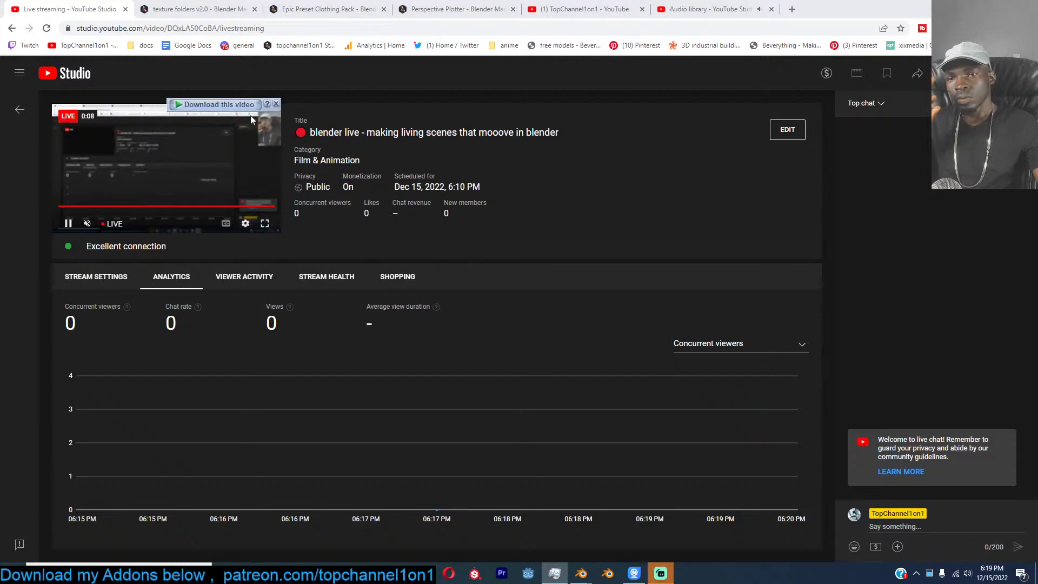
# Close the live-streaming browser page and switch to the Blender window holding the empty camera scene.
pyautogui.click(125, 9)
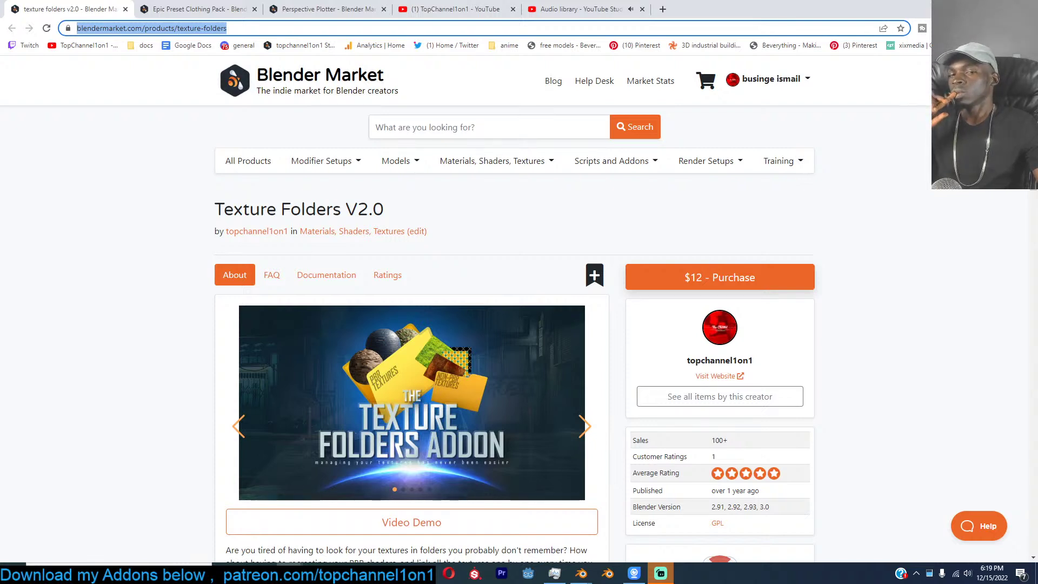
pyautogui.click(582, 574)
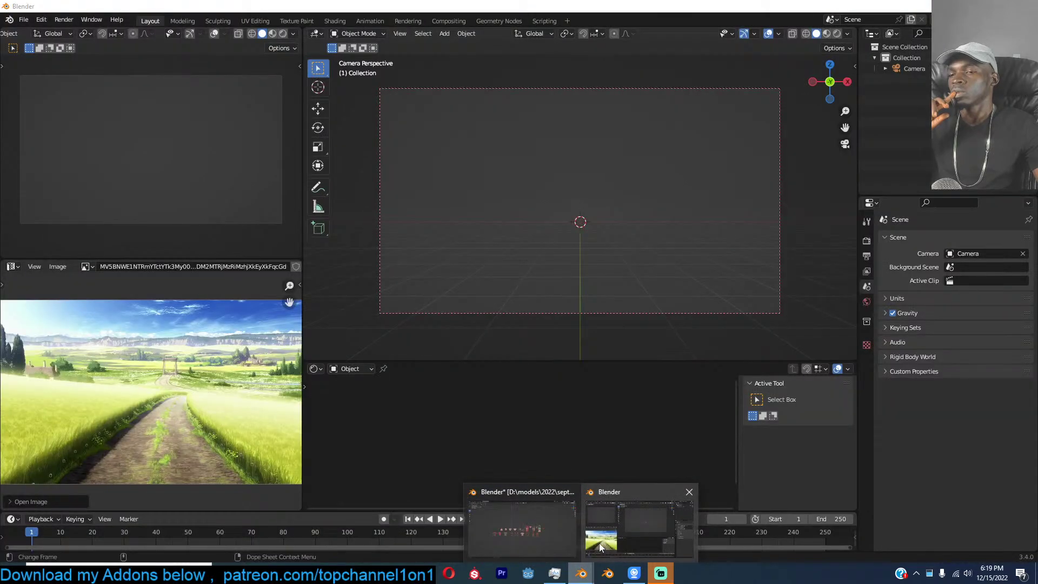
pyautogui.click(599, 543)
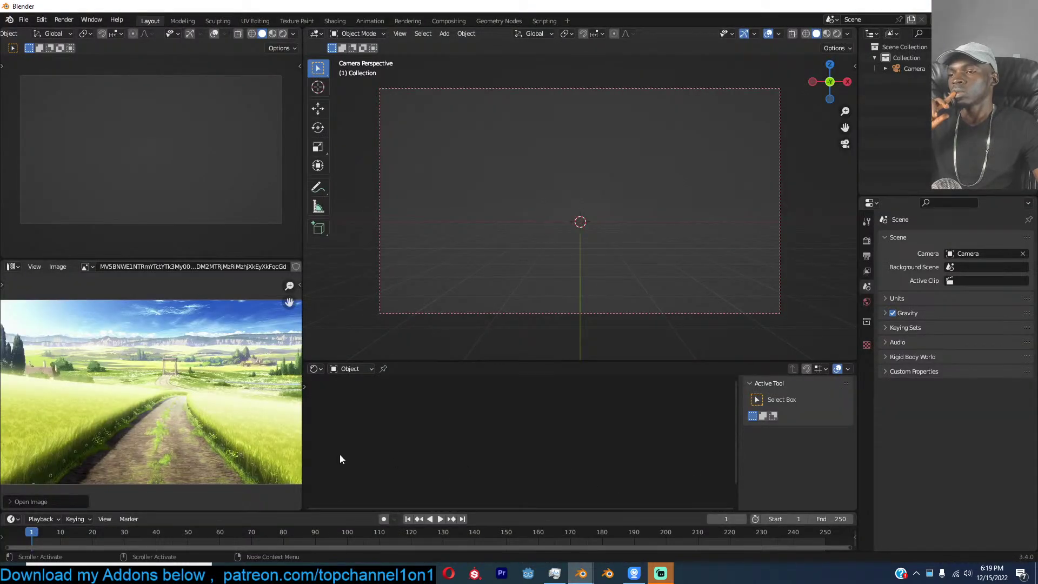
# Examine the landscape reference image enlarged to full size, then restore the normal workspace layout.
pyautogui.scroll(-2, 263, 420)
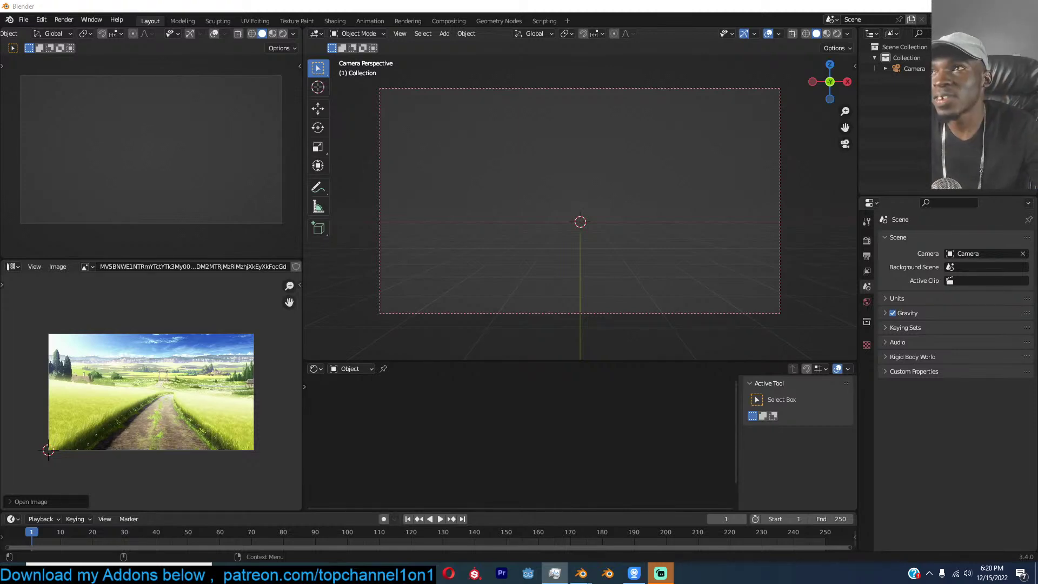
pyautogui.click(613, 152)
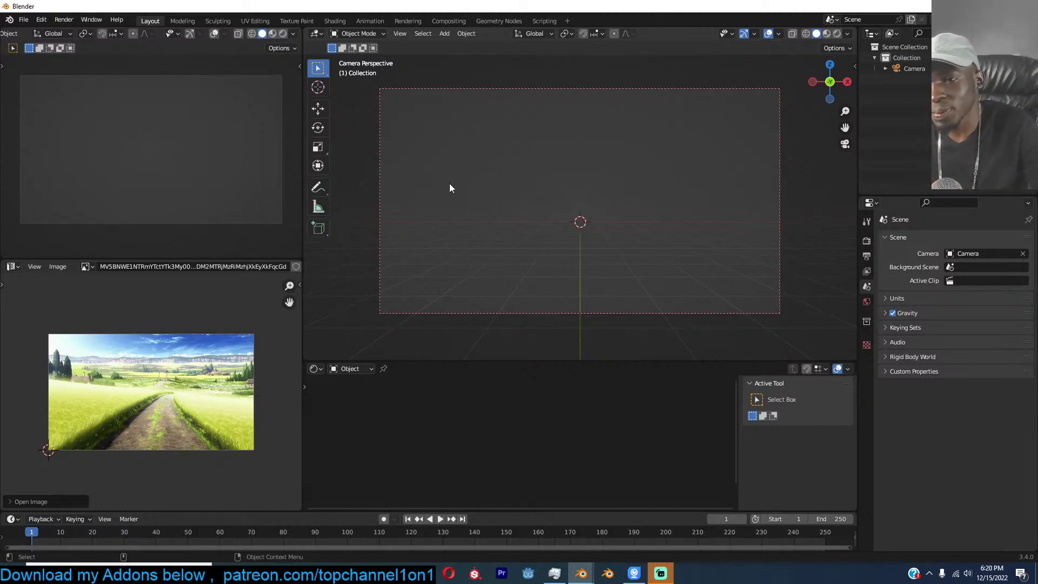
pyautogui.hotkey('ctrl', 'space')
pyautogui.press('Home')
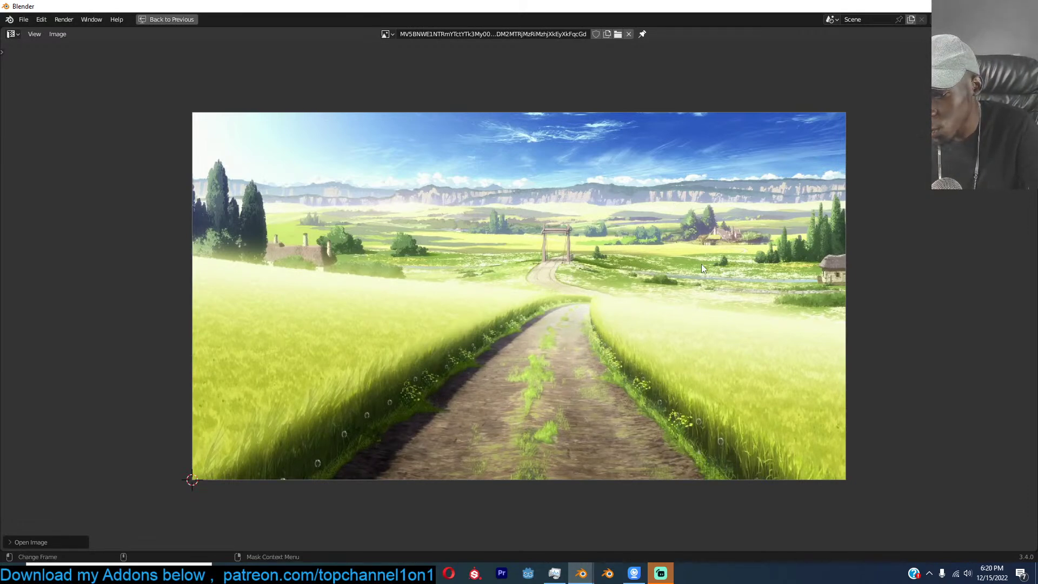
pyautogui.scroll(1, 443, 278)
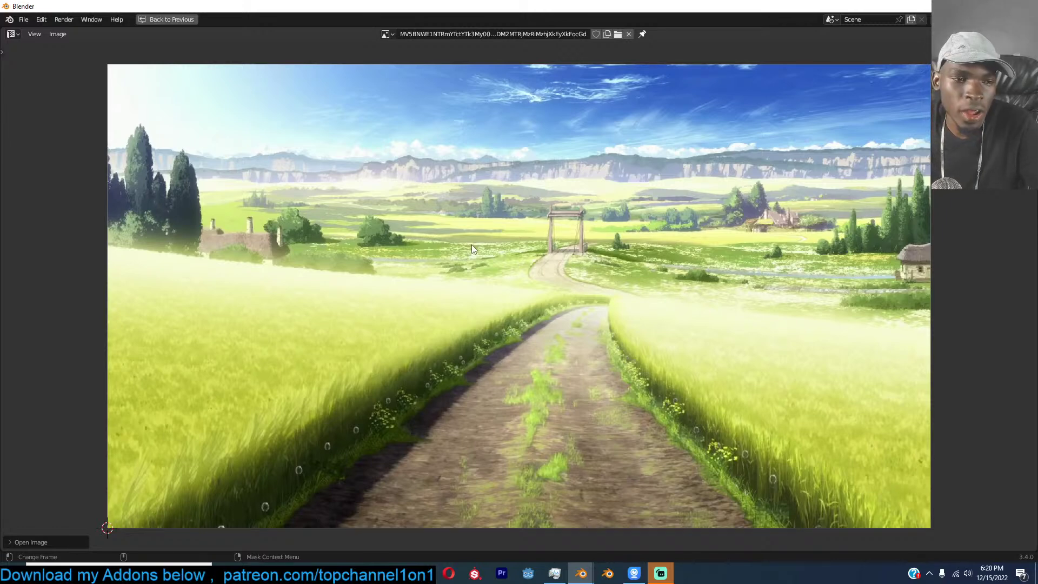
pyautogui.press('ctrl')
pyautogui.hotkey('ctrl', 'space')
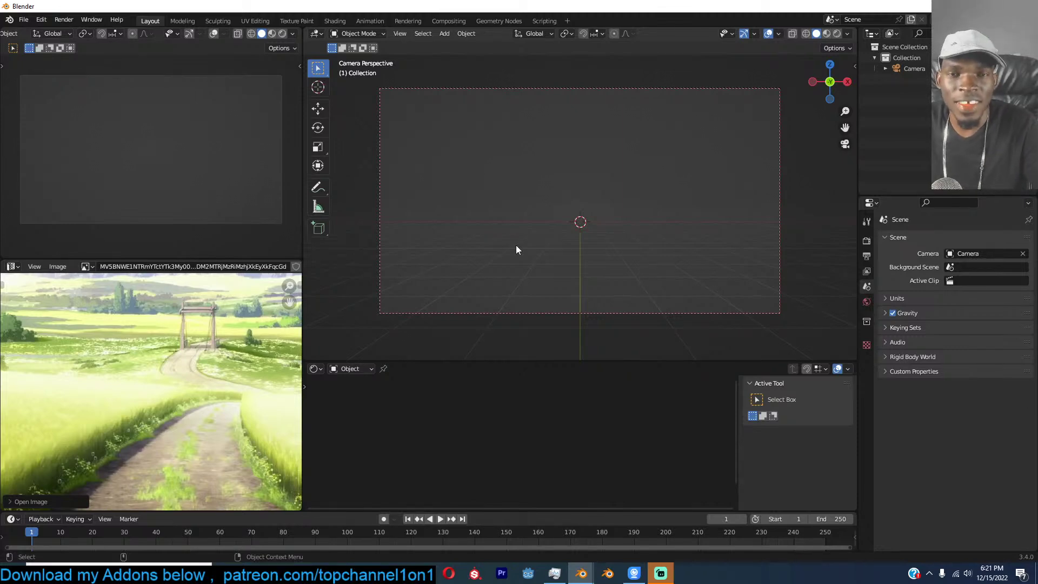
pyautogui.hotkey('alt', 'r')
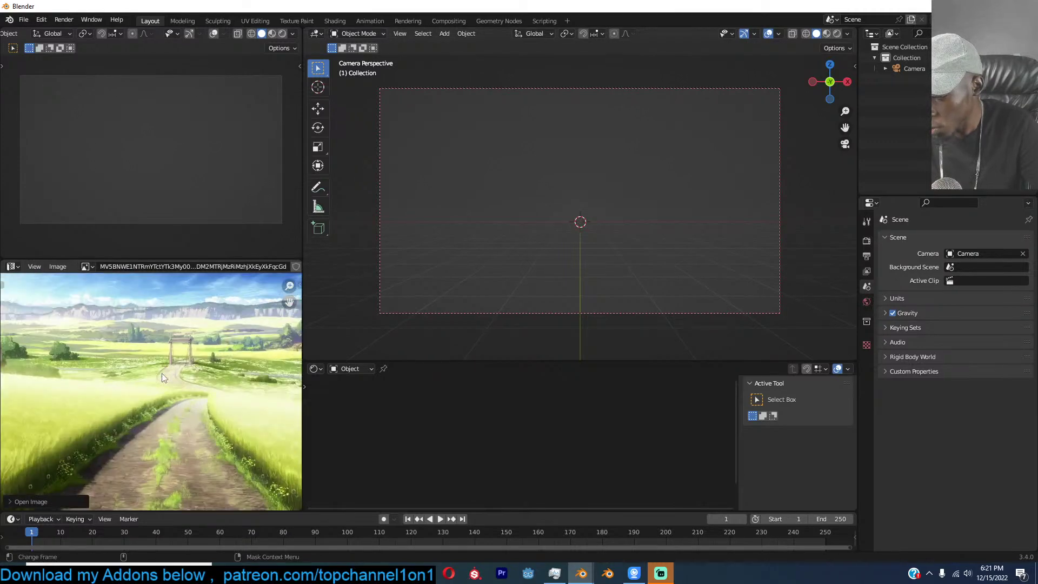
# Enlarge the reference image and annotate a line along the far edge of the foreground fields.
pyautogui.hotkey('ctrl', 'space')
pyautogui.hotkey('shift', 'Home')
pyautogui.press('Home')
pyautogui.press('t')
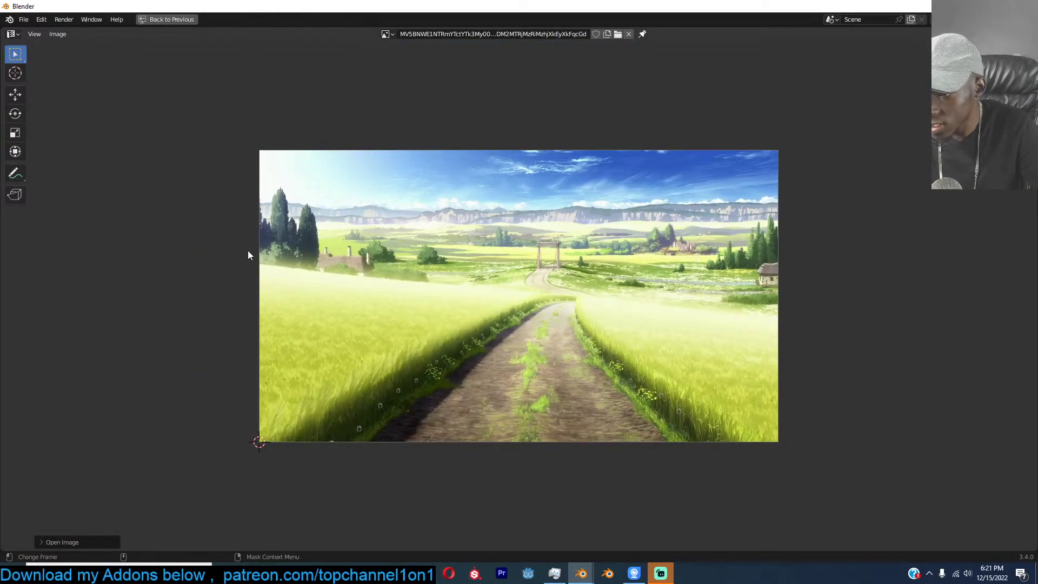
pyautogui.click(14, 173)
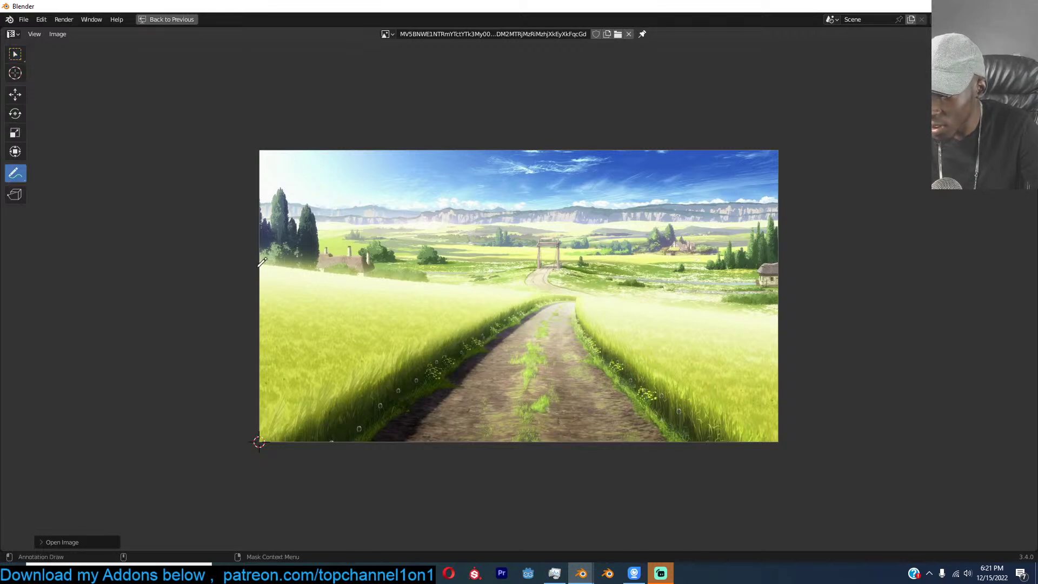
pyautogui.moveTo(260, 267); pyautogui.dragTo(800, 308)
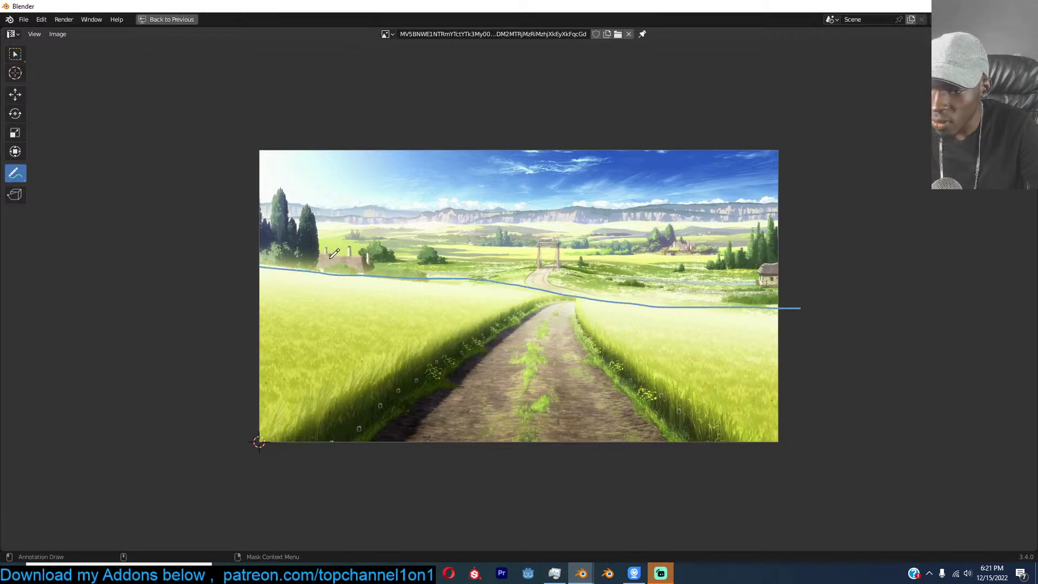
# Annotate the mountain base, skyline and cloud shapes on the reference image, and restore the workspace layout.
pyautogui.moveTo(273, 224)
pyautogui.mouseDown()
pyautogui.moveTo(534, 217)
pyautogui.moveTo(751, 230)
pyautogui.mouseUp()
pyautogui.moveTo(253, 203); pyautogui.dragTo(822, 207)
pyautogui.moveTo(482, 162); pyautogui.dragTo(444, 206)
pyautogui.moveTo(473, 186); pyautogui.dragTo(576, 186)
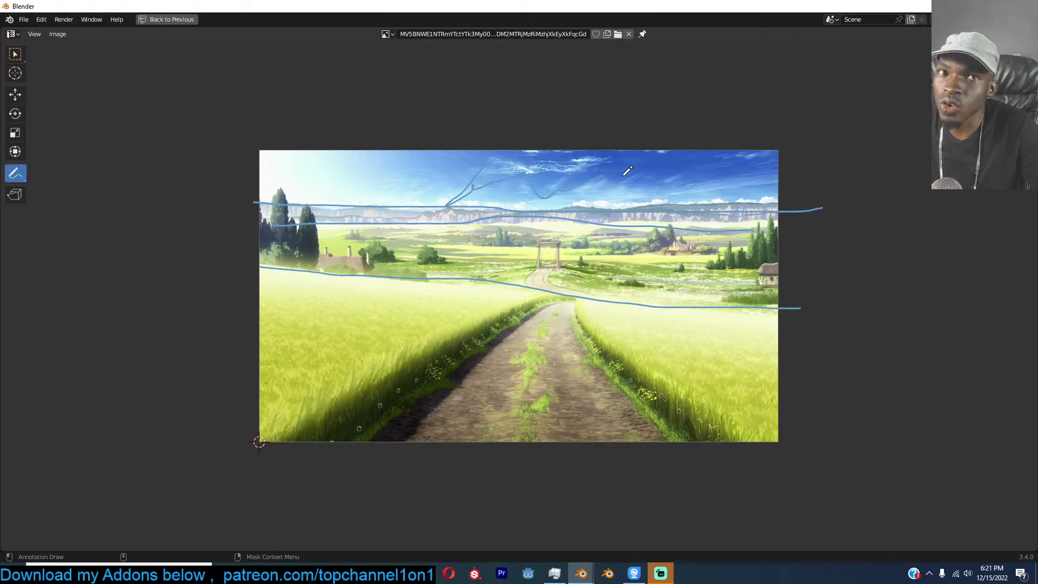
pyautogui.hotkey('ctrl', 'space')
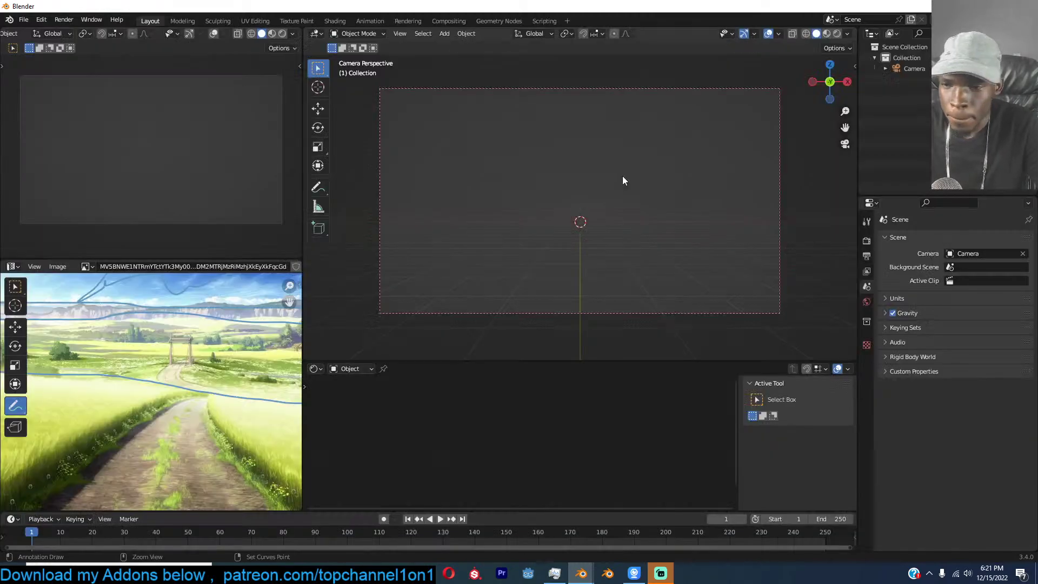
# Add a plane at the scene centre and scale it up to span most of the camera frame's width.
pyautogui.hotkey('shift', 'a')
pyautogui.click(527, 227)
pyautogui.press('s')
pyautogui.click(686, 224)
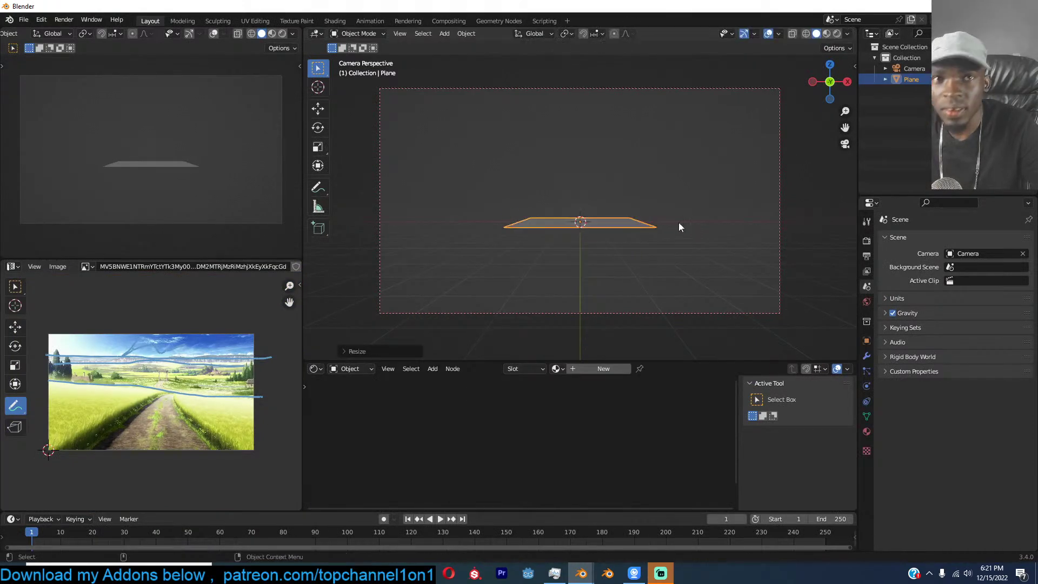
pyautogui.press('s')
pyautogui.click(724, 226)
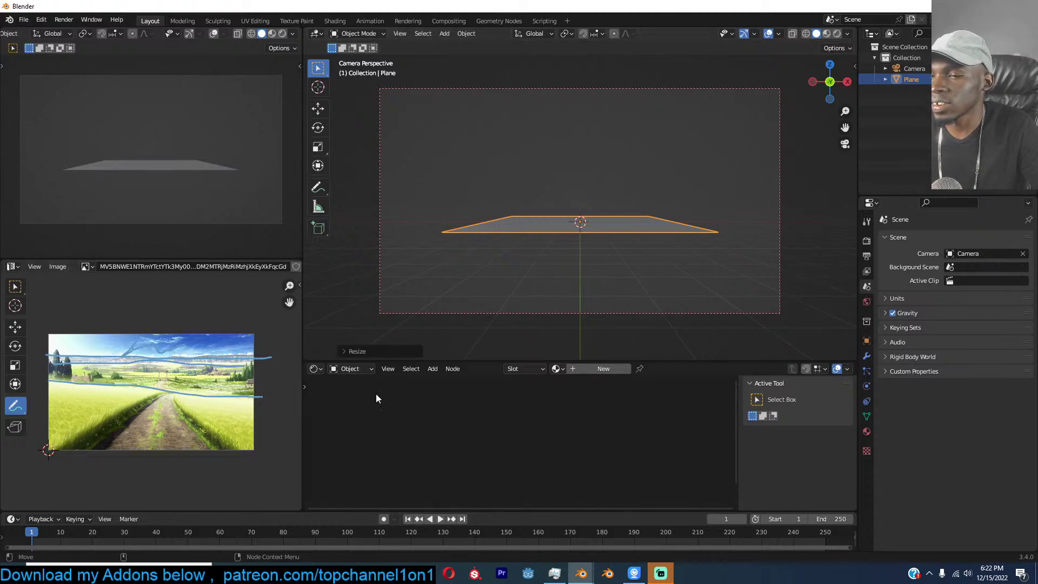
# Switch to the browser to look at the YouTube Studio audio library, and return to Blender.
pyautogui.hotkey('ctrl', 'space')
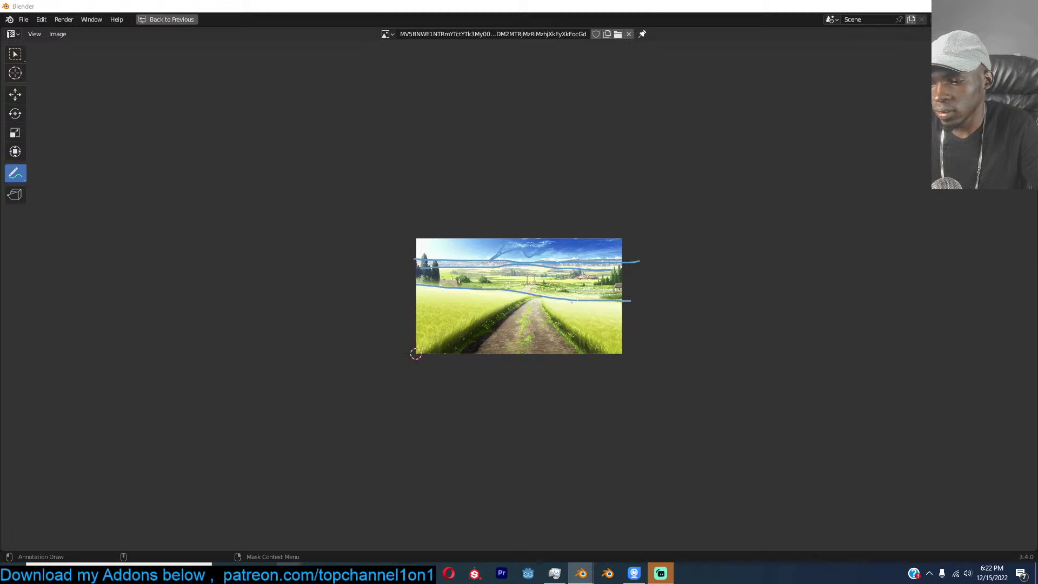
pyautogui.moveTo(290, 564)
pyautogui.click(272, 544)
pyautogui.click(551, 2)
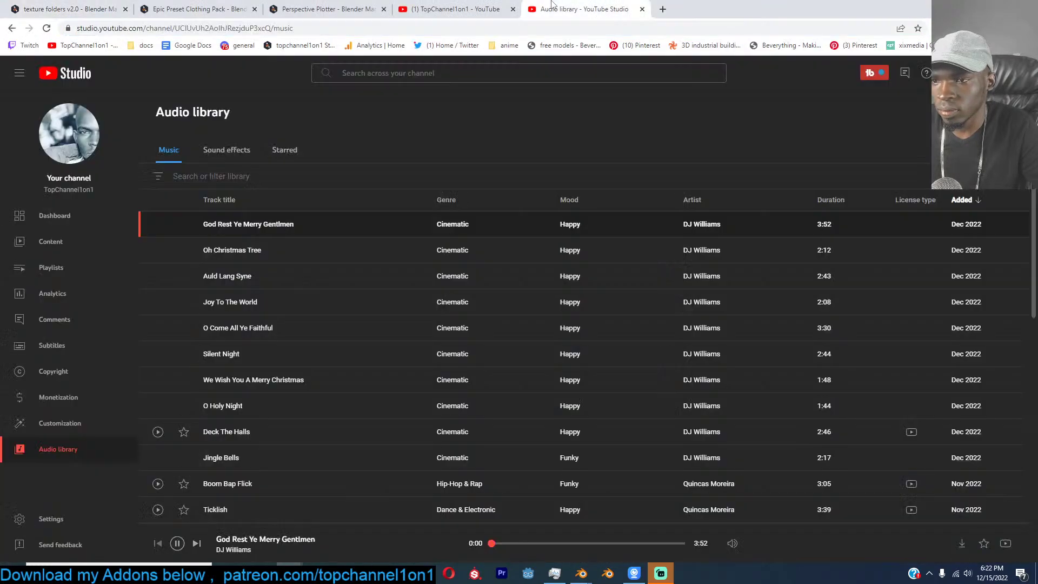
pyautogui.click(962, 6)
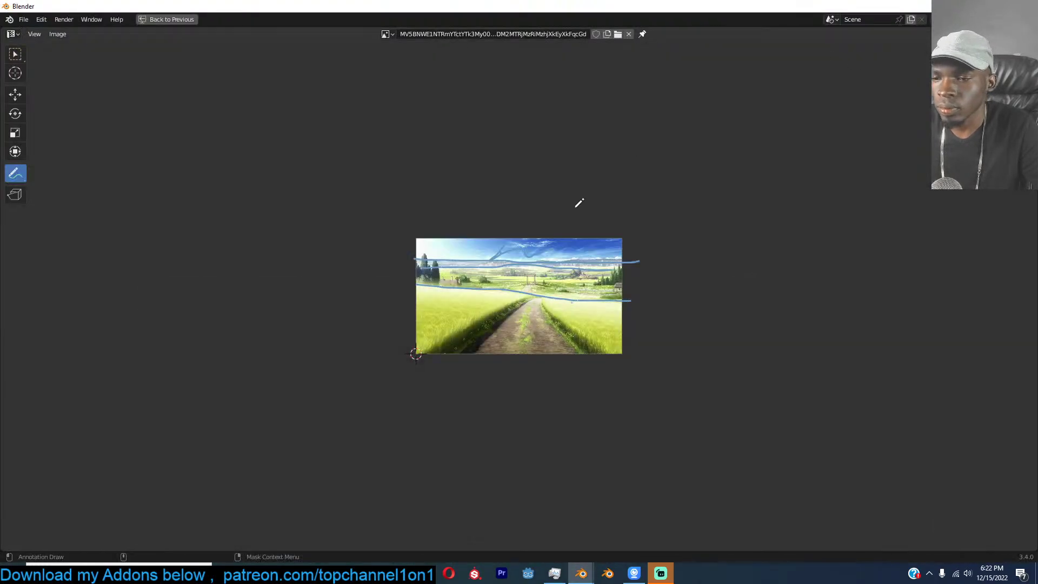
# Scale the plane up until it fills the lower half of the camera frame, using the annotated image as reference.
pyautogui.scroll(4, 584, 212)
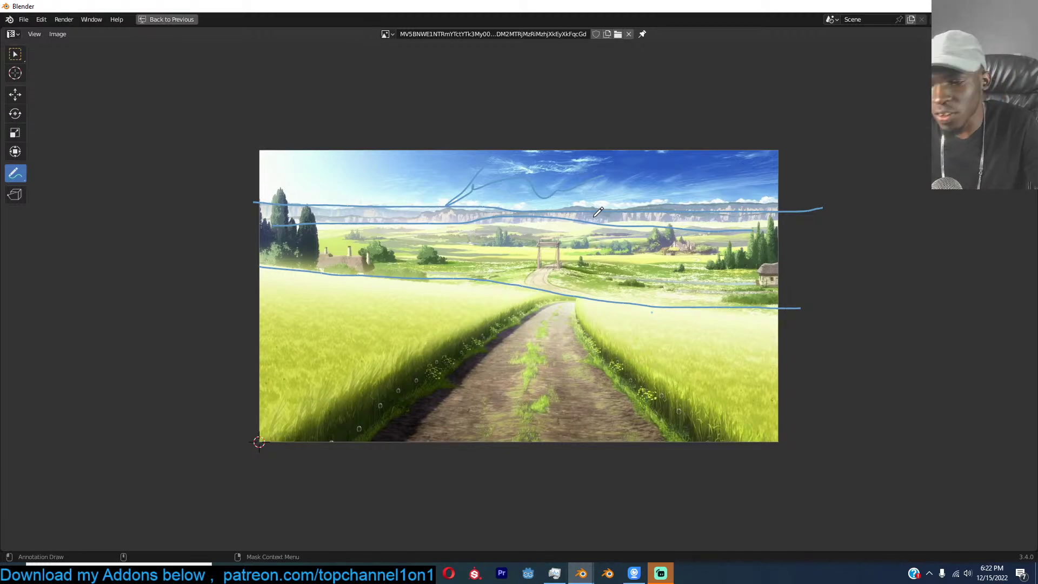
pyautogui.scroll(1, 581, 290)
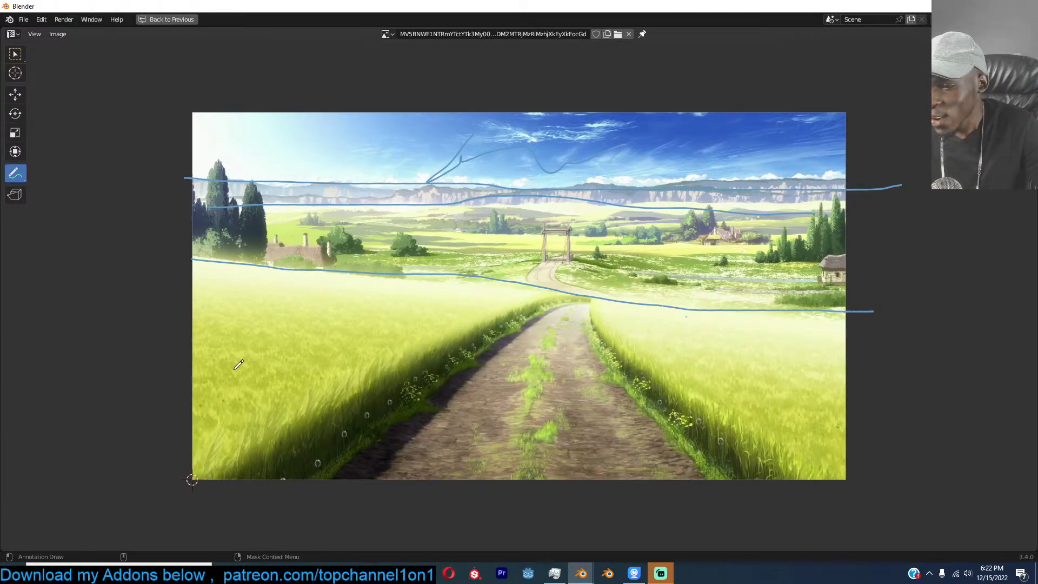
pyautogui.hotkey('ctrl', 'space')
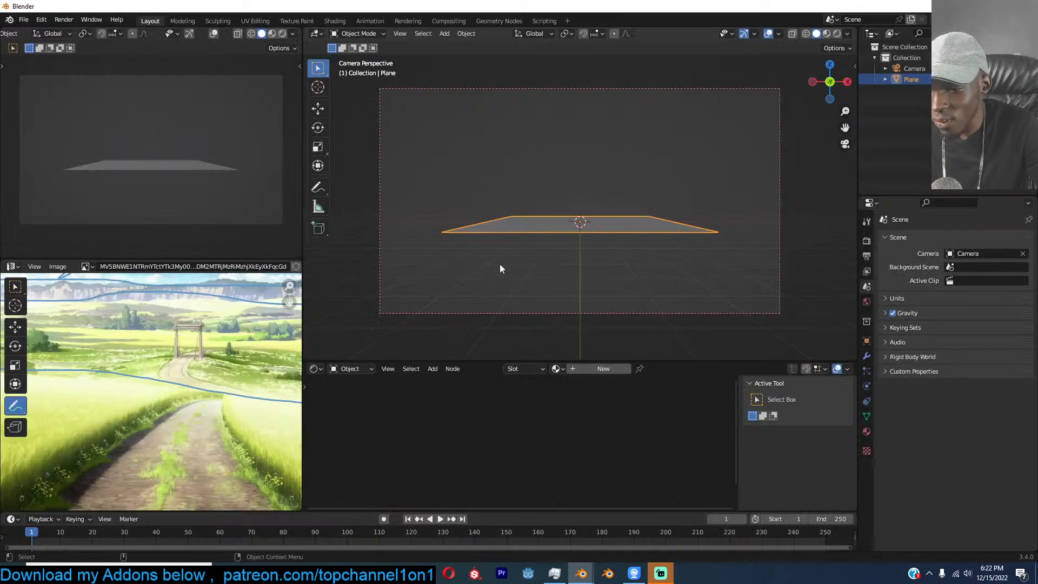
pyautogui.press('s')
pyautogui.click(446, 290)
pyautogui.scroll(-3, 214, 457)
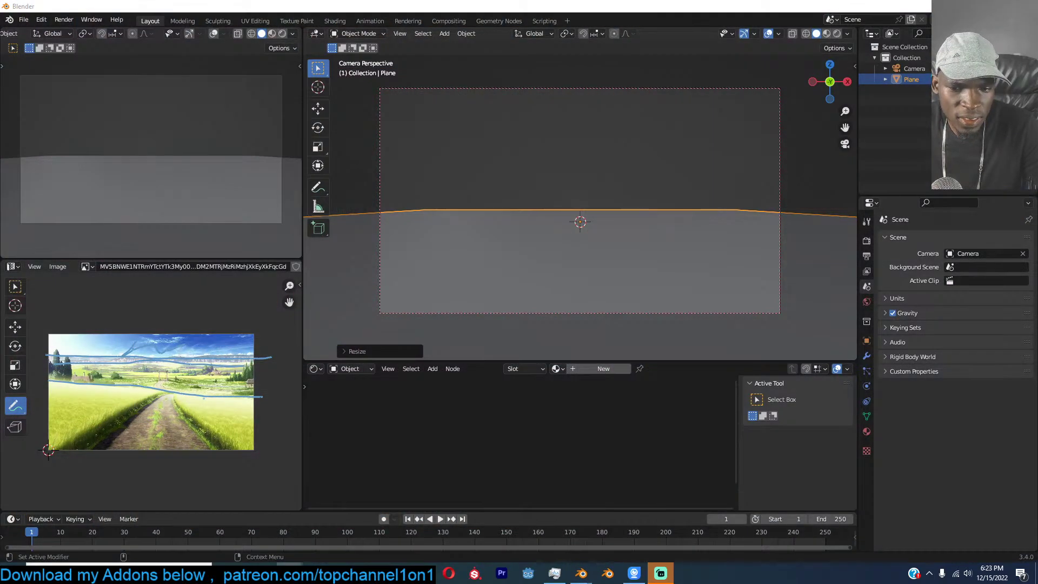
# Load the landscape reference picture as a background image in the camera view.
pyautogui.moveTo(605, 169); pyautogui.dragTo(604, 155)
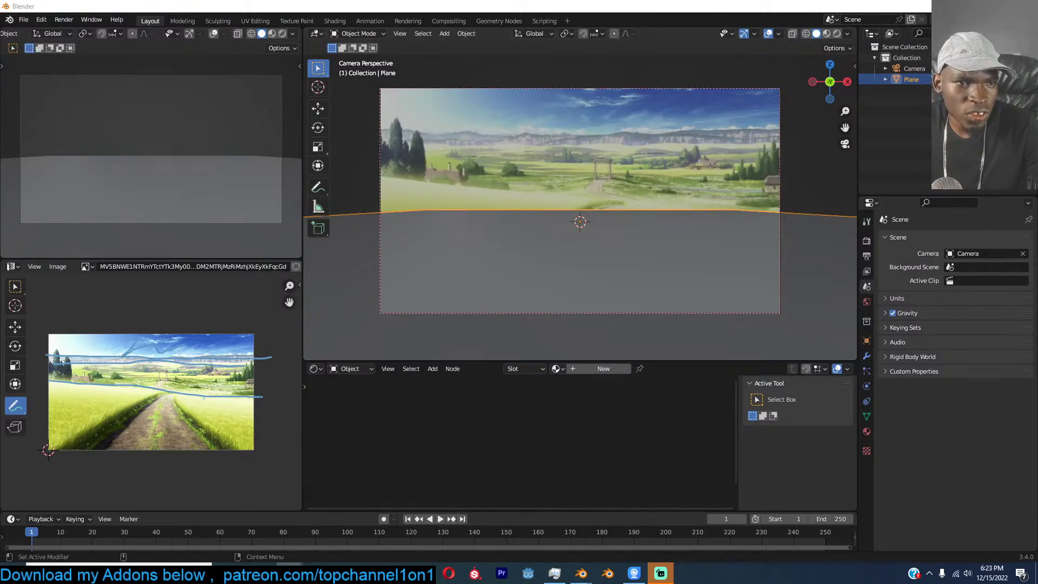
pyautogui.click(638, 193)
pyautogui.click(743, 220)
# Scale the ground plane down slightly and subdivide its mesh repeatedly into a dense grid.
pyautogui.press('s')
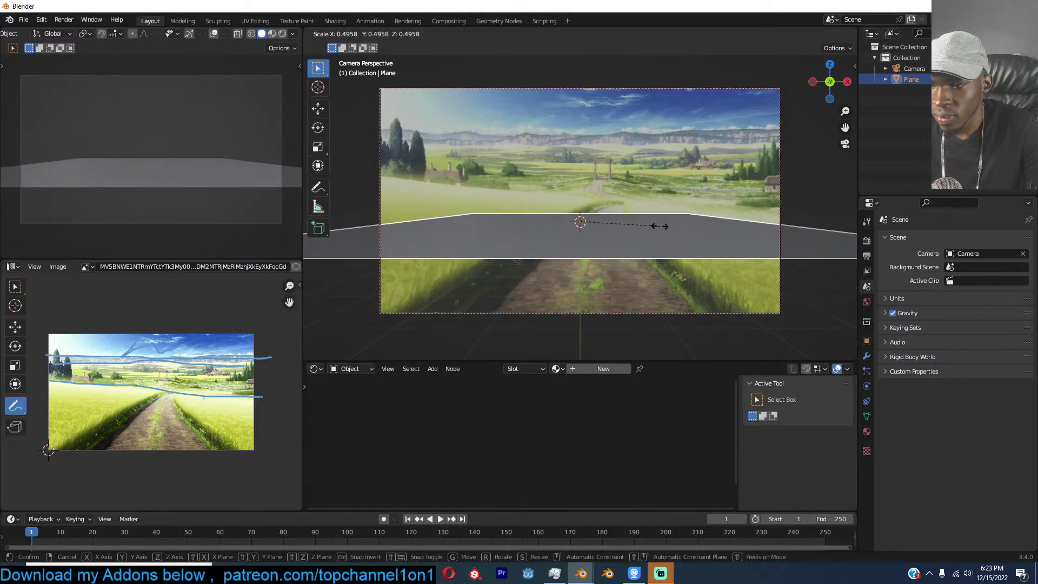
pyautogui.rightClick(673, 228)
pyautogui.press('Tab')
pyautogui.rightClick(675, 226)
pyautogui.click(674, 227)
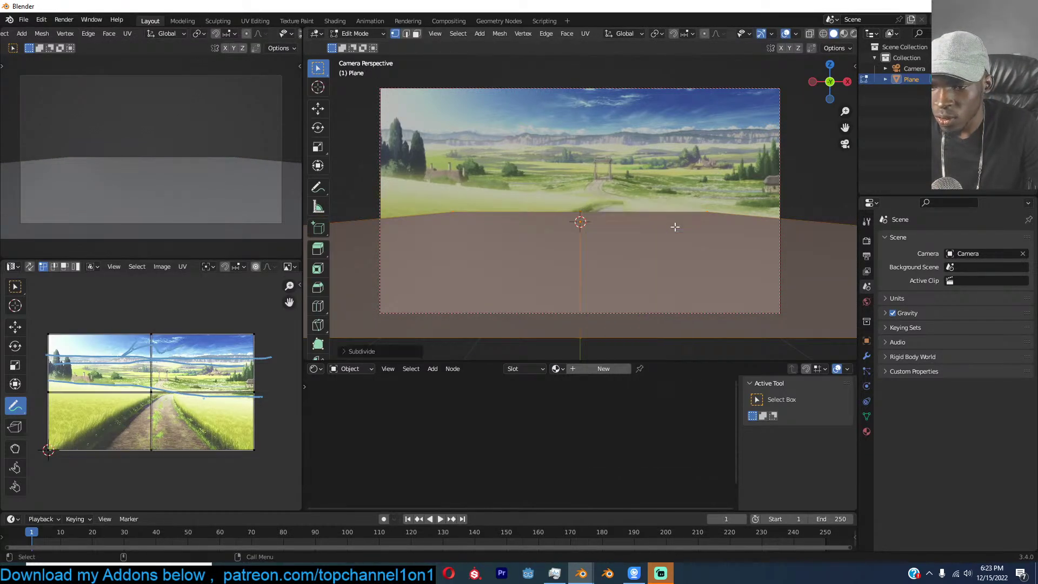
pyautogui.rightClick(675, 226)
pyautogui.click(675, 227)
pyautogui.rightClick(675, 226)
pyautogui.click(675, 228)
# Widen the subdivided ground mesh along the X axis so it extends well beyond both sides of the camera frame.
pyautogui.press('s')
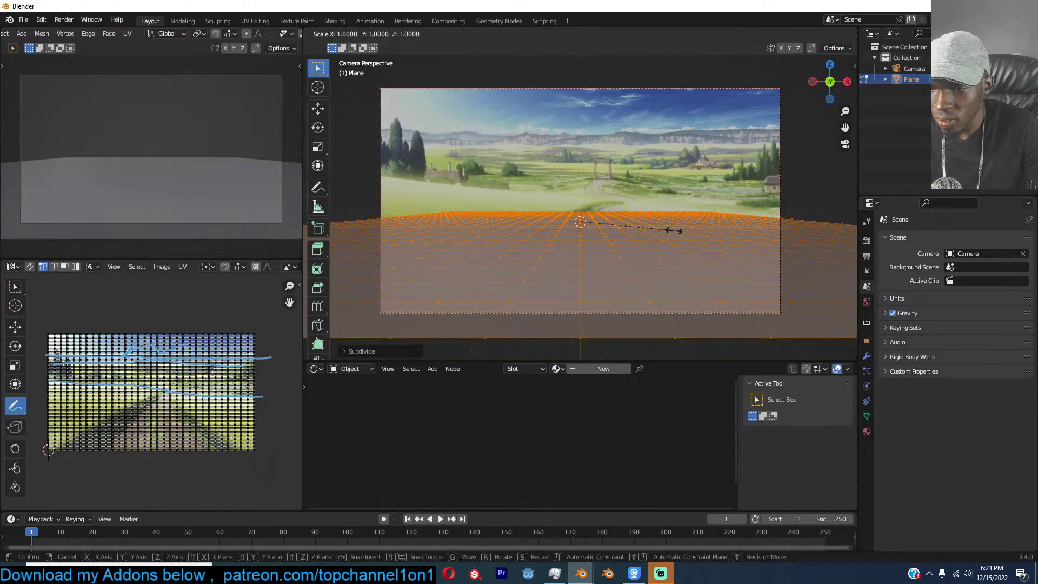
pyautogui.click(671, 232)
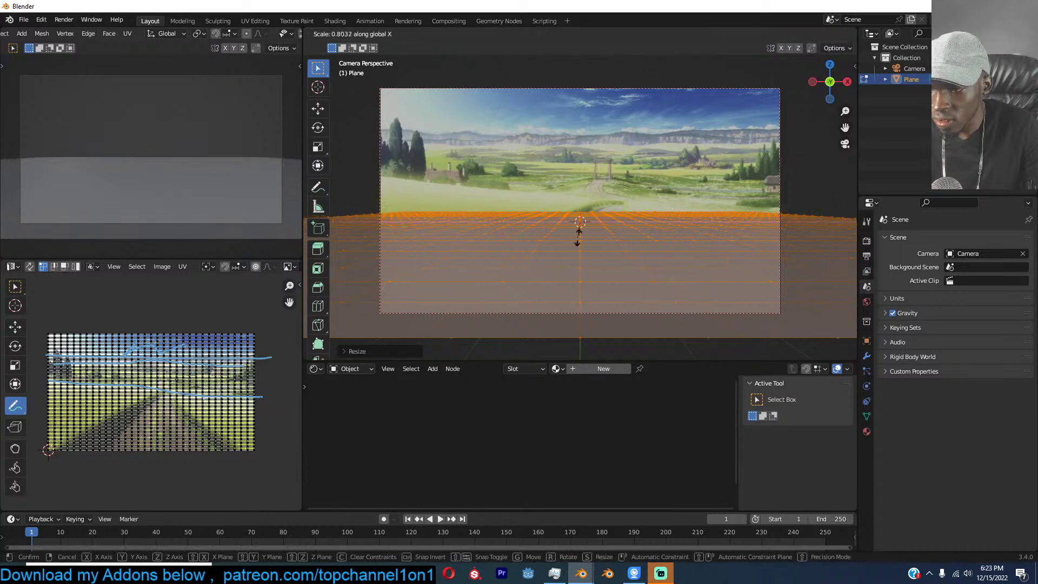
pyautogui.scroll(-2, 593, 227)
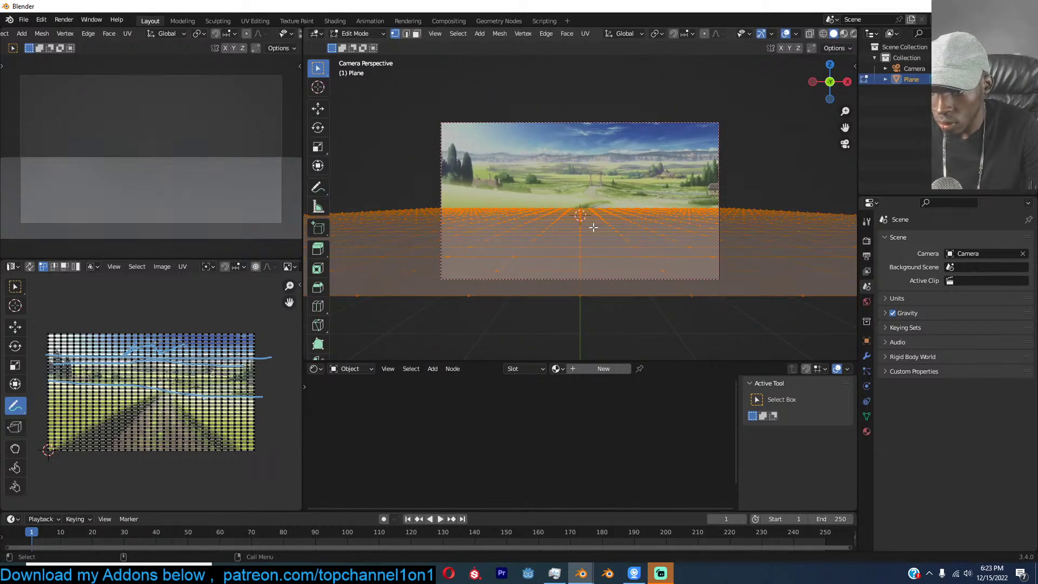
pyautogui.press('s')
pyautogui.click(624, 225)
# Raise the left side of the ground mesh along Z with proportional editing to match the reference hillside.
pyautogui.hotkey('alt', 'a')
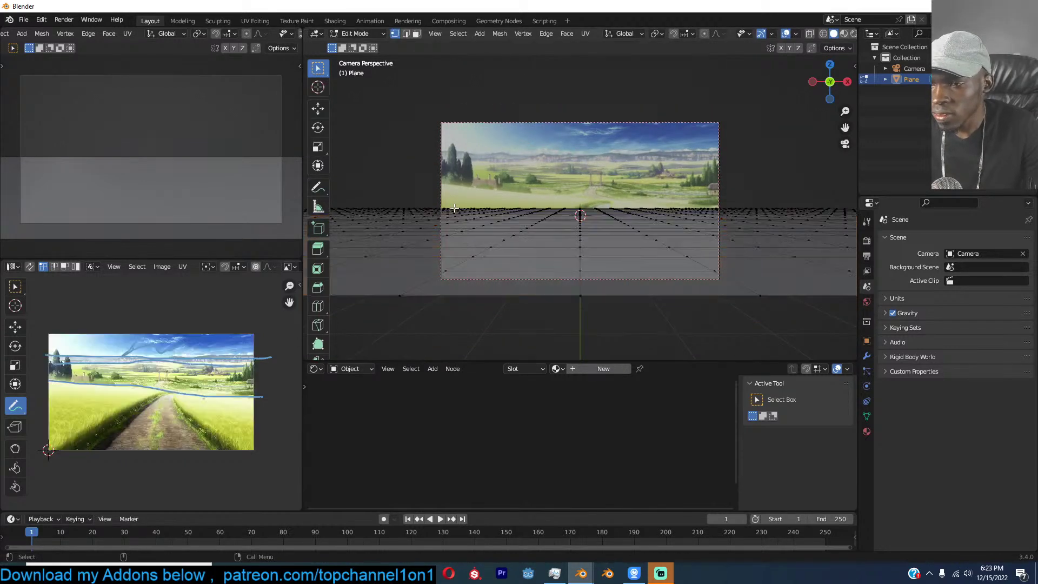
pyautogui.press('o')
pyautogui.press('g')
pyautogui.press('z')
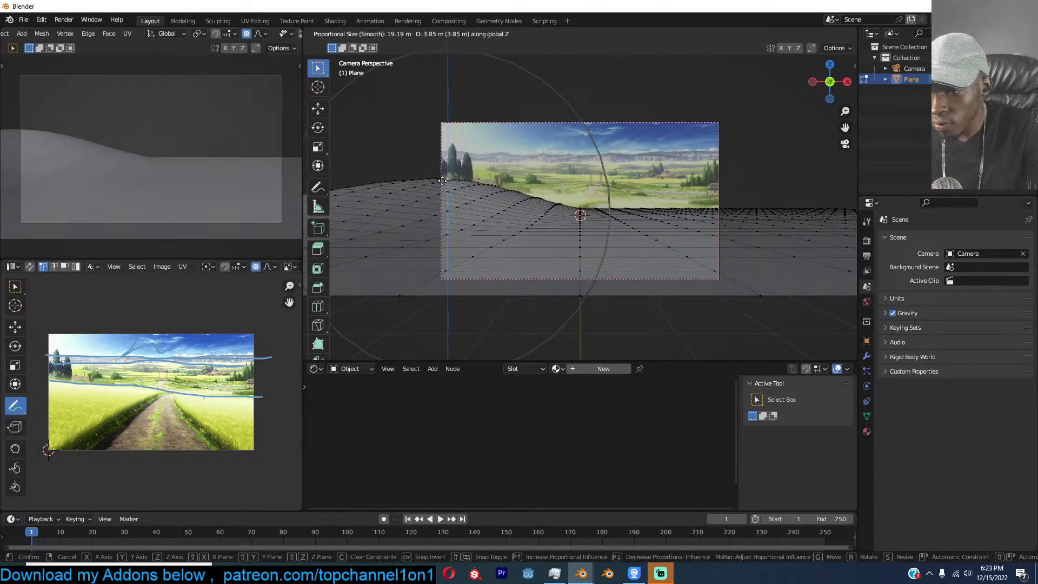
pyautogui.scroll(-3, 443, 181)
pyautogui.click(471, 186)
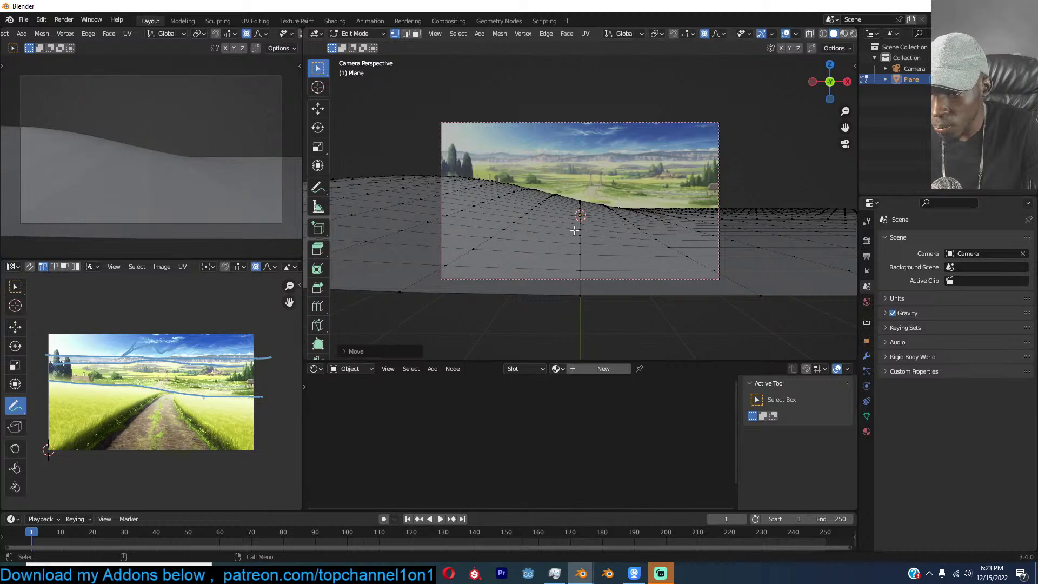
# Display the mesh in wireframe, raise the ground's right side along Z with proportional editing, and return to Object Mode.
pyautogui.press('z')
pyautogui.click(468, 234)
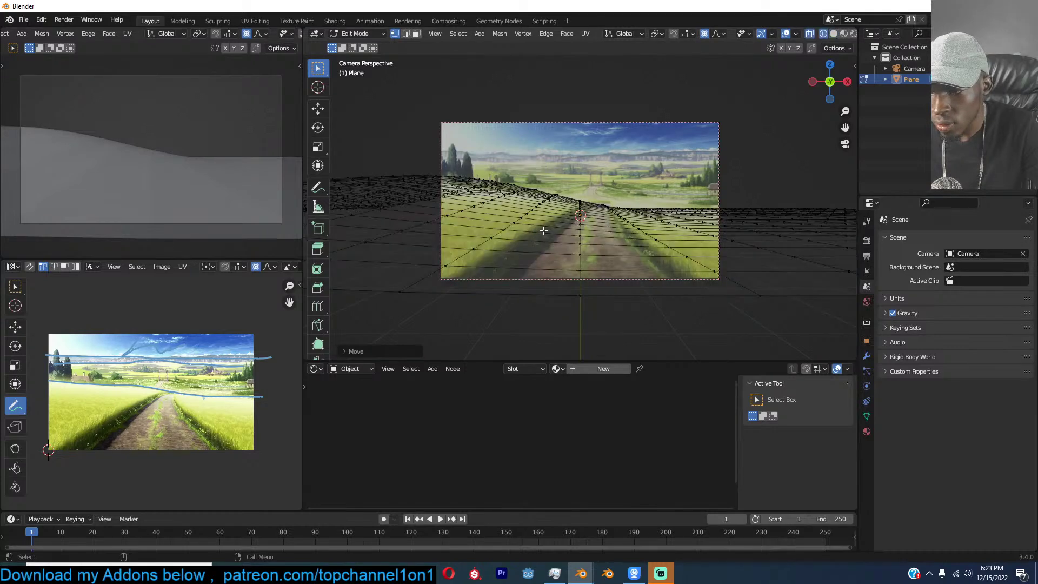
pyautogui.click(706, 207)
pyautogui.press('g')
pyautogui.press('z')
pyautogui.click(716, 190)
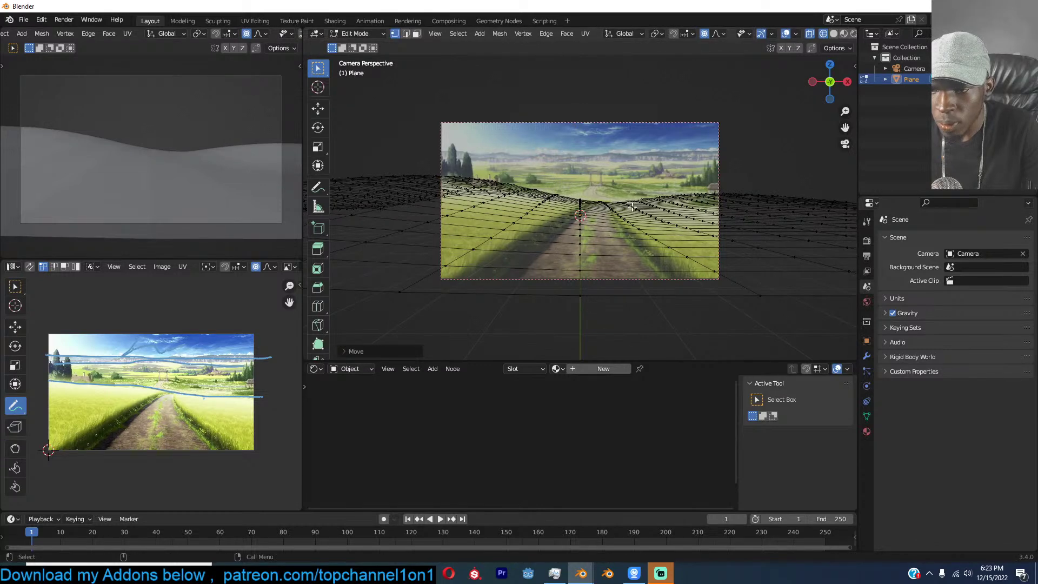
pyautogui.press('Tab')
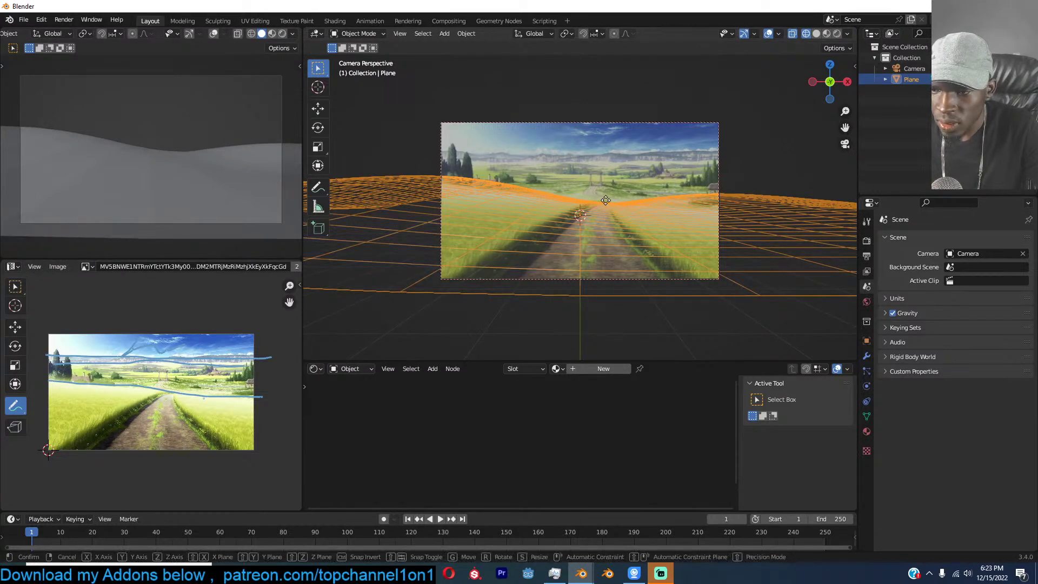
# Lower the ground plane along Z by about 0.25 m and apply Shade Smooth to it.
pyautogui.press('g')
pyautogui.press('z')
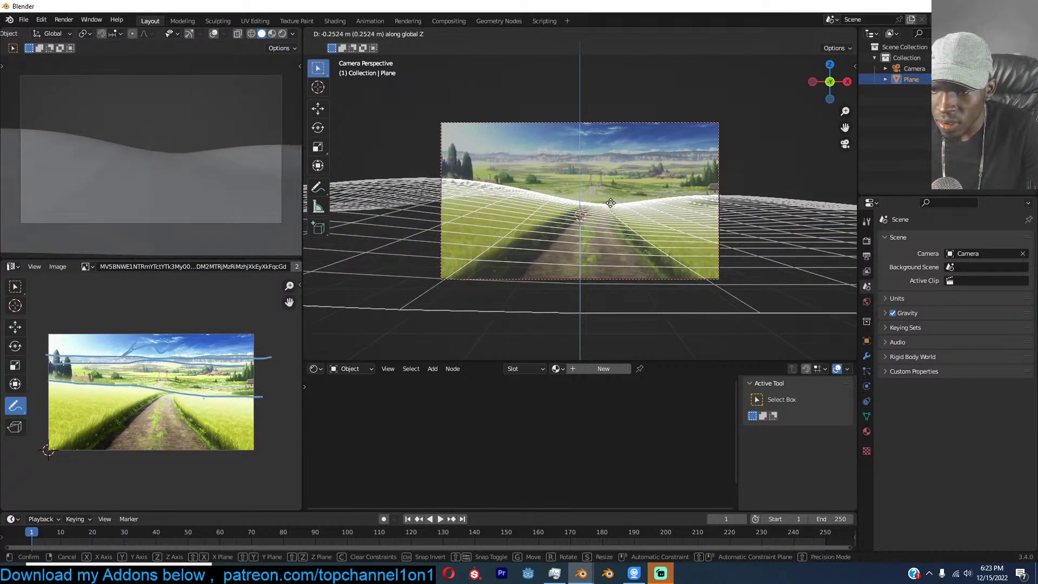
pyautogui.click(610, 207)
pyautogui.rightClick(611, 207)
pyautogui.click(611, 207)
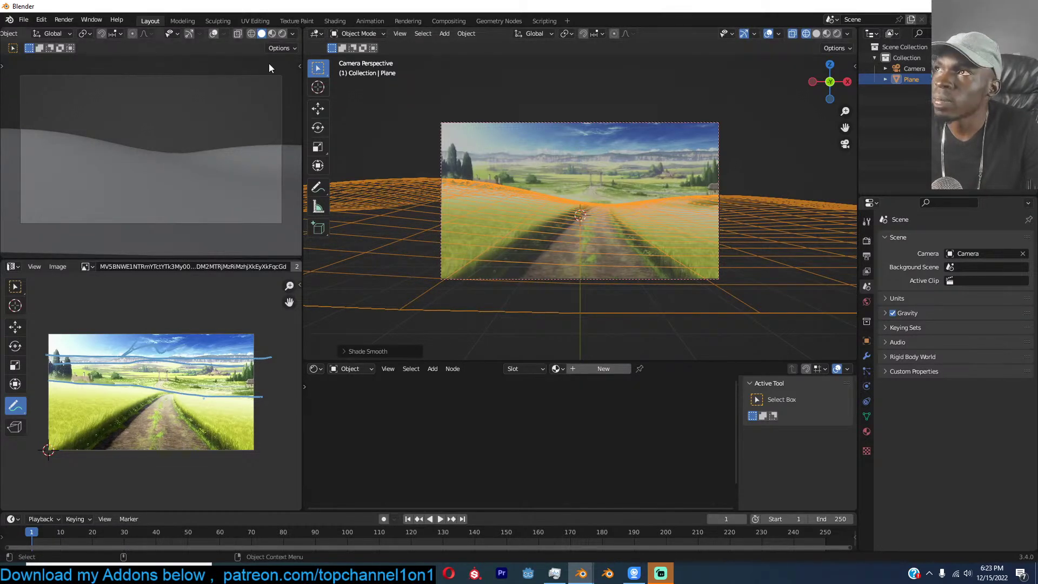
# Display the small camera preview in rendered shading and inspect the ground mesh from an angled perspective.
pyautogui.click(282, 33)
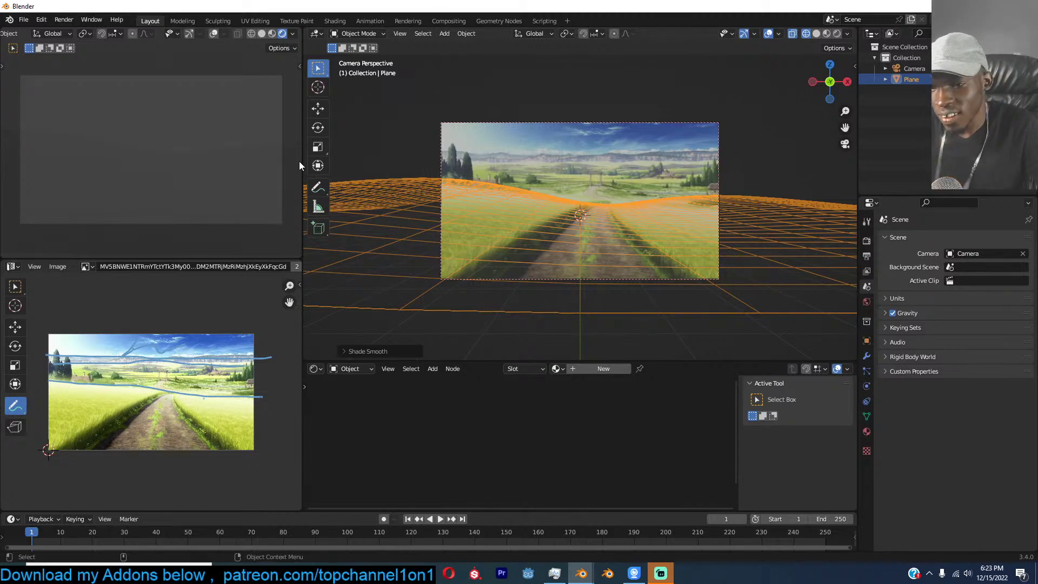
pyautogui.click(507, 192)
pyautogui.scroll(2, 508, 193)
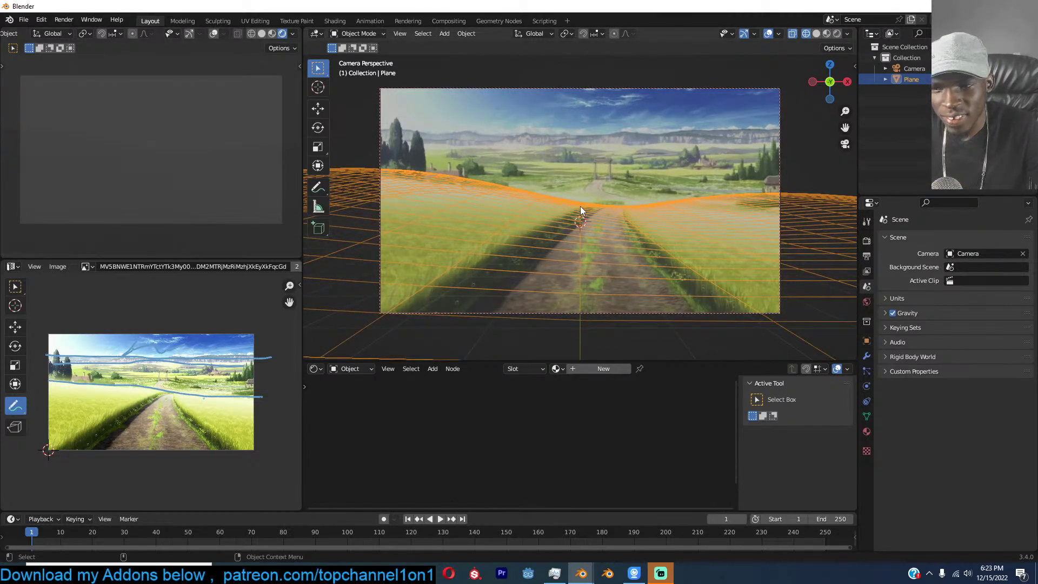
pyautogui.scroll(1, 620, 212)
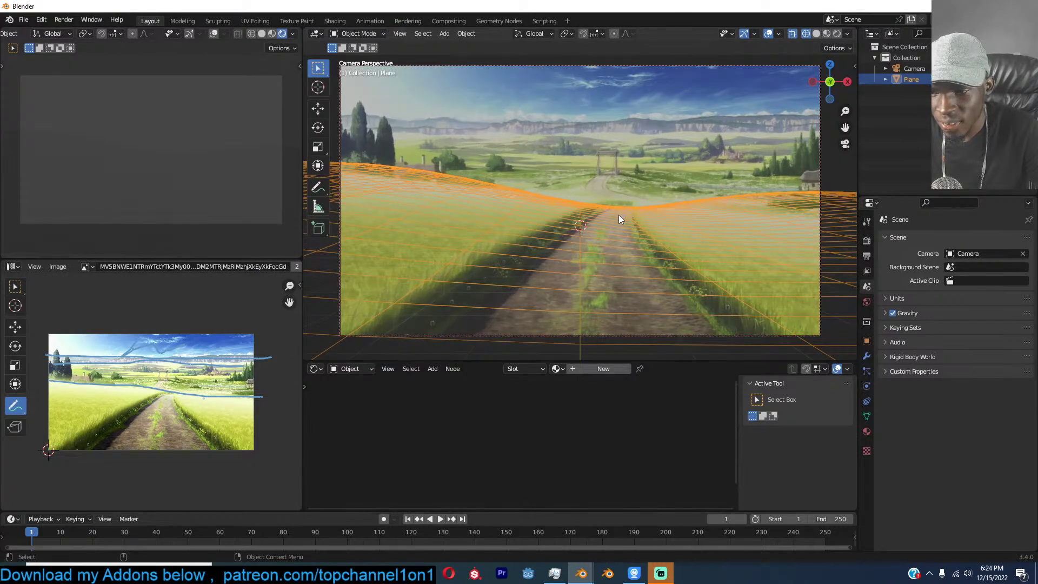
pyautogui.moveTo(621, 209); pyautogui.dragTo(563, 251, button='middle')
pyautogui.hotkey('alt', 'z')
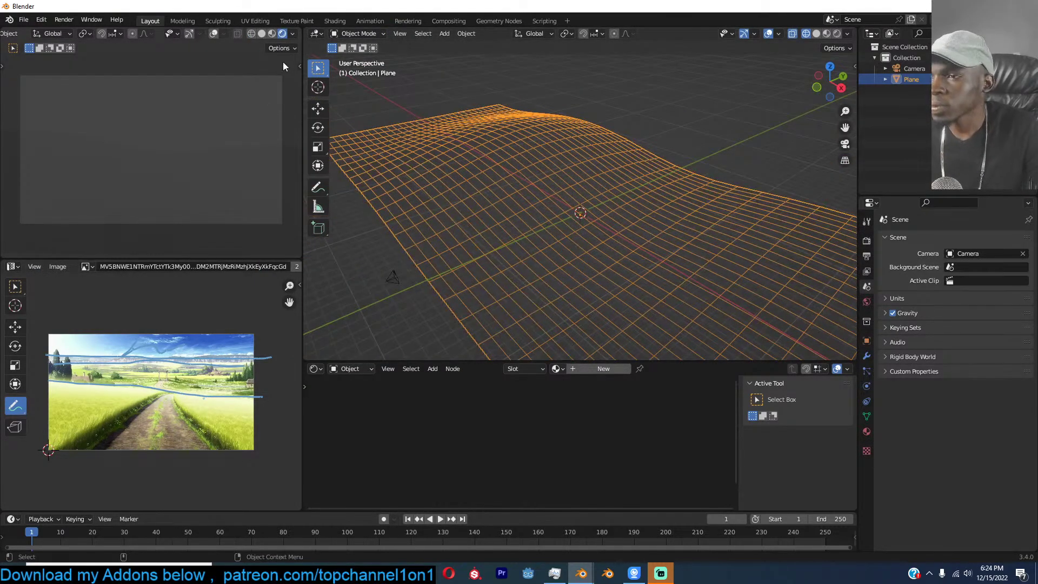
# Search all object categories of the asset library add-on for "sky".
pyautogui.click(732, 150)
pyautogui.press('n')
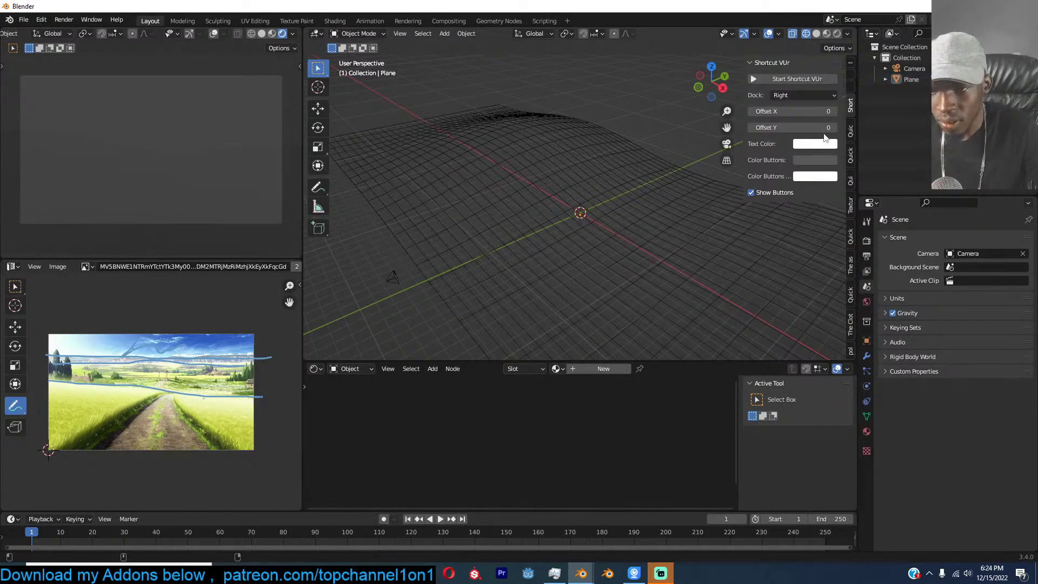
pyautogui.click(852, 265)
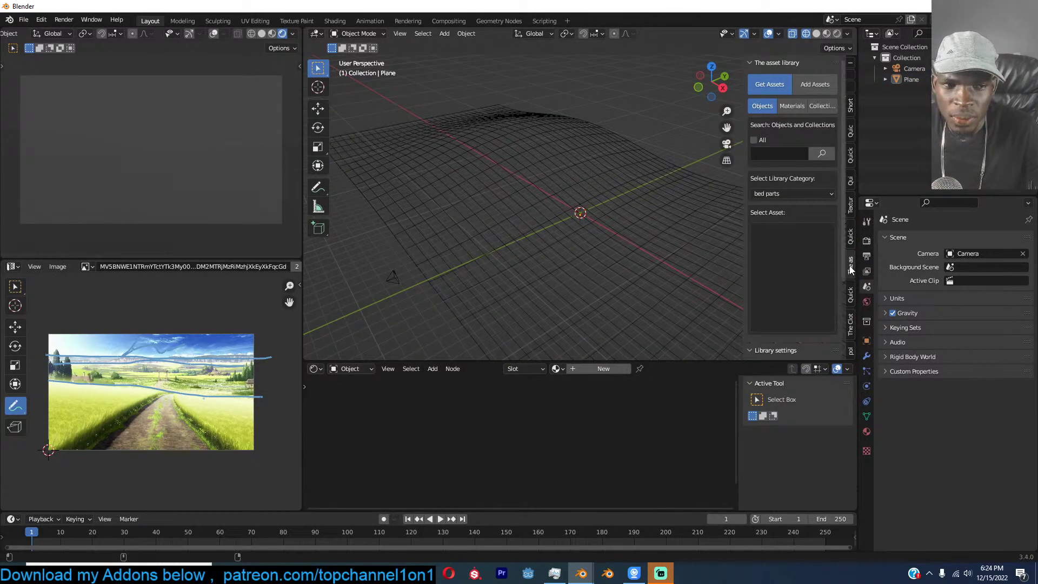
pyautogui.click(770, 143)
pyautogui.click(764, 151)
pyautogui.write('sky')
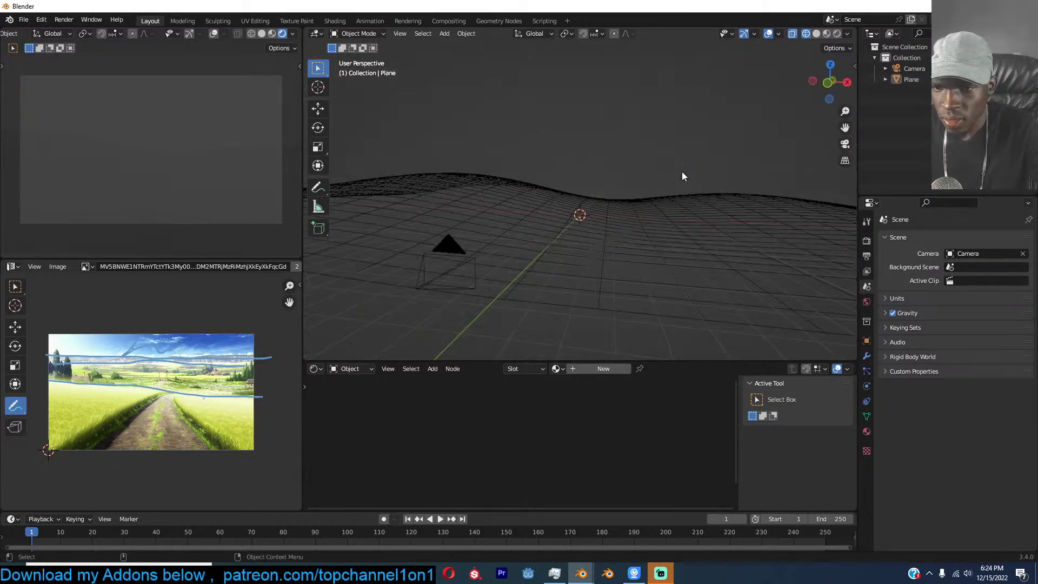
# Return to the camera view, add a new material to the ground plane, and enlarge the shader node editor.
pyautogui.press('KP_0')
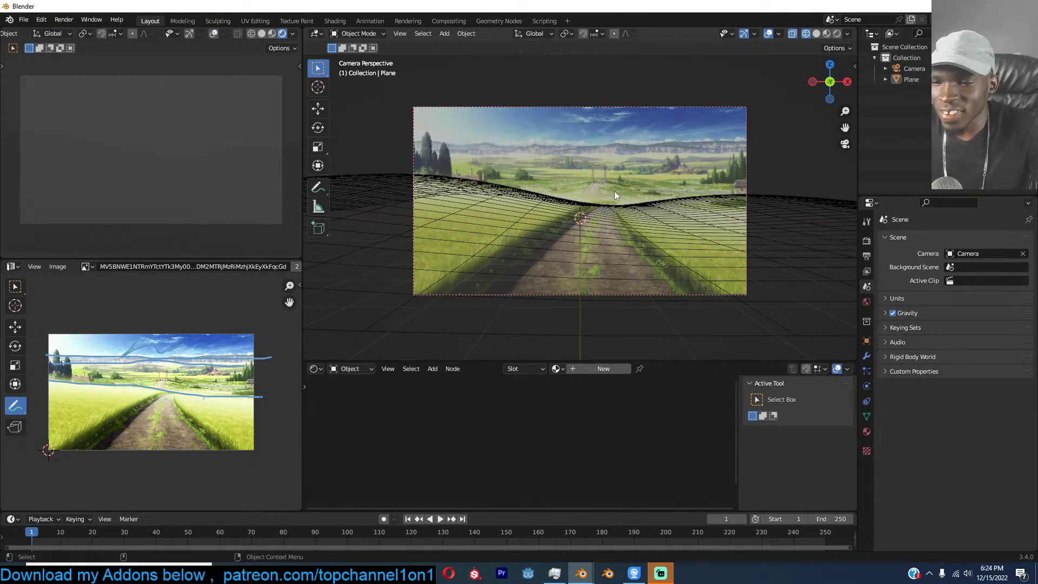
pyautogui.press('Home')
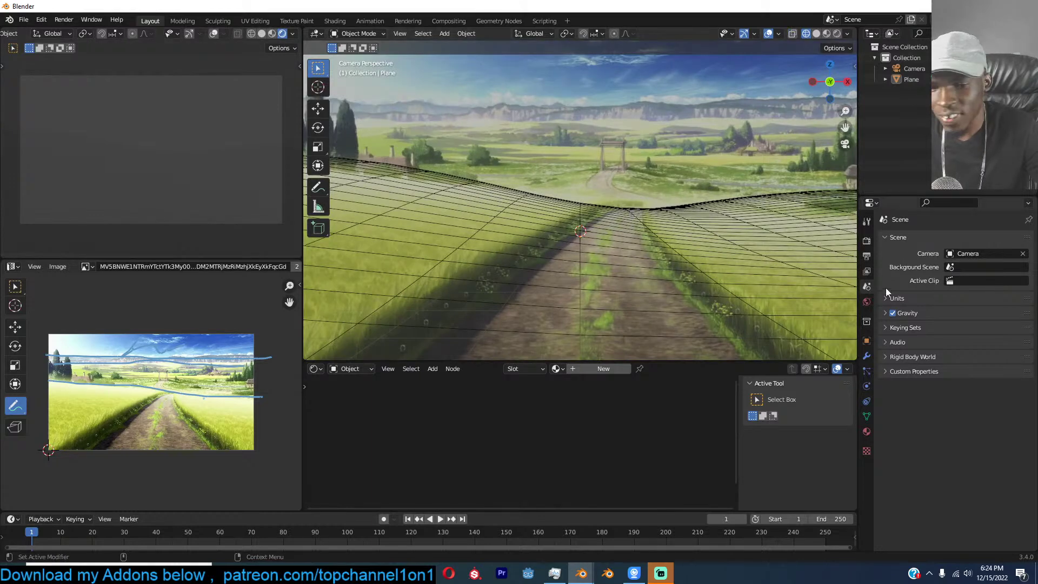
pyautogui.click(533, 255)
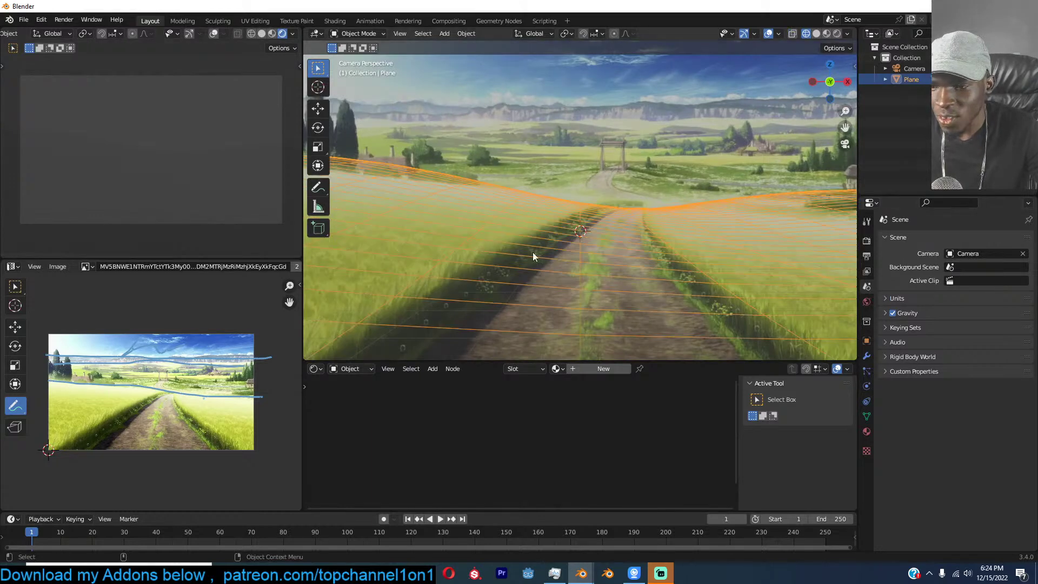
pyautogui.click(598, 368)
pyautogui.moveTo(595, 361); pyautogui.dragTo(595, 338)
pyautogui.moveTo(468, 434); pyautogui.dragTo(516, 395, button='middle')
pyautogui.scroll(1, 516, 400)
# Search all folders of the Texture Folders add-on for "ground" textures.
pyautogui.press('n')
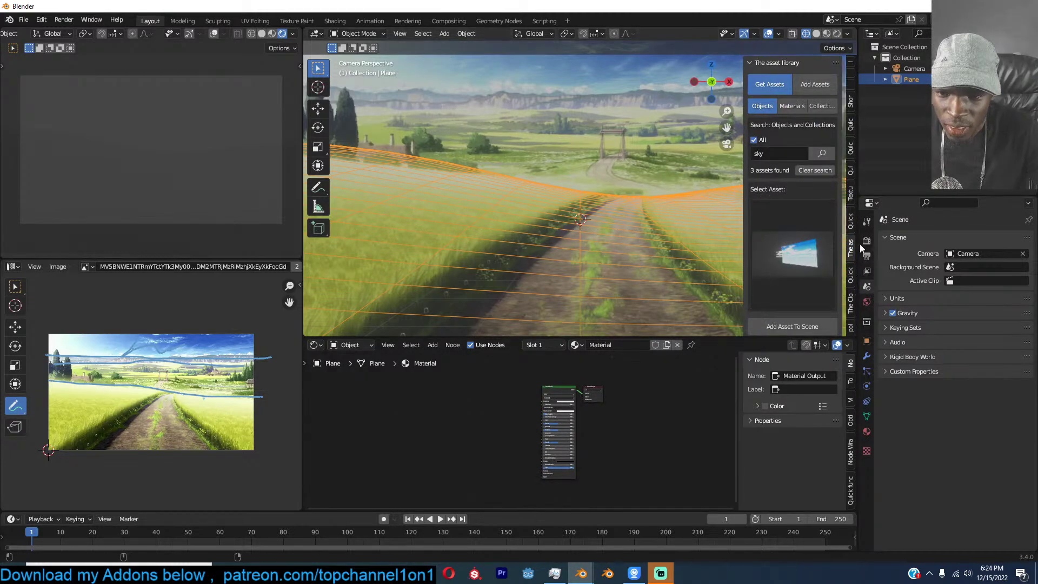
pyautogui.click(851, 193)
pyautogui.click(755, 97)
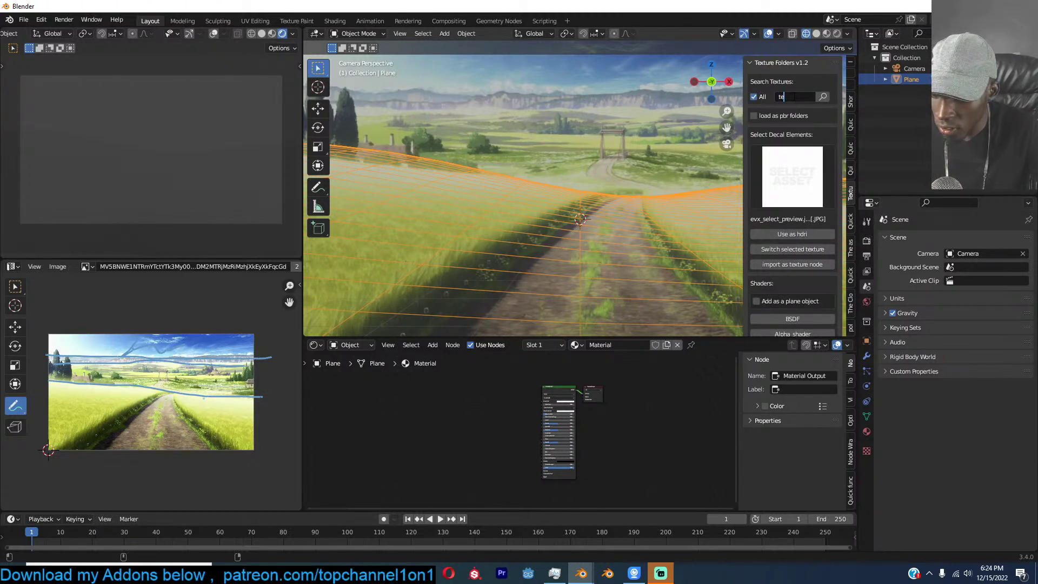
pyautogui.press('Return')
pyautogui.click(794, 97)
pyautogui.write('g')
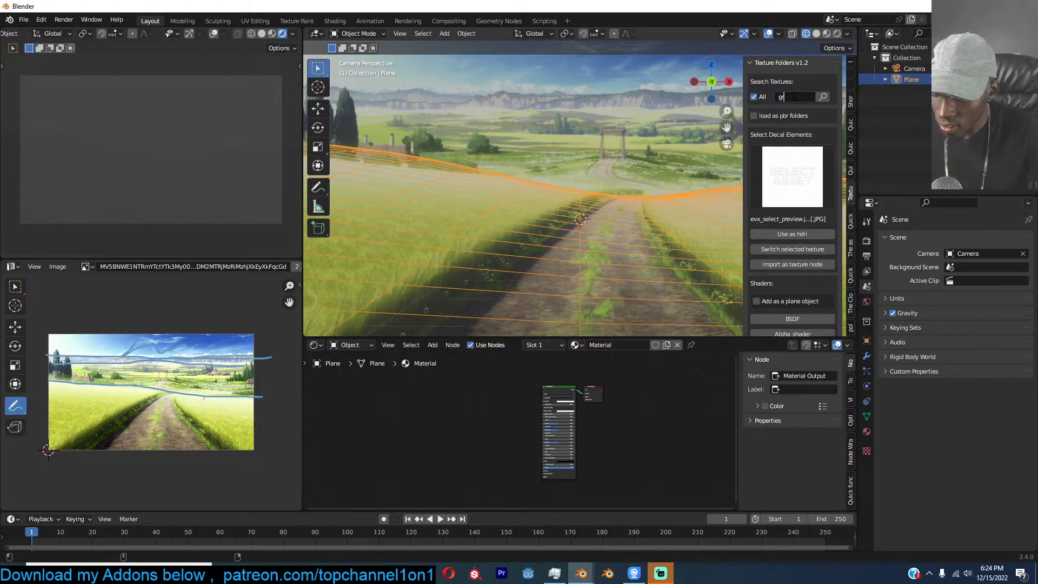
pyautogui.write('roun')
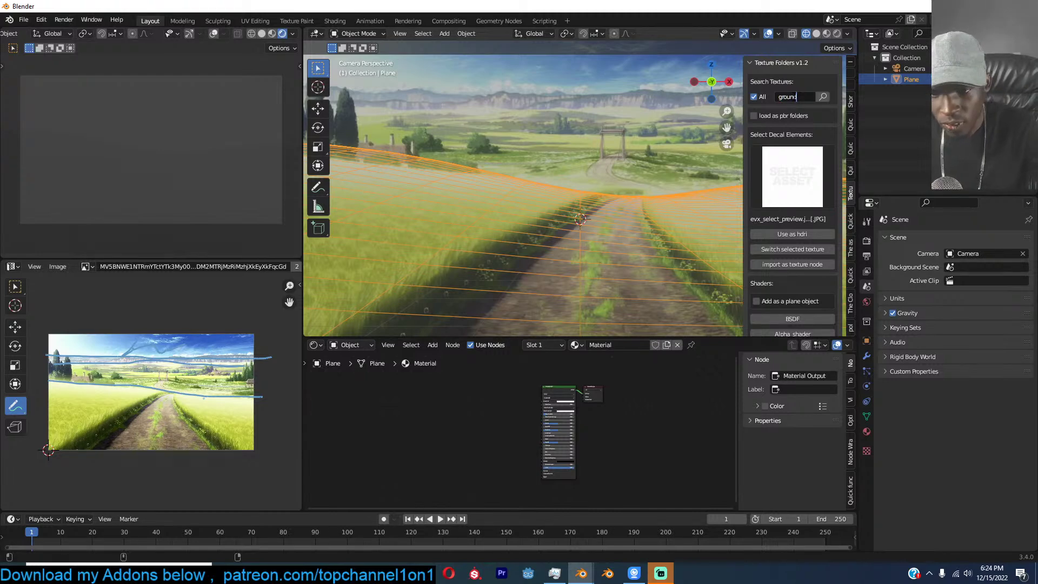
pyautogui.write('d')
pyautogui.press('Return')
pyautogui.click(822, 97)
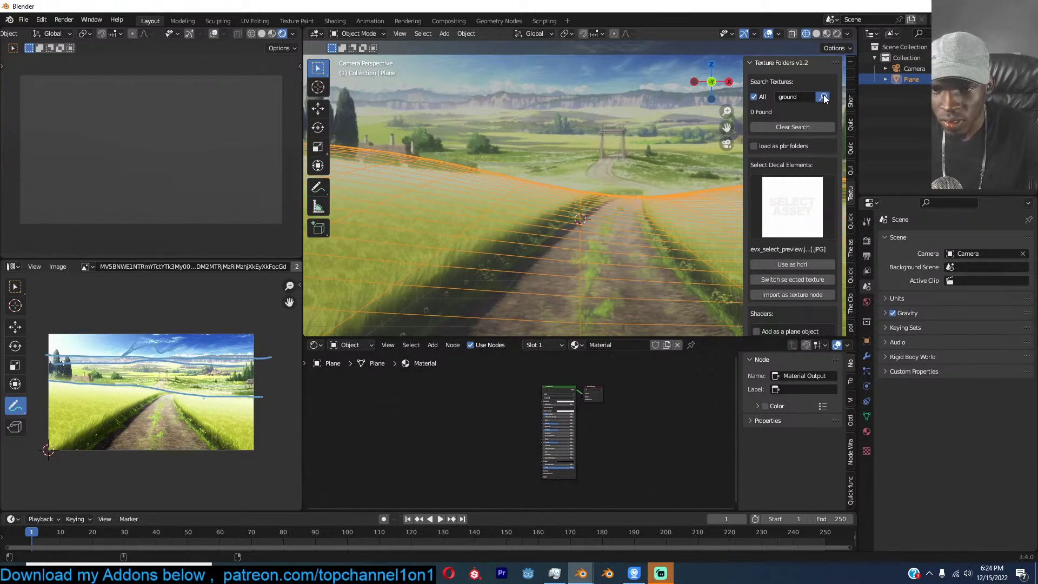
# Choose the sandy seamless ground dirt texture and apply it to the ground plane as a BSDF shader.
pyautogui.click(770, 208)
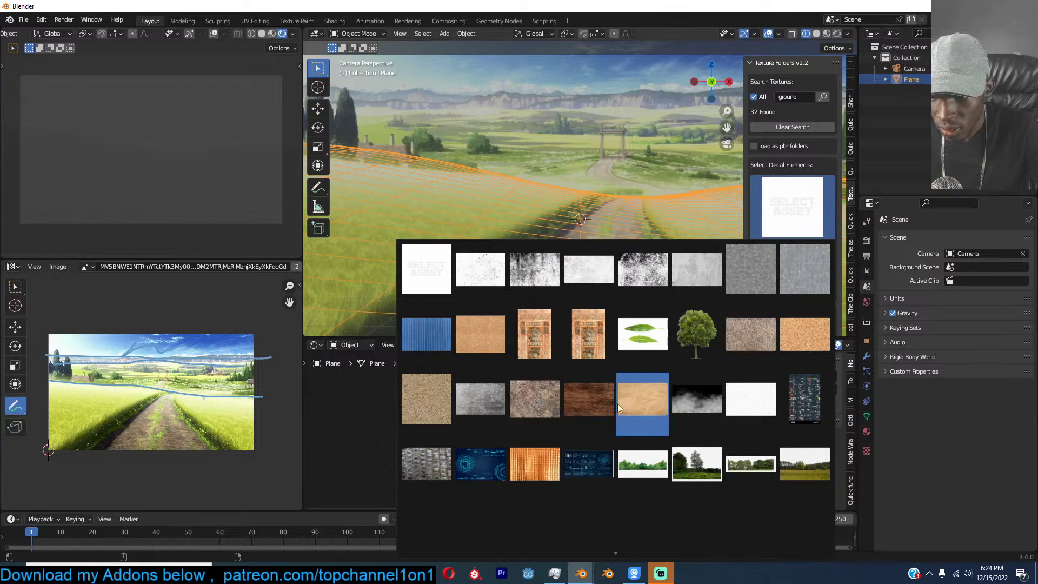
pyautogui.click(422, 410)
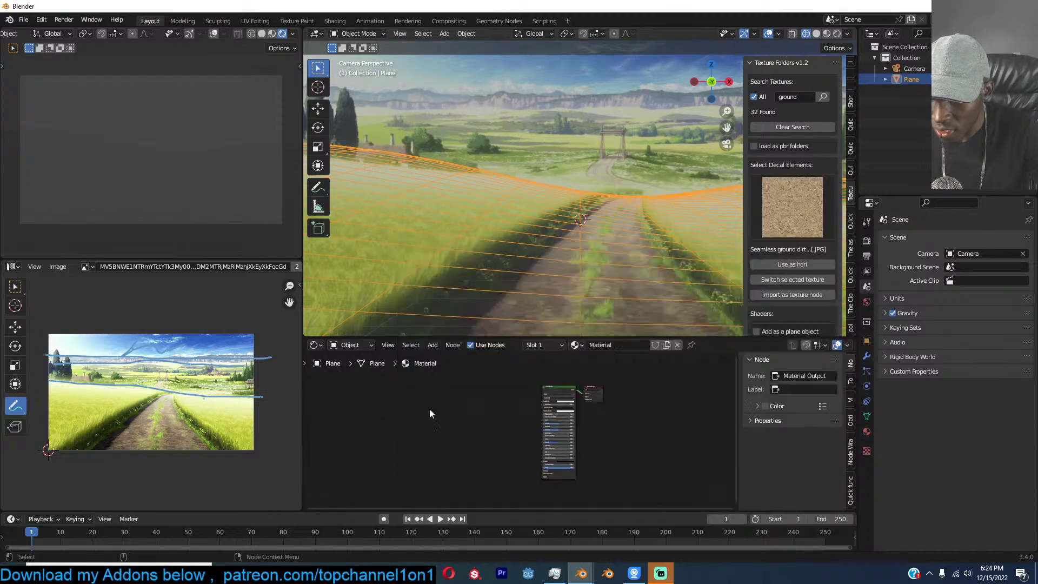
pyautogui.scroll(-4, 796, 292)
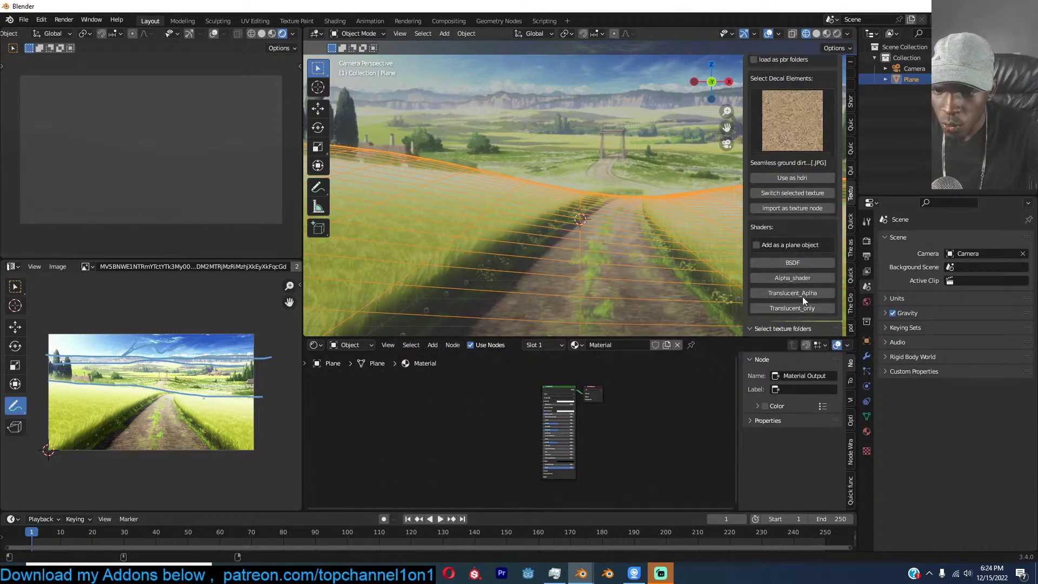
pyautogui.click(822, 263)
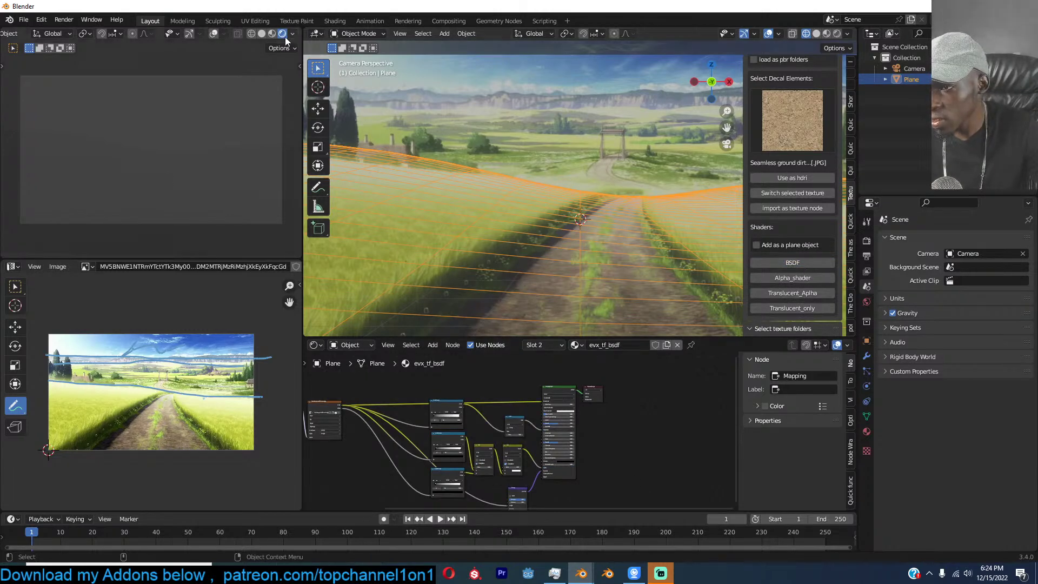
# Show the main camera viewport in Material Preview shading.
pyautogui.scroll(-1, 491, 180)
pyautogui.hotkey('shift', 'z')
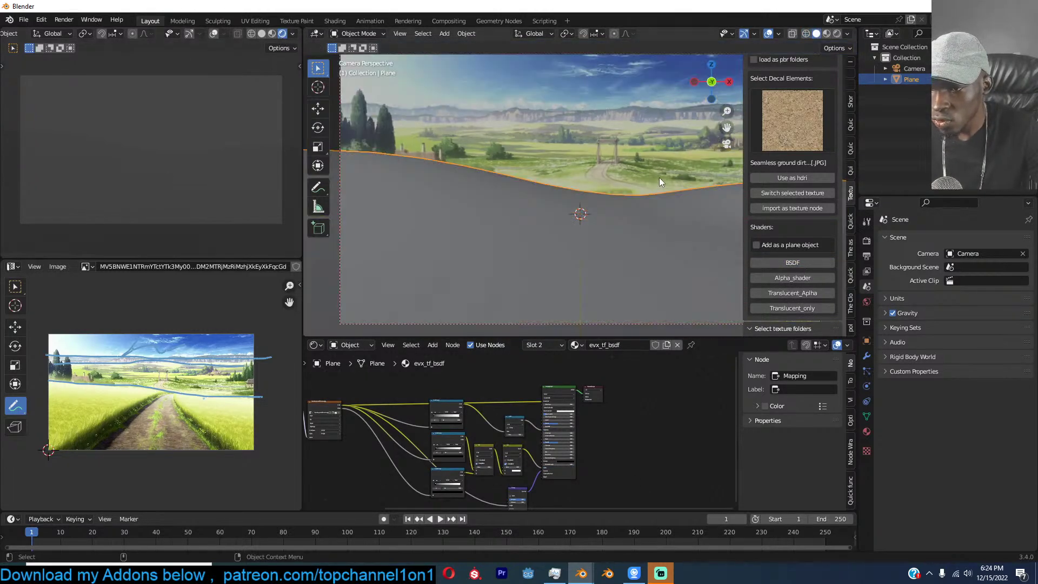
pyautogui.click(826, 33)
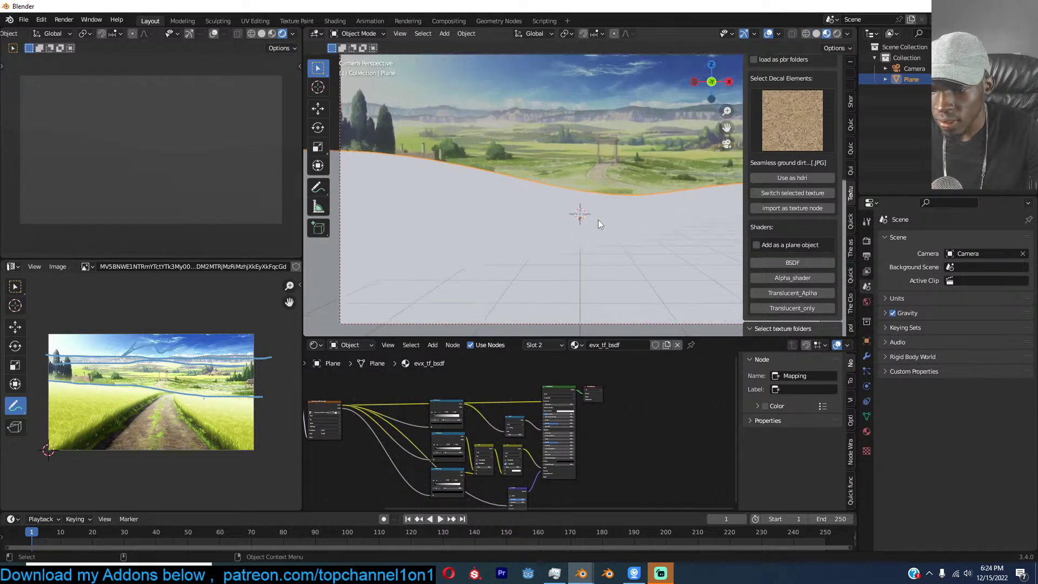
pyautogui.scroll(1, 598, 219)
# Remove the plain "Material" slot from the ground plane, keeping only the evx_tf_bsdf texture material.
pyautogui.click(866, 431)
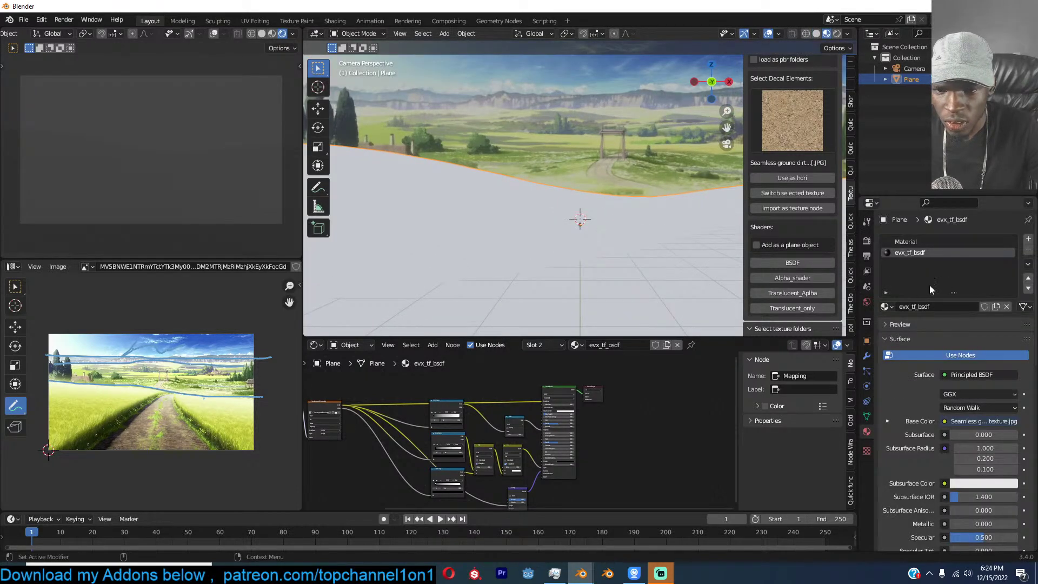
pyautogui.doubleClick(913, 243)
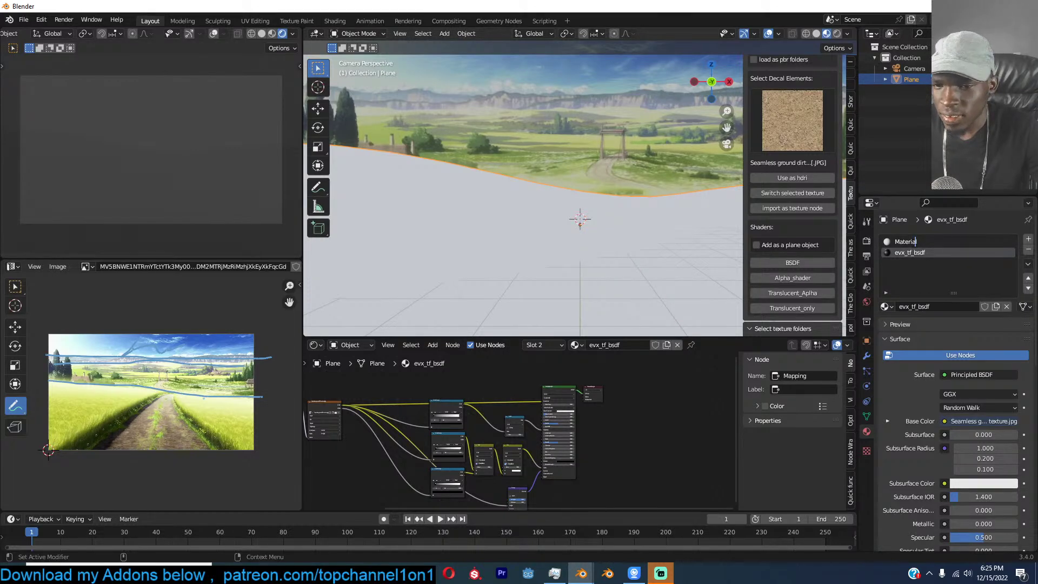
pyautogui.click(917, 242)
pyautogui.click(1029, 250)
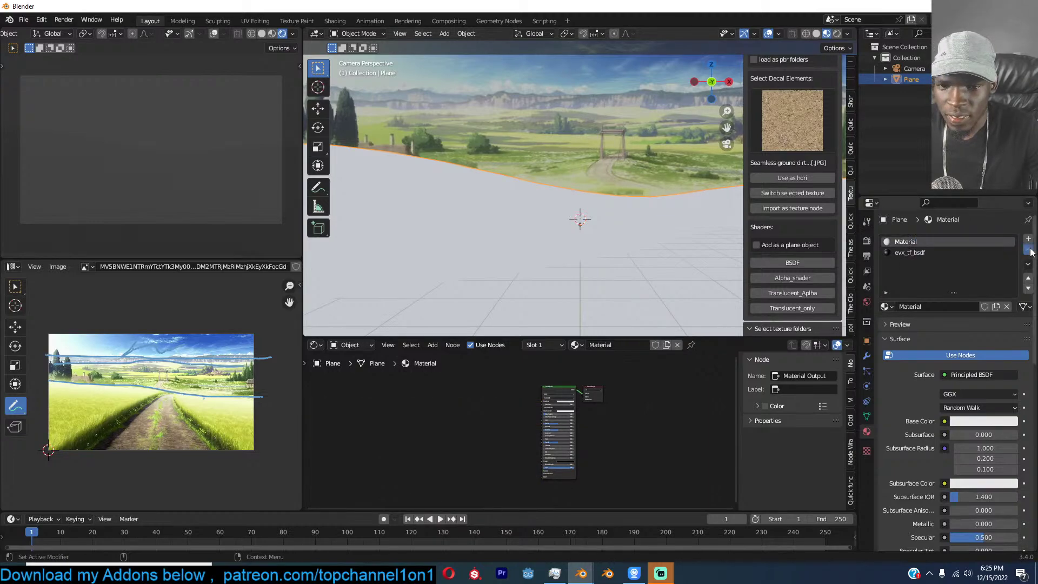
pyautogui.moveTo(290, 572)
pyautogui.click(291, 521)
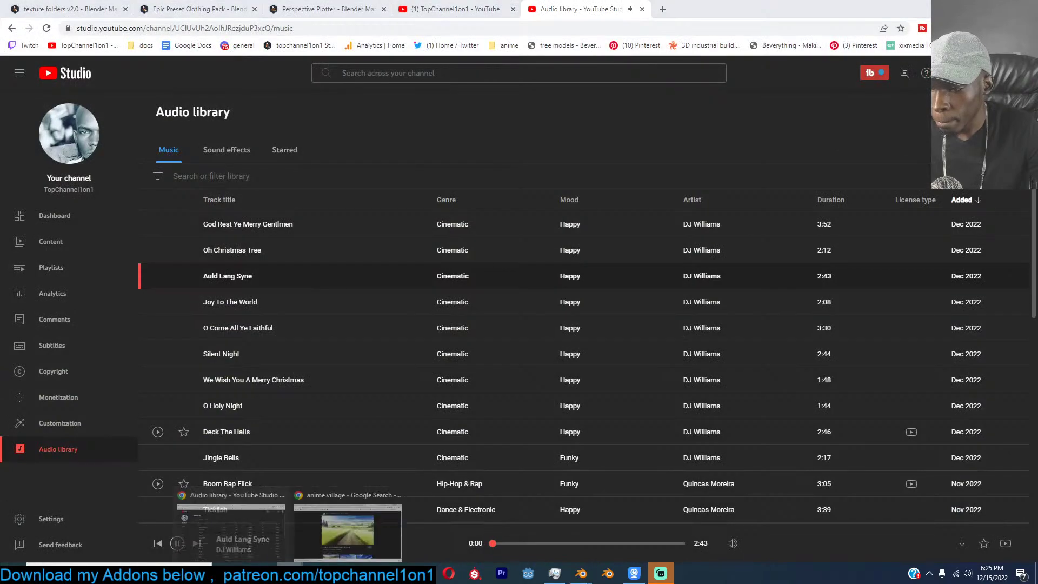
pyautogui.hotkey('alt', 'Tab')
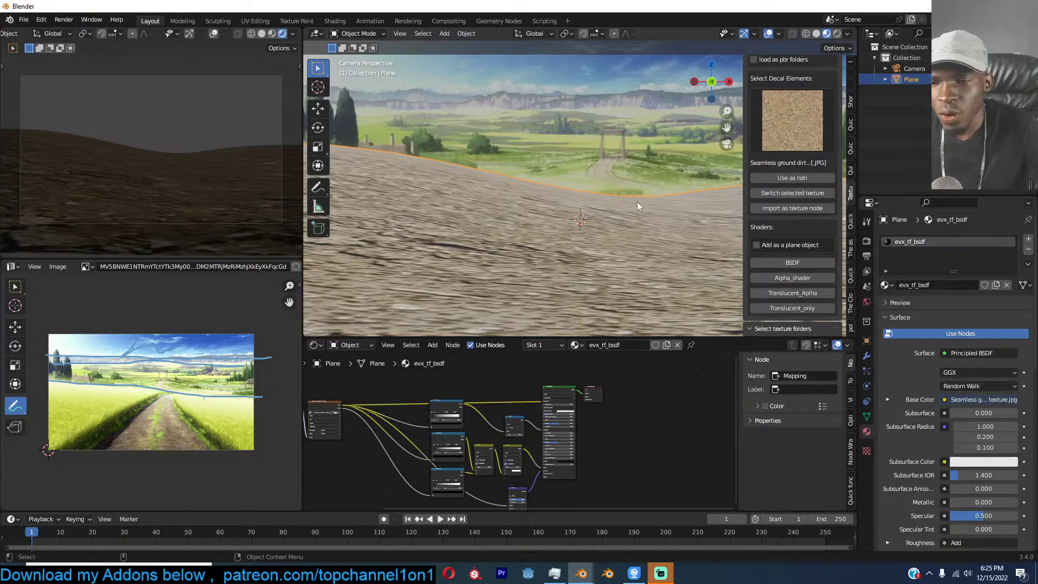
# Scale all of the ground mesh's UVs up about 2.2 times in Edit Mode, and return to Object Mode.
pyautogui.scroll(-2, 621, 203)
pyautogui.press('Tab')
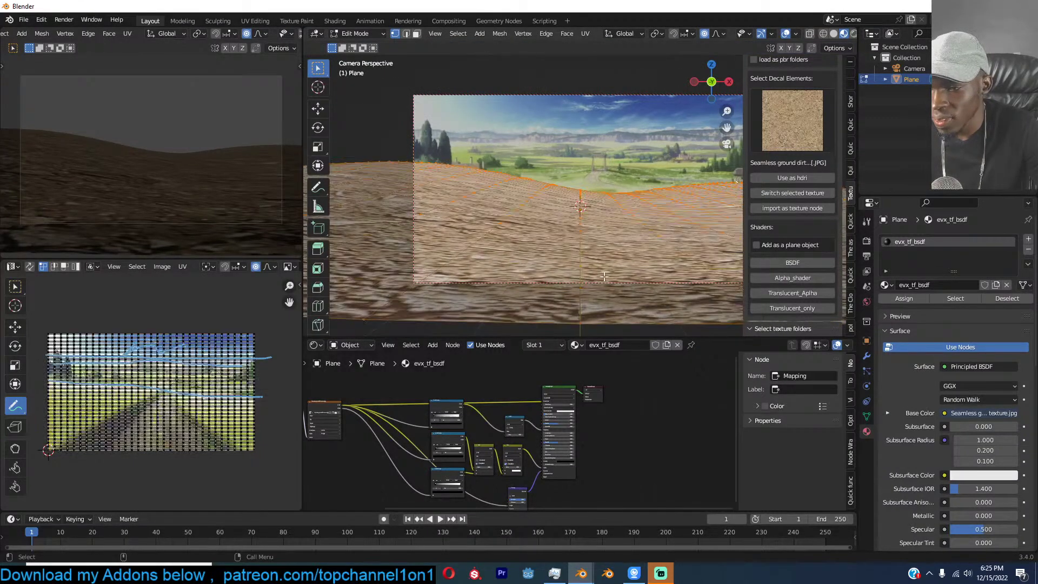
pyautogui.press('a')
pyautogui.press('s')
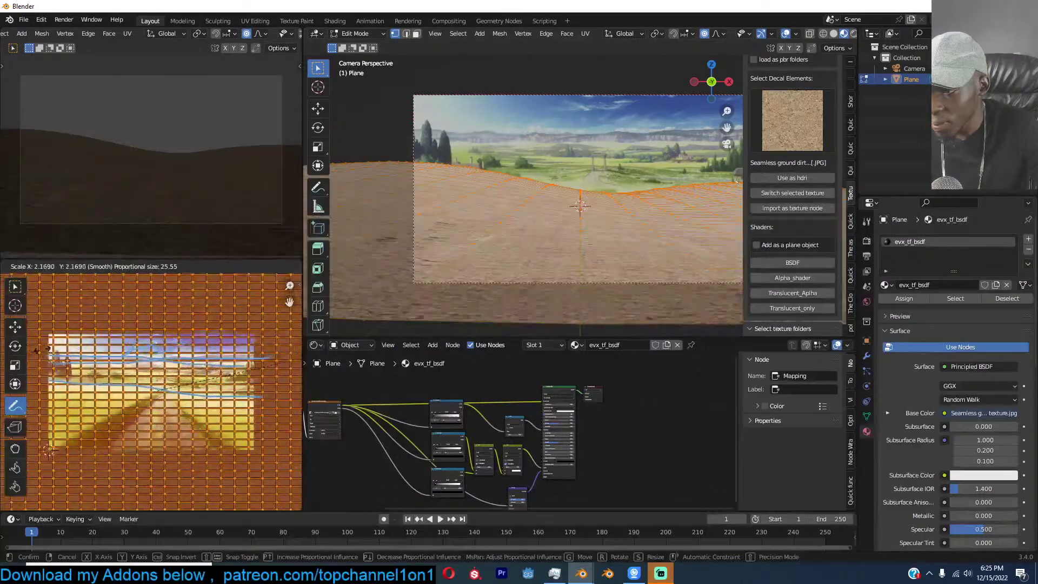
pyautogui.press('Return')
pyautogui.press('Tab')
pyautogui.scroll(1, 588, 183)
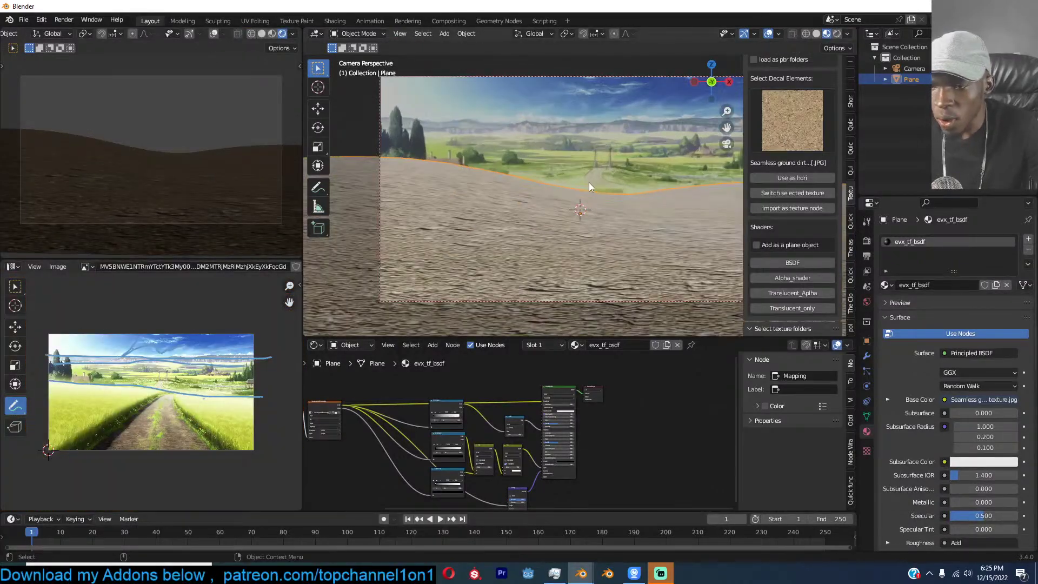
# Delete the two Mix nodes feeding the shader's Alpha and lower the Bump node's strength to about 0.2.
pyautogui.scroll(5, 594, 408)
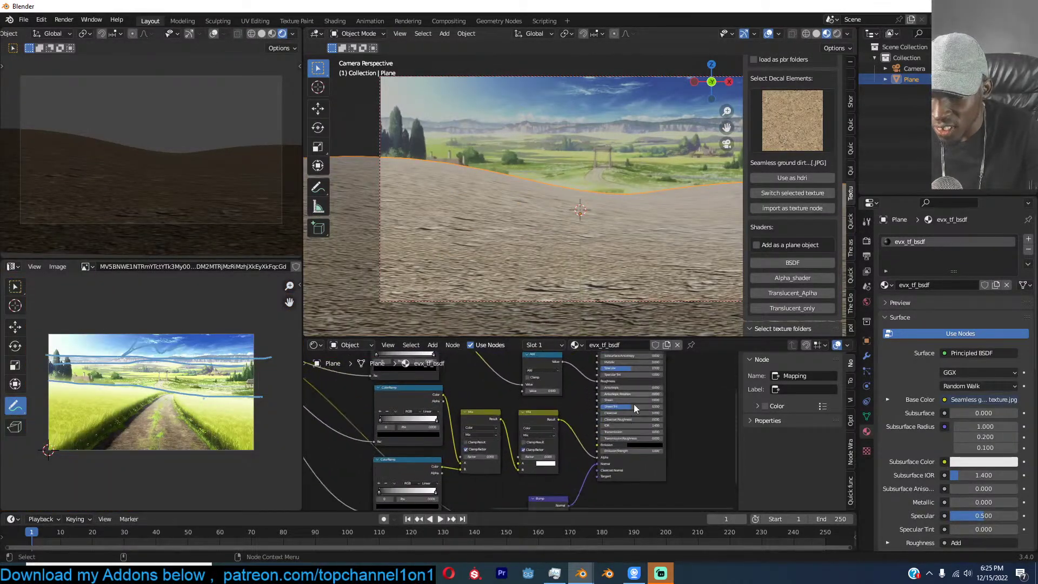
pyautogui.moveTo(603, 466); pyautogui.dragTo(482, 385)
pyautogui.press('x')
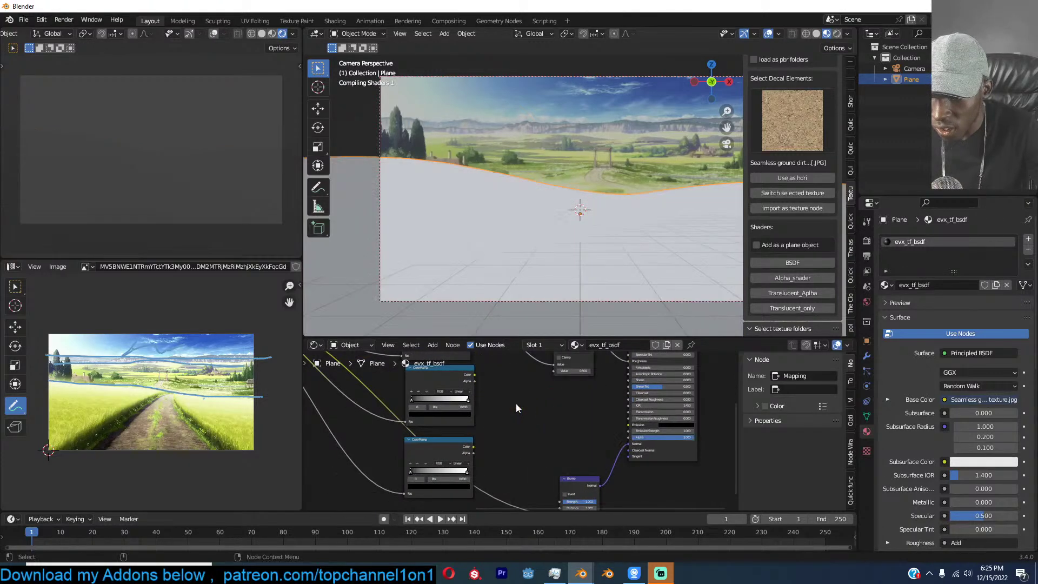
pyautogui.moveTo(585, 503); pyautogui.dragTo(602, 471, button='middle')
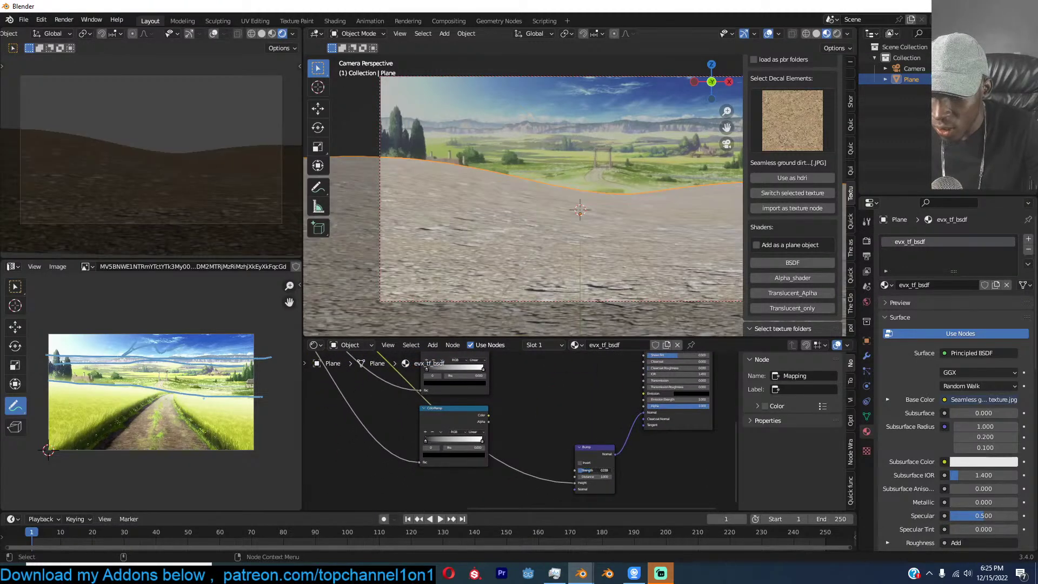
pyautogui.scroll(1, 552, 162)
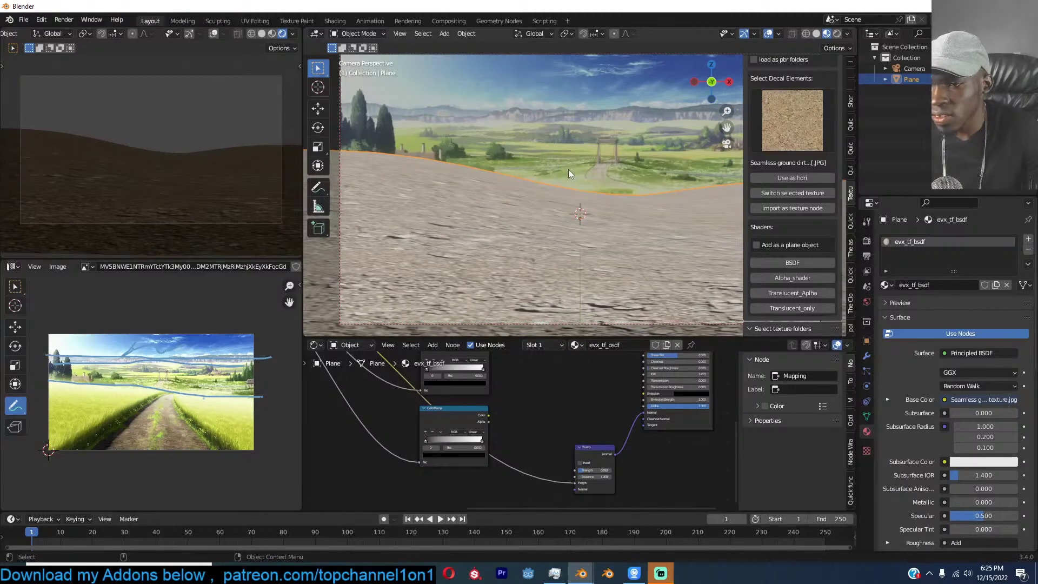
# Deselect the ground plane and assign a Sky Texture as the world background color.
pyautogui.click(568, 170)
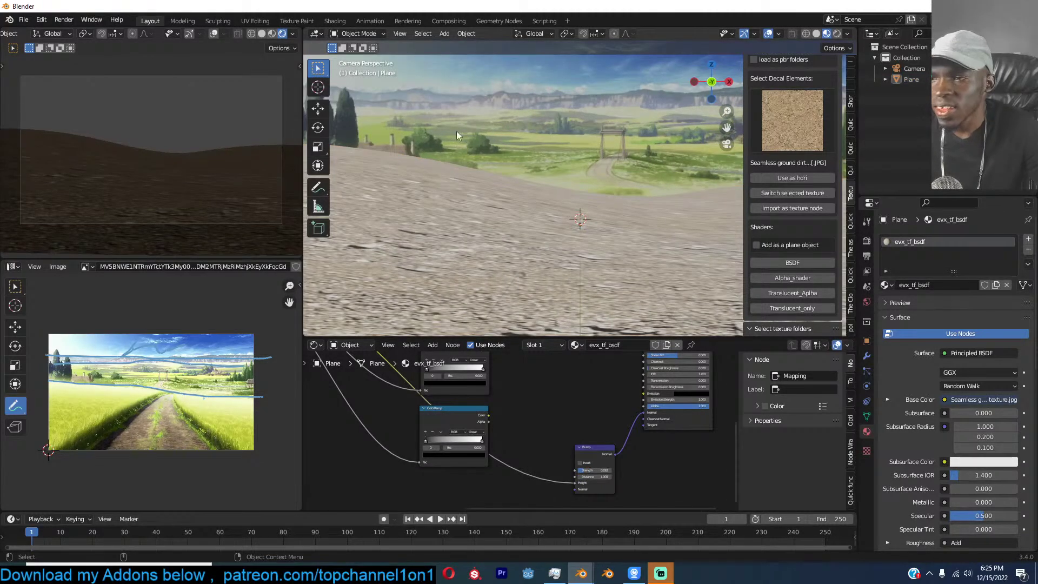
pyautogui.click(867, 301)
pyautogui.click(944, 312)
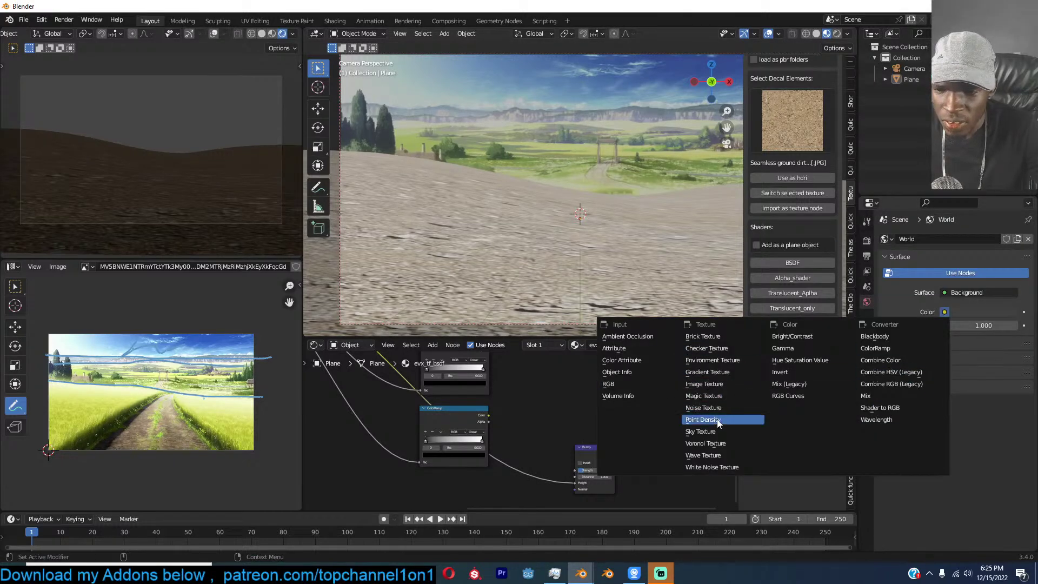
pyautogui.press('Return')
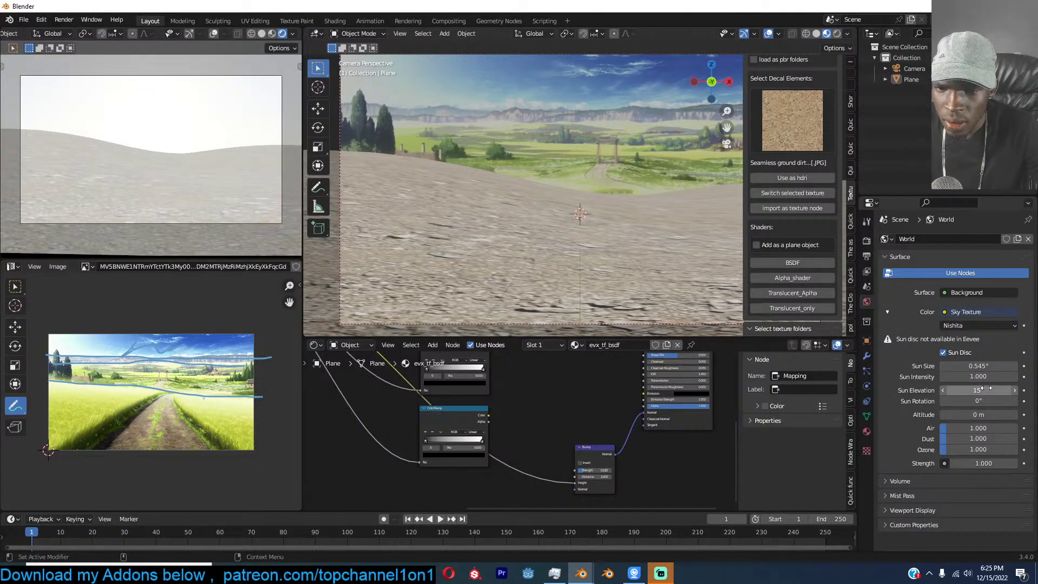
# Set the world background strength to 0.1.
pyautogui.moveTo(973, 402); pyautogui.dragTo(977, 402)
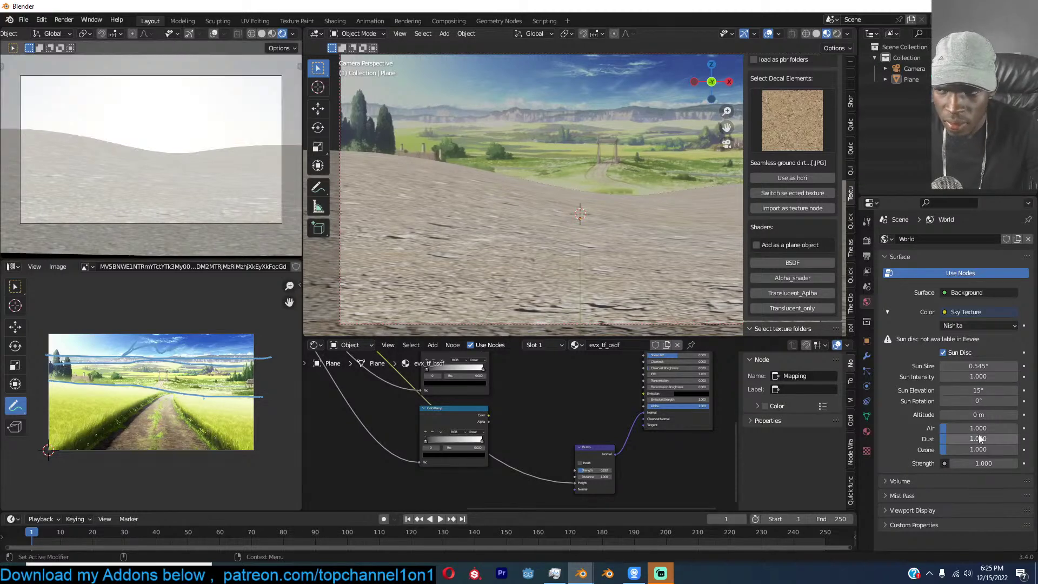
pyautogui.click(978, 464)
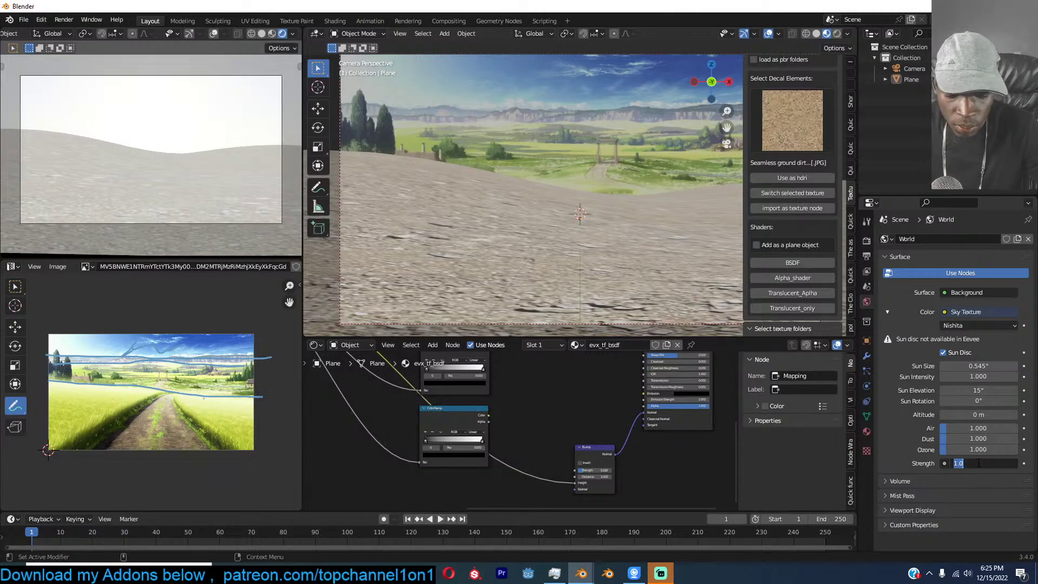
pyautogui.write('0.1')
pyautogui.press('Return')
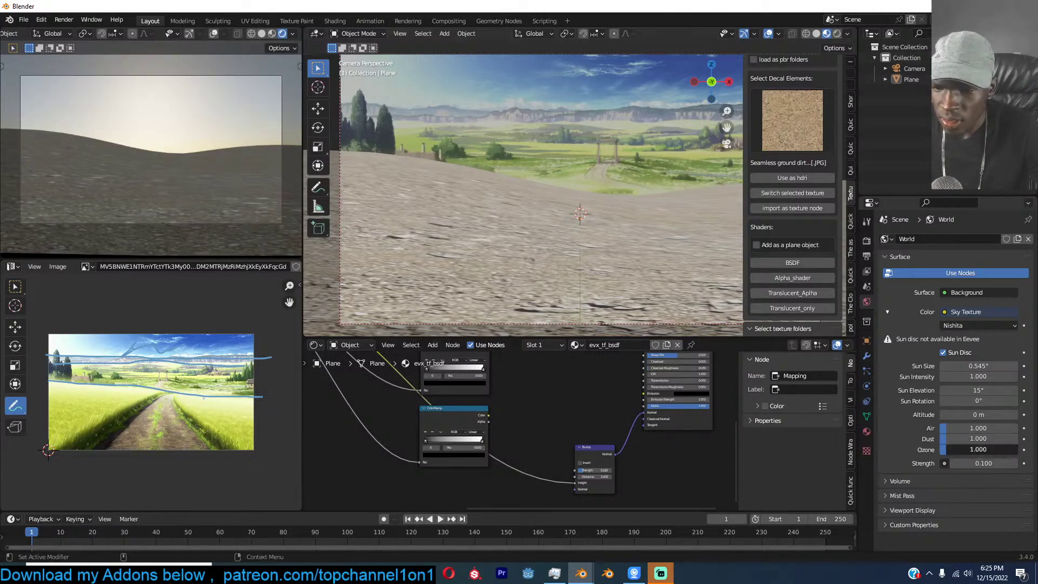
# Set the Sky Texture's ozone to about 3.67 and its sun elevation to 20°.
pyautogui.moveTo(979, 449); pyautogui.dragTo(1016, 450)
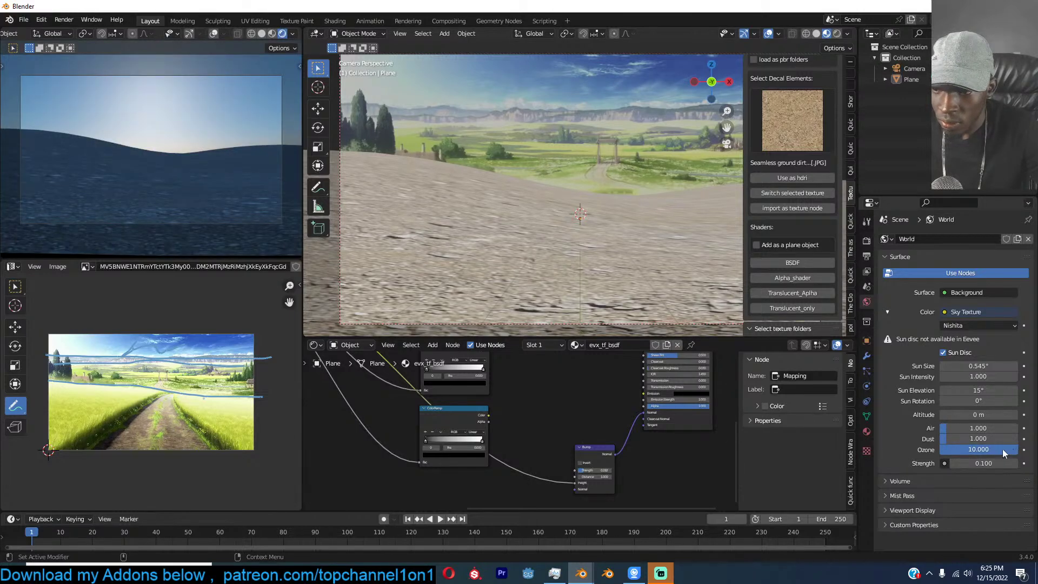
pyautogui.moveTo(1016, 449); pyautogui.dragTo(968, 449)
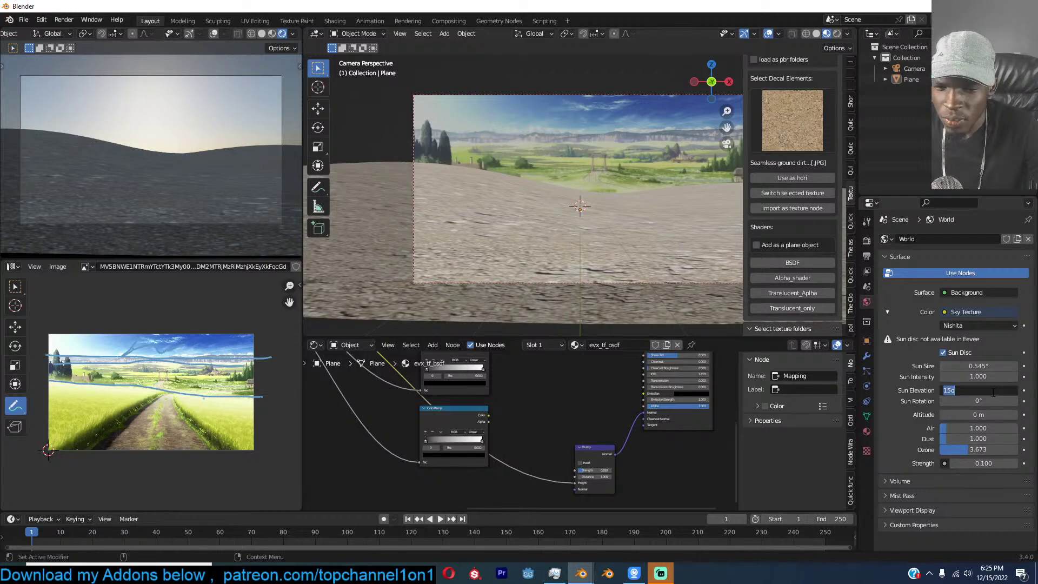
pyautogui.write('20')
pyautogui.press('Return')
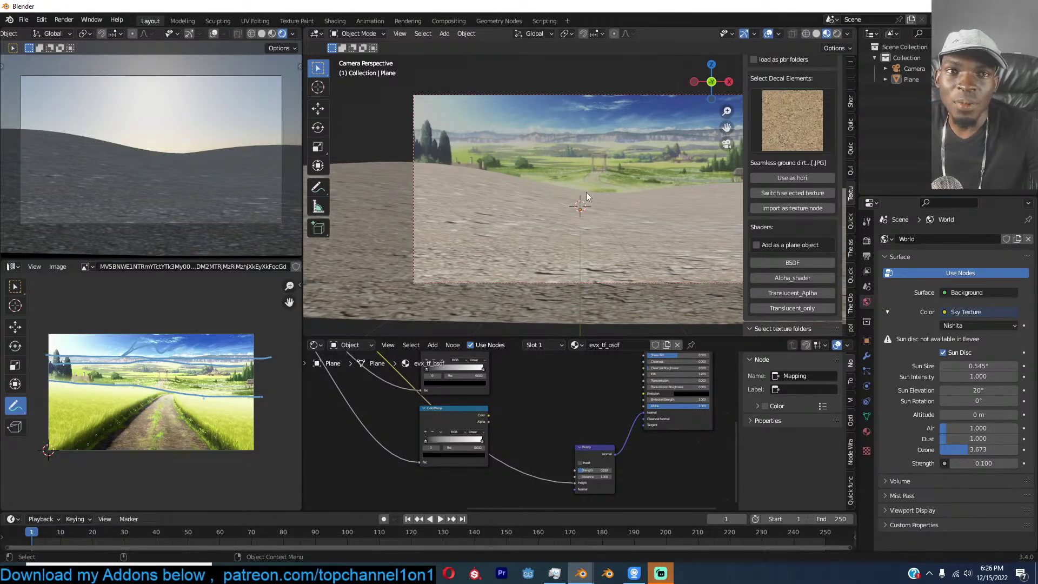
# Place the 3D cursor on the foreground ground, add a plane there and scale it up about 2.5 times.
pyautogui.scroll(-1, 589, 196)
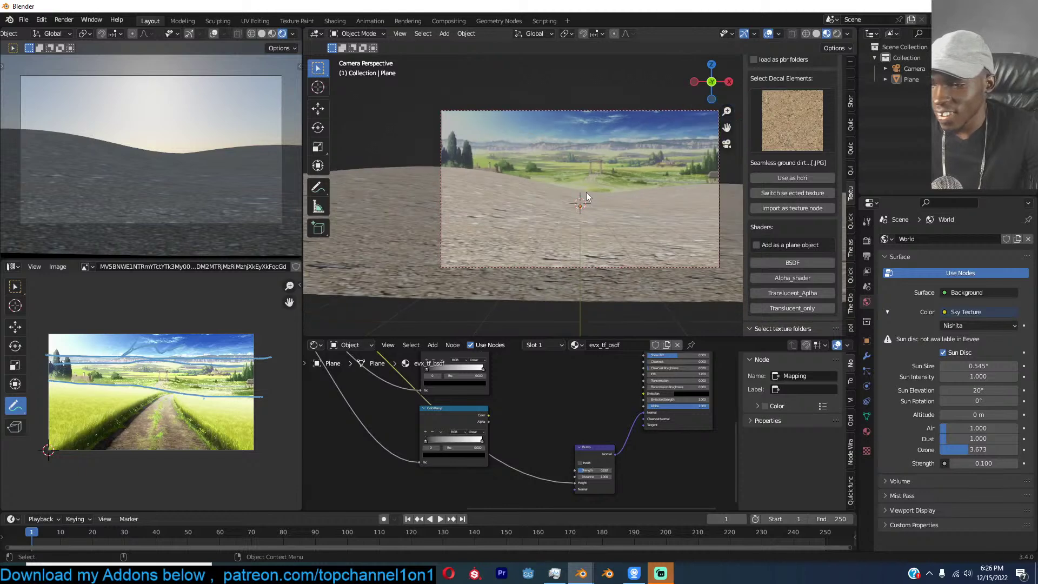
pyautogui.scroll(4, 158, 403)
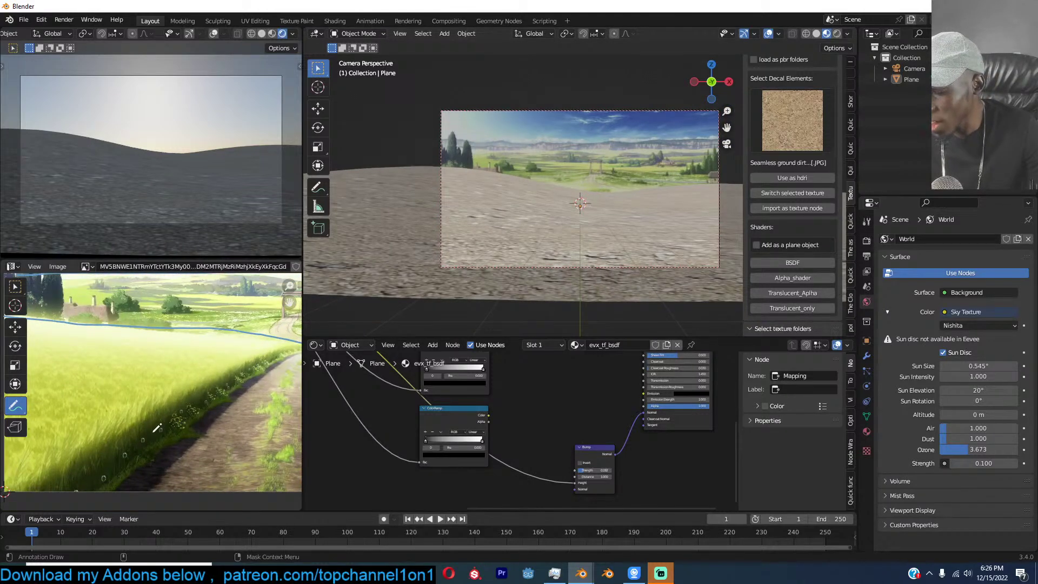
pyautogui.keyDown('shift'); pyautogui.moveTo(519, 225); pyautogui.dragTo(527, 220, button='middle'); pyautogui.keyUp('shift')
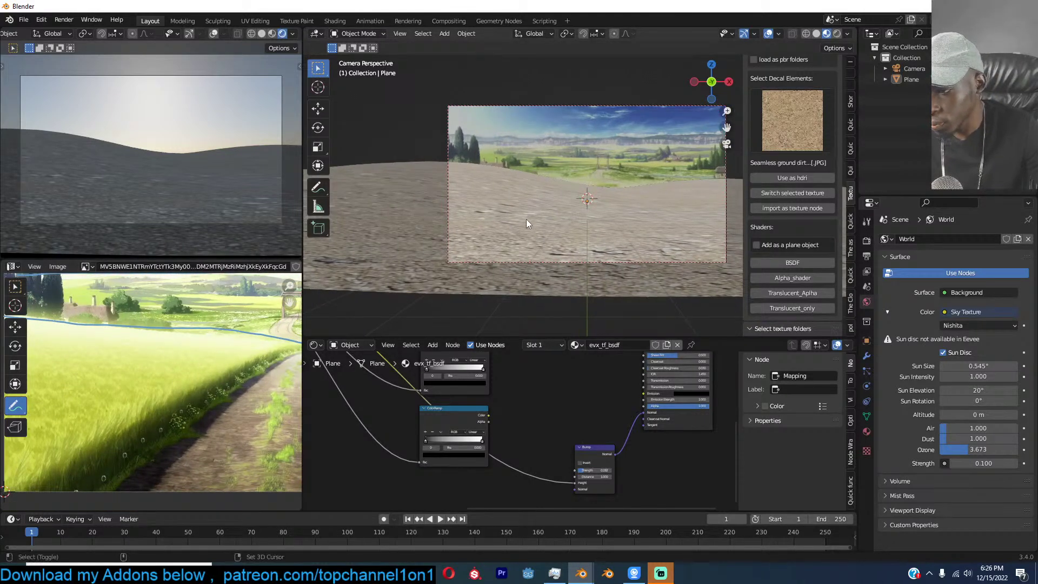
pyautogui.keyDown('shift'); pyautogui.rightClick(534, 224); pyautogui.keyUp('shift')
pyautogui.hotkey('shift', 'a')
pyautogui.click(565, 224)
pyautogui.press('s')
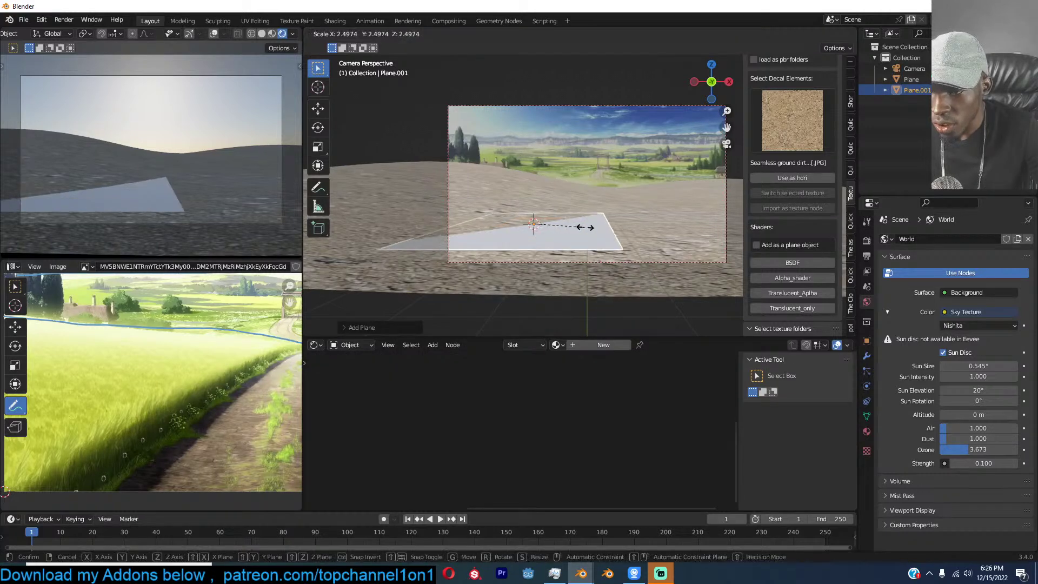
pyautogui.click(585, 226)
# Subdivide the new plane twice in Edit Mode and return to Object Mode.
pyautogui.press('Tab')
pyautogui.rightClick(588, 221)
pyautogui.click(589, 220)
pyautogui.rightClick(589, 220)
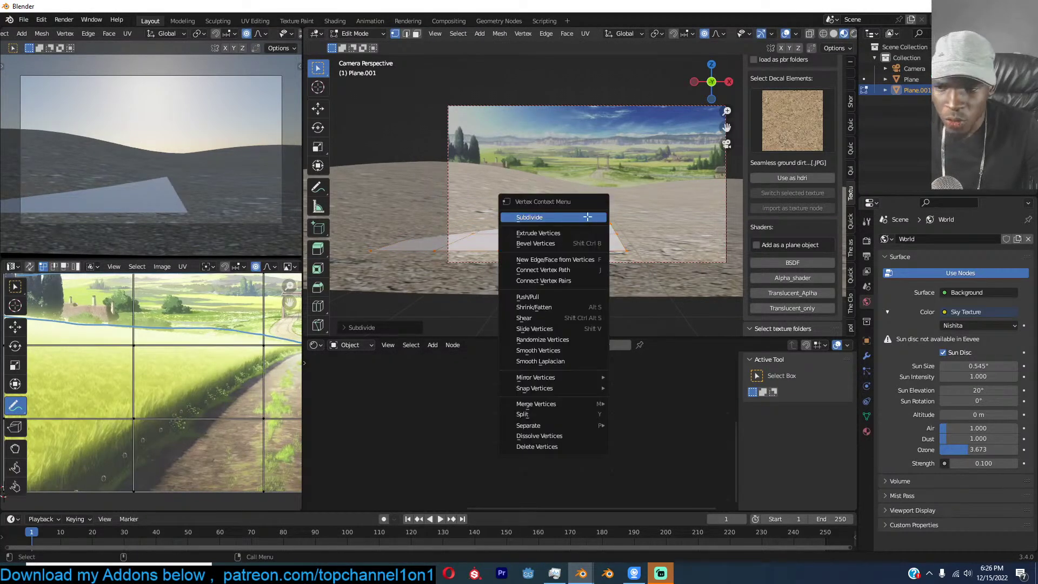
pyautogui.click(589, 218)
pyautogui.press('Tab')
# Move the subdivided plane up and slightly right in the camera view so it sits over the ground.
pyautogui.press('g')
pyautogui.click(601, 210)
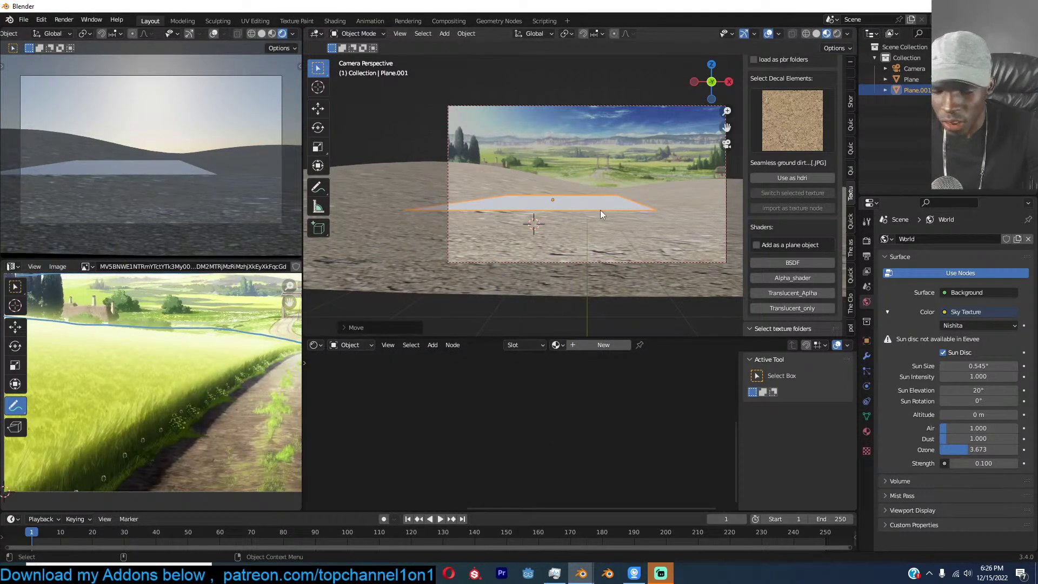
pyautogui.press('KP_Decimal')
pyautogui.moveTo(600, 210)
pyautogui.mouseDown(button='middle')
pyautogui.moveTo(555, 260)
pyautogui.moveTo(620, 242)
pyautogui.moveTo(611, 222)
pyautogui.mouseUp(button='middle')
# Add a Shrinkwrap modifier to the new plane with the ground object Plane as its target.
pyautogui.click(867, 356)
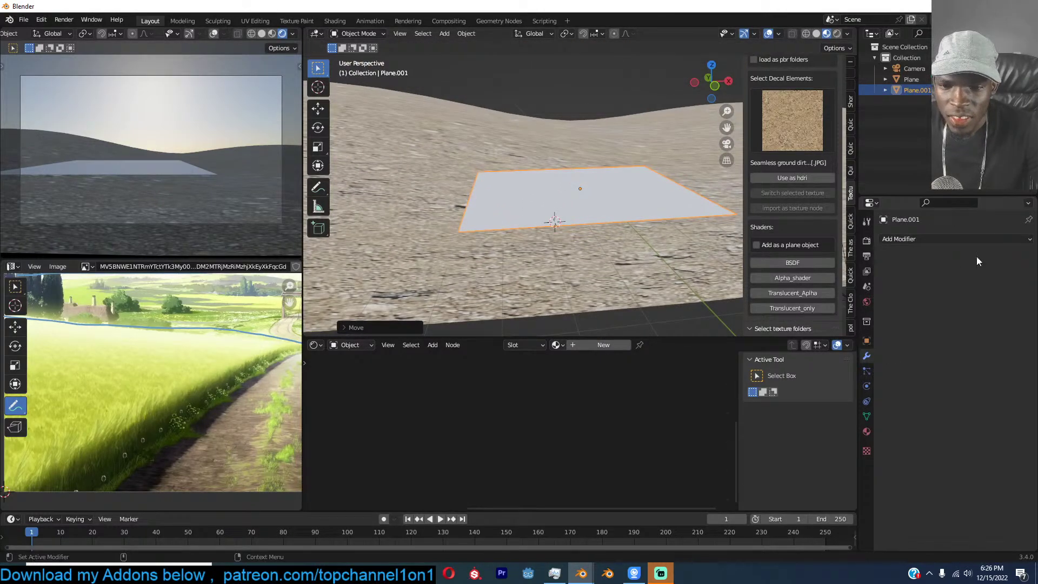
pyautogui.click(1007, 240)
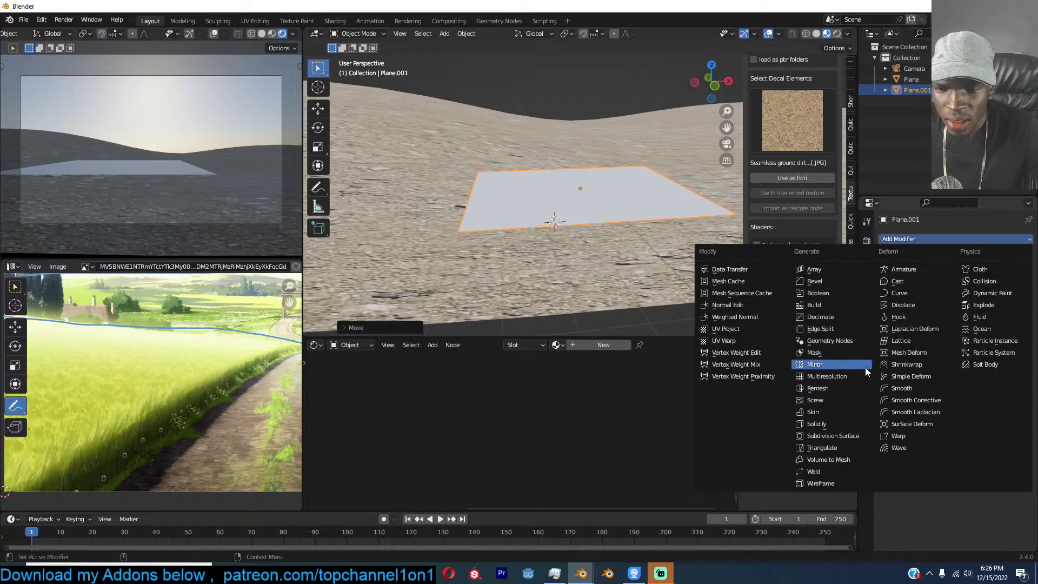
pyautogui.click(896, 365)
pyautogui.click(1012, 300)
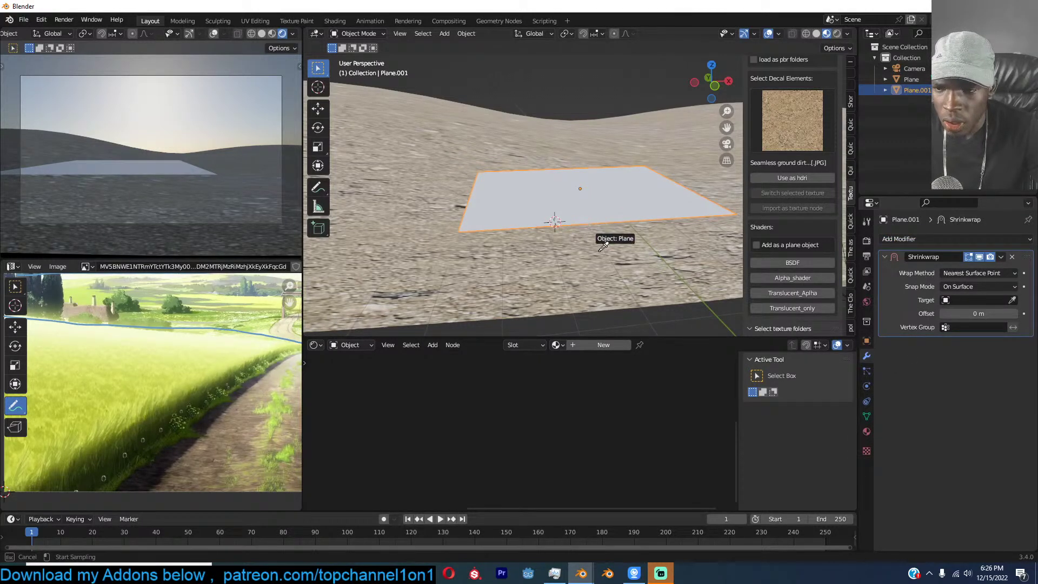
pyautogui.click(578, 229)
pyautogui.click(967, 572)
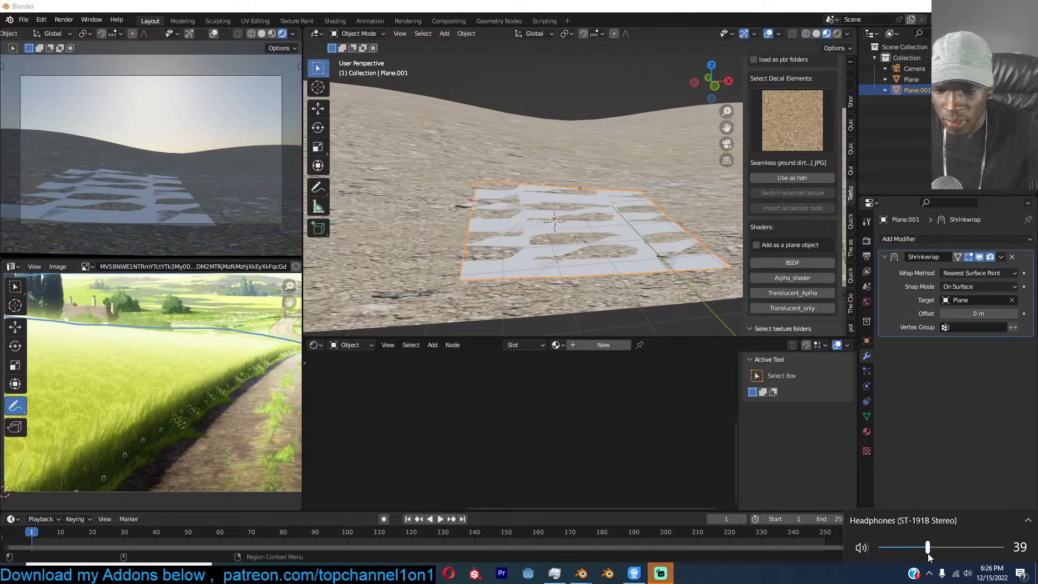
pyautogui.click(963, 396)
pyautogui.moveTo(520, 261); pyautogui.dragTo(573, 265, button='middle')
# Set the Shrinkwrap's wrap method to Project along Z and lower the plane vertically beneath the ground surface.
pyautogui.click(978, 285)
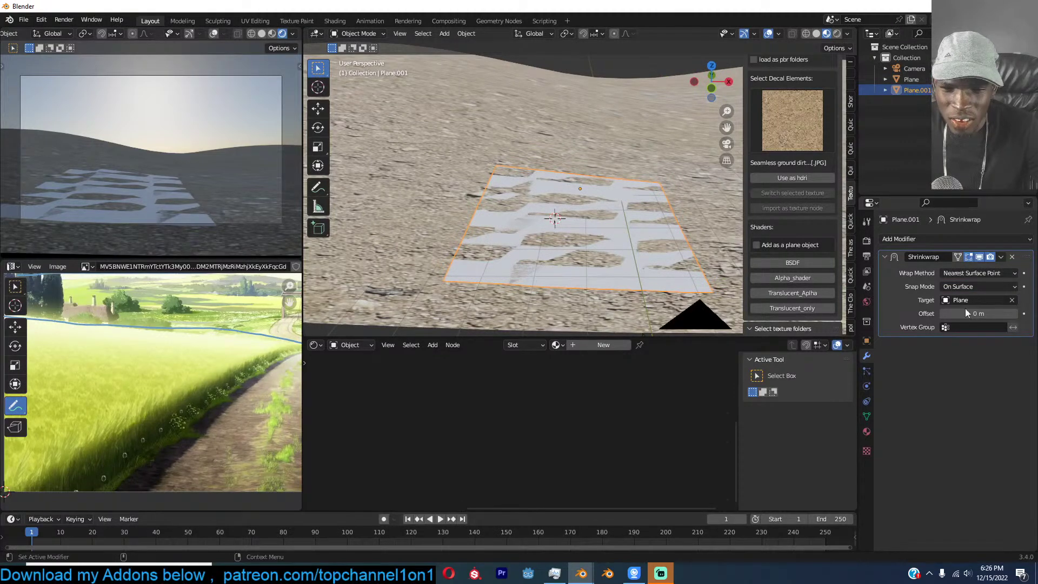
pyautogui.click(987, 274)
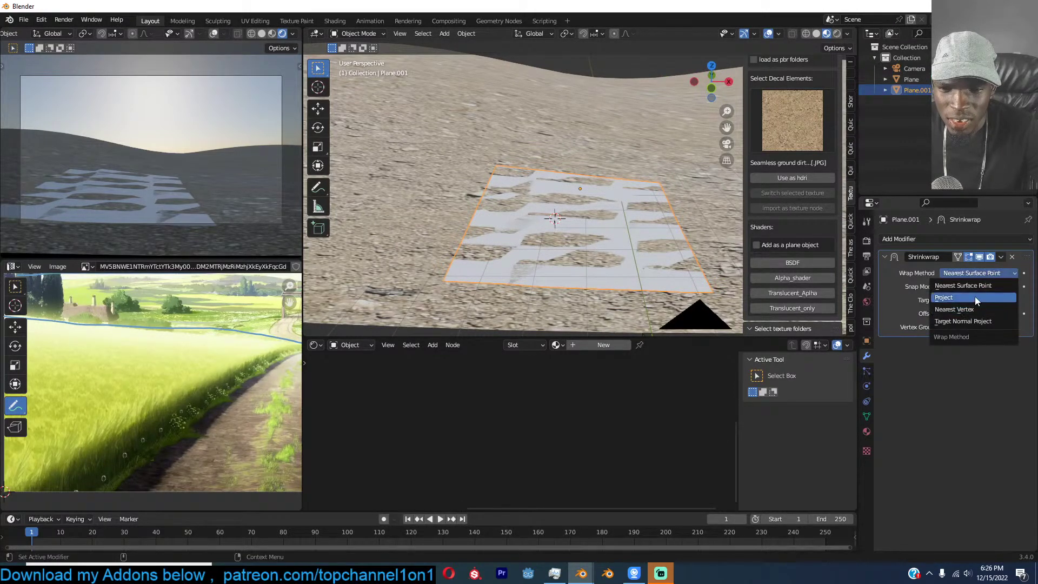
pyautogui.click(975, 296)
pyautogui.click(1004, 327)
pyautogui.press('g')
pyautogui.press('z')
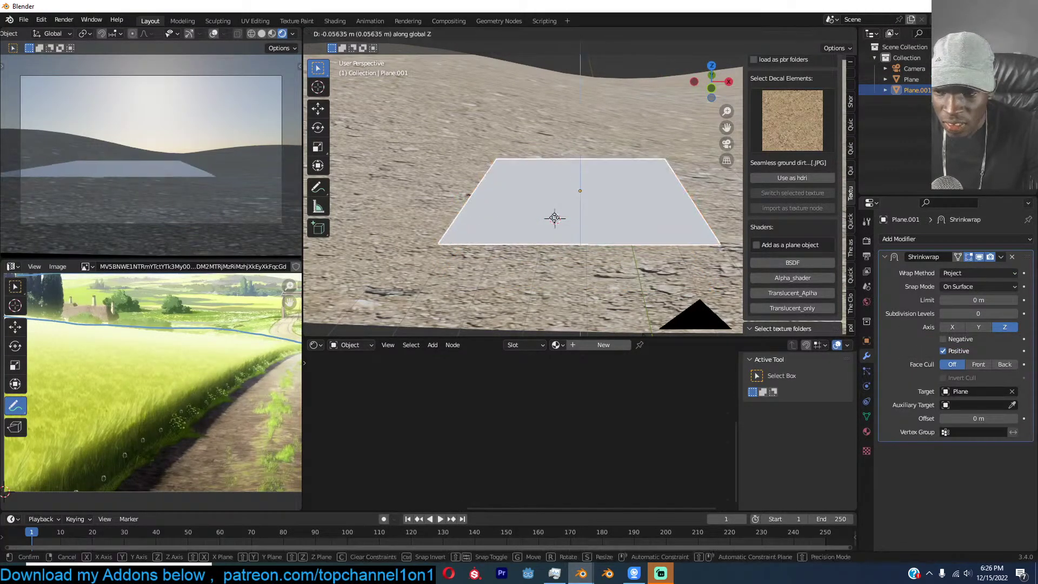
pyautogui.click(548, 273)
pyautogui.moveTo(549, 265); pyautogui.dragTo(563, 227, button='middle')
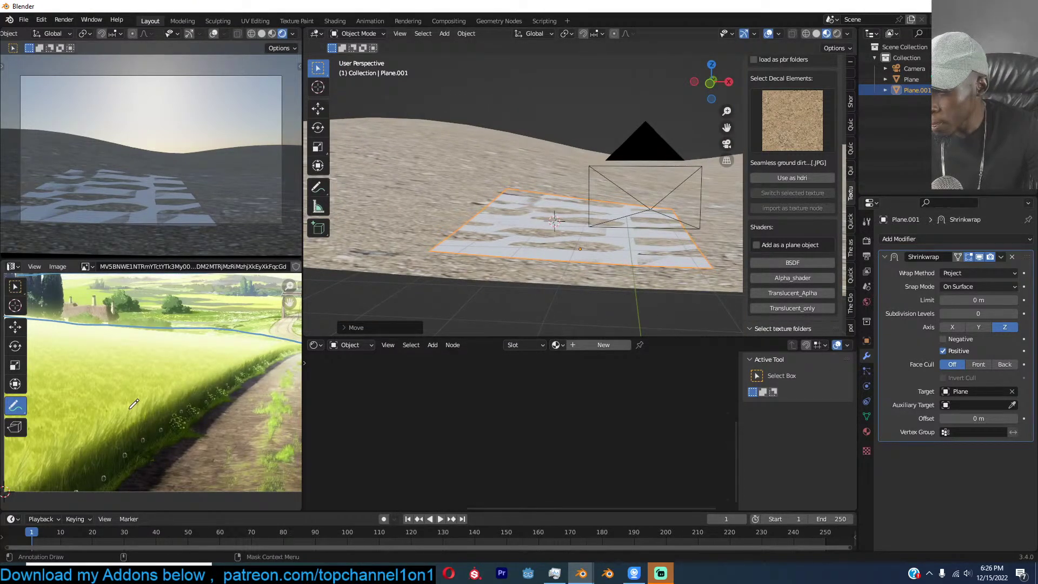
# Add a particle system to the shrinkwrapped plane and set its type to Hair.
pyautogui.click(868, 371)
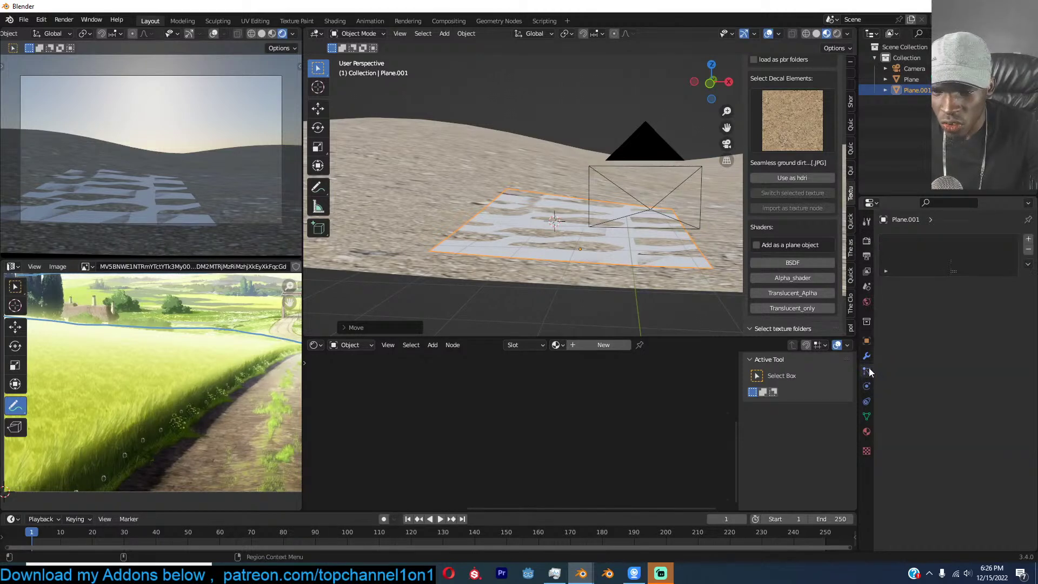
pyautogui.click(867, 356)
pyautogui.click(867, 371)
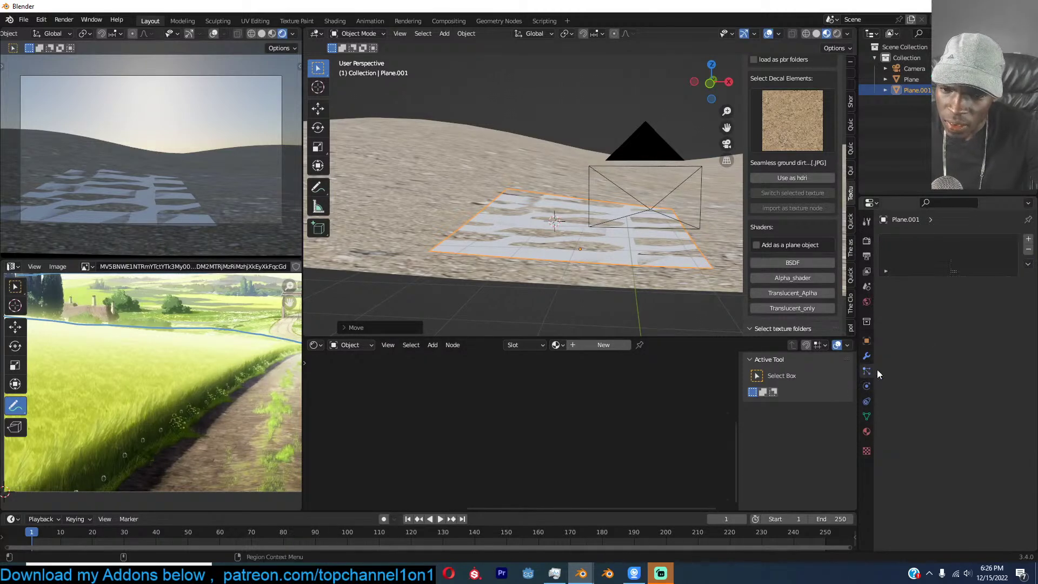
pyautogui.click(1029, 238)
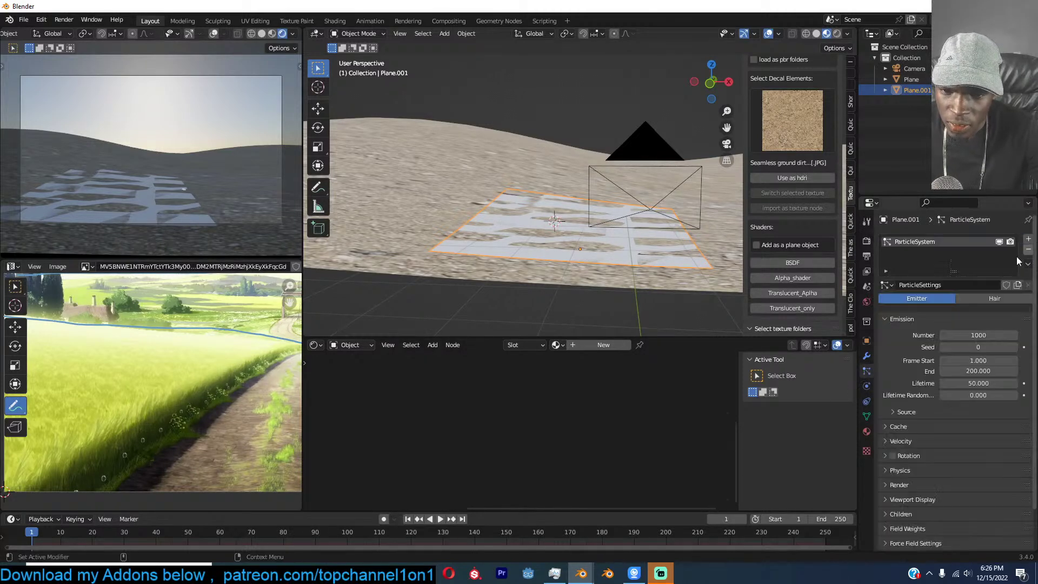
pyautogui.click(980, 297)
pyautogui.moveTo(612, 243); pyautogui.dragTo(569, 242, button='middle')
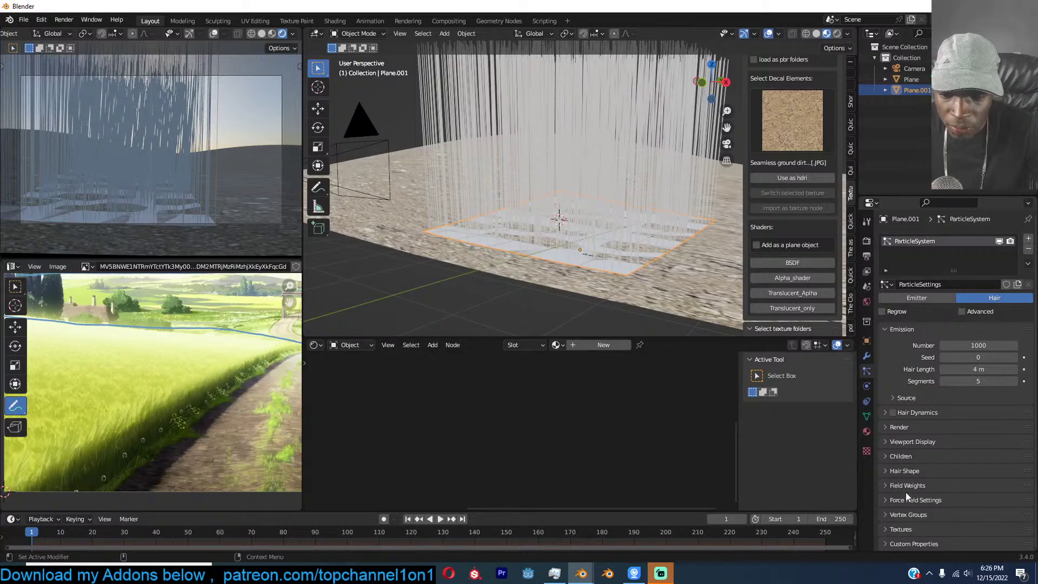
# Set the hair strands' root diameter to 0.77 m and tip diameter to 0.15 m in the Hair Shape settings.
pyautogui.click(904, 470)
pyautogui.scroll(-3, 920, 467)
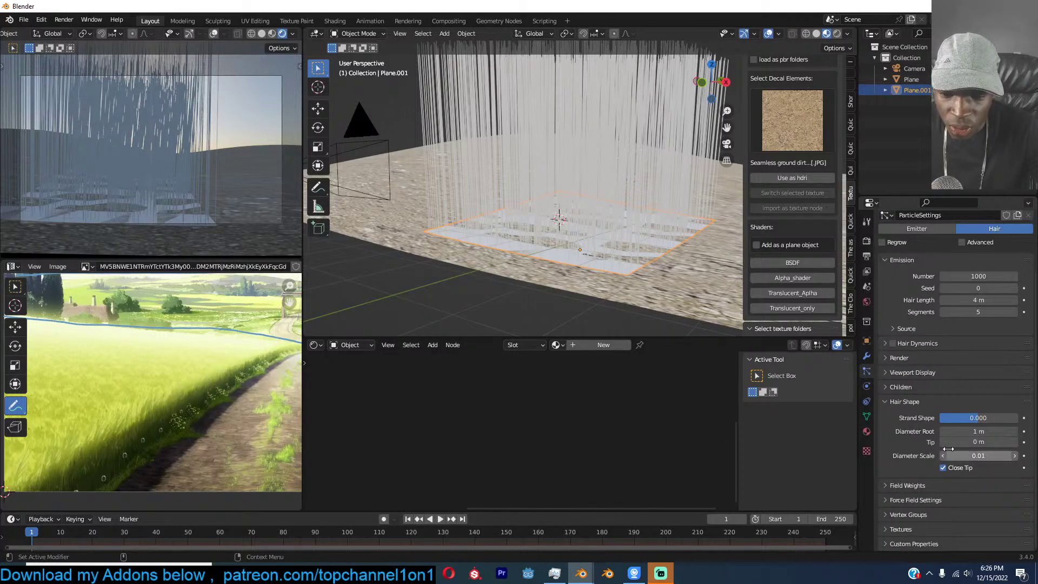
pyautogui.moveTo(979, 444)
pyautogui.mouseDown()
pyautogui.moveTo(995, 443)
pyautogui.moveTo(968, 431)
pyautogui.mouseUp()
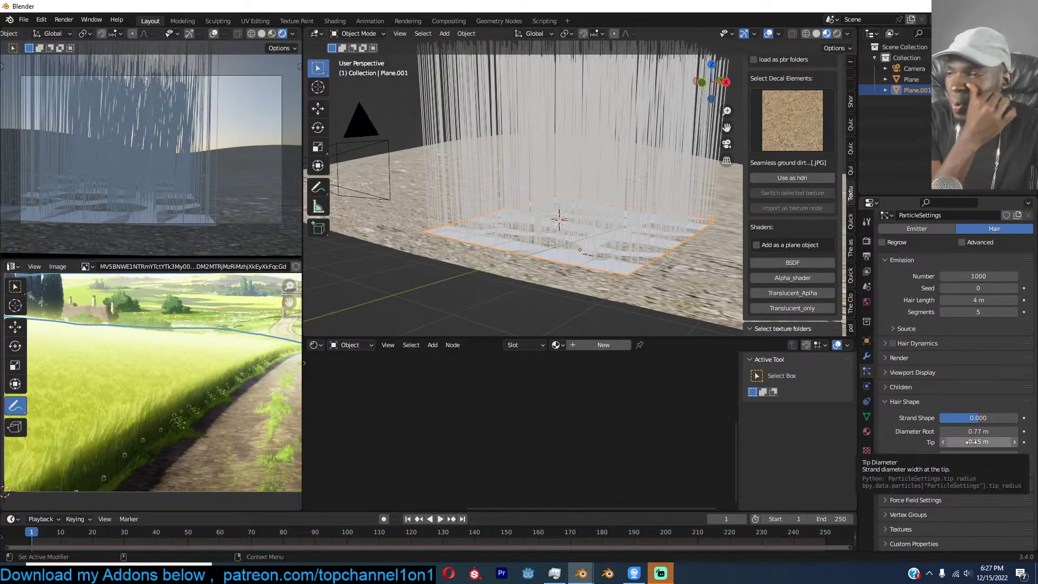
# Examine the grass edges and dirt path in the reference image, enlarged and up close.
pyautogui.scroll(-3, 128, 445)
pyautogui.scroll(1, 131, 441)
pyautogui.hotkey('ctrl', 'space')
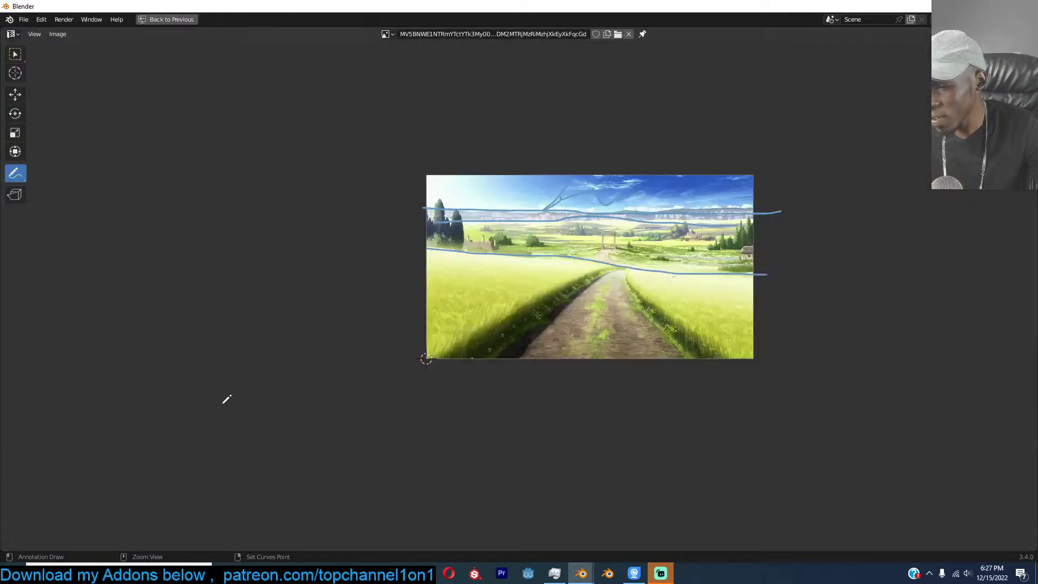
pyautogui.scroll(3, 767, 329)
pyautogui.moveTo(727, 292); pyautogui.dragTo(579, 311, button='middle')
pyautogui.hotkey('ctrl', 'space')
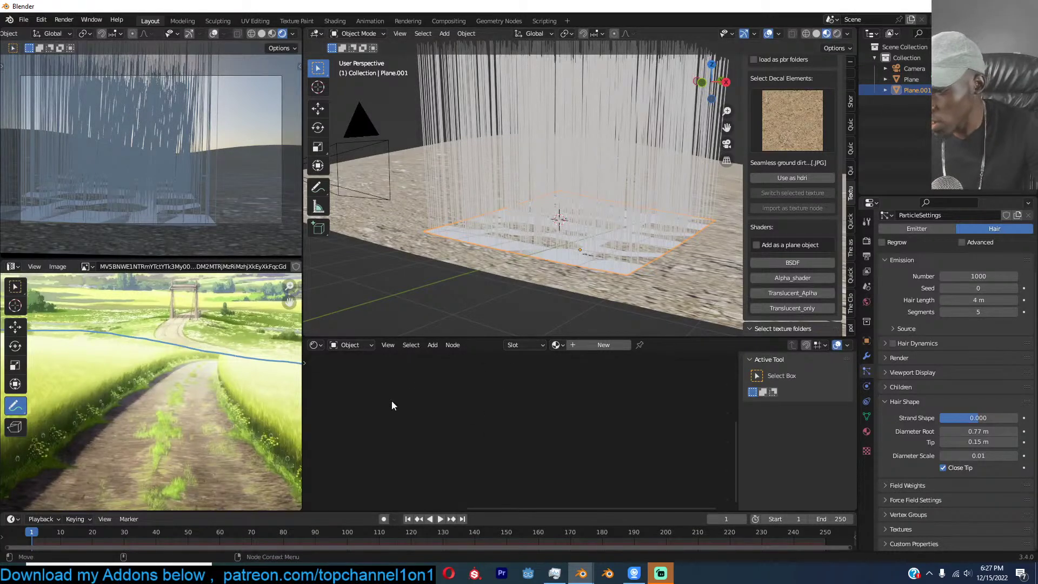
pyautogui.moveTo(125, 403); pyautogui.dragTo(189, 388, button='middle')
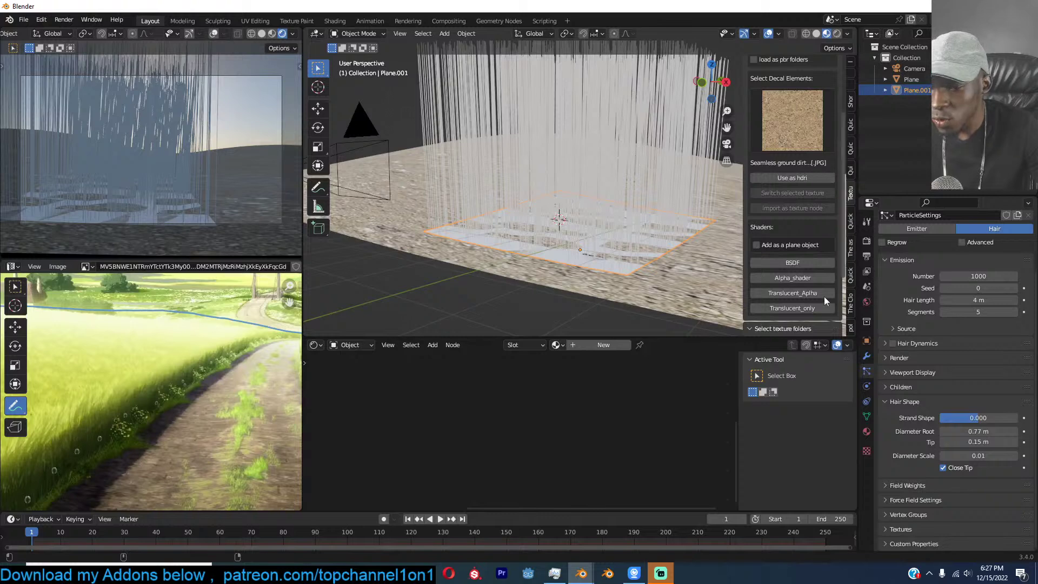
pyautogui.scroll(-3, 128, 427)
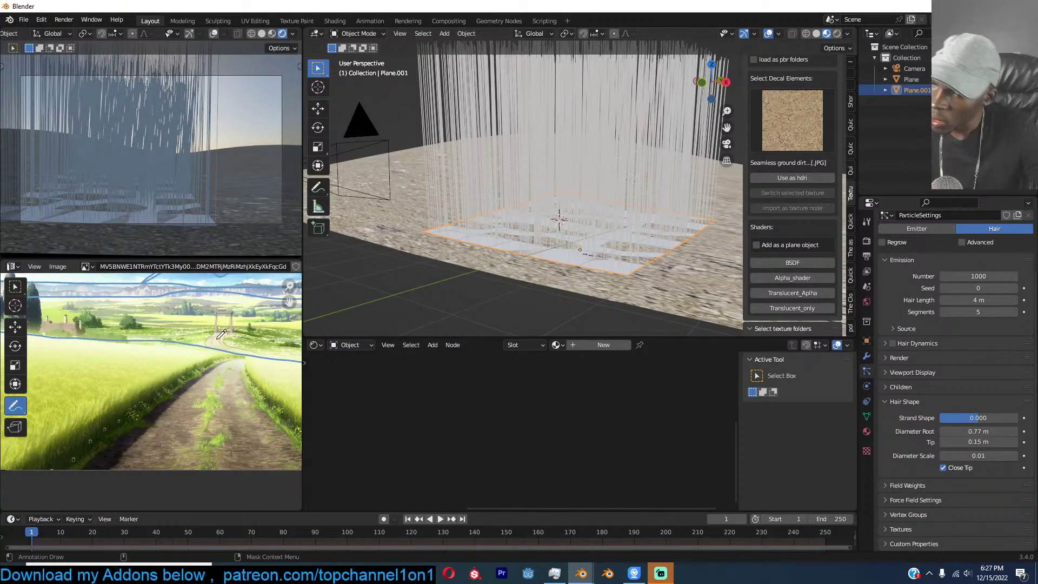
pyautogui.scroll(-2, 217, 339)
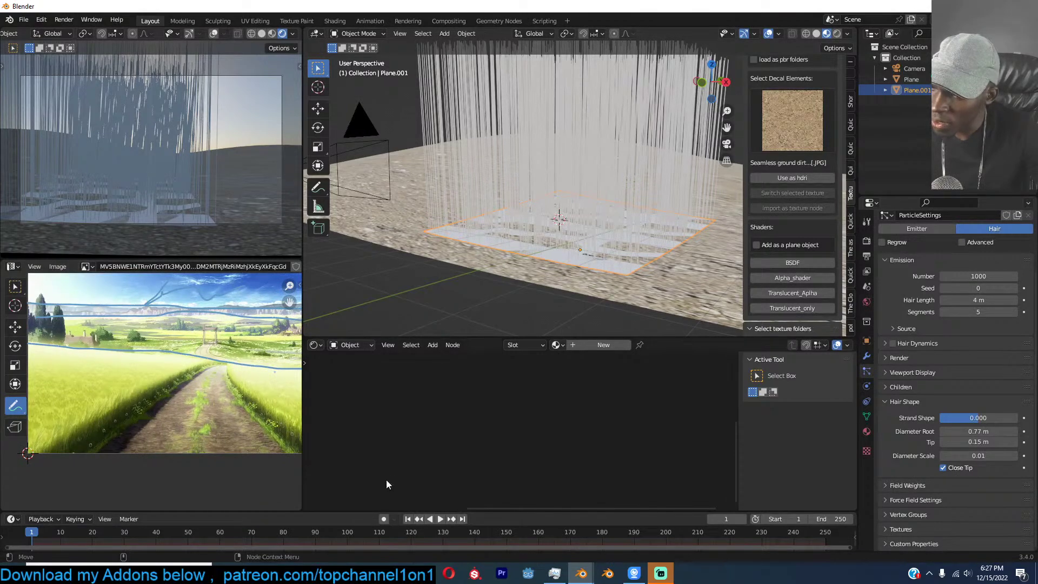
# Search the texture library for "grass" and choose the tall SeekPng grass clump PNG as the decal.
pyautogui.scroll(3, 827, 178)
pyautogui.click(813, 76)
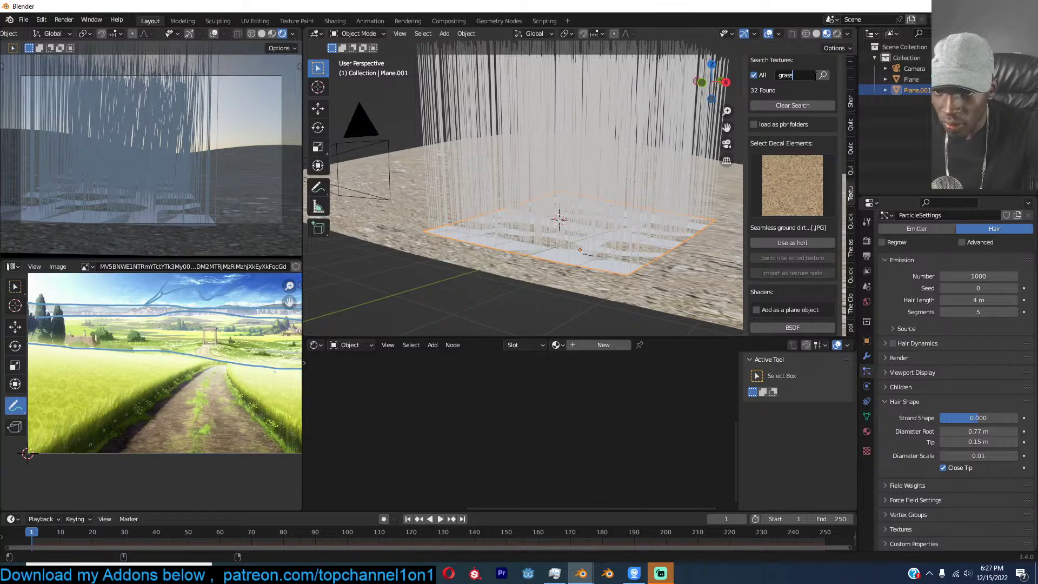
pyautogui.click(823, 76)
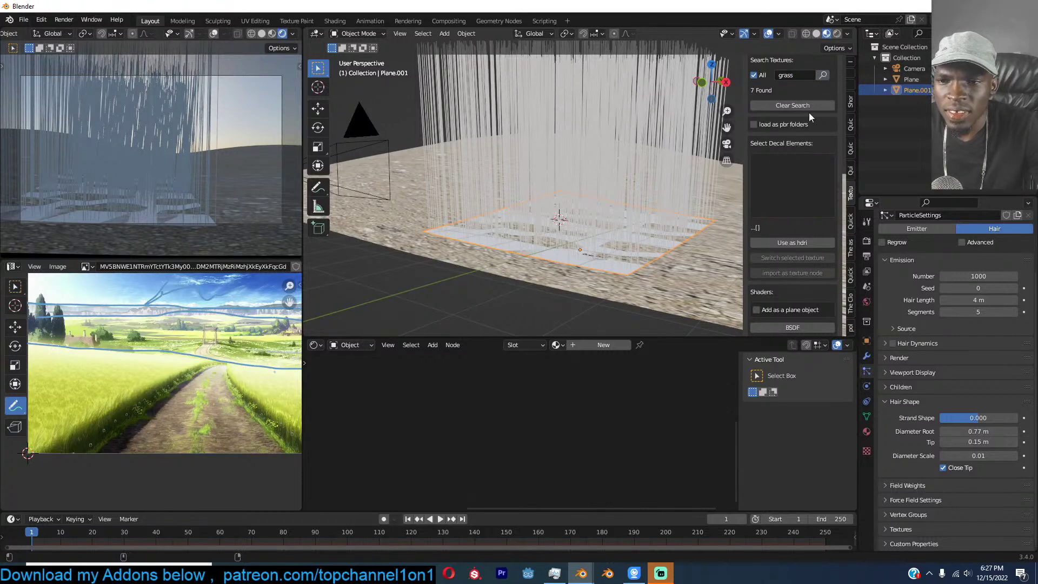
pyautogui.click(808, 165)
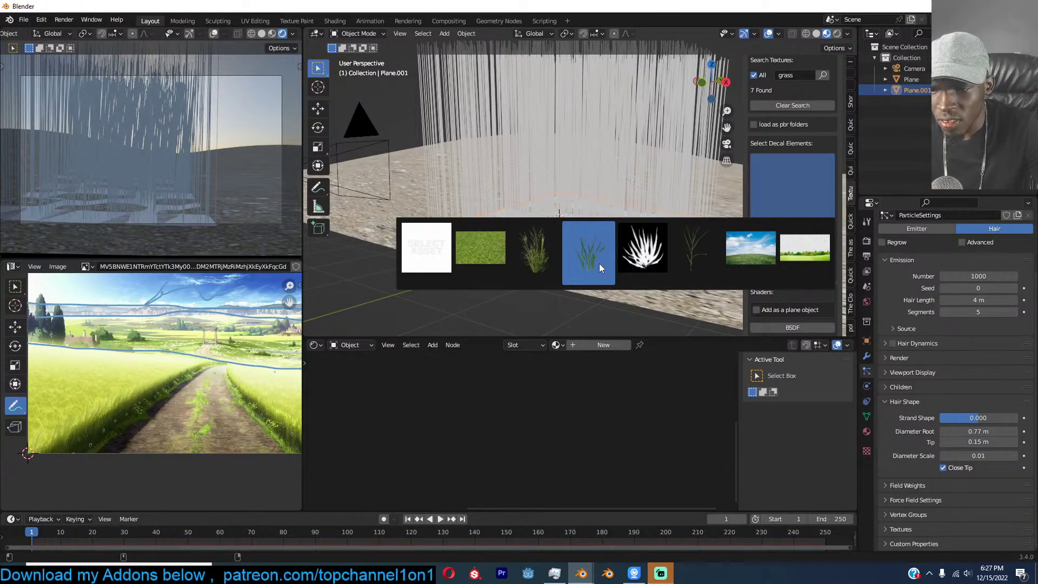
pyautogui.click(558, 246)
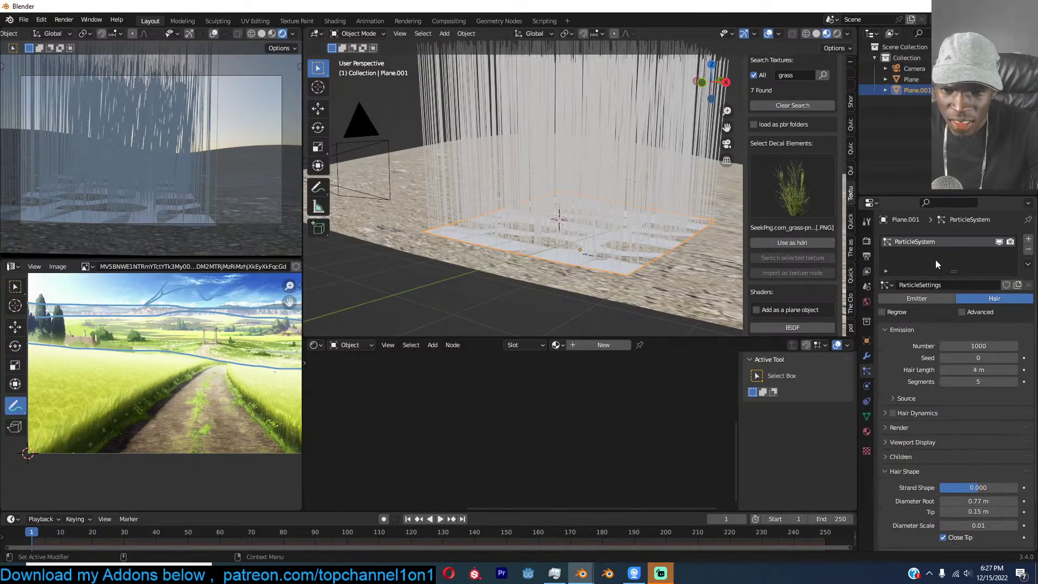
# Remove the hair particle system from the plane and add the grass image as a plane object with the Alpha_shader.
pyautogui.scroll(3, 994, 273)
pyautogui.click(1028, 250)
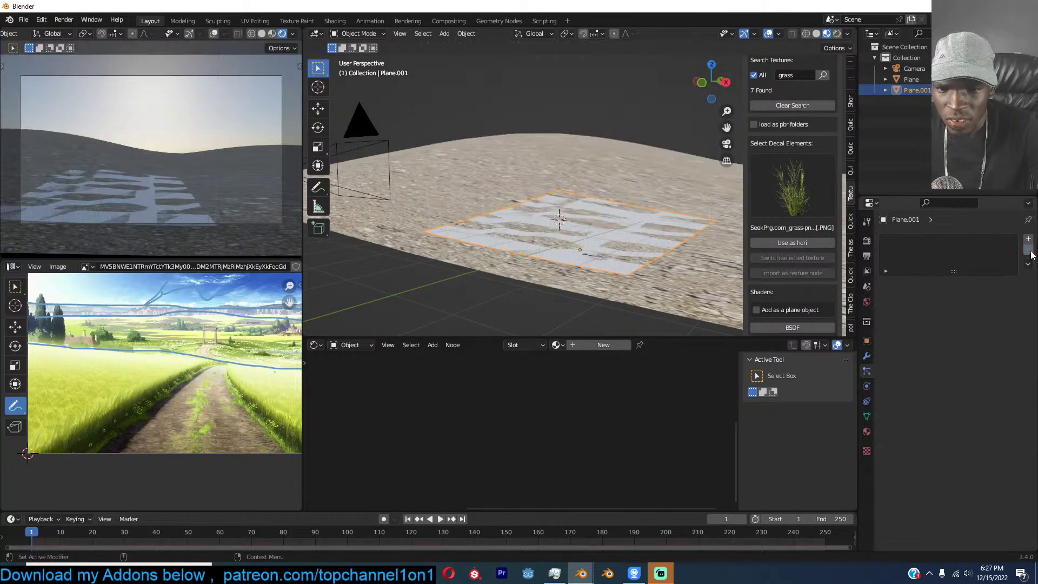
pyautogui.scroll(-4, 806, 252)
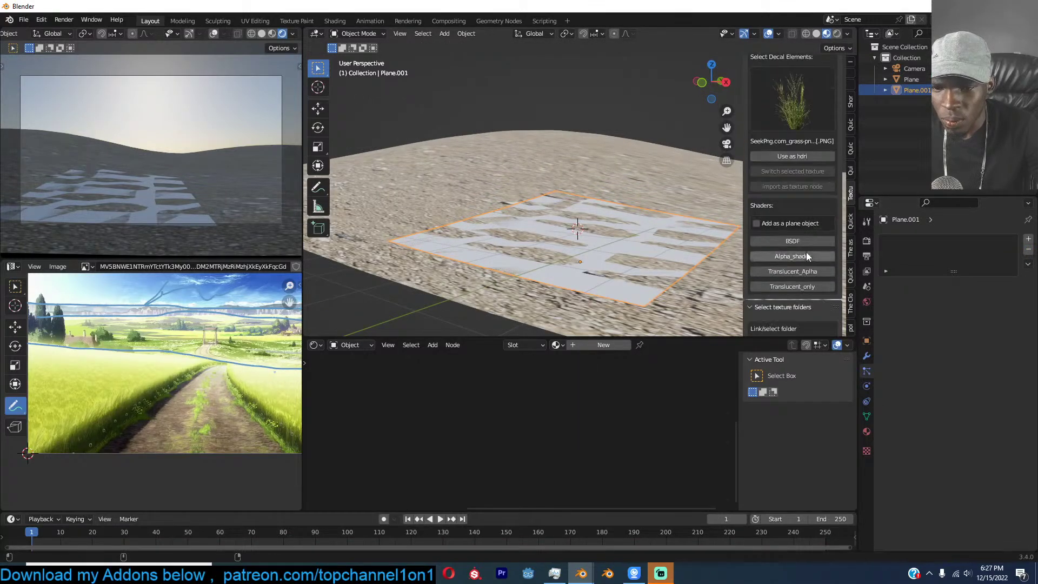
pyautogui.click(757, 224)
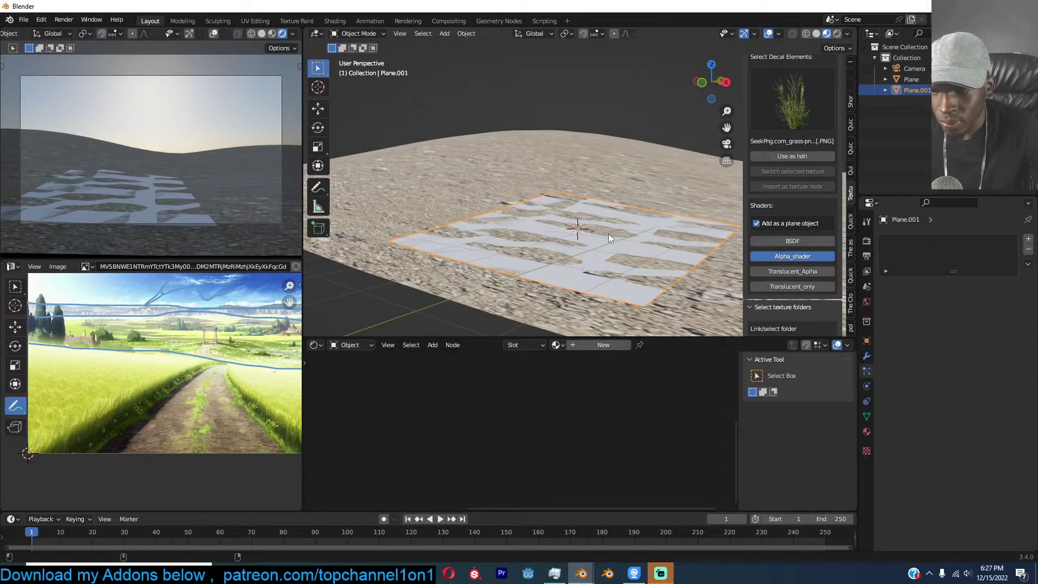
# Lift the new grass plane slightly above the ground and rotate it 90 degrees about X to stand upright.
pyautogui.press('g')
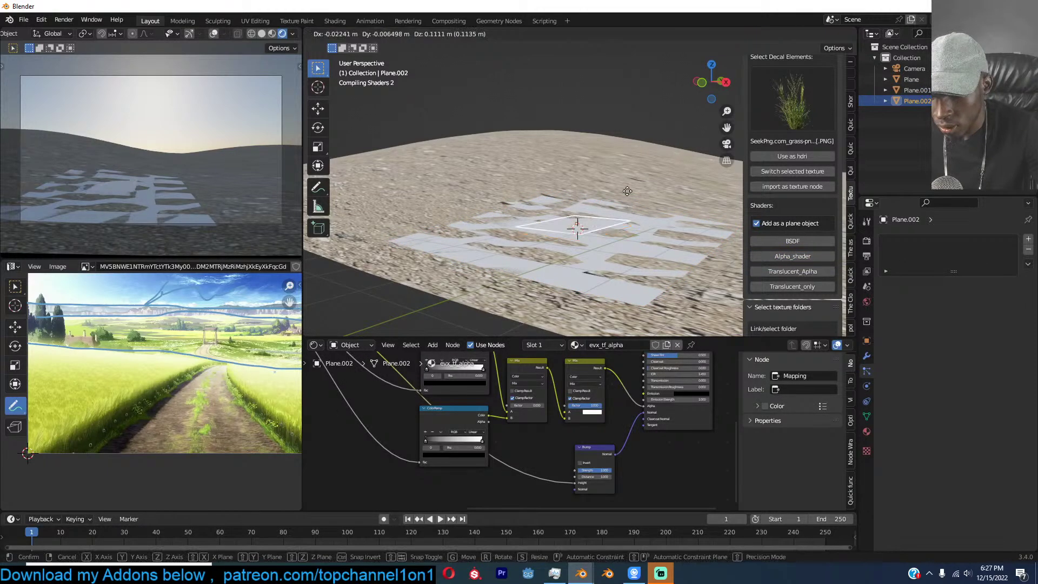
pyautogui.click(648, 177)
pyautogui.write('rx90')
pyautogui.press('Return')
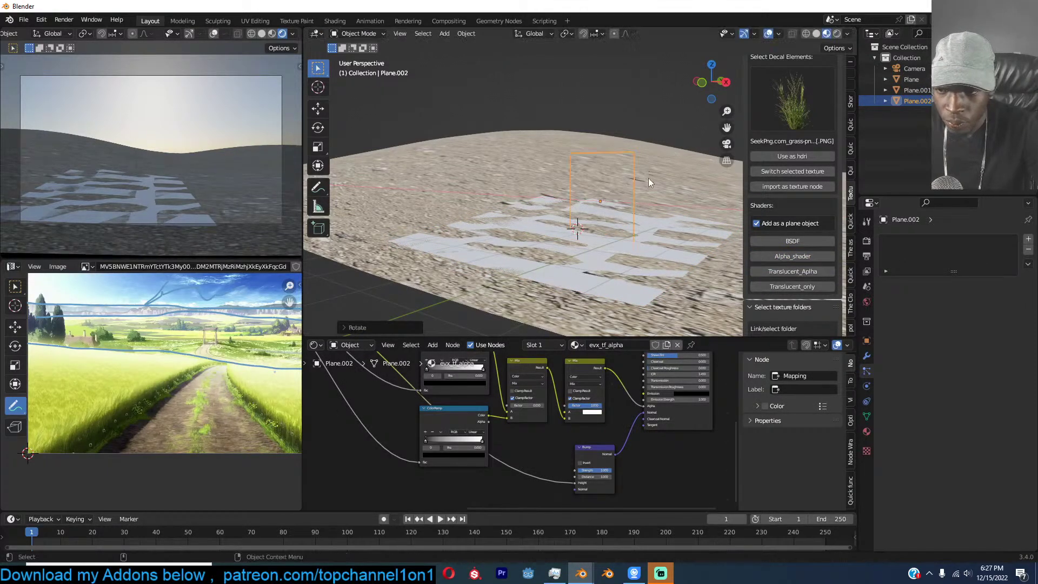
# Isolate the grass plane in local view and shift its alpha ColorRamp's white stop close to the black stop.
pyautogui.scroll(4, 648, 178)
pyautogui.press('KP_Divide')
pyautogui.scroll(3, 606, 200)
pyautogui.moveTo(610, 449); pyautogui.dragTo(598, 473, button='middle')
pyautogui.scroll(-5, 599, 457)
pyautogui.scroll(6, 479, 416)
pyautogui.moveTo(479, 415); pyautogui.dragTo(543, 431, button='middle')
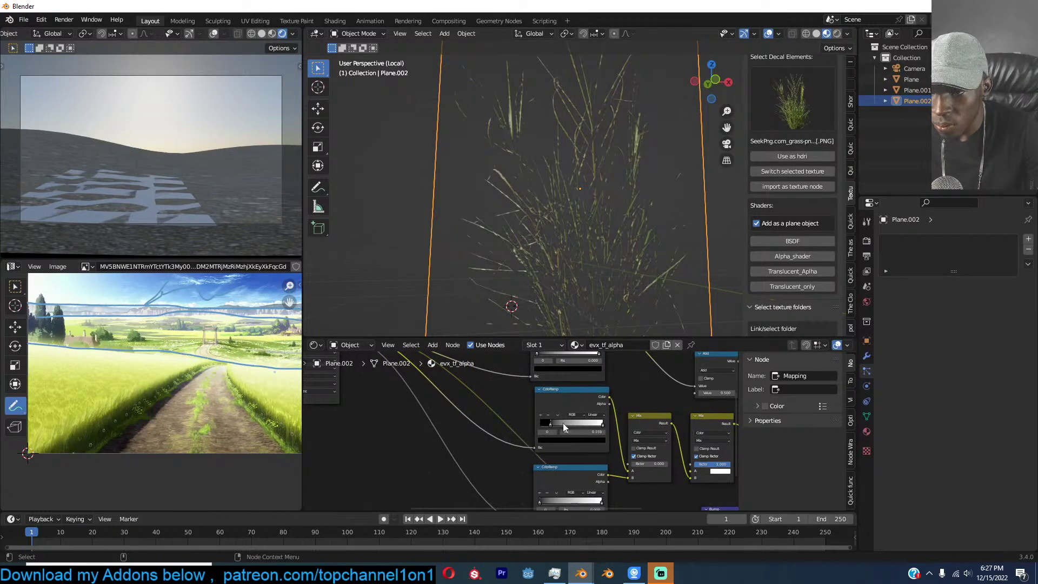
pyautogui.moveTo(584, 425); pyautogui.dragTo(555, 423)
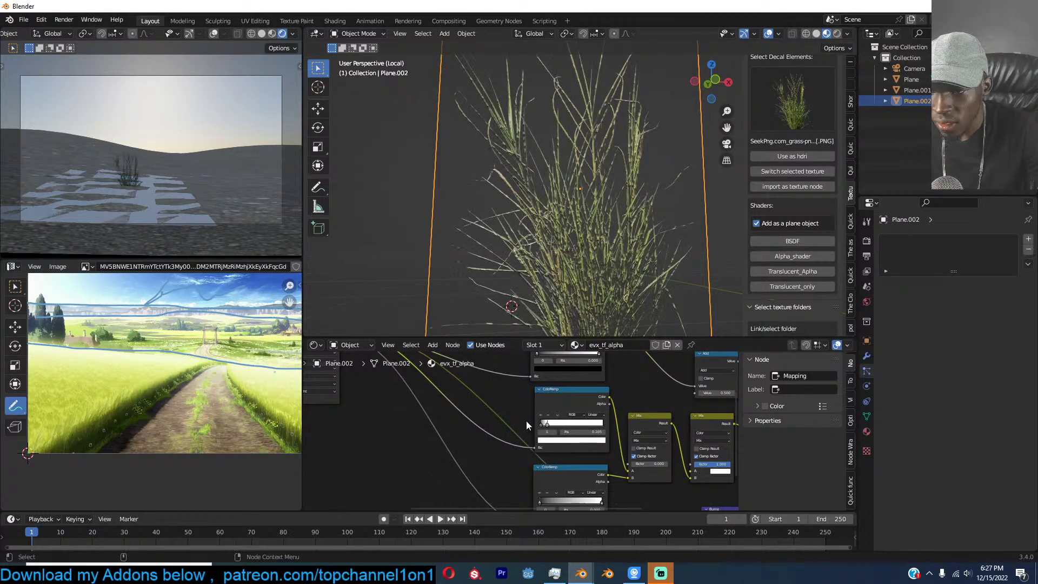
# Delete the Bump node from the grass plane's evx_tf_alpha material.
pyautogui.scroll(-2, 531, 427)
pyautogui.moveTo(660, 452); pyautogui.dragTo(555, 446, button='middle')
pyautogui.click(566, 480)
pyautogui.press('x')
pyautogui.scroll(1, 562, 428)
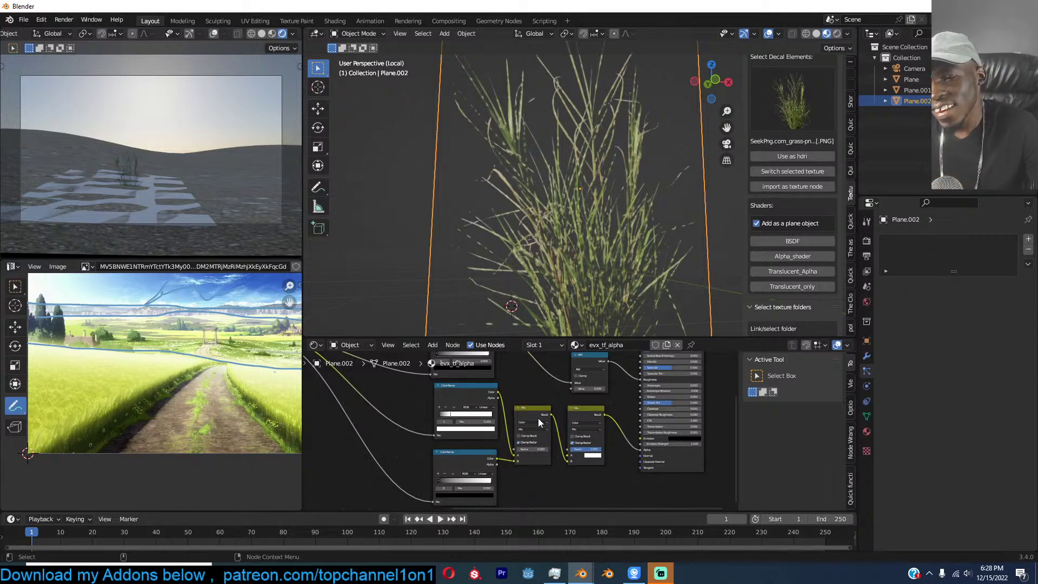
# Refine the alpha ColorRamp by setting its white stop position to about 0.077 for fuller grass blades.
pyautogui.moveTo(466, 413); pyautogui.dragTo(501, 425, button='middle')
pyautogui.scroll(2, 500, 426)
pyautogui.moveTo(500, 426); pyautogui.dragTo(453, 427)
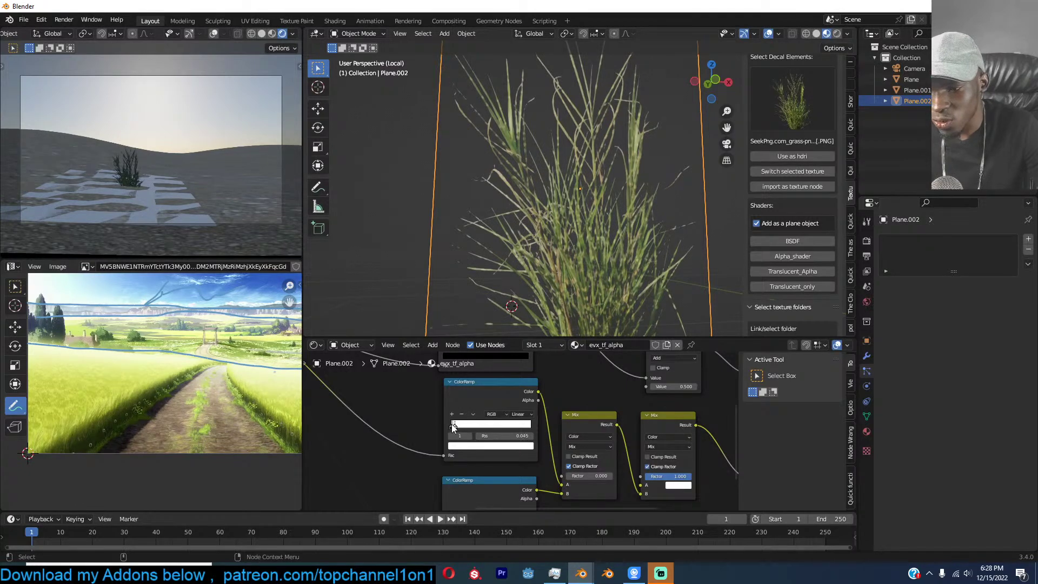
pyautogui.scroll(-5, 545, 267)
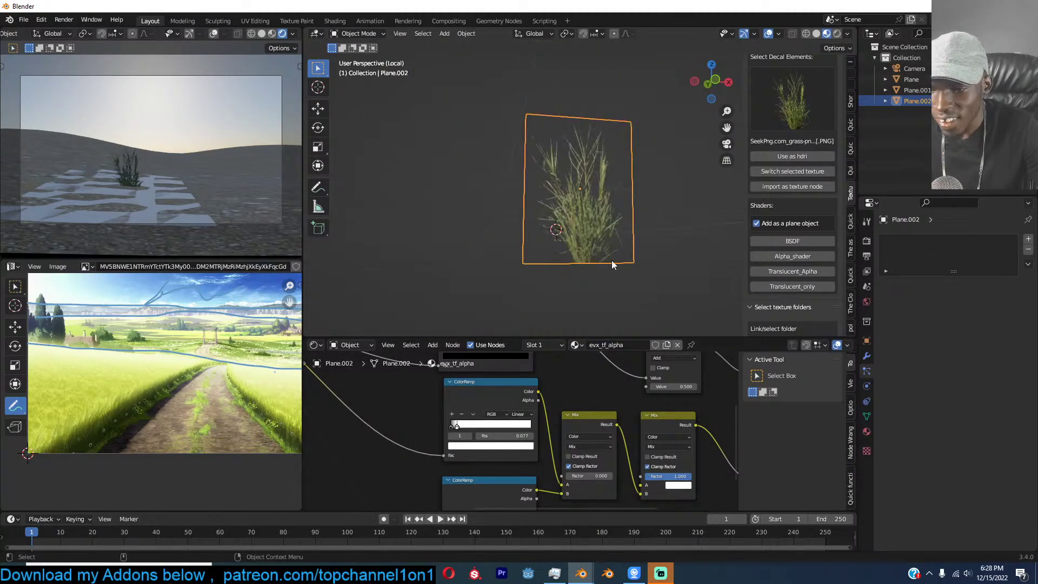
# Raise the grass plane's geometry about 1 m along Z in Edit Mode so its base sits at the object origin.
pyautogui.press('g')
pyautogui.press('z')
pyautogui.rightClick(627, 250)
pyautogui.press('Tab')
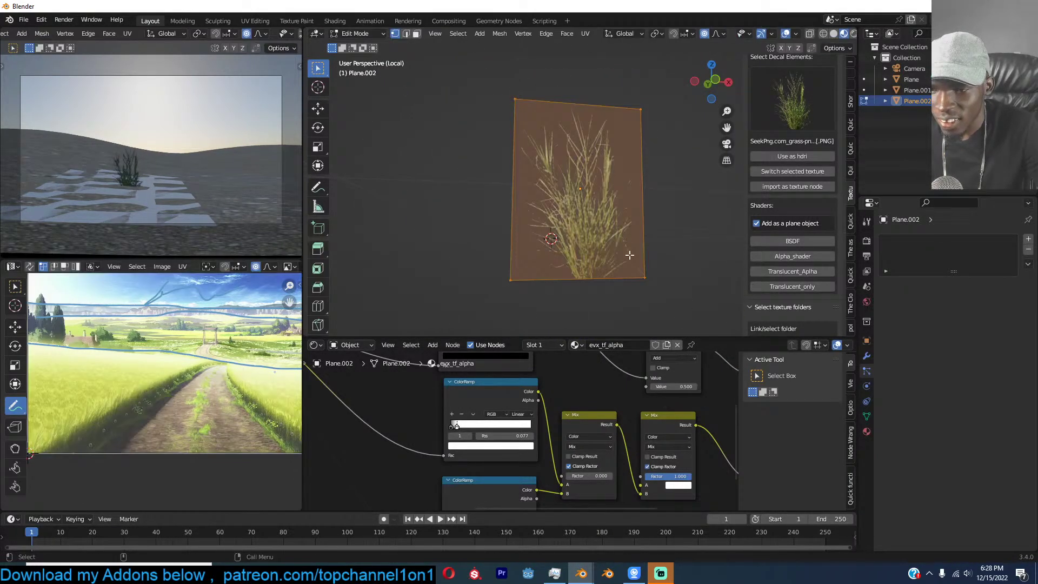
pyautogui.press('g')
pyautogui.press('z')
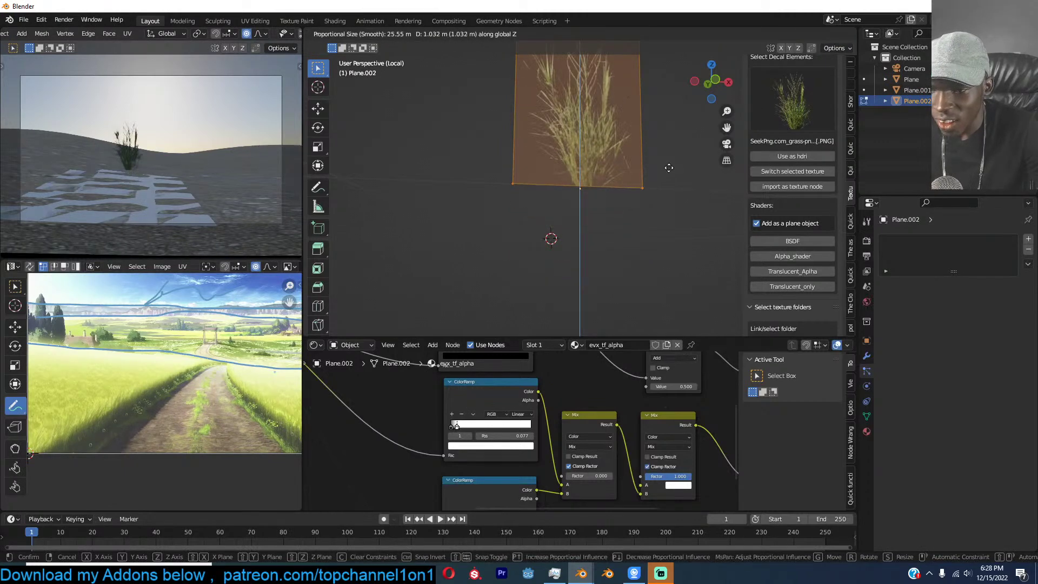
pyautogui.click(669, 168)
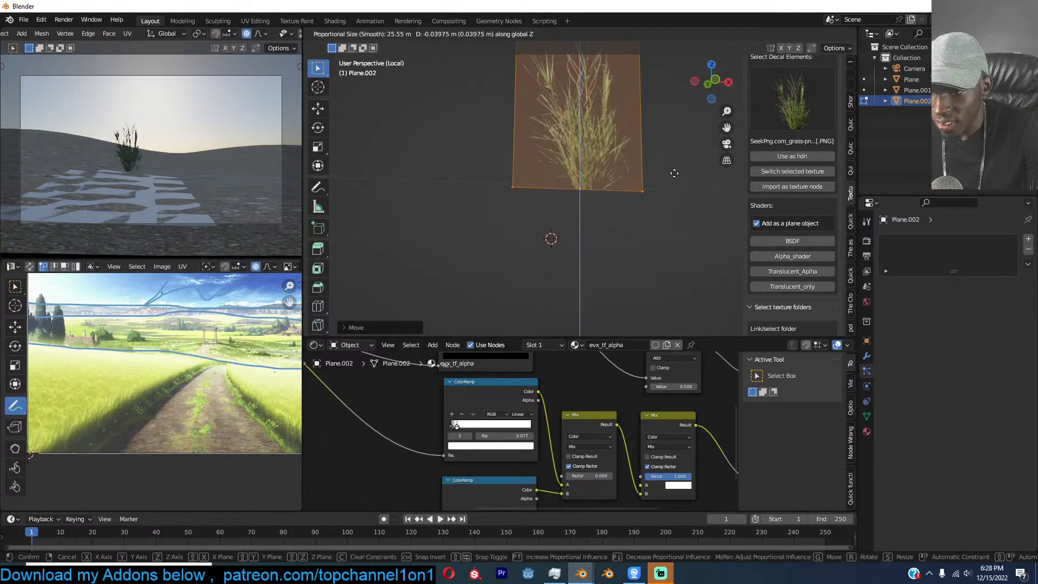
pyautogui.press('Tab')
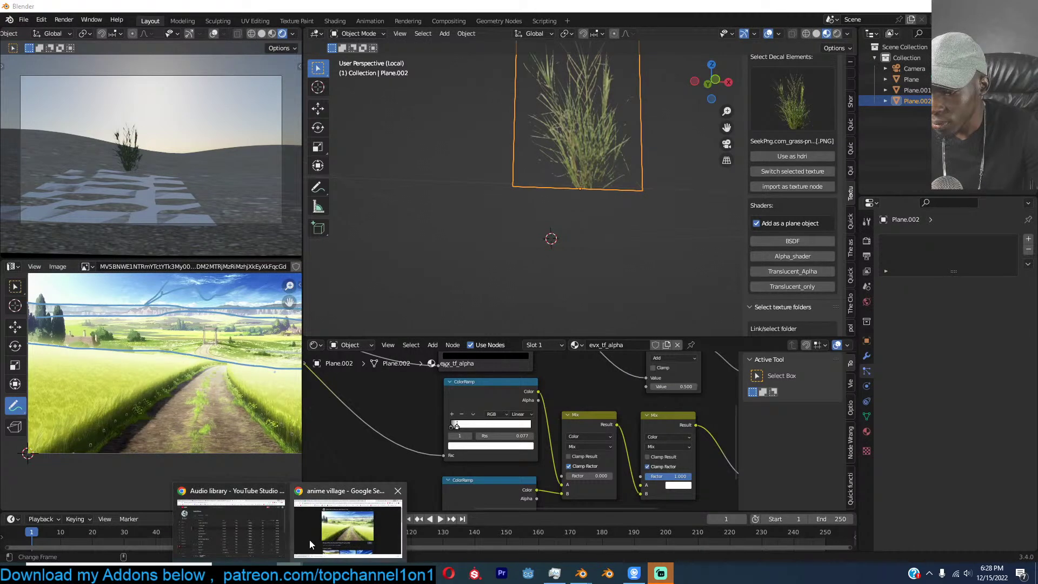
pyautogui.scroll(-2, 202, 385)
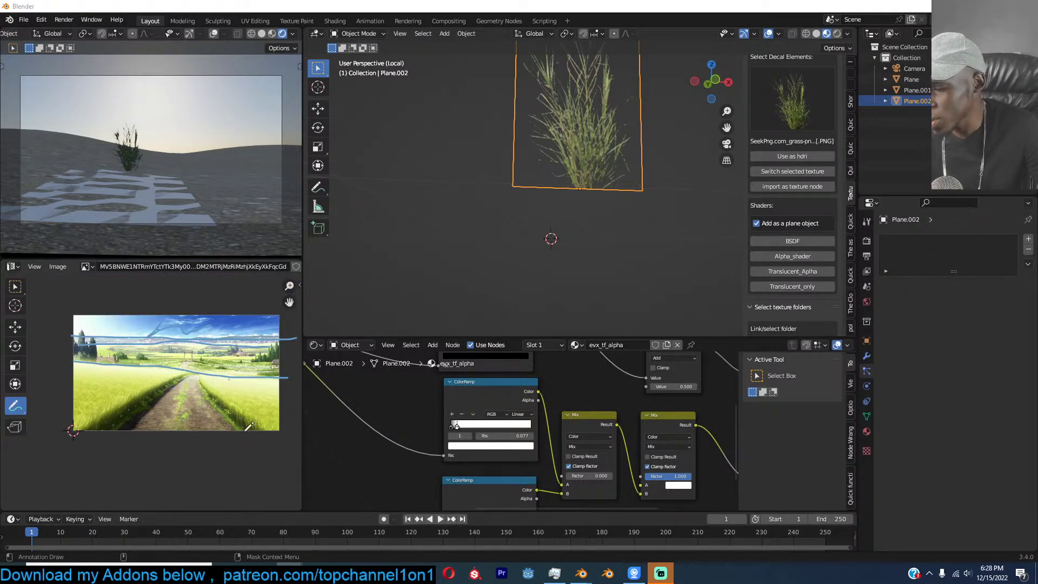
pyautogui.scroll(2, 222, 463)
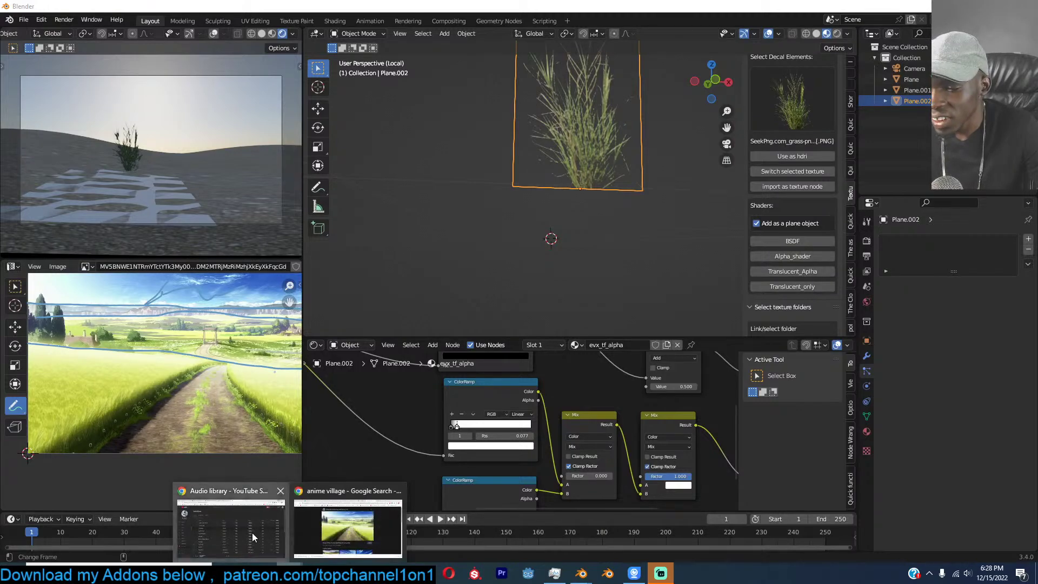
pyautogui.click(252, 533)
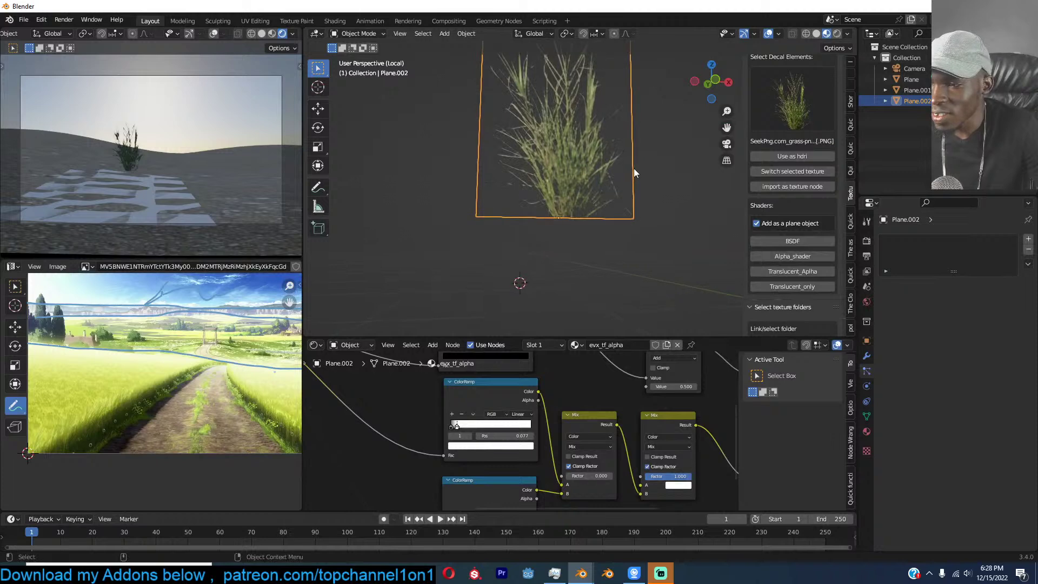
pyautogui.scroll(1, 634, 172)
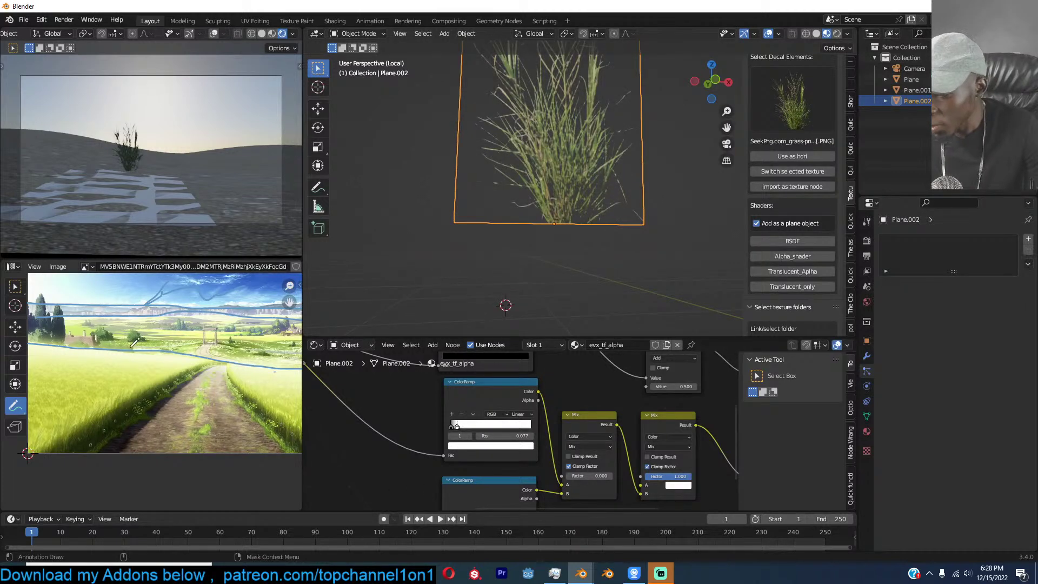
# Switch to Chrome and search Google Images for "grass blade" in a new tab.
pyautogui.moveTo(295, 574)
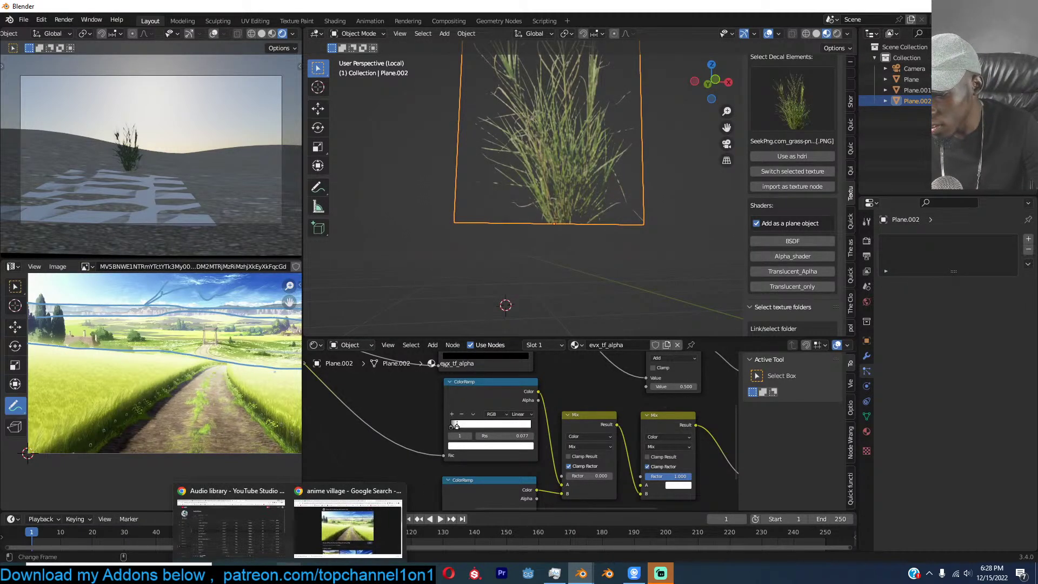
pyautogui.click(246, 530)
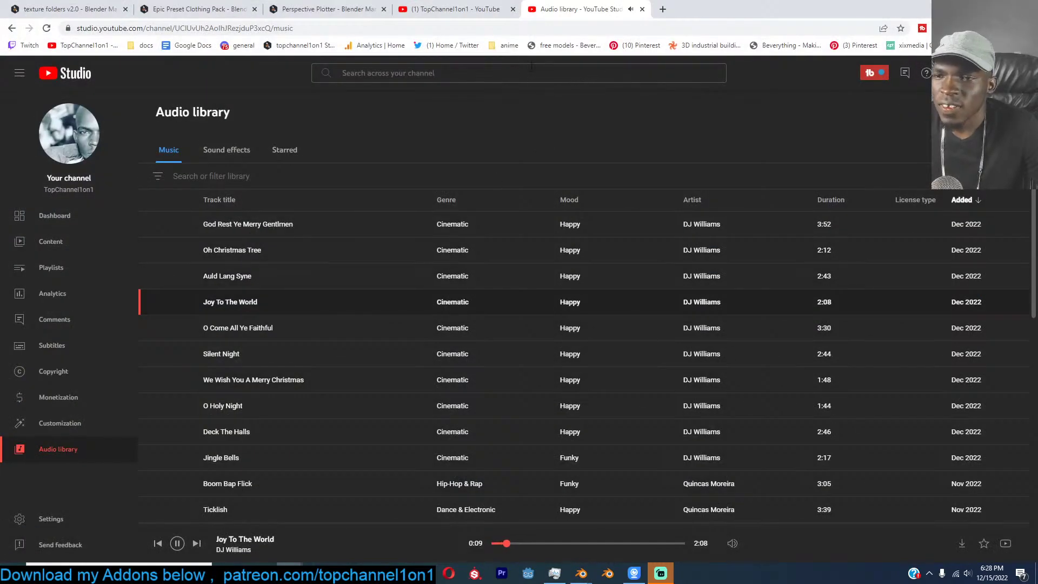
pyautogui.click(663, 10)
pyautogui.write('gra')
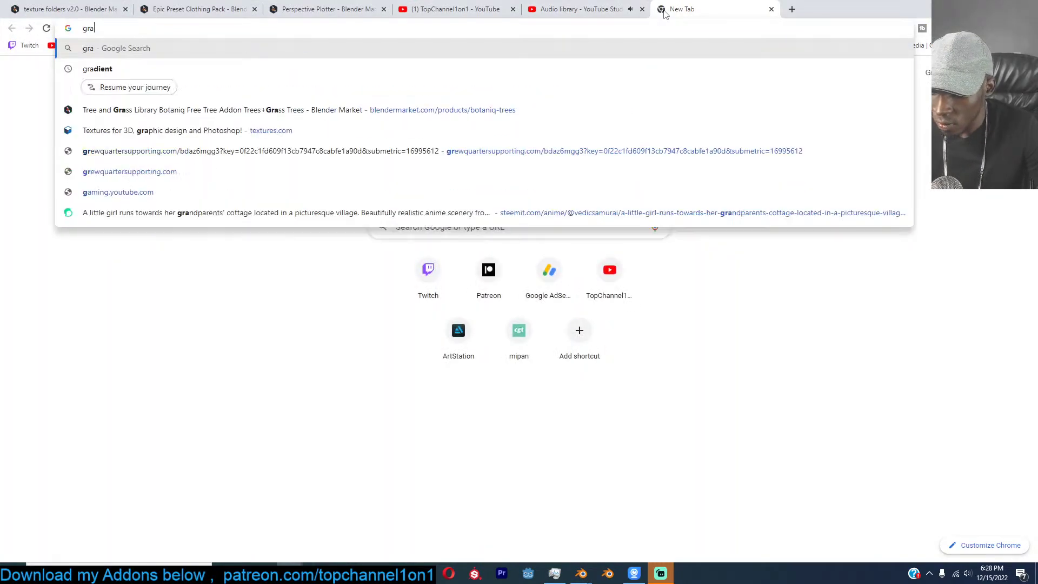
pyautogui.write('ss b')
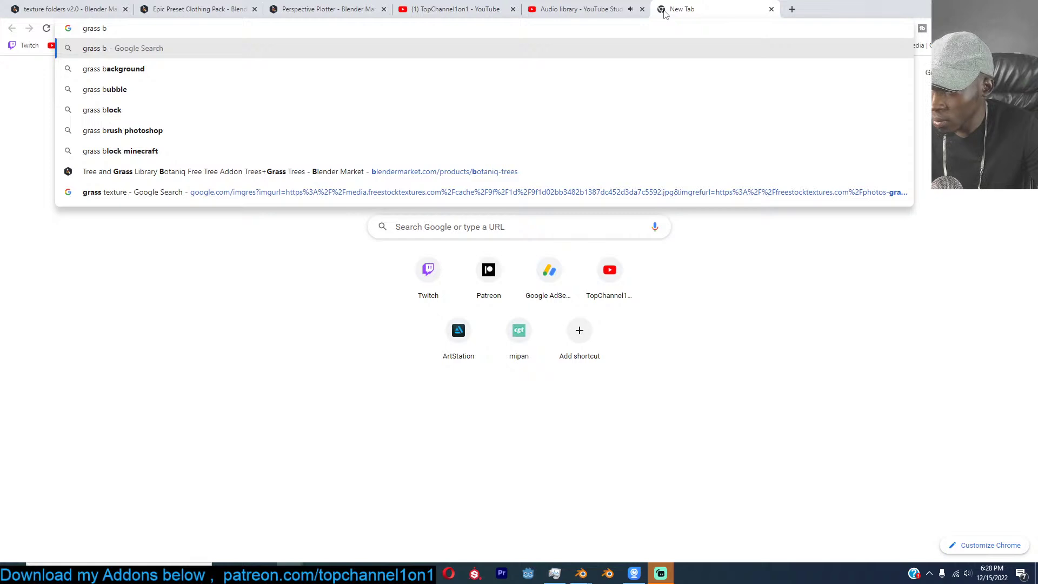
pyautogui.write('lade')
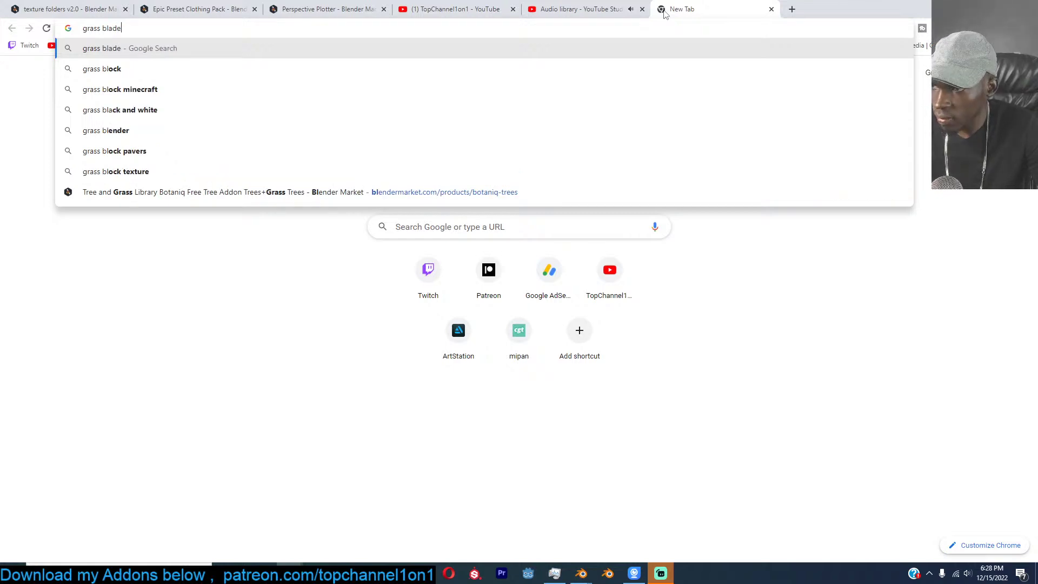
pyautogui.press('Return')
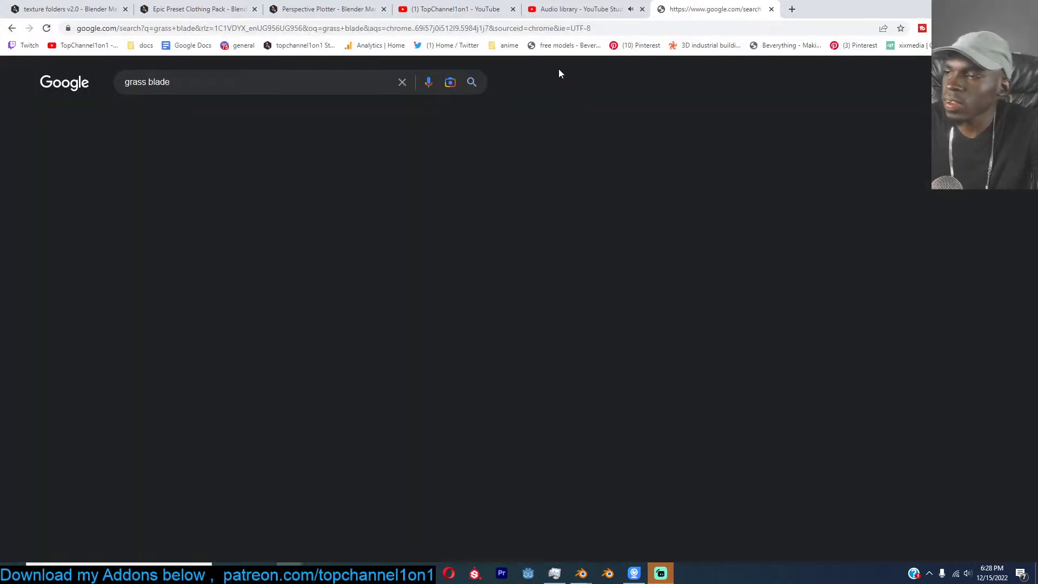
pyautogui.click(182, 114)
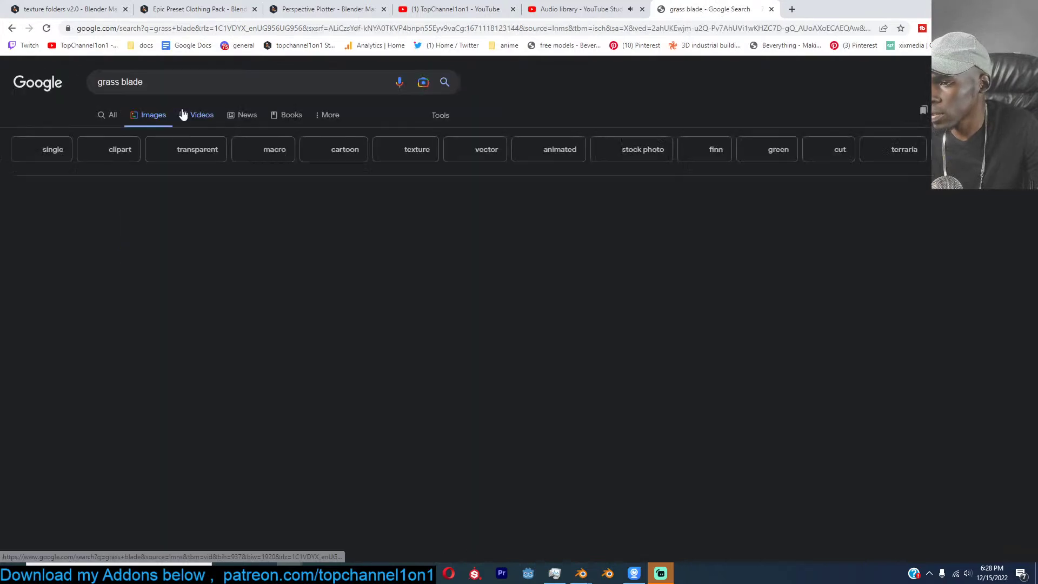
# Browse the grass blade image results for a usable texture and open two candidate pictures in new tabs.
pyautogui.scroll(-3, 573, 275)
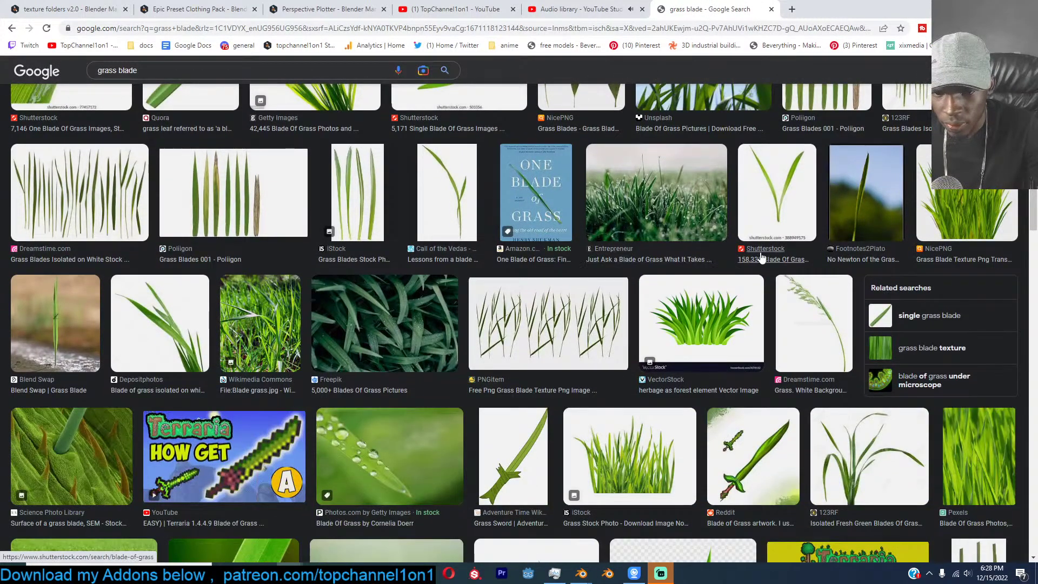
pyautogui.middleClick(793, 255)
pyautogui.scroll(-1, 781, 358)
pyautogui.scroll(-4, 782, 358)
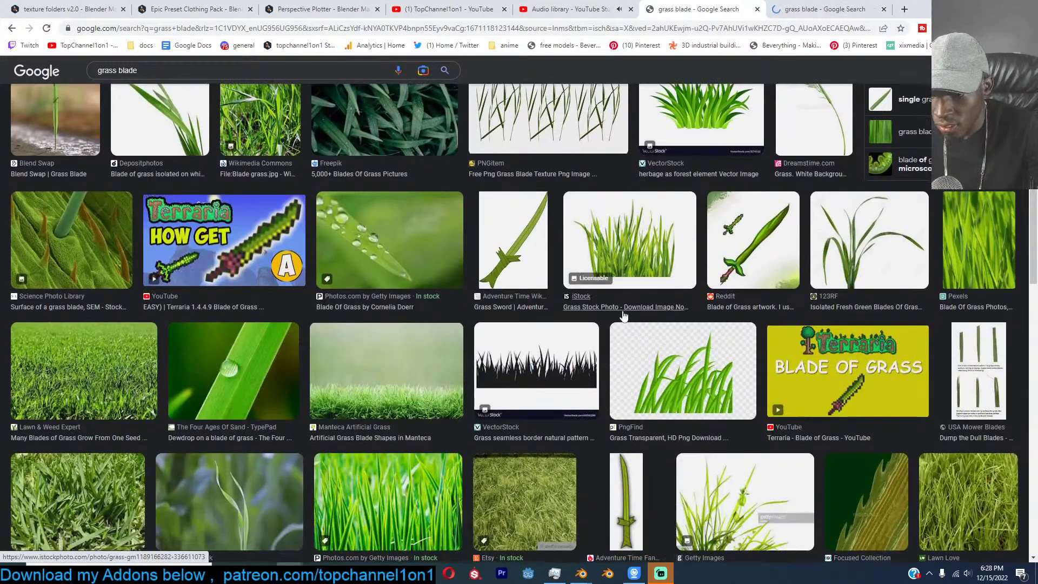
pyautogui.middleClick(169, 340)
pyautogui.scroll(4, 163, 348)
pyautogui.scroll(2, 163, 348)
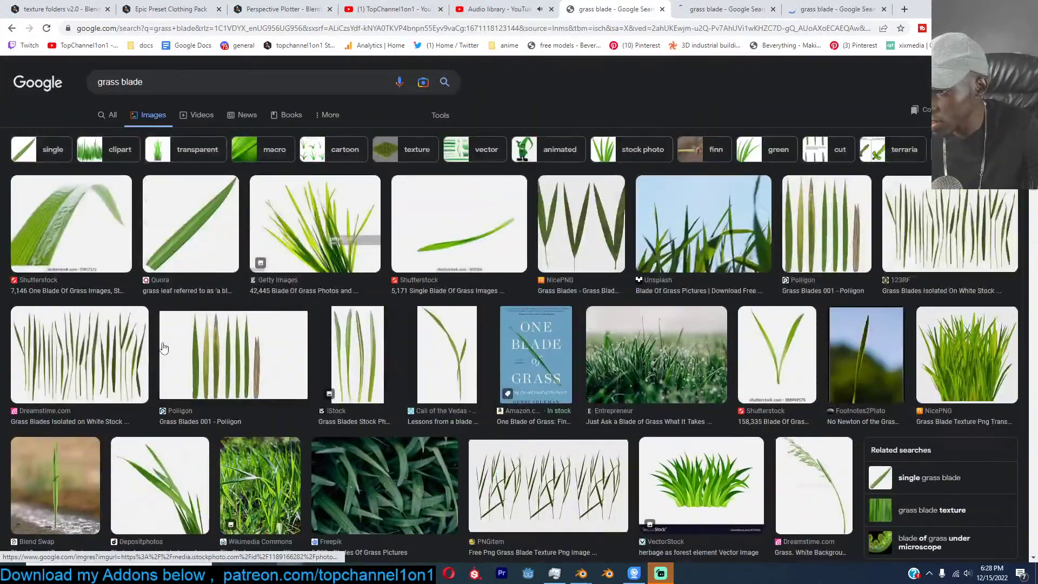
pyautogui.scroll(-6, 347, 373)
pyautogui.scroll(-15, 347, 373)
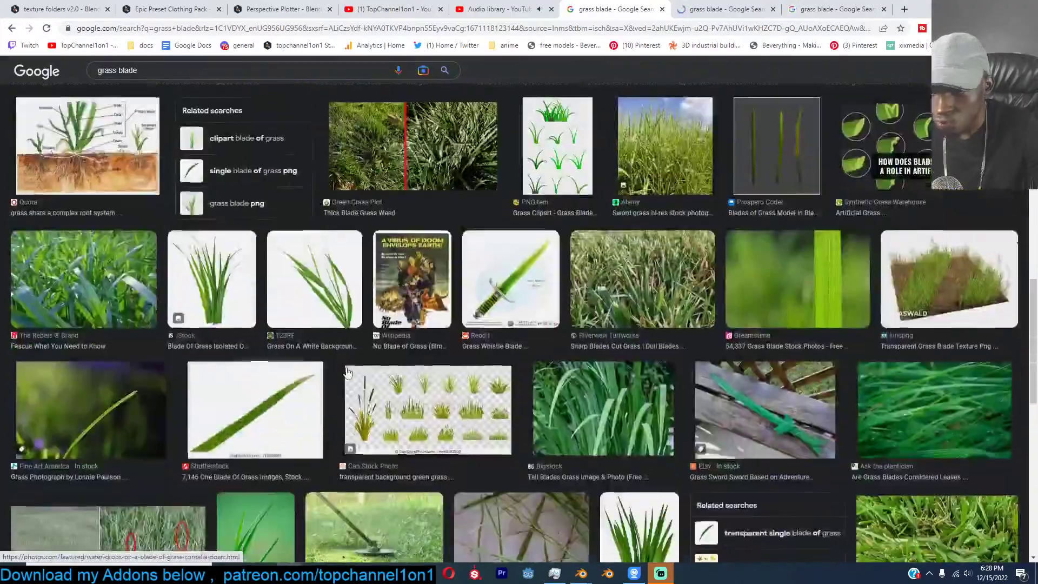
pyautogui.scroll(-8, 347, 373)
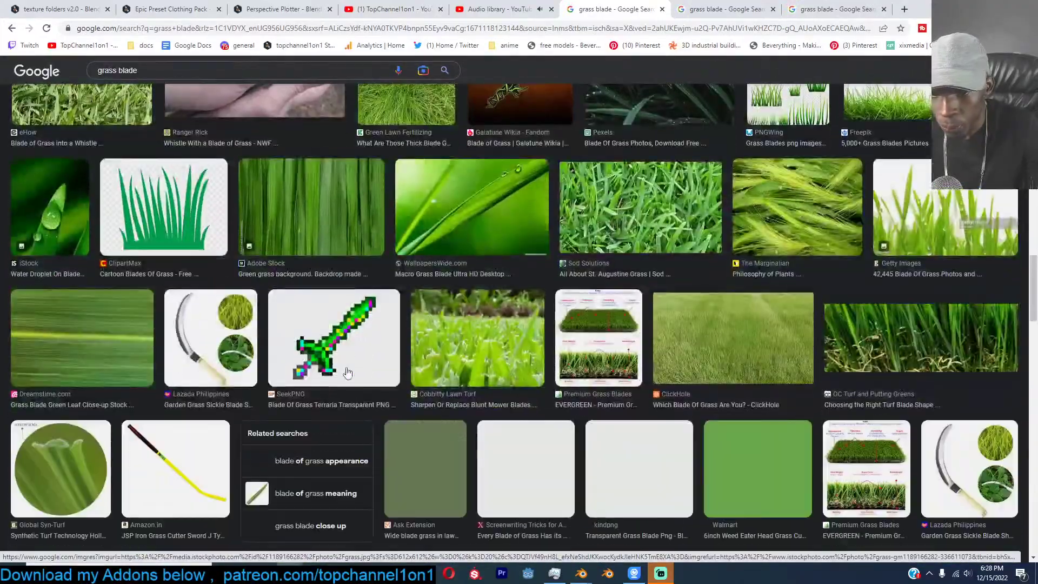
pyautogui.scroll(10, 347, 372)
pyautogui.scroll(6, 348, 372)
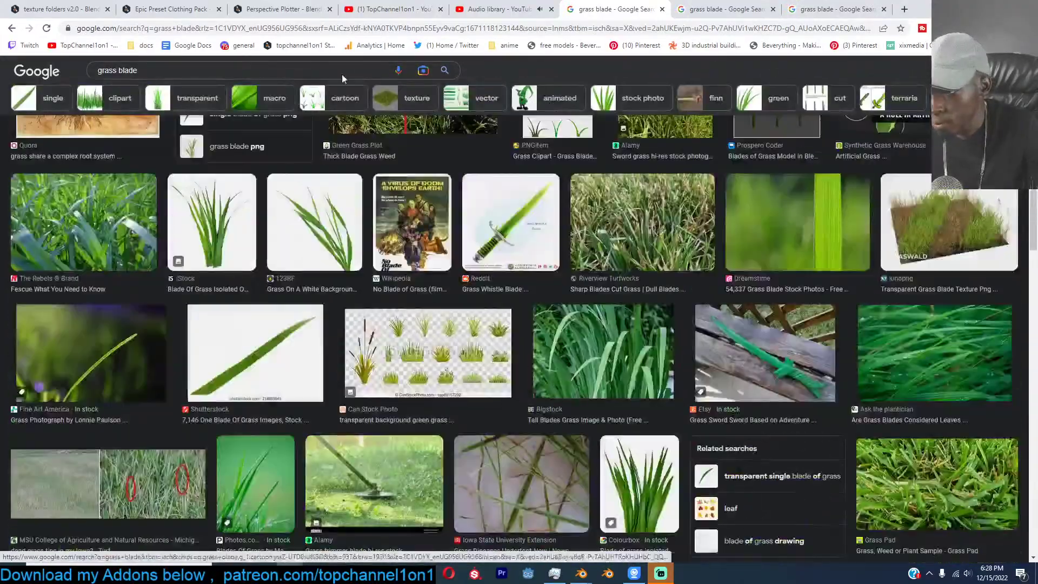
# Search Google Images for "grass blade texture", compare the two candidate pictures already opened, and return to Blender.
pyautogui.click(327, 71)
pyautogui.write('texture')
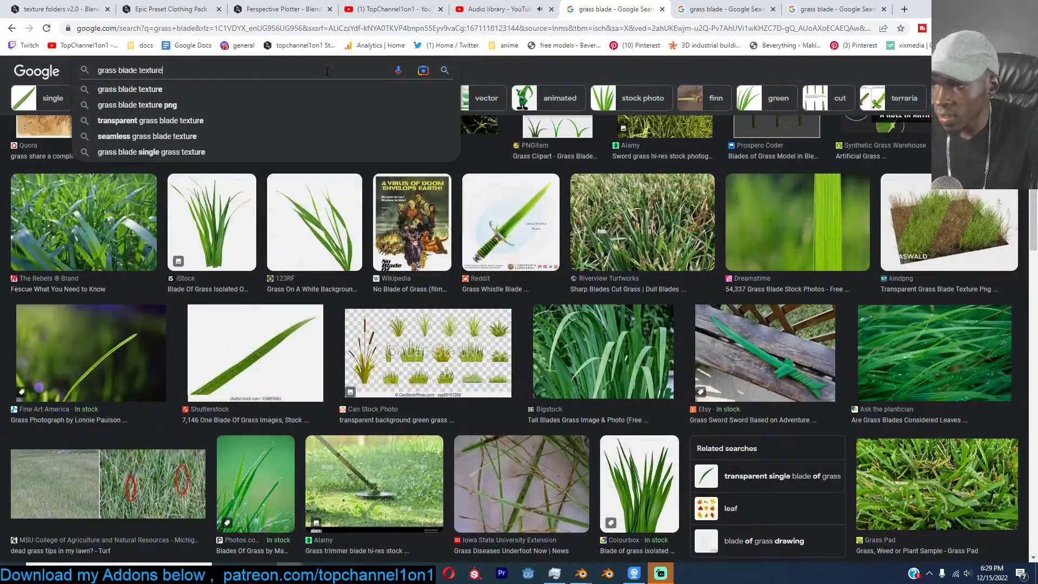
pyautogui.press('Return')
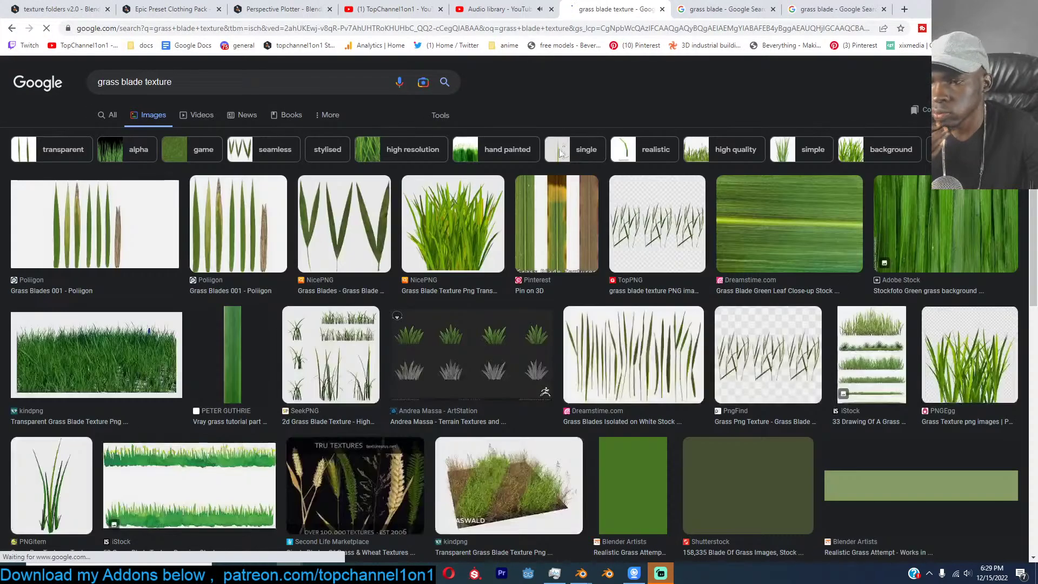
pyautogui.click(724, 9)
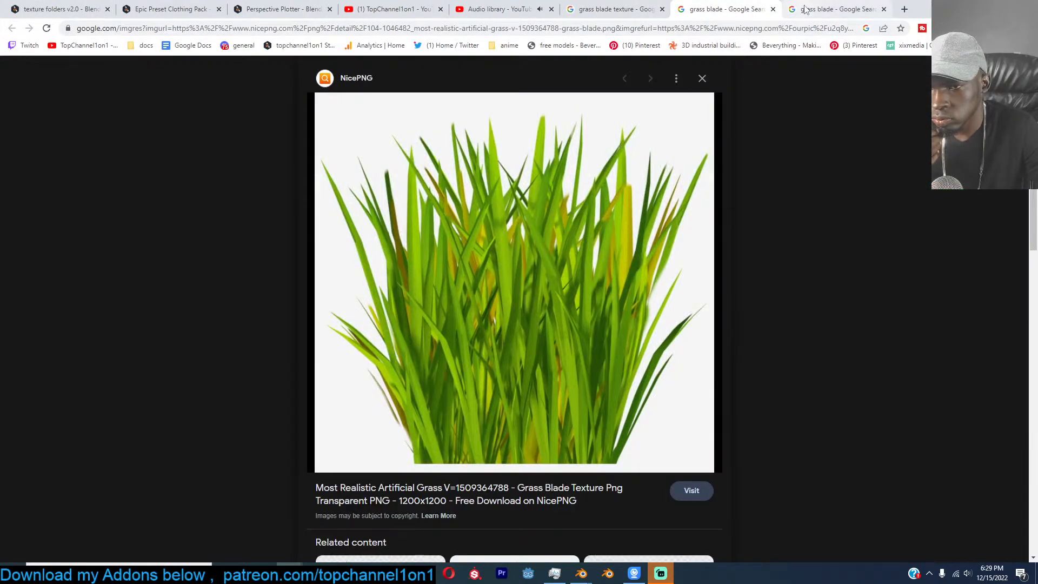
pyautogui.click(805, 9)
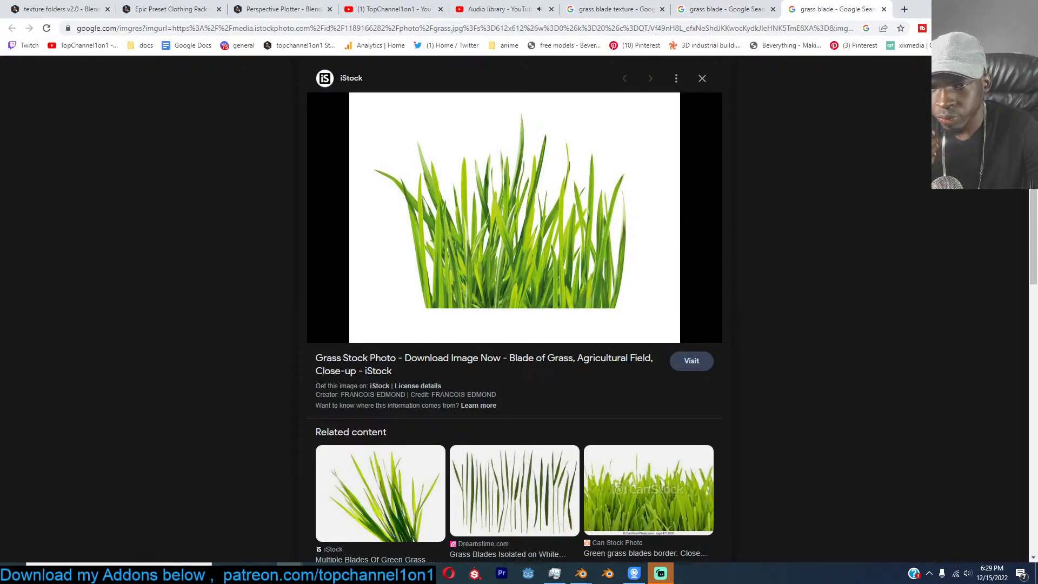
pyautogui.click(976, 7)
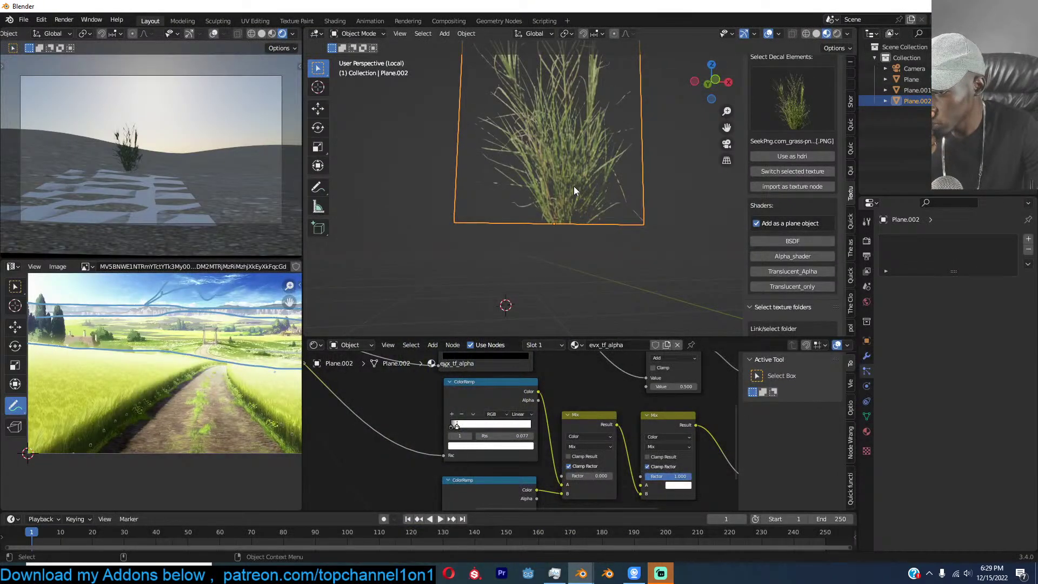
pyautogui.scroll(-4, 573, 186)
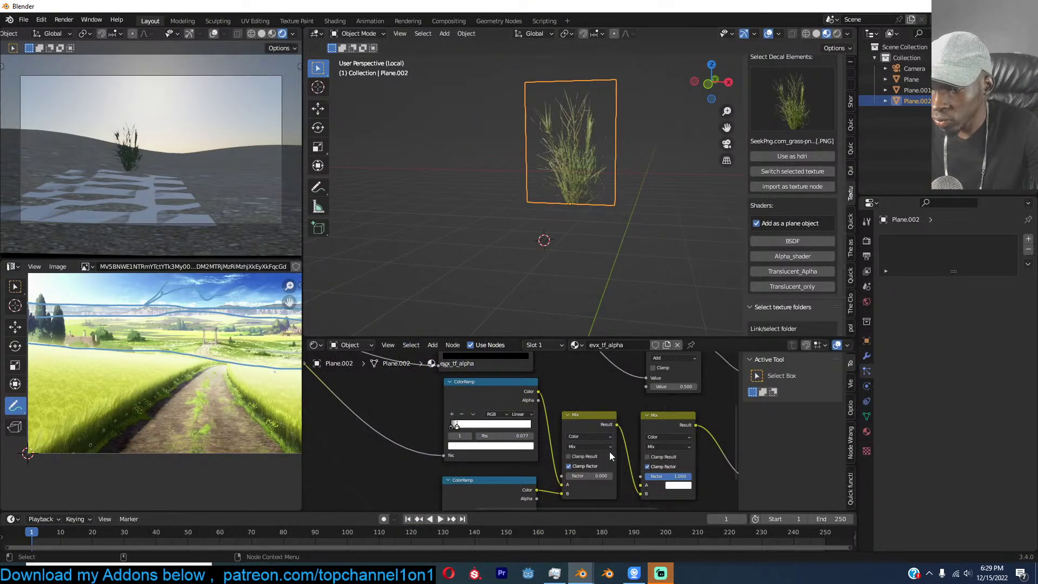
pyautogui.scroll(-3, 609, 452)
pyautogui.moveTo(490, 412); pyautogui.dragTo(578, 478)
pyautogui.click(599, 415)
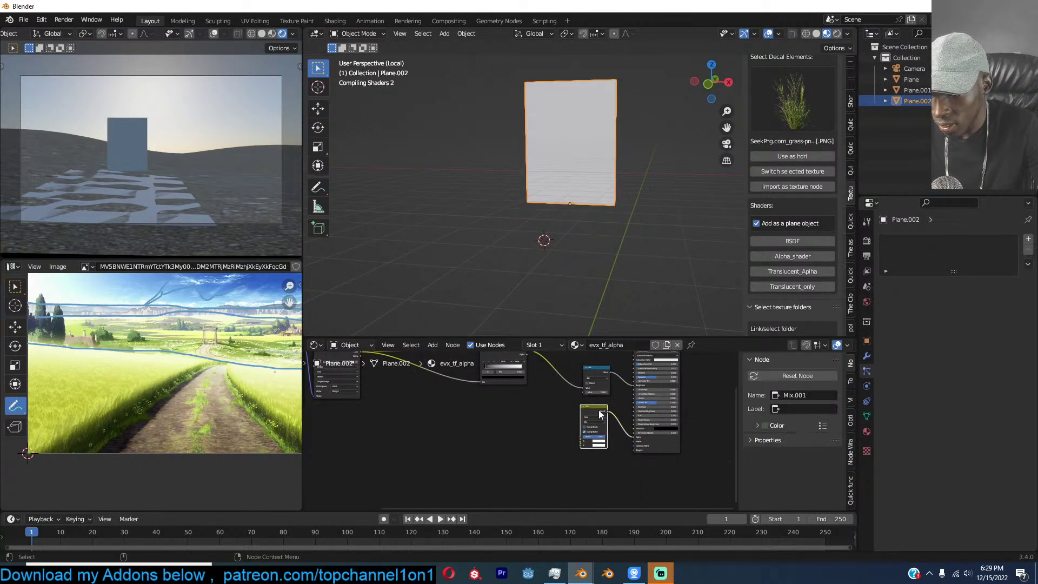
pyautogui.hotkey('ctrl', 'z')
pyautogui.hotkey('ctrl', 'z')
pyautogui.click(548, 421)
pyautogui.click(532, 413)
pyautogui.scroll(2, 592, 295)
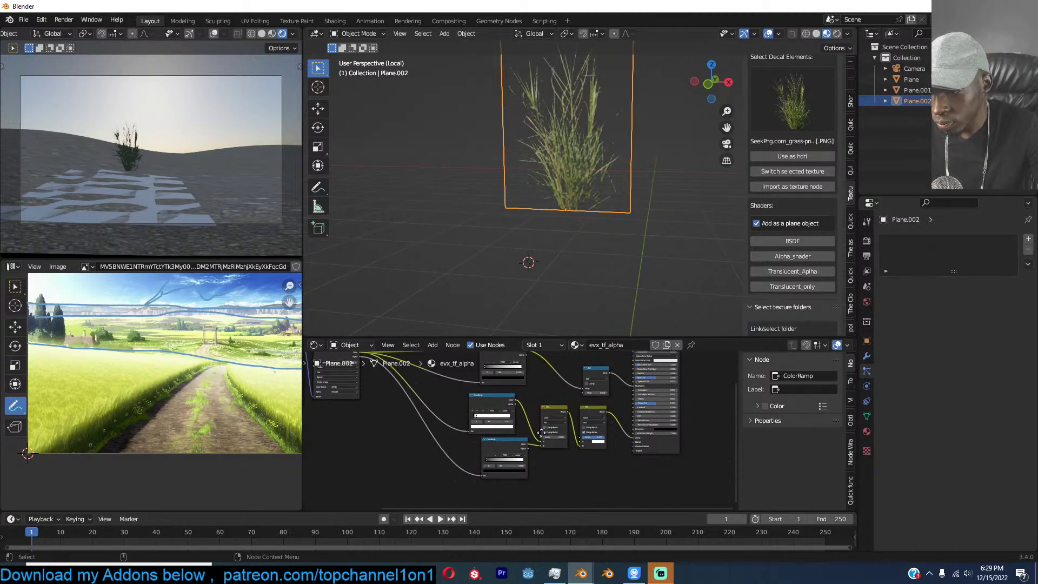
# Enlarge the countryside reference image and examine the grass fields bordering the dirt path.
pyautogui.moveTo(545, 424); pyautogui.dragTo(534, 443, button='middle')
pyautogui.hotkey('ctrl', 'space')
pyautogui.scroll(5, 487, 319)
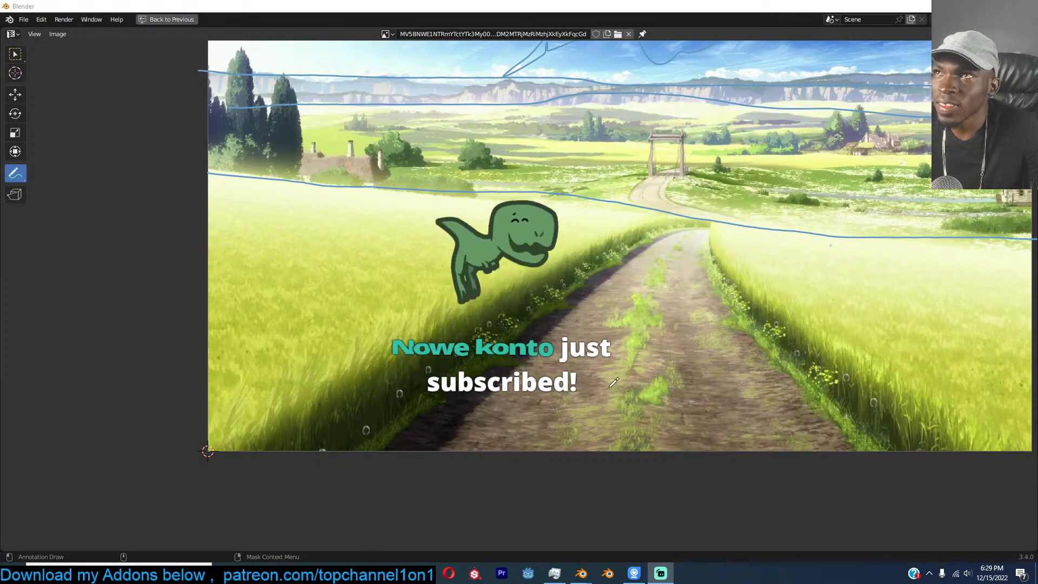
pyautogui.moveTo(481, 321); pyautogui.dragTo(374, 326, button='middle')
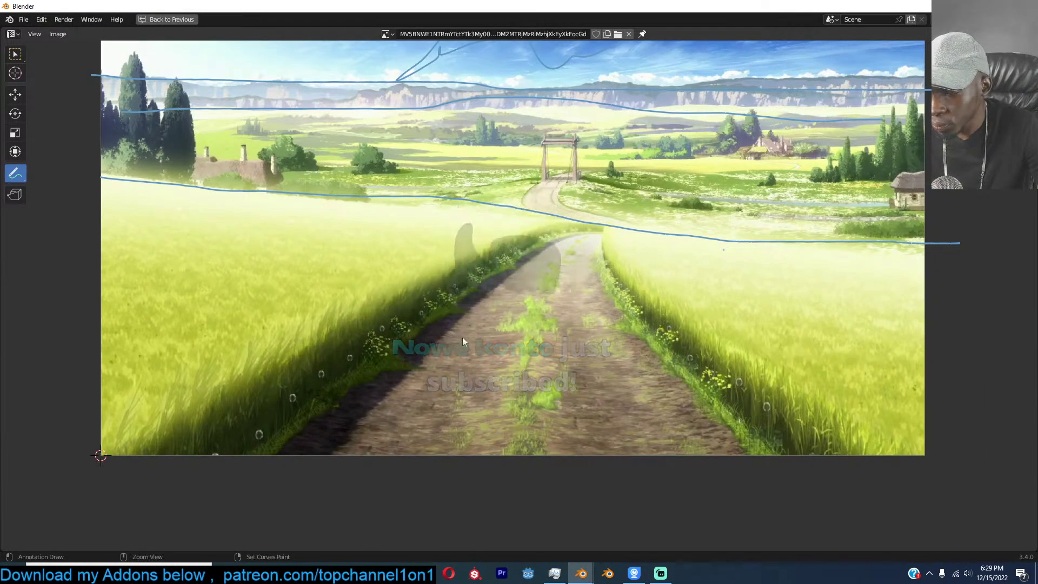
pyautogui.hotkey('ctrl', 'space')
# Leave local view and create a new geometry node tree on the flat plane overlapping the dirt terrain.
pyautogui.click(508, 290)
pyautogui.press('KP_Divide')
pyautogui.click(573, 282)
pyautogui.moveTo(573, 281); pyautogui.dragTo(477, 313, button='middle')
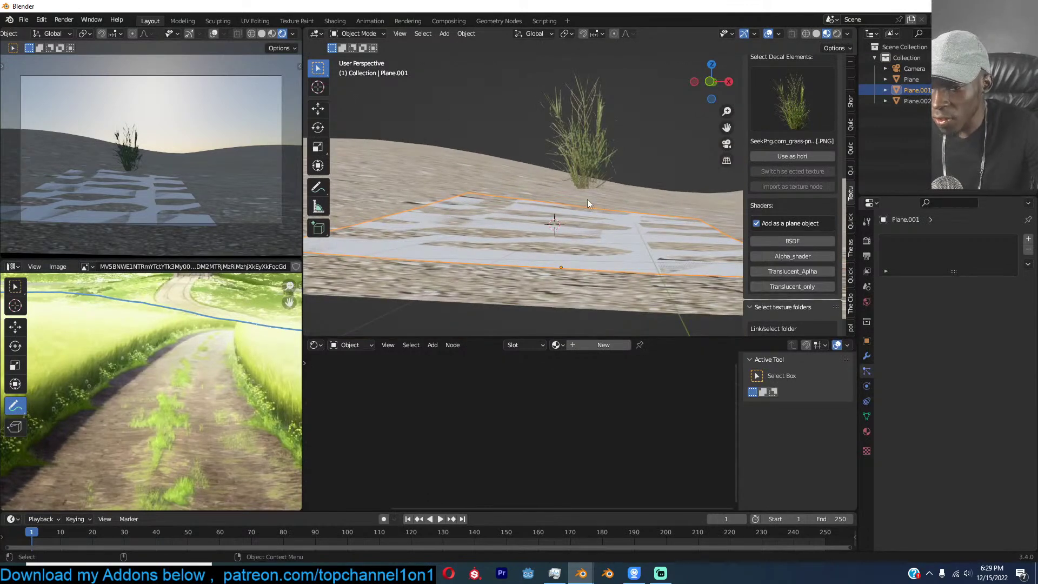
pyautogui.click(314, 345)
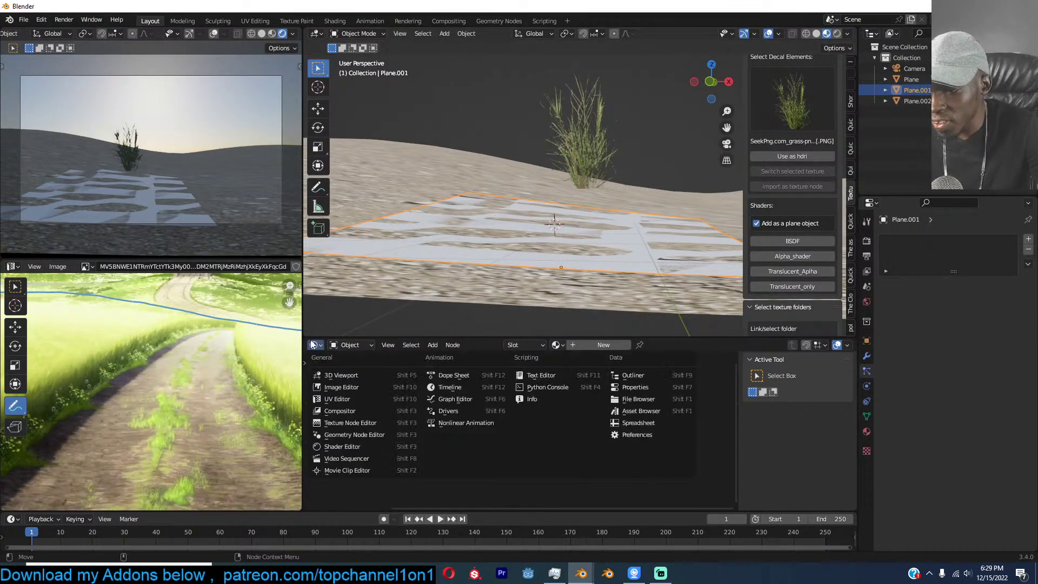
pyautogui.click(351, 434)
pyautogui.click(596, 349)
pyautogui.scroll(-3, 530, 396)
pyautogui.scroll(9, 547, 395)
pyautogui.moveTo(584, 399); pyautogui.dragTo(455, 410)
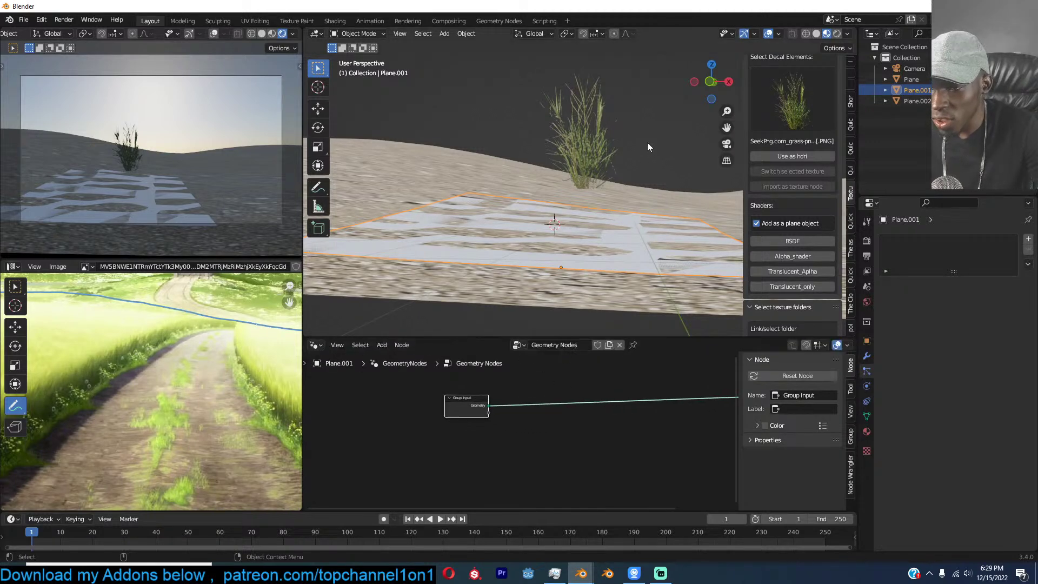
# Rename the alpha-textured grass plane as "grass blade".
pyautogui.moveTo(646, 156); pyautogui.dragTo(608, 186, button='middle')
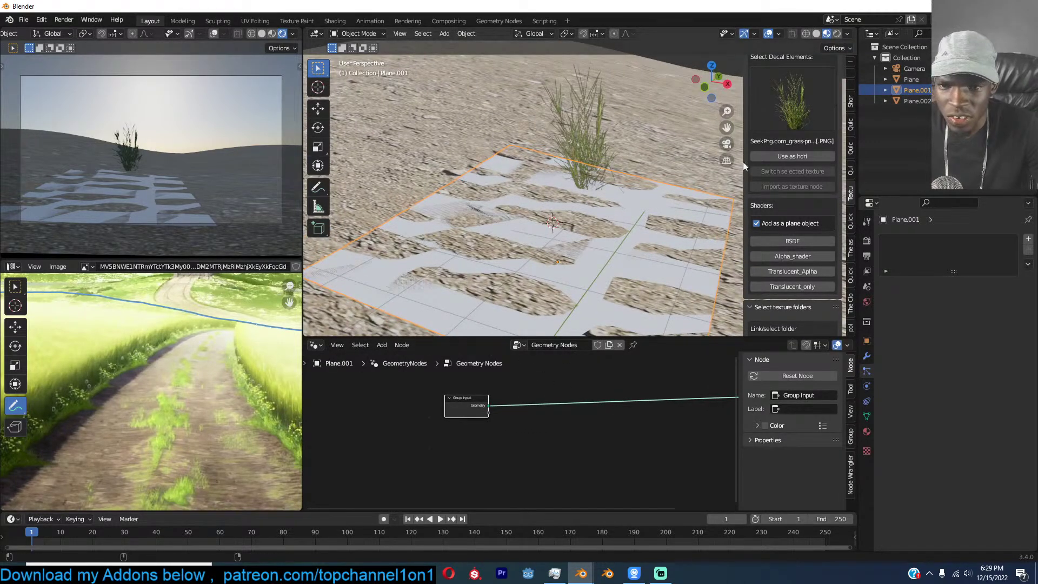
pyautogui.click(560, 147)
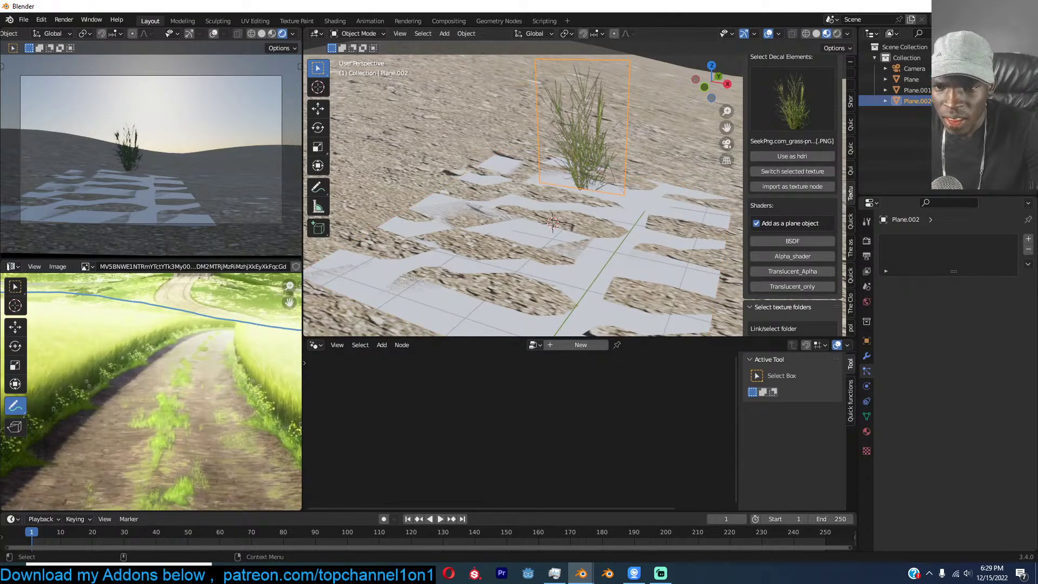
pyautogui.doubleClick(917, 100)
pyautogui.write('grass')
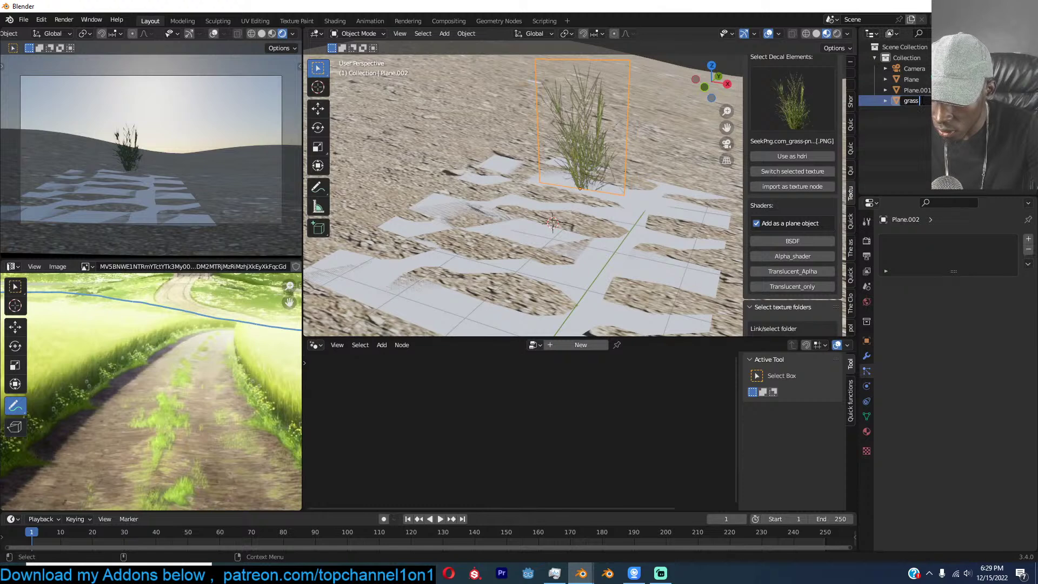
pyautogui.write(' blade')
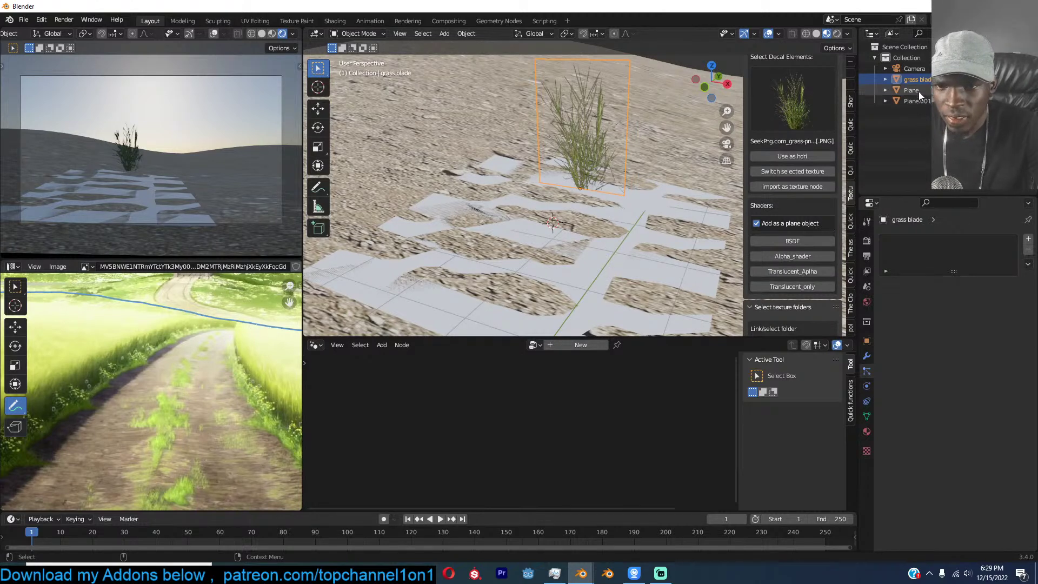
pyautogui.press('Return')
# Rename the flat plane that carries the geometry nodes as "emitter".
pyautogui.click(621, 209)
pyautogui.press('m')
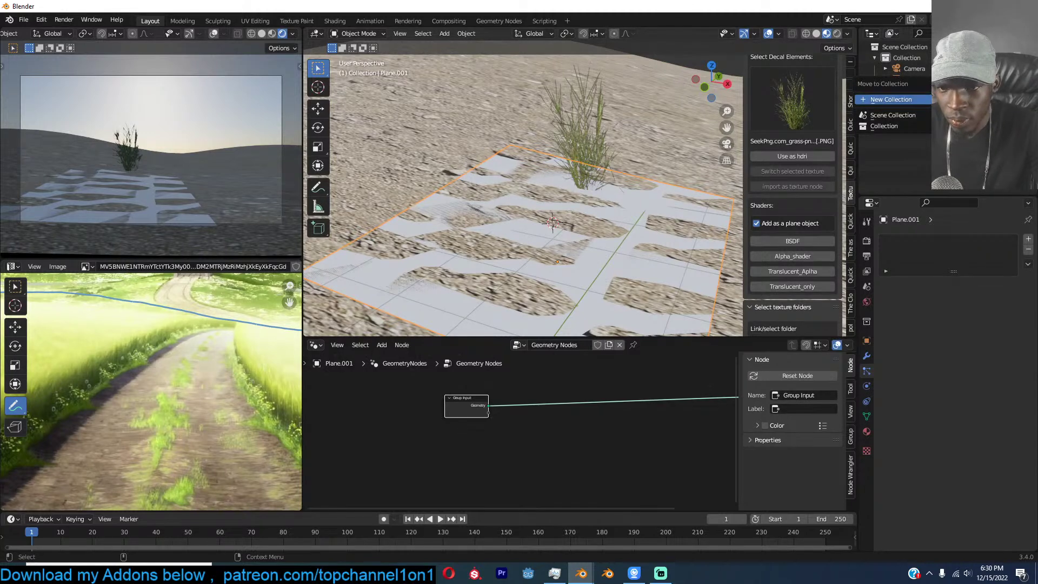
pyautogui.doubleClick(917, 101)
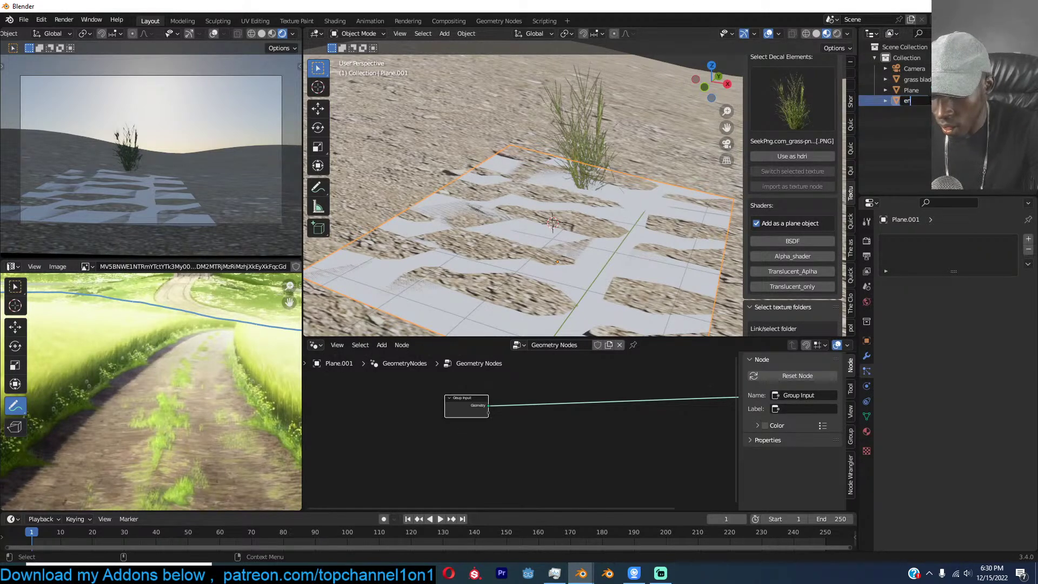
pyautogui.write('e')
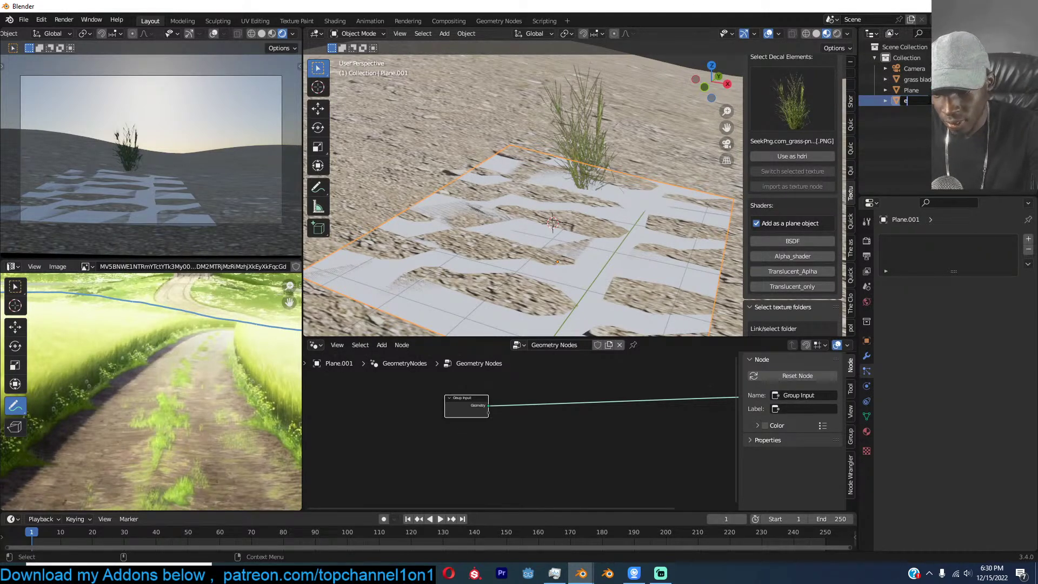
pyautogui.write('mitter')
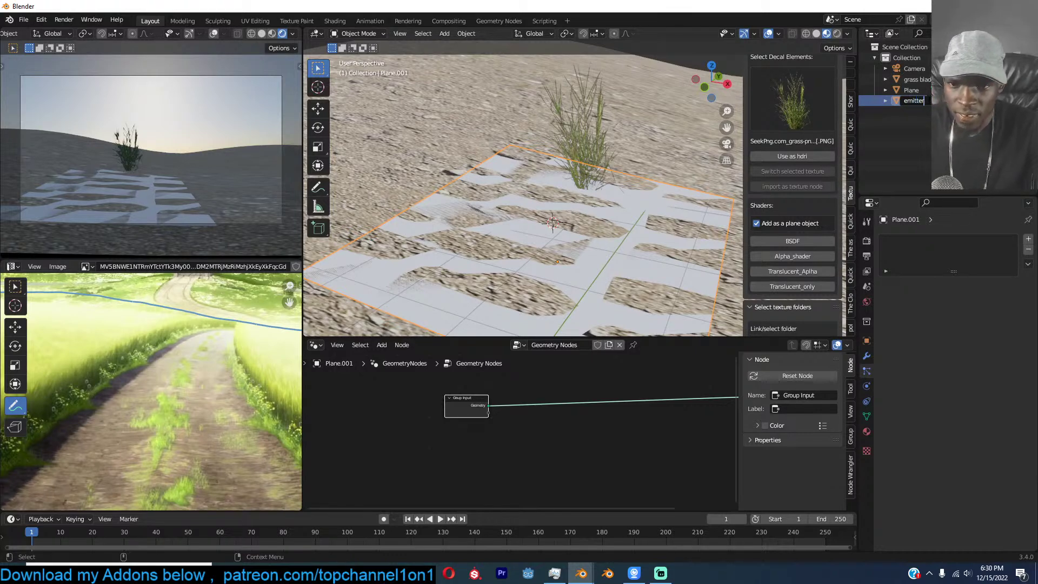
pyautogui.press('Return')
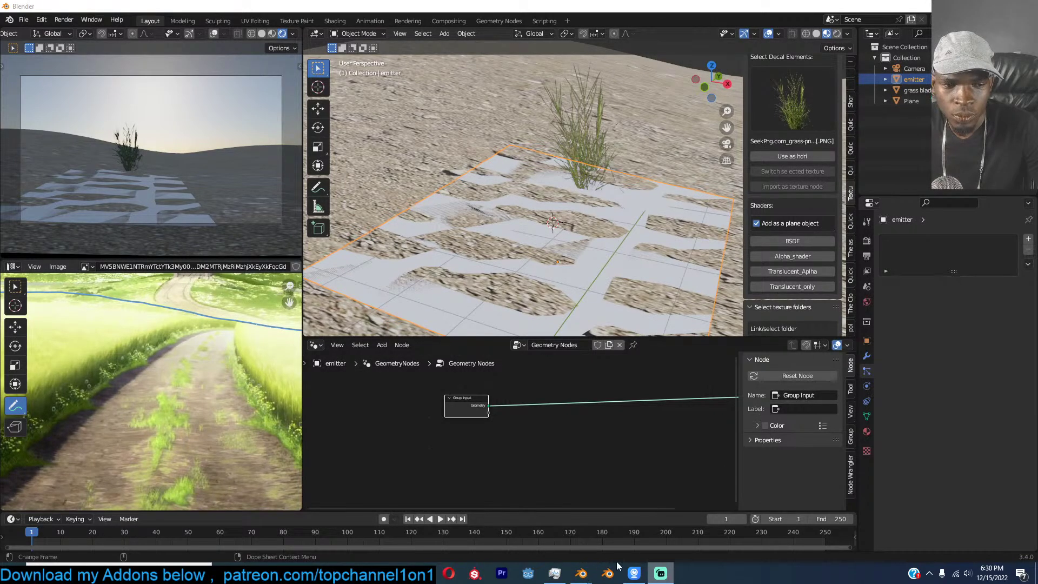
# Bring the grass blade object into the emitter's node tree as an Object Info node.
pyautogui.scroll(-3, 490, 316)
pyautogui.scroll(2, 573, 415)
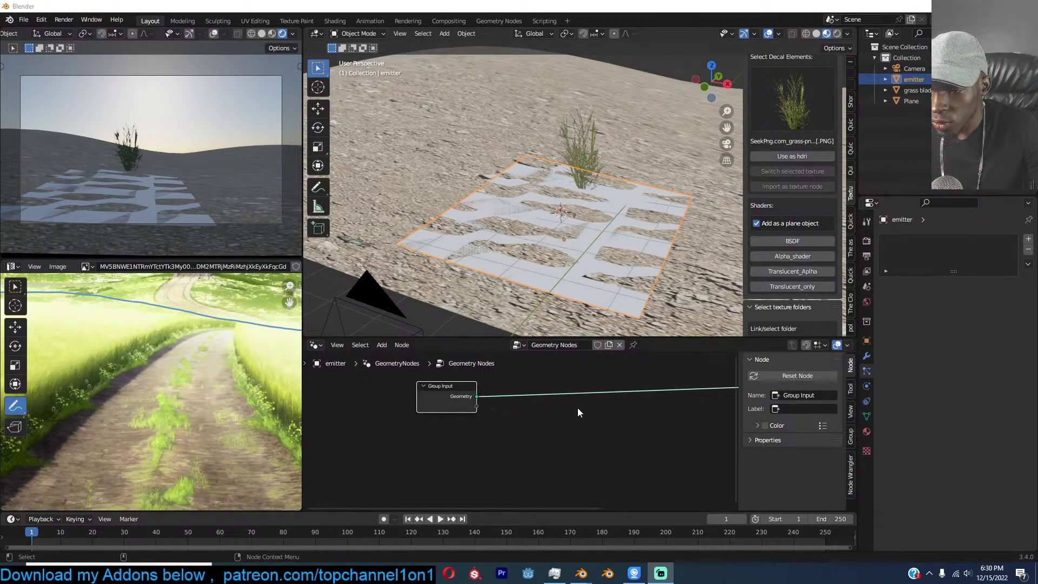
pyautogui.moveTo(913, 101); pyautogui.dragTo(412, 437)
# Insert a Distribute Points on Faces node between the Group Input and Group Output.
pyautogui.moveTo(523, 417); pyautogui.dragTo(489, 425, button='middle')
pyautogui.hotkey('shift', 'a')
pyautogui.click(466, 297)
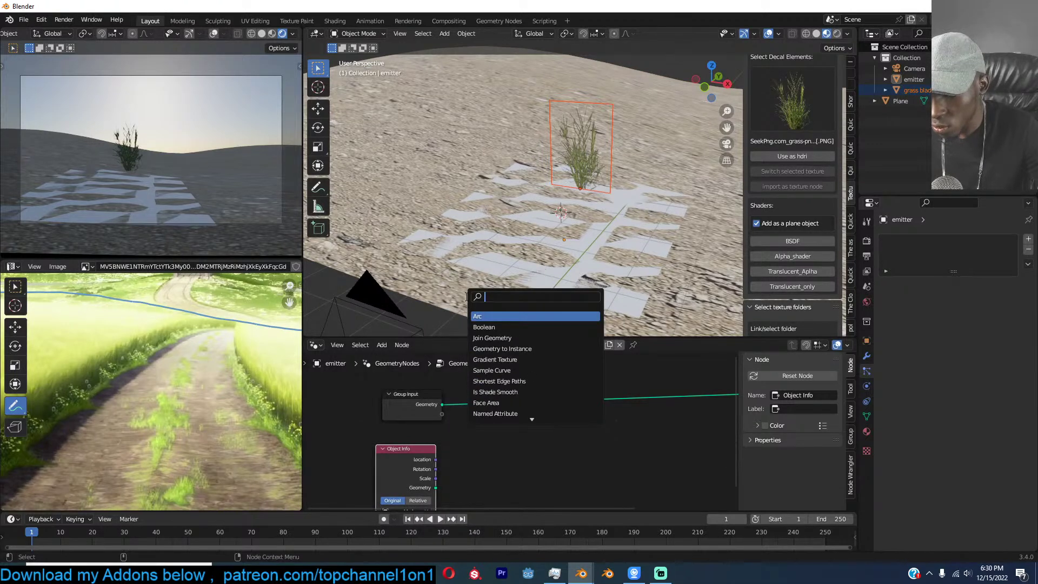
pyautogui.write('di')
pyautogui.click(509, 328)
pyautogui.click(527, 416)
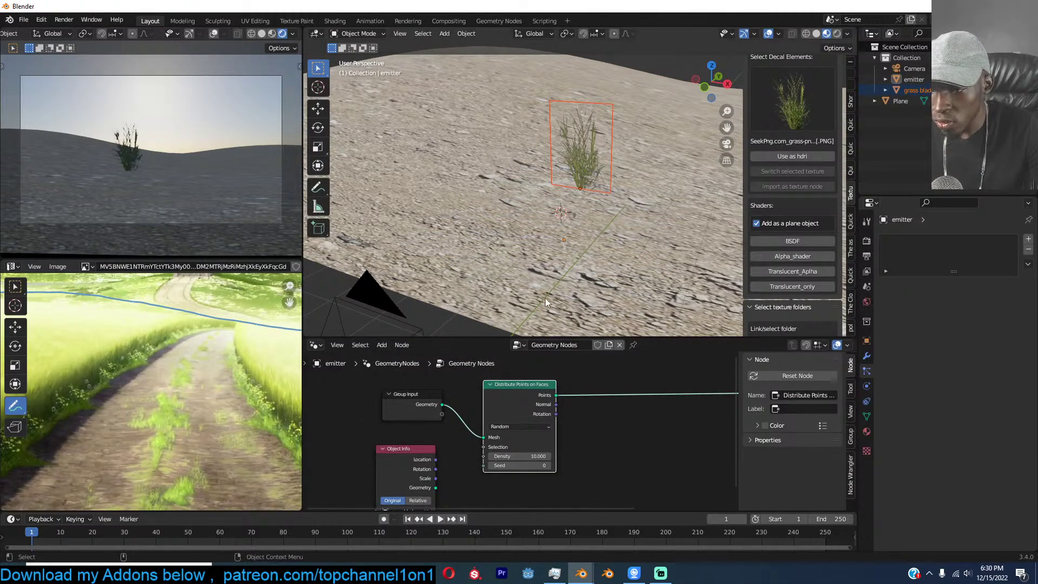
# Insert an Instance on Points node after the point distribution and feed the grass blade's geometry into its Instance input.
pyautogui.moveTo(434, 445); pyautogui.dragTo(475, 406, button='middle')
pyautogui.scroll(2, 474, 414)
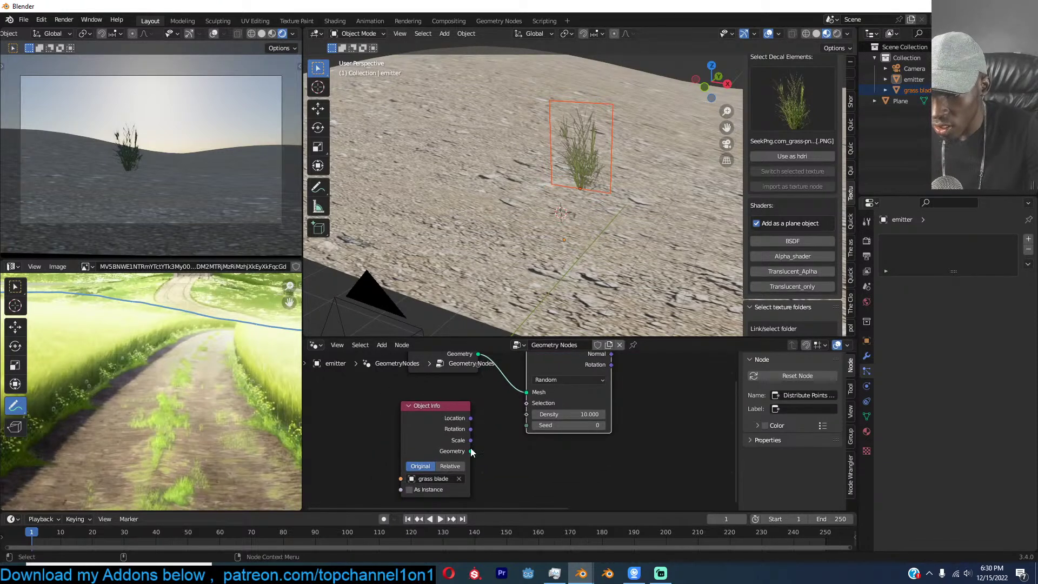
pyautogui.scroll(-3, 472, 446)
pyautogui.hotkey('shift', 'a')
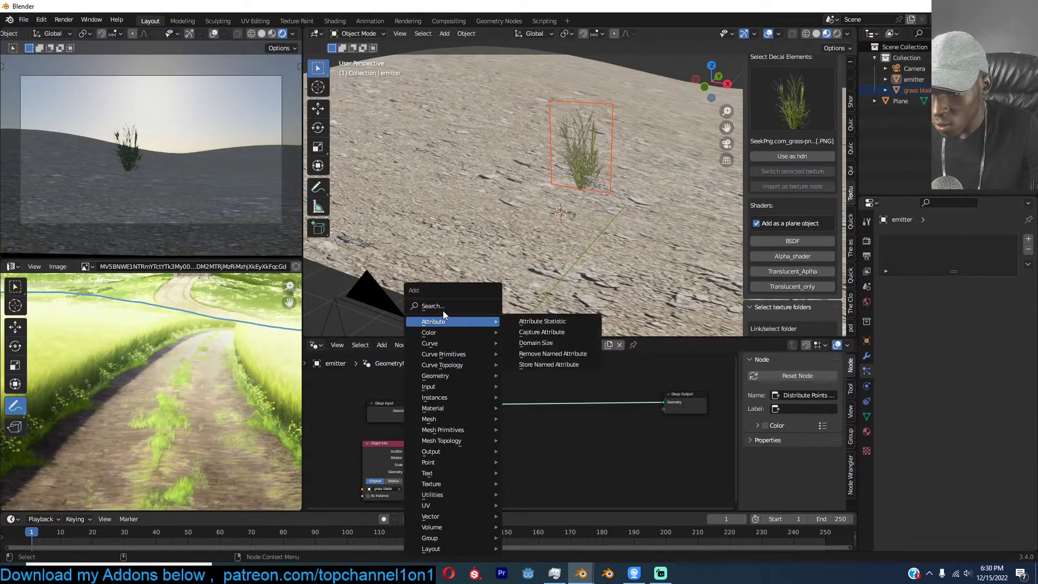
pyautogui.click(443, 307)
pyautogui.write('on')
pyautogui.click(505, 326)
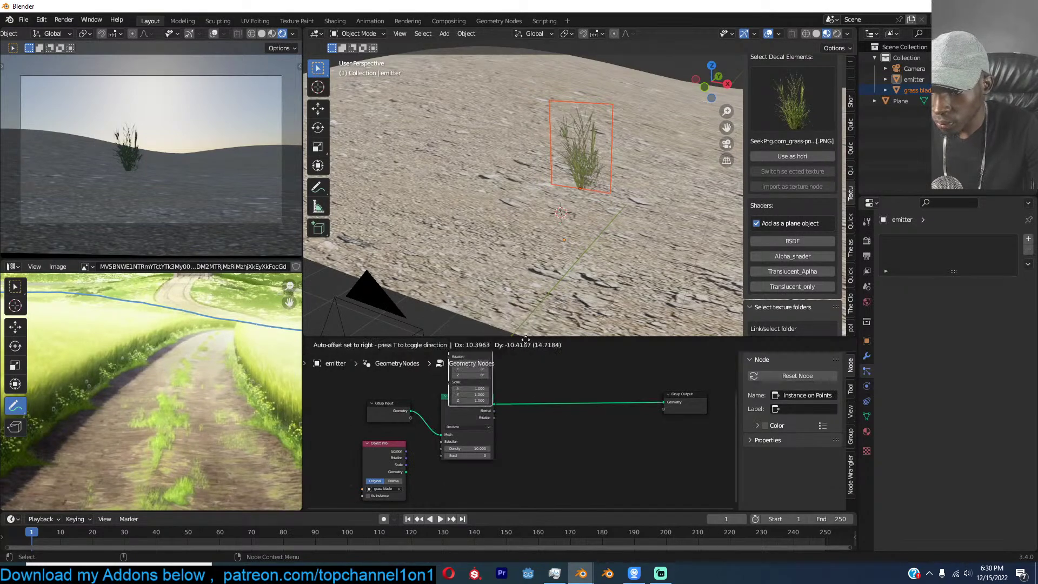
pyautogui.click(567, 410)
pyautogui.moveTo(406, 472); pyautogui.dragTo(523, 406)
# Spread the nodes apart to make room between Distribute Points on Faces and Instance on Points.
pyautogui.moveTo(593, 241)
pyautogui.mouseDown(button='middle')
pyautogui.moveTo(638, 231)
pyautogui.moveTo(588, 225)
pyautogui.mouseUp(button='middle')
pyautogui.scroll(3, 635, 235)
pyautogui.scroll(3, 471, 403)
pyautogui.moveTo(436, 374); pyautogui.dragTo(346, 405)
pyautogui.moveTo(515, 409); pyautogui.dragTo(551, 425, button='middle')
pyautogui.press('g')
pyautogui.click(462, 400)
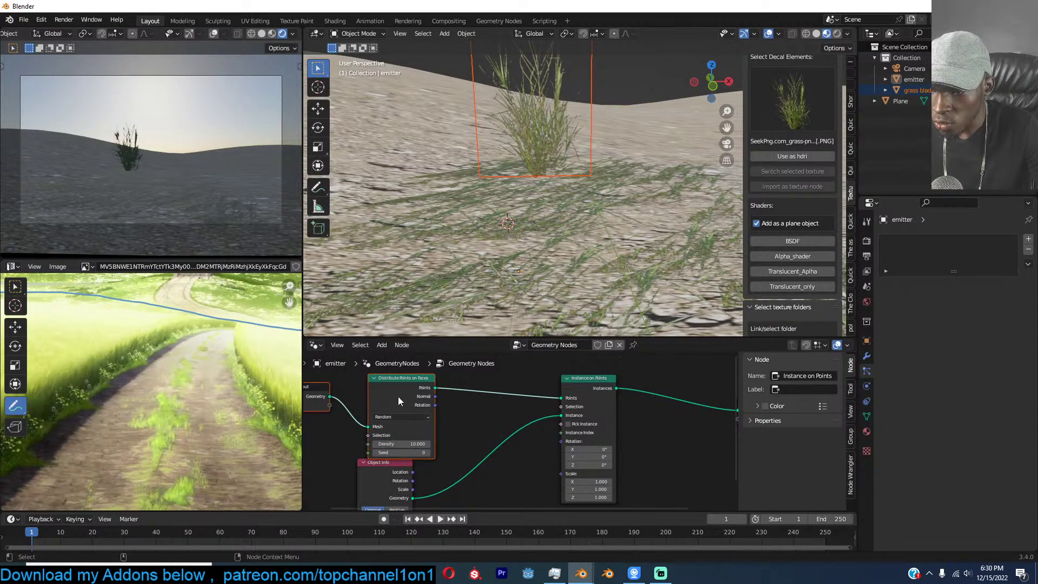
pyautogui.moveTo(400, 397); pyautogui.dragTo(374, 385)
# Add an Align Euler to Vector node beside the Instance on Points node.
pyautogui.hotkey('shift', 'a')
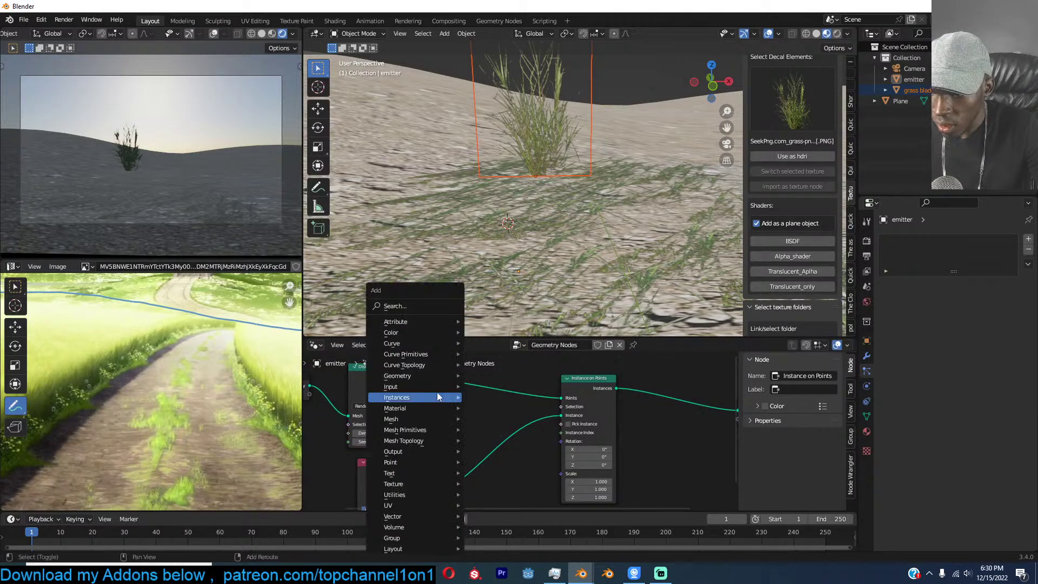
pyautogui.click(414, 301)
pyautogui.write('al')
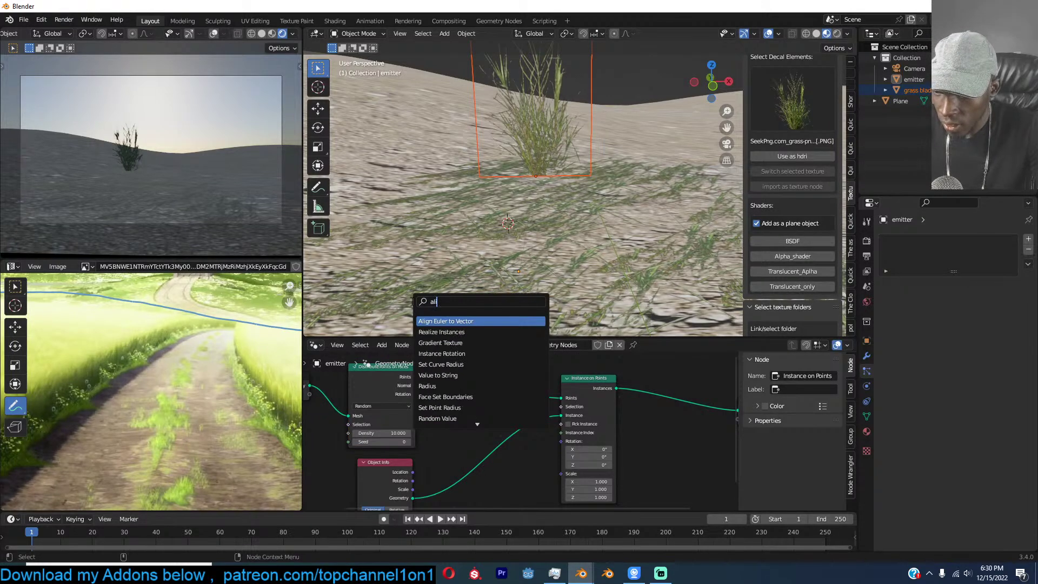
pyautogui.press('Return')
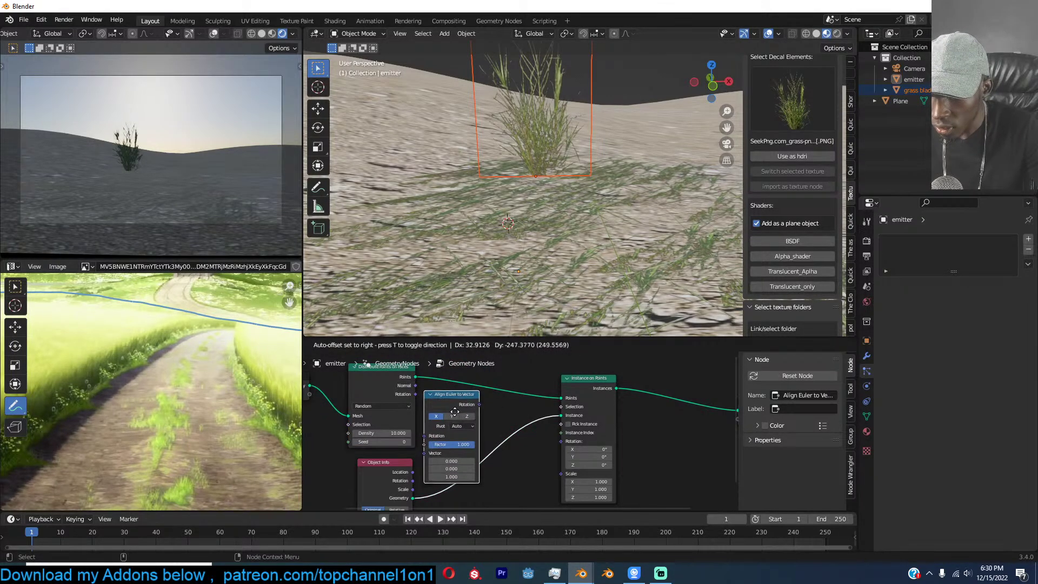
pyautogui.click(673, 426)
# Route the distributed points' Rotation through Align Euler to Vector into the Rotation input of Instance on Points.
pyautogui.scroll(-1, 621, 374)
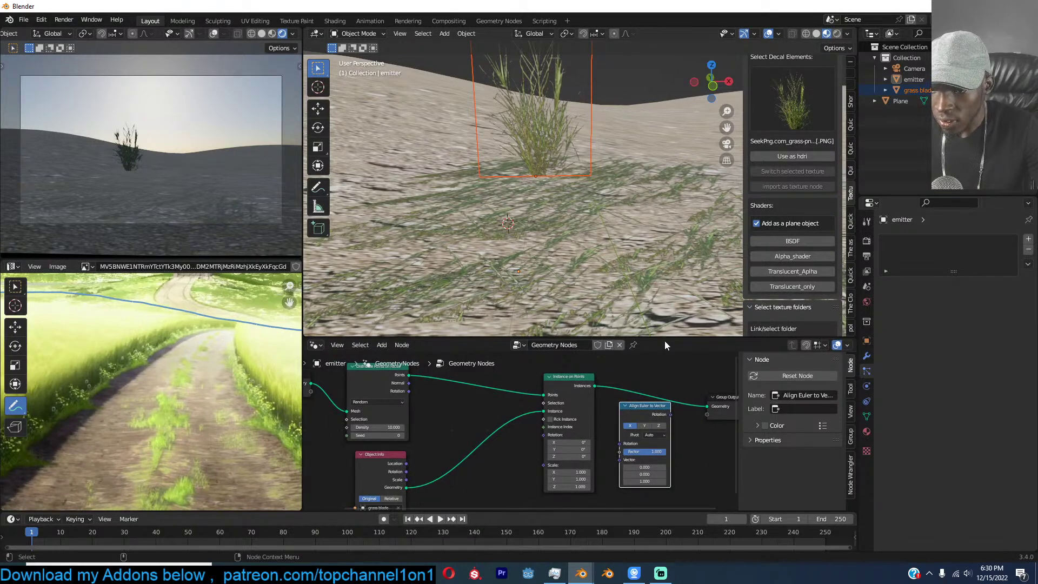
pyautogui.moveTo(666, 336); pyautogui.dragTo(688, 301)
pyautogui.moveTo(565, 402)
pyautogui.mouseDown()
pyautogui.moveTo(649, 388)
pyautogui.moveTo(569, 417)
pyautogui.mouseUp()
pyautogui.moveTo(396, 374); pyautogui.dragTo(575, 449)
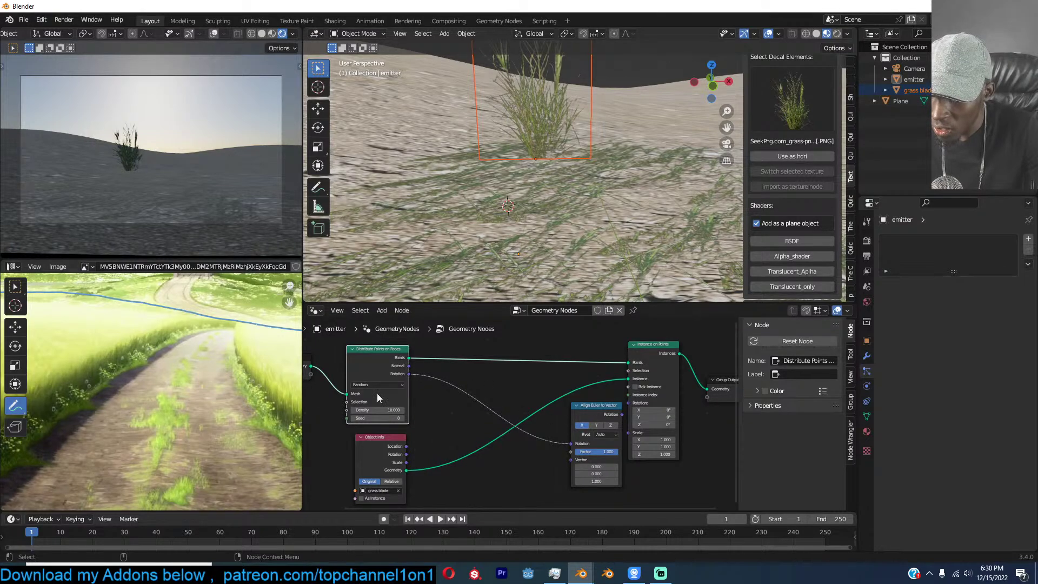
pyautogui.scroll(1, 465, 392)
pyautogui.moveTo(629, 415)
pyautogui.mouseDown()
pyautogui.moveTo(619, 425)
pyautogui.moveTo(644, 408)
pyautogui.mouseUp()
pyautogui.scroll(-3, 604, 195)
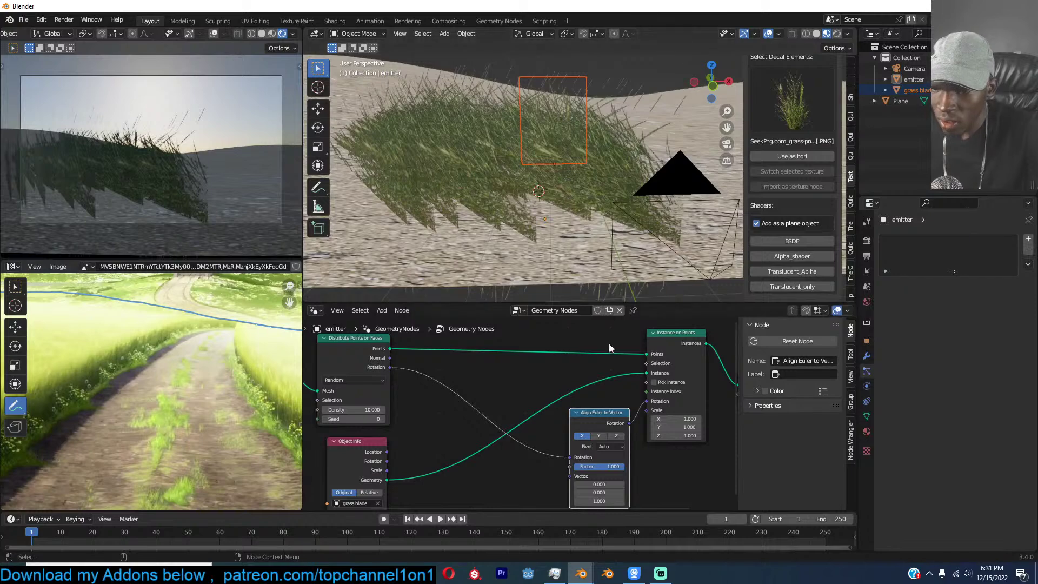
# Set the alignment axis of Align Euler to Vector to Y after trying the X and Z options.
pyautogui.moveTo(611, 376); pyautogui.dragTo(596, 384, button='middle')
pyautogui.click(601, 444)
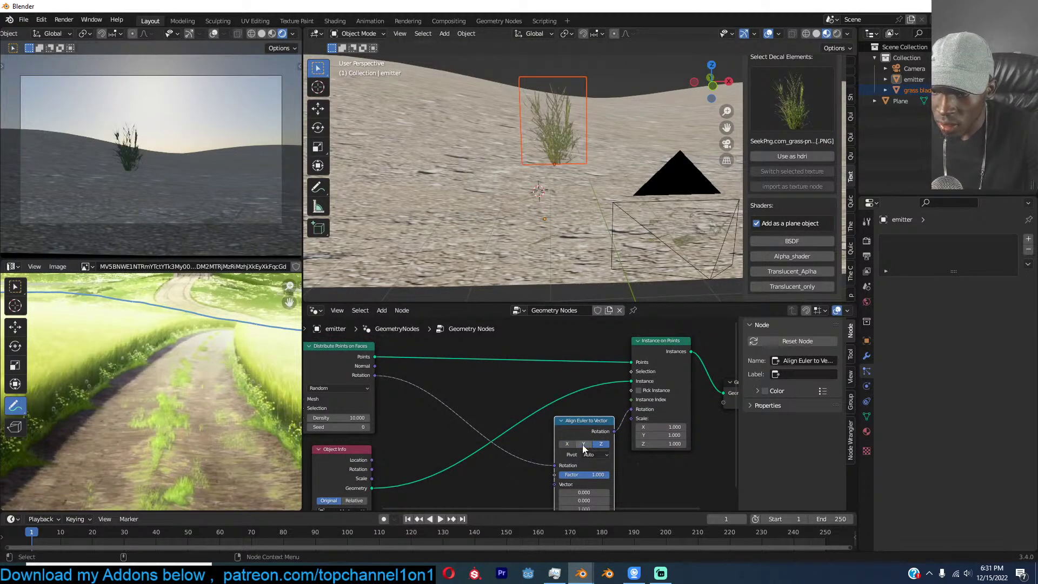
pyautogui.click(583, 444)
pyautogui.click(569, 444)
pyautogui.click(580, 444)
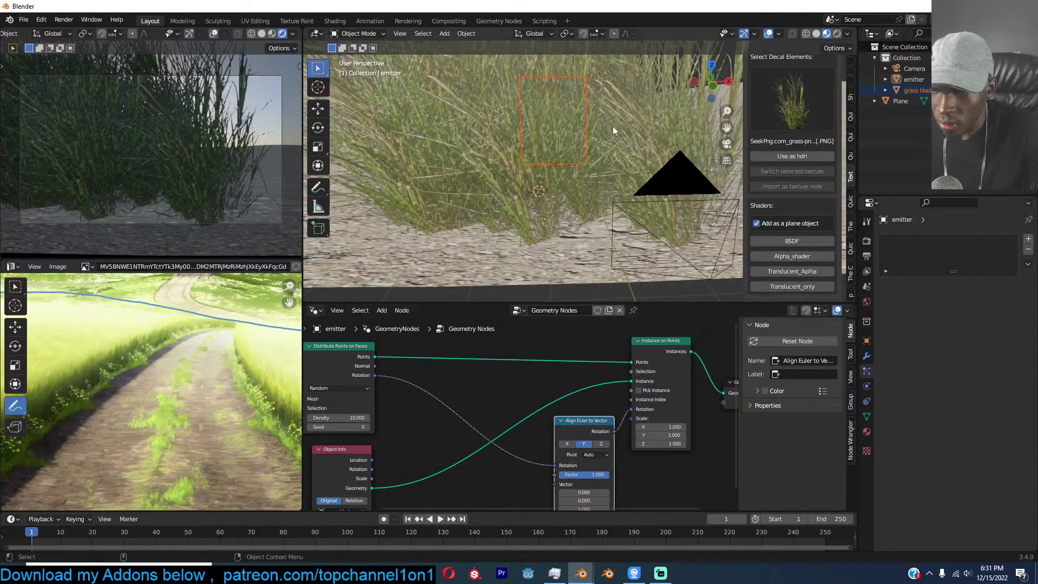
# Inspect the grass planes' orientation in solid and material preview shading, comparing the Z alignment axis with Y.
pyautogui.moveTo(612, 125); pyautogui.dragTo(559, 151, button='middle')
pyautogui.press('z')
pyautogui.moveTo(631, 153)
pyautogui.mouseDown(button='middle')
pyautogui.moveTo(658, 115)
pyautogui.moveTo(504, 195)
pyautogui.moveTo(589, 204)
pyautogui.mouseUp(button='middle')
pyautogui.scroll(2, 589, 204)
pyautogui.click(601, 444)
pyautogui.click(584, 443)
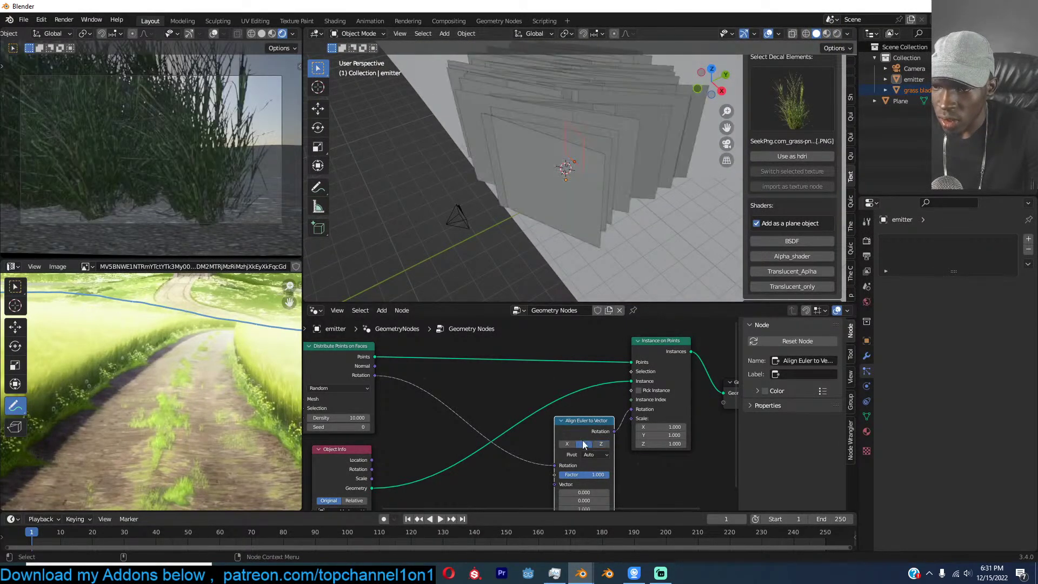
pyautogui.scroll(-2, 616, 125)
pyautogui.click(826, 33)
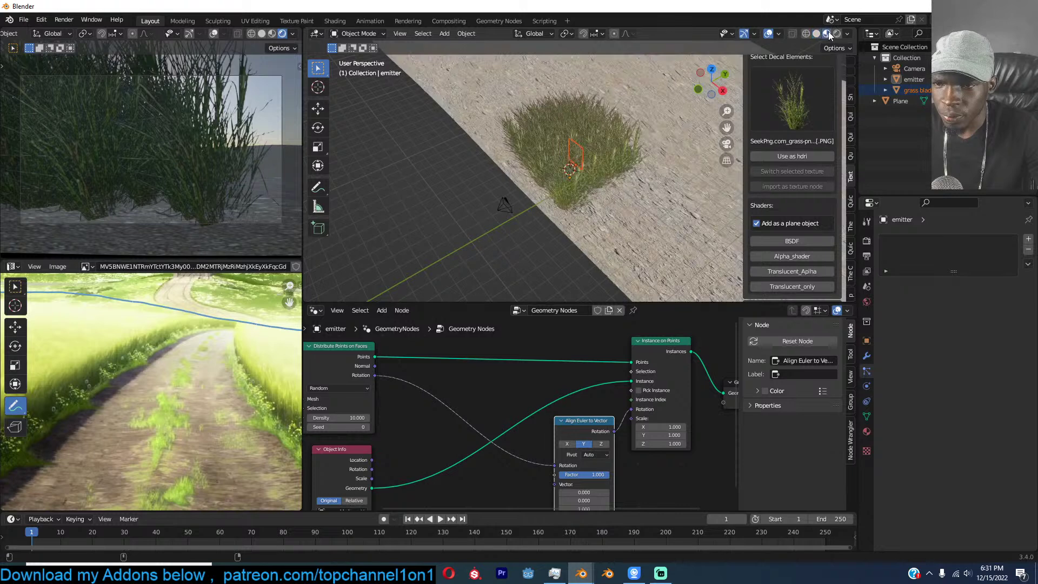
pyautogui.moveTo(670, 148); pyautogui.dragTo(664, 151, button='middle')
pyautogui.scroll(1, 664, 150)
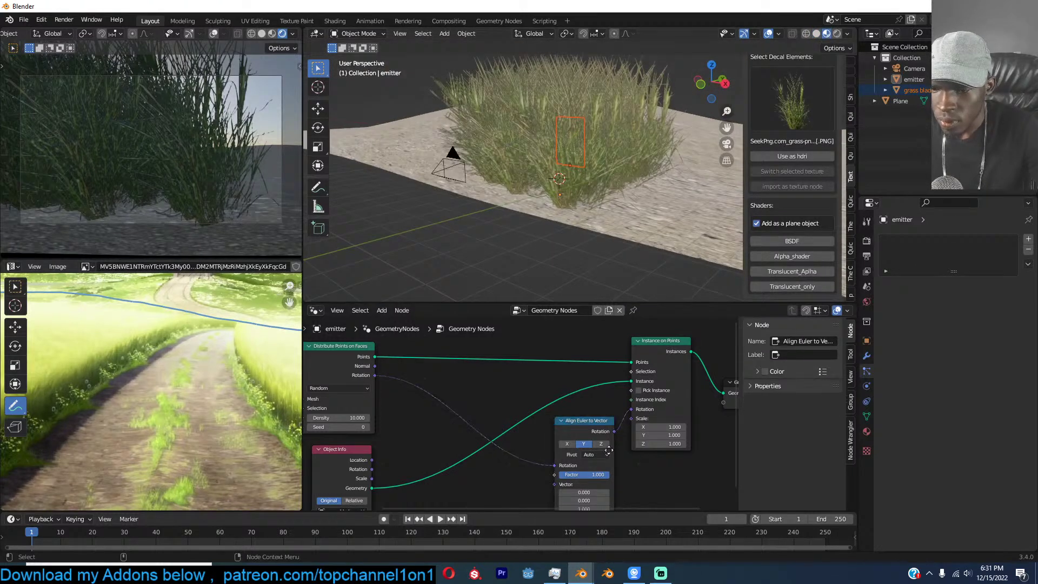
# Move the Group Output and Instance on Points nodes away from Align Euler to Vector to make room.
pyautogui.keyDown('ctrl'); pyautogui.scroll(-5, 636, 453); pyautogui.keyUp('ctrl')
pyautogui.moveTo(489, 391); pyautogui.dragTo(631, 372)
pyautogui.moveTo(447, 350); pyautogui.dragTo(571, 362)
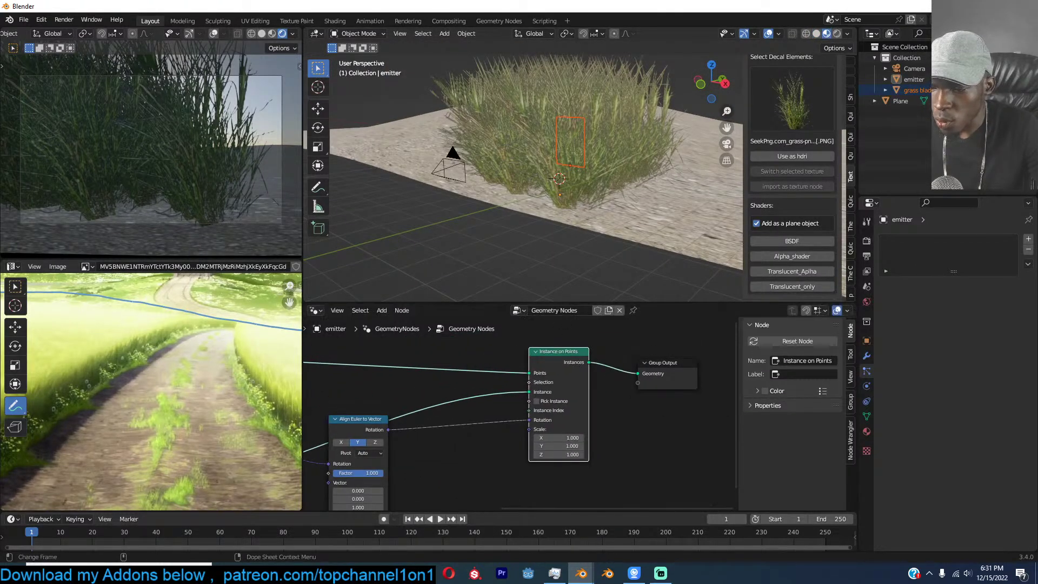
# Switch to Chrome, close the YouTube Studio audio library page and return to Blender.
pyautogui.moveTo(292, 573)
pyautogui.click(349, 516)
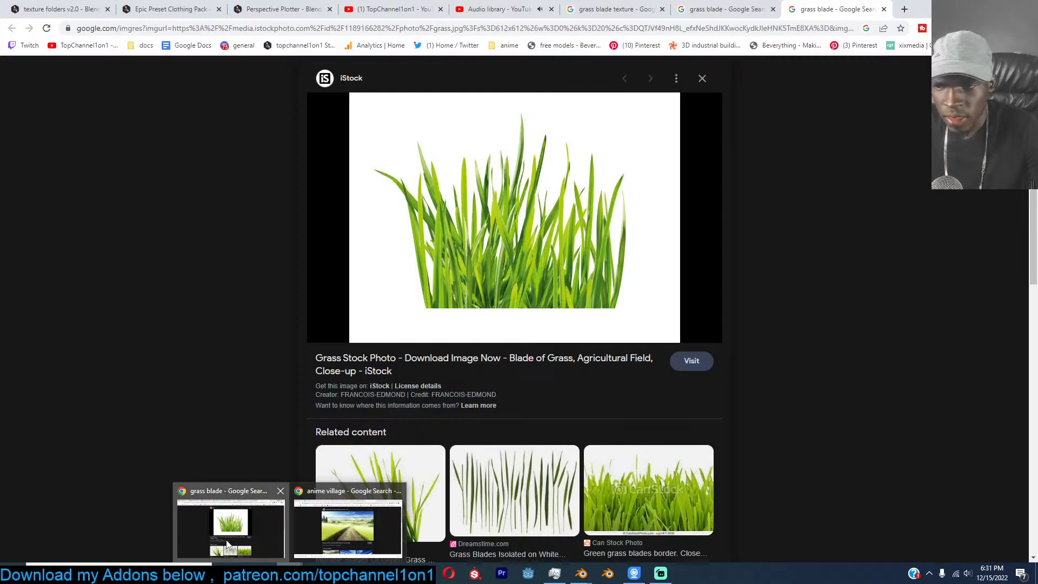
pyautogui.click(488, 10)
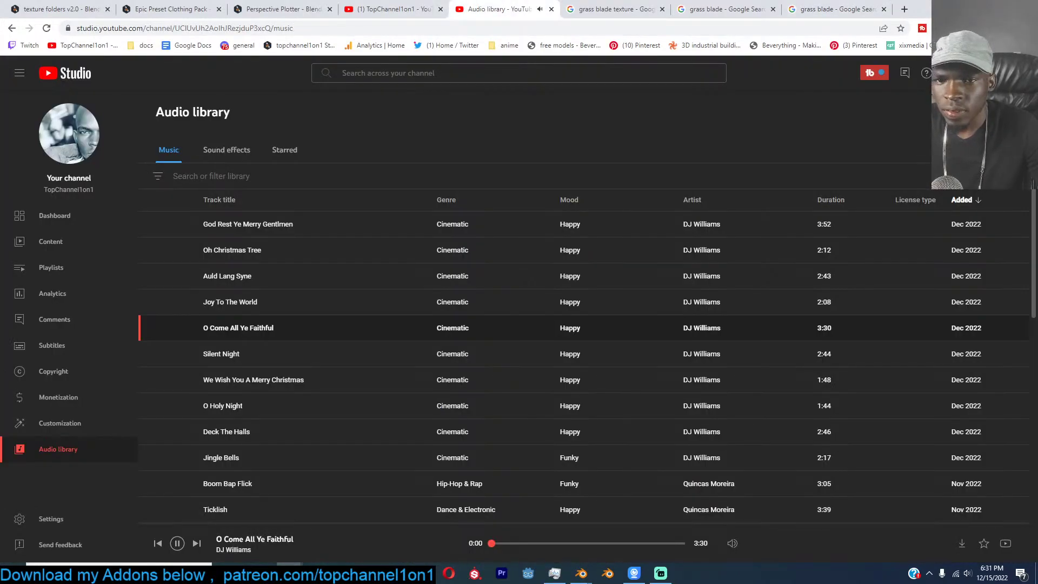
pyautogui.hotkey('ctrl', 'w')
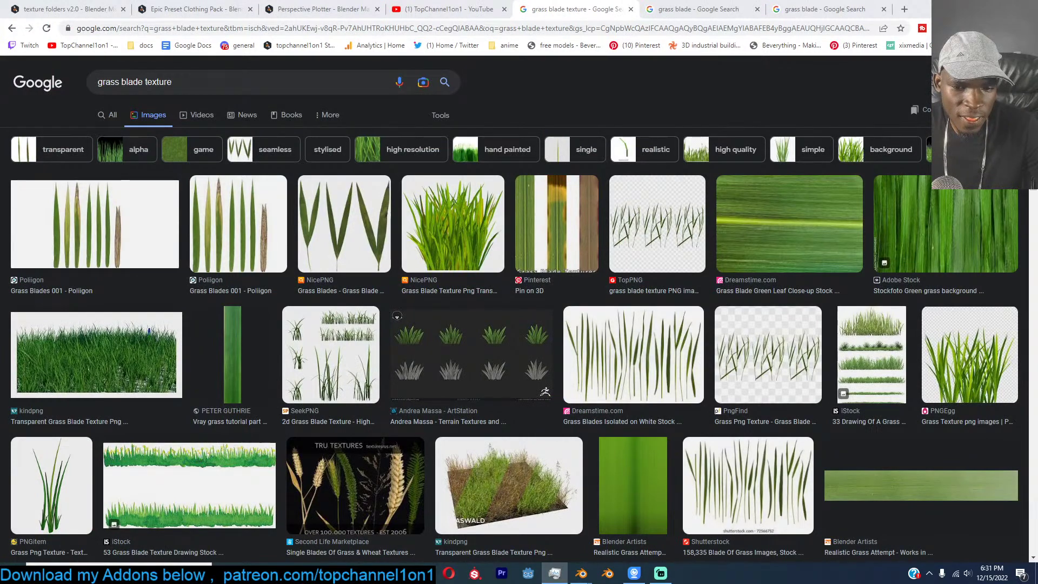
pyautogui.press('super+d')
pyautogui.press('super+d')
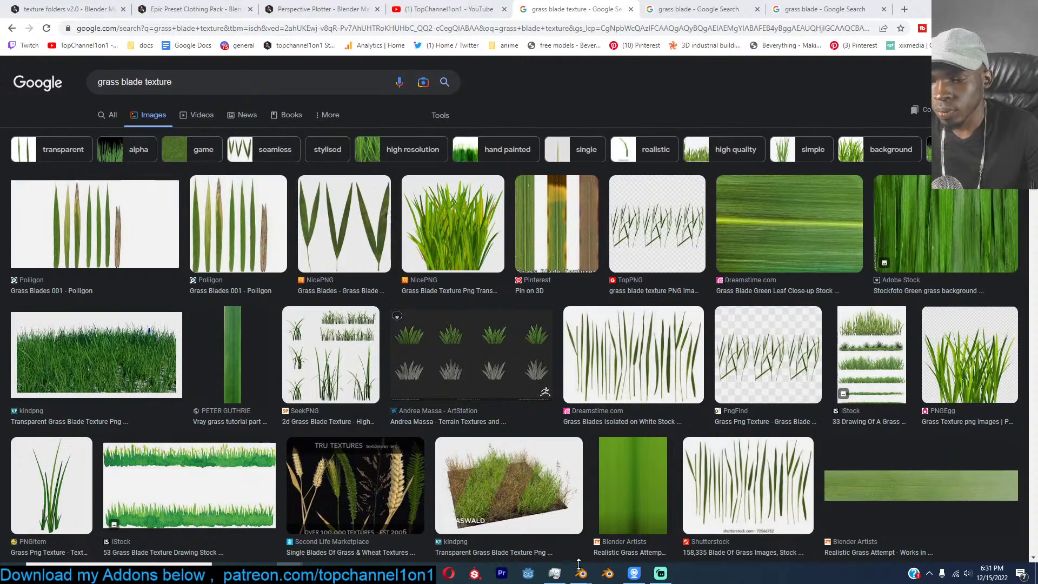
pyautogui.moveTo(581, 570)
pyautogui.click(602, 525)
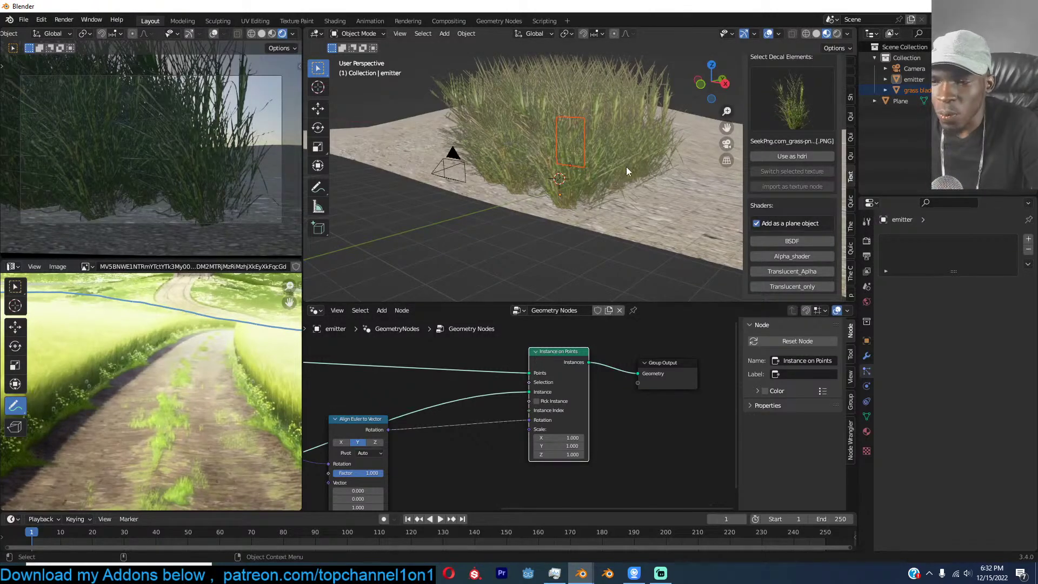
# Select the emitter and rearrange the Instance on Points and Align Euler to Vector nodes, leaving free space below them.
pyautogui.click(605, 179)
pyautogui.moveTo(589, 191); pyautogui.dragTo(621, 232, button='middle')
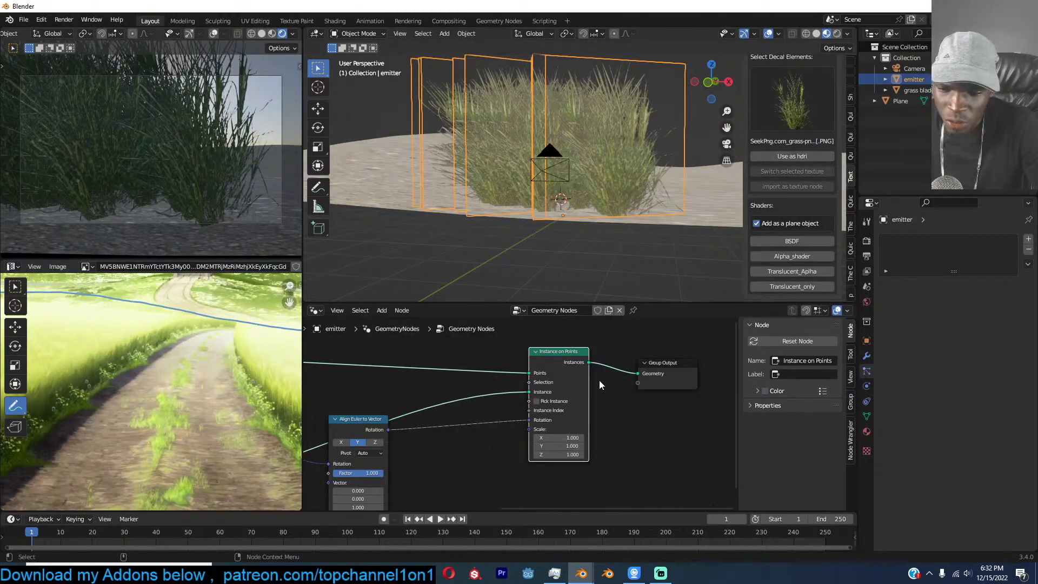
pyautogui.scroll(-2, 600, 380)
pyautogui.moveTo(709, 346); pyautogui.dragTo(640, 369)
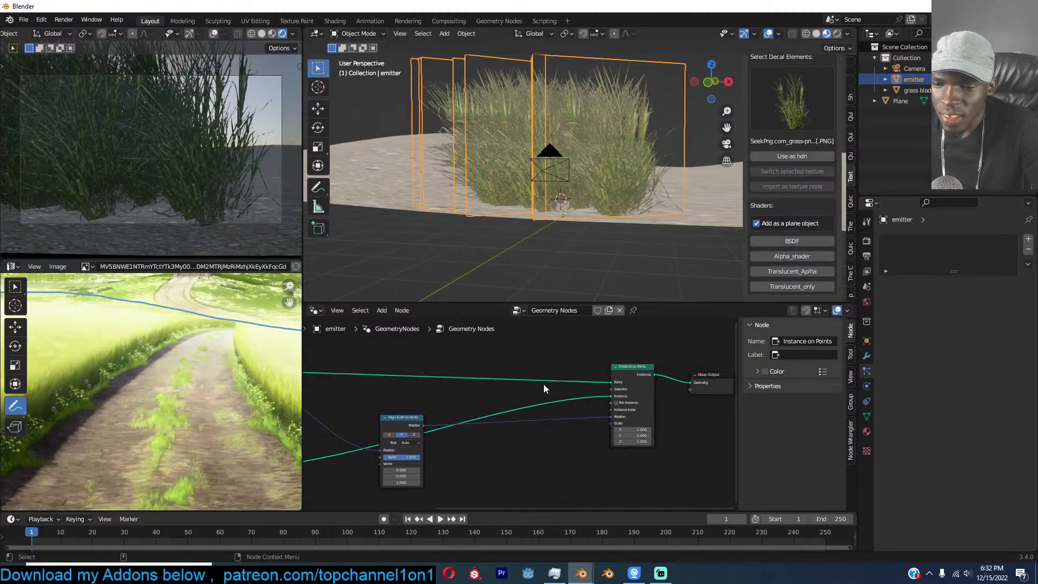
pyautogui.scroll(-2, 573, 377)
pyautogui.moveTo(456, 413); pyautogui.dragTo(496, 373)
pyautogui.moveTo(534, 420); pyautogui.dragTo(475, 393, button='middle')
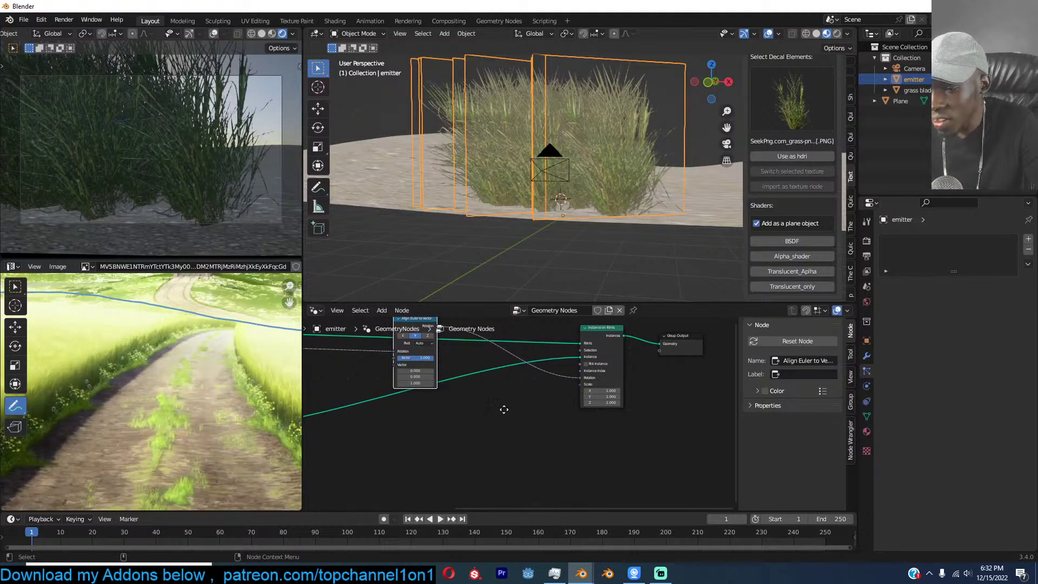
pyautogui.scroll(1, 504, 410)
# Add a Random Value node in the free space below Align Euler to Vector.
pyautogui.hotkey('shift', 'a')
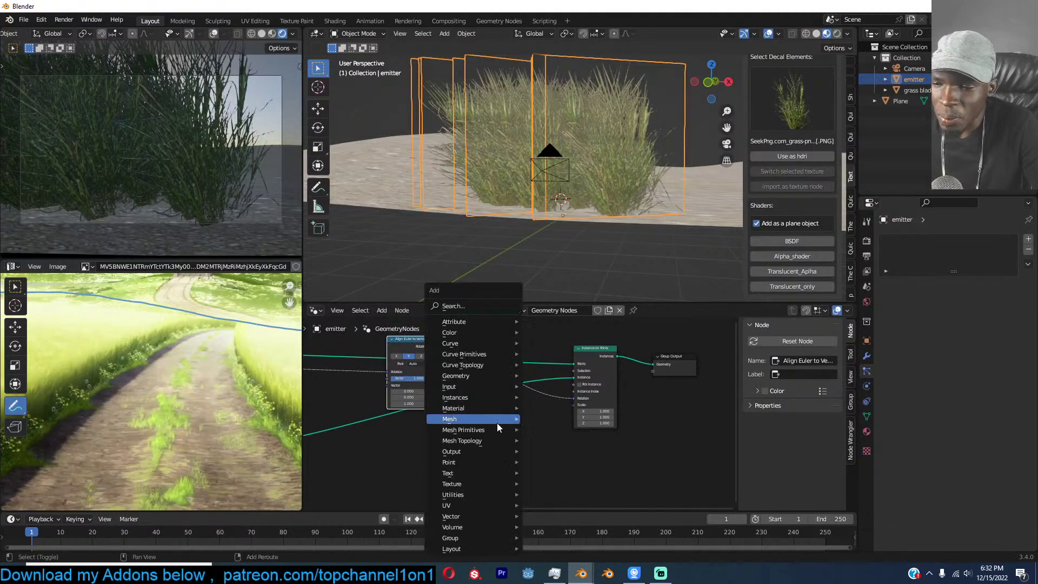
pyautogui.click(501, 308)
pyautogui.write('random')
pyautogui.press('Return')
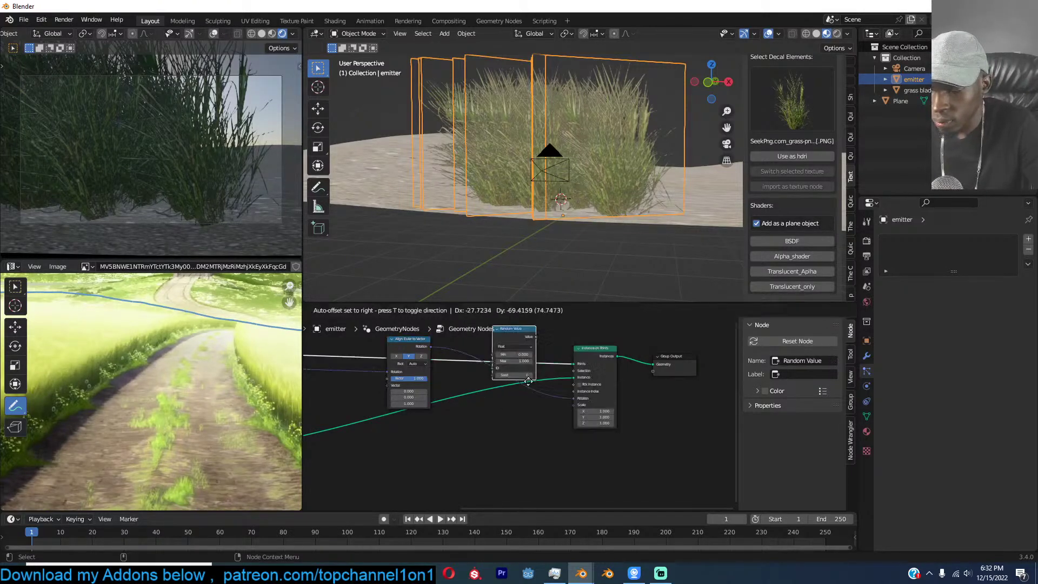
pyautogui.click(509, 459)
pyautogui.scroll(2, 508, 460)
pyautogui.press('g')
pyautogui.click(513, 420)
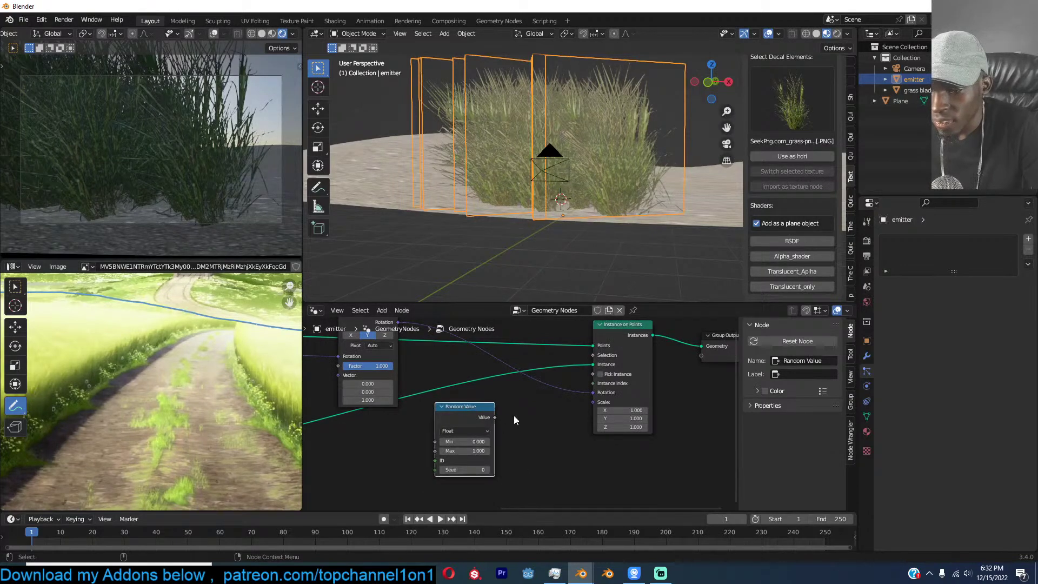
# Feed the Random Value into the Scale input of Instance on Points, with Min 0.430 and Max 0.480.
pyautogui.moveTo(494, 418); pyautogui.dragTo(534, 424)
pyautogui.scroll(2, 541, 433)
pyautogui.scroll(-4, 611, 401)
pyautogui.scroll(-4, 540, 376)
pyautogui.moveTo(540, 375); pyautogui.dragTo(352, 439, button='middle')
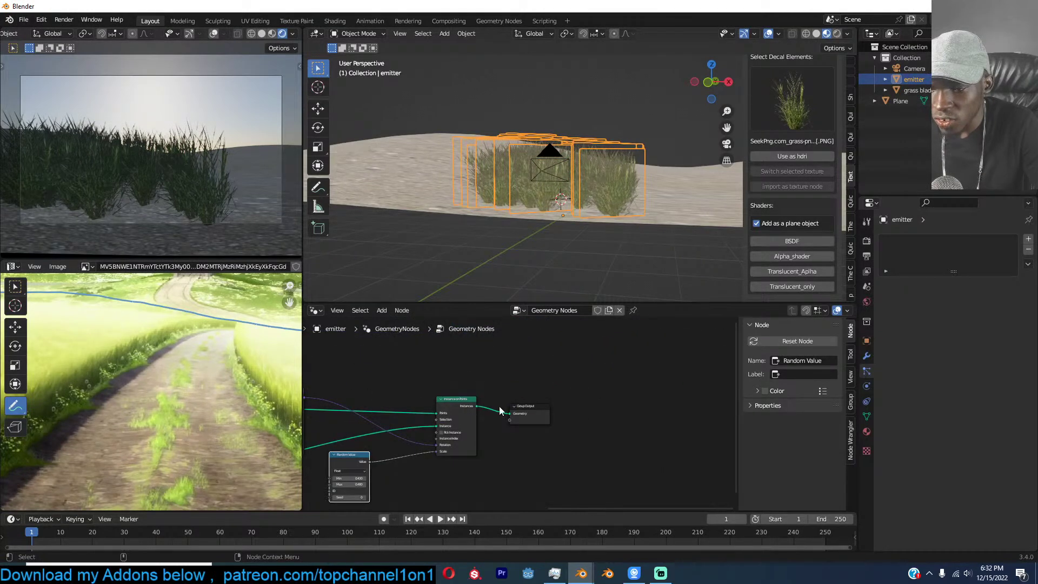
# Spread Instance on Points and Group Output apart to make room for another node between them.
pyautogui.moveTo(522, 409); pyautogui.dragTo(603, 397)
pyautogui.moveTo(463, 402); pyautogui.dragTo(432, 390)
pyautogui.moveTo(483, 397); pyautogui.dragTo(494, 389, button='middle')
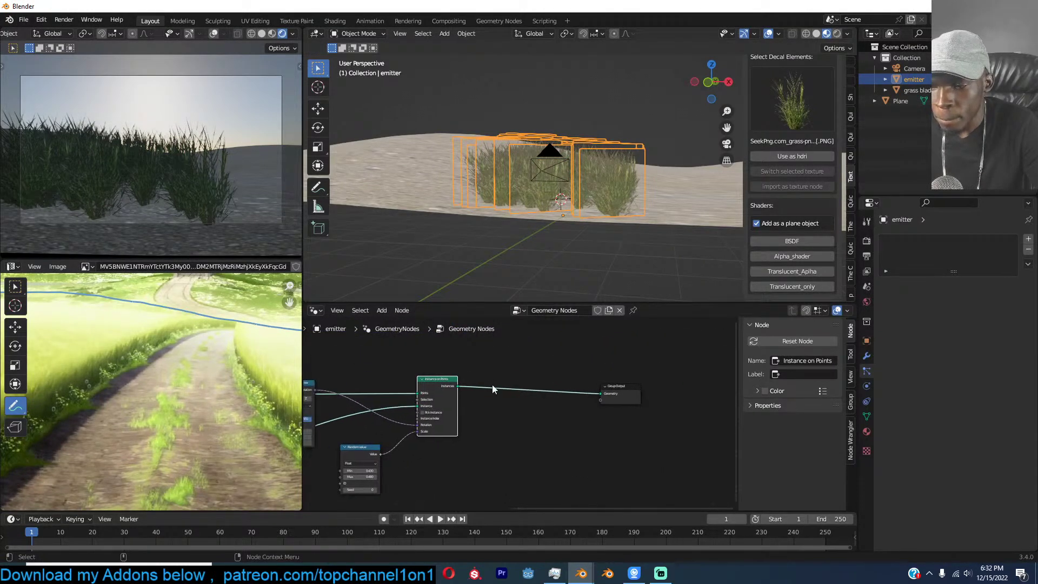
pyautogui.scroll(2, 489, 386)
pyautogui.hotkey('shift', 'a')
pyautogui.click(499, 307)
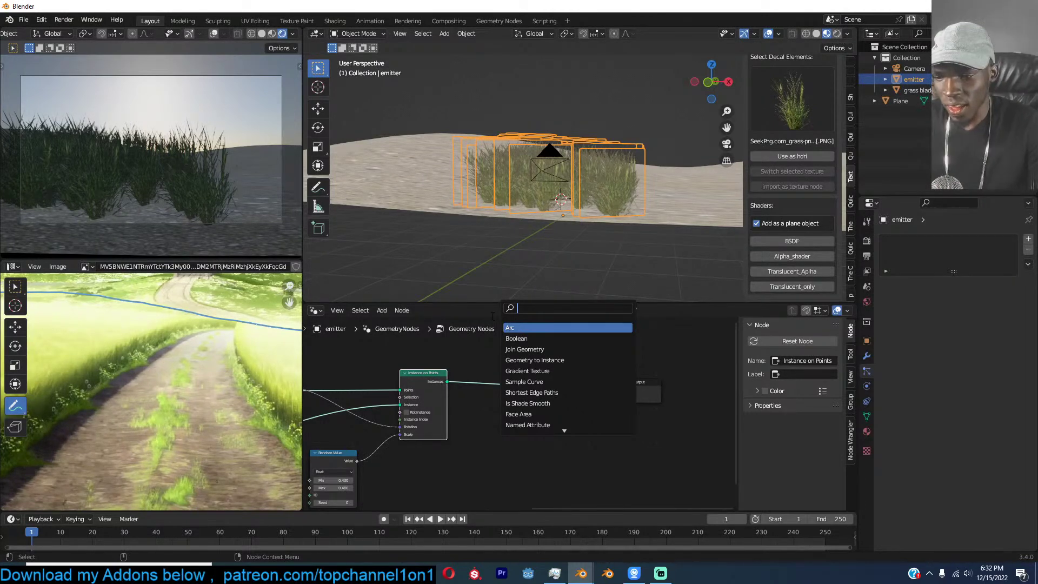
pyautogui.press('Escape')
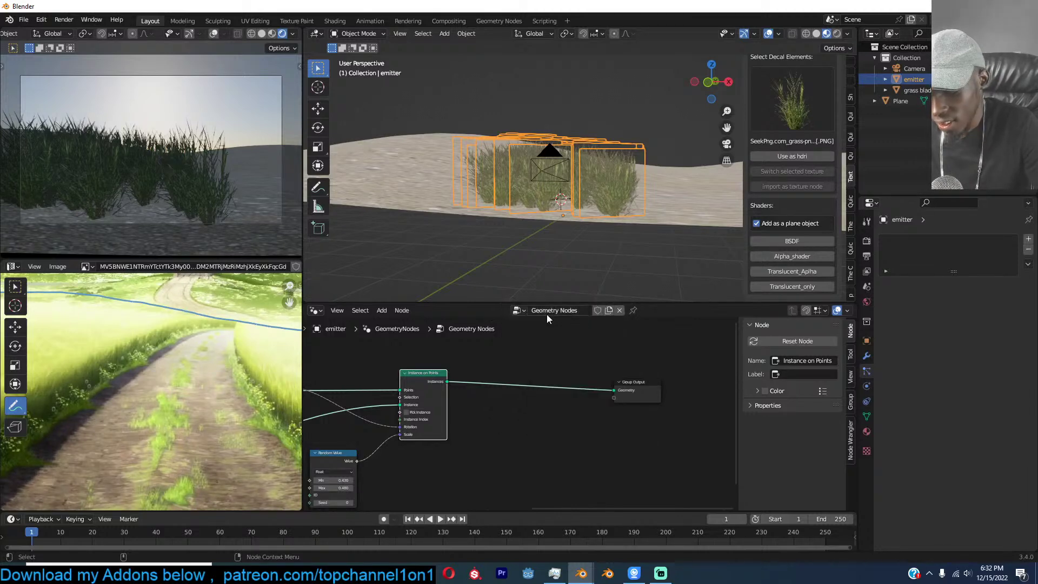
# Insert a Rotate Instances node between Instance on Points and Group Output.
pyautogui.hotkey('shift', 'a')
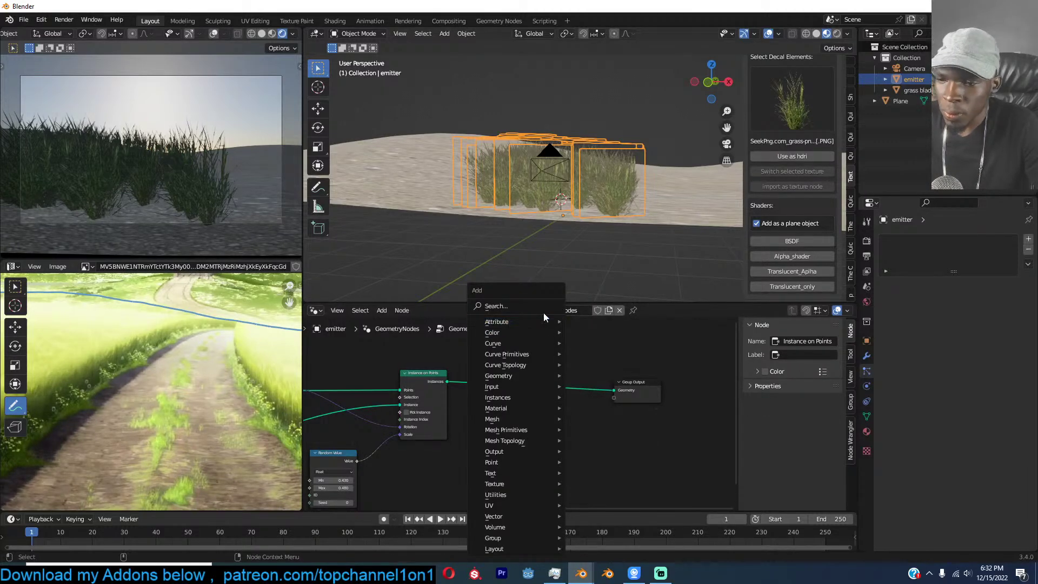
pyautogui.click(541, 306)
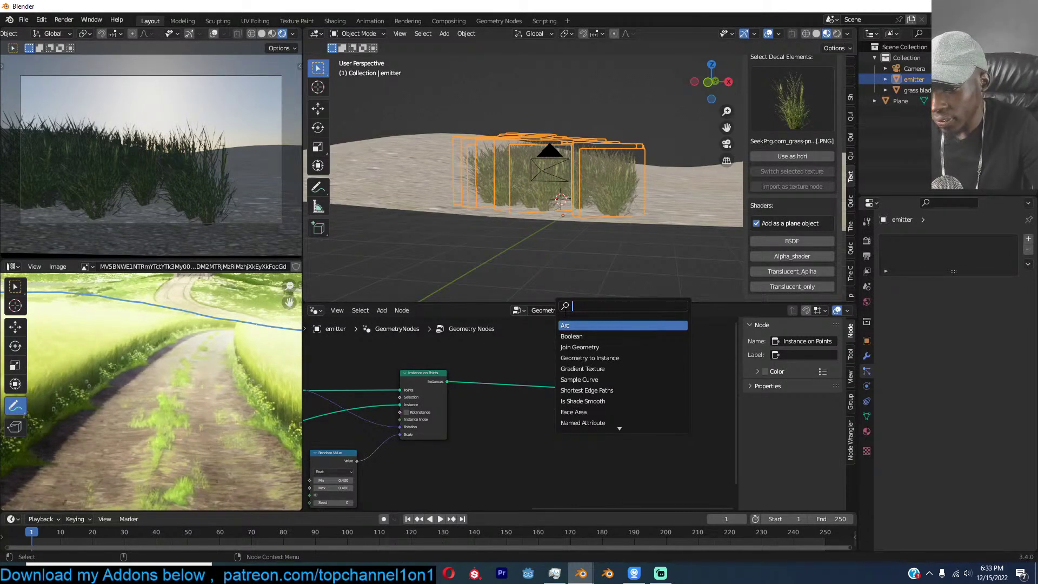
pyautogui.write('rota')
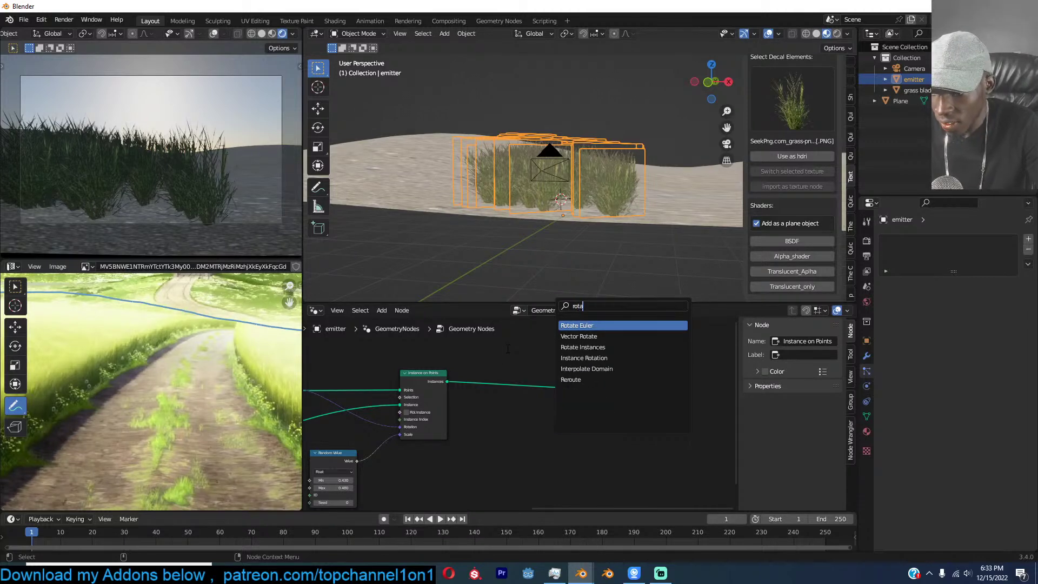
pyautogui.click(573, 347)
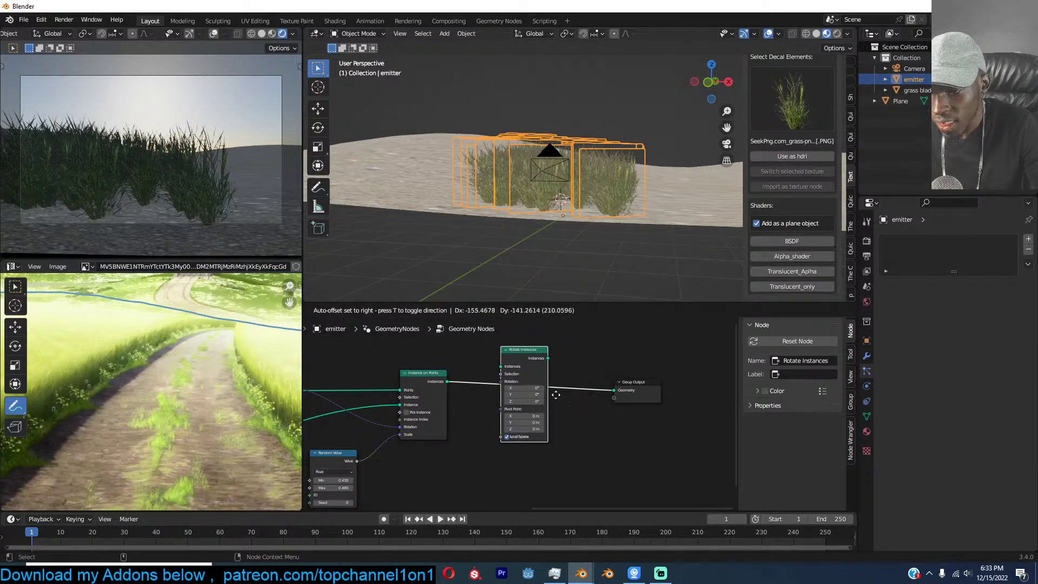
pyautogui.click(565, 435)
# Add a Combine XYZ node and connect its Vector output to the Rotation input of Rotate Instances.
pyautogui.scroll(2, 644, 402)
pyautogui.hotkey('shift', 'a')
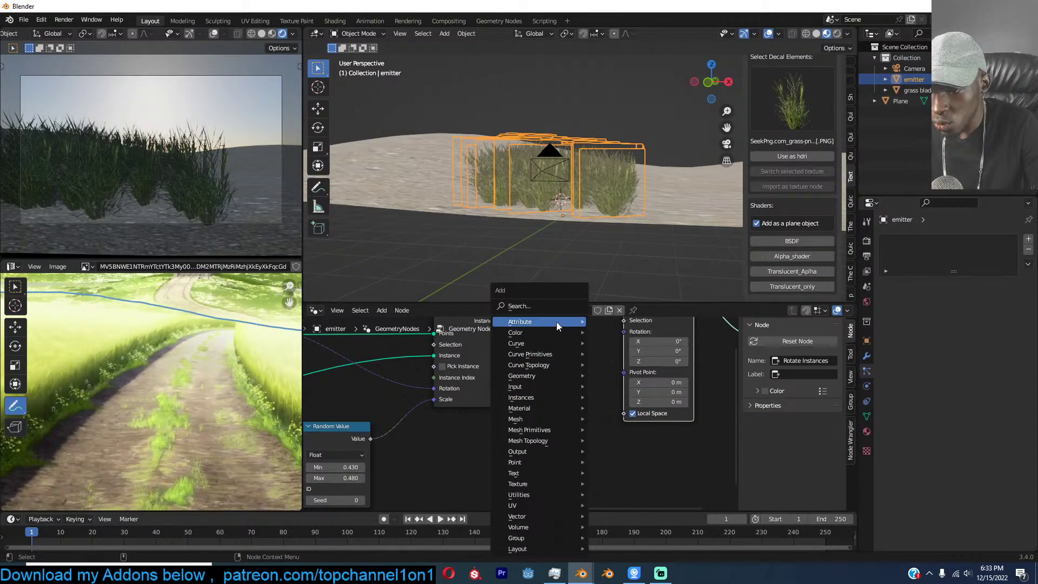
pyautogui.click(567, 311)
pyautogui.write('x')
pyautogui.click(582, 328)
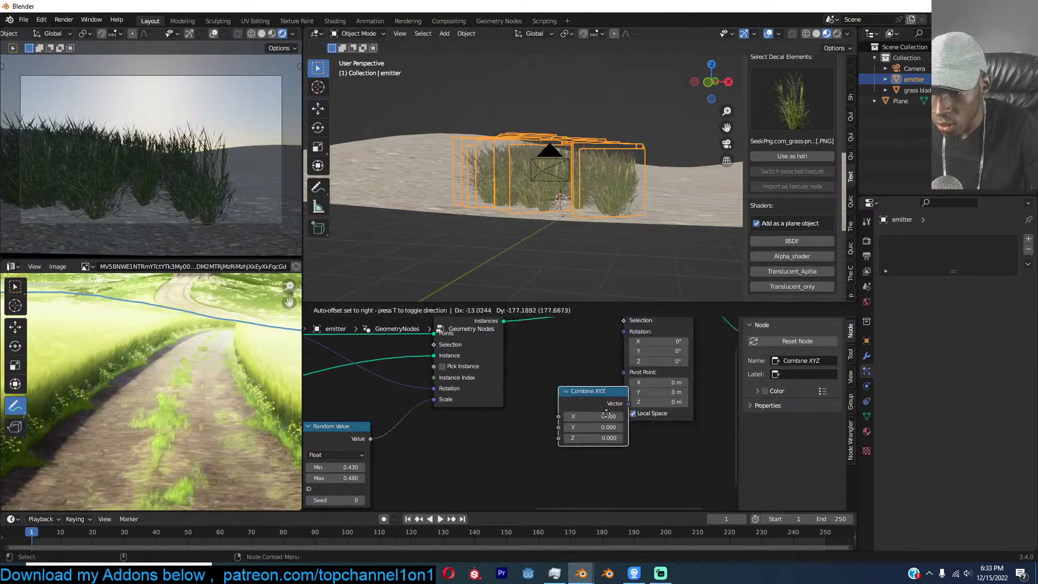
pyautogui.click(567, 425)
pyautogui.moveTo(620, 413); pyautogui.dragTo(627, 362)
pyautogui.moveTo(528, 411); pyautogui.dragTo(582, 359, button='middle')
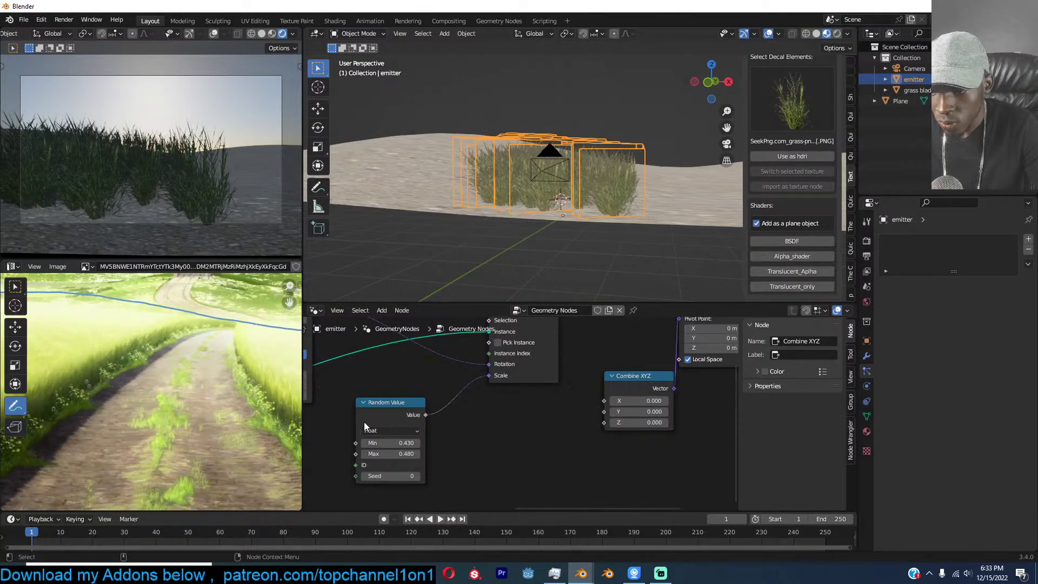
# Duplicate the Random Value node and connect the copy's Value to the Y input of Combine XYZ.
pyautogui.click(365, 424)
pyautogui.hotkey('shift', 'd')
pyautogui.click(582, 435)
pyautogui.moveTo(569, 432); pyautogui.dragTo(508, 437)
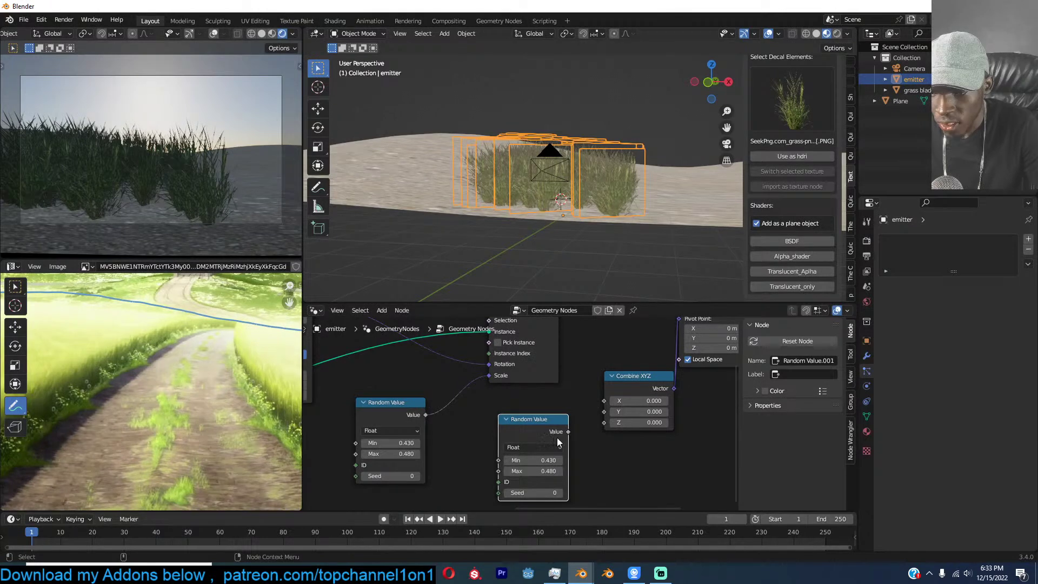
pyautogui.moveTo(569, 433); pyautogui.dragTo(605, 424)
pyautogui.moveTo(638, 411); pyautogui.dragTo(620, 418, button='middle')
pyautogui.moveTo(587, 429)
pyautogui.mouseDown()
pyautogui.moveTo(577, 426)
pyautogui.moveTo(587, 419)
pyautogui.mouseUp()
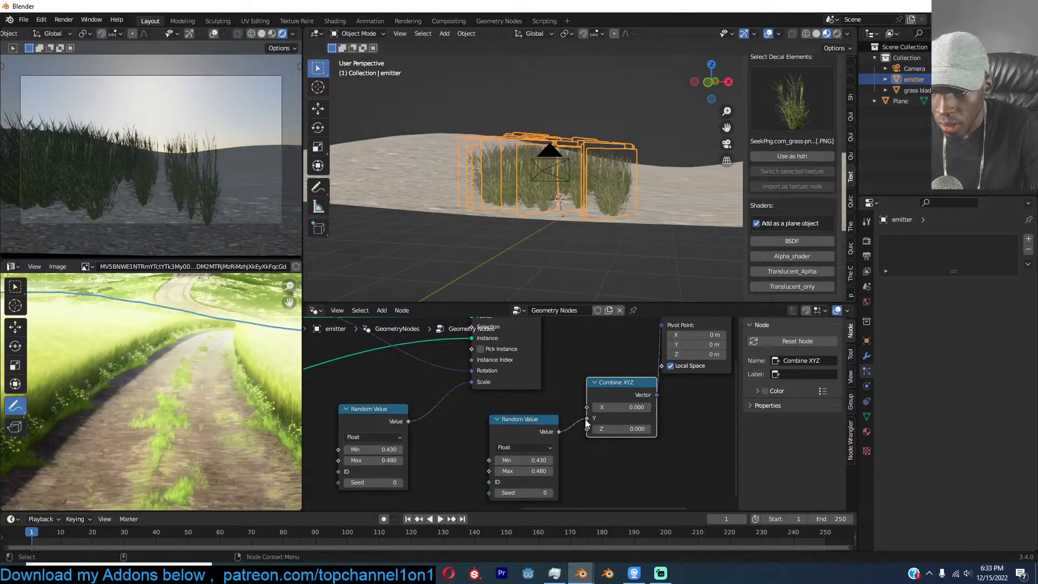
# Set the rotation Random Value's Max to -0.420, and the scale Random Value's Min to 0.420 and Max to 0.300.
pyautogui.moveTo(538, 471)
pyautogui.mouseDown()
pyautogui.moveTo(578, 471)
pyautogui.moveTo(519, 471)
pyautogui.mouseUp()
pyautogui.moveTo(399, 462)
pyautogui.mouseDown()
pyautogui.moveTo(382, 463)
pyautogui.moveTo(394, 449)
pyautogui.mouseUp()
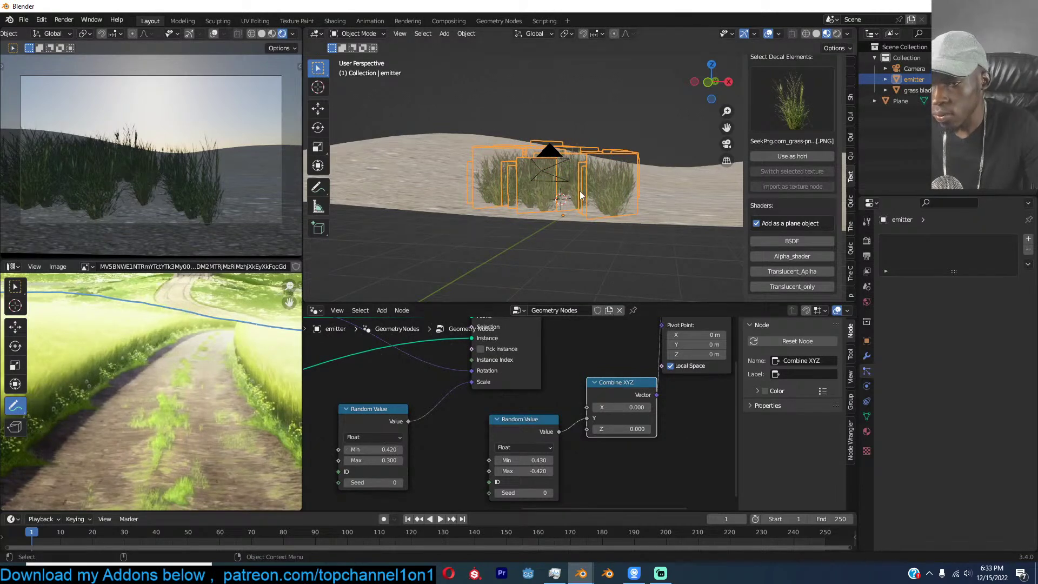
# Deselect the emitter and add a Sun light to the scene.
pyautogui.scroll(-5, 580, 196)
pyautogui.click(580, 208)
pyautogui.moveTo(581, 208); pyautogui.dragTo(657, 246, button='middle')
pyautogui.scroll(1, 643, 204)
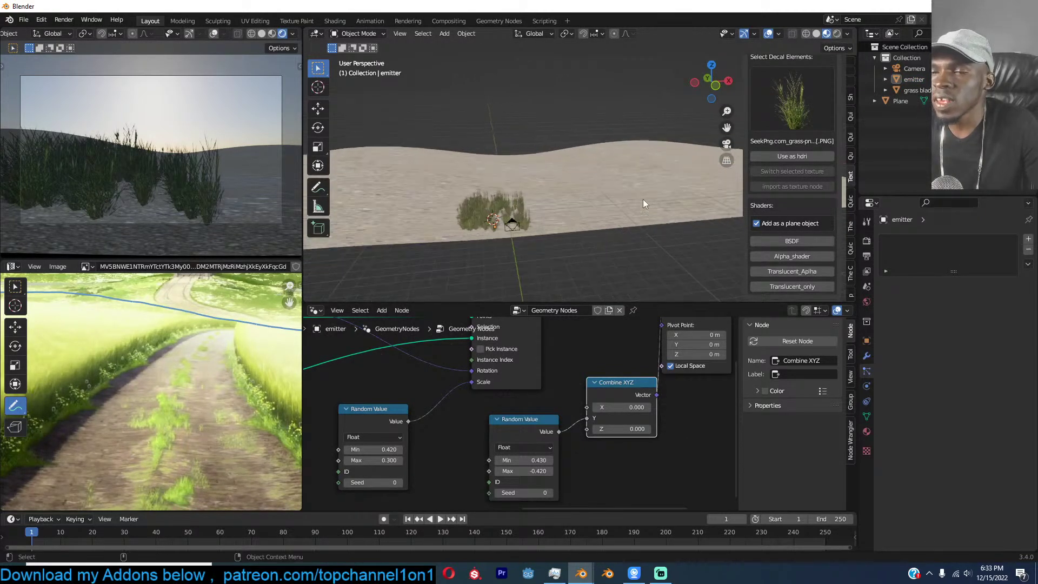
pyautogui.moveTo(644, 204); pyautogui.dragTo(590, 205, button='middle')
pyautogui.hotkey('shift', 'a')
pyautogui.moveTo(603, 343)
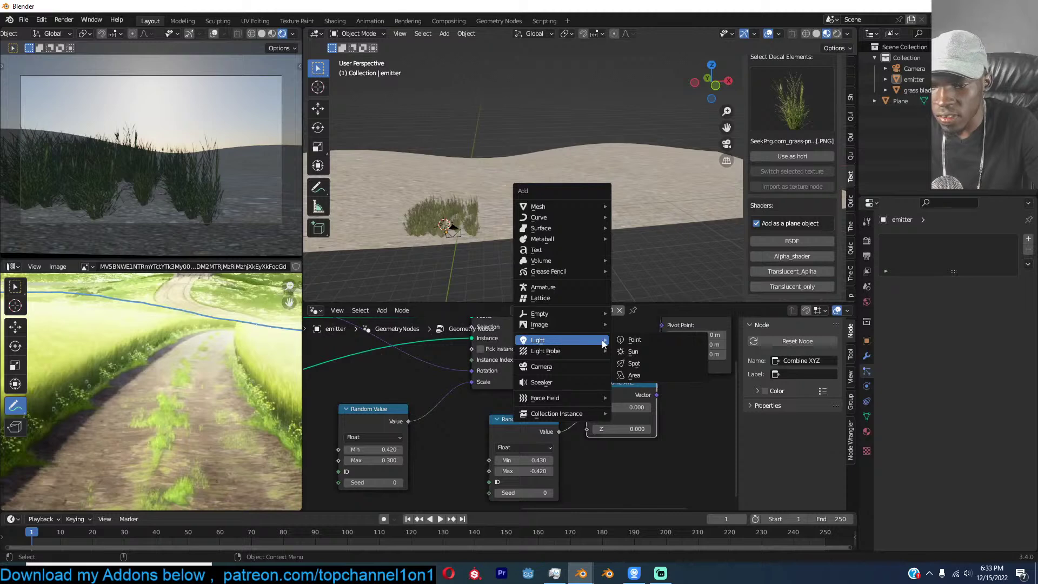
pyautogui.click(633, 351)
# Rotate the sun to about 9.6°, 54.7°, -8.7° and move it above the terrain to about X 16, Y -13.3, Z 10.1 m.
pyautogui.press('r')
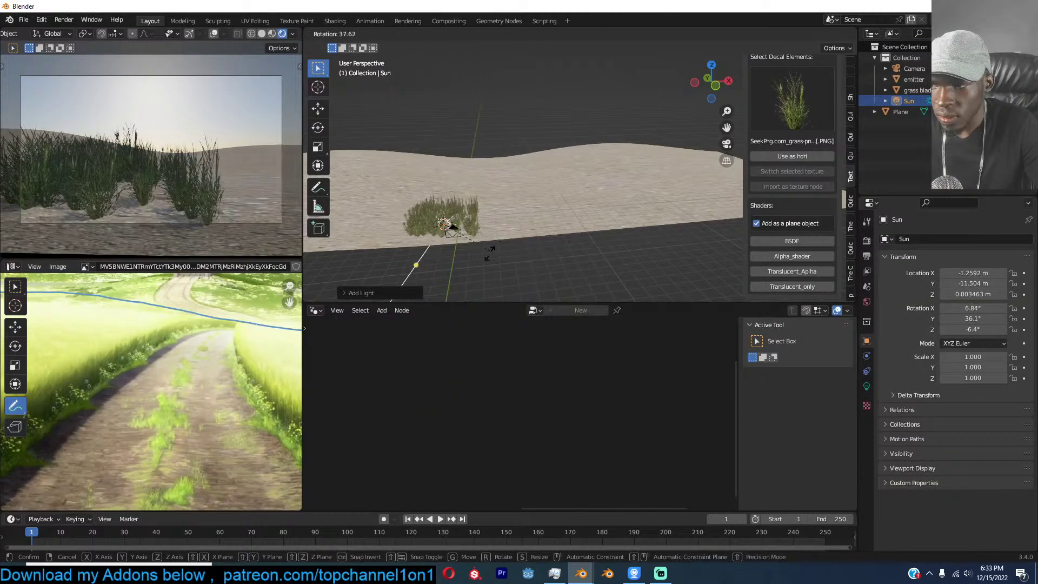
pyautogui.click(473, 250)
pyautogui.press('g')
pyautogui.click(694, 119)
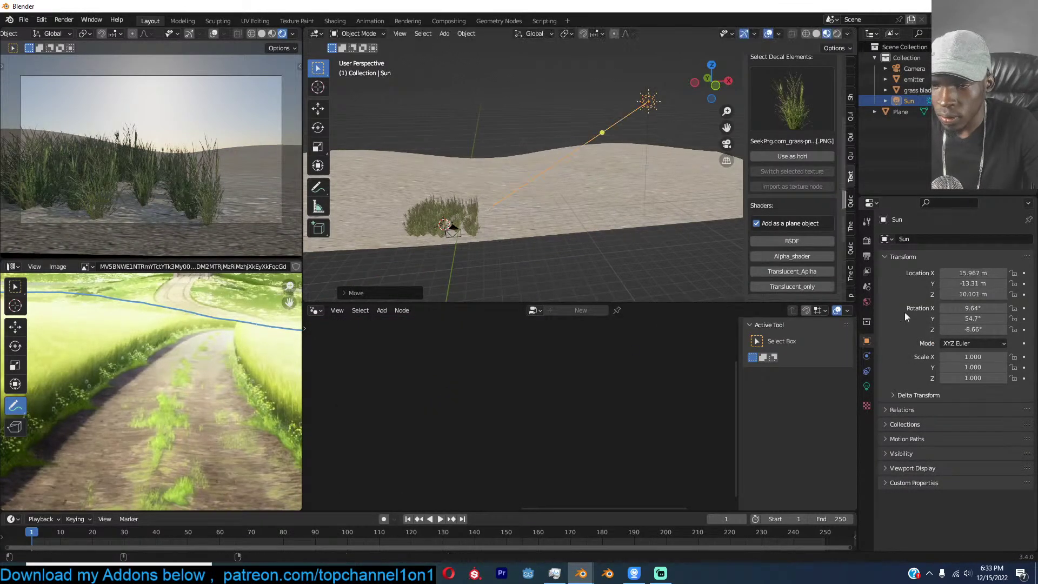
# Raise the sun's light strength to 10, trying 100 first.
pyautogui.click(866, 386)
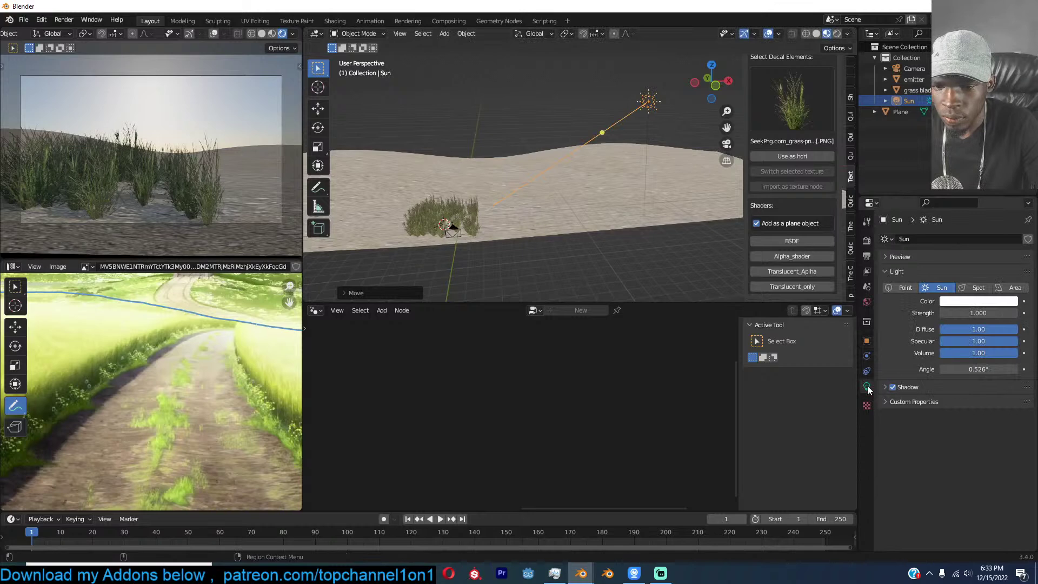
pyautogui.click(979, 313)
pyautogui.write('100')
pyautogui.press('Return')
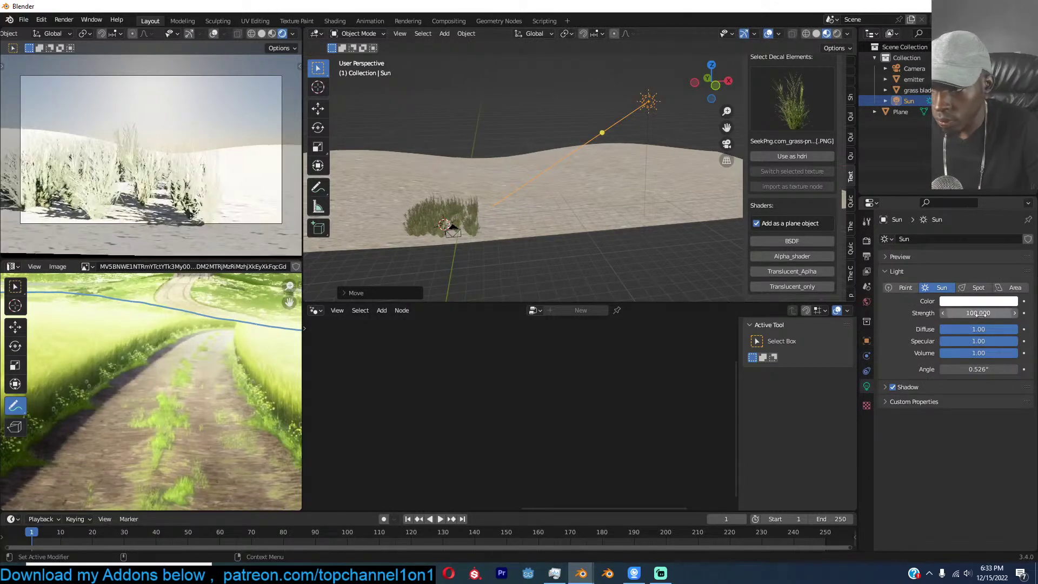
pyautogui.click(982, 314)
pyautogui.write('10')
pyautogui.press('Return')
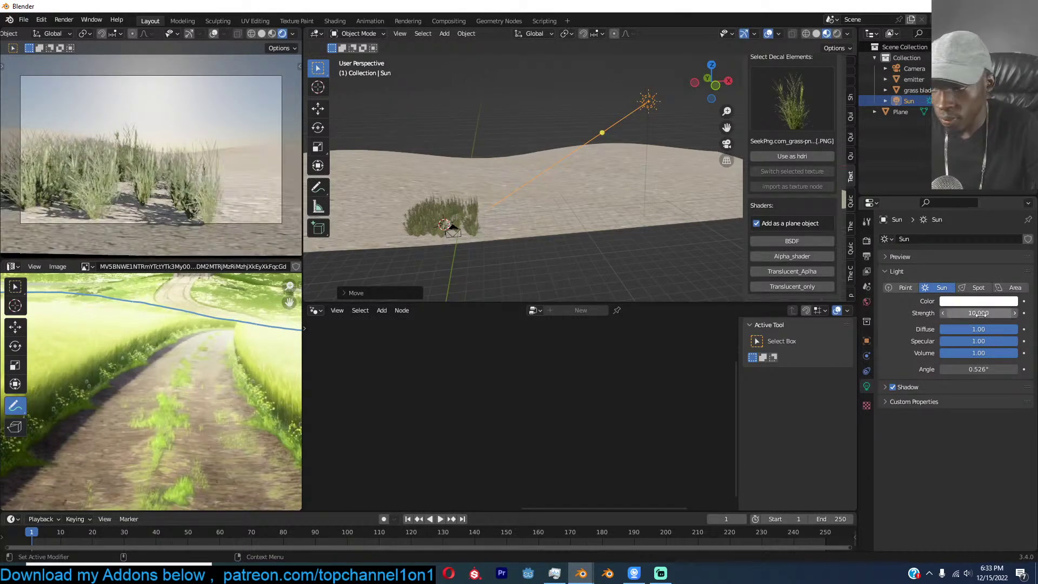
# Select the grass emitter and set the scale Random Value's Min to 0.290 and Max to 0.160.
pyautogui.moveTo(446, 167); pyautogui.dragTo(520, 215, button='middle')
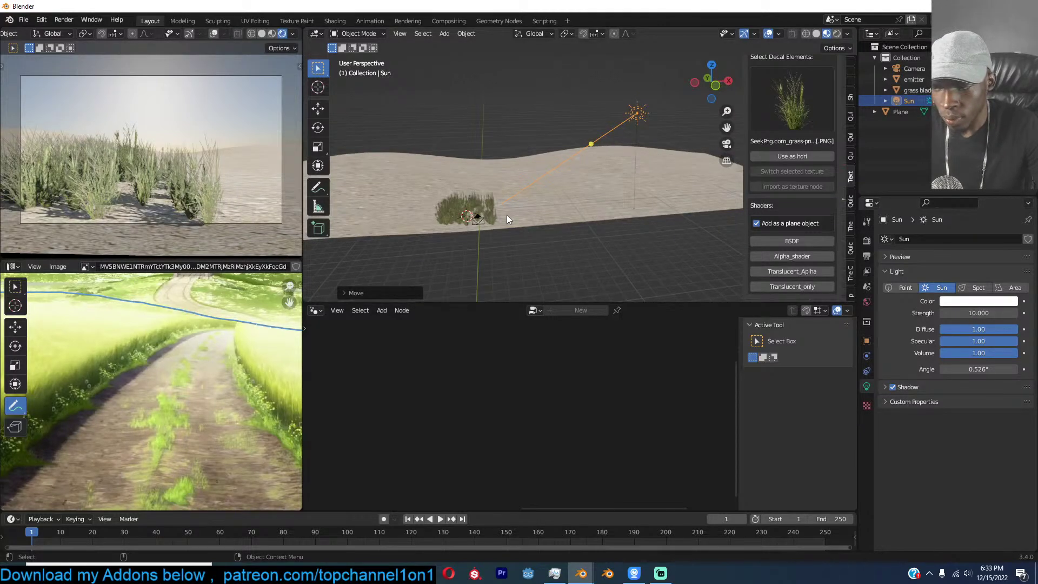
pyautogui.click(485, 210)
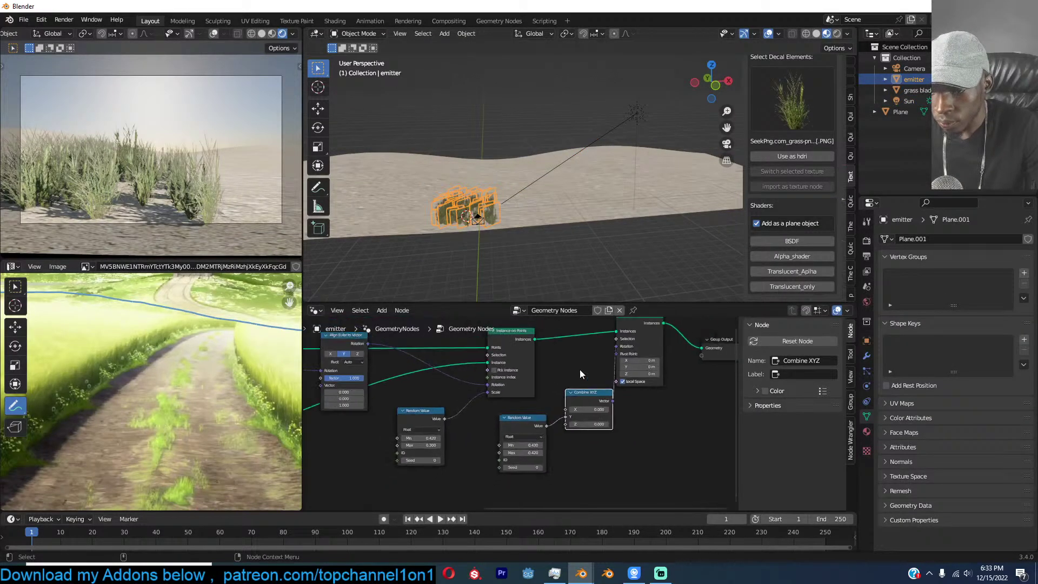
pyautogui.scroll(1, 457, 450)
pyautogui.moveTo(433, 447)
pyautogui.keyDown('shift'); pyautogui.mouseDown()
pyautogui.moveTo(397, 446)
pyautogui.moveTo(442, 447)
pyautogui.moveTo(426, 439)
pyautogui.mouseUp(); pyautogui.keyUp('shift')
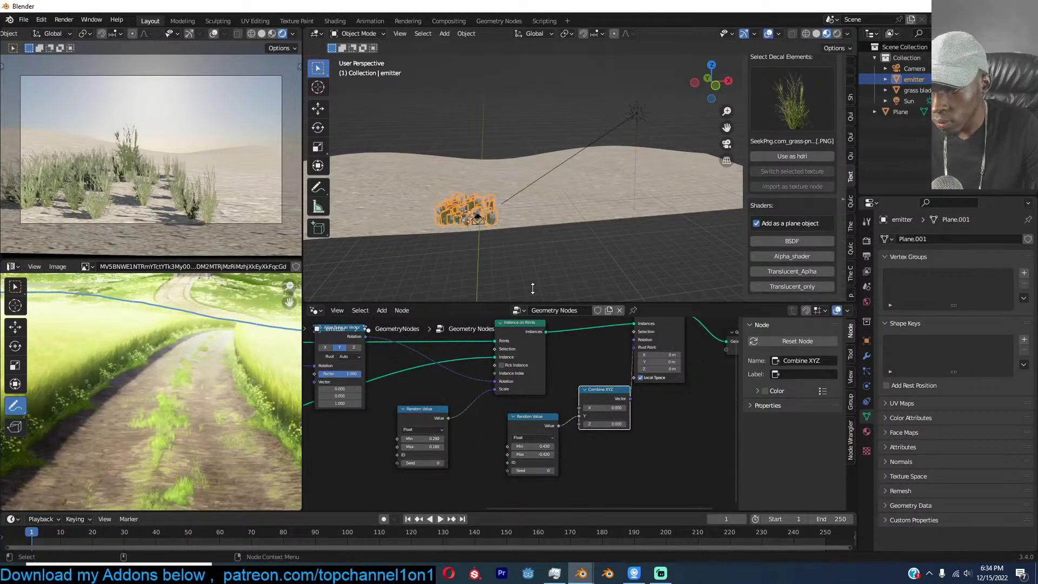
# Move the original grass blade object out of the scattered patch to below the terrain, about 4 m away.
pyautogui.scroll(5, 540, 248)
pyautogui.keyDown('shift'); pyautogui.moveTo(592, 225); pyautogui.dragTo(597, 223, button='middle'); pyautogui.keyUp('shift')
pyautogui.click(122, 136)
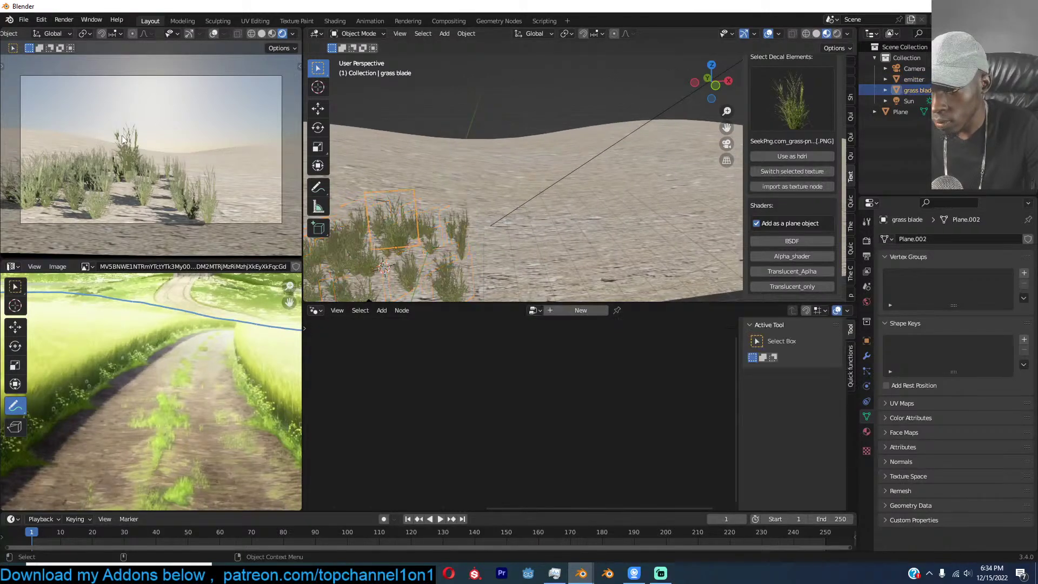
pyautogui.scroll(-2, 649, 163)
pyautogui.press('g')
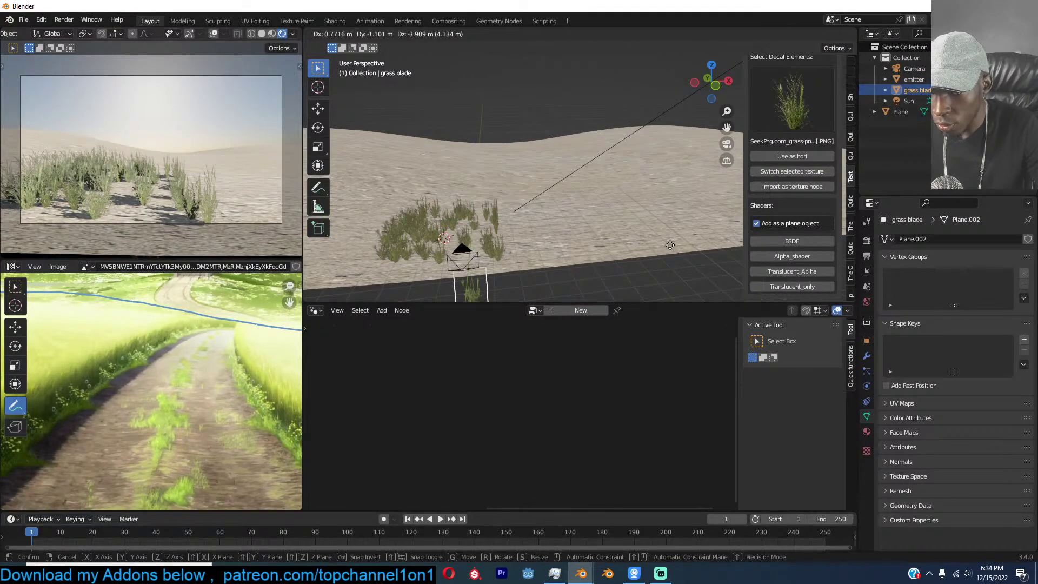
pyautogui.click(667, 238)
# Expose the Density of the emitter's Distribute Points on Faces node by connecting it to the Group Input.
pyautogui.click(512, 252)
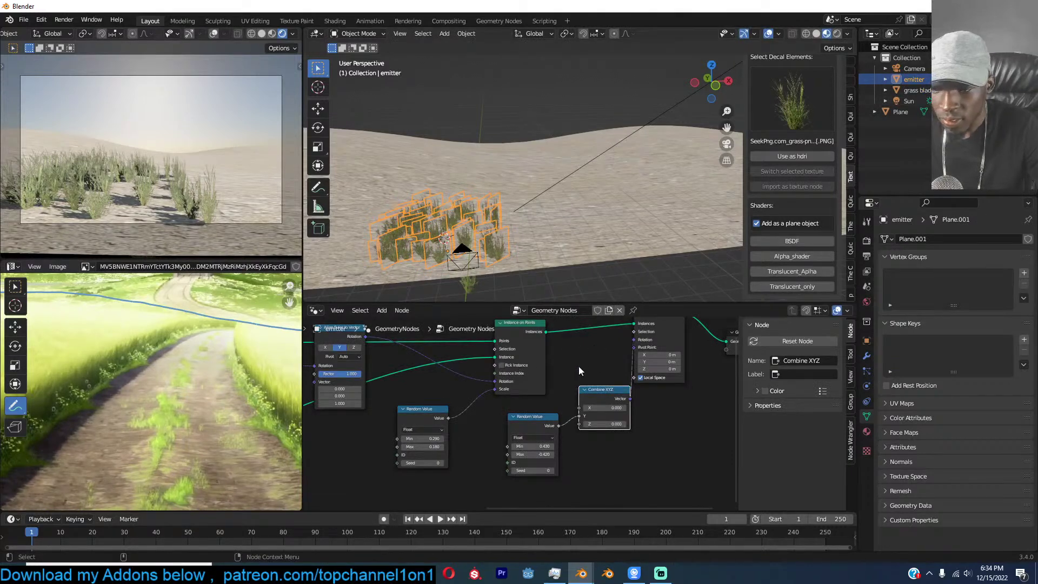
pyautogui.scroll(-5, 597, 366)
pyautogui.moveTo(597, 366); pyautogui.dragTo(716, 379, button='middle')
pyautogui.scroll(-2, 627, 373)
pyautogui.moveTo(562, 378); pyautogui.dragTo(670, 380, button='middle')
pyautogui.scroll(6, 669, 381)
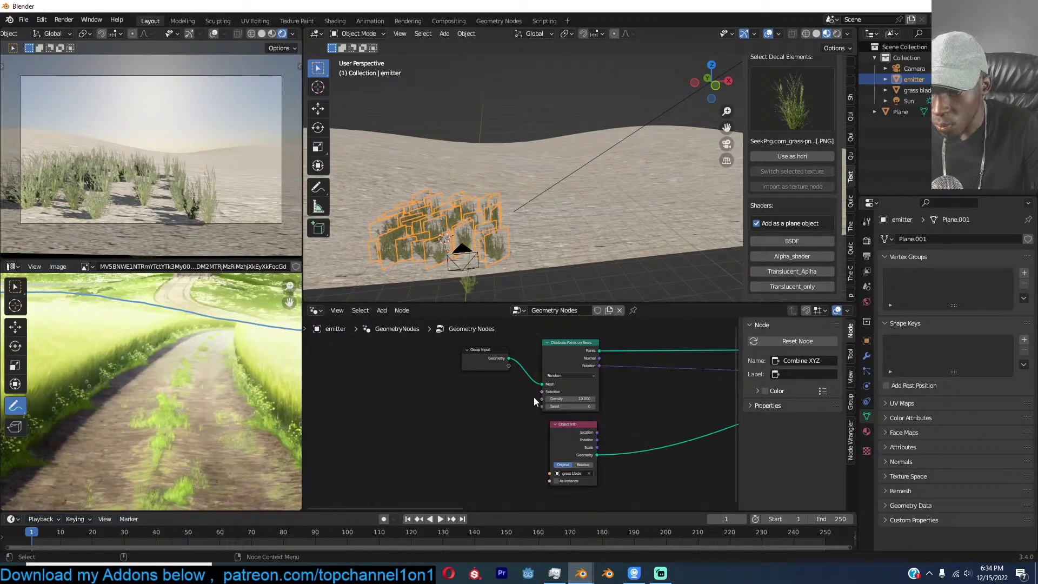
pyautogui.moveTo(543, 399); pyautogui.dragTo(499, 374)
# Start saving the file and create a folder named "scene anime" in D:\models\2022\december.
pyautogui.hotkey('ctrl', 's')
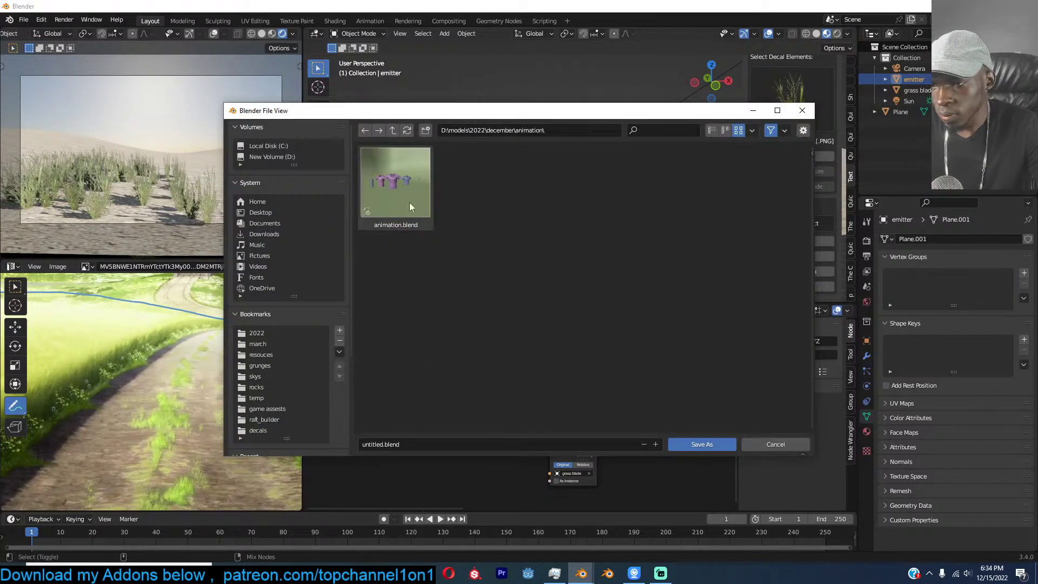
pyautogui.click(392, 130)
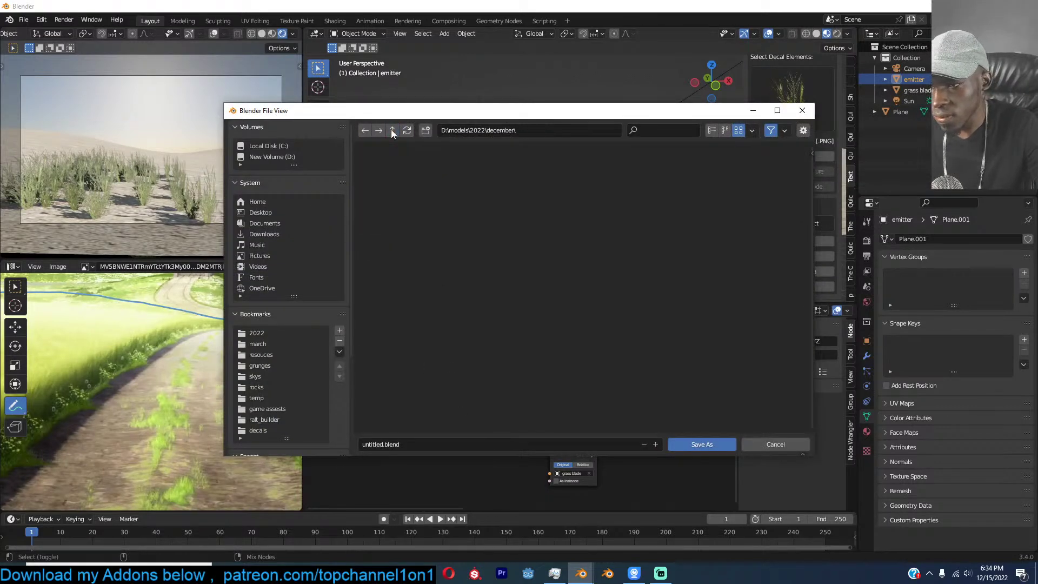
pyautogui.click(426, 130)
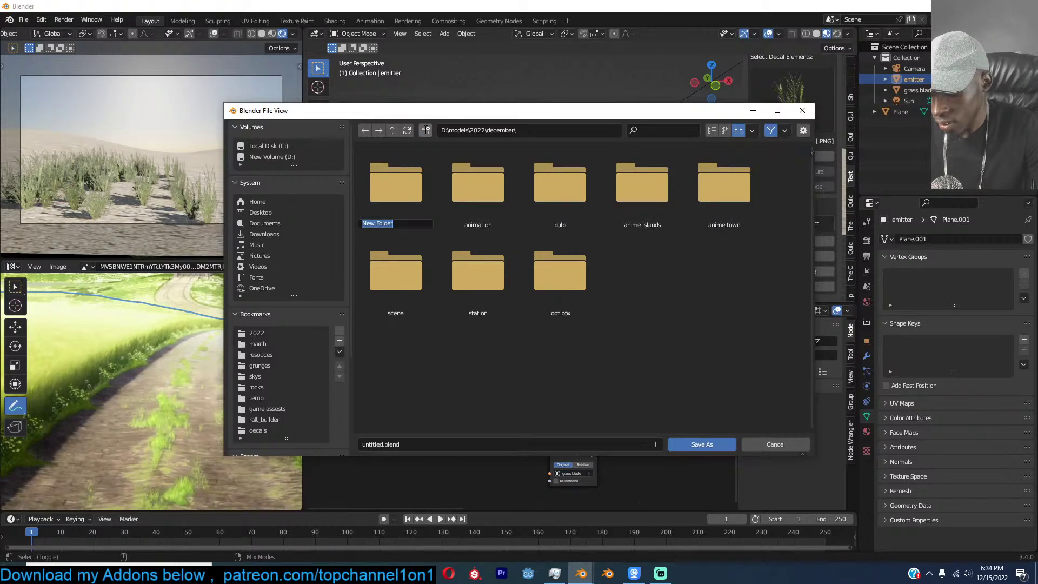
pyautogui.write('scene anime')
pyautogui.hotkey('ctrl', 'a')
pyautogui.hotkey('ctrl', 'c')
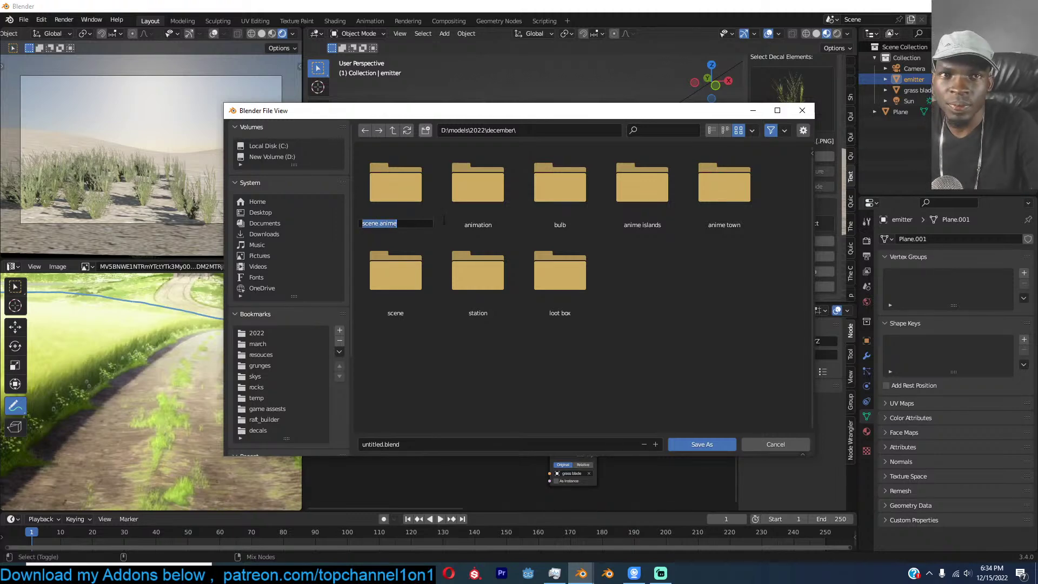
pyautogui.press('Return')
# Save the project inside the "scene anime" folder as scene anime.blend.
pyautogui.doubleClick(400, 201)
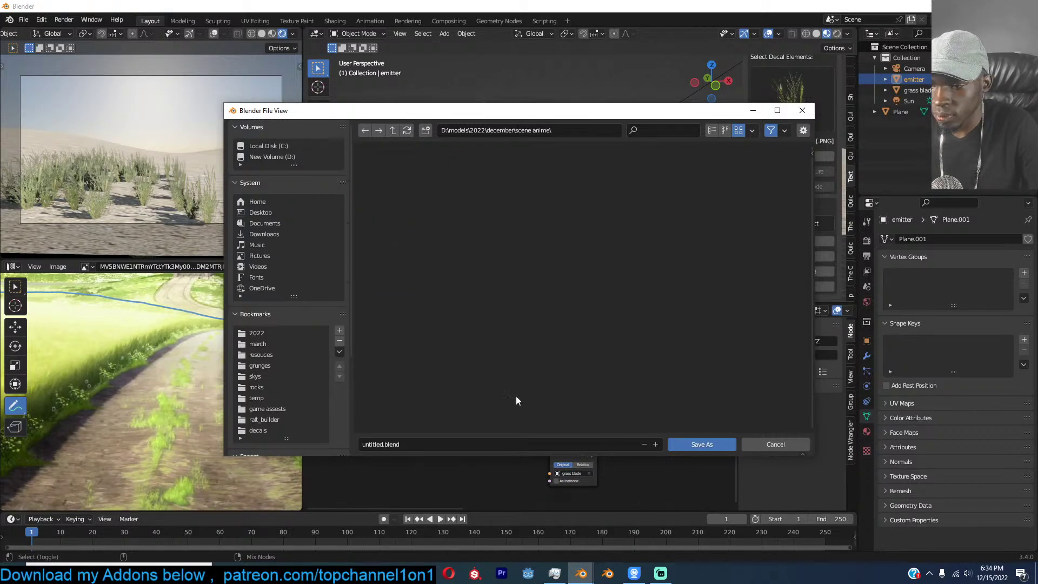
pyautogui.click(532, 442)
pyautogui.hotkey('ctrl', 'v')
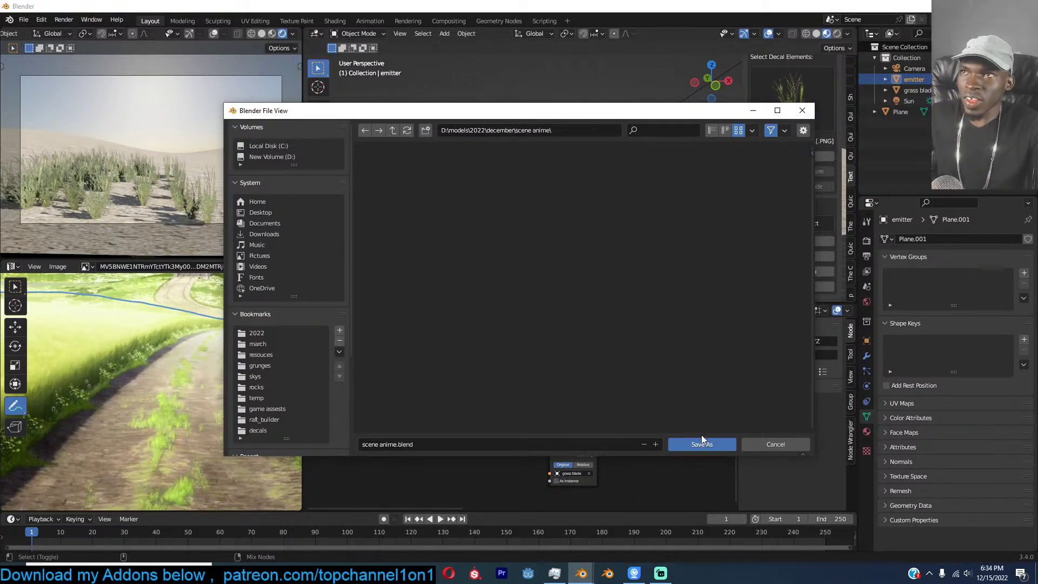
pyautogui.click(702, 437)
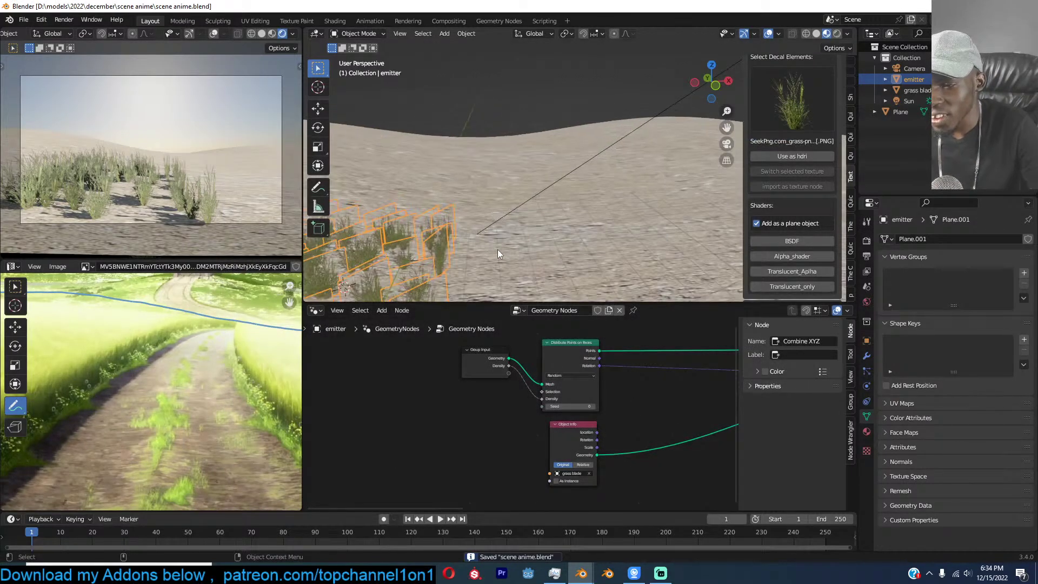
# Set the Density in the emitter's Geometry Nodes modifier to 27.870.
pyautogui.click(868, 357)
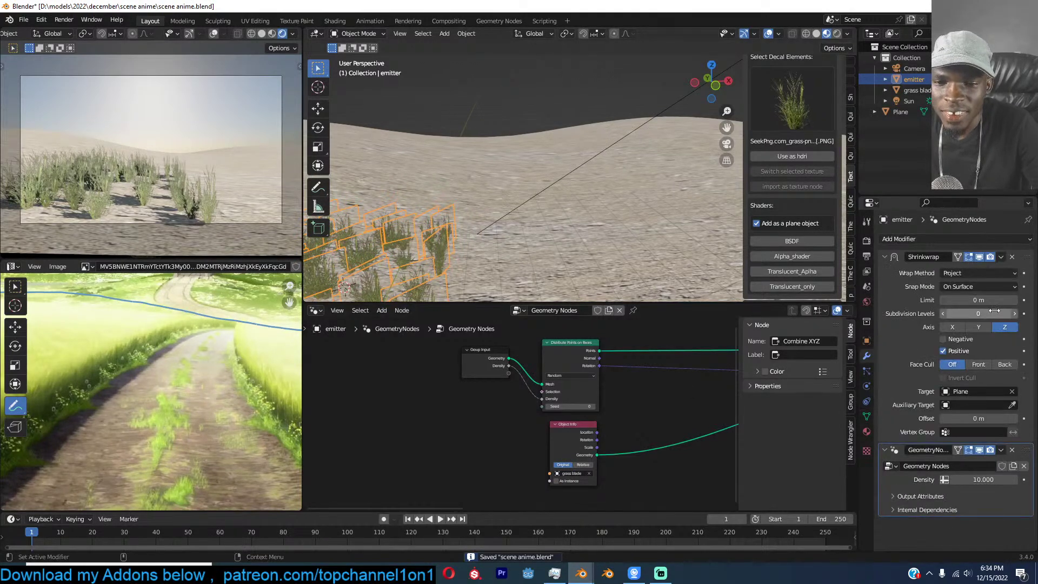
pyautogui.click(885, 256)
pyautogui.moveTo(968, 301); pyautogui.dragTo(1024, 301)
# Try scaling the emitter mesh in camera view, and move the emitter horizontally about -2.13 m in X and -0.41 m in Y.
pyautogui.moveTo(391, 202); pyautogui.dragTo(407, 222, button='middle')
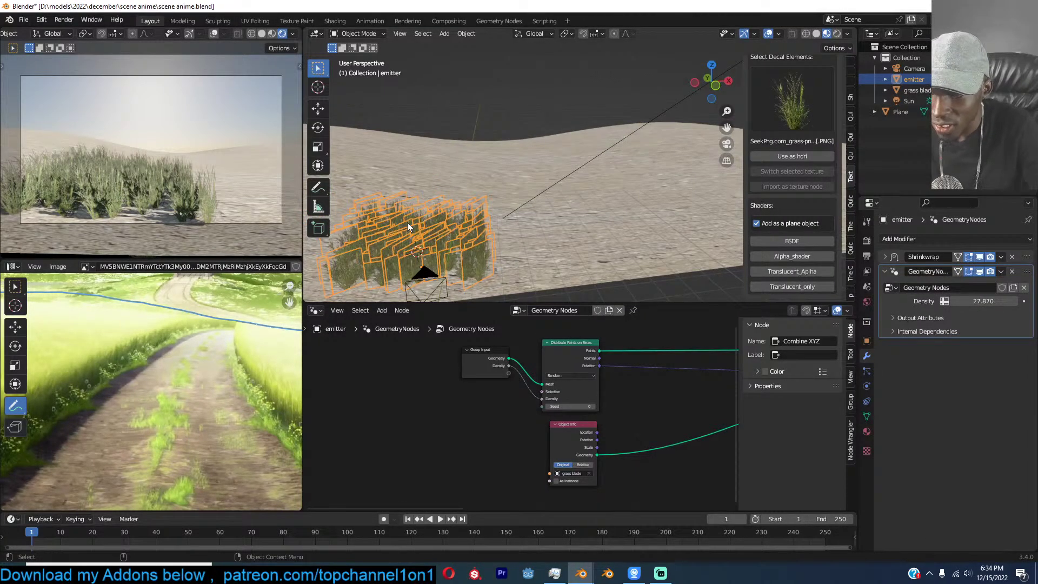
pyautogui.press('KP_0')
pyautogui.press('Tab')
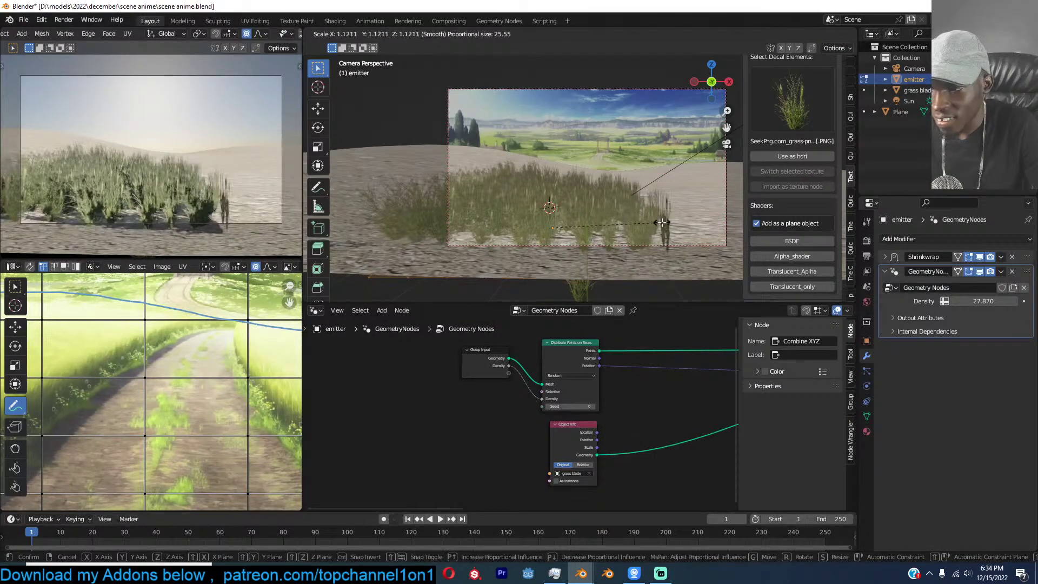
pyautogui.press('Tab')
pyautogui.press('g')
pyautogui.hotkey('shift', 'z')
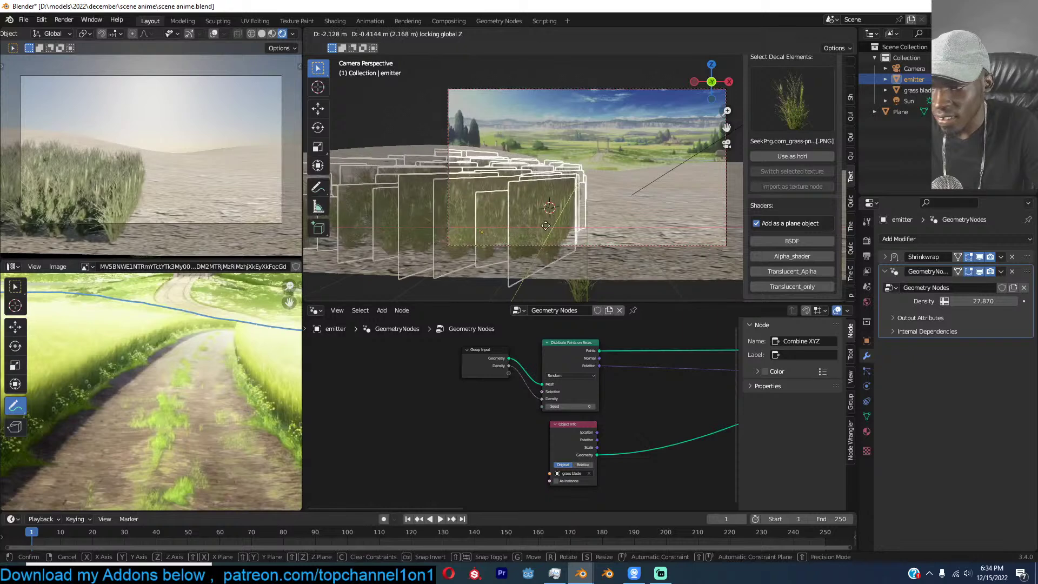
pyautogui.click(544, 226)
# Compare the rendered grass patch with the roadside grass in the reference image and review the emitter's node tree.
pyautogui.scroll(-3, 129, 213)
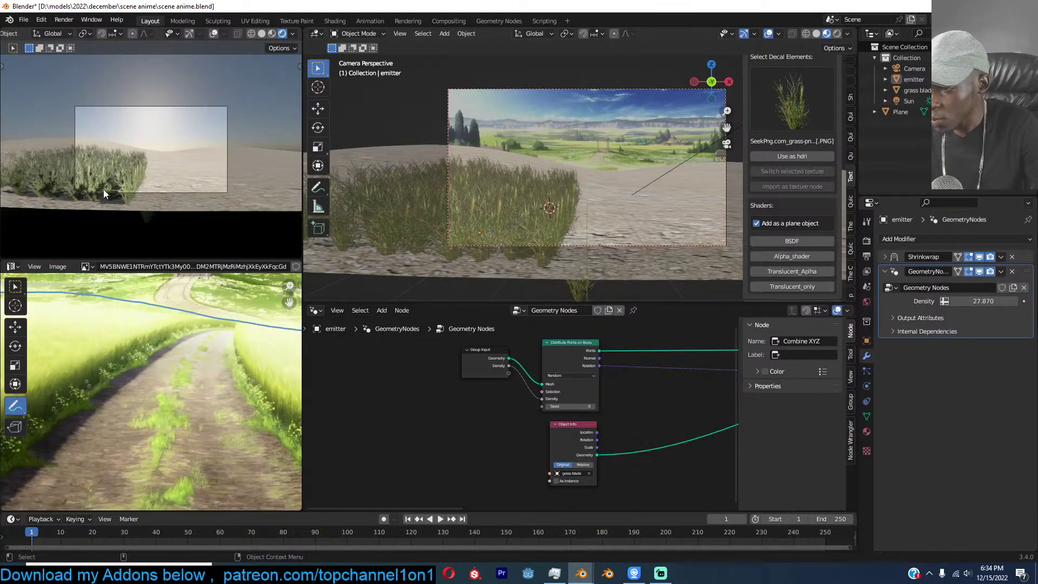
pyautogui.scroll(-4, 146, 371)
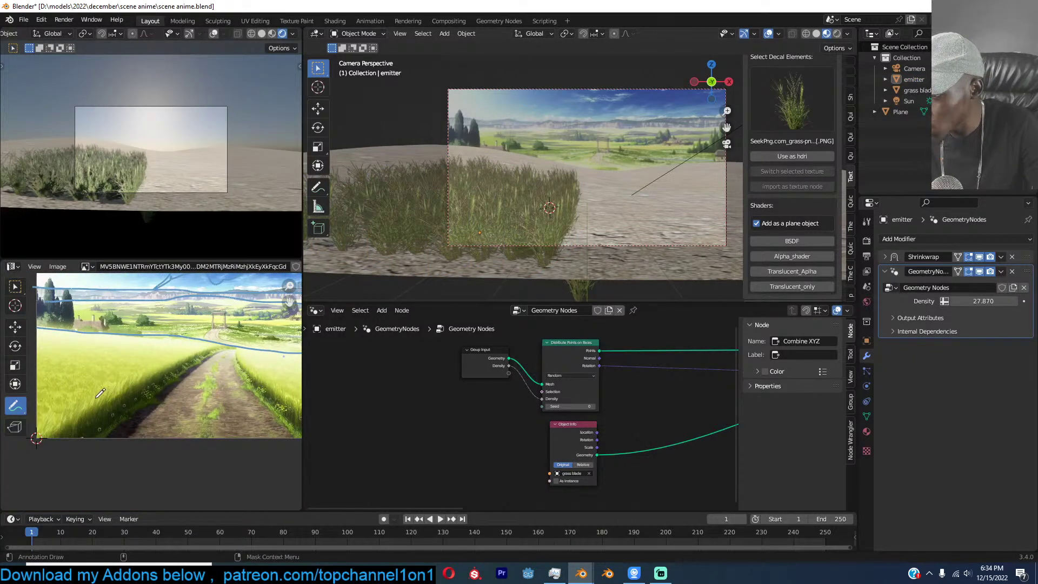
pyautogui.scroll(3, 154, 375)
pyautogui.scroll(-5, 539, 361)
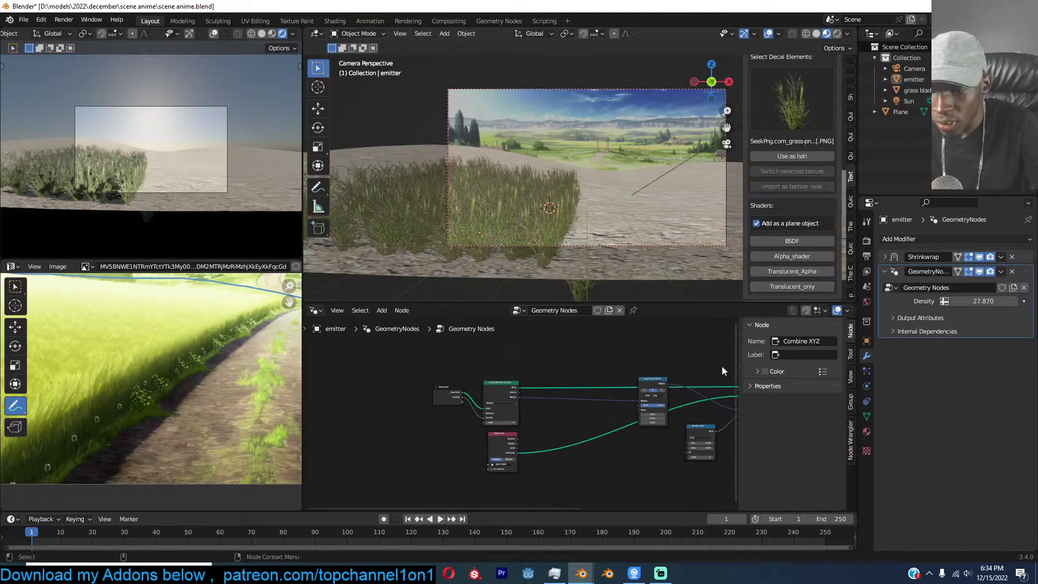
pyautogui.scroll(3, 528, 379)
pyautogui.moveTo(618, 368); pyautogui.dragTo(542, 390, button='middle')
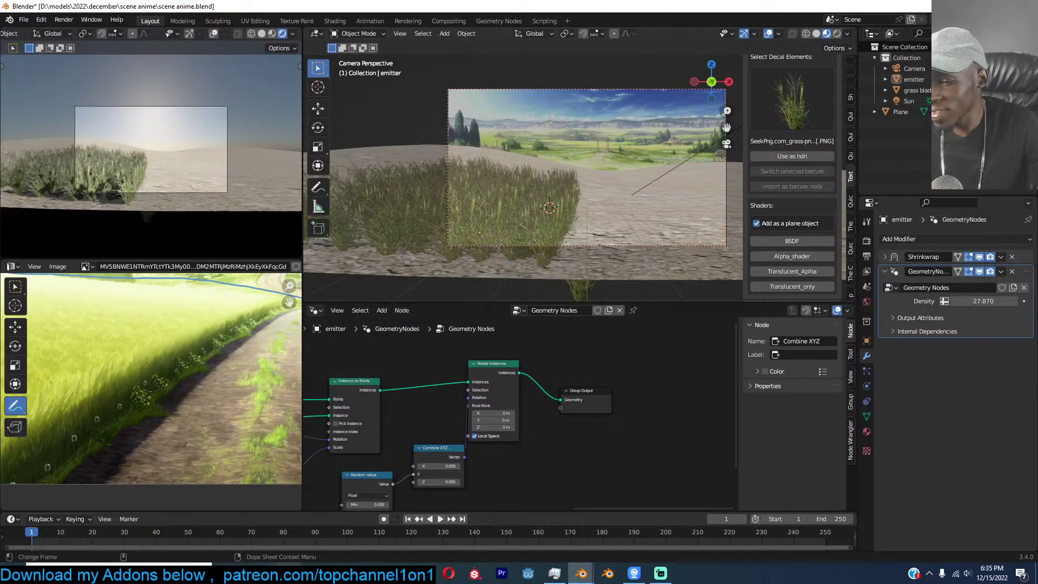
# Switch to the Chrome browser, open the ArtStation trending page and maximize the window.
pyautogui.click(337, 528)
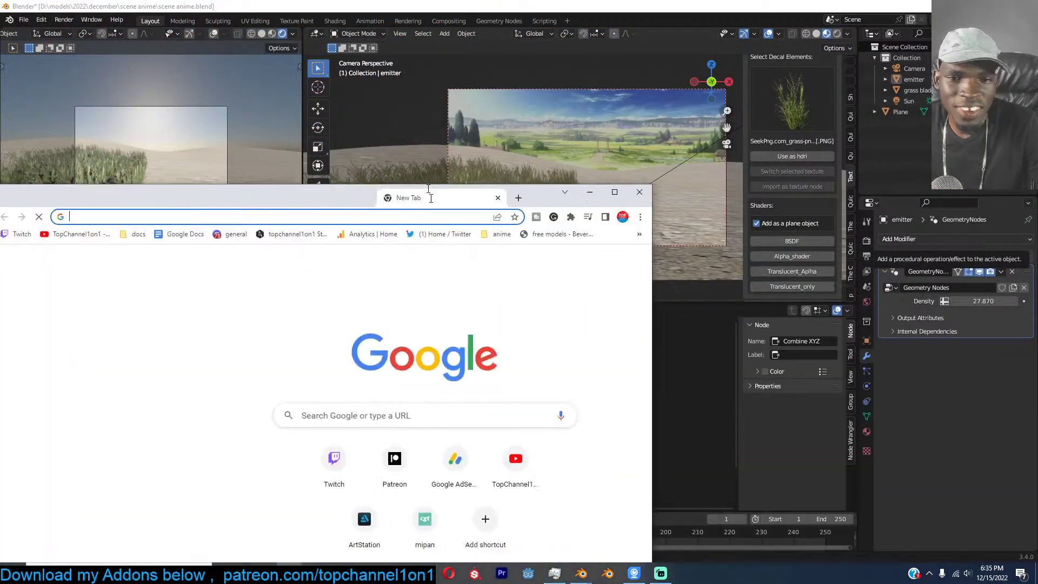
pyautogui.write('art')
pyautogui.moveTo(438, 202); pyautogui.dragTo(569, 97)
pyautogui.press('Return')
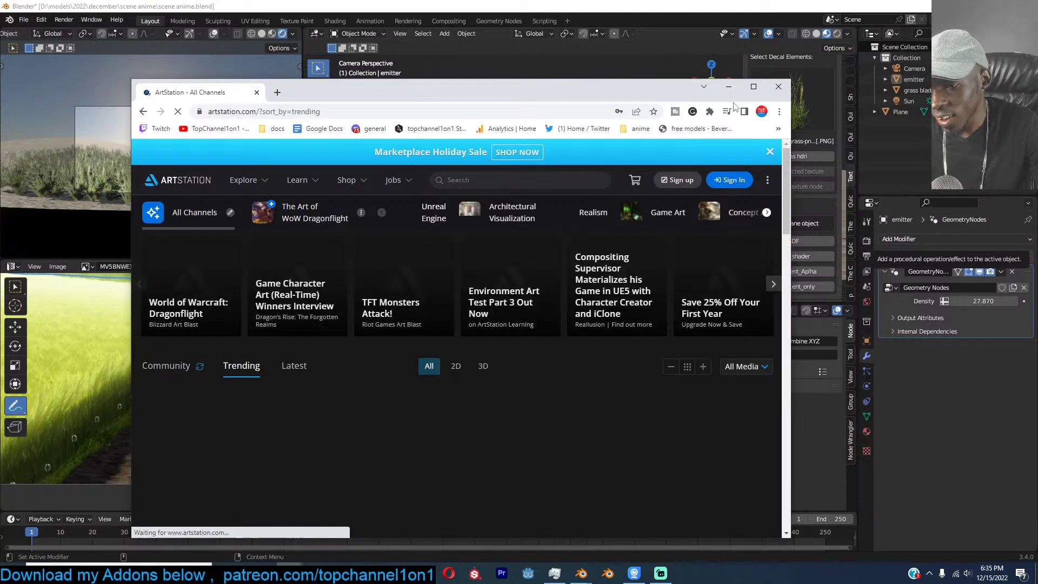
pyautogui.click(753, 87)
# Dismiss the ArtStation sign-up prompt and look through the trending artworks for the anti-AI protest images.
pyautogui.scroll(-6, 312, 202)
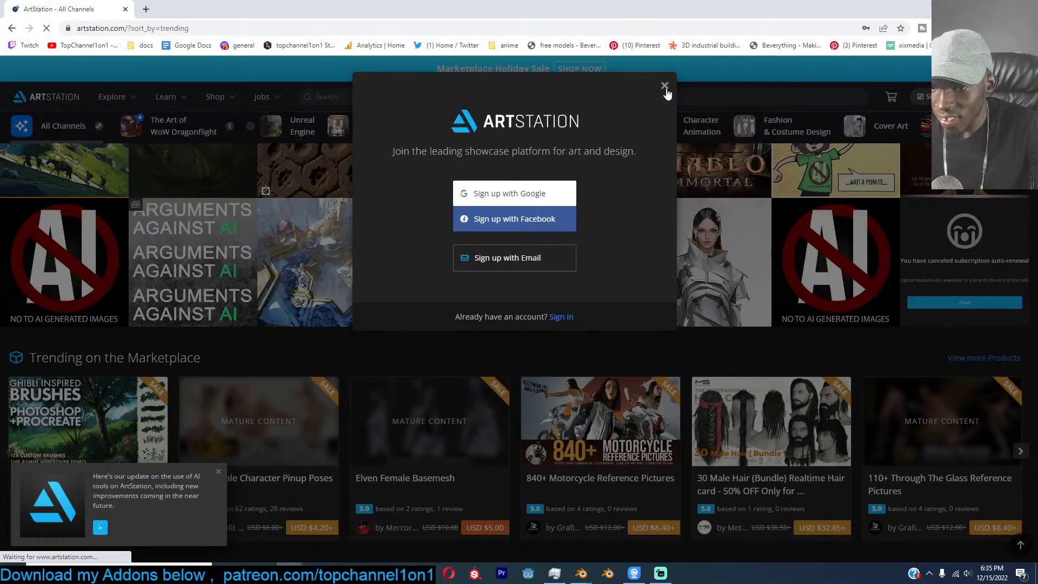
pyautogui.click(665, 87)
pyautogui.scroll(5, 371, 248)
pyautogui.scroll(5, 514, 230)
pyautogui.scroll(-11, 516, 243)
pyautogui.scroll(2, 520, 258)
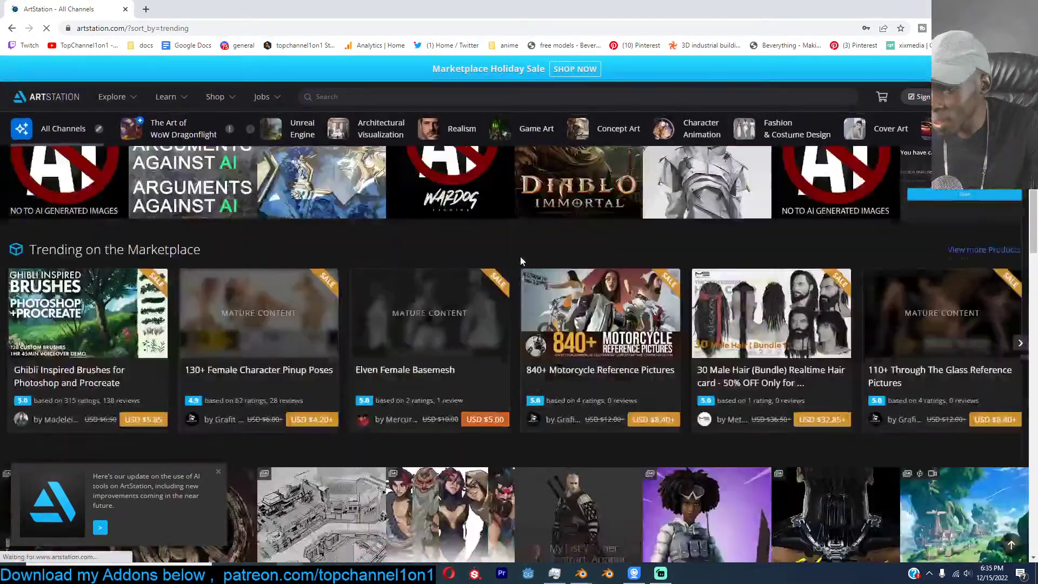
pyautogui.scroll(5, 520, 261)
pyautogui.scroll(-6, 96, 254)
pyautogui.scroll(1, 96, 254)
pyautogui.scroll(1, 95, 240)
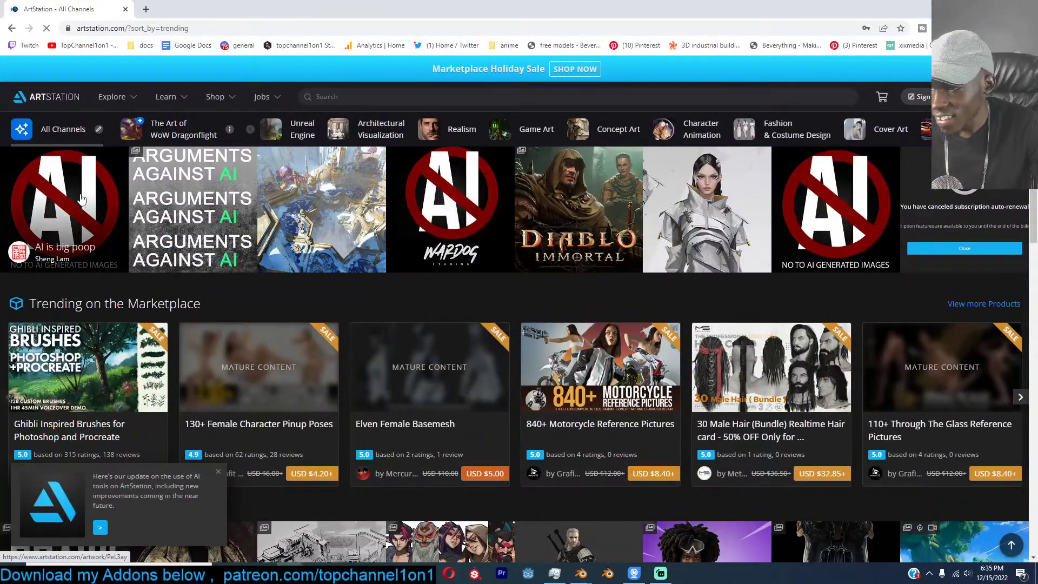
pyautogui.scroll(4, 45, 207)
pyautogui.scroll(-14, 307, 292)
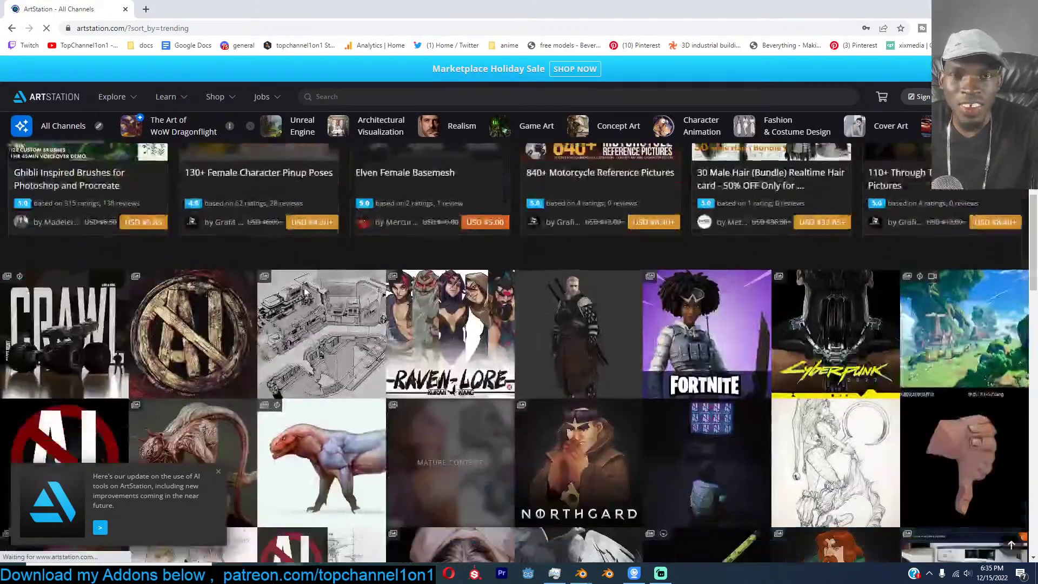
pyautogui.scroll(-10, 480, 292)
pyautogui.scroll(4, 465, 303)
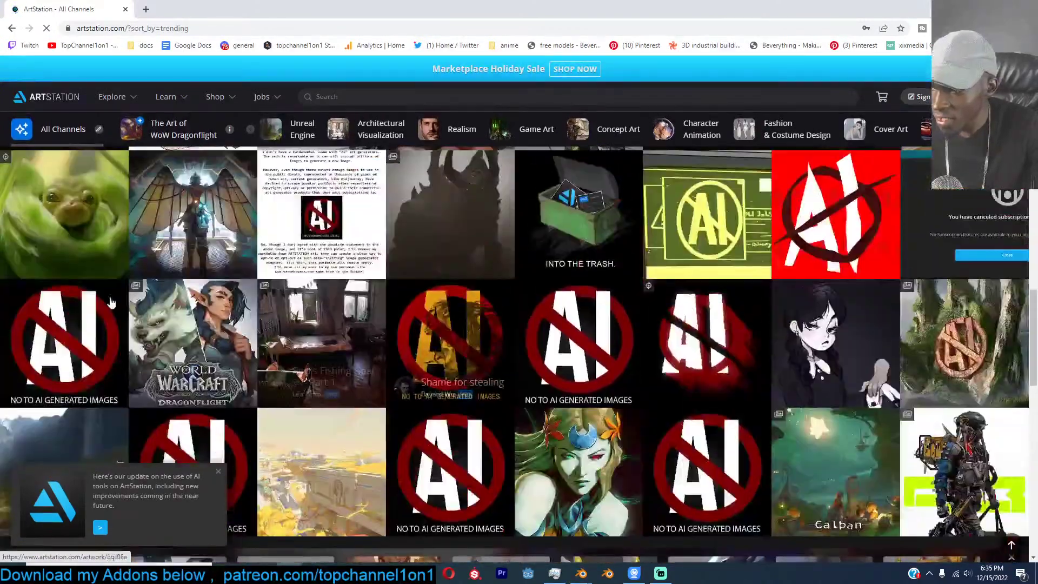
pyautogui.scroll(-3, 113, 305)
pyautogui.scroll(5, 163, 378)
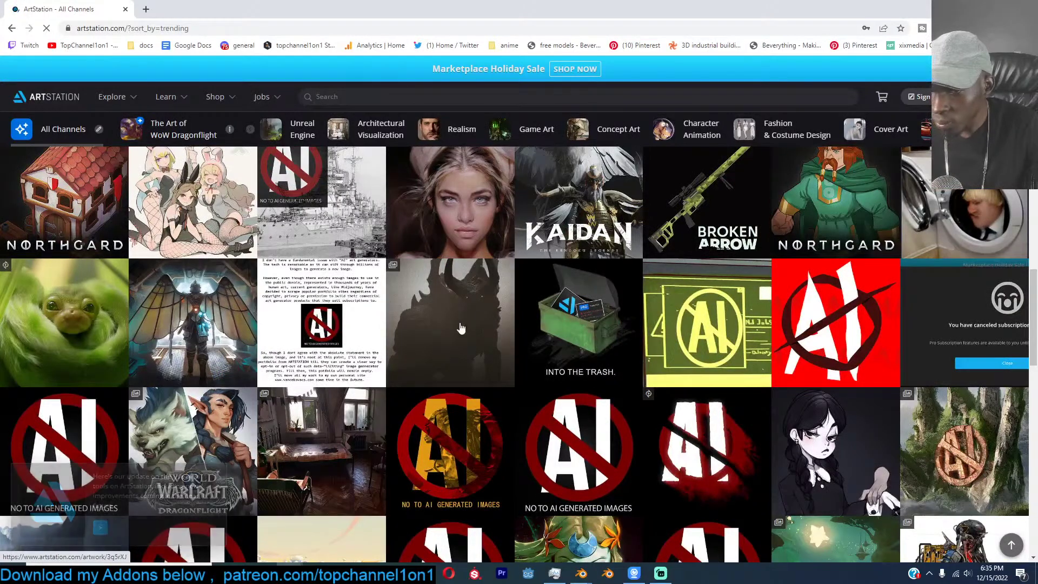
pyautogui.scroll(7, 365, 367)
pyautogui.scroll(2, 378, 314)
pyautogui.scroll(-3, 154, 358)
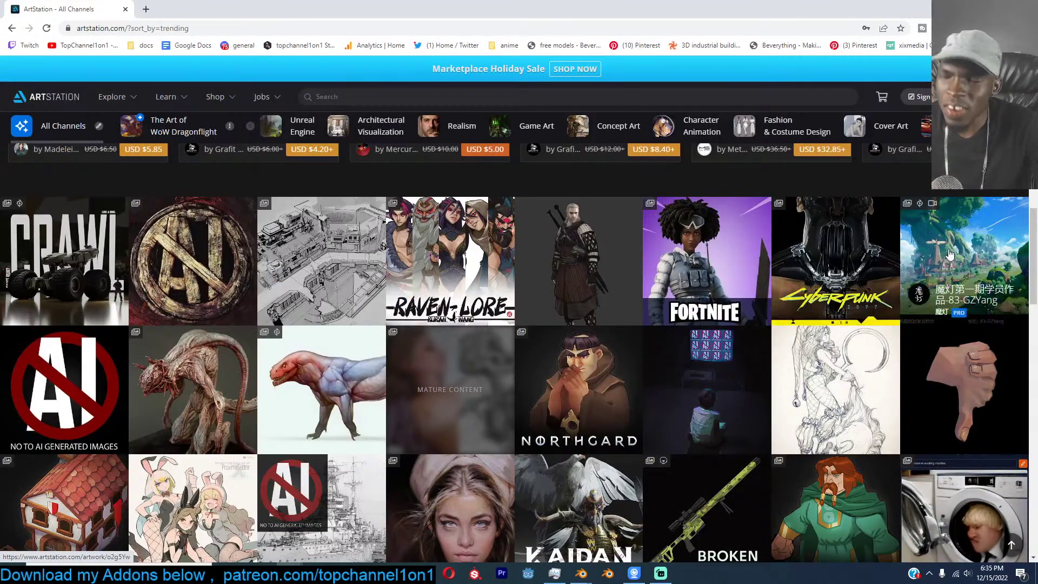
pyautogui.scroll(-2, 327, 269)
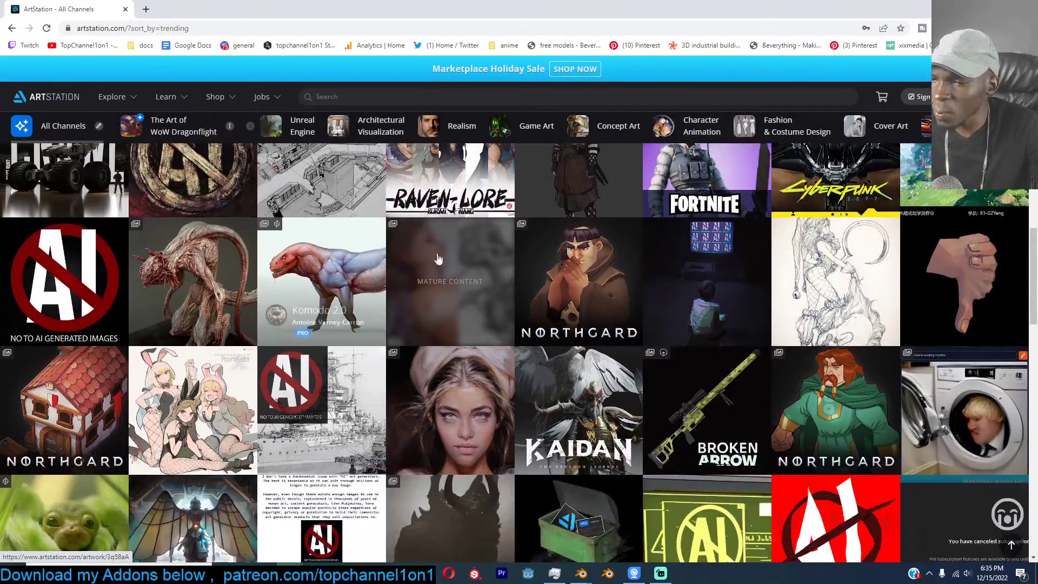
# Continue through the ArtStation trending page and examine how the anti-AI images are spread among the artworks.
pyautogui.scroll(-12, 619, 280)
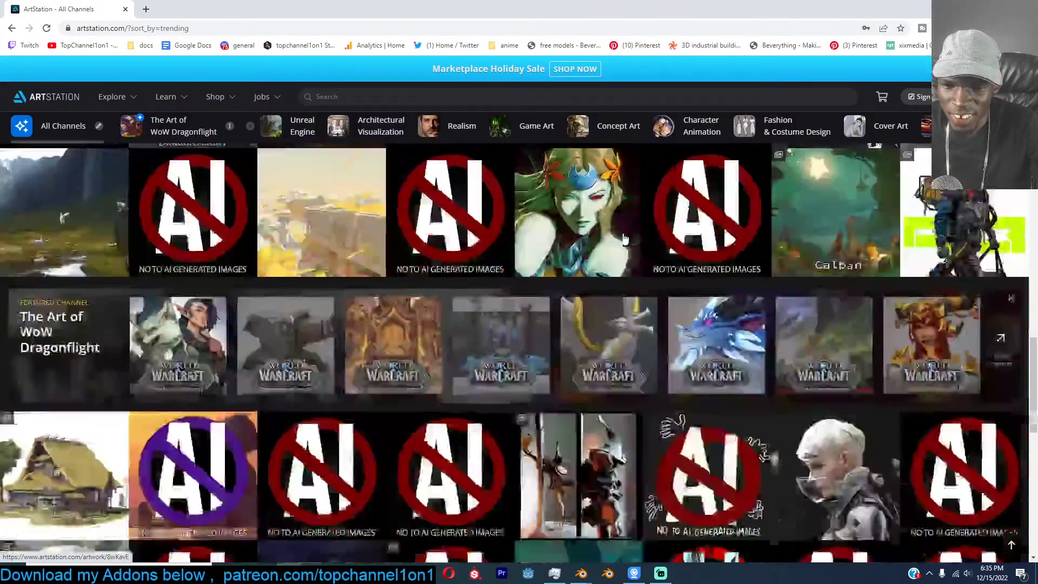
pyautogui.scroll(-15, 621, 239)
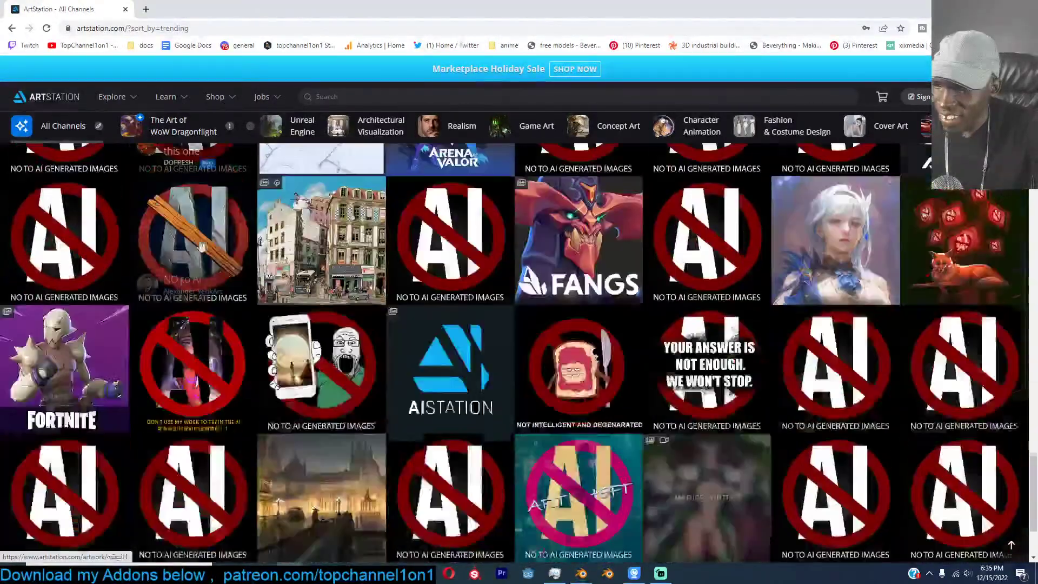
pyautogui.scroll(-15, 456, 253)
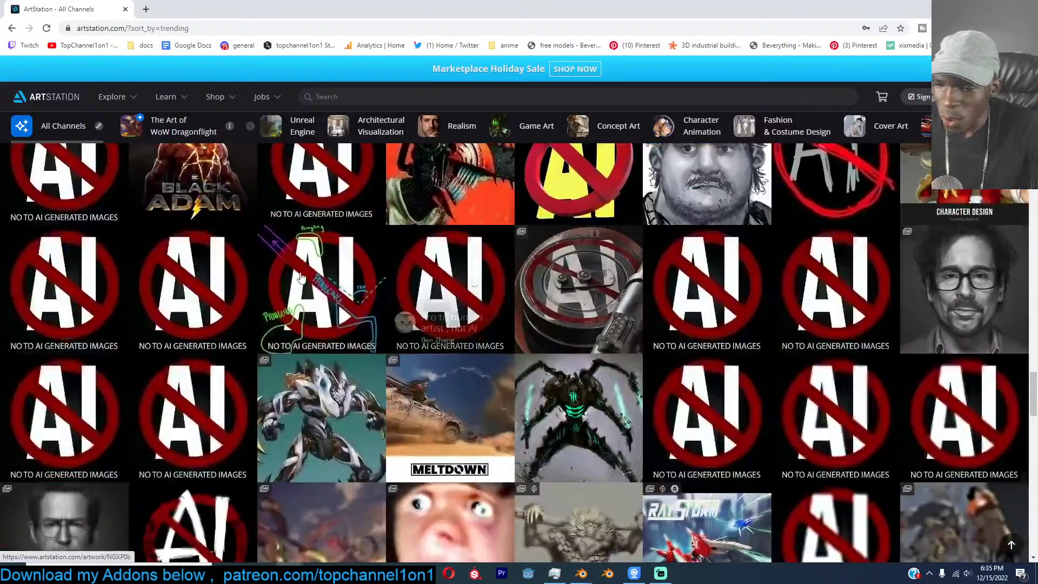
pyautogui.scroll(-15, 405, 272)
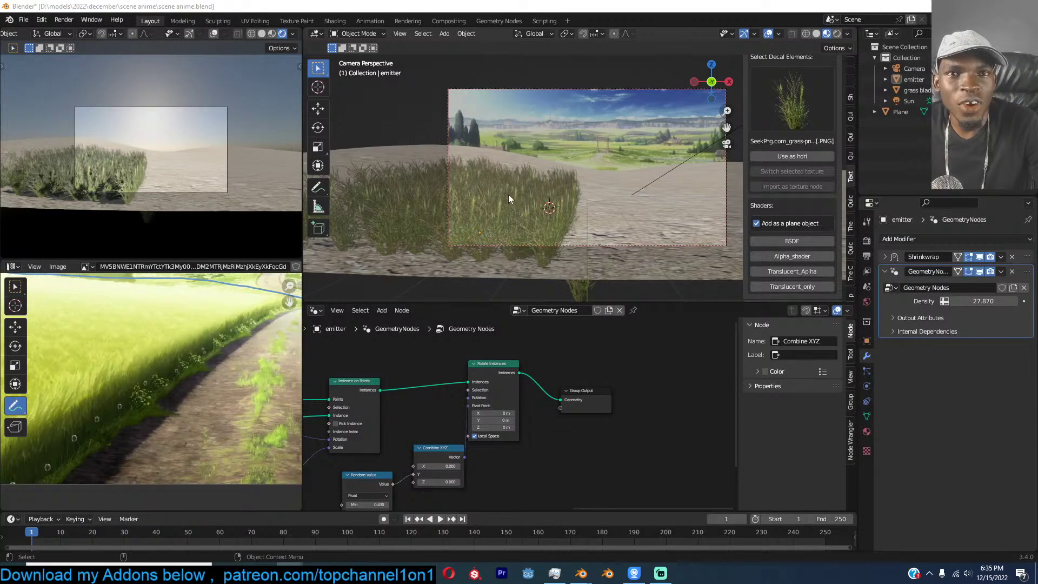
# Switch back to Blender, select the emitter and change the node area to the Shader Editor.
pyautogui.click(540, 183)
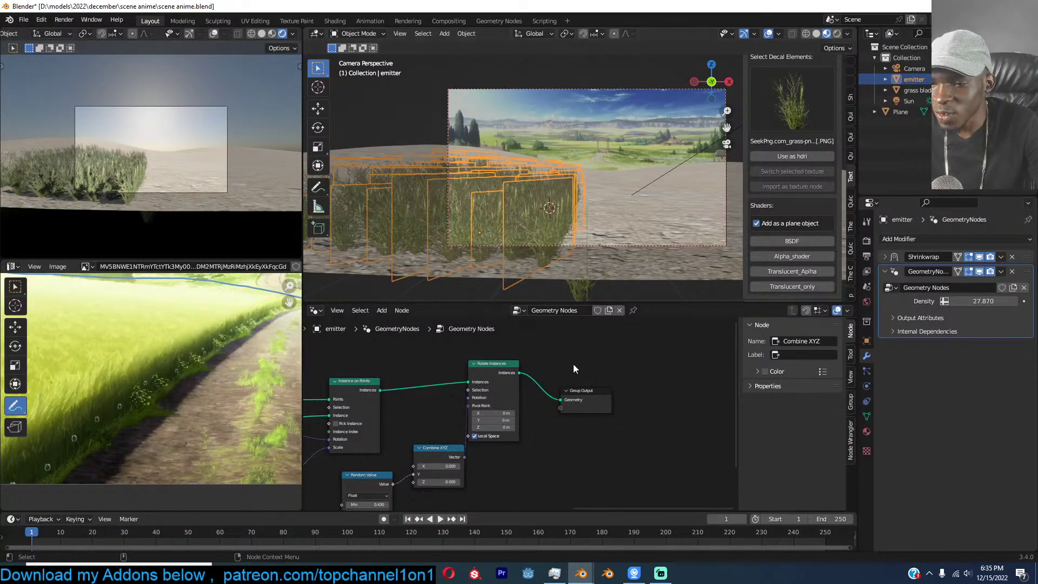
pyautogui.scroll(-2, 577, 361)
pyautogui.moveTo(608, 362); pyautogui.dragTo(689, 367, button='middle')
pyautogui.click(316, 310)
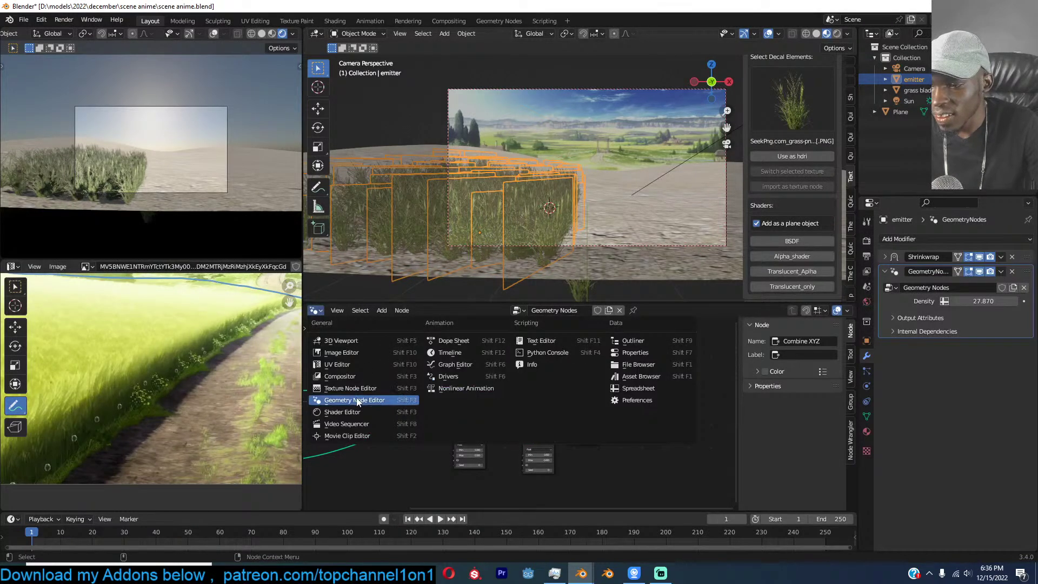
pyautogui.click(343, 412)
# Examine the roadside grass shading in the reference image and compare it with the scattered grass patch.
pyautogui.scroll(4, 107, 378)
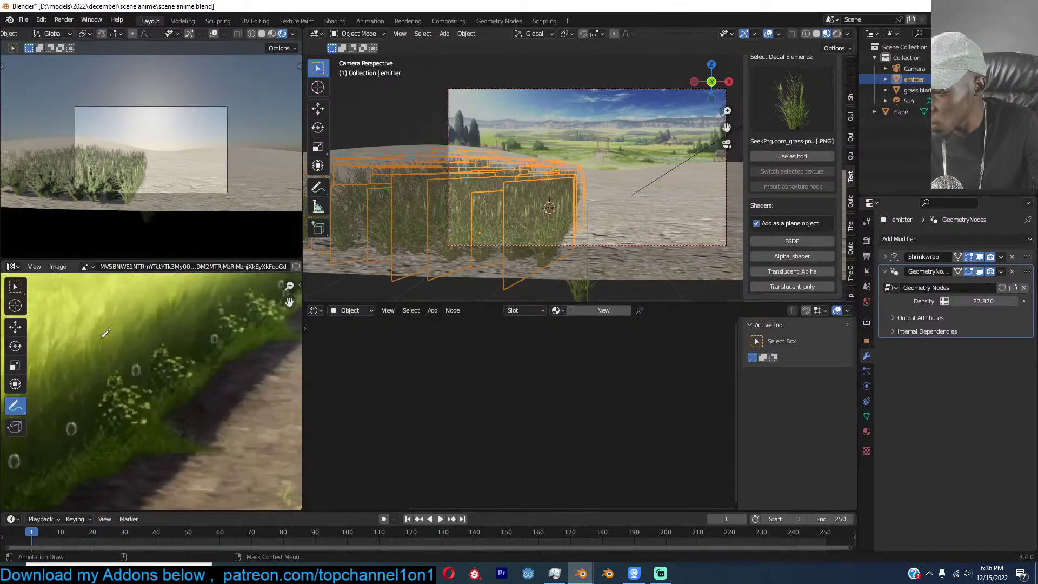
pyautogui.scroll(2, 527, 222)
pyautogui.hotkey('alt', 'a')
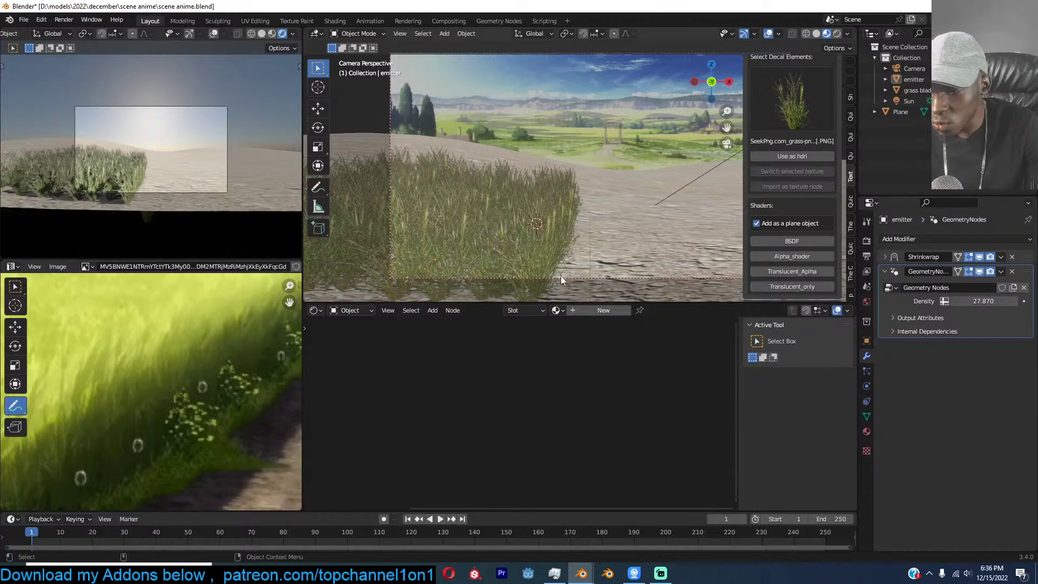
pyautogui.click(547, 250)
pyautogui.press('Home')
pyautogui.scroll(-2, 209, 409)
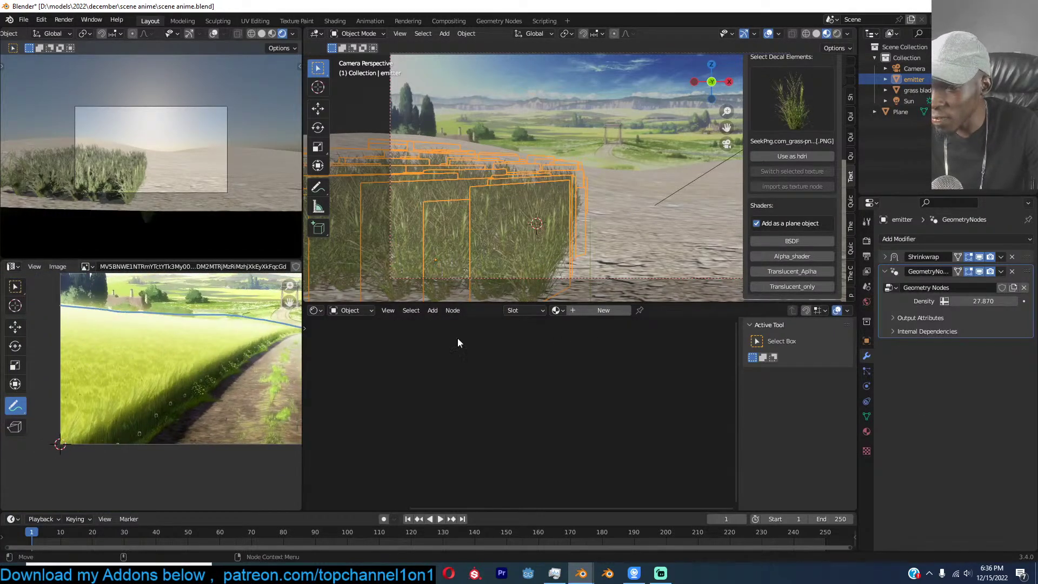
# Select the grass blade object and bring up its evx_tf_alpha material nodes in the Shader Editor.
pyautogui.click(867, 430)
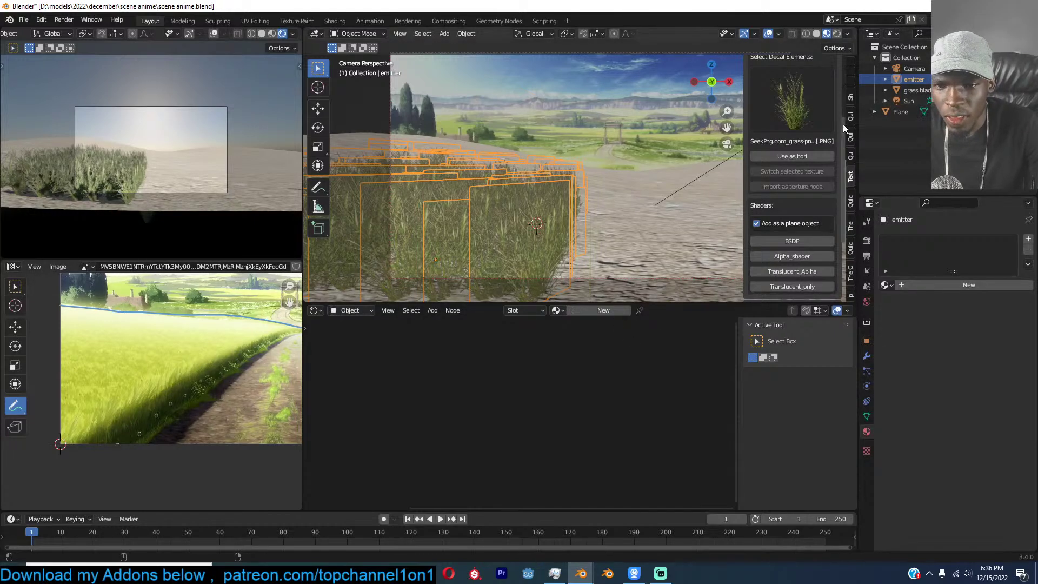
pyautogui.click(898, 90)
pyautogui.moveTo(531, 410); pyautogui.dragTo(637, 426, button='middle')
pyautogui.scroll(4, 449, 354)
pyautogui.moveTo(446, 349); pyautogui.dragTo(582, 363, button='middle')
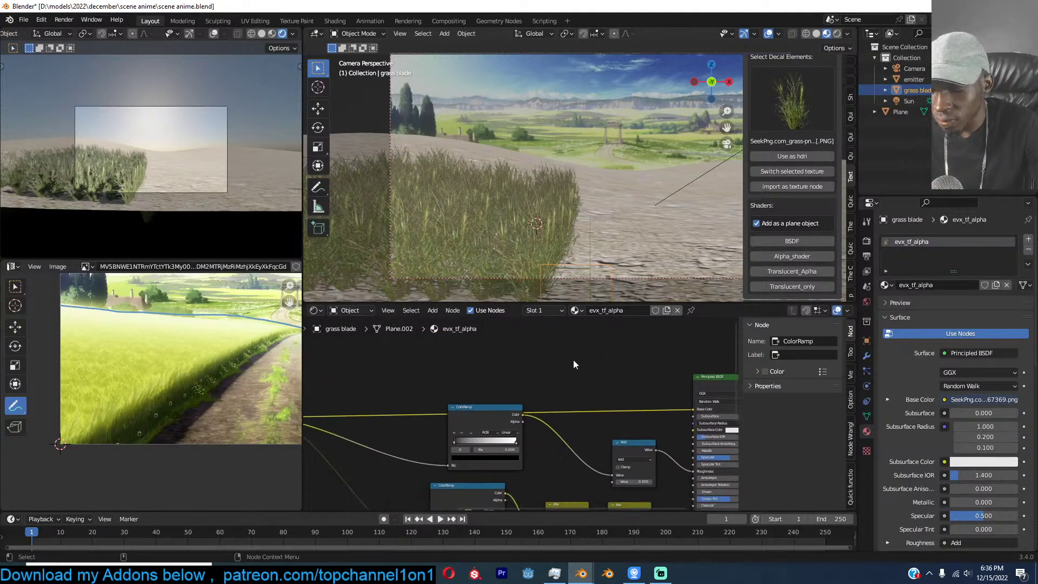
pyautogui.moveTo(401, 351); pyautogui.dragTo(417, 360, button='middle')
pyautogui.scroll(-6, 432, 363)
pyautogui.moveTo(508, 356); pyautogui.dragTo(341, 457, button='middle')
# Add an Emission shader to the grass blade material, connect it to the Material Output and reposition the output node.
pyautogui.hotkey('shift', 'a')
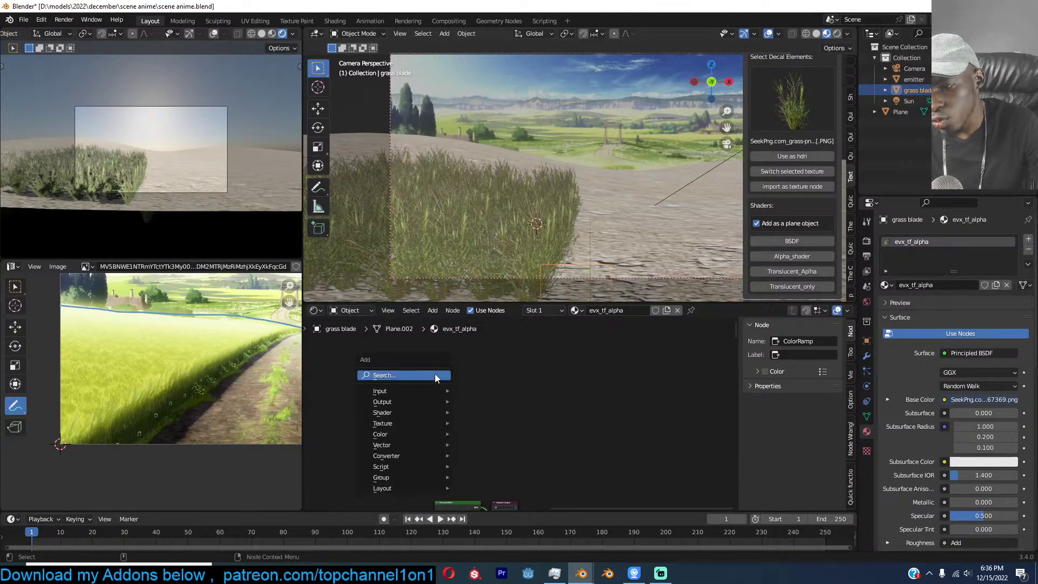
pyautogui.write('e')
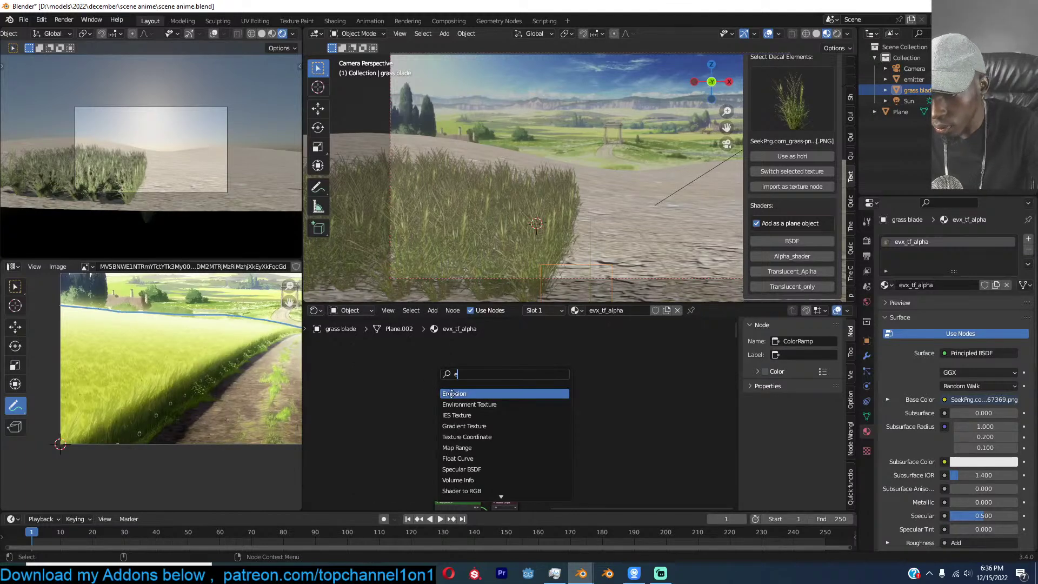
pyautogui.press('Return')
pyautogui.click(458, 444)
pyautogui.moveTo(458, 444); pyautogui.dragTo(426, 350, button='middle')
pyautogui.scroll(1, 517, 413)
pyautogui.keyDown('ctrl'); pyautogui.keyDown('shift'); pyautogui.click(498, 377); pyautogui.keyUp('shift'); pyautogui.keyUp('ctrl')
pyautogui.scroll(1, 570, 365)
pyautogui.moveTo(595, 446); pyautogui.dragTo(698, 396)
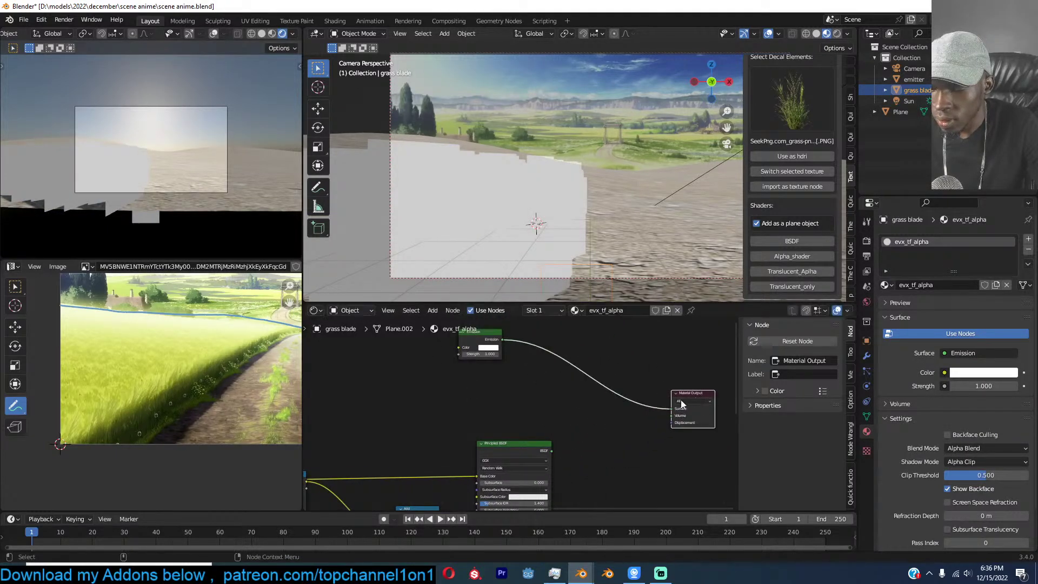
# Delete the Principled BSDF and its mix, math and extra color ramp nodes, keeping the image texture with one ColorRamp.
pyautogui.hotkey('shift', 'a')
pyautogui.scroll(-7, 514, 415)
pyautogui.moveTo(522, 412); pyautogui.dragTo(585, 379, button='middle')
pyautogui.moveTo(458, 402); pyautogui.dragTo(499, 369, button='middle')
pyautogui.scroll(1, 554, 359)
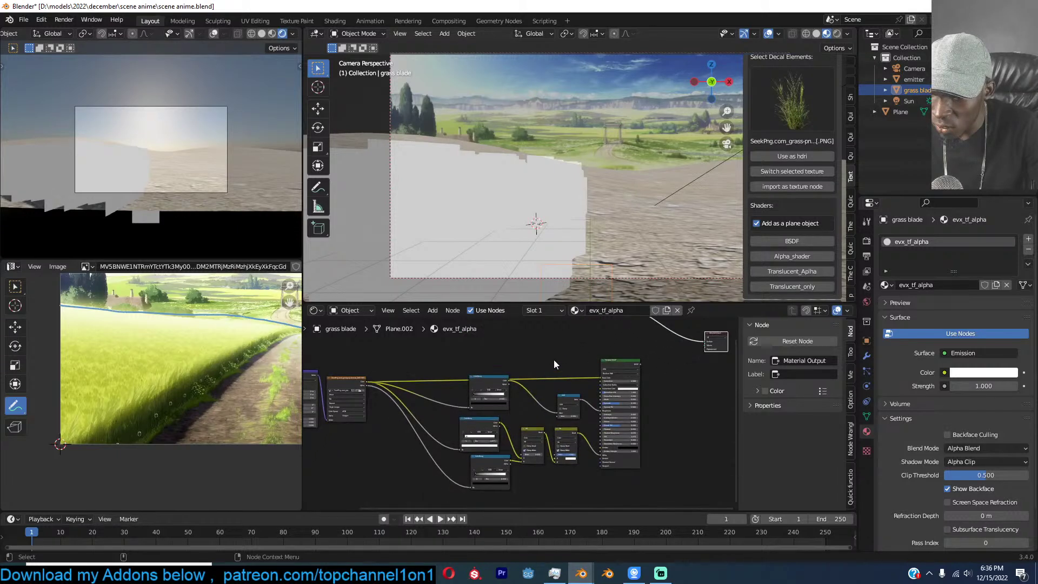
pyautogui.moveTo(664, 356); pyautogui.dragTo(533, 468)
pyautogui.press('x')
pyautogui.moveTo(591, 364); pyautogui.dragTo(445, 478)
pyautogui.press('x')
pyautogui.moveTo(453, 397); pyautogui.dragTo(433, 440, button='middle')
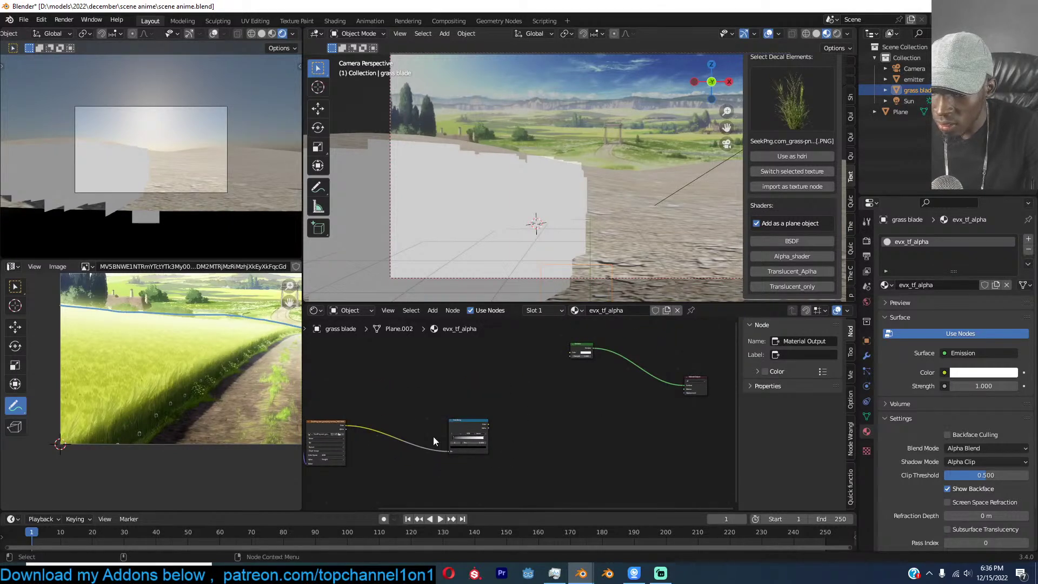
# Tidy the material graph by moving the image texture nodes closer to the remaining ColorRamp and shifting the Emission node.
pyautogui.scroll(-4, 341, 391)
pyautogui.moveTo(351, 382); pyautogui.dragTo(365, 381, button='middle')
pyautogui.moveTo(388, 390); pyautogui.dragTo(324, 445)
pyautogui.press('g')
pyautogui.click(385, 441)
pyautogui.scroll(2, 450, 431)
pyautogui.click(485, 420)
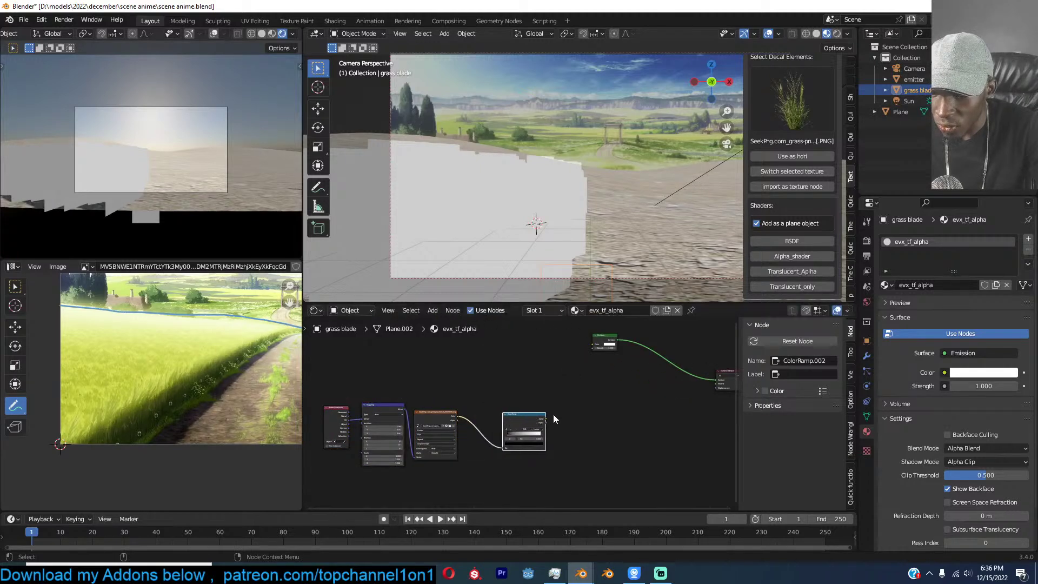
pyautogui.scroll(1, 550, 415)
pyautogui.moveTo(589, 404); pyautogui.dragTo(574, 426, button='middle')
pyautogui.moveTo(631, 341); pyautogui.dragTo(428, 367)
pyautogui.scroll(1, 507, 396)
pyautogui.moveTo(507, 395); pyautogui.dragTo(510, 378, button='middle')
# Duplicate the ColorRamp, place the copy above the original and move the Emission shader past it toward the output.
pyautogui.rightClick(474, 365)
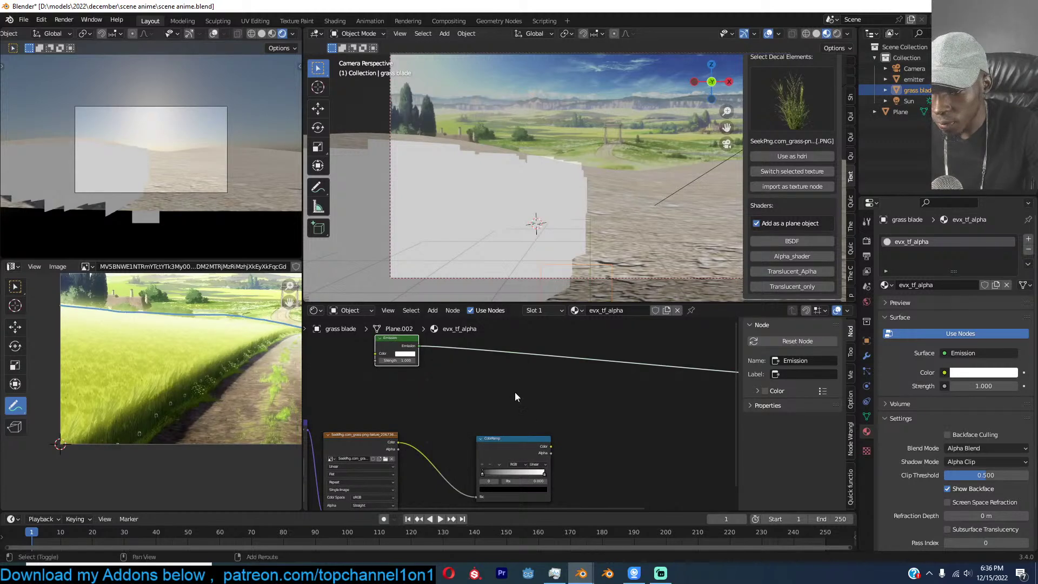
pyautogui.click(530, 452)
pyautogui.hotkey('shift', 'd')
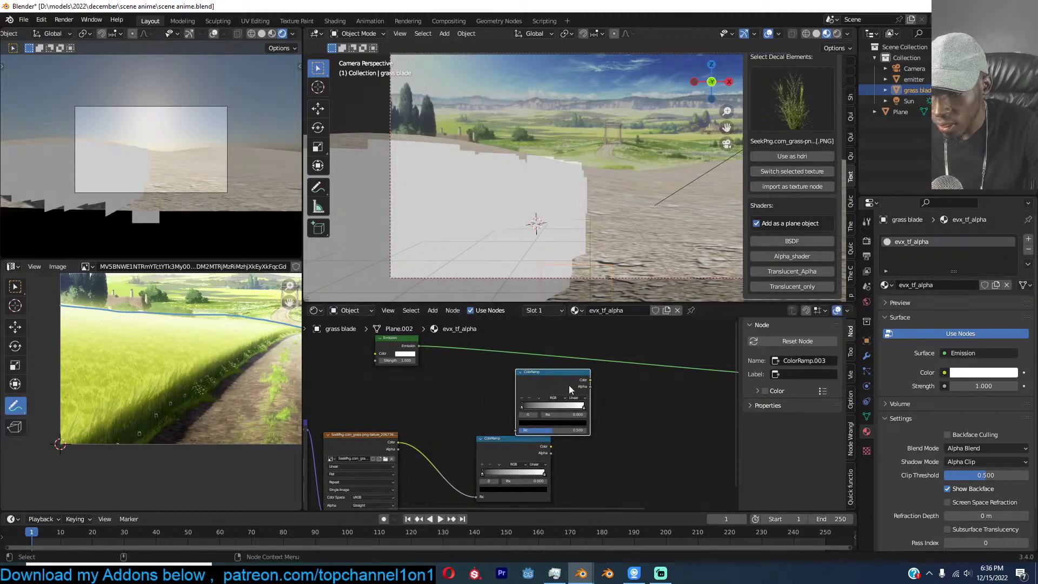
pyautogui.moveTo(396, 354); pyautogui.dragTo(658, 355)
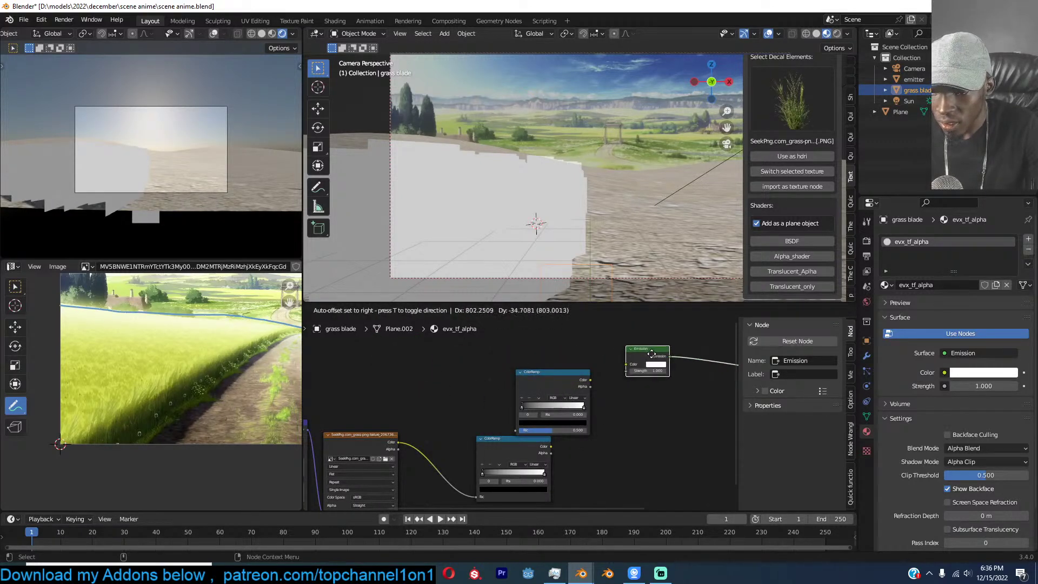
pyautogui.scroll(1, 605, 404)
# Add a Gradient Texture node to the grass blade material and preview its color on the grass planes.
pyautogui.hotkey('shift', 'a')
pyautogui.hotkey('shift', 'a')
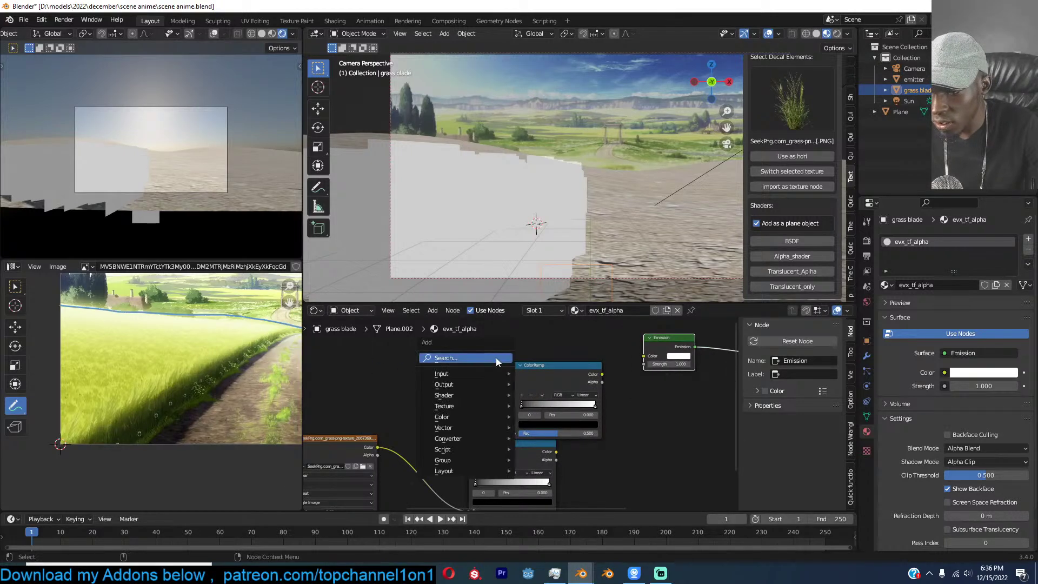
pyautogui.click(496, 359)
pyautogui.write('ga')
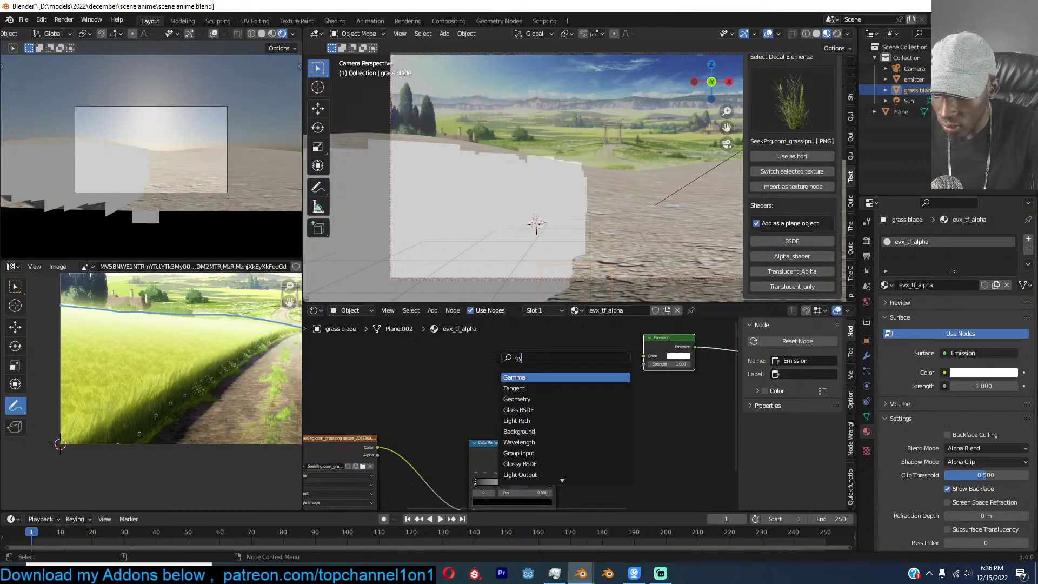
pyautogui.write('rad')
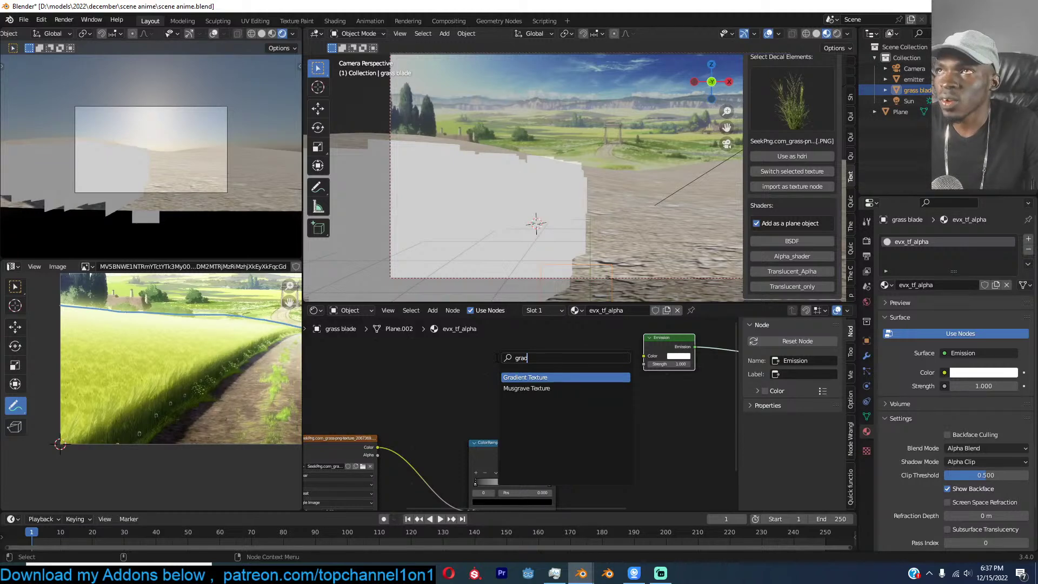
pyautogui.click(550, 377)
pyautogui.click(417, 364)
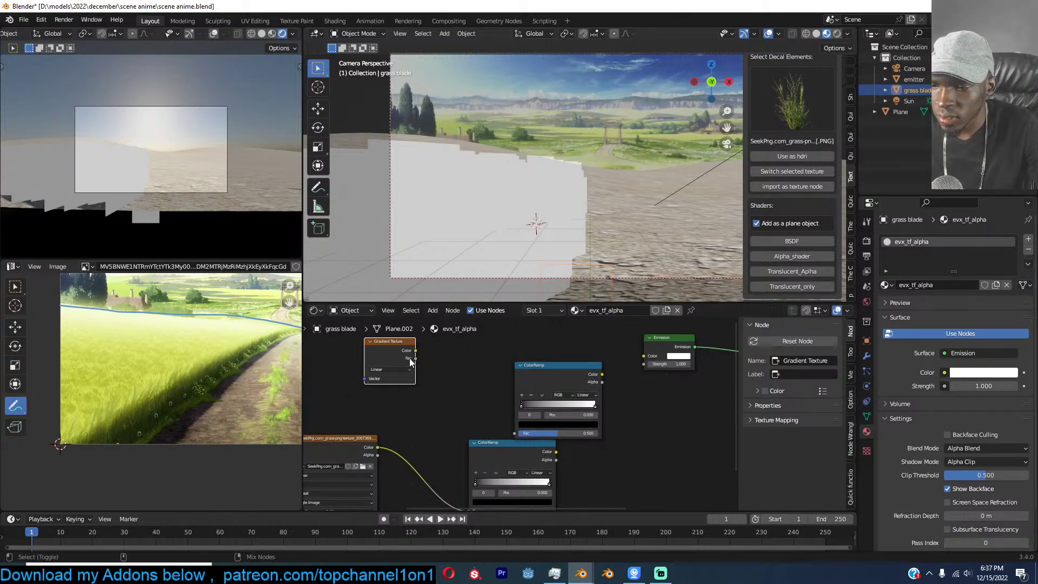
pyautogui.keyDown('ctrl'); pyautogui.keyDown('shift'); pyautogui.click(410, 358); pyautogui.keyUp('shift'); pyautogui.keyUp('ctrl')
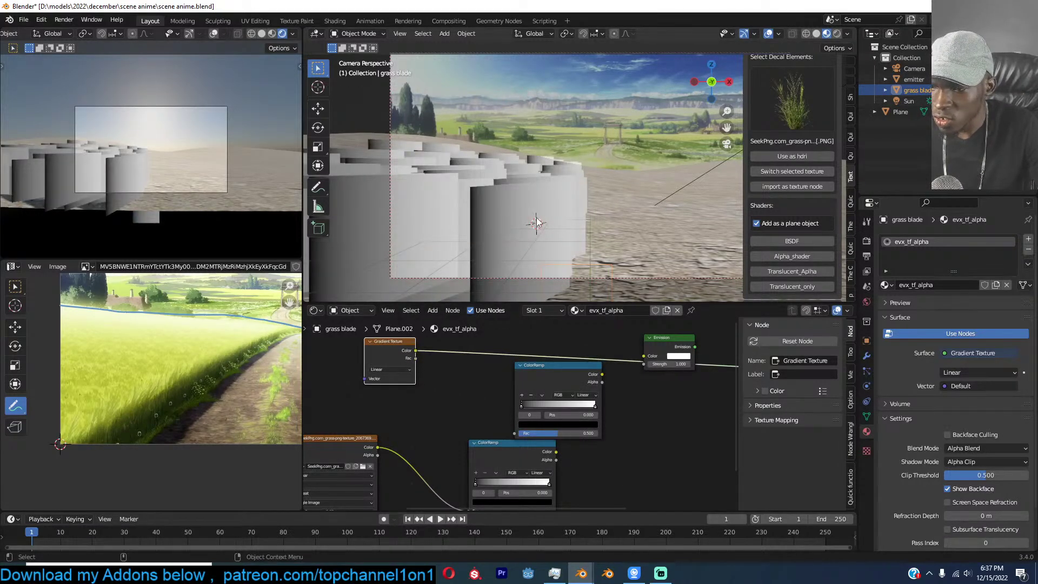
# Add Texture Coordinate and Mapping nodes to the Gradient Texture and reposition them in front of it.
pyautogui.moveTo(428, 356)
pyautogui.mouseDown(button='middle')
pyautogui.moveTo(591, 362)
pyautogui.moveTo(635, 386)
pyautogui.mouseUp(button='middle')
pyautogui.hotkey('ctrl', 't')
pyautogui.moveTo(559, 382); pyautogui.dragTo(530, 354)
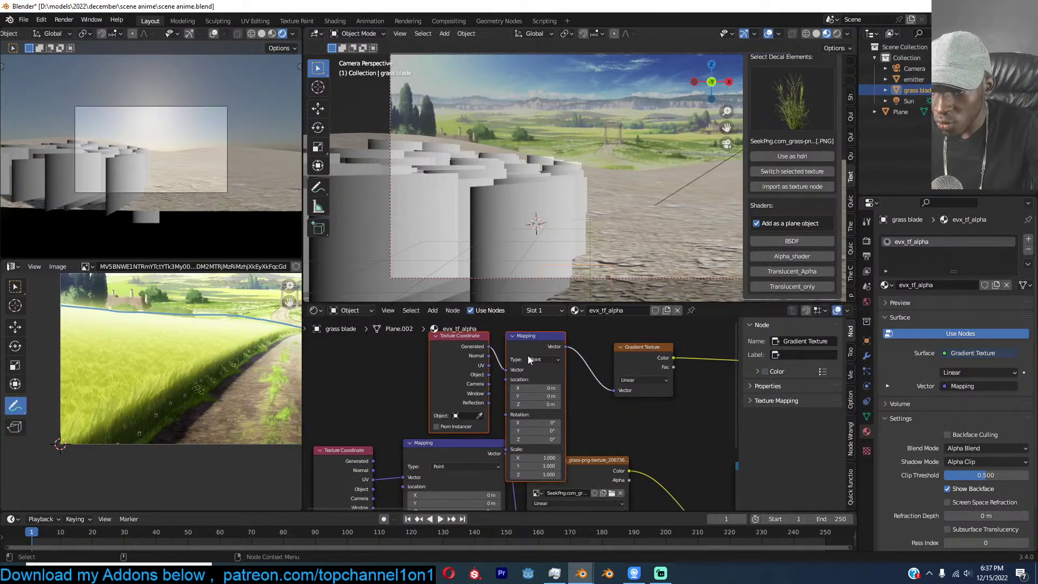
# Test the gradient's mapping rotation on different axes, undo the unwanted one and set the Z rotation to -90°.
pyautogui.scroll(1, 530, 362)
pyautogui.scroll(1, 592, 411)
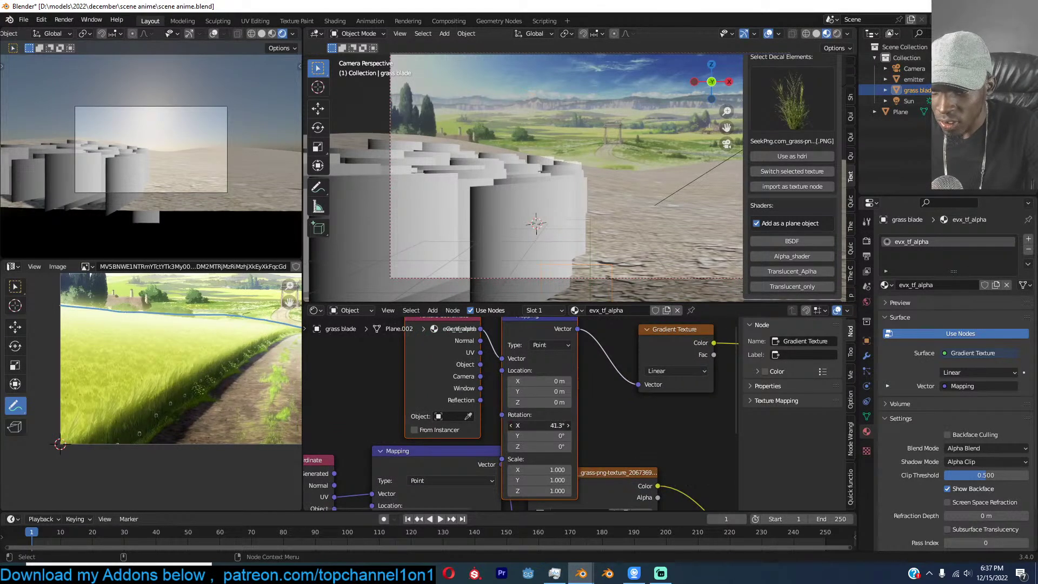
pyautogui.moveTo(549, 436)
pyautogui.mouseDown()
pyautogui.moveTo(627, 436)
pyautogui.moveTo(551, 447)
pyautogui.mouseUp()
pyautogui.hotkey('ctrl', 'z')
pyautogui.click(552, 447)
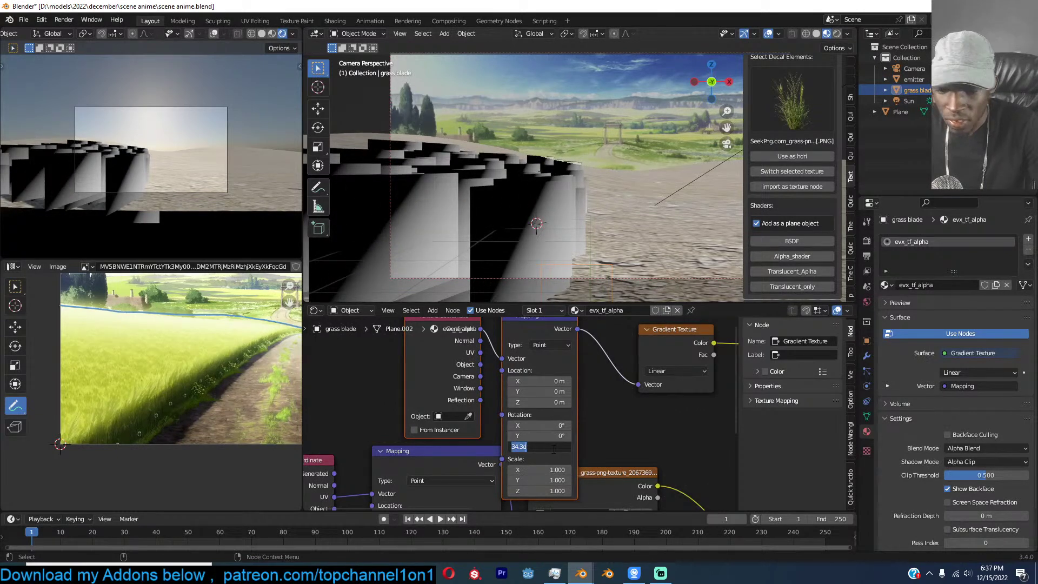
pyautogui.press('Return')
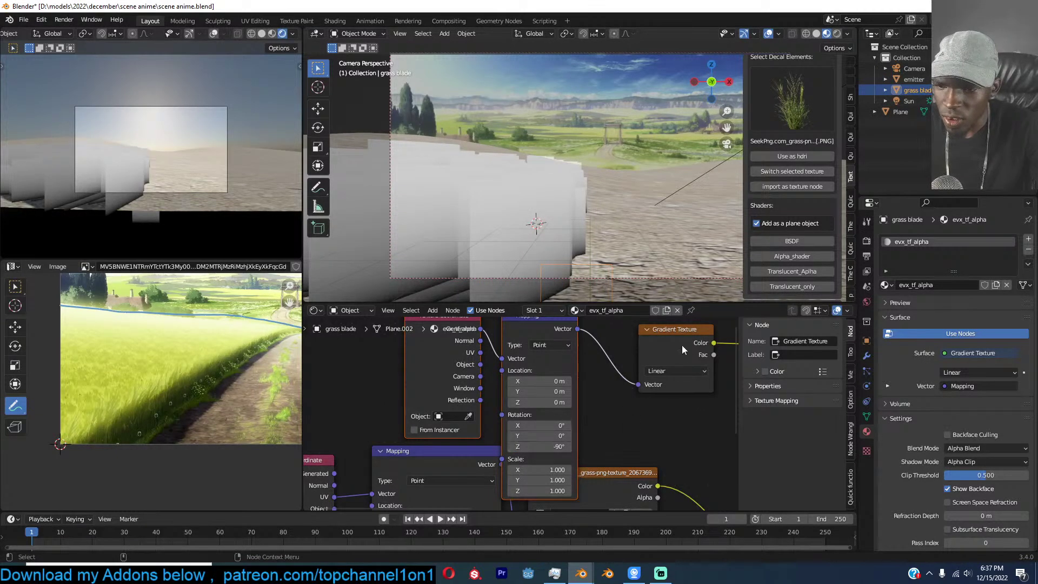
# Arrange the gradient nodes, connect the Gradient Texture color to the duplicated ColorRamp and preview the ramp on the grass.
pyautogui.scroll(-2, 649, 367)
pyautogui.moveTo(523, 359); pyautogui.dragTo(526, 331)
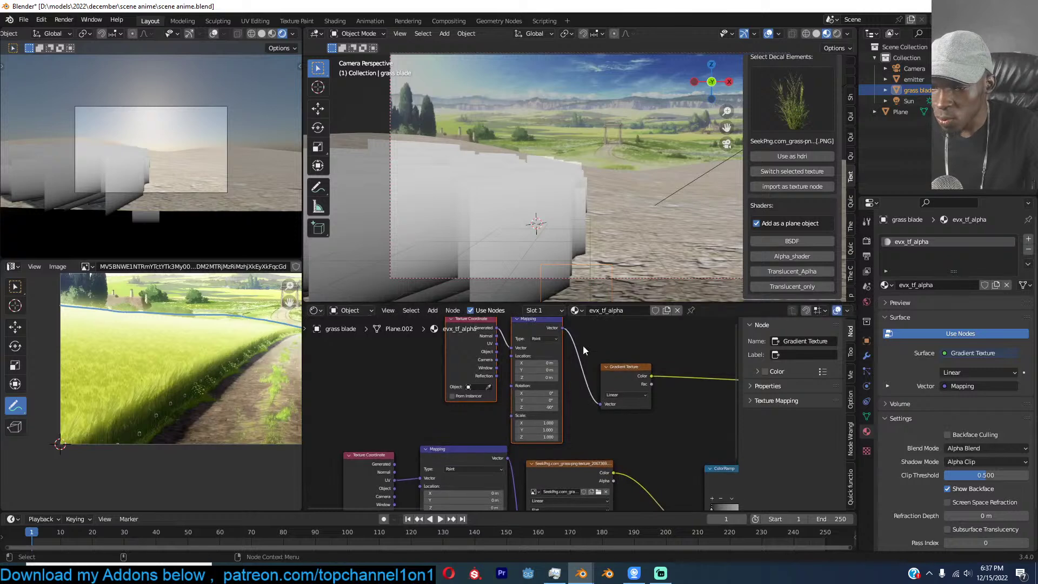
pyautogui.moveTo(462, 347); pyautogui.dragTo(450, 365)
pyautogui.moveTo(622, 376); pyautogui.dragTo(580, 356)
pyautogui.click(637, 391)
pyautogui.scroll(-5, 637, 391)
pyautogui.moveTo(643, 390); pyautogui.dragTo(497, 392, button='middle')
pyautogui.scroll(4, 520, 406)
pyautogui.moveTo(594, 397); pyautogui.dragTo(530, 362)
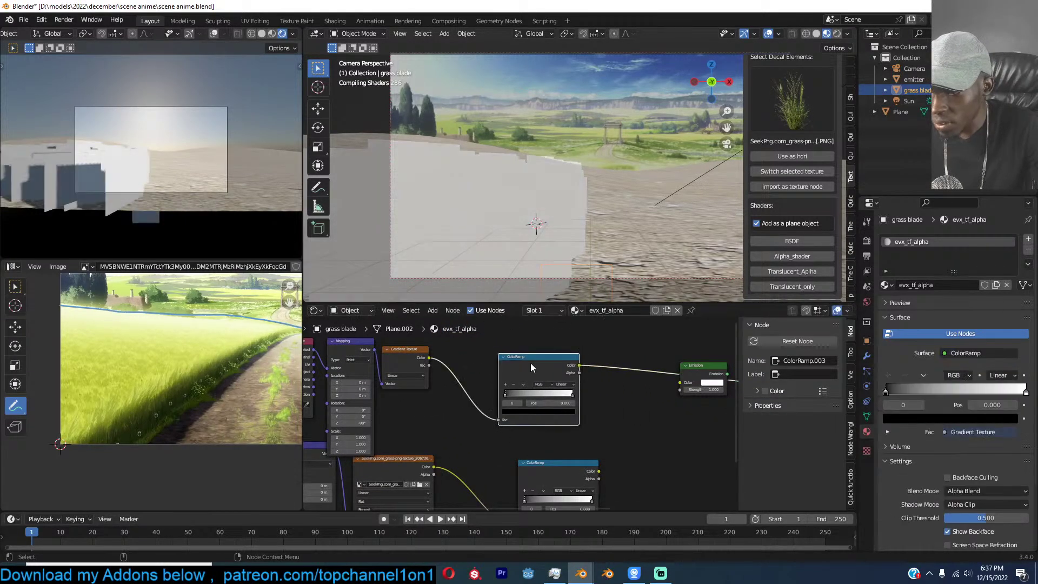
# Change the gradient ramp's white stop to bright lime green with hue 0.251, saturation 0.960 and value 1.000.
pyautogui.scroll(4, 532, 419)
pyautogui.scroll(1, 151, 390)
pyautogui.click(594, 388)
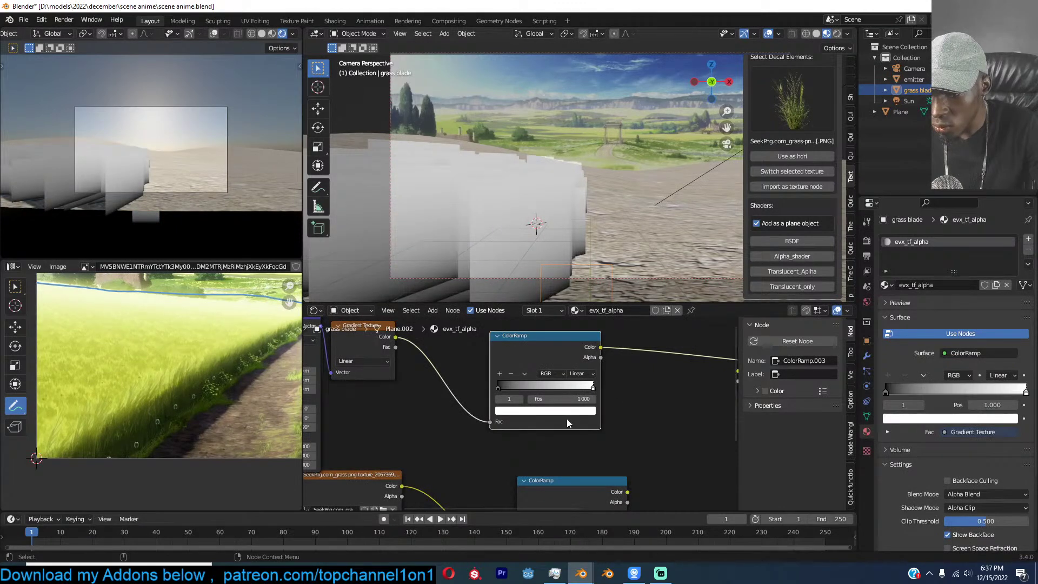
pyautogui.click(568, 414)
pyautogui.moveTo(541, 306)
pyautogui.mouseDown()
pyautogui.moveTo(548, 336)
pyautogui.moveTo(536, 341)
pyautogui.moveTo(501, 314)
pyautogui.mouseUp()
pyautogui.click(553, 411)
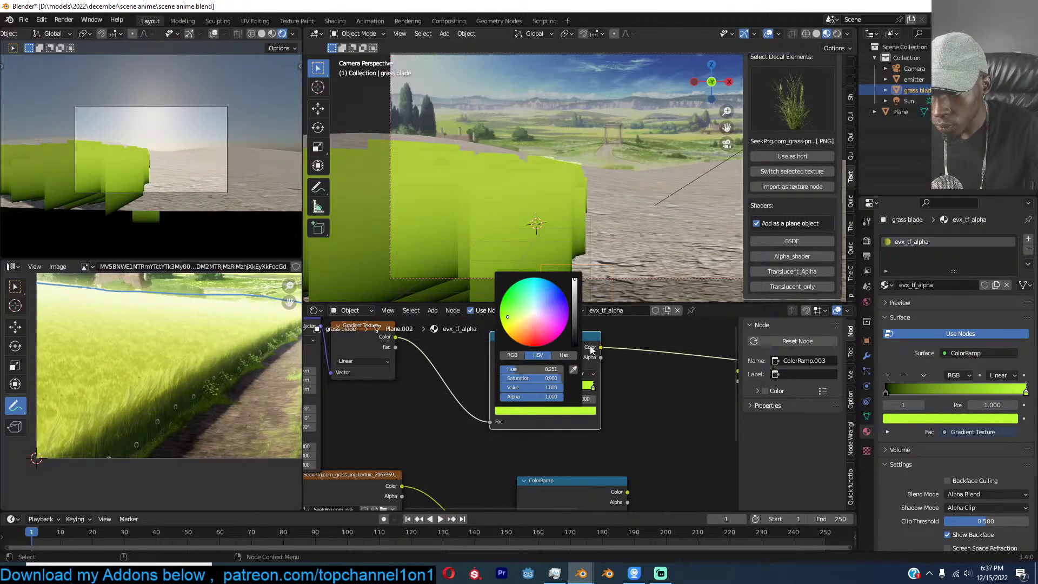
# Change the gradient ramp's black start stop to a dark green.
pyautogui.click(504, 388)
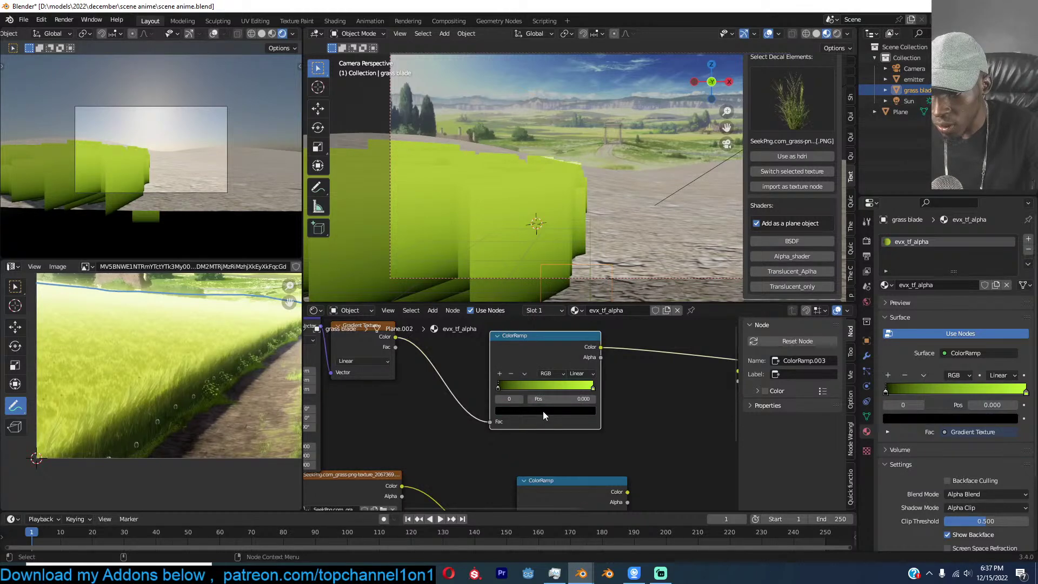
pyautogui.click(543, 410)
pyautogui.click(572, 306)
pyautogui.click(506, 331)
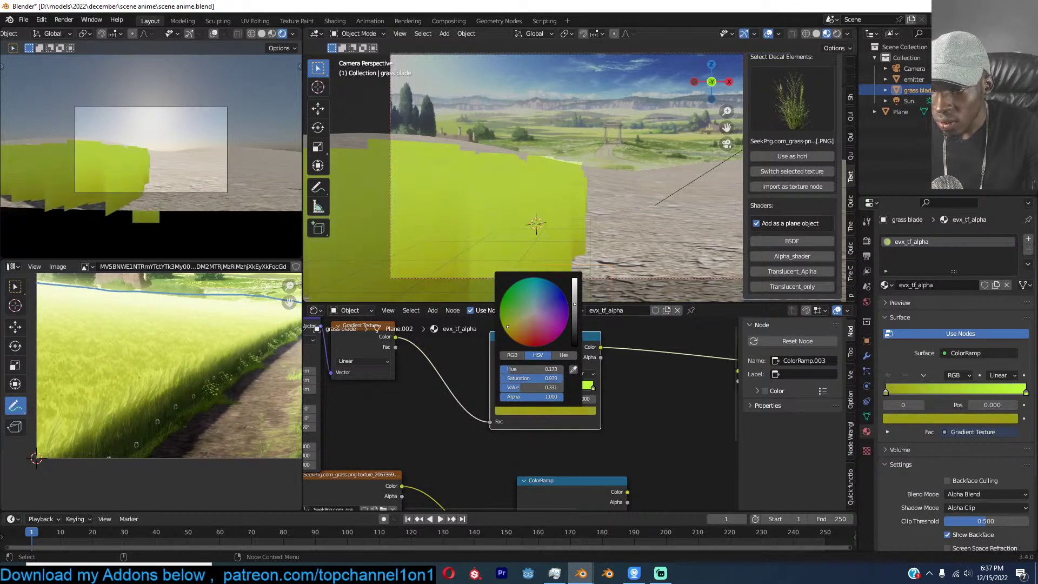
pyautogui.moveTo(577, 309); pyautogui.dragTo(576, 322)
pyautogui.click(503, 302)
# Add a middle stop to the gradient ramp and change the end stop at position 1.000 to yellow.
pyautogui.moveTo(562, 378)
pyautogui.mouseDown()
pyautogui.moveTo(521, 376)
pyautogui.moveTo(535, 385)
pyautogui.moveTo(488, 390)
pyautogui.moveTo(552, 390)
pyautogui.mouseUp()
pyautogui.click(458, 371)
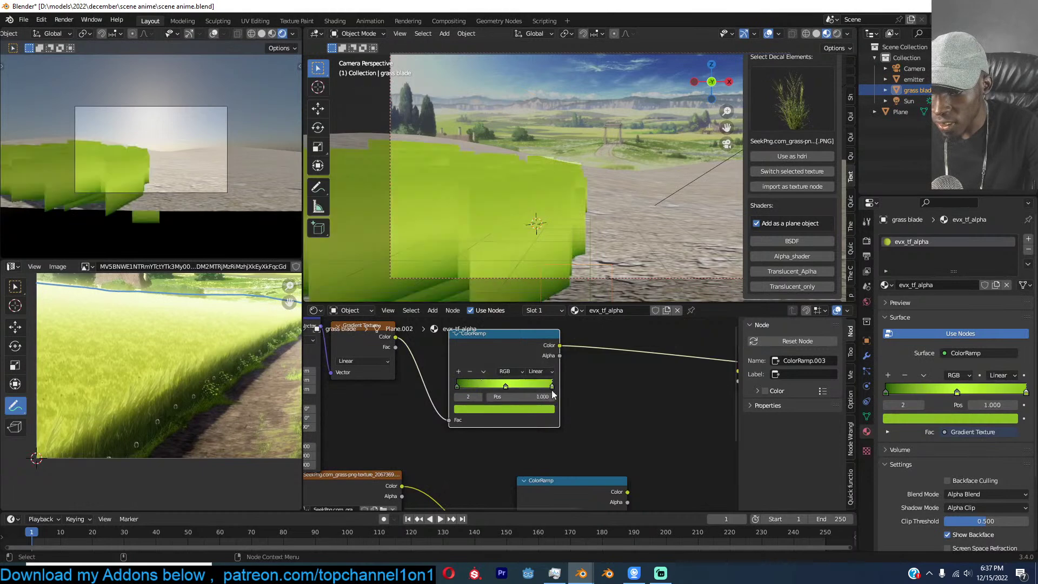
pyautogui.click(533, 411)
pyautogui.moveTo(496, 286); pyautogui.dragTo(479, 325)
pyautogui.moveTo(533, 292); pyautogui.dragTo(536, 275)
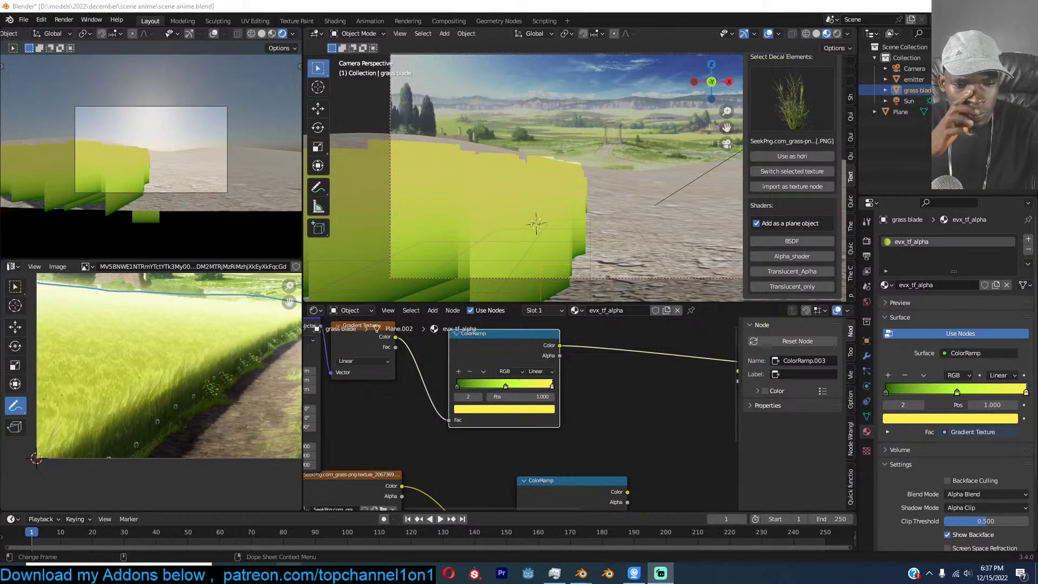
pyautogui.click(554, 573)
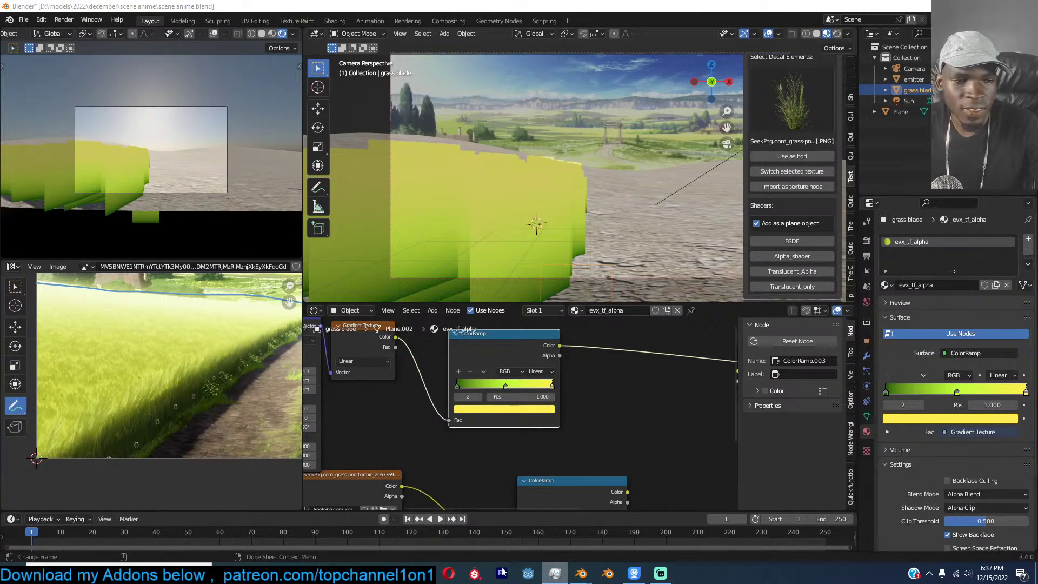
pyautogui.click(290, 573)
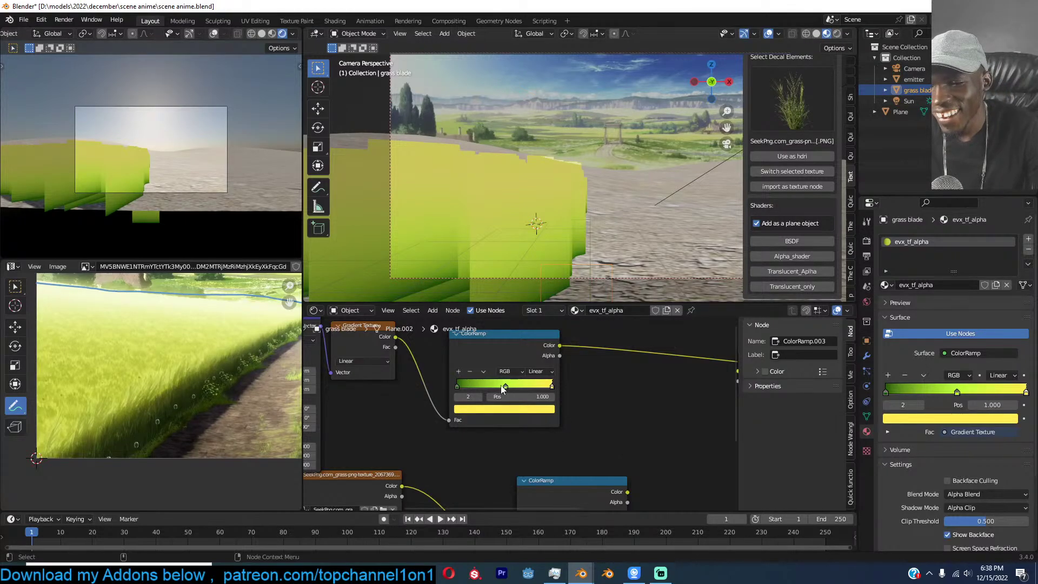
pyautogui.moveTo(290, 573)
pyautogui.click(234, 528)
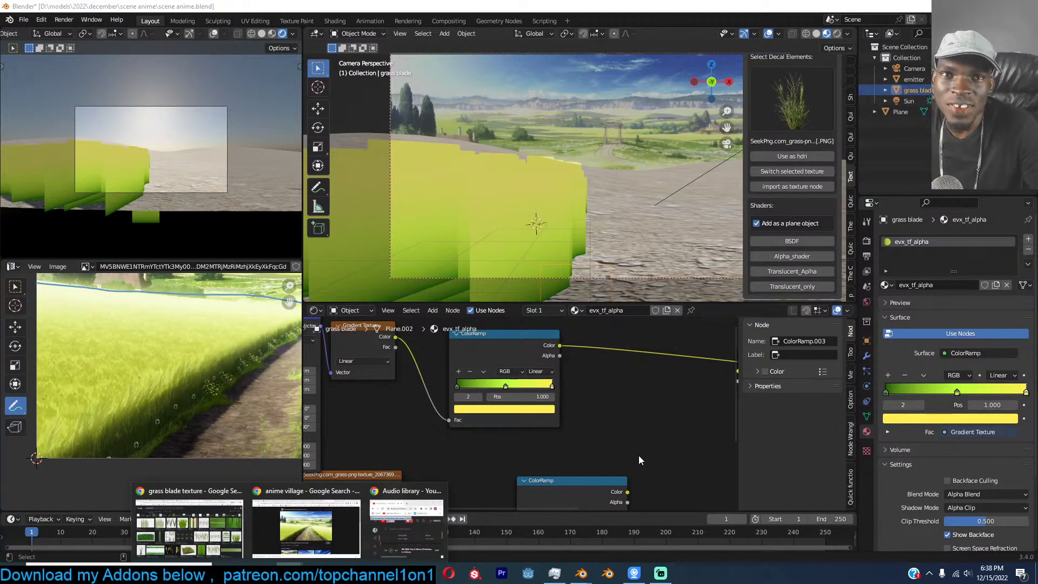
# Rearrange the gradient node group and the grayscale ColorRamp so the two ramps sit one above the other.
pyautogui.scroll(-4, 603, 440)
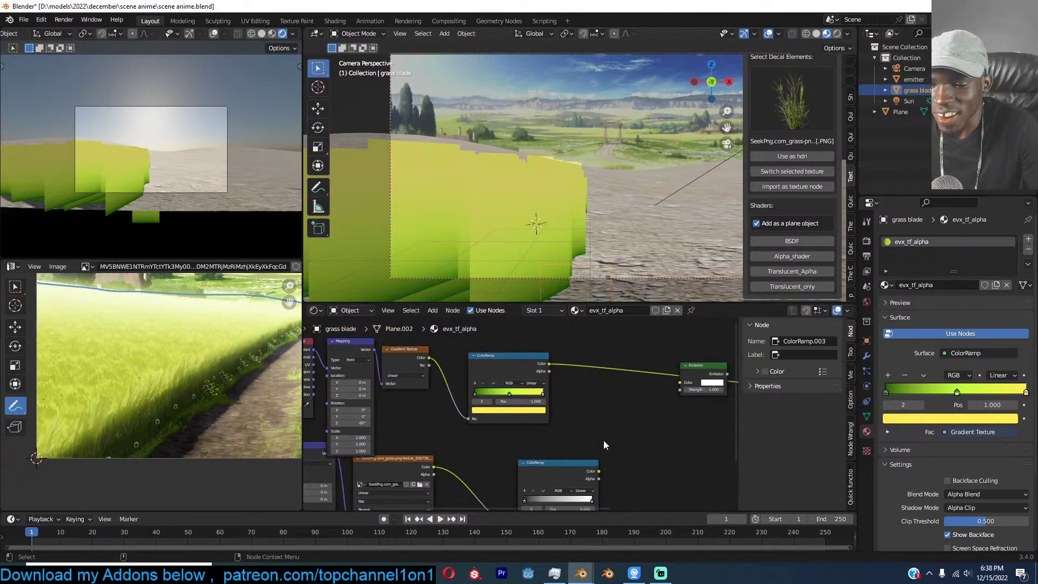
pyautogui.moveTo(553, 452); pyautogui.dragTo(521, 446)
pyautogui.moveTo(518, 427); pyautogui.dragTo(535, 430, button='middle')
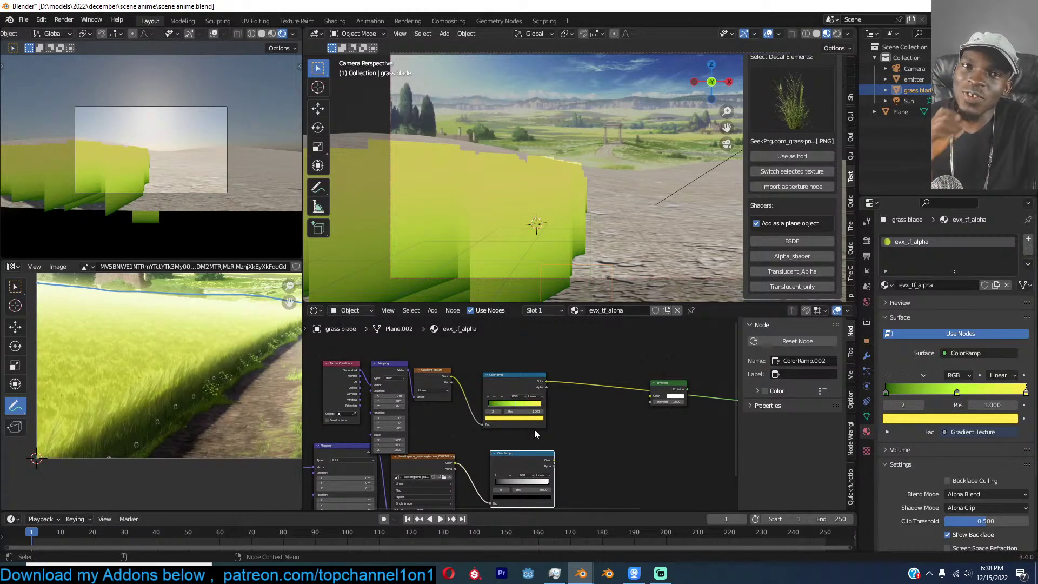
pyautogui.moveTo(572, 430); pyautogui.dragTo(326, 343)
pyautogui.moveTo(523, 378)
pyautogui.mouseDown()
pyautogui.moveTo(530, 372)
pyautogui.moveTo(493, 393)
pyautogui.moveTo(524, 380)
pyautogui.moveTo(505, 375)
pyautogui.mouseUp()
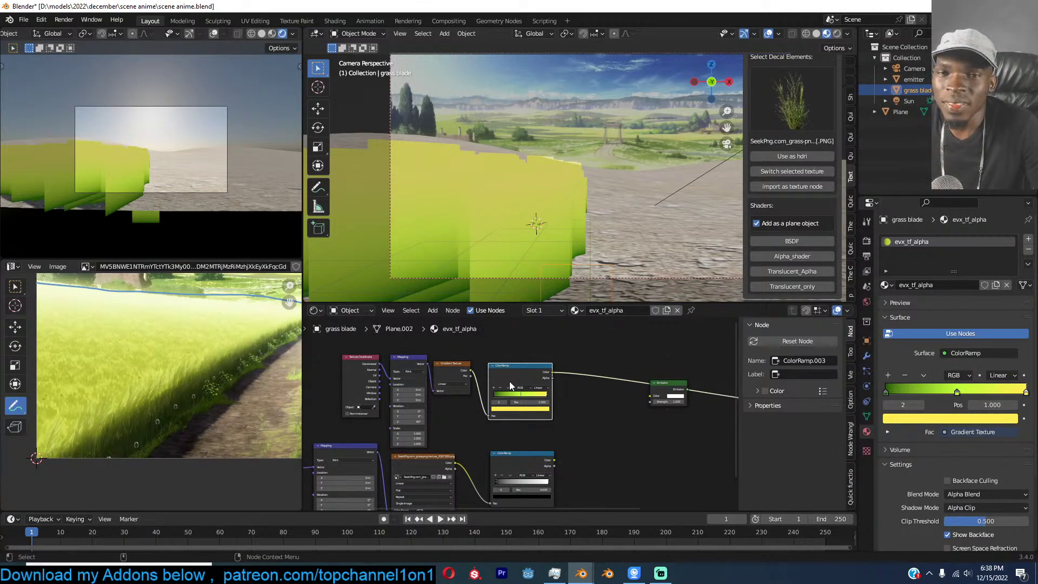
pyautogui.moveTo(509, 381); pyautogui.dragTo(519, 391)
pyautogui.scroll(3, 523, 403)
pyautogui.moveTo(575, 459); pyautogui.dragTo(553, 452, button='middle')
pyautogui.moveTo(518, 467); pyautogui.dragTo(532, 447)
pyautogui.moveTo(592, 431); pyautogui.dragTo(534, 440, button='middle')
pyautogui.hotkey('shift', 'a')
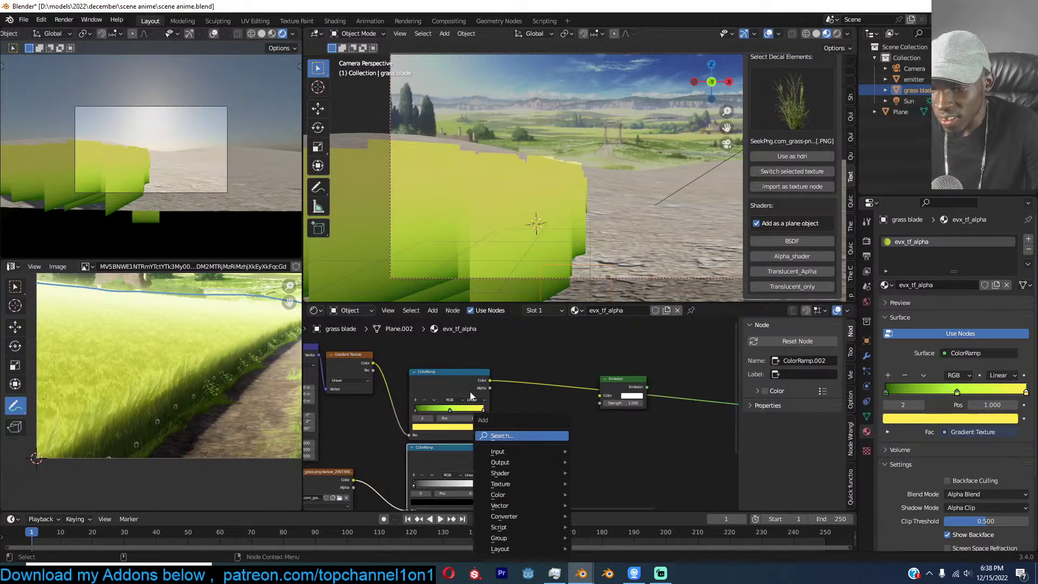
pyautogui.click(529, 436)
pyautogui.write('ex')
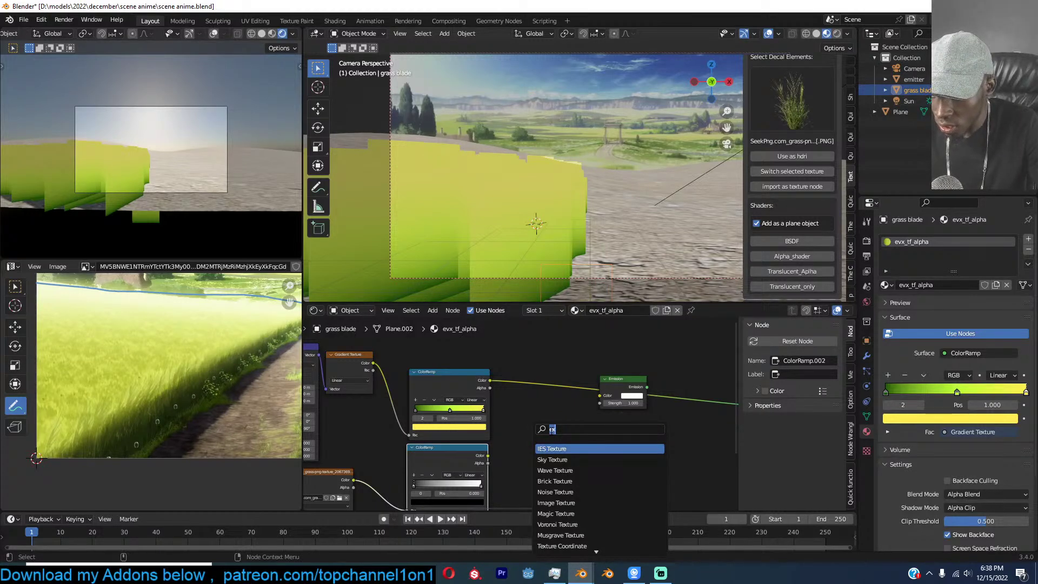
pyautogui.write('di')
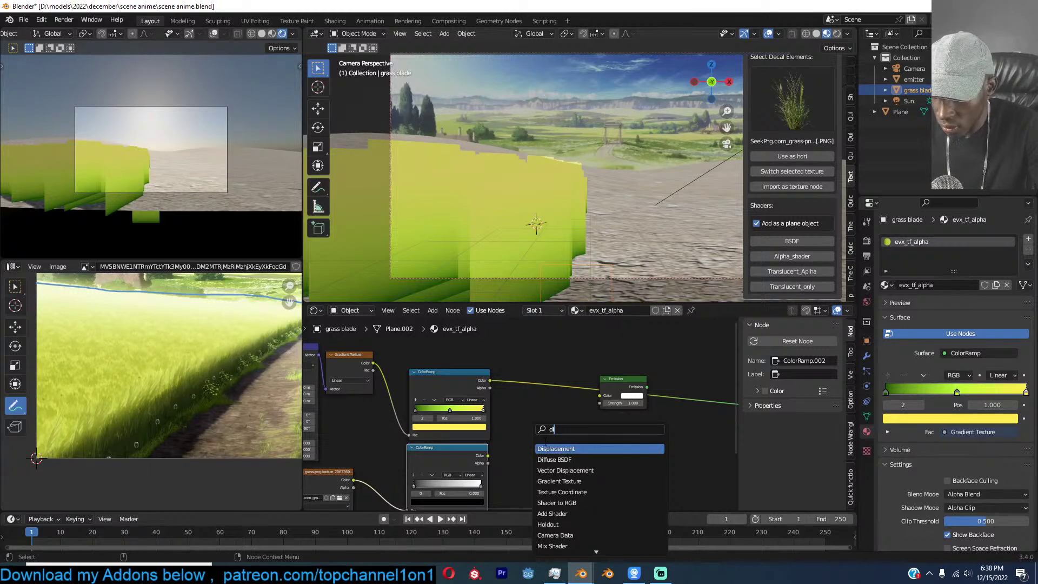
pyautogui.press('BackSpace')
pyautogui.press('BackSpace')
pyautogui.write('emis')
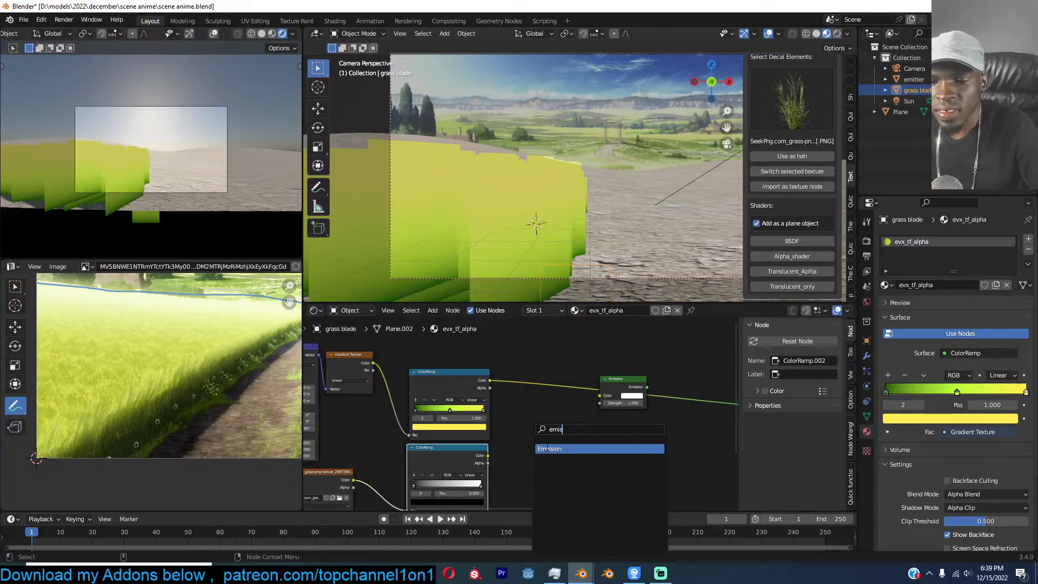
pyautogui.press('Return')
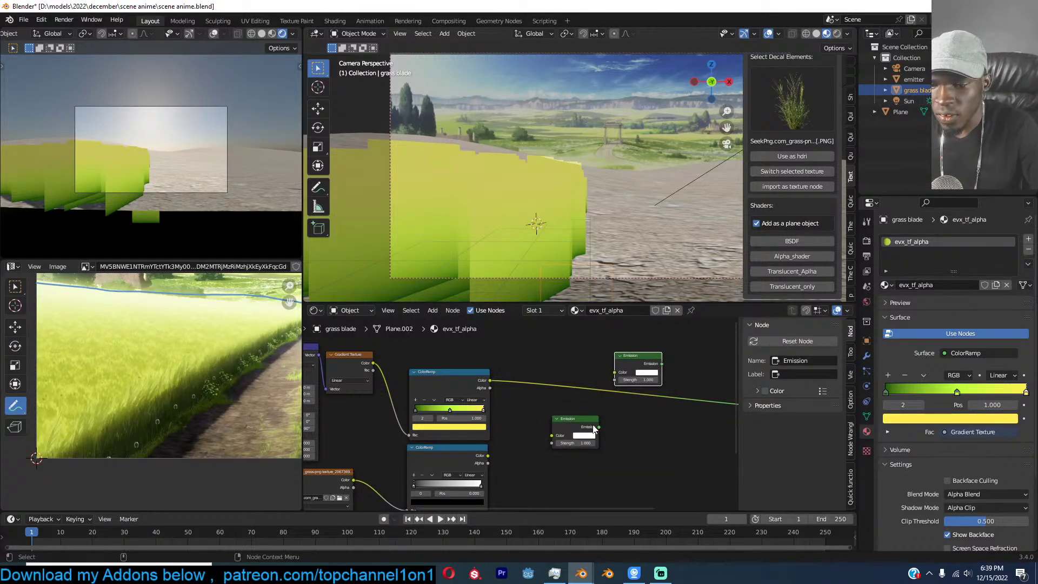
pyautogui.press('x')
# Add a Transparent BSDF and combine it with the Emission node through a Mix Shader.
pyautogui.hotkey('shift', 'a')
pyautogui.write('tra')
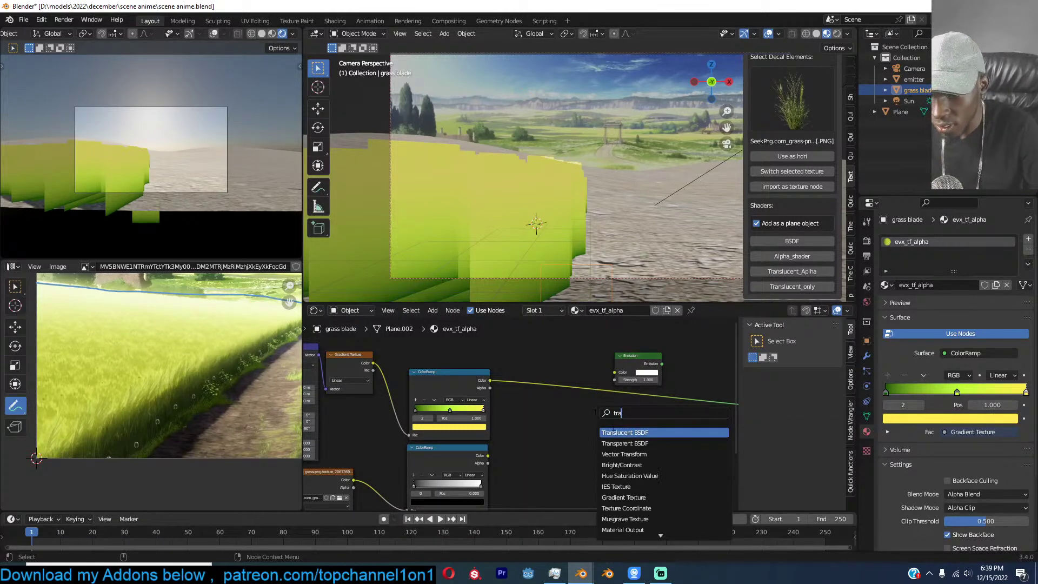
pyautogui.press('Down')
pyautogui.press('Return')
pyautogui.click(635, 435)
pyautogui.keyDown('ctrl'); pyautogui.keyDown('alt'); pyautogui.moveTo(635, 435); pyautogui.dragTo(649, 377, button='right'); pyautogui.keyUp('alt'); pyautogui.keyUp('ctrl')
pyautogui.moveTo(550, 412); pyautogui.dragTo(519, 421, button='middle')
# Connect the green ramp to the Emission color and the grayscale ramp to the Mix Shader factor, and output the Mix Shader.
pyautogui.moveTo(458, 390); pyautogui.dragTo(583, 382)
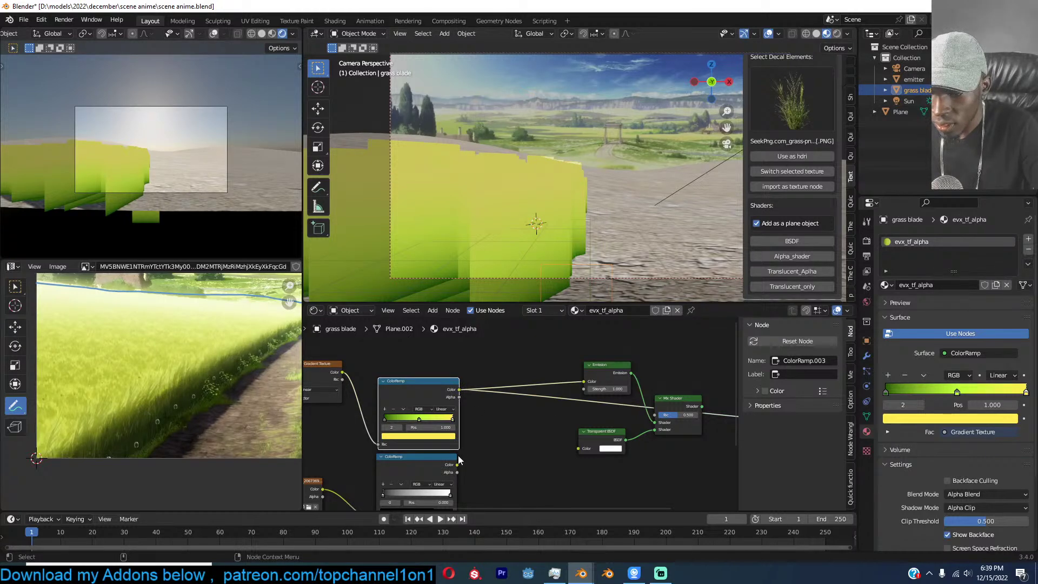
pyautogui.keyDown('ctrl'); pyautogui.keyDown('shift'); pyautogui.click(433, 463); pyautogui.keyUp('shift'); pyautogui.keyUp('ctrl')
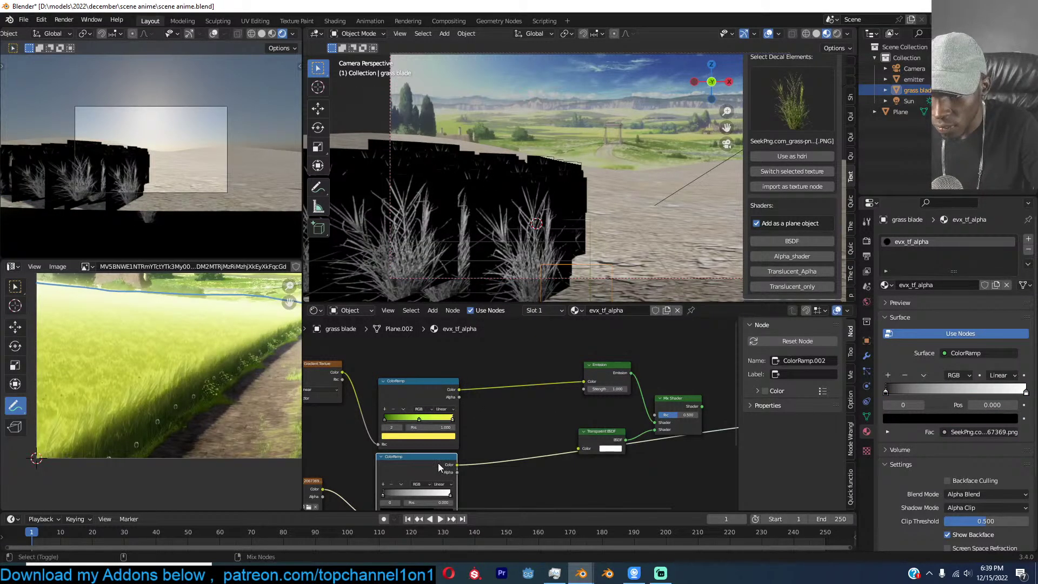
pyautogui.keyDown('ctrl'); pyautogui.keyDown('shift'); pyautogui.click(438, 462); pyautogui.keyUp('shift'); pyautogui.keyUp('ctrl')
pyautogui.keyDown('ctrl'); pyautogui.keyDown('shift'); pyautogui.click(448, 465); pyautogui.keyUp('shift'); pyautogui.keyUp('ctrl')
pyautogui.moveTo(456, 467); pyautogui.dragTo(656, 415)
pyautogui.keyDown('ctrl'); pyautogui.keyDown('shift'); pyautogui.click(678, 404); pyautogui.keyUp('shift'); pyautogui.keyUp('ctrl')
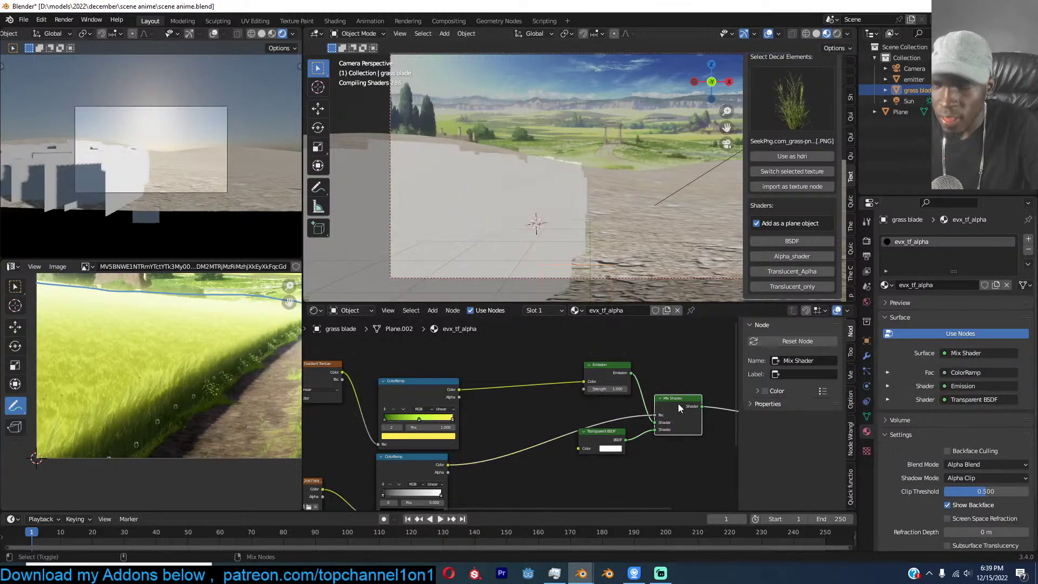
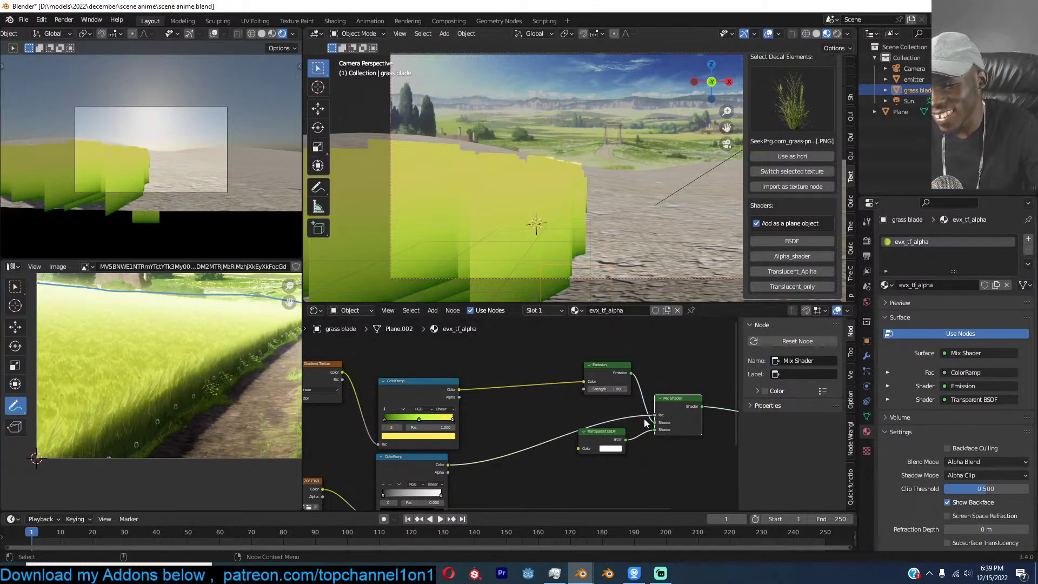
# Align the green and grayscale ColorRamp nodes with each other and save the file.
pyautogui.scroll(1, 644, 419)
pyautogui.click(591, 413)
pyautogui.hotkey('ctrl', 's')
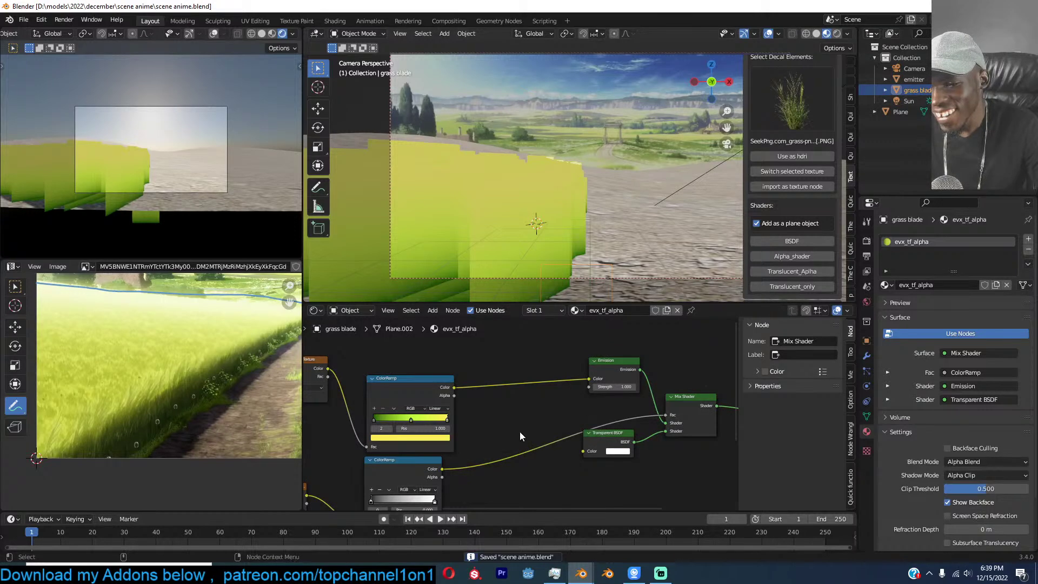
pyautogui.moveTo(426, 460); pyautogui.dragTo(440, 460)
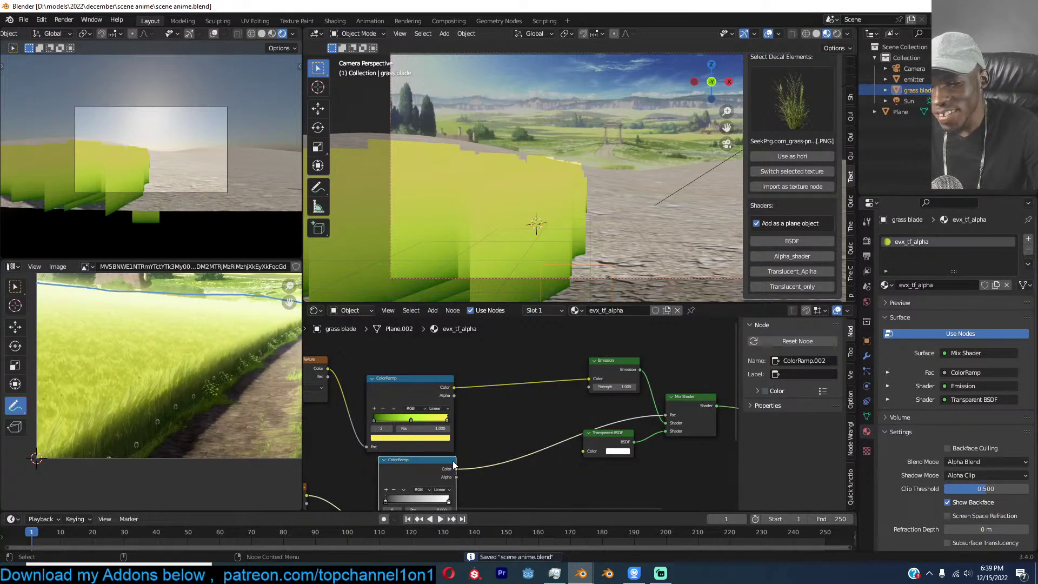
pyautogui.moveTo(436, 388); pyautogui.dragTo(444, 388)
pyautogui.moveTo(410, 469); pyautogui.dragTo(415, 469)
pyautogui.hotkey('ctrl', 's')
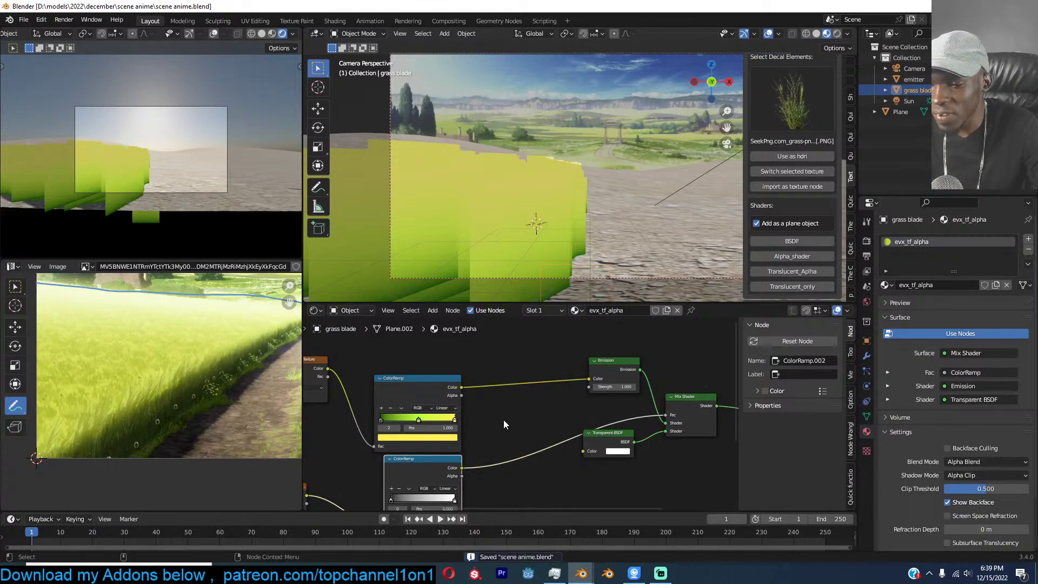
# Move the Emission and Transparent BSDF nodes apart in front of the Mix Shader and save the file.
pyautogui.moveTo(580, 392); pyautogui.dragTo(520, 398, button='middle')
pyautogui.moveTo(560, 373); pyautogui.dragTo(545, 397)
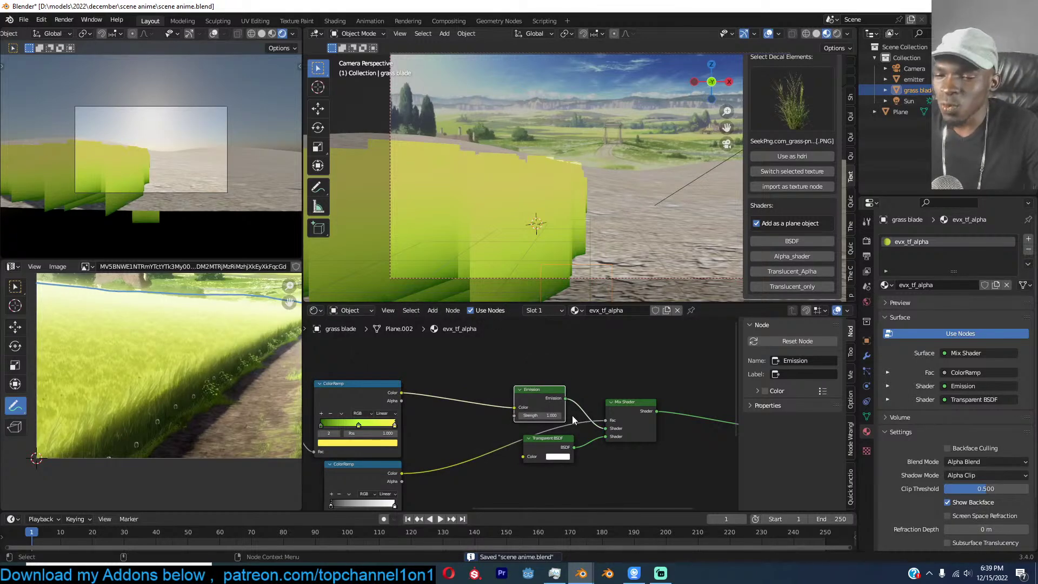
pyautogui.moveTo(552, 446); pyautogui.dragTo(535, 469)
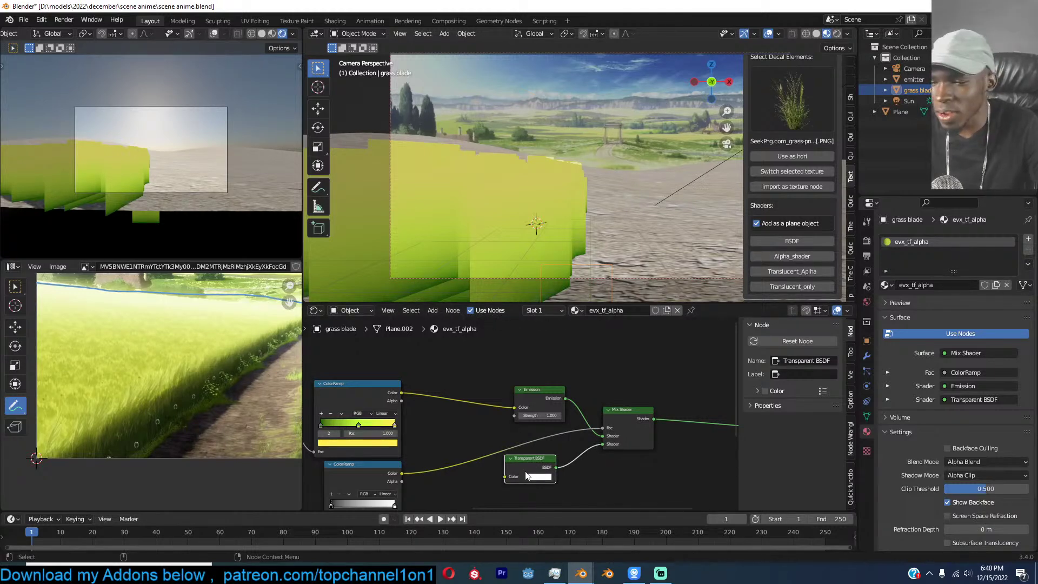
pyautogui.hotkey('ctrl', 's')
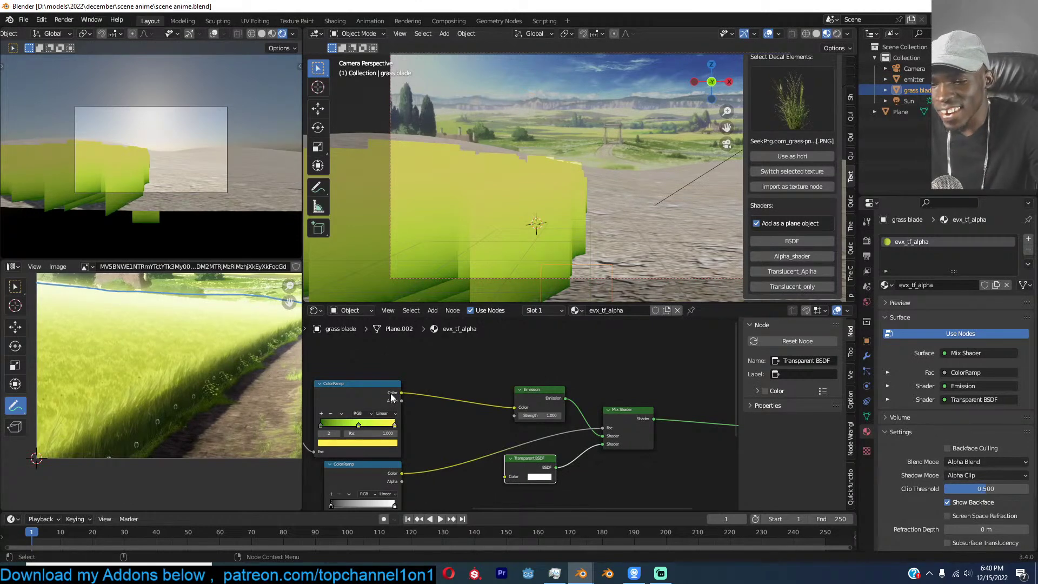
pyautogui.hotkey('ctrl', 's')
# Preview the grayscale ramp, Emission, Transparent BSDF and Mix Shader on the grass in turn to check the transparency setup.
pyautogui.moveTo(440, 439); pyautogui.dragTo(478, 432, button='middle')
pyautogui.keyDown('ctrl'); pyautogui.keyDown('shift'); pyautogui.click(455, 436); pyautogui.keyUp('shift'); pyautogui.keyUp('ctrl')
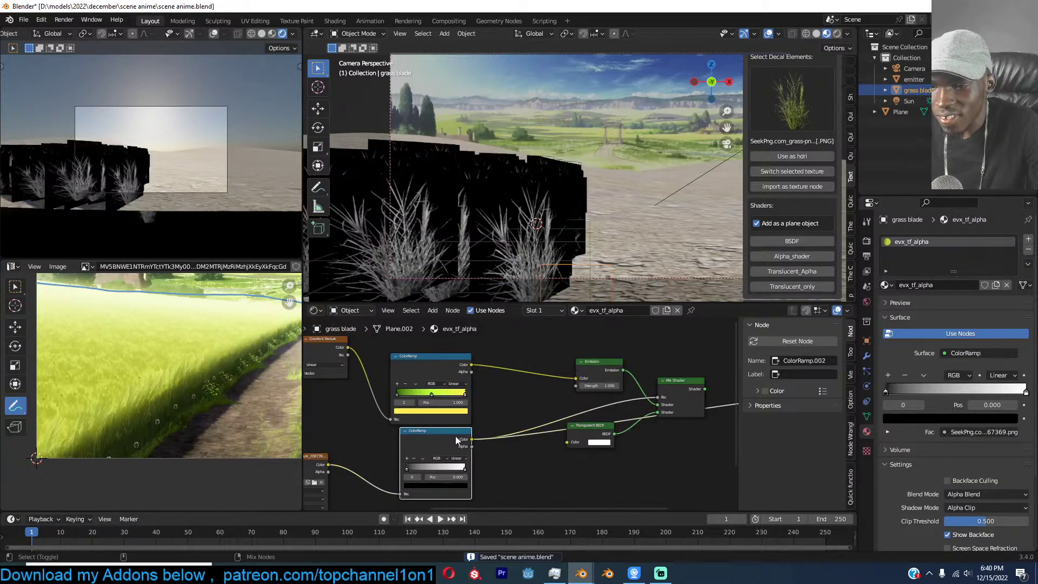
pyautogui.keyDown('ctrl'); pyautogui.keyDown('shift'); pyautogui.click(676, 384); pyautogui.keyUp('shift'); pyautogui.keyUp('ctrl')
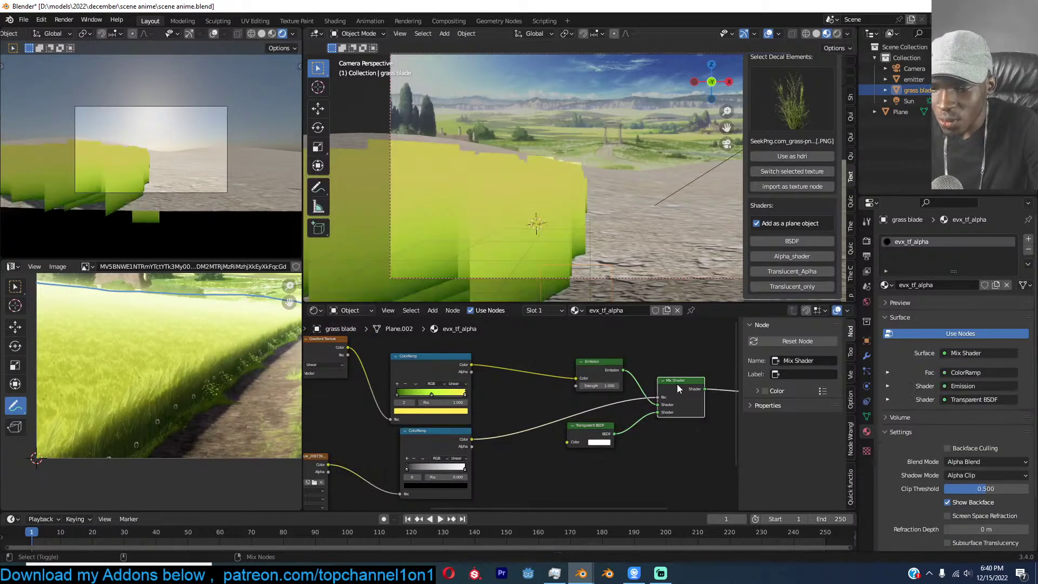
pyautogui.moveTo(627, 421); pyautogui.dragTo(555, 411, button='middle')
pyautogui.scroll(2, 555, 411)
pyautogui.moveTo(501, 357); pyautogui.dragTo(539, 398, button='middle')
pyautogui.keyDown('ctrl'); pyautogui.keyDown('shift'); pyautogui.click(469, 445); pyautogui.keyUp('shift'); pyautogui.keyUp('ctrl')
pyautogui.keyDown('ctrl'); pyautogui.keyDown('shift'); pyautogui.click(522, 383); pyautogui.keyUp('shift'); pyautogui.keyUp('ctrl')
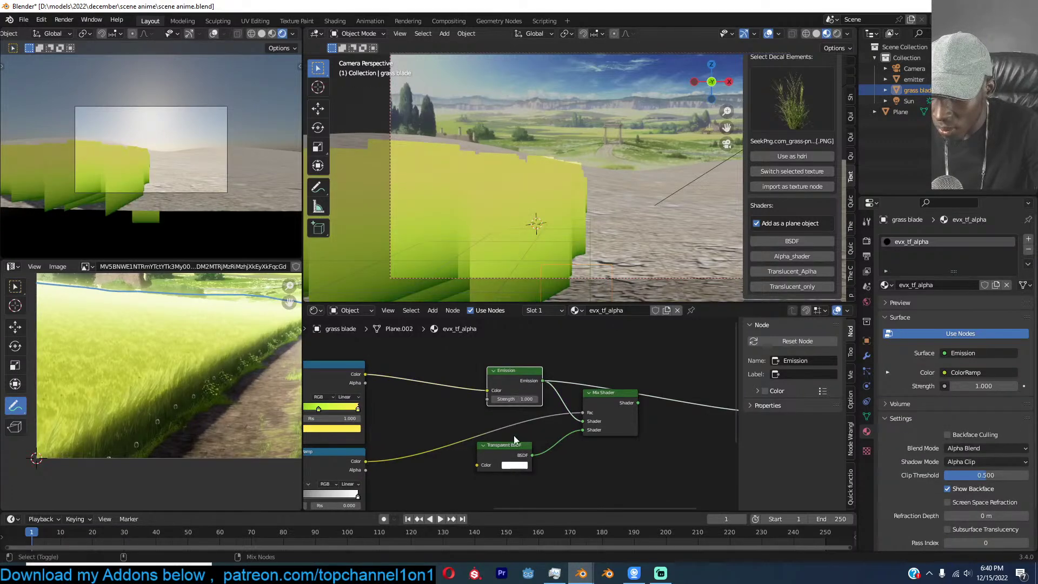
pyautogui.keyDown('ctrl'); pyautogui.keyDown('shift'); pyautogui.click(519, 455); pyautogui.keyUp('shift'); pyautogui.keyUp('ctrl')
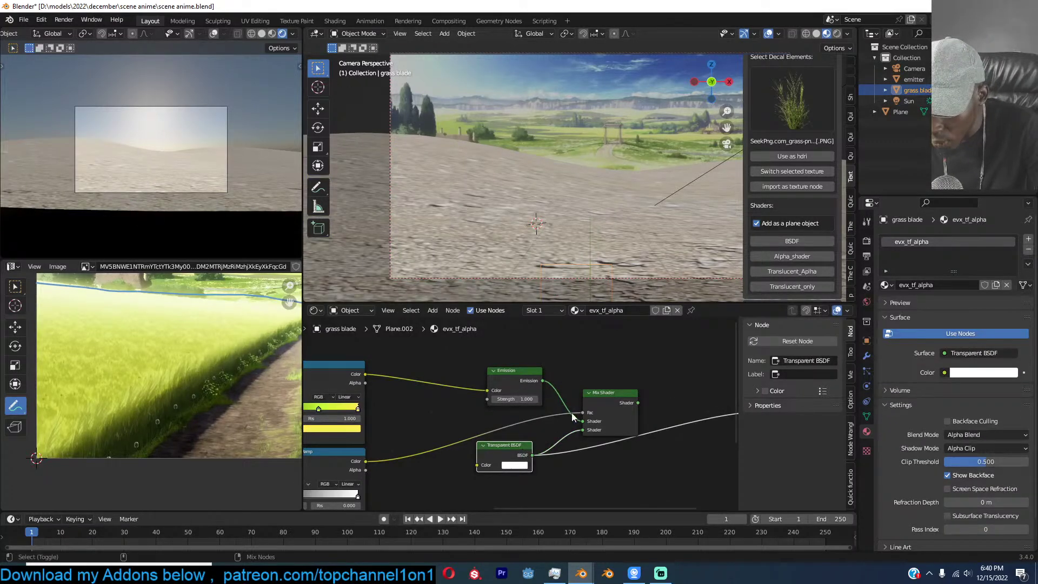
pyautogui.keyDown('ctrl'); pyautogui.keyDown('shift'); pyautogui.click(609, 393); pyautogui.keyUp('shift'); pyautogui.keyUp('ctrl')
pyautogui.scroll(-3, 972, 461)
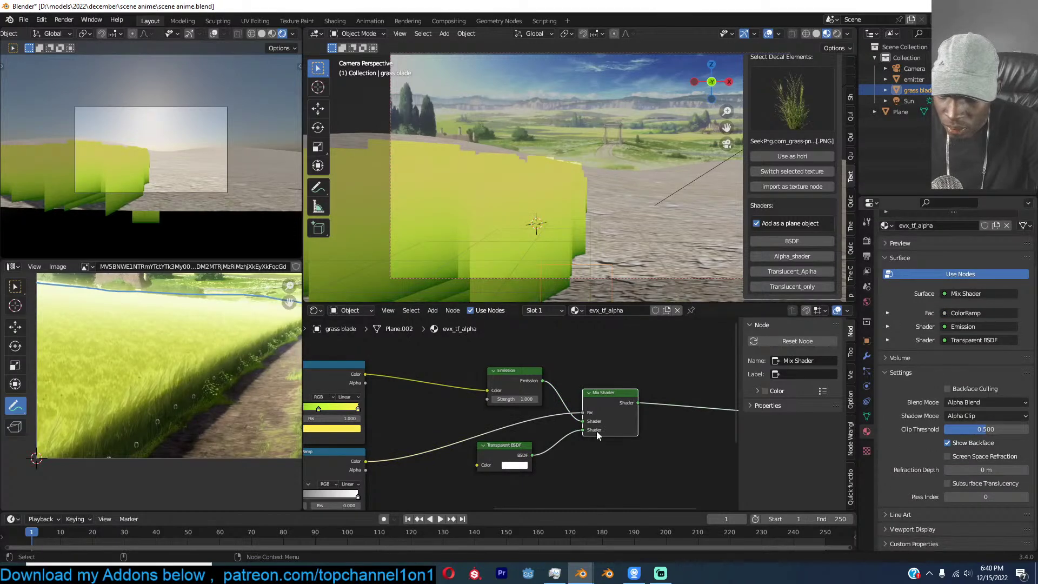
# Move the grayscale ramp's white stop to position 0.068 and preview the mask on the grass.
pyautogui.moveTo(532, 432); pyautogui.dragTo(603, 410, button='middle')
pyautogui.moveTo(372, 478)
pyautogui.mouseDown()
pyautogui.moveTo(443, 474)
pyautogui.moveTo(437, 452)
pyautogui.moveTo(428, 481)
pyautogui.moveTo(363, 484)
pyautogui.mouseUp()
pyautogui.keyDown('ctrl'); pyautogui.keyDown('shift'); pyautogui.click(437, 452); pyautogui.keyUp('shift'); pyautogui.keyUp('ctrl')
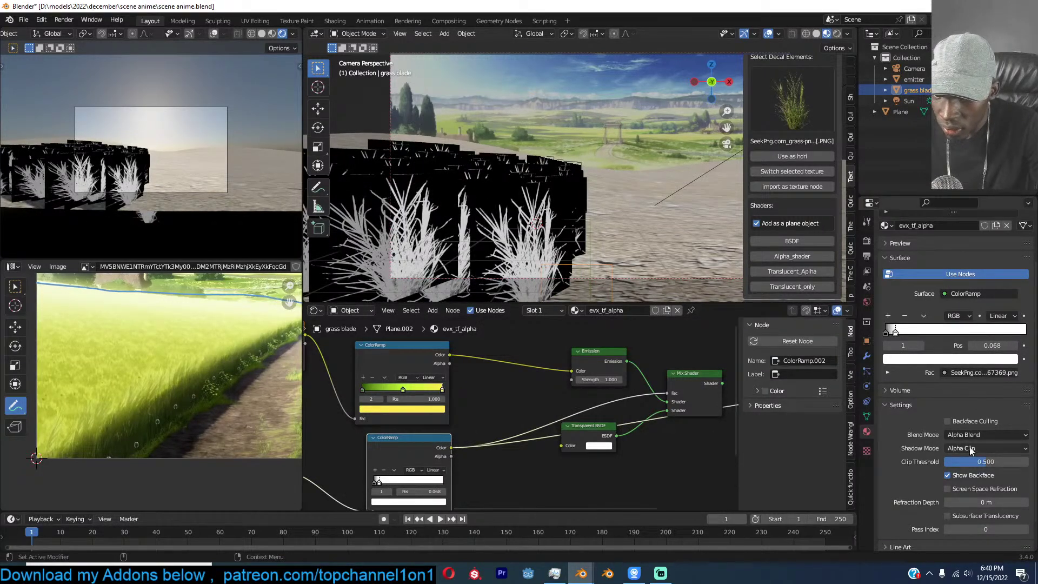
# Output the Mix Shader again, swap its shader inputs to Transparent BSDF first and Emission second, and inspect the grass.
pyautogui.moveTo(662, 440); pyautogui.dragTo(618, 448, button='middle')
pyautogui.keyDown('ctrl'); pyautogui.keyDown('shift'); pyautogui.click(657, 395); pyautogui.keyUp('shift'); pyautogui.keyUp('ctrl')
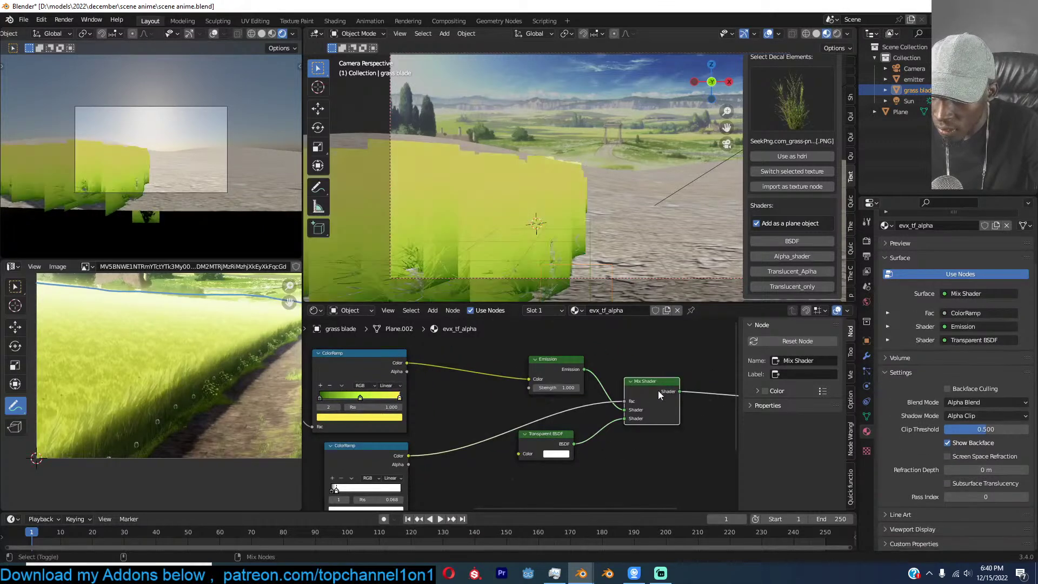
pyautogui.moveTo(621, 419); pyautogui.dragTo(629, 413)
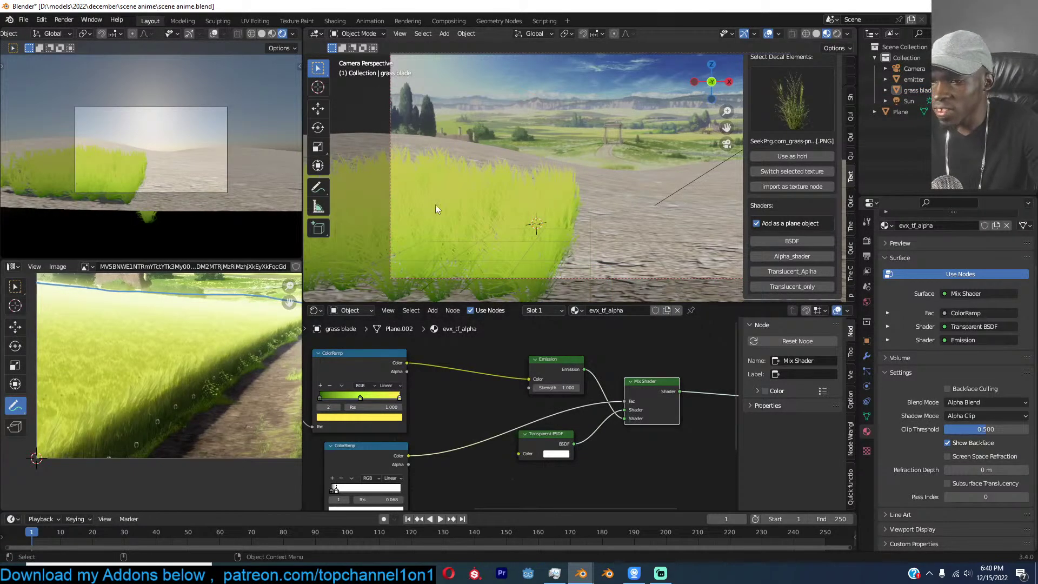
pyautogui.moveTo(513, 203); pyautogui.dragTo(429, 241, button='middle')
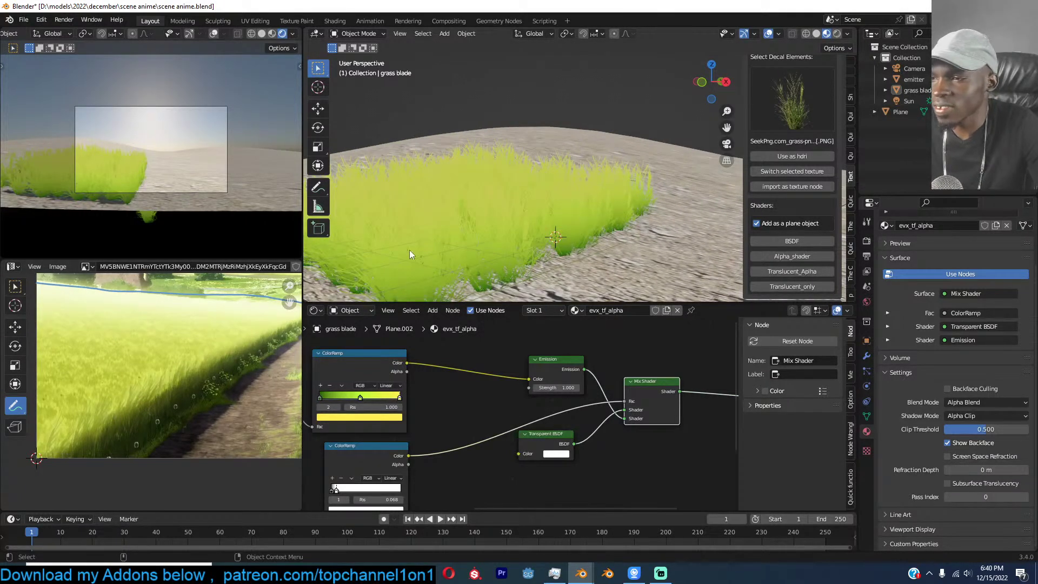
# Set the scale of the Mapping node feeding the Gradient Texture to 0.750 on all three axes and save the file.
pyautogui.hotkey('ctrl', 's')
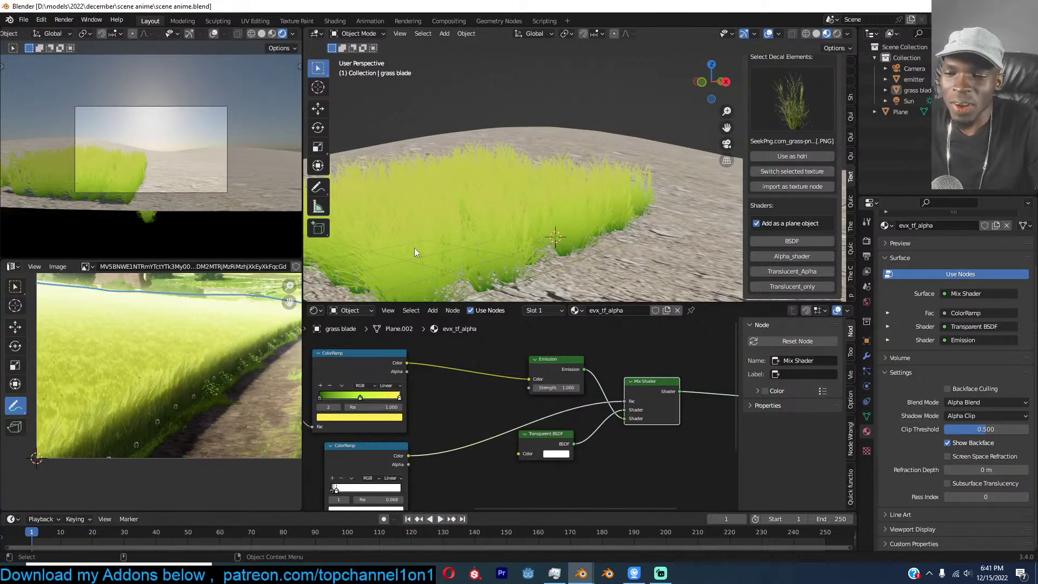
pyautogui.moveTo(470, 419); pyautogui.dragTo(609, 456, button='middle')
pyautogui.scroll(1, 430, 420)
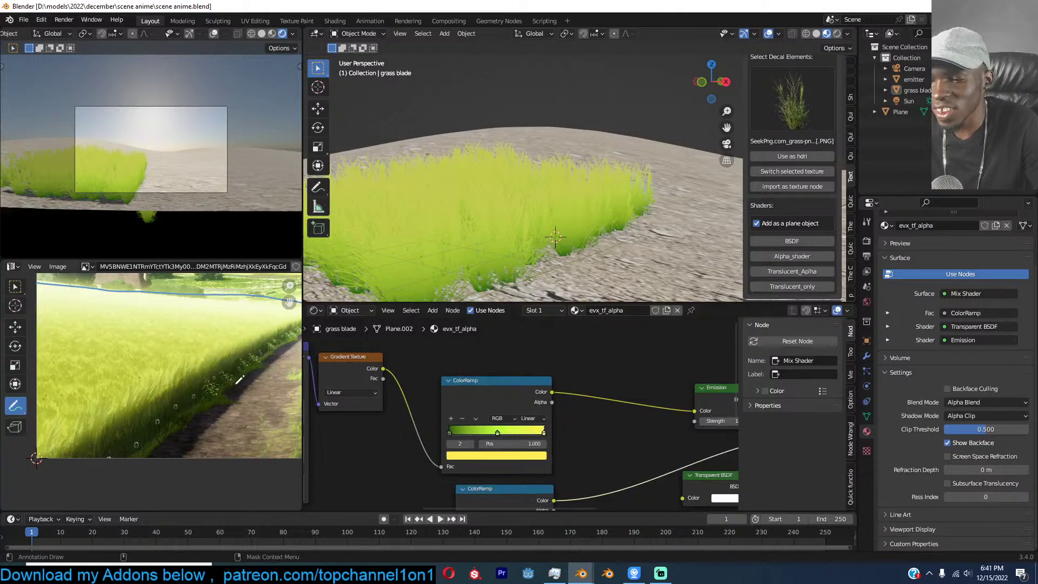
pyautogui.moveTo(371, 417); pyautogui.dragTo(589, 397, button='middle')
pyautogui.scroll(1, 522, 414)
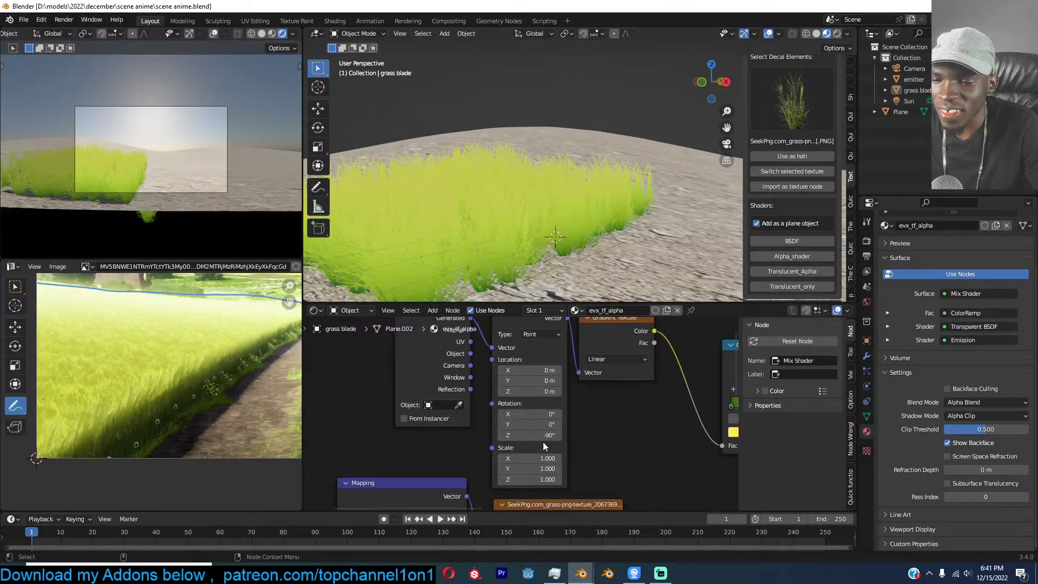
pyautogui.moveTo(543, 441); pyautogui.dragTo(541, 427, button='middle')
pyautogui.moveTo(543, 445); pyautogui.dragTo(536, 466)
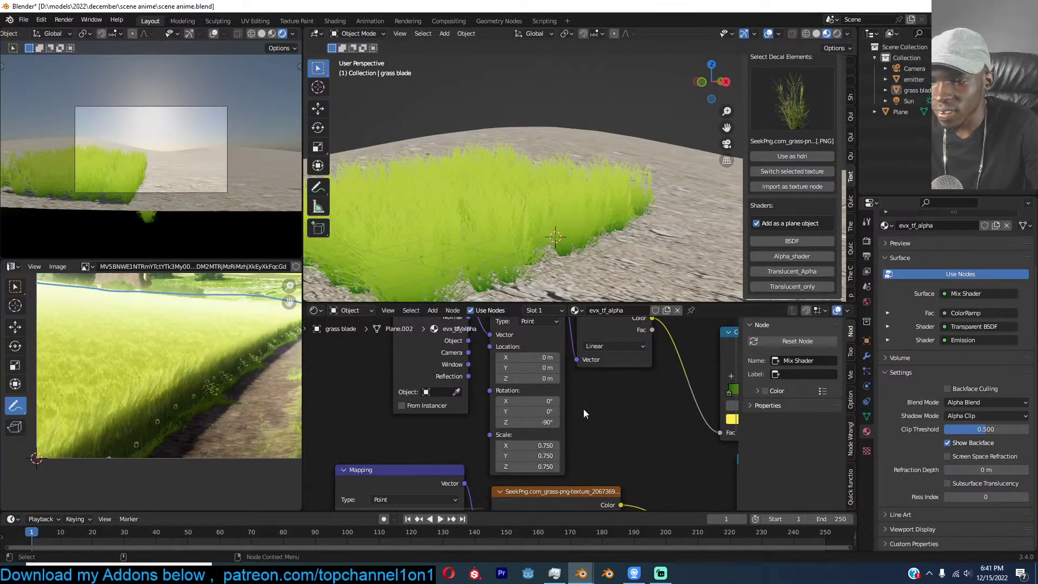
pyautogui.moveTo(669, 428); pyautogui.dragTo(571, 436, button='middle')
pyautogui.hotkey('ctrl', 's')
pyautogui.scroll(-3, 596, 426)
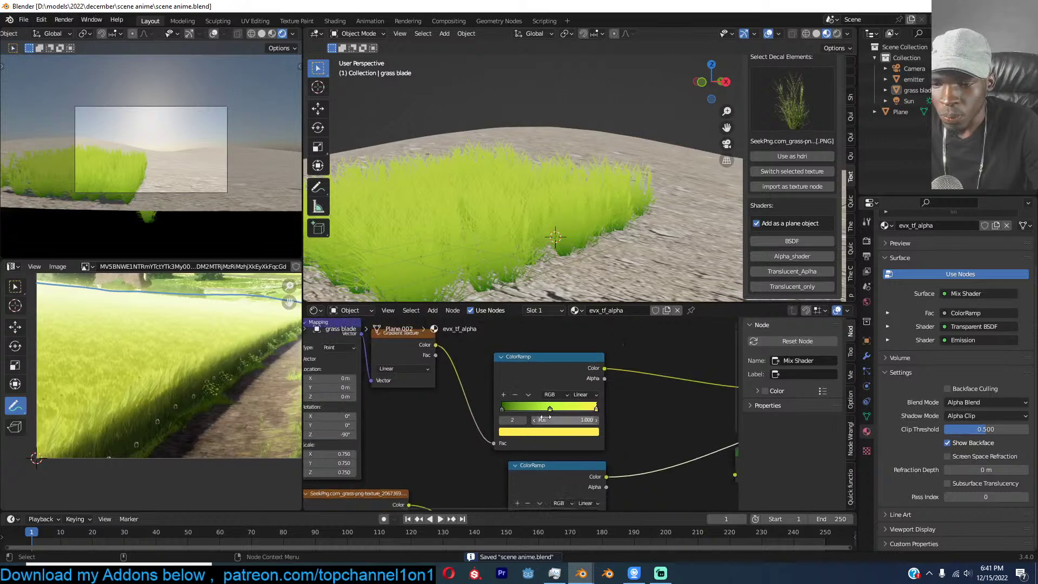
pyautogui.moveTo(634, 404); pyautogui.dragTo(573, 416, button='middle')
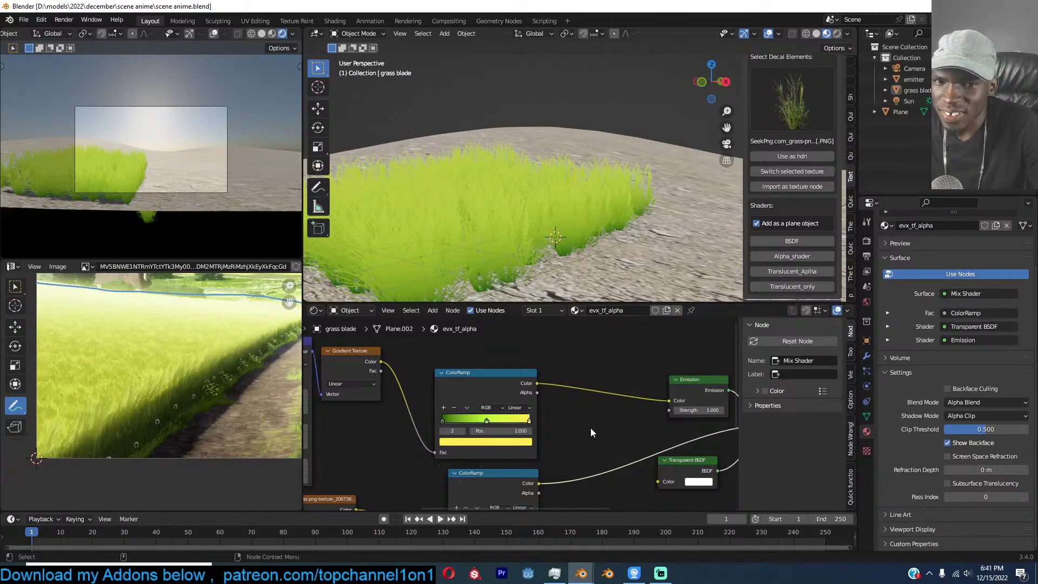
pyautogui.moveTo(589, 420); pyautogui.dragTo(519, 423, button='middle')
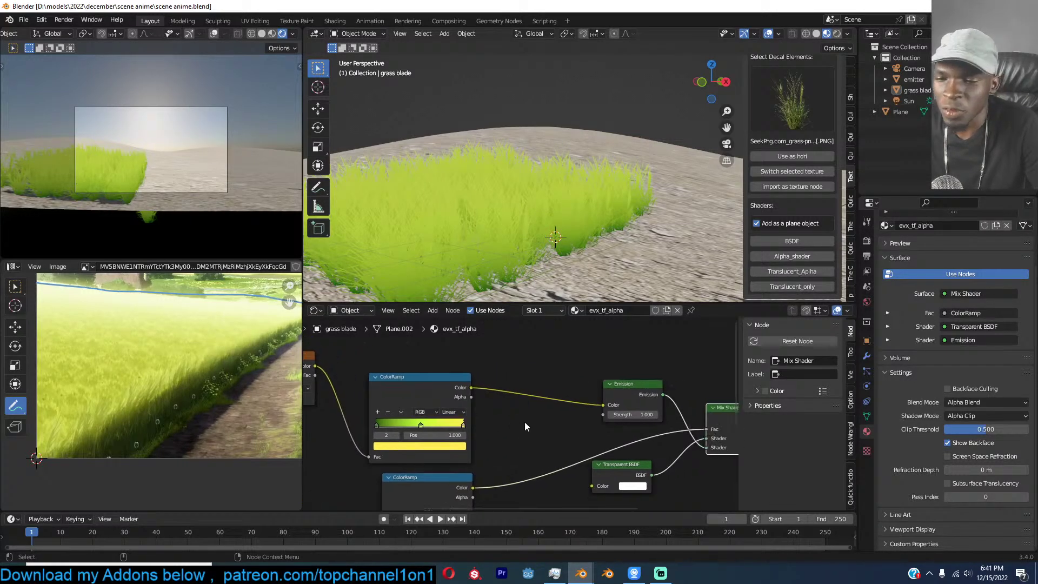
pyautogui.hotkey('ctrl', 's')
pyautogui.moveTo(634, 432); pyautogui.dragTo(550, 425, button='middle')
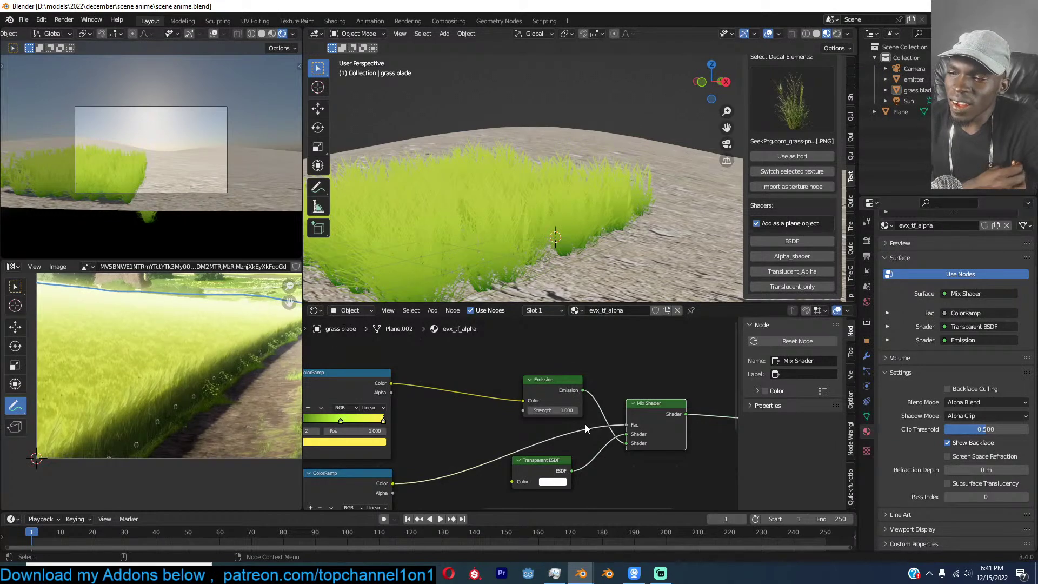
pyautogui.moveTo(476, 394); pyautogui.dragTo(524, 438, button='middle')
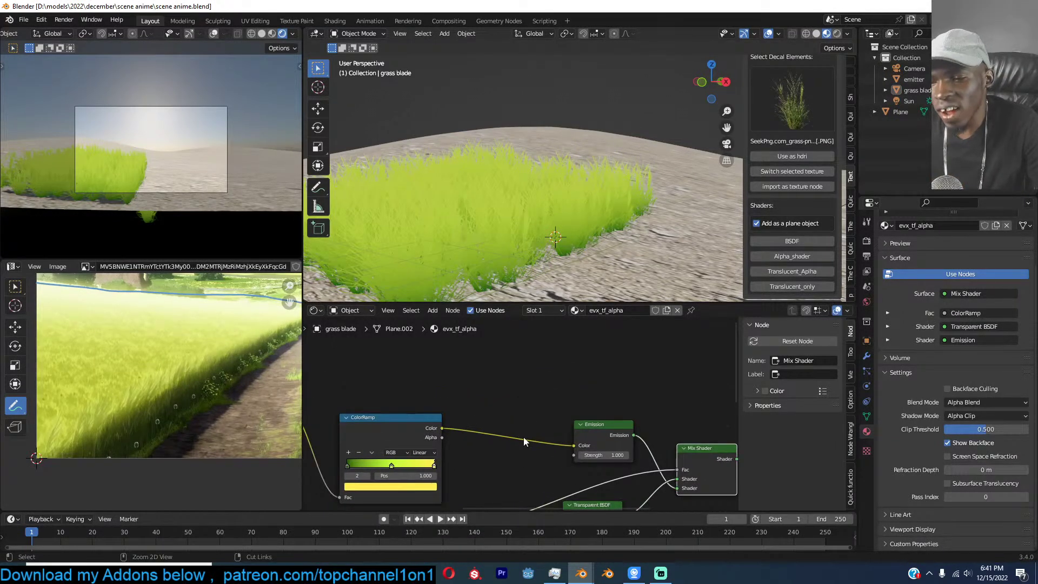
pyautogui.hotkey('ctrl', 's')
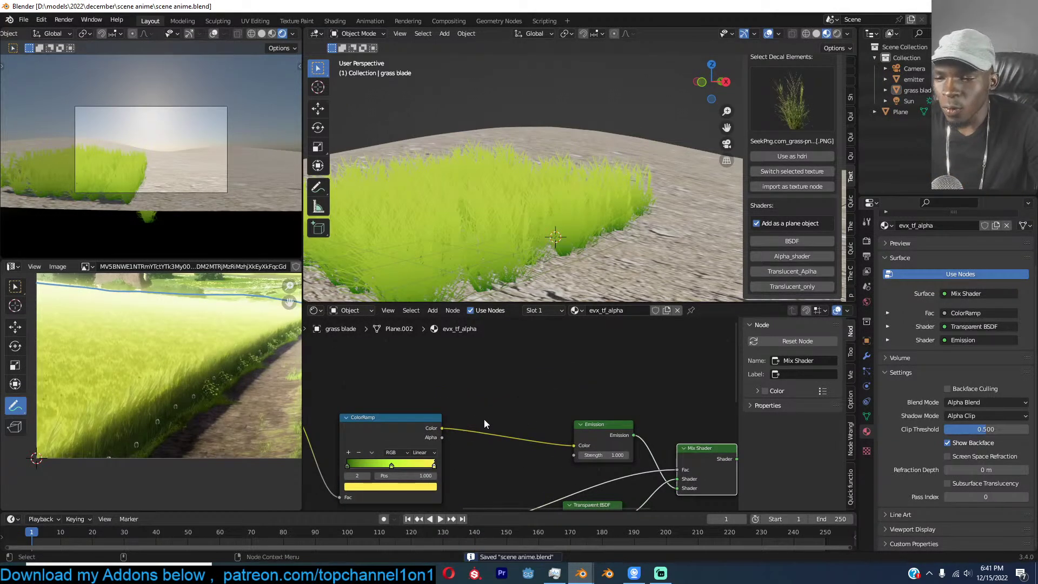
# Duplicate the green-to-yellow ramp above the original, feed it the Gradient Texture's Color, and preview it on the grass.
pyautogui.scroll(-1, 481, 421)
pyautogui.click(433, 422)
pyautogui.hotkey('shift', 'd')
pyautogui.click(596, 314)
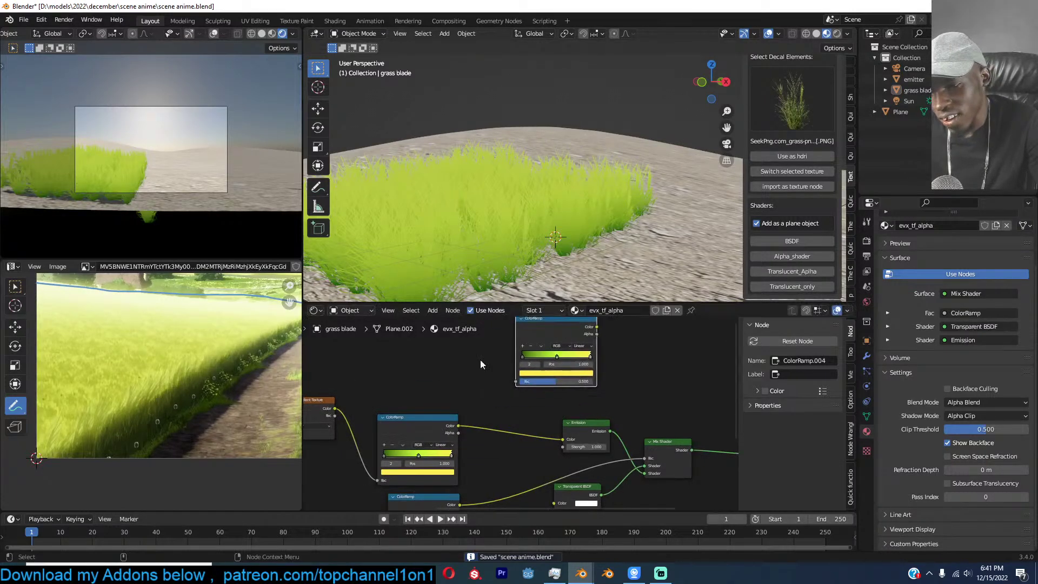
pyautogui.moveTo(335, 408); pyautogui.dragTo(517, 382)
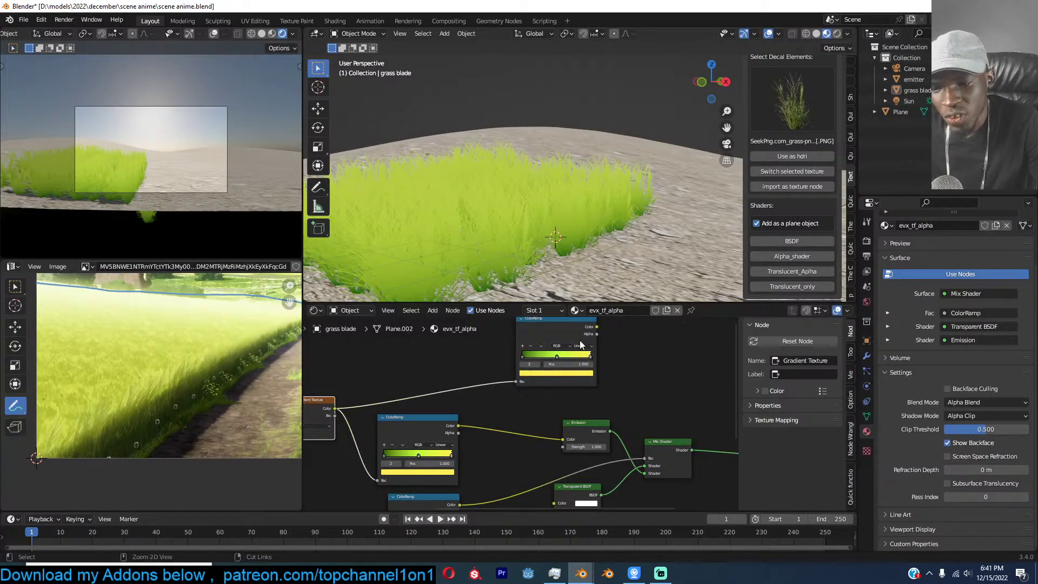
pyautogui.keyDown('ctrl'); pyautogui.keyDown('shift'); pyautogui.click(580, 336); pyautogui.keyUp('shift'); pyautogui.keyUp('ctrl')
pyautogui.scroll(3, 519, 389)
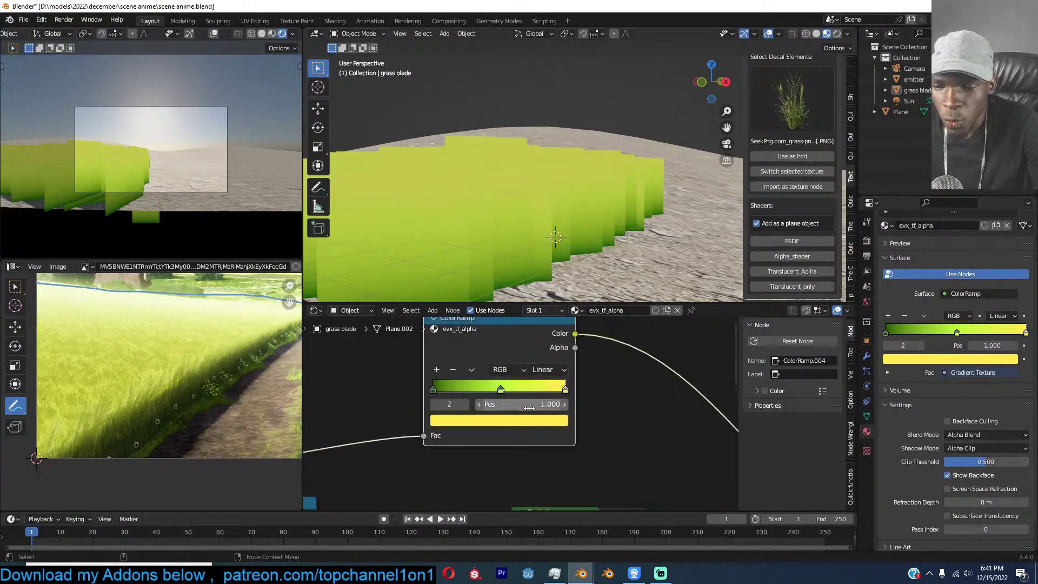
# Replace the duplicated ramp's light green middle stop with a new one after shifting the yellow end stop inward.
pyautogui.click(501, 390)
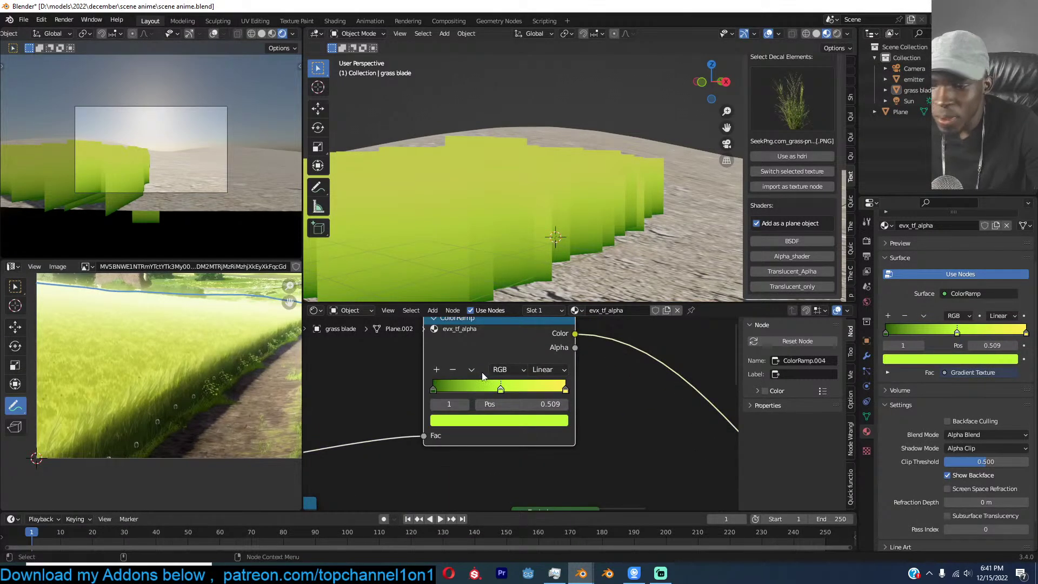
pyautogui.click(454, 370)
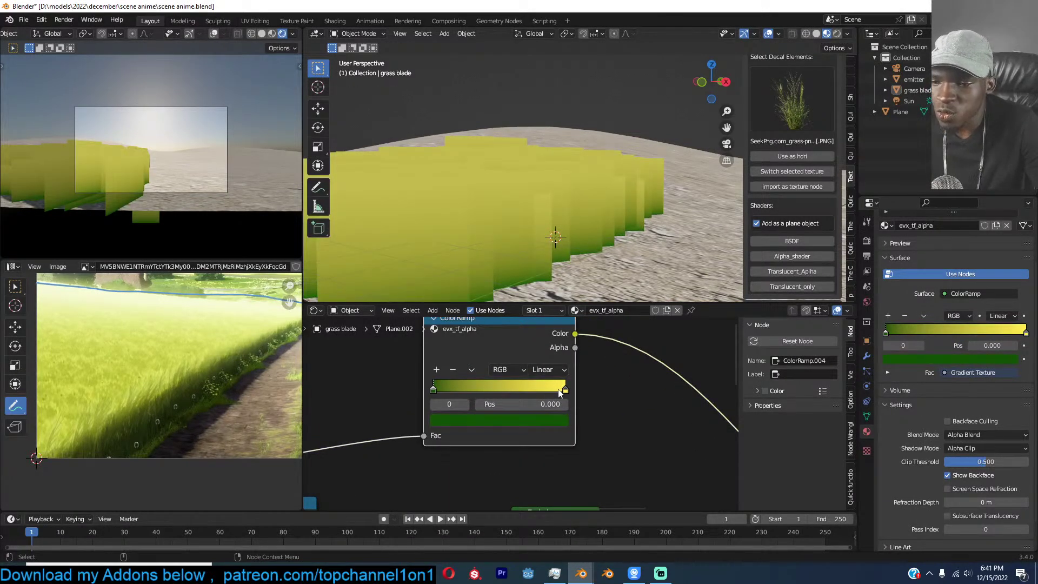
pyautogui.moveTo(559, 393); pyautogui.dragTo(539, 387)
pyautogui.click(436, 370)
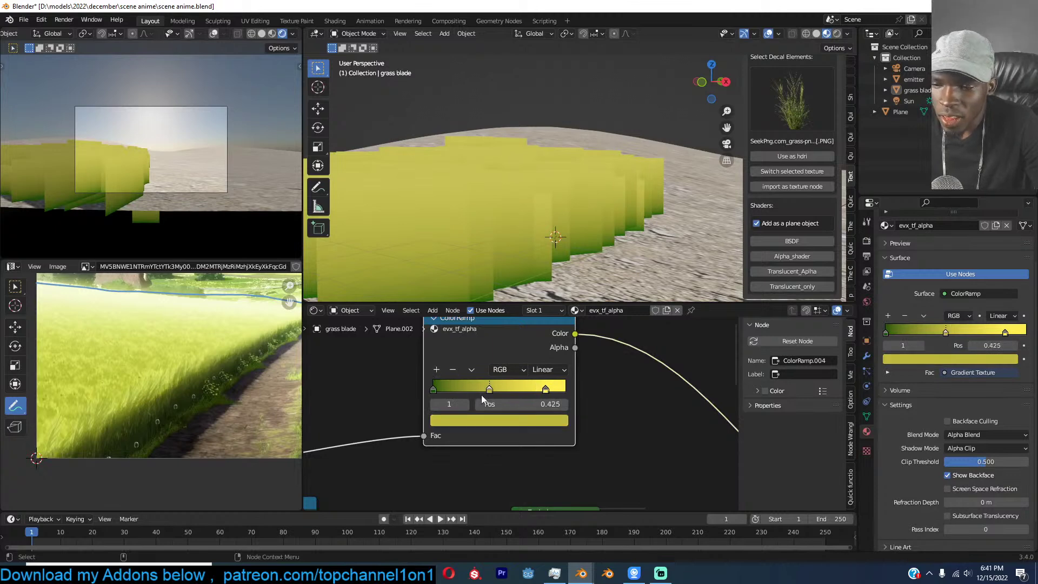
# Color the new stop a pale near-white and place it just beyond the yellow stop toward the ramp's upper end.
pyautogui.click(516, 421)
pyautogui.moveTo(539, 254); pyautogui.dragTo(539, 240)
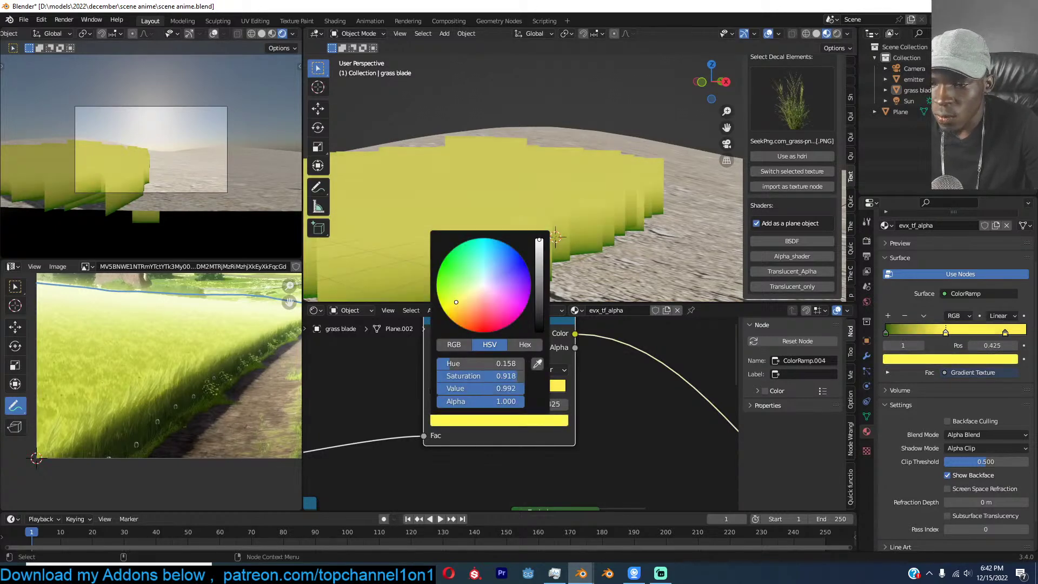
pyautogui.moveTo(455, 302); pyautogui.dragTo(479, 286)
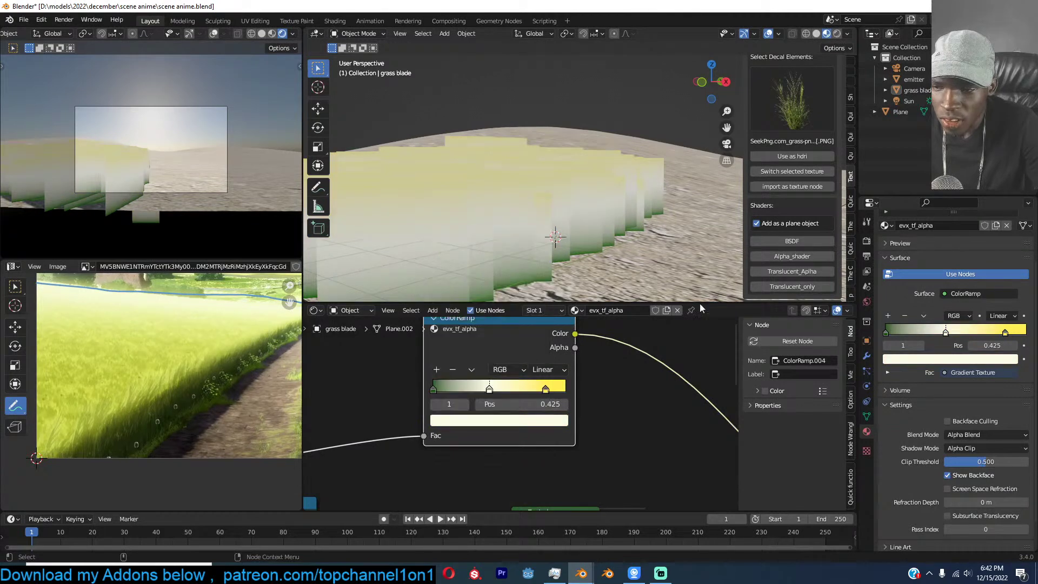
pyautogui.moveTo(492, 389); pyautogui.dragTo(528, 388)
pyautogui.moveTo(443, 387)
pyautogui.mouseDown()
pyautogui.moveTo(485, 385)
pyautogui.moveTo(435, 388)
pyautogui.mouseUp()
# Preview the Mix Shader on the grass, compare it with the reference image's grass, and preview the duplicated ramp again.
pyautogui.scroll(-1, 505, 398)
pyautogui.scroll(-3, 505, 401)
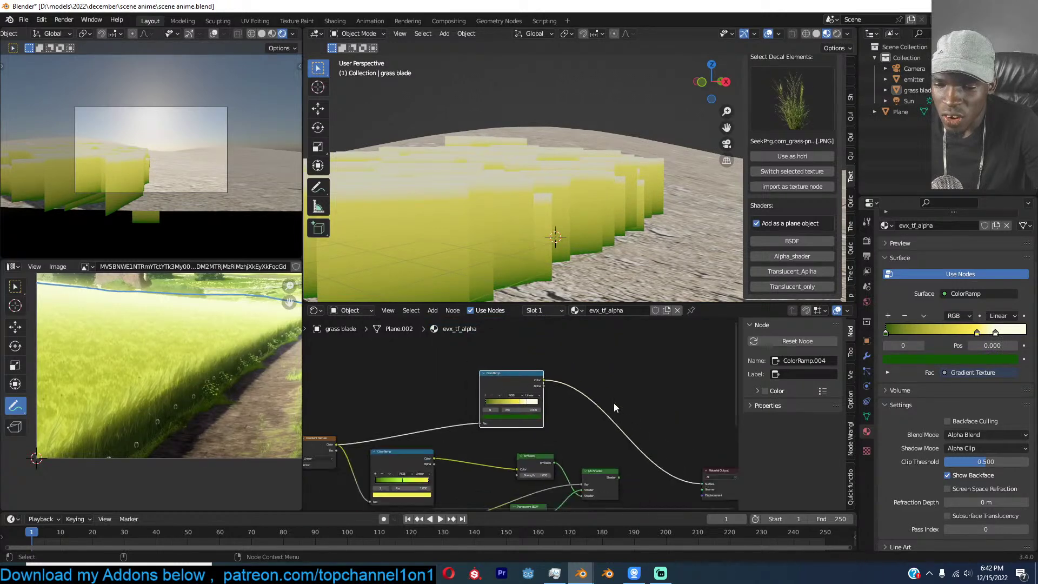
pyautogui.scroll(-2, 498, 373)
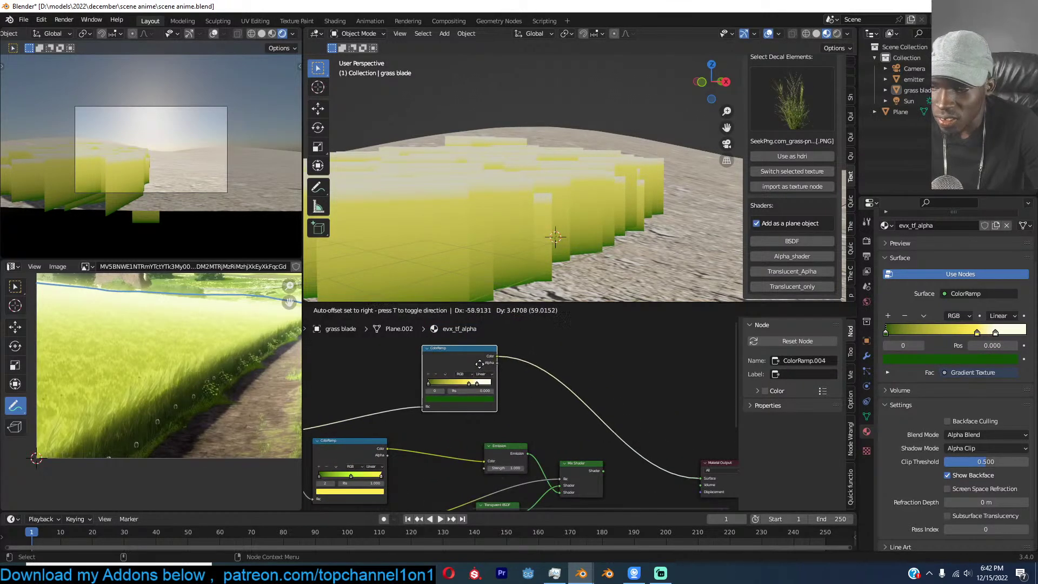
pyautogui.keyDown('ctrl'); pyautogui.keyDown('shift'); pyautogui.click(575, 458); pyautogui.keyUp('shift'); pyautogui.keyUp('ctrl')
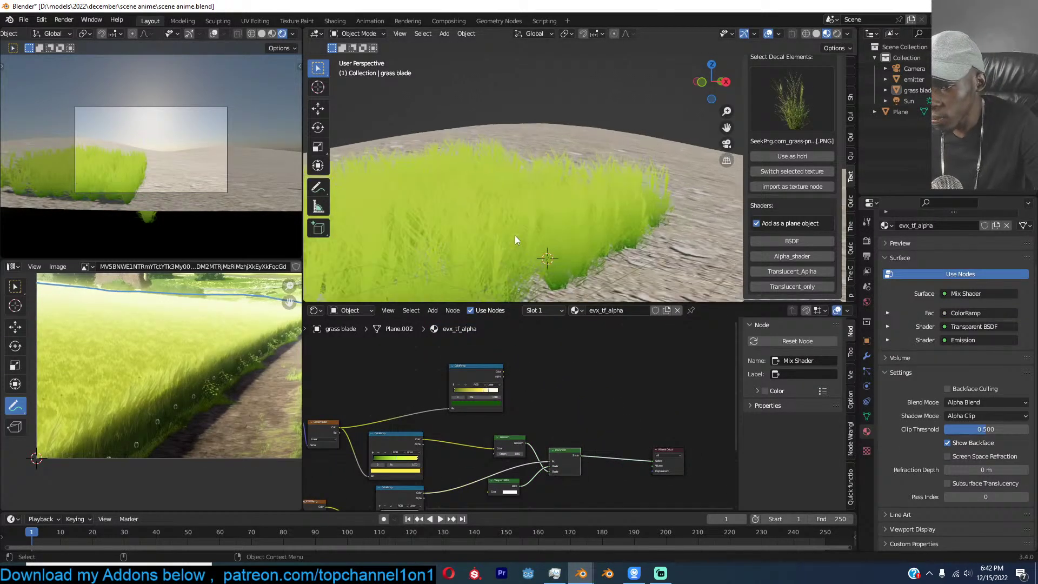
pyautogui.scroll(2, 108, 373)
pyautogui.moveTo(497, 421); pyautogui.dragTo(548, 417, button='middle')
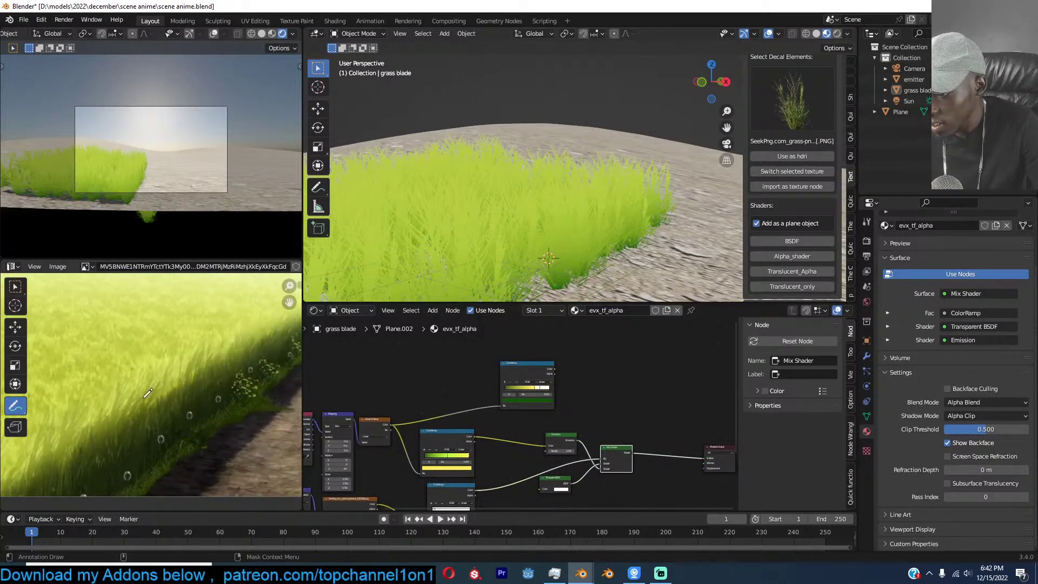
pyautogui.scroll(2, 562, 374)
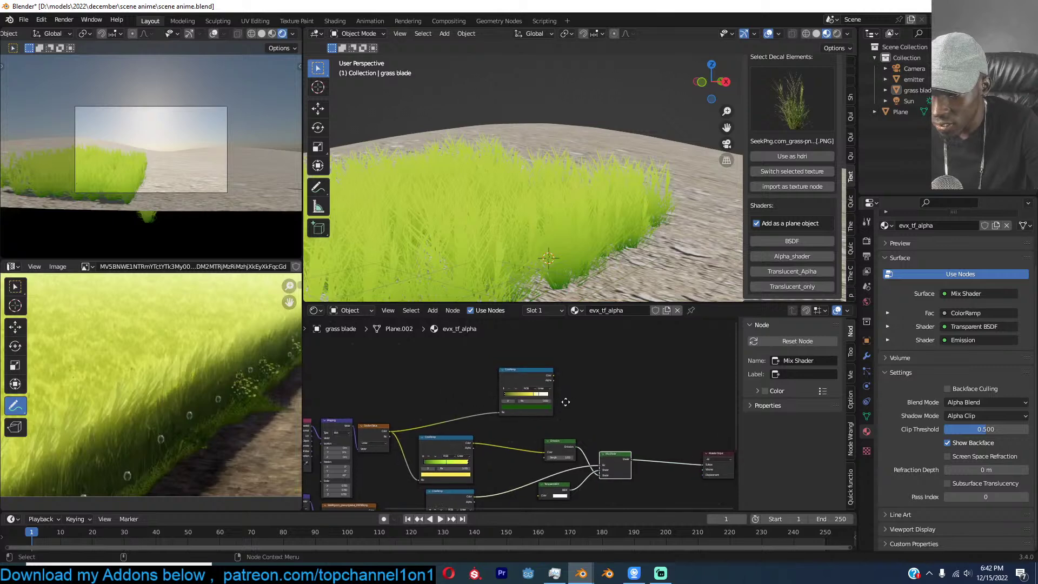
pyautogui.keyDown('ctrl'); pyautogui.keyDown('shift'); pyautogui.click(529, 368); pyautogui.keyUp('shift'); pyautogui.keyUp('ctrl')
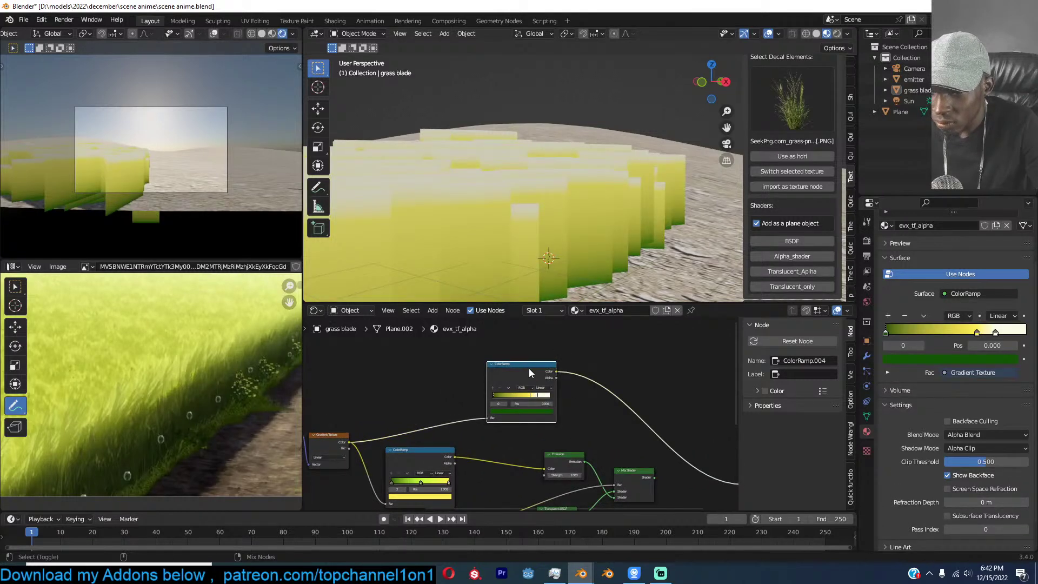
# Add an Object Info node and place it above the duplicated ramp.
pyautogui.scroll(-2, 529, 368)
pyautogui.hotkey('shift', 'a')
pyautogui.click(537, 420)
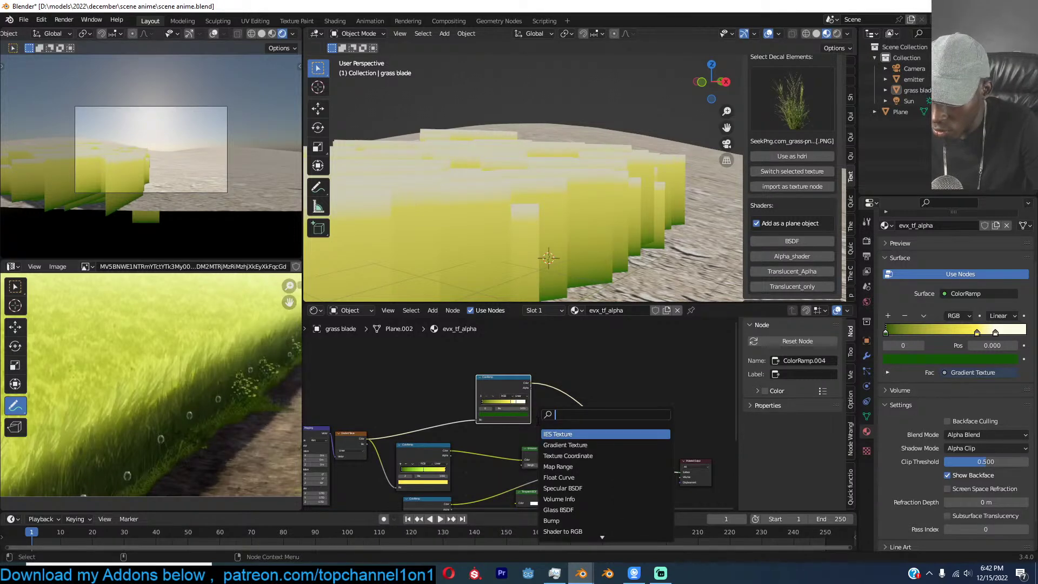
pyautogui.write('obje')
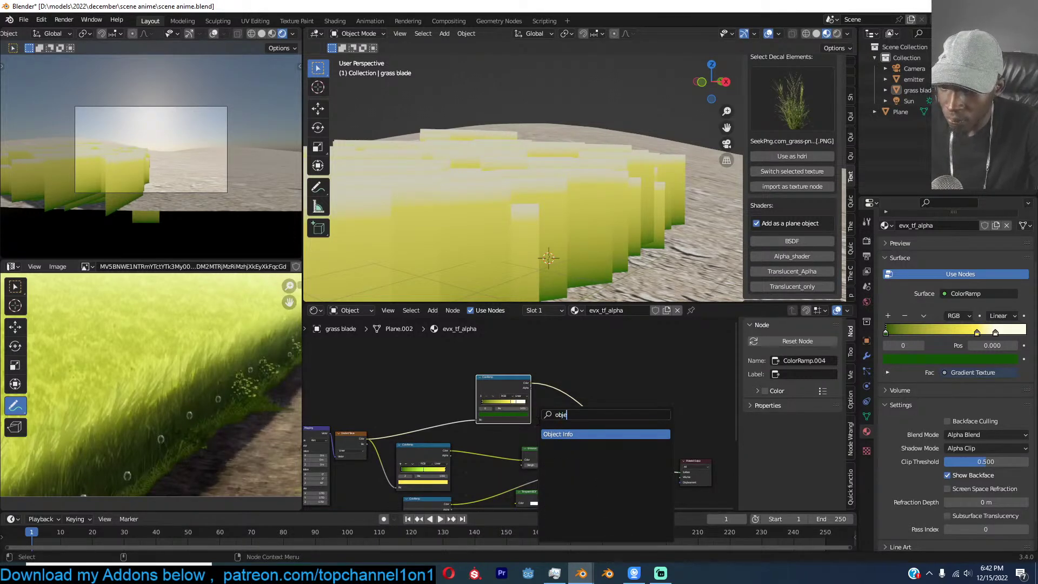
pyautogui.press('Return')
pyautogui.click(427, 377)
pyautogui.scroll(1, 495, 387)
pyautogui.moveTo(495, 387); pyautogui.dragTo(426, 394, button='middle')
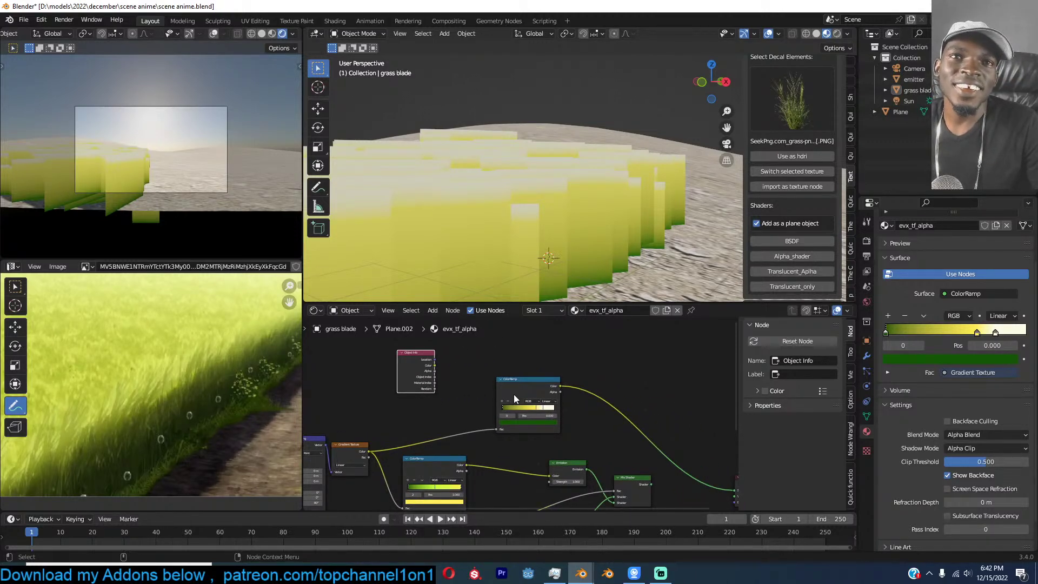
pyautogui.moveTo(412, 365); pyautogui.dragTo(502, 351)
pyautogui.moveTo(533, 384); pyautogui.dragTo(510, 401)
# Save the file and preview the Object Info node's Random output on the scattered grass planes.
pyautogui.scroll(-4, 527, 413)
pyautogui.moveTo(577, 439); pyautogui.dragTo(537, 468, button='middle')
pyautogui.keyDown('ctrl'); pyautogui.keyDown('shift'); pyautogui.click(475, 439); pyautogui.keyUp('shift'); pyautogui.keyUp('ctrl')
pyautogui.scroll(3, 644, 427)
pyautogui.hotkey('ctrl', 's')
pyautogui.keyDown('ctrl'); pyautogui.keyDown('shift'); pyautogui.click(505, 358); pyautogui.keyUp('shift'); pyautogui.keyUp('ctrl')
pyautogui.keyDown('ctrl'); pyautogui.keyDown('shift'); pyautogui.click(504, 356); pyautogui.keyUp('shift'); pyautogui.keyUp('ctrl')
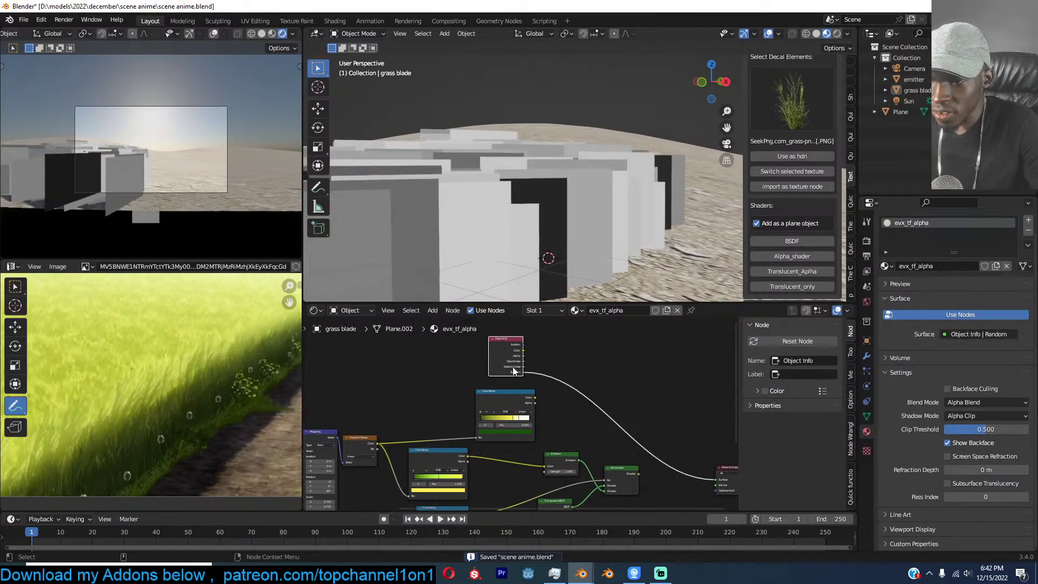
# Combine the Color outputs of both green-yellow ramps in a Mix node that feeds the Emission color.
pyautogui.scroll(5, 519, 413)
pyautogui.hotkey('shift', 'a')
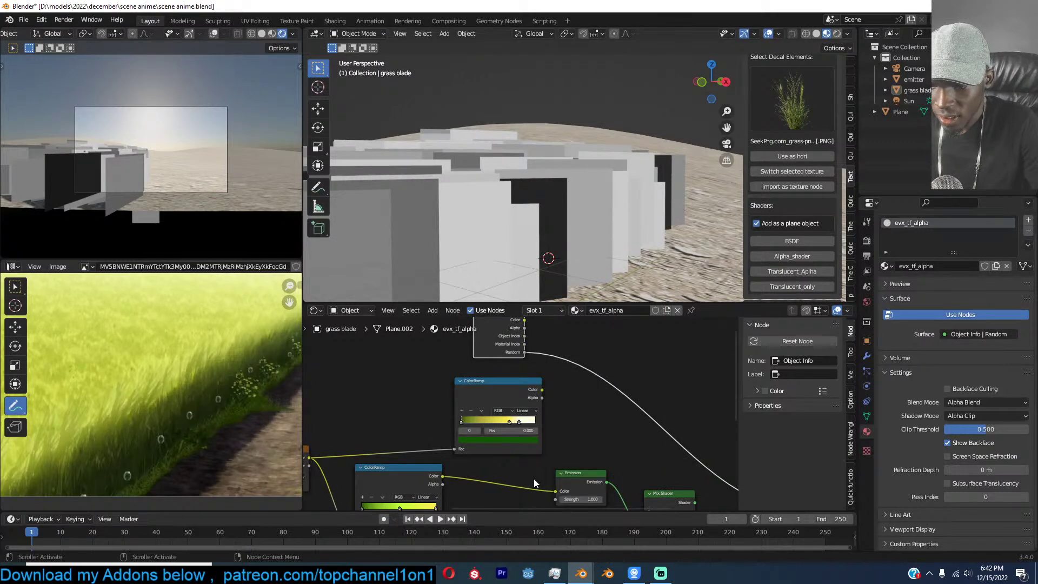
pyautogui.scroll(-1, 544, 457)
pyautogui.keyDown('alt'); pyautogui.keyDown('shift'); pyautogui.moveTo(445, 463); pyautogui.dragTo(536, 425, button='right'); pyautogui.keyUp('shift'); pyautogui.keyUp('alt')
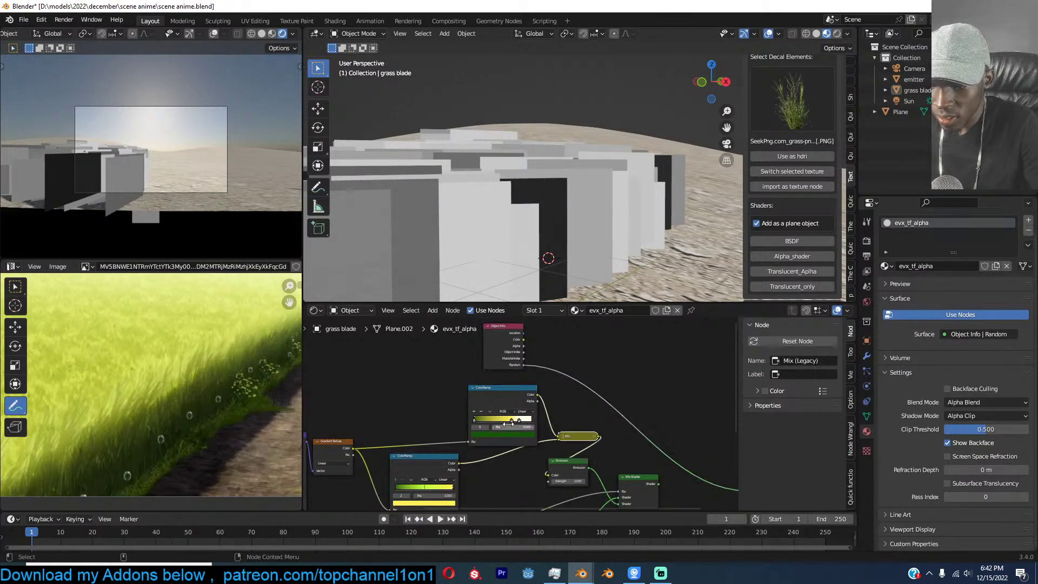
# Spread out the duplicated ramp, Mix, Emission and Object Info nodes so the Mix node sits between the ramps and Emission.
pyautogui.moveTo(502, 389); pyautogui.dragTo(449, 382)
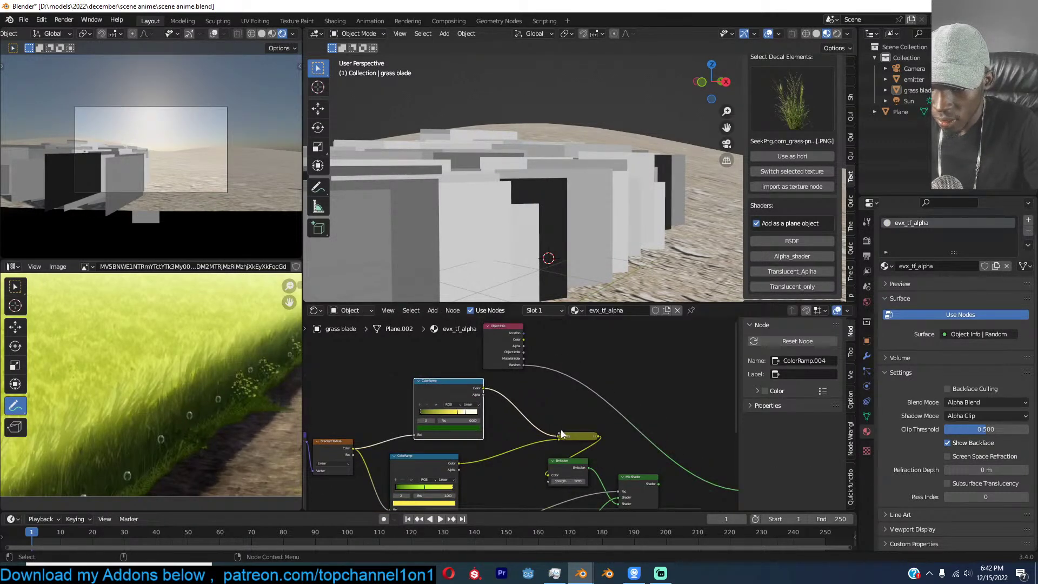
pyautogui.click(564, 437)
pyautogui.moveTo(566, 437); pyautogui.dragTo(538, 398)
pyautogui.moveTo(572, 466); pyautogui.dragTo(623, 435)
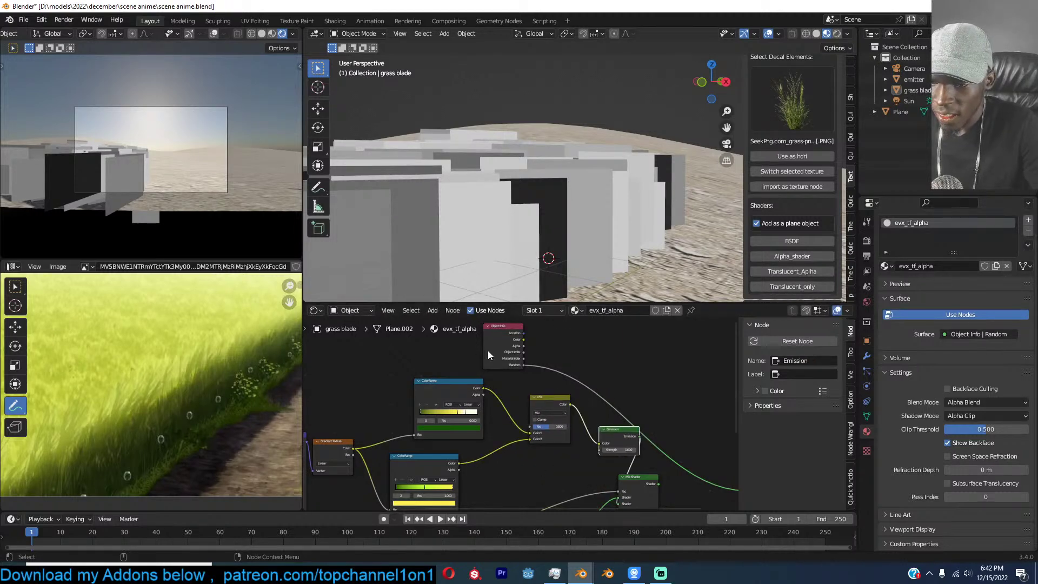
pyautogui.click(503, 346)
pyautogui.moveTo(503, 346); pyautogui.dragTo(428, 348)
# Drive the Mix node's Fac with Object Info's Random output and preview the mixed color on the grass.
pyautogui.scroll(-3, 157, 371)
pyautogui.moveTo(96, 383); pyautogui.dragTo(150, 403, button='middle')
pyautogui.scroll(2, 149, 400)
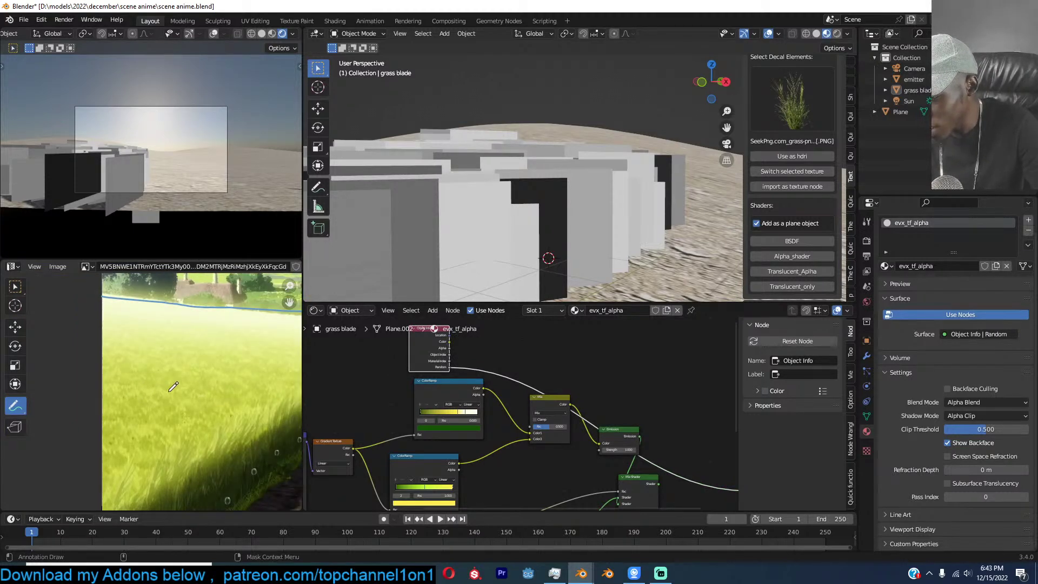
pyautogui.scroll(2, 541, 397)
pyautogui.moveTo(485, 385); pyautogui.dragTo(487, 387, button='middle')
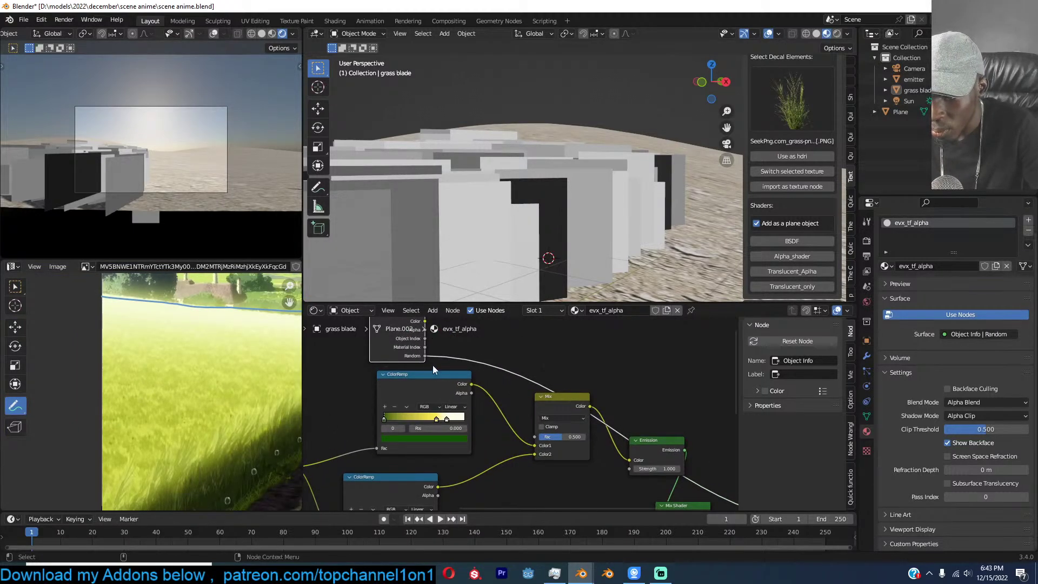
pyautogui.moveTo(428, 356); pyautogui.dragTo(534, 437)
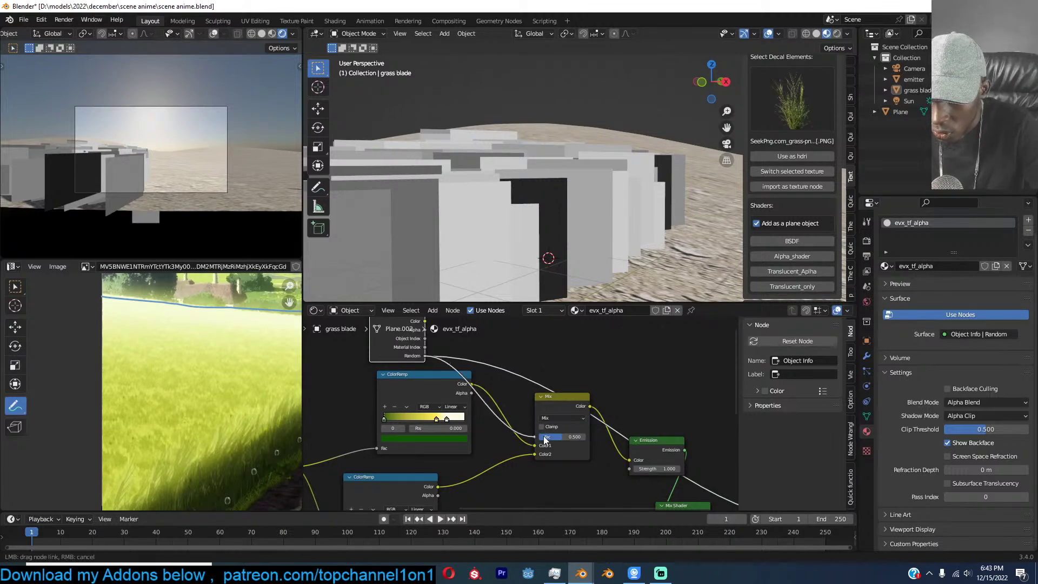
pyautogui.keyDown('ctrl'); pyautogui.keyDown('shift'); pyautogui.click(579, 409); pyautogui.keyUp('shift'); pyautogui.keyUp('ctrl')
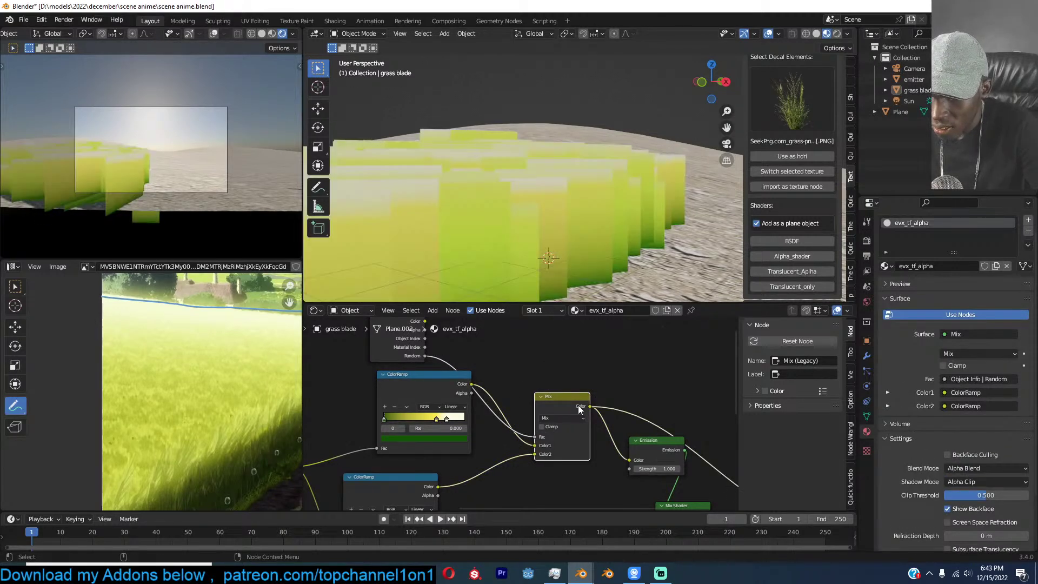
# Move the duplicated ramp's yellow stop to position 0.682 and delete its dark green stop.
pyautogui.moveTo(424, 419); pyautogui.dragTo(427, 419)
pyautogui.click(384, 414)
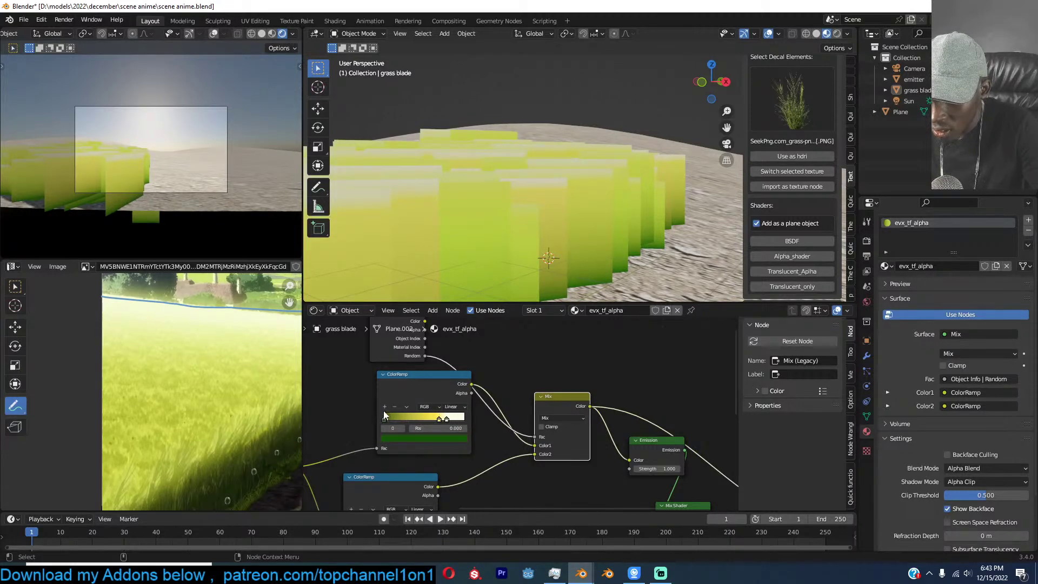
pyautogui.click(395, 407)
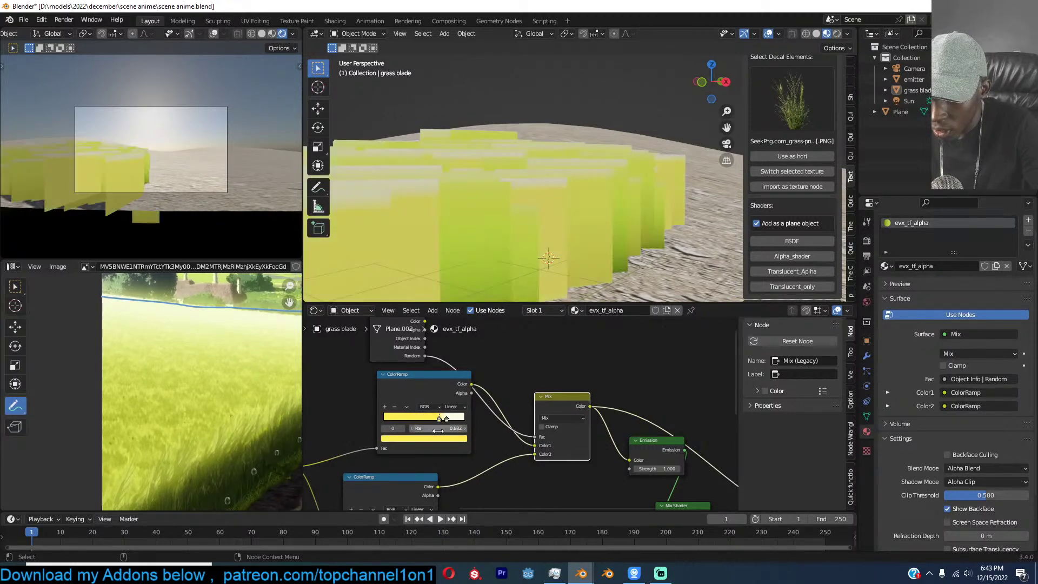
# Rewire the Mix node so the black-and-white ColorRamp drives Fac and the green ColorRamp feeds Color1, replacing the Random link.
pyautogui.click(445, 438)
pyautogui.moveTo(449, 339); pyautogui.dragTo(377, 399)
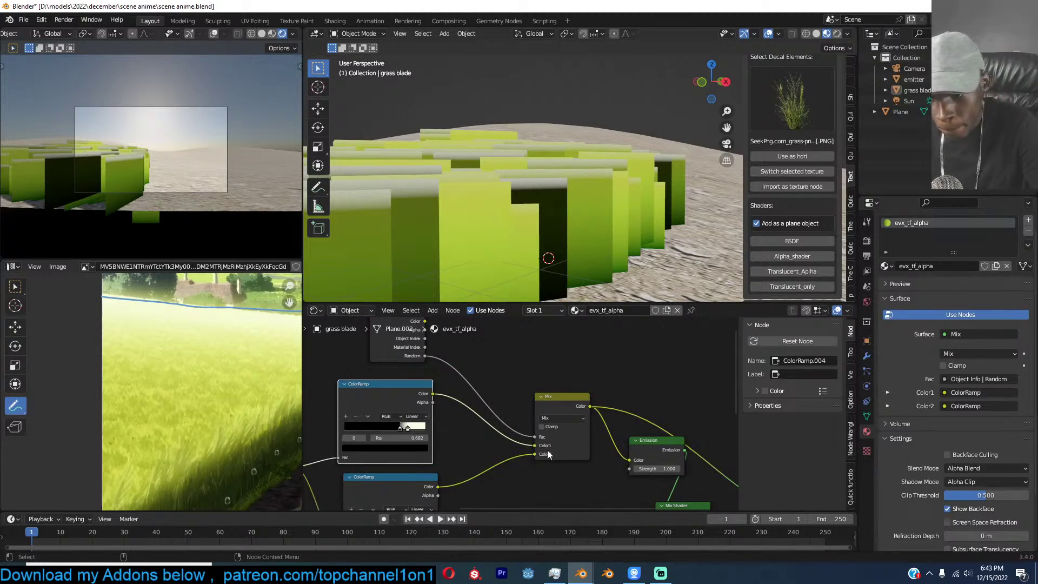
pyautogui.moveTo(546, 456); pyautogui.dragTo(555, 438, button='middle')
pyautogui.click(549, 430)
pyautogui.moveTo(541, 421); pyautogui.dragTo(498, 420)
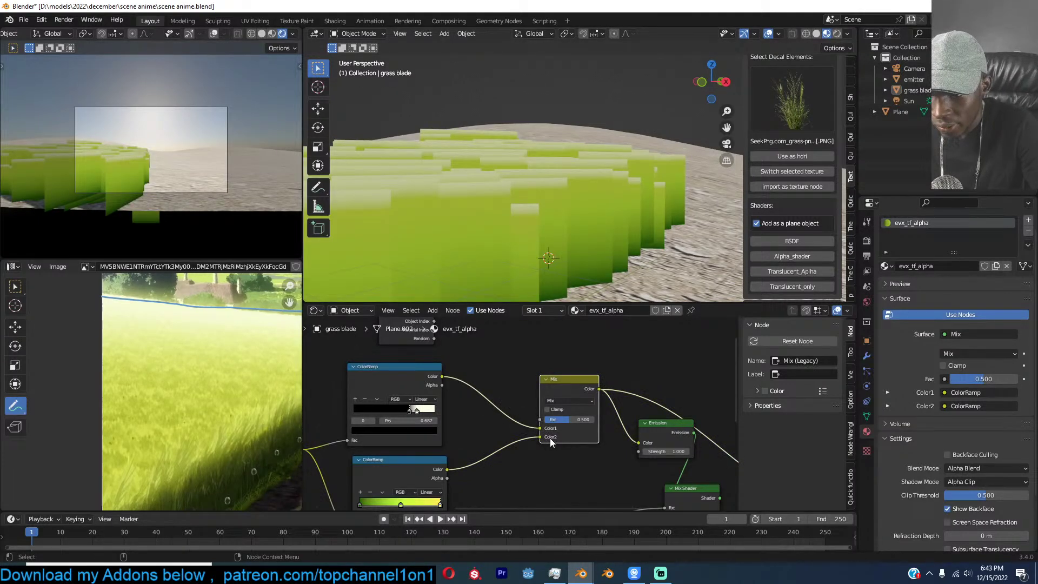
pyautogui.moveTo(541, 427)
pyautogui.mouseDown()
pyautogui.moveTo(533, 433)
pyautogui.moveTo(540, 428)
pyautogui.mouseUp()
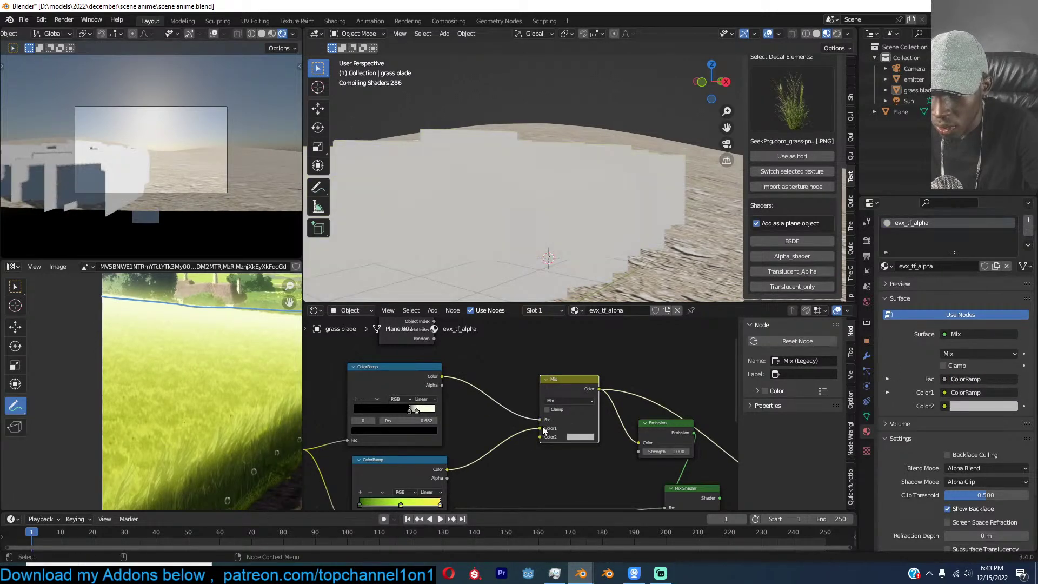
# Set the Mix node's Color2 to pure white with a value of 1.000 and save the file.
pyautogui.click(586, 438)
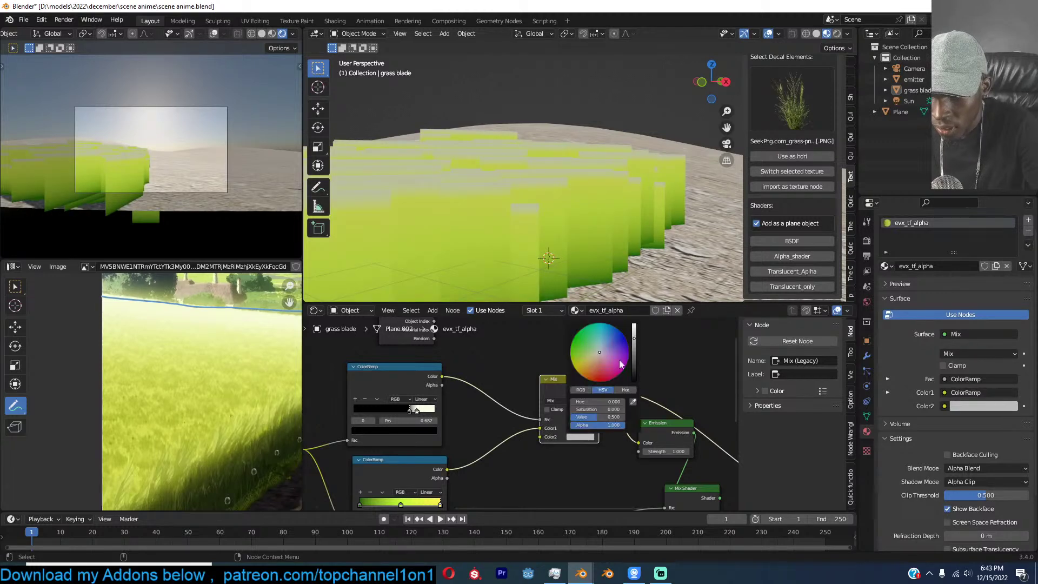
pyautogui.click(635, 331)
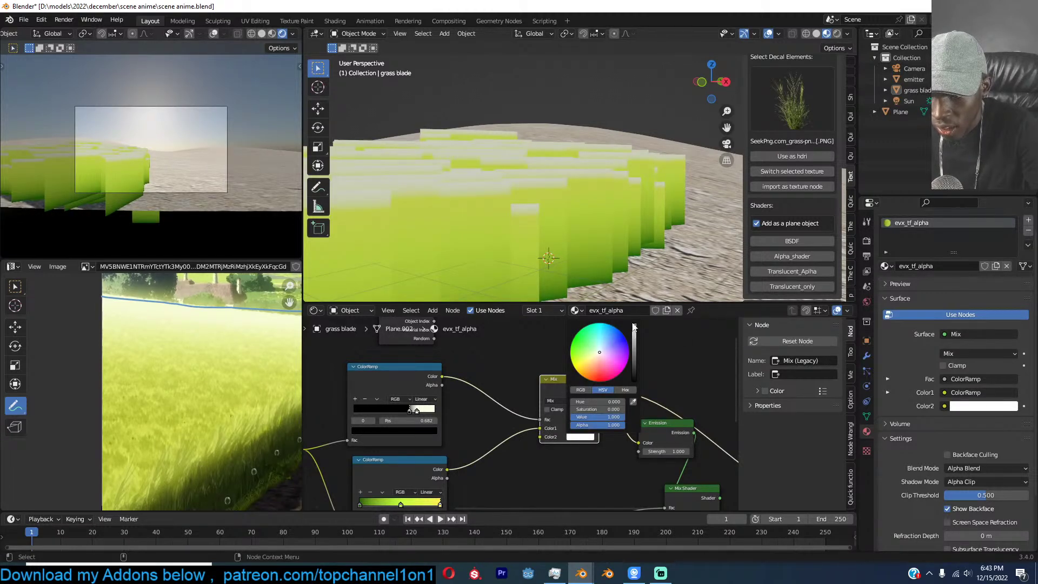
pyautogui.scroll(-4, 658, 348)
pyautogui.moveTo(658, 348); pyautogui.dragTo(528, 376, button='middle')
pyautogui.moveTo(519, 440); pyautogui.dragTo(541, 426)
pyautogui.moveTo(458, 411); pyautogui.dragTo(448, 441)
pyautogui.scroll(1, 458, 418)
pyautogui.hotkey('ctrl', 's')
pyautogui.scroll(-2, 457, 444)
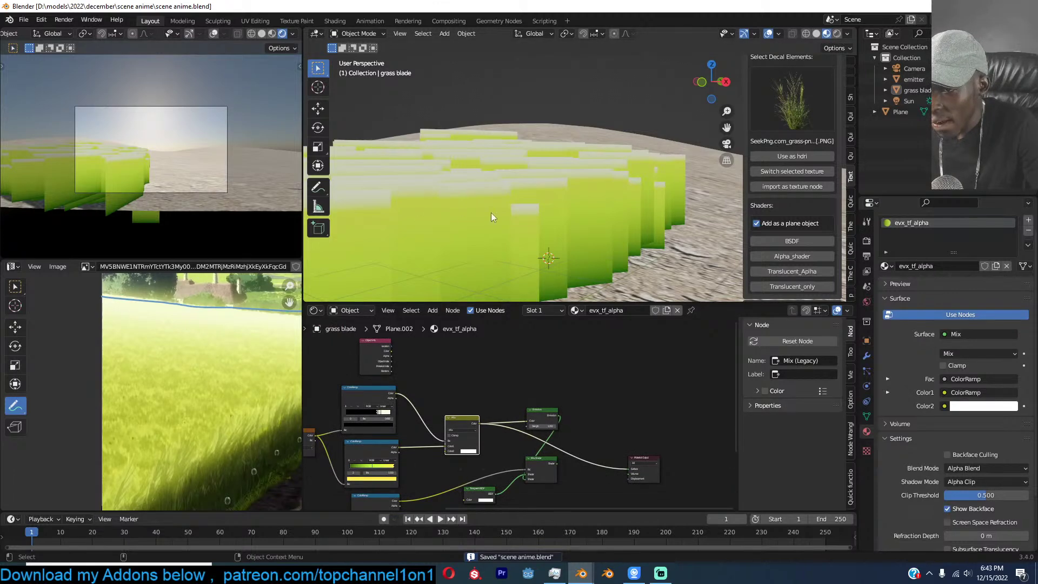
pyautogui.keyDown('shift'); pyautogui.moveTo(490, 213); pyautogui.dragTo(503, 207, button='middle'); pyautogui.keyUp('shift')
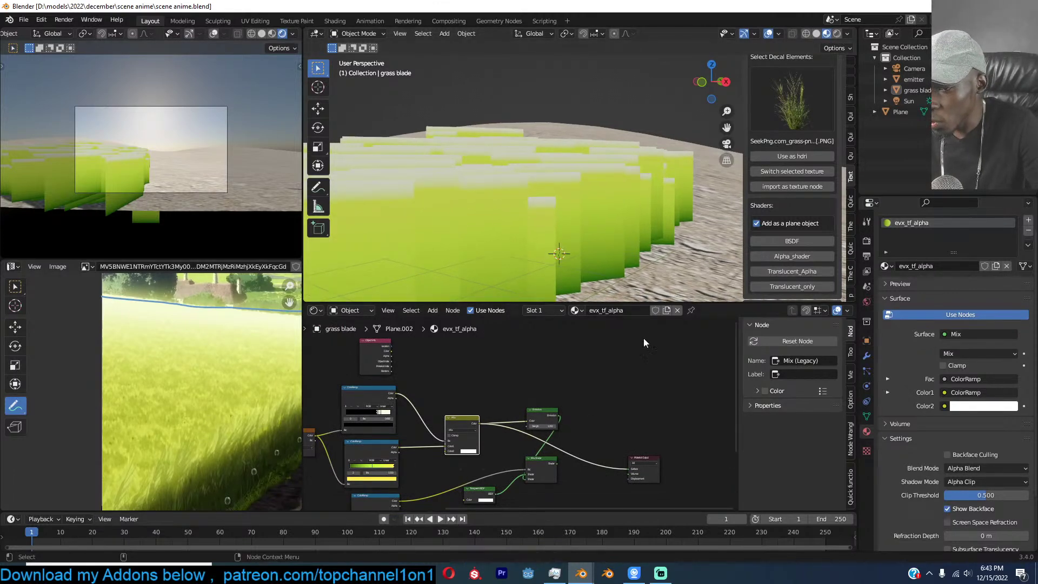
# Space out the shader nodes and connect the Mix Shader to the Material Output's surface so the grass uses its alpha.
pyautogui.moveTo(552, 461); pyautogui.dragTo(591, 463)
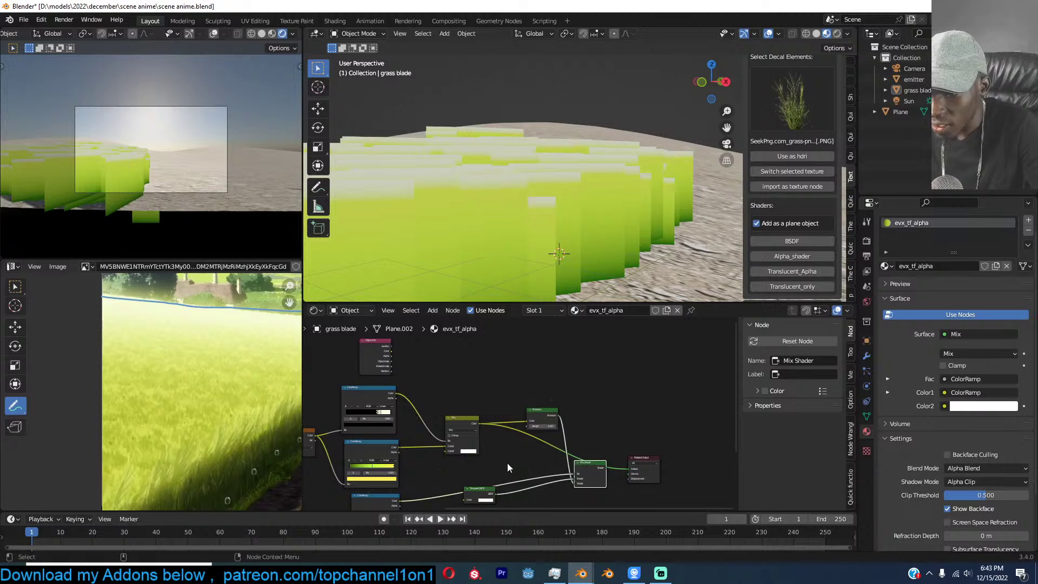
pyautogui.scroll(1, 533, 433)
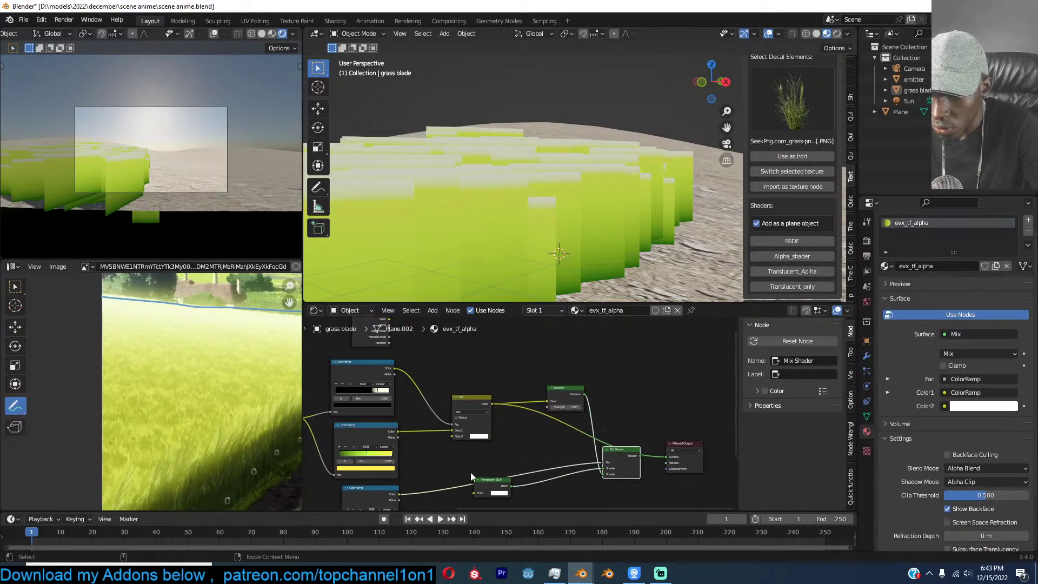
pyautogui.moveTo(488, 400)
pyautogui.mouseDown()
pyautogui.moveTo(514, 422)
pyautogui.moveTo(485, 411)
pyautogui.mouseUp()
pyautogui.scroll(-1, 542, 444)
pyautogui.keyDown('ctrl'); pyautogui.keyDown('shift'); pyautogui.click(614, 456); pyautogui.keyUp('shift'); pyautogui.keyUp('ctrl')
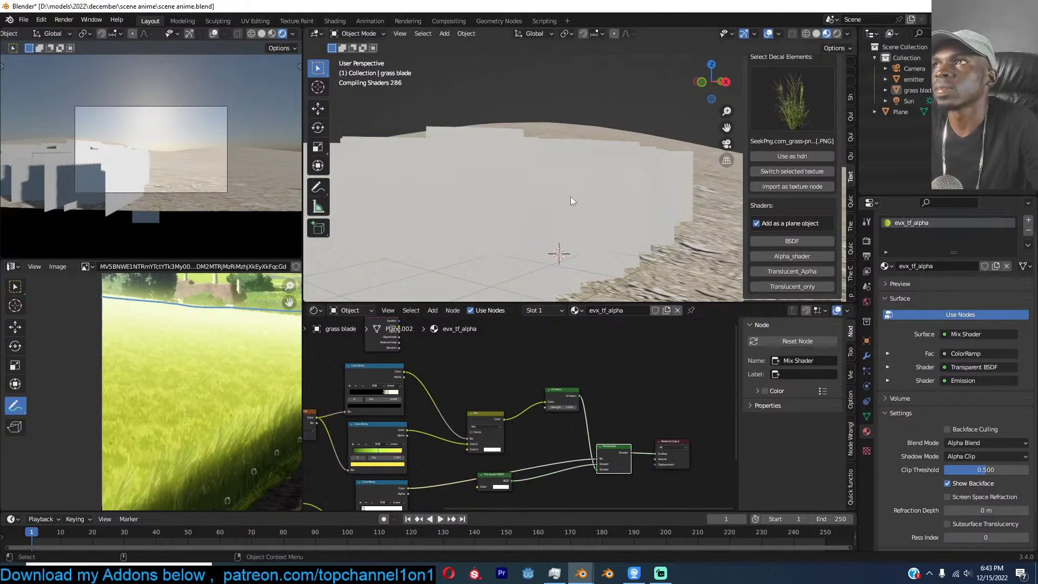
pyautogui.scroll(-3, 606, 202)
pyautogui.scroll(3, 606, 203)
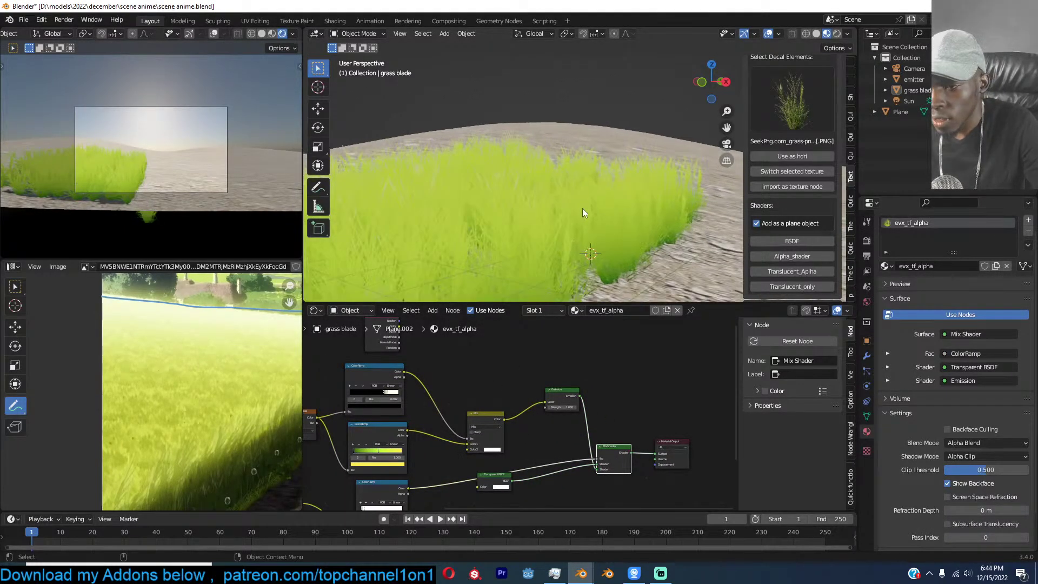
# Shift the black stop of the ColorRamp driving the Mix factor slightly toward the dark end to extend the white blade tips.
pyautogui.keyDown('shift'); pyautogui.moveTo(602, 206); pyautogui.dragTo(625, 199, button='middle'); pyautogui.keyUp('shift')
pyautogui.moveTo(451, 348); pyautogui.dragTo(579, 353, button='middle')
pyautogui.scroll(5, 518, 402)
pyautogui.moveTo(505, 390); pyautogui.dragTo(558, 405, button='middle')
pyautogui.moveTo(558, 405)
pyautogui.mouseDown()
pyautogui.moveTo(537, 407)
pyautogui.moveTo(553, 402)
pyautogui.mouseUp()
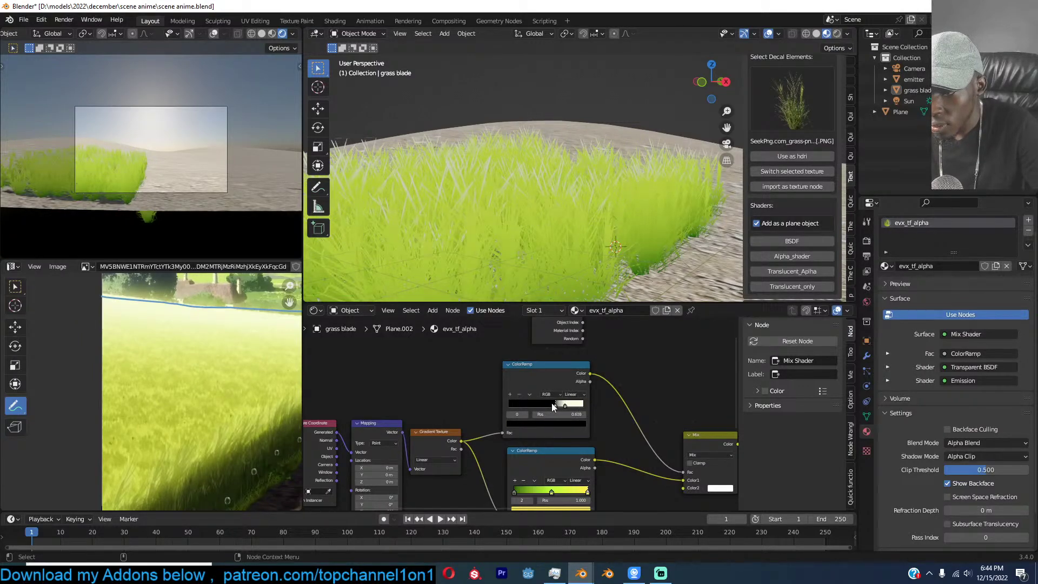
pyautogui.moveTo(582, 226)
pyautogui.mouseDown(button='middle')
pyautogui.moveTo(650, 251)
pyautogui.moveTo(591, 235)
pyautogui.mouseUp(button='middle')
pyautogui.scroll(-3, 591, 235)
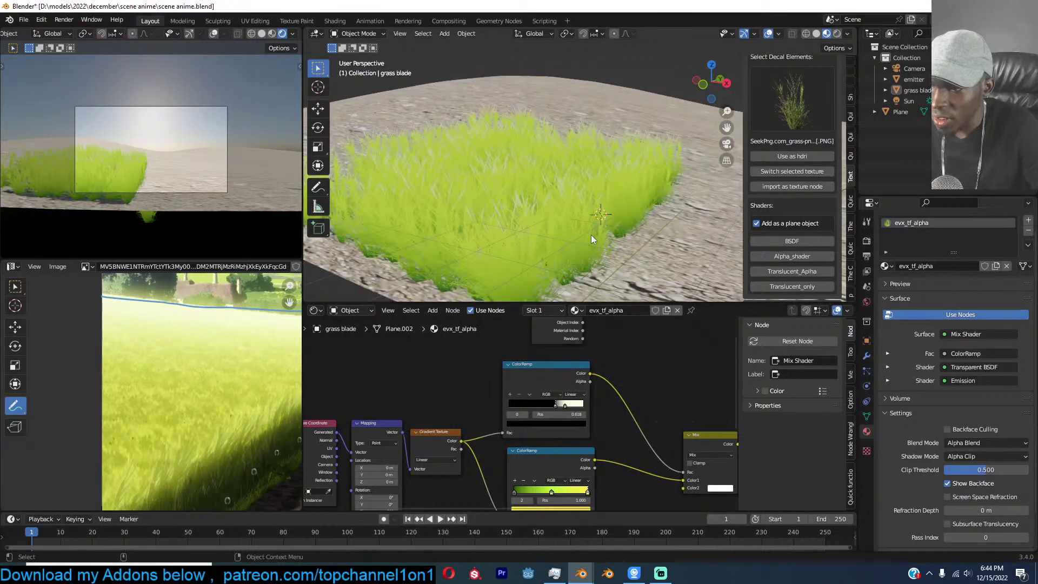
# In the camera view, move the grass emitter slightly left to clear the path area, and deselect it.
pyautogui.press('KP_0')
pyautogui.click(557, 222)
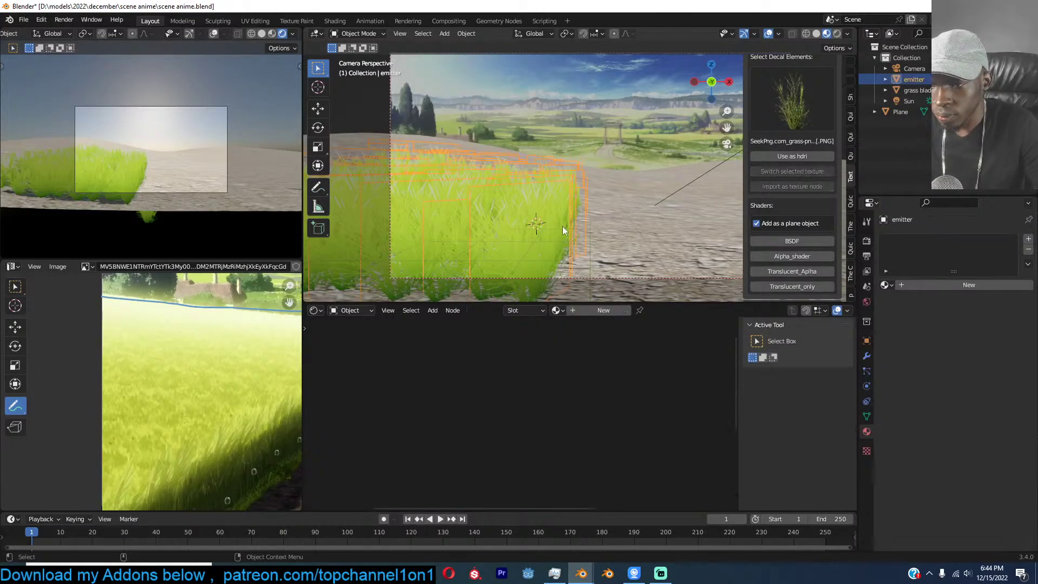
pyautogui.press('g')
pyautogui.click(532, 238)
pyautogui.hotkey('alt', 'a')
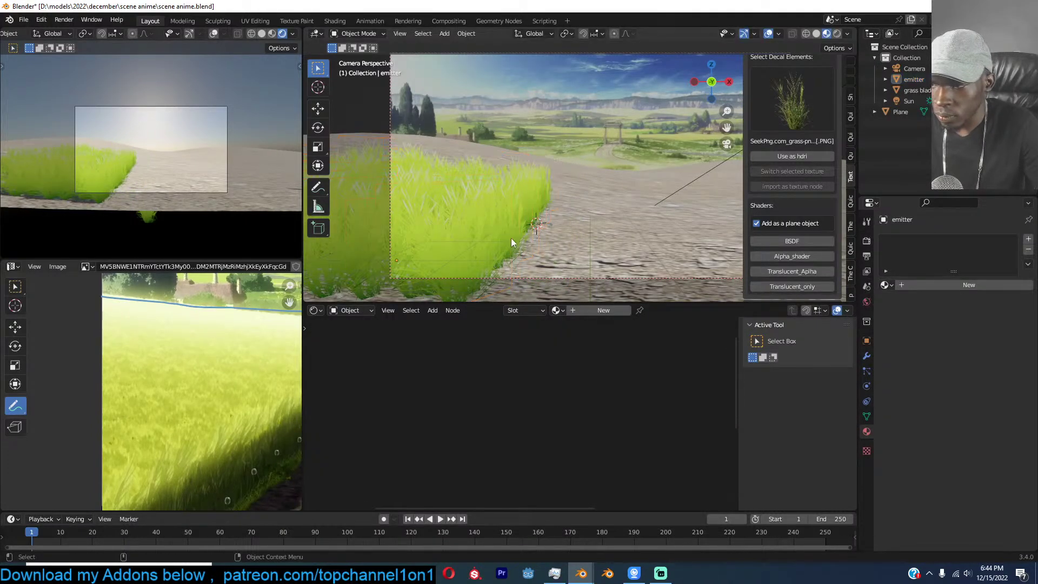
pyautogui.scroll(-2, 461, 242)
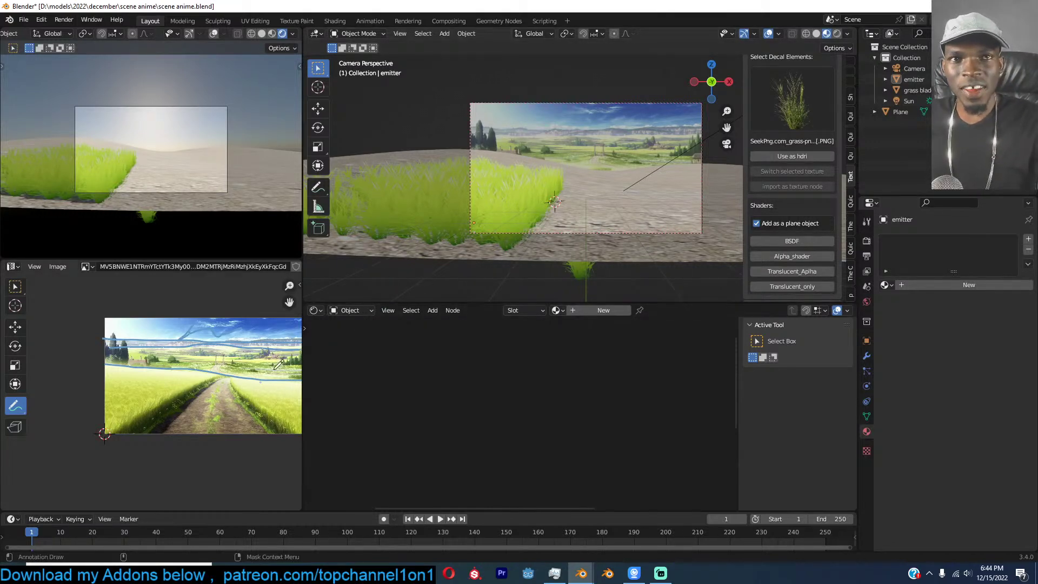
# Annotate the enlarged reference image with freehand marks on the left grass field, the wooden gate and the distant hills, outlining the field's edge.
pyautogui.hotkey('ctrl', 'space')
pyautogui.scroll(6, 703, 303)
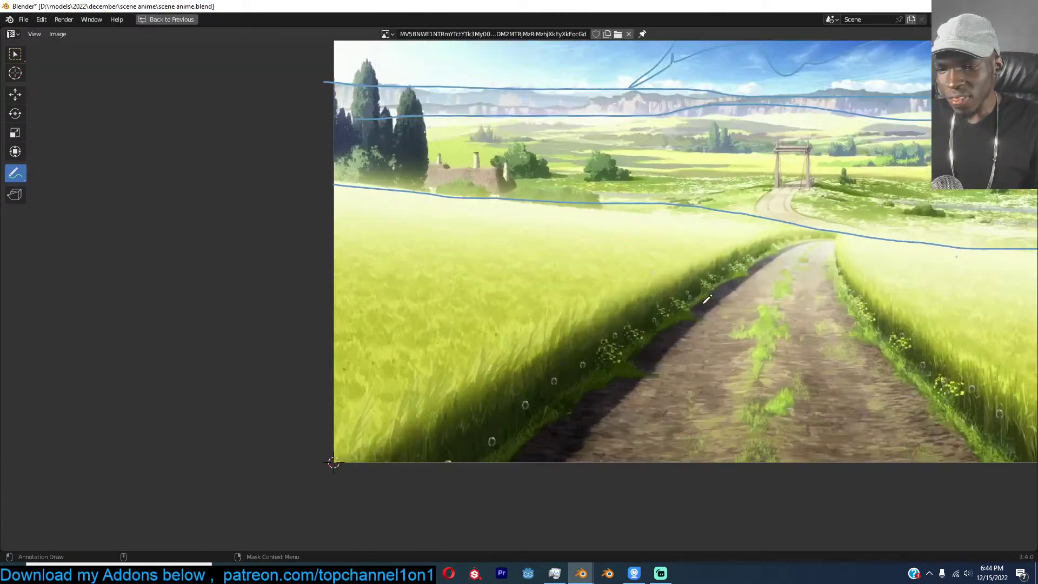
pyautogui.moveTo(703, 306); pyautogui.dragTo(511, 339, button='middle')
pyautogui.scroll(-2, 411, 340)
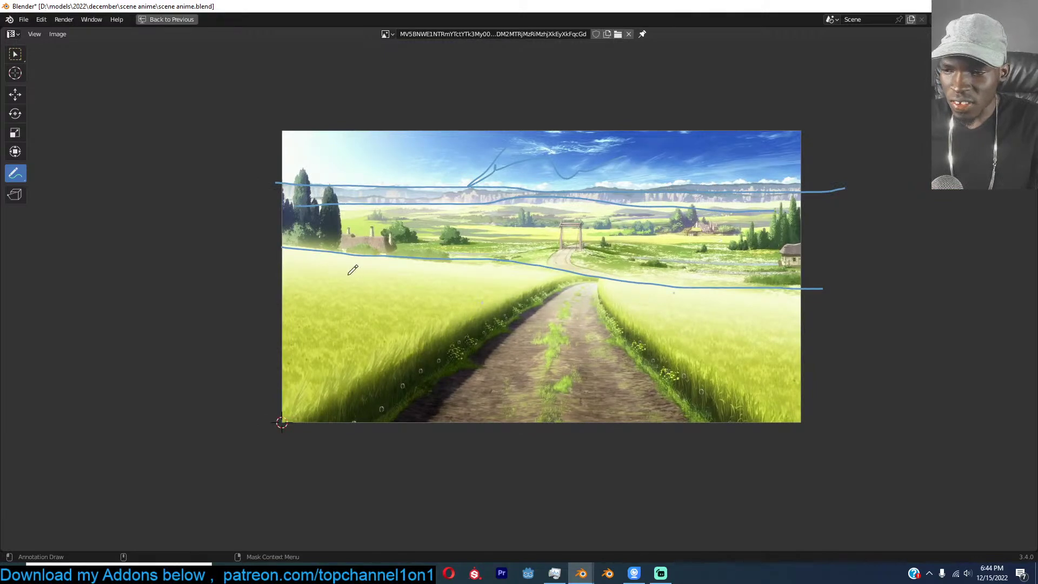
pyautogui.scroll(1, 347, 266)
pyautogui.moveTo(410, 290); pyautogui.dragTo(413, 300)
pyautogui.moveTo(572, 216); pyautogui.dragTo(613, 216)
pyautogui.moveTo(698, 181); pyautogui.dragTo(699, 172)
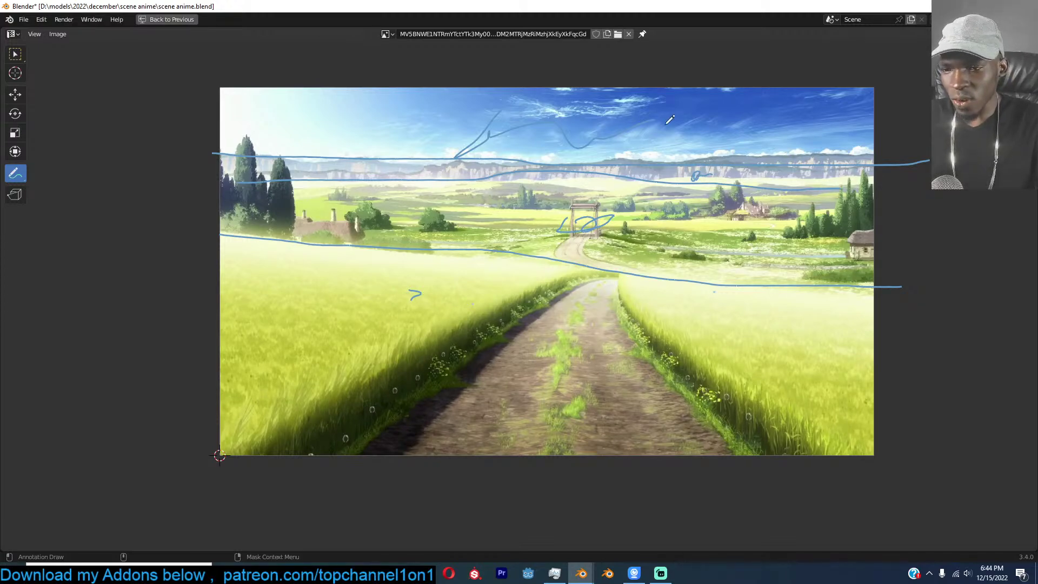
pyautogui.moveTo(276, 432)
pyautogui.mouseDown()
pyautogui.moveTo(513, 302)
pyautogui.moveTo(454, 281)
pyautogui.moveTo(319, 273)
pyautogui.mouseUp()
pyautogui.hotkey('ctrl', 'space')
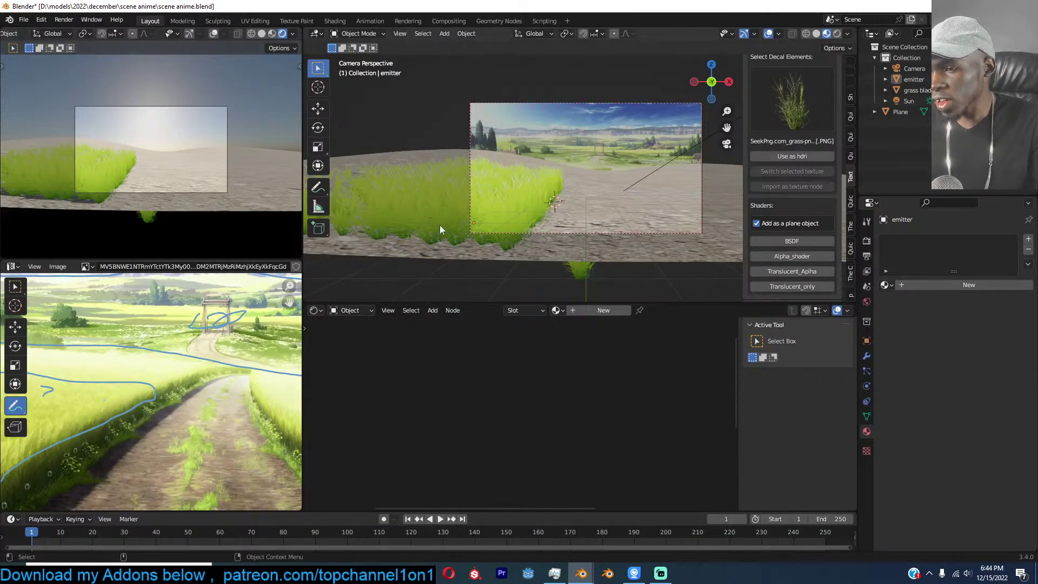
# Select the grass emitter and set its Geometry Nodes Density to 38.430.
pyautogui.click(511, 219)
pyautogui.press('KP_7')
pyautogui.moveTo(510, 219); pyautogui.dragTo(484, 222, button='middle')
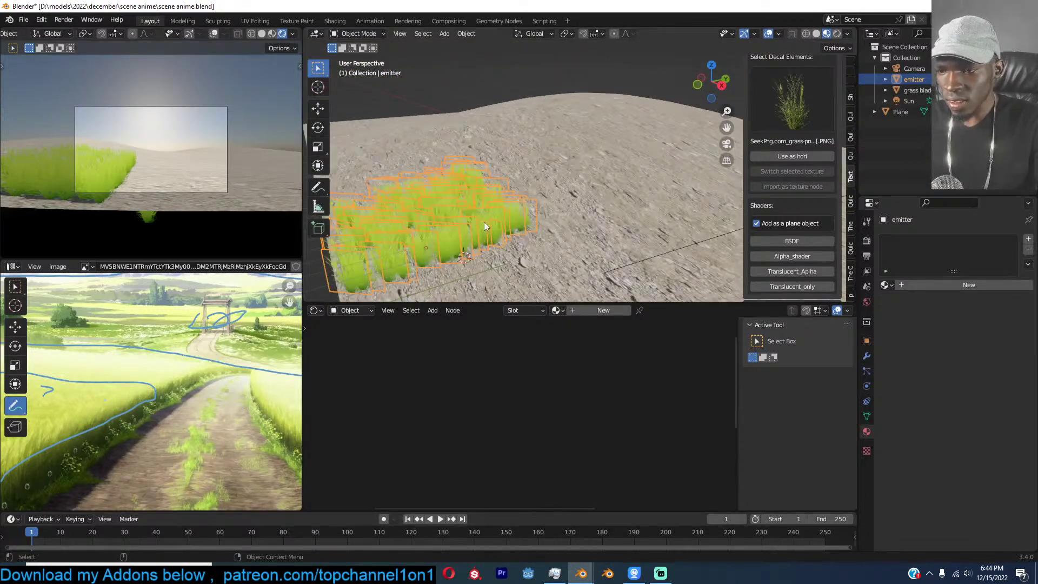
pyautogui.press('s')
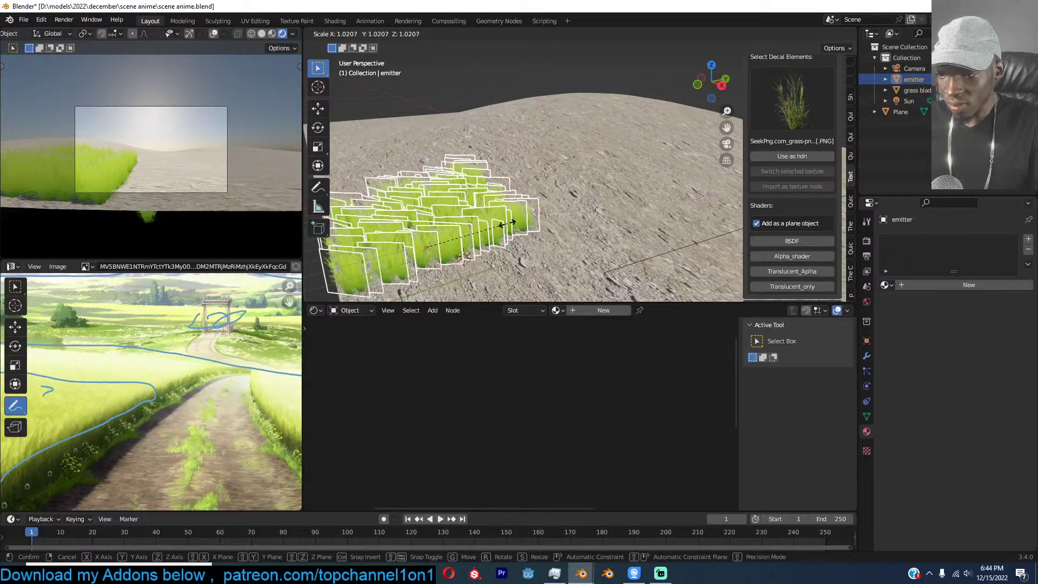
pyautogui.rightClick(506, 224)
pyautogui.click(867, 356)
pyautogui.moveTo(983, 301); pyautogui.dragTo(998, 301)
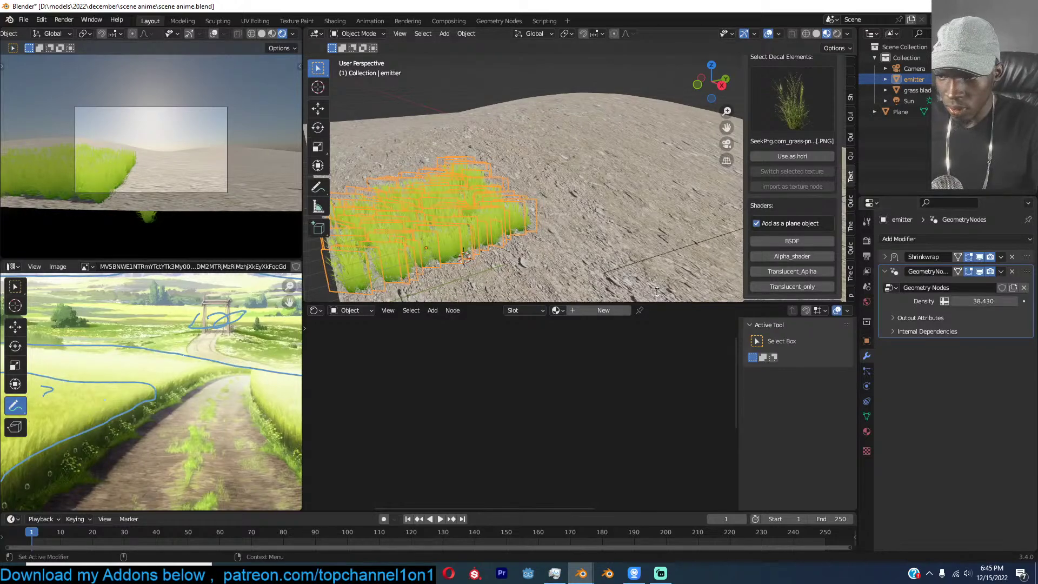
# Show the grass emitter from the top in solid shading with X-ray enabled.
pyautogui.press('KP_7')
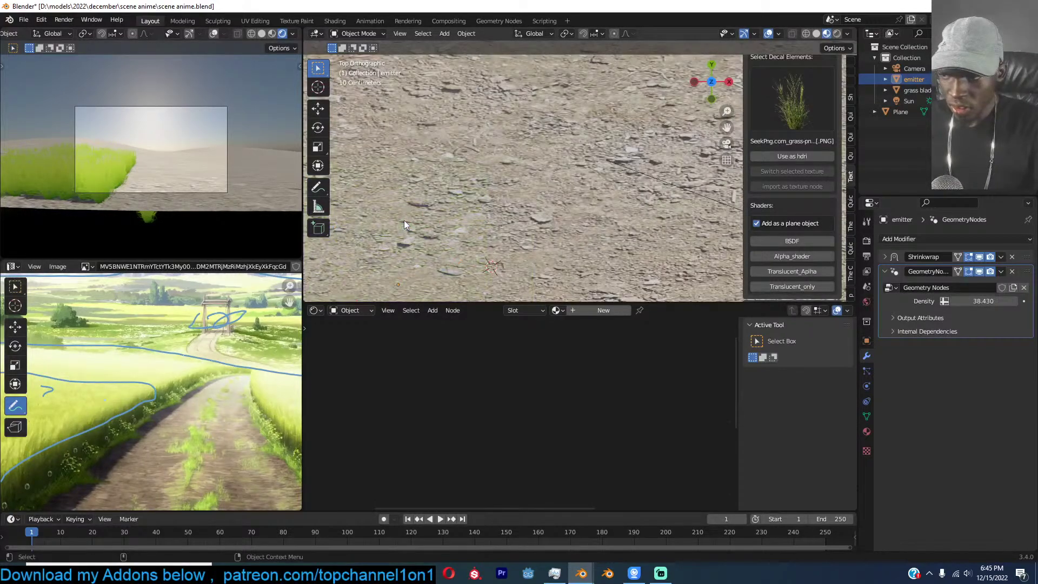
pyautogui.scroll(-5, 404, 219)
pyautogui.press('z')
pyautogui.click(631, 206)
pyautogui.hotkey('alt', 'z')
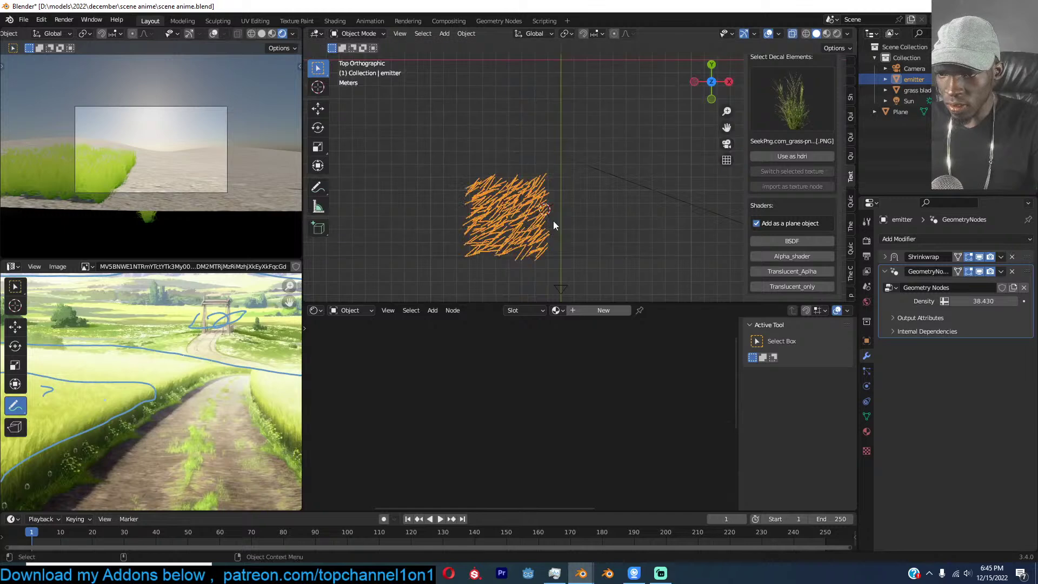
pyautogui.hotkey('shift', 'q')
pyautogui.press('Escape')
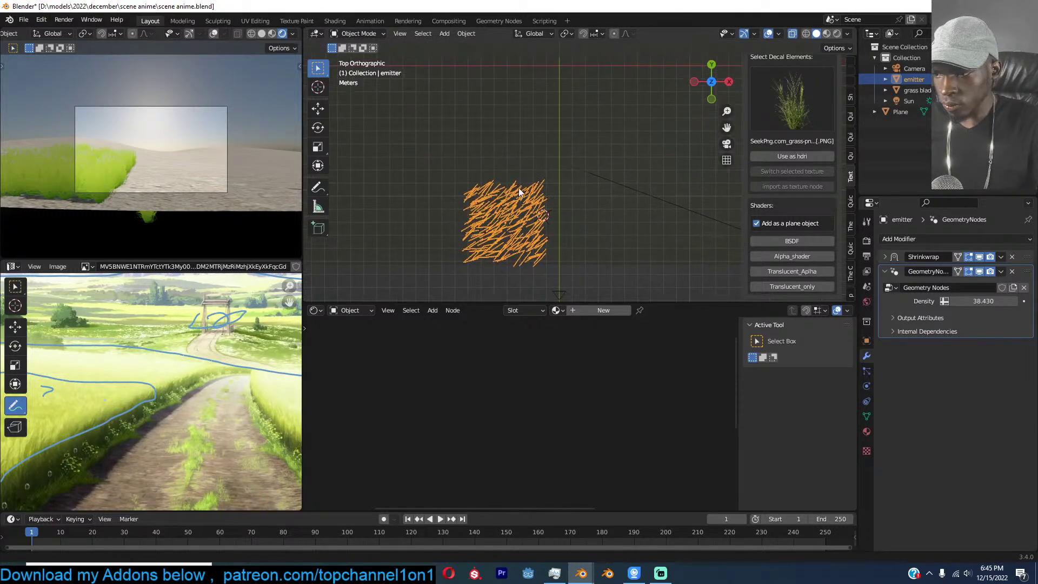
pyautogui.moveTo(234, 408); pyautogui.dragTo(221, 423, button='middle')
# Duplicate the grass emitter, rotate the copy slightly clockwise and place it directly behind the original patch, shifted toward the path.
pyautogui.hotkey('shift', 'd')
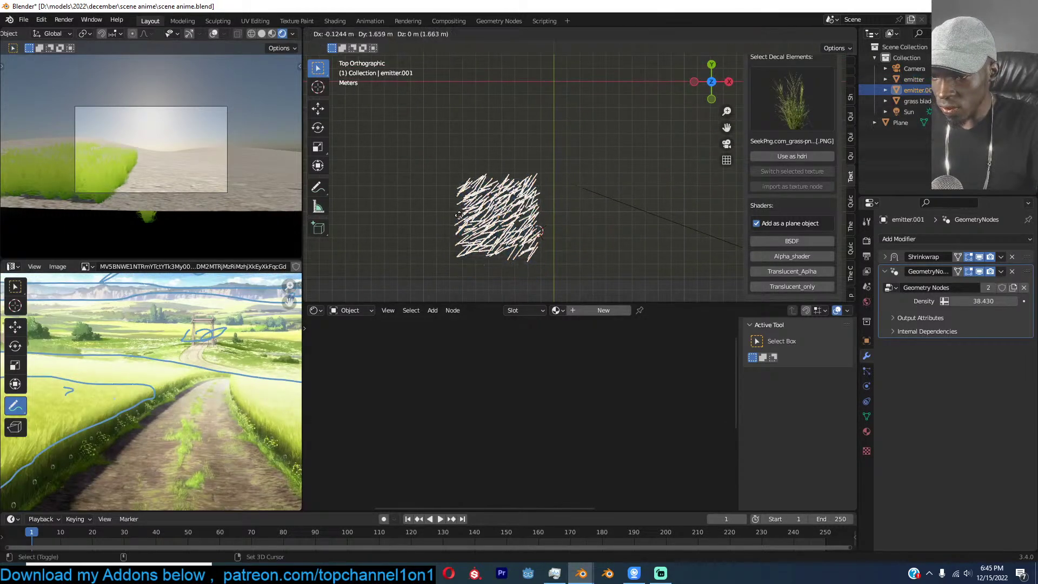
pyautogui.click(489, 169)
pyautogui.press('g')
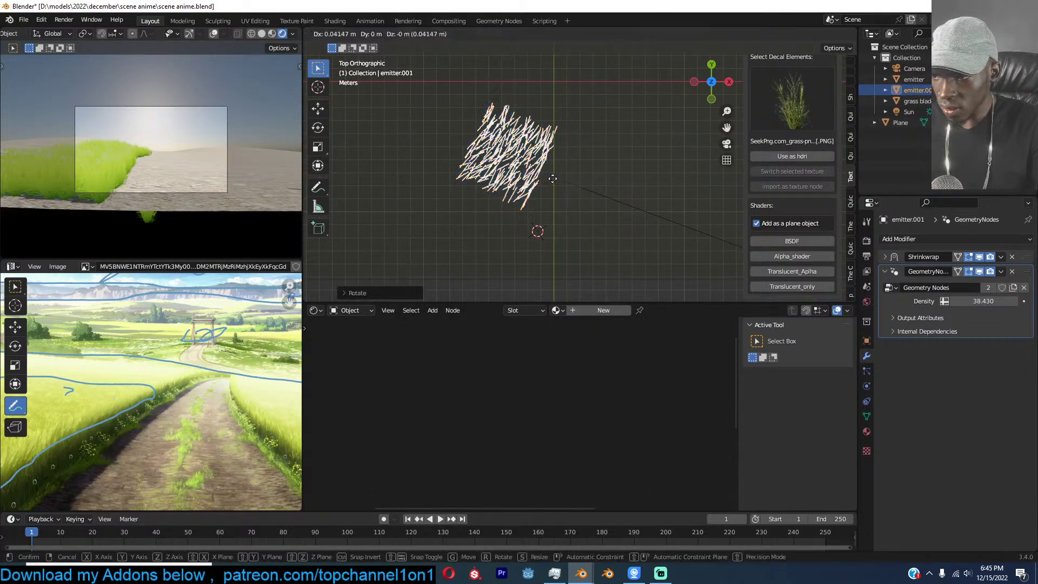
pyautogui.click(554, 192)
pyautogui.moveTo(531, 215); pyautogui.dragTo(656, 207, button='middle')
# Duplicate the rotated grass patch along the Y axis, placing the new copy farther behind it.
pyautogui.click(638, 206)
pyautogui.click(573, 178)
pyautogui.moveTo(573, 178); pyautogui.dragTo(506, 207, button='middle')
pyautogui.hotkey('shift', 'd')
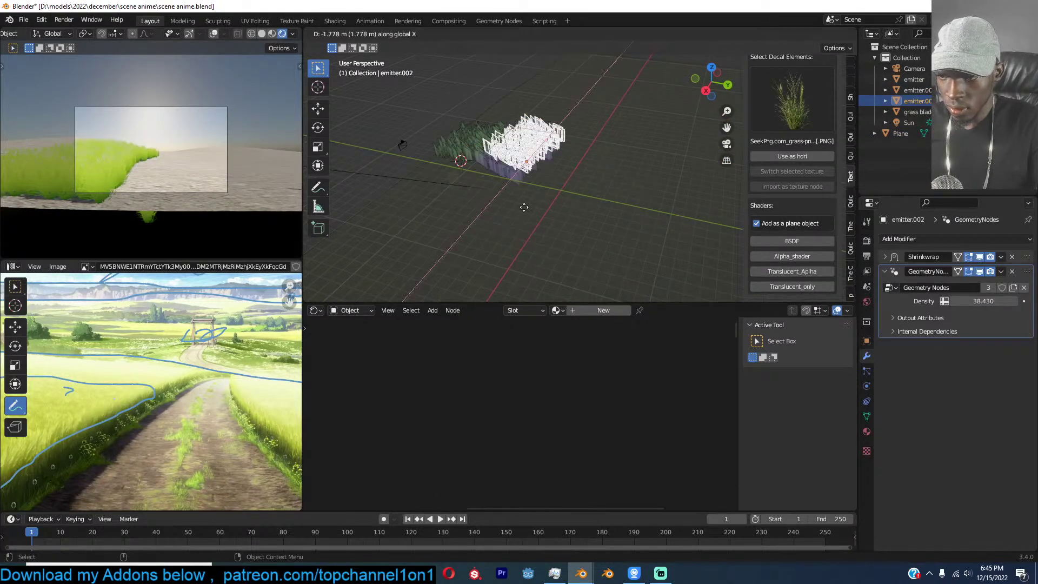
pyautogui.press('y')
pyautogui.click(585, 214)
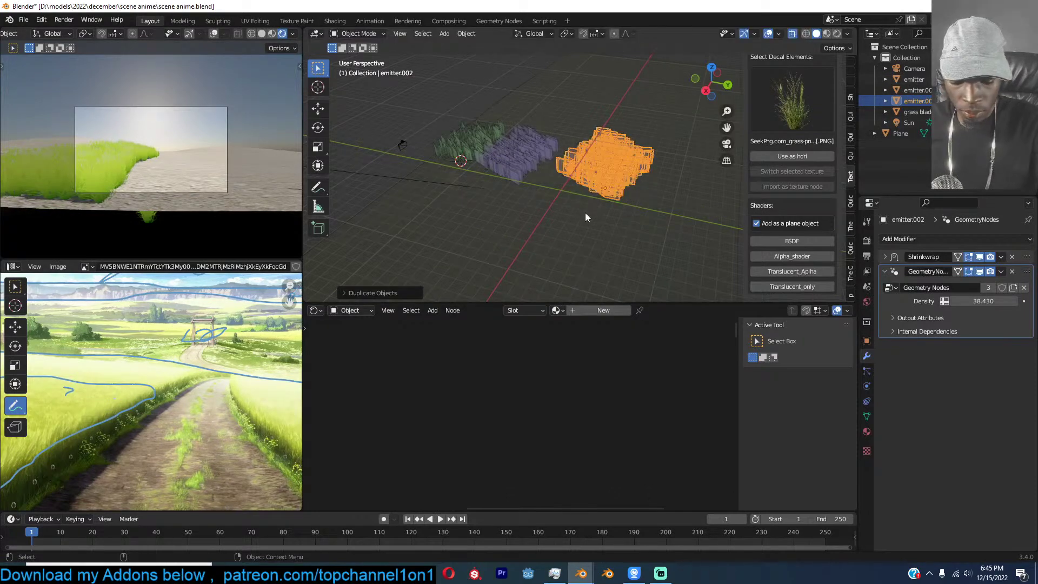
# Enlarge the farthest grass patch's mesh in Edit Mode and move the patch up against the second one on the terrain.
pyautogui.press('KP_7')
pyautogui.press('Tab')
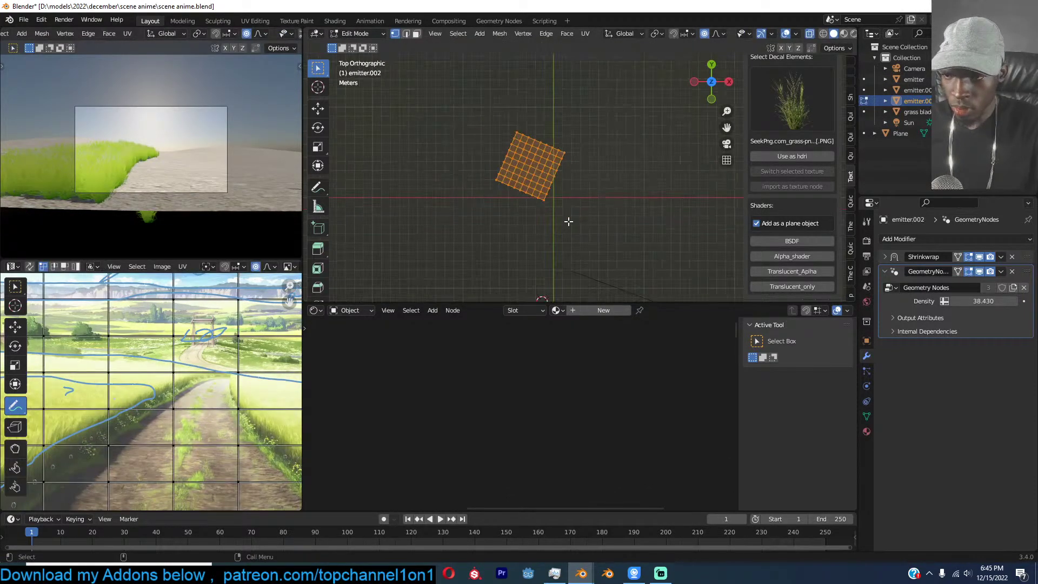
pyautogui.press('Tab')
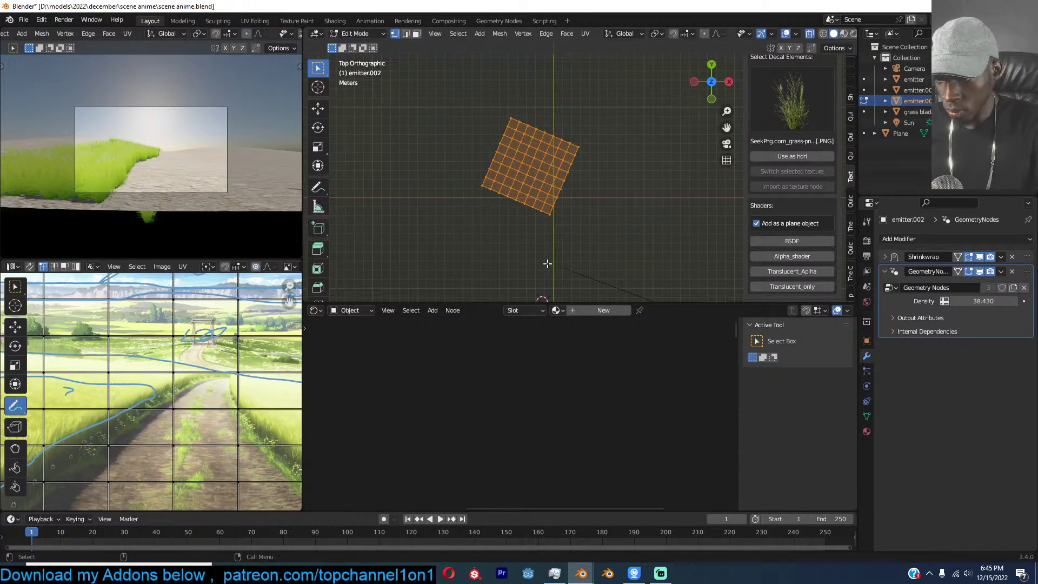
pyautogui.moveTo(541, 229); pyautogui.dragTo(582, 169, button='middle')
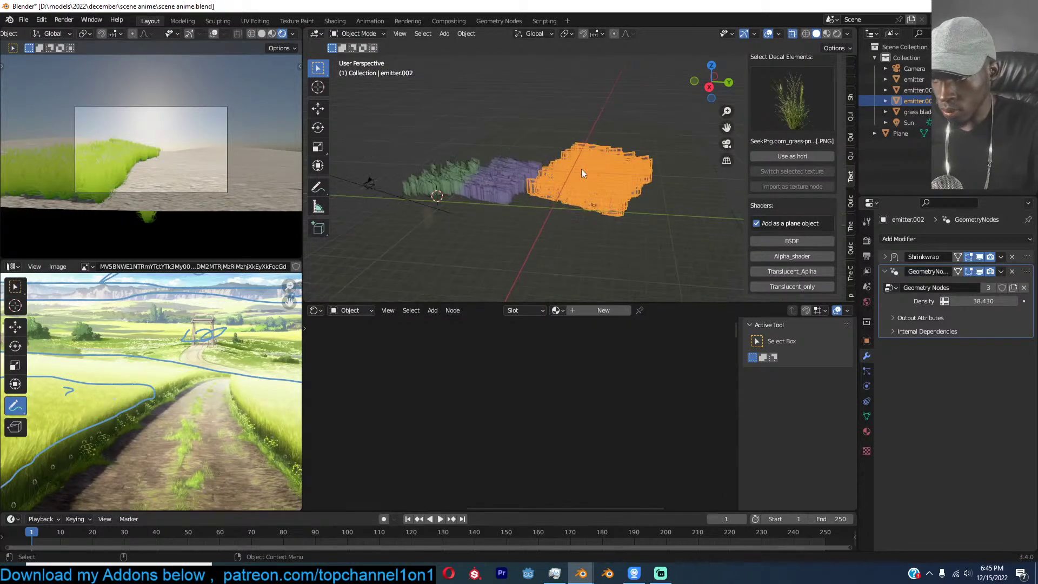
pyautogui.press('g')
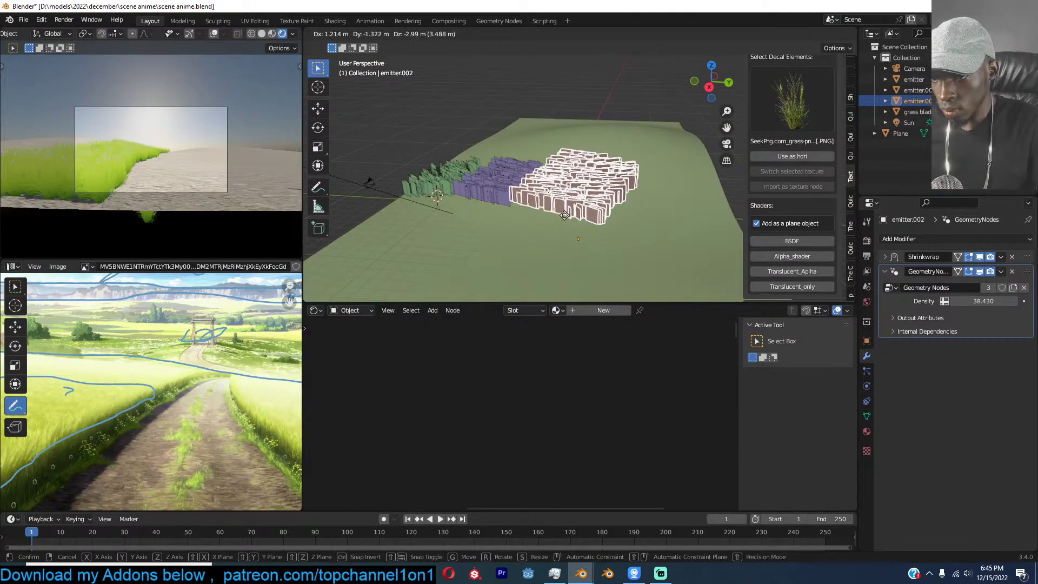
pyautogui.click(567, 221)
pyautogui.moveTo(567, 221); pyautogui.dragTo(659, 203, button='middle')
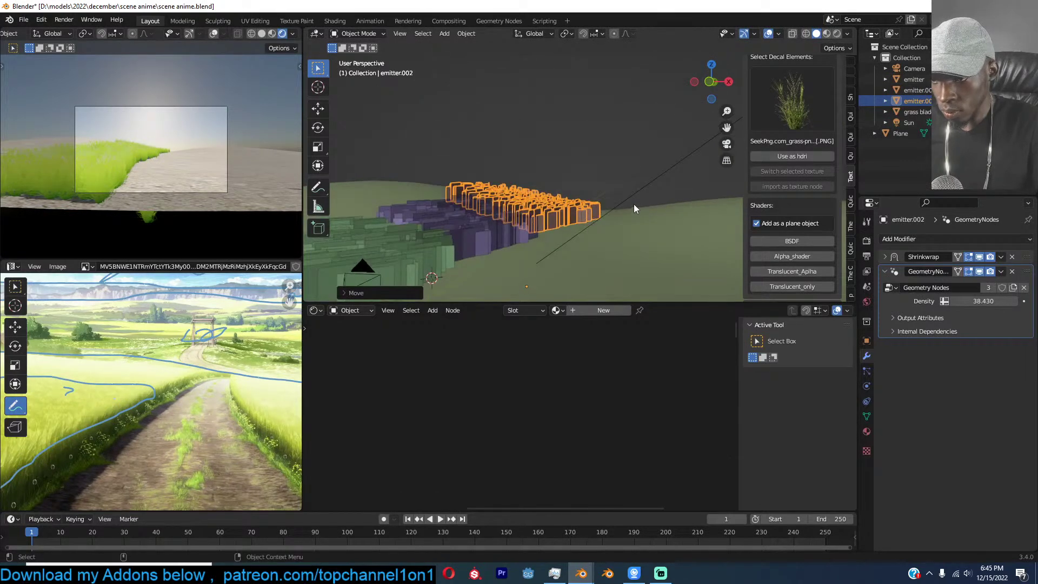
# Review the three grass patches on the terrain from several angles and save the scene file.
pyautogui.moveTo(558, 203); pyautogui.dragTo(561, 228, button='middle')
pyautogui.moveTo(512, 253); pyautogui.dragTo(541, 181, button='middle')
pyautogui.click(482, 238)
pyautogui.click(590, 191)
pyautogui.click(589, 193)
pyautogui.hotkey('ctrl', 's')
pyautogui.click(622, 180)
pyautogui.moveTo(695, 168); pyautogui.dragTo(597, 120, button='middle')
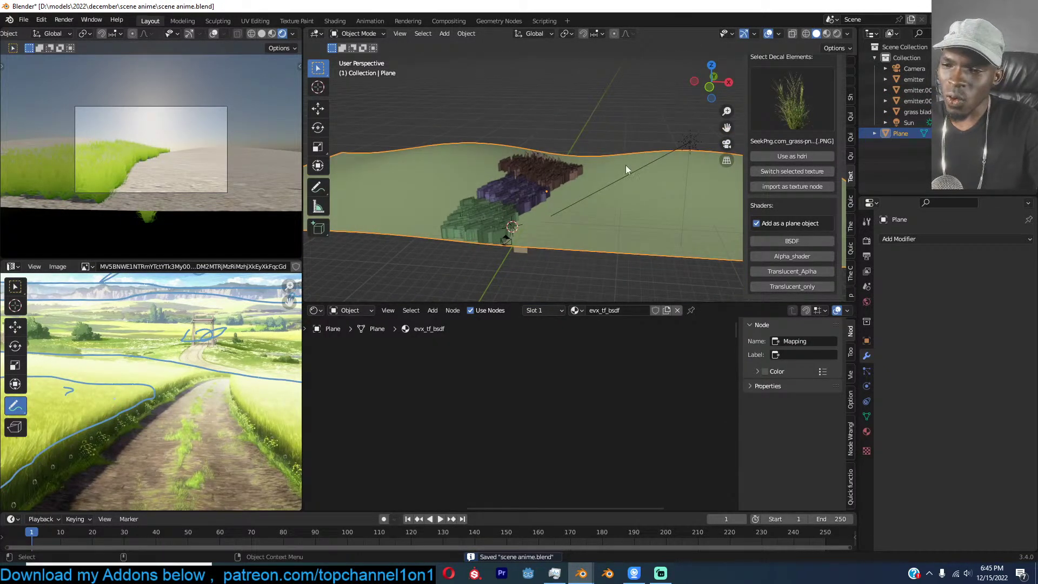
pyautogui.moveTo(695, 201); pyautogui.dragTo(492, 172, button='middle')
pyautogui.scroll(2, 496, 161)
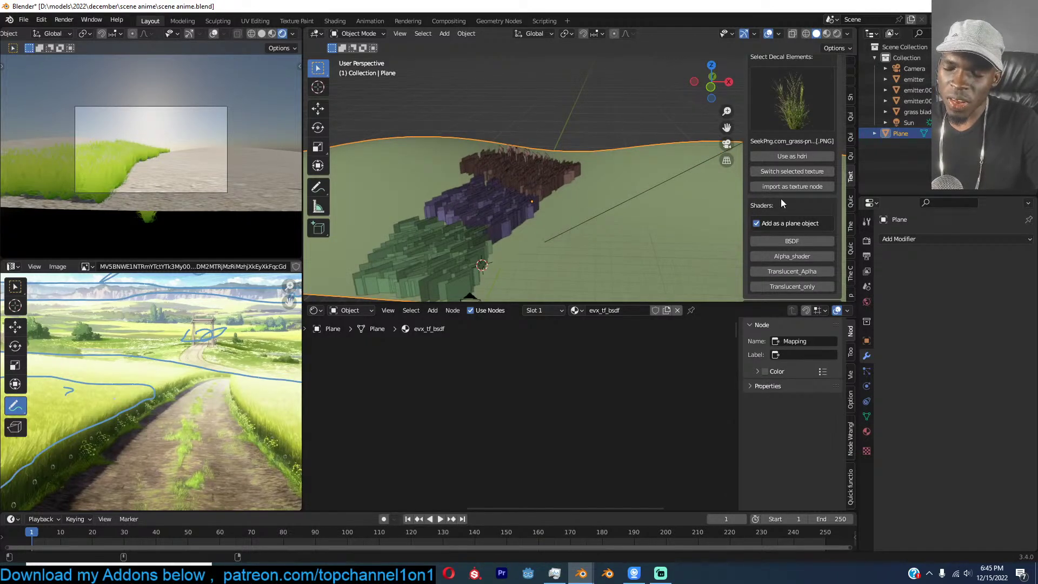
# Duplicate the farthest grass patch about 13.6 m along the X axis, placing the copy on the opposite side of the path.
pyautogui.moveTo(443, 212); pyautogui.dragTo(503, 182, button='middle')
pyautogui.click(498, 194)
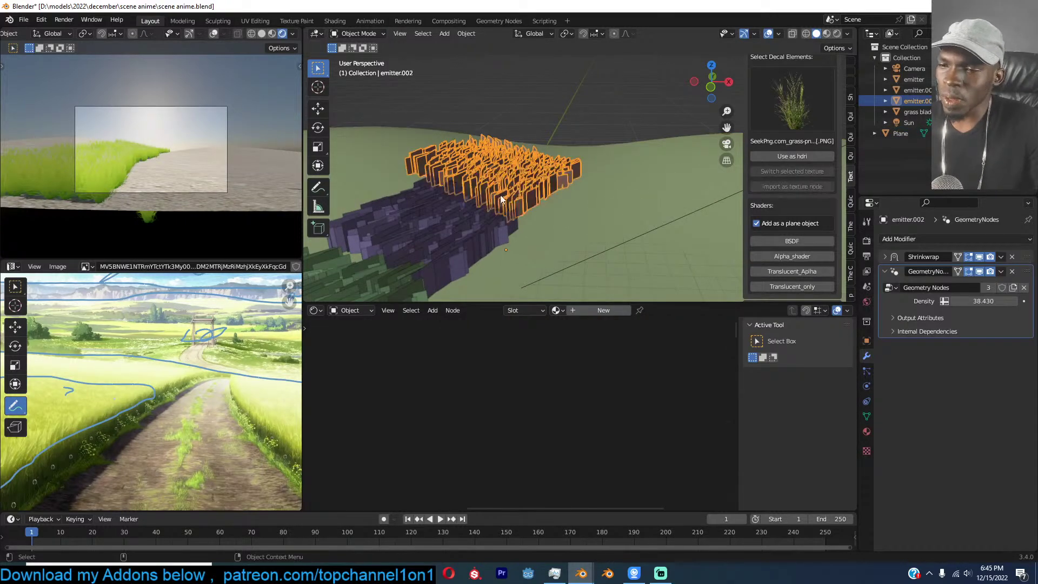
pyautogui.click(826, 34)
pyautogui.moveTo(477, 205)
pyautogui.mouseDown(button='middle')
pyautogui.moveTo(537, 147)
pyautogui.moveTo(537, 160)
pyautogui.moveTo(510, 171)
pyautogui.mouseUp(button='middle')
pyautogui.hotkey('shift', 'd')
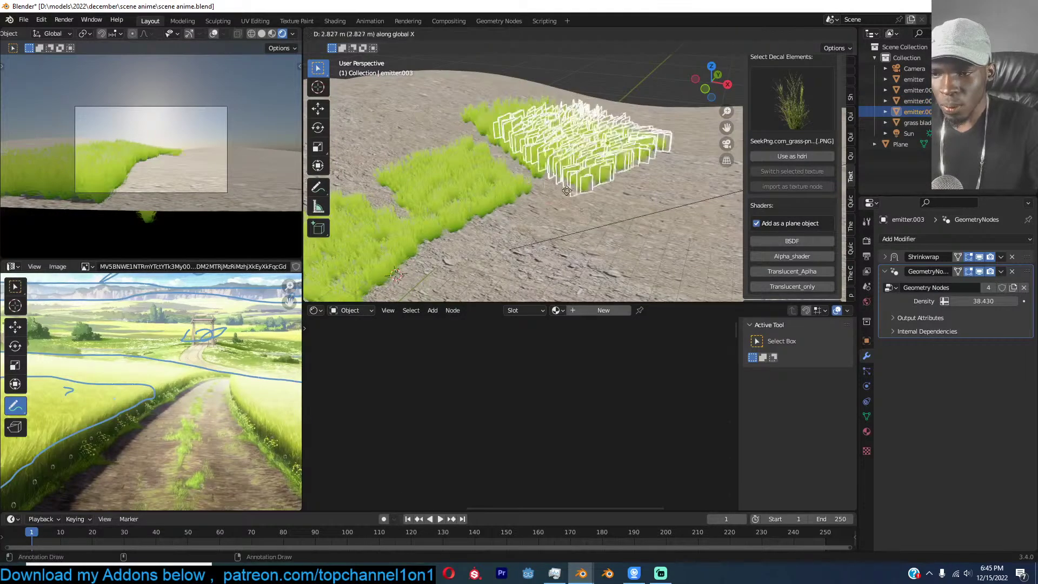
pyautogui.press('x')
pyautogui.click(689, 244)
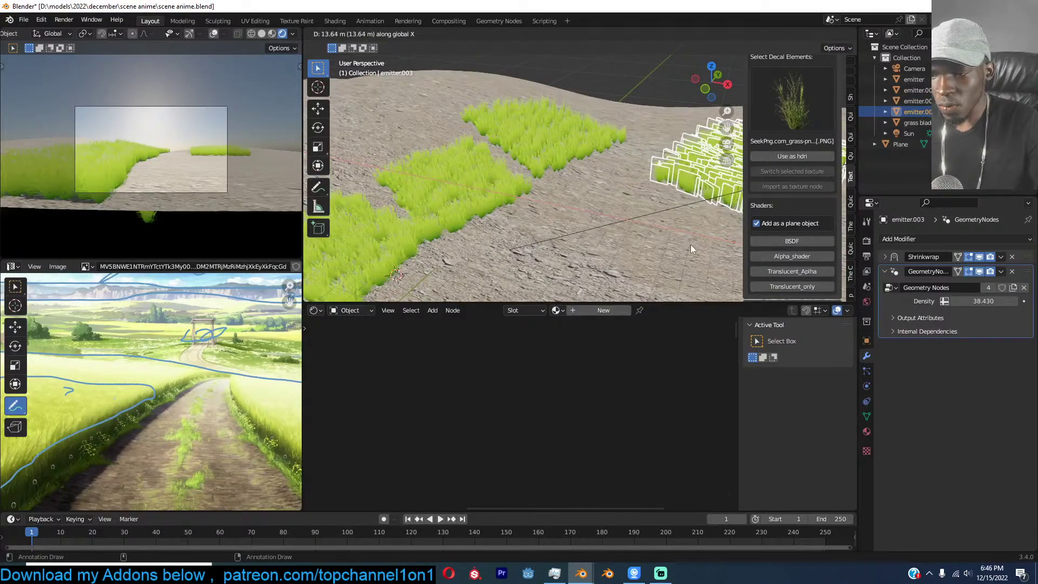
# From the top in wireframe, duplicate the patch across the path, rotate the copy and place it directly in front of its source.
pyautogui.scroll(-2, 664, 209)
pyautogui.press('KP_7')
pyautogui.press('z')
pyautogui.click(405, 174)
pyautogui.hotkey('shift', 'd')
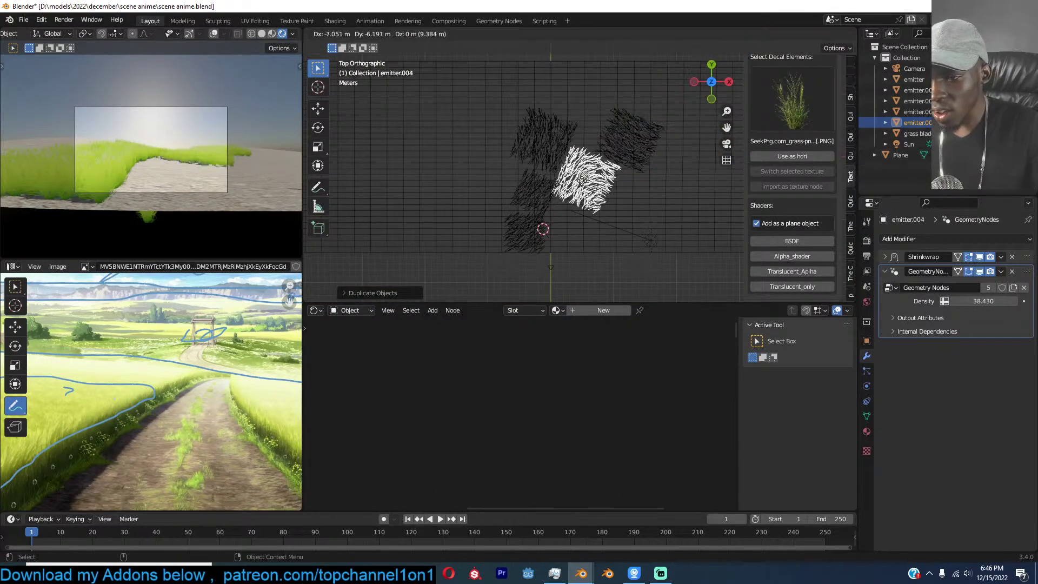
pyautogui.click(586, 211)
pyautogui.press('r')
pyautogui.click(629, 174)
pyautogui.press('g')
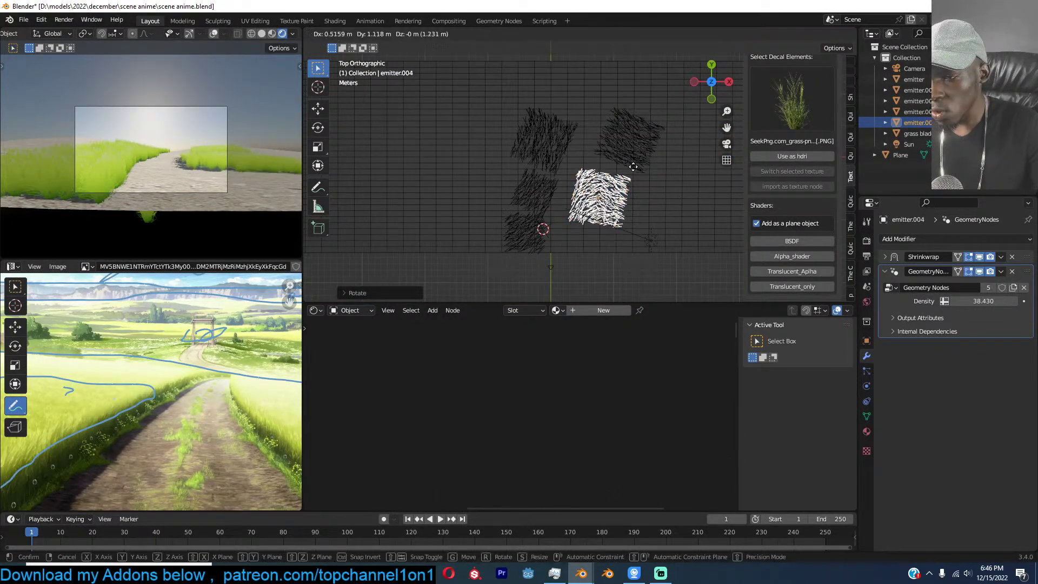
pyautogui.click(635, 169)
# Duplicate the rotated patch about 5 m toward the camera and adjust the copy so it continues the right-hand row.
pyautogui.hotkey('shift', 'd')
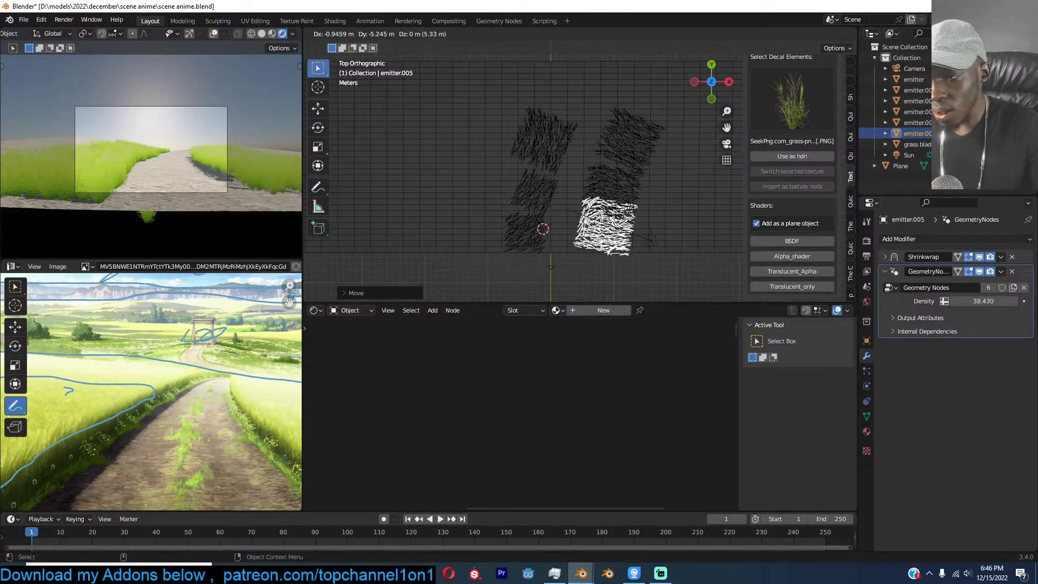
pyautogui.click(635, 205)
pyautogui.press('g')
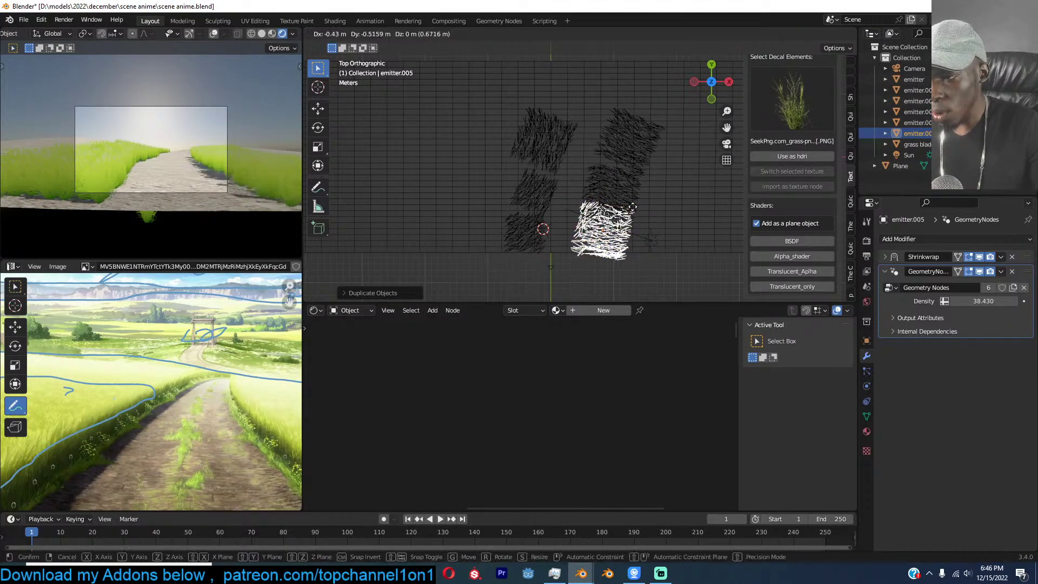
pyautogui.click(632, 207)
# Duplicate the farthest patch of the left-hand row and place the copy on that row's outer side, away from the path.
pyautogui.click(553, 188)
pyautogui.scroll(2, 553, 188)
pyautogui.click(531, 142)
pyautogui.hotkey('shift', 'd')
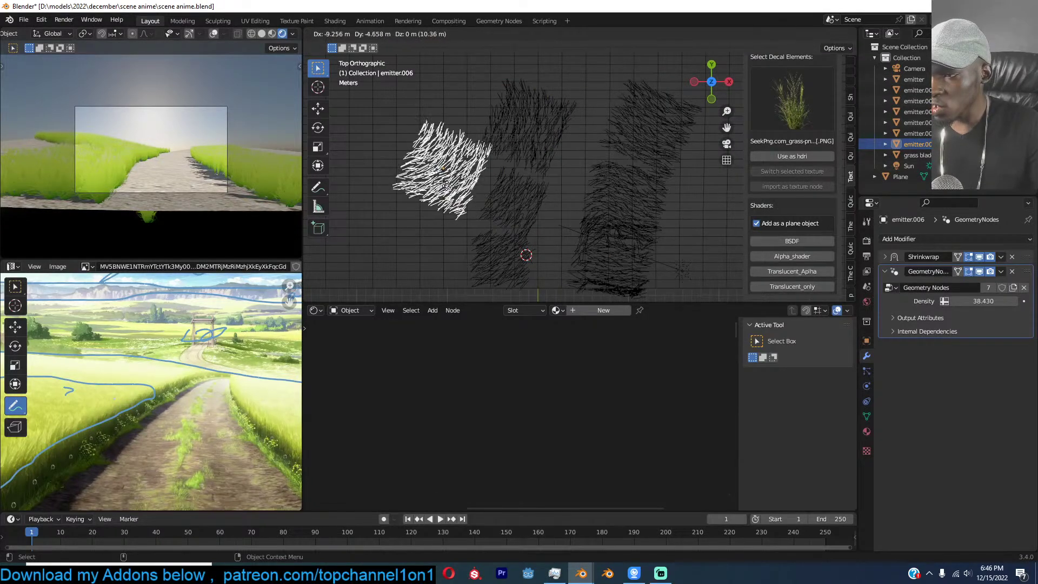
pyautogui.click(447, 184)
pyautogui.click(154, 135)
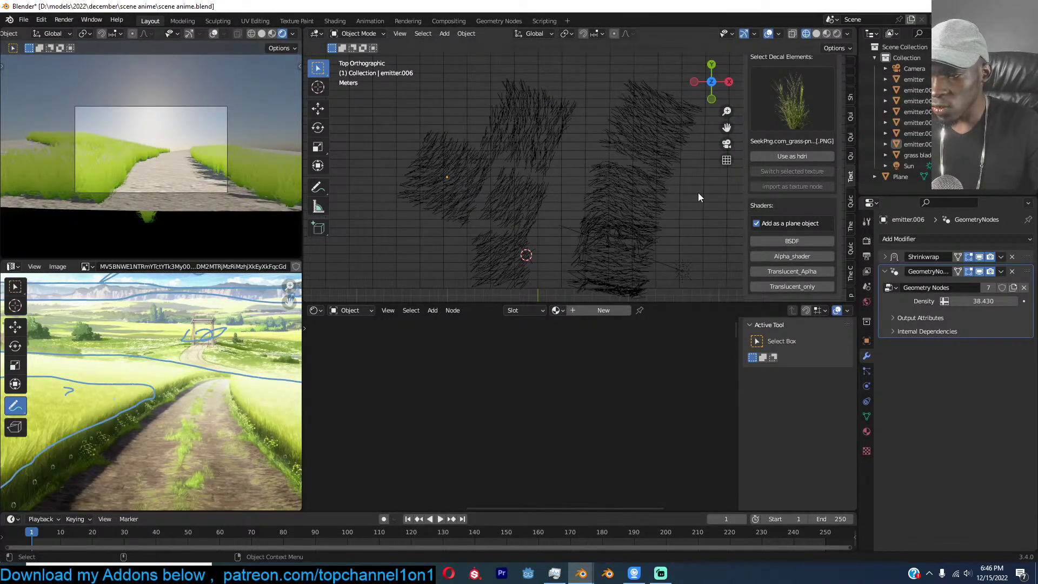
# Show the scene through the camera in solid shading and reposition the camera.
pyautogui.press('KP_0')
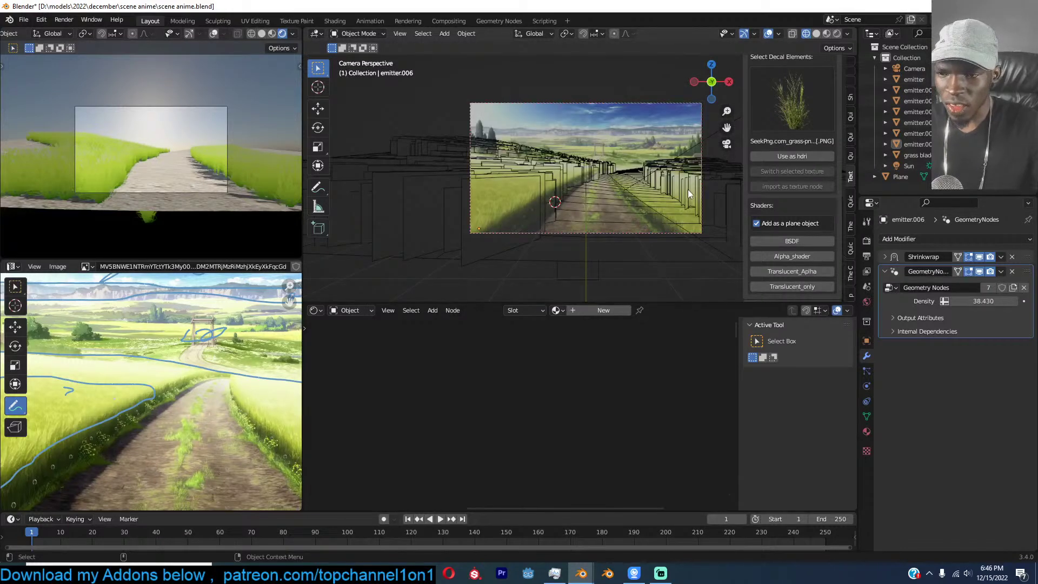
pyautogui.keyDown('shift'); pyautogui.moveTo(601, 192); pyautogui.dragTo(563, 210, button='middle'); pyautogui.keyUp('shift')
pyautogui.hotkey('shift', 'z')
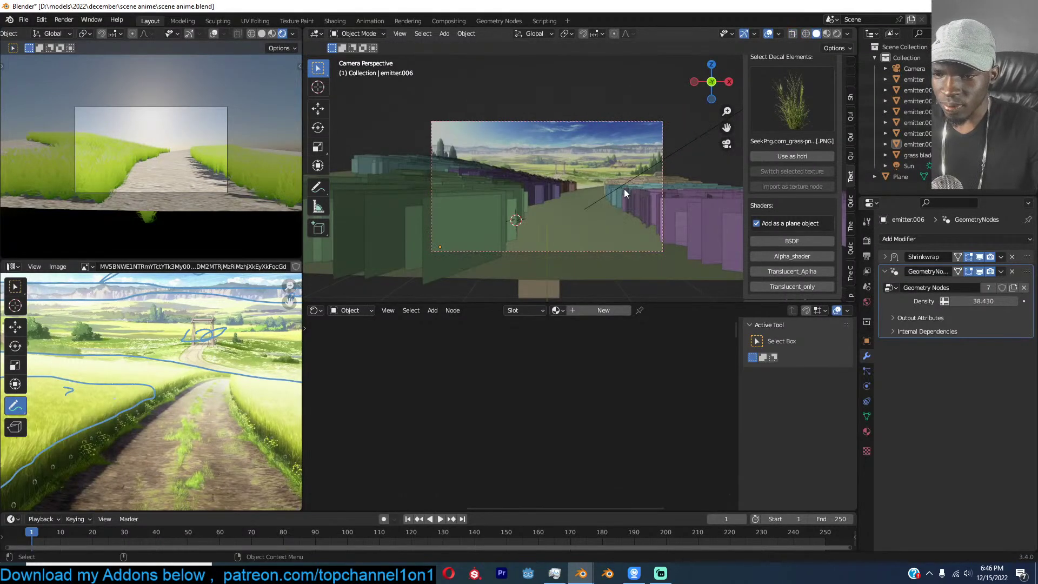
pyautogui.click(627, 122)
pyautogui.press('g')
pyautogui.click(639, 153)
# Move an edge loop of the terrain plane along the Z axis with proportional editing, and return to the camera view.
pyautogui.moveTo(640, 154); pyautogui.dragTo(540, 174, button='middle')
pyautogui.scroll(-6, 637, 225)
pyautogui.click(676, 183)
pyautogui.press('Tab')
pyautogui.keyDown('alt'); pyautogui.click(590, 167); pyautogui.keyUp('alt')
pyautogui.press('o')
pyautogui.press('g')
pyautogui.press('z')
pyautogui.scroll(7, 594, 178)
pyautogui.click(582, 196)
pyautogui.press('Tab')
pyautogui.moveTo(476, 197); pyautogui.dragTo(589, 212, button='middle')
pyautogui.press('KP_0')
pyautogui.hotkey('alt', 'a')
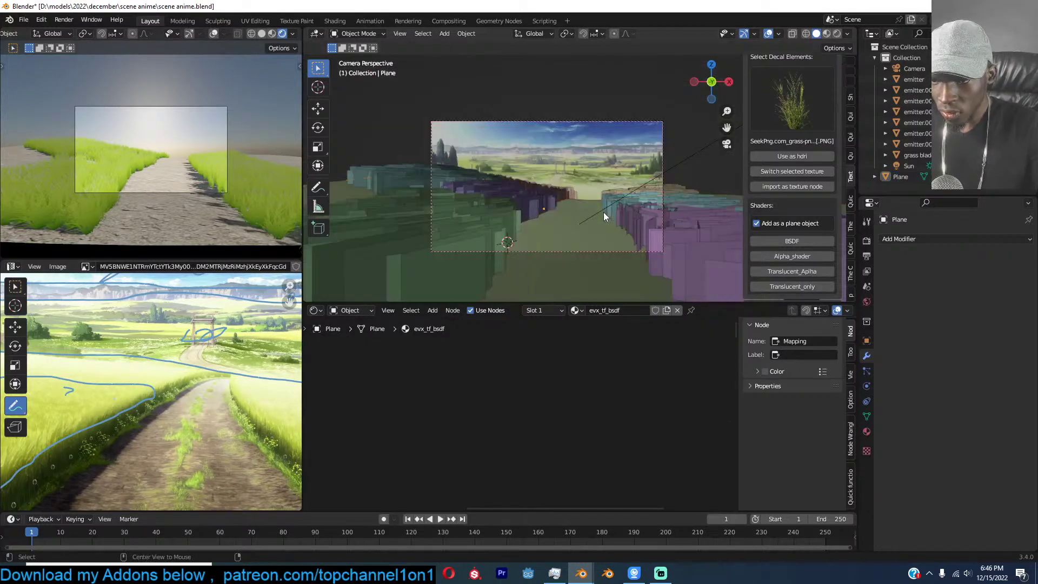
# Trackball-rotate and move the camera to about 2.98 m height and 82° X rotation to match the reference framing, and save the file.
pyautogui.click(630, 122)
pyautogui.press('r')
pyautogui.press('r')
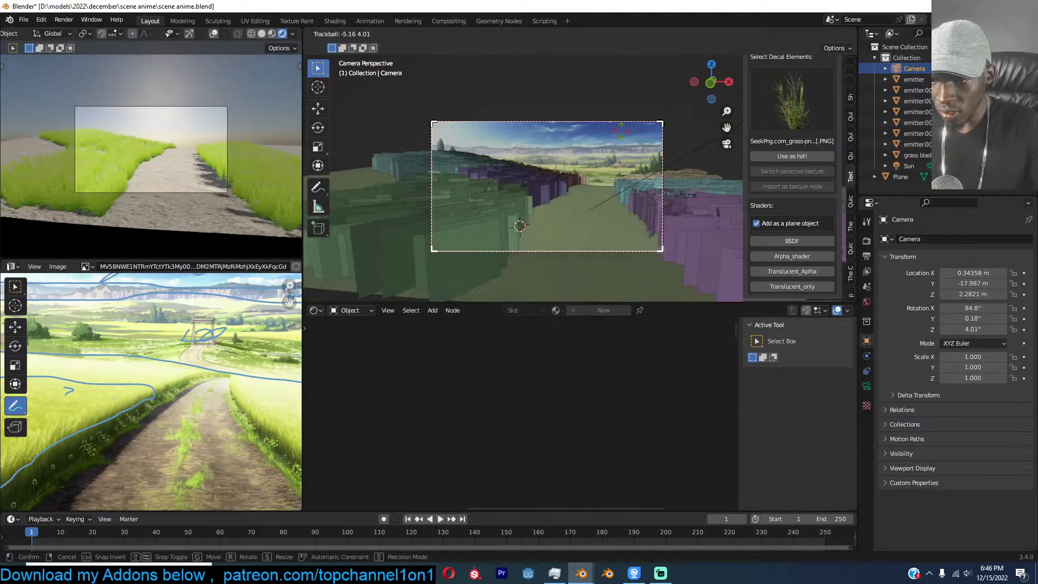
pyautogui.click(617, 128)
pyautogui.press('g')
pyautogui.click(85, 141)
pyautogui.scroll(-3, 165, 371)
pyautogui.scroll(1, 166, 371)
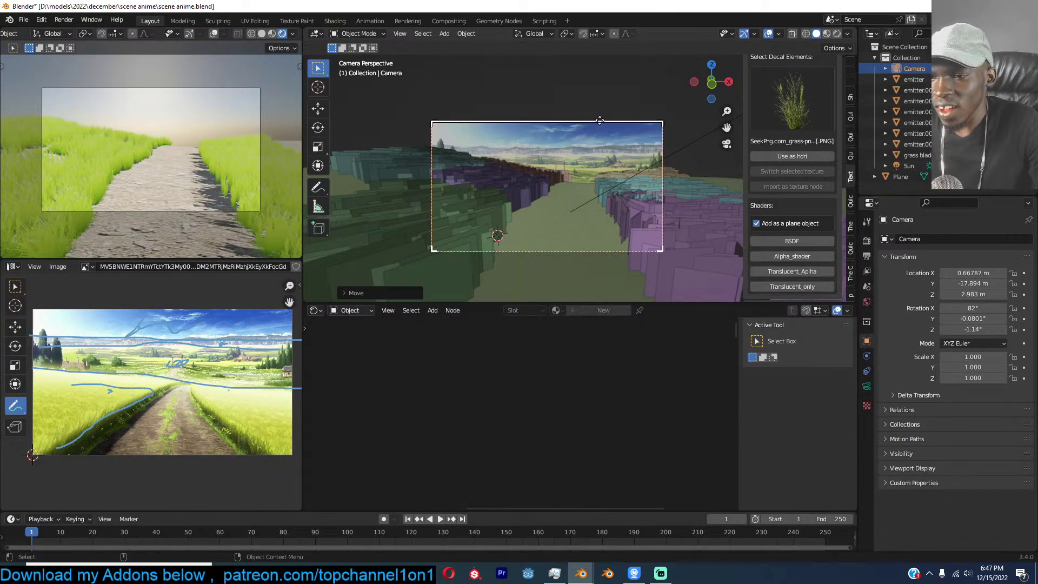
pyautogui.scroll(2, 621, 189)
pyautogui.hotkey('ctrl', 's')
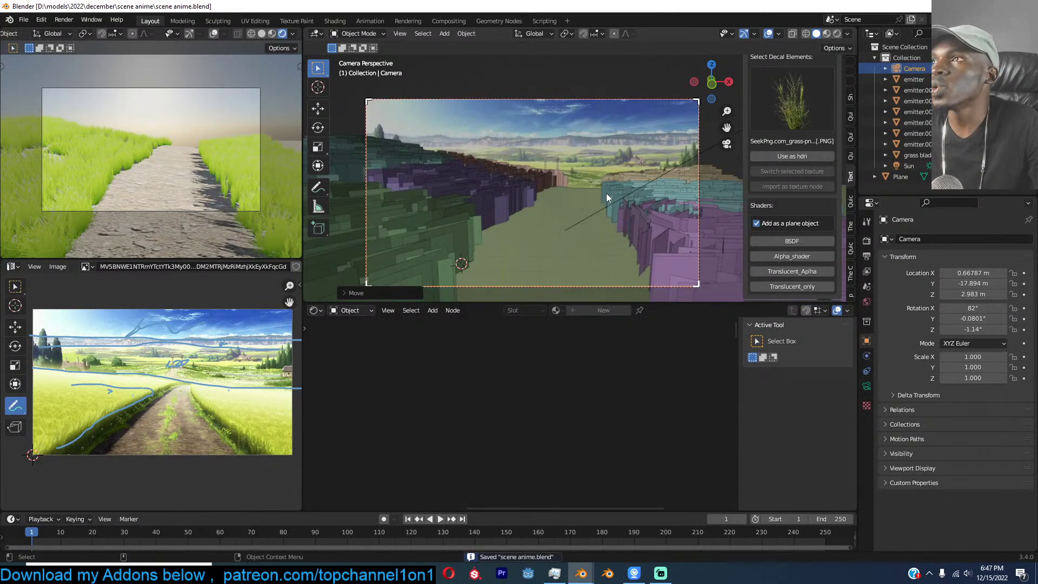
pyautogui.click(678, 193)
pyautogui.keyDown('shift'); pyautogui.moveTo(672, 188); pyautogui.dragTo(549, 196, button='middle'); pyautogui.keyUp('shift')
pyautogui.click(523, 182)
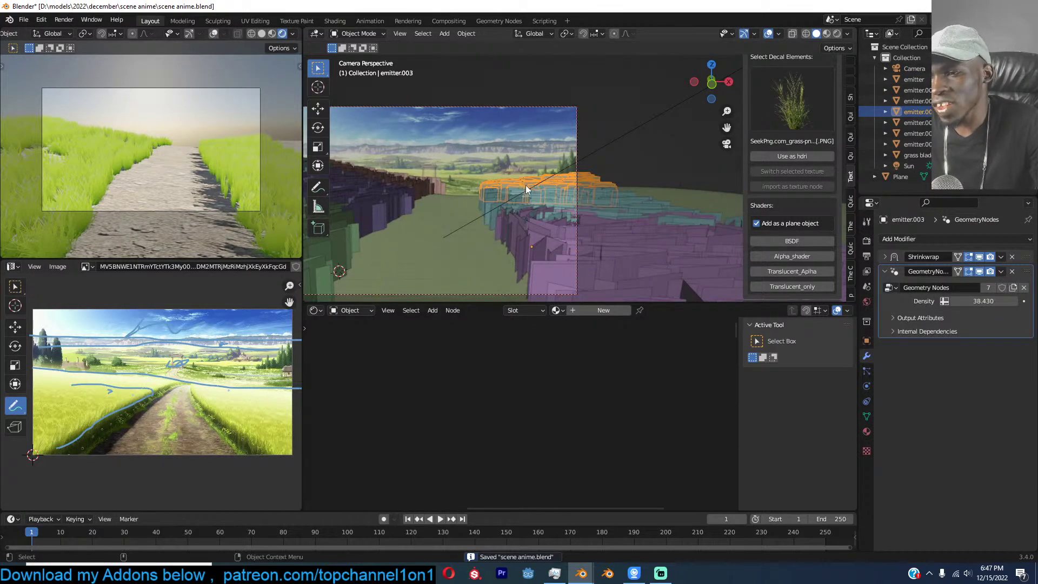
pyautogui.scroll(-1, 528, 186)
# Set the camera's passepartout opacity to 1 in its viewport display settings.
pyautogui.click(540, 126)
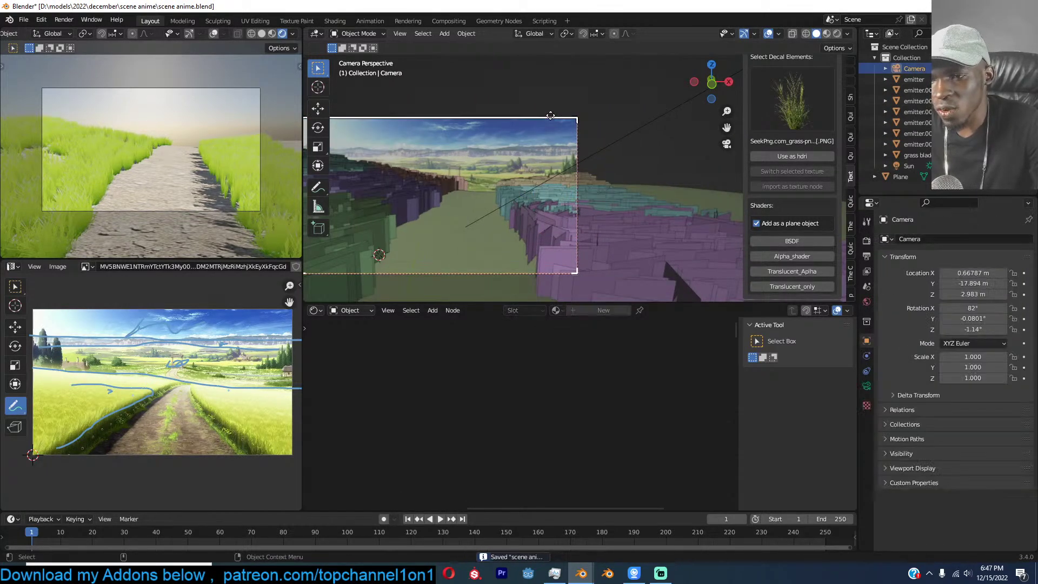
pyautogui.click(866, 386)
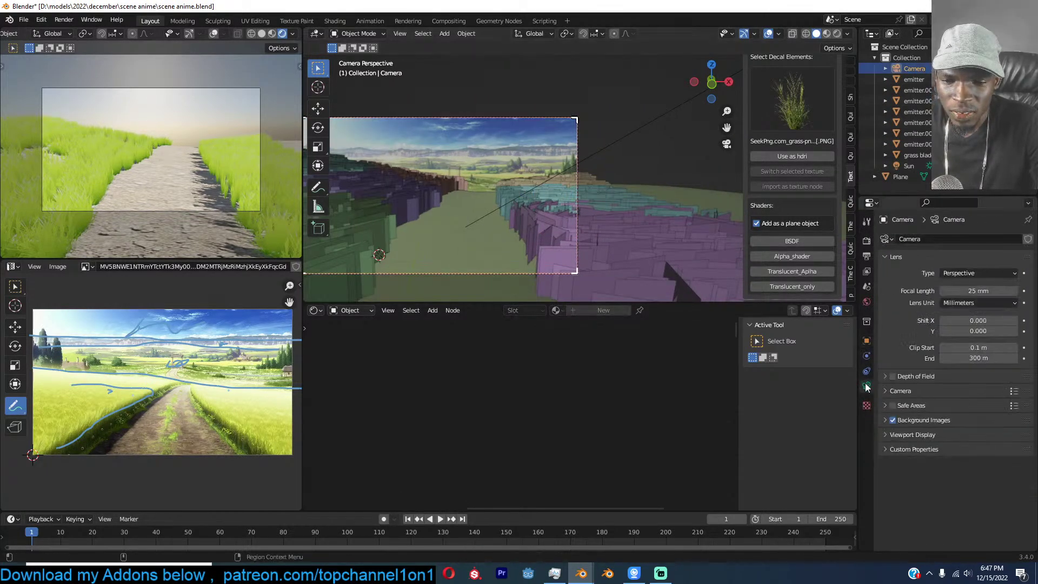
pyautogui.click(924, 420)
pyautogui.click(930, 418)
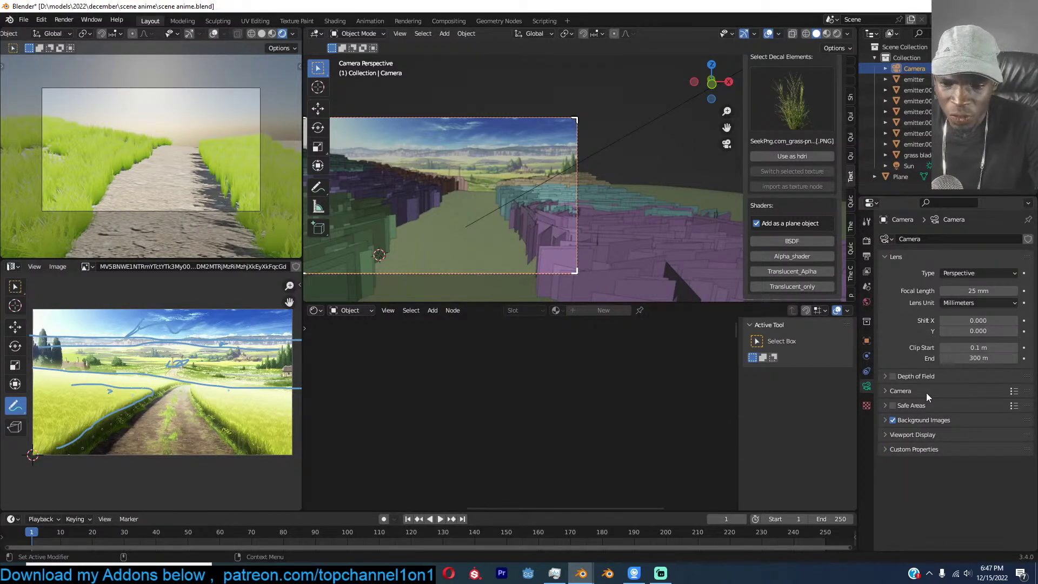
pyautogui.click(929, 435)
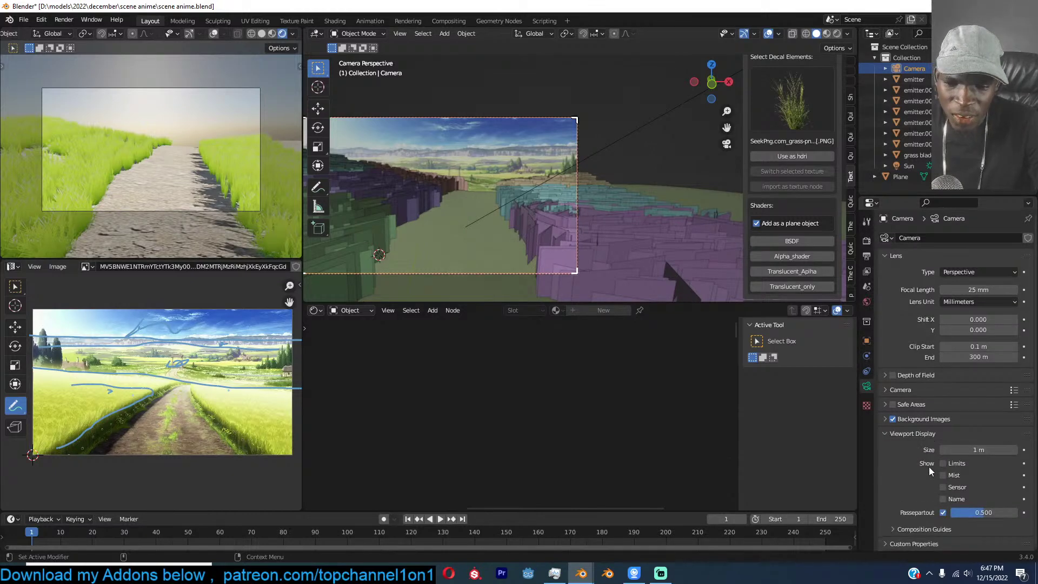
pyautogui.click(970, 512)
pyautogui.write('1')
pyautogui.press('Return')
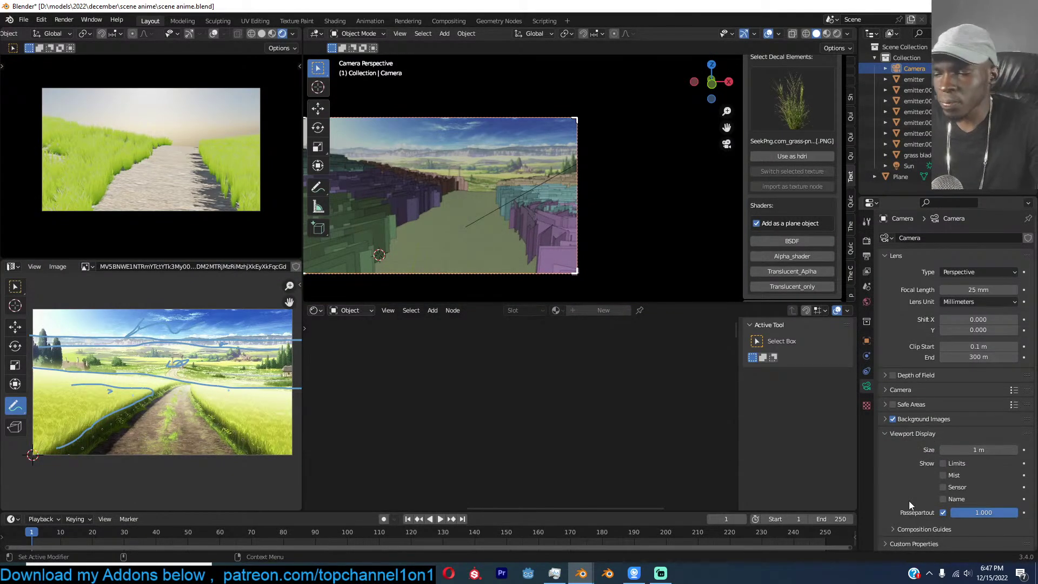
# Move the camera sideways and upward in camera view, and trackball-rotate it to re-aim at the path.
pyautogui.click(485, 190)
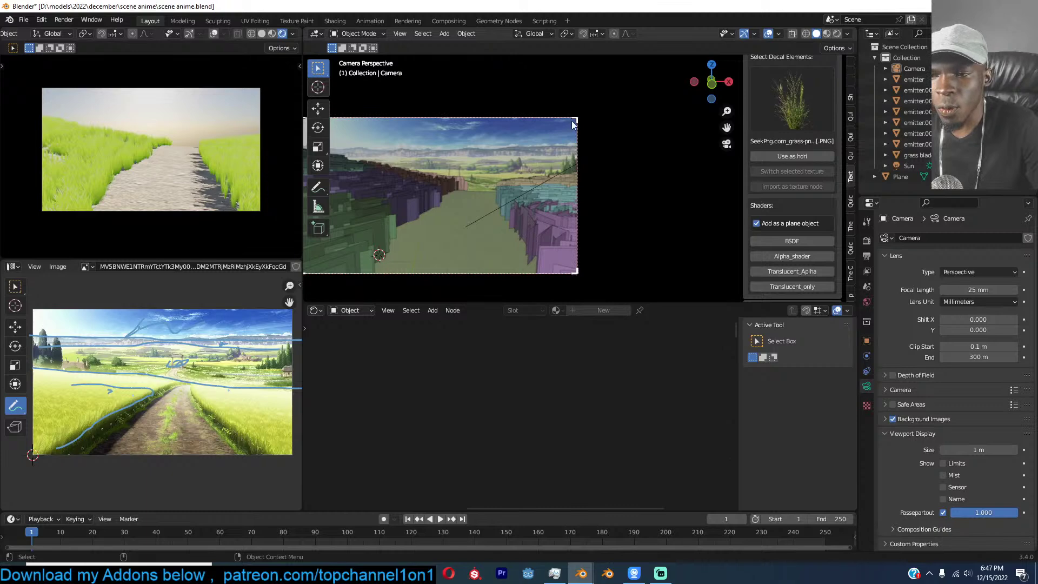
pyautogui.moveTo(586, 156); pyautogui.dragTo(428, 178, button='middle')
pyautogui.hotkey('ctrl', 'z')
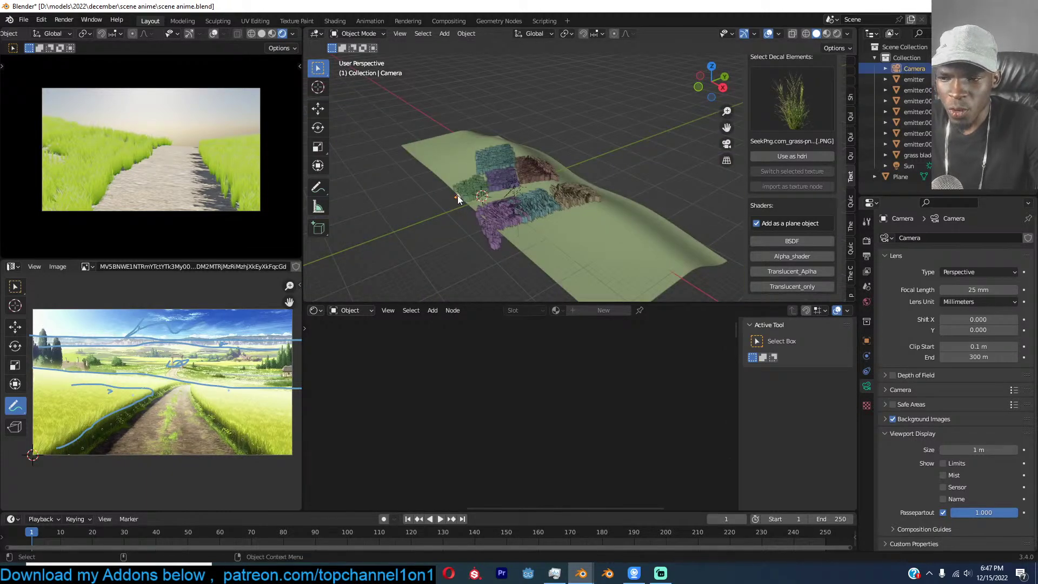
pyautogui.press('KP_0')
pyautogui.press('g')
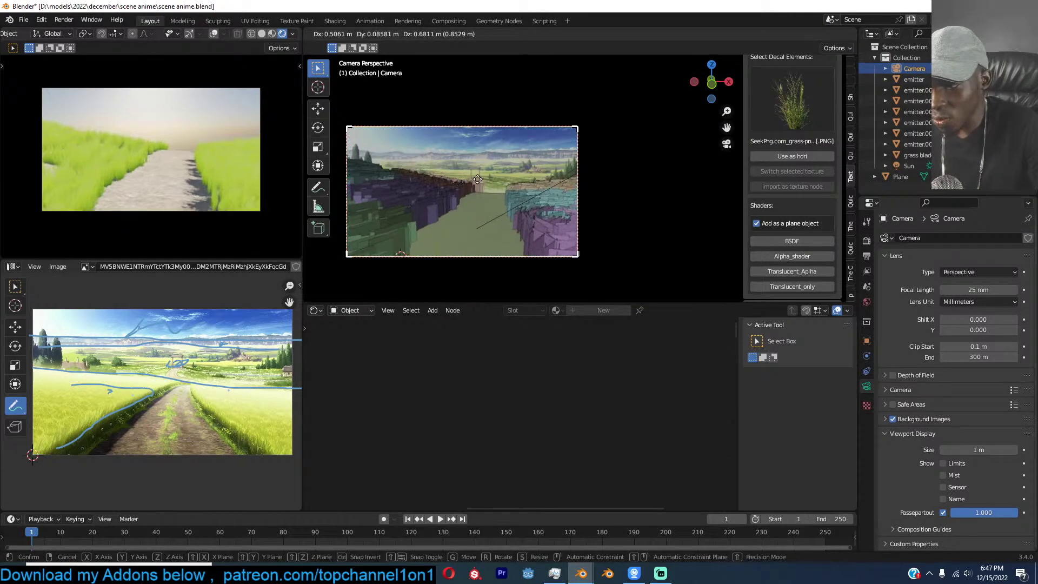
pyautogui.click(477, 180)
pyautogui.press('r')
pyautogui.press('r')
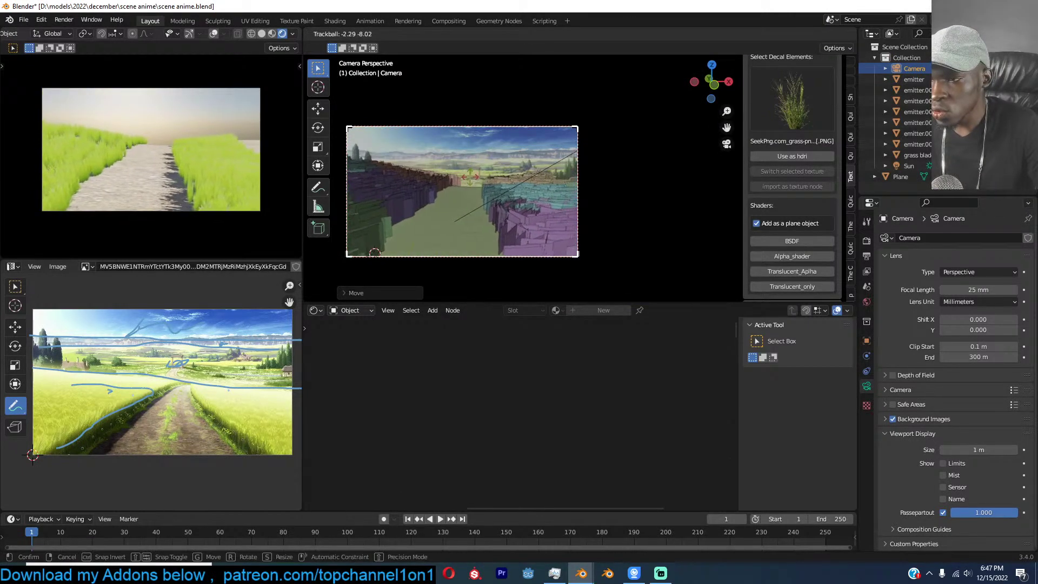
pyautogui.click(470, 175)
# Pull the camera back about 5 m along its local Z axis and save the file.
pyautogui.press('g')
pyautogui.press('z')
pyautogui.press('z')
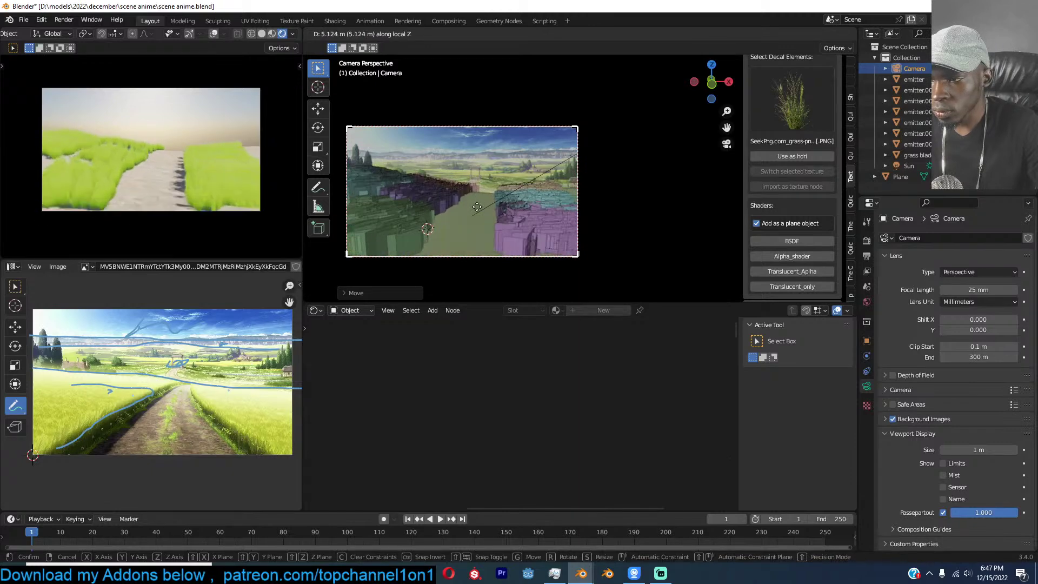
pyautogui.click(449, 210)
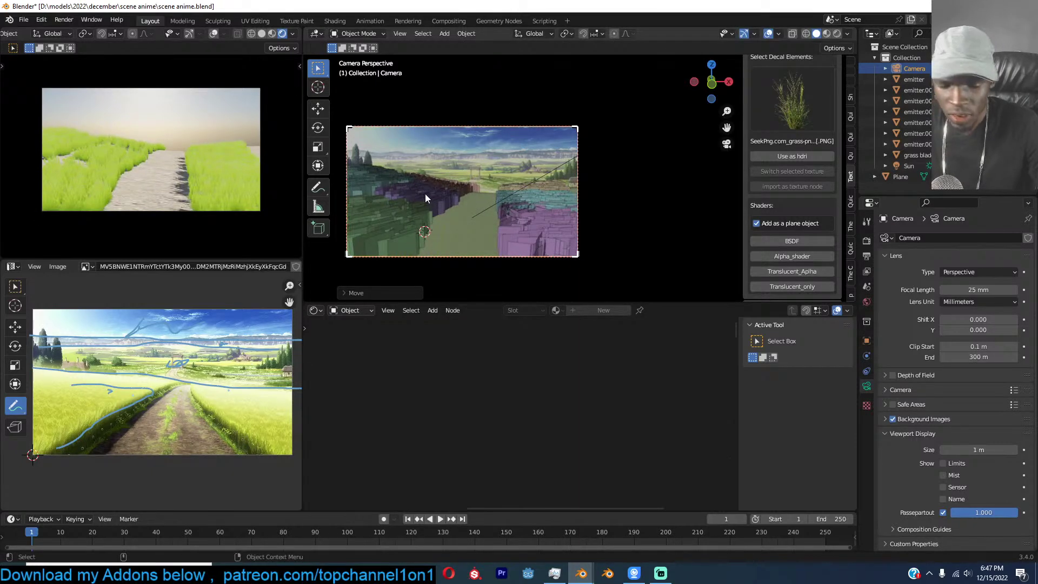
pyautogui.press('KP_7')
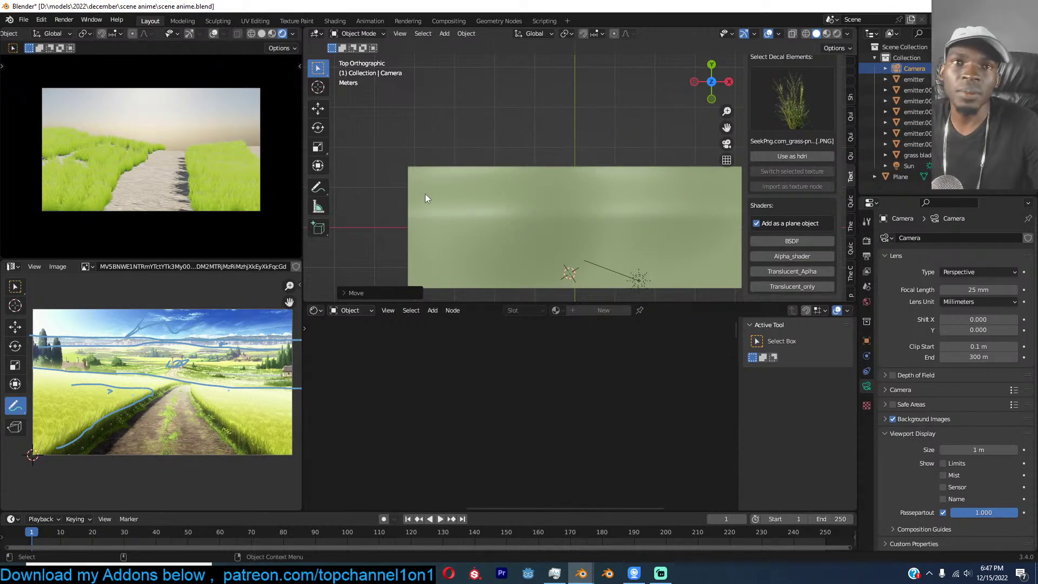
pyautogui.hotkey('ctrl', 's')
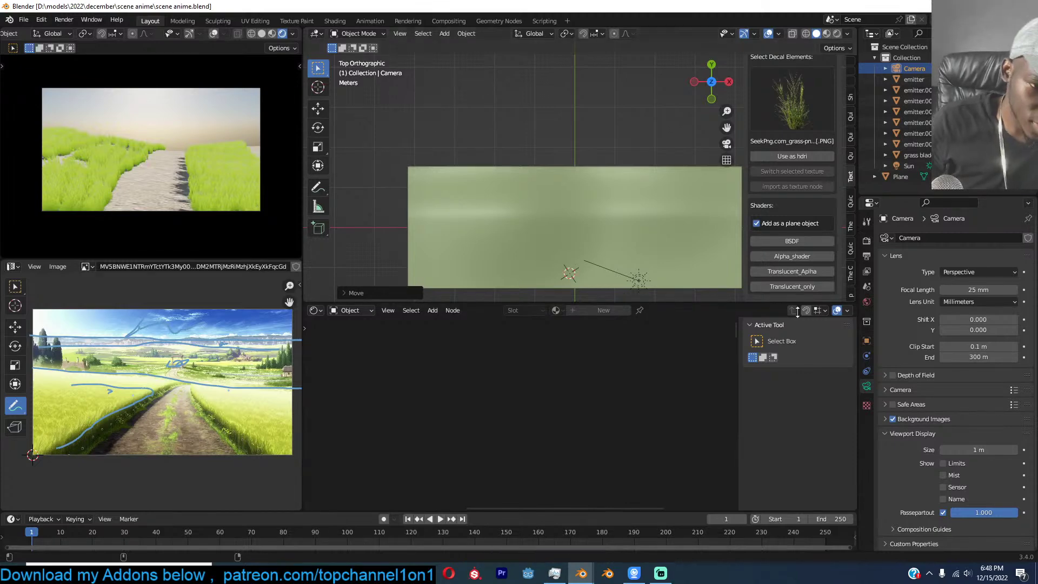
# Show the scene through the camera in the main viewport.
pyautogui.hotkey('alt', 'Tab')
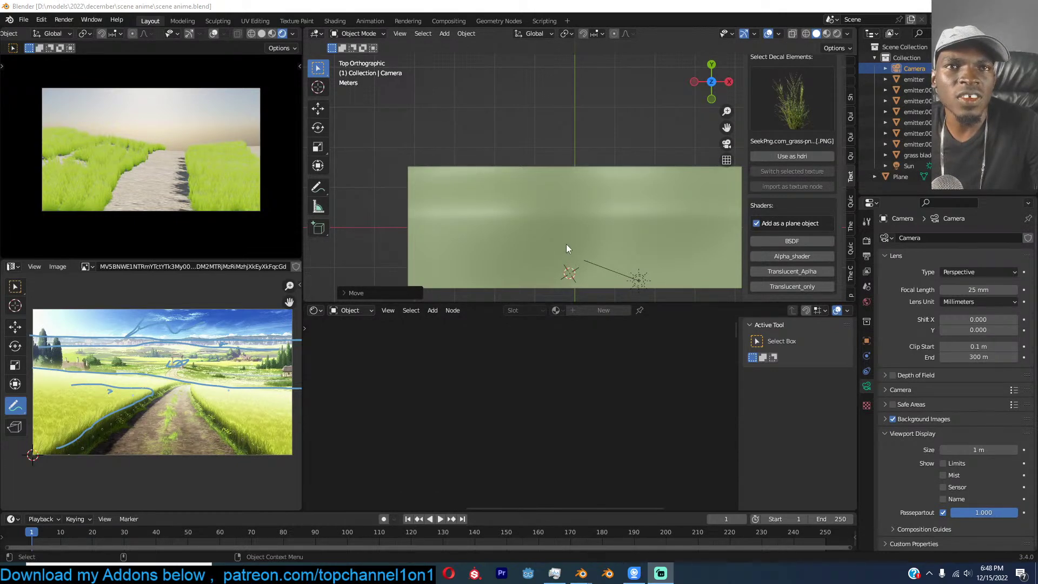
pyautogui.click(600, 184)
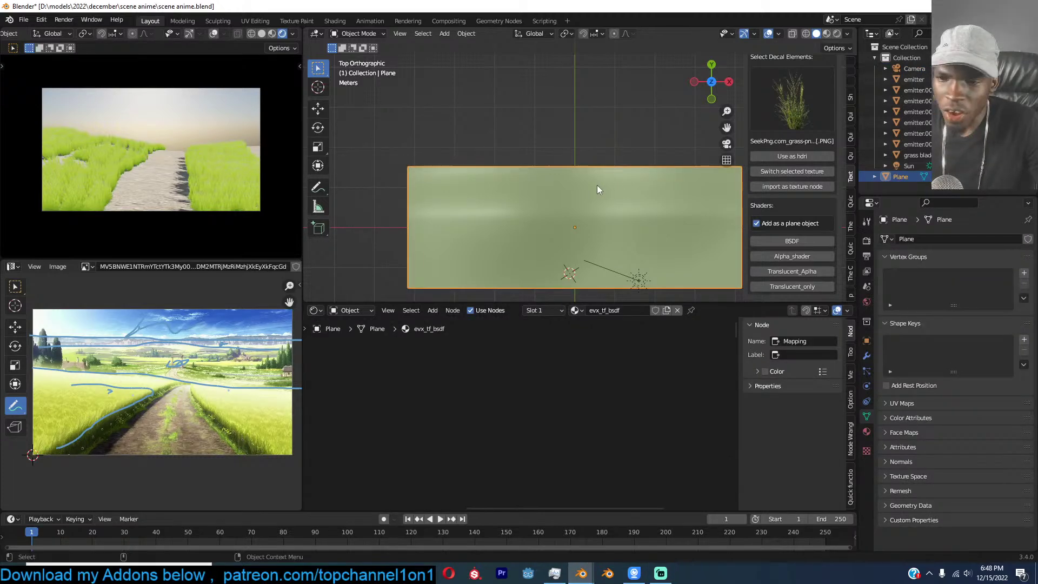
pyautogui.click(630, 158)
pyautogui.press('KP_0')
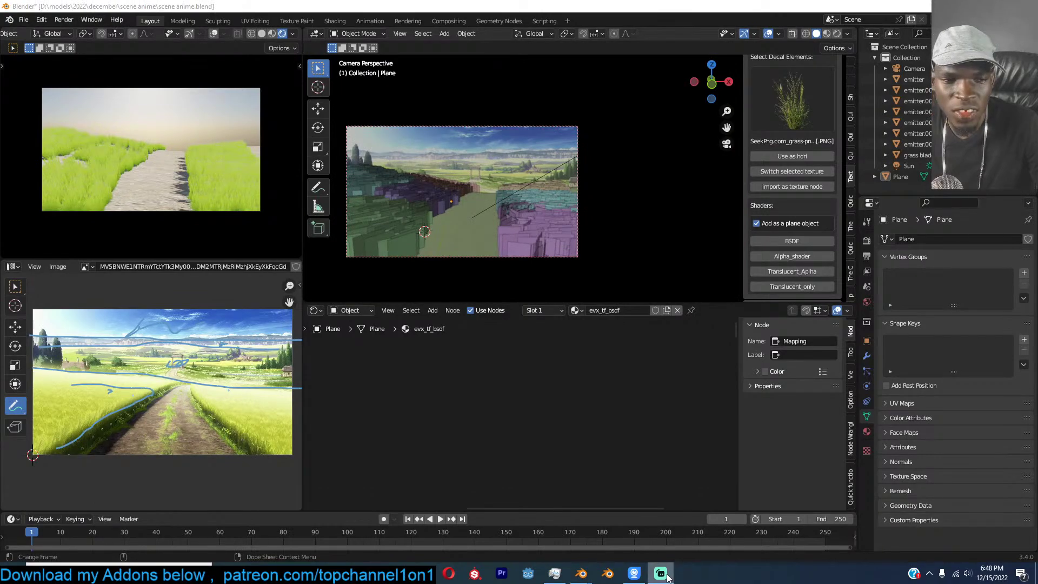
pyautogui.moveTo(290, 574)
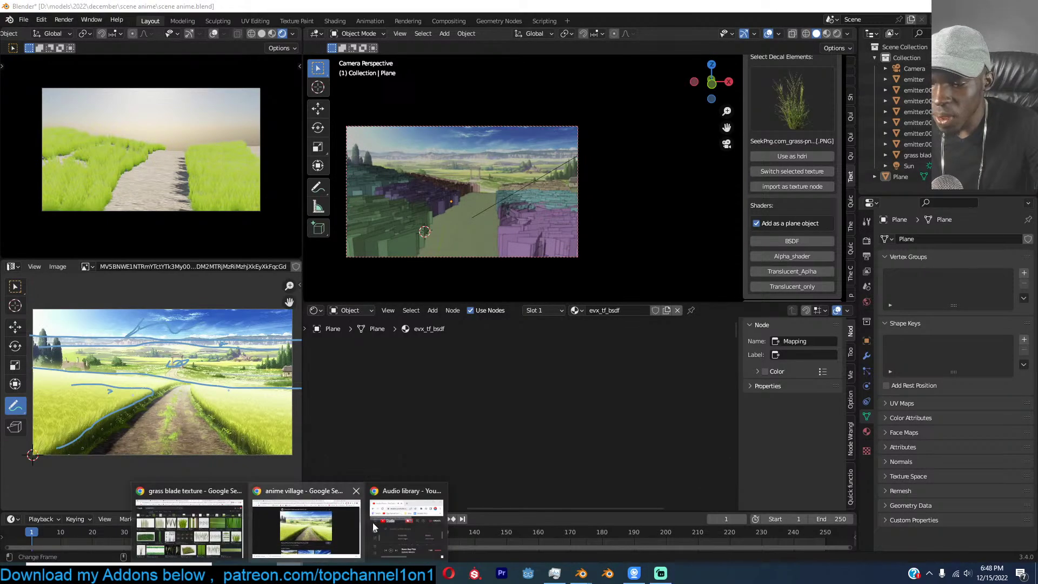
pyautogui.moveTo(409, 528)
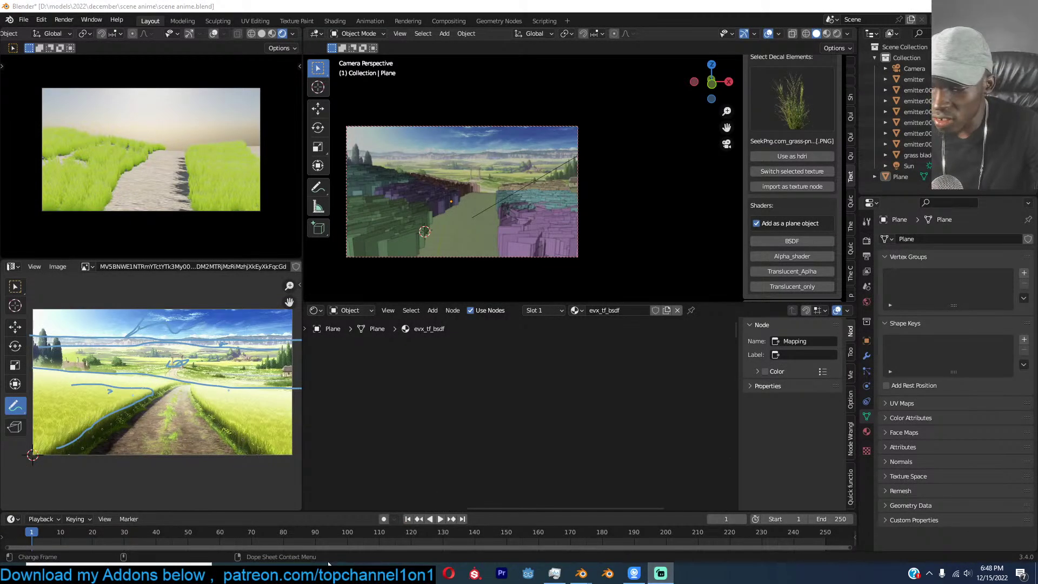
pyautogui.moveTo(342, 562)
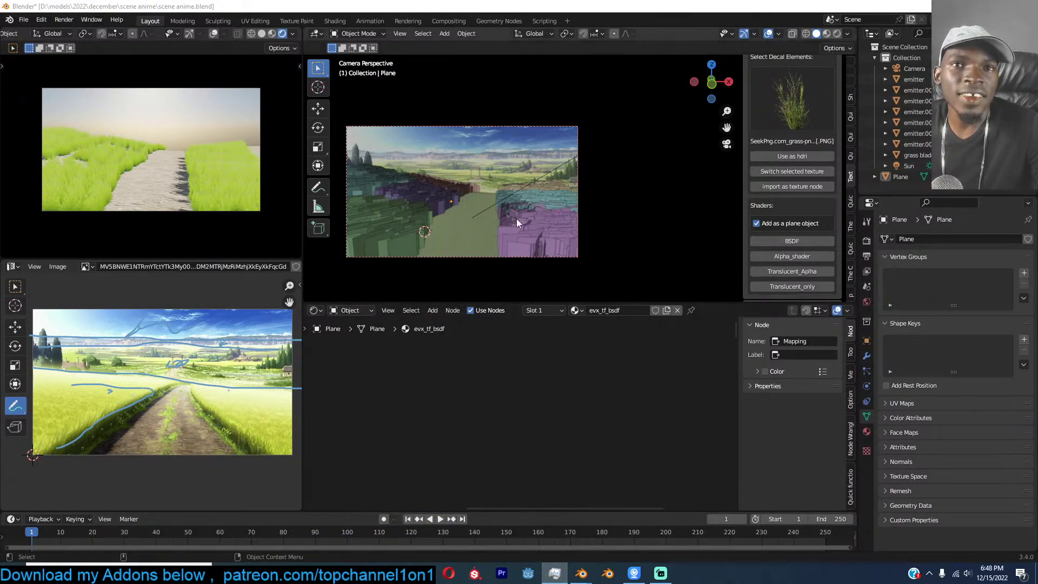
pyautogui.scroll(2, 550, 199)
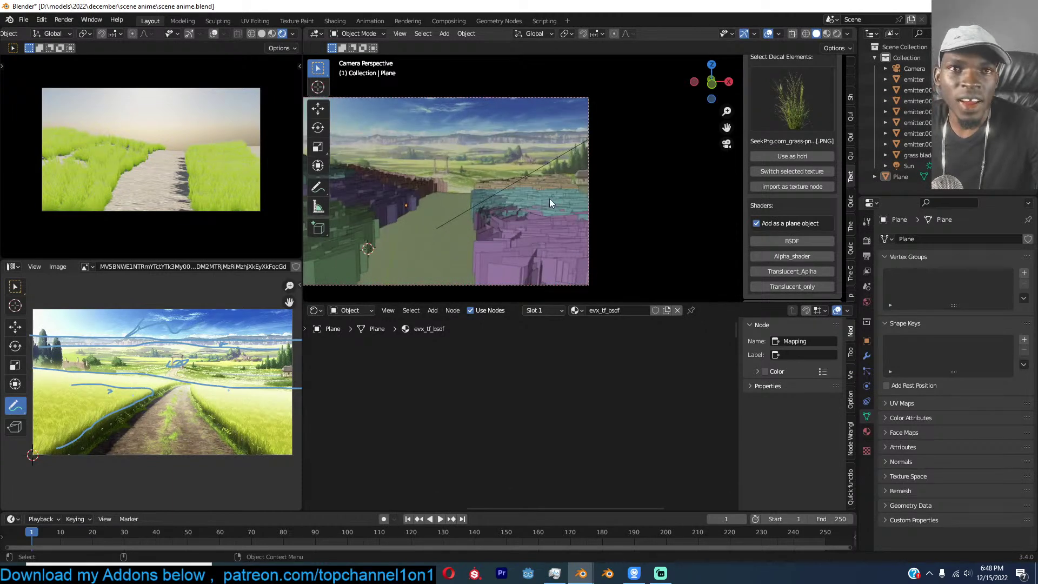
# Save the file, and duplicate the two grass patches right of the path, sliding the copies outward along the X axis.
pyautogui.click(547, 198)
pyautogui.hotkey('ctrl', 's')
pyautogui.keyDown('shift'); pyautogui.click(543, 198); pyautogui.keyUp('shift')
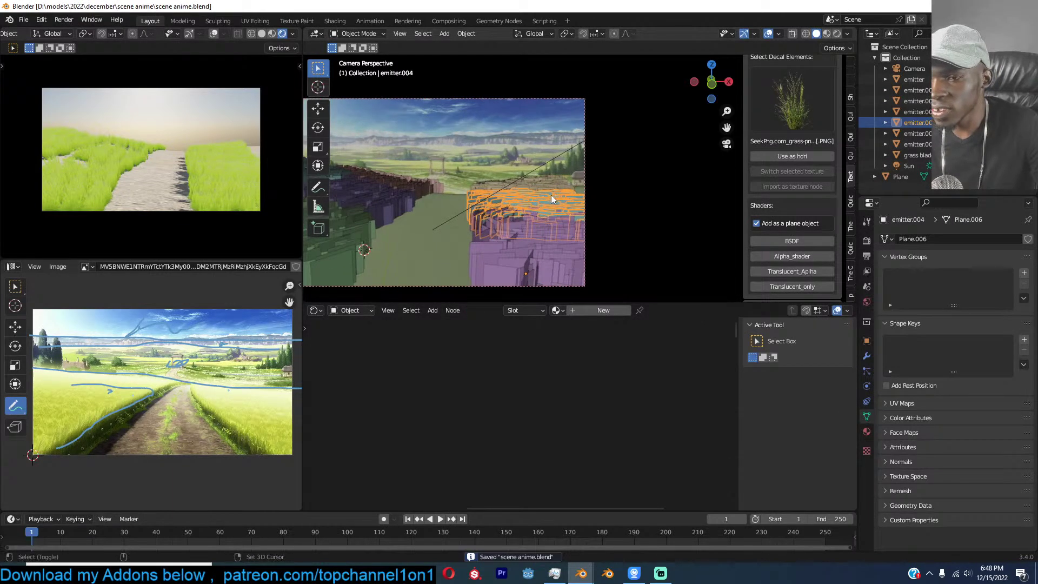
pyautogui.keyDown('shift'); pyautogui.click(560, 195); pyautogui.keyUp('shift')
pyautogui.keyDown('shift'); pyautogui.click(529, 207); pyautogui.keyUp('shift')
pyautogui.hotkey('shift', 'd')
pyautogui.press('x')
pyautogui.click(585, 210)
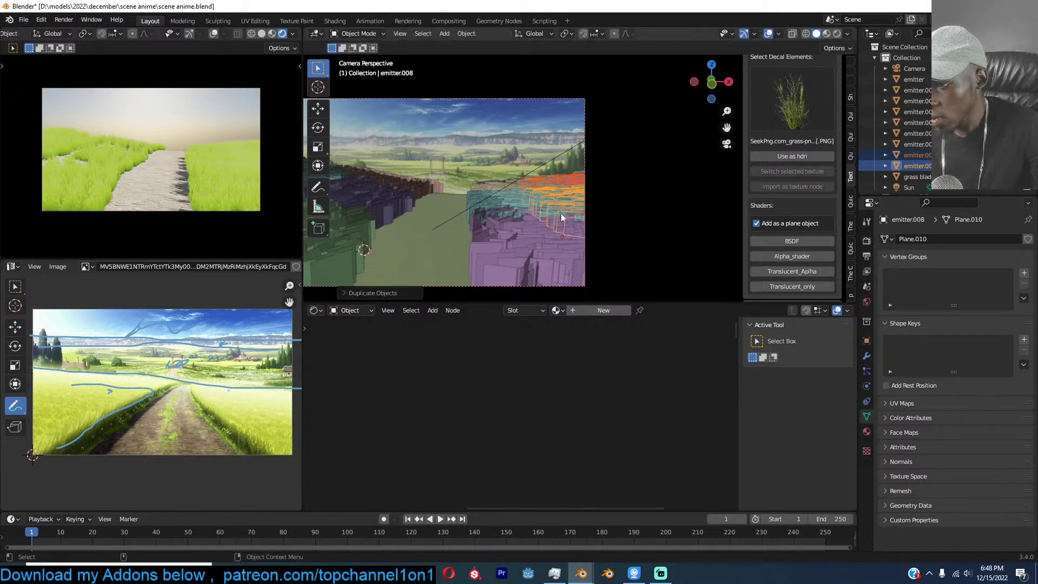
pyautogui.hotkey('alt', 'a')
pyautogui.keyDown('shift'); pyautogui.moveTo(354, 219); pyautogui.dragTo(525, 203, button='middle'); pyautogui.keyUp('shift')
pyautogui.scroll(-1, 459, 204)
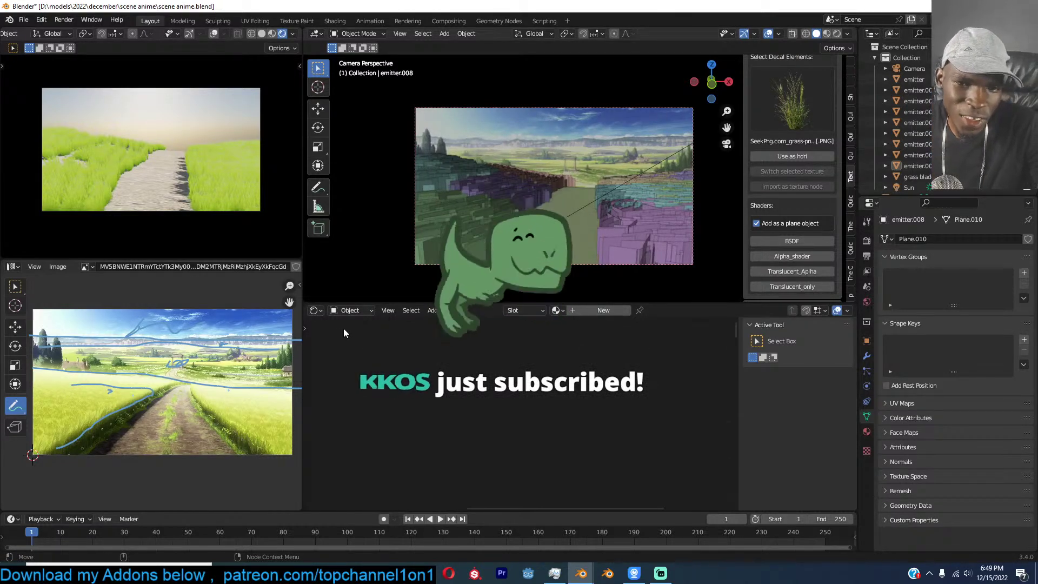
pyautogui.moveTo(107, 391); pyautogui.dragTo(142, 366, button='middle')
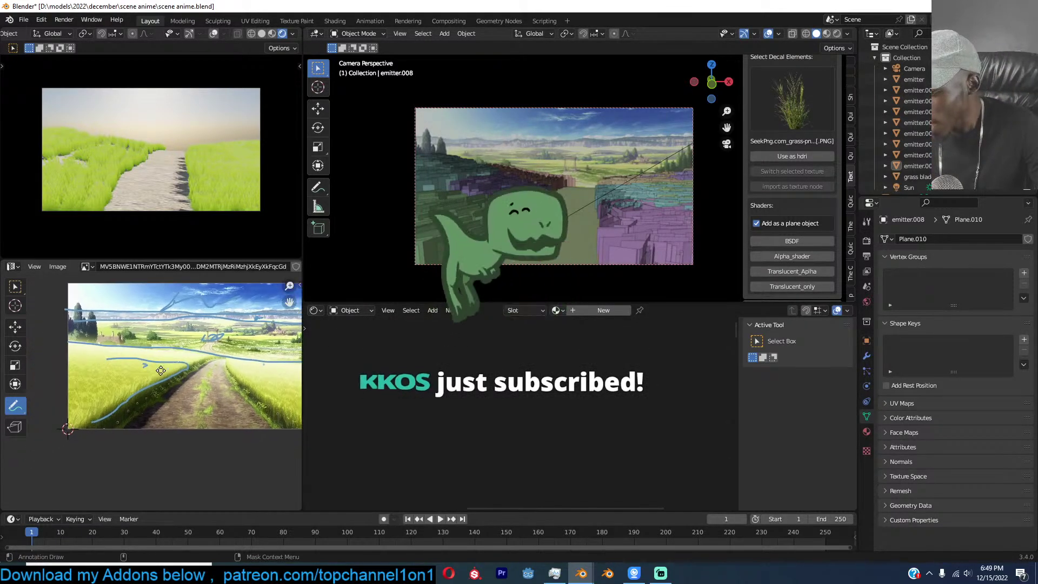
pyautogui.scroll(2, 549, 189)
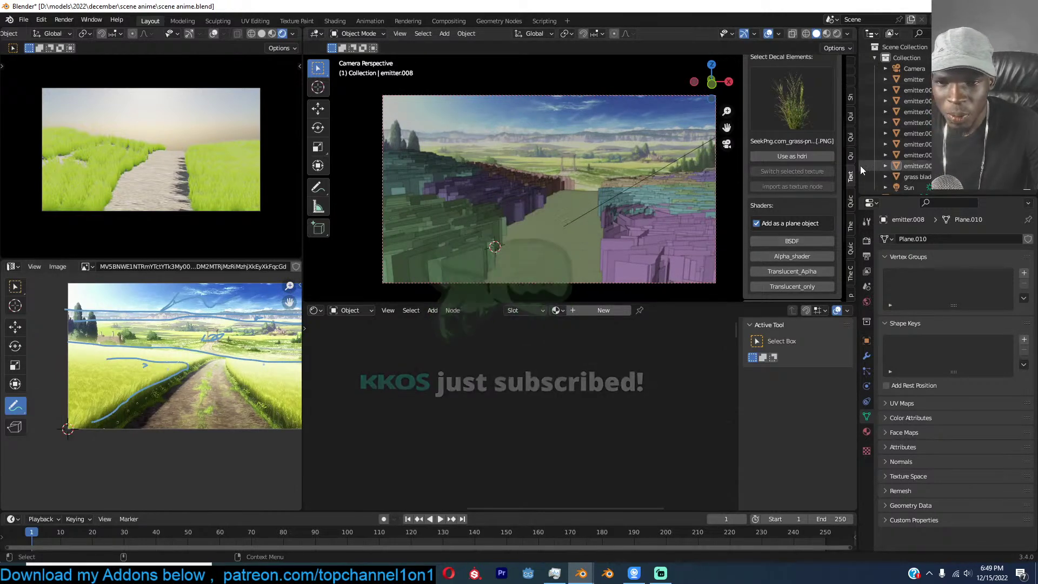
# Move the grass blade object into a new collection named "bk" and save the file.
pyautogui.scroll(-1, 910, 144)
pyautogui.click(921, 162)
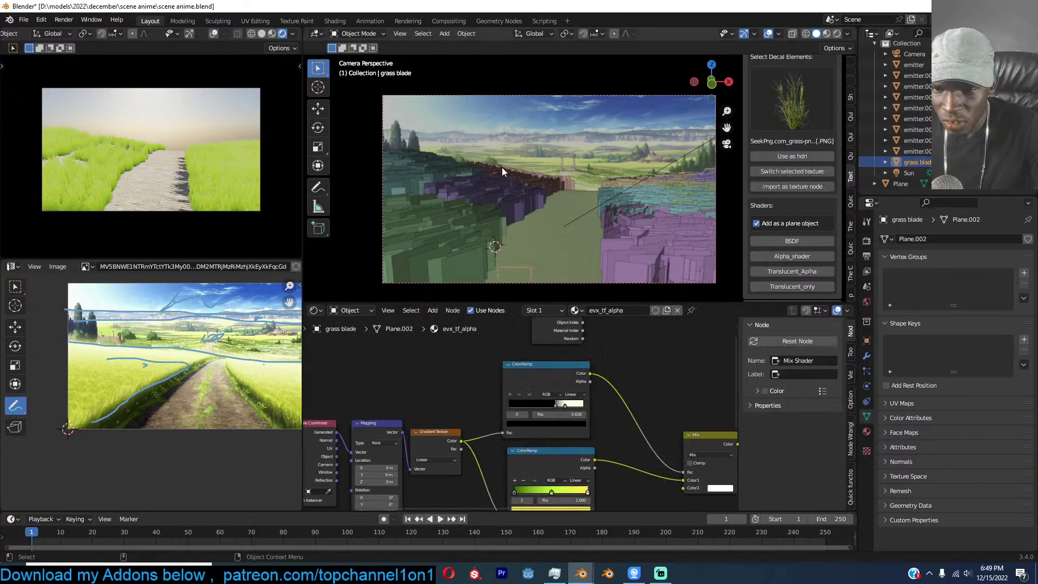
pyautogui.press('m')
pyautogui.press('m')
pyautogui.click(510, 152)
pyautogui.write('bk')
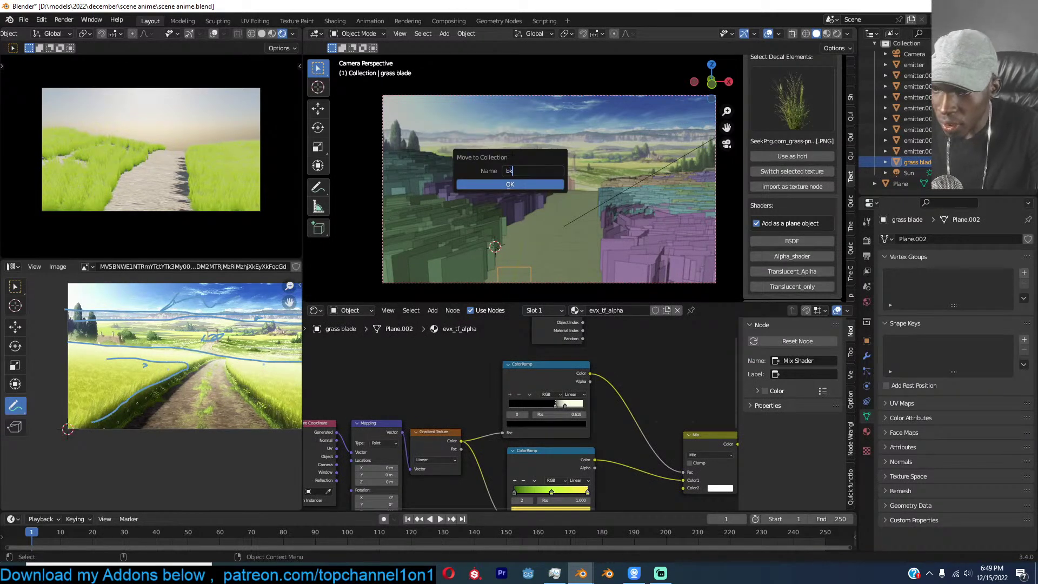
pyautogui.click(491, 186)
pyautogui.hotkey('ctrl', 's')
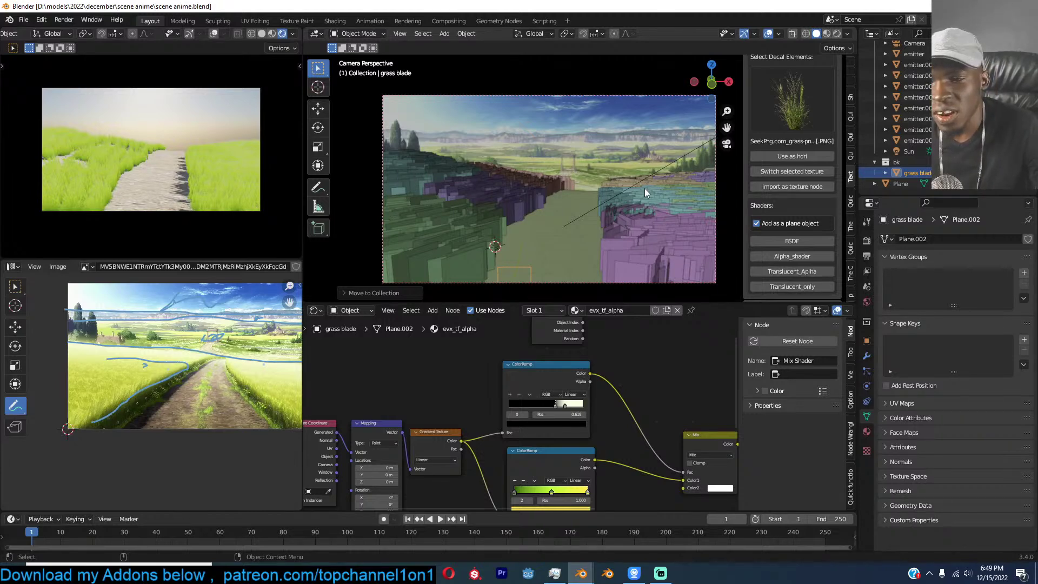
pyautogui.hotkey('ctrl', 's')
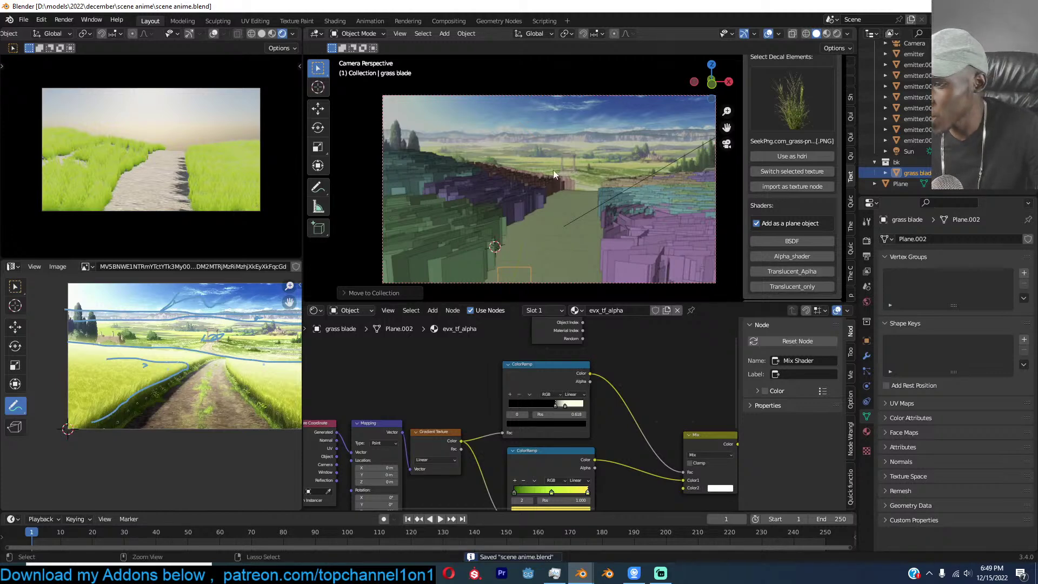
# Move the outer-left grass patch horizontally toward the path, keeping its height locked.
pyautogui.click(435, 202)
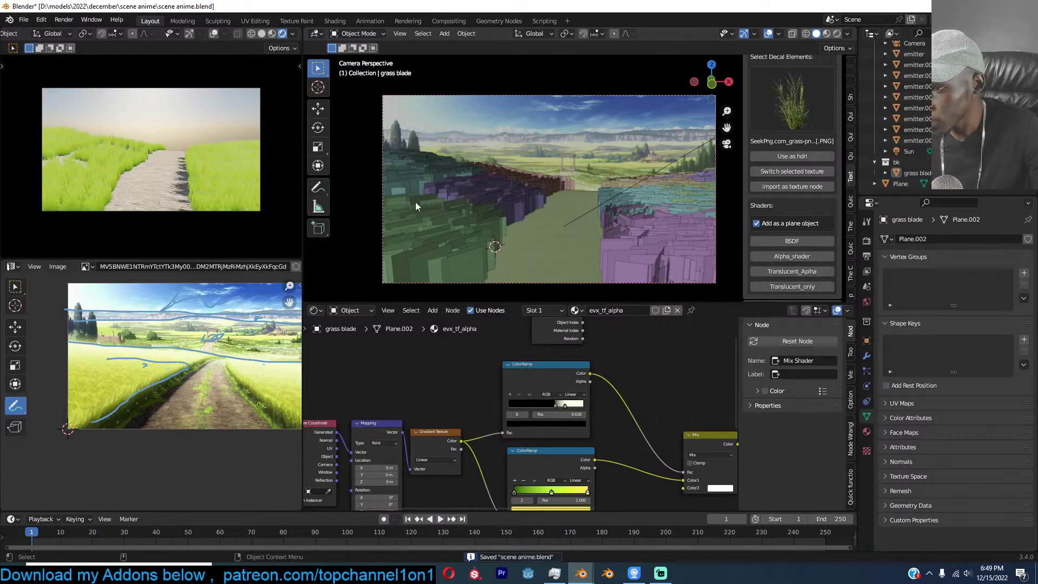
pyautogui.click(392, 192)
pyautogui.press('g')
pyautogui.hotkey('shift', 'z')
pyautogui.click(423, 192)
pyautogui.click(423, 193)
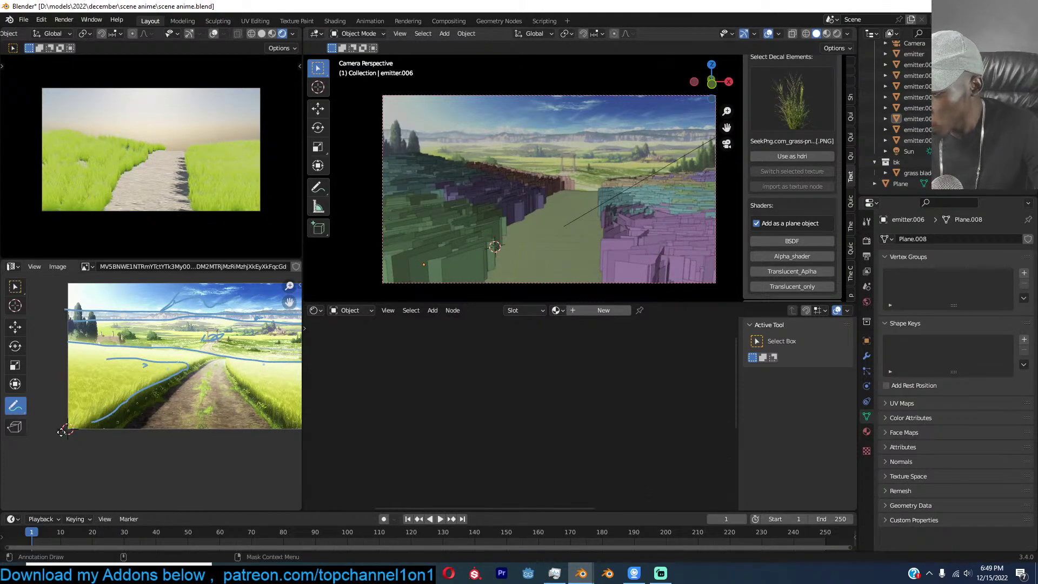
# Maximize the reference image editor and erase the annotation strokes over the foreground field and path.
pyautogui.moveTo(60, 433); pyautogui.dragTo(63, 430, button='middle')
pyautogui.hotkey('ctrl', 'space')
pyautogui.scroll(4, 521, 331)
pyautogui.moveTo(485, 292)
pyautogui.keyDown('ctrl'); pyautogui.mouseDown()
pyautogui.moveTo(354, 387)
pyautogui.moveTo(574, 207)
pyautogui.moveTo(424, 190)
pyautogui.moveTo(368, 223)
pyautogui.mouseUp(); pyautogui.keyUp('ctrl')
pyautogui.moveTo(587, 229)
pyautogui.keyDown('ctrl'); pyautogui.mouseDown()
pyautogui.moveTo(843, 199)
pyautogui.moveTo(476, 178)
pyautogui.moveTo(394, 169)
pyautogui.moveTo(357, 147)
pyautogui.mouseUp(); pyautogui.keyUp('ctrl')
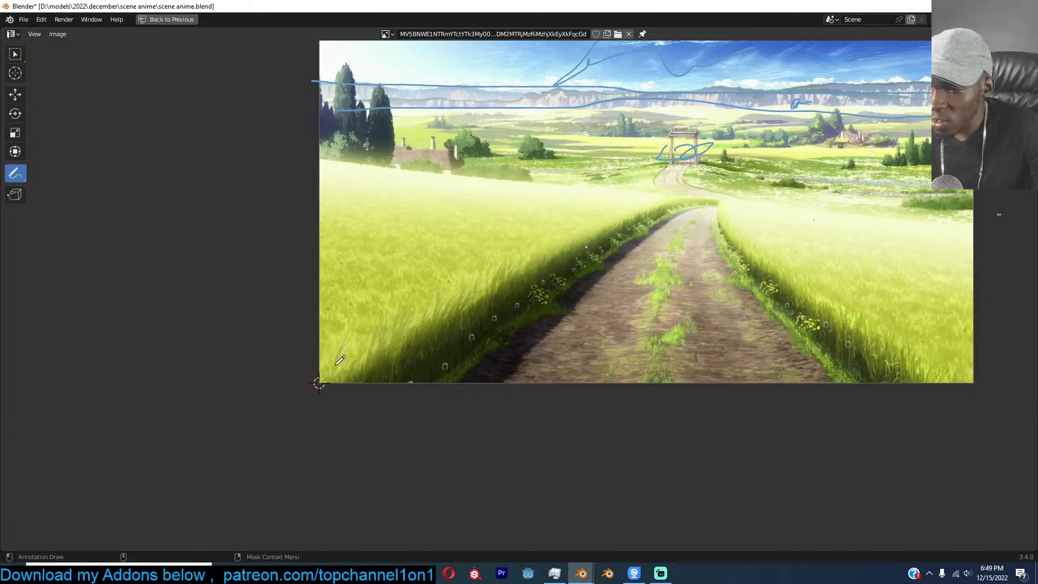
# Sketch annotation strokes over the reference's grass fields, erase them again, and restore the full workspace layout.
pyautogui.moveTo(327, 370); pyautogui.dragTo(420, 233)
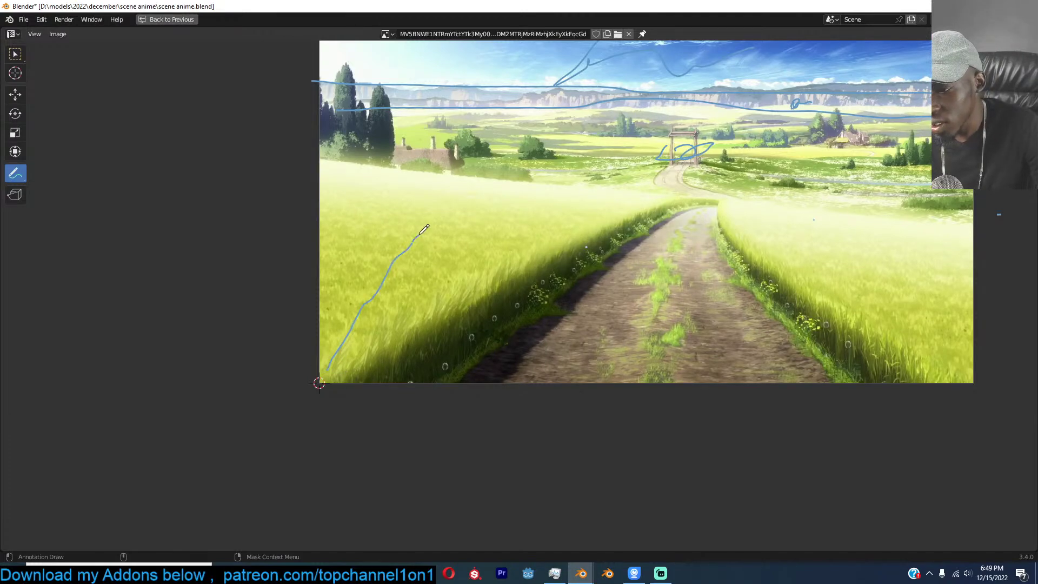
pyautogui.moveTo(336, 318)
pyautogui.mouseDown()
pyautogui.moveTo(332, 290)
pyautogui.moveTo(346, 303)
pyautogui.moveTo(372, 302)
pyautogui.mouseUp()
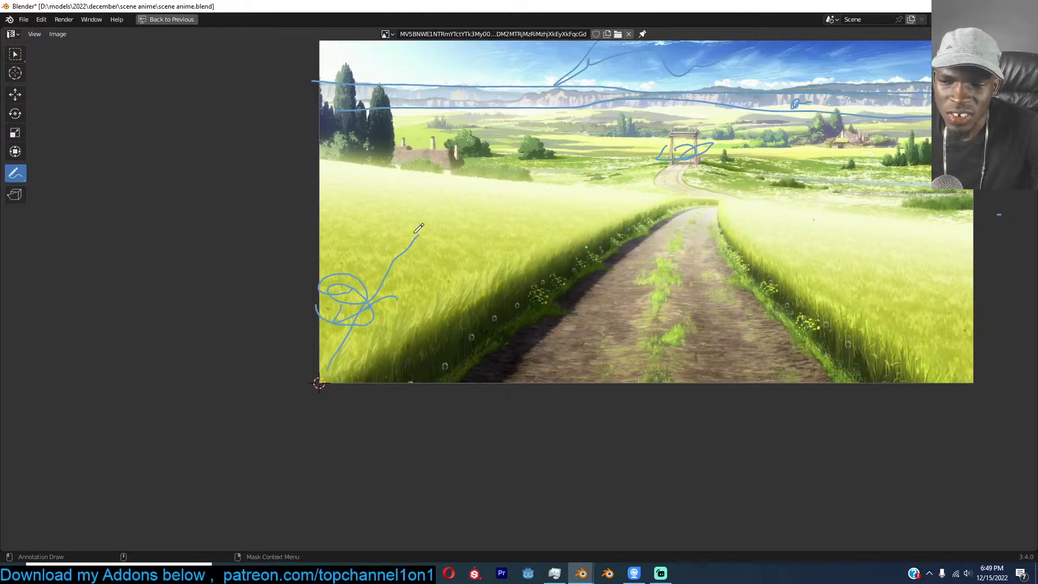
pyautogui.moveTo(352, 174)
pyautogui.mouseDown()
pyautogui.moveTo(632, 181)
pyautogui.moveTo(368, 178)
pyautogui.moveTo(549, 196)
pyautogui.mouseUp()
pyautogui.moveTo(802, 219); pyautogui.dragTo(835, 220)
pyautogui.moveTo(629, 178)
pyautogui.keyDown('ctrl'); pyautogui.mouseDown()
pyautogui.moveTo(394, 169)
pyautogui.moveTo(574, 189)
pyautogui.moveTo(343, 282)
pyautogui.moveTo(326, 356)
pyautogui.moveTo(419, 241)
pyautogui.mouseUp(); pyautogui.keyUp('ctrl')
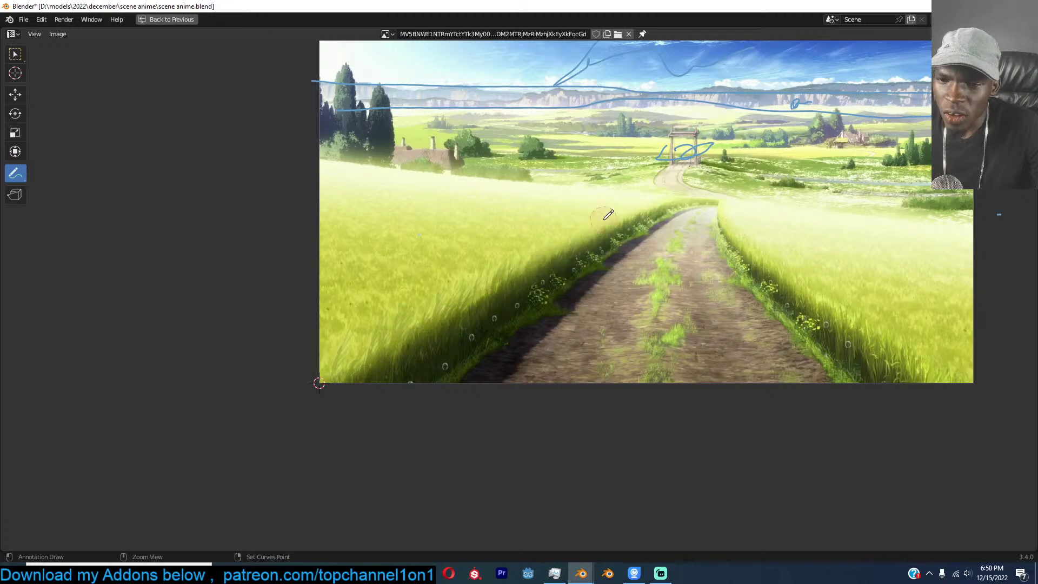
pyautogui.hotkey('ctrl', 'space')
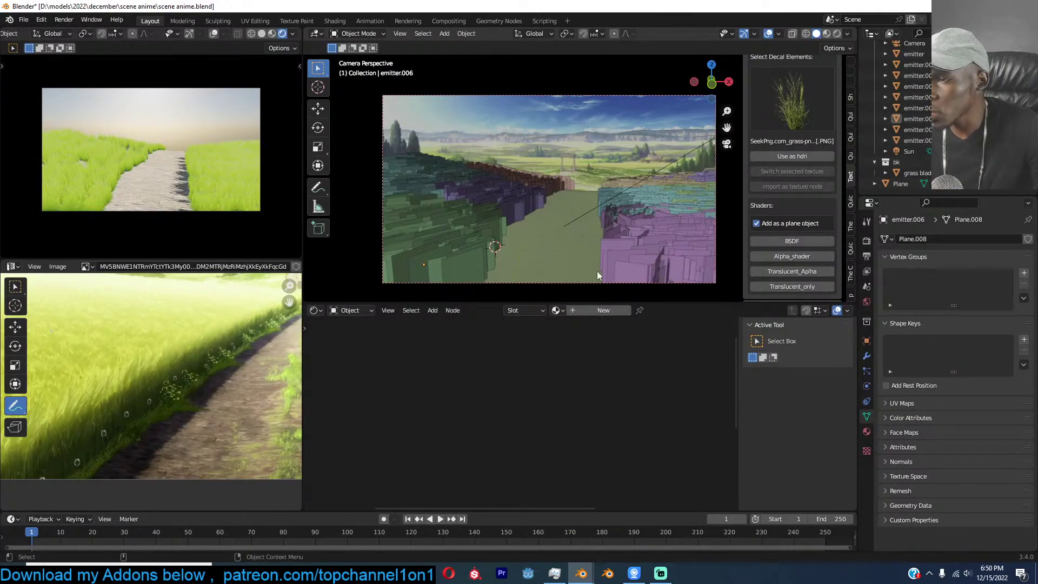
# With the grass blade selected, search the texture folders for "concrete" and choose the concrete_001-Panorama texture.
pyautogui.click(914, 173)
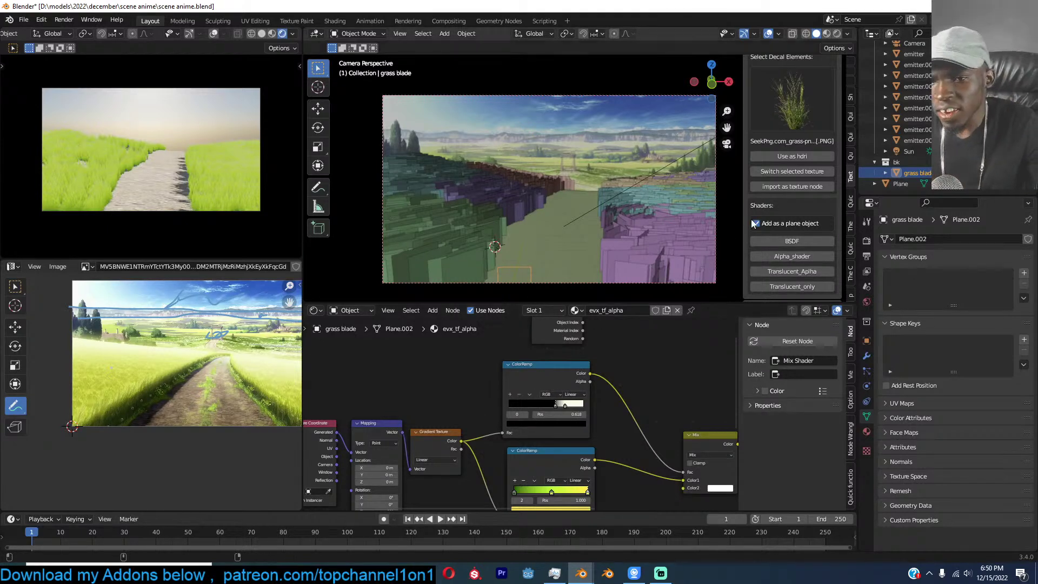
pyautogui.scroll(5, 777, 206)
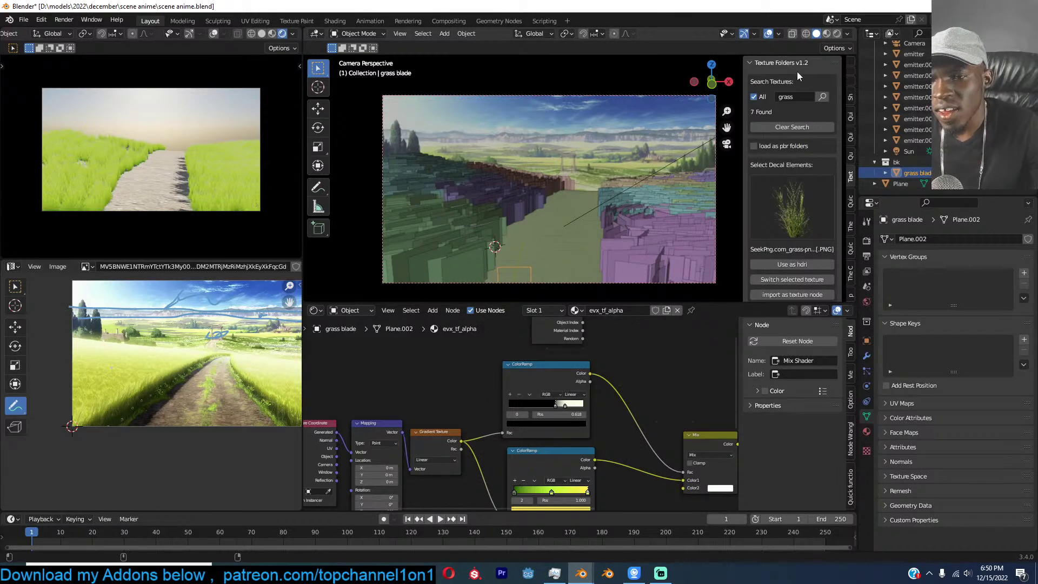
pyautogui.click(801, 190)
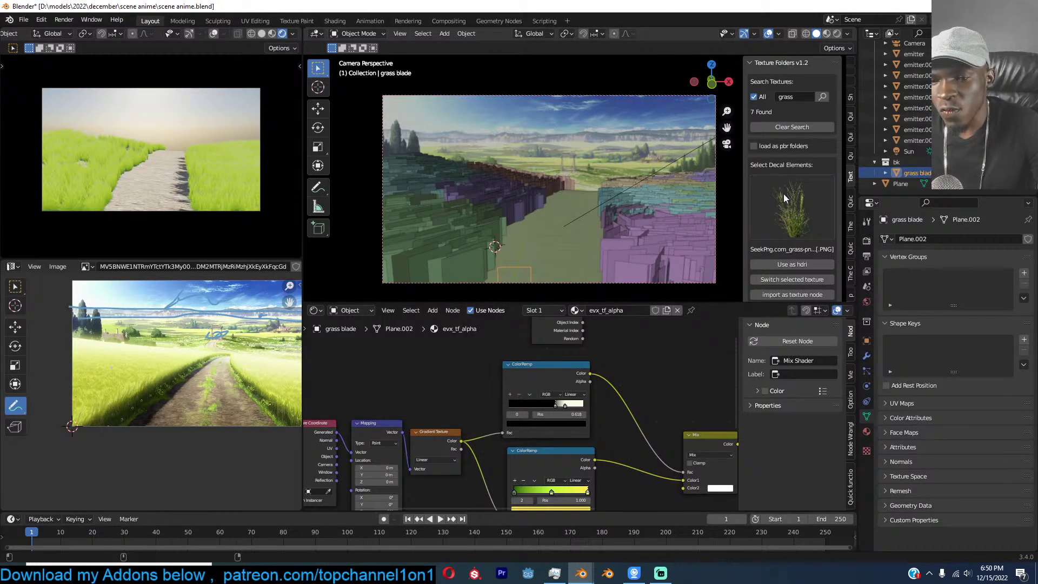
pyautogui.click(803, 101)
pyautogui.write('concrete')
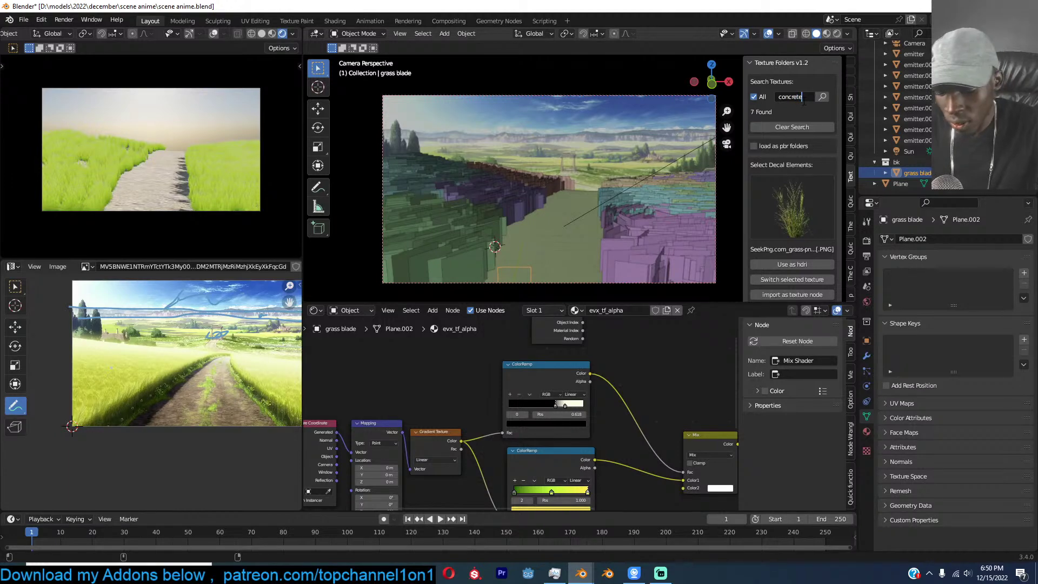
pyautogui.click(822, 97)
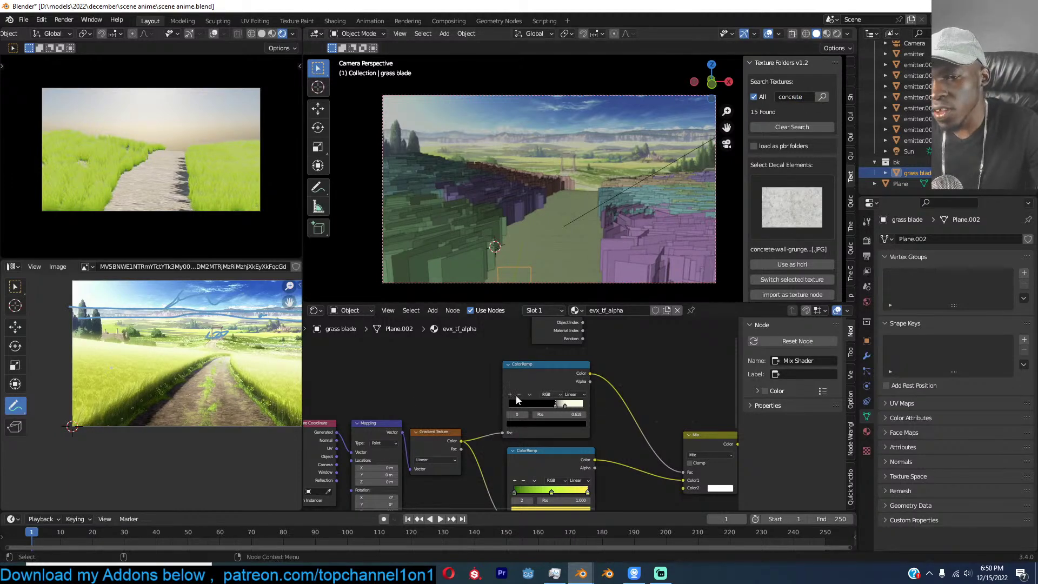
pyautogui.click(766, 193)
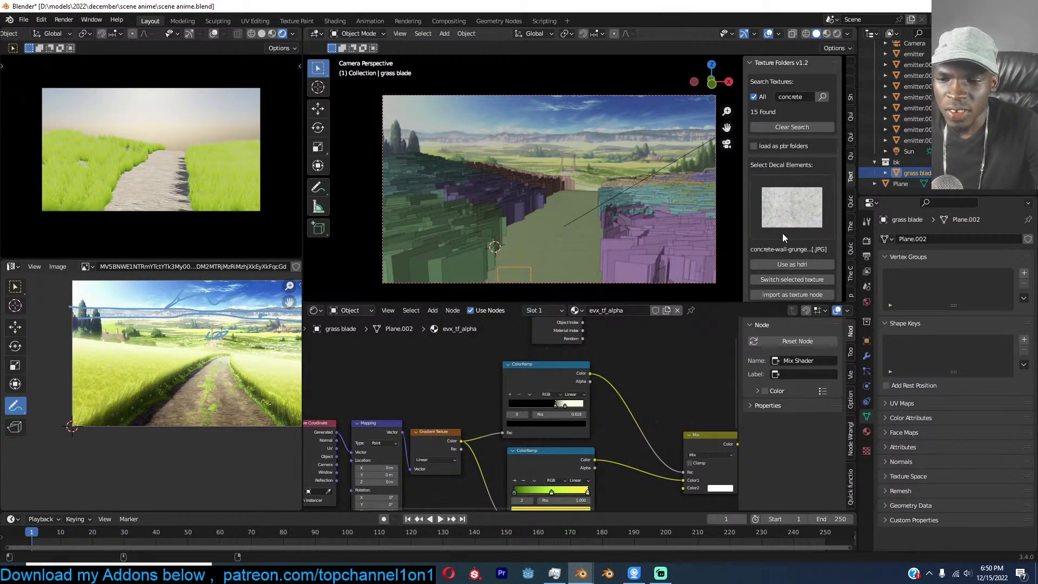
pyautogui.click(767, 236)
pyautogui.click(785, 251)
pyautogui.scroll(-2, 619, 345)
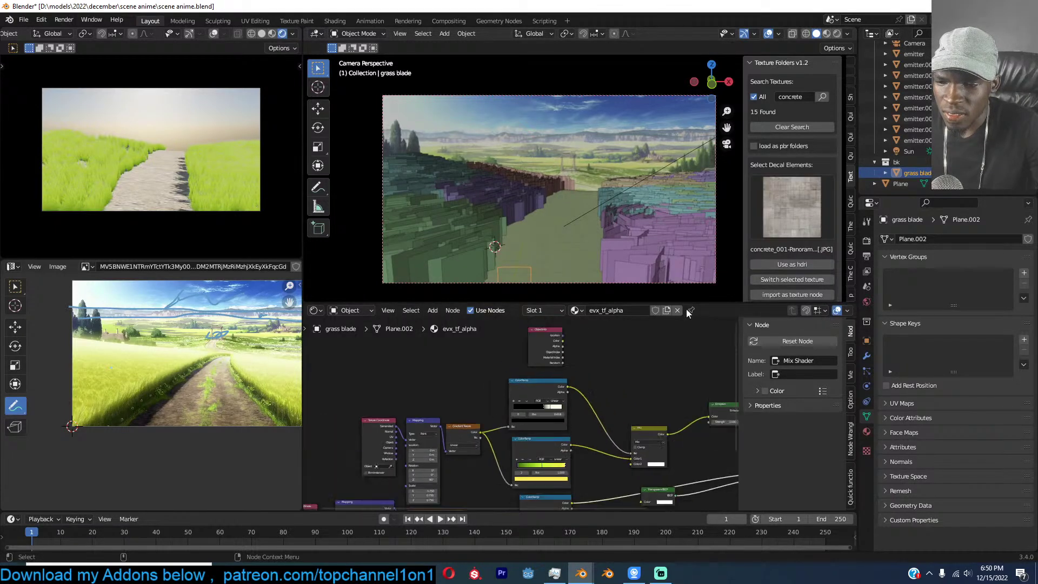
pyautogui.scroll(-2, 784, 280)
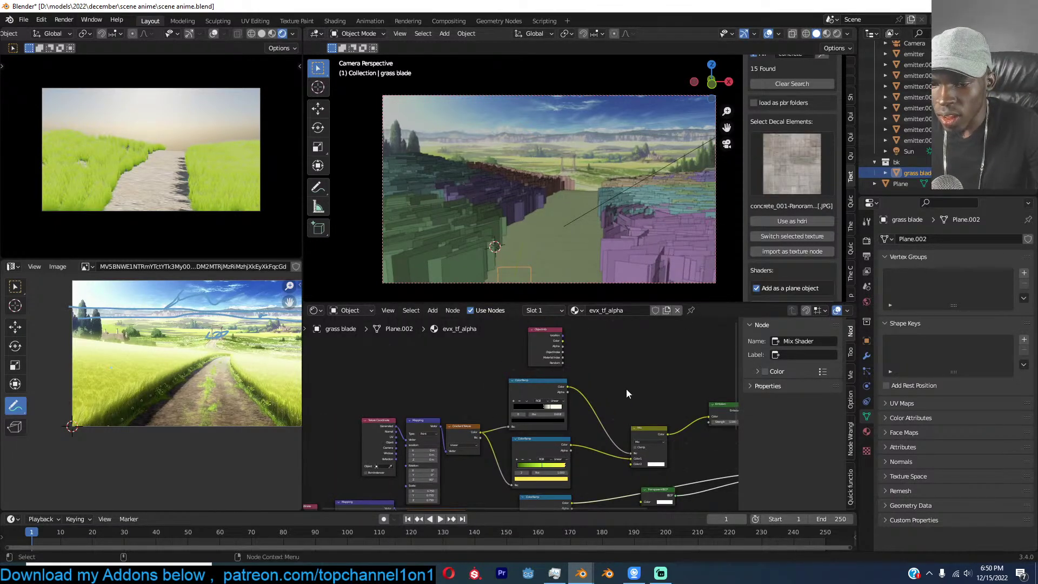
# Delete the leftover nodes from the grass blade's evx_tf_alpha material.
pyautogui.scroll(-2, 624, 385)
pyautogui.moveTo(622, 383); pyautogui.dragTo(563, 343, button='middle')
pyautogui.click(645, 450)
pyautogui.moveTo(567, 478); pyautogui.dragTo(679, 361)
pyautogui.press('x')
pyautogui.moveTo(566, 396); pyautogui.dragTo(604, 408, button='middle')
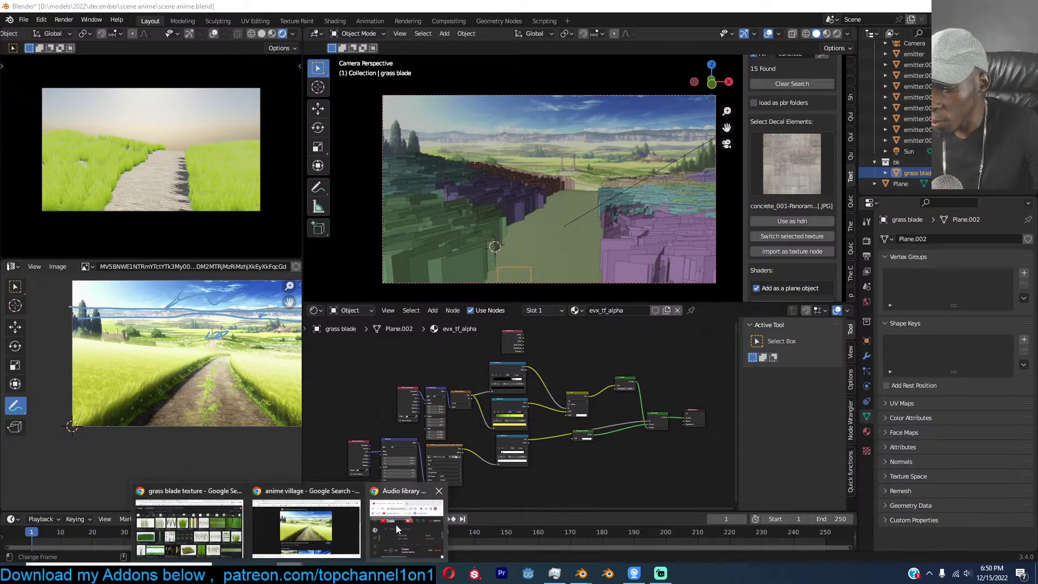
# Switch to Chrome and review the feature description on the Texture Folders product page on Blender Market.
pyautogui.click(204, 535)
pyautogui.click(75, 10)
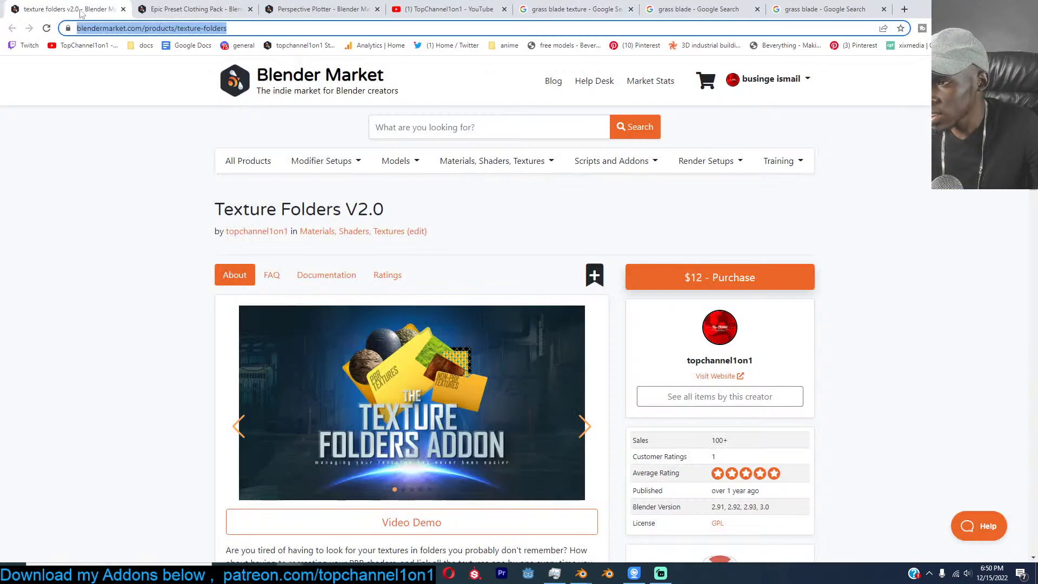
pyautogui.scroll(-12, 520, 355)
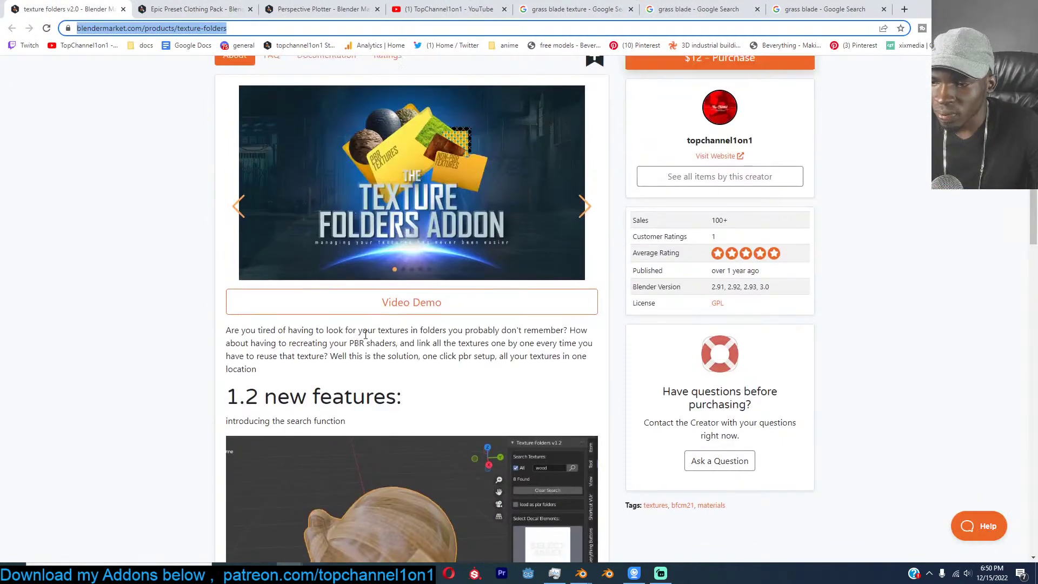
pyautogui.scroll(-6, 365, 334)
pyautogui.scroll(18, 365, 335)
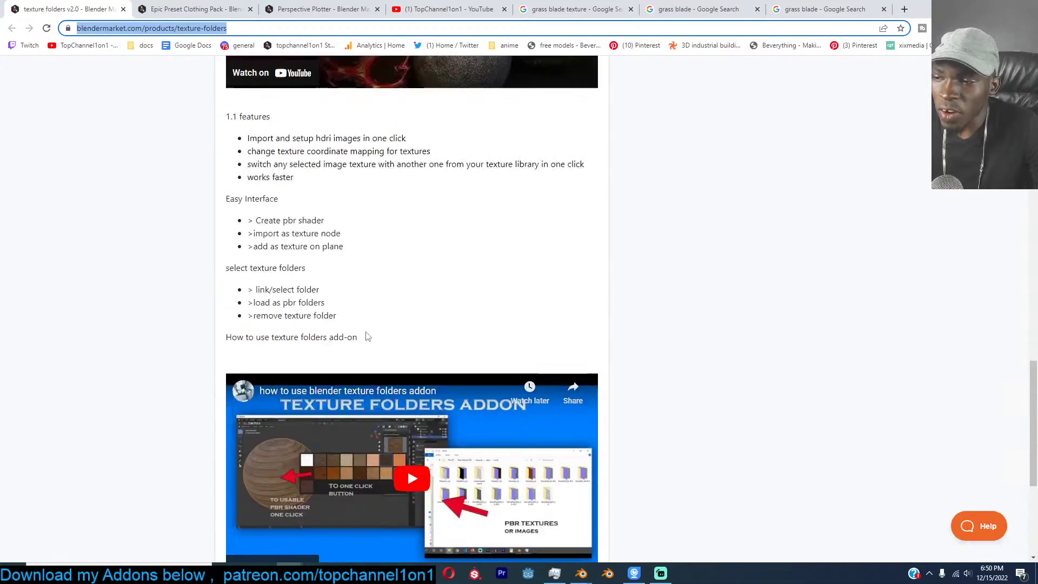
# Return to Blender from the Texture Folders page, select the purple grass patch beside the path and save the scene.
pyautogui.scroll(2, 369, 332)
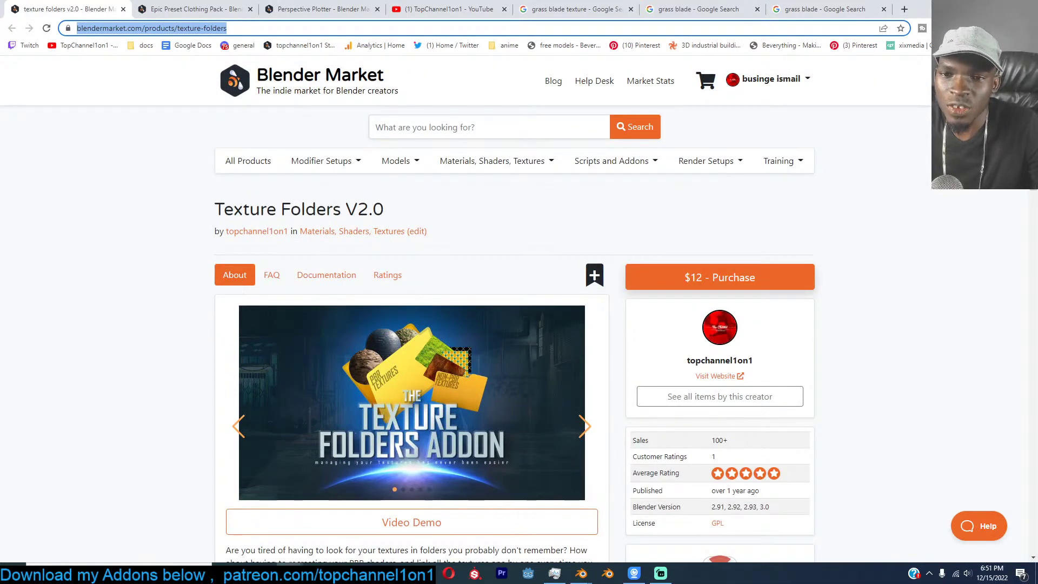
pyautogui.click(975, 8)
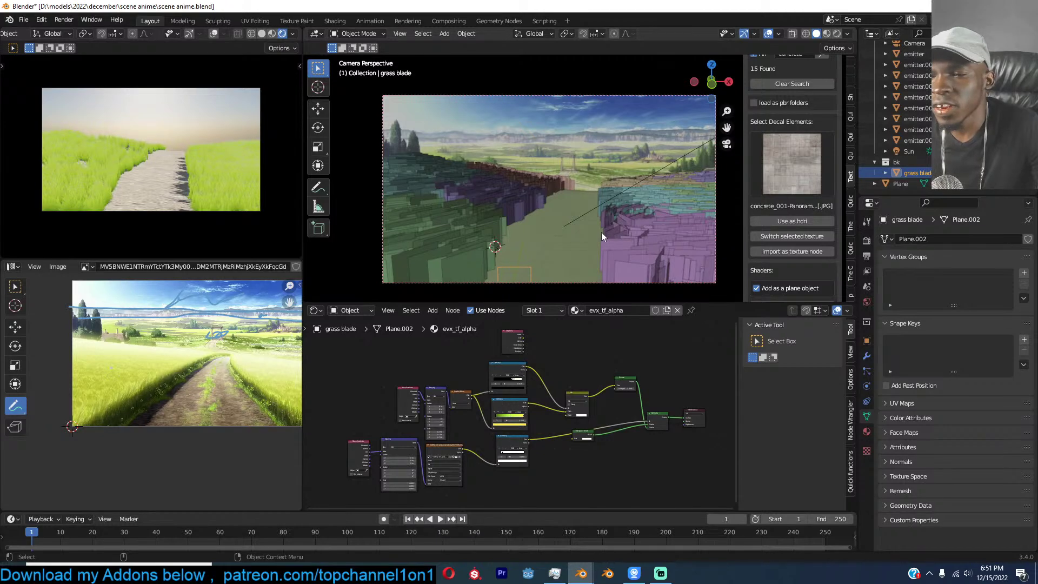
pyautogui.scroll(3, 564, 227)
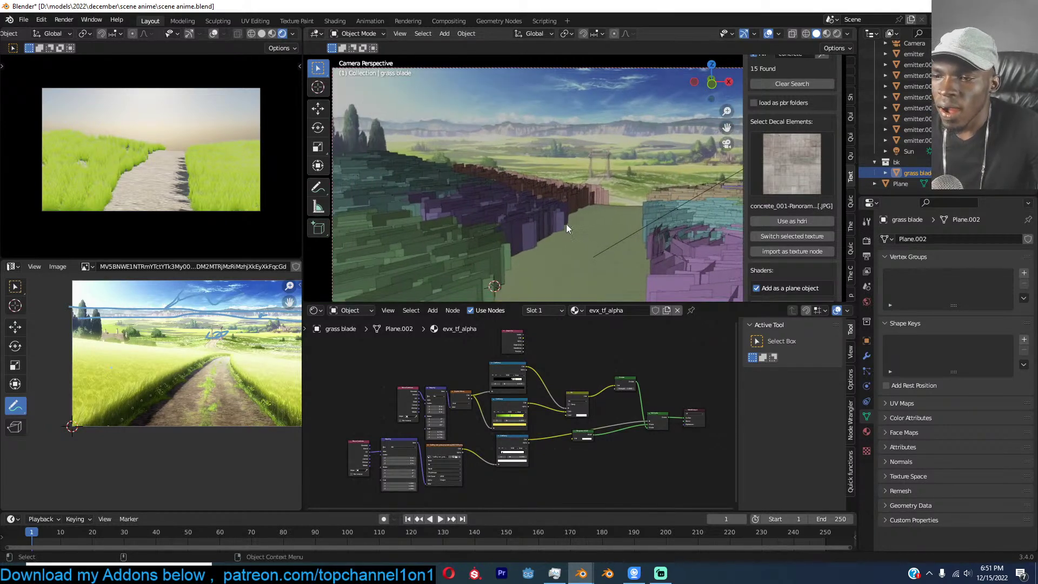
pyautogui.click(544, 223)
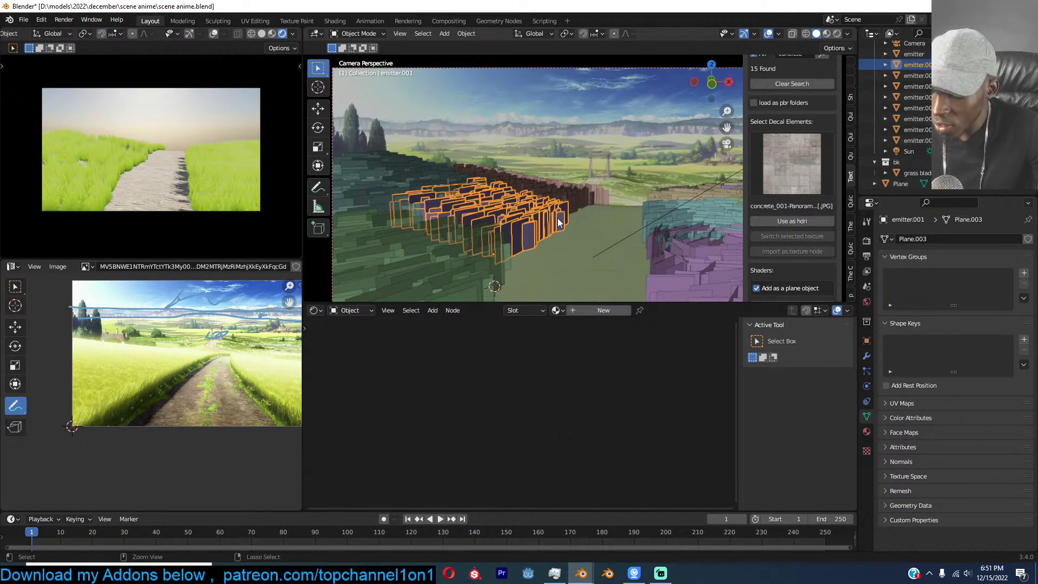
pyautogui.hotkey('ctrl', 's')
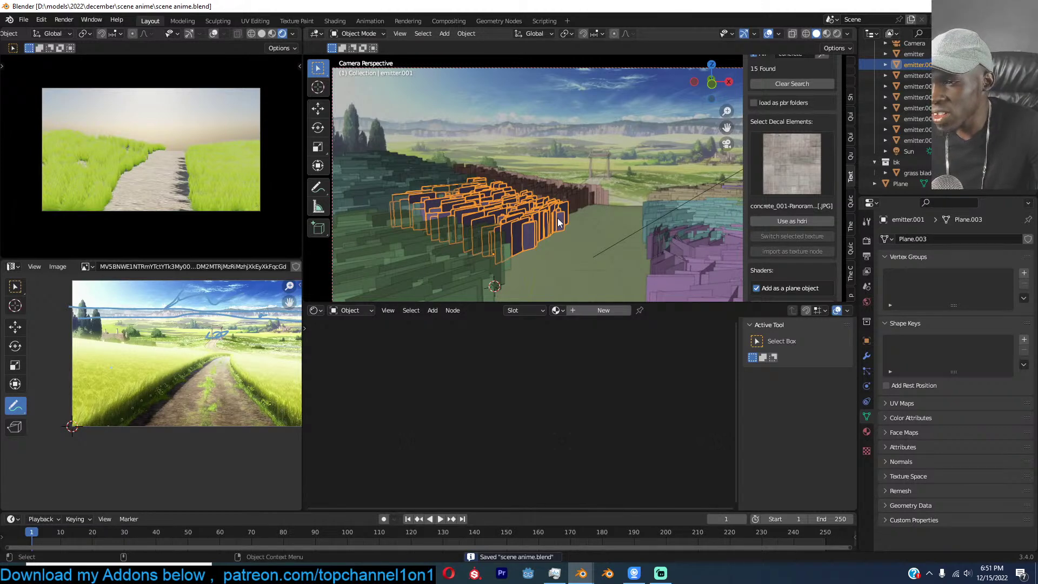
# Select the foreground and middle grass patches in turn to inspect them, save the scene and clear the selection.
pyautogui.click(534, 224)
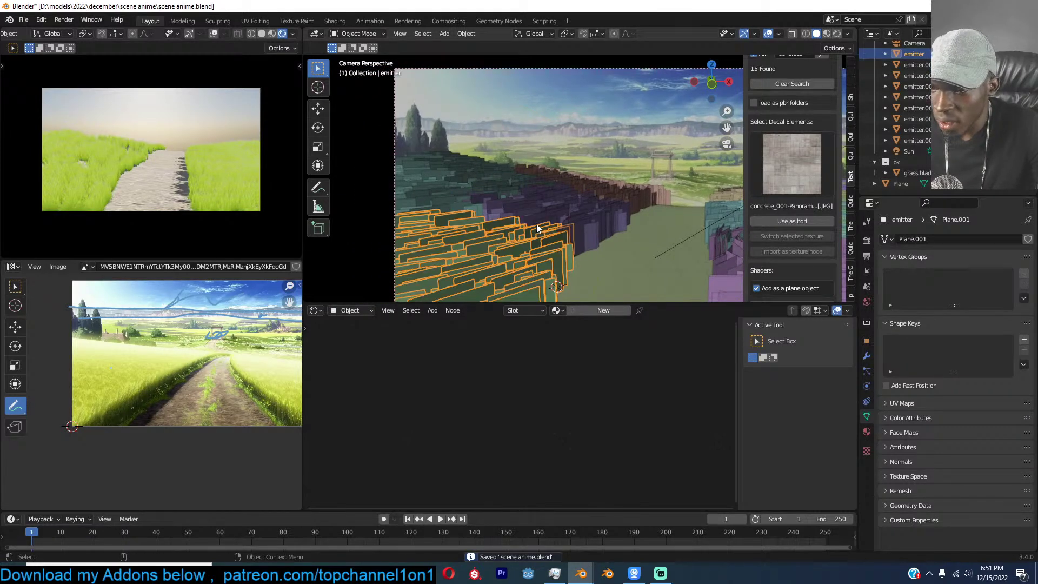
pyautogui.press('s')
pyautogui.click(557, 218)
pyautogui.click(568, 213)
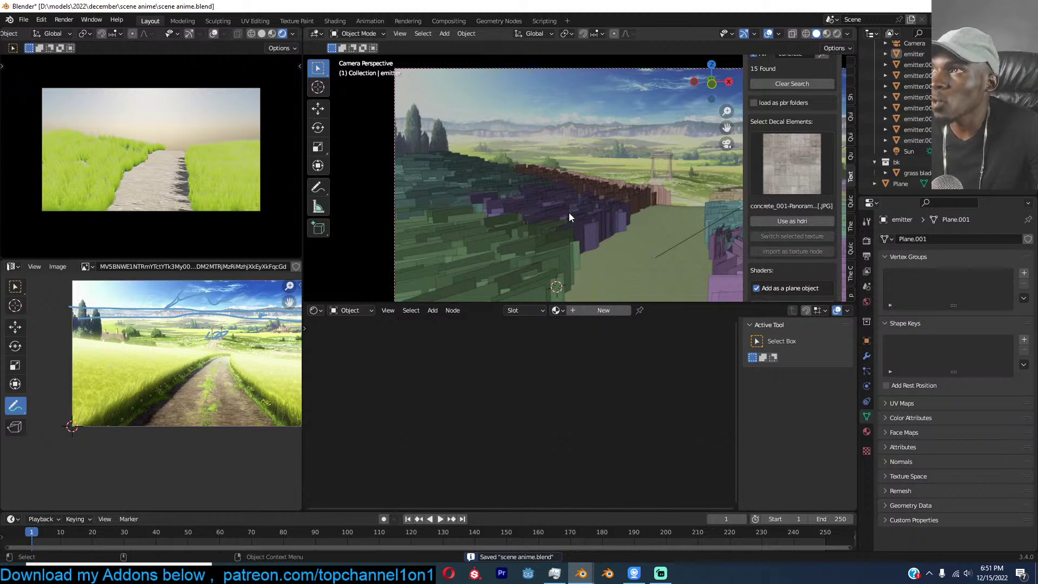
pyautogui.click(586, 224)
pyautogui.hotkey('ctrl', 's')
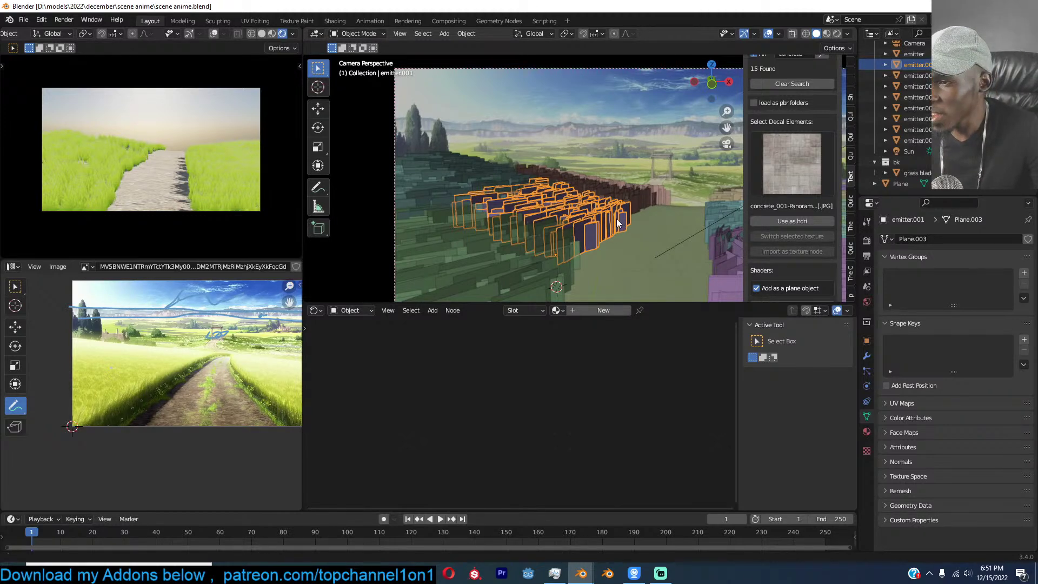
pyautogui.keyDown('shift'); pyautogui.moveTo(621, 219); pyautogui.dragTo(596, 221, button='middle'); pyautogui.keyUp('shift')
pyautogui.hotkey('ctrl', 's')
pyautogui.click(598, 221)
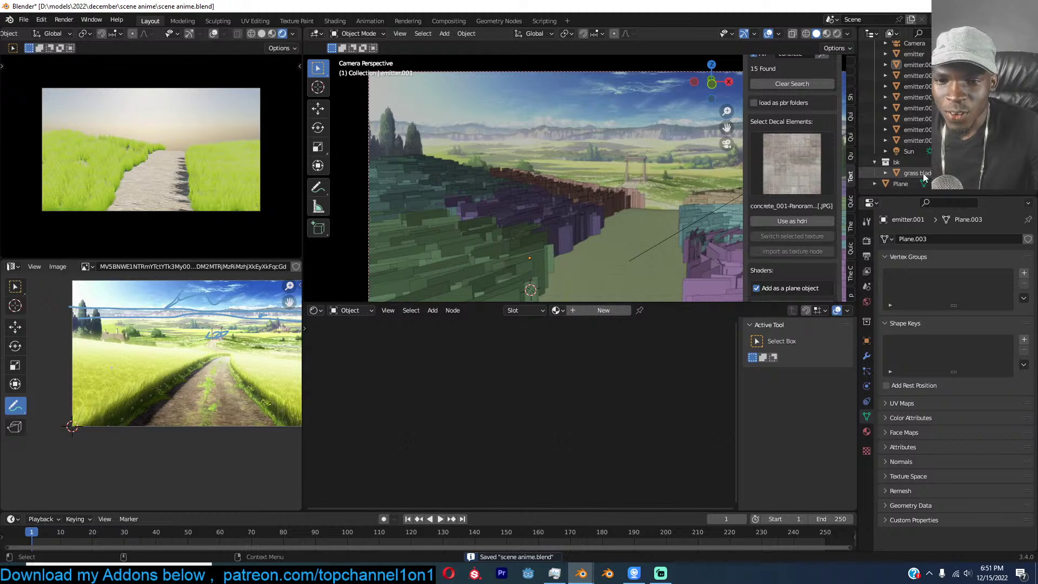
# Select the grass blade and the Object Info node in its evx_tf_alpha material, and save the scene.
pyautogui.click(919, 173)
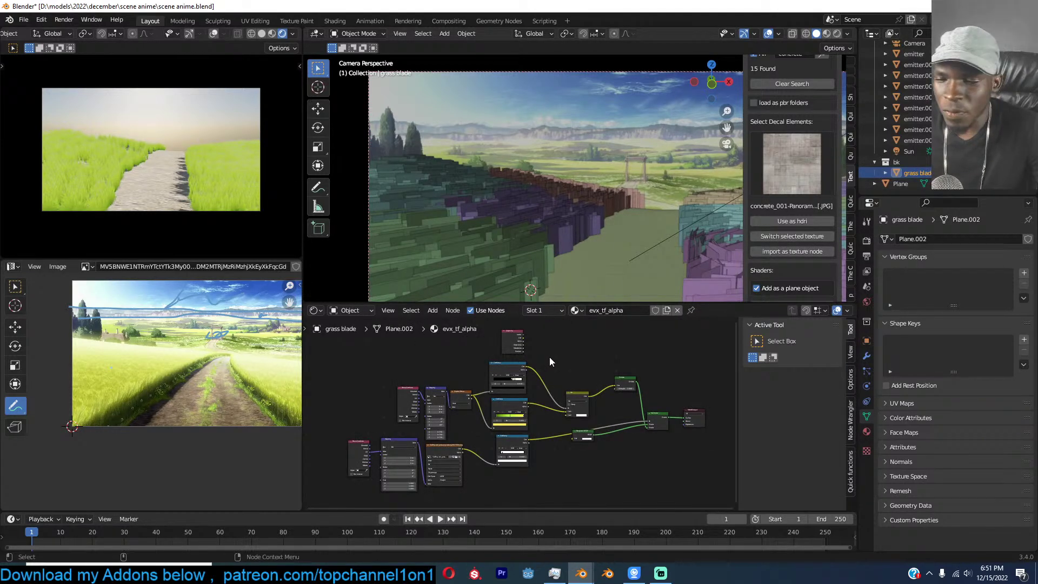
pyautogui.click(504, 344)
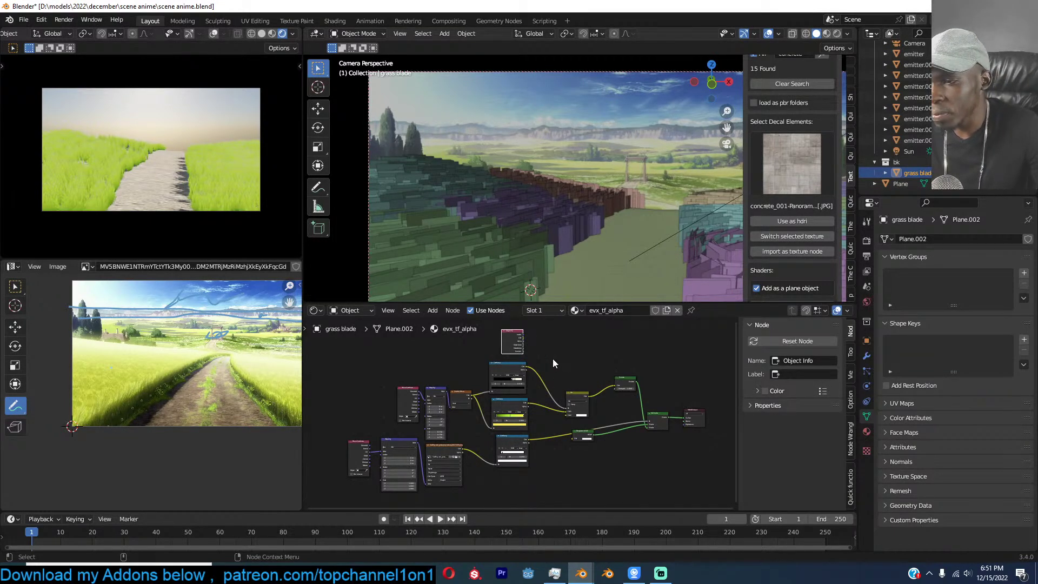
pyautogui.moveTo(552, 358); pyautogui.dragTo(514, 387, button='middle')
pyautogui.hotkey('ctrl', 's')
pyautogui.scroll(3, 514, 387)
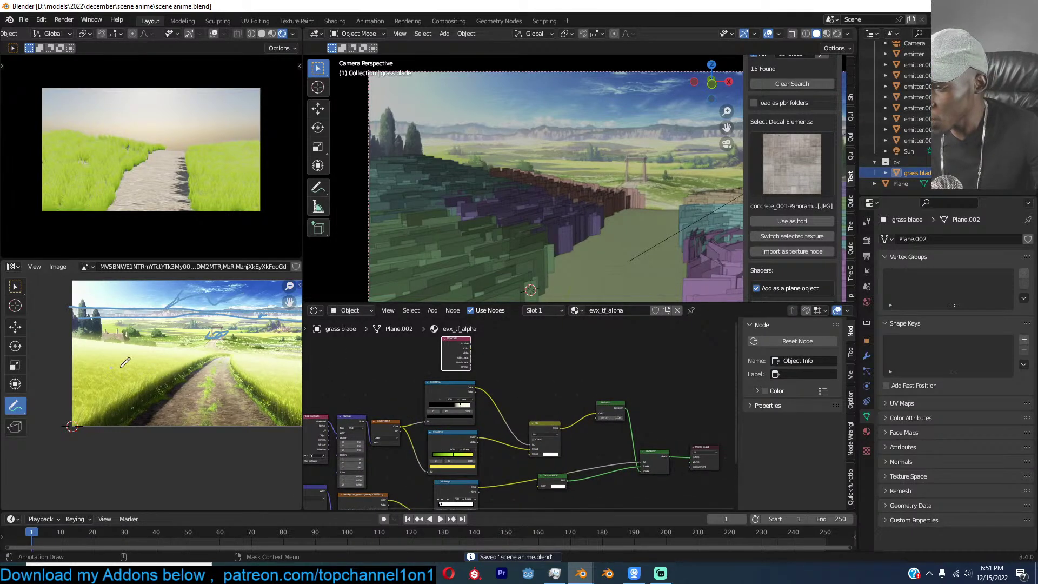
# Sketch annotation loops over the grass left of the reference's path and undo the strokes.
pyautogui.moveTo(115, 357); pyautogui.dragTo(97, 413)
pyautogui.moveTo(103, 379); pyautogui.dragTo(109, 399)
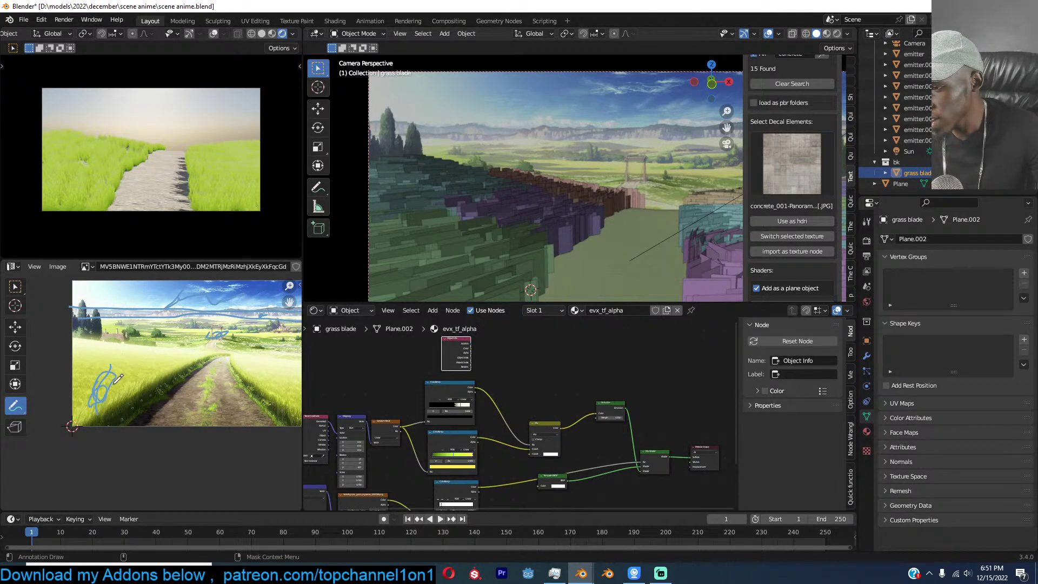
pyautogui.moveTo(118, 334)
pyautogui.mouseDown()
pyautogui.moveTo(195, 352)
pyautogui.moveTo(135, 338)
pyautogui.mouseUp()
pyautogui.hotkey('ctrl', 'z')
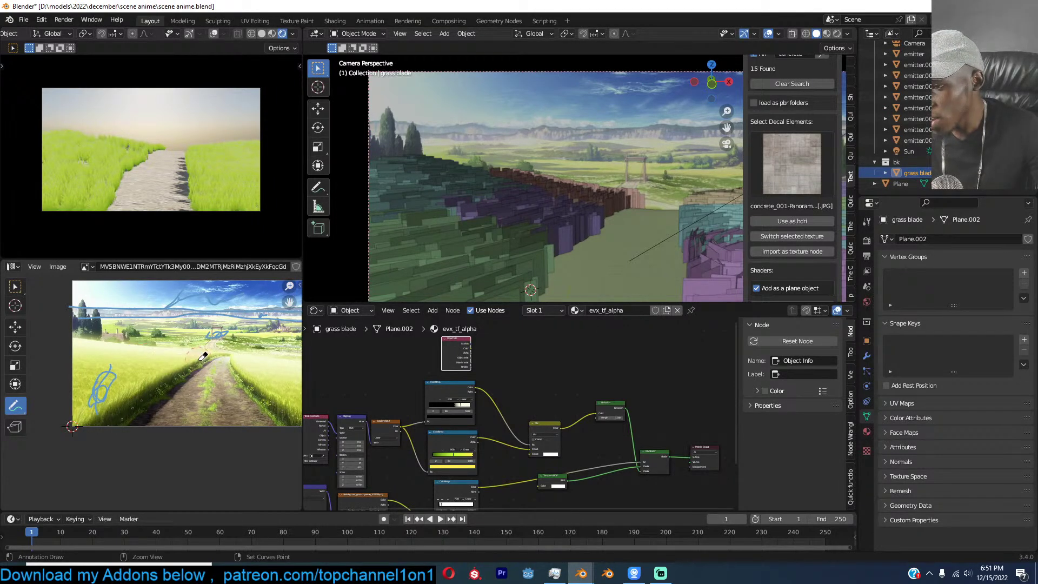
pyautogui.hotkey('ctrl', 'z')
pyautogui.hotkey('ctrl', 'z')
# Delete the unconnected Object Info node from the grass blade's evx_tf_alpha material.
pyautogui.scroll(-2, 547, 413)
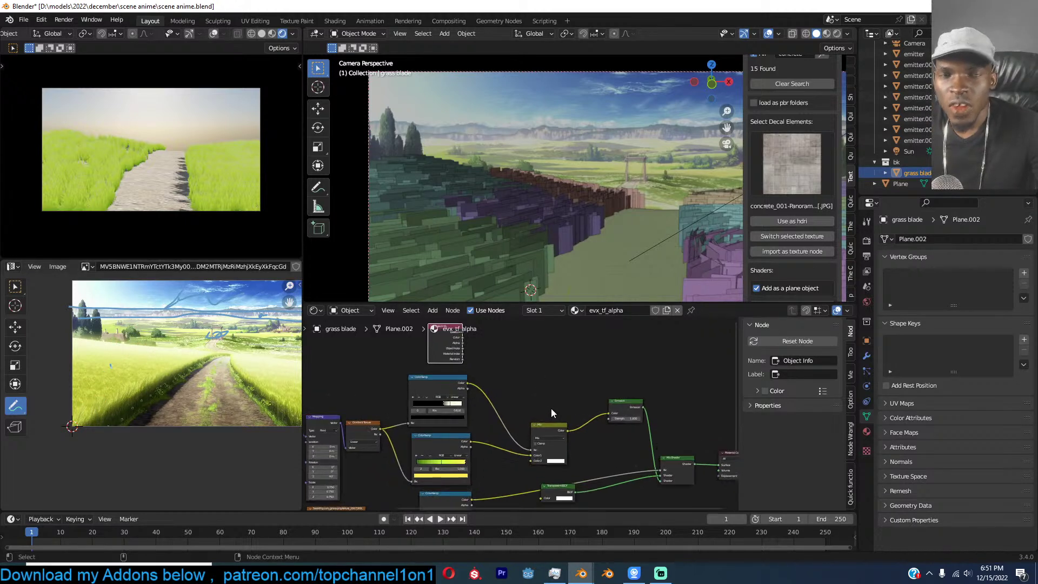
pyautogui.scroll(2, 582, 375)
pyautogui.scroll(-1, 537, 420)
pyautogui.scroll(3, 581, 403)
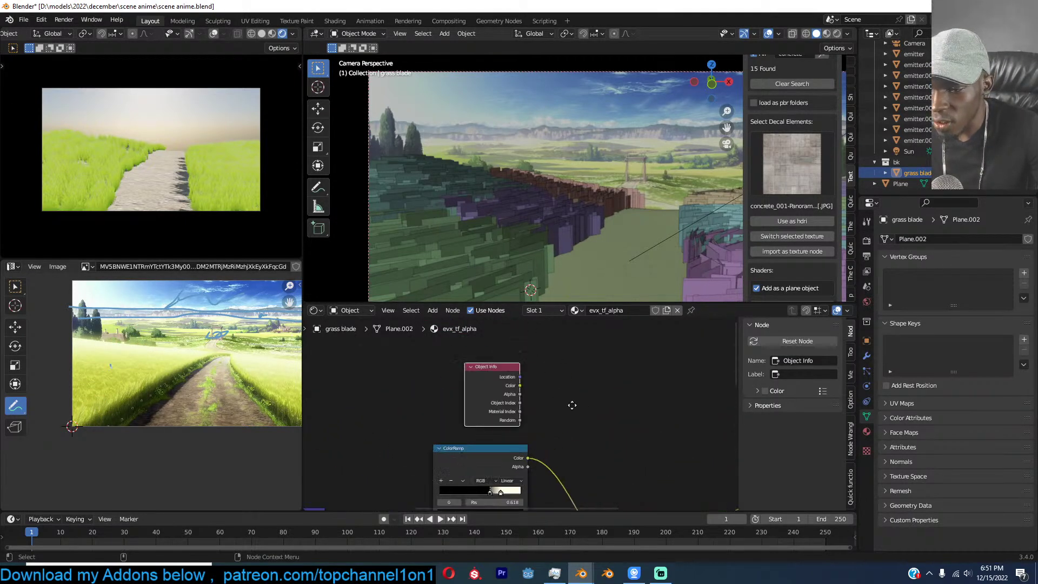
pyautogui.press('x')
# Add a Layer Weight node above the color ramps in the grass blade's material and save the scene.
pyautogui.hotkey('shift', 'a')
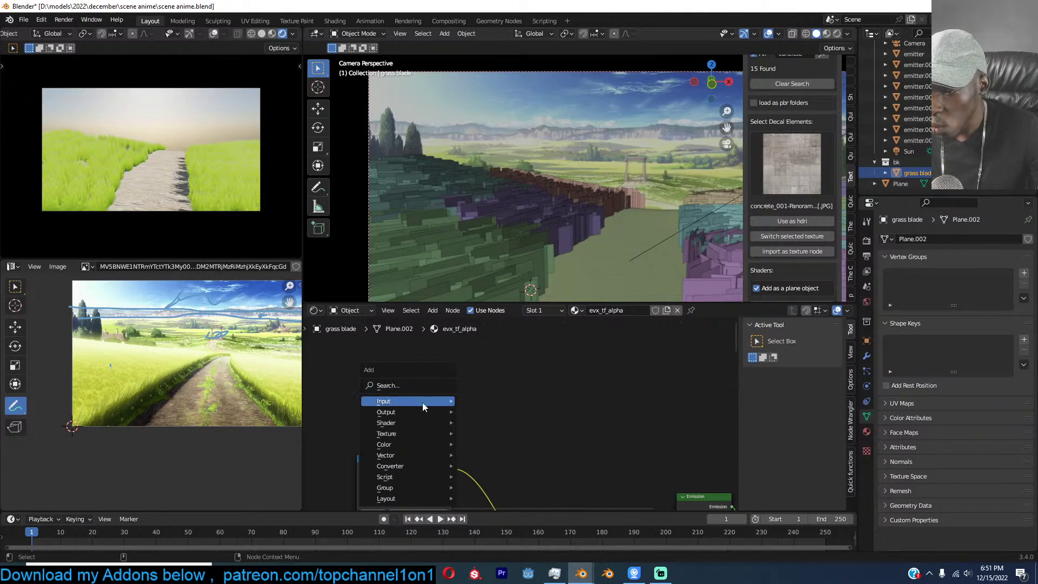
pyautogui.moveTo(398, 425)
pyautogui.click(419, 387)
pyautogui.press('Escape')
pyautogui.hotkey('shift', 'a')
pyautogui.click(434, 391)
pyautogui.write('layer')
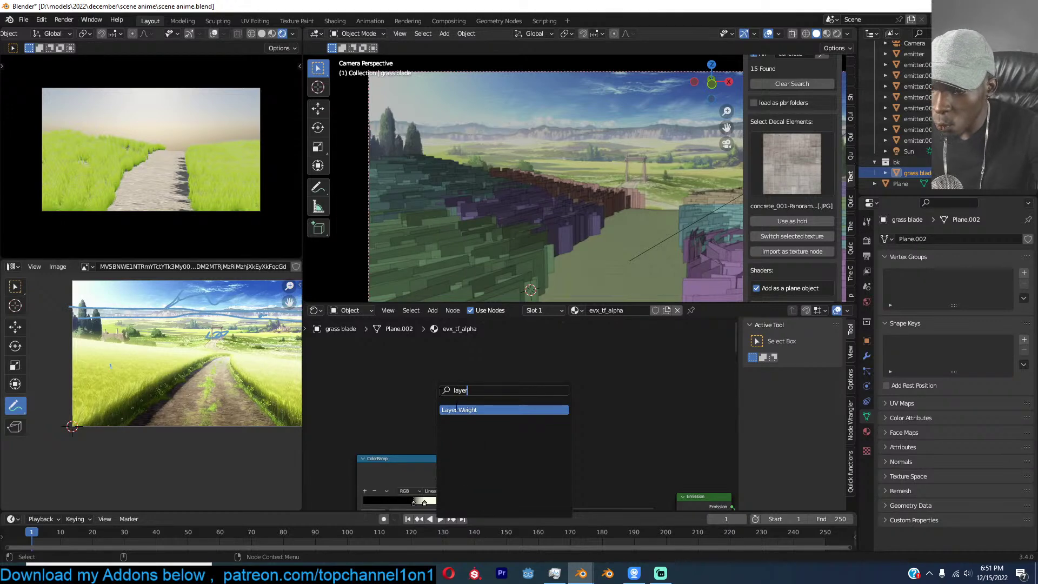
pyautogui.click(454, 409)
pyautogui.click(429, 394)
pyautogui.hotkey('ctrl', 's')
pyautogui.scroll(2, 488, 400)
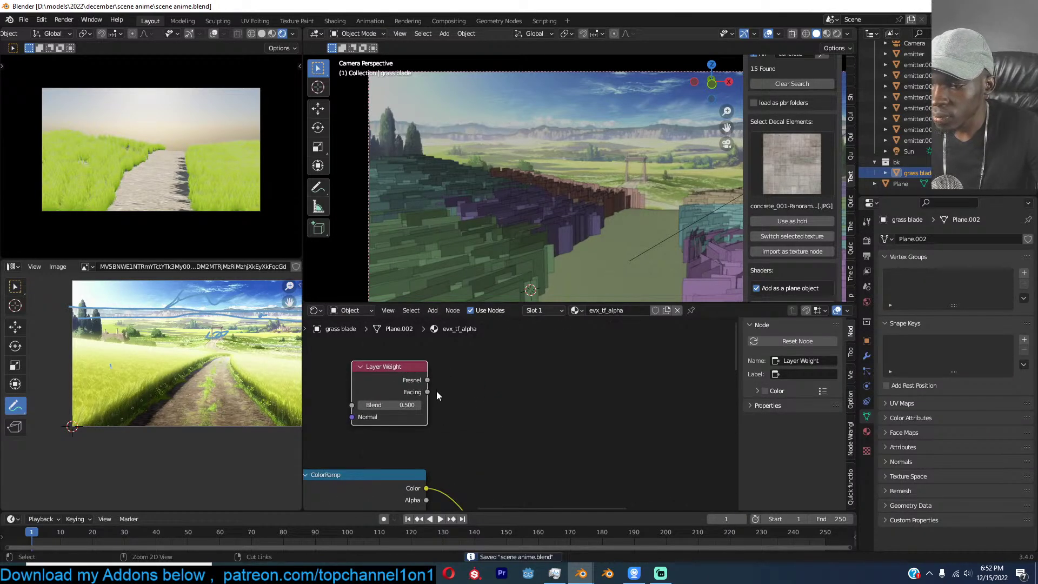
# Preview the Layer Weight node's Fresnel and Facing outputs on the grass, keep Facing, and set Blend to 0.180.
pyautogui.keyDown('ctrl'); pyautogui.keyDown('shift'); pyautogui.click(410, 385); pyautogui.keyUp('shift'); pyautogui.keyUp('ctrl')
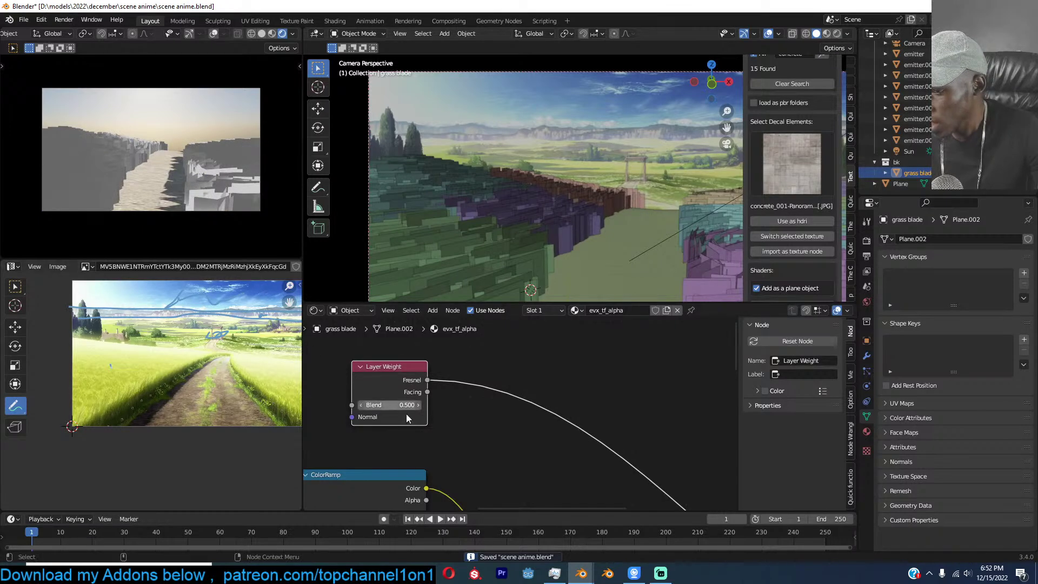
pyautogui.scroll(2, 392, 406)
pyautogui.moveTo(360, 393); pyautogui.dragTo(433, 362, button='middle')
pyautogui.keyDown('ctrl'); pyautogui.keyDown('shift'); pyautogui.click(431, 359); pyautogui.keyUp('shift'); pyautogui.keyUp('ctrl')
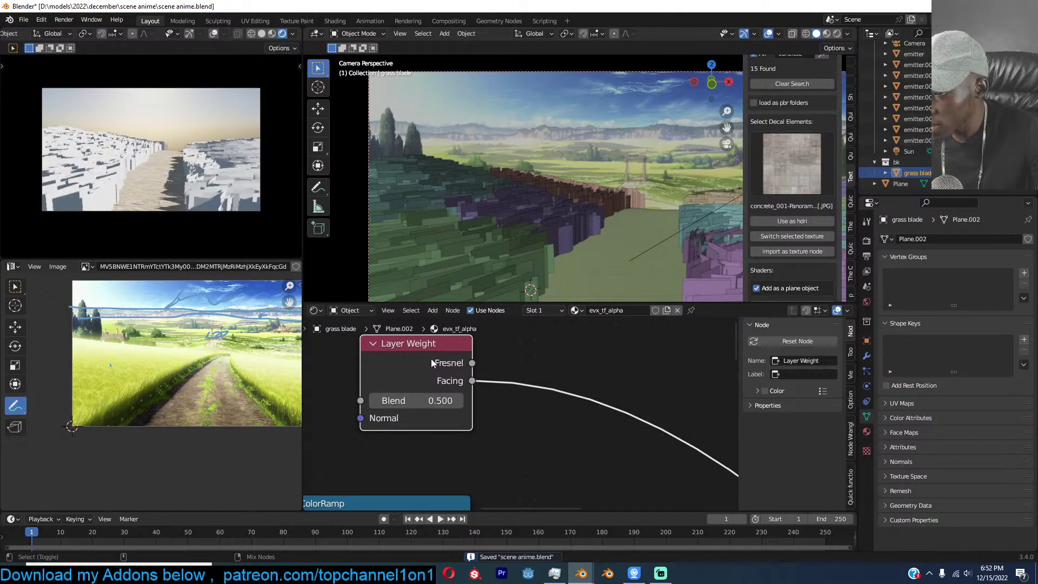
pyautogui.moveTo(427, 400)
pyautogui.keyDown('shift'); pyautogui.mouseDown()
pyautogui.moveTo(406, 400)
pyautogui.moveTo(420, 400)
pyautogui.mouseUp(); pyautogui.keyUp('shift')
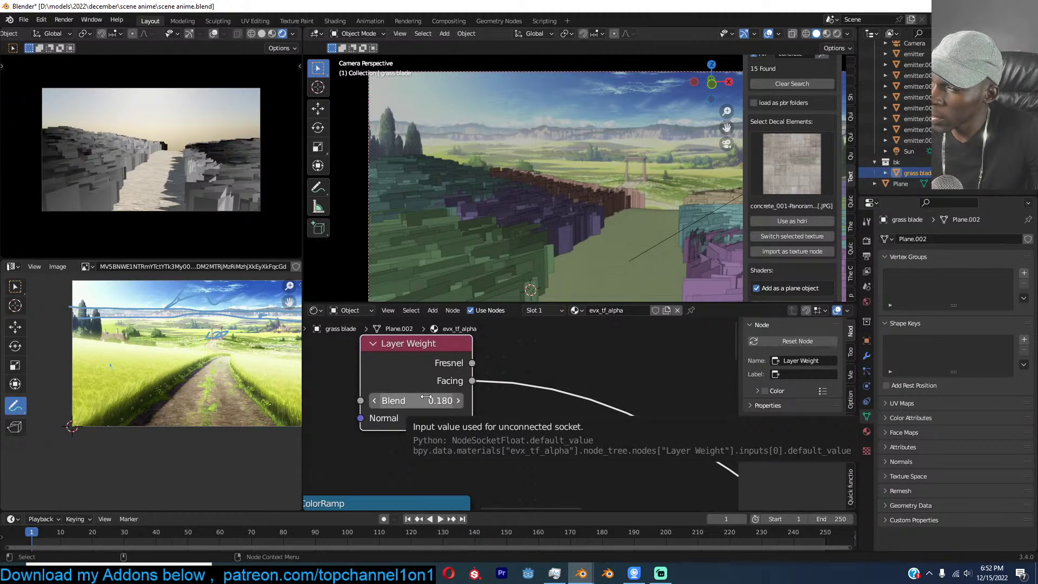
pyautogui.scroll(-1, 142, 396)
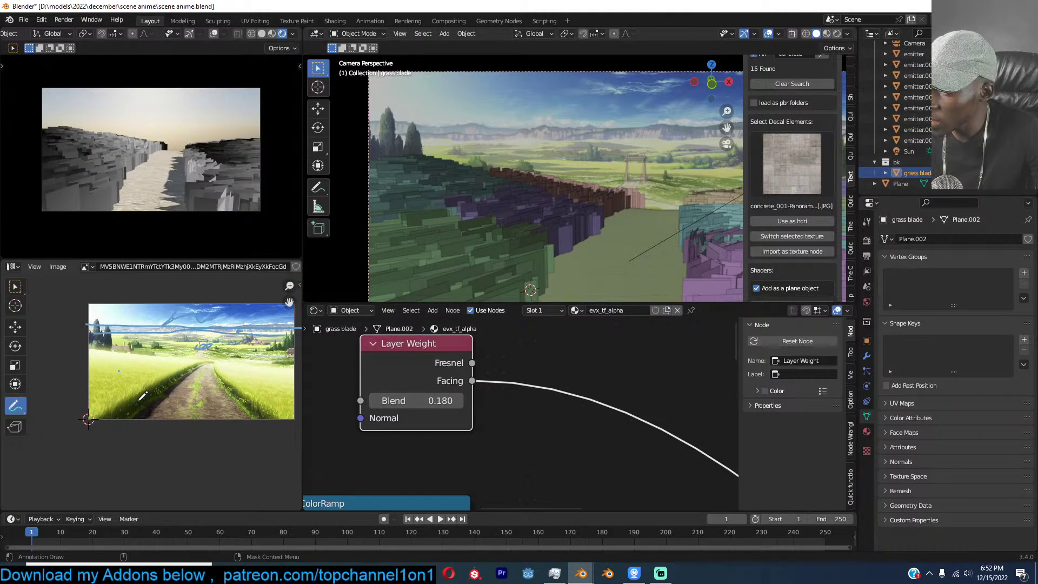
pyautogui.scroll(1, 142, 397)
pyautogui.scroll(-1, 621, 171)
pyautogui.scroll(-2, 530, 362)
pyautogui.scroll(-2, 528, 365)
pyautogui.press('x')
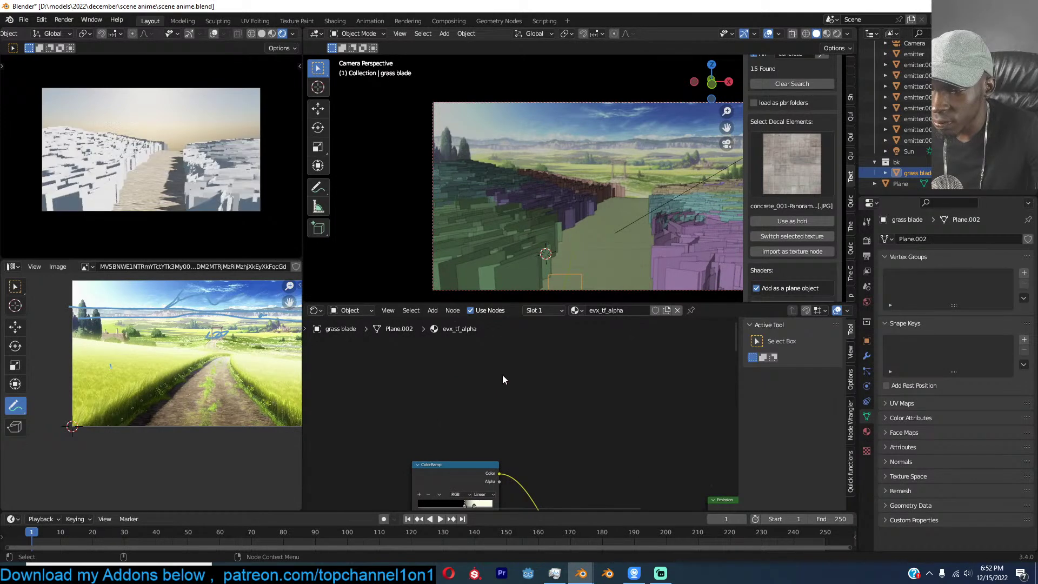
pyautogui.hotkey('ctrl', 's')
pyautogui.hotkey('shift', 'a')
pyautogui.moveTo(485, 379)
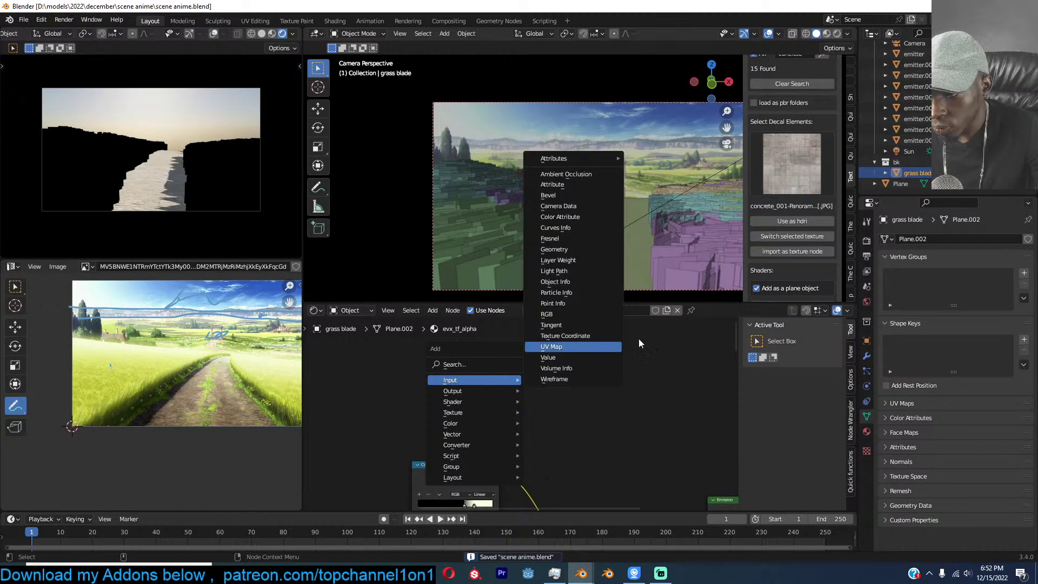
pyautogui.press('Escape')
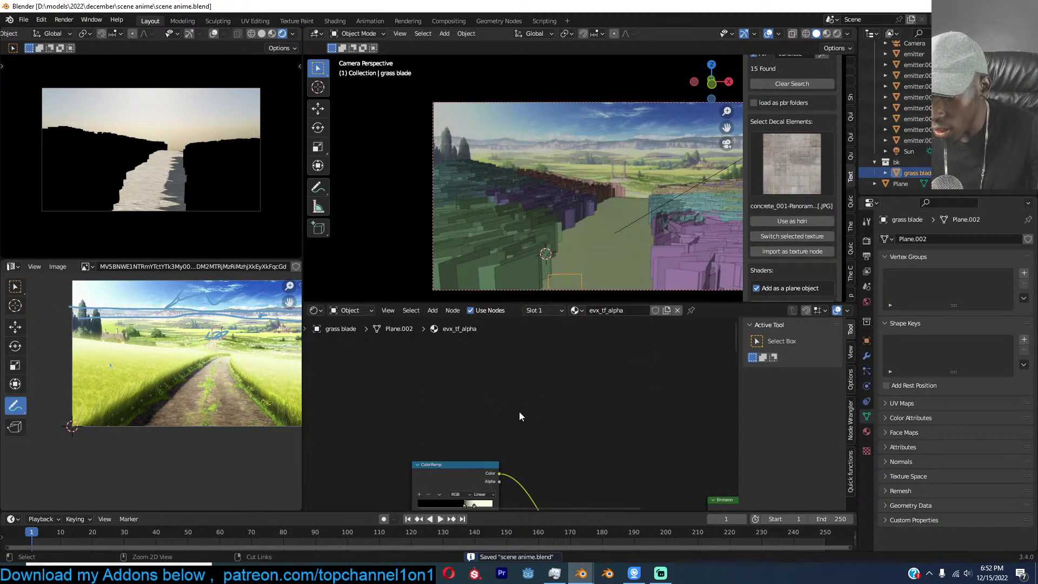
pyautogui.hotkey('ctrl', 'z')
# Insert a ColorRamp node on the link from the Layer Weight's Facing output.
pyautogui.scroll(2, 526, 368)
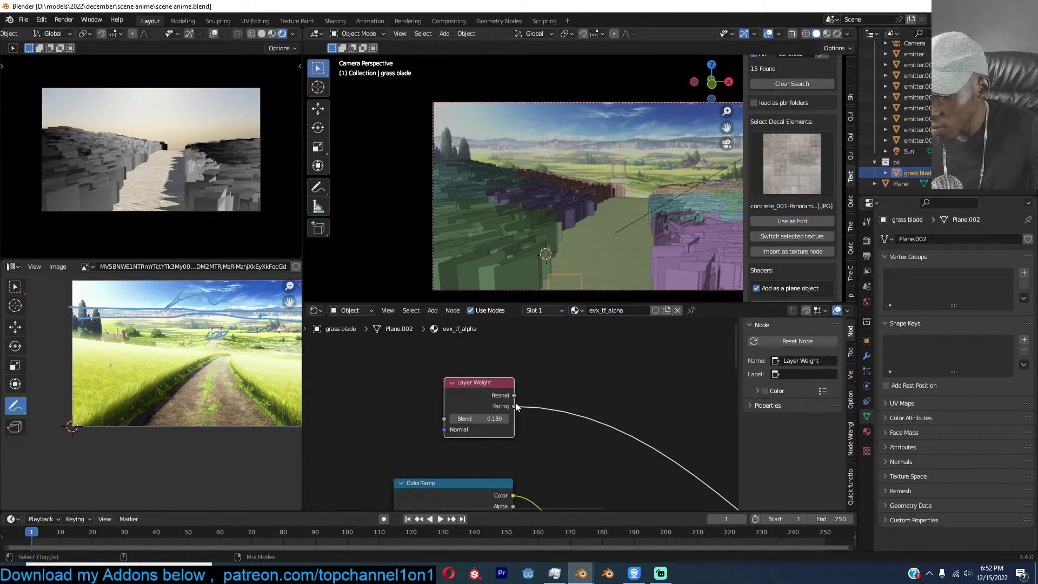
pyautogui.scroll(1, 493, 407)
pyautogui.hotkey('shift', 'a')
pyautogui.moveTo(565, 481)
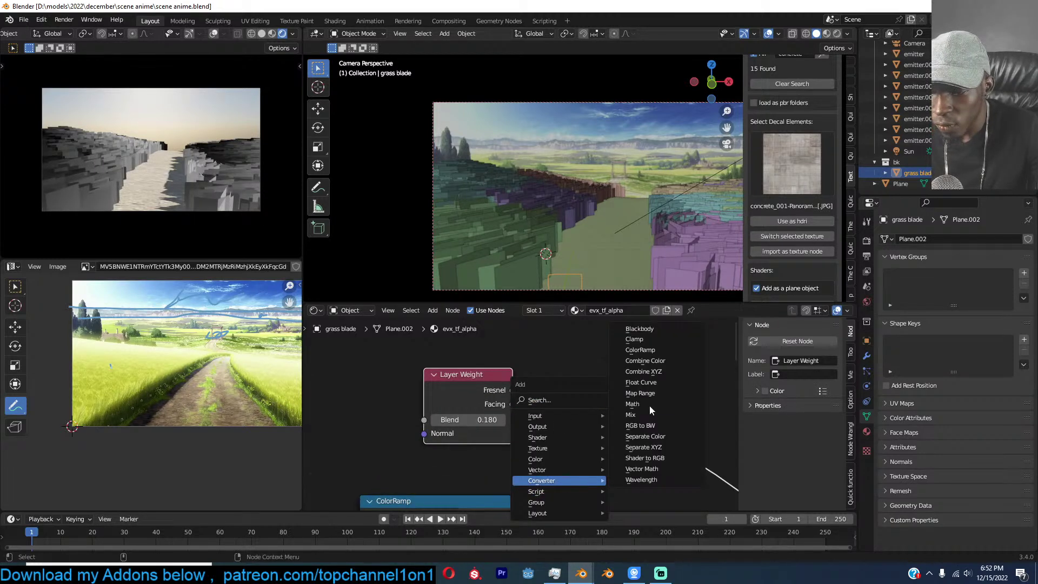
pyautogui.click(662, 352)
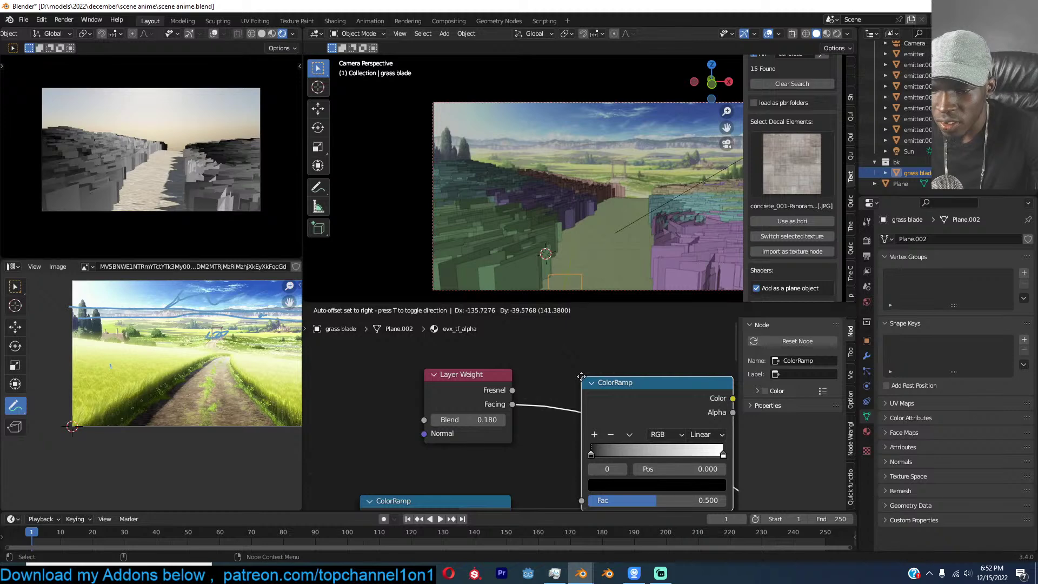
pyautogui.click(597, 399)
# Tighten the new ColorRamp's gradient by moving the black stop to 0.082 and the white stop inward.
pyautogui.moveTo(575, 402)
pyautogui.mouseDown()
pyautogui.moveTo(625, 405)
pyautogui.moveTo(585, 401)
pyautogui.mouseUp()
pyautogui.moveTo(673, 406); pyautogui.dragTo(634, 404)
pyautogui.click(598, 402)
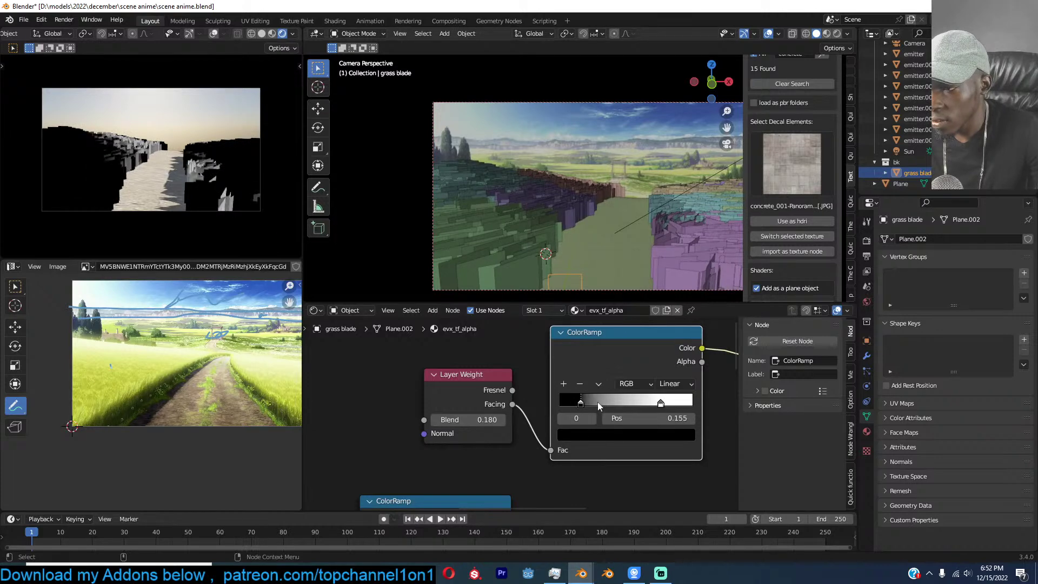
pyautogui.moveTo(594, 401); pyautogui.dragTo(592, 401)
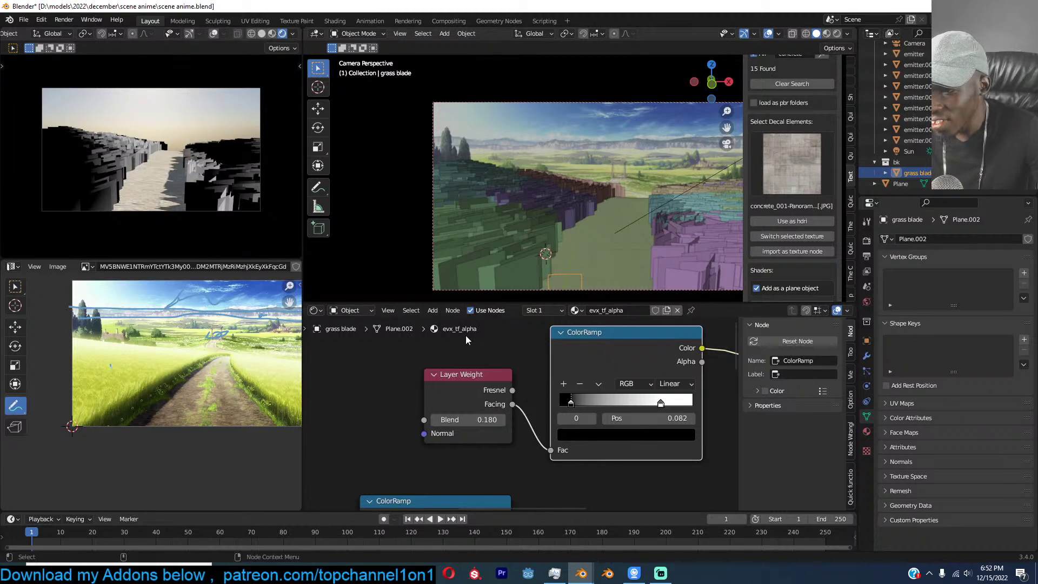
# Place the 3D cursor near the far end of the path and add a cube empty there.
pyautogui.keyDown('shift'); pyautogui.moveTo(624, 186); pyautogui.dragTo(636, 209, button='right'); pyautogui.keyUp('shift')
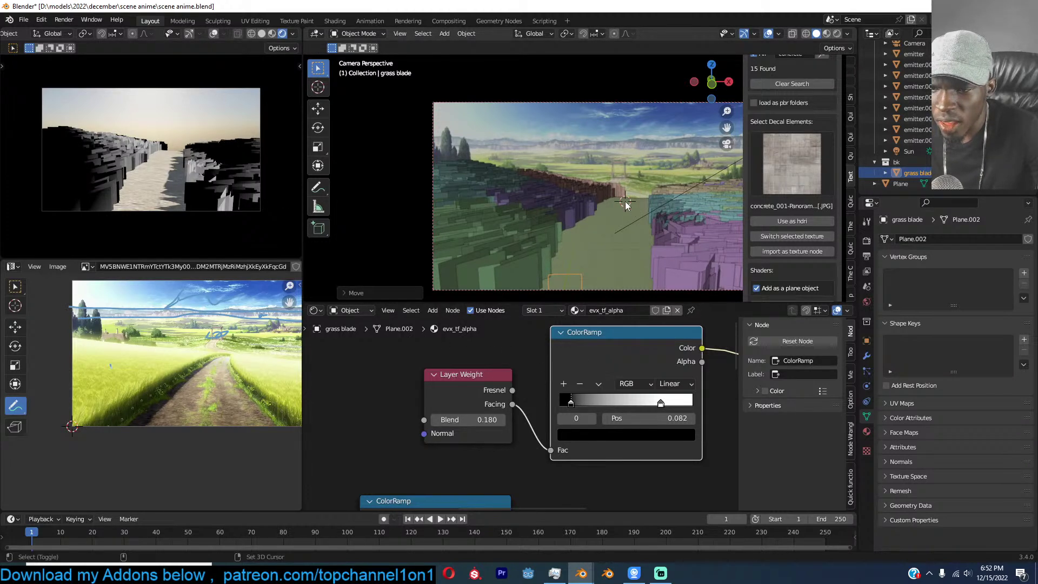
pyautogui.hotkey('shift', 'a')
pyautogui.moveTo(600, 309)
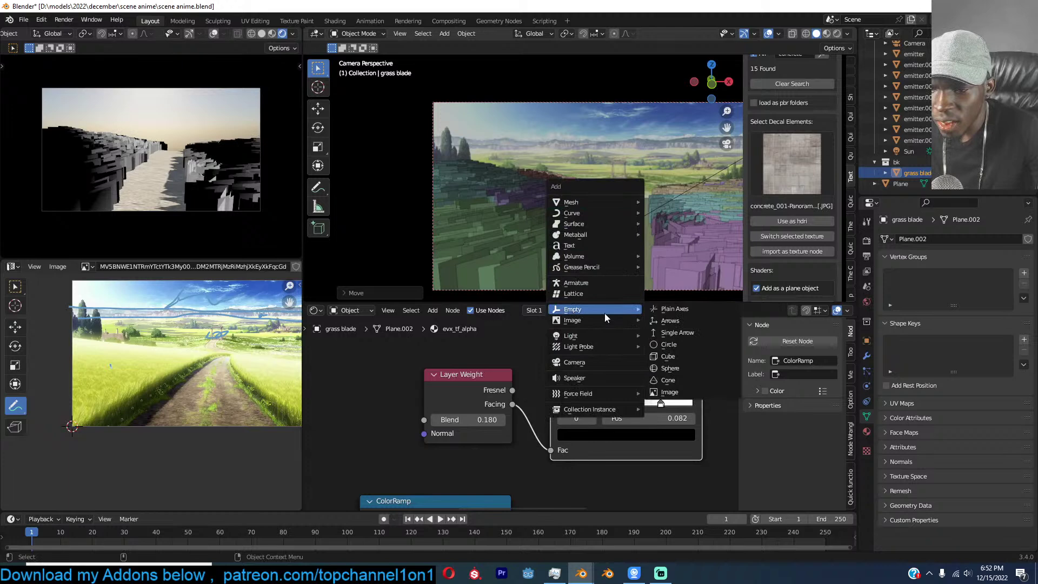
pyautogui.click(669, 357)
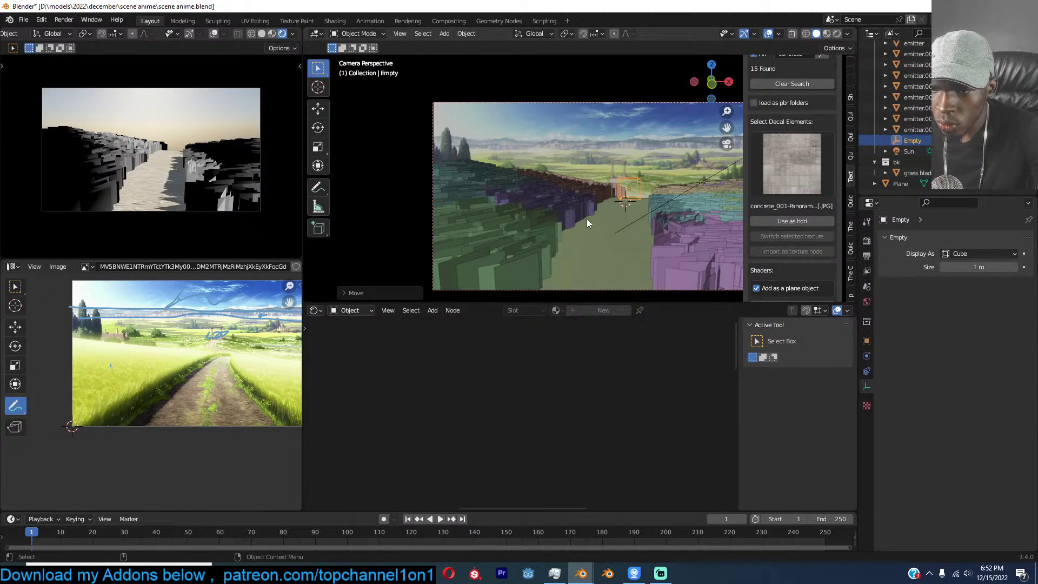
pyautogui.click(543, 222)
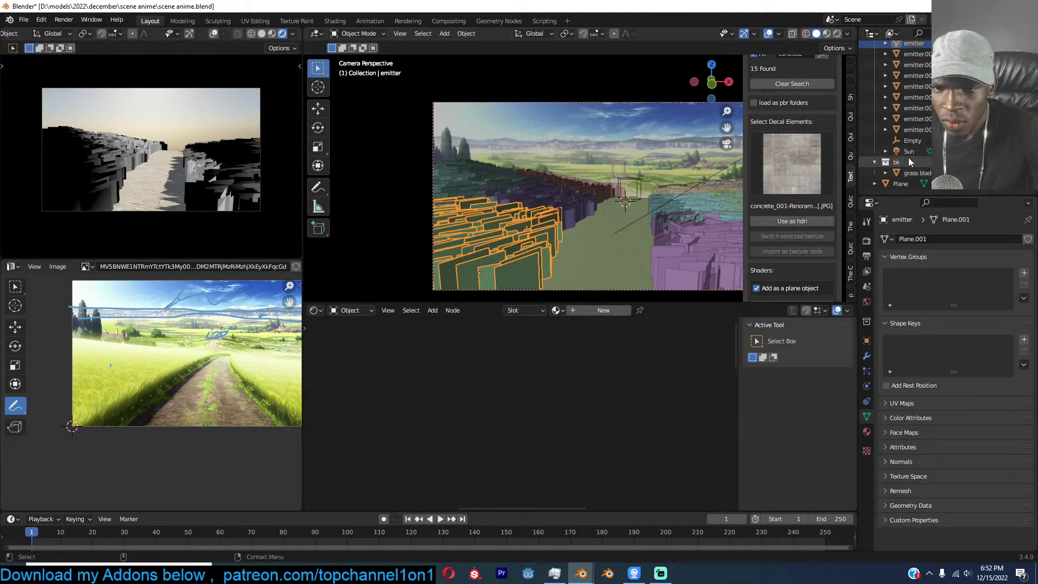
# Select the grass blade object and try out an Object Info node beside the Layer Weight node in its material.
pyautogui.click(915, 173)
pyautogui.scroll(-2, 519, 411)
pyautogui.hotkey('shift', 'a')
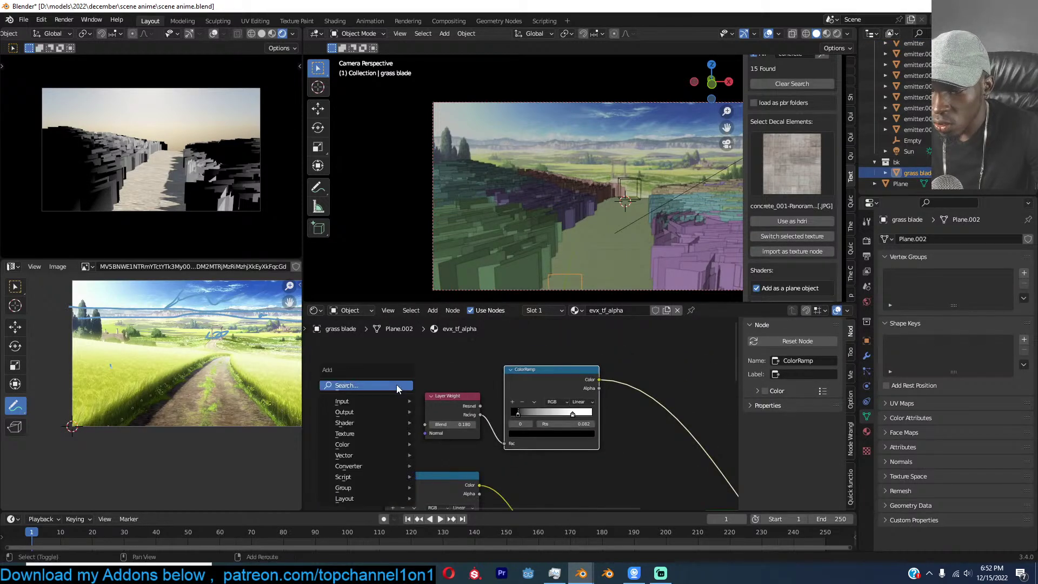
pyautogui.click(397, 385)
pyautogui.write('oa')
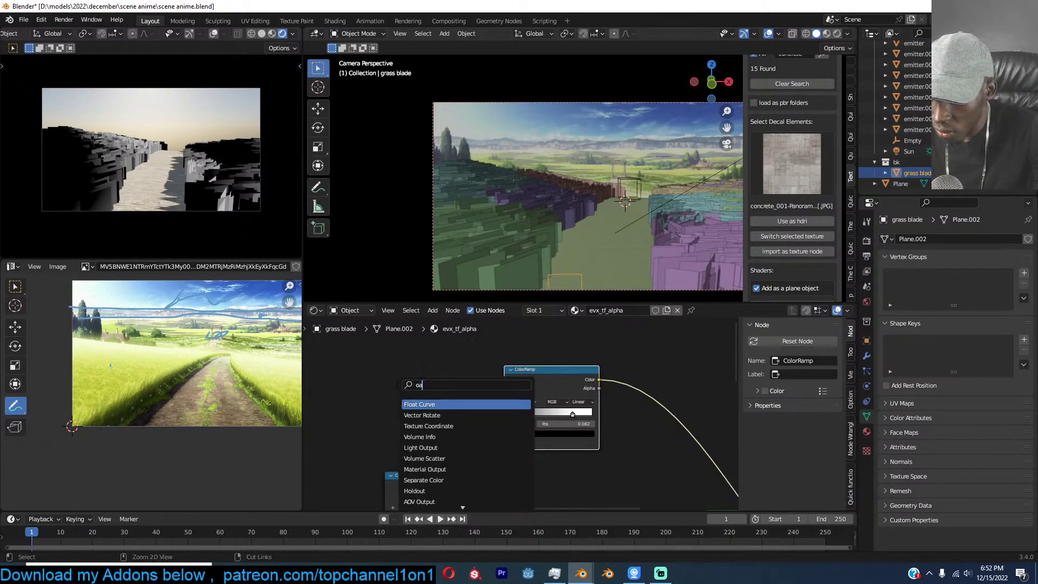
pyautogui.press('Escape')
pyautogui.moveTo(404, 416); pyautogui.dragTo(473, 377, button='middle')
pyautogui.scroll(-3, 462, 387)
pyautogui.scroll(2, 463, 387)
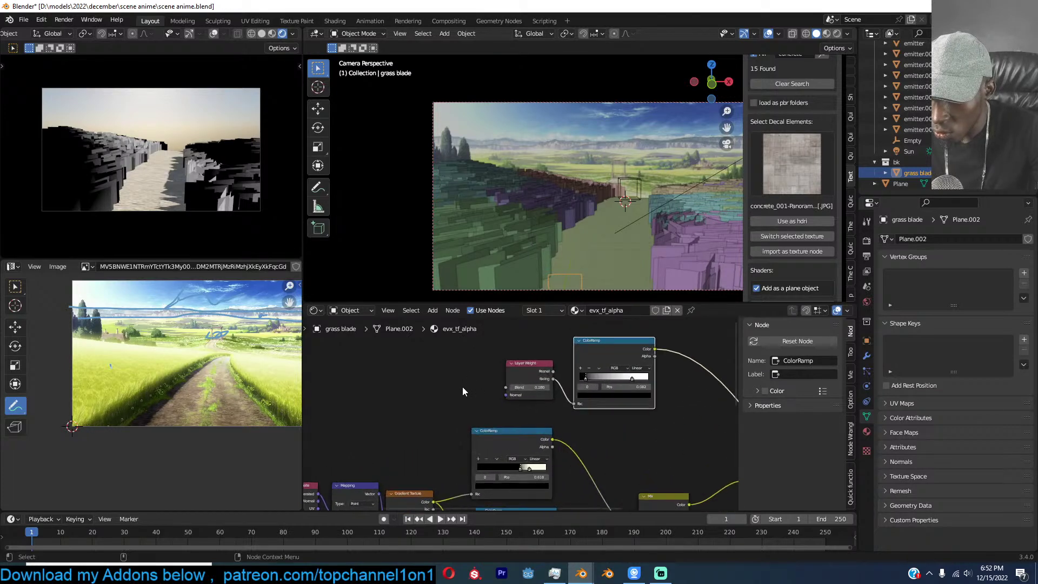
pyautogui.hotkey('shift', 'a')
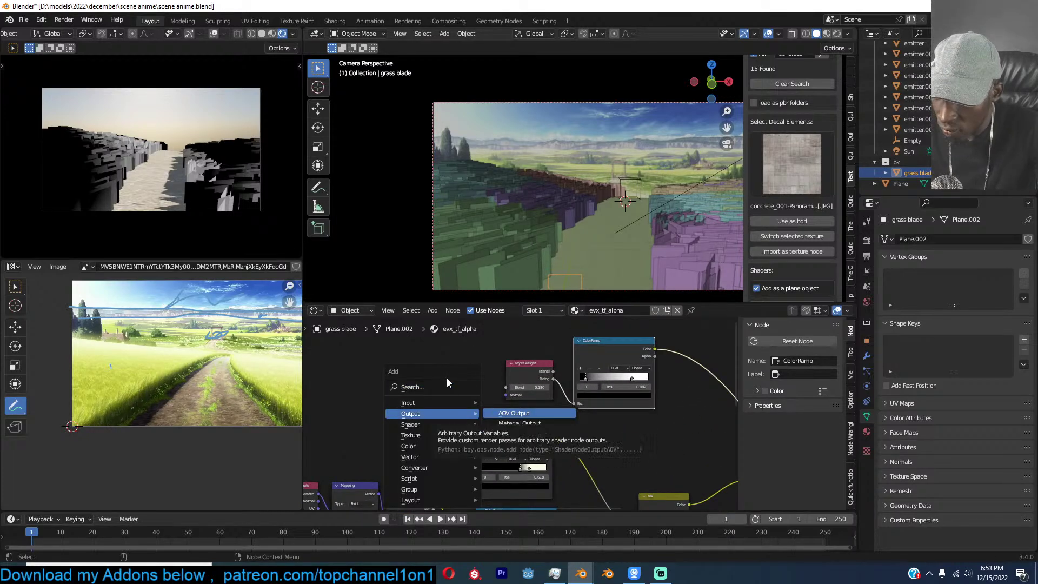
pyautogui.click(412, 387)
pyautogui.write('obj')
pyautogui.click(456, 409)
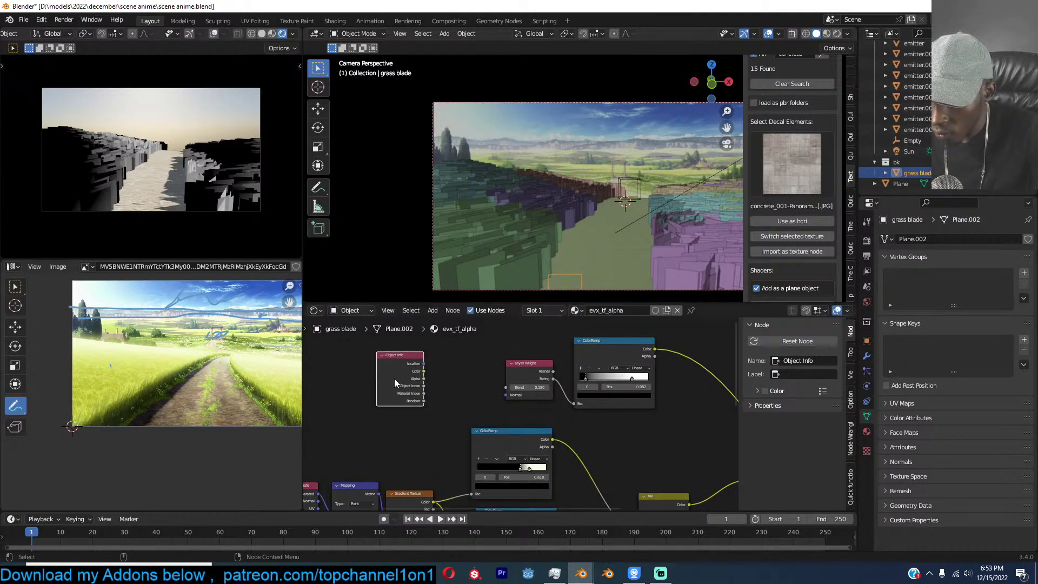
pyautogui.click(406, 373)
pyautogui.press('x')
# Add a texture setup to the Layer Weight node and delete the Image Texture node, keeping Texture Coordinate and Mapping.
pyautogui.moveTo(405, 373); pyautogui.dragTo(443, 397, button='middle')
pyautogui.scroll(3, 443, 396)
pyautogui.hotkey('shift', 'a')
pyautogui.click(469, 371)
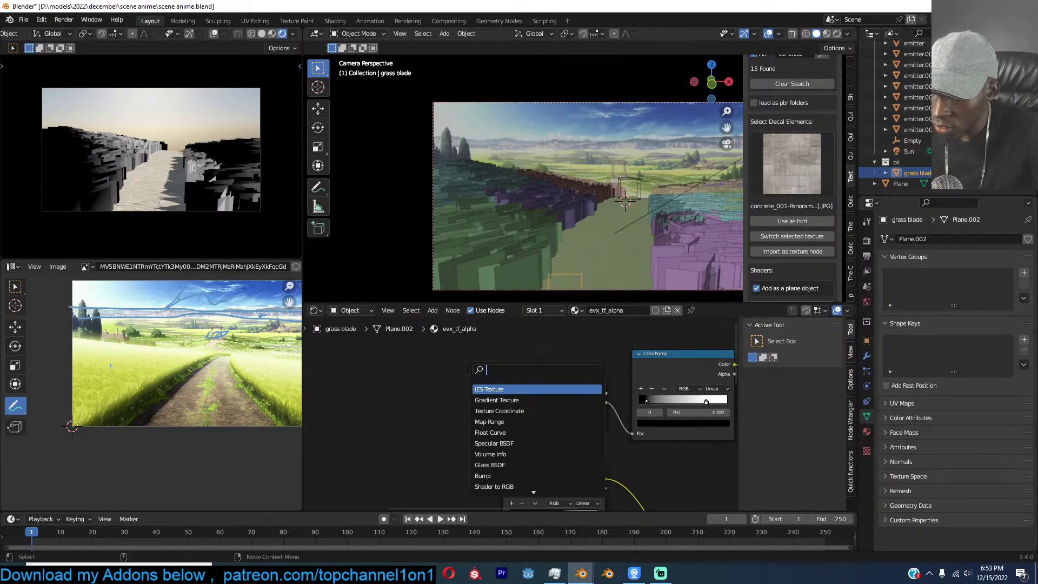
pyautogui.press('Escape')
pyautogui.click(551, 391)
pyautogui.hotkey('ctrl', 't')
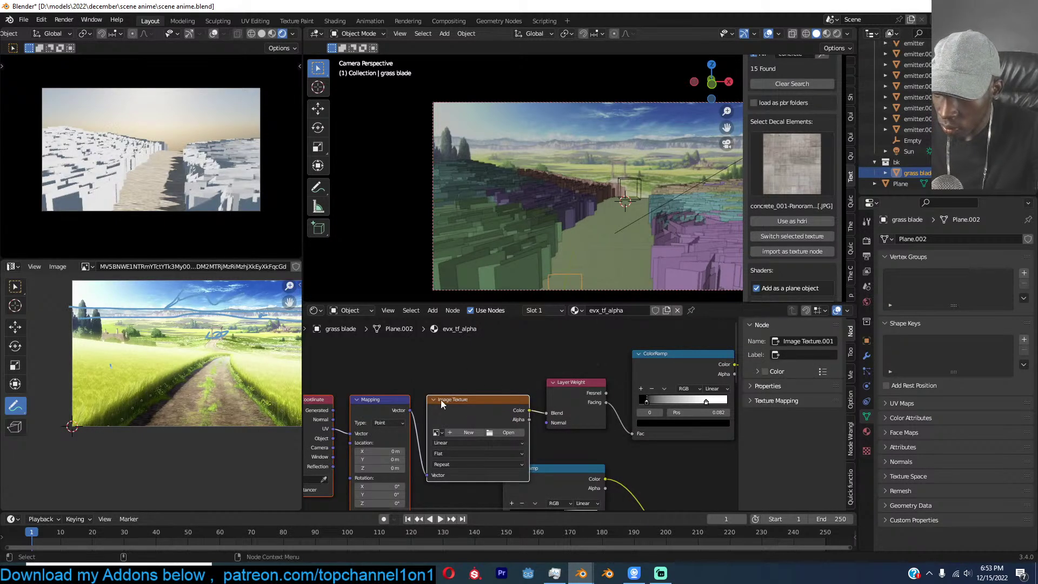
pyautogui.moveTo(475, 408); pyautogui.dragTo(494, 404, button='middle')
pyautogui.click(493, 405)
pyautogui.press('x')
pyautogui.moveTo(378, 430); pyautogui.dragTo(432, 408, button='middle')
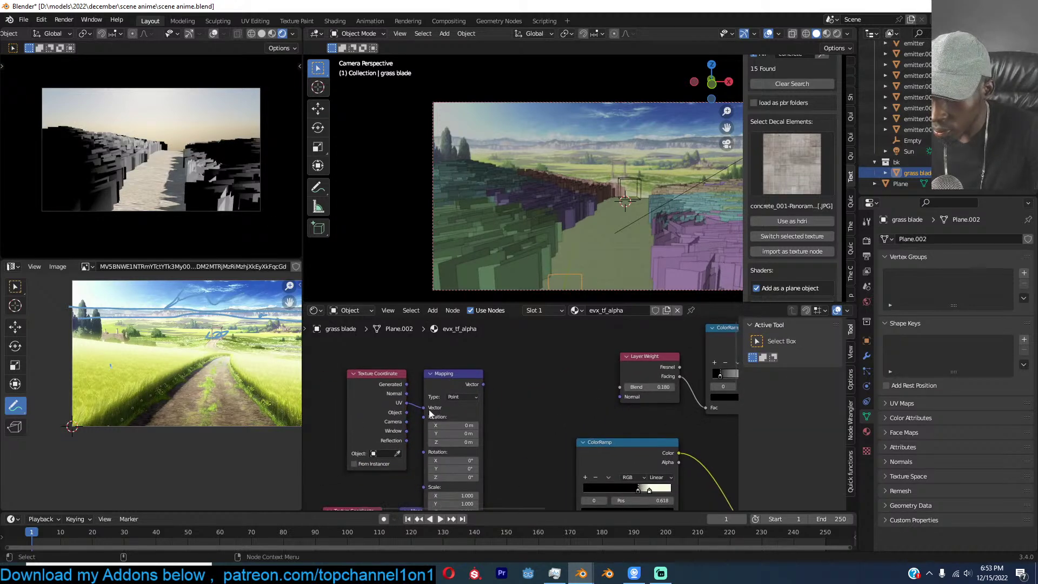
# Link the Texture Coordinate's Object output to the Mapping node, with the cube empty as its reference object, and rearrange both nodes.
pyautogui.click(407, 416)
pyautogui.moveTo(406, 412); pyautogui.dragTo(423, 408)
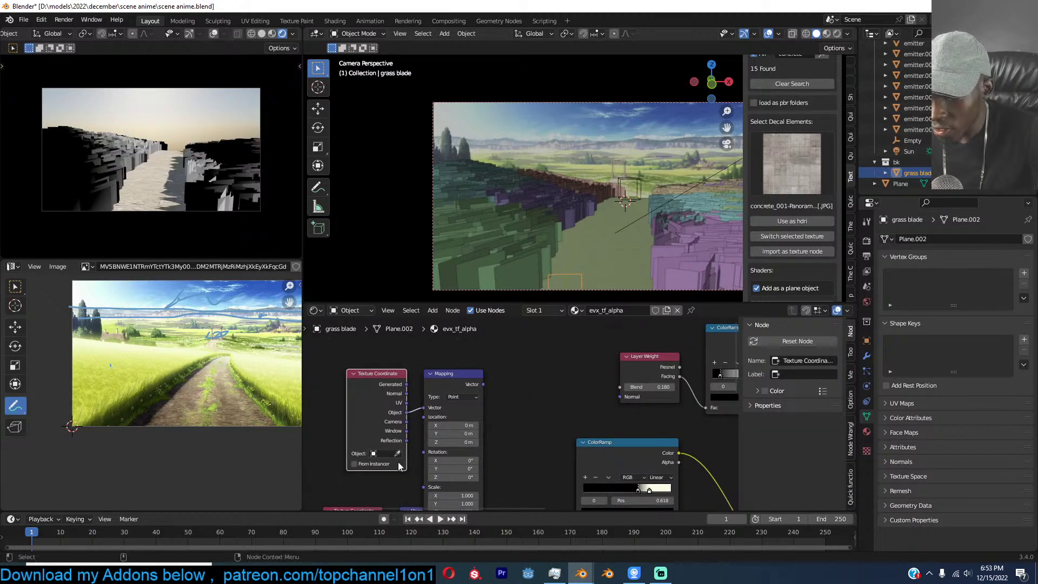
pyautogui.click(397, 455)
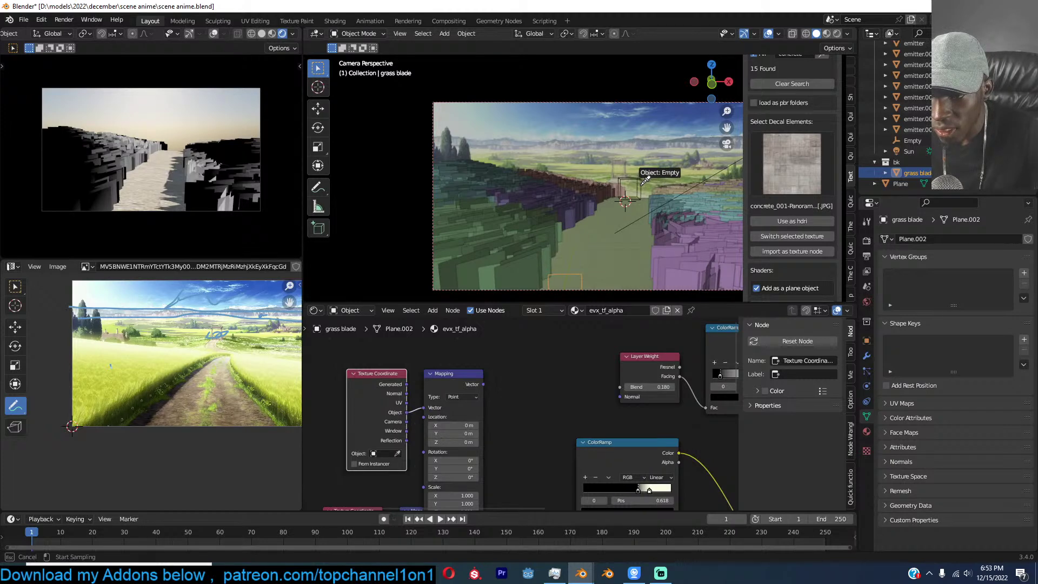
pyautogui.click(644, 178)
pyautogui.moveTo(469, 374); pyautogui.dragTo(498, 331)
pyautogui.moveTo(346, 382); pyautogui.dragTo(364, 417, button='middle')
pyautogui.moveTo(392, 405); pyautogui.dragTo(383, 363)
pyautogui.moveTo(476, 367); pyautogui.dragTo(462, 361)
# Duplicate the Texture Coordinate node and set the camera as the copy's reference object.
pyautogui.scroll(-5, 581, 346)
pyautogui.scroll(2, 546, 364)
pyautogui.moveTo(546, 365); pyautogui.dragTo(555, 363, button='middle')
pyautogui.click(425, 375)
pyautogui.hotkey('shift', 'd')
pyautogui.click(365, 413)
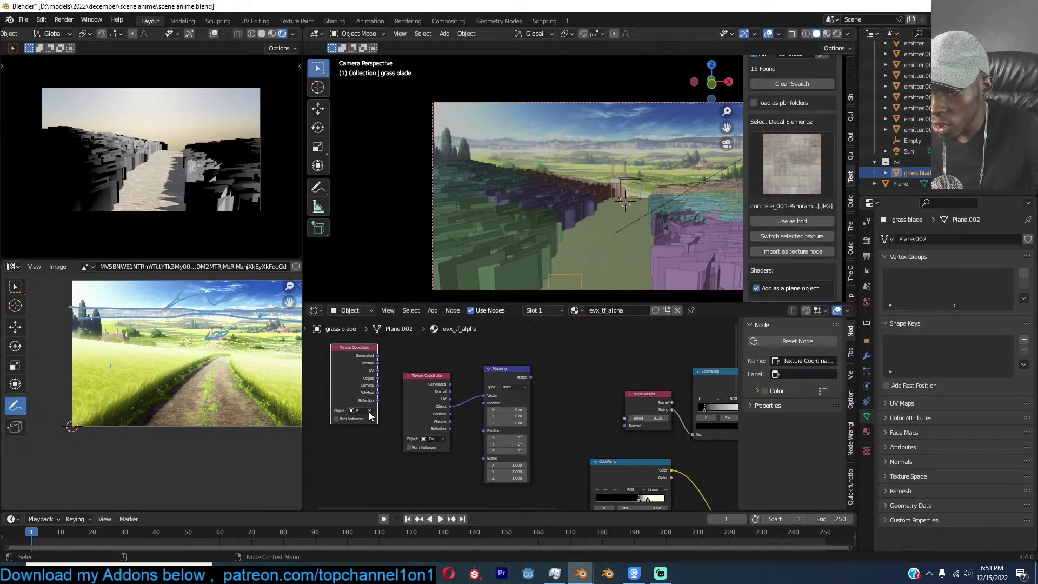
pyautogui.click(370, 411)
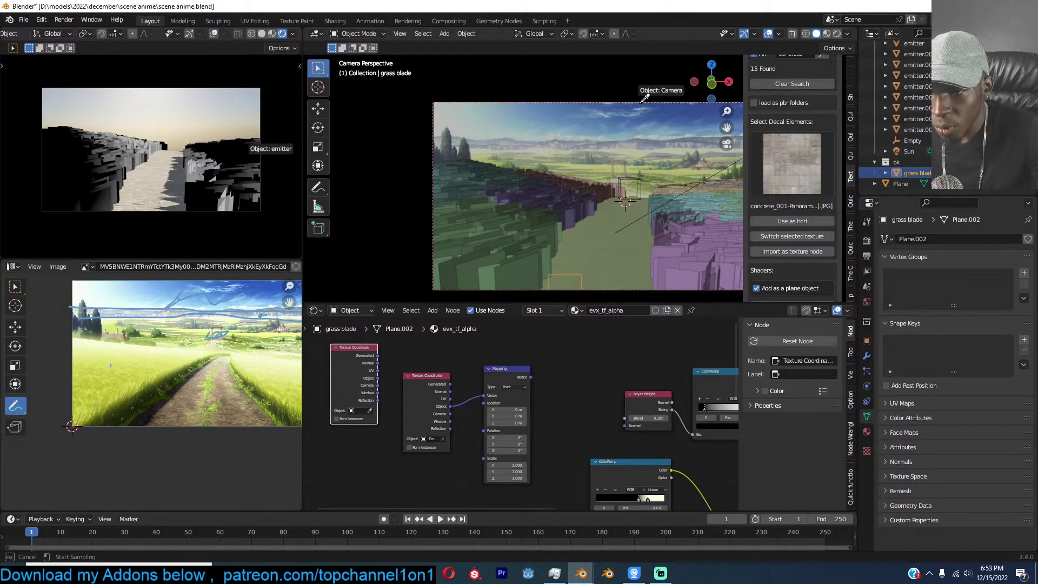
pyautogui.click(643, 99)
# Delete the Mapping node and try joining the two Texture Coordinate nodes with a Mix node.
pyautogui.moveTo(393, 380); pyautogui.dragTo(352, 432, button='middle')
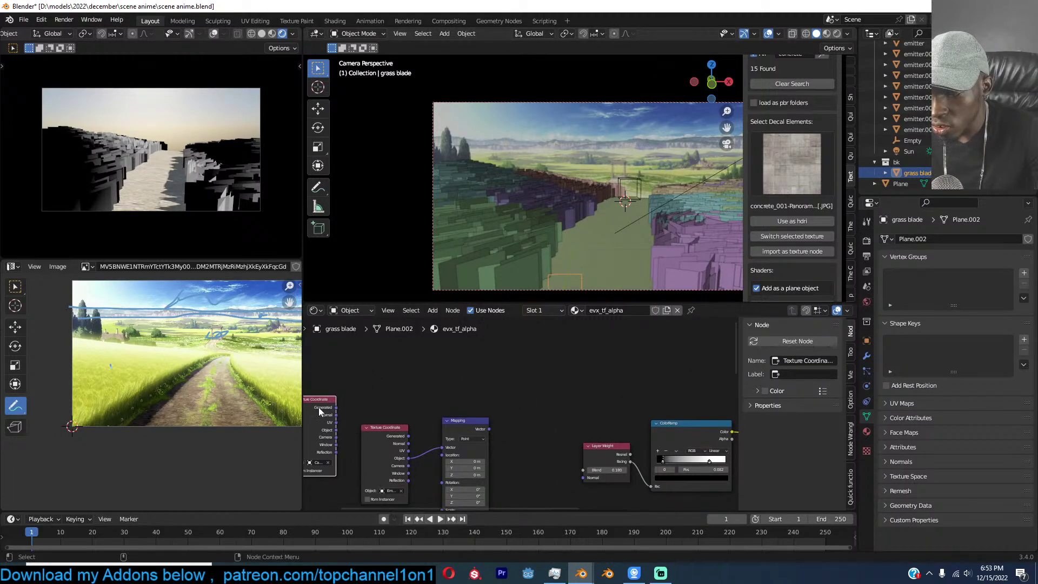
pyautogui.moveTo(320, 410); pyautogui.dragTo(395, 348)
pyautogui.click(469, 427)
pyautogui.press('x')
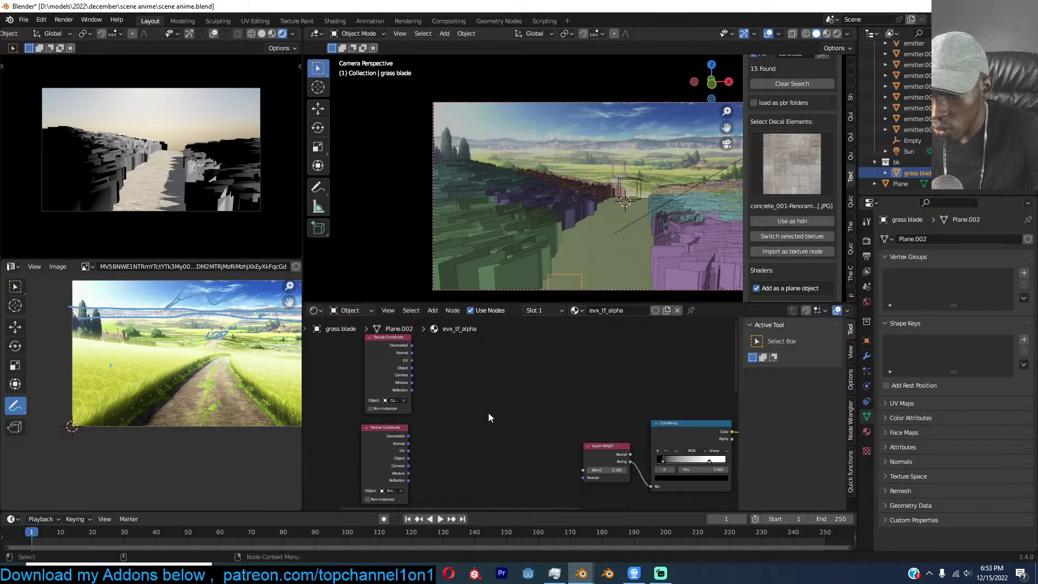
pyautogui.keyDown('ctrl'); pyautogui.keyDown('shift'); pyautogui.moveTo(411, 439); pyautogui.dragTo(394, 415, button='right'); pyautogui.keyUp('shift'); pyautogui.keyUp('ctrl')
pyautogui.scroll(5, 418, 396)
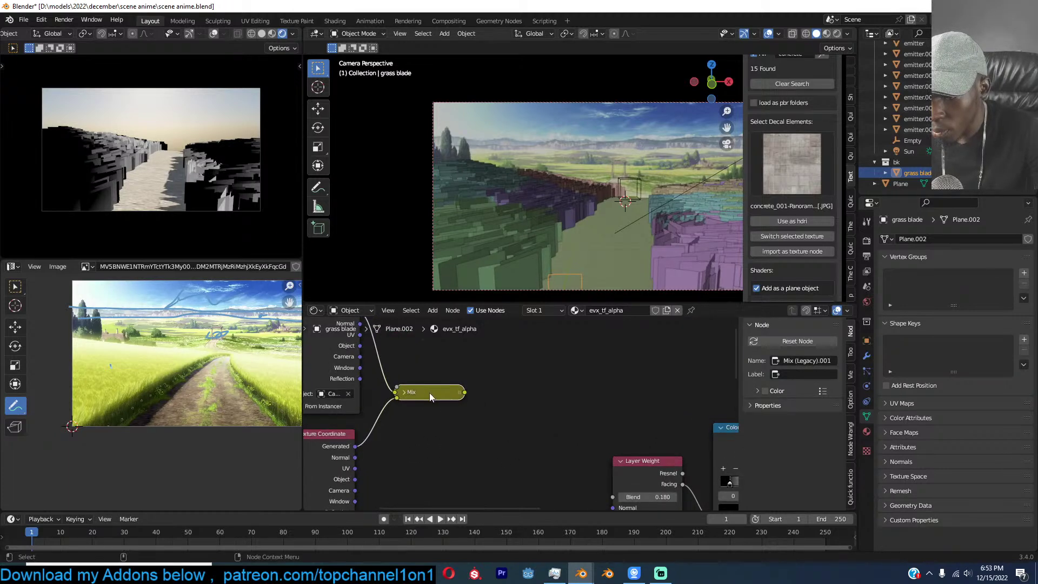
pyautogui.press('x')
# Add a Vector Math node beside the two Texture Coordinate nodes.
pyautogui.hotkey('shift', 'a')
pyautogui.click(421, 392)
pyautogui.write('vec')
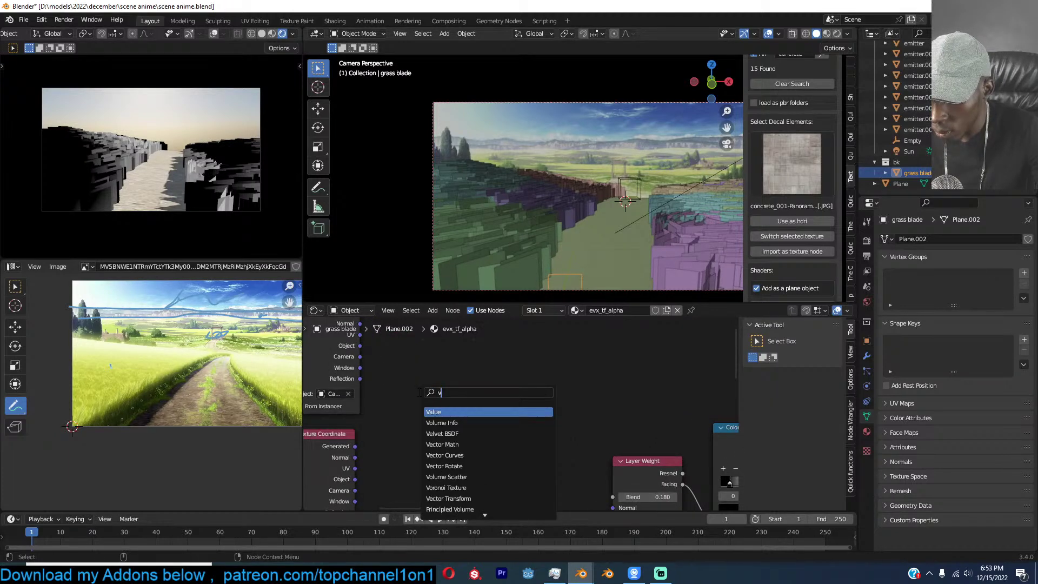
pyautogui.click(461, 412)
pyautogui.click(488, 405)
# Feed the Object outputs of the camera and empty Texture Coordinate nodes into the Vector Math node and set it to Distance.
pyautogui.moveTo(354, 446); pyautogui.dragTo(415, 430)
pyautogui.press('Escape')
pyautogui.moveTo(355, 479); pyautogui.dragTo(365, 479)
pyautogui.moveTo(441, 462); pyautogui.dragTo(447, 459)
pyautogui.moveTo(361, 347); pyautogui.dragTo(379, 378, button='middle')
pyautogui.moveTo(379, 377); pyautogui.dragTo(465, 449)
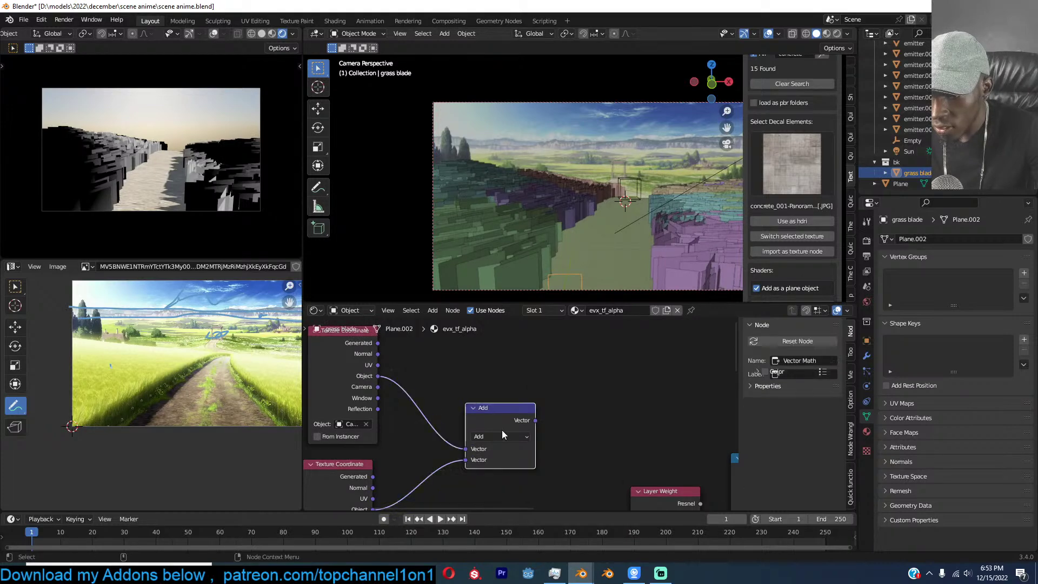
pyautogui.click(500, 437)
pyautogui.click(487, 293)
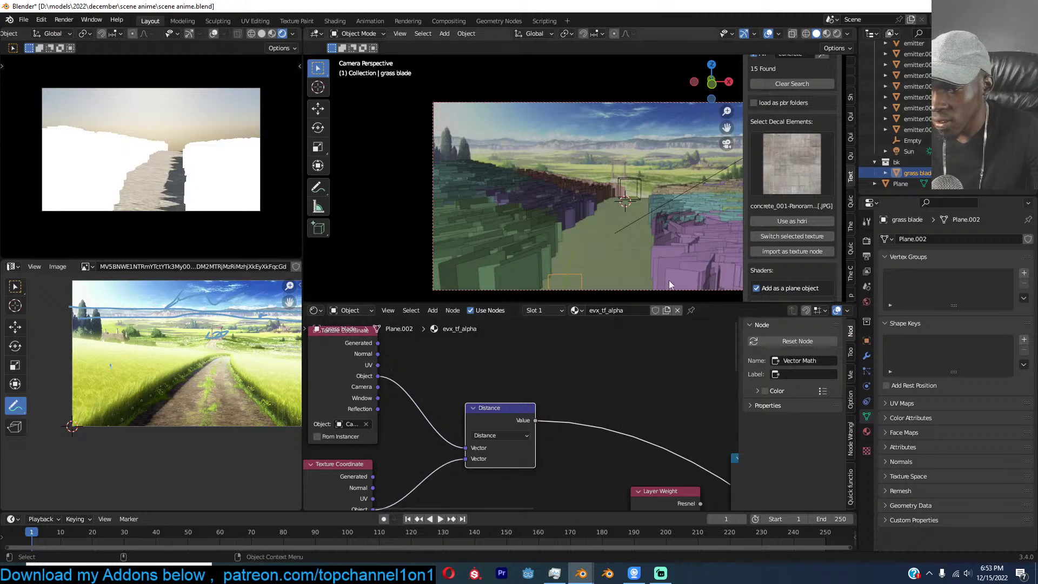
# Try moving the cube empty while checking where it and the camera sit relative to the grass patches.
pyautogui.click(635, 187)
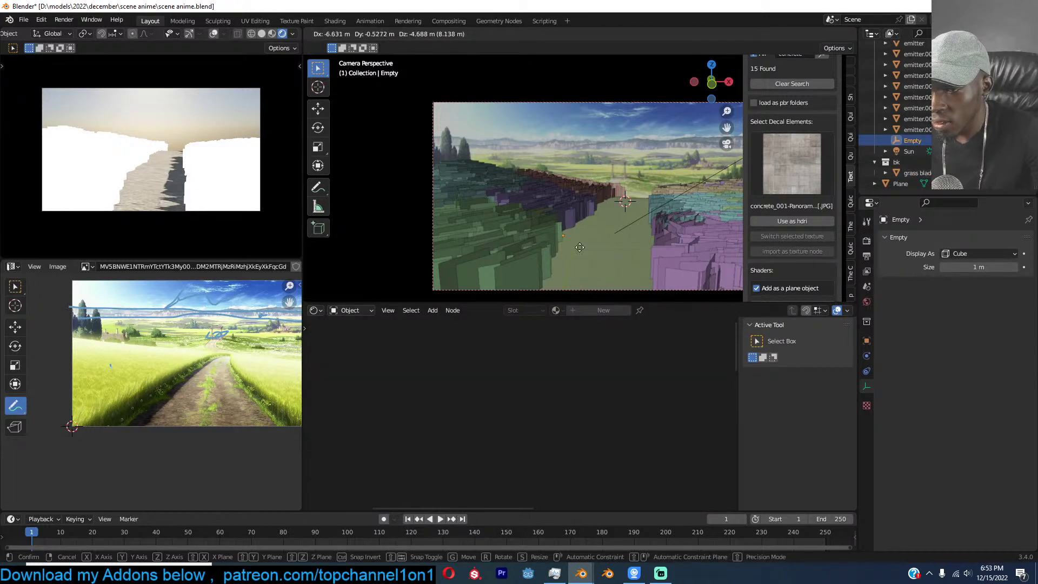
pyautogui.moveTo(635, 189); pyautogui.dragTo(473, 245, button='middle')
pyautogui.scroll(-4, 474, 245)
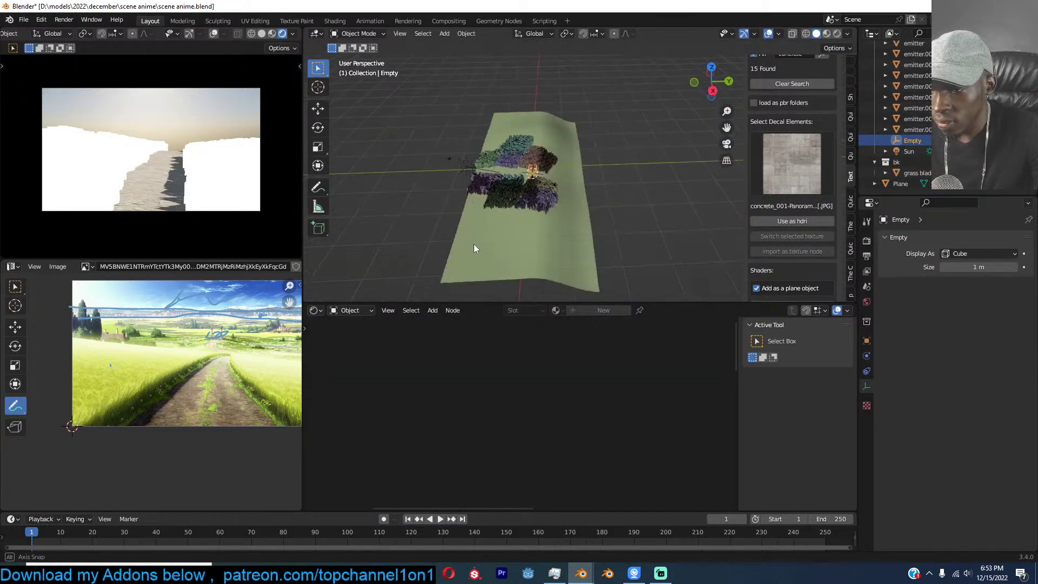
pyautogui.press('g')
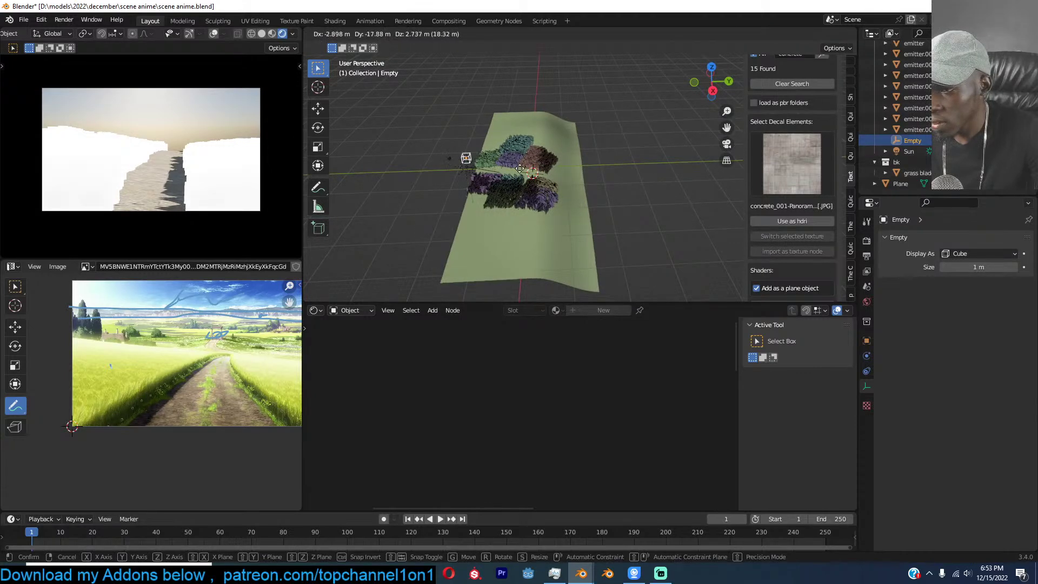
pyautogui.rightClick(490, 159)
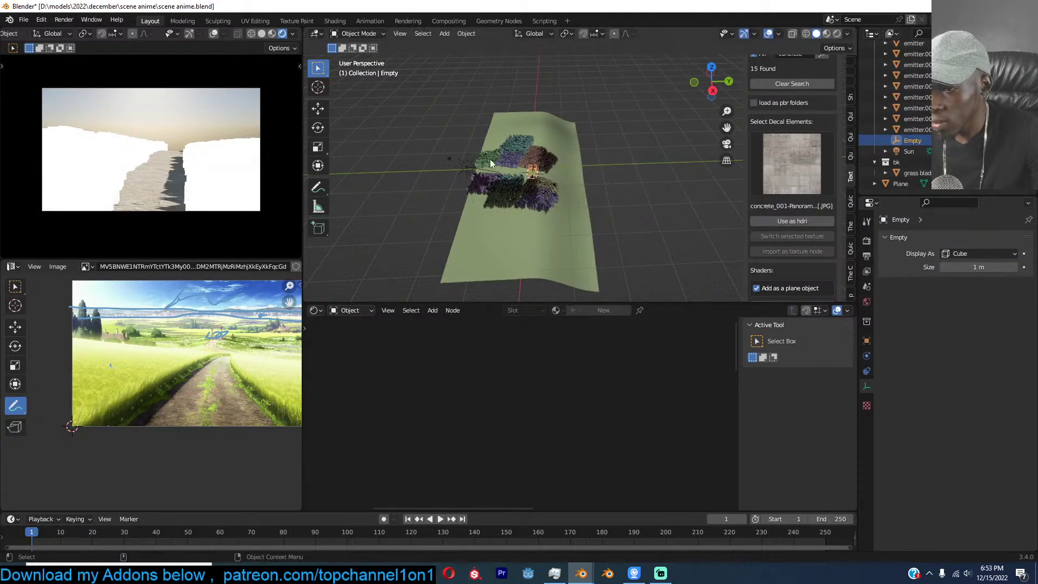
pyautogui.click(449, 162)
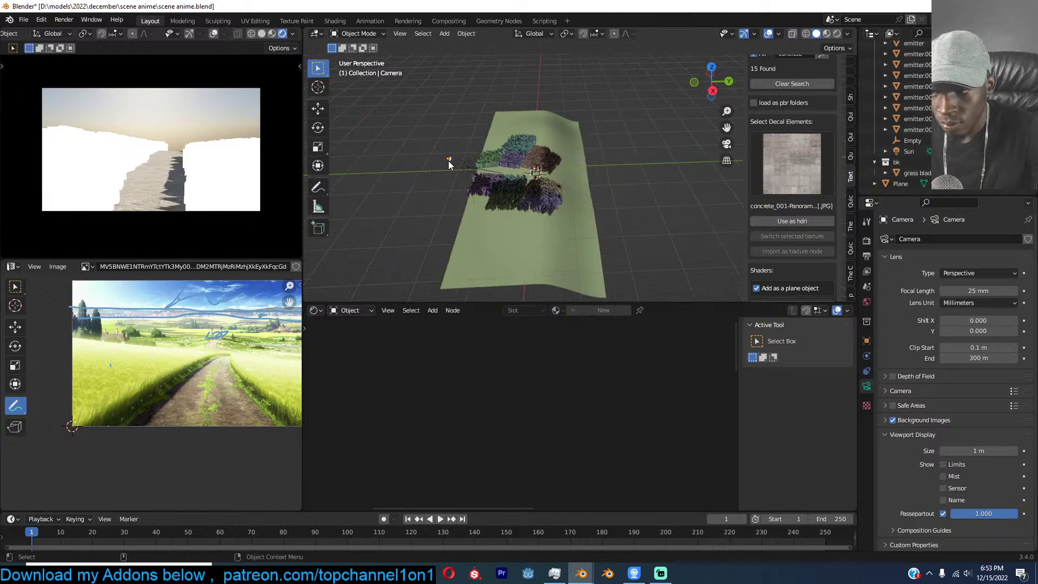
pyautogui.press('KP_0')
pyautogui.click(547, 297)
pyautogui.scroll(-1, 573, 254)
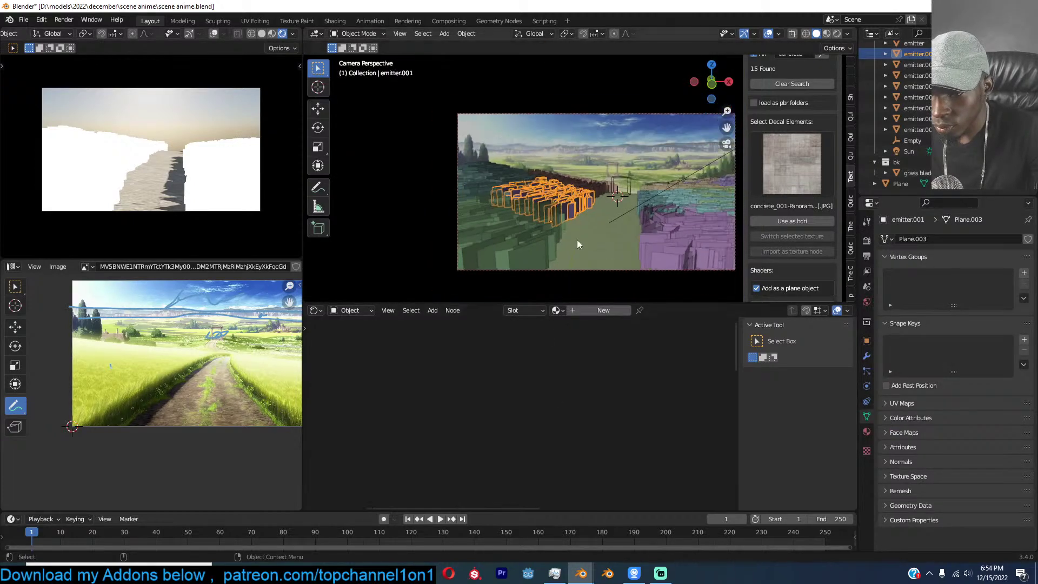
# Preview the two Texture Coordinate nodes' outputs on the grass blade material to examine what feeds the Distance node.
pyautogui.click(918, 173)
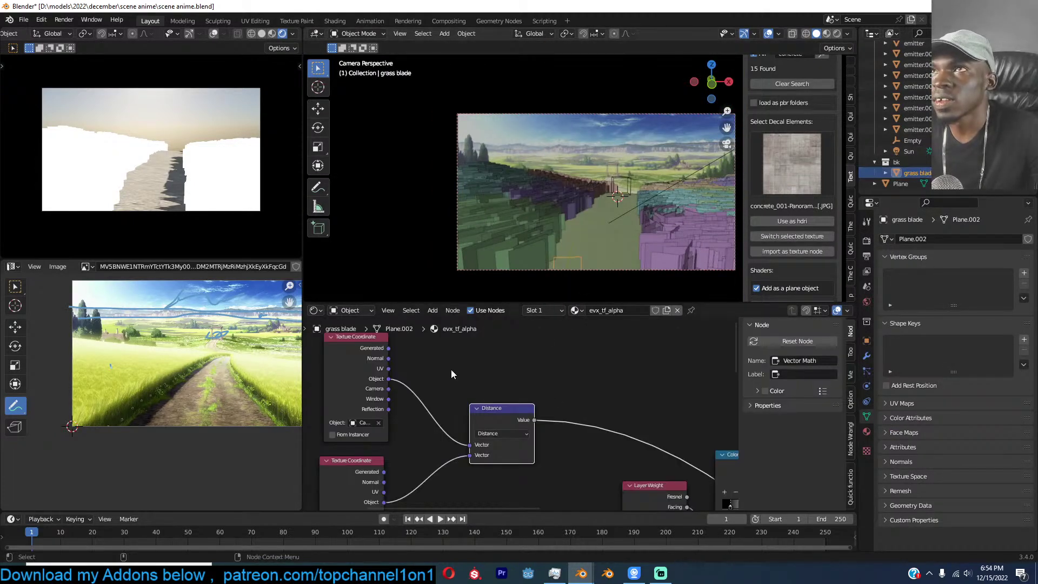
pyautogui.moveTo(495, 369); pyautogui.dragTo(601, 338, button='middle')
pyautogui.moveTo(504, 429); pyautogui.dragTo(554, 397, button='middle')
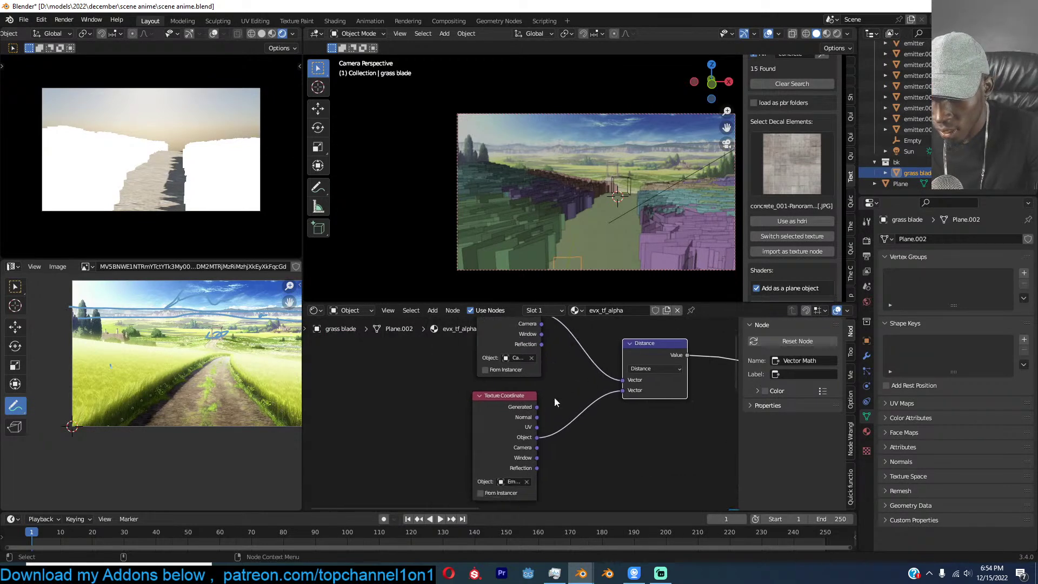
pyautogui.moveTo(541, 453); pyautogui.dragTo(411, 499, button='middle')
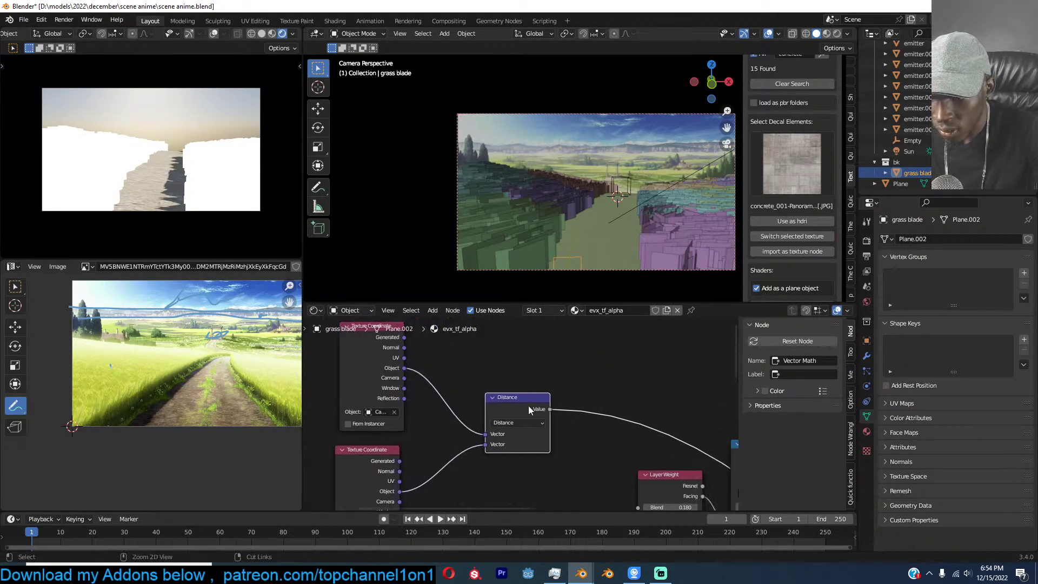
pyautogui.keyDown('ctrl'); pyautogui.keyDown('shift'); pyautogui.click(385, 366); pyautogui.keyUp('shift'); pyautogui.keyUp('ctrl')
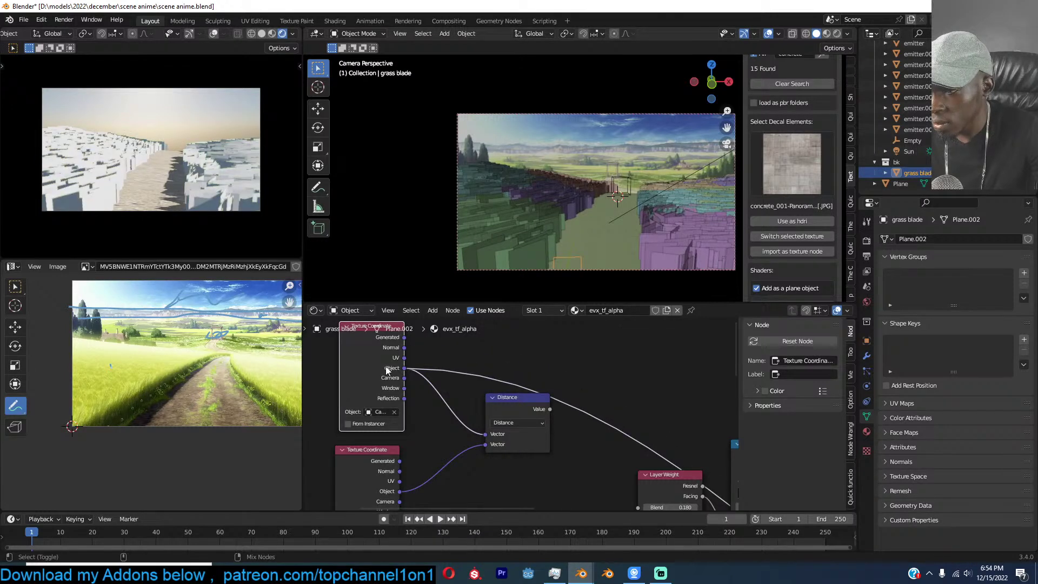
pyautogui.keyDown('ctrl'); pyautogui.keyDown('shift'); pyautogui.click(367, 474); pyautogui.keyUp('shift'); pyautogui.keyUp('ctrl')
pyautogui.keyDown('ctrl'); pyautogui.keyDown('shift'); pyautogui.click(385, 379); pyautogui.keyUp('shift'); pyautogui.keyUp('ctrl')
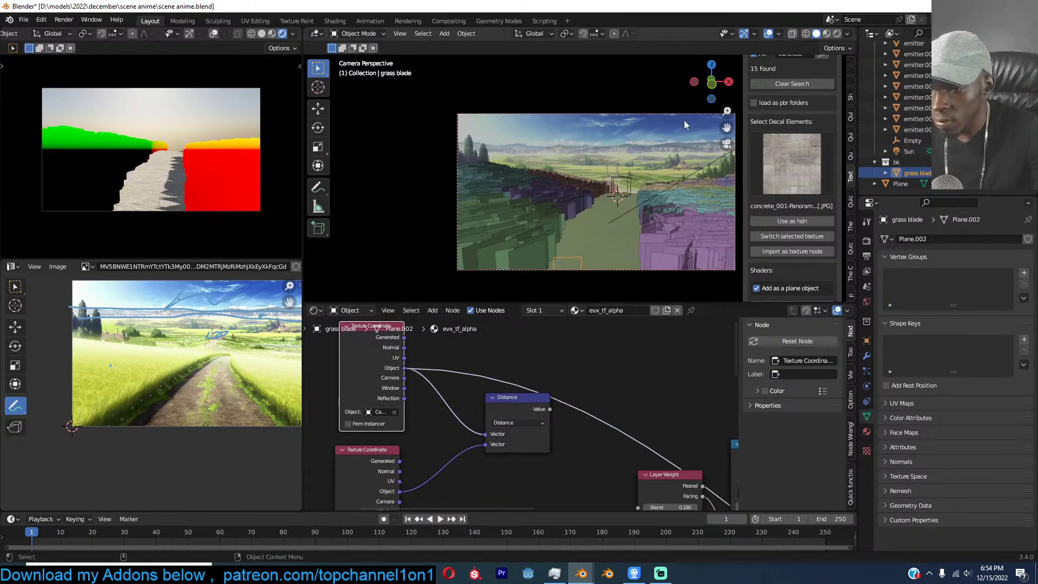
# Try moving the cube empty along the global Y and X axes while watching the coordinate preview.
pyautogui.click(620, 180)
pyautogui.press('g')
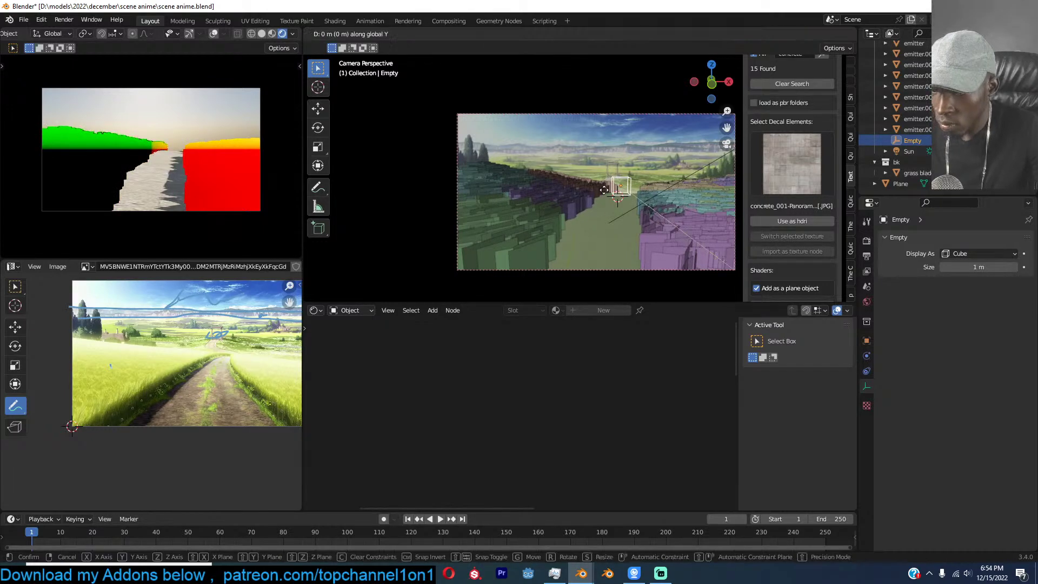
pyautogui.press('x')
pyautogui.rightClick(588, 177)
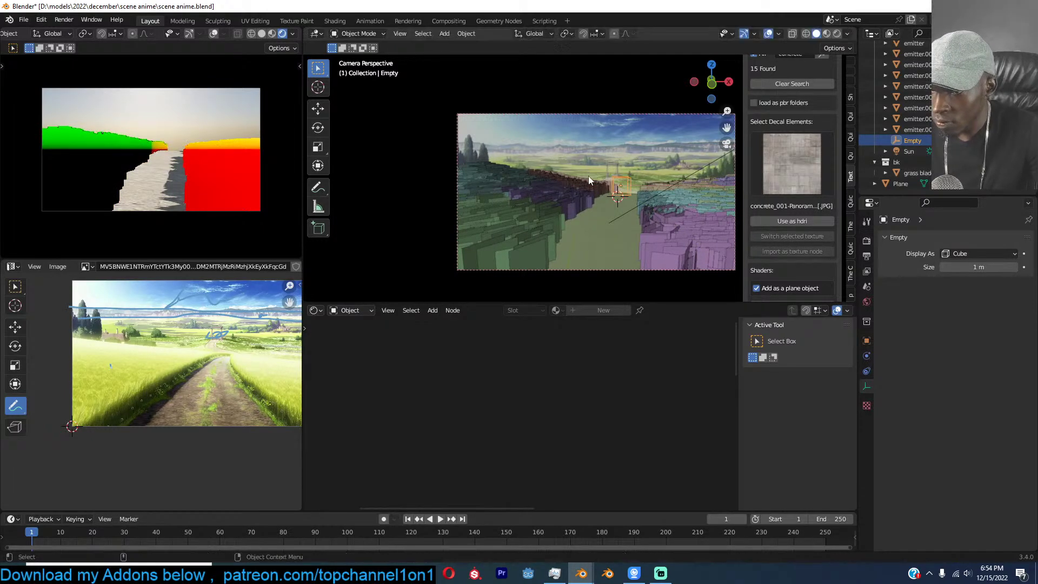
pyautogui.click(551, 197)
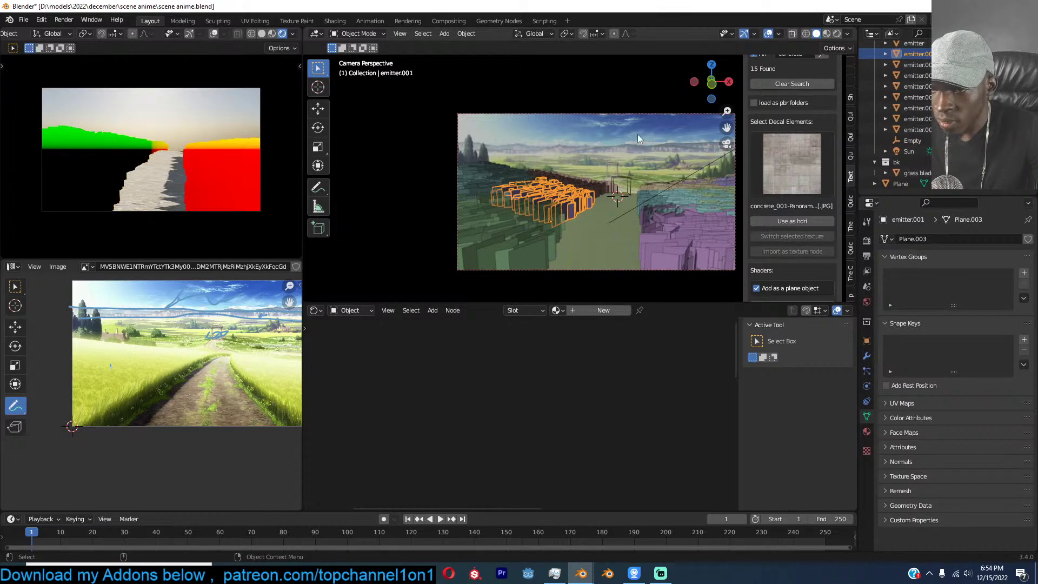
# Delete the grass blade material's two new Texture Coordinate nodes and Distance node, and preview the Layer Weight's ColorRamp again.
pyautogui.click(917, 171)
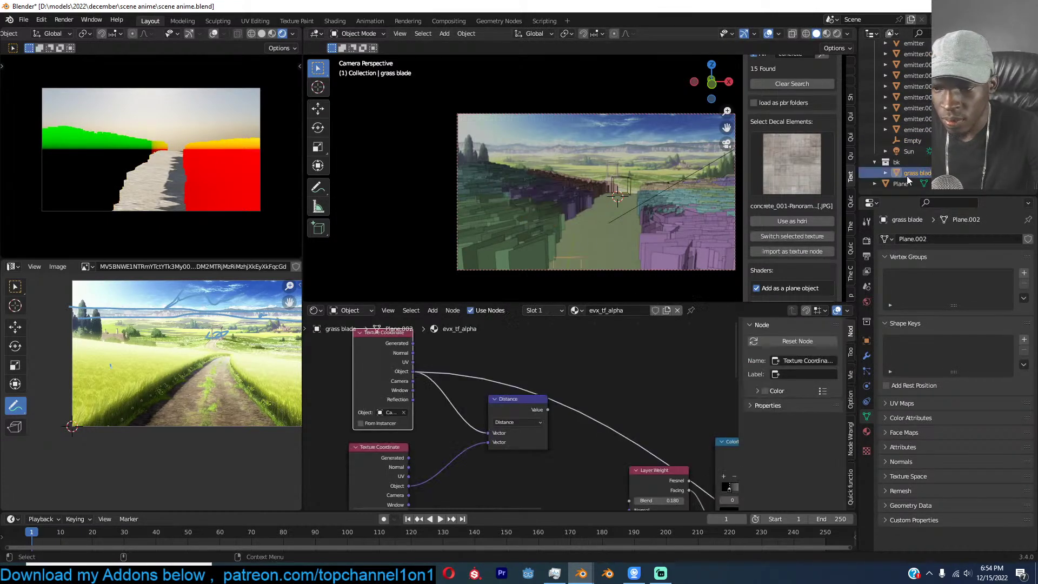
pyautogui.moveTo(554, 360); pyautogui.dragTo(345, 487)
pyautogui.press('x')
pyautogui.moveTo(624, 441); pyautogui.dragTo(485, 412, button='middle')
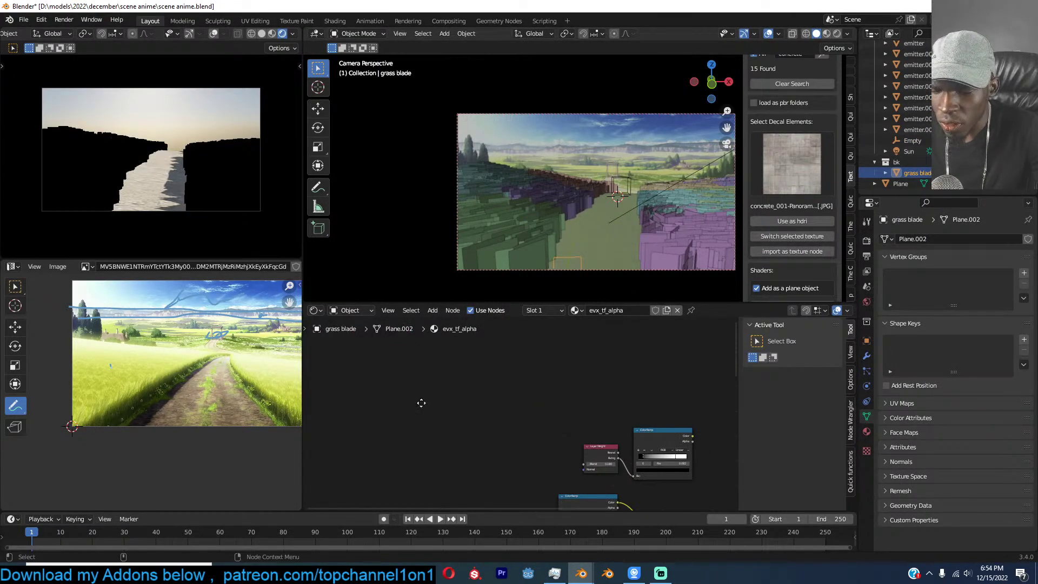
pyautogui.click(514, 408)
pyautogui.scroll(2, 520, 414)
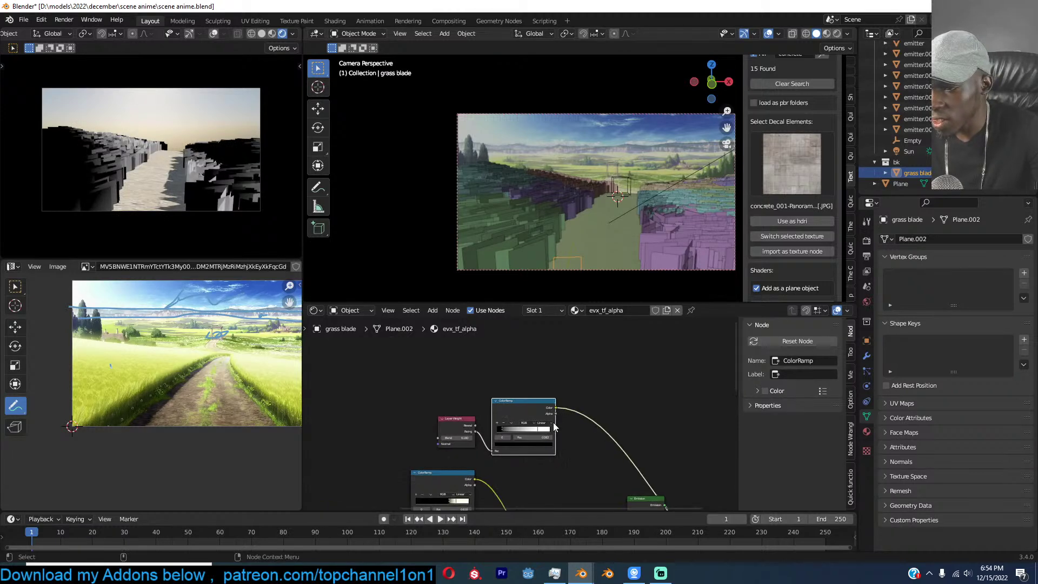
# Space out the Layer Weight and ColorRamp nodes and tighten the ramp, with the black stop at 0.077 and the white stop closer to it.
pyautogui.moveTo(537, 419); pyautogui.dragTo(570, 406, button='middle')
pyautogui.moveTo(466, 422); pyautogui.dragTo(421, 422)
pyautogui.moveTo(527, 425); pyautogui.dragTo(501, 429)
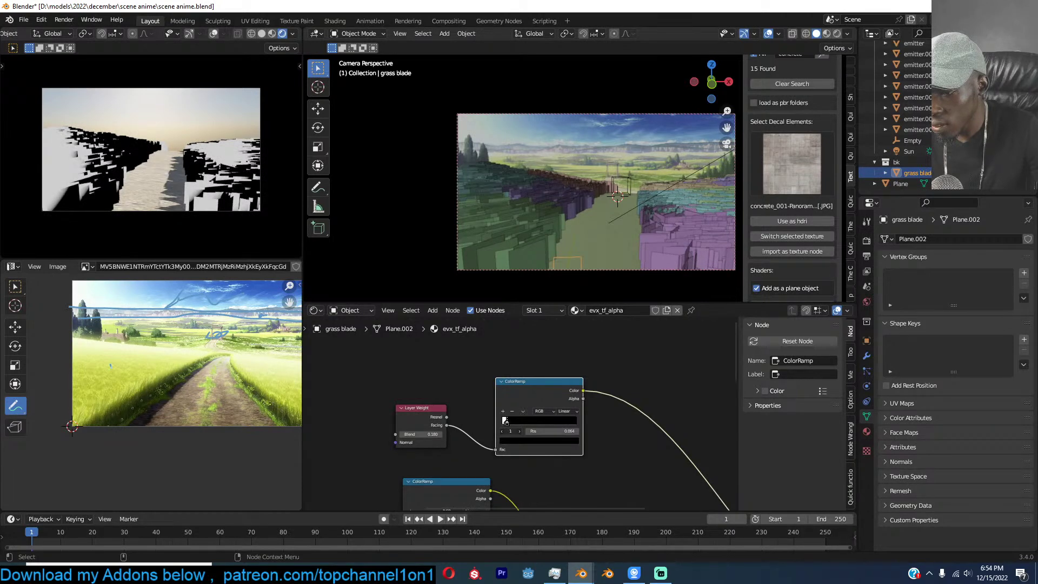
pyautogui.scroll(2, 502, 428)
pyautogui.moveTo(501, 429)
pyautogui.mouseDown()
pyautogui.moveTo(586, 426)
pyautogui.moveTo(500, 430)
pyautogui.mouseUp()
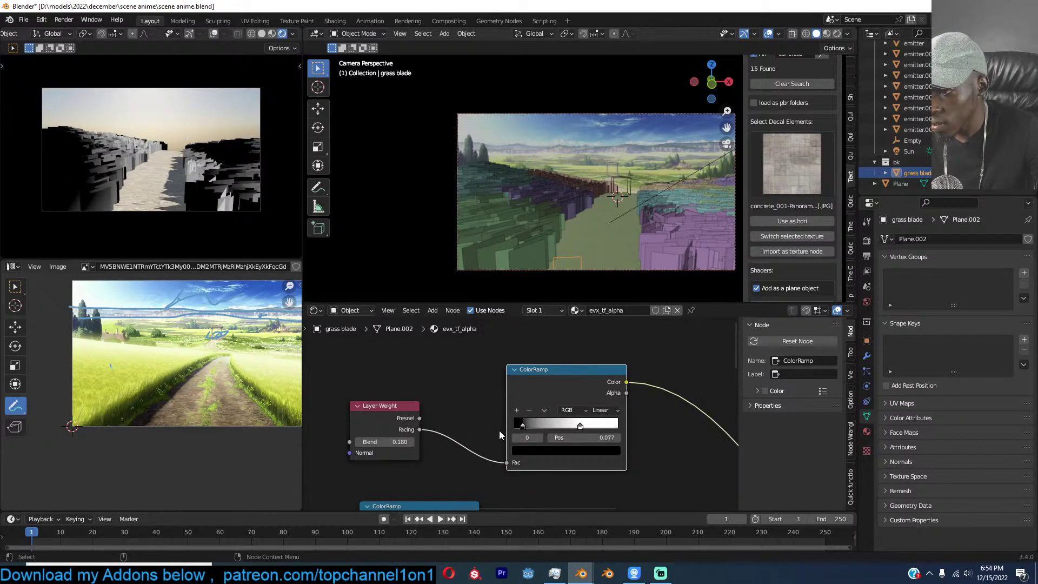
pyautogui.moveTo(580, 426); pyautogui.dragTo(549, 426)
# Duplicate the Mix node and insert the copy on the link between the existing Mix node and the Emission shader.
pyautogui.scroll(-4, 596, 444)
pyautogui.moveTo(596, 440); pyautogui.dragTo(584, 419, button='middle')
pyautogui.moveTo(506, 322); pyautogui.dragTo(515, 343)
pyautogui.scroll(1, 608, 409)
pyautogui.click(565, 450)
pyautogui.hotkey('shift', 'd')
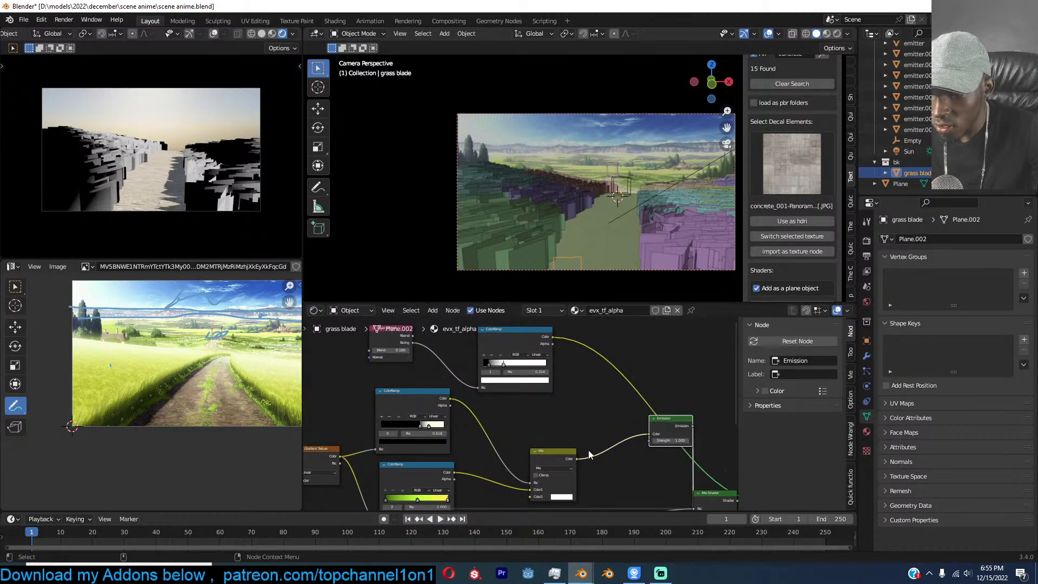
pyautogui.click(628, 410)
# Connect the Layer Weight's ColorRamp colour output to the factor of the new Mix node.
pyautogui.moveTo(551, 337); pyautogui.dragTo(601, 438)
pyautogui.press('Escape')
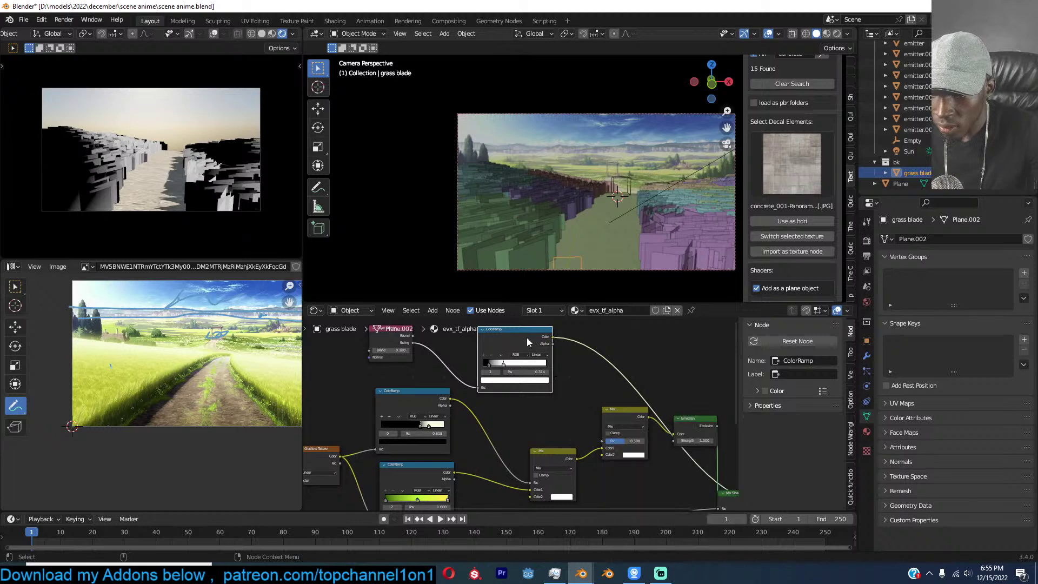
pyautogui.moveTo(552, 337); pyautogui.dragTo(556, 342)
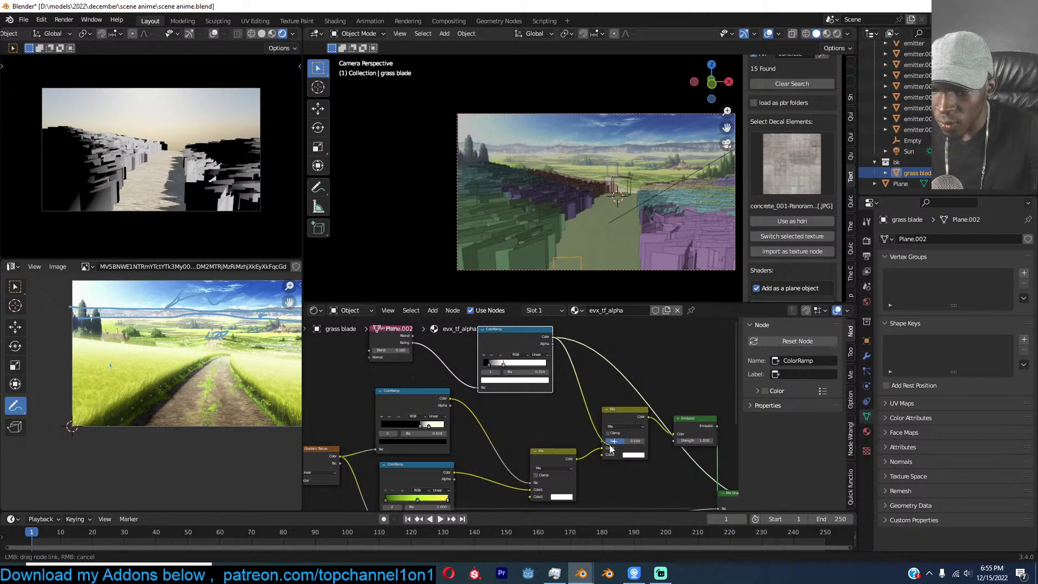
pyautogui.moveTo(604, 441); pyautogui.dragTo(603, 442)
# Route the Mix Shader back to the Material Output and space the two nodes farther apart.
pyautogui.moveTo(750, 498); pyautogui.dragTo(546, 443, button='middle')
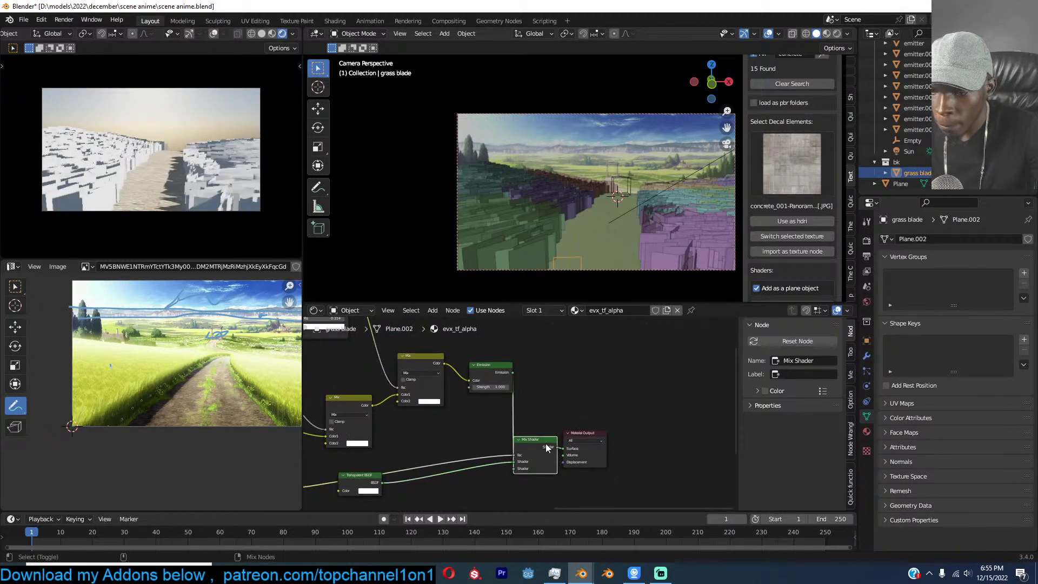
pyautogui.moveTo(583, 432); pyautogui.dragTo(688, 426)
pyautogui.moveTo(543, 450); pyautogui.dragTo(593, 434)
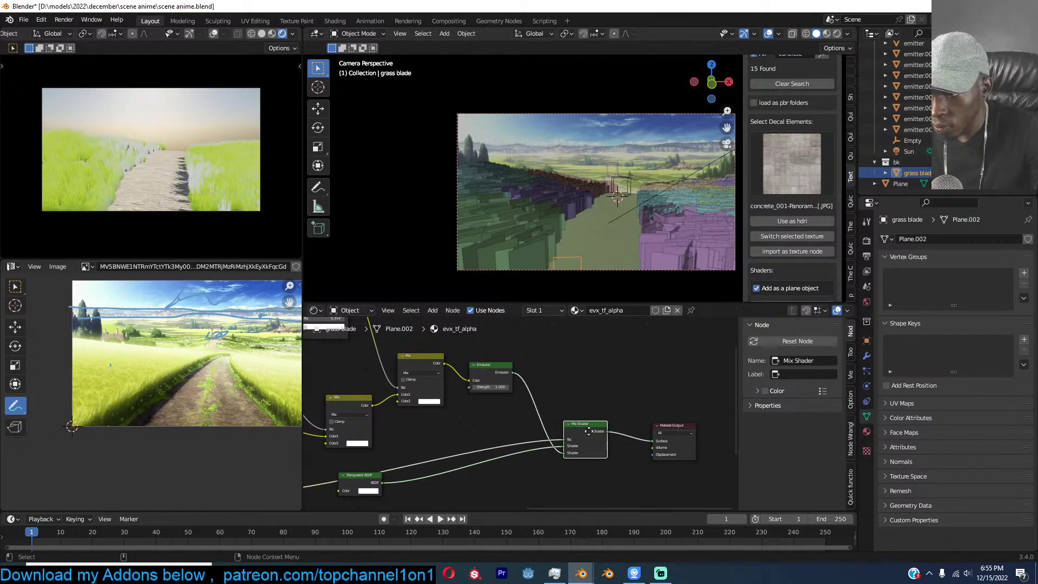
# Try several tints for the new Mix node's Color2 and settle on a pale yellow.
pyautogui.scroll(2, 504, 390)
pyautogui.scroll(2, 504, 390)
pyautogui.click(533, 455)
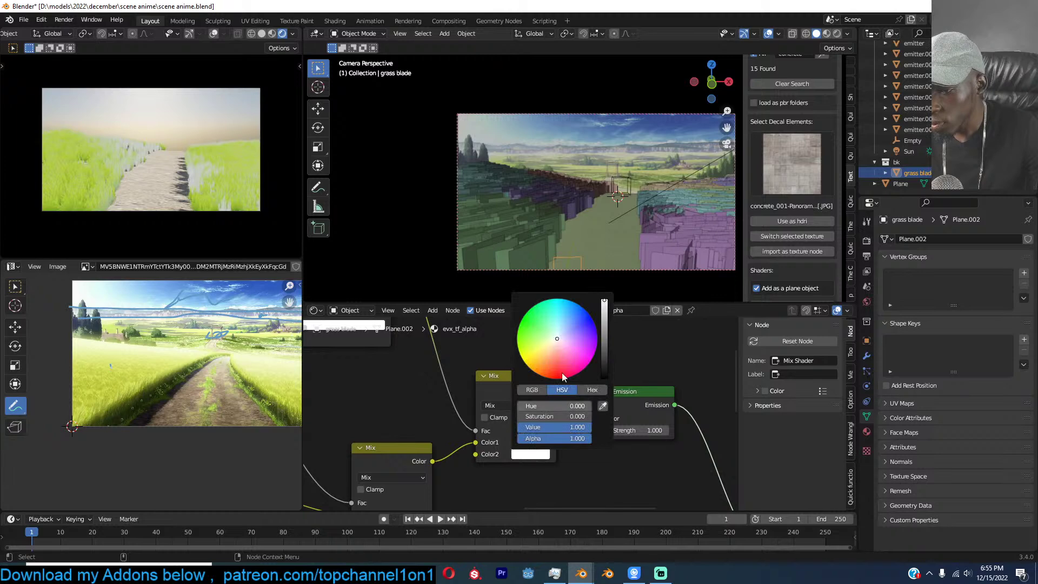
pyautogui.moveTo(553, 346); pyautogui.dragTo(541, 346)
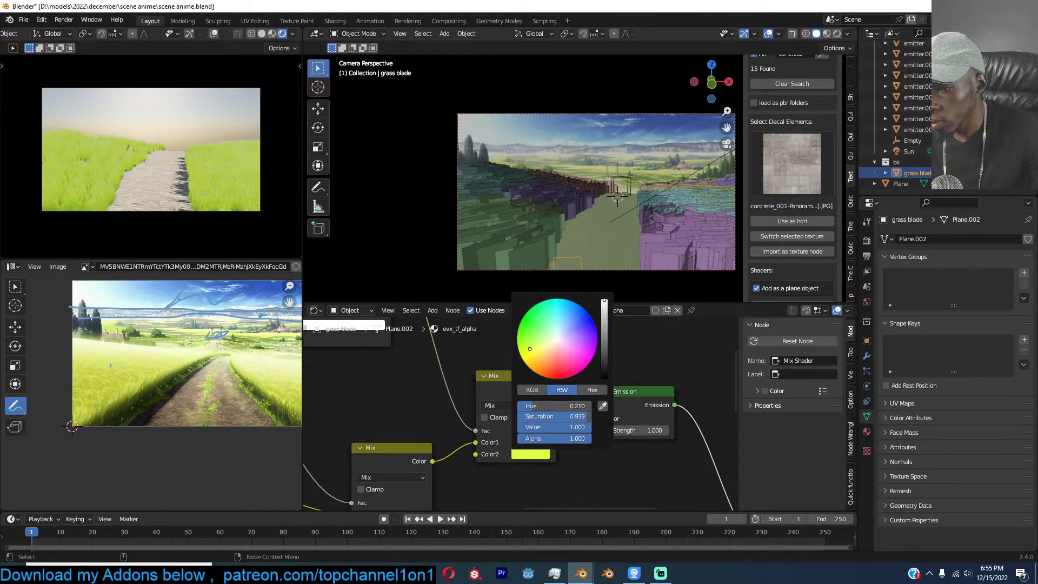
pyautogui.moveTo(410, 421); pyautogui.dragTo(560, 361, button='middle')
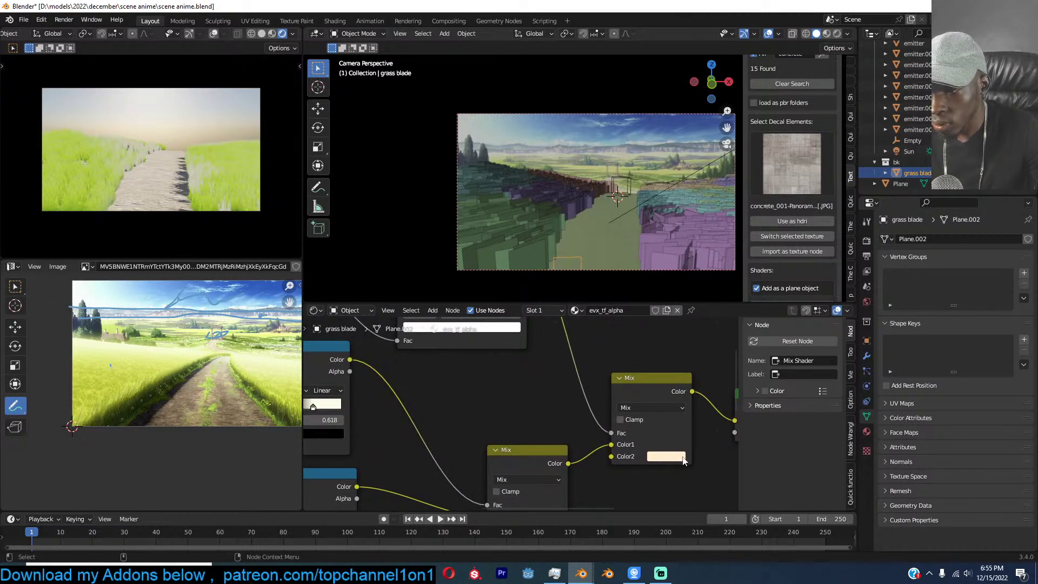
pyautogui.click(678, 457)
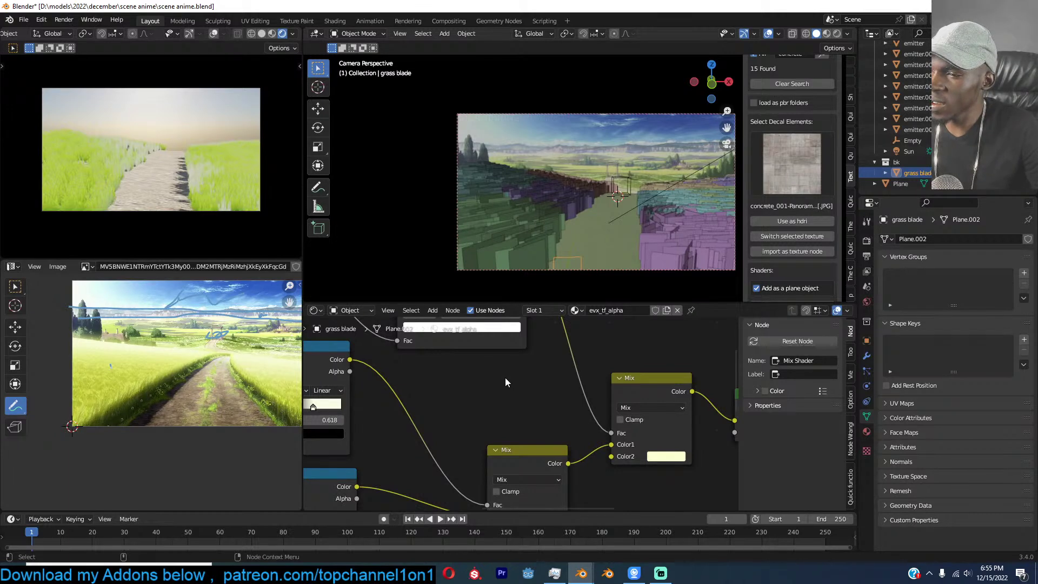
# Set the Layer Weight's ColorRamp stops to 0.086 for black and 0.545 for white, and shift the node slightly.
pyautogui.moveTo(452, 388); pyautogui.dragTo(479, 449, button='middle')
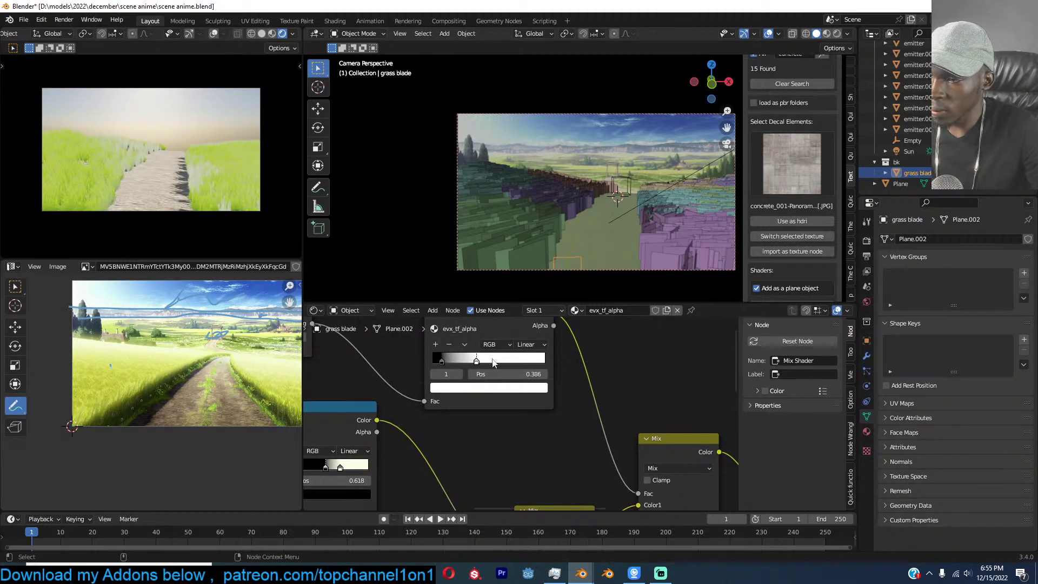
pyautogui.moveTo(446, 360)
pyautogui.mouseDown()
pyautogui.moveTo(465, 365)
pyautogui.moveTo(443, 361)
pyautogui.mouseUp()
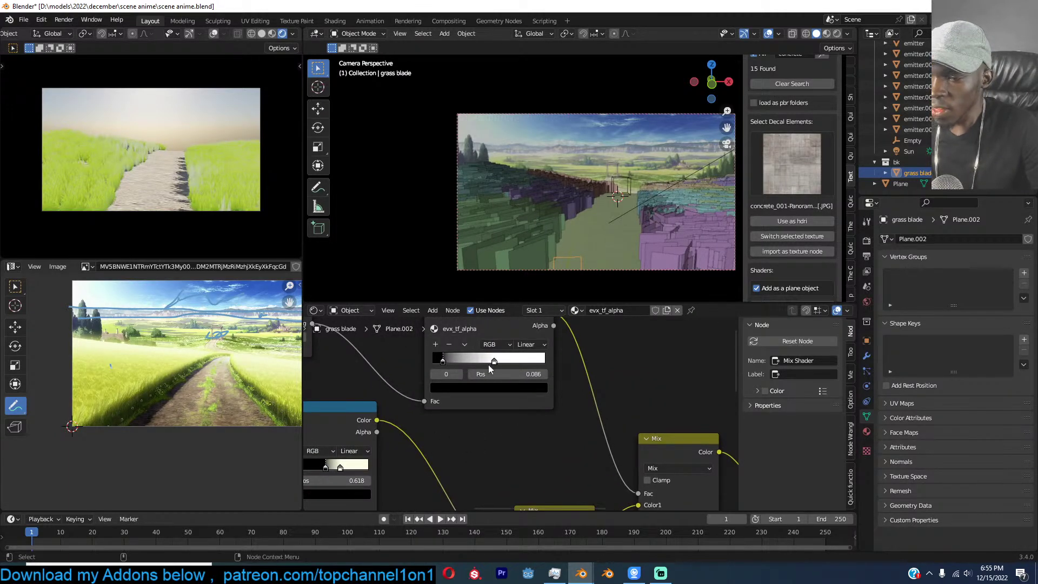
pyautogui.press('g')
pyautogui.click(470, 354)
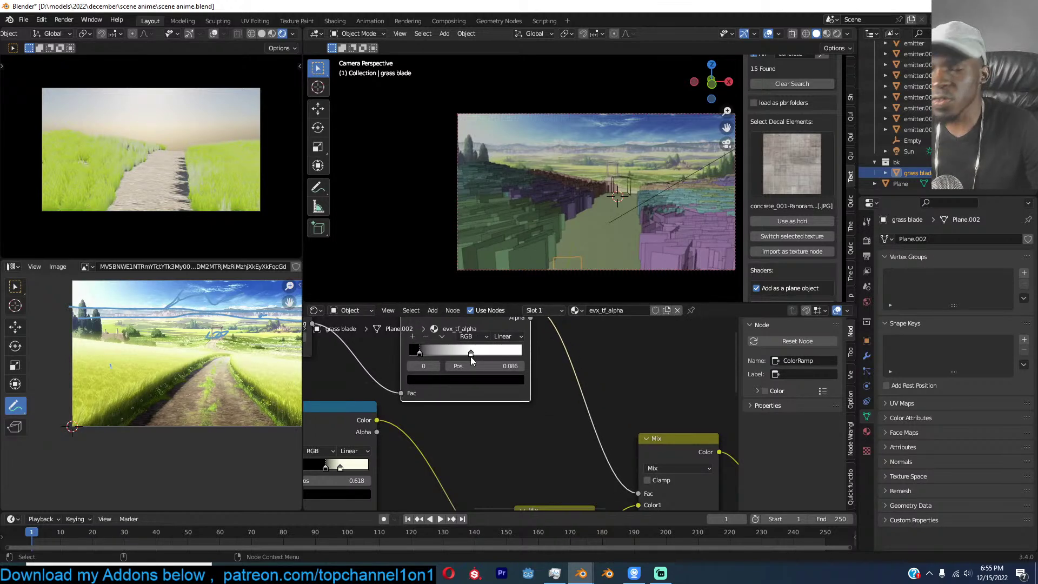
# Select the grass emitter patches beside the path and the camera in turn to examine how the patches are divided.
pyautogui.scroll(-2, 562, 214)
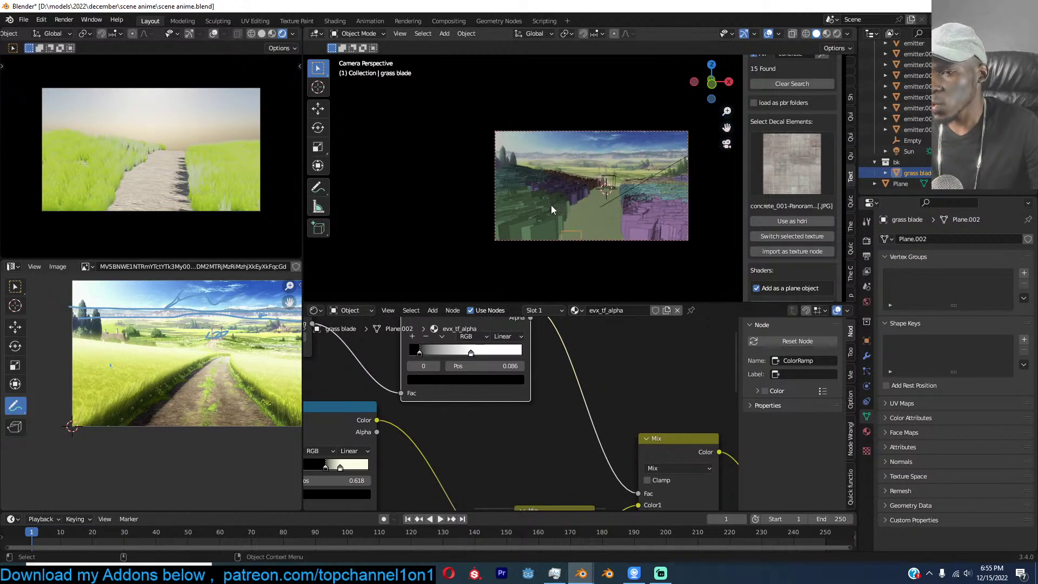
pyautogui.scroll(2, 551, 233)
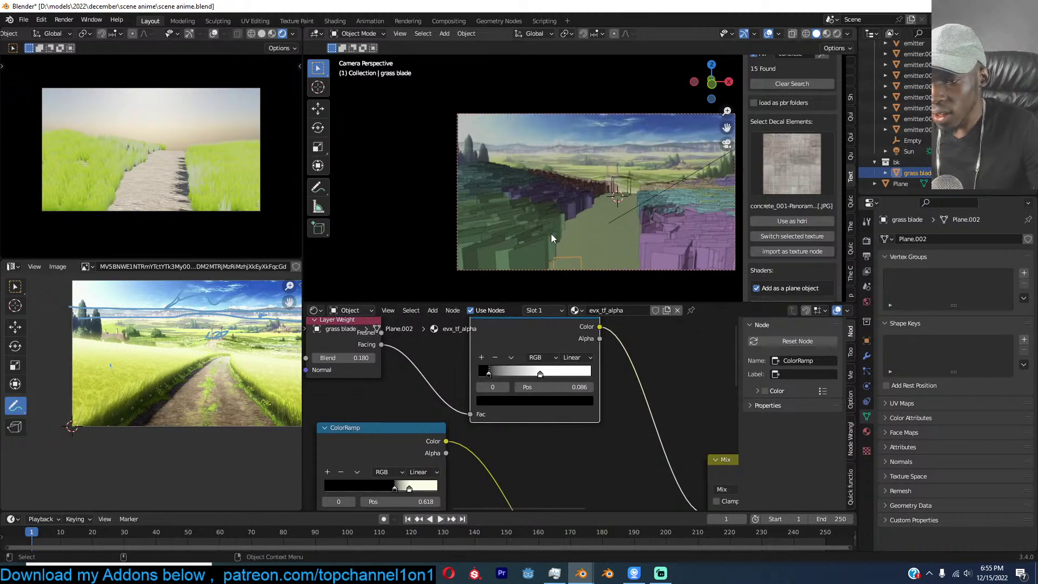
pyautogui.click(539, 239)
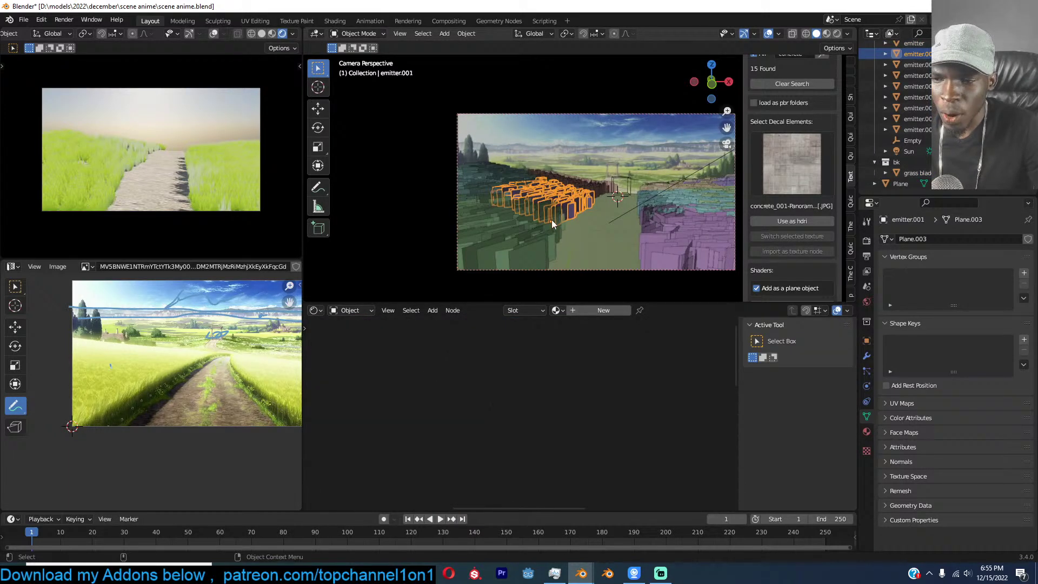
pyautogui.click(553, 206)
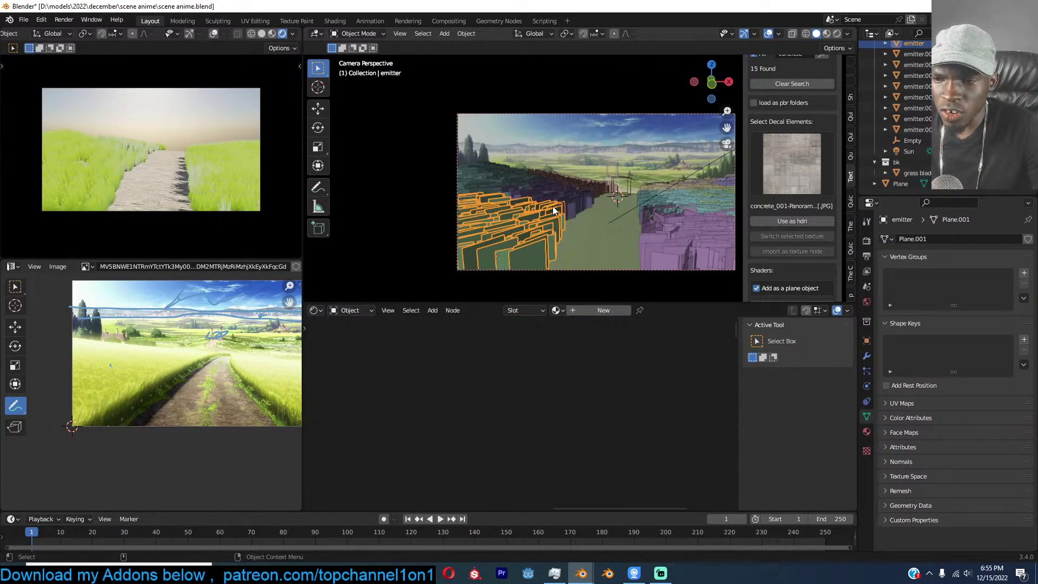
pyautogui.click(670, 114)
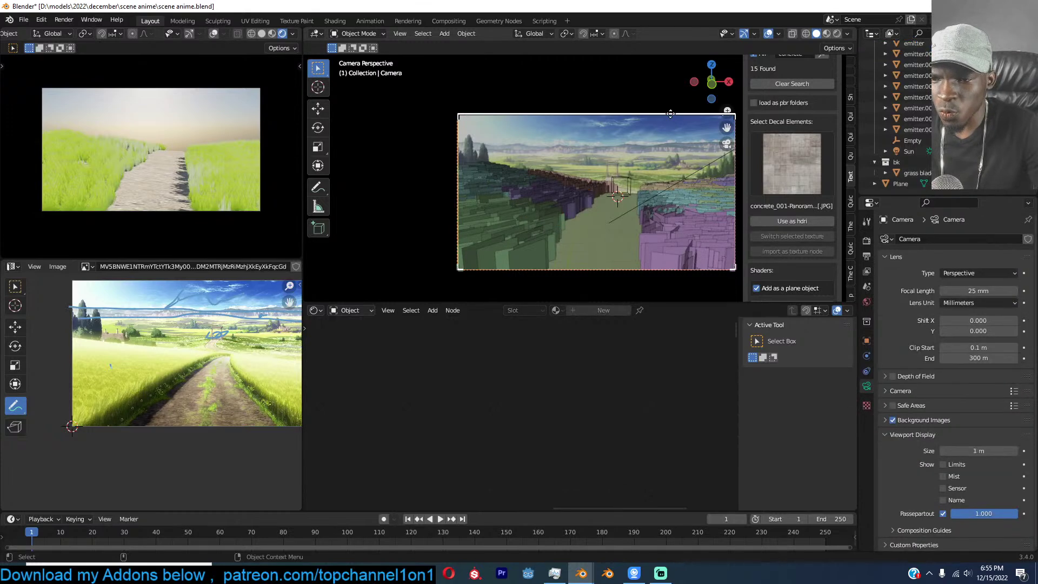
pyautogui.click(587, 180)
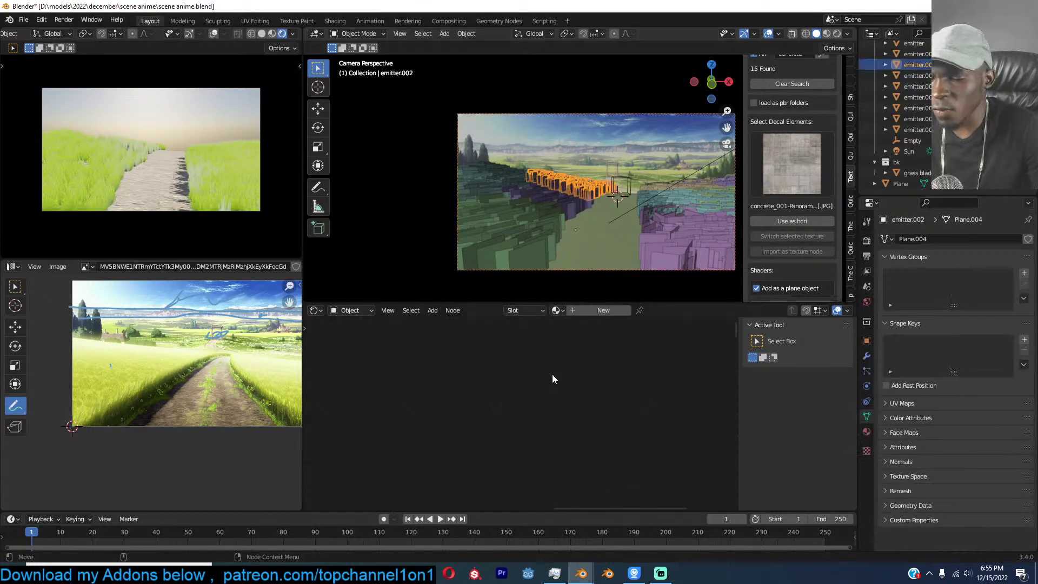
# Reselect the grass blade object to bring back its material nodes and save the file.
pyautogui.click(912, 173)
pyautogui.moveTo(517, 427); pyautogui.dragTo(524, 458, button='middle')
pyautogui.hotkey('ctrl', 's')
pyautogui.scroll(3, 516, 411)
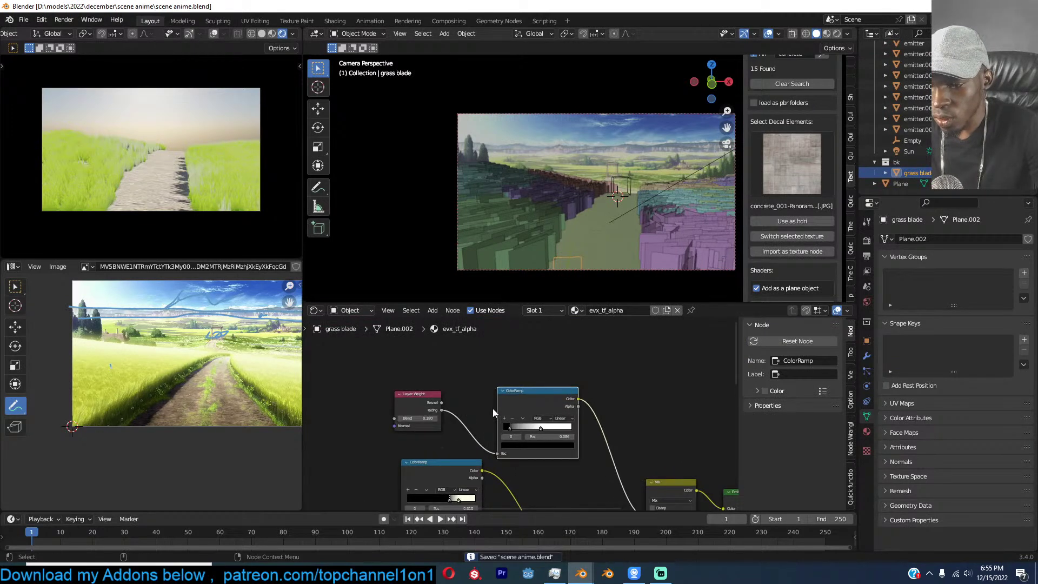
# Duplicate the Gradient Texture node above the Layer Weight and preview its output on the grass patches.
pyautogui.scroll(-4, 502, 413)
pyautogui.moveTo(421, 470); pyautogui.dragTo(523, 437, button='middle')
pyautogui.scroll(3, 514, 444)
pyautogui.click(498, 481)
pyautogui.hotkey('shift', 'd')
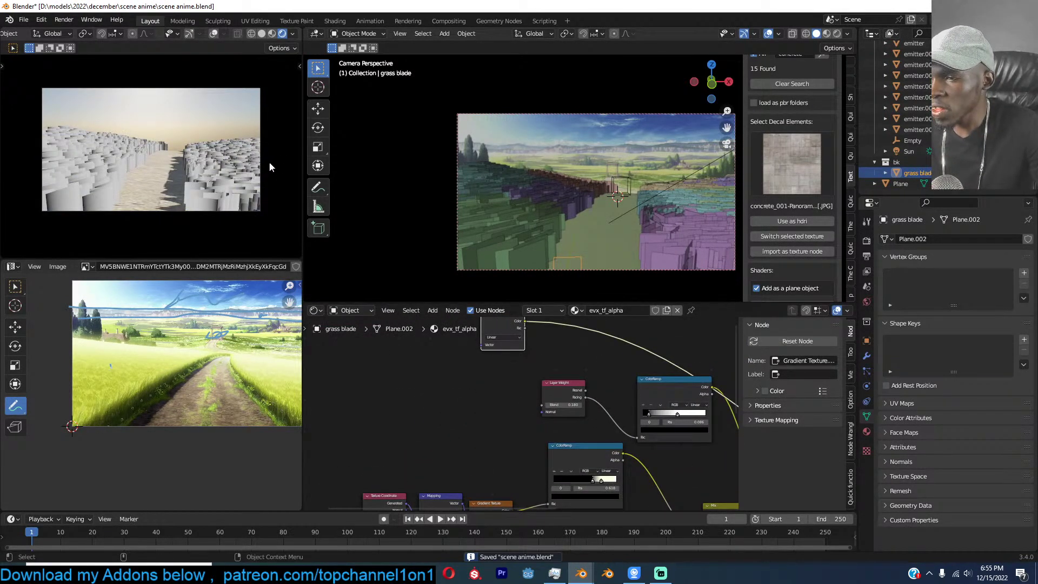
# Sketch annotation lines over the grass slope left of the path in the reference image, and erase them.
pyautogui.moveTo(582, 381); pyautogui.dragTo(577, 381, button='middle')
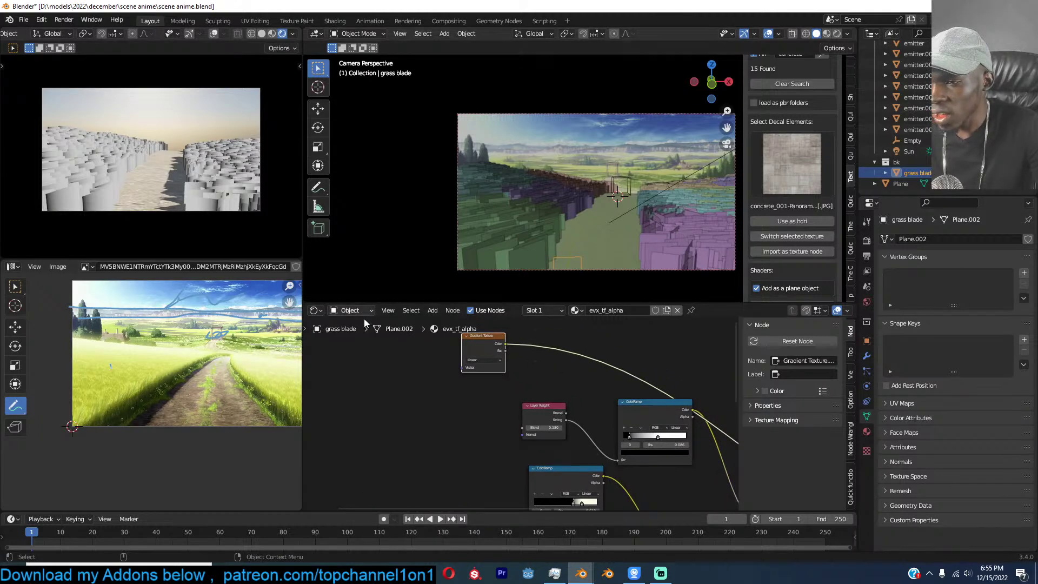
pyautogui.scroll(1, 153, 405)
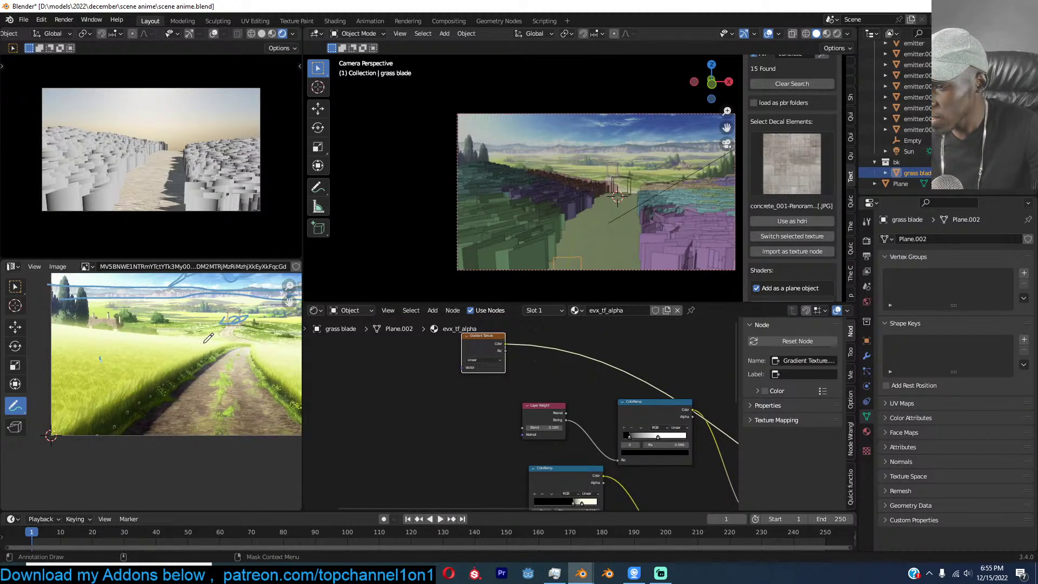
pyautogui.moveTo(204, 337)
pyautogui.mouseDown()
pyautogui.moveTo(76, 395)
pyautogui.moveTo(58, 426)
pyautogui.mouseUp()
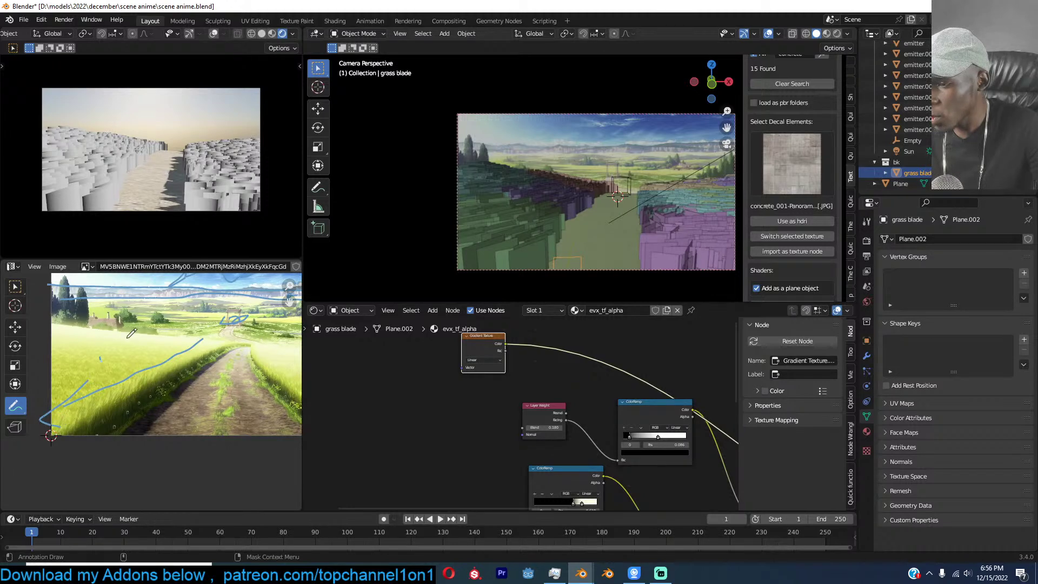
pyautogui.moveTo(208, 336)
pyautogui.keyDown('ctrl'); pyautogui.mouseDown()
pyautogui.moveTo(72, 415)
pyautogui.moveTo(88, 361)
pyautogui.mouseUp(); pyautogui.keyUp('ctrl')
# Delete the duplicate Gradient Texture node and save the file.
pyautogui.press('Delete')
pyautogui.moveTo(669, 452); pyautogui.dragTo(502, 454, button='middle')
pyautogui.hotkey('ctrl', 's')
# Preview the Mix Shader again as the grass blade material's output.
pyautogui.moveTo(560, 471); pyautogui.dragTo(540, 398, button='middle')
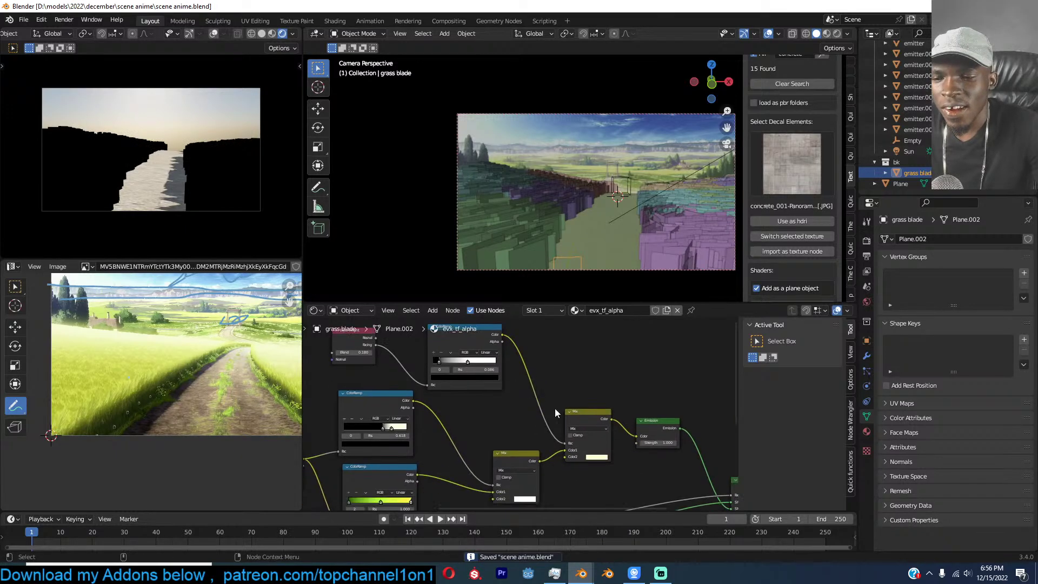
pyautogui.keyDown('ctrl'); pyautogui.keyDown('shift'); pyautogui.click(654, 429); pyautogui.keyUp('shift'); pyautogui.keyUp('ctrl')
pyautogui.moveTo(664, 479); pyautogui.dragTo(595, 445, button='middle')
pyautogui.scroll(-3, 640, 481)
pyautogui.keyDown('ctrl'); pyautogui.keyDown('shift'); pyautogui.click(617, 427); pyautogui.keyUp('shift'); pyautogui.keyUp('ctrl')
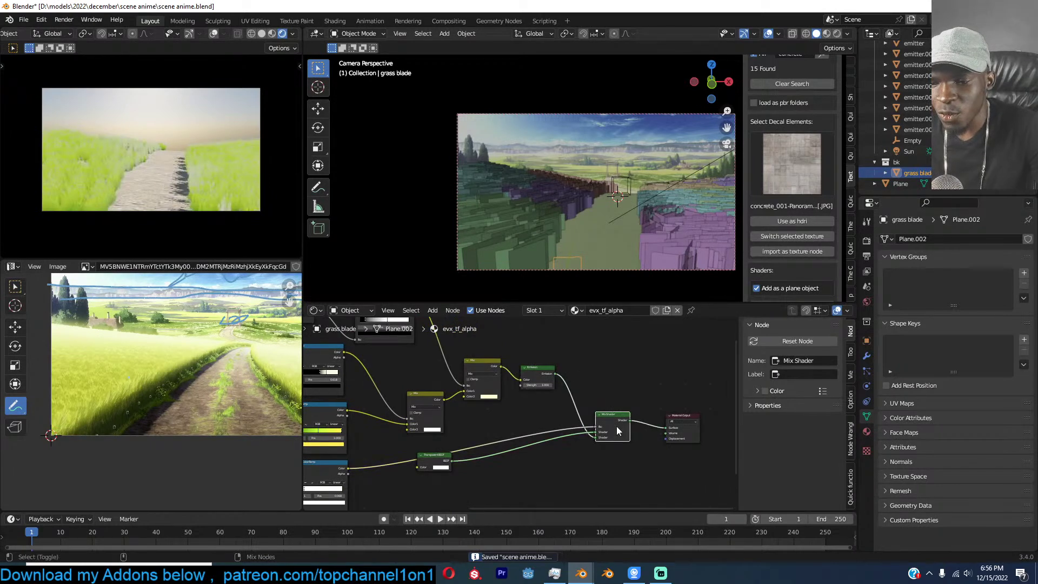
# Try a light cyan on the Layer Weight ColorRamp's white stop and check the blend modes of the last Mix node.
pyautogui.moveTo(393, 386); pyautogui.dragTo(519, 436, button='middle')
pyautogui.scroll(10, 517, 422)
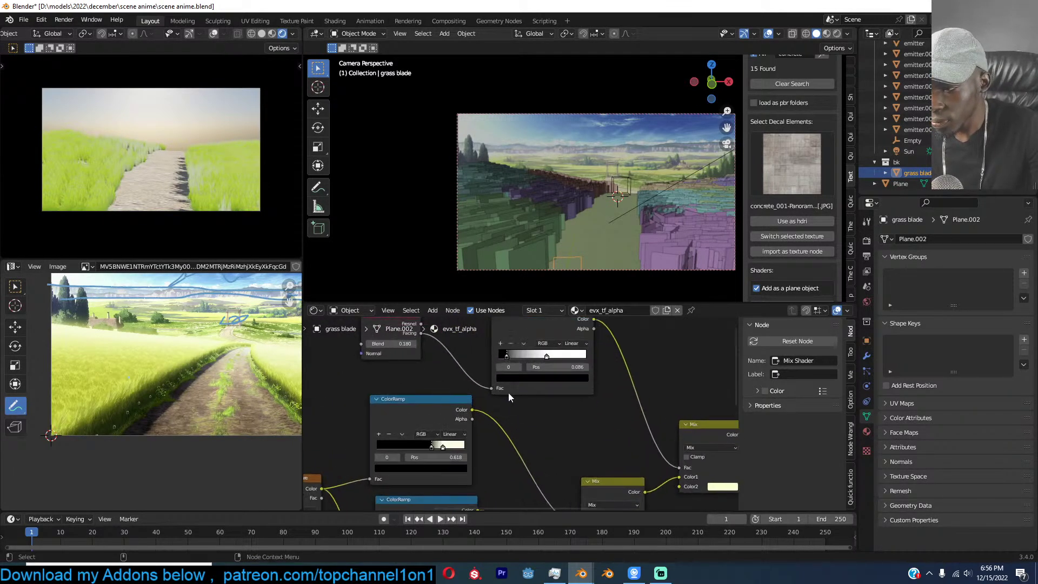
pyautogui.moveTo(512, 385); pyautogui.dragTo(508, 470, button='middle')
pyautogui.click(569, 440)
pyautogui.click(573, 466)
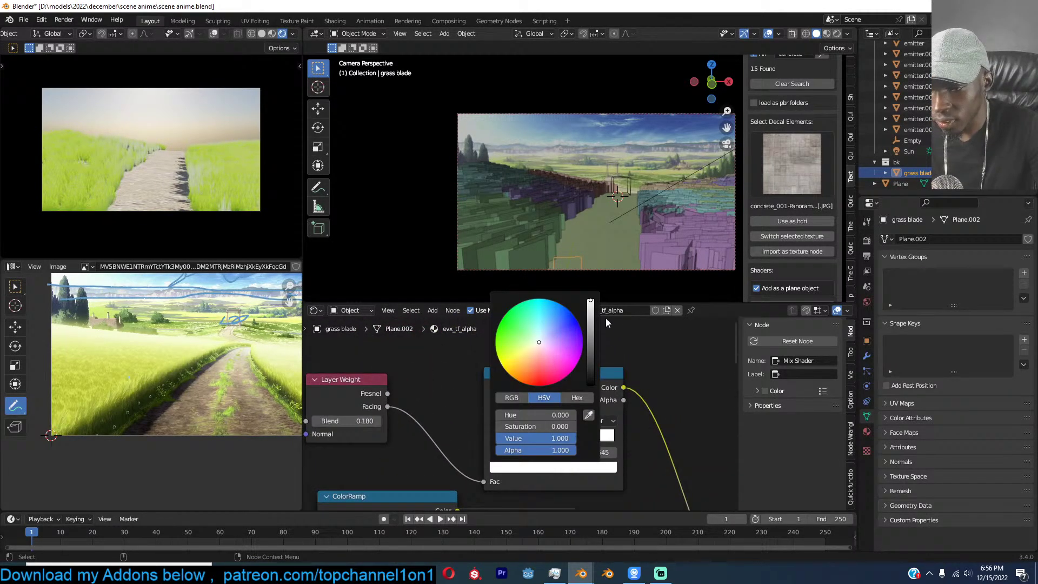
pyautogui.moveTo(525, 351)
pyautogui.mouseDown()
pyautogui.moveTo(529, 359)
pyautogui.moveTo(546, 337)
pyautogui.moveTo(537, 326)
pyautogui.mouseUp()
pyautogui.scroll(-4, 709, 455)
pyautogui.moveTo(708, 458); pyautogui.dragTo(584, 352, button='middle')
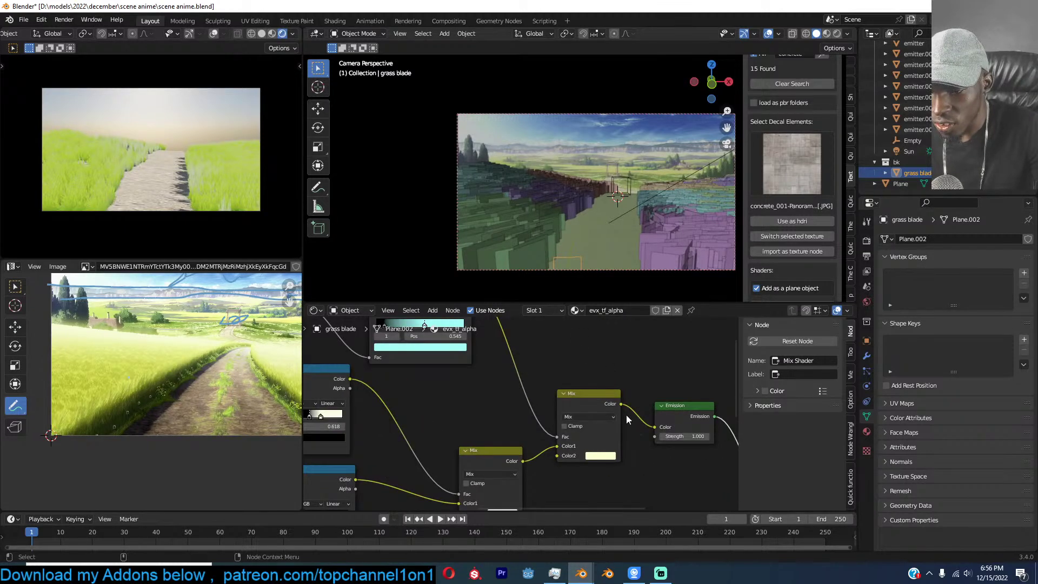
pyautogui.click(605, 417)
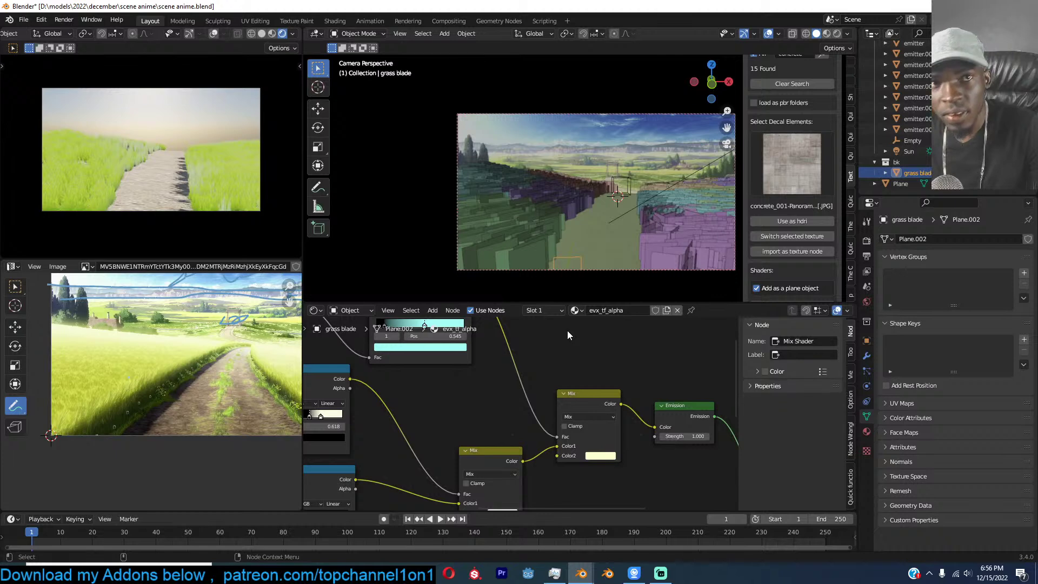
# Change the light stop of the Layer Weight's ColorRamp to a saturated yellow.
pyautogui.moveTo(495, 353); pyautogui.dragTo(560, 428, button='middle')
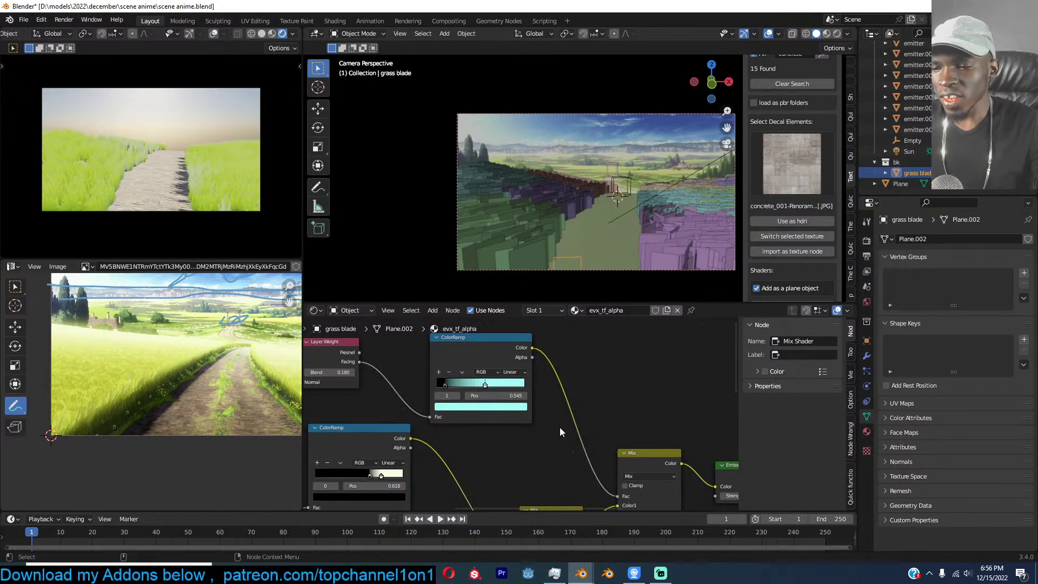
pyautogui.click(523, 388)
pyautogui.click(503, 411)
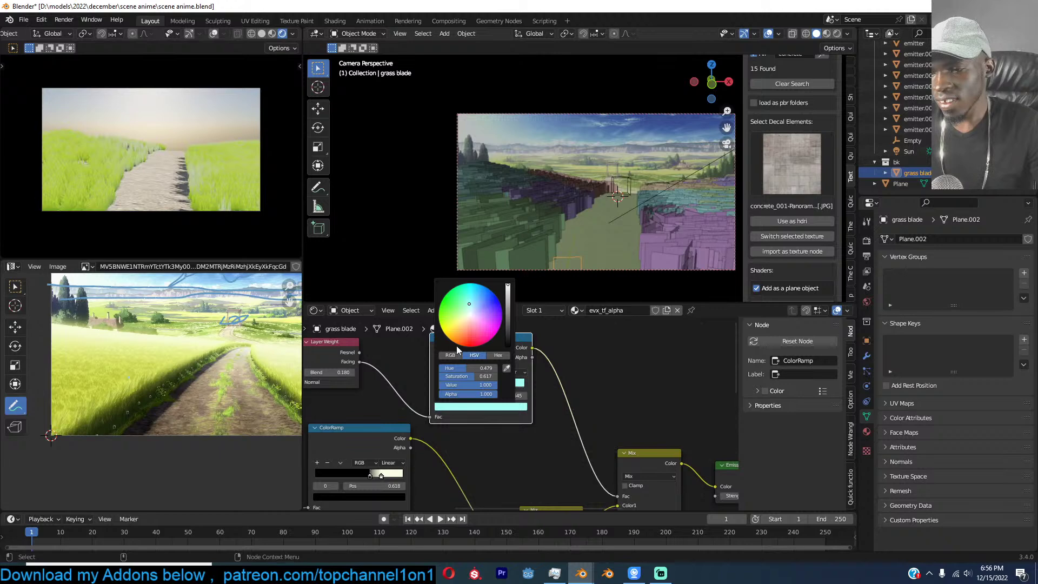
pyautogui.click(468, 329)
pyautogui.moveTo(473, 323); pyautogui.dragTo(447, 327)
# Lower the Layer Weight's blend to 0.110 and deselect the nodes.
pyautogui.moveTo(343, 373); pyautogui.dragTo(327, 373)
pyautogui.hotkey('ctrl', 'z')
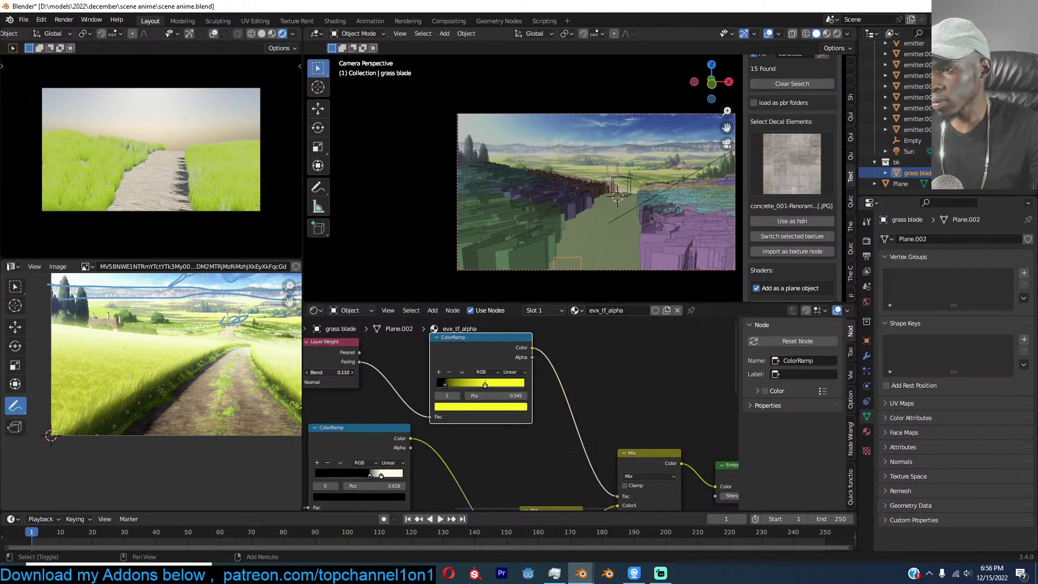
pyautogui.click(591, 399)
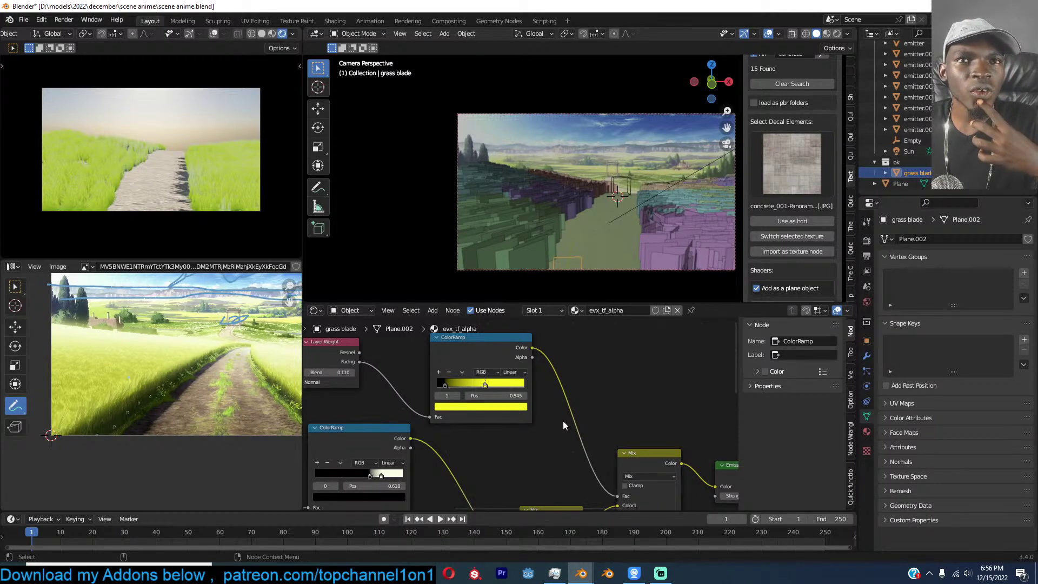
# Save the scene file, glance at the Texture Folders V2.0 product page in the browser and return to Blender.
pyautogui.hotkey('ctrl', 's')
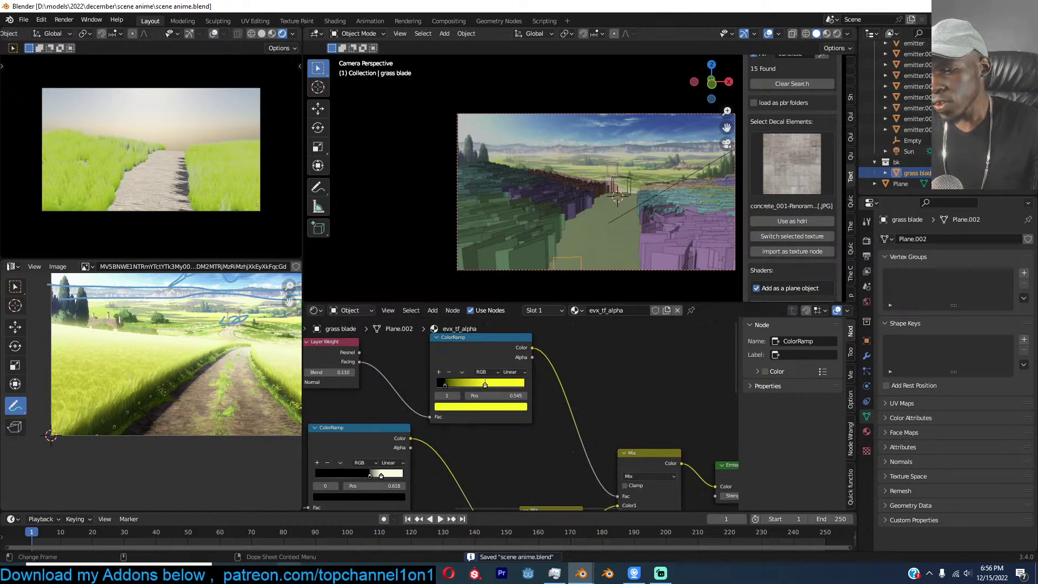
pyautogui.moveTo(289, 573)
pyautogui.click(189, 527)
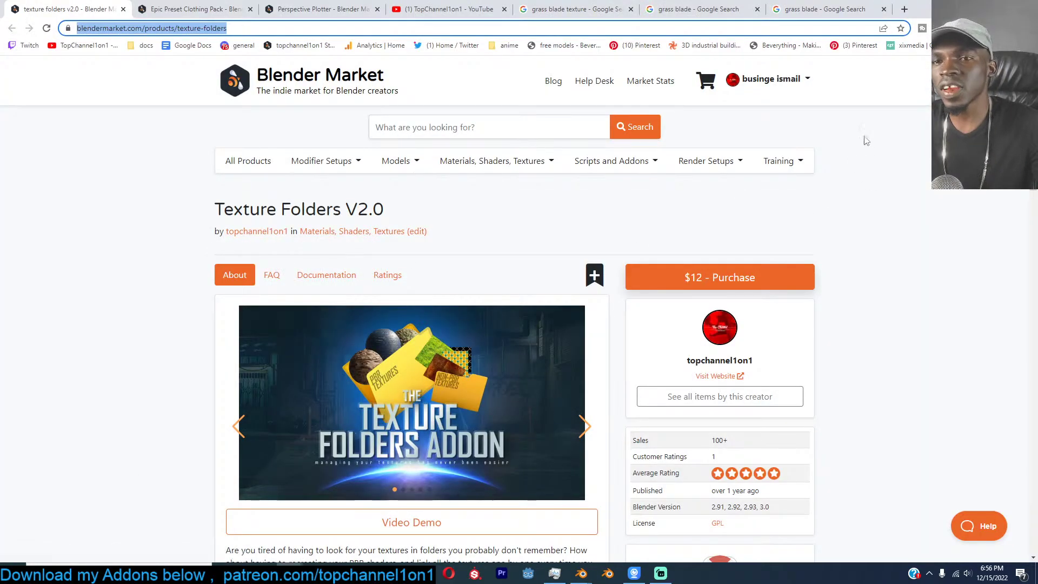
pyautogui.hotkey('alt', 'Tab')
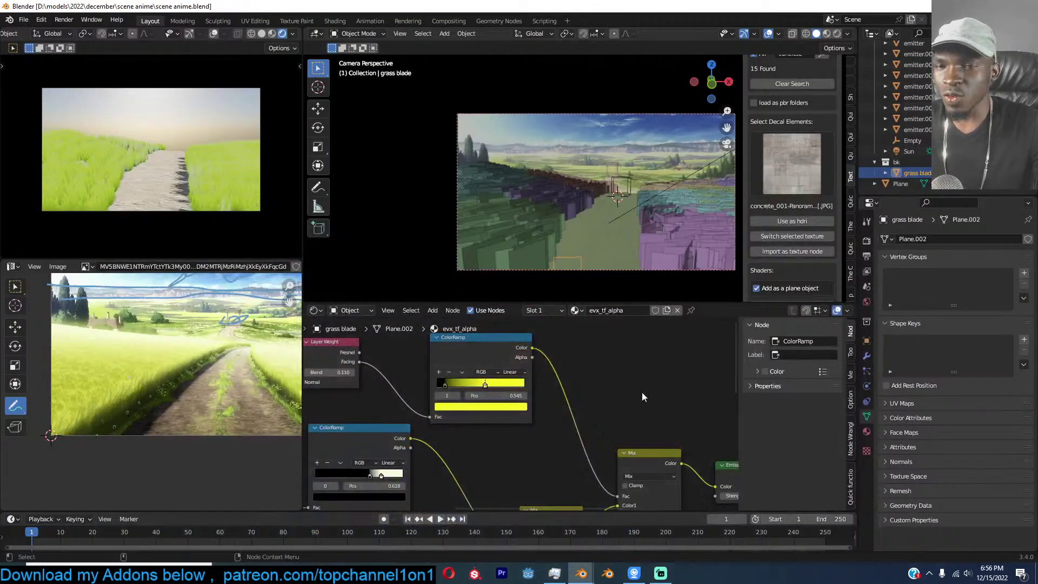
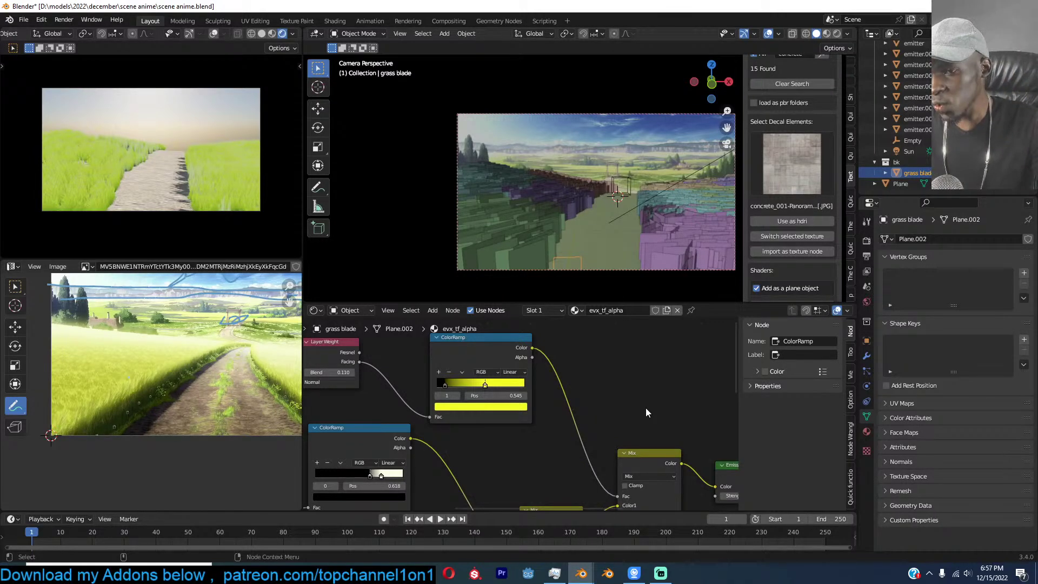
pyautogui.hotkey('ctrl', 's')
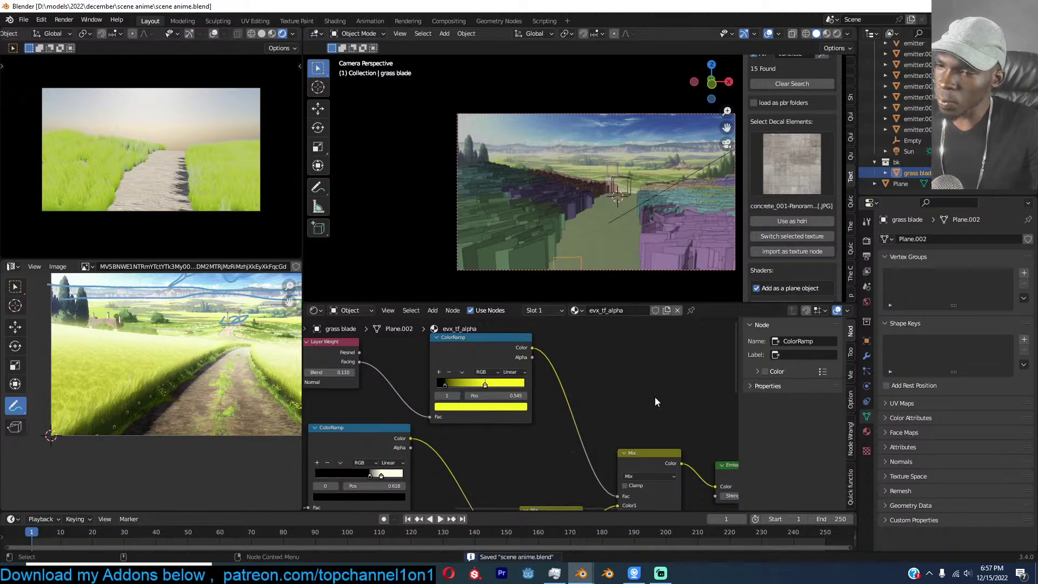
# Select the foreground grass emitter to the left of the path and show its modifiers.
pyautogui.click(525, 246)
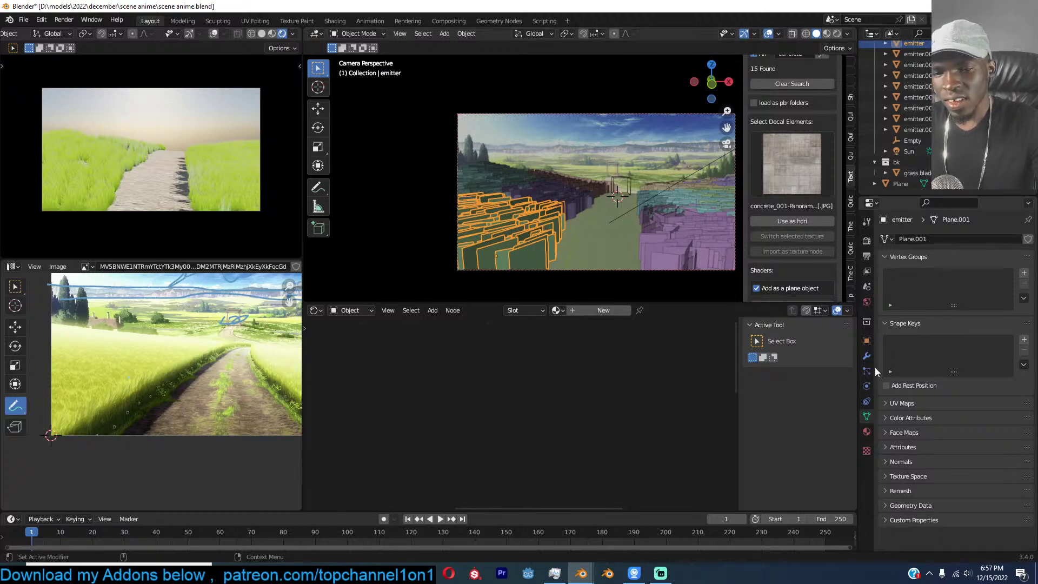
pyautogui.click(867, 356)
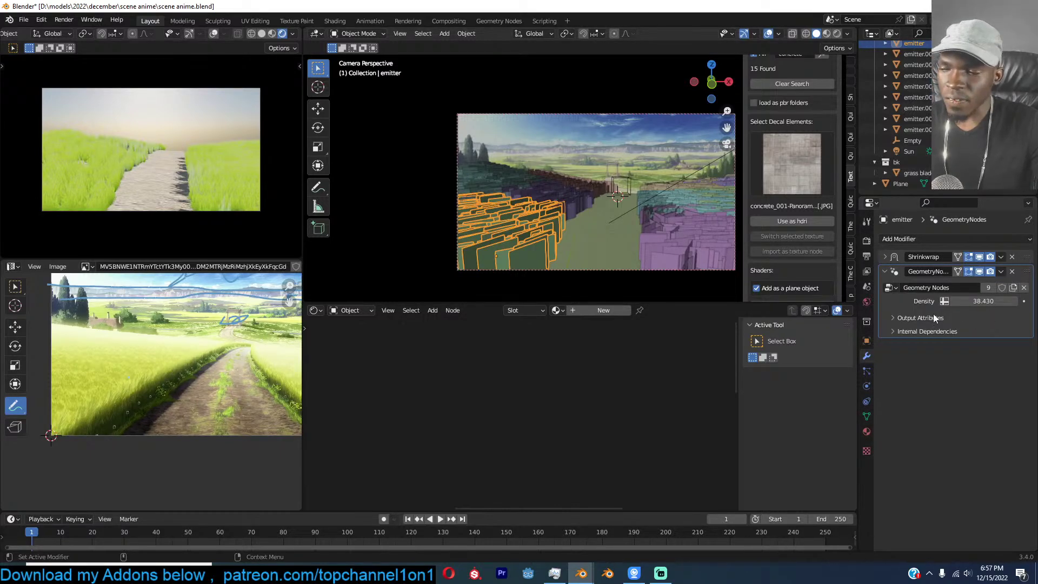
pyautogui.click(566, 219)
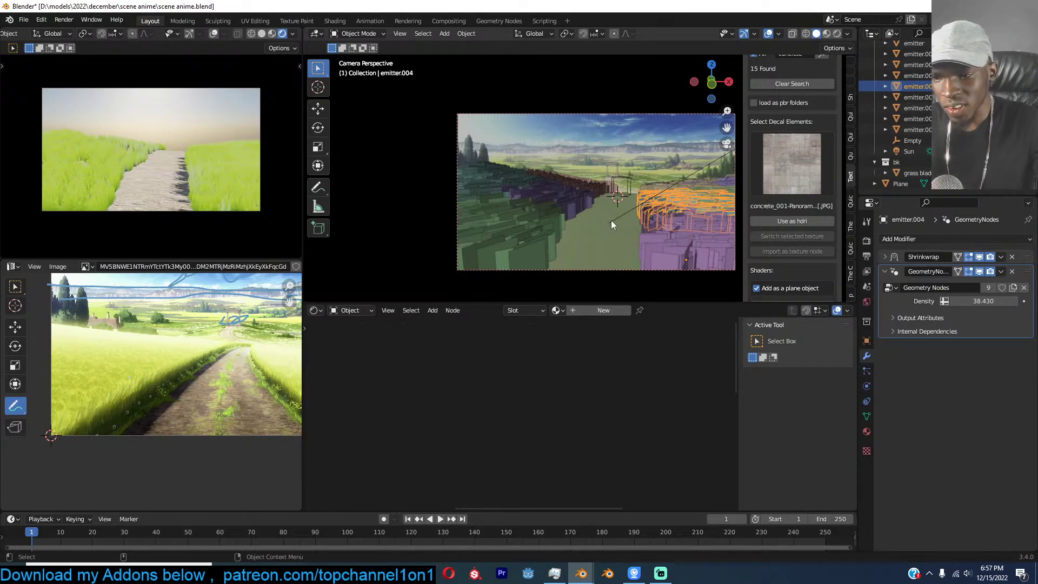
pyautogui.click(547, 226)
# Display the emitter's geometry node tree in place of the shader nodes, fit it in view and save the file.
pyautogui.click(315, 310)
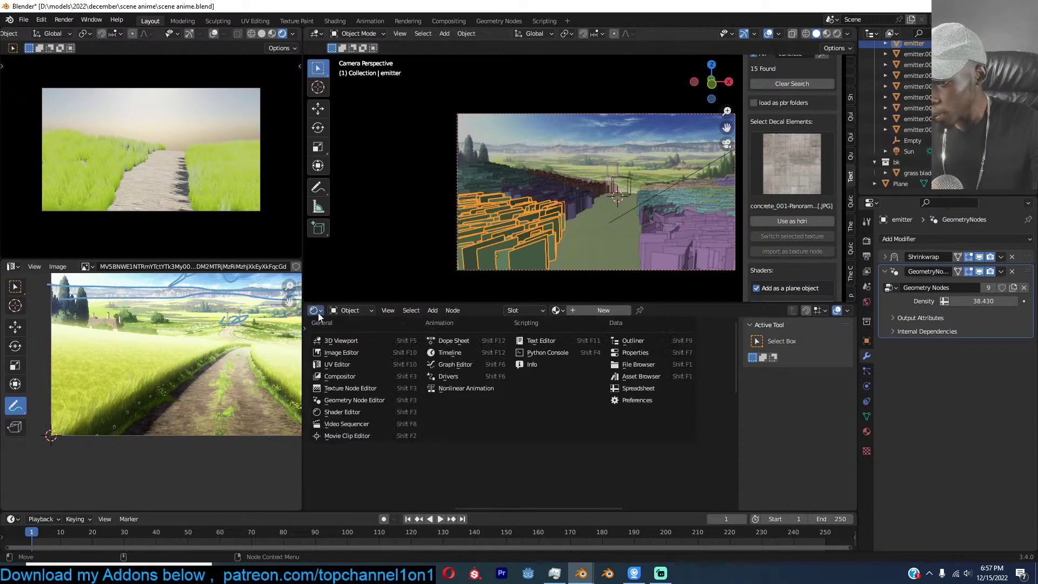
pyautogui.click(380, 401)
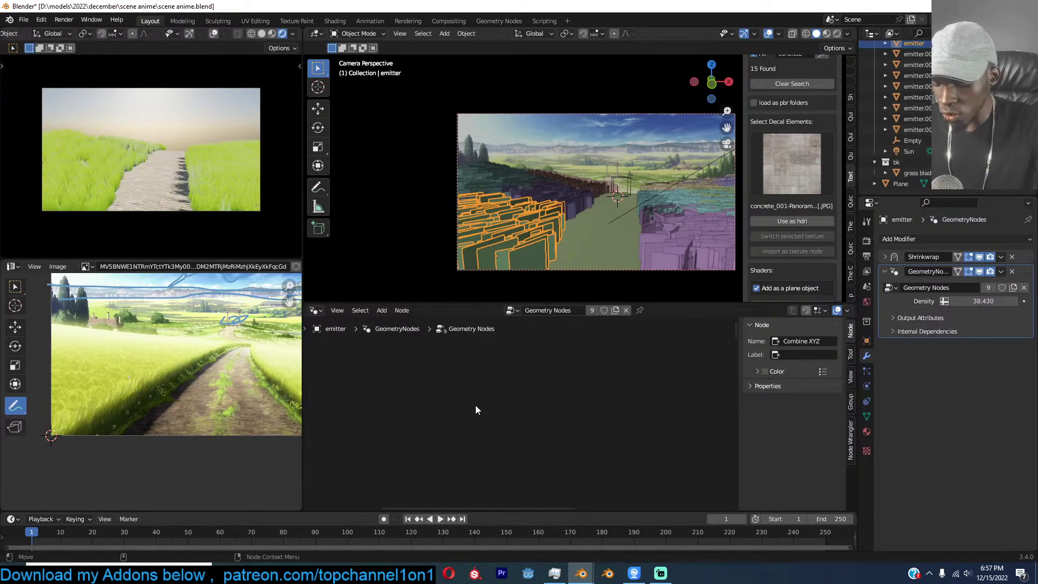
pyautogui.press('n')
pyautogui.press('Home')
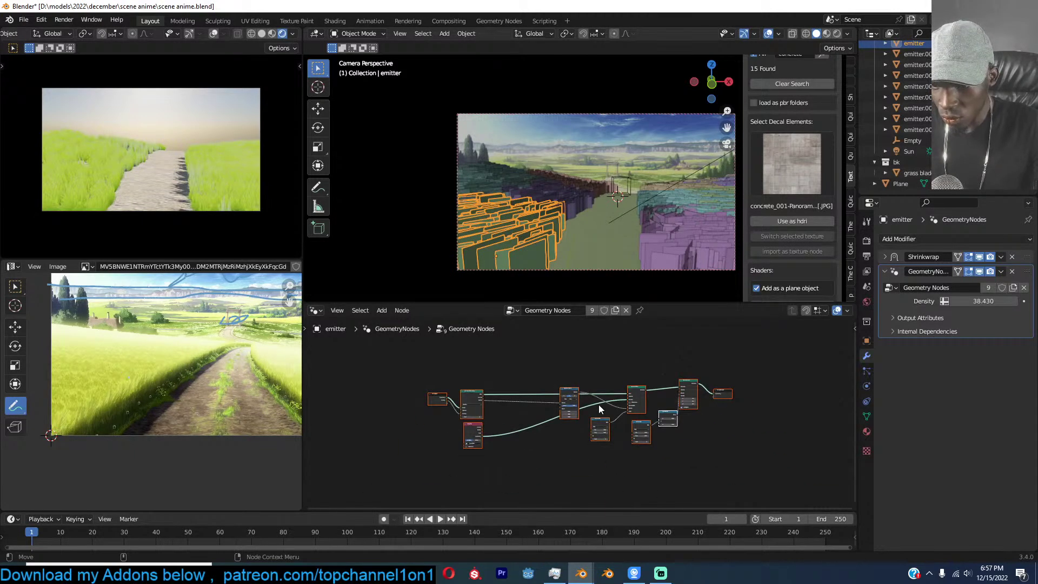
pyautogui.scroll(3, 749, 436)
pyautogui.moveTo(749, 436); pyautogui.dragTo(729, 462, button='middle')
pyautogui.hotkey('ctrl', 's')
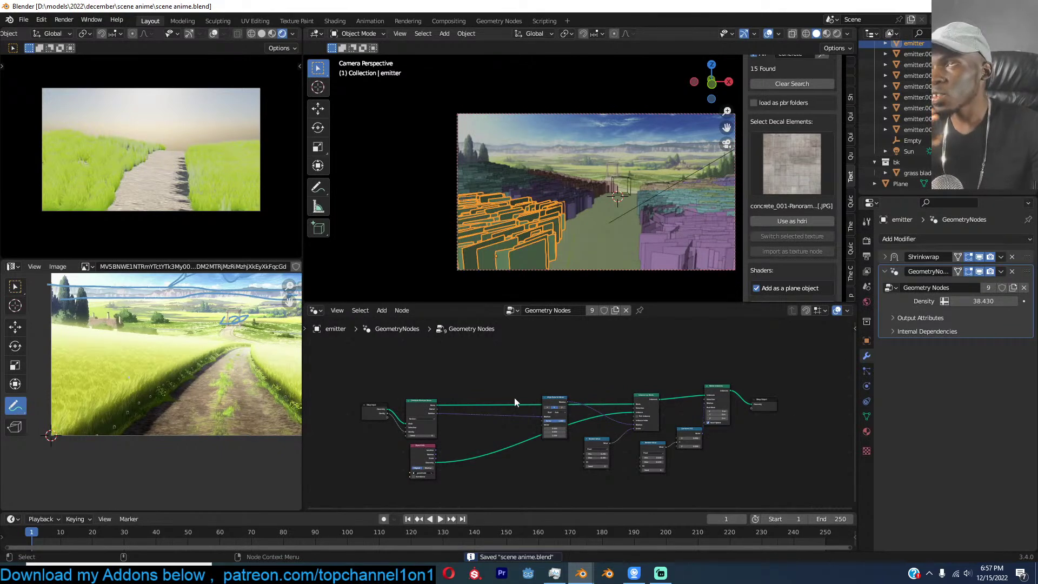
# Search the available geometry nodes for "fr" and "fe" without adding one.
pyautogui.scroll(3, 458, 393)
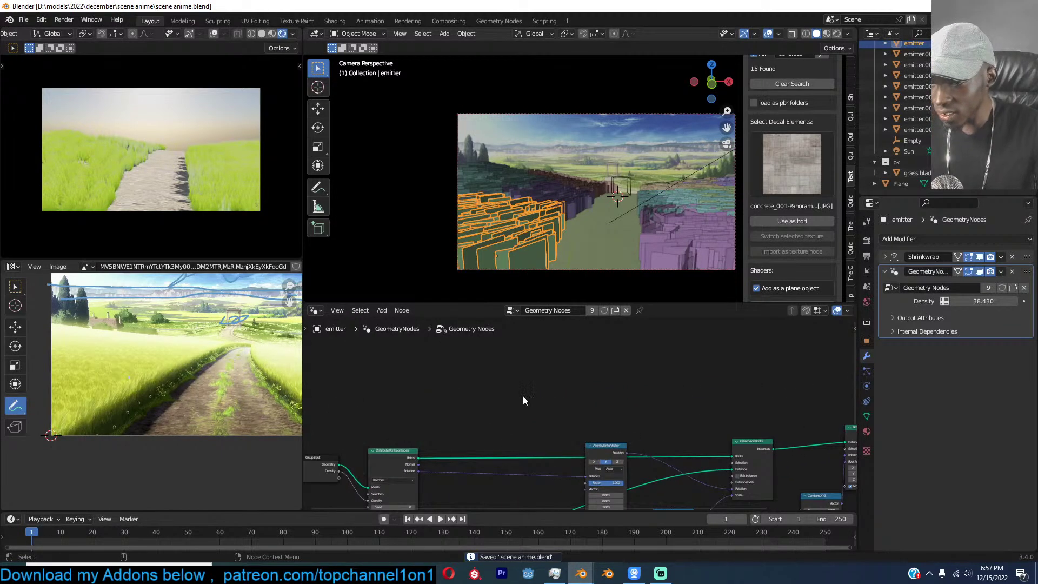
pyautogui.scroll(-1, 523, 395)
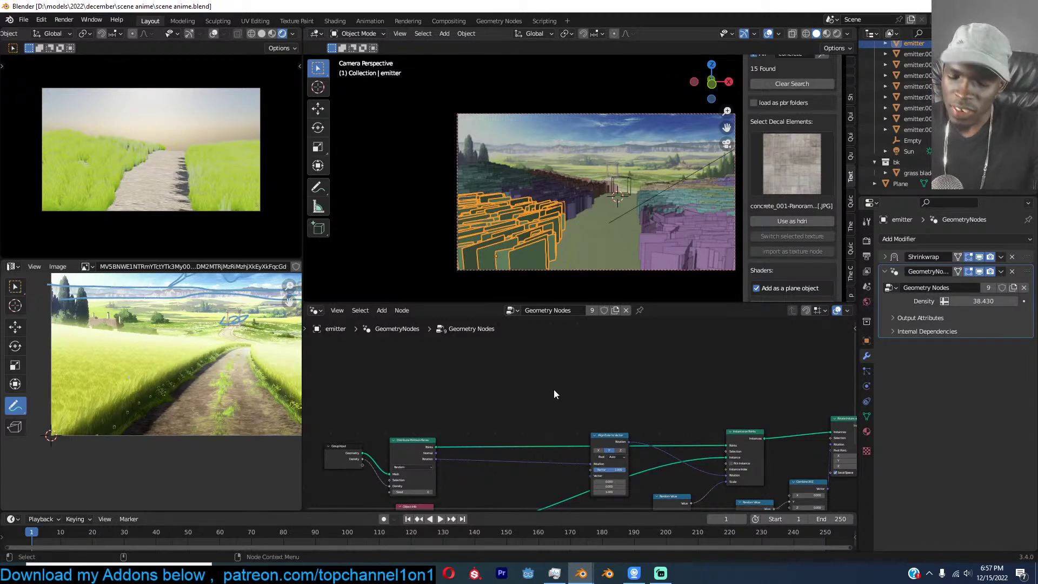
pyautogui.hotkey('shift', 'a')
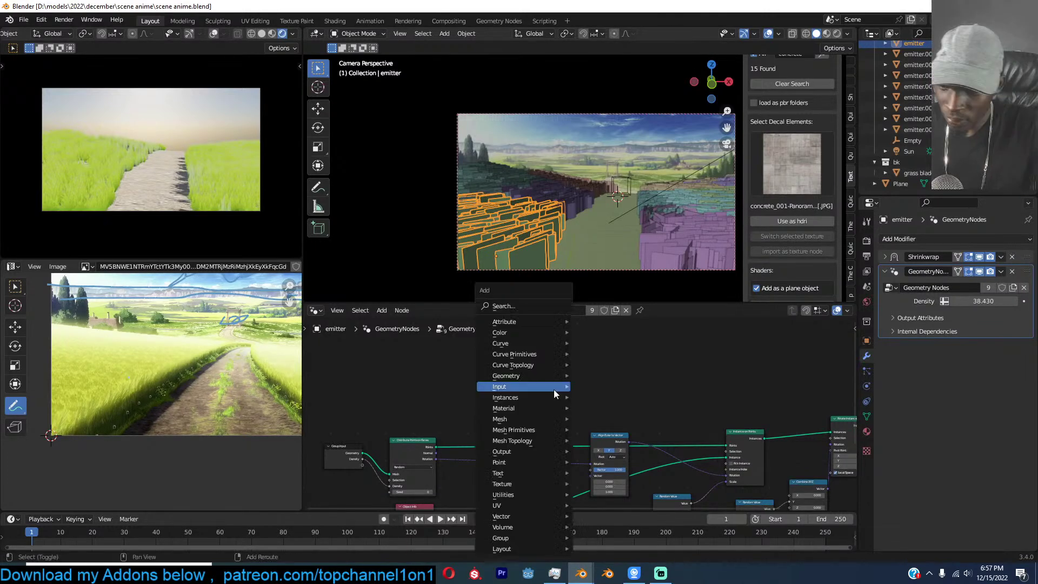
pyautogui.click(514, 306)
pyautogui.write('fr')
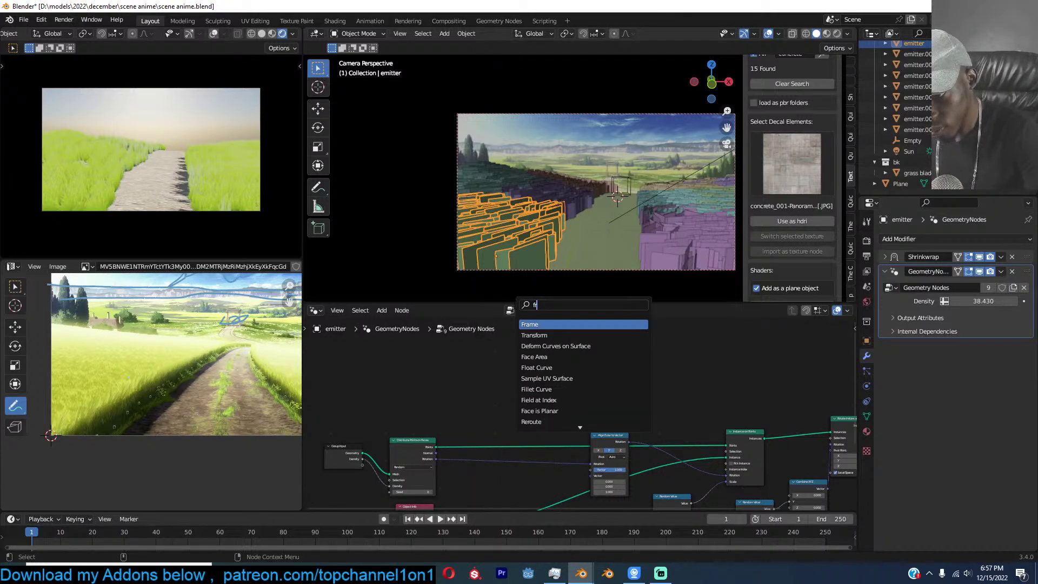
pyautogui.write('ame')
pyautogui.press('BackSpace')
pyautogui.press('BackSpace')
pyautogui.press('BackSpace')
pyautogui.write('e')
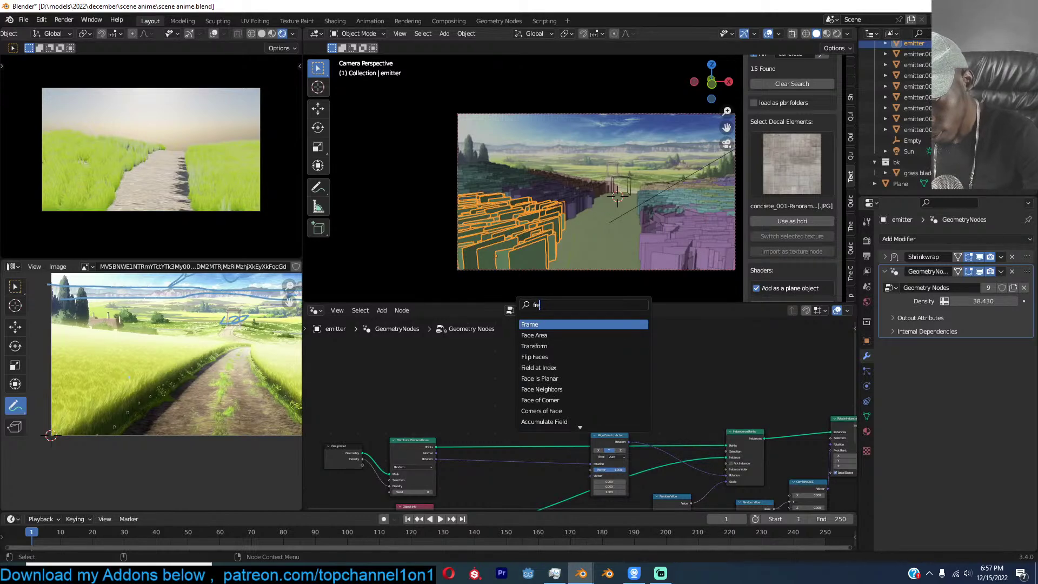
pyautogui.press('Escape')
# Look through the texture nodes and search the available geometry nodes for "layer".
pyautogui.hotkey('shift', 'a')
pyautogui.moveTo(444, 494)
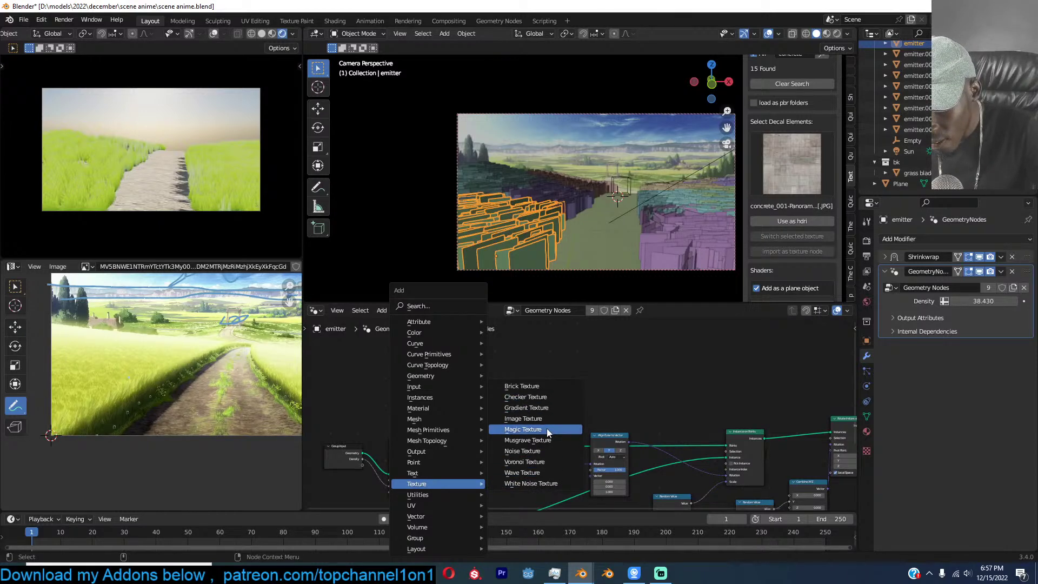
pyautogui.click(416, 306)
pyautogui.write('lay')
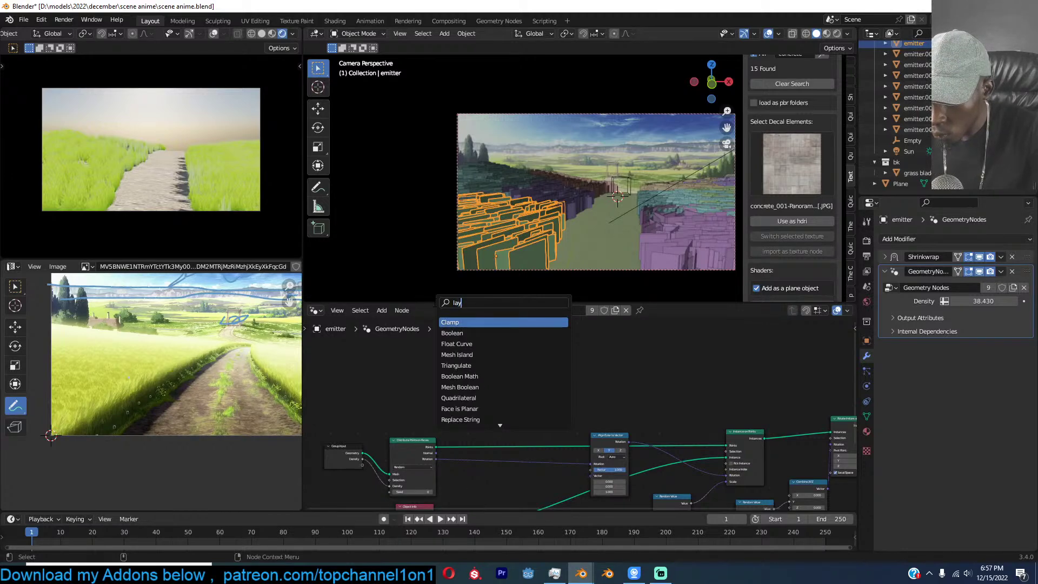
pyautogui.write('er')
pyautogui.press('Escape')
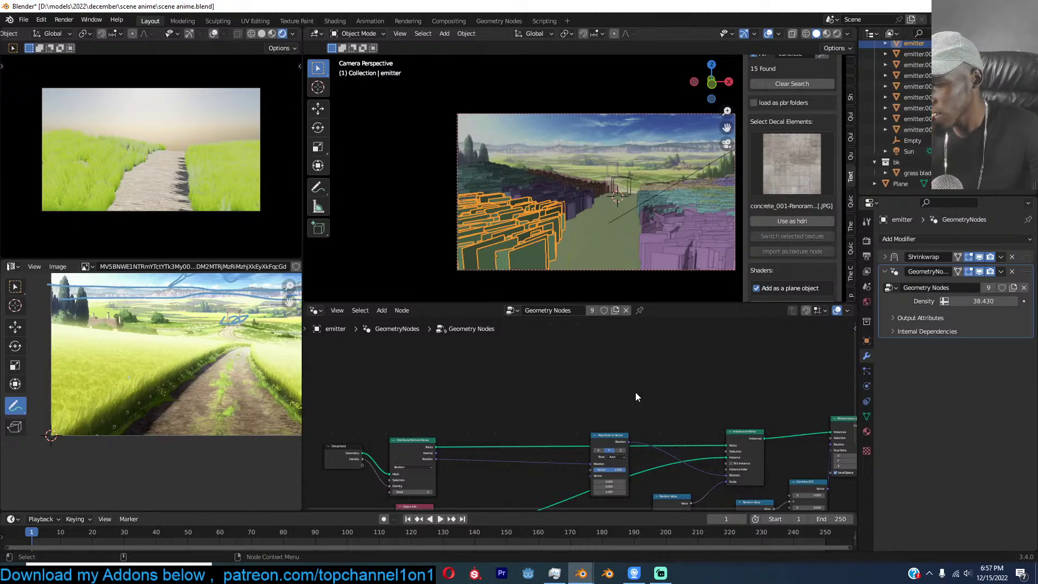
# Save the scene file with the emitter's whole geometry node tree in view.
pyautogui.keyDown('ctrl'); pyautogui.scroll(-3, 635, 391); pyautogui.keyUp('ctrl')
pyautogui.hotkey('ctrl', 's')
pyautogui.scroll(-2, 586, 393)
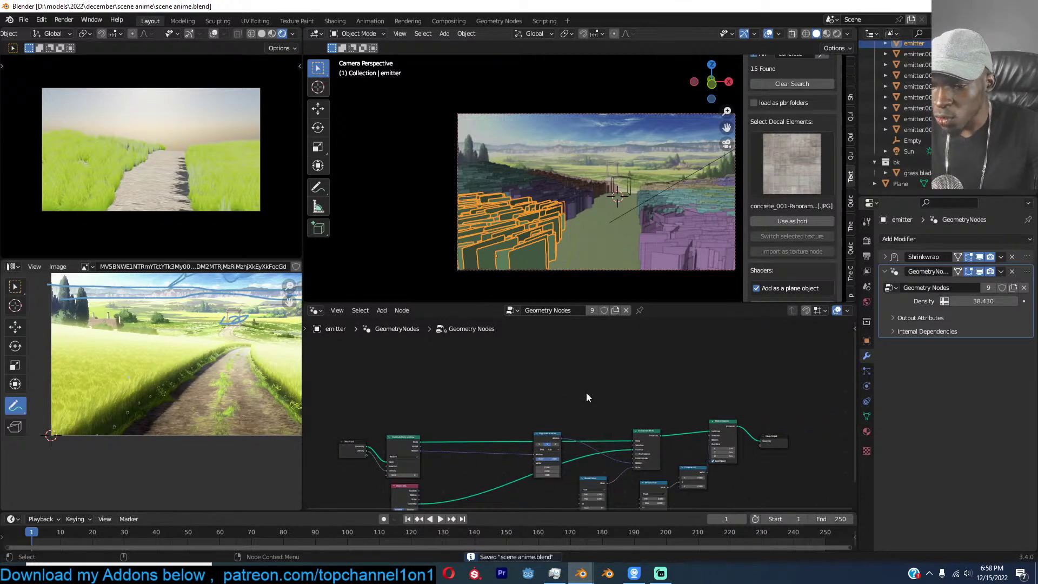
pyautogui.moveTo(586, 393); pyautogui.dragTo(694, 363, button='middle')
pyautogui.scroll(1, 694, 363)
pyautogui.scroll(-1, 590, 403)
pyautogui.moveTo(581, 390); pyautogui.dragTo(561, 373, button='middle')
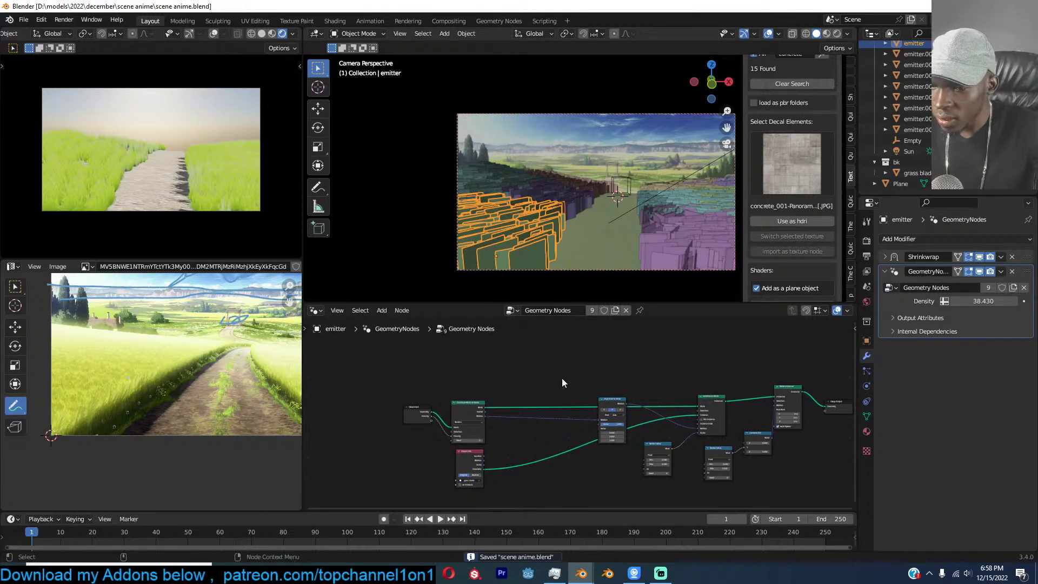
pyautogui.hotkey('ctrl', 's')
# Try previewing the emitter's point distribution node through a Viewer node, delete that Viewer and save the file.
pyautogui.keyDown('ctrl'); pyautogui.keyDown('shift'); pyautogui.click(464, 405); pyautogui.keyUp('shift'); pyautogui.keyUp('ctrl')
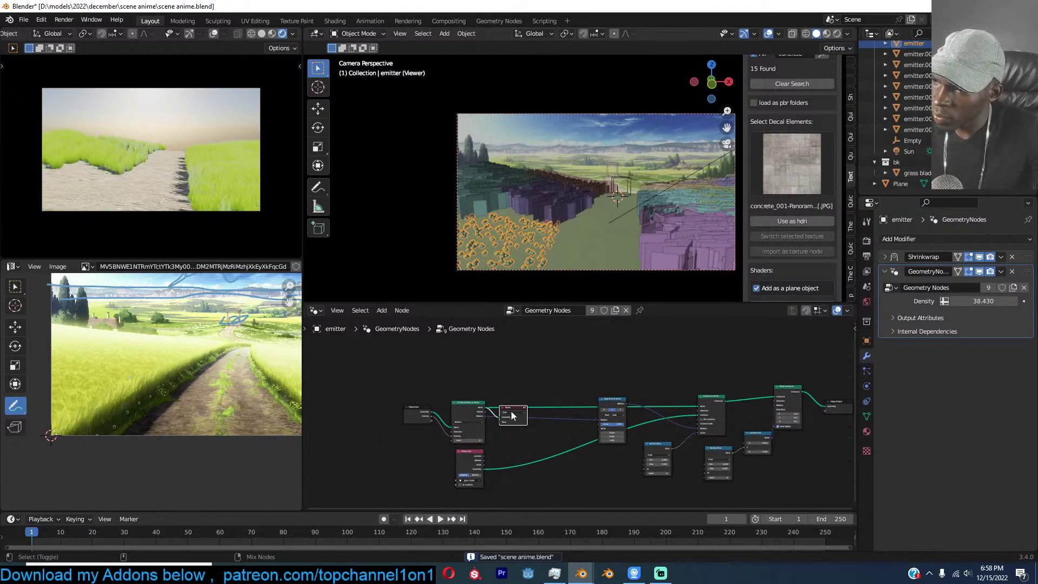
pyautogui.press('x')
pyautogui.moveTo(641, 402); pyautogui.dragTo(584, 408, button='middle')
pyautogui.hotkey('ctrl', 's')
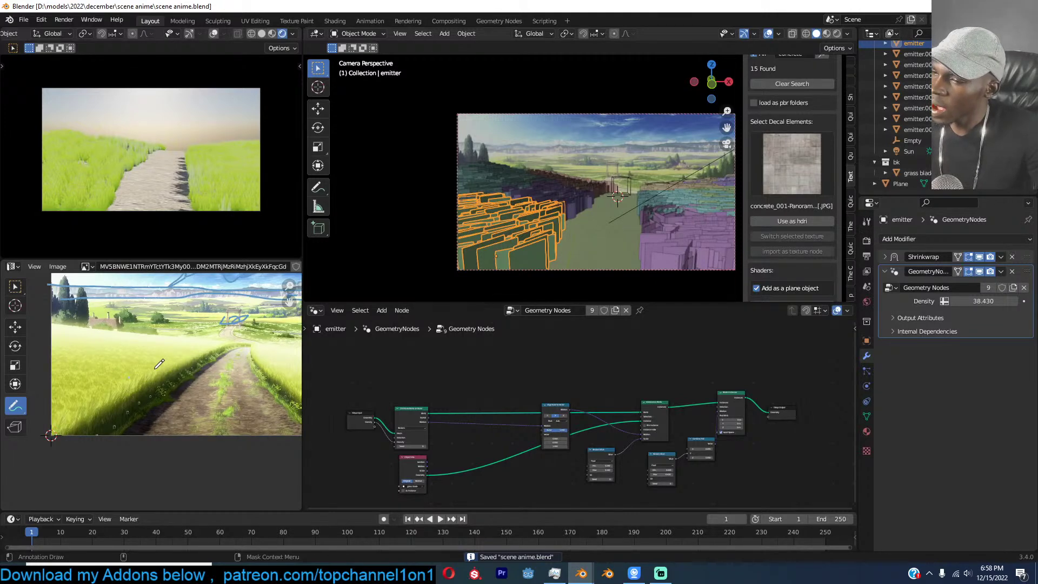
# Switch the node area back to the Shader Editor, show the grass blade object's material and save the file.
pyautogui.scroll(-1, 159, 364)
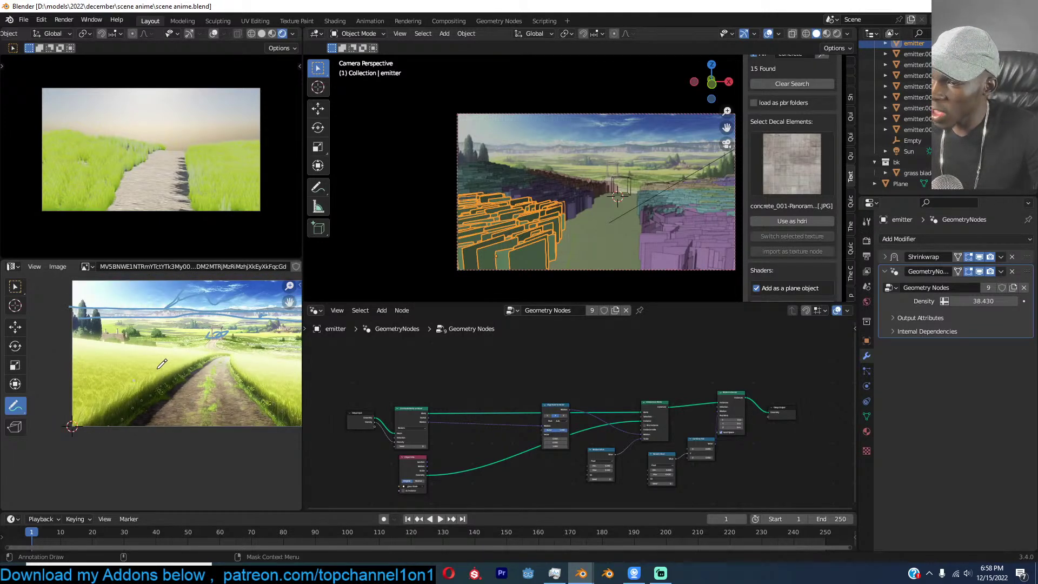
pyautogui.hotkey('shift', 'a')
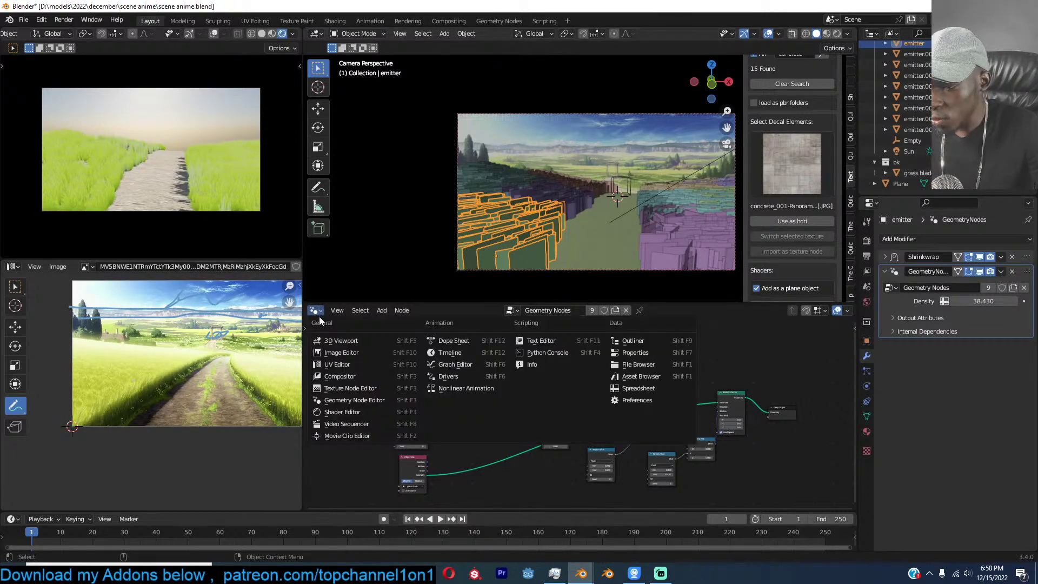
pyautogui.press('Escape')
pyautogui.scroll(2, 469, 397)
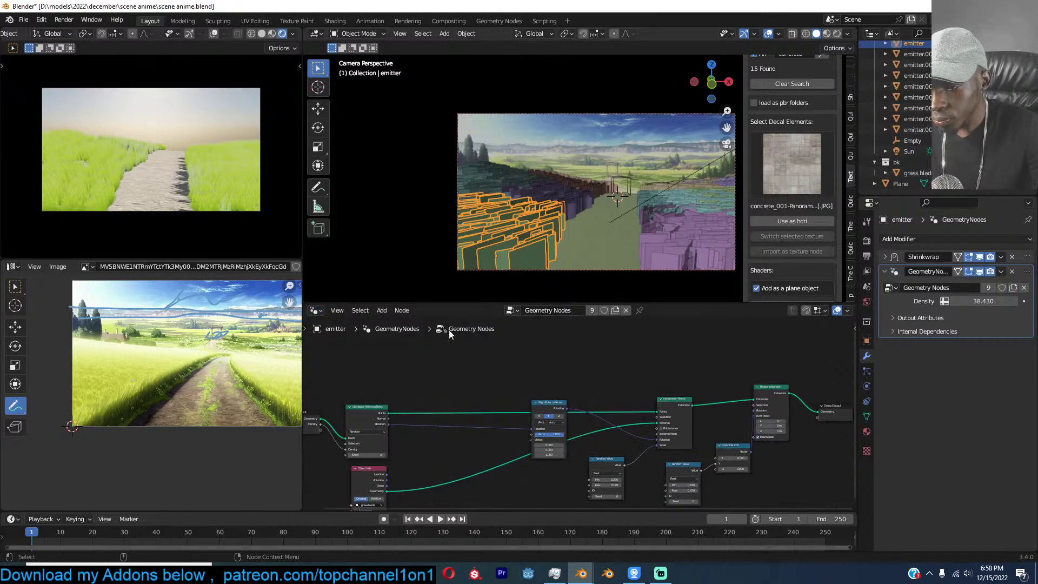
pyautogui.click(315, 310)
pyautogui.click(338, 412)
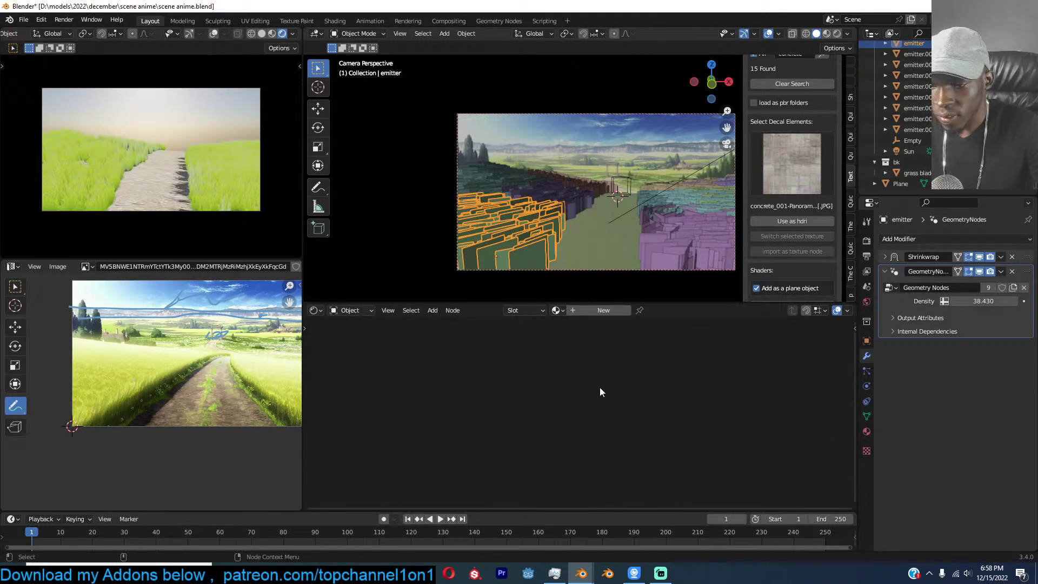
pyautogui.click(919, 172)
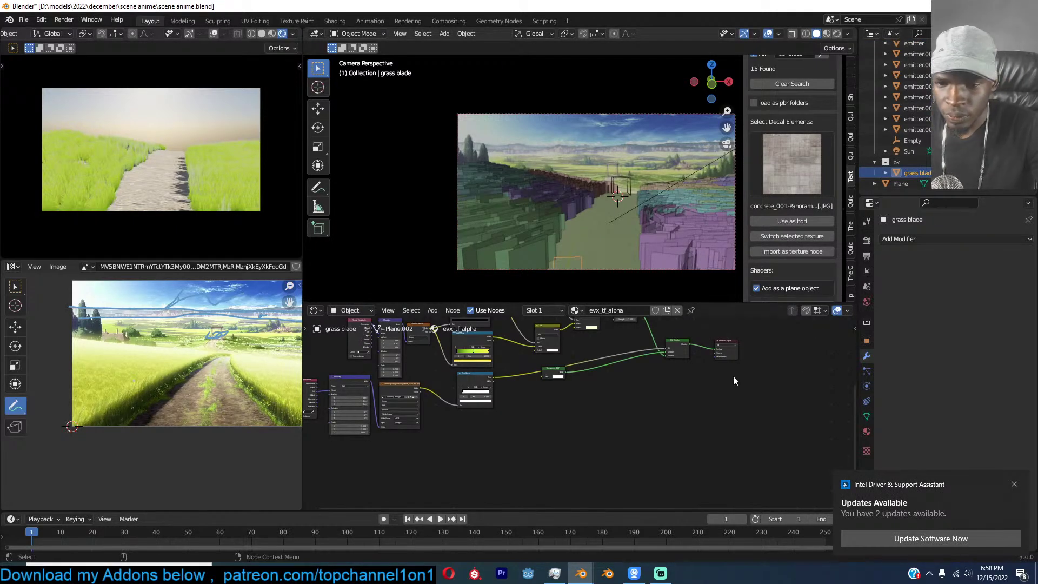
pyautogui.scroll(5, 588, 380)
pyautogui.hotkey('ctrl', 's')
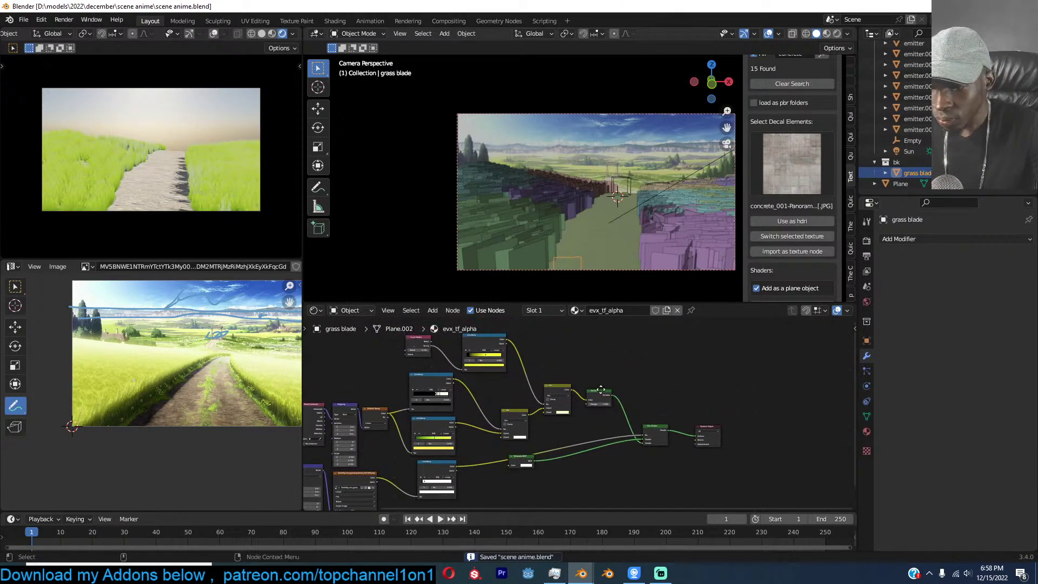
# Add a Translucent BSDF node above the Emission node in the grass blade material.
pyautogui.scroll(2, 654, 385)
pyautogui.moveTo(752, 407); pyautogui.dragTo(710, 436)
pyautogui.moveTo(709, 436); pyautogui.dragTo(737, 469, button='middle')
pyautogui.hotkey('shift', 'a')
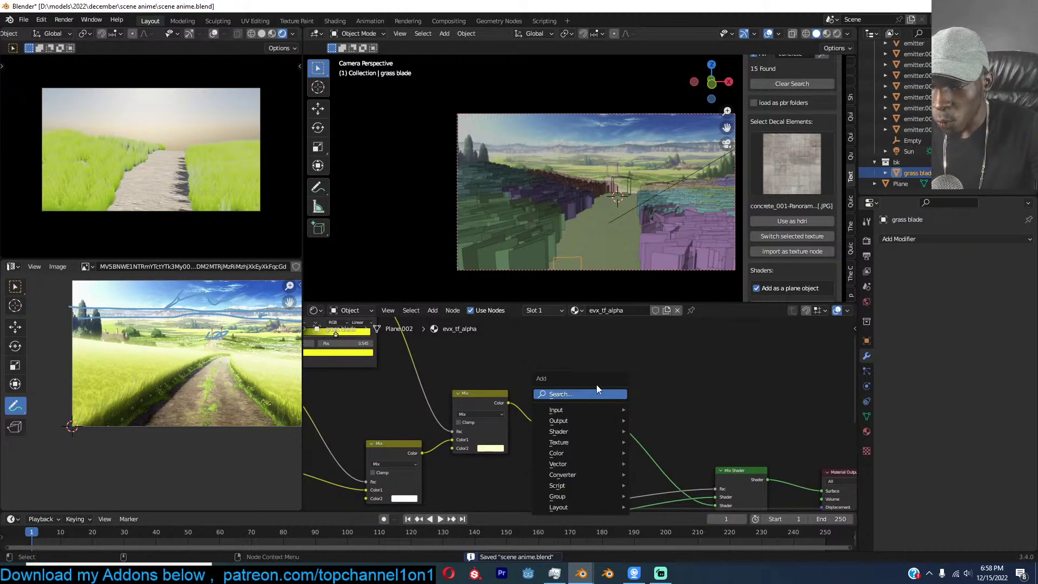
pyautogui.click(596, 380)
pyautogui.write('tra')
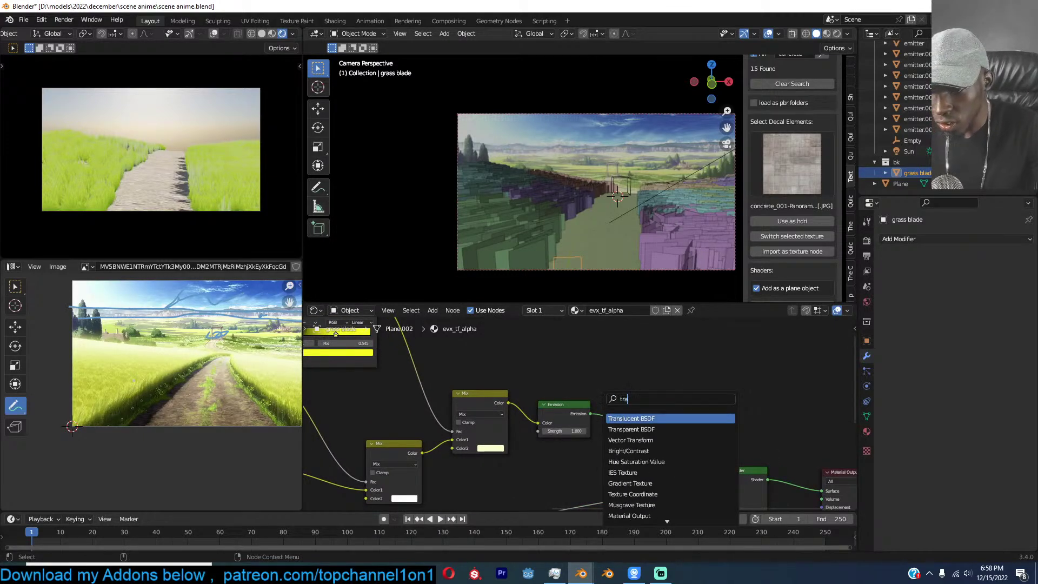
pyautogui.press('Return')
pyautogui.click(563, 368)
# Combine the Translucent BSDF and the Emission in a Mix Shader, raising its factor strongly toward the Emission.
pyautogui.keyDown('ctrl'); pyautogui.keyDown('shift'); pyautogui.moveTo(563, 367); pyautogui.dragTo(562, 416, button='right'); pyautogui.keyUp('shift'); pyautogui.keyUp('ctrl')
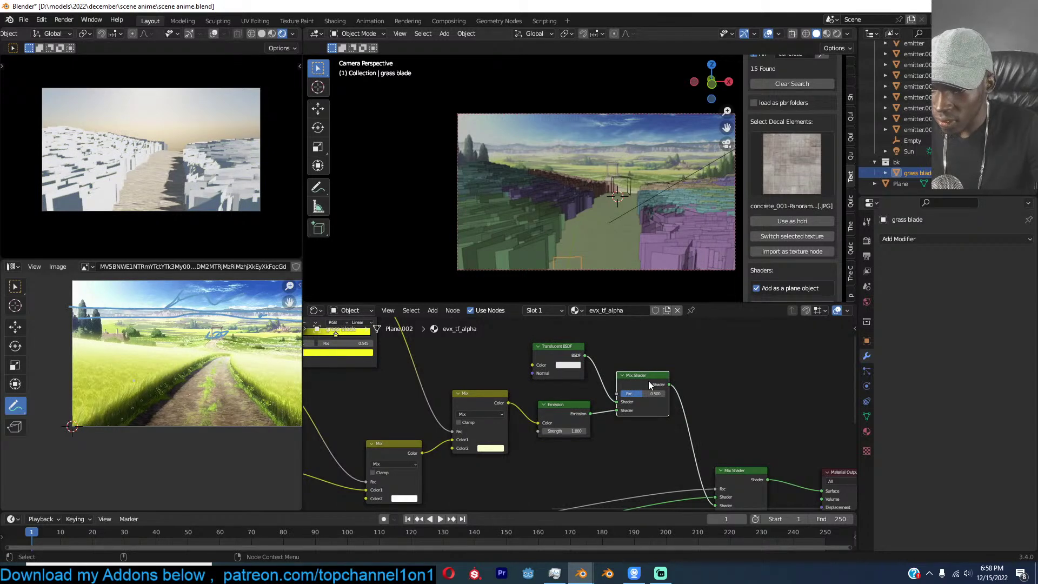
pyautogui.moveTo(635, 394); pyautogui.dragTo(676, 394)
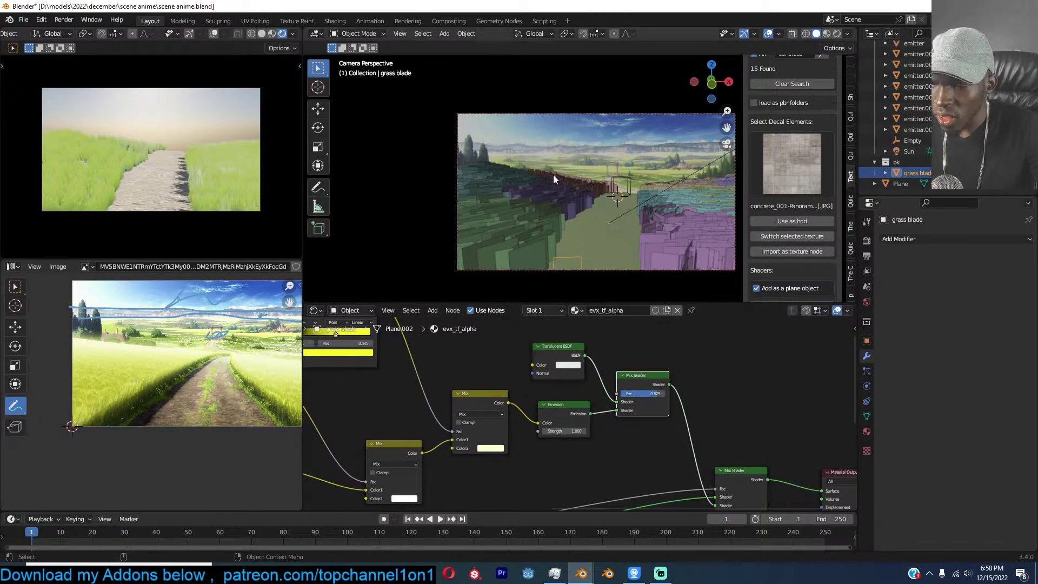
# Add an area light to the scene, rotate it freely and move it above the far grass.
pyautogui.hotkey('shift', 'a')
pyautogui.moveTo(510, 307)
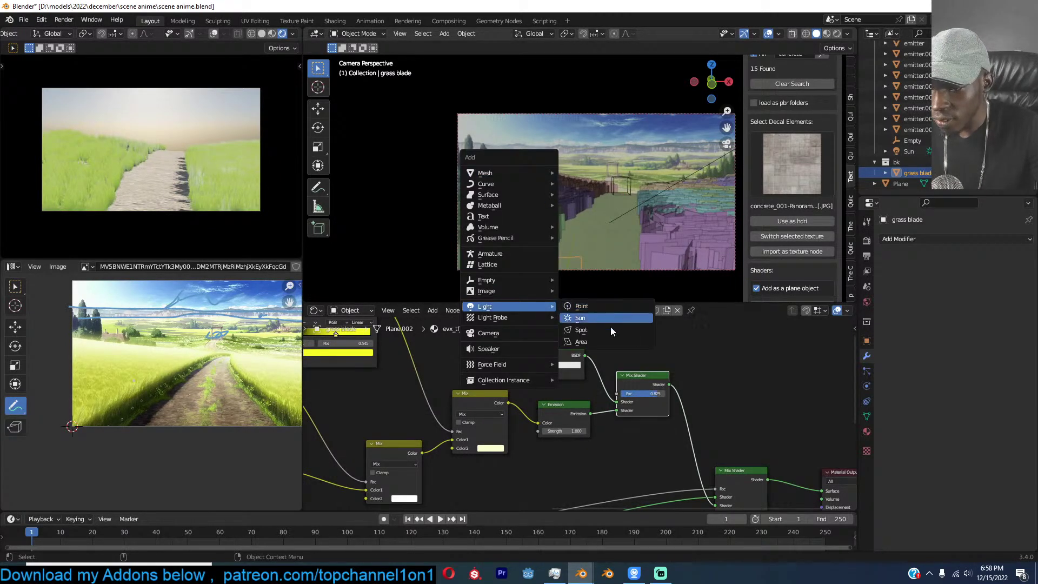
pyautogui.click(581, 342)
pyautogui.press('r')
pyautogui.press('r')
pyautogui.press('g')
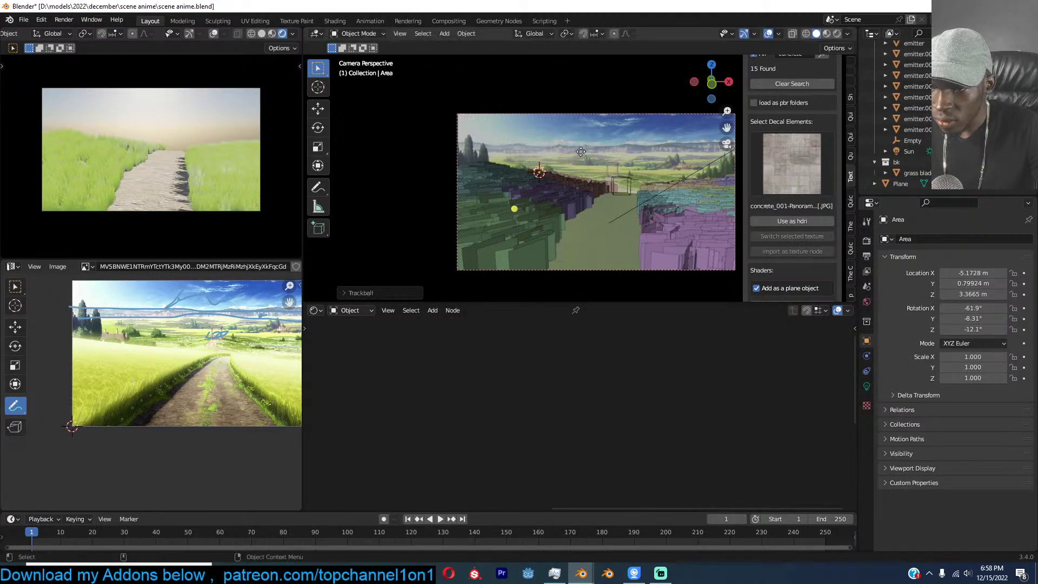
# Set the area light's power to 10000 W.
pyautogui.click(899, 407)
pyautogui.click(866, 386)
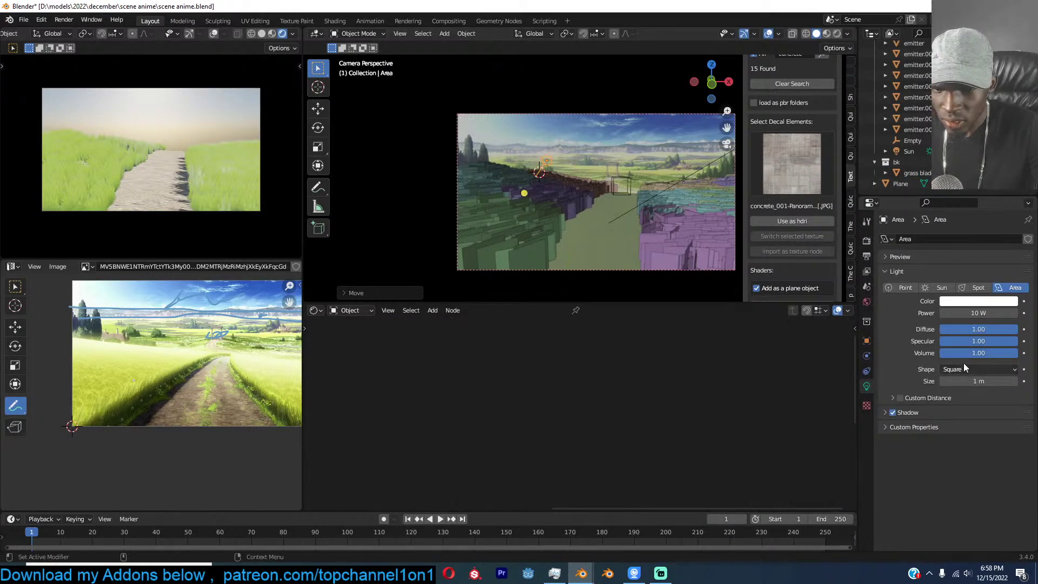
pyautogui.click(987, 313)
pyautogui.write('1')
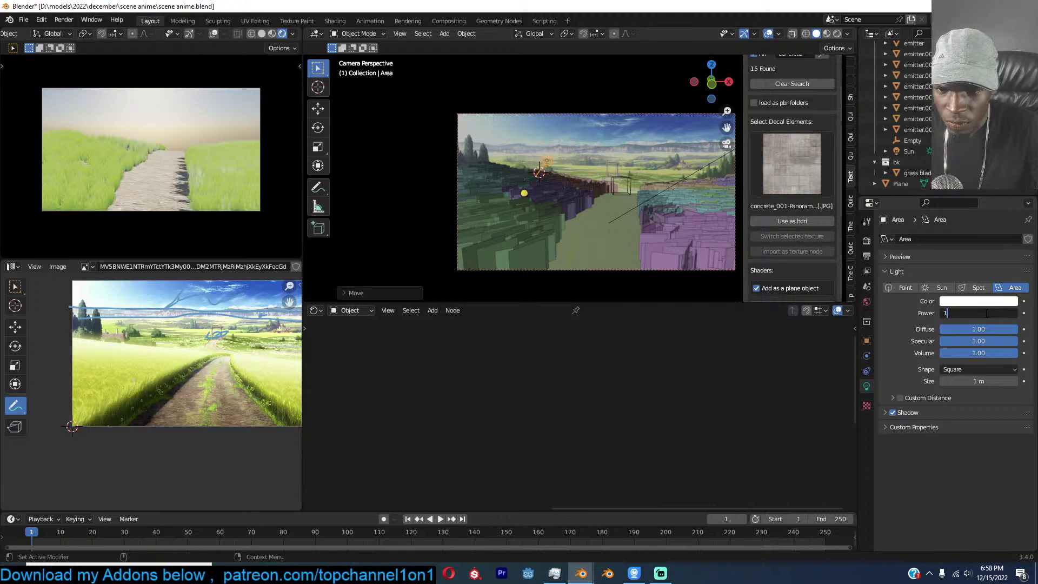
pyautogui.press('Return')
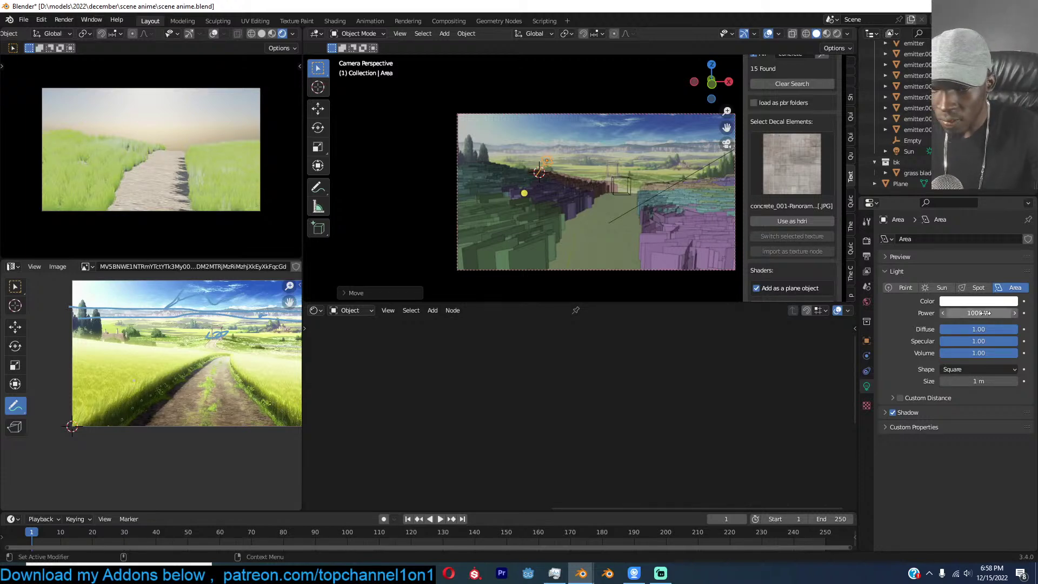
pyautogui.click(952, 313)
pyautogui.click(951, 313)
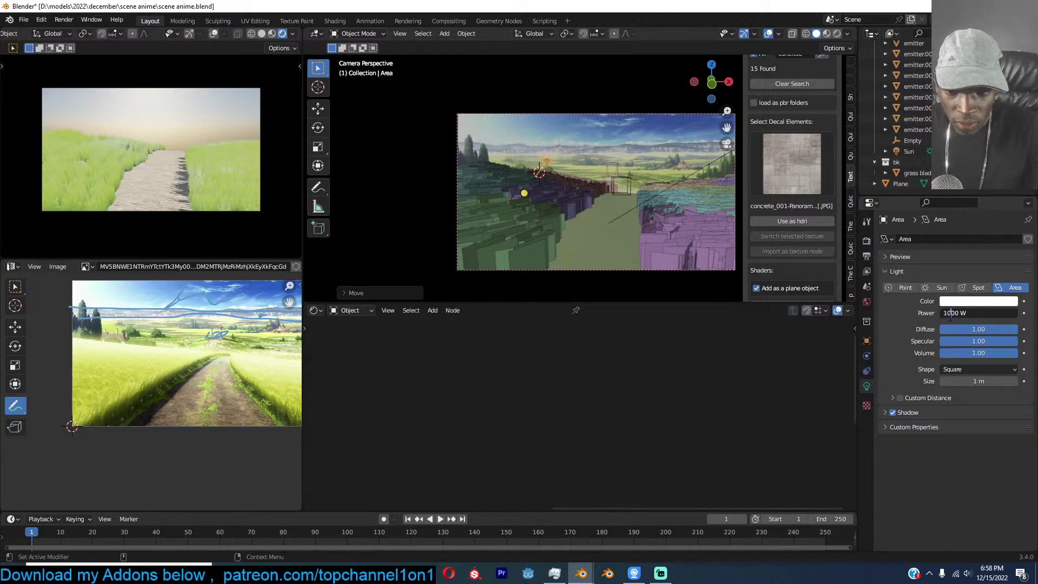
pyautogui.write('0')
pyautogui.press('Return')
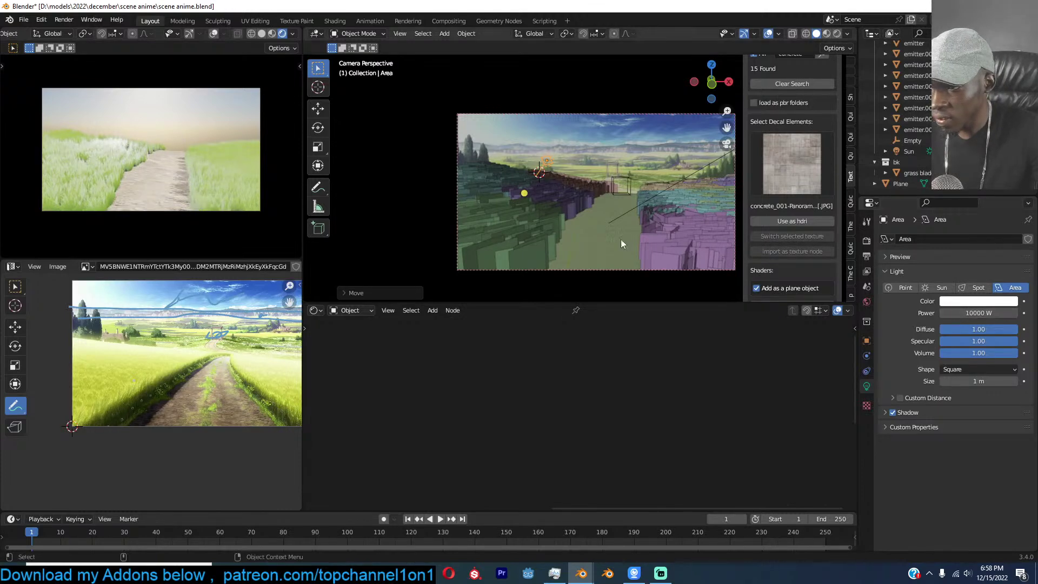
# Move the area light behind the farthest grass patch on the left of the path.
pyautogui.moveTo(564, 191); pyautogui.dragTo(569, 213, button='middle')
pyautogui.press('KP_Decimal')
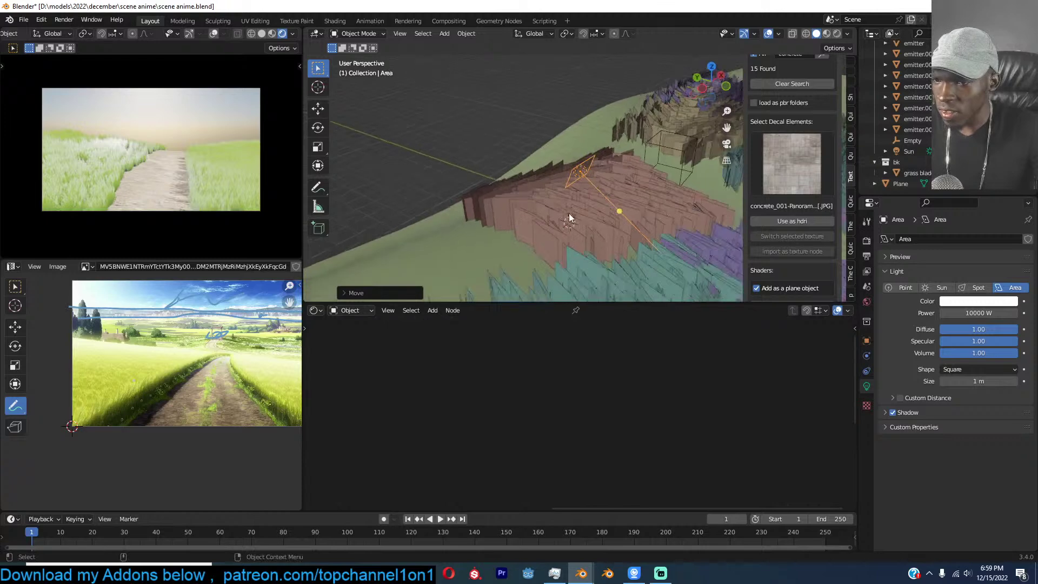
pyautogui.scroll(-6, 569, 213)
pyautogui.press('g')
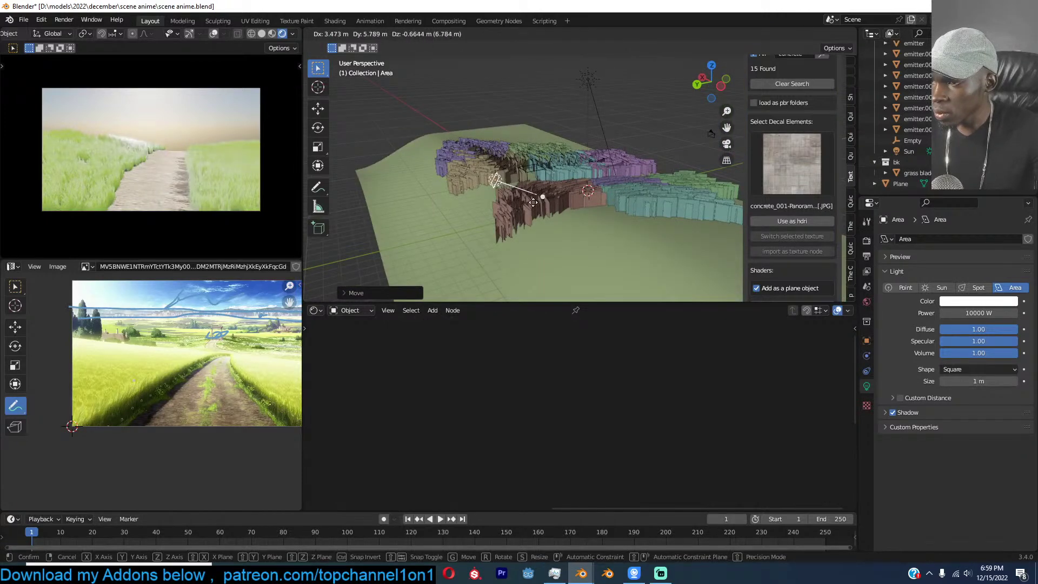
pyautogui.click(533, 202)
pyautogui.moveTo(533, 202); pyautogui.dragTo(590, 210, button='middle')
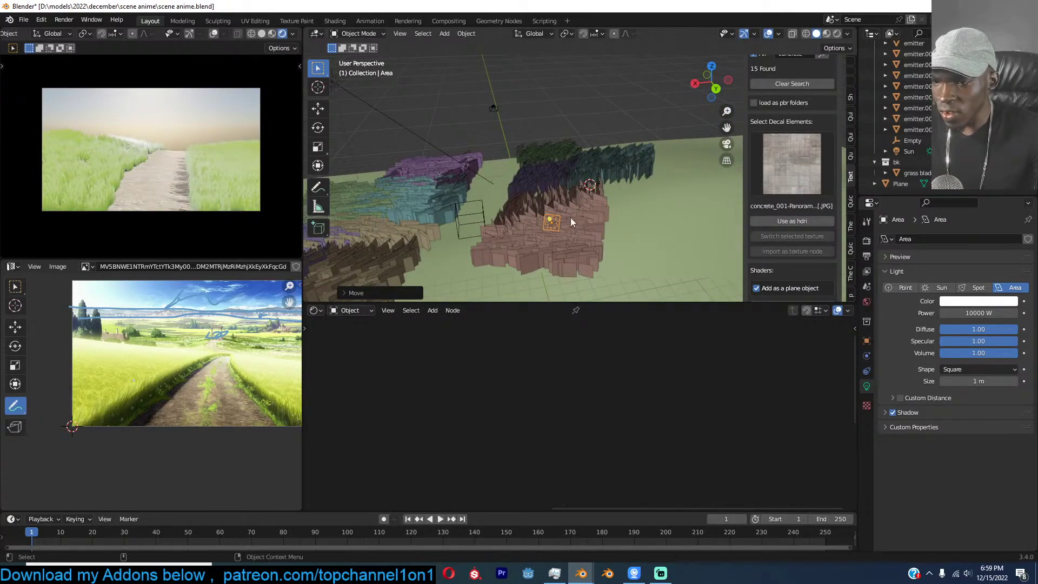
# Enlarge the area light and adjust its rotation and position behind the far grass patch.
pyautogui.press('s')
pyautogui.click(612, 208)
pyautogui.press('r')
pyautogui.click(627, 184)
pyautogui.press('g')
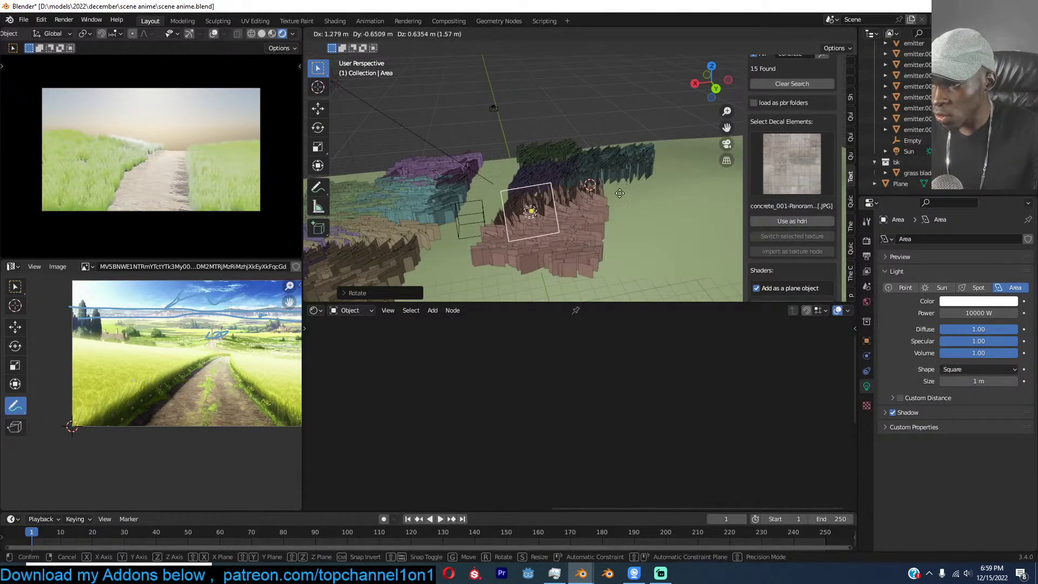
pyautogui.click(595, 185)
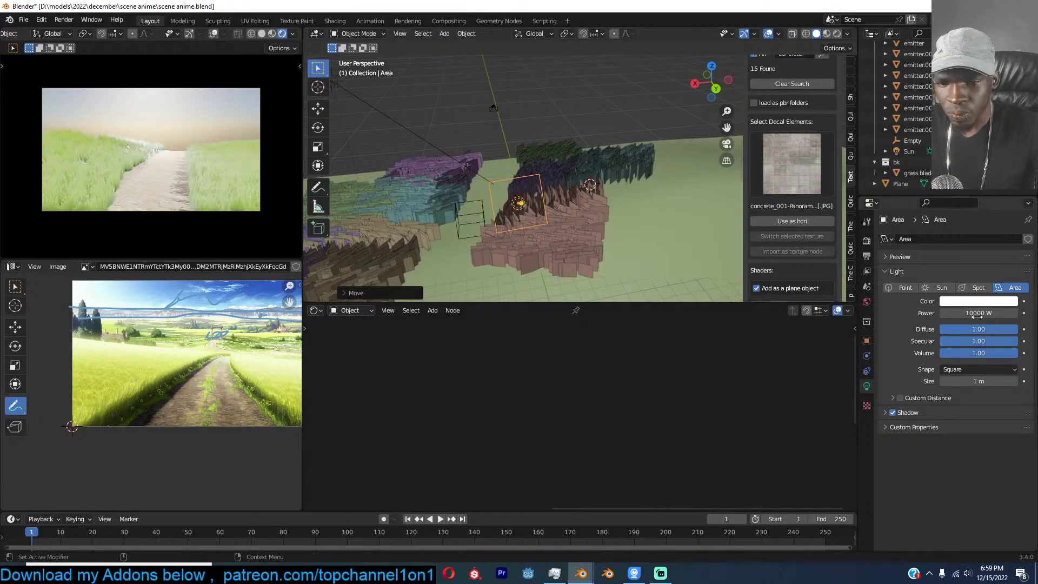
pyautogui.click(990, 303)
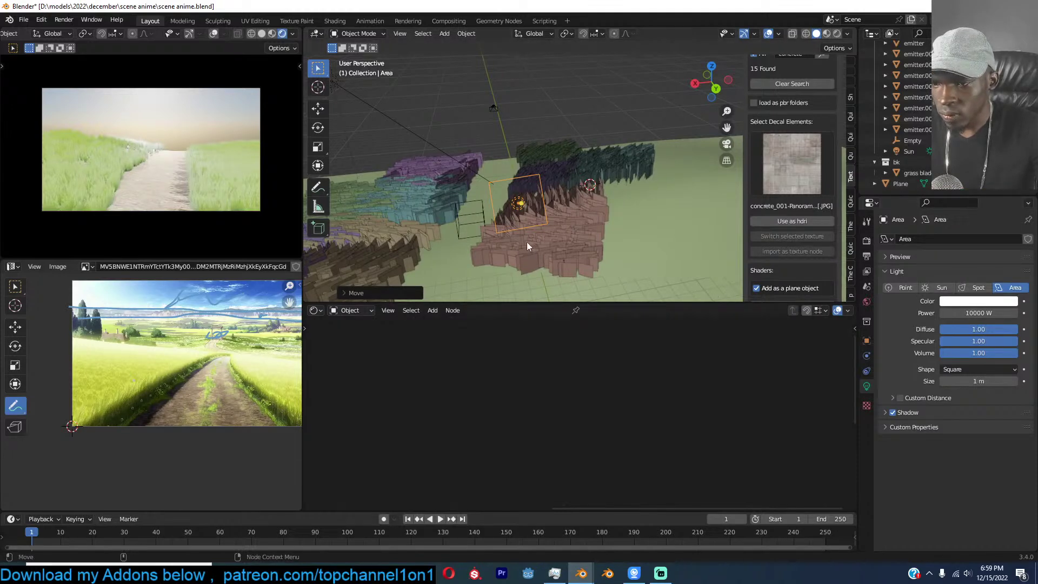
pyautogui.click(547, 251)
pyautogui.click(917, 173)
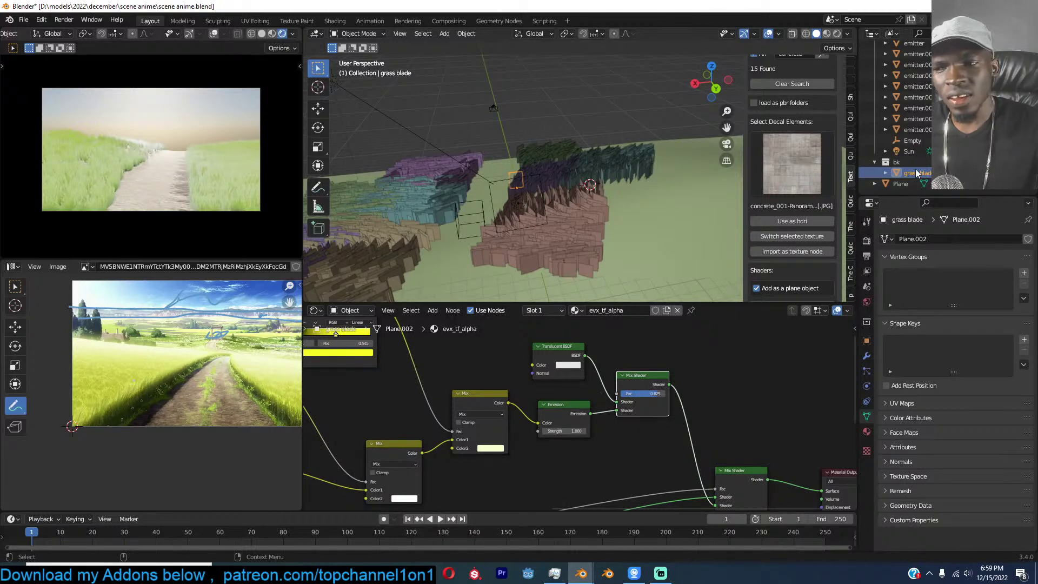
pyautogui.press('KP_0')
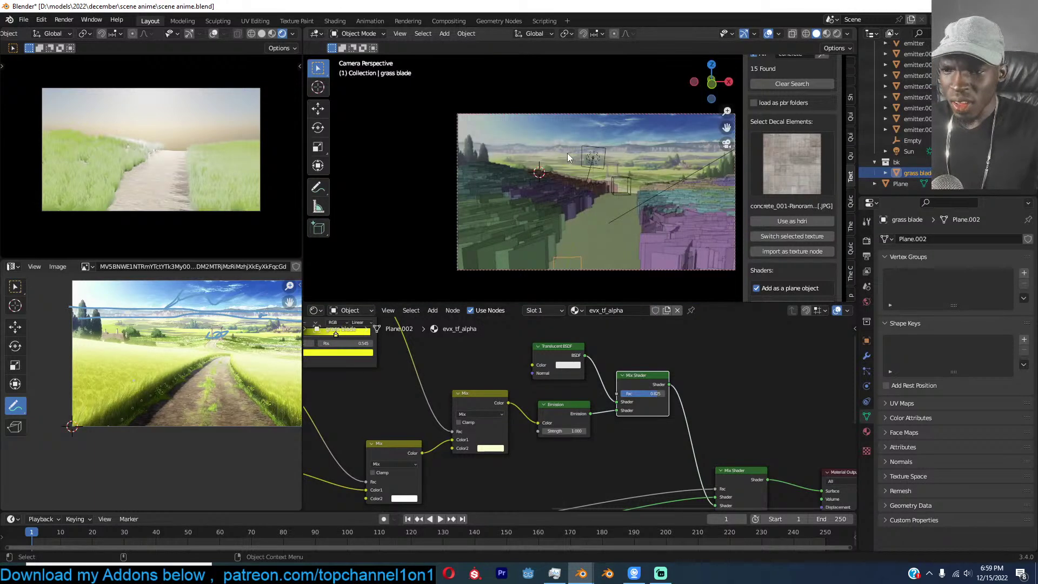
pyautogui.click(647, 115)
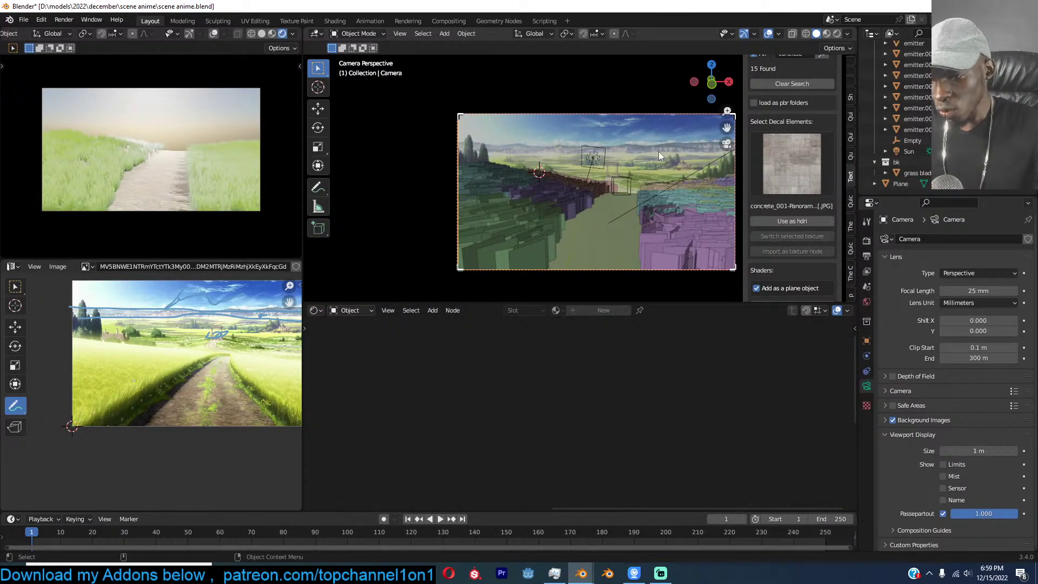
pyautogui.press('g')
pyautogui.click(560, 137)
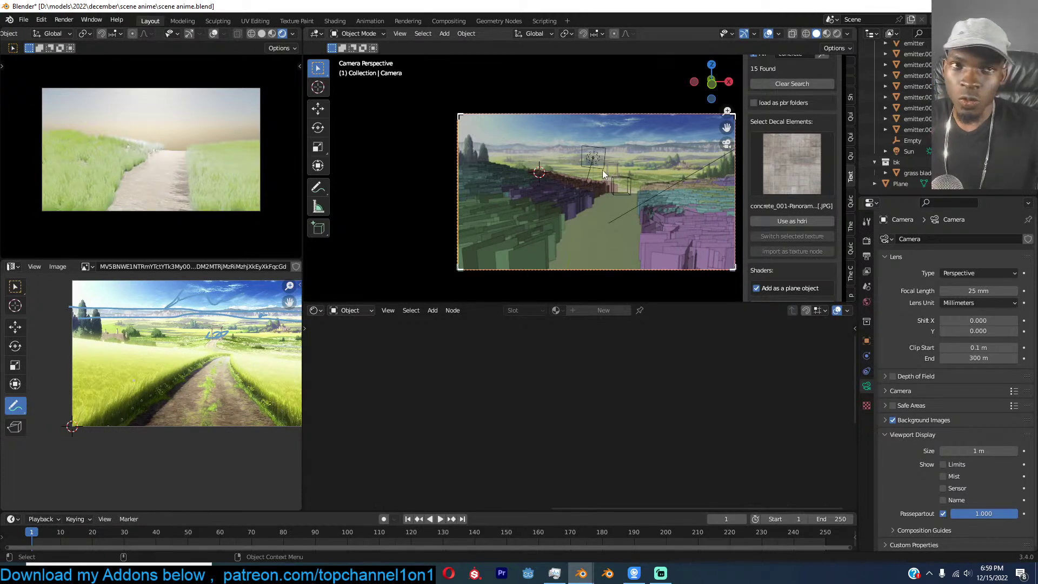
# Try the area light lower and farther left behind the grass, and delete it from the scene.
pyautogui.moveTo(602, 170); pyautogui.dragTo(615, 153, button='middle')
pyautogui.click(592, 111)
pyautogui.moveTo(591, 111); pyautogui.dragTo(635, 115, button='middle')
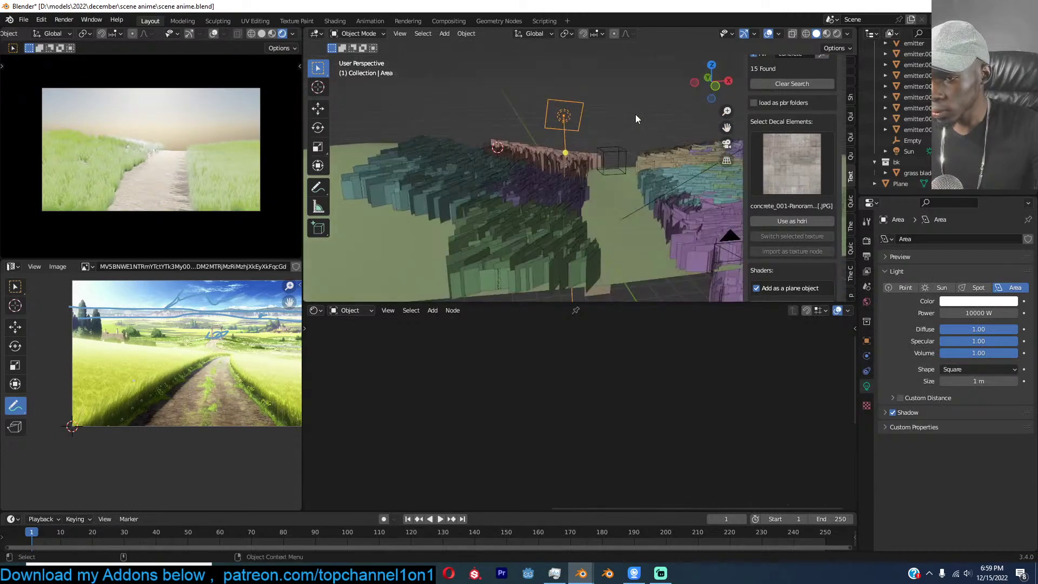
pyautogui.press('g')
pyautogui.click(594, 125)
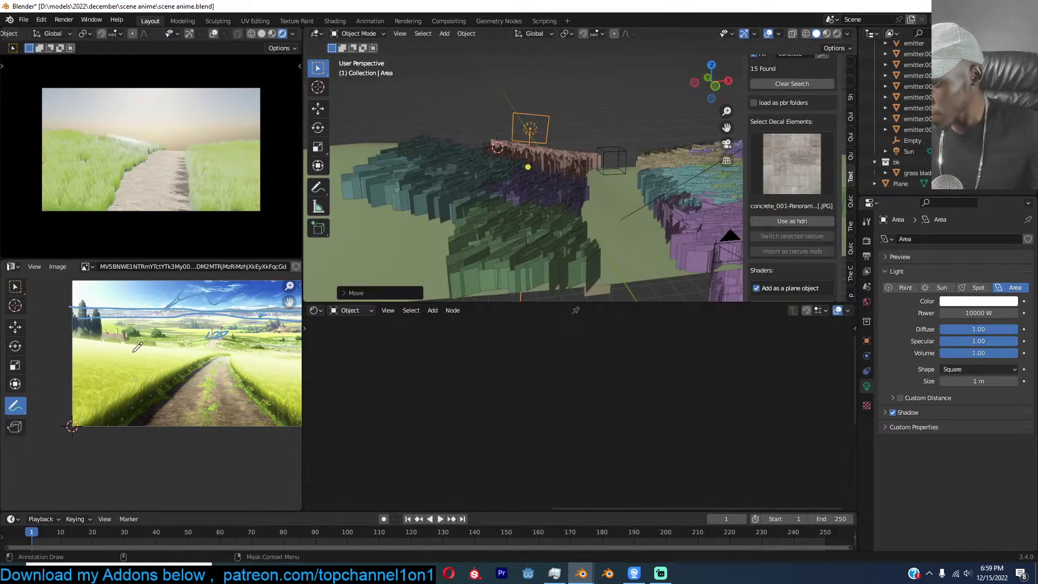
pyautogui.click(622, 176)
pyautogui.moveTo(595, 138); pyautogui.dragTo(526, 161, button='middle')
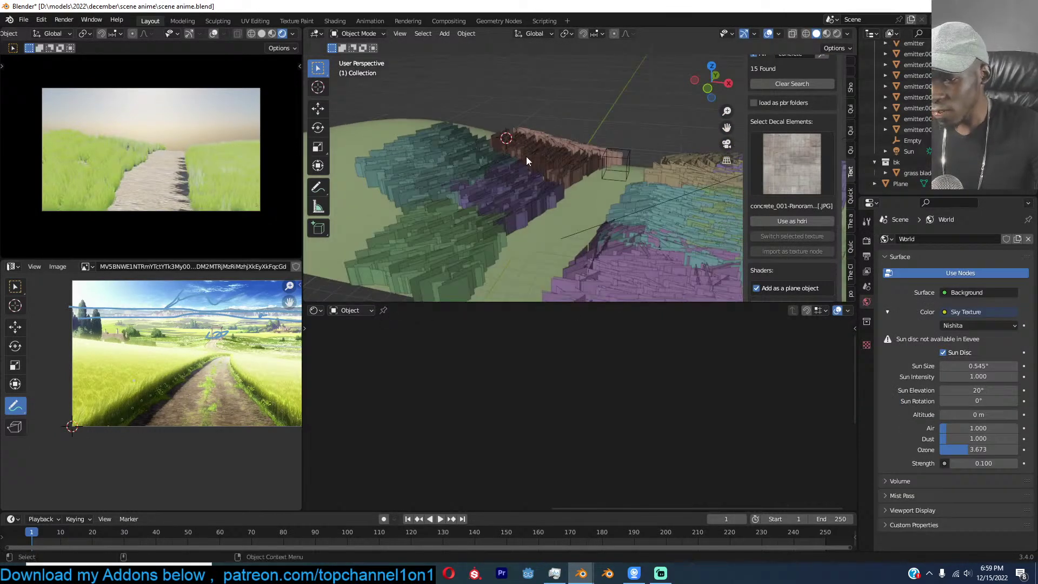
# Connect the grass blade material's Emission directly to the final Mix Shader, bypassing the translucent mix, and save the file.
pyautogui.click(526, 160)
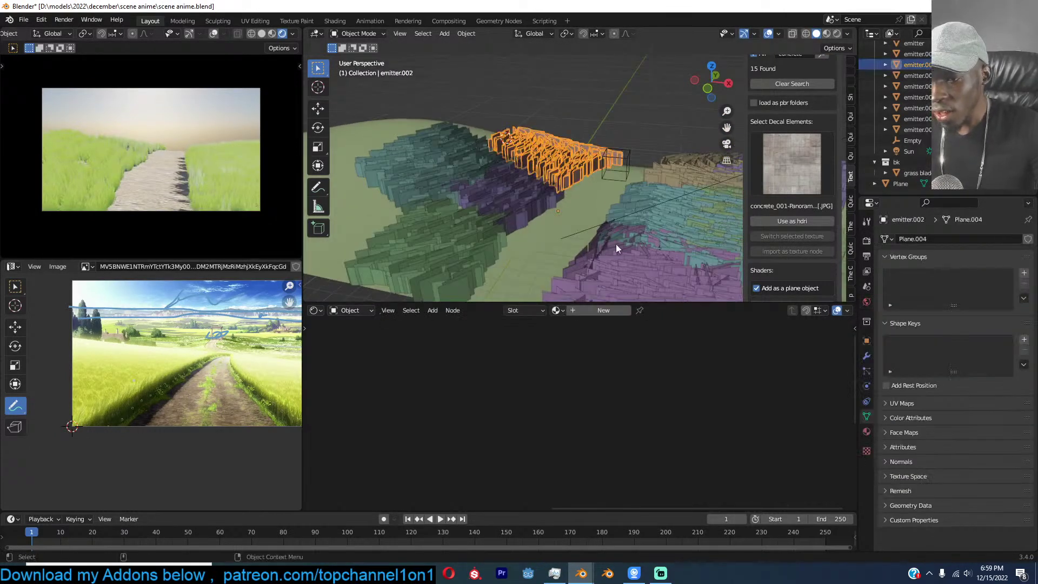
pyautogui.click(917, 173)
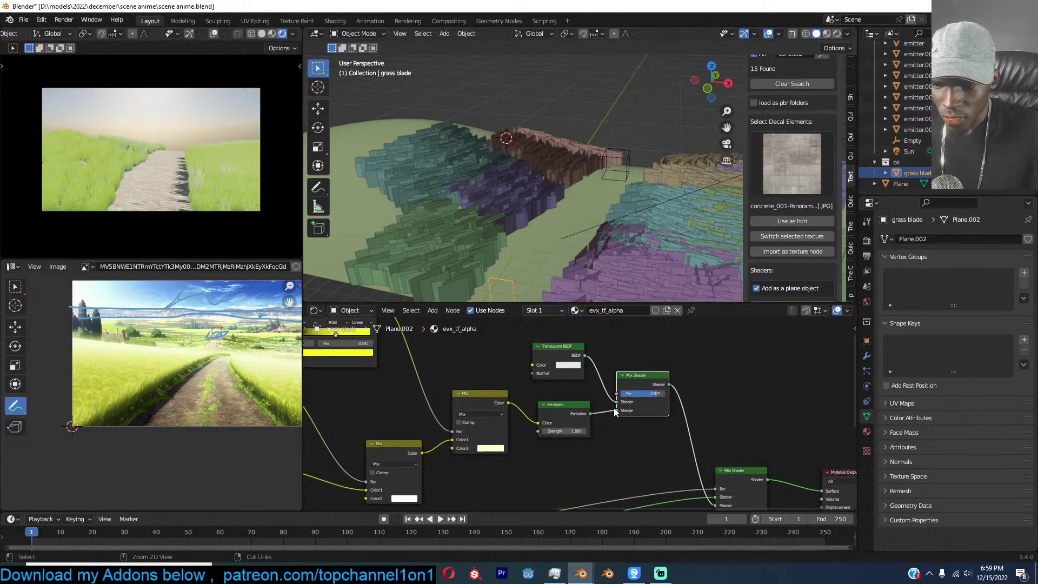
pyautogui.moveTo(620, 412); pyautogui.dragTo(609, 392, button='middle')
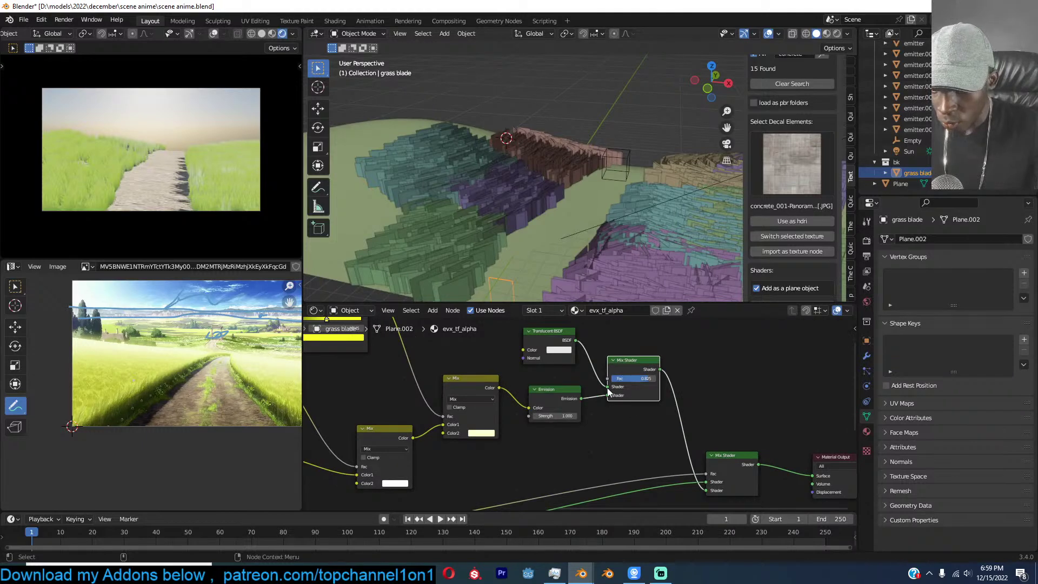
pyautogui.moveTo(582, 398); pyautogui.dragTo(707, 467)
pyautogui.hotkey('ctrl', 's')
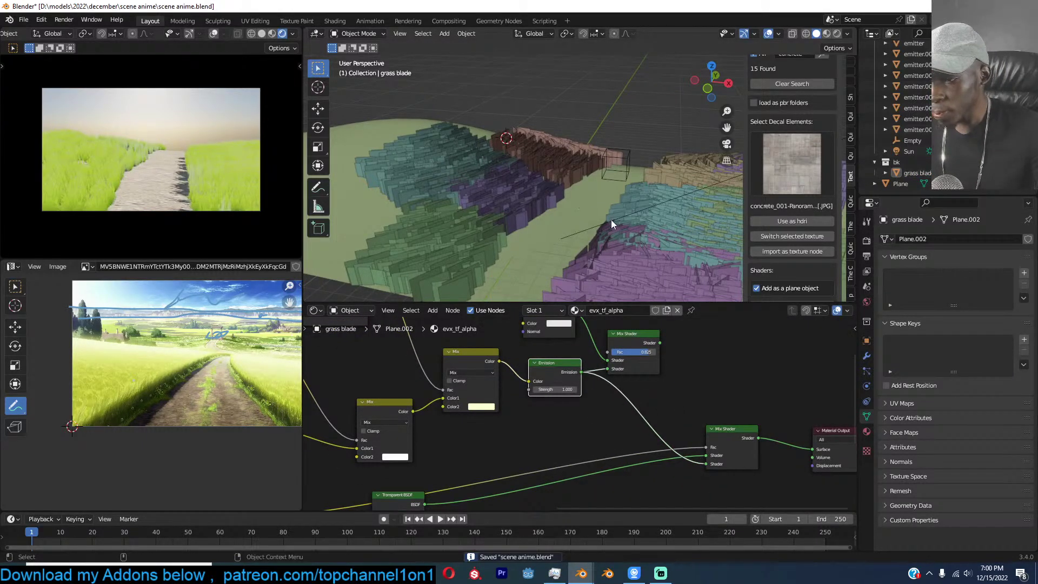
# Move and rotate emitter.004 closer along the right edge of the path in a wireframe top view.
pyautogui.click(621, 206)
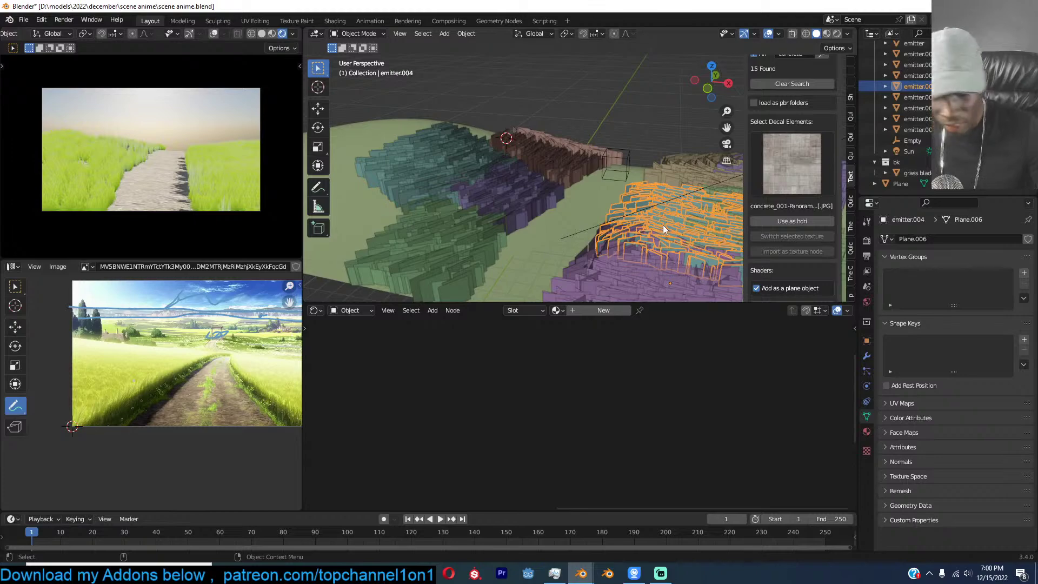
pyautogui.press('KP_7')
pyautogui.hotkey('shift', 'z')
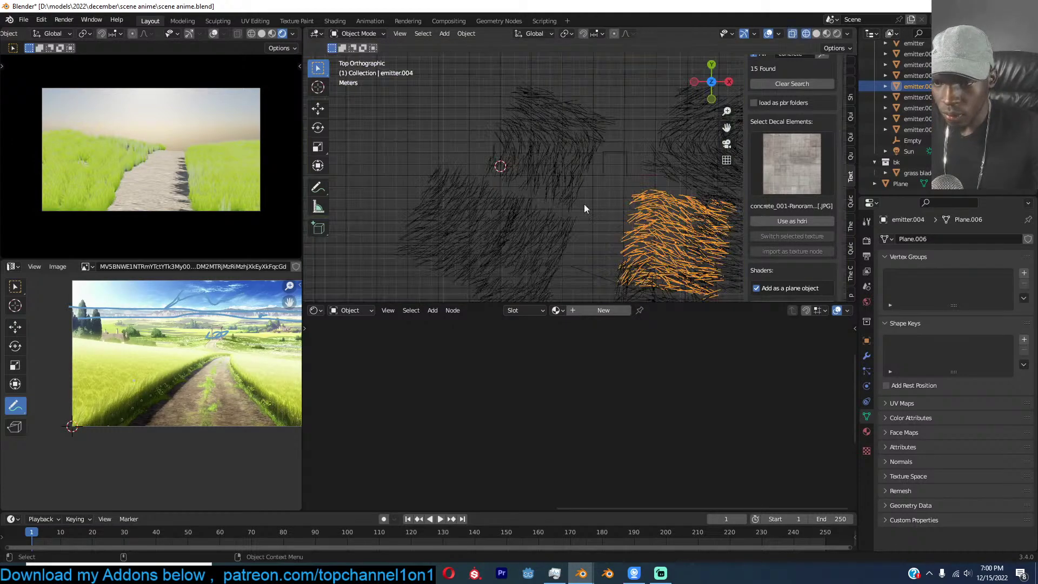
pyautogui.press('g')
pyautogui.click(620, 216)
pyautogui.press('r')
pyautogui.click(666, 202)
pyautogui.press('g')
pyautogui.click(659, 206)
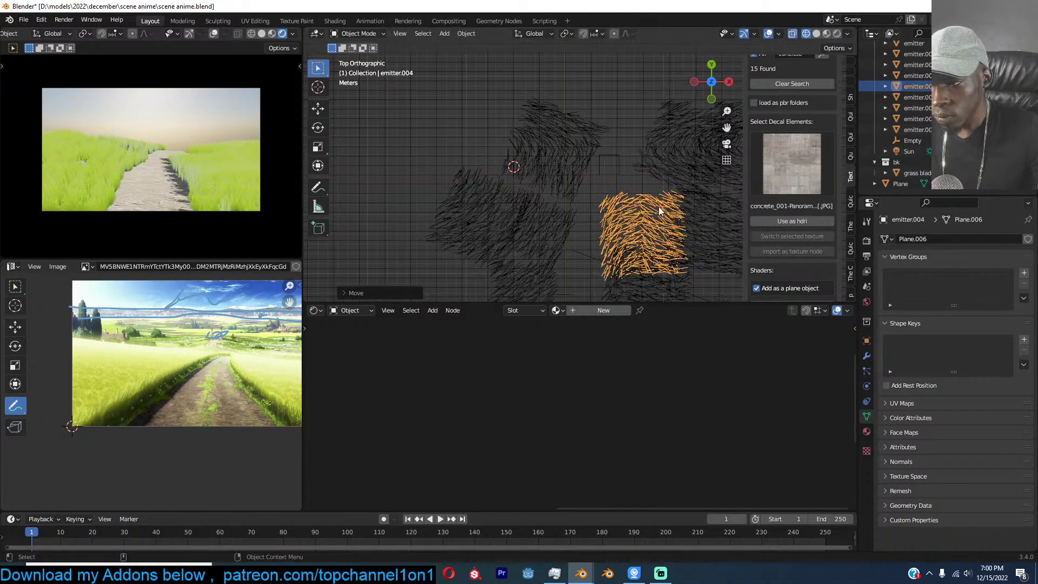
# Delete the four farther grass emitters right of the path, keeping only emitter.005 on that side.
pyautogui.scroll(-1, 658, 206)
pyautogui.keyDown('shift'); pyautogui.click(676, 202); pyautogui.keyUp('shift')
pyautogui.keyDown('shift'); pyautogui.click(650, 159); pyautogui.keyUp('shift')
pyautogui.press('x')
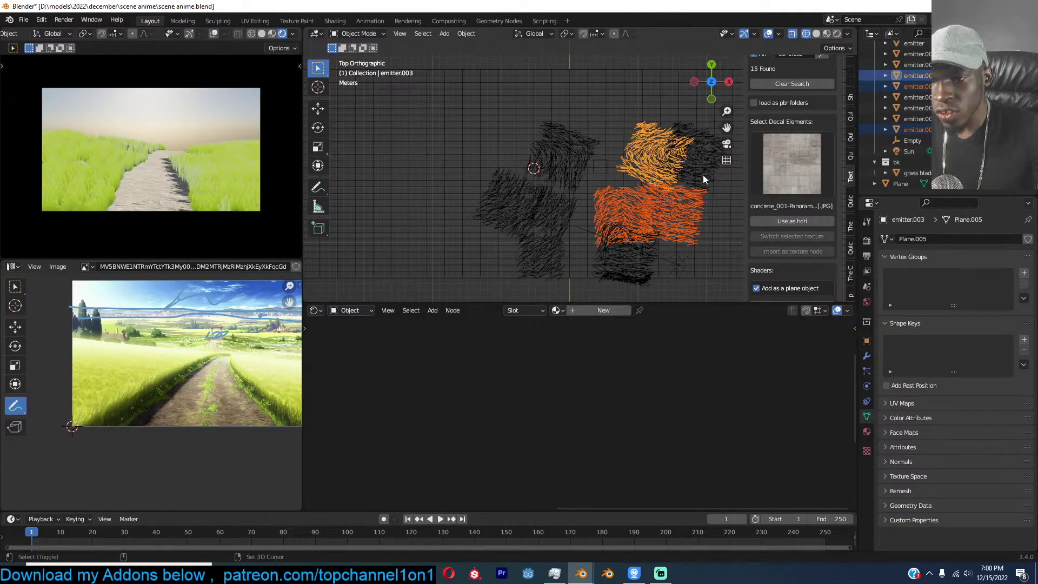
pyautogui.keyDown('shift'); pyautogui.click(693, 170); pyautogui.keyUp('shift')
pyautogui.press('x')
pyautogui.click(657, 208)
# Extrude the far edge of emitter.005 four times so the grass strip follows the right side of the path.
pyautogui.click(657, 229)
pyautogui.press('Tab')
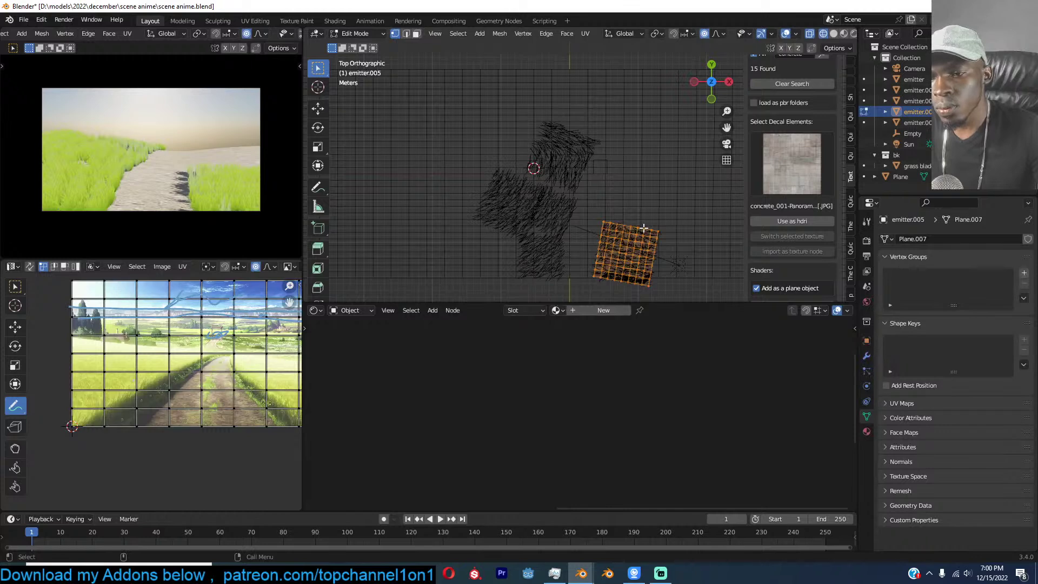
pyautogui.keyDown('alt'); pyautogui.click(643, 227); pyautogui.keyUp('alt')
pyautogui.keyDown('ctrl'); pyautogui.rightClick(619, 194); pyautogui.keyUp('ctrl')
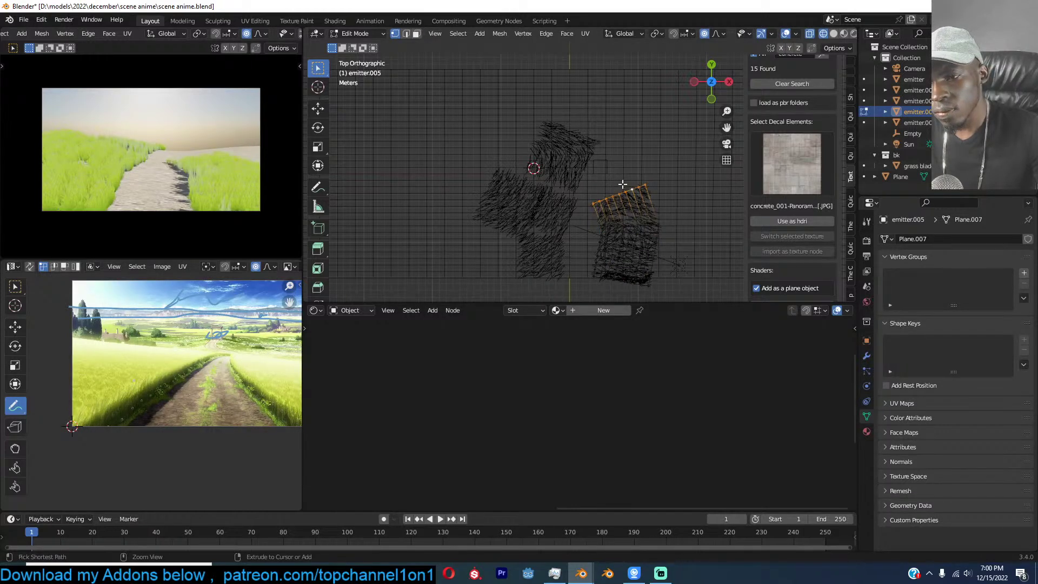
pyautogui.keyDown('ctrl'); pyautogui.rightClick(621, 181); pyautogui.keyUp('ctrl')
pyautogui.keyDown('ctrl'); pyautogui.rightClick(628, 165); pyautogui.keyUp('ctrl')
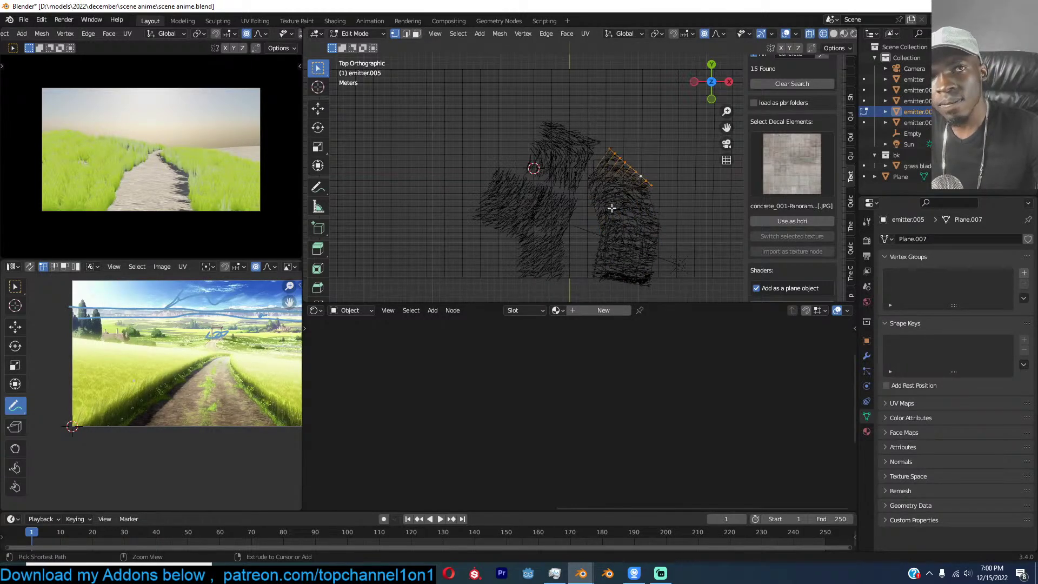
pyautogui.keyDown('ctrl'); pyautogui.rightClick(655, 148); pyautogui.keyUp('ctrl')
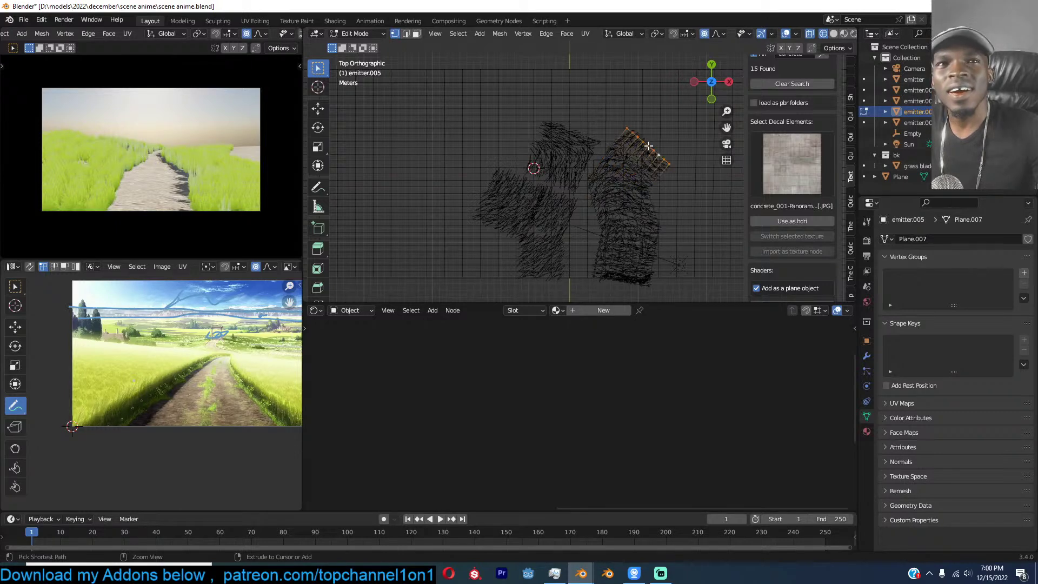
# Add three loop cuts across the extruded part of emitter.005 and return to the camera view in Object Mode.
pyautogui.press('Tab')
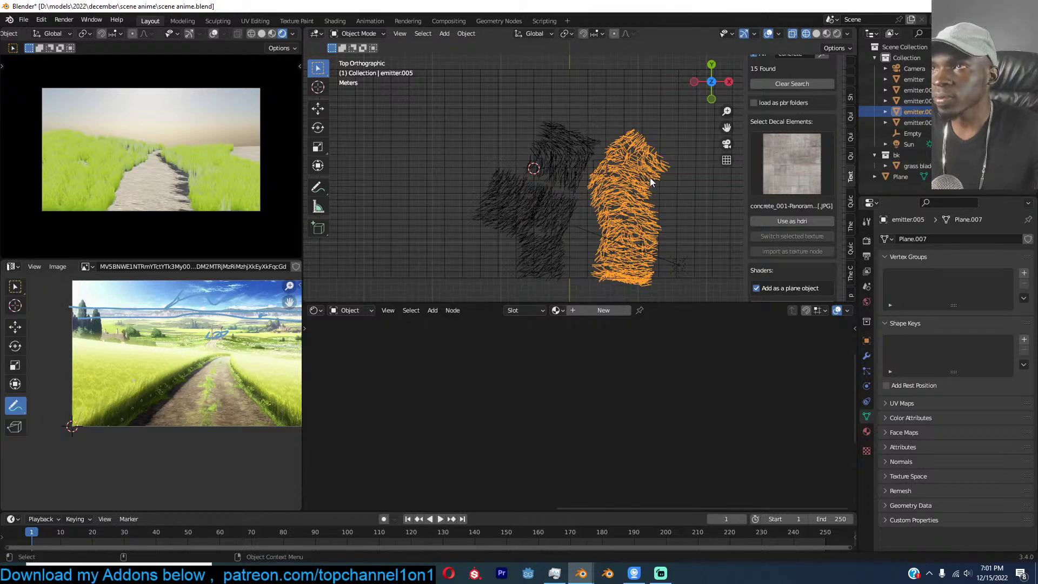
pyautogui.press('Tab')
pyautogui.hotkey('ctrl', 'r')
pyautogui.scroll(1, 619, 163)
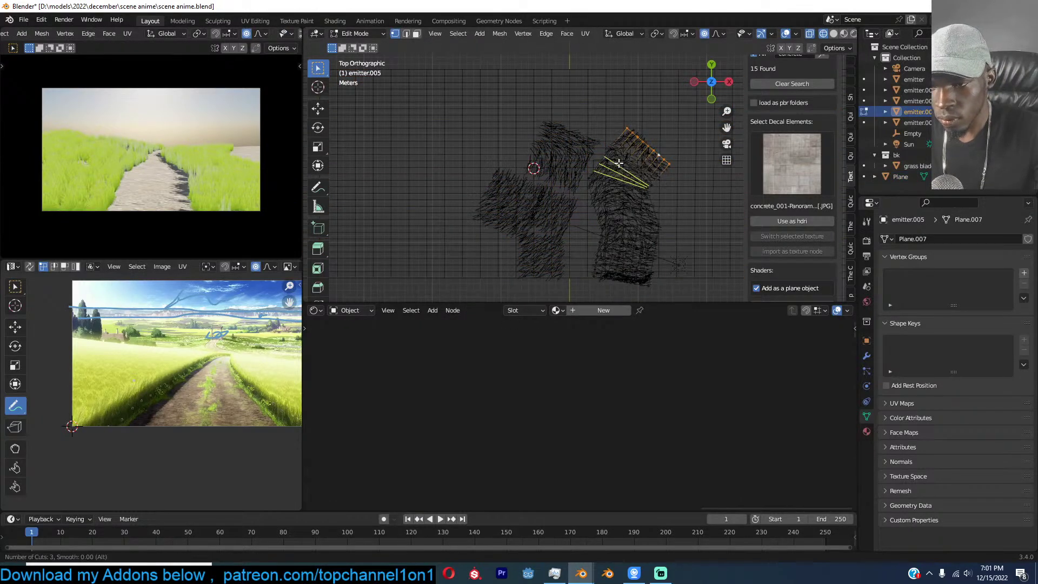
pyautogui.click(630, 146)
pyautogui.press('Tab')
pyautogui.moveTo(631, 146); pyautogui.dragTo(648, 135, button='middle')
pyautogui.press('KP_0')
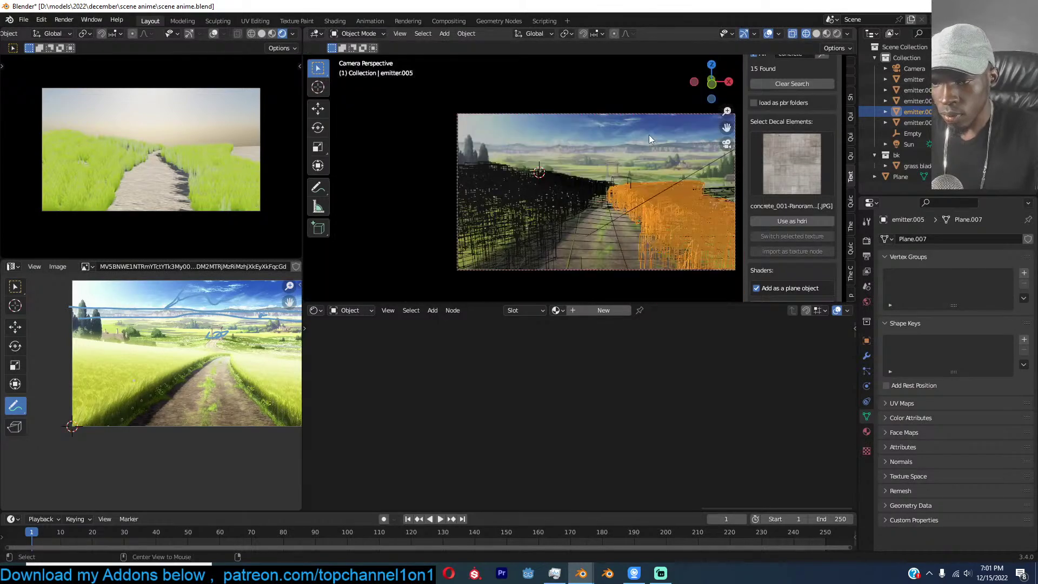
# Show the viewport in solid shading and move emitter.005 about 1.1 m along the X axis, away from the path.
pyautogui.hotkey('shift', 'z')
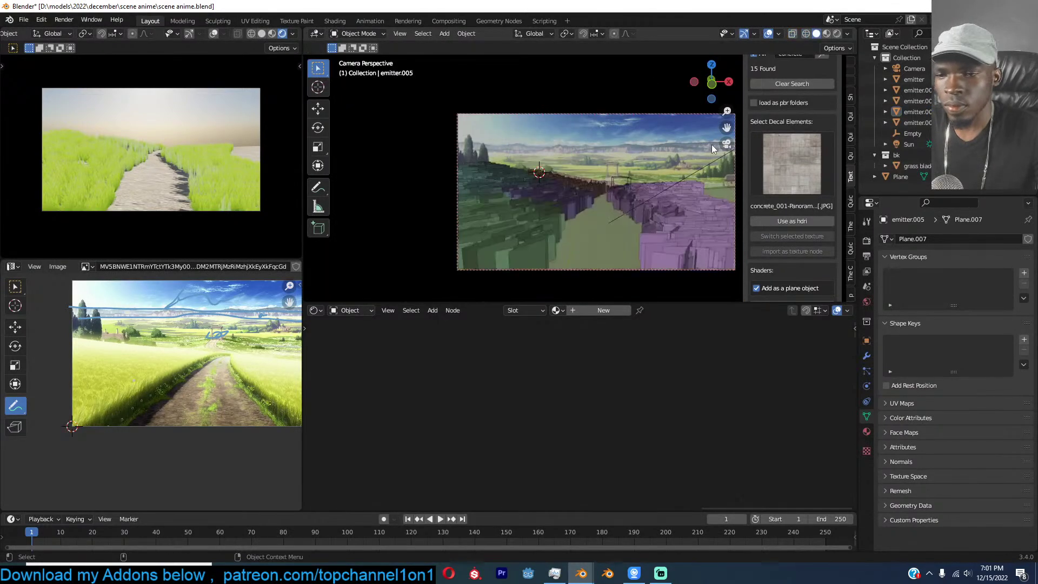
pyautogui.click(645, 193)
pyautogui.scroll(-3, 649, 196)
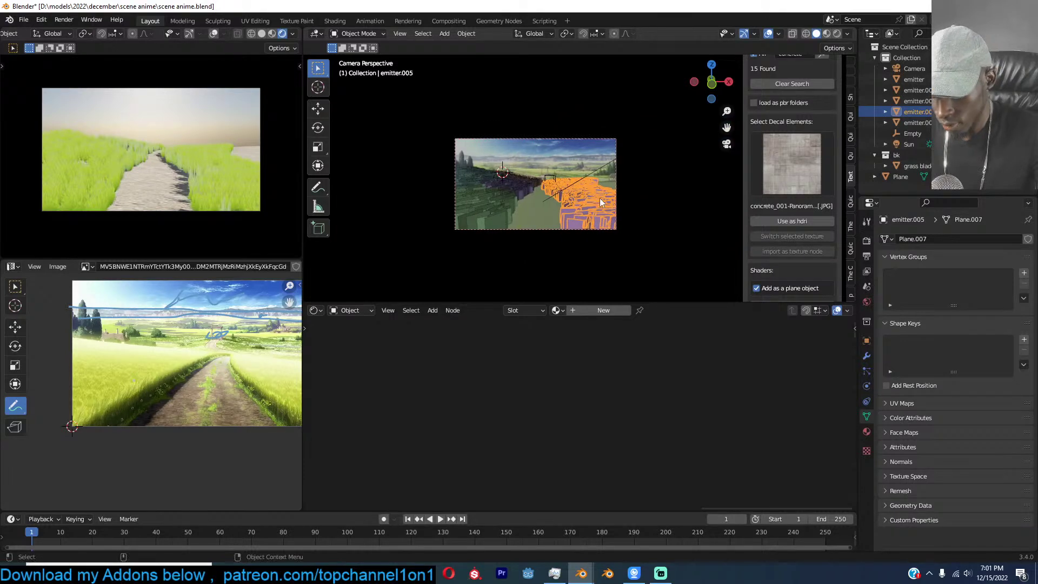
pyautogui.press('n')
pyautogui.scroll(3, 608, 187)
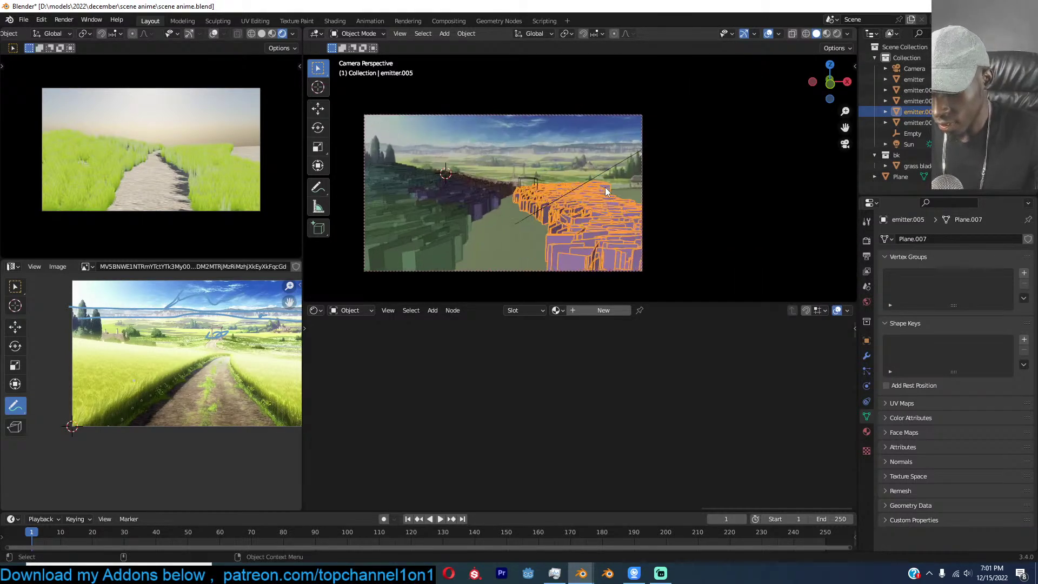
pyautogui.press('g')
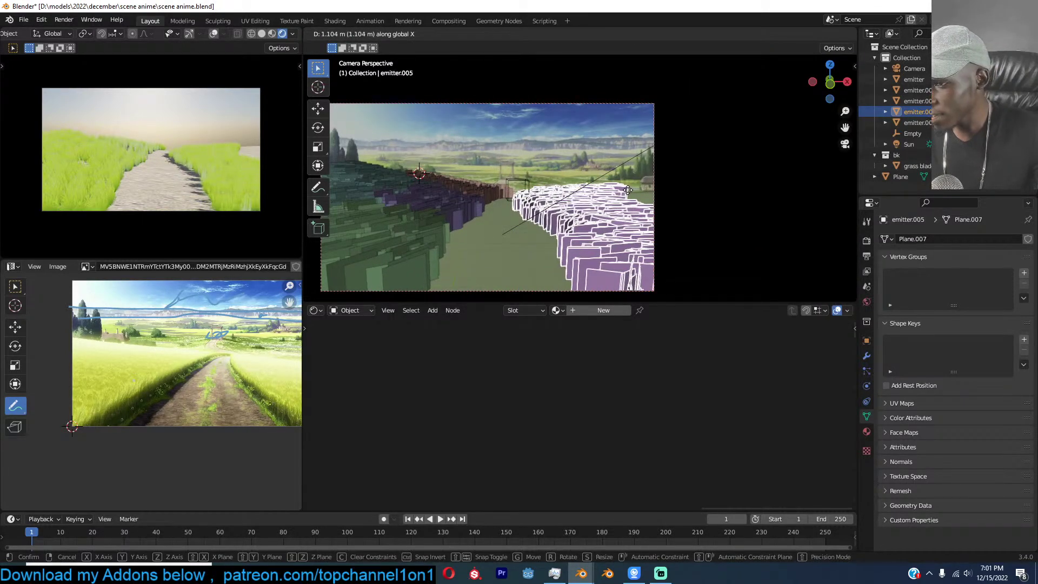
pyautogui.click(628, 190)
# Shift the selected mesh part of emitter.005 outward in Edit Mode so its grass covers the bare ground beside the path.
pyautogui.press('Tab')
pyautogui.moveTo(627, 190); pyautogui.dragTo(657, 233, button='middle')
pyautogui.press('g')
pyautogui.click(694, 233)
pyautogui.press('Tab')
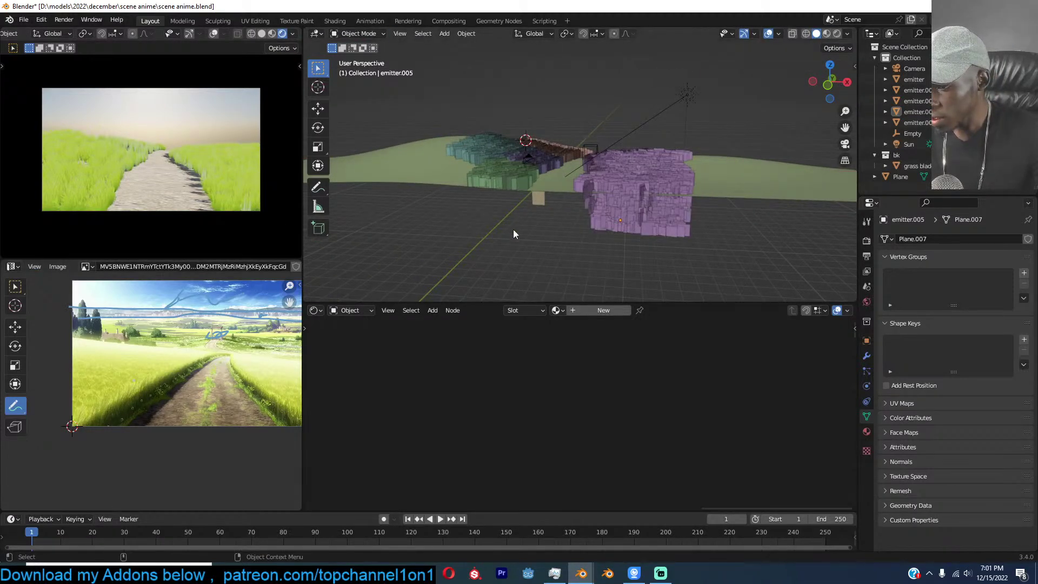
# Select the ground plane between the grass emitters and save the file.
pyautogui.scroll(4, 513, 232)
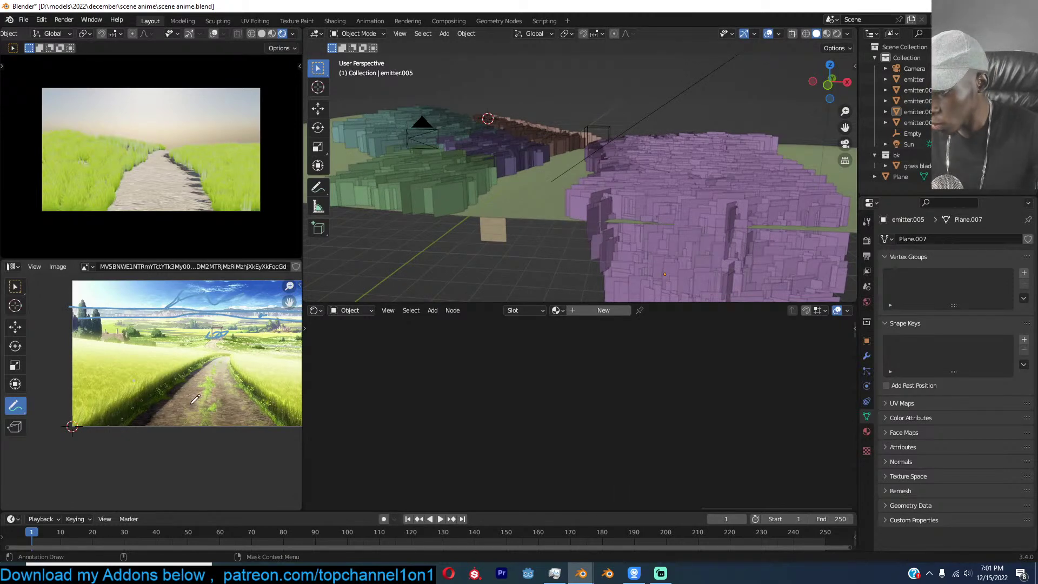
pyautogui.click(611, 174)
pyautogui.click(577, 193)
pyautogui.moveTo(578, 193); pyautogui.dragTo(592, 253, button='middle')
pyautogui.hotkey('ctrl', 's')
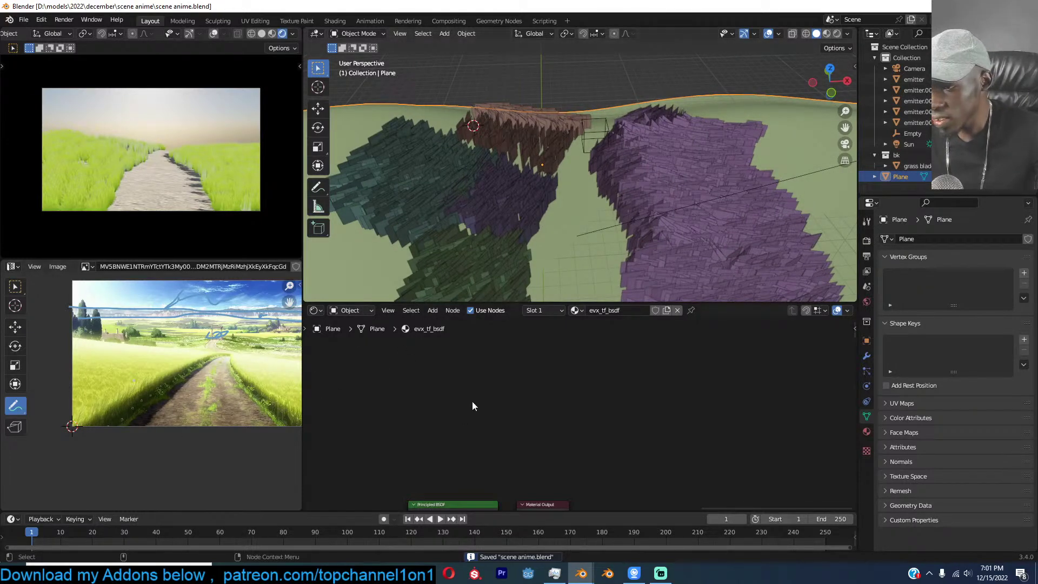
# Delete the two lower ColorRamp nodes and the Bump node from the ground material, reposition the remaining ColorRamp and save.
pyautogui.scroll(-4, 625, 190)
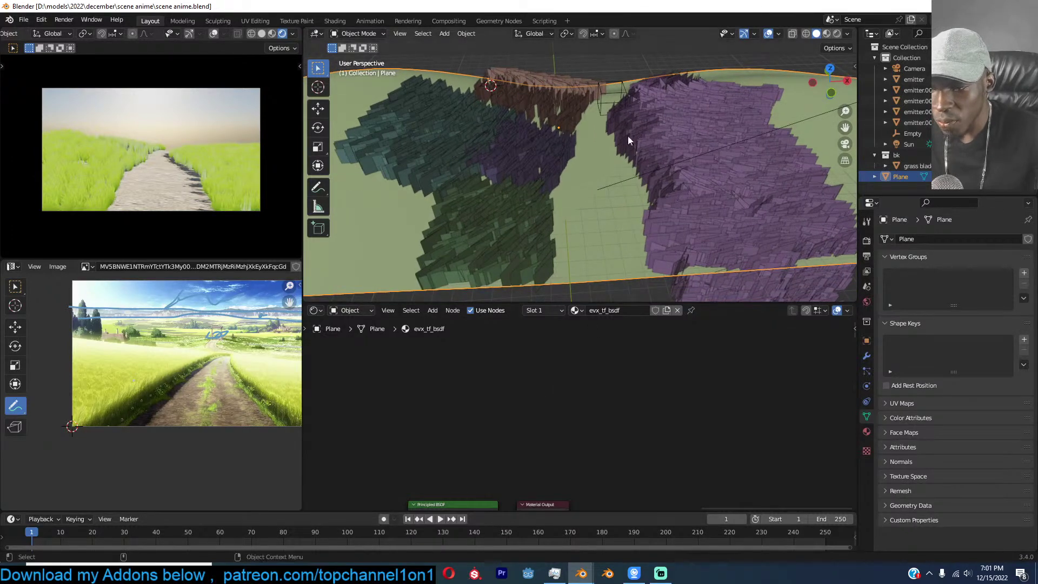
pyautogui.scroll(-2, 674, 206)
pyautogui.press('Home')
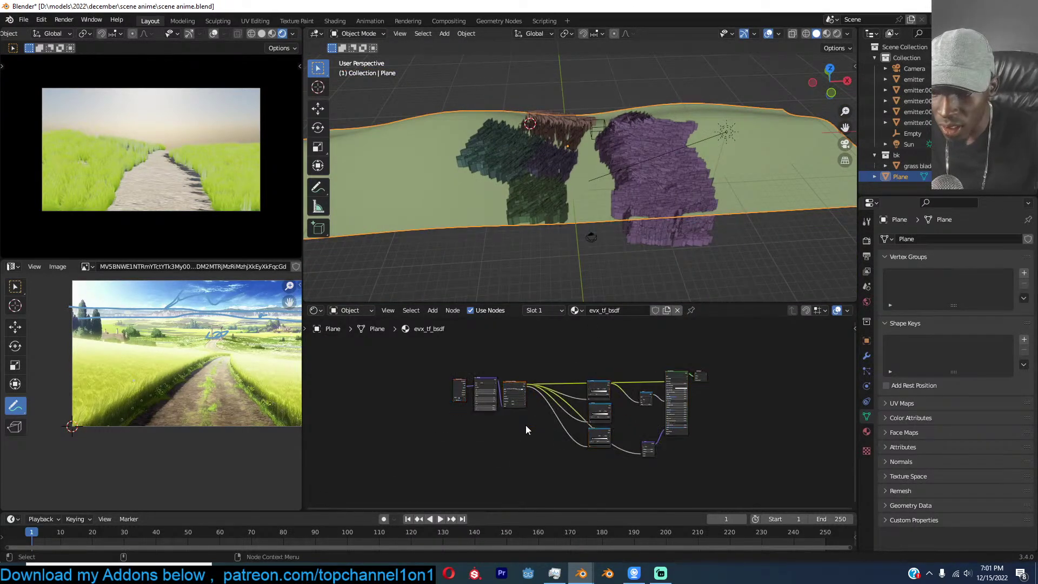
pyautogui.scroll(2, 595, 416)
pyautogui.moveTo(584, 418); pyautogui.dragTo(701, 496)
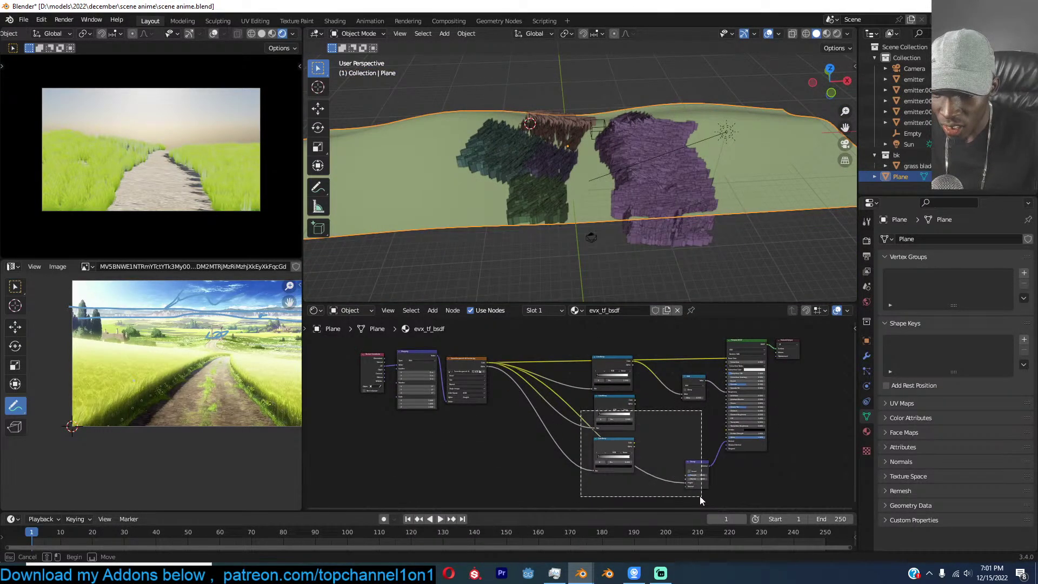
pyautogui.press('x')
pyautogui.scroll(3, 705, 423)
pyautogui.hotkey('ctrl', 's')
pyautogui.moveTo(561, 367); pyautogui.dragTo(552, 392)
pyautogui.hotkey('shift', 'a')
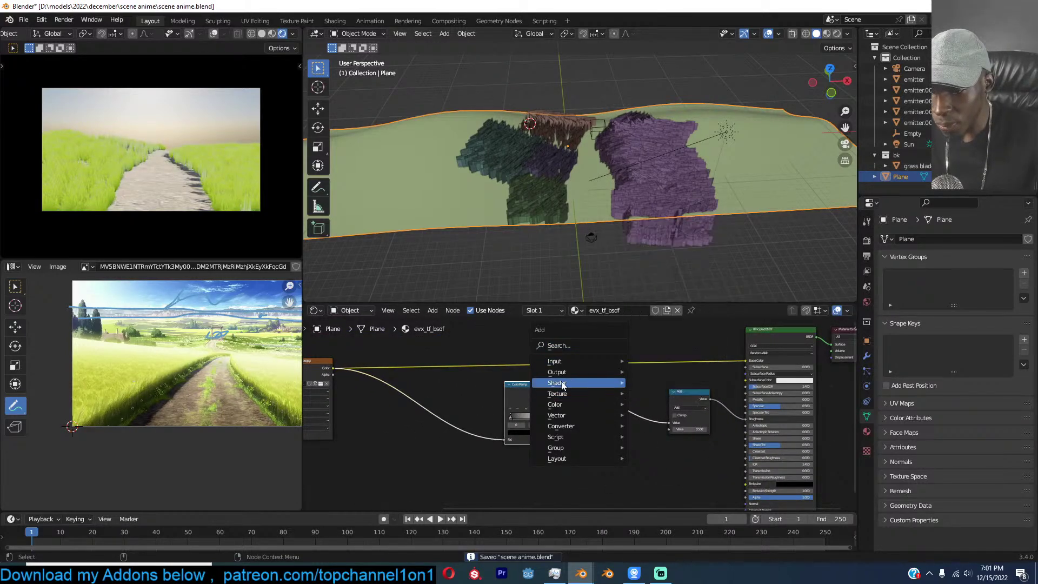
pyautogui.moveTo(563, 383)
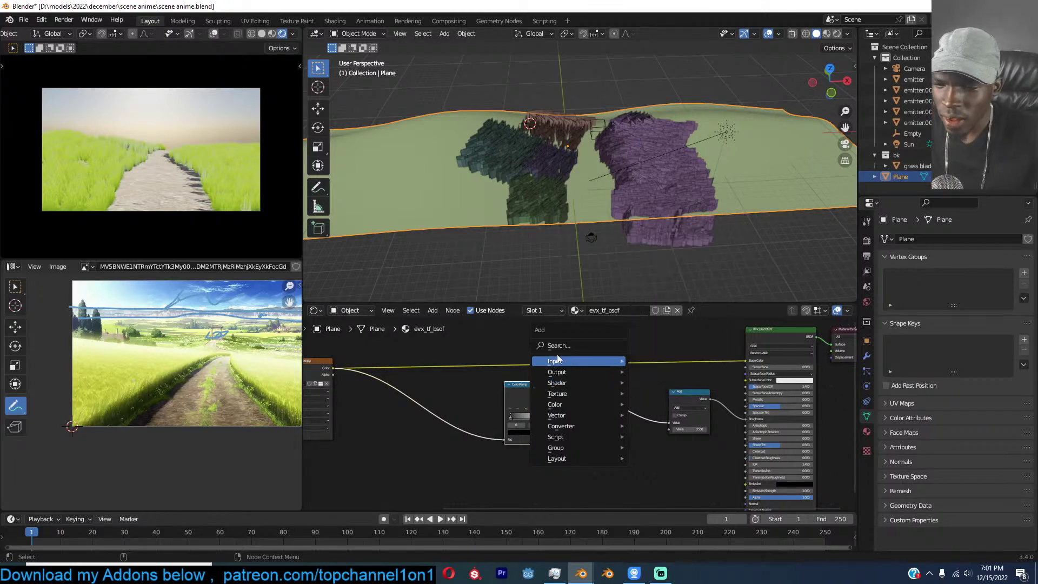
pyautogui.click(573, 345)
pyautogui.write('r')
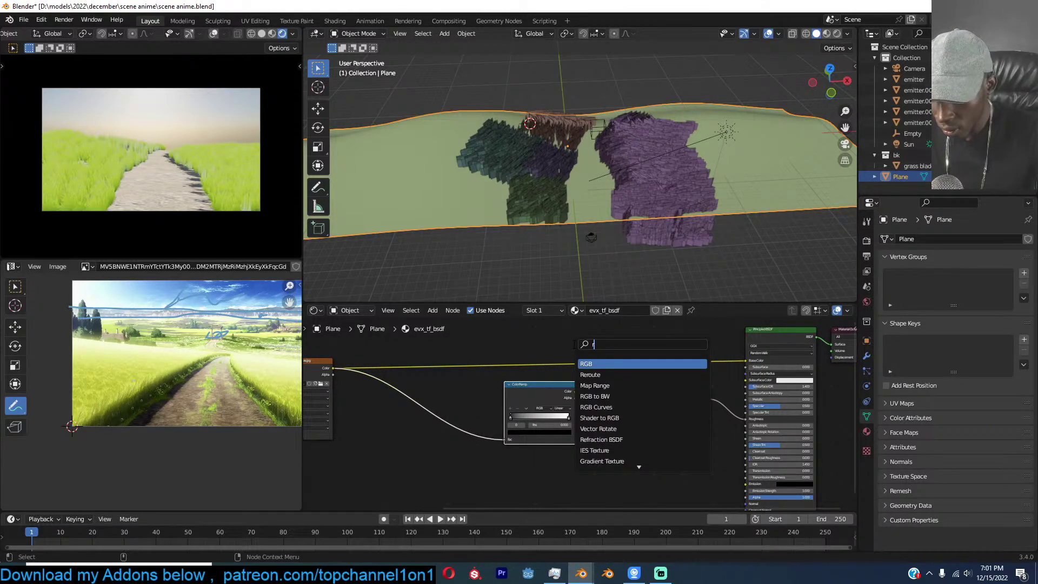
pyautogui.click(598, 367)
pyautogui.click(609, 333)
# Insert an RGB Curves node between the ground's image texture and the Principled BSDF base color.
pyautogui.hotkey('shift', 'a')
pyautogui.click(592, 326)
pyautogui.write('cur')
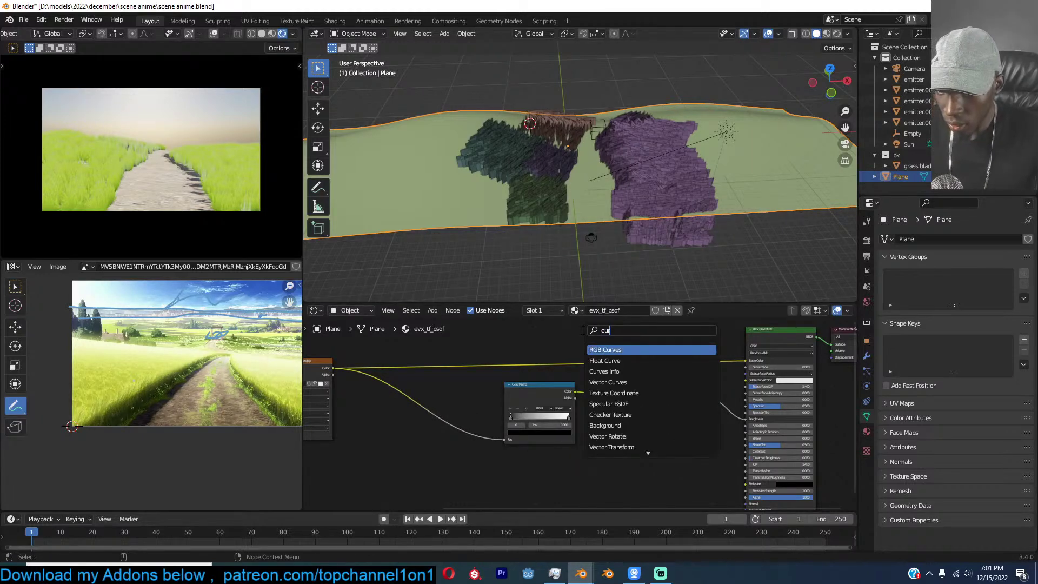
pyautogui.click(605, 350)
pyautogui.click(623, 354)
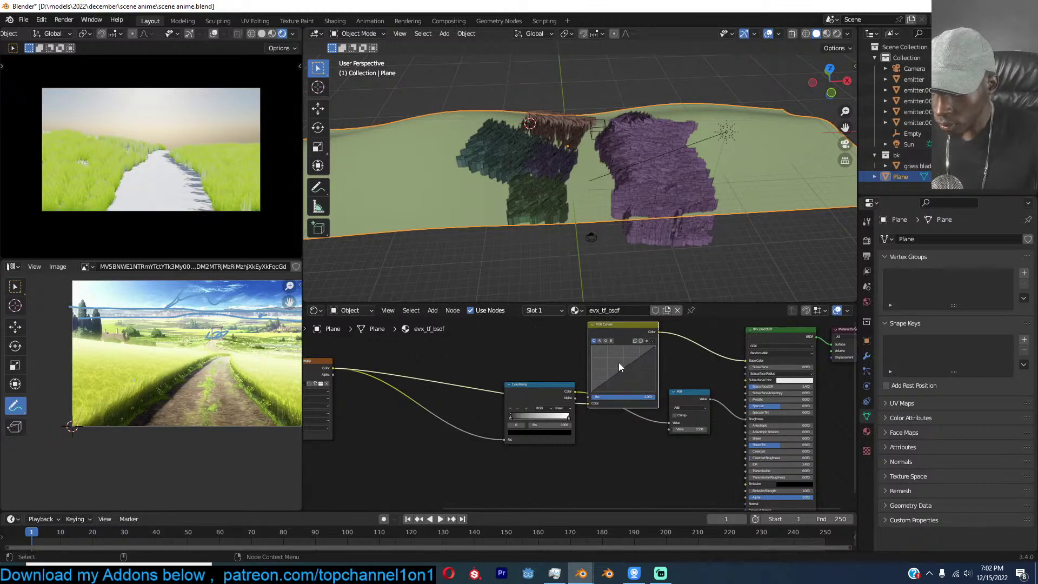
# Pull the middle of the RGB curve down to darken the path's ground texture and save the file.
pyautogui.moveTo(633, 368); pyautogui.dragTo(632, 377)
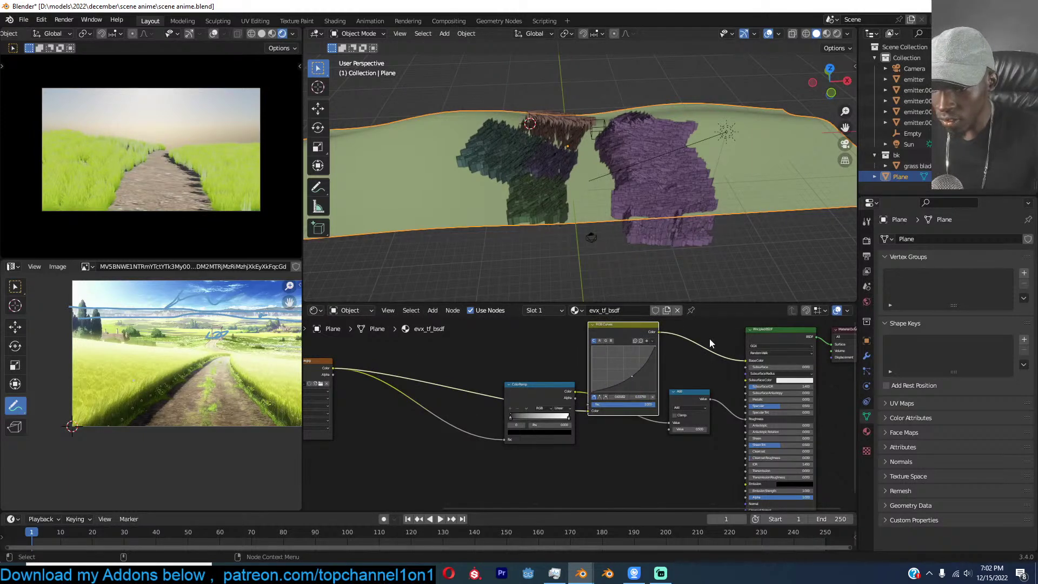
pyautogui.click(528, 387)
pyautogui.hotkey('ctrl', 's')
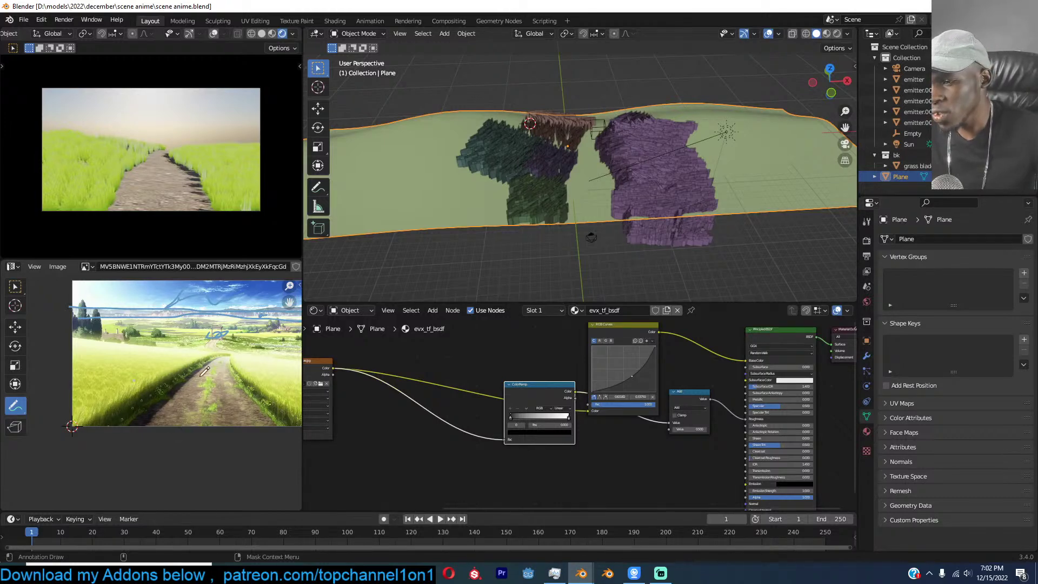
# Clear the selection, display the large viewport in Material Preview shading and save the file.
pyautogui.click(628, 208)
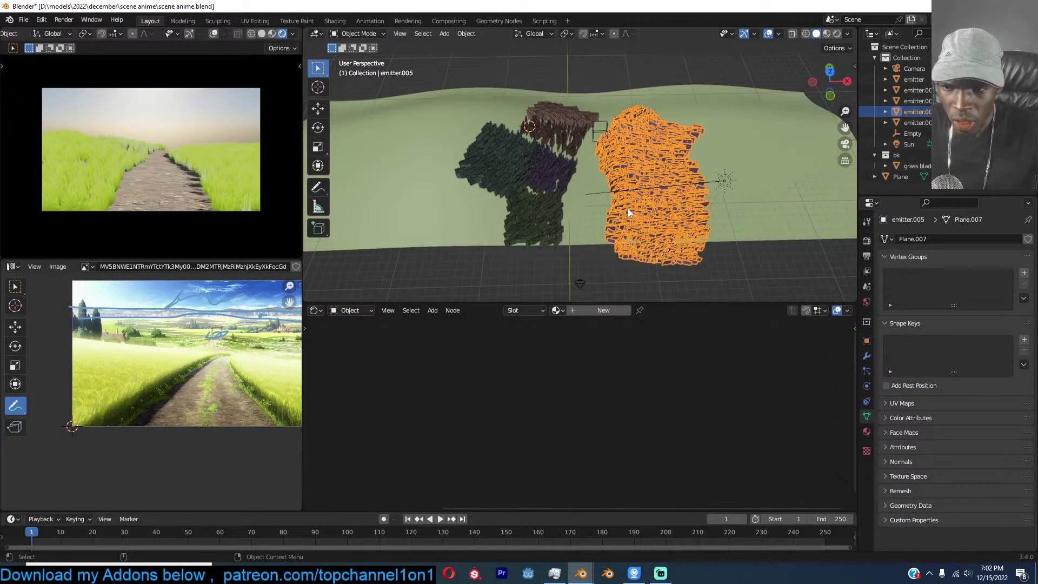
pyautogui.press('KP_0')
pyautogui.hotkey('alt', 'a')
pyautogui.moveTo(539, 214); pyautogui.dragTo(627, 201, button='middle')
pyautogui.click(827, 33)
pyautogui.moveTo(695, 93); pyautogui.dragTo(658, 157, button='middle')
pyautogui.hotkey('ctrl', 's')
# Add a plane mesh in the middle of the path and stretch it along the Y axis into a strip.
pyautogui.moveTo(650, 195); pyautogui.dragTo(657, 189, button='middle')
pyautogui.hotkey('shift', 'a')
pyautogui.moveTo(595, 215)
pyautogui.click(647, 215)
pyautogui.press('s')
pyautogui.press('y')
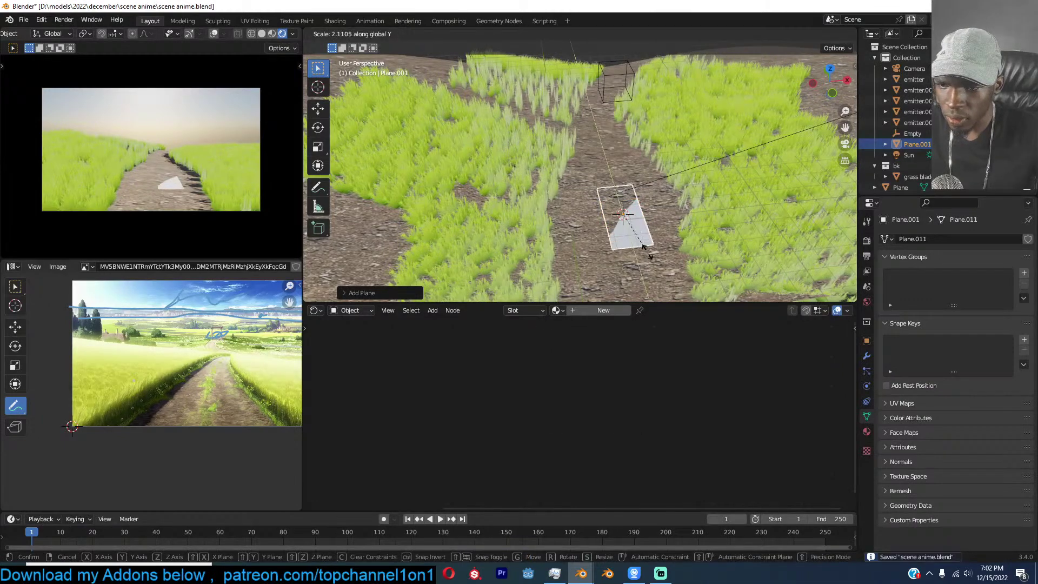
pyautogui.click(680, 241)
# Apply the strip's scale and subdivide it with nine loop cuts across and two along its length.
pyautogui.moveTo(679, 241); pyautogui.dragTo(669, 174, button='middle')
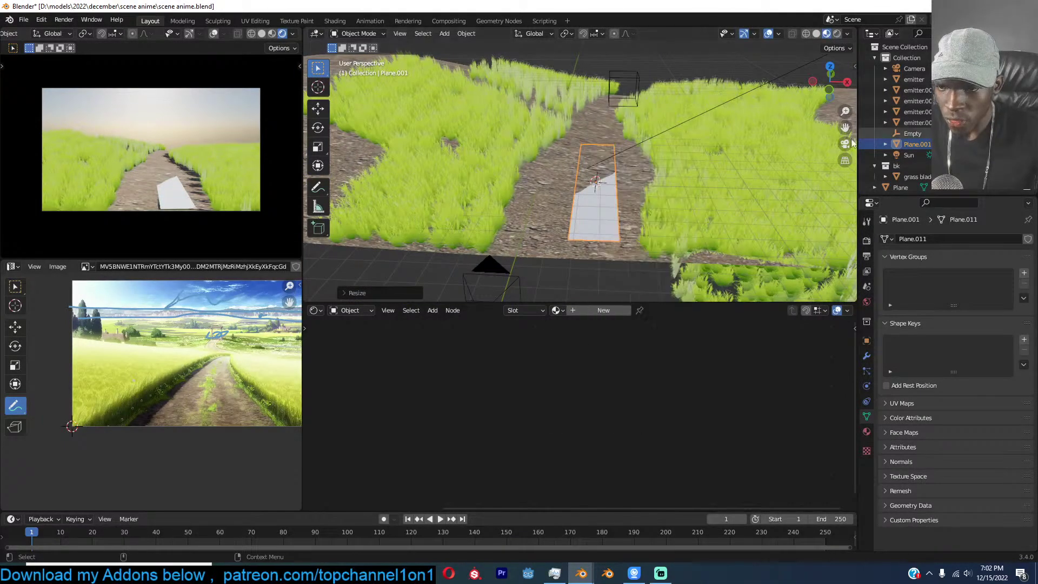
pyautogui.press('Tab')
pyautogui.rightClick(648, 214)
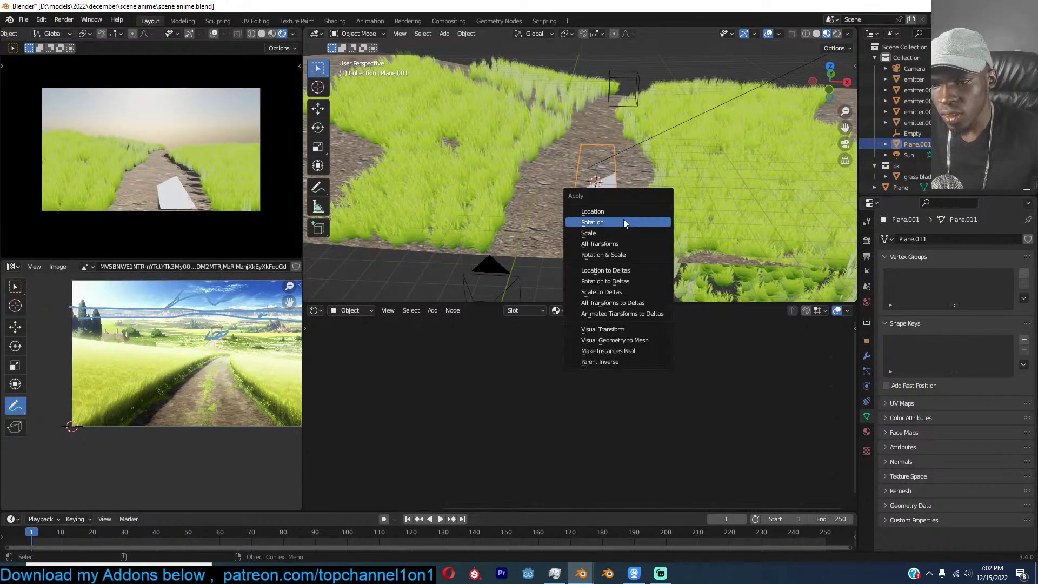
pyautogui.click(624, 237)
pyautogui.scroll(8, 575, 195)
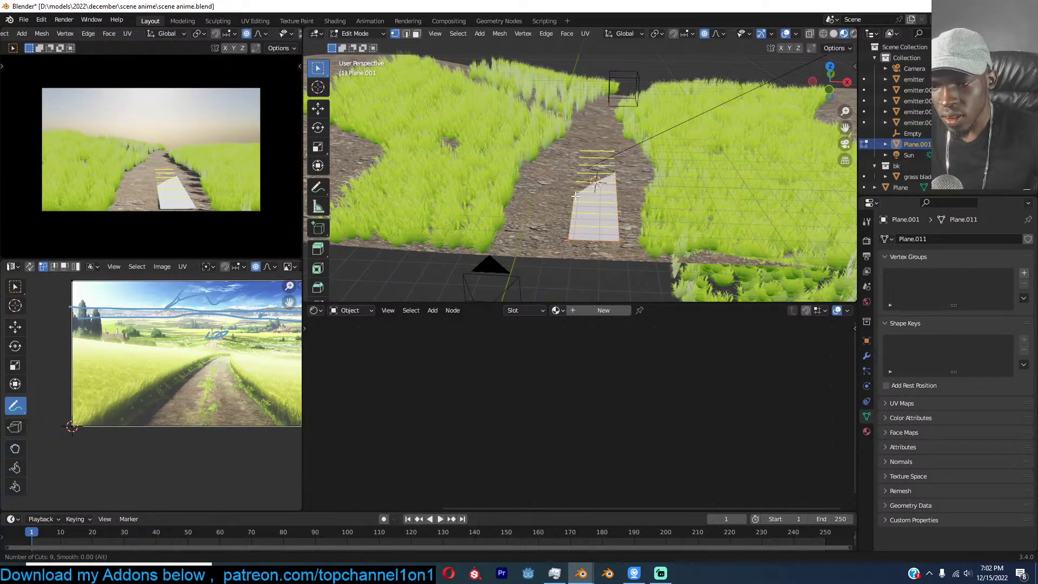
pyautogui.click(603, 239)
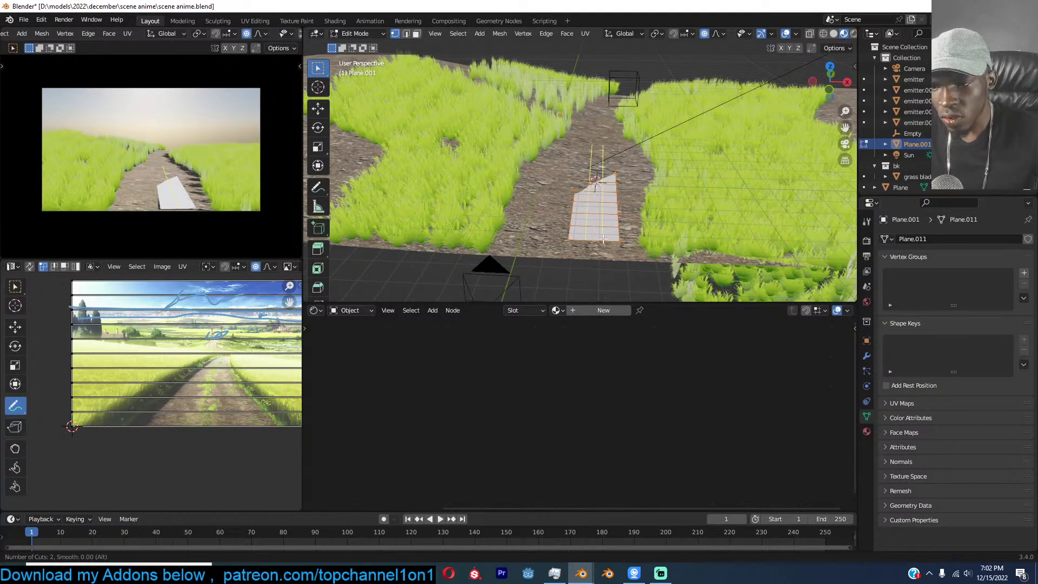
pyautogui.rightClick(603, 238)
pyautogui.press('Tab')
# Add a Shrinkwrap modifier to the strip with the ground Plane as its target.
pyautogui.click(867, 357)
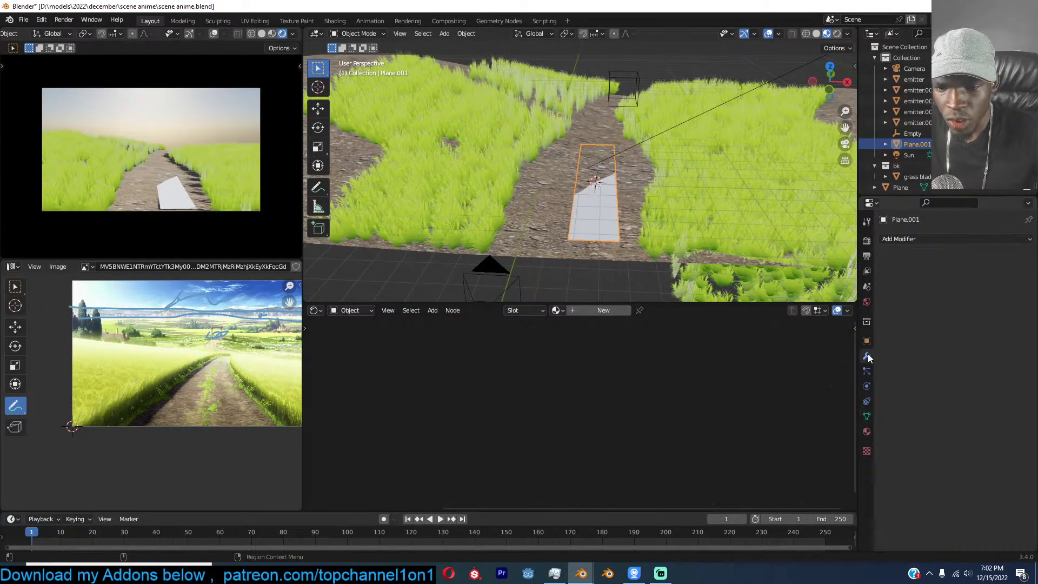
pyautogui.click(947, 240)
pyautogui.click(907, 364)
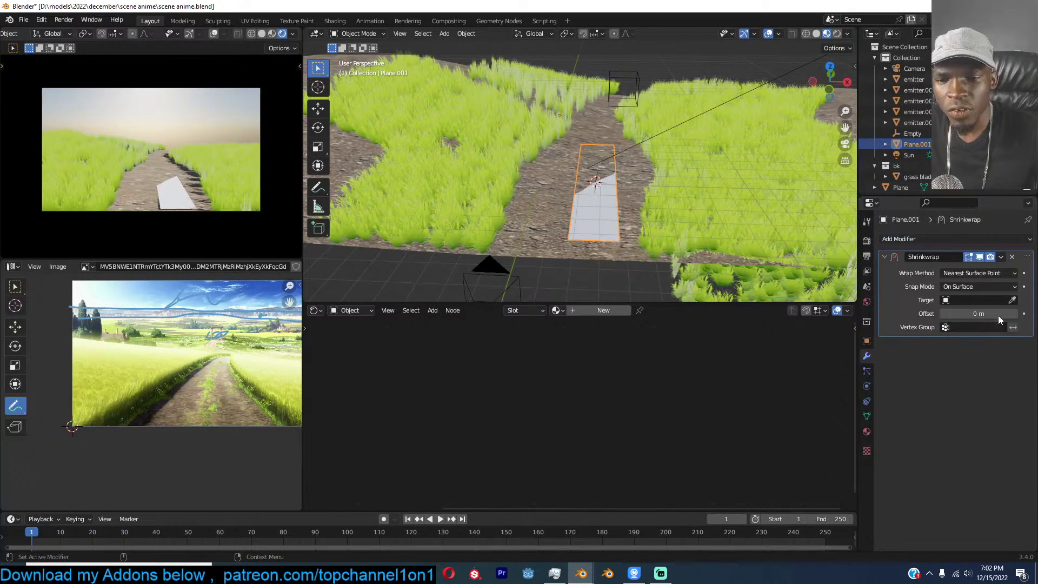
pyautogui.click(1015, 300)
pyautogui.click(581, 221)
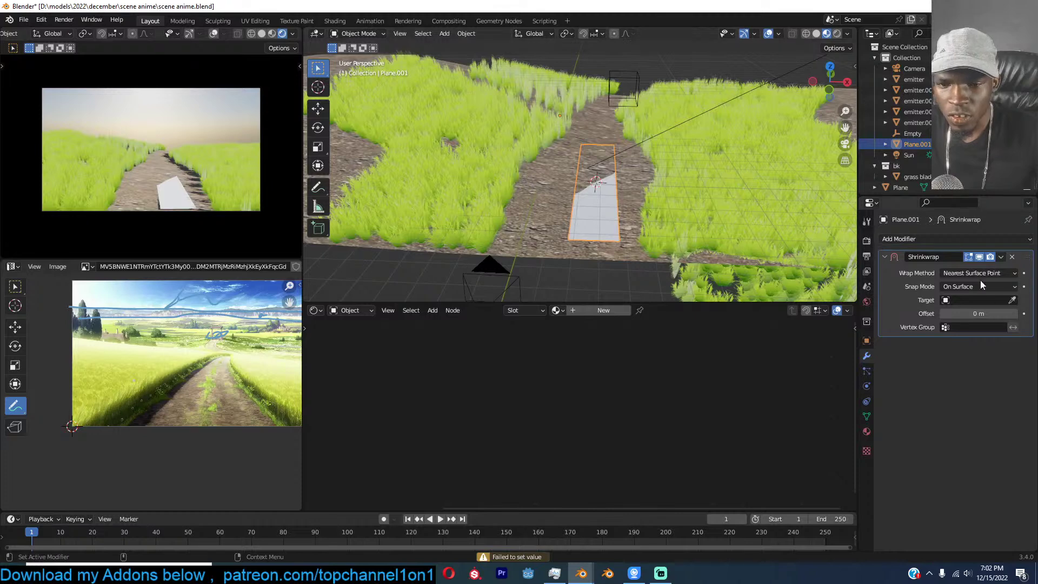
pyautogui.click(1013, 300)
pyautogui.click(549, 209)
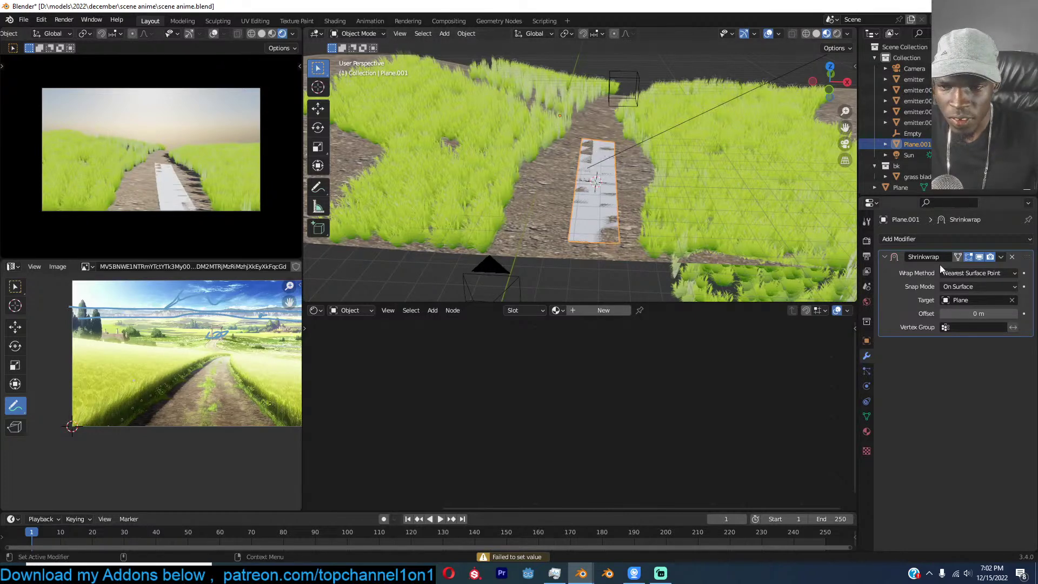
# Shade the strip smooth and unwrap its UVs in Edit Mode.
pyautogui.rightClick(562, 210)
pyautogui.click(562, 209)
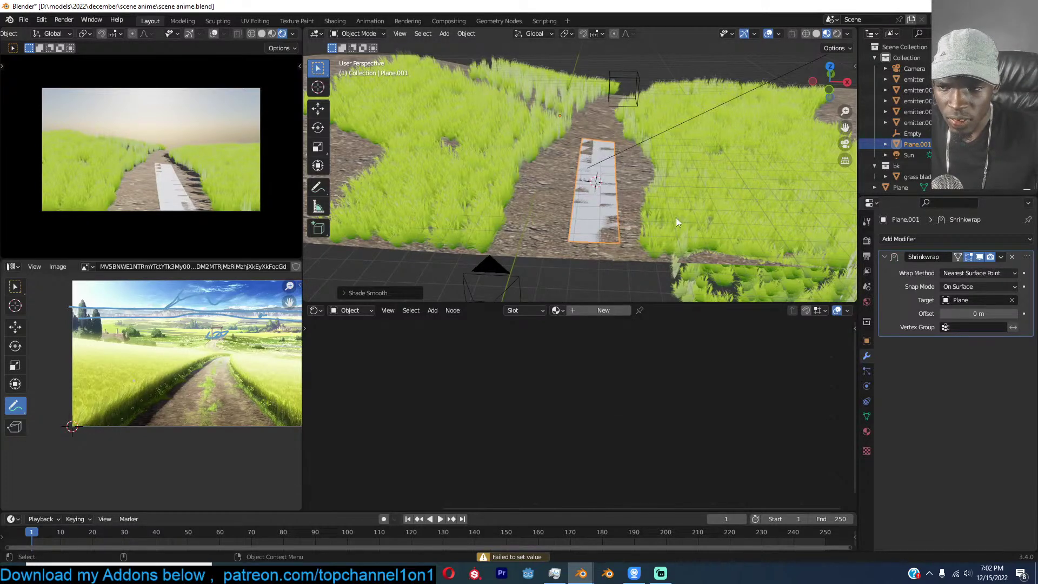
pyautogui.moveTo(685, 221); pyautogui.dragTo(715, 229, button='middle')
pyautogui.scroll(4, 562, 229)
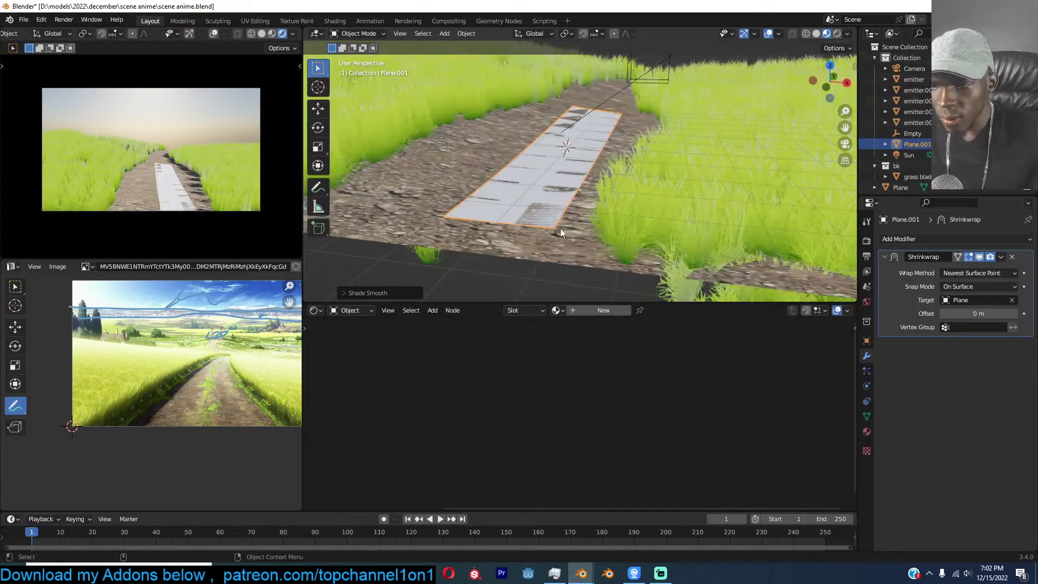
pyautogui.moveTo(562, 229); pyautogui.dragTo(574, 239, button='middle')
pyautogui.press('Tab')
pyautogui.press('u')
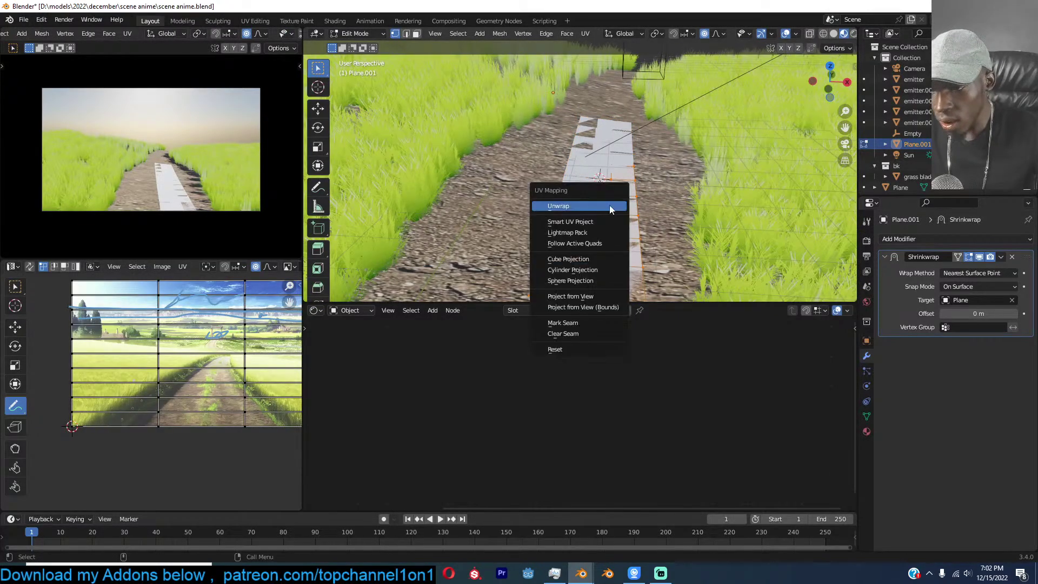
pyautogui.click(609, 205)
pyautogui.press('Tab')
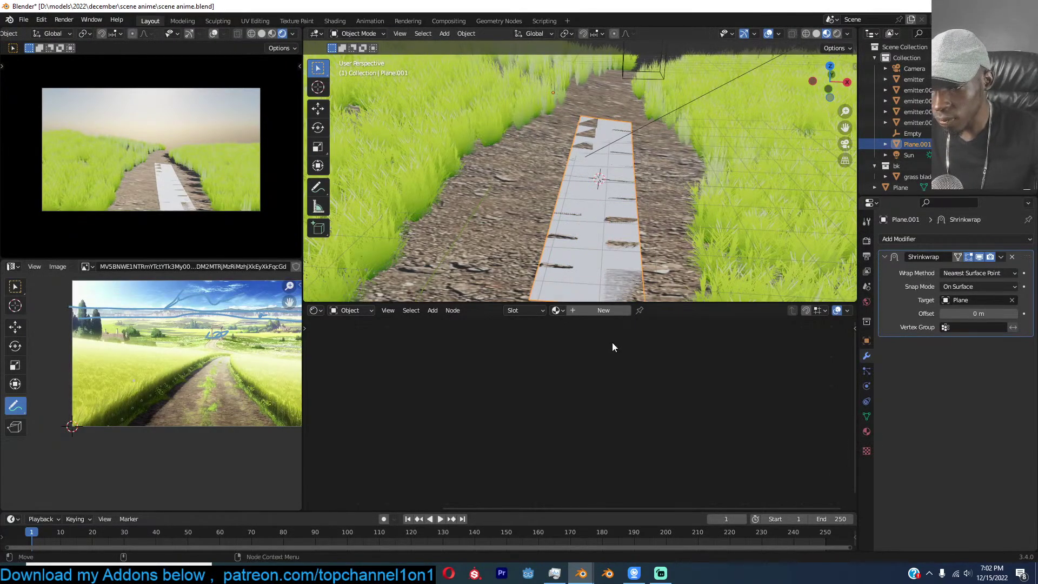
# Create a new material on the strip and copy the image texture node from the ground plane's material.
pyautogui.click(594, 309)
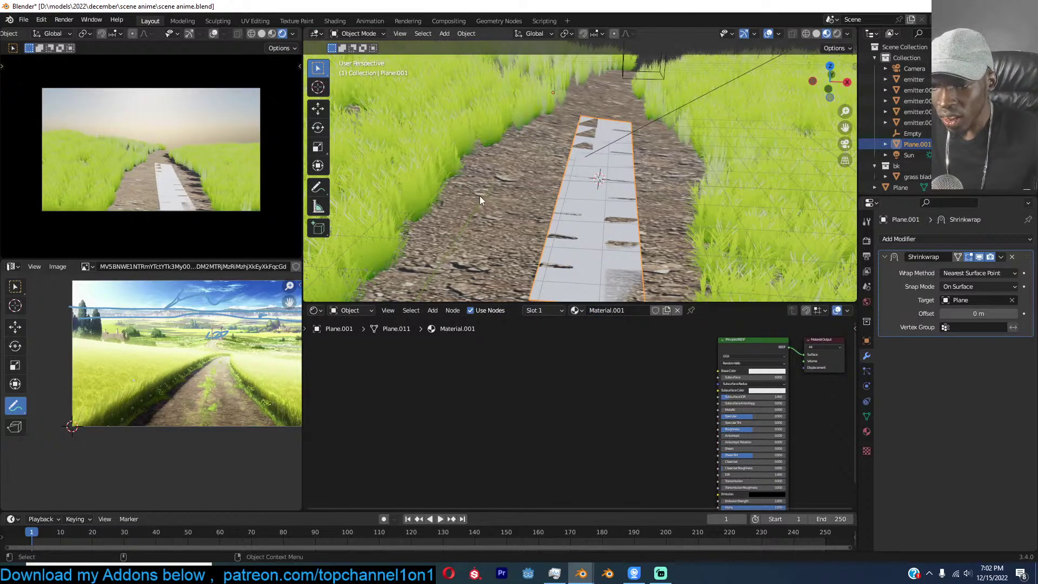
pyautogui.click(495, 203)
pyautogui.press('Home')
pyautogui.click(494, 383)
pyautogui.hotkey('ctrl', 'c')
# Paste the image texture node into the strip's new material, connect it to the material output and move it closer.
pyautogui.click(593, 281)
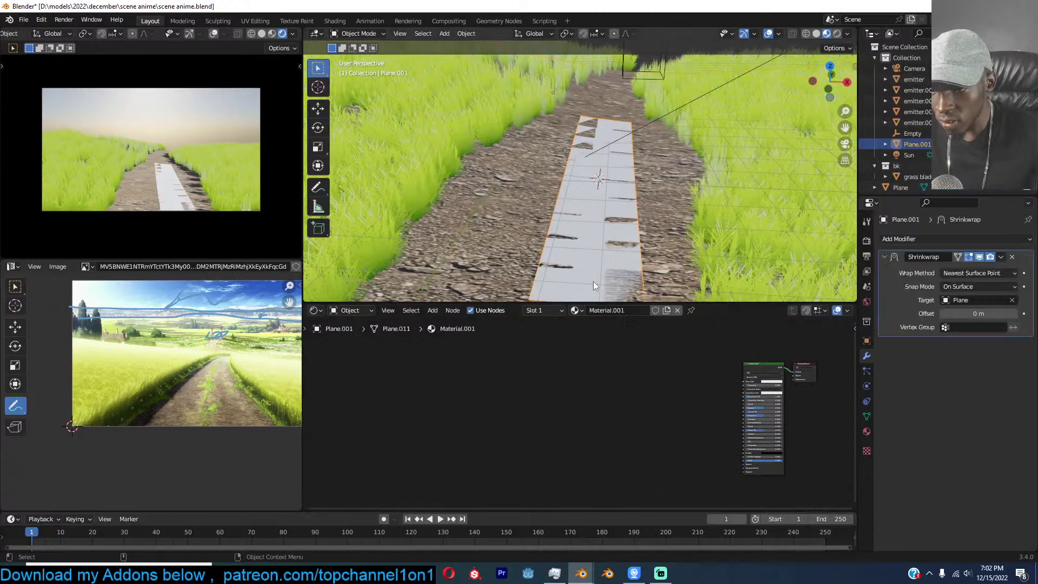
pyautogui.hotkey('ctrl', 'v')
pyautogui.click(572, 383)
pyautogui.keyDown('ctrl'); pyautogui.keyDown('shift'); pyautogui.click(496, 389); pyautogui.keyUp('shift'); pyautogui.keyUp('ctrl')
pyautogui.moveTo(498, 390); pyautogui.dragTo(551, 395)
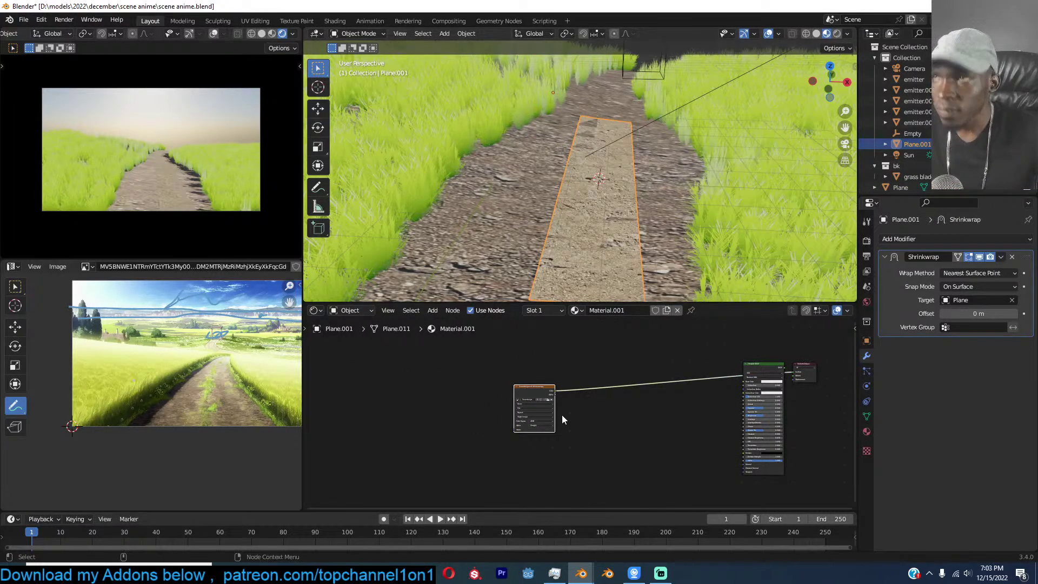
# Add a Gradient Texture node to the strip's material and place it below the image texture node.
pyautogui.scroll(2, 563, 414)
pyautogui.hotkey('shift', 'a')
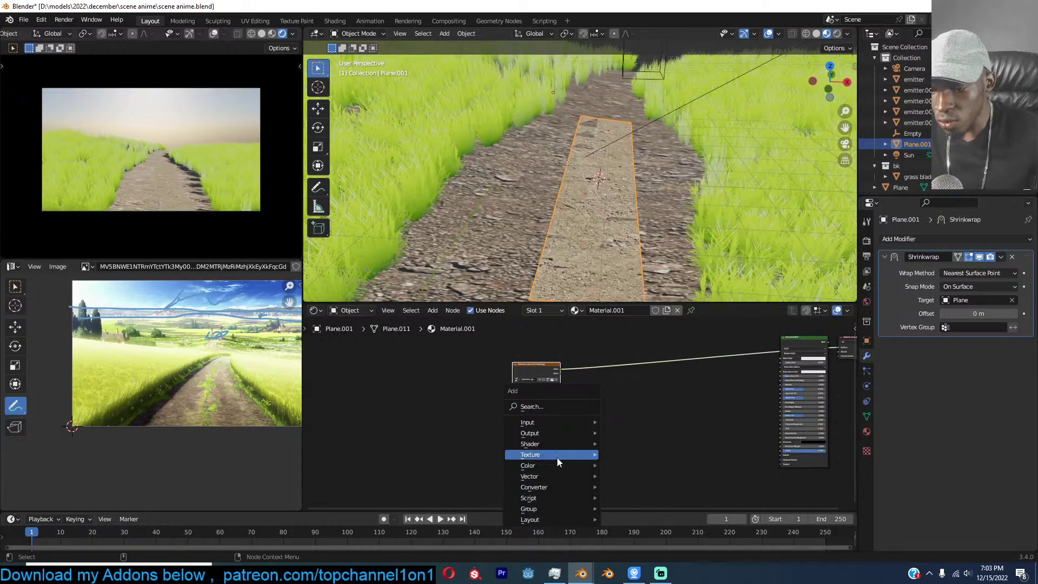
pyautogui.moveTo(557, 456)
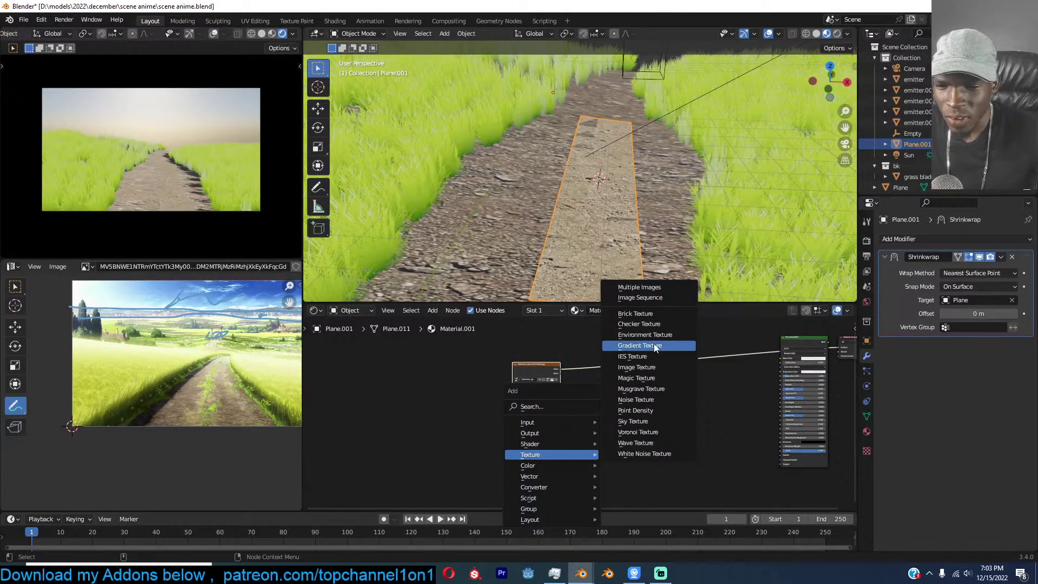
pyautogui.click(639, 345)
pyautogui.click(604, 422)
pyautogui.moveTo(604, 423); pyautogui.dragTo(440, 459)
# Insert a ColorRamp node on the link between the Gradient Texture and the Principled BSDF.
pyautogui.scroll(3, 547, 416)
pyautogui.scroll(1, 547, 415)
pyautogui.hotkey('shift', 'a')
pyautogui.moveTo(624, 440)
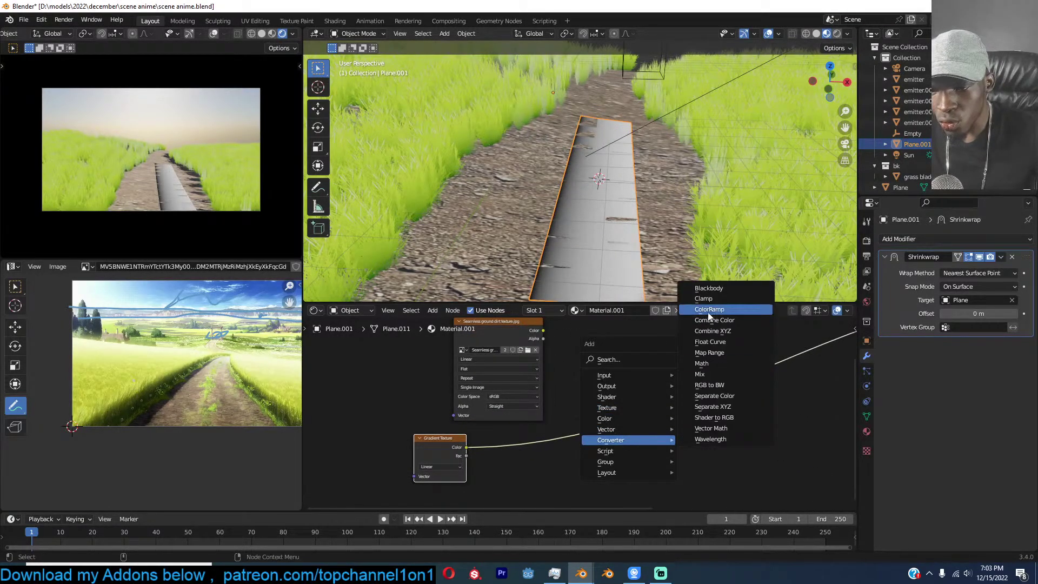
pyautogui.click(708, 310)
pyautogui.click(612, 417)
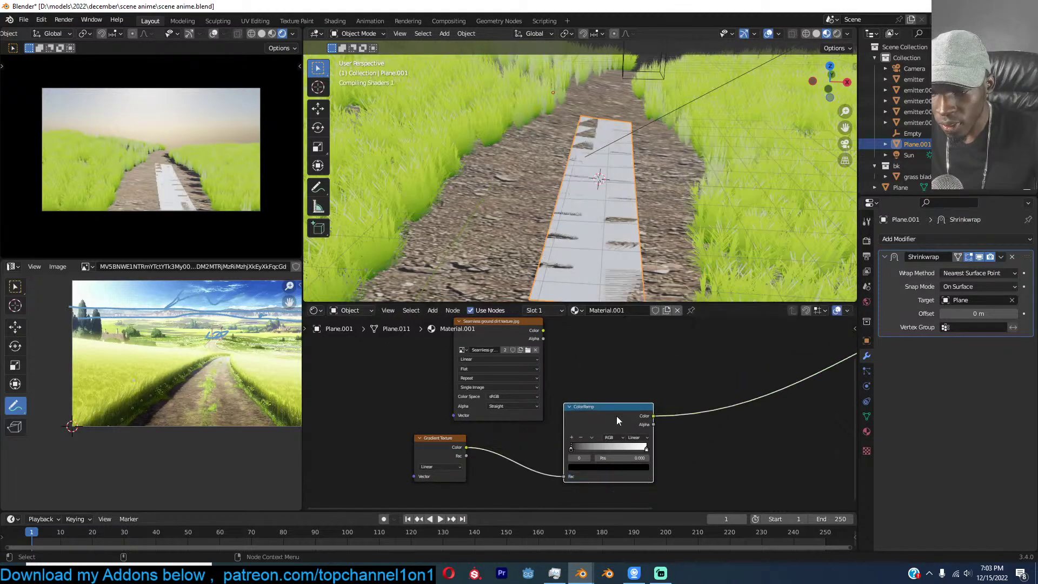
# Add a middle stop at position 0.5 to the ColorRamp and set the last stop's color to black.
pyautogui.scroll(1, 622, 406)
pyautogui.moveTo(642, 391); pyautogui.dragTo(557, 343, button='middle')
pyautogui.scroll(1, 483, 414)
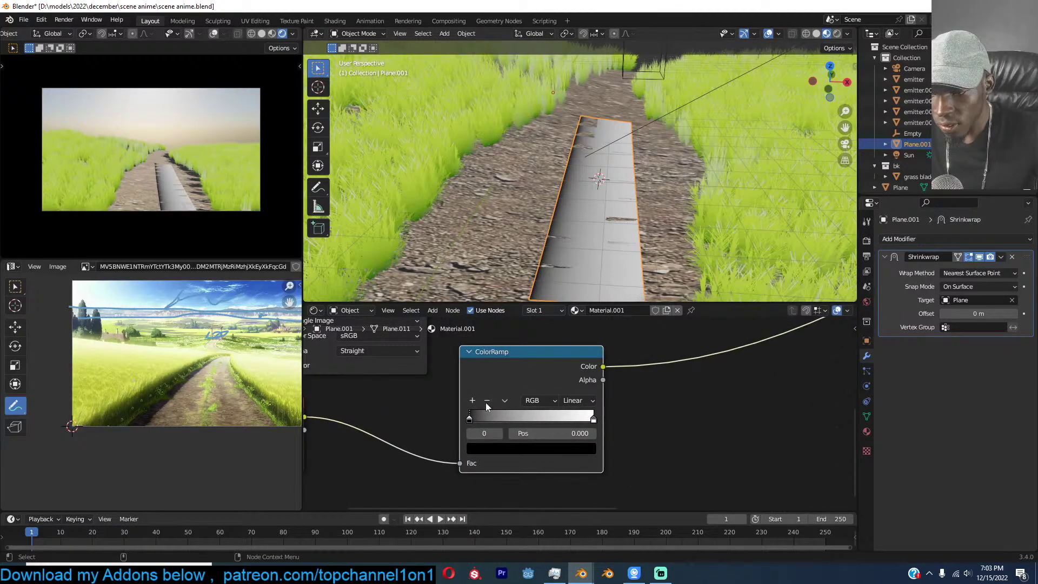
pyautogui.click(473, 401)
pyautogui.click(594, 419)
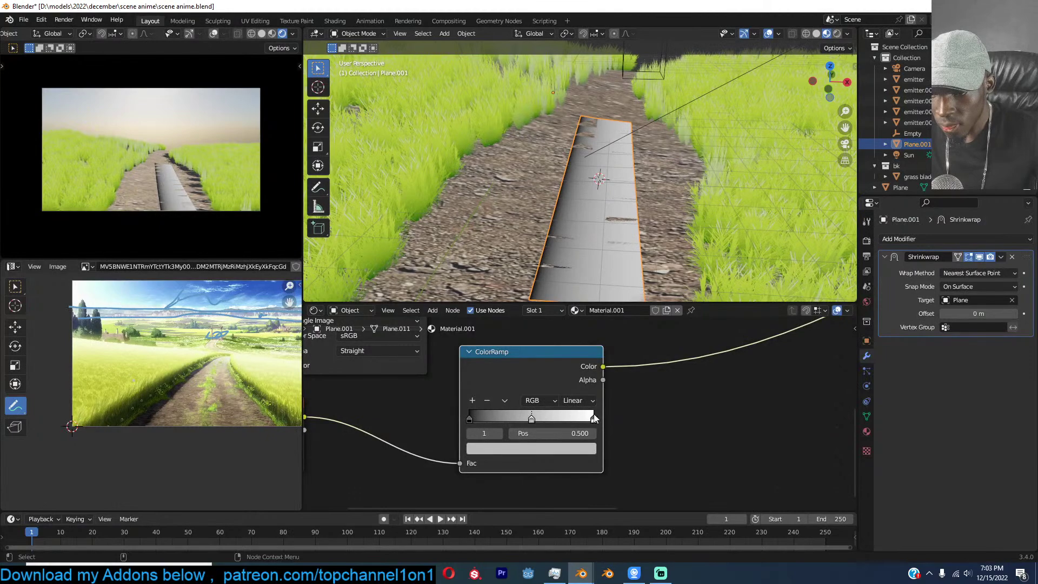
pyautogui.click(571, 449)
pyautogui.moveTo(567, 279); pyautogui.dragTo(569, 363)
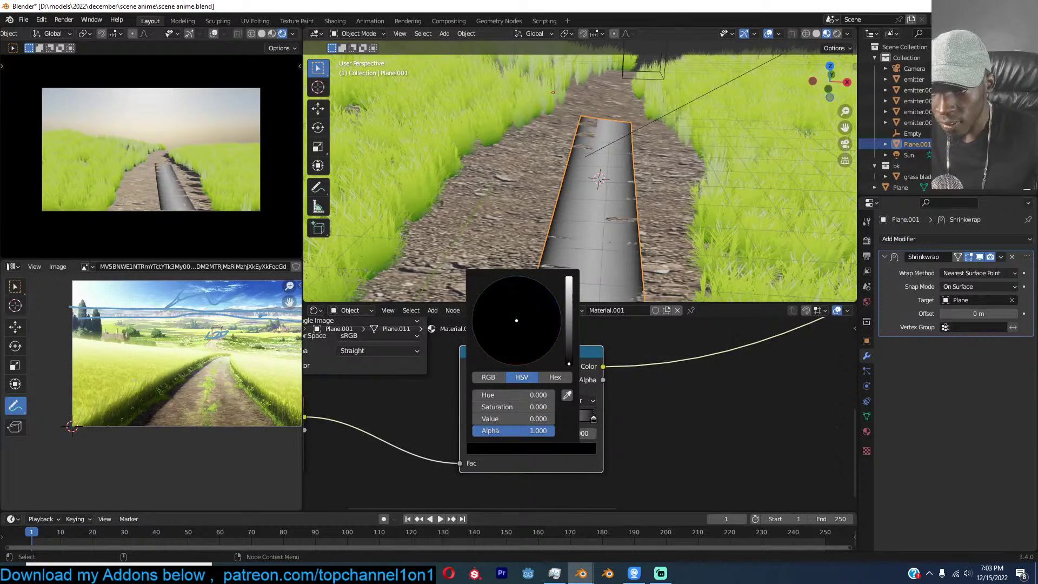
# Set the ColorRamp's middle stop to white and shift it to position 0.409.
pyautogui.moveTo(538, 417); pyautogui.dragTo(531, 418)
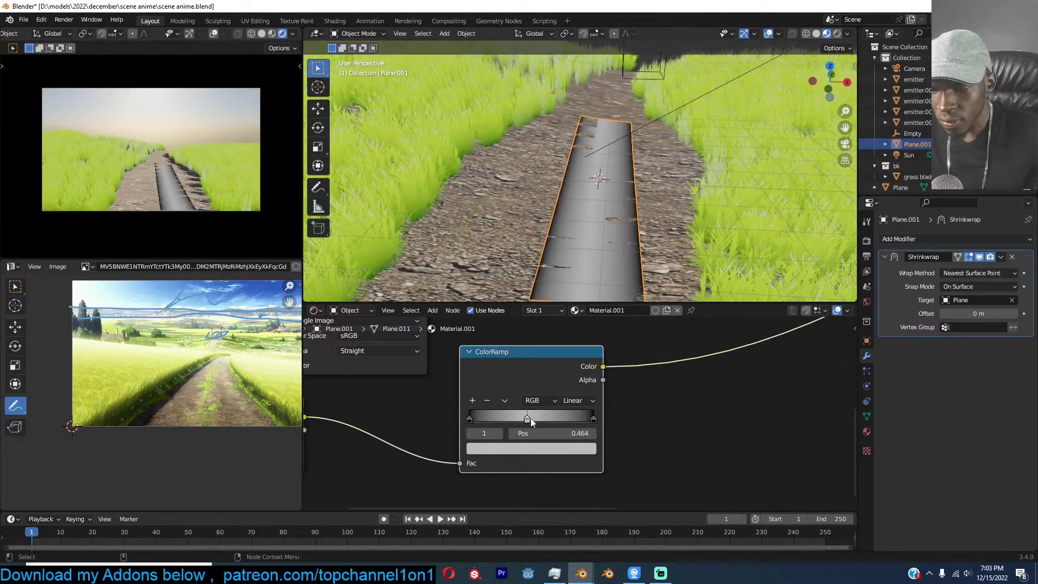
pyautogui.click(537, 448)
pyautogui.moveTo(571, 298); pyautogui.dragTo(570, 277)
pyautogui.moveTo(527, 420); pyautogui.dragTo(520, 419)
pyautogui.scroll(-3, 595, 419)
pyautogui.moveTo(634, 420); pyautogui.dragTo(602, 404, button='middle')
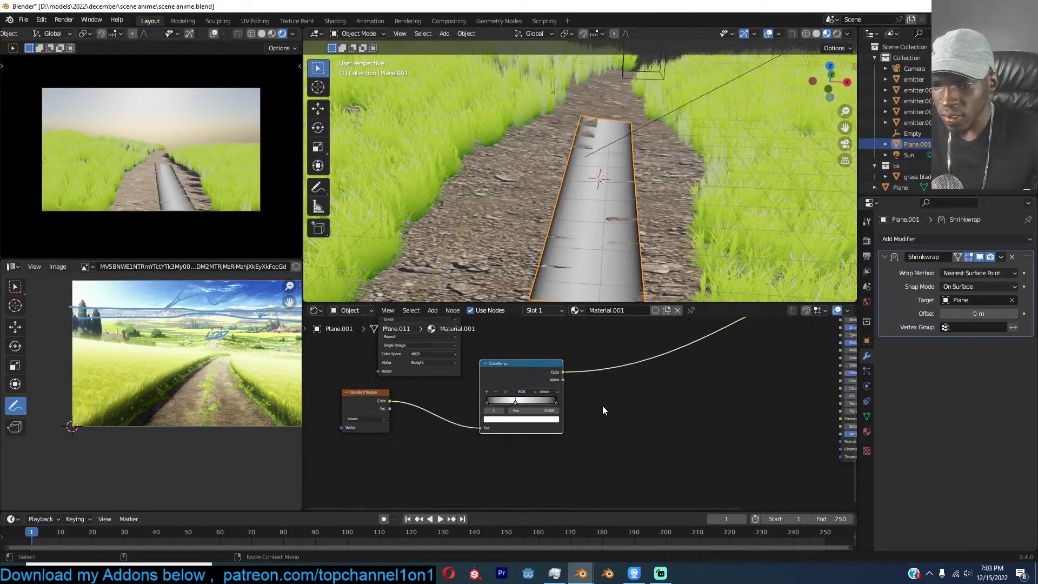
# Set the strip material's Blend Mode to Alpha Blend and its Shadow Mode to None.
pyautogui.hotkey('shift', 'a')
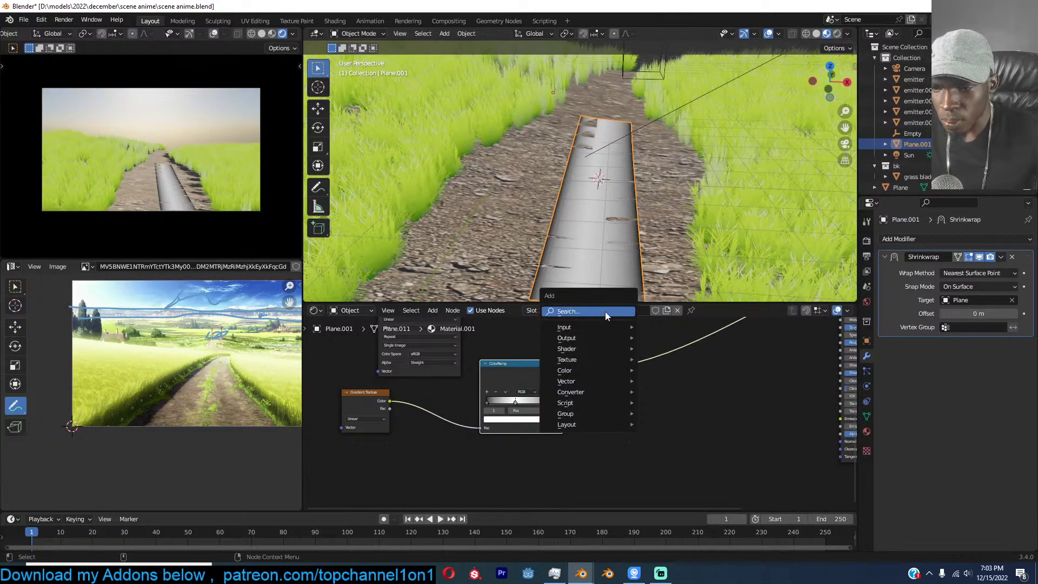
pyautogui.scroll(-4, 650, 423)
pyautogui.moveTo(651, 423); pyautogui.dragTo(568, 445, button='middle')
pyautogui.click(867, 430)
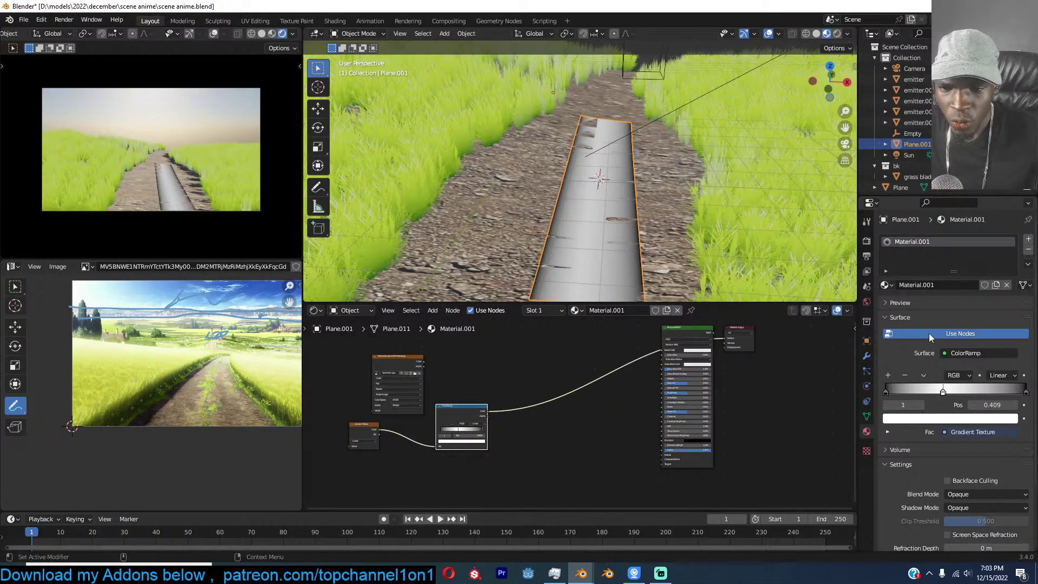
pyautogui.scroll(-3, 948, 459)
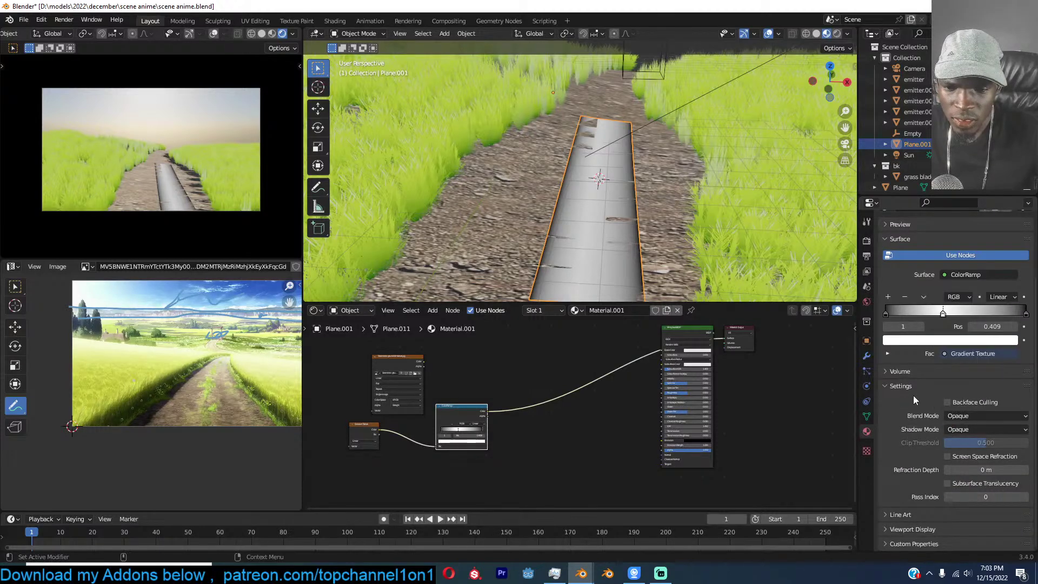
pyautogui.click(969, 416)
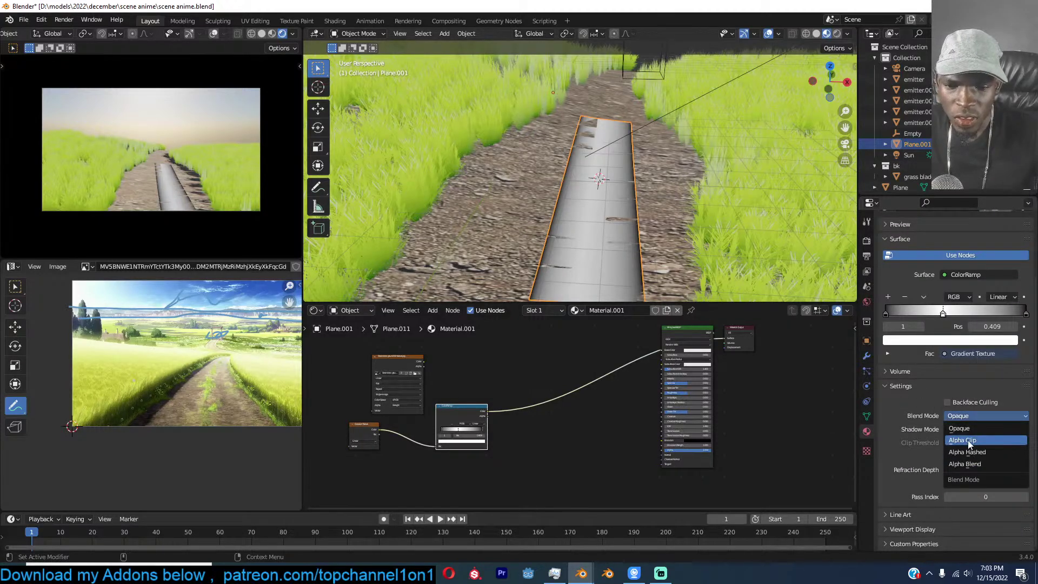
pyautogui.click(969, 464)
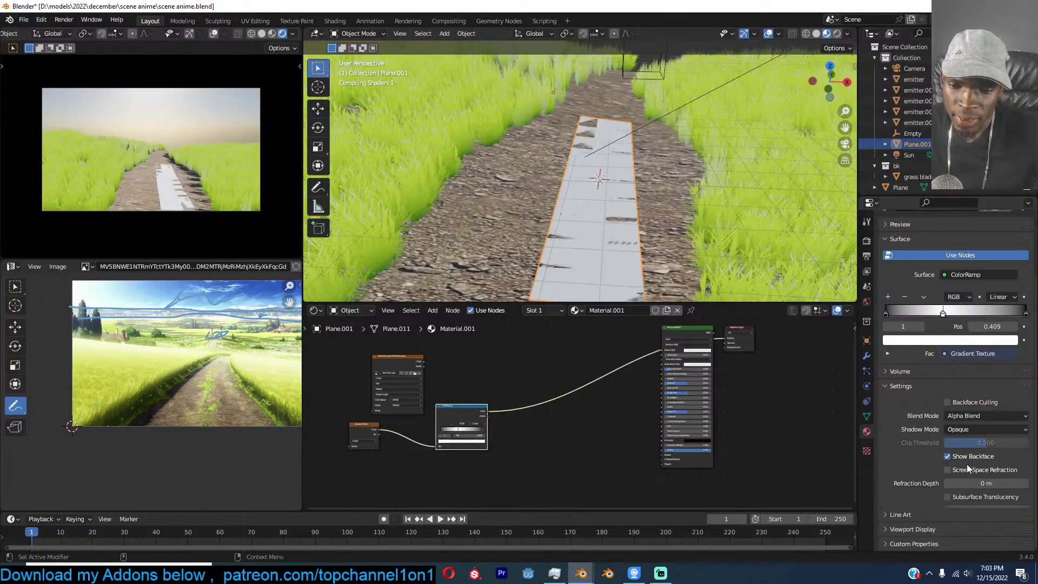
pyautogui.click(978, 430)
pyautogui.click(961, 443)
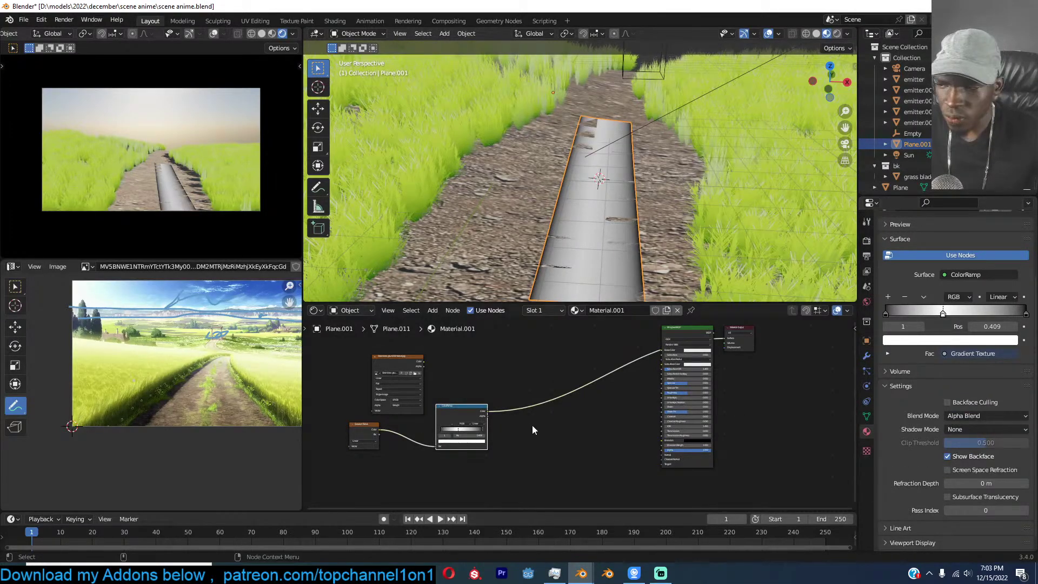
# Save the scene file.
pyautogui.scroll(3, 531, 422)
pyautogui.moveTo(532, 425); pyautogui.dragTo(681, 422, button='middle')
pyautogui.hotkey('ctrl', 's')
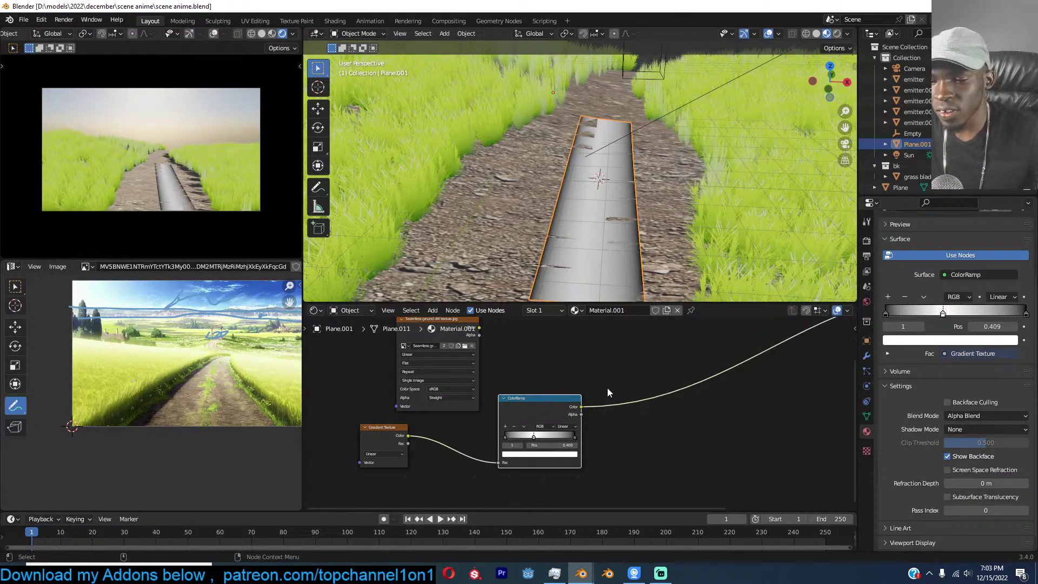
pyautogui.hotkey('ctrl', 's')
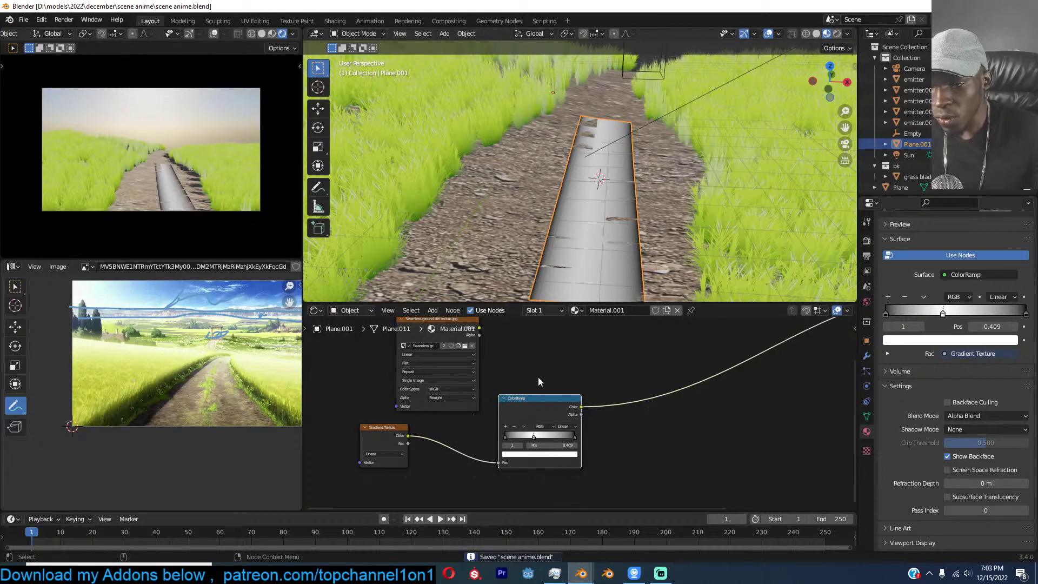
# Replace the Principled BSDF with a Diffuse BSDF between the ColorRamp and the material output.
pyautogui.scroll(-5, 580, 413)
pyautogui.moveTo(676, 404); pyautogui.dragTo(602, 424, button='middle')
pyautogui.scroll(1, 587, 435)
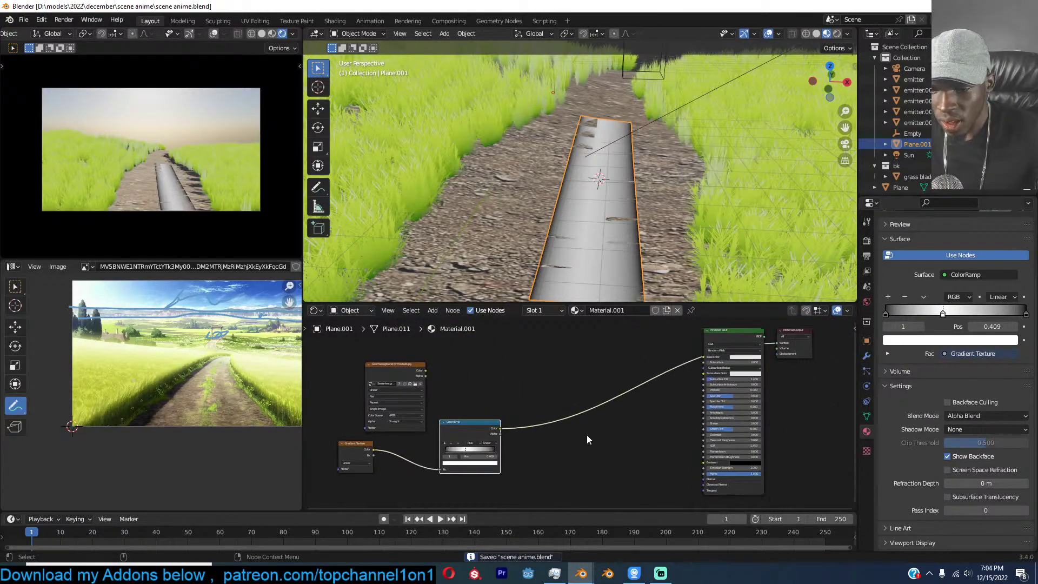
pyautogui.click(752, 333)
pyautogui.press('x')
pyautogui.hotkey('shift', 'a')
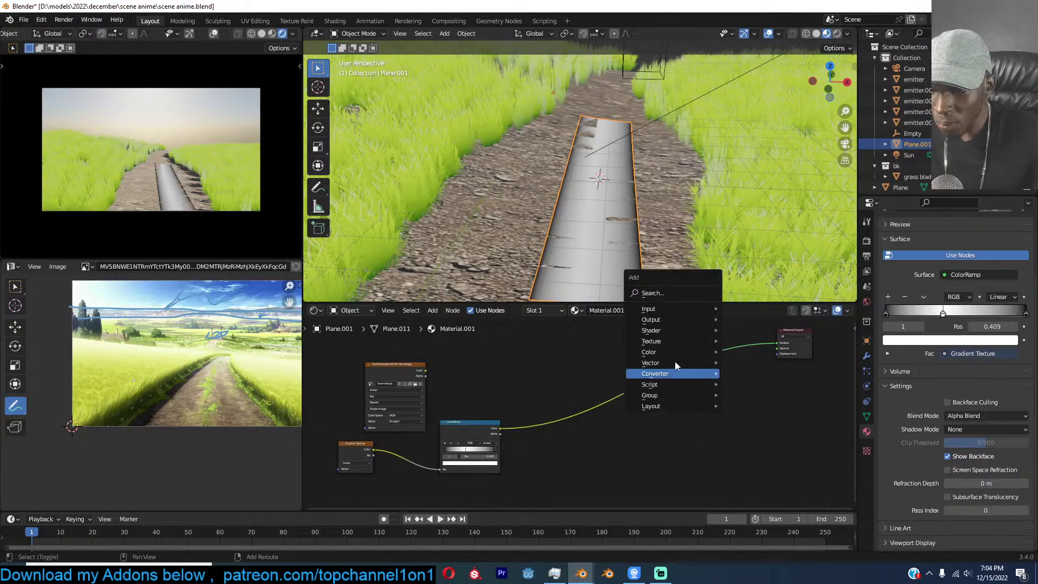
pyautogui.click(673, 293)
pyautogui.write('diff')
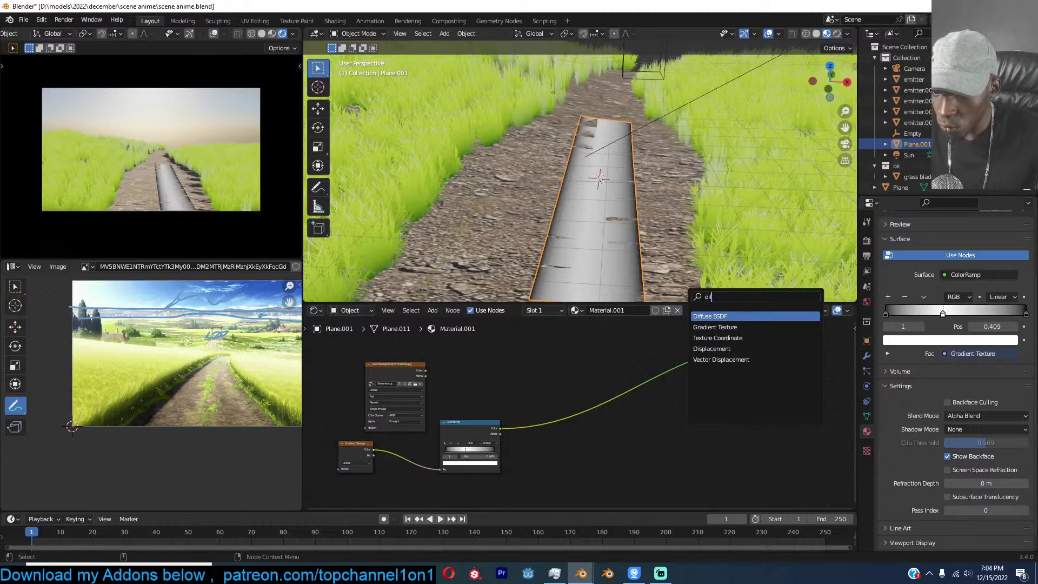
pyautogui.click(702, 316)
pyautogui.click(689, 373)
# Add a Transparent BSDF below the Diffuse BSDF and combine the two with a Mix Shader.
pyautogui.scroll(3, 700, 377)
pyautogui.hotkey('shift', 'a')
pyautogui.click(699, 378)
pyautogui.write('tr')
pyautogui.click(721, 407)
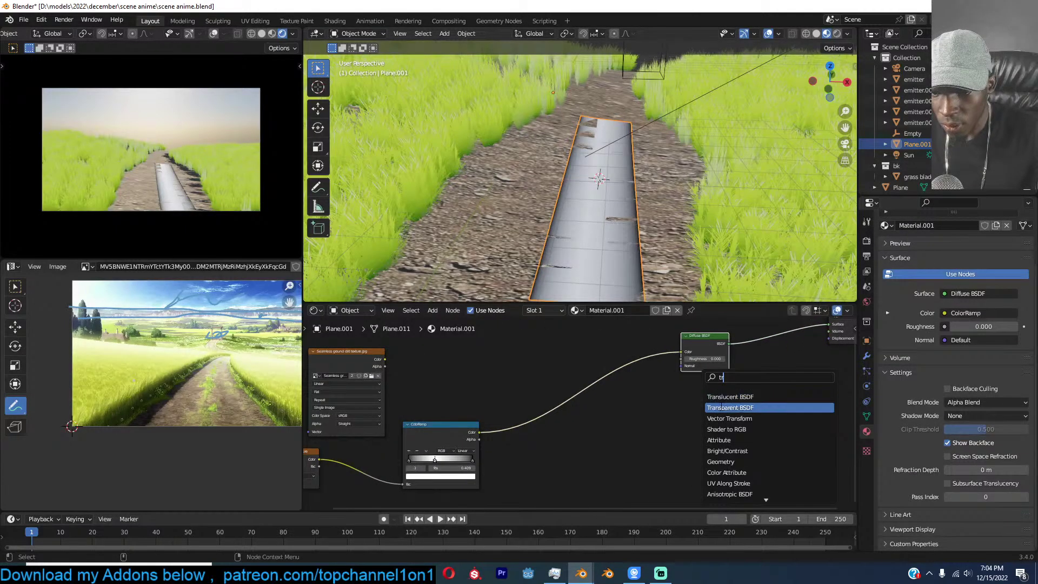
pyautogui.click(690, 414)
pyautogui.keyDown('ctrl'); pyautogui.keyDown('shift'); pyautogui.moveTo(692, 401); pyautogui.dragTo(701, 351, button='right'); pyautogui.keyUp('shift'); pyautogui.keyUp('ctrl')
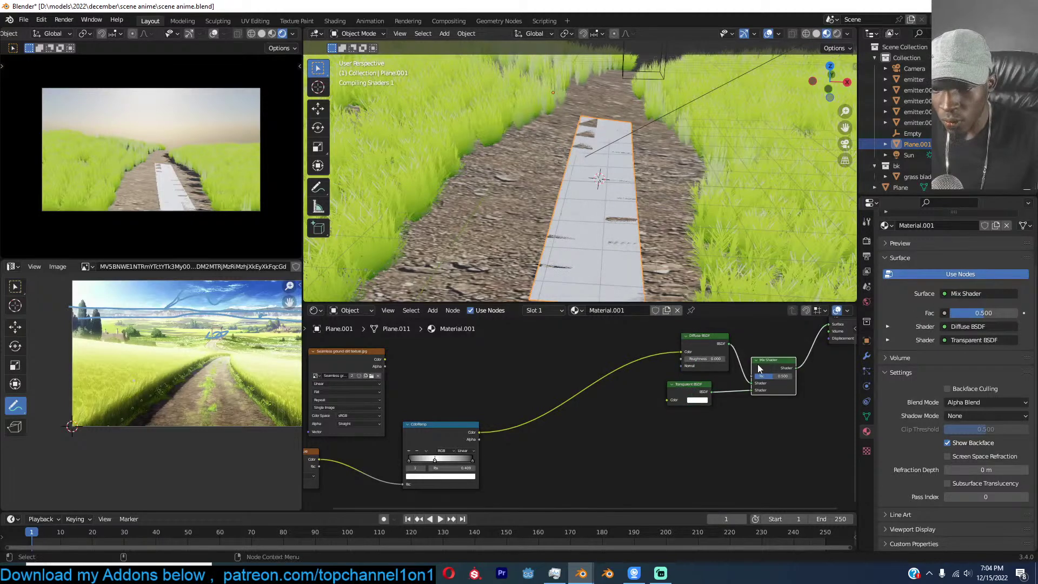
# Reconnect the ColorRamp's color to the Mix Shader's factor and swap the Diffuse and Transparent shader inputs.
pyautogui.moveTo(681, 352); pyautogui.dragTo(751, 376)
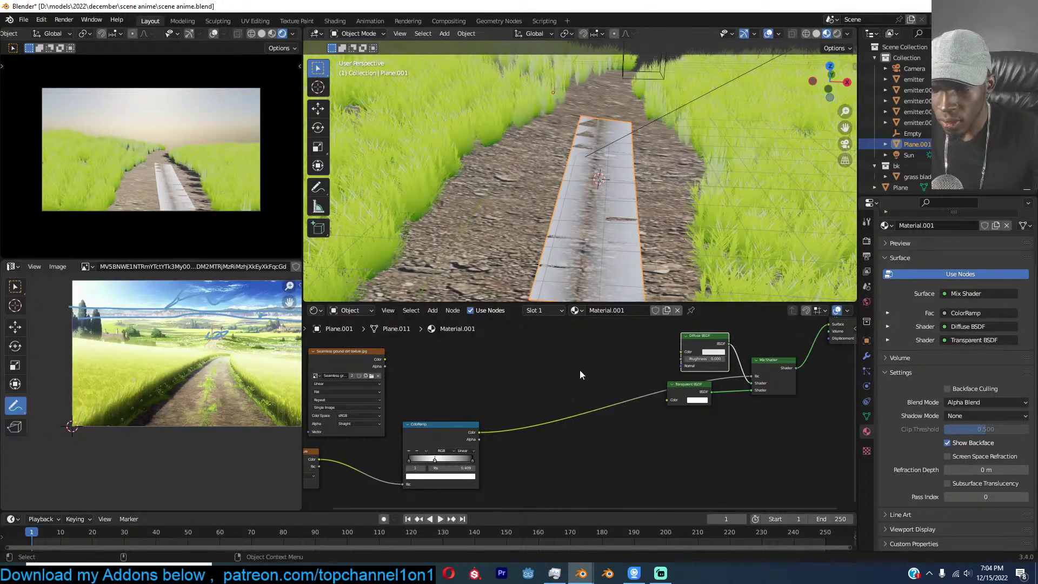
pyautogui.scroll(1, 704, 407)
pyautogui.moveTo(799, 386); pyautogui.dragTo(798, 375)
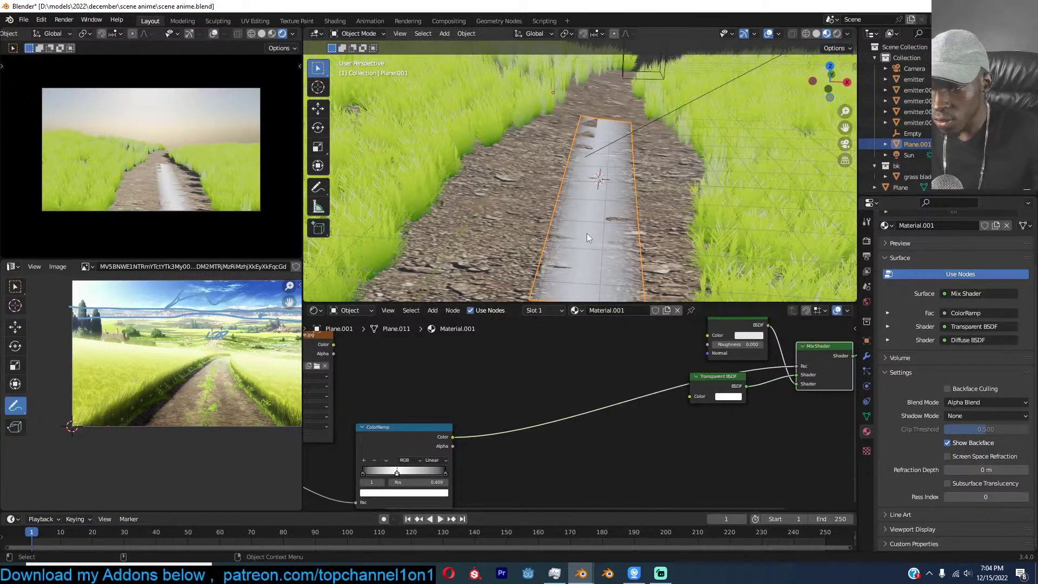
# Connect the ground image texture's color to the Diffuse BSDF's color input.
pyautogui.scroll(1, 586, 234)
pyautogui.scroll(-3, 440, 438)
pyautogui.moveTo(400, 362); pyautogui.dragTo(676, 358)
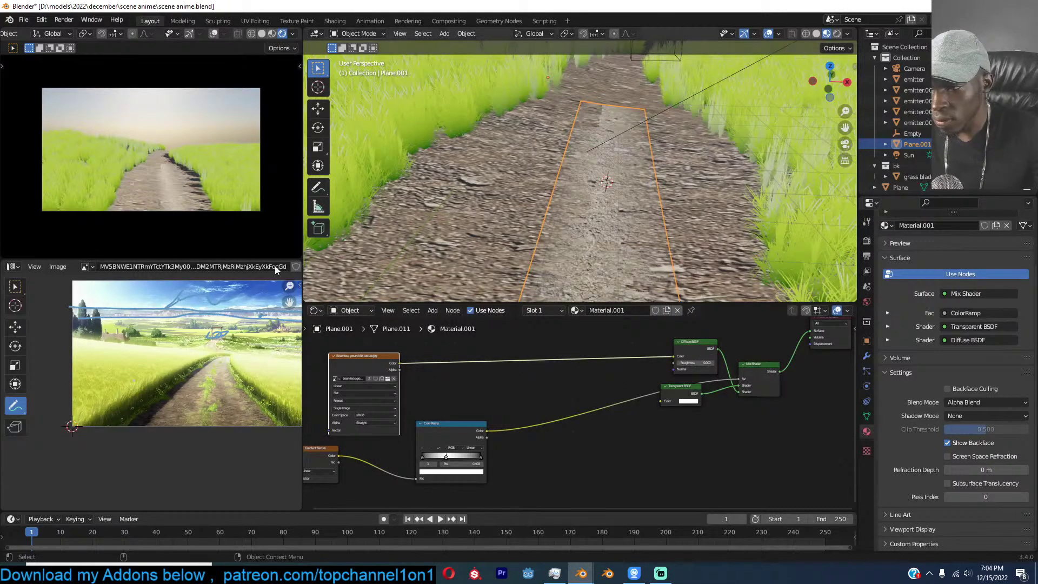
pyautogui.scroll(3, 138, 198)
pyautogui.scroll(-1, 613, 142)
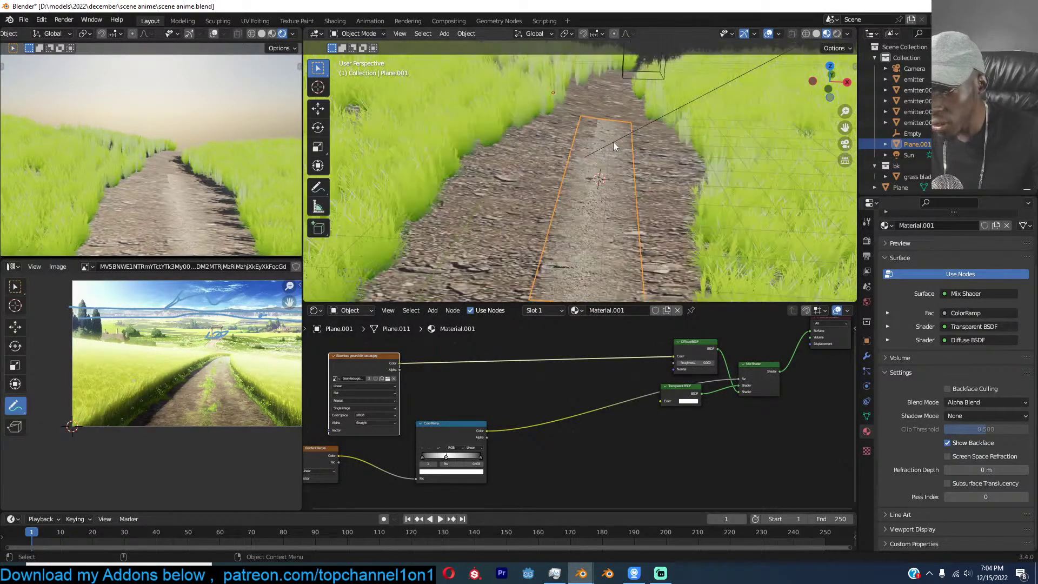
# Subdivide the strip's mesh in Edit Mode, returning to Object Mode.
pyautogui.press('Tab')
pyautogui.rightClick(608, 175)
pyautogui.click(609, 175)
pyautogui.press('Tab')
pyautogui.scroll(-1, 899, 361)
# Set the Shrinkwrap modifier's offset to -0.001 m and its wrap method to Project along the Z axis.
pyautogui.click(872, 356)
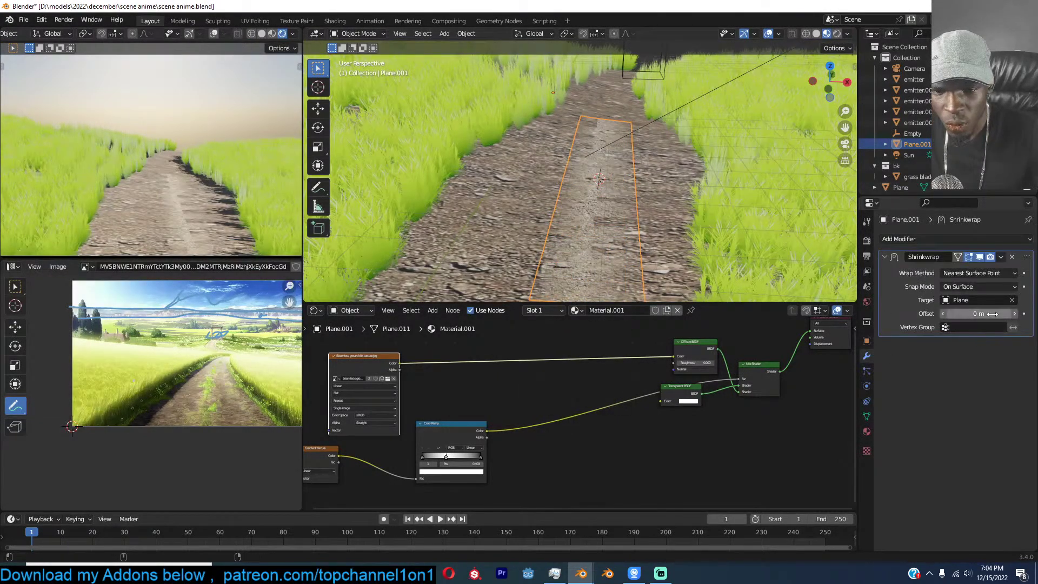
pyautogui.moveTo(987, 313); pyautogui.dragTo(974, 313)
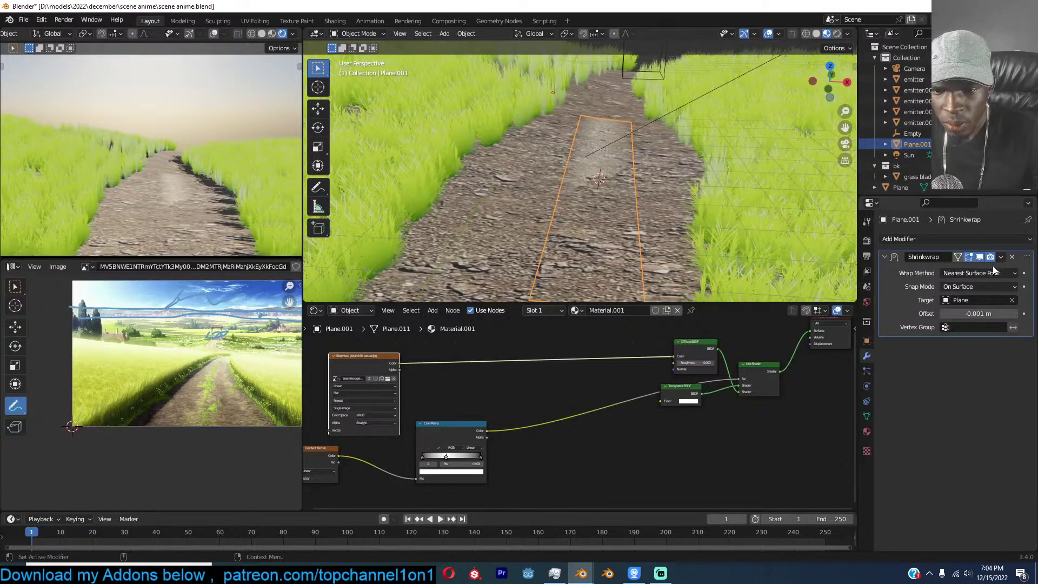
pyautogui.click(979, 274)
pyautogui.click(975, 296)
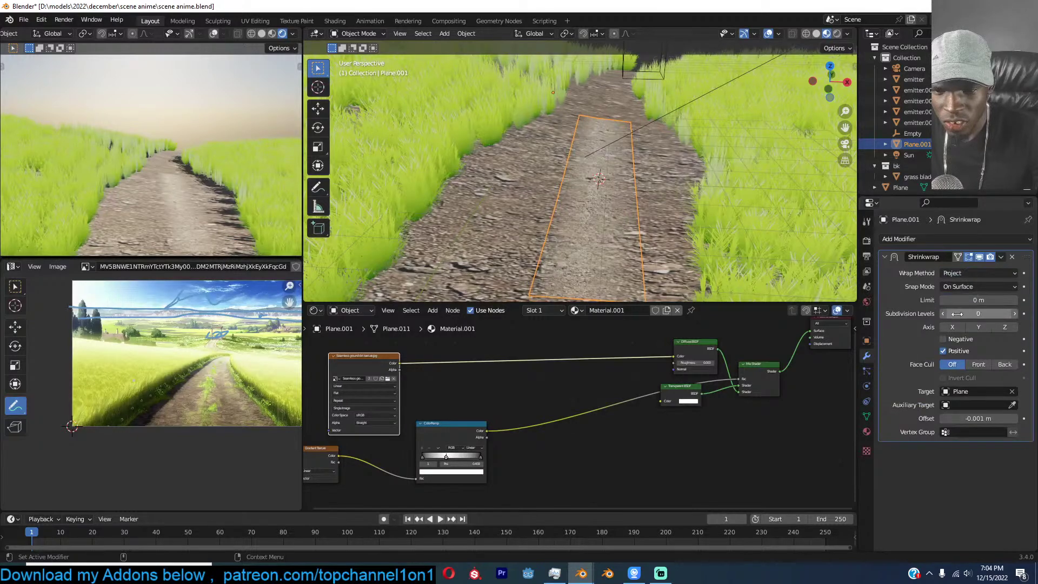
pyautogui.click(998, 327)
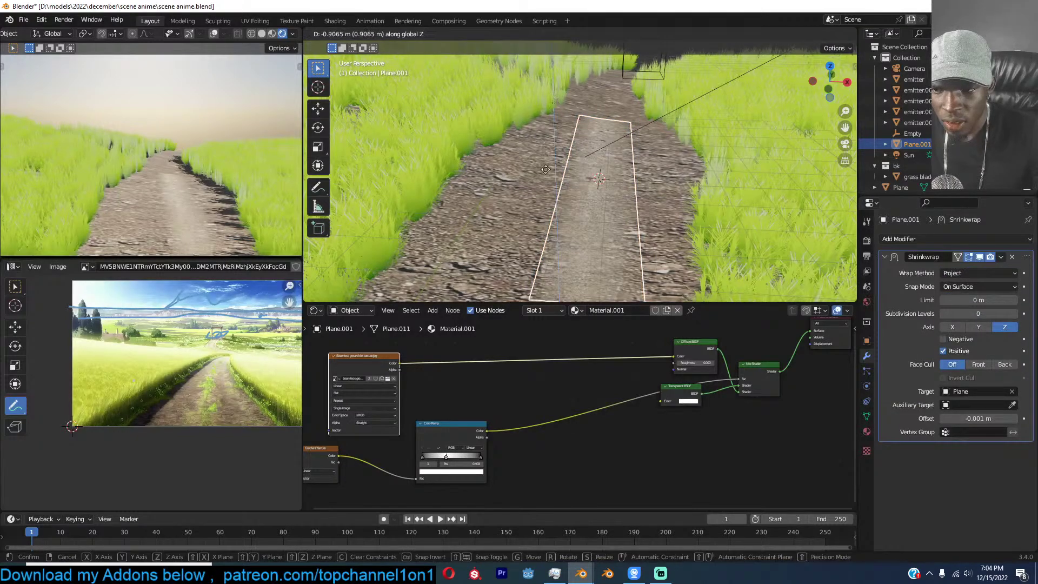
# Lower the strip along the global Z axis and shift it freely toward the near end of the path.
pyautogui.click(579, 167)
pyautogui.moveTo(579, 167); pyautogui.dragTo(568, 206, button='middle')
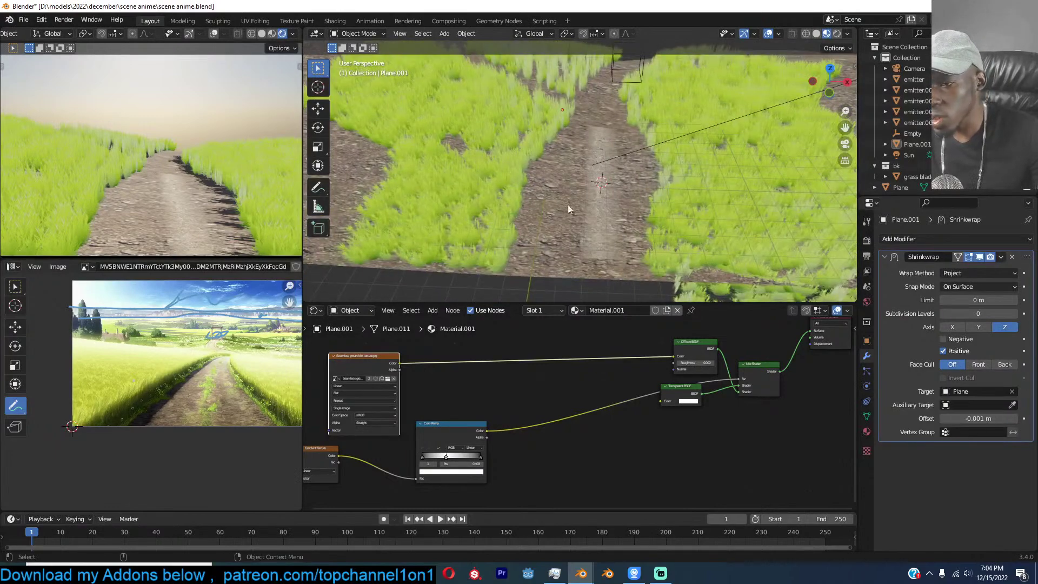
pyautogui.click(609, 147)
pyautogui.press('g')
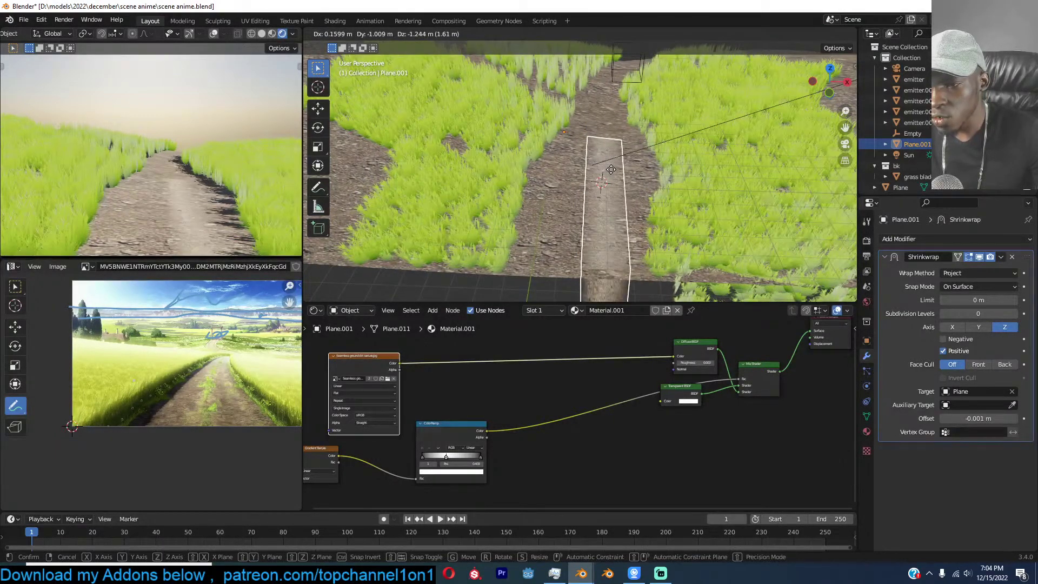
pyautogui.click(611, 169)
# Reposition the strip along the global Y axis from the top view.
pyautogui.press('KP_7')
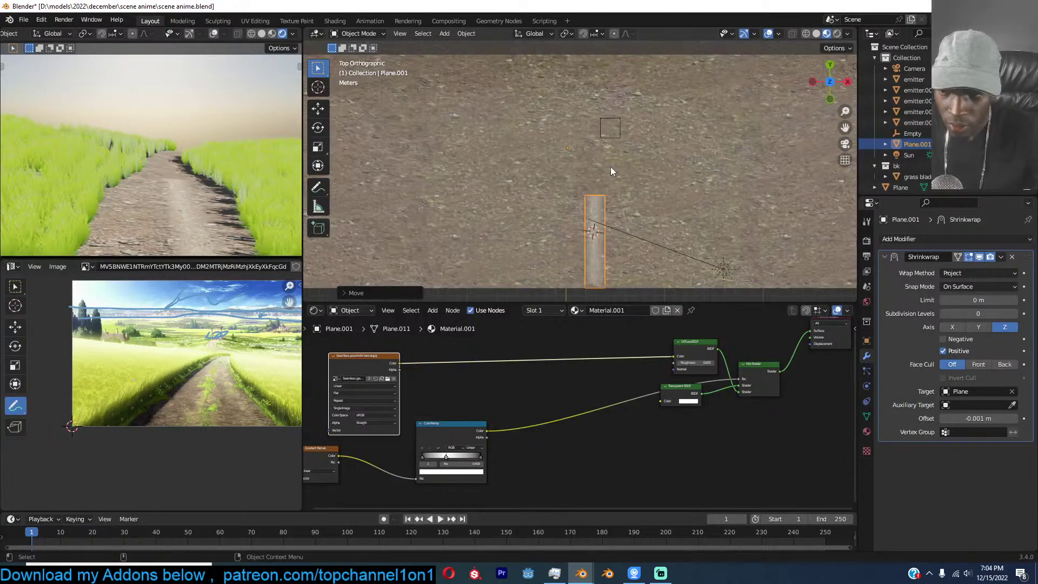
pyautogui.press('g')
pyautogui.press('y')
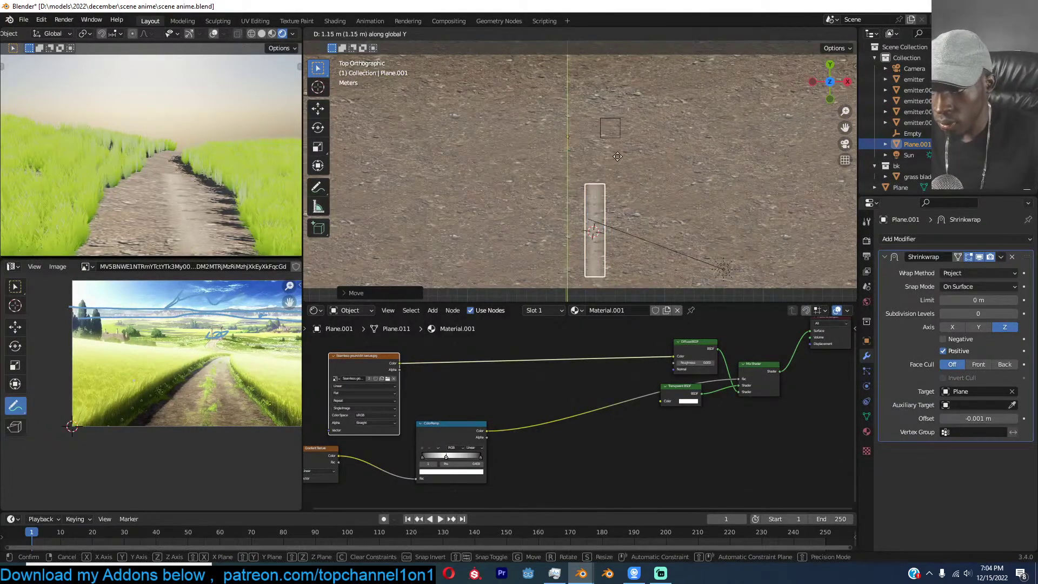
pyautogui.click(621, 173)
pyautogui.moveTo(624, 184); pyautogui.dragTo(628, 107, button='middle')
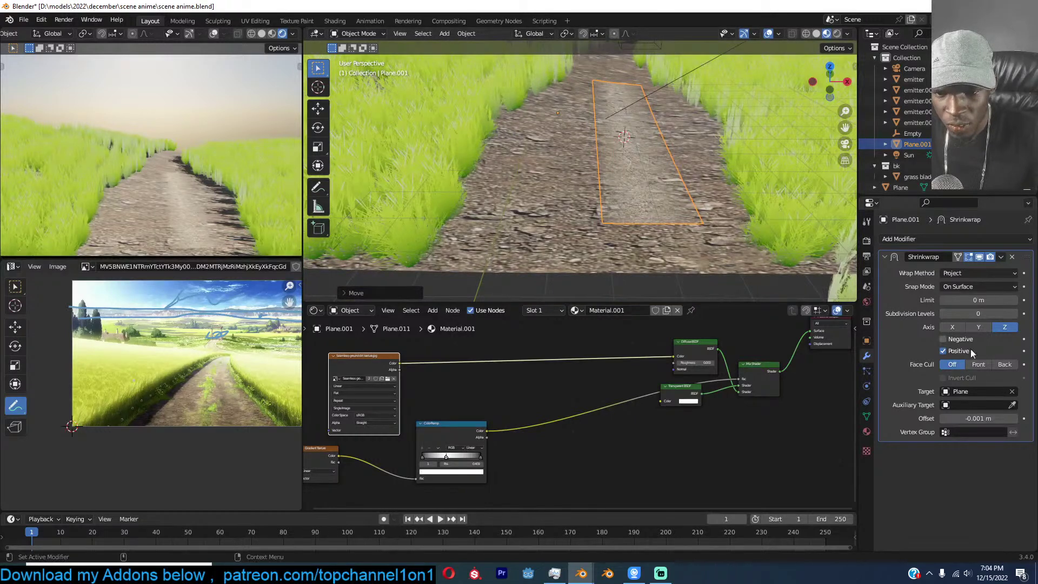
# Set the Shrinkwrap modifier's subdivision levels to 1 and its offset to -0.003 m.
pyautogui.click(1015, 313)
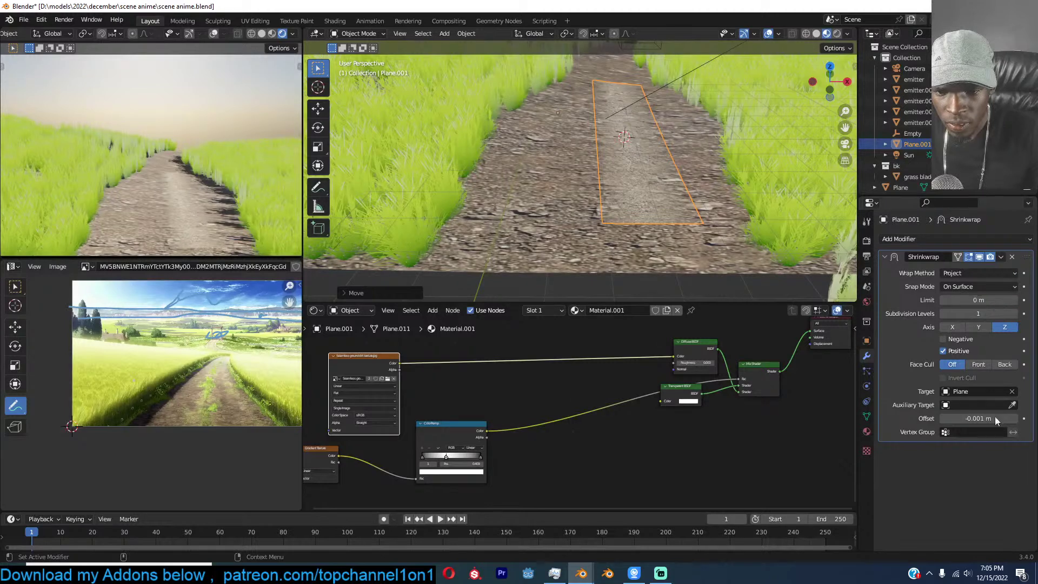
pyautogui.moveTo(993, 424); pyautogui.dragTo(976, 424)
# Stretch the strip's mesh along the global Y axis in Edit Mode so it covers more of the path, returning to Object Mode.
pyautogui.press('Tab')
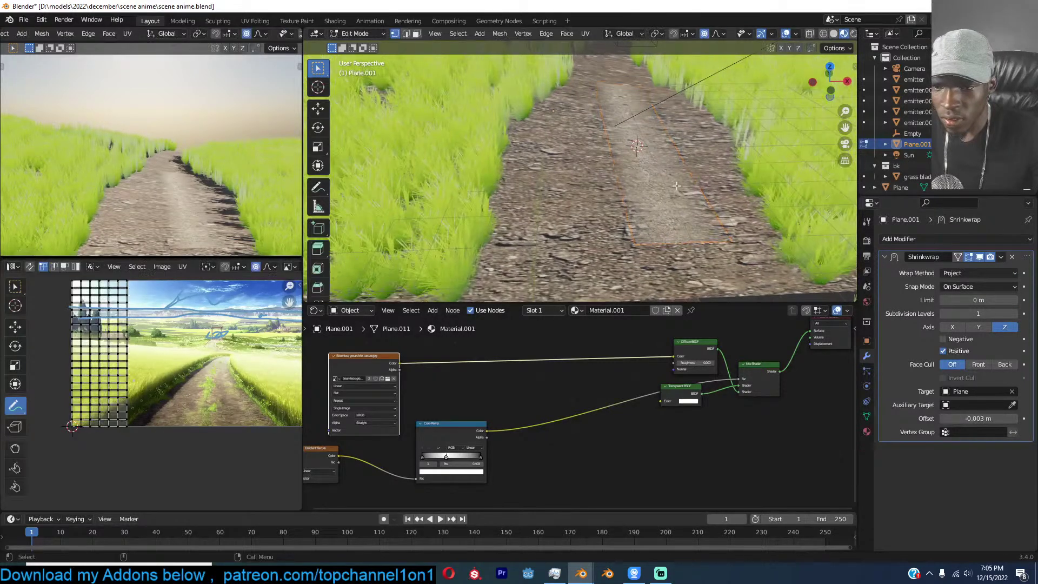
pyautogui.press('s')
pyautogui.press('y')
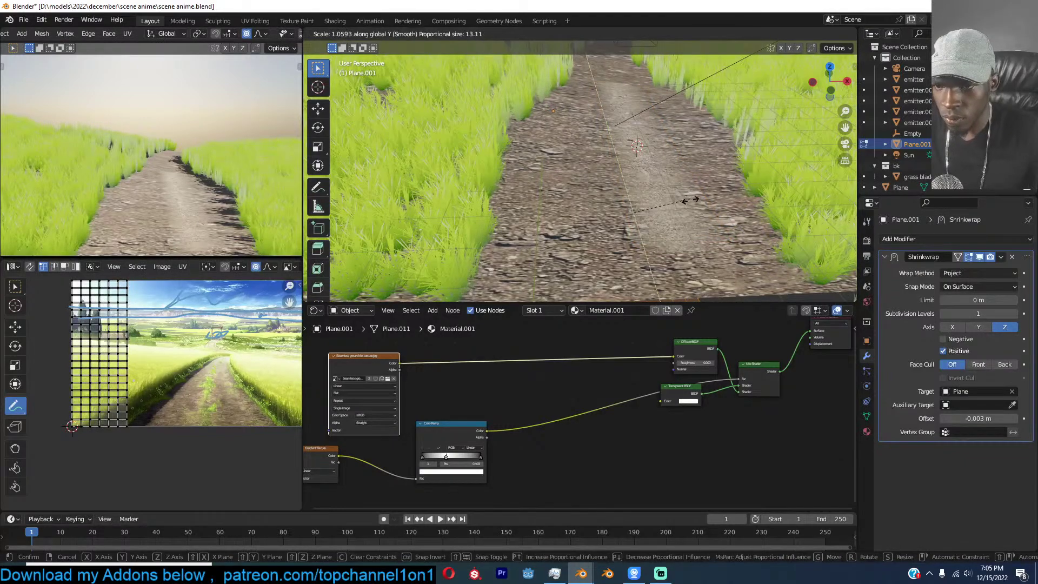
pyautogui.click(704, 209)
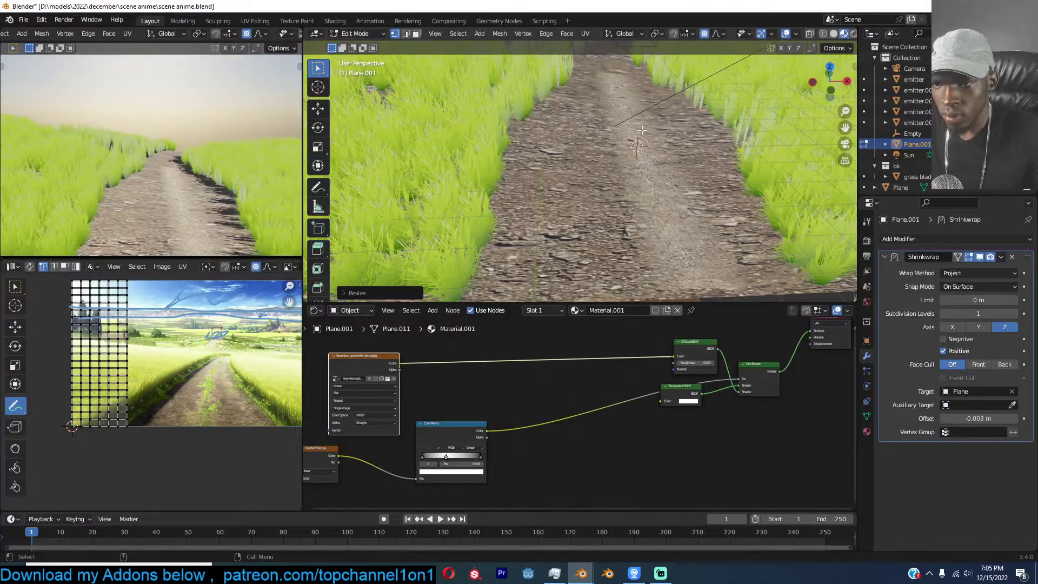
pyautogui.moveTo(704, 210); pyautogui.dragTo(599, 207, button='middle')
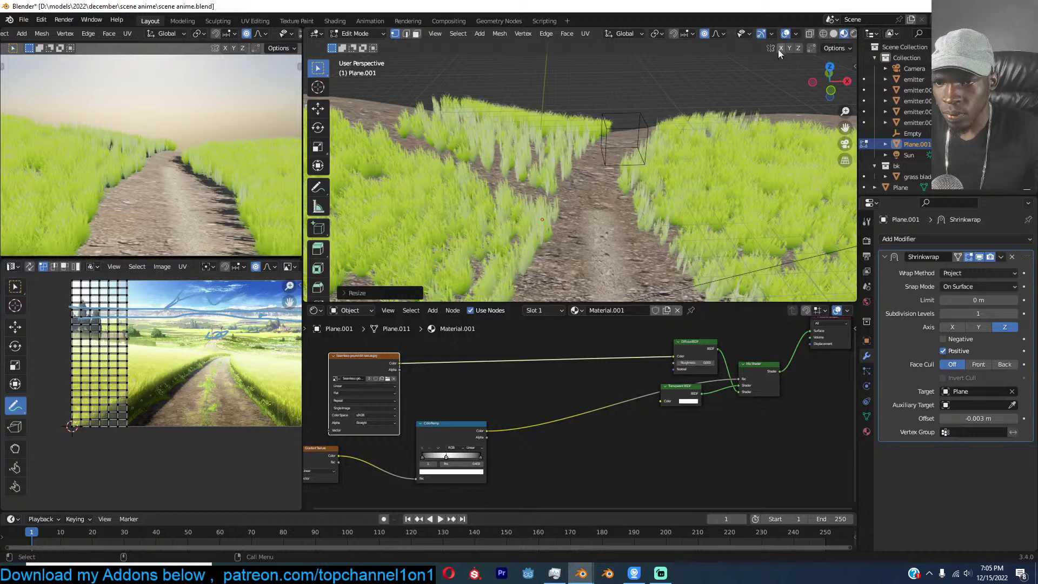
pyautogui.moveTo(652, 249); pyautogui.dragTo(589, 237, button='middle')
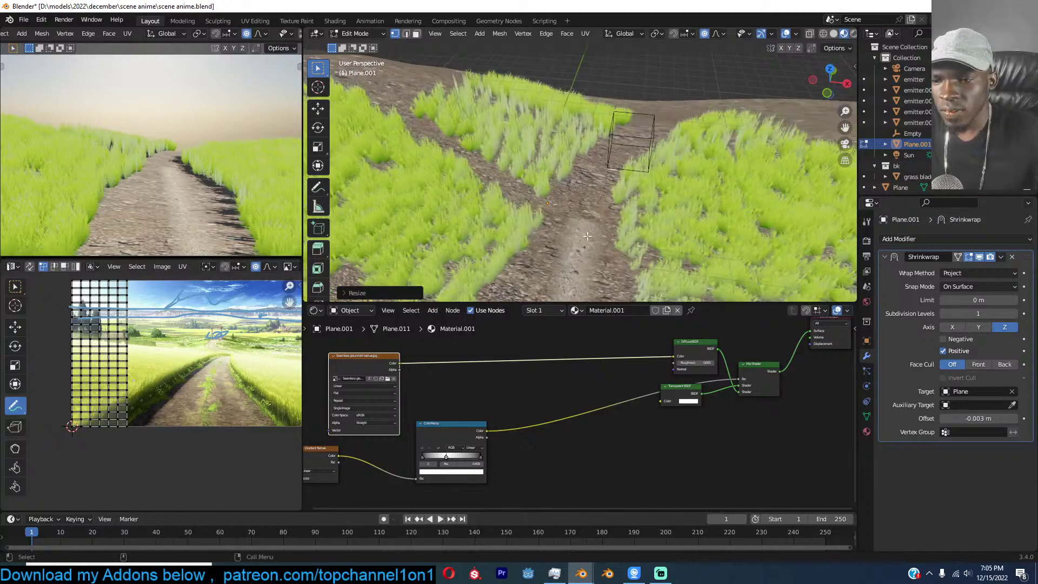
pyautogui.scroll(-3, 631, 177)
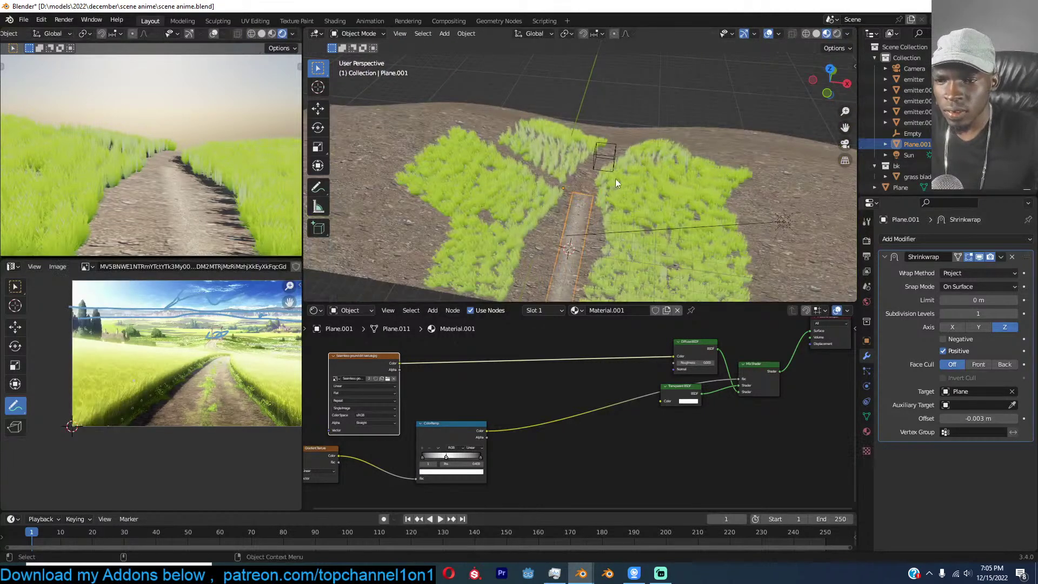
# Taper the path strip Plane.001 by scaling its far-end edge row to about 0.51 with smooth proportional editing.
pyautogui.press('Tab')
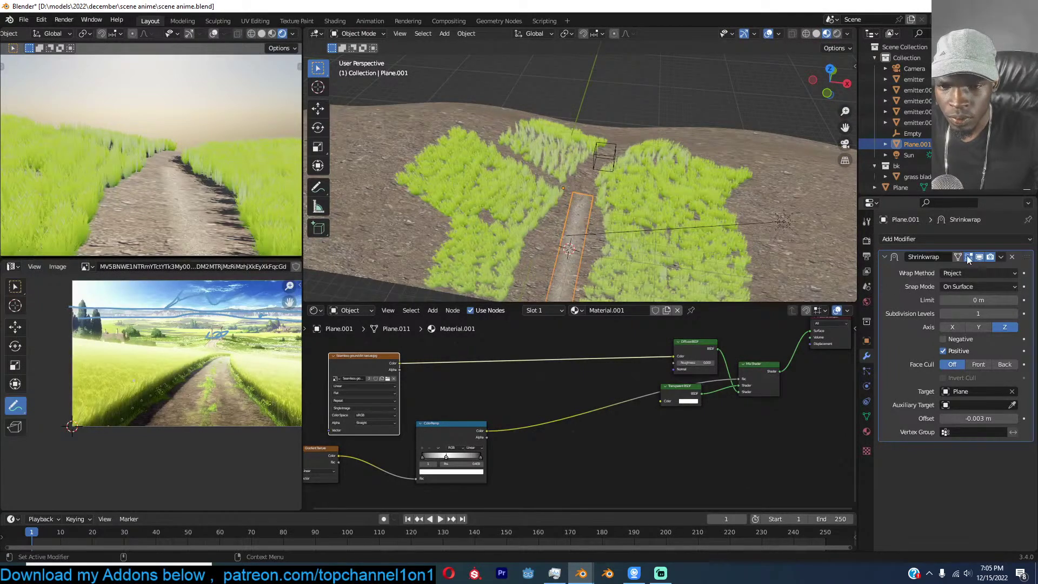
pyautogui.press('Tab')
pyautogui.scroll(3, 593, 204)
pyautogui.keyDown('alt'); pyautogui.click(593, 204); pyautogui.keyUp('alt')
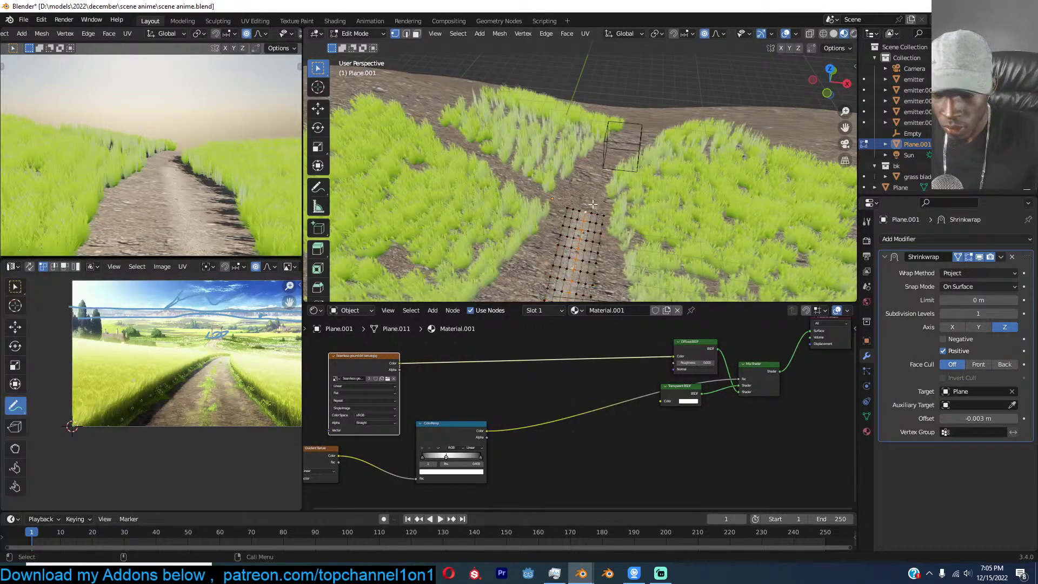
pyautogui.keyDown('alt'); pyautogui.click(594, 203); pyautogui.keyUp('alt')
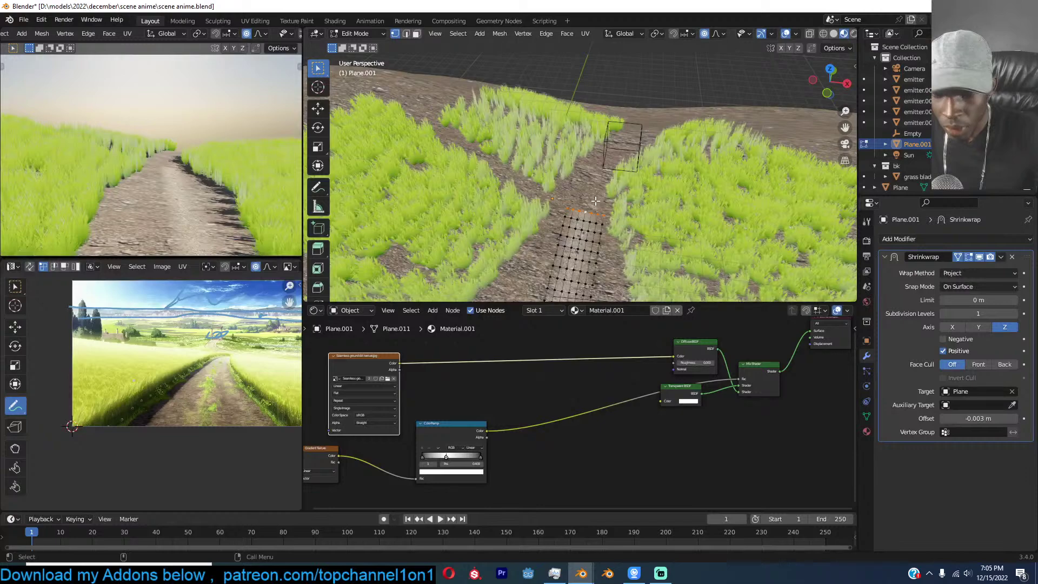
pyautogui.press('KP_7')
pyautogui.scroll(-2, 598, 201)
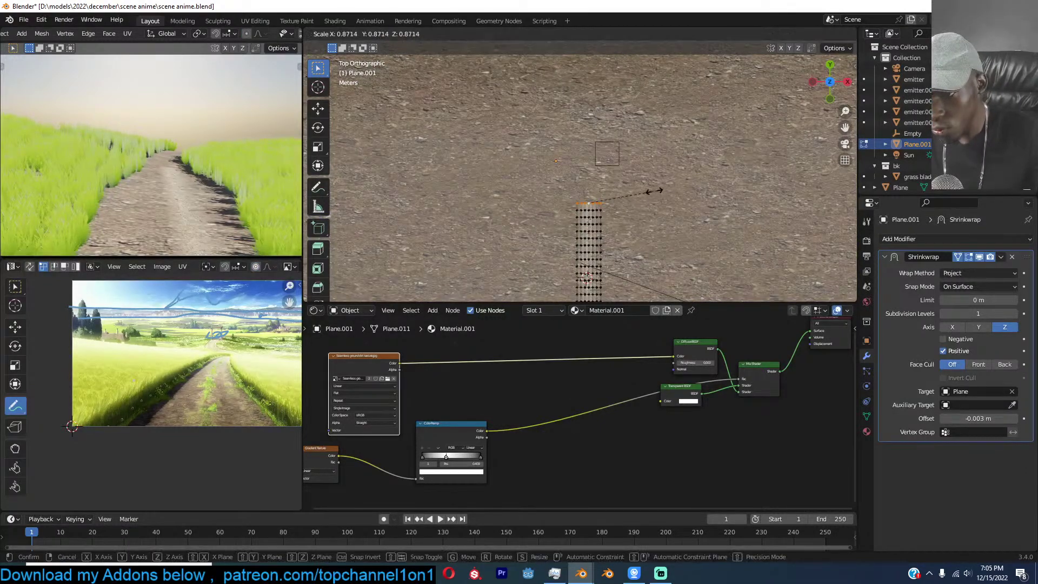
pyautogui.press('s')
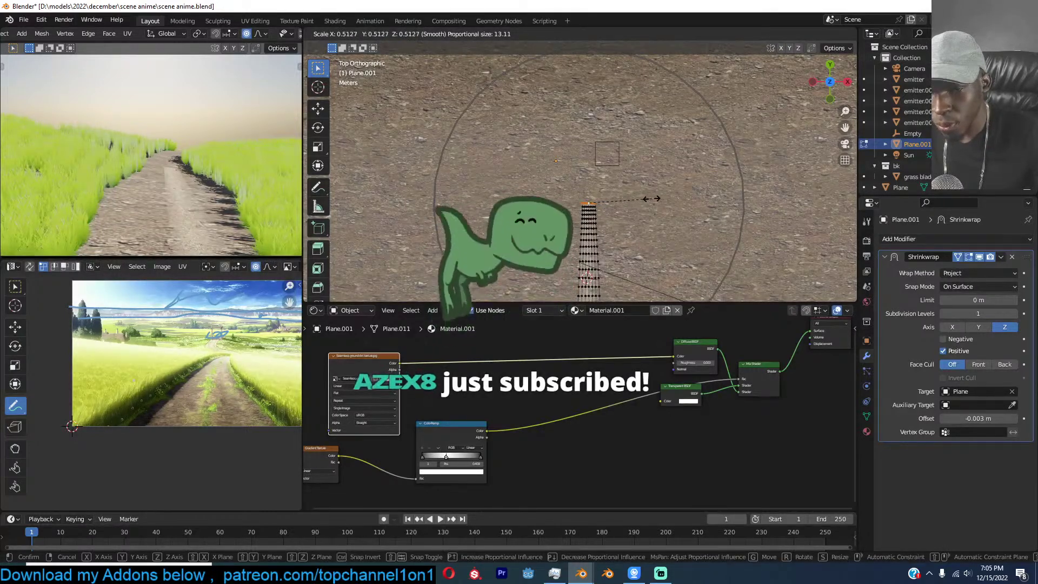
pyautogui.click(653, 198)
# Switch the large viewport to wireframe display around the strip's far end.
pyautogui.scroll(1, 652, 198)
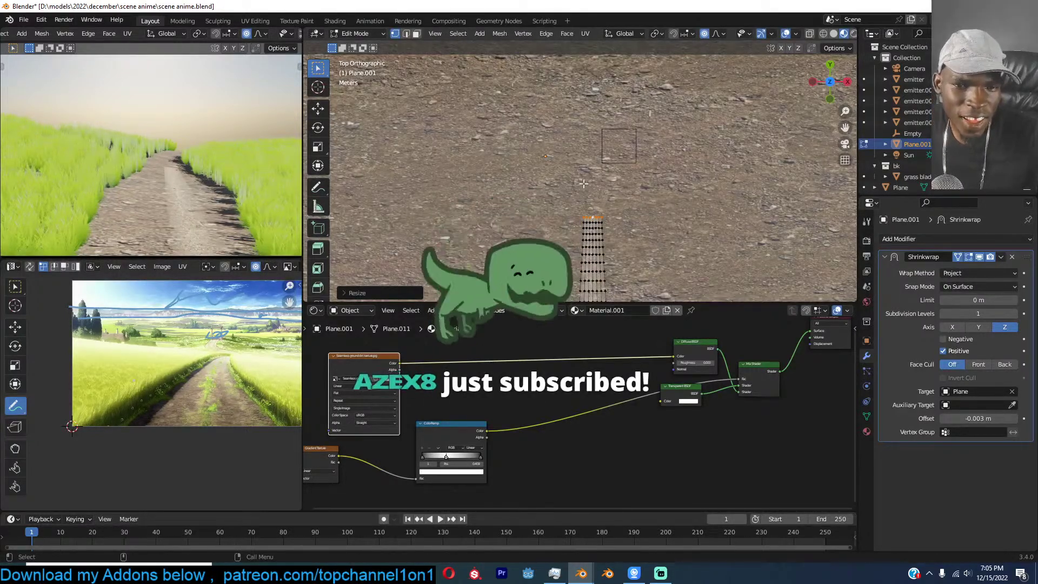
pyautogui.scroll(1, 603, 192)
pyautogui.scroll(1, 602, 192)
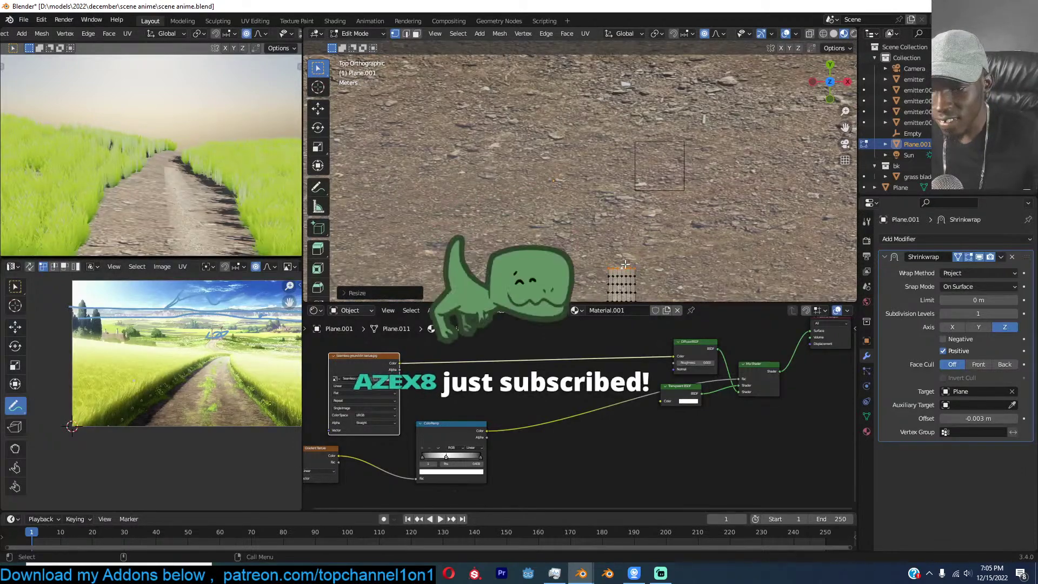
pyautogui.scroll(1, 647, 226)
pyautogui.press('z')
pyautogui.click(692, 232)
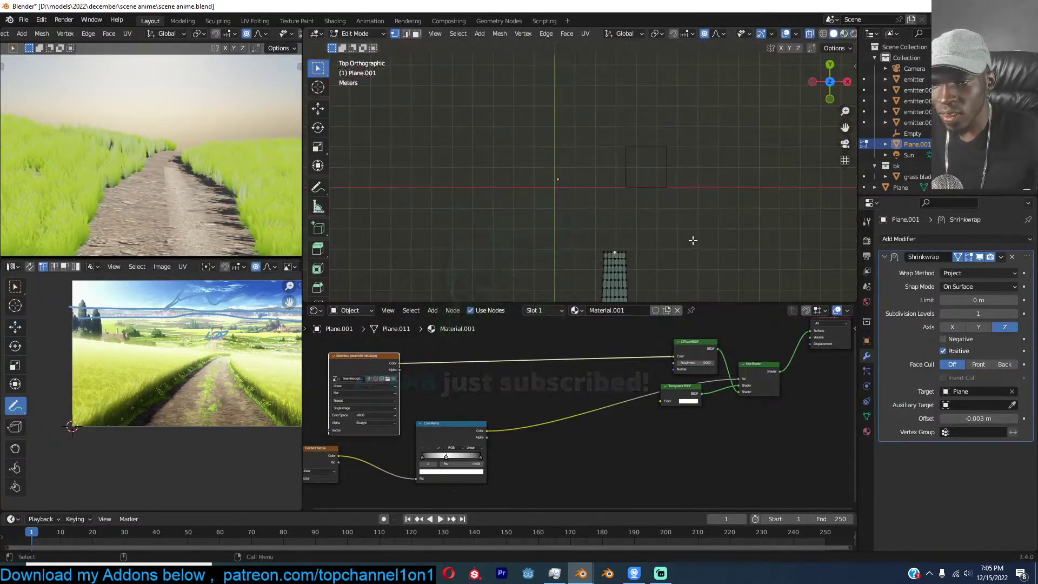
# Extrude the strip's far end edge through five segments curving toward the large grass patch, and narrow the final edge.
pyautogui.scroll(-5, 690, 240)
pyautogui.press('Tab')
pyautogui.moveTo(689, 240); pyautogui.dragTo(567, 160, button='middle')
pyautogui.scroll(3, 567, 155)
pyautogui.press('Tab')
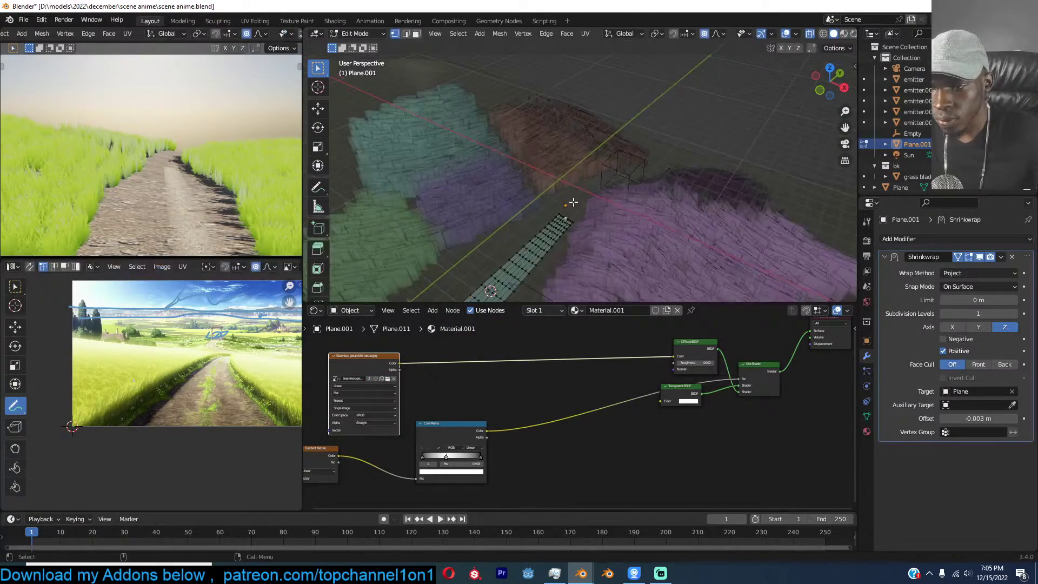
pyautogui.press('KP_7')
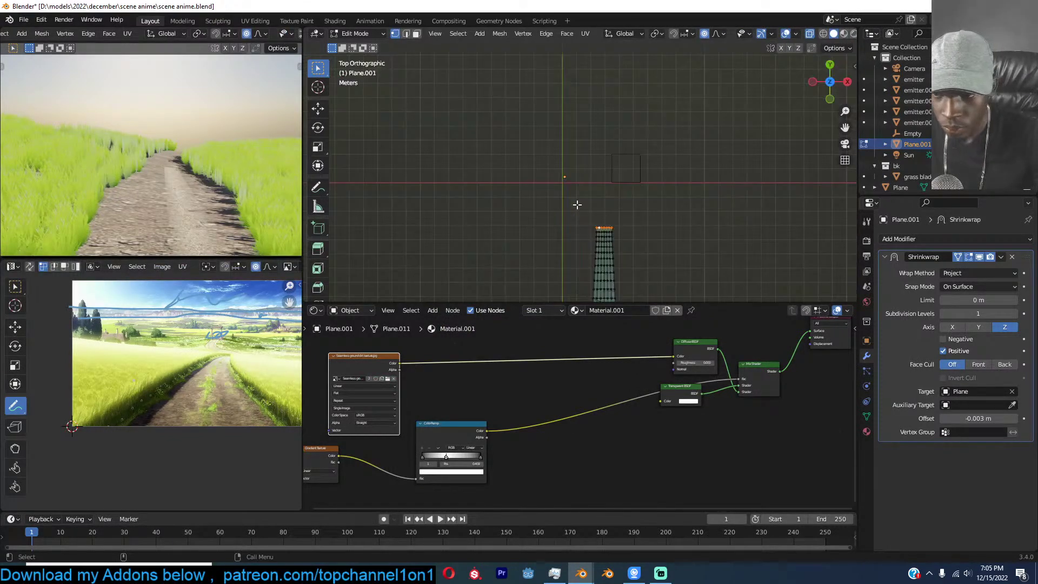
pyautogui.moveTo(688, 170); pyautogui.dragTo(593, 248, button='middle')
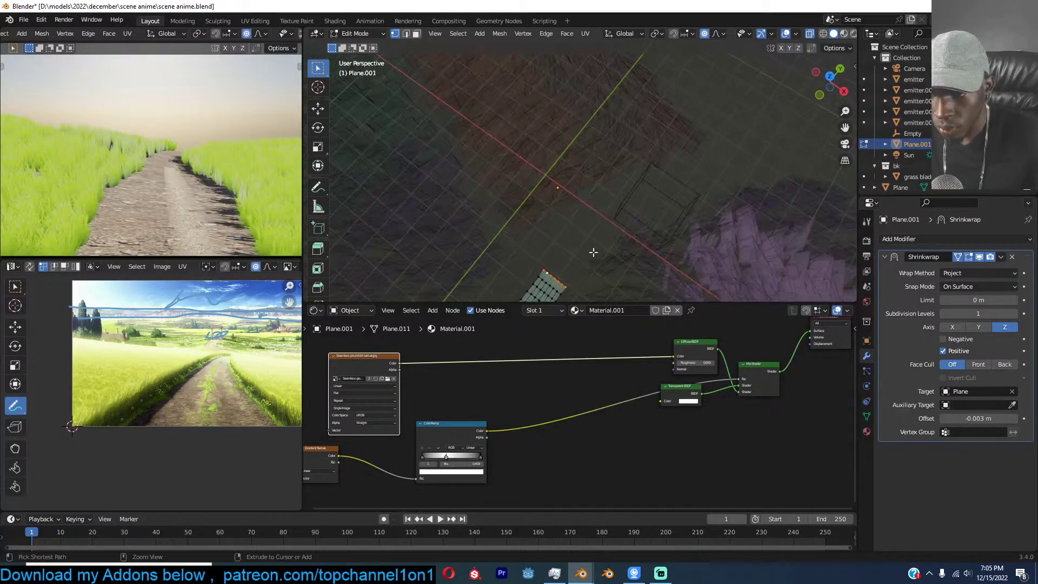
pyautogui.keyDown('ctrl'); pyautogui.rightClick(584, 249); pyautogui.keyUp('ctrl')
pyautogui.keyDown('ctrl'); pyautogui.rightClick(616, 221); pyautogui.keyUp('ctrl')
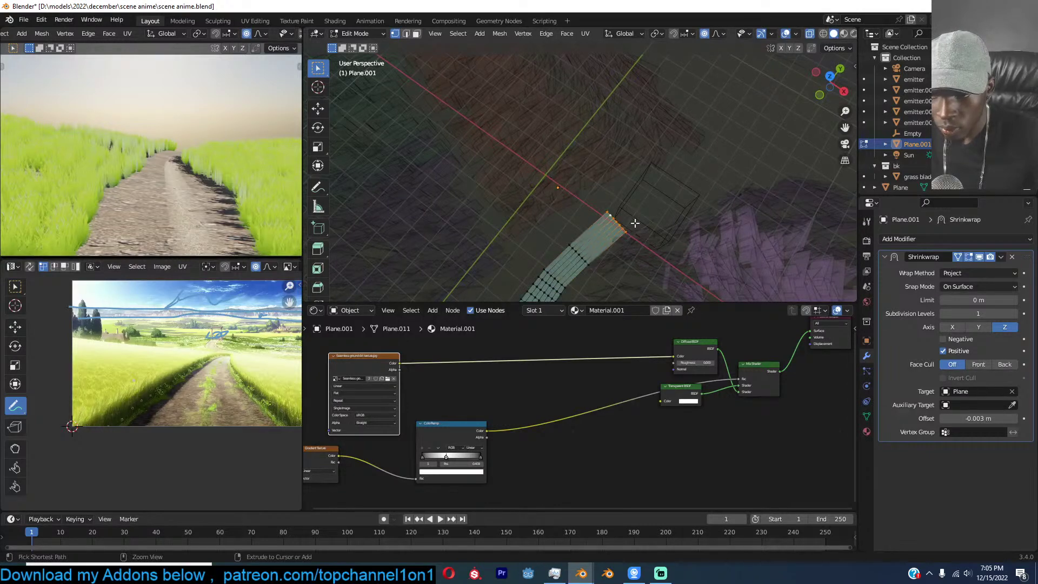
pyautogui.keyDown('ctrl'); pyautogui.rightClick(673, 202); pyautogui.keyUp('ctrl')
pyautogui.keyDown('ctrl'); pyautogui.rightClick(726, 187); pyautogui.keyUp('ctrl')
pyautogui.keyDown('ctrl'); pyautogui.rightClick(777, 178); pyautogui.keyUp('ctrl')
pyautogui.press('Tab')
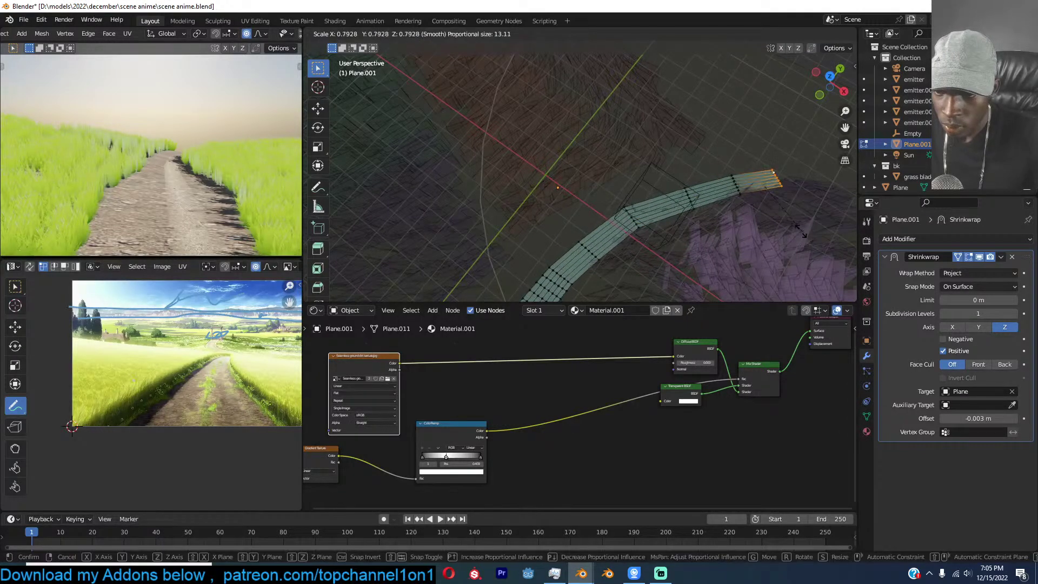
# View the extended path strip through the scene camera in material preview.
pyautogui.moveTo(655, 209); pyautogui.dragTo(766, 212, button='middle')
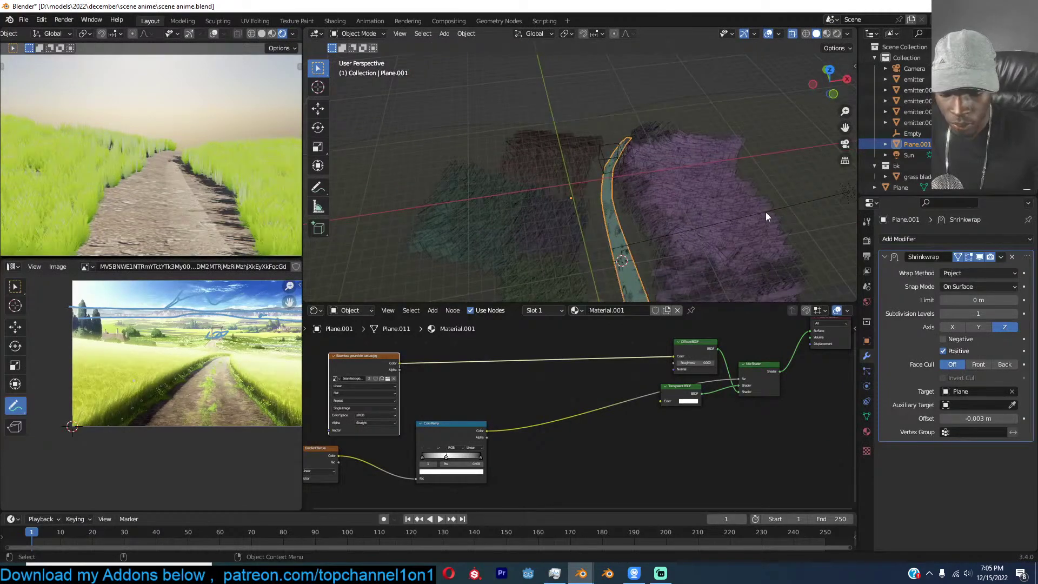
pyautogui.press('KP_0')
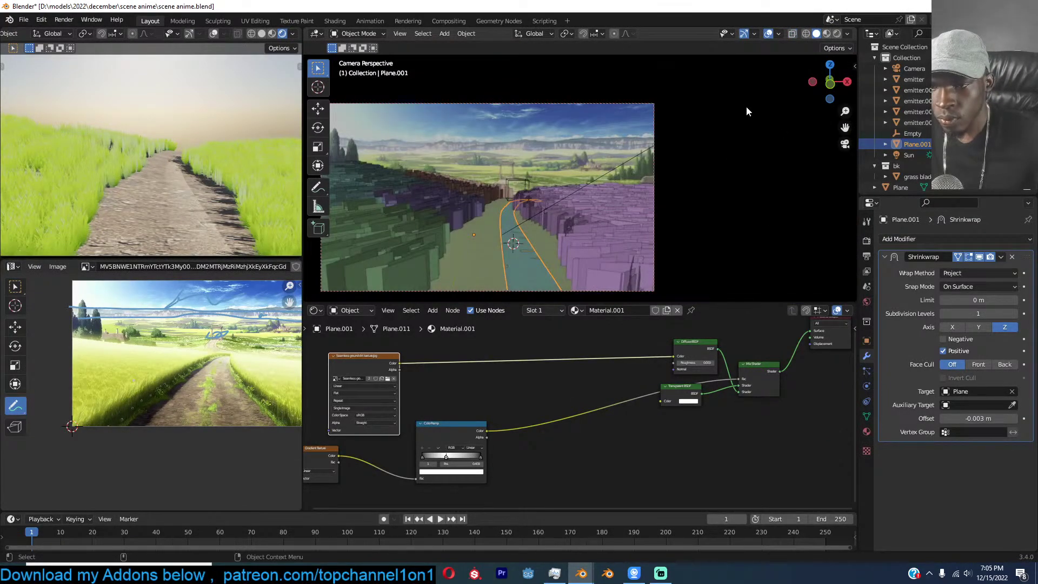
pyautogui.click(827, 33)
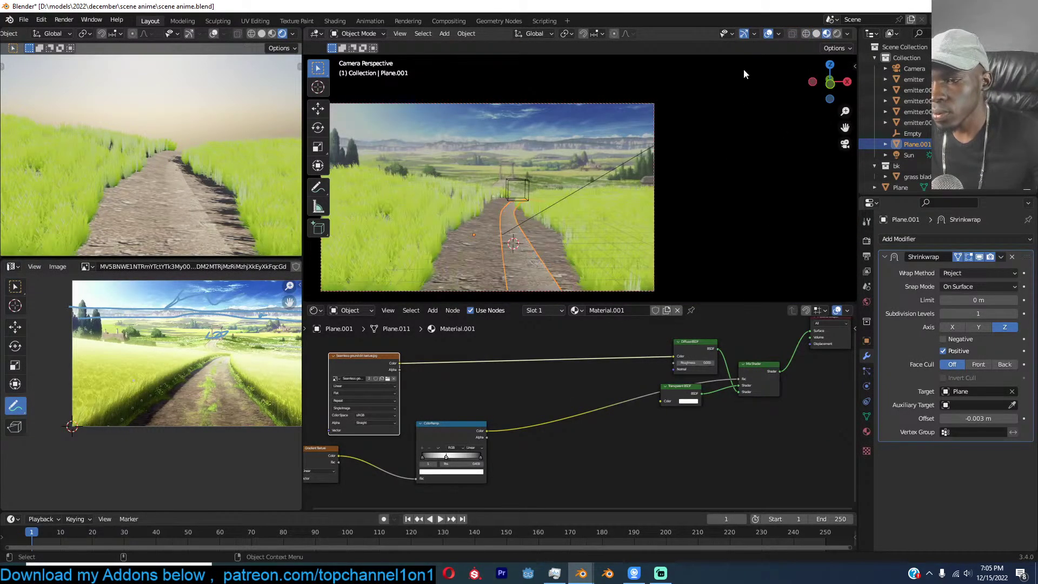
pyautogui.scroll(2, 519, 148)
# Try to unwrap the UVs of the whole path strip from the UV editor.
pyautogui.press('Tab')
pyautogui.press('a')
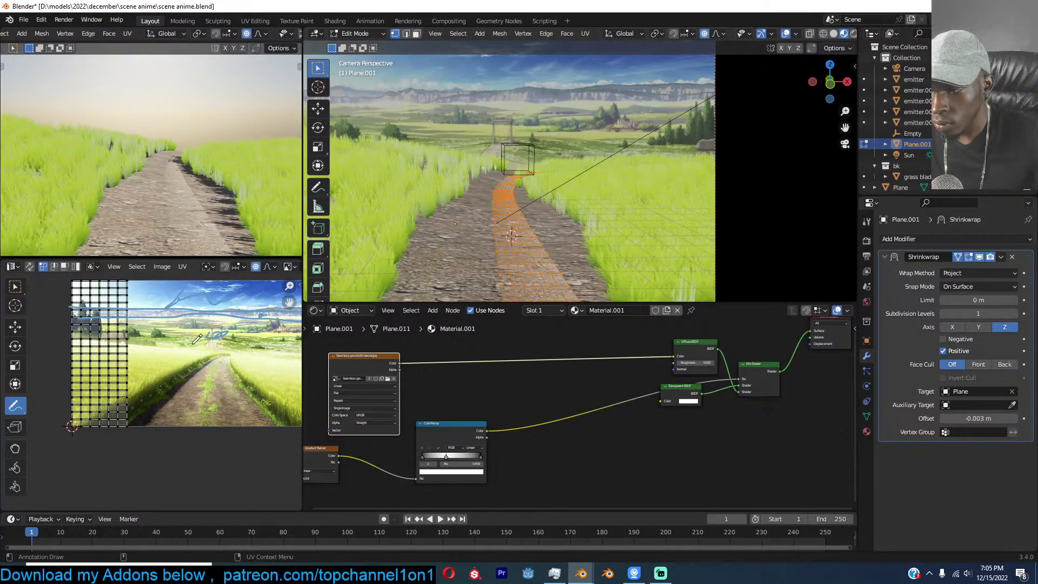
pyautogui.scroll(-2, 196, 339)
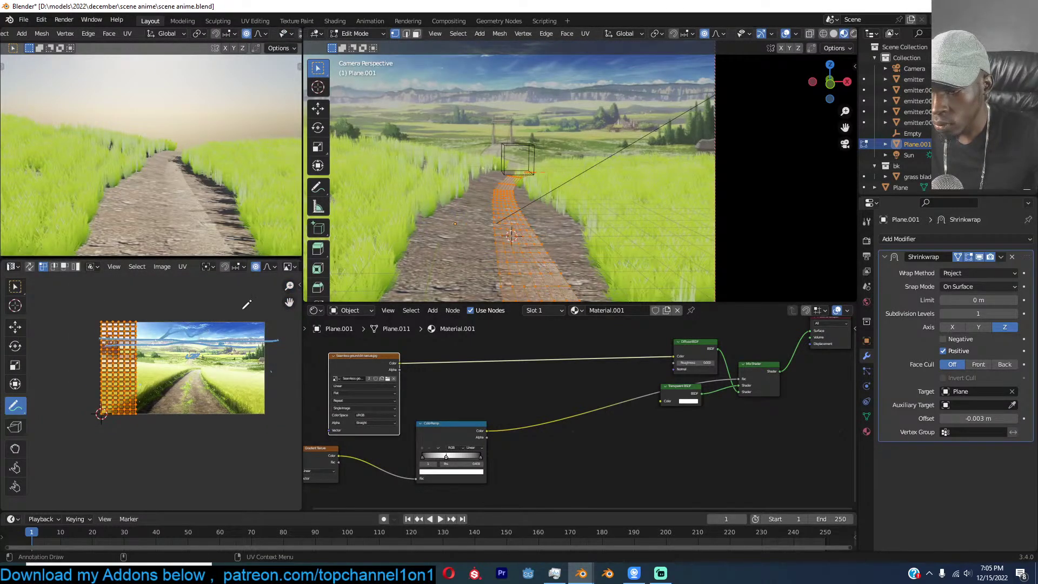
pyautogui.press('Tab')
pyautogui.scroll(4, 510, 227)
pyautogui.press('Tab')
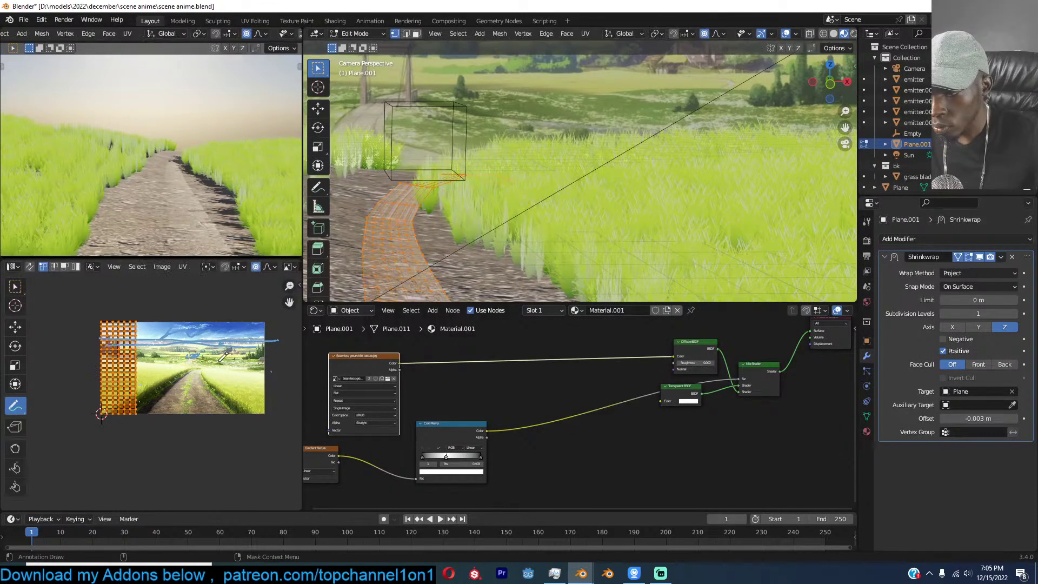
pyautogui.press('u')
pyautogui.click(193, 375)
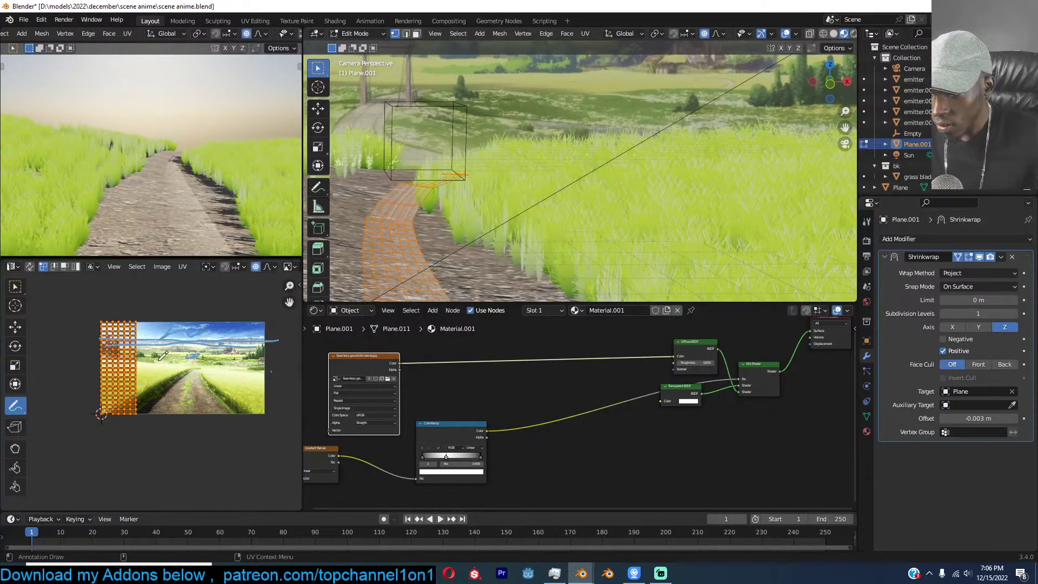
# Make a face at the strip's near end active and reset the UVs of all the strip's faces.
pyautogui.scroll(3, 124, 384)
pyautogui.keyDown('shift'); pyautogui.moveTo(352, 260); pyautogui.dragTo(426, 221, button='middle'); pyautogui.keyUp('shift')
pyautogui.scroll(-2, 422, 269)
pyautogui.scroll(-4, 256, 338)
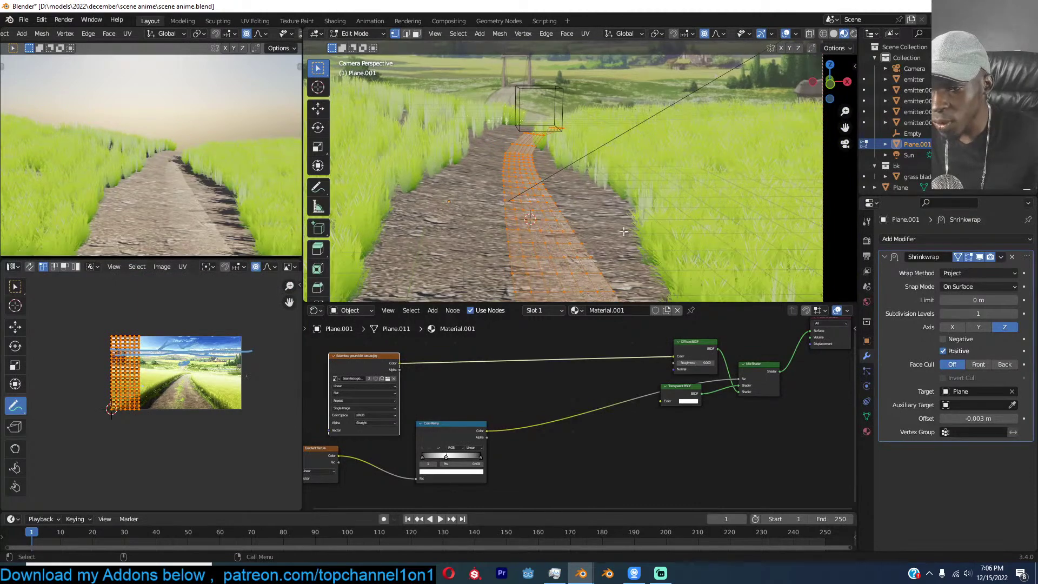
pyautogui.keyDown('shift'); pyautogui.moveTo(624, 232); pyautogui.dragTo(603, 185, button='middle'); pyautogui.keyUp('shift')
pyautogui.press('3')
pyautogui.click(581, 265)
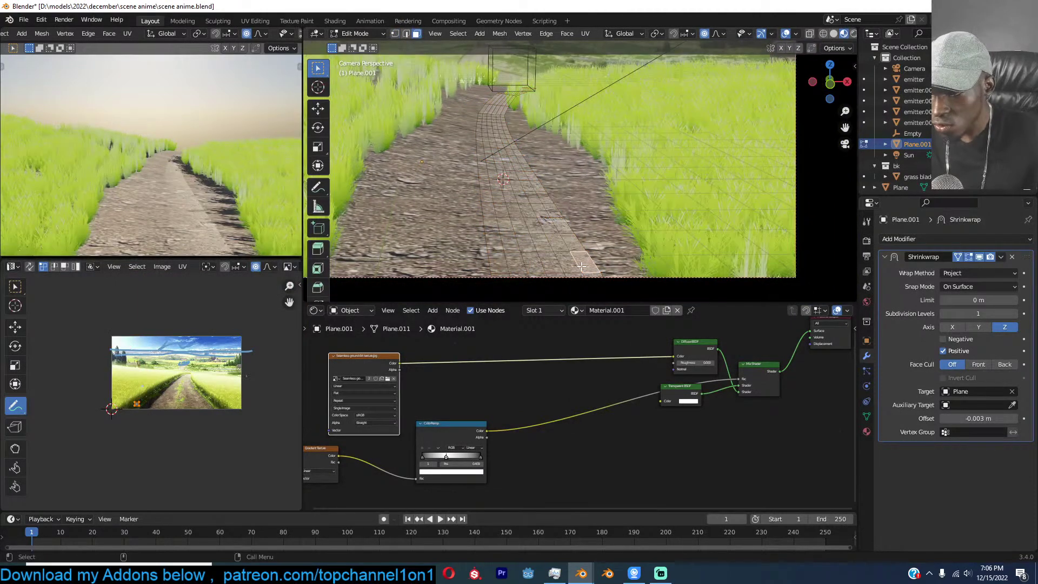
pyautogui.press('a')
pyautogui.press('u')
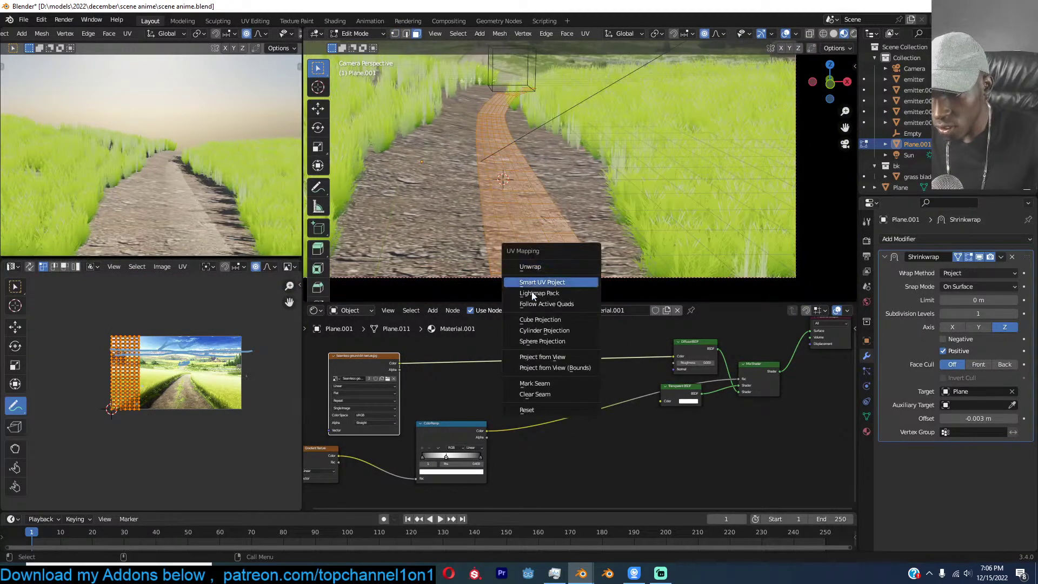
pyautogui.click(544, 409)
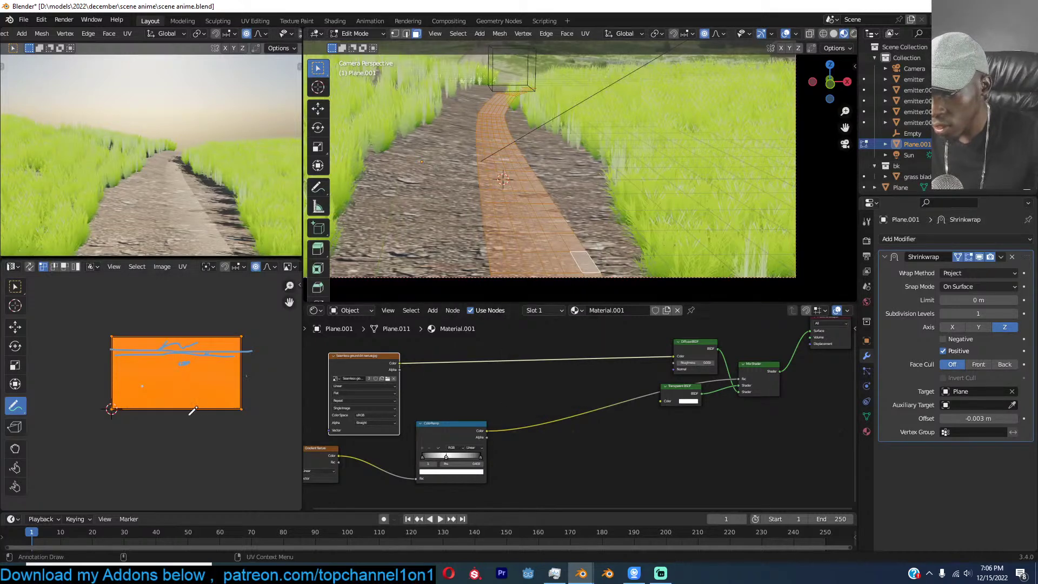
# Unwrap the strip with Follow Active Quads using the Length Average edge length mode.
pyautogui.press('u')
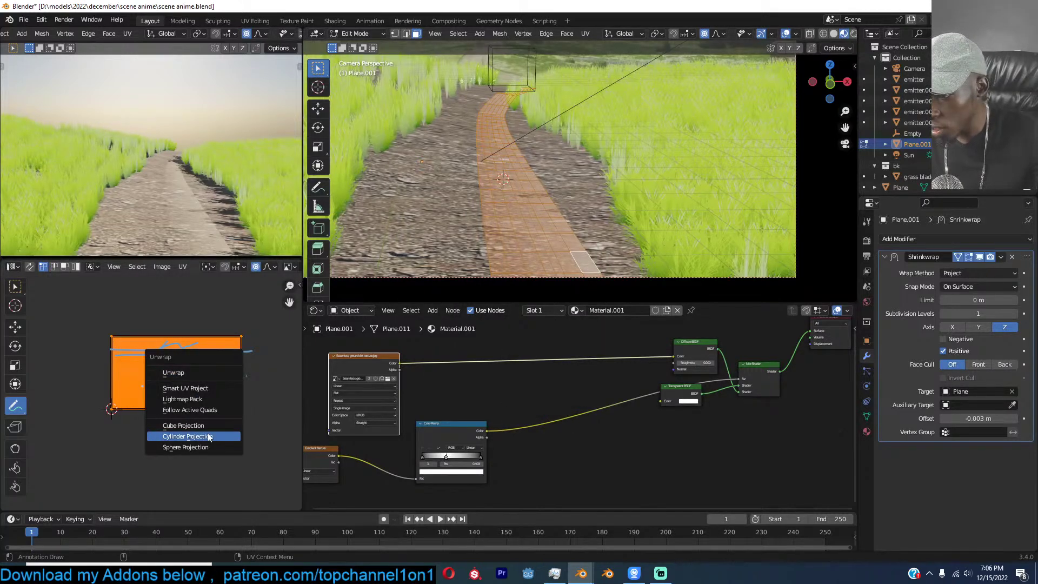
pyautogui.press('u')
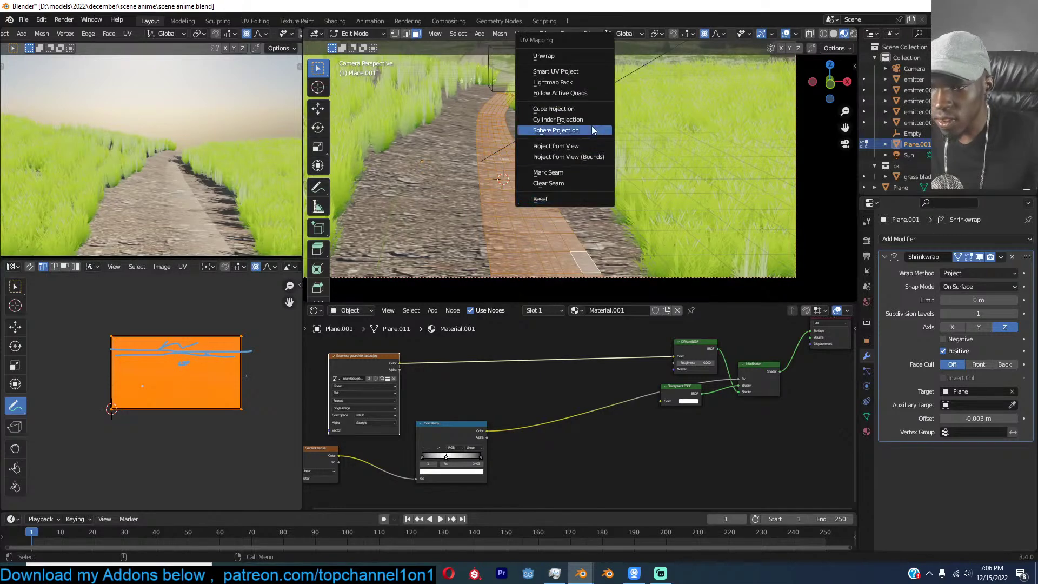
pyautogui.click(583, 95)
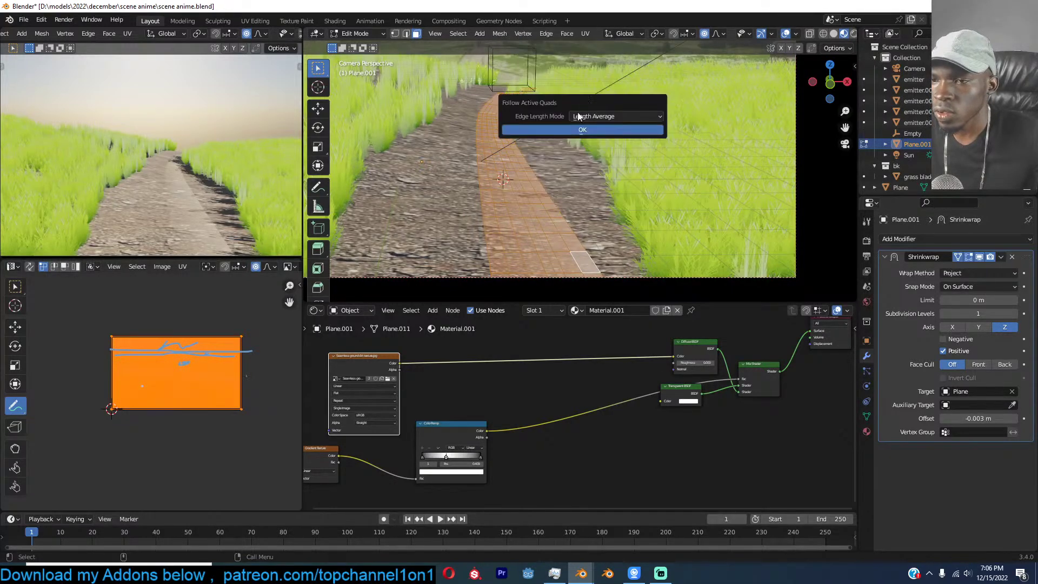
pyautogui.click(575, 131)
# Scale down the strip's UV layout and move its lower end over the reference image.
pyautogui.press('s')
pyautogui.click(233, 370)
pyautogui.scroll(-6, 257, 381)
pyautogui.press('s')
pyautogui.click(160, 359)
pyautogui.press('g')
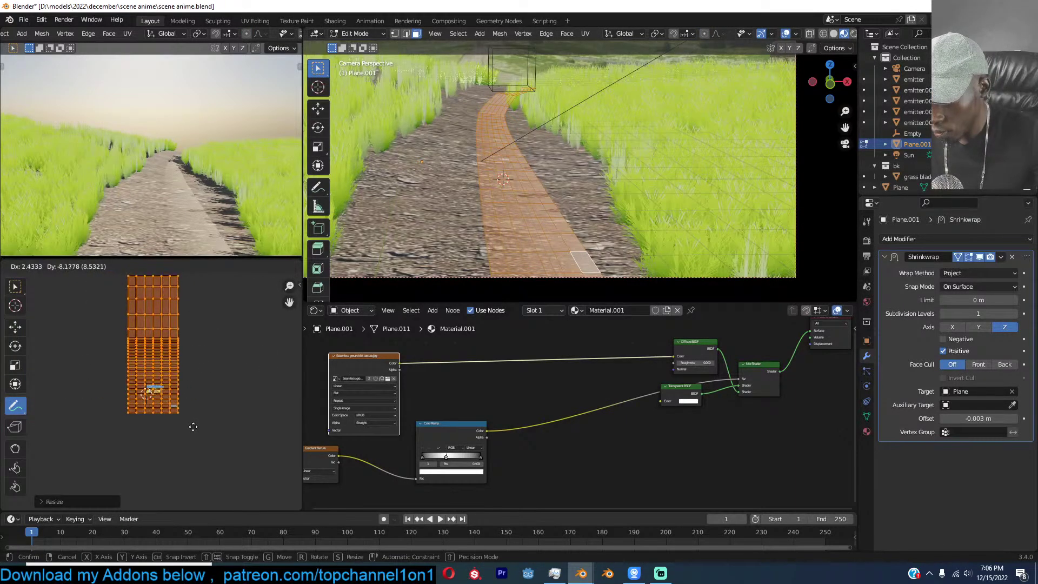
pyautogui.click(194, 426)
# Adjust the UV layout's width along X, shrink the layout uniformly, and move its lower end onto the image.
pyautogui.scroll(4, 231, 384)
pyautogui.press('s')
pyautogui.press('x')
pyautogui.click(171, 378)
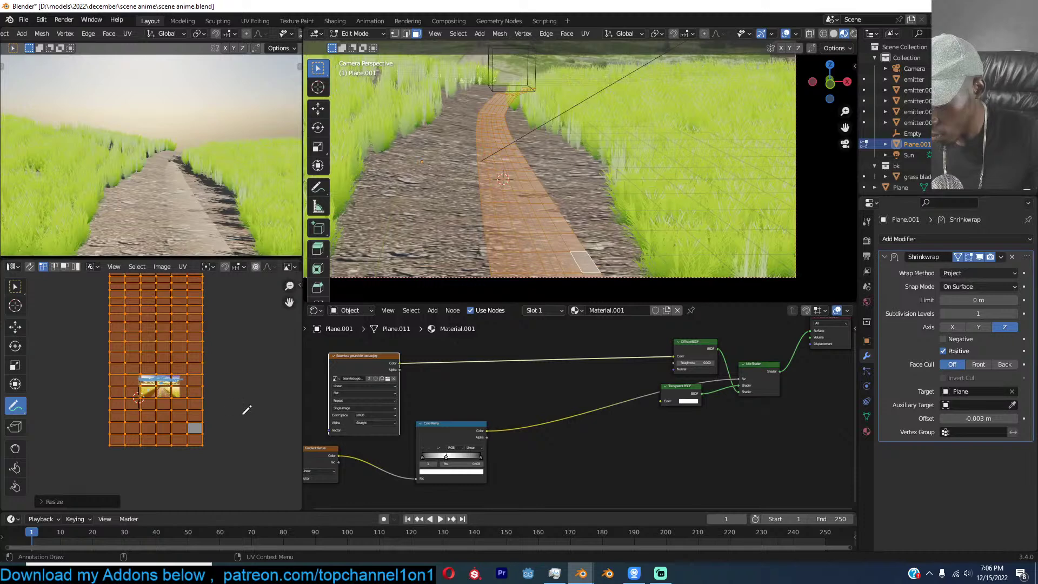
pyautogui.press('s')
pyautogui.click(165, 380)
pyautogui.press('s')
pyautogui.click(180, 382)
pyautogui.press('g')
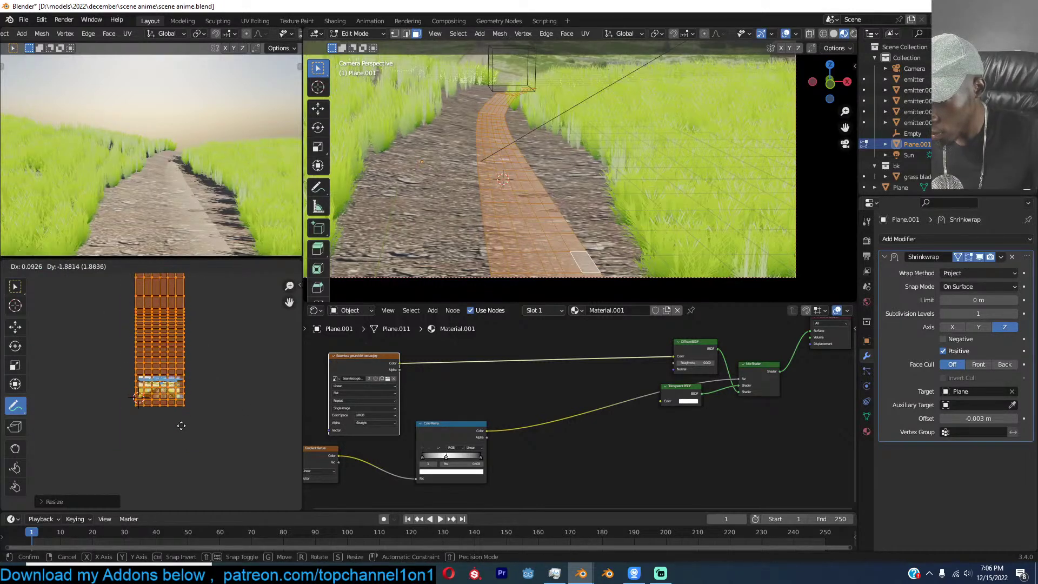
pyautogui.click(181, 425)
# Rescale the UV layout to about the image's width and move its lower end over the image.
pyautogui.scroll(4, 189, 423)
pyautogui.press('s')
pyautogui.click(230, 377)
pyautogui.press('s')
pyautogui.click(208, 396)
pyautogui.press('g')
pyautogui.click(212, 433)
# Narrow the UV layout along X, scale it down uniformly, and place its base at the image's lower-left corner.
pyautogui.press('s')
pyautogui.press('x')
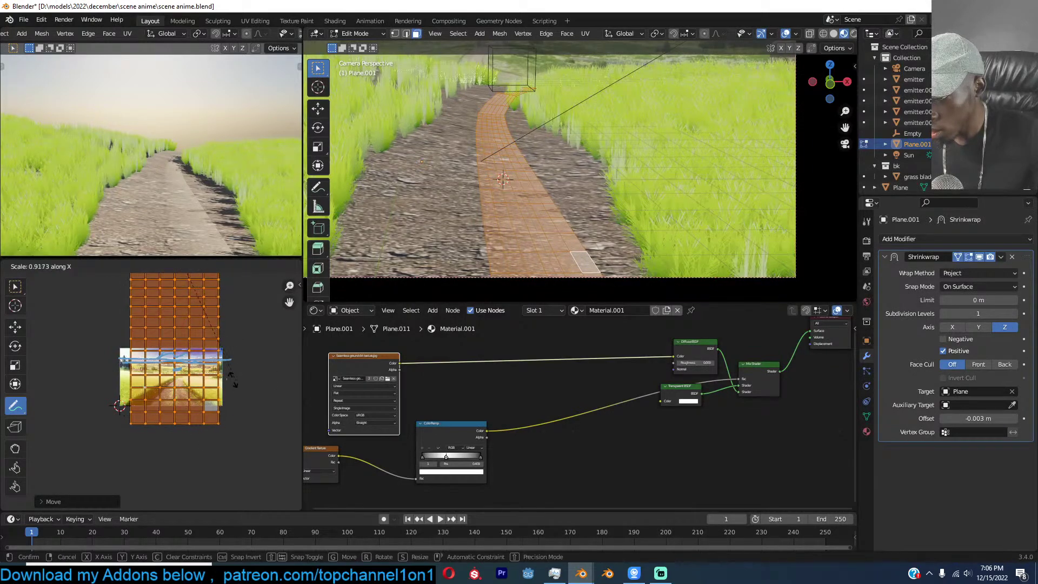
pyautogui.click(219, 374)
pyautogui.press('s')
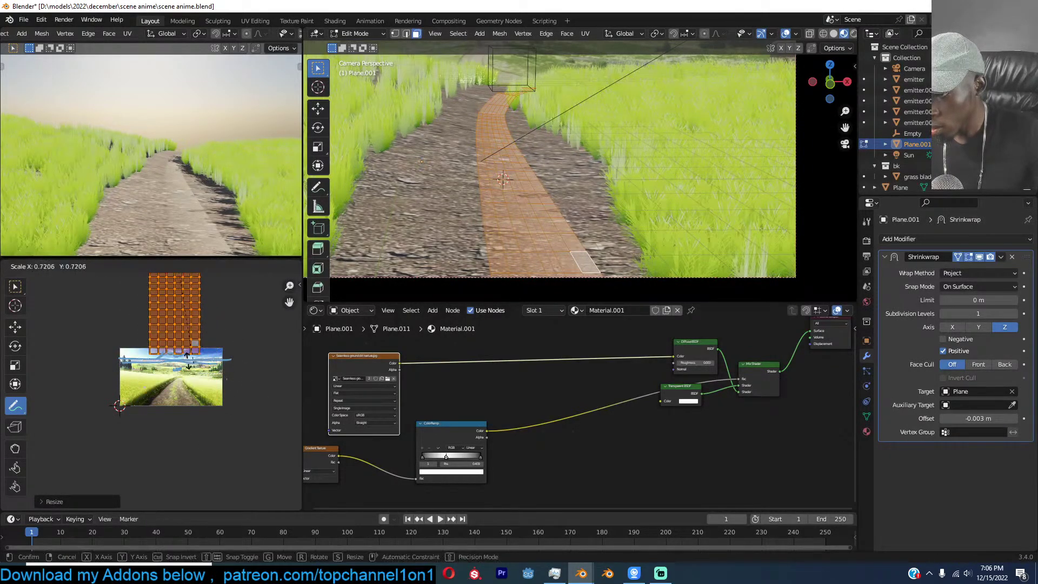
pyautogui.click(137, 414)
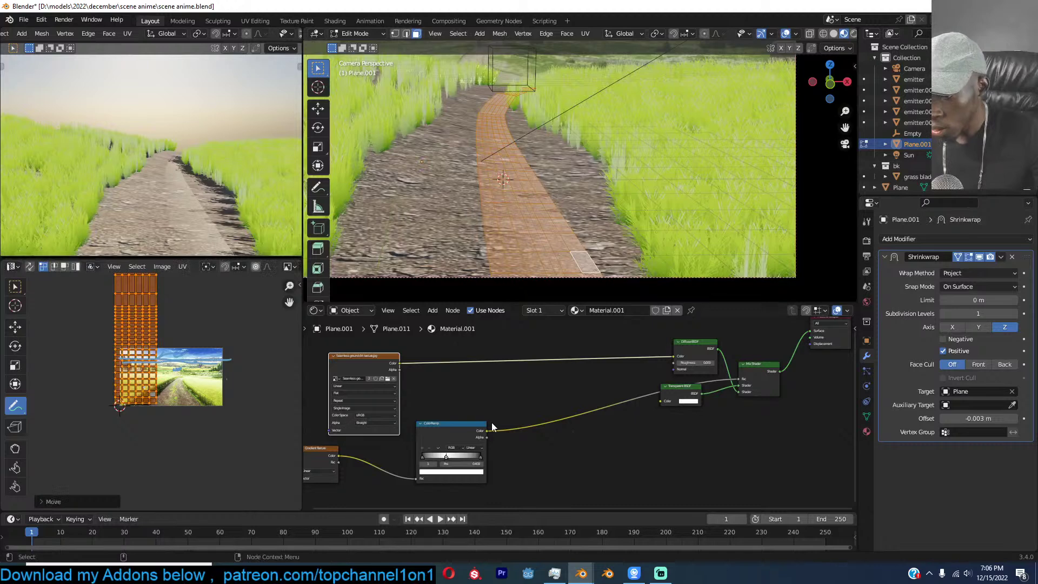
# Preview the ColorRamp output on the strip and try scaling its UV layout along X and moving it over the image.
pyautogui.press('s')
pyautogui.press('x')
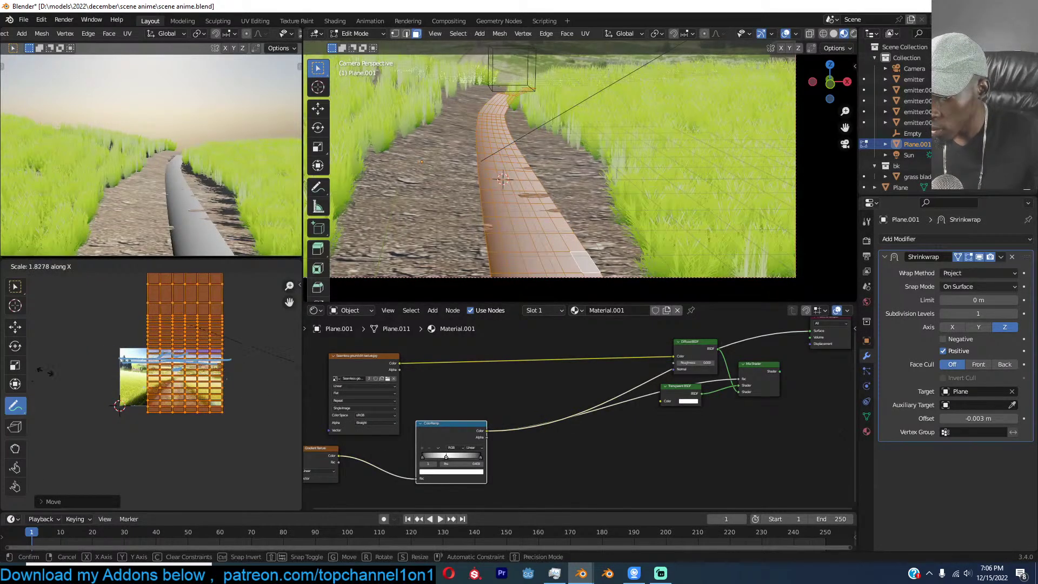
pyautogui.click(161, 354)
pyautogui.press('g')
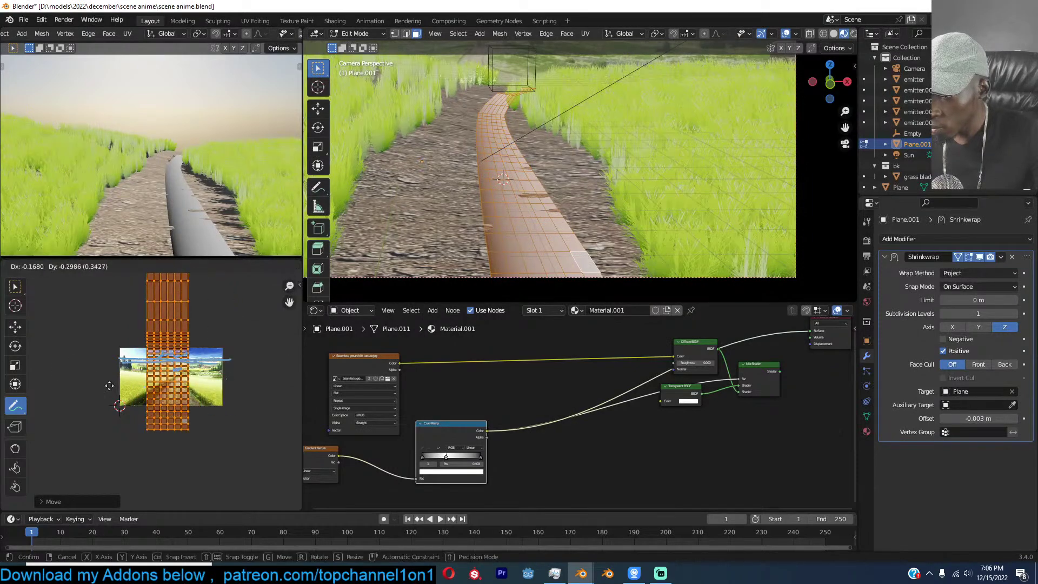
pyautogui.rightClick(105, 381)
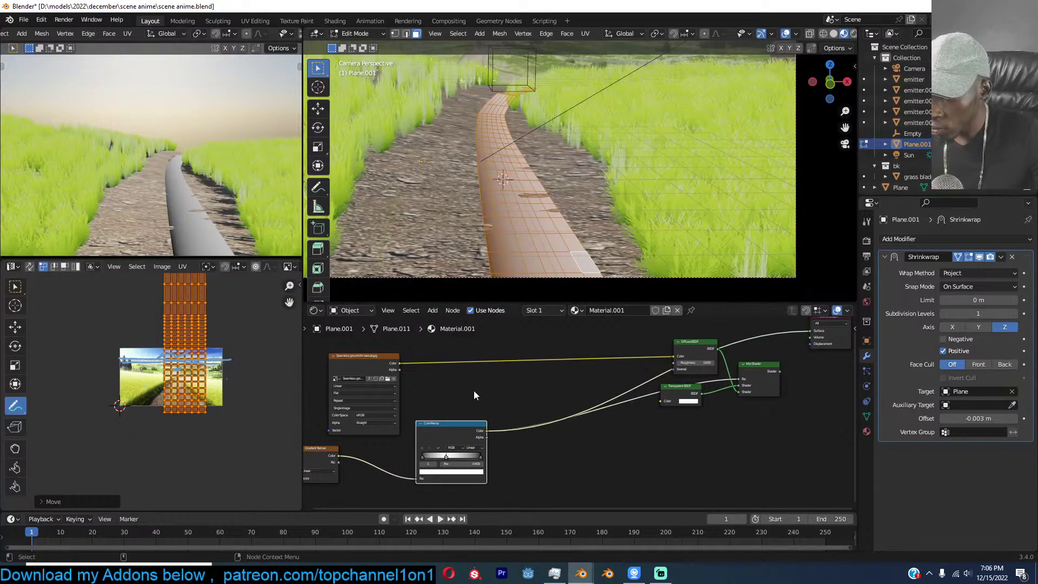
# Move the ColorRamp's middle stop to position 0.295.
pyautogui.scroll(-4, 481, 388)
pyautogui.moveTo(488, 399); pyautogui.dragTo(596, 371, button='middle')
pyautogui.scroll(8, 596, 372)
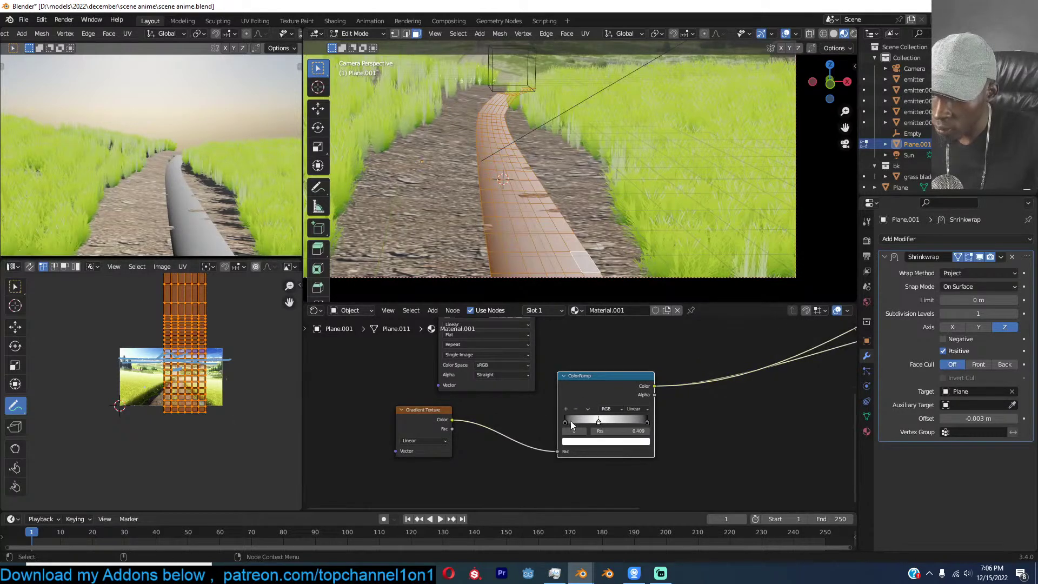
pyautogui.moveTo(602, 422); pyautogui.dragTo(593, 422)
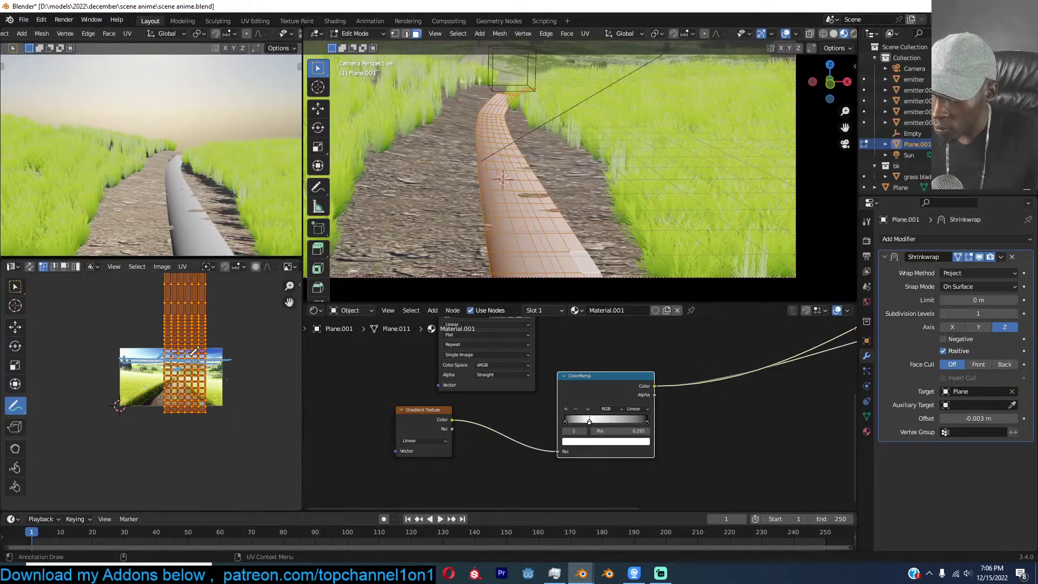
pyautogui.press('s')
pyautogui.press('x')
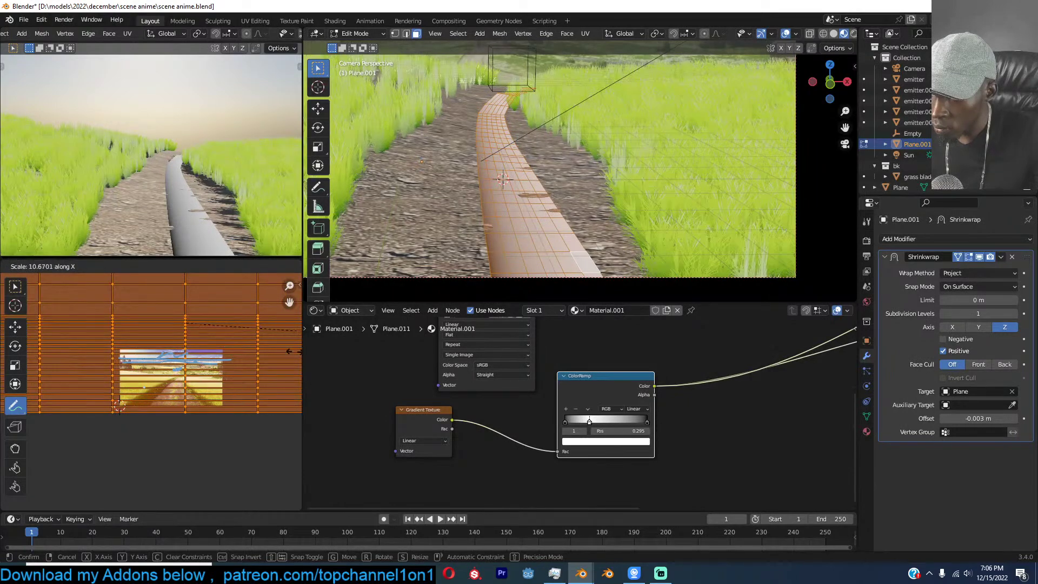
pyautogui.rightClick(239, 382)
pyautogui.press('r')
pyautogui.press('Escape')
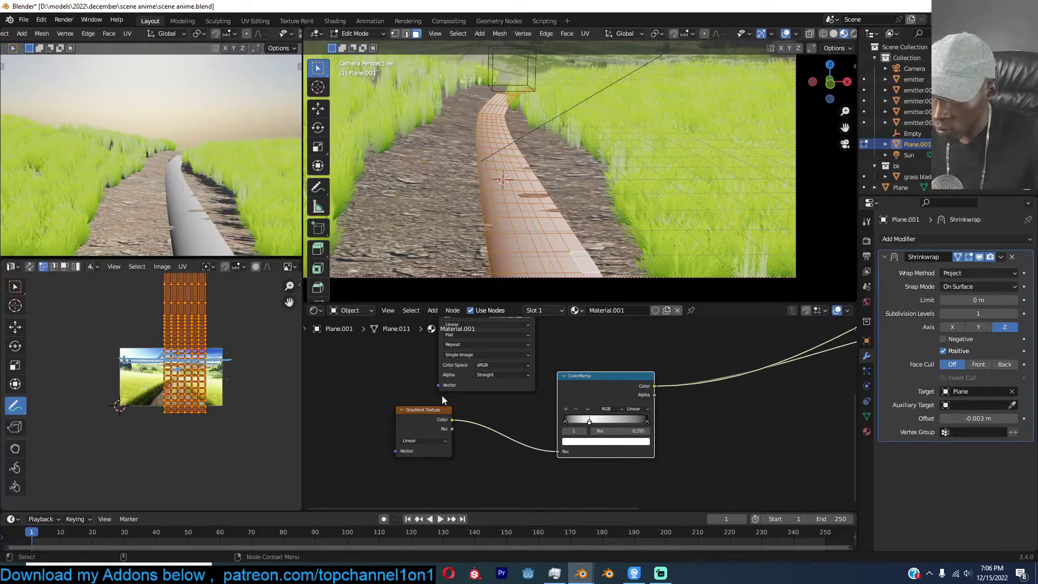
# Add Texture Coordinate and Mapping nodes to the Gradient Texture and connect the UV output to the Mapping vector.
pyautogui.click(400, 421)
pyautogui.hotkey('ctrl', 't')
pyautogui.moveTo(542, 392); pyautogui.dragTo(689, 373, button='middle')
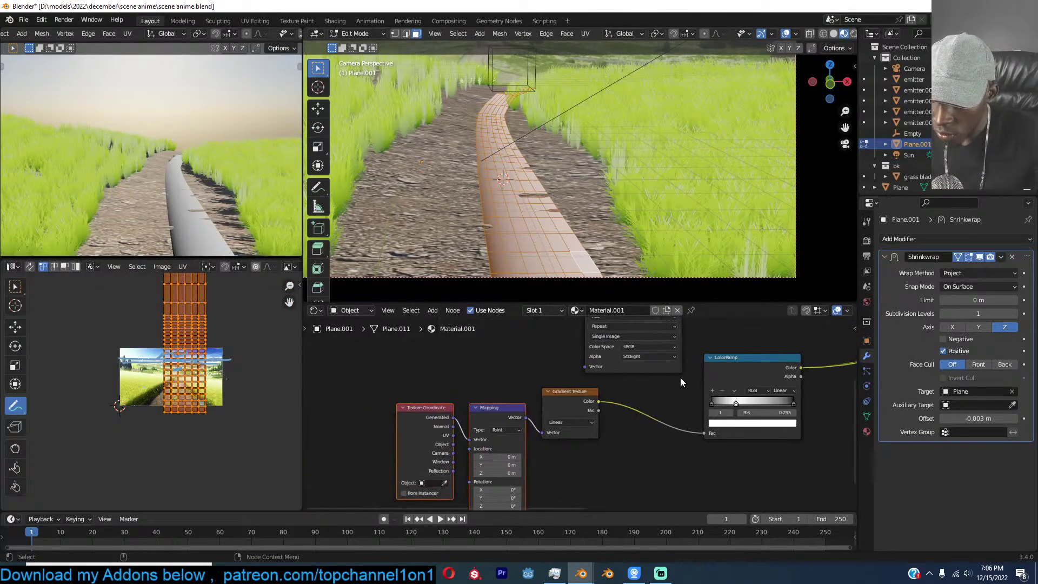
pyautogui.moveTo(454, 435); pyautogui.dragTo(469, 443)
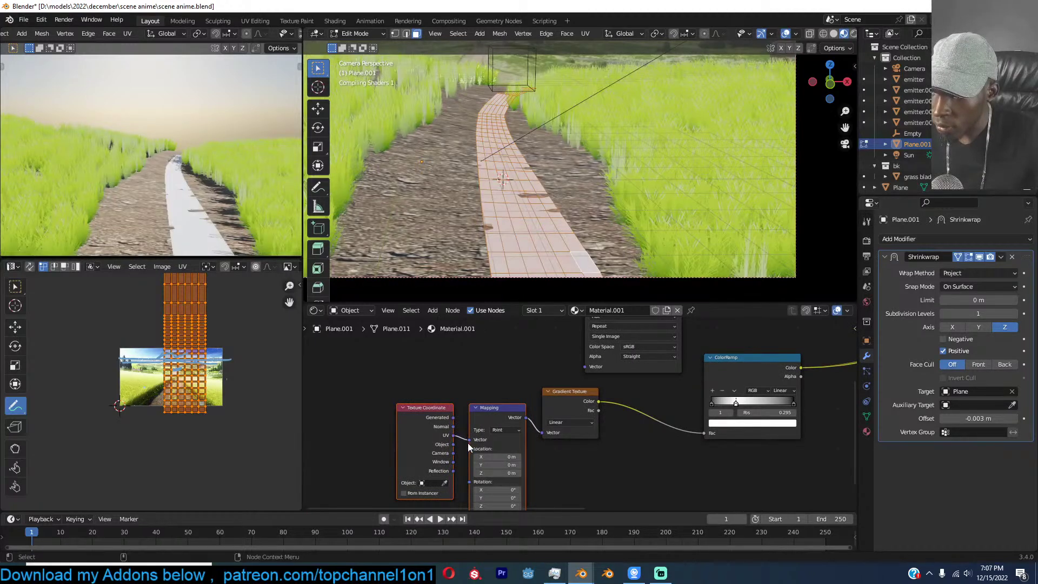
# Widen the strip's UV layout along X to about the image's width, center it over the image, and leave Edit Mode.
pyautogui.press('s')
pyautogui.press('x')
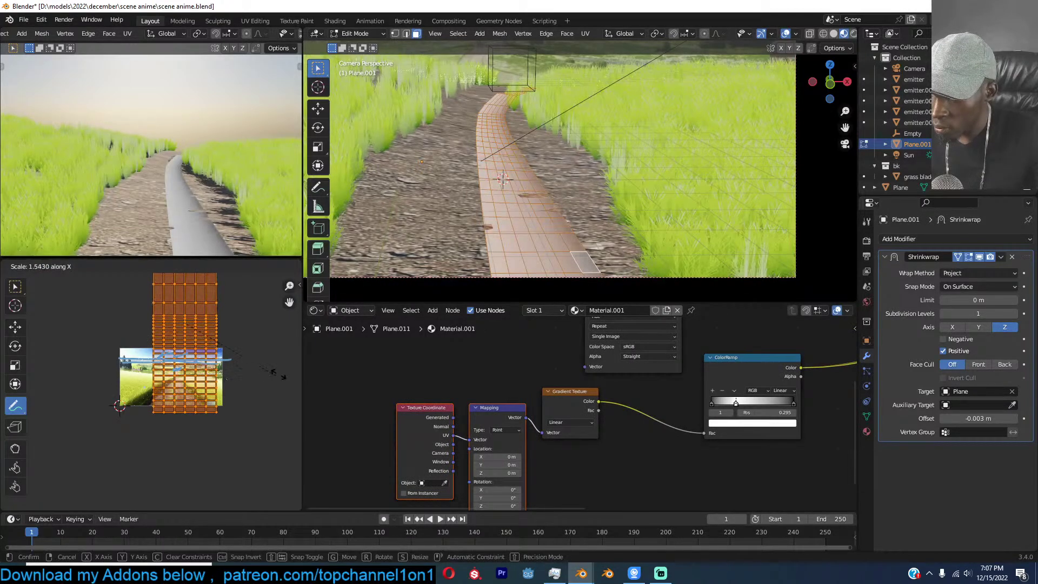
pyautogui.click(15, 377)
pyautogui.press('g')
pyautogui.click(205, 371)
pyautogui.press('s')
pyautogui.press('x')
pyautogui.click(256, 375)
pyautogui.press('Tab')
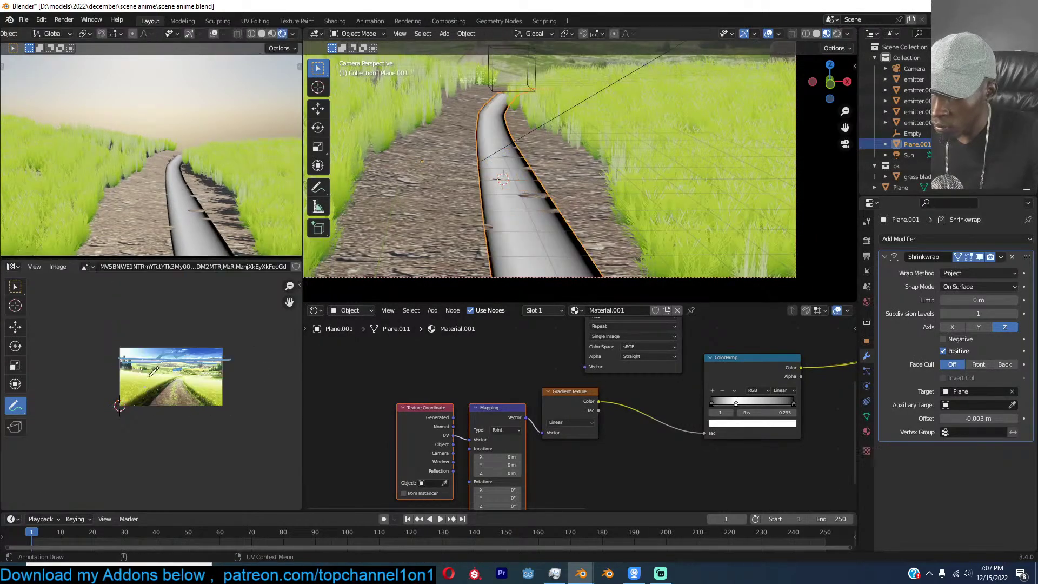
# Connect the Mix Shader to the material output to replace the ColorRamp preview, and deselect the strip.
pyautogui.moveTo(689, 364); pyautogui.dragTo(496, 420, button='middle')
pyautogui.scroll(-10, 547, 414)
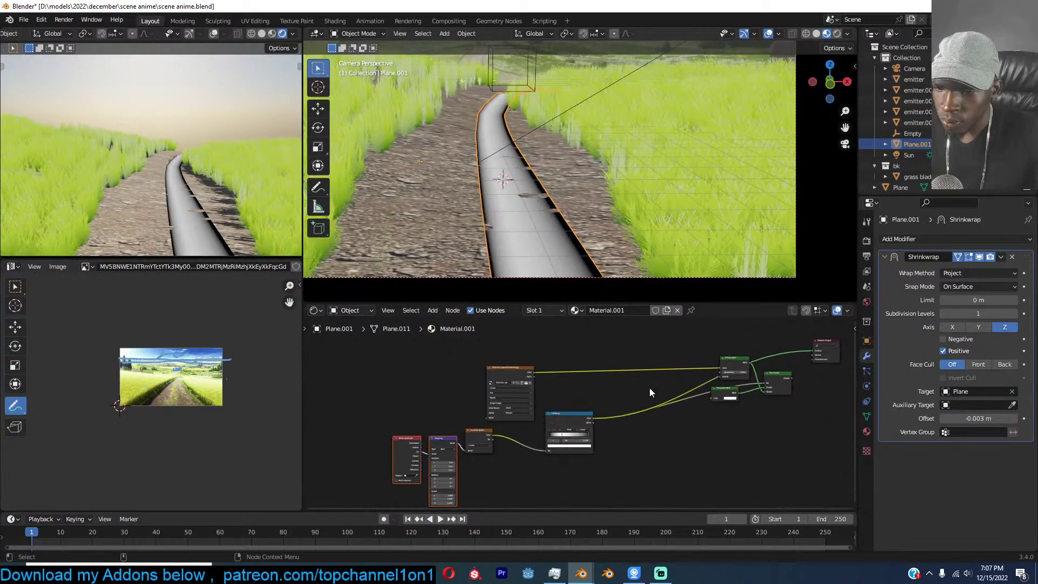
pyautogui.moveTo(650, 387); pyautogui.dragTo(582, 410, button='middle')
pyautogui.scroll(3, 582, 410)
pyautogui.keyDown('ctrl'); pyautogui.keyDown('shift'); pyautogui.click(742, 391); pyautogui.keyUp('shift'); pyautogui.keyUp('ctrl')
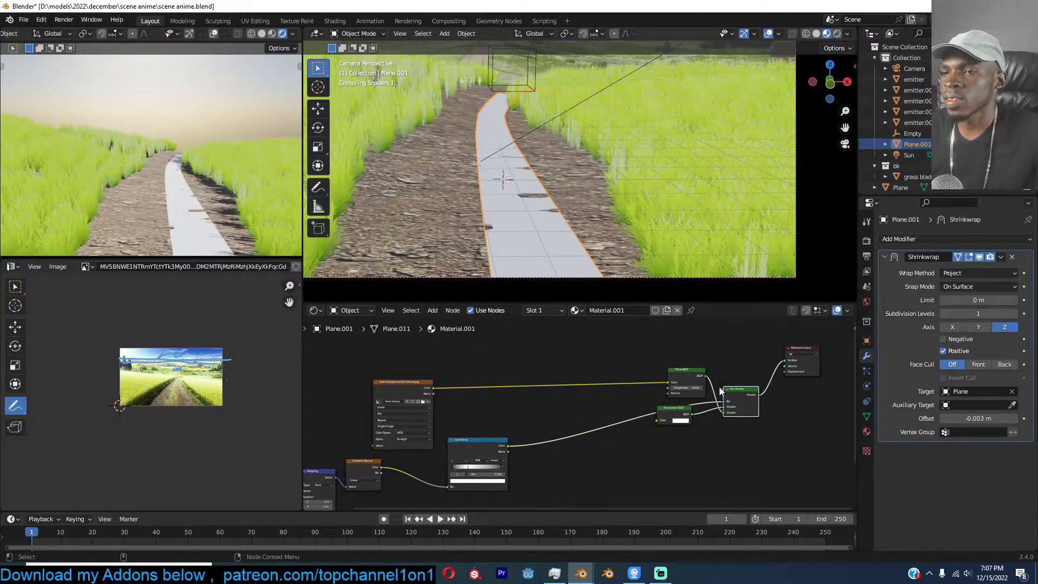
pyautogui.hotkey('alt', 'a')
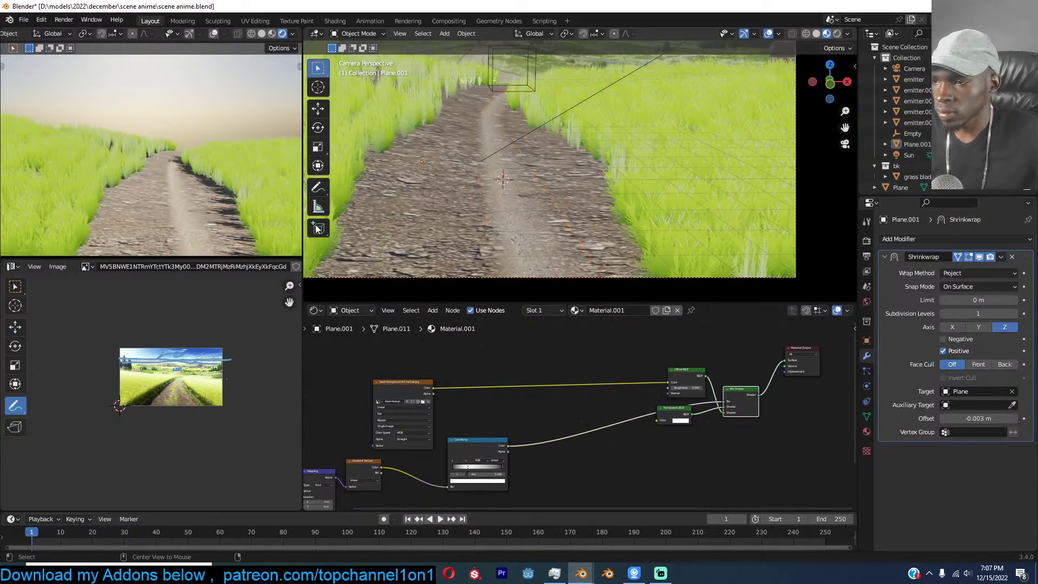
pyautogui.scroll(-3, 119, 183)
pyautogui.scroll(2, 119, 184)
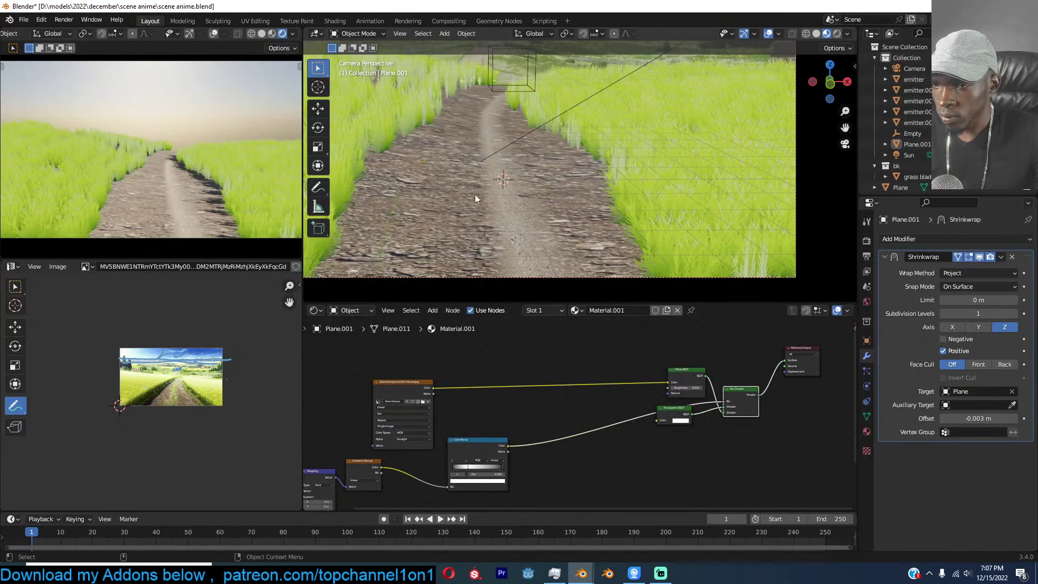
# Duplicate the strip's mesh, shift the copy about 2.33 m in negative X, and rotate it slightly about Z to follow the path's other side.
pyautogui.click(498, 193)
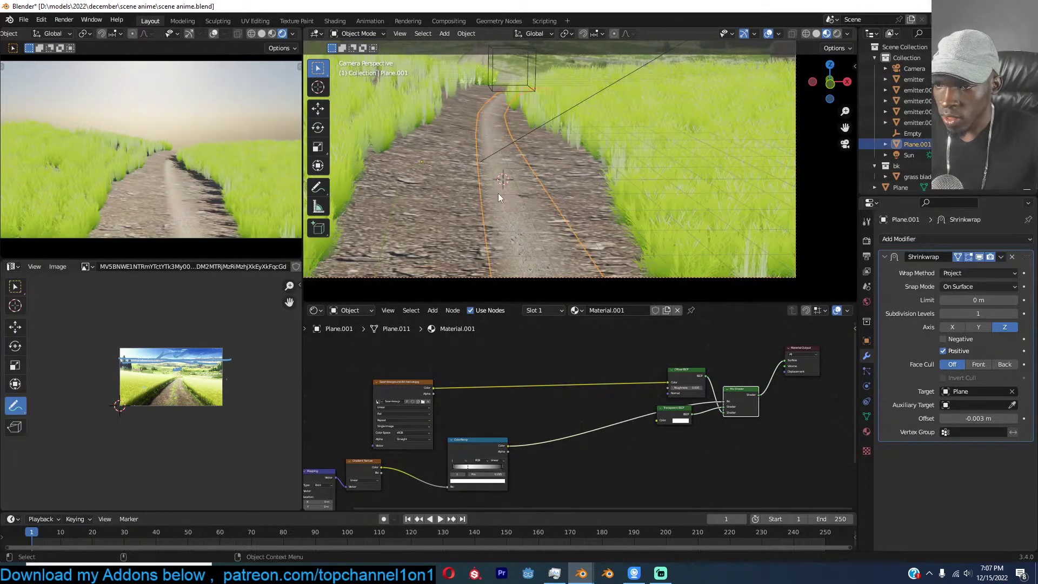
pyautogui.press('Tab')
pyautogui.scroll(-2, 561, 205)
pyautogui.press('g')
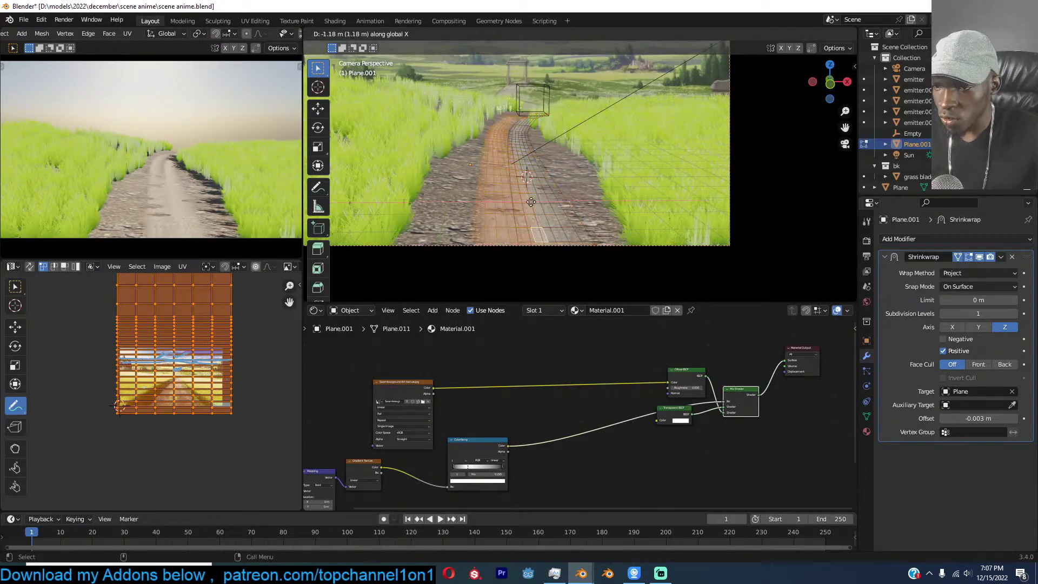
pyautogui.press('x')
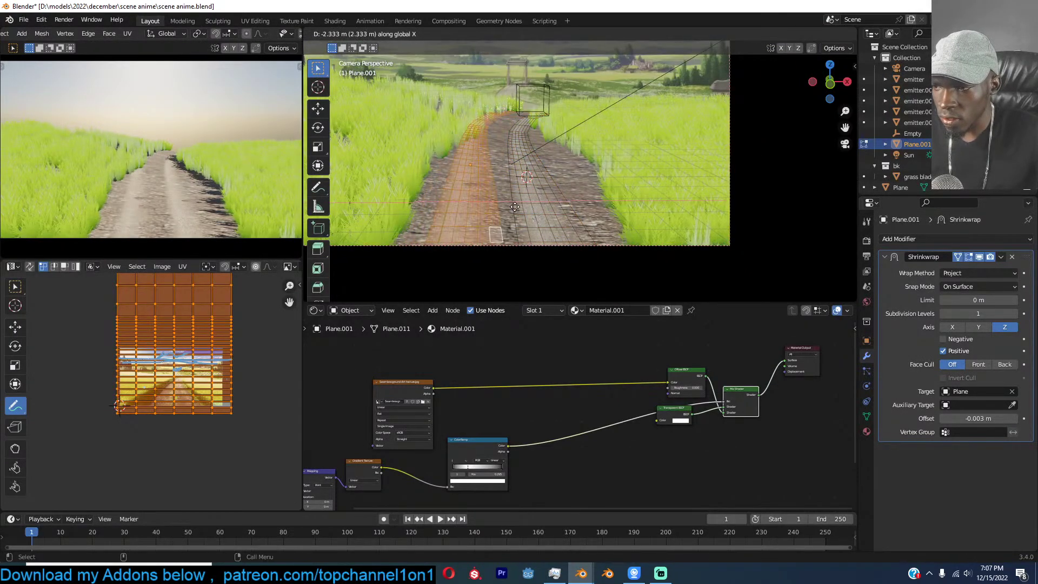
pyautogui.click(514, 206)
pyautogui.hotkey('shift', 'd')
pyautogui.press('r')
pyautogui.press('z')
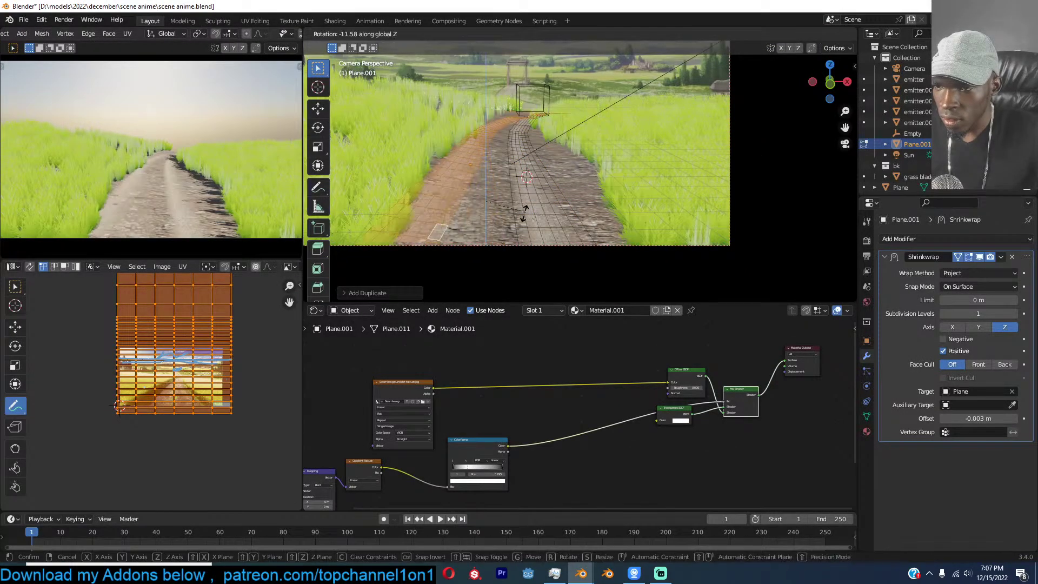
pyautogui.click(534, 211)
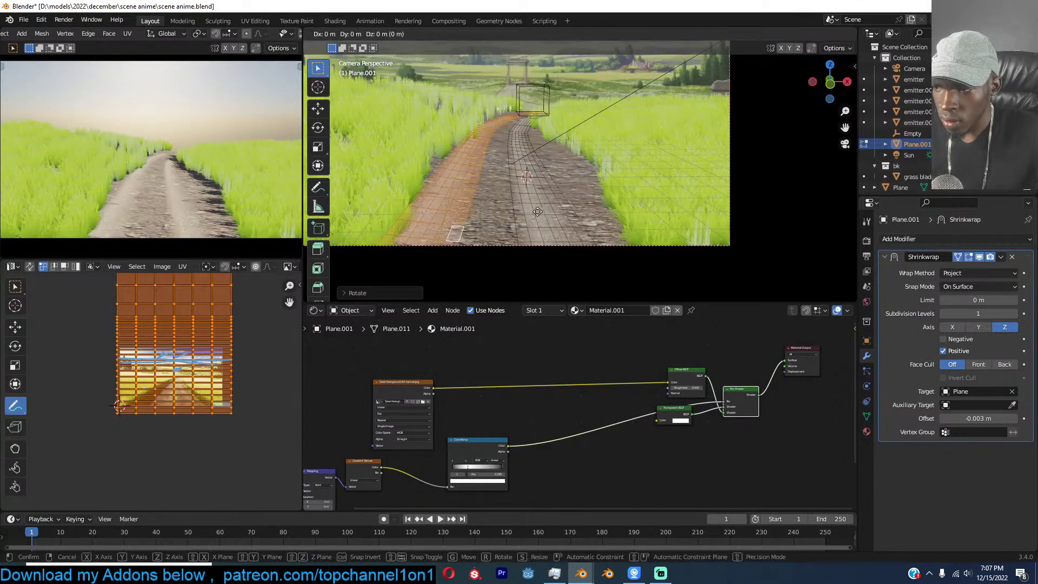
pyautogui.press('Tab')
# Scale up the ground plane's entire UV layout so its dirt texture repeats at a finer size.
pyautogui.scroll(4, 192, 378)
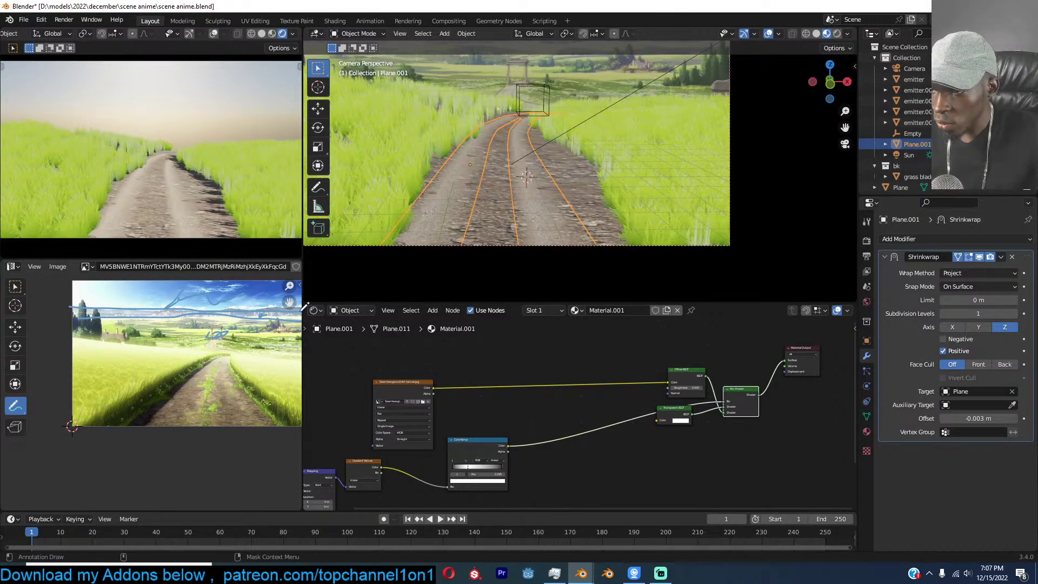
pyautogui.scroll(2, 600, 412)
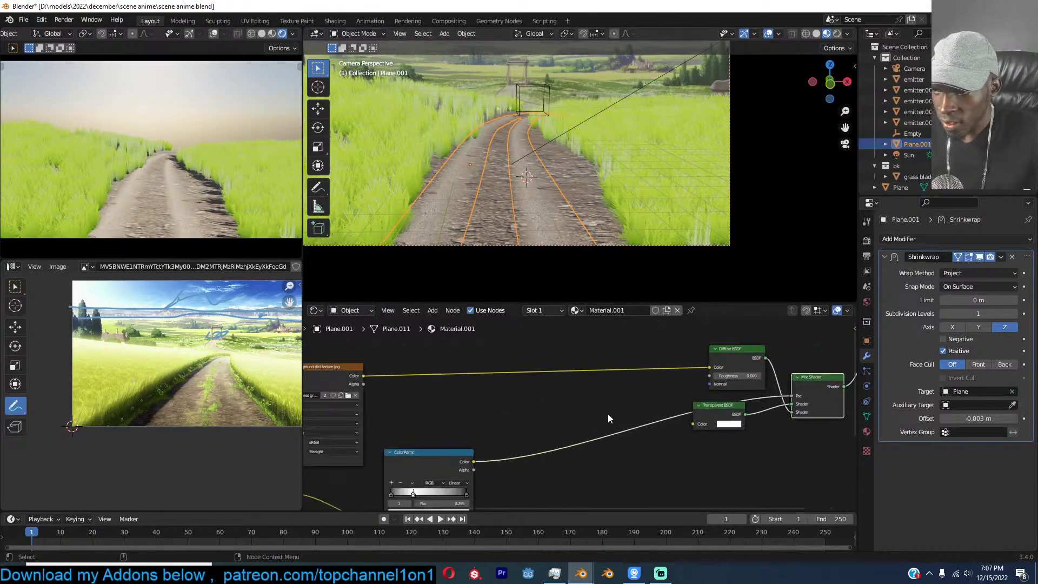
pyautogui.click(593, 187)
pyautogui.press('Tab')
pyautogui.press('Tab')
pyautogui.click(570, 195)
pyautogui.press('Tab')
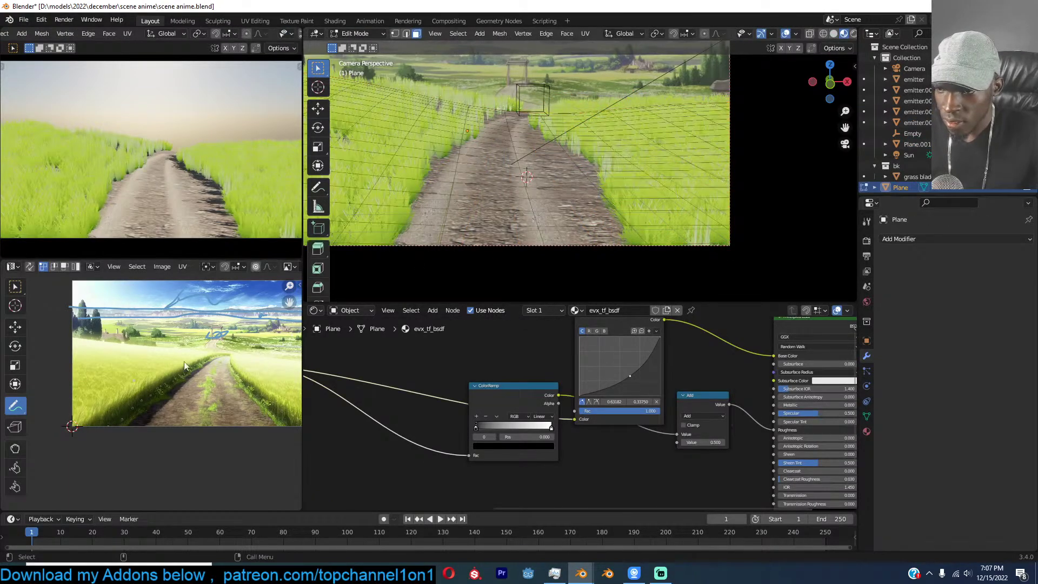
pyautogui.press('a')
pyautogui.scroll(-3, 184, 389)
pyautogui.press('s')
pyautogui.click(235, 407)
pyautogui.press('Tab')
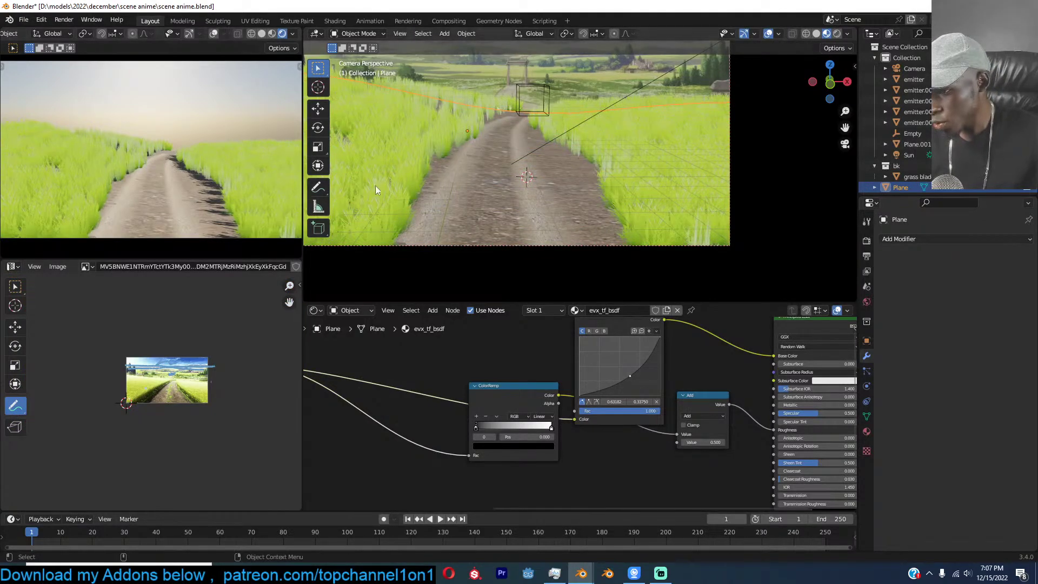
# Erase the blue annotation strokes across the reference image's horizon and fit the image and the camera view for comparison.
pyautogui.scroll(6, 264, 327)
pyautogui.scroll(-3, 227, 158)
pyautogui.scroll(3, 227, 157)
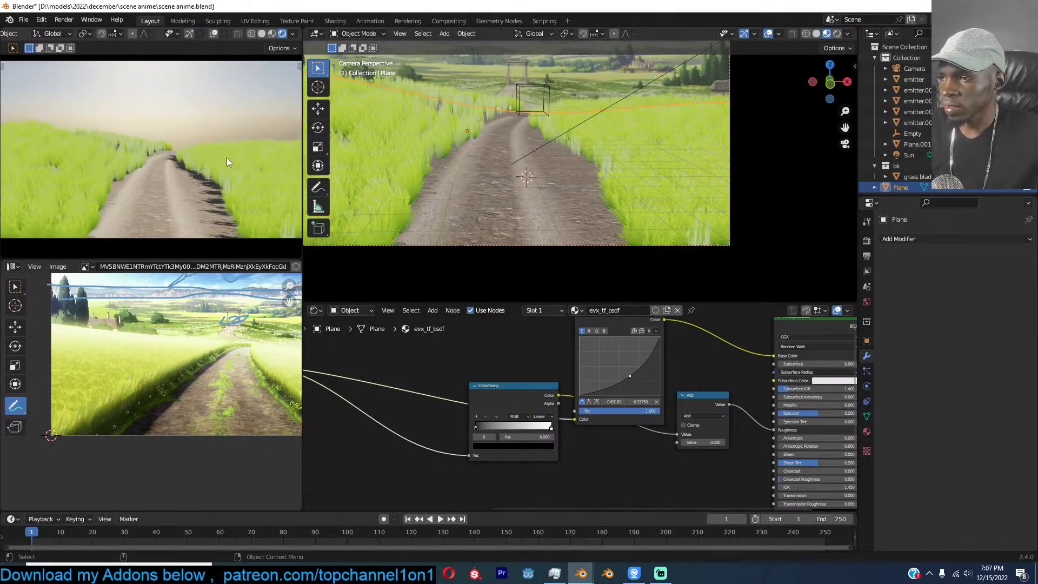
pyautogui.scroll(-2, 223, 303)
pyautogui.scroll(3, 216, 306)
pyautogui.scroll(-1, 180, 332)
pyautogui.moveTo(179, 334)
pyautogui.keyDown('ctrl'); pyautogui.mouseDown()
pyautogui.moveTo(159, 339)
pyautogui.moveTo(292, 345)
pyautogui.mouseUp(); pyautogui.keyUp('ctrl')
pyautogui.scroll(-3, 166, 213)
pyautogui.scroll(2, 165, 213)
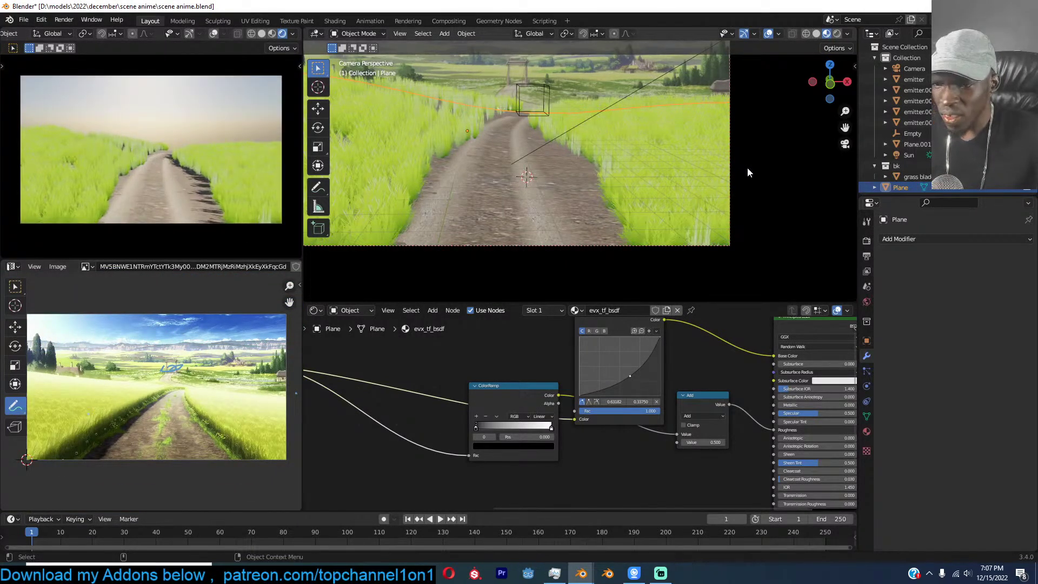
# Select the foreground grass emitter left of the path and show its Geometry Nodes tree in the Geometry Node Editor.
pyautogui.click(747, 168)
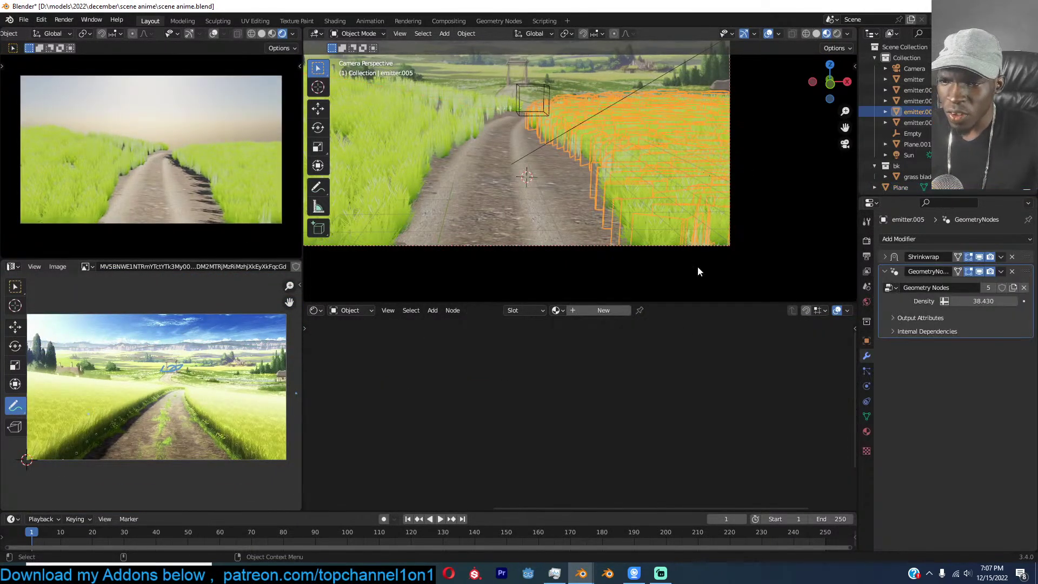
pyautogui.click(410, 186)
pyautogui.click(314, 311)
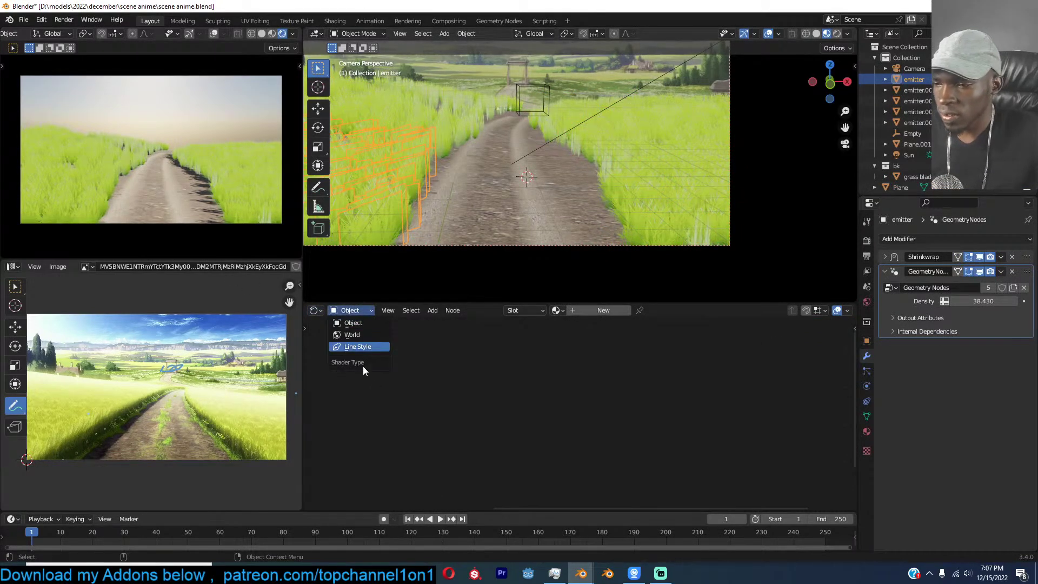
pyautogui.click(316, 311)
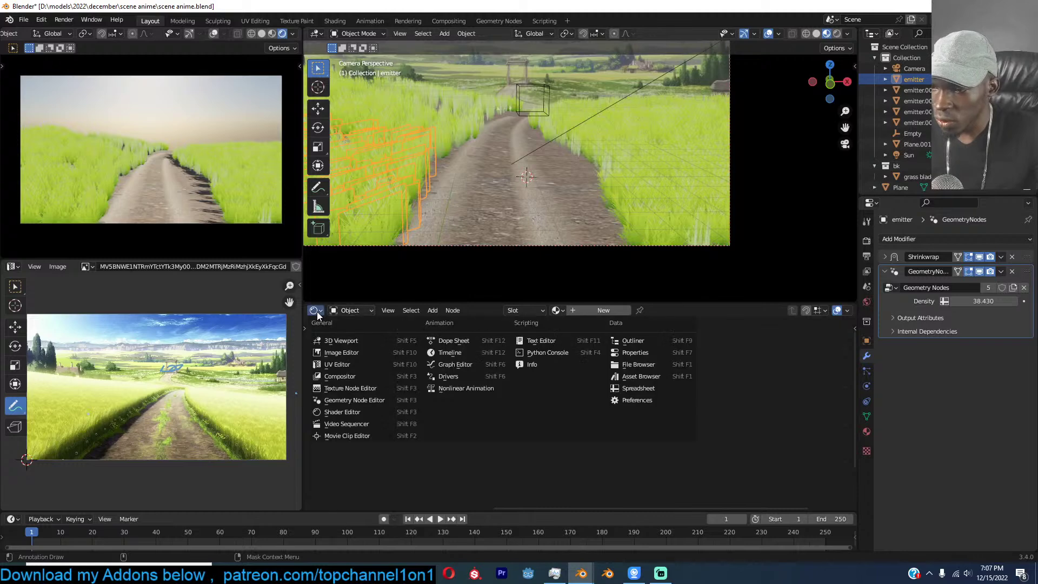
pyautogui.click(349, 402)
pyautogui.moveTo(591, 436); pyautogui.dragTo(465, 334, button='middle')
pyautogui.scroll(1, 692, 384)
pyautogui.moveTo(692, 383); pyautogui.dragTo(700, 421, button='middle')
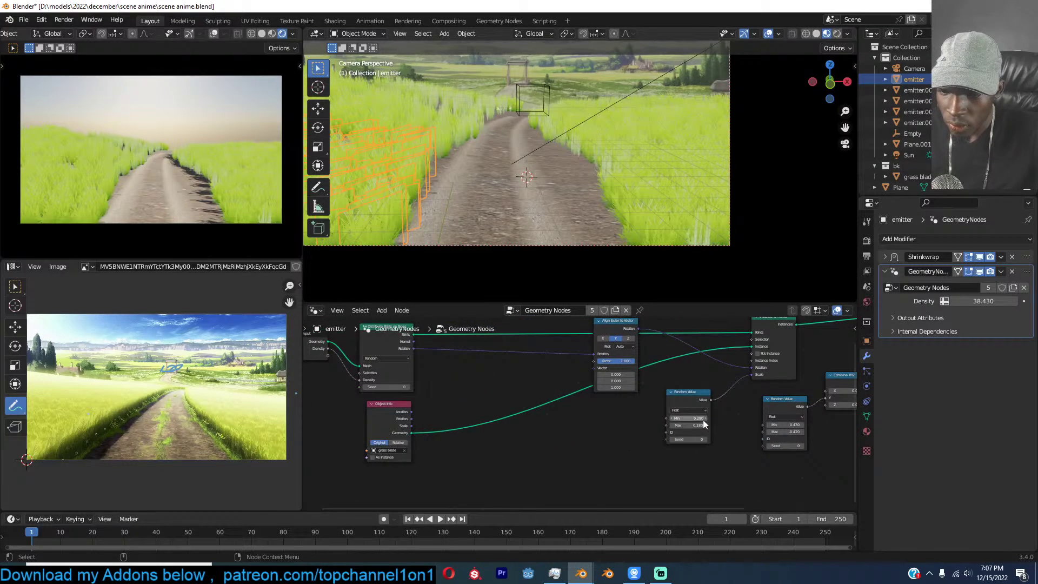
# Insert a Vector Math node set to Scale between the Random Value node and the grass instances' Scale input.
pyautogui.moveTo(692, 405); pyautogui.dragTo(596, 447)
pyautogui.hotkey('shift', 'a')
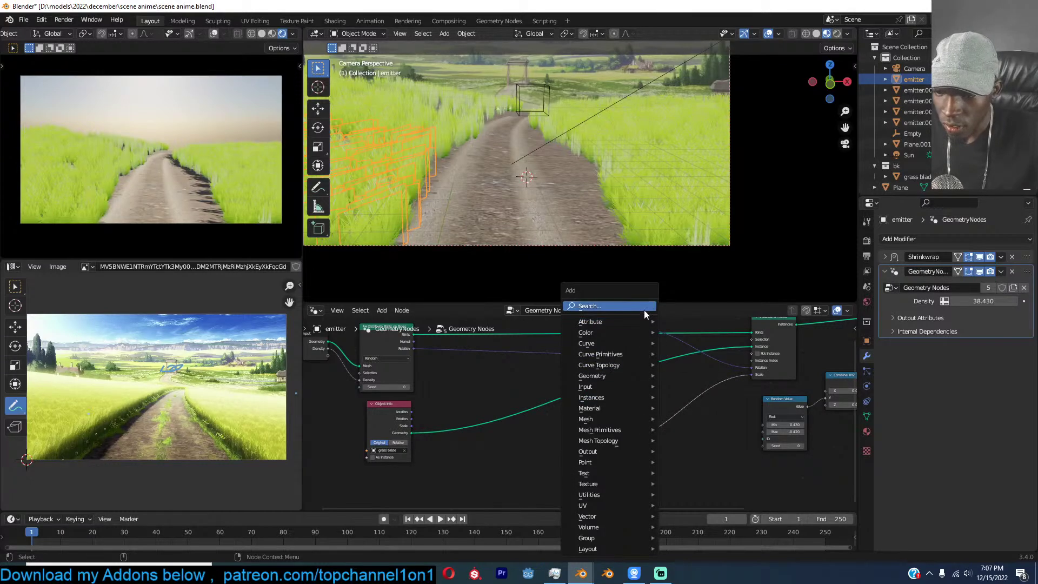
pyautogui.write('vecto')
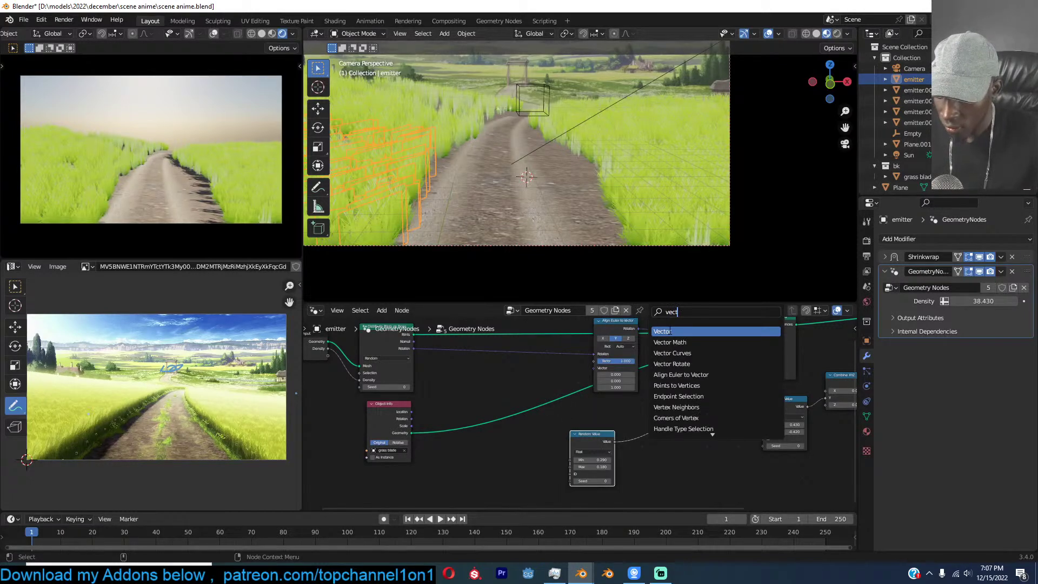
pyautogui.click(682, 342)
pyautogui.click(691, 419)
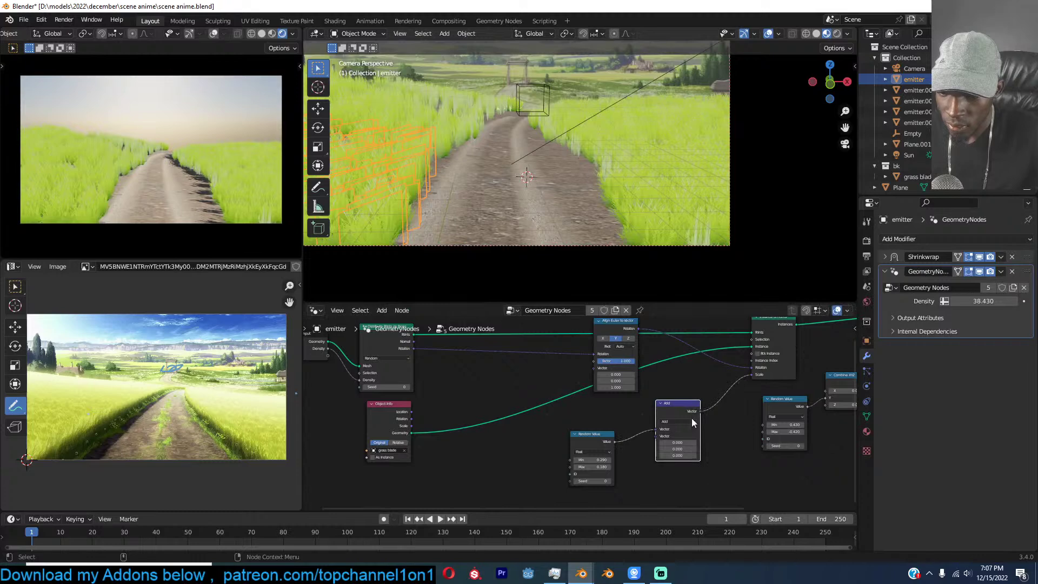
pyautogui.click(690, 419)
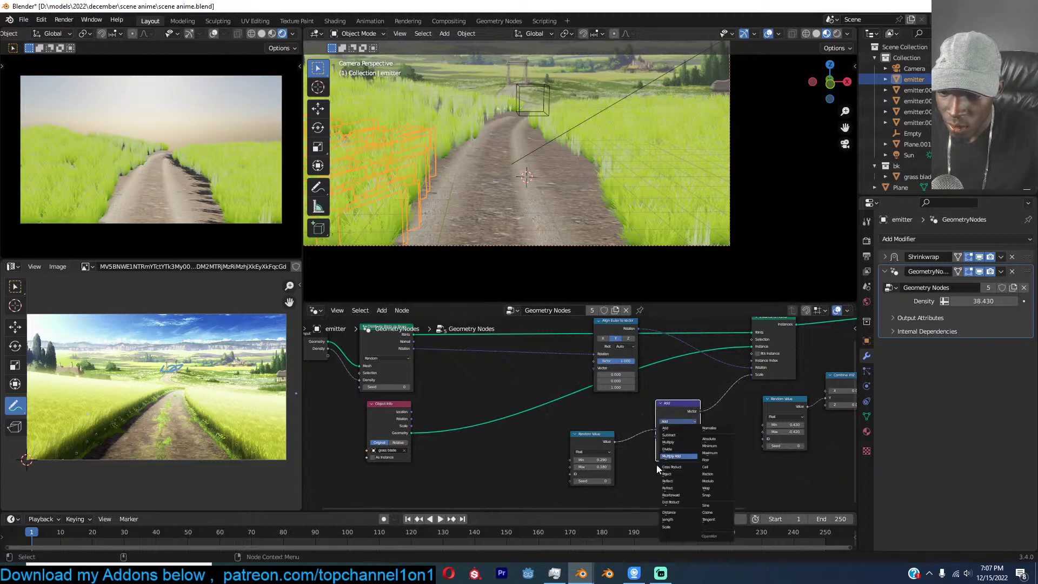
pyautogui.click(667, 527)
pyautogui.moveTo(562, 407); pyautogui.dragTo(656, 409, button='middle')
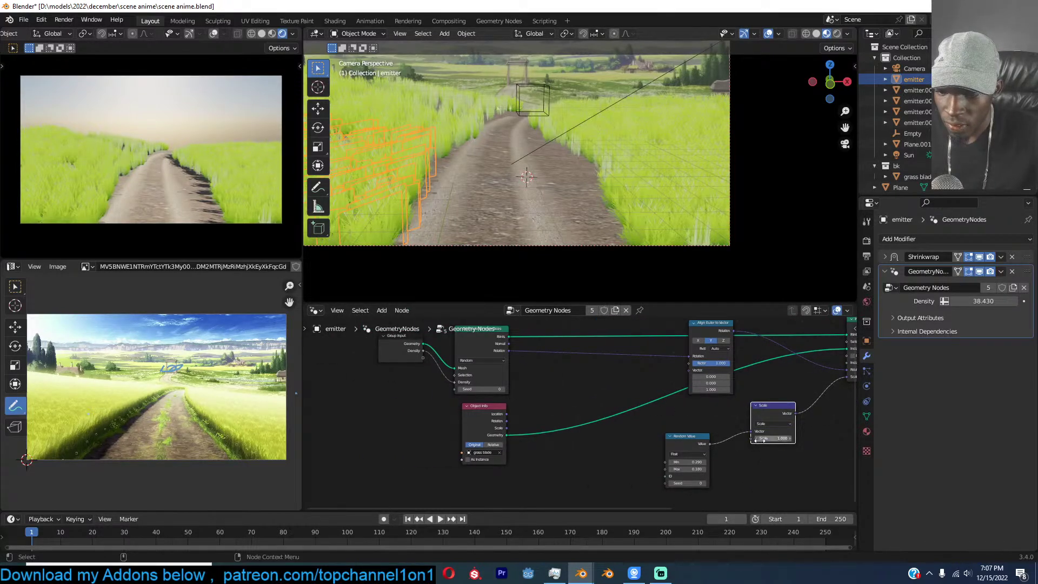
# Expose the Vector Math node's Scale factor as a Group Input socket and save the file.
pyautogui.moveTo(751, 440); pyautogui.dragTo(417, 358)
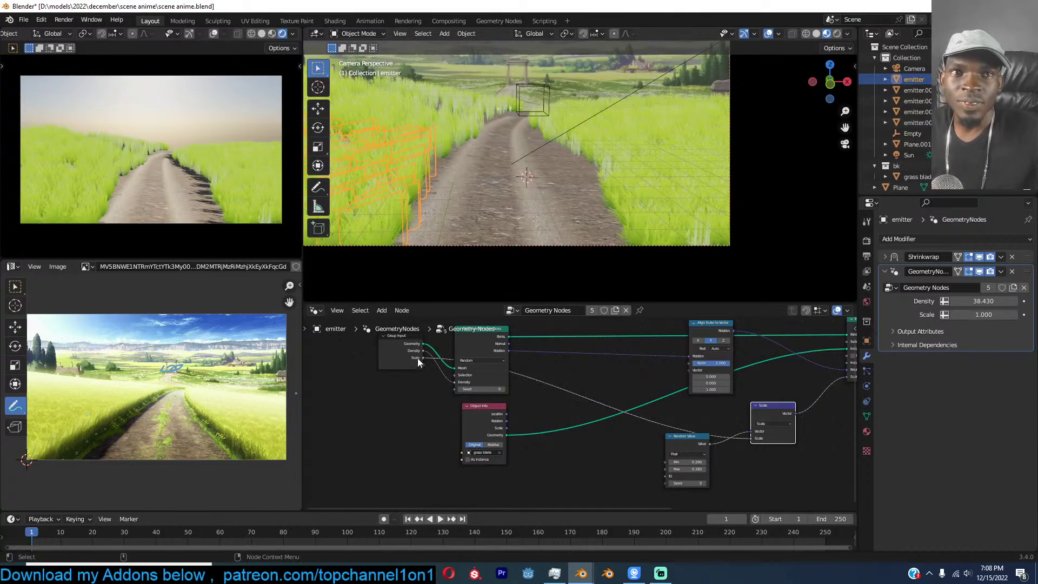
pyautogui.click(406, 352)
pyautogui.hotkey('ctrl', 's')
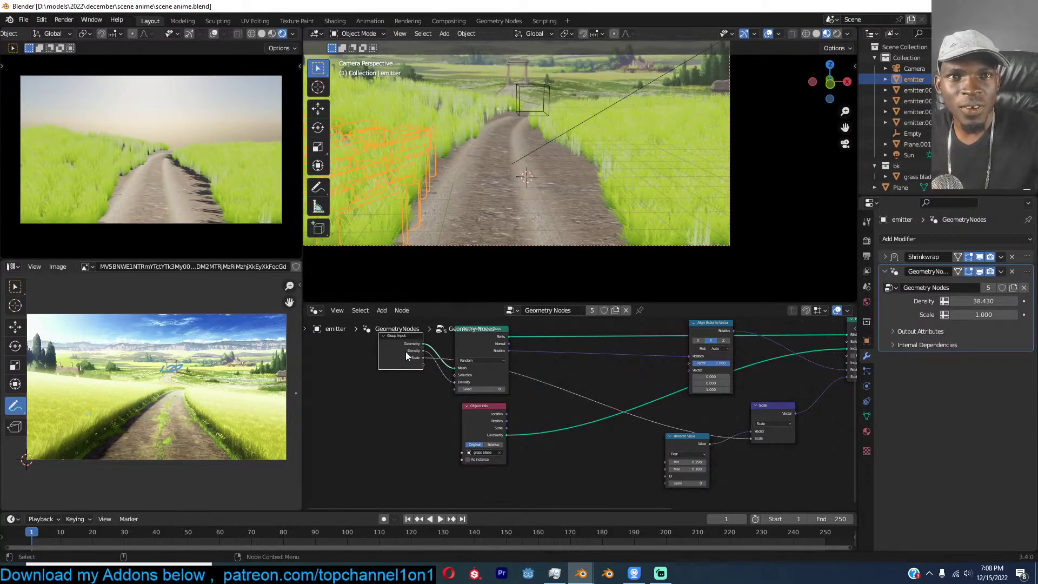
pyautogui.moveTo(417, 354); pyautogui.dragTo(438, 375, button='middle')
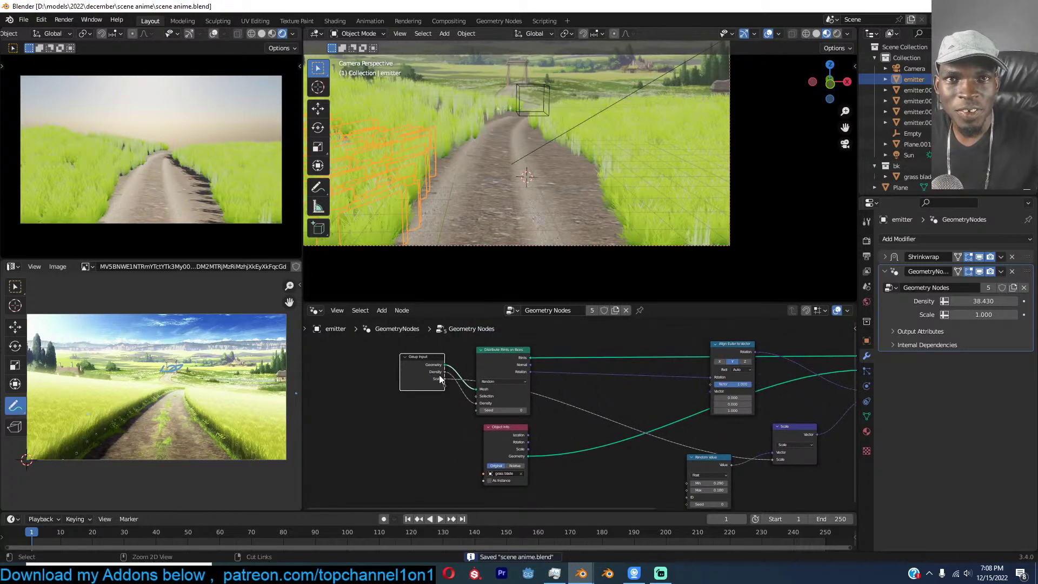
pyautogui.scroll(1, 442, 376)
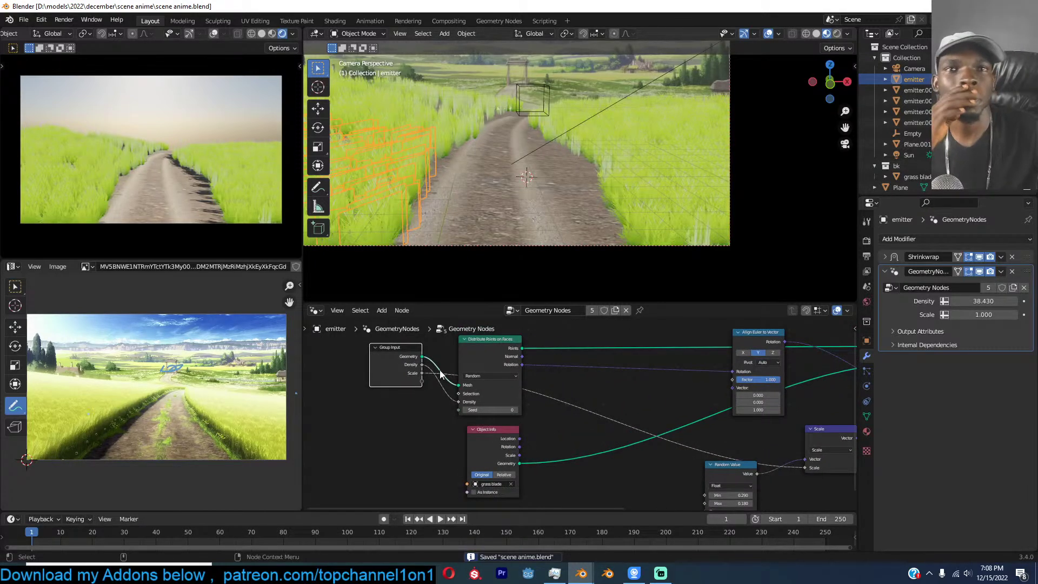
pyautogui.scroll(1, 443, 369)
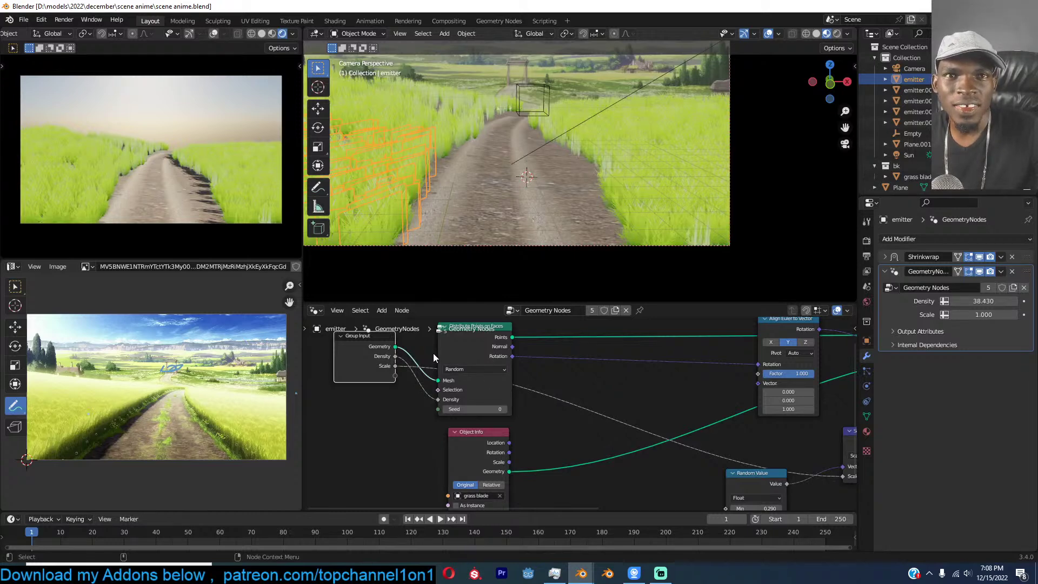
pyautogui.hotkey('ctrl', 's')
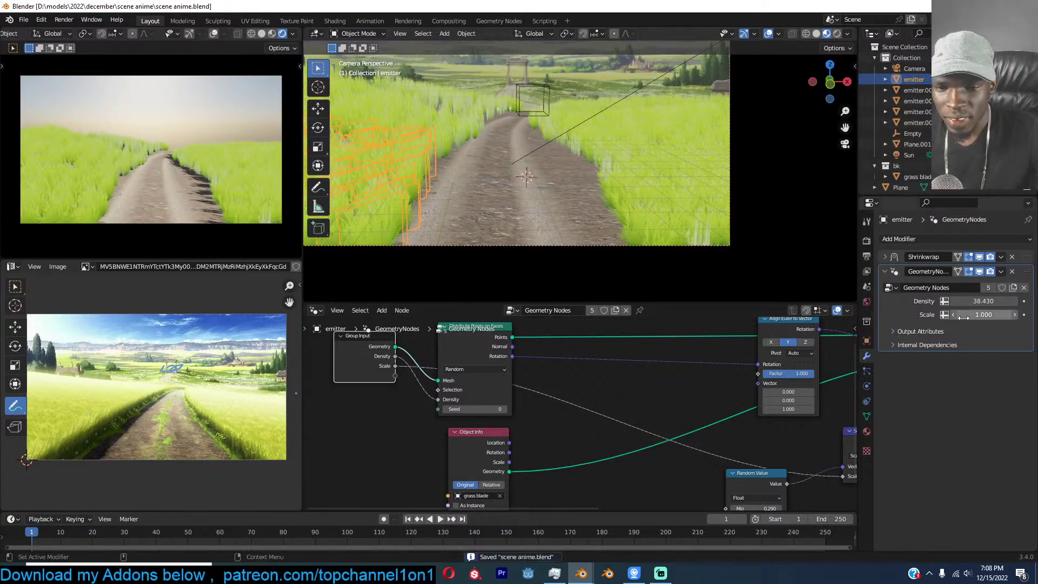
# Set the grass Scale to 0.640 on the foreground emitter left of the path and copy that value to all the other emitters.
pyautogui.moveTo(983, 313)
pyautogui.mouseDown()
pyautogui.moveTo(946, 314)
pyautogui.moveTo(983, 314)
pyautogui.mouseUp()
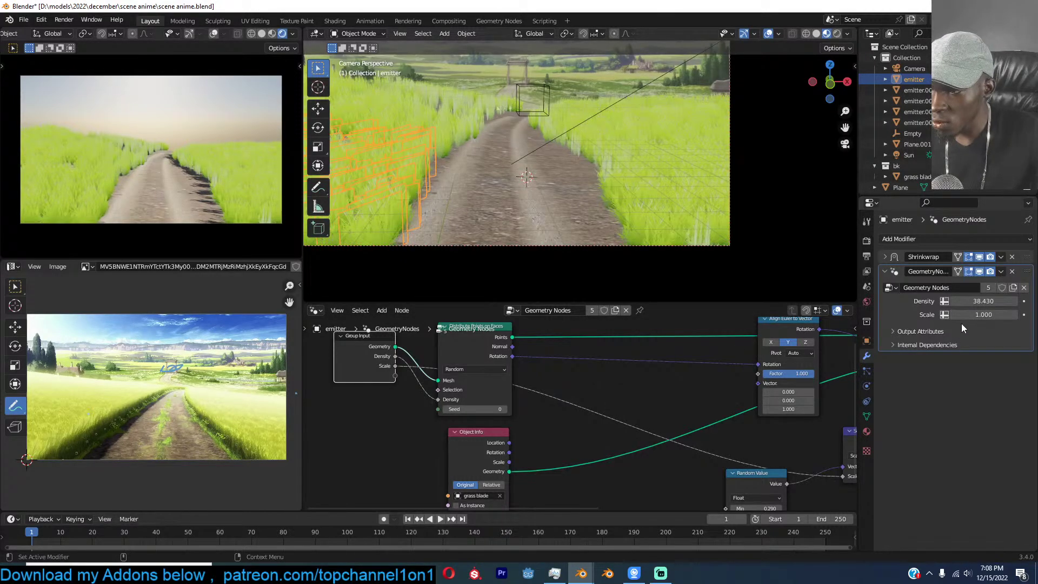
pyautogui.moveTo(983, 314); pyautogui.dragTo(962, 314)
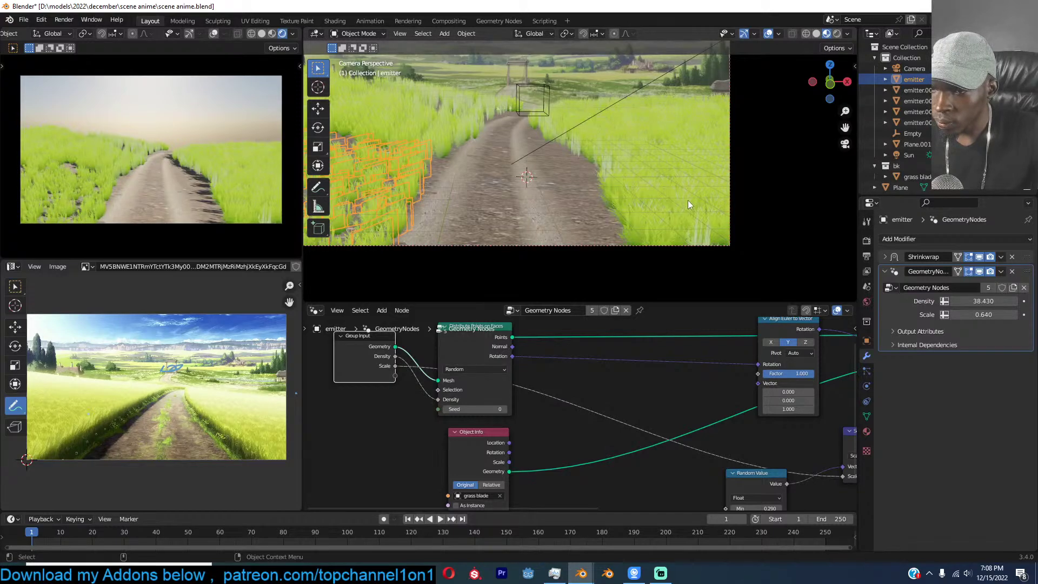
pyautogui.moveTo(714, 200); pyautogui.dragTo(637, 217, button='middle')
pyautogui.keyDown('shift'); pyautogui.click(489, 247); pyautogui.keyUp('shift')
pyautogui.keyDown('shift'); pyautogui.click(541, 172); pyautogui.keyUp('shift')
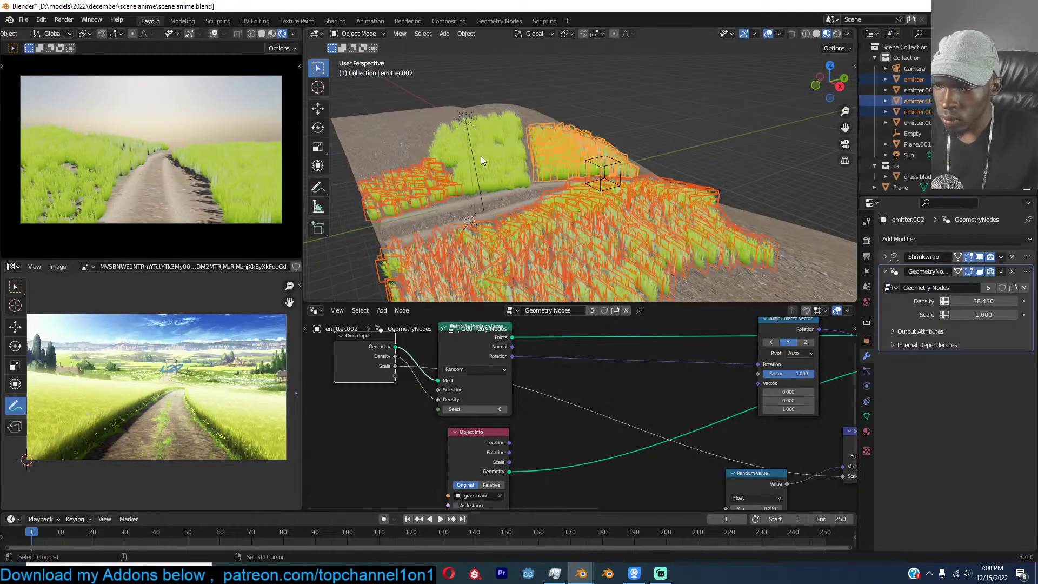
pyautogui.keyDown('shift'); pyautogui.click(485, 154); pyautogui.keyUp('shift')
pyautogui.keyDown('shift'); pyautogui.click(466, 147); pyautogui.keyUp('shift')
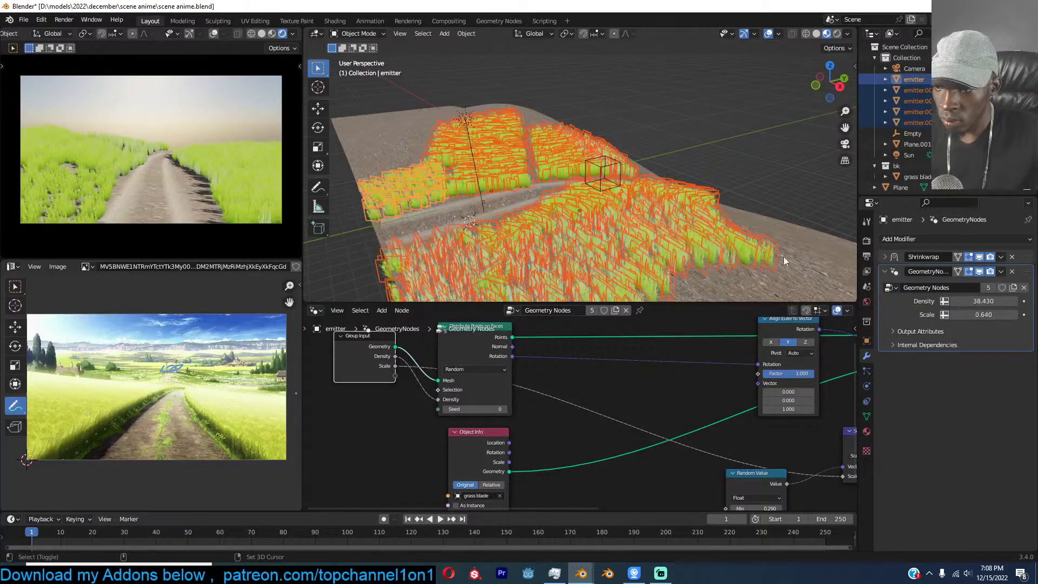
pyautogui.rightClick(948, 315)
pyautogui.click(923, 401)
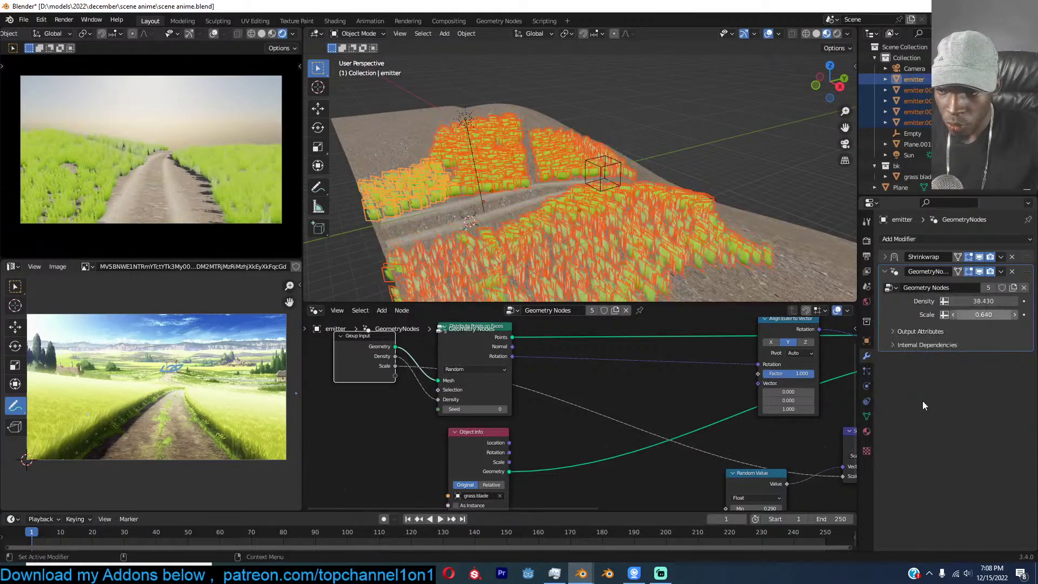
pyautogui.hotkey('alt', 'a')
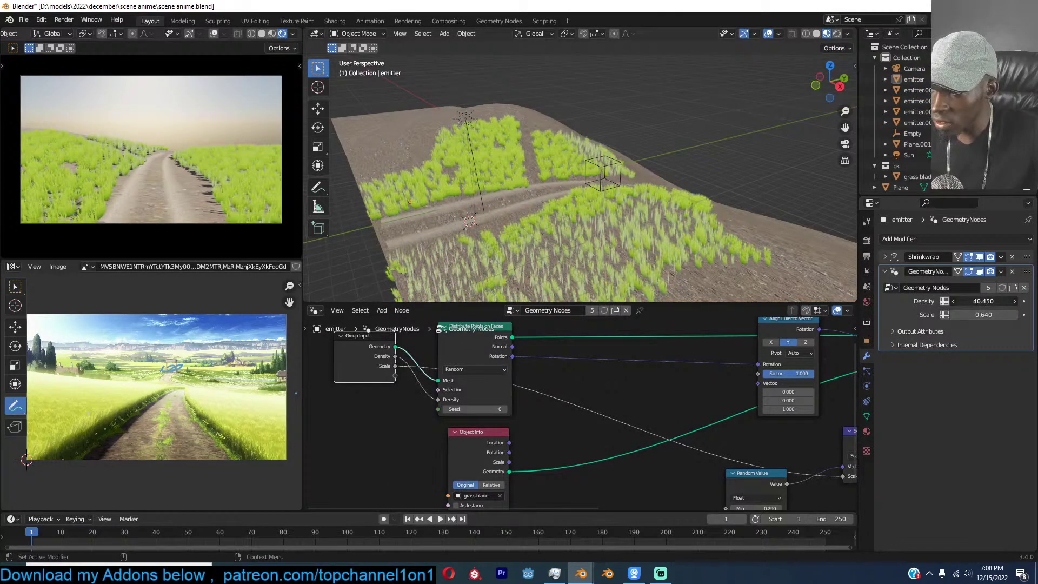
# Set the grass Density to 100 on the foreground emitter left of the path and on the adjoining emitter.001.
pyautogui.moveTo(984, 301); pyautogui.dragTo(987, 301)
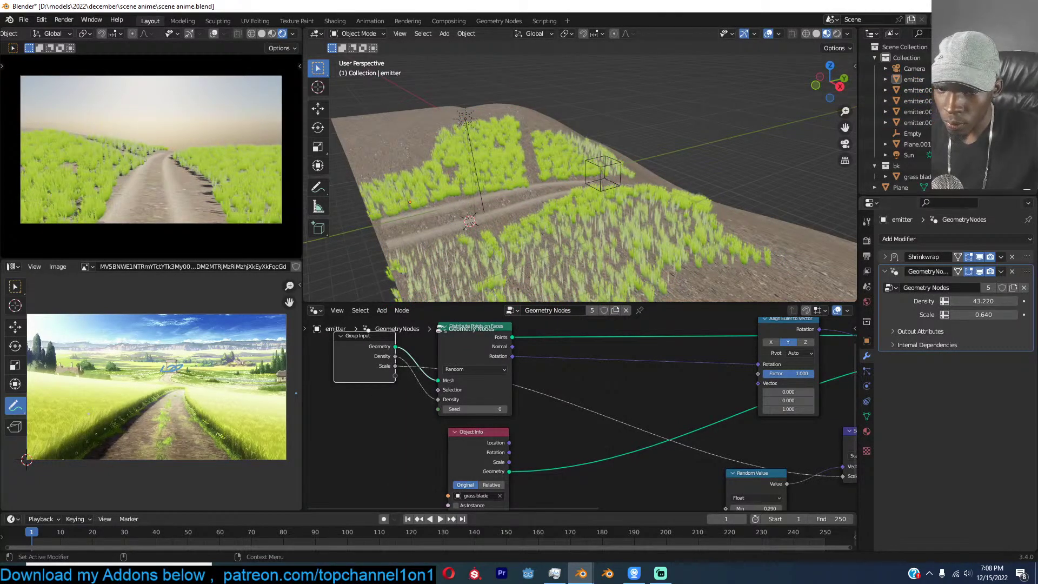
pyautogui.click(979, 301)
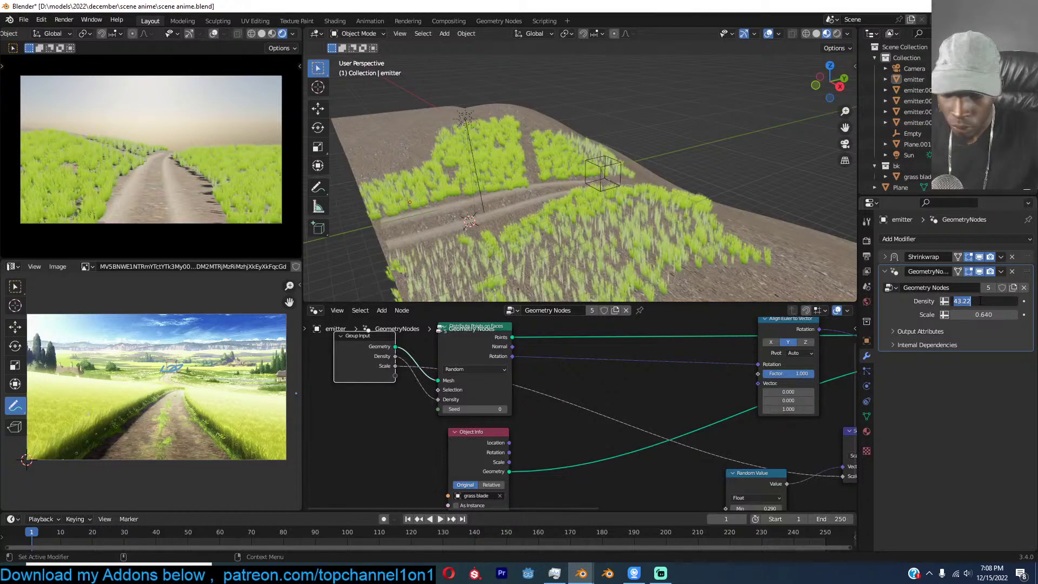
pyautogui.press('Return')
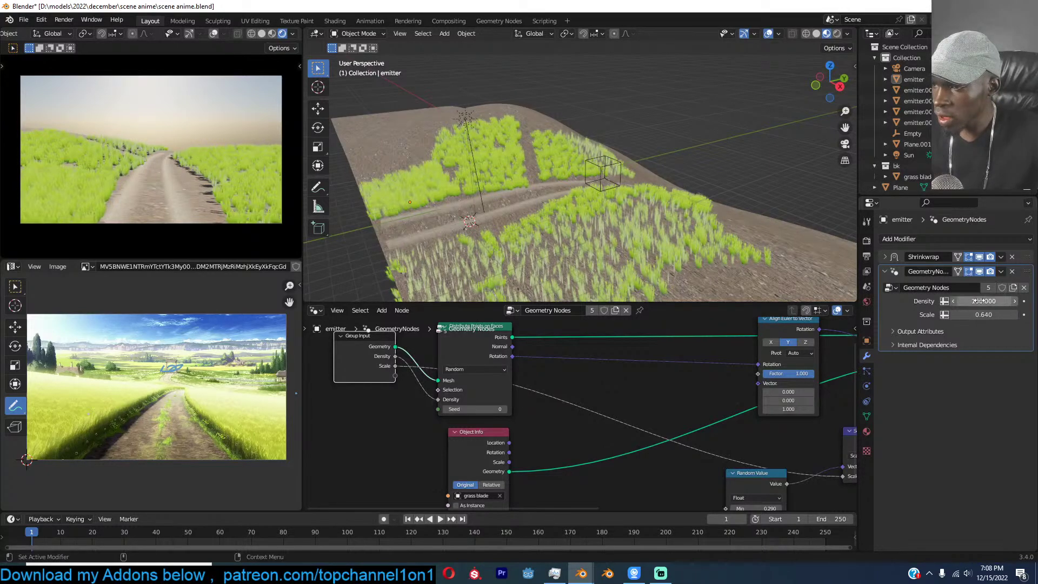
pyautogui.click(515, 180)
pyautogui.click(976, 302)
pyautogui.write('100')
pyautogui.press('Return')
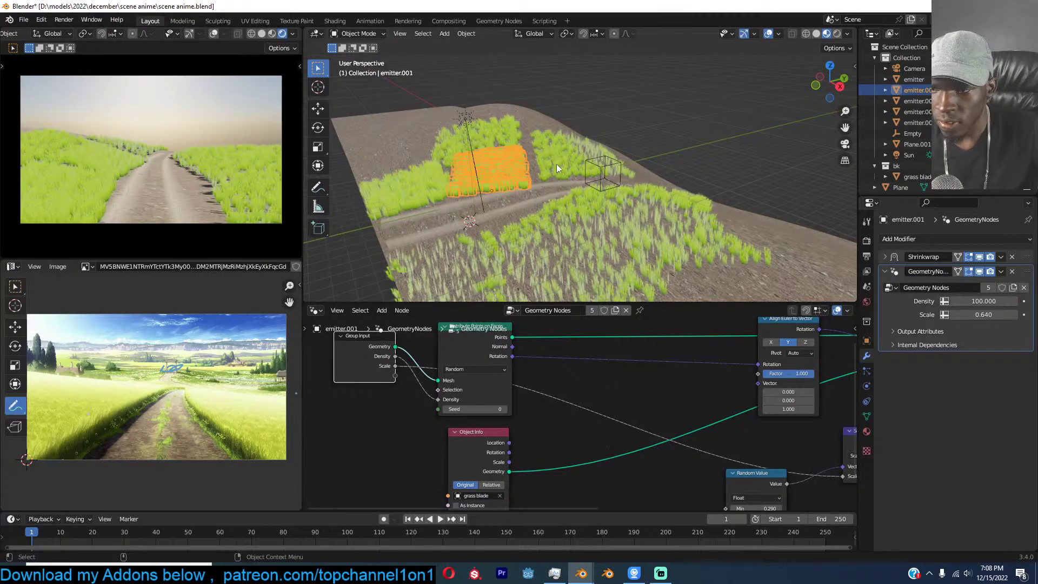
# Set the grass Density to 100 on the two remaining emitters left of the path, emitter.006 and emitter.002.
pyautogui.click(493, 134)
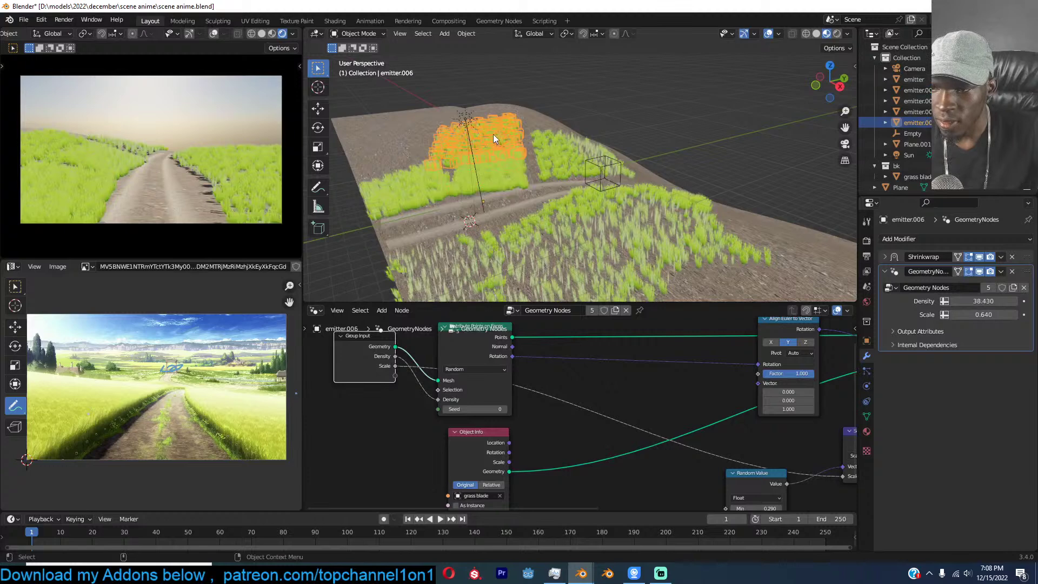
pyautogui.click(983, 301)
pyautogui.write('100')
pyautogui.press('Return')
pyautogui.click(561, 156)
pyautogui.click(973, 301)
pyautogui.write('100')
pyautogui.press('Return')
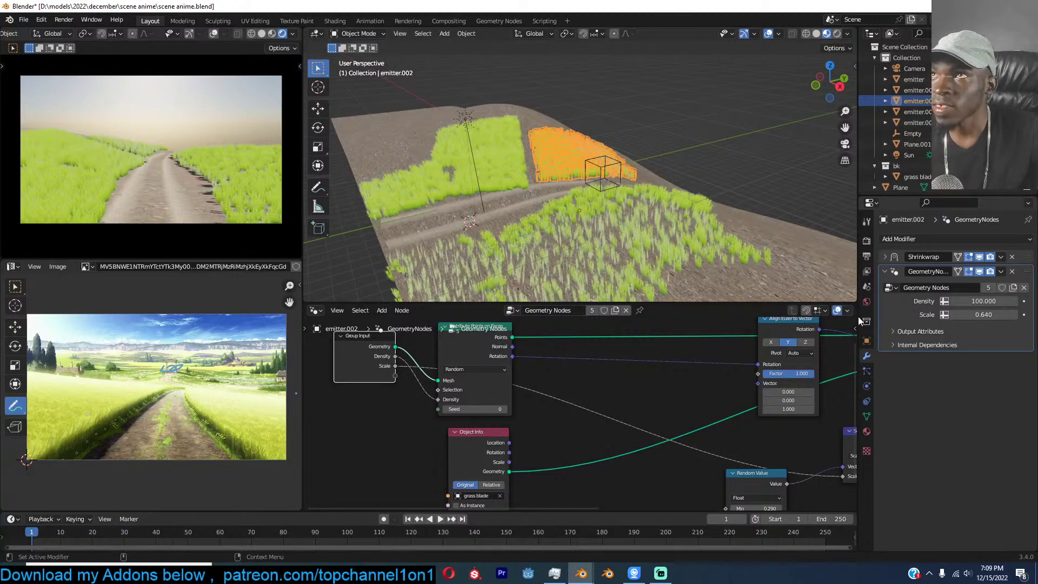
# Set the grass Density to 100 on the large emitter right of the path and save the file.
pyautogui.click(683, 262)
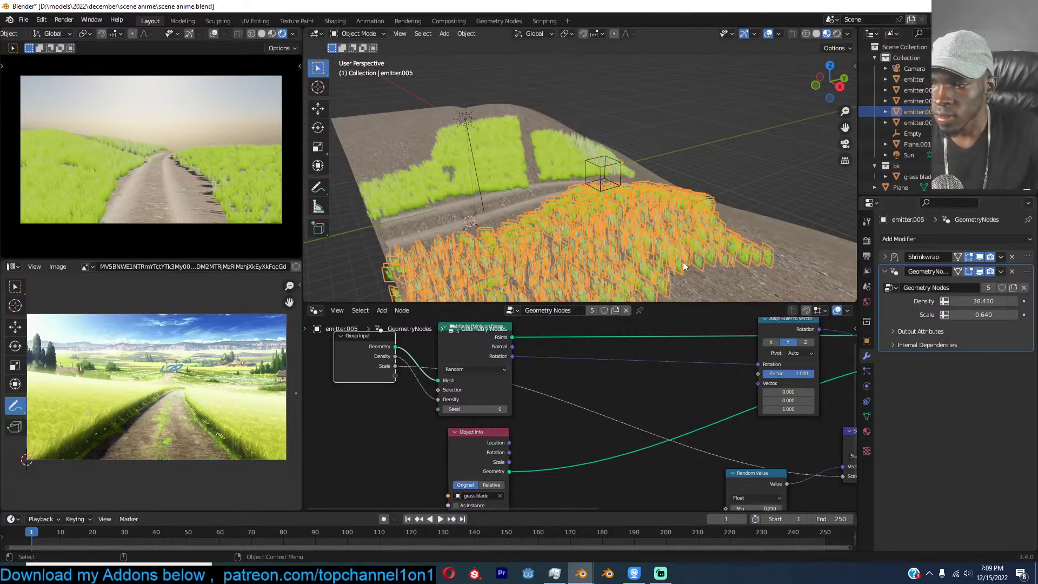
pyautogui.click(982, 300)
pyautogui.write('100')
pyautogui.press('Return')
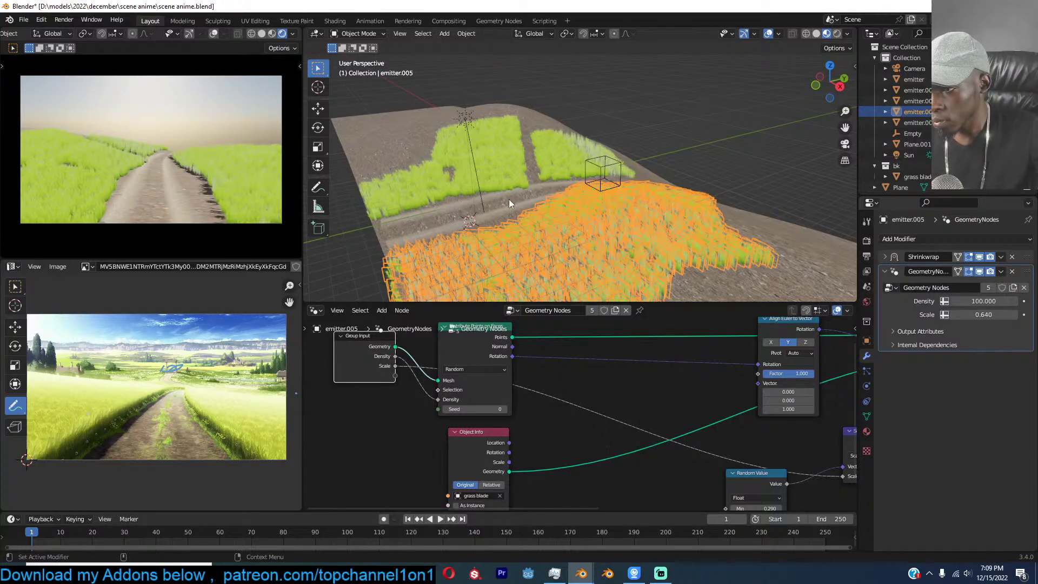
pyautogui.click(531, 162)
pyautogui.hotkey('ctrl', 's')
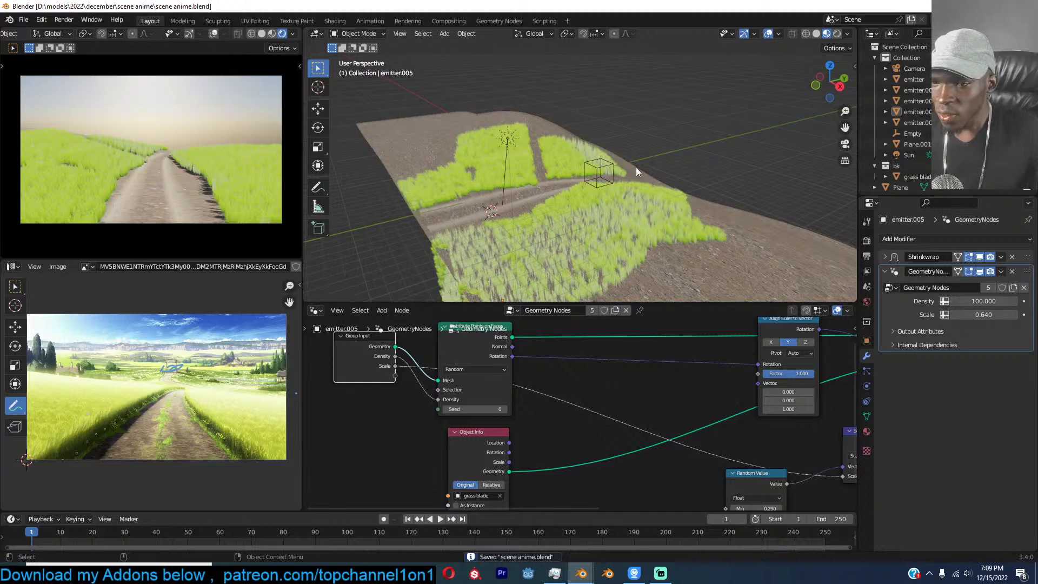
# Duplicate the ground plane in solid-shaded top view and place the copy beyond the original's far edge.
pyautogui.click(580, 171)
pyautogui.moveTo(580, 171); pyautogui.dragTo(570, 174, button='middle')
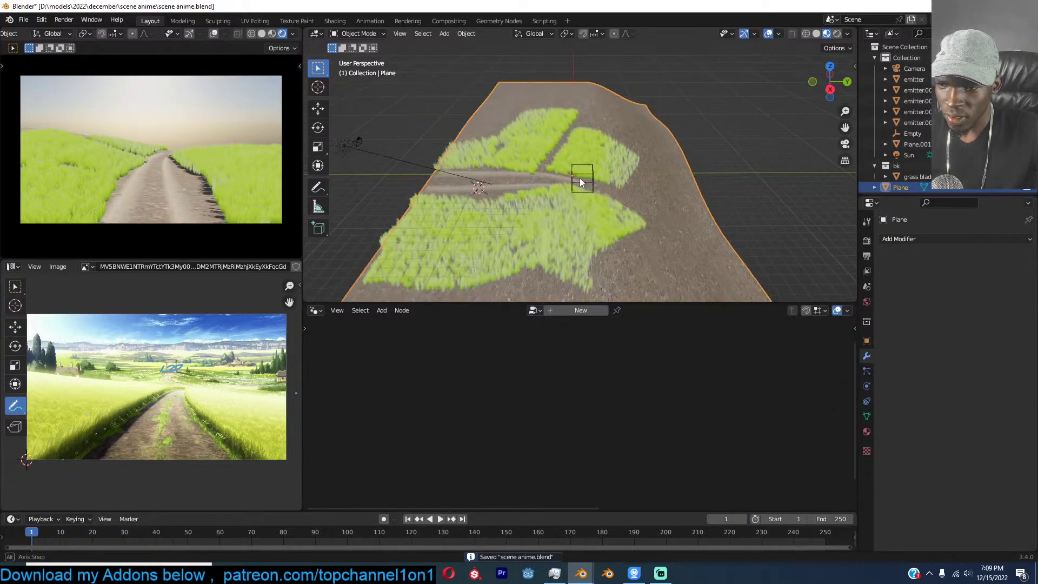
pyautogui.press('KP_7')
pyautogui.scroll(-1, 580, 178)
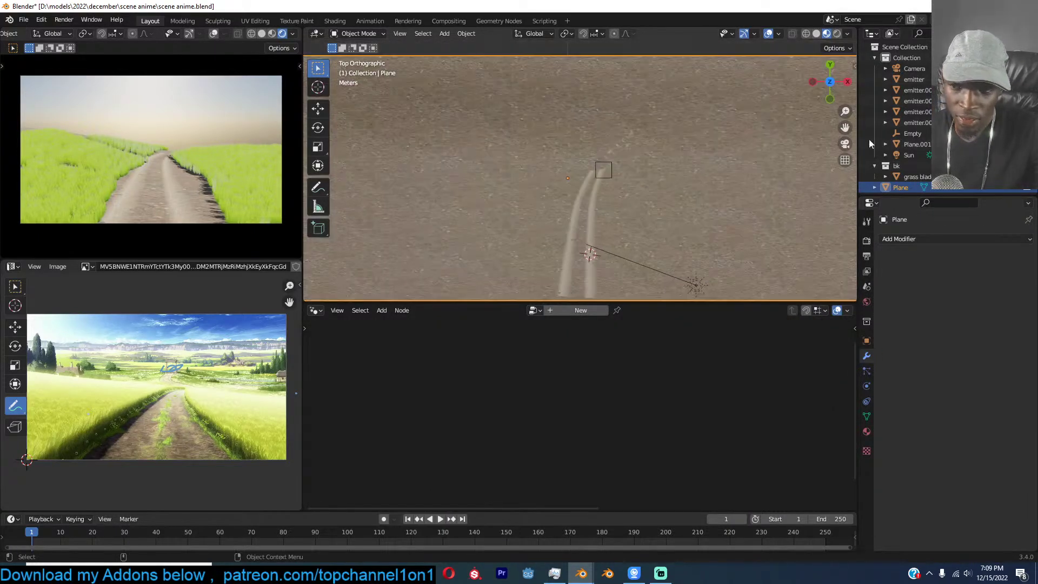
pyautogui.click(817, 33)
pyautogui.scroll(-4, 713, 217)
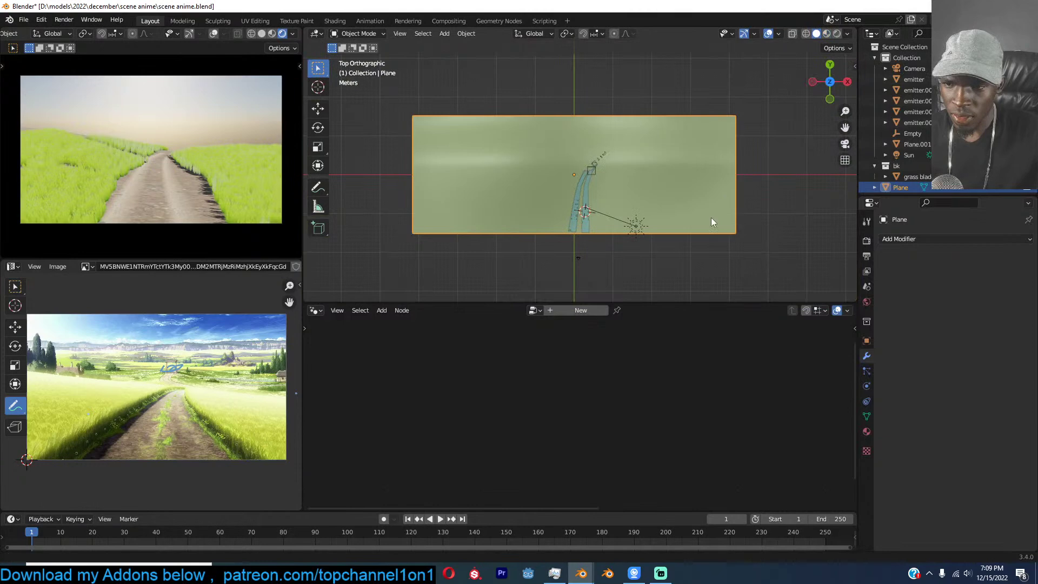
pyautogui.click(716, 125)
pyautogui.moveTo(716, 126); pyautogui.dragTo(622, 113, button='middle')
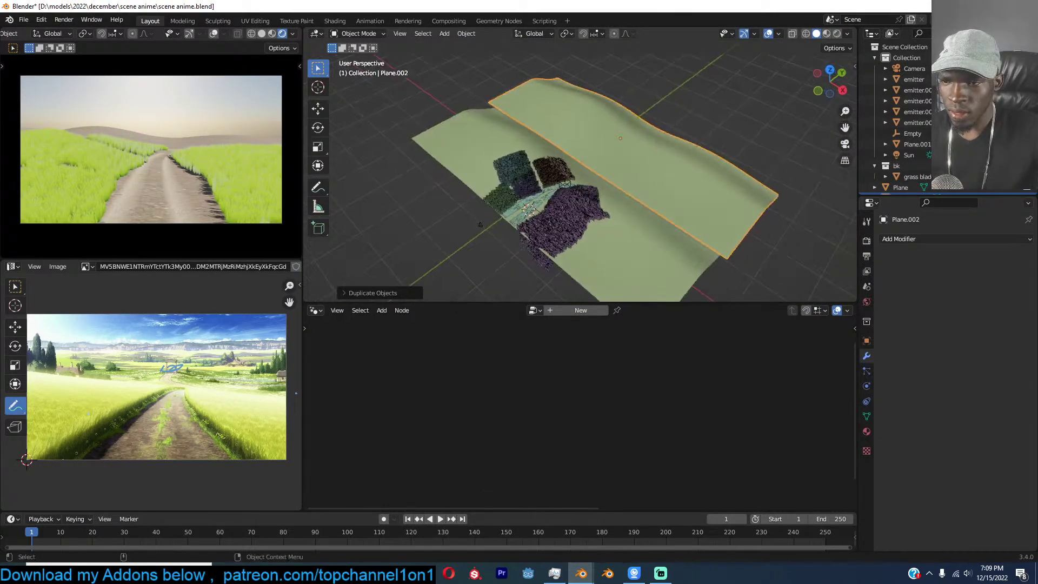
# Flatten the duplicated ground plane's hills by scaling it to about 0.31 along Z.
pyautogui.press('s')
pyautogui.press('z')
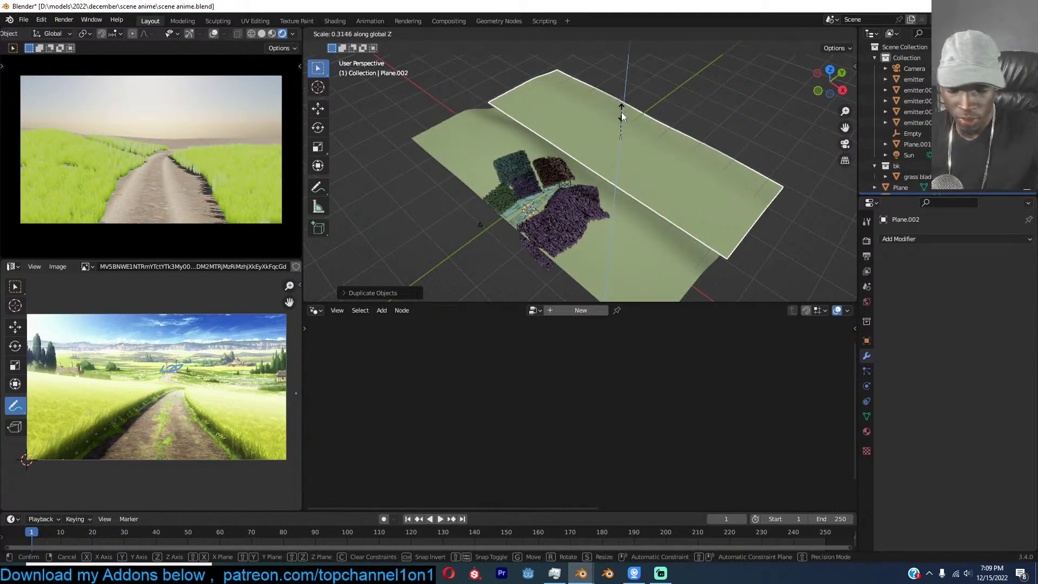
pyautogui.click(622, 114)
# Enlarge the duplicated ground plane, extending it along Y, and reposition it along the original's far edge.
pyautogui.press('KP_7')
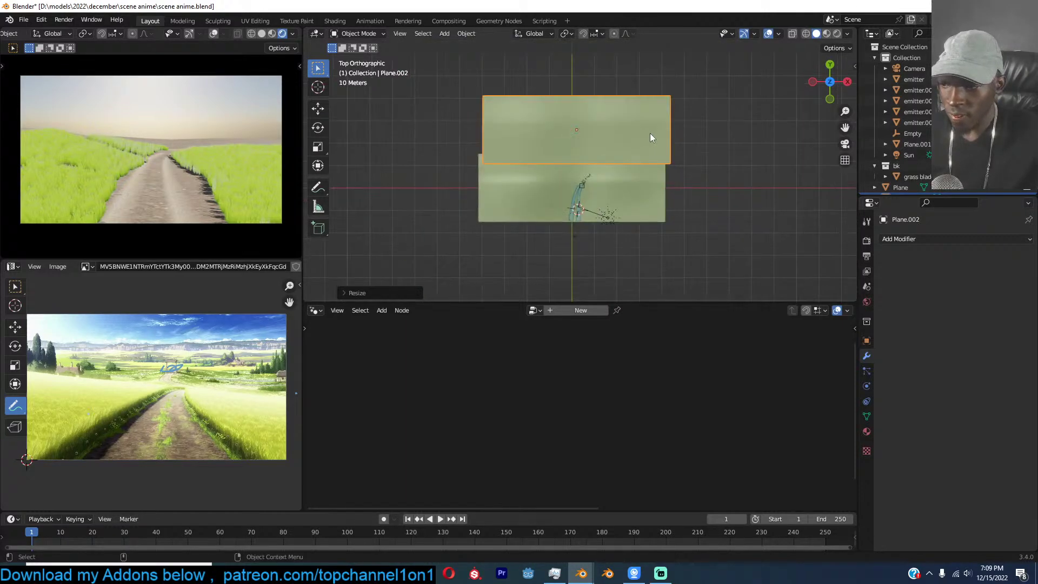
pyautogui.press('s')
pyautogui.press('y')
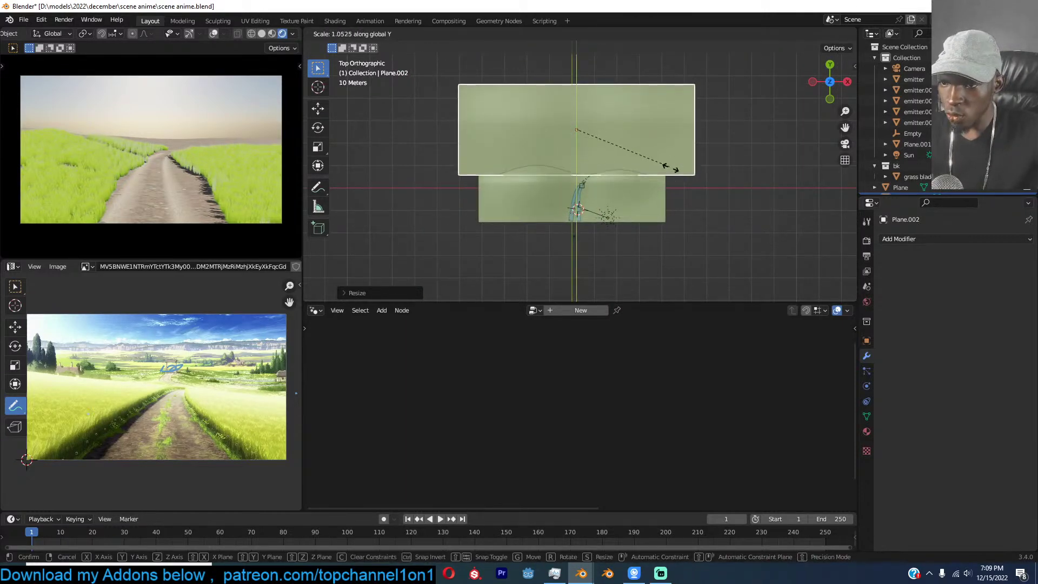
pyautogui.click(686, 206)
pyautogui.press('g')
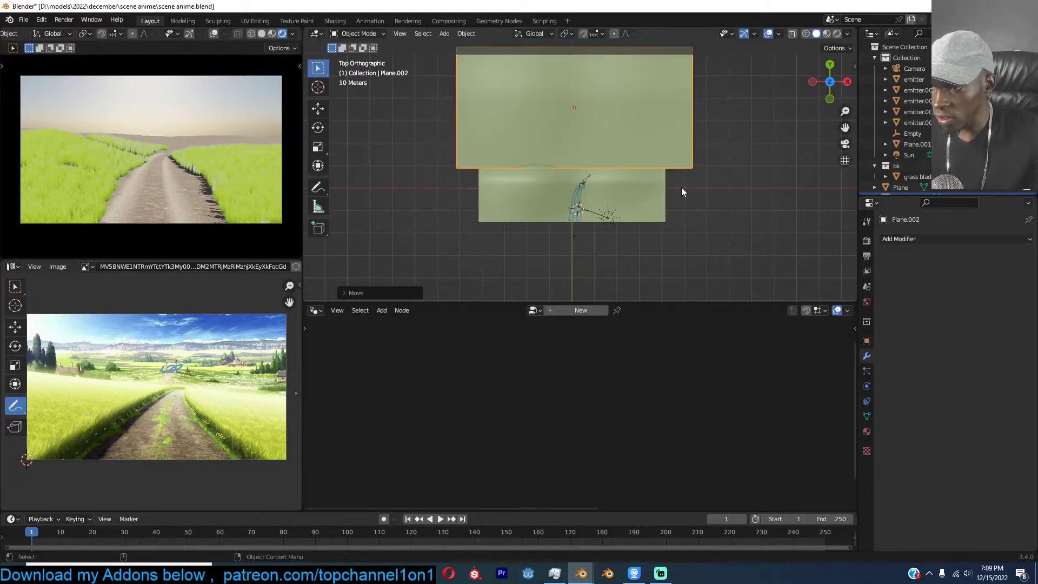
pyautogui.click(681, 186)
pyautogui.press('s')
pyautogui.click(717, 178)
# Lower the duplicated ground plane about 1.8 m along Z.
pyautogui.moveTo(717, 178); pyautogui.dragTo(648, 119, button='middle')
pyautogui.press('g')
pyautogui.press('z')
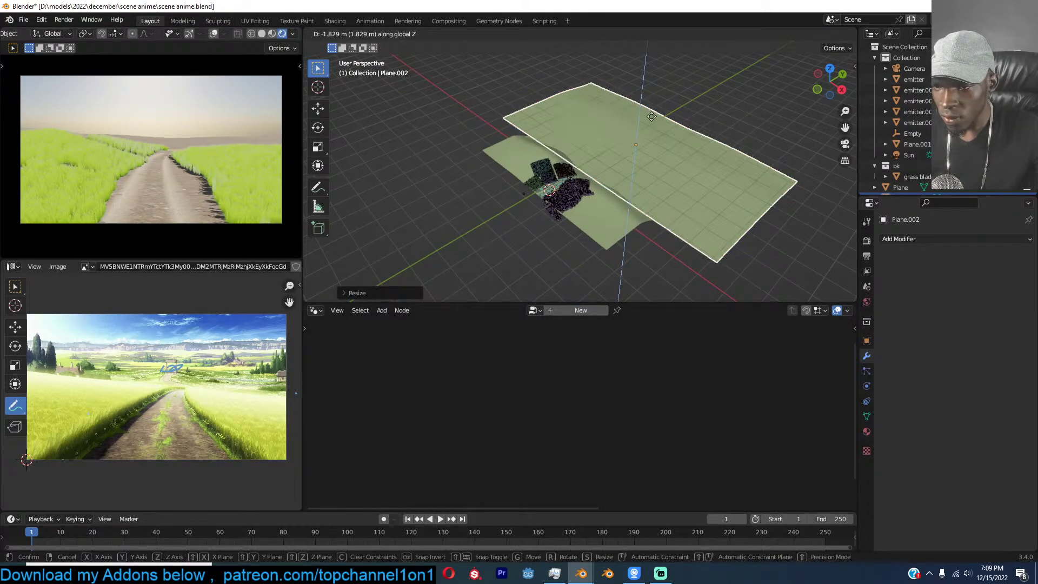
pyautogui.click(652, 118)
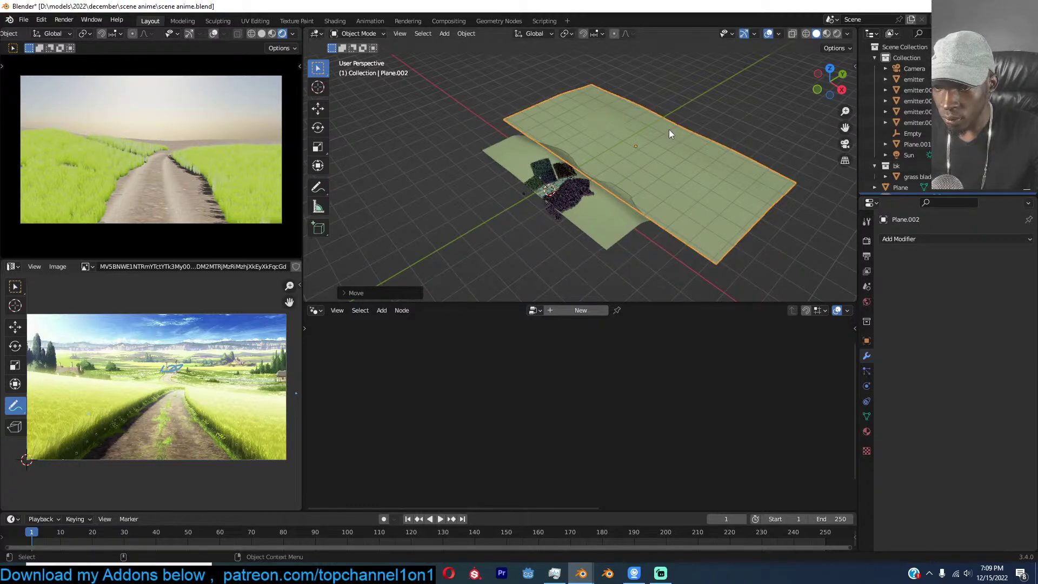
# Stretch the duplicated ground plane to about 1.37 times along Y and shift it back to the original's far edge.
pyautogui.press('KP_7')
pyautogui.press('s')
pyautogui.press('y')
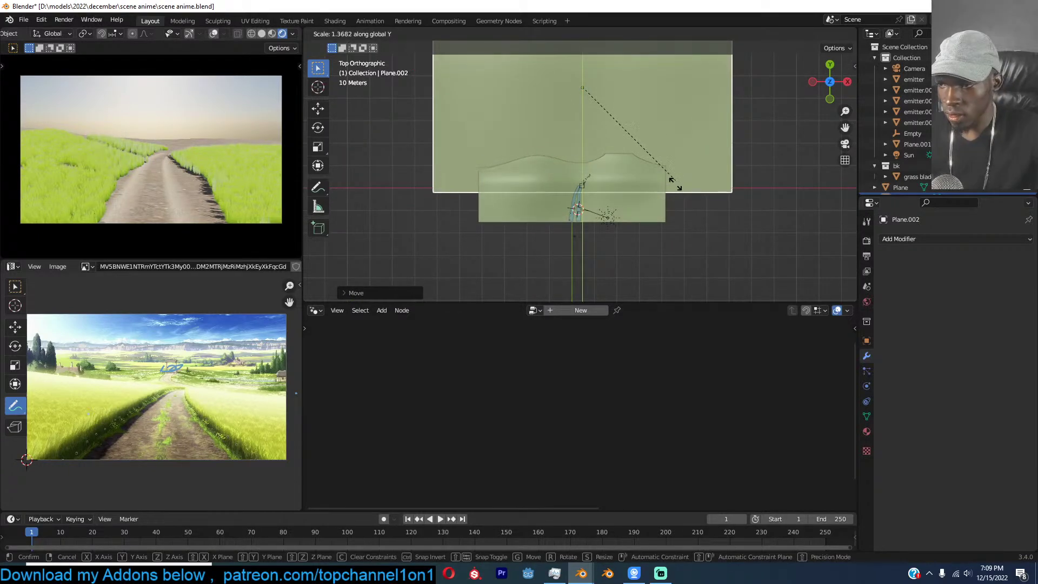
pyautogui.click(676, 180)
pyautogui.press('g')
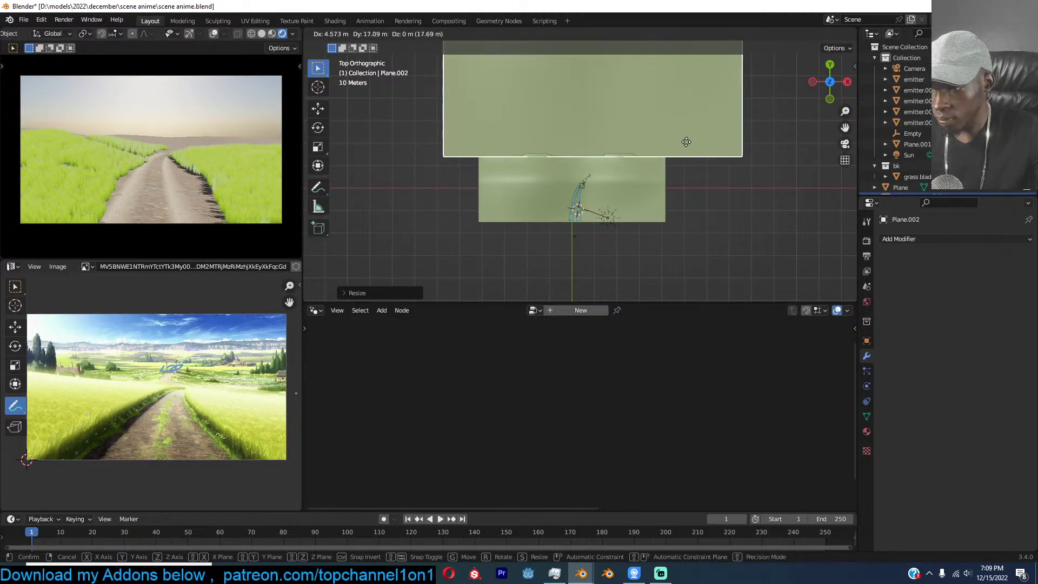
pyautogui.click(676, 144)
# Enlarge the duplicated ground plane in repeated scalings to cover a much wider area and shift it farther along Y.
pyautogui.scroll(-1, 682, 152)
pyautogui.scroll(-6, 683, 154)
pyautogui.press('s')
pyautogui.click(721, 152)
pyautogui.press('g')
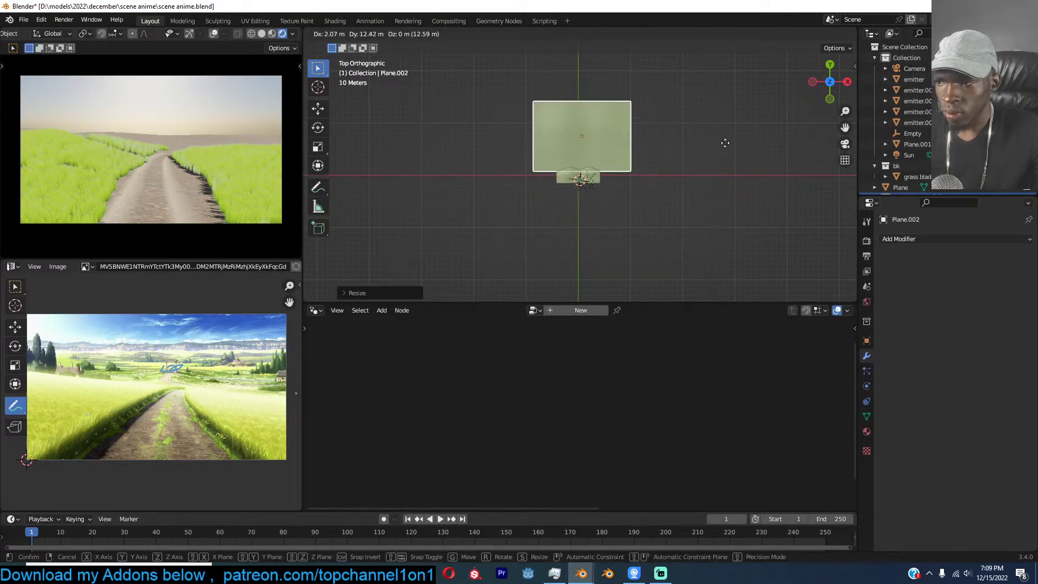
pyautogui.click(727, 108)
pyautogui.press('s')
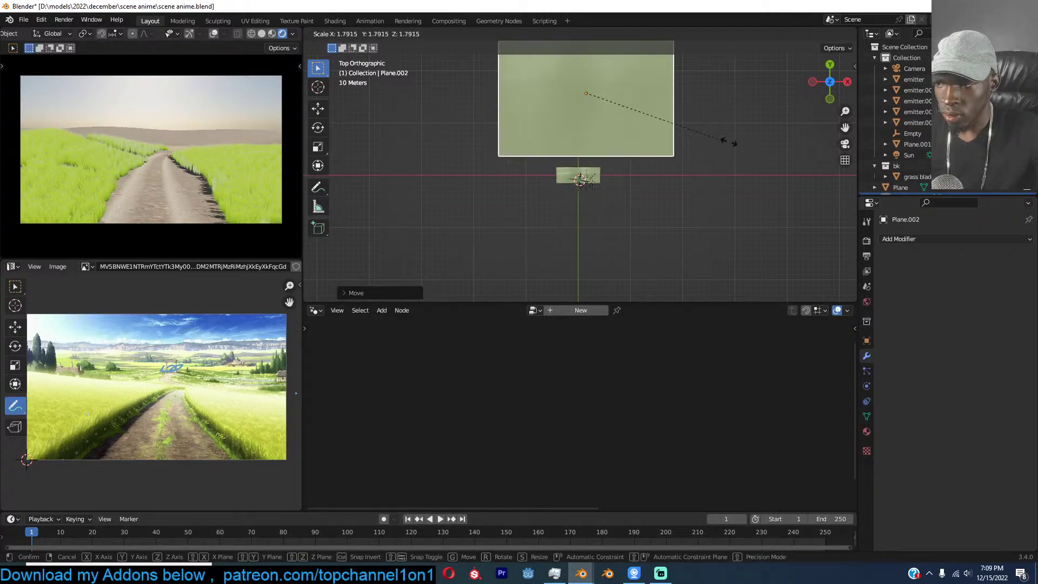
pyautogui.click(771, 142)
# Flatten the enlarged far ground plane by scaling it down along Z.
pyautogui.press('s')
pyautogui.press('z')
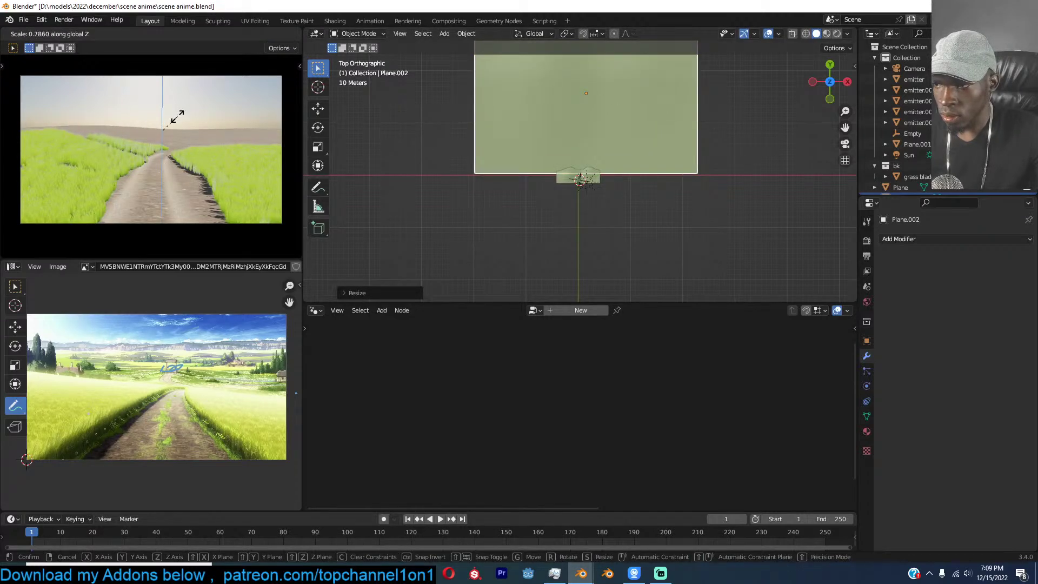
pyautogui.click(173, 128)
pyautogui.press('g')
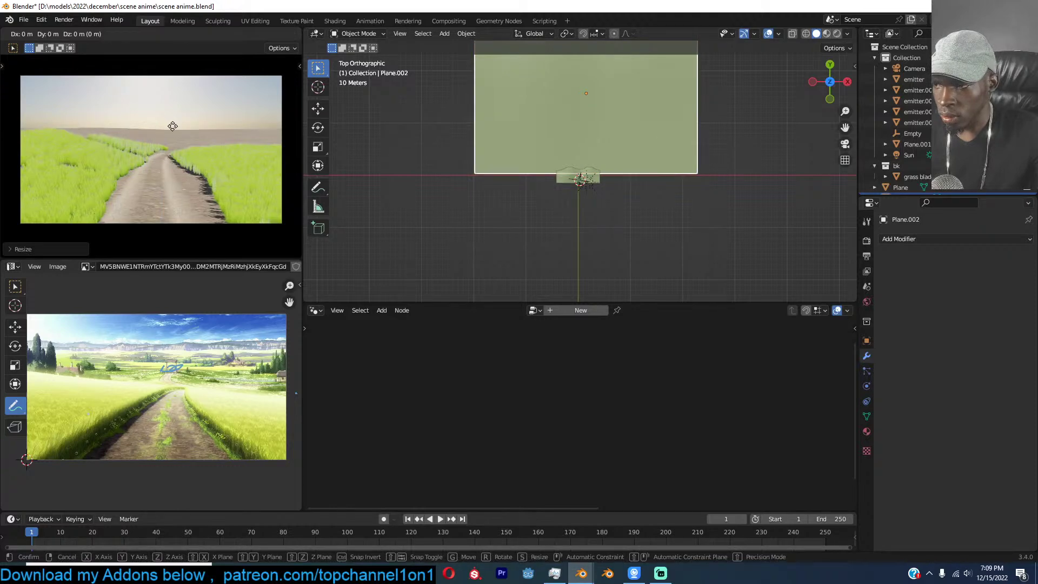
pyautogui.click(173, 128)
pyautogui.scroll(3, 625, 233)
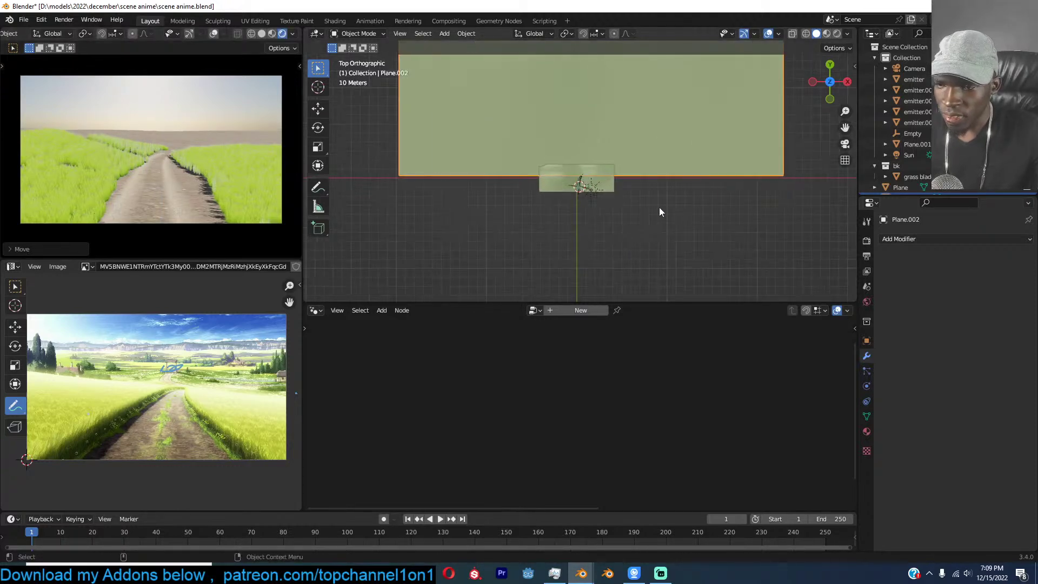
# Switch the node area to the Shader Editor to show the far ground plane's material, and save the file.
pyautogui.click(317, 313)
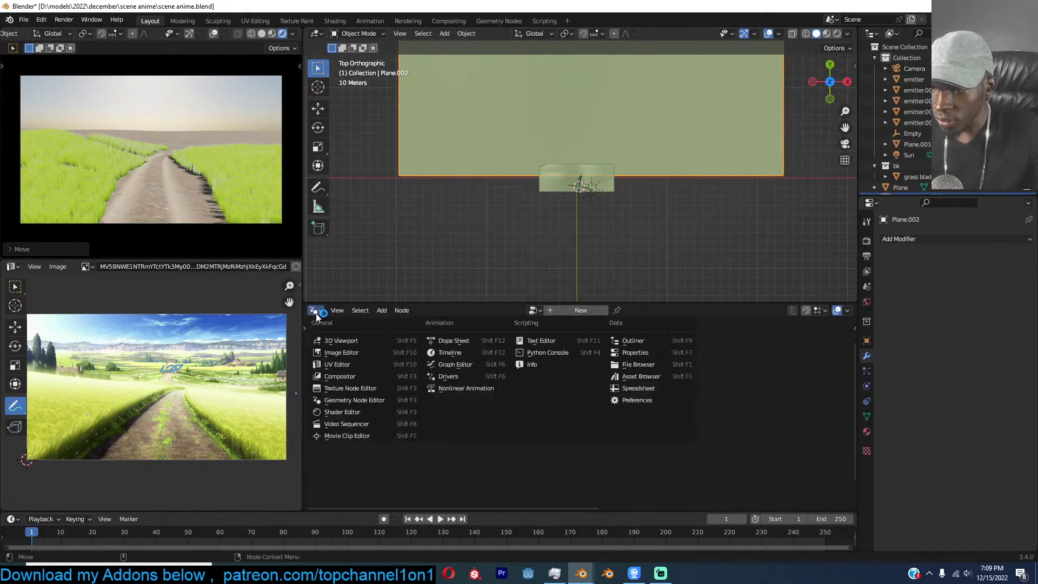
pyautogui.click(321, 413)
pyautogui.hotkey('ctrl', 's')
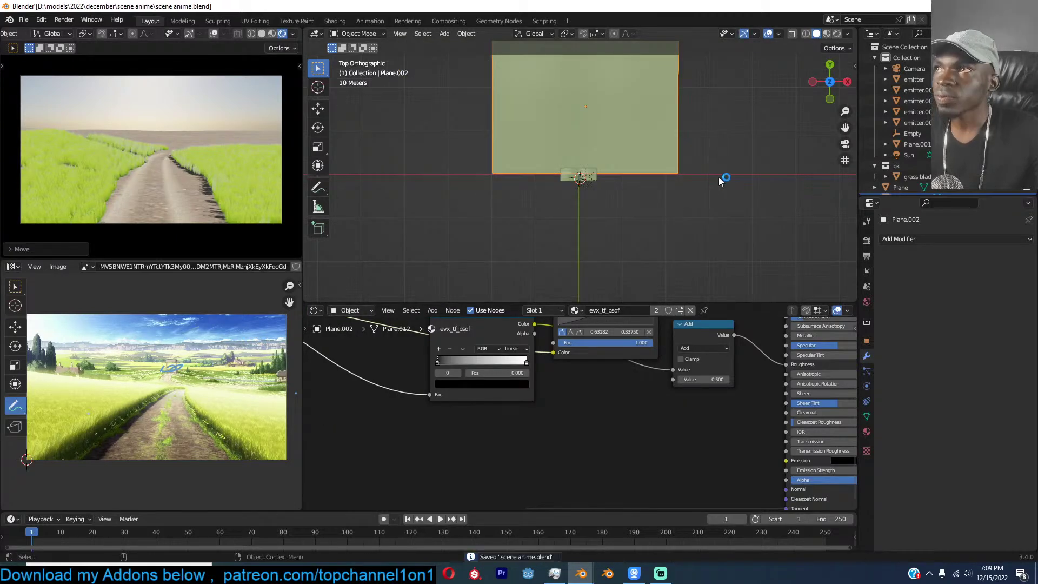
# Search the Texture Folders add-on for "grass", enable loading as PBR folders, and choose the aerial_grass_rock texture.
pyautogui.press('n')
pyautogui.scroll(2, 820, 166)
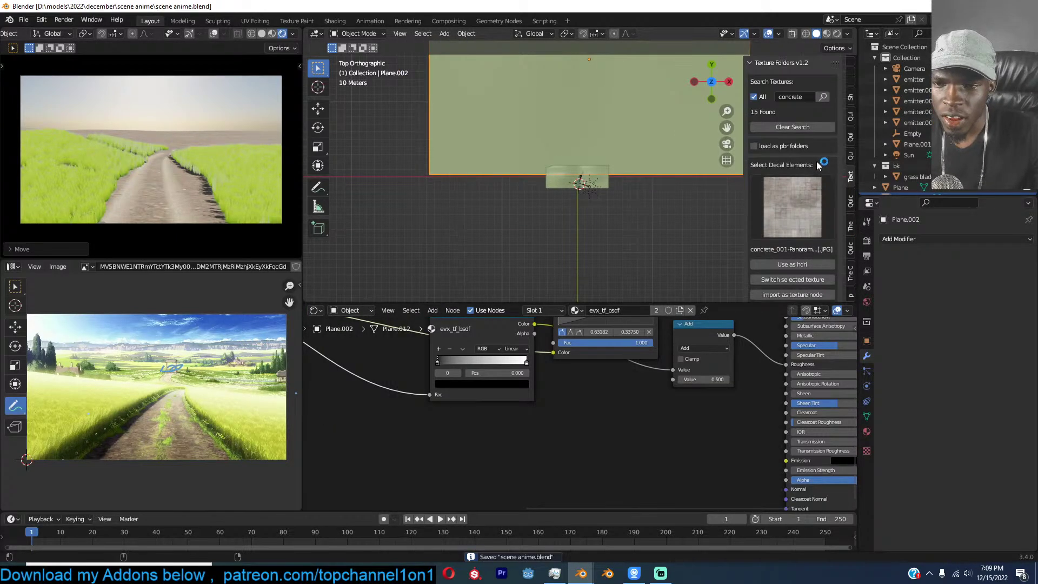
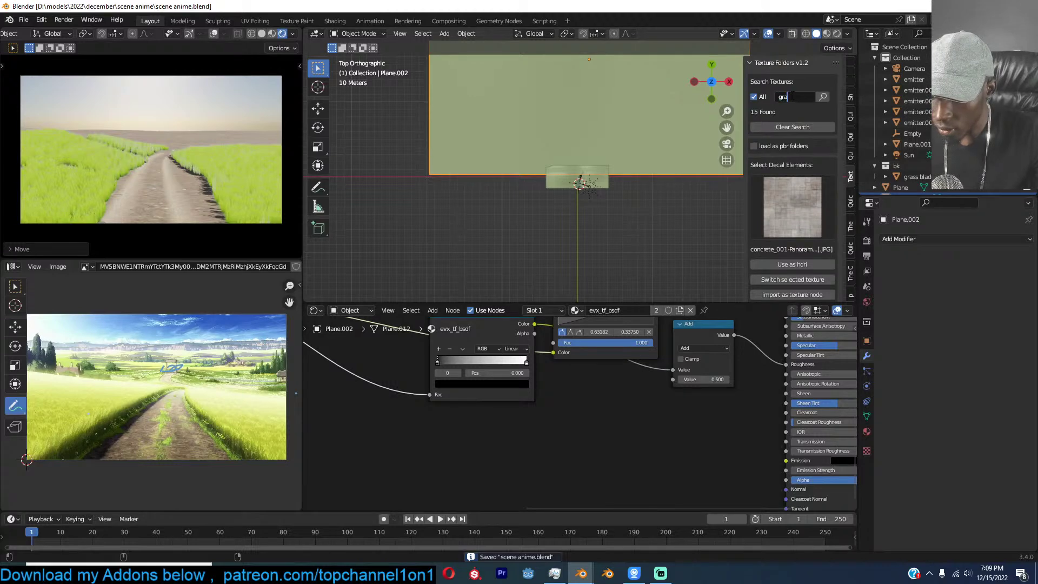
pyautogui.click(824, 96)
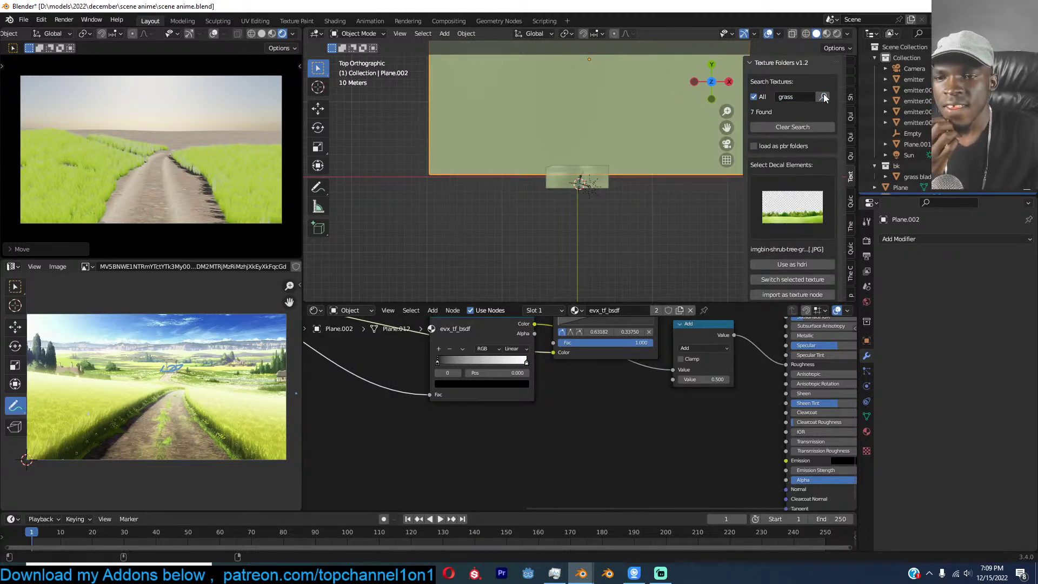
pyautogui.click(815, 206)
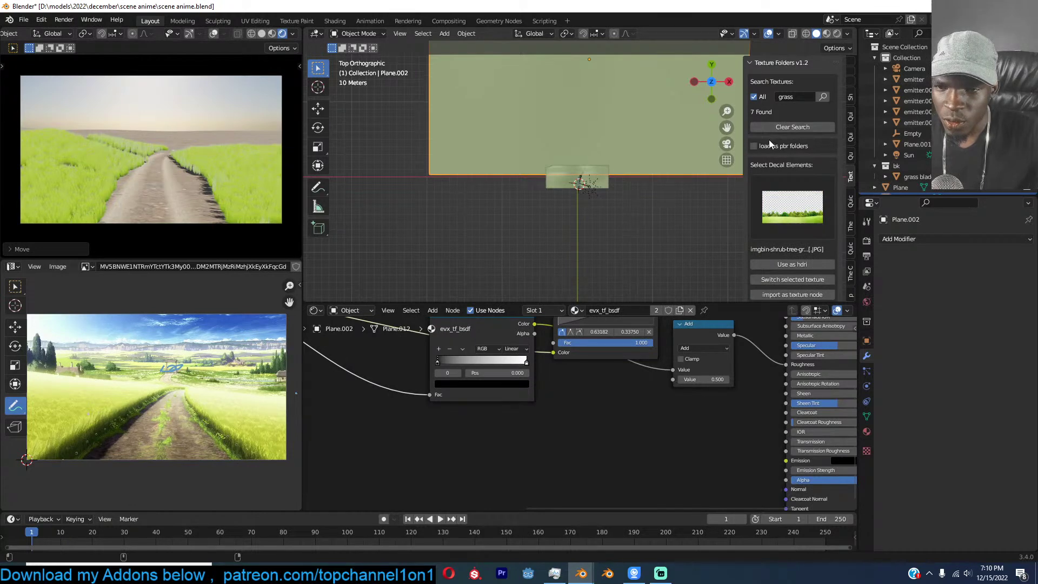
pyautogui.click(788, 195)
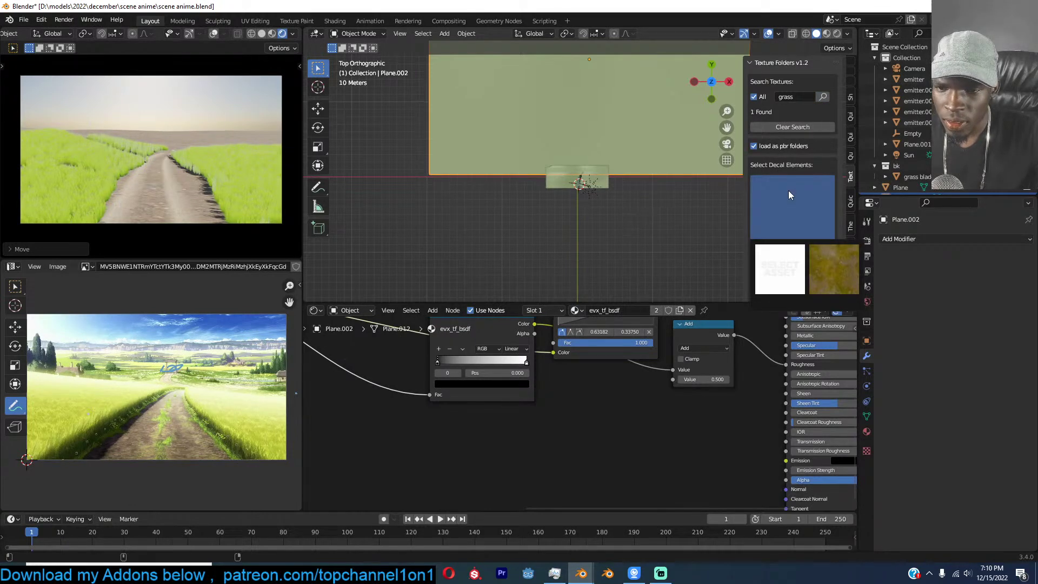
pyautogui.click(808, 255)
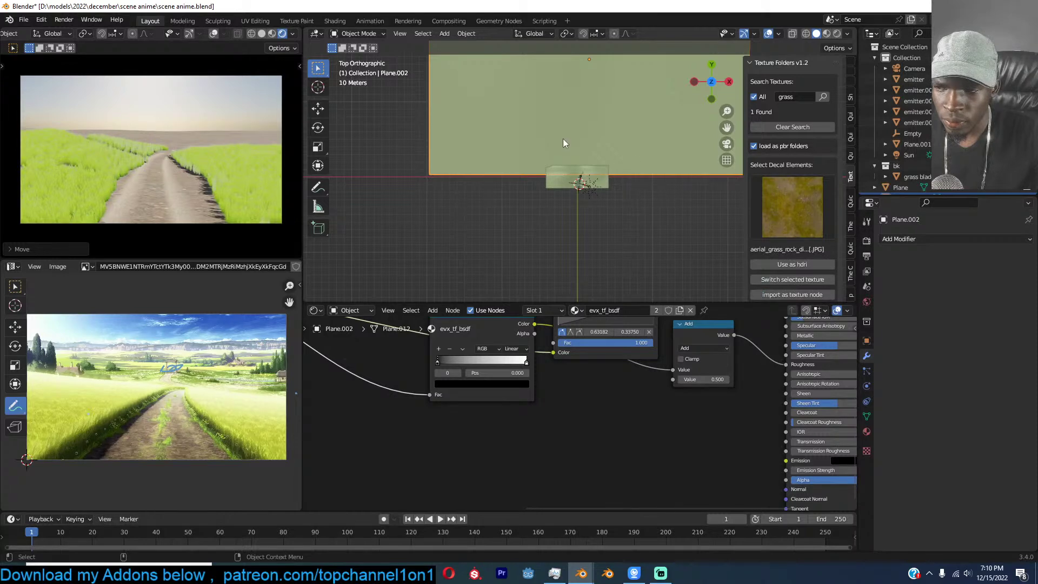
# Save the file and remove the evx_tf_bsdf material slot from the far ground plane.
pyautogui.scroll(-1, 563, 138)
pyautogui.hotkey('ctrl', 's')
pyautogui.scroll(-4, 796, 226)
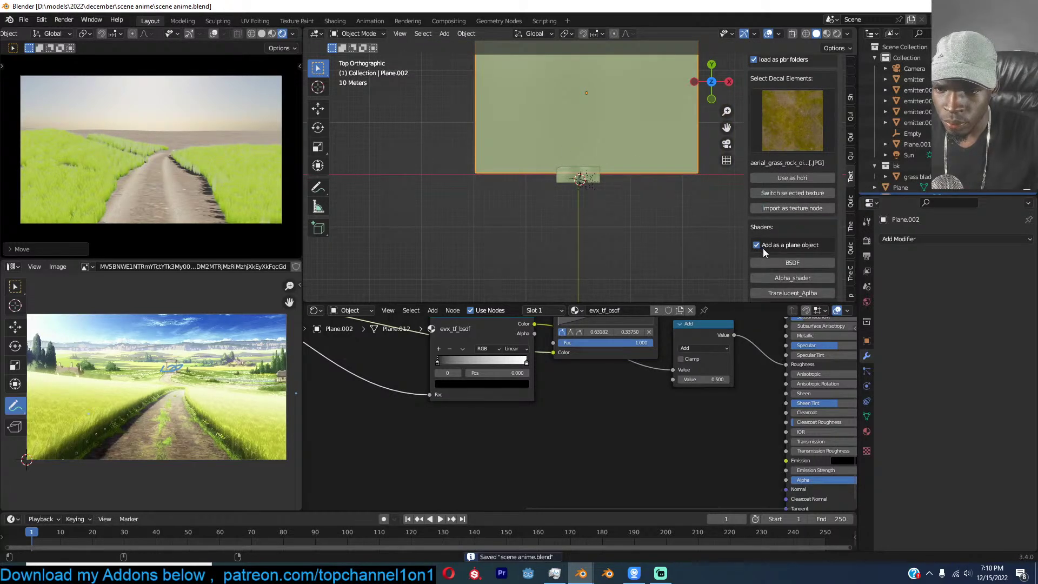
pyautogui.scroll(-1, 764, 249)
pyautogui.keyDown('shift'); pyautogui.moveTo(671, 206); pyautogui.dragTo(661, 222, button='middle'); pyautogui.keyUp('shift')
pyautogui.hotkey('ctrl', 's')
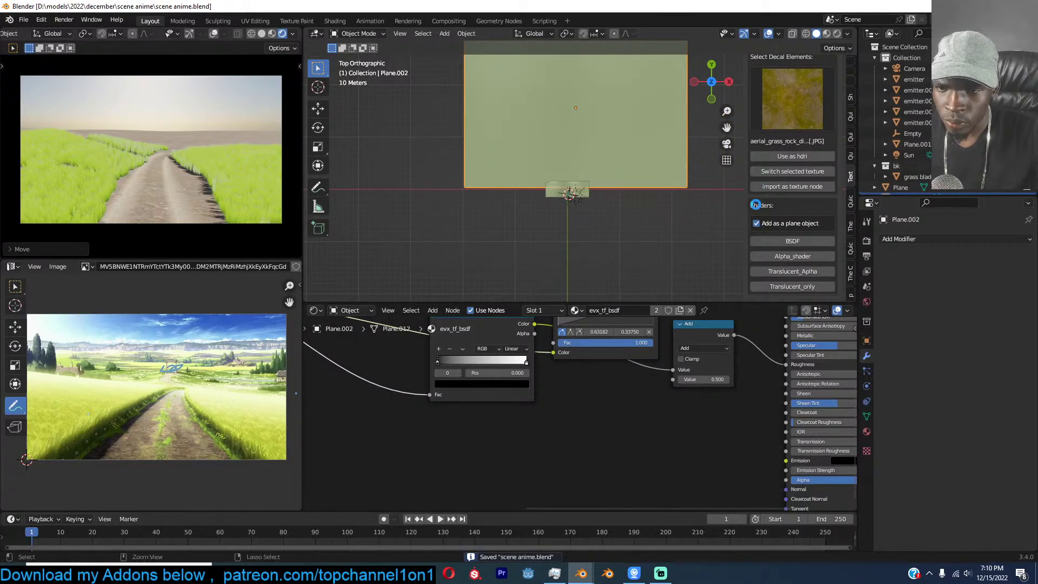
pyautogui.scroll(-1, 764, 204)
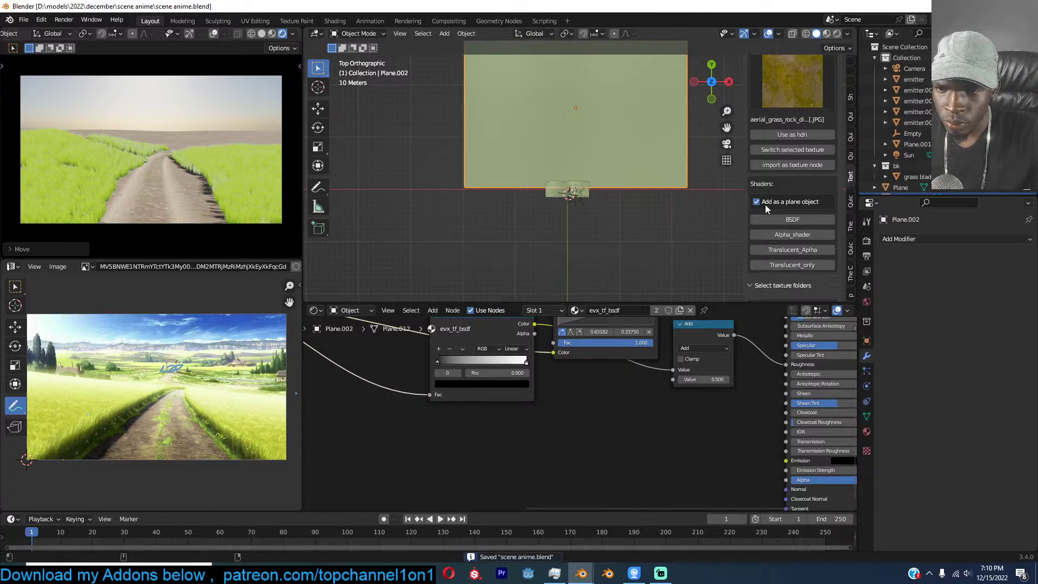
pyautogui.click(661, 175)
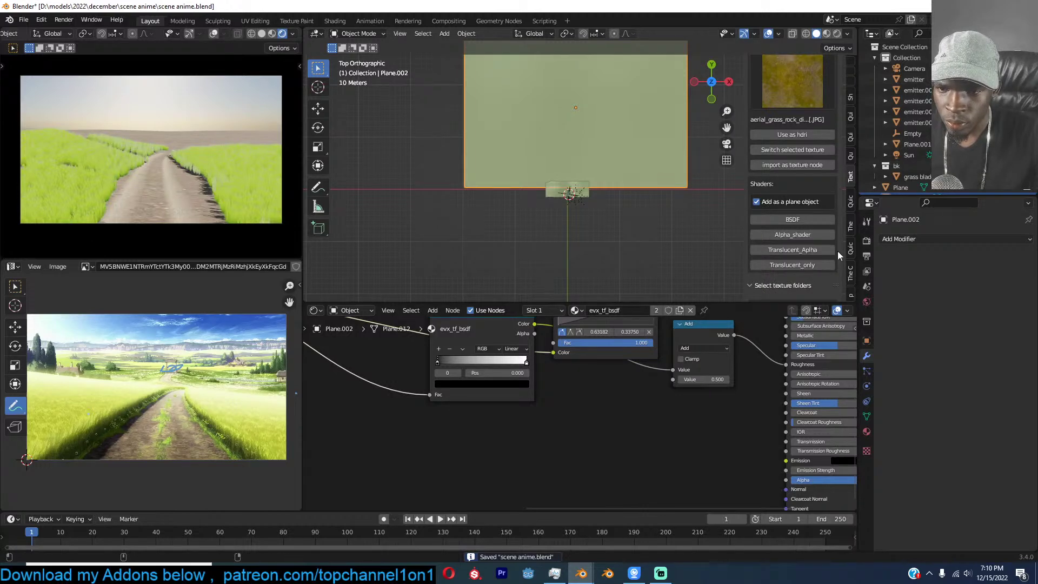
pyautogui.click(867, 431)
pyautogui.click(1029, 249)
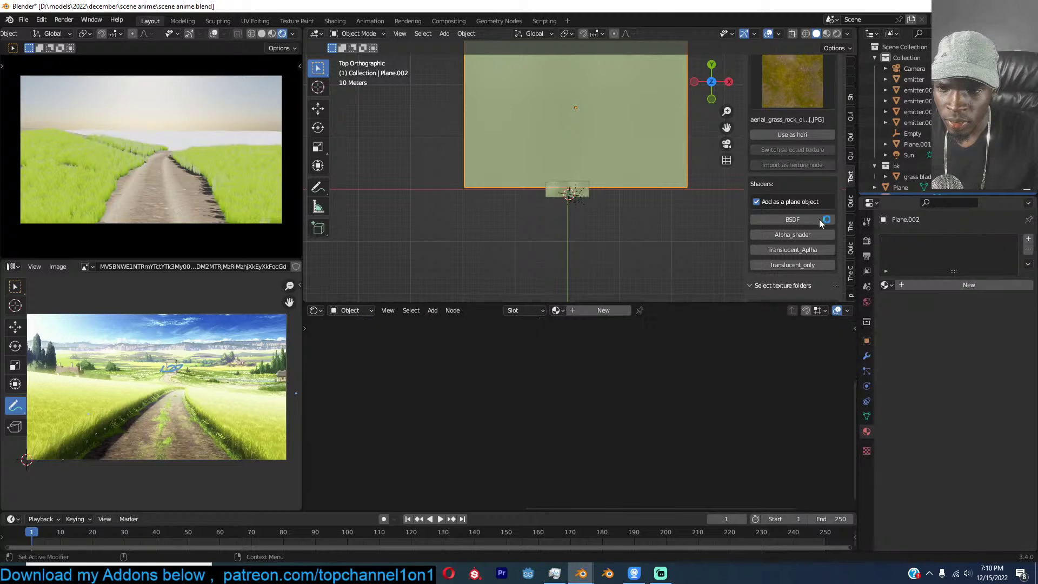
# Try to apply the aerial_grass_rock texture with the BSDF shader while adding as a plane object is enabled.
pyautogui.click(793, 220)
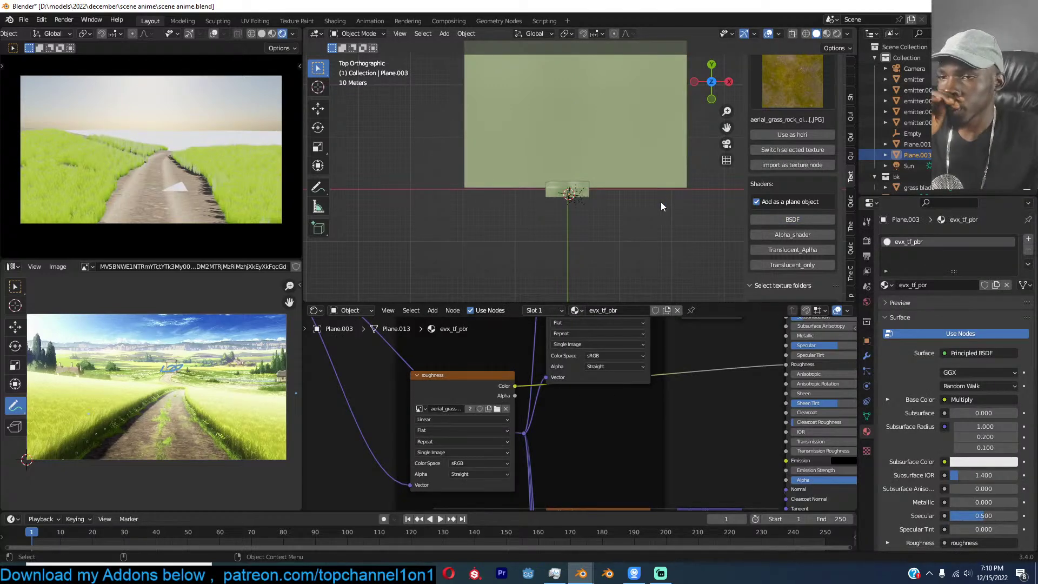
pyautogui.scroll(1, 661, 202)
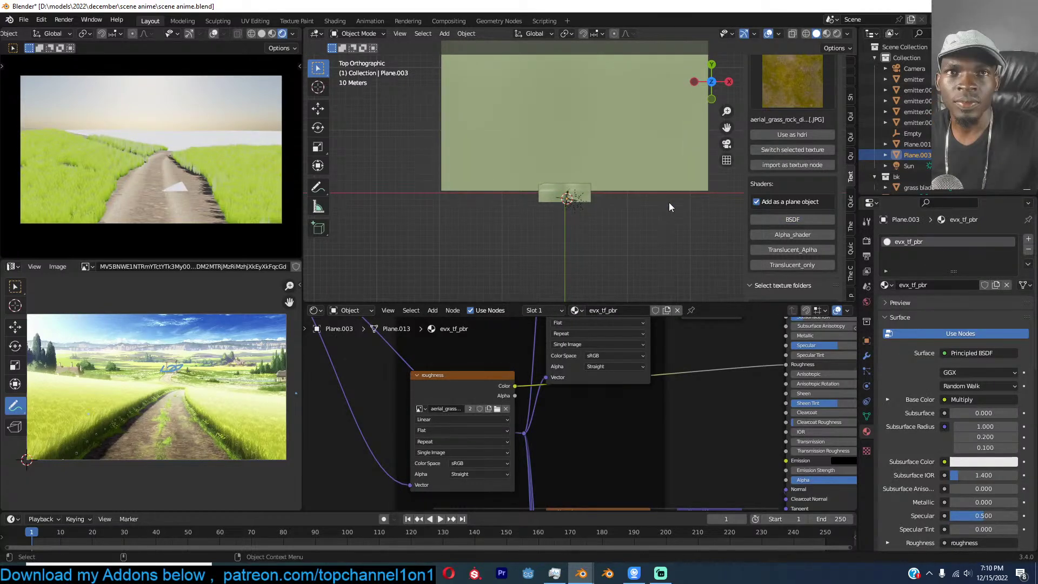
pyautogui.scroll(1, 682, 203)
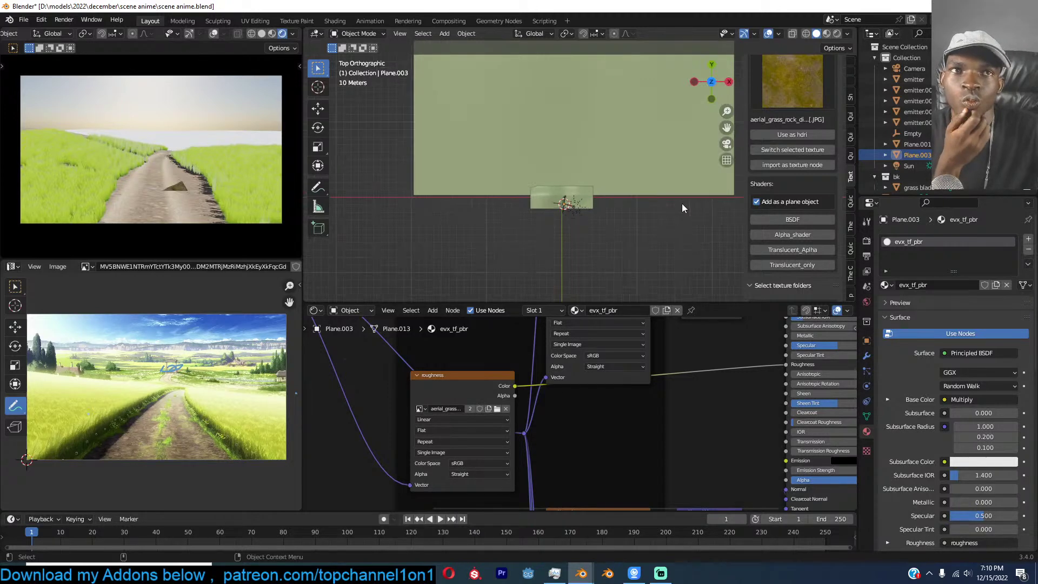
pyautogui.scroll(1, 682, 203)
pyautogui.scroll(1, 670, 209)
pyautogui.scroll(1, 670, 209)
# Assign the aerial_grass_rock texture to the far ground plane with the BSDF shader, with adding as a plane object turned off.
pyautogui.click(669, 209)
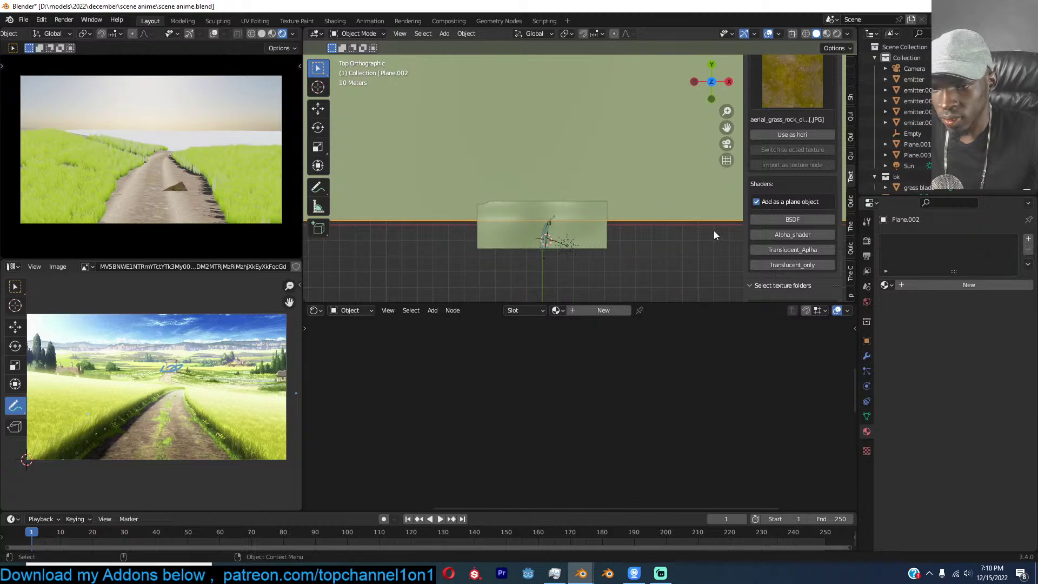
pyautogui.click(809, 219)
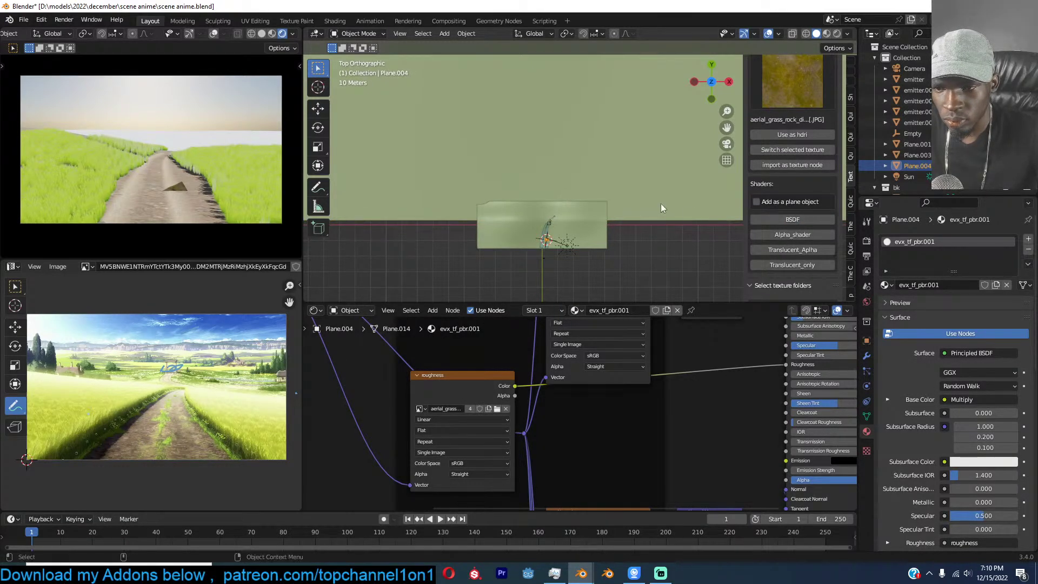
pyautogui.hotkey('ctrl', 'z')
pyautogui.click(789, 219)
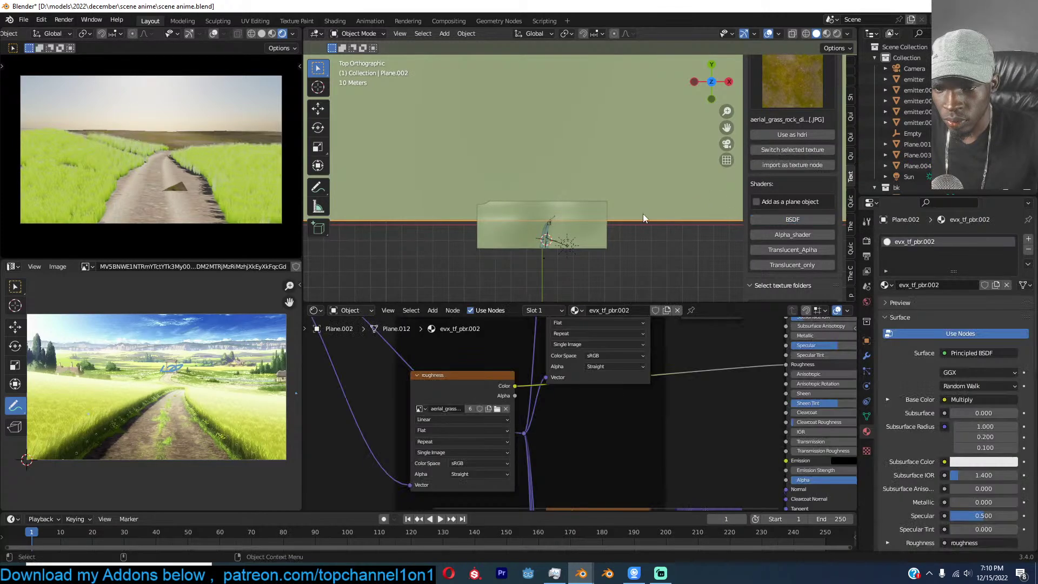
# Scale down the far ground plane, fine-tuning its size in a second scaling.
pyautogui.scroll(-5, 644, 213)
pyautogui.moveTo(643, 213); pyautogui.dragTo(640, 164, button='middle')
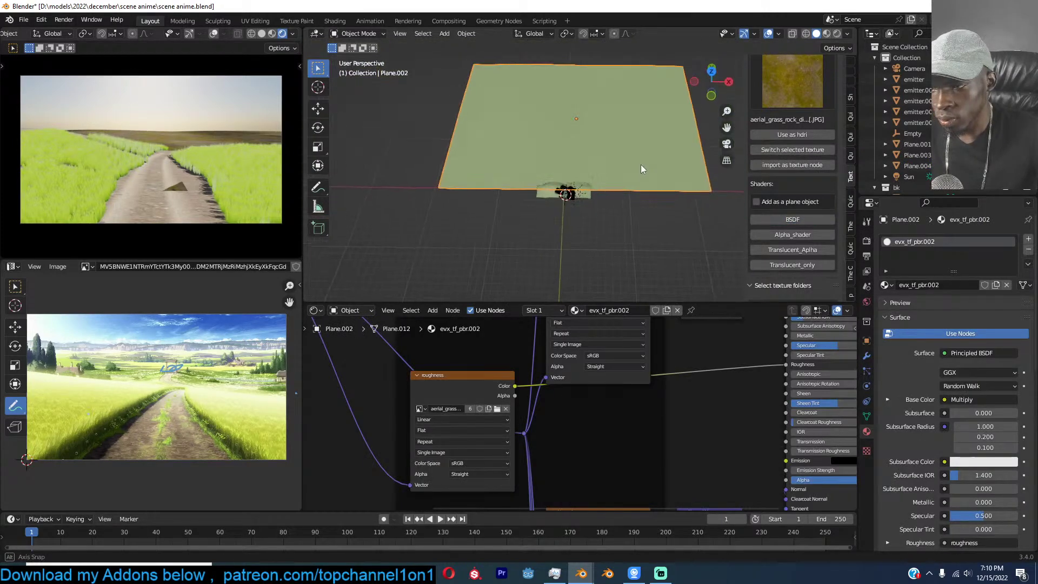
pyautogui.press('s')
pyautogui.click(668, 171)
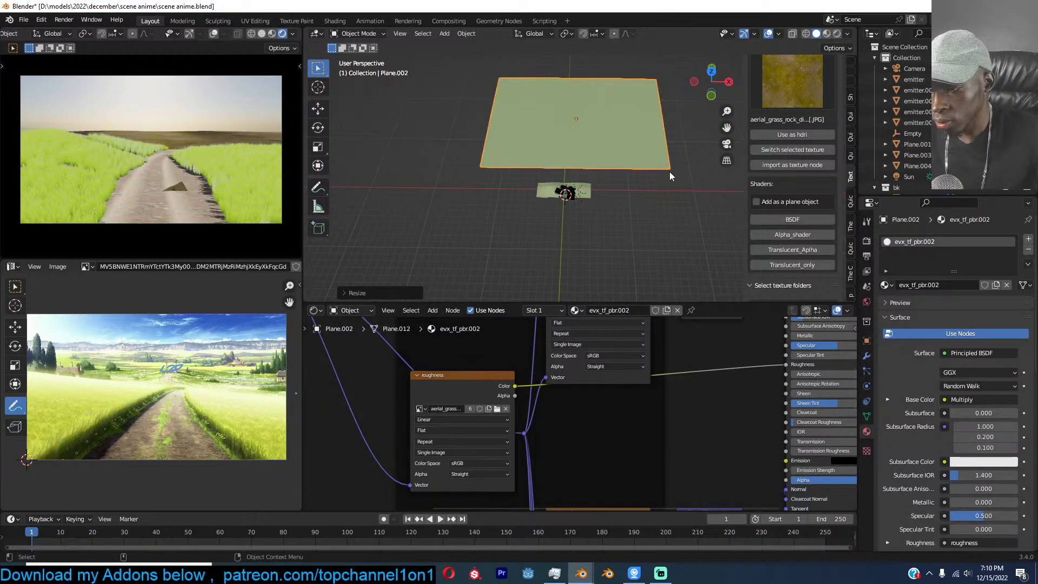
pyautogui.press('s')
pyautogui.click(679, 177)
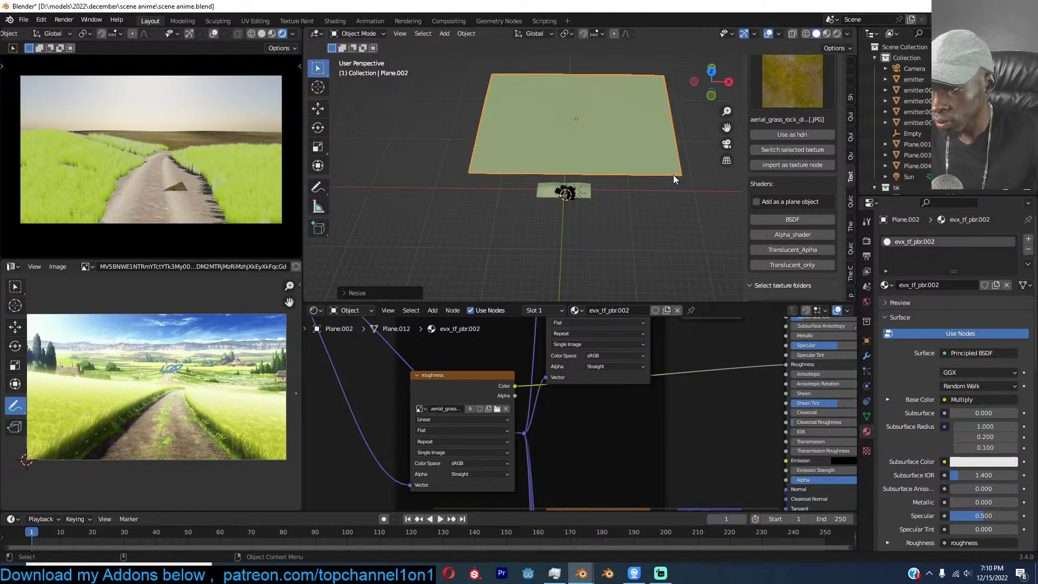
# Delete the two stray textured planes on the dirt path in the camera view and save the file.
pyautogui.press('KP_0')
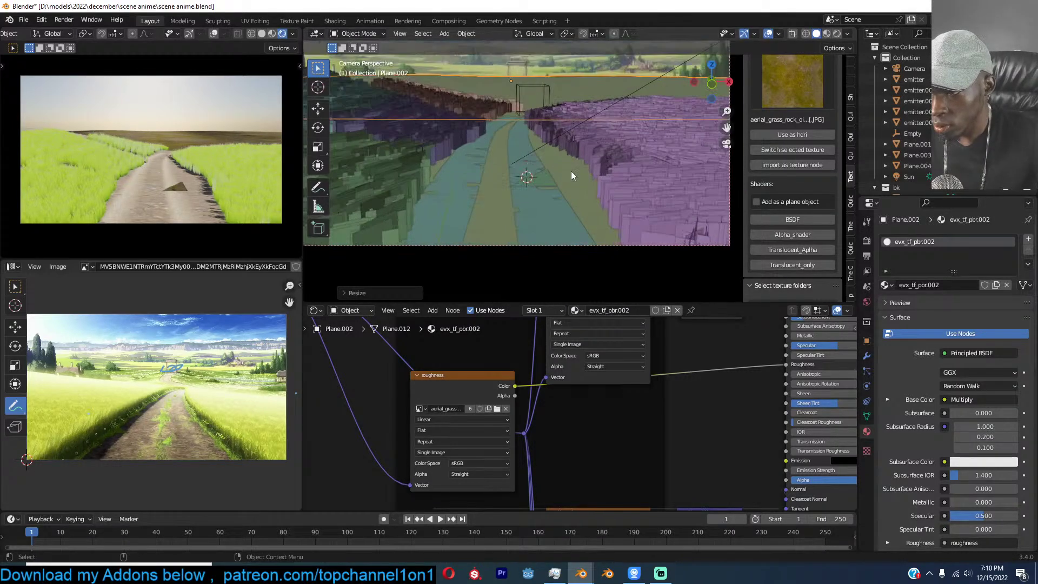
pyautogui.press('Delete')
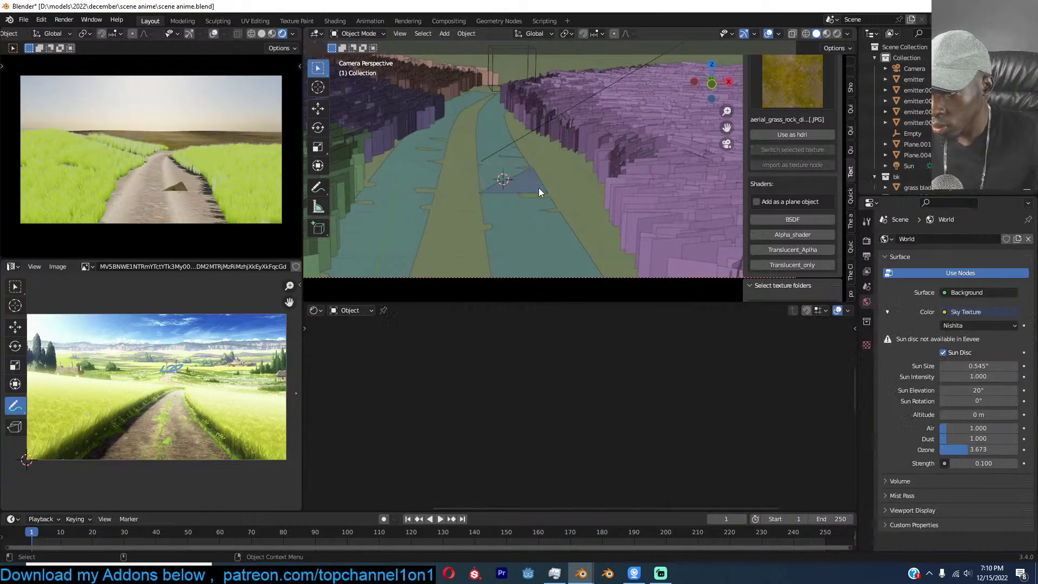
pyautogui.click(538, 189)
pyautogui.press('Delete')
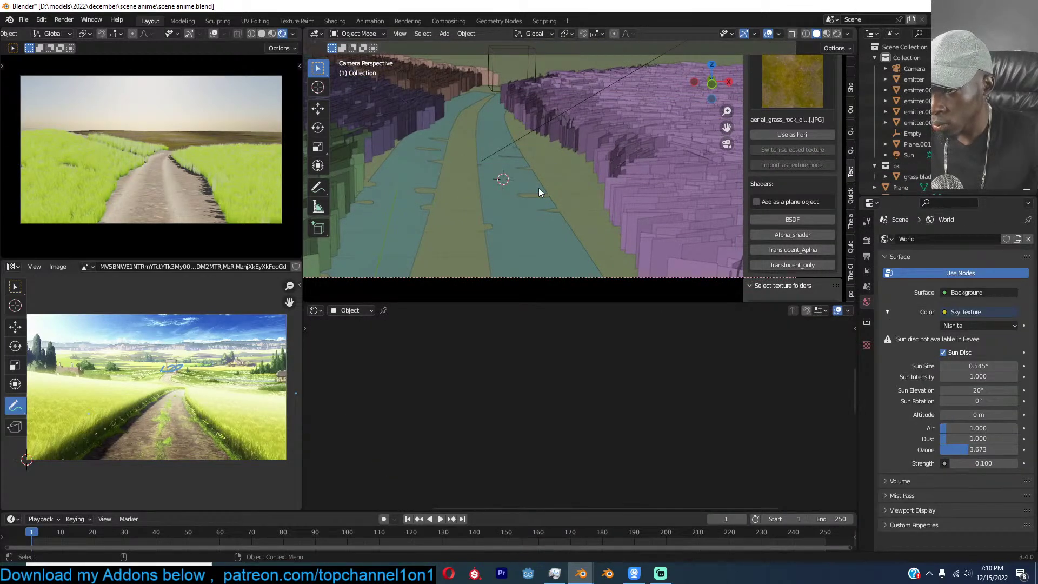
pyautogui.hotkey('ctrl', 's')
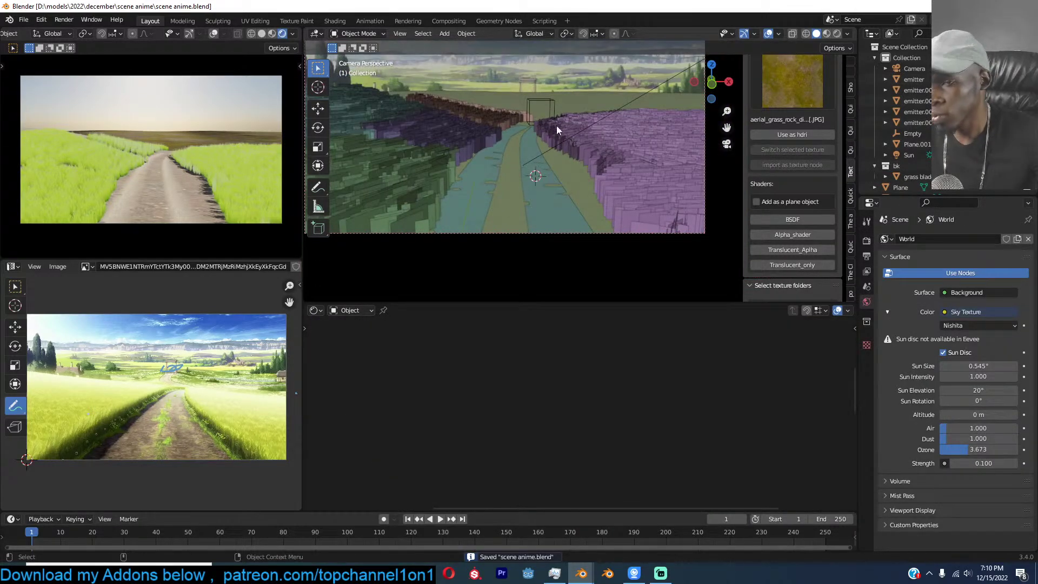
# Rotate the sun light slightly to change the direction of its light.
pyautogui.click(568, 102)
pyautogui.click(631, 99)
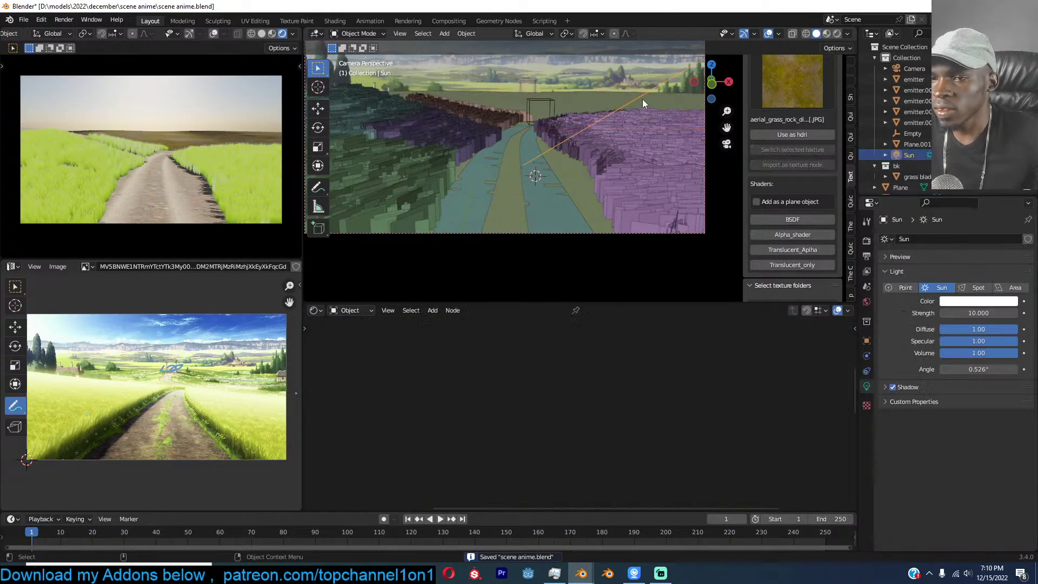
pyautogui.press('r')
pyautogui.click(614, 98)
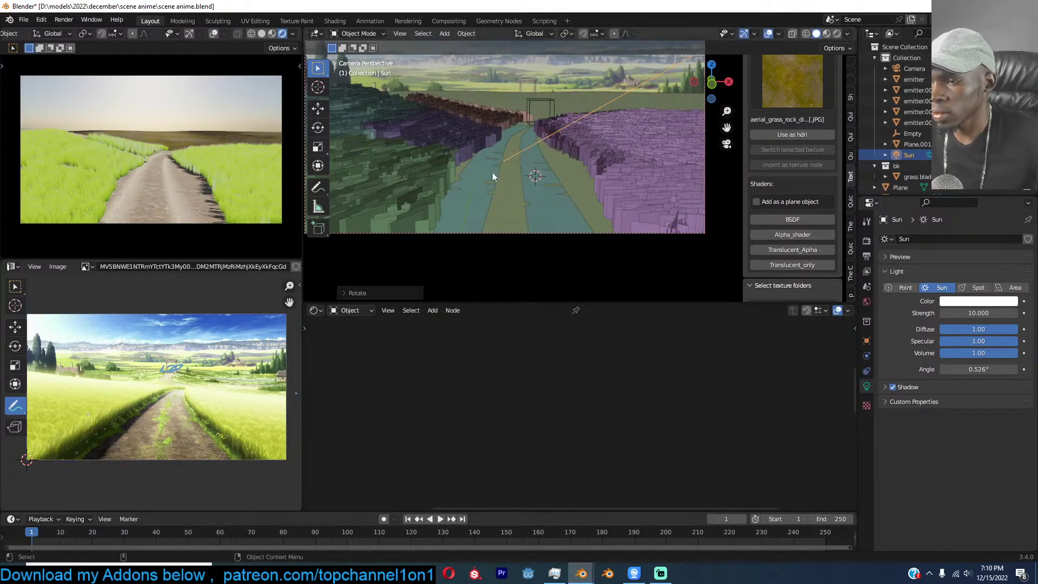
# Search the asset library for "mountain" and add the mountain asset on the far ground at the horizon.
pyautogui.scroll(5, 800, 152)
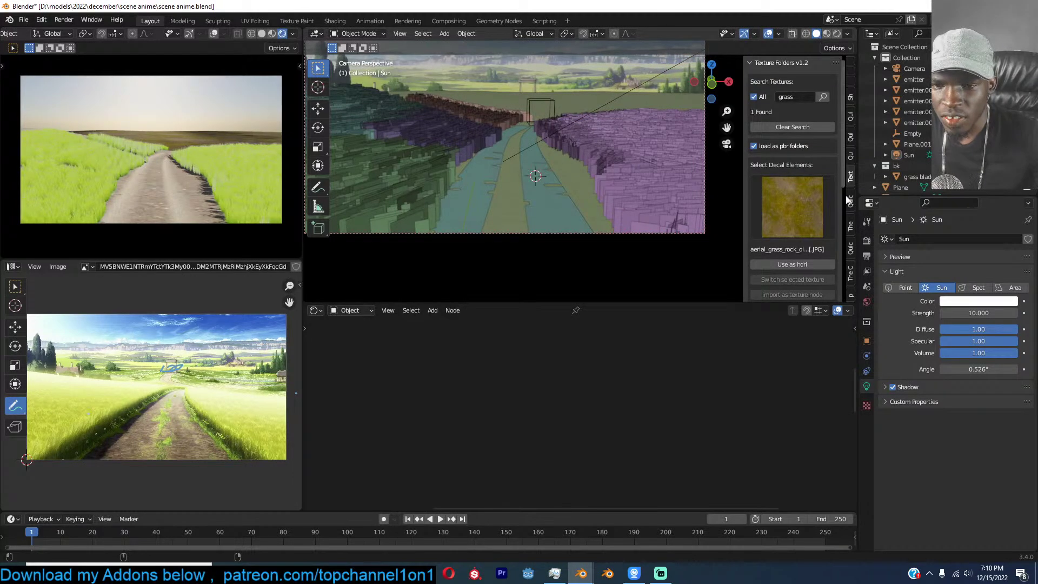
pyautogui.click(850, 227)
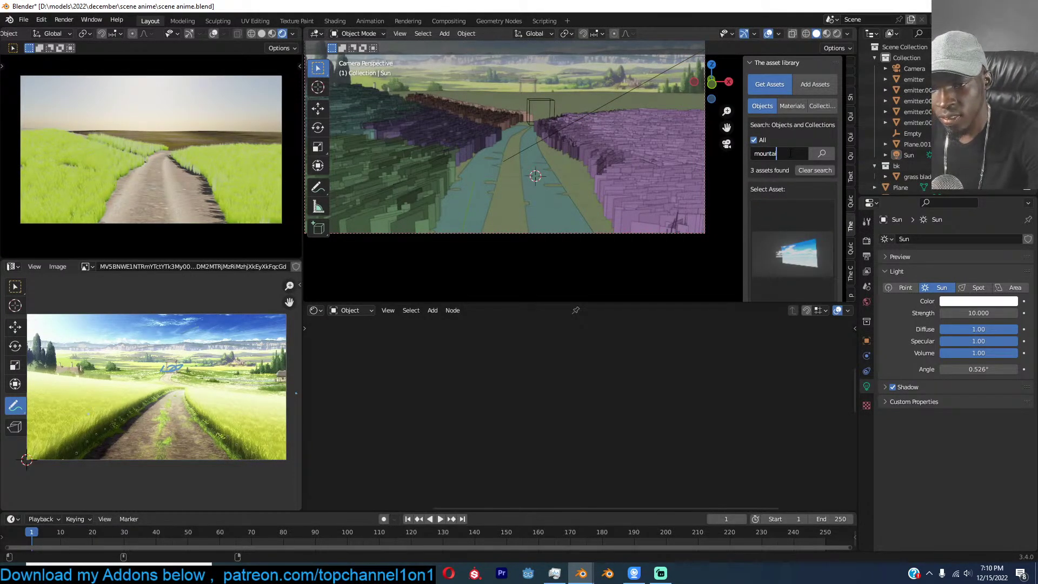
pyautogui.press('Return')
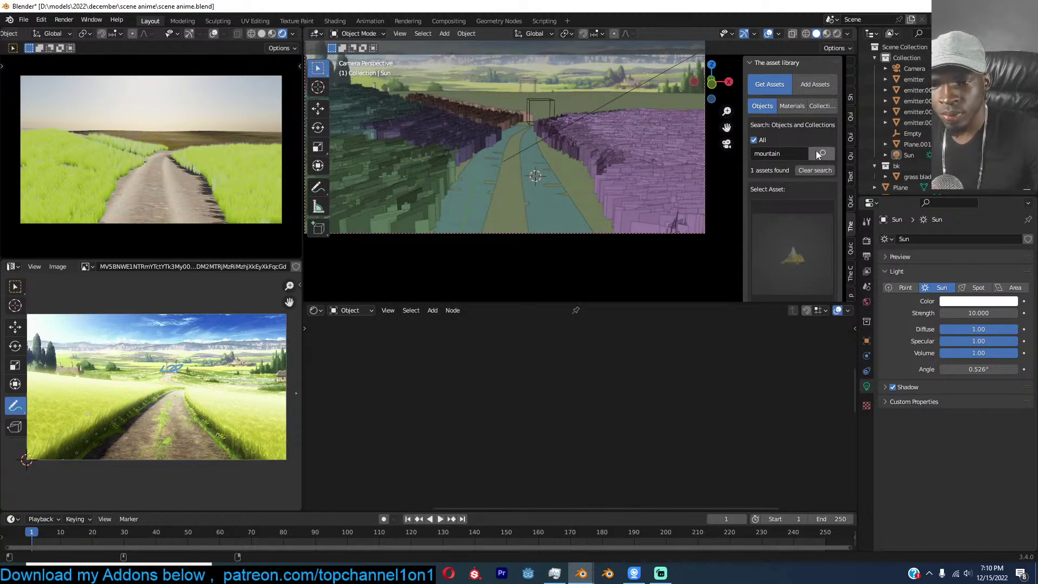
pyautogui.click(824, 254)
pyautogui.click(839, 360)
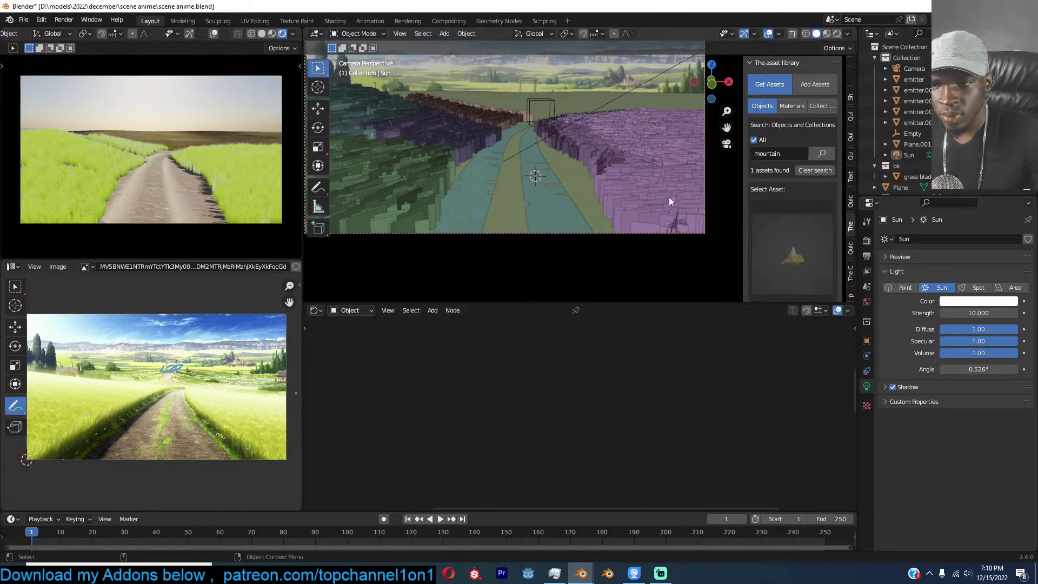
pyautogui.keyDown('shift'); pyautogui.rightClick(592, 93); pyautogui.keyUp('shift')
pyautogui.scroll(-3, 801, 258)
pyautogui.click(800, 259)
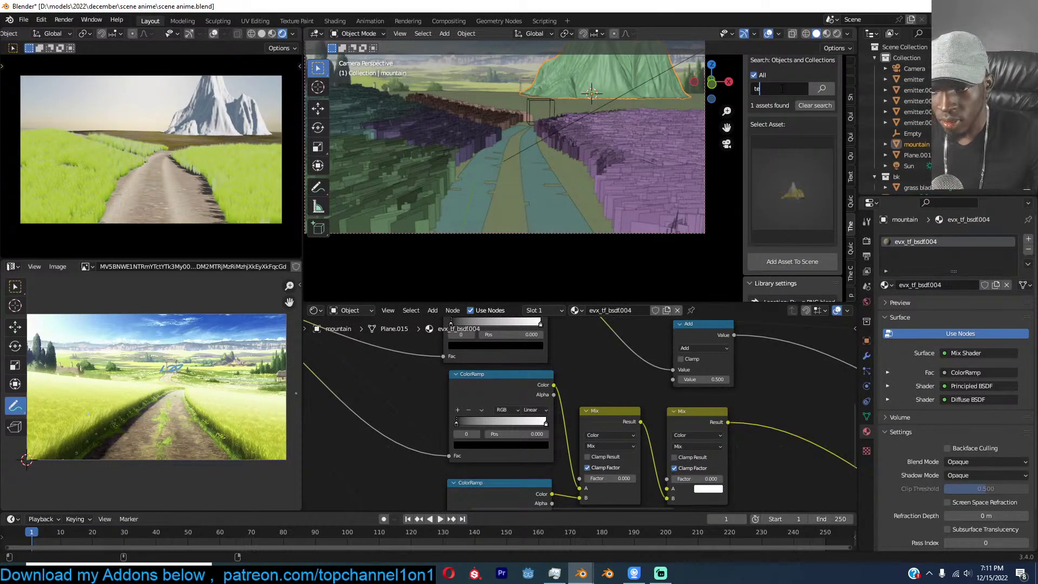
# Search the asset library for "terr" and "te", and look through the matching assets for a terrain.
pyautogui.write('r')
pyautogui.press('Return')
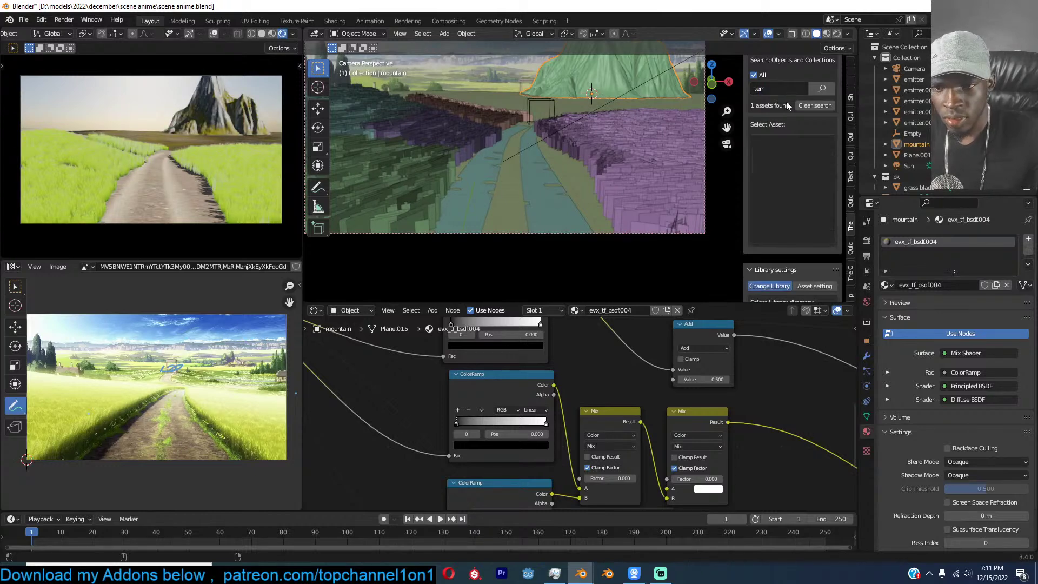
pyautogui.click(793, 83)
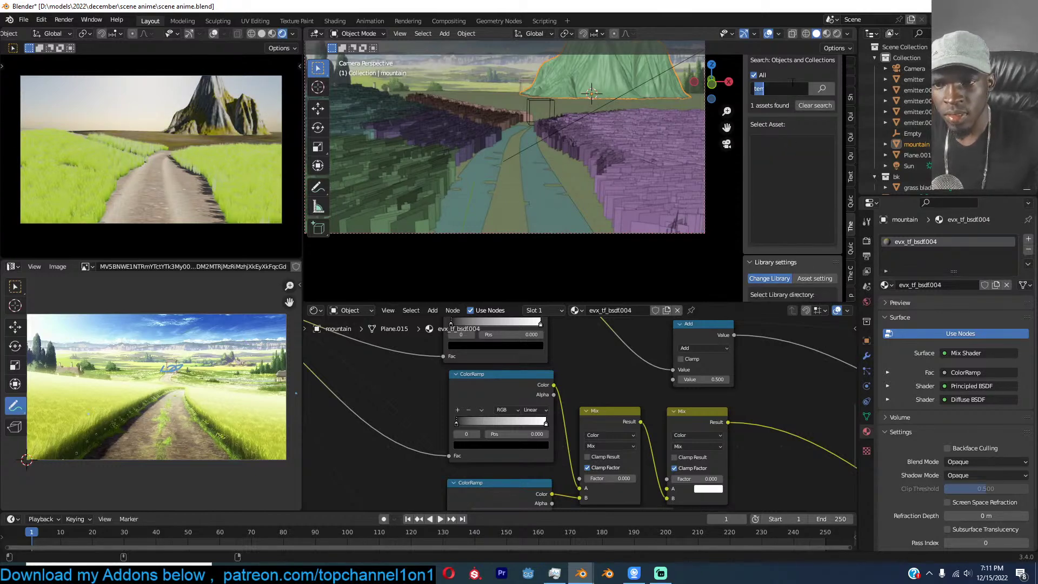
pyautogui.write('te')
pyautogui.click(819, 89)
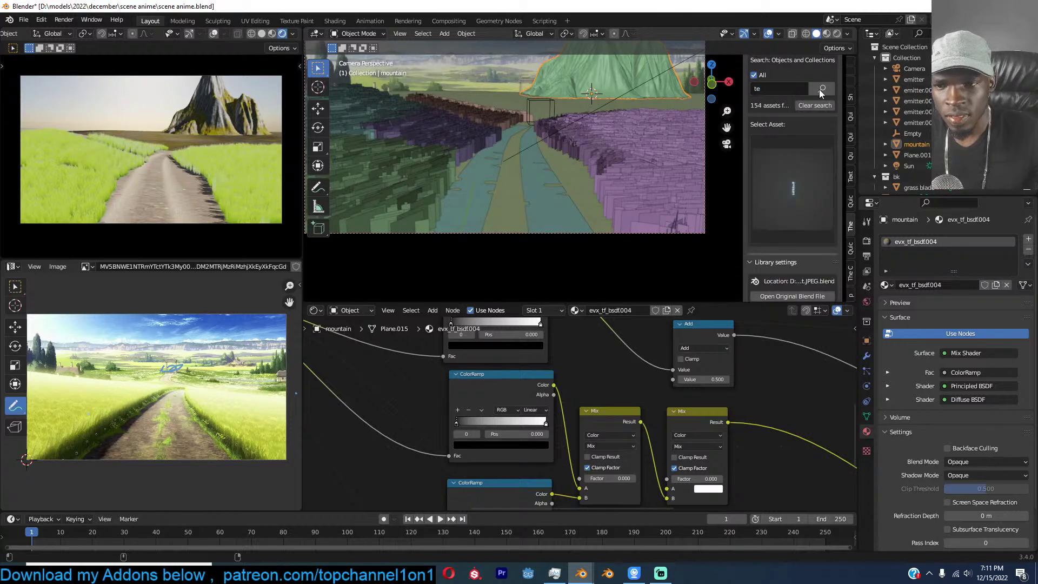
pyautogui.click(792, 168)
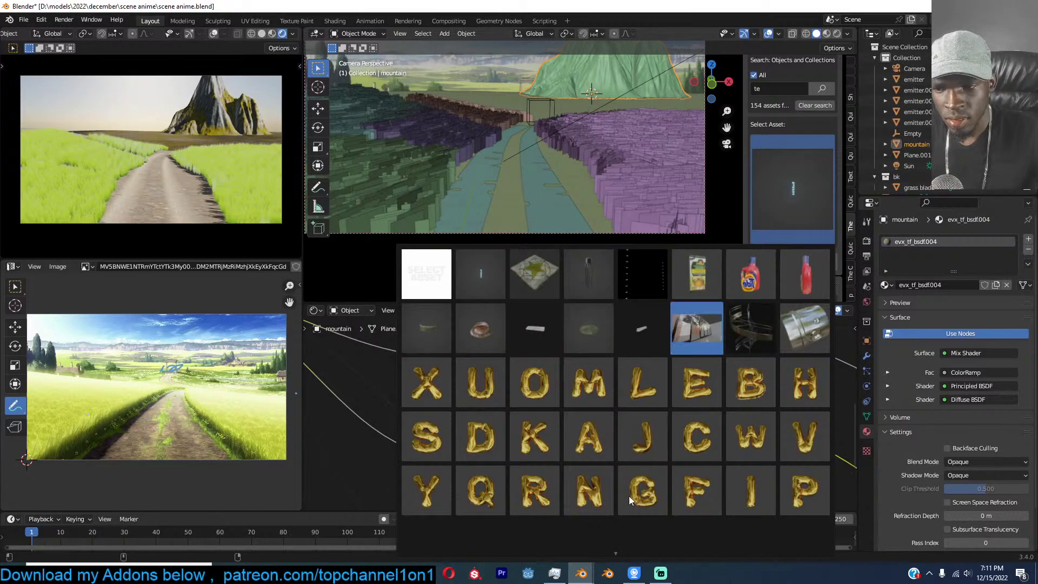
pyautogui.scroll(-20, 625, 553)
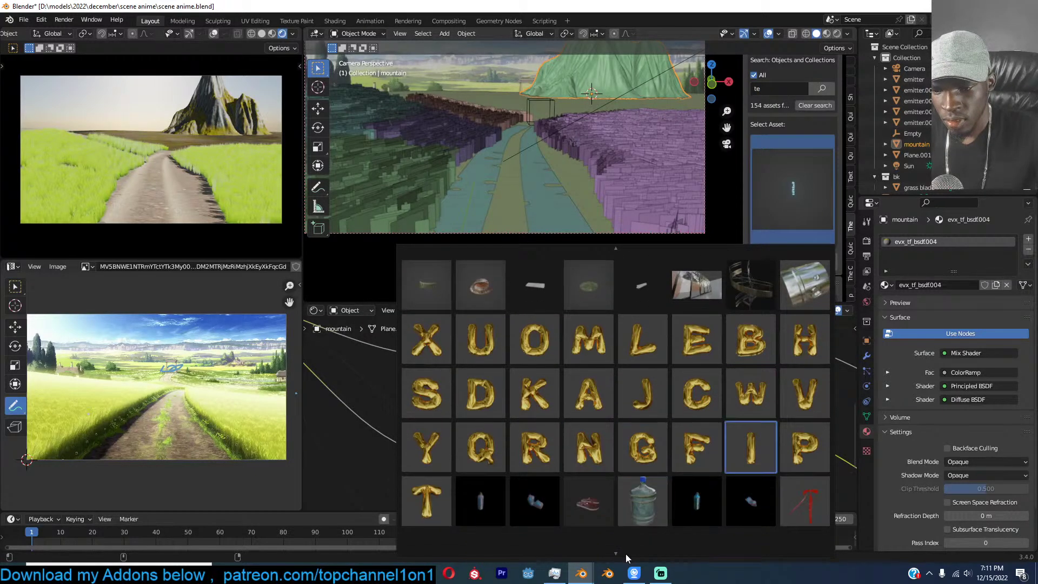
pyautogui.scroll(-20, 625, 554)
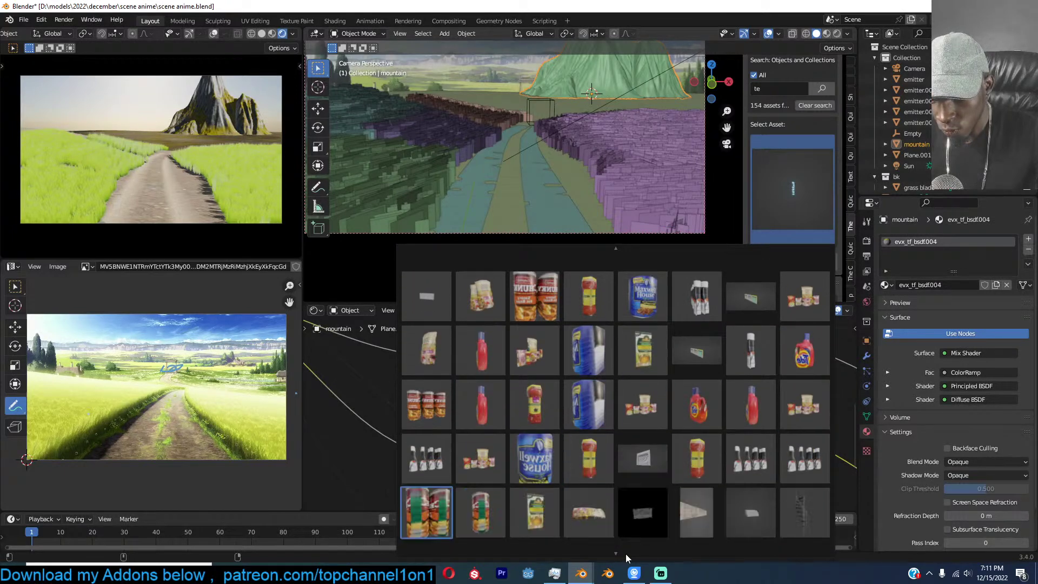
pyautogui.scroll(-20, 625, 554)
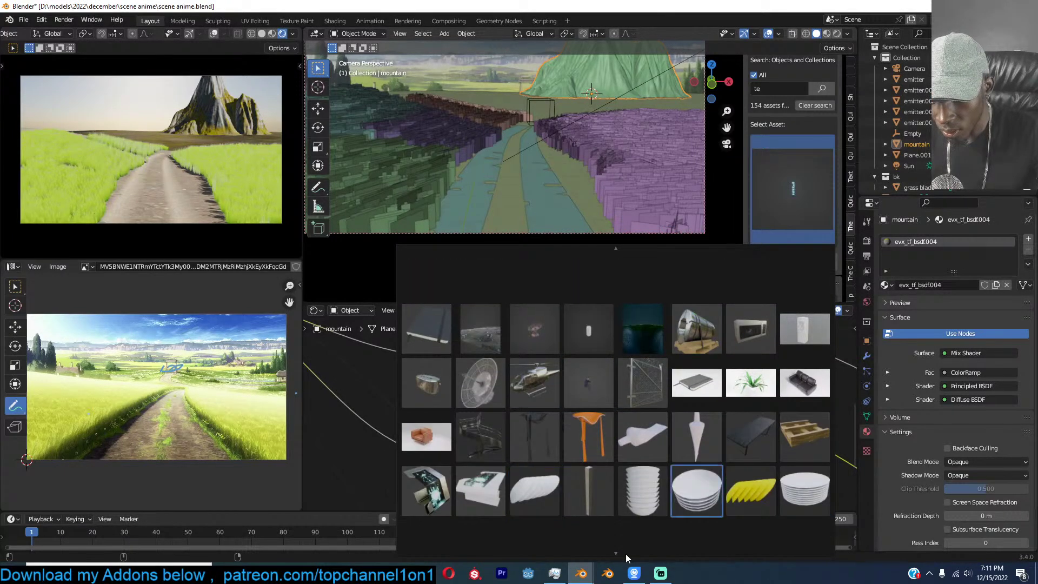
pyautogui.scroll(-15, 626, 554)
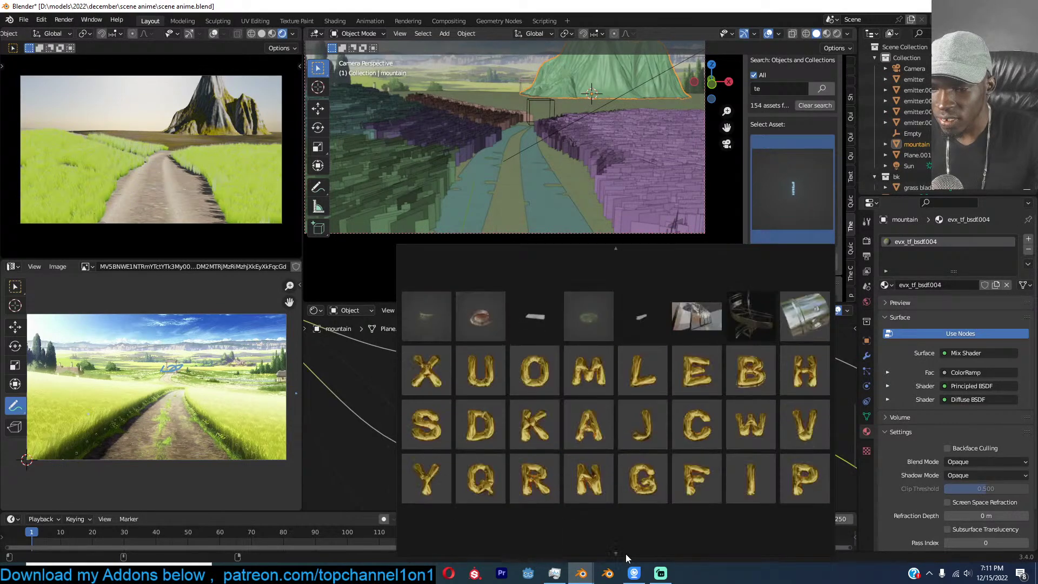
# Flatten the mountain along the Z axis into a low hill and enlarge it so it spreads wider across the horizon.
pyautogui.scroll(-4, 611, 141)
pyautogui.press('s')
pyautogui.press('z')
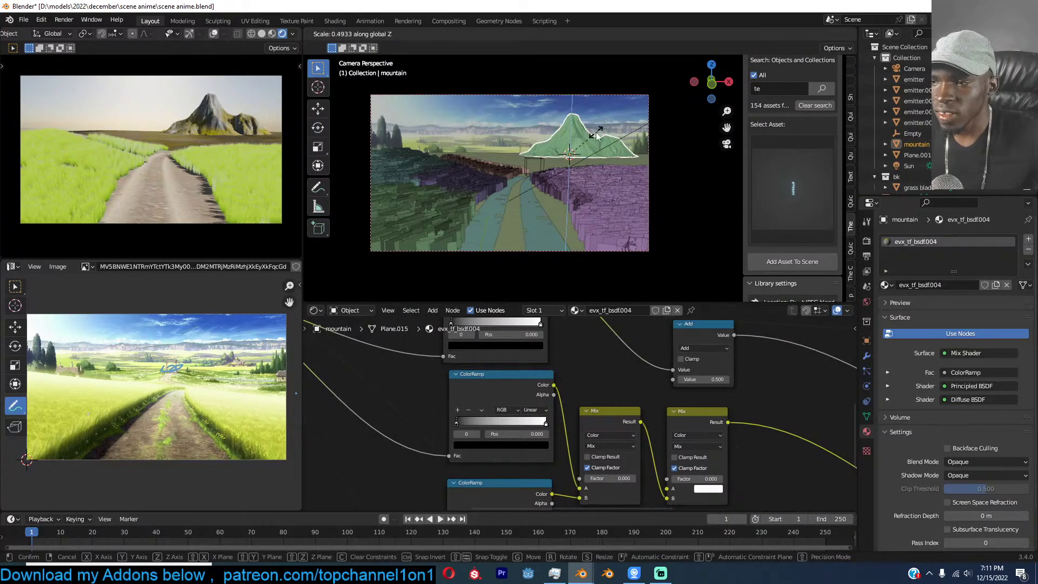
pyautogui.click(586, 117)
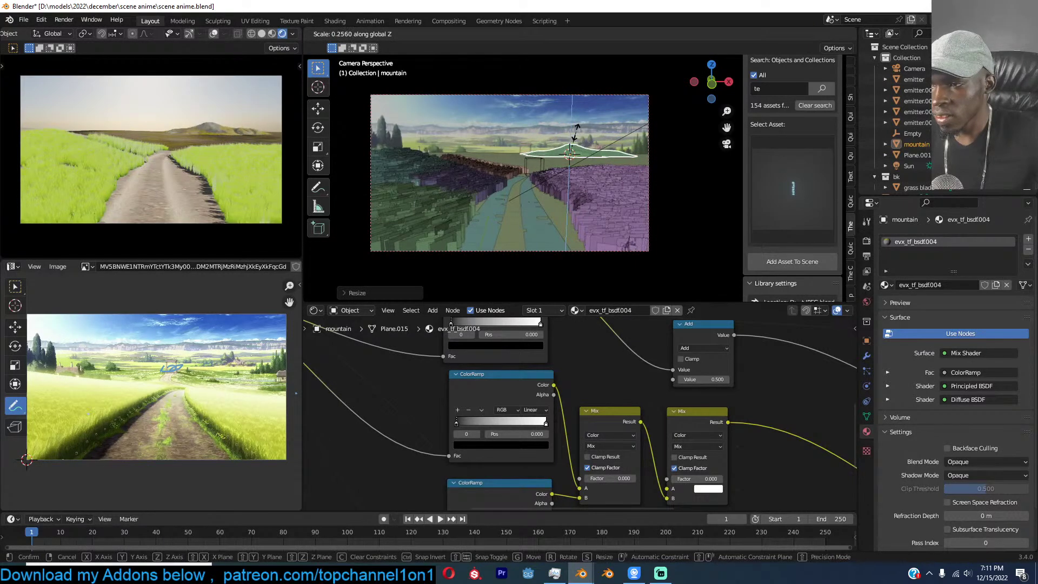
pyautogui.click(603, 144)
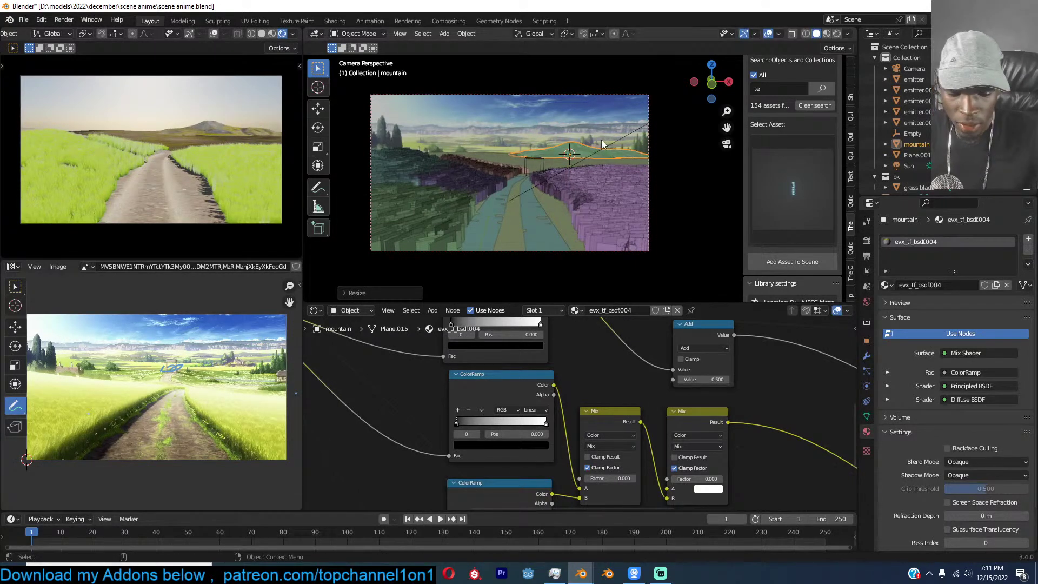
# In the top view, move the mountain to the far right corner of the large ground plane.
pyautogui.press('KP_7')
pyautogui.scroll(-5, 602, 140)
pyautogui.keyDown('shift'); pyautogui.moveTo(596, 155); pyautogui.dragTo(571, 180, button='middle'); pyautogui.keyUp('shift')
pyautogui.press('g')
pyautogui.click(585, 162)
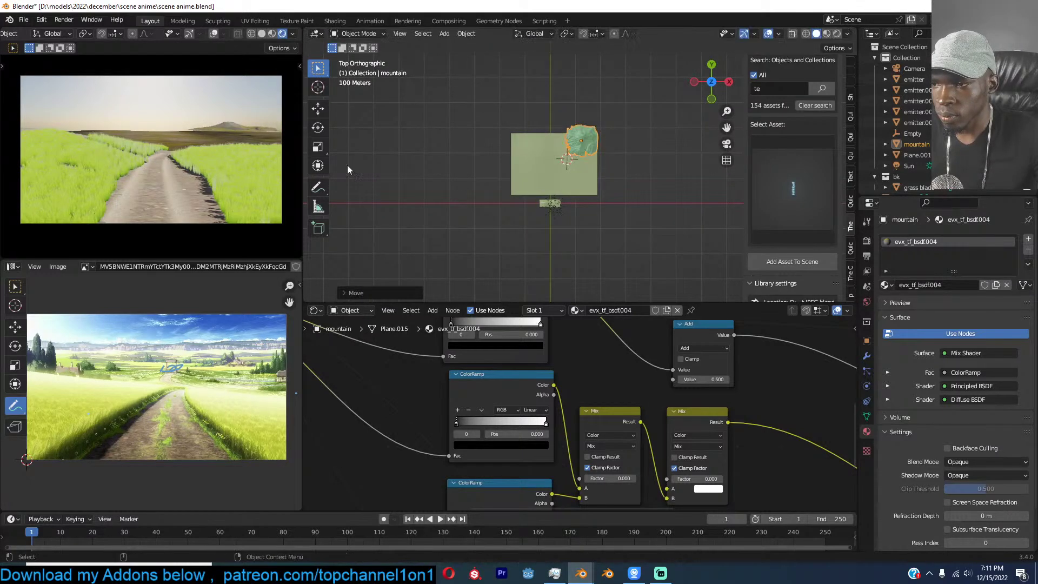
# Make a linked duplicate of the mountain beside it along the ground plane's far edge and scale the copy up.
pyautogui.hotkey('shift', 'd')
pyautogui.press('s')
pyautogui.click(599, 140)
# Place another linked mountain copy beyond the left end of the row and stretch it along the X axis.
pyautogui.hotkey('shift', 'd')
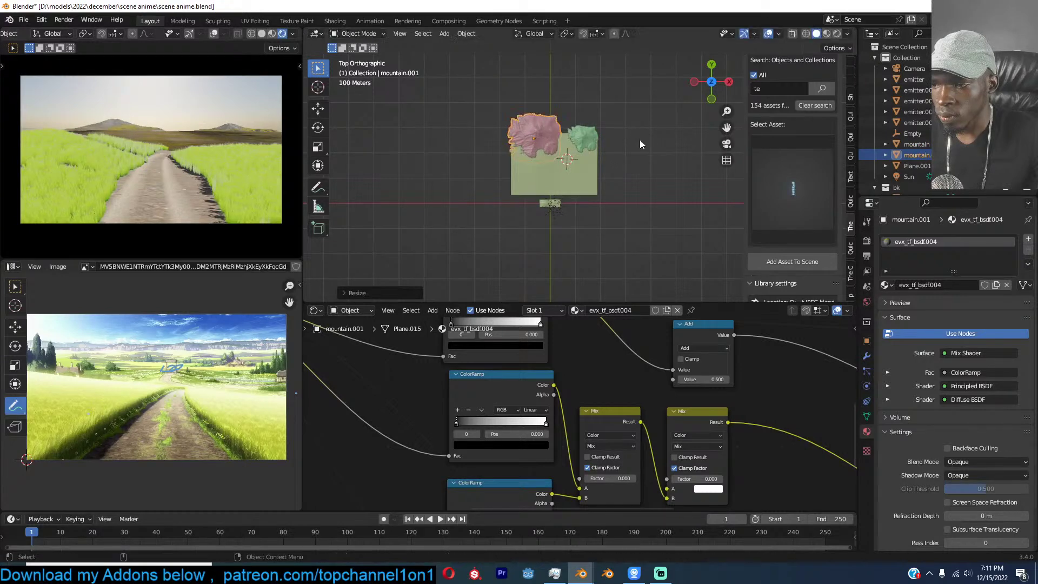
pyautogui.click(563, 140)
pyautogui.press('s')
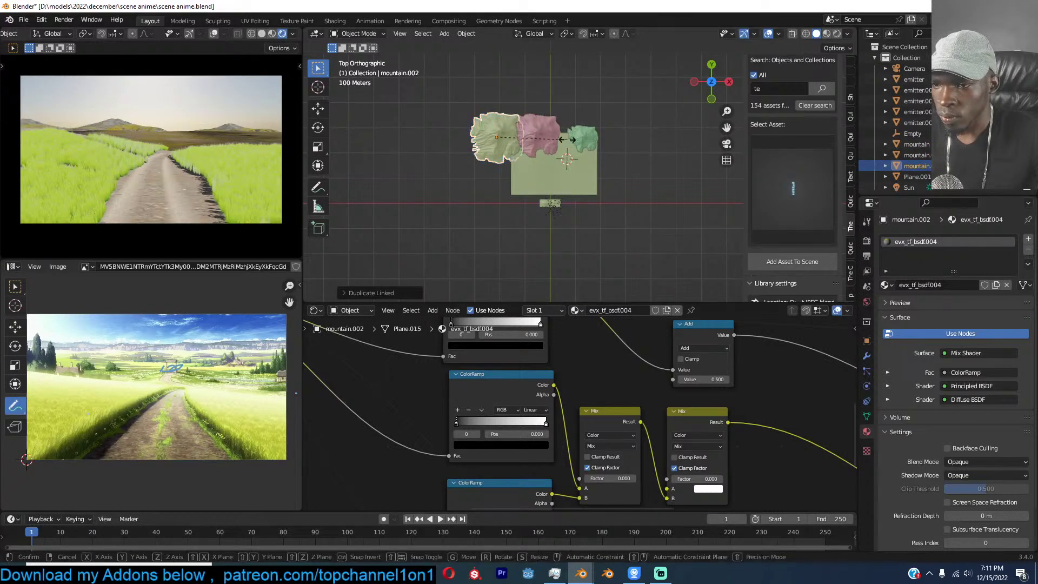
pyautogui.press('x')
pyautogui.click(631, 139)
# Make a linked duplicate of the stretched mountain behind the other mountains to close the gap, and return to the camera view.
pyautogui.hotkey('shift', 'd')
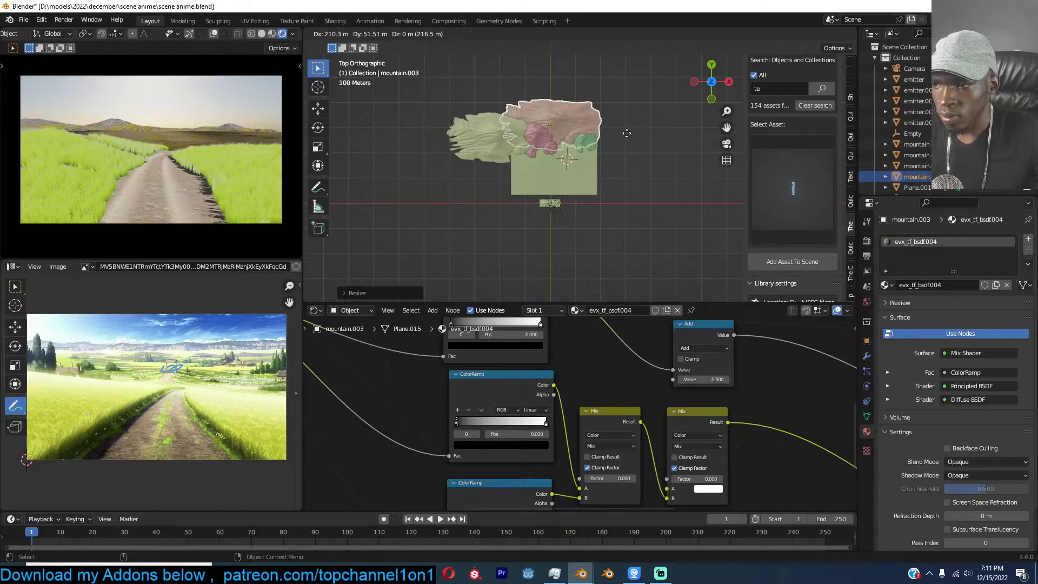
pyautogui.click(625, 133)
pyautogui.scroll(3, 819, 134)
pyautogui.scroll(-3, 676, 216)
pyautogui.press('KP_0')
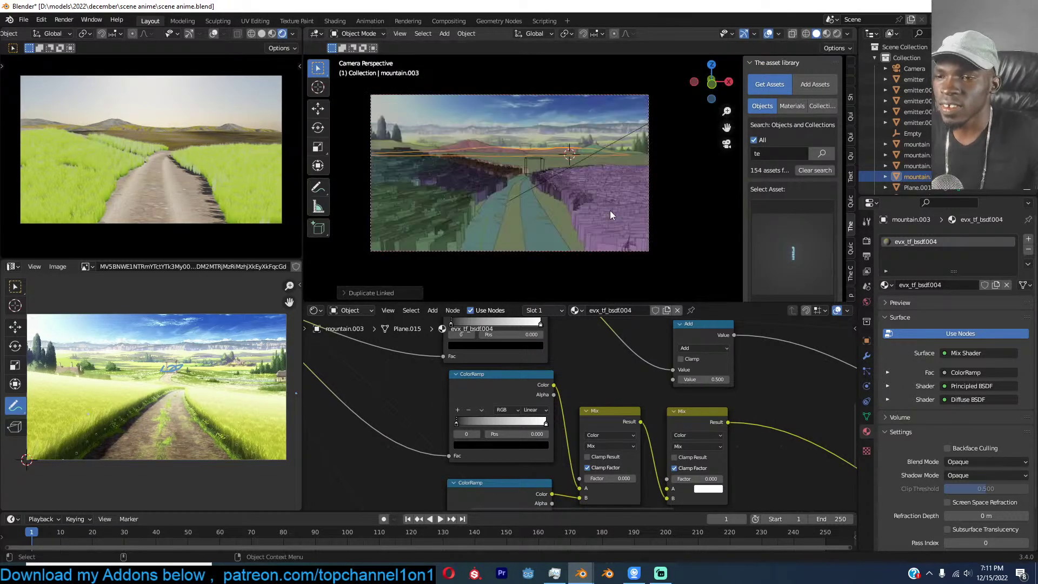
# Set the camera's clip end to 1000 m and save the file.
pyautogui.click(648, 114)
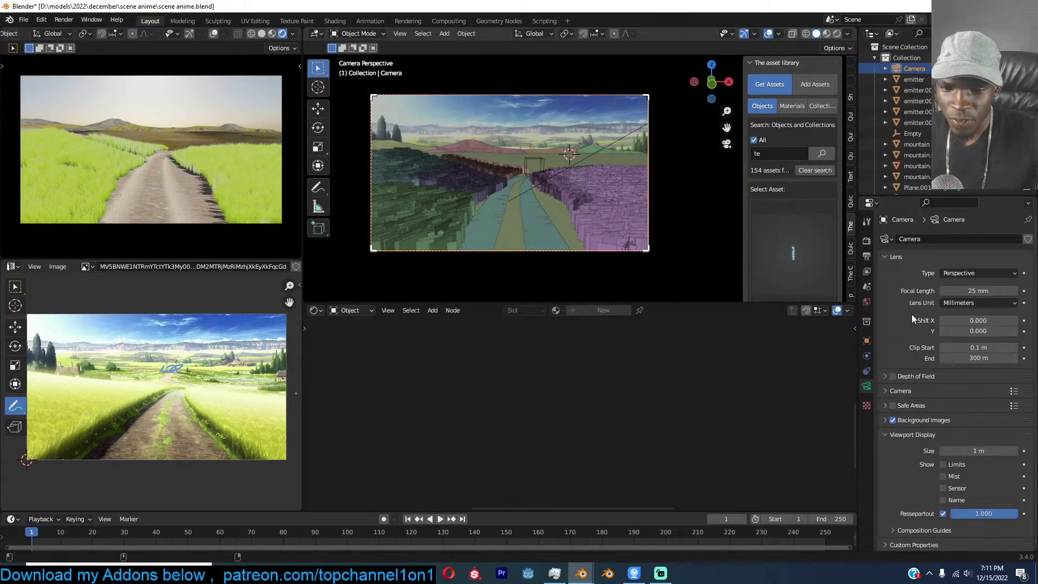
pyautogui.click(957, 357)
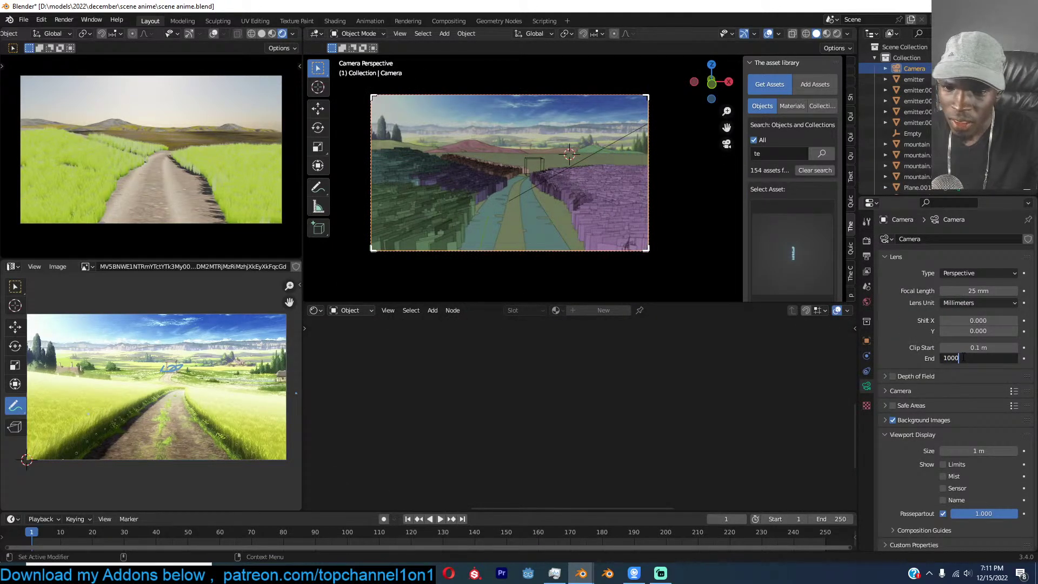
pyautogui.write('1000')
pyautogui.press('Return')
pyautogui.hotkey('ctrl', 's')
# Search the asset library for "vol" and add the dark purple volume object to the scene.
pyautogui.click(764, 154)
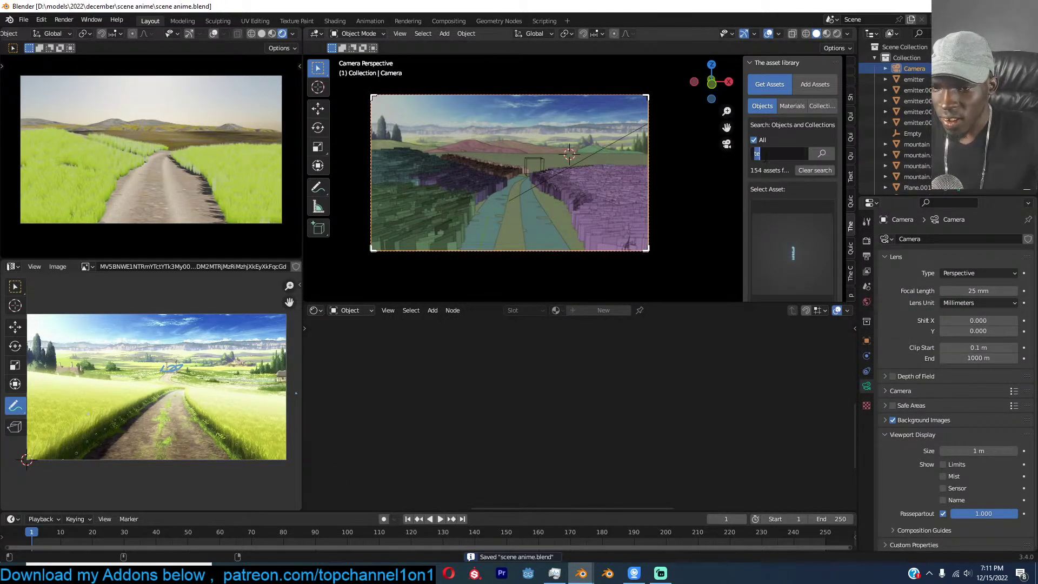
pyautogui.write('vol')
pyautogui.press('Return')
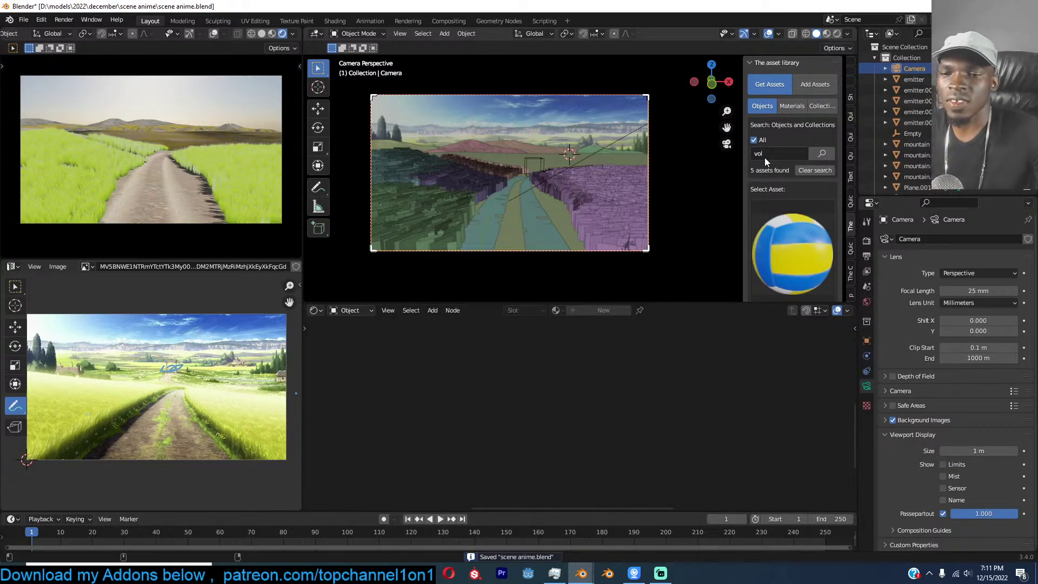
pyautogui.click(790, 222)
pyautogui.click(660, 352)
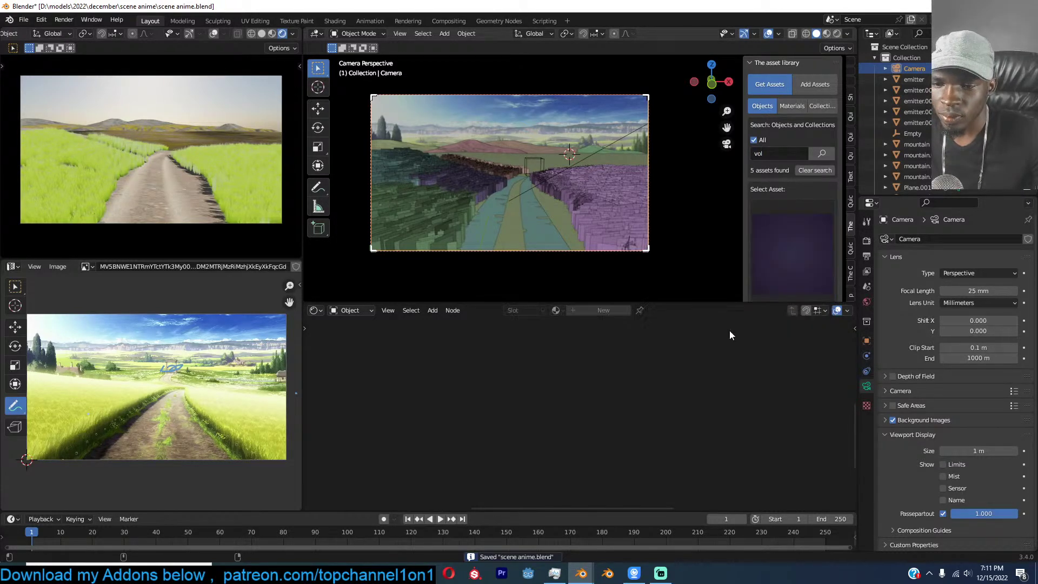
pyautogui.scroll(-2, 816, 259)
pyautogui.click(807, 284)
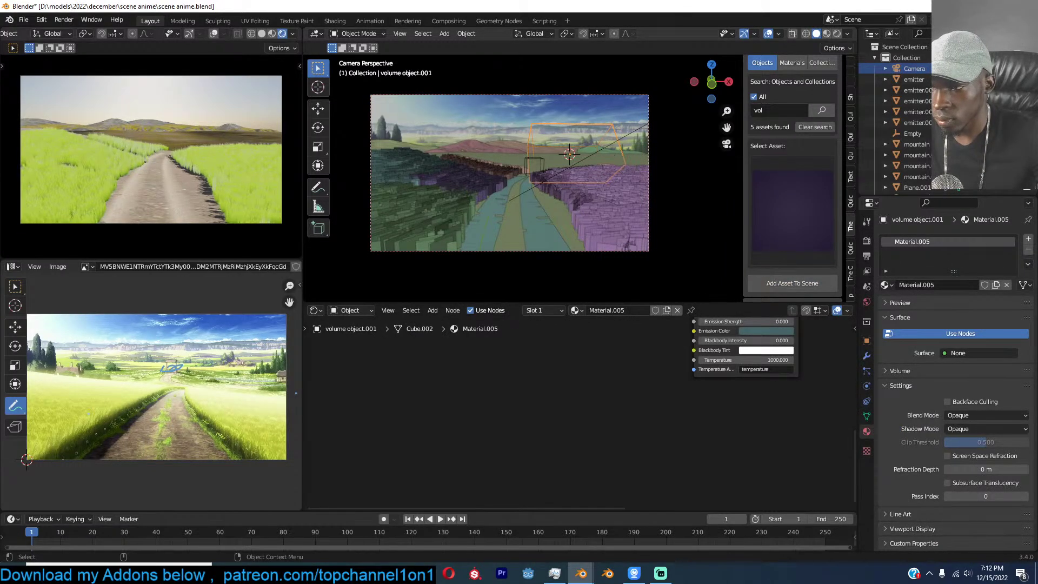
# Scale the volume object up and move it to surround the landscape.
pyautogui.press('s')
pyautogui.click(581, 153)
pyautogui.press('g')
pyautogui.click(566, 171)
# Delete the grass emitters on the left side of the dirt path.
pyautogui.click(473, 198)
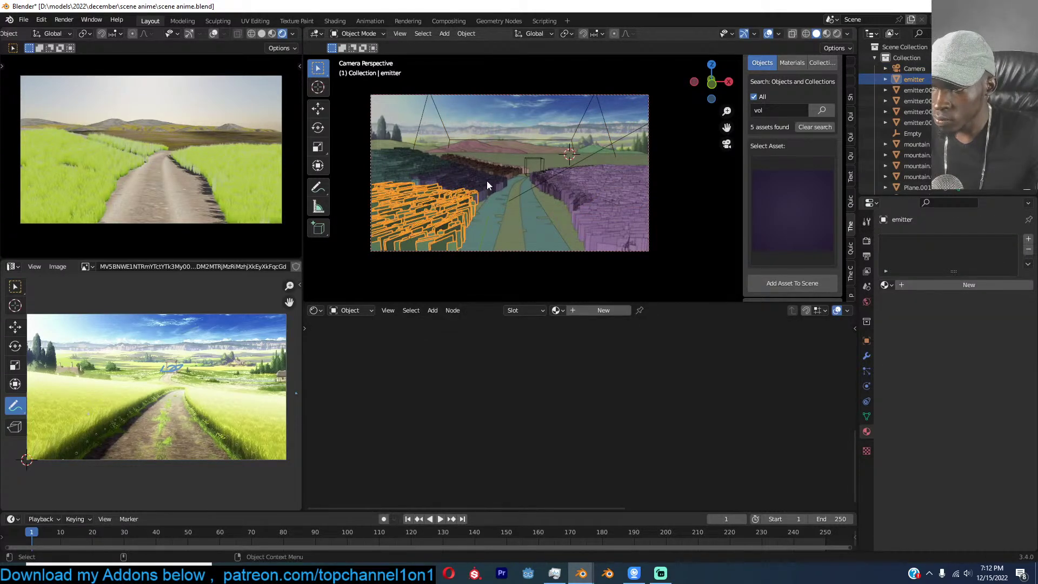
pyautogui.click(465, 184)
pyautogui.keyDown('shift'); pyautogui.click(441, 210); pyautogui.keyUp('shift')
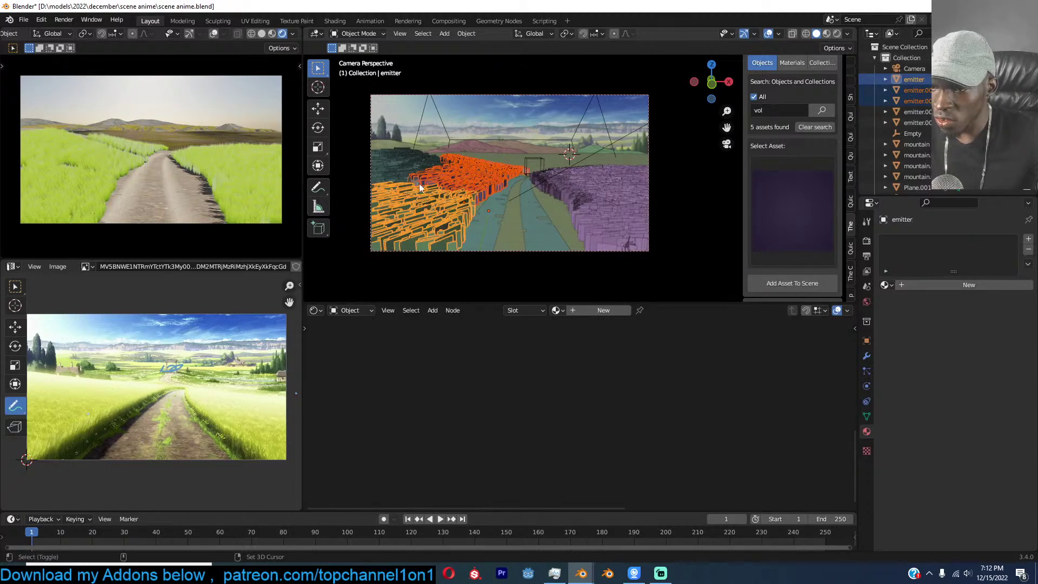
pyautogui.press('x')
pyautogui.click(408, 169)
# Duplicate the grass emitter on the right of the path along the X axis onto the bare left side.
pyautogui.click(618, 207)
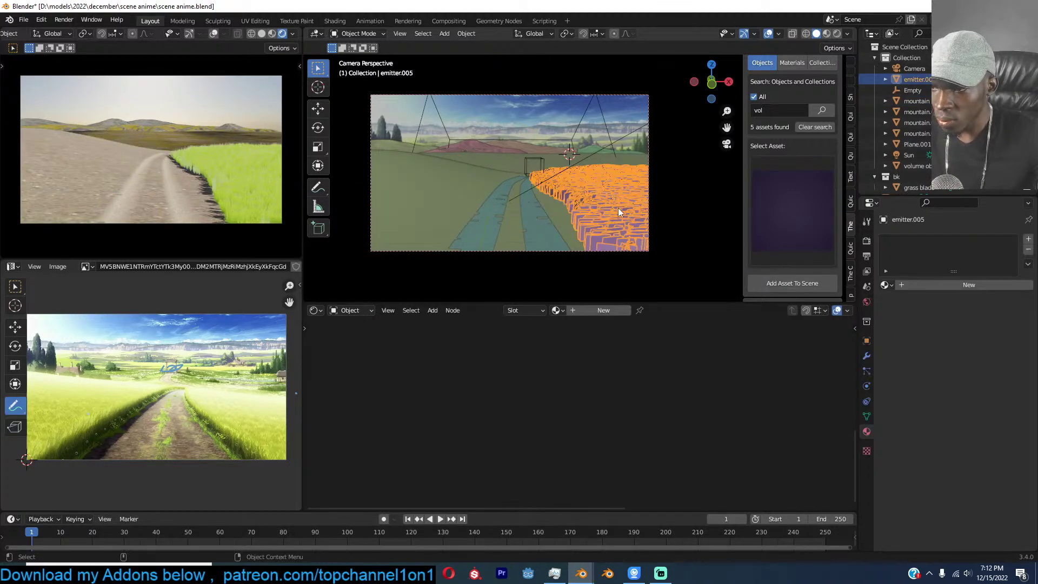
pyautogui.hotkey('shift', 'd')
pyautogui.press('x')
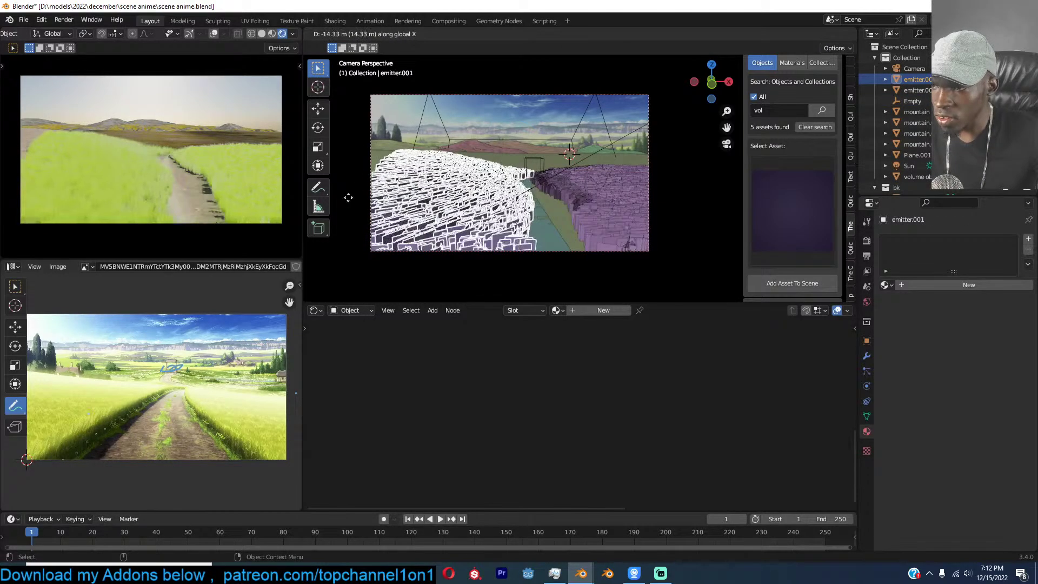
pyautogui.click(355, 198)
# Rotate the copied grass emitter about the Z axis and move it horizontally to clear the path's left edge.
pyautogui.press('r')
pyautogui.press('z')
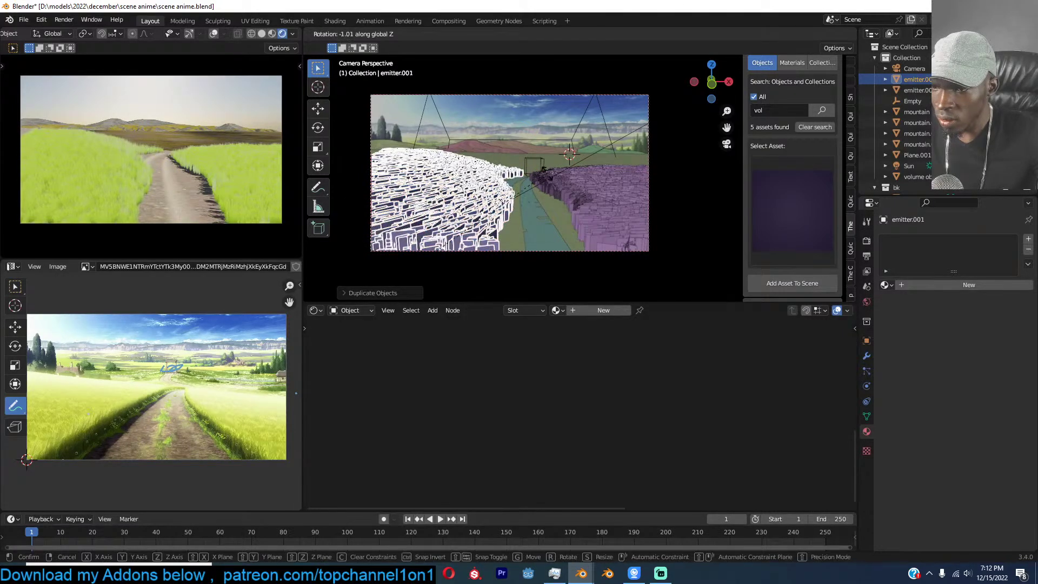
pyautogui.click(527, 202)
pyautogui.press('g')
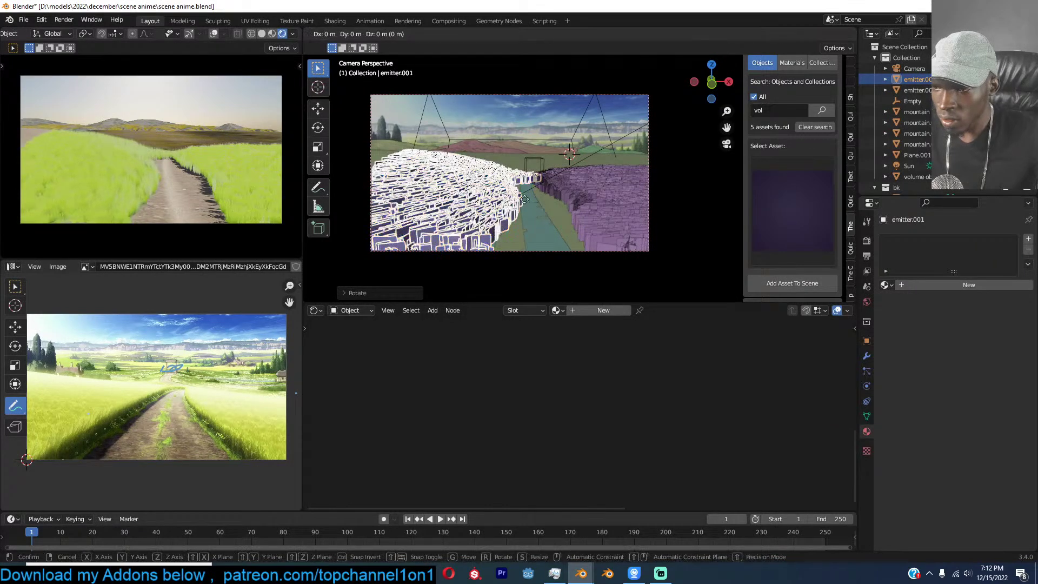
pyautogui.hotkey('shift', 'z')
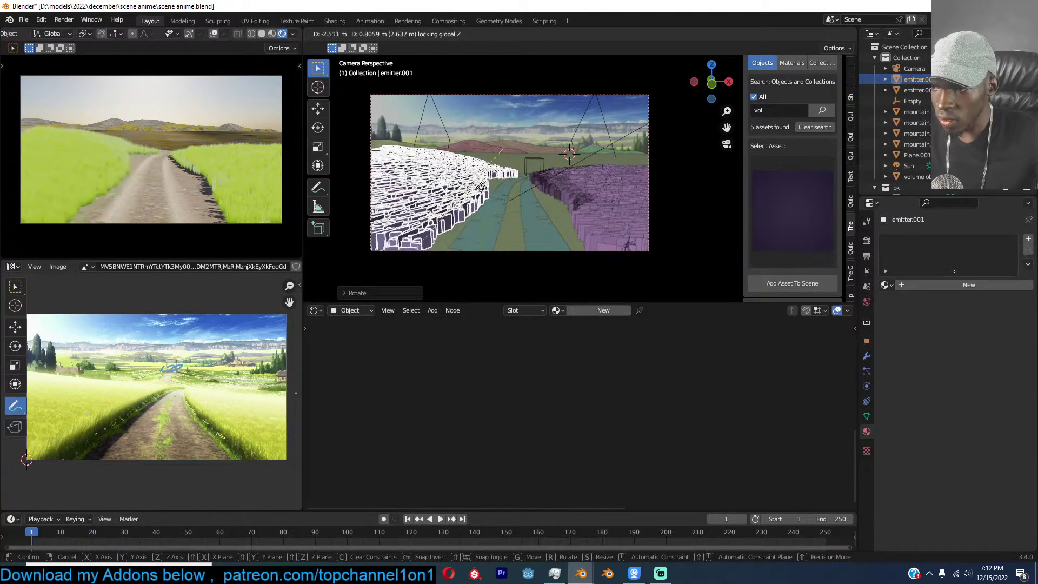
pyautogui.click(476, 185)
pyautogui.keyDown('shift'); pyautogui.moveTo(467, 184); pyautogui.dragTo(486, 182, button='middle'); pyautogui.keyUp('shift')
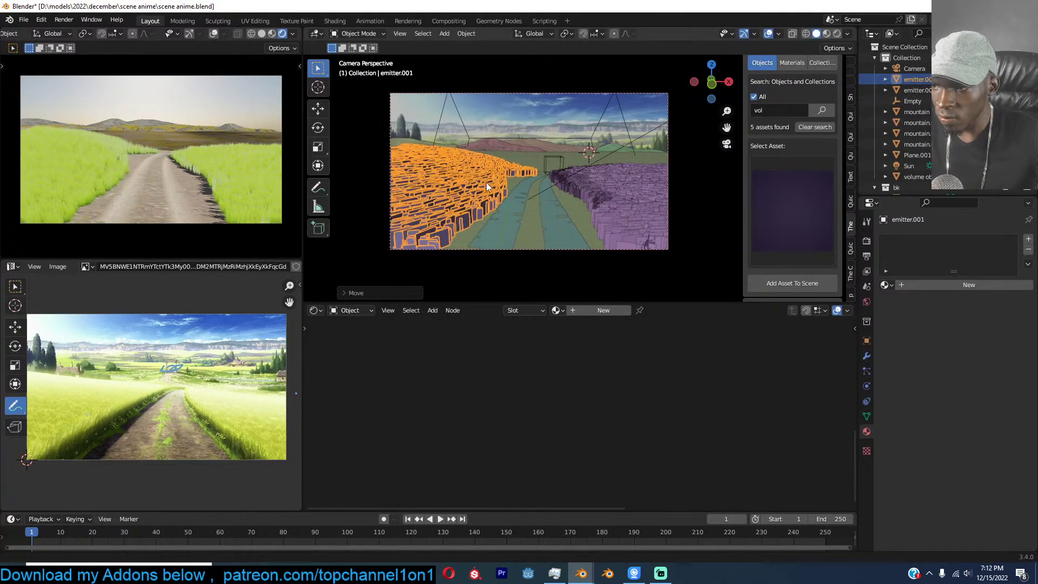
# Join the grass emitters on both sides of the dirt path into one object.
pyautogui.click(631, 210)
pyautogui.keyDown('shift'); pyautogui.click(434, 178); pyautogui.keyUp('shift')
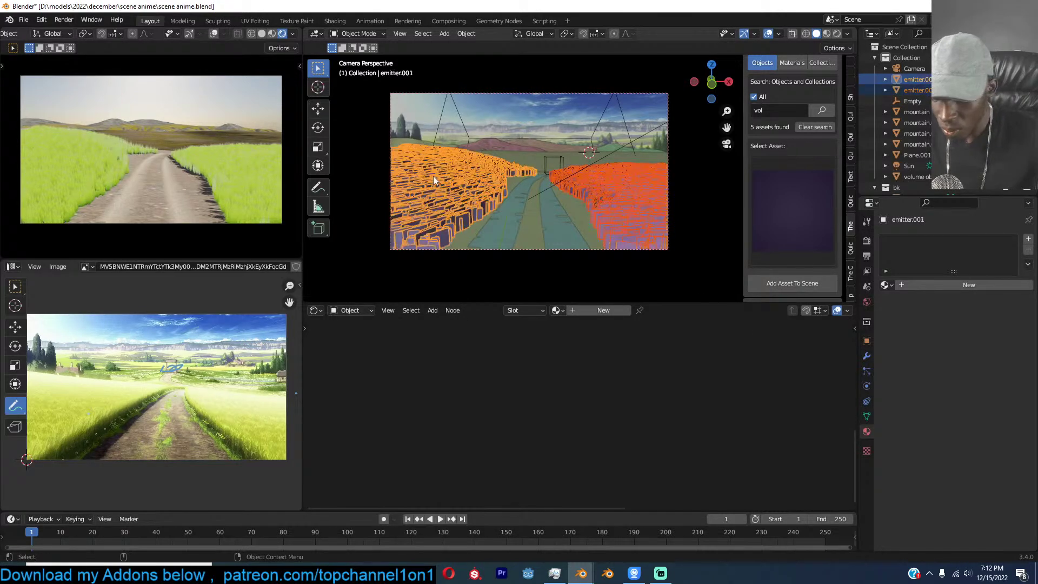
pyautogui.hotkey('ctrl', 'j')
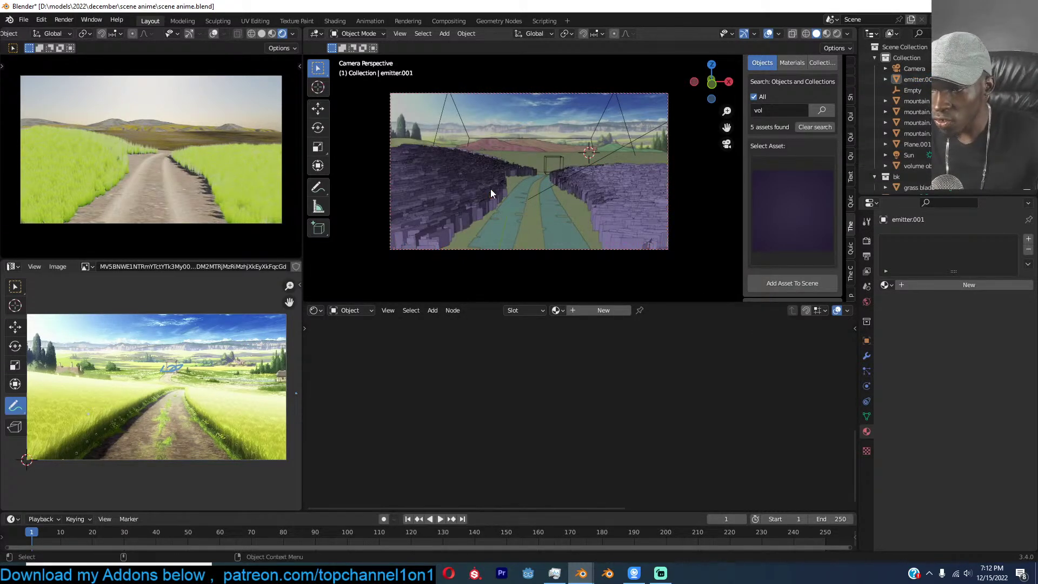
# Set the joined grass emitter's Geometry Nodes density to 50 and scale to 0.920, and save the file.
pyautogui.click(866, 355)
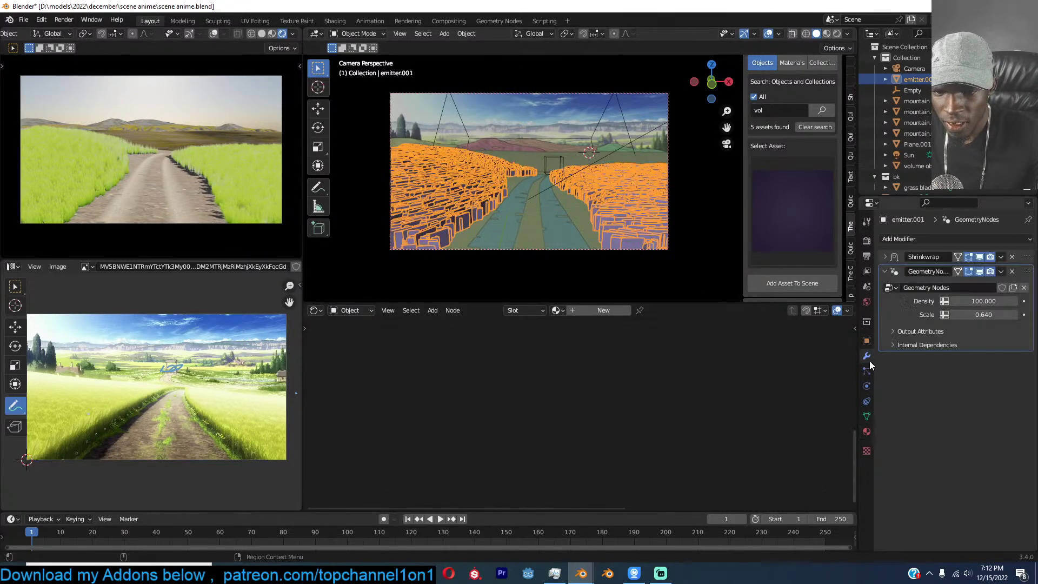
pyautogui.click(986, 301)
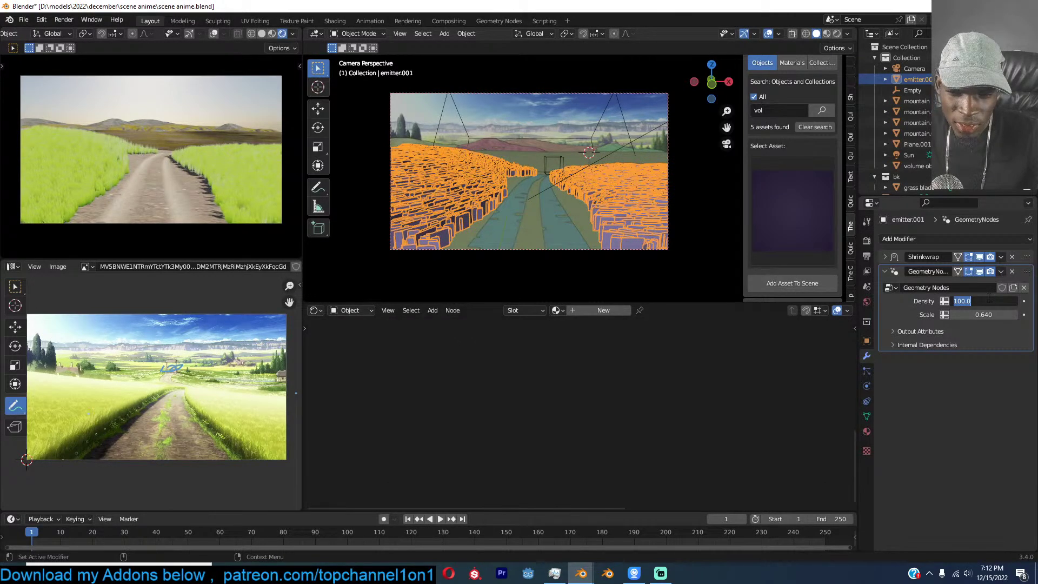
pyautogui.press('Return')
pyautogui.moveTo(981, 314); pyautogui.dragTo(1004, 315)
pyautogui.moveTo(983, 315); pyautogui.dragTo(976, 315)
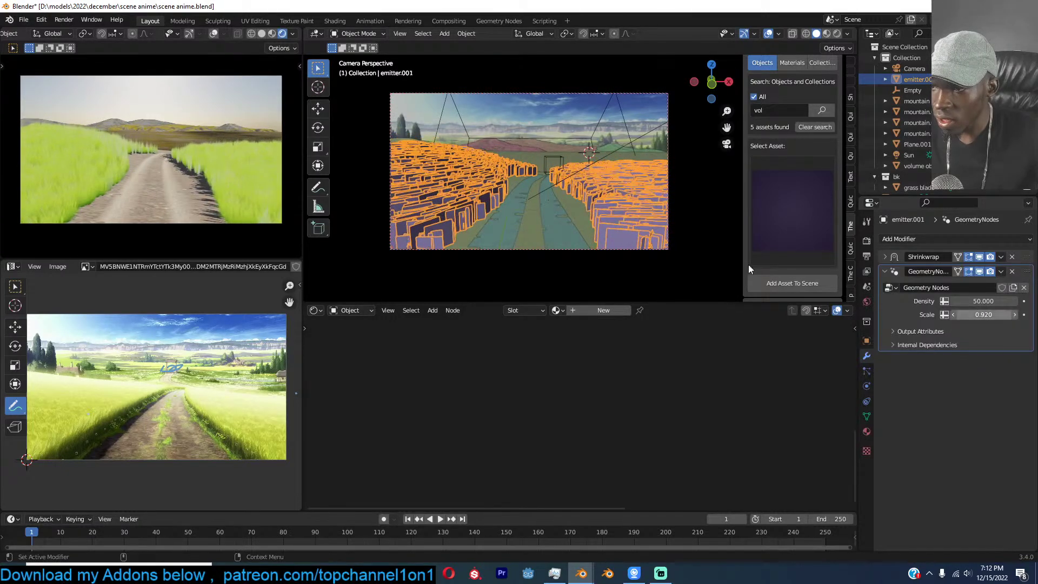
pyautogui.hotkey('alt', 'a')
pyautogui.keyDown('shift'); pyautogui.moveTo(506, 192); pyautogui.dragTo(505, 207, button='middle'); pyautogui.keyUp('shift')
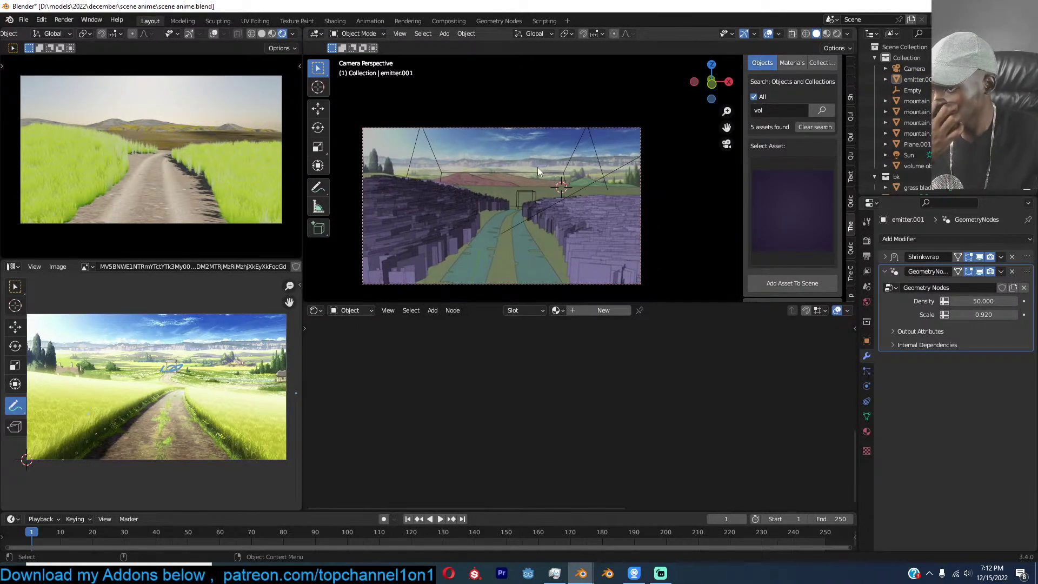
pyautogui.hotkey('ctrl', 's')
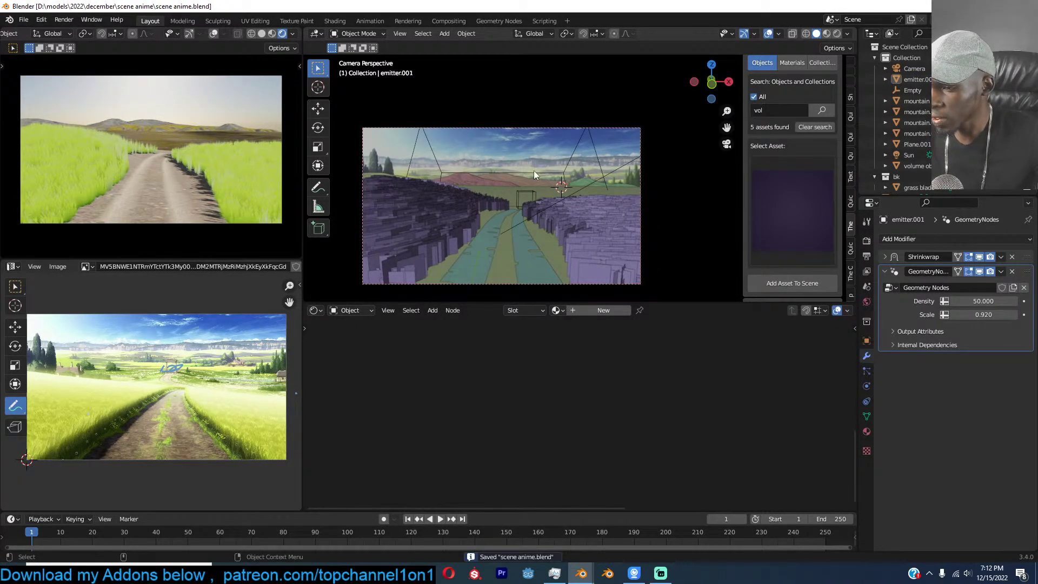
# In the distant ground plane's material, delete the nodes below the Principled BSDF.
pyautogui.scroll(1, 537, 169)
pyautogui.click(540, 187)
pyautogui.scroll(-4, 602, 388)
pyautogui.scroll(-3, 558, 417)
pyautogui.moveTo(558, 416); pyautogui.dragTo(575, 362, button='middle')
pyautogui.moveTo(704, 429); pyautogui.dragTo(600, 450)
pyautogui.press('x')
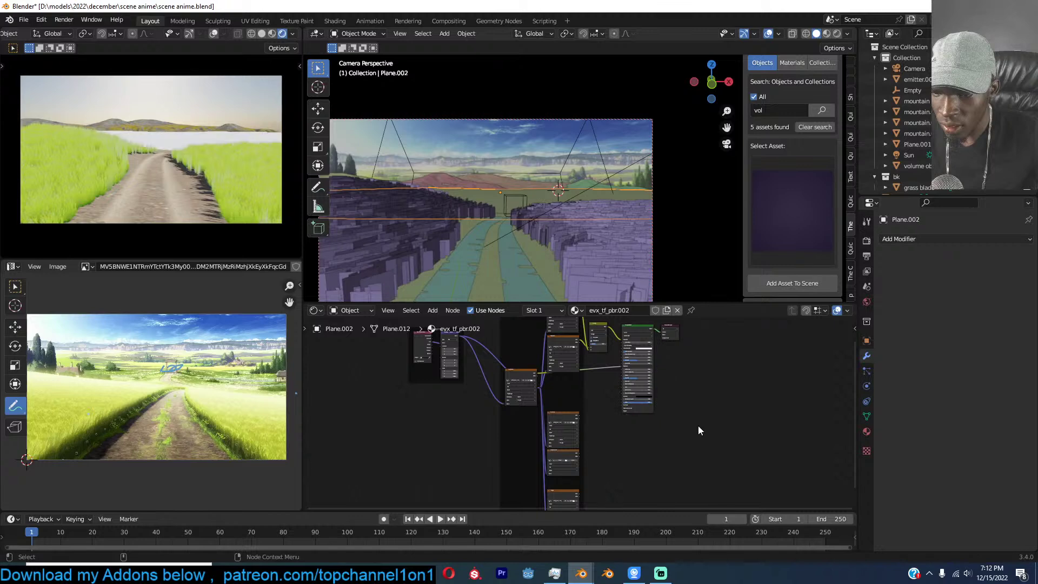
# Make room before the Principled BSDF and insert a duplicate of the Multiply node into the Base Color link.
pyautogui.press('Home')
pyautogui.scroll(4, 718, 374)
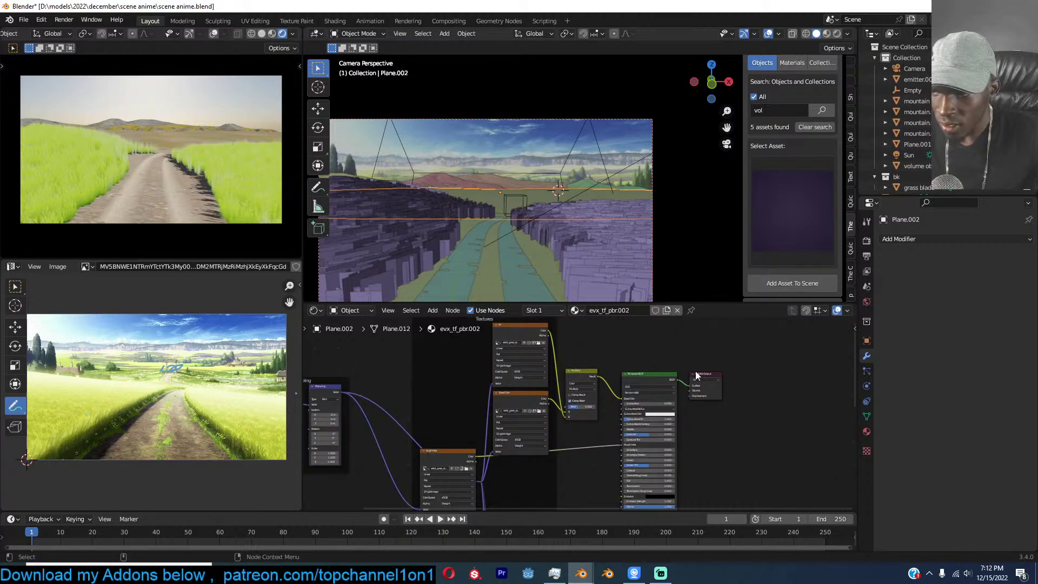
pyautogui.moveTo(650, 377); pyautogui.dragTo(696, 385)
pyautogui.scroll(4, 587, 409)
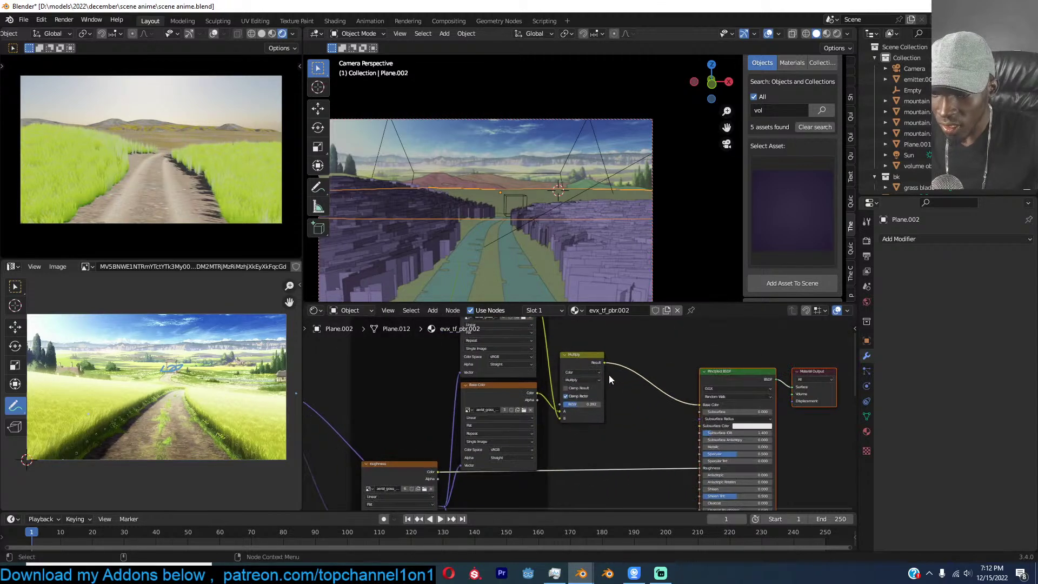
pyautogui.click(585, 365)
pyautogui.hotkey('shift', 'd')
pyautogui.click(644, 361)
pyautogui.scroll(3, 649, 368)
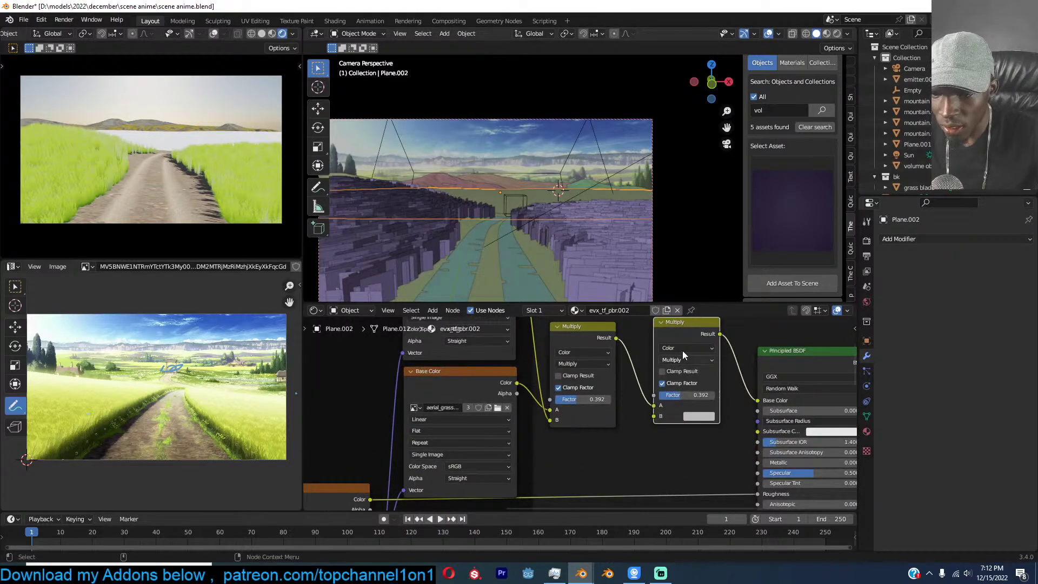
# Set the duplicated mix node to Color blending with a yellow-green second colour and a factor of 0.950, and save the file.
pyautogui.click(696, 416)
pyautogui.moveTo(723, 314)
pyautogui.mouseDown()
pyautogui.moveTo(690, 327)
pyautogui.moveTo(705, 312)
pyautogui.mouseUp()
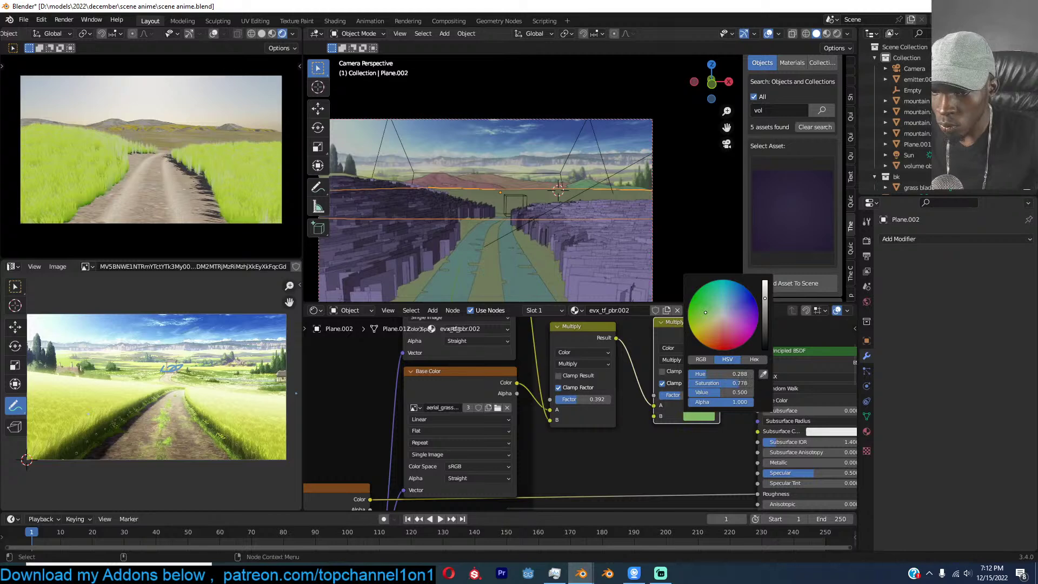
pyautogui.click(688, 359)
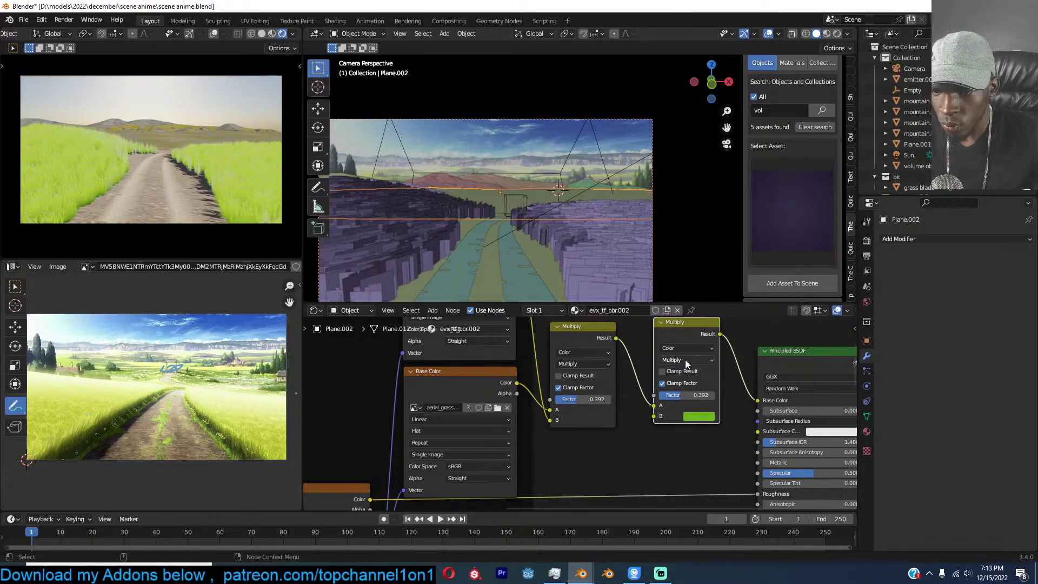
pyautogui.click(685, 359)
pyautogui.click(691, 157)
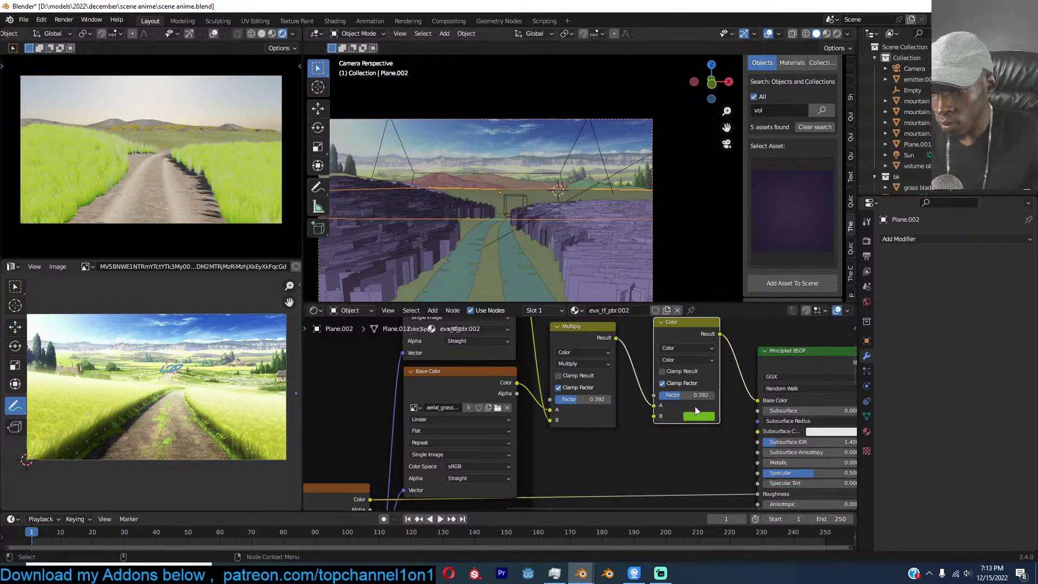
pyautogui.moveTo(686, 395); pyautogui.dragTo(714, 395)
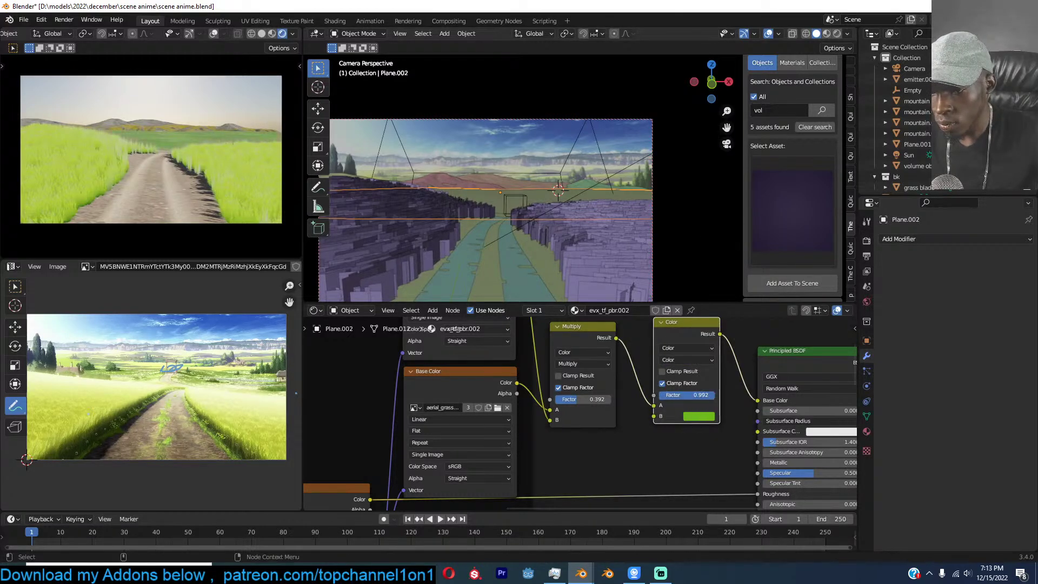
pyautogui.click(700, 416)
pyautogui.click(699, 304)
pyautogui.moveTo(696, 306); pyautogui.dragTo(692, 325)
pyautogui.click(578, 174)
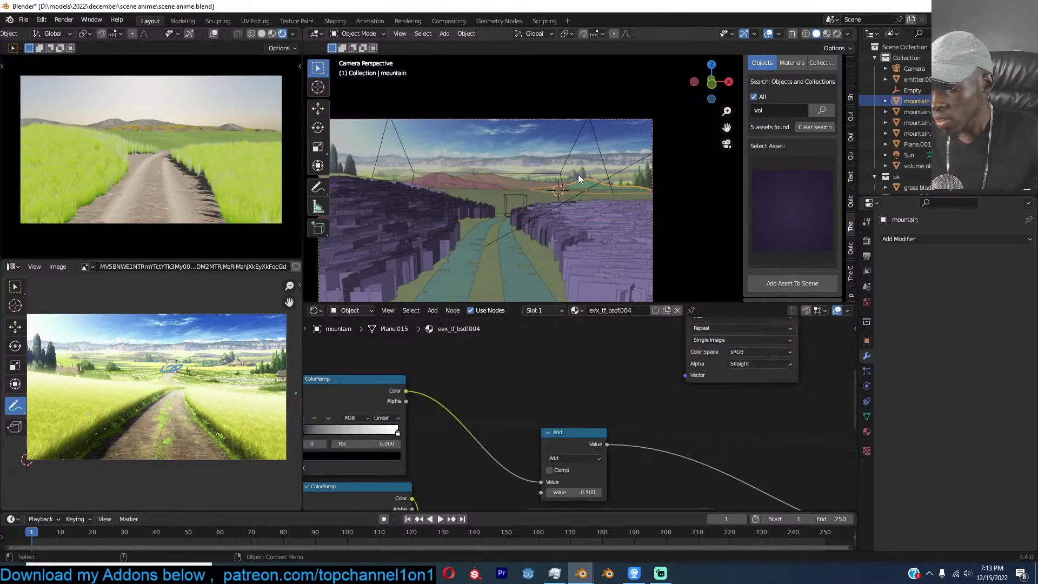
pyautogui.hotkey('ctrl', 's')
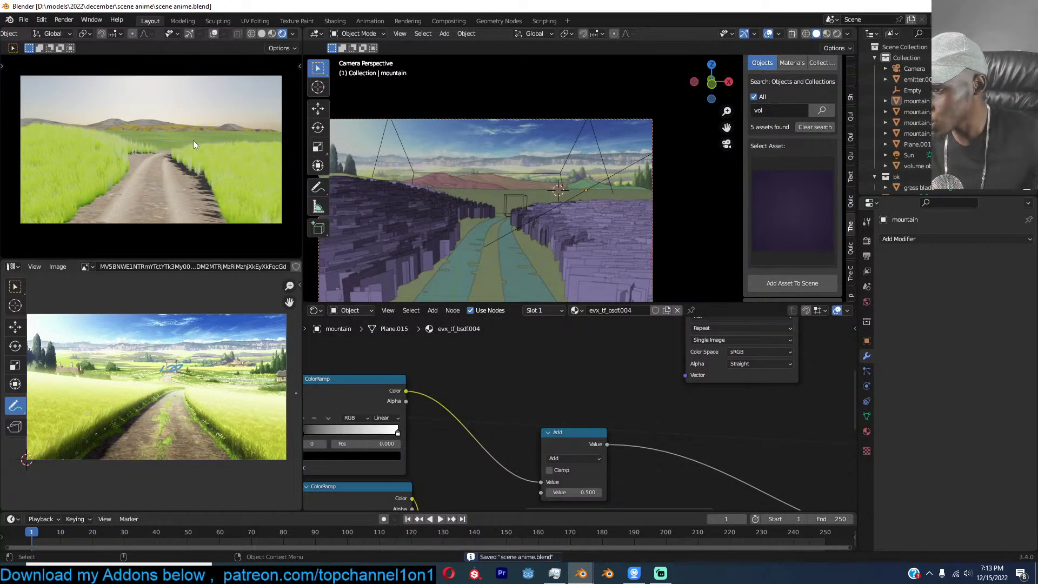
# In the path terrain's mesh, select the vertex loop running across the terrain through the grass.
pyautogui.click(471, 261)
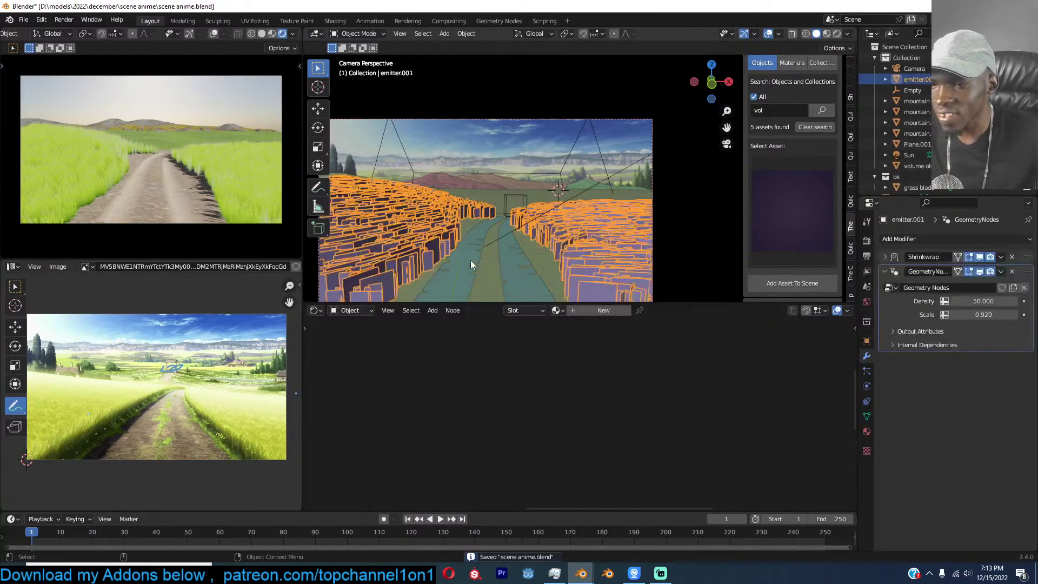
pyautogui.scroll(-2, 496, 259)
pyautogui.moveTo(495, 259); pyautogui.dragTo(470, 265, button='middle')
pyautogui.press('Tab')
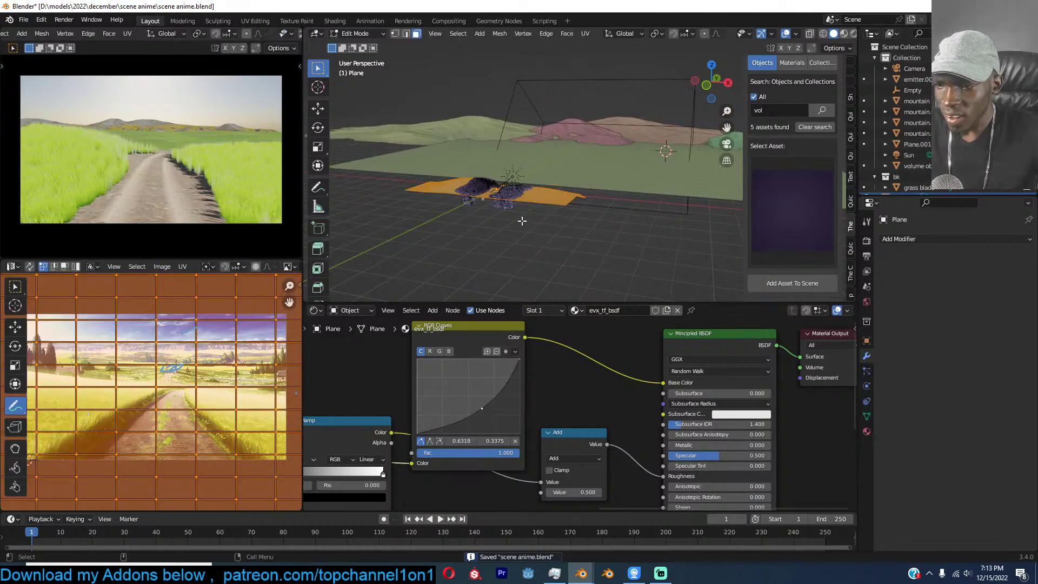
pyautogui.scroll(3, 470, 270)
pyautogui.keyDown('alt'); pyautogui.click(472, 266); pyautogui.keyUp('alt')
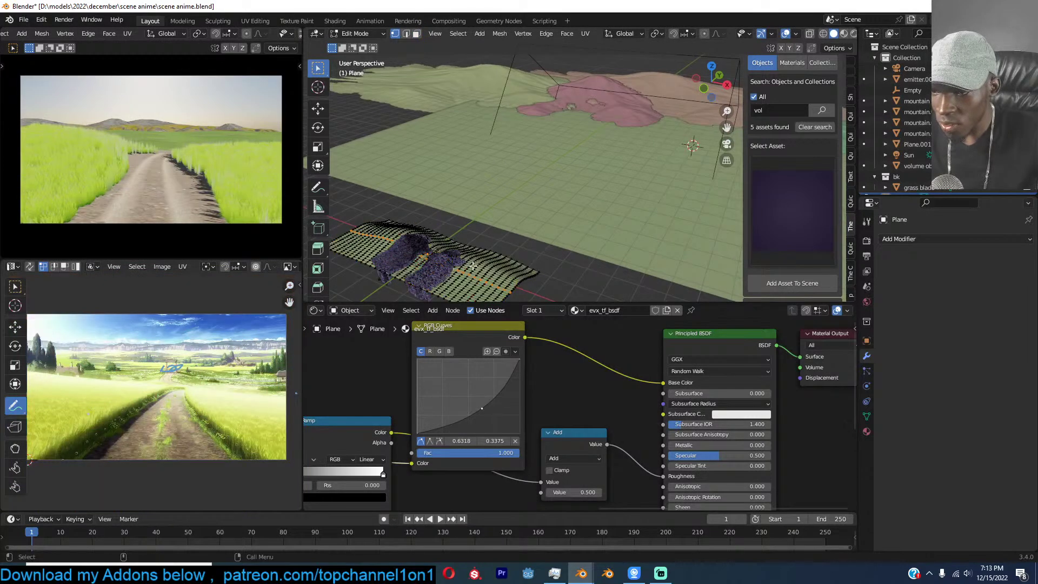
pyautogui.press('g')
pyautogui.press('z')
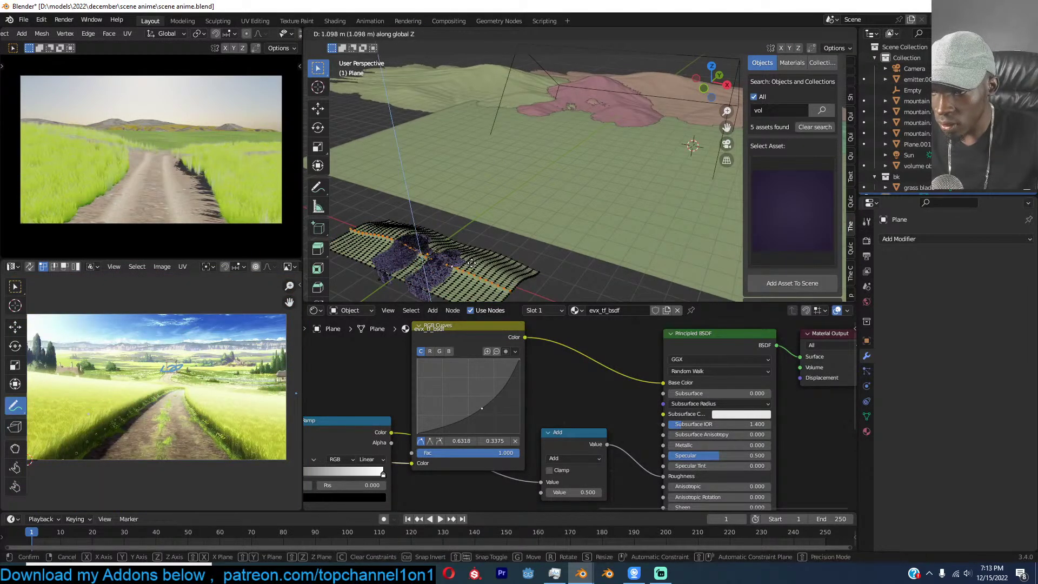
pyautogui.rightClick(472, 263)
# Raise the selected terrain loop about 0.9 m along Z with proportional editing, and return to Object Mode.
pyautogui.press('o')
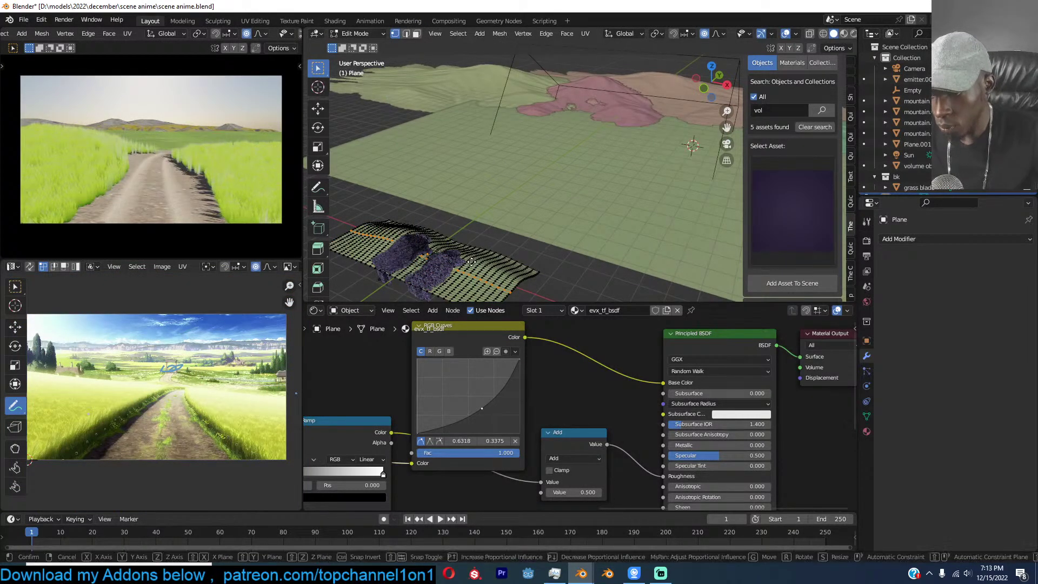
pyautogui.press('g')
pyautogui.press('z')
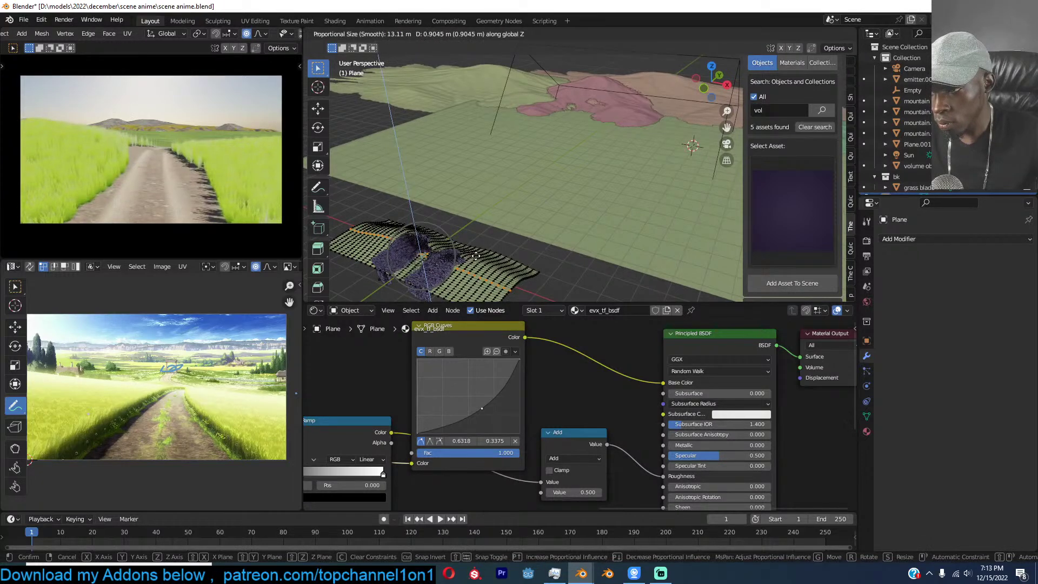
pyautogui.click(477, 254)
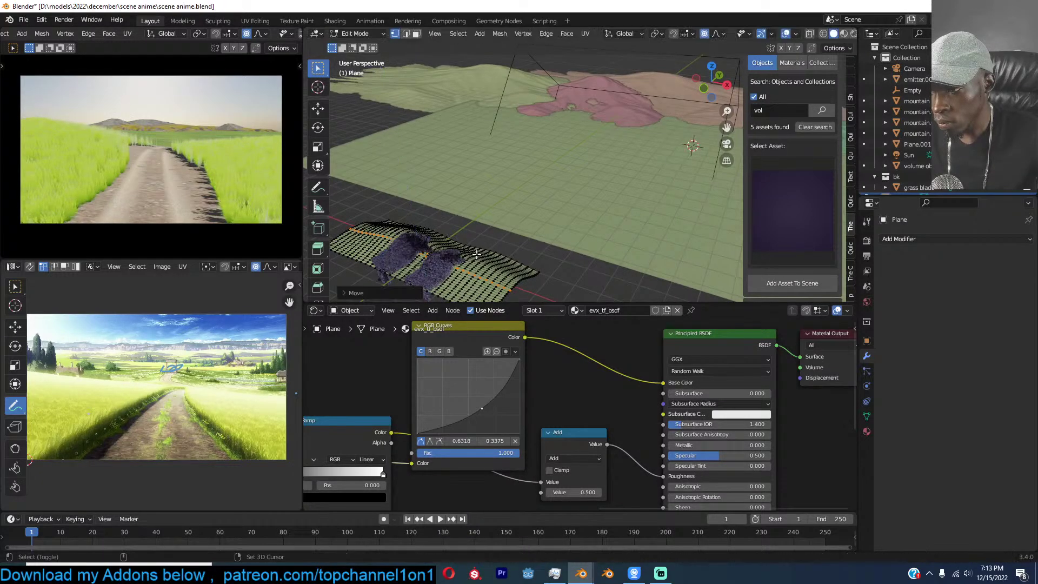
pyautogui.press('Tab')
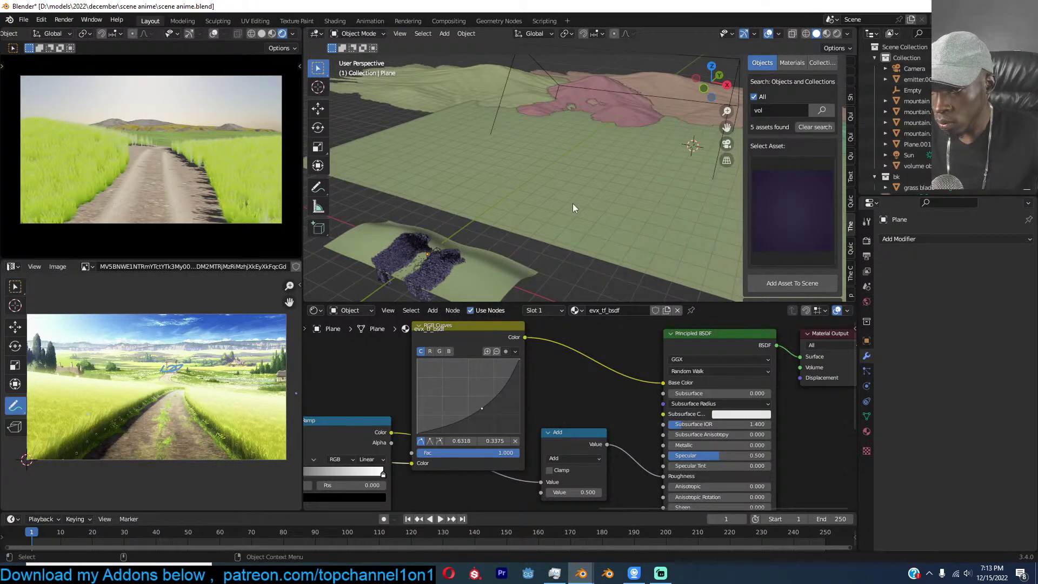
# Lower the flat distant ground plane about 6.5 m along the Z axis.
pyautogui.hotkey('shift', 'd')
pyautogui.press('z')
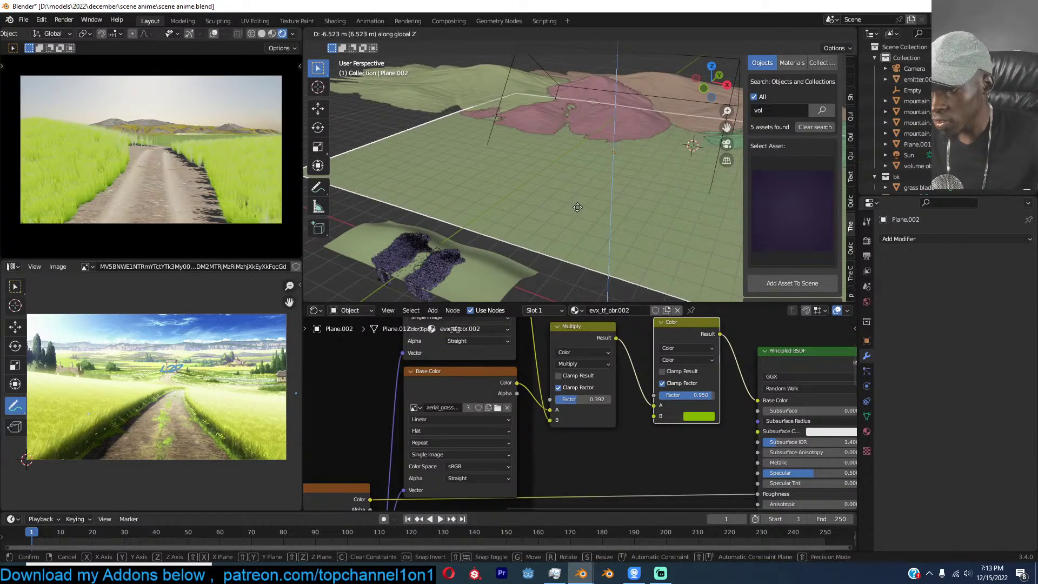
pyautogui.click(578, 207)
# Move the central distant mountain slightly down and adjust the height of the large mountain behind it along Z.
pyautogui.click(627, 133)
pyautogui.press('g')
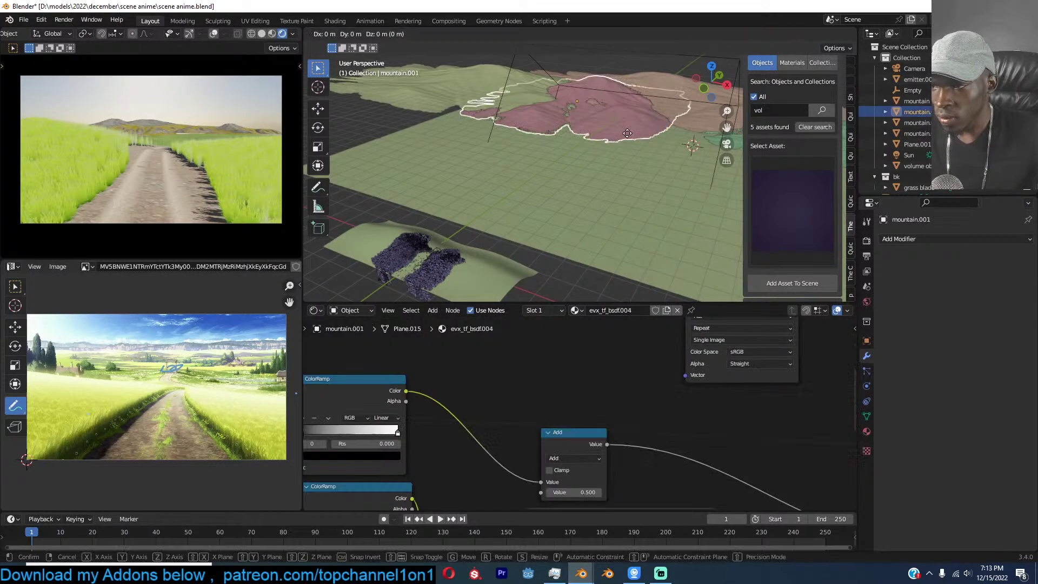
pyautogui.click(627, 140)
pyautogui.click(194, 125)
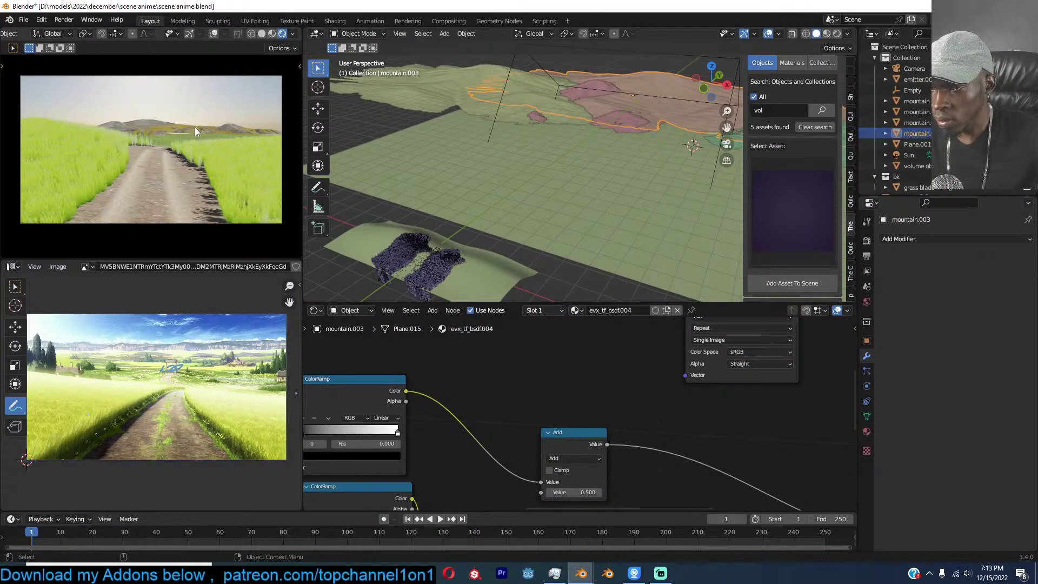
pyautogui.press('g')
pyautogui.press('z')
pyautogui.click(195, 124)
pyautogui.click(644, 151)
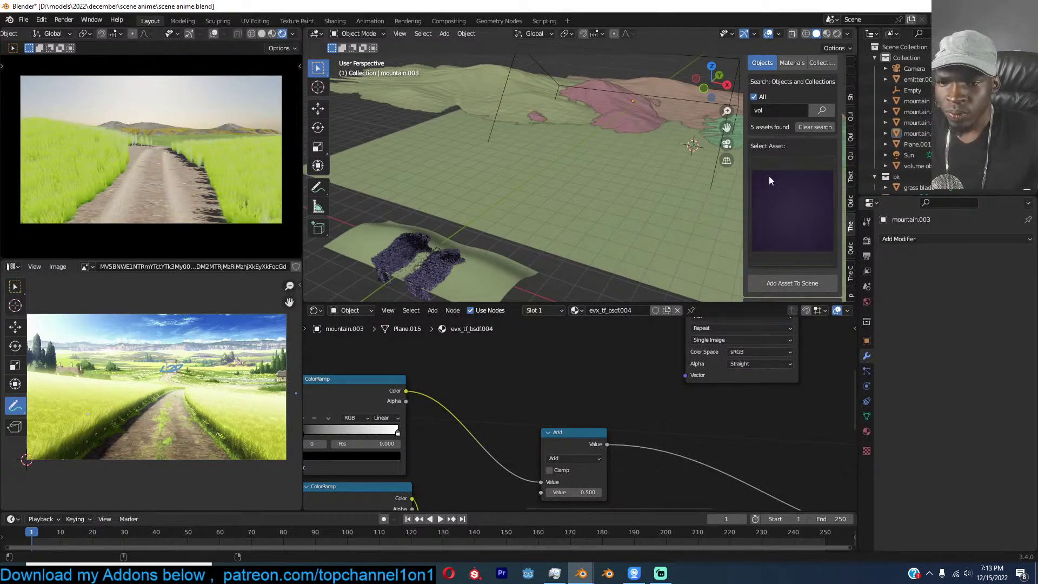
# Search the asset library for "sky" and add the blue cloudy sky asset at the 3D cursor placed behind the mountains.
pyautogui.click(781, 107)
pyautogui.write('sky')
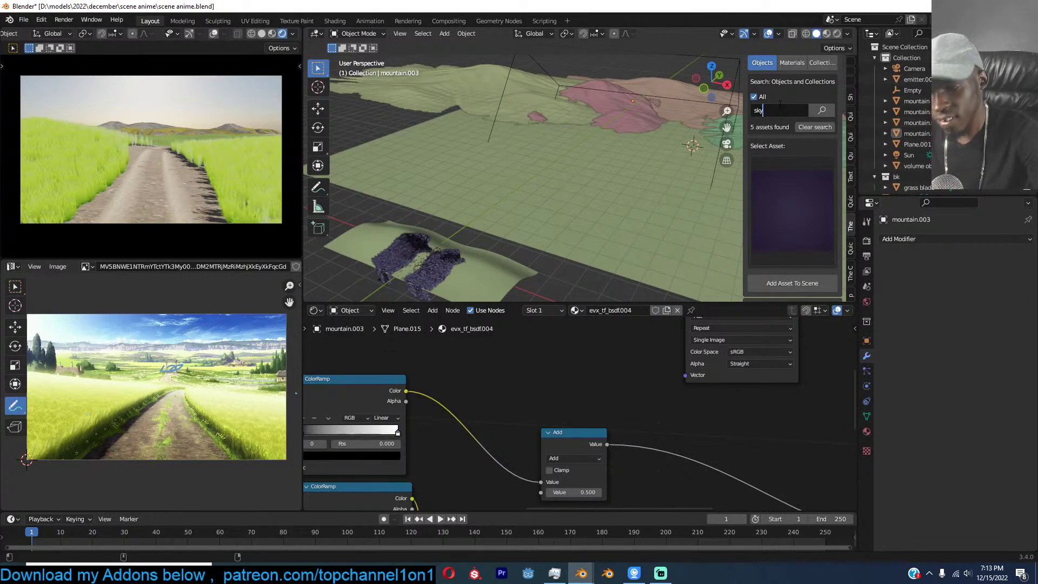
pyautogui.press('Return')
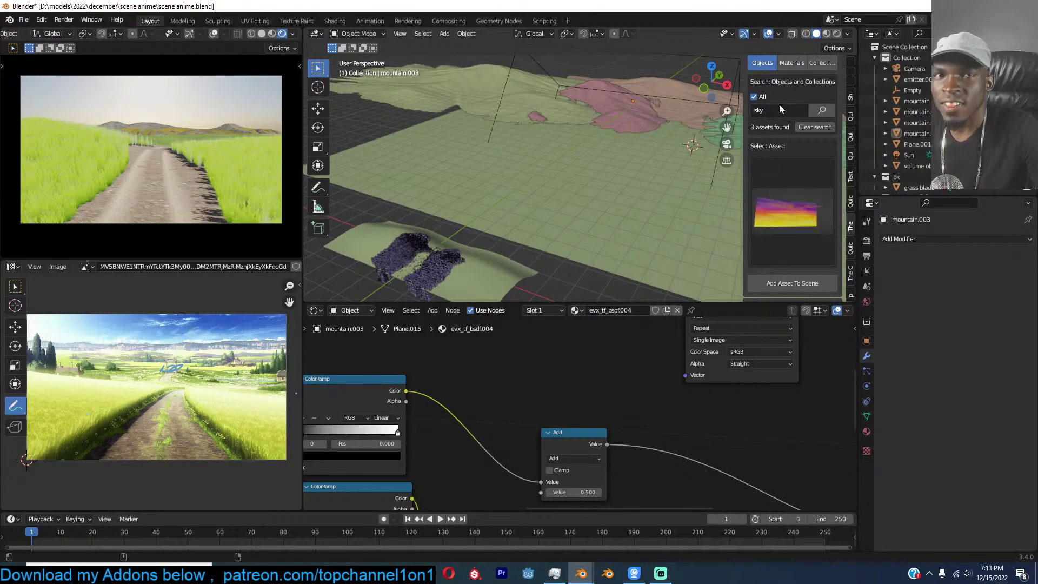
pyautogui.click(810, 221)
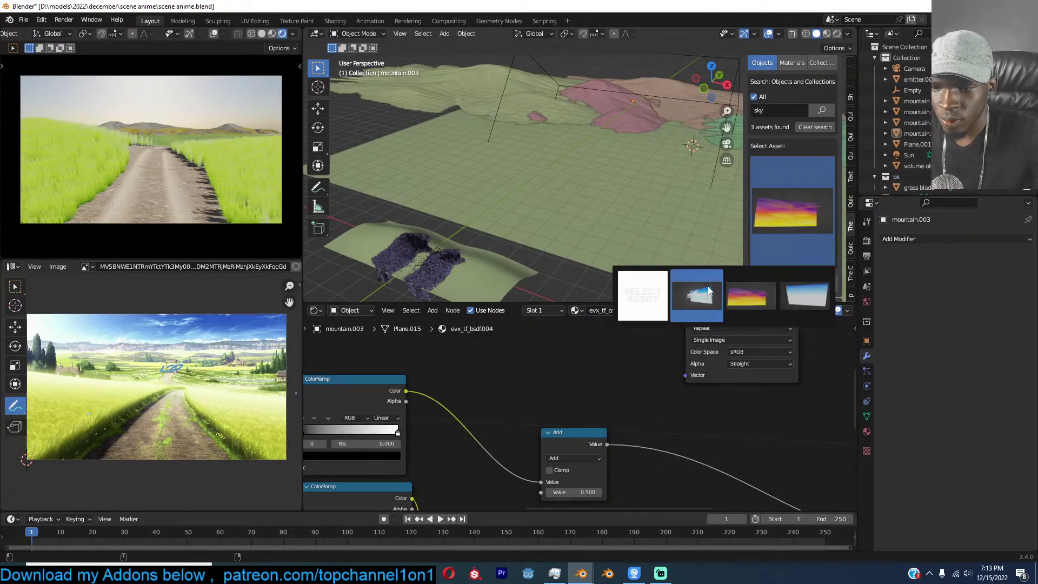
pyautogui.click(703, 292)
pyautogui.keyDown('shift'); pyautogui.rightClick(642, 76); pyautogui.keyUp('shift')
pyautogui.click(826, 286)
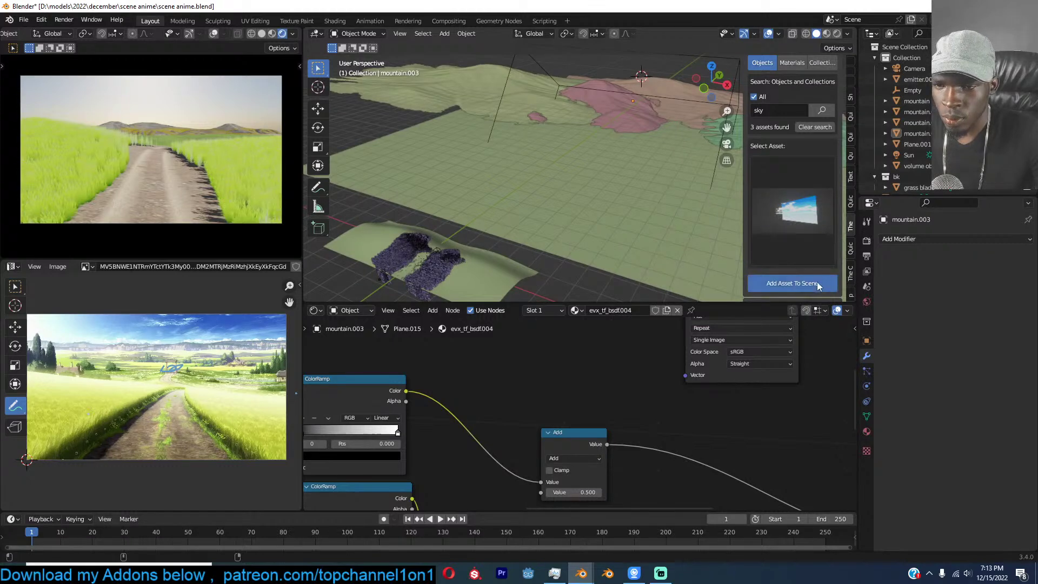
# Scale the anime sky up to about 3.5 and reposition it to fill the background of the camera view.
pyautogui.press('KP_0')
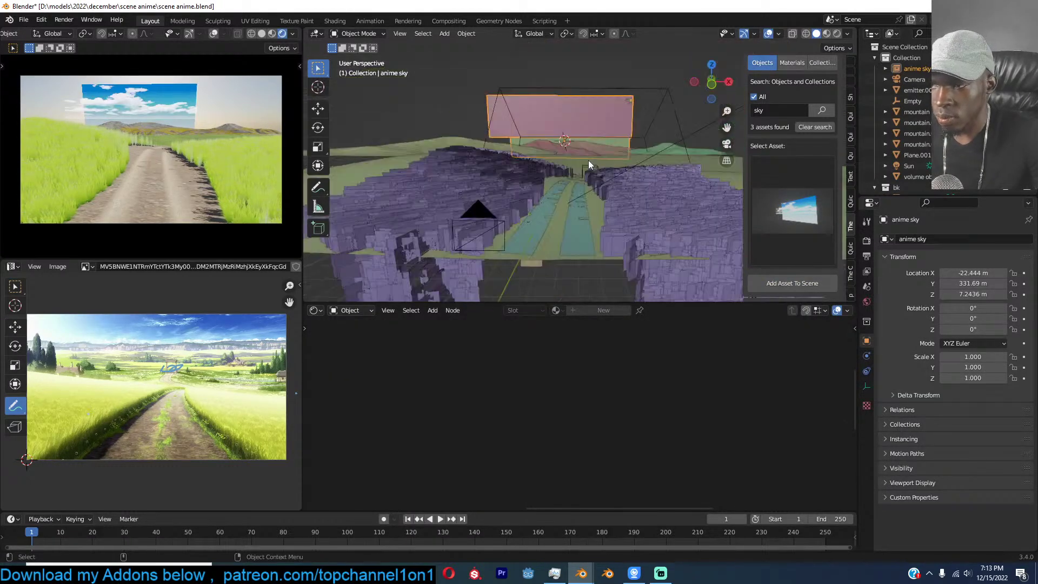
pyautogui.scroll(2, 589, 162)
pyautogui.press('s')
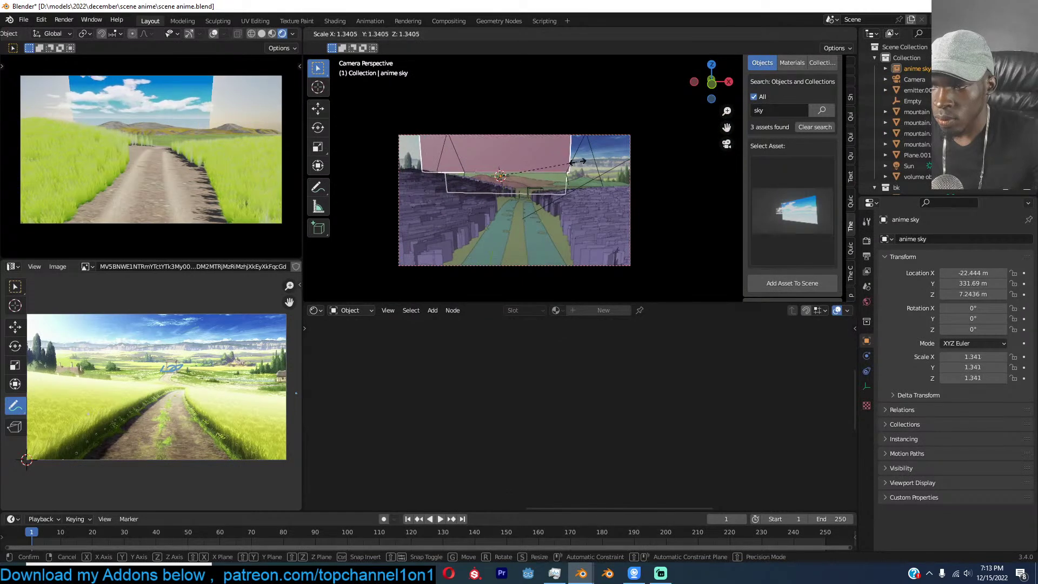
pyautogui.click(593, 160)
pyautogui.press('g')
pyautogui.click(572, 194)
pyautogui.press('s')
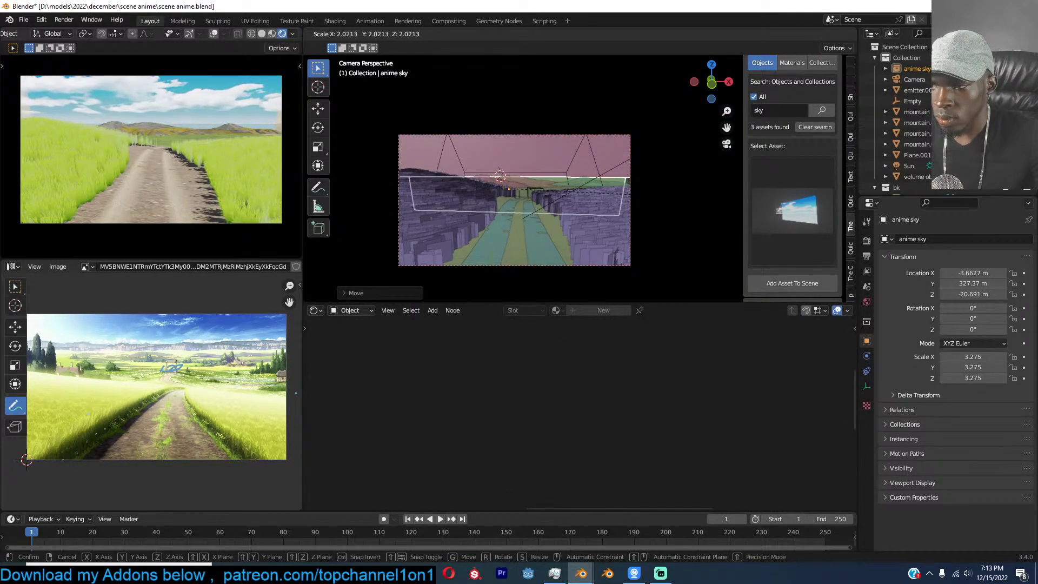
pyautogui.click(638, 201)
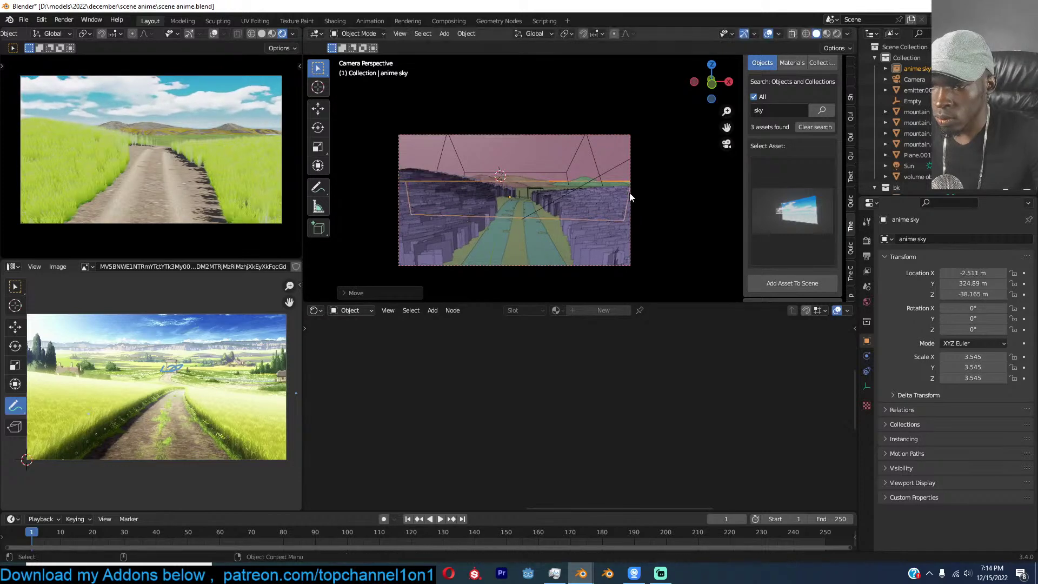
# Set the volume object's Principled Volume density to 0 and its emission strength to 0.31.
pyautogui.click(596, 162)
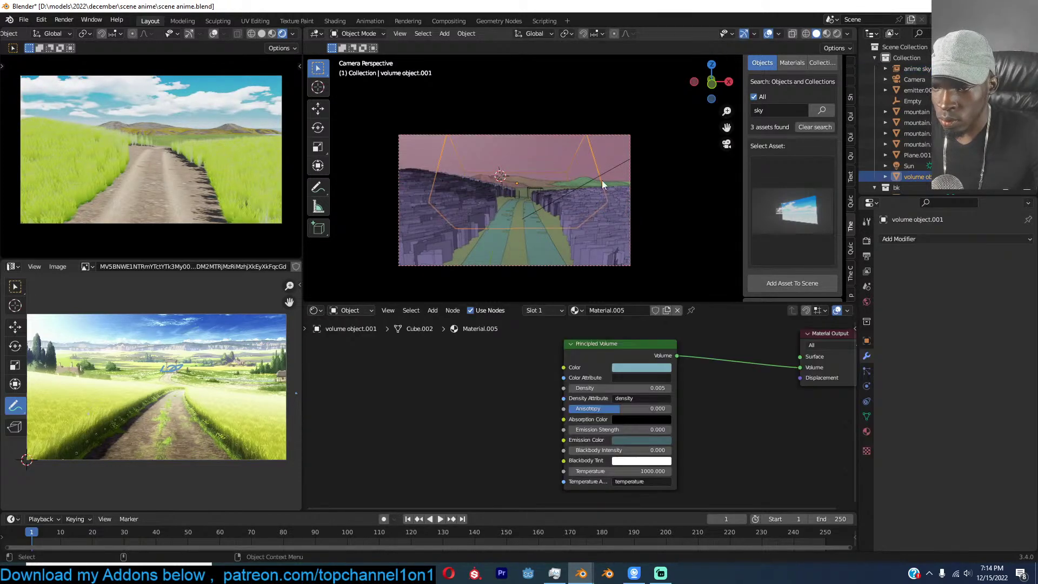
pyautogui.press('BackSpace')
pyautogui.scroll(2, 709, 435)
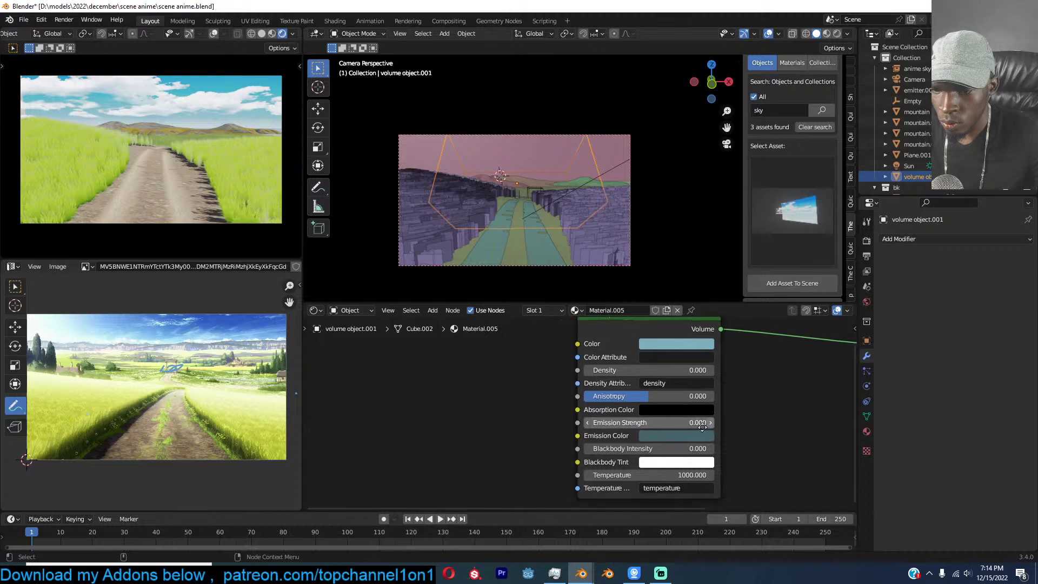
pyautogui.moveTo(684, 423); pyautogui.dragTo(682, 421)
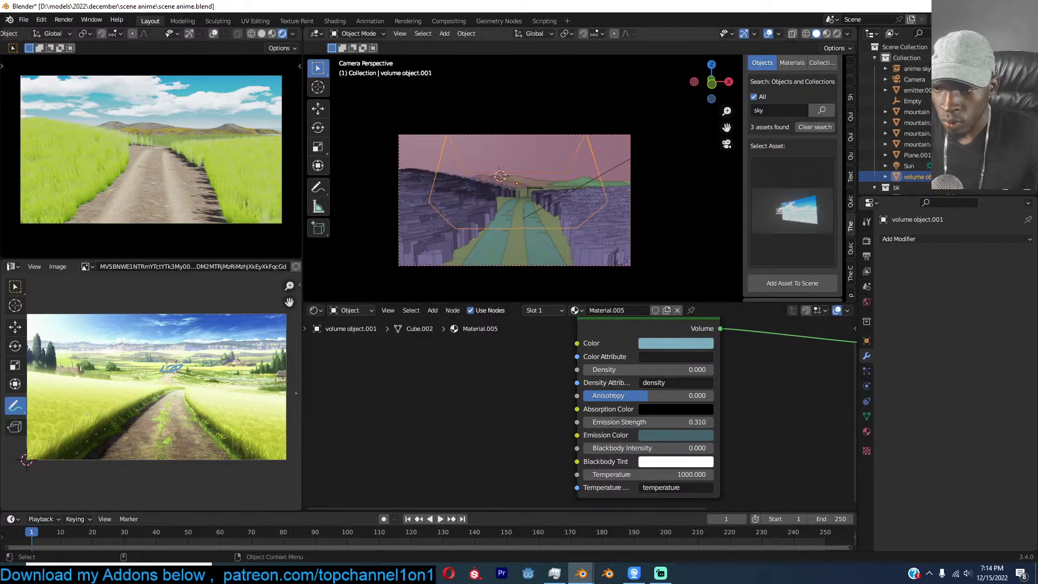
# Widen the volume object along X to a scale of about 159 so it spans the camera view.
pyautogui.press('s')
pyautogui.click(717, 183)
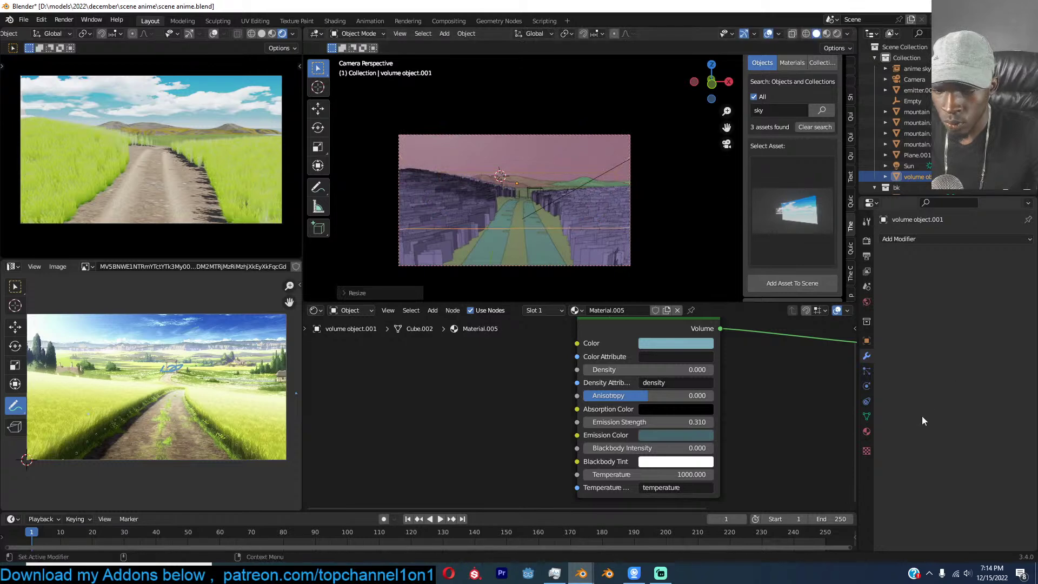
# Extend the Eevee volumetrics end distance to 1000 m in the render settings.
pyautogui.click(867, 431)
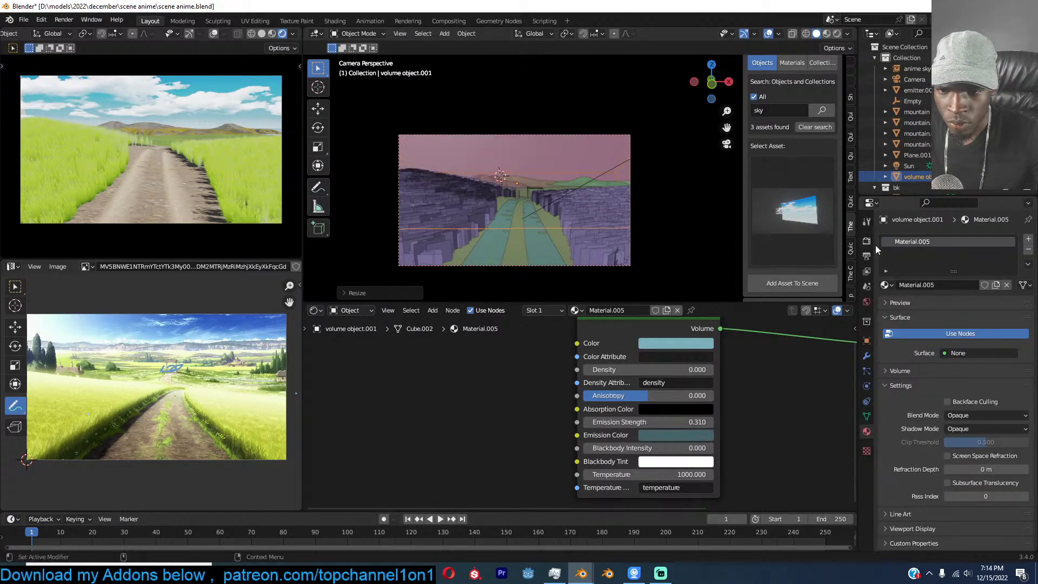
pyautogui.click(866, 343)
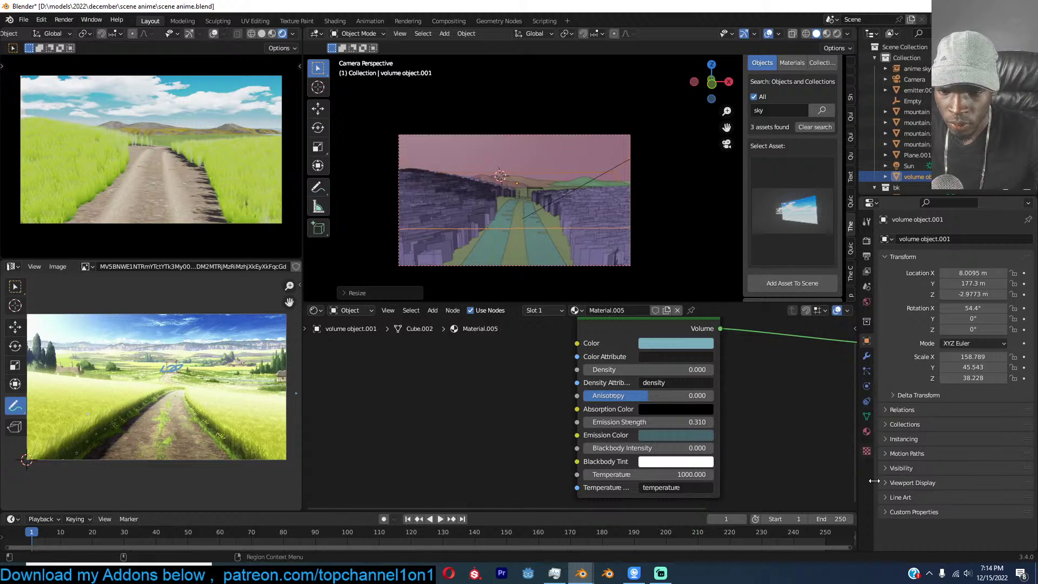
pyautogui.click(866, 240)
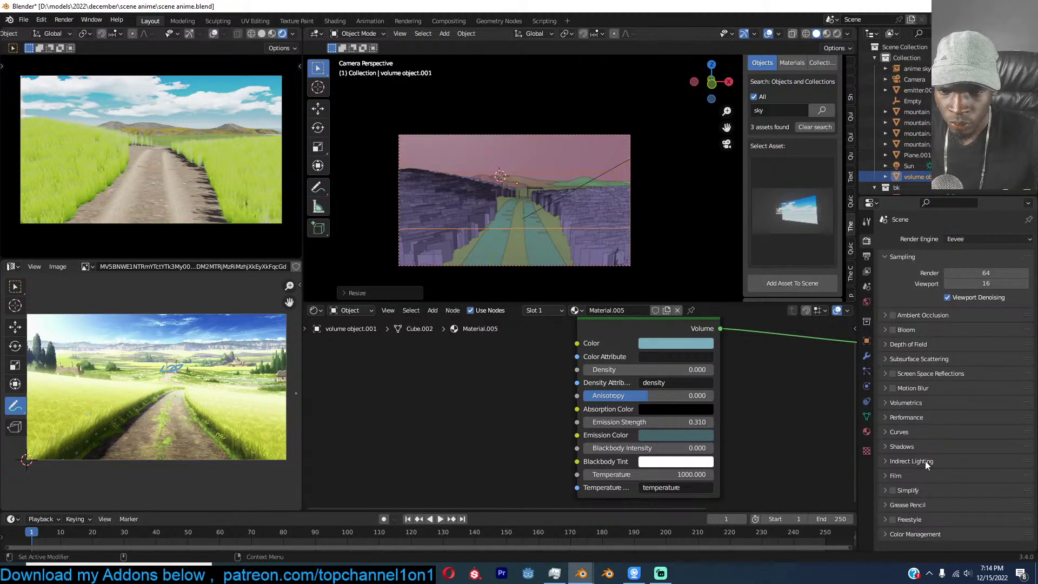
pyautogui.click(930, 402)
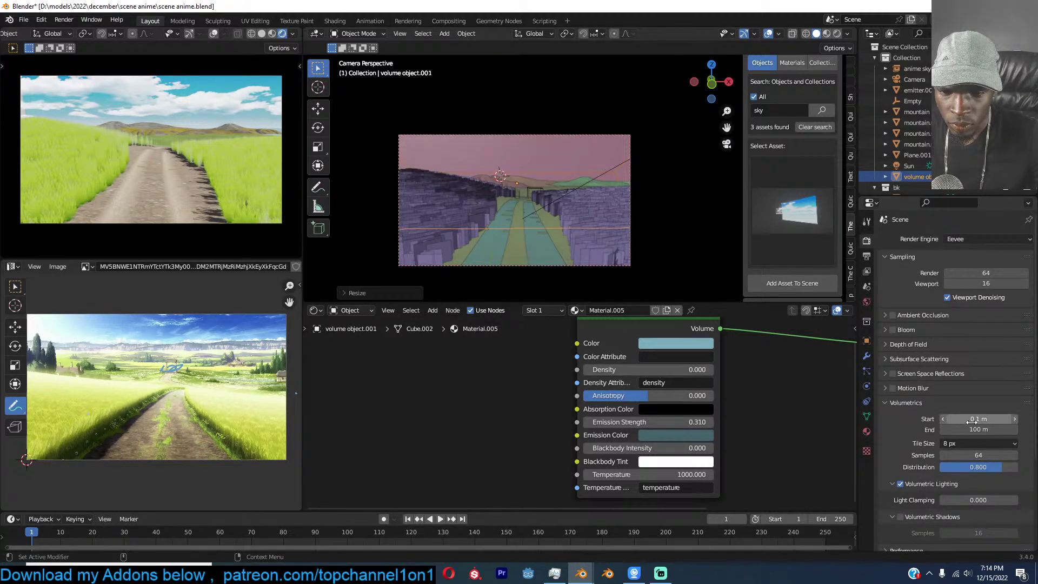
pyautogui.click(971, 429)
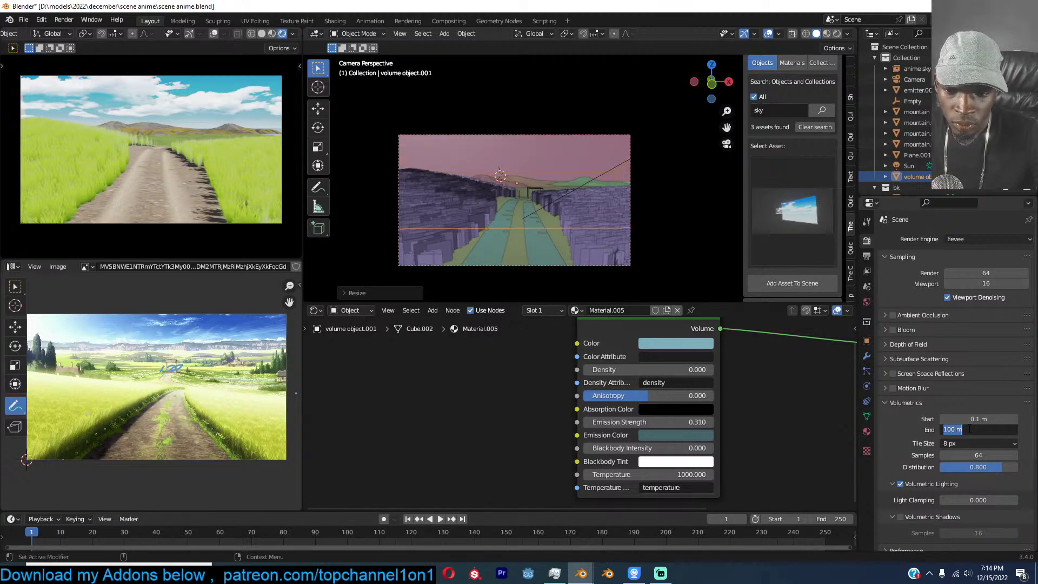
pyautogui.write('100')
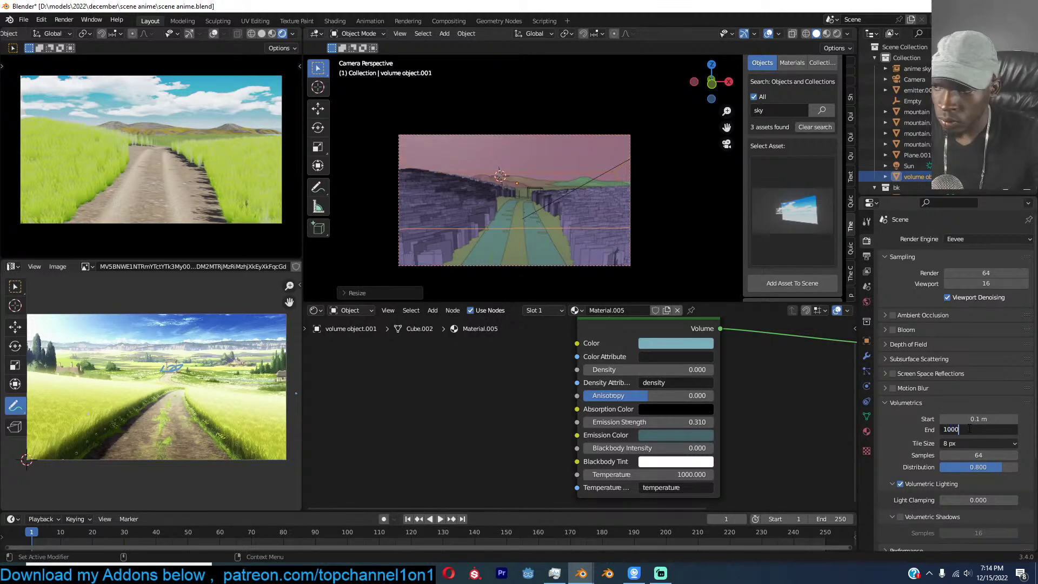
pyautogui.press('Return')
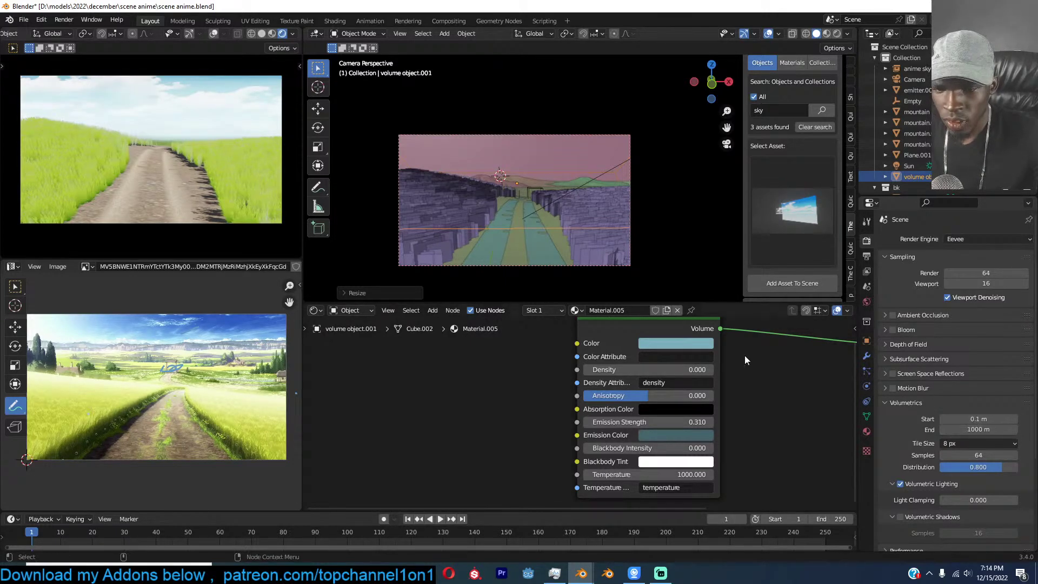
# Move the volume object slightly down in the camera view and set its emission strength to 0.09.
pyautogui.press('g')
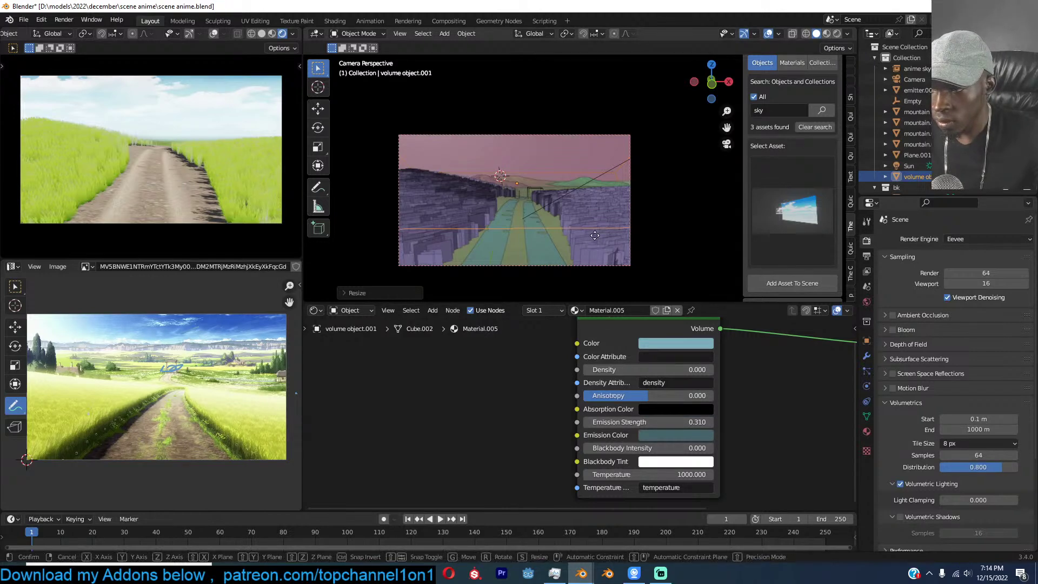
pyautogui.click(595, 246)
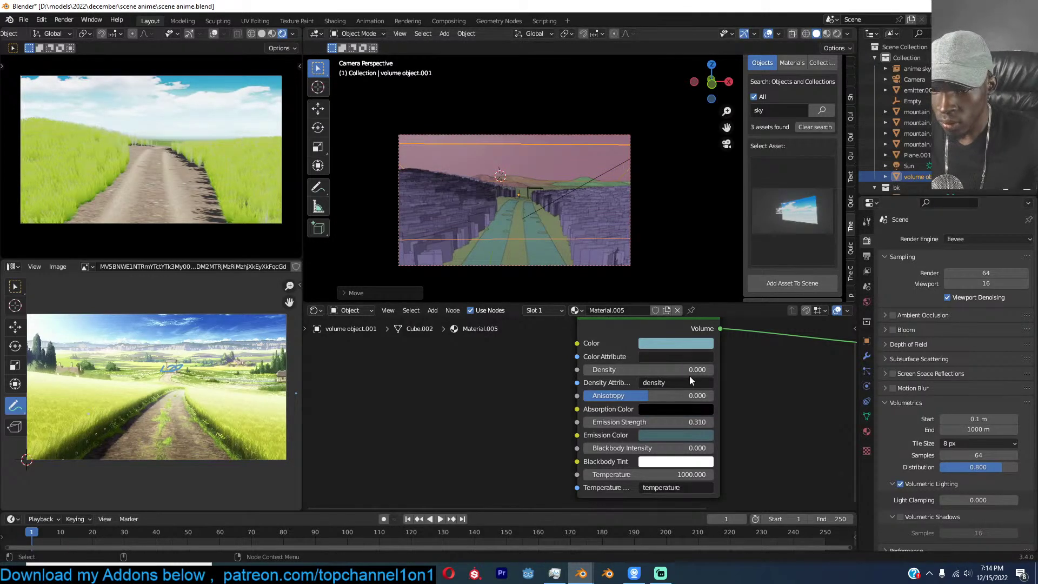
pyautogui.moveTo(690, 420); pyautogui.dragTo(648, 420)
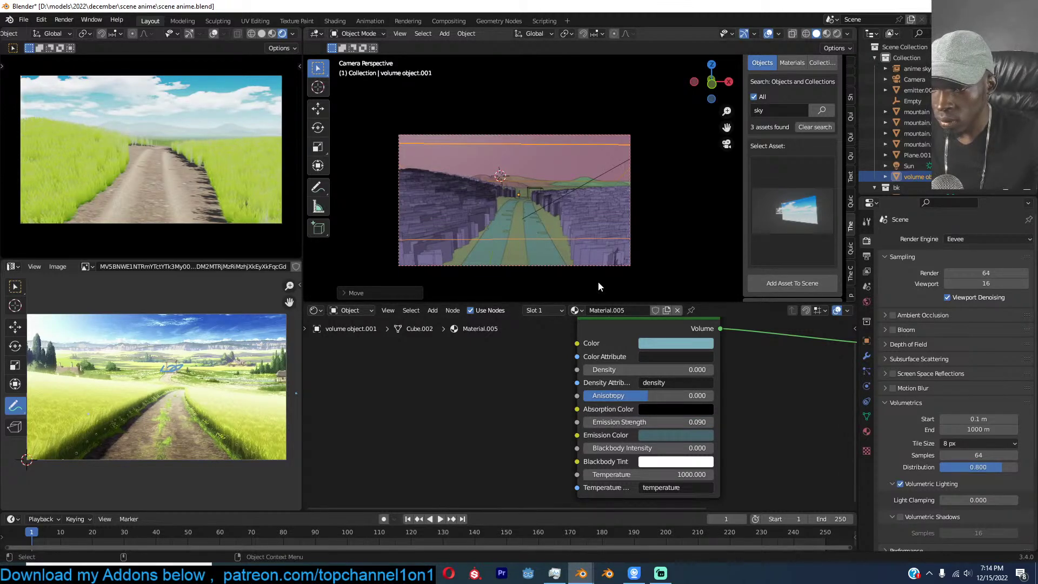
# Select the camera and raise it to show more distant ground beyond the path.
pyautogui.click(569, 258)
pyautogui.click(567, 264)
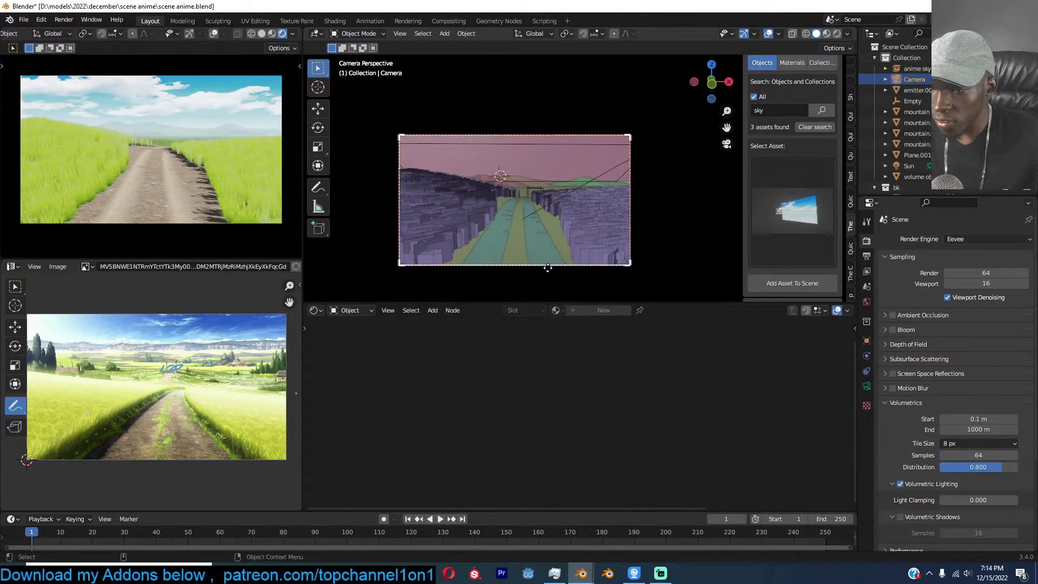
pyautogui.click(601, 265)
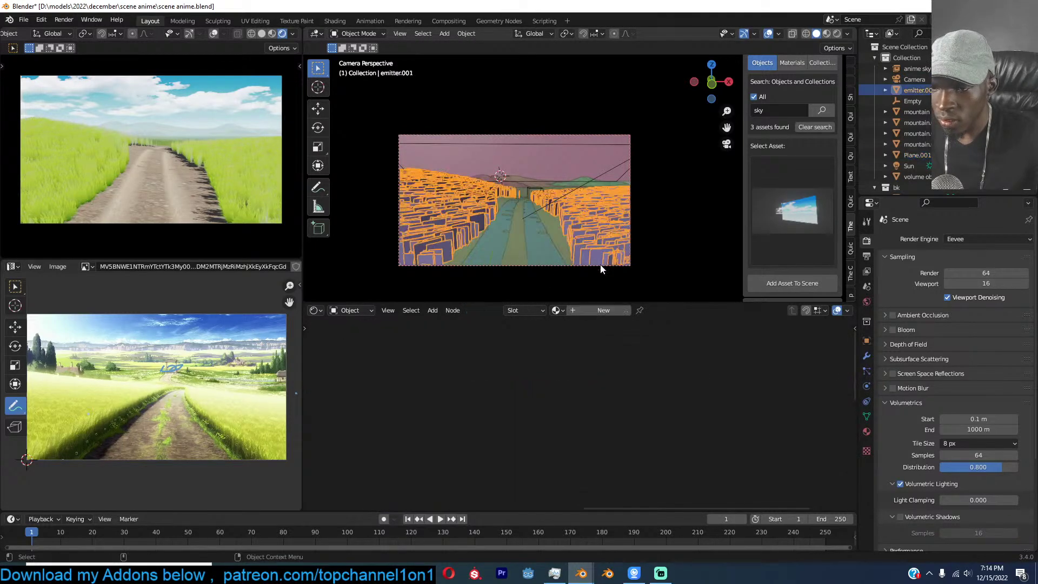
pyautogui.press('g')
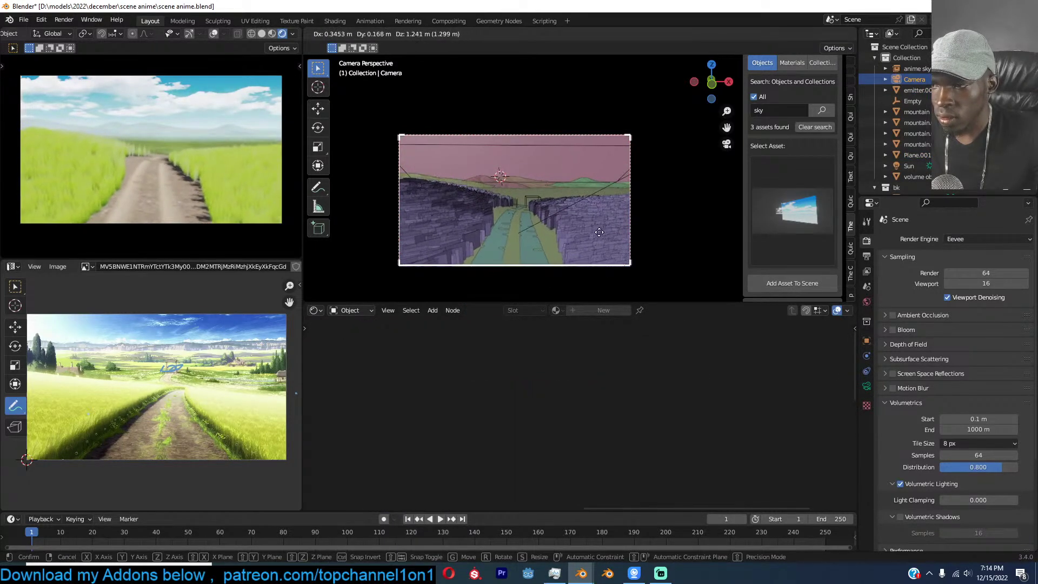
pyautogui.click(608, 204)
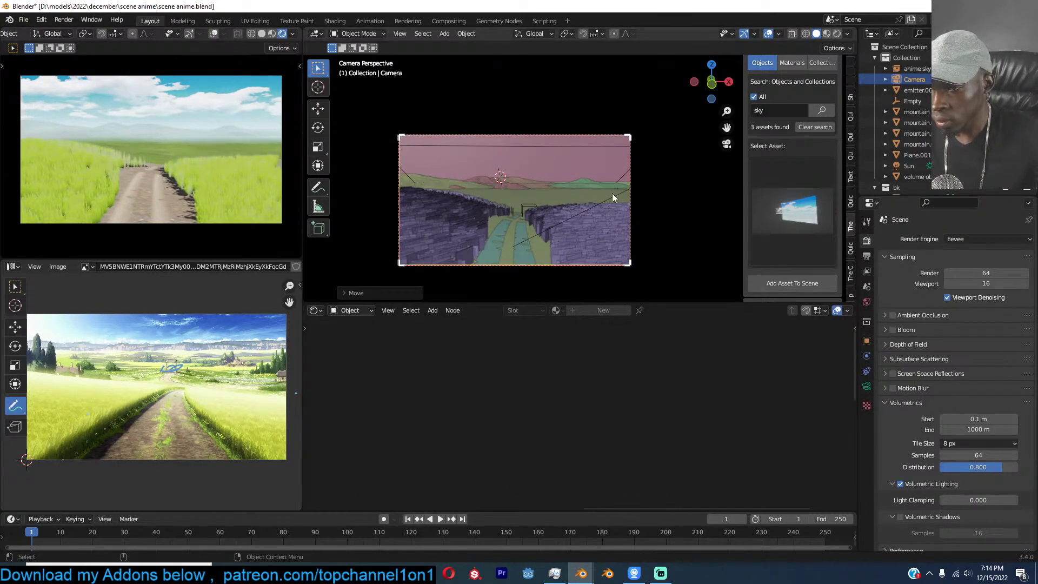
# Rotate the volume object about 25° in the right side view, and move it down and closer to the camera.
pyautogui.click(603, 145)
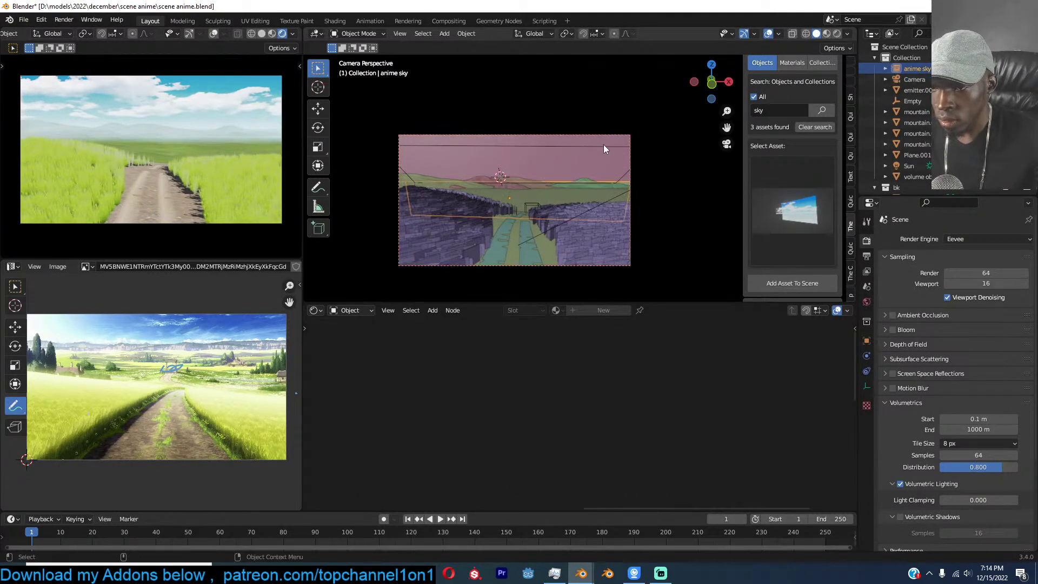
pyautogui.click(604, 144)
pyautogui.press('r')
pyautogui.press('r')
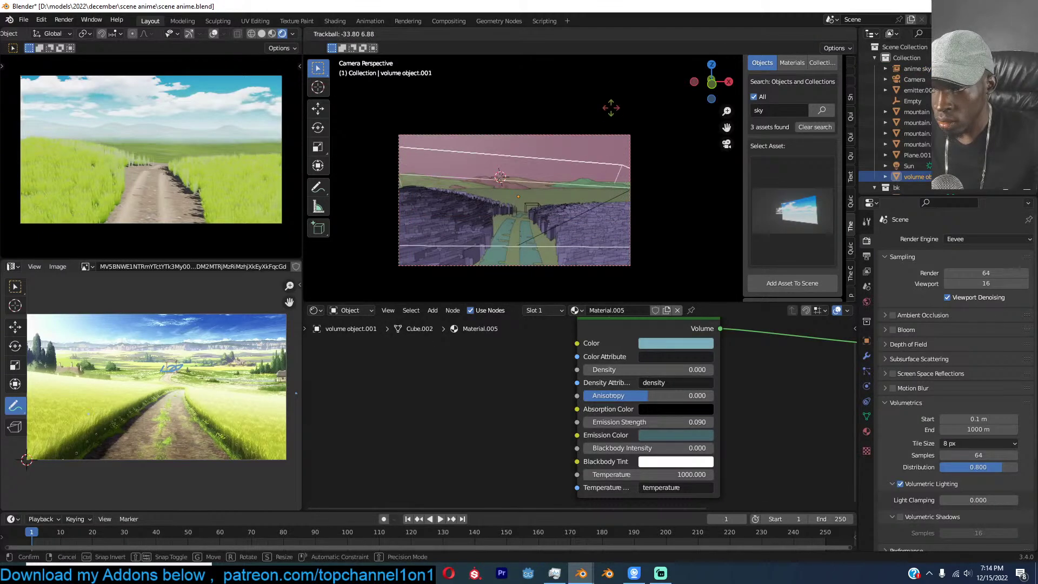
pyautogui.press('x')
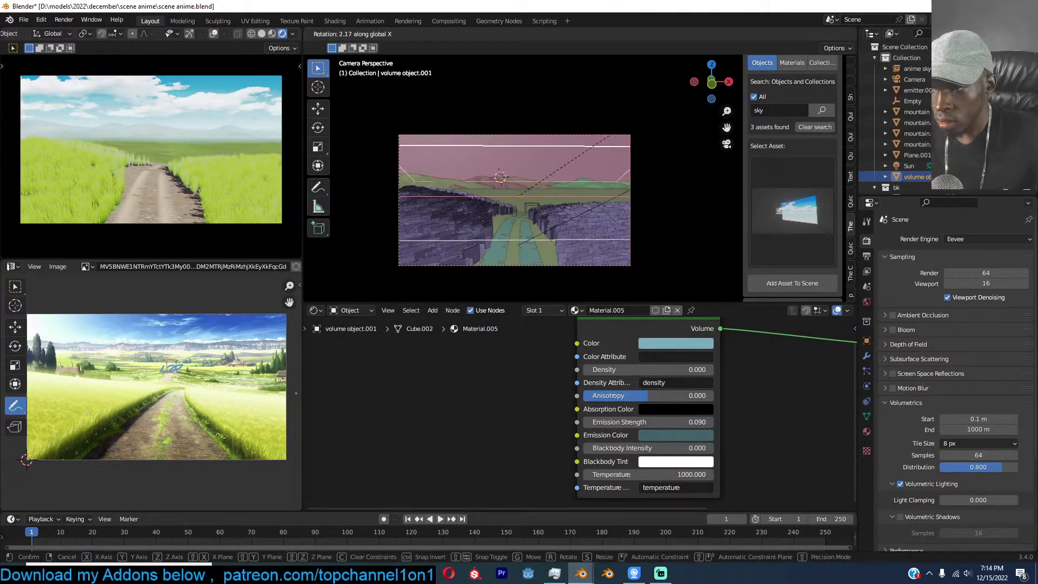
pyautogui.click(523, 151)
pyautogui.press('KP_0')
pyautogui.press('KP_3')
pyautogui.press('r')
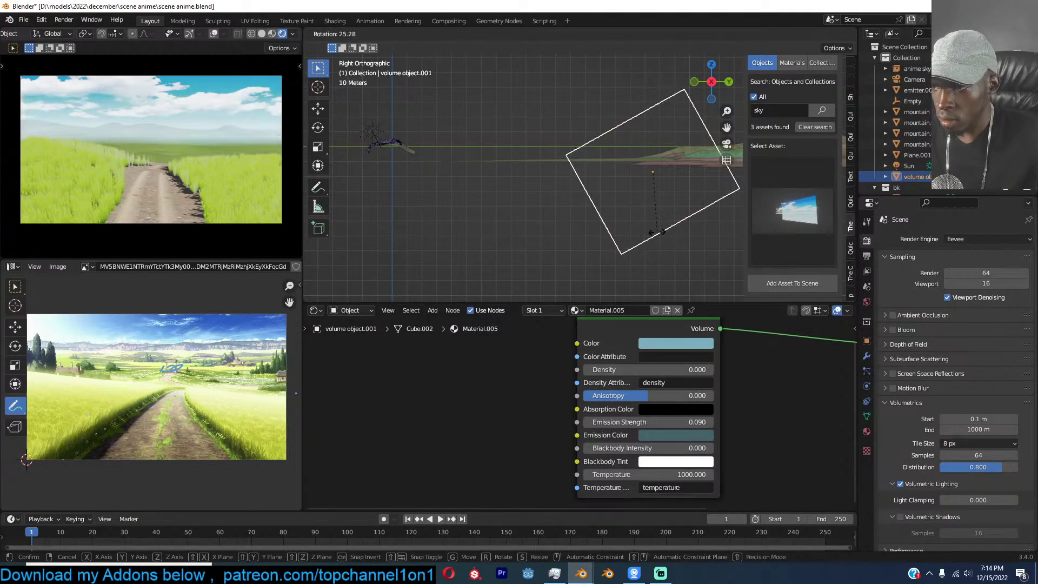
pyautogui.click(657, 231)
pyautogui.press('g')
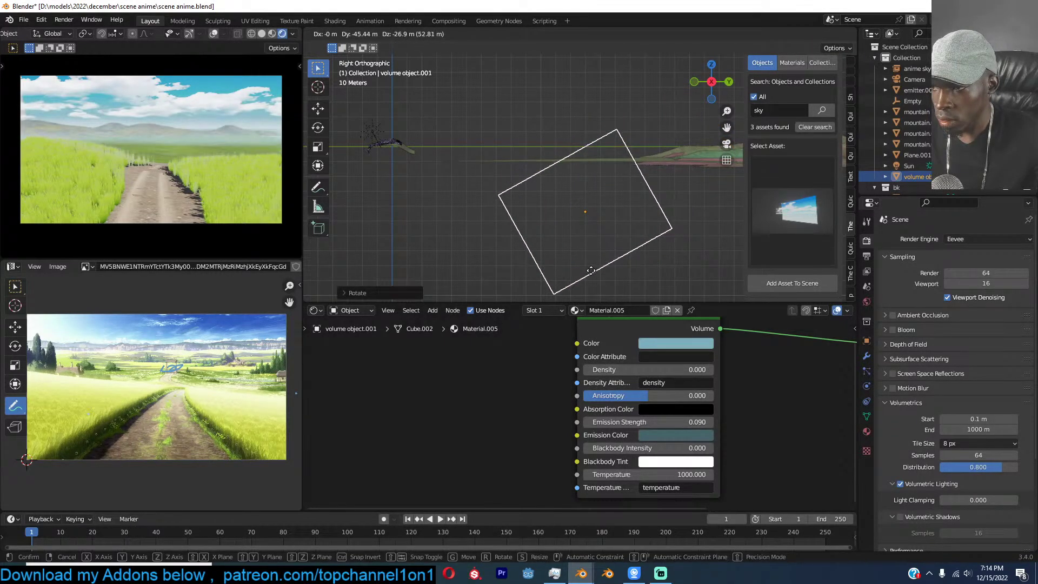
pyautogui.click(583, 252)
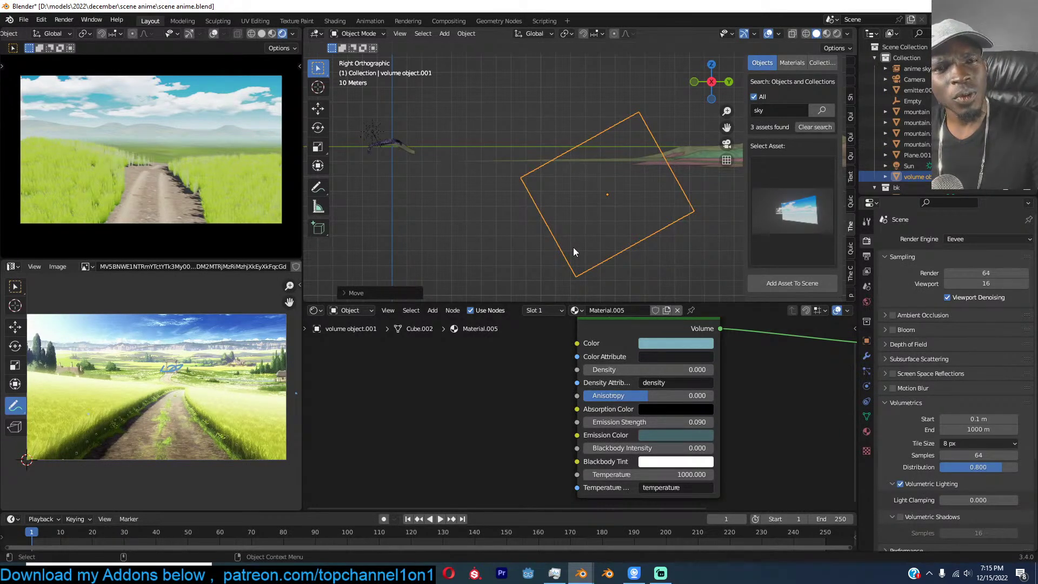
# Save the scene file and examine the trees and house beside the grass field in the reference image.
pyautogui.click(868, 255)
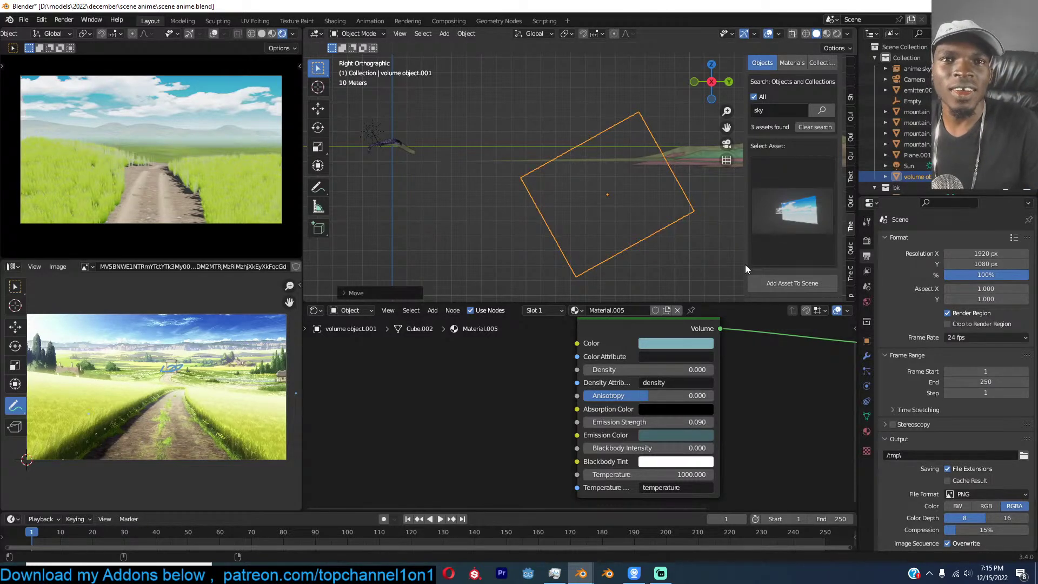
pyautogui.click(579, 232)
pyautogui.hotkey('ctrl', 's')
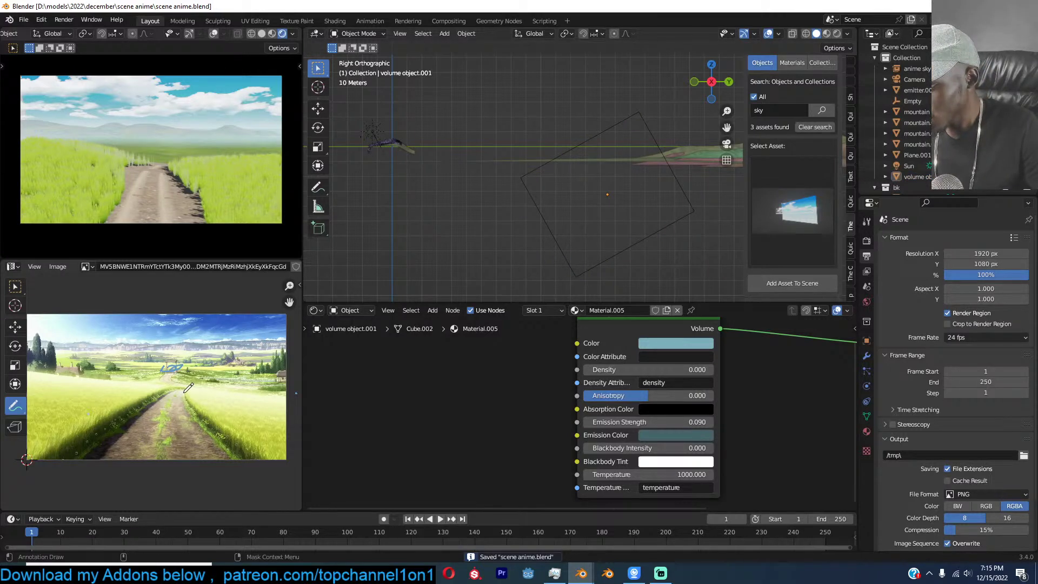
pyautogui.scroll(-2, 114, 383)
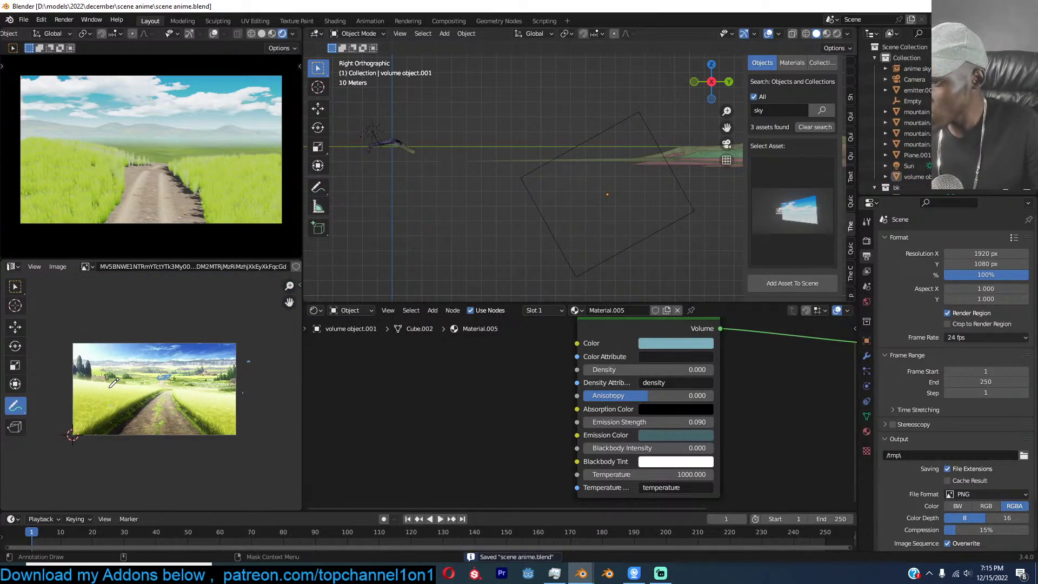
pyautogui.scroll(2, 114, 382)
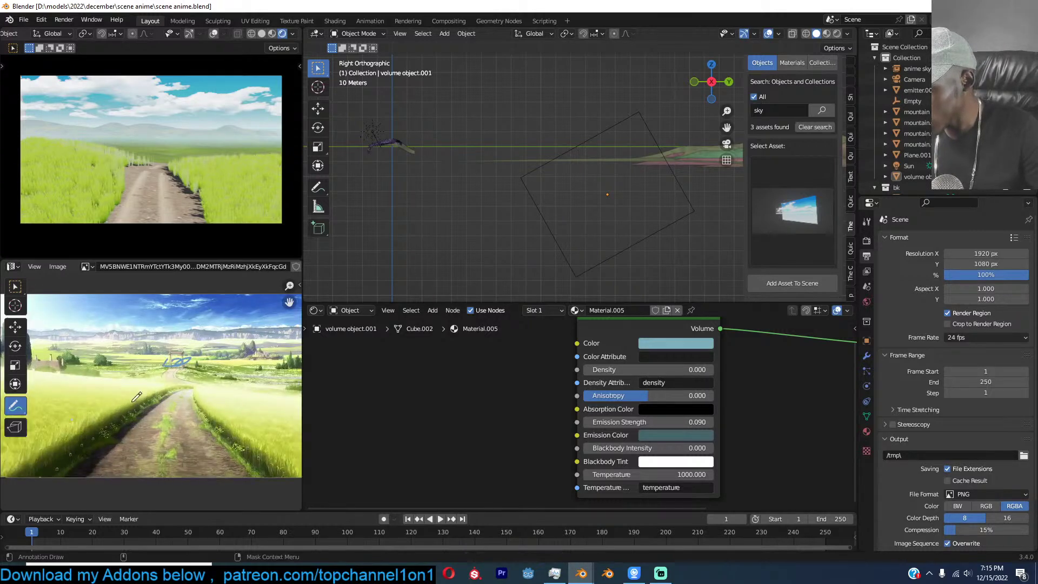
pyautogui.scroll(-1, 114, 378)
pyautogui.scroll(3, 113, 351)
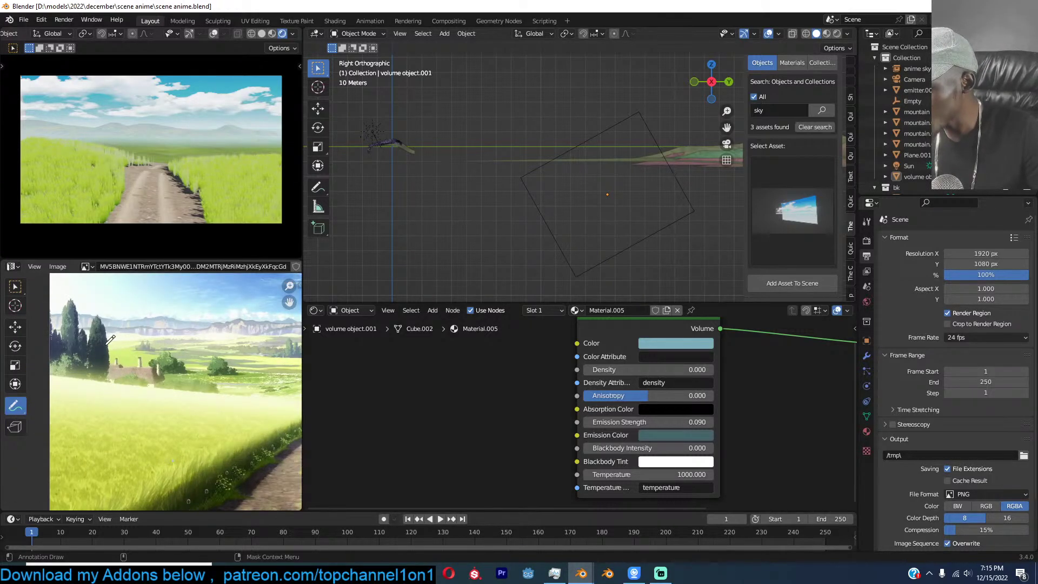
pyautogui.hotkey('ctrl', 's')
# Search all objects and collections in the asset library for "tree".
pyautogui.moveTo(667, 197); pyautogui.dragTo(841, 115, button='middle')
pyautogui.scroll(2, 839, 112)
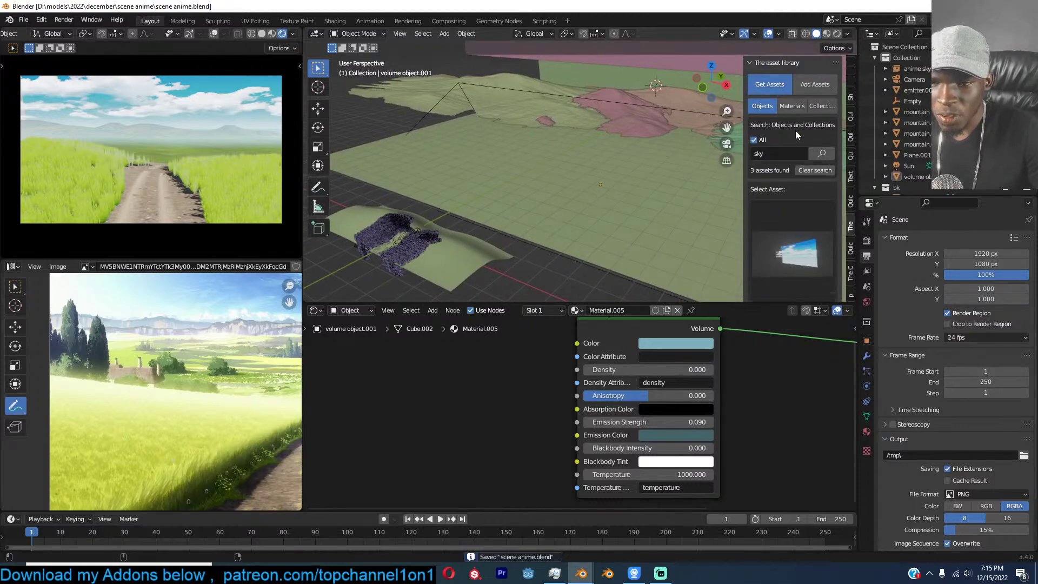
pyautogui.click(754, 141)
pyautogui.click(755, 140)
pyautogui.click(771, 153)
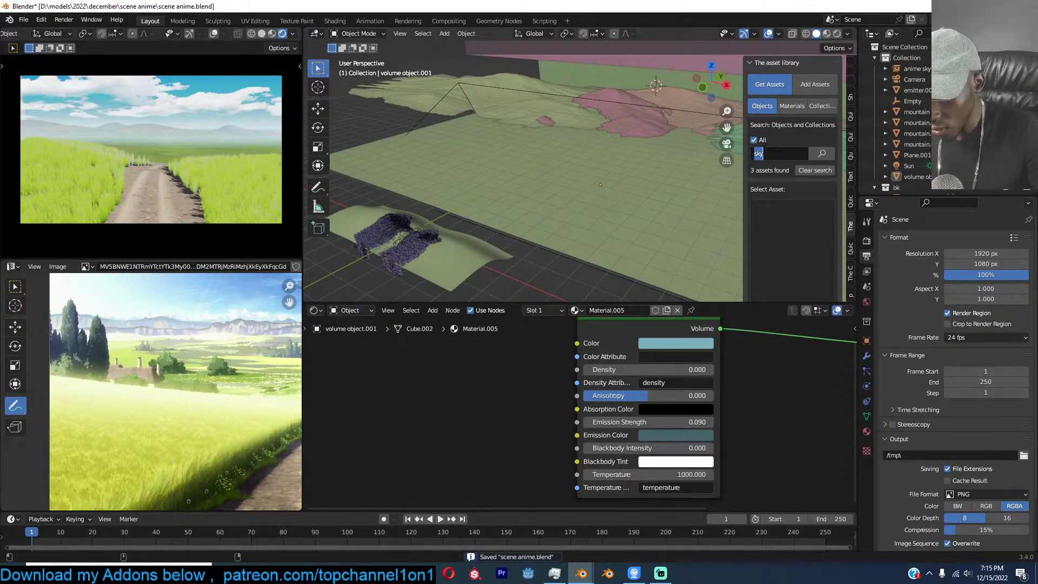
pyautogui.write('treee')
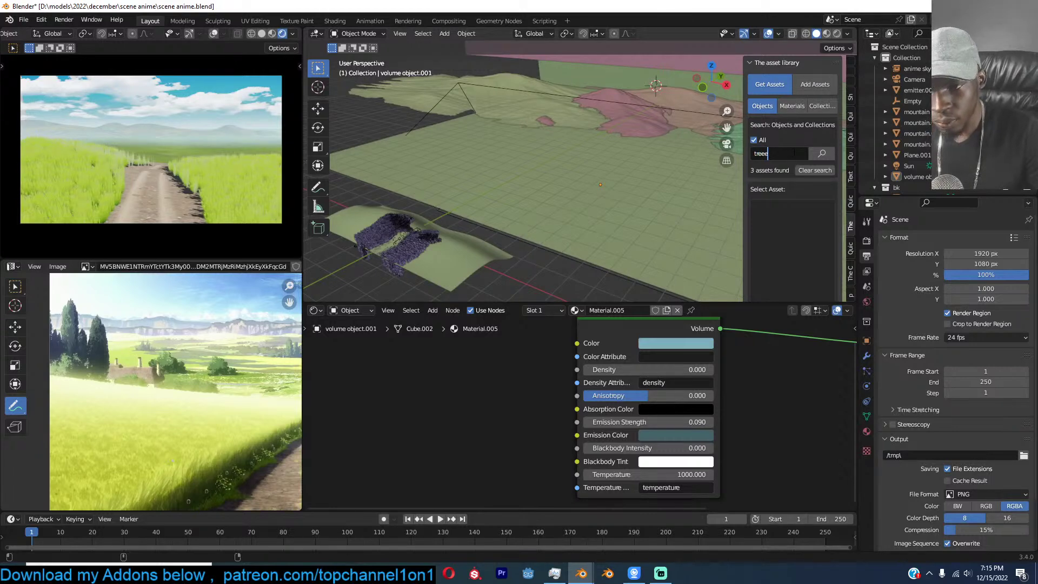
pyautogui.click(816, 154)
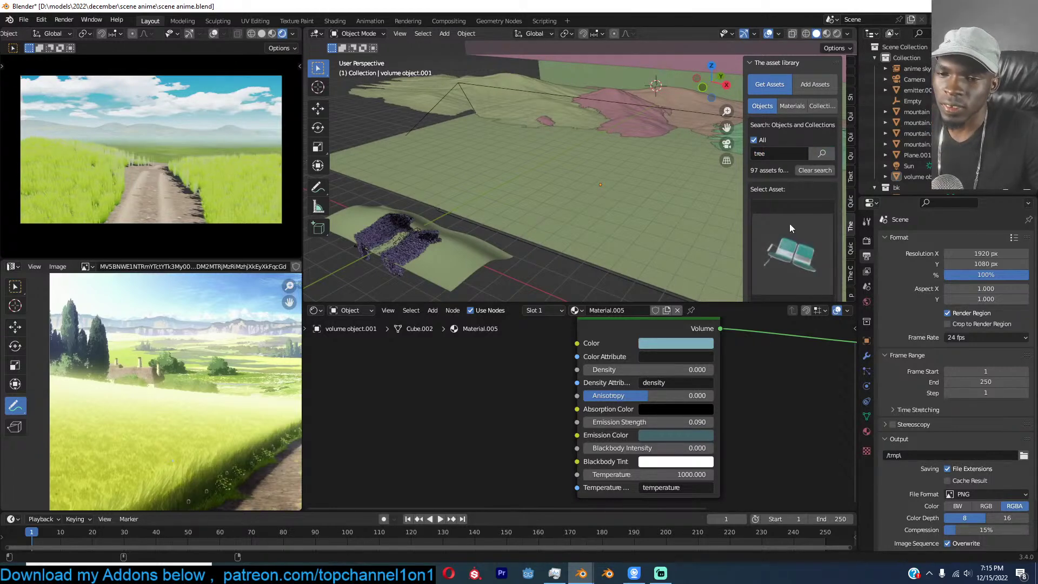
# Browse the tree search results and choose the "anime tree 2" collection asset.
pyautogui.click(790, 270)
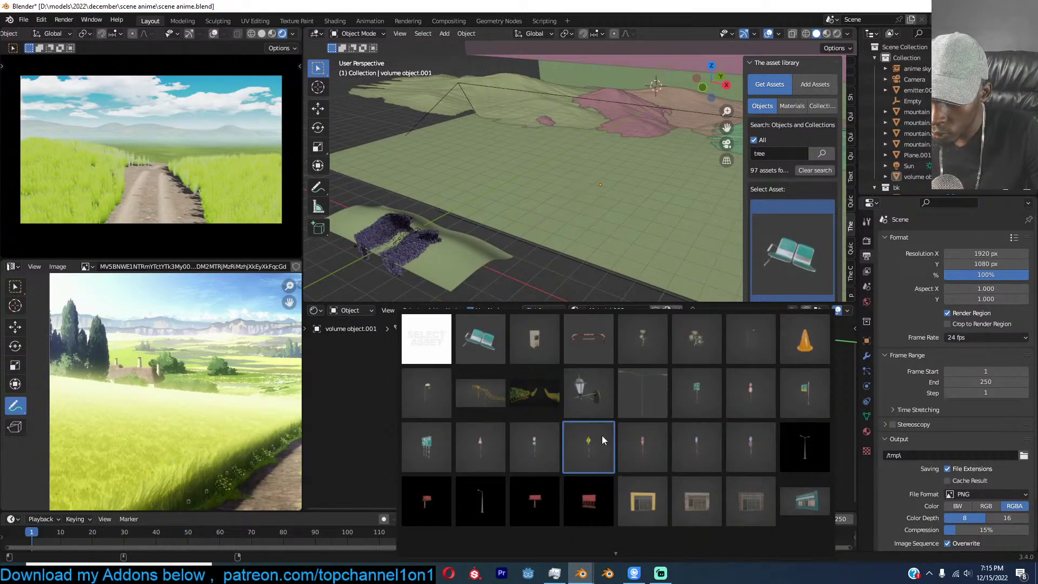
pyautogui.moveTo(606, 556)
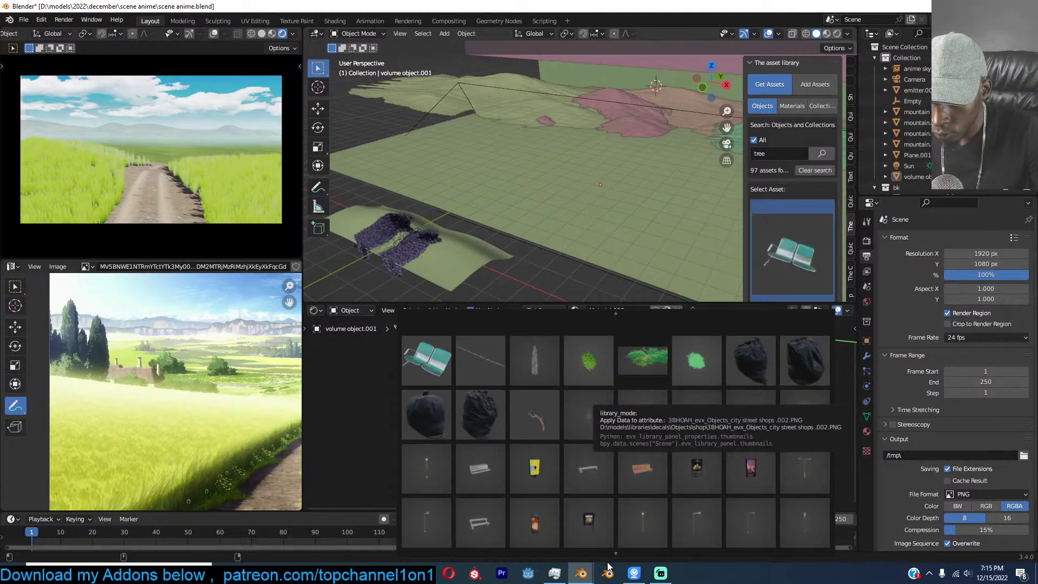
pyautogui.moveTo(658, 314)
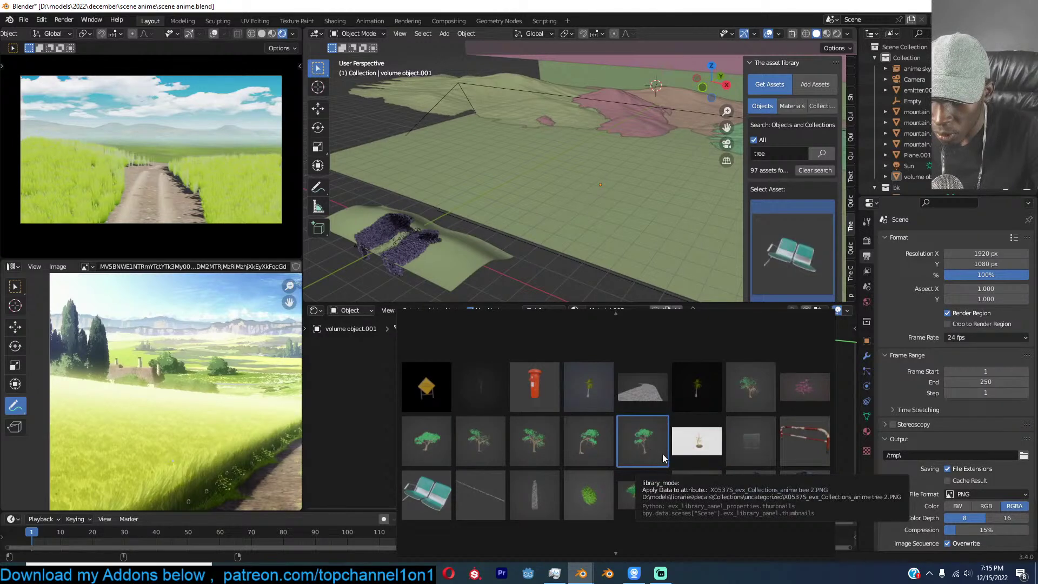
pyautogui.click(644, 448)
# Save the scene file and place the 3D cursor on the grass field right of the path in camera view.
pyautogui.scroll(2, 641, 226)
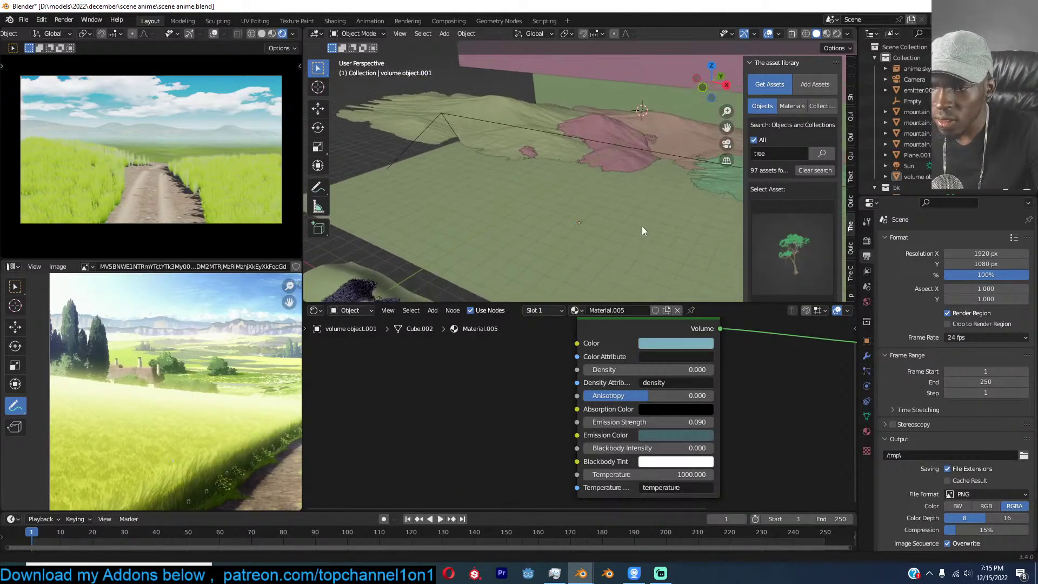
pyautogui.press('KP_0')
pyautogui.hotkey('ctrl', 's')
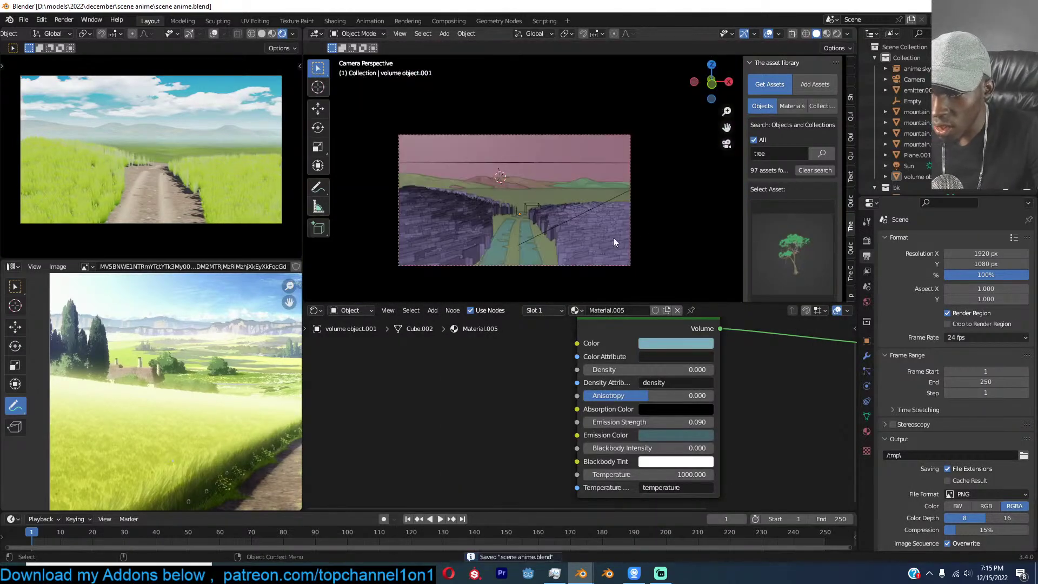
pyautogui.keyDown('shift'); pyautogui.rightClick(579, 216); pyautogui.keyUp('shift')
pyautogui.scroll(-5, 737, 253)
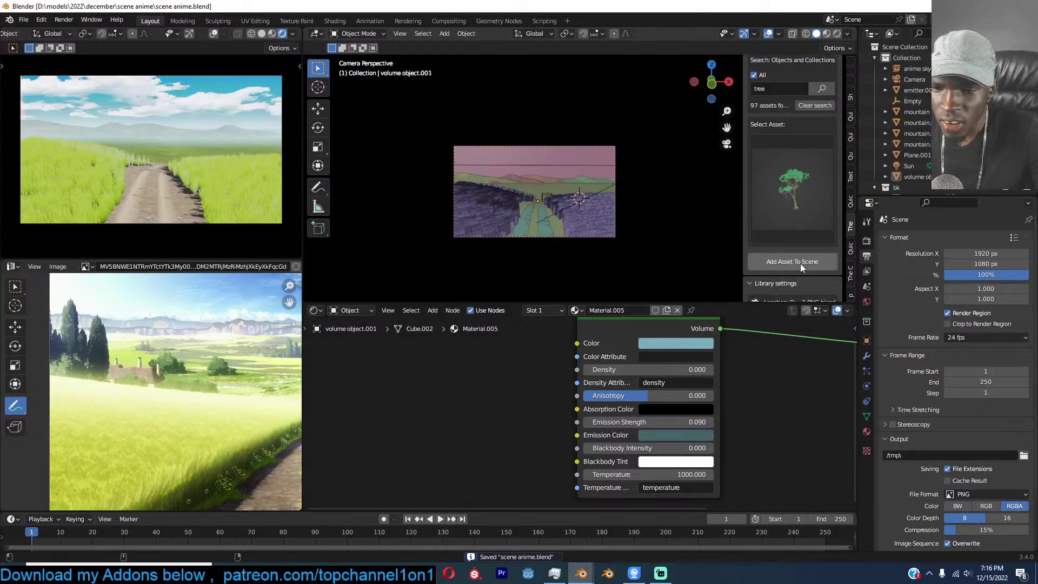
# Try adding the anime tree 2 asset to the scene and scaling it up to suit the camera view.
pyautogui.click(801, 262)
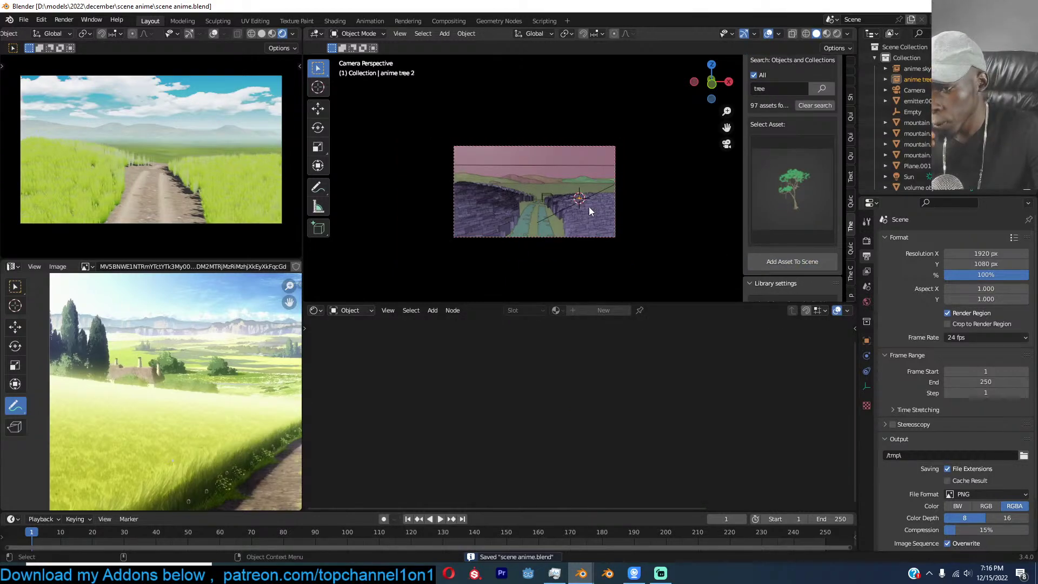
pyautogui.scroll(2, 589, 208)
pyautogui.press('s')
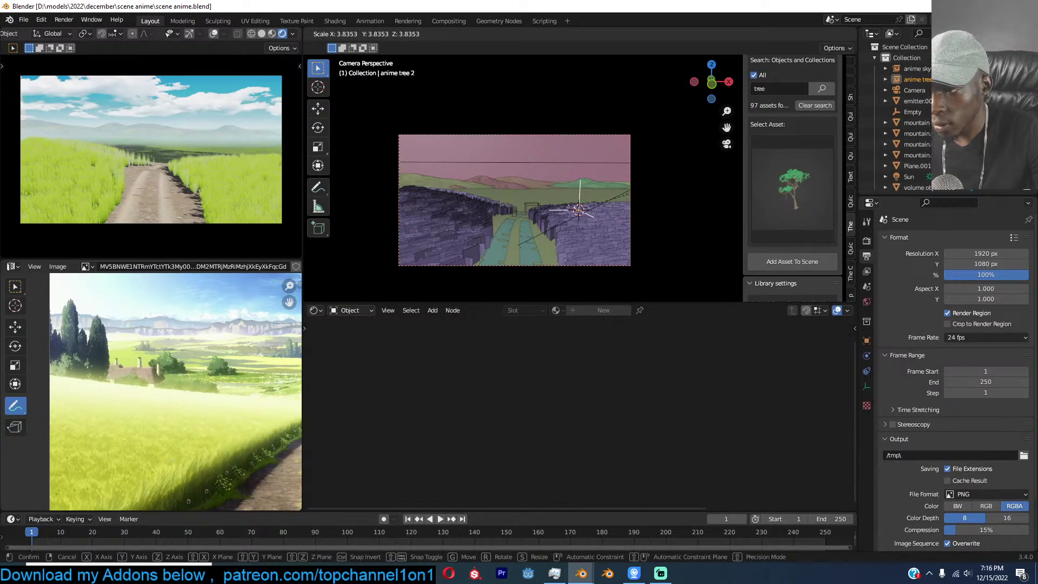
pyautogui.click(593, 212)
pyautogui.moveTo(660, 186); pyautogui.dragTo(611, 209, button='middle')
pyautogui.scroll(-6, 611, 209)
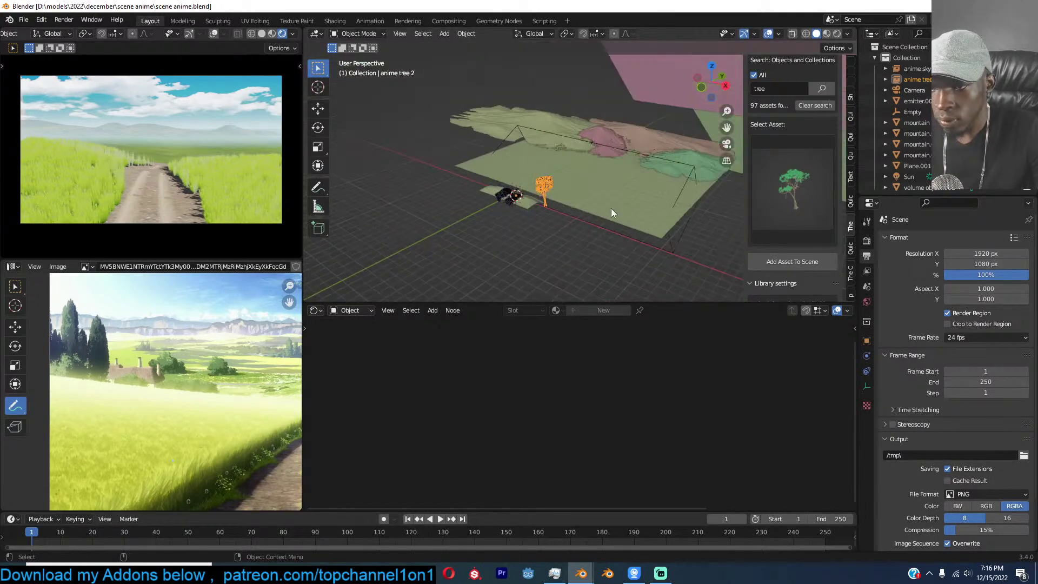
pyautogui.scroll(3, 640, 205)
pyautogui.press('KP_0')
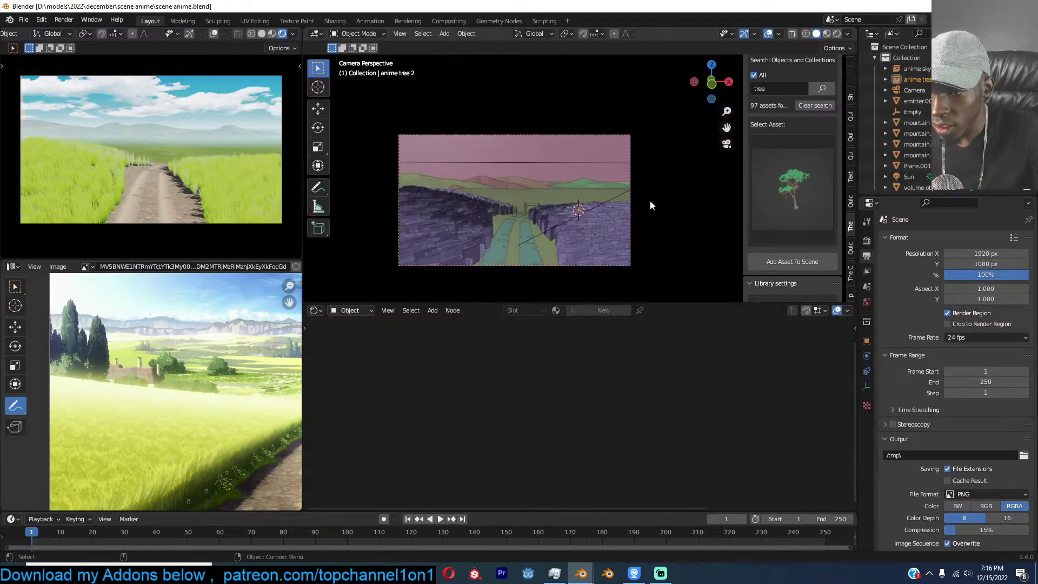
pyautogui.press('s')
pyautogui.click(649, 184)
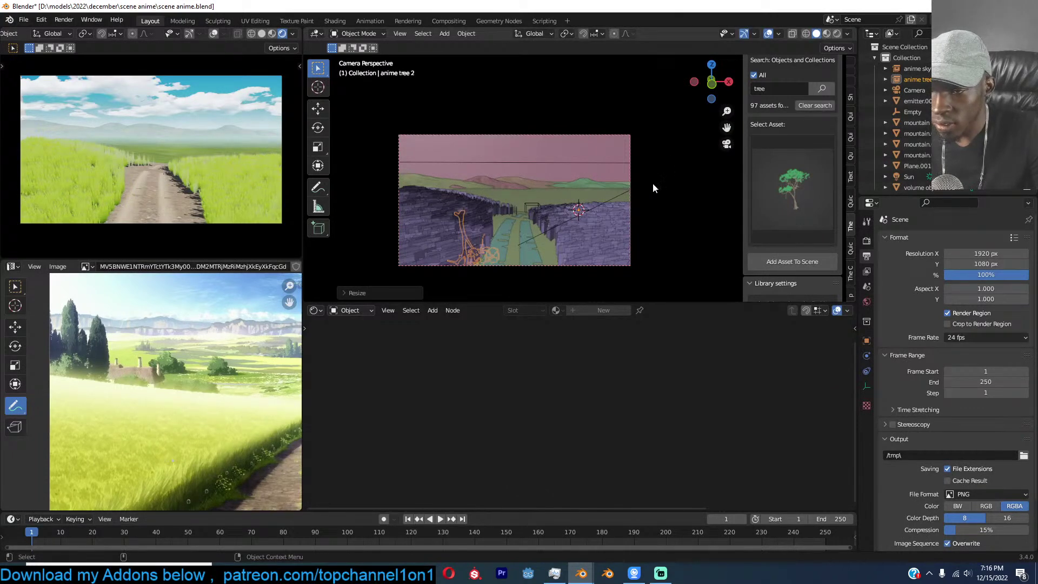
pyautogui.click(686, 162)
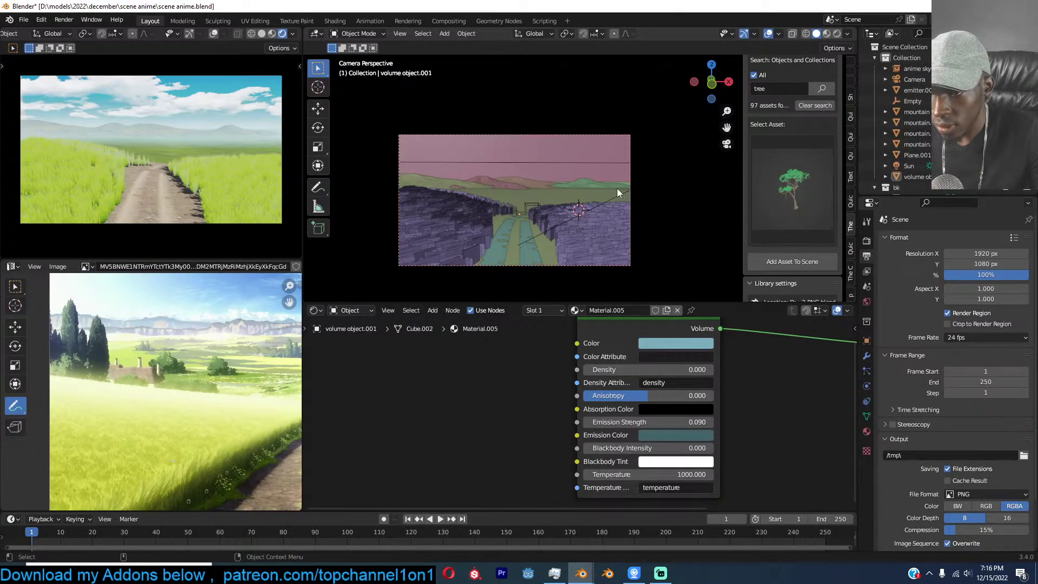
# Save the file, add the anime tree 2 asset, and scale and move it onto the grass field right of the path.
pyautogui.moveTo(617, 188); pyautogui.dragTo(616, 217, button='middle')
pyautogui.scroll(-8, 619, 223)
pyautogui.scroll(6, 619, 223)
pyautogui.hotkey('ctrl', 's')
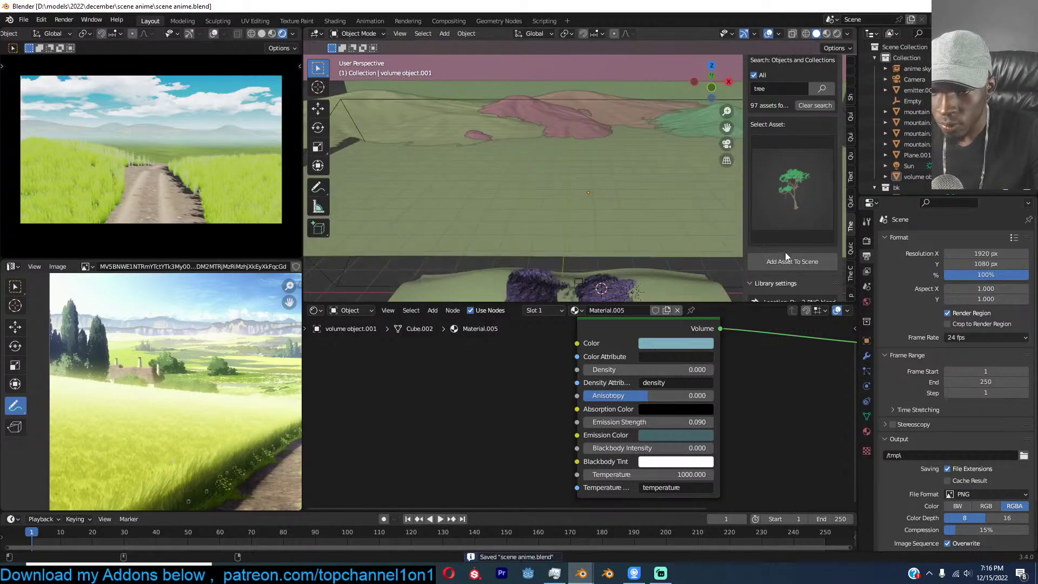
pyautogui.click(789, 262)
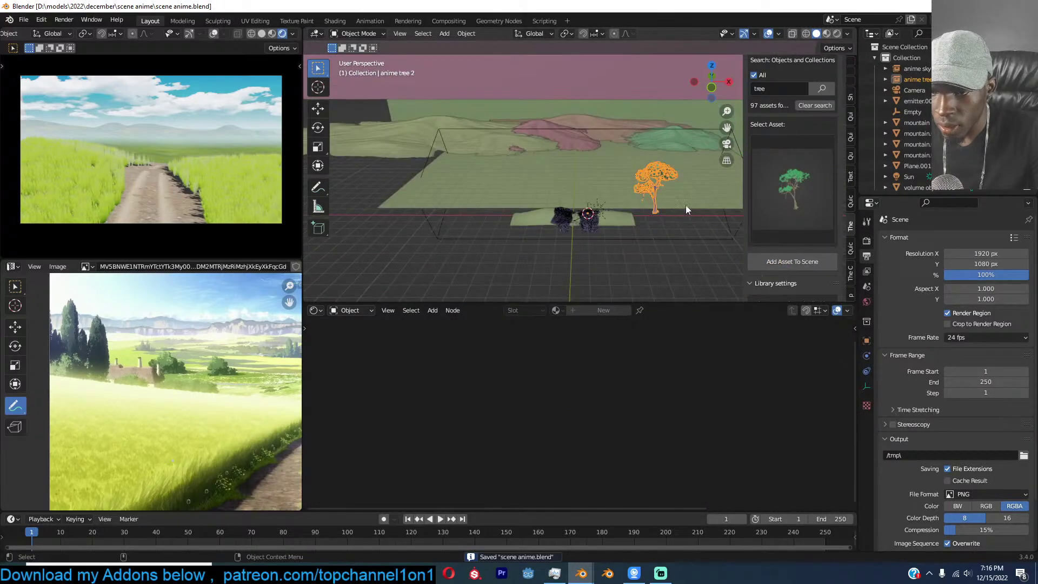
pyautogui.press('s')
pyautogui.click(617, 215)
pyautogui.press('g')
pyautogui.click(601, 207)
pyautogui.press('KP_0')
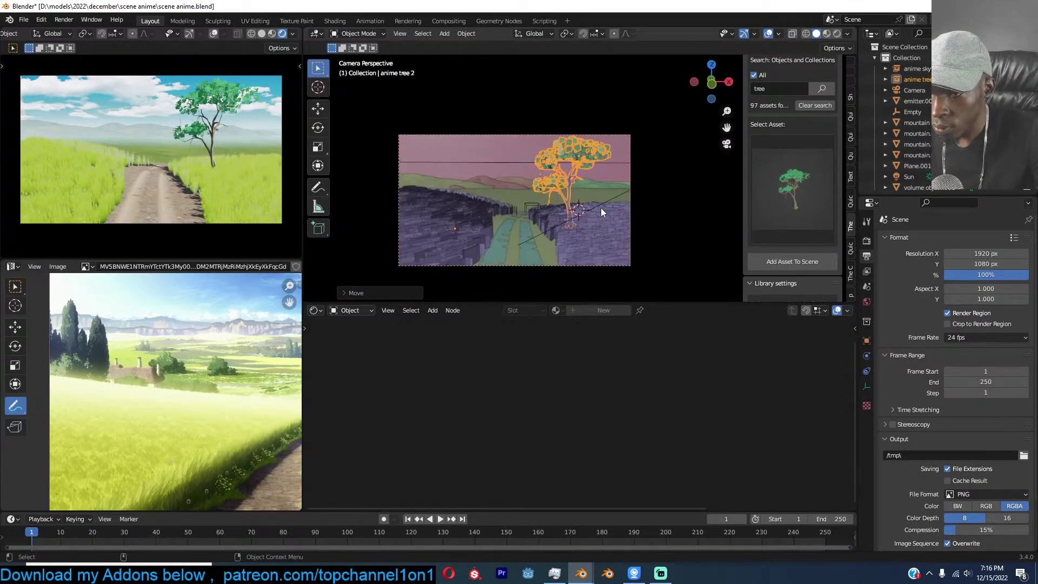
# Isolate the anime tree in local view and make the linked asset local and editable.
pyautogui.scroll(2, 602, 208)
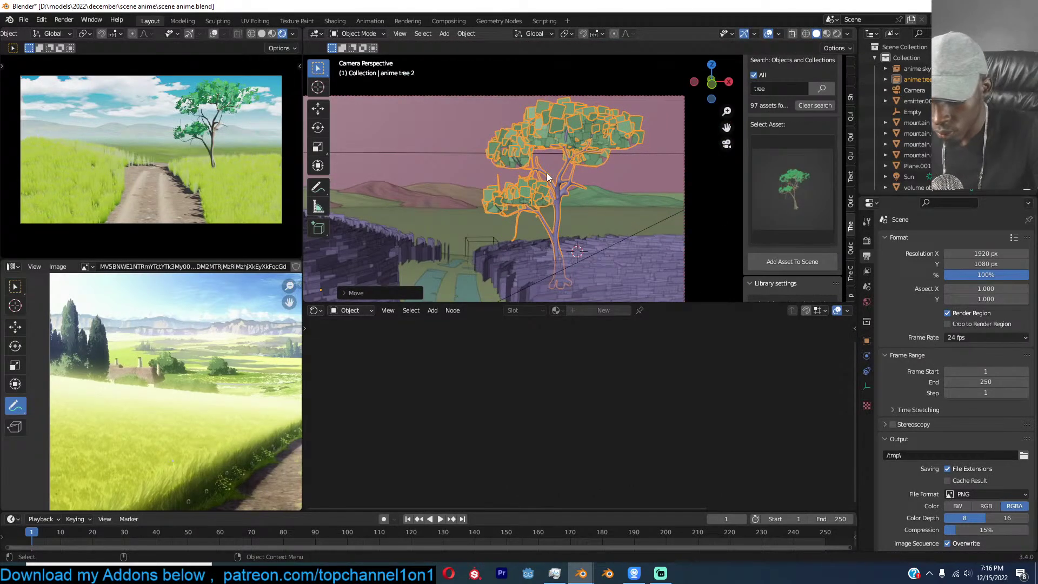
pyautogui.press('KP_Divide')
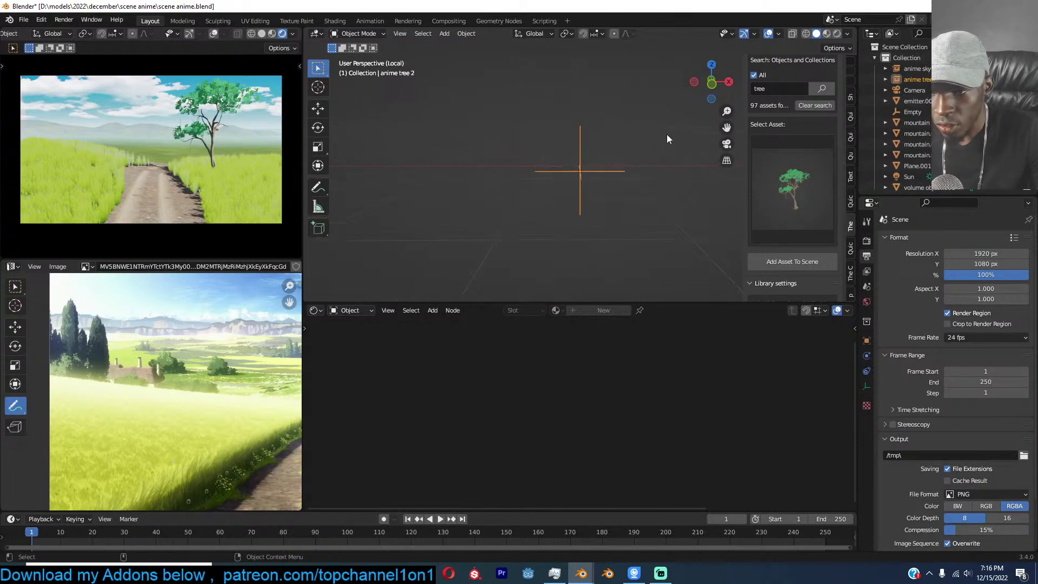
pyautogui.scroll(-4, 826, 189)
pyautogui.click(794, 238)
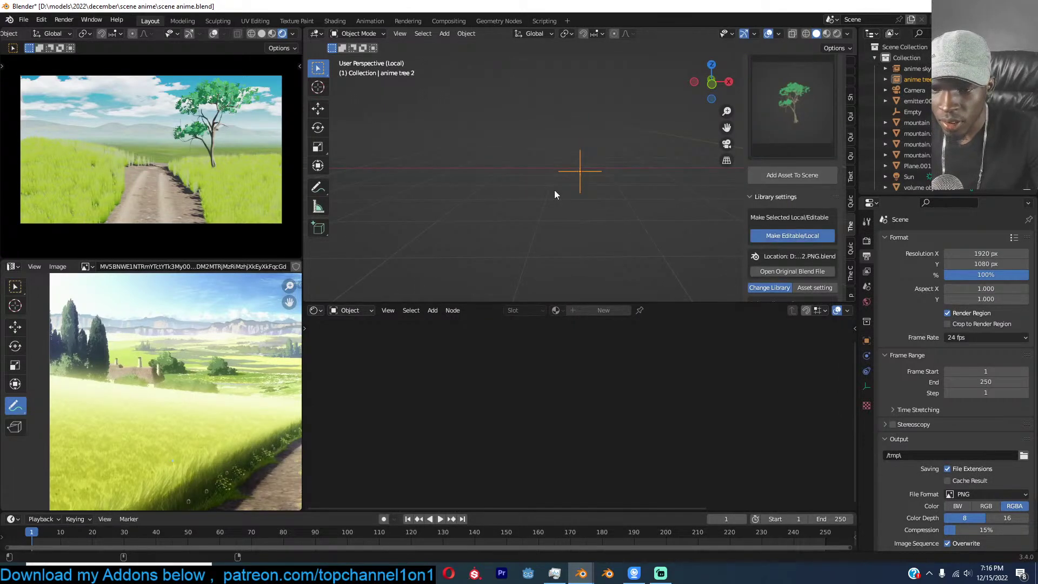
pyautogui.scroll(-4, 523, 183)
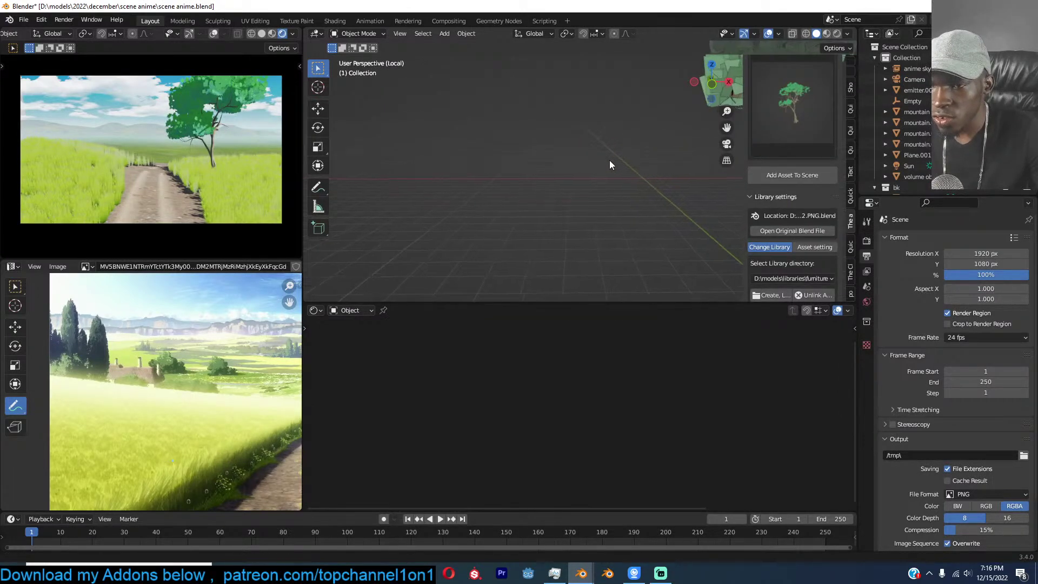
# Hide the large foliage and trunk, delete the remaining small leaf objects of the tree, and unhide the hidden parts.
pyautogui.keyDown('shift'); pyautogui.moveTo(612, 158); pyautogui.dragTo(449, 217, button='middle'); pyautogui.keyUp('shift')
pyautogui.click(592, 152)
pyautogui.keyDown('shift'); pyautogui.moveTo(600, 158); pyautogui.dragTo(559, 201, button='middle'); pyautogui.keyUp('shift')
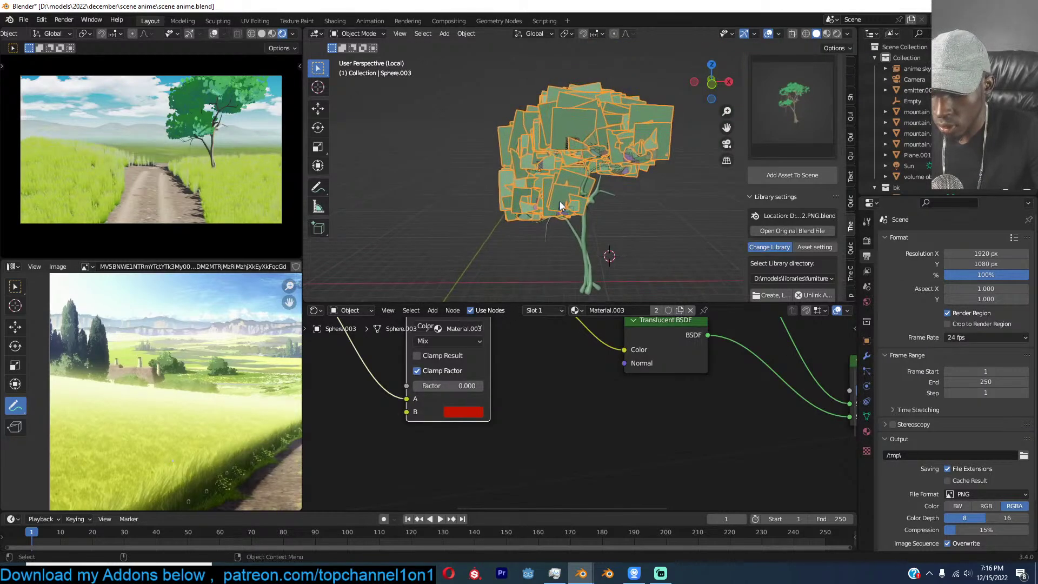
pyautogui.press('h')
pyautogui.click(588, 146)
pyautogui.click(590, 206)
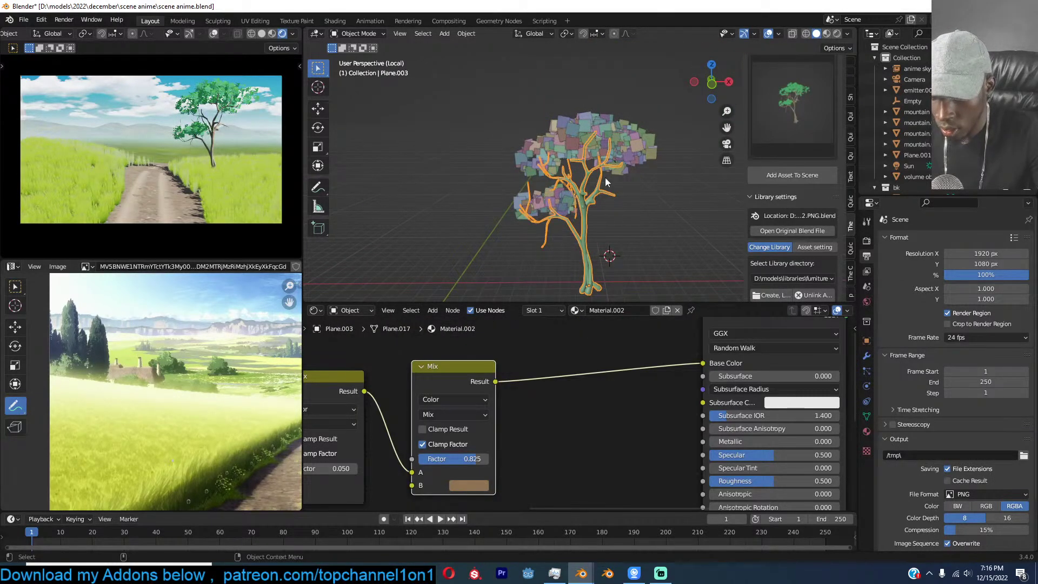
pyautogui.press('h')
pyautogui.moveTo(479, 79); pyautogui.dragTo(687, 236)
pyautogui.press('x')
pyautogui.click(686, 236)
pyautogui.hotkey('alt', 'h')
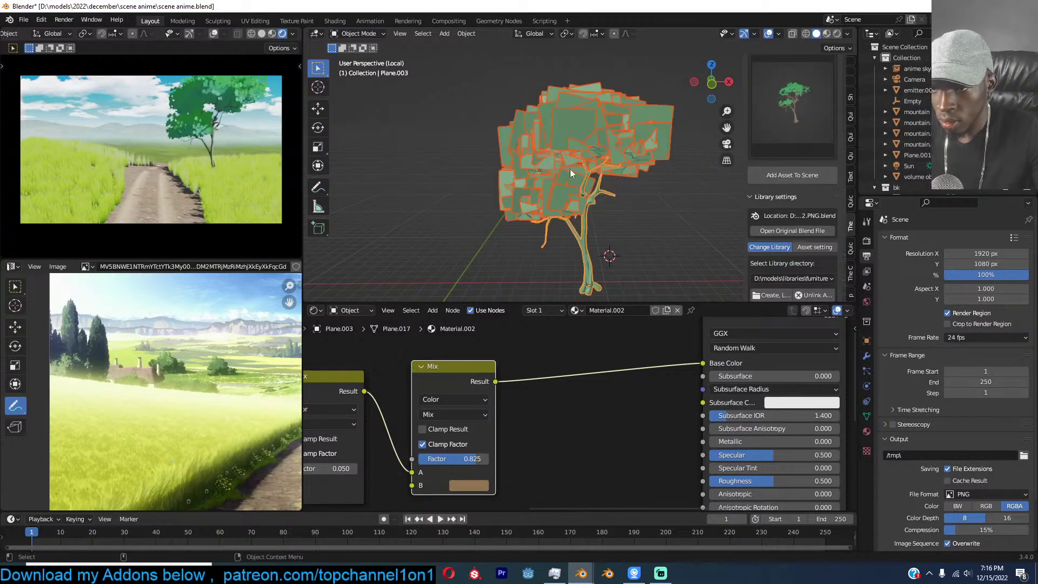
# Select the tree foliage and set color A of the Mix node in Material.003 to turquoise green.
pyautogui.click(592, 136)
pyautogui.scroll(-2, 622, 164)
pyautogui.scroll(2, 621, 163)
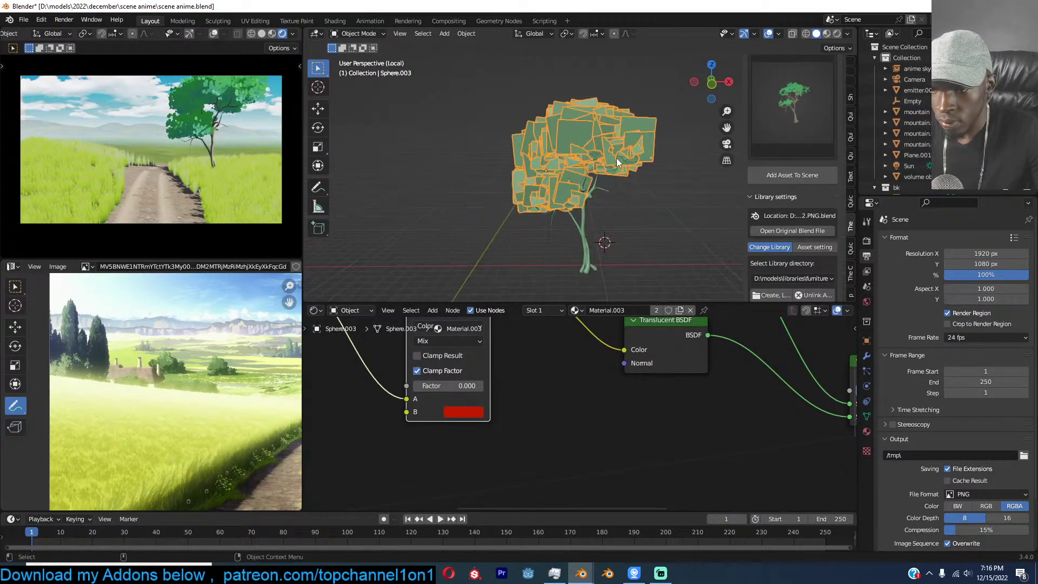
pyautogui.click(576, 310)
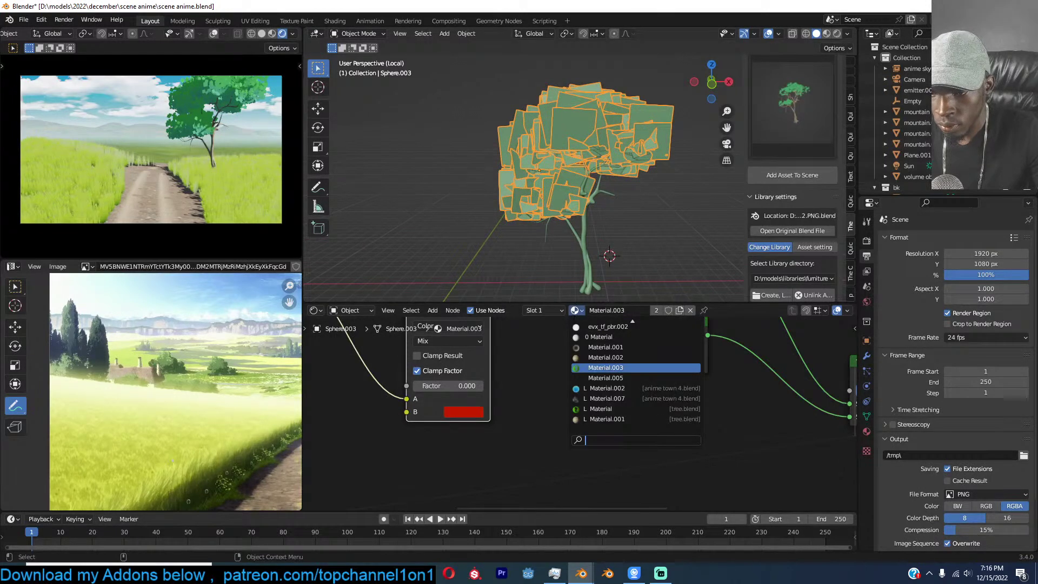
pyautogui.click(605, 367)
pyautogui.scroll(-2, 558, 375)
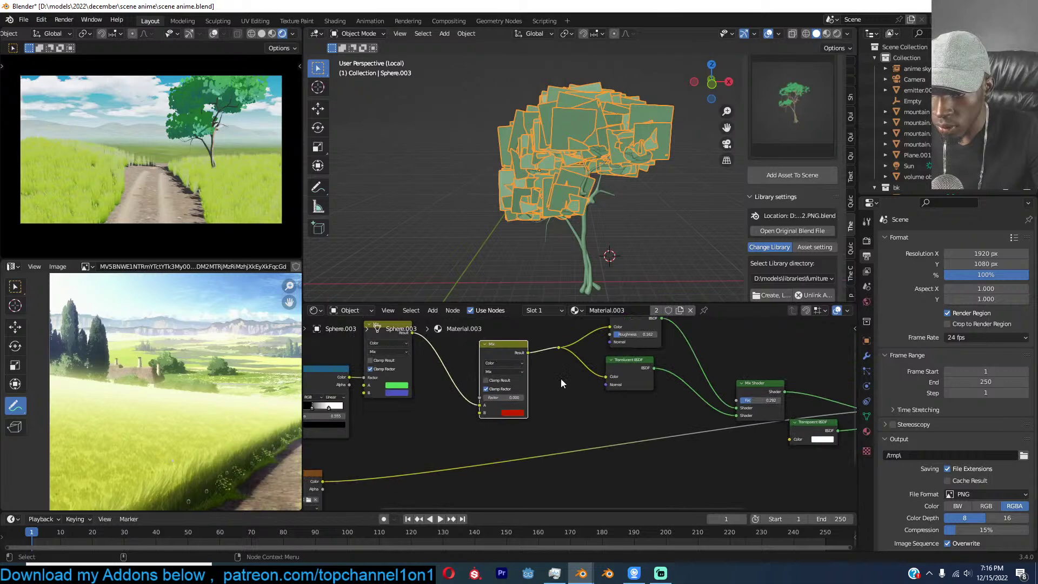
pyautogui.scroll(2, 558, 375)
pyautogui.click(439, 386)
pyautogui.click(488, 260)
pyautogui.click(470, 260)
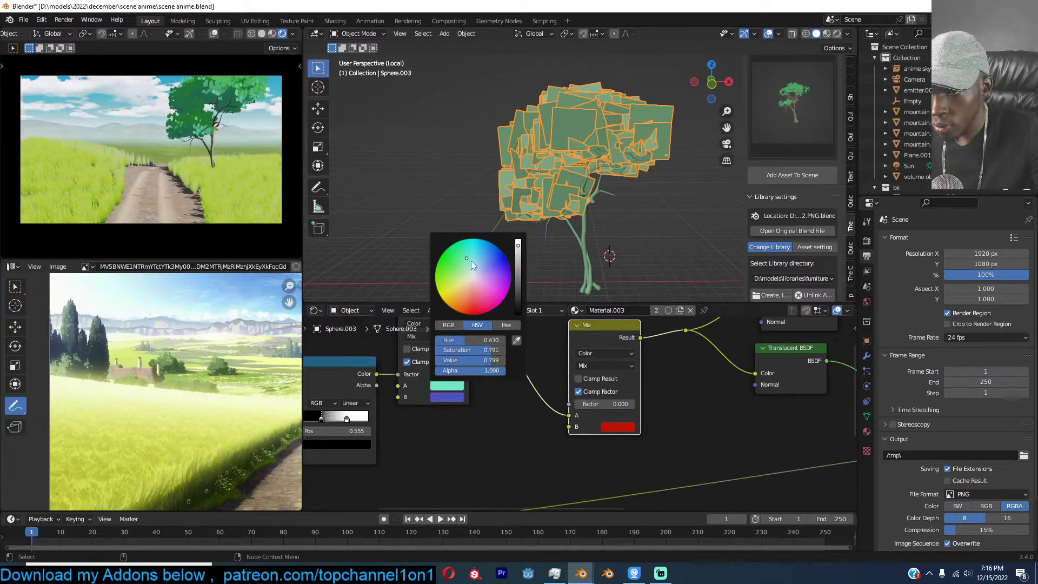
# Assign the linked tree.blend "Material" to the foliage, make it local, and set its Mix node color A to yellow-green.
pyautogui.click(577, 311)
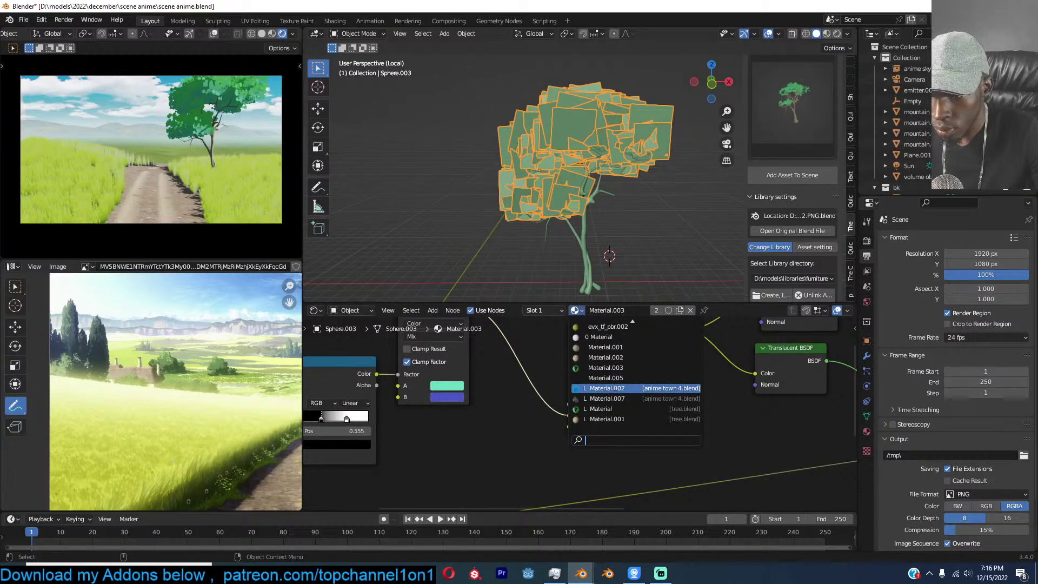
pyautogui.click(603, 409)
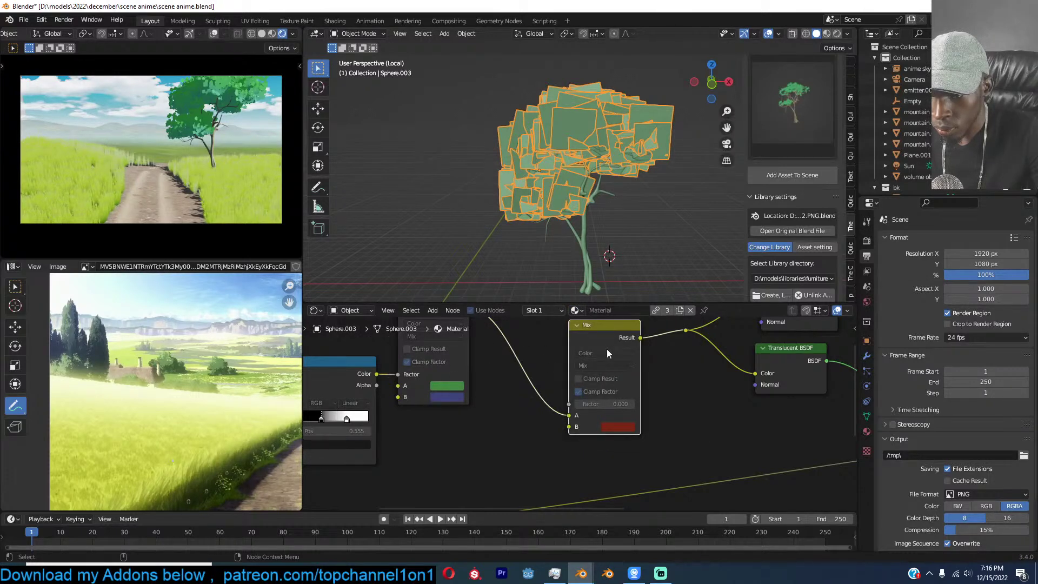
pyautogui.click(656, 310)
pyautogui.click(456, 386)
pyautogui.click(483, 271)
pyautogui.moveTo(459, 254); pyautogui.dragTo(436, 268)
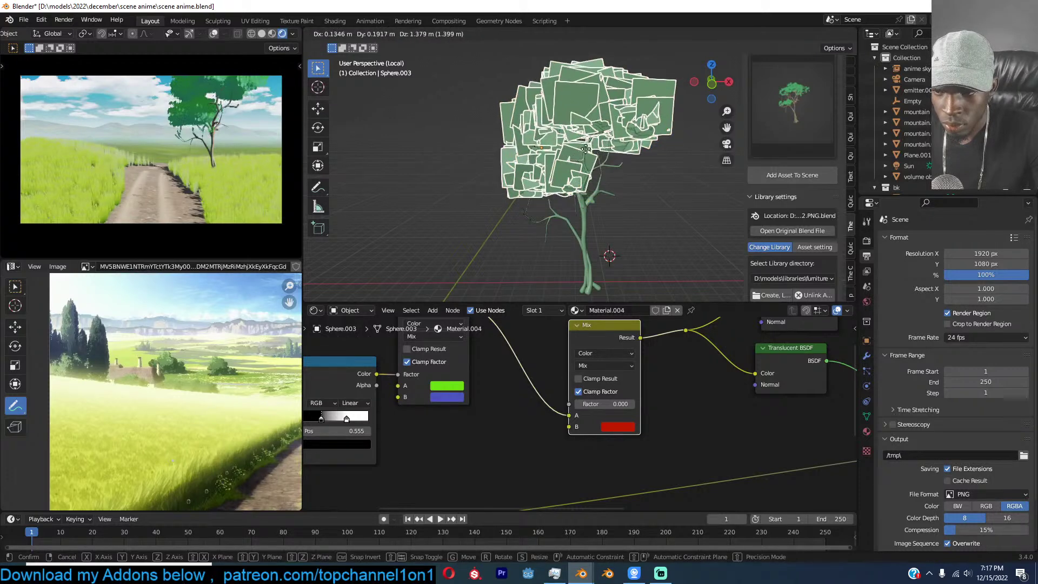
# Undo the last edits made to the previous tree.
pyautogui.hotkey('ctrl', 'z')
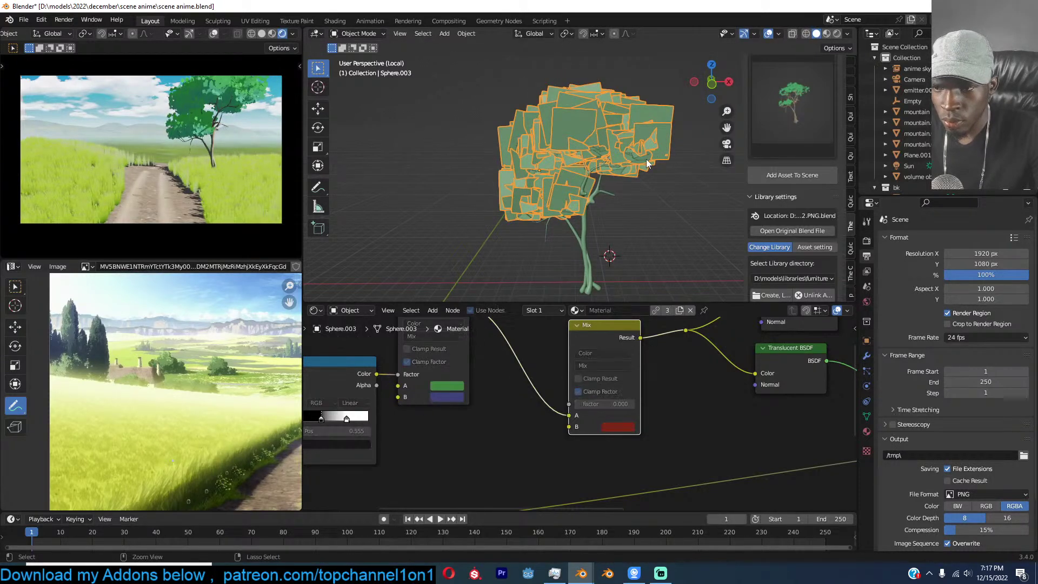
pyautogui.hotkey('ctrl', 'z')
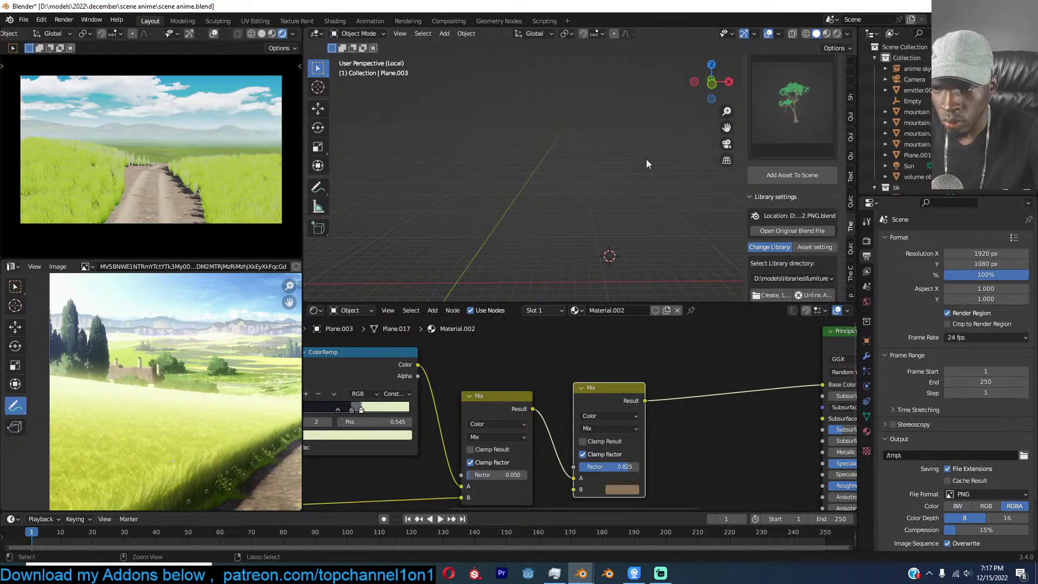
# Add the "anime tree 2" library asset to the scene, move it beside the origin and make it local.
pyautogui.click(784, 176)
pyautogui.scroll(3, 626, 217)
pyautogui.scroll(-8, 626, 218)
pyautogui.press('g')
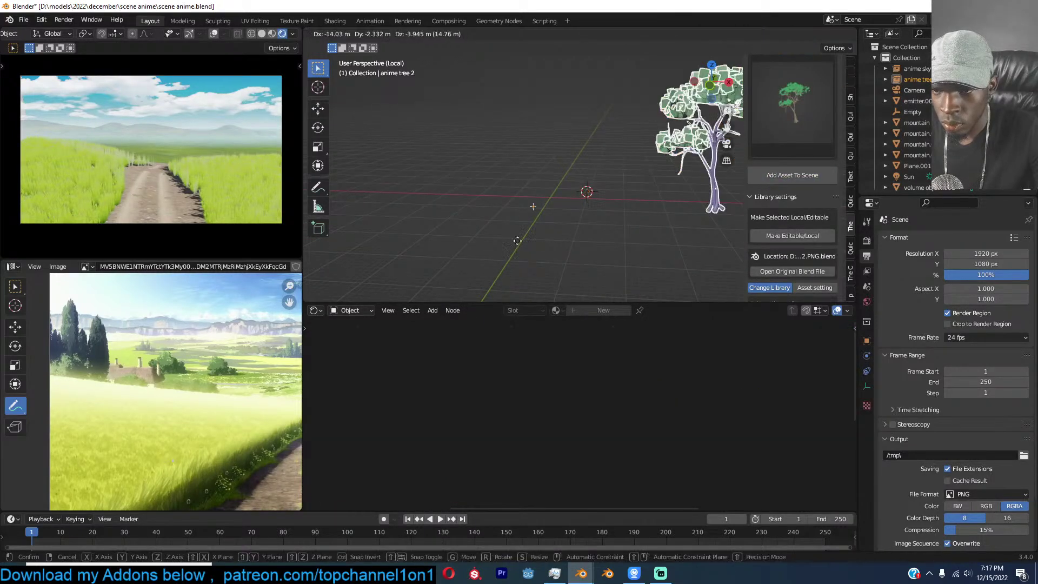
pyautogui.click(495, 239)
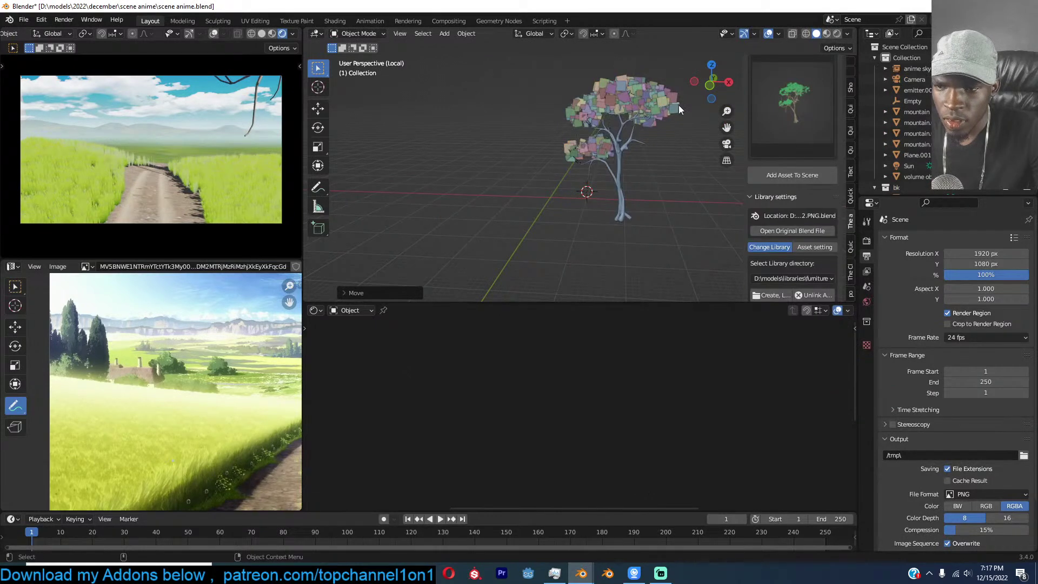
# Hide the new tree's trunk and main foliage, delete the remaining small leaf objects, and unhide the hidden parts.
pyautogui.click(626, 183)
pyautogui.press('h')
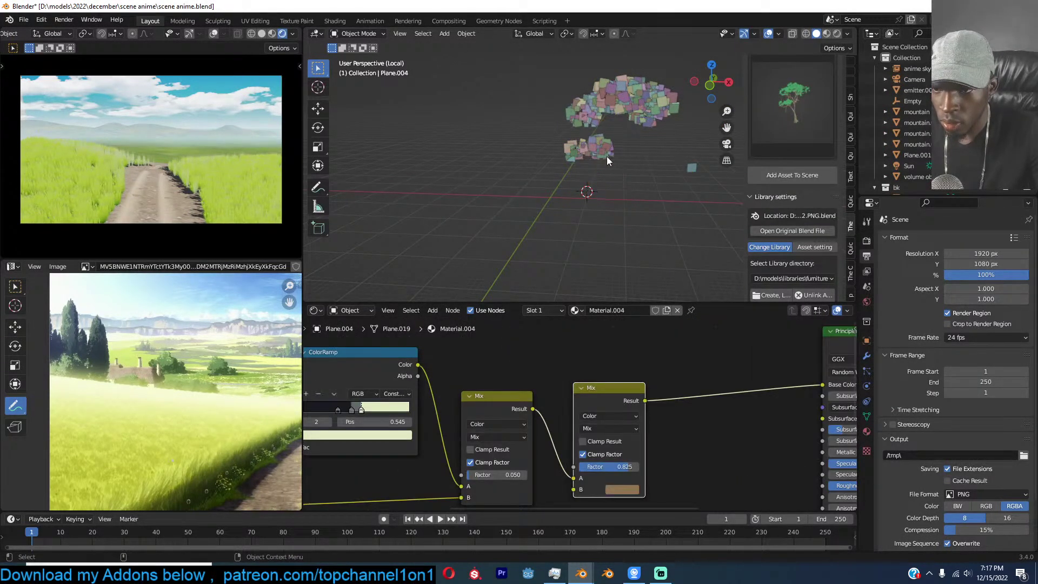
pyautogui.click(608, 157)
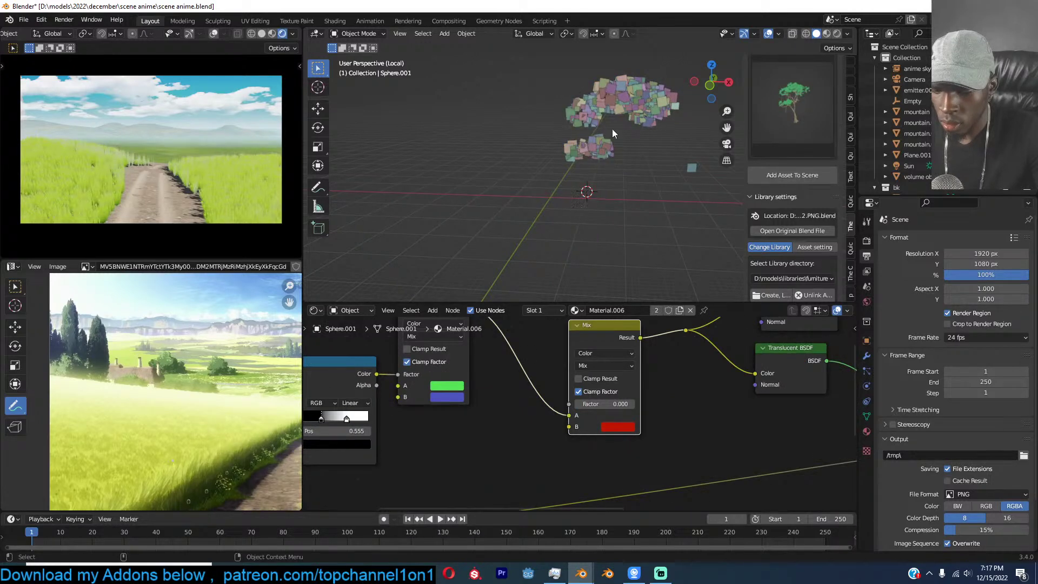
pyautogui.moveTo(534, 63); pyautogui.dragTo(679, 161)
pyautogui.press('x')
pyautogui.click(679, 160)
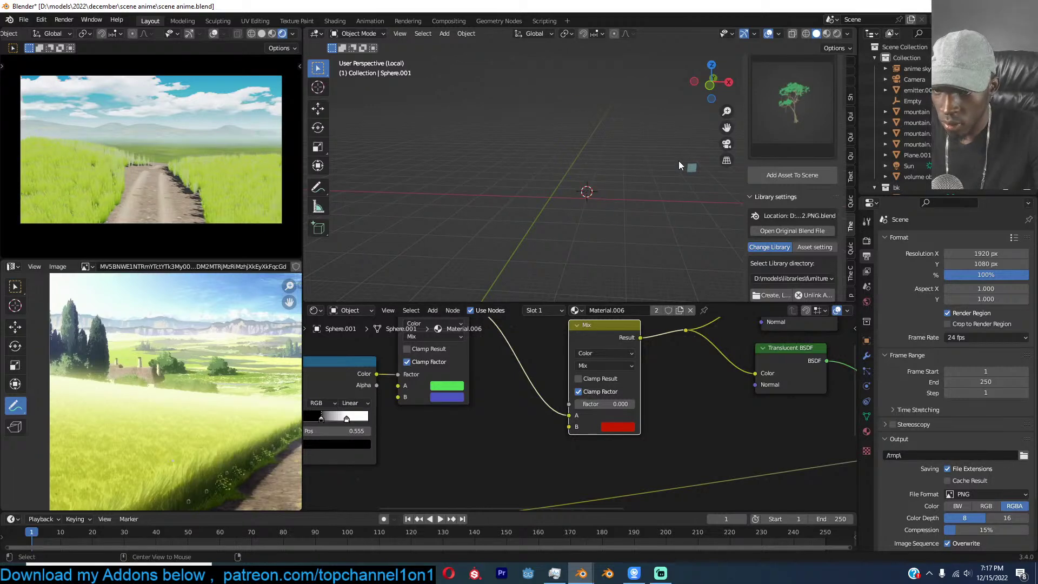
pyautogui.hotkey('alt', 'h')
# Delete the trunk and foliage of the smaller previous tree standing next to the new one.
pyautogui.moveTo(607, 173); pyautogui.dragTo(629, 158, button='middle')
pyautogui.click(585, 178)
pyautogui.scroll(5, 584, 178)
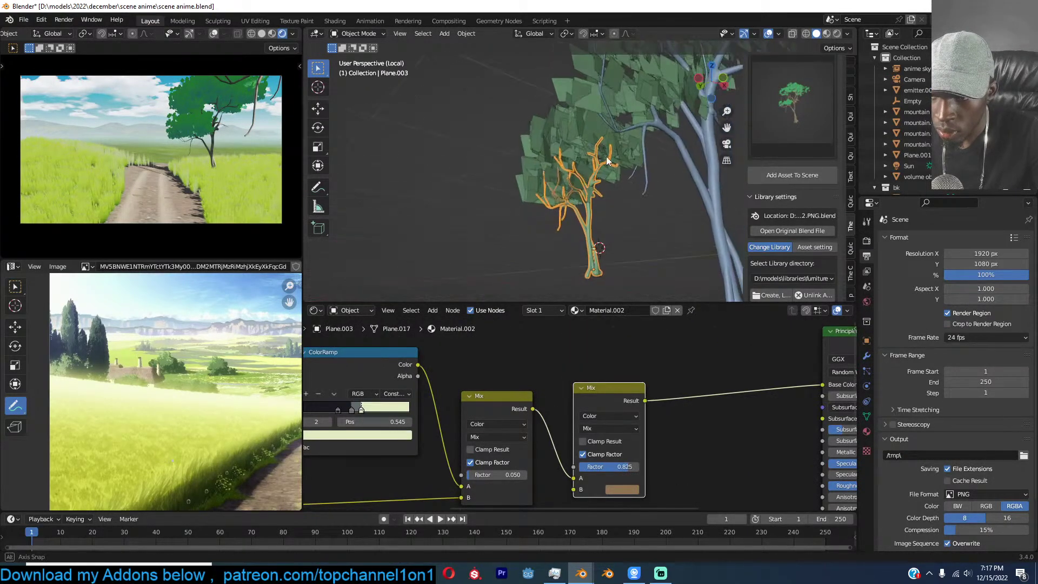
pyautogui.click(550, 197)
pyautogui.press('x')
pyautogui.click(592, 206)
pyautogui.scroll(-2, 700, 143)
pyautogui.click(653, 157)
pyautogui.moveTo(652, 156); pyautogui.dragTo(580, 193, button='middle')
pyautogui.scroll(-3, 580, 193)
pyautogui.scroll(3, 587, 180)
# Reassign the leaf plane Plane.412 as the instance object in the render settings of the tree foliage's particle system.
pyautogui.click(596, 136)
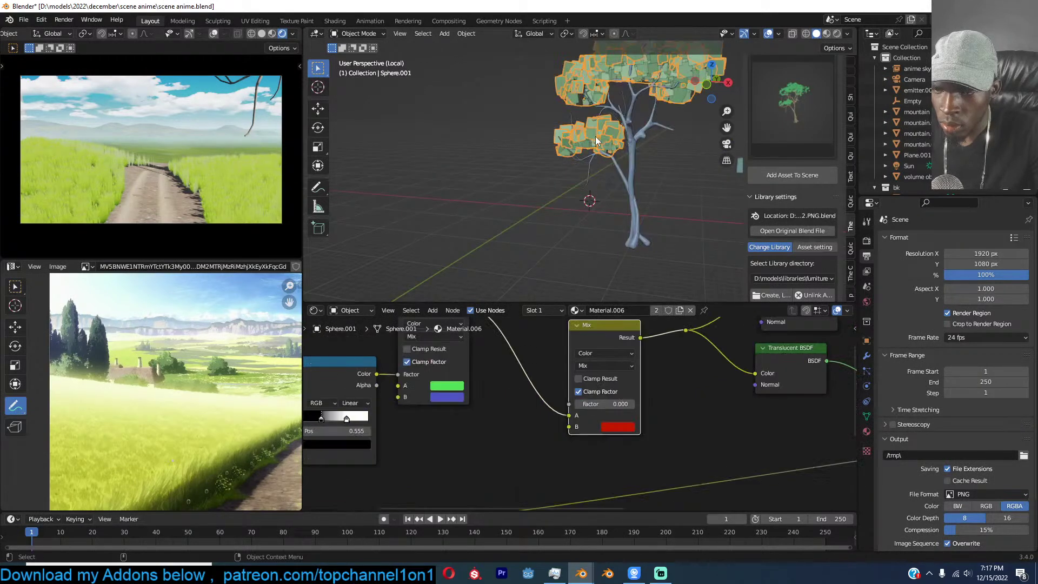
pyautogui.keyDown('shift'); pyautogui.moveTo(596, 136); pyautogui.dragTo(542, 189, button='middle'); pyautogui.keyUp('shift')
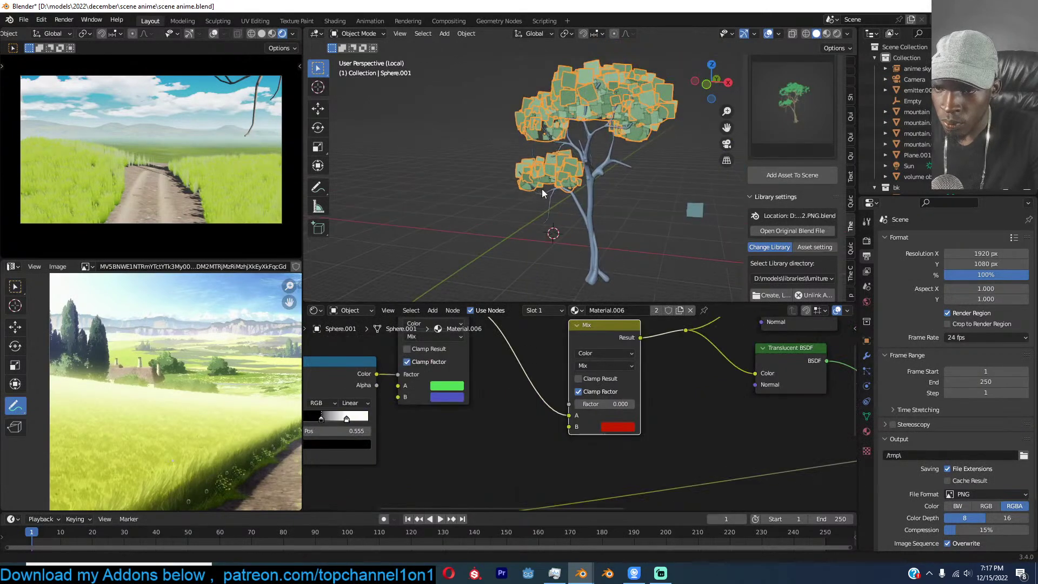
pyautogui.click(867, 371)
pyautogui.scroll(-5, 963, 384)
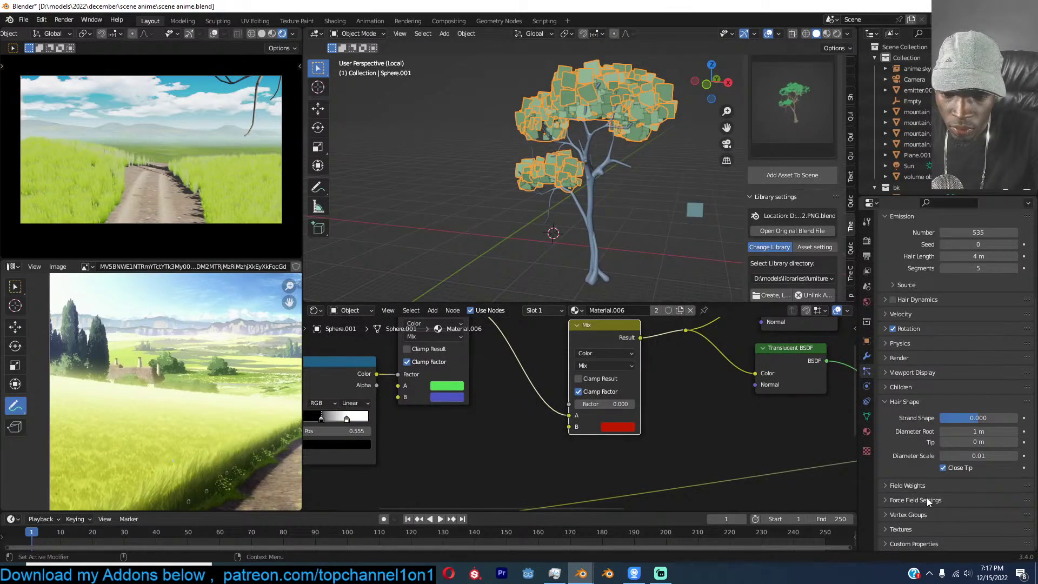
pyautogui.click(919, 402)
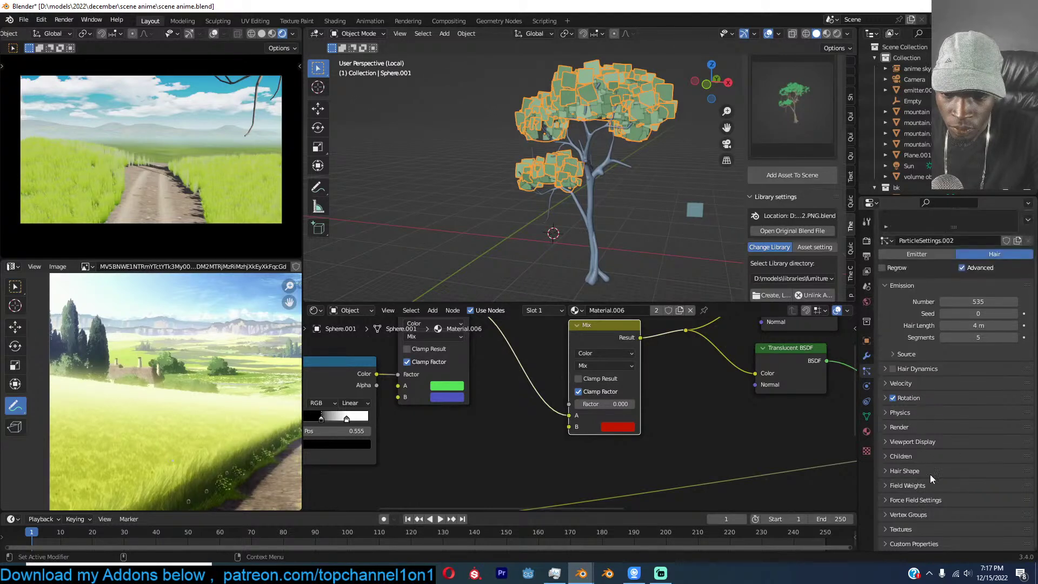
pyautogui.click(923, 515)
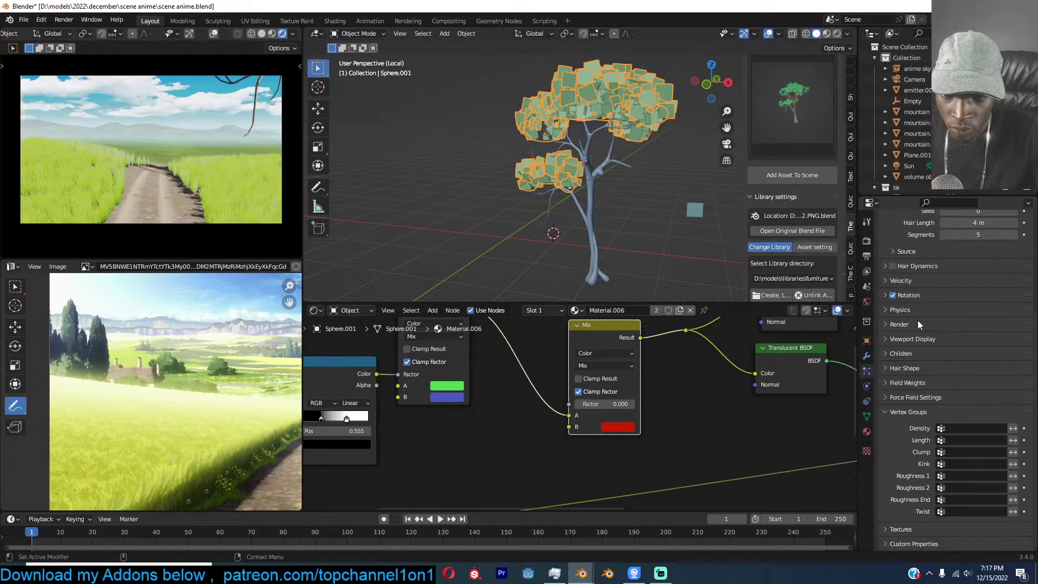
pyautogui.click(900, 324)
pyautogui.click(1011, 421)
pyautogui.click(1012, 421)
pyautogui.click(696, 212)
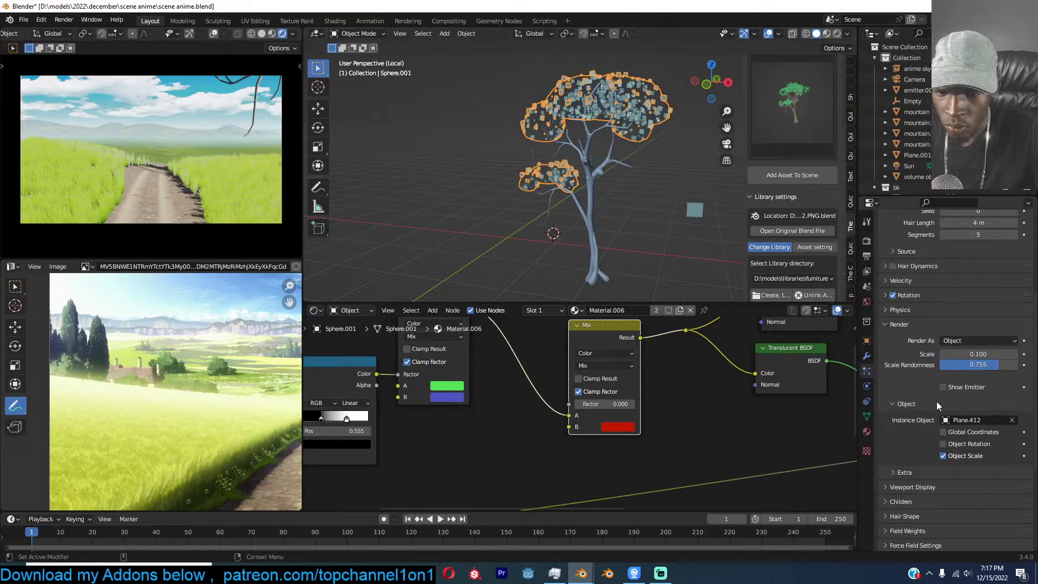
# Scale up the leaf plane in two passes to fill out the foliage, using Material Preview shading for the second.
pyautogui.click(702, 213)
pyautogui.press('s')
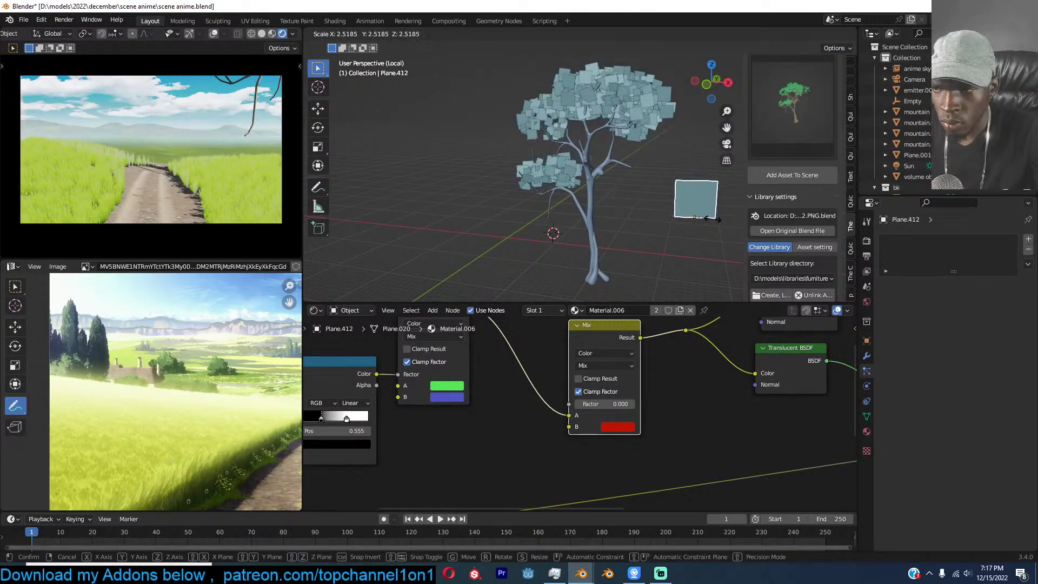
pyautogui.click(717, 224)
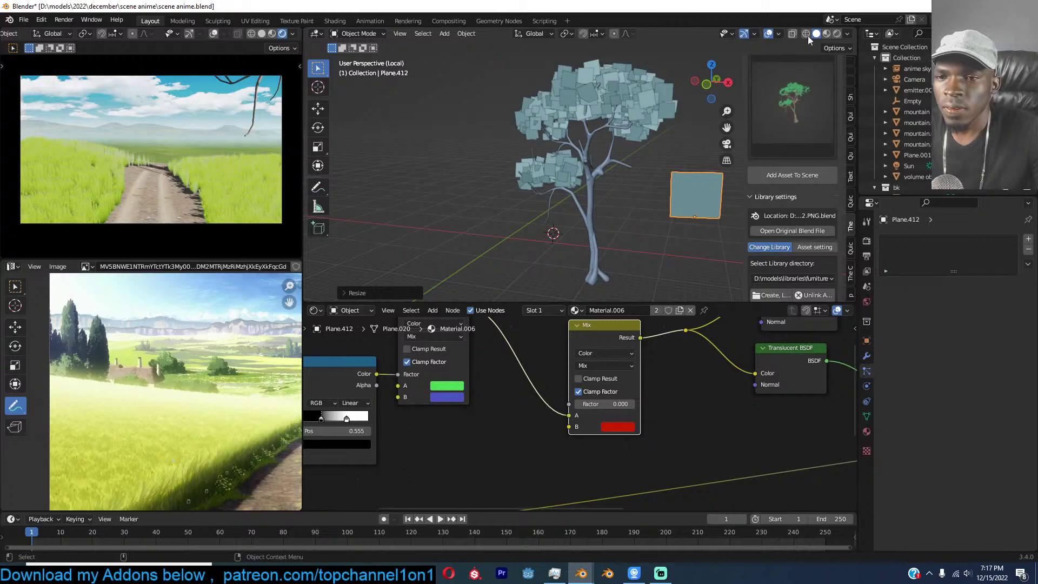
pyautogui.click(825, 36)
pyautogui.click(653, 109)
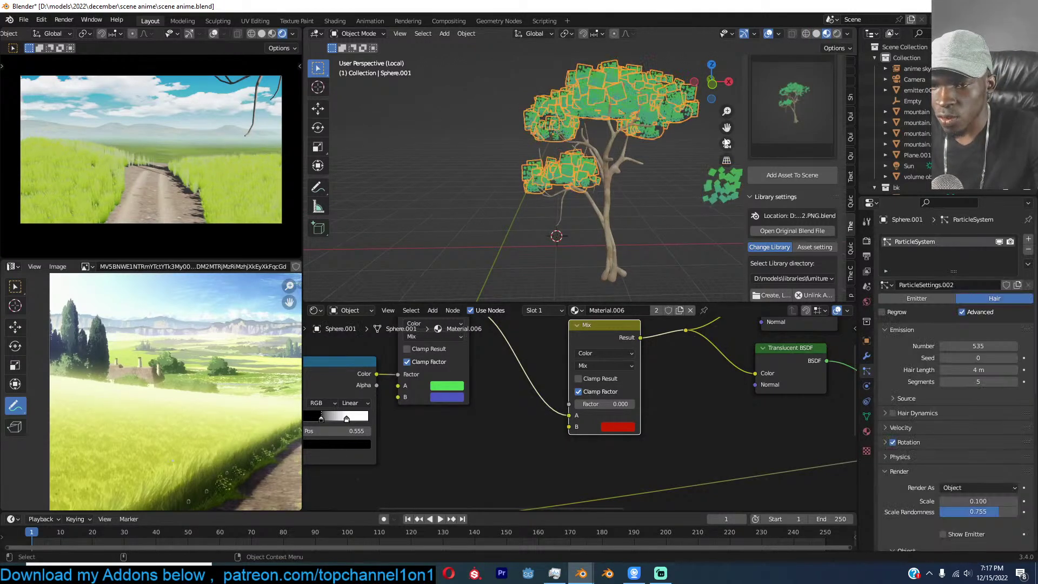
pyautogui.click(718, 193)
pyautogui.press('s')
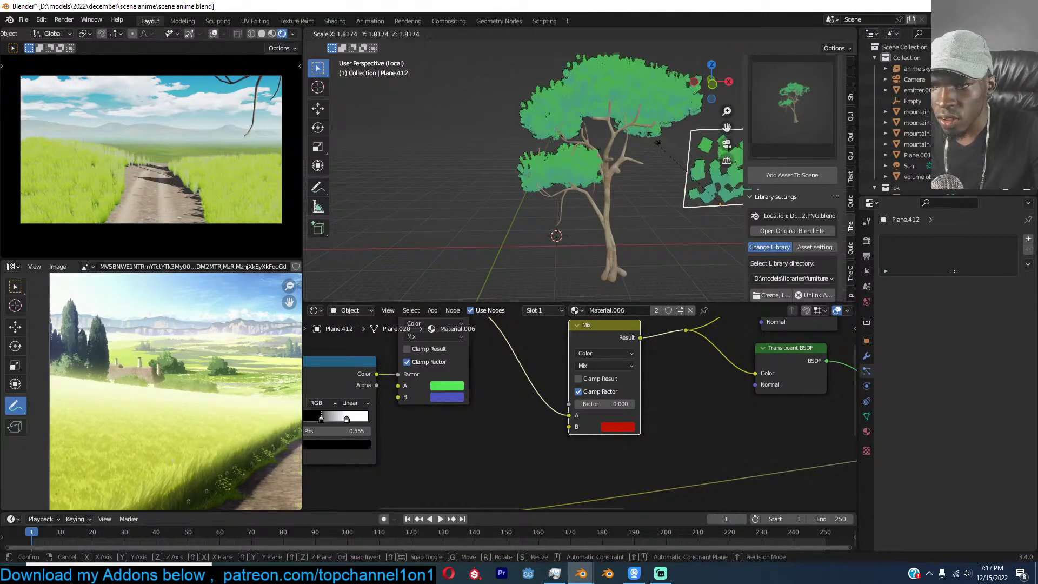
pyautogui.click(652, 129)
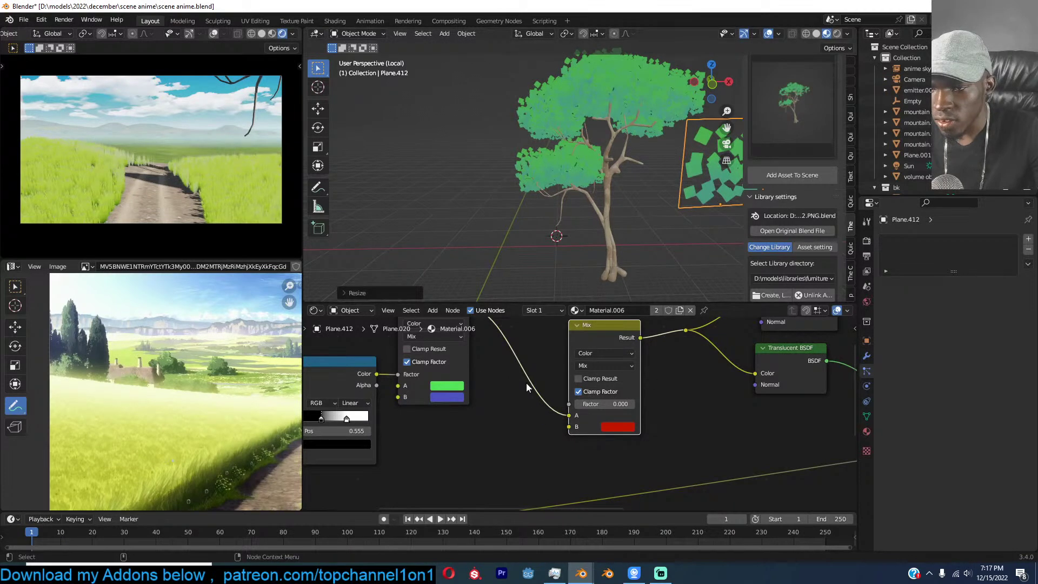
# Parent the tree foliage to the trunk and snap the tree to the 3D cursor in the camera view.
pyautogui.keyDown('shift'); pyautogui.click(602, 197); pyautogui.keyUp('shift')
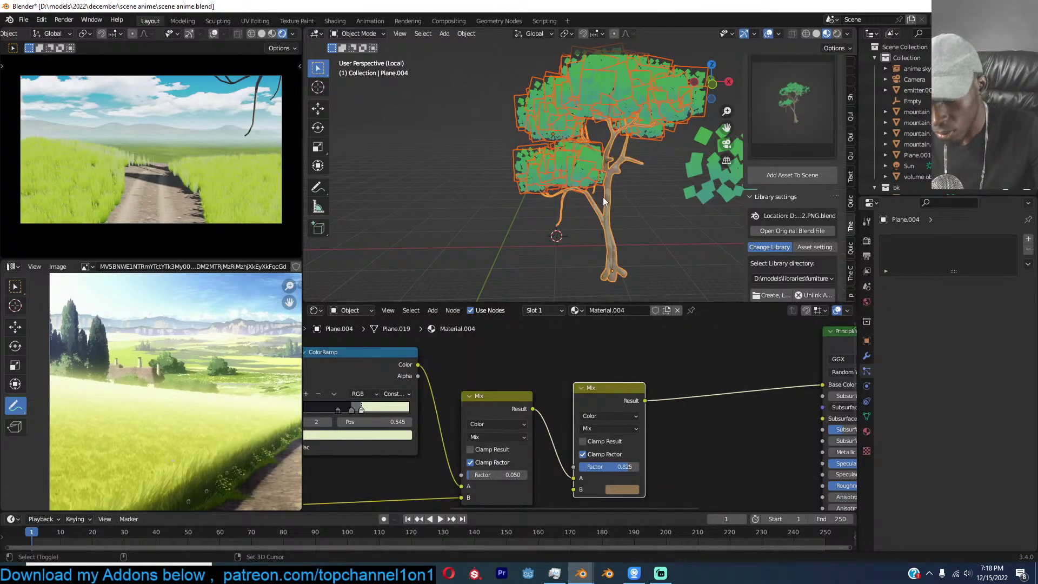
pyautogui.hotkey('ctrl', 'p')
pyautogui.click(604, 198)
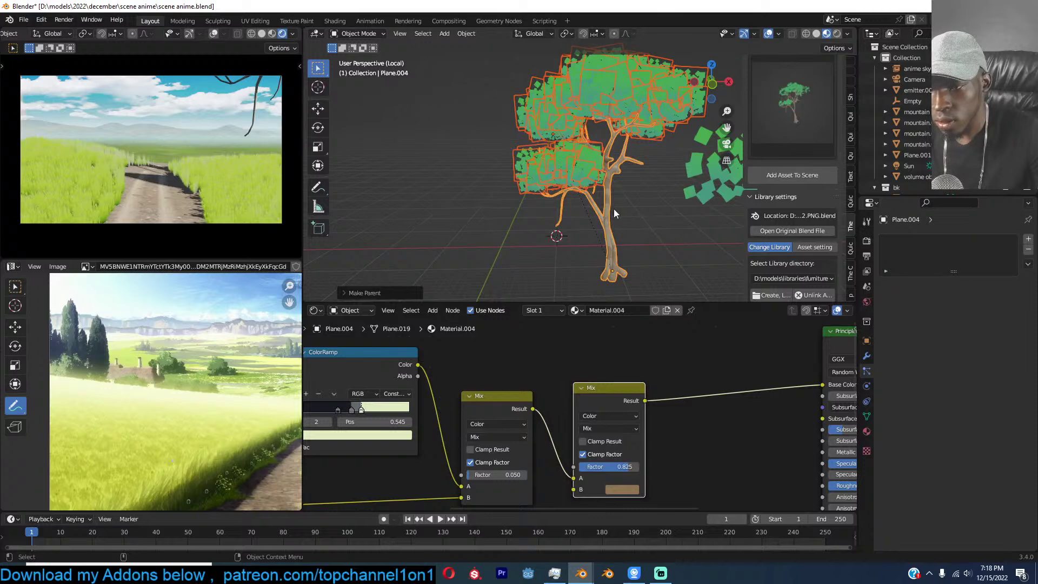
pyautogui.press('KP_0')
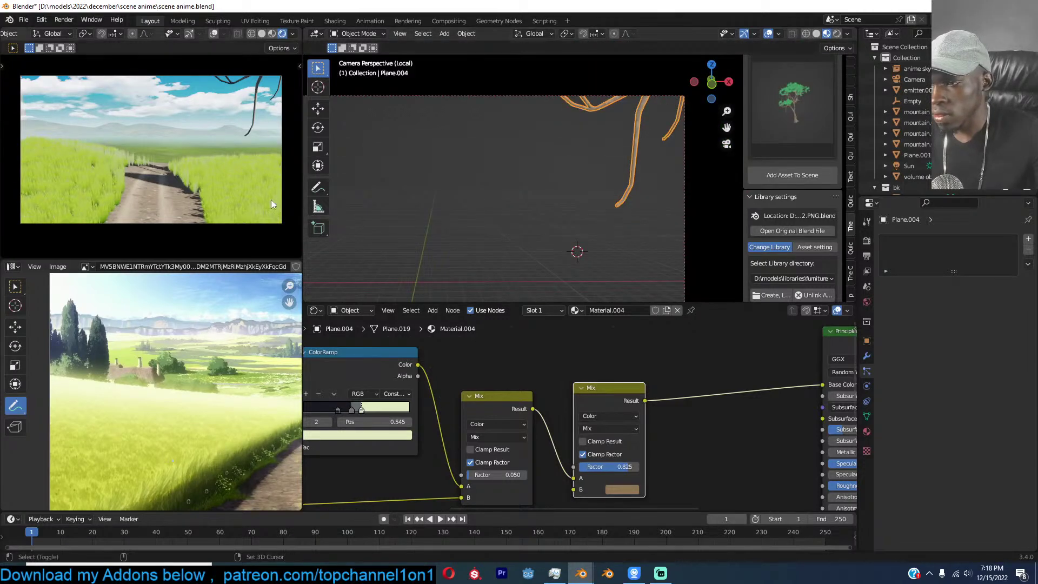
pyautogui.hotkey('shift', 's')
pyautogui.click(459, 135)
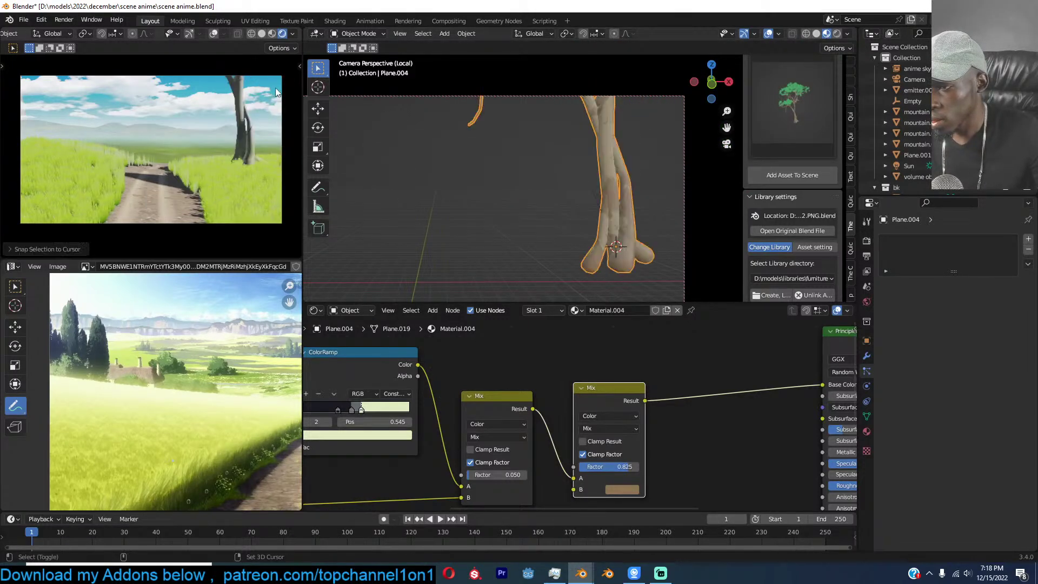
# Scale the tree down to roughly a third and adjust its position in the grass beside the dirt path.
pyautogui.press('s')
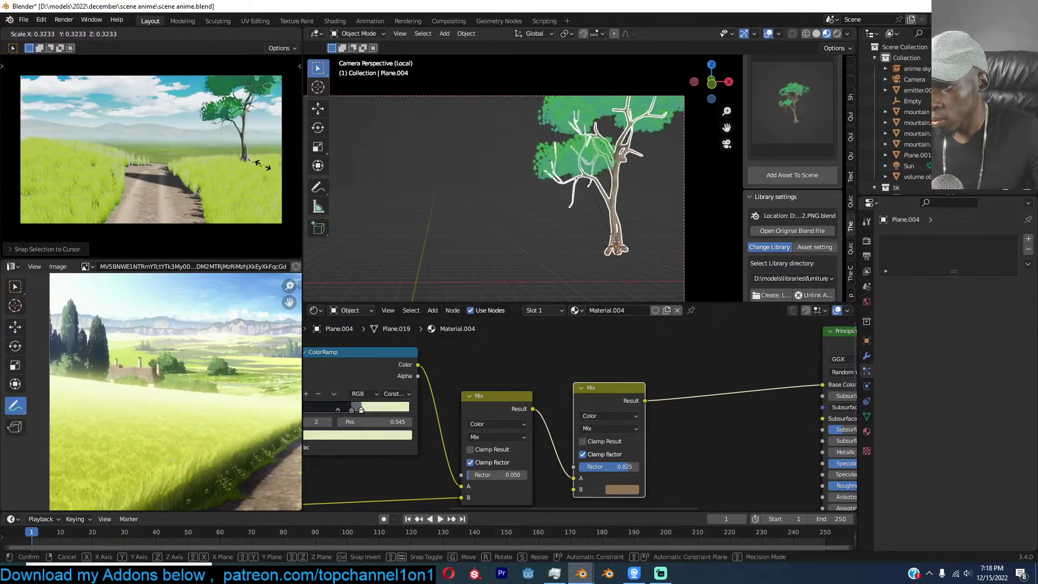
pyautogui.click(260, 166)
pyautogui.press('g')
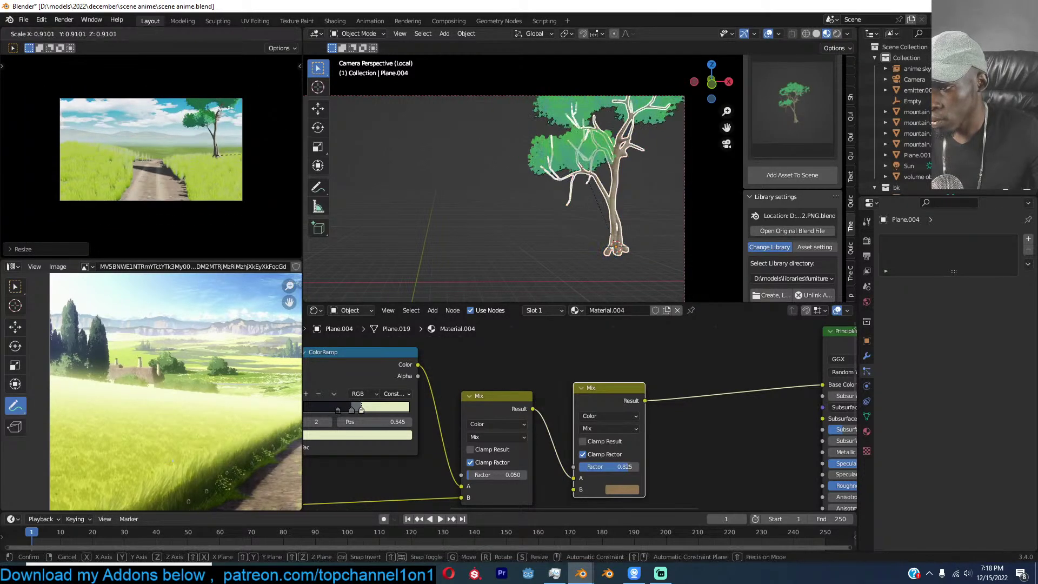
pyautogui.click(253, 163)
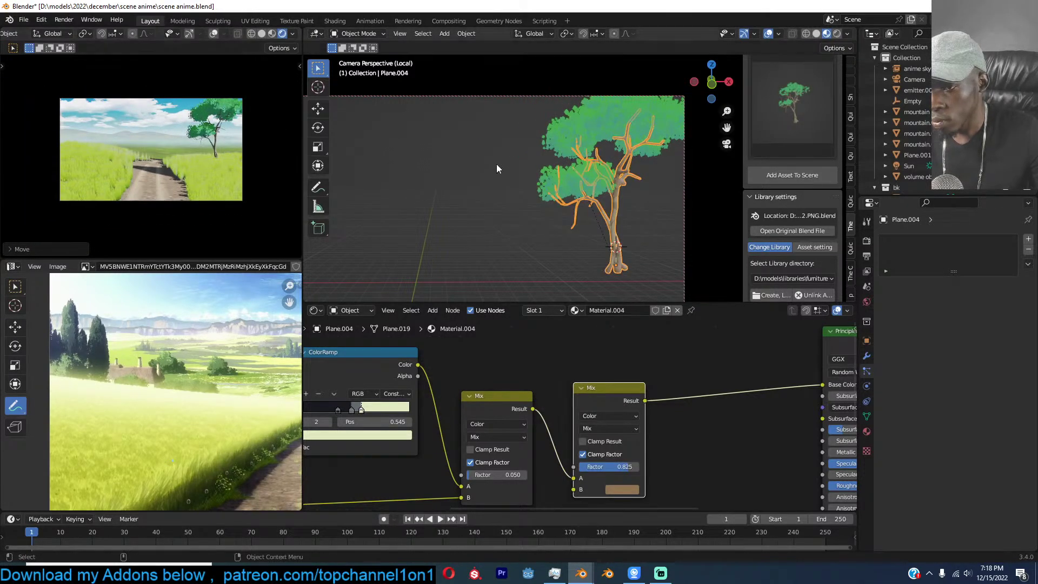
# Select the leaf plane and set its Mix node color A to yellow-green, about hue 0.268 and saturation 0.929, using the reference image.
pyautogui.scroll(3, 623, 174)
pyautogui.scroll(-3, 560, 188)
pyautogui.moveTo(560, 187)
pyautogui.mouseDown(button='middle')
pyautogui.moveTo(582, 197)
pyautogui.moveTo(511, 191)
pyautogui.moveTo(598, 180)
pyautogui.moveTo(574, 174)
pyautogui.mouseUp(button='middle')
pyautogui.click(607, 155)
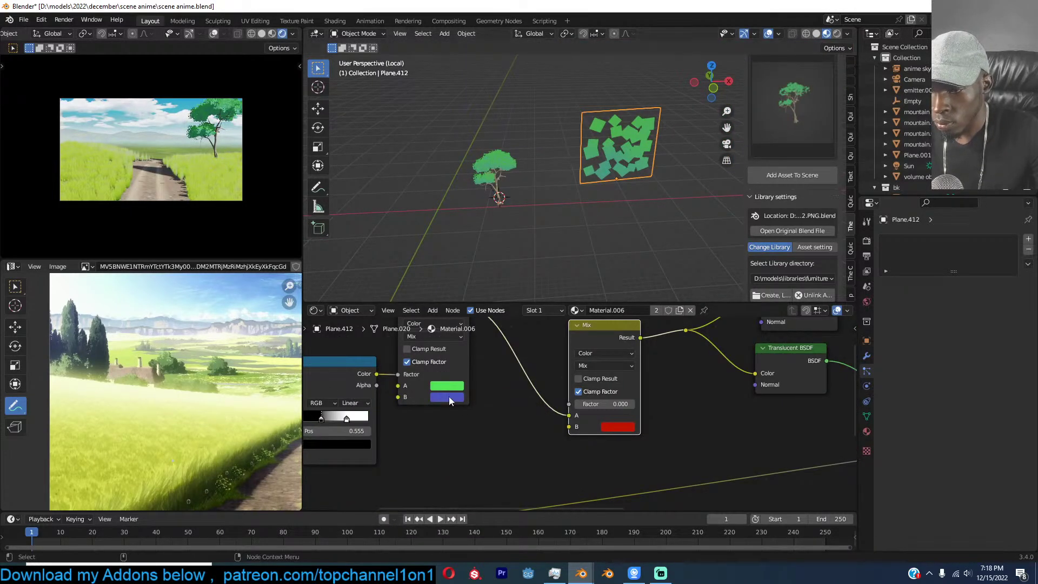
pyautogui.scroll(2, 452, 398)
pyautogui.moveTo(135, 376); pyautogui.dragTo(183, 406, button='middle')
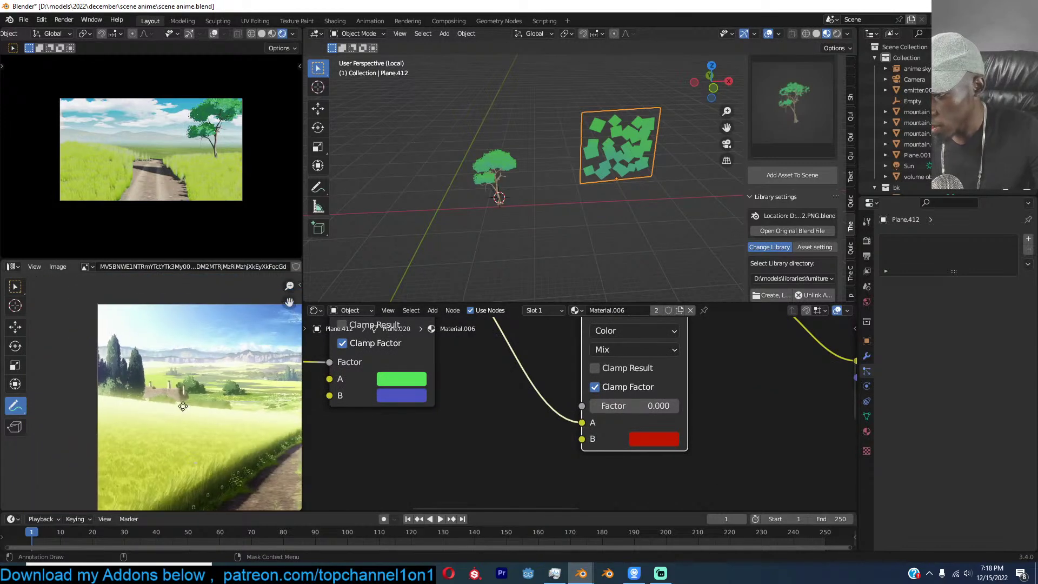
pyautogui.scroll(6, 153, 376)
pyautogui.scroll(-3, 122, 374)
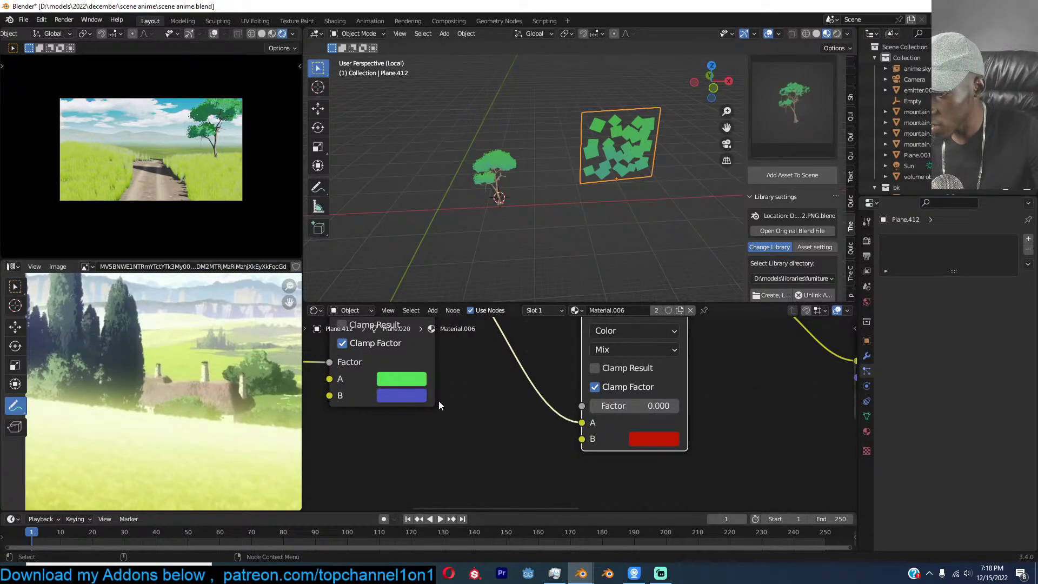
pyautogui.scroll(-2, 544, 385)
pyautogui.scroll(2, 544, 385)
pyautogui.click(517, 409)
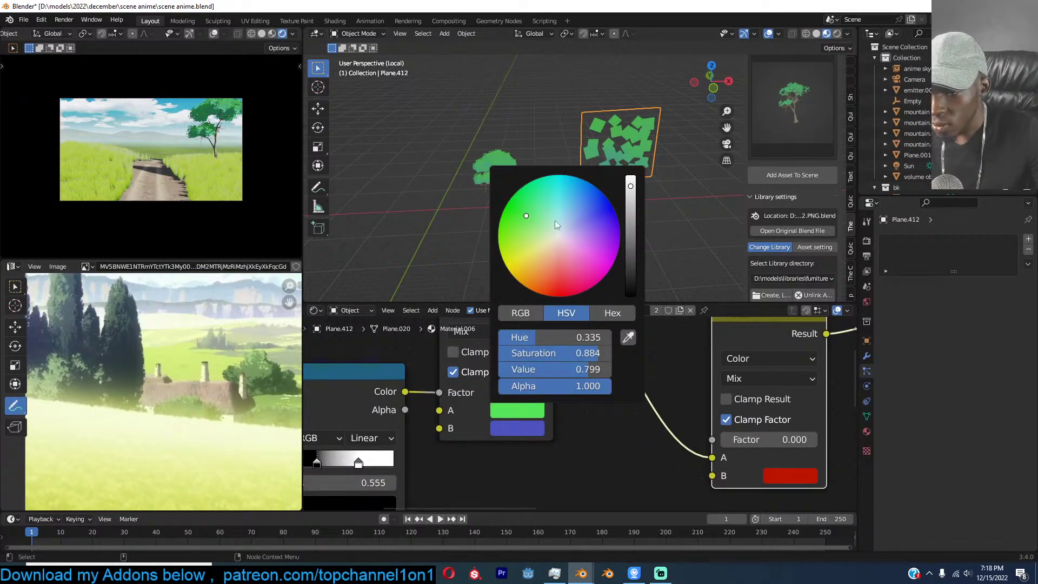
pyautogui.moveTo(535, 234); pyautogui.dragTo(518, 239)
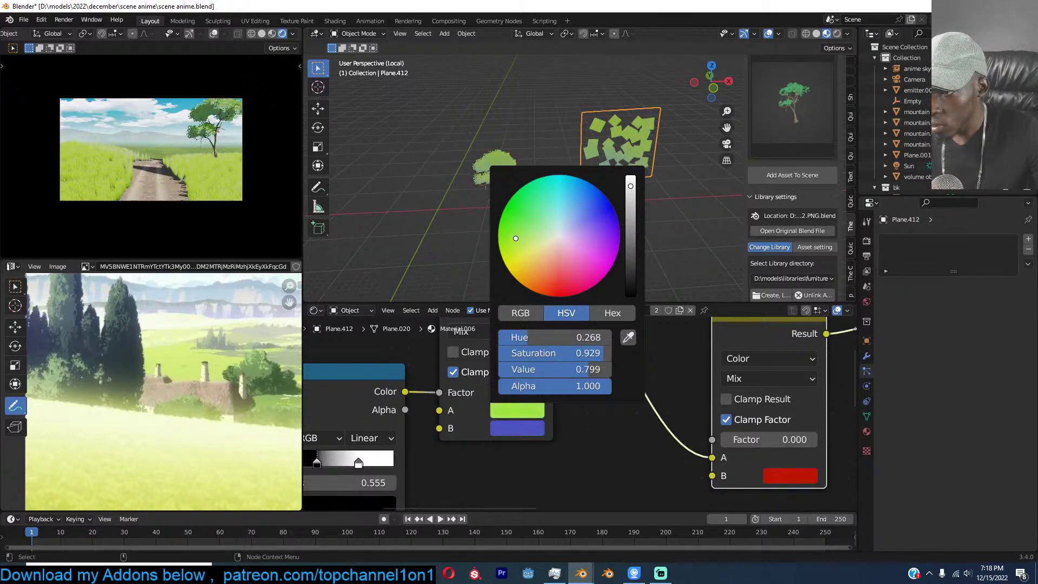
# Check the recolored tree in the camera view and save the scene file.
pyautogui.scroll(4, 191, 180)
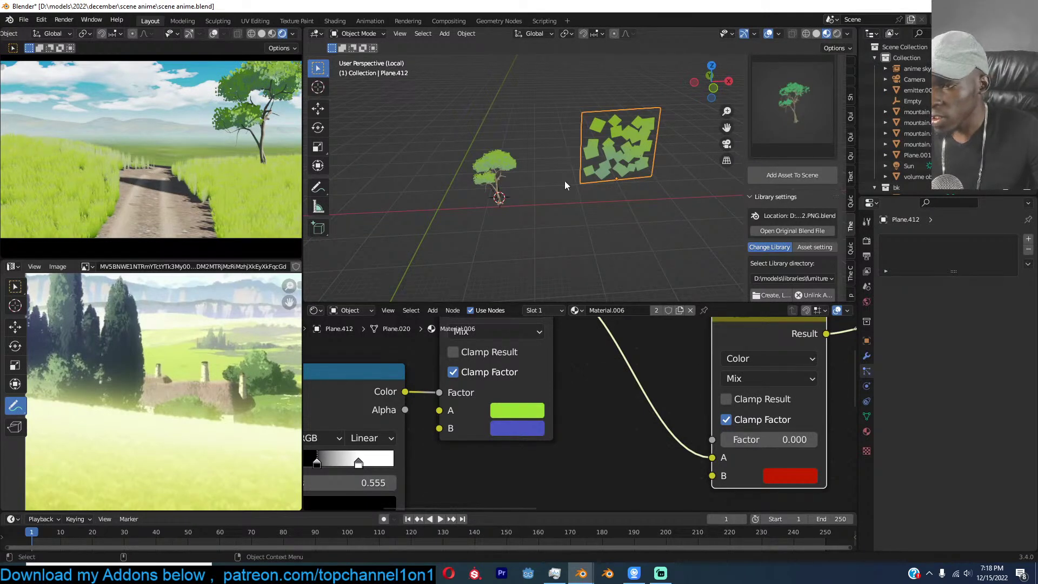
pyautogui.scroll(4, 549, 191)
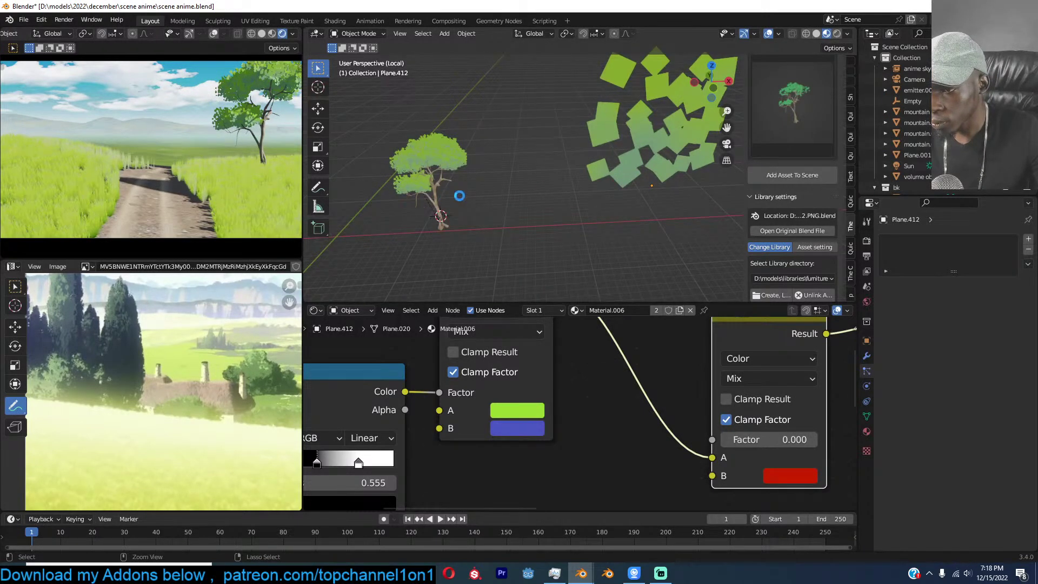
pyautogui.hotkey('ctrl', 's')
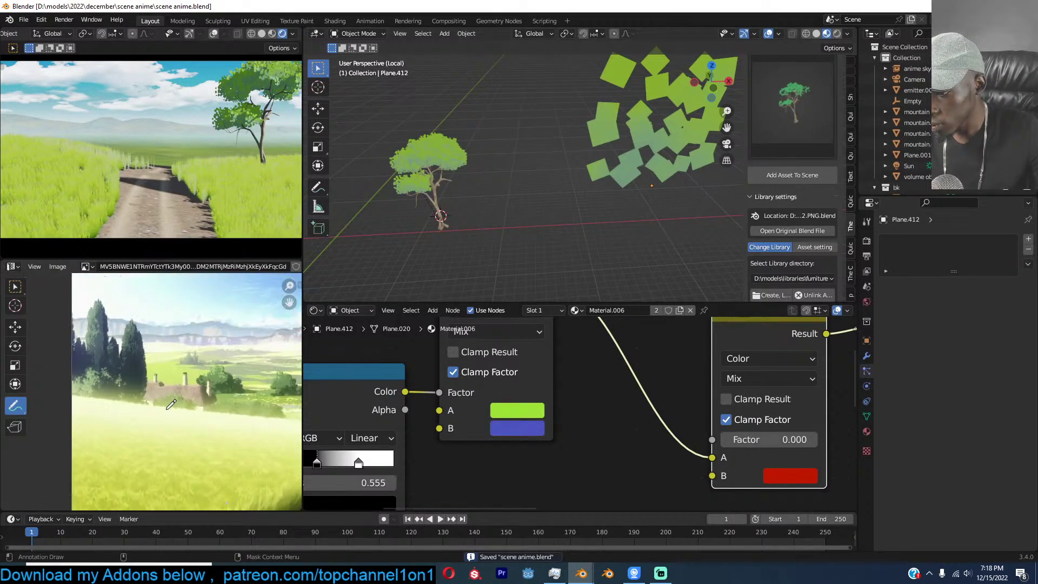
pyautogui.click(433, 157)
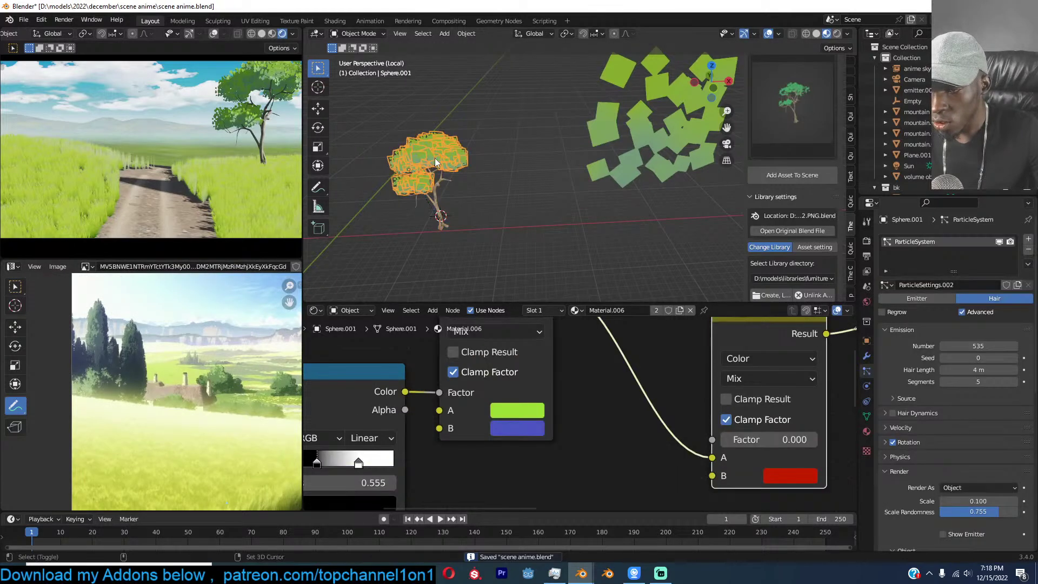
pyautogui.press('g')
pyautogui.rightClick(535, 206)
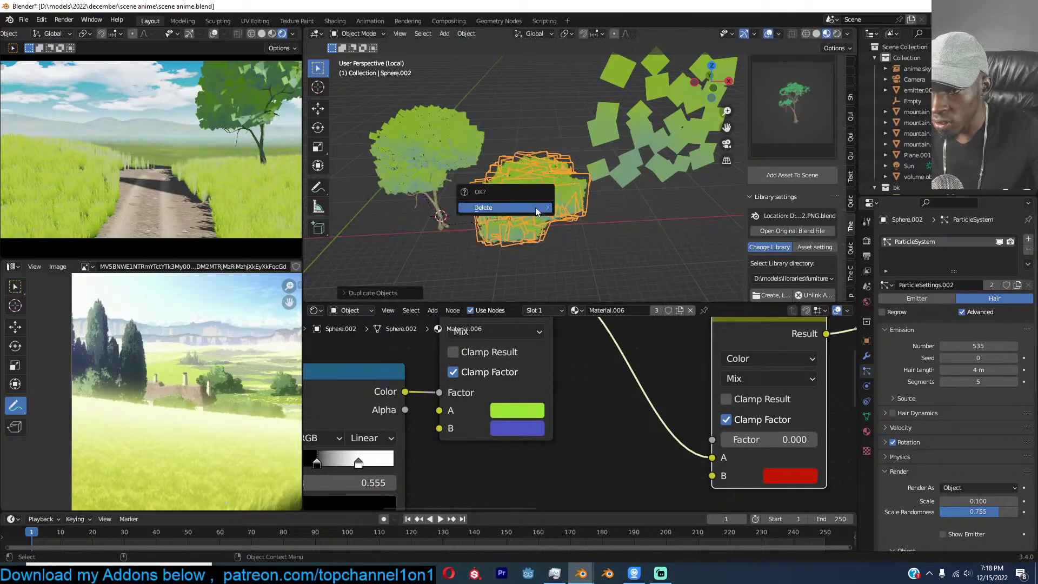
# Scale the leaf plane down to shrink the leaves scattered over the tree's foliage.
pyautogui.click(675, 130)
pyautogui.press('g')
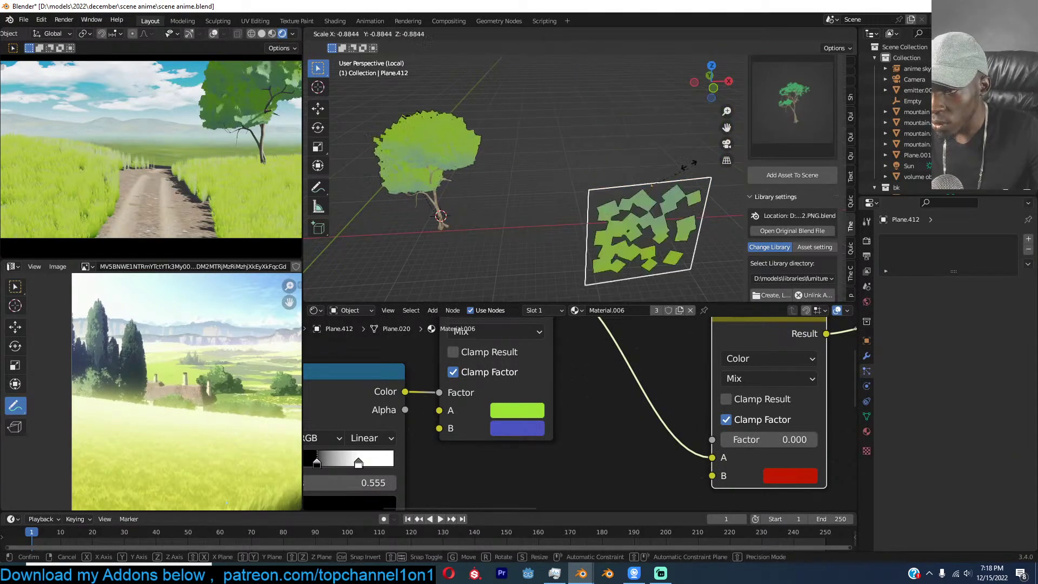
pyautogui.rightClick(701, 164)
pyautogui.press('s')
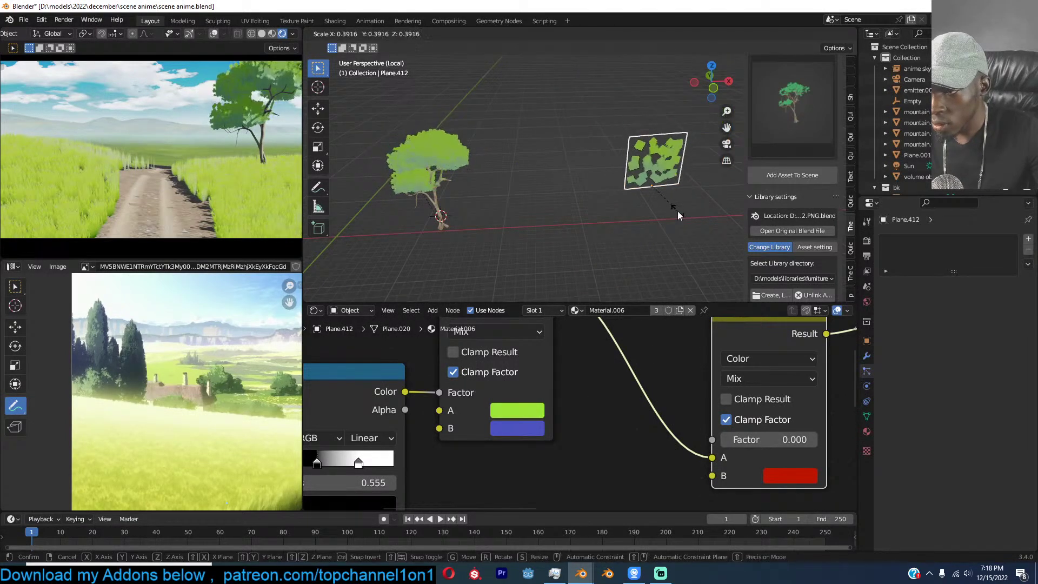
pyautogui.click(670, 232)
pyautogui.click(447, 171)
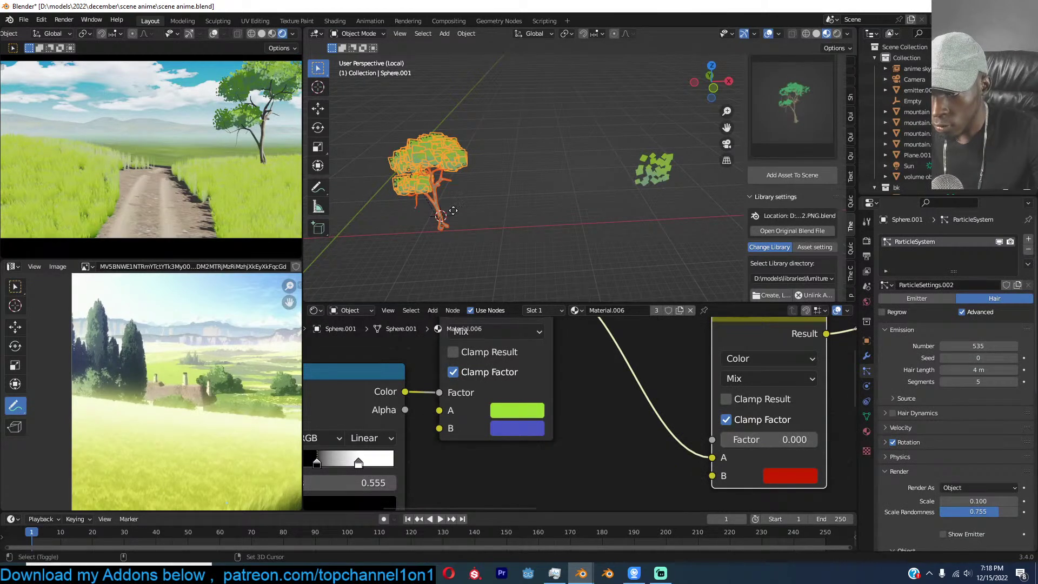
pyautogui.hotkey('shift', 'd')
pyautogui.click(470, 211)
pyautogui.press('x')
pyautogui.click(470, 211)
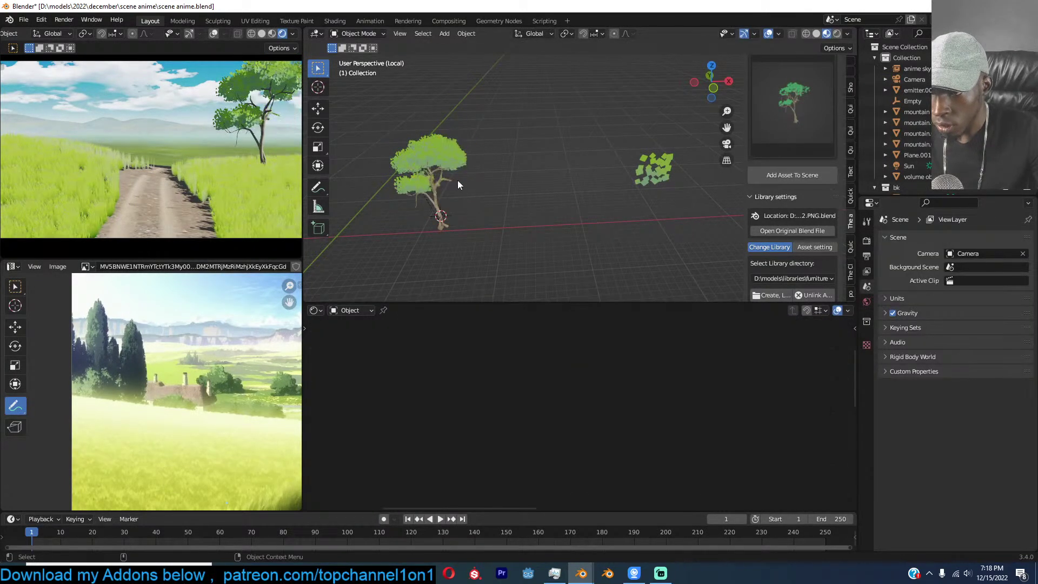
# Move the whole tree in front view so its trunk base sits at the world origin.
pyautogui.click(427, 173)
pyautogui.press('KP_1')
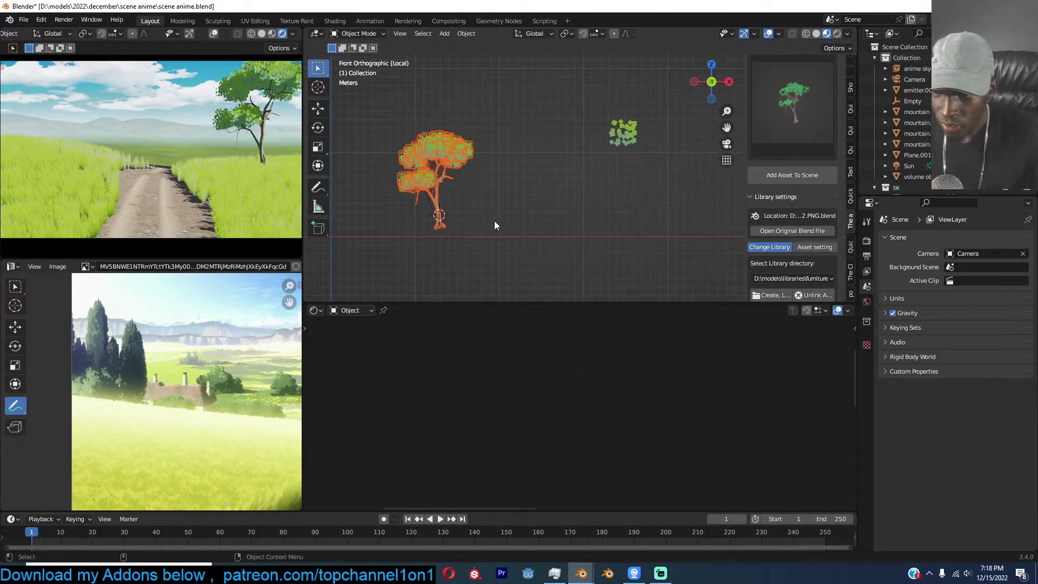
pyautogui.keyDown('shift'); pyautogui.moveTo(494, 221); pyautogui.dragTo(559, 219, button='middle'); pyautogui.keyUp('shift')
pyautogui.press('o')
pyautogui.scroll(-3, 506, 219)
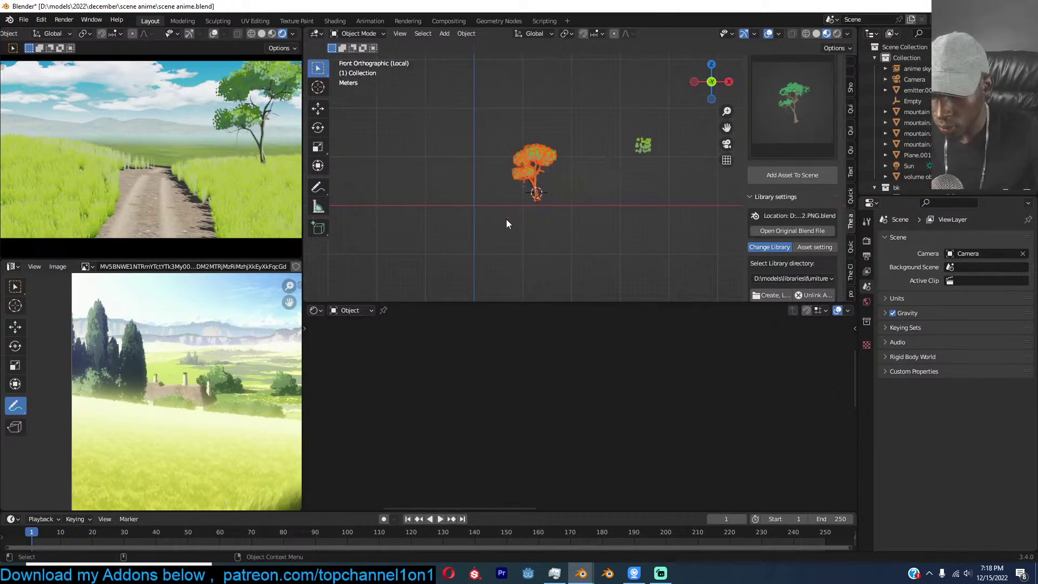
pyautogui.scroll(2, 571, 192)
pyautogui.press('g')
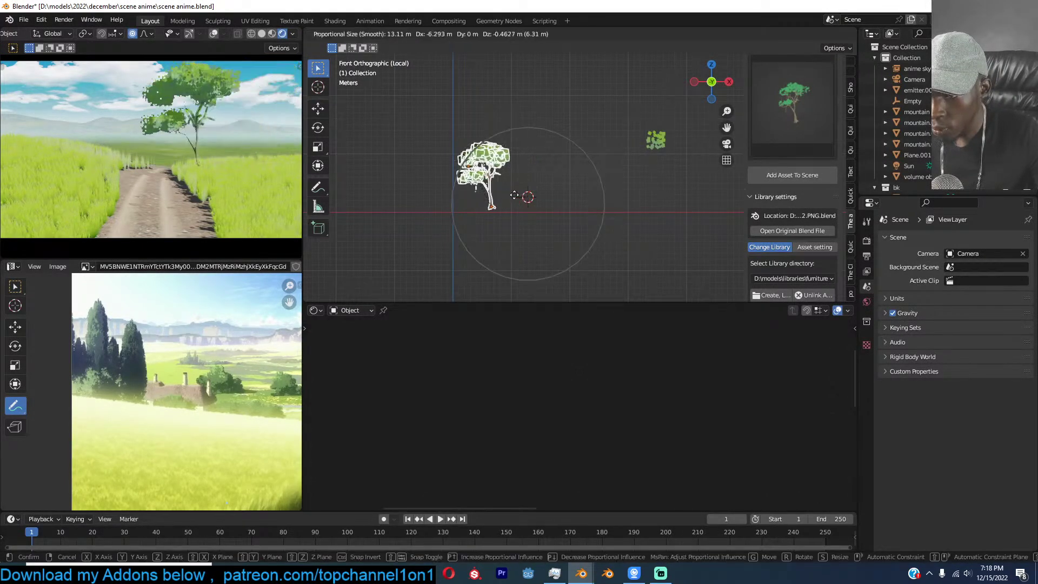
pyautogui.click(492, 196)
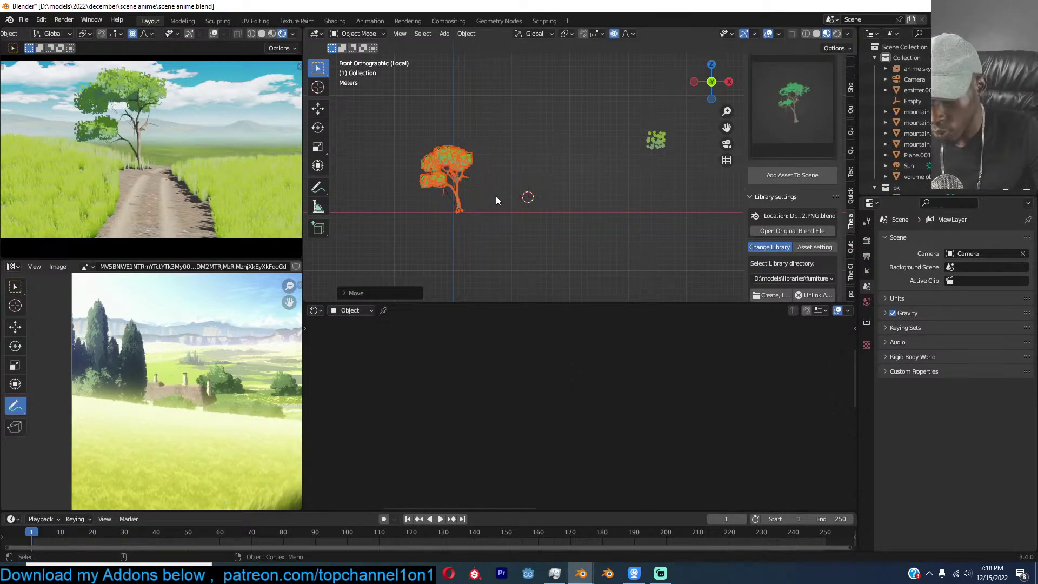
pyautogui.press('g')
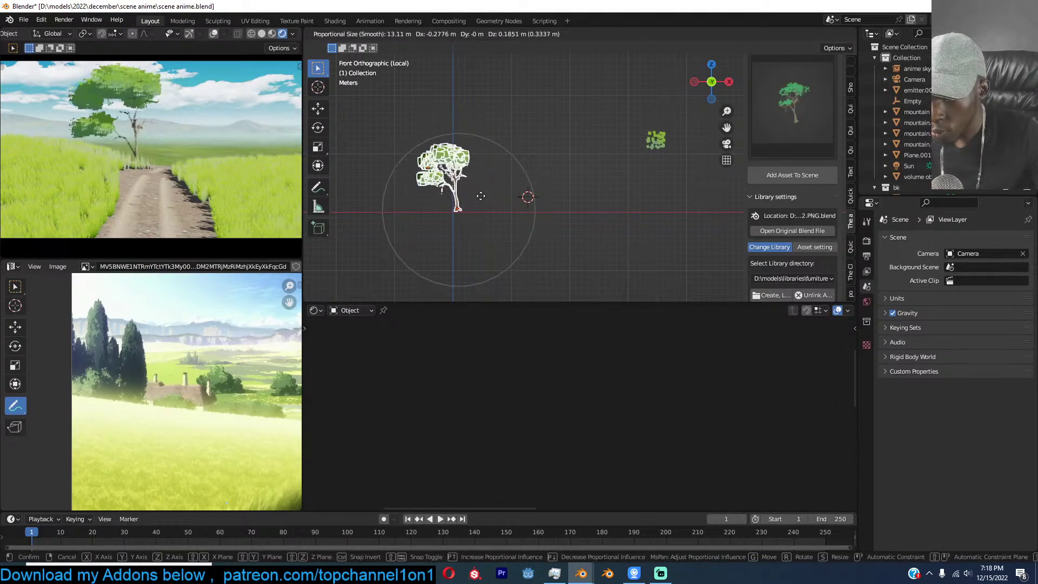
pyautogui.click(487, 201)
# Move the tree into a new collection named tree and exclude that collection from the view layer.
pyautogui.press('KP_7')
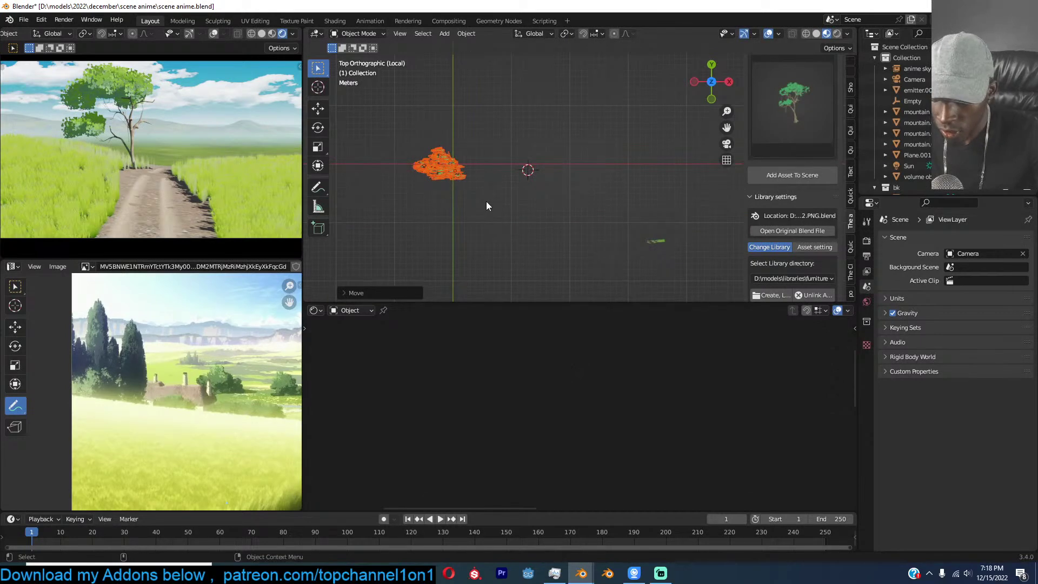
pyautogui.press('m')
pyautogui.click(486, 203)
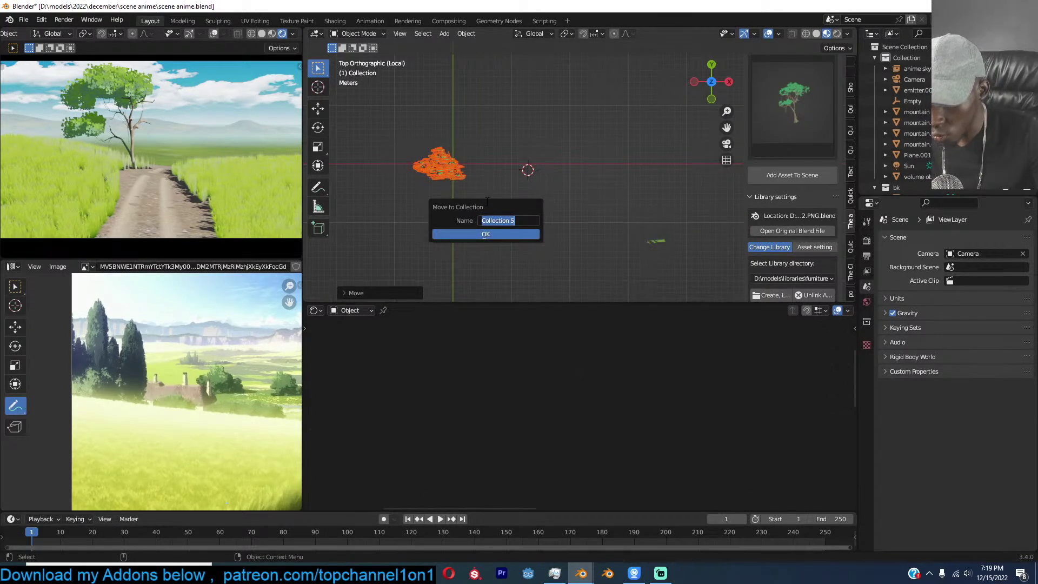
pyautogui.write('tree')
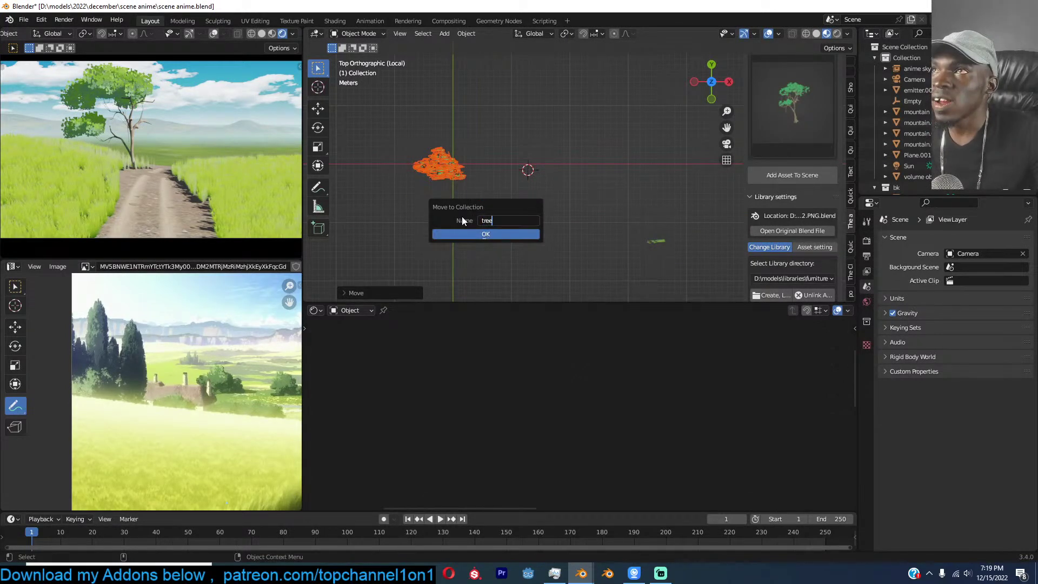
pyautogui.click(480, 236)
pyautogui.scroll(-5, 917, 131)
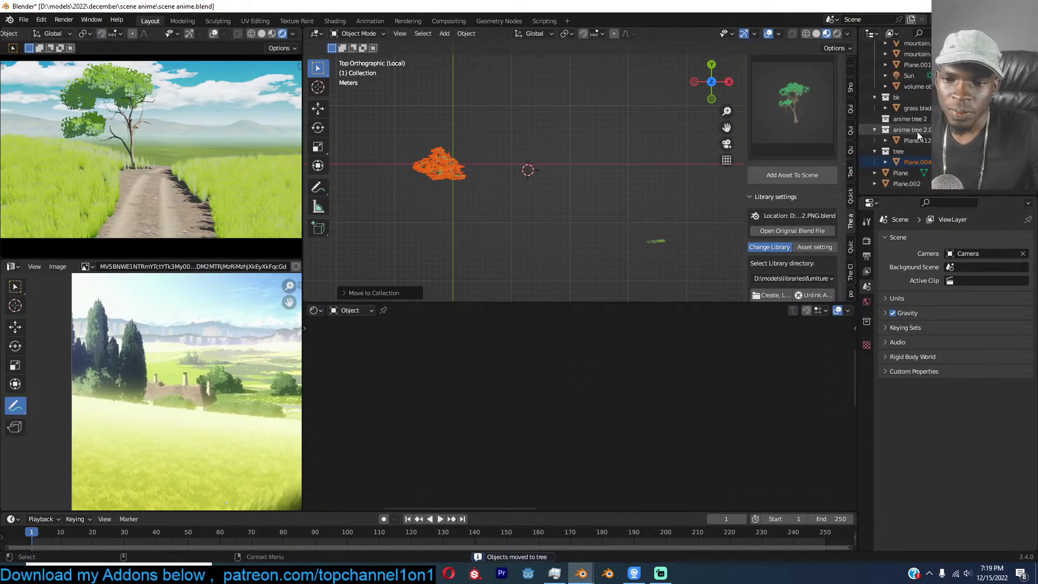
pyautogui.click(1006, 152)
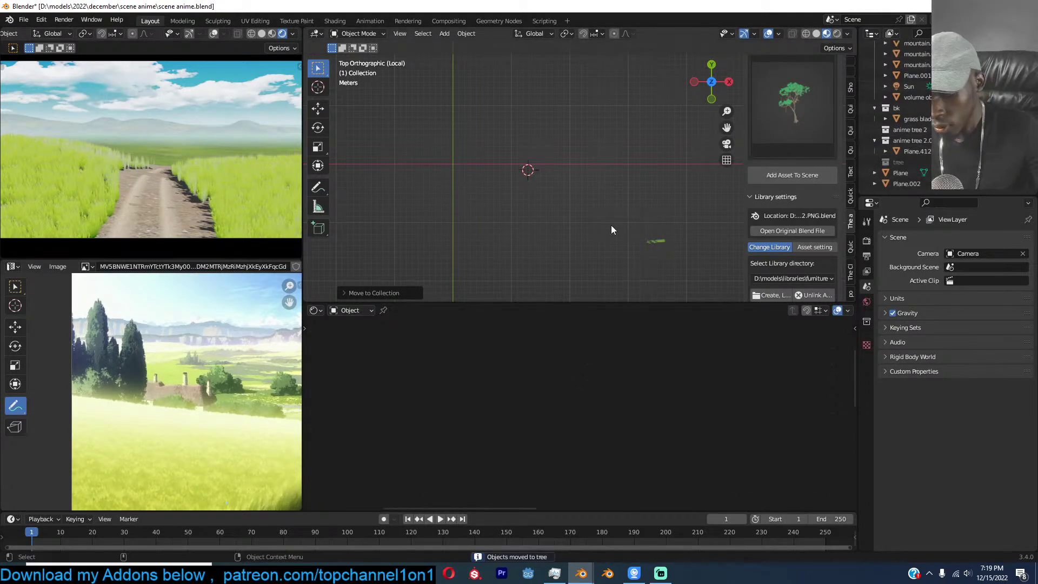
# Leave local view, switch the viewport to solid shading and save the scene file.
pyautogui.press('KP_Divide')
pyautogui.press('z')
pyautogui.click(605, 235)
pyautogui.hotkey('ctrl', 's')
# Add a collection instance of tree on the grass right of the path, scaled to about 0.804.
pyautogui.keyDown('shift'); pyautogui.rightClick(565, 248); pyautogui.keyUp('shift')
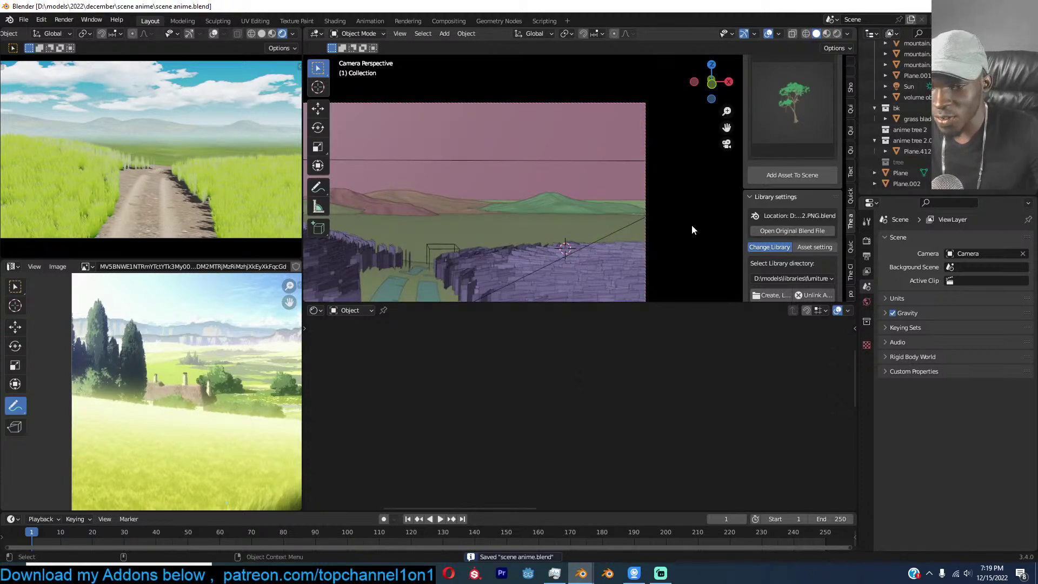
pyautogui.hotkey('shift', 'a')
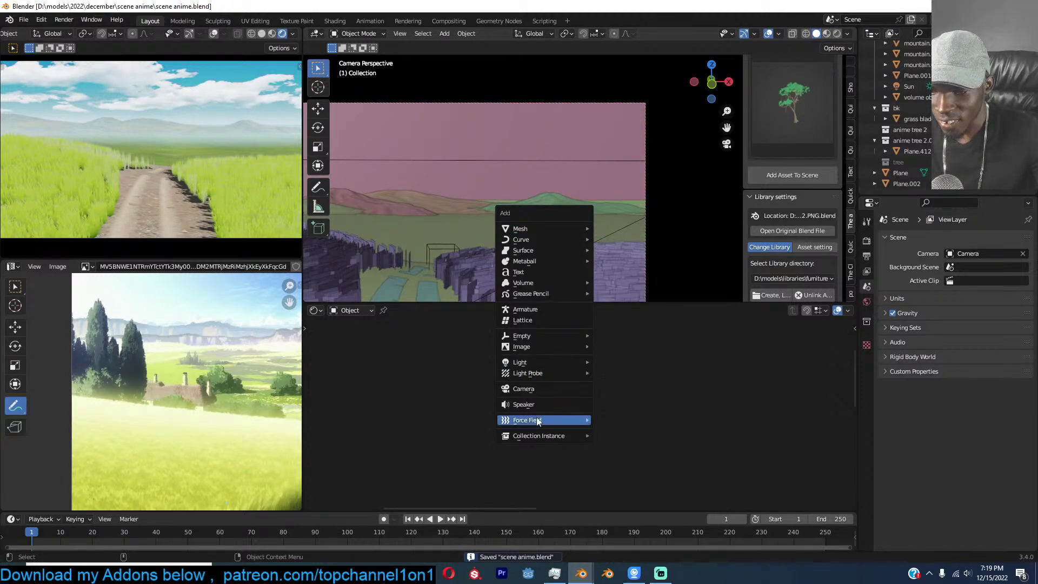
pyautogui.moveTo(557, 432)
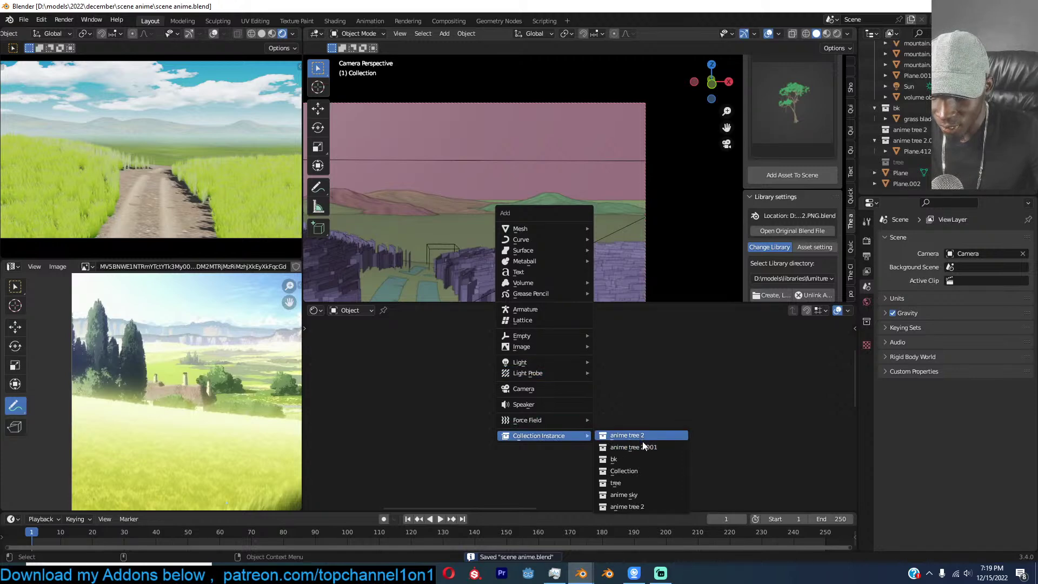
pyautogui.press('s')
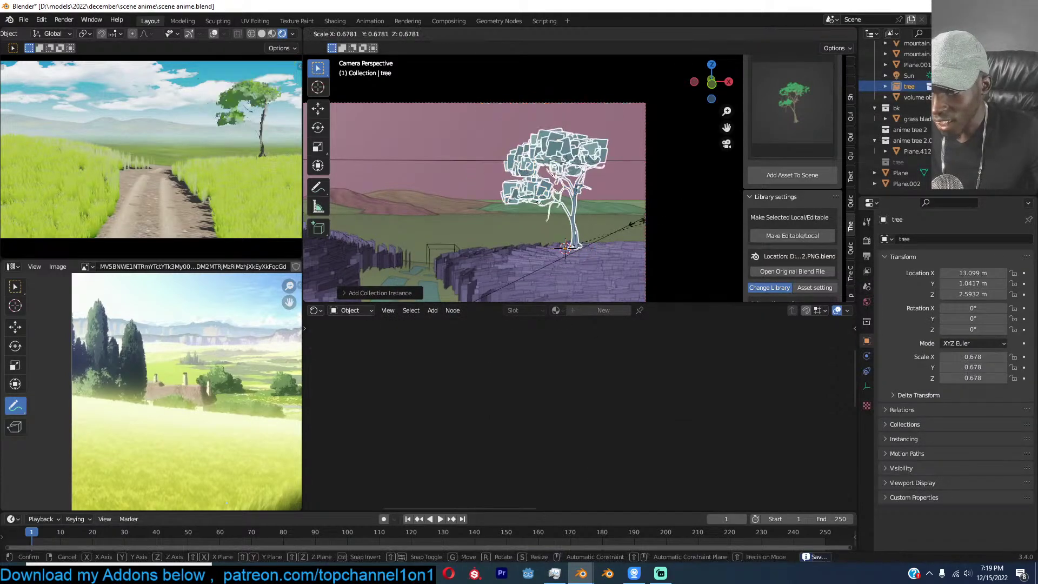
pyautogui.click(637, 224)
pyautogui.press('g')
pyautogui.click(620, 230)
pyautogui.press('s')
pyautogui.click(641, 225)
pyautogui.press('g')
pyautogui.click(618, 237)
# Make a linked duplicate of the tree instance and snap it to the 3D cursor on the distant plain.
pyautogui.scroll(-3, 211, 393)
pyautogui.moveTo(210, 393); pyautogui.dragTo(143, 387, button='middle')
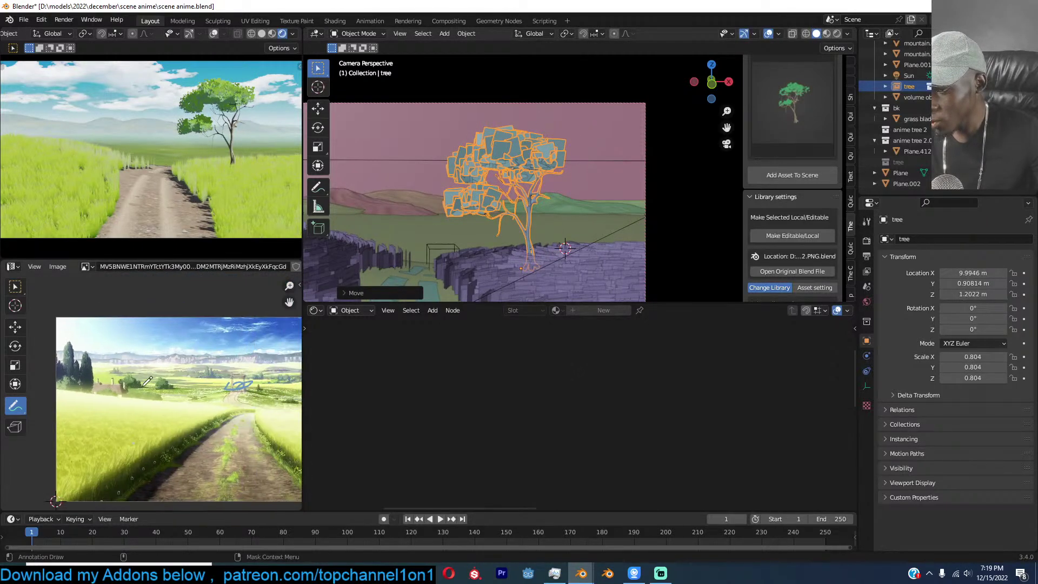
pyautogui.scroll(-1, 201, 380)
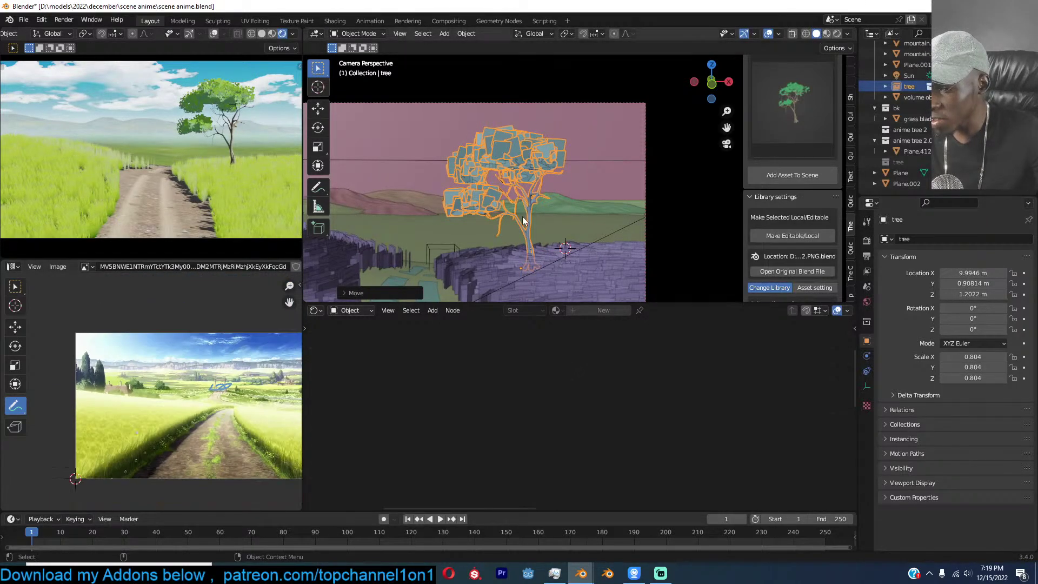
pyautogui.scroll(-1, 480, 220)
pyautogui.keyDown('shift'); pyautogui.moveTo(479, 219); pyautogui.dragTo(572, 216, button='middle'); pyautogui.keyUp('shift')
pyautogui.hotkey('shift', 'd')
pyautogui.rightClick(577, 219)
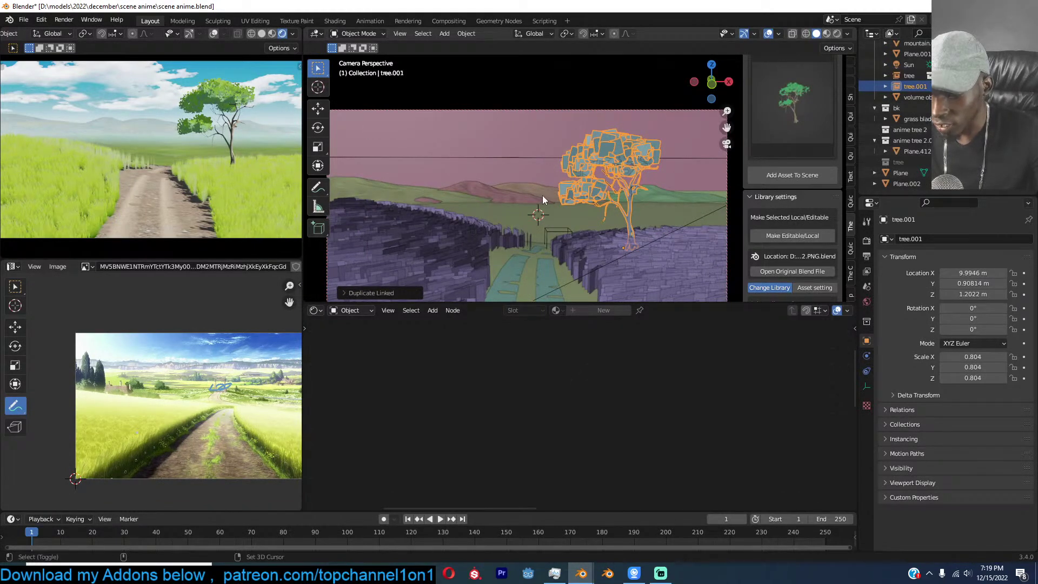
pyautogui.hotkey('shift', 's')
pyautogui.click(522, 109)
# Scale the distant tree copy to about 0.946 and position it on the plain behind the large tree.
pyautogui.press('s')
pyautogui.click(584, 166)
pyautogui.press('g')
pyautogui.click(588, 186)
pyautogui.press('s')
pyautogui.click(584, 187)
pyautogui.hotkey('alt', 'd')
pyautogui.click(588, 203)
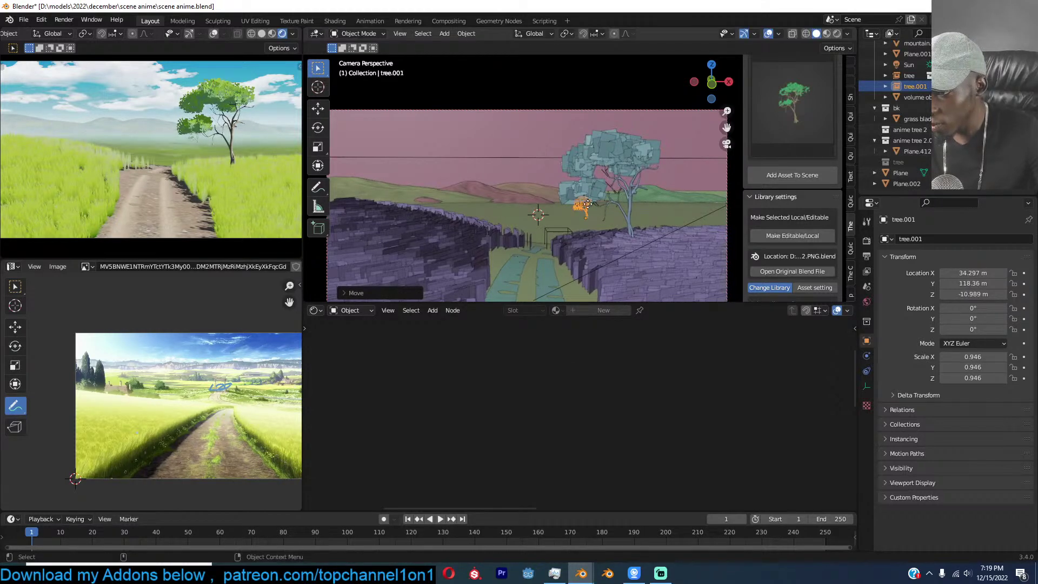
# Snap another linked tree copy to the distant plain left of the path, rotated about -221° around Z and scaled to about 0.753.
pyautogui.keyDown('shift'); pyautogui.rightClick(492, 223); pyautogui.keyUp('shift')
pyautogui.hotkey('shift', 's')
pyautogui.click(491, 141)
pyautogui.press('r')
pyautogui.press('z')
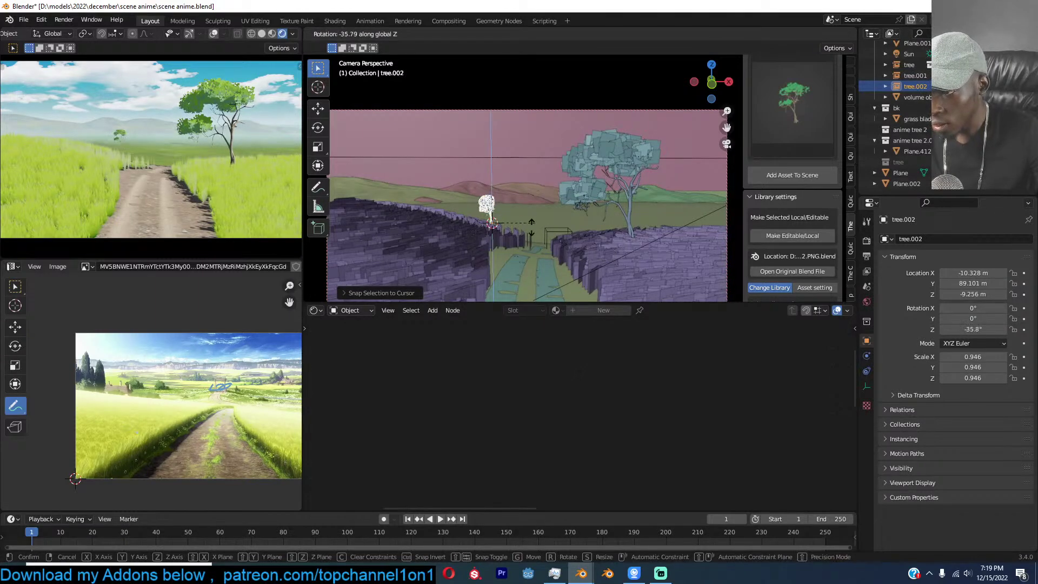
pyautogui.click(458, 219)
pyautogui.press('s')
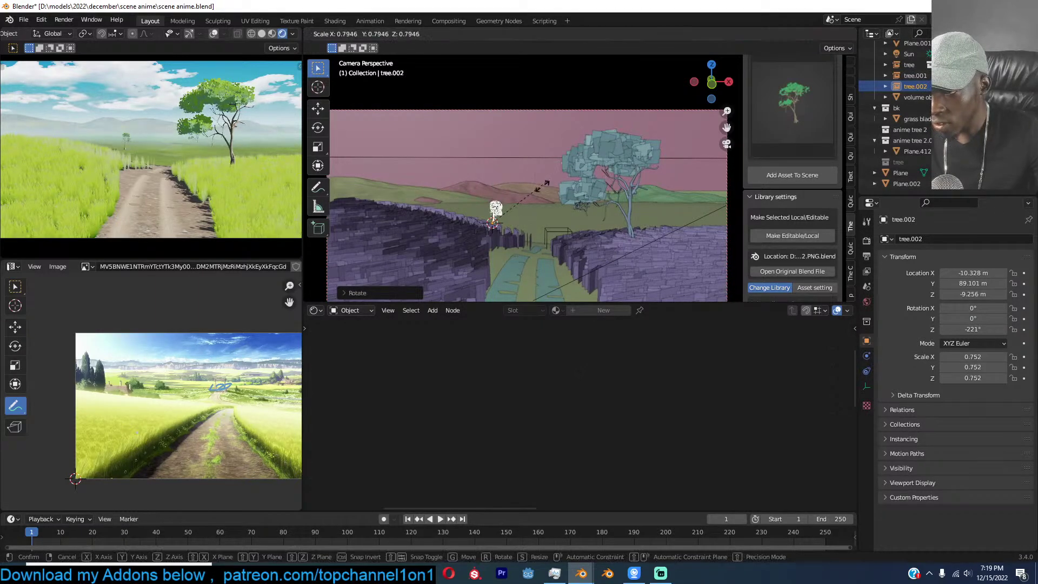
pyautogui.click(548, 189)
# Make one more linked copy of the small tree, place it nearer the path's far end and adjust its scale.
pyautogui.hotkey('alt', 'd')
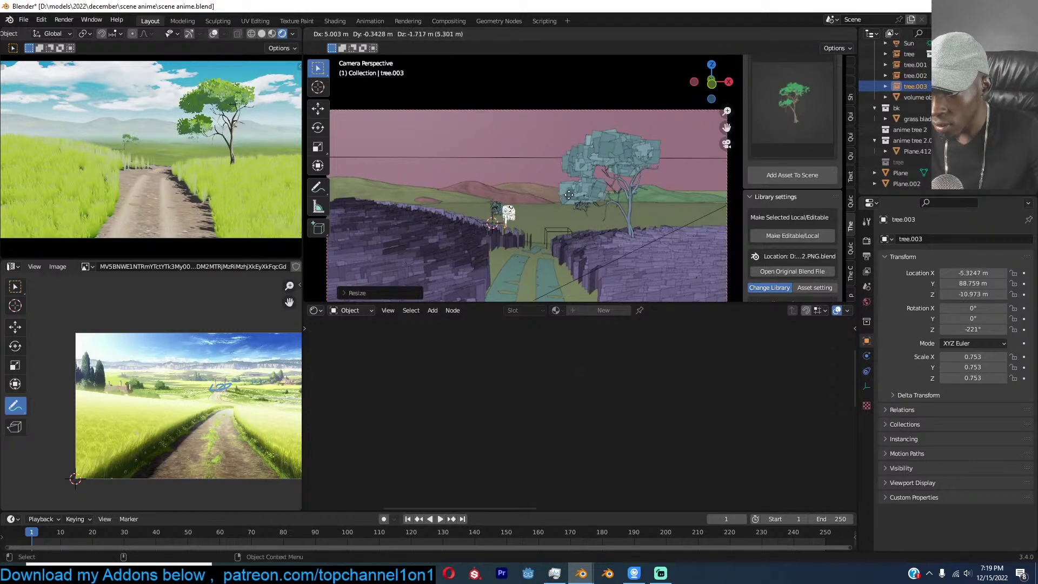
pyautogui.click(577, 203)
pyautogui.press('s')
pyautogui.click(590, 198)
# Move the distant tree behind the large tree's foliage to the open plain right of its trunk.
pyautogui.click(573, 203)
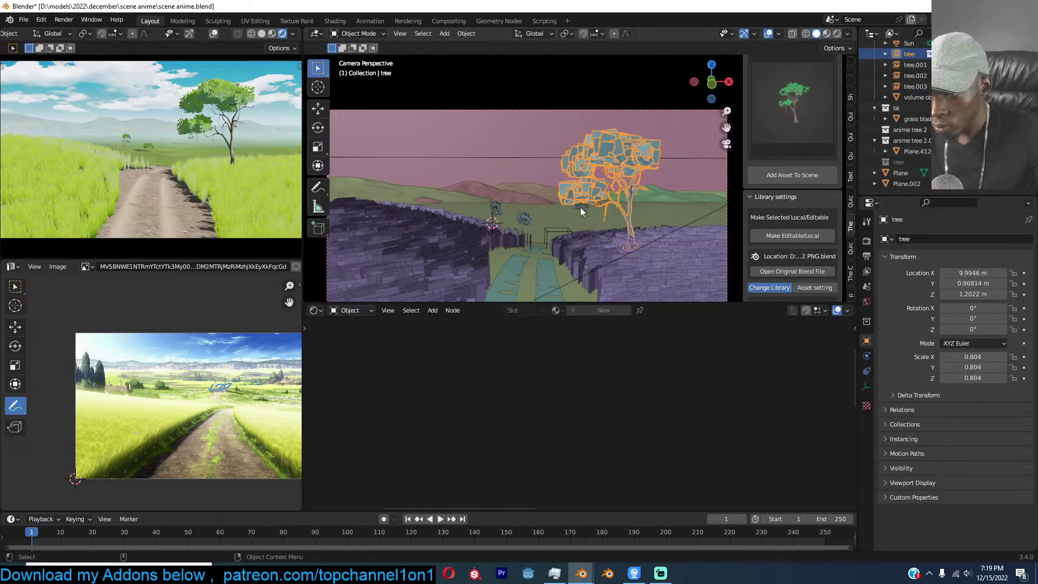
pyautogui.press('g')
pyautogui.click(643, 209)
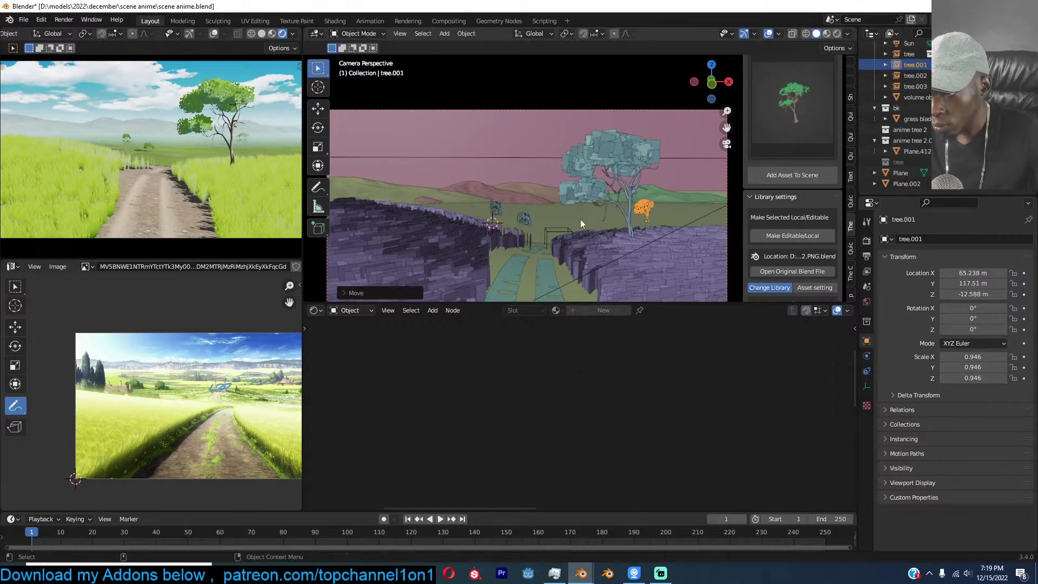
pyautogui.scroll(-1, 170, 158)
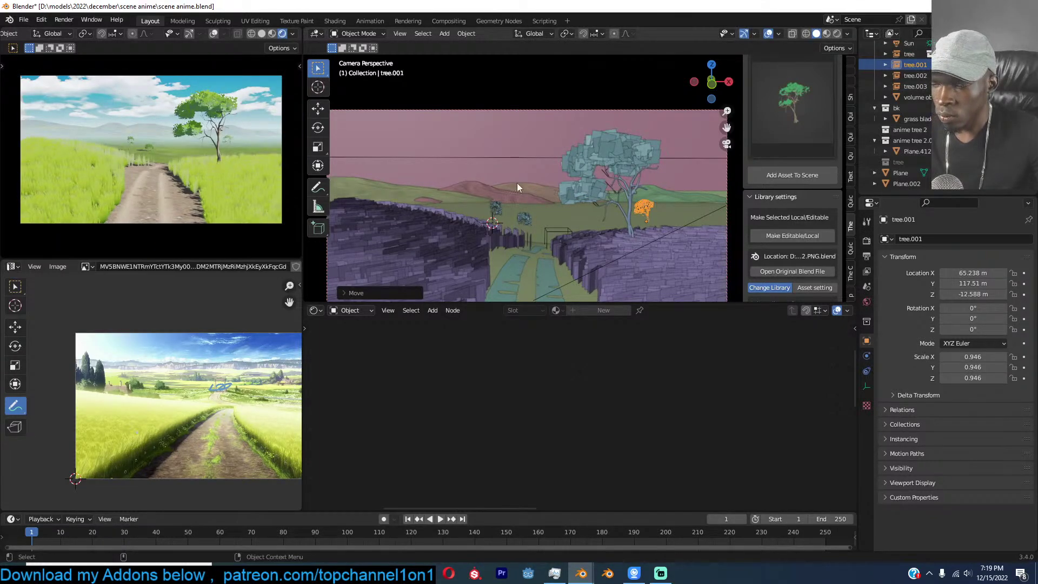
pyautogui.scroll(2, 584, 181)
# Re-enable the tree collection, duplicate the original tree's foliage and move the copy to the Scene Collection.
pyautogui.click(806, 126)
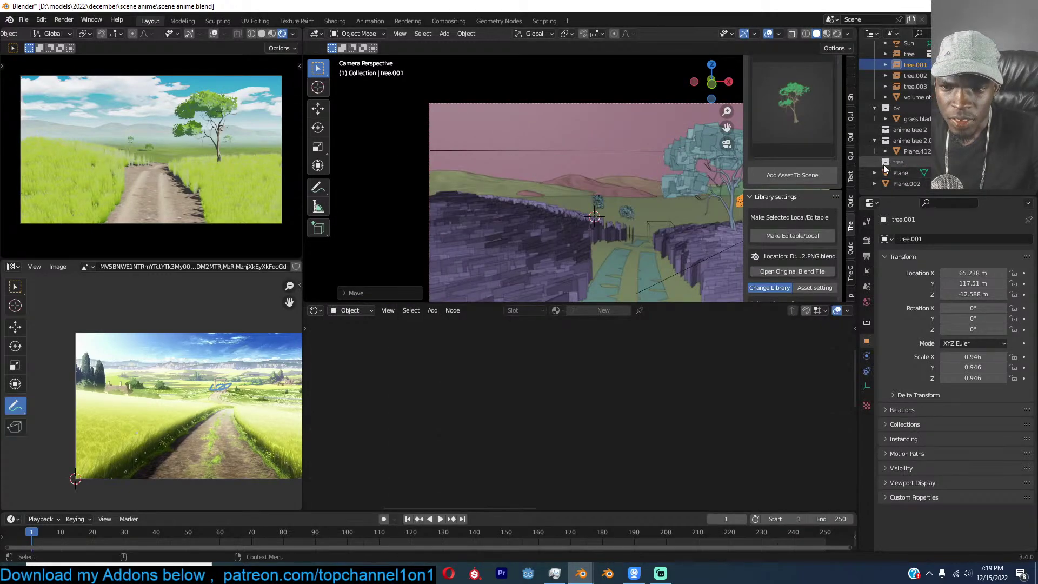
pyautogui.click(1005, 162)
pyautogui.click(561, 156)
pyautogui.hotkey('shift', 'd')
pyautogui.rightClick(543, 156)
pyautogui.press('m')
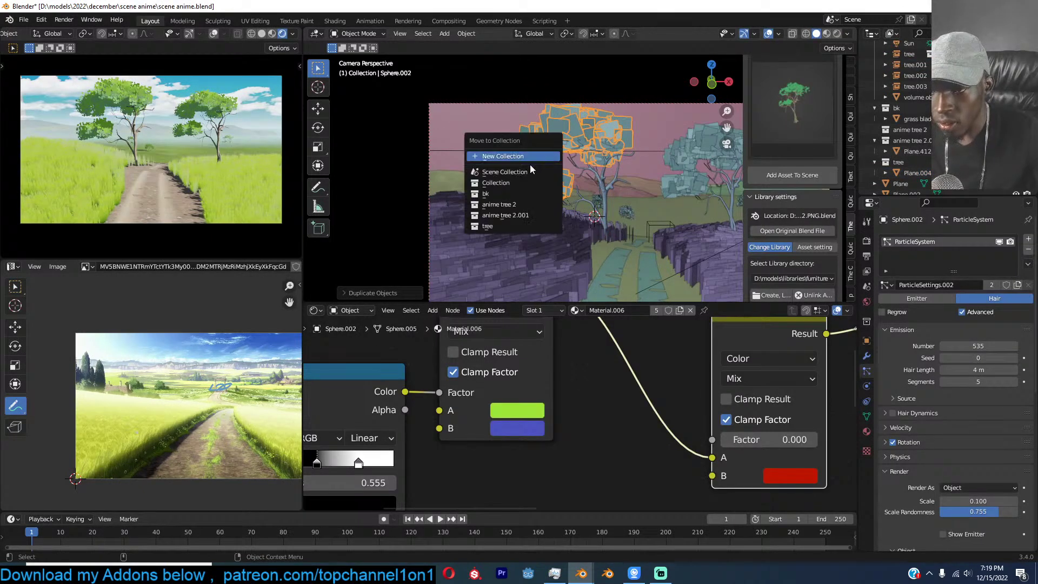
pyautogui.click(513, 174)
pyautogui.press('m')
pyautogui.click(505, 176)
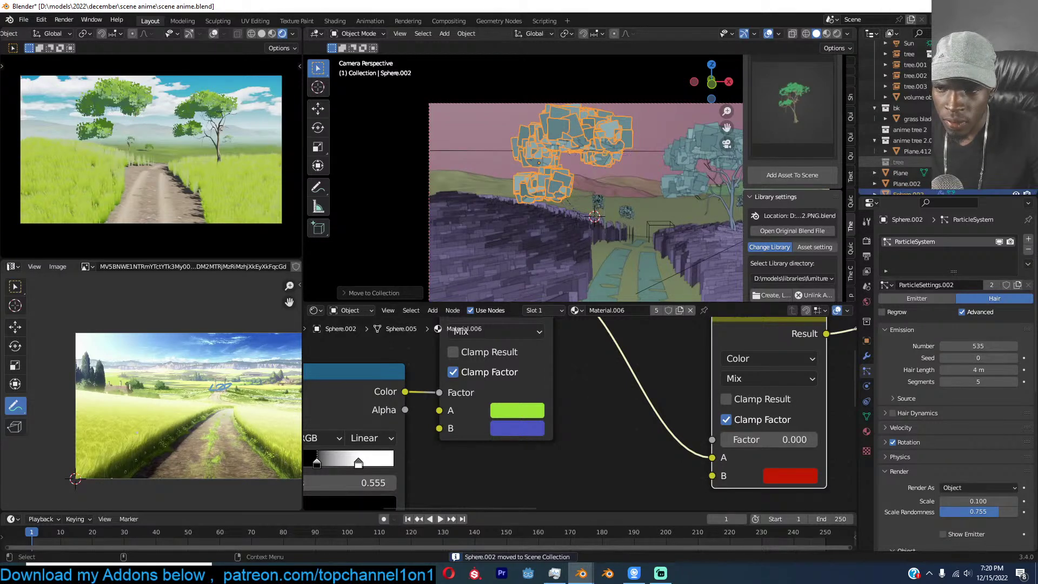
# Delete all the linked parts of the duplicated foliage mesh except its leftmost sphere.
pyautogui.press('Tab')
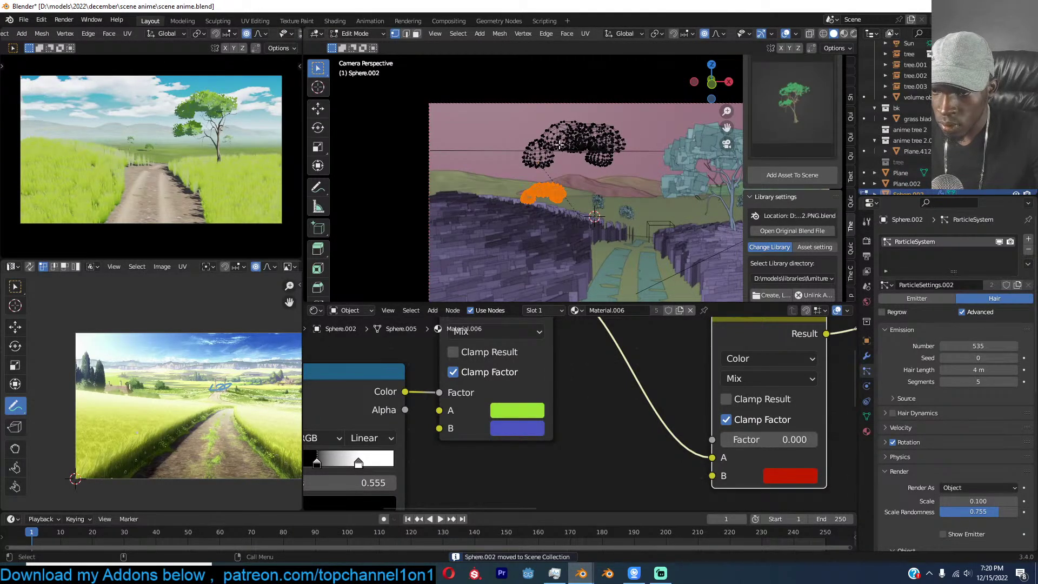
pyautogui.click(526, 147)
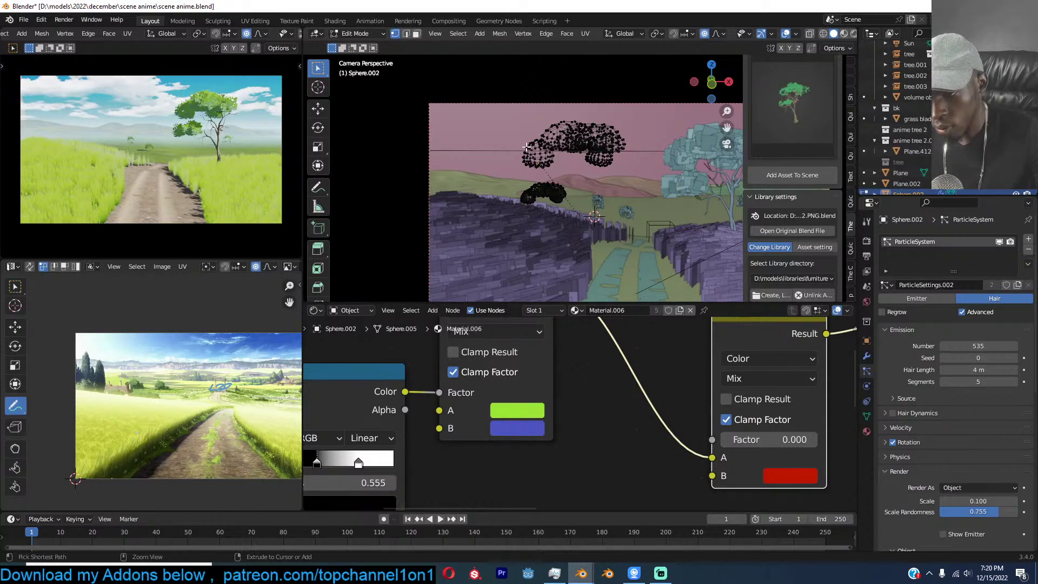
pyautogui.hotkey('ctrl', 'l')
pyautogui.press('a')
pyautogui.press('x')
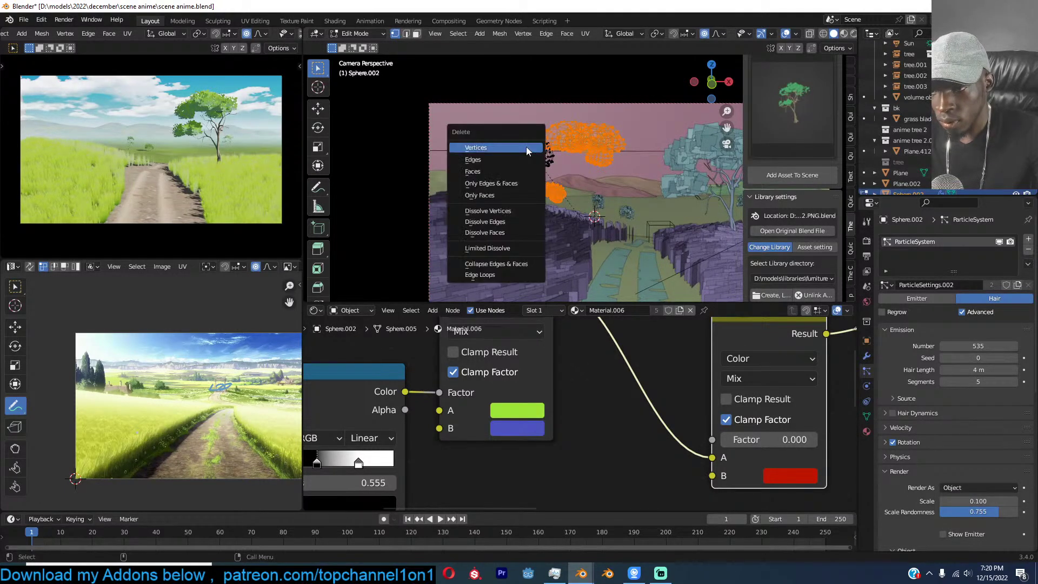
pyautogui.click(520, 171)
pyautogui.press('Tab')
# Set the origin of the remaining foliage sphere to its geometry.
pyautogui.rightClick(520, 232)
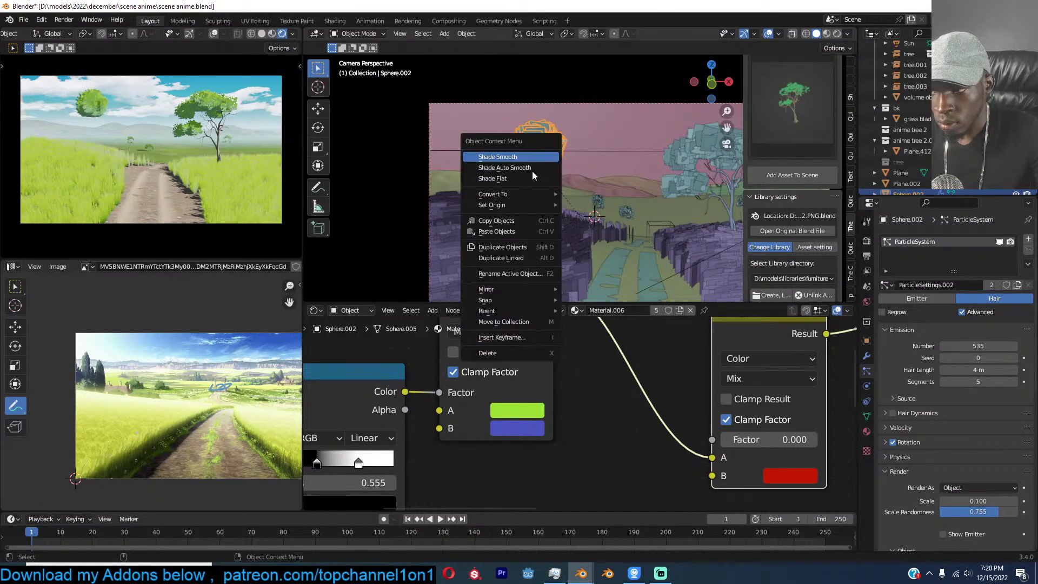
pyautogui.moveTo(542, 207)
pyautogui.click(581, 216)
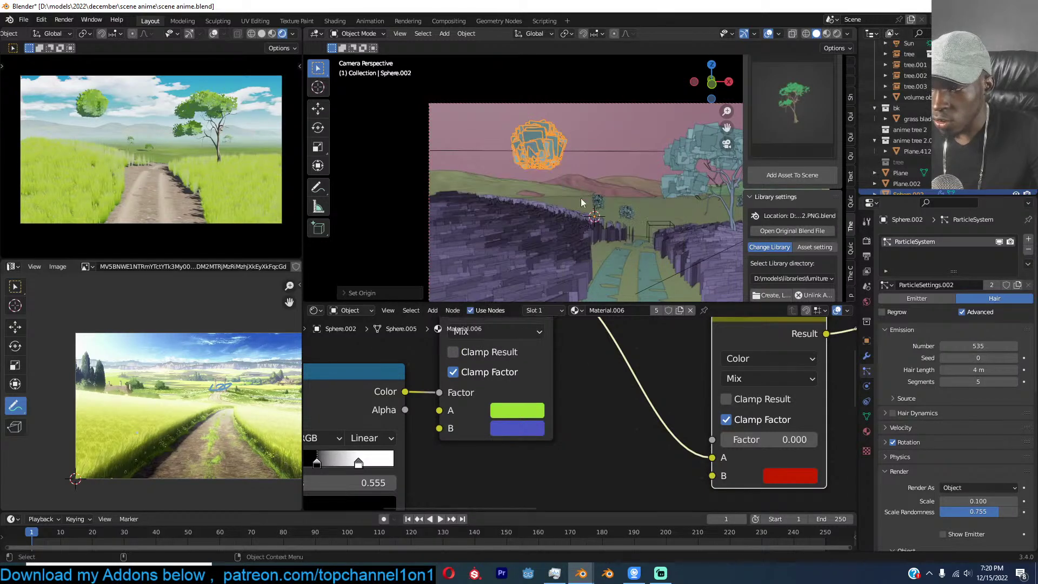
# Stretch the foliage sphere's mesh along Z by about 2.11, with proportional editing off.
pyautogui.press('Tab')
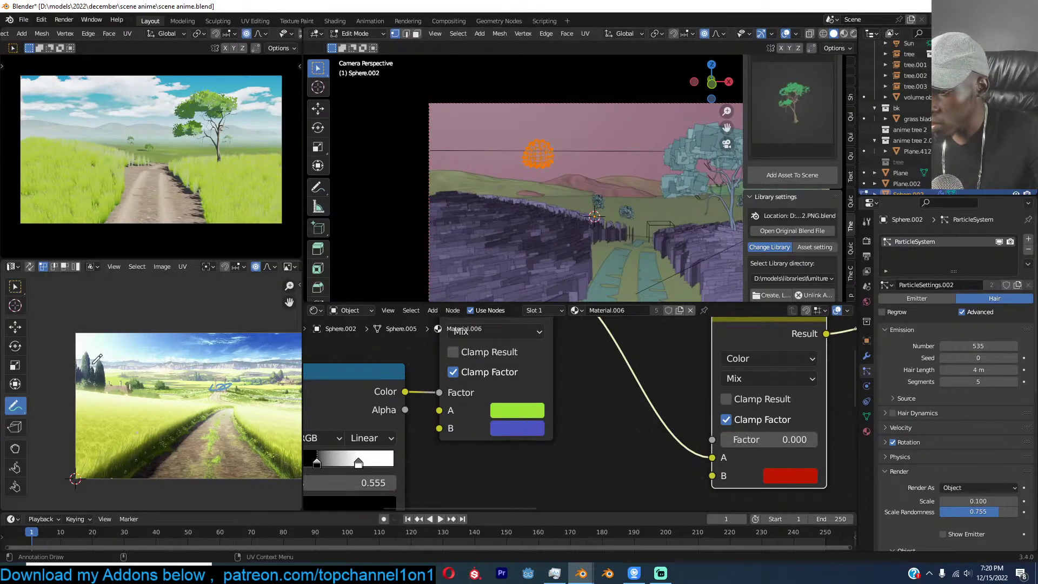
pyautogui.press('r')
pyautogui.press('z')
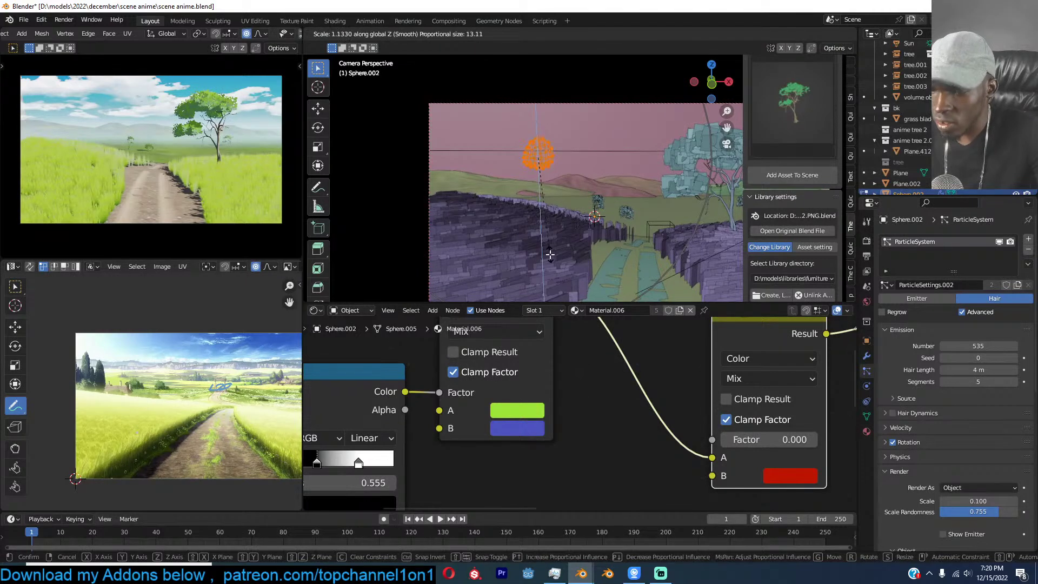
pyautogui.click(550, 254)
pyautogui.press('s')
pyautogui.press('z')
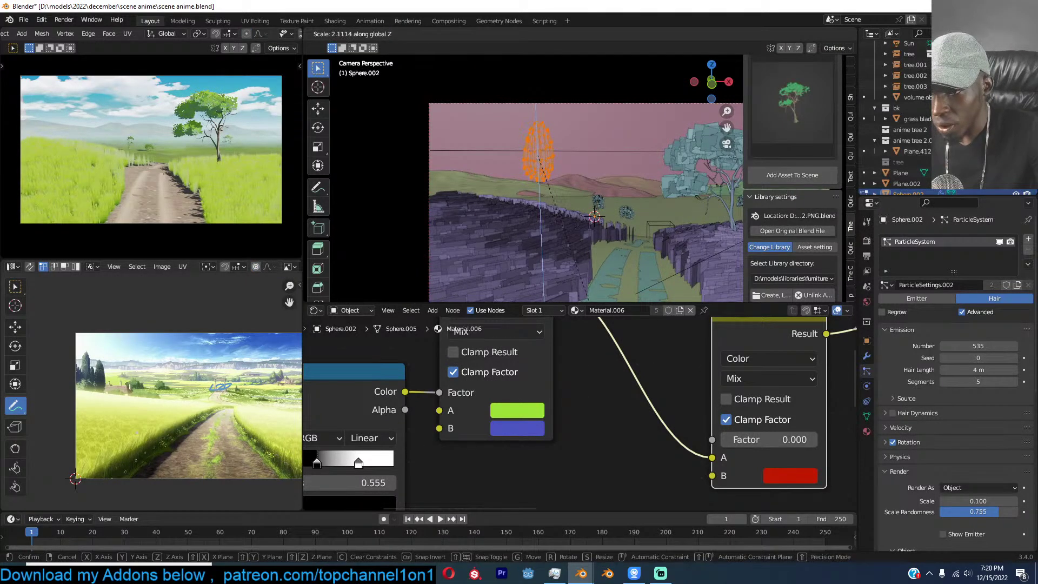
pyautogui.click(591, 149)
pyautogui.press('Tab')
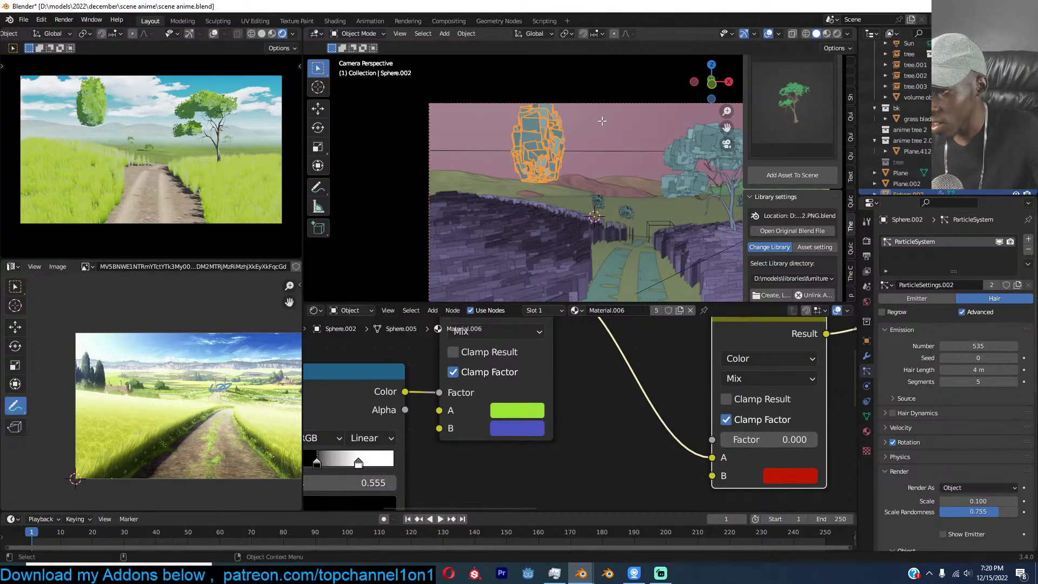
# Narrow the stretched foliage mesh horizontally to about 0.58, leaving the Z axis locked.
pyautogui.press('Tab')
pyautogui.press('s')
pyautogui.hotkey('shift', 'z')
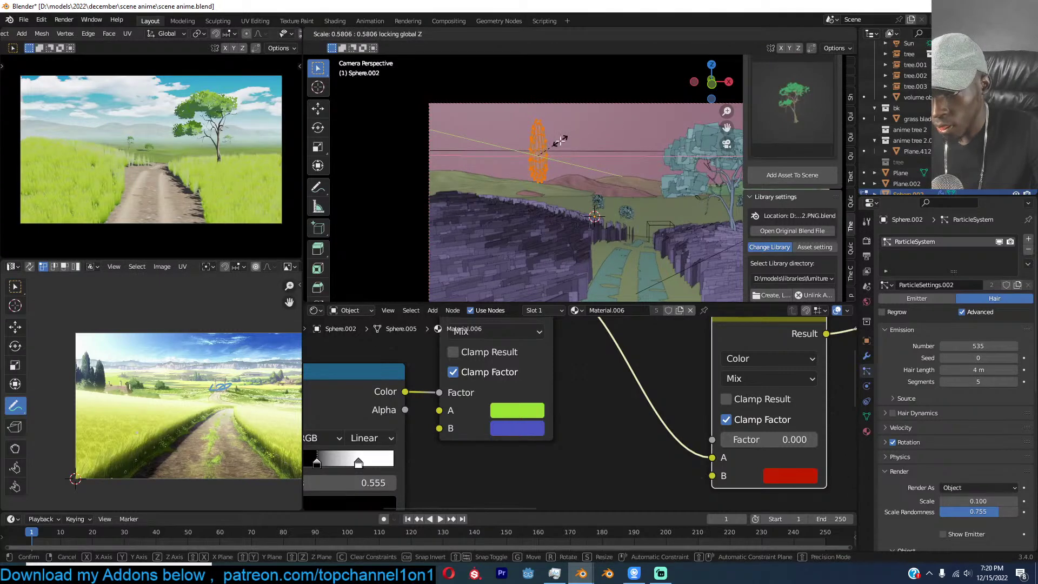
pyautogui.click(561, 143)
pyautogui.press('Tab')
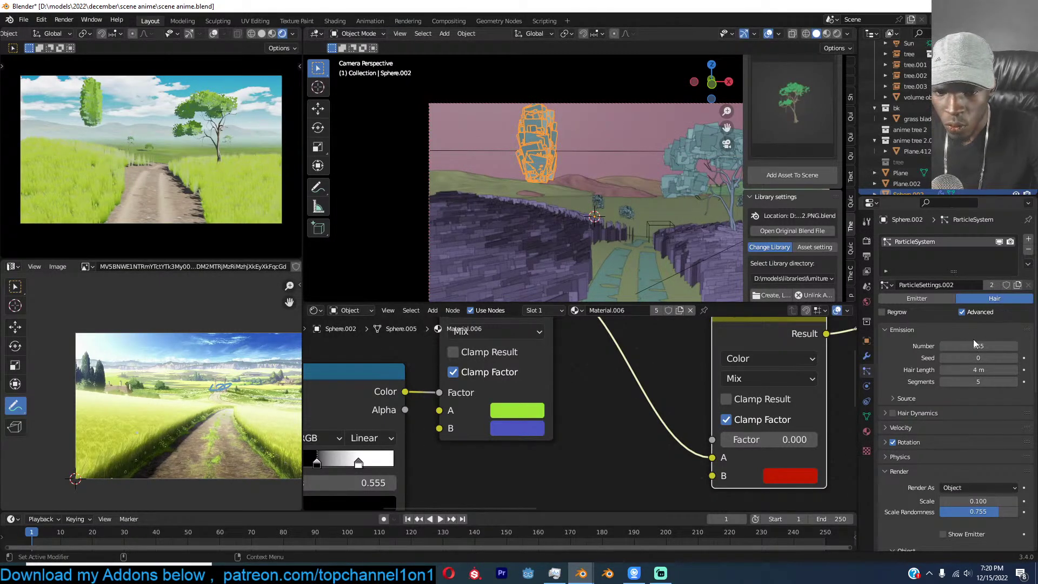
# Make the foliage clump's particle settings single-user and set the emission number to 100.
pyautogui.click(992, 286)
pyautogui.click(997, 345)
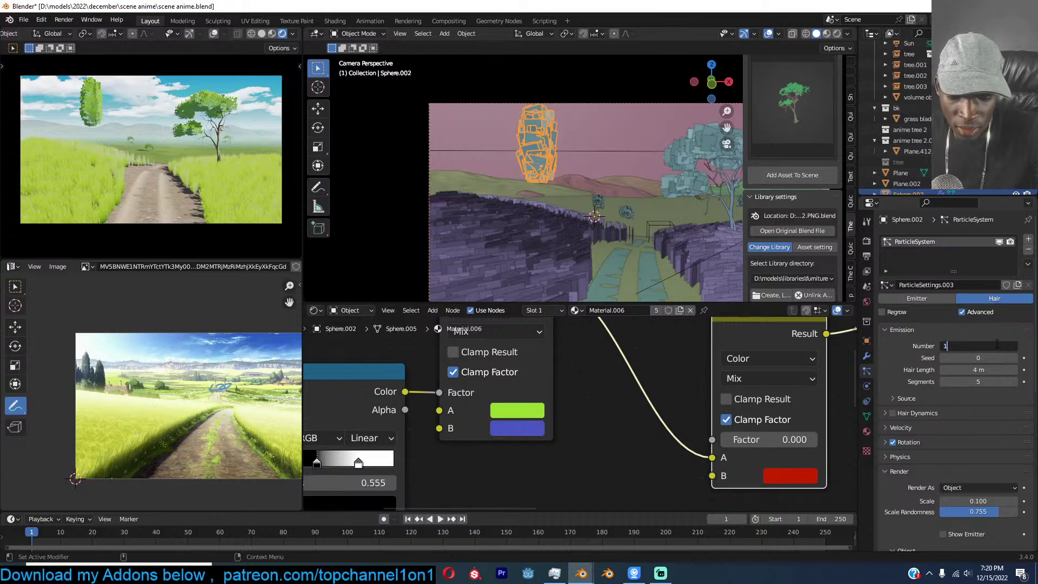
pyautogui.press('Return')
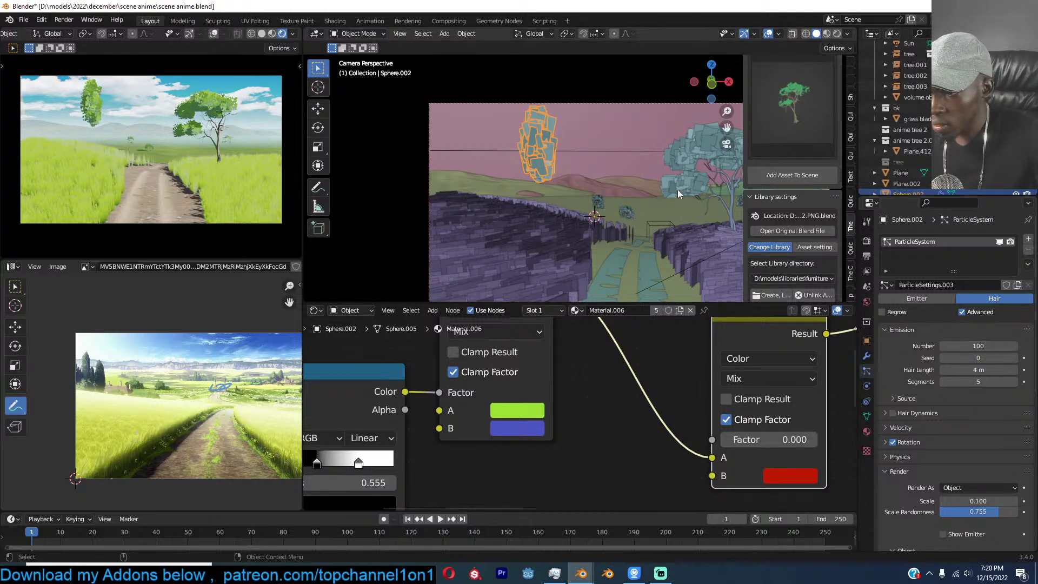
# Set the narrowed foliage clump's origin to its geometry again, leaving its object scale as it is.
pyautogui.press('s')
pyautogui.rightClick(597, 189)
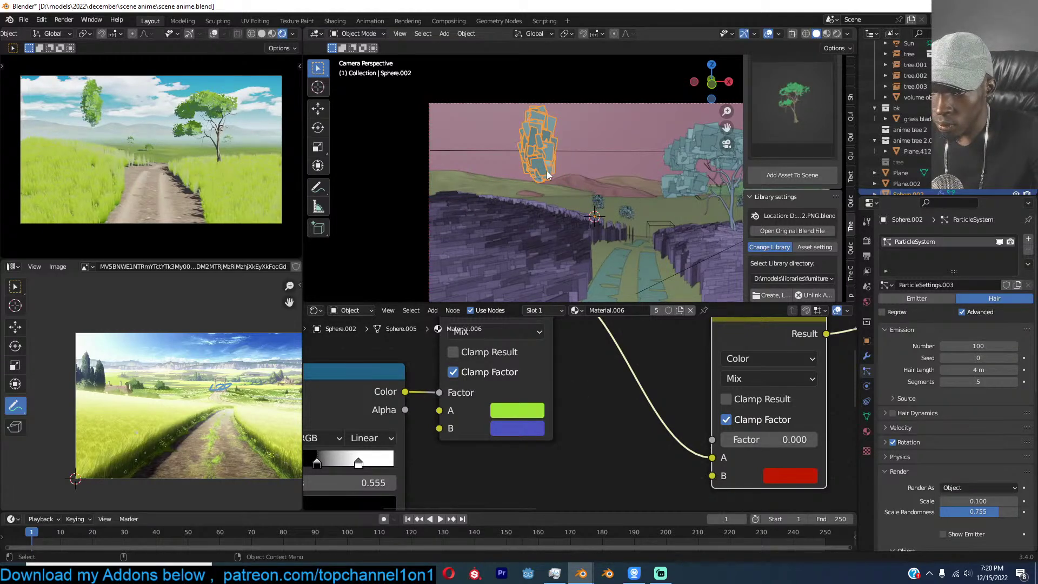
pyautogui.rightClick(547, 171)
pyautogui.moveTo(547, 173)
pyautogui.click(579, 183)
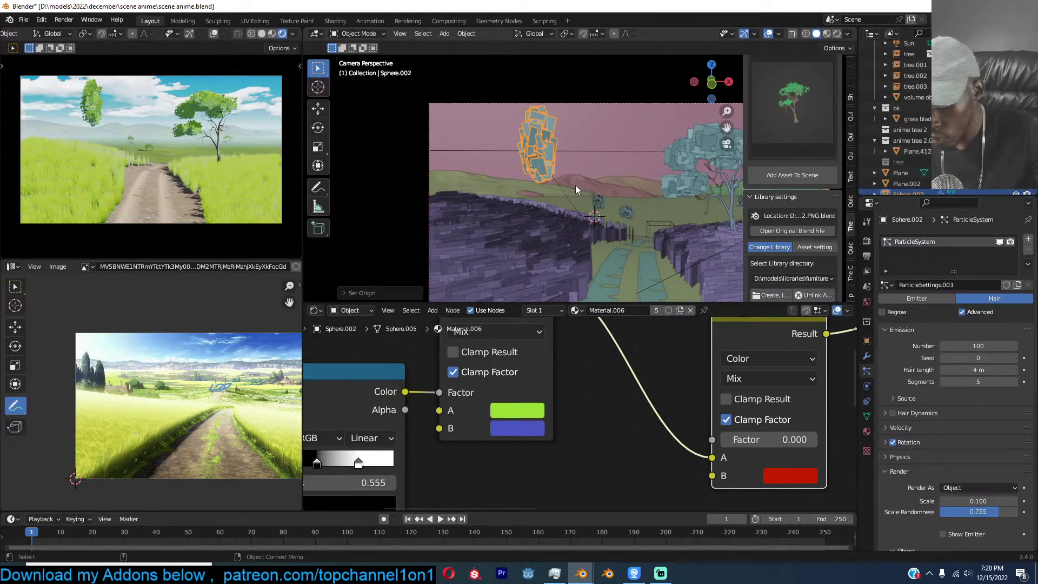
# Clear the leaf-covered sphere's parent and snap it to a 3D cursor placed on the left grass hill.
pyautogui.hotkey('alt', 'p')
pyautogui.click(576, 185)
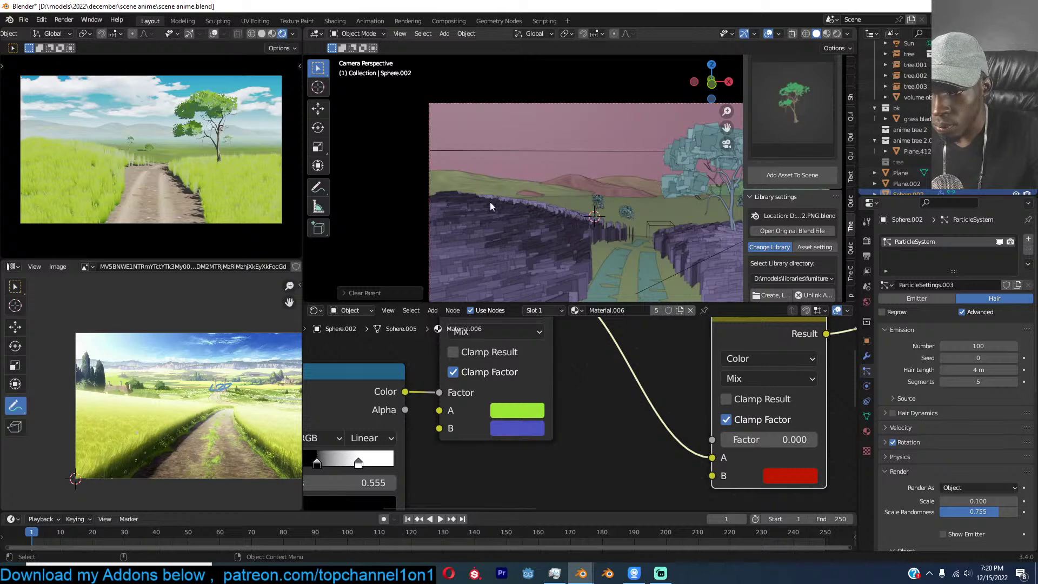
pyautogui.keyDown('shift'); pyautogui.rightClick(462, 199); pyautogui.keyUp('shift')
pyautogui.hotkey('shift', 's')
pyautogui.click(464, 144)
# Scale the foliage sphere down uniformly, then narrow it on all axes except Z to about 0.35.
pyautogui.press('s')
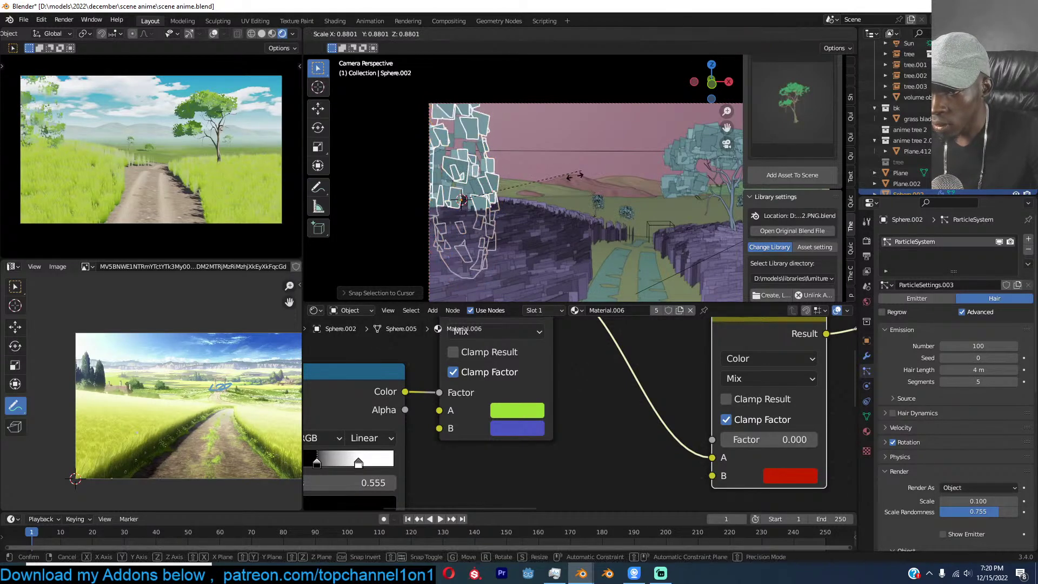
pyautogui.click(541, 197)
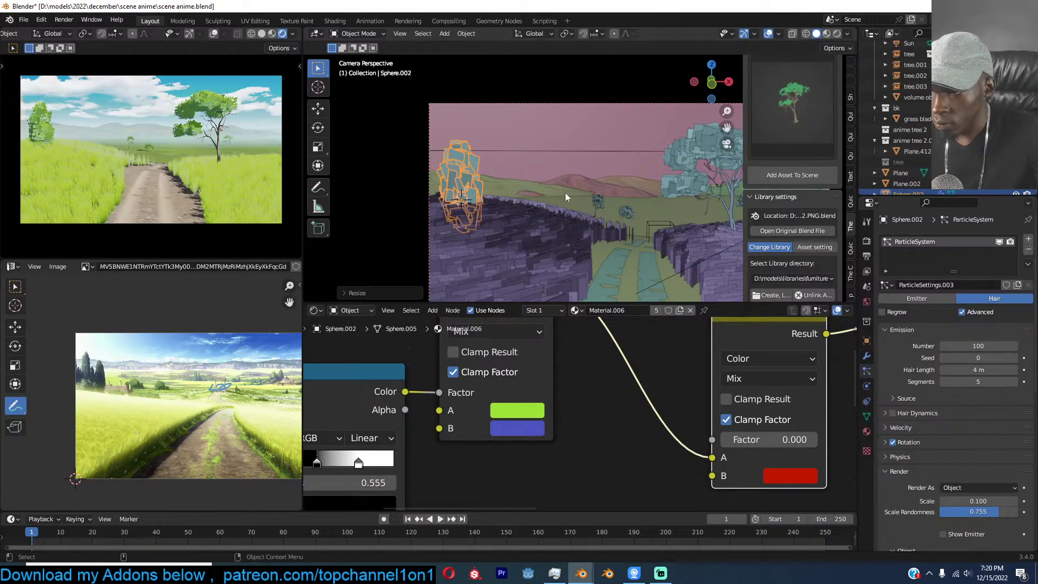
pyautogui.press('s')
pyautogui.hotkey('shift', 'z')
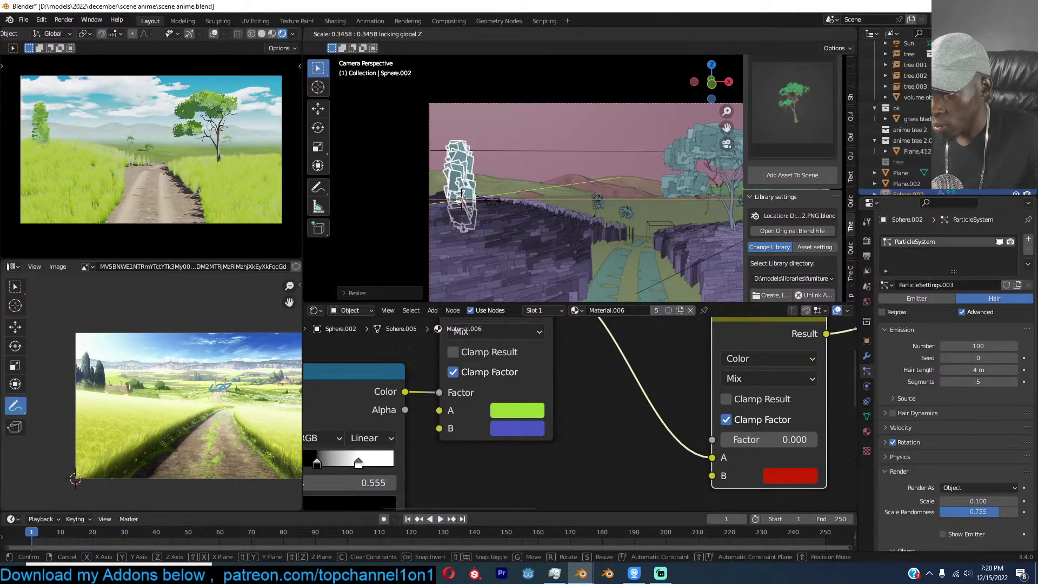
pyautogui.click(492, 204)
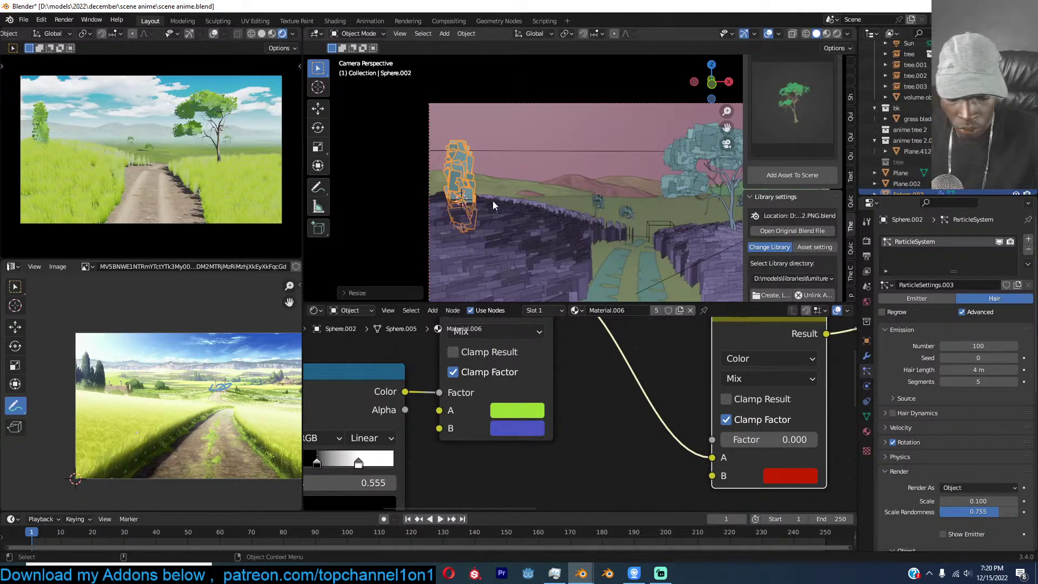
# Snap the foliage sphere to the 3D cursor on the crest of the left grass hill, checking its placement from above.
pyautogui.press('KP_7')
pyautogui.moveTo(492, 200); pyautogui.dragTo(556, 147, button='middle')
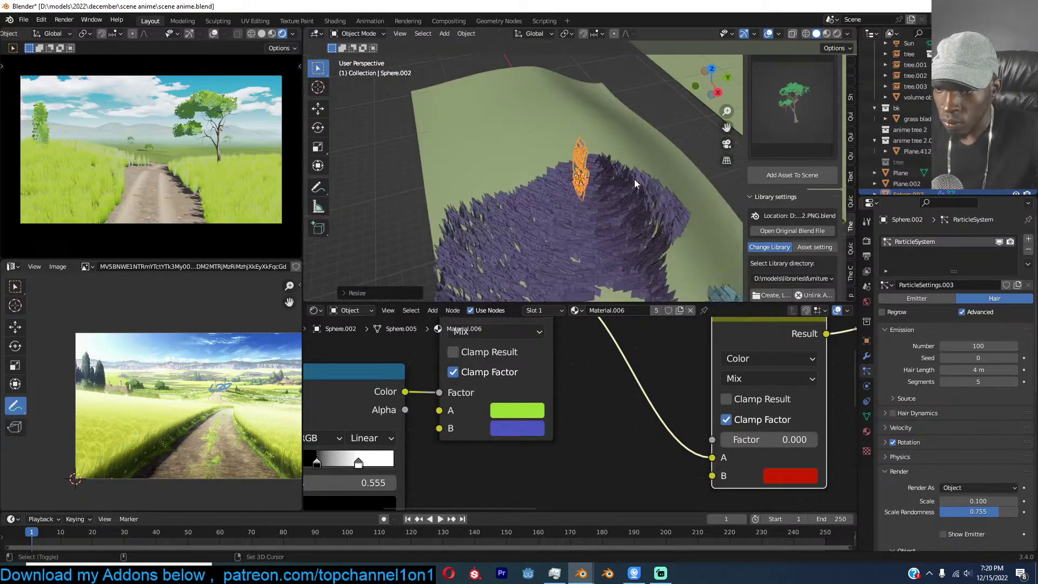
pyautogui.hotkey('shift', 's')
pyautogui.click(615, 106)
pyautogui.moveTo(636, 148); pyautogui.dragTo(681, 143, button='middle')
pyautogui.keyDown('shift'); pyautogui.moveTo(649, 156); pyautogui.dragTo(483, 193, button='middle'); pyautogui.keyUp('shift')
pyautogui.scroll(-3, 642, 190)
pyautogui.scroll(-1, 940, 163)
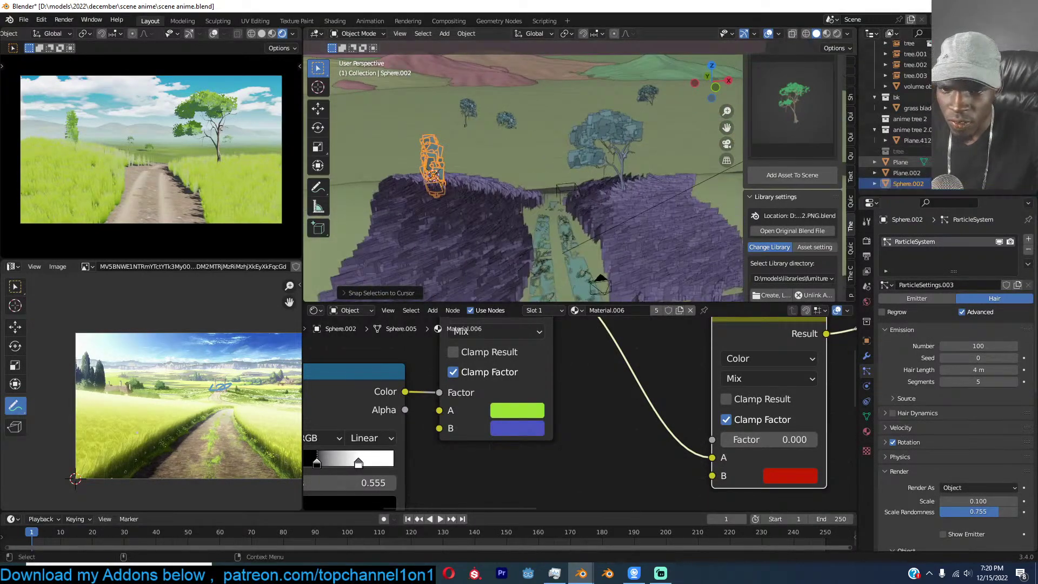
# Examine the tree collection, ground plane and foliage particle render settings to identify the foliage's instance object.
pyautogui.click(1004, 152)
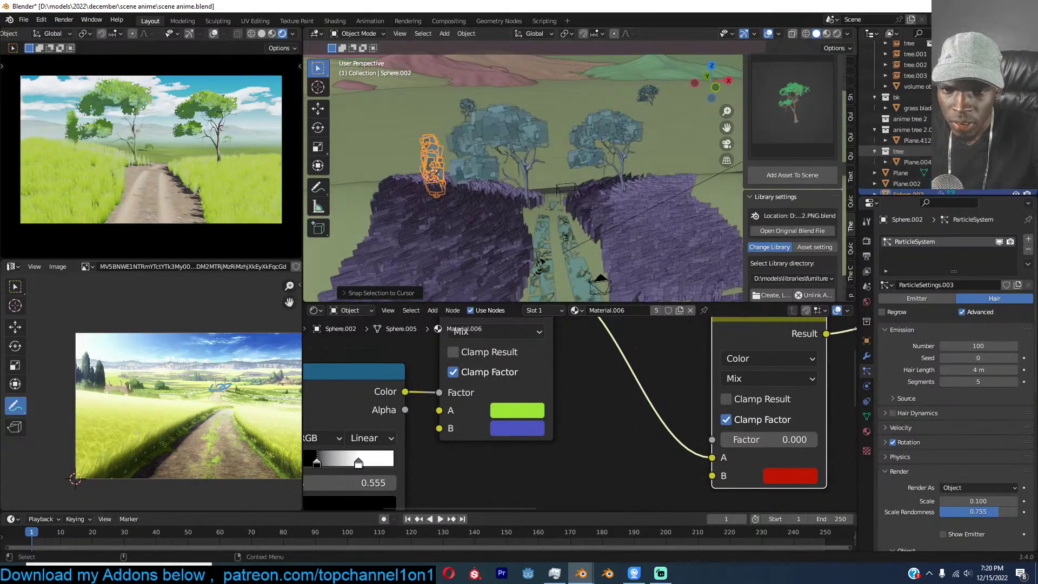
pyautogui.click(914, 162)
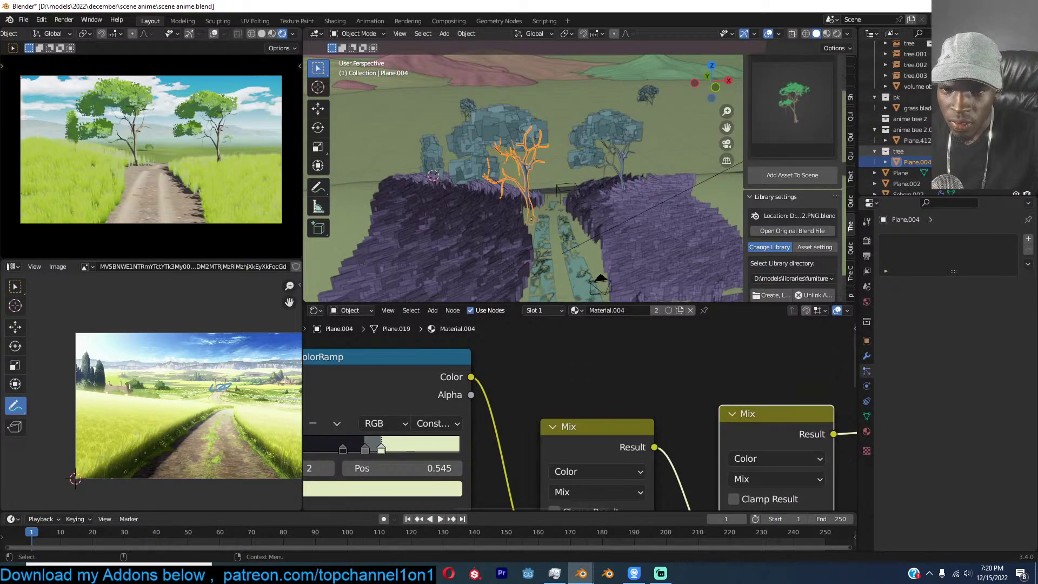
pyautogui.scroll(-1, 918, 157)
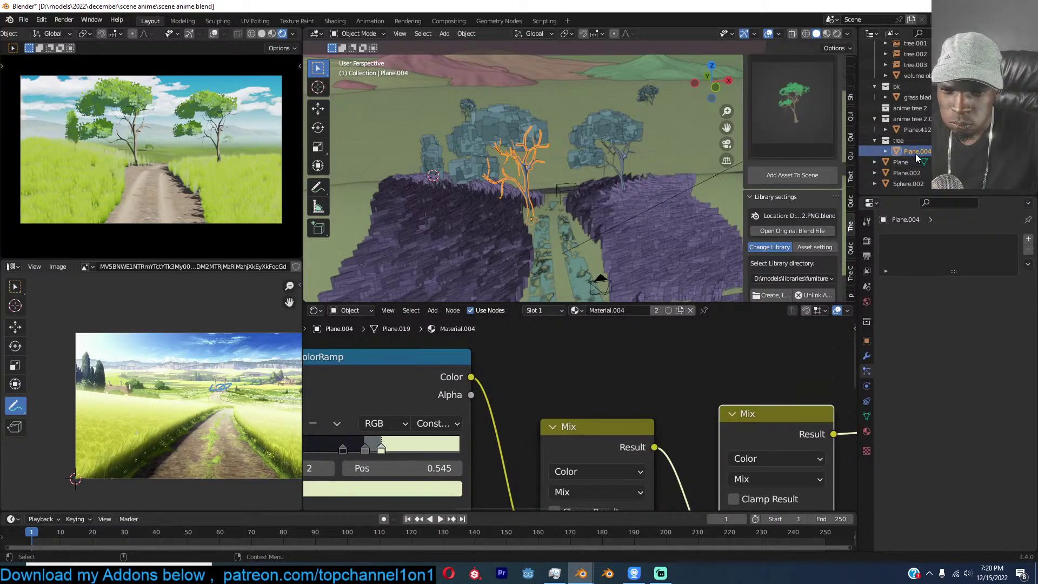
pyautogui.click(1004, 141)
pyautogui.click(895, 161)
pyautogui.scroll(-2, 558, 188)
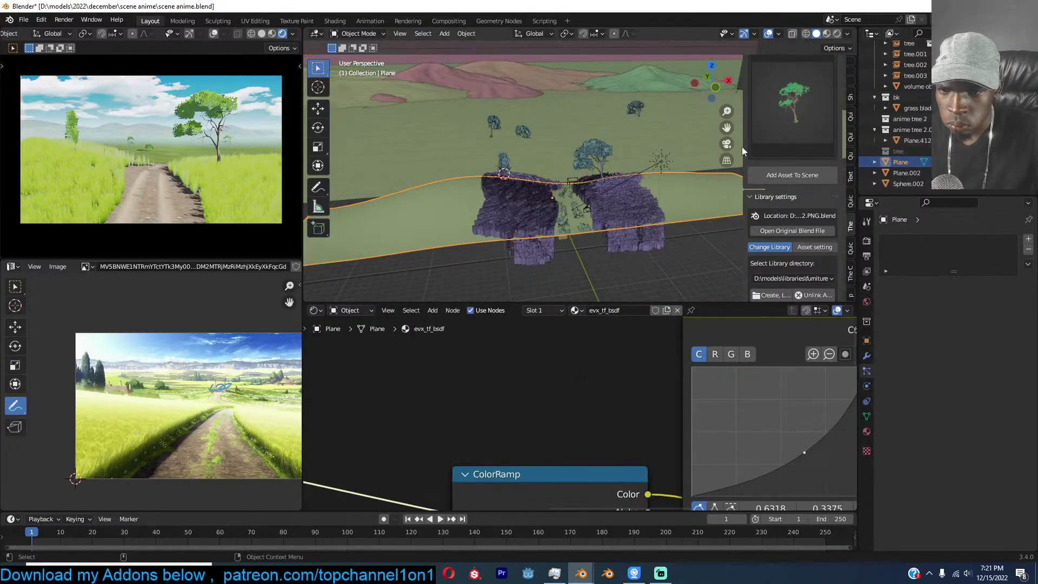
pyautogui.click(904, 183)
pyautogui.scroll(2, 555, 202)
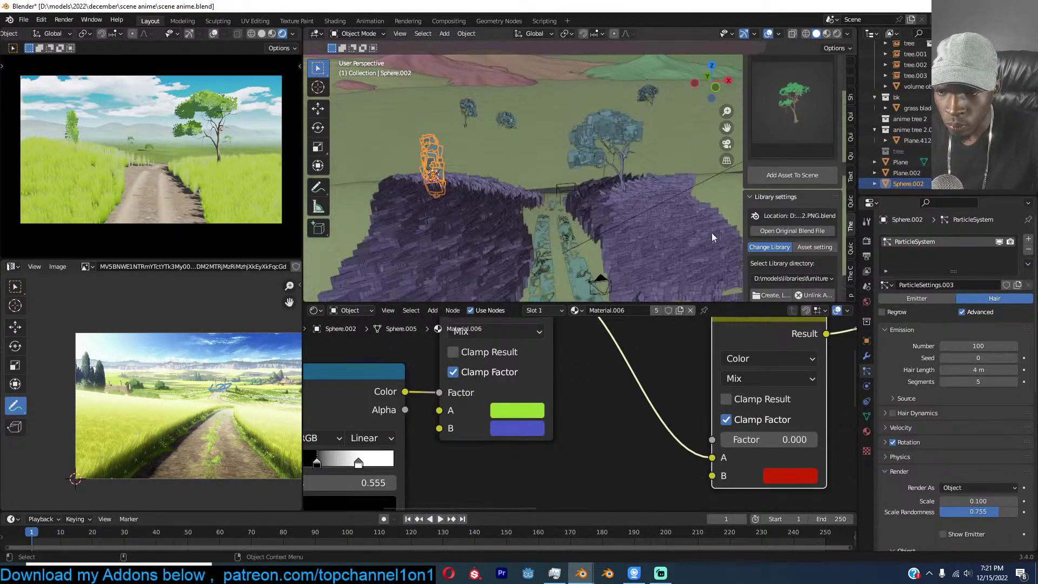
pyautogui.scroll(-5, 919, 357)
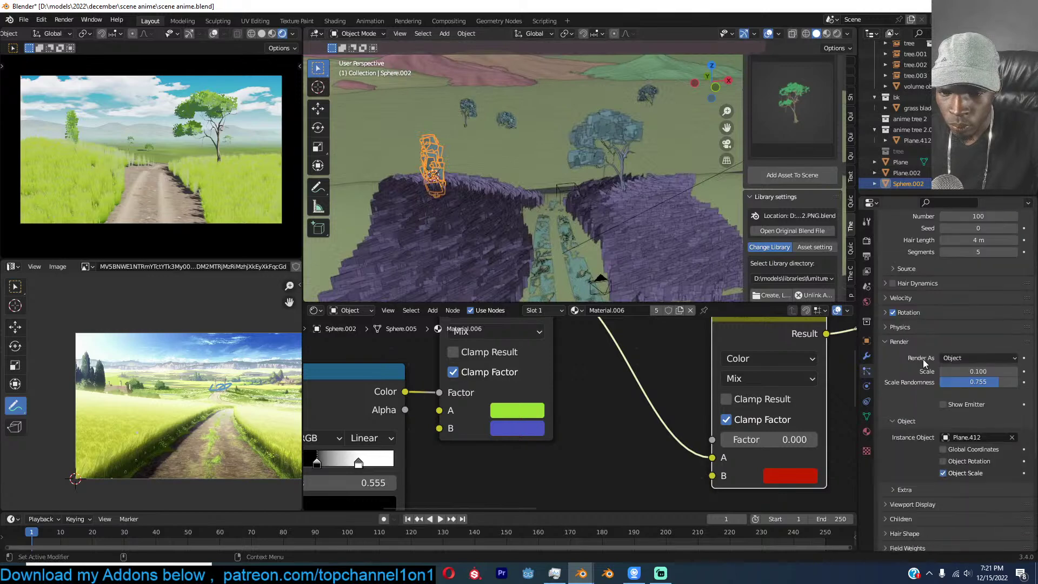
# Duplicate the leaf plane Plane.412 in place and snap the copy to the 3D cursor beside the left grass hill.
pyautogui.click(918, 141)
pyautogui.scroll(-3, 551, 205)
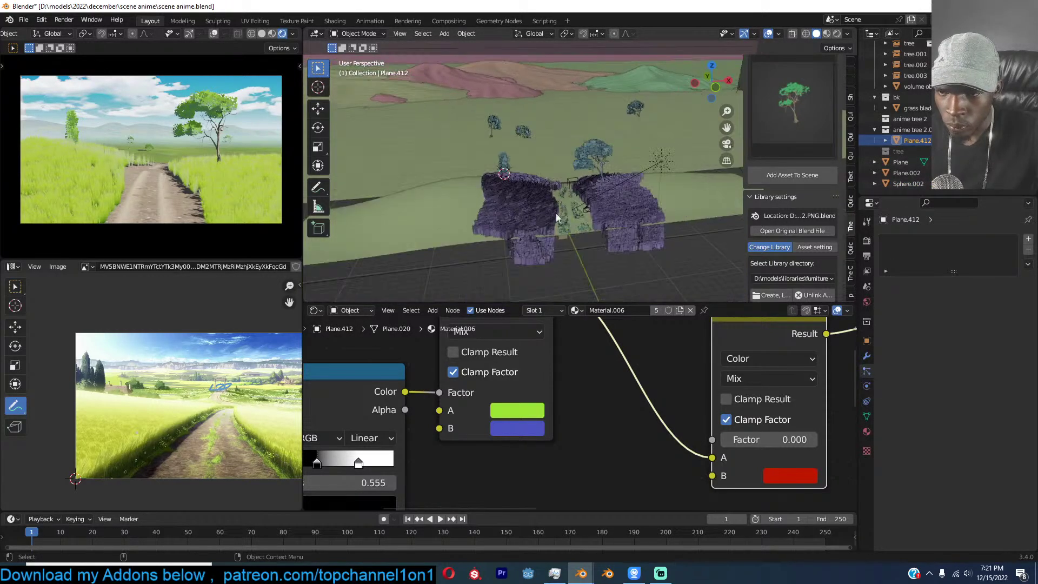
pyautogui.scroll(4, 508, 196)
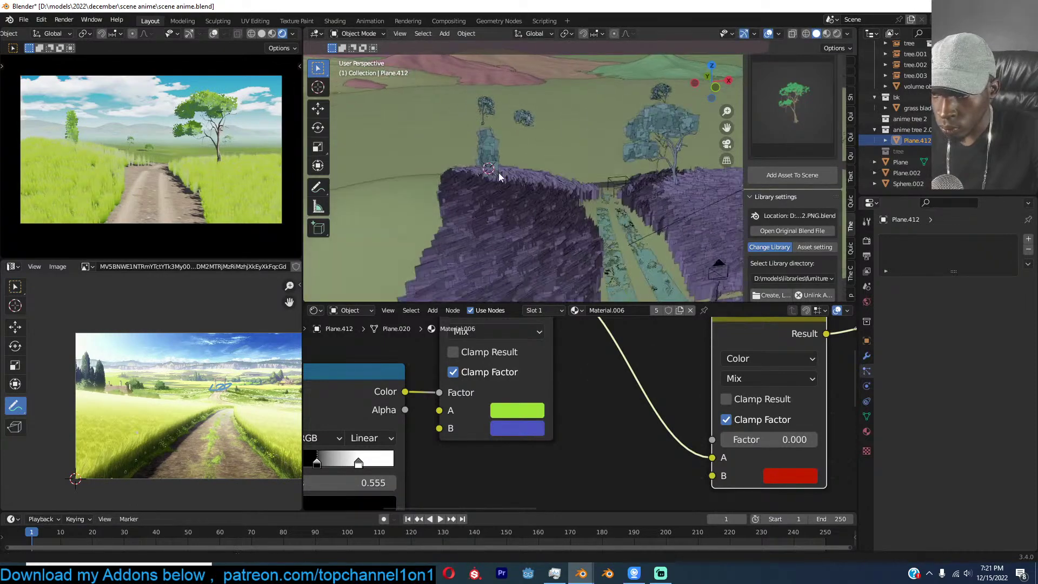
pyautogui.hotkey('shift', 'd')
pyautogui.press('Escape')
pyautogui.hotkey('shift', 's')
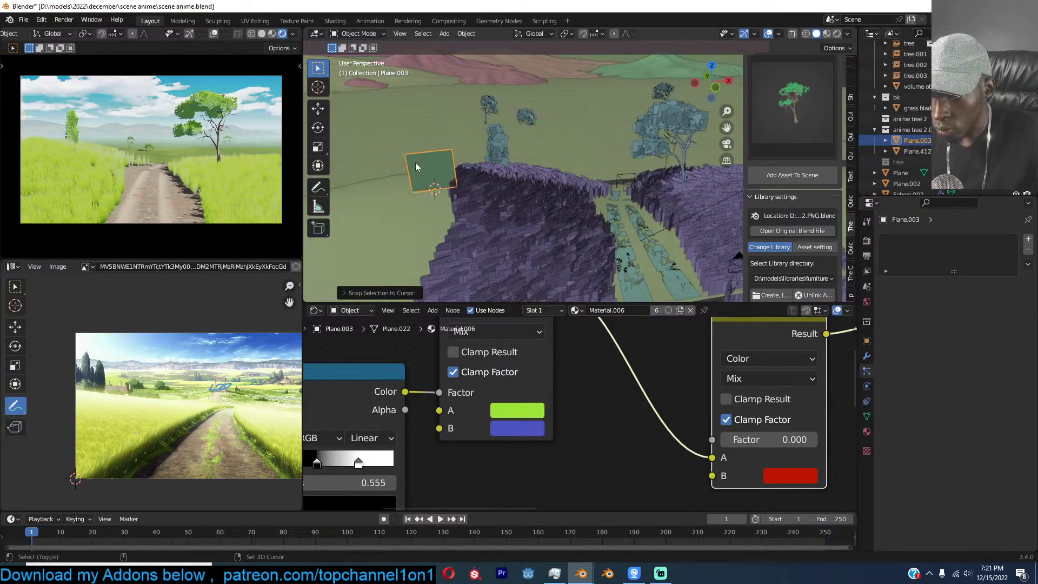
pyautogui.click(418, 165)
pyautogui.scroll(3, 419, 162)
pyautogui.keyDown('shift'); pyautogui.moveTo(433, 163); pyautogui.dragTo(546, 163, button='middle'); pyautogui.keyUp('shift')
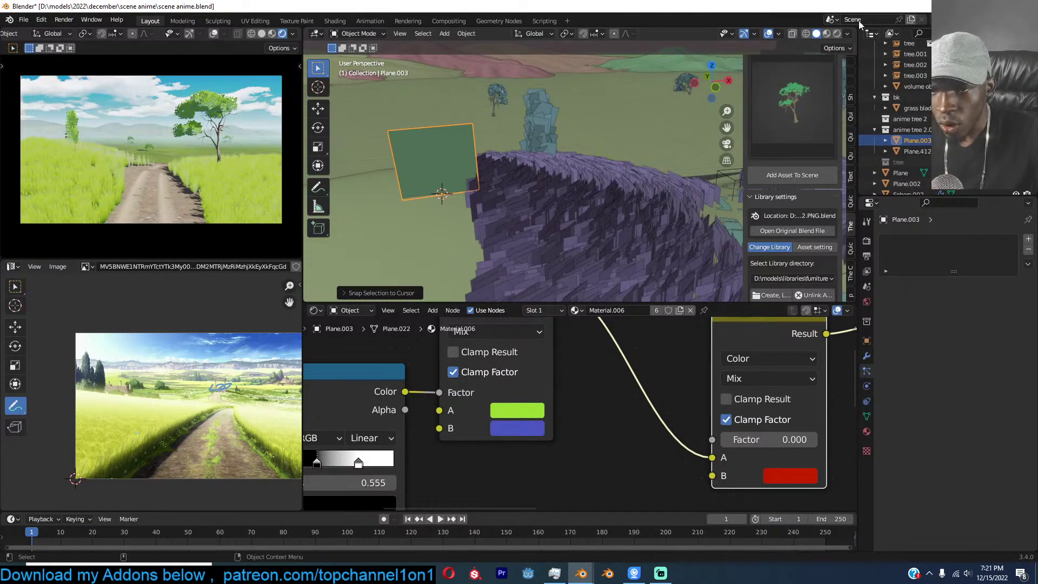
# Show the viewport in material preview, stretch the copied leaf plane along Z and apply its transform.
pyautogui.click(826, 33)
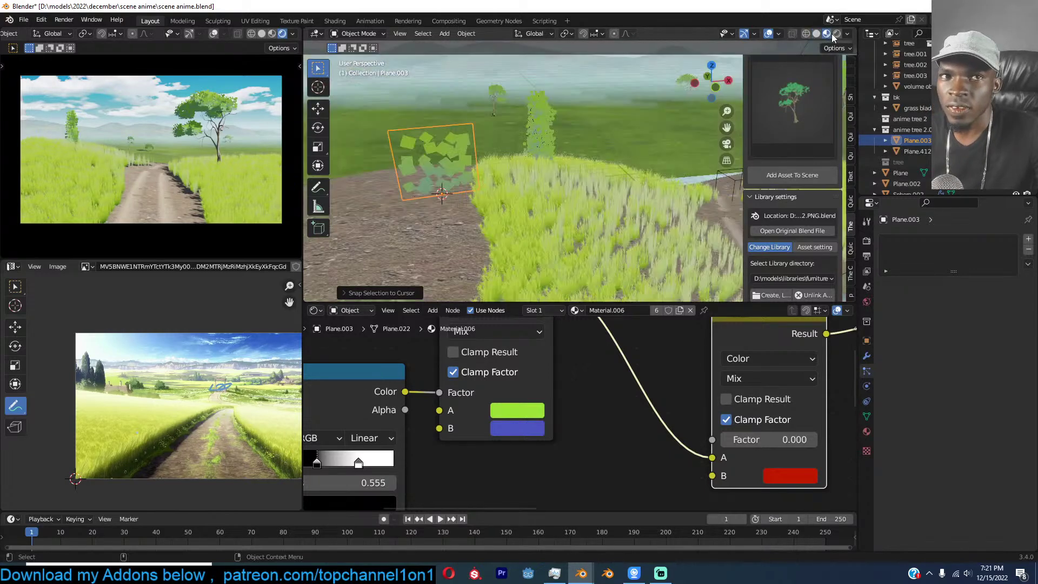
pyautogui.press('s')
pyautogui.press('z')
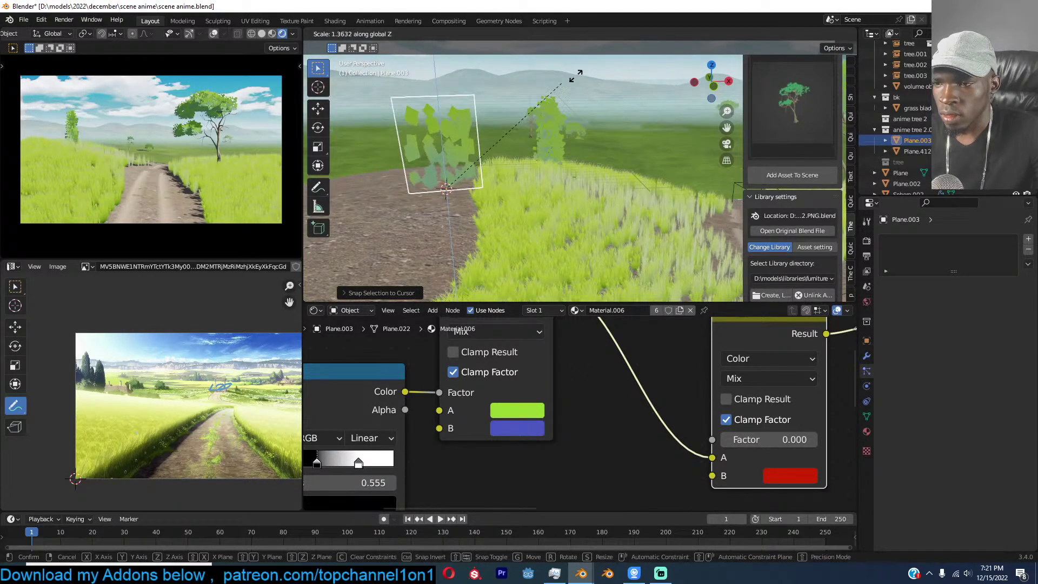
pyautogui.click(638, 51)
pyautogui.hotkey('ctrl', 'a')
pyautogui.click(520, 100)
# Scale the copied leaf plane's mesh along Z in Edit Mode and set its origin to the 3D cursor at its base.
pyautogui.press('Tab')
pyautogui.press('s')
pyautogui.press('z')
pyautogui.click(496, 184)
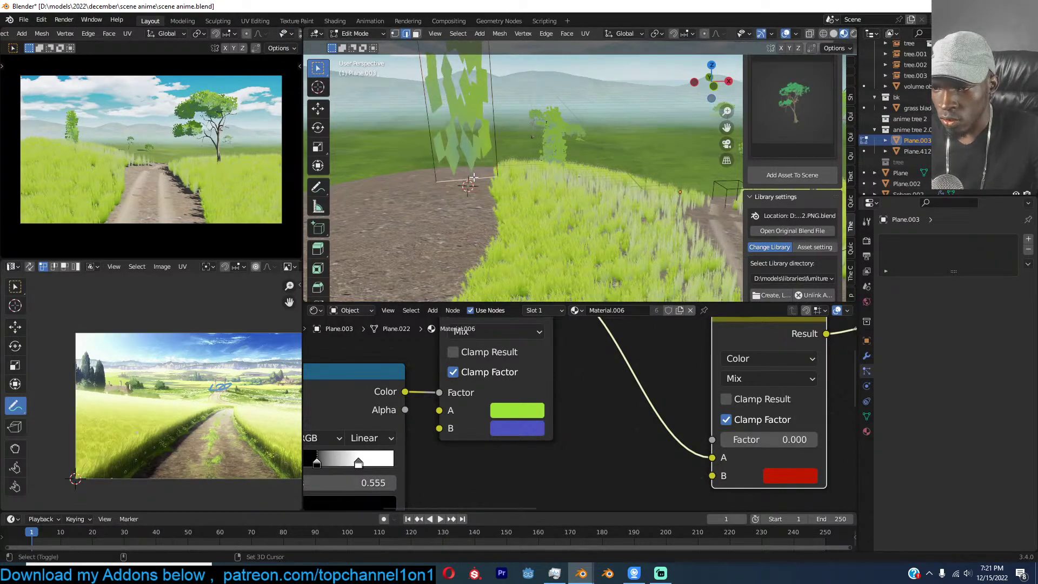
pyautogui.press('Tab')
pyautogui.rightClick(477, 191)
pyautogui.moveTo(480, 196)
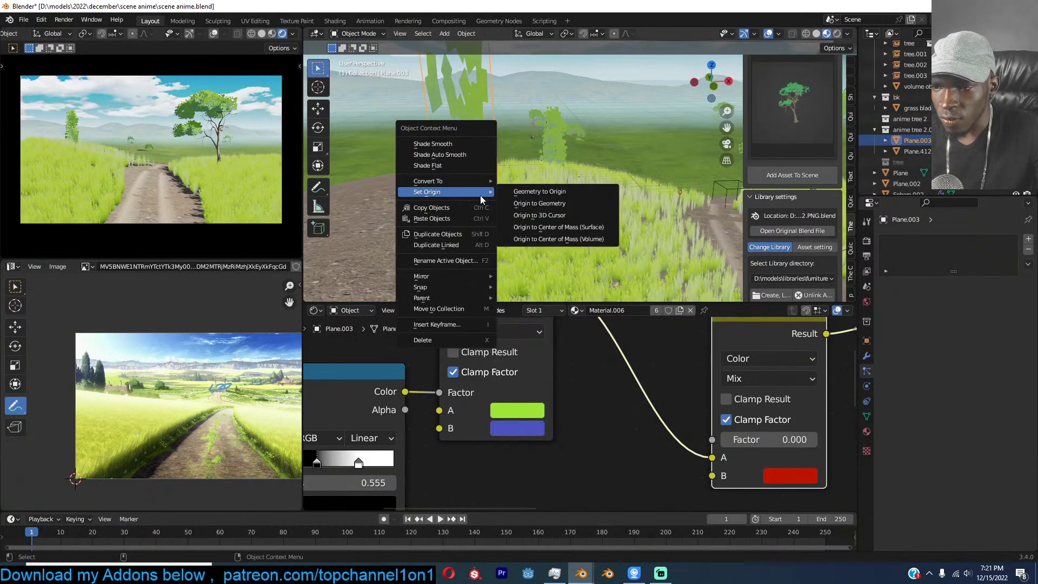
pyautogui.click(550, 215)
# Replace the foliage particle system's instance object with the stretched leaf plane Plane.003, and hide that plane.
pyautogui.click(548, 137)
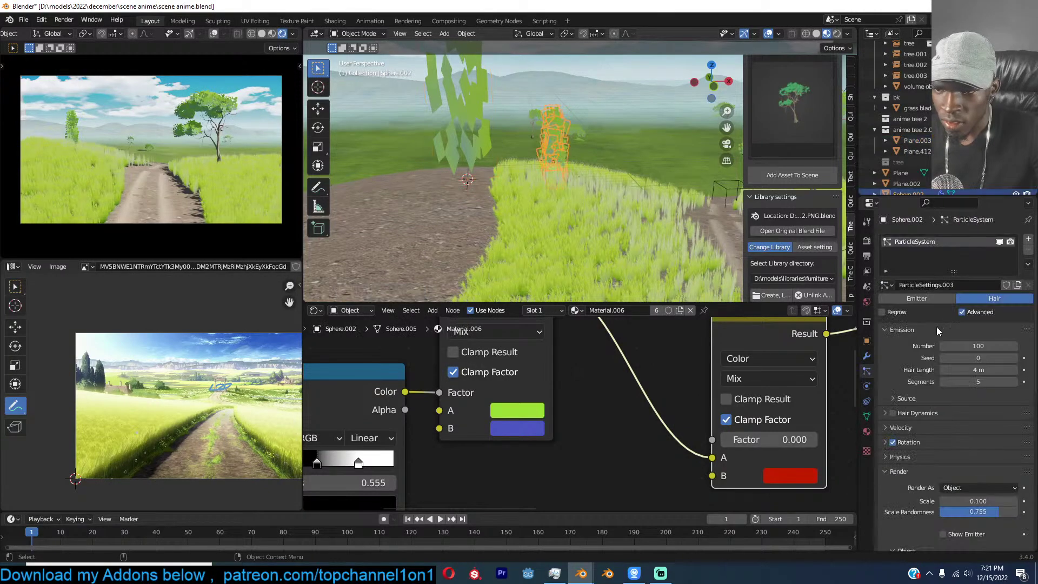
pyautogui.scroll(-5, 933, 425)
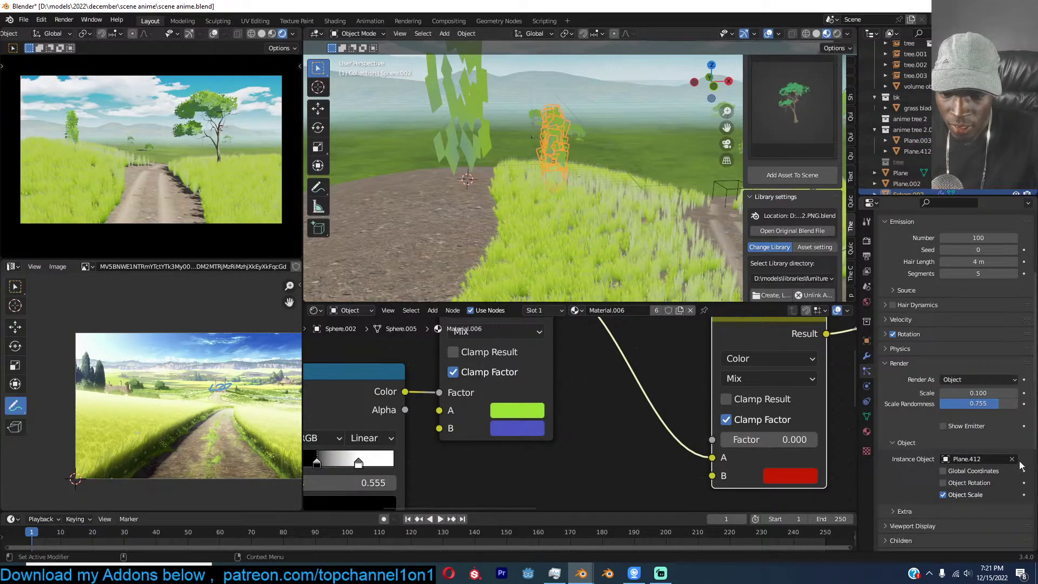
pyautogui.click(1012, 460)
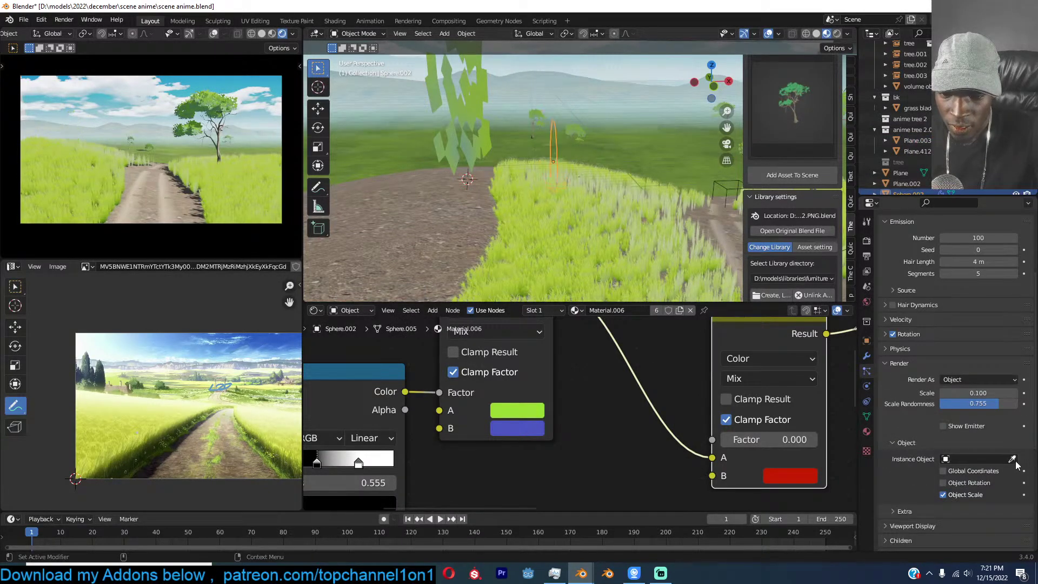
pyautogui.click(456, 122)
pyautogui.scroll(3, 544, 156)
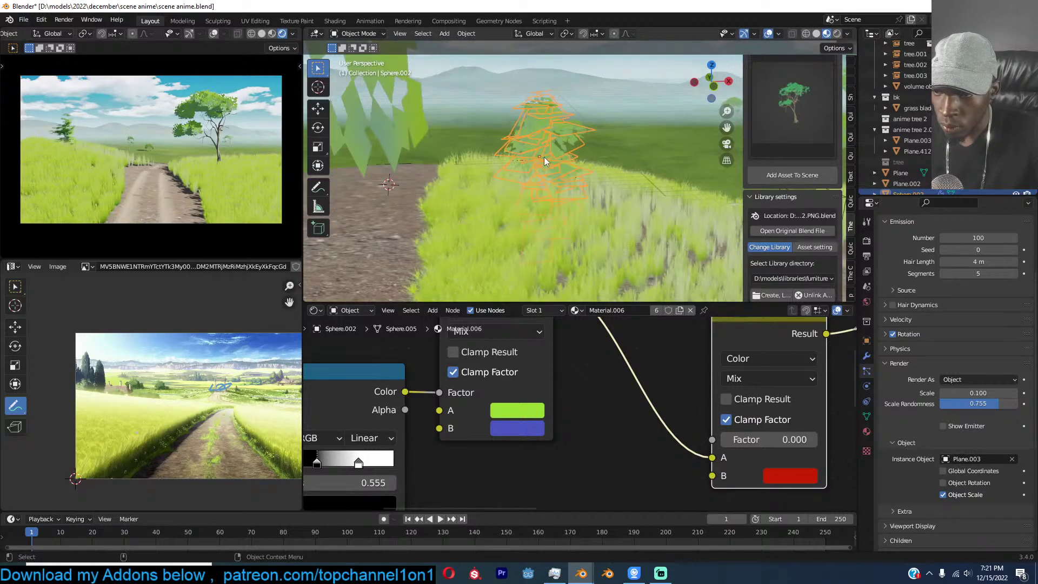
pyautogui.click(423, 122)
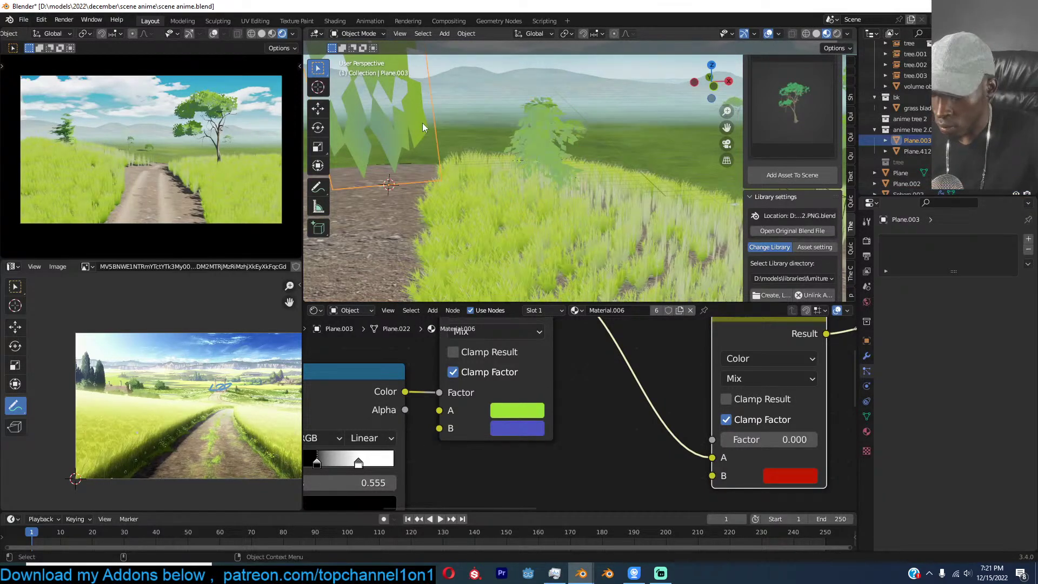
pyautogui.press('h')
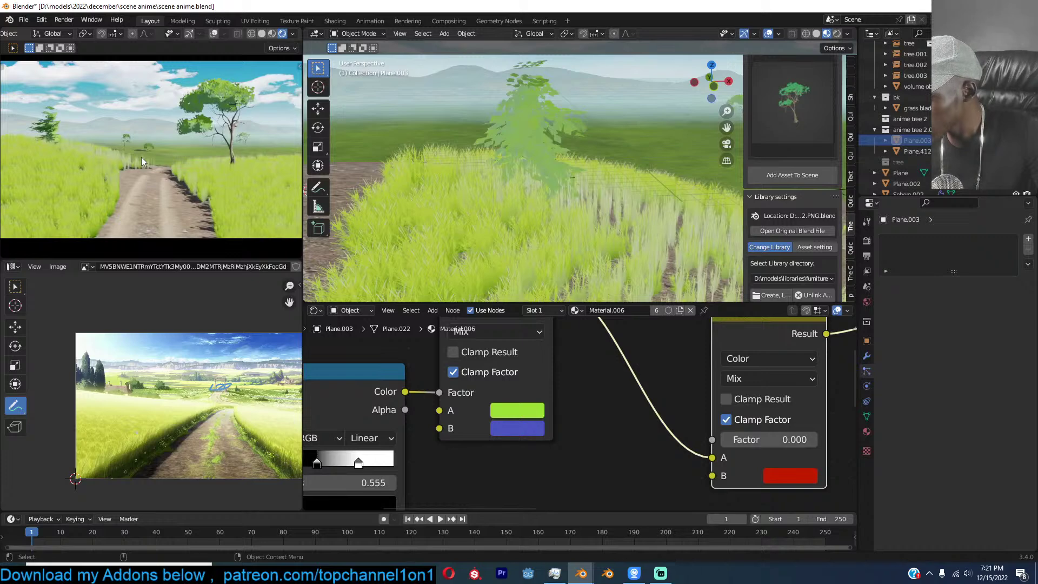
# Return the viewport to solid shading and adjust the foliage sphere's height along Z so it sits in the grass.
pyautogui.moveTo(656, 148)
pyautogui.mouseDown(button='middle')
pyautogui.moveTo(577, 151)
pyautogui.moveTo(585, 162)
pyautogui.mouseUp(button='middle')
pyautogui.press('z')
pyautogui.click(684, 148)
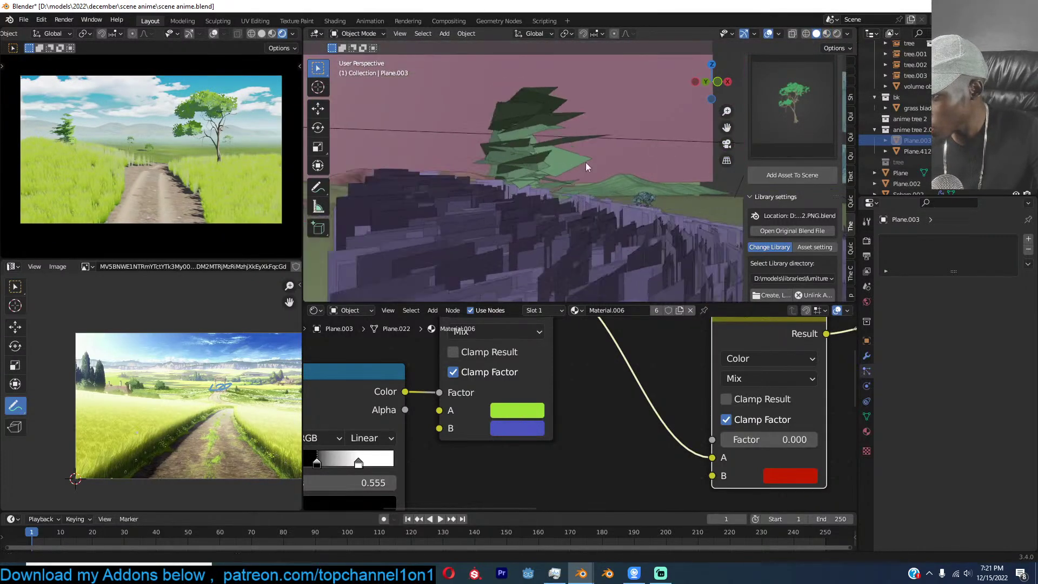
pyautogui.click(557, 164)
pyautogui.press('g')
pyautogui.press('z')
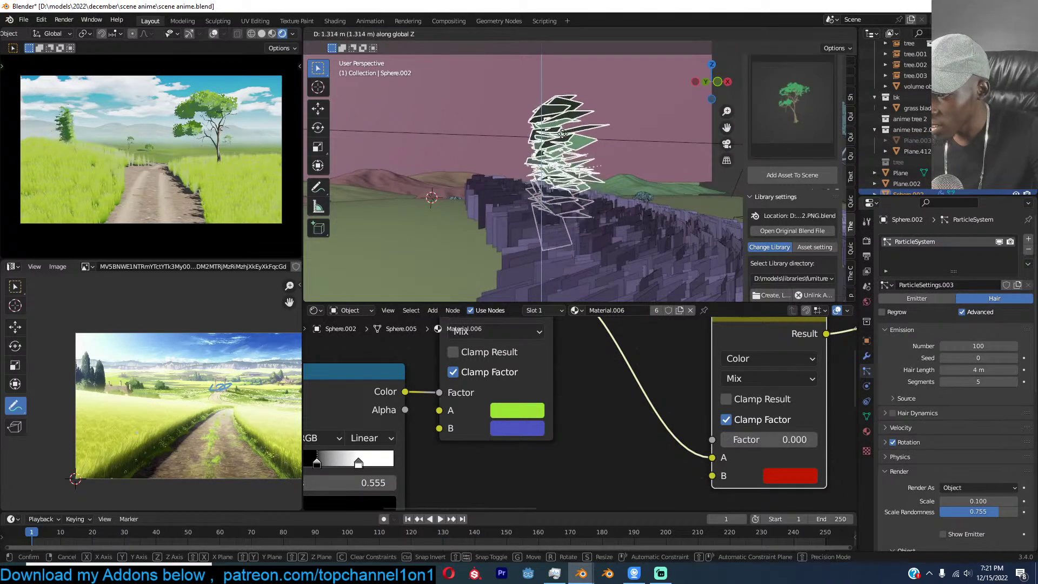
pyautogui.click(594, 172)
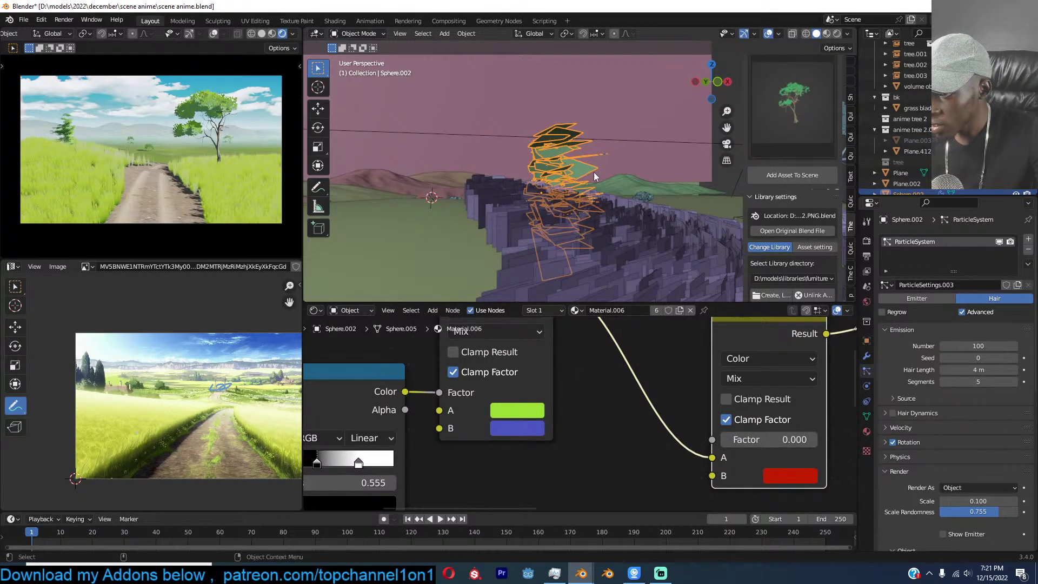
# Duplicate the foliage sphere, place the copy about 3.7 m away toward the hill's outer edge, and stretch it along Z.
pyautogui.hotkey('shift', 'd')
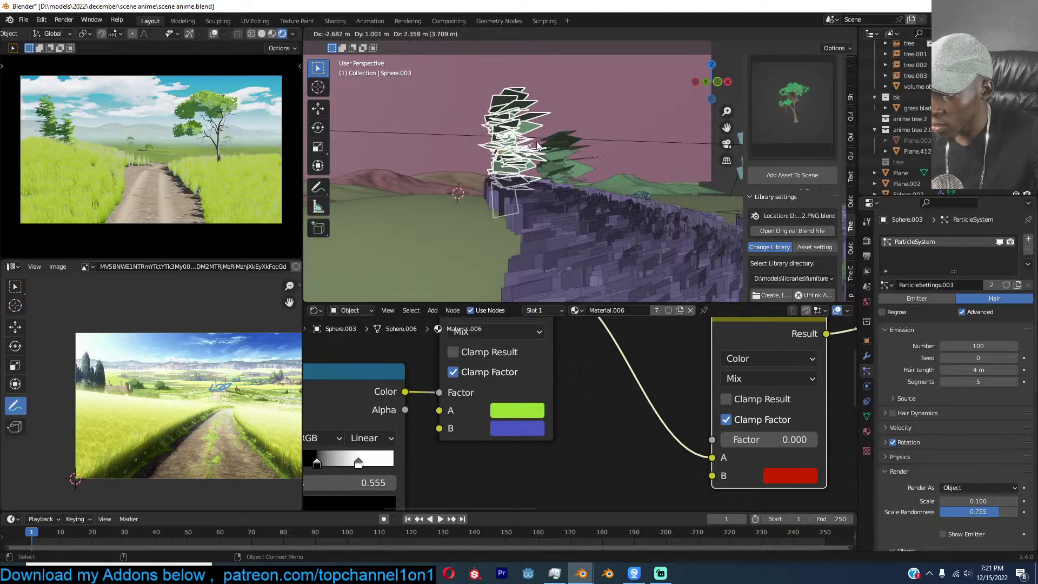
pyautogui.rightClick(541, 173)
pyautogui.press('s')
pyautogui.press('z')
pyautogui.click(563, 179)
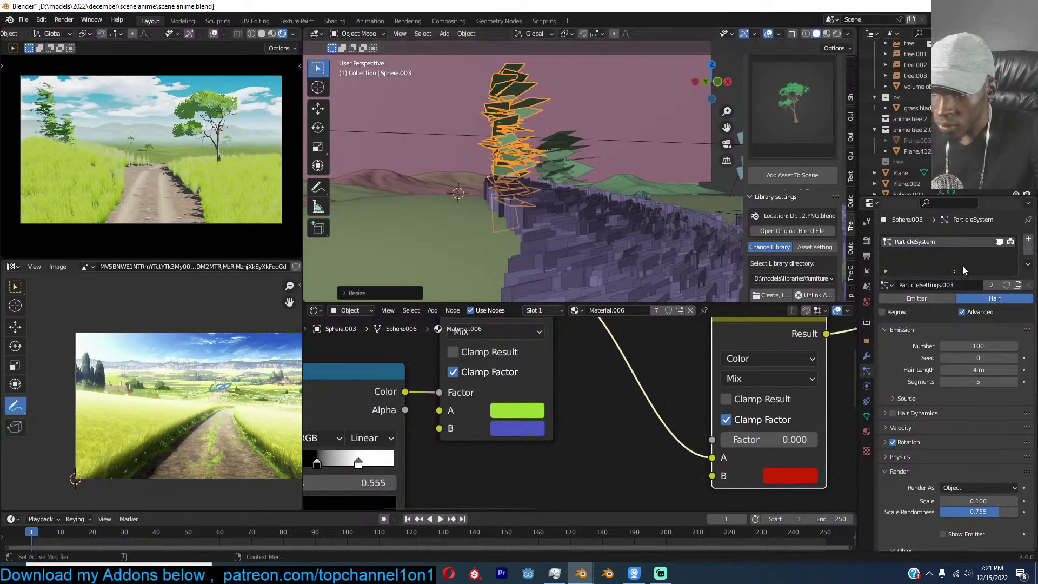
# Give the stretched foliage copy its own particle settings and lower its rotation Randomize to 0.020 and Phase to 0.463.
pyautogui.scroll(-2, 922, 407)
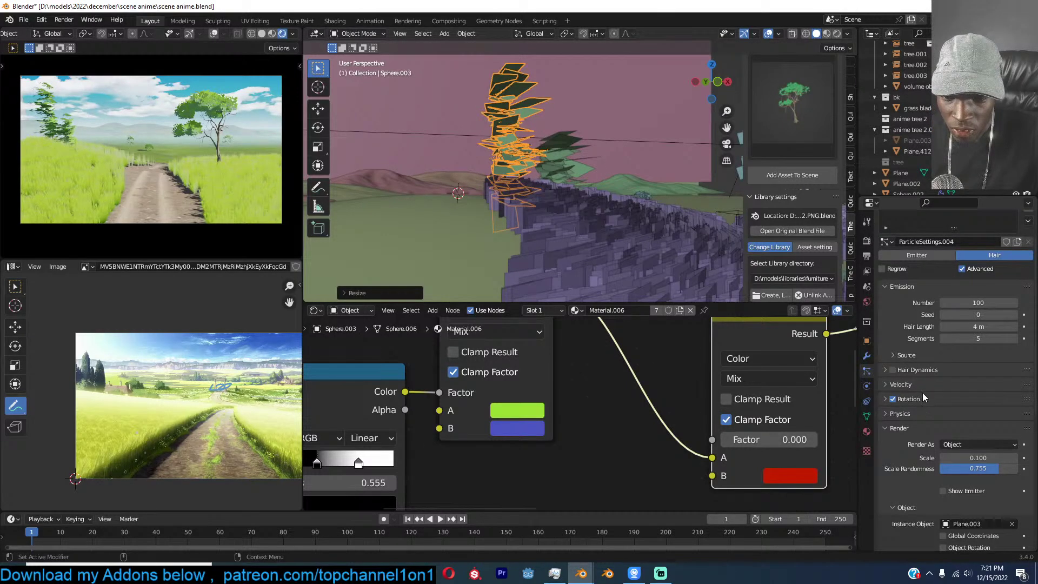
pyautogui.click(893, 398)
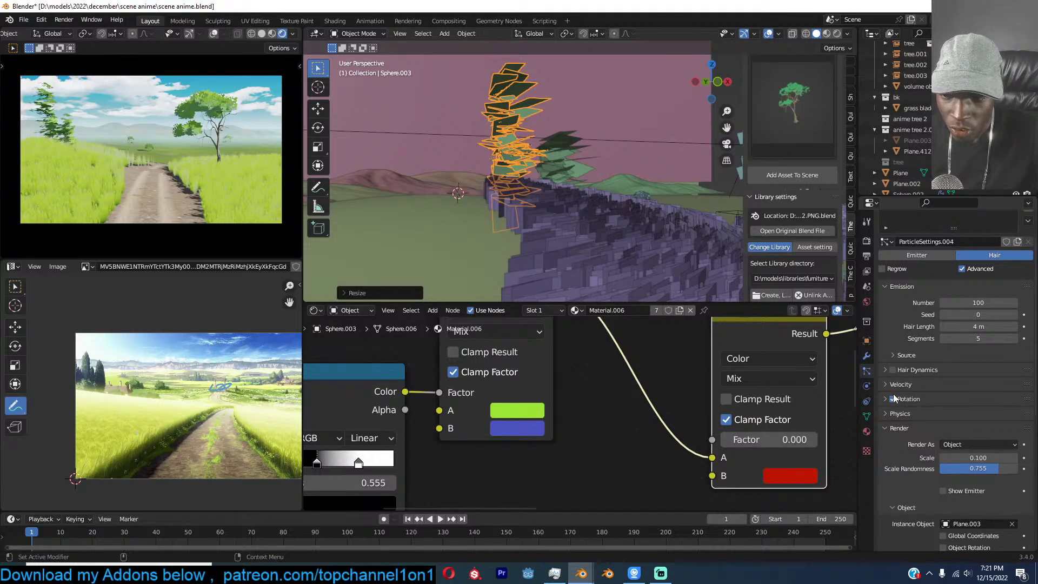
pyautogui.click(893, 398)
pyautogui.click(919, 398)
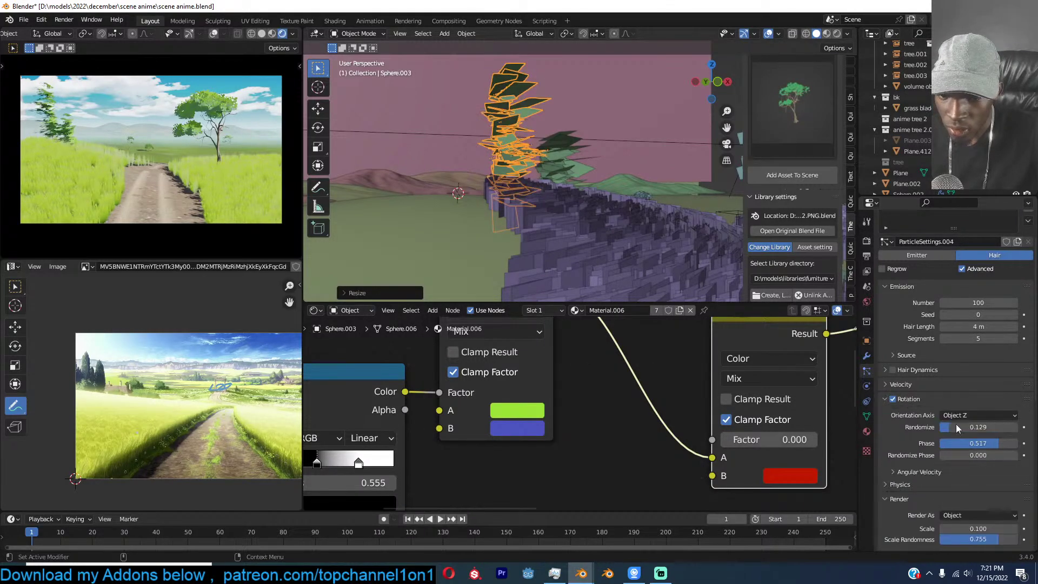
pyautogui.scroll(-1, 968, 427)
pyautogui.moveTo(998, 423); pyautogui.dragTo(956, 405)
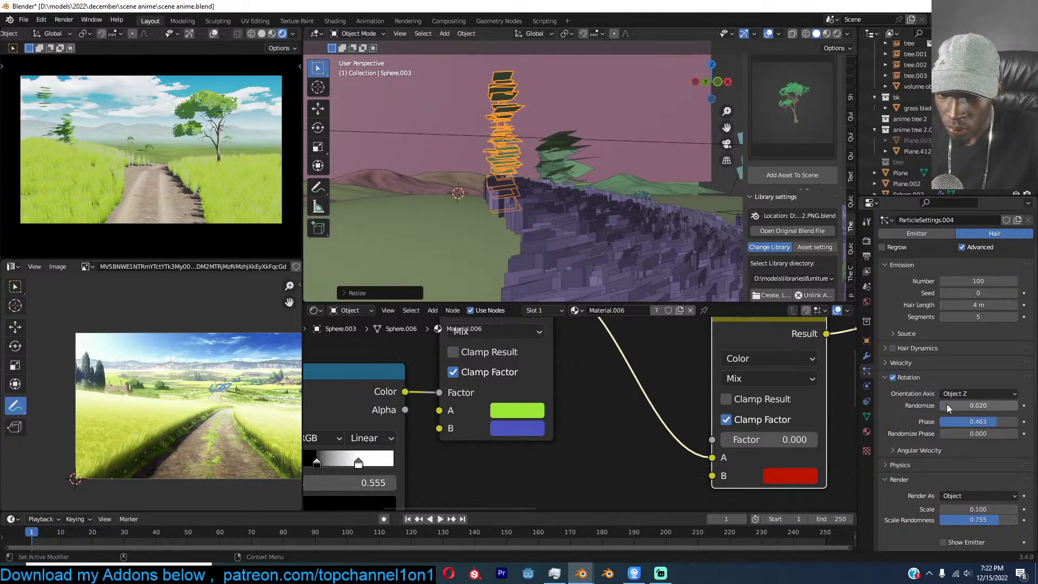
# Try the Normal and Normal-Tangent orientation axes for the stretched foliage copy's particle rotation.
pyautogui.click(976, 391)
pyautogui.click(963, 413)
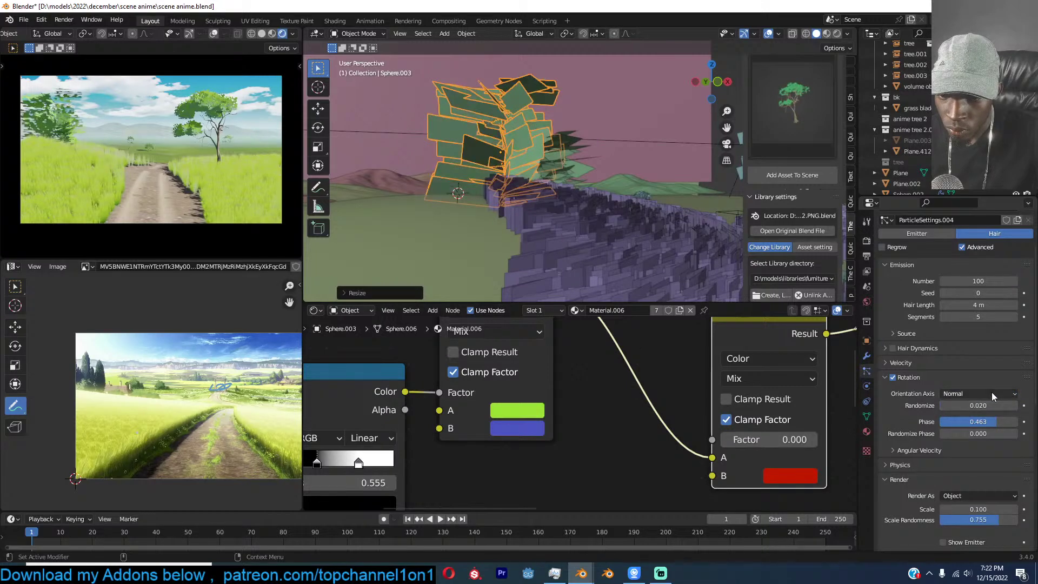
pyautogui.click(991, 393)
pyautogui.click(959, 420)
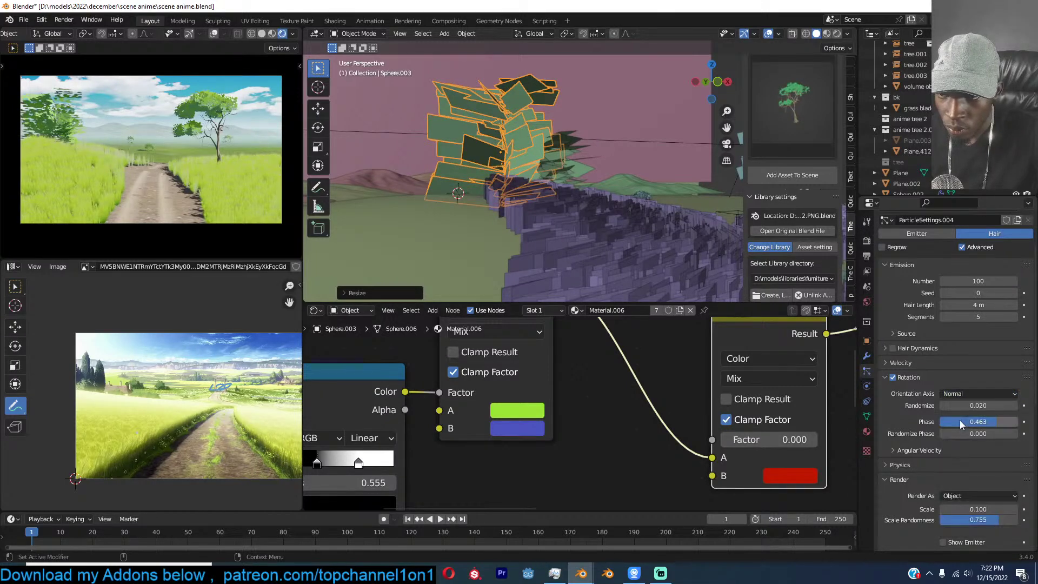
pyautogui.click(978, 397)
pyautogui.click(971, 422)
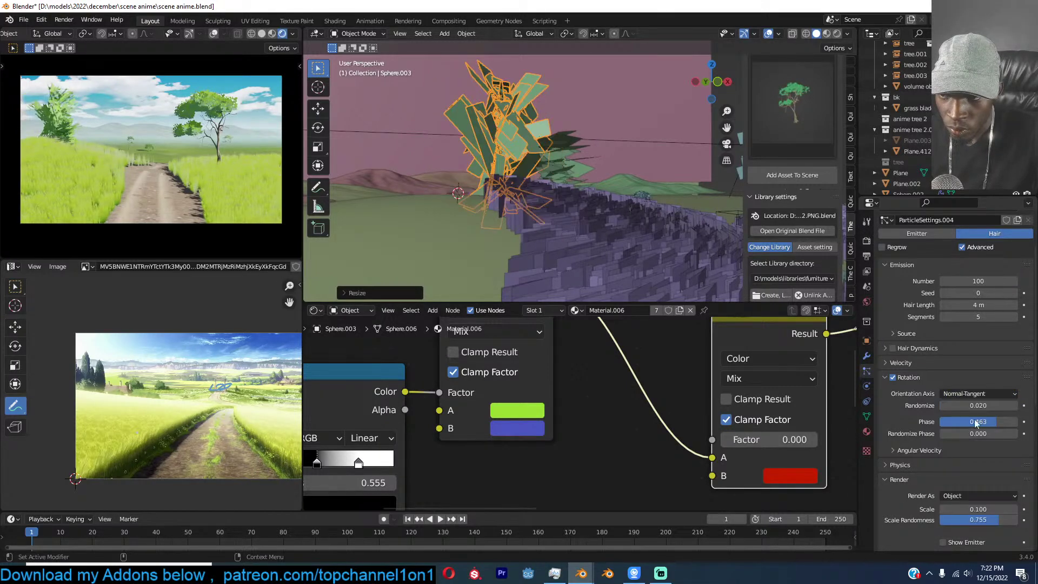
# Try Global X as the particles' orientation axis with Randomize 0.095, and rotate the foliage copy about Z.
pyautogui.click(981, 394)
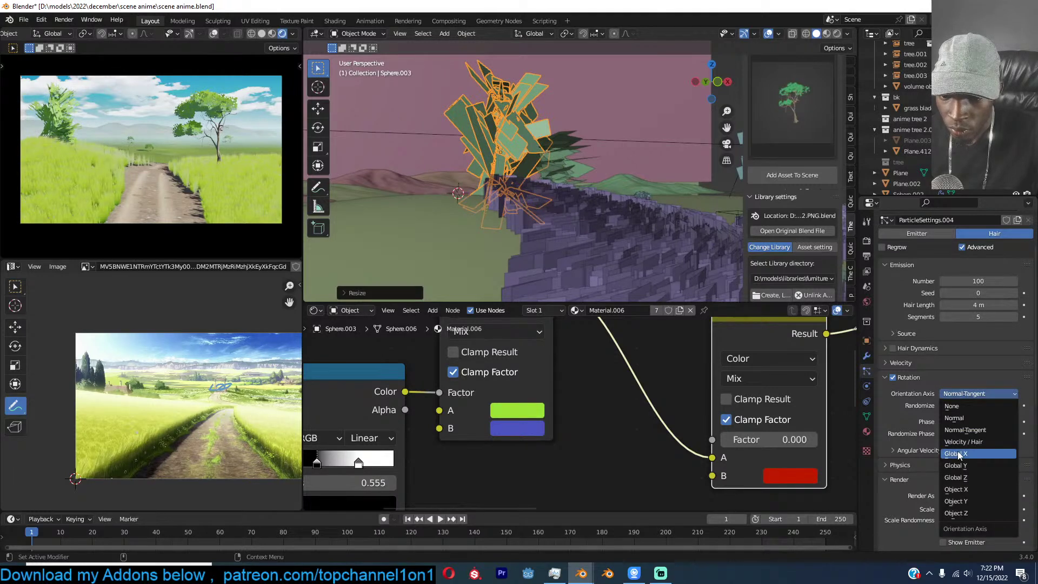
pyautogui.click(959, 455)
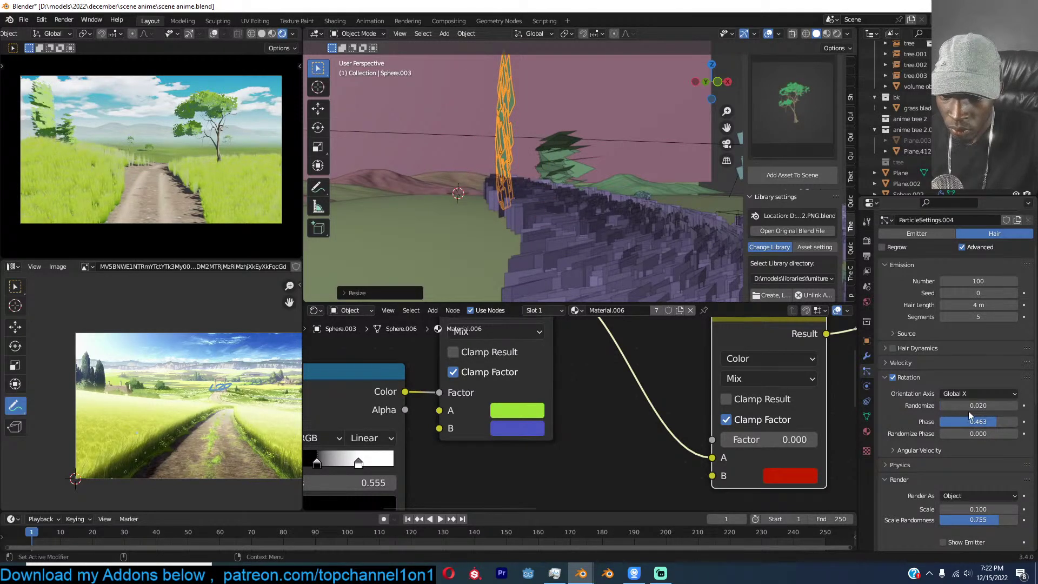
pyautogui.moveTo(979, 406); pyautogui.dragTo(990, 405)
pyautogui.moveTo(567, 223); pyautogui.dragTo(505, 246, button='middle')
pyautogui.press('g')
pyautogui.press('r')
pyautogui.press('z')
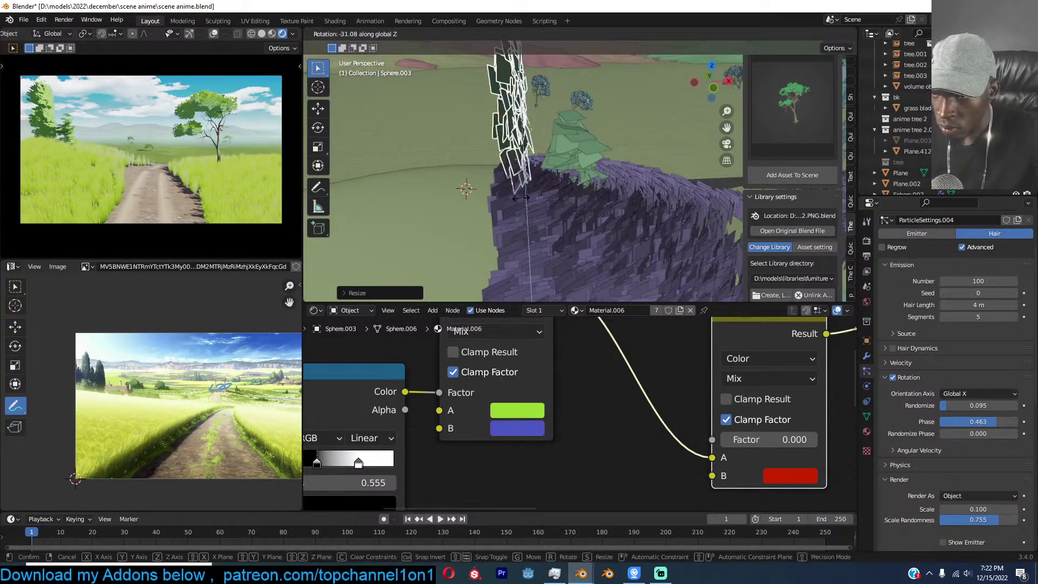
pyautogui.click(621, 153)
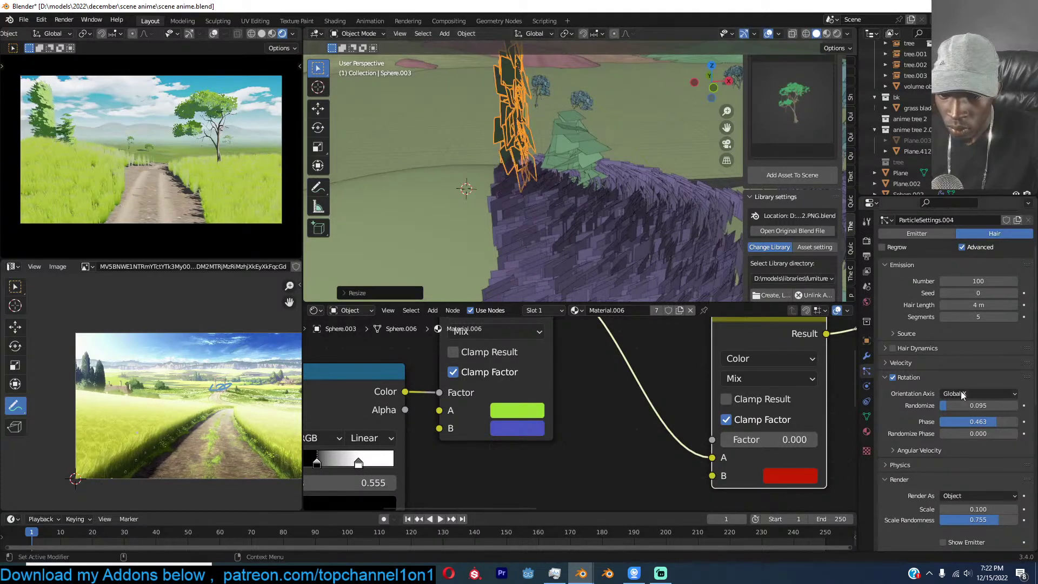
# Try Object X orientation with Randomize 0.204 and Randomize Phase 0.150, rotating the foliage copy about Z.
pyautogui.click(962, 393)
pyautogui.click(963, 489)
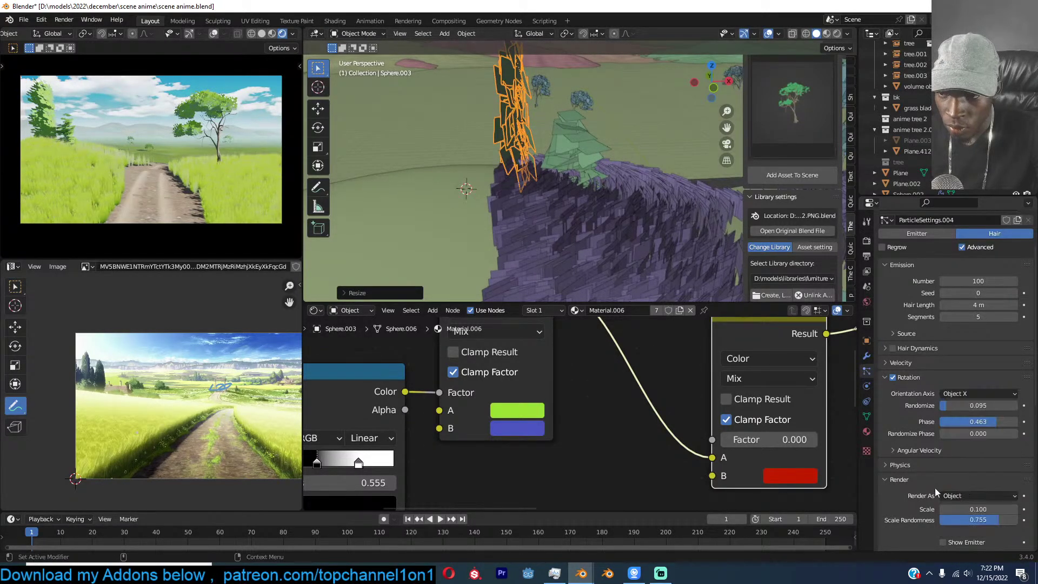
pyautogui.moveTo(968, 405); pyautogui.dragTo(982, 404)
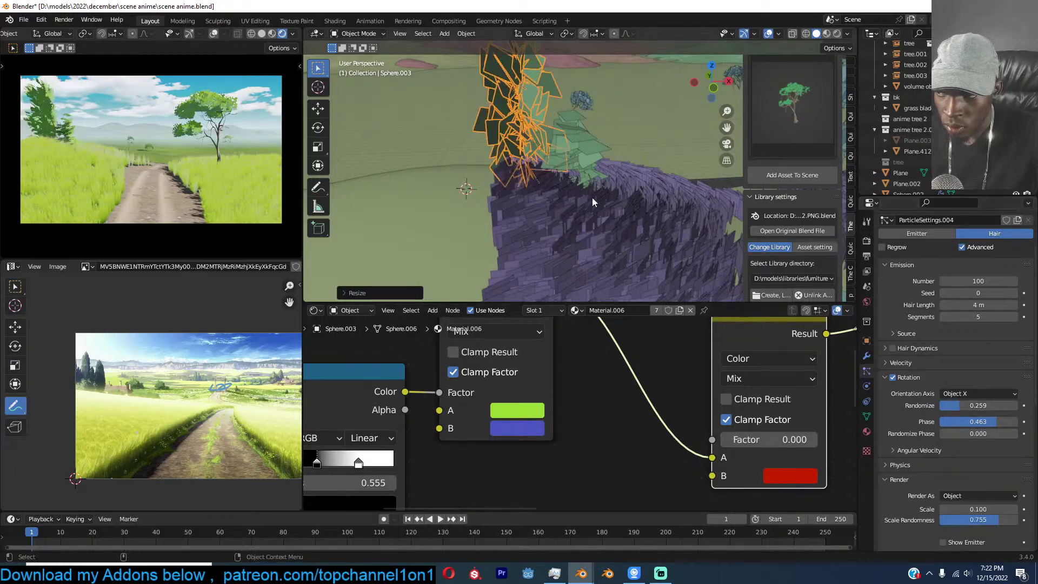
pyautogui.press('r')
pyautogui.press('z')
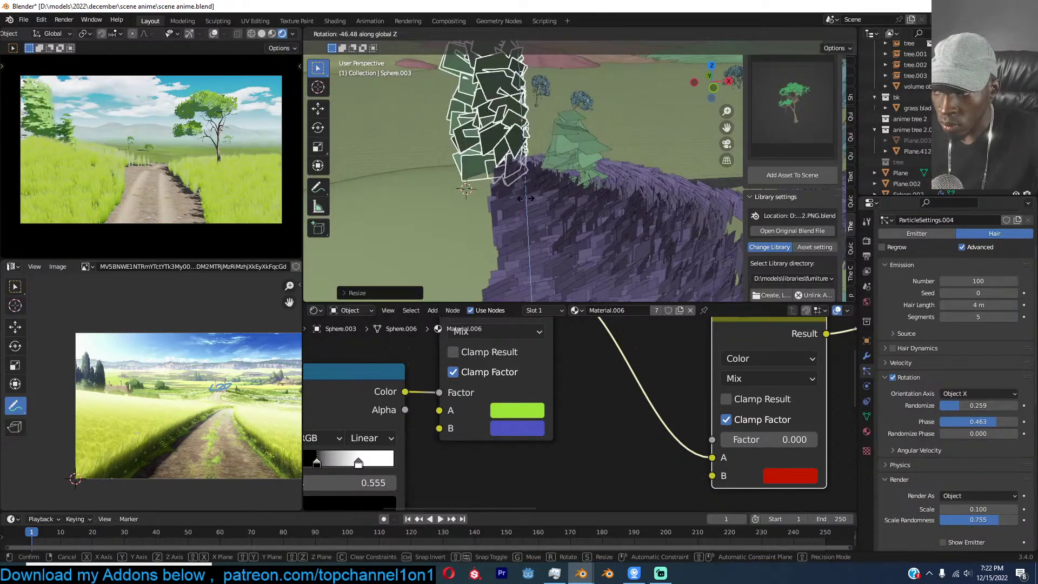
pyautogui.click(611, 247)
pyautogui.moveTo(978, 434); pyautogui.dragTo(954, 413)
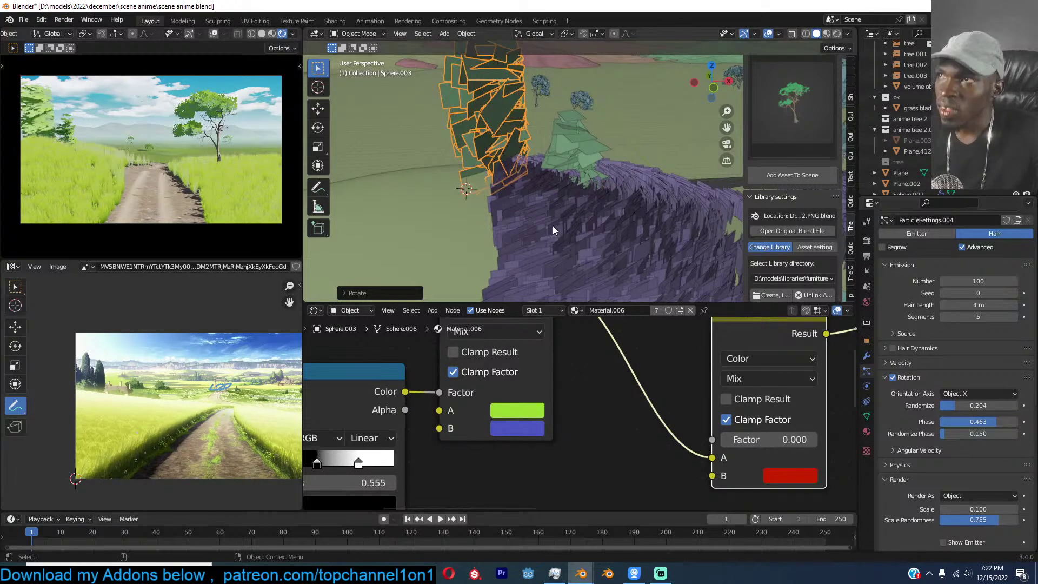
# Delete the stretched foliage copy and adjust the remaining foliage sphere's height along Z.
pyautogui.press('Delete')
pyautogui.moveTo(625, 180); pyautogui.dragTo(682, 170, button='middle')
pyautogui.press('g')
pyautogui.press('z')
pyautogui.click(616, 170)
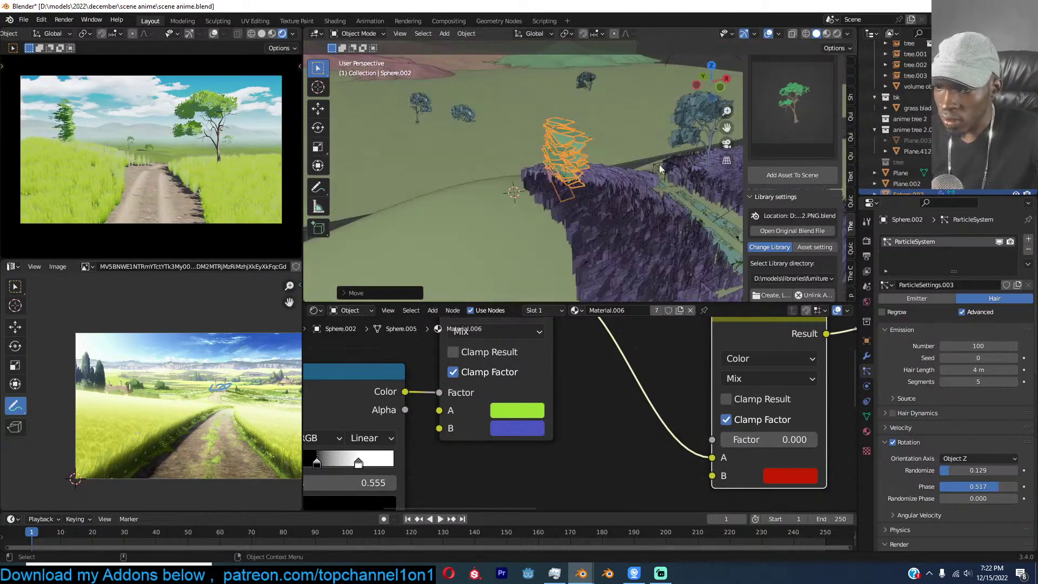
# Make a linked duplicate of the foliage sphere, resize it, and place it beside the original toward the hill's outer edge.
pyautogui.hotkey('alt', 'd')
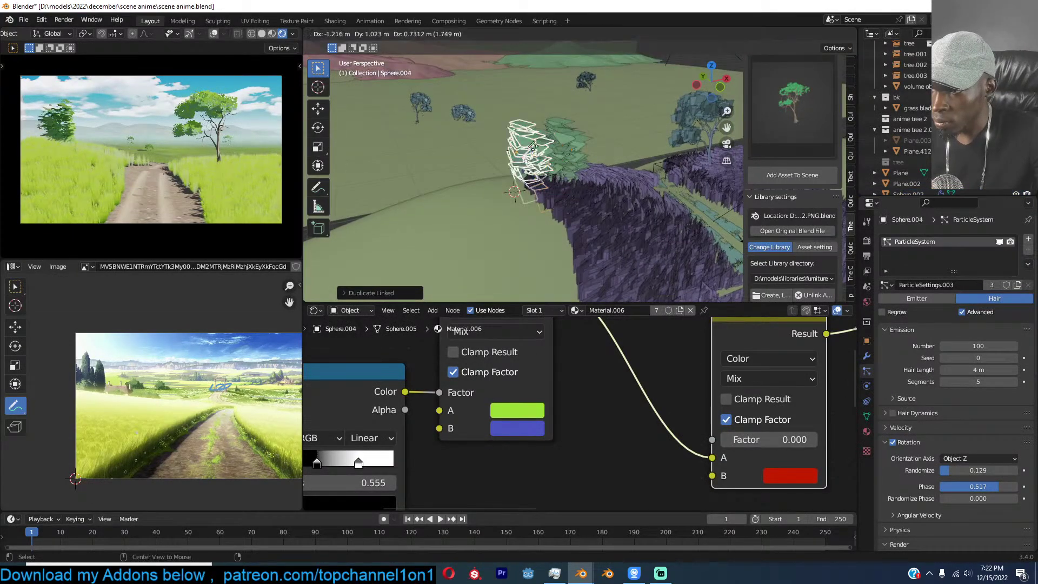
pyautogui.click(573, 182)
pyautogui.hotkey('alt', 'd')
pyautogui.press('s')
pyautogui.press('g')
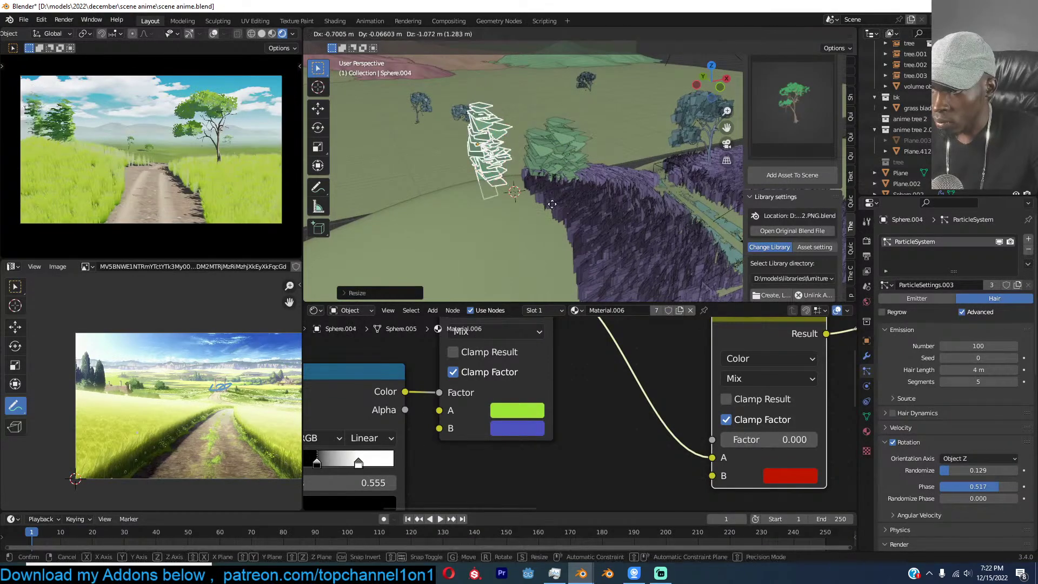
pyautogui.click(565, 212)
pyautogui.moveTo(565, 212); pyautogui.dragTo(565, 212, button='middle')
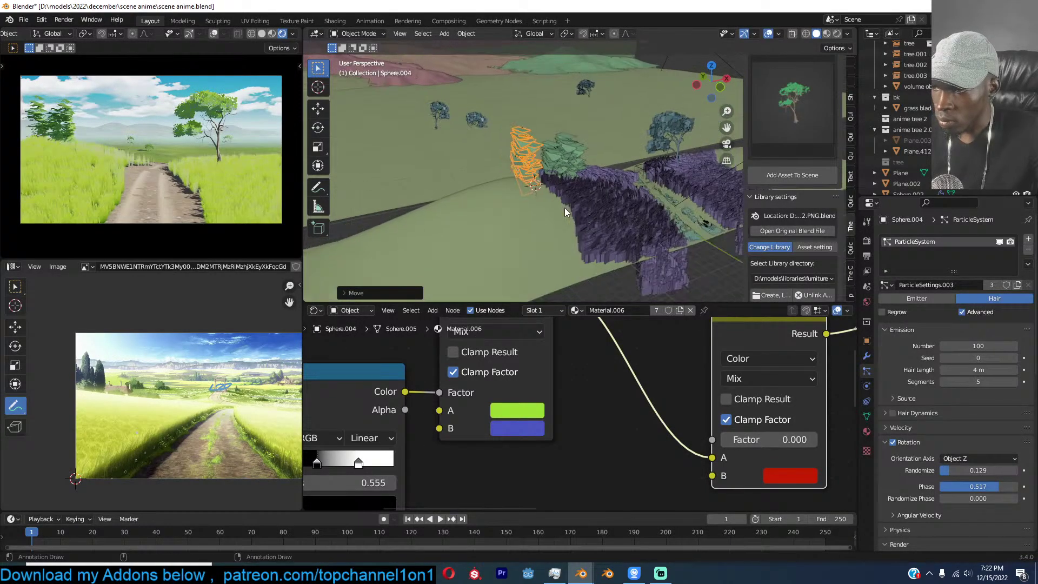
pyautogui.click(565, 212)
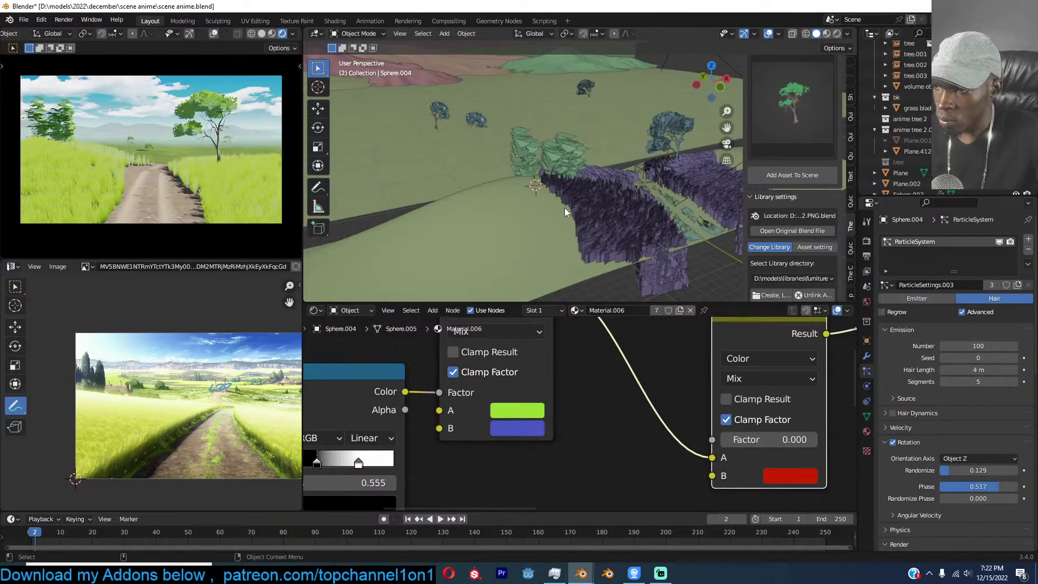
# Compare the camera view with the distant field in the reference image and save the scene file.
pyautogui.press('KP_0')
pyautogui.scroll(5, 167, 393)
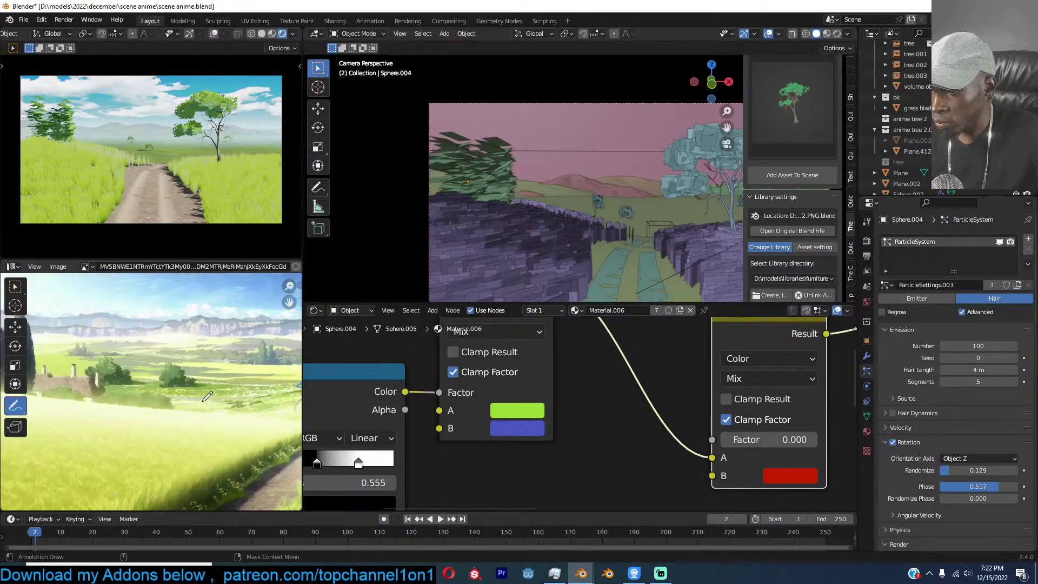
pyautogui.scroll(1, 149, 392)
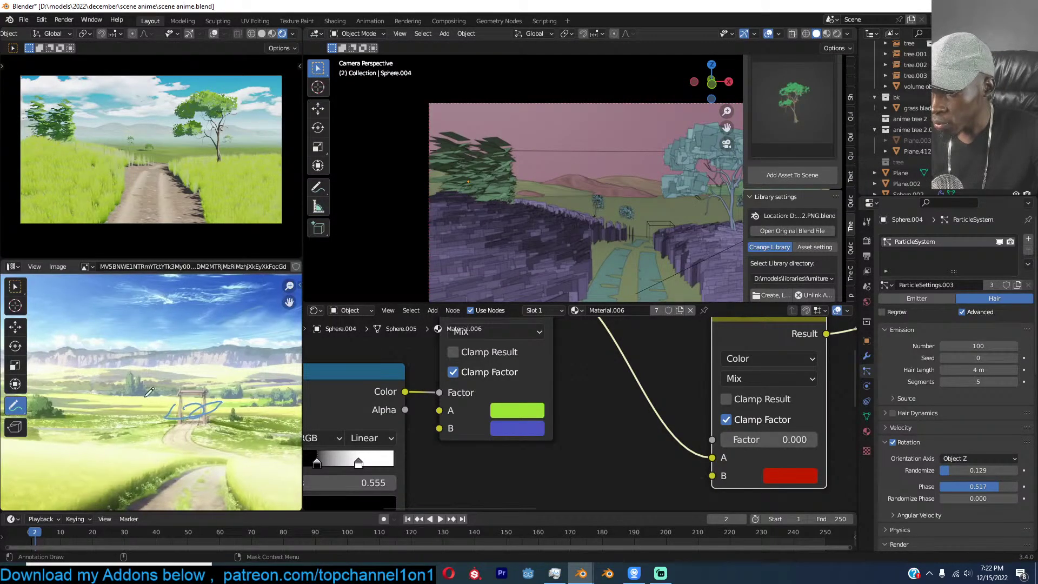
pyautogui.scroll(-2, 256, 423)
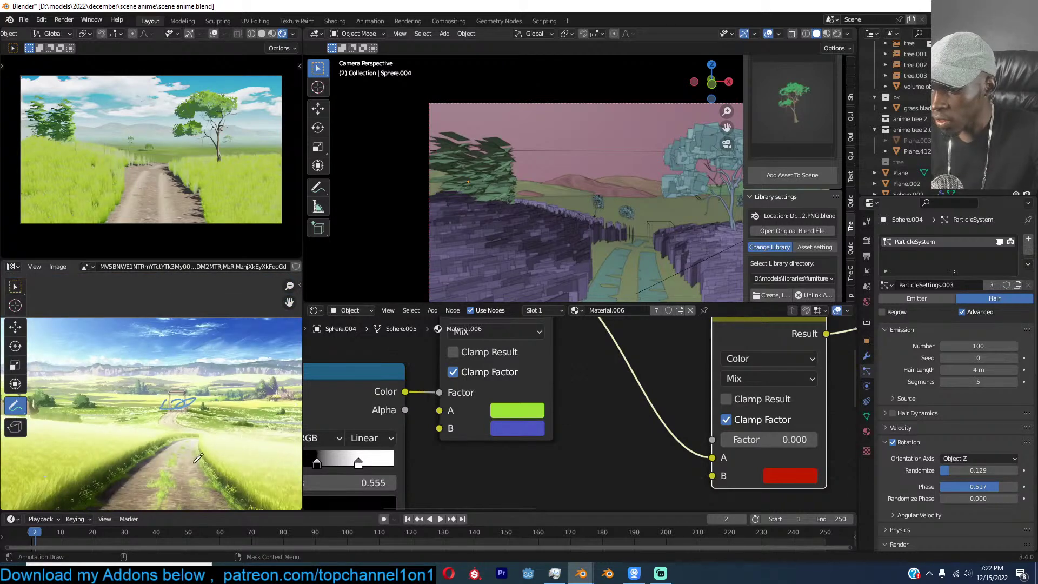
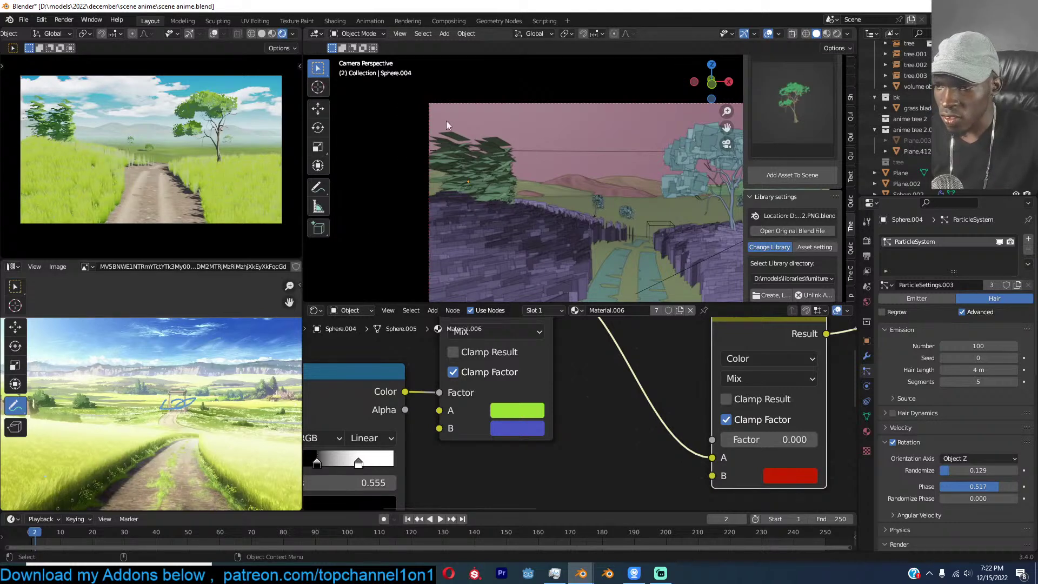
pyautogui.click(327, 112)
pyautogui.hotkey('ctrl', 's')
# Duplicate the dirt road's track plane Plane.001 and place the copy about 60 m away in the distant field.
pyautogui.click(644, 252)
pyautogui.moveTo(644, 252); pyautogui.dragTo(629, 249, button='middle')
pyautogui.press('KP_7')
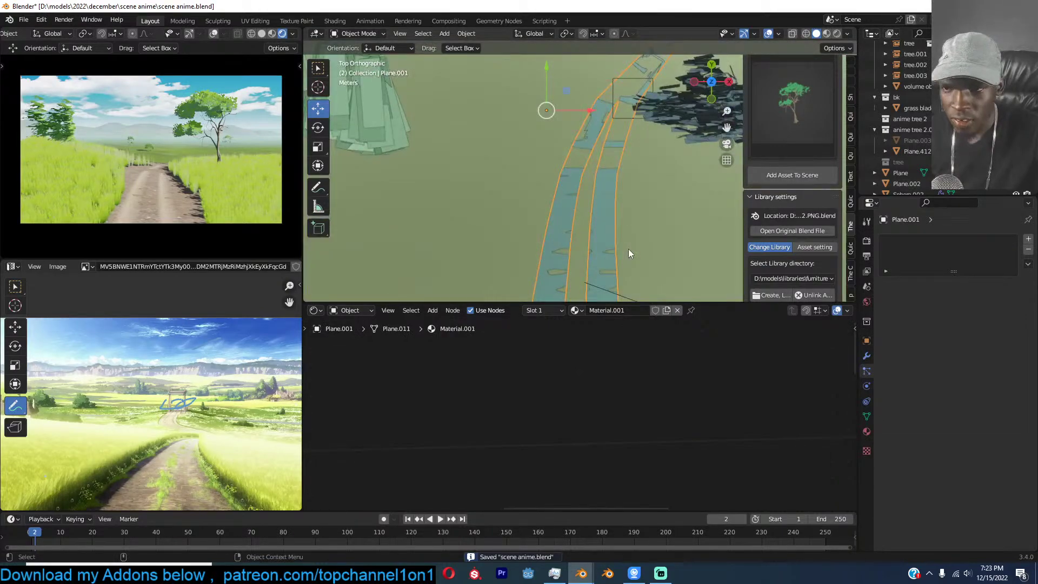
pyautogui.scroll(-10, 628, 249)
pyautogui.keyDown('shift'); pyautogui.moveTo(717, 158); pyautogui.dragTo(659, 235, button='middle'); pyautogui.keyUp('shift')
pyautogui.scroll(-2, 563, 219)
pyautogui.hotkey('shift', 'd')
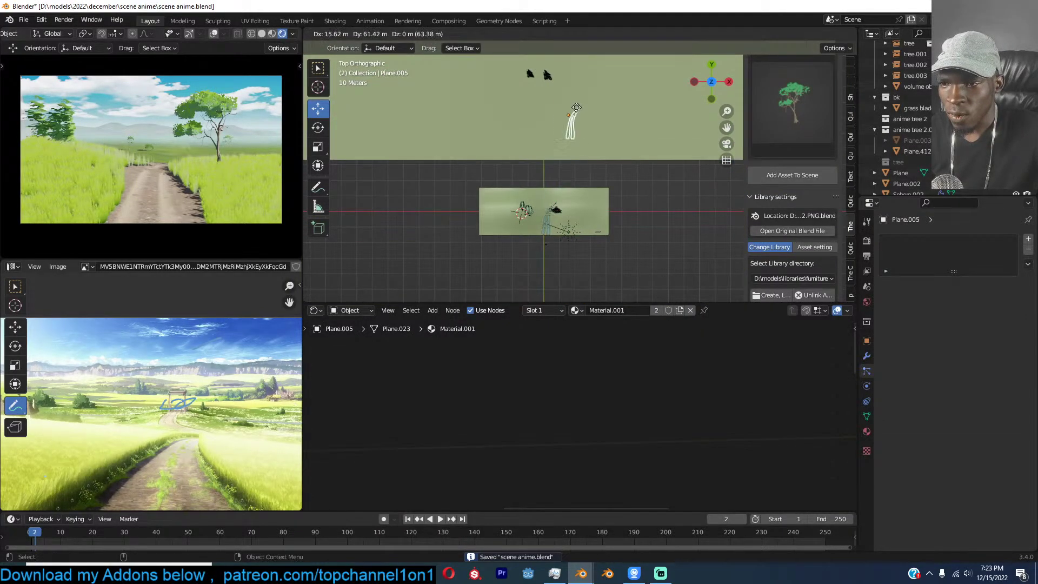
pyautogui.click(568, 110)
# Retarget the road copy's Shrinkwrap modifier to the distant ground Plane.002 and move the copy along Z.
pyautogui.press('KP_0')
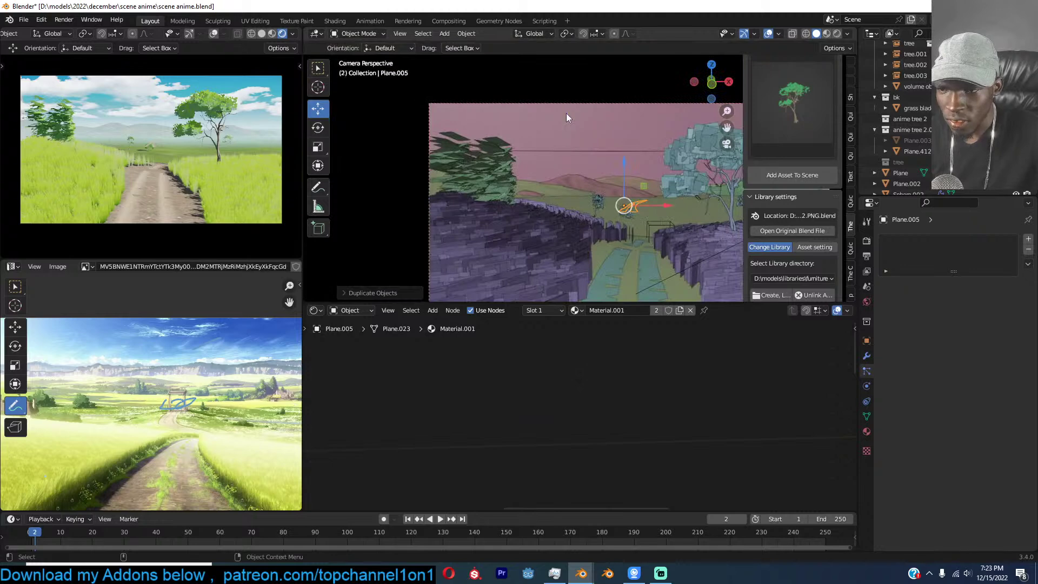
pyautogui.scroll(2, 627, 211)
pyautogui.keyDown('shift'); pyautogui.moveTo(628, 211); pyautogui.dragTo(533, 180, button='middle'); pyautogui.keyUp('shift')
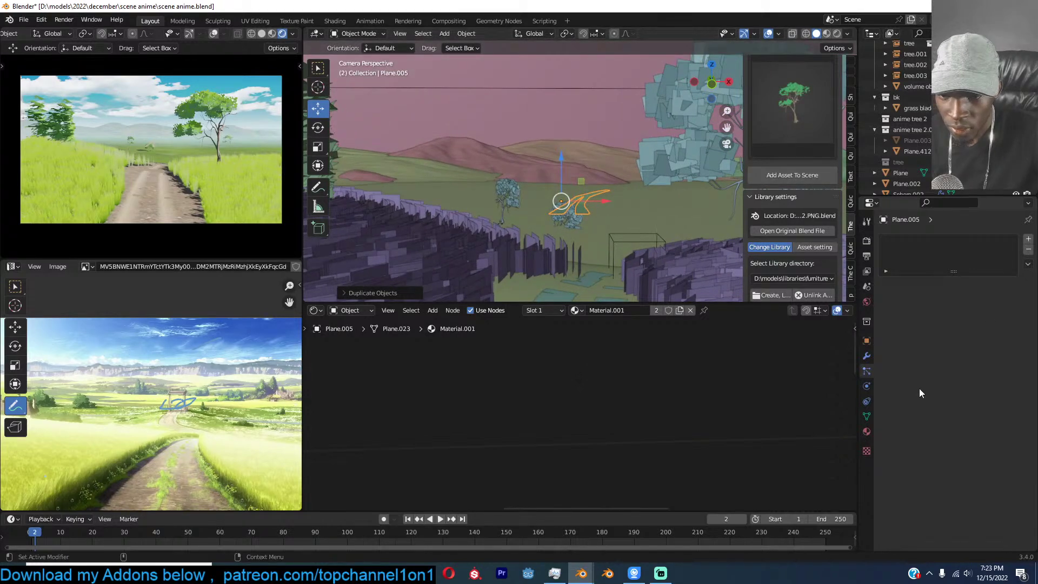
pyautogui.click(867, 356)
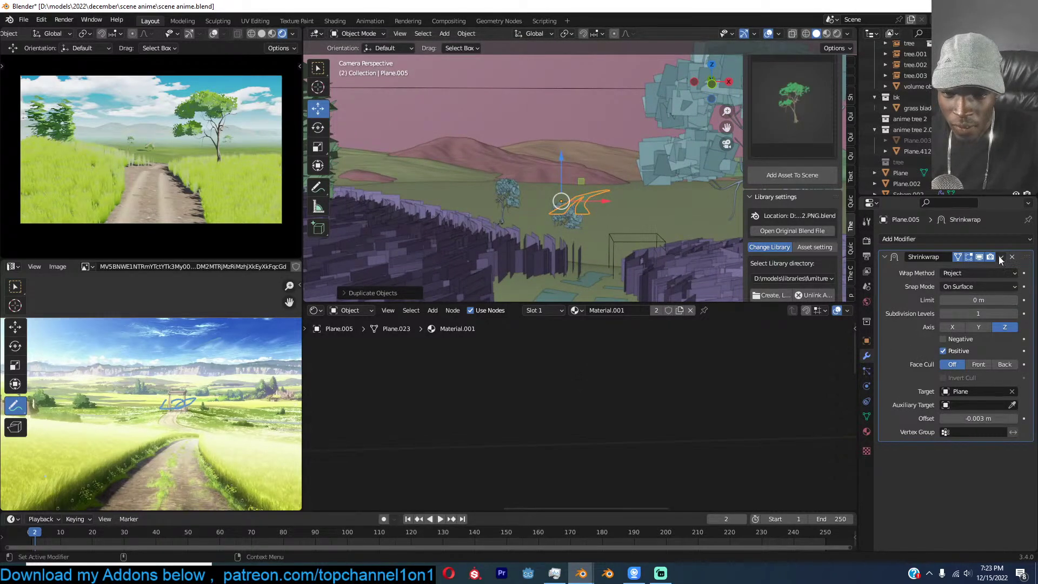
pyautogui.moveTo(510, 200); pyautogui.dragTo(518, 228, button='middle')
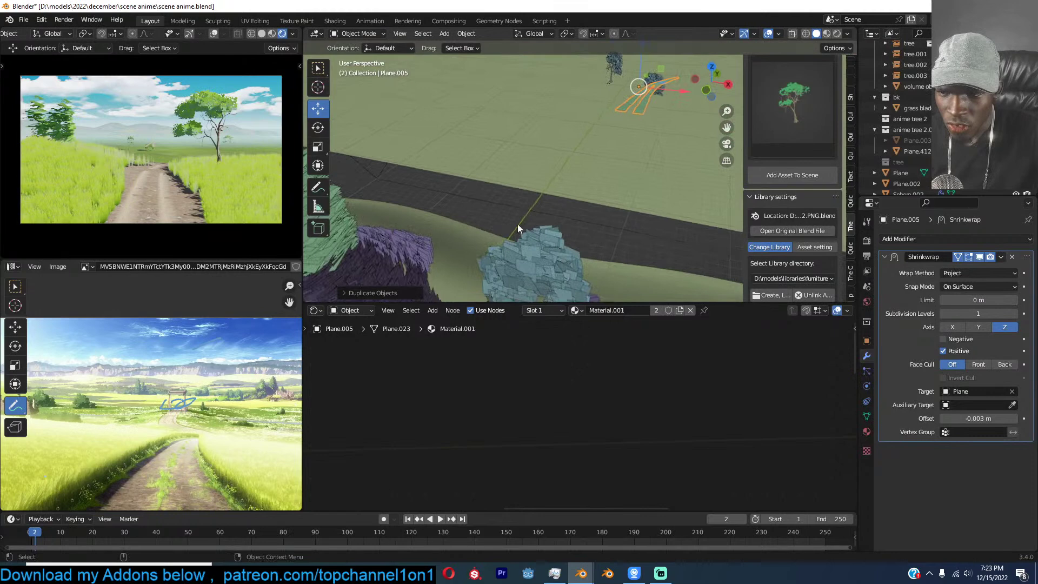
pyautogui.click(1012, 393)
pyautogui.click(1012, 393)
pyautogui.click(683, 153)
pyautogui.press('g')
pyautogui.press('z')
pyautogui.click(586, 183)
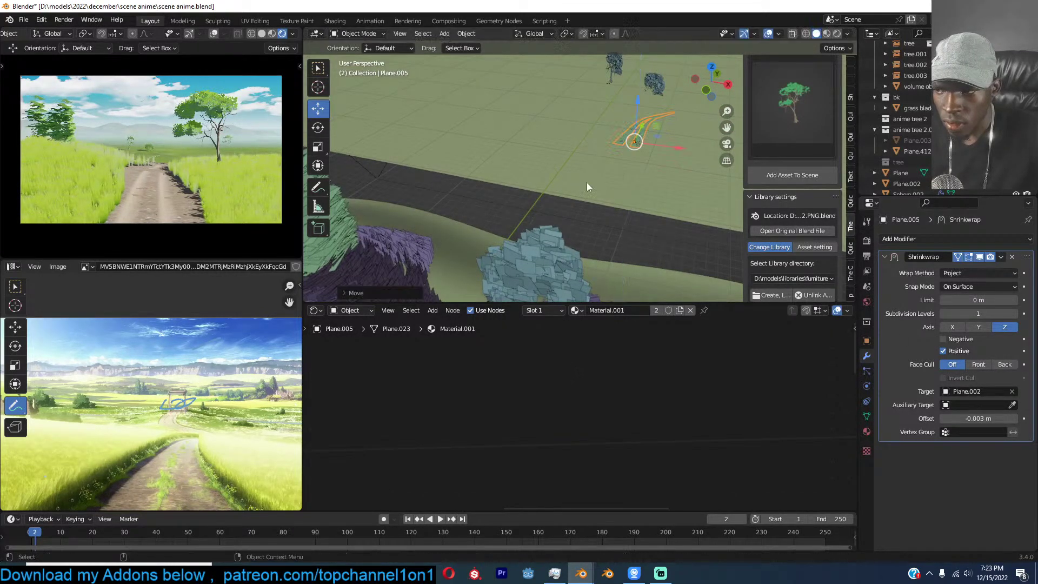
# Scale the distant road copy up about 1.45 times and check it in the rendered camera preview.
pyautogui.scroll(4, 205, 197)
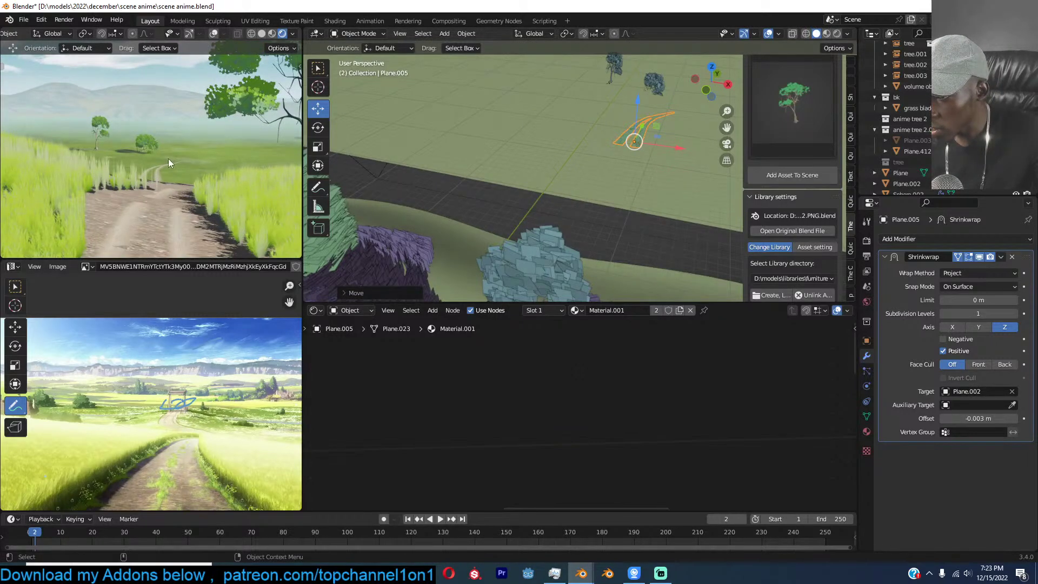
pyautogui.press('s')
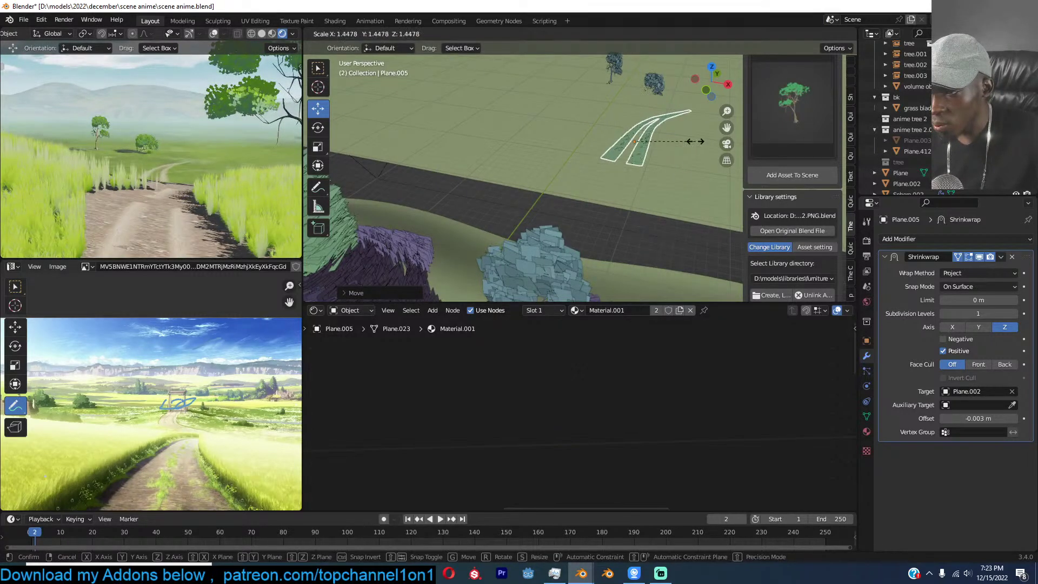
pyautogui.click(696, 141)
pyautogui.scroll(-3, 202, 173)
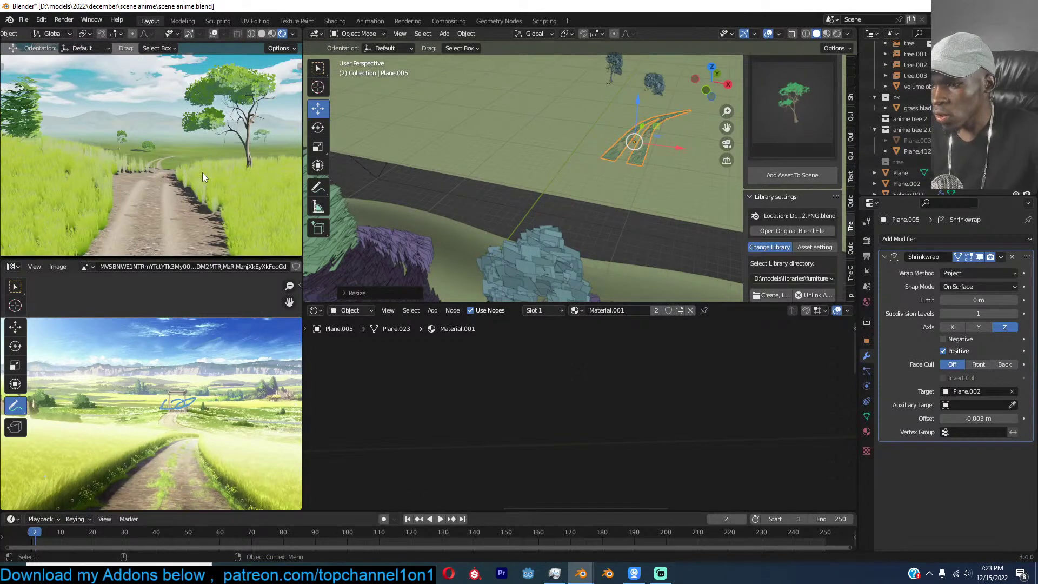
pyautogui.scroll(-2, 202, 173)
pyautogui.scroll(4, 230, 172)
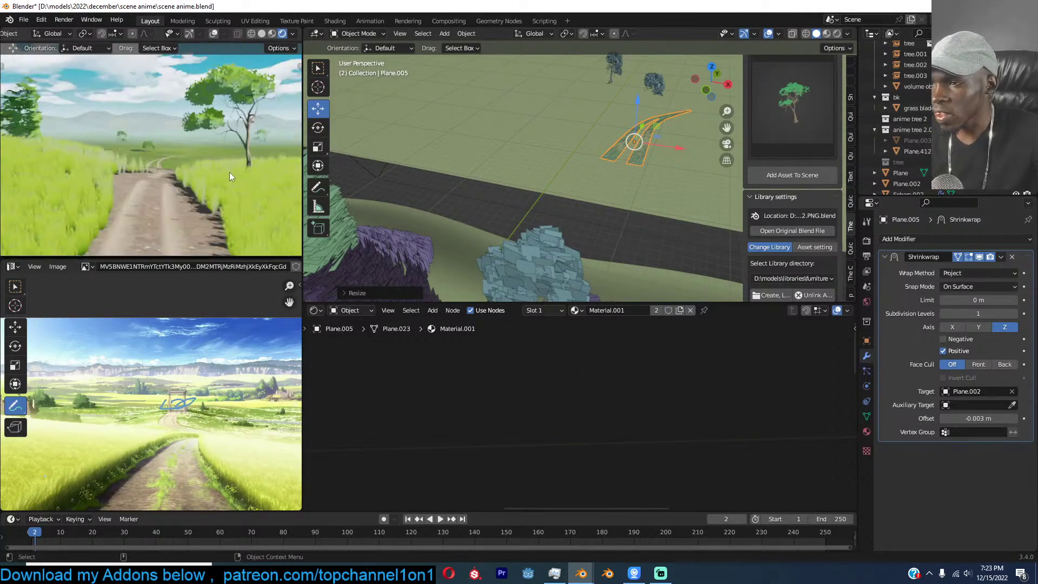
# Reposition the distant tree tree.003 on the far ground beside the road copy and scale it up to about 1.22.
pyautogui.moveTo(628, 99); pyautogui.dragTo(612, 152, button='middle')
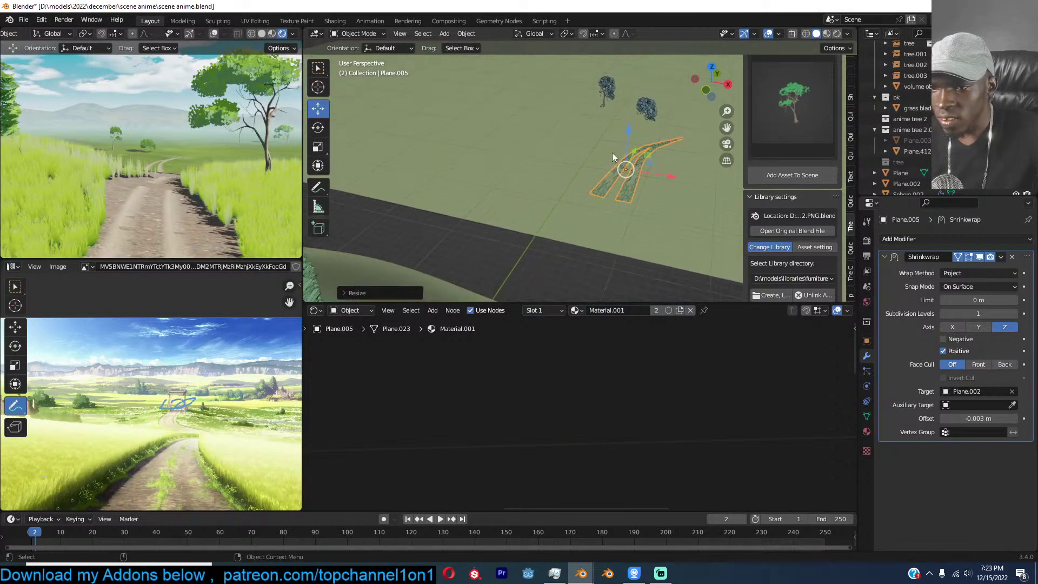
pyautogui.click(641, 111)
pyautogui.press('KP_Decimal')
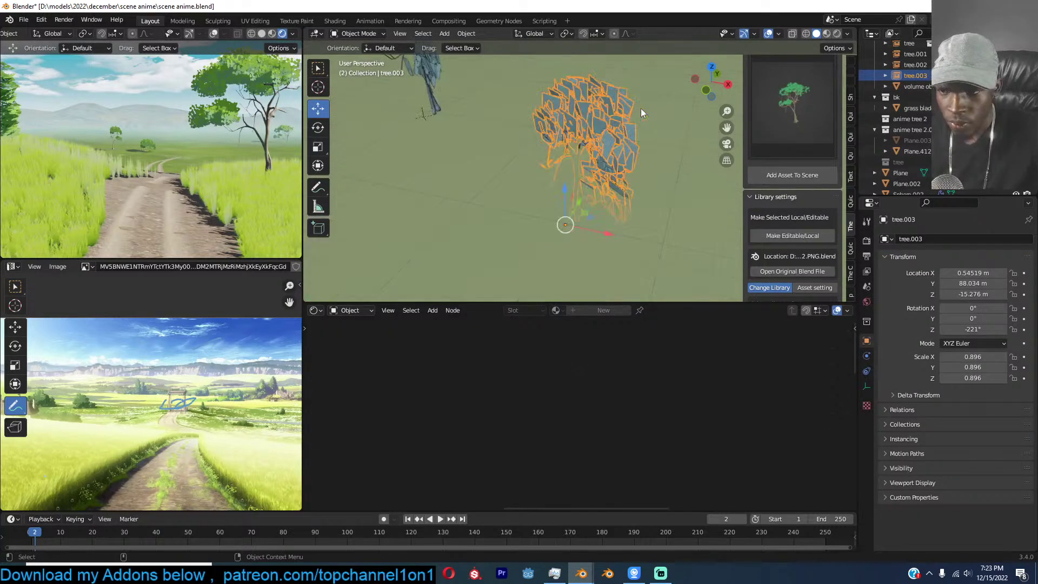
pyautogui.moveTo(641, 112); pyautogui.dragTo(672, 90, button='middle')
pyautogui.scroll(-3, 589, 107)
pyautogui.press('g')
pyautogui.click(599, 138)
pyautogui.press('s')
pyautogui.click(626, 143)
# Duplicate tree.003, scale the copy down to about 0.97 and place it close beside the original.
pyautogui.hotkey('shift', 'd')
pyautogui.click(571, 149)
pyautogui.press('g')
pyautogui.click(675, 151)
pyautogui.press('s')
pyautogui.click(654, 161)
pyautogui.press('g')
pyautogui.click(642, 163)
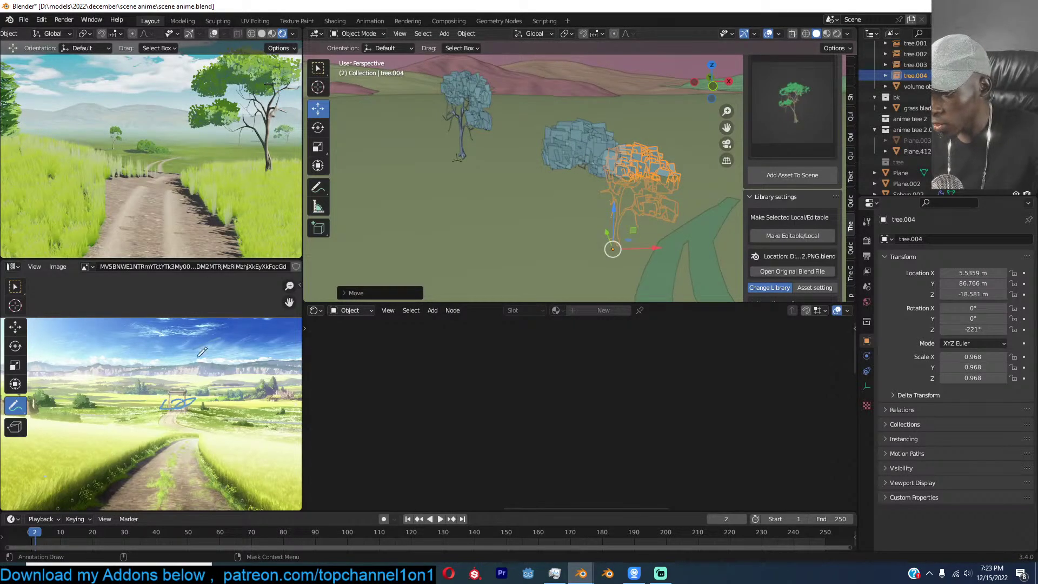
# Save the scene, duplicate the pair of distant trees to the opposite side of the road and rotate the copies about Z.
pyautogui.scroll(-4, 522, 228)
pyautogui.keyDown('shift'); pyautogui.moveTo(564, 217); pyautogui.dragTo(472, 196, button='middle'); pyautogui.keyUp('shift')
pyautogui.hotkey('ctrl', 's')
pyautogui.keyDown('shift'); pyautogui.click(522, 171); pyautogui.keyUp('shift')
pyautogui.hotkey('shift', 'd')
pyautogui.click(604, 197)
pyautogui.press('r')
pyautogui.press('z')
pyautogui.click(536, 212)
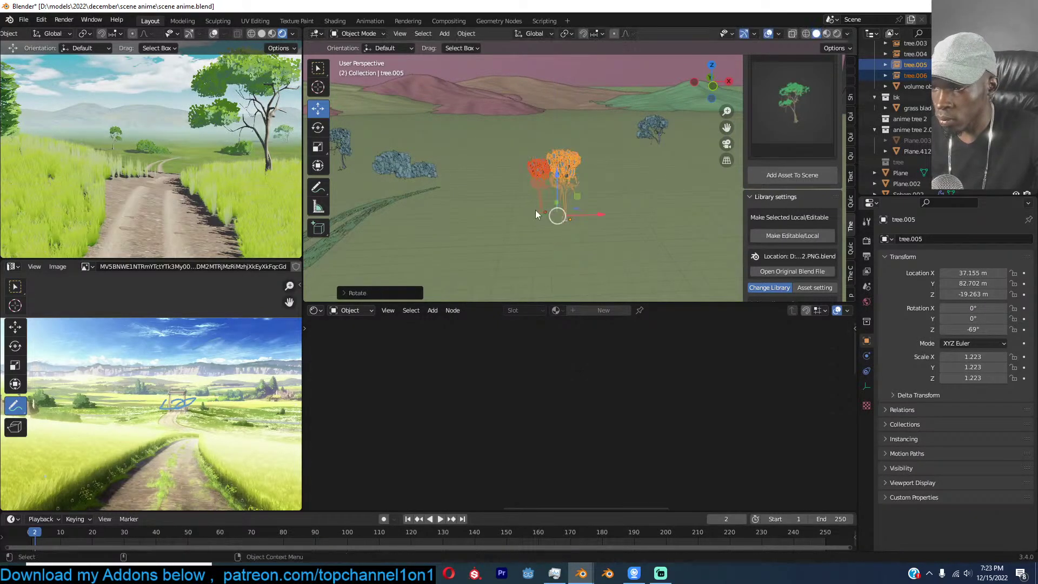
# Duplicate the distant road strip in top view and place the copy farther out in the field.
pyautogui.click(389, 201)
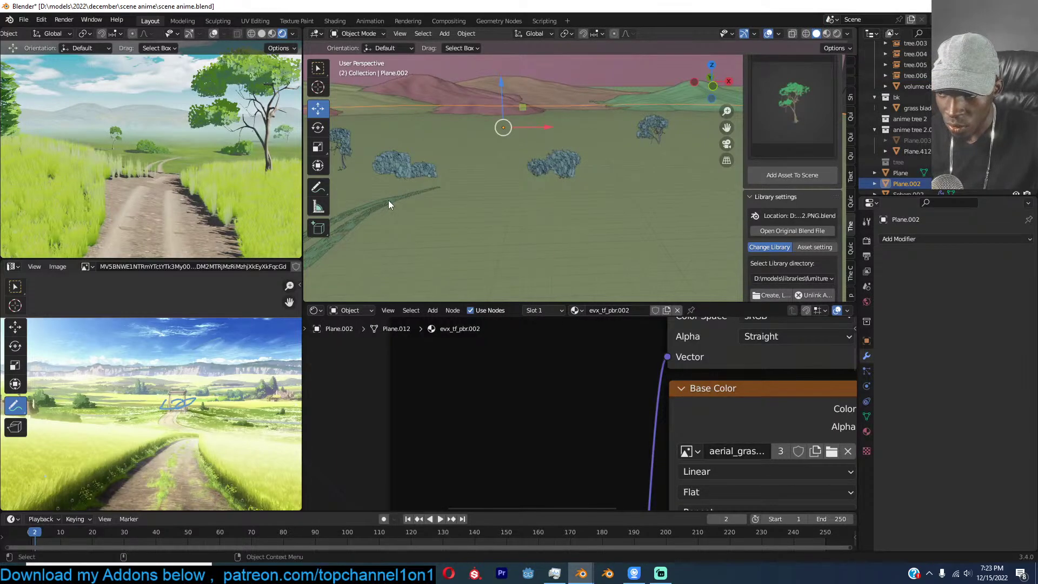
pyautogui.click(389, 201)
pyautogui.press('KP_7')
pyautogui.keyDown('shift'); pyautogui.moveTo(447, 212); pyautogui.dragTo(479, 221, button='middle'); pyautogui.keyUp('shift')
pyautogui.scroll(-3, 495, 235)
pyautogui.hotkey('shift', 'd')
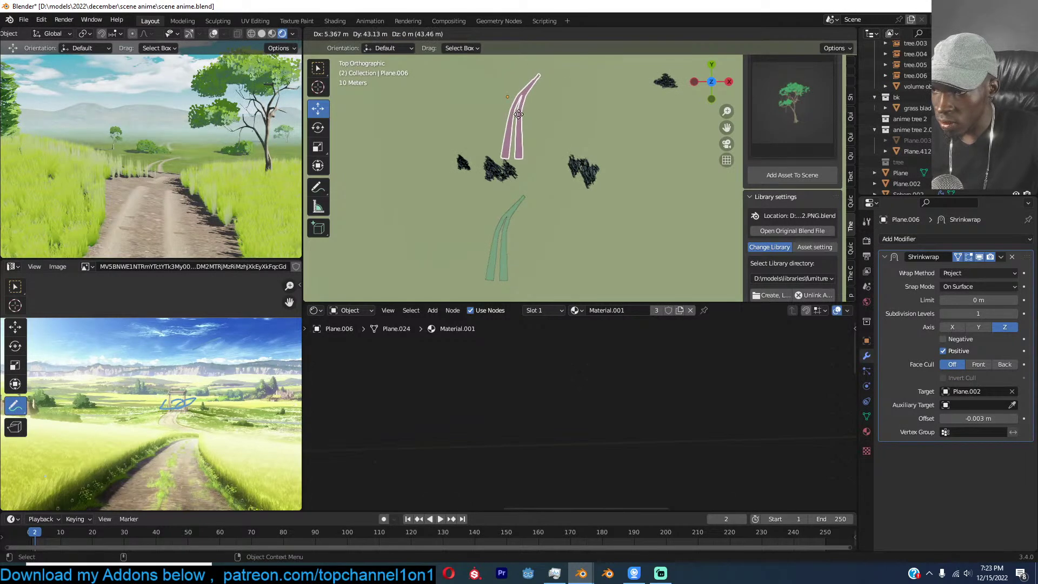
pyautogui.click(575, 49)
# Rotate the new road copy, move it toward the right-hand trees and scale it up.
pyautogui.press('r')
pyautogui.click(404, 160)
pyautogui.press('g')
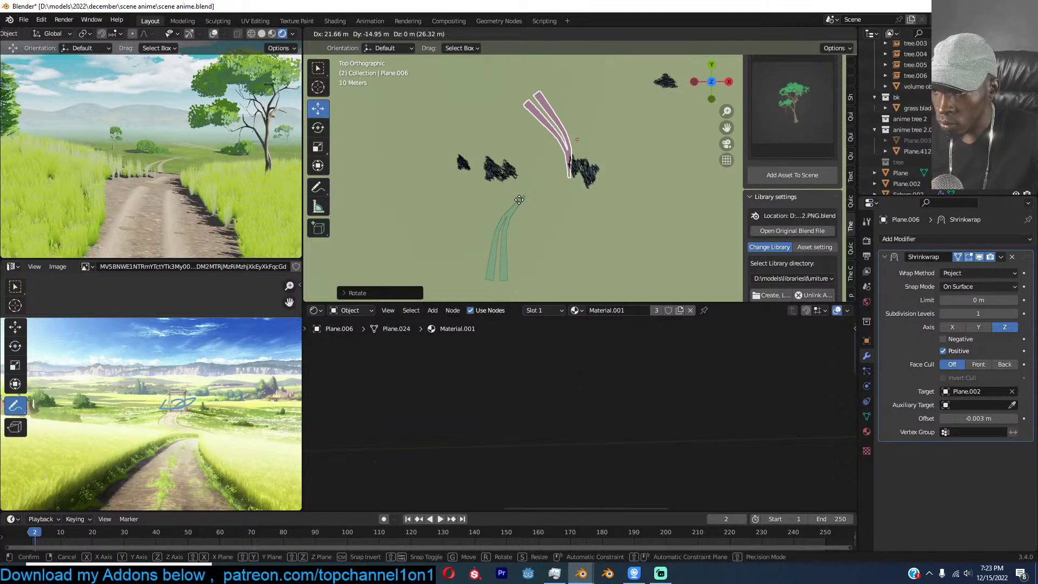
pyautogui.click(562, 200)
pyautogui.press('s')
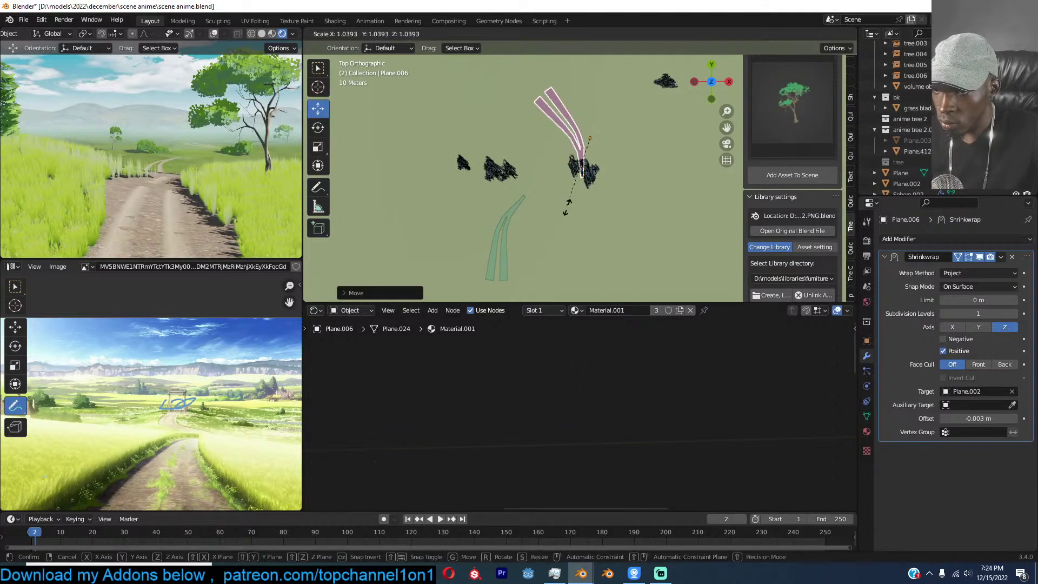
pyautogui.click(602, 266)
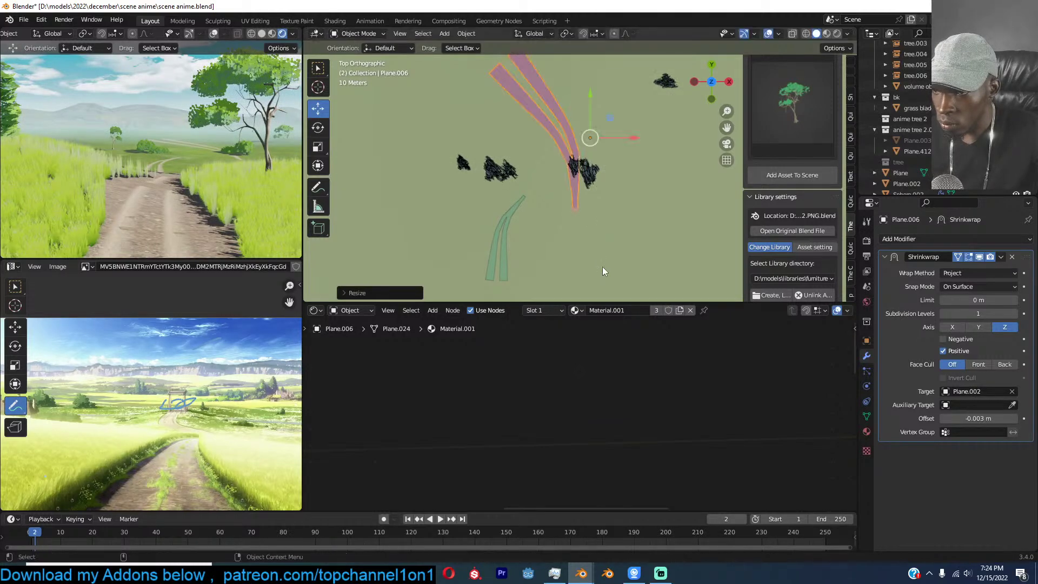
# Delete the faces of one track from the new road copy and move the remaining strip.
pyautogui.press('Tab')
pyautogui.press('x')
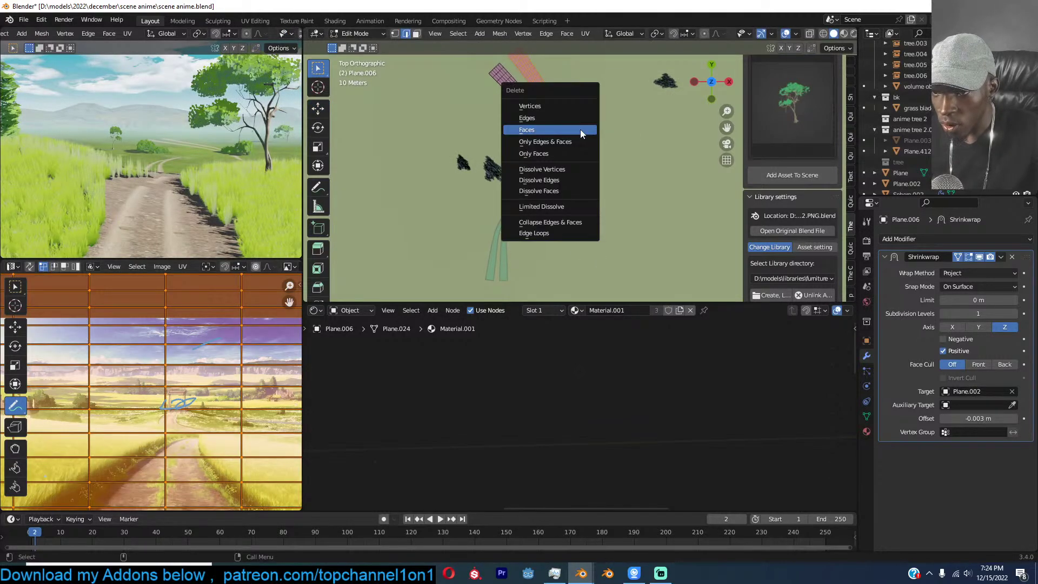
pyautogui.click(580, 129)
pyautogui.press('Tab')
pyautogui.press('g')
pyautogui.click(591, 145)
# Rotate the single strip, move its narrow end to the tip of the distant road and rotate it again.
pyautogui.press('r')
pyautogui.click(610, 203)
pyautogui.press('g')
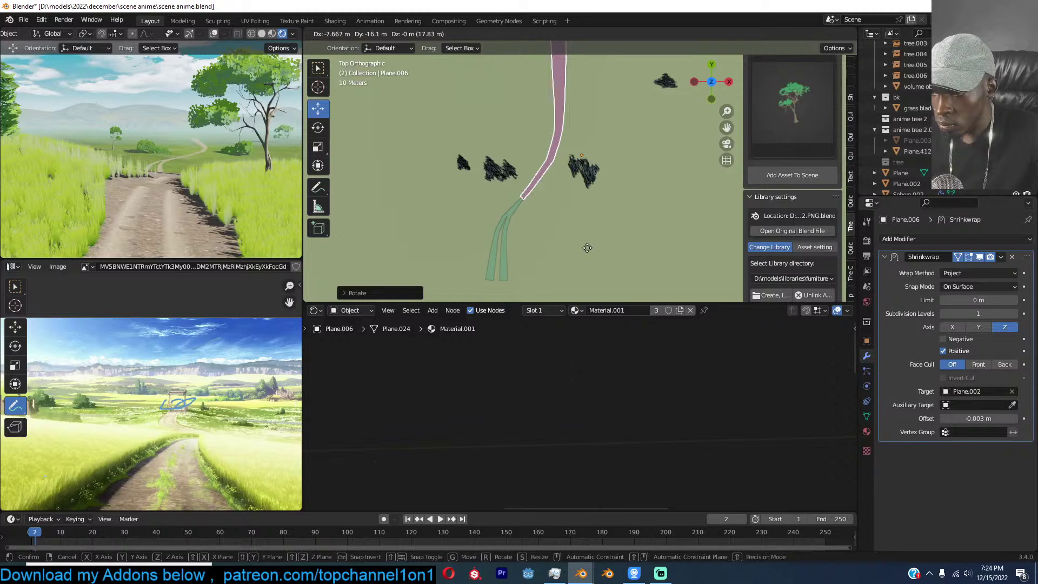
pyautogui.click(587, 248)
pyautogui.press('r')
pyautogui.click(610, 242)
# Move the strip to the far side of the right-hand trees, shifting it about 24 m in X and 20 m in Y.
pyautogui.scroll(-1, 627, 216)
pyautogui.press('g')
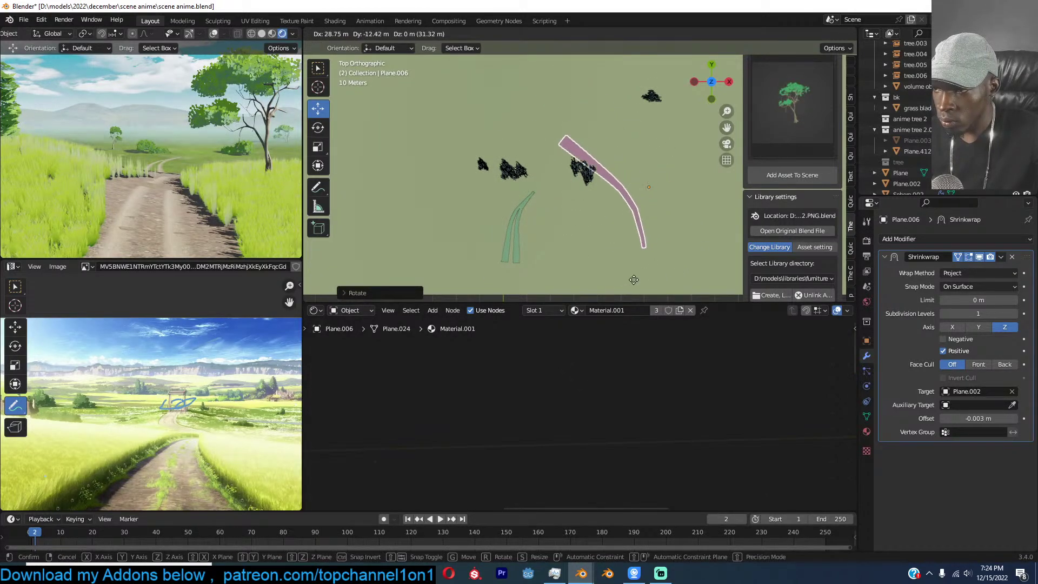
pyautogui.click(606, 285)
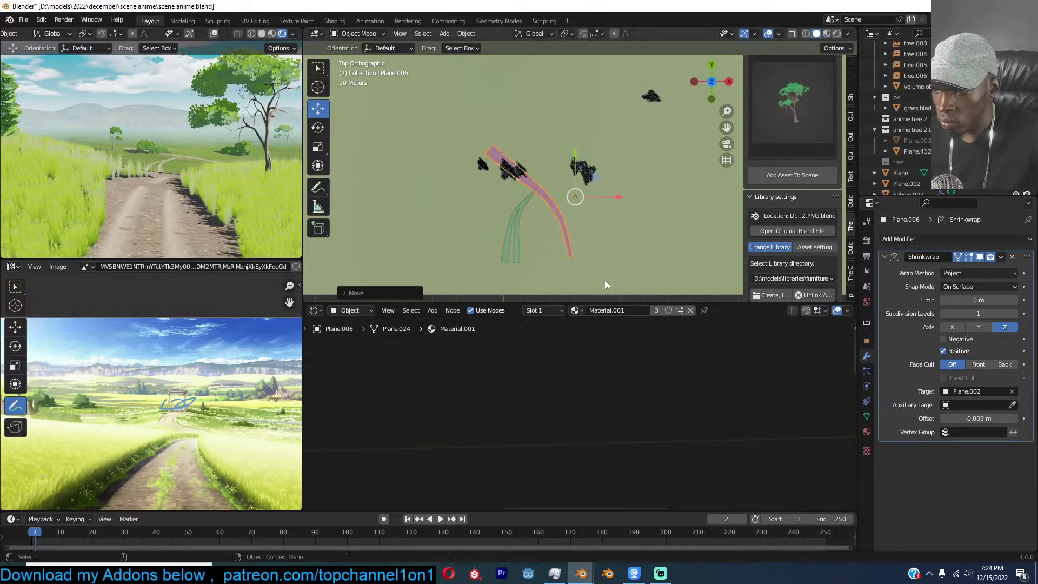
pyautogui.scroll(-1, 280, 393)
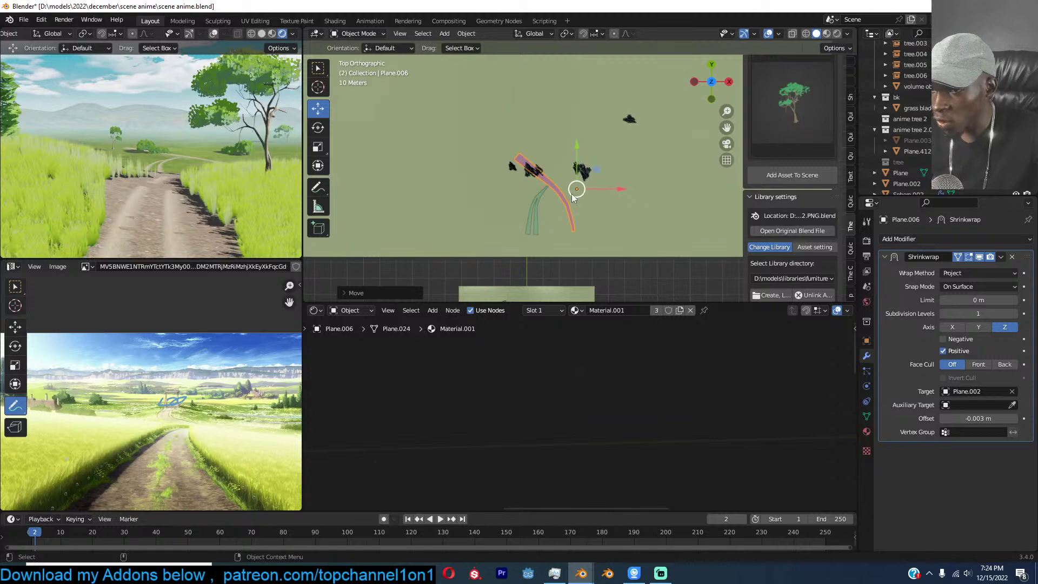
pyautogui.press('g')
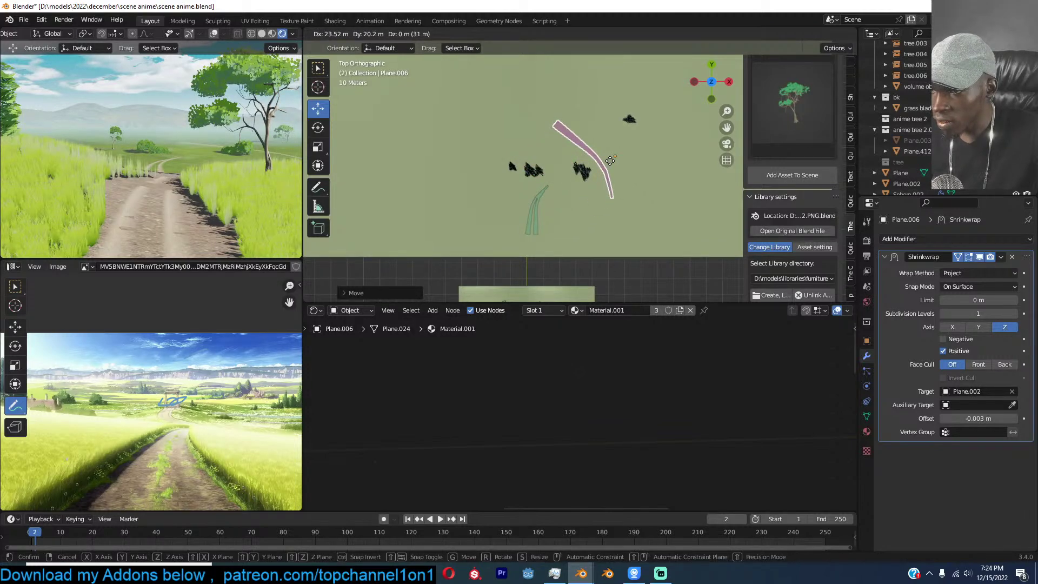
pyautogui.click(610, 160)
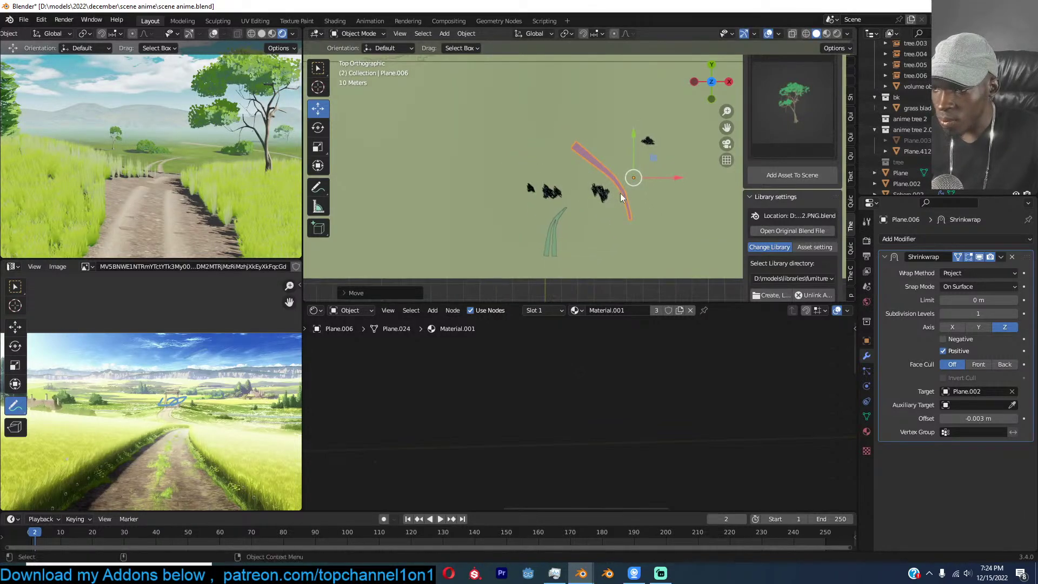
# Stretch the strip's wide end about 123 m toward the far edge of the field using proportional editing.
pyautogui.press('Tab')
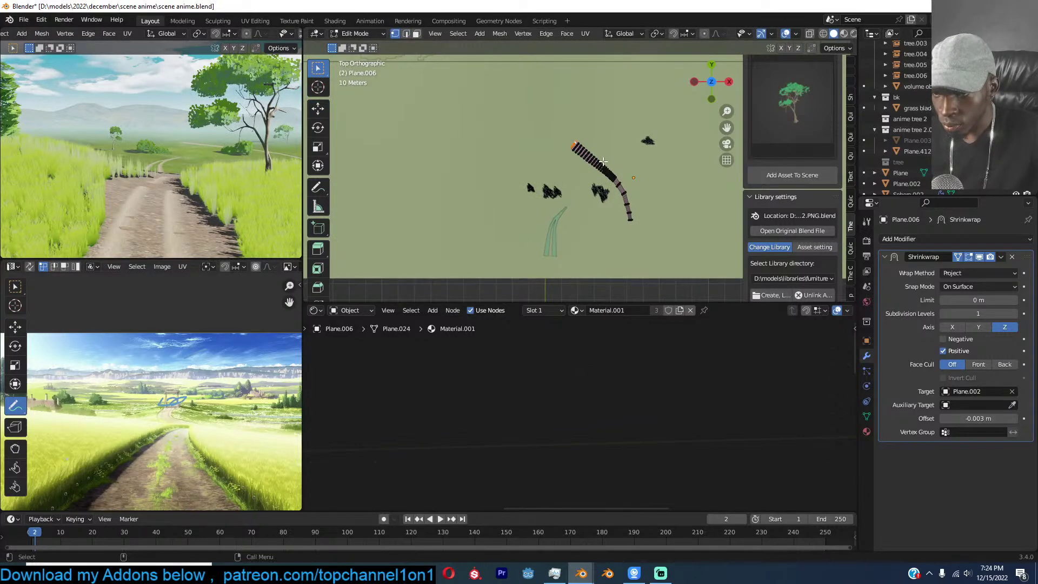
pyautogui.press('o')
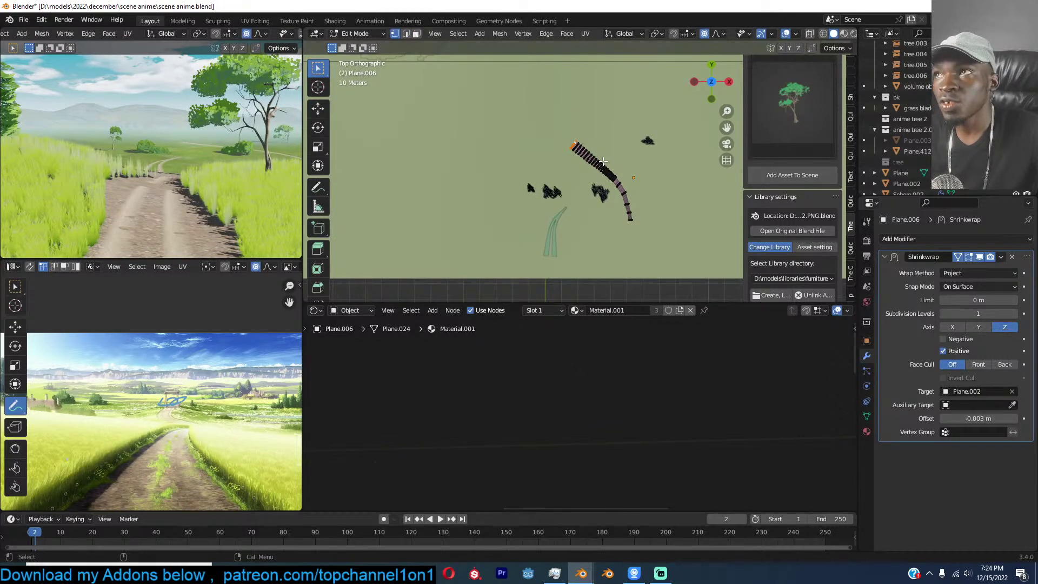
pyautogui.press('g')
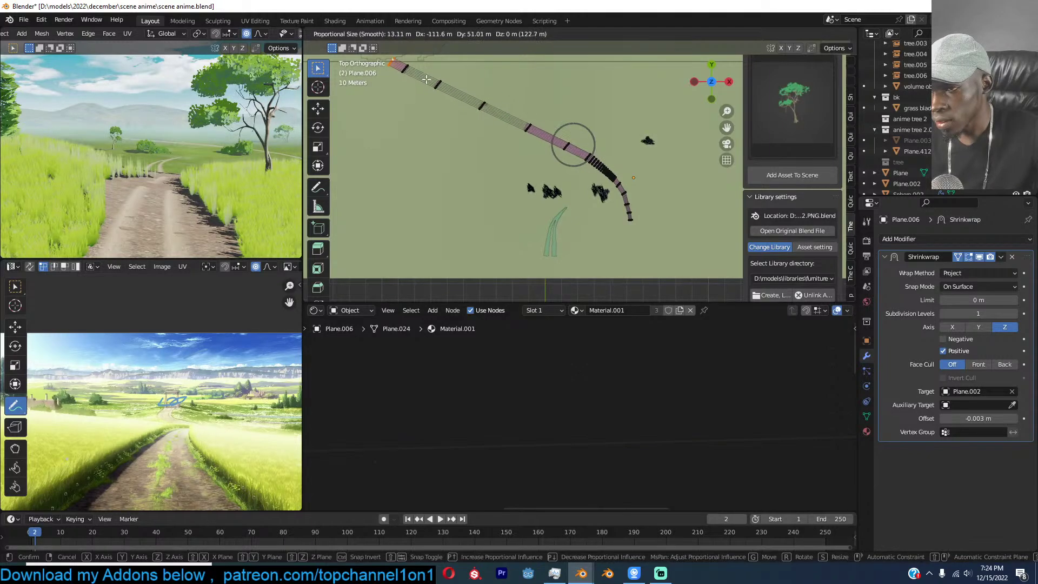
pyautogui.click(419, 70)
# Add a loop cut across the stretched part of the road strip and return to Object Mode.
pyautogui.press('Tab')
pyautogui.press('Tab')
pyautogui.hotkey('ctrl', 'r')
pyautogui.click(460, 96)
pyautogui.press('Tab')
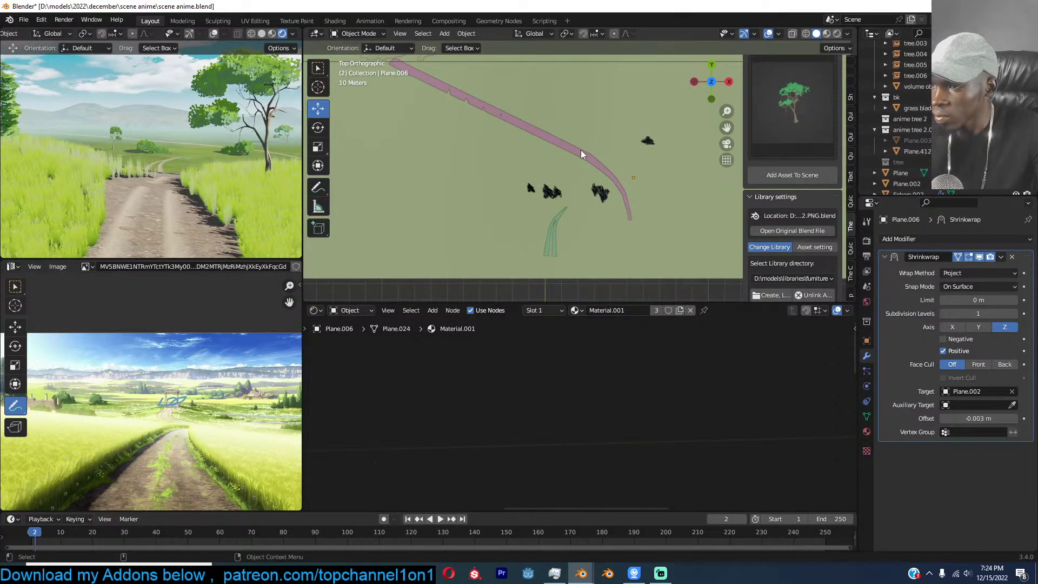
# Save the scene and check the full rendered camera frame against the reference image.
pyautogui.scroll(-3, 143, 229)
pyautogui.hotkey('ctrl', 's')
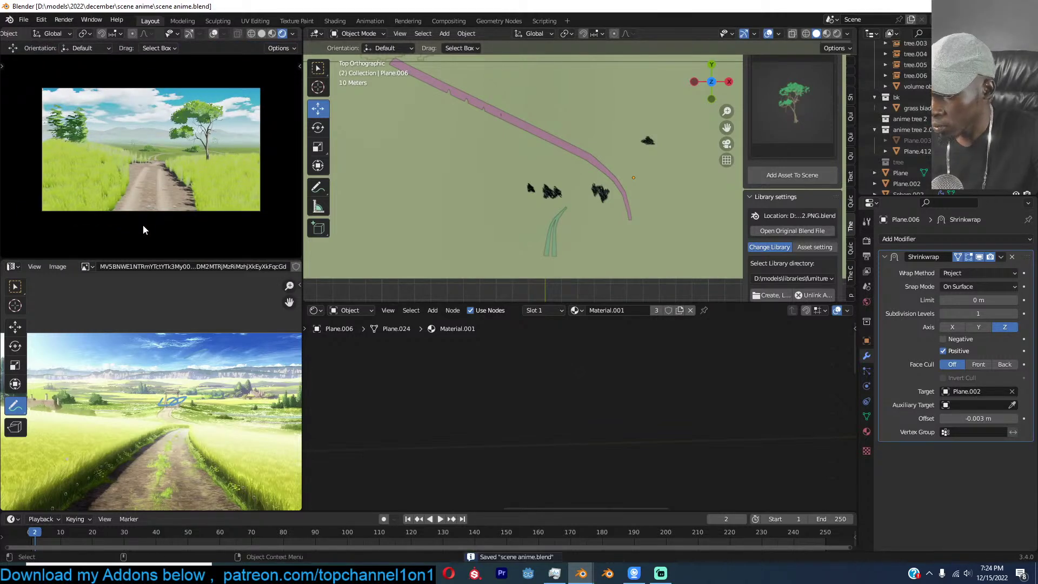
pyautogui.scroll(2, 143, 225)
pyautogui.scroll(-1, 122, 203)
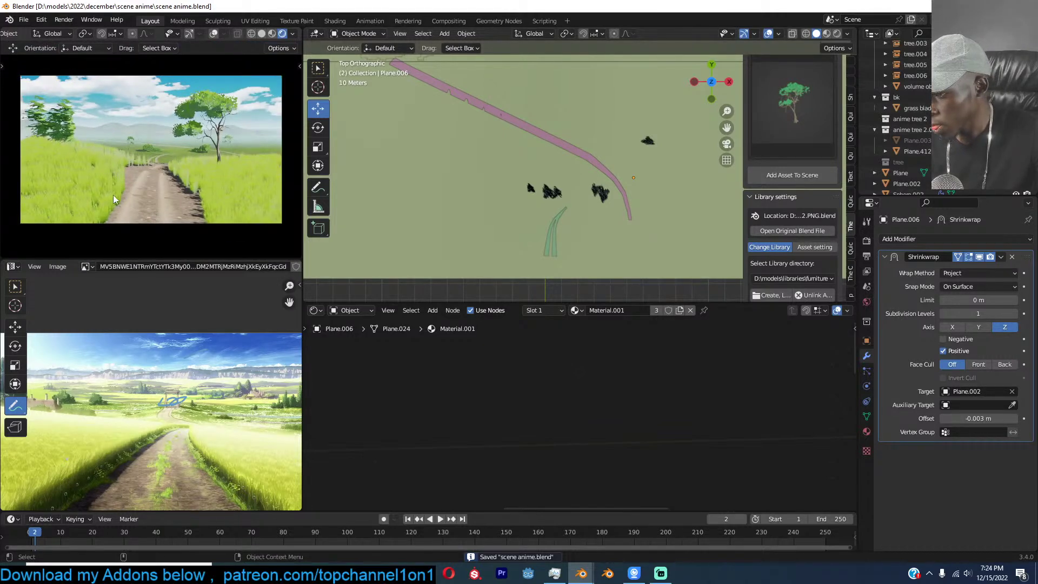
# Show the scene through the camera in the main viewport, fit the whole frame and save the file.
pyautogui.click(439, 176)
pyautogui.scroll(-2, 446, 178)
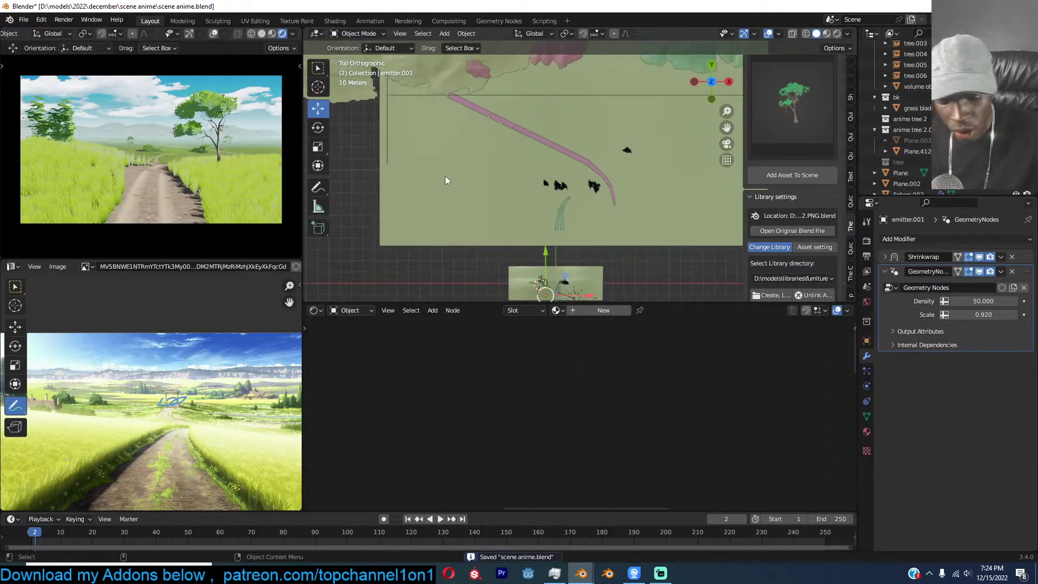
pyautogui.press('KP_0')
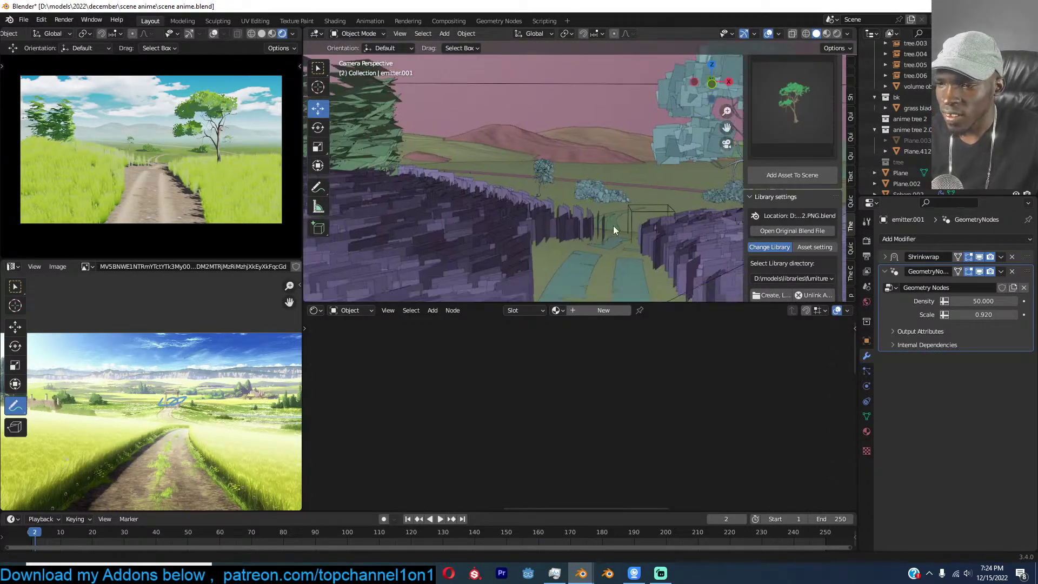
pyautogui.press('Home')
pyautogui.hotkey('ctrl', 's')
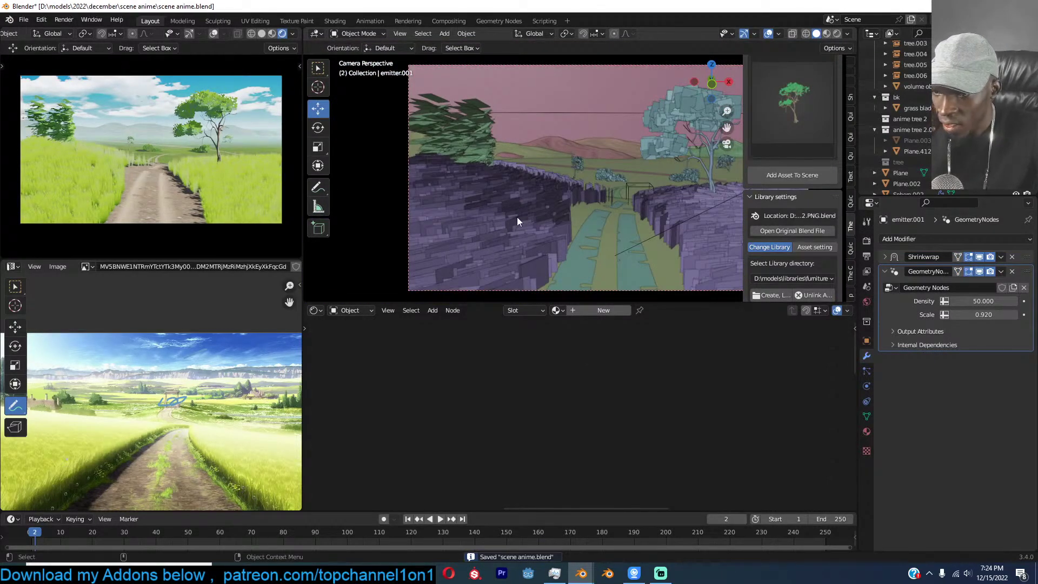
# Try a Geometry Nodes density of 100 on the grass object emitter.001 and reduce it to 80.
pyautogui.click(517, 222)
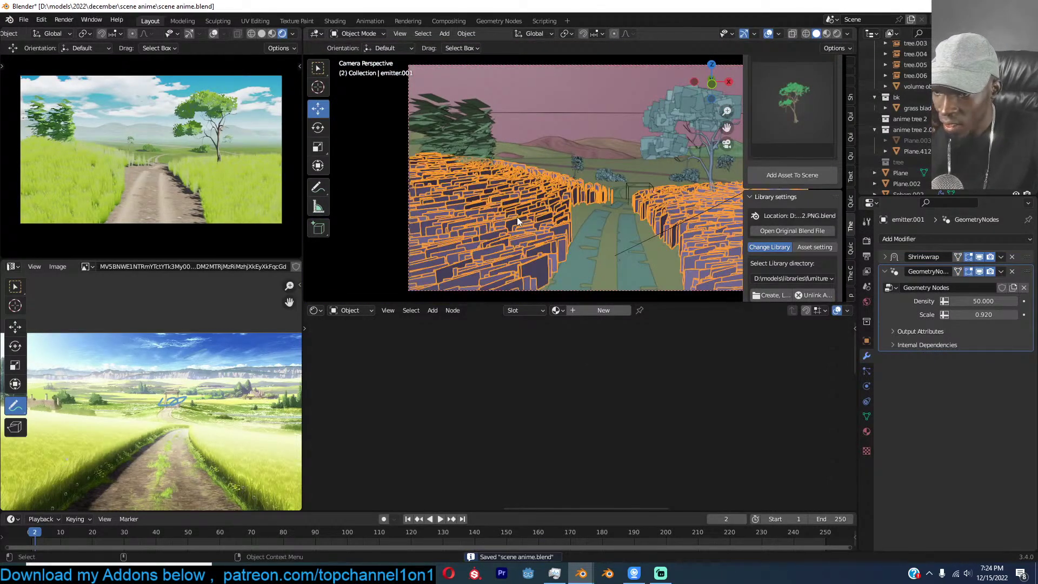
pyautogui.doubleClick(978, 300)
pyautogui.write('100')
pyautogui.press('Return')
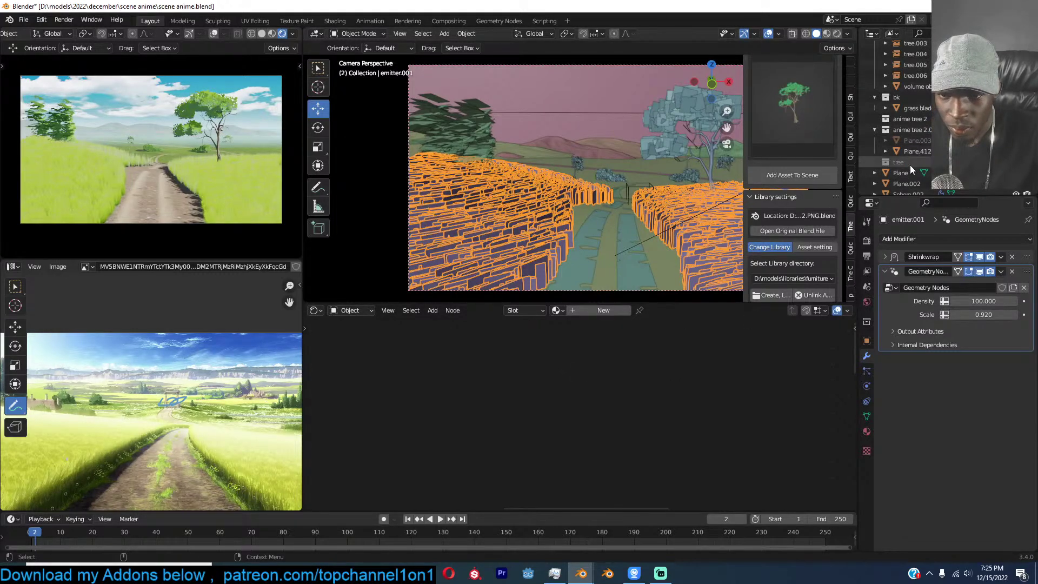
pyautogui.scroll(-3, 910, 163)
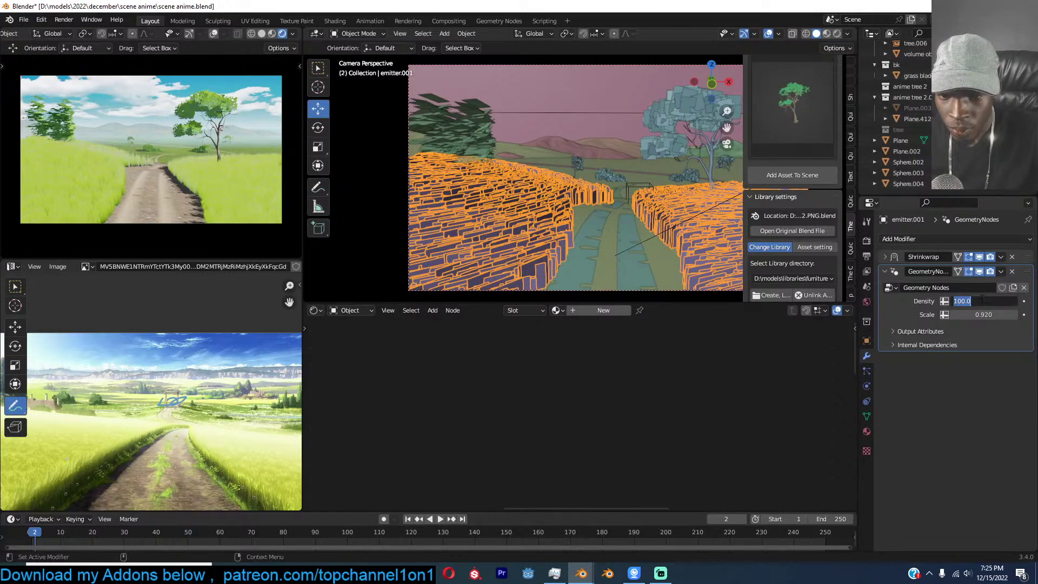
pyautogui.moveTo(980, 299)
pyautogui.mouseDown()
pyautogui.moveTo(965, 299)
pyautogui.moveTo(981, 299)
pyautogui.mouseUp()
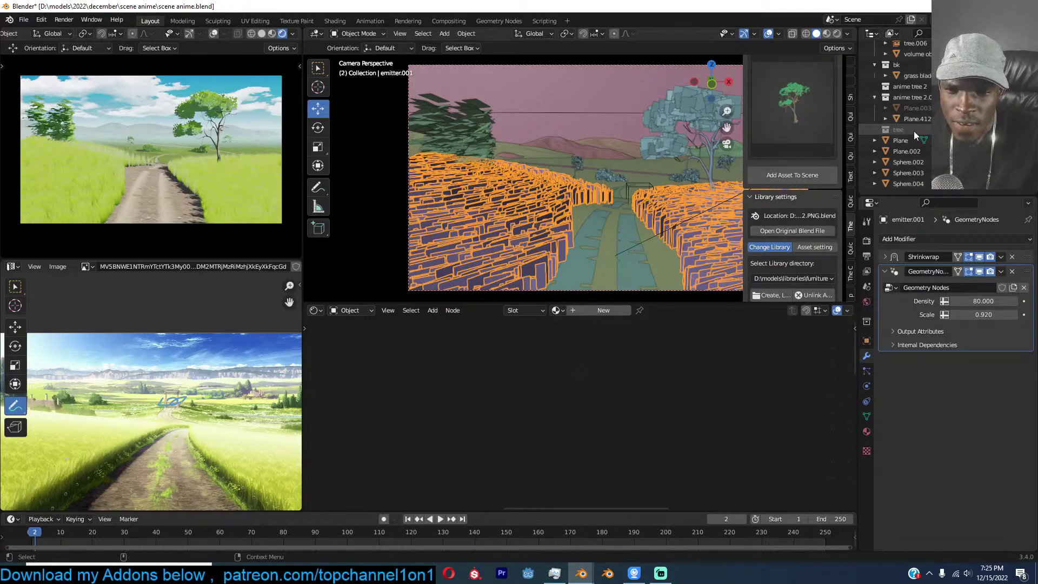
# Select the grass blade object in the bk collection and show its material settings.
pyautogui.click(1022, 130)
pyautogui.click(1022, 130)
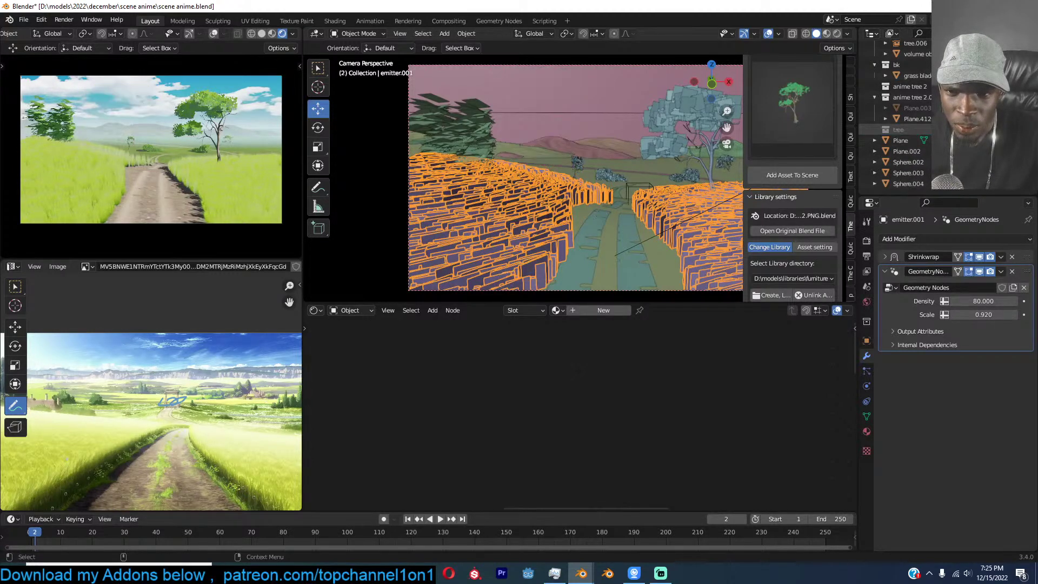
pyautogui.click(920, 77)
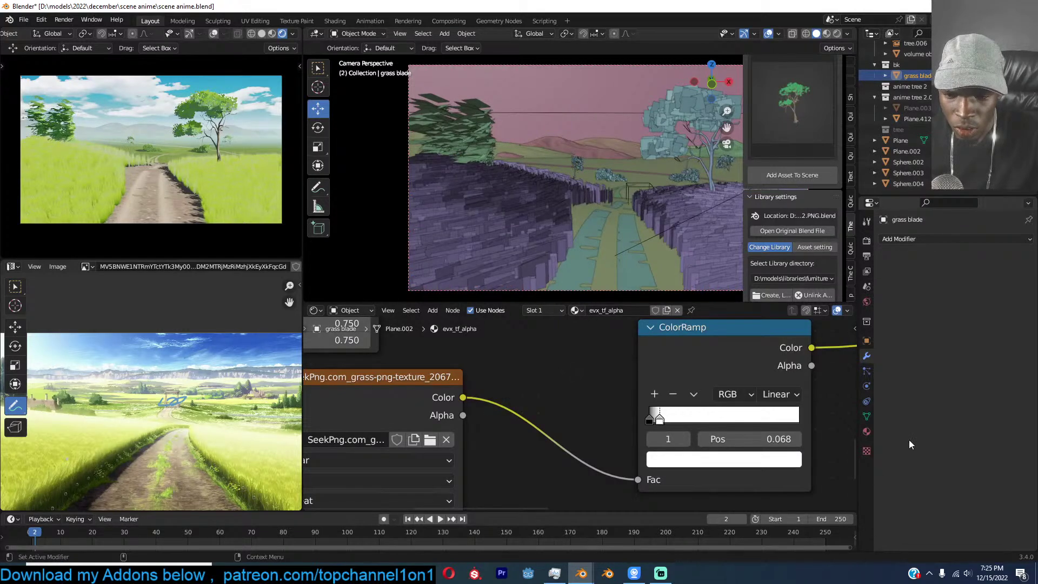
pyautogui.click(867, 431)
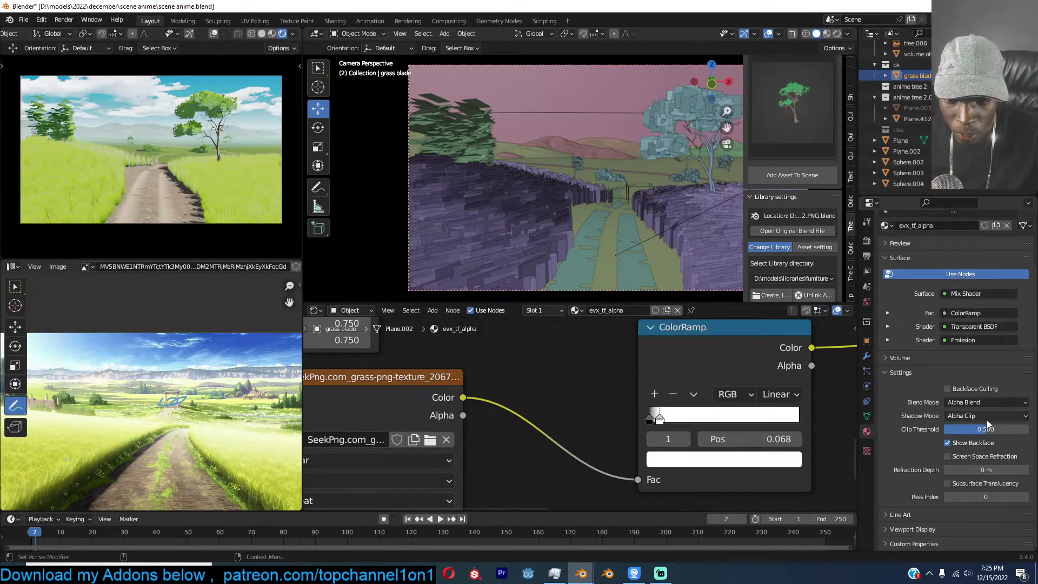
# Try Alpha Clip blending and no shadow mode on the grass material, return to Alpha Blend with Alpha Clip shadows, and save.
pyautogui.click(992, 402)
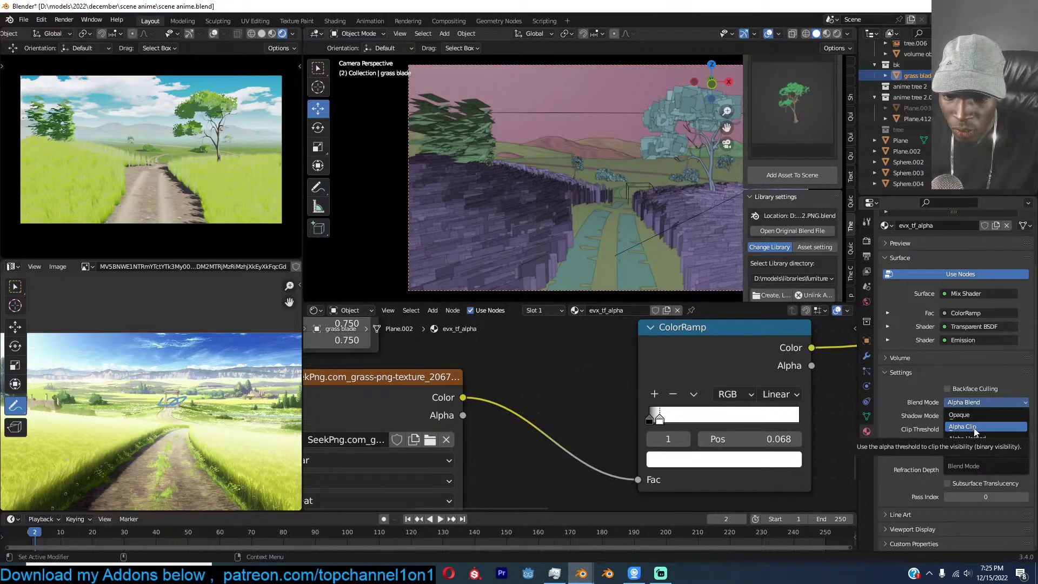
pyautogui.click(974, 427)
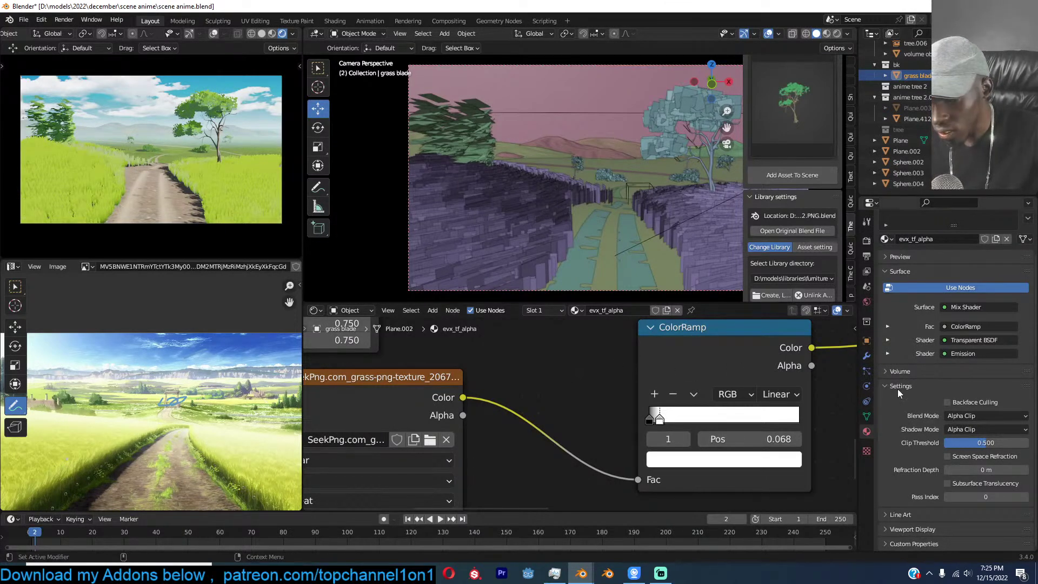
pyautogui.click(979, 417)
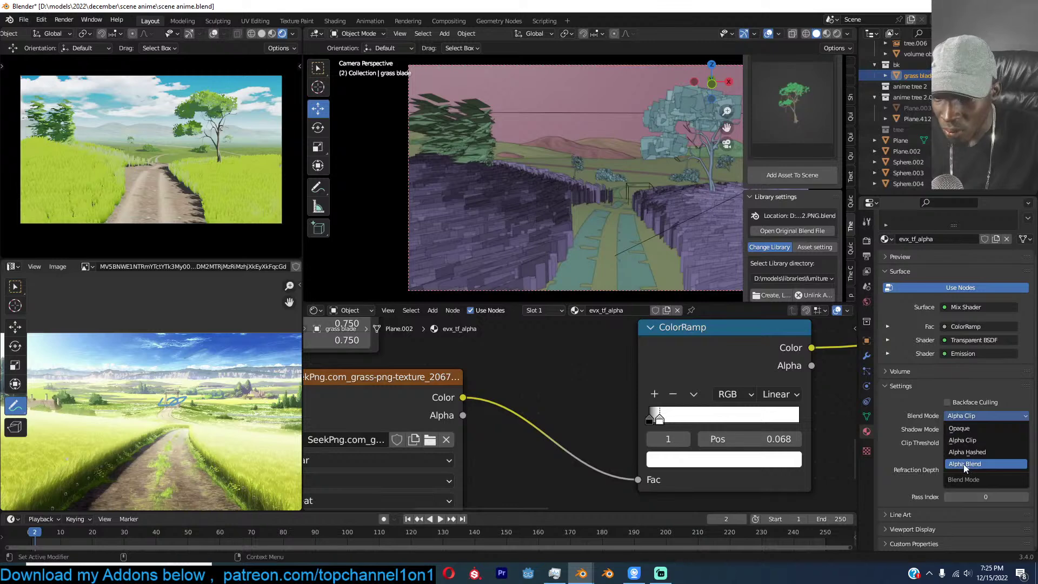
pyautogui.click(966, 464)
pyautogui.click(997, 431)
pyautogui.click(968, 439)
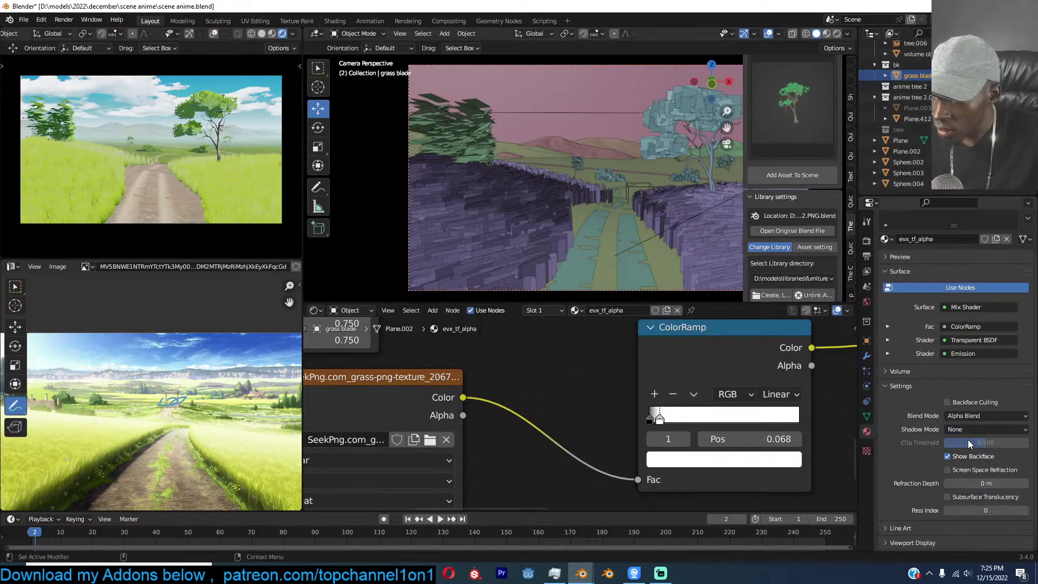
pyautogui.click(1003, 426)
pyautogui.click(969, 468)
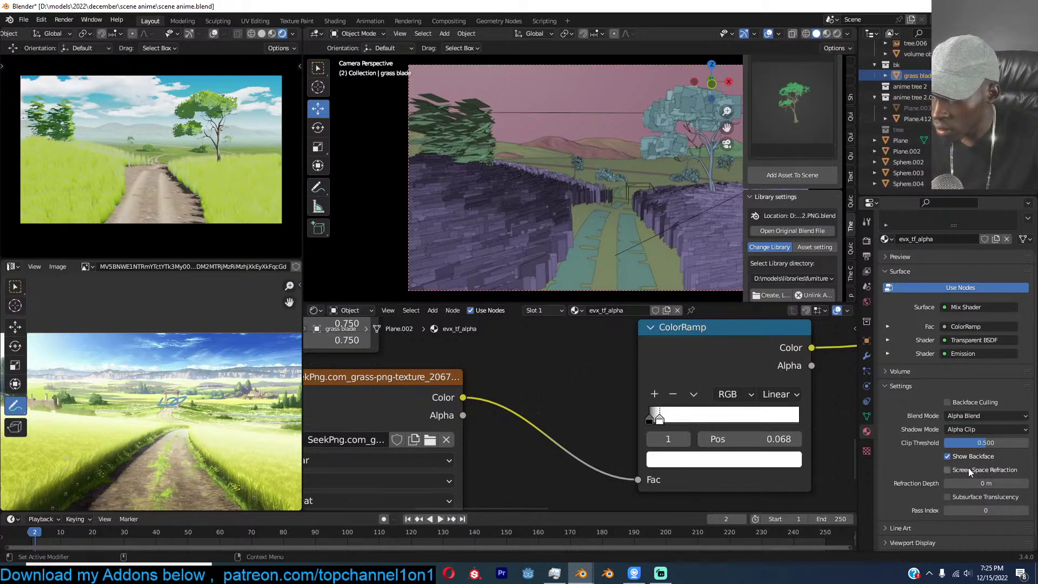
pyautogui.hotkey('ctrl', 's')
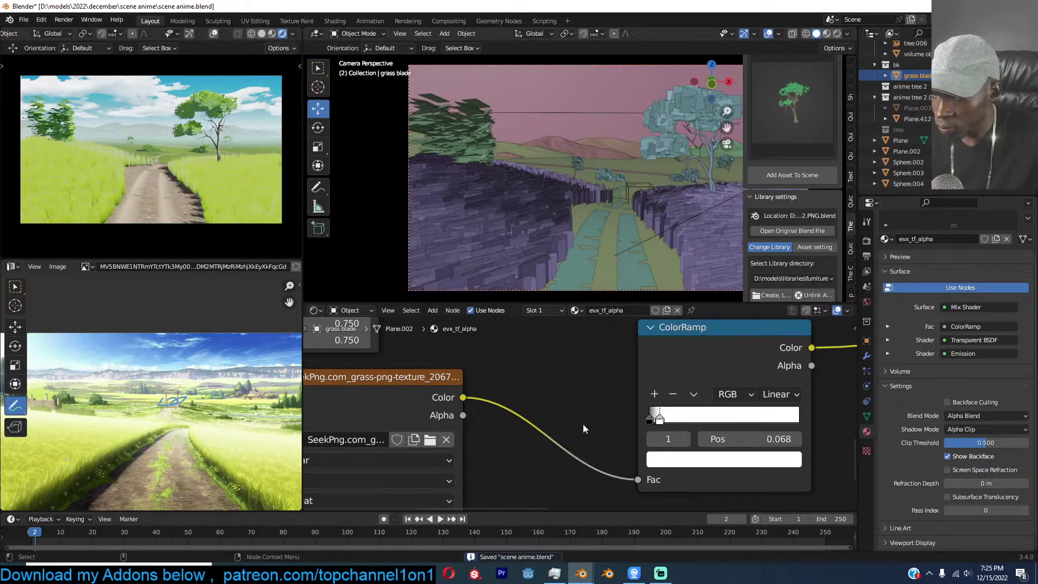
# Move the light-green stop of the grass material's green-to-yellow ColorRamp to position 0.773 and save the file.
pyautogui.scroll(-3, 580, 423)
pyautogui.moveTo(628, 416)
pyautogui.mouseDown()
pyautogui.moveTo(656, 418)
pyautogui.moveTo(627, 418)
pyautogui.mouseUp()
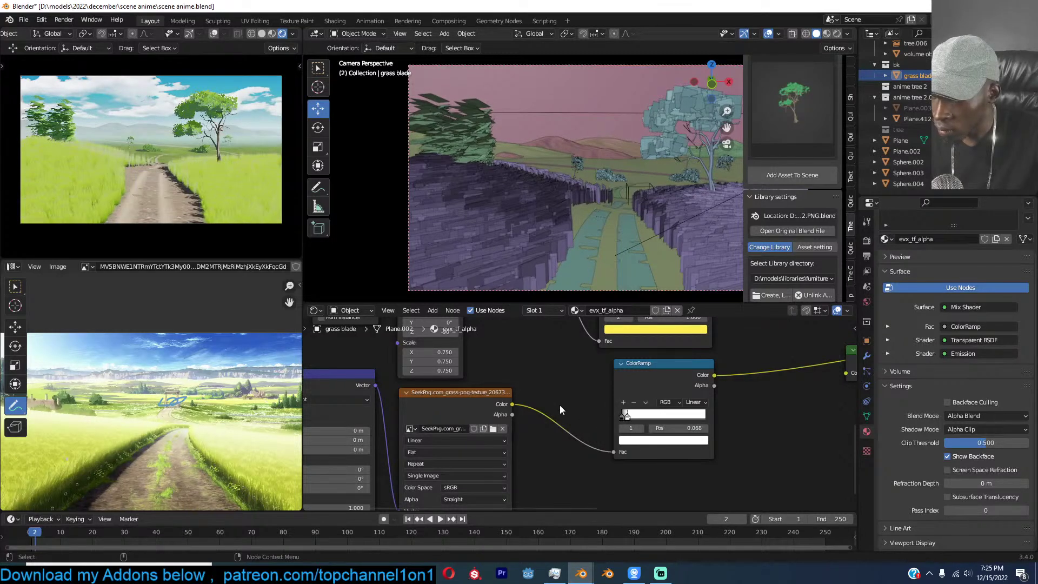
pyautogui.scroll(3, 563, 400)
pyautogui.keyDown('shift'); pyautogui.scroll(2, 566, 389); pyautogui.keyUp('shift')
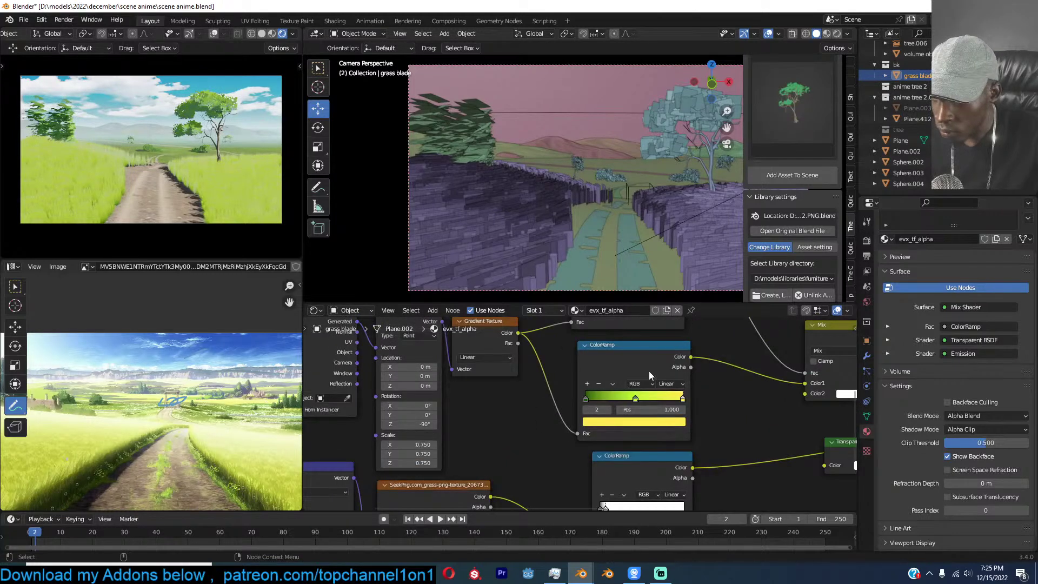
pyautogui.moveTo(610, 401); pyautogui.dragTo(652, 398)
pyautogui.scroll(-1, 395, 400)
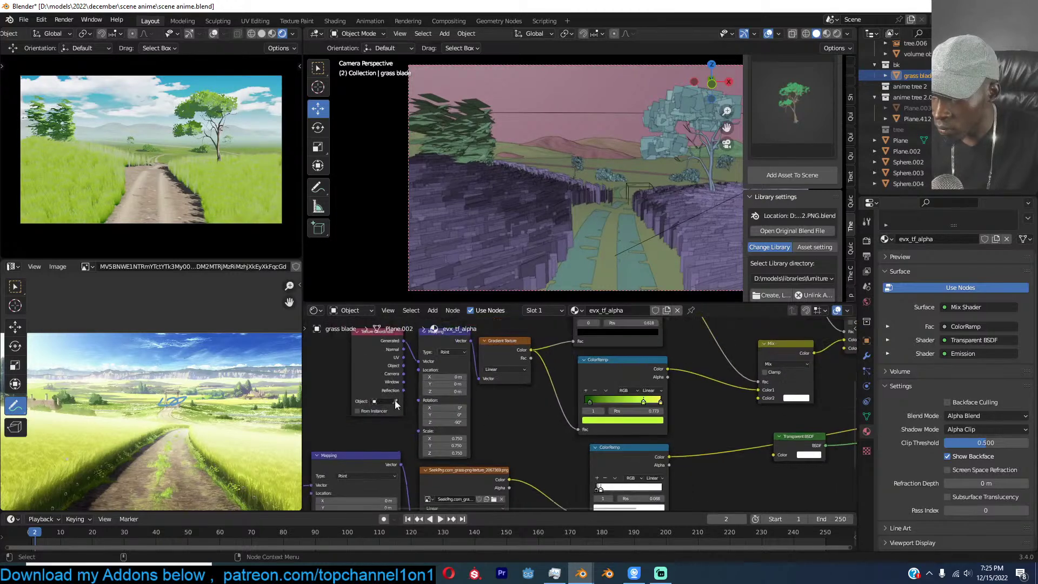
pyautogui.hotkey('ctrl', 's')
# Adjust the black stop of the grass material's black-and-white ColorRamp, set its light stop to 0.752 and save.
pyautogui.moveTo(505, 406); pyautogui.dragTo(513, 470, button='middle')
pyautogui.scroll(1, 668, 375)
pyautogui.moveTo(651, 374); pyautogui.dragTo(621, 369)
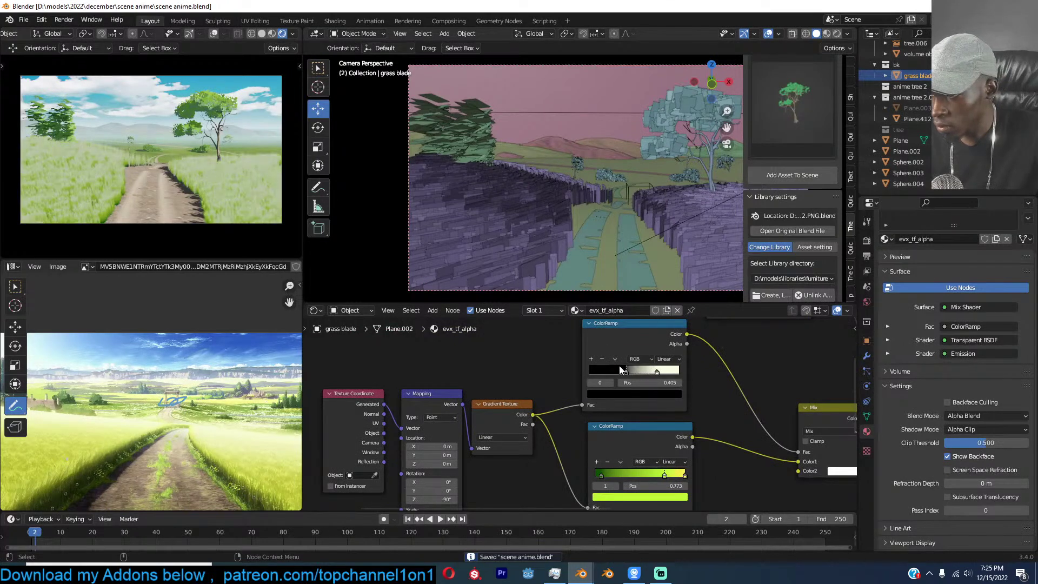
pyautogui.moveTo(657, 372)
pyautogui.mouseDown()
pyautogui.moveTo(673, 381)
pyautogui.moveTo(653, 371)
pyautogui.mouseUp()
pyautogui.hotkey('ctrl', 's')
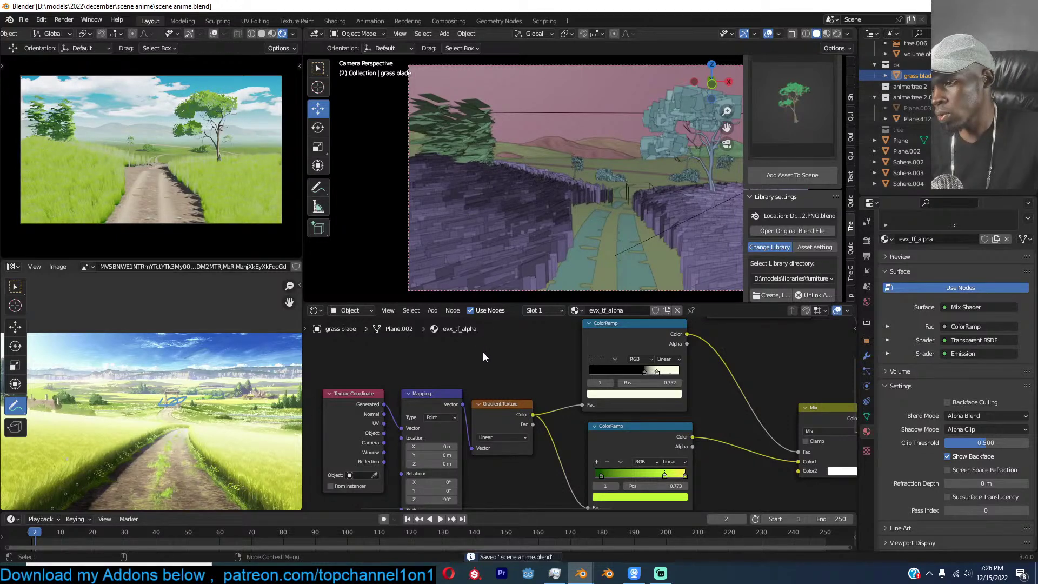
# Compare with the whole reference image and try stretching the Sphere.002 foliage cluster vertically.
pyautogui.scroll(-2, 111, 425)
pyautogui.moveTo(111, 425); pyautogui.dragTo(131, 412, button='middle')
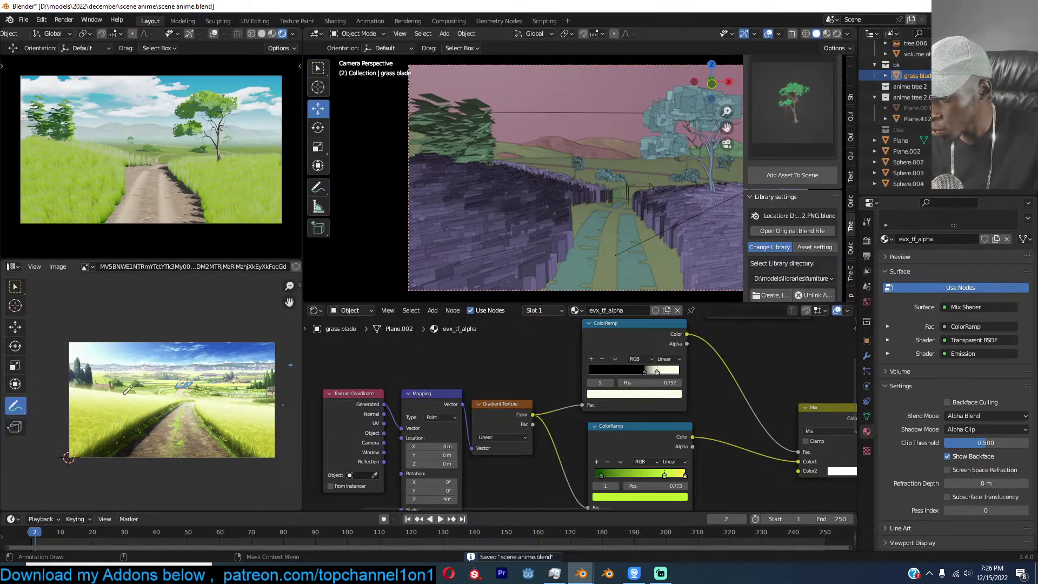
pyautogui.scroll(-2, 520, 205)
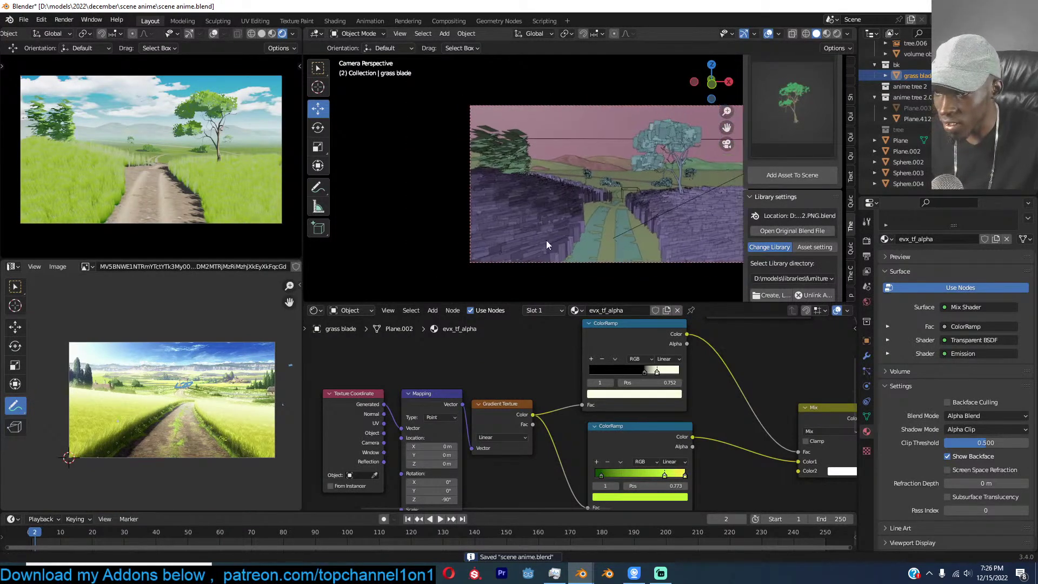
pyautogui.scroll(4, 544, 229)
pyautogui.click(509, 166)
pyautogui.click(505, 164)
pyautogui.press('s')
pyautogui.press('z')
pyautogui.click(519, 163)
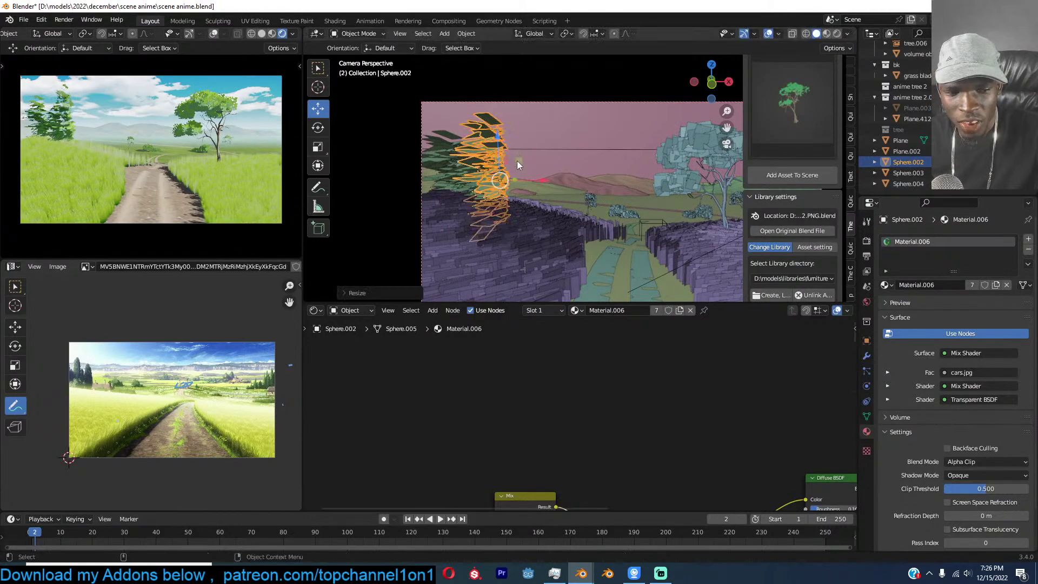
# Try rescaling the Sphere.002 foliage cluster to a shorter shape, cancel a further resize and save the scene.
pyautogui.hotkey('alt', 'a')
pyautogui.click(494, 179)
pyautogui.press('s')
pyautogui.press('z')
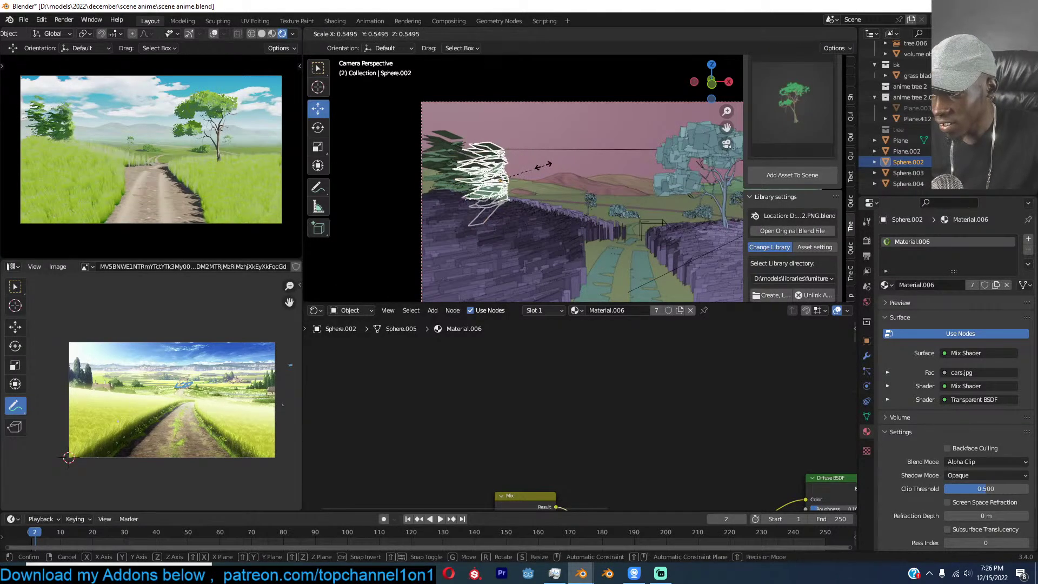
pyautogui.click(544, 168)
pyautogui.press('s')
pyautogui.rightClick(507, 156)
pyautogui.hotkey('ctrl', 's')
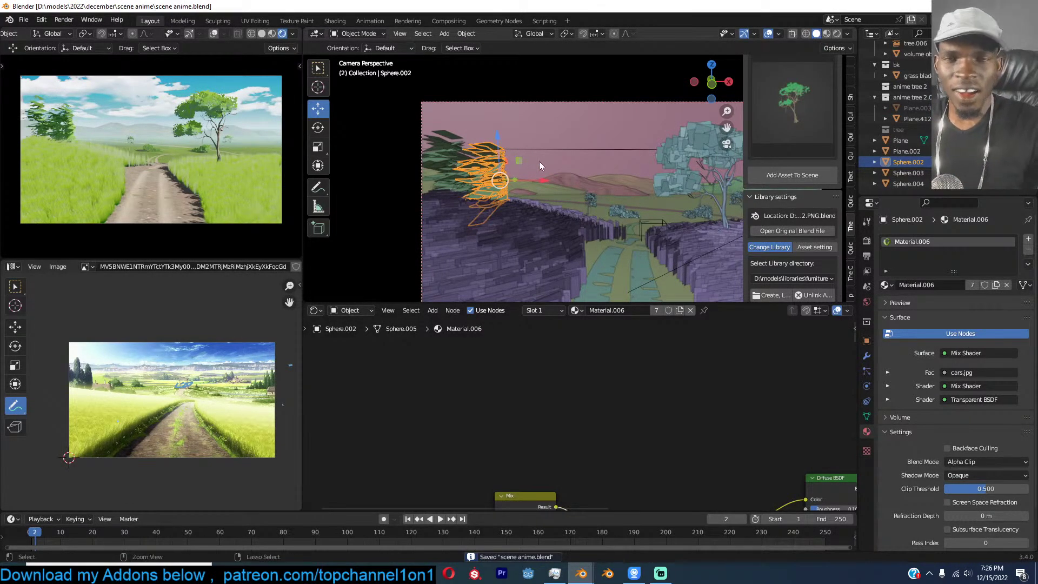
# Search the asset library for "bird", choose the birds asset and add it to the scene.
pyautogui.hotkey('alt', 'a')
pyautogui.scroll(7, 784, 137)
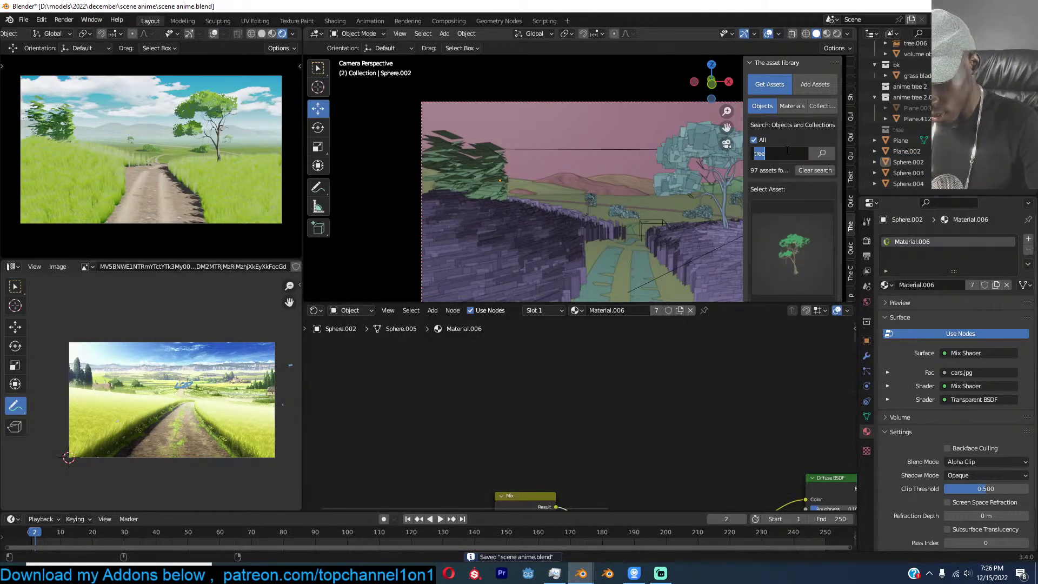
pyautogui.press('Return')
pyautogui.hotkey('ctrl', 's')
pyautogui.click(784, 214)
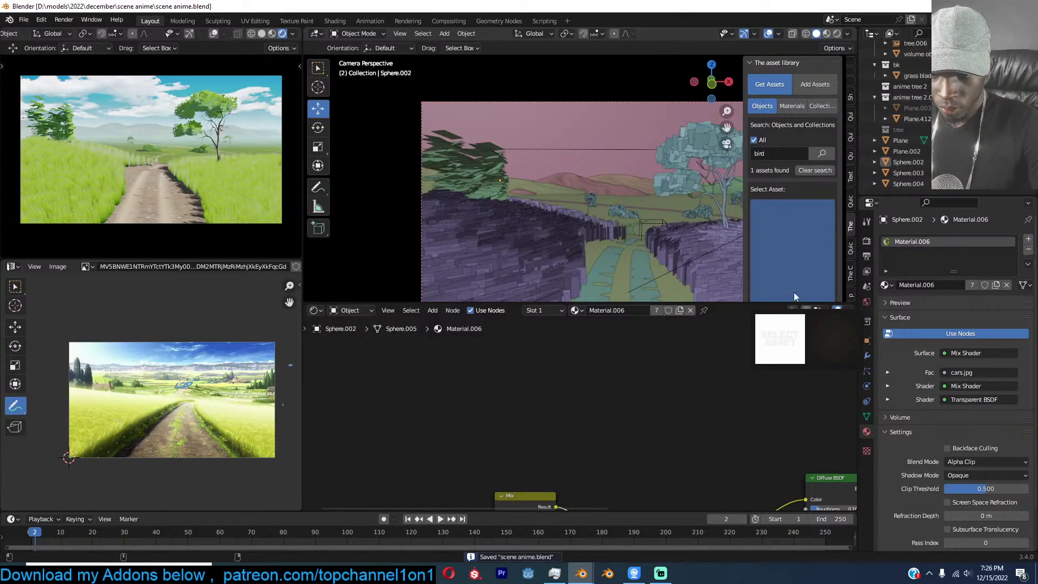
pyautogui.click(816, 327)
pyautogui.scroll(-2, 813, 203)
pyautogui.scroll(-1, 812, 202)
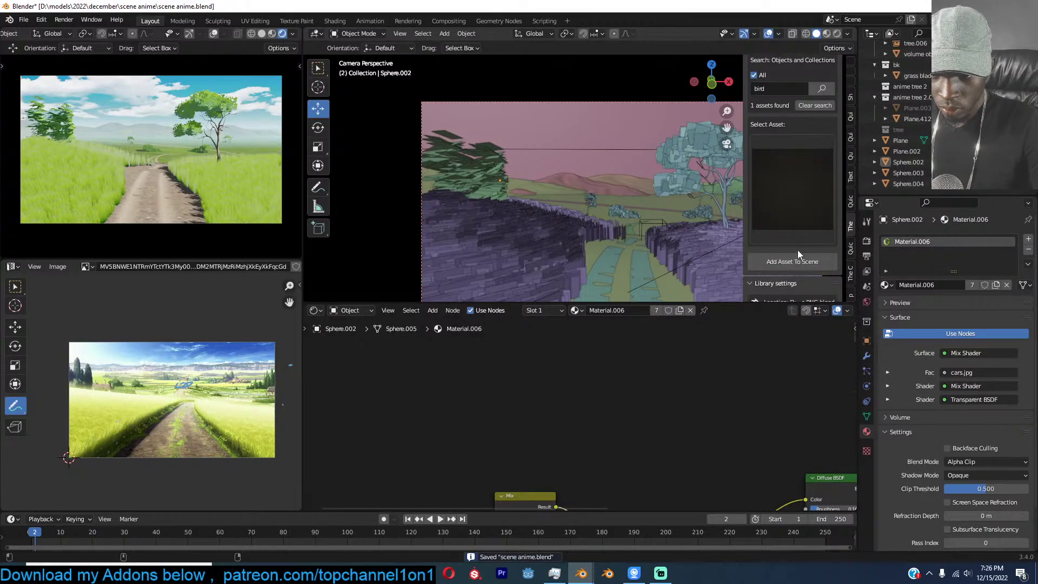
pyautogui.click(805, 259)
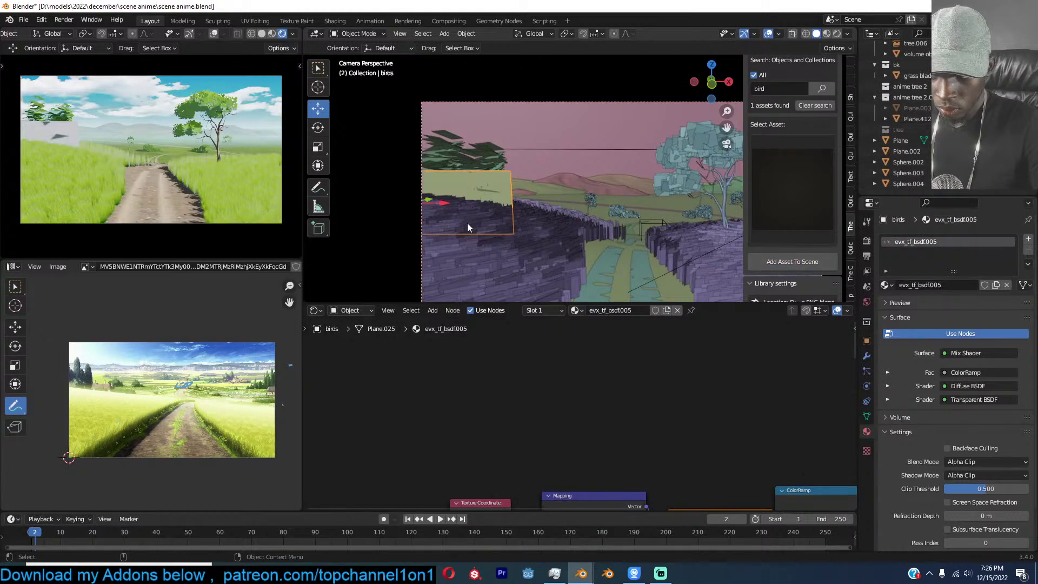
# Move the birds plane up in front of the sky and hills between the two trees.
pyautogui.moveTo(487, 213); pyautogui.dragTo(646, 170)
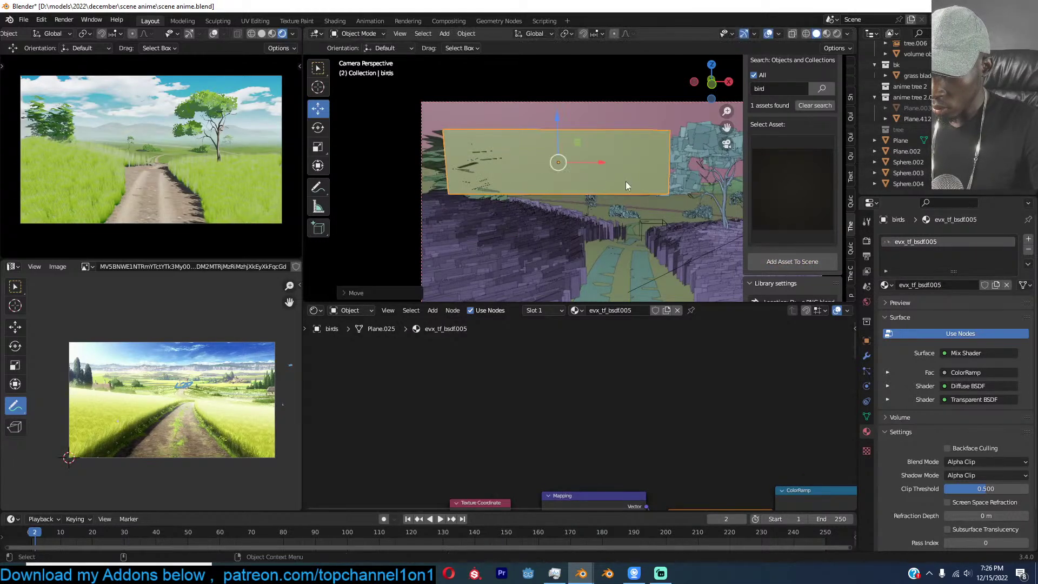
pyautogui.press('g')
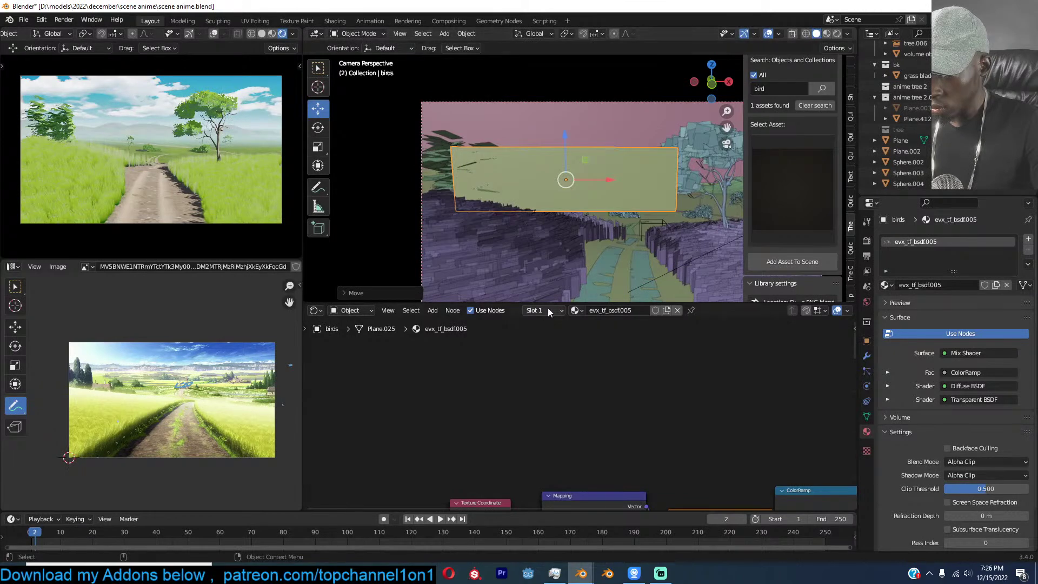
pyautogui.click(654, 139)
# Replace the Diffuse BSDF in the birds material with an Emission shader connected to the Mix Shader.
pyautogui.press('Home')
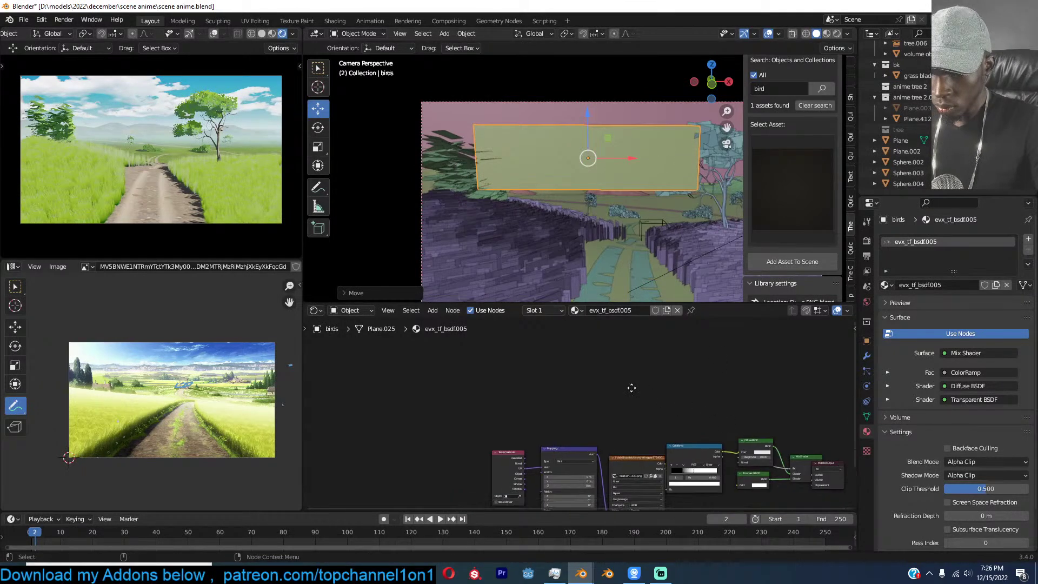
pyautogui.scroll(3, 626, 390)
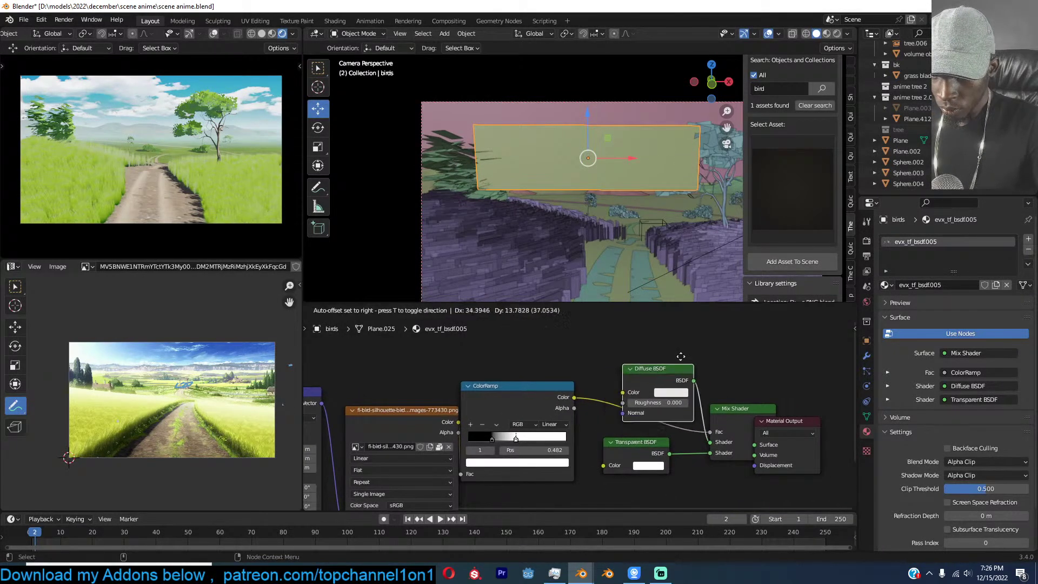
pyautogui.hotkey('shift', 'a')
pyautogui.write('e')
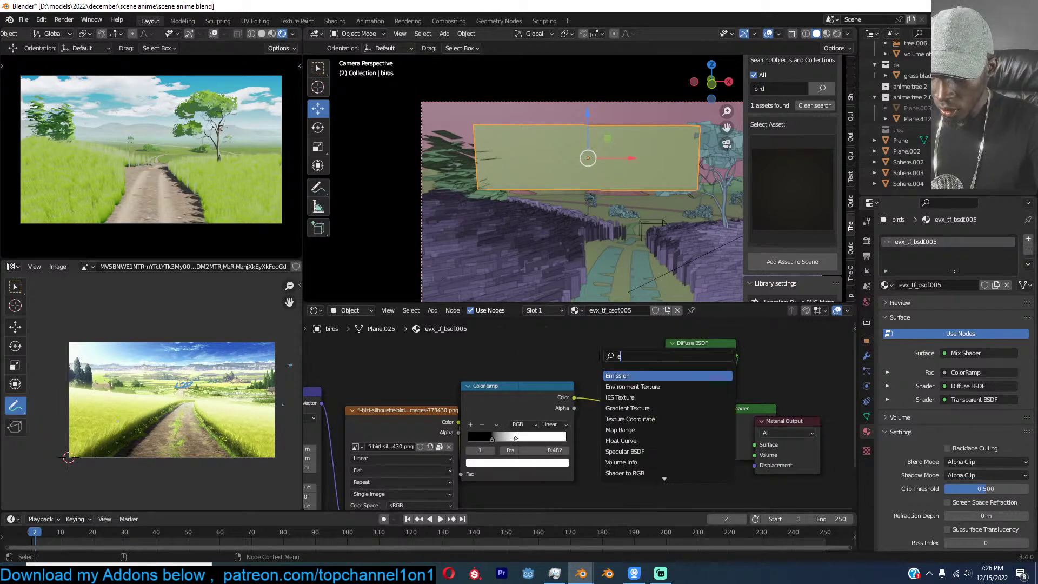
pyautogui.click(634, 374)
pyautogui.click(629, 368)
pyautogui.moveTo(646, 356); pyautogui.dragTo(718, 445)
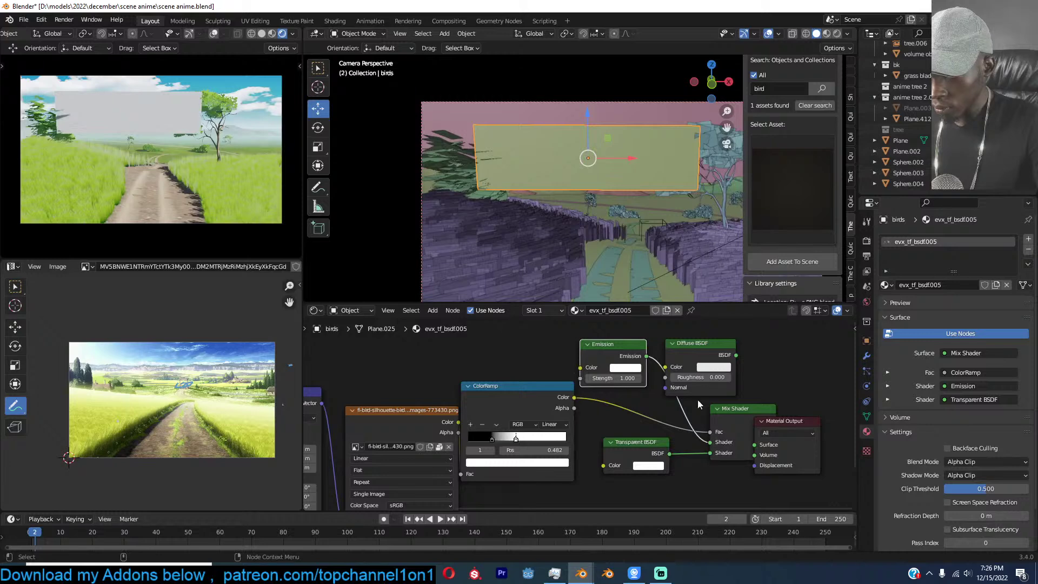
pyautogui.click(721, 352)
pyautogui.press('x')
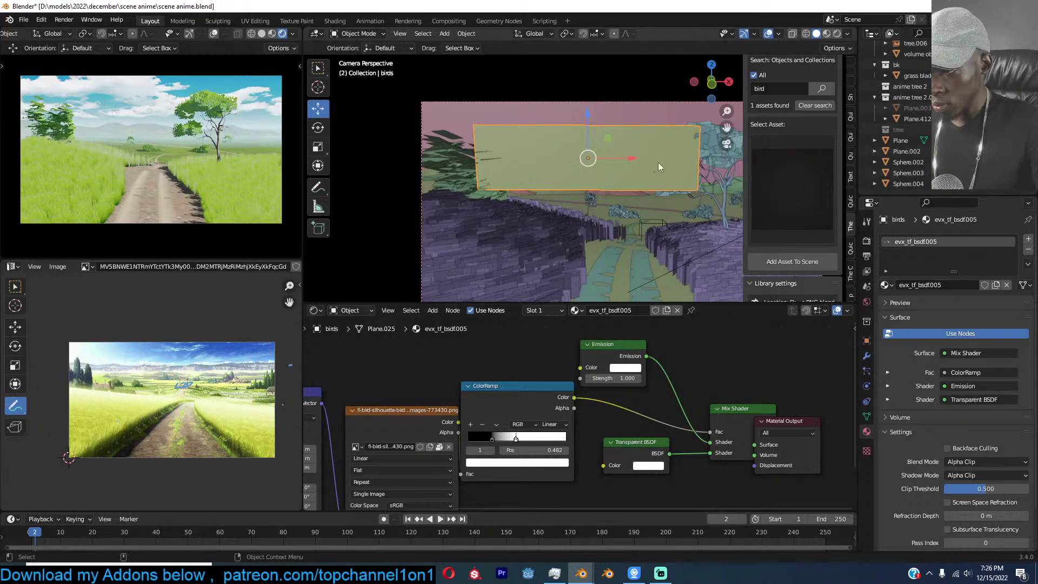
# Scale the birds plane down to a little over half its size and place it in the sky beside the large tree.
pyautogui.press('s')
pyautogui.click(623, 166)
pyautogui.press('g')
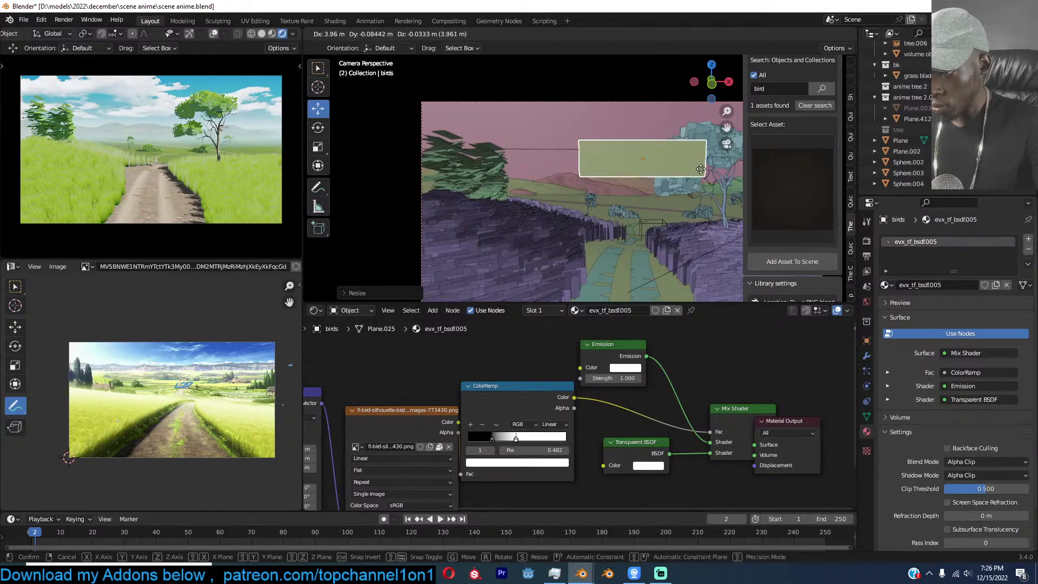
pyautogui.click(668, 153)
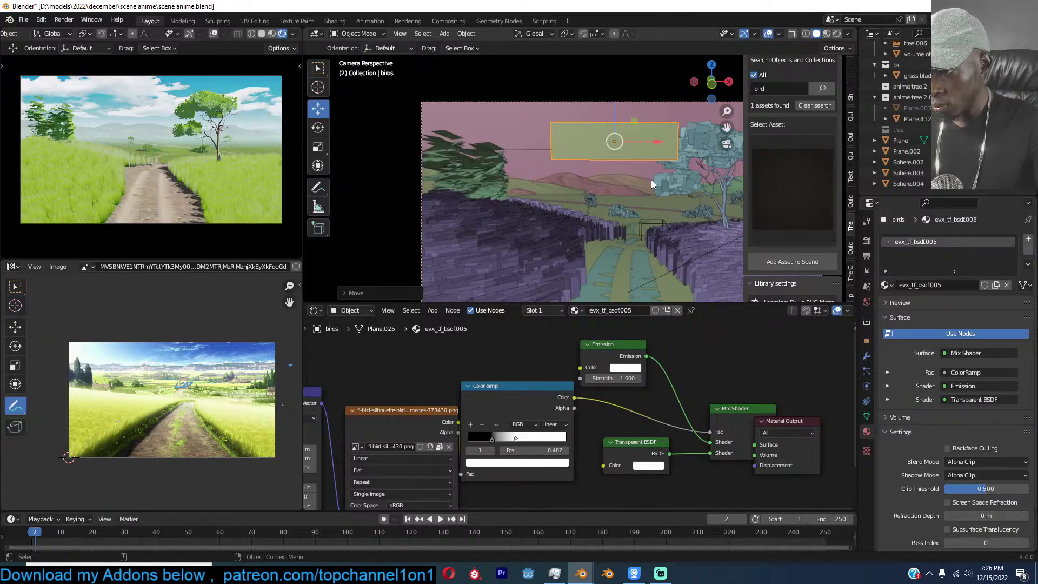
pyautogui.scroll(-2, 651, 180)
pyautogui.scroll(-1, 582, 207)
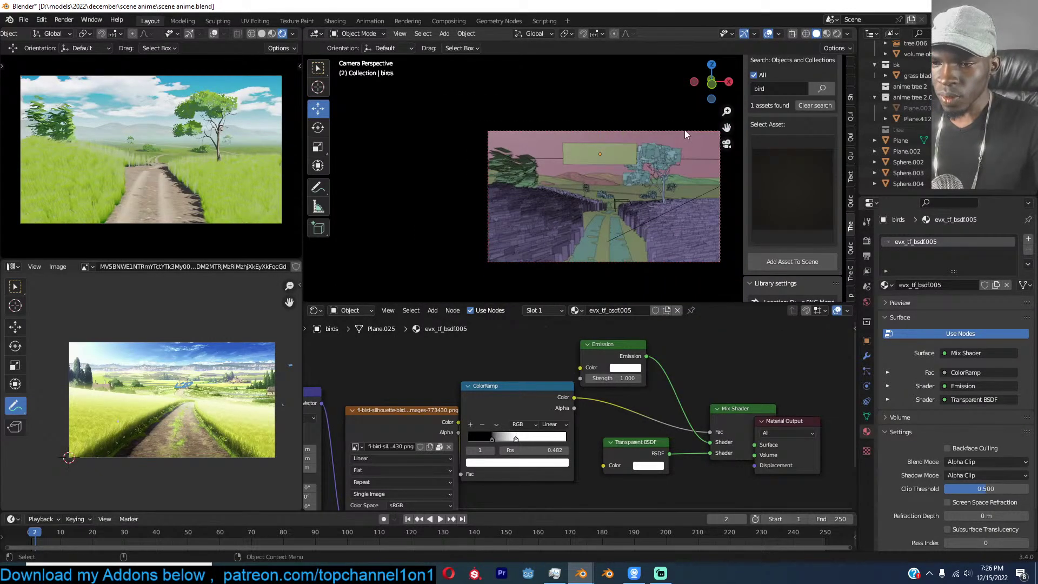
# Save the file, turn on auto keying and key the camera's starting position at frame 0.
pyautogui.click(684, 131)
pyautogui.hotkey('ctrl', 's')
pyautogui.click(28, 541)
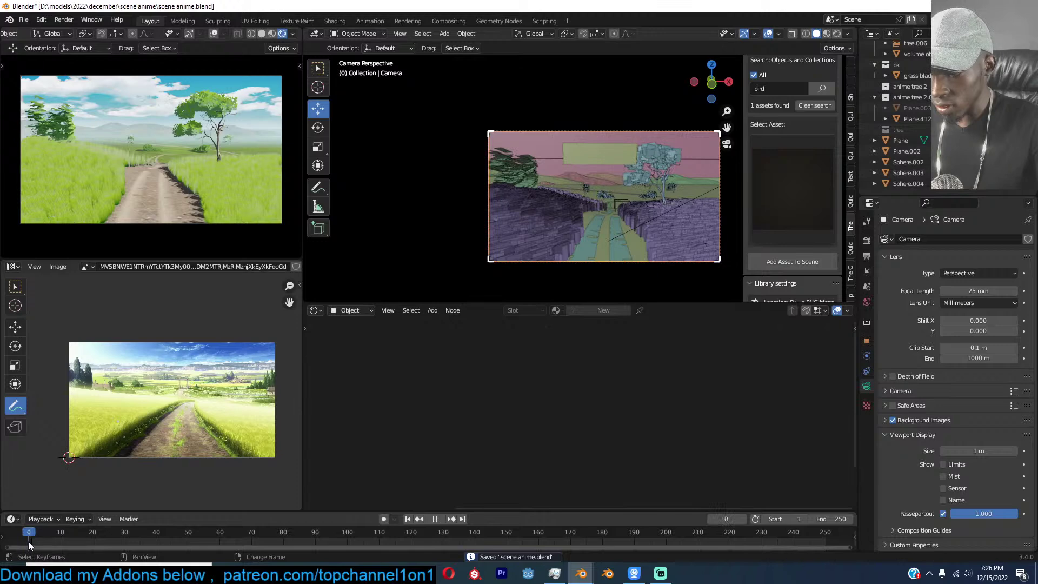
pyautogui.click(383, 519)
pyautogui.press('g')
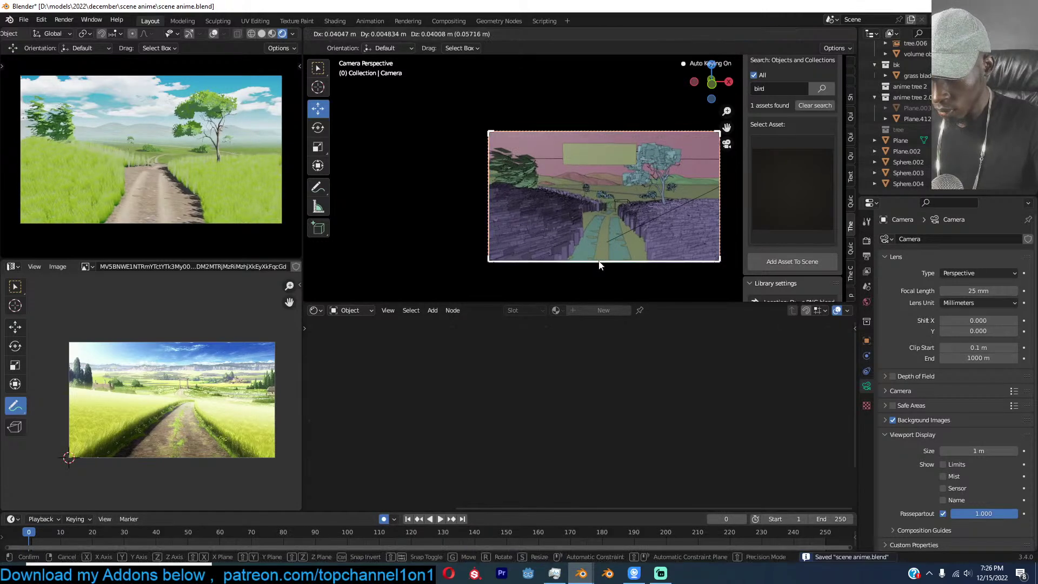
pyautogui.click(599, 262)
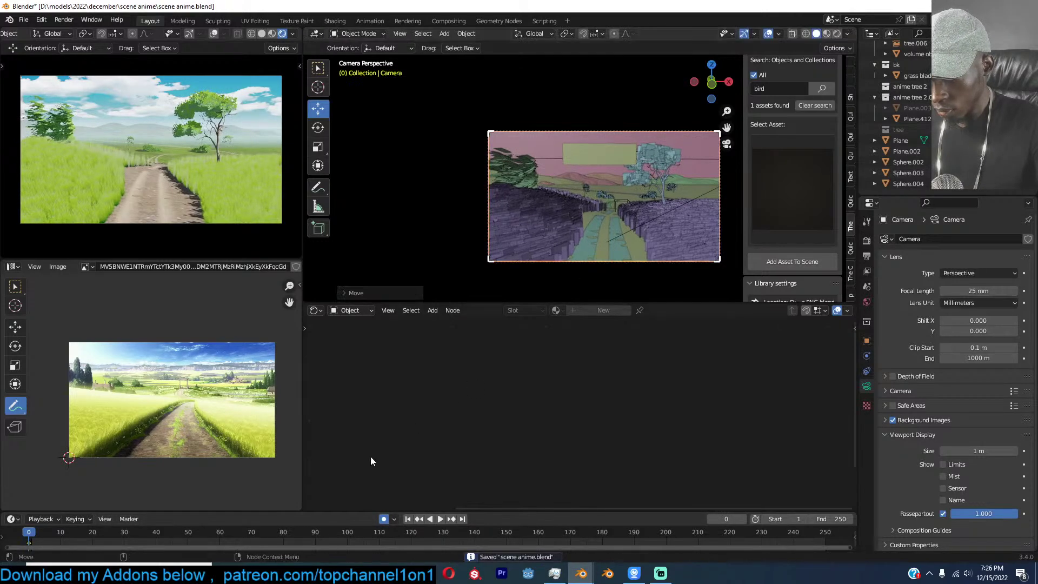
# Key the camera at frame 253 after moving it forward along the global Y axis into the scene.
pyautogui.click(835, 535)
pyautogui.press('g')
pyautogui.press('y')
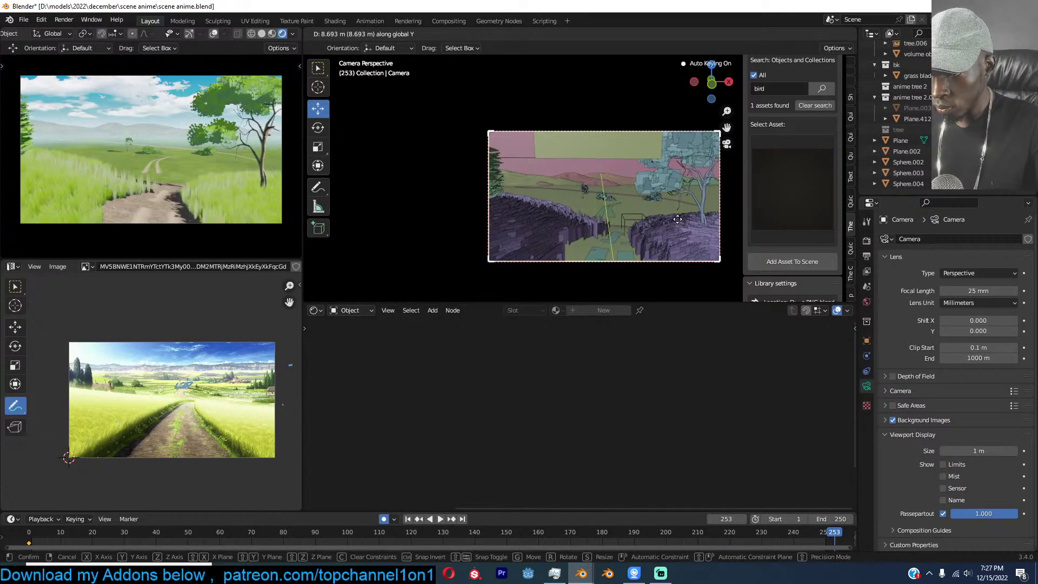
pyautogui.click(638, 223)
# Extend the near end of both path strips towards the camera by moving their end edges in top view with X-ray on.
pyautogui.click(608, 214)
pyautogui.press('Tab')
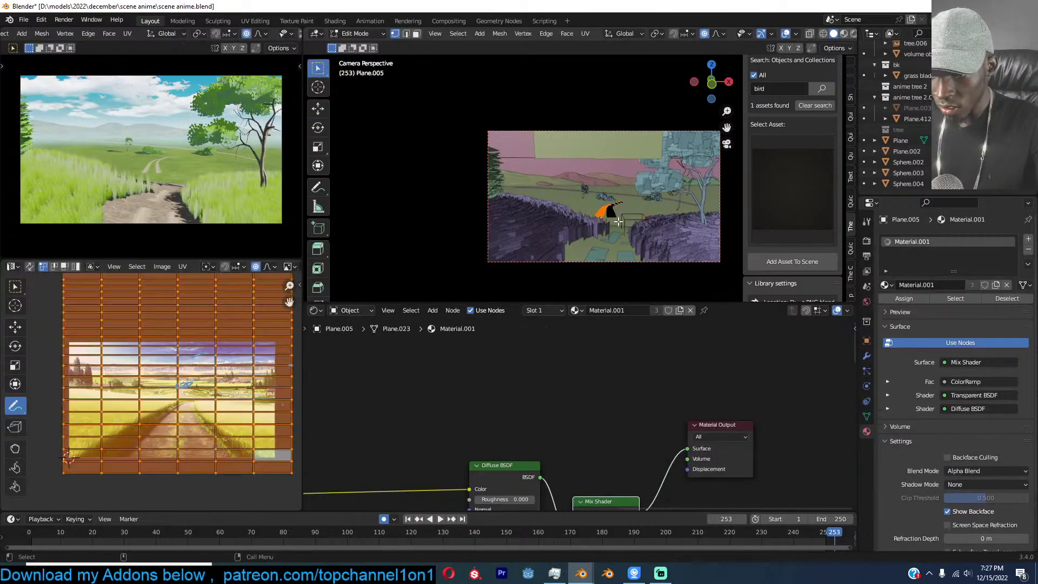
pyautogui.press('KP_Decimal')
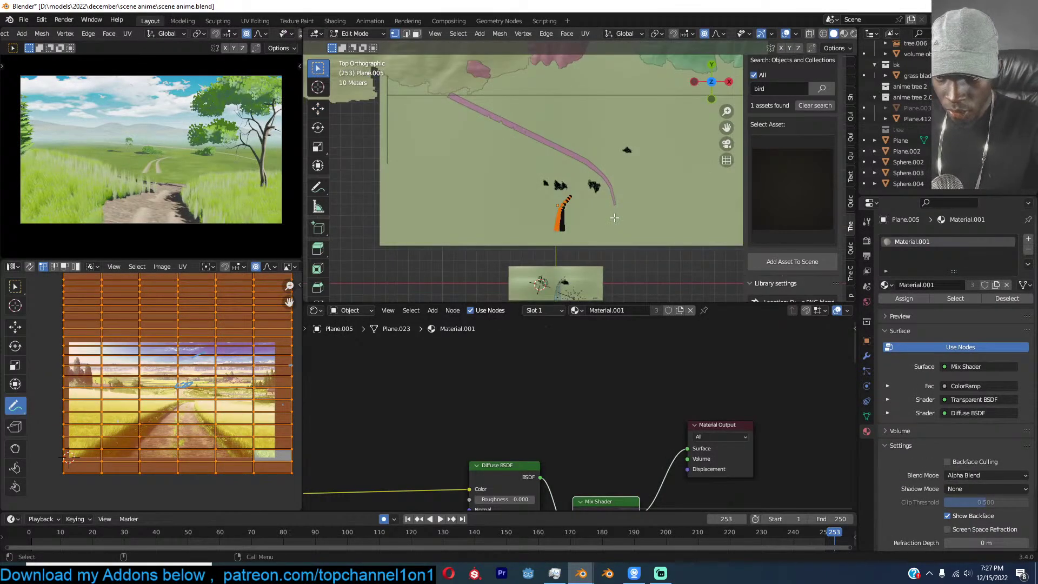
pyautogui.press('KP_7')
pyautogui.keyDown('shift'); pyautogui.moveTo(561, 228); pyautogui.dragTo(561, 211, button='middle'); pyautogui.keyUp('shift')
pyautogui.hotkey('alt', 'z')
pyautogui.scroll(3, 525, 260)
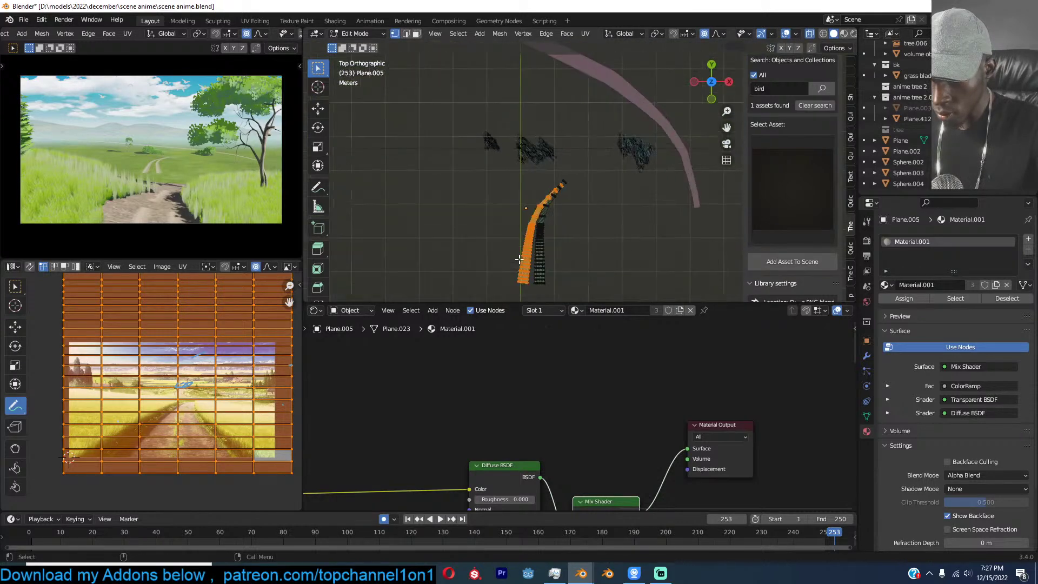
pyautogui.keyDown('alt'); pyautogui.click(522, 285); pyautogui.keyUp('alt')
pyautogui.keyDown('alt'); pyautogui.keyDown('shift'); pyautogui.click(546, 282); pyautogui.keyUp('shift'); pyautogui.keyUp('alt')
pyautogui.scroll(-2, 550, 260)
pyautogui.keyDown('shift'); pyautogui.moveTo(548, 234); pyautogui.dragTo(540, 210, button='middle'); pyautogui.keyUp('shift')
pyautogui.press('g')
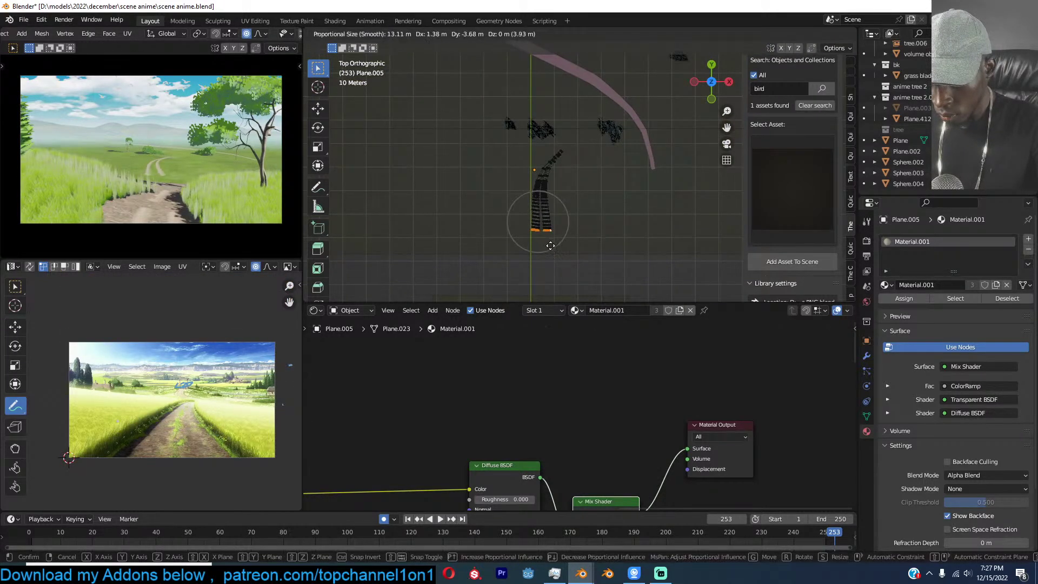
pyautogui.click(549, 260)
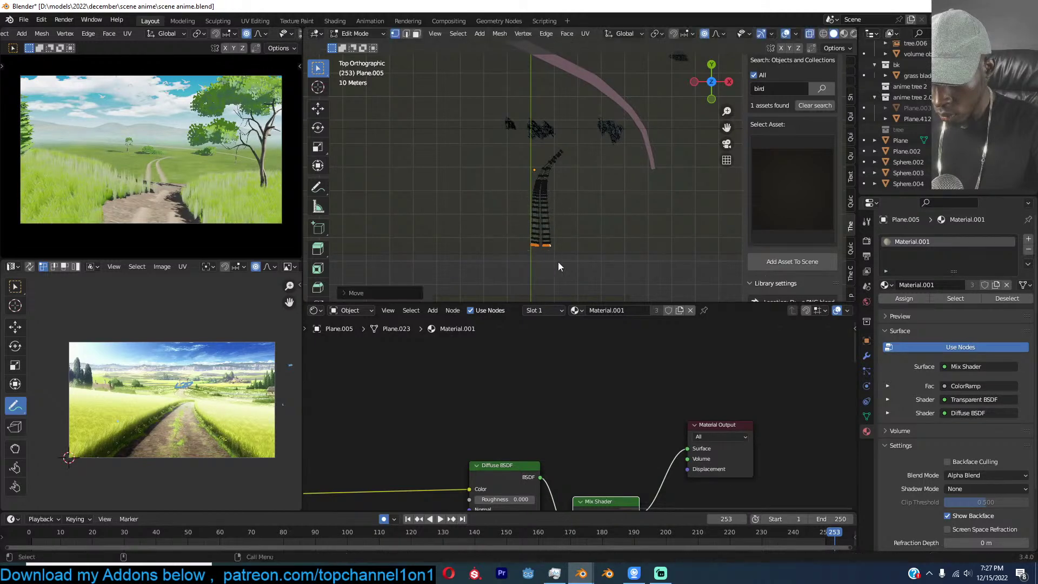
pyautogui.press('Tab')
pyautogui.click(560, 262)
pyautogui.press('KP_0')
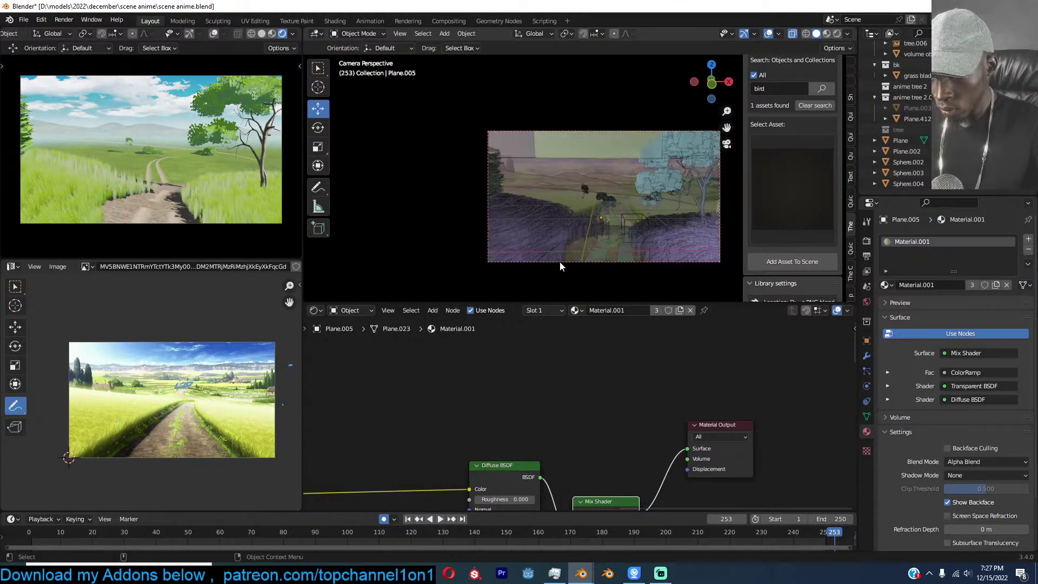
# Save the scene file and preview the camera animation from the start.
pyautogui.hotkey('ctrl', 's')
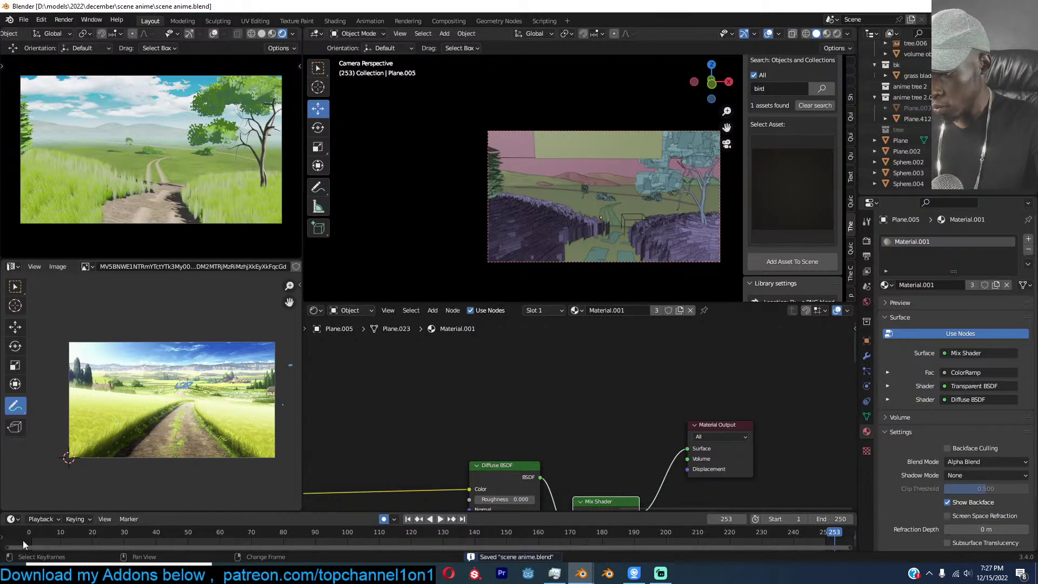
pyautogui.press('space')
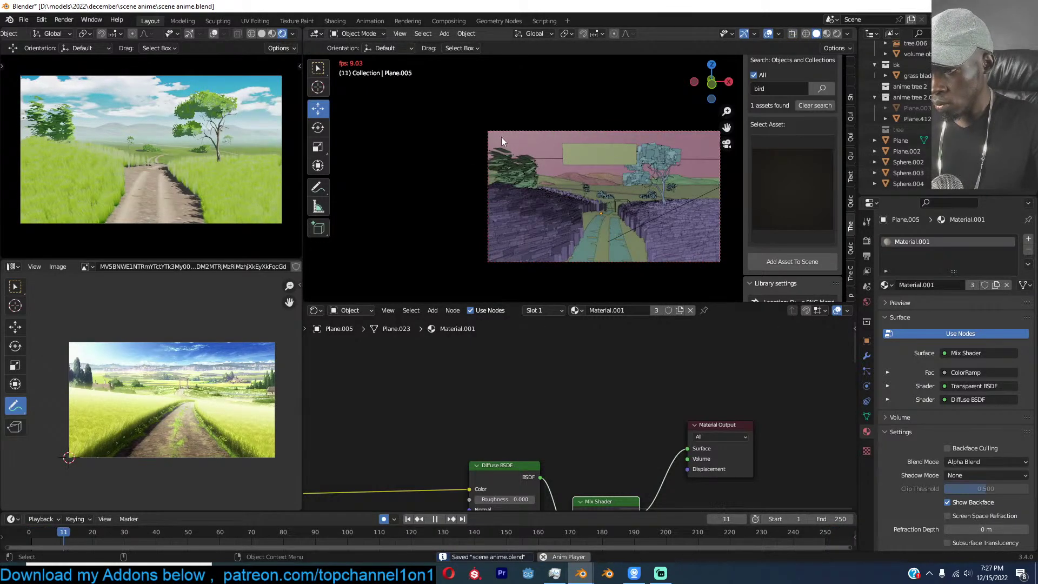
pyautogui.press('Escape')
# Enlarge the timeline area and set the camera keyframes' handle type to Vector.
pyautogui.click(615, 131)
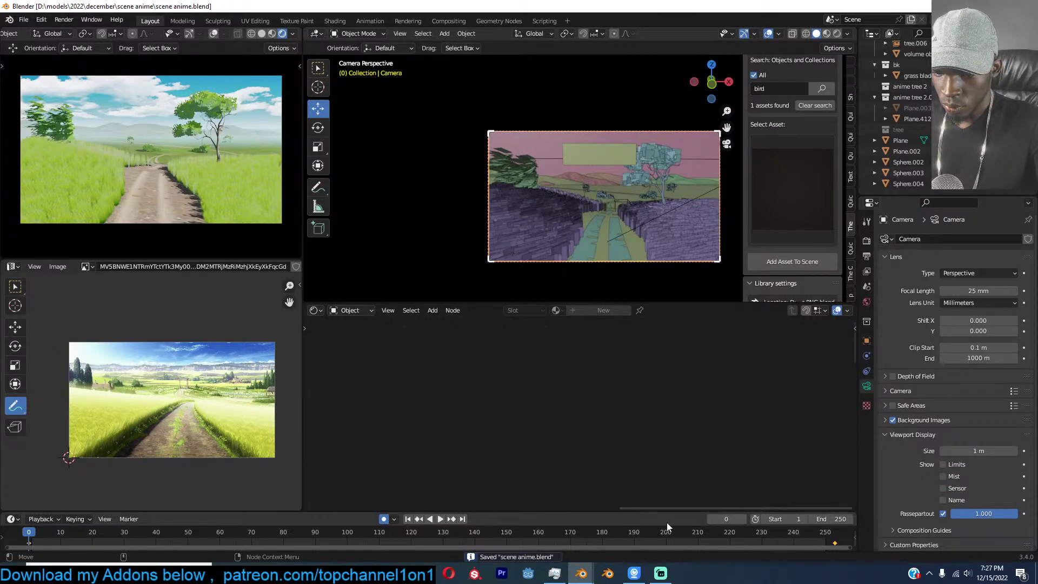
pyautogui.moveTo(682, 509); pyautogui.dragTo(648, 496)
pyautogui.press('v')
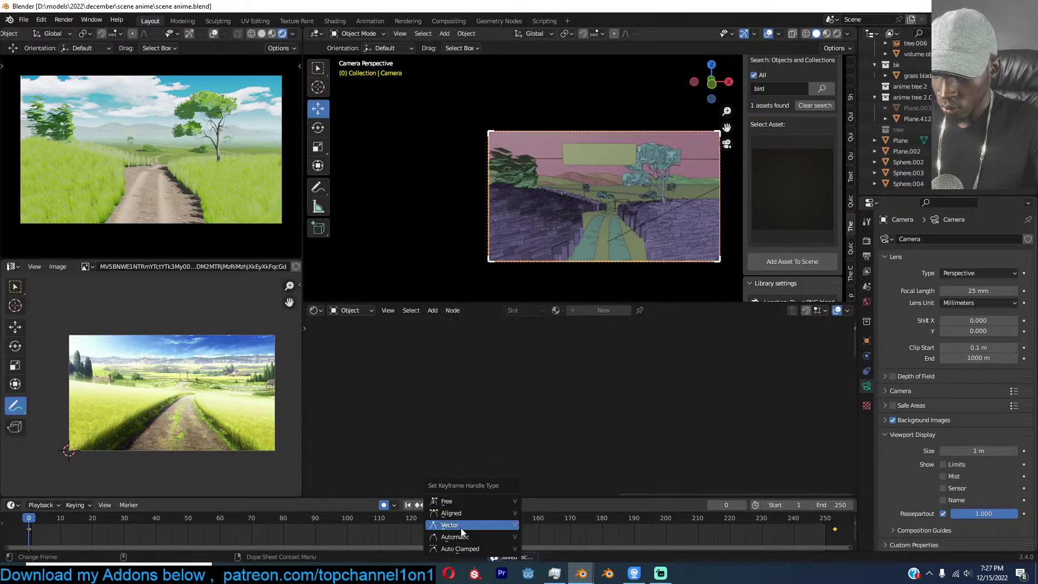
pyautogui.click(460, 528)
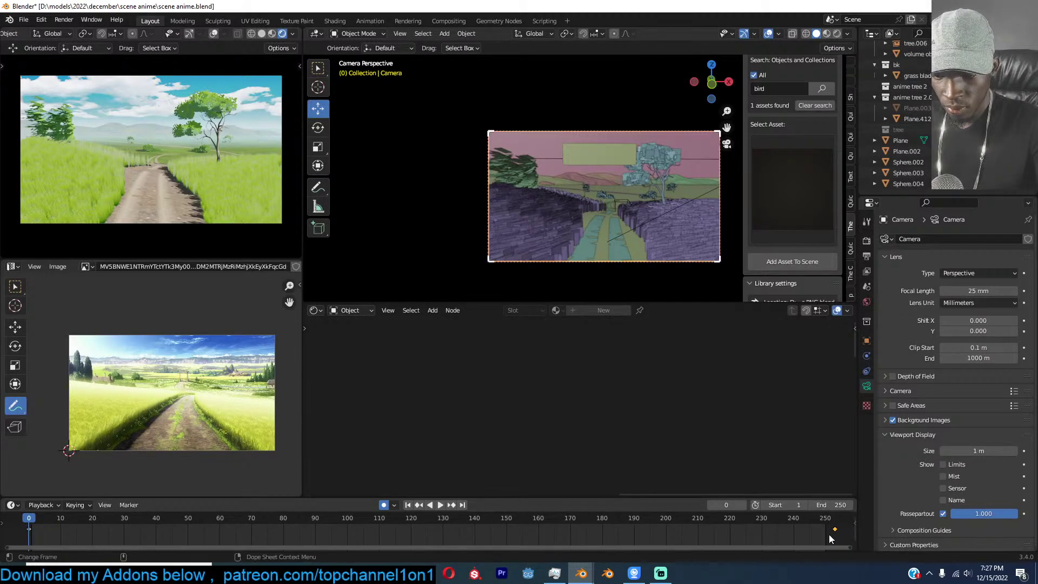
# Move the camera's last keyframe to frame 120, save, and set the scene's end frame to 120.
pyautogui.press('g')
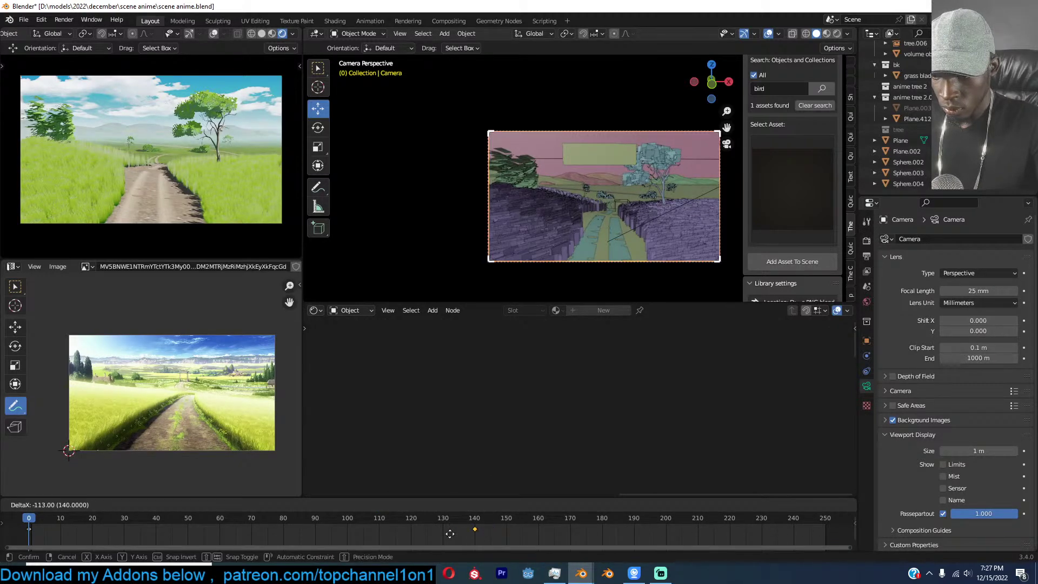
pyautogui.click(405, 538)
pyautogui.hotkey('ctrl', 's')
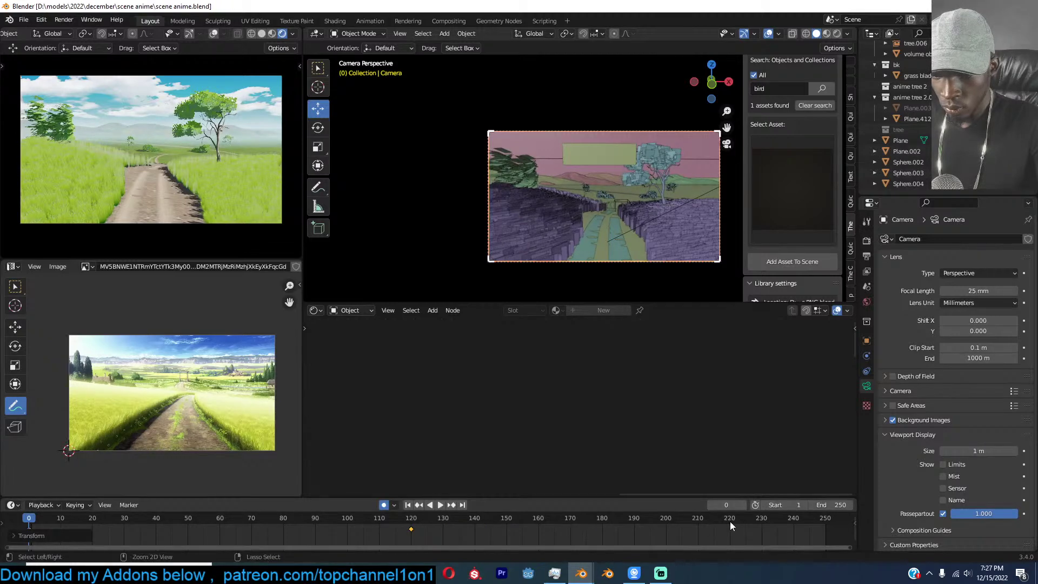
pyautogui.click(822, 504)
pyautogui.write('120')
pyautogui.press('Return')
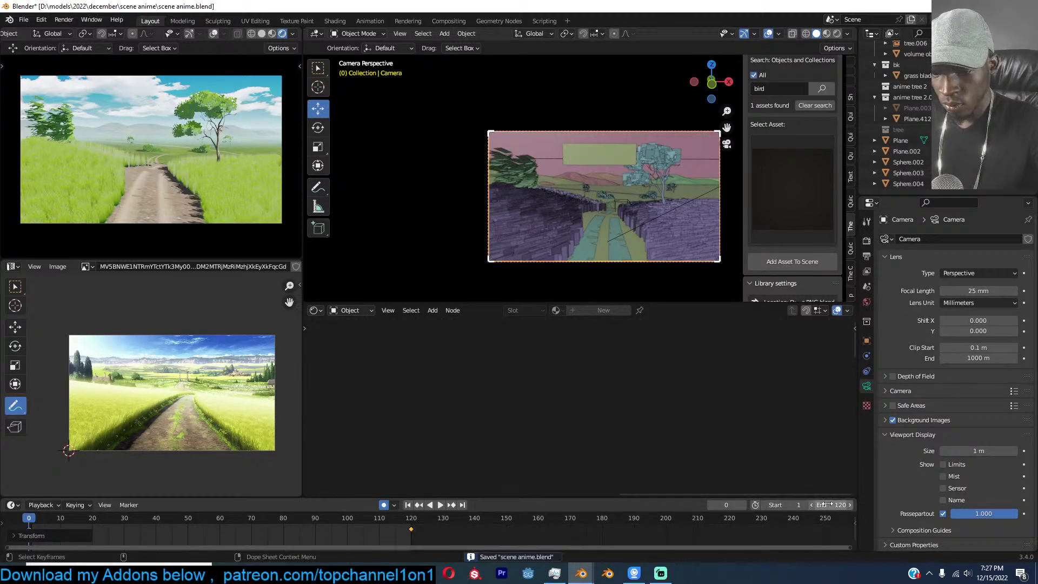
# Preview the shortened camera animation, save the file and replay it beside the reference image.
pyautogui.press('space')
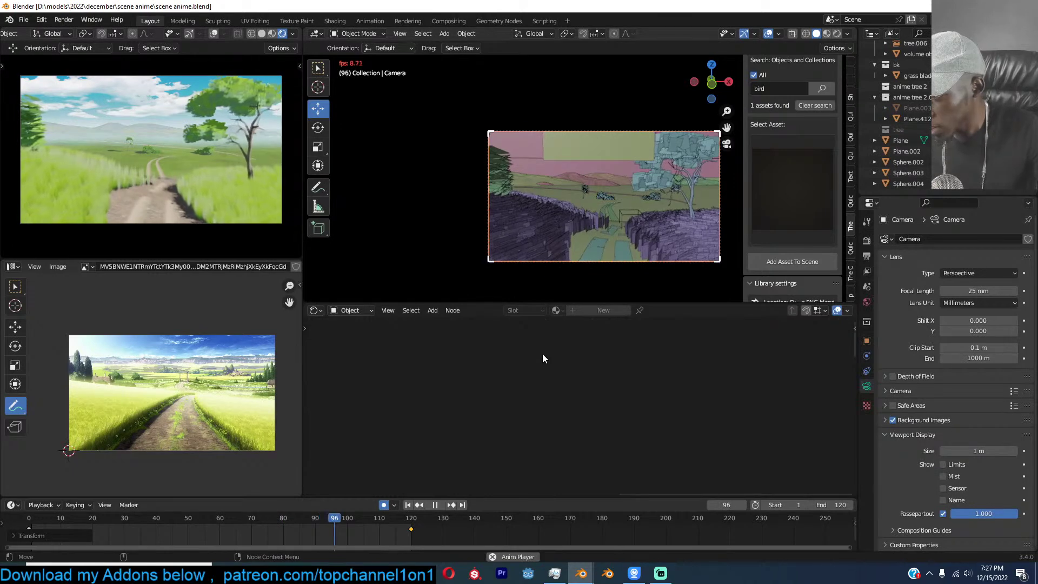
pyautogui.press('Escape')
pyautogui.hotkey('ctrl', 's')
pyautogui.scroll(2, 247, 435)
pyautogui.scroll(-2, 247, 435)
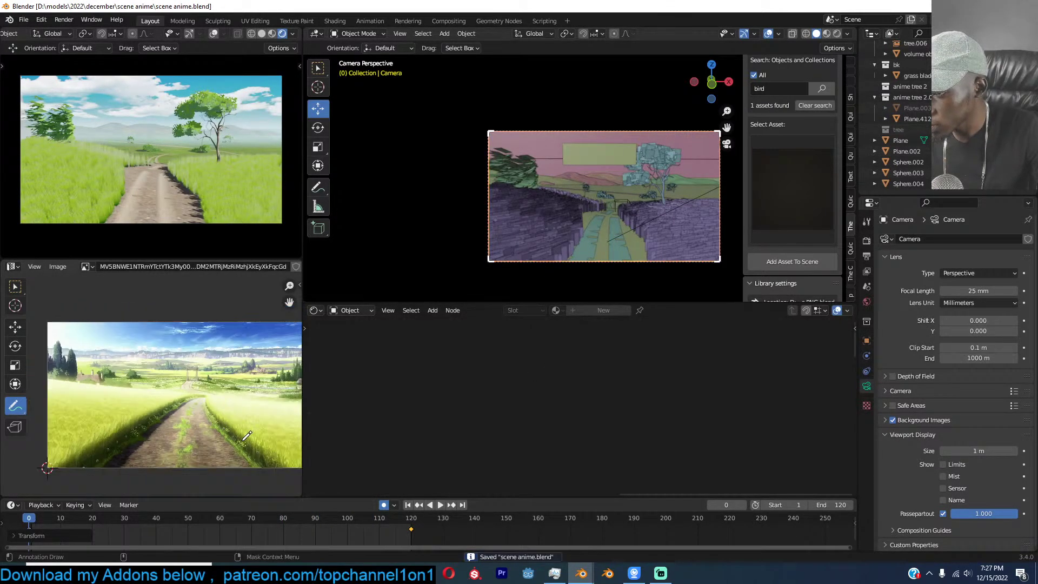
pyautogui.press('space')
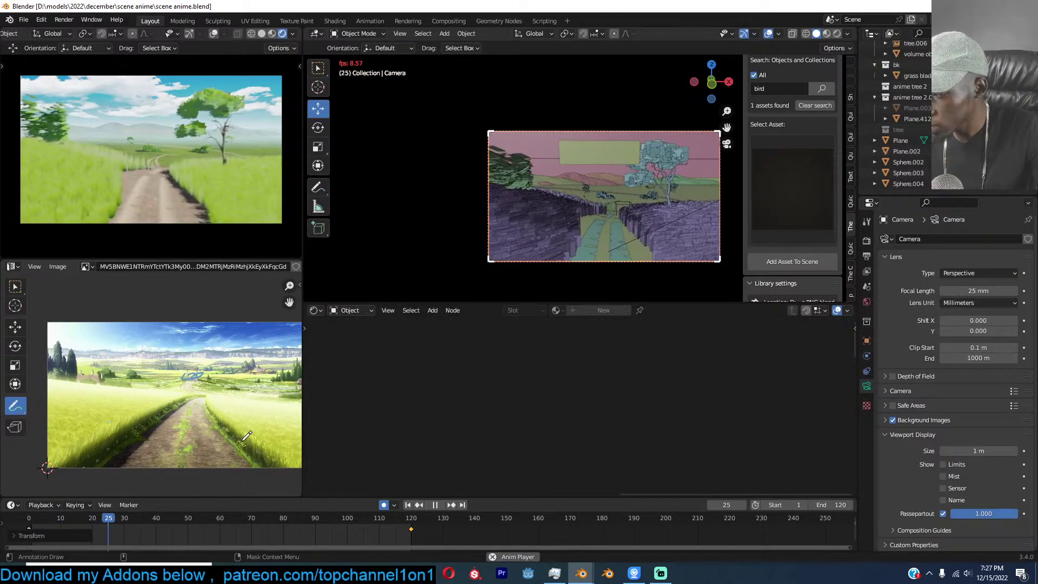
pyautogui.press('space')
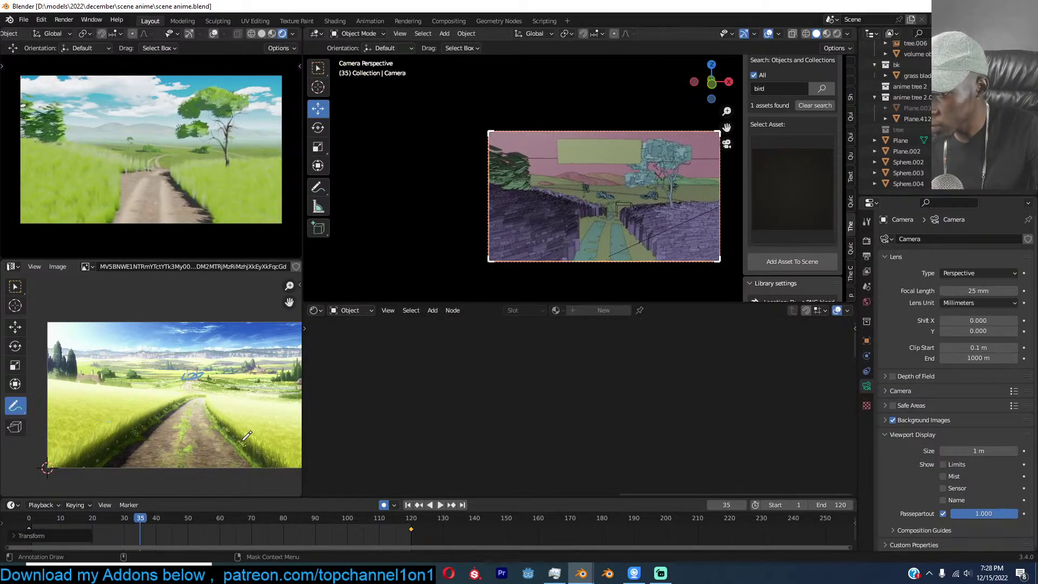
# Open the grass emitter's geometry node tree in the Geometry Node Editor and frame all its nodes.
pyautogui.click(525, 249)
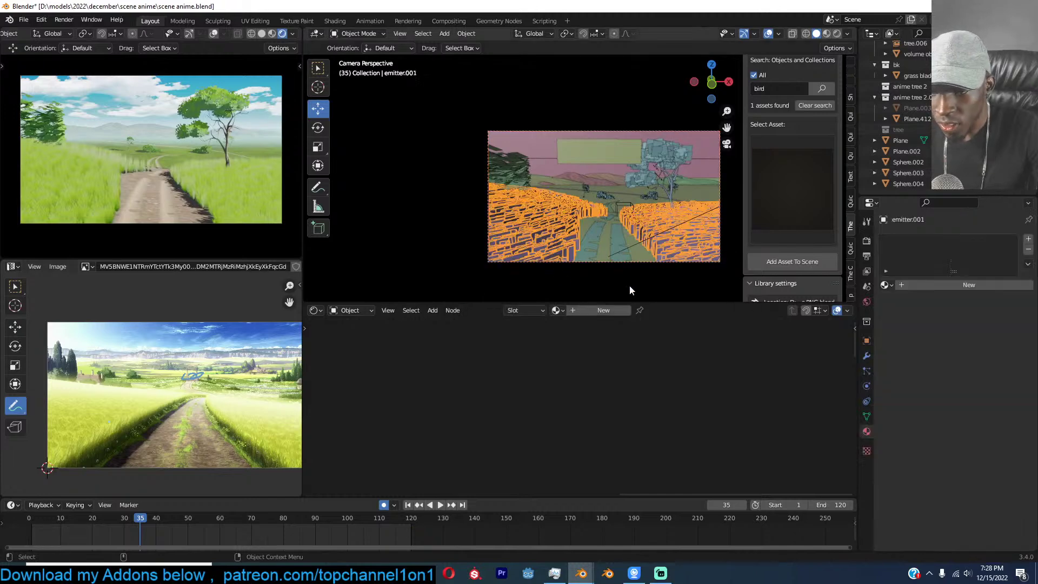
pyautogui.click(866, 356)
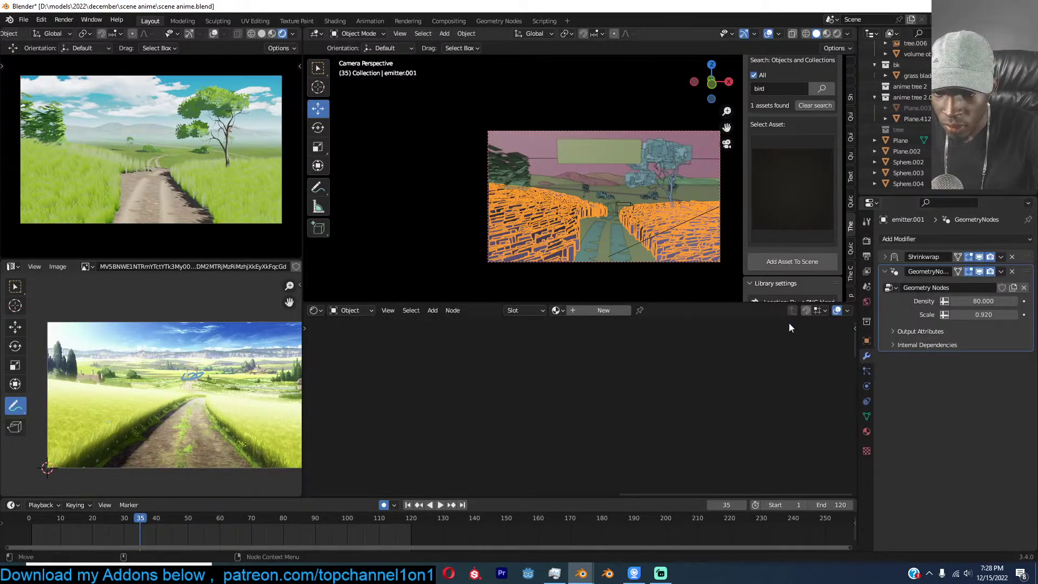
pyautogui.click(319, 311)
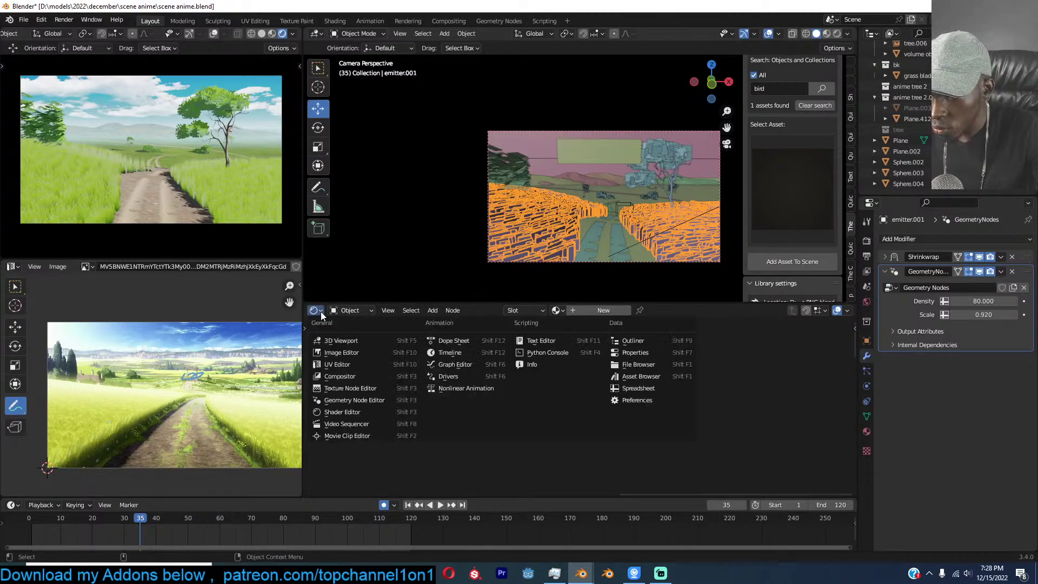
pyautogui.click(371, 401)
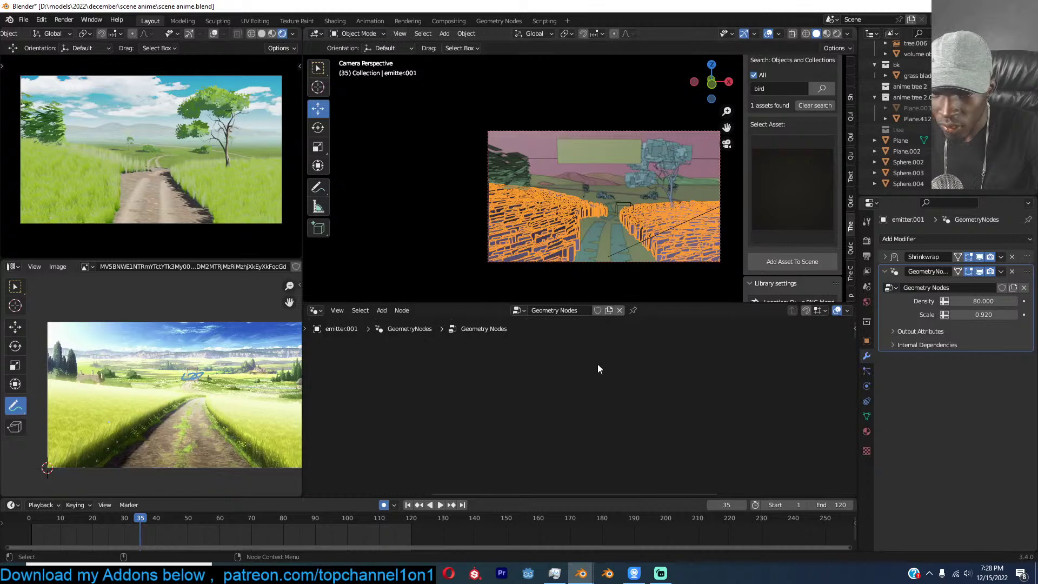
pyautogui.press('Home')
pyautogui.scroll(3, 595, 377)
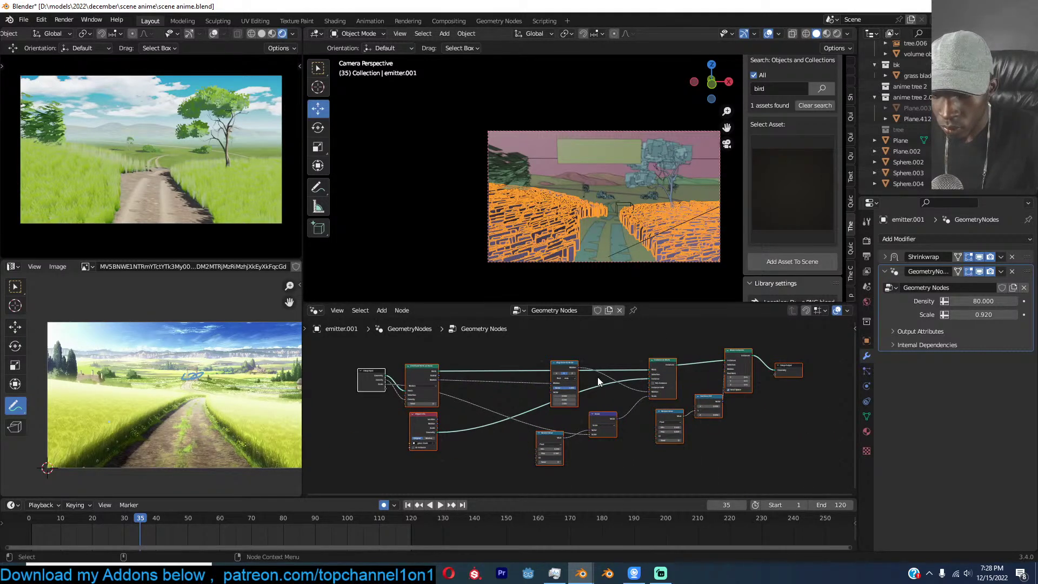
pyautogui.scroll(1, 598, 377)
pyautogui.scroll(-2, 628, 403)
# Insert a Join Geometry node before the Group Output and link the Group Input's geometry into it.
pyautogui.click(777, 413)
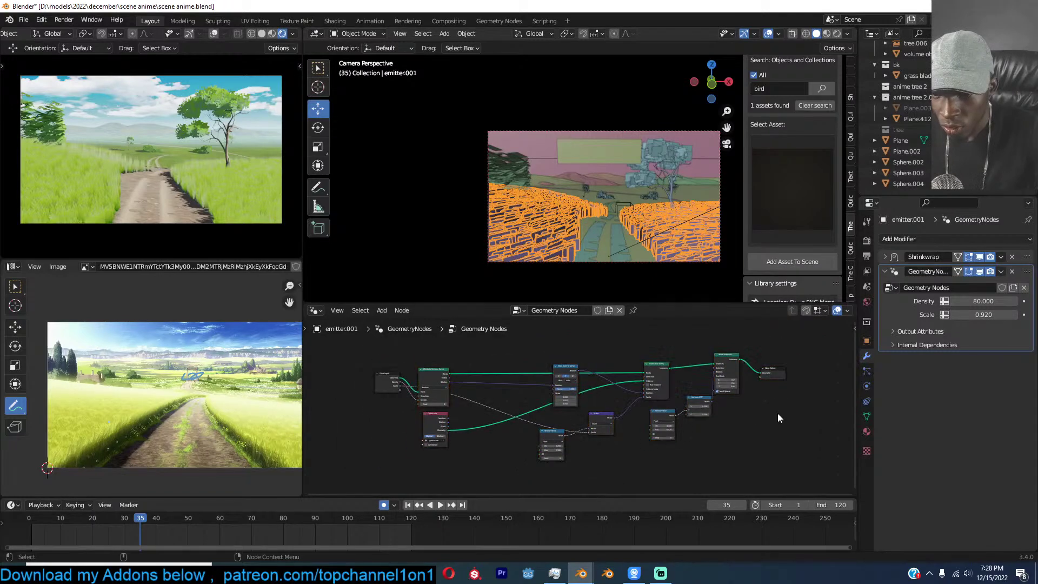
pyautogui.moveTo(779, 376); pyautogui.dragTo(845, 380)
pyautogui.hotkey('shift', 'a')
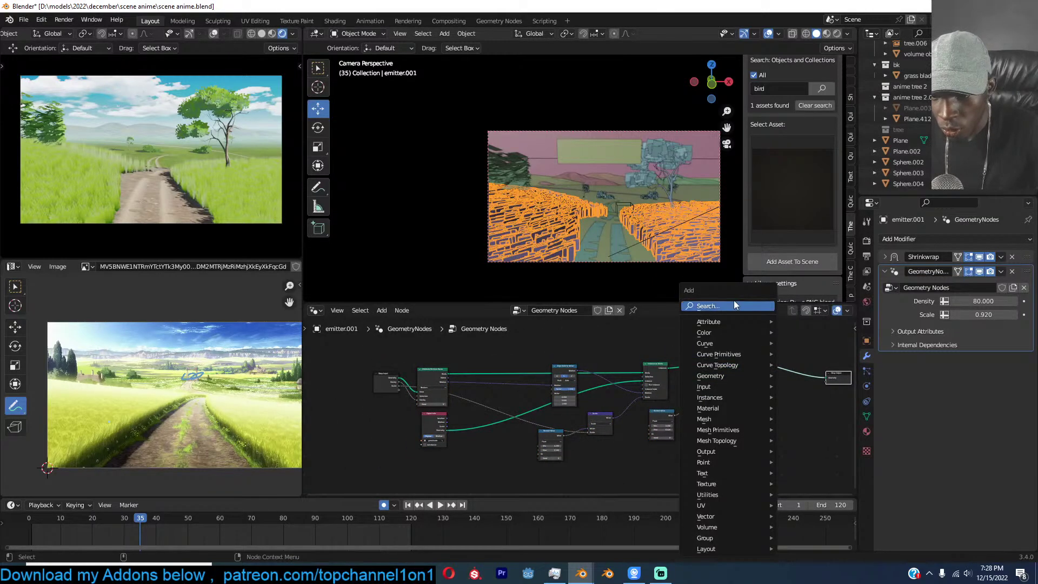
pyautogui.click(734, 304)
pyautogui.write('joi')
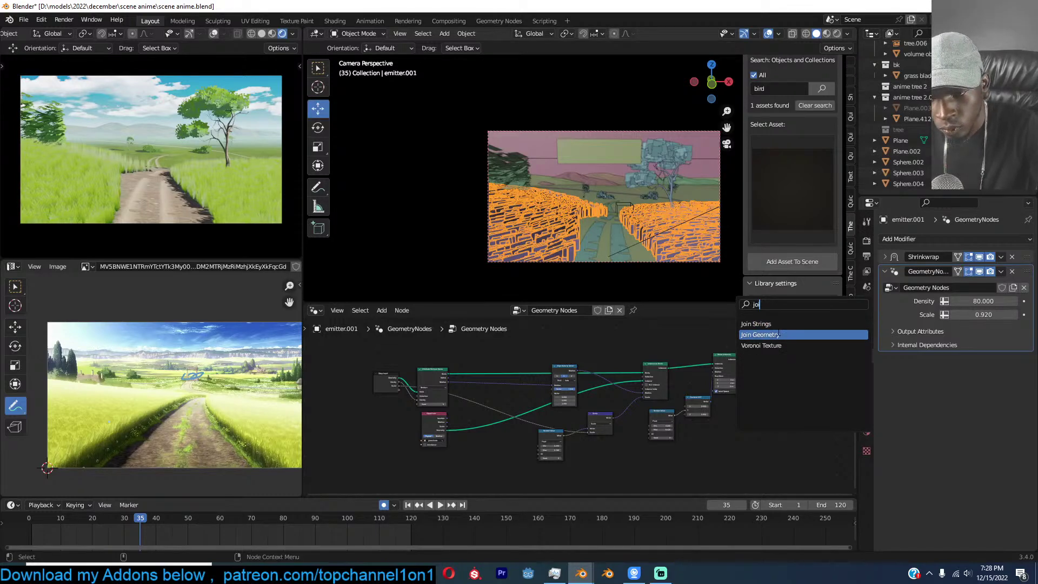
pyautogui.click(760, 334)
pyautogui.click(779, 389)
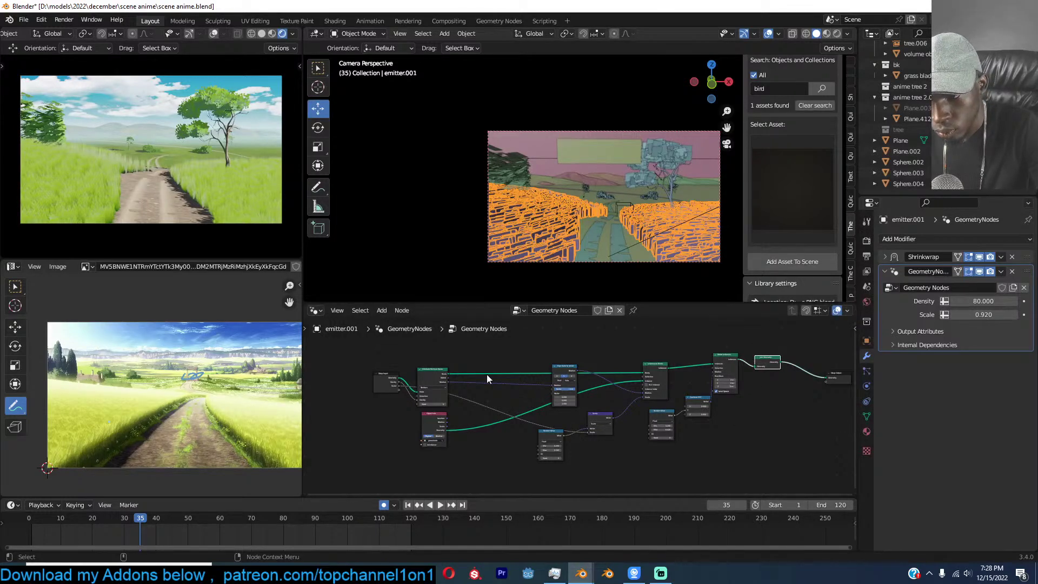
pyautogui.moveTo(395, 382); pyautogui.dragTo(754, 366)
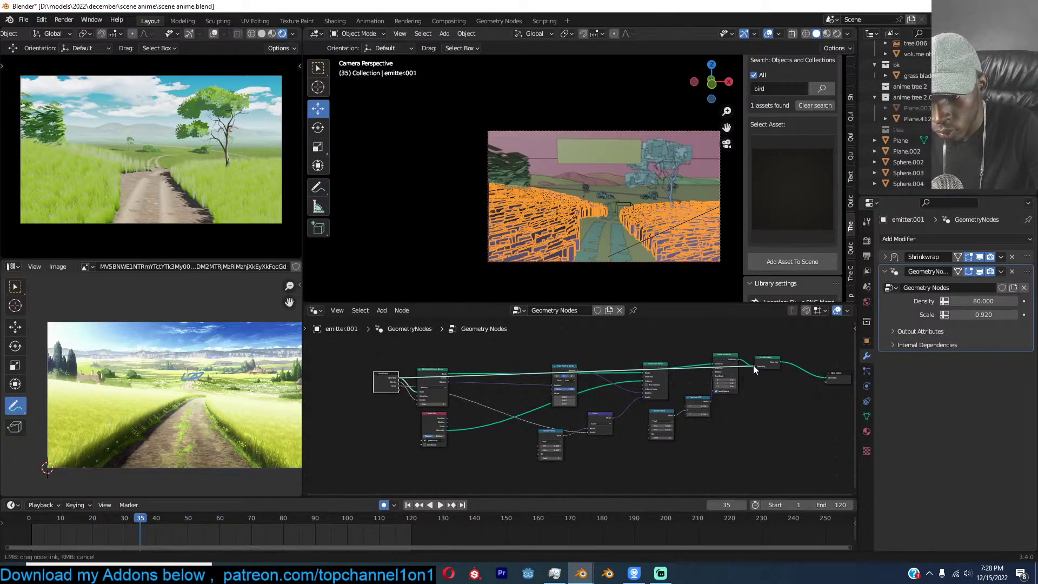
# Link the ground plane Plane.002's material, evx_tf_pbr.002, to the grass emitter.
pyautogui.click(866, 431)
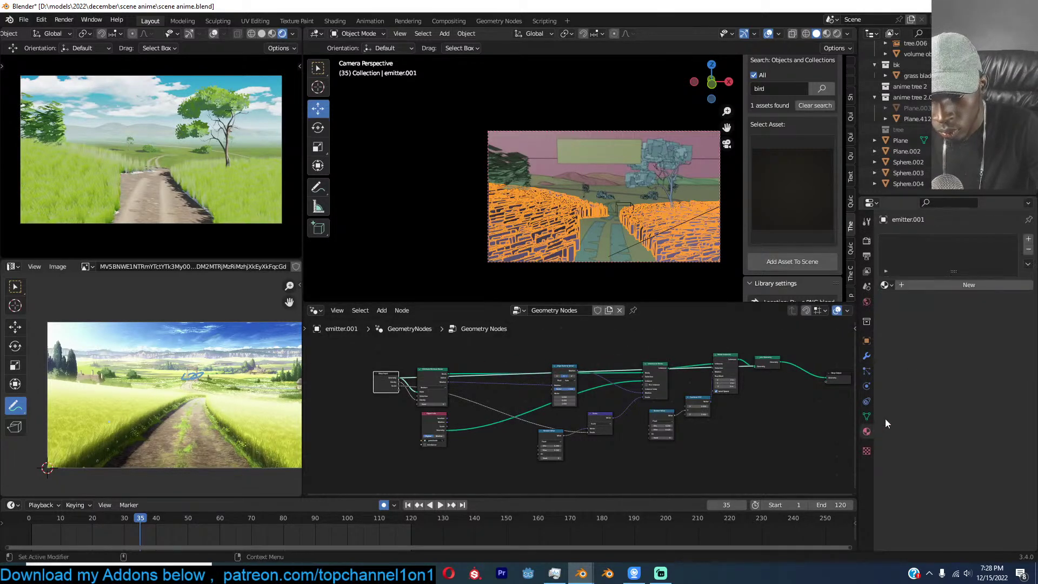
pyautogui.click(692, 190)
pyautogui.click(697, 198)
pyautogui.keyDown('shift'); pyautogui.click(700, 193); pyautogui.keyUp('shift')
pyautogui.hotkey('ctrl', 'l')
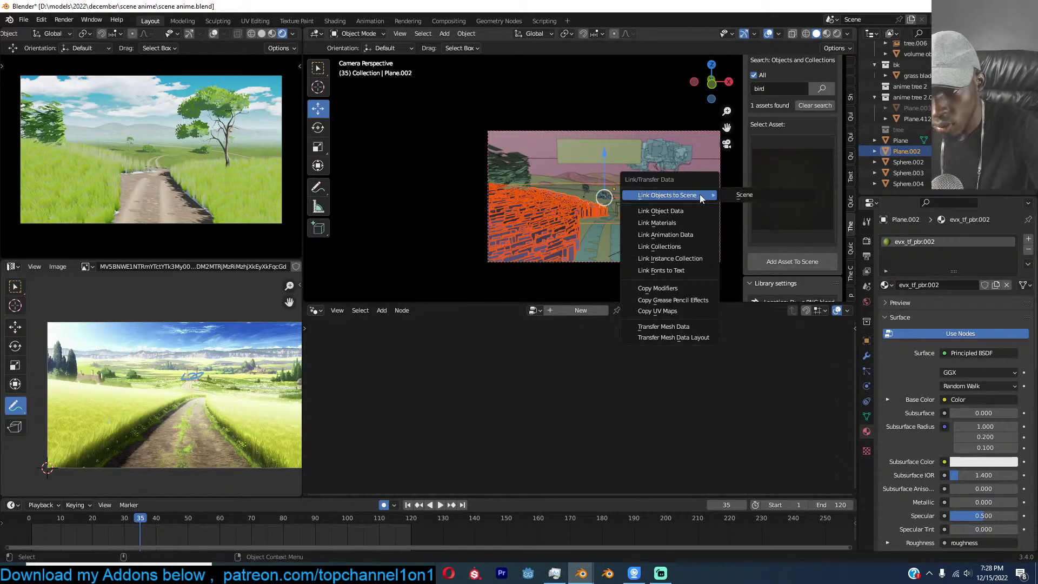
pyautogui.click(679, 218)
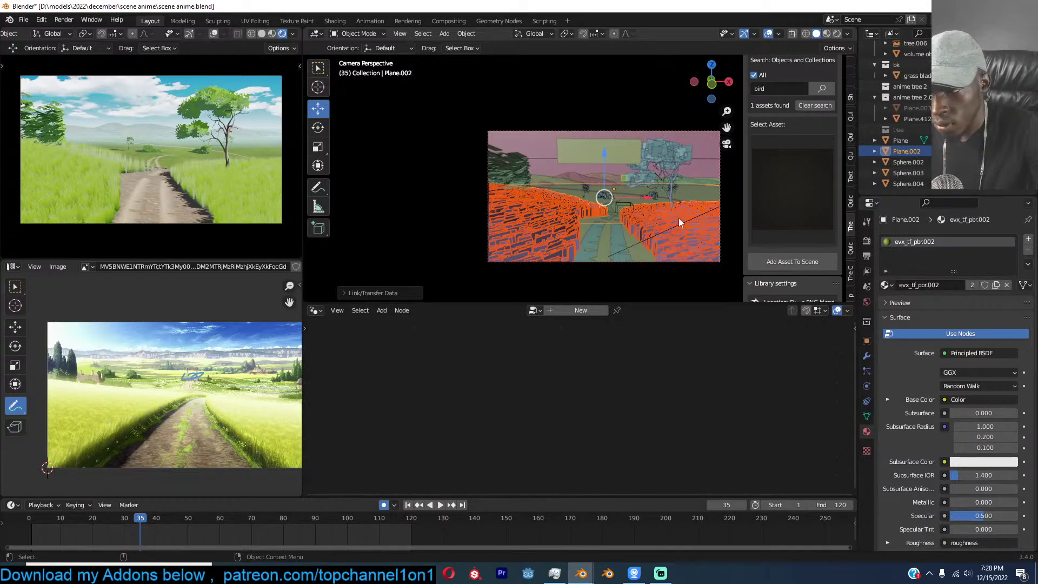
# Save the file and set the grass emitter's Geometry Nodes Density to 10.
pyautogui.hotkey('ctrl', 's')
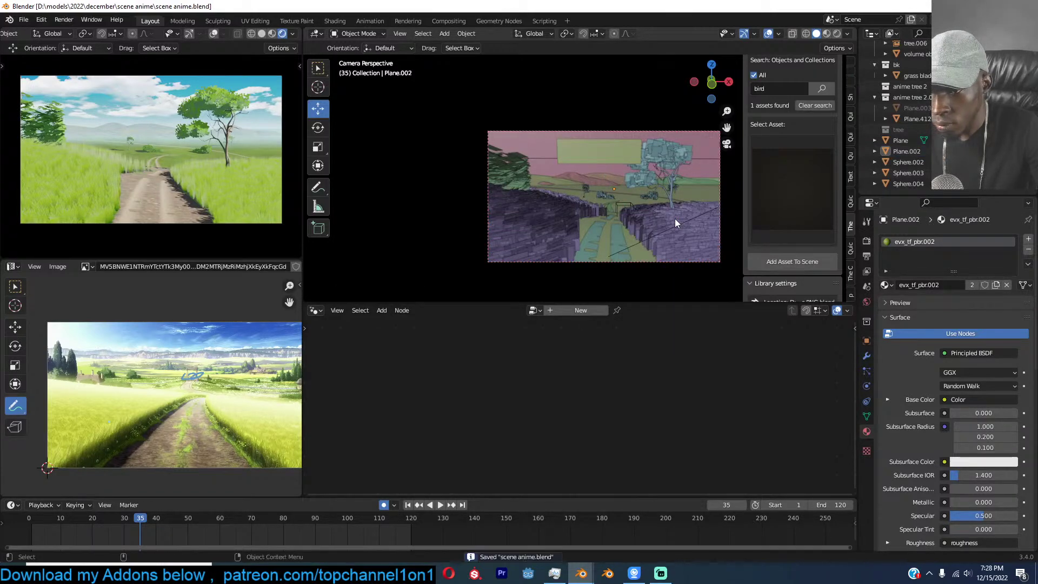
pyautogui.click(679, 219)
pyautogui.click(866, 355)
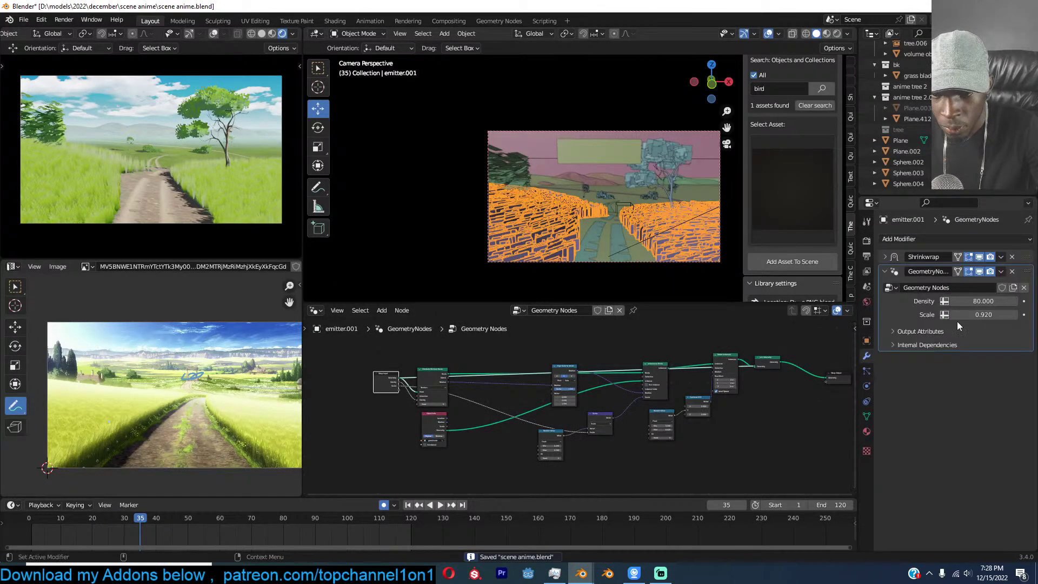
pyautogui.click(983, 303)
pyautogui.write('10')
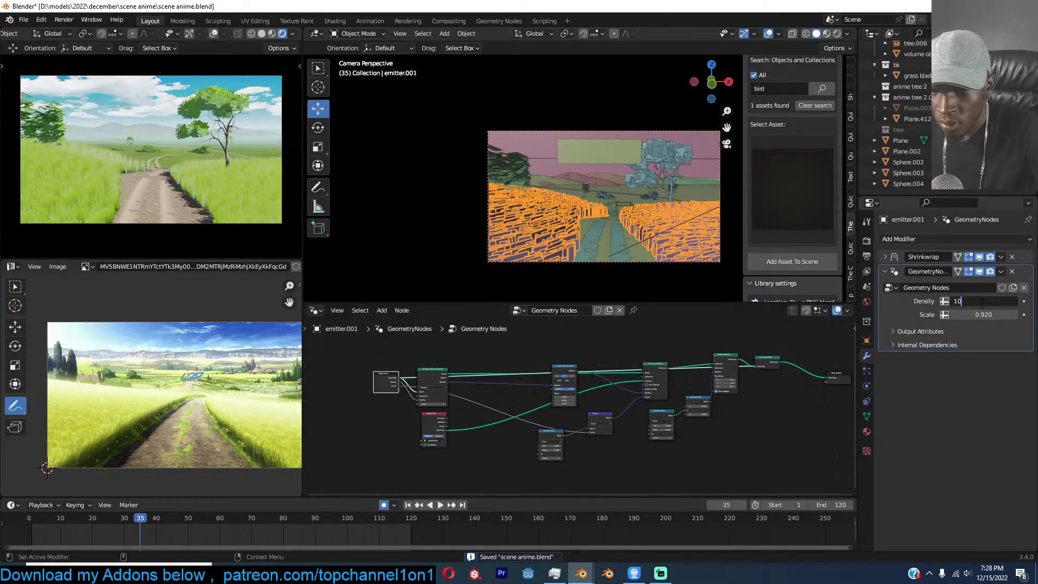
pyautogui.press('Return')
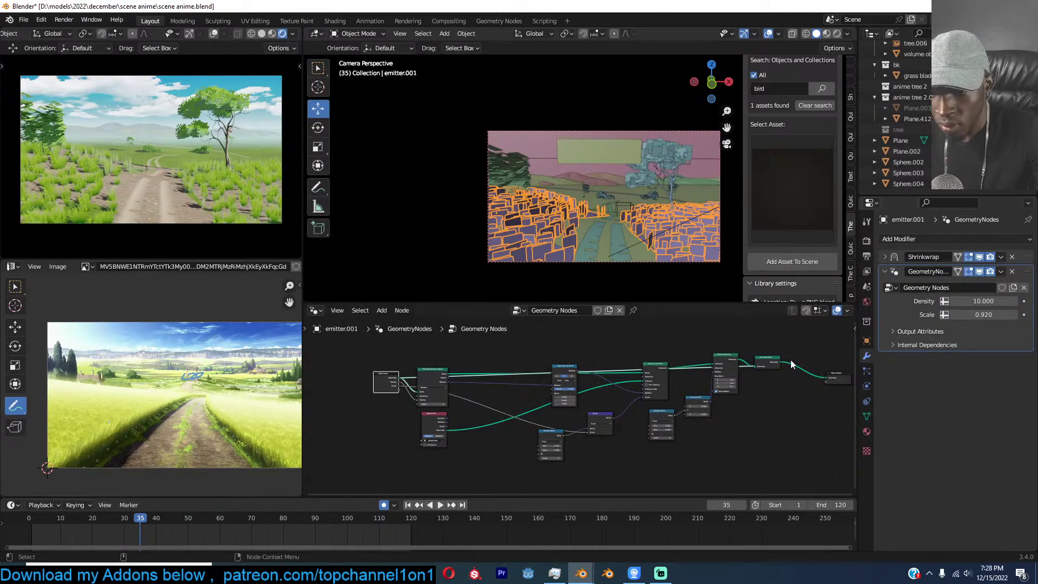
# Check the modifiers and material of the ground plane Plane.002 and reselect the grass emitter.
pyautogui.scroll(2, 734, 400)
pyautogui.moveTo(735, 401); pyautogui.dragTo(601, 416, button='middle')
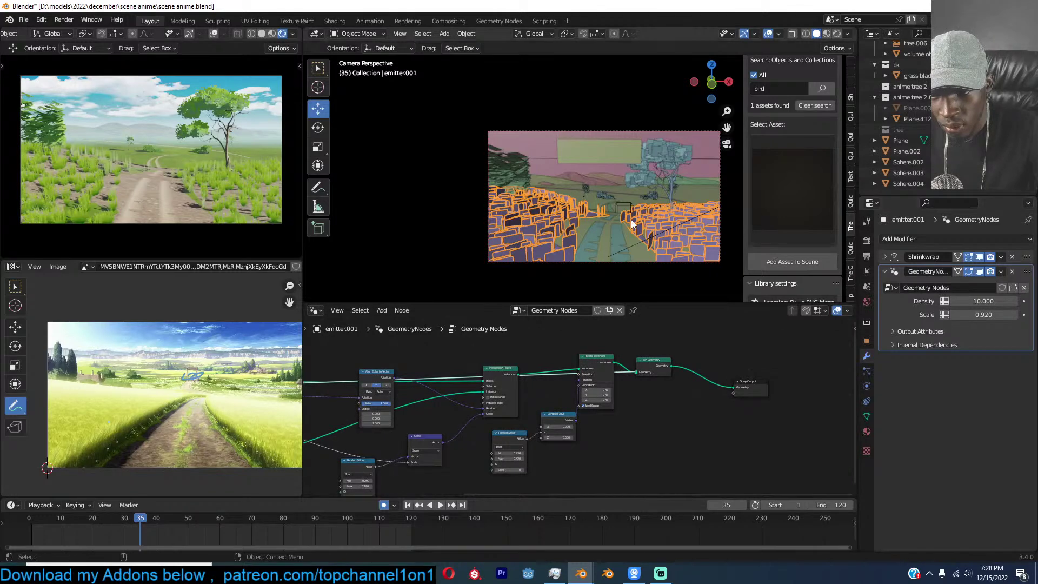
pyautogui.click(692, 190)
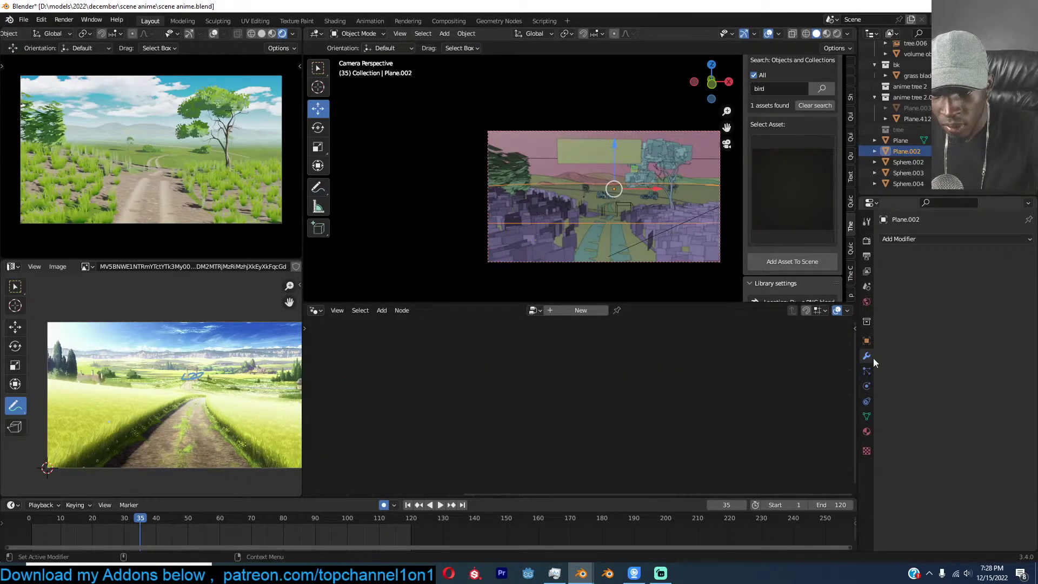
pyautogui.click(867, 431)
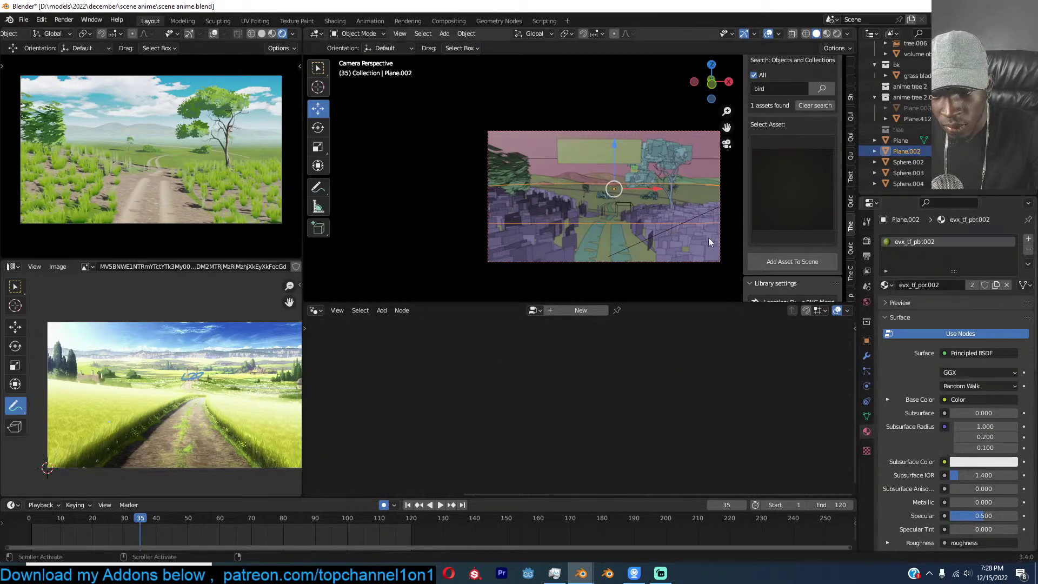
pyautogui.click(684, 245)
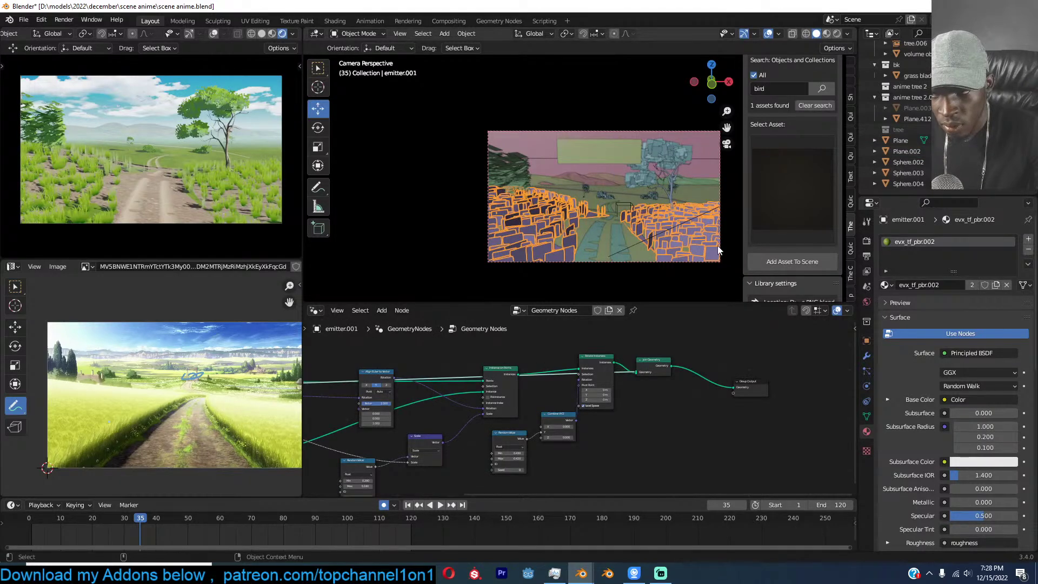
# Reposition the Join Geometry node nearer the Group Output and preview the Group Input and the Join Geometry through the Viewer.
pyautogui.scroll(4, 658, 336)
pyautogui.moveTo(682, 345); pyautogui.dragTo(746, 382)
pyautogui.moveTo(656, 400); pyautogui.dragTo(785, 387, button='middle')
pyautogui.scroll(-3, 472, 355)
pyautogui.moveTo(346, 381); pyautogui.dragTo(378, 384, button='middle')
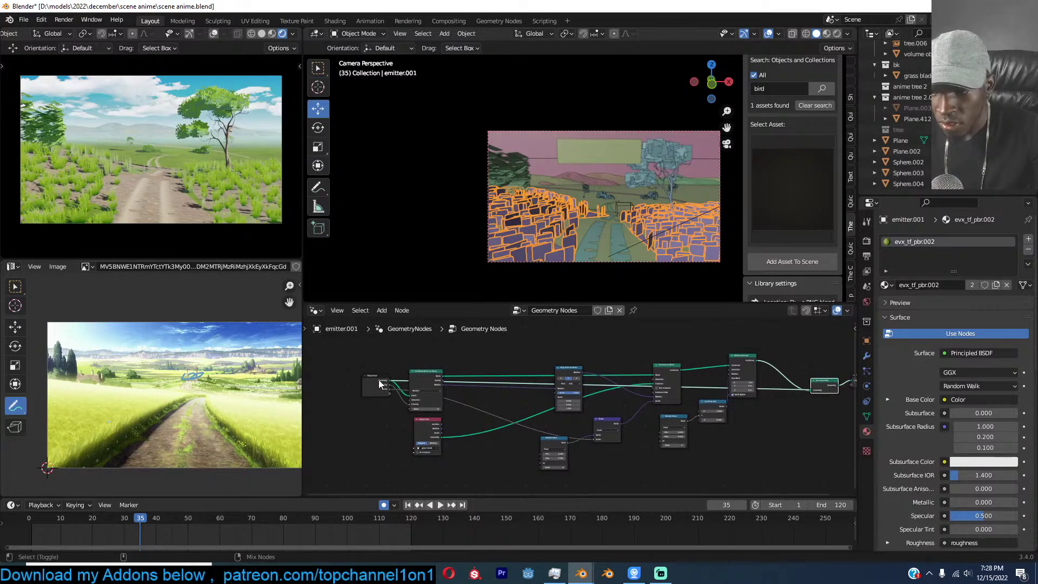
pyautogui.keyDown('ctrl'); pyautogui.keyDown('shift'); pyautogui.click(380, 384); pyautogui.keyUp('shift'); pyautogui.keyUp('ctrl')
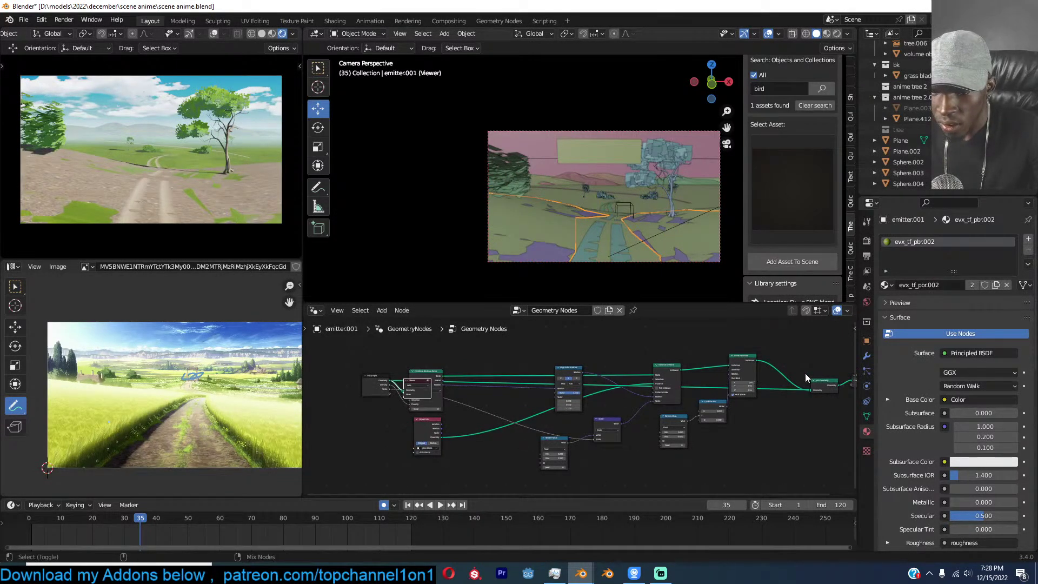
pyautogui.keyDown('ctrl'); pyautogui.keyDown('shift'); pyautogui.click(828, 385); pyautogui.keyUp('shift'); pyautogui.keyUp('ctrl')
# Set the Offset of the grass emitter's Shrinkwrap modifier to about -0.039 m.
pyautogui.click(867, 356)
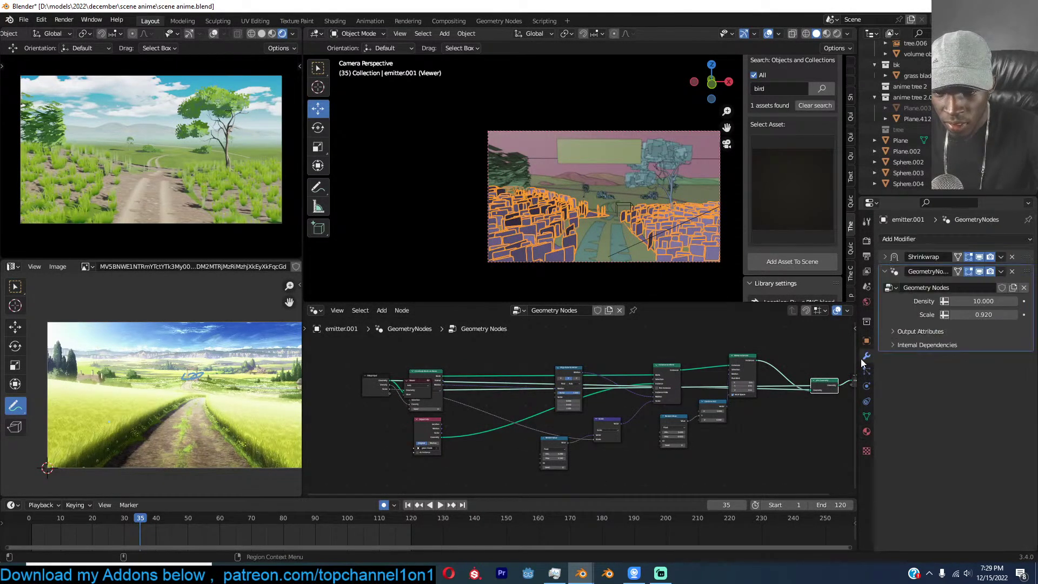
pyautogui.click(890, 261)
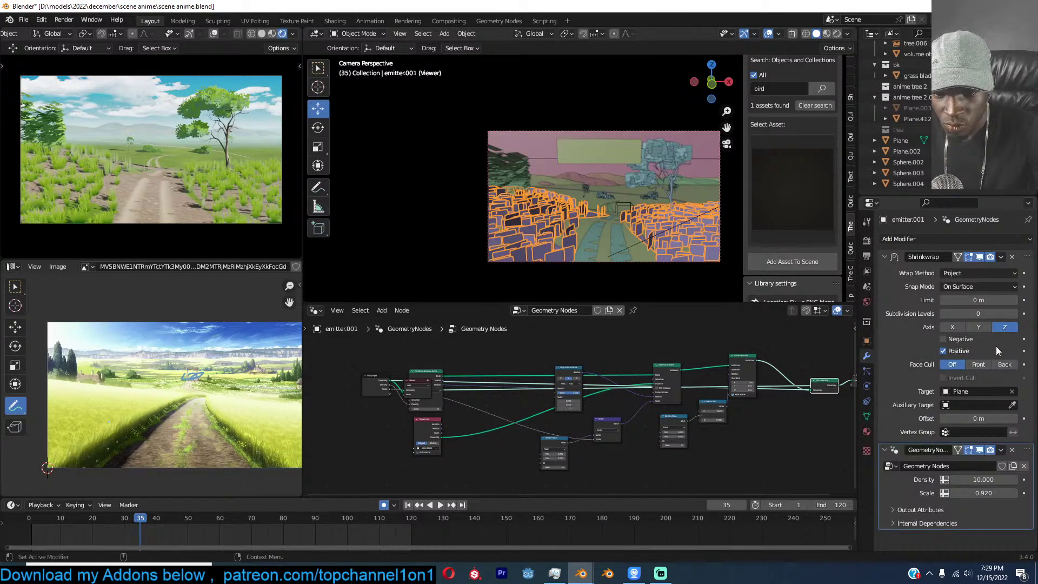
pyautogui.moveTo(996, 418); pyautogui.dragTo(958, 418)
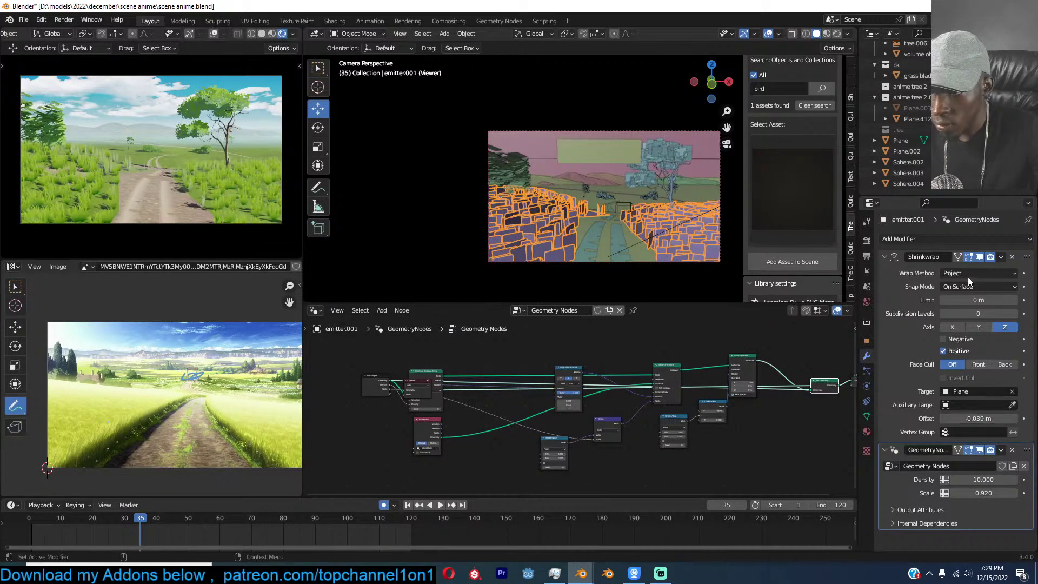
# Collapse the Shrinkwrap settings and set the grass emitter's Geometry Nodes Density to 50.
pyautogui.click(885, 258)
pyautogui.click(981, 305)
pyautogui.write('50')
pyautogui.press('Return')
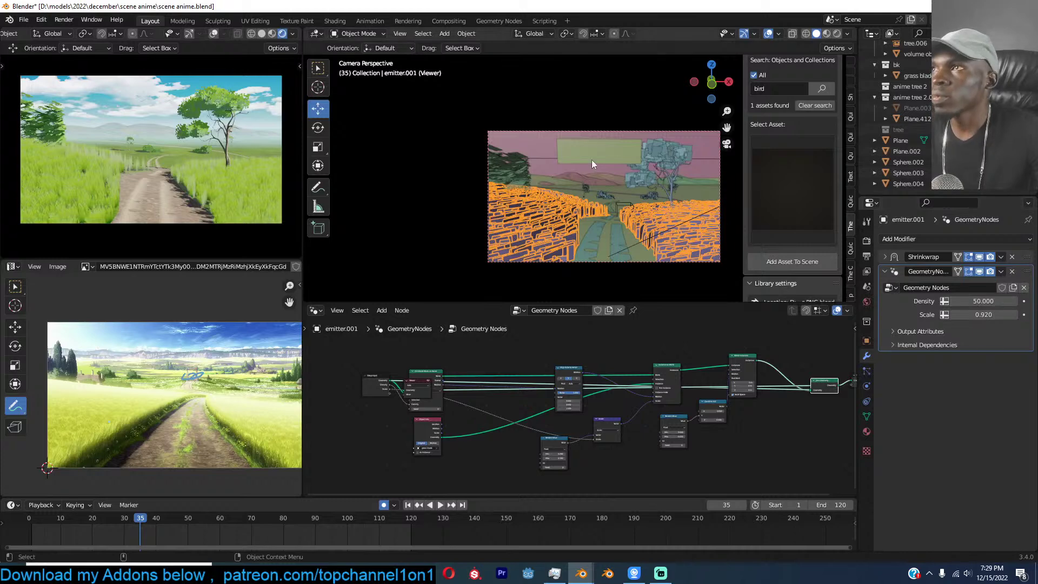
# Save the file with nothing selected, select the birds plane and preview the animation from the camera.
pyautogui.click(614, 170)
pyautogui.hotkey('ctrl', 's')
pyautogui.hotkey('alt', 'a')
pyautogui.hotkey('ctrl', 's')
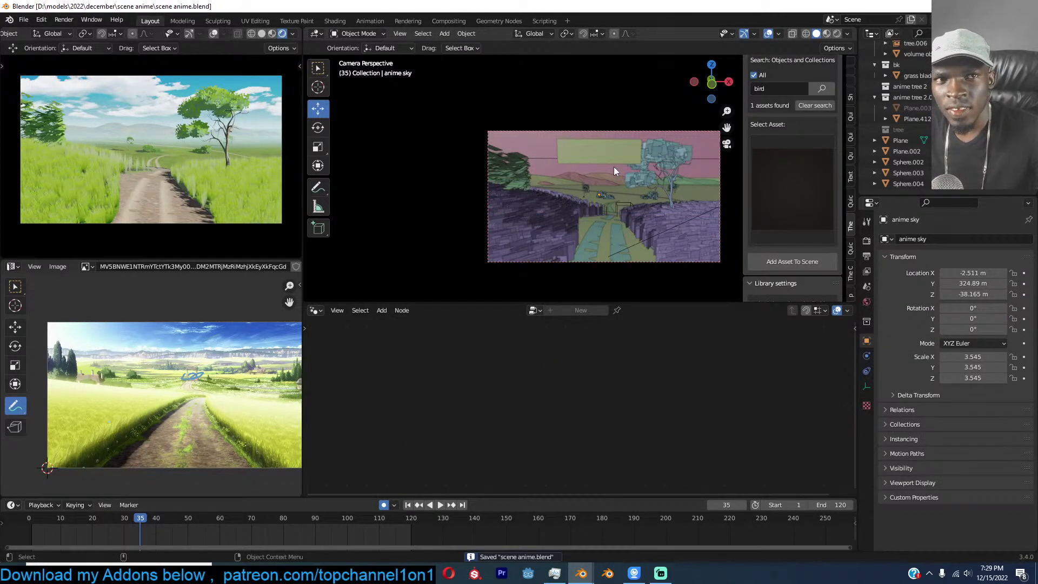
pyautogui.click(619, 139)
pyautogui.press('space')
pyautogui.press('Escape')
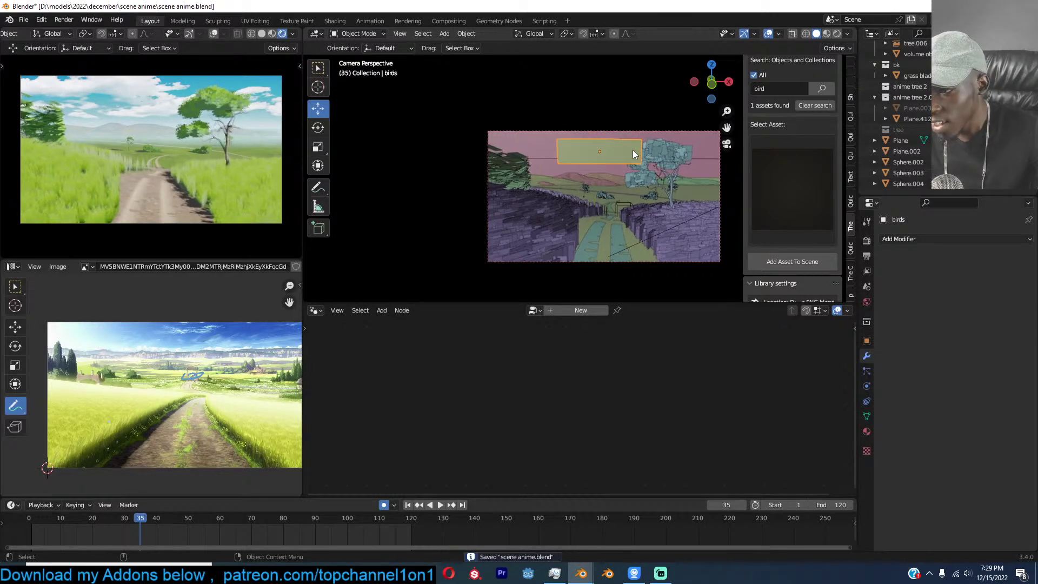
# At frame 0, move the anime sky about 3.7 m in X, 5.9 m in Y and 2.6 m in Z, and delete its recorded keyframes.
pyautogui.keyDown('shift'); pyautogui.rightClick(21, 538); pyautogui.keyUp('shift')
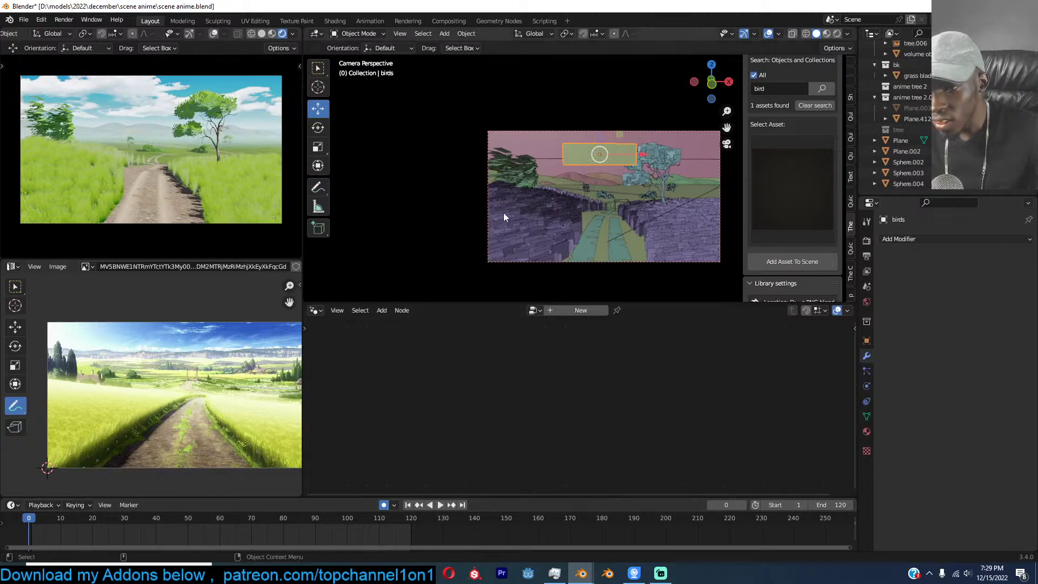
pyautogui.scroll(-1, 647, 165)
pyautogui.scroll(2, 239, 232)
pyautogui.scroll(-2, 595, 157)
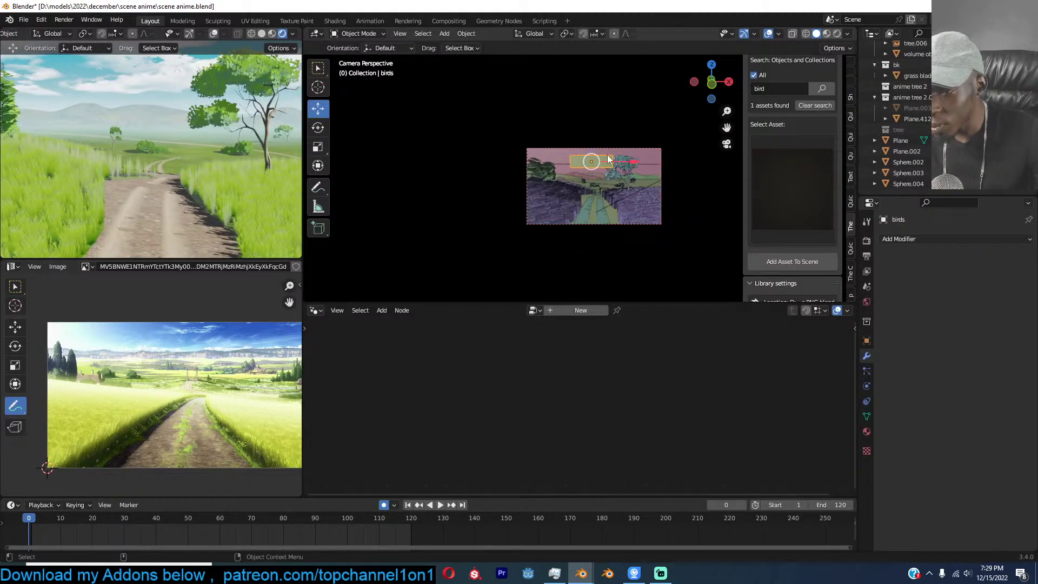
pyautogui.click(641, 157)
pyautogui.moveTo(633, 172); pyautogui.dragTo(518, 222, button='middle')
pyautogui.press('g')
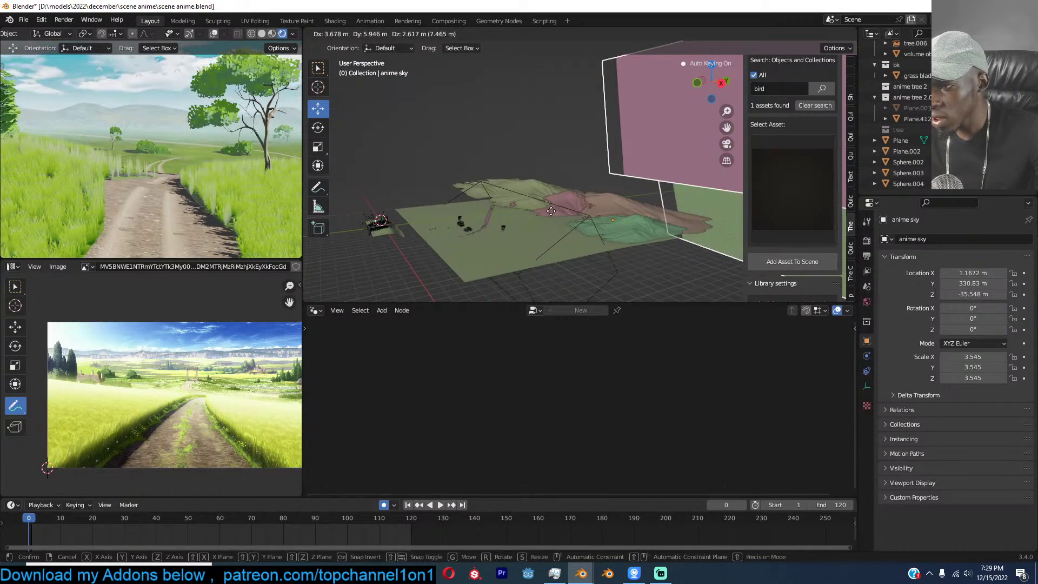
pyautogui.click(551, 211)
pyautogui.press('x')
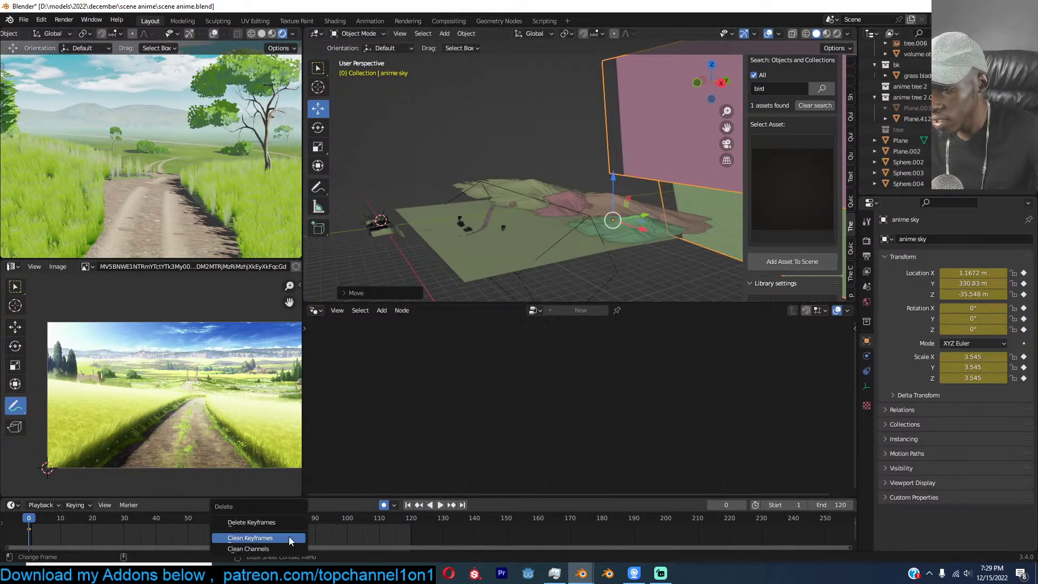
pyautogui.click(280, 521)
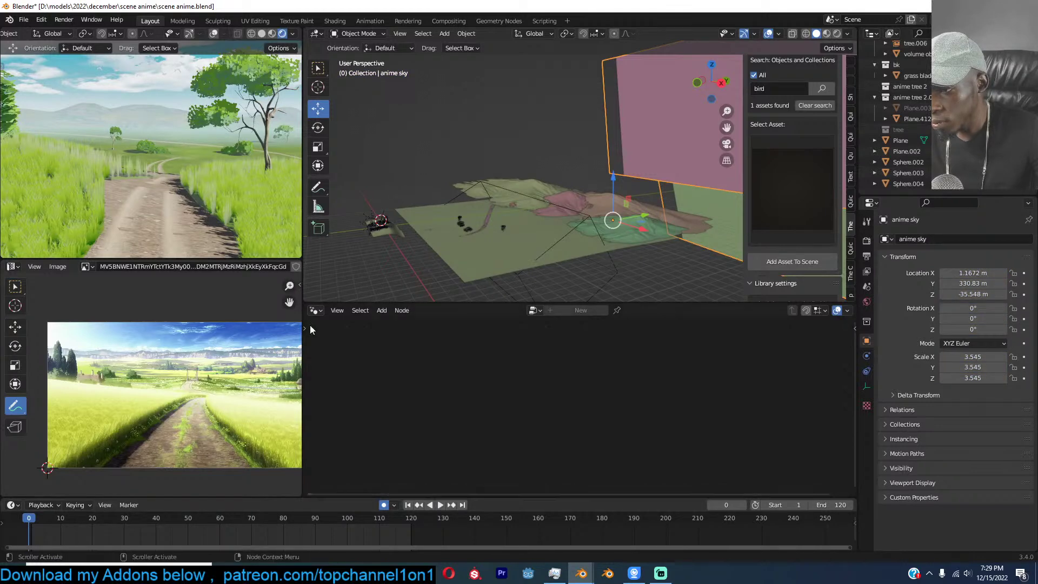
# Restore the full camera frame in the rendered view, save the file and preview the animation.
pyautogui.press('KP_0')
pyautogui.hotkey('ctrl', 's')
pyautogui.click(446, 194)
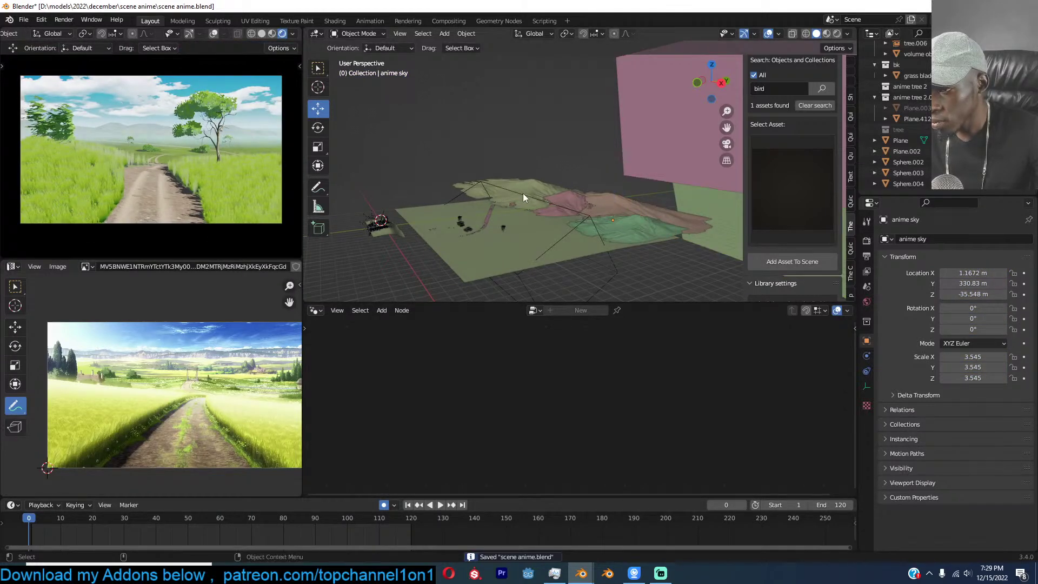
pyautogui.press('space')
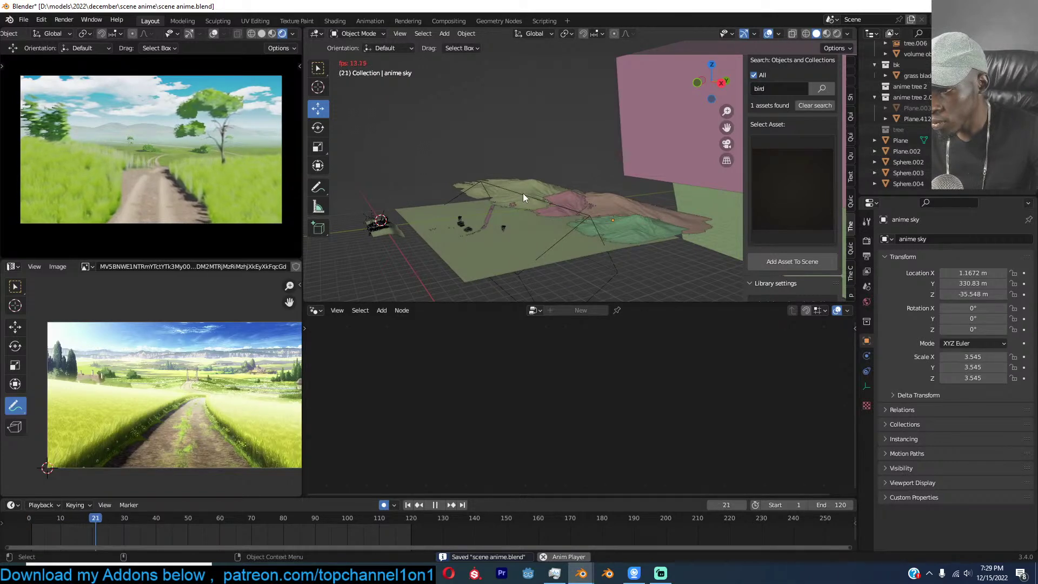
pyautogui.press('Escape')
# Make a linked duplicate of the tree on the ground plane and snap it to the 3D cursor near the grass field.
pyautogui.click(472, 226)
pyautogui.keyDown('shift'); pyautogui.moveTo(432, 233); pyautogui.dragTo(651, 229, button='middle'); pyautogui.keyUp('shift')
pyautogui.scroll(3, 651, 230)
pyautogui.hotkey('alt', 'd')
pyautogui.rightClick(523, 240)
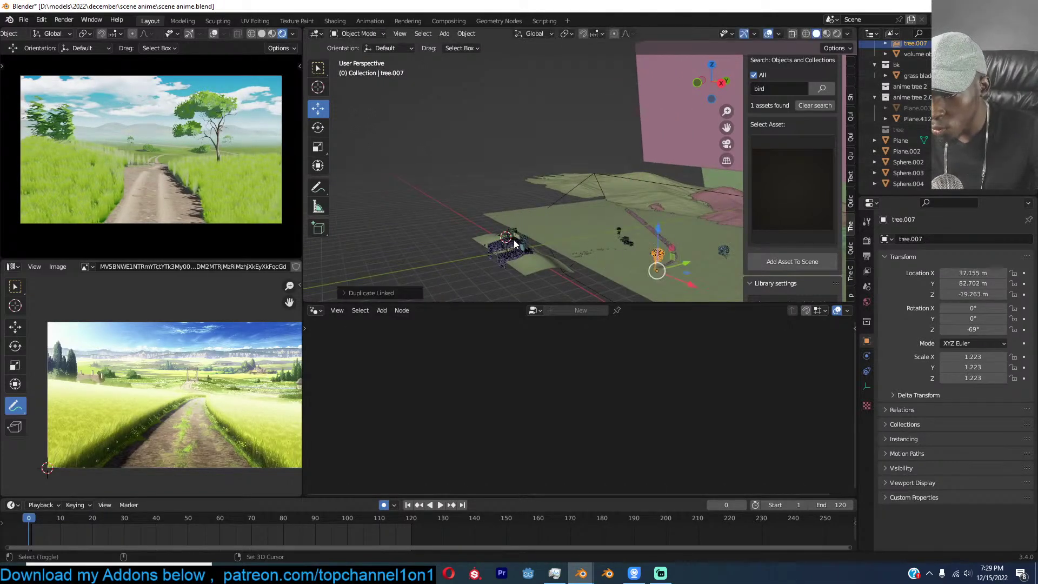
pyautogui.hotkey('shift', 's')
pyautogui.click(492, 189)
# In camera view, place the duplicated tree at the frame's edge, rotated to -131° about Z and scaled to about 0.837.
pyautogui.press('KP_0')
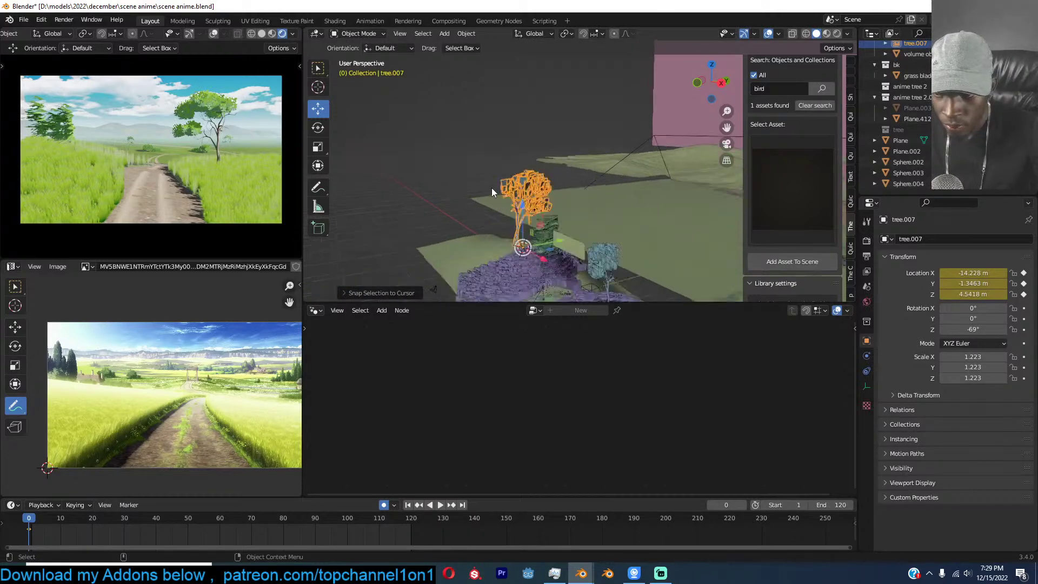
pyautogui.scroll(3, 492, 192)
pyautogui.press('g')
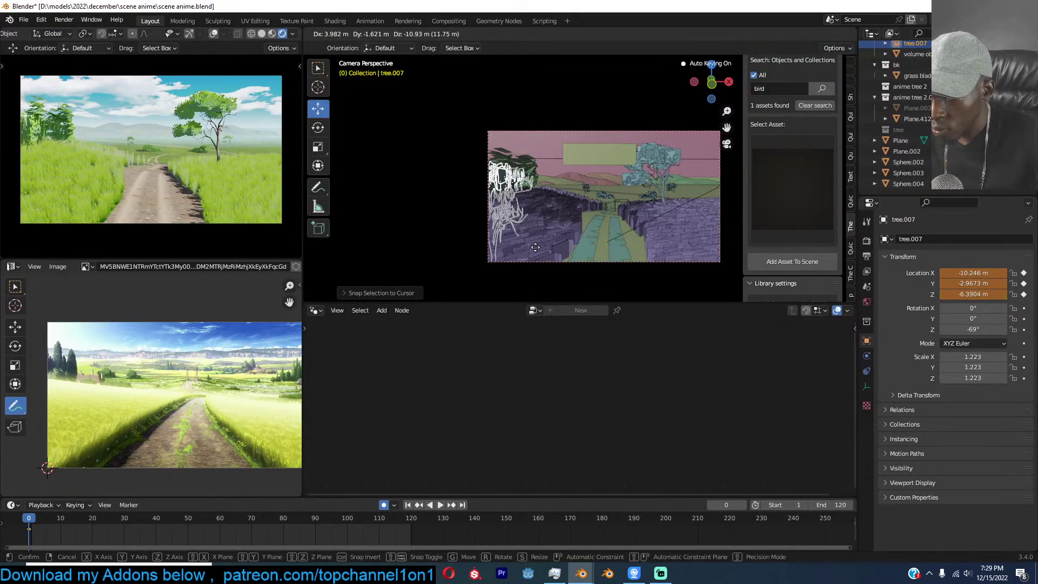
pyautogui.click(534, 239)
pyautogui.press('r')
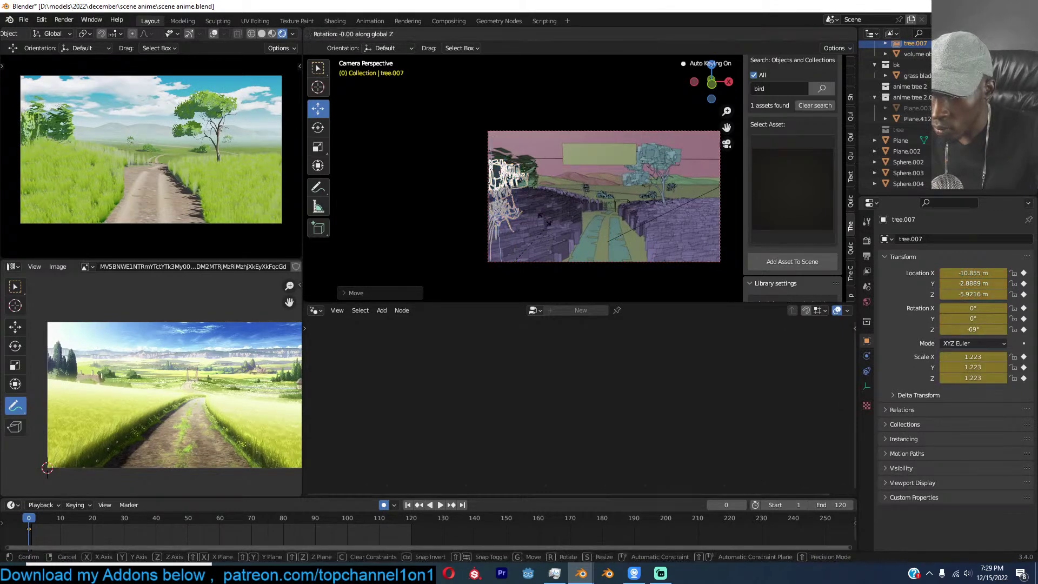
pyautogui.click(568, 296)
pyautogui.press('s')
pyautogui.click(569, 245)
pyautogui.press('g')
pyautogui.click(548, 215)
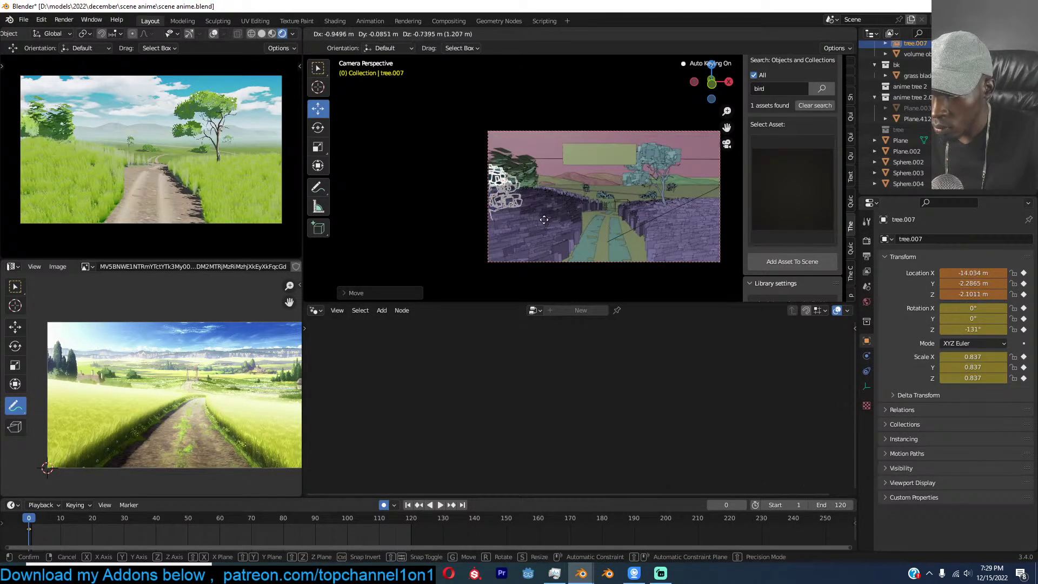
# Delete the duplicated tree's keyframes and turn off Auto Keying.
pyautogui.press('x')
pyautogui.click(225, 520)
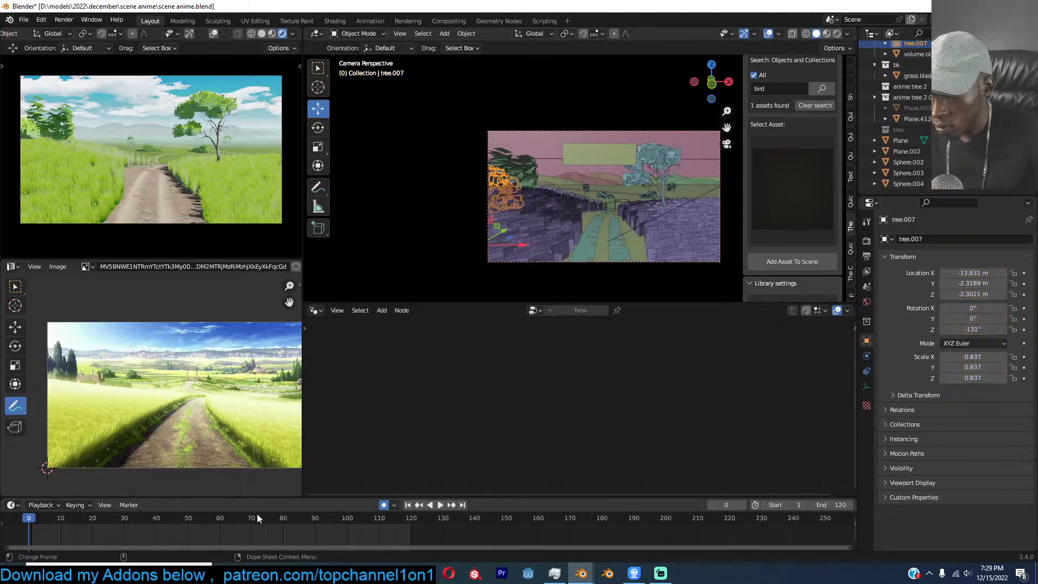
pyautogui.click(384, 505)
# Save the file, play the animation, save again and replay it with the grass emitter selected.
pyautogui.hotkey('ctrl', 's')
pyautogui.press('space')
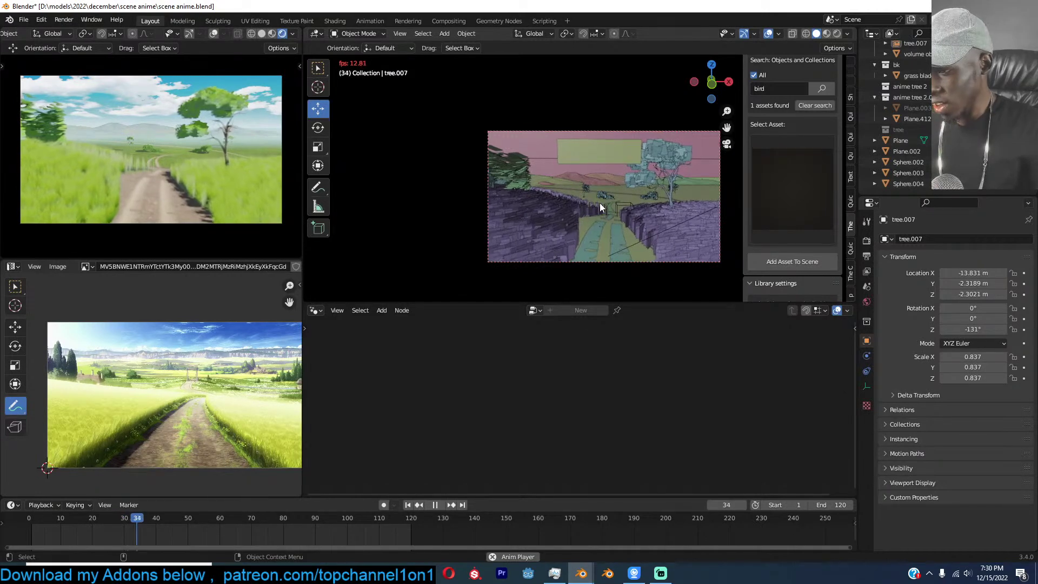
pyautogui.press('space')
pyautogui.hotkey('ctrl', 's')
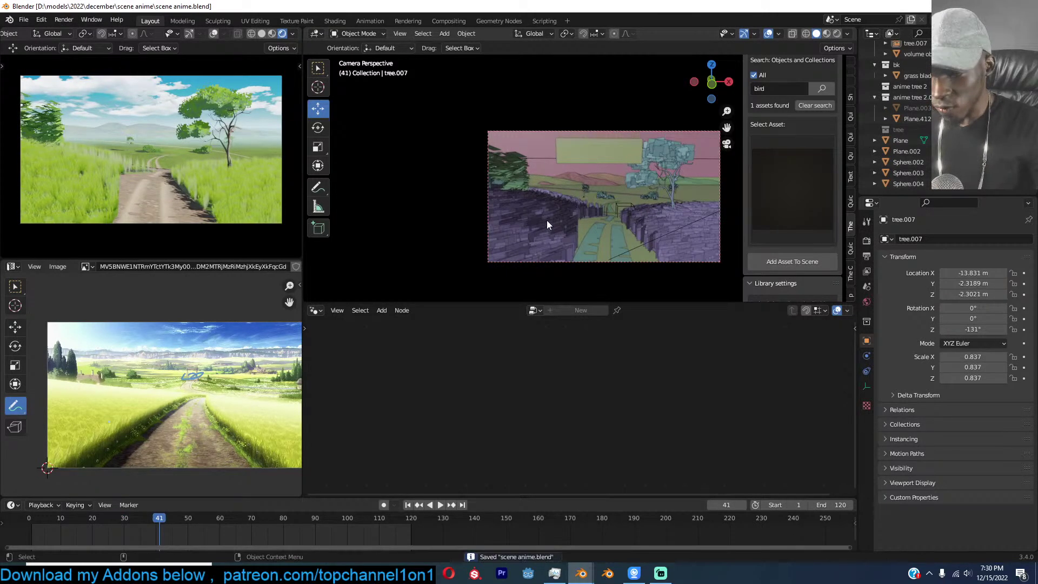
pyautogui.click(547, 222)
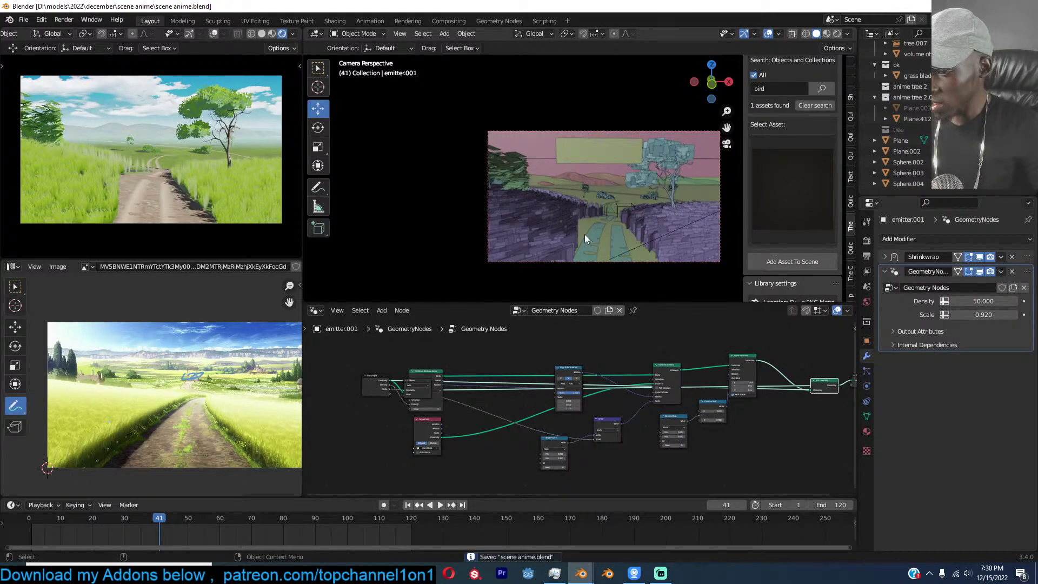
pyautogui.press('space')
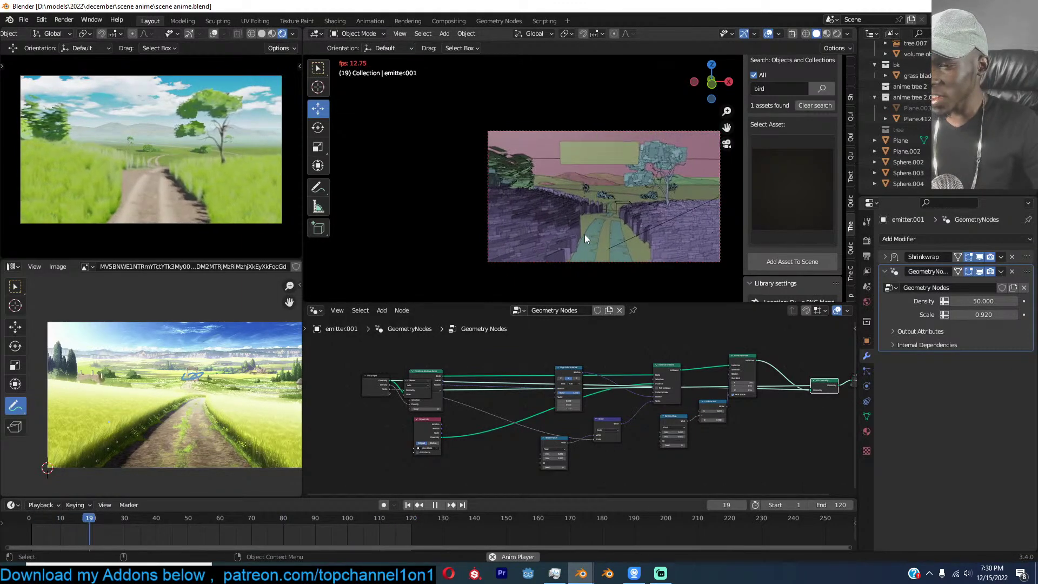
pyautogui.press('space')
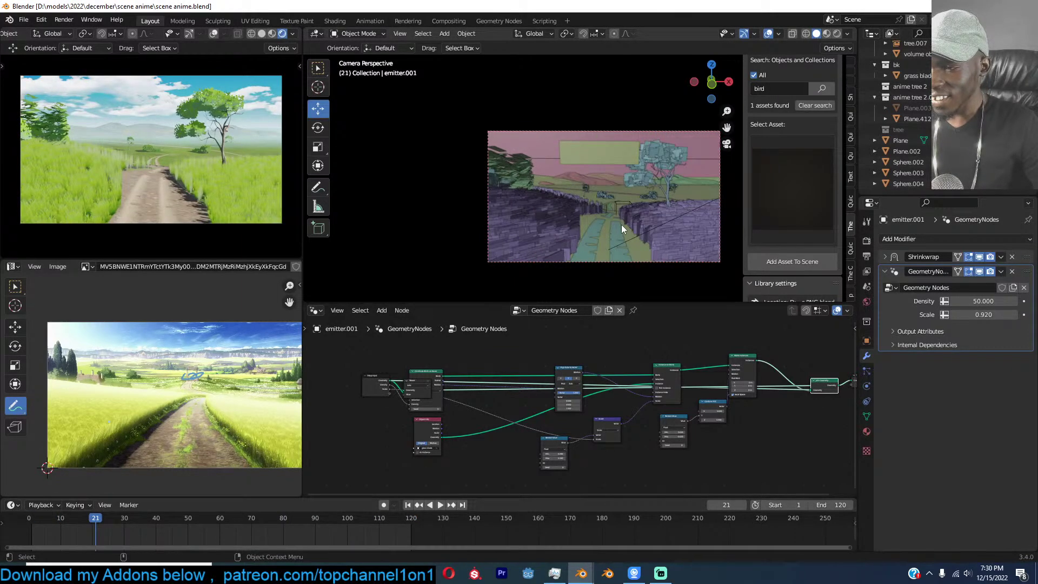
# Set the Shrinkwrap offset of the path plane to -0.015 m and play the animation to check it.
pyautogui.click(618, 226)
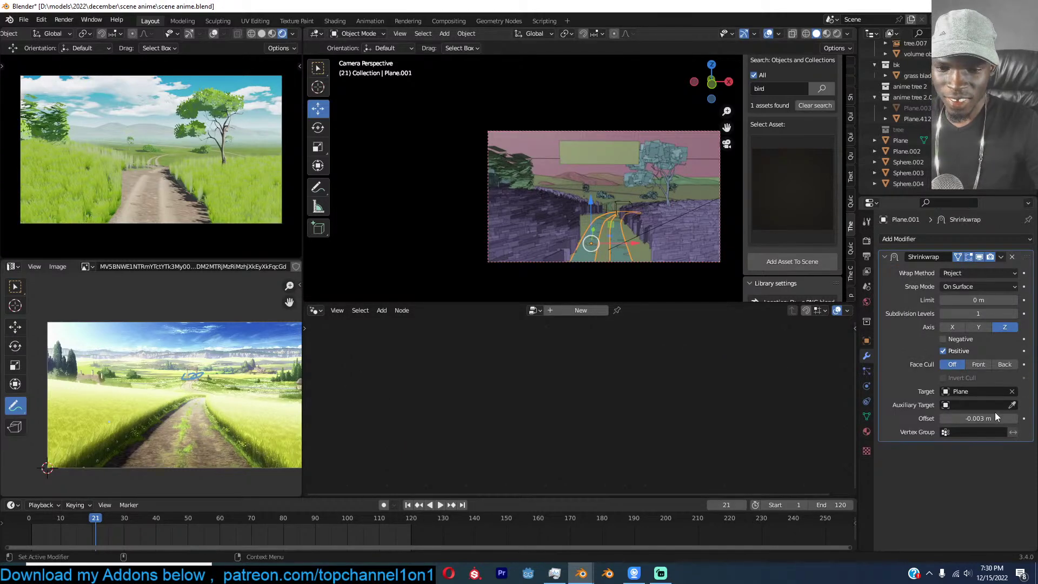
pyautogui.click(554, 190)
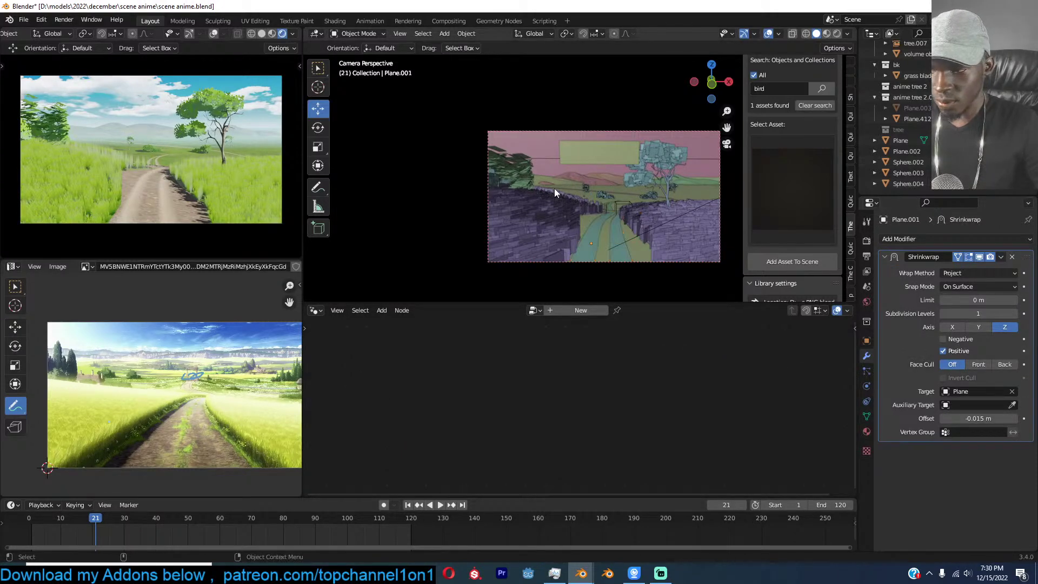
pyautogui.press('space')
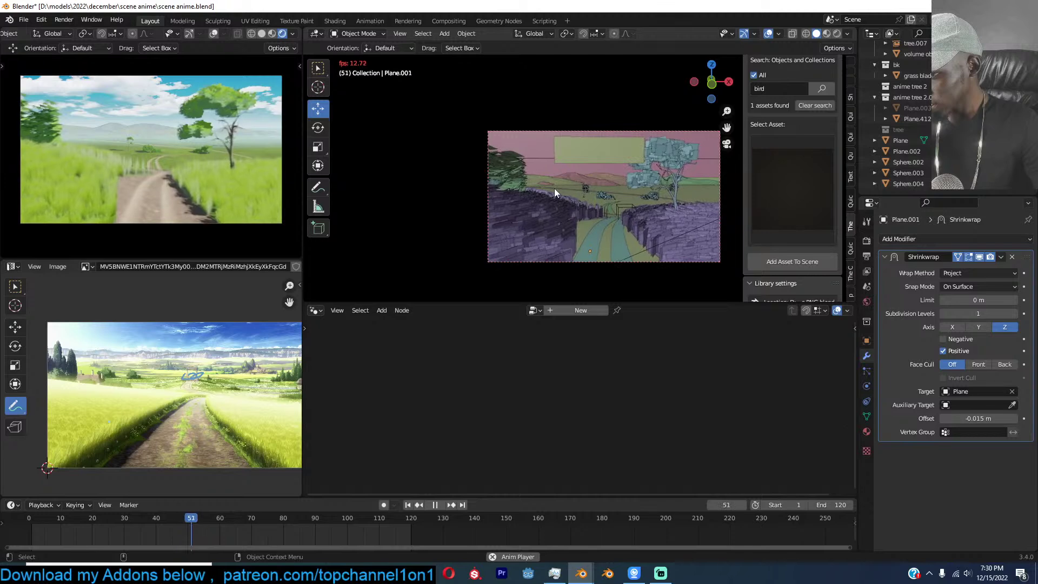
pyautogui.press('space')
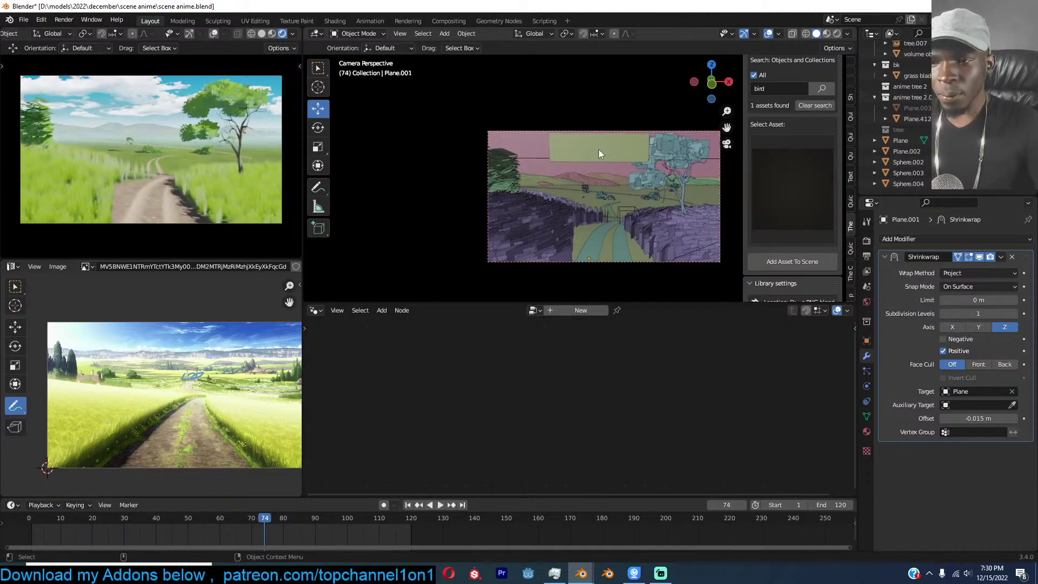
# Isolate the birds plane in Material Preview and delete it.
pyautogui.click(599, 150)
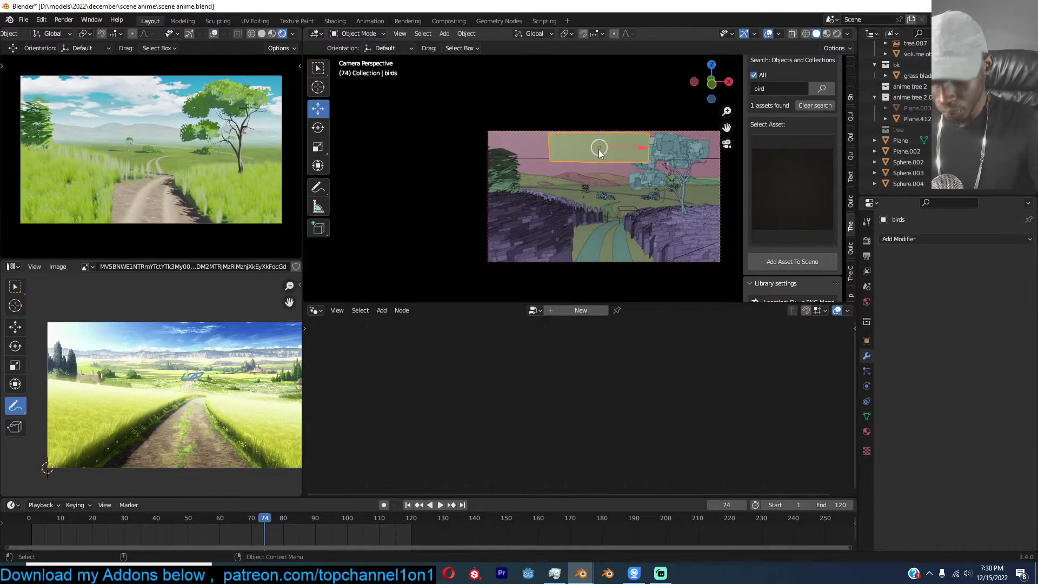
pyautogui.click(827, 34)
pyautogui.press('KP_Divide')
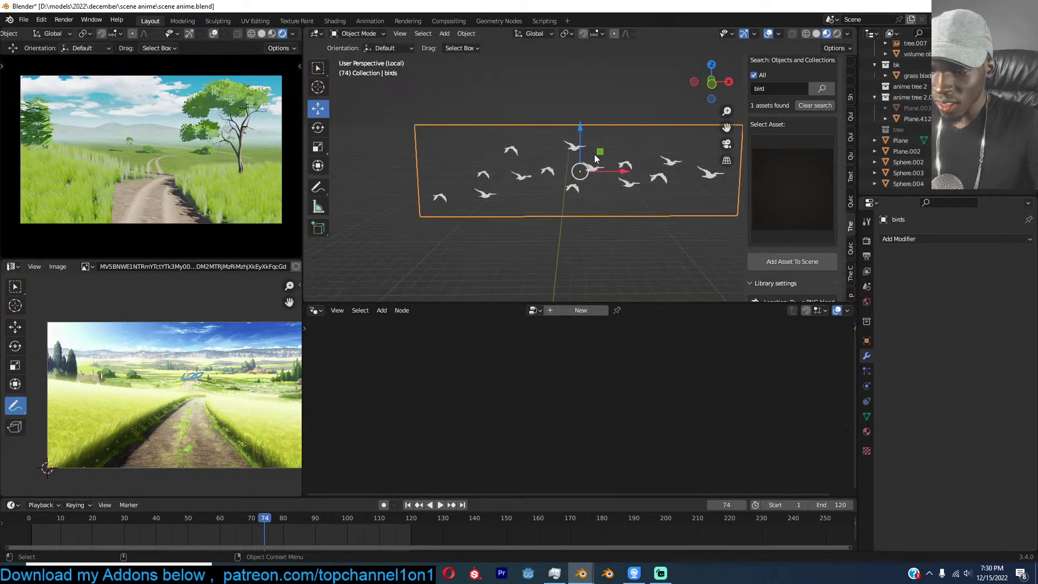
pyautogui.press('g')
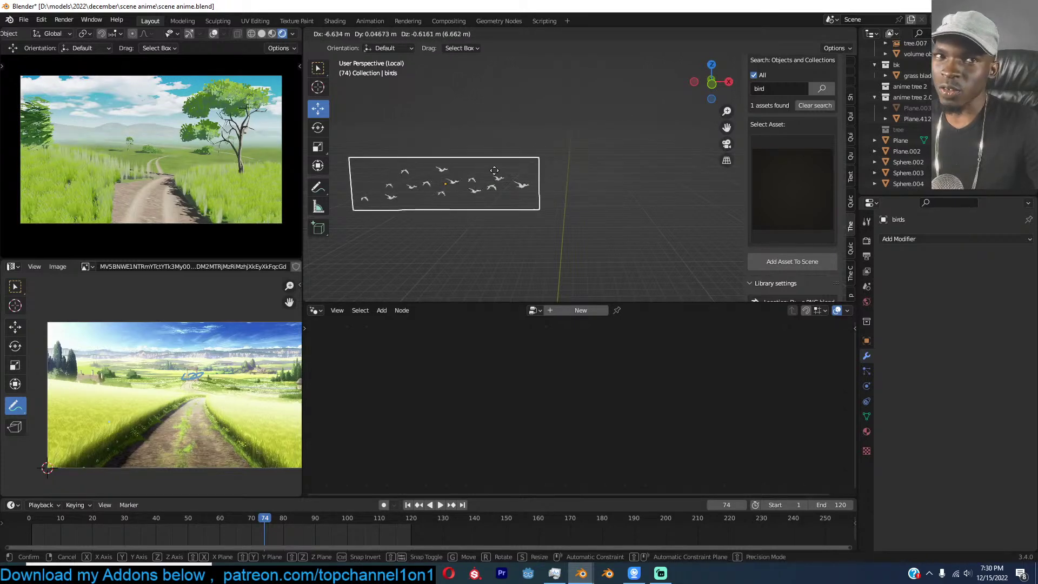
pyautogui.press('Escape')
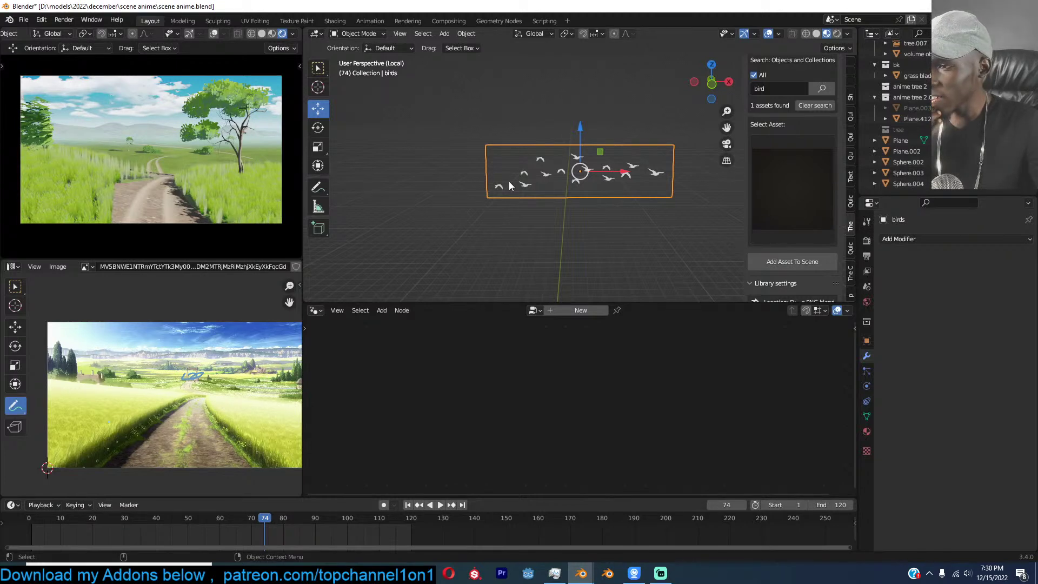
pyautogui.press('Delete')
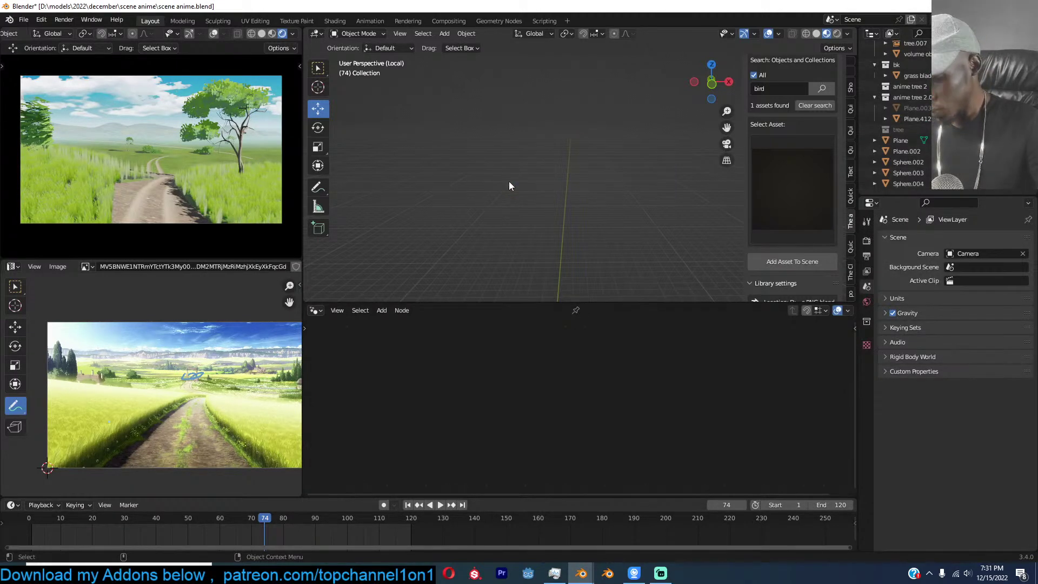
# Return to the full camera view with solid shading and save the file.
pyautogui.press('KP_0')
pyautogui.scroll(3, 503, 179)
pyautogui.press('z')
pyautogui.click(568, 177)
pyautogui.hotkey('ctrl', 's')
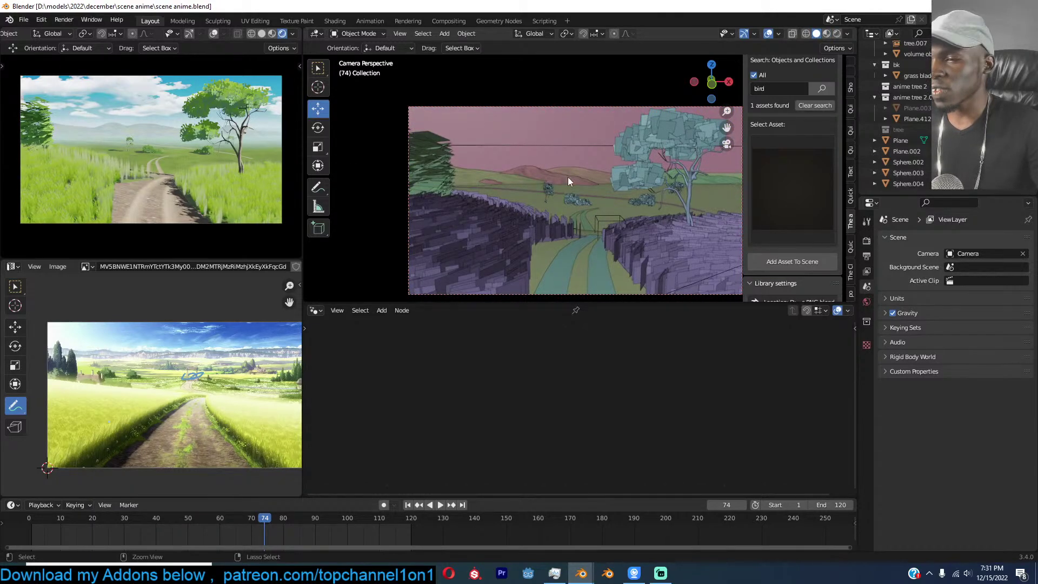
# Play the animation, then replay it through frame 120 with the grass emitter selected.
pyautogui.press('space')
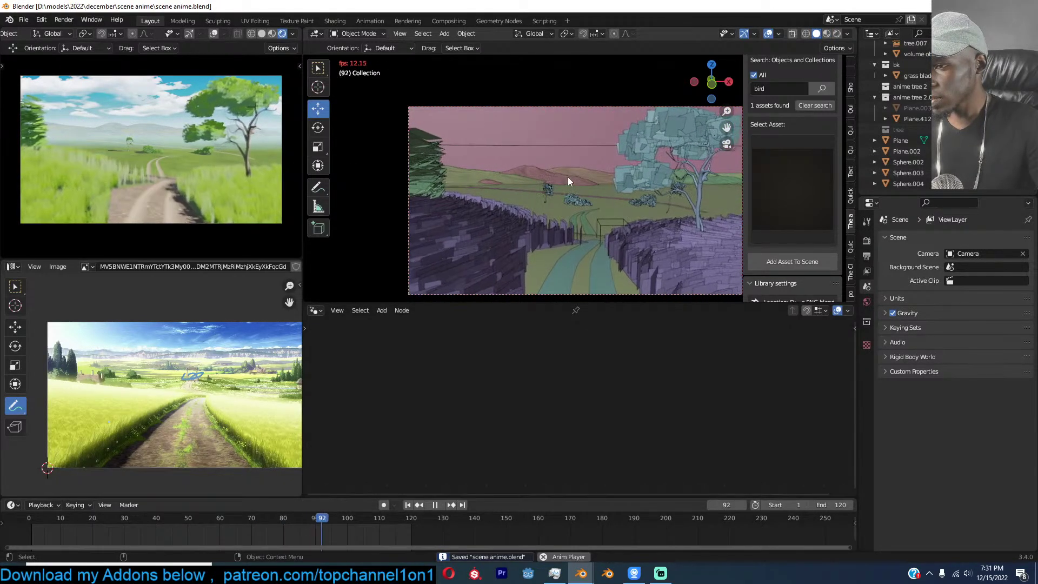
pyautogui.press('space')
pyautogui.click(516, 217)
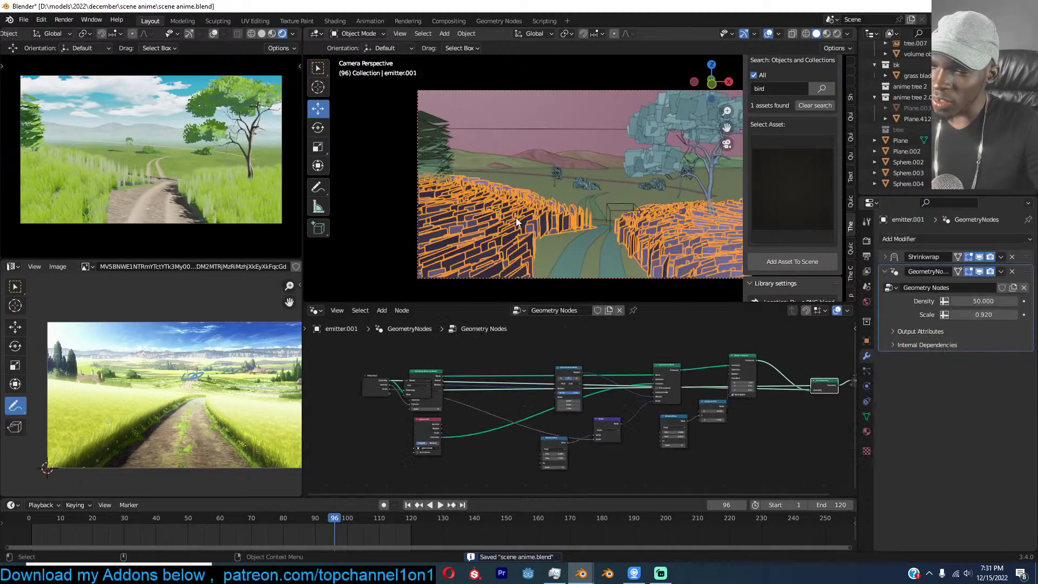
pyautogui.press('space')
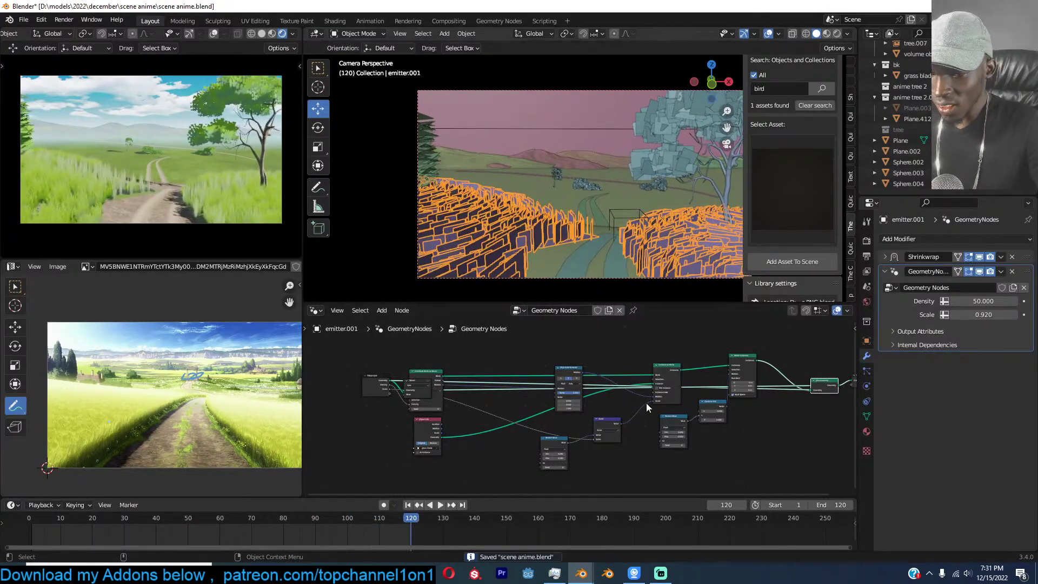
# Save the file and move the Object Info node aside in the grass emitter's geometry node tree.
pyautogui.scroll(-2, 643, 405)
pyautogui.scroll(5, 643, 407)
pyautogui.hotkey('ctrl', 's')
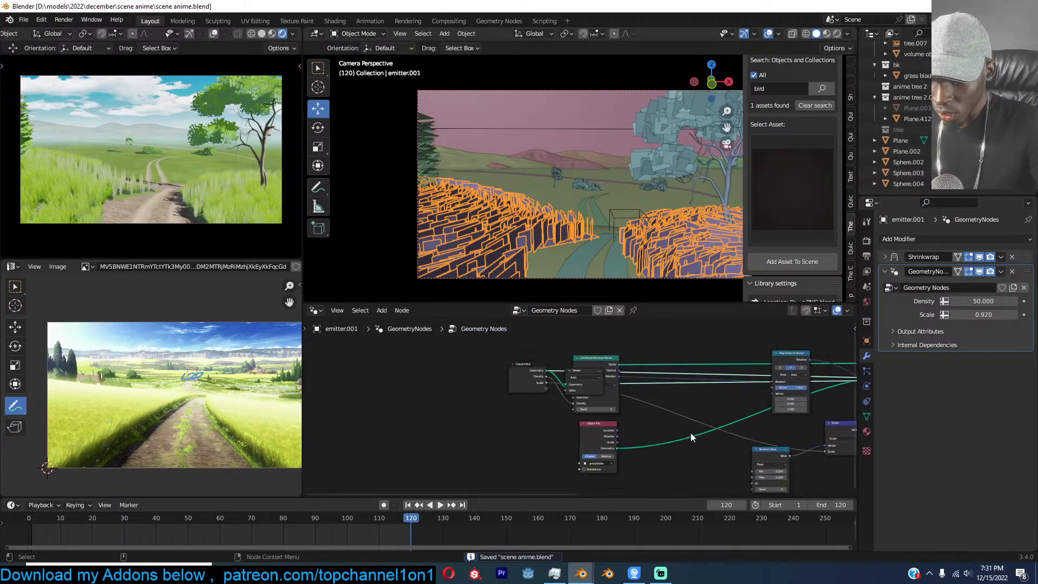
pyautogui.moveTo(673, 418); pyautogui.dragTo(524, 383, button='middle')
pyautogui.scroll(-1, 520, 381)
pyautogui.moveTo(459, 419); pyautogui.dragTo(395, 434)
pyautogui.moveTo(492, 425); pyautogui.dragTo(513, 387, button='middle')
pyautogui.scroll(2, 519, 397)
pyautogui.moveTo(439, 422); pyautogui.dragTo(457, 416, button='middle')
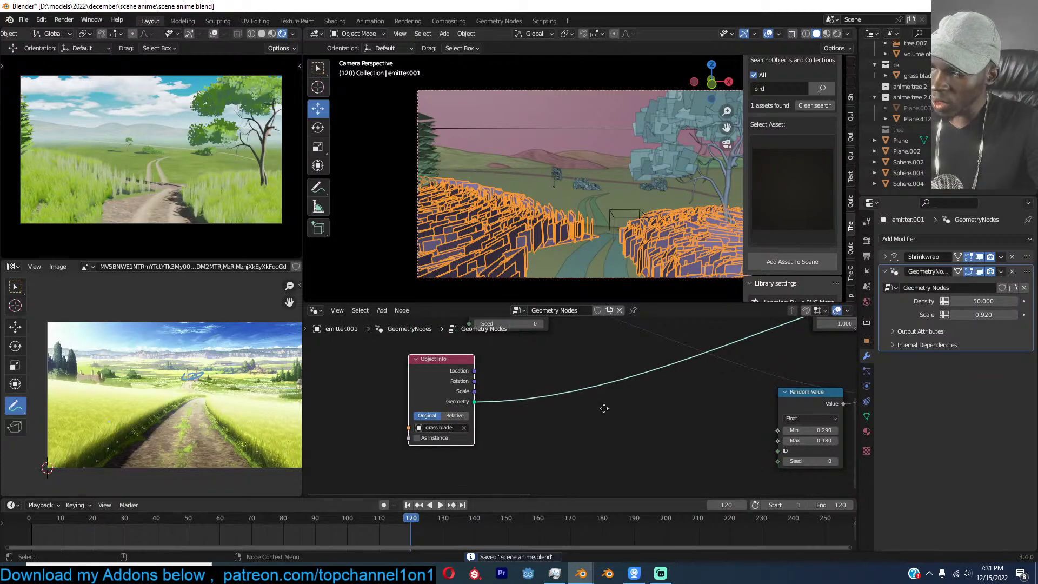
pyautogui.moveTo(602, 419); pyautogui.dragTo(609, 403, button='middle')
# Add a Scene Time node beside the Object Info node.
pyautogui.hotkey('shift', 'a')
pyautogui.click(586, 307)
pyautogui.write('tim')
pyautogui.press('Return')
pyautogui.click(509, 425)
# Move the Scene Time node beneath the Random Value node that feeds Combine XYZ, and save the file.
pyautogui.moveTo(707, 382); pyautogui.dragTo(472, 449, button='middle')
pyautogui.scroll(-4, 472, 449)
pyautogui.press('g')
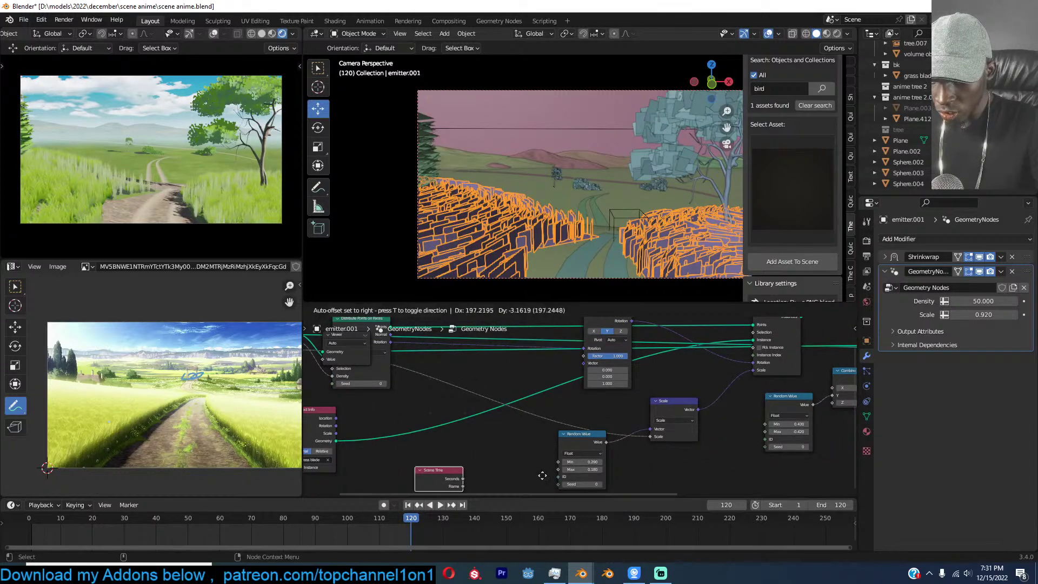
pyautogui.click(851, 422)
pyautogui.moveTo(851, 422); pyautogui.dragTo(694, 428, button='middle')
pyautogui.scroll(5, 643, 419)
pyautogui.moveTo(655, 365); pyautogui.dragTo(635, 403, button='middle')
pyautogui.scroll(-1, 641, 417)
pyautogui.moveTo(523, 446); pyautogui.dragTo(509, 442)
pyautogui.moveTo(622, 408)
pyautogui.mouseDown()
pyautogui.moveTo(603, 408)
pyautogui.moveTo(619, 408)
pyautogui.mouseUp()
pyautogui.moveTo(700, 435); pyautogui.dragTo(721, 370, button='middle')
pyautogui.moveTo(653, 423); pyautogui.dragTo(568, 447)
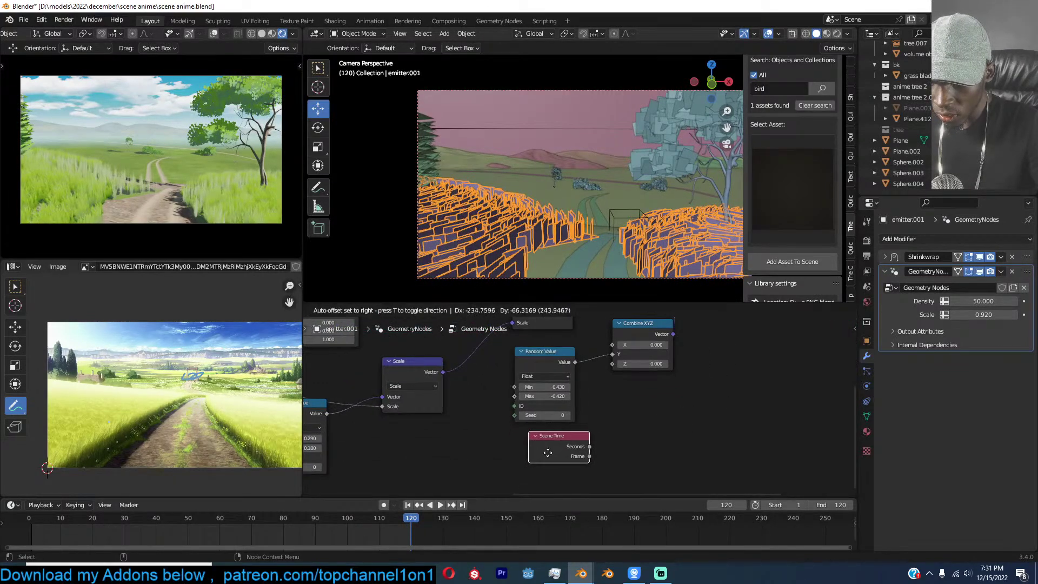
pyautogui.hotkey('ctrl', 's')
# Duplicate the Random Value node feeding Combine XYZ, placing the copy below Combine XYZ with Scene Time spaced well before it.
pyautogui.click(539, 364)
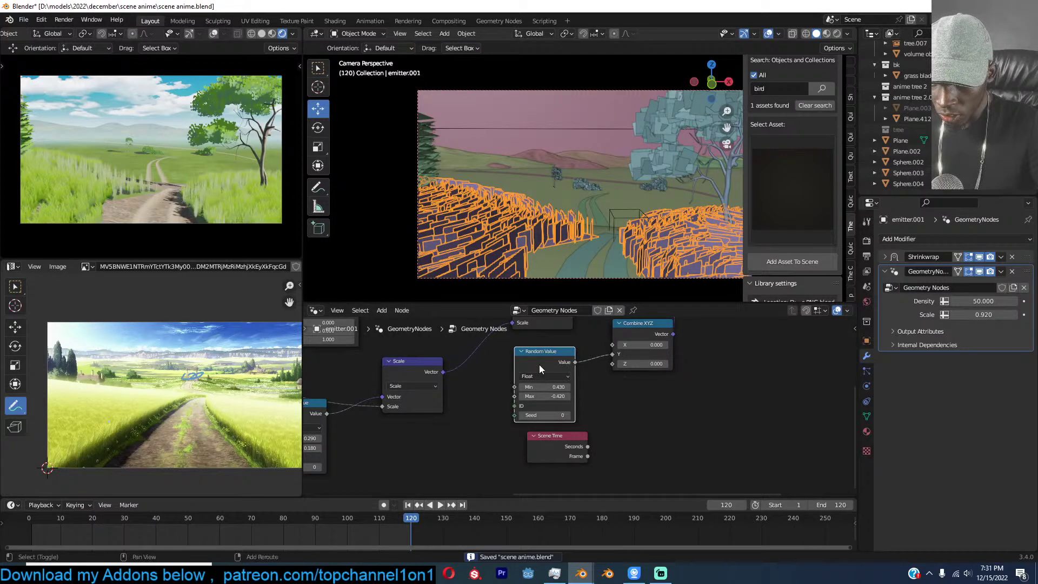
pyautogui.hotkey('shift', 'd')
pyautogui.click(707, 406)
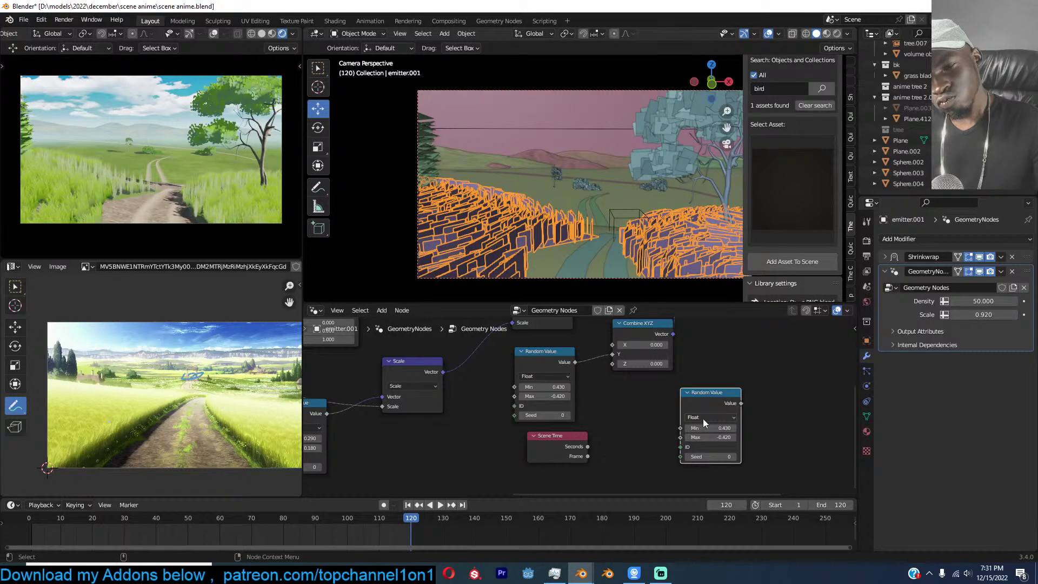
pyautogui.moveTo(705, 397); pyautogui.dragTo(654, 404)
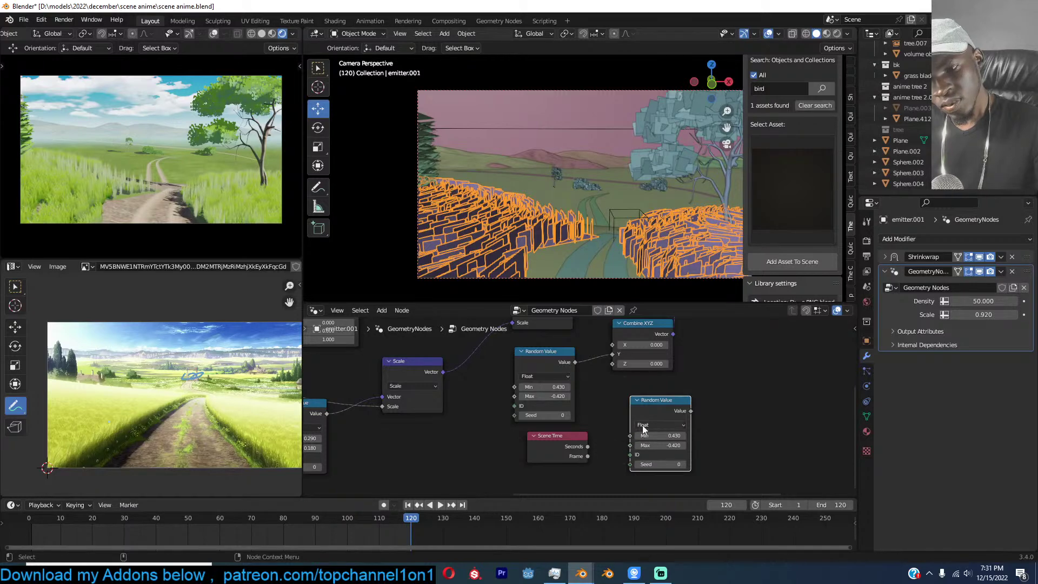
pyautogui.moveTo(563, 442); pyautogui.dragTo(491, 443)
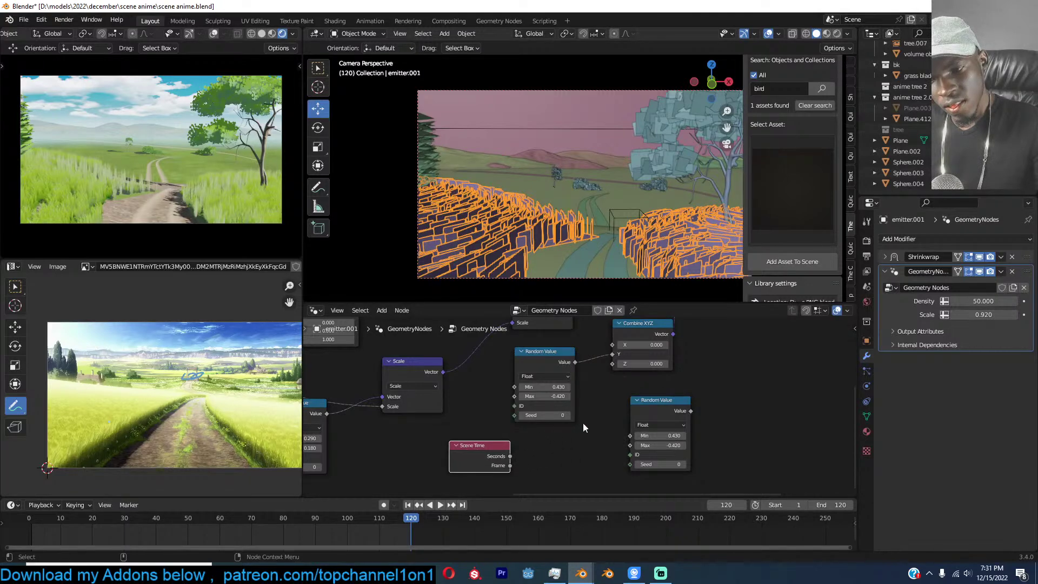
pyautogui.moveTo(652, 410); pyautogui.dragTo(679, 400)
pyautogui.hotkey('shift', 'a')
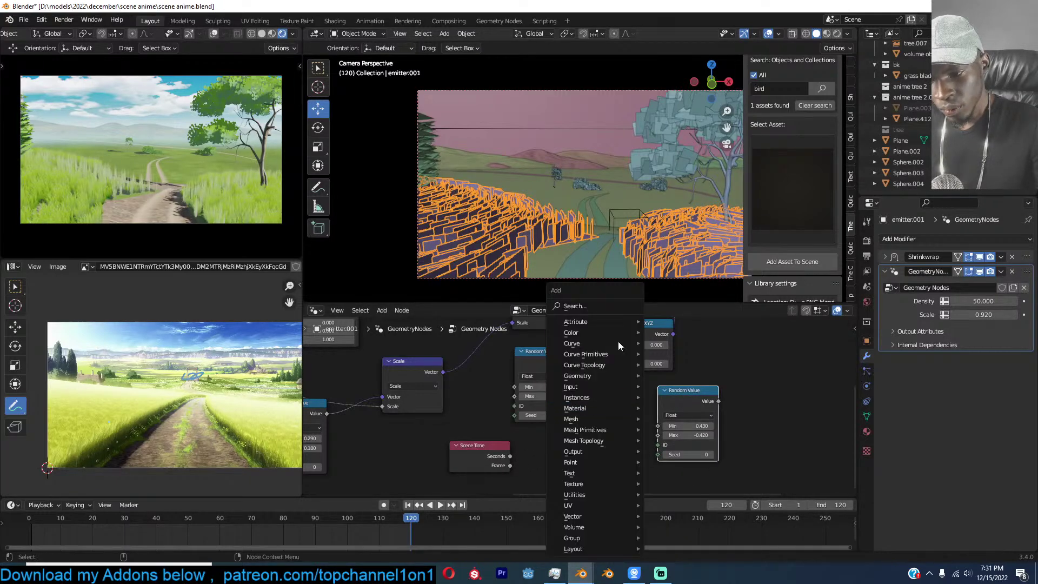
pyautogui.click(614, 311)
pyautogui.write('combine xyz')
pyautogui.press('Return')
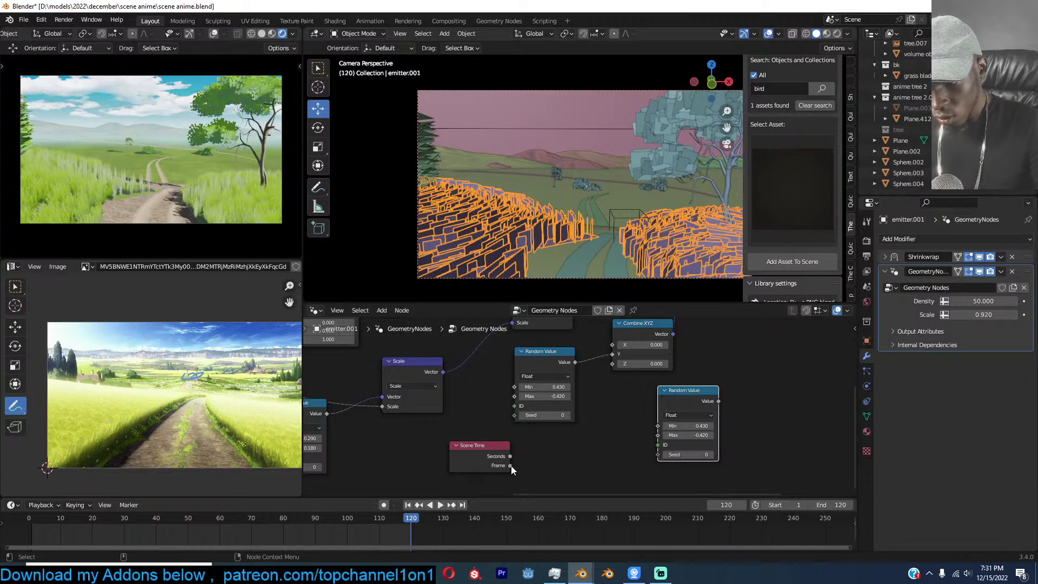
# Link Scene Time's Frame to the duplicated Random Value's Max and its Value to Combine XYZ's X, then play and save.
pyautogui.moveTo(509, 465); pyautogui.dragTo(664, 437)
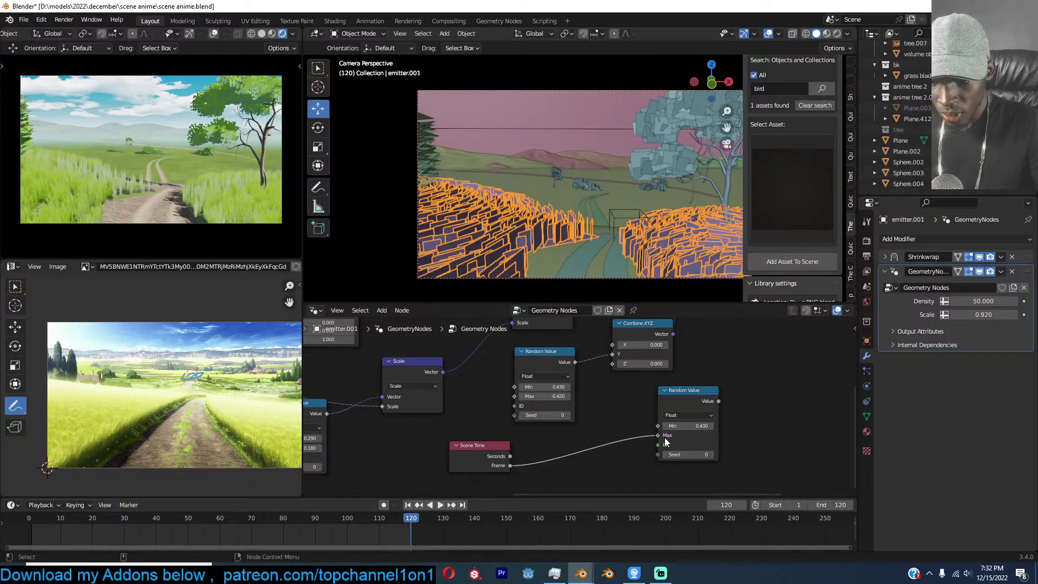
pyautogui.moveTo(718, 400); pyautogui.dragTo(612, 345)
pyautogui.press('space')
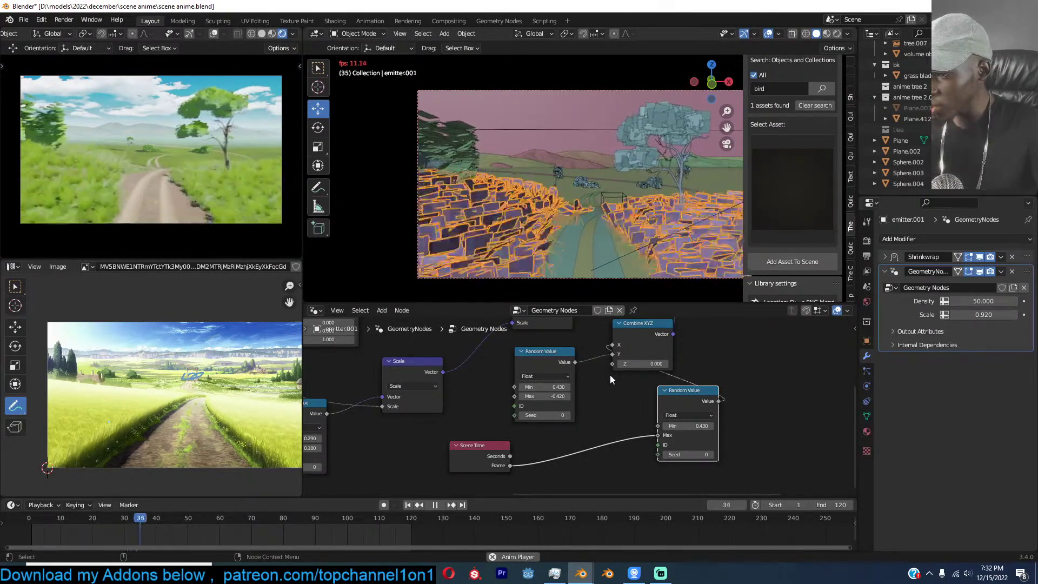
pyautogui.press('Escape')
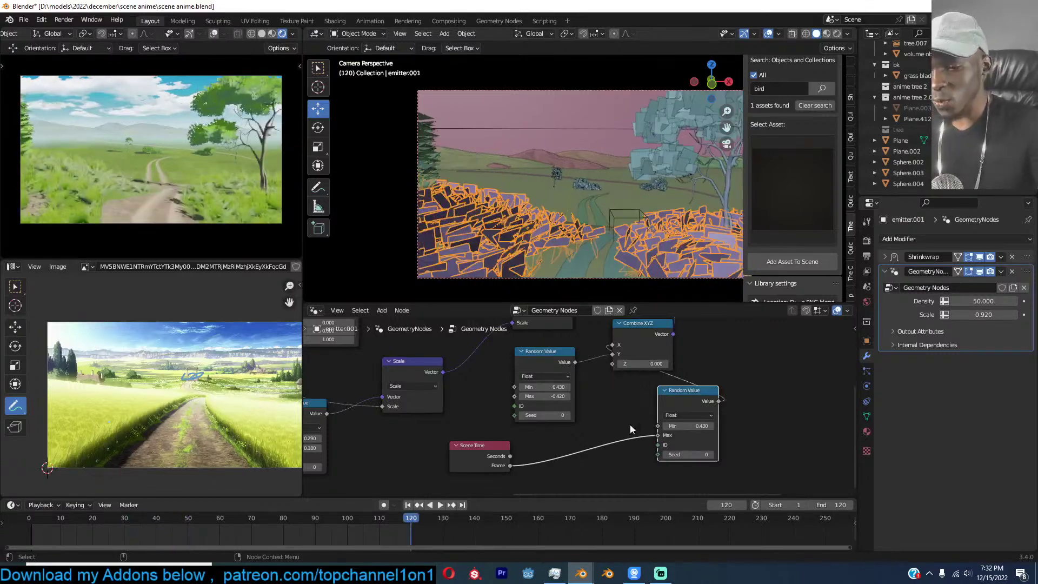
pyautogui.hotkey('ctrl', 's')
# Insert a Math node set to Multiply between Scene Time's Frame output and the Random Value's Max input.
pyautogui.moveTo(614, 449); pyautogui.dragTo(622, 433, button='middle')
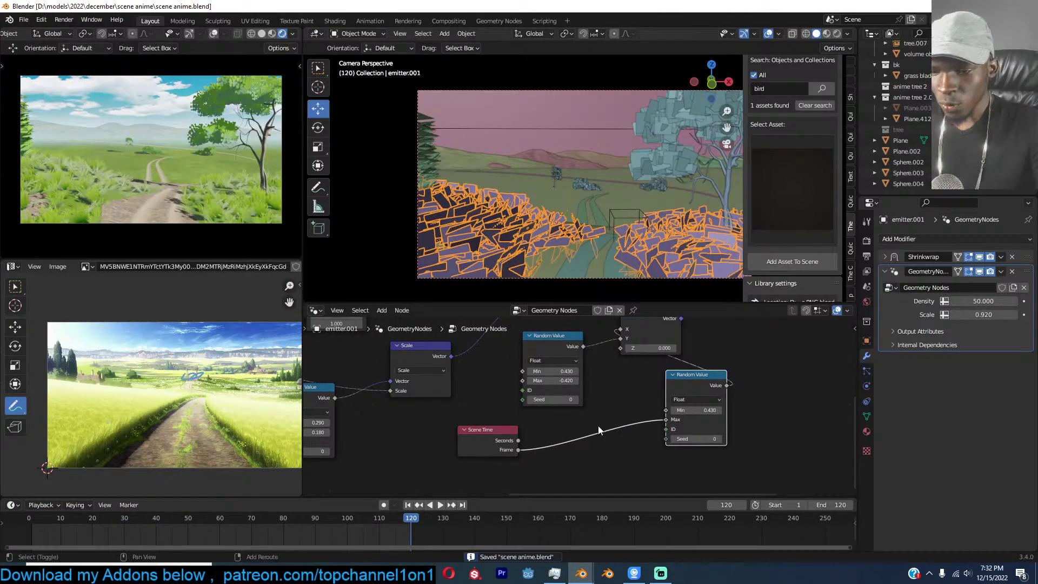
pyautogui.hotkey('shift', 'a')
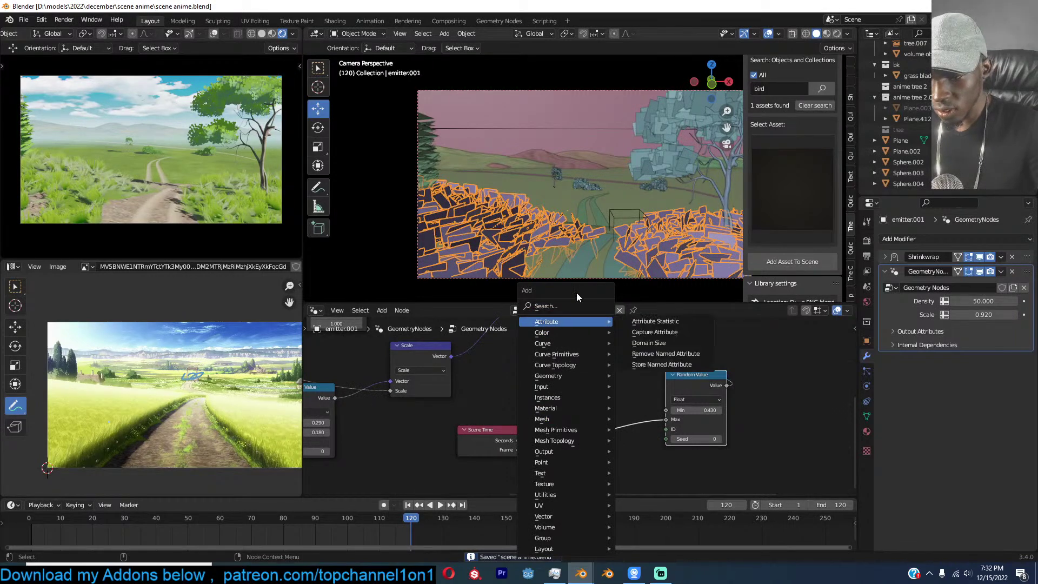
pyautogui.click(590, 306)
pyautogui.write('math')
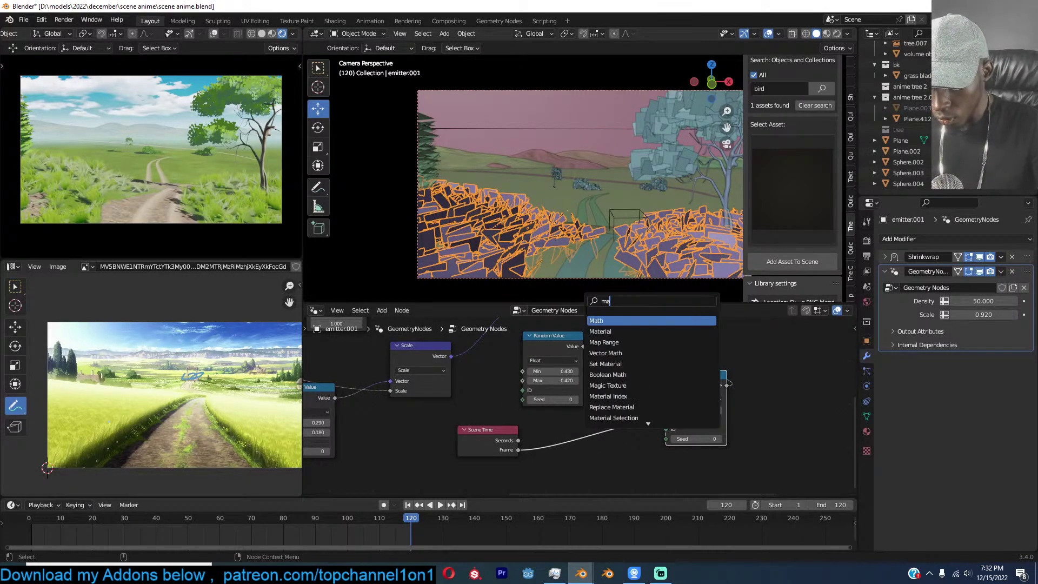
pyautogui.press('Return')
pyautogui.click(579, 445)
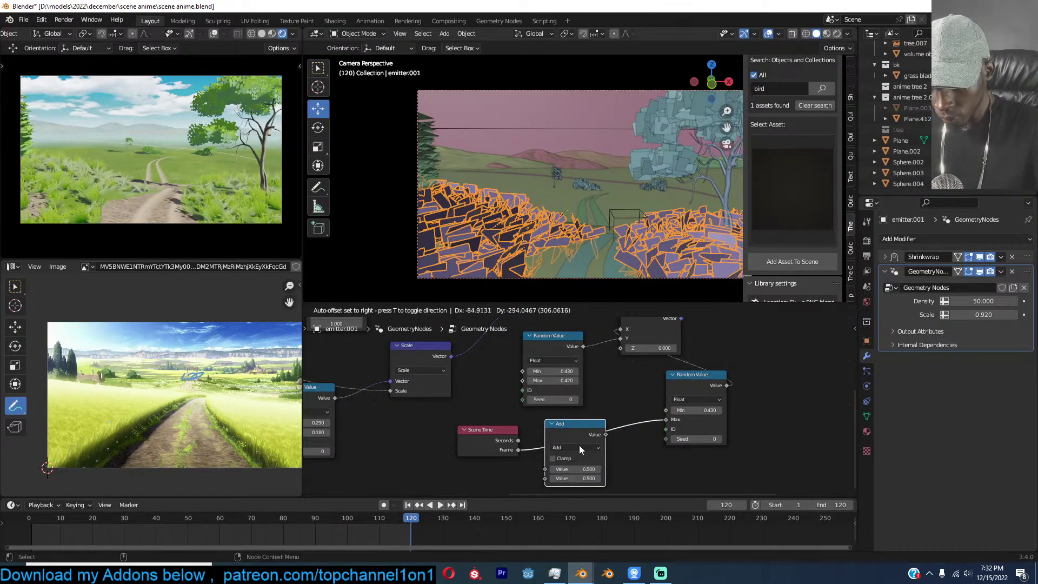
pyautogui.click(579, 446)
pyautogui.click(579, 355)
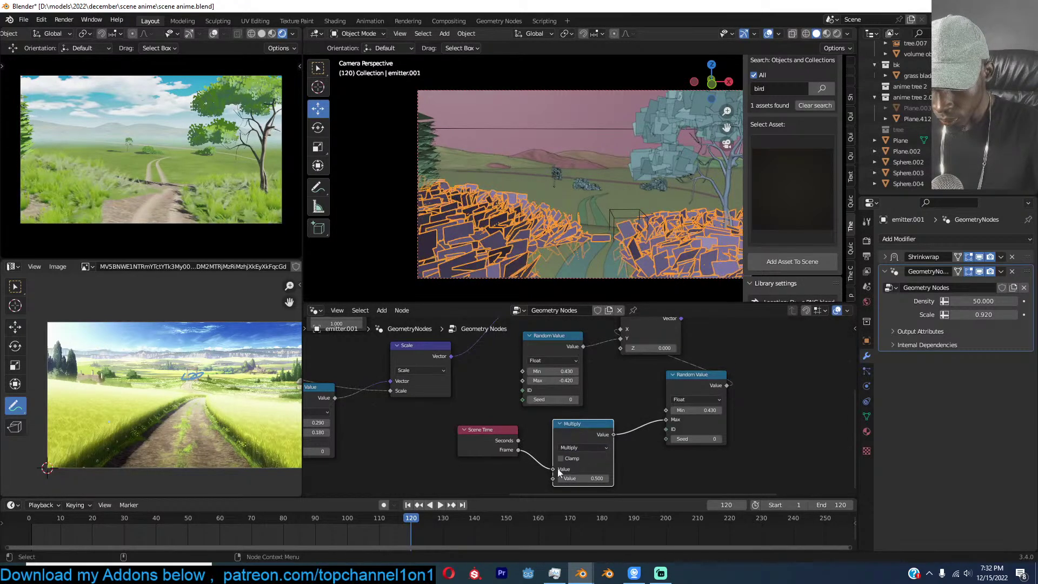
# Switch the Math node to Divide with a value of 10 and play the animation.
pyautogui.click(599, 451)
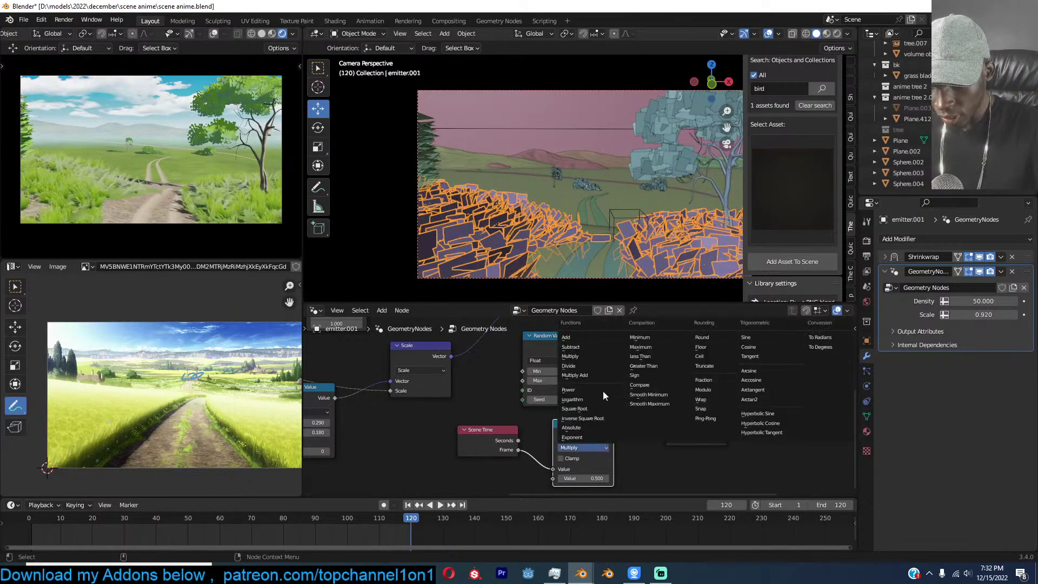
pyautogui.click(614, 364)
pyautogui.press('Return')
pyautogui.press('space')
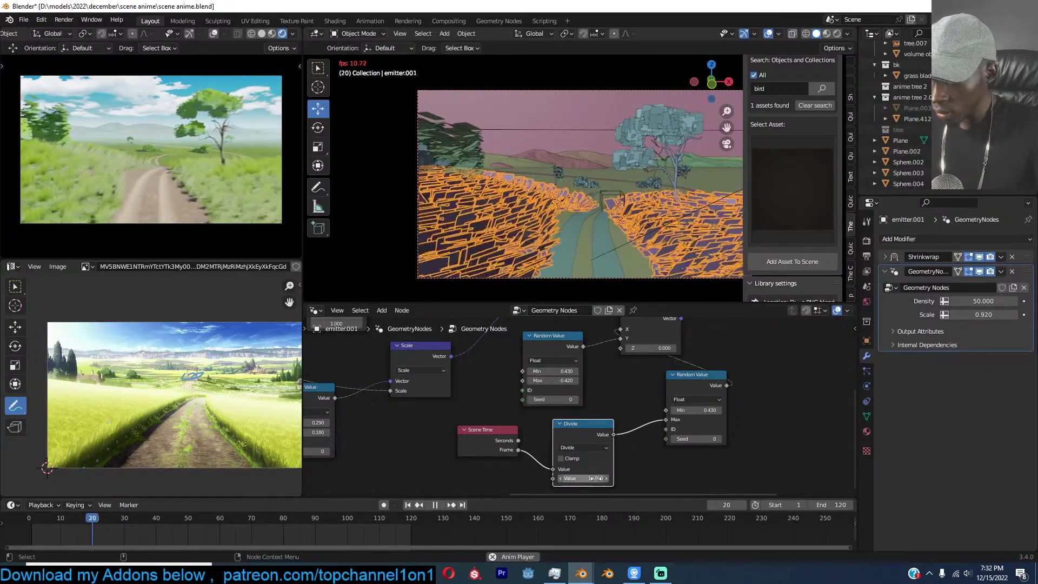
pyautogui.press('space')
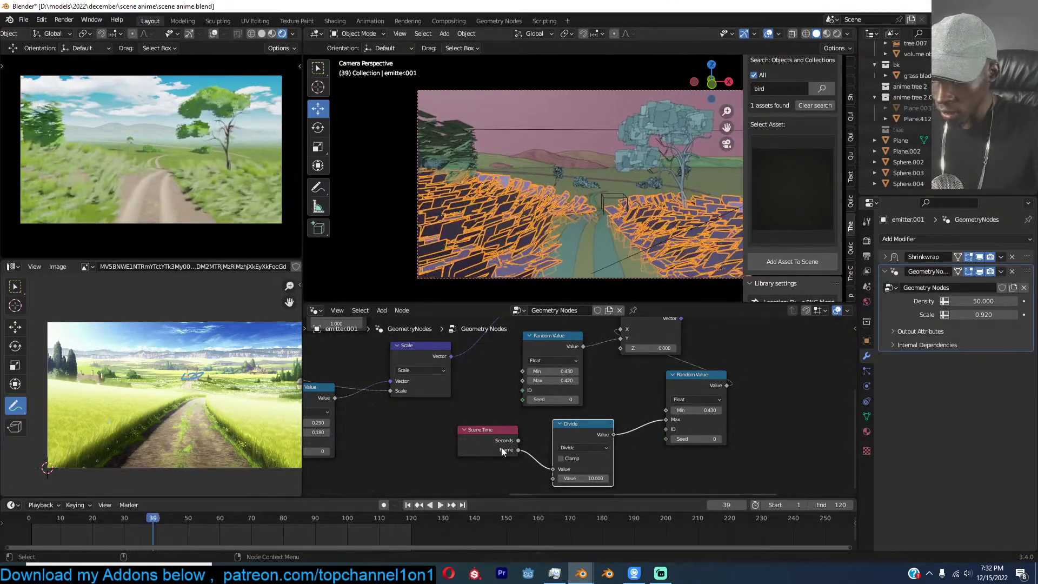
# Move the Scene Time and Divide nodes further away from the Random Value node they drive, and save the file.
pyautogui.moveTo(490, 435); pyautogui.dragTo(386, 446)
pyautogui.moveTo(559, 433); pyautogui.dragTo(453, 434)
pyautogui.hotkey('ctrl', 's')
# Try a Clamp node with Max 2.800 between Divide and the Random Value's Max, previewing the animation before removing it.
pyautogui.hotkey('shift', 'a')
pyautogui.click(510, 306)
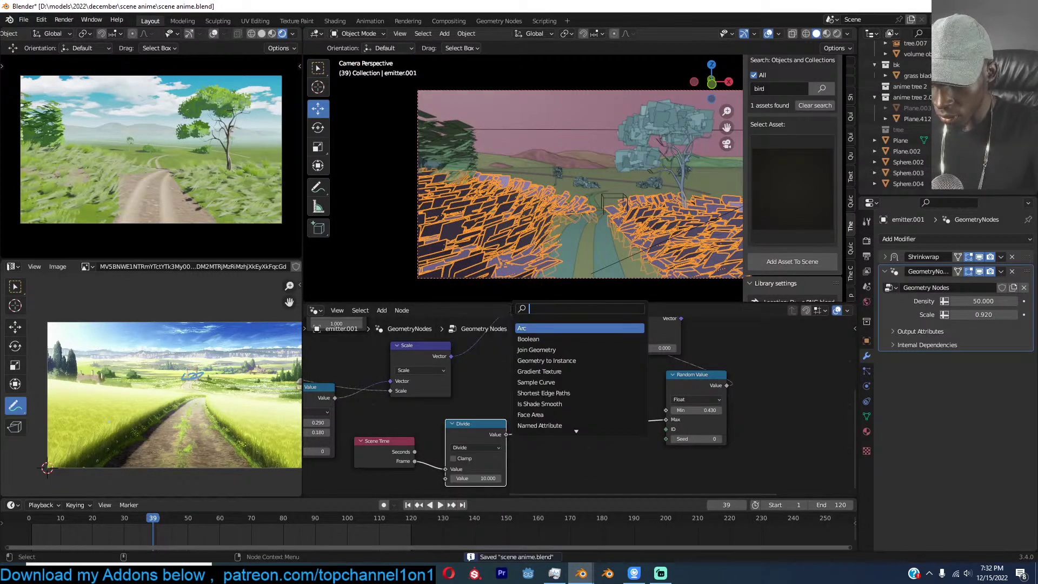
pyautogui.write('clam')
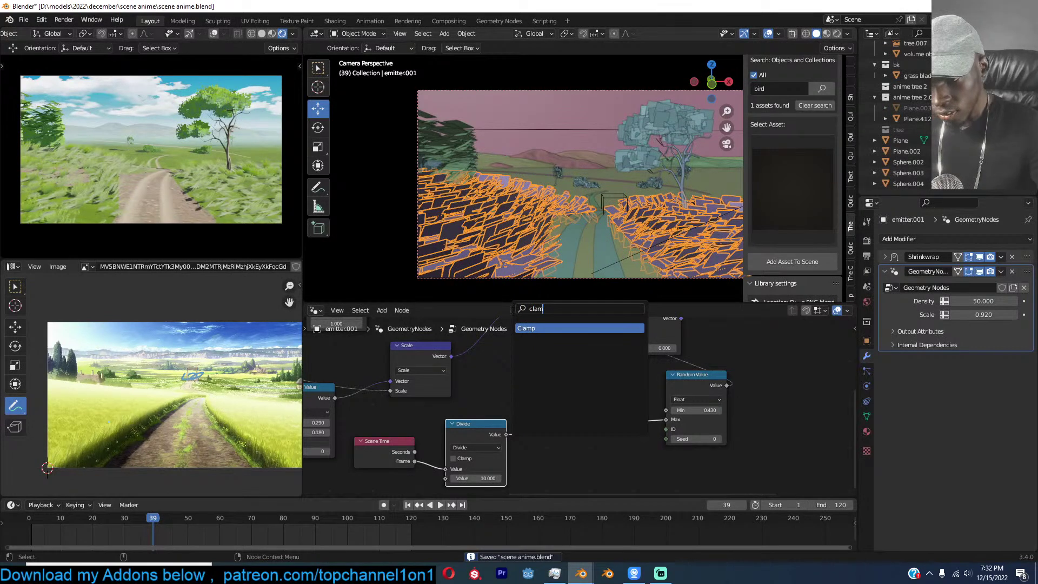
pyautogui.click(532, 327)
pyautogui.moveTo(557, 432); pyautogui.dragTo(671, 472)
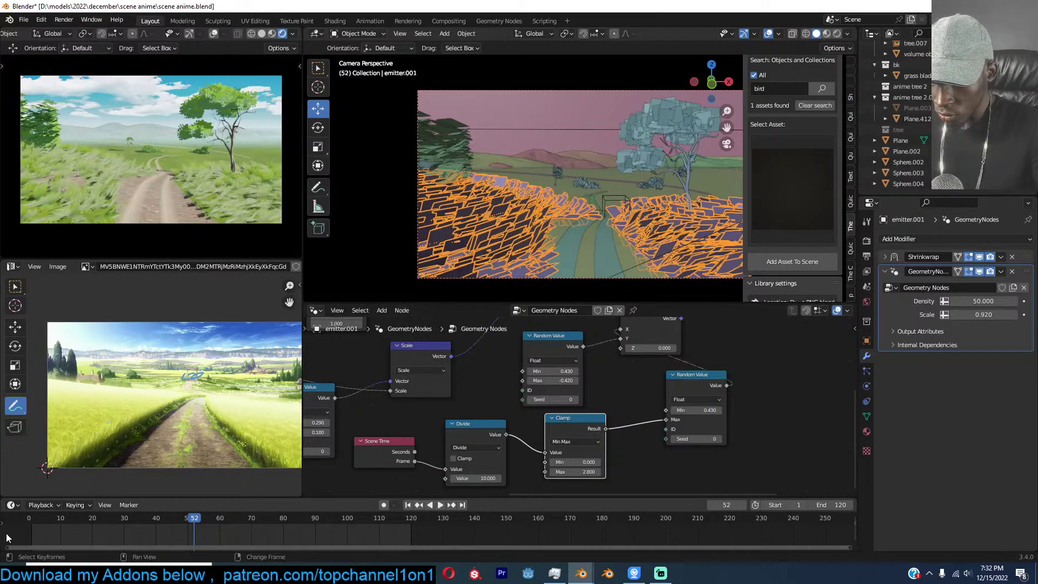
pyautogui.press('Escape')
pyautogui.hotkey('ctrl', 'x')
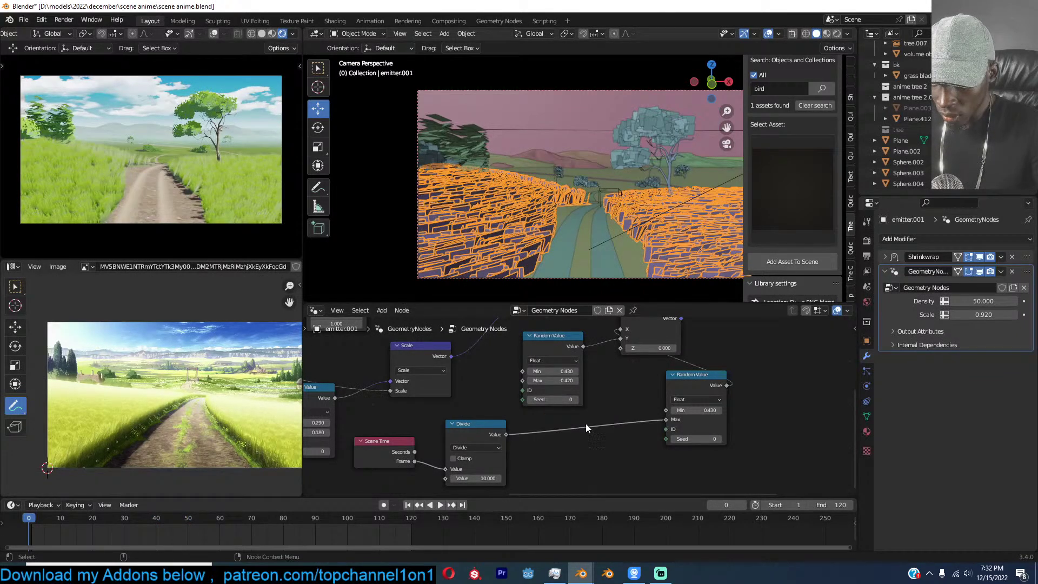
# Duplicate the Divide node into the link to the Random Value's Max, switch the copy to Sine and preview the animation.
pyautogui.hotkey('shift', 'a')
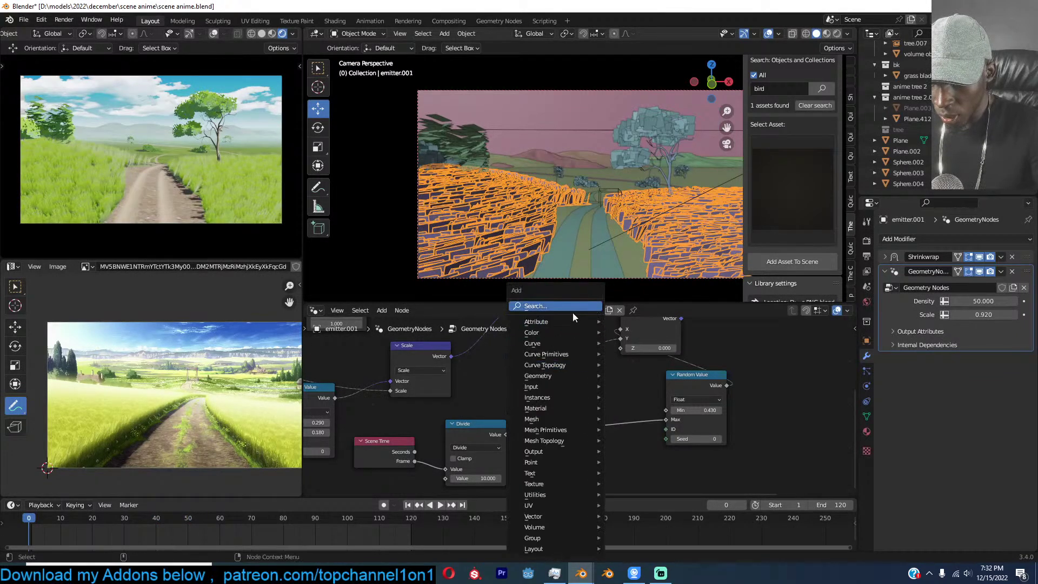
pyautogui.click(480, 433)
pyautogui.hotkey('shift', 'd')
pyautogui.click(573, 445)
pyautogui.click(574, 446)
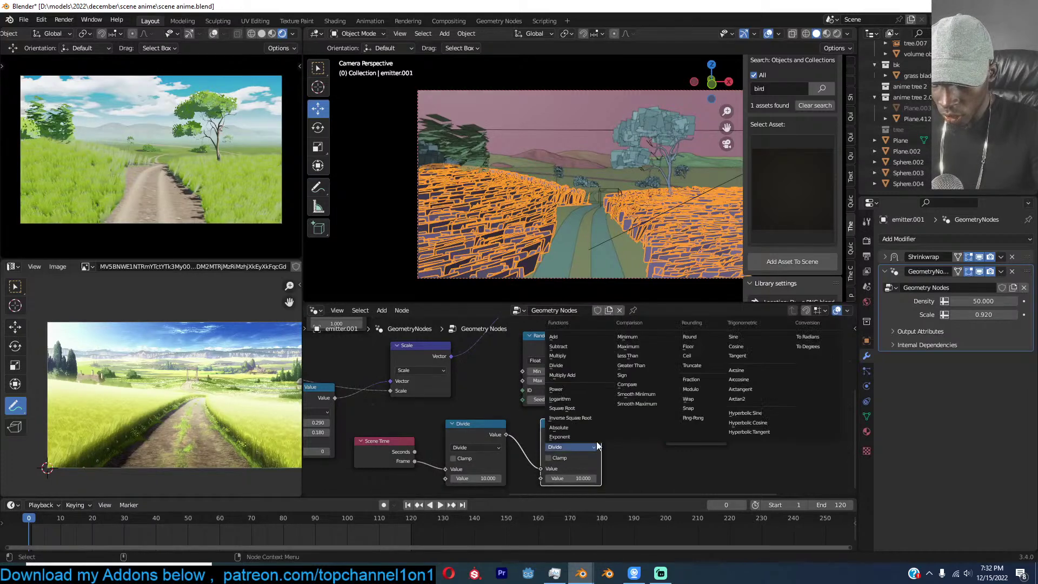
pyautogui.click(739, 341)
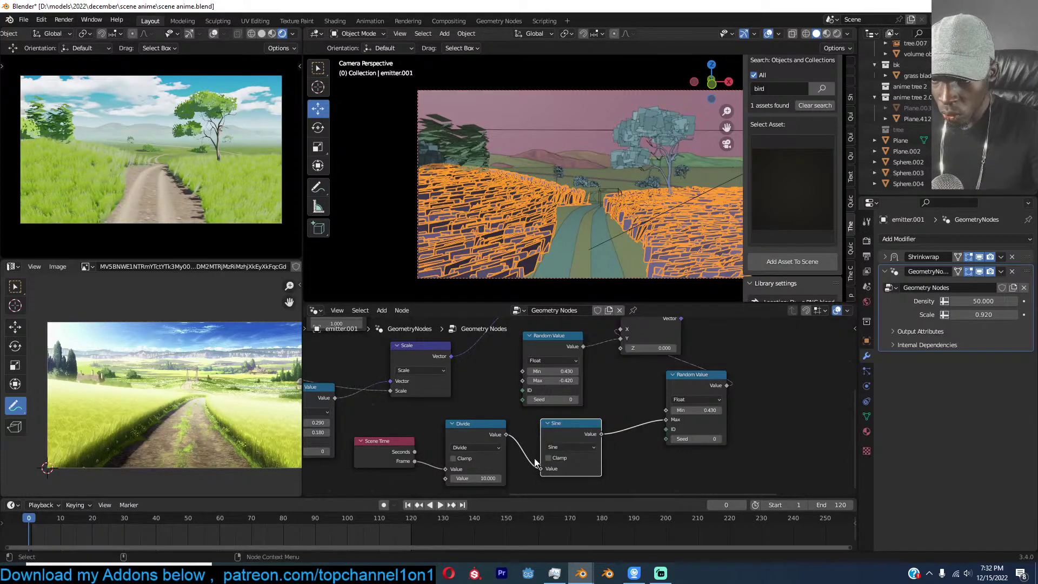
pyautogui.press('space')
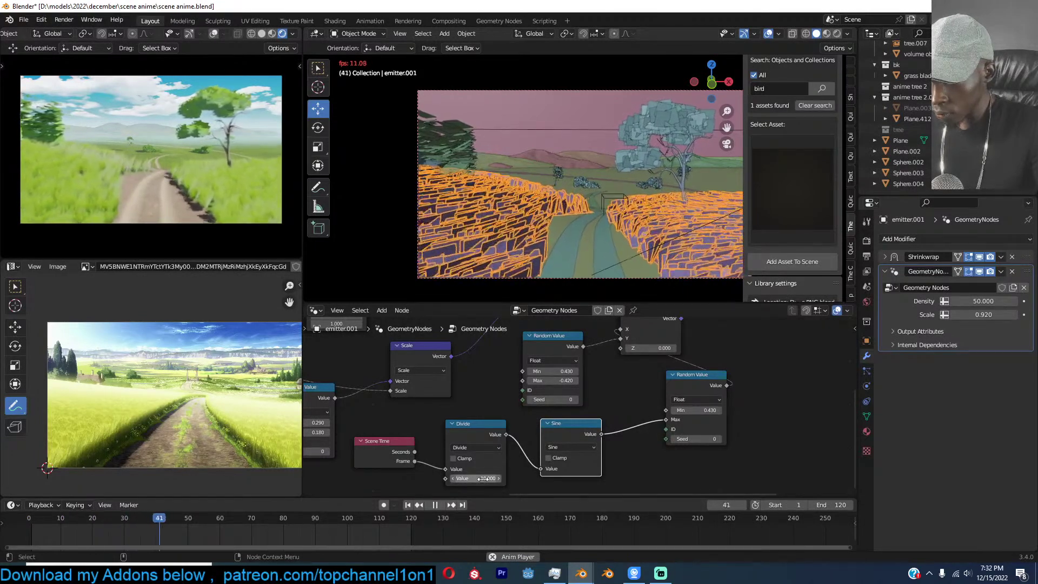
pyautogui.click(622, 267)
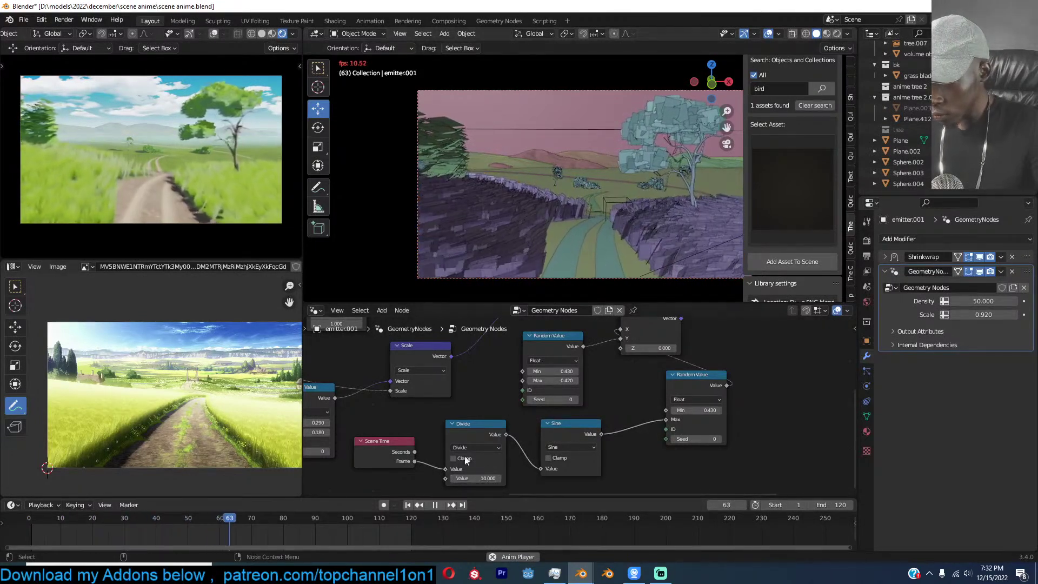
pyautogui.press('space')
# Try values of 2 and 5 on the Divide node while the animation plays.
pyautogui.click(476, 478)
pyautogui.write('2')
pyautogui.press('Return')
pyautogui.press('space')
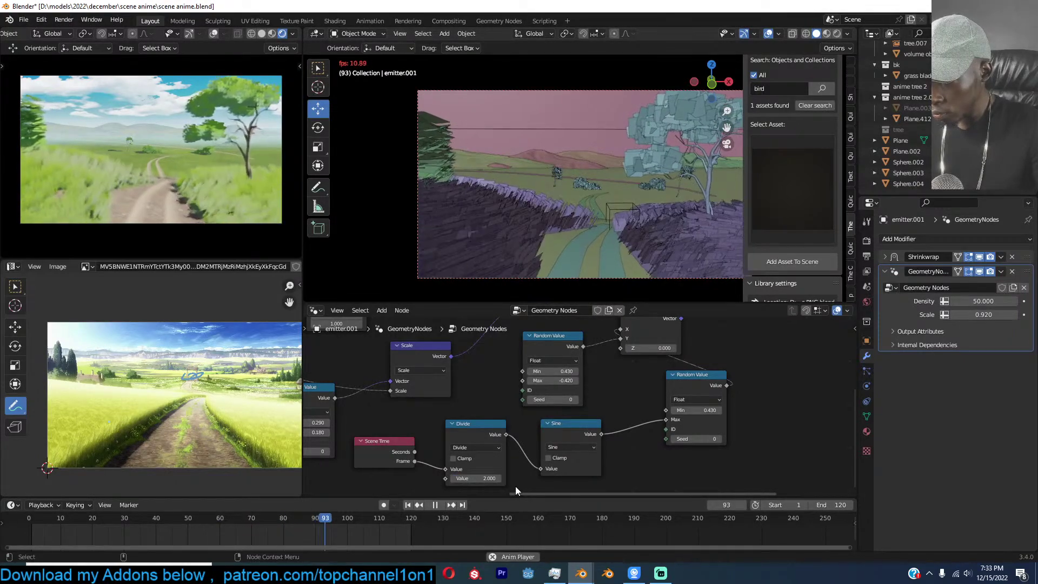
pyautogui.click(489, 478)
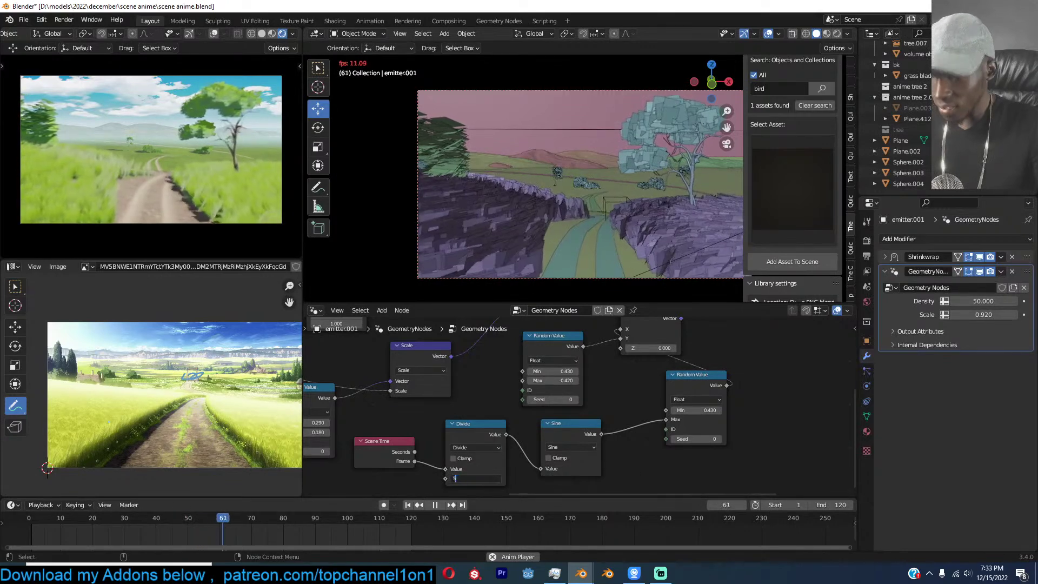
pyautogui.write('5')
pyautogui.press('Return')
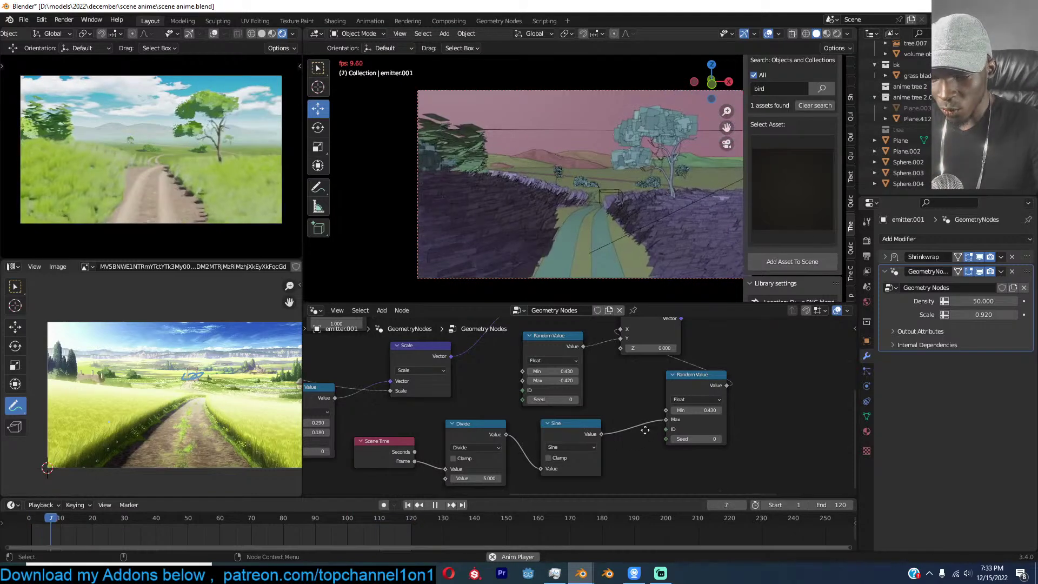
# Set the Divide node's value to 10, watch the playback and save the file.
pyautogui.moveTo(548, 454); pyautogui.dragTo(540, 457, button='middle')
pyautogui.click(470, 481)
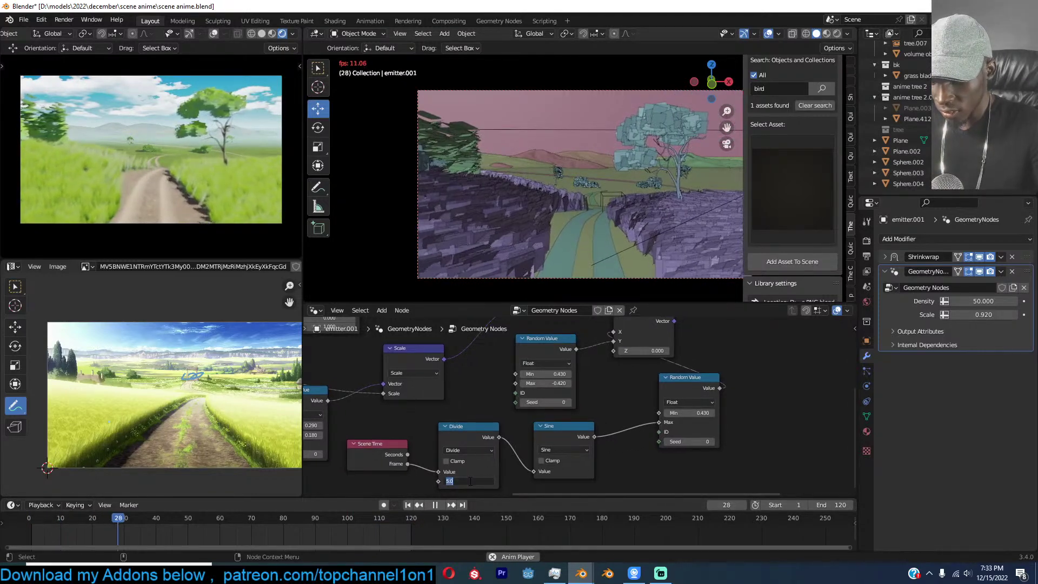
pyautogui.write('10')
pyautogui.press('Return')
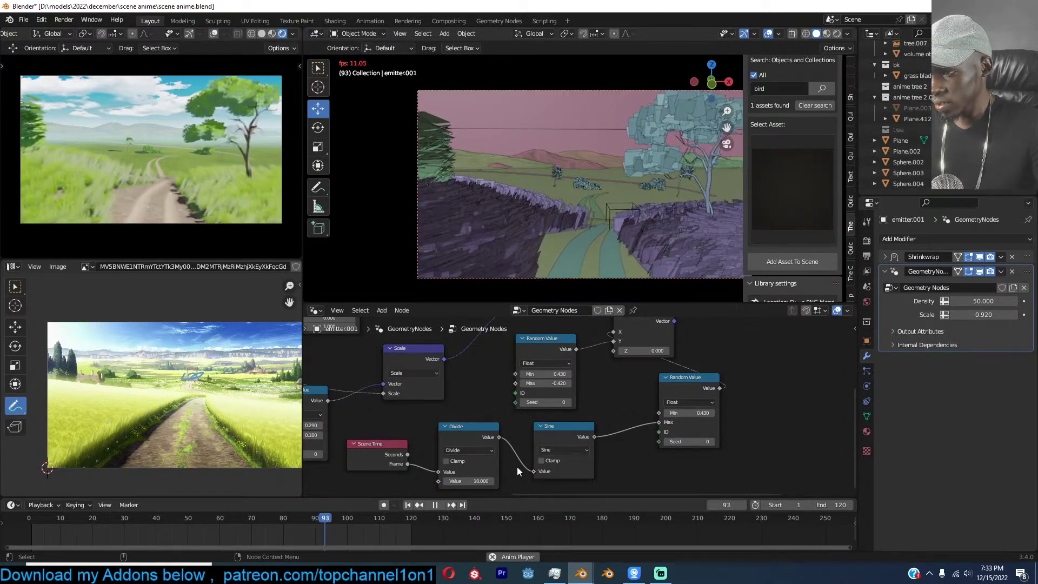
pyautogui.press('space')
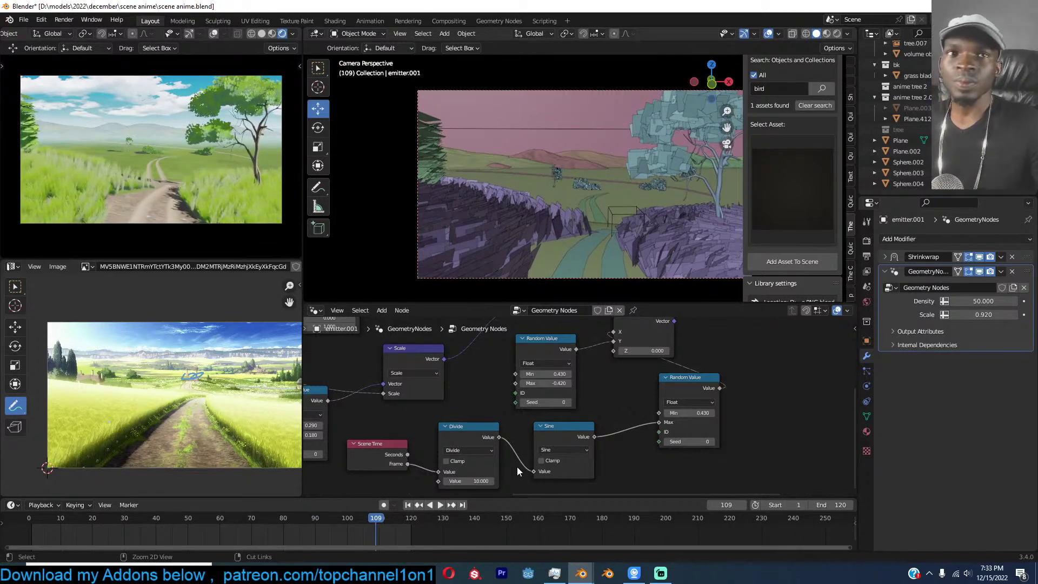
pyautogui.hotkey('ctrl', 's')
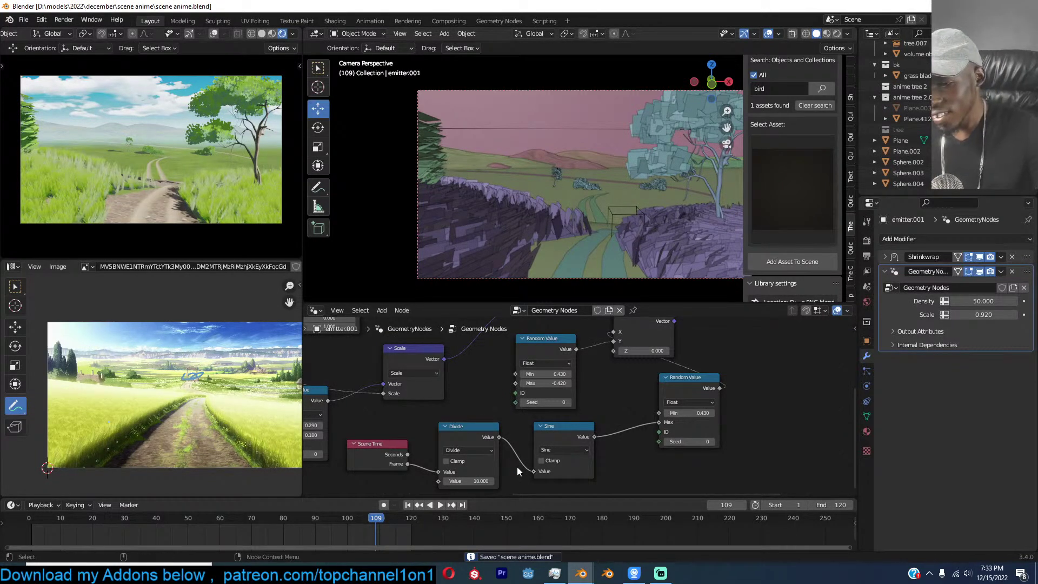
# Disconnect the Sine output from the Random Value's Max input and preview the animation.
pyautogui.moveTo(664, 420); pyautogui.dragTo(645, 420)
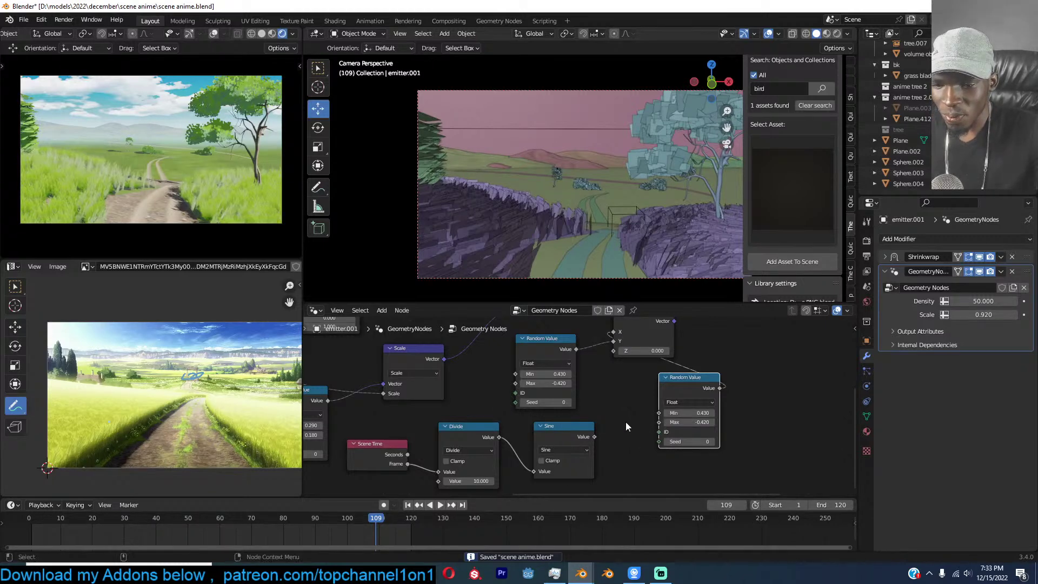
pyautogui.press('space')
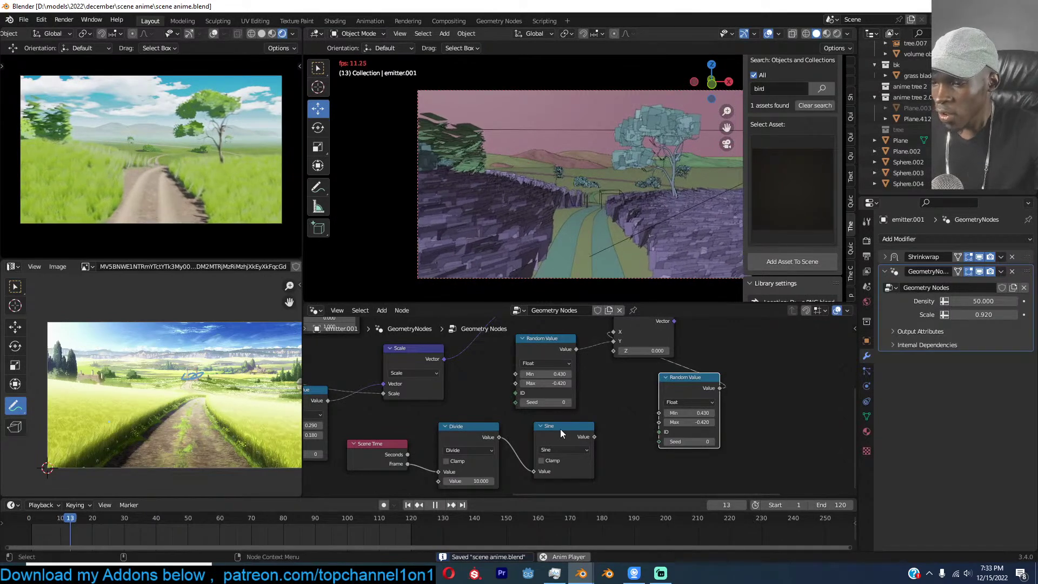
pyautogui.press('space')
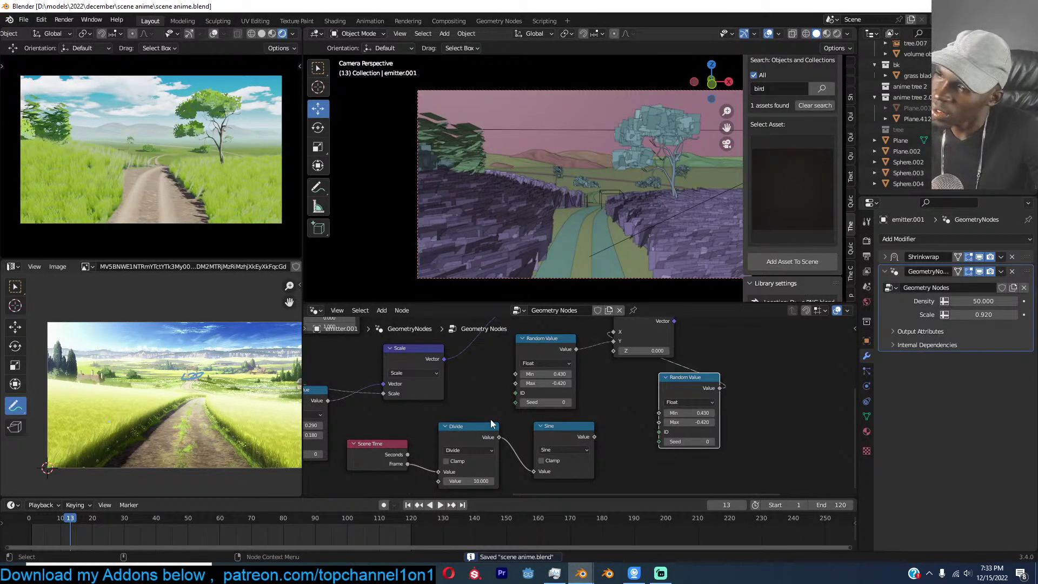
# Set the Look Dev gamma to 0.684 and enable curves/custom colors.
pyautogui.click(852, 252)
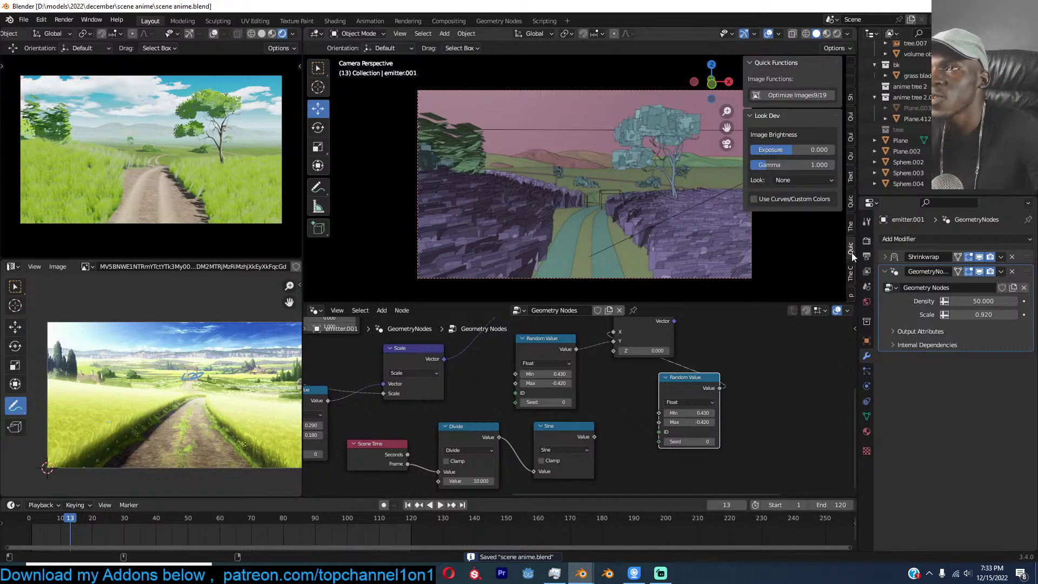
pyautogui.moveTo(774, 162)
pyautogui.mouseDown()
pyautogui.moveTo(750, 162)
pyautogui.moveTo(784, 162)
pyautogui.mouseUp()
pyautogui.click(754, 199)
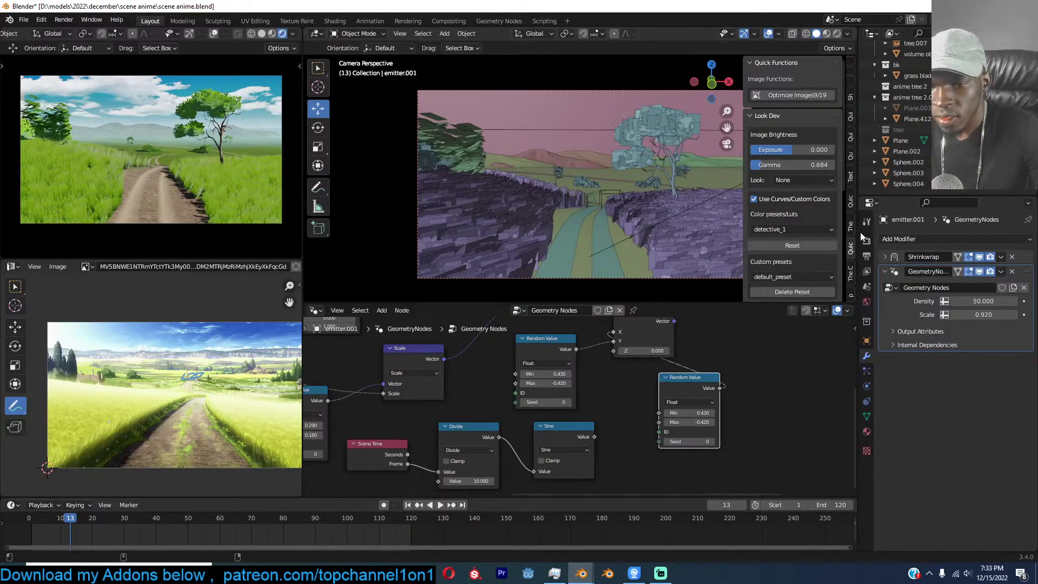
# Enable Bloom in the Eevee render settings.
pyautogui.click(866, 241)
pyautogui.click(893, 329)
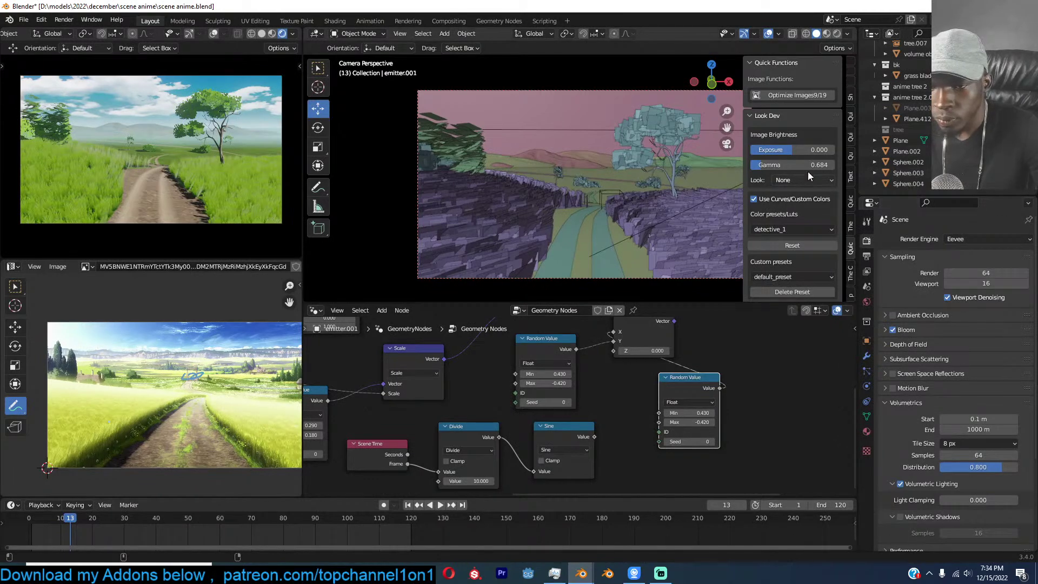
# Try a black Black Level and a pale blue White Level in the custom colors, and preview the animation.
pyautogui.scroll(-7, 766, 241)
pyautogui.moveTo(832, 215)
pyautogui.mouseDown()
pyautogui.moveTo(831, 202)
pyautogui.moveTo(794, 186)
pyautogui.moveTo(831, 181)
pyautogui.moveTo(832, 222)
pyautogui.mouseUp()
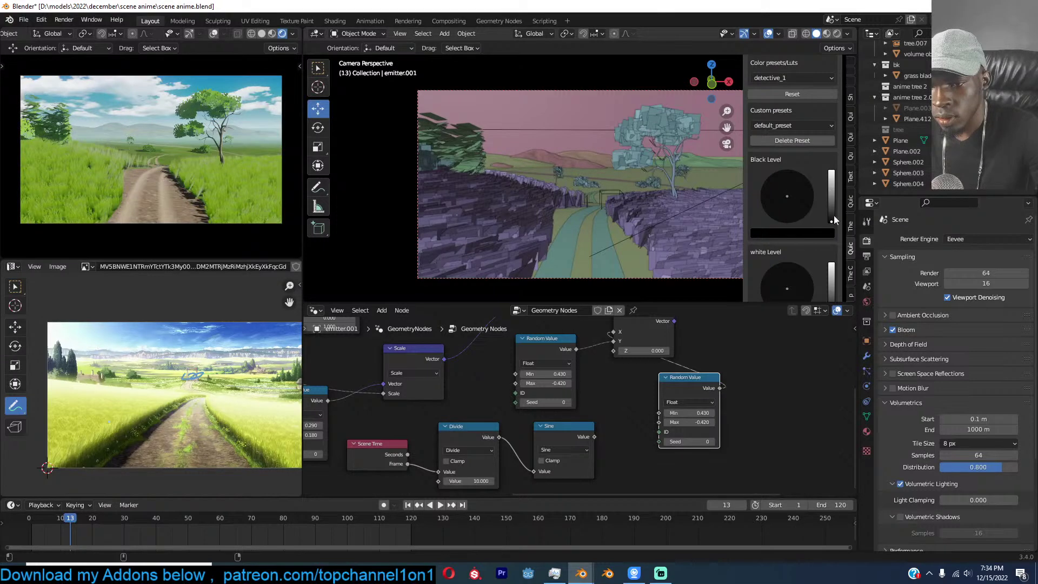
pyautogui.scroll(-2, 834, 216)
pyautogui.moveTo(832, 235); pyautogui.dragTo(792, 239)
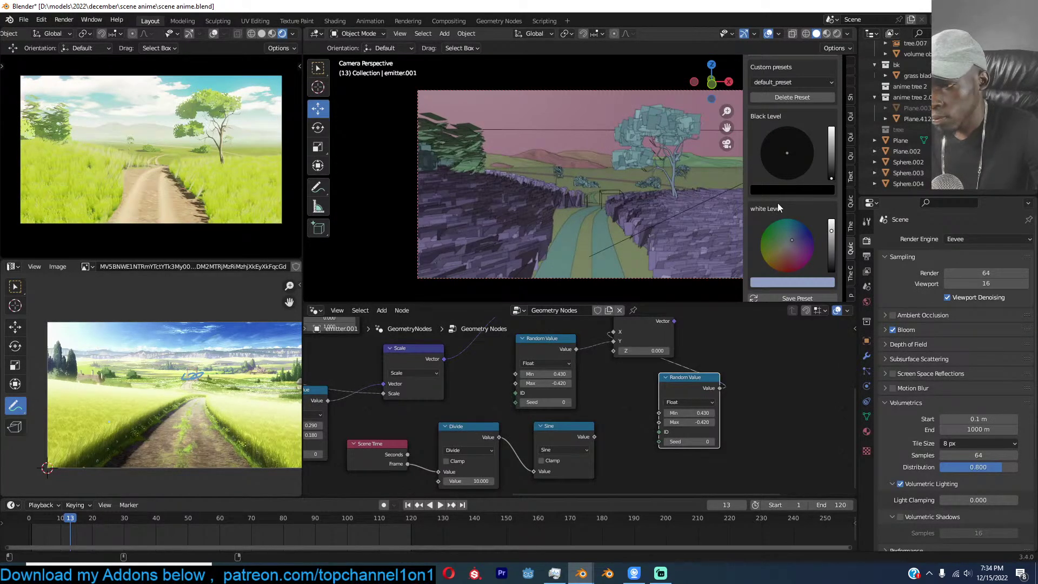
pyautogui.scroll(8, 777, 202)
pyautogui.press('space')
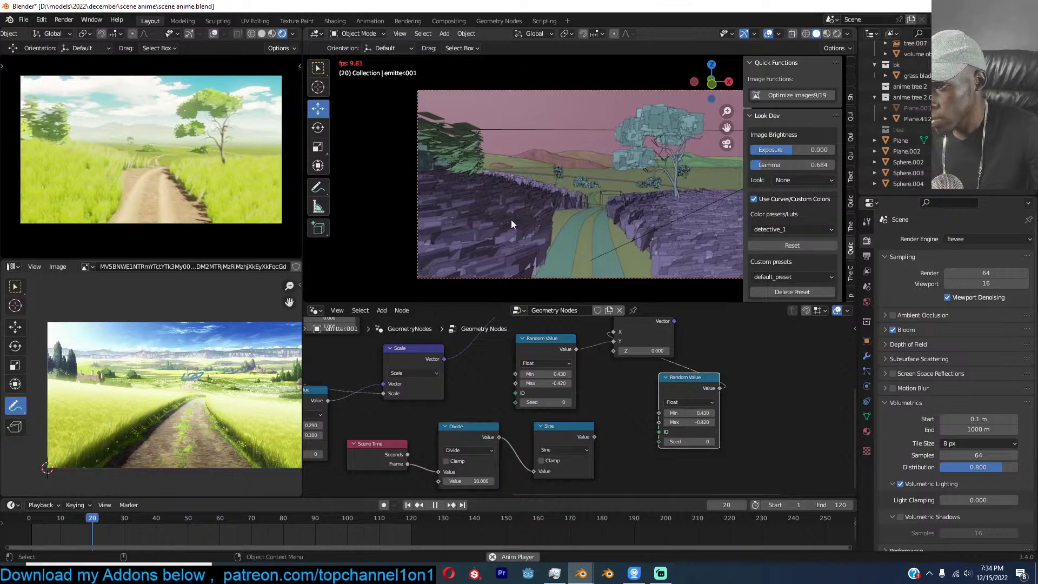
pyautogui.press('space')
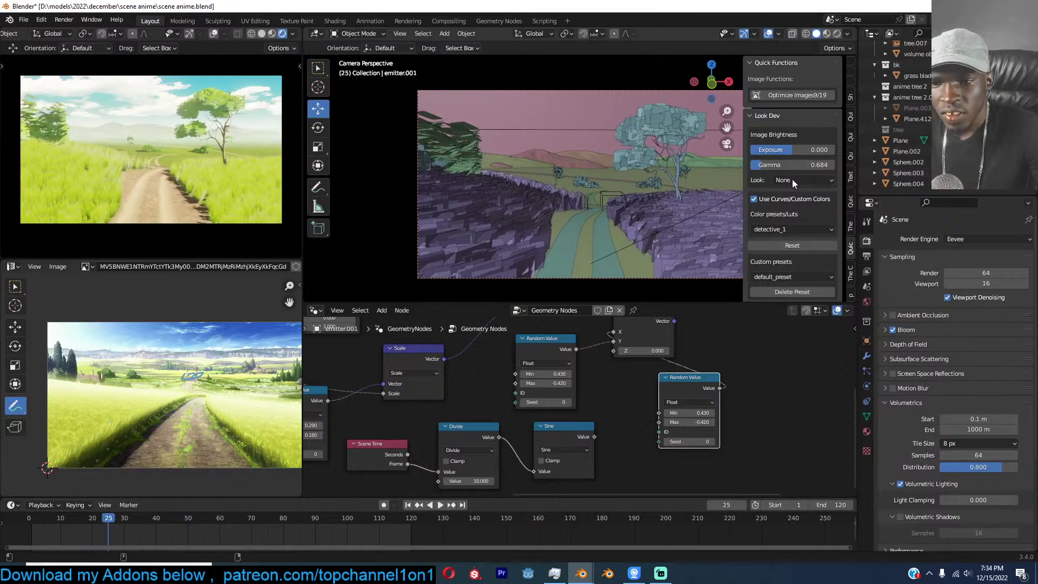
# Turn off curves/custom colors and save the file.
pyautogui.click(753, 200)
pyautogui.hotkey('ctrl', 's')
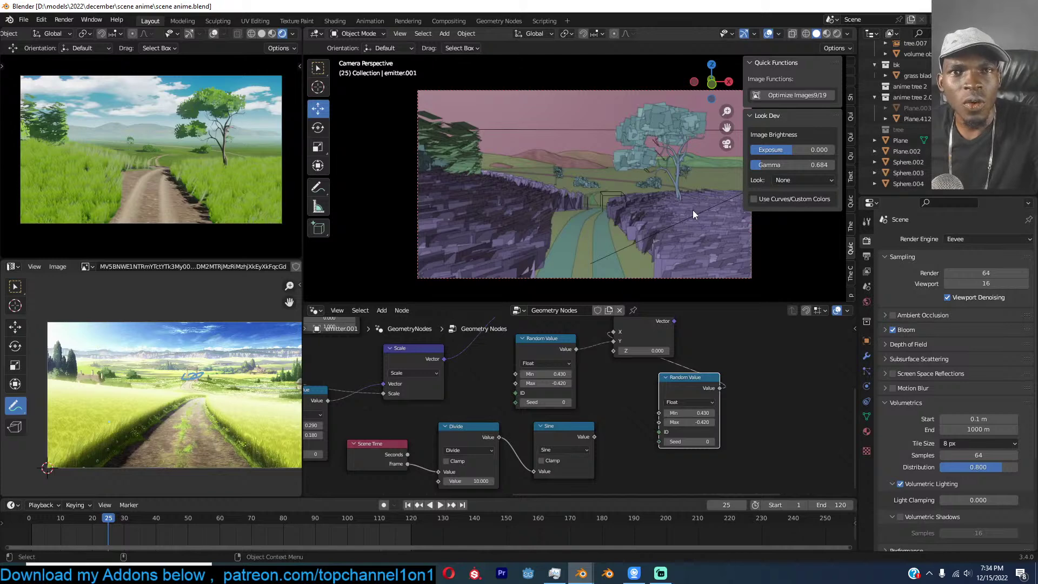
pyautogui.hotkey('ctrl', 's')
# Select the camera and examine its placement from an outside view at frames 0 and 121.
pyautogui.click(624, 89)
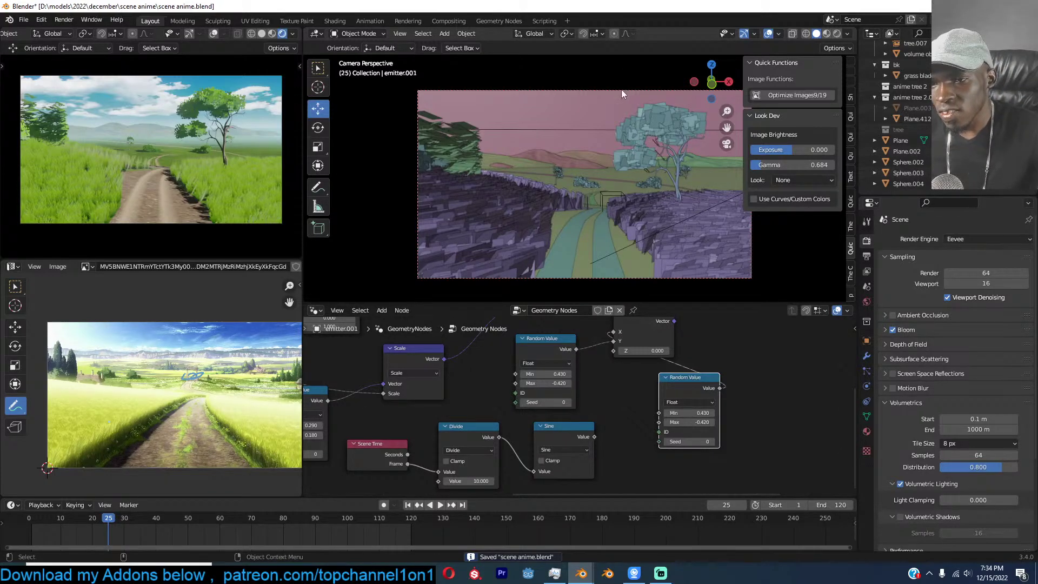
pyautogui.keyDown('shift'); pyautogui.rightClick(22, 540); pyautogui.keyUp('shift')
pyautogui.press('space')
pyautogui.scroll(-2, 675, 156)
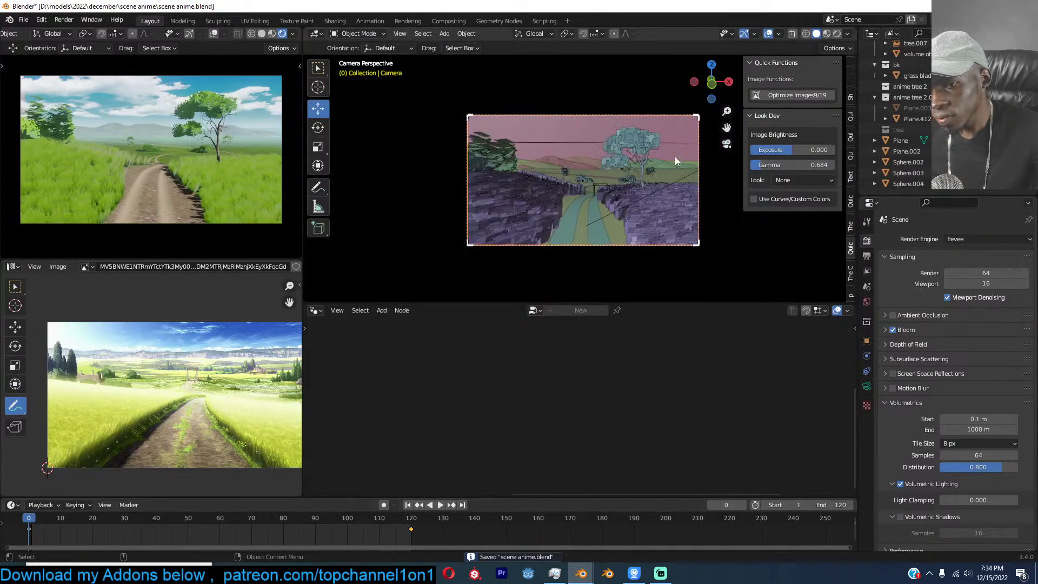
pyautogui.moveTo(675, 157); pyautogui.dragTo(601, 190, button='middle')
pyautogui.scroll(-8, 602, 190)
pyautogui.scroll(5, 544, 196)
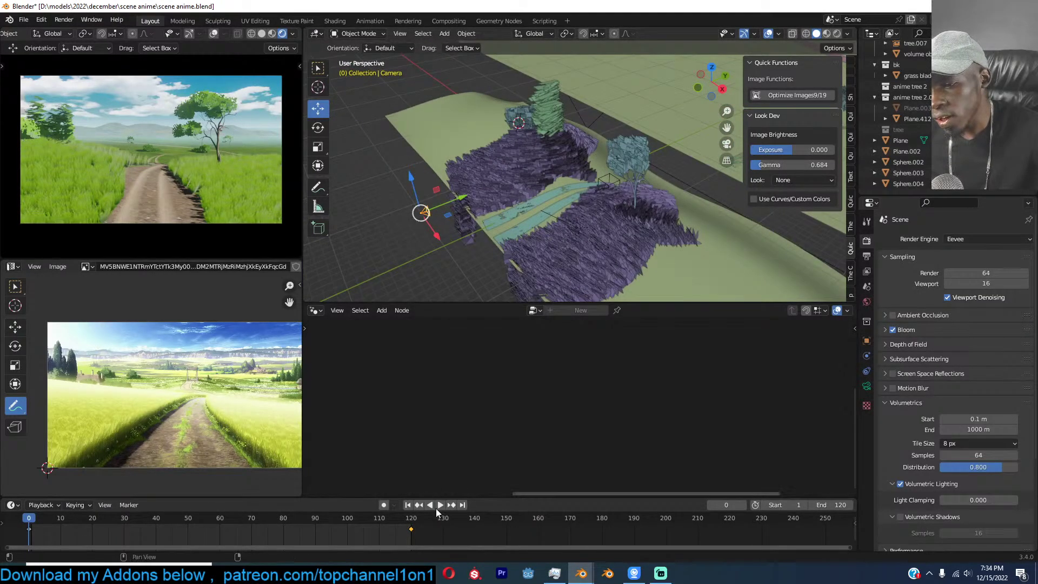
pyautogui.click(414, 527)
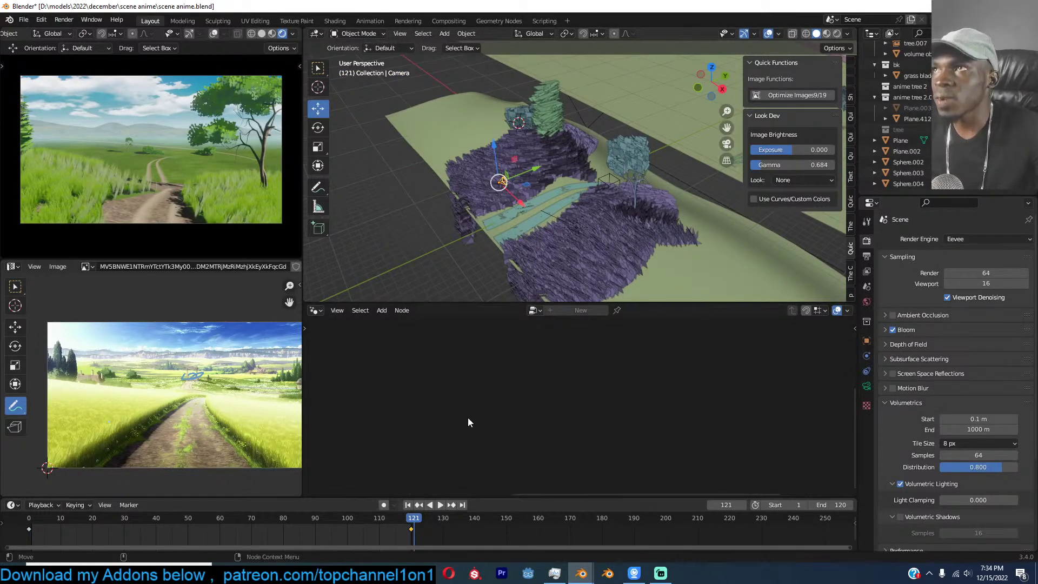
# Play the camera animation from the outside view and save the file.
pyautogui.hotkey('ctrl', 's')
pyautogui.press('space')
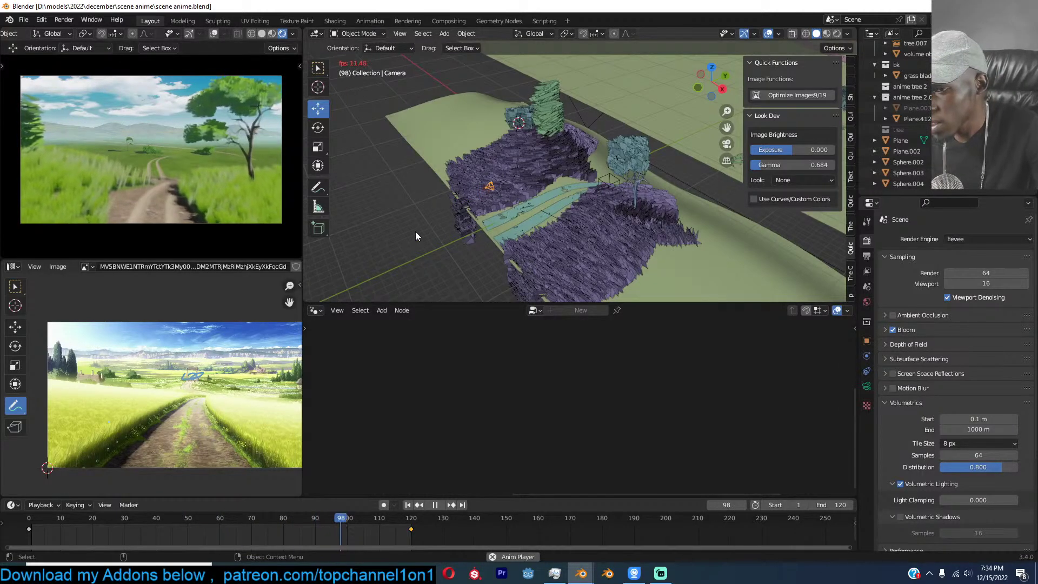
pyautogui.press('space')
pyautogui.hotkey('ctrl', 's')
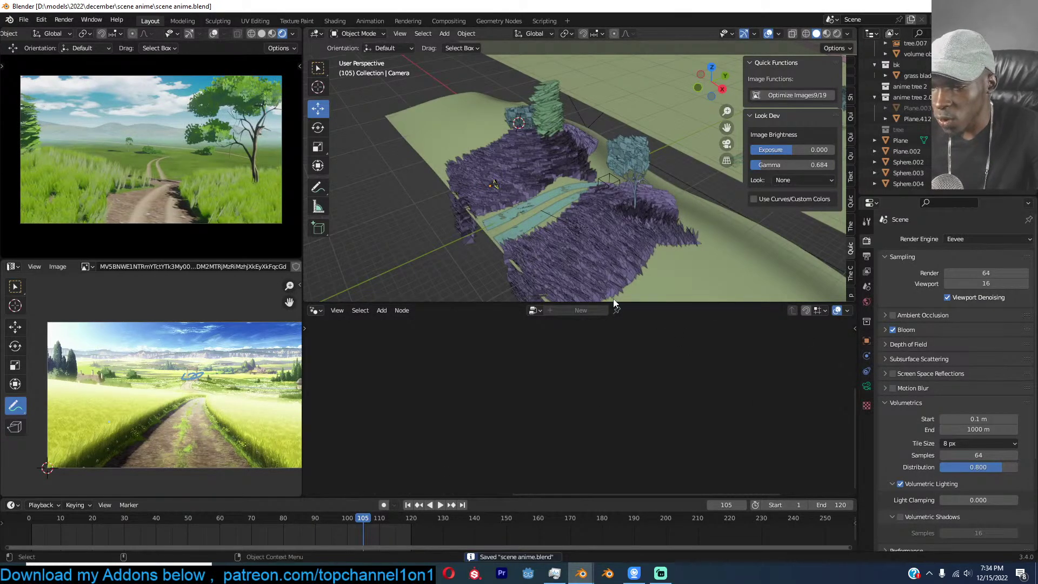
# Save an incremented copy of the file as scene anime1.blend.
pyautogui.hotkey('ctrl', 'shift', 's')
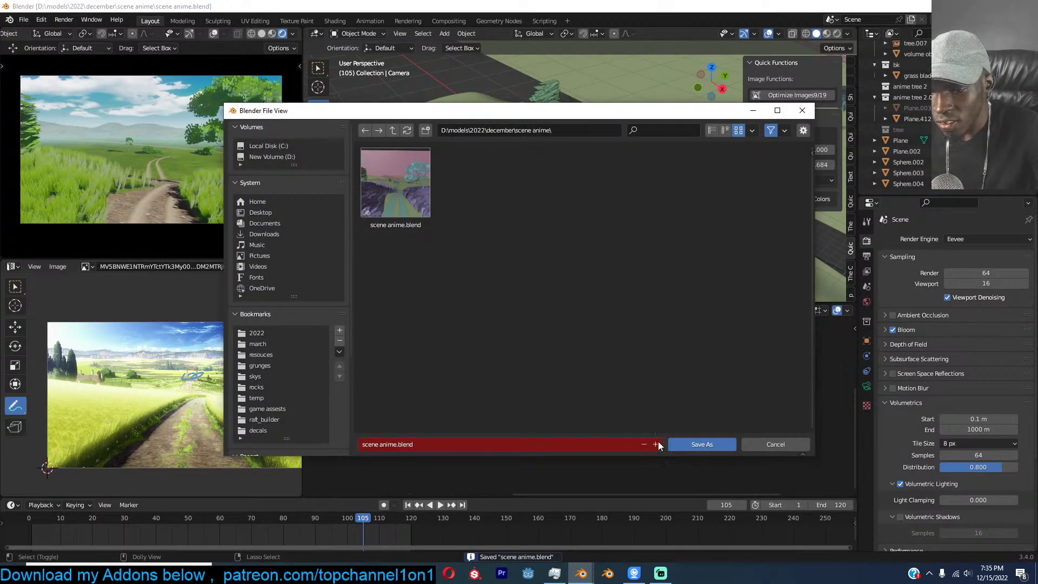
pyautogui.click(655, 444)
pyautogui.click(671, 443)
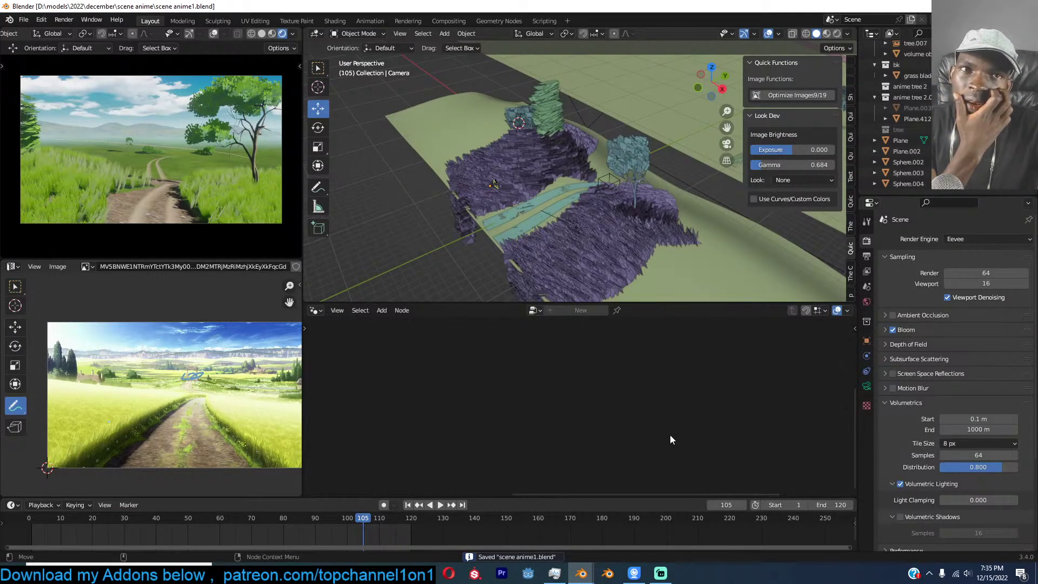
# Set the image look to Medium High Contrast, lower the gamma to 0.620 and save the file.
pyautogui.moveTo(788, 152)
pyautogui.mouseDown()
pyautogui.moveTo(773, 151)
pyautogui.moveTo(793, 157)
pyautogui.mouseUp()
pyautogui.click(794, 180)
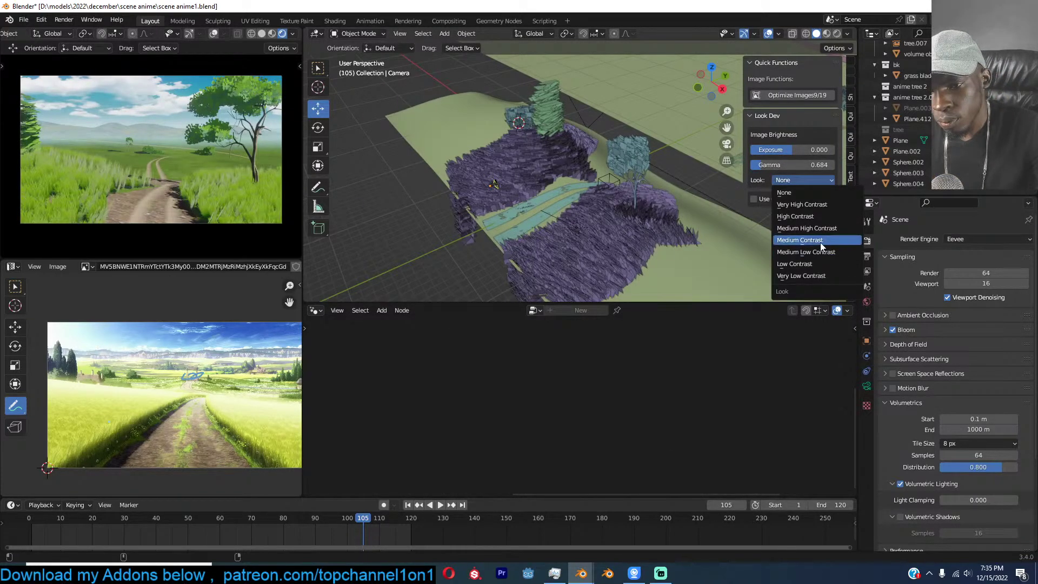
pyautogui.click(827, 229)
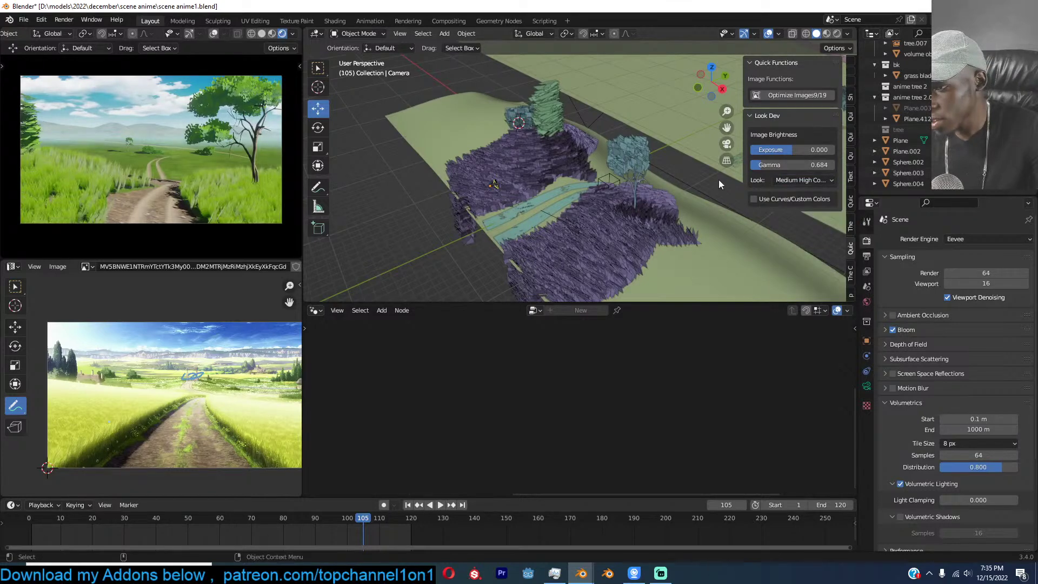
pyautogui.moveTo(765, 167)
pyautogui.mouseDown()
pyautogui.moveTo(754, 167)
pyautogui.moveTo(765, 166)
pyautogui.mouseUp()
pyautogui.hotkey('ctrl', 's')
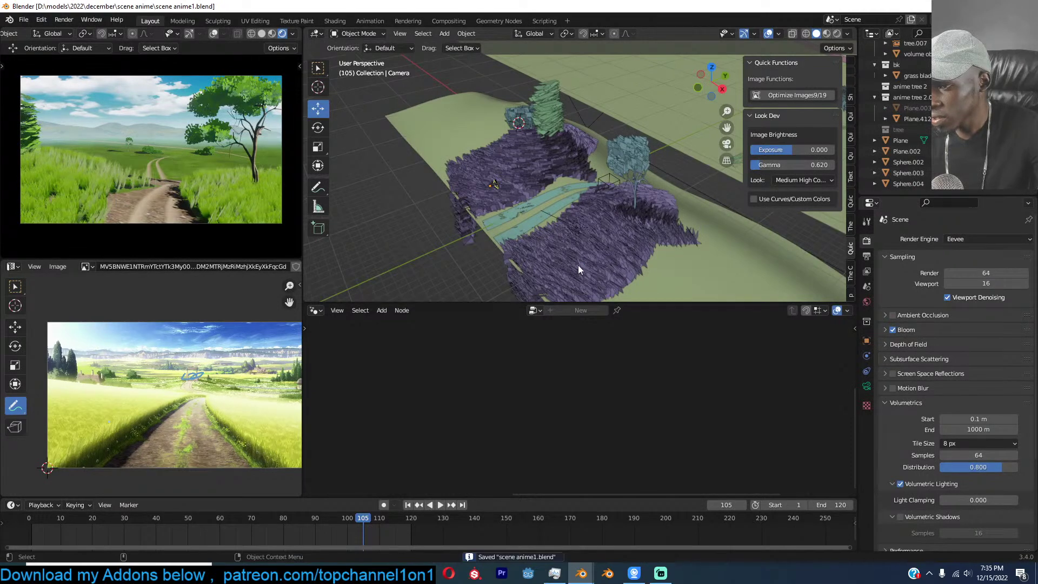
# Play the camera animation briefly to preview it with the adjusted contrast and gamma.
pyautogui.press('space')
pyautogui.press('space')
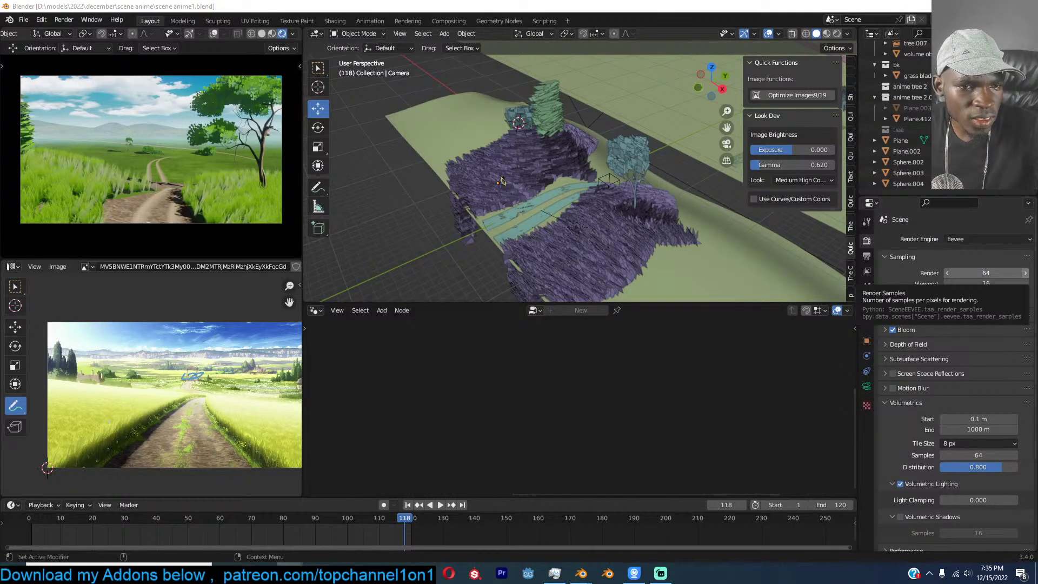
# Switch to the maximized browser and open the Twitter canal village picture from the related Maquia wallpapers.
pyautogui.hotkey('alt', 'Tab')
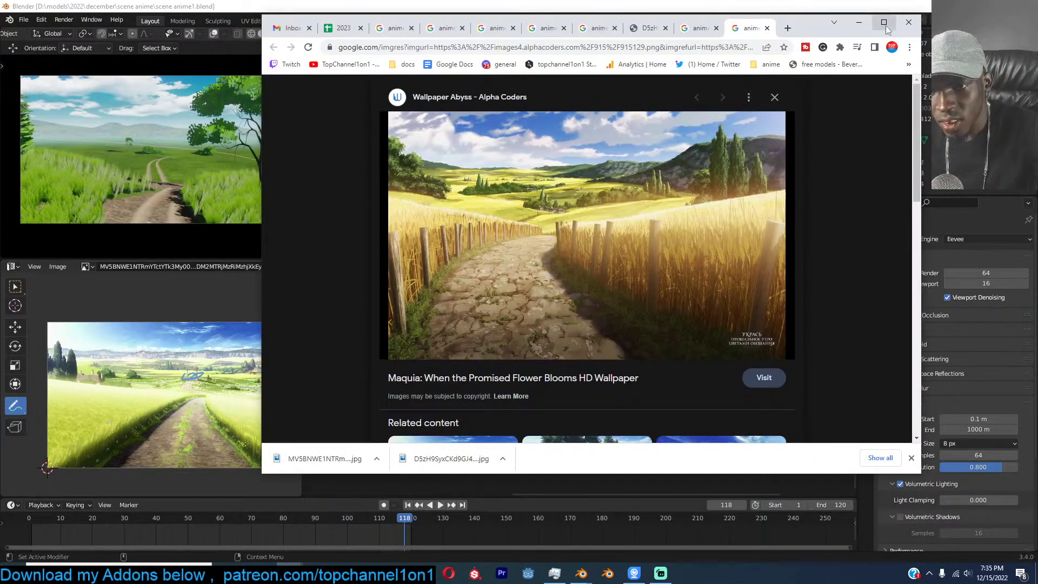
pyautogui.click(885, 24)
pyautogui.scroll(-2, 835, 155)
pyautogui.scroll(2, 835, 155)
pyautogui.scroll(-6, 835, 155)
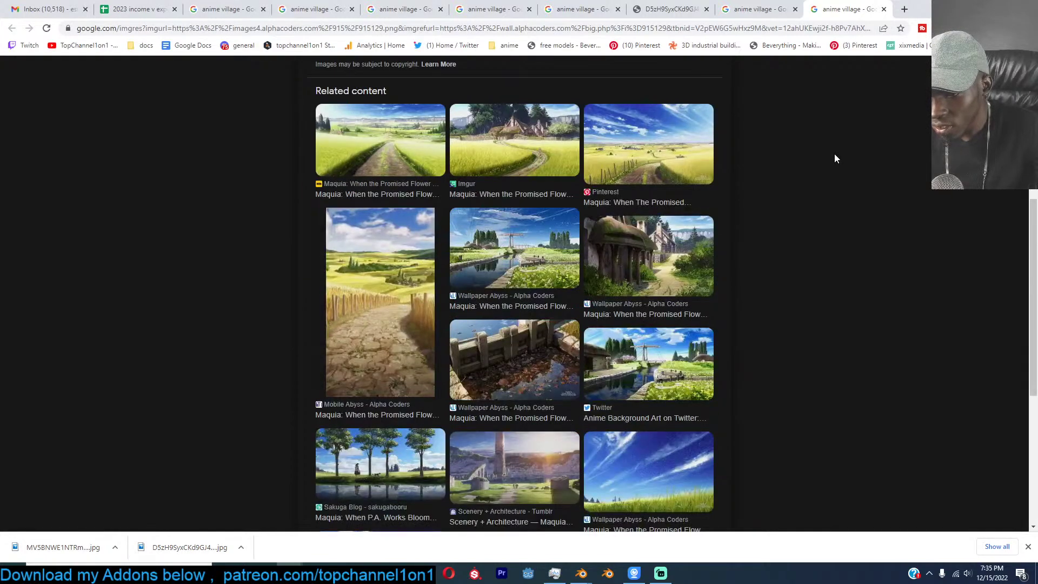
pyautogui.scroll(-1, 835, 153)
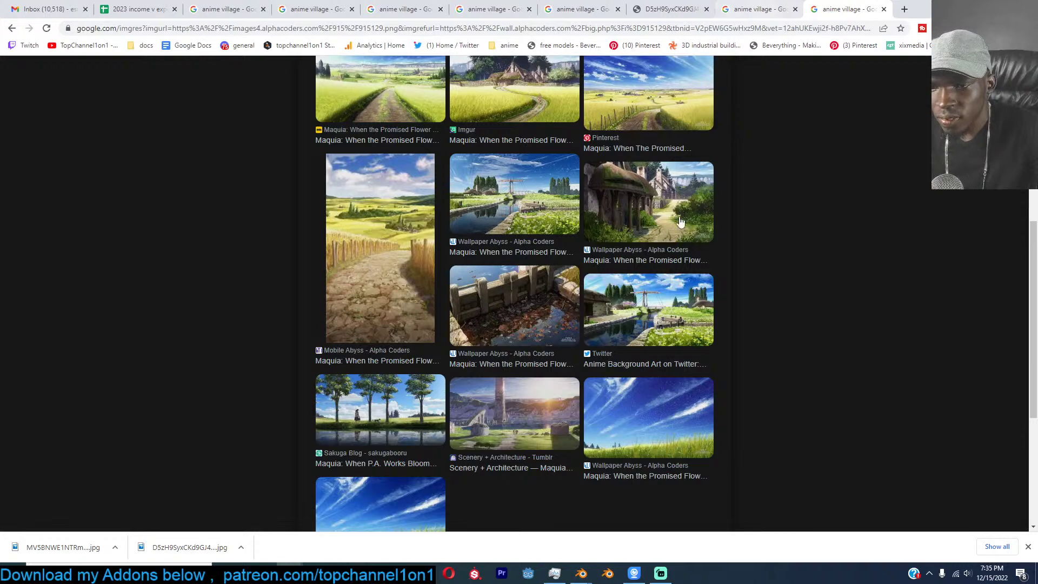
pyautogui.click(649, 310)
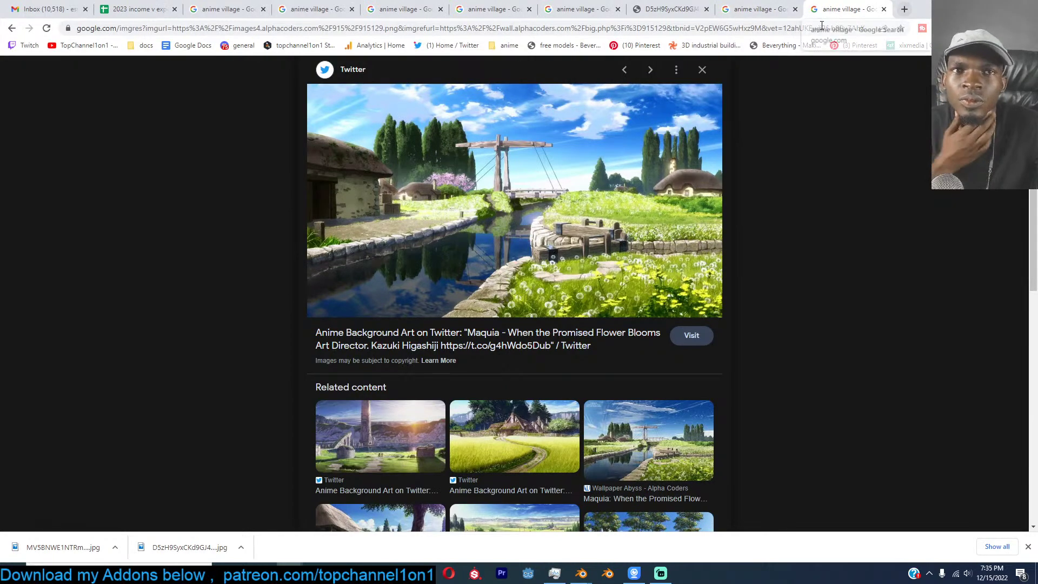
# Look through the anime village reference images in the already open browser tabs.
pyautogui.click(754, 9)
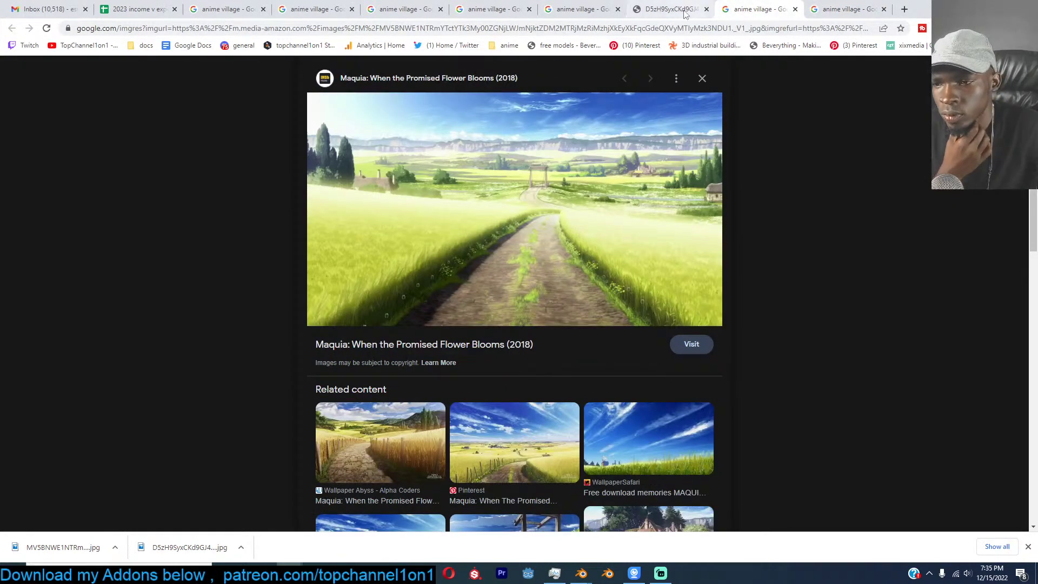
pyautogui.click(676, 11)
pyautogui.click(595, 12)
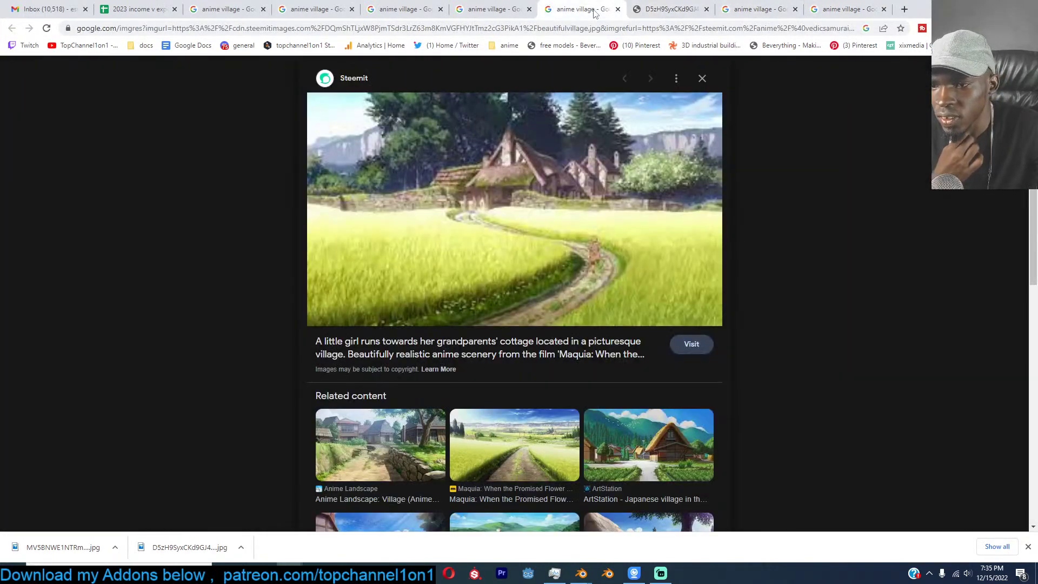
pyautogui.click(475, 14)
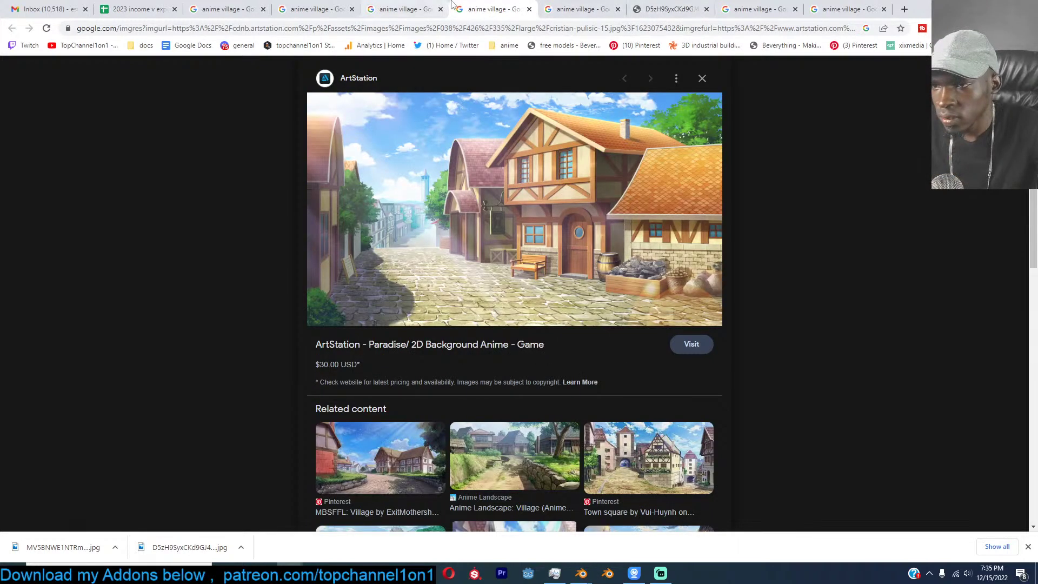
pyautogui.click(393, 16)
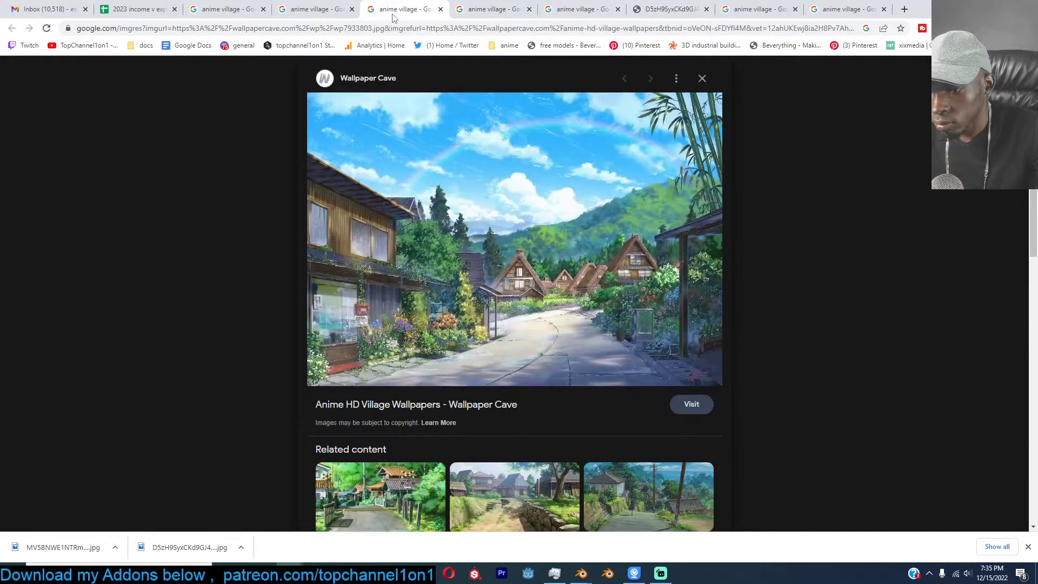
pyautogui.click(291, 17)
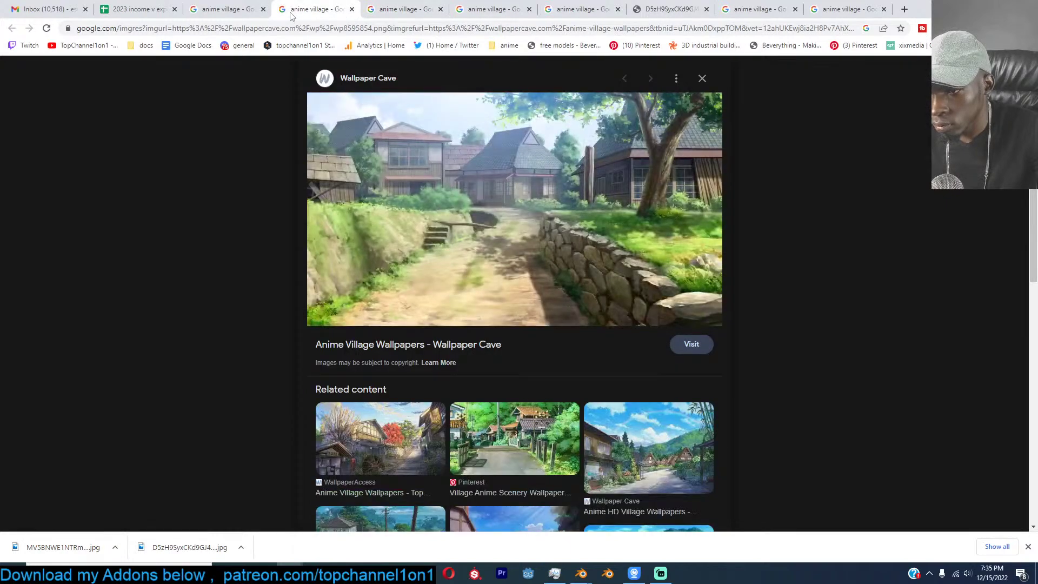
pyautogui.click(239, 16)
# Close the spreadsheet tab and open the windmill village and stone bridge images from the anime village results in new tabs.
pyautogui.click(175, 10)
pyautogui.scroll(-3, 734, 213)
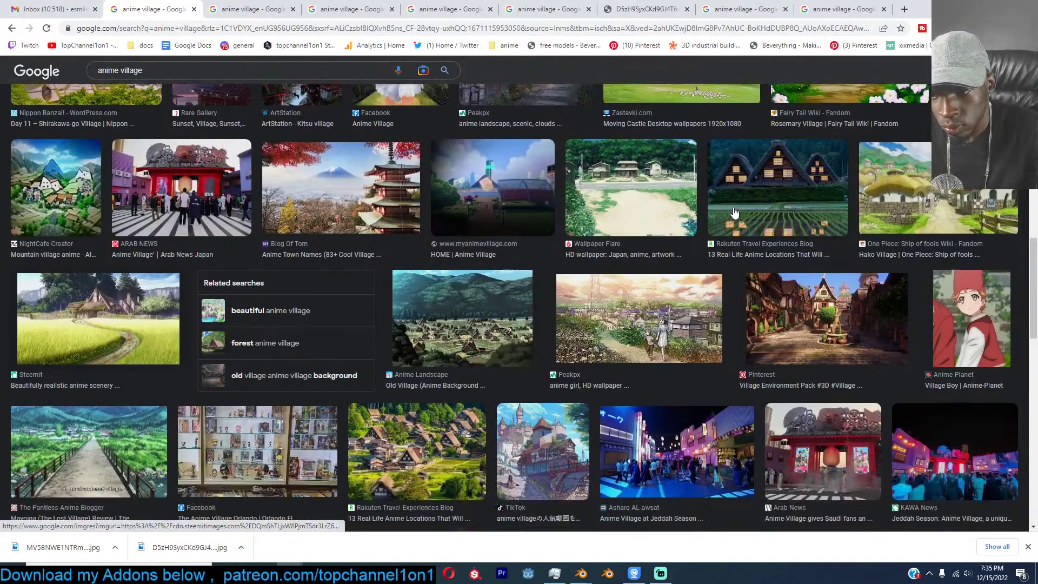
pyautogui.scroll(-4, 733, 207)
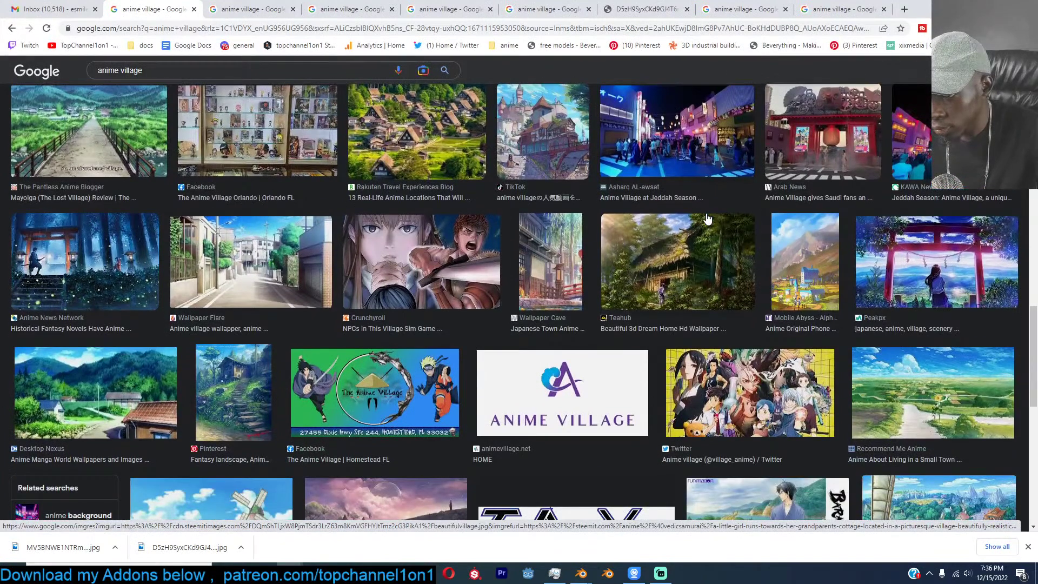
pyautogui.scroll(-3, 707, 219)
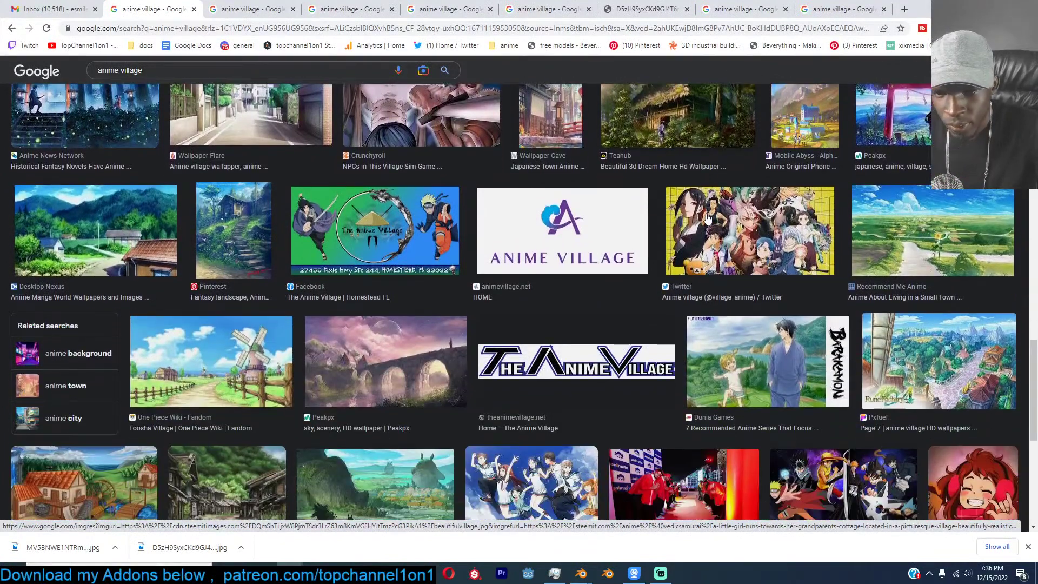
pyautogui.scroll(-3, 747, 211)
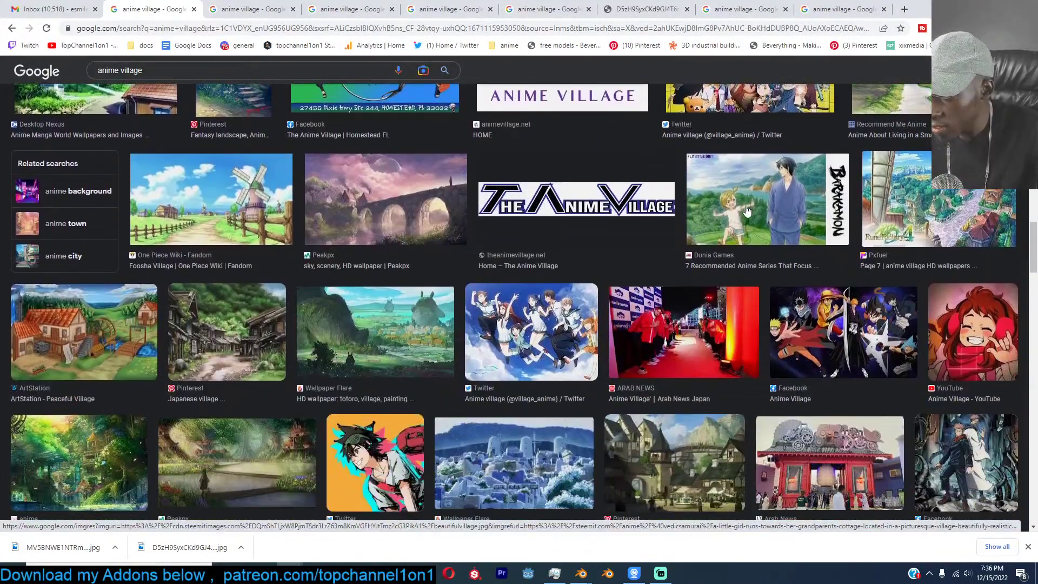
pyautogui.middleClick(244, 212)
pyautogui.middleClick(376, 222)
# Browse further down the anime village image results for more reference scenes.
pyautogui.scroll(-6, 376, 222)
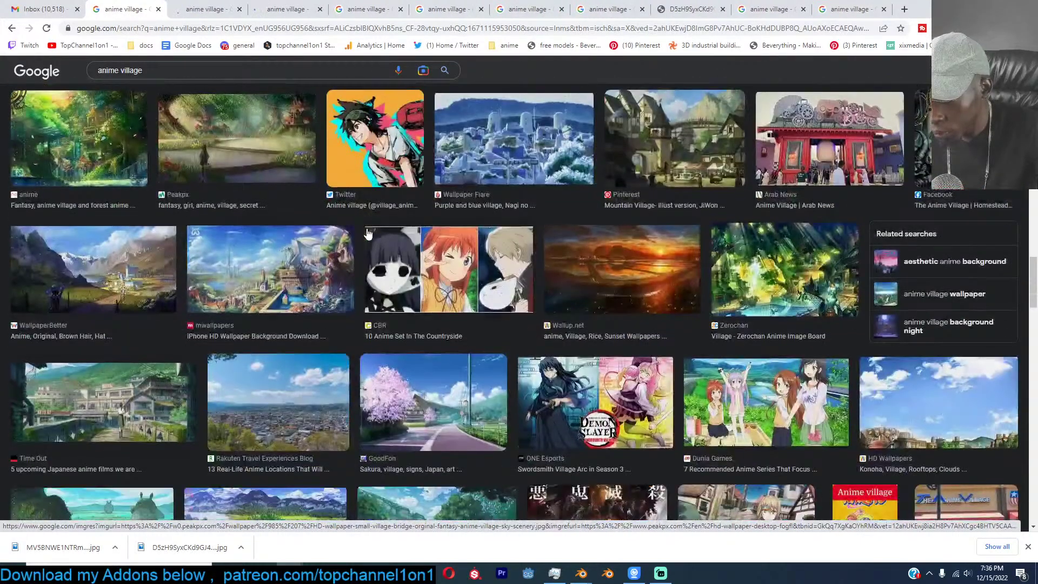
pyautogui.scroll(-3, 367, 234)
pyautogui.scroll(-1, 367, 234)
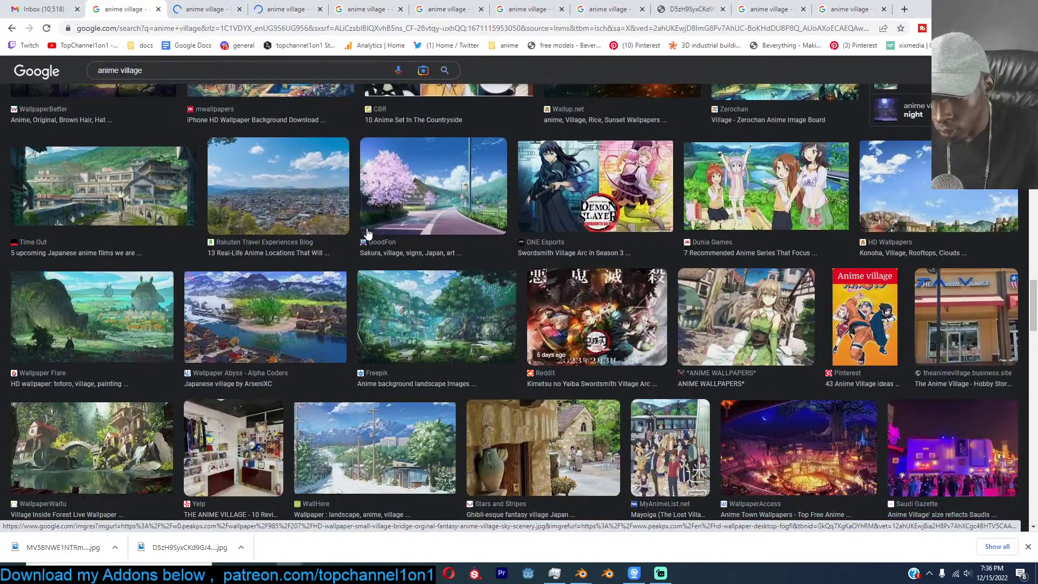
pyautogui.scroll(-6, 367, 233)
pyautogui.scroll(-11, 438, 250)
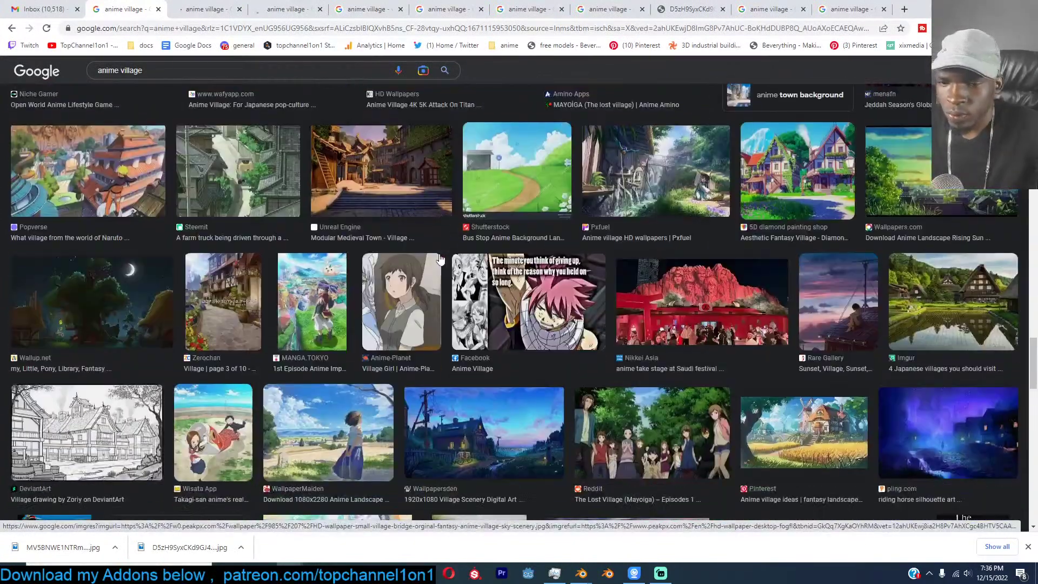
pyautogui.scroll(1, 663, 157)
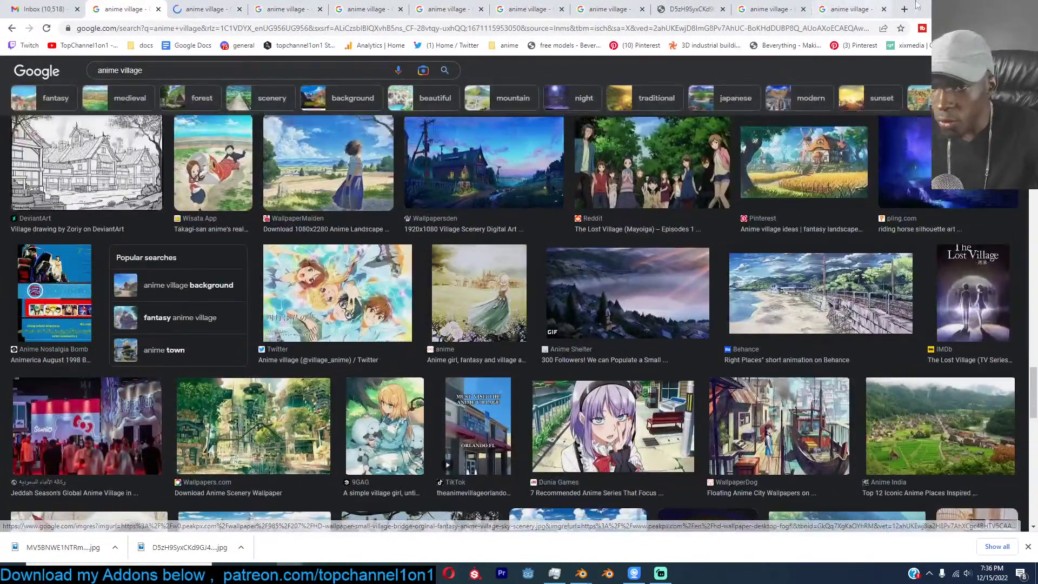
# Switch back to Blender, save the anime scene and select the ground plane.
pyautogui.hotkey('alt', 'Tab')
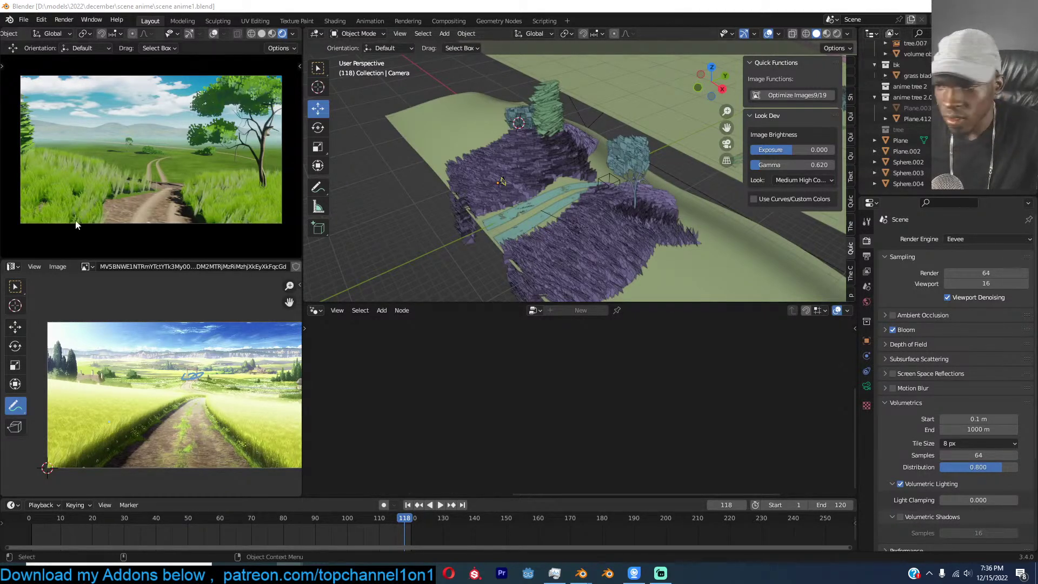
pyautogui.click(448, 192)
pyautogui.hotkey('ctrl', 's')
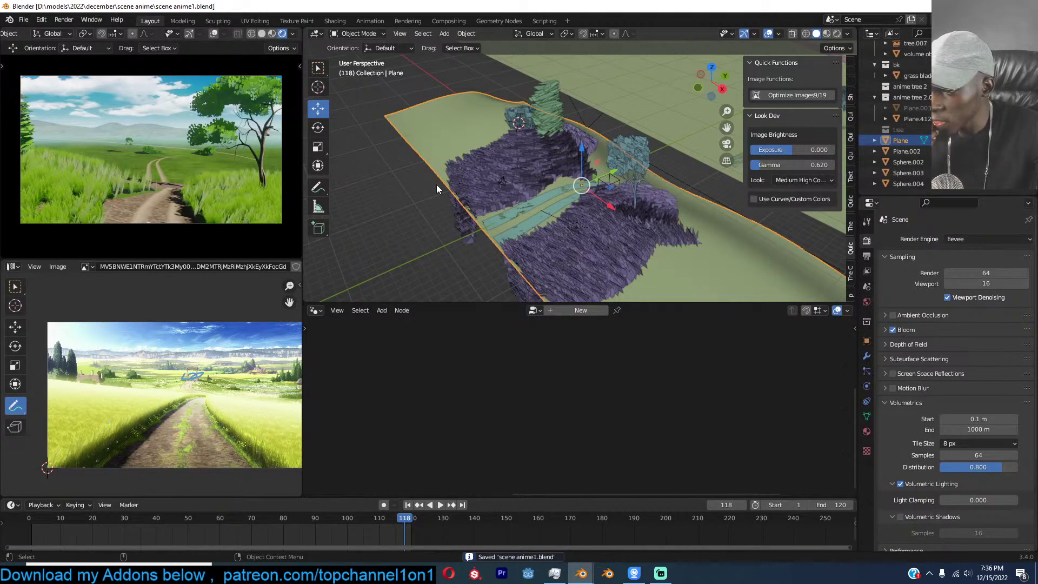
pyautogui.click(478, 202)
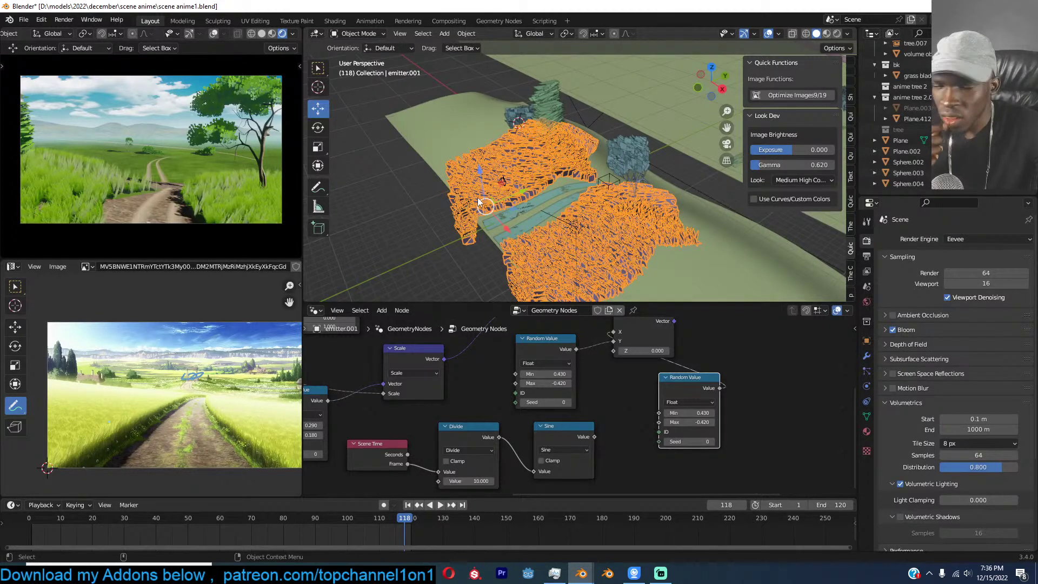
pyautogui.click(683, 188)
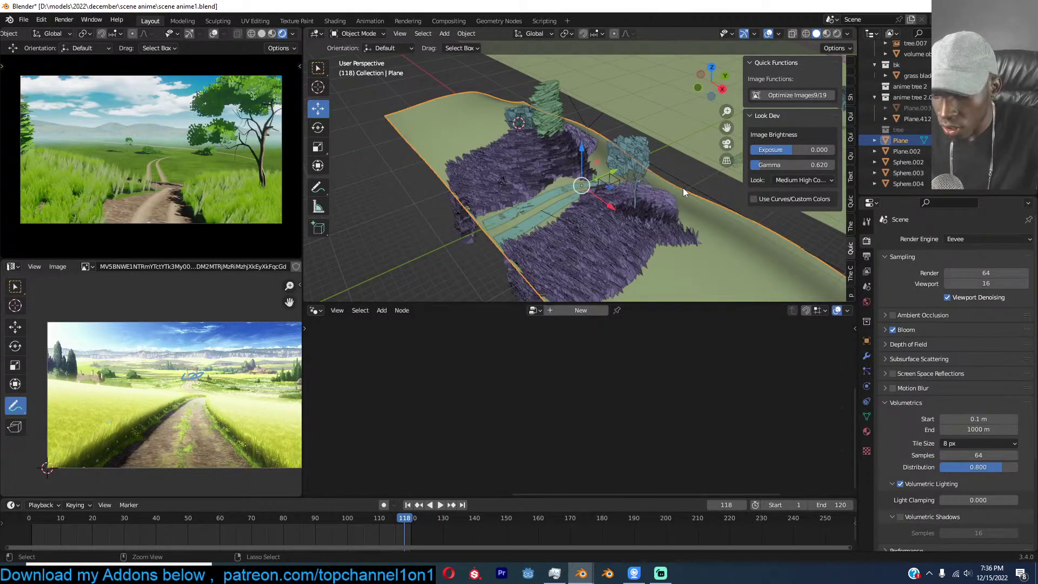
# Start a new Blender file for the next scene.
pyautogui.hotkey('ctrl', 'n')
pyautogui.click(683, 187)
pyautogui.click(530, 305)
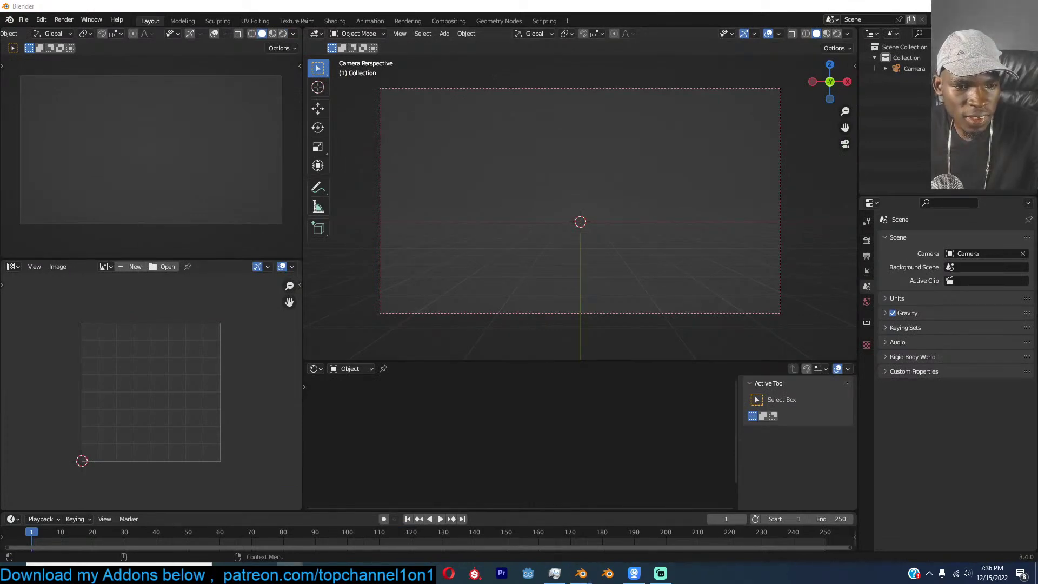
# Load the downloaded cottage and winding path picture into the image editor as the reference.
pyautogui.moveTo(292, 389); pyautogui.dragTo(292, 388)
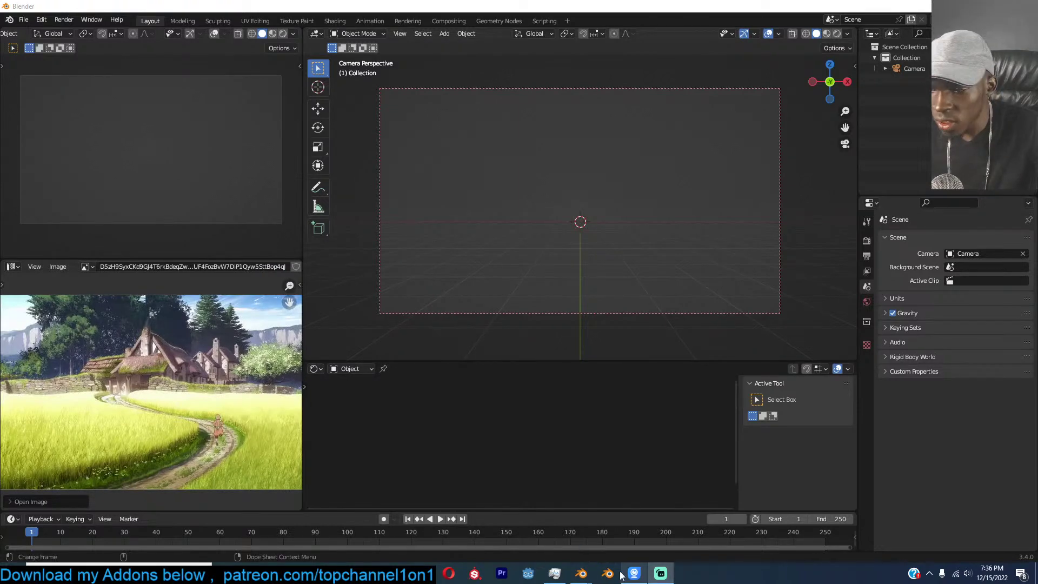
pyautogui.click(581, 574)
pyautogui.scroll(2, 637, 175)
pyautogui.scroll(-3, 637, 175)
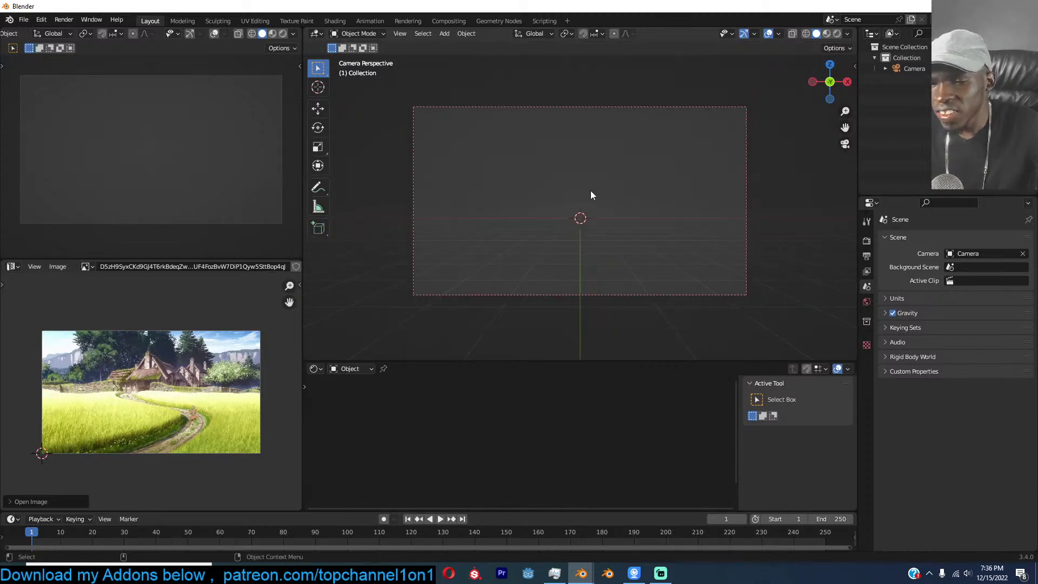
# Assign a Sky Texture to the world background color.
pyautogui.click(867, 241)
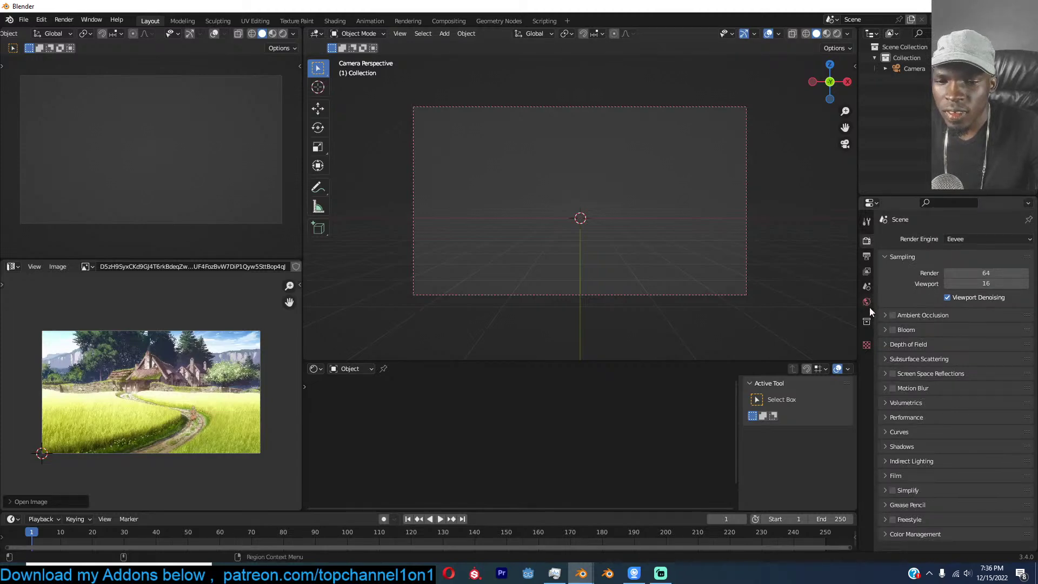
pyautogui.click(867, 302)
pyautogui.click(944, 312)
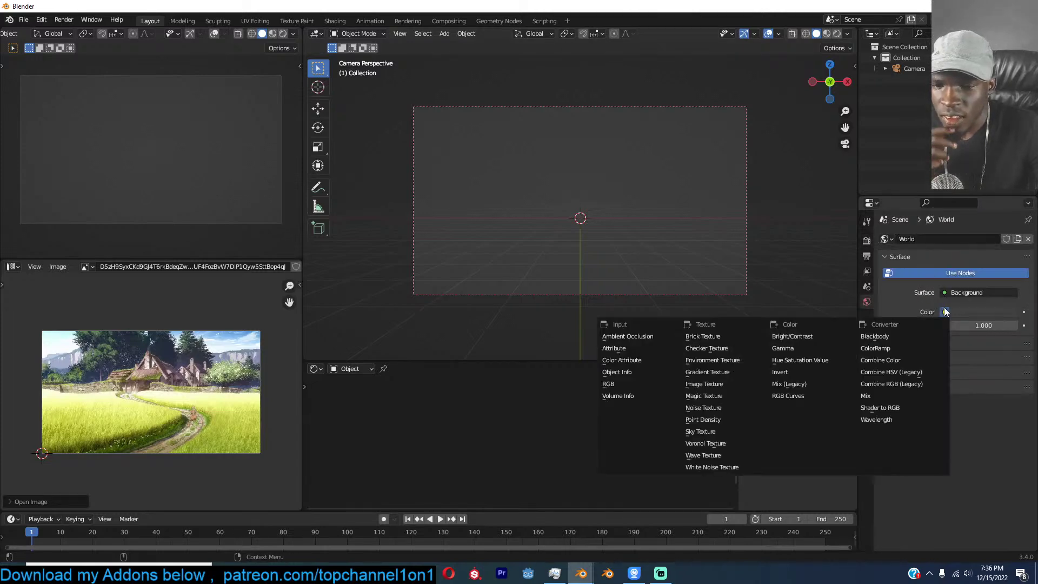
pyautogui.click(734, 431)
# Show the camera preview in rendered shading and raise the sky texture's Ozone to 7.939.
pyautogui.moveTo(312, 543)
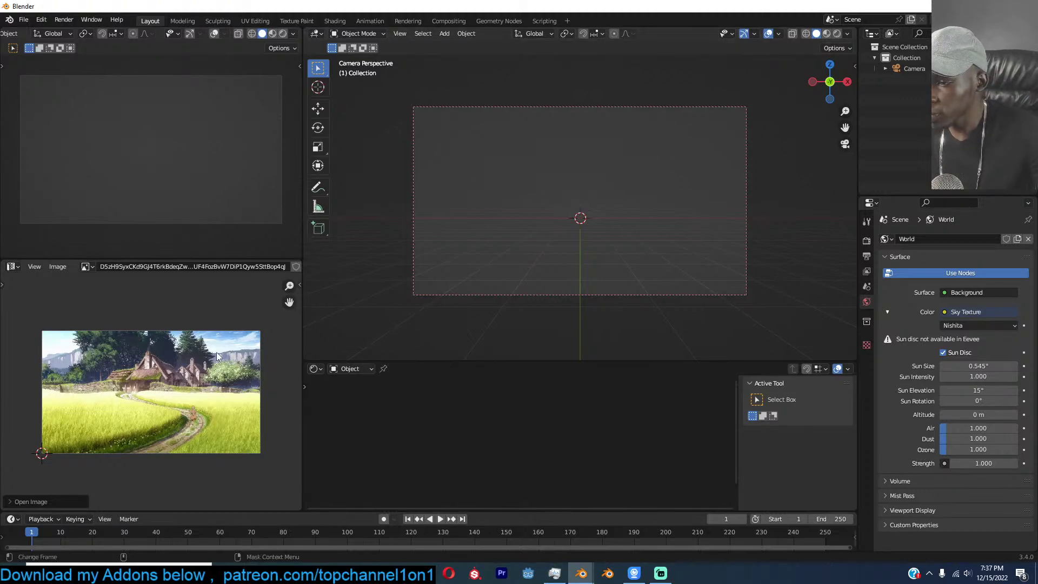
pyautogui.scroll(3, 222, 353)
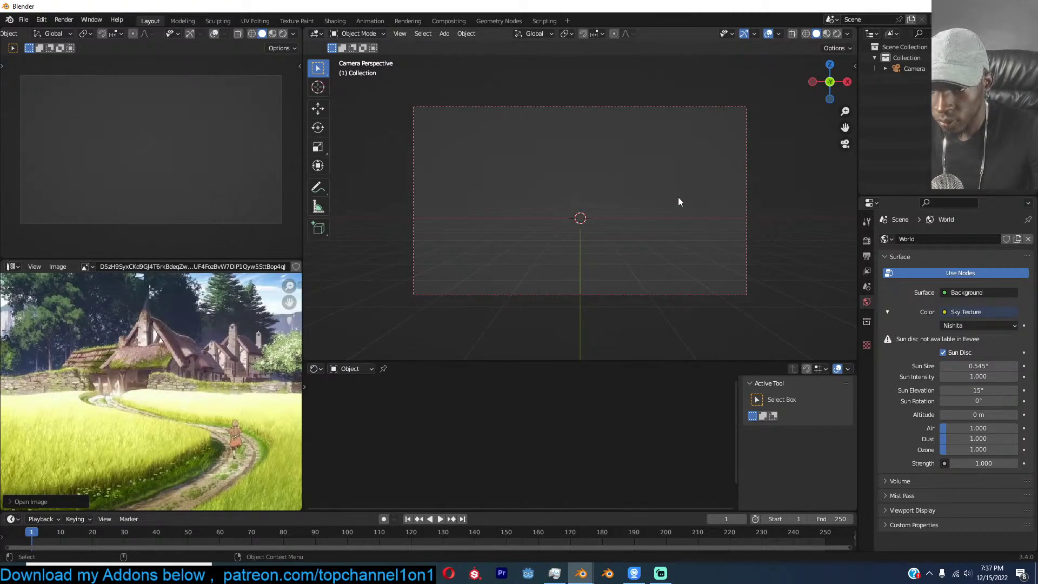
pyautogui.click(282, 34)
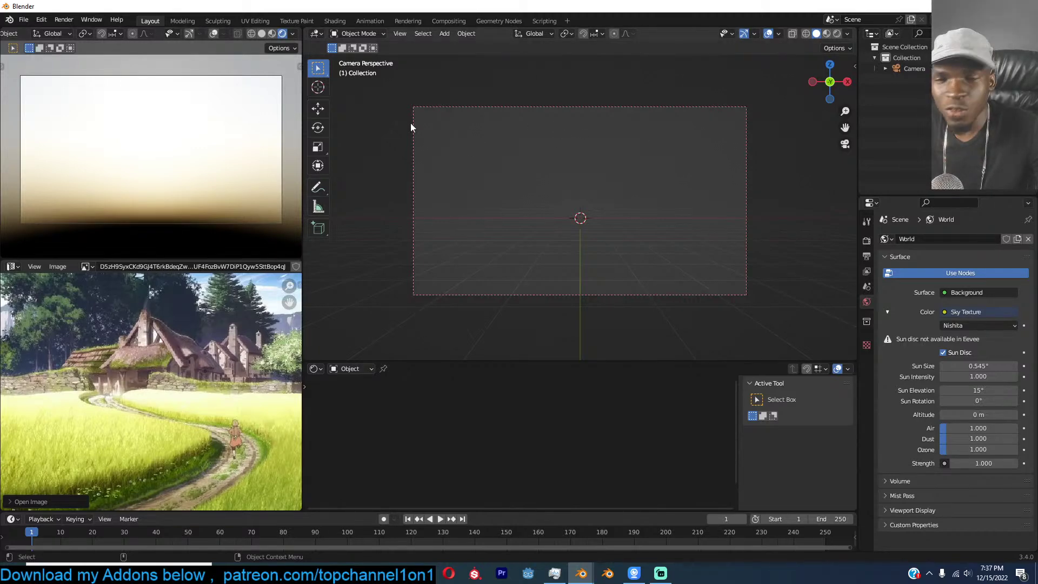
pyautogui.scroll(-1, 227, 166)
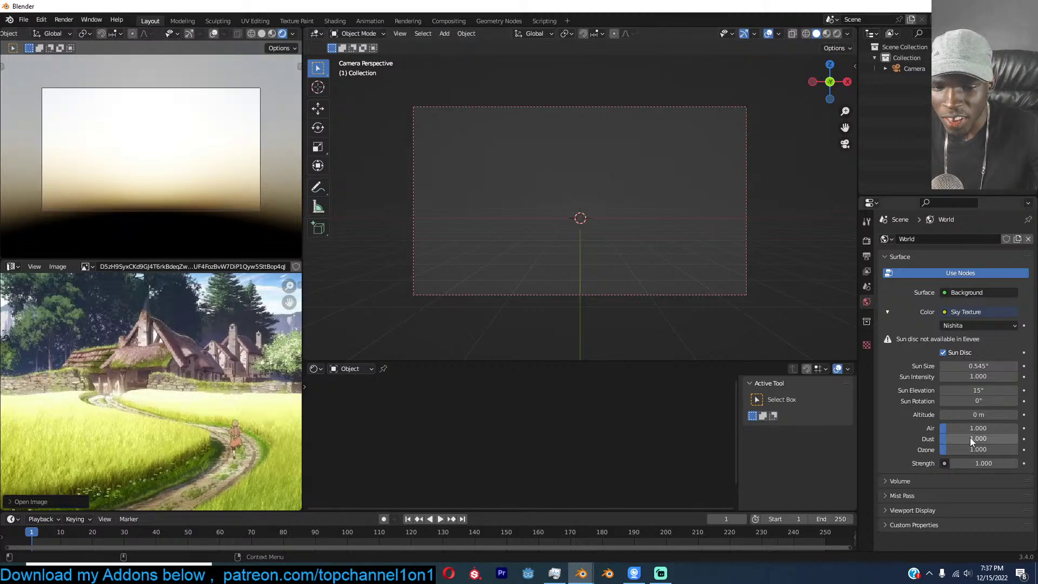
pyautogui.moveTo(966, 452); pyautogui.dragTo(1004, 449)
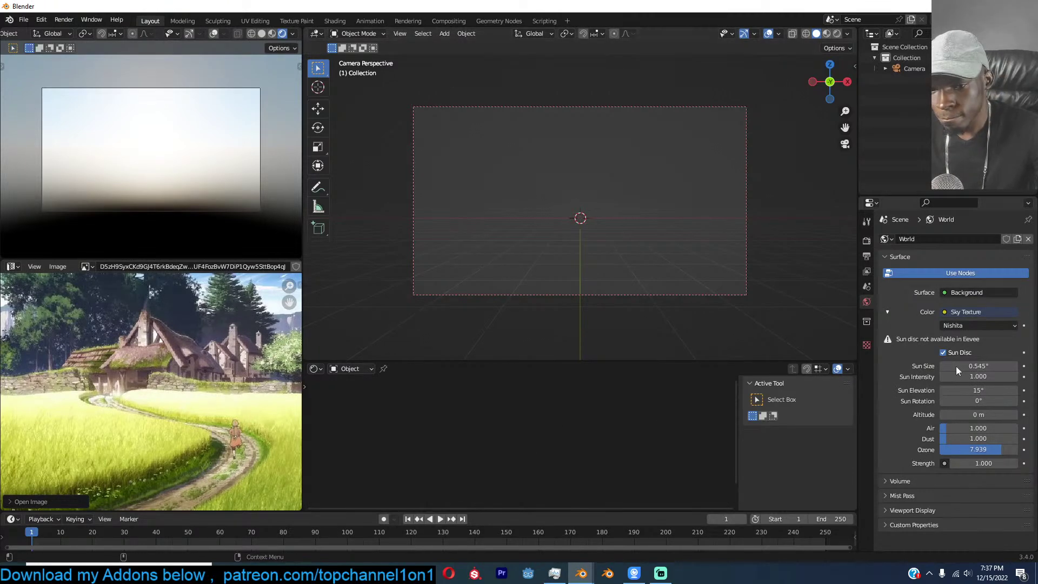
# Search the asset library for "sky" across all object categories.
pyautogui.press('n')
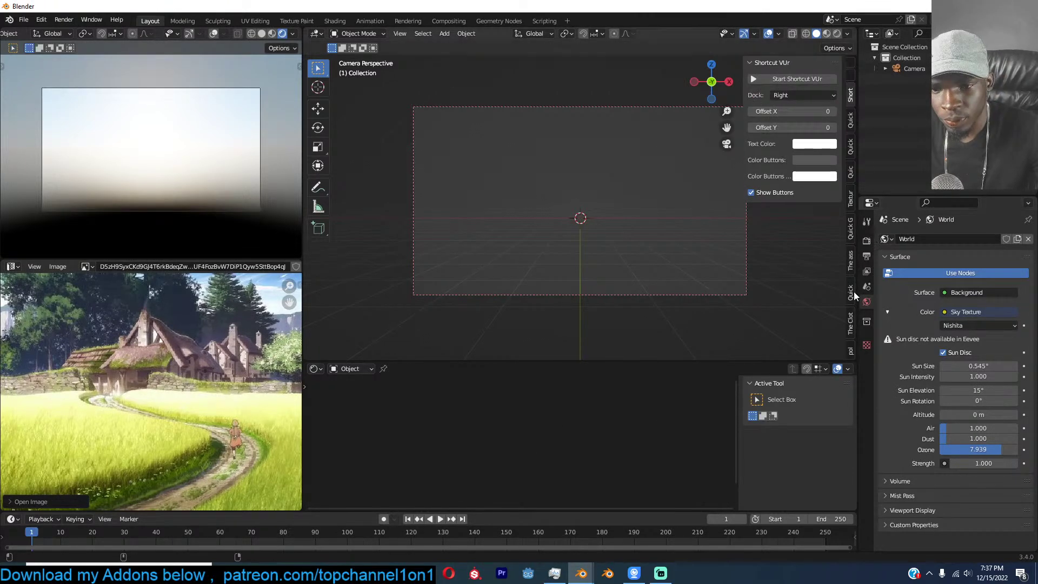
pyautogui.click(850, 262)
pyautogui.click(756, 144)
pyautogui.click(768, 154)
pyautogui.write('sku')
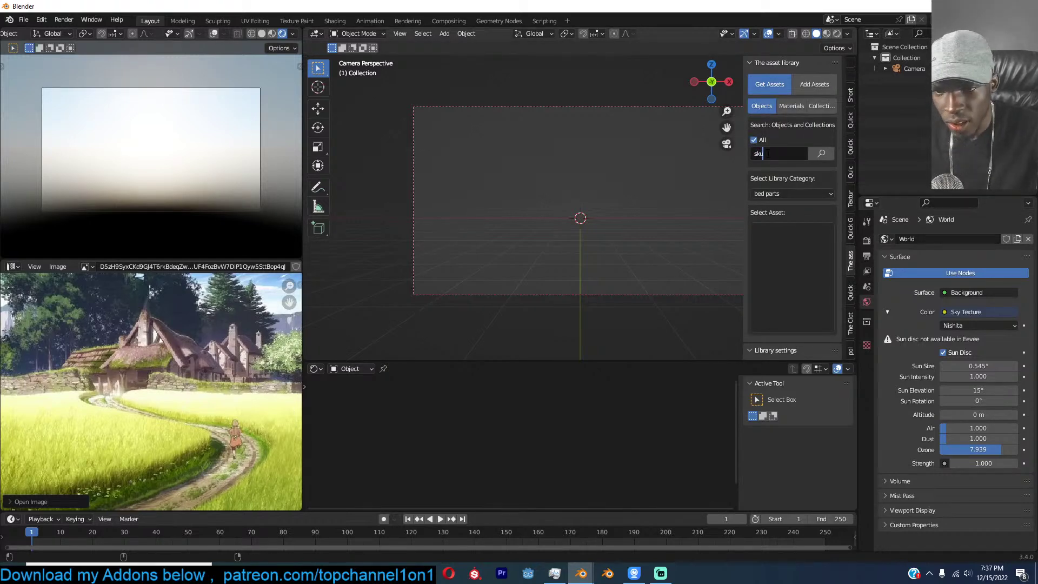
pyautogui.press('Return')
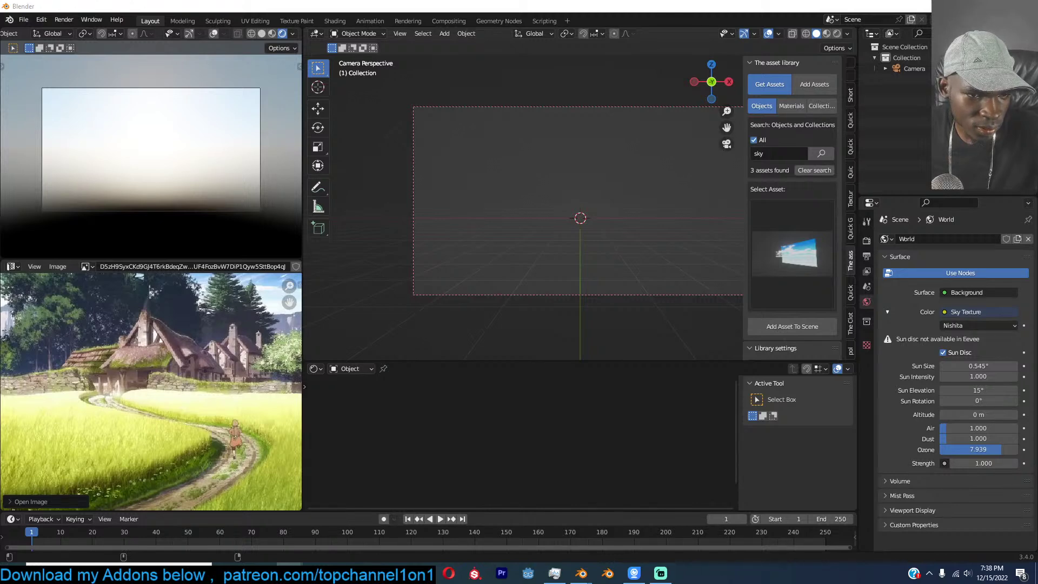
# Switch to Discord in the browser and view the armoured vehicle and snowy cabin renders in the art-critic-and-improvement channel.
pyautogui.hotkey('alt', 'Tab')
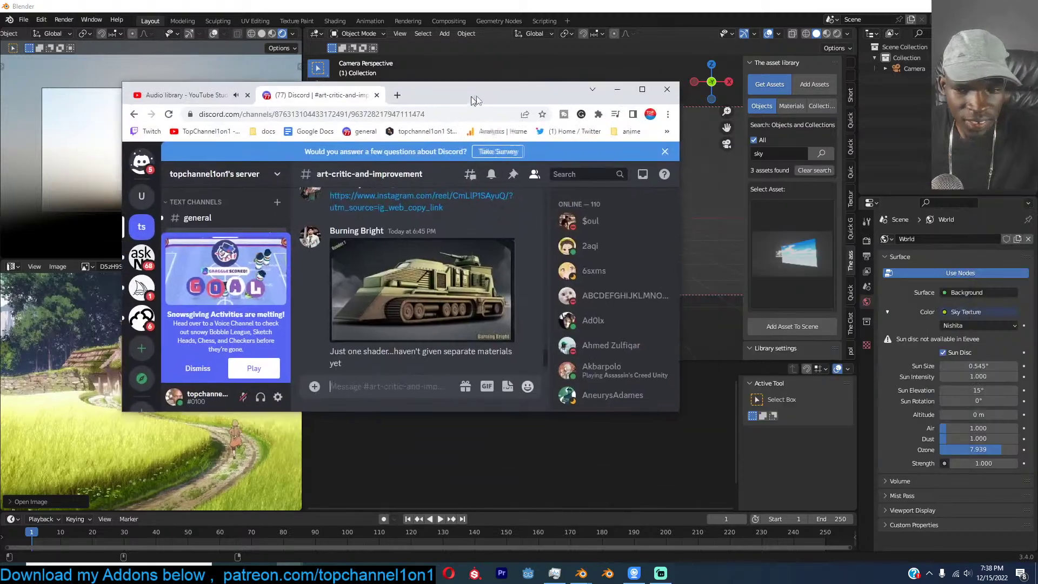
pyautogui.doubleClick(523, 87)
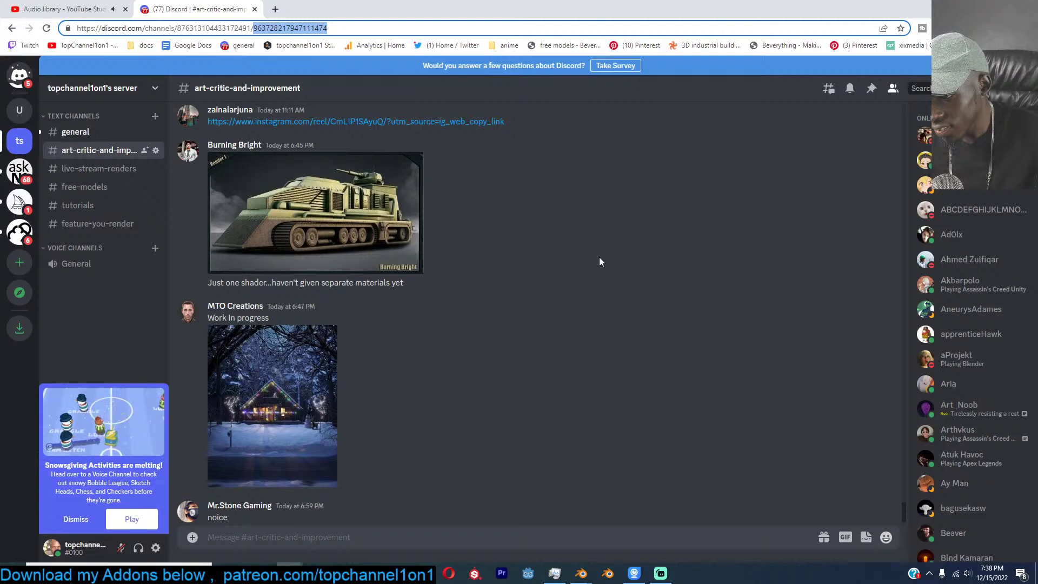
pyautogui.scroll(1, 599, 262)
pyautogui.click(319, 272)
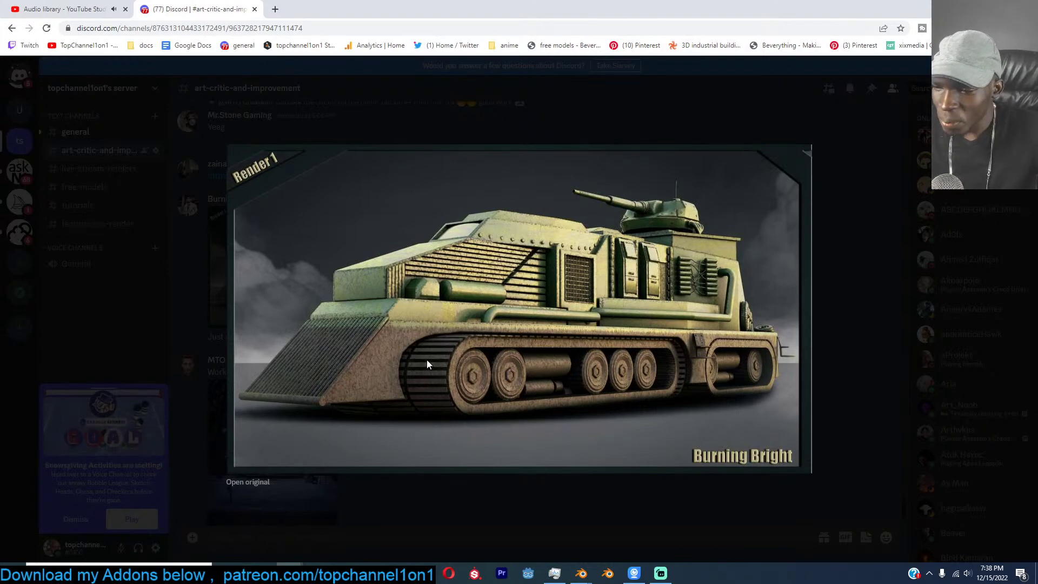
pyautogui.click(820, 307)
pyautogui.click(282, 432)
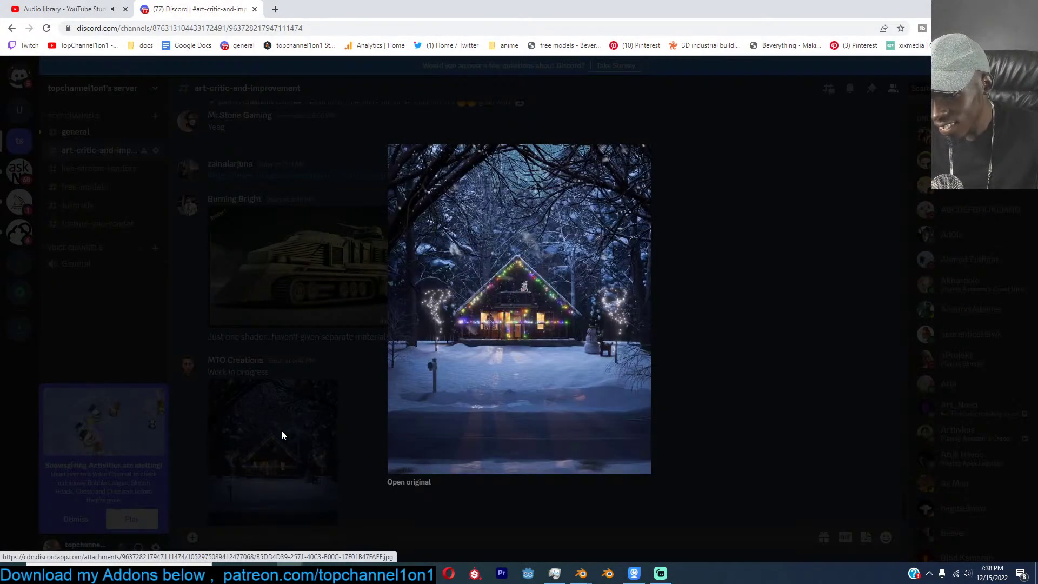
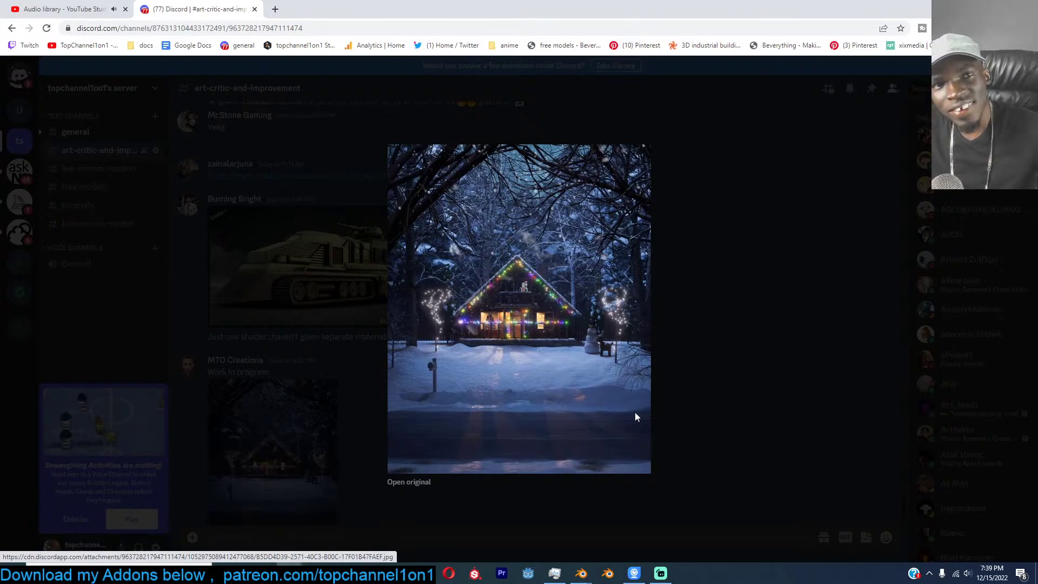
pyautogui.click(737, 375)
# View the channel's older room, misty mountain and giant statue renders enlarged, and return to Blender.
pyautogui.scroll(10, 737, 374)
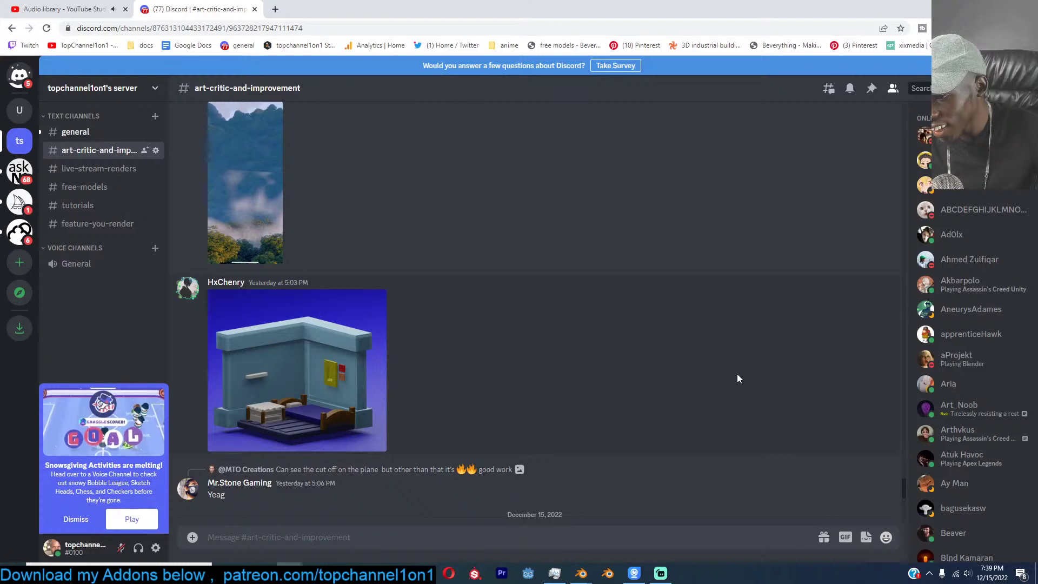
pyautogui.click(328, 362)
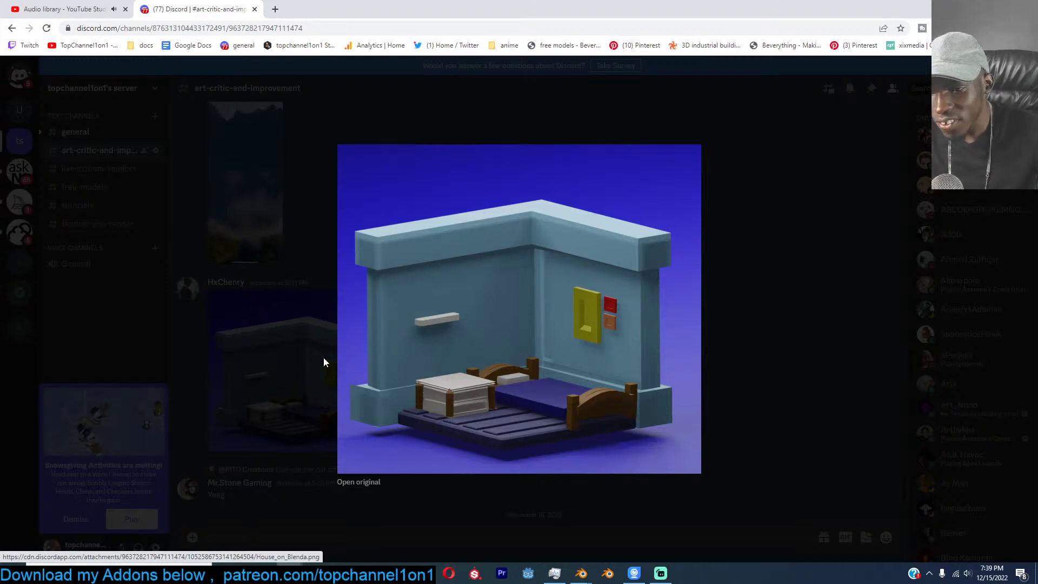
pyautogui.click(324, 362)
pyautogui.scroll(3, 324, 362)
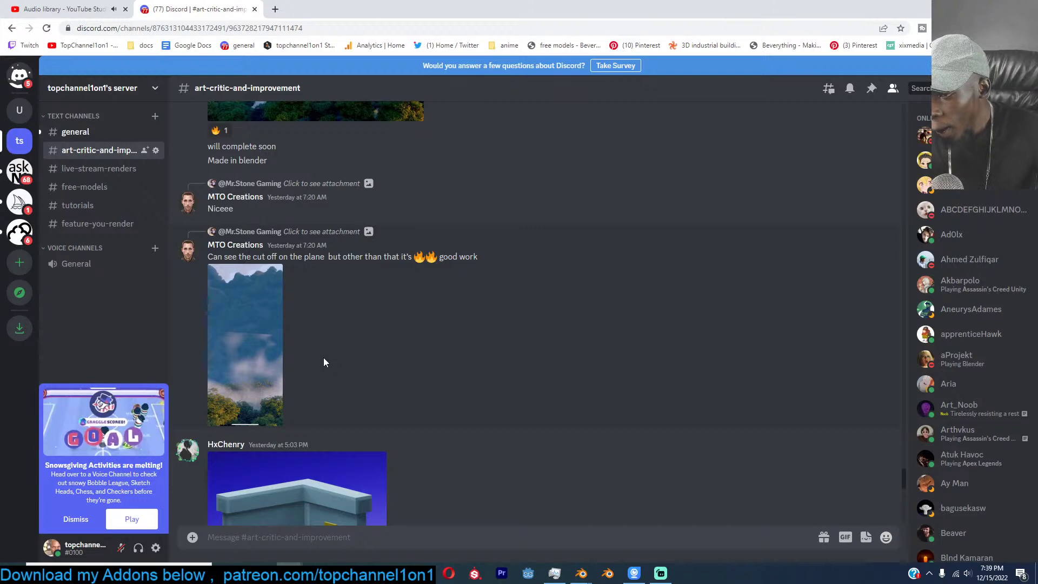
pyautogui.click(256, 360)
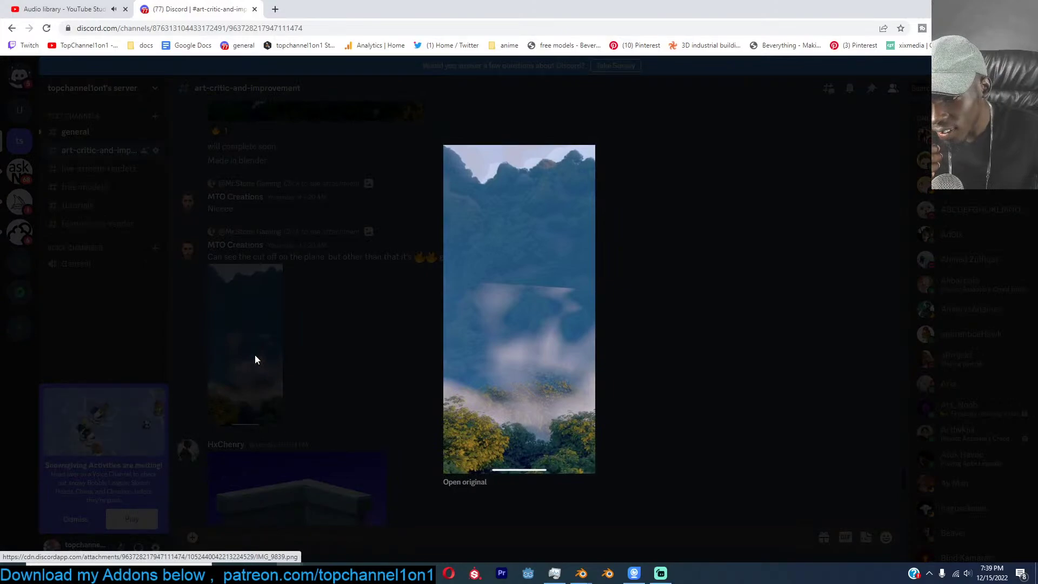
pyautogui.click(256, 360)
pyautogui.scroll(4, 358, 242)
pyautogui.click(307, 282)
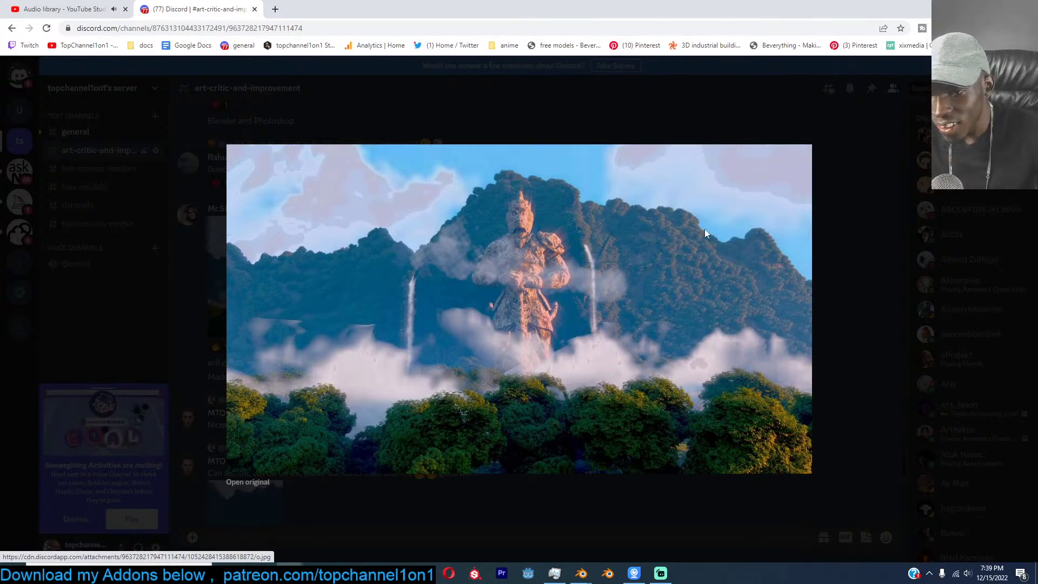
pyautogui.click(820, 210)
pyautogui.click(964, 7)
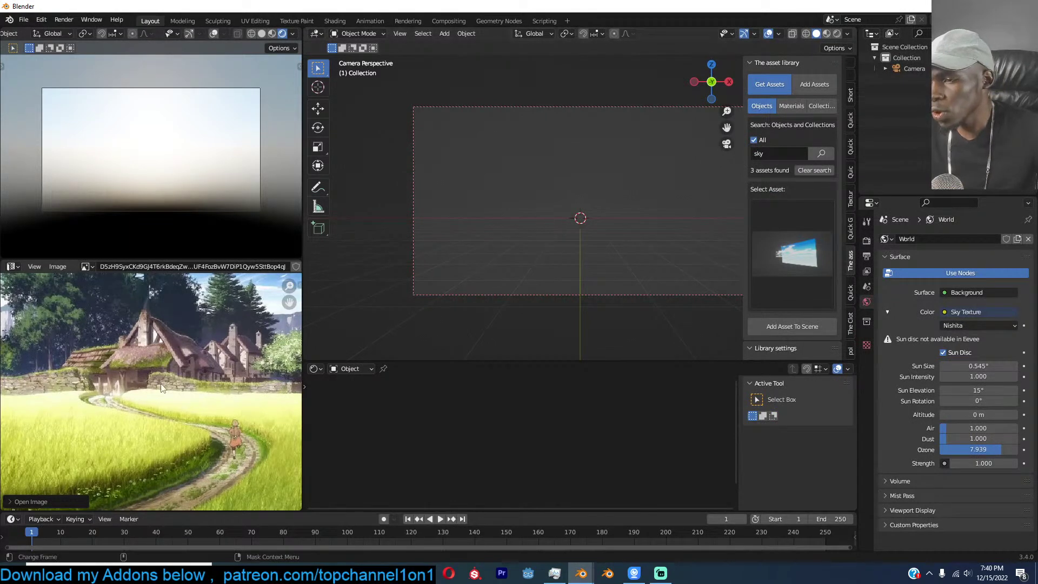
# Add a plane at the scene centre and scale it up into a ground filling the lower part of the camera frame.
pyautogui.press('Home')
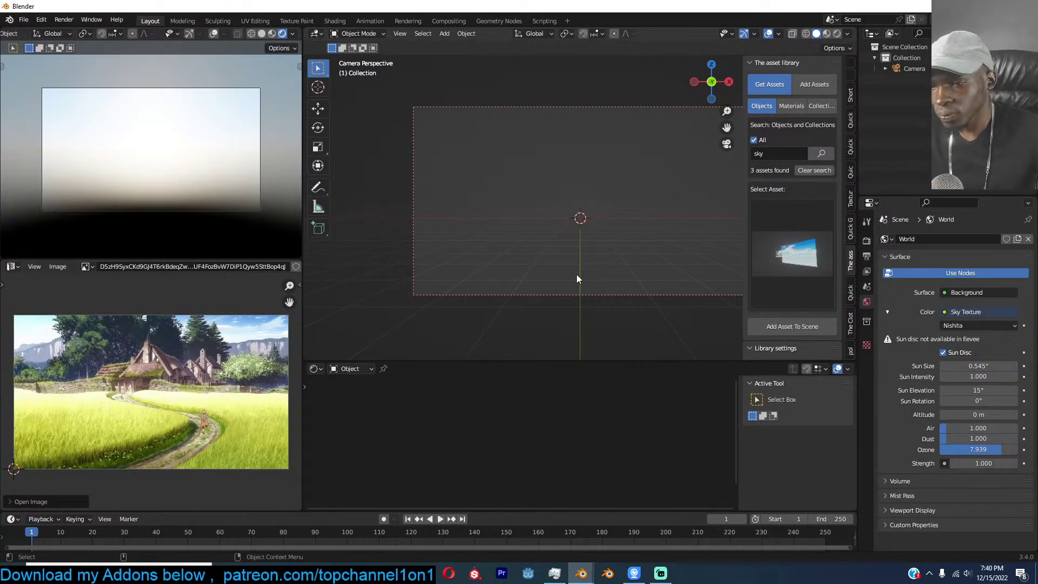
pyautogui.click(514, 293)
pyautogui.press('n')
pyautogui.keyDown('shift'); pyautogui.moveTo(550, 290); pyautogui.dragTo(547, 289, button='middle'); pyautogui.keyUp('shift')
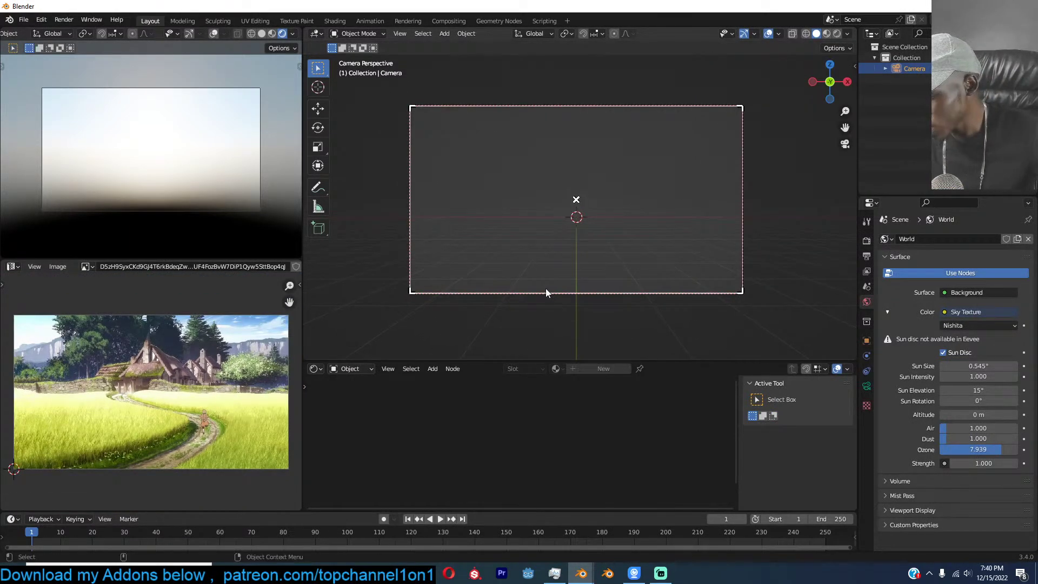
pyautogui.click(587, 249)
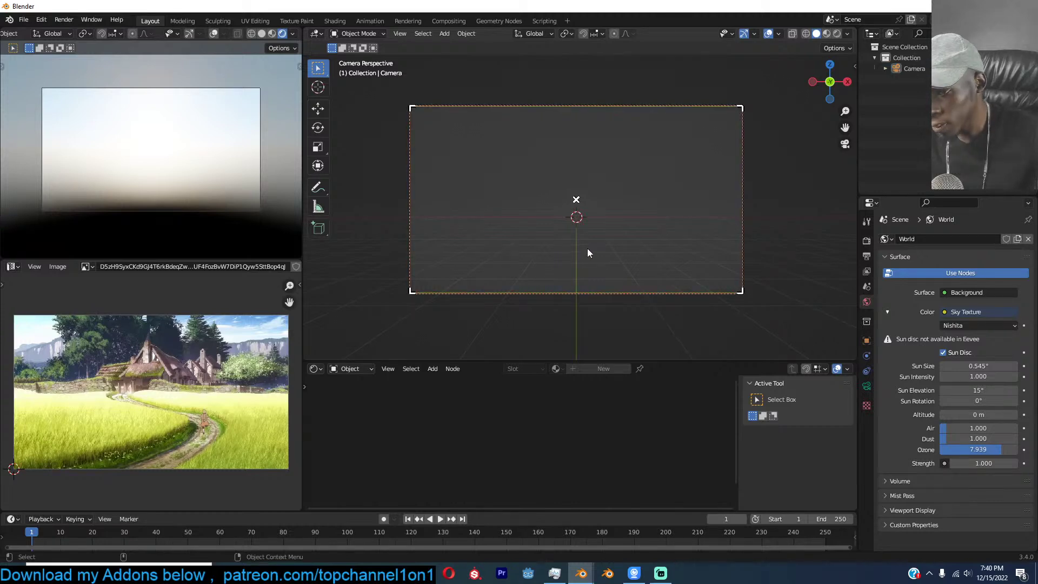
pyautogui.hotkey('shift', 'a')
pyautogui.moveTo(573, 225)
pyautogui.click(622, 223)
pyautogui.press('s')
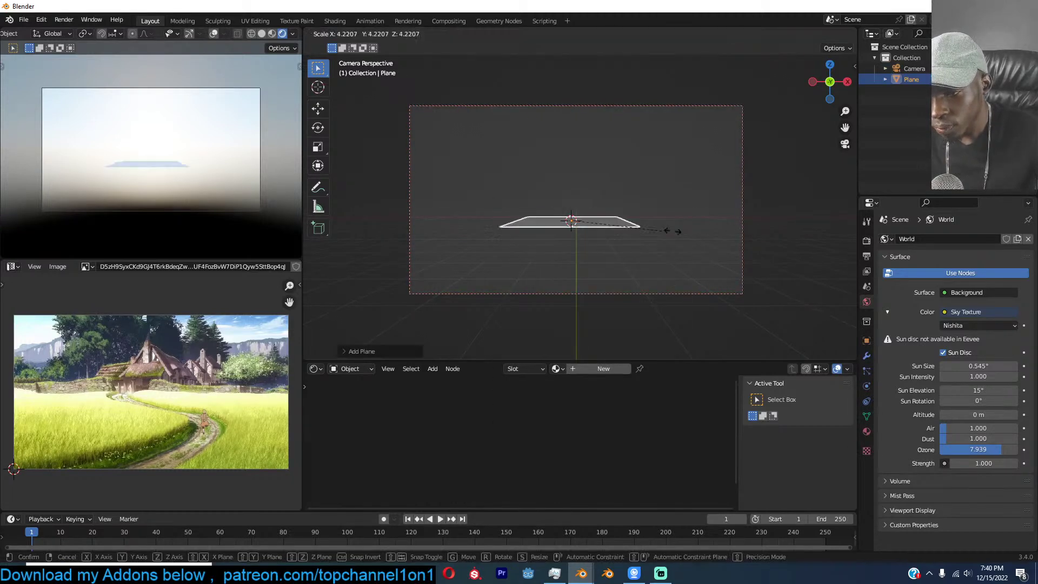
pyautogui.click(728, 242)
pyautogui.press('s')
pyautogui.click(622, 235)
# Search all the texture folders for "ground" in the Texture Folders add-on.
pyautogui.press('n')
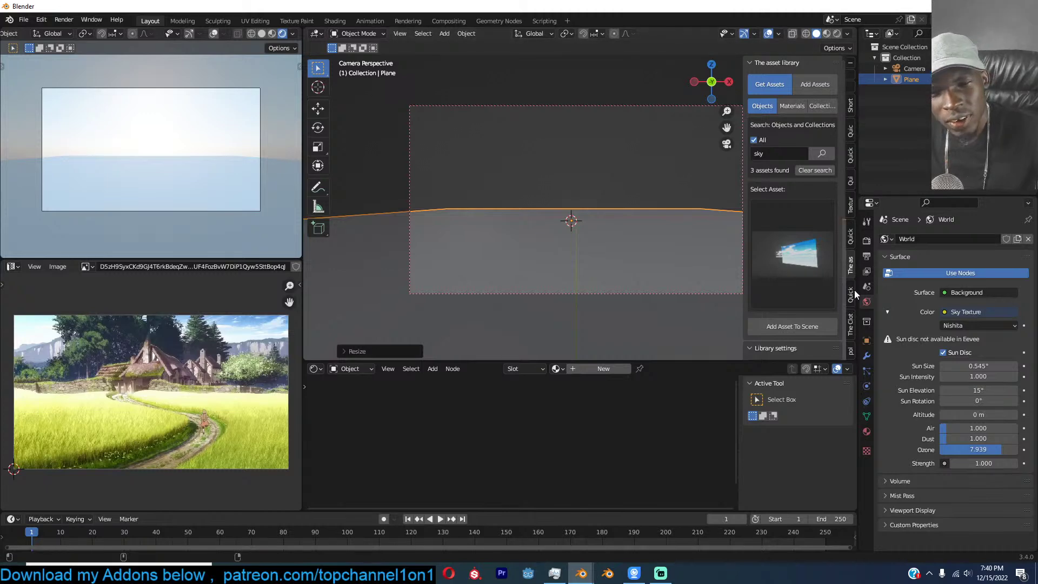
pyautogui.click(849, 205)
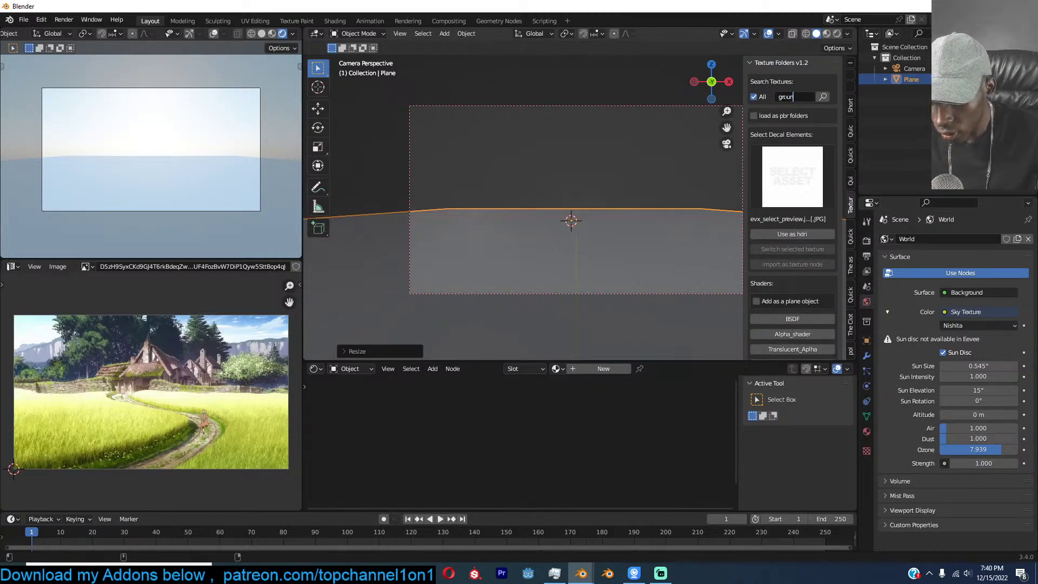
pyautogui.write('d')
pyautogui.press('Return')
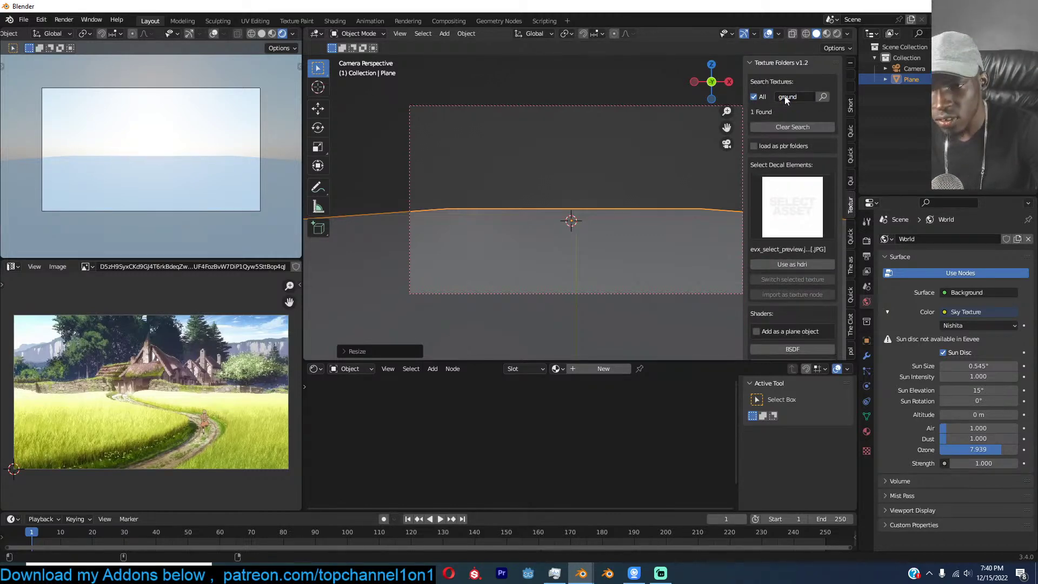
pyautogui.click(823, 96)
# Apply the seamless ground dirt texture to the plane as a BSDF material.
pyautogui.click(792, 207)
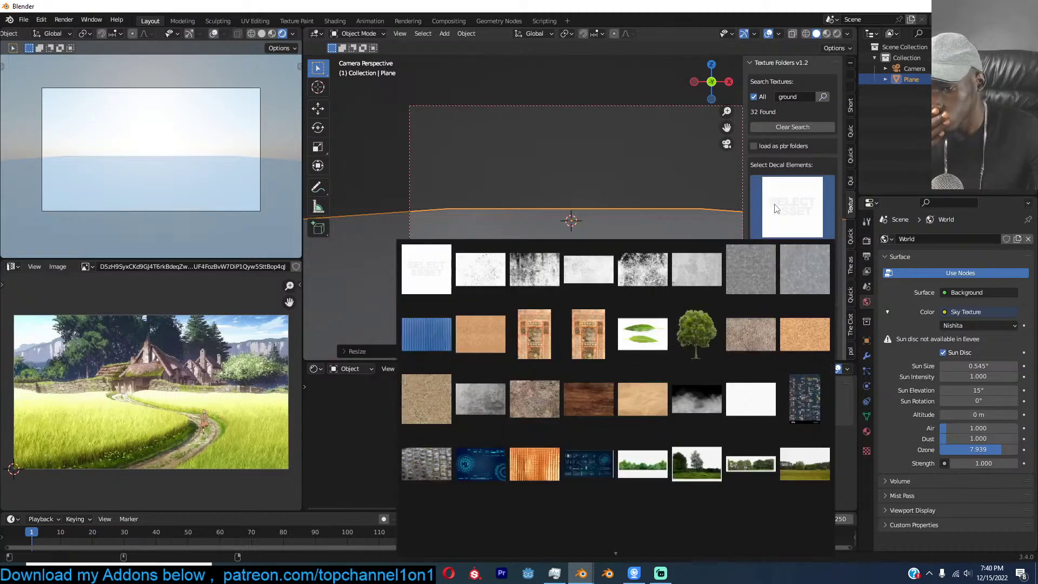
pyautogui.click(427, 397)
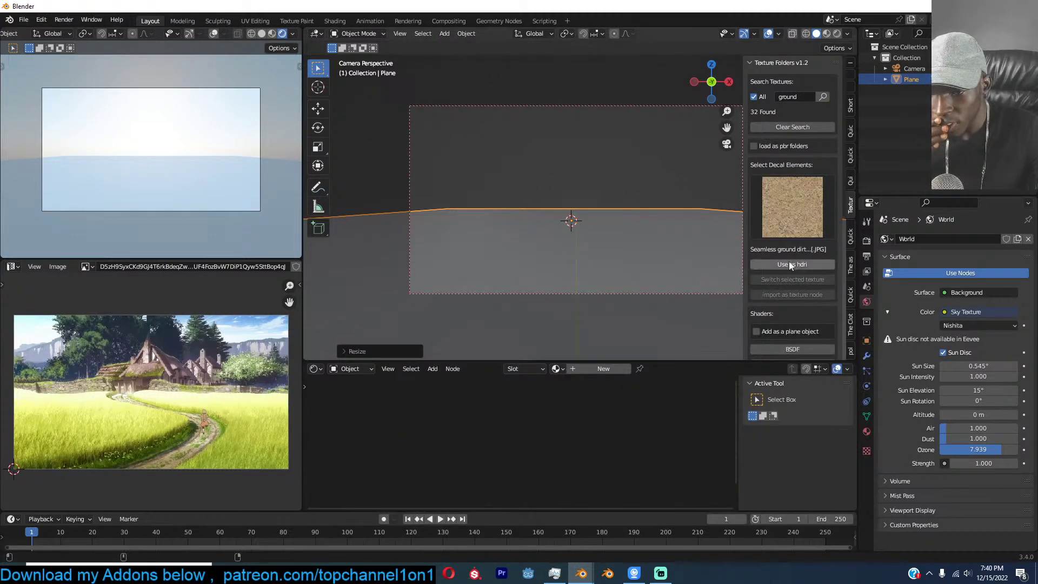
pyautogui.scroll(-3, 806, 313)
pyautogui.click(782, 283)
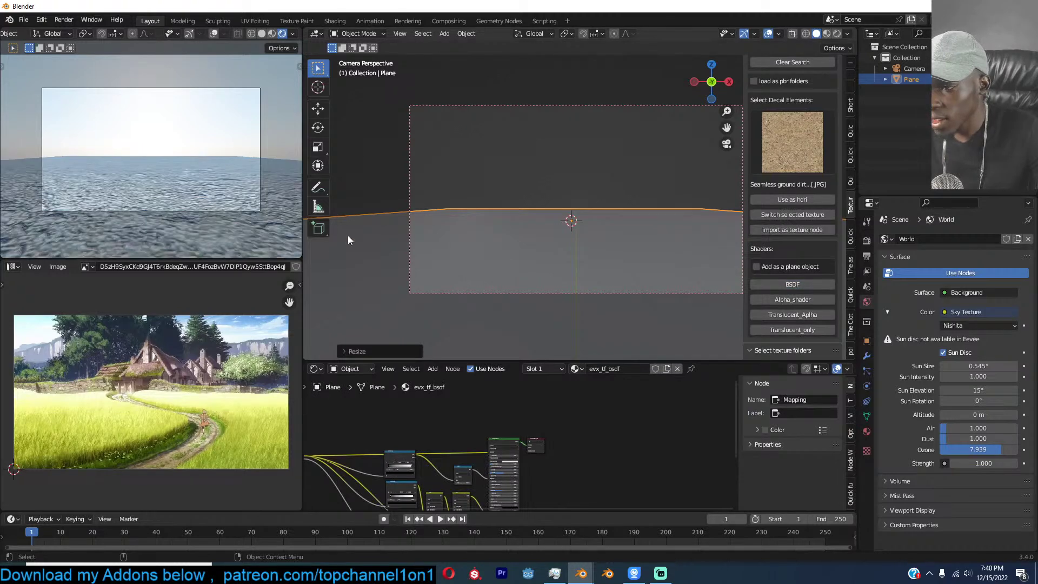
# Apply the brown ground-texture-11941 image to the plane as a BSDF material and remove the seamless dirt material's slot.
pyautogui.click(820, 162)
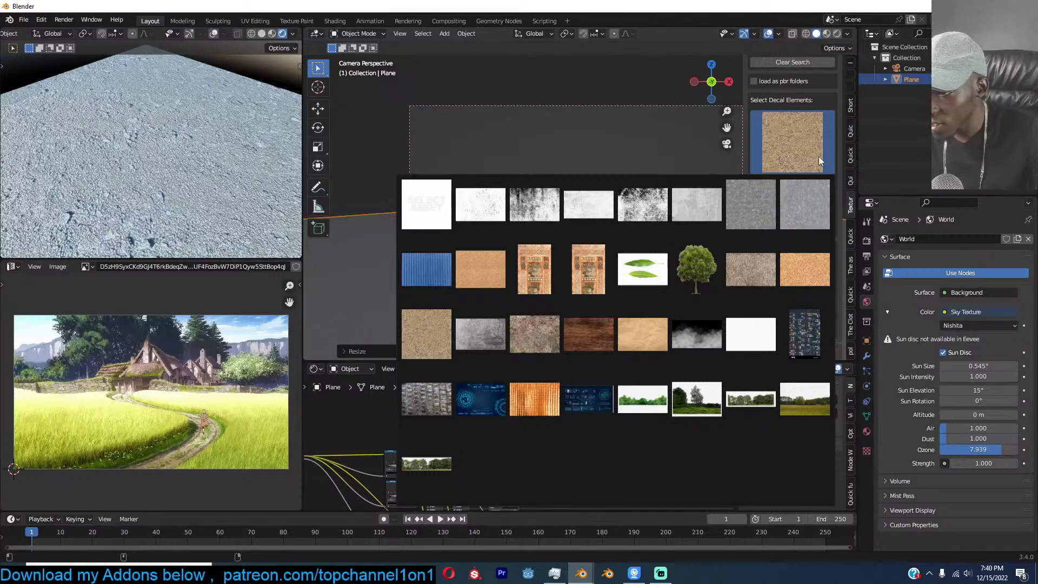
pyautogui.click(523, 328)
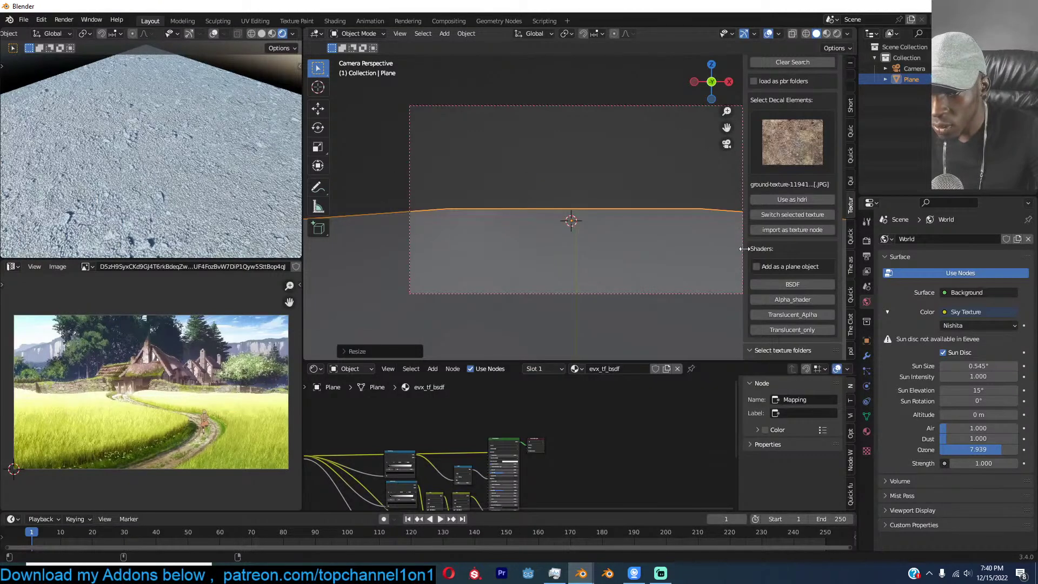
pyautogui.click(806, 285)
pyautogui.click(867, 356)
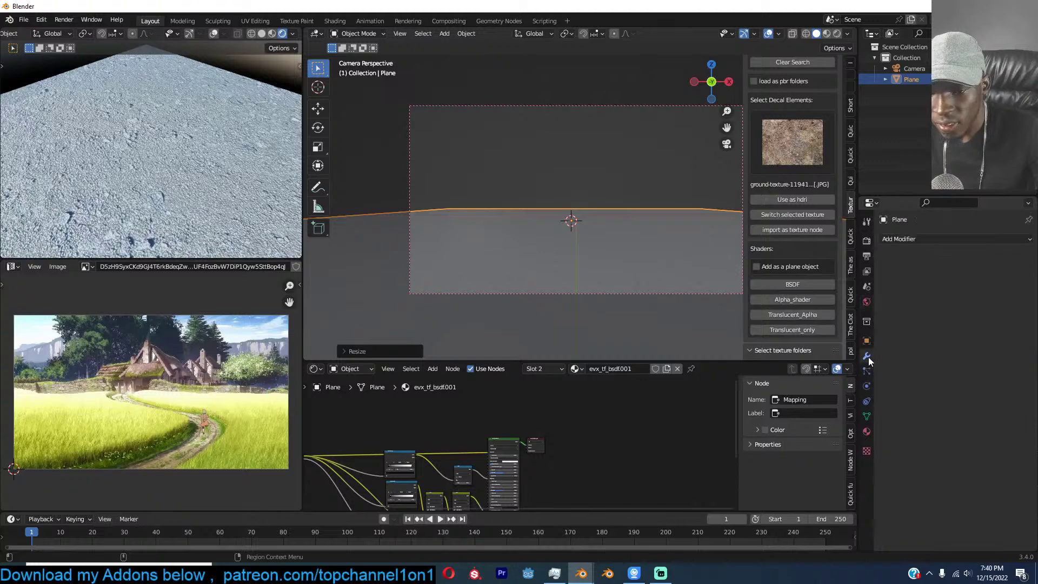
pyautogui.click(866, 403)
pyautogui.click(867, 431)
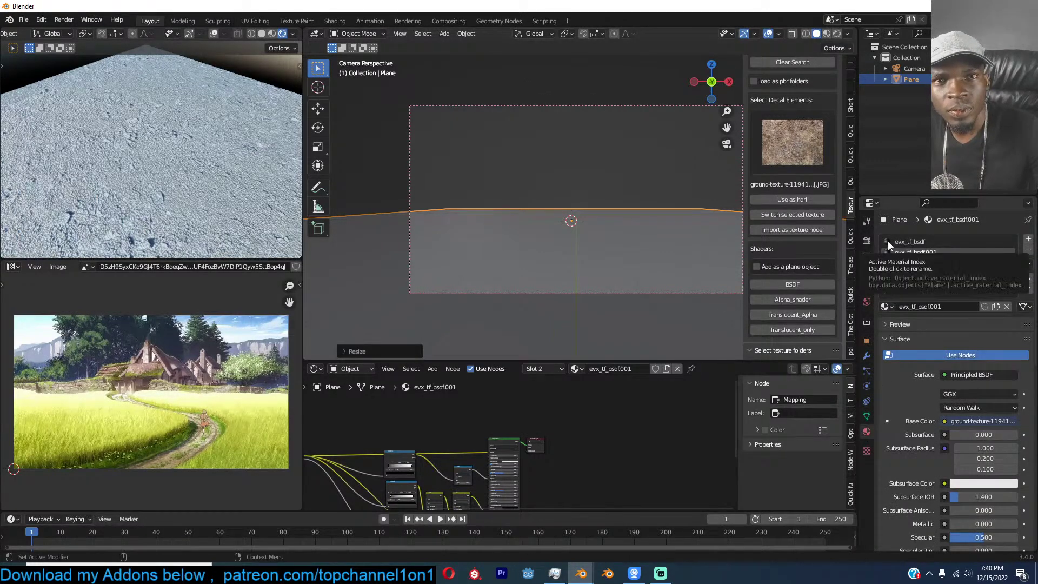
pyautogui.click(953, 242)
pyautogui.click(1028, 249)
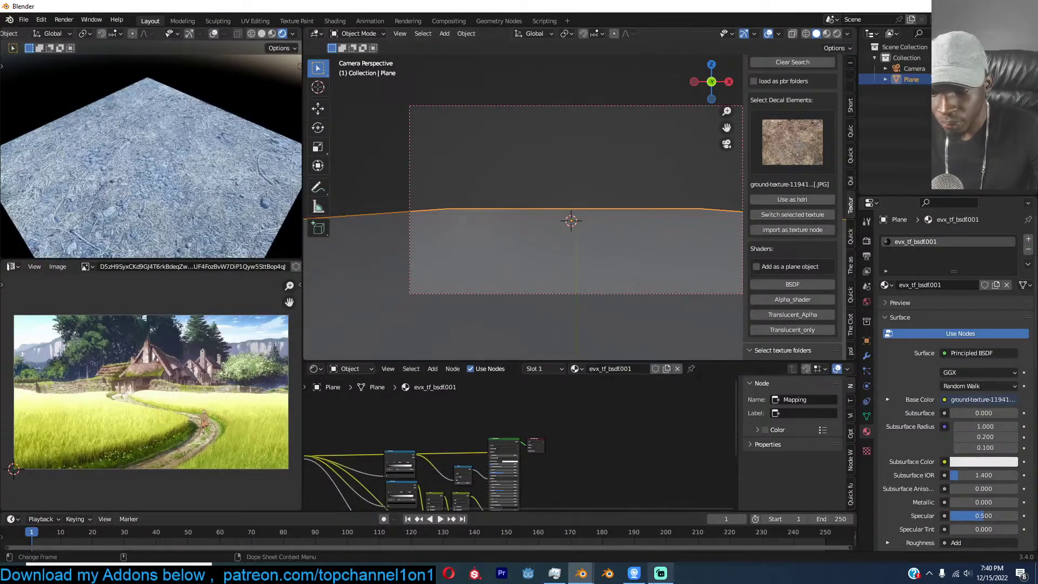
# Switch to Discord, view the newly posted purple isometric kitchen render enlarged, and return to Blender.
pyautogui.moveTo(289, 575)
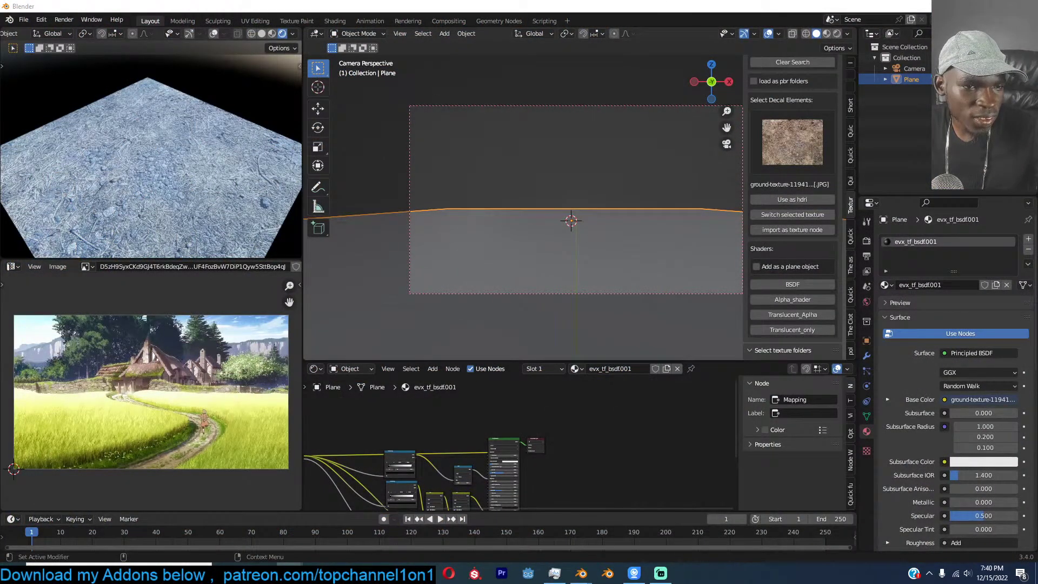
pyautogui.moveTo(651, 1); pyautogui.dragTo(641, 43)
pyautogui.doubleClick(640, 43)
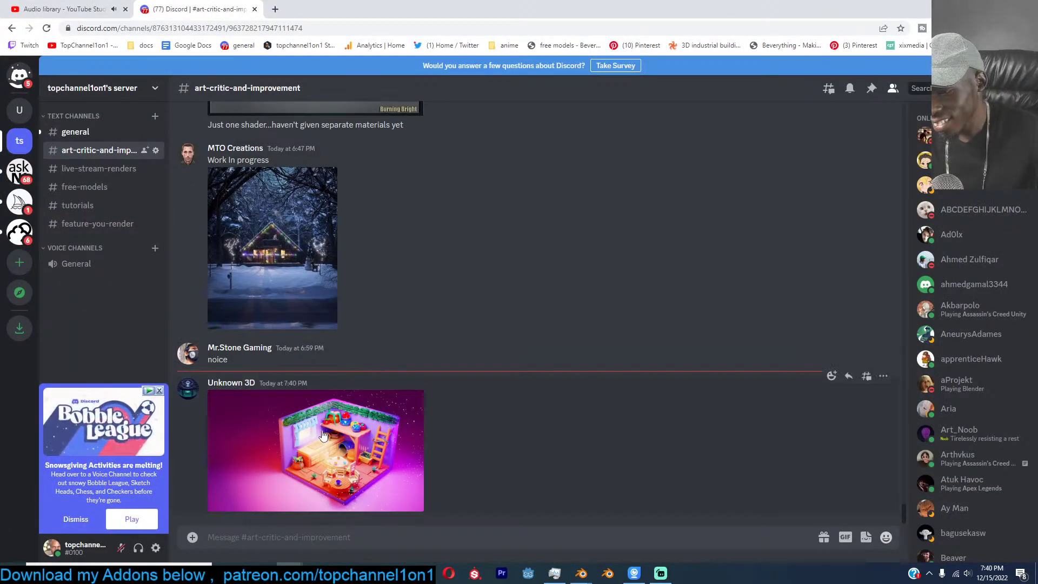
pyautogui.click(325, 430)
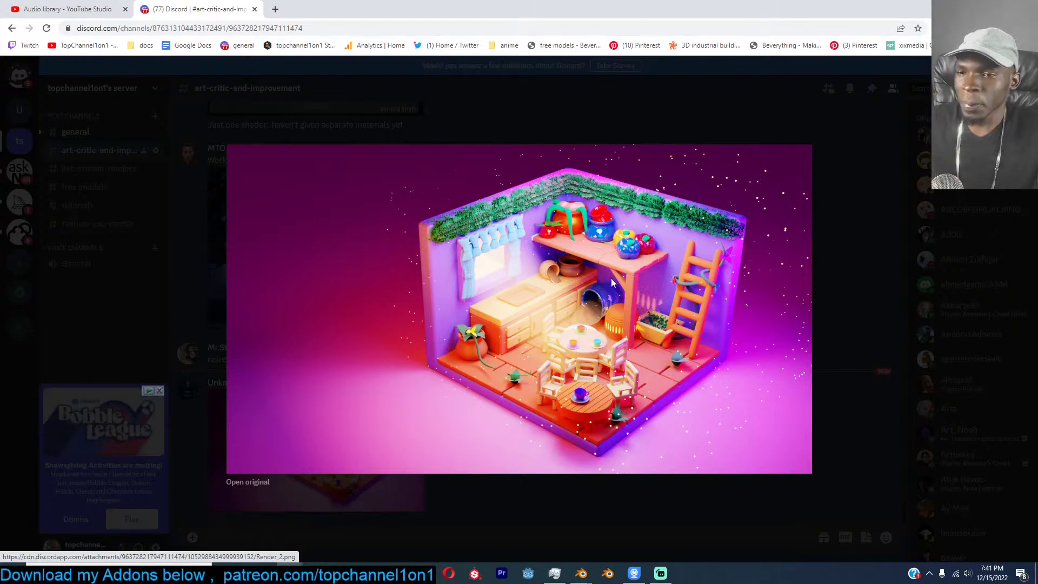
pyautogui.click(962, 8)
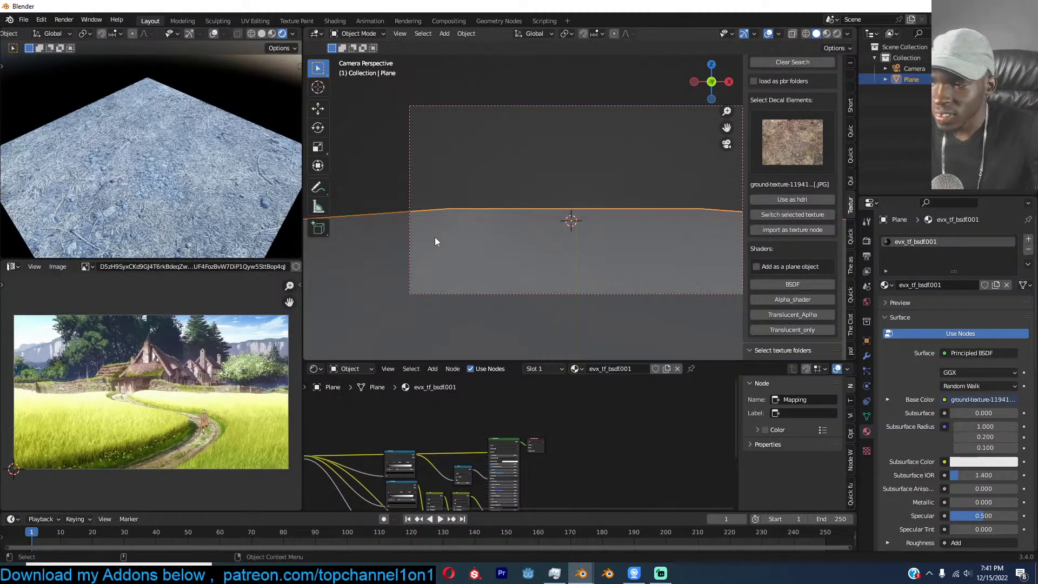
# Scale up all of the ground plane's UVs so the dirt texture repeats in smaller tiles.
pyautogui.scroll(-2, 486, 241)
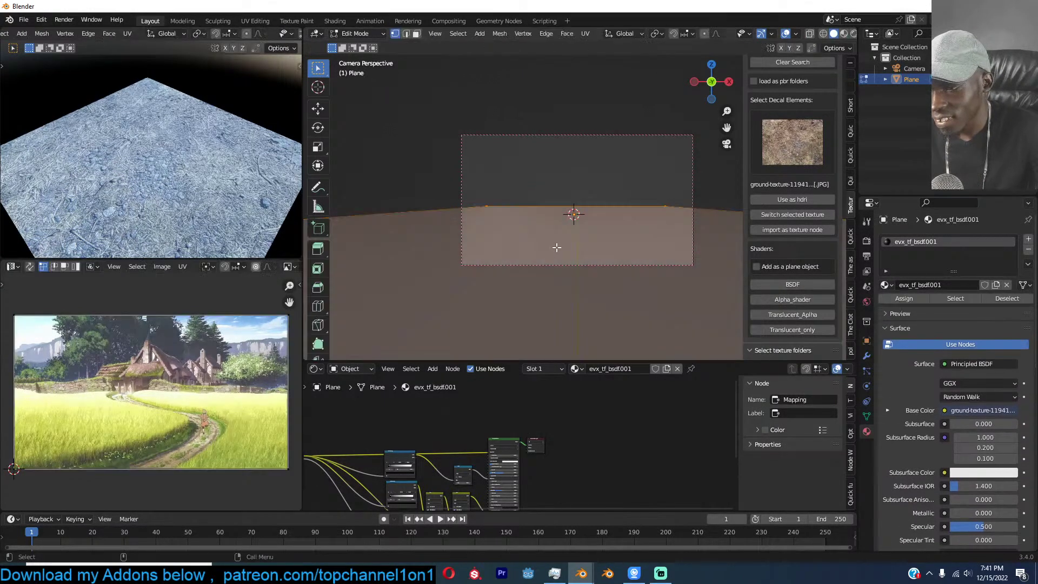
pyautogui.press('Tab')
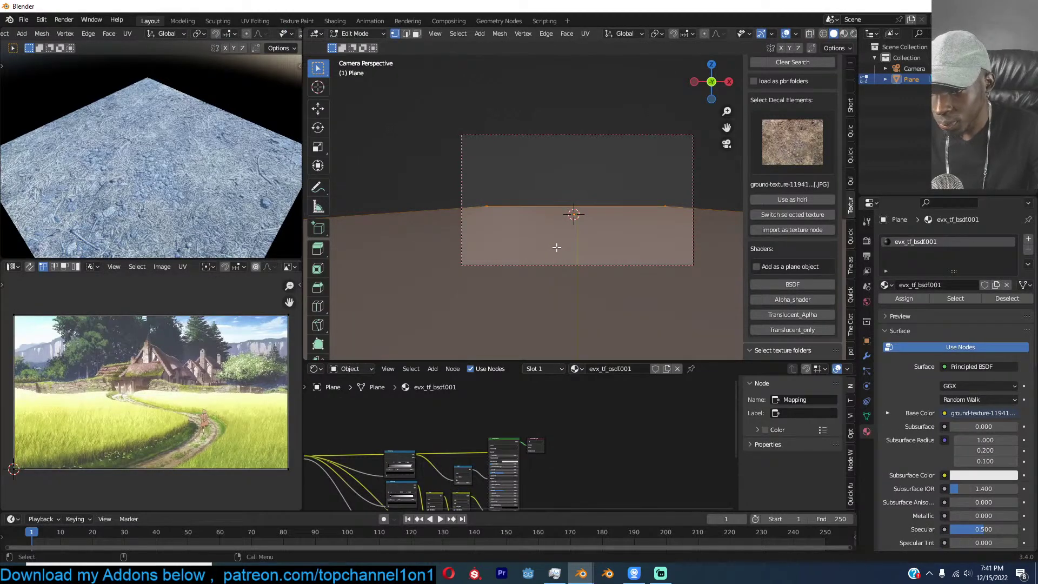
pyautogui.press('a')
pyautogui.press('s')
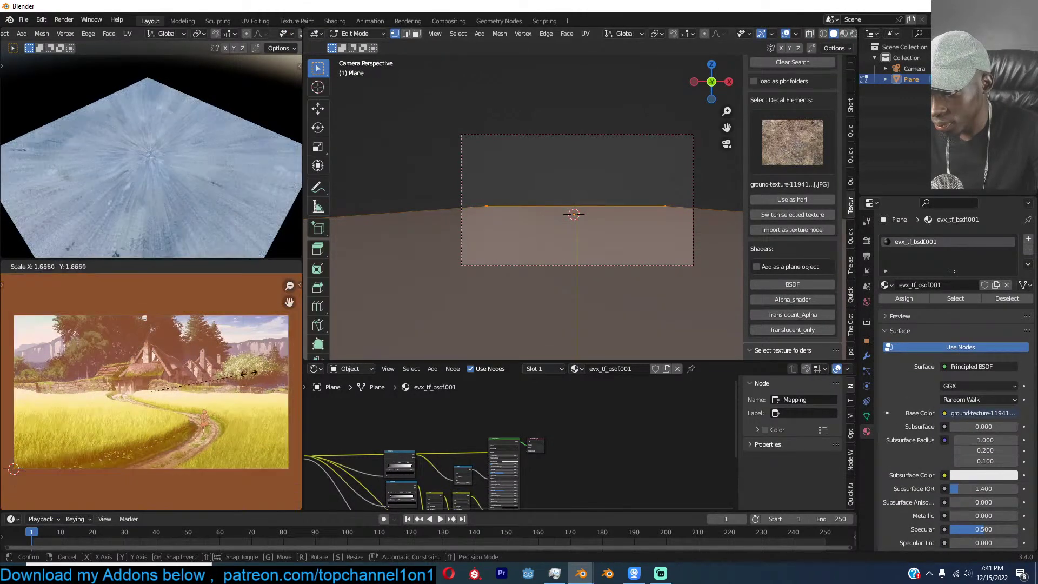
pyautogui.click(259, 379)
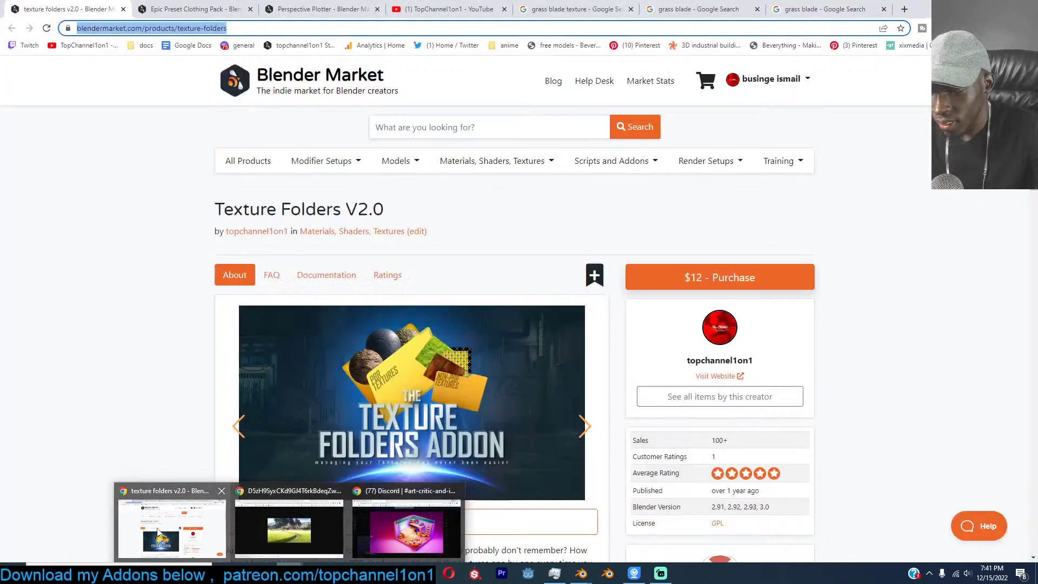
# Switch to the browser, view the TopChannel1on1 YouTube channel page, and return to Blender.
pyautogui.click(158, 533)
pyautogui.click(443, 9)
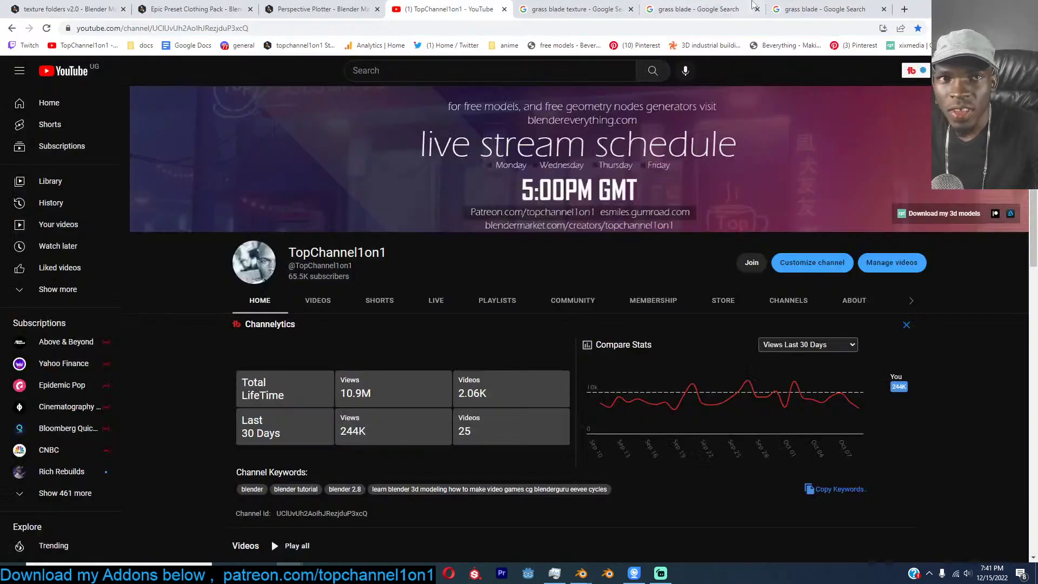
pyautogui.hotkey('alt', 'Tab')
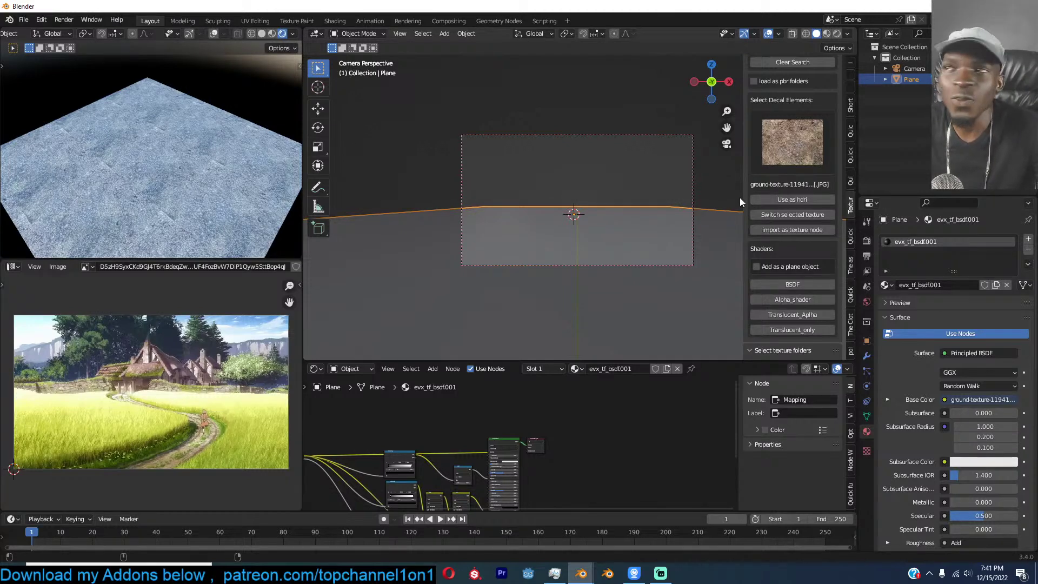
# Add a new mesh plane at the 3D cursor and rotate it 90° about the X axis to stand upright.
pyautogui.rightClick(538, 196)
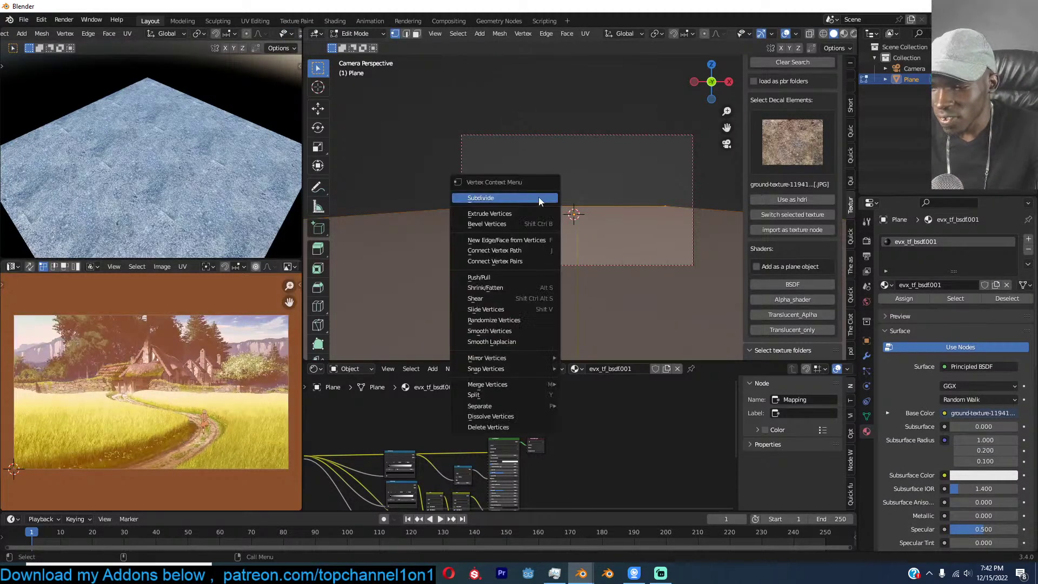
pyautogui.moveTo(579, 213); pyautogui.dragTo(583, 242, button='middle')
pyautogui.hotkey('shift', 'a')
pyautogui.moveTo(608, 232)
pyautogui.click(654, 230)
pyautogui.write('rx90')
pyautogui.press('Return')
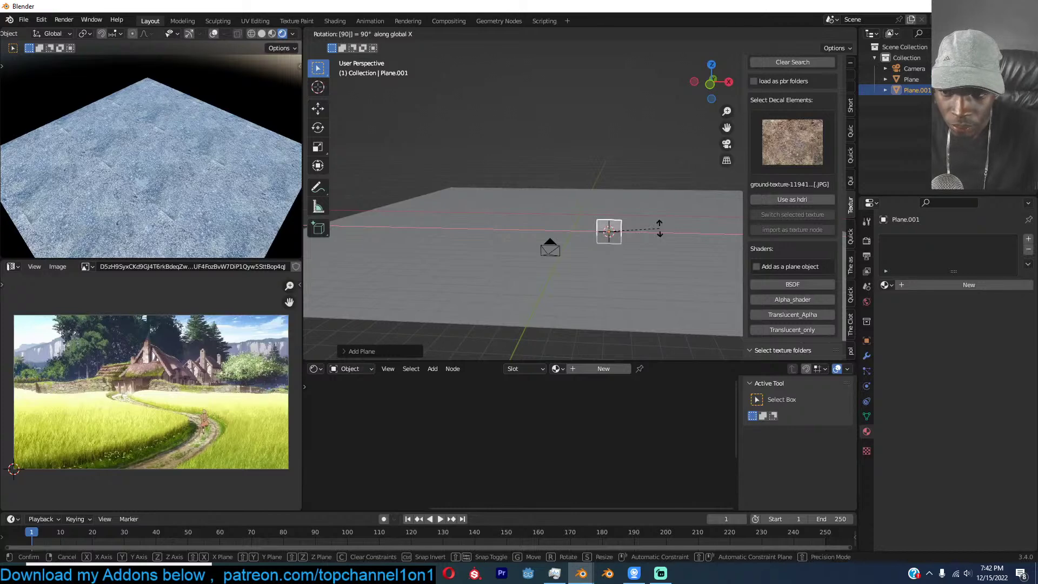
# Isolate the upright plane in local view.
pyautogui.press('.')
pyautogui.press('Escape')
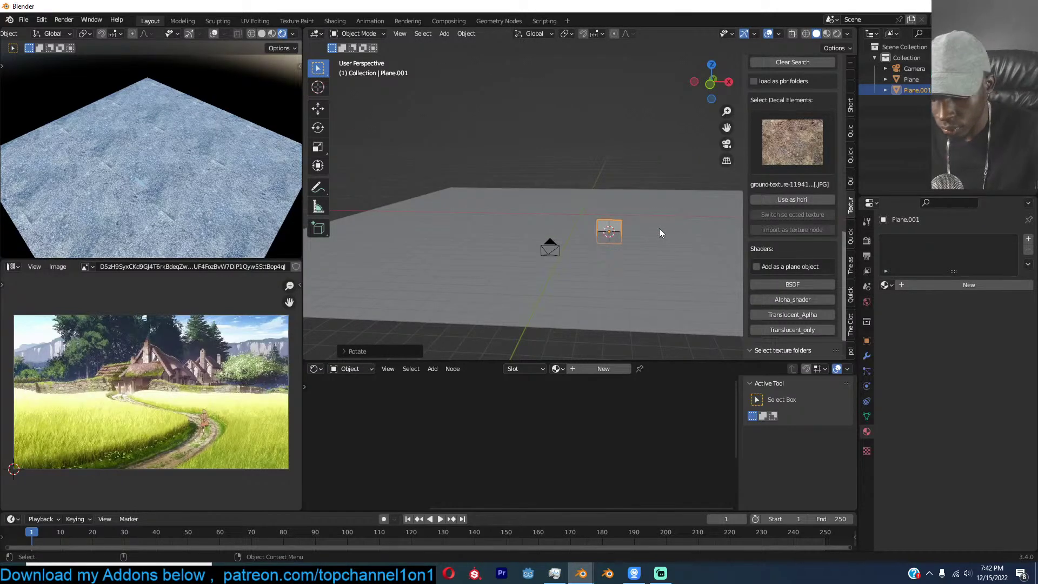
pyautogui.press('/')
pyautogui.scroll(3, 808, 135)
# Search all the texture folders for "grass" and apply grass-2.png to the upright plane as a BSDF material.
pyautogui.click(810, 96)
pyautogui.write('grass')
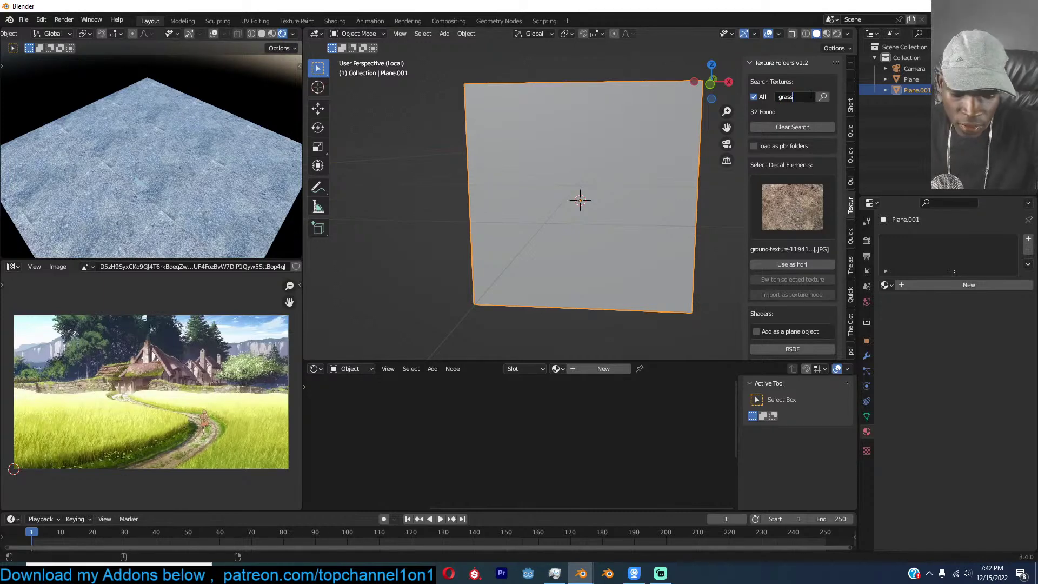
pyautogui.click(823, 97)
pyautogui.click(793, 204)
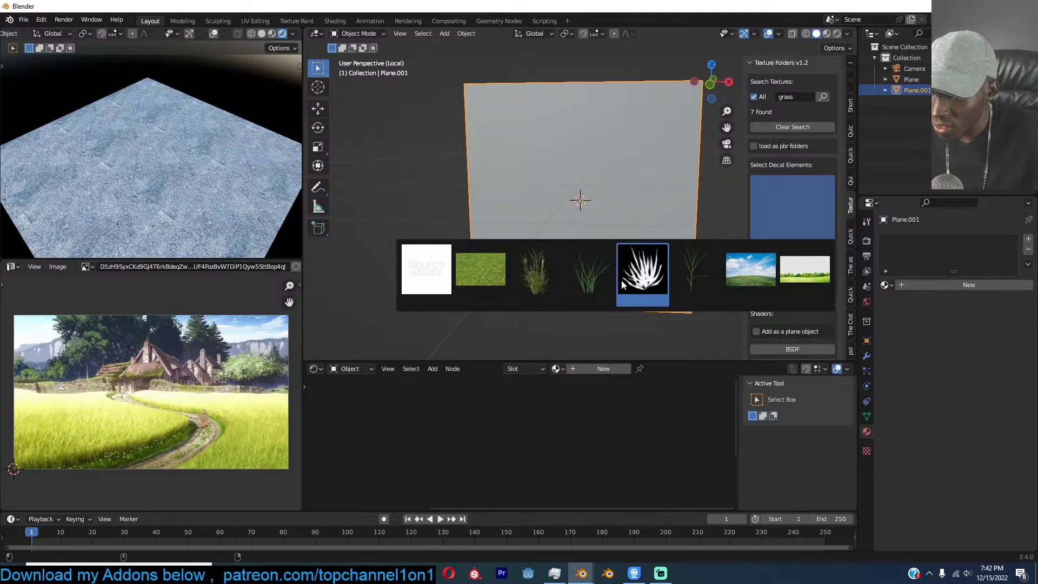
pyautogui.click(596, 280)
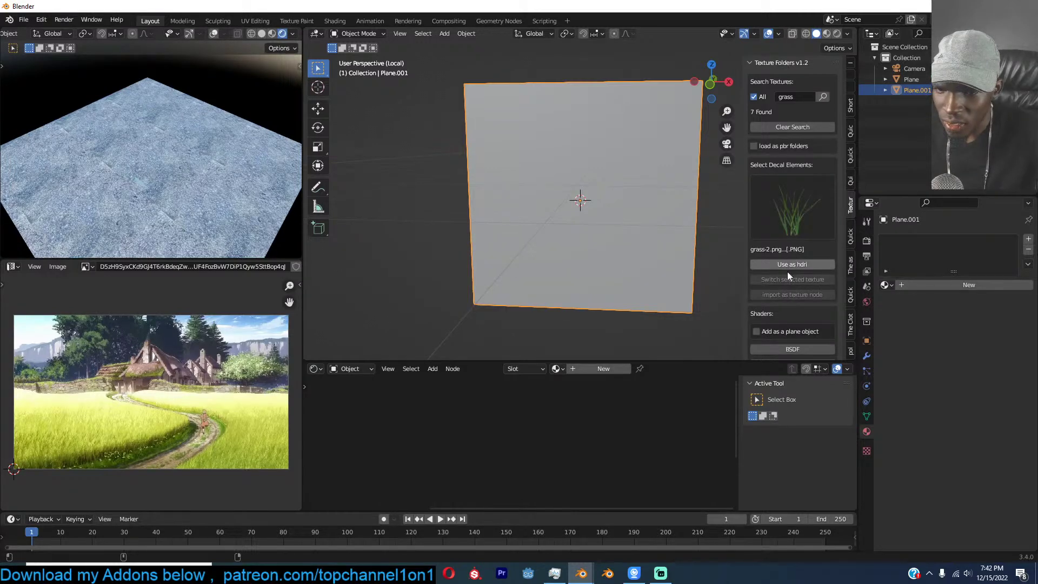
pyautogui.scroll(-3, 790, 276)
pyautogui.click(802, 283)
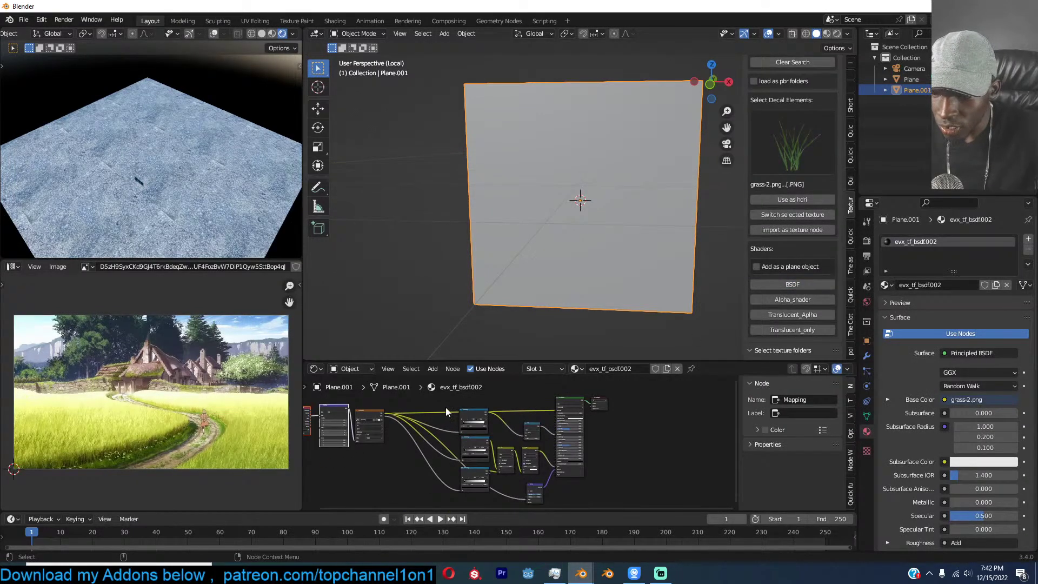
# Delete the grass material's Principled BSDF and intermediate nodes, and move the remaining coordinate, mapping and image texture nodes closer to the output.
pyautogui.click(462, 411)
pyautogui.moveTo(462, 406); pyautogui.dragTo(575, 481)
pyautogui.press('x')
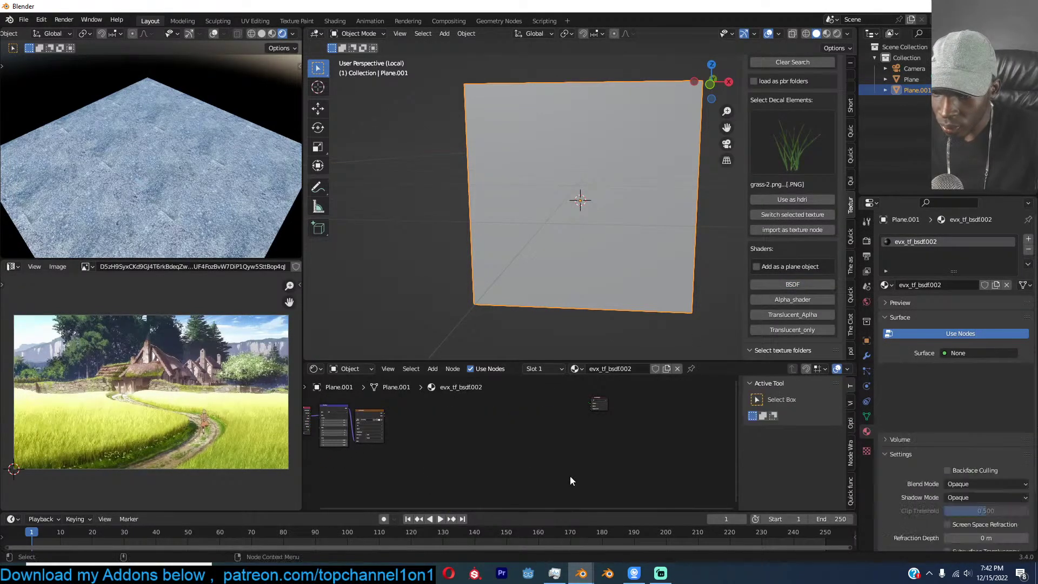
pyautogui.moveTo(464, 391); pyautogui.dragTo(294, 446)
pyautogui.scroll(4, 377, 436)
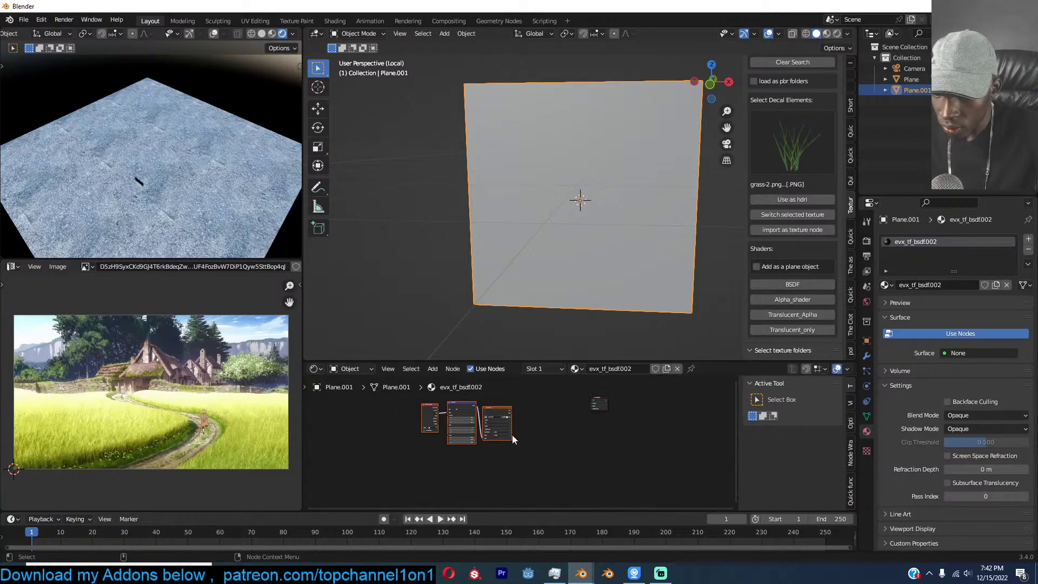
# Switch to Chrome, close the YouTube channel tab, view the grass blade texture image results, and return to Blender.
pyautogui.moveTo(289, 573)
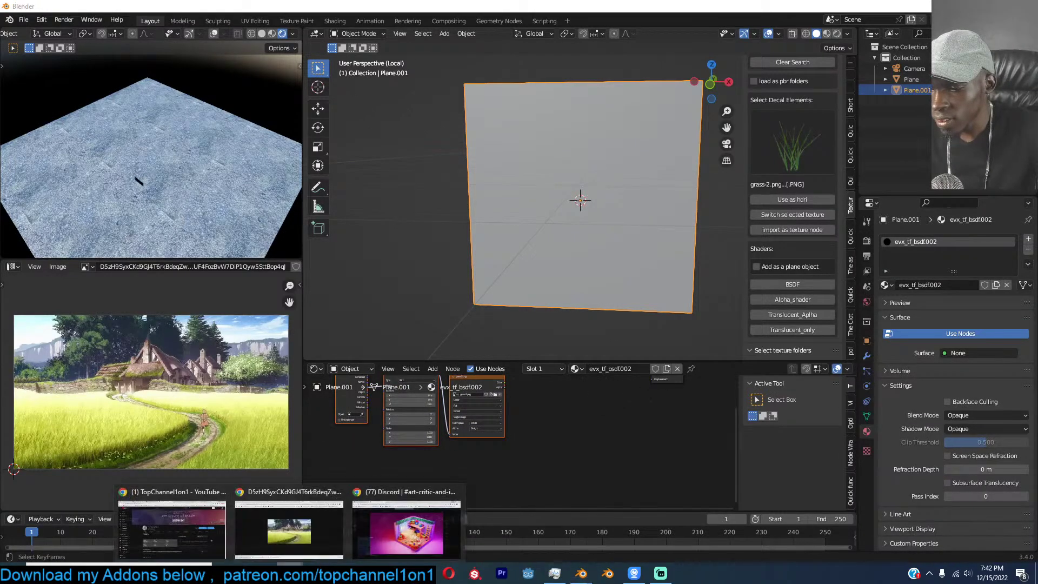
pyautogui.click(157, 530)
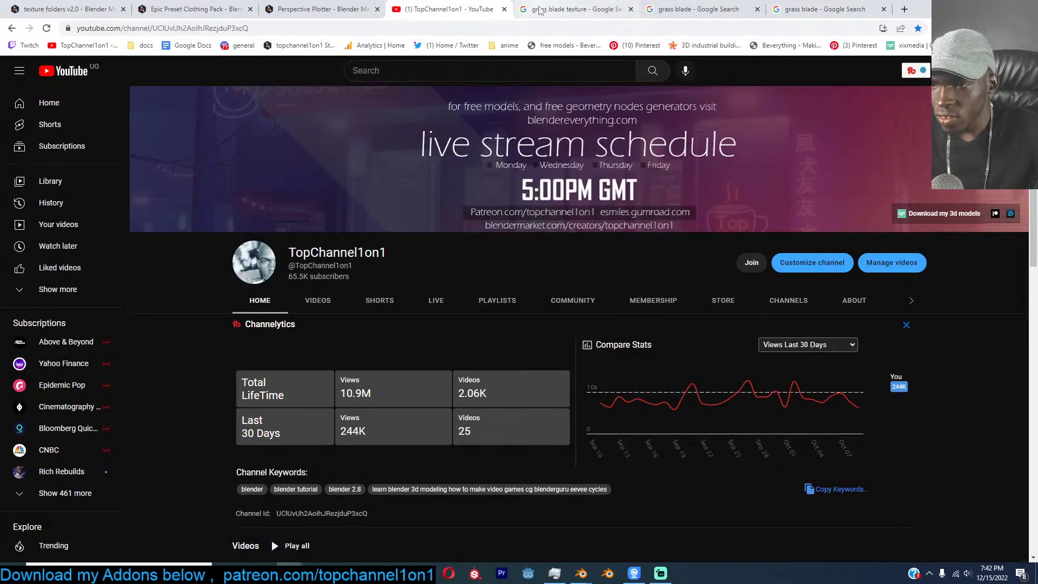
pyautogui.click(504, 9)
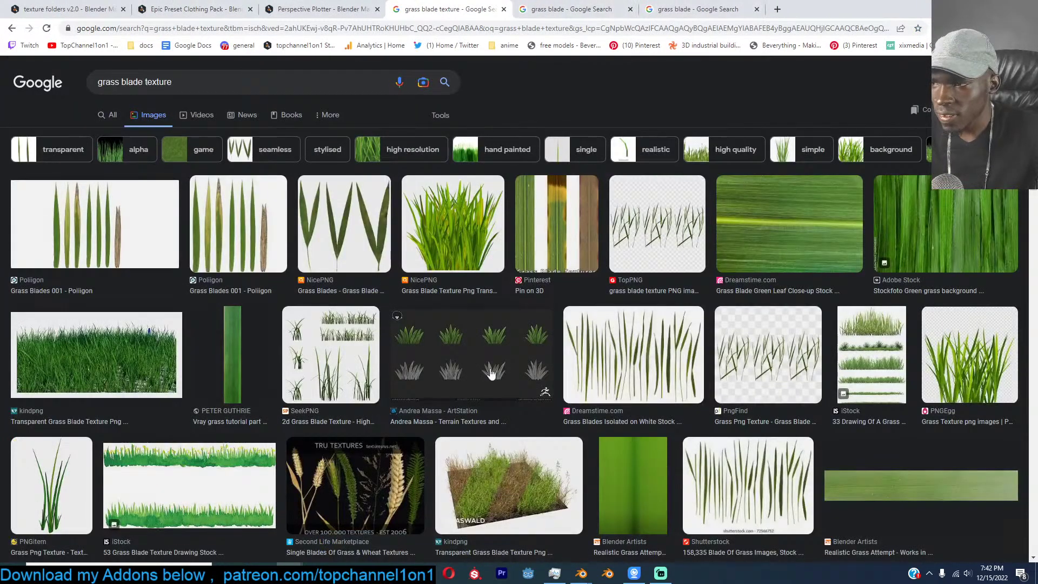
pyautogui.hotkey('alt', 'Tab')
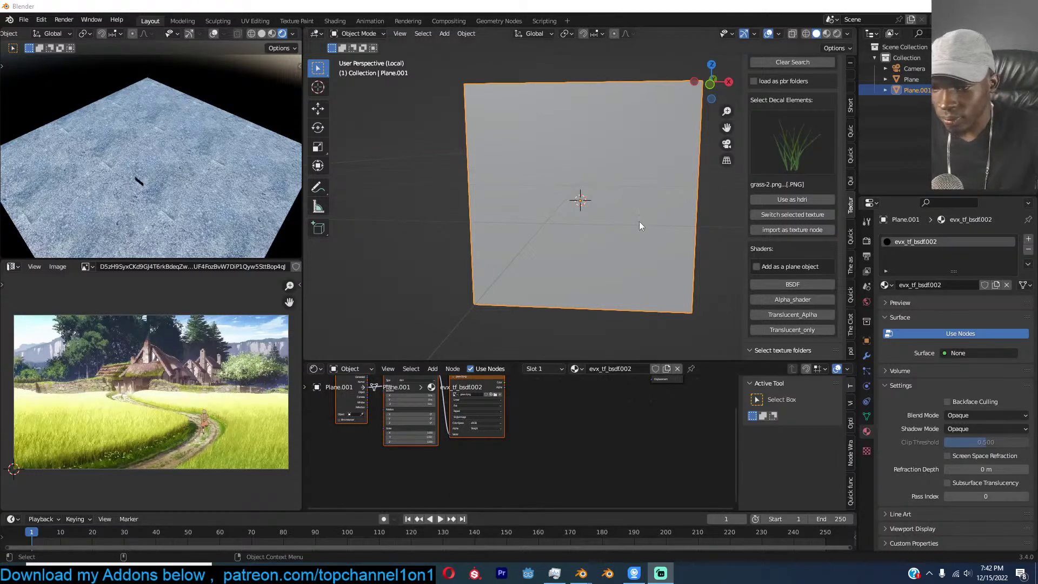
# Unwrap the UVs of the upright plane using the standard Unwrap method.
pyautogui.press('Tab')
pyautogui.press('u')
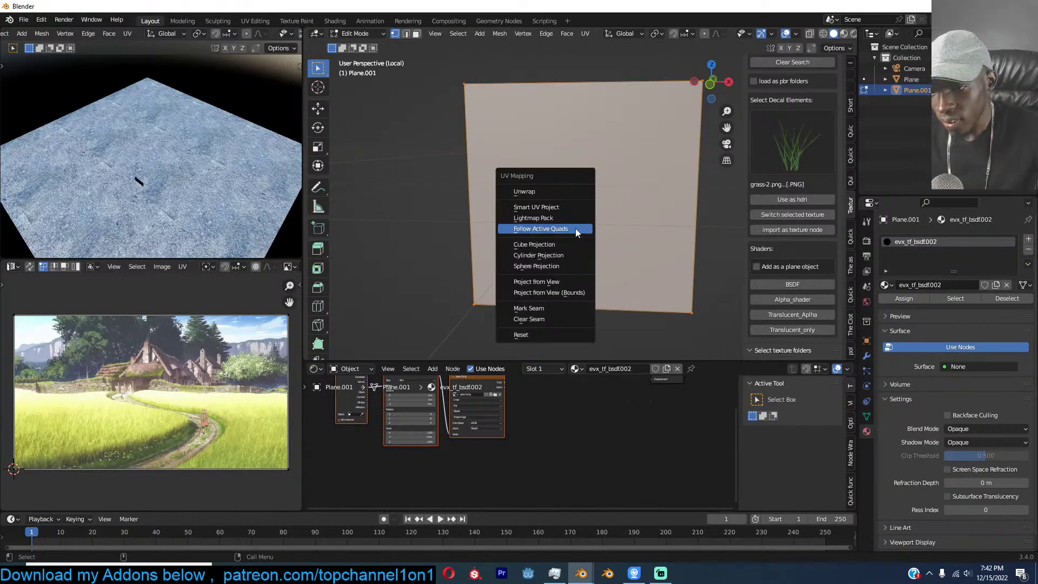
pyautogui.click(540, 190)
pyautogui.press('Tab')
# Connect the grass-2.png image texture to the material output and show the plane in Material Preview shading.
pyautogui.press('Home')
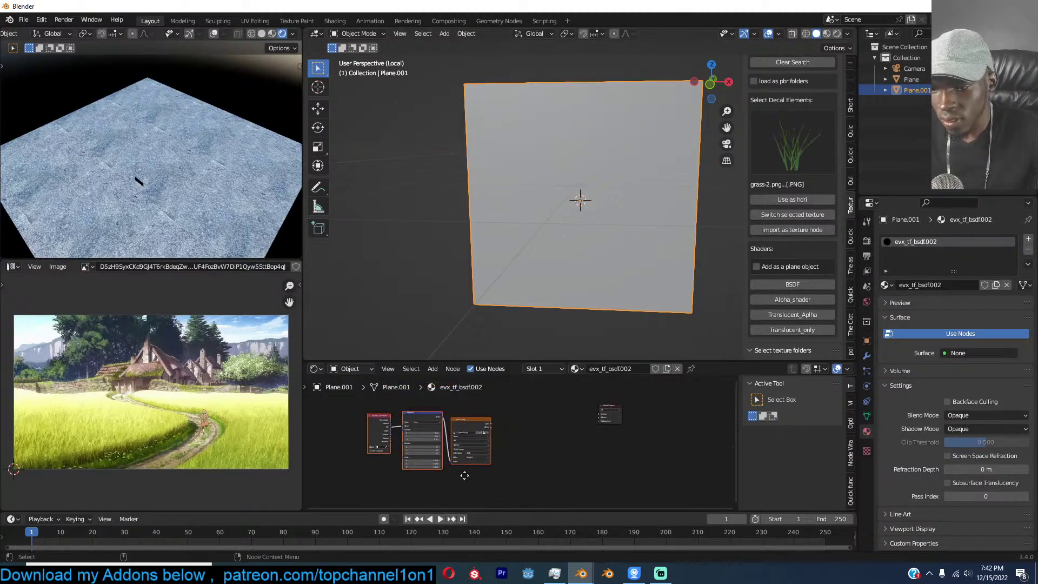
pyautogui.keyDown('ctrl'); pyautogui.keyDown('shift'); pyautogui.click(478, 423); pyautogui.keyUp('shift'); pyautogui.keyUp('ctrl')
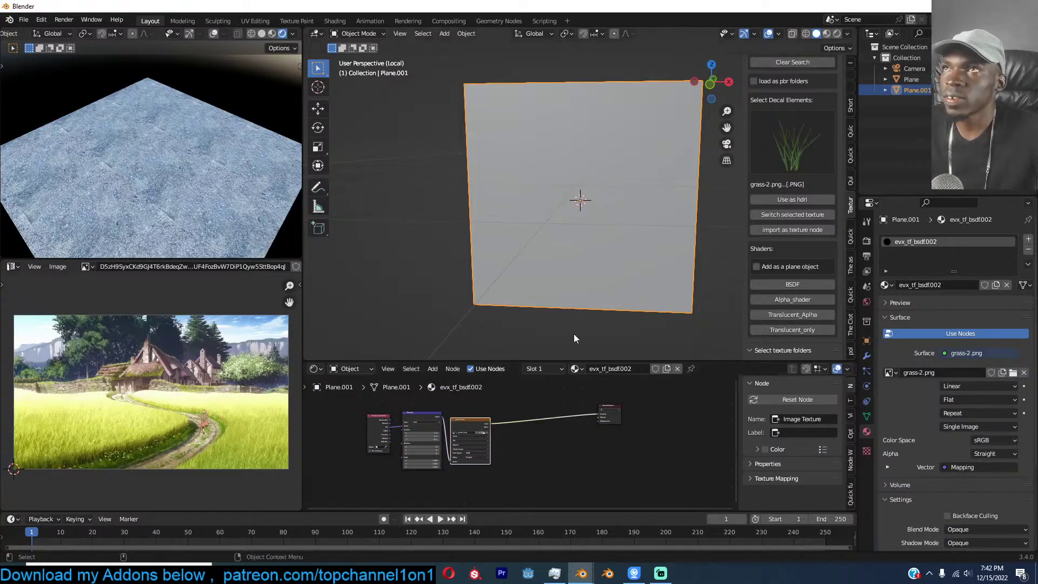
pyautogui.scroll(1, 644, 249)
pyautogui.moveTo(644, 249); pyautogui.dragTo(672, 202, button='middle')
pyautogui.scroll(2, 673, 201)
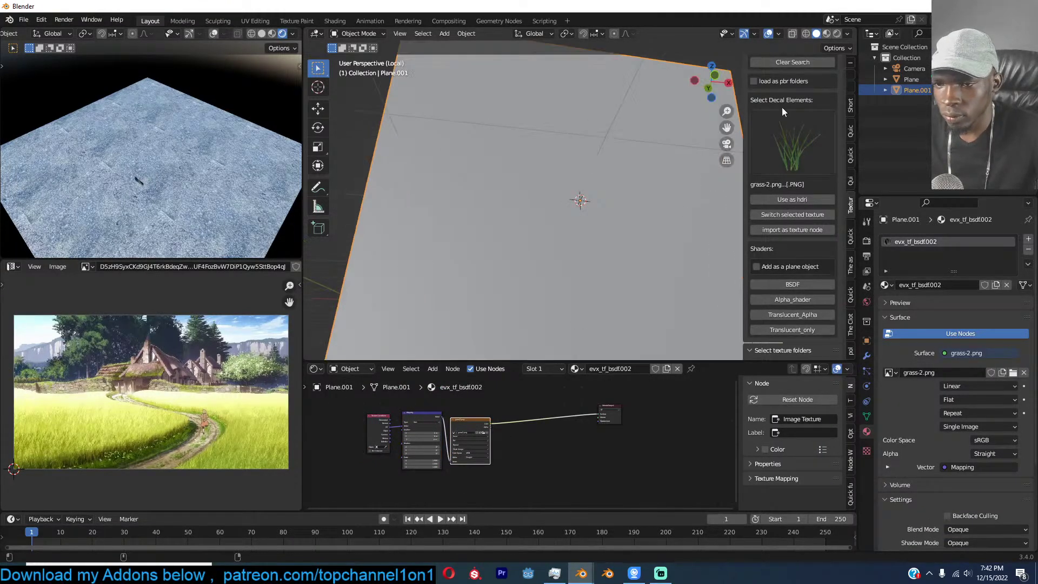
pyautogui.click(827, 33)
# Rotate the plane's UVs by 90° and another 180° so the grass texture stands upright in front view.
pyautogui.press('Tab')
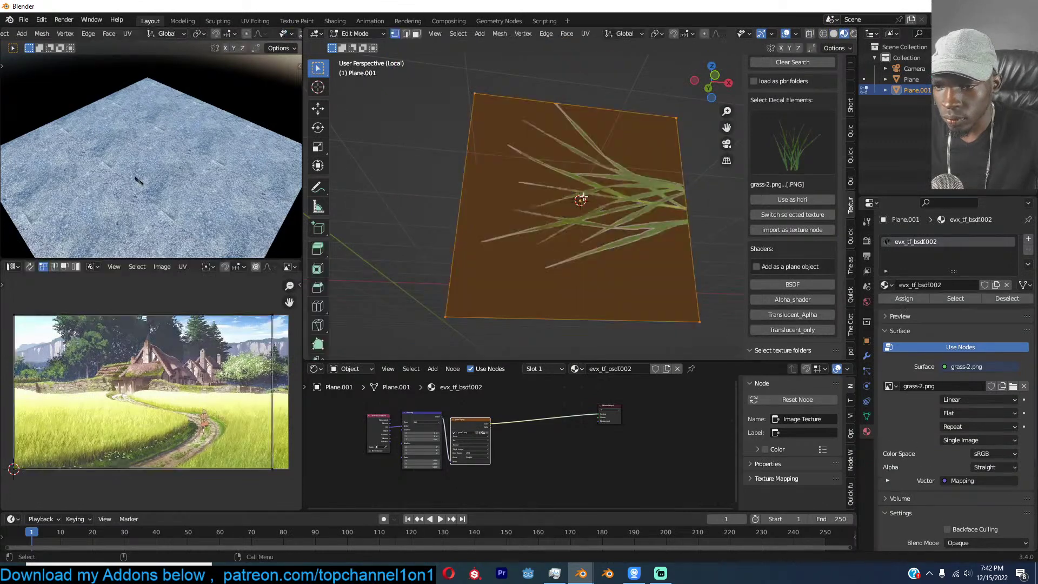
pyautogui.press('KP_1')
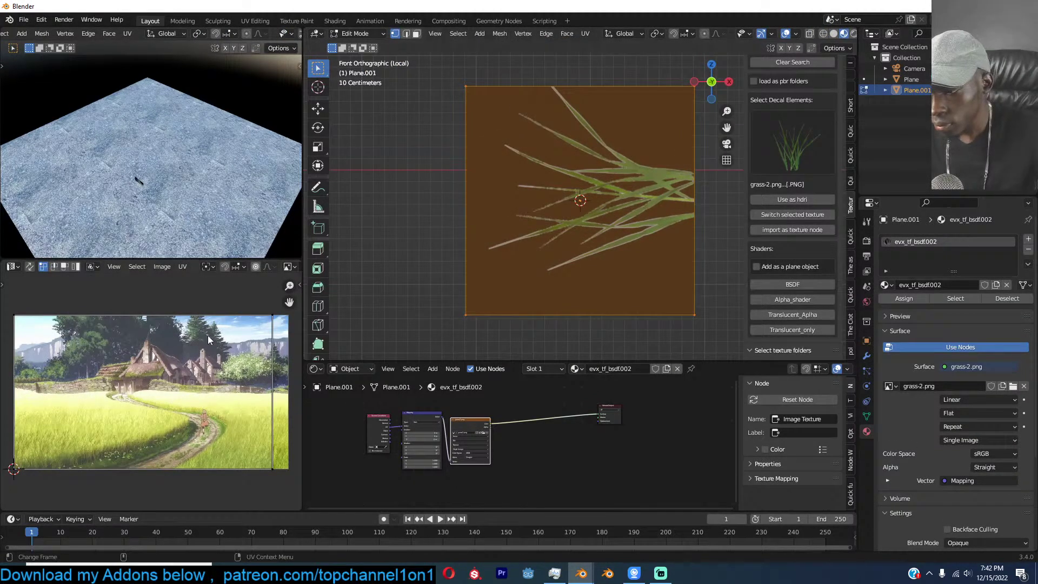
pyautogui.write('r90')
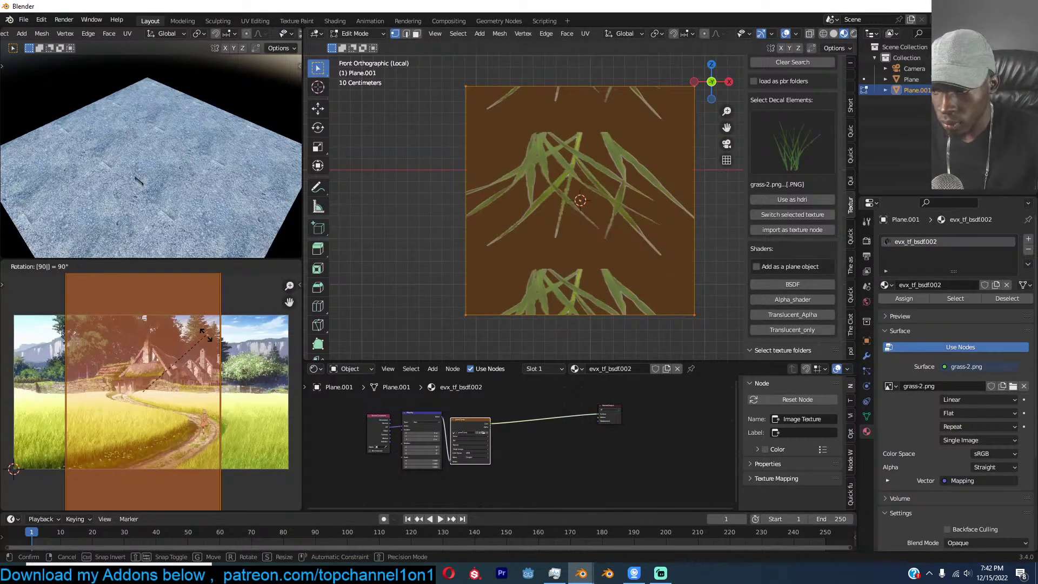
pyautogui.press('Return')
pyautogui.write('r')
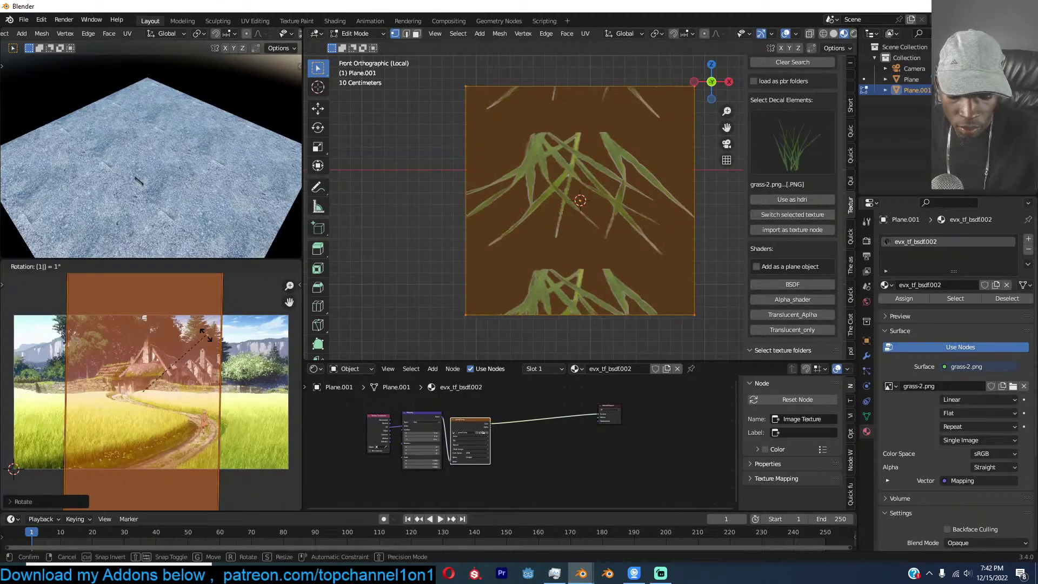
pyautogui.write('180')
pyautogui.press('Return')
# Scale the plane's UVs along Y and X so that a single grass clump fills the plane.
pyautogui.press('s')
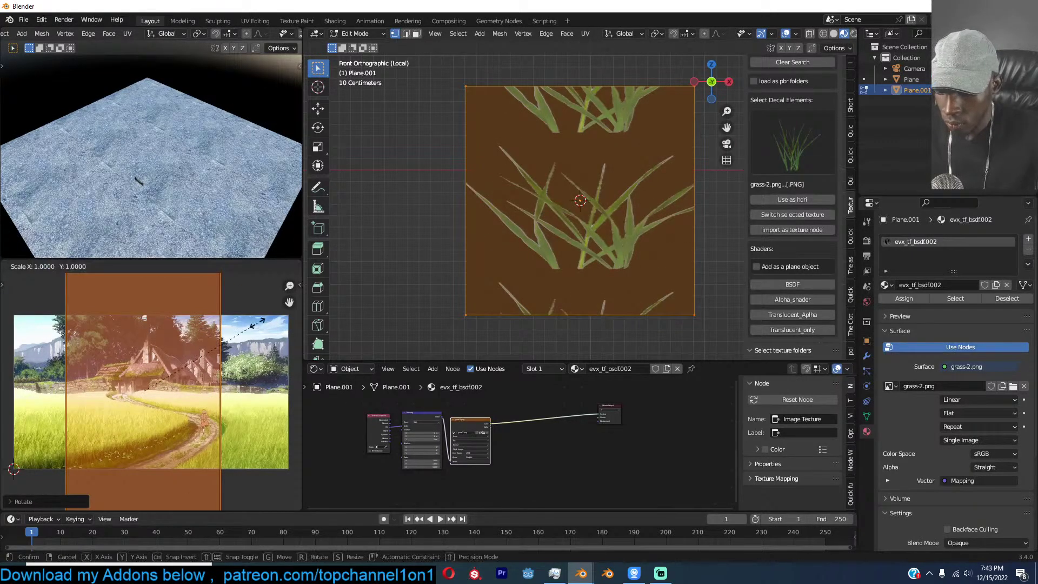
pyautogui.press('y')
pyautogui.click(221, 367)
pyautogui.press('s')
pyautogui.press('x')
pyautogui.click(257, 374)
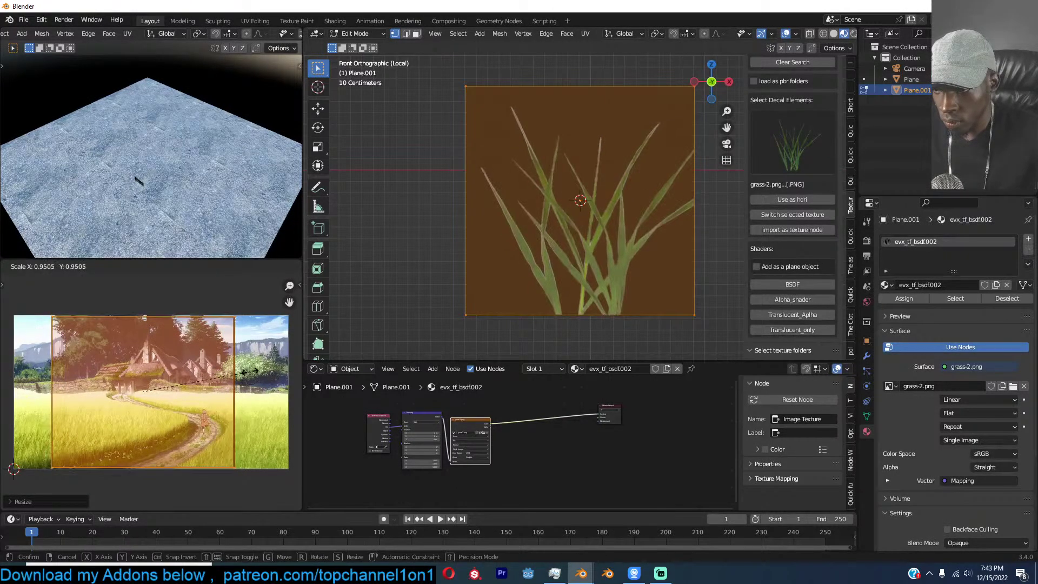
pyautogui.press('Tab')
# Add a Transparent BSDF node and an Emission node to the grass material.
pyautogui.moveTo(628, 293); pyautogui.dragTo(622, 287, button='middle')
pyautogui.scroll(4, 606, 494)
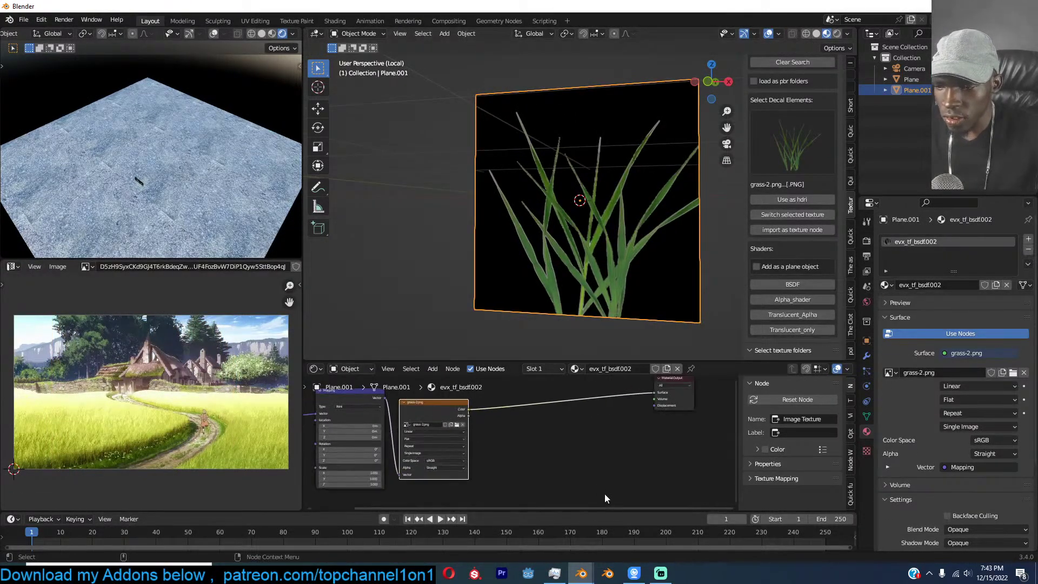
pyautogui.hotkey('shift', 'a')
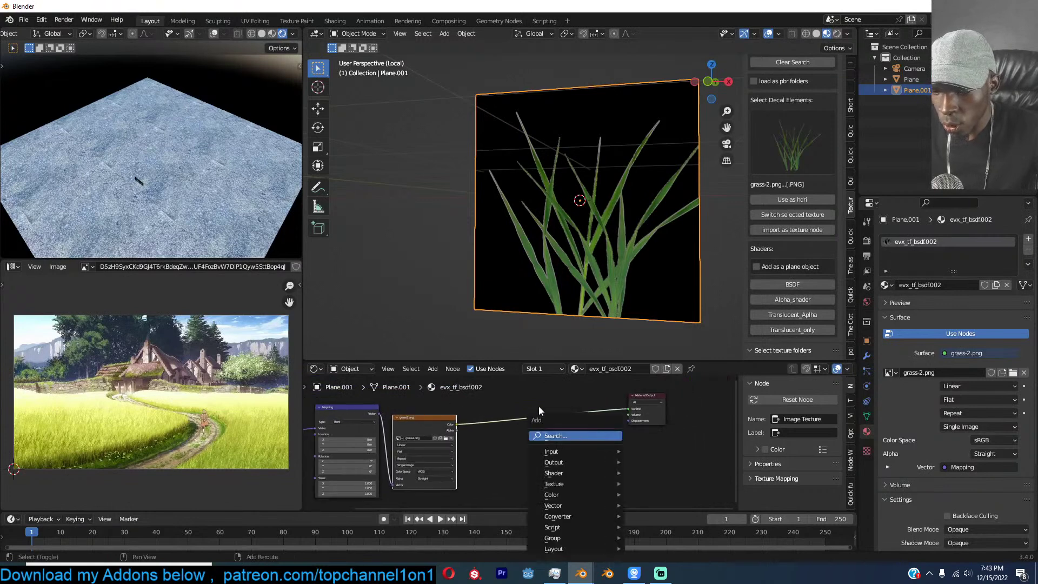
pyautogui.click(576, 435)
pyautogui.write('tra')
pyautogui.click(603, 459)
pyautogui.click(572, 452)
pyautogui.hotkey('shift', 'a')
pyautogui.click(591, 427)
pyautogui.write('emi')
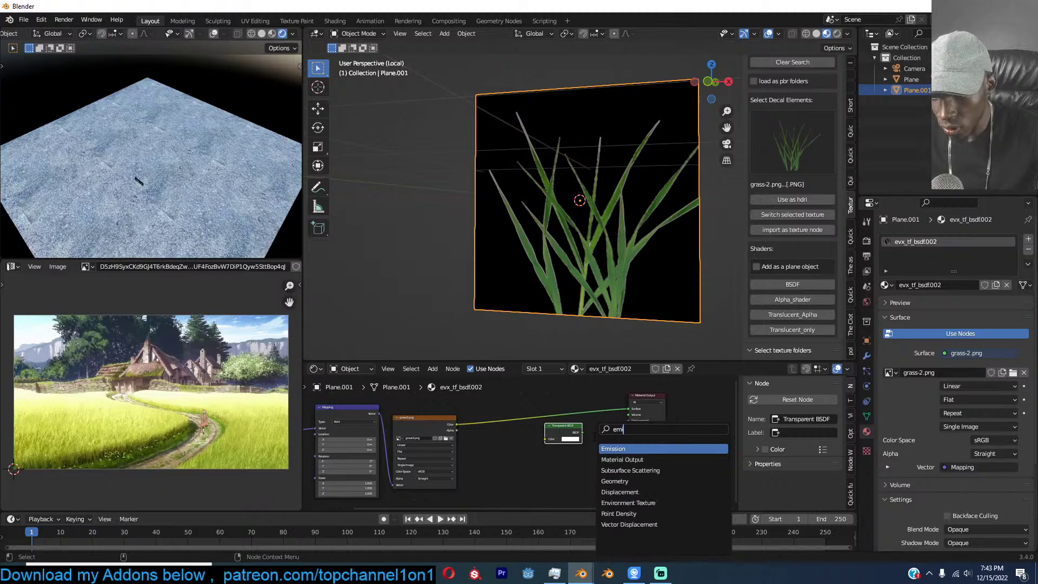
pyautogui.click(611, 448)
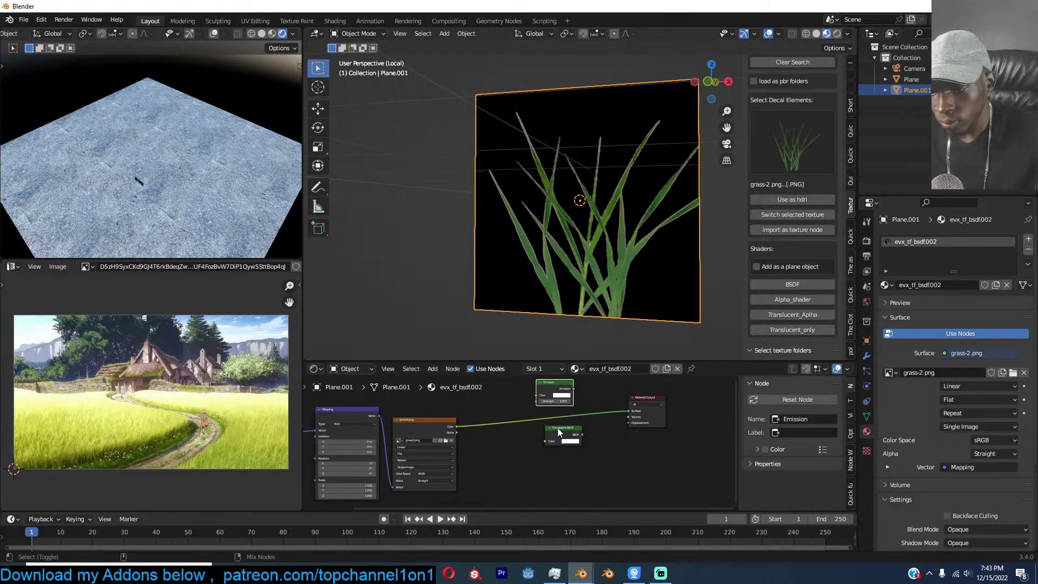
# Combine the Emission and Transparent BSDF nodes in a Mix Shader, connect it to the Material Output, and space out the nodes.
pyautogui.keyDown('ctrl'); pyautogui.keyDown('shift'); pyautogui.moveTo(557, 427); pyautogui.dragTo(554, 384, button='right'); pyautogui.keyUp('shift'); pyautogui.keyUp('ctrl')
pyautogui.click(703, 405)
pyautogui.moveTo(643, 419); pyautogui.dragTo(582, 461, button='middle')
pyautogui.scroll(2, 583, 462)
pyautogui.scroll(1, 583, 461)
pyautogui.moveTo(542, 446); pyautogui.dragTo(507, 434)
pyautogui.keyDown('ctrl'); pyautogui.keyDown('shift'); pyautogui.click(531, 438); pyautogui.keyUp('shift'); pyautogui.keyUp('ctrl')
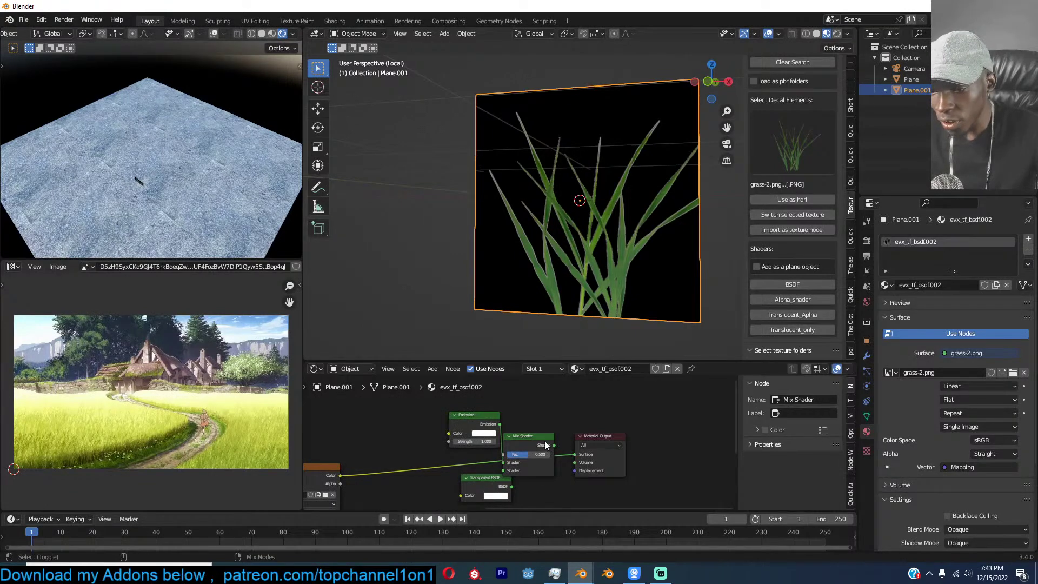
pyautogui.keyDown('ctrl'); pyautogui.keyDown('shift'); pyautogui.click(545, 441); pyautogui.keyUp('shift'); pyautogui.keyUp('ctrl')
pyautogui.moveTo(616, 435); pyautogui.dragTo(638, 427)
pyautogui.moveTo(537, 455); pyautogui.dragTo(582, 433, button='middle')
pyautogui.moveTo(529, 458); pyautogui.dragTo(498, 457)
pyautogui.scroll(1, 530, 444)
pyautogui.scroll(1, 442, 437)
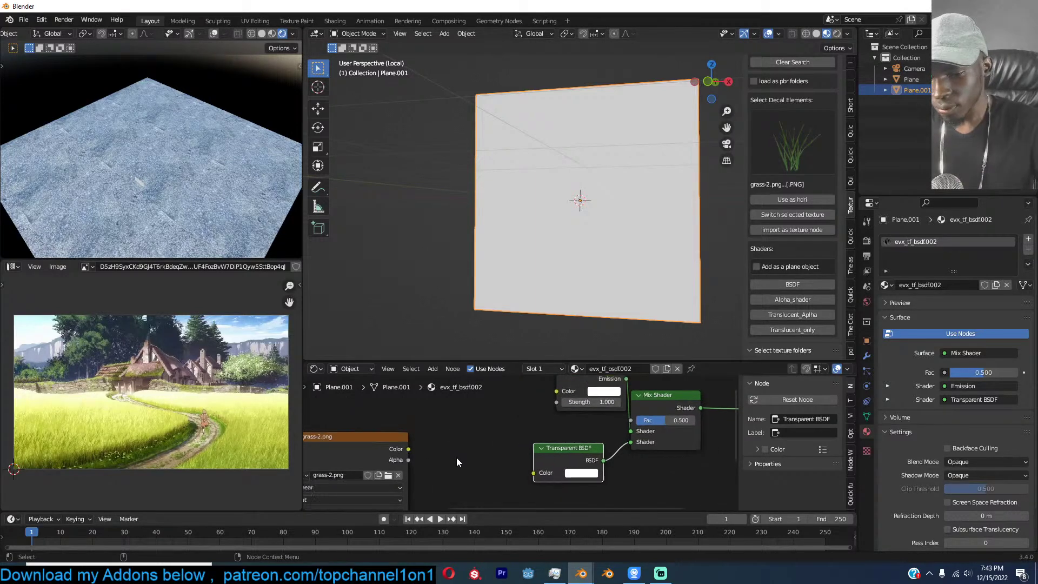
# Try the grass-2.png colour output as the Mix Shader factor and preview the texture's alpha on the plane.
pyautogui.moveTo(446, 463); pyautogui.dragTo(485, 468, button='middle')
pyautogui.scroll(-2, 485, 468)
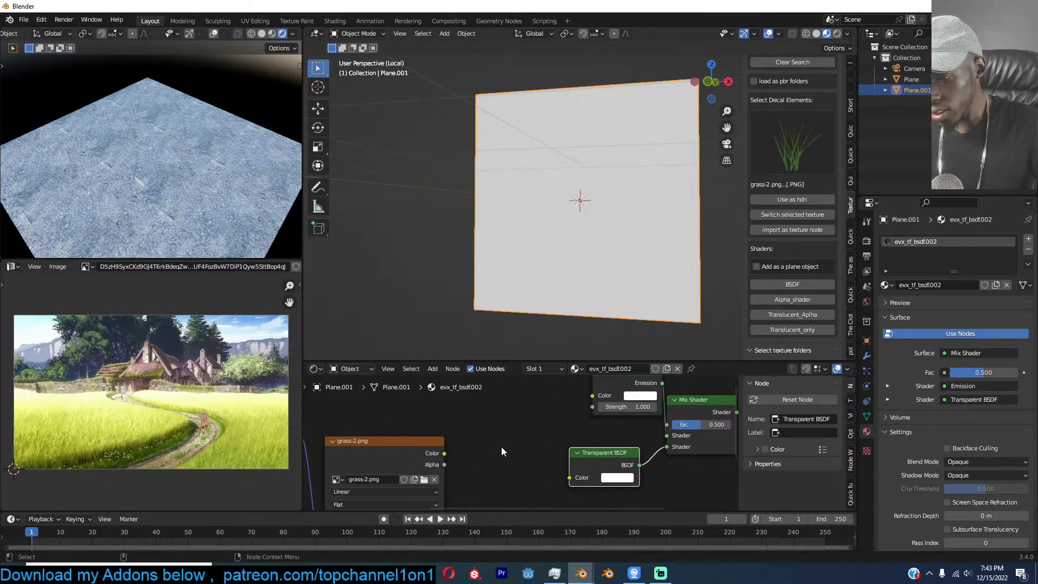
pyautogui.moveTo(441, 453); pyautogui.dragTo(666, 424)
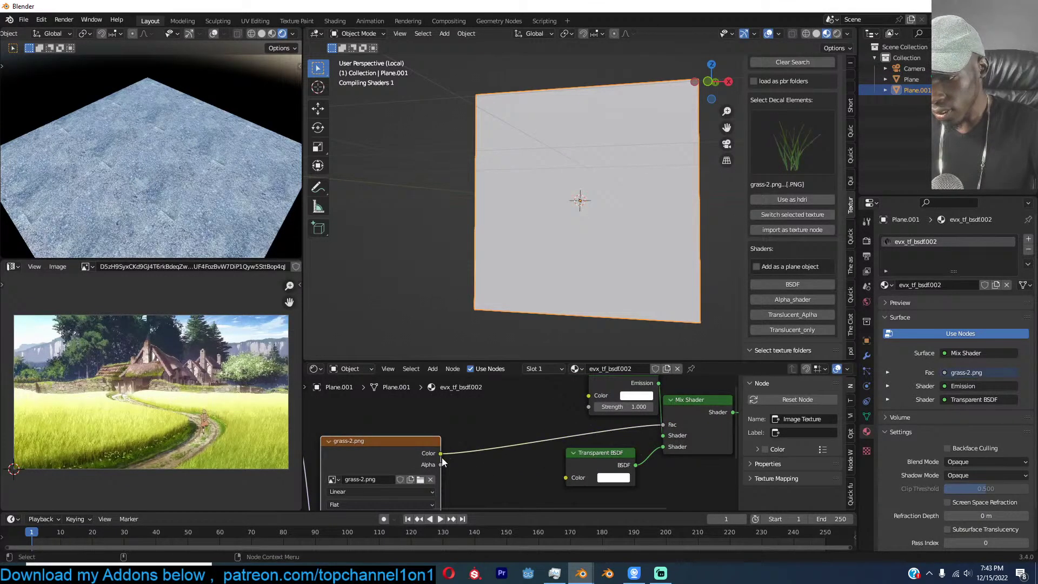
pyautogui.keyDown('ctrl'); pyautogui.keyDown('shift'); pyautogui.click(429, 448); pyautogui.keyUp('shift'); pyautogui.keyUp('ctrl')
pyautogui.keyDown('ctrl'); pyautogui.keyDown('shift'); pyautogui.click(430, 449); pyautogui.keyUp('shift'); pyautogui.keyUp('ctrl')
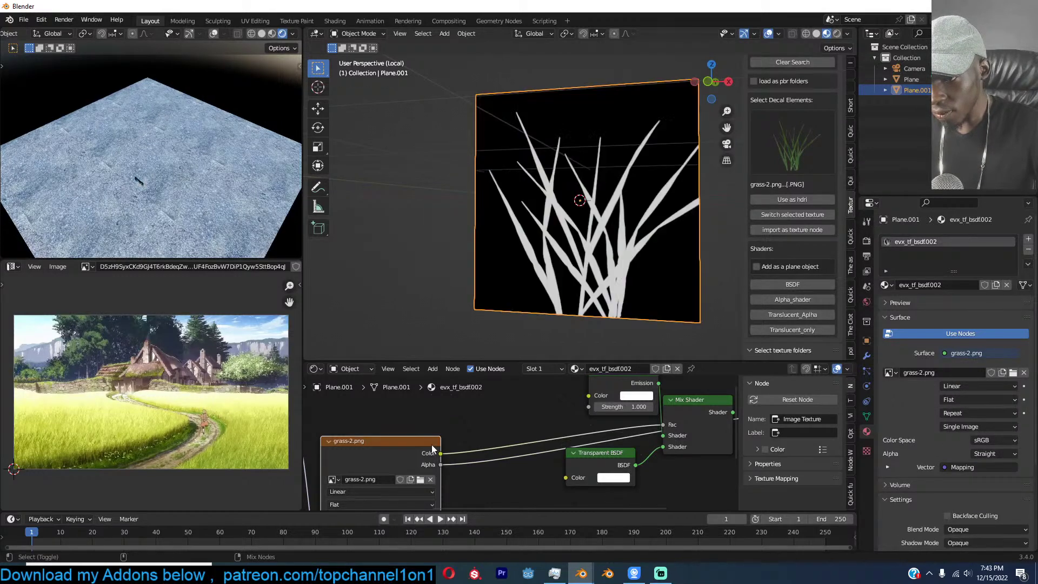
# Drive the Mix Shader factor with the grass-2.png alpha, with Transparent BSDF first and Emission second, and send the mix to the output.
pyautogui.moveTo(439, 465); pyautogui.dragTo(635, 437)
pyautogui.keyDown('ctrl'); pyautogui.keyDown('shift'); pyautogui.click(689, 411); pyautogui.keyUp('shift'); pyautogui.keyUp('ctrl')
pyautogui.scroll(-2, 663, 421)
pyautogui.scroll(2, 634, 445)
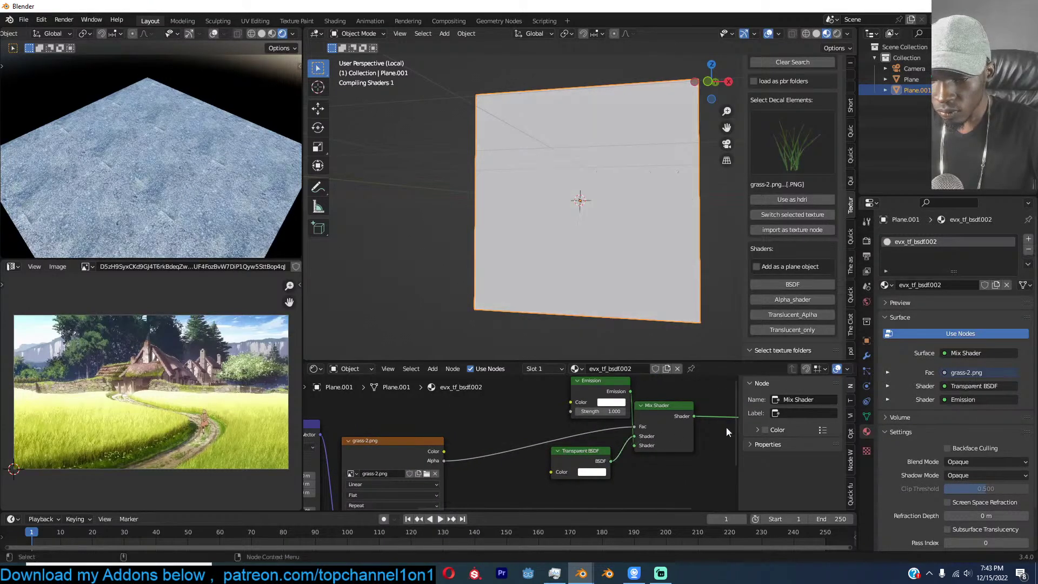
# Set both the blend mode and the shadow mode of the grass material to Alpha Clip.
pyautogui.click(989, 461)
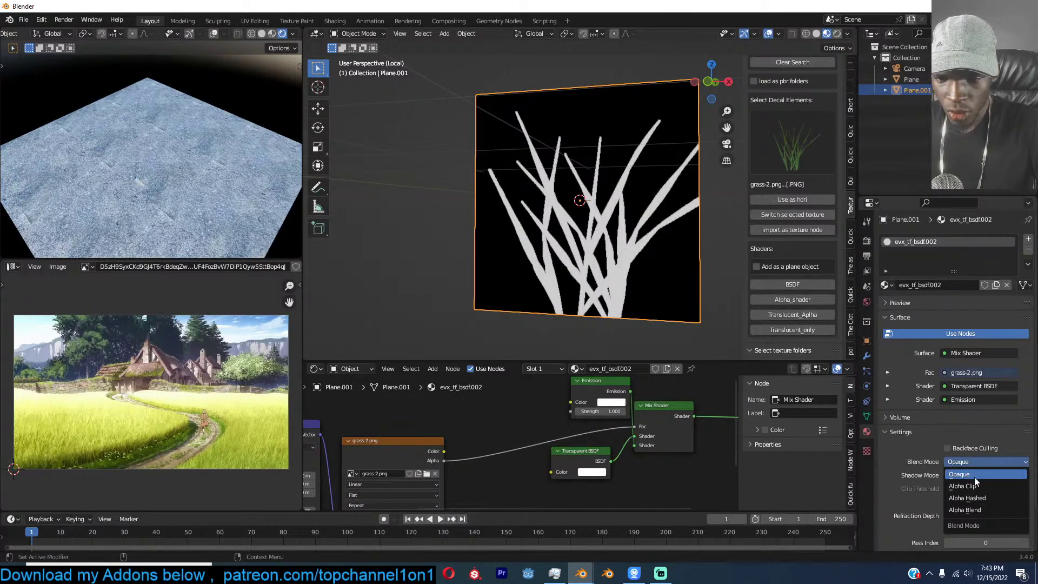
pyautogui.click(971, 488)
pyautogui.click(985, 475)
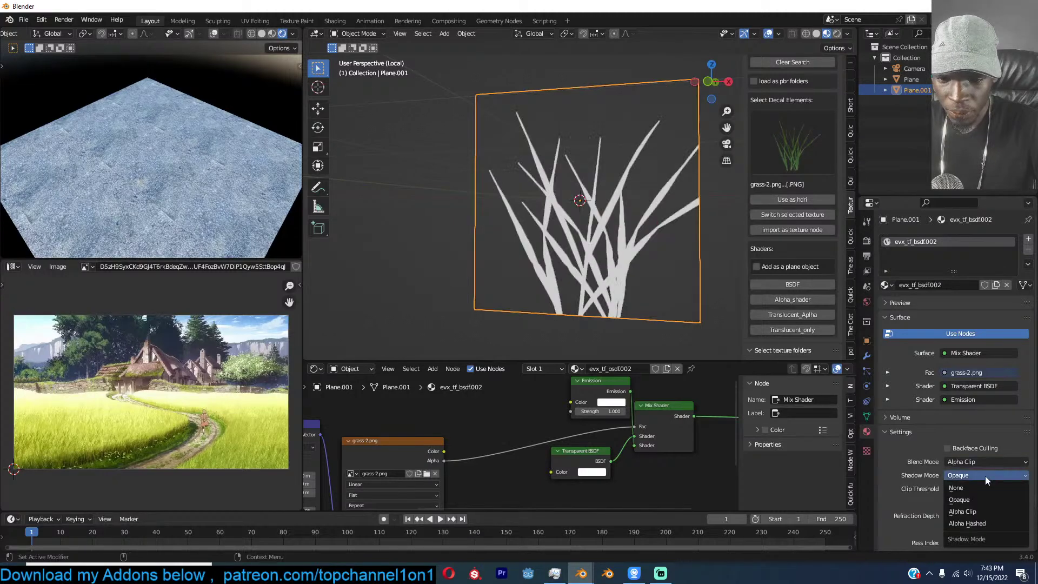
pyautogui.click(967, 512)
# Connect the colour output of grass-2.png to the Emission node's colour.
pyautogui.scroll(-1, 630, 452)
pyautogui.click(570, 390)
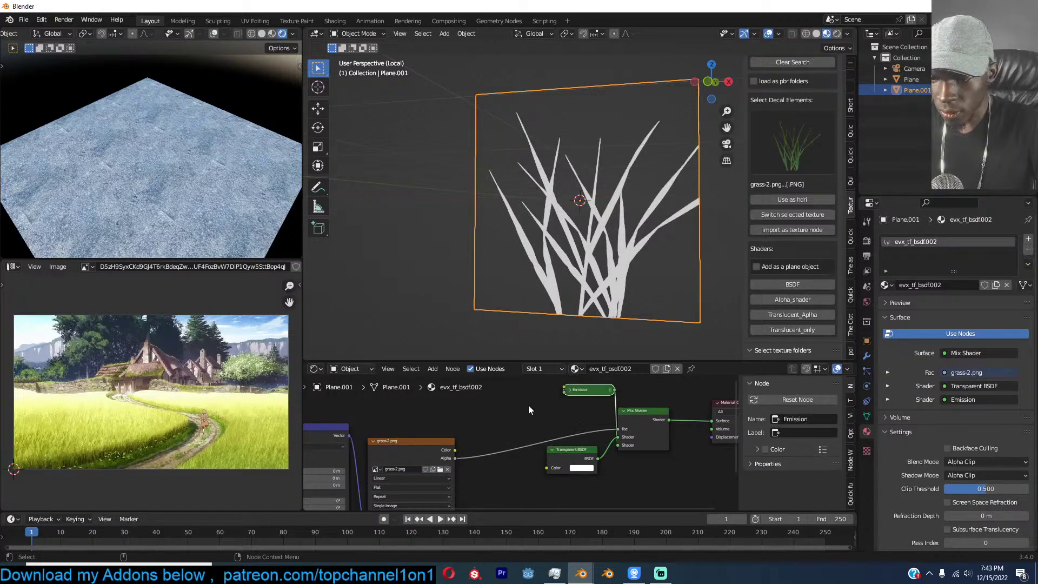
pyautogui.moveTo(455, 450); pyautogui.dragTo(474, 433)
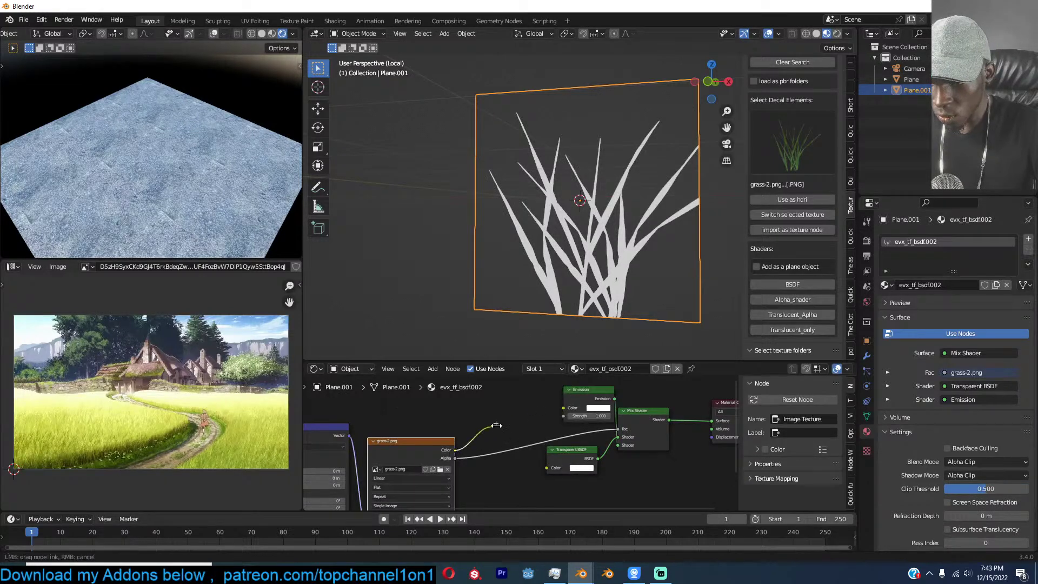
pyautogui.moveTo(563, 410); pyautogui.dragTo(563, 408)
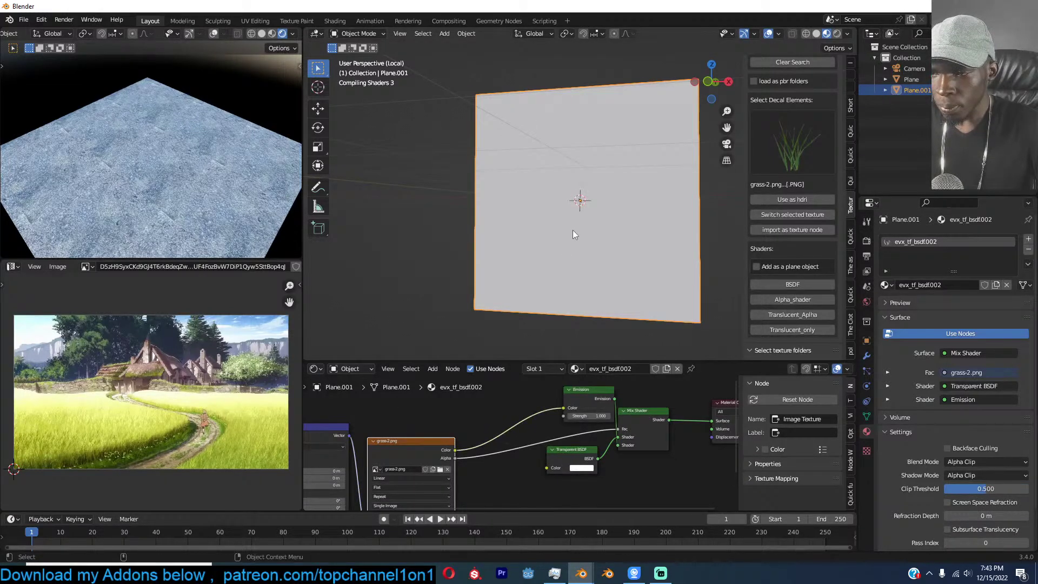
pyautogui.scroll(2, 585, 245)
pyautogui.scroll(-5, 593, 209)
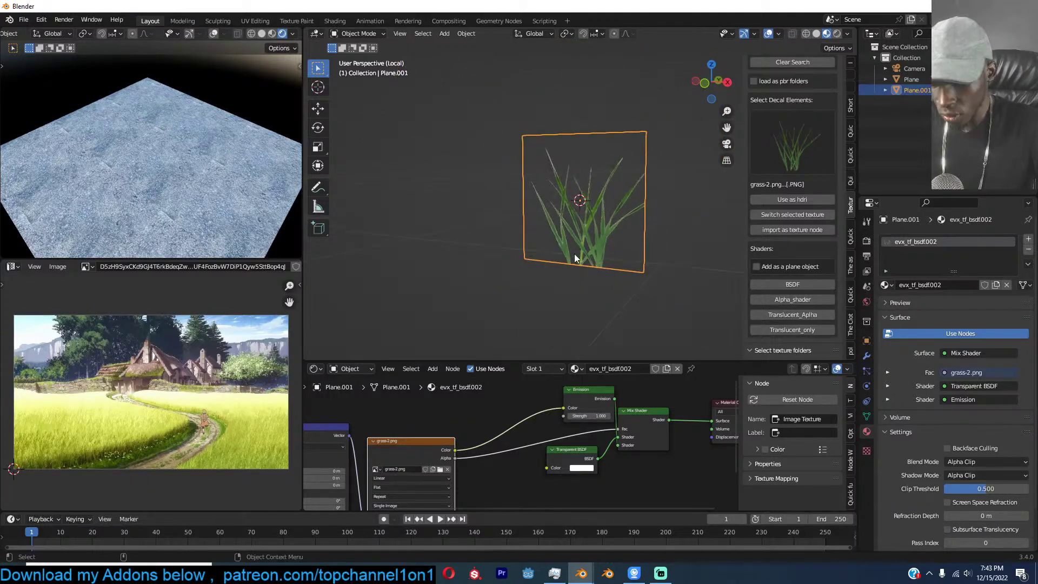
pyautogui.press('Tab')
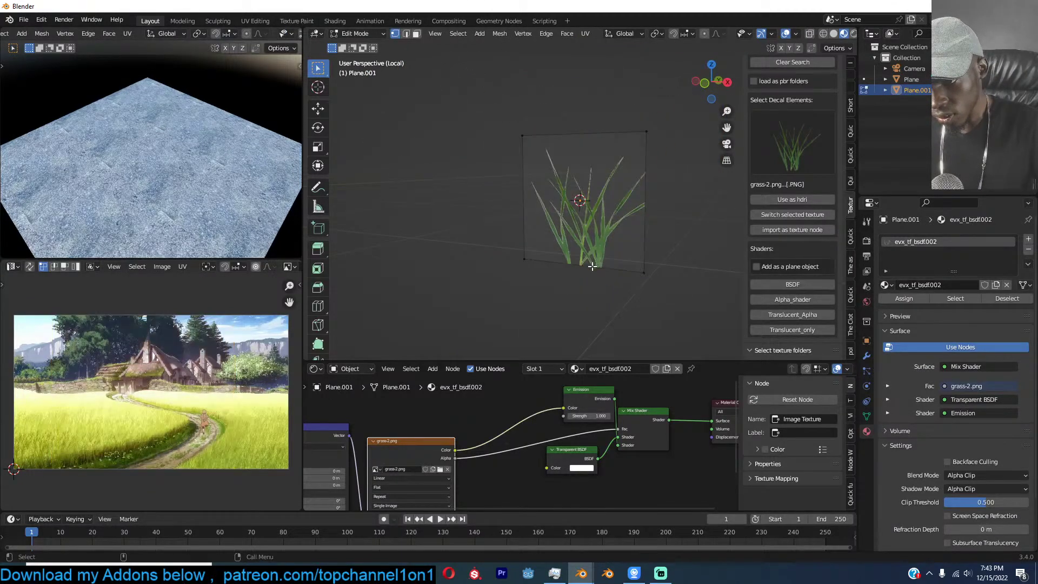
pyautogui.hotkey('shift', 's')
pyautogui.press('Tab')
pyautogui.rightClick(618, 283)
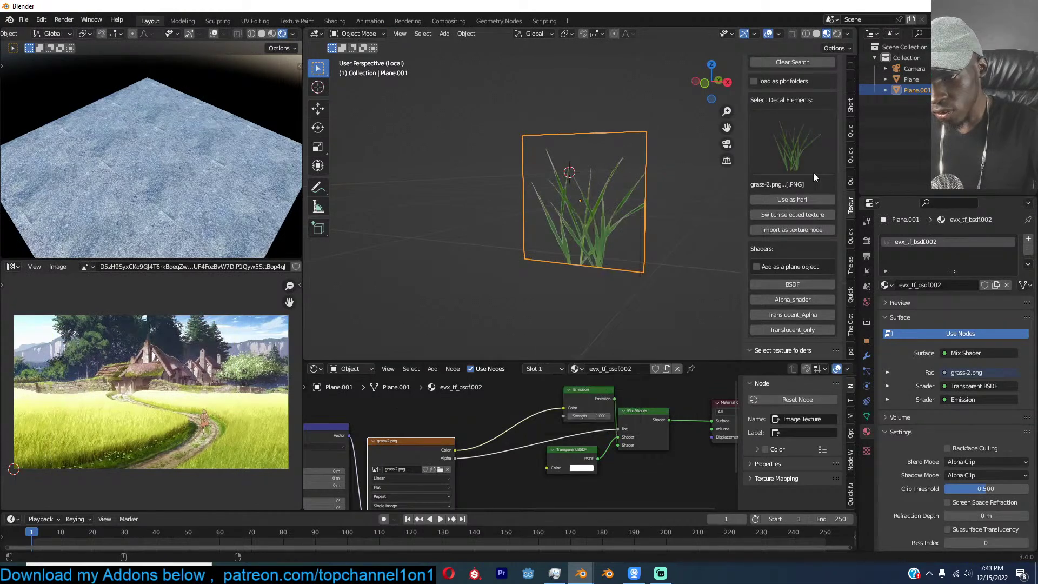
# Select the bottom edge of the grass plane and snap the 3D cursor to it.
pyautogui.moveTo(611, 243); pyautogui.dragTo(556, 254, button='middle')
pyautogui.press('Tab')
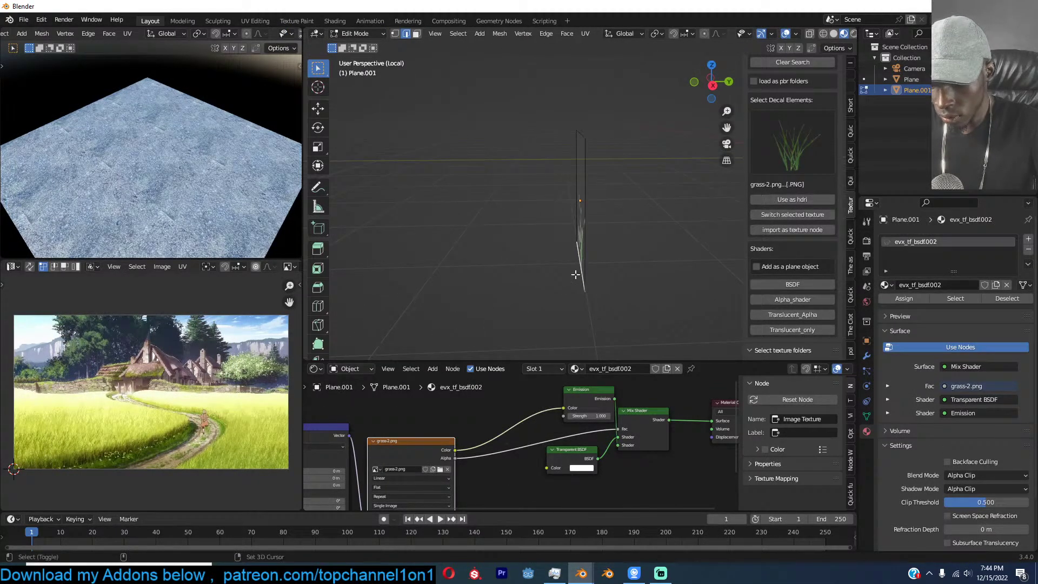
pyautogui.hotkey('shift', 's')
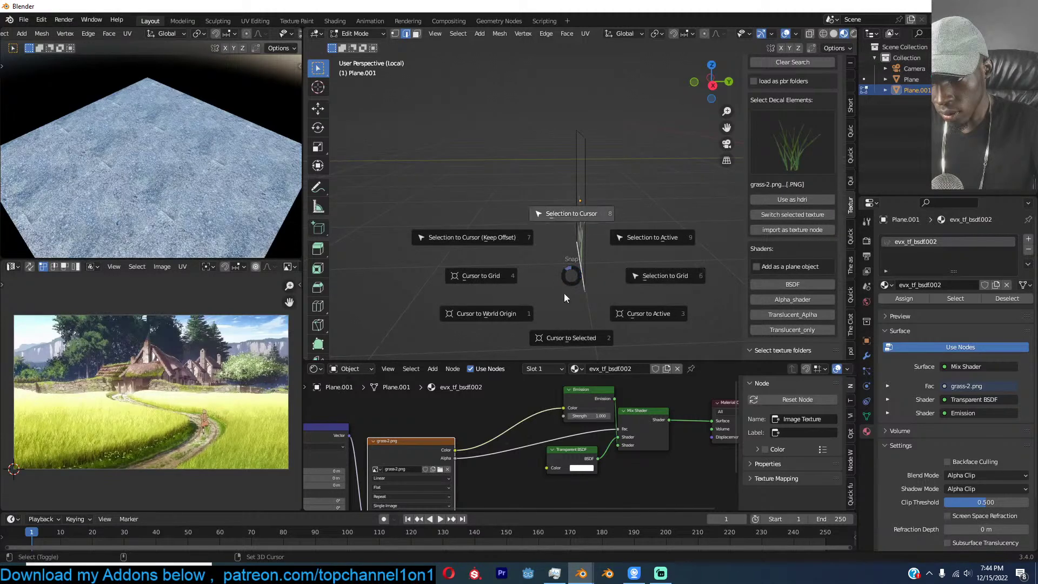
pyautogui.click(583, 337)
# Set the grass plane's origin to the 3D cursor at its bottom edge, in Object Mode.
pyautogui.press('Tab')
pyautogui.rightClick(570, 277)
pyautogui.moveTo(570, 277)
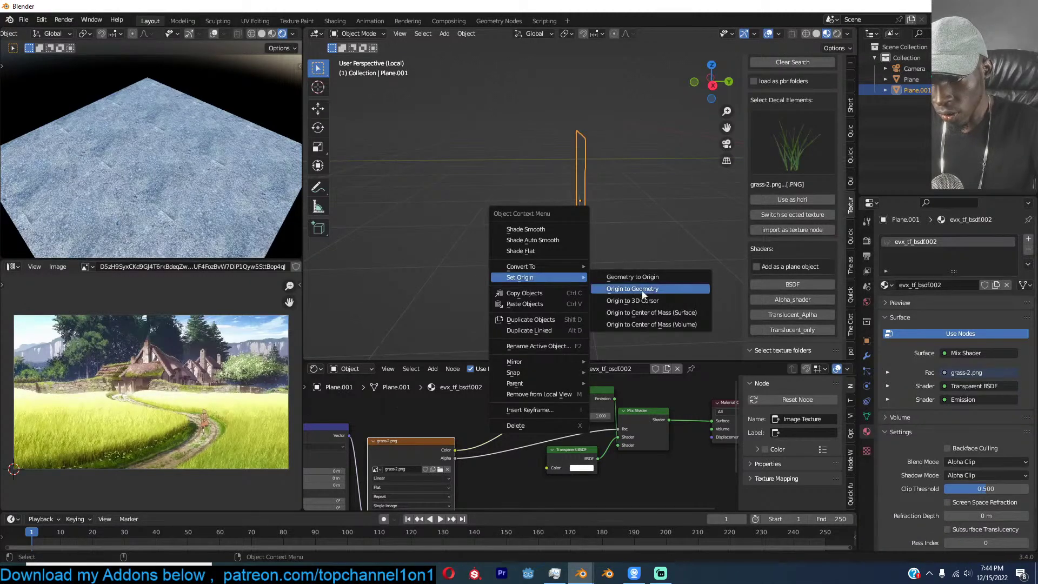
pyautogui.click(641, 298)
# Move the grass plane along the Z axis and exit local view to bring back the whole scene.
pyautogui.moveTo(524, 296); pyautogui.dragTo(581, 282, button='middle')
pyautogui.press('g')
pyautogui.press('z')
pyautogui.click(614, 216)
pyautogui.moveTo(615, 216); pyautogui.dragTo(573, 277, button='middle')
pyautogui.press('/')
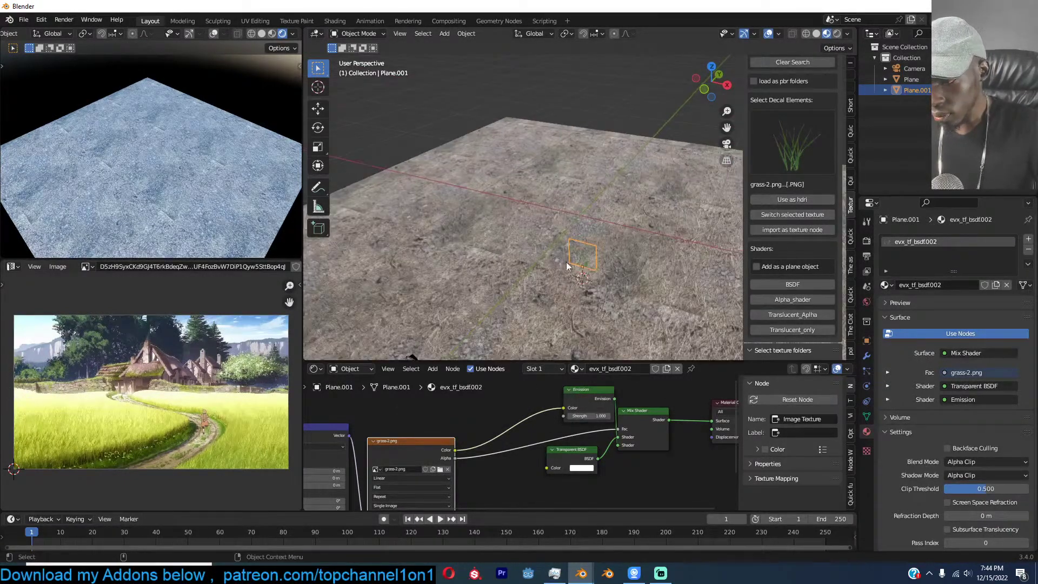
# Add a new plane at the 3D cursor, scale it up about 5 times and subdivide its mesh.
pyautogui.hotkey('shift', 'a')
pyautogui.moveTo(519, 251)
pyautogui.click(553, 252)
pyautogui.press('s')
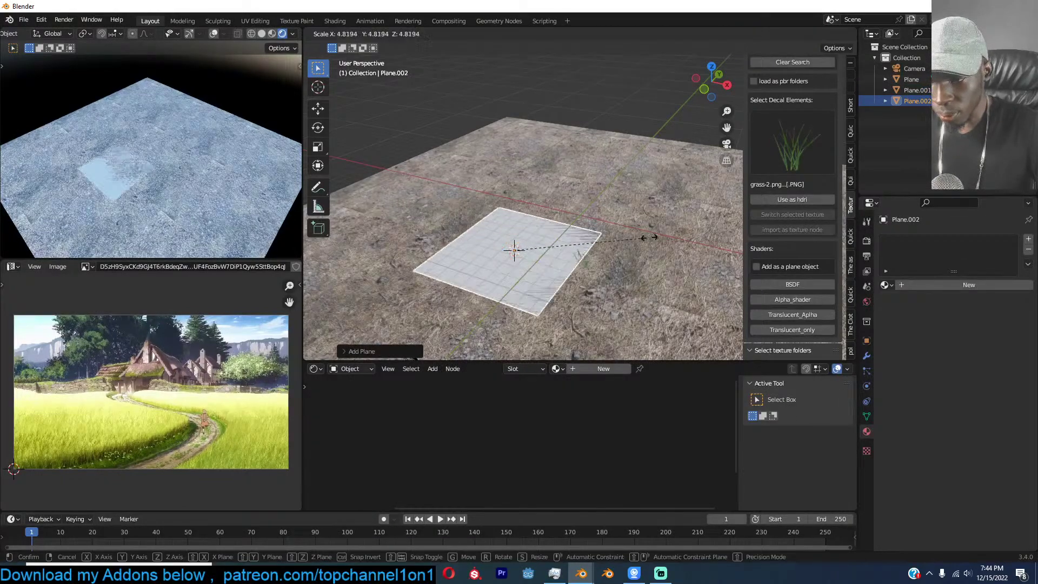
pyautogui.click(651, 234)
pyautogui.press('Tab')
pyautogui.rightClick(569, 223)
pyautogui.click(569, 222)
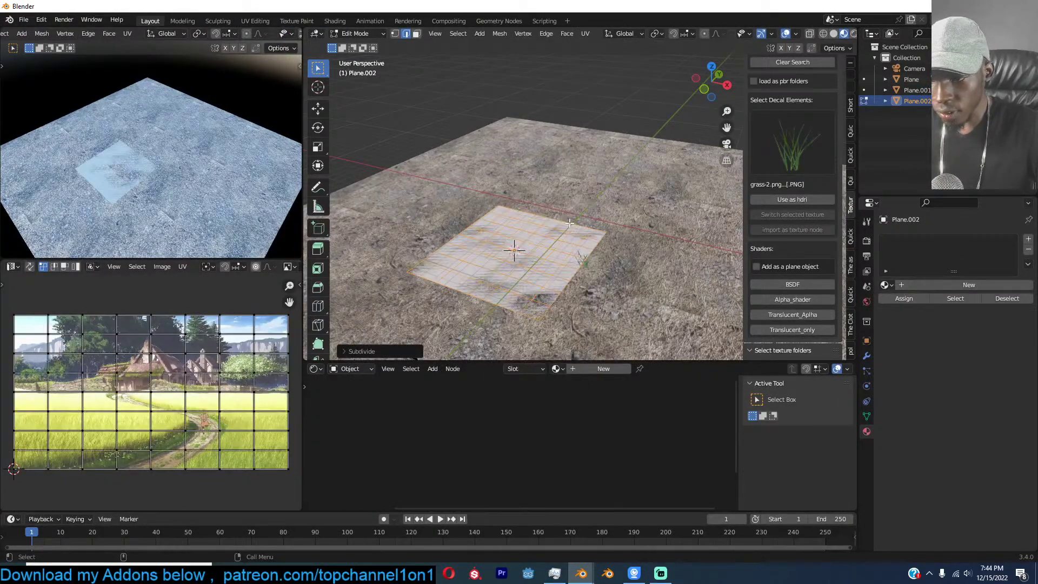
pyautogui.press('Tab')
# Add a Shrinkwrap modifier to the subdivided plane with the textured ground plane as its target.
pyautogui.click(867, 355)
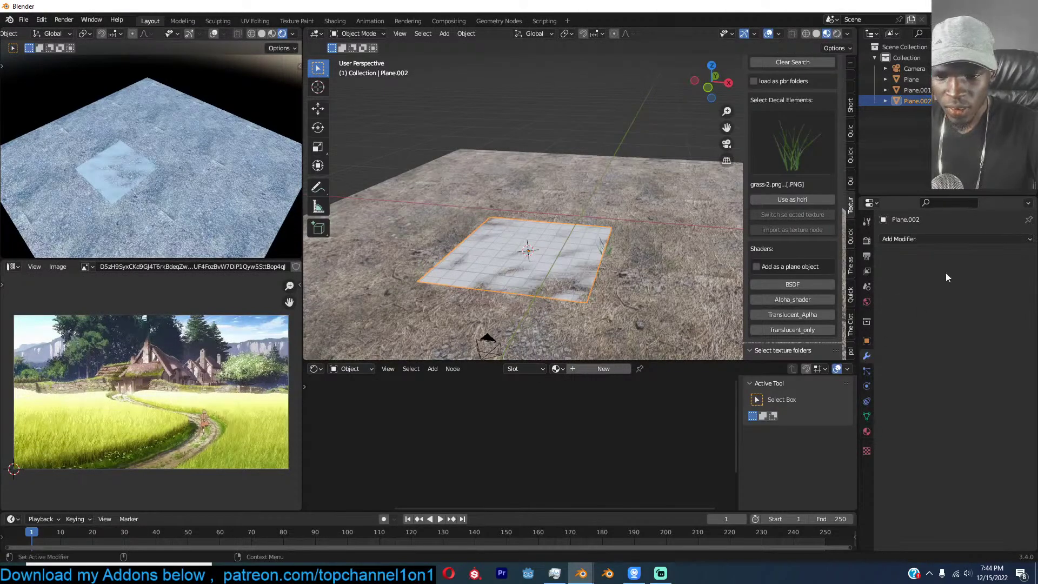
pyautogui.click(973, 238)
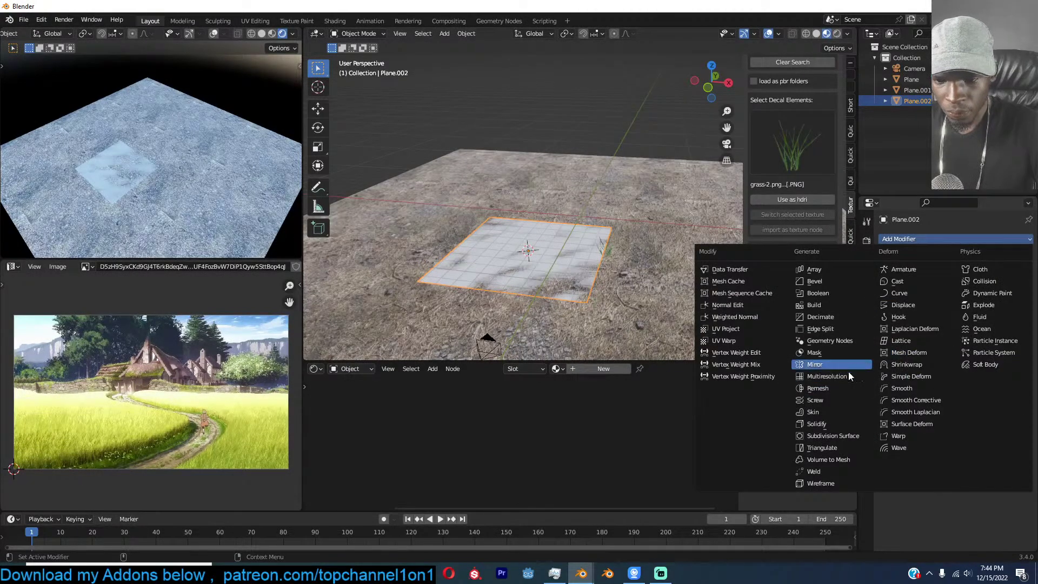
pyautogui.click(943, 364)
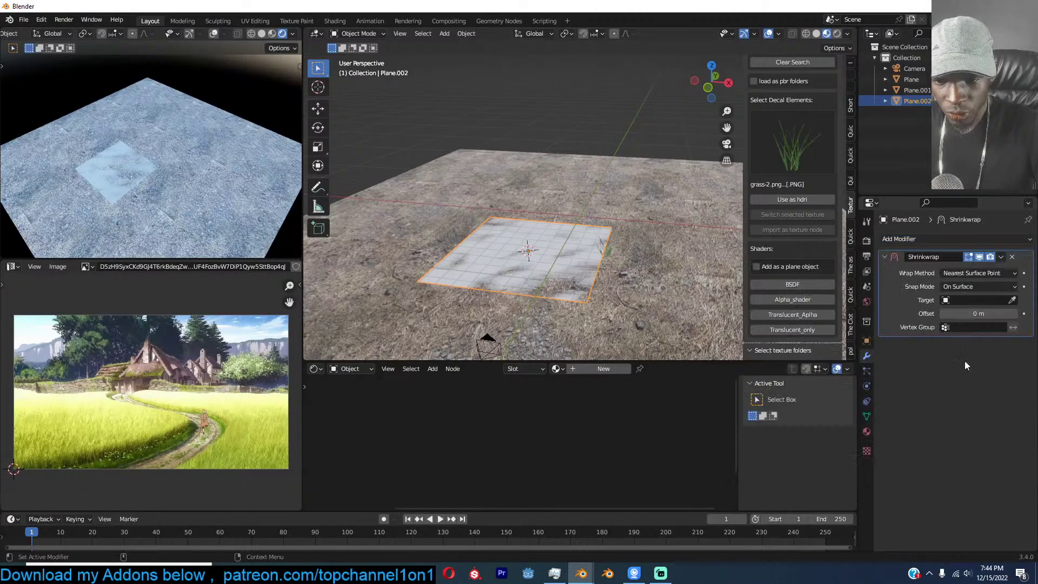
pyautogui.click(1012, 300)
pyautogui.click(652, 253)
pyautogui.moveTo(652, 253); pyautogui.dragTo(601, 271, button='middle')
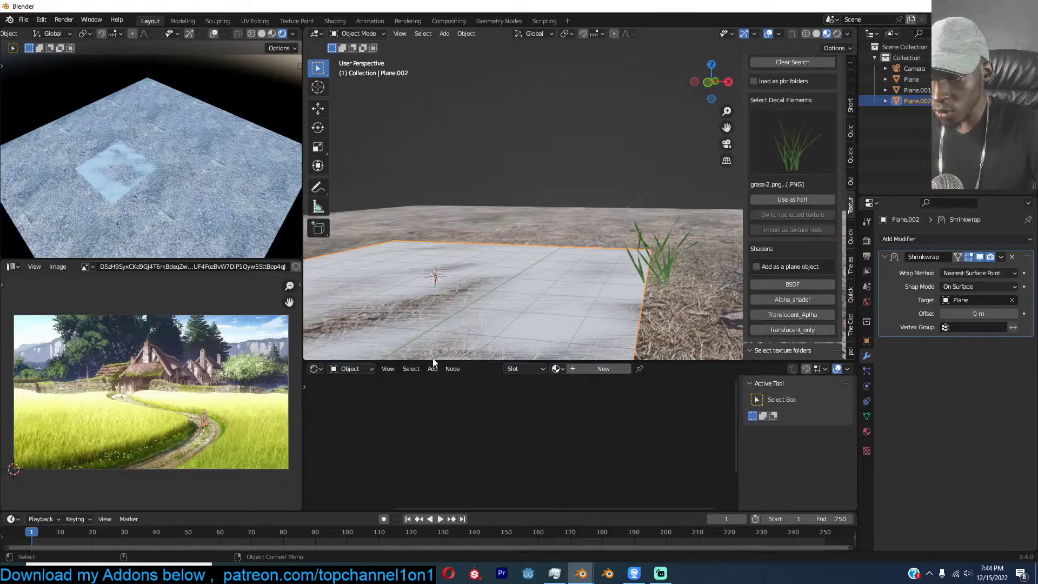
pyautogui.moveTo(443, 360); pyautogui.dragTo(427, 323)
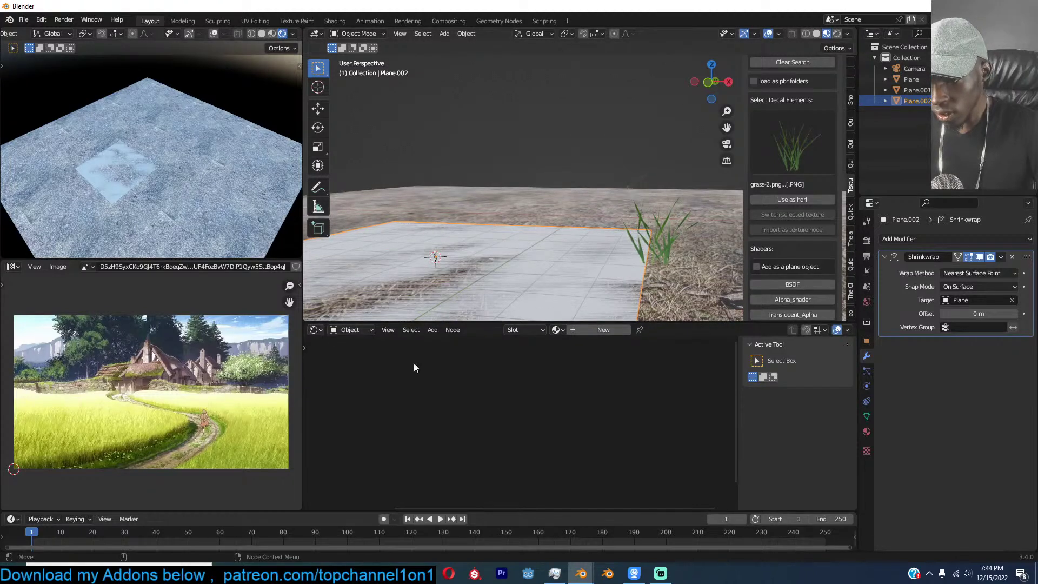
# Switch to the Blender window holding cartoon clothes1.blend and start opening another file without saving its changes.
pyautogui.moveTo(581, 572)
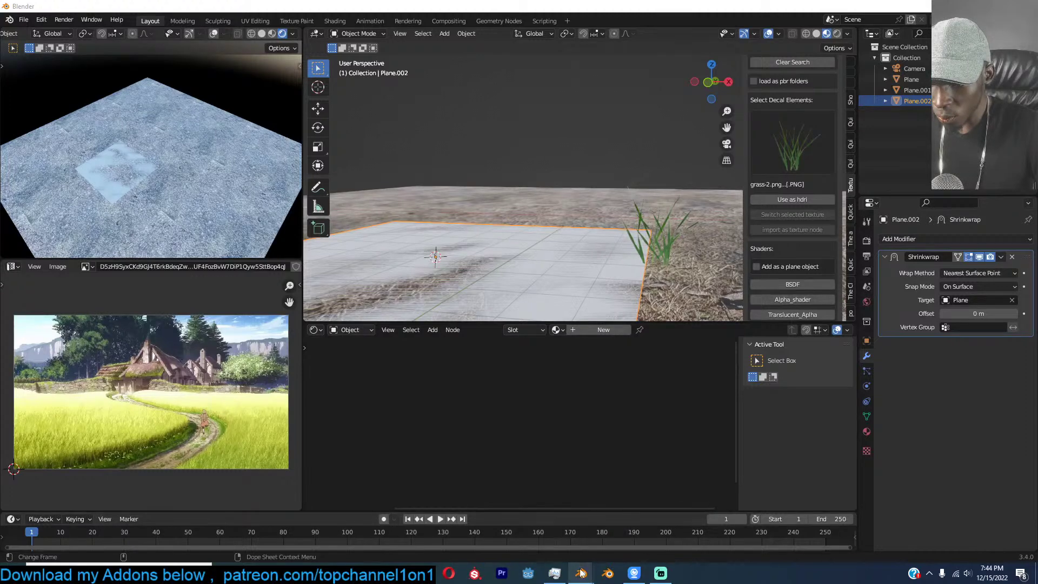
pyautogui.click(491, 487)
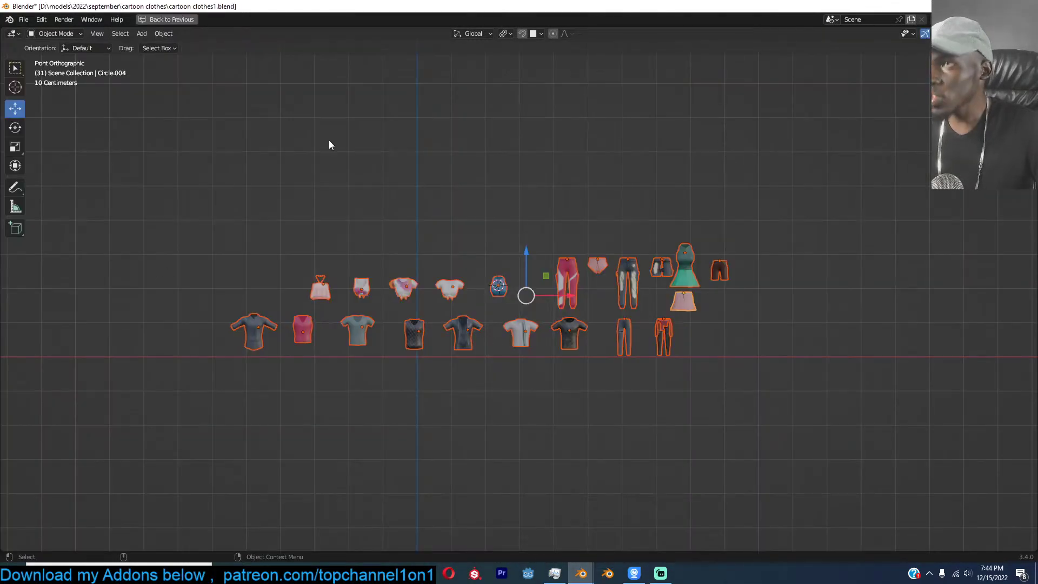
pyautogui.click(184, 76)
pyautogui.click(24, 20)
pyautogui.moveTo(74, 54)
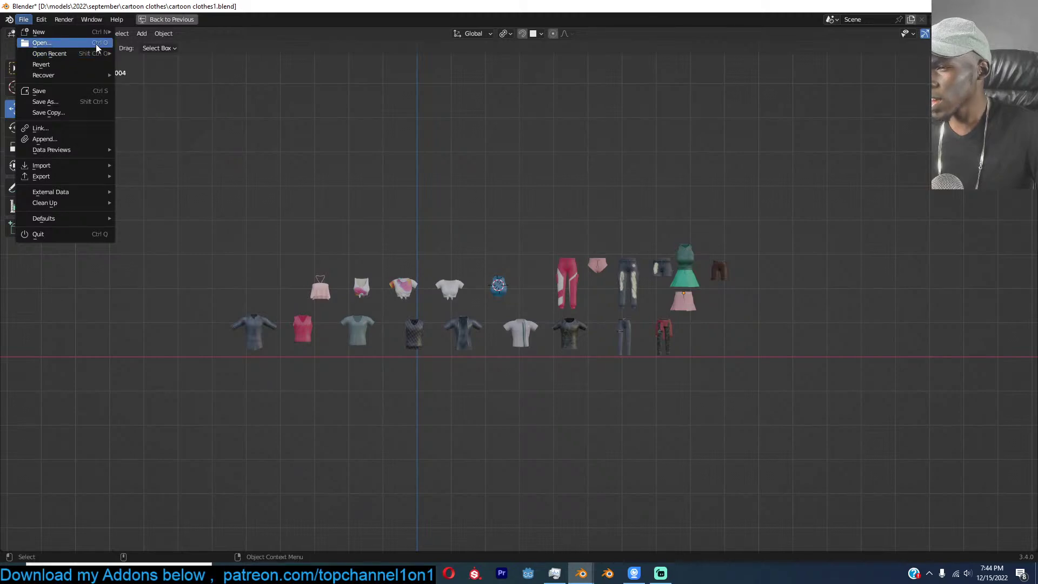
pyautogui.click(95, 44)
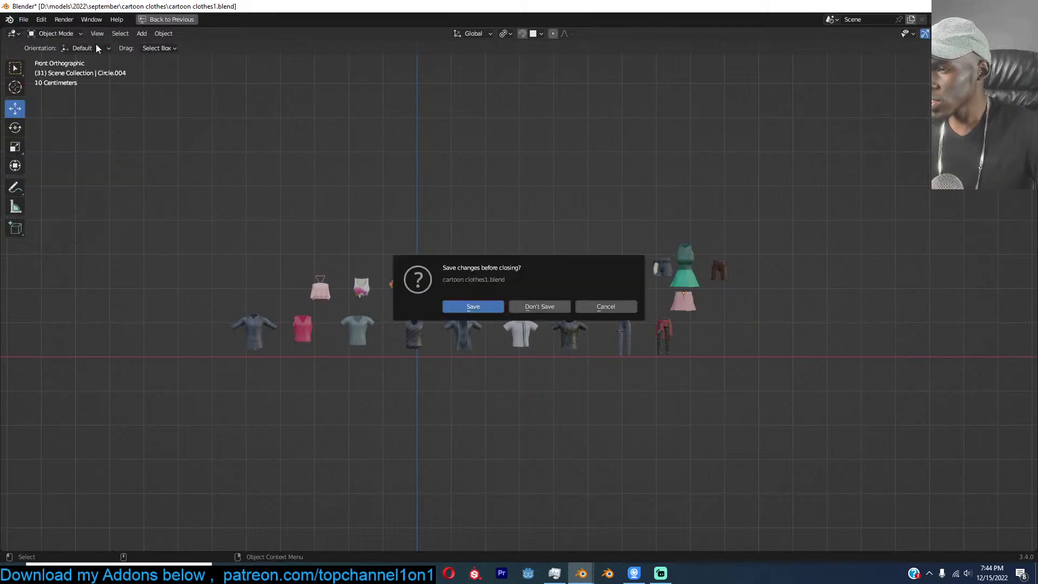
pyautogui.click(523, 308)
# Open scene anime1.blend from the folder D:\models\2022\december\scene anime.
pyautogui.click(393, 132)
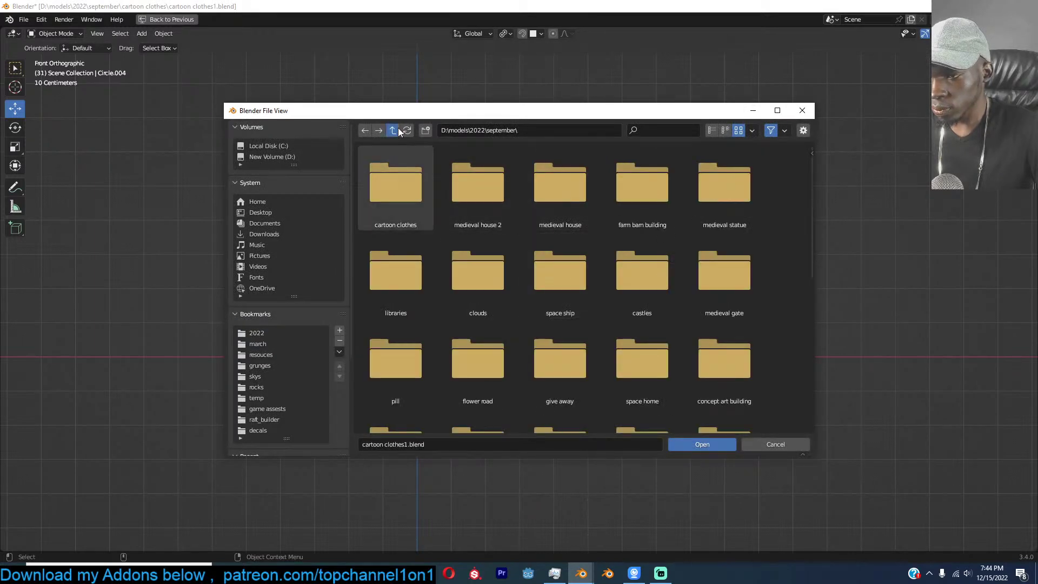
pyautogui.click(398, 132)
pyautogui.doubleClick(411, 189)
pyautogui.doubleClick(411, 189)
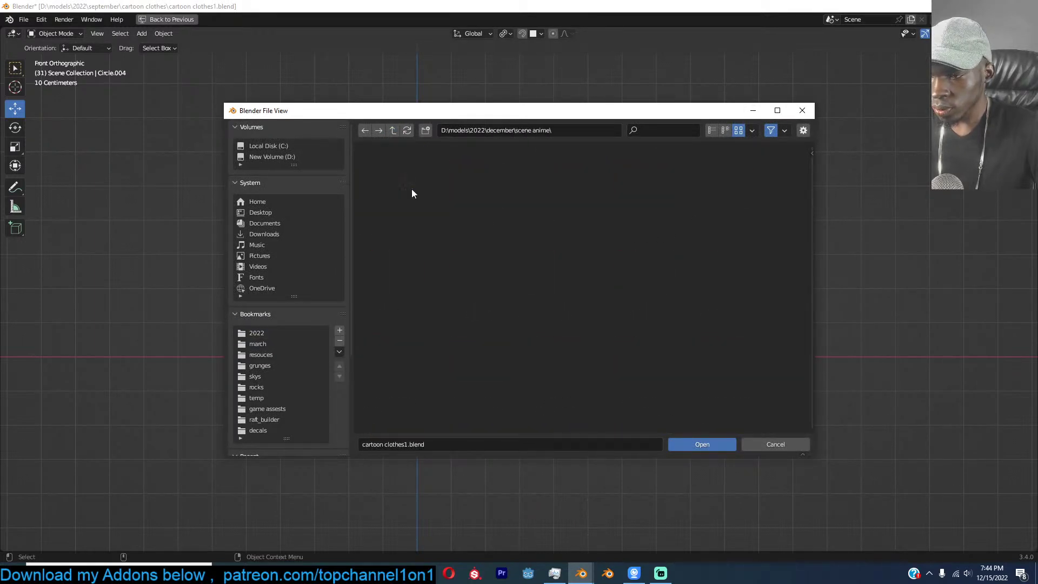
pyautogui.doubleClick(412, 189)
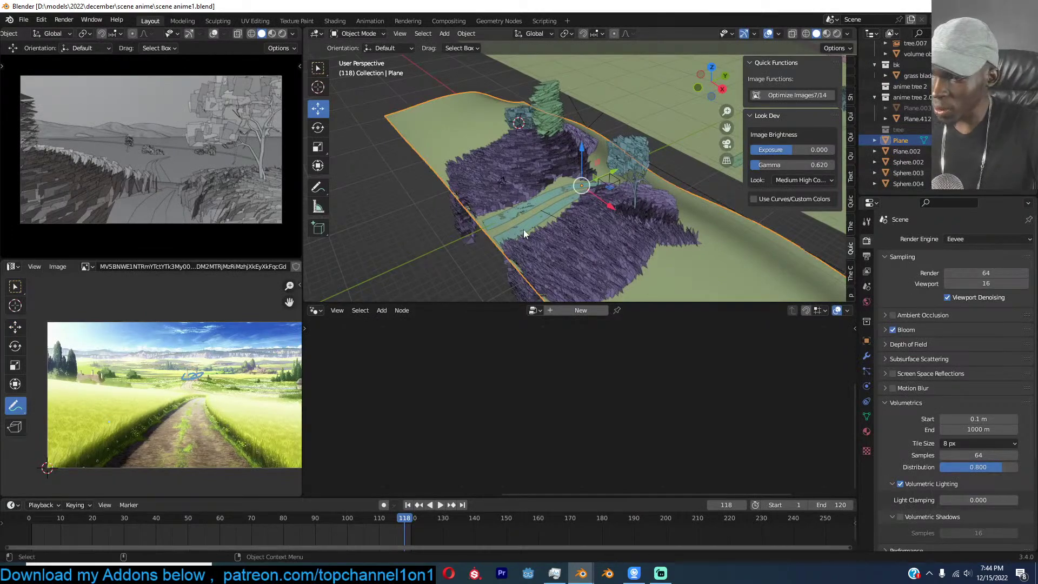
# Copy the grass emitter object from scene anime1.blend and paste it into the grass field scene.
pyautogui.click(502, 187)
pyautogui.hotkey('ctrl', 'c')
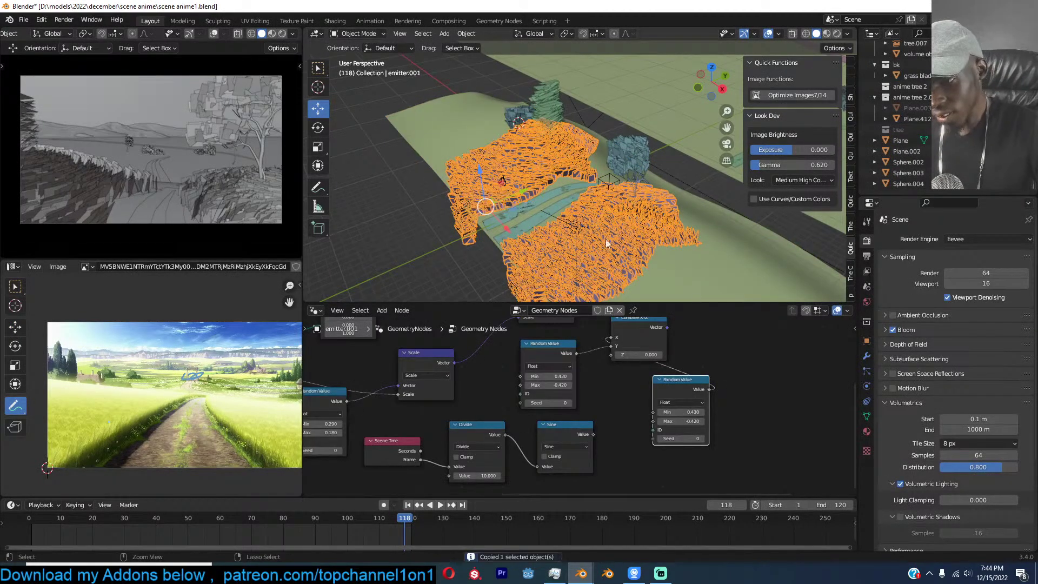
pyautogui.click(505, 528)
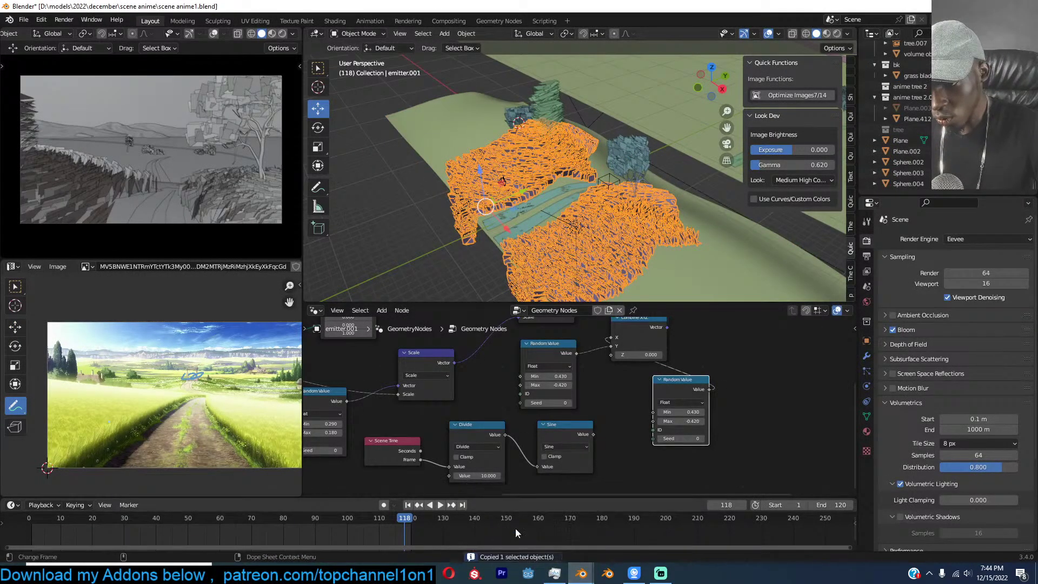
pyautogui.click(584, 525)
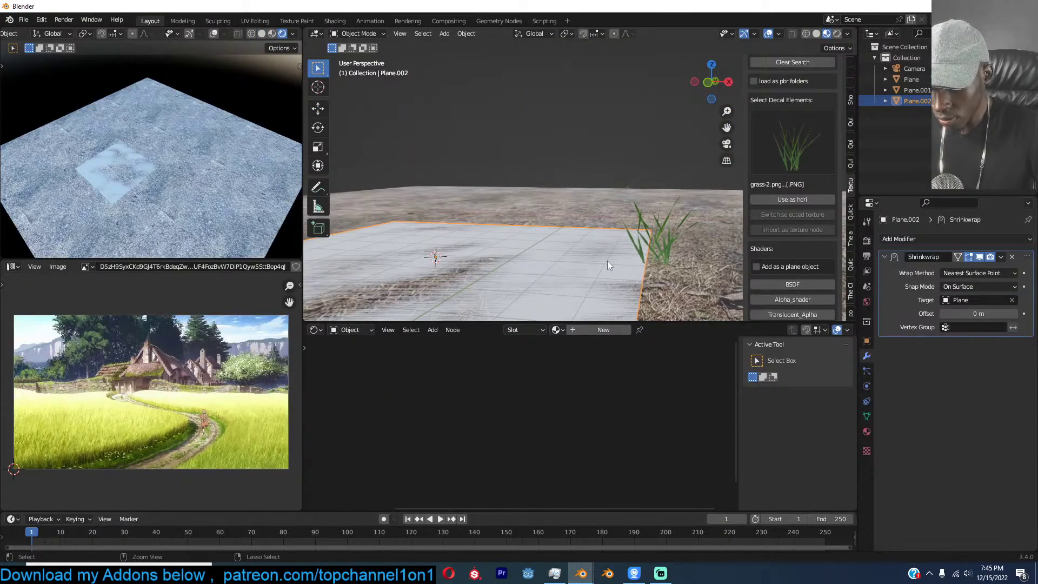
pyautogui.hotkey('ctrl', 'v')
# Try to delete the hilly terrain plane that was pasted along with the grass emitter.
pyautogui.click(596, 205)
pyautogui.click(596, 206)
pyautogui.moveTo(596, 206); pyautogui.dragTo(541, 261, button='middle')
pyautogui.press('x')
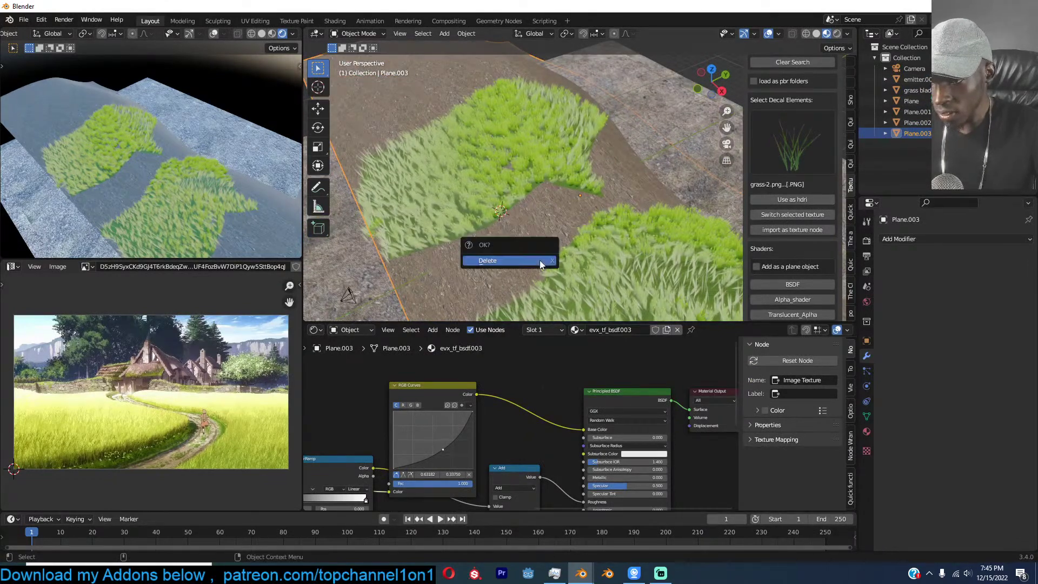
pyautogui.click(539, 260)
pyautogui.scroll(-4, 571, 239)
pyautogui.scroll(-2, 575, 254)
pyautogui.scroll(3, 575, 255)
pyautogui.hotkey('ctrl', 'z')
# Move the pasted grass emitter upward by about 1.2 m.
pyautogui.scroll(4, 575, 254)
pyautogui.click(575, 254)
pyautogui.moveTo(505, 210); pyautogui.dragTo(559, 217, button='middle')
pyautogui.press('g')
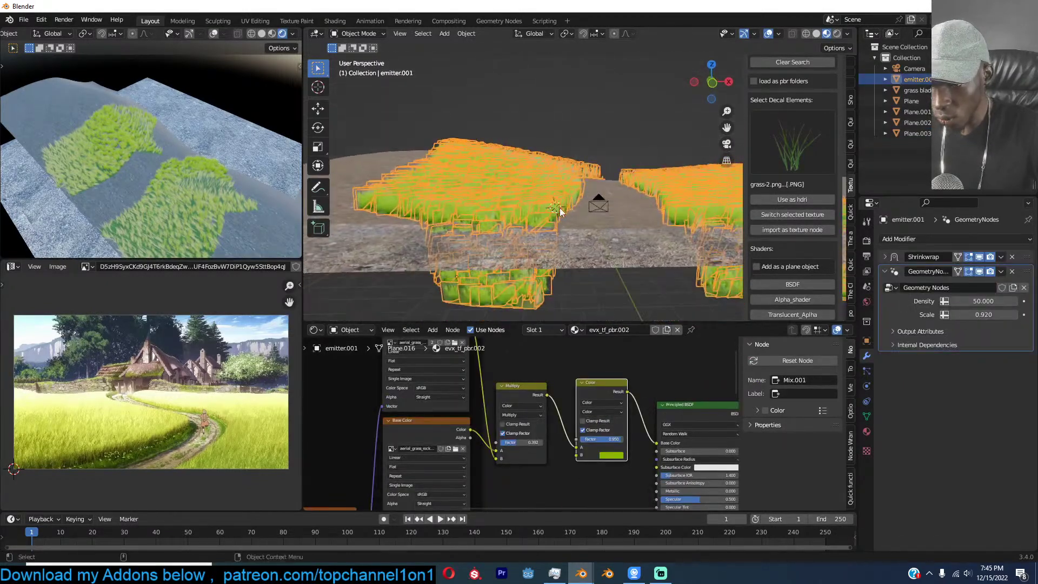
pyautogui.click(559, 207)
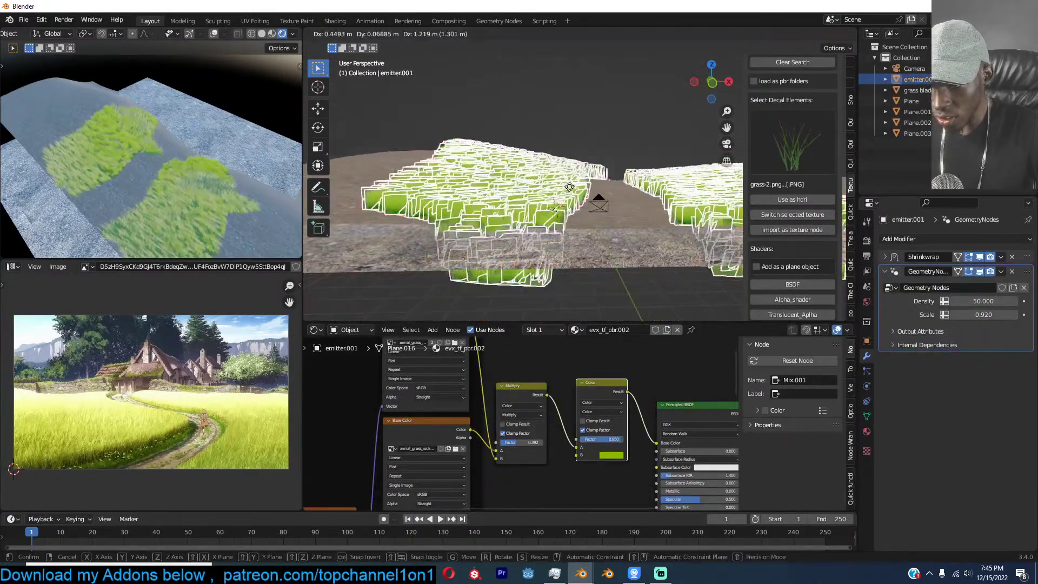
# Try the grass emitter without its Shrinkwrap modifier, restoring the modifier by undoing.
pyautogui.click(1012, 257)
pyautogui.click(1014, 257)
pyautogui.hotkey('ctrl', 'z')
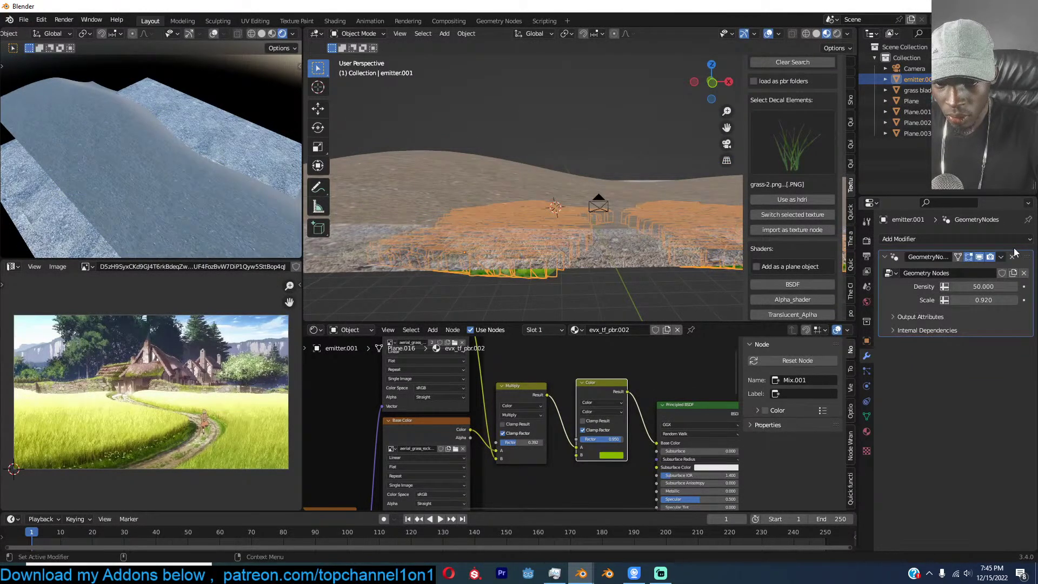
pyautogui.hotkey('ctrl', 'z')
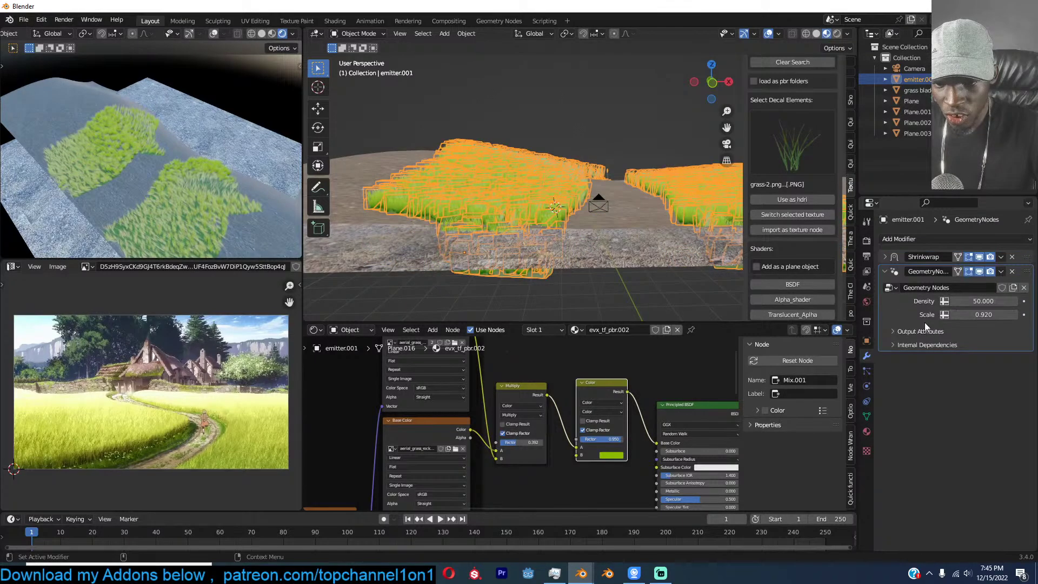
# Replace the target of the grass emitter's Shrinkwrap modifier with the flat textured ground plane.
pyautogui.click(885, 256)
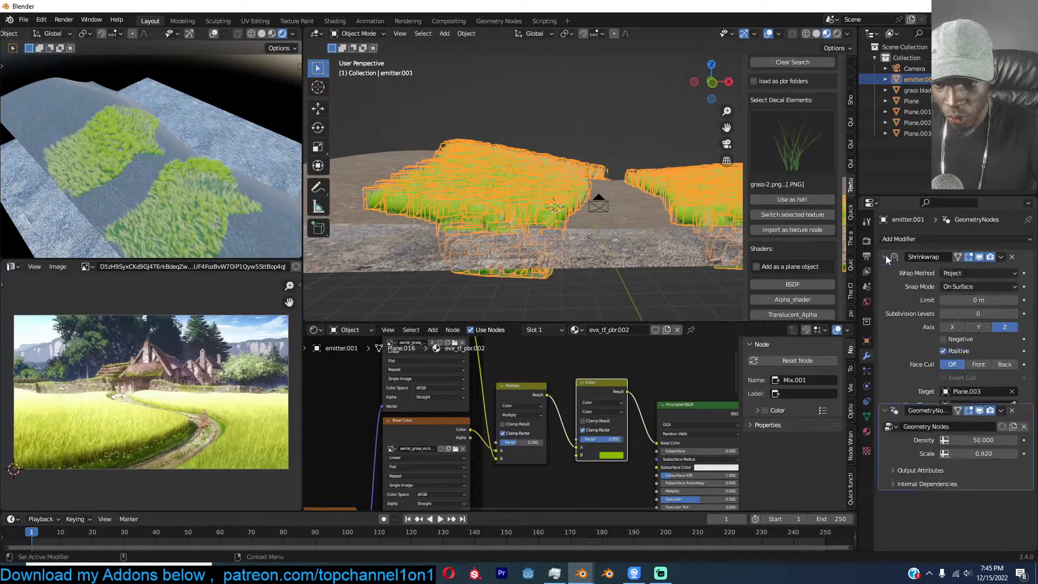
pyautogui.click(1011, 391)
pyautogui.click(1011, 392)
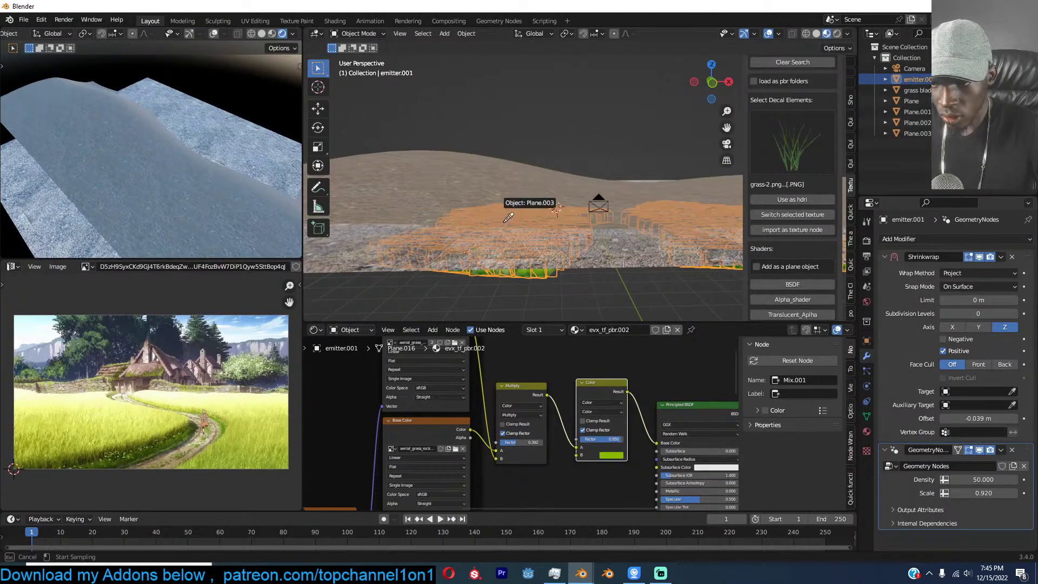
pyautogui.click(637, 260)
pyautogui.moveTo(625, 267); pyautogui.dragTo(624, 276, button='middle')
# Delete the pasted hilly terrain plane.
pyautogui.click(418, 164)
pyautogui.press('x')
pyautogui.click(417, 163)
# Examine the grass on the ground plane and view it through the camera in the rendered viewport.
pyautogui.click(573, 236)
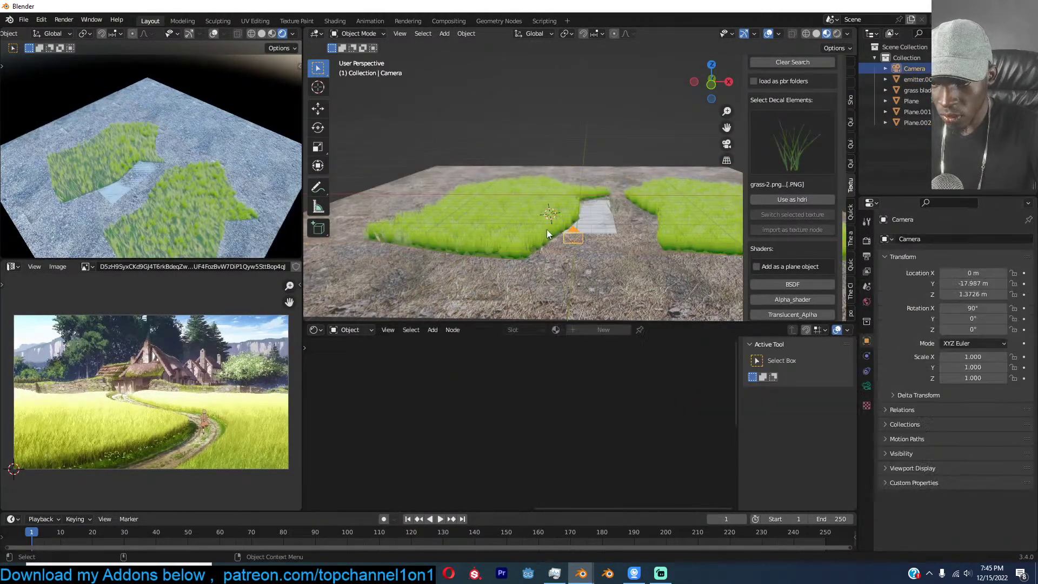
pyautogui.click(547, 232)
pyautogui.moveTo(547, 233); pyautogui.dragTo(530, 248, button='middle')
pyautogui.scroll(3, 530, 249)
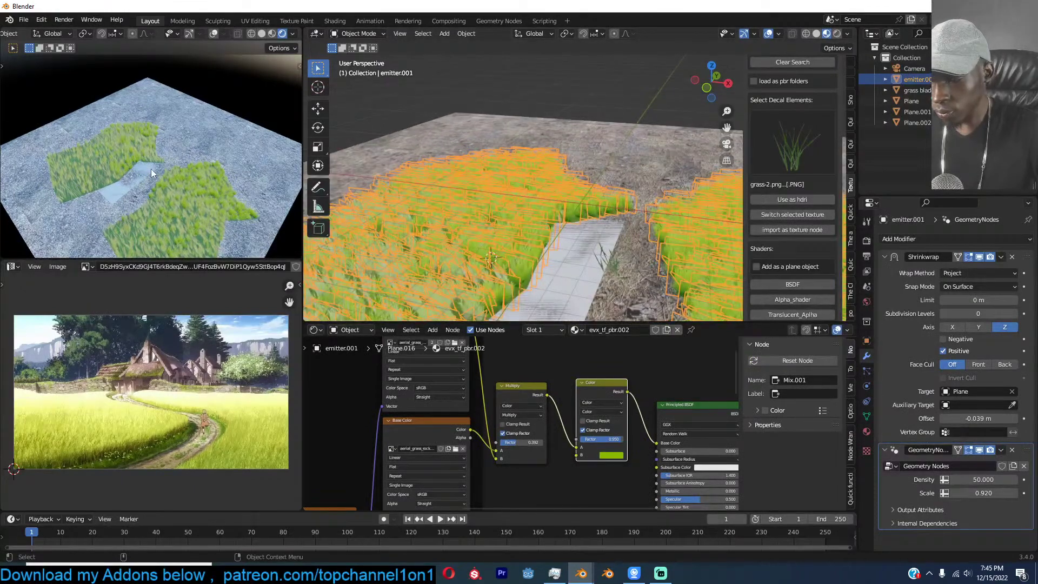
pyautogui.press('KP_0')
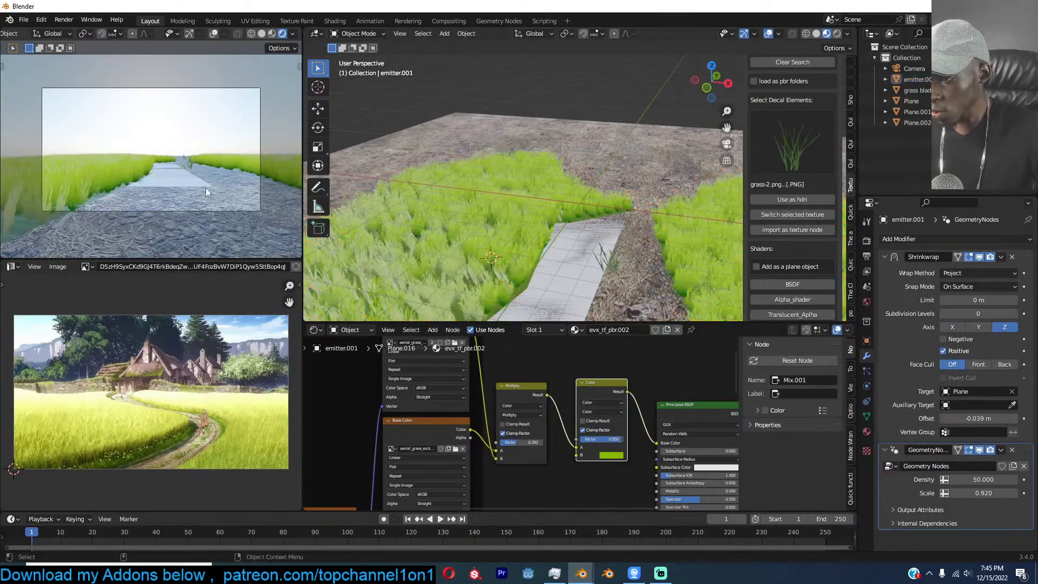
pyautogui.click(650, 276)
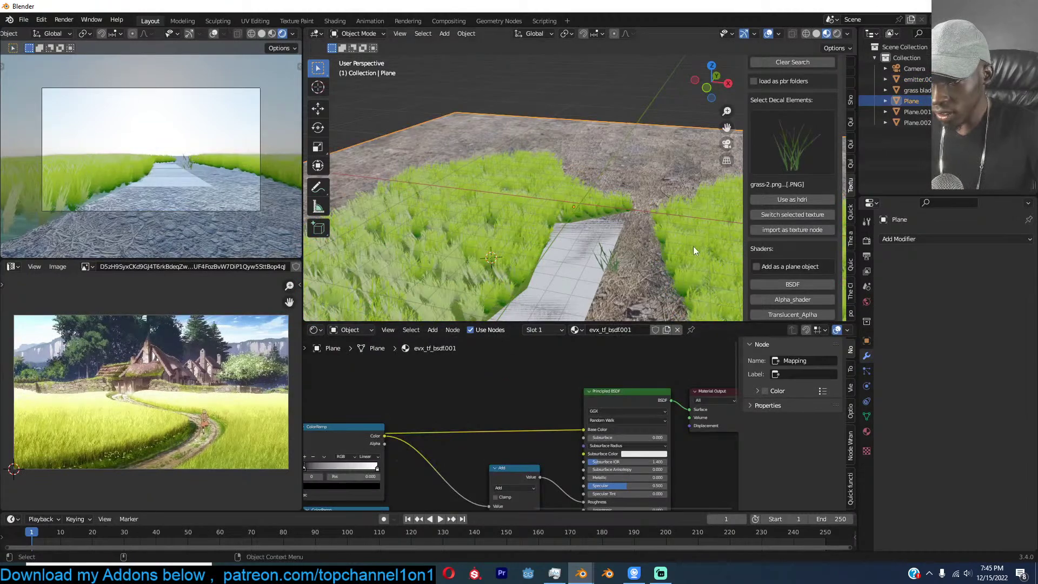
pyautogui.hotkey('alt', 'a')
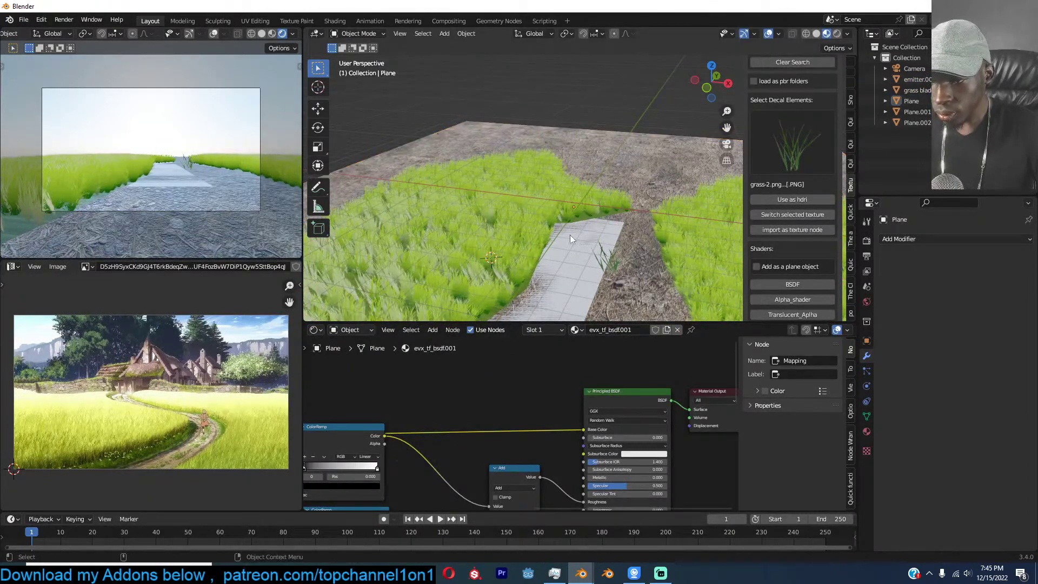
# Open the selected grass emitter's node tree in the Geometry Node Editor in place of the shader nodes.
pyautogui.click(544, 255)
pyautogui.moveTo(544, 255); pyautogui.dragTo(567, 297, button='middle')
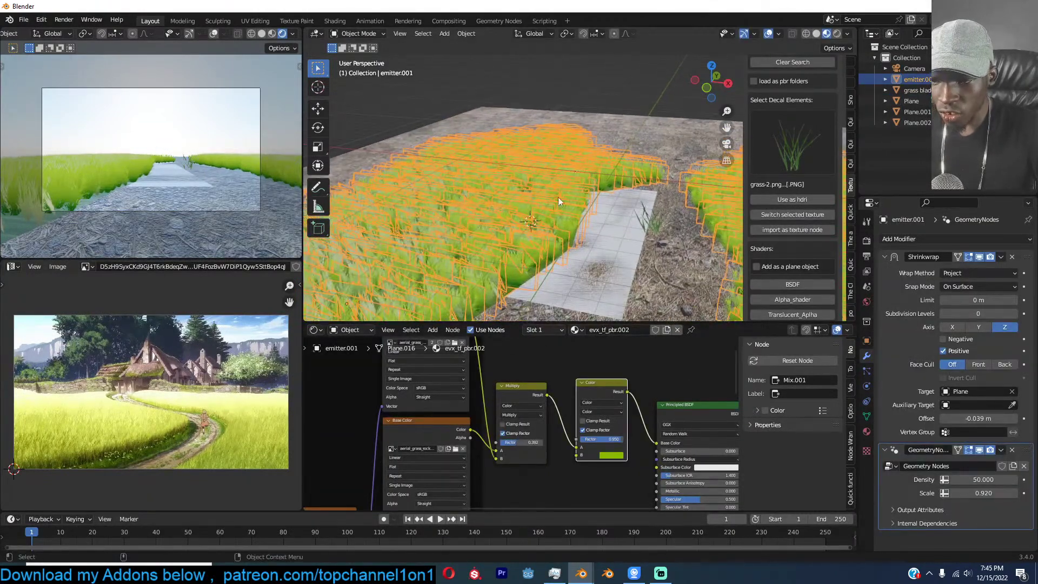
pyautogui.click(316, 330)
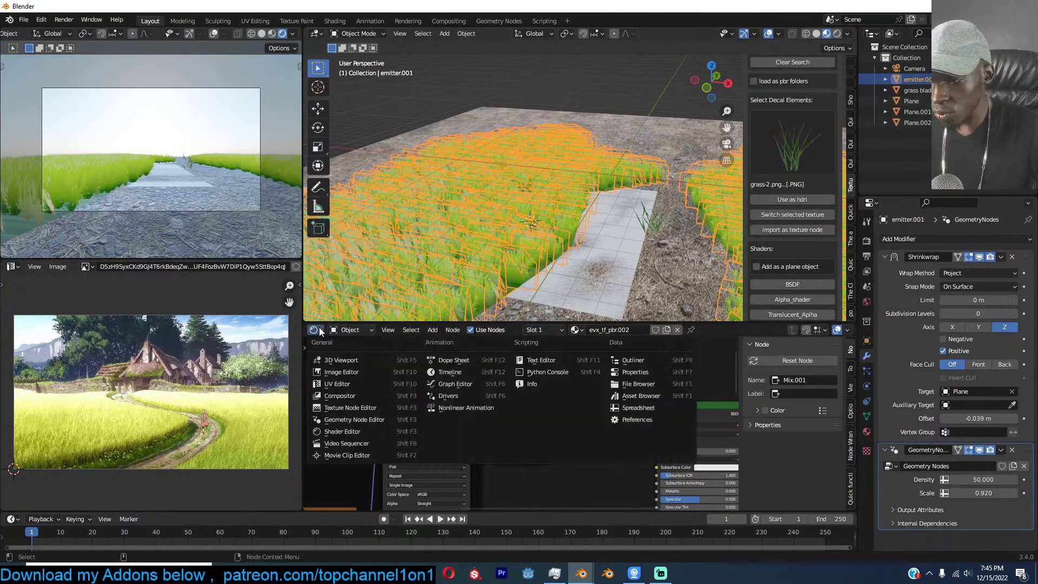
pyautogui.click(342, 419)
# Expose the Object socket of the grass blade's Object Info node as a group input on the modifier.
pyautogui.moveTo(467, 425); pyautogui.dragTo(556, 391, button='middle')
pyautogui.scroll(-5, 556, 393)
pyautogui.scroll(7, 569, 422)
pyautogui.moveTo(492, 441); pyautogui.dragTo(552, 442, button='middle')
pyautogui.scroll(-5, 467, 432)
pyautogui.scroll(2, 551, 442)
pyautogui.moveTo(541, 489); pyautogui.dragTo(545, 405)
# Save the project as scene 2.blend in a new folder named scene 2 inside the december folder.
pyautogui.hotkey('ctrl', 's')
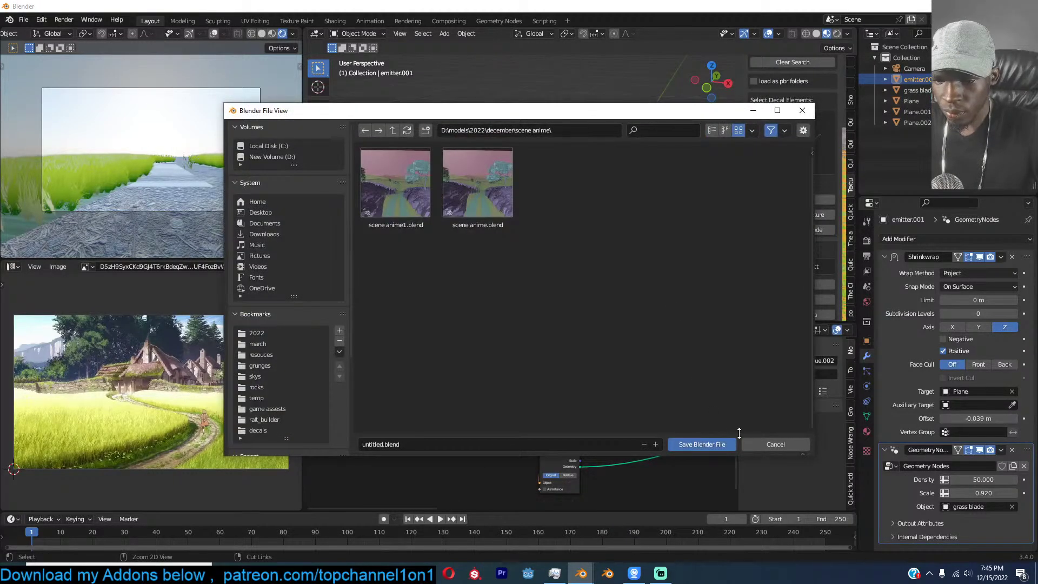
pyautogui.click(396, 131)
pyautogui.click(426, 131)
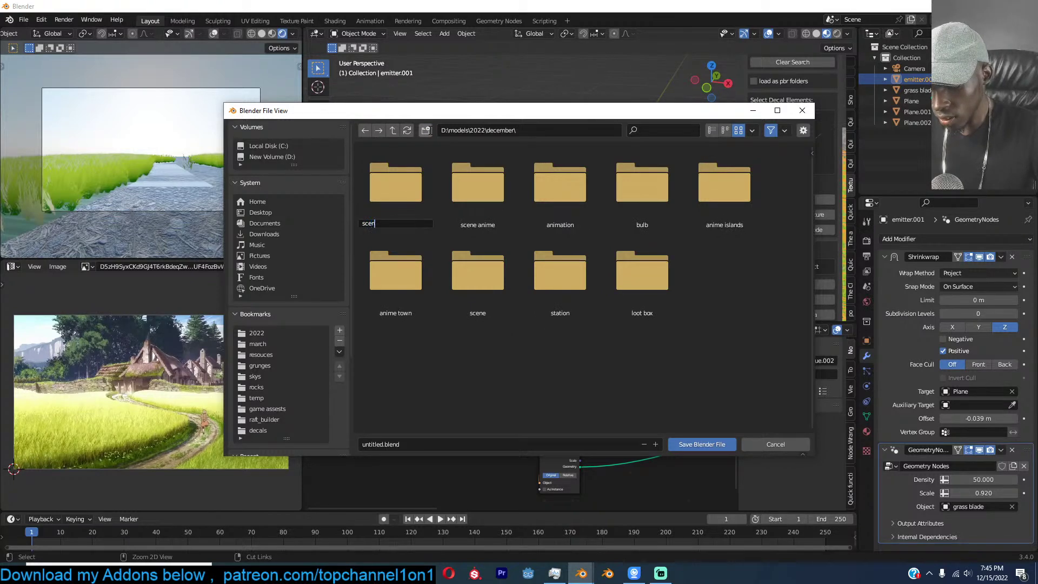
pyautogui.press('Return')
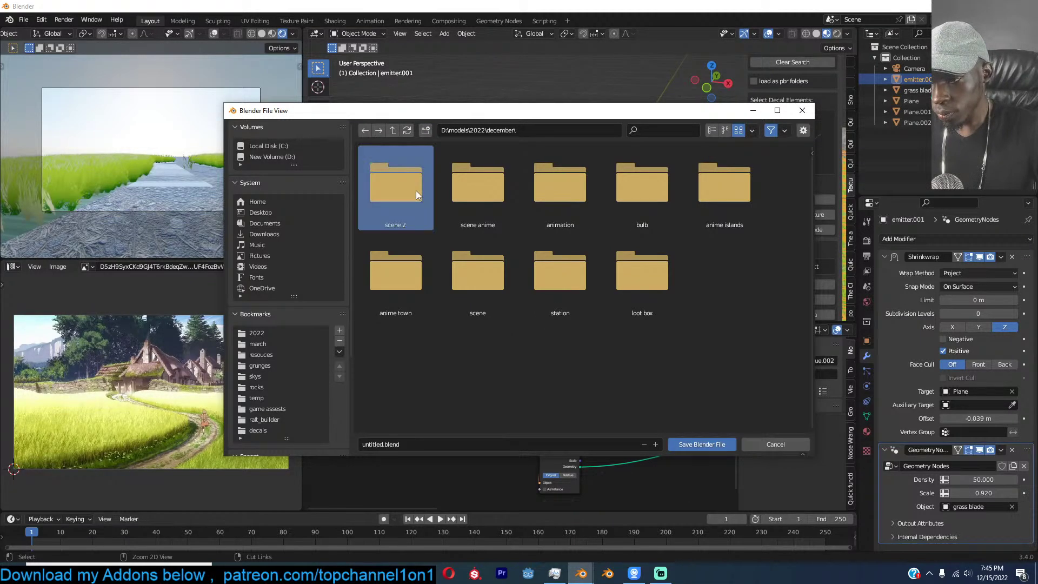
pyautogui.doubleClick(416, 190)
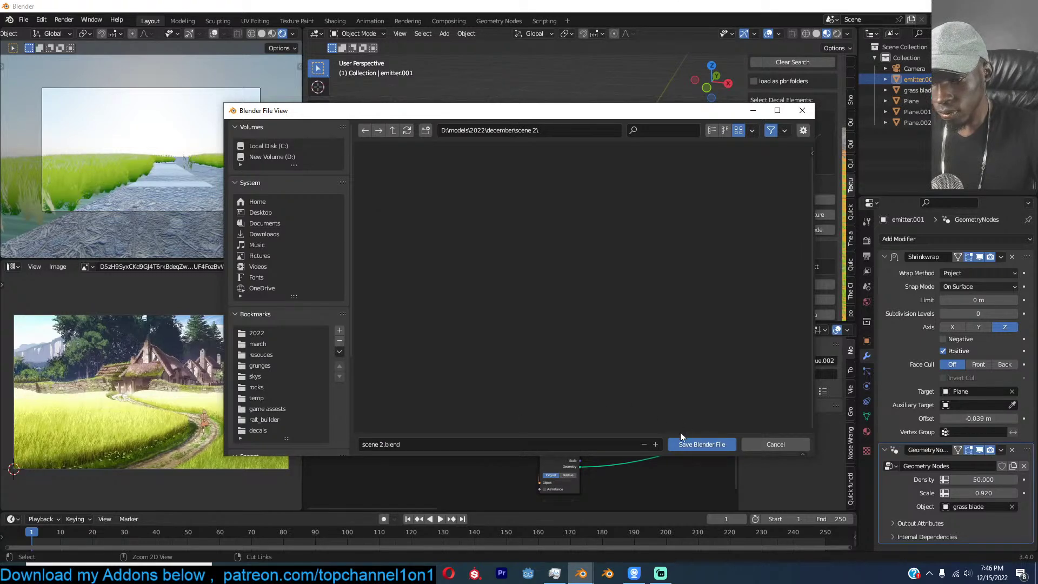
pyautogui.click(703, 444)
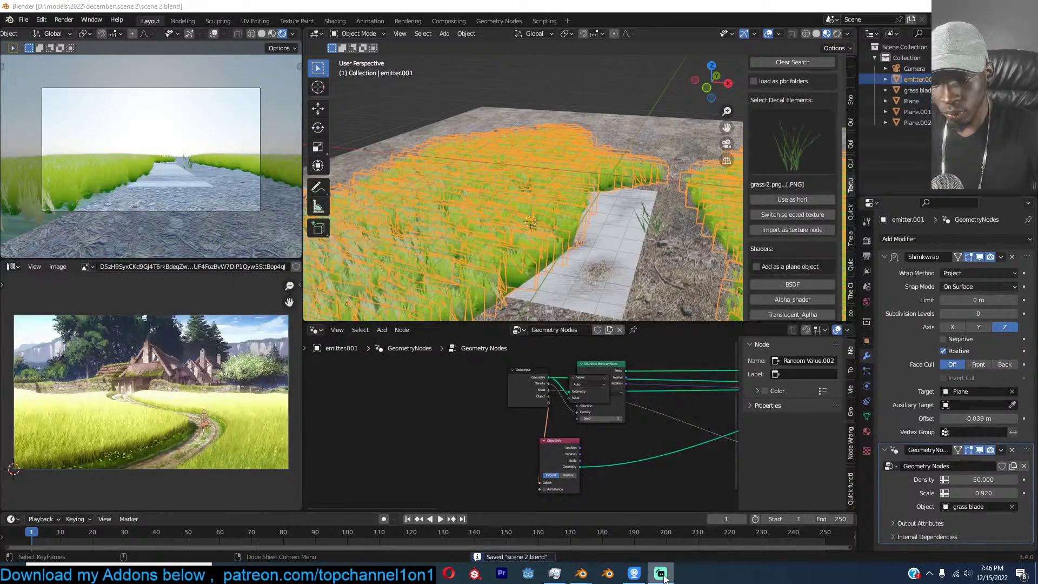
pyautogui.moveTo(319, 573)
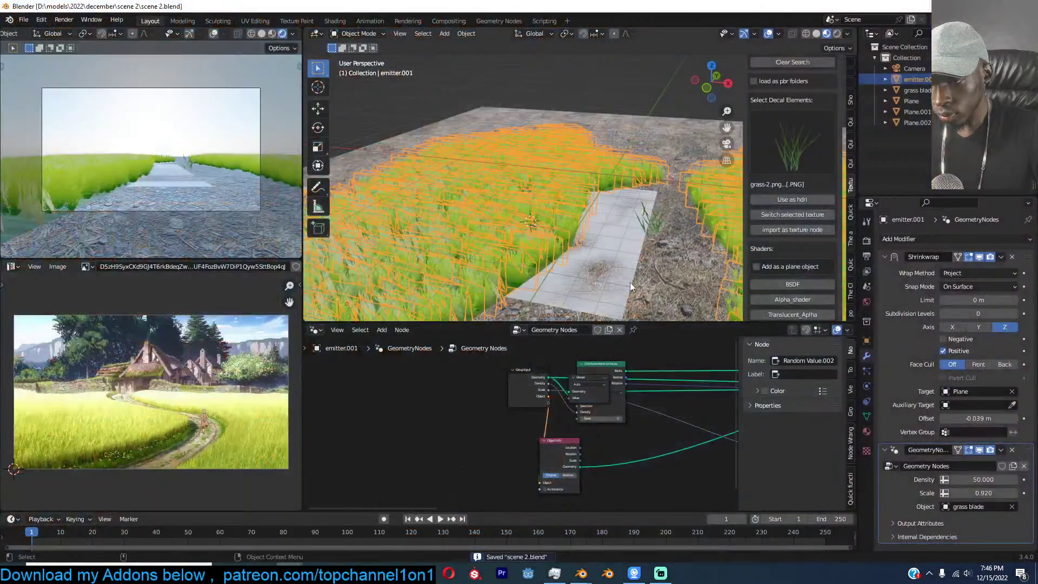
# Clear the grass emitter's Shrinkwrap target and pick the ground plane as its target again.
pyautogui.click(565, 284)
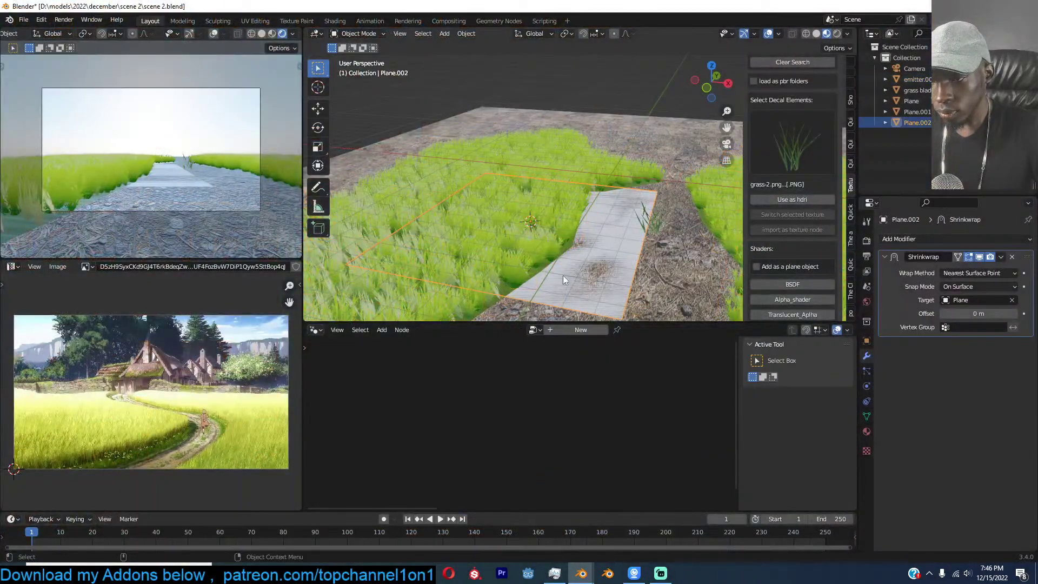
pyautogui.moveTo(637, 232)
pyautogui.mouseDown(button='middle')
pyautogui.moveTo(641, 196)
pyautogui.moveTo(628, 219)
pyautogui.mouseUp(button='middle')
pyautogui.click(627, 219)
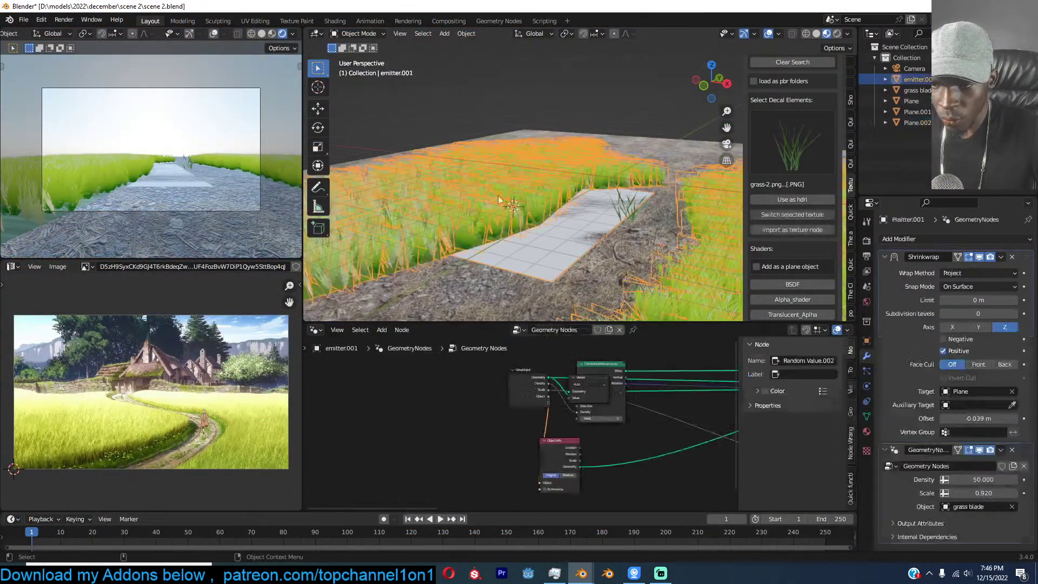
pyautogui.click(1012, 392)
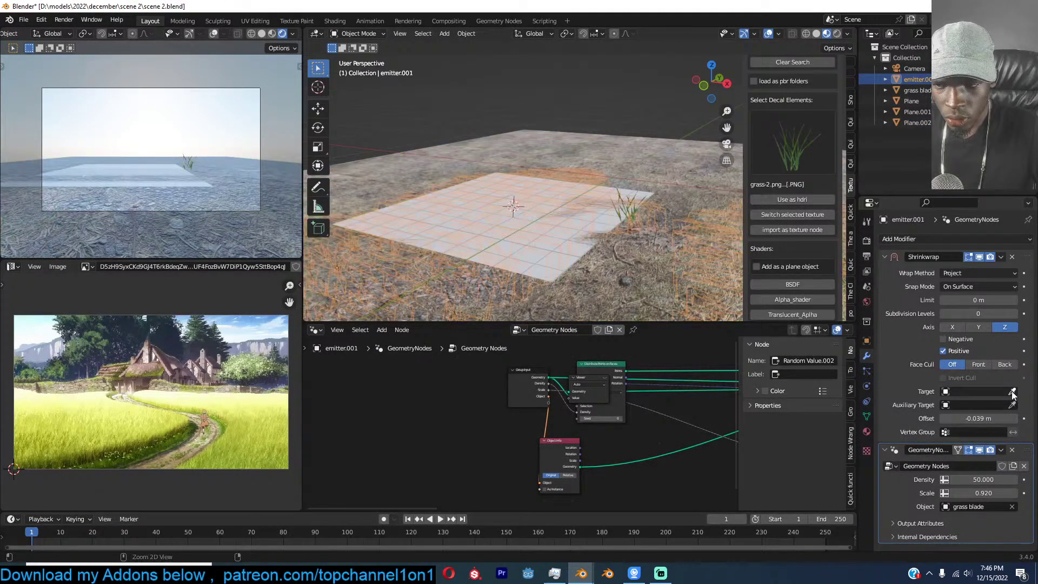
pyautogui.click(1012, 391)
pyautogui.click(622, 152)
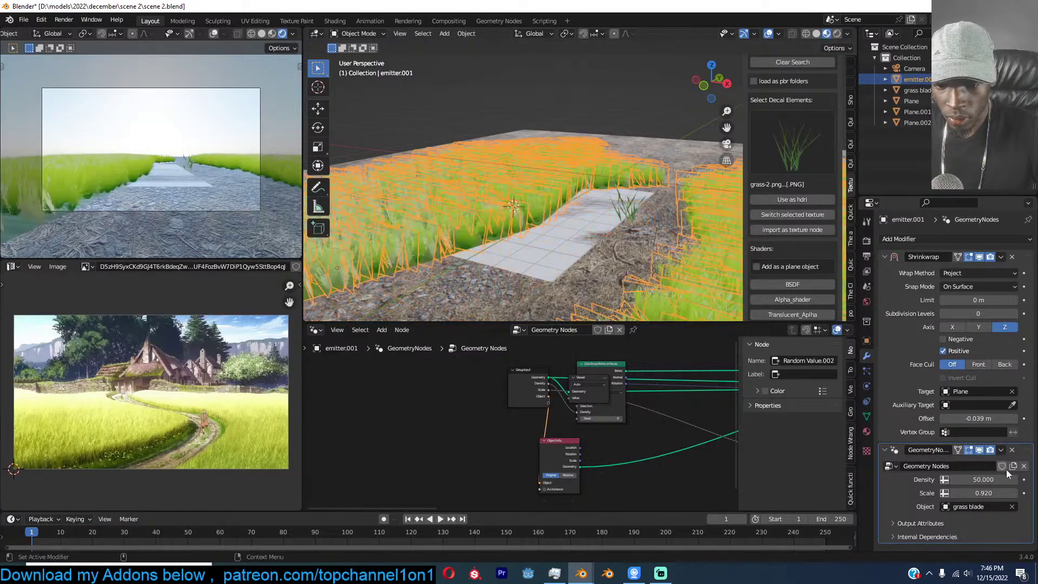
# Clear the grass blade from the Object input of the emitter's Geometry Nodes modifier.
pyautogui.click(885, 256)
pyautogui.moveTo(556, 242); pyautogui.dragTo(516, 277, button='middle')
pyautogui.click(1013, 328)
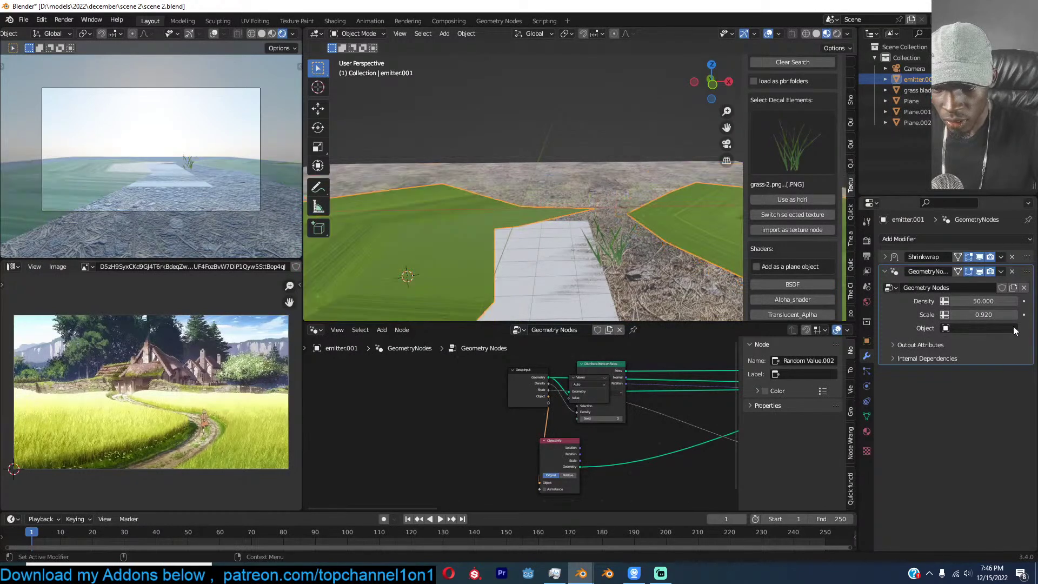
pyautogui.click(1012, 328)
pyautogui.click(817, 297)
pyautogui.click(996, 328)
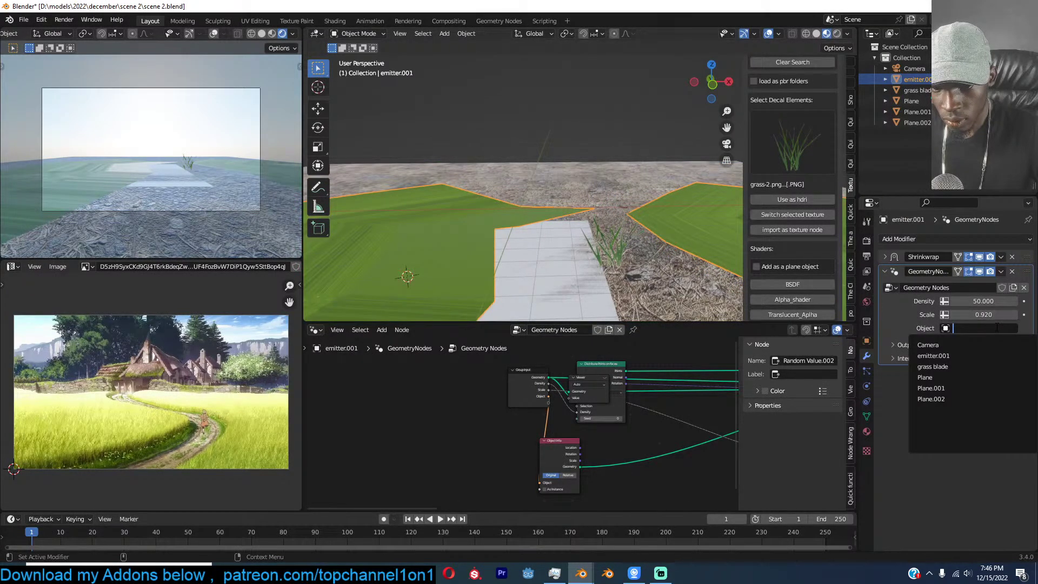
pyautogui.click(624, 263)
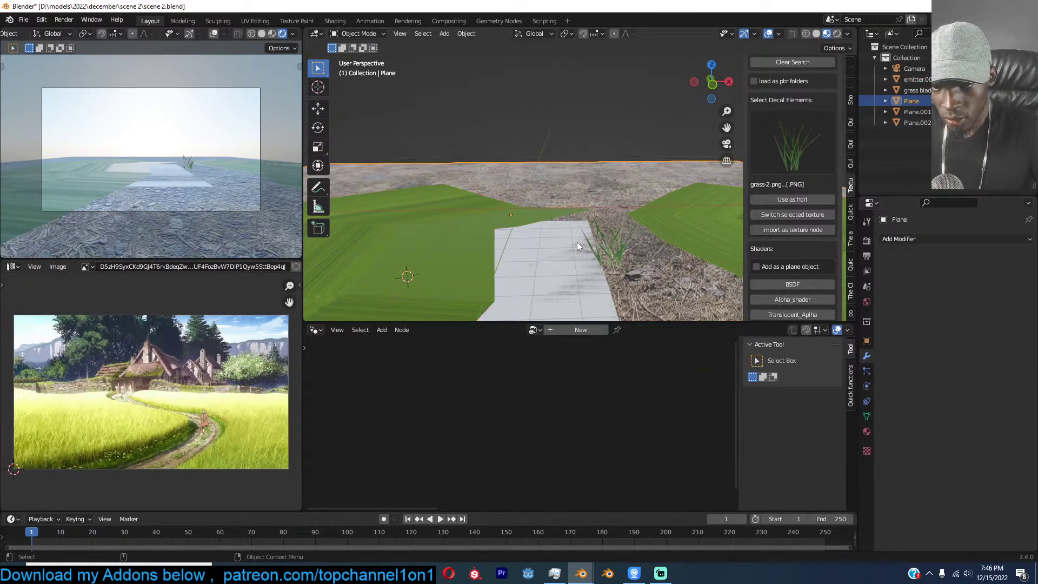
# Rename the textured grass card plane as 2.
pyautogui.doubleClick(915, 111)
pyautogui.write('2')
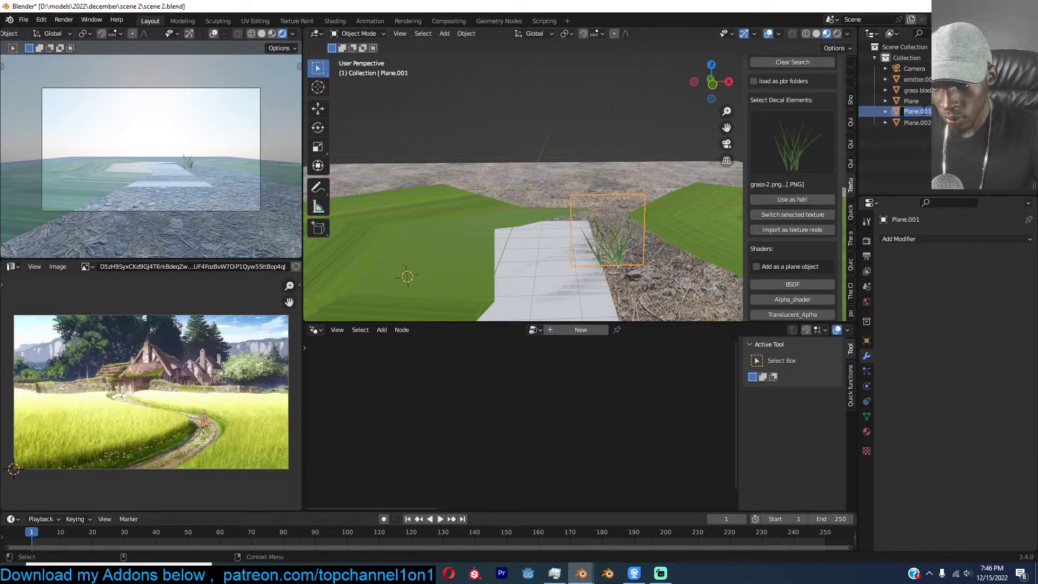
pyautogui.press('Return')
# Assign grass card 2 to the Object input of the emitter's Geometry Nodes modifier.
pyautogui.click(479, 229)
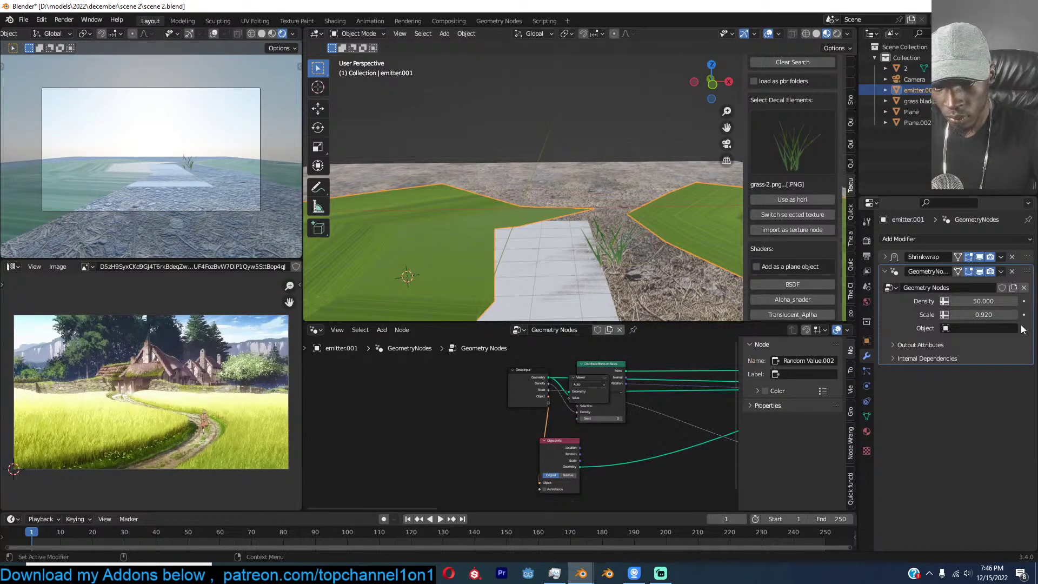
pyautogui.click(990, 327)
pyautogui.click(975, 345)
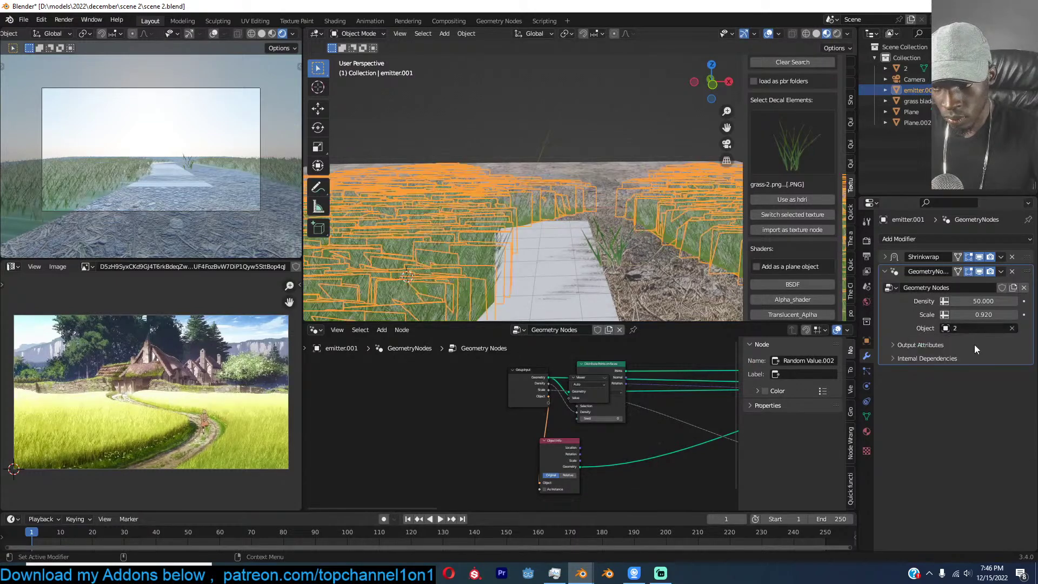
pyautogui.moveTo(466, 268); pyautogui.dragTo(434, 247, button='middle')
pyautogui.scroll(2, 481, 232)
pyautogui.scroll(-2, 482, 233)
# Move the standalone grass card 2 into a new collection named bk.
pyautogui.click(536, 226)
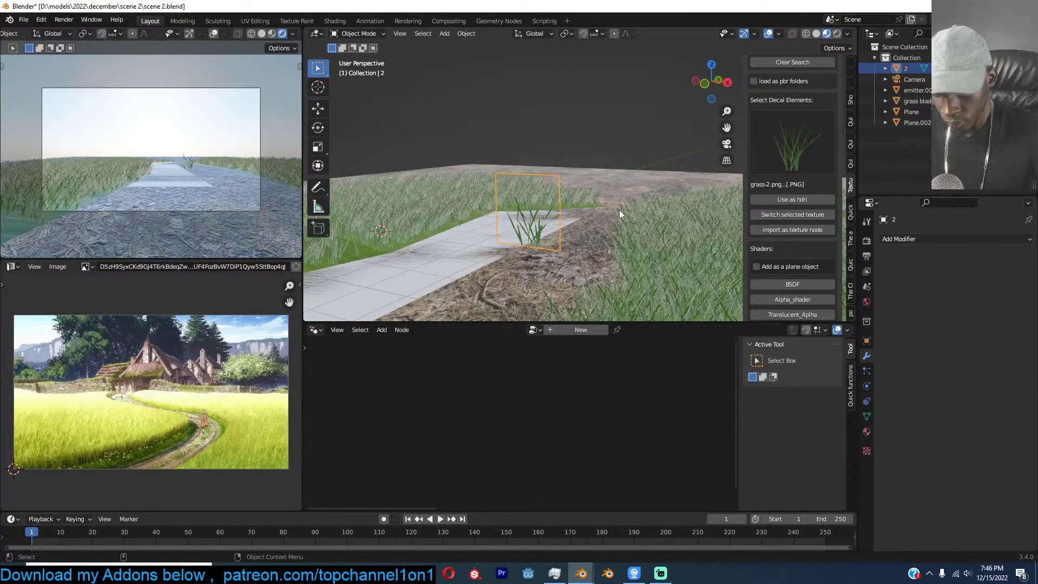
pyautogui.press('m')
pyautogui.click(629, 199)
pyautogui.write('bk')
pyautogui.press('Return')
pyautogui.click(625, 229)
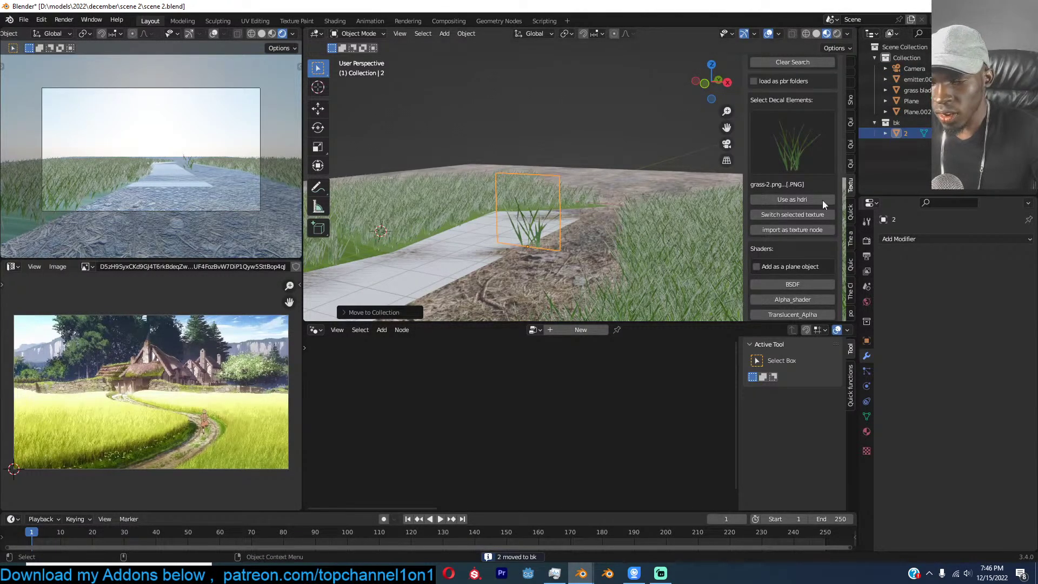
# Exclude the bk collection from the view layer and include it again.
pyautogui.click(1005, 122)
pyautogui.click(622, 241)
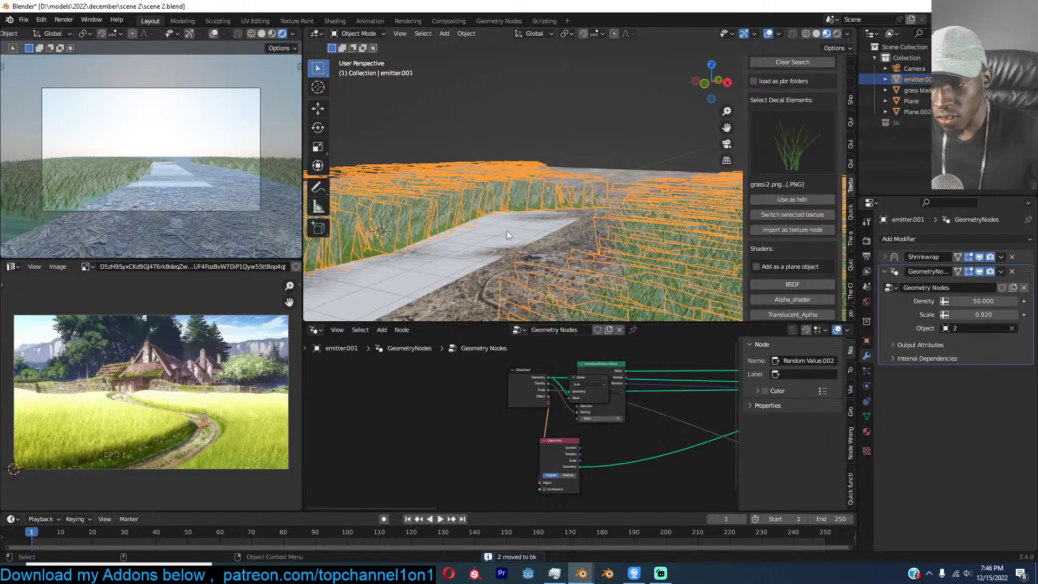
pyautogui.click(906, 144)
pyautogui.click(1005, 123)
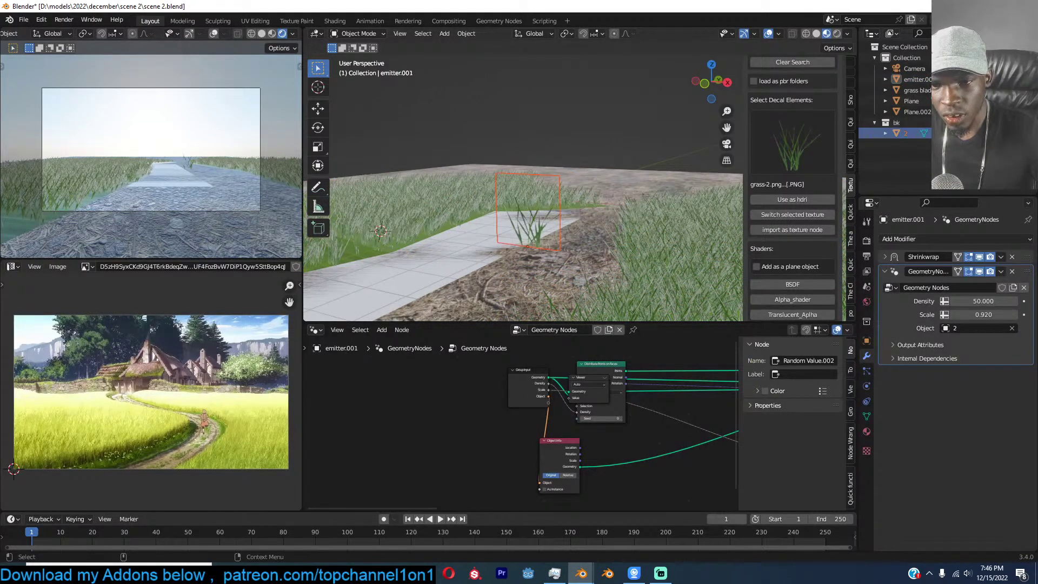
# Select grass card 2 and replace the geometry node editor with the Shader Editor.
pyautogui.click(906, 133)
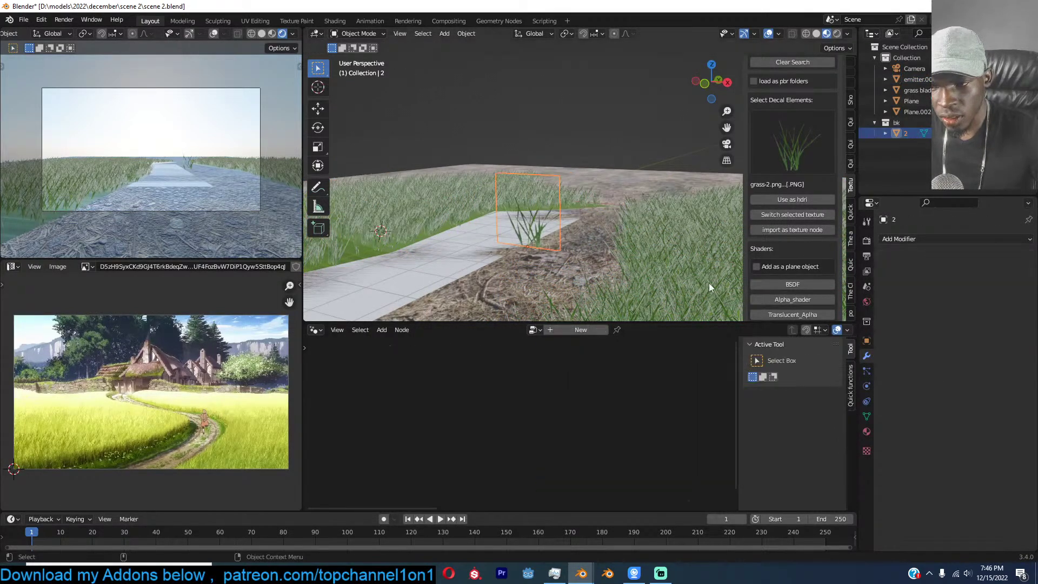
pyautogui.click(317, 330)
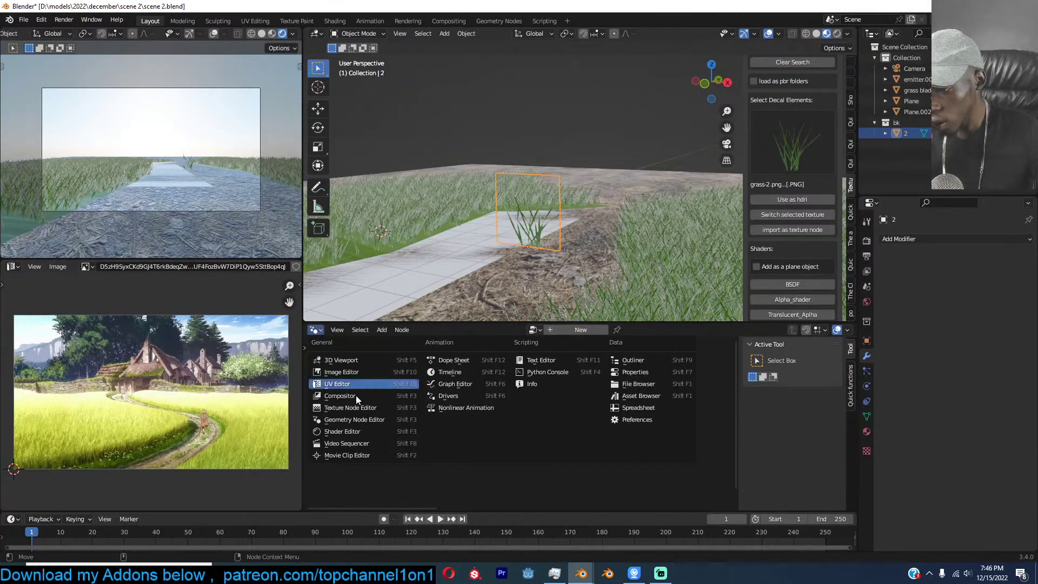
pyautogui.click(350, 431)
# Unwrap the UVs of the grass emitter's mesh in edit mode from the top orthographic view.
pyautogui.click(706, 241)
pyautogui.press('KP_5')
pyautogui.press('KP_7')
pyautogui.press('Tab')
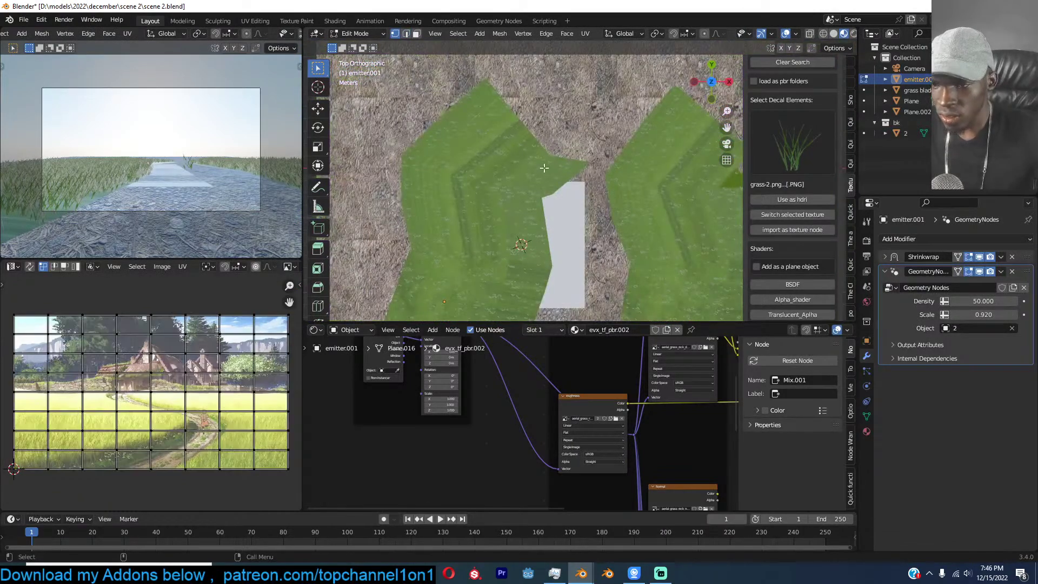
pyautogui.scroll(-3, 583, 181)
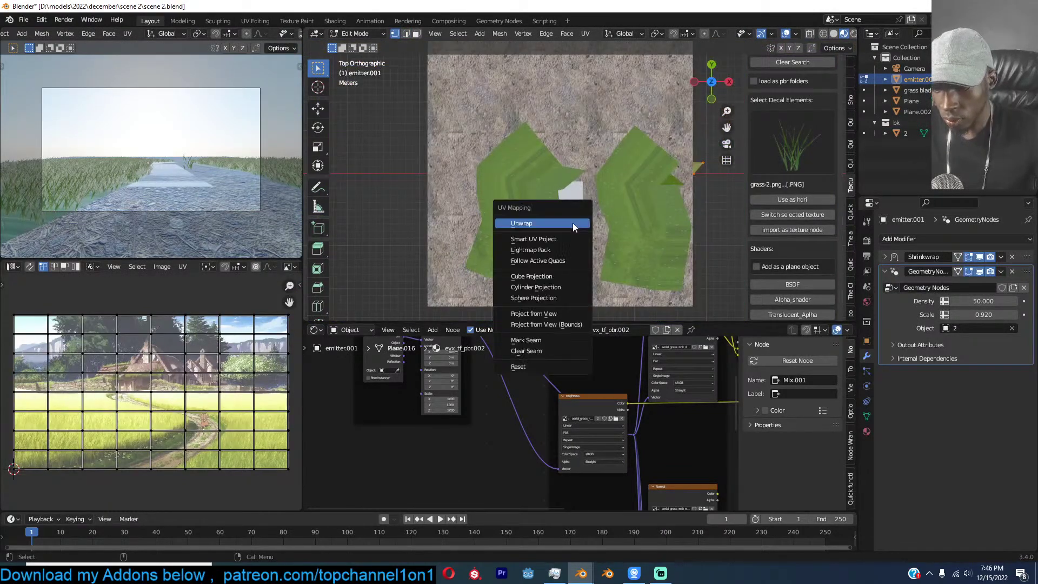
pyautogui.press('u')
pyautogui.click(573, 223)
pyautogui.keyDown('alt'); pyautogui.click(577, 180); pyautogui.keyUp('alt')
pyautogui.keyDown('alt'); pyautogui.click(597, 190); pyautogui.keyUp('alt')
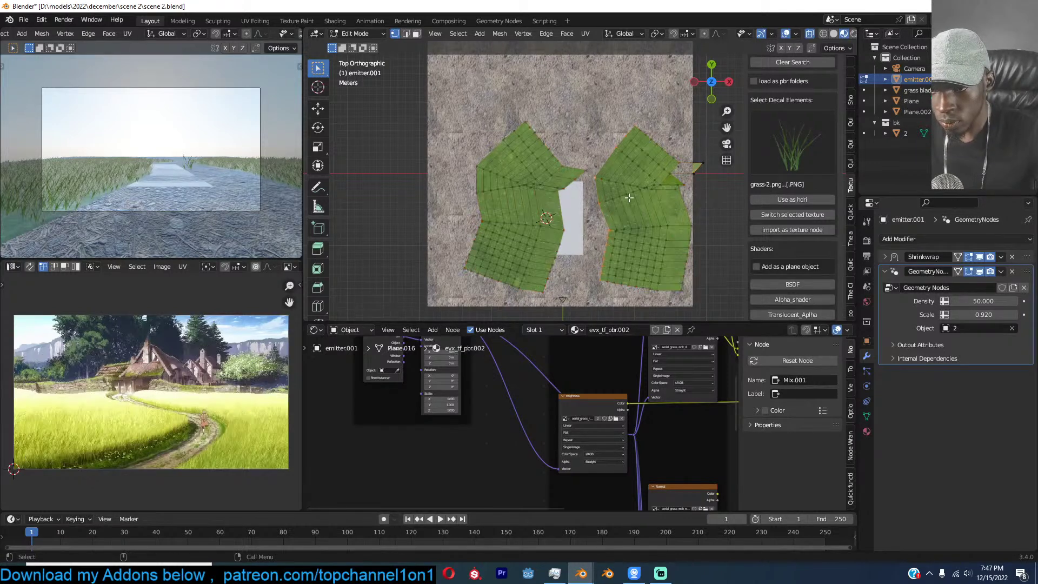
pyautogui.press('g')
pyautogui.rightClick(624, 204)
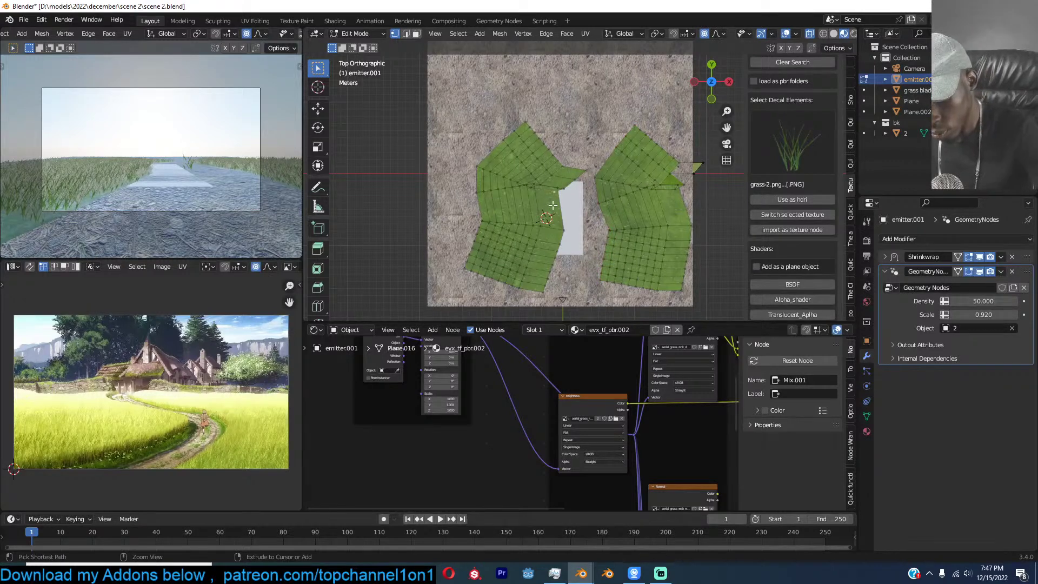
# Move the whole linked left grass patch closer to the right patch to narrow the path.
pyautogui.hotkey('ctrl', 'l')
pyautogui.press('g')
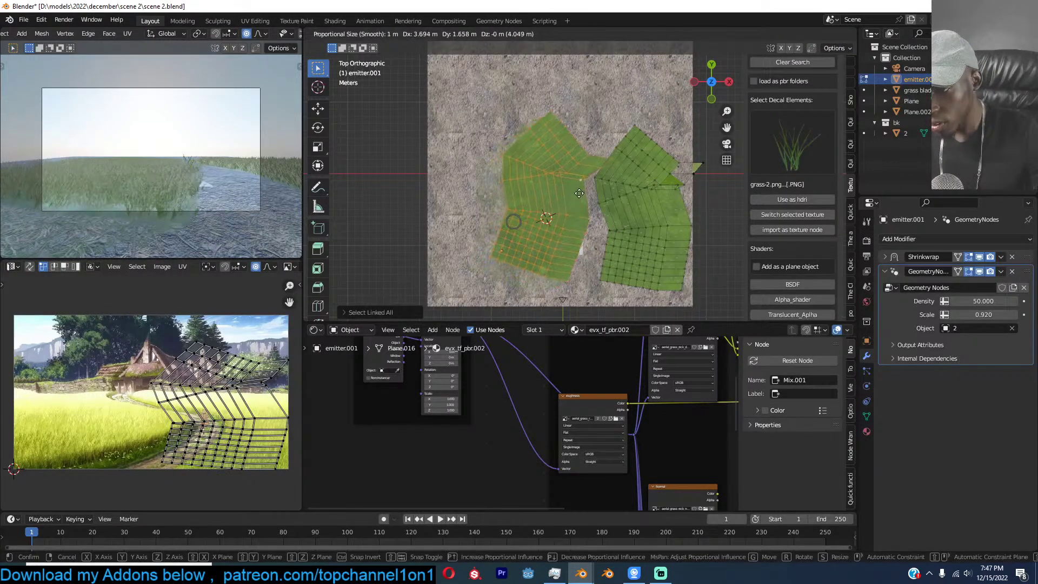
pyautogui.click(549, 174)
# Slide the crosswise edge loops in the middle of the left grass patch to space them more evenly, and leave edit mode.
pyautogui.scroll(2, 549, 173)
pyautogui.keyDown('alt'); pyautogui.click(549, 182); pyautogui.keyUp('alt')
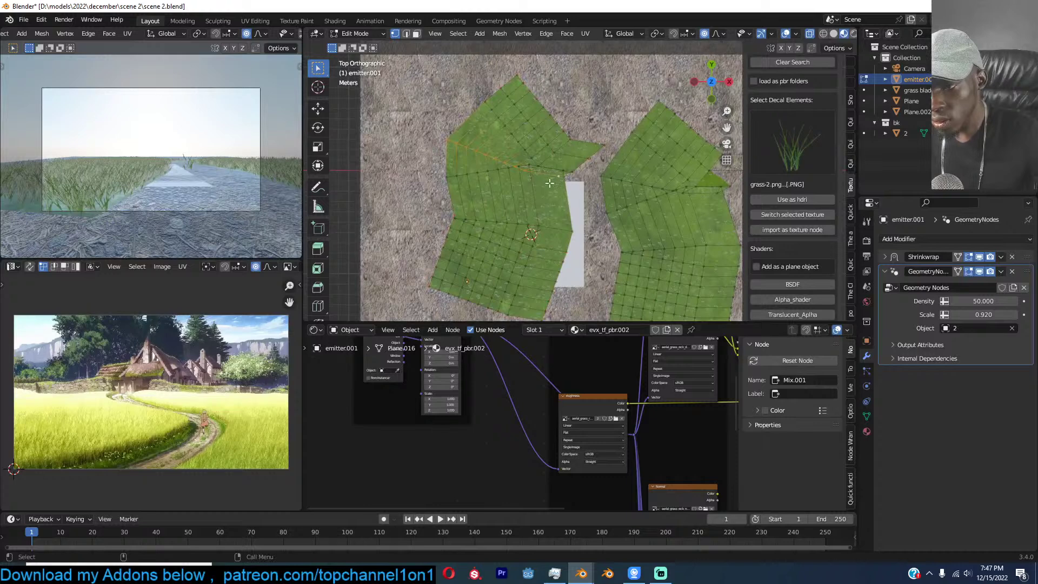
pyautogui.press('g')
pyautogui.press('g')
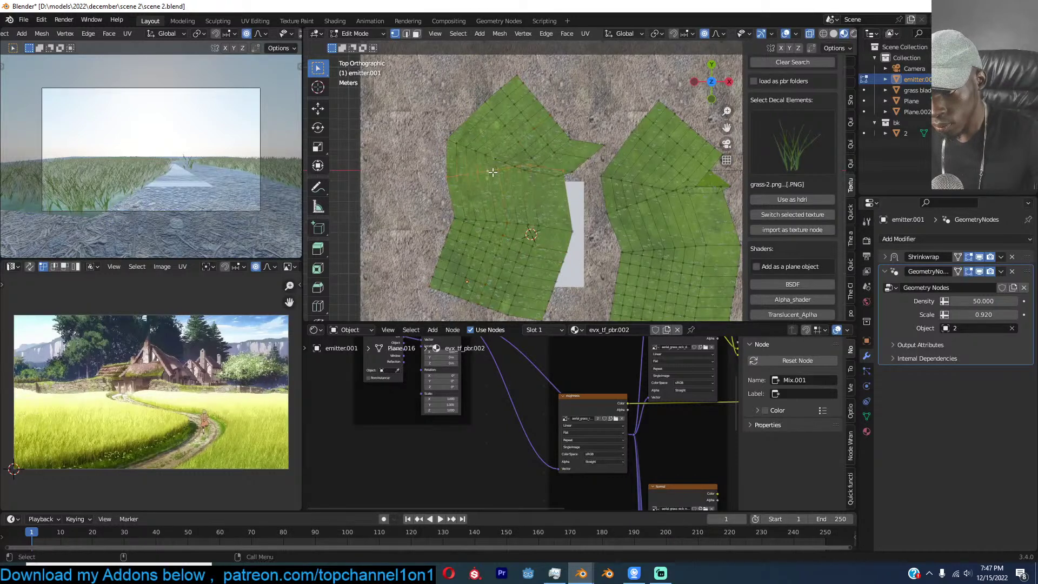
pyautogui.click(502, 192)
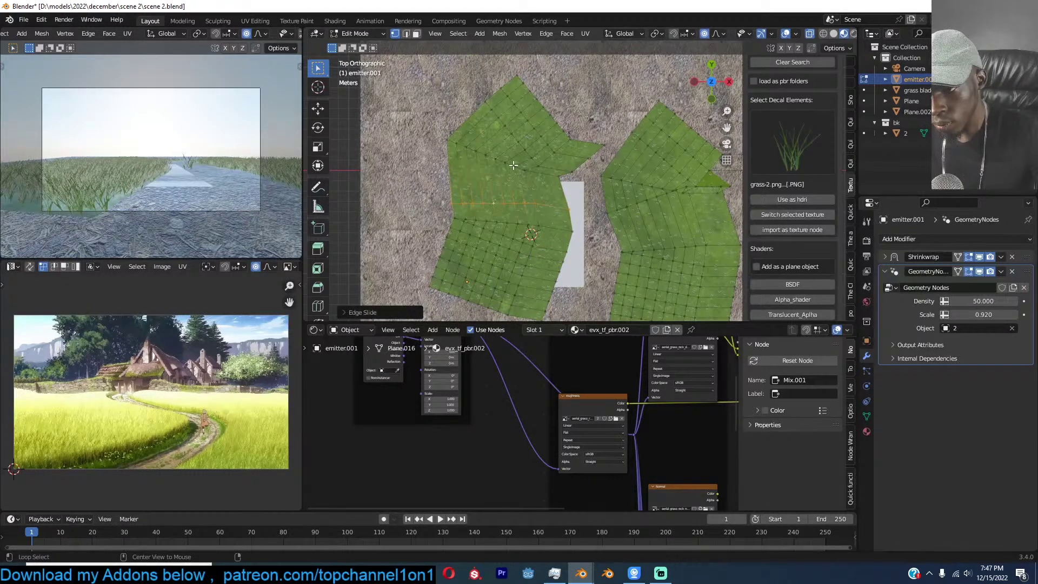
pyautogui.keyDown('alt'); pyautogui.click(514, 172); pyautogui.keyUp('alt')
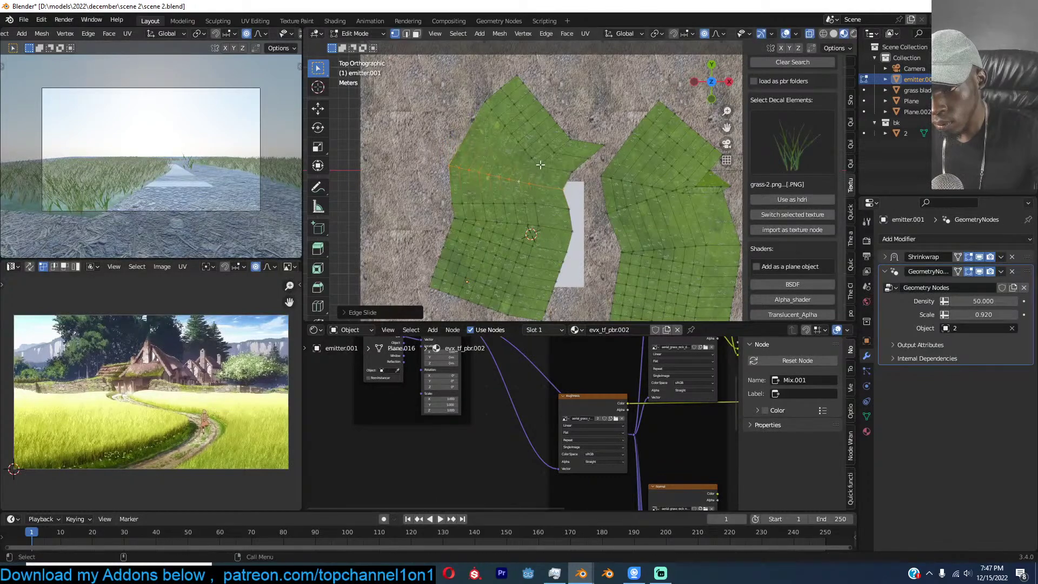
pyautogui.press('a')
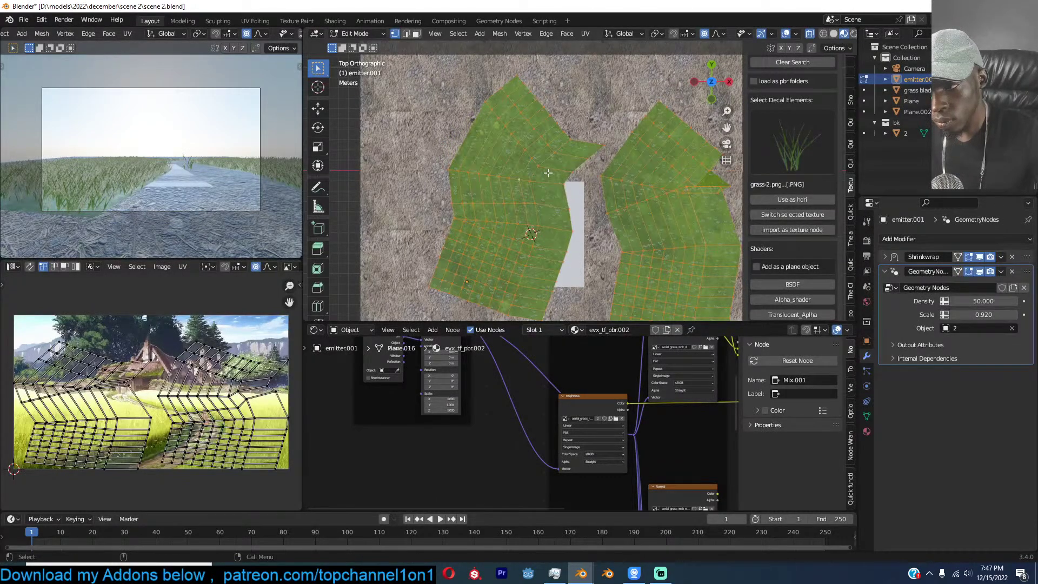
pyautogui.press('Tab')
# In camera view, move the camera to X about 0.57 m and Z about 2.32 m and tilt it to about 85.4° on X.
pyautogui.scroll(-3, 547, 187)
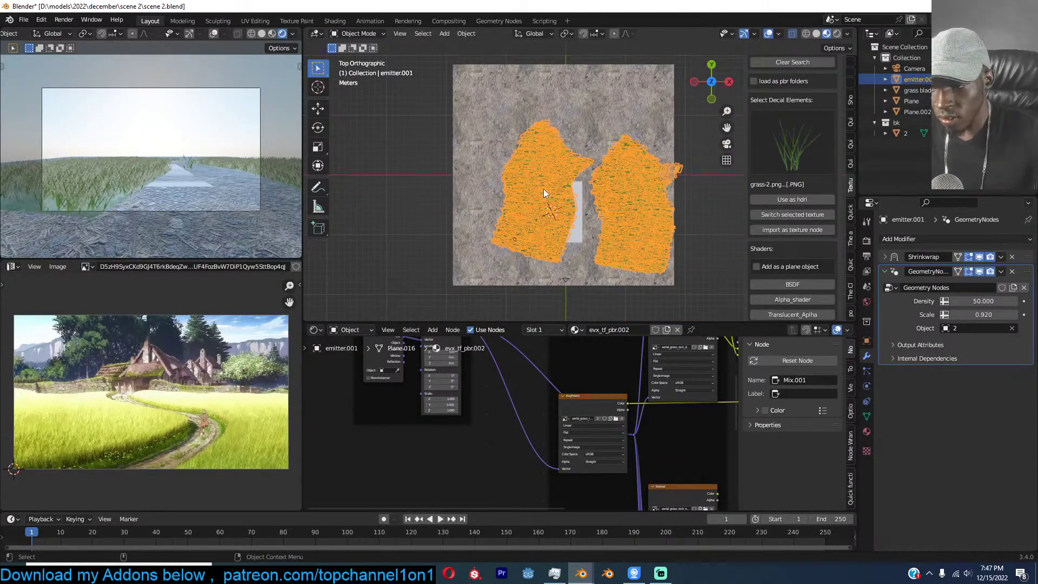
pyautogui.press('KP_0')
pyautogui.click(628, 117)
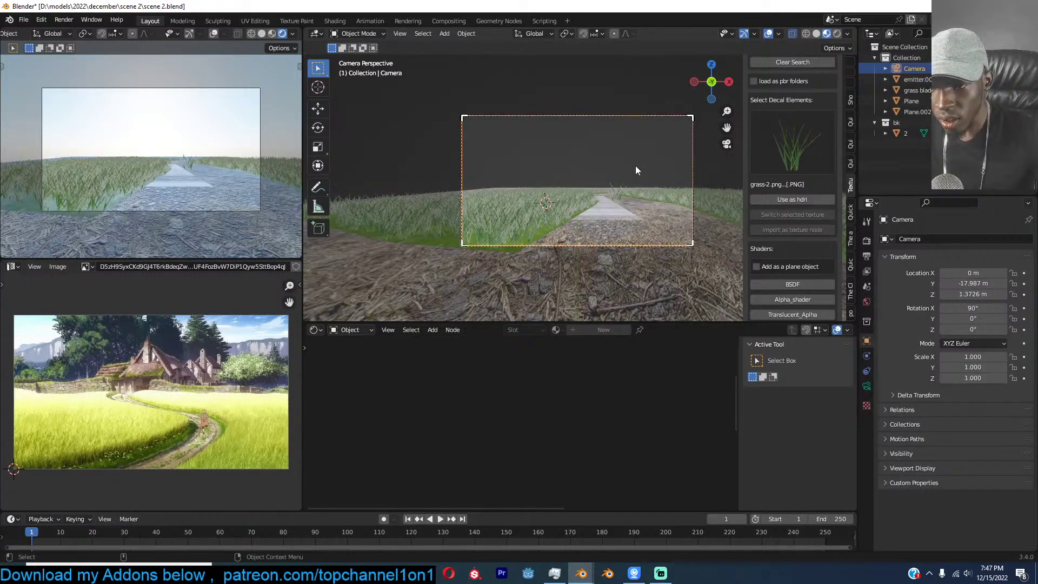
pyautogui.press('g')
pyautogui.click(660, 143)
pyautogui.press('r')
pyautogui.press('r')
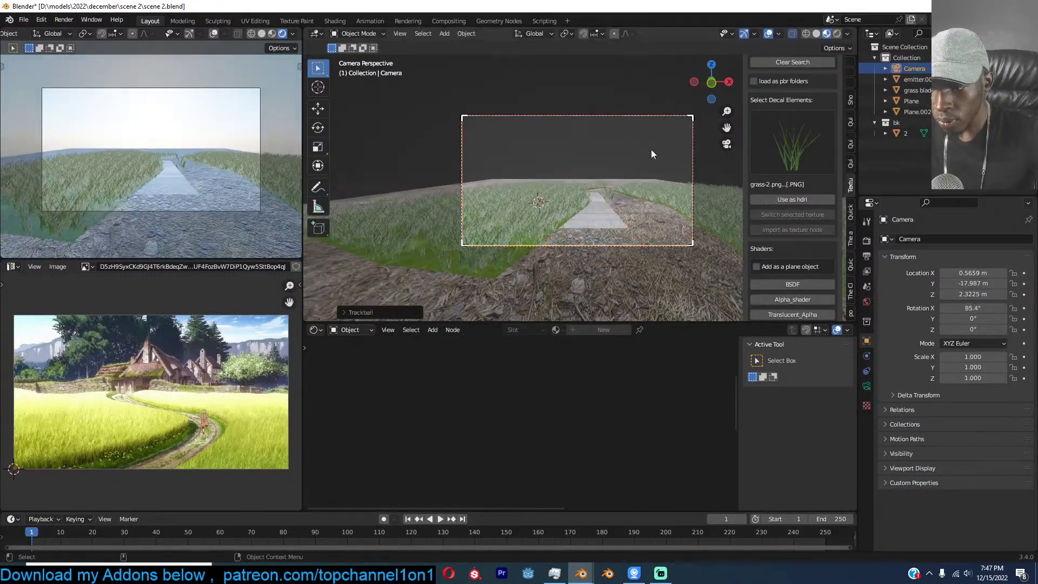
# In top view, move the grass emitter's linked right patch toward the left patch and rotate it about 14° clockwise, and leave edit mode.
pyautogui.click(650, 157)
pyautogui.click(661, 185)
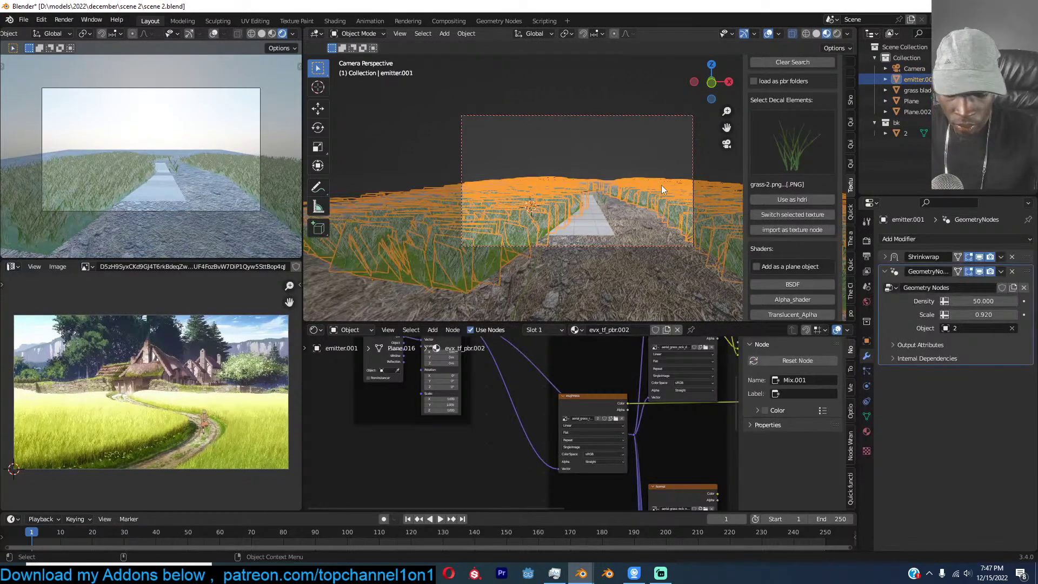
pyautogui.press('KP_7')
pyautogui.press('Tab')
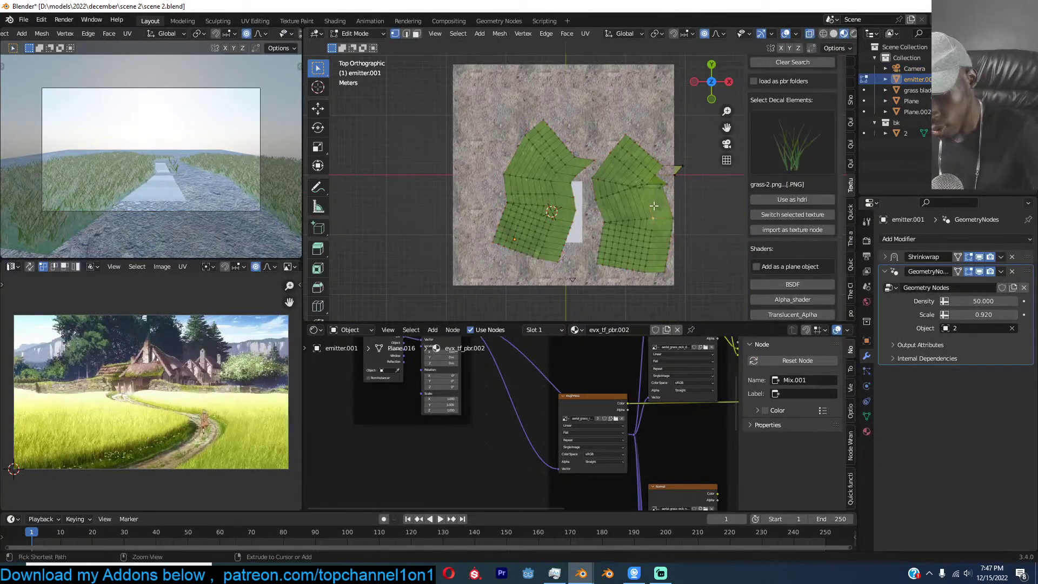
pyautogui.hotkey('ctrl', 'l')
pyautogui.press('g')
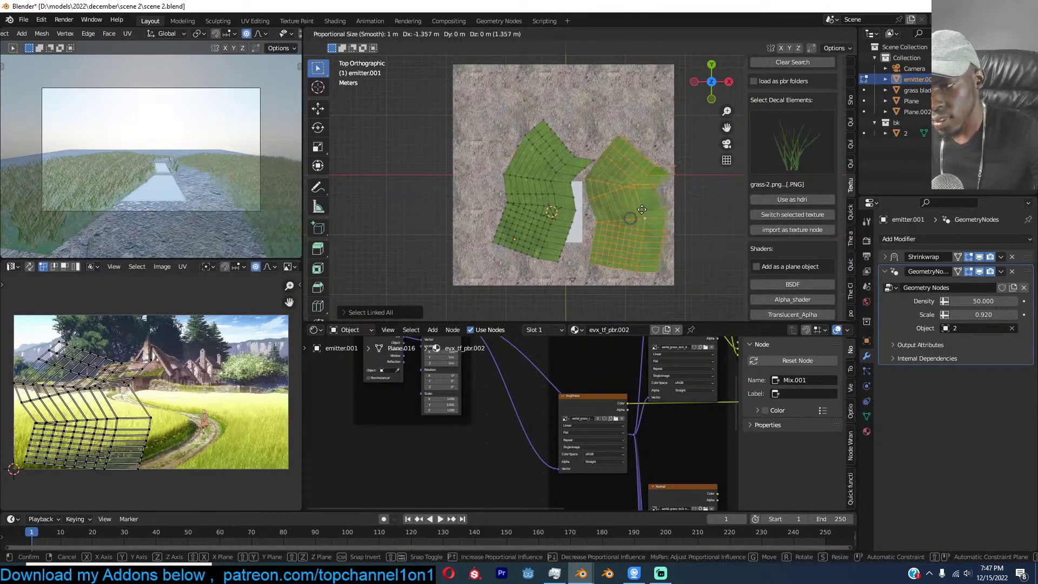
pyautogui.click(637, 208)
pyautogui.press('r')
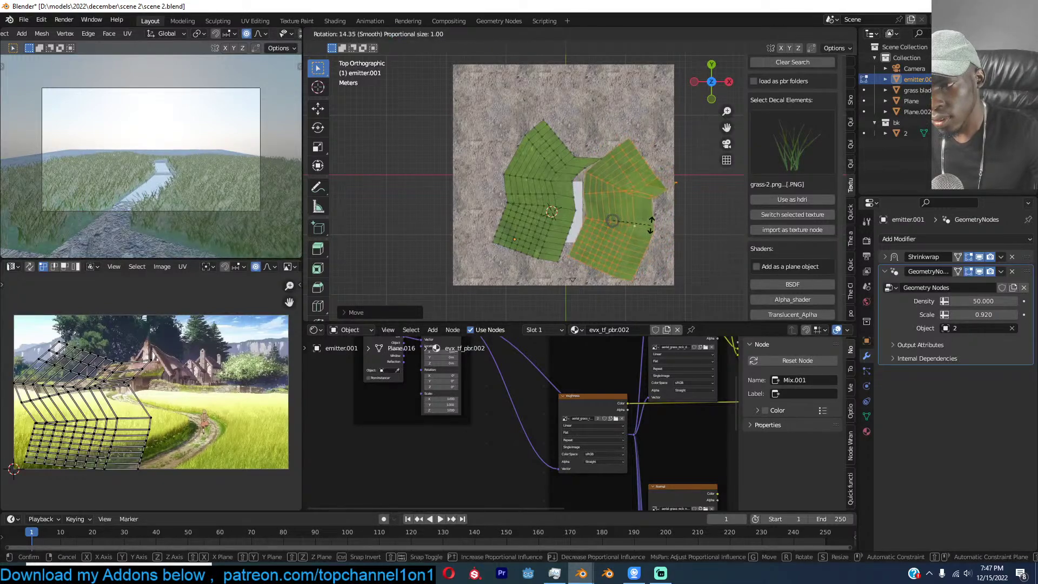
pyautogui.click(622, 226)
pyautogui.press('a')
pyautogui.press('Tab')
# Show the viewport in solid shading and set the scattered object in the emitter's Geometry Nodes modifier to grass blade.
pyautogui.scroll(5, 536, 230)
pyautogui.press('z')
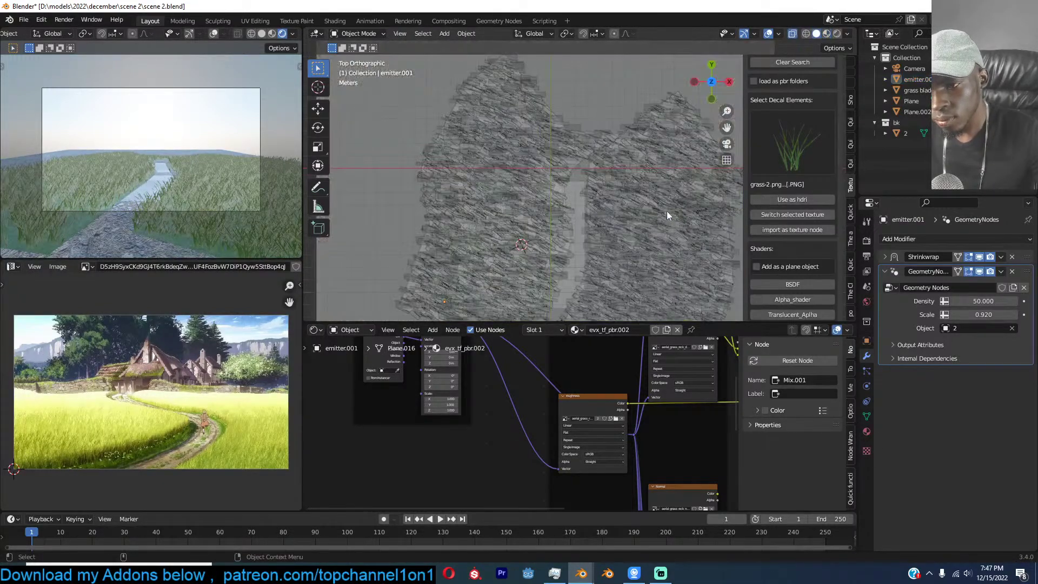
pyautogui.moveTo(668, 211); pyautogui.dragTo(714, 151, button='middle')
pyautogui.scroll(4, 591, 219)
pyautogui.moveTo(591, 218); pyautogui.dragTo(544, 181, button='middle')
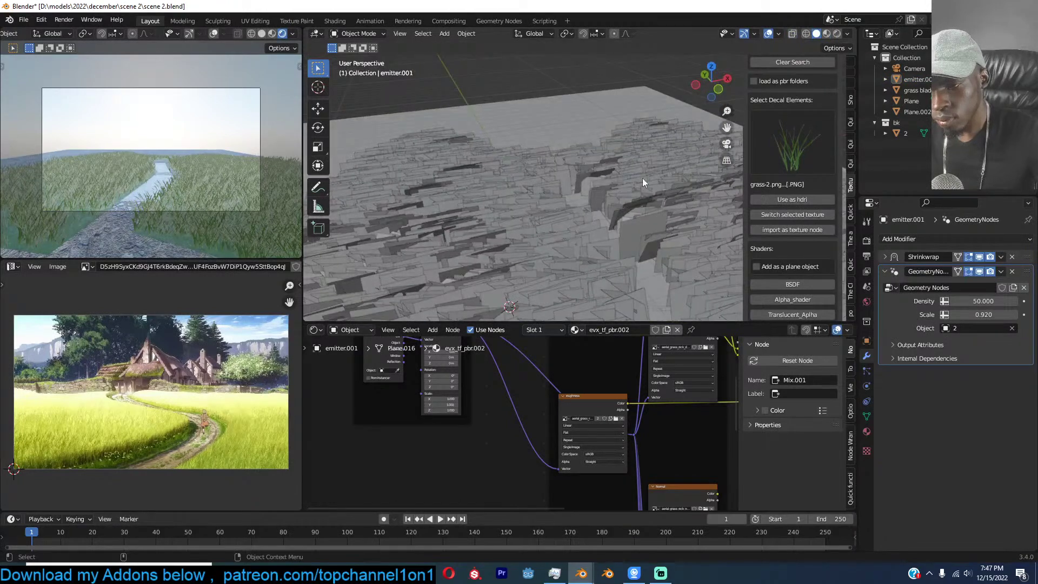
pyautogui.moveTo(642, 178); pyautogui.dragTo(608, 160, button='middle')
pyautogui.click(609, 164)
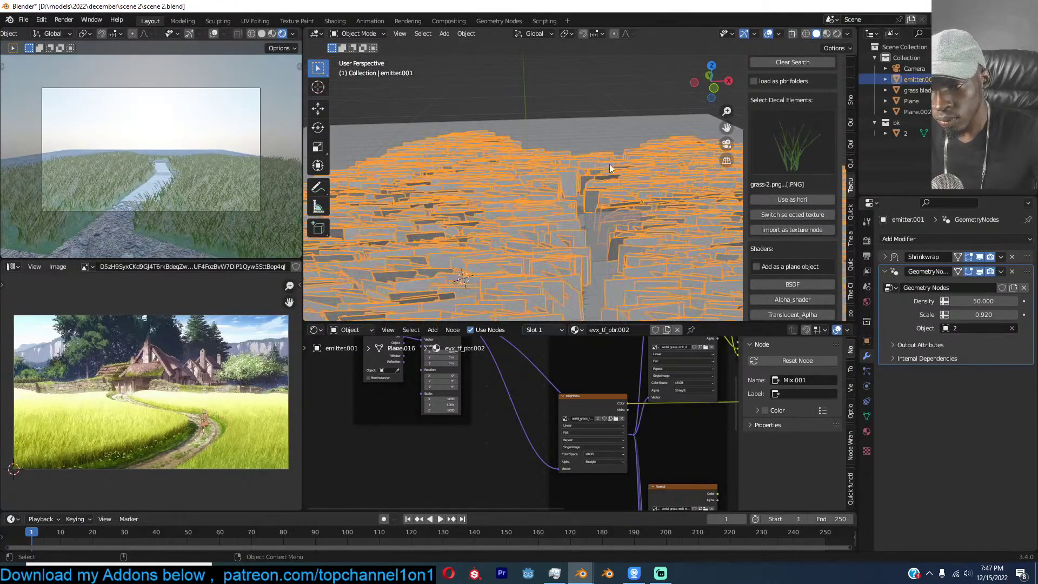
pyautogui.click(969, 328)
pyautogui.click(950, 376)
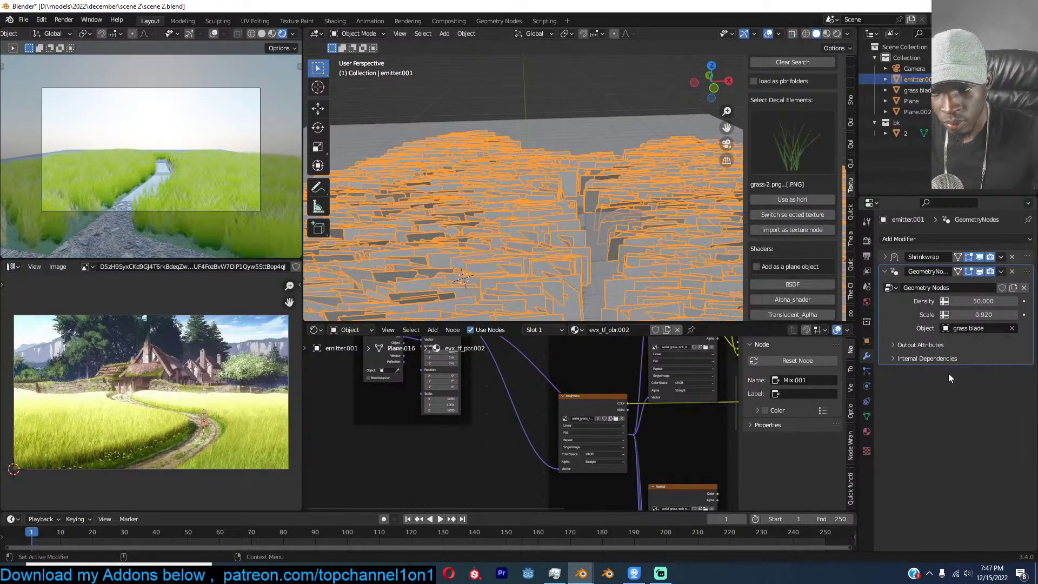
# Hide the upright grass card object "2" that stands beside the path.
pyautogui.hotkey('alt', 'a')
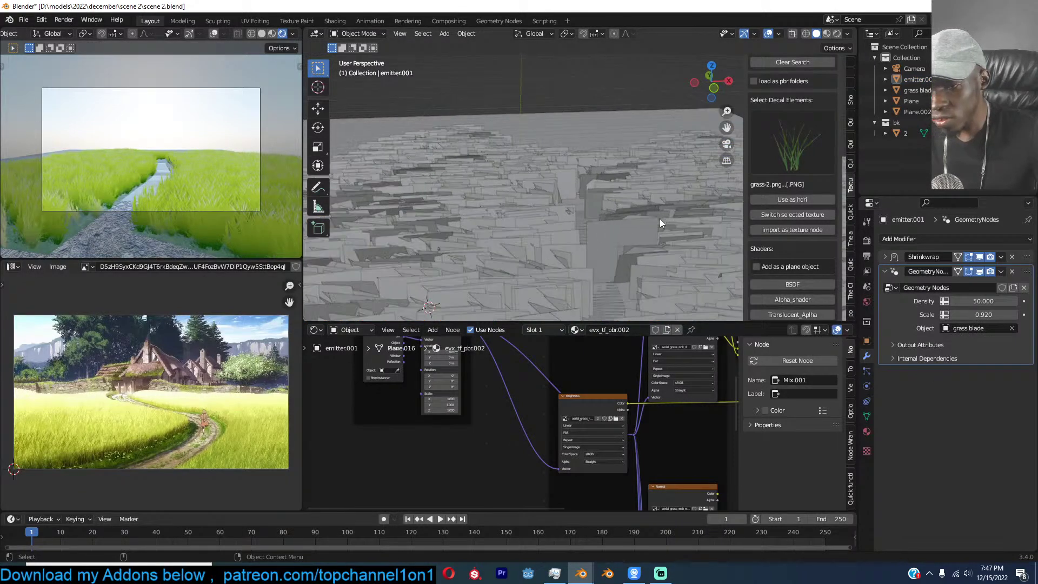
pyautogui.click(638, 252)
pyautogui.scroll(-5, 628, 251)
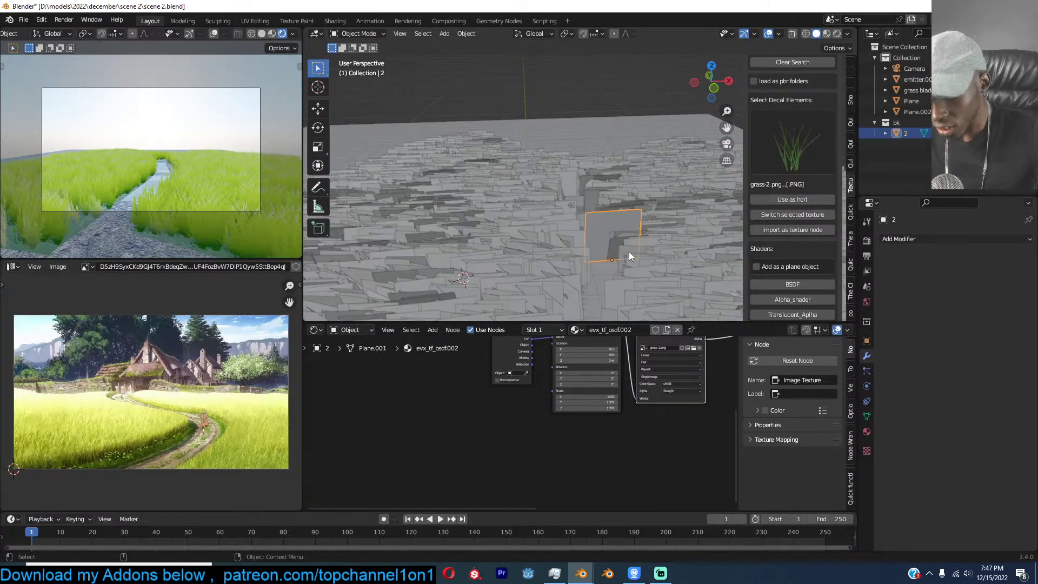
pyautogui.press('g')
pyautogui.rightClick(671, 177)
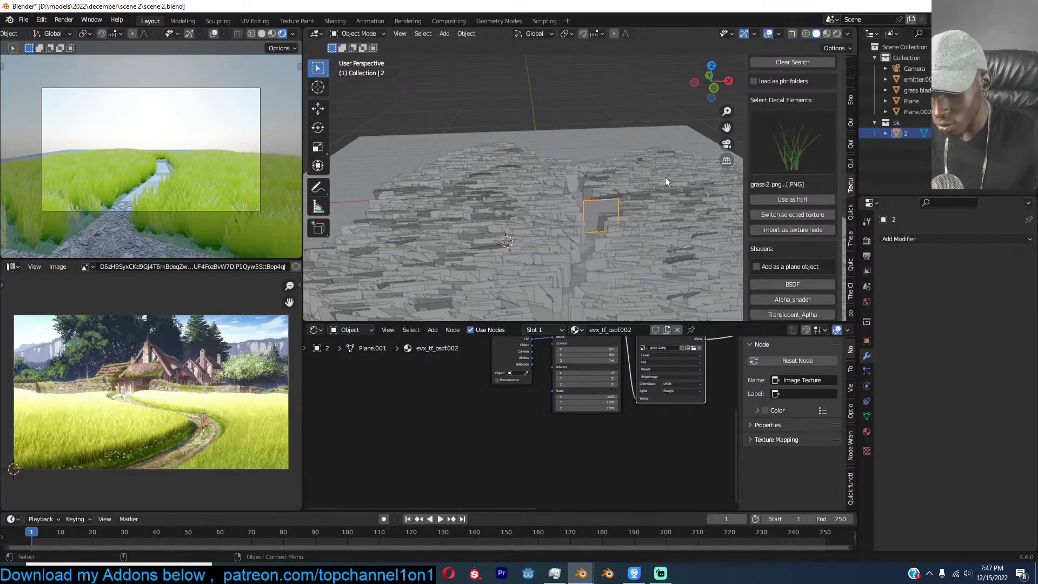
pyautogui.hotkey('alt', 'a')
pyautogui.scroll(2, 557, 234)
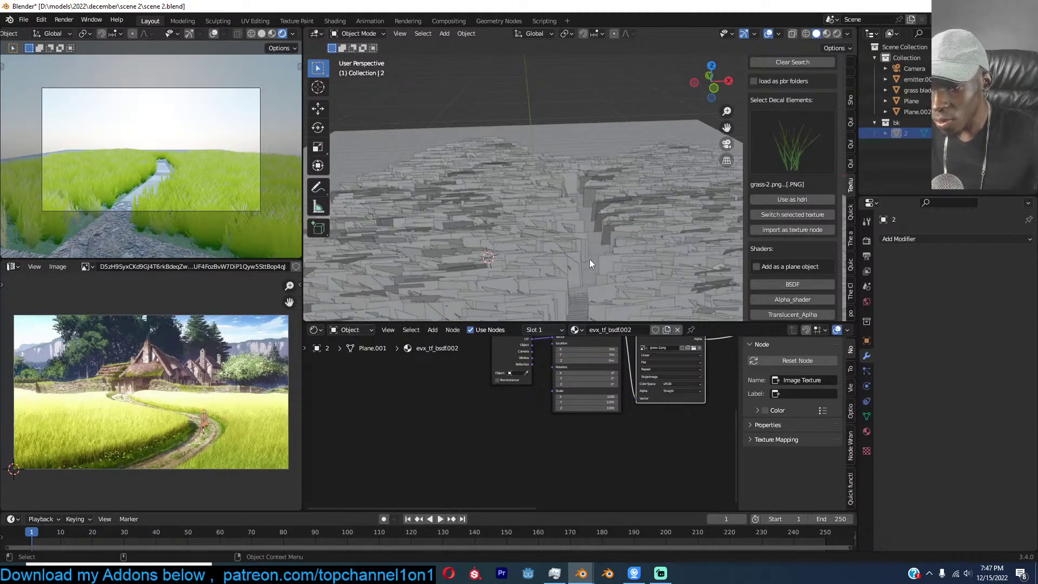
# Hide the grass emitter to reach and delete the flat path plane Plane.002, and reveal all hidden objects.
pyautogui.click(591, 257)
pyautogui.click(592, 251)
pyautogui.moveTo(592, 248); pyautogui.dragTo(542, 229, button='middle')
pyautogui.click(543, 230)
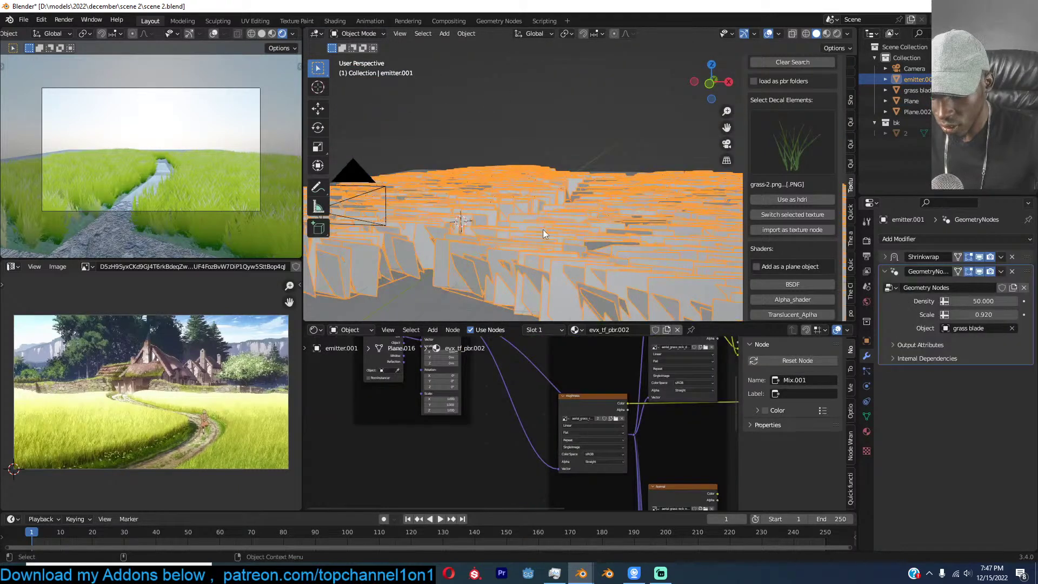
pyautogui.press('h')
pyautogui.click(553, 233)
pyautogui.press('x')
pyautogui.click(553, 235)
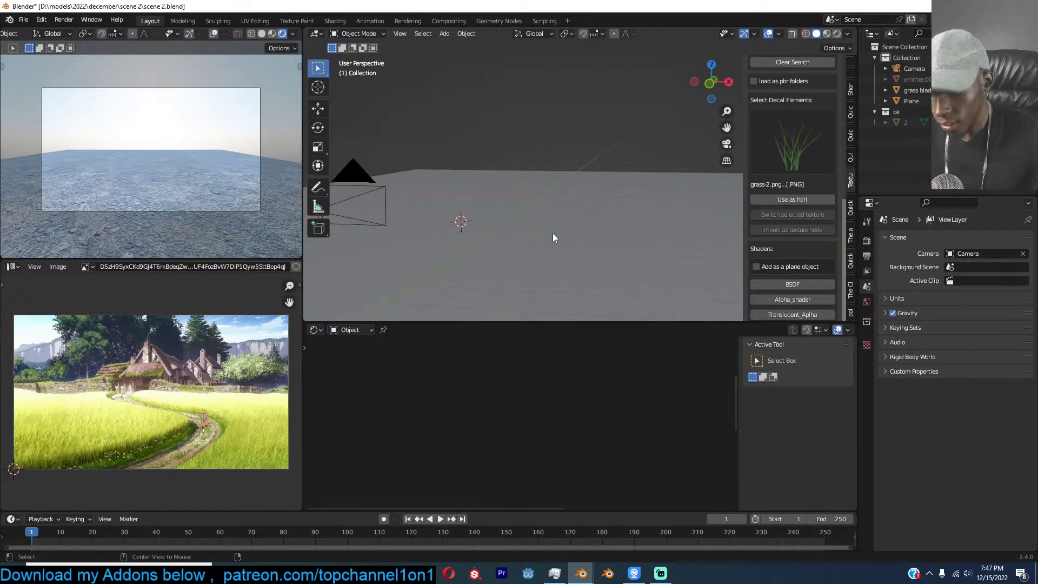
pyautogui.hotkey('alt', 'h')
pyautogui.hotkey('alt', 'a')
pyautogui.scroll(-5, 531, 235)
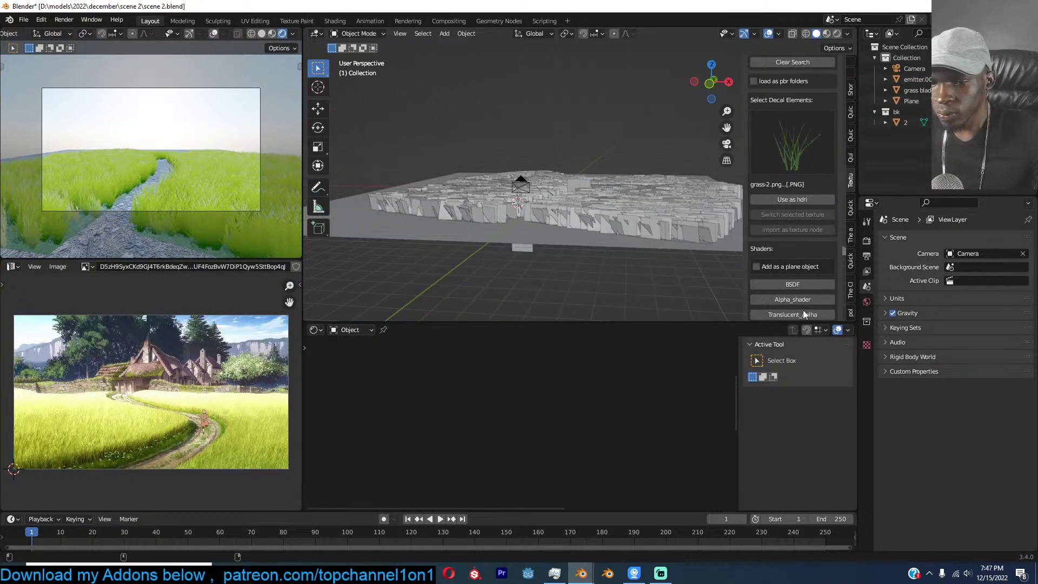
# Set the world sky texture's Ozone to about 0.184 and Dust to 0.2, and save the file.
pyautogui.click(867, 302)
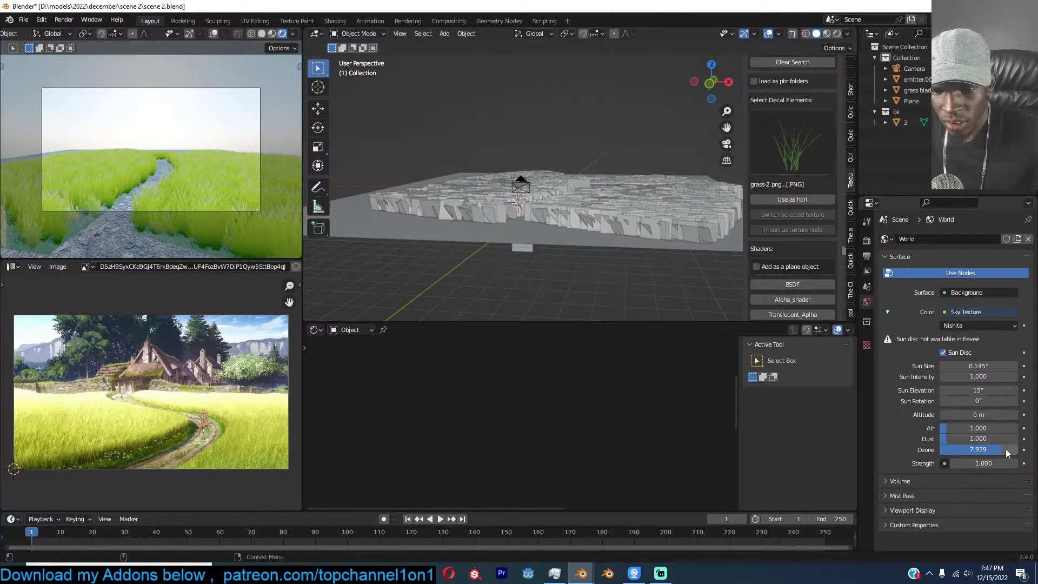
pyautogui.moveTo(1000, 450); pyautogui.dragTo(956, 439)
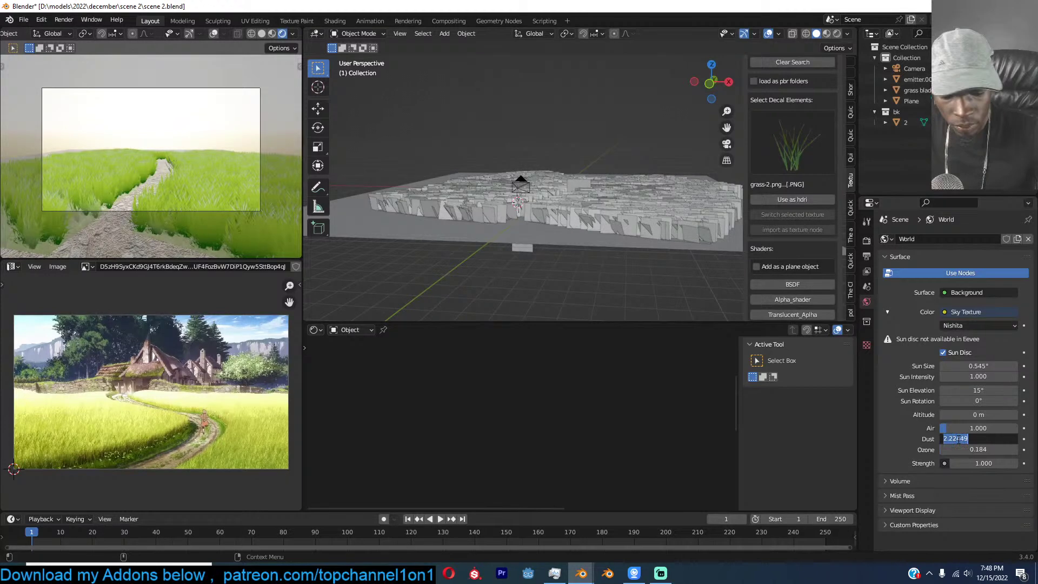
pyautogui.press('Return')
pyautogui.click(959, 439)
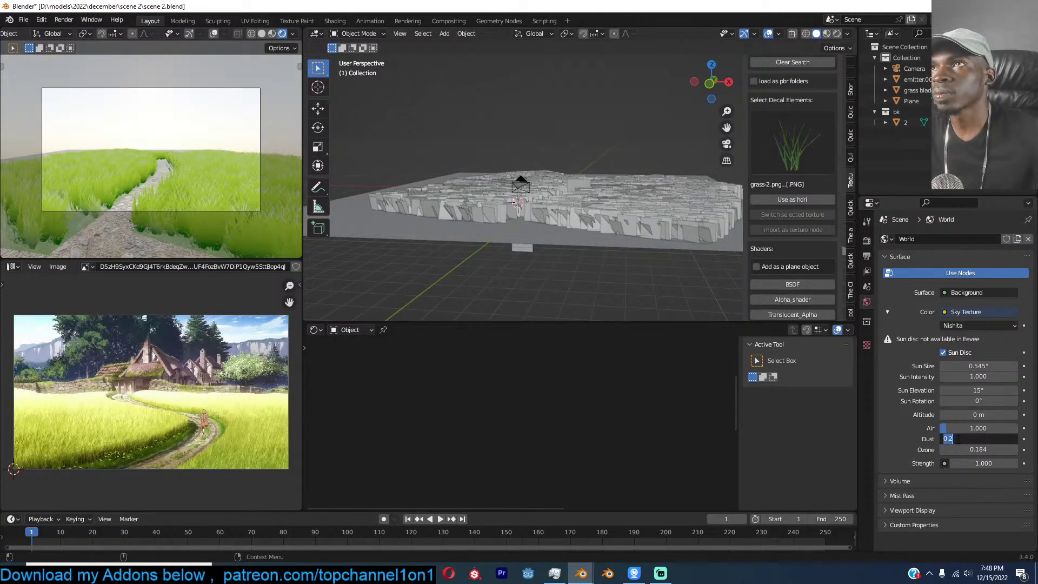
pyautogui.press('Return')
pyautogui.hotkey('ctrl', 's')
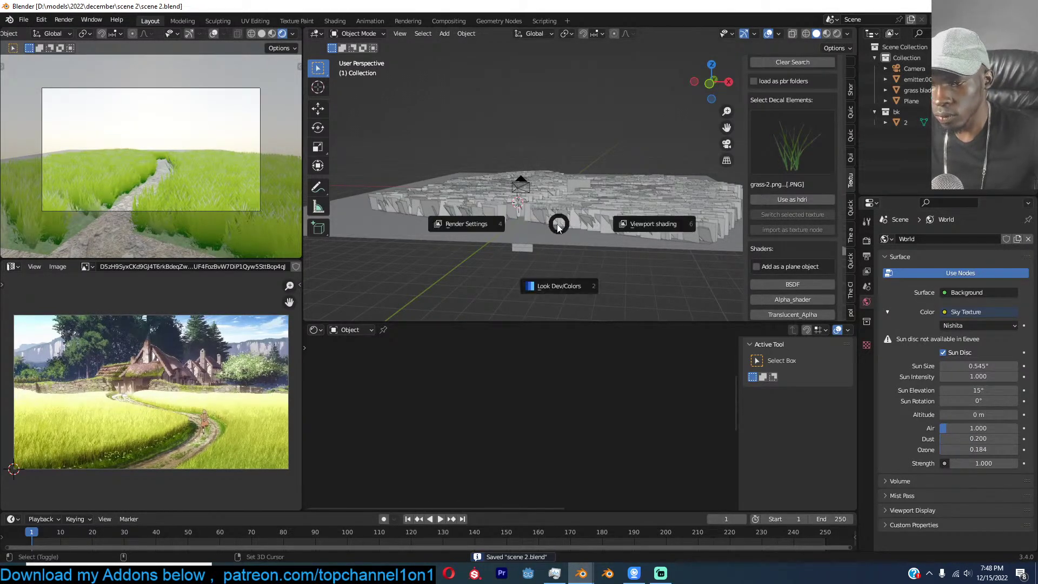
# Set the solid viewport shading colour to Random and save the file.
pyautogui.click(553, 203)
pyautogui.hotkey('shift', 'q')
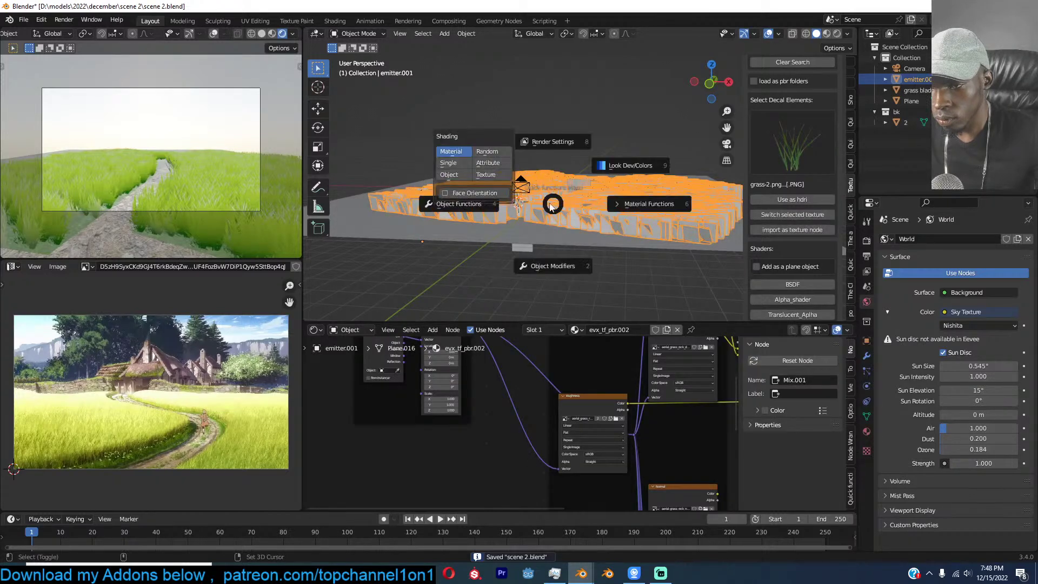
pyautogui.click(487, 152)
pyautogui.click(455, 142)
pyautogui.hotkey('ctrl', 's')
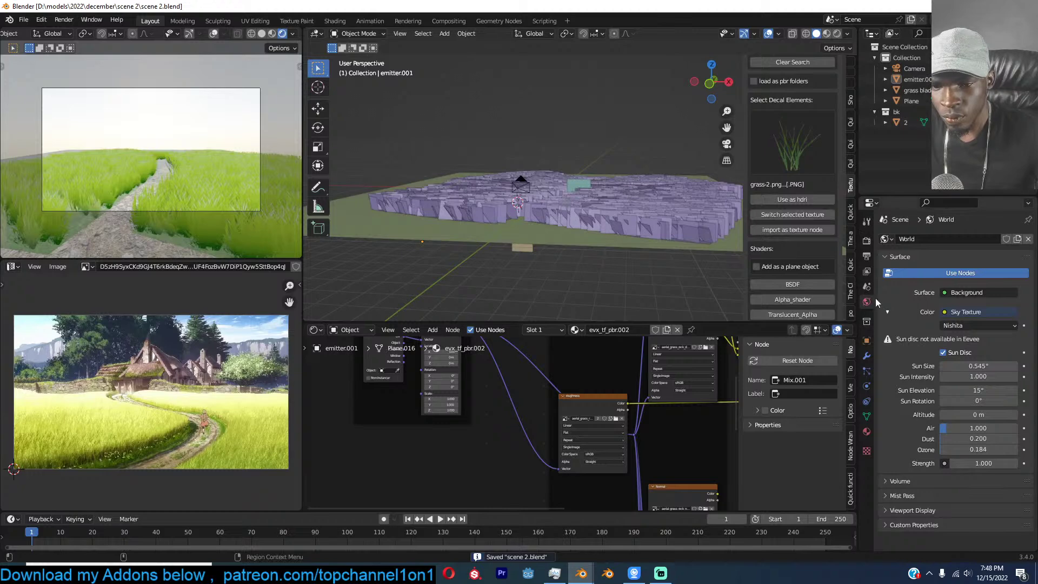
# Set the world background Strength to 0.1 and save the file.
pyautogui.doubleClick(976, 464)
pyautogui.write('0.1')
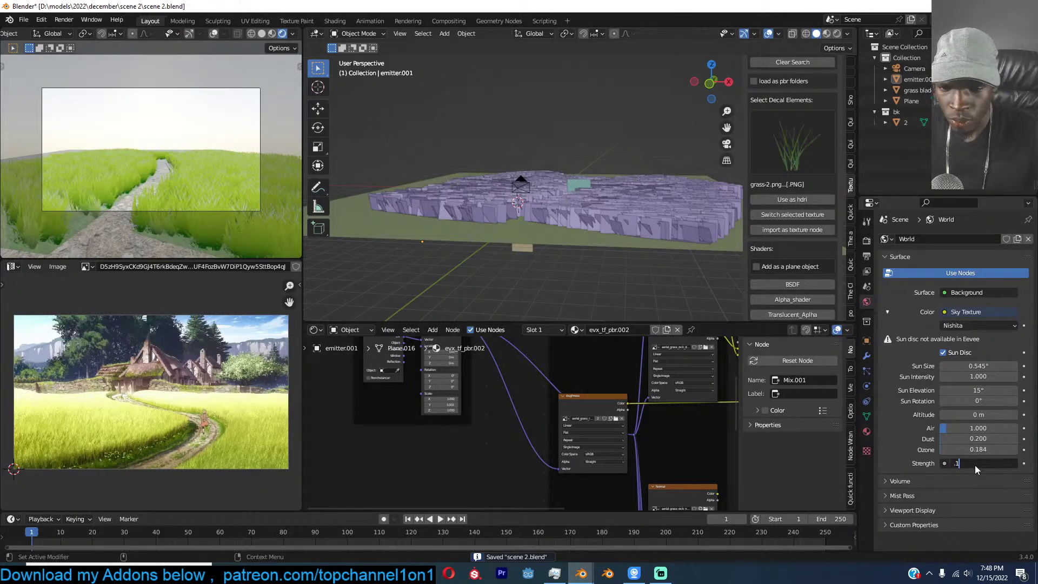
pyautogui.press('Return')
pyautogui.hotkey('ctrl', 's')
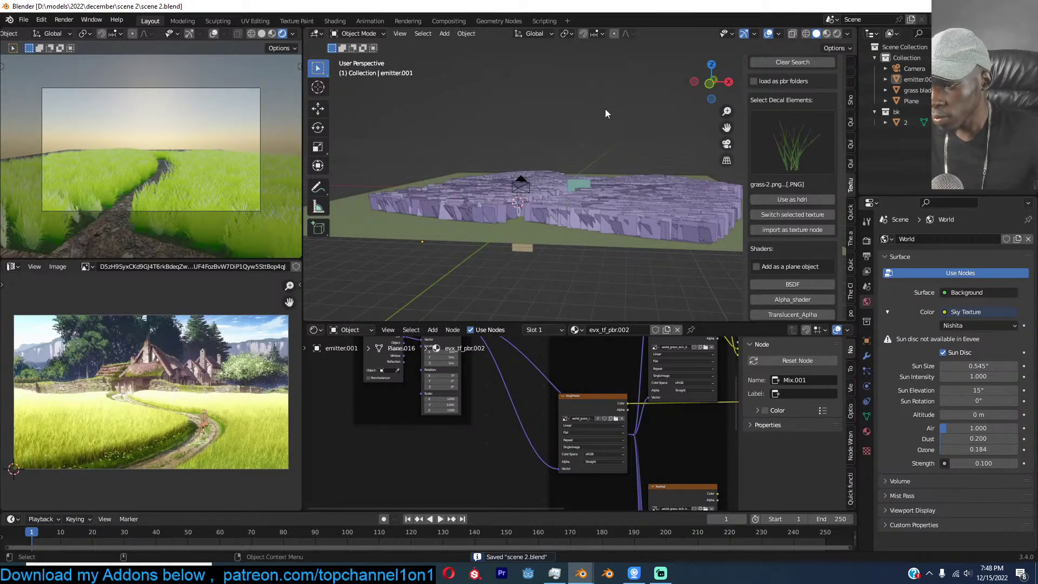
# In the grass blade material, recolour the colour ramp's light green middle stop to yellow with hue about 0.163 and saturation about 0.898.
pyautogui.click(596, 221)
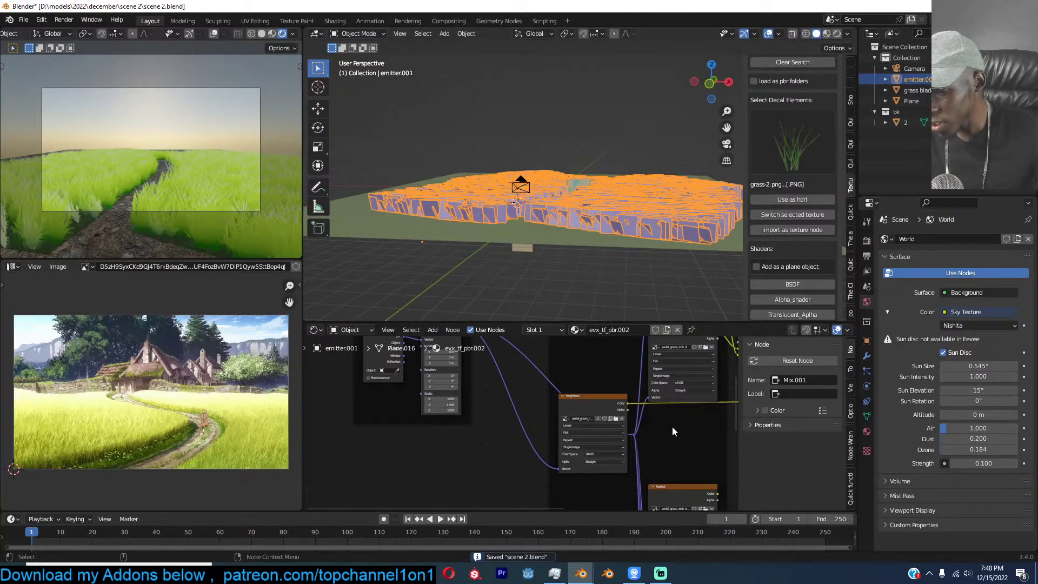
pyautogui.scroll(-3, 673, 427)
pyautogui.moveTo(673, 427); pyautogui.dragTo(452, 452, button='middle')
pyautogui.scroll(2, 452, 452)
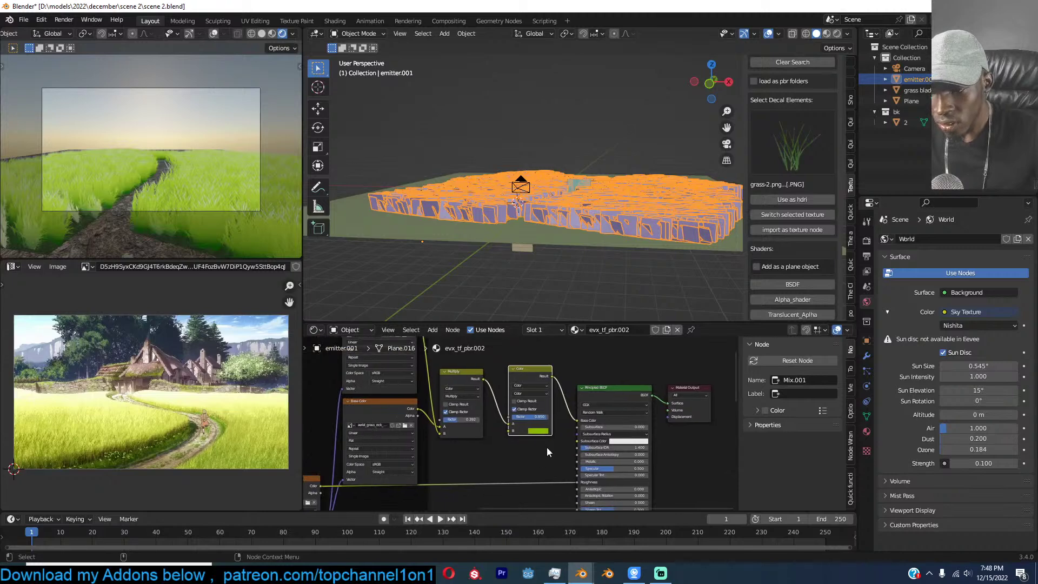
pyautogui.click(920, 90)
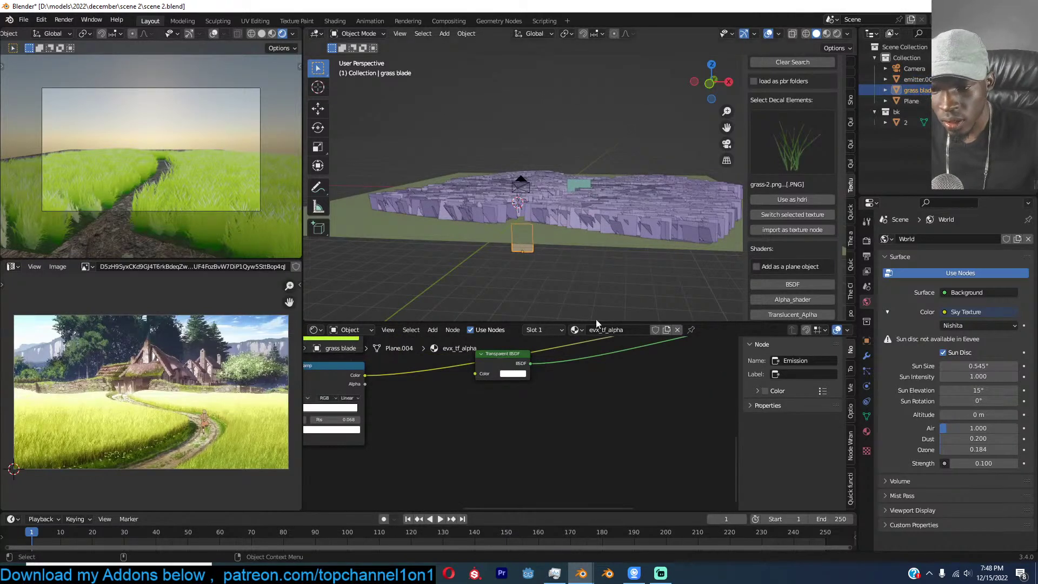
pyautogui.scroll(5, 663, 428)
pyautogui.scroll(1, 663, 429)
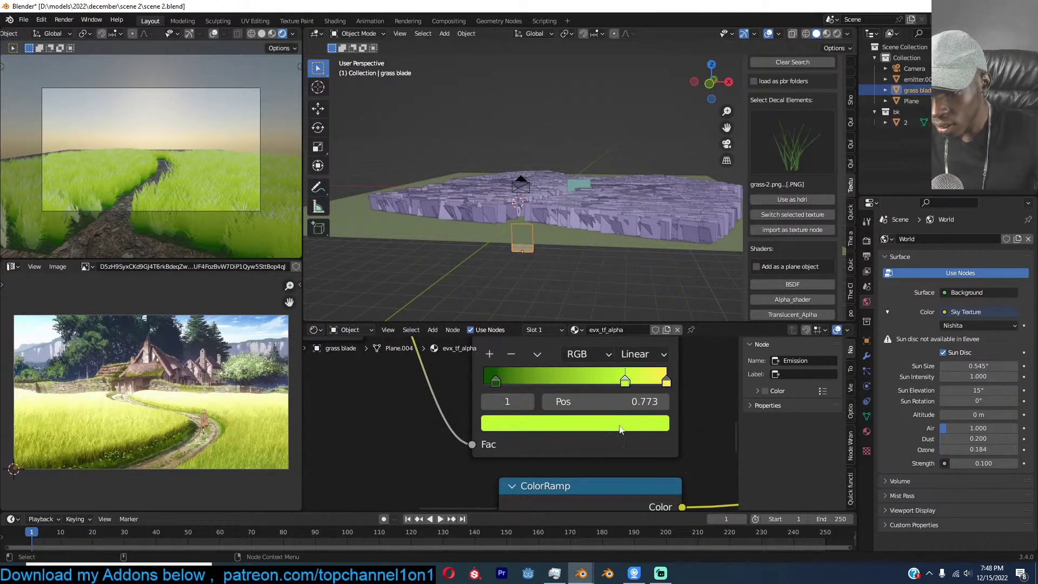
pyautogui.click(621, 422)
pyautogui.click(518, 262)
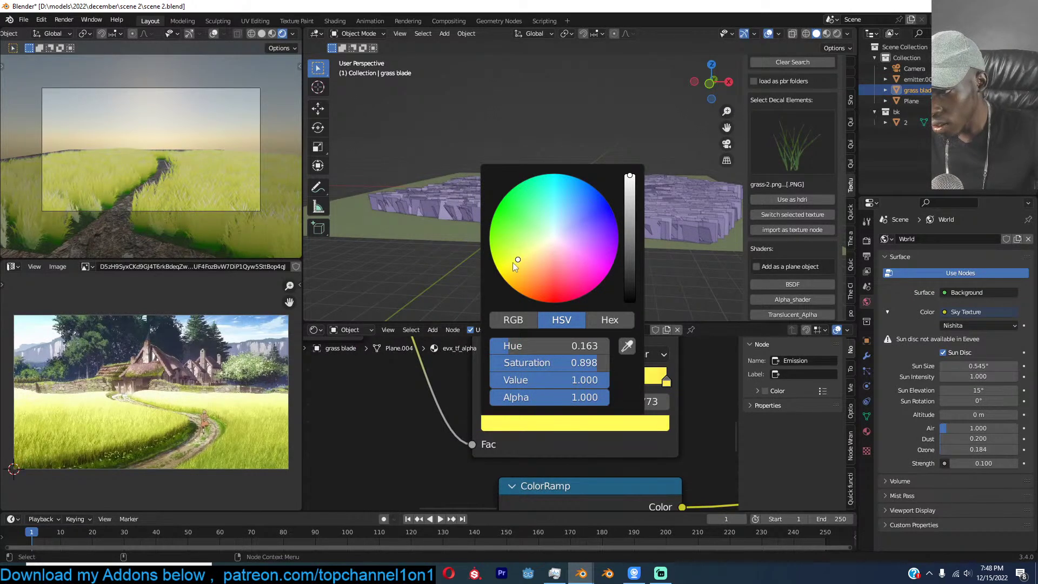
# Recolour the ramp's dark green stop to muted olive (hue about 0.248, saturation about 0.709), move the middle stop to 0.859, and save.
pyautogui.click(499, 380)
pyautogui.click(546, 424)
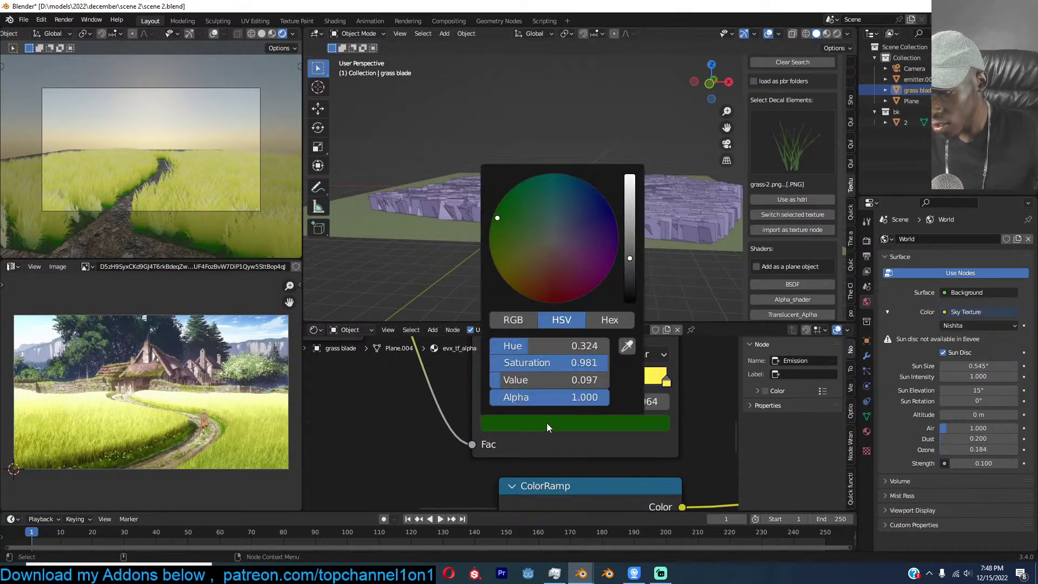
pyautogui.click(517, 258)
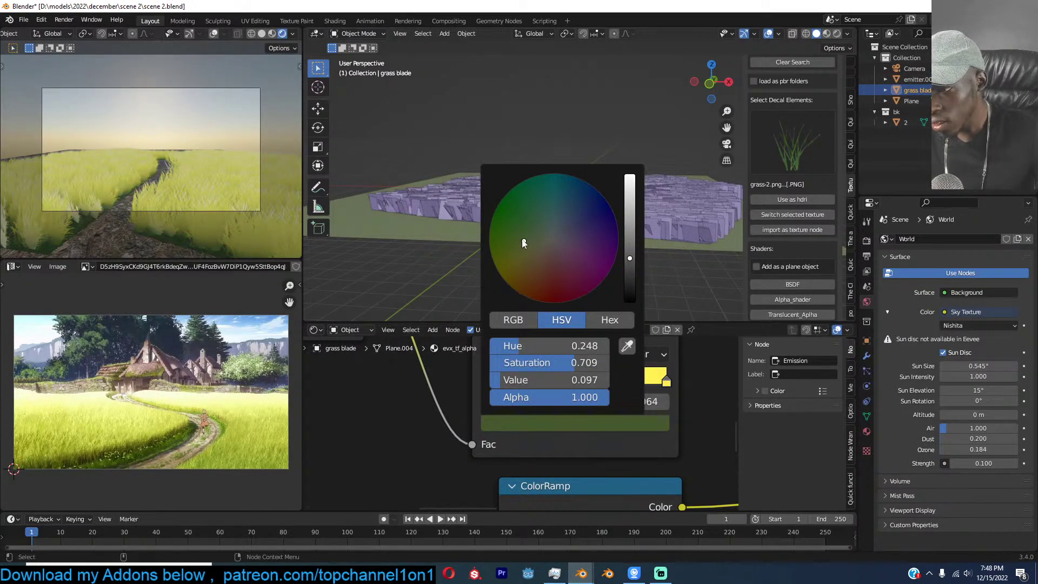
pyautogui.keyDown('ctrl'); pyautogui.click(634, 374); pyautogui.keyUp('ctrl')
pyautogui.moveTo(634, 374)
pyautogui.mouseDown()
pyautogui.moveTo(564, 376)
pyautogui.moveTo(651, 379)
pyautogui.mouseUp()
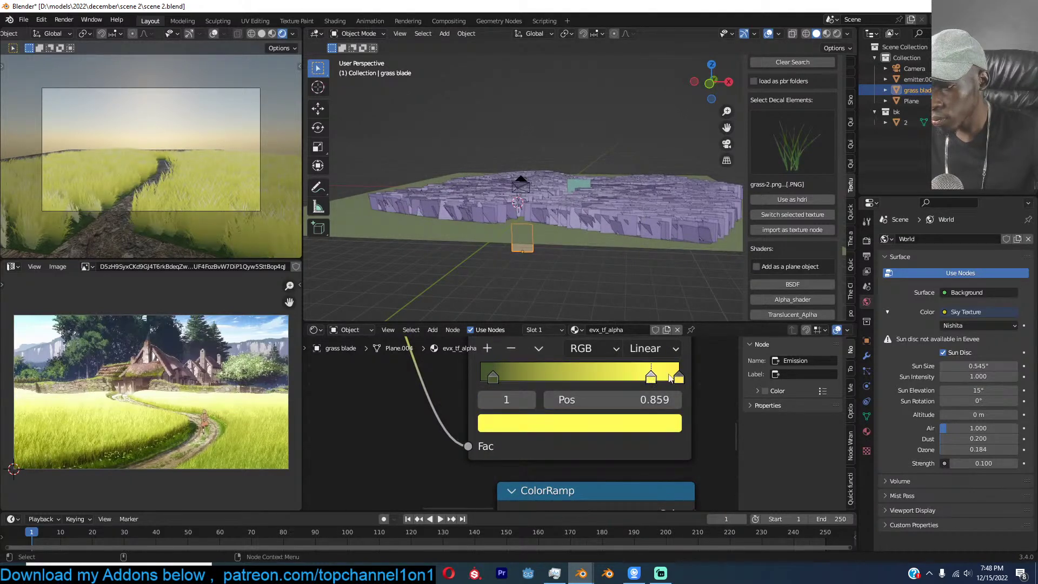
pyautogui.scroll(-2, 673, 374)
pyautogui.hotkey('ctrl', 's')
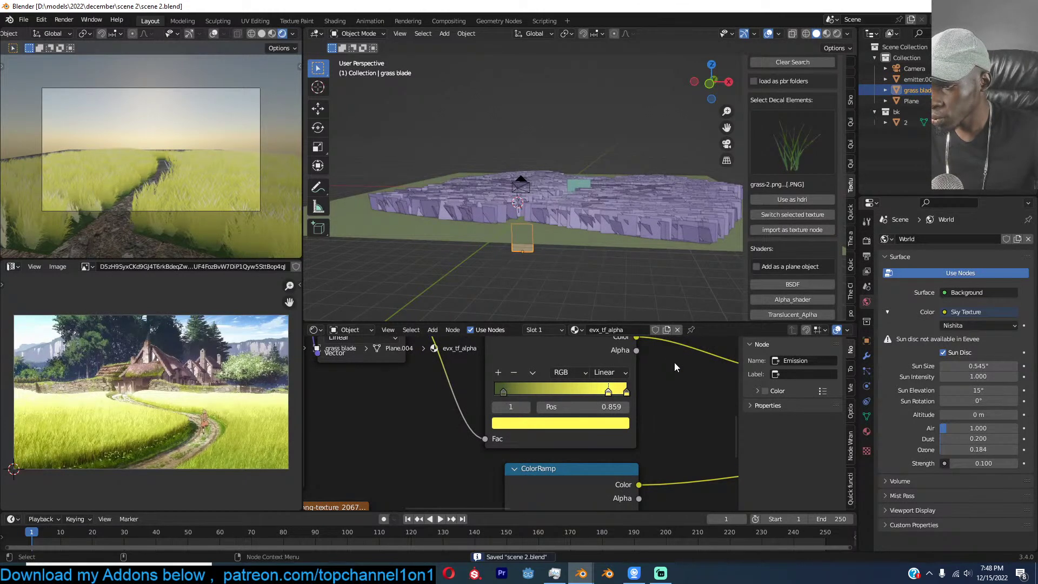
# Examine the whole grass emitter and the gap of the path from the top orthographic view.
pyautogui.moveTo(674, 362); pyautogui.dragTo(605, 367, button='middle')
pyautogui.click(608, 290)
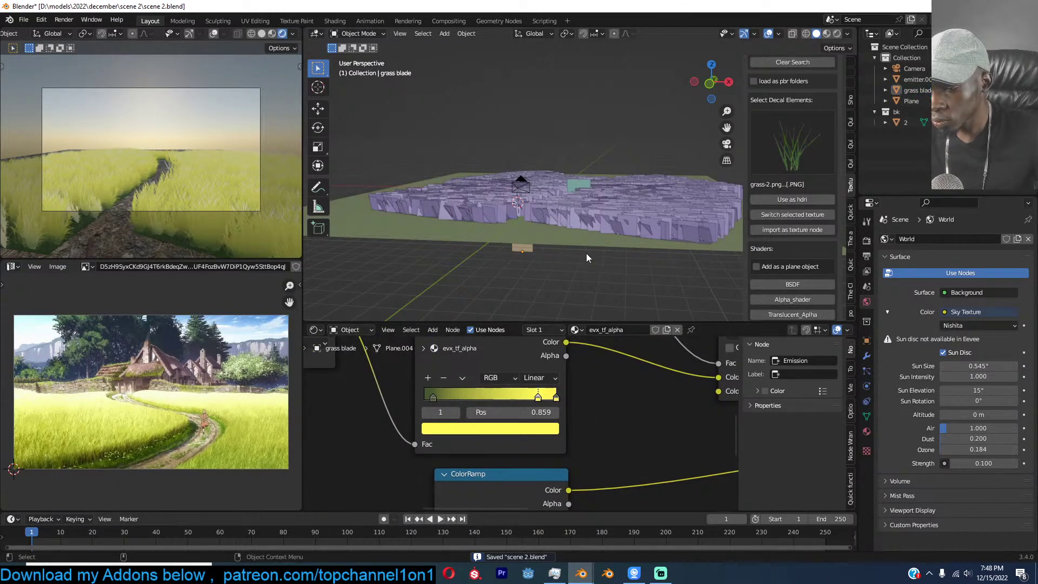
pyautogui.click(606, 238)
pyautogui.moveTo(608, 238); pyautogui.dragTo(614, 244, button='middle')
pyautogui.click(614, 243)
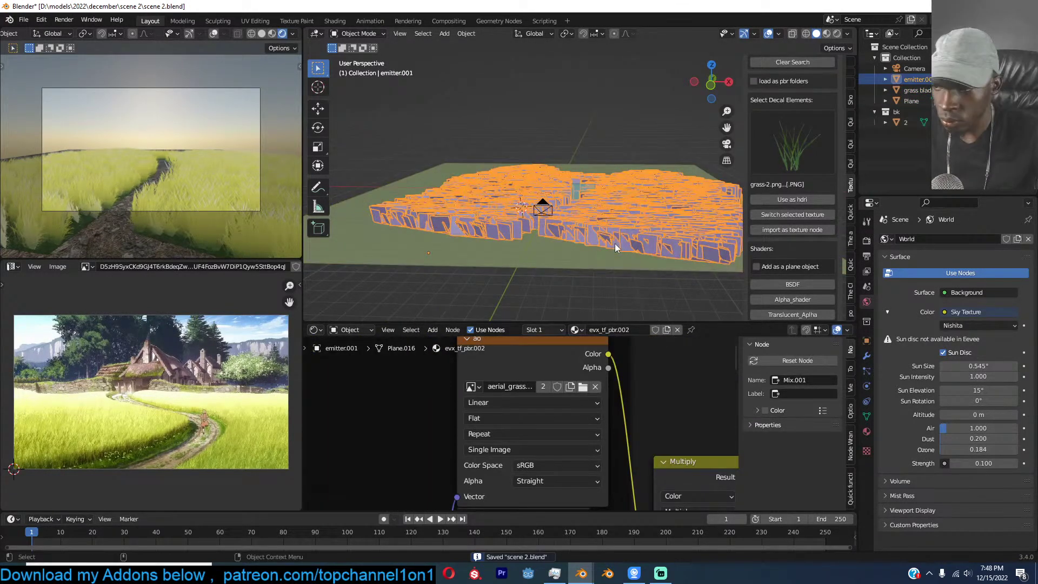
pyautogui.press('KP_7')
pyautogui.scroll(3, 757, 154)
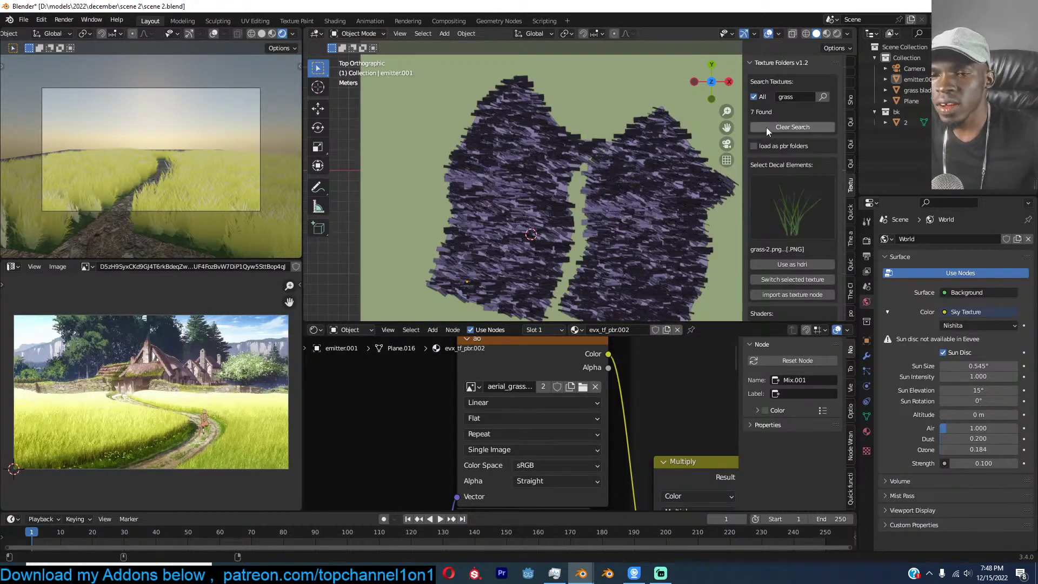
# Search the asset library's objects for "house" and choose the pale two-storey house model.
pyautogui.click(851, 238)
pyautogui.click(803, 153)
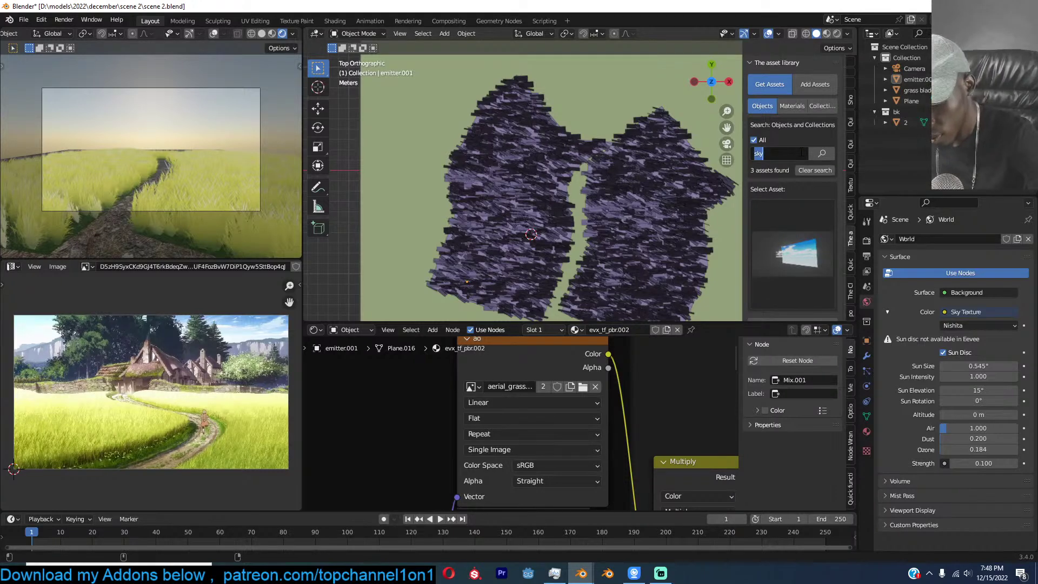
pyautogui.write('house')
pyautogui.press('Return')
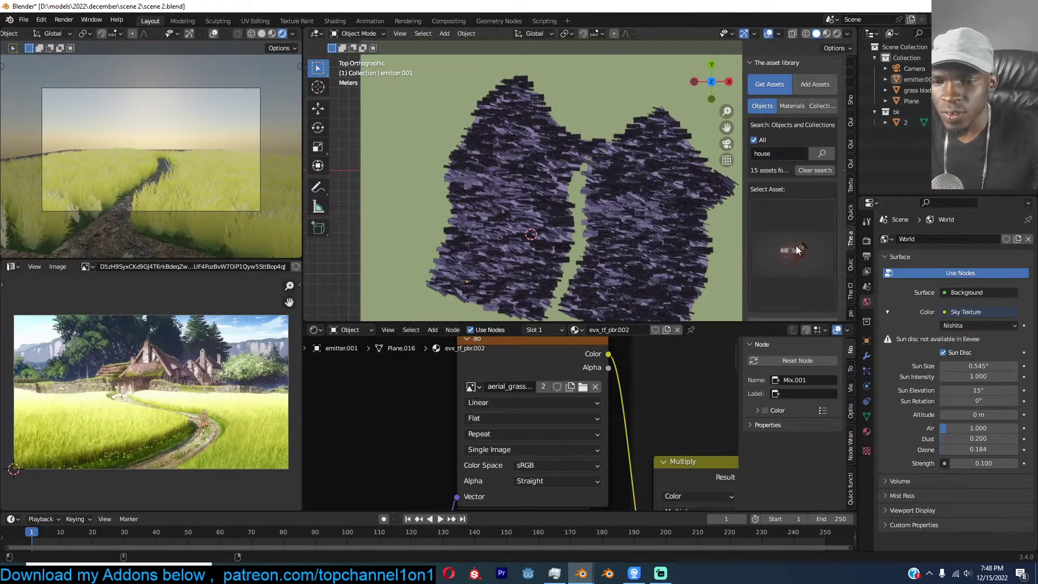
pyautogui.click(796, 246)
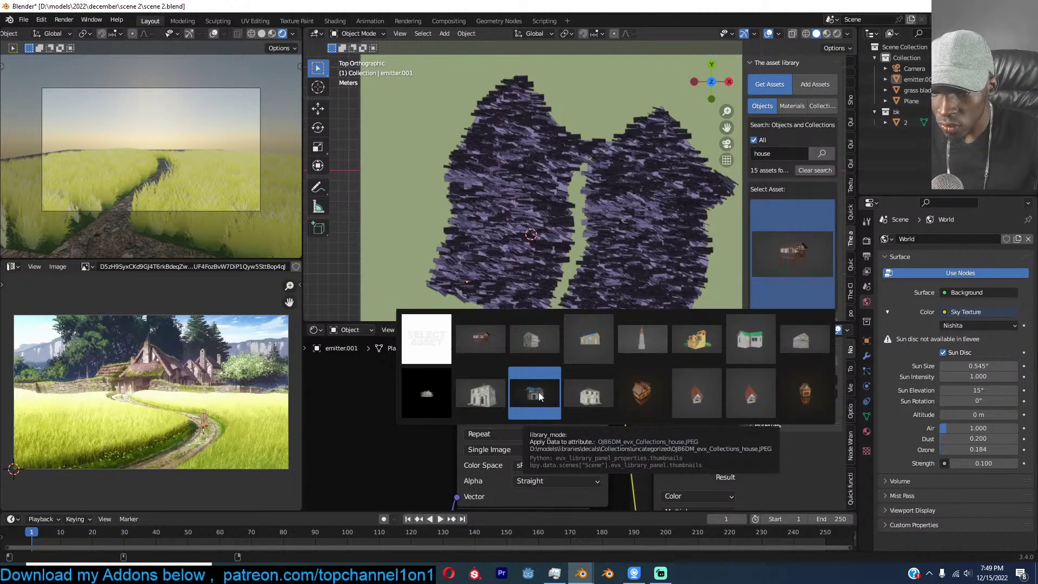
pyautogui.click(534, 339)
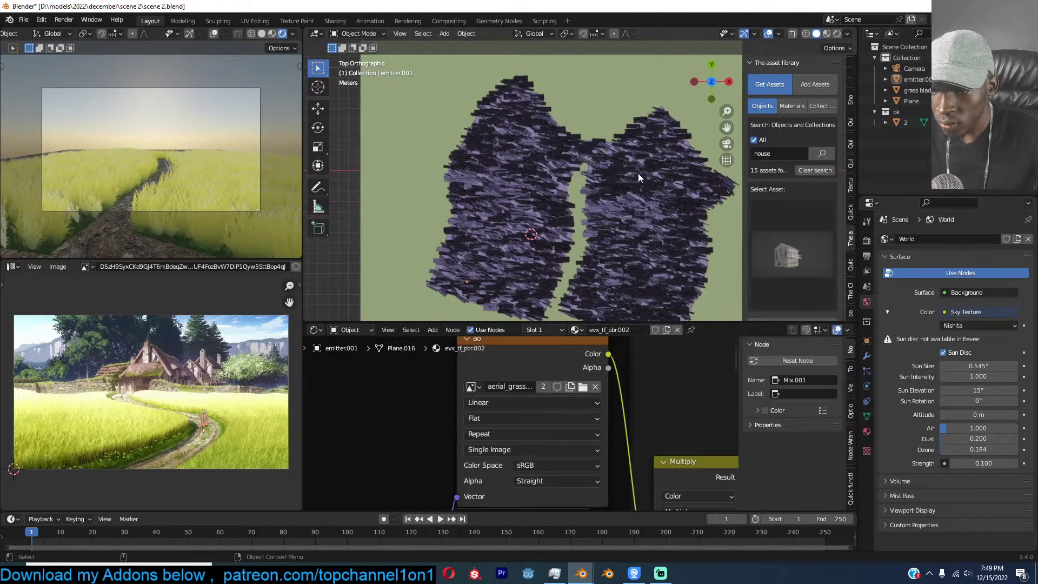
# Save the file, then place the 3D cursor beyond the far end of the grass field and add the house there.
pyautogui.keyDown('shift'); pyautogui.moveTo(635, 177); pyautogui.dragTo(571, 215, button='middle'); pyautogui.keyUp('shift')
pyautogui.hotkey('ctrl', 's')
pyautogui.keyDown('shift'); pyautogui.rightClick(593, 128); pyautogui.keyUp('shift')
pyautogui.scroll(-1, 767, 252)
pyautogui.scroll(-2, 767, 250)
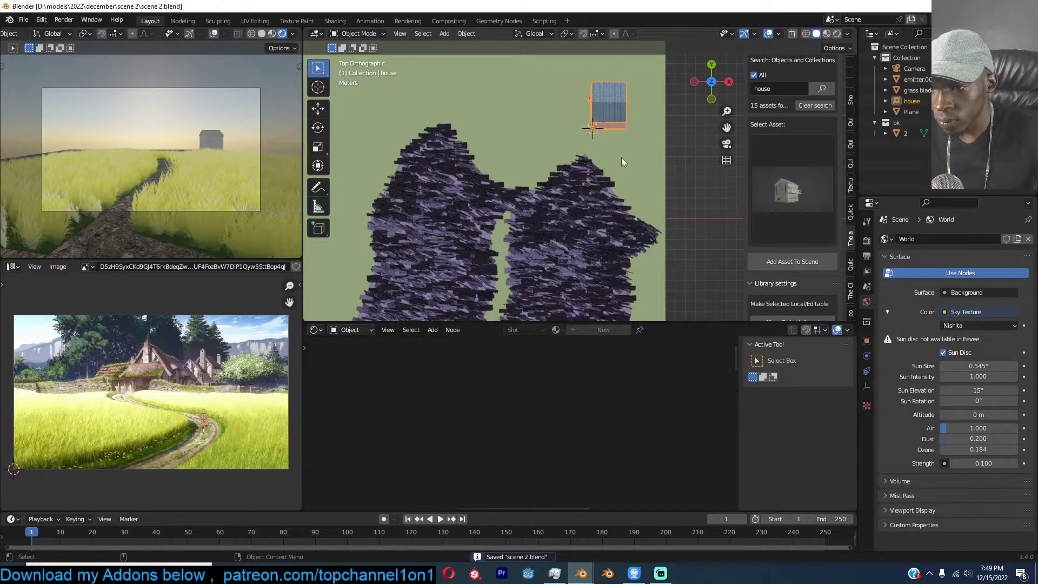
# Rotate the house about 30° clockwise in top view and move it to the far edge of the field right of the path.
pyautogui.press('r')
pyautogui.press('z')
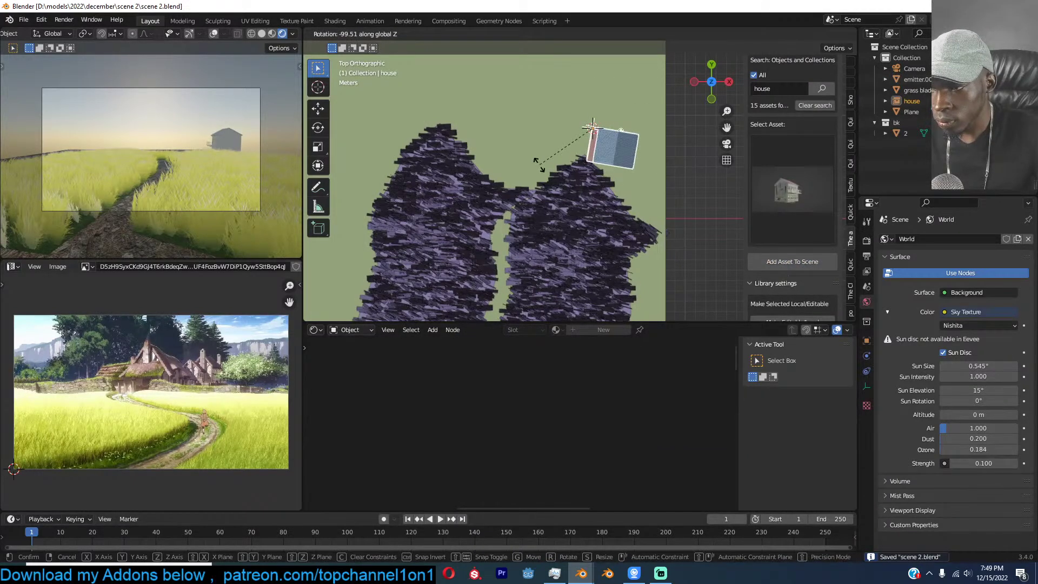
pyautogui.click(619, 177)
pyautogui.press('r')
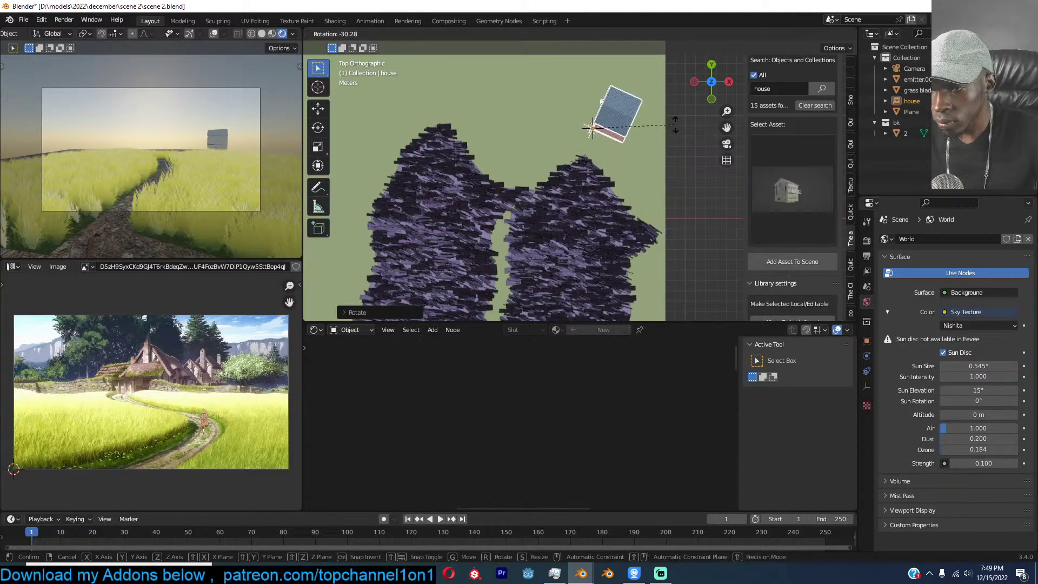
pyautogui.click(676, 125)
pyautogui.press('g')
pyautogui.click(607, 164)
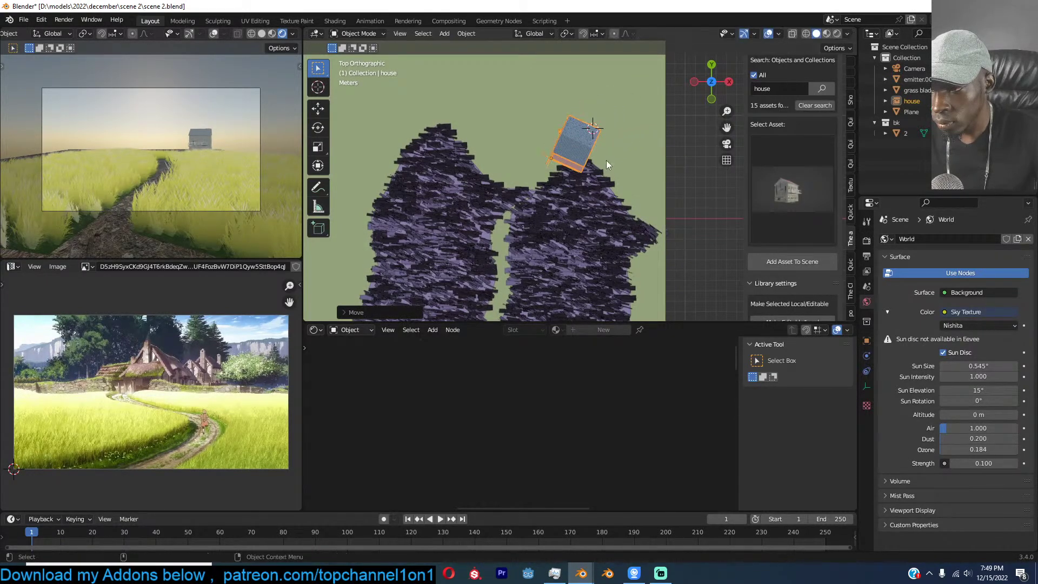
# In camera view, add a Sun light, angle it towards the scene and move it high above the house.
pyautogui.press('KP_7')
pyautogui.press('KP_0')
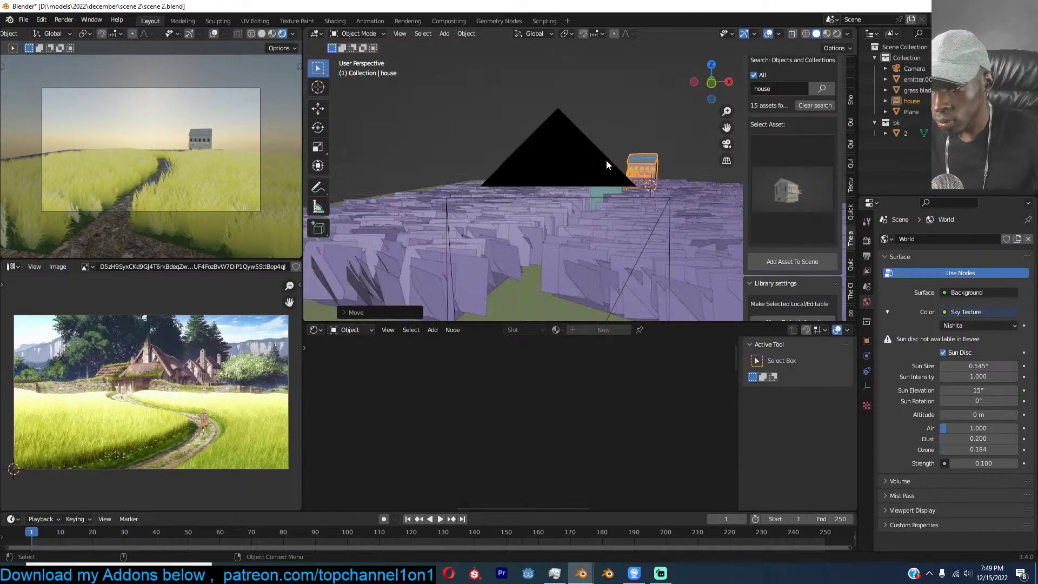
pyautogui.hotkey('shift', 'a')
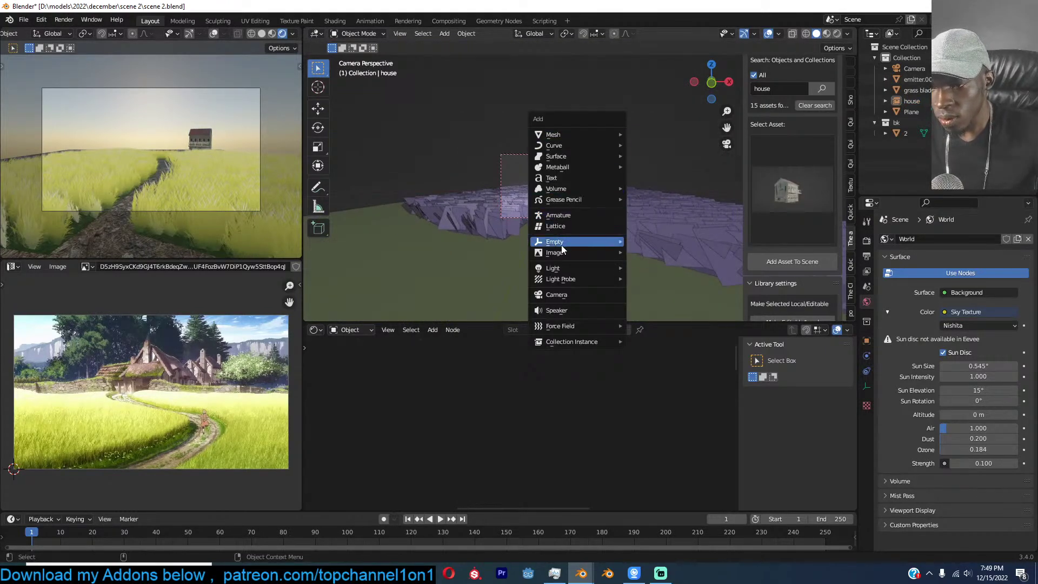
pyautogui.moveTo(567, 272)
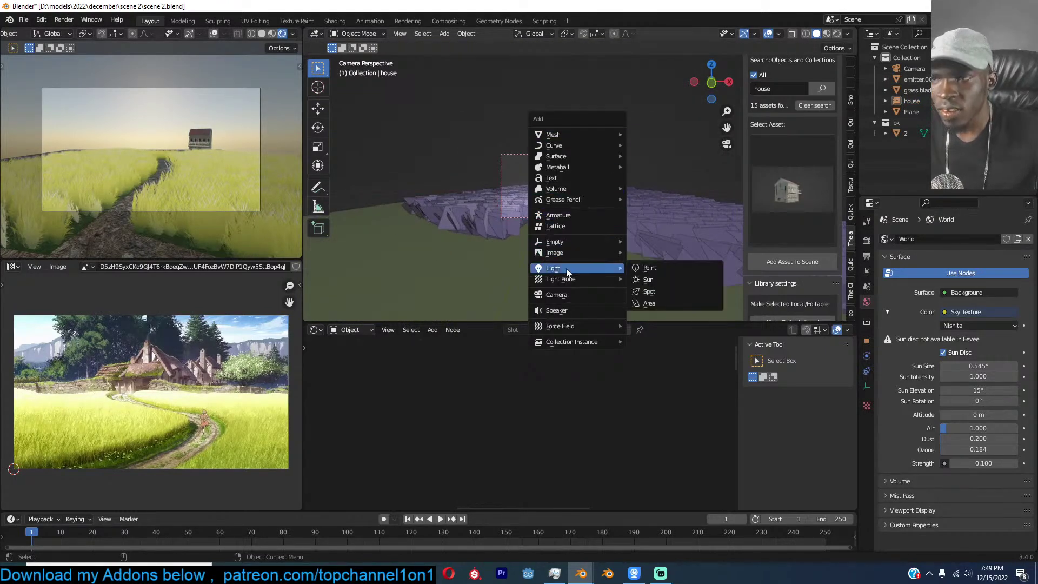
pyautogui.click(647, 280)
pyautogui.press('r')
pyautogui.click(616, 231)
pyautogui.press('g')
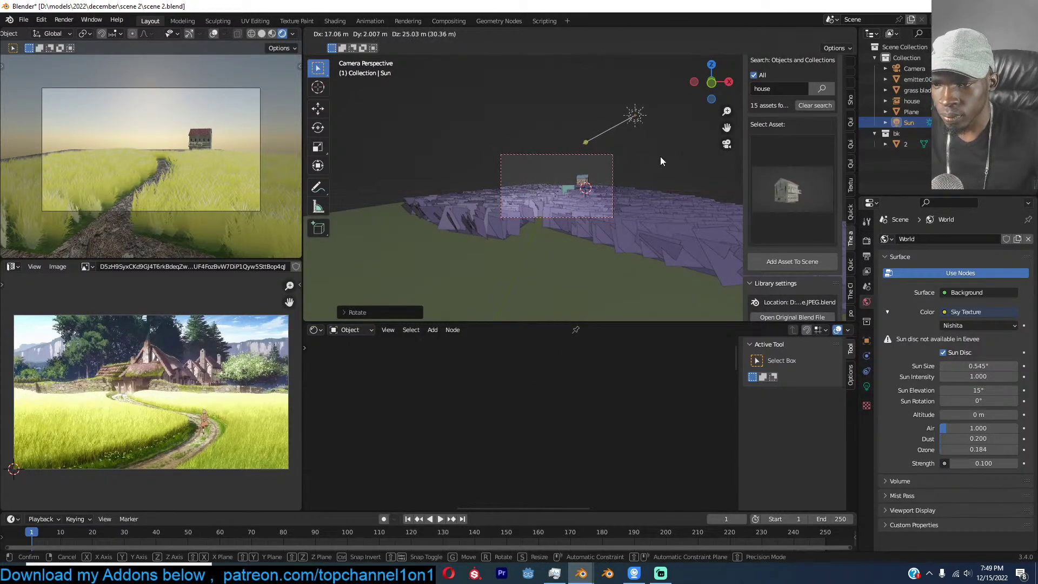
pyautogui.click(665, 159)
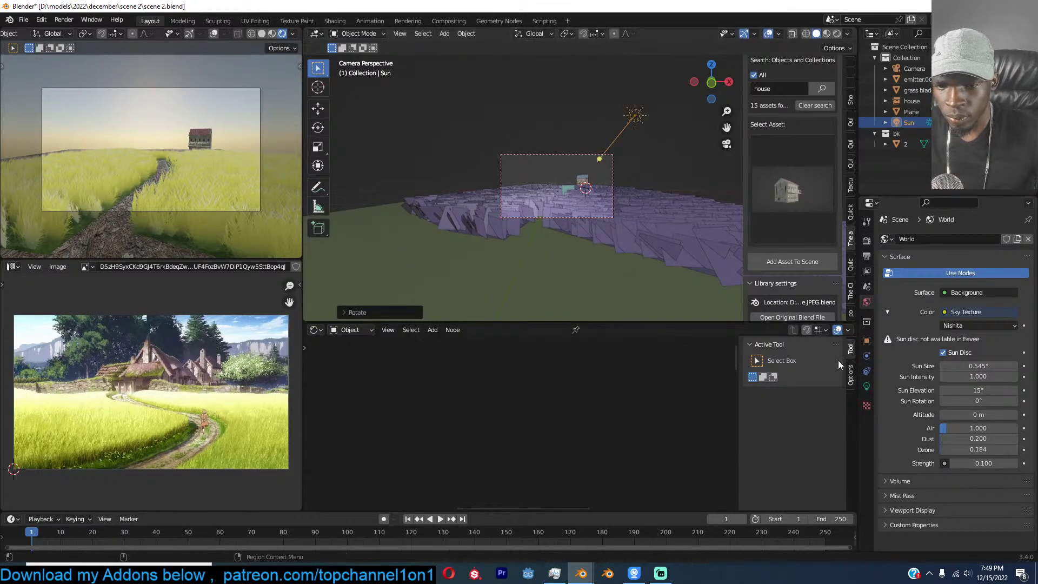
# Set the Sun light's Strength to 10.
pyautogui.click(867, 386)
pyautogui.click(978, 369)
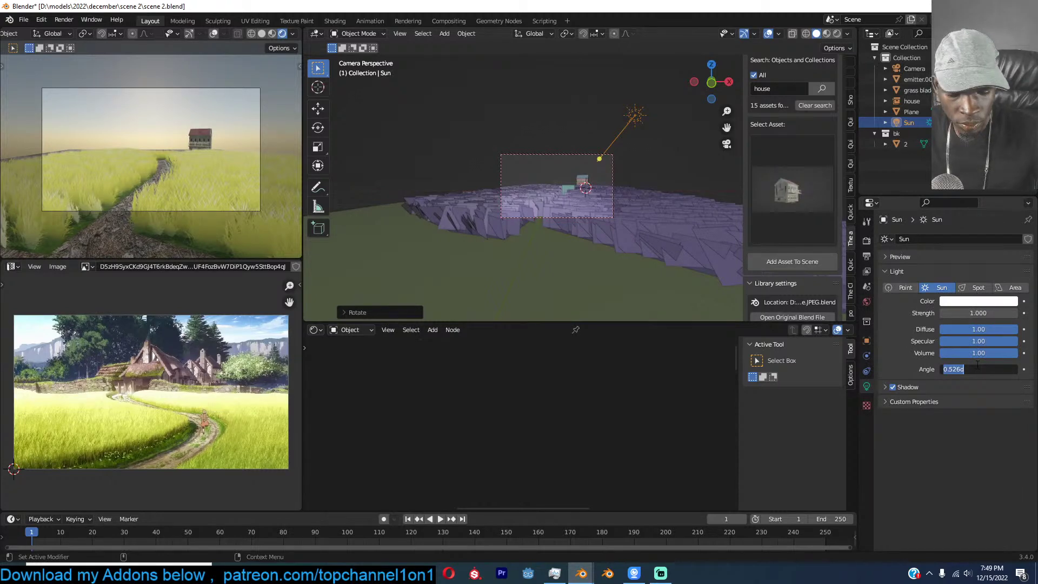
pyautogui.press('Return')
pyautogui.click(971, 314)
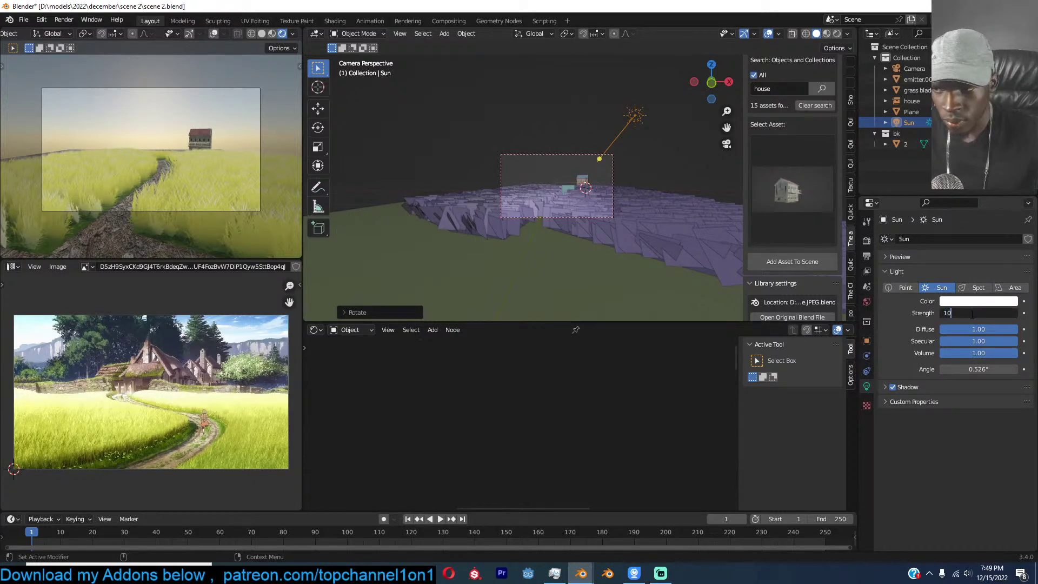
pyautogui.write('10')
pyautogui.press('Return')
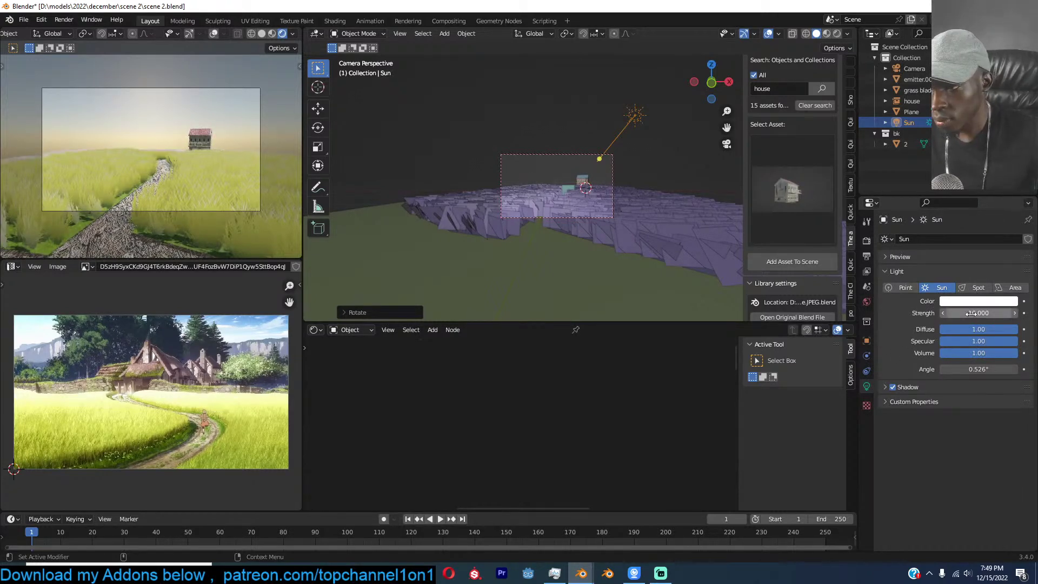
# Set the camera's Passepartout opacity to 1 so everything outside the frame is black, and save the file.
pyautogui.click(540, 186)
pyautogui.scroll(1, 544, 187)
pyautogui.click(589, 142)
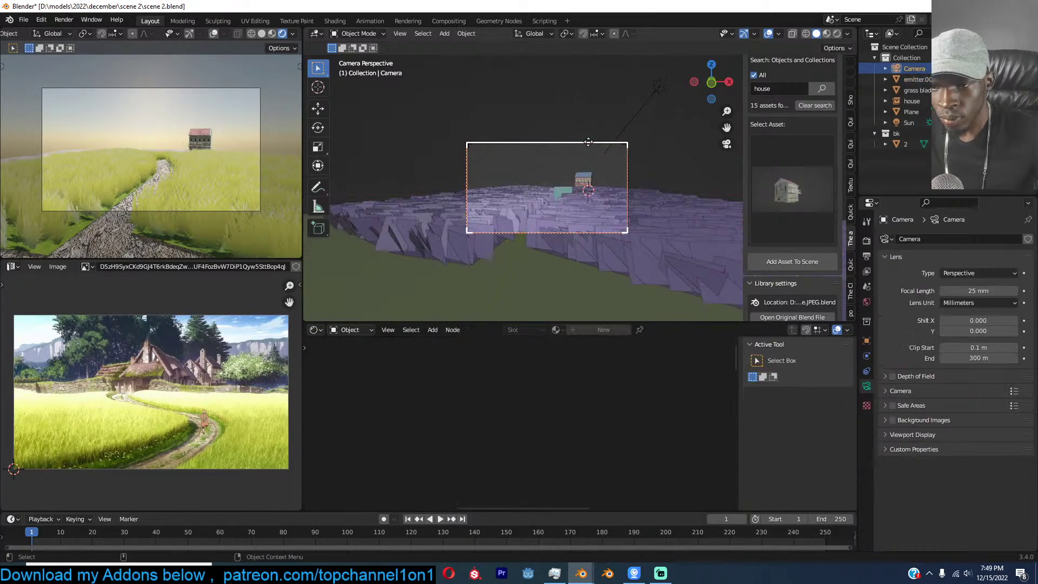
pyautogui.click(914, 434)
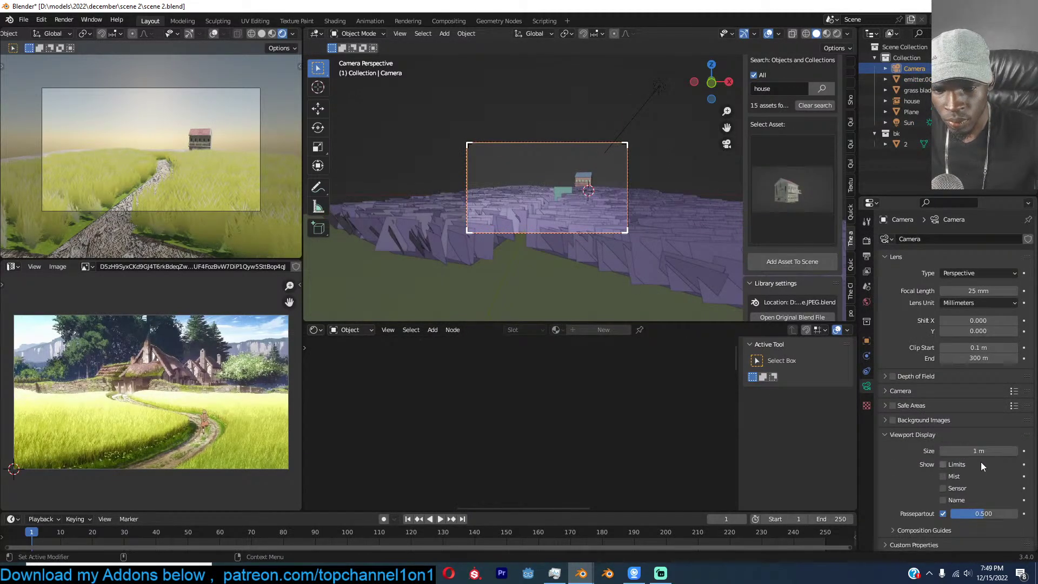
pyautogui.write('1')
pyautogui.press('Return')
pyautogui.hotkey('ctrl', 's')
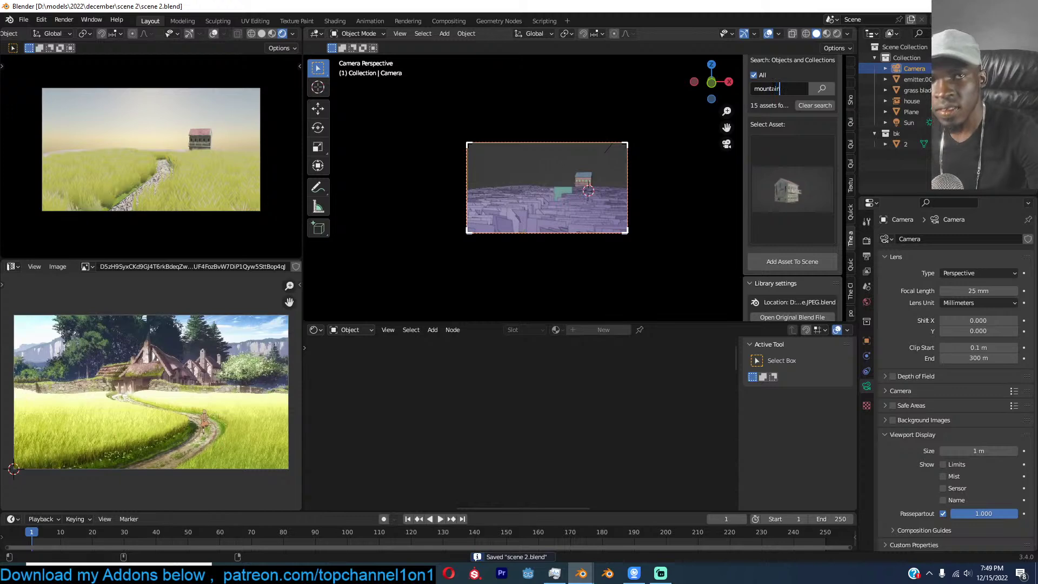
# Search the asset library for "mountain" and add the mountain model to the scene.
pyautogui.press('Return')
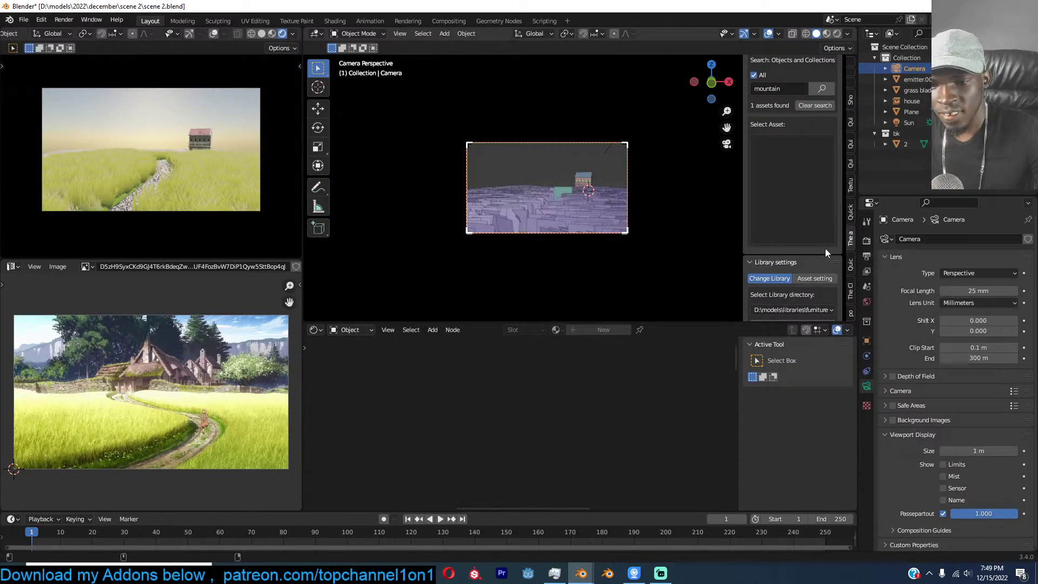
pyautogui.click(788, 234)
pyautogui.click(792, 276)
pyautogui.click(807, 264)
# Scale the mountain down as a whole, then flatten it along Z to a low hill on the horizon.
pyautogui.press('s')
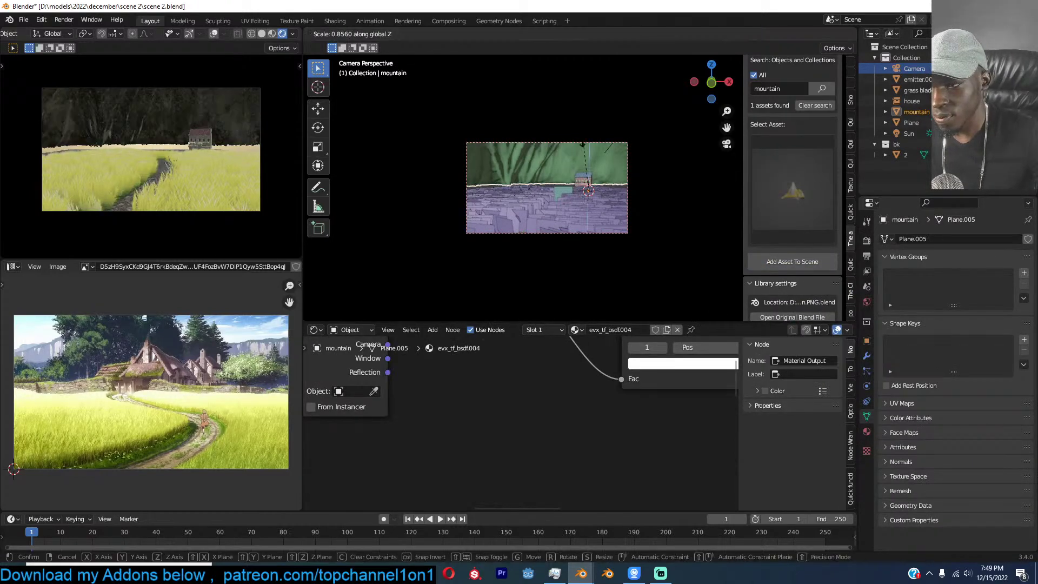
pyautogui.click(698, 128)
pyautogui.press('s')
pyautogui.press('z')
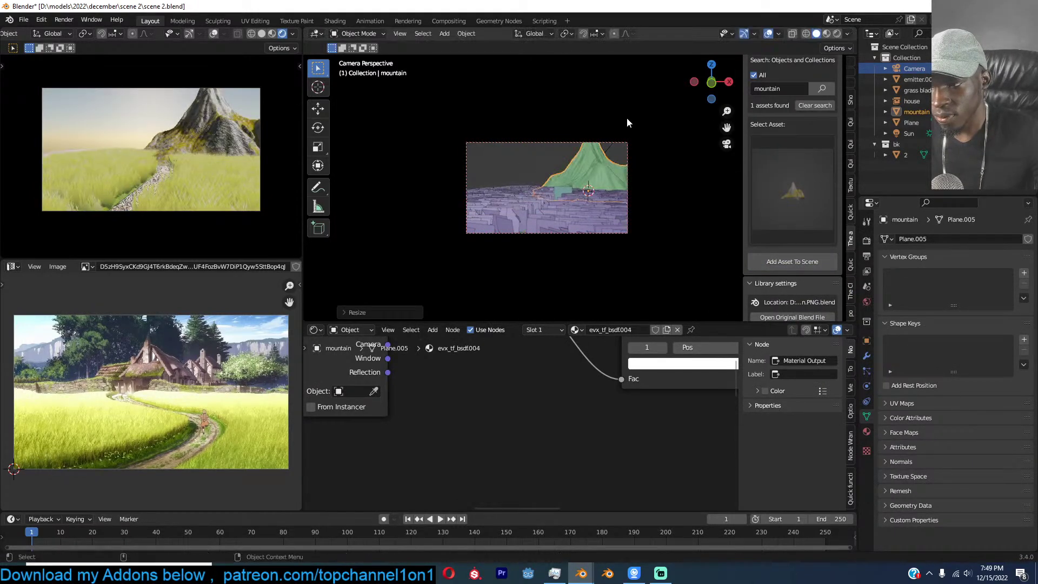
pyautogui.click(595, 172)
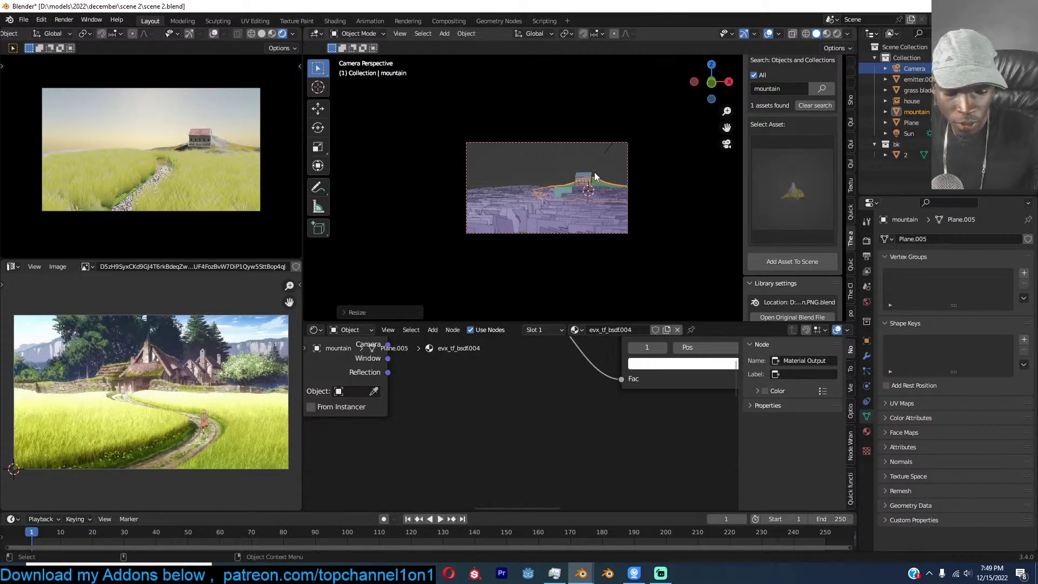
# From the top view, move the mountain away from the house to a spot beyond the far edge of the ground plane.
pyautogui.press('KP_7')
pyautogui.scroll(-2, 595, 172)
pyautogui.keyDown('shift'); pyautogui.moveTo(595, 172); pyautogui.dragTo(534, 225, button='middle'); pyautogui.keyUp('shift')
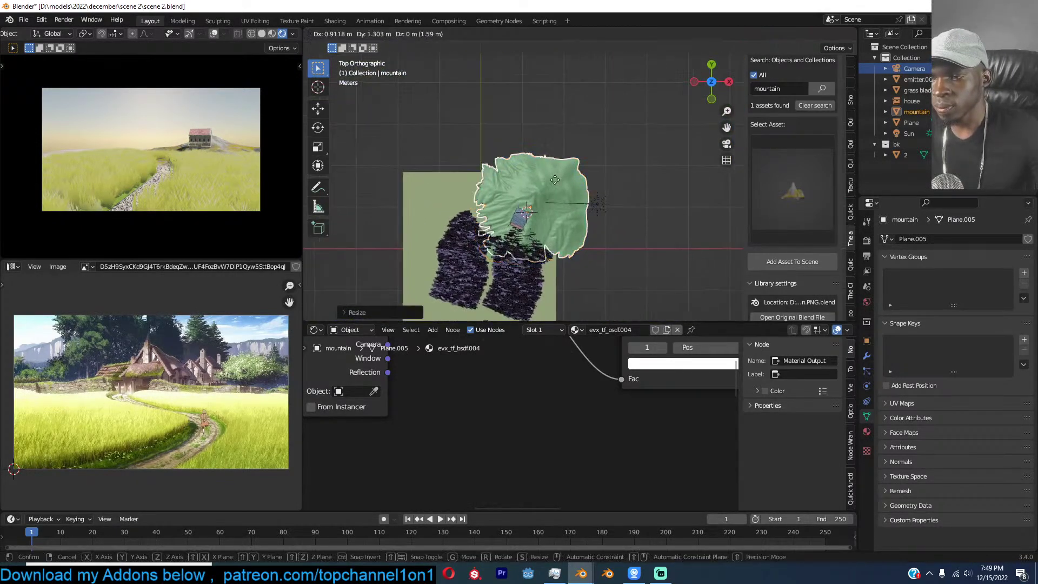
pyautogui.press('g')
pyautogui.click(610, 128)
pyautogui.moveTo(610, 128); pyautogui.dragTo(638, 120, button='middle')
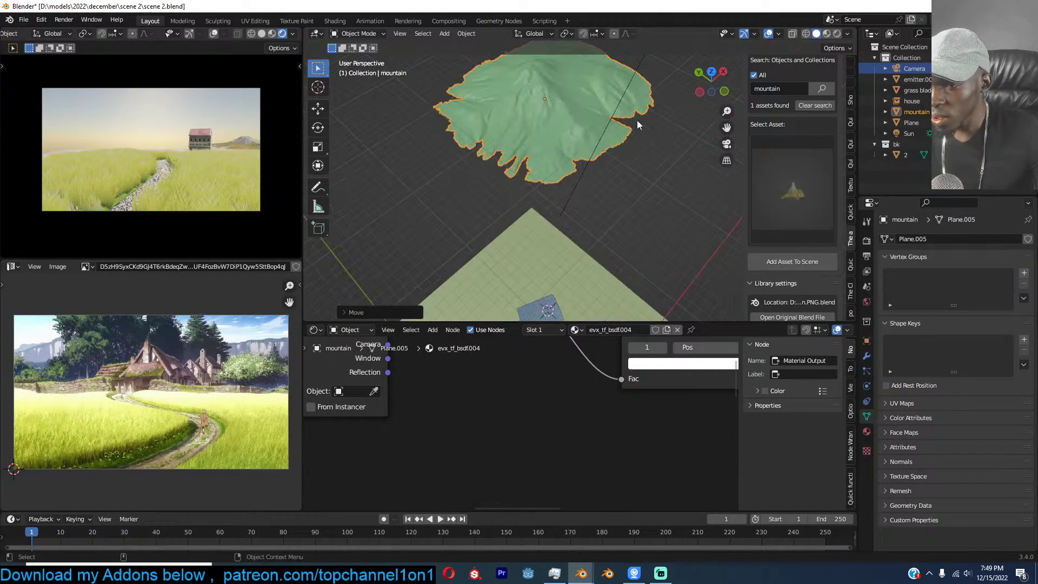
# Select the mountain mesh's outer boundary edge loop and extrude it about 5.1 m downward along Z to form cliff sides.
pyautogui.press('Tab')
pyautogui.scroll(-8, 297, 35)
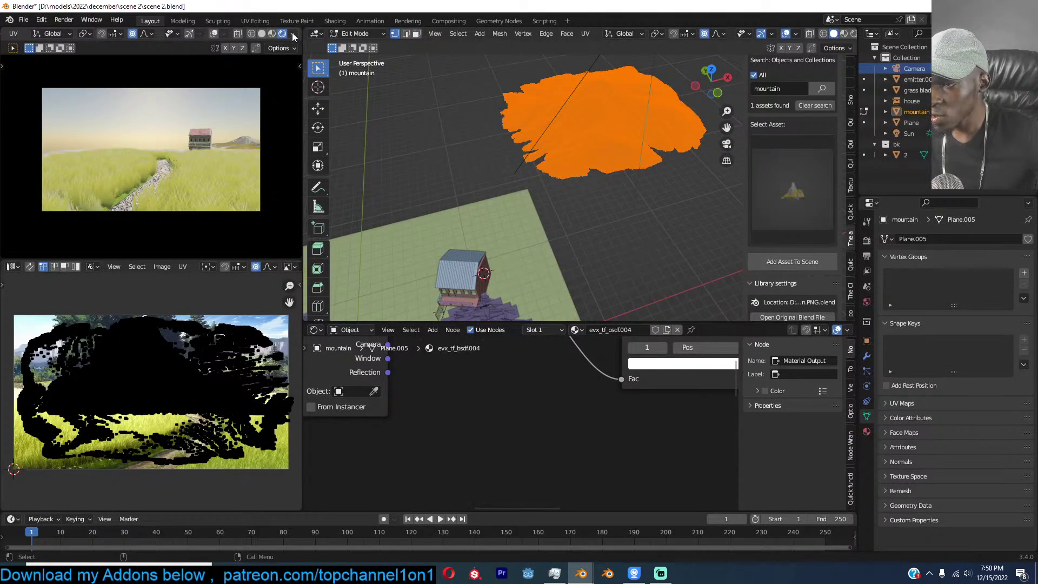
pyautogui.hotkey('alt', 'a')
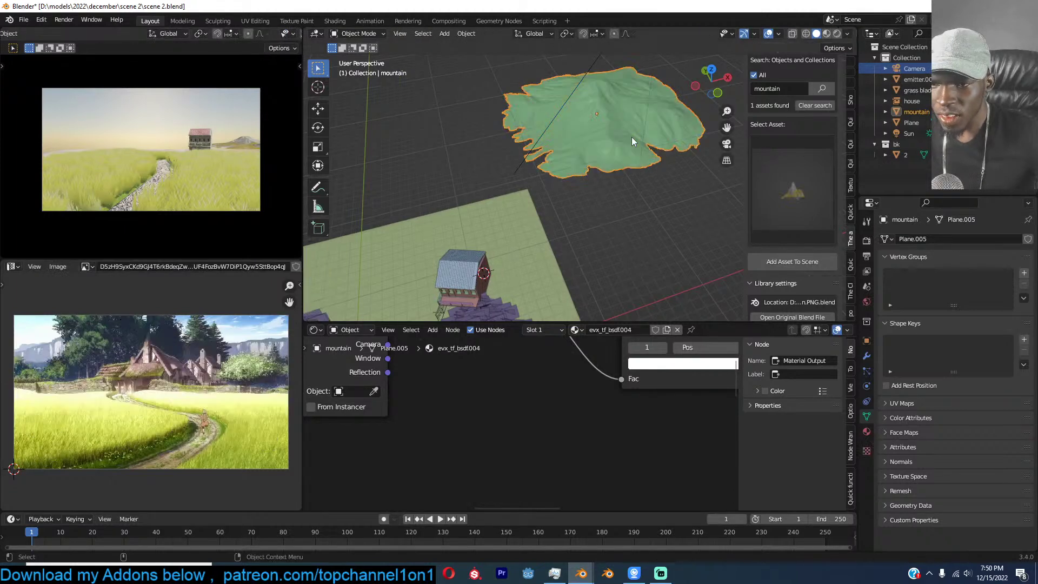
pyautogui.scroll(2, 631, 142)
pyautogui.press('a')
pyautogui.hotkey('alt', 'a')
pyautogui.keyDown('alt'); pyautogui.click(634, 169); pyautogui.keyUp('alt')
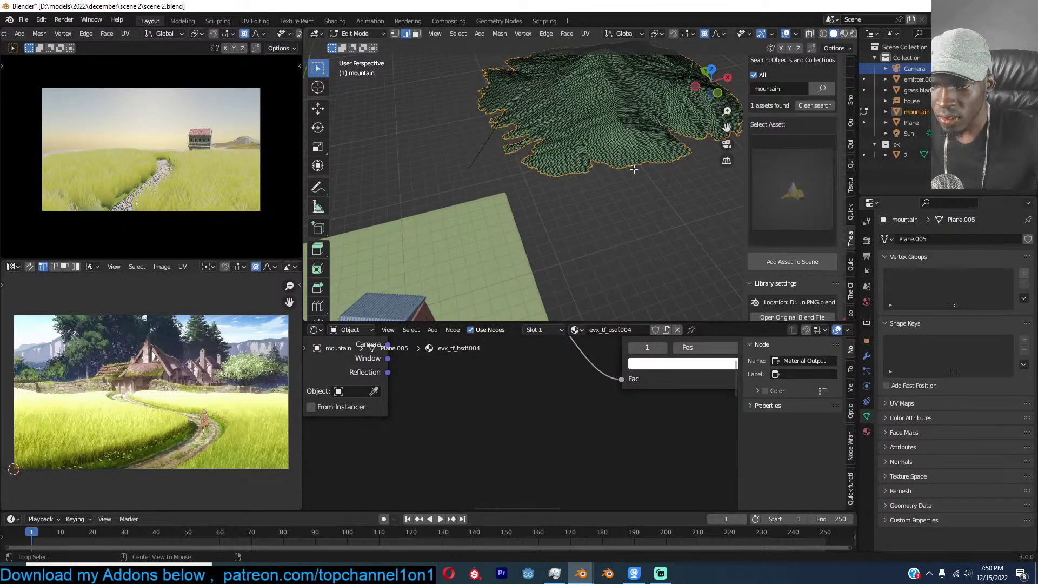
pyautogui.press('e')
pyautogui.press('z')
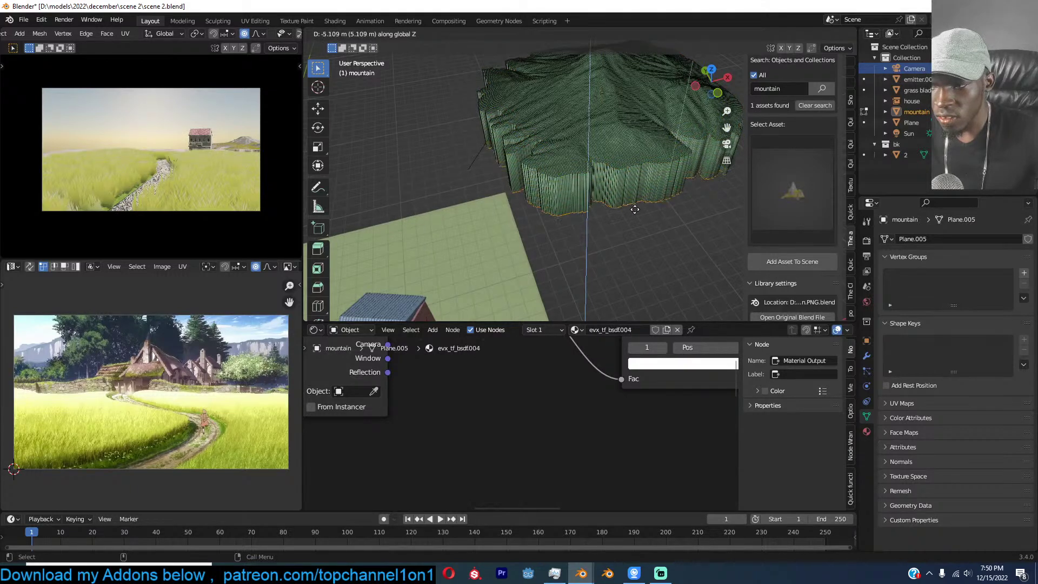
# Raise the whole mountain object about 4.8 m along Z.
pyautogui.press('Tab')
pyautogui.press('g')
pyautogui.press('z')
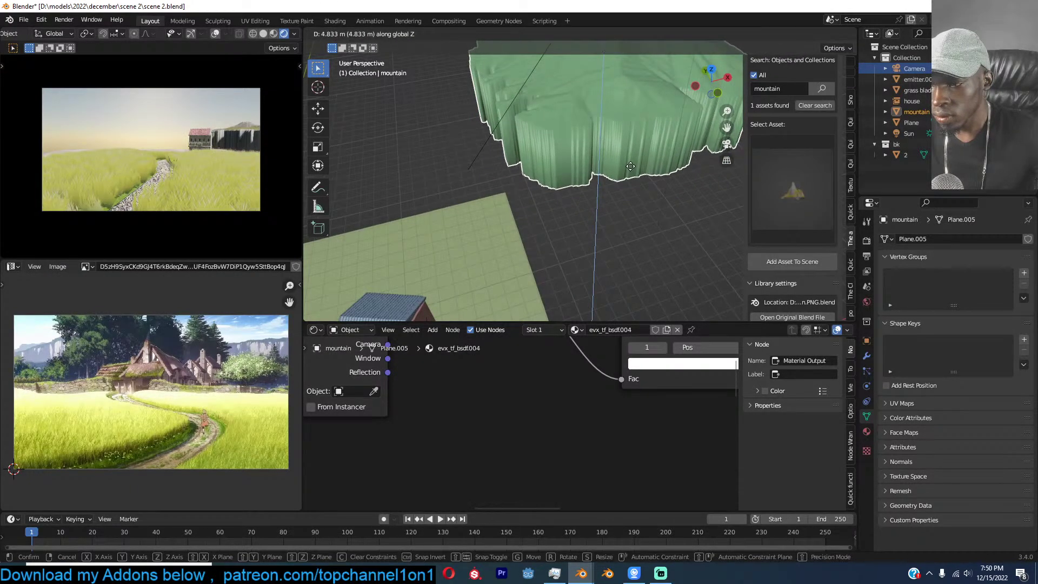
pyautogui.click(631, 172)
pyautogui.moveTo(628, 165); pyautogui.dragTo(647, 156, button='middle')
pyautogui.press('Tab')
pyautogui.hotkey('ctrl', 'r')
pyautogui.scroll(8, 647, 156)
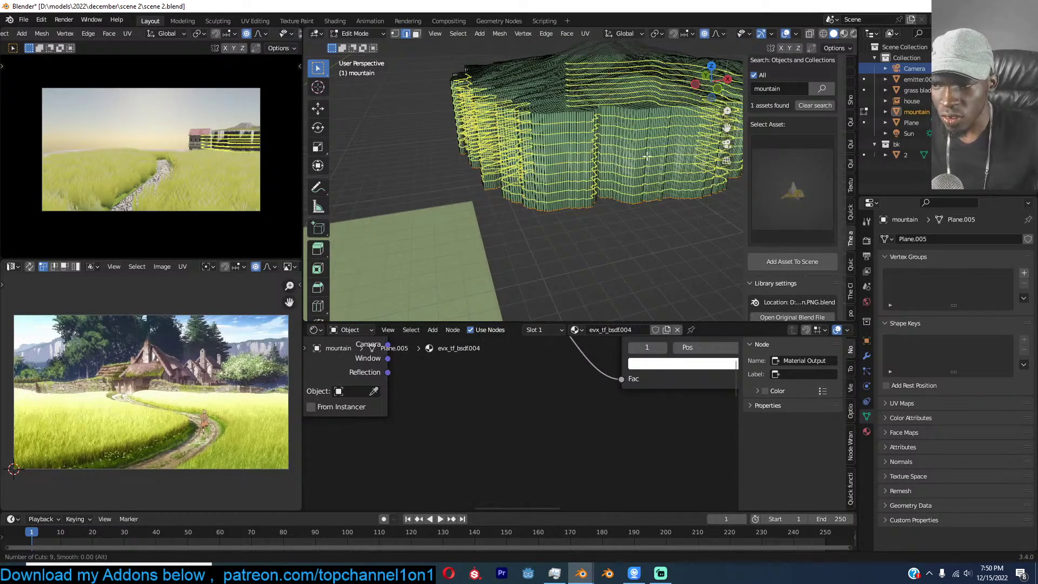
pyautogui.press('Escape')
pyautogui.press('Tab')
pyautogui.press('Tab')
pyautogui.press('Tab')
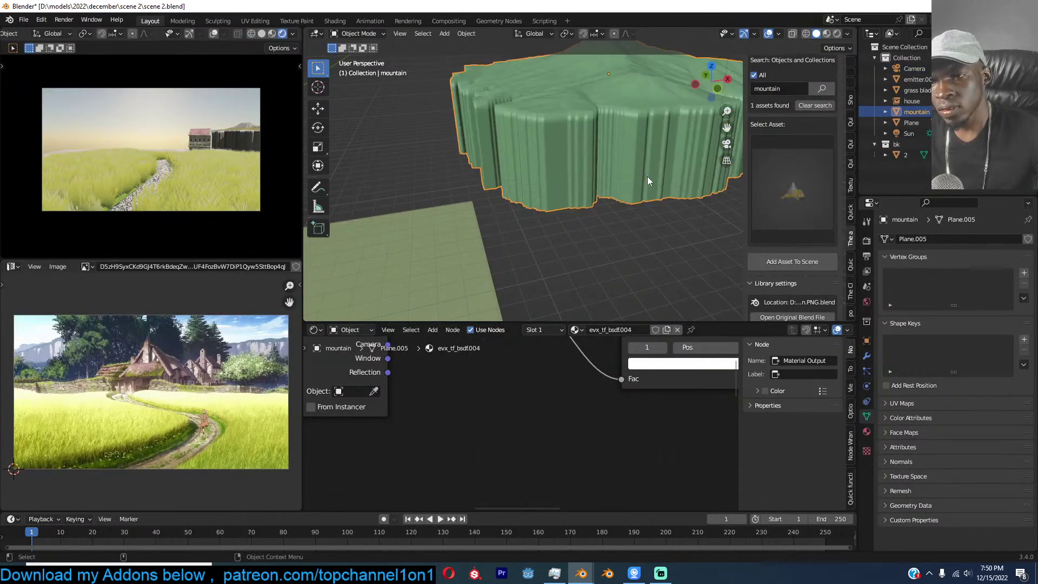
# Add a Decimate modifier with Ratio 0.1 to the mountain, apply it, and open the mesh in Edit Mode.
pyautogui.click(867, 355)
pyautogui.click(965, 239)
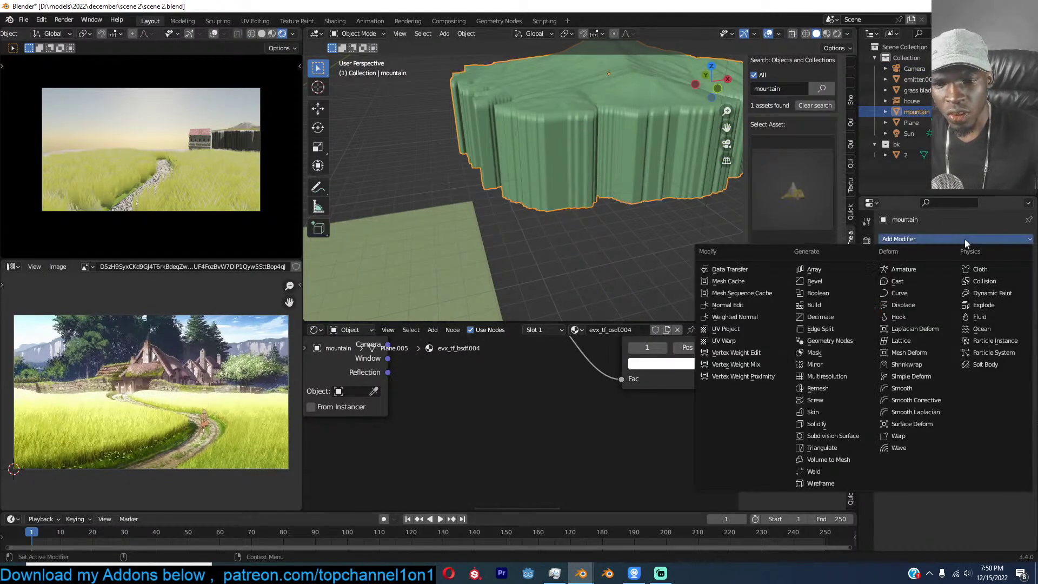
pyautogui.click(832, 320)
pyautogui.click(987, 287)
pyautogui.press('BackSpace')
pyautogui.write('0.1')
pyautogui.press('Return')
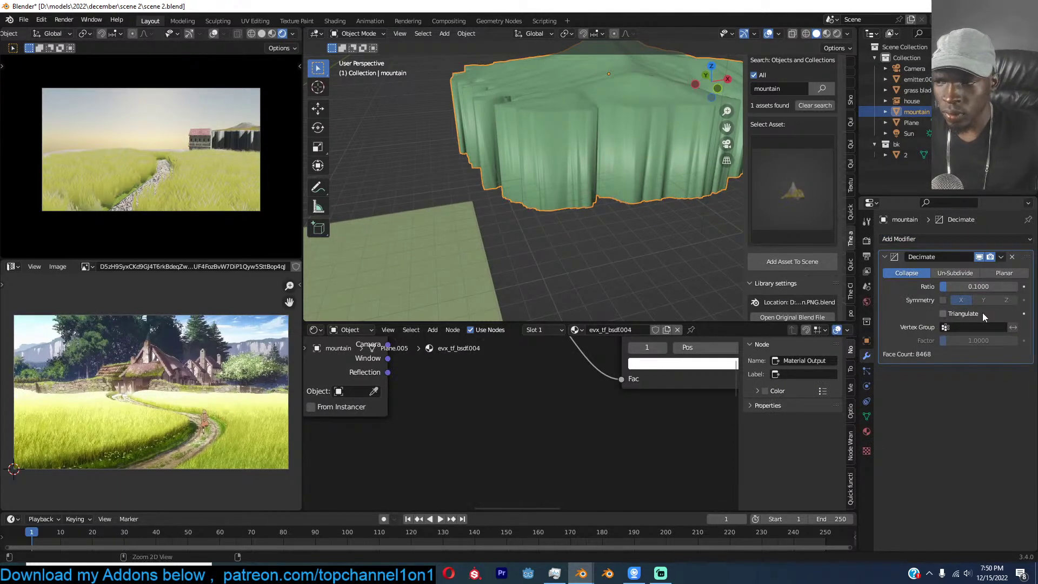
pyautogui.hotkey('ctrl', 'a')
pyautogui.press('Tab')
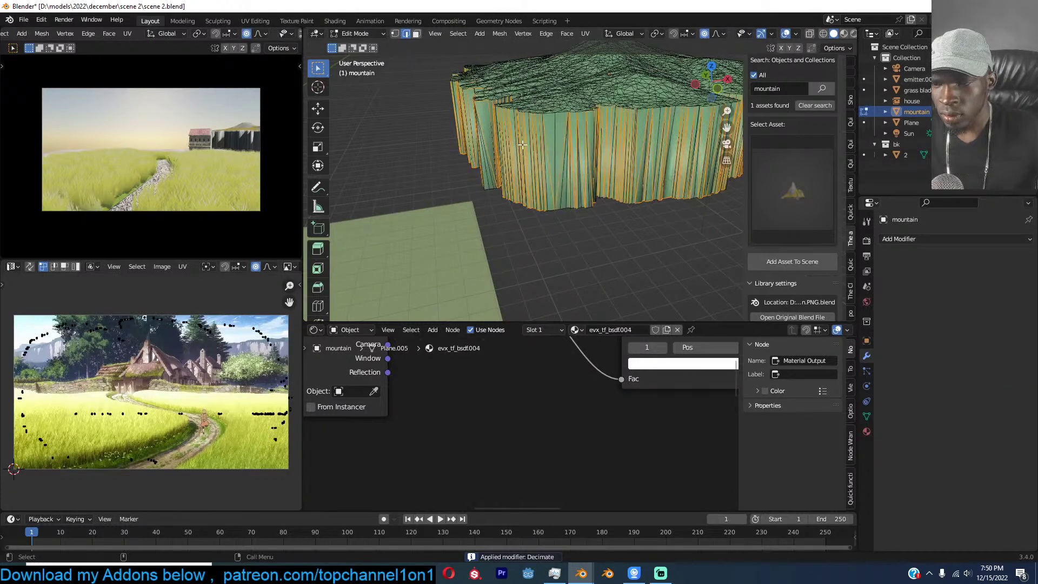
# Make a linked duplicate of the mountain, place it beside the original on the negative X side, and stretch it along X.
pyautogui.press('Tab')
pyautogui.press('KP_7')
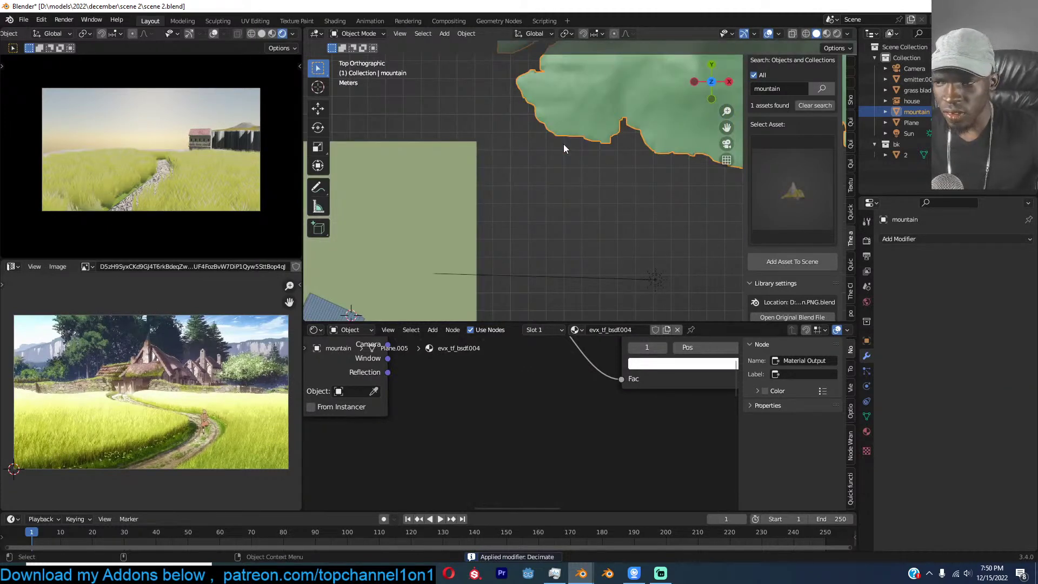
pyautogui.scroll(-4, 598, 147)
pyautogui.hotkey('alt', 'd')
pyautogui.click(577, 120)
pyautogui.press('s')
pyautogui.press('x')
pyautogui.click(715, 118)
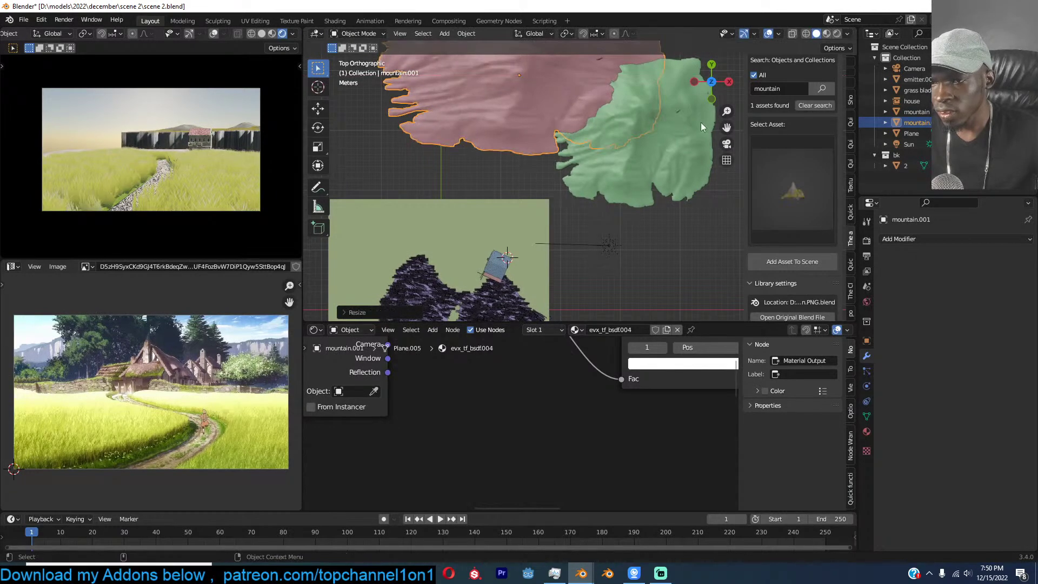
pyautogui.press('Tab')
pyautogui.press('a')
pyautogui.press('r')
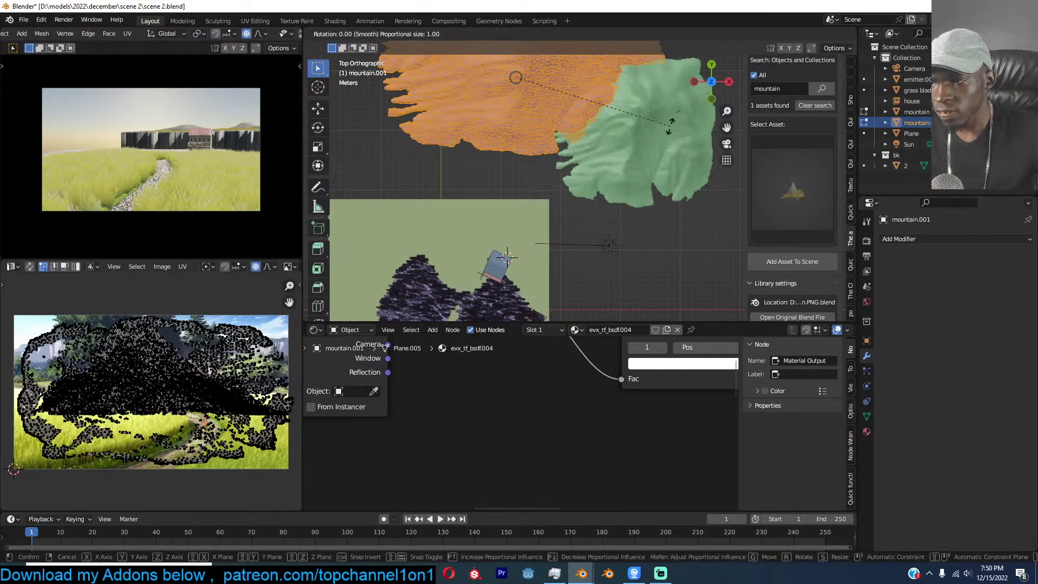
pyautogui.press('x')
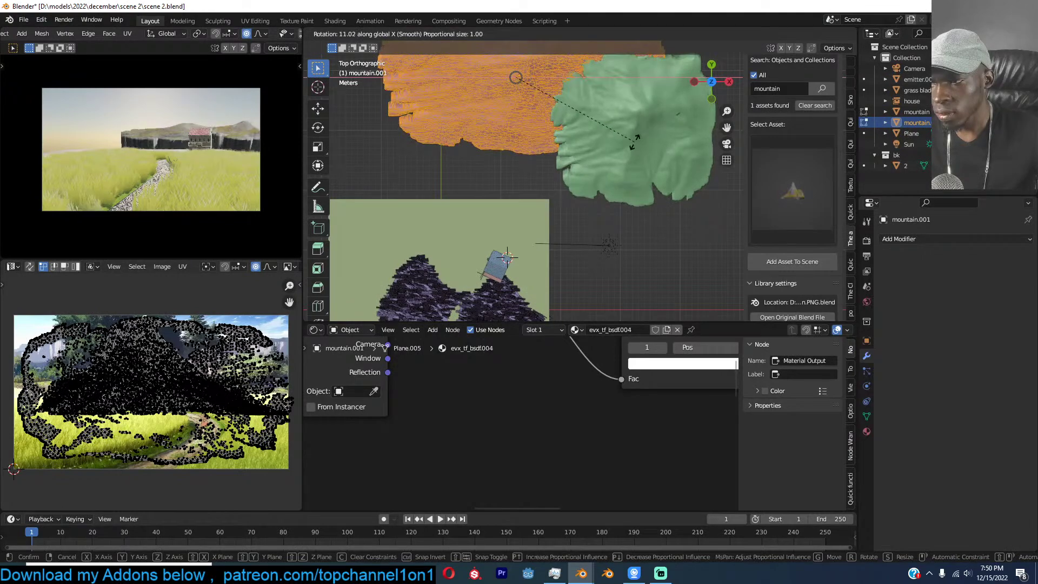
pyautogui.click(675, 131)
pyautogui.moveTo(460, 230); pyautogui.dragTo(496, 204, button='middle')
pyautogui.press('Tab')
# With the proportional falloff set to Constant, lower a round patch of the duplicated mountain's plateau edge about 1.5 m along Z.
pyautogui.press('Tab')
pyautogui.hotkey('alt', 'a')
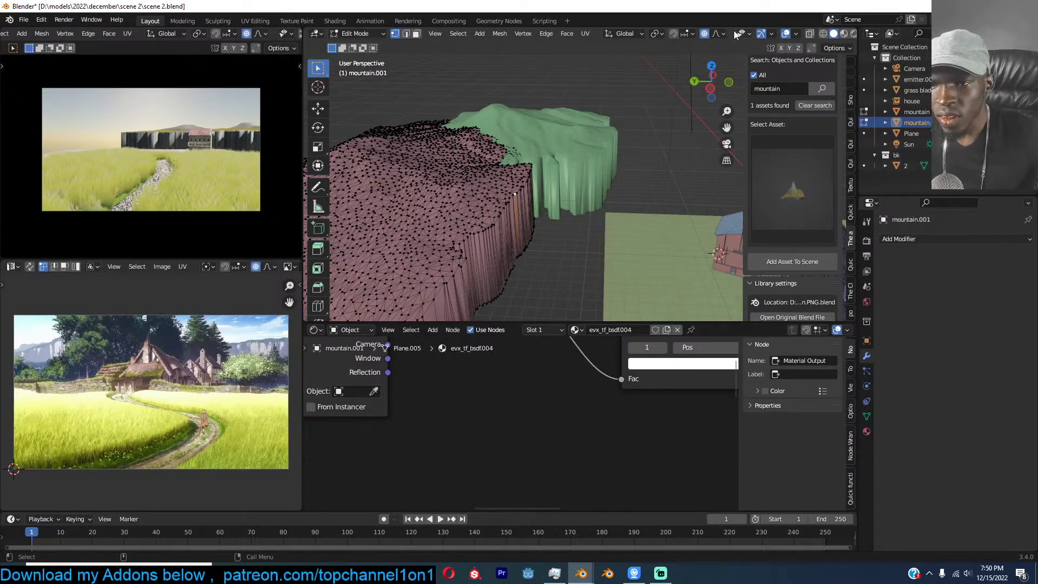
pyautogui.click(721, 34)
pyautogui.click(693, 149)
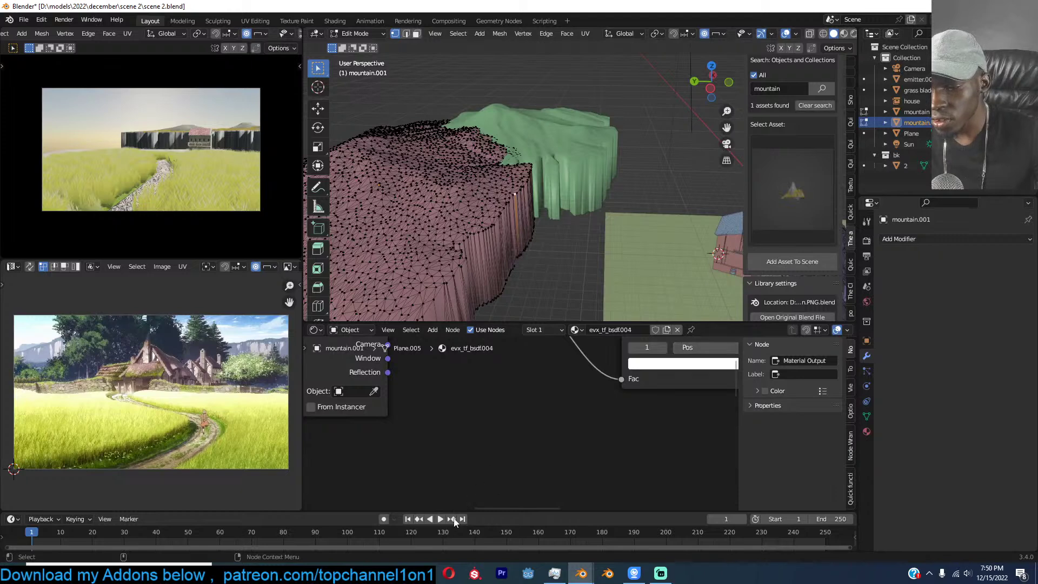
pyautogui.moveTo(289, 563)
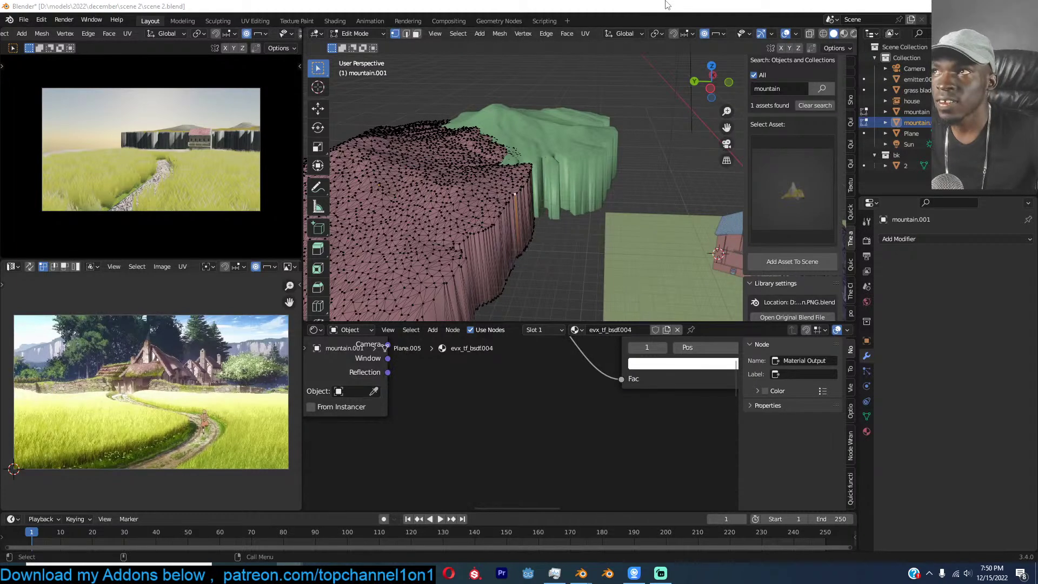
pyautogui.scroll(2, 584, 170)
pyautogui.press('g')
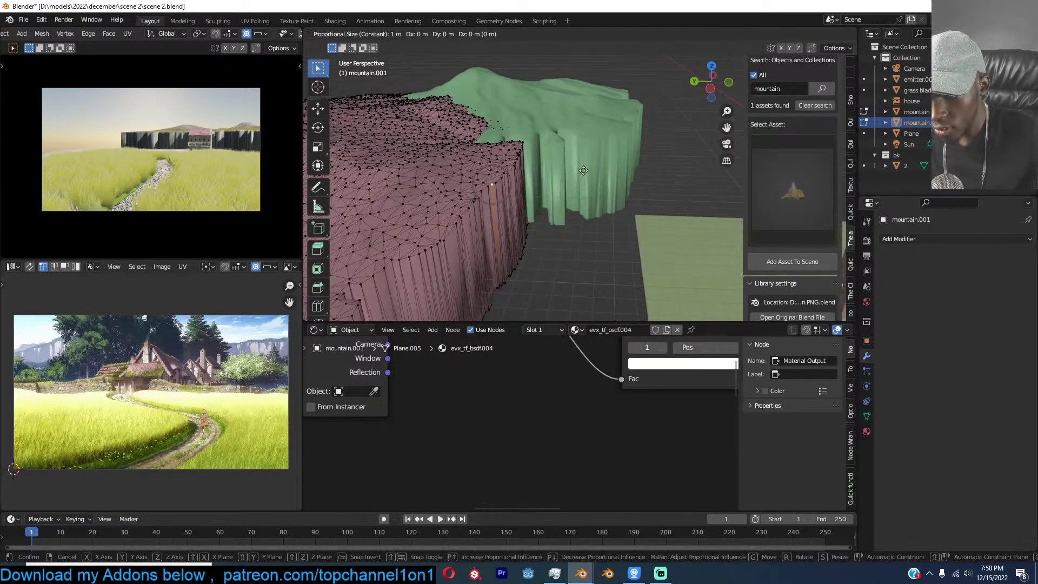
pyautogui.click(524, 200)
pyautogui.keyDown('shift'); pyautogui.moveTo(524, 200); pyautogui.dragTo(603, 188, button='middle'); pyautogui.keyUp('shift')
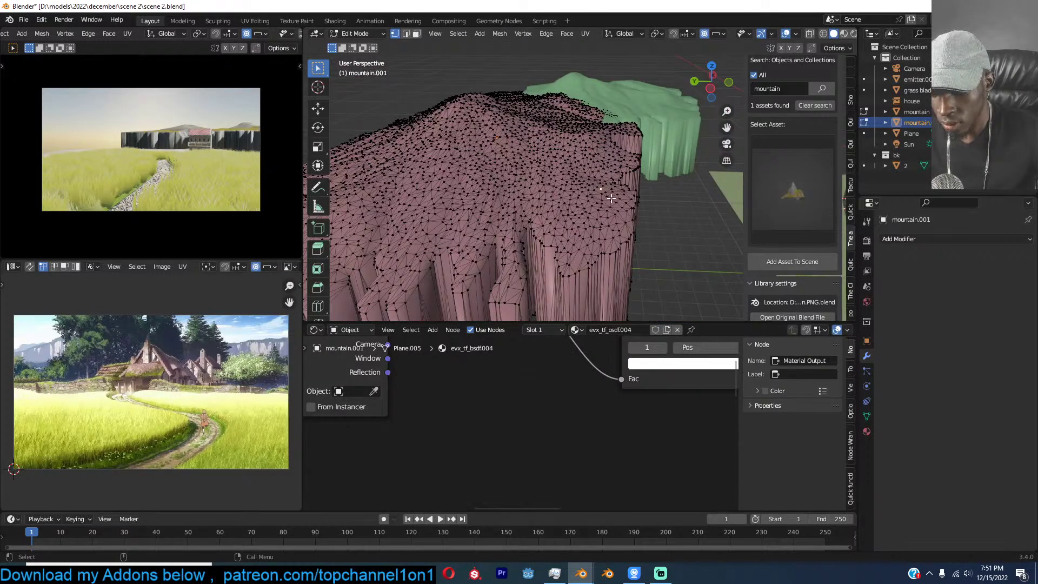
pyautogui.press('g')
pyautogui.press('z')
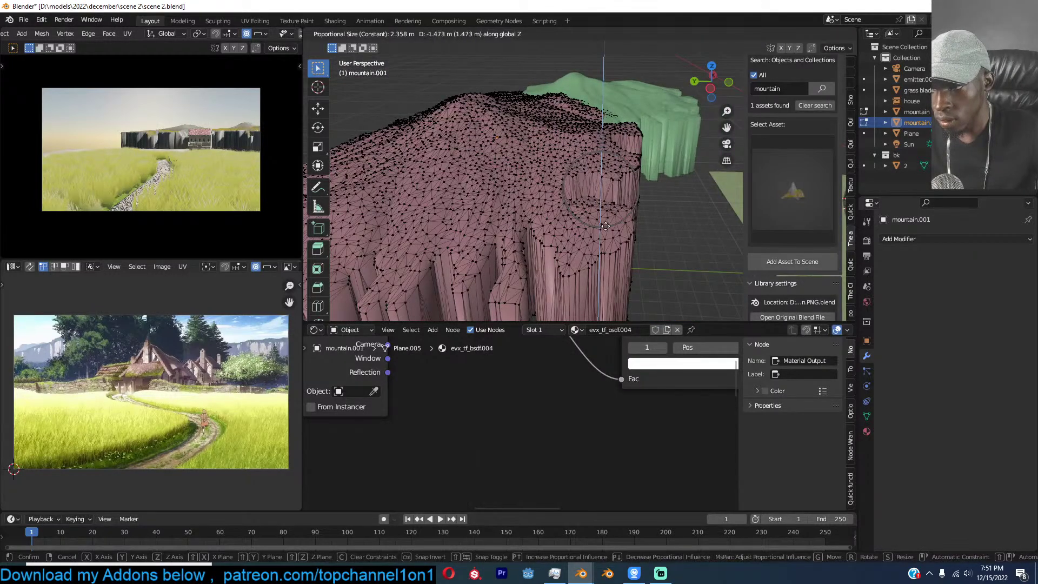
pyautogui.click(602, 224)
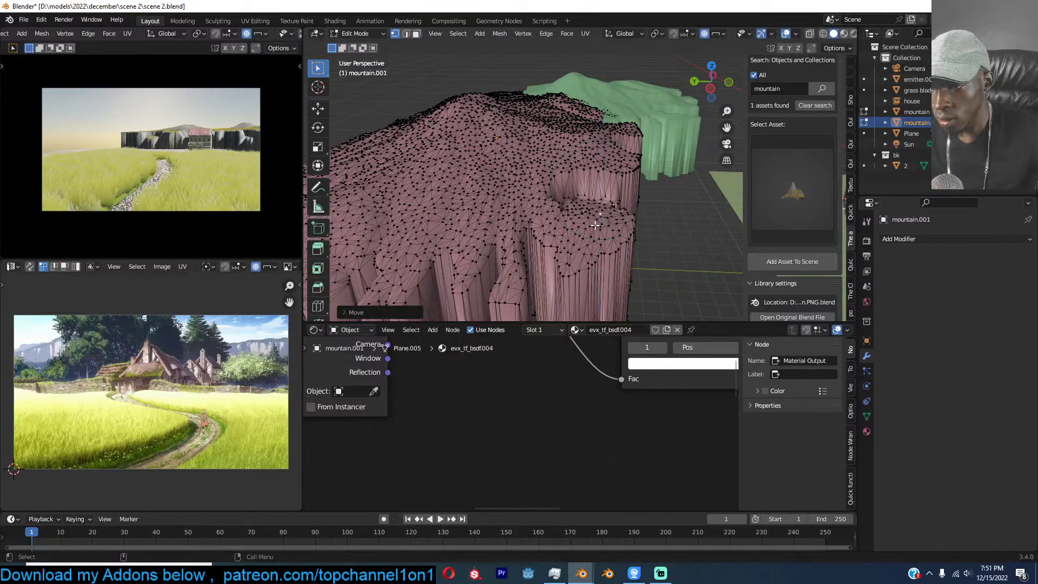
# Lower further round patches of the duplicated mountain's plateau along Z to form stepped cliff ledges.
pyautogui.keyDown('shift'); pyautogui.moveTo(602, 225); pyautogui.dragTo(636, 164, button='middle'); pyautogui.keyUp('shift')
pyautogui.click(580, 187)
pyautogui.press('g')
pyautogui.press('z')
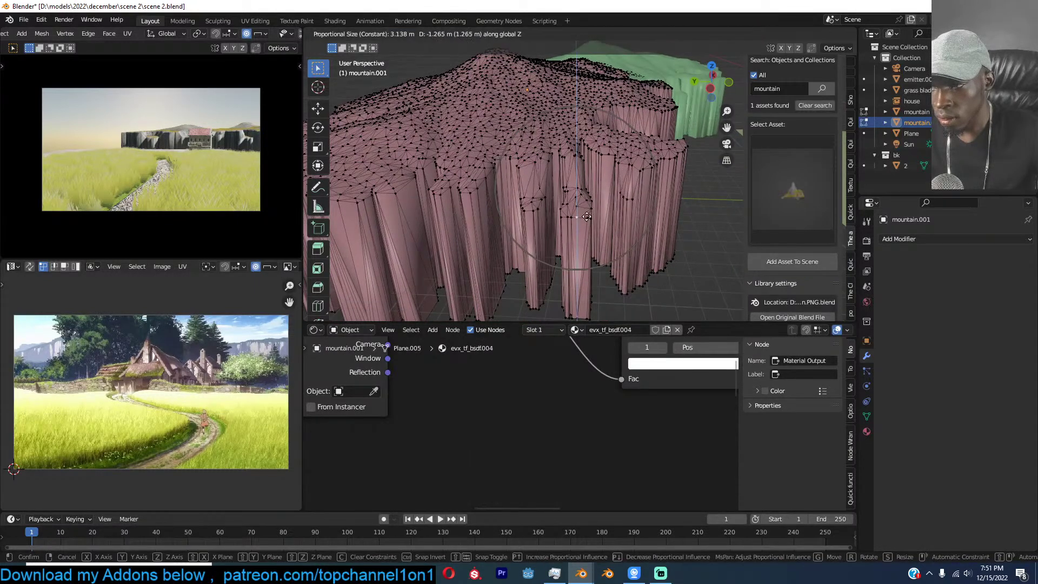
pyautogui.click(582, 139)
pyautogui.click(511, 106)
pyautogui.press('g')
pyautogui.press('z')
pyautogui.click(519, 109)
pyautogui.press('Tab')
pyautogui.moveTo(577, 127); pyautogui.dragTo(514, 119, button='middle')
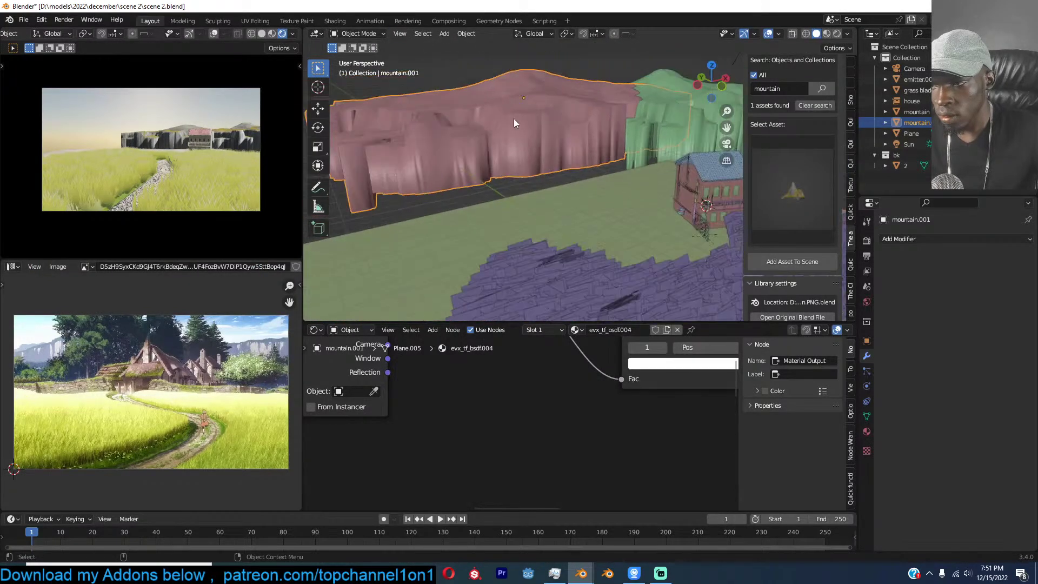
# Sink a wider area of the duplicated mountain's front cliff facing the ground plane about 1.7 m along Z.
pyautogui.press('Tab')
pyautogui.click(515, 118)
pyautogui.press('g')
pyautogui.press('z')
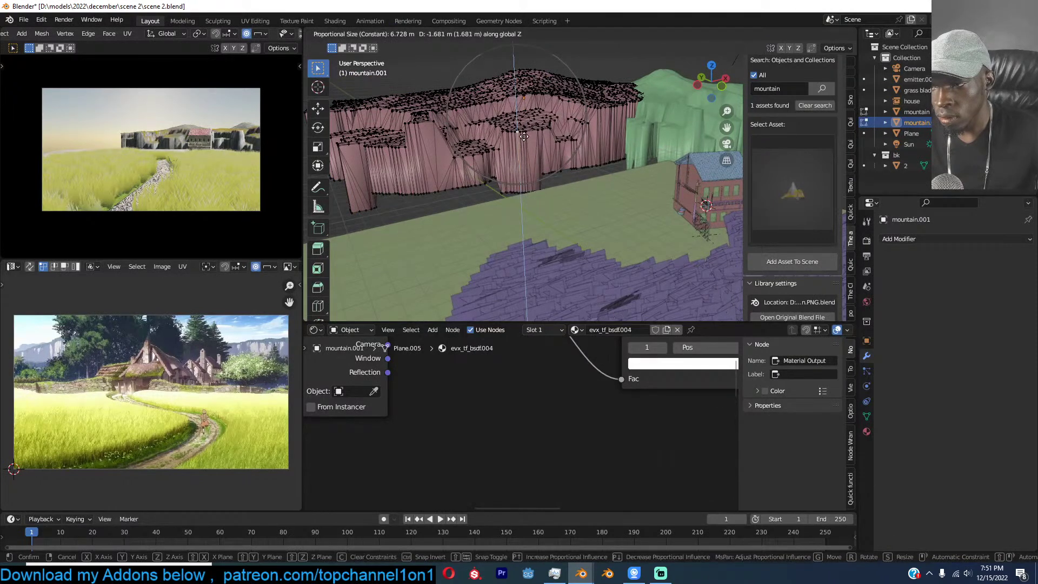
pyautogui.scroll(3, 524, 137)
pyautogui.click(579, 137)
pyautogui.press('Tab')
pyautogui.scroll(-3, 579, 137)
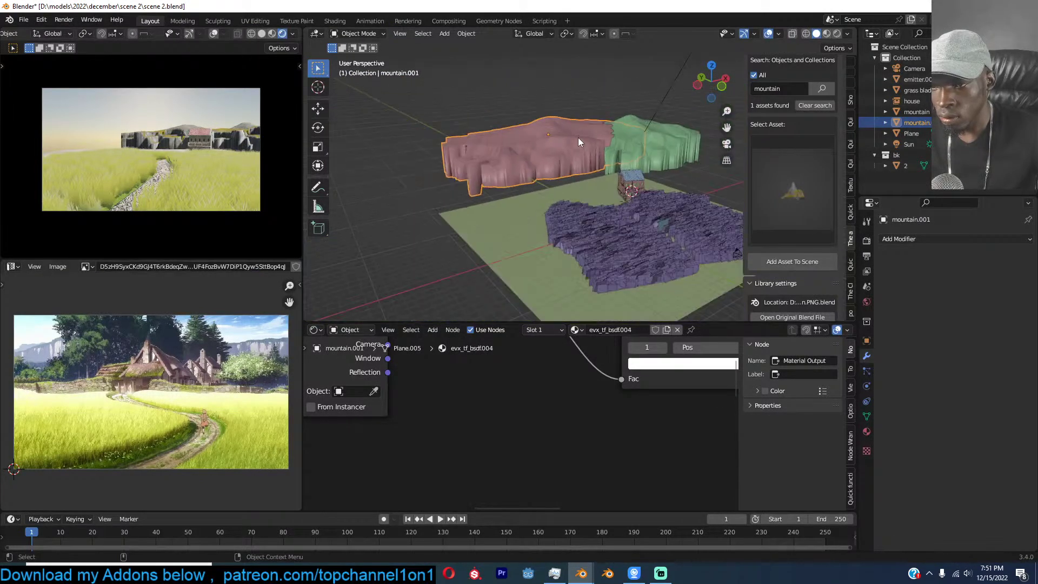
# Add a Smooth modifier with its default settings to the duplicated mountain.
pyautogui.click(953, 239)
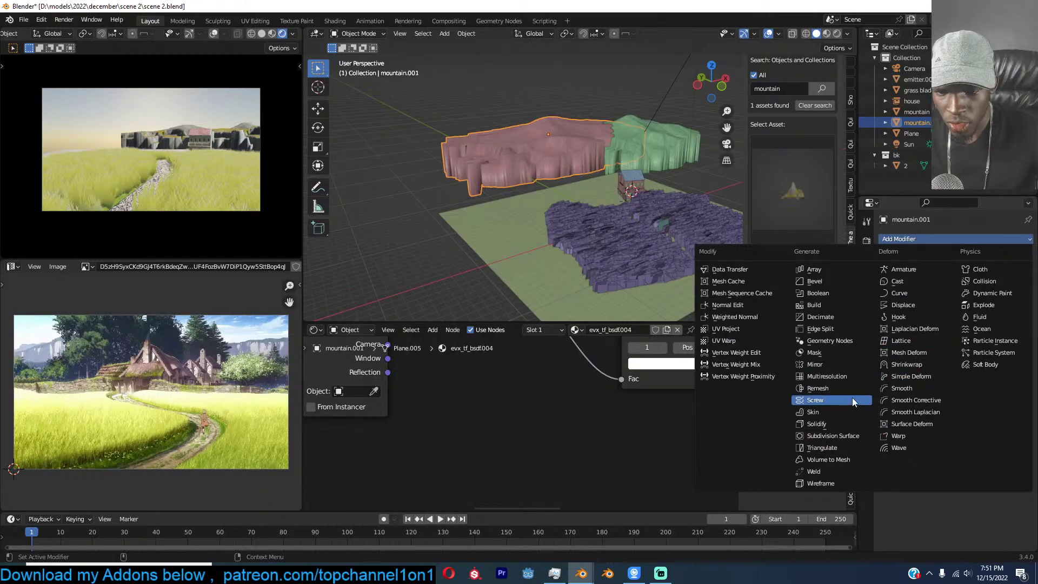
pyautogui.click(920, 389)
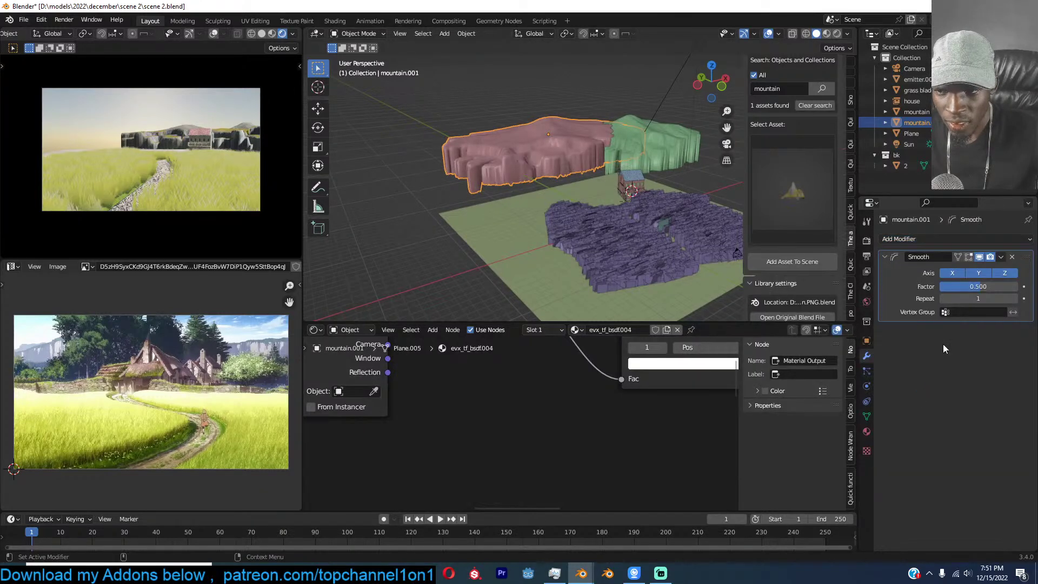
pyautogui.press('g')
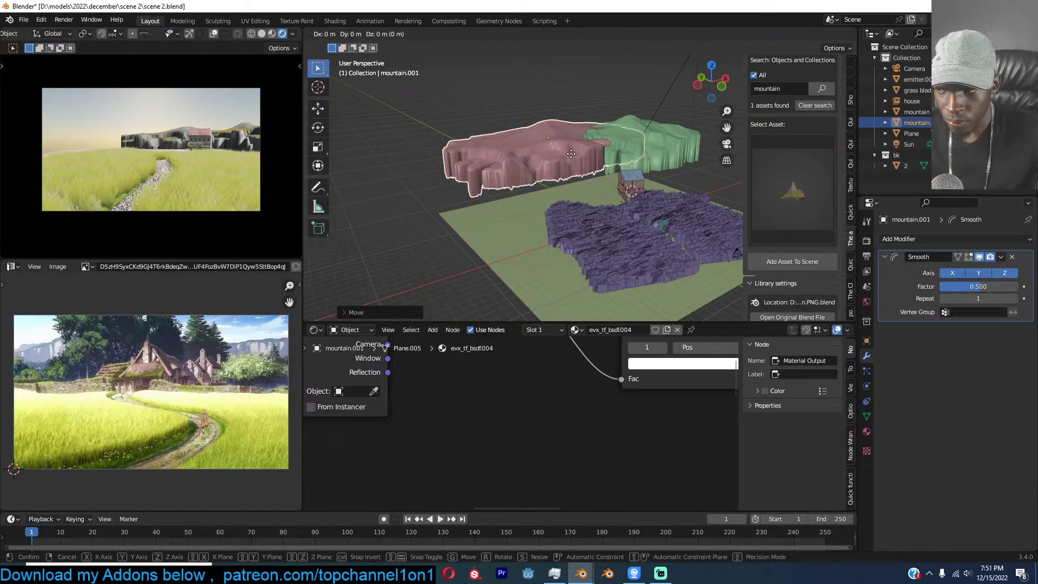
pyautogui.click(571, 154)
# Make a linked duplicate of the smoothed mountain further toward negative X and scale it up uniformly.
pyautogui.press('KP_7')
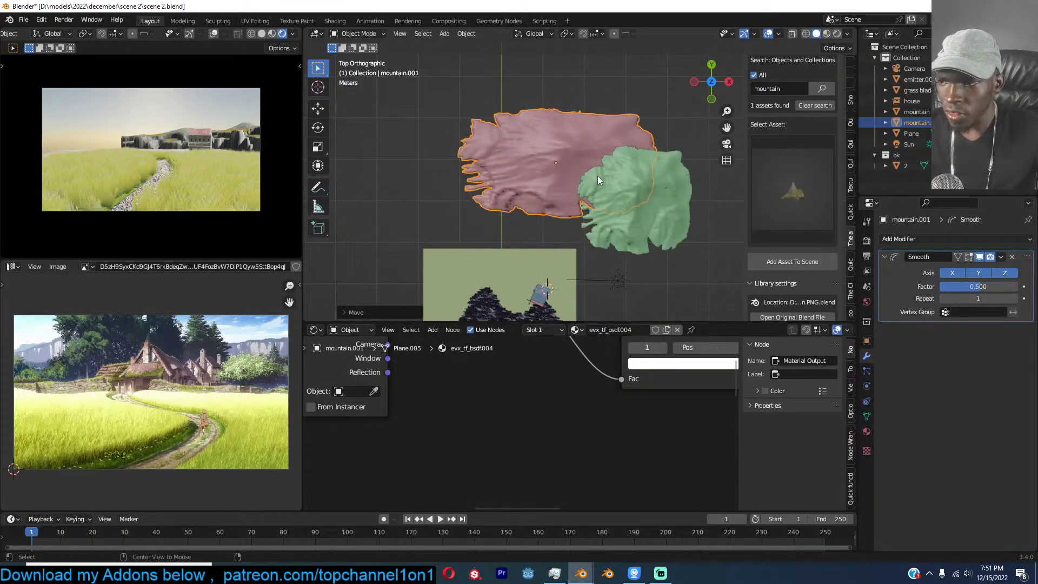
pyautogui.hotkey('alt', 'd')
pyautogui.click(450, 142)
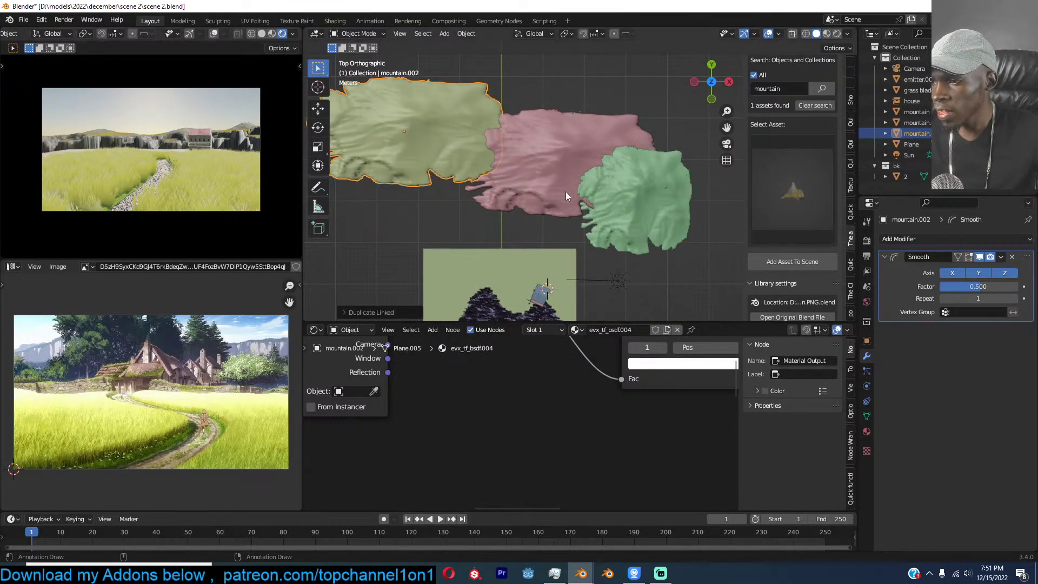
pyautogui.press('s')
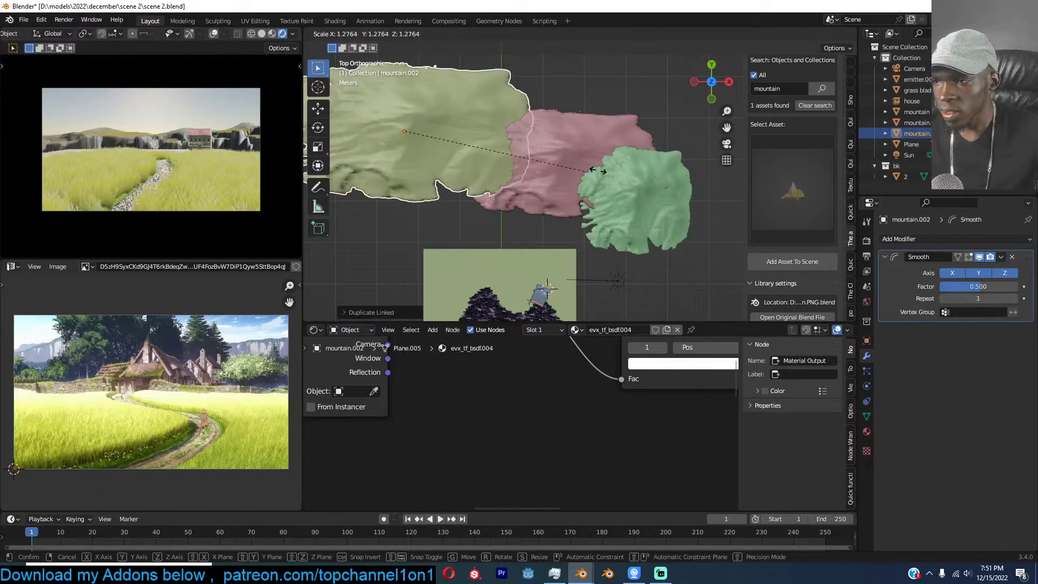
pyautogui.click(629, 172)
# Reposition the newest mountain copy in the camera view so its cliffs sit on the horizon, and rotate it about -2 degrees.
pyautogui.press('g')
pyautogui.click(196, 128)
pyautogui.press('g')
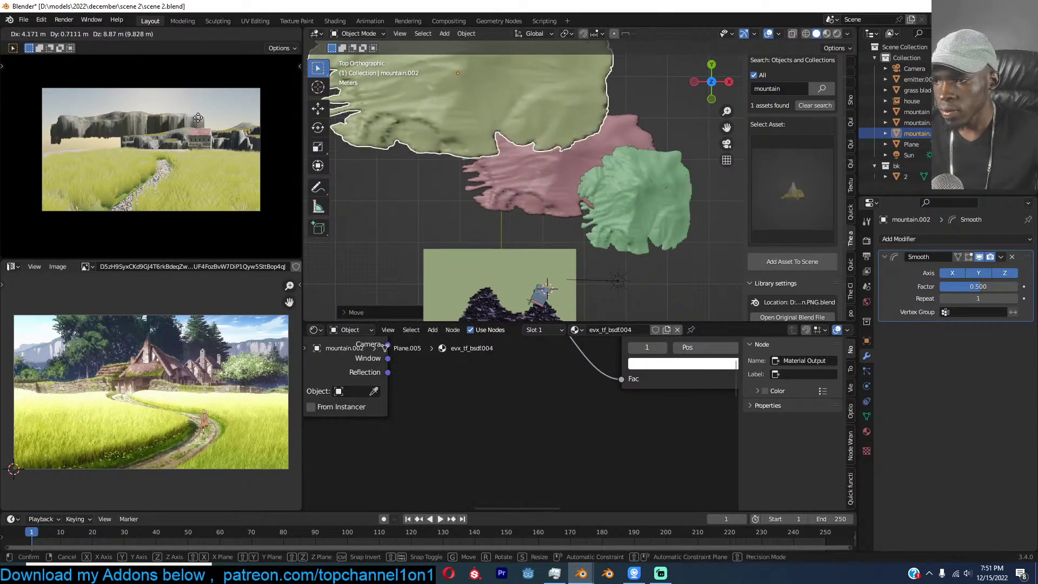
pyautogui.click(196, 138)
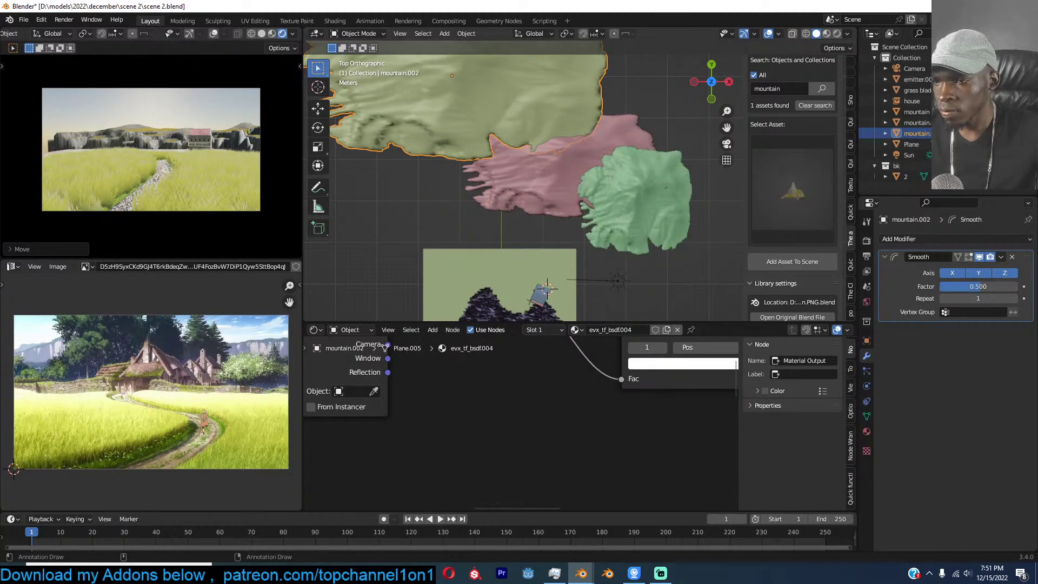
pyautogui.press('r')
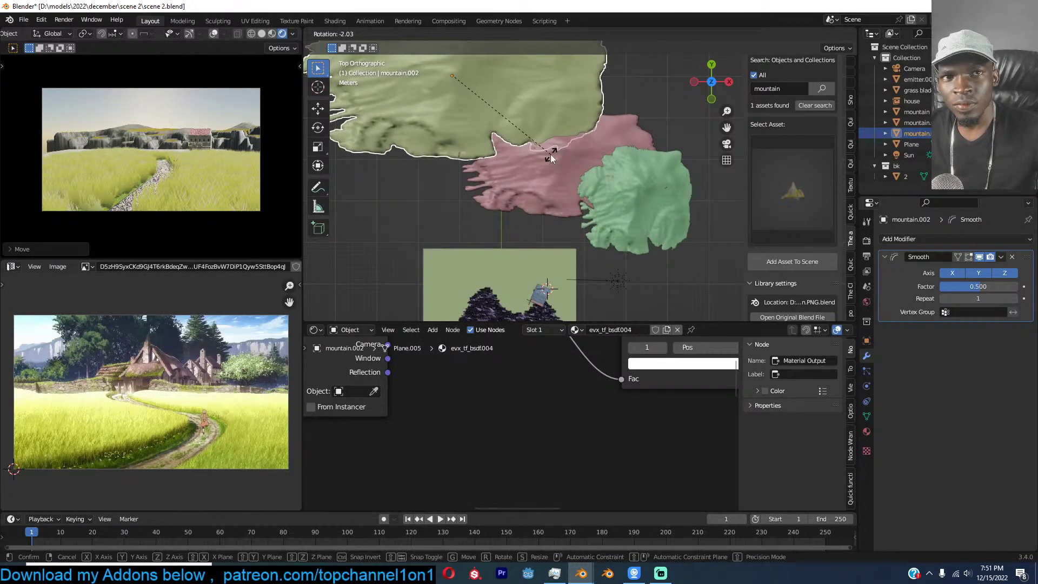
pyautogui.click(550, 155)
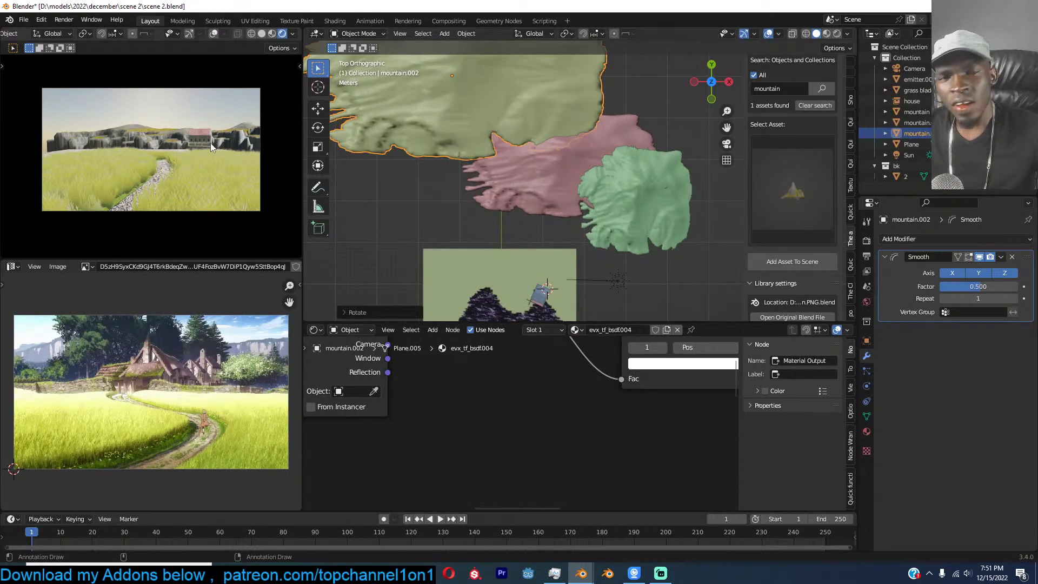
# Shift the largest mountain copy slightly toward negative X, then select the middle mountain and save the file.
pyautogui.press('g')
pyautogui.click(582, 142)
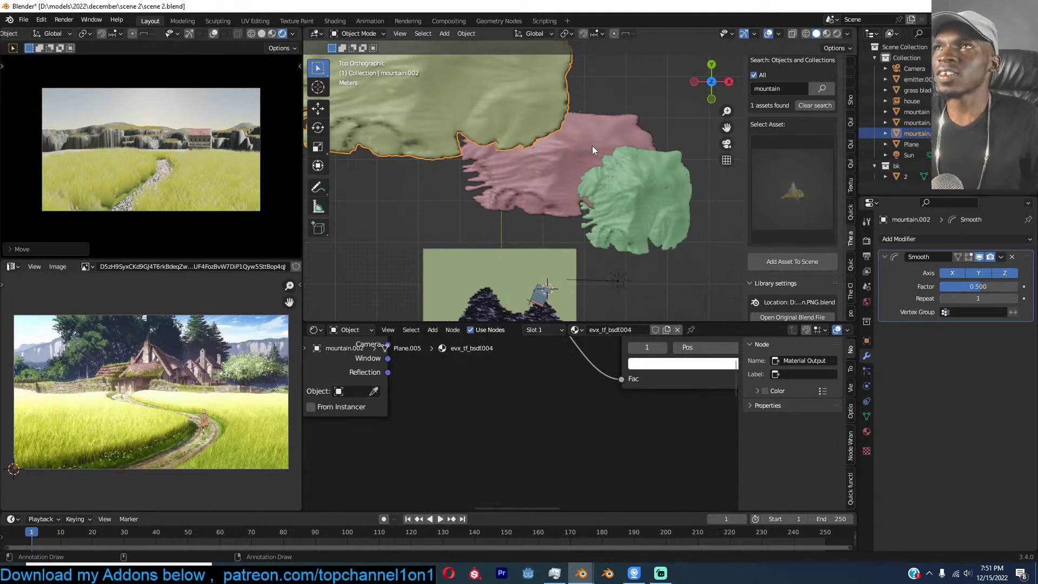
pyautogui.click(596, 153)
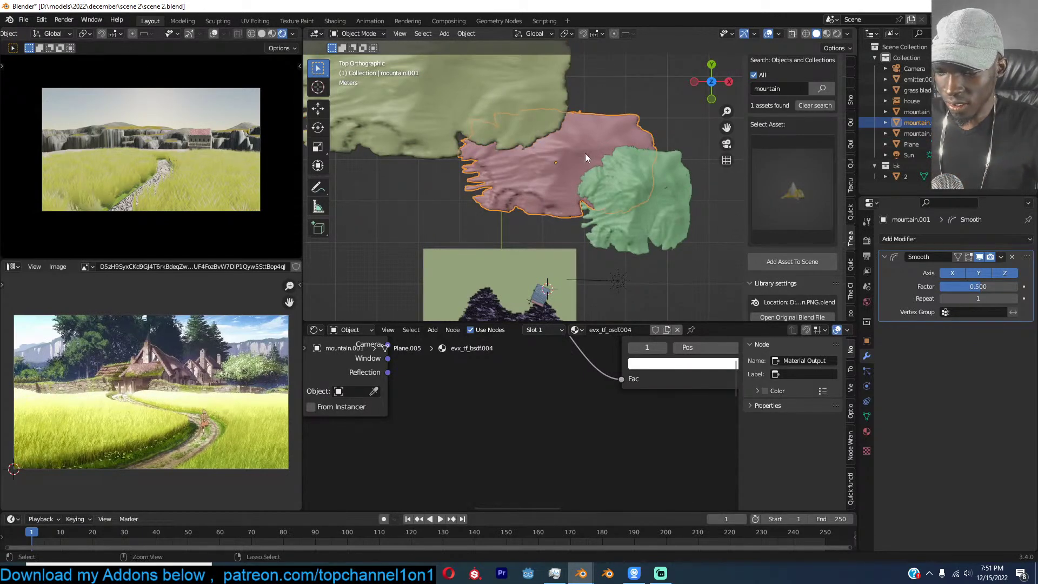
pyautogui.hotkey('ctrl', 's')
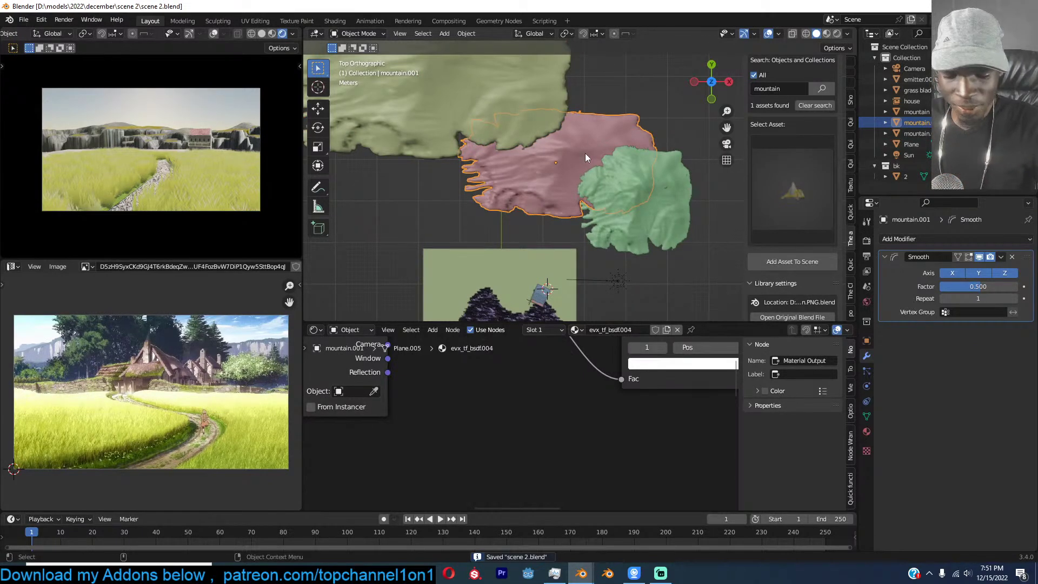
# Search the asset library for "vol" and add the dark purple volume object to the scene.
pyautogui.press('KP_0')
pyautogui.scroll(3, 761, 118)
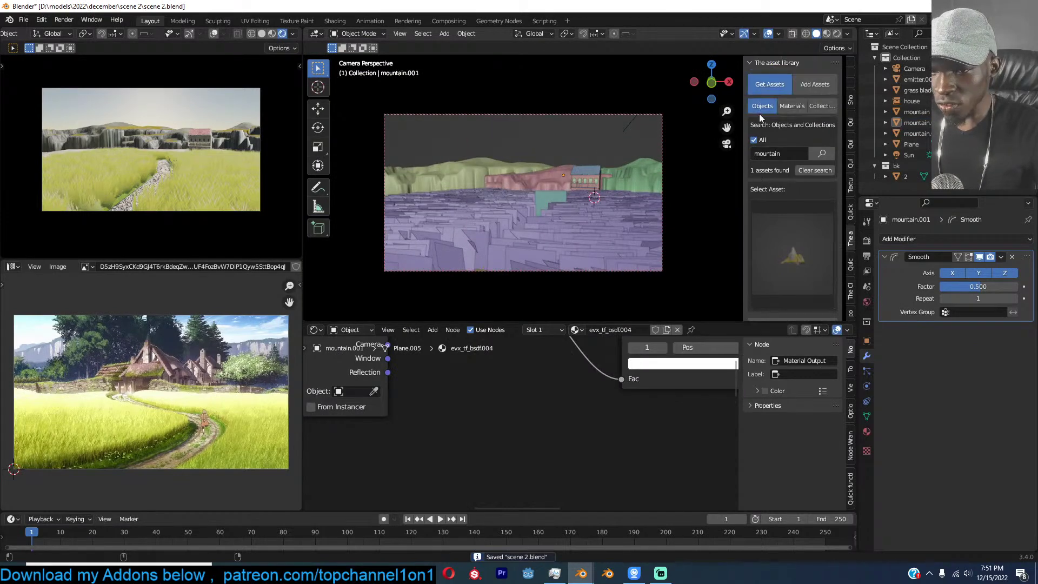
pyautogui.click(781, 154)
pyautogui.write('vol')
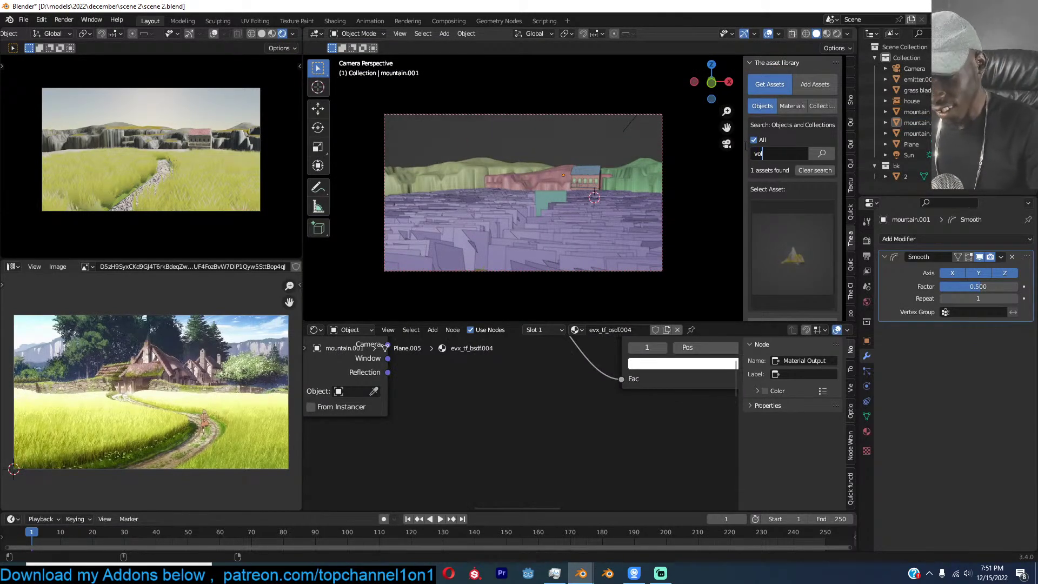
pyautogui.press('Return')
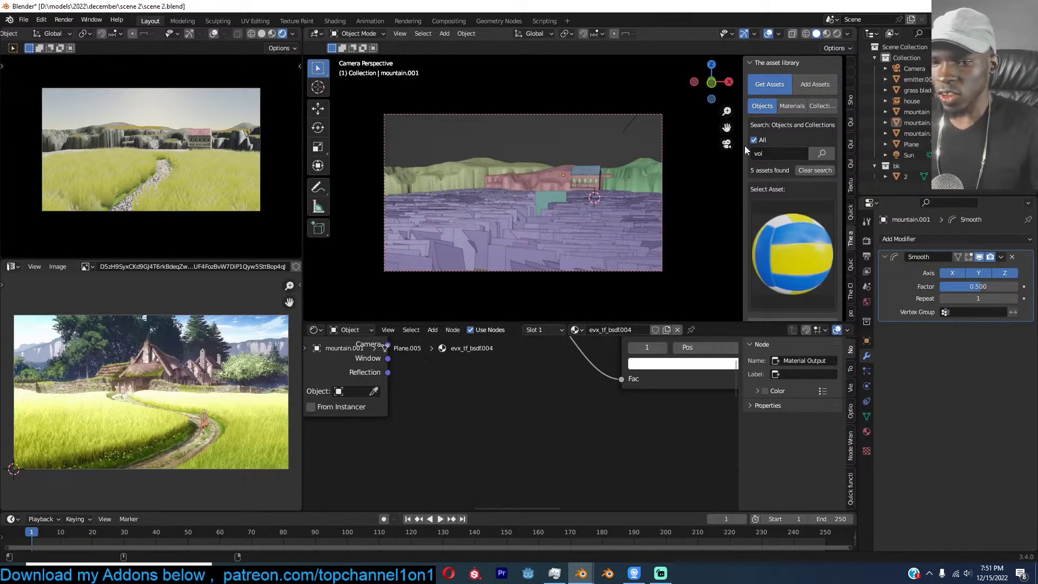
pyautogui.click(763, 264)
pyautogui.click(660, 333)
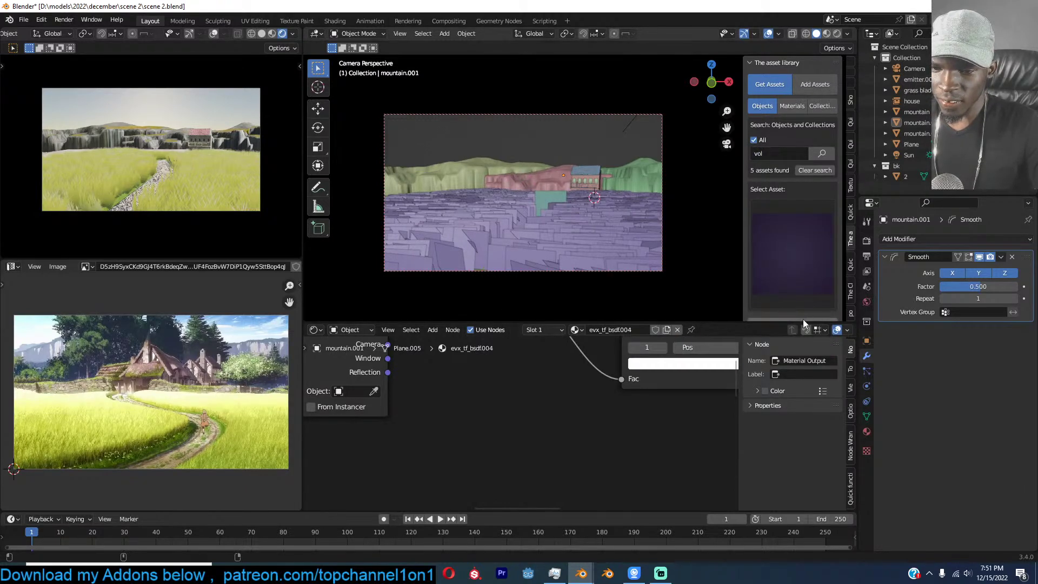
pyautogui.scroll(-3, 804, 313)
pyautogui.click(824, 266)
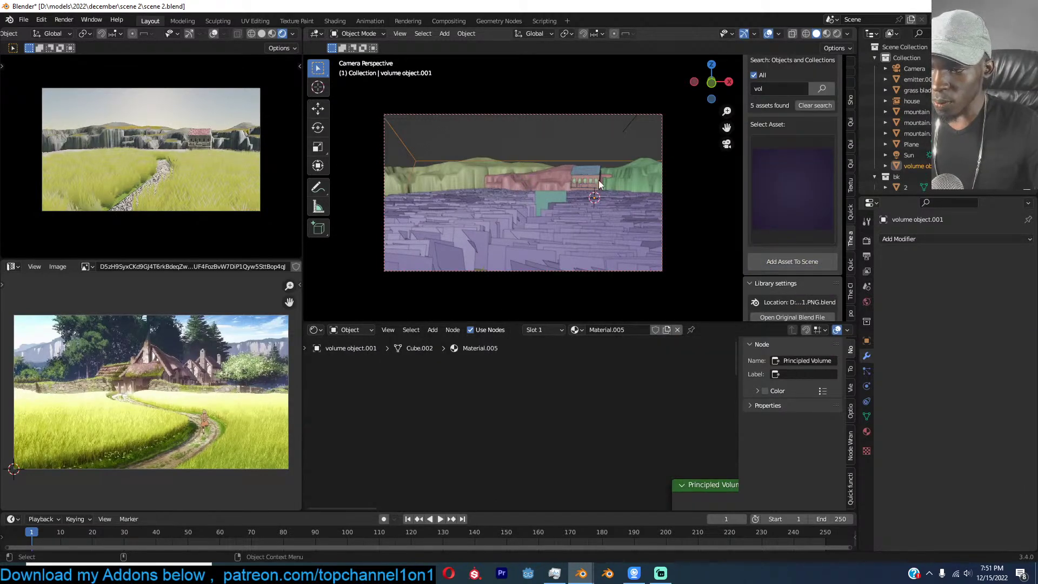
# Reposition the volume object and scale it up uniformly so it encloses the background mountains.
pyautogui.click(640, 201)
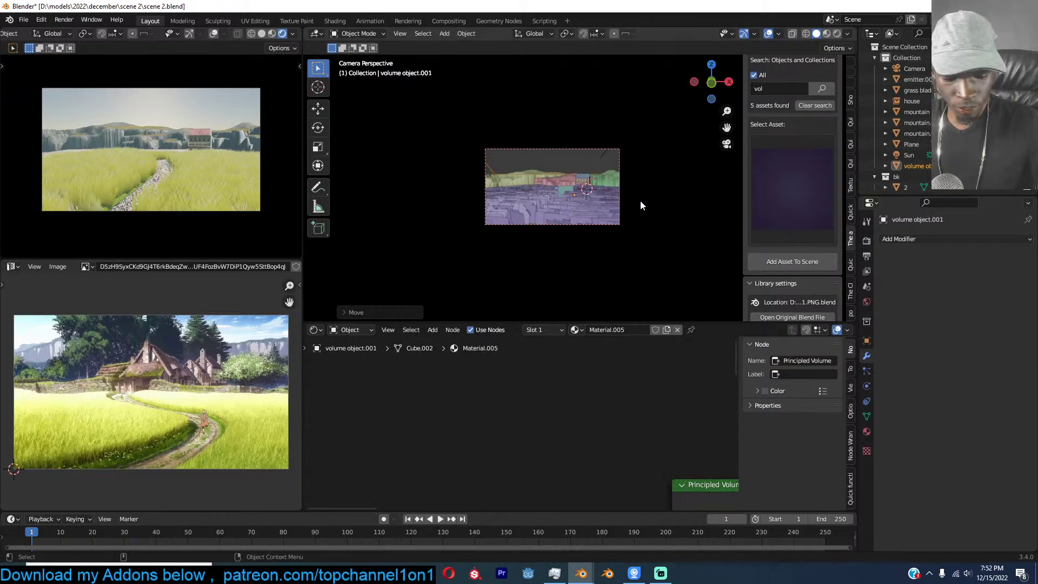
pyautogui.press('KP_3')
pyautogui.press('s')
pyautogui.click(573, 220)
pyautogui.press('g')
pyautogui.click(638, 196)
pyautogui.press('s')
pyautogui.click(675, 195)
pyautogui.press('KP_7')
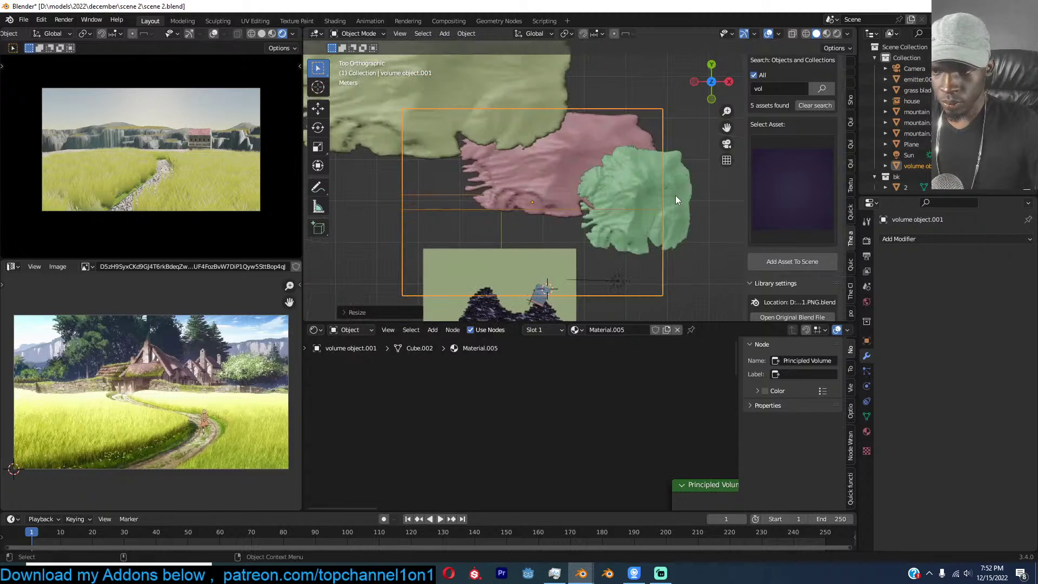
# Stretch the volume object along X, rotate it to follow the diagonal line of mountains, and move it over them.
pyautogui.scroll(-3, 625, 193)
pyautogui.press('s')
pyautogui.press('x')
pyautogui.click(682, 191)
pyautogui.press('r')
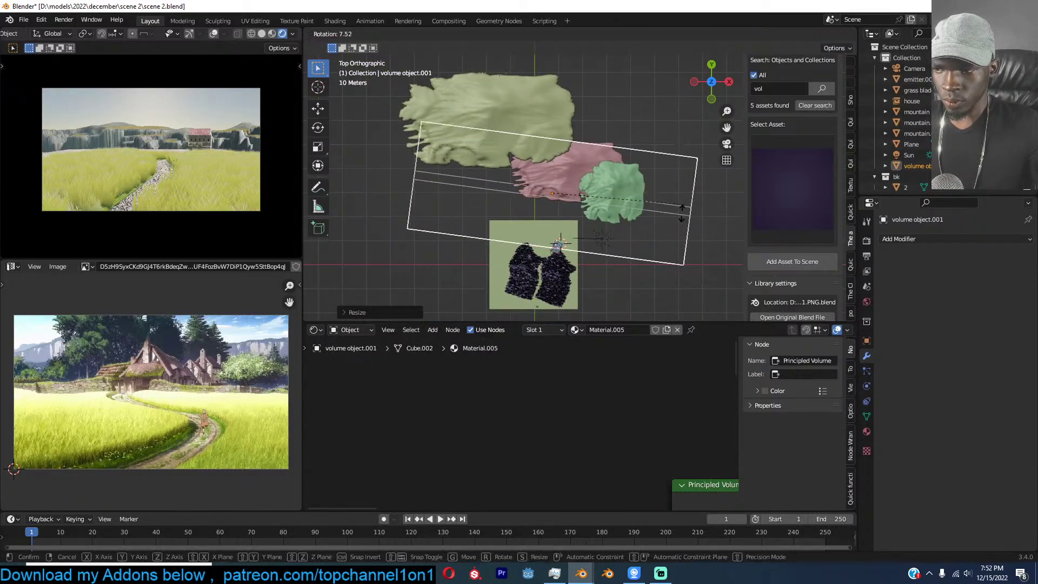
pyautogui.click(665, 216)
pyautogui.press('g')
pyautogui.click(663, 223)
# Save the file, lower the Principled Volume density to about 0.000 and set its emission strength to 0.120.
pyautogui.press('Home')
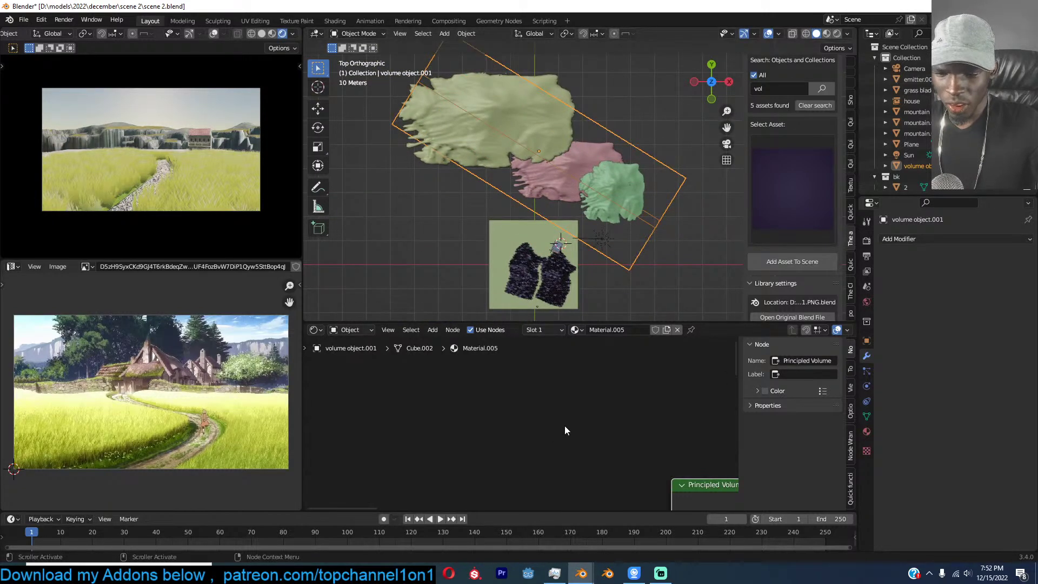
pyautogui.scroll(4, 565, 426)
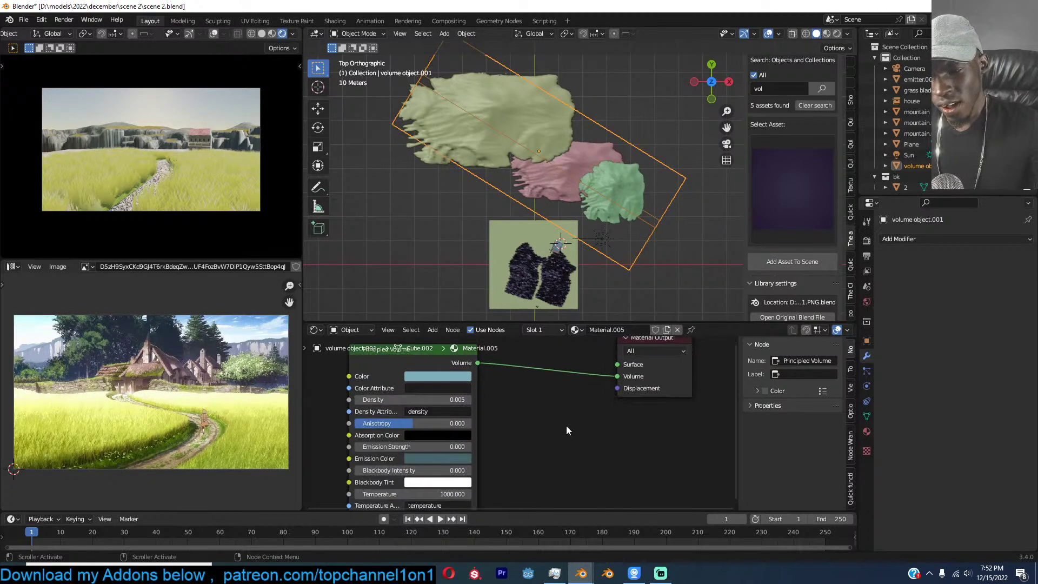
pyautogui.hotkey('ctrl', 's')
pyautogui.moveTo(465, 395); pyautogui.dragTo(454, 395)
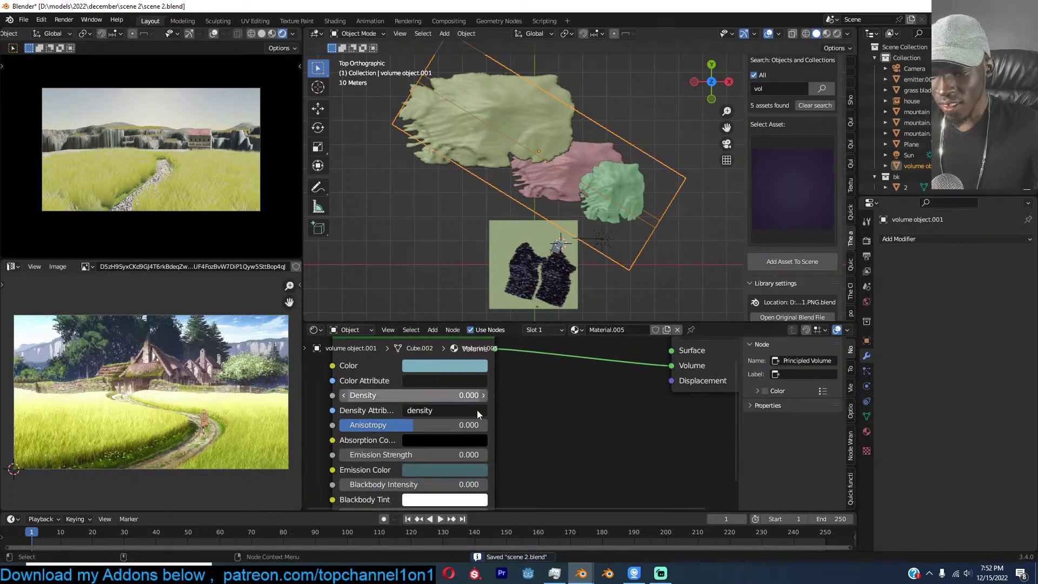
pyautogui.moveTo(470, 425); pyautogui.dragTo(572, 387, button='middle')
pyautogui.scroll(2, 519, 429)
pyautogui.moveTo(511, 415); pyautogui.dragTo(533, 415)
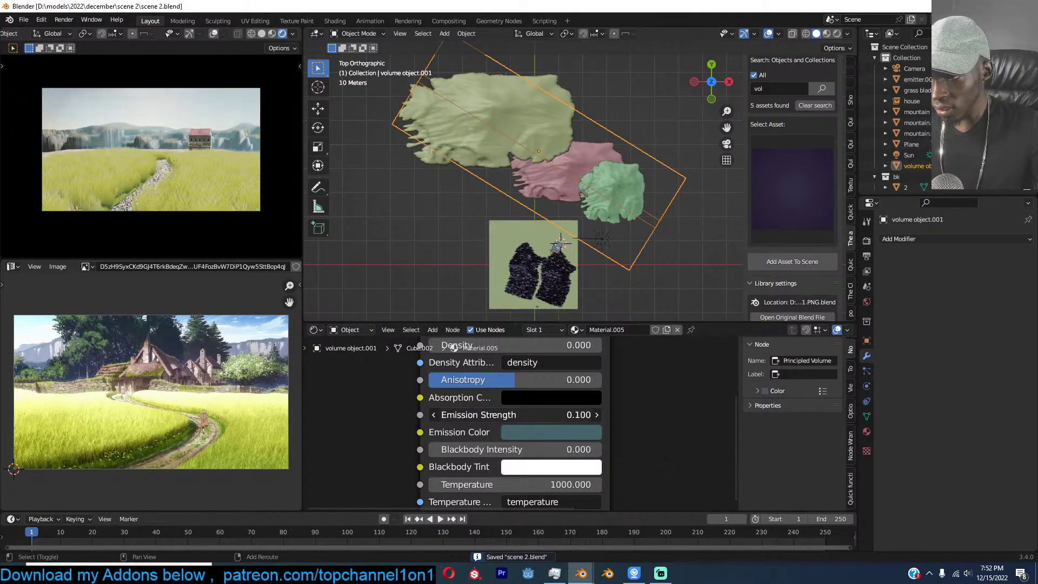
# Rotate the haze volume about -12 degrees in the top view and nudge it into place over the mountains.
pyautogui.press('r')
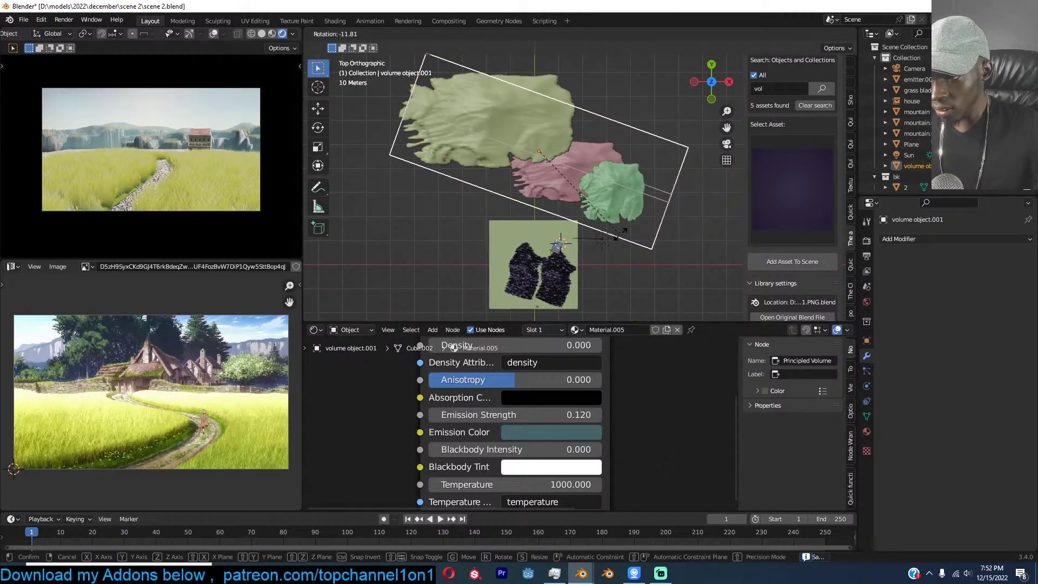
pyautogui.click(621, 233)
pyautogui.press('g')
pyautogui.click(621, 237)
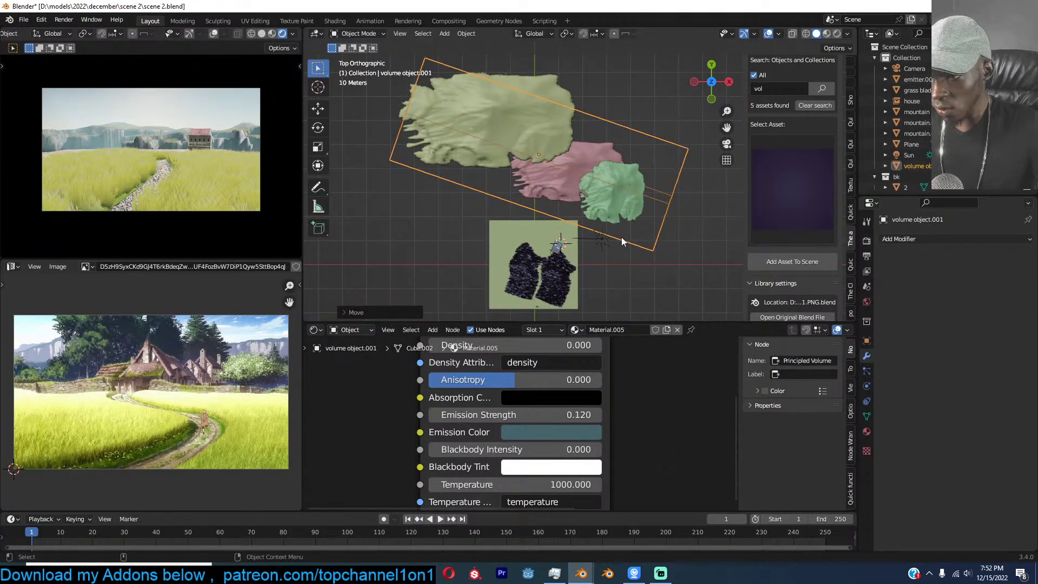
pyautogui.press('KP_0')
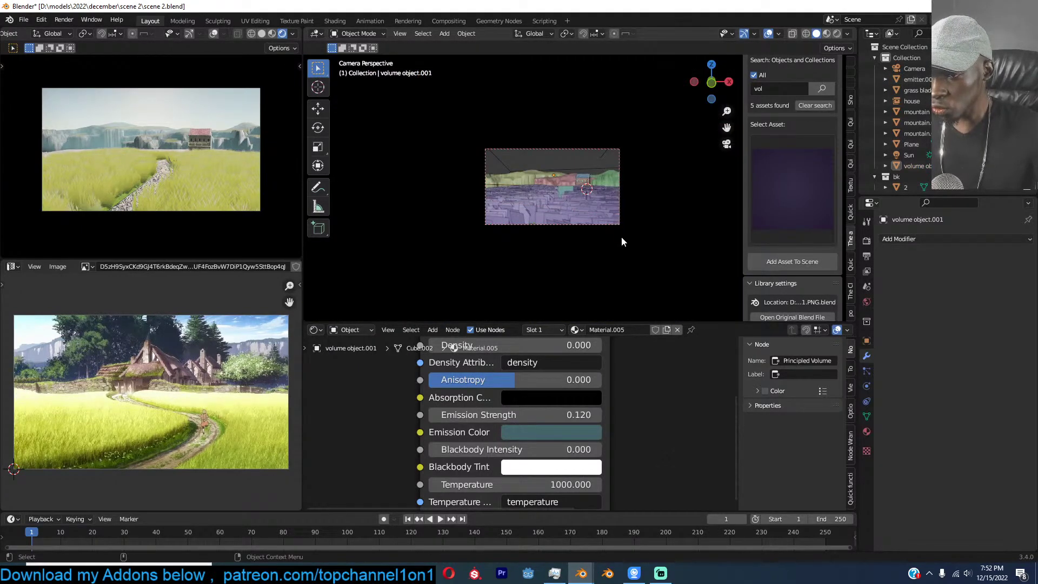
# Separate the grass emitter's mesh into two independent objects, one for each side of the path.
pyautogui.click(498, 186)
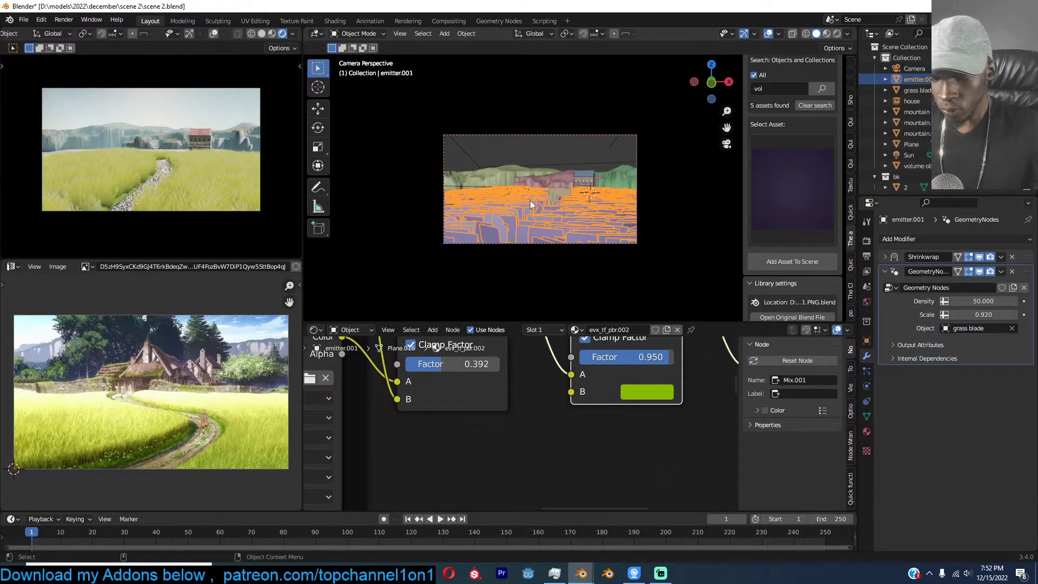
pyautogui.moveTo(498, 186); pyautogui.dragTo(531, 204, button='middle')
pyautogui.press('KP_7')
pyautogui.press('KP_Decimal')
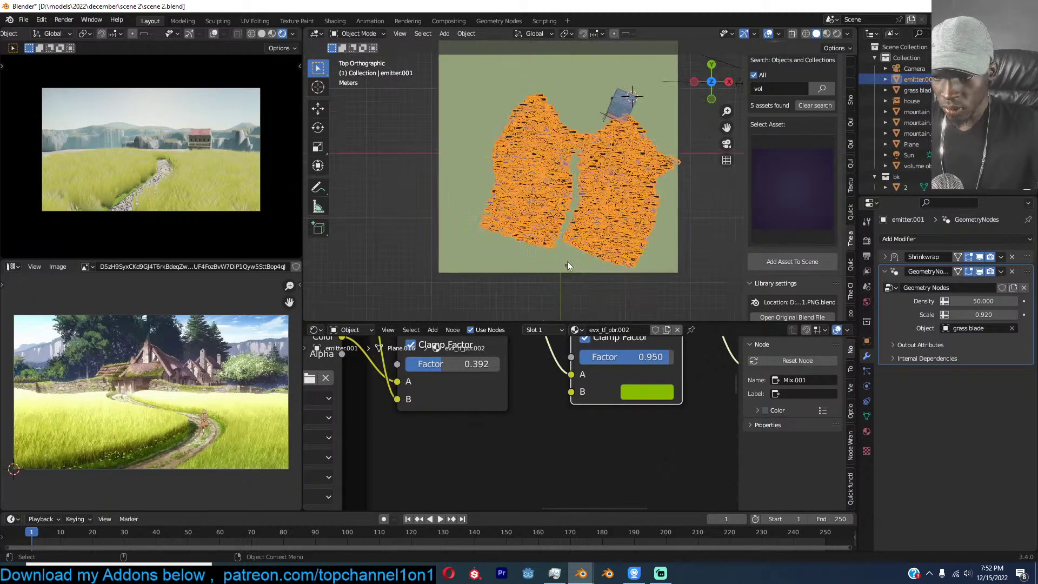
pyautogui.press('Tab')
pyautogui.press('p')
pyautogui.click(511, 179)
pyautogui.press('Tab')
# Move the grass patch on the negative X side away from the other patch to widen the path.
pyautogui.click(552, 182)
pyautogui.press('g')
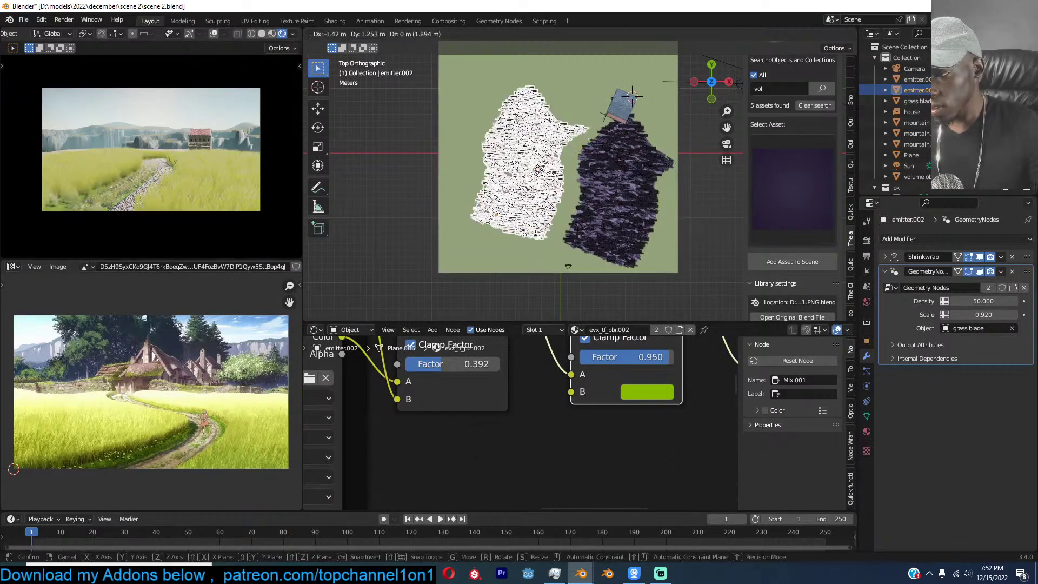
pyautogui.click(538, 173)
# Set the Bump strength in the ground plane's material to 0.158 and save the file.
pyautogui.click(566, 203)
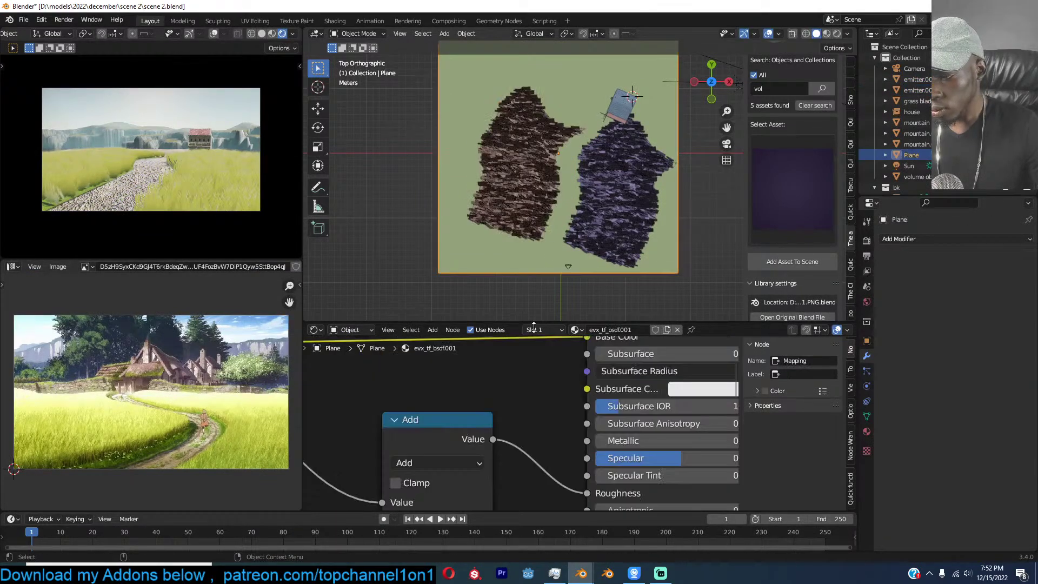
pyautogui.scroll(-3, 519, 422)
pyautogui.moveTo(673, 331); pyautogui.dragTo(672, 448, button='middle')
pyautogui.moveTo(541, 400); pyautogui.dragTo(554, 435, button='middle')
pyautogui.moveTo(510, 370); pyautogui.dragTo(476, 373)
pyautogui.press('x')
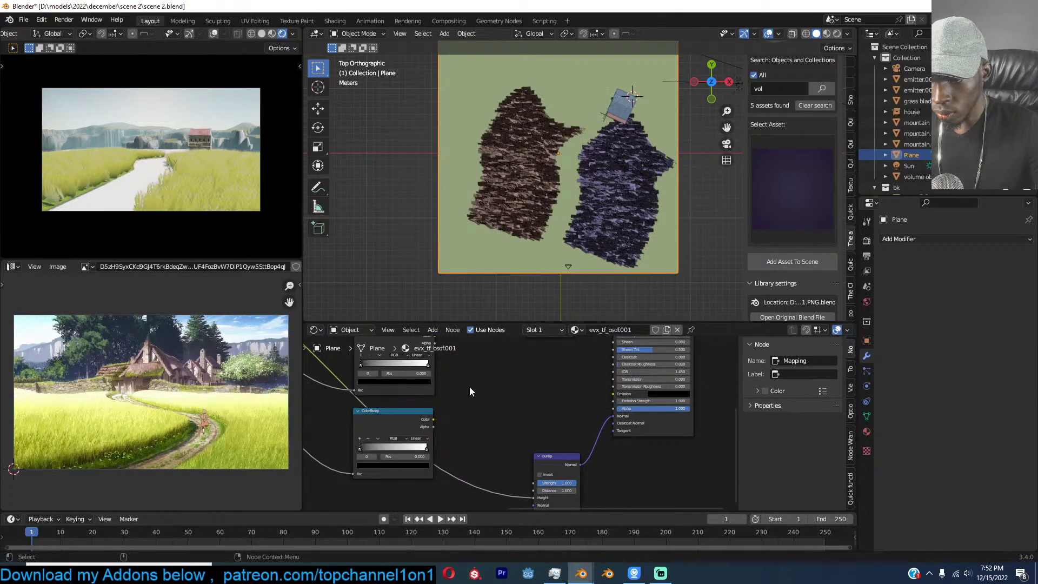
pyautogui.moveTo(544, 452); pyautogui.dragTo(550, 382, button='middle')
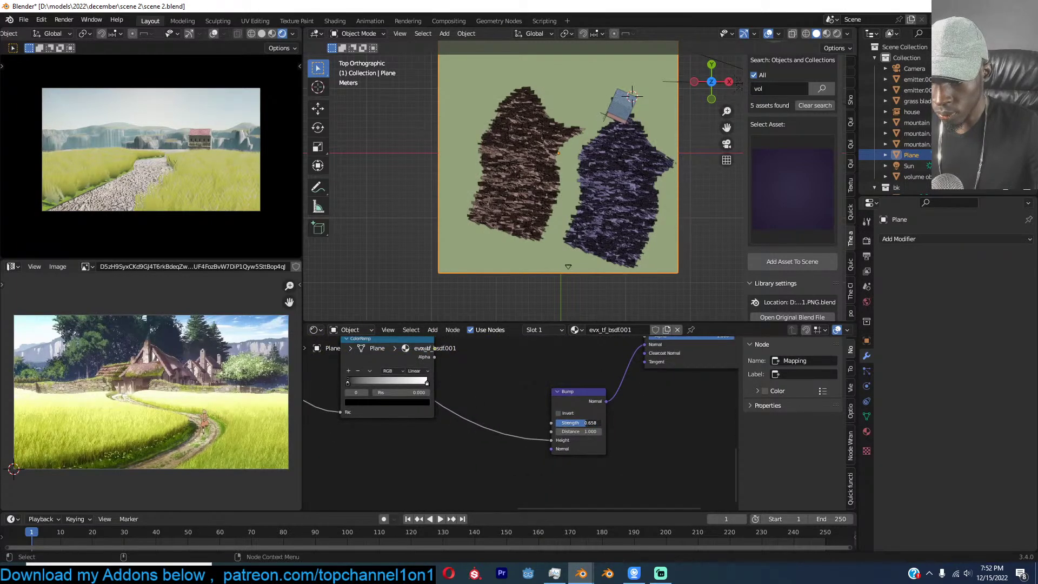
pyautogui.moveTo(593, 423); pyautogui.dragTo(563, 423)
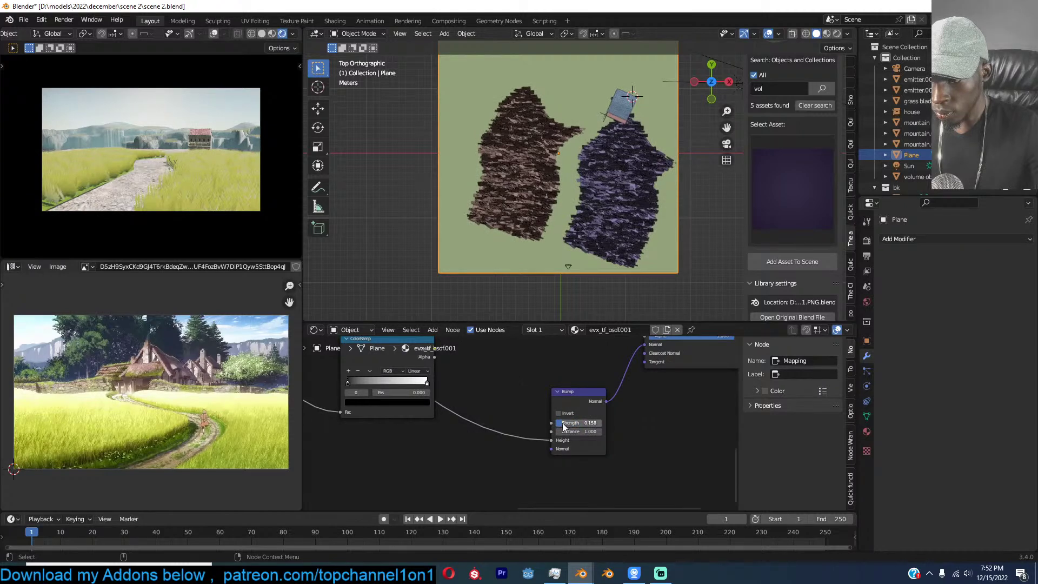
pyautogui.hotkey('alt', 'a')
pyautogui.hotkey('ctrl', 's')
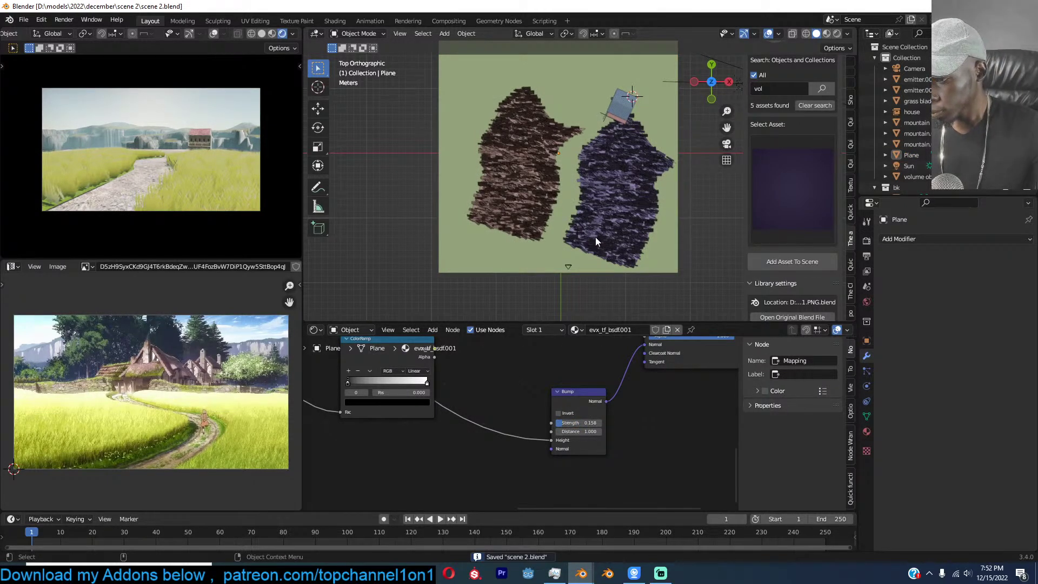
# Delete the existing house from the scene, working in the camera view.
pyautogui.press('KP_0')
pyautogui.press('Home')
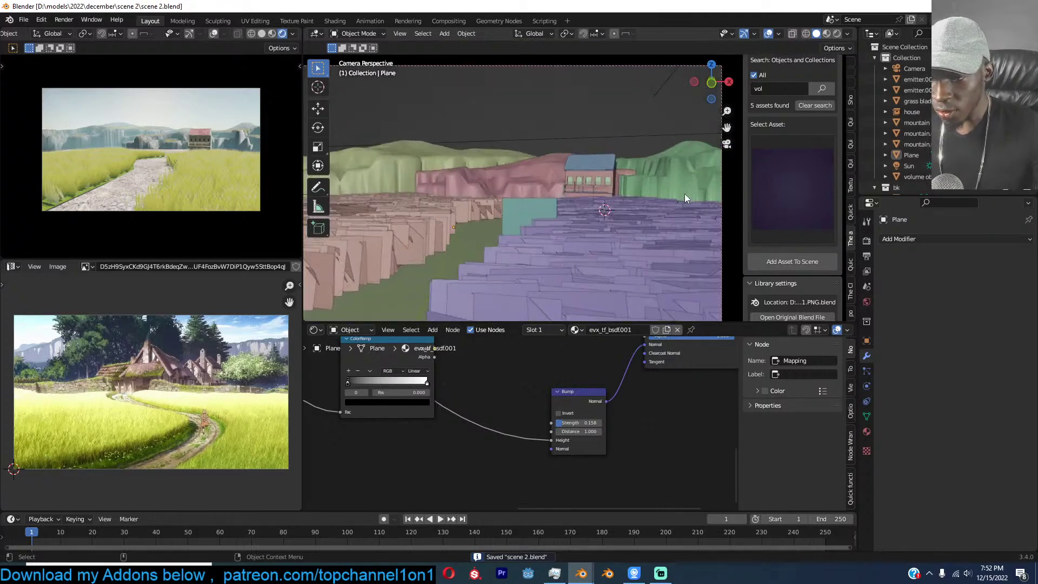
pyautogui.click(609, 173)
pyautogui.press('Delete')
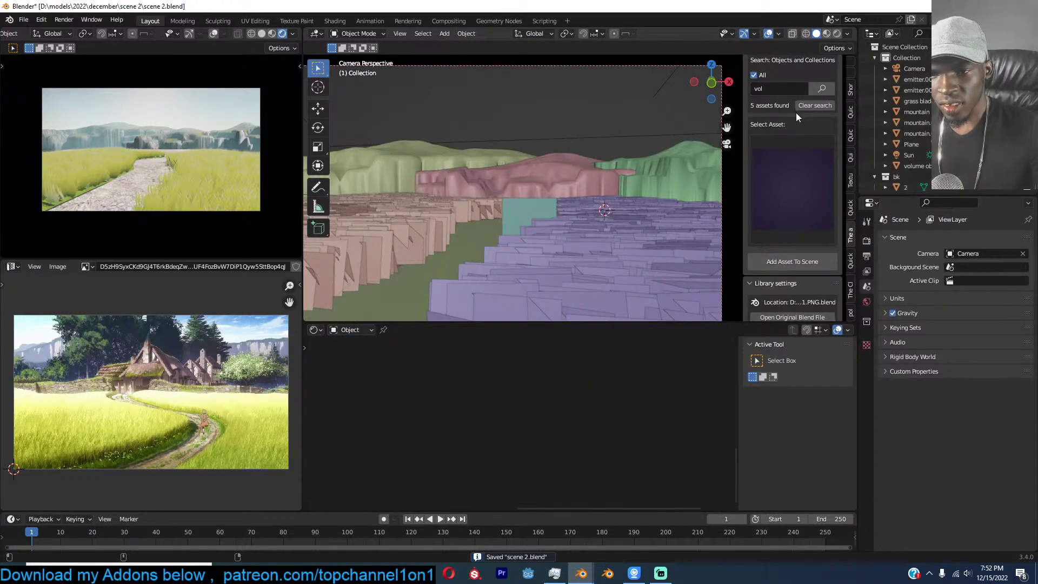
# Search the asset library for "house" and add the Japanese house at the 3D cursor, placed on the path between the grass patches.
pyautogui.click(778, 89)
pyautogui.write('house')
pyautogui.press('Return')
pyautogui.click(786, 147)
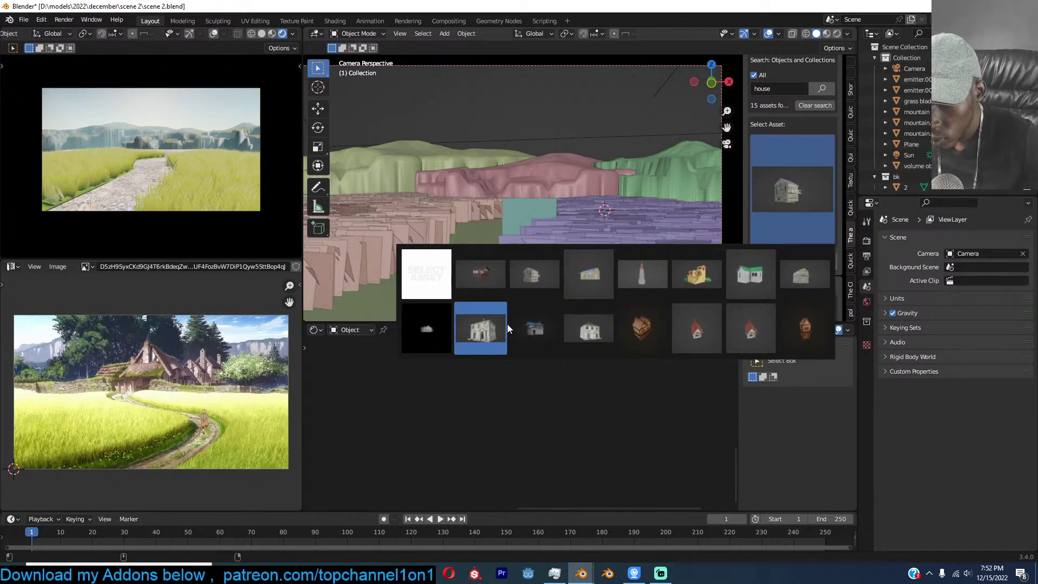
pyautogui.click(441, 326)
pyautogui.keyDown('shift'); pyautogui.rightClick(491, 228); pyautogui.keyUp('shift')
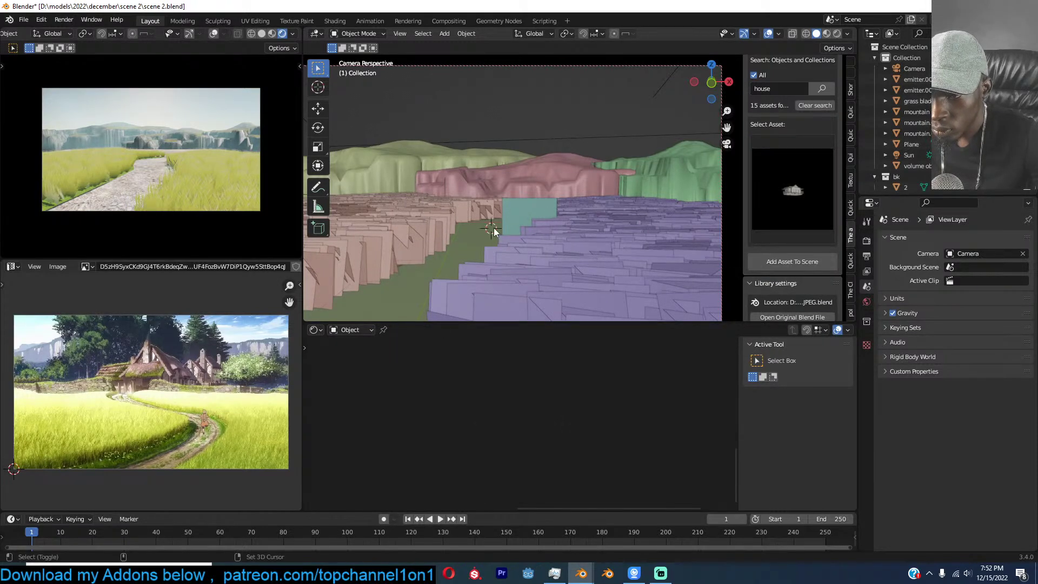
pyautogui.click(510, 219)
# Move the Japanese house to the far end of the grass patch on the positive X side and scale it to about 1.263.
pyautogui.press('g')
pyautogui.click(531, 320)
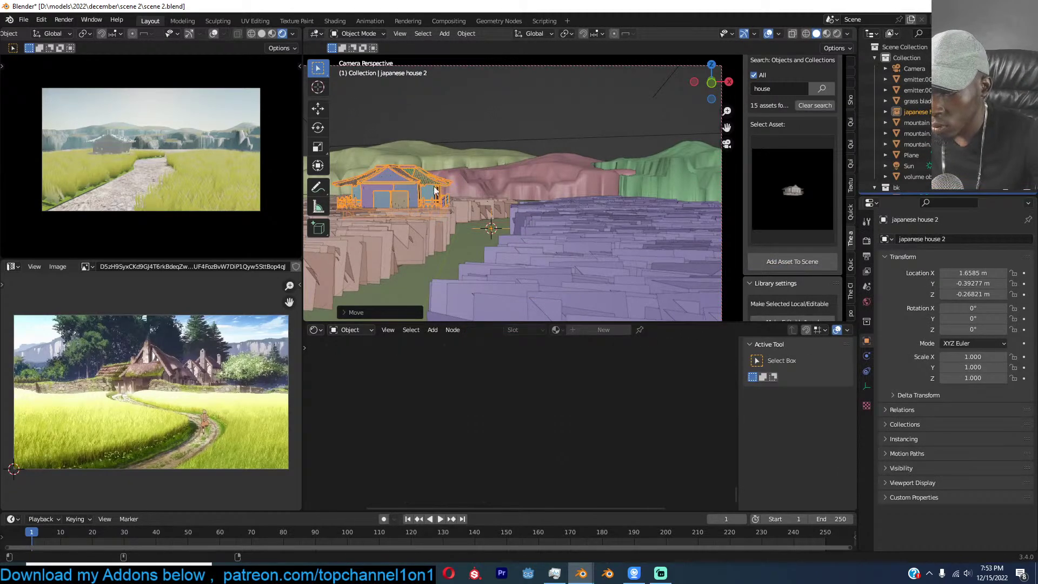
pyautogui.press('g')
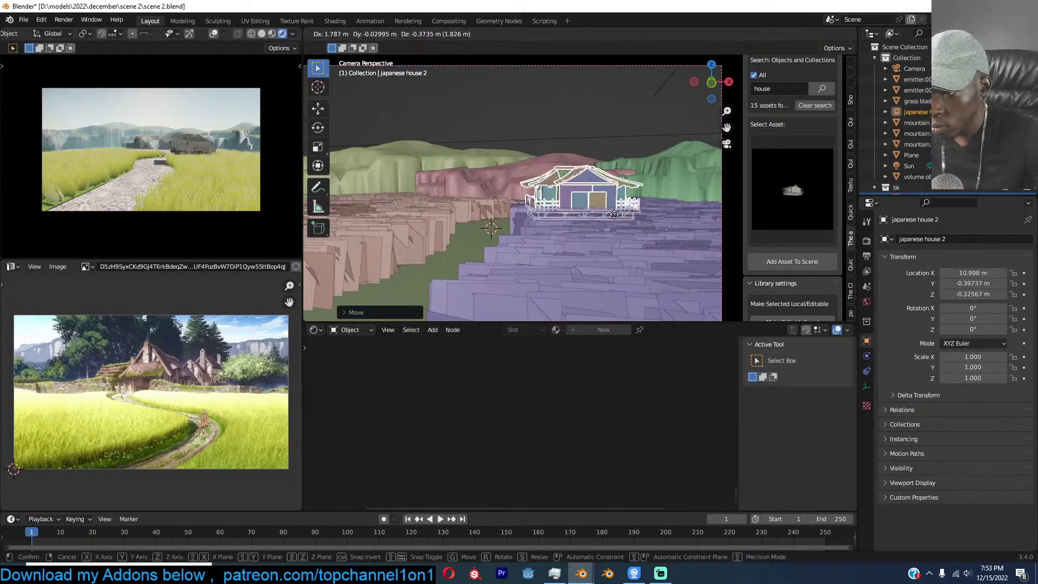
pyautogui.click(624, 219)
pyautogui.press('s')
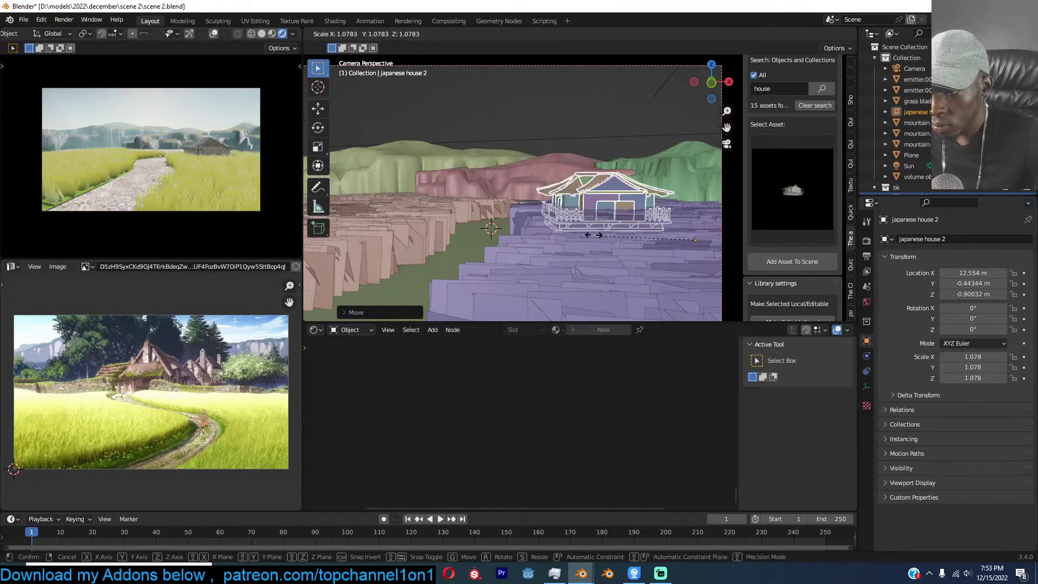
pyautogui.click(590, 232)
pyautogui.press('g')
pyautogui.click(614, 237)
# Rotate the Japanese house to about -69.9 degrees around the Z axis.
pyautogui.press('r')
pyautogui.press('z')
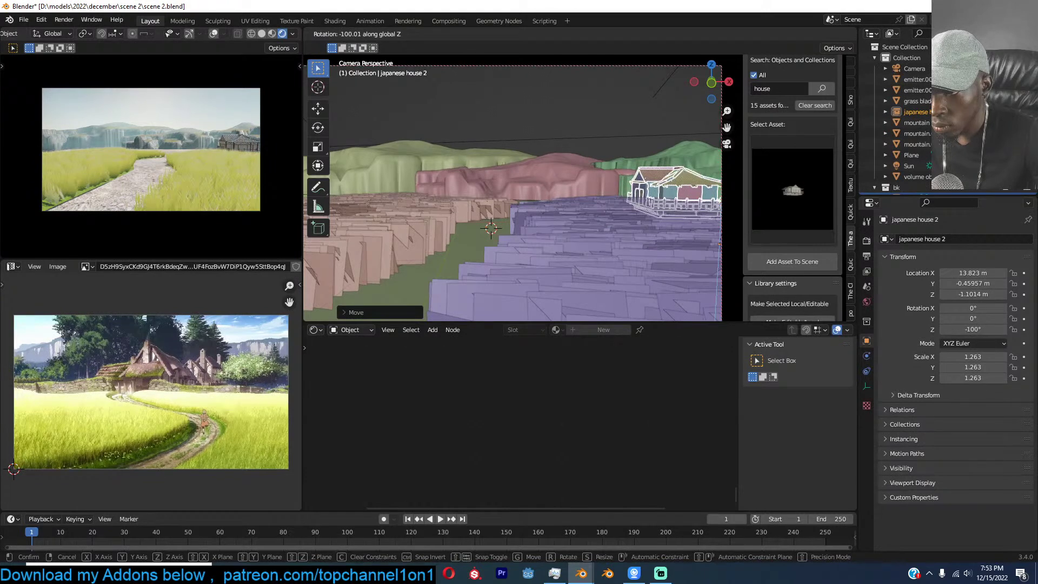
pyautogui.click(705, 196)
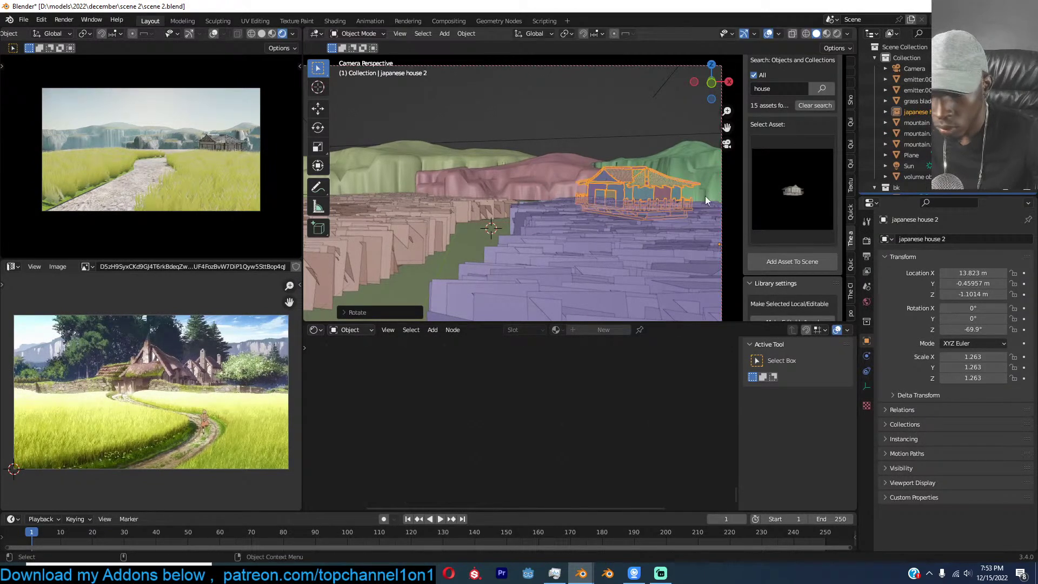
# Duplicate the Japanese house to the far end of the other grass patch and rotate the copy to -40.8 degrees around Z.
pyautogui.press('KP_7')
pyautogui.hotkey('shift', 'd')
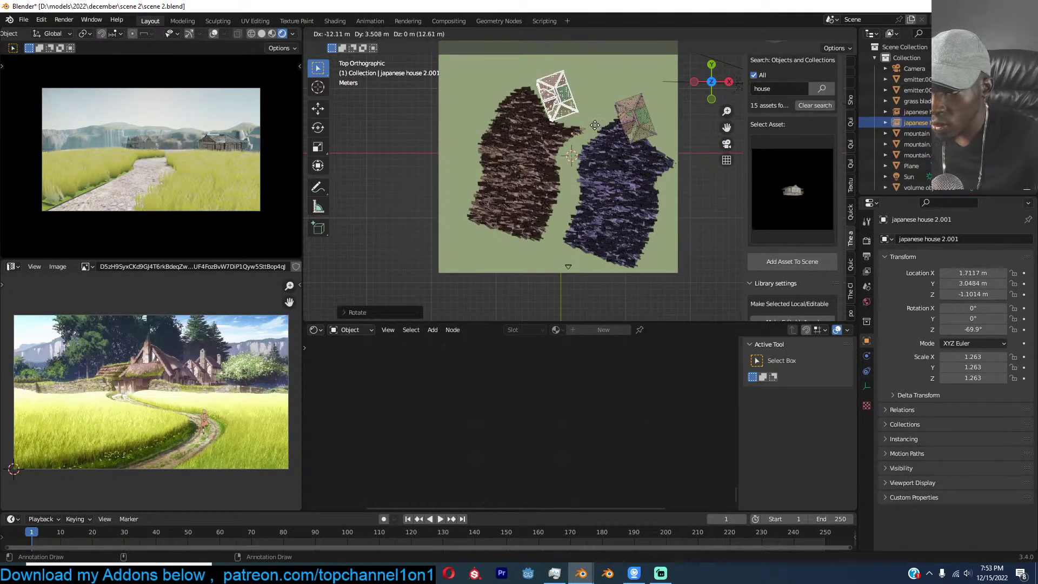
pyautogui.click(582, 122)
pyautogui.press('r')
pyautogui.click(647, 117)
pyautogui.hotkey('alt', 'a')
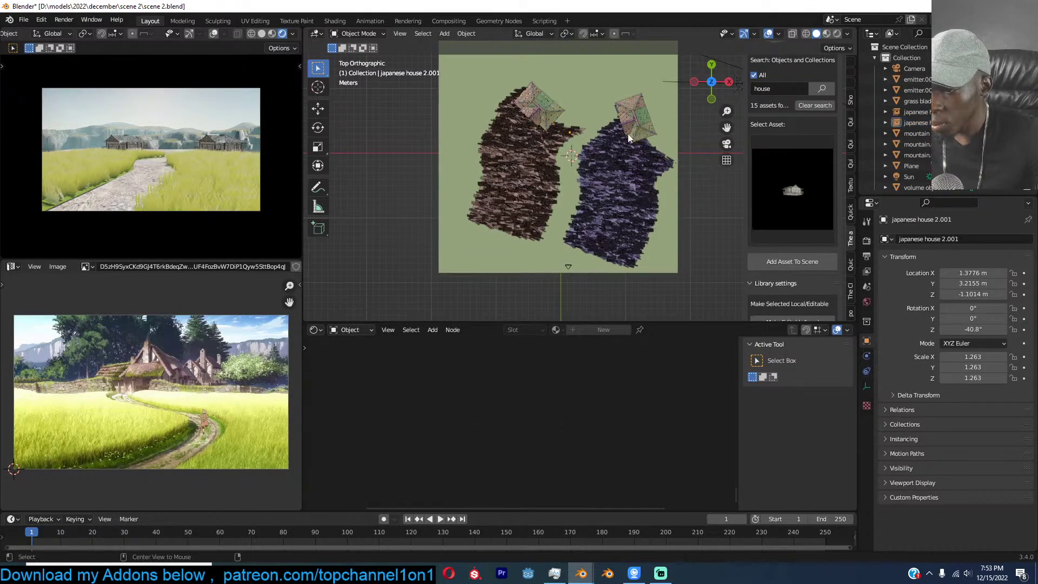
# Search the asset library for "jap" and add the orange Japanese arch at the 3D cursor, placed at the path's far end.
pyautogui.click(800, 175)
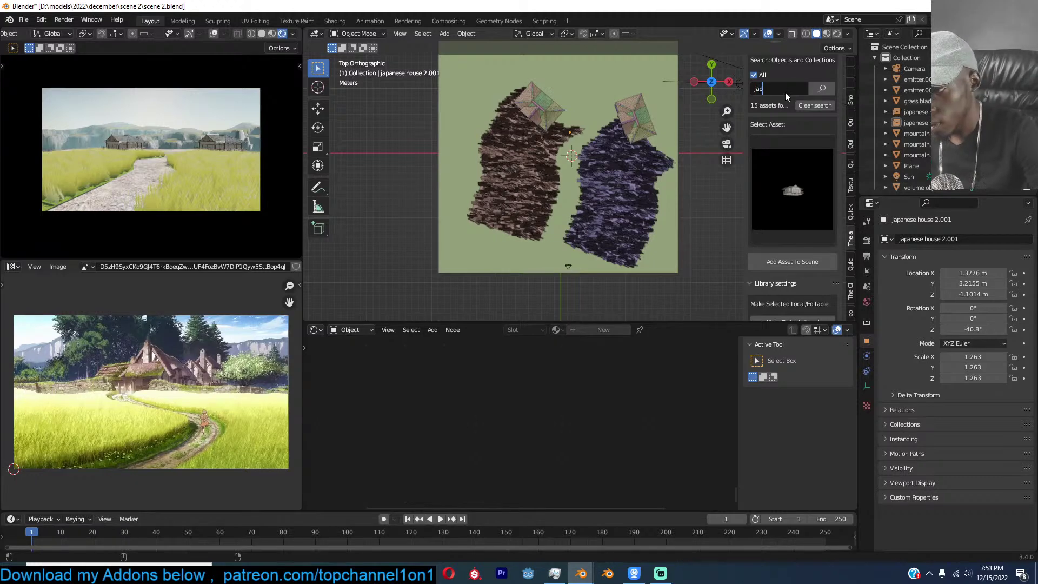
pyautogui.click(785, 92)
pyautogui.write('jap')
pyautogui.press('Return')
pyautogui.click(793, 167)
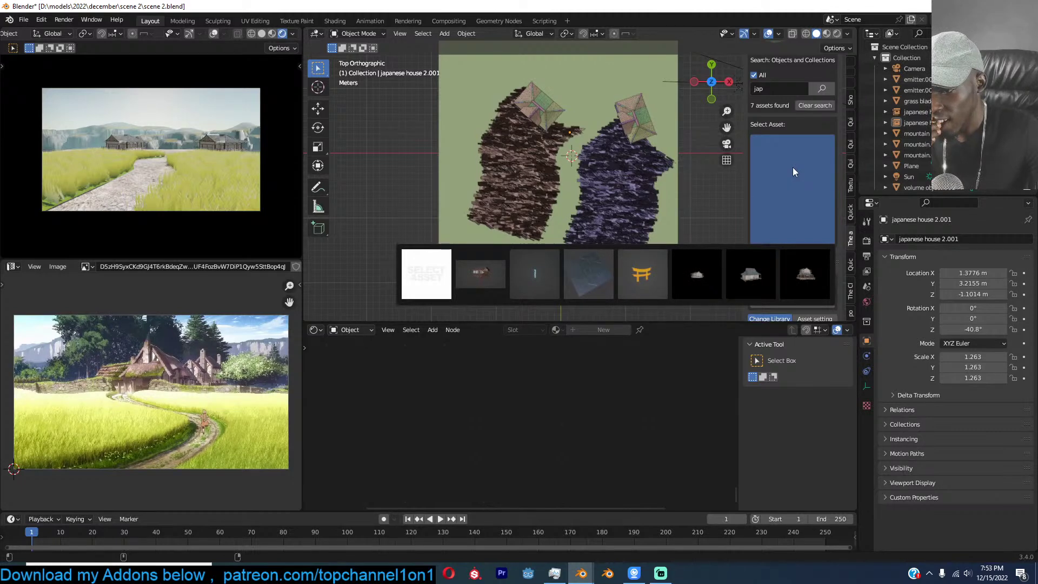
pyautogui.click(621, 273)
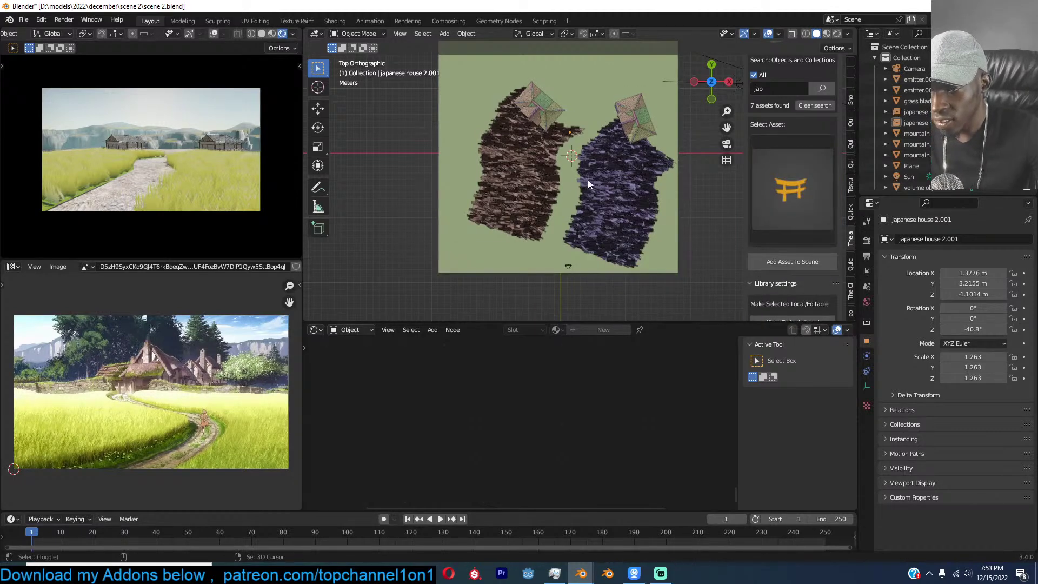
pyautogui.keyDown('shift'); pyautogui.rightClick(564, 141); pyautogui.keyUp('shift')
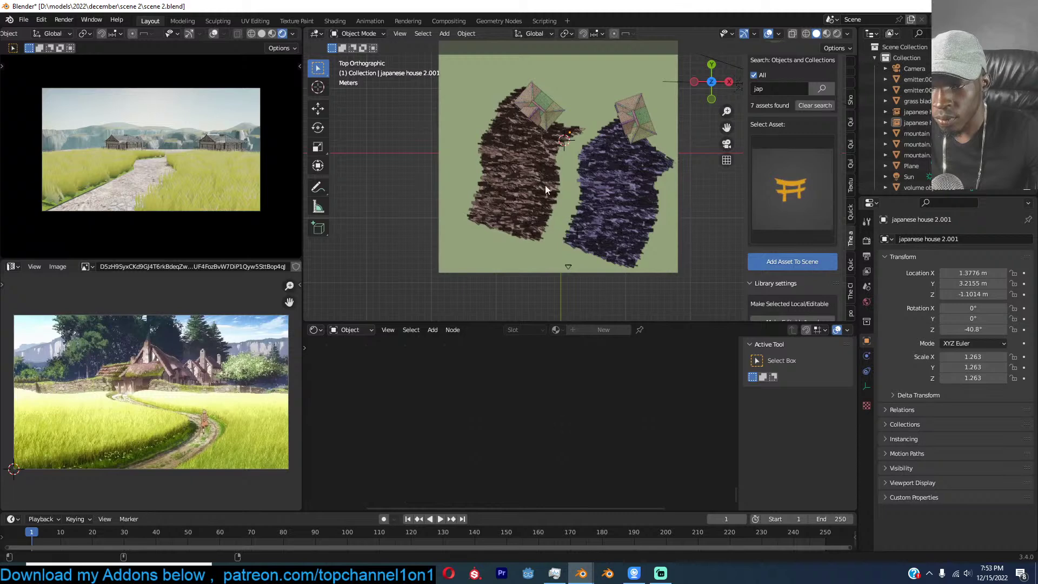
# Move the Japanese arch between the two grass patches and rotate it about -28 degrees around the Z axis.
pyautogui.press('g')
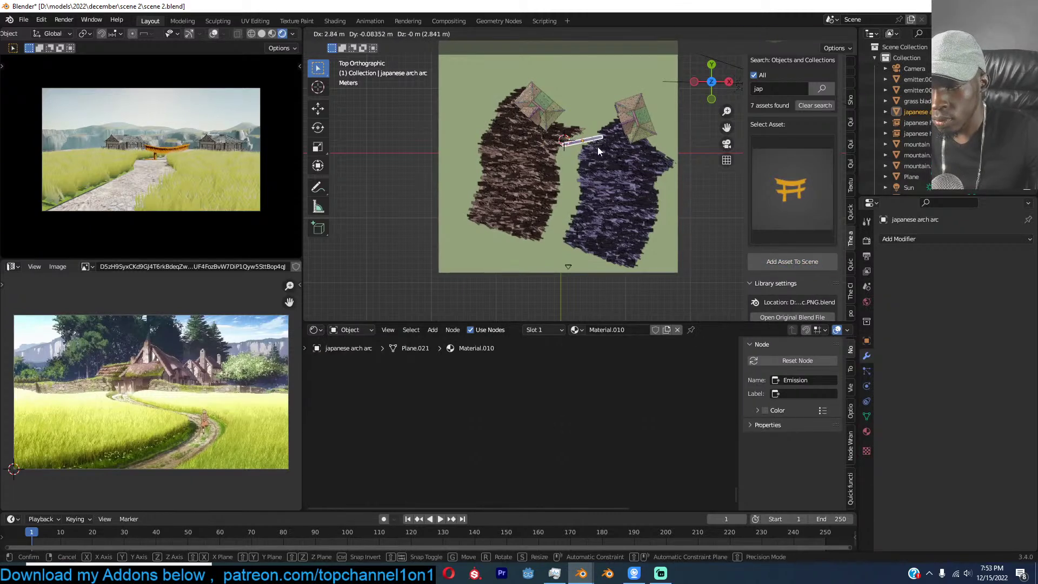
pyautogui.click(600, 150)
pyautogui.press('r')
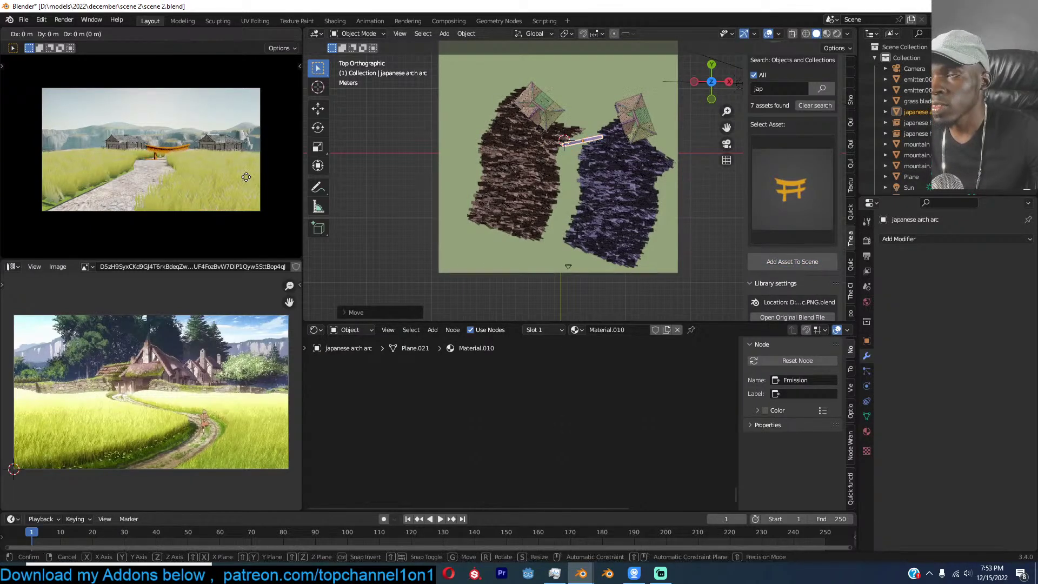
pyautogui.press('z')
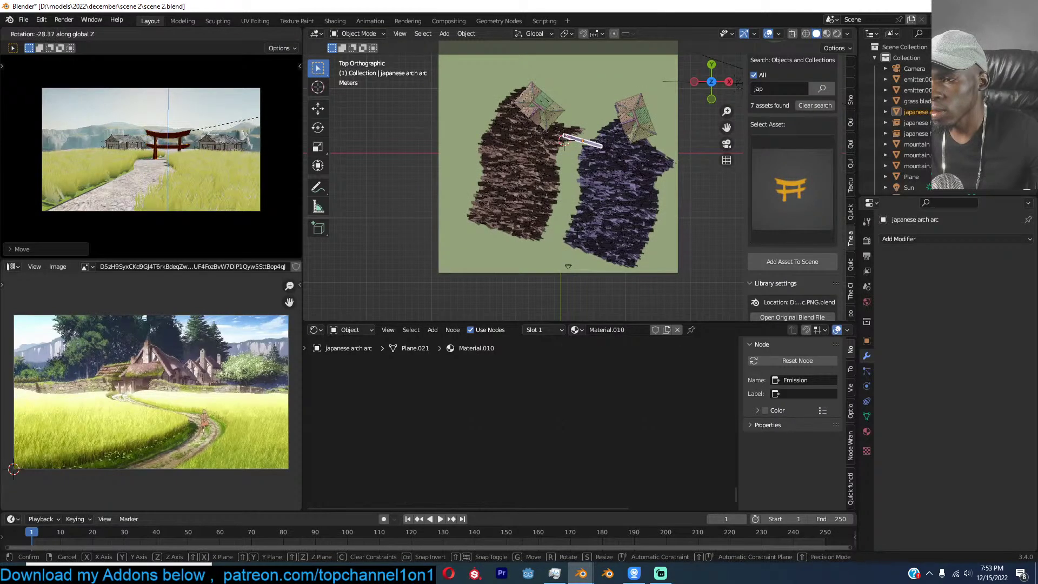
pyautogui.click(385, 173)
# Scale the Japanese arch down in camera view and move it back between the two houses.
pyautogui.press('KP_0')
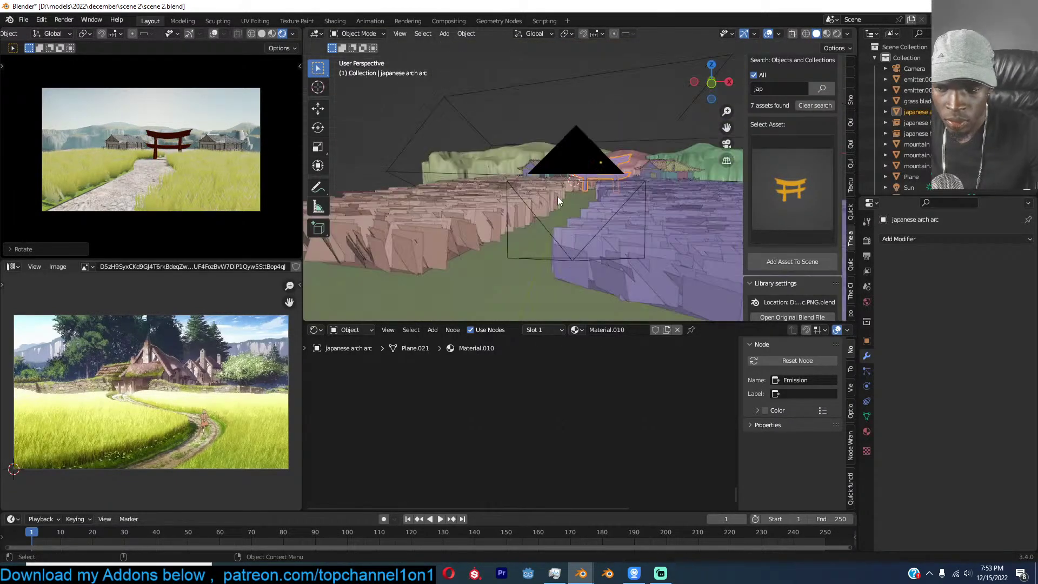
pyautogui.press('s')
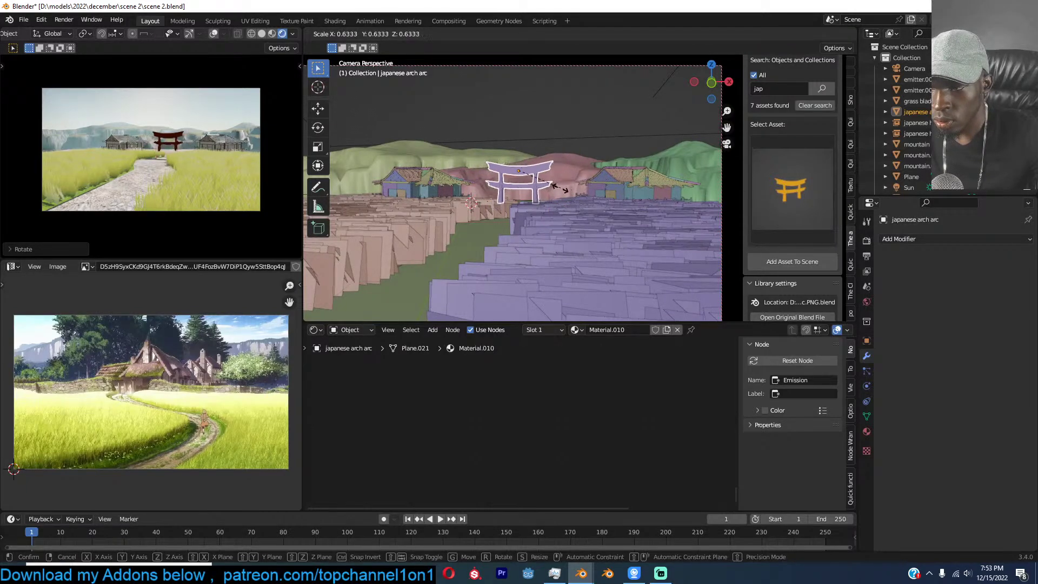
pyautogui.click(556, 184)
pyautogui.press('g')
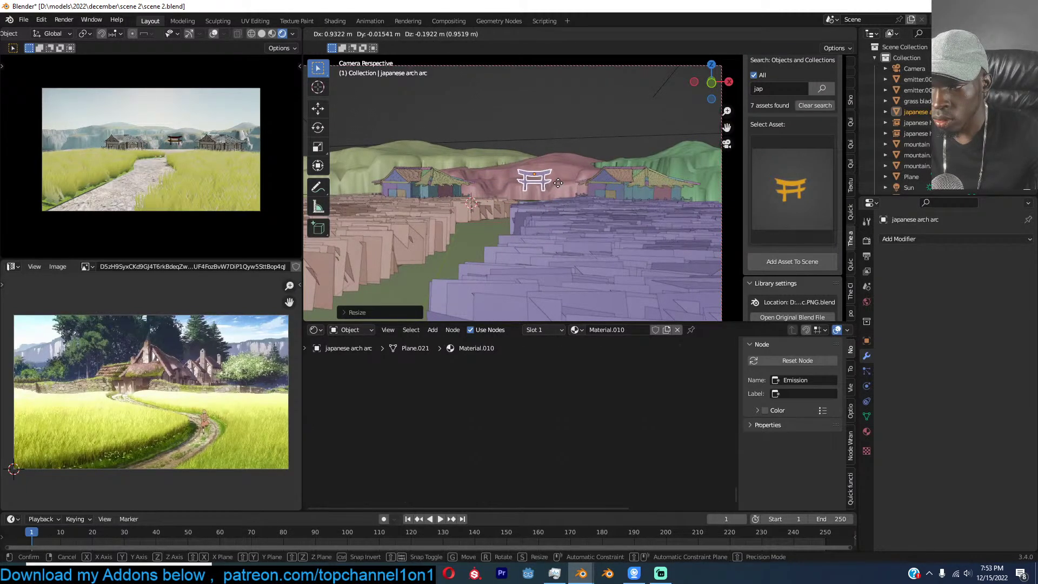
pyautogui.click(569, 191)
# Lengthen the arch's legs in Edit Mode by moving their lower vertices about 0.98 m down along Z, with proportional editing off.
pyautogui.scroll(5, 569, 190)
pyautogui.press('Tab')
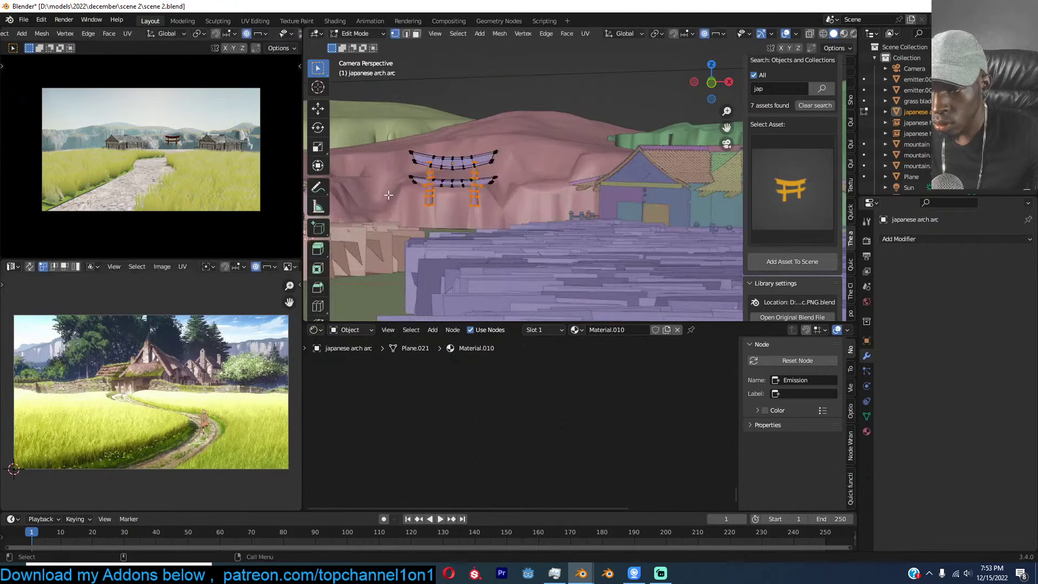
pyautogui.hotkey('alt', 'z')
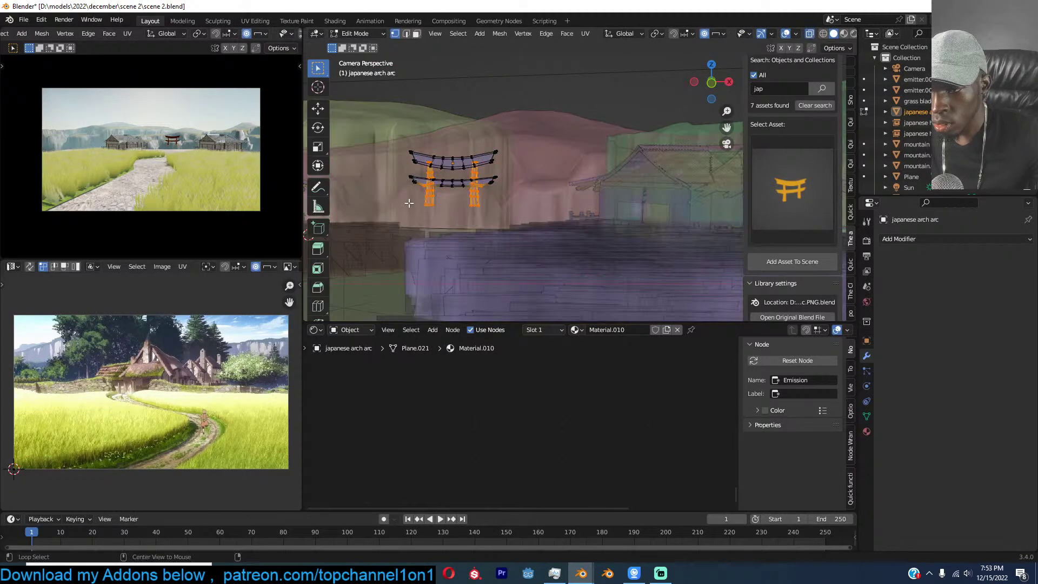
pyautogui.moveTo(415, 200); pyautogui.dragTo(501, 227)
pyautogui.press('g')
pyautogui.press('z')
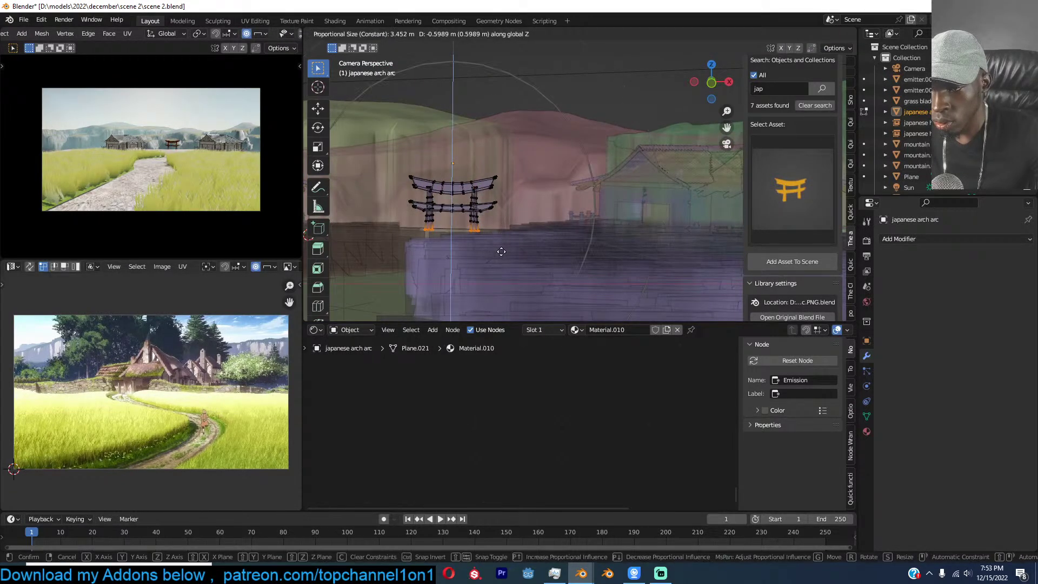
pyautogui.press('o')
pyautogui.click(495, 281)
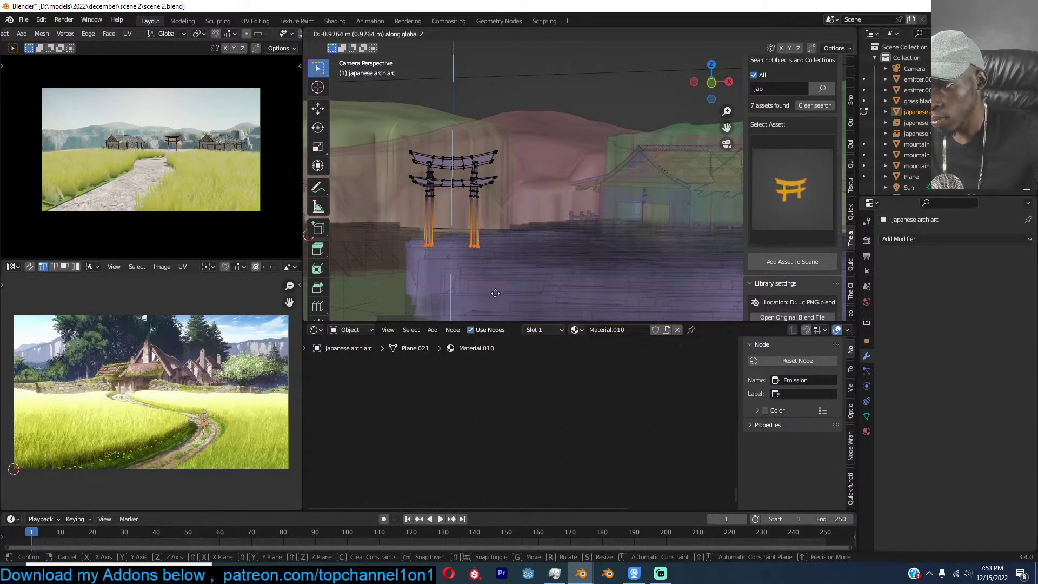
pyautogui.press('Tab')
pyautogui.hotkey('alt', 'z')
# Search the asset library for "tree" and browse the matching assets.
pyautogui.click(802, 89)
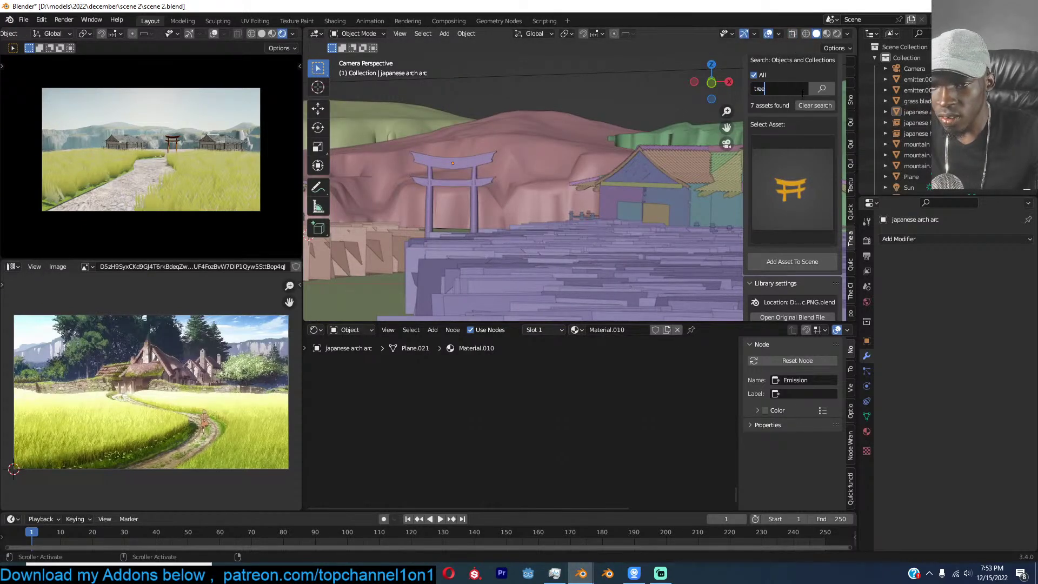
pyautogui.write('tree')
pyautogui.press('Return')
pyautogui.click(800, 162)
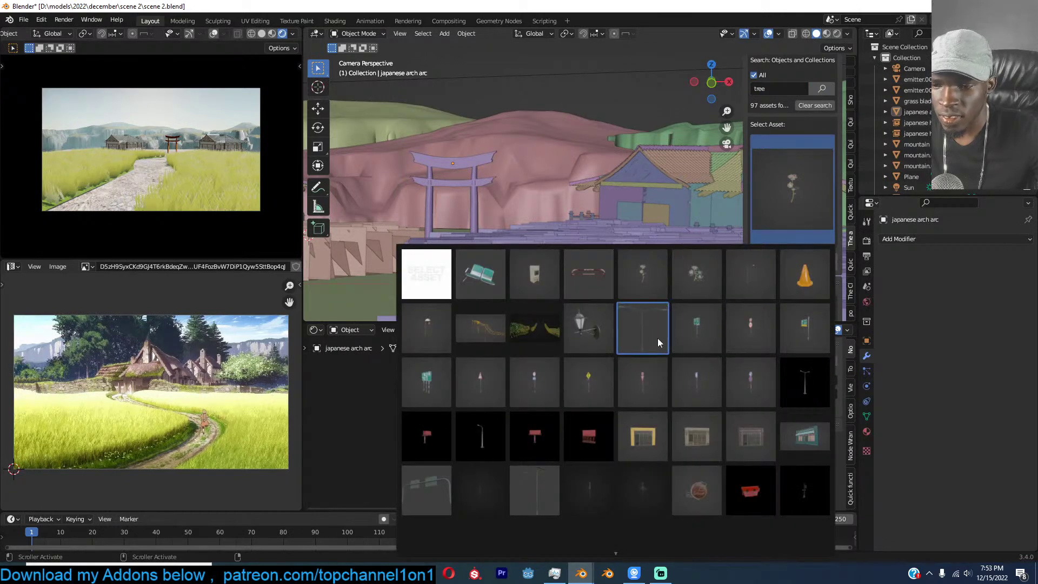
pyautogui.scroll(-1, 657, 461)
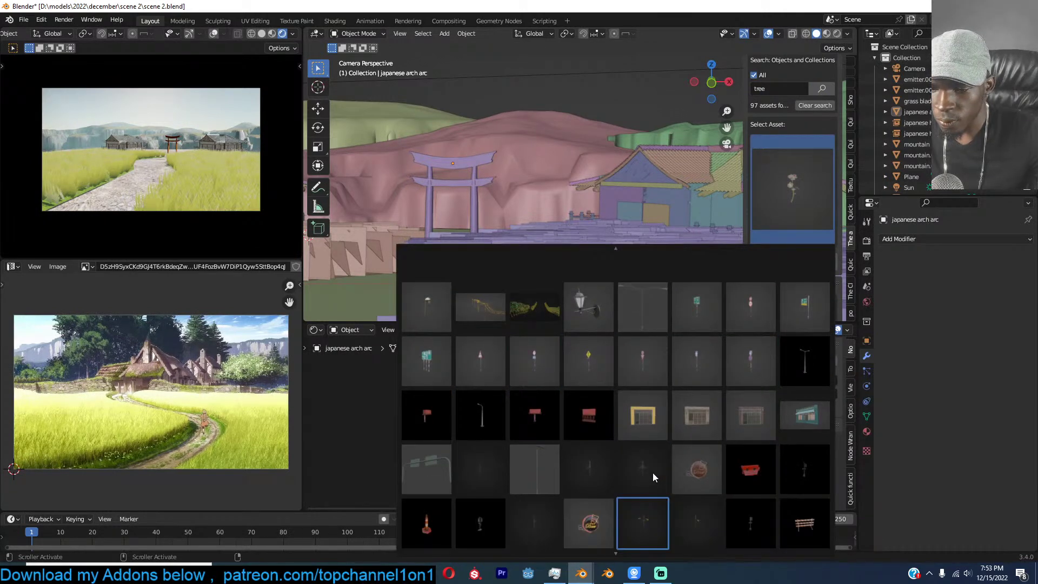
pyautogui.scroll(-1, 653, 472)
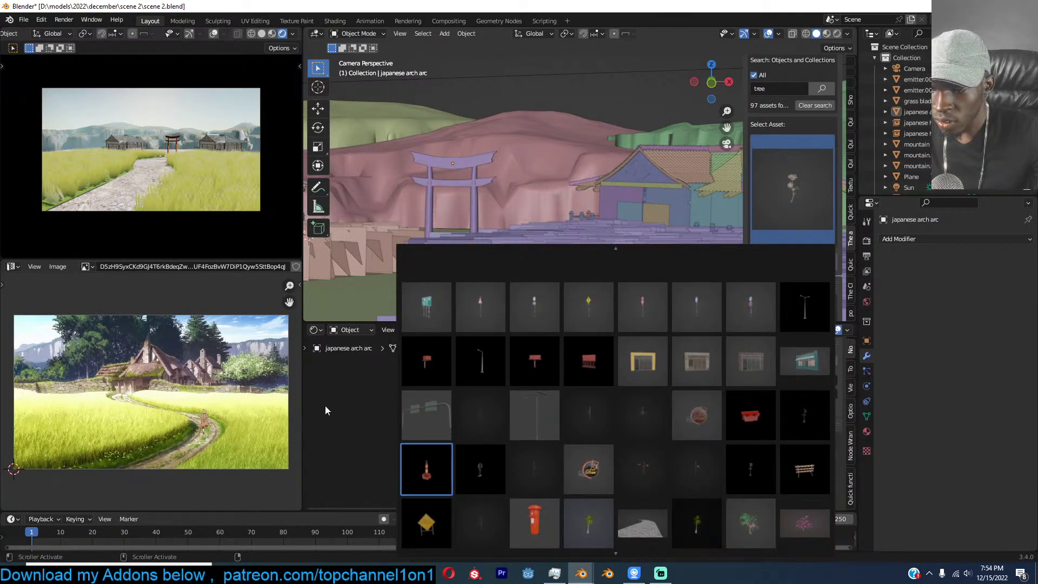
# Switch to the Blender window with scene anime1.blend and copy the leafy tree tree.007.
pyautogui.moveTo(581, 573)
pyautogui.click(518, 534)
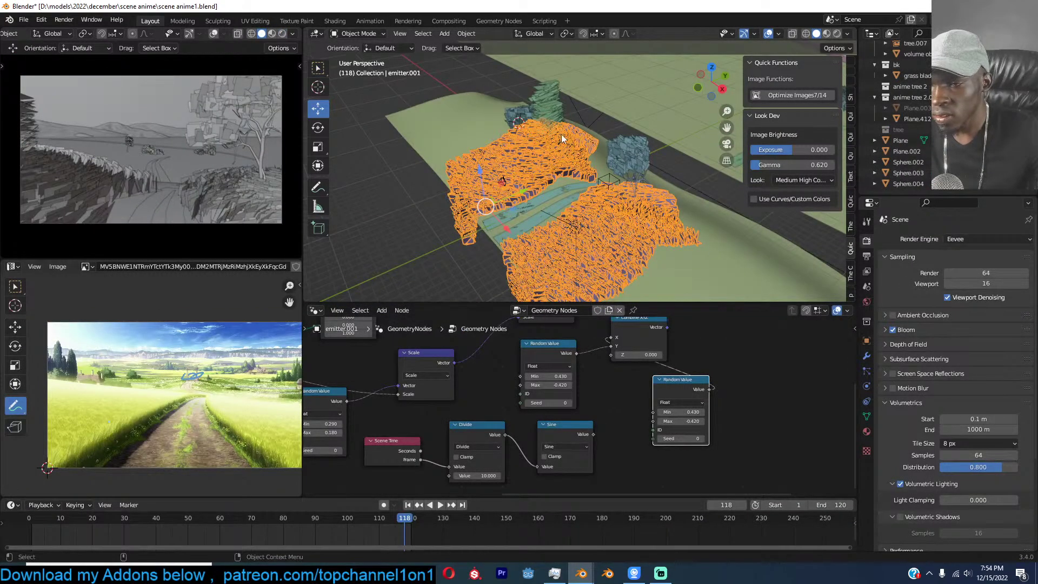
pyautogui.click(528, 114)
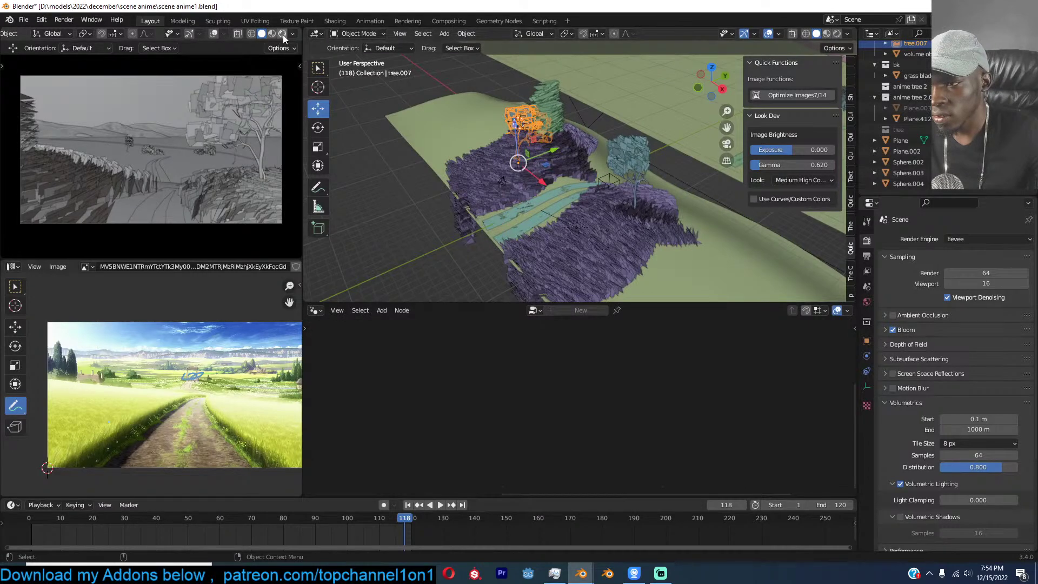
pyautogui.click(547, 109)
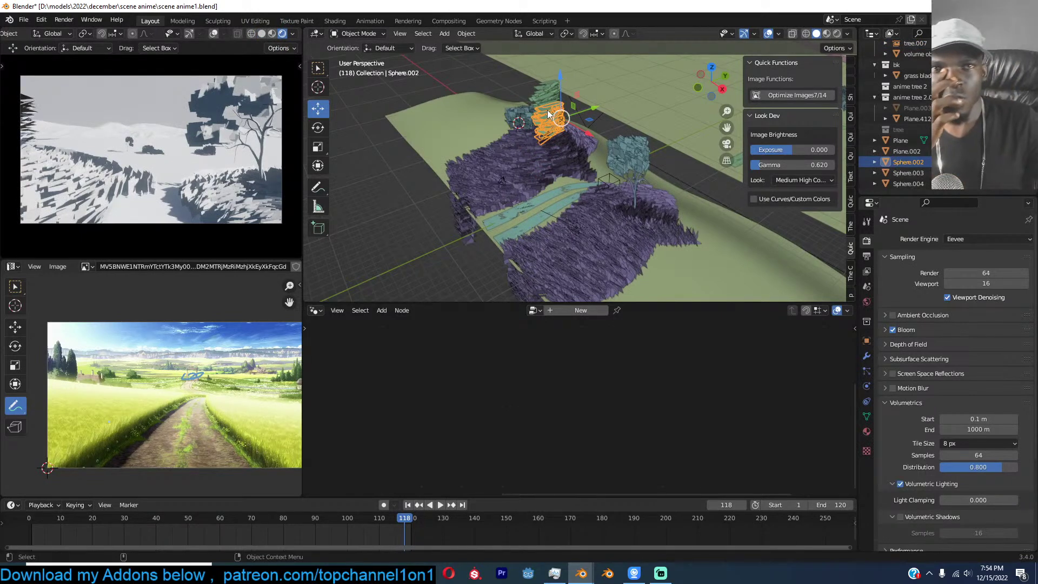
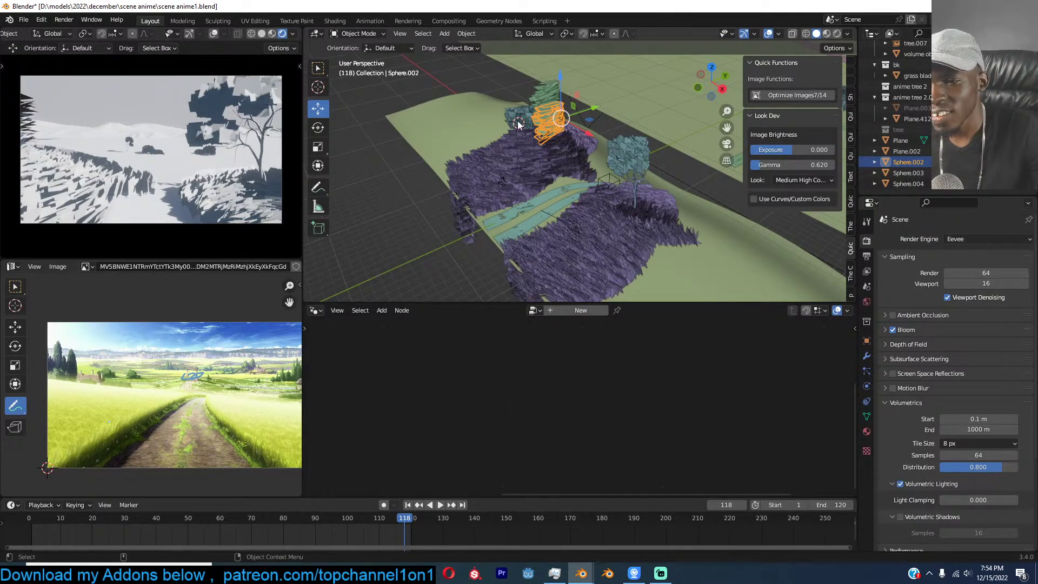
pyautogui.click(536, 141)
pyautogui.hotkey('ctrl', 'c')
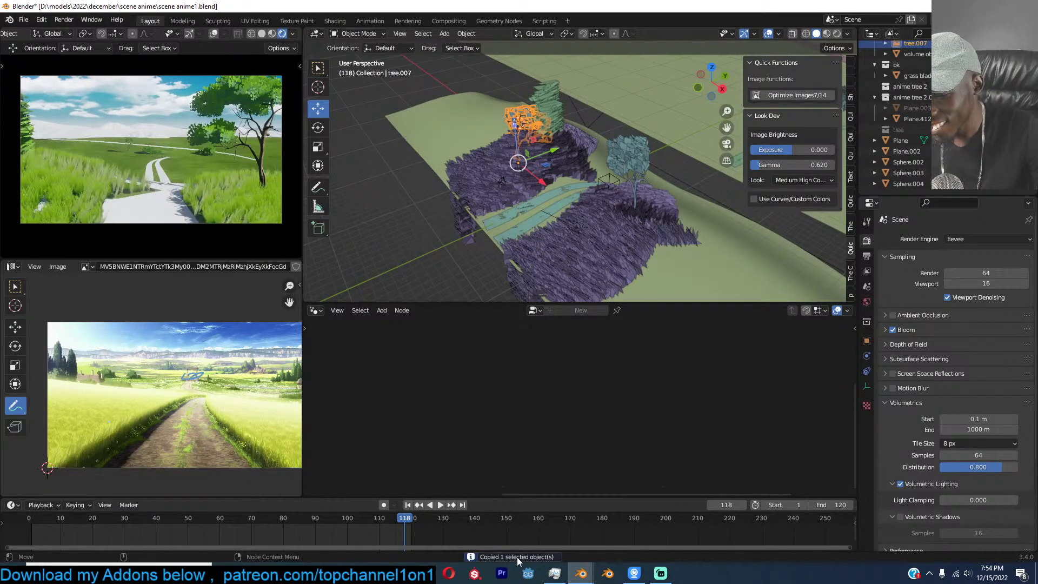
# Return to the scene 2.blend window and save the file.
pyautogui.moveTo(584, 576)
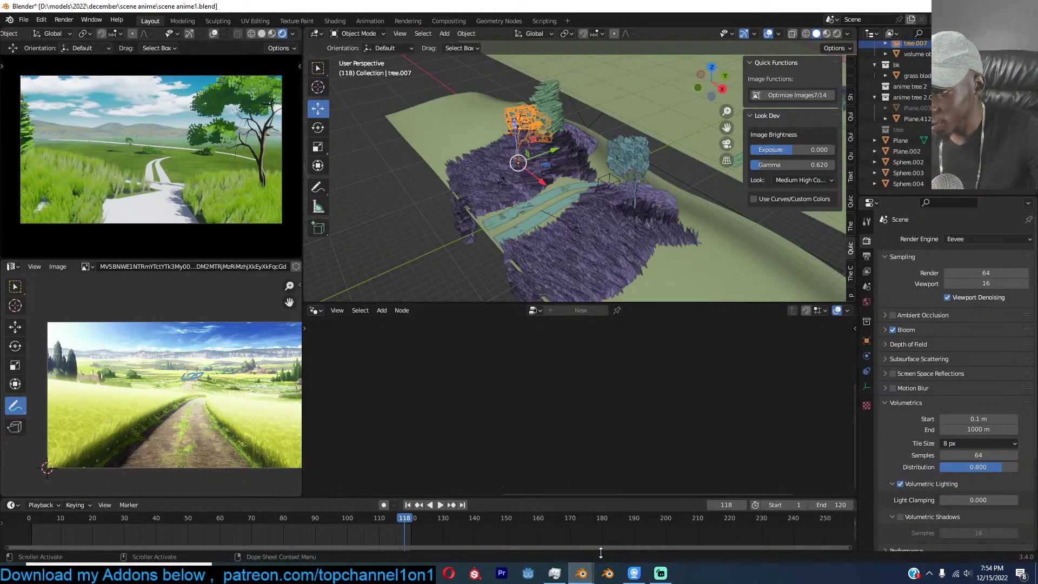
pyautogui.click(612, 517)
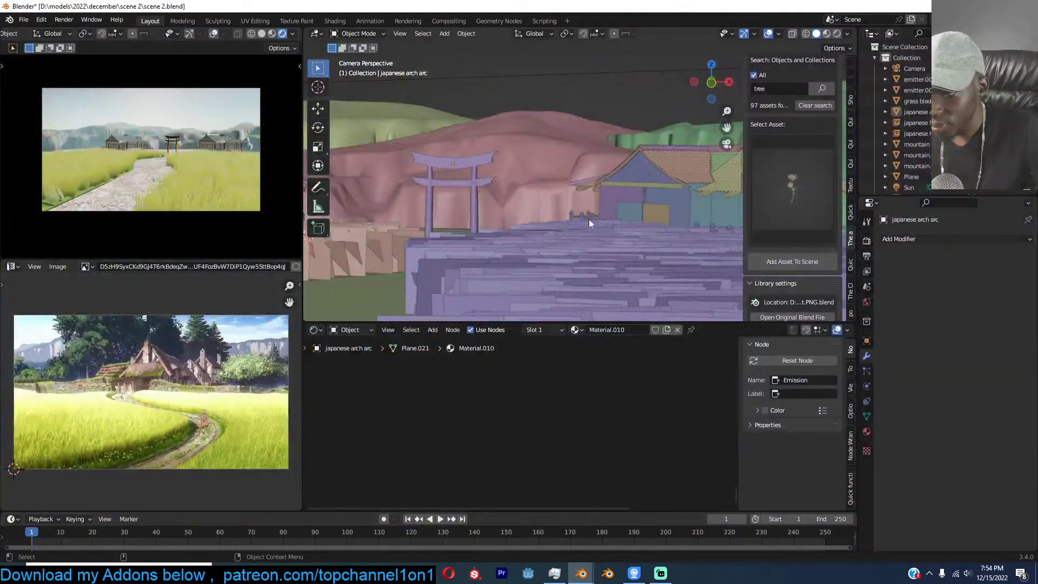
pyautogui.keyDown('ctrl'); pyautogui.hscroll(-2, 545, 180); pyautogui.keyUp('ctrl')
pyautogui.hotkey('ctrl', 's')
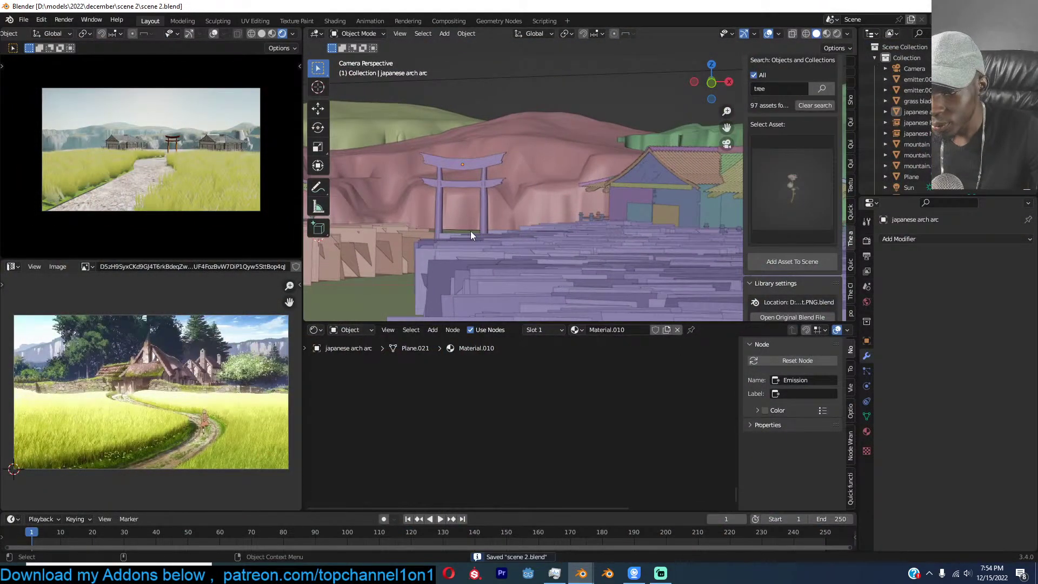
# Paste the copied tree into the scene and shift it inward in camera view.
pyautogui.keyDown('ctrl'); pyautogui.hscroll(-2, 487, 231); pyautogui.keyUp('ctrl')
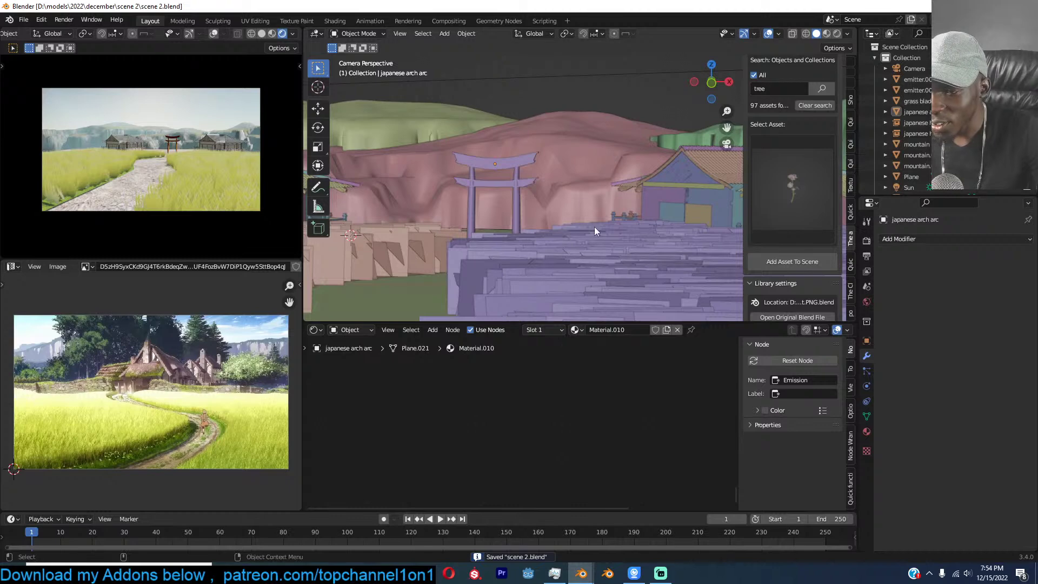
pyautogui.keyDown('shift'); pyautogui.moveTo(535, 225); pyautogui.dragTo(645, 231, button='middle'); pyautogui.keyUp('shift')
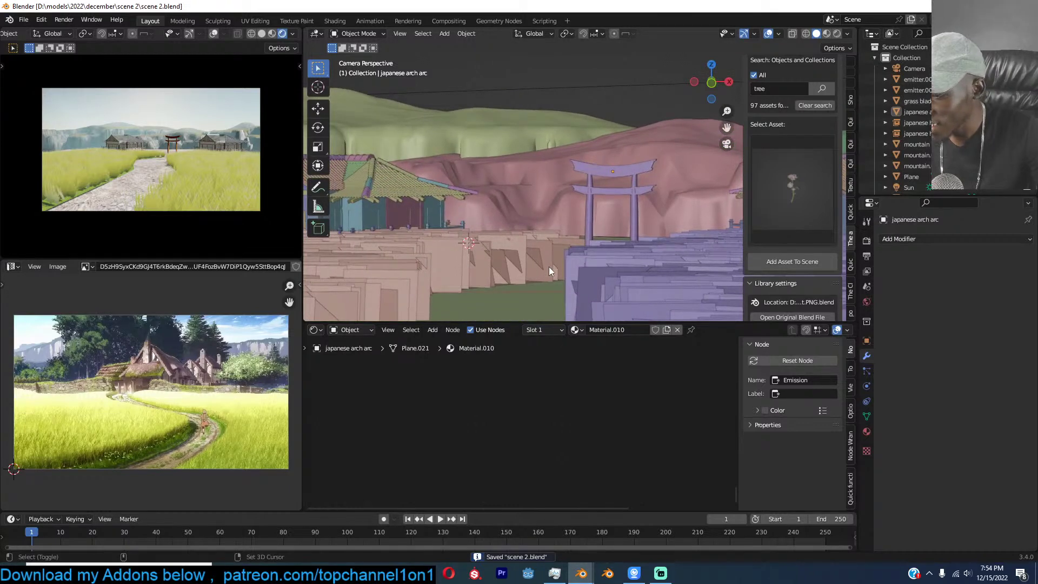
pyautogui.hotkey('ctrl', 'v')
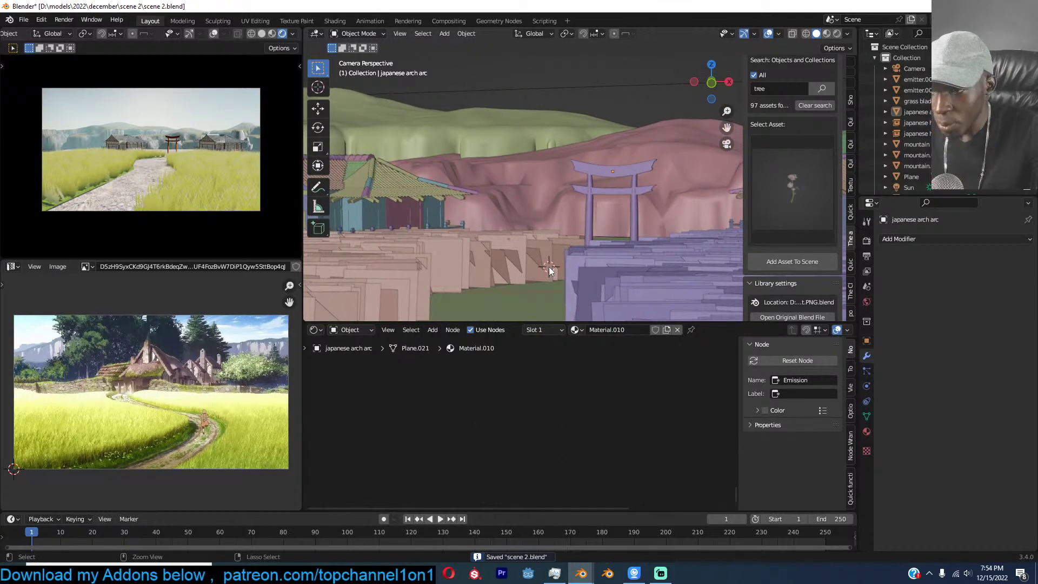
pyautogui.press('g')
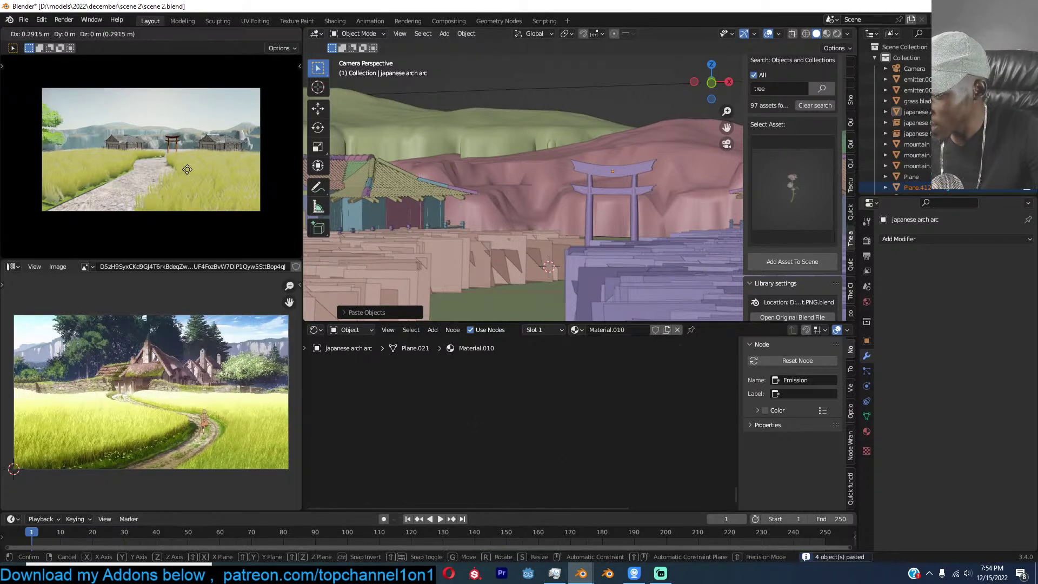
pyautogui.click(195, 170)
# Select the pasted tree and make a linked duplicate of it beside the house on the negative X side.
pyautogui.keyDown('shift'); pyautogui.moveTo(573, 183); pyautogui.dragTo(641, 185, button='middle'); pyautogui.keyUp('shift')
pyautogui.scroll(-3, 643, 188)
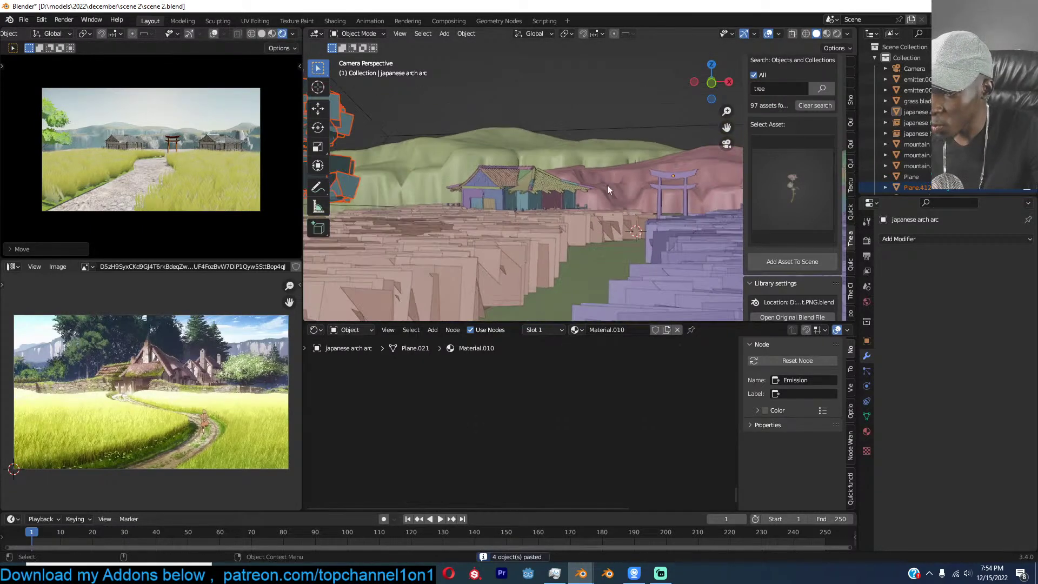
pyautogui.click(371, 165)
pyautogui.keyDown('shift'); pyautogui.moveTo(387, 186); pyautogui.dragTo(578, 192, button='middle'); pyautogui.keyUp('shift')
pyautogui.hotkey('shift', 'd')
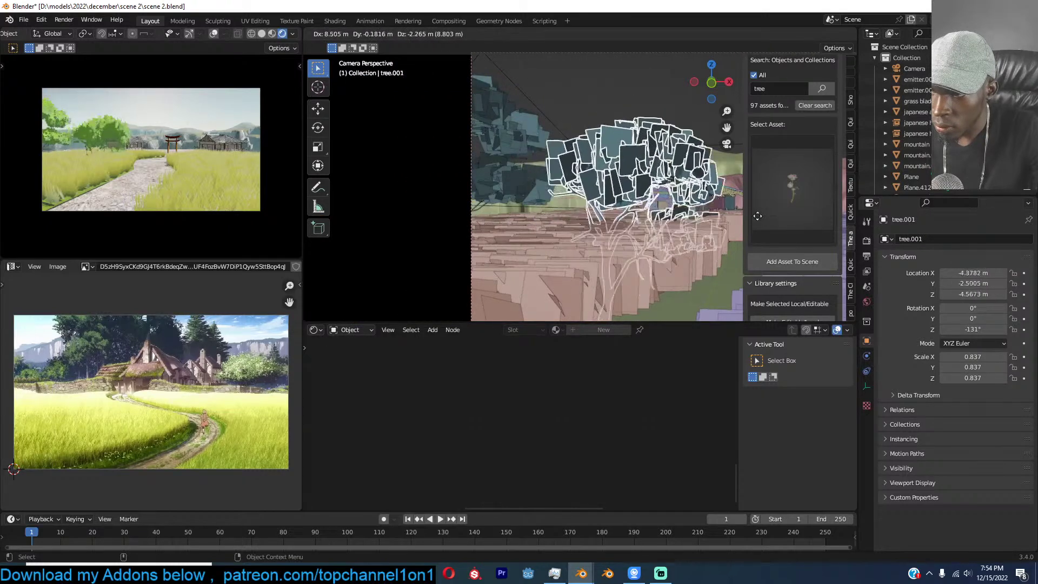
pyautogui.click(545, 294)
# Snap the duplicated tree to the 3D cursor in the foreground grass and move it to about X -3.33, Y -11.16, Z -0.58 m.
pyautogui.hotkey('shift', 's')
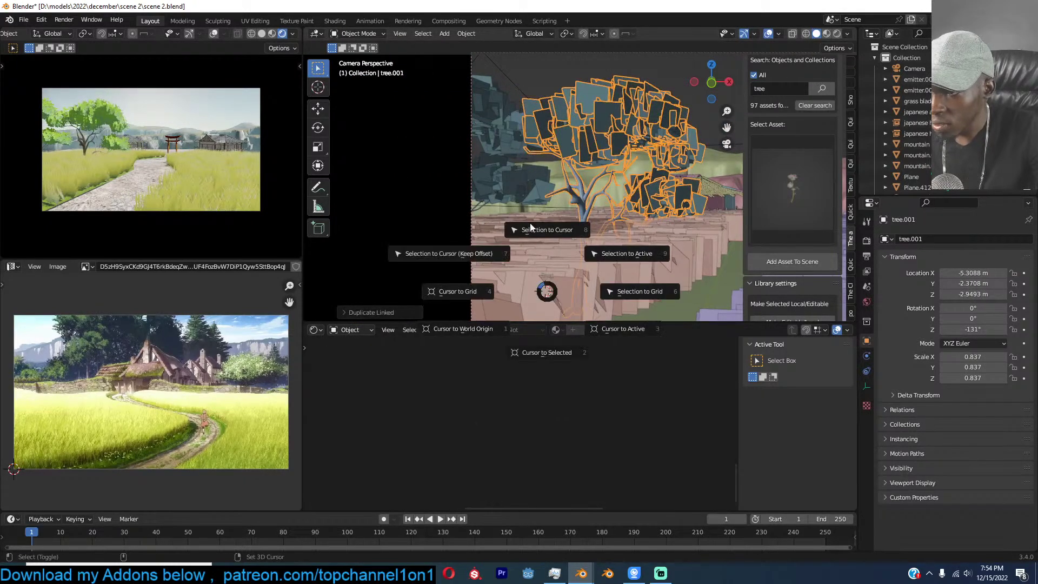
pyautogui.click(541, 273)
pyautogui.press('g')
pyautogui.click(533, 277)
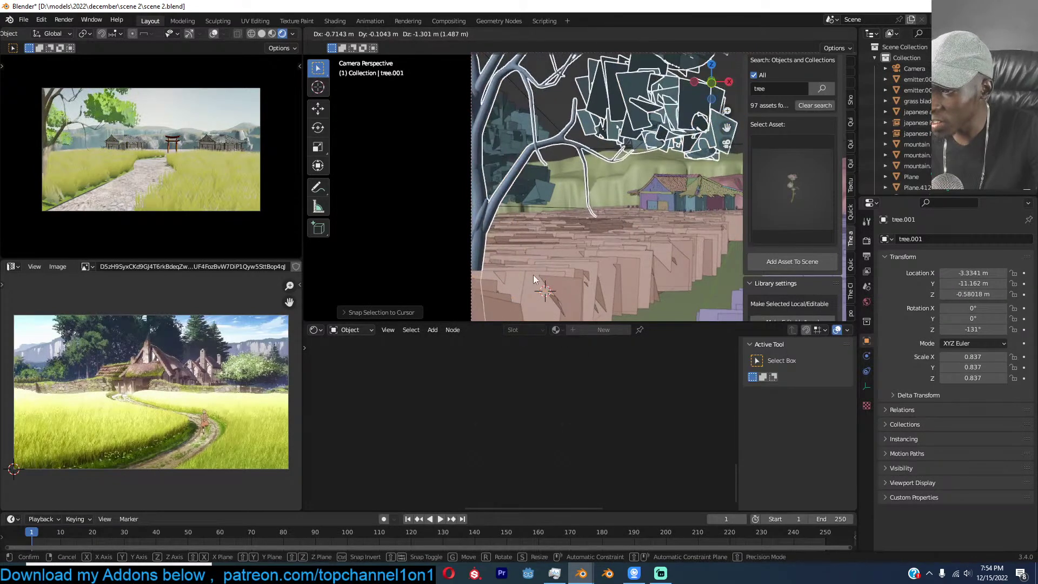
# Make a linked duplicate of the foreground tree on the opposite side of the path and rotate it to -11.1 degrees around Z.
pyautogui.scroll(-4, 487, 238)
pyautogui.keyDown('shift'); pyautogui.moveTo(628, 216); pyautogui.dragTo(467, 204, button='middle'); pyautogui.keyUp('shift')
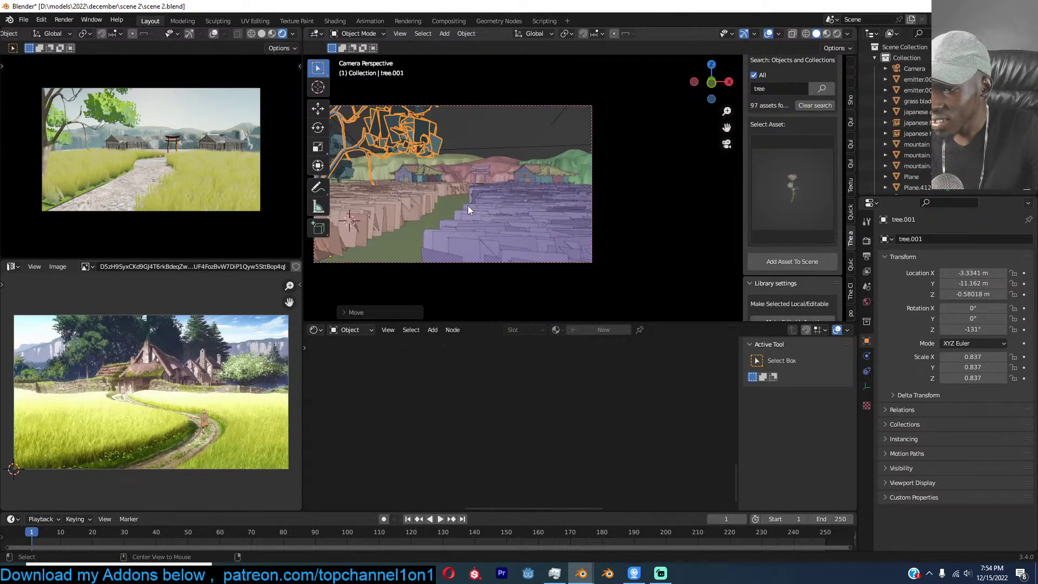
pyautogui.hotkey('alt', 'd')
pyautogui.press('r')
pyautogui.press('z')
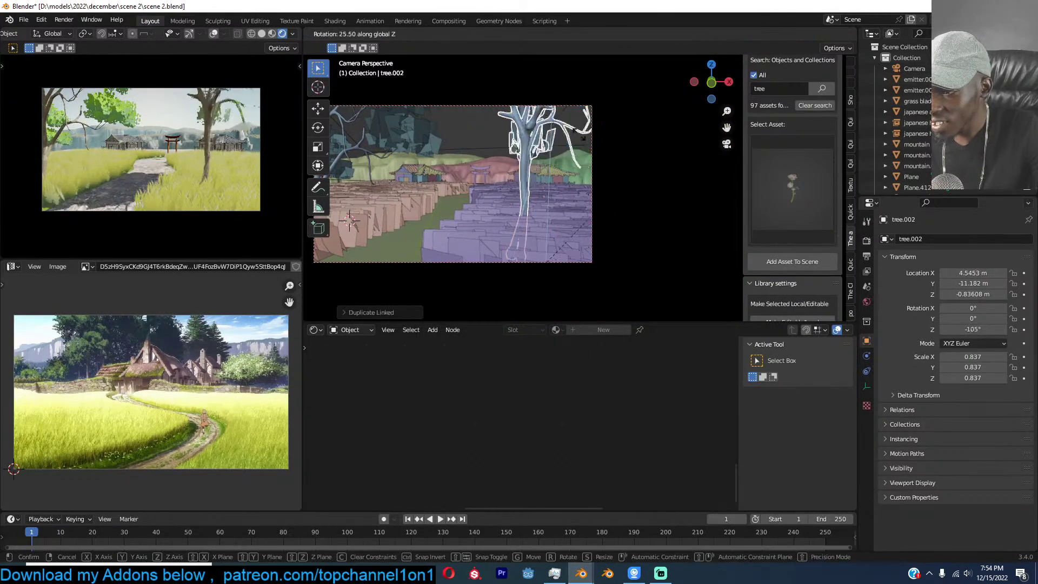
pyautogui.click(541, 162)
# Move the new tree copy outward to about X 8.36 m and rotate it to -55.9 degrees around Z.
pyautogui.press('g')
pyautogui.click(593, 177)
pyautogui.press('r')
pyautogui.press('z')
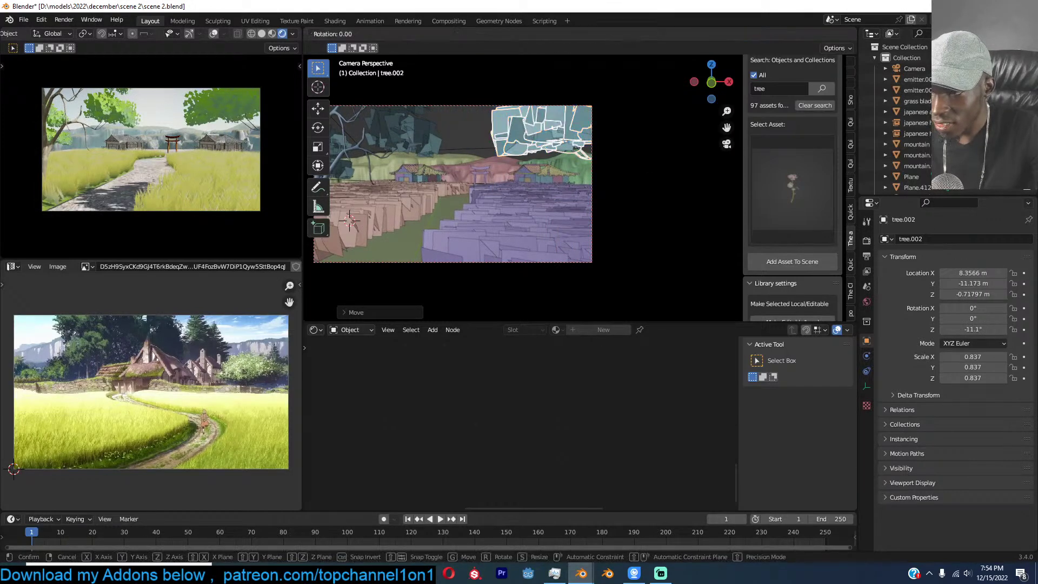
pyautogui.click(622, 254)
# Scale the new tree copy to 0.582 and lower it to about X 7.72, Y -11.49, Z -4.62 m as foreground foliage.
pyautogui.press('s')
pyautogui.click(621, 260)
pyautogui.press('g')
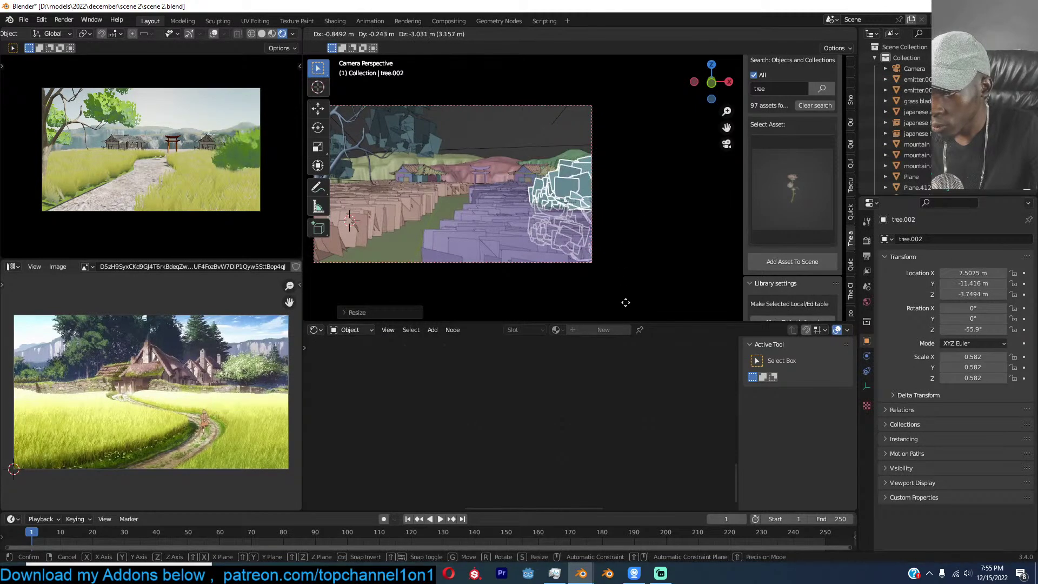
pyautogui.click(621, 297)
pyautogui.keyDown('shift'); pyautogui.moveTo(639, 215); pyautogui.dragTo(645, 185, button='middle'); pyautogui.keyUp('shift')
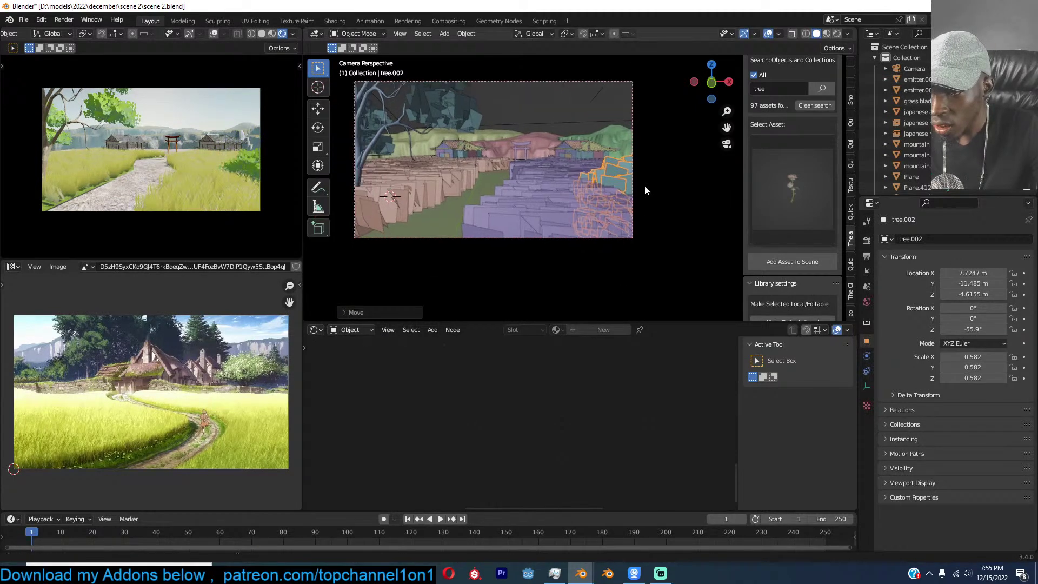
# Save the file and change the yellow stop of the grass blade material's Layer Weight ColorRamp to bright green.
pyautogui.click(644, 185)
pyautogui.scroll(-4, 920, 97)
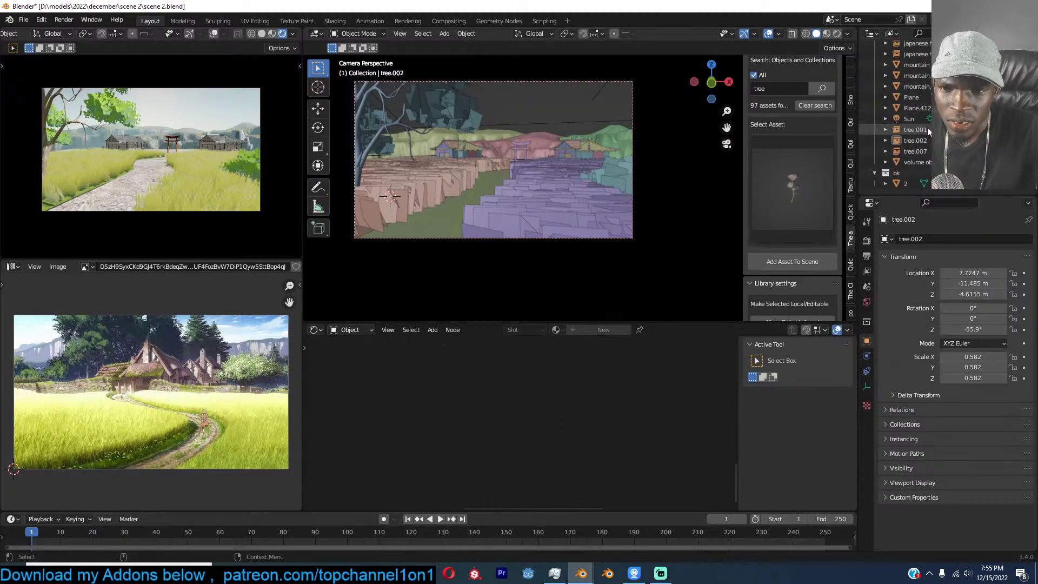
pyautogui.scroll(4, 919, 161)
pyautogui.click(917, 65)
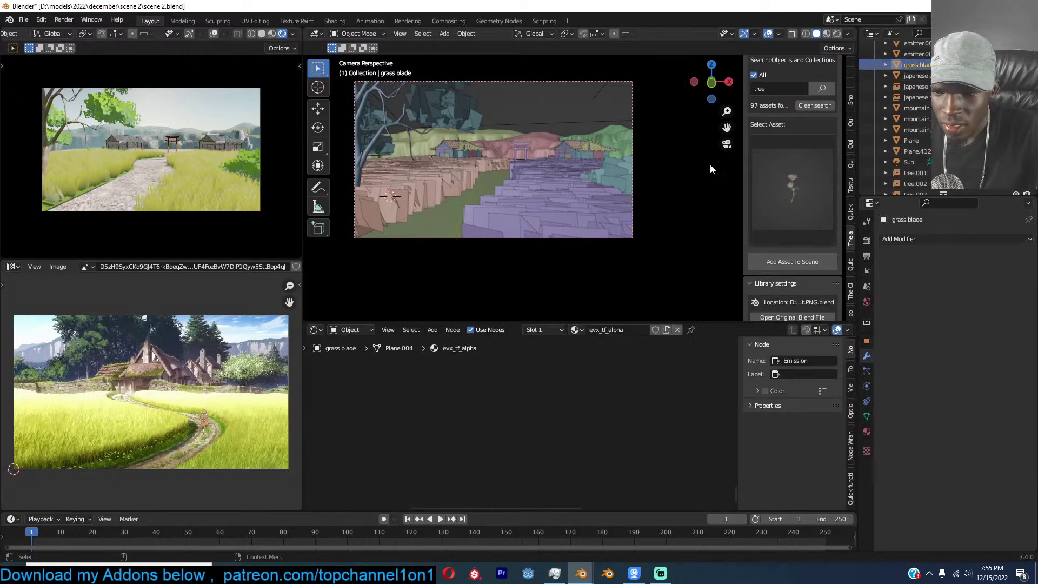
pyautogui.press('Home')
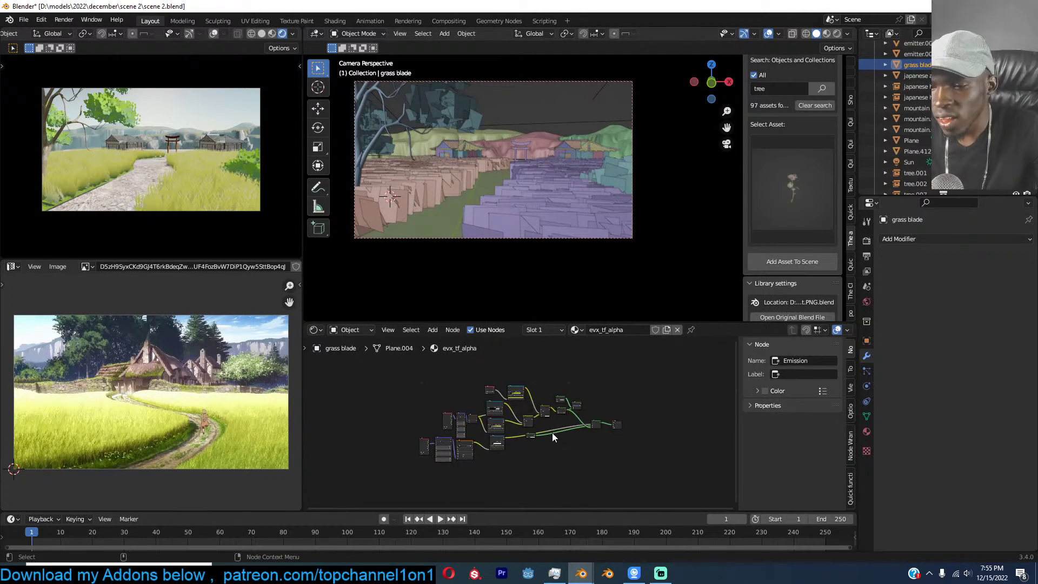
pyautogui.hotkey('ctrl', 's')
pyautogui.scroll(3, 596, 376)
pyautogui.scroll(3, 596, 376)
pyautogui.moveTo(596, 376); pyautogui.dragTo(518, 500, button='middle')
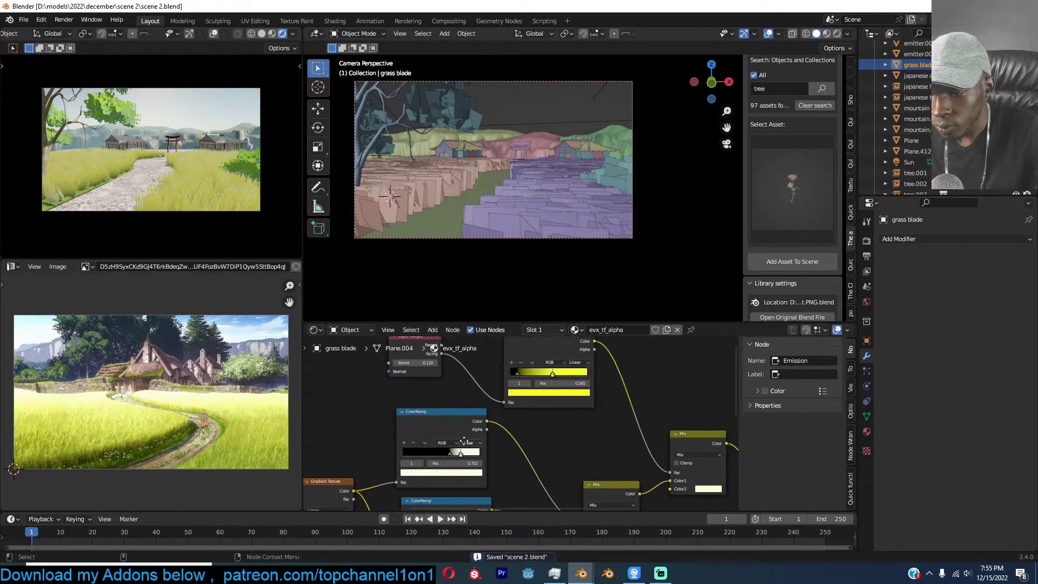
pyautogui.scroll(1, 552, 386)
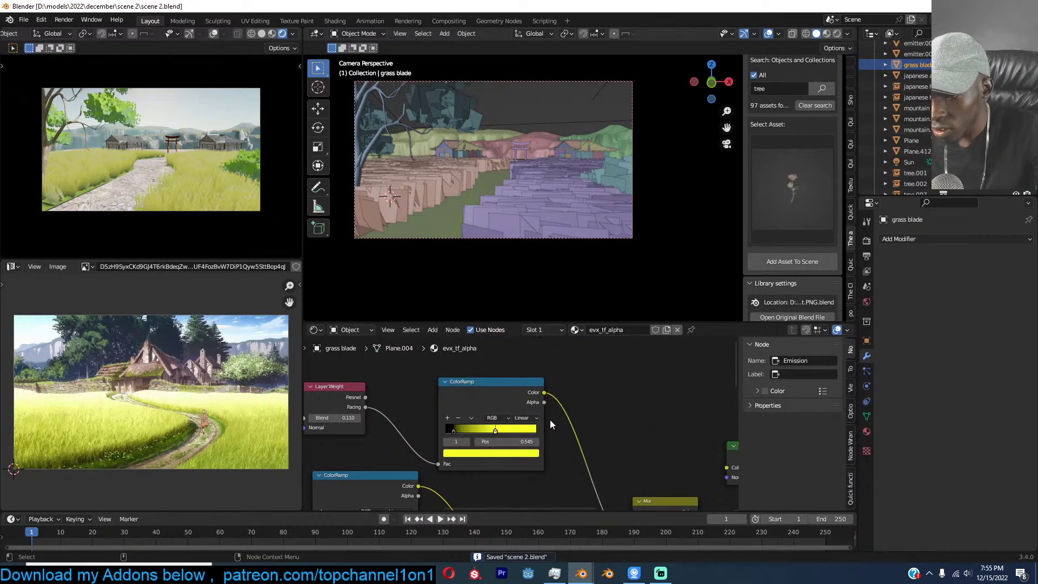
pyautogui.click(505, 453)
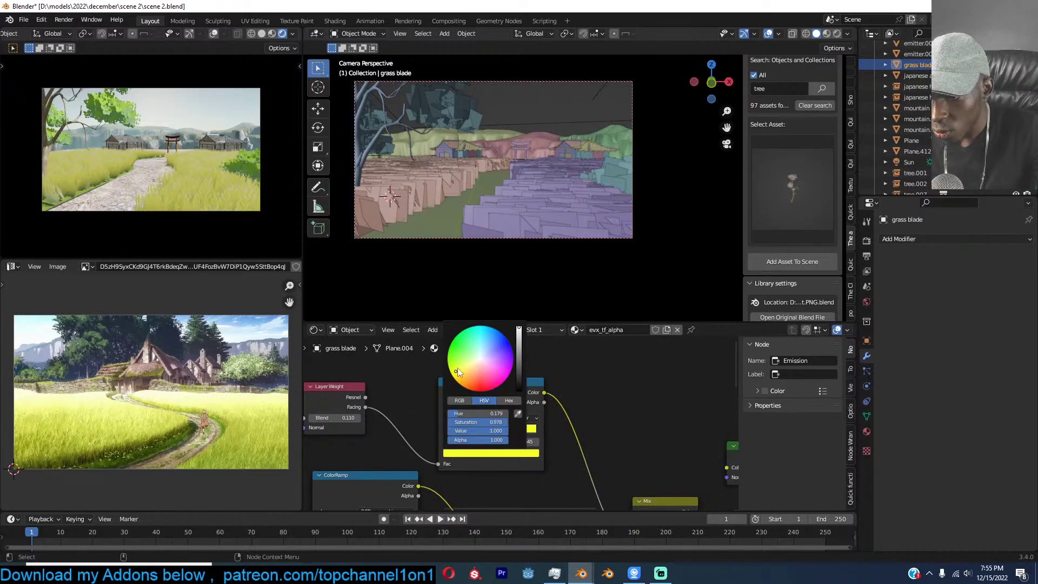
pyautogui.click(457, 357)
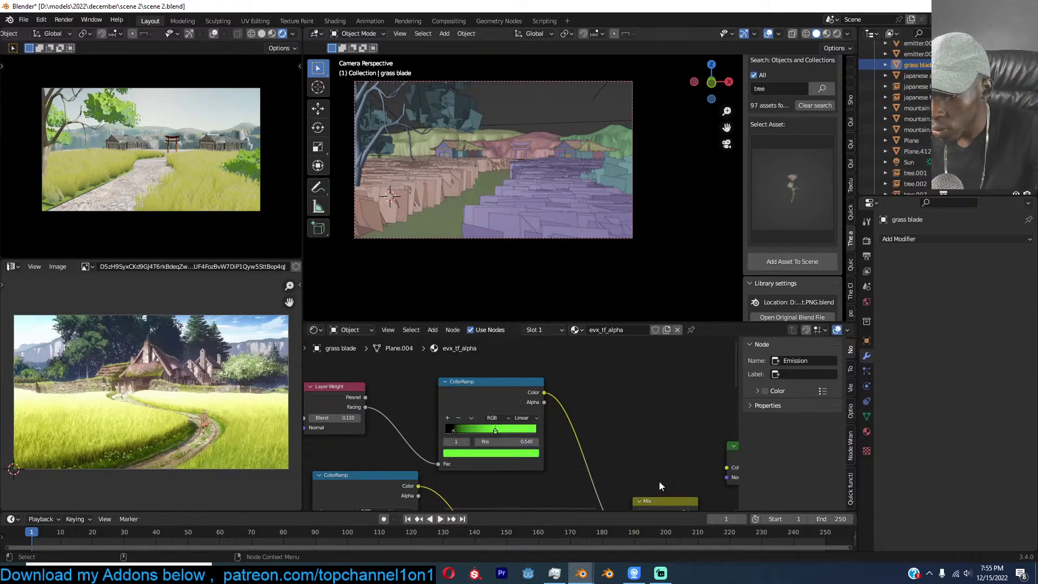
# Recolor the yellow stop at 0.859 in the grass blade's gradient ColorRamp yellow-green, move it to position 0.773 and save the file.
pyautogui.scroll(-2, 487, 421)
pyautogui.moveTo(500, 454); pyautogui.dragTo(500, 388, button='middle')
pyautogui.scroll(2, 500, 388)
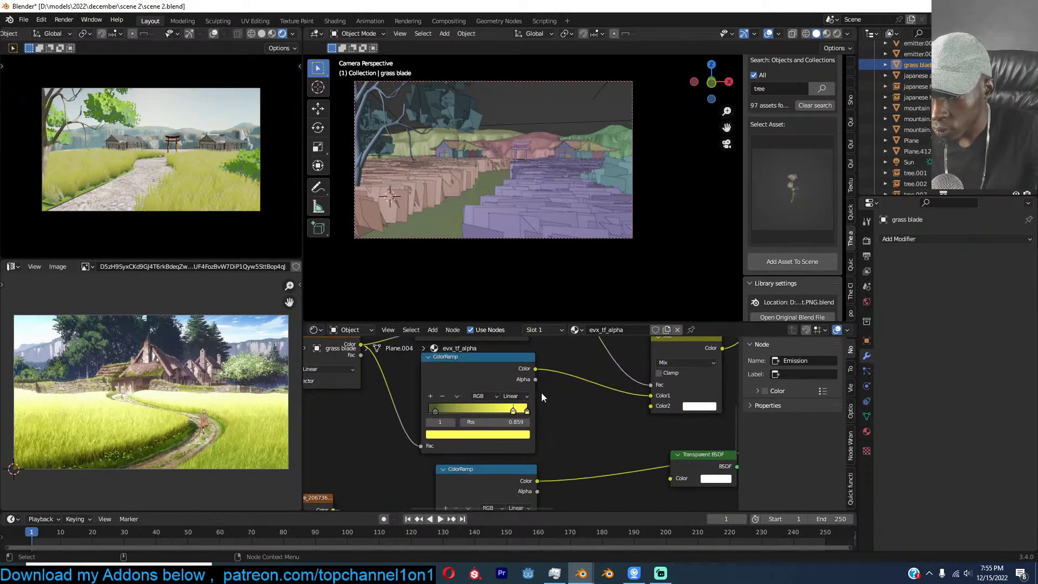
pyautogui.click(508, 435)
pyautogui.moveTo(447, 342); pyautogui.dragTo(431, 339)
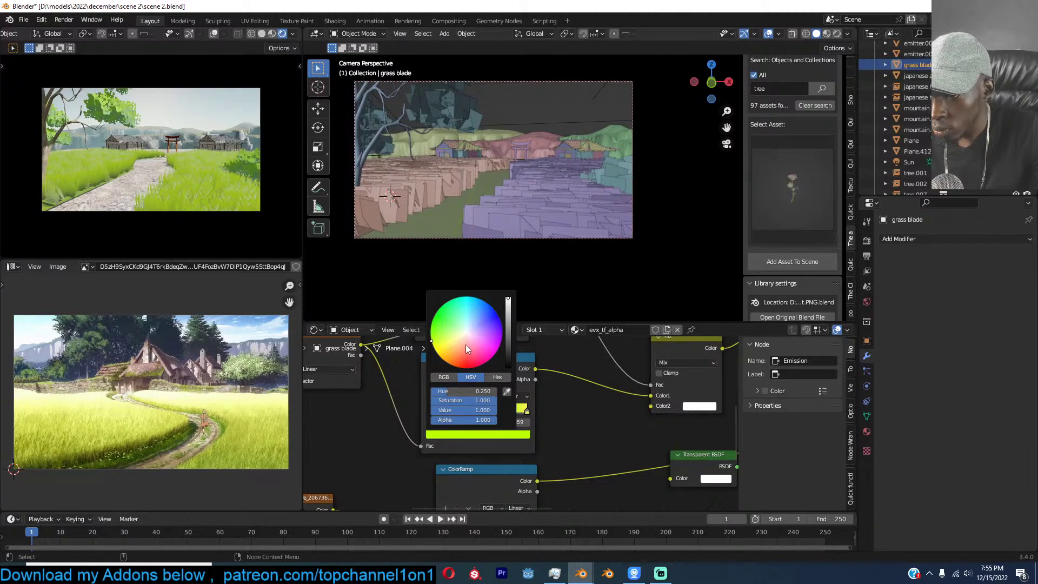
pyautogui.moveTo(432, 341); pyautogui.dragTo(432, 346)
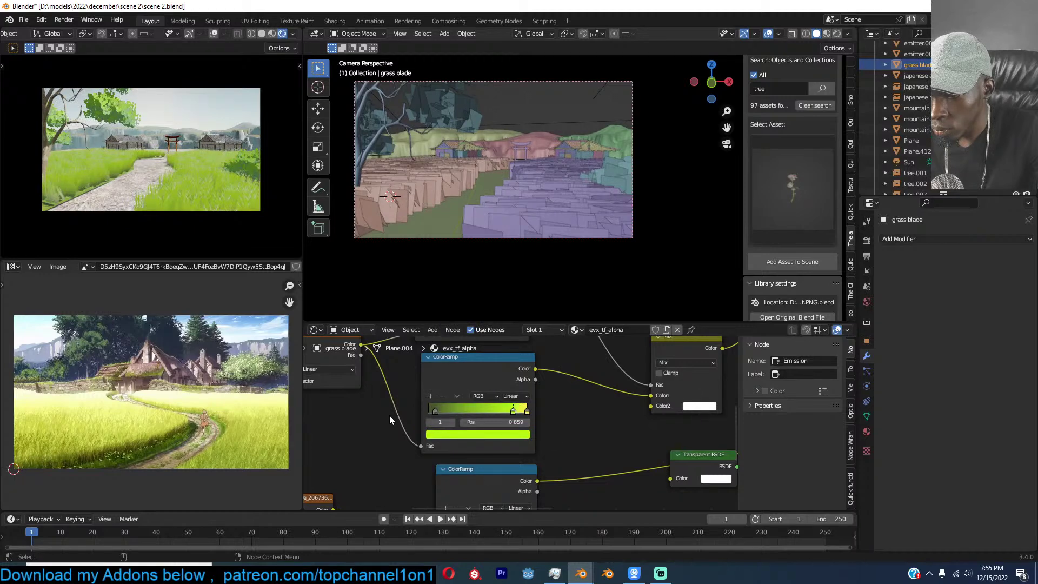
pyautogui.moveTo(498, 412); pyautogui.dragTo(505, 414)
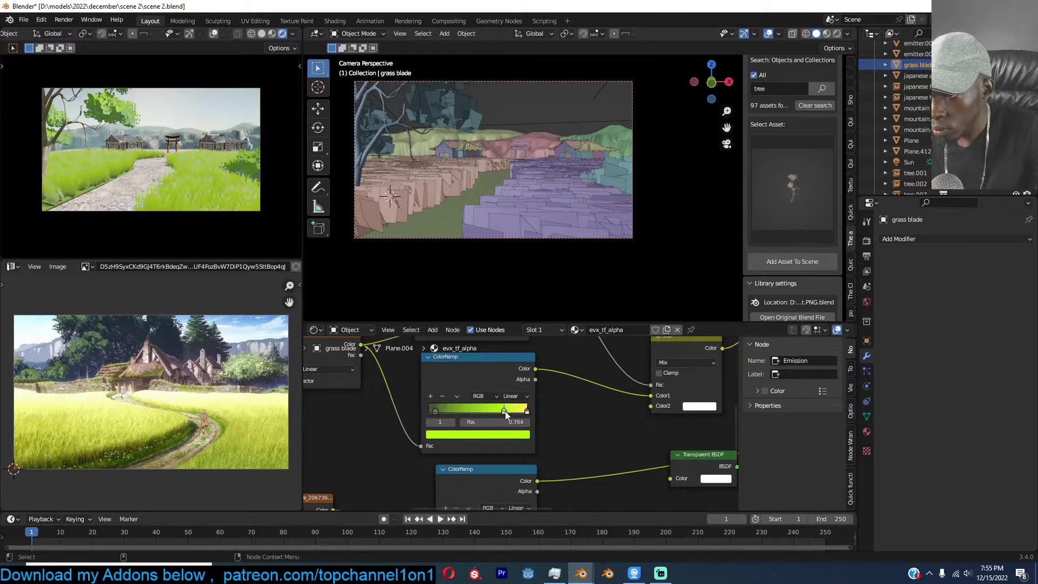
pyautogui.hotkey('ctrl', 's')
# Switch to the other Blender window with scene anime1.blend, copy the dirt path strip Plane.001, and return to the scene 2 window.
pyautogui.keyDown('shift'); pyautogui.moveTo(471, 183); pyautogui.dragTo(524, 190, button='middle'); pyautogui.keyUp('shift')
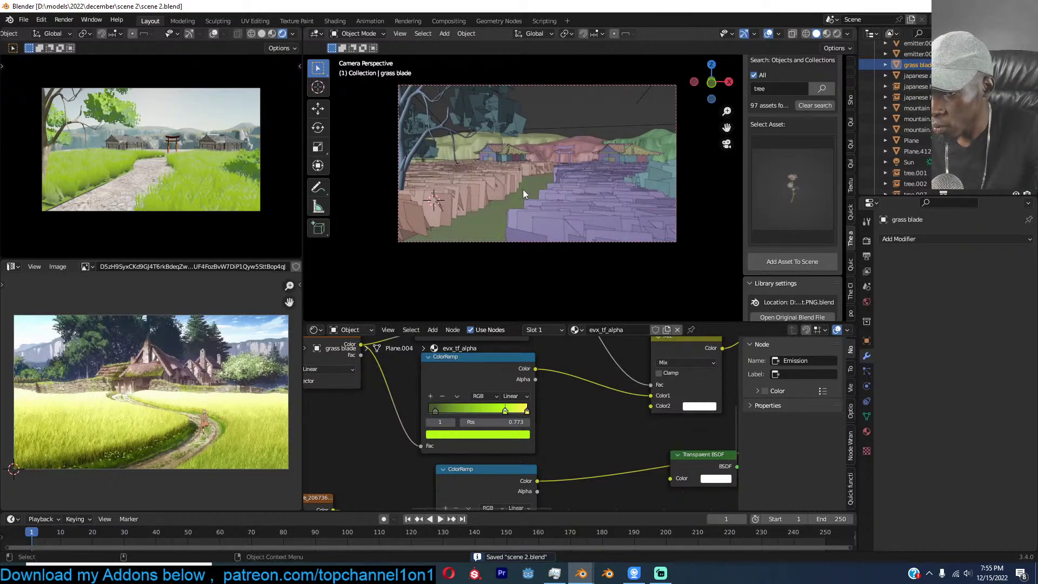
pyautogui.click(497, 184)
pyautogui.moveTo(581, 573)
pyautogui.click(524, 537)
pyautogui.click(541, 220)
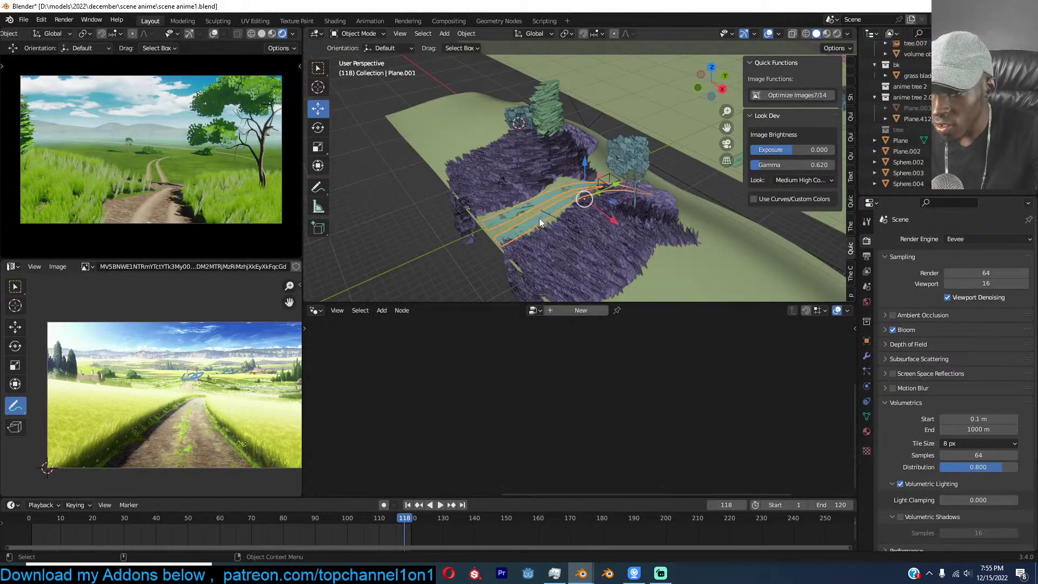
pyautogui.moveTo(581, 573)
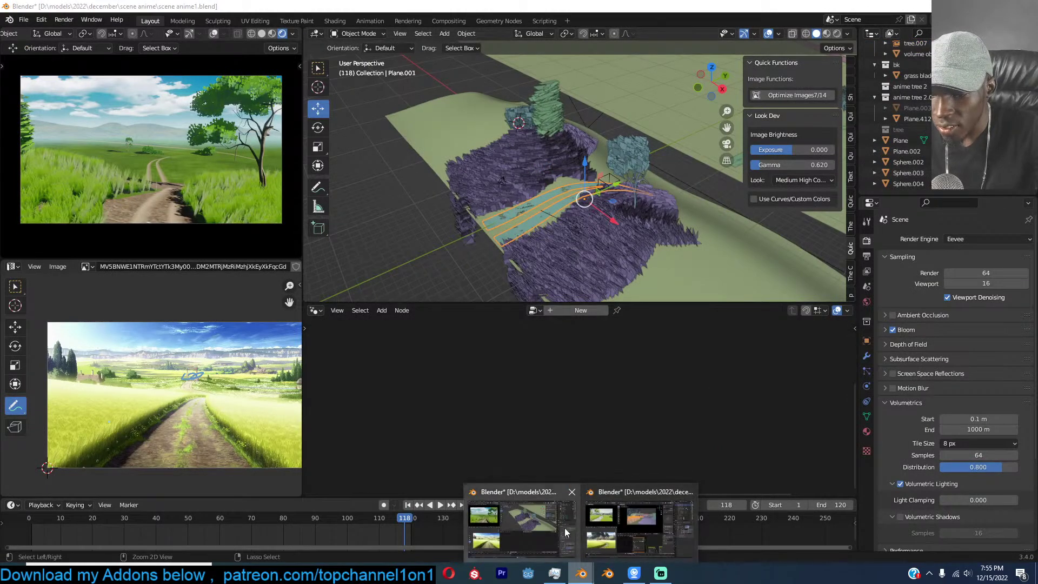
pyautogui.click(640, 527)
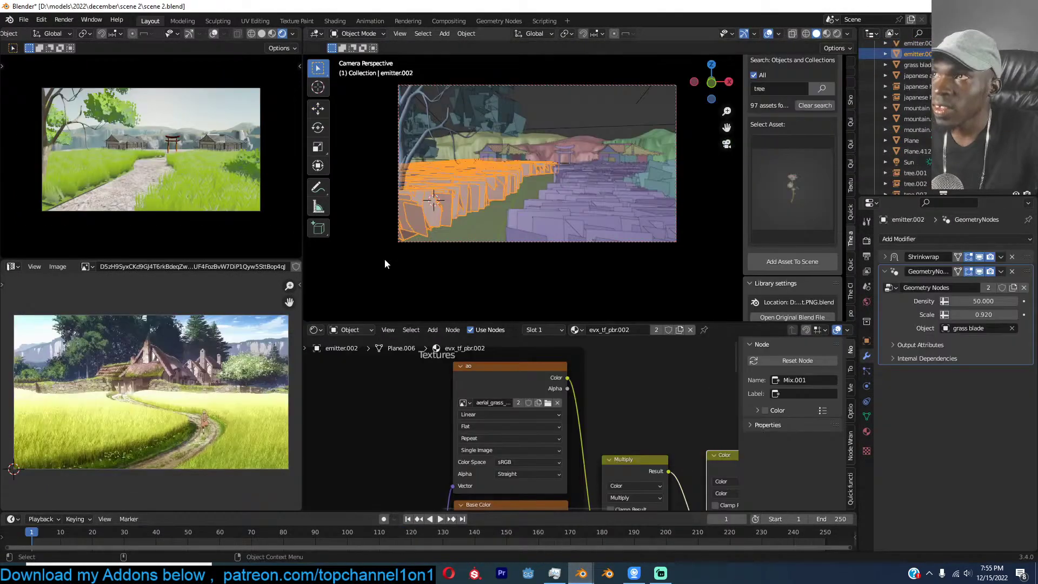
# Place the 3D cursor on the path between the grass fields and paste the copied path objects into the scene.
pyautogui.keyDown('shift'); pyautogui.moveTo(446, 247); pyautogui.dragTo(462, 229, button='middle'); pyautogui.keyUp('shift')
pyautogui.keyDown('shift'); pyautogui.click(527, 184); pyautogui.keyUp('shift')
pyautogui.keyDown('shift'); pyautogui.rightClick(494, 197); pyautogui.keyUp('shift')
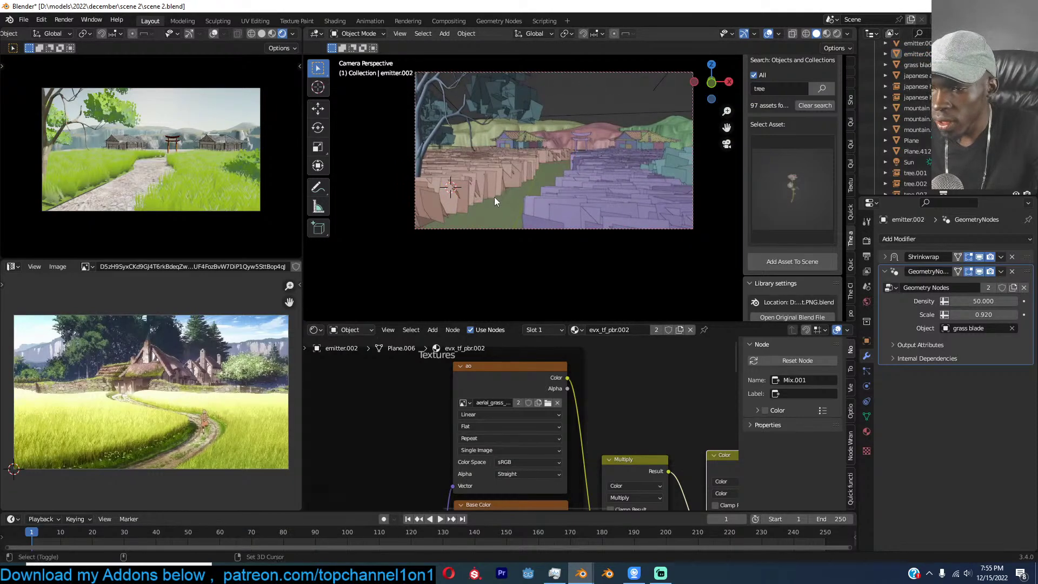
pyautogui.hotkey('ctrl', 'v')
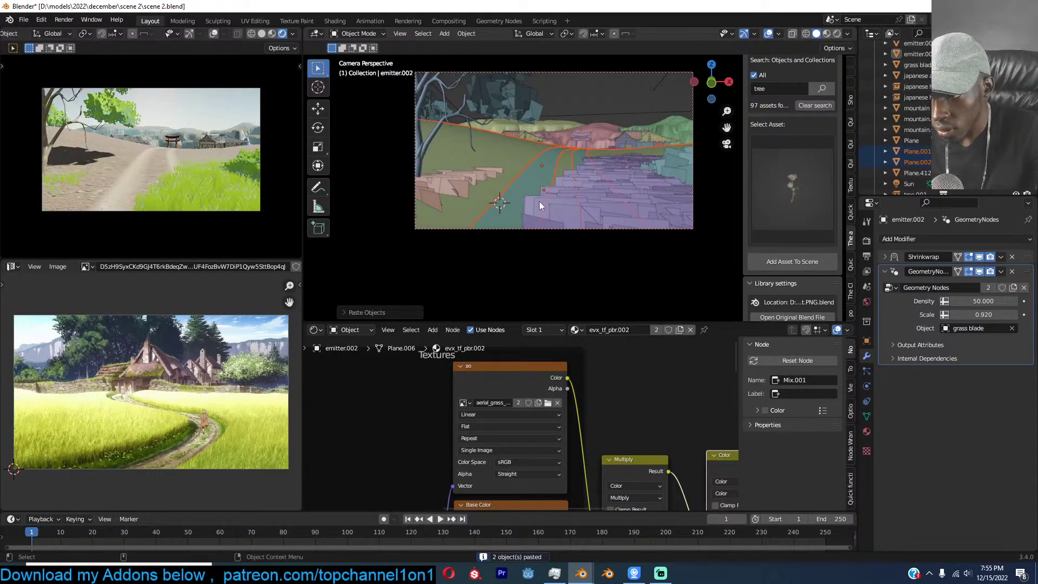
# Delete the pasted terrain Plane.002, keeping the pasted path strip Plane.001.
pyautogui.click(518, 156)
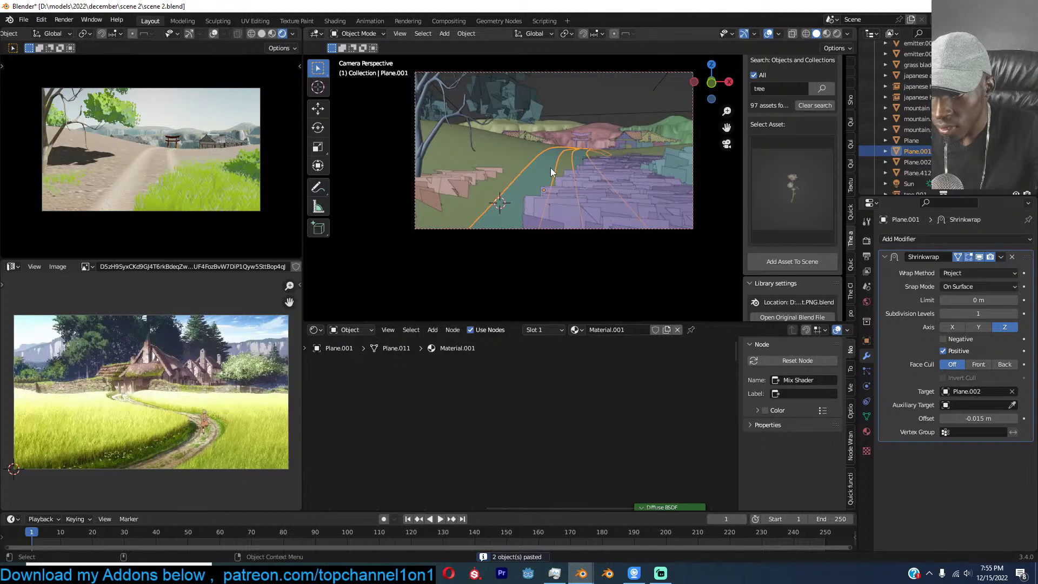
pyautogui.click(505, 151)
pyautogui.click(538, 164)
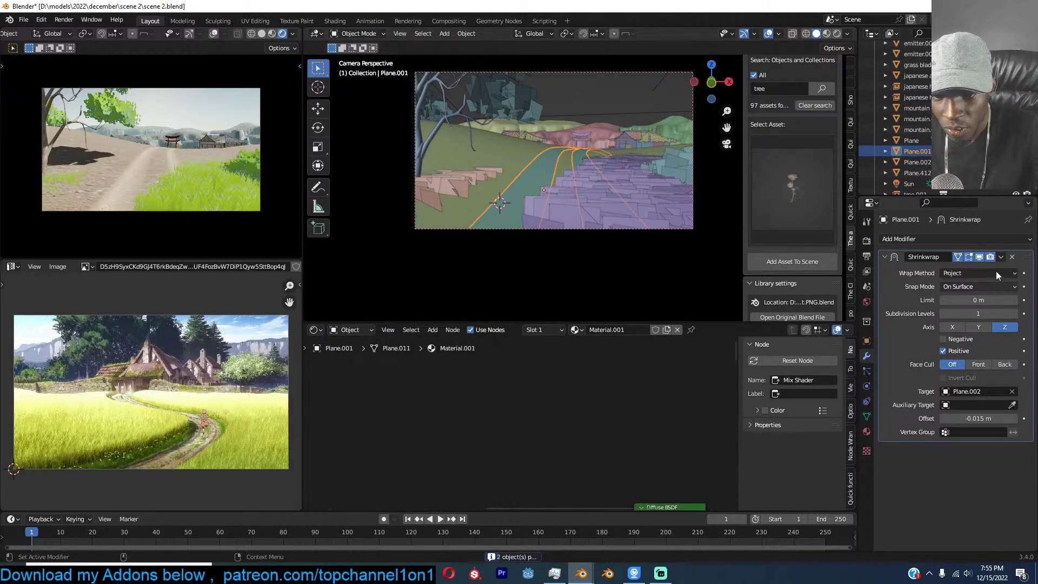
pyautogui.click(981, 258)
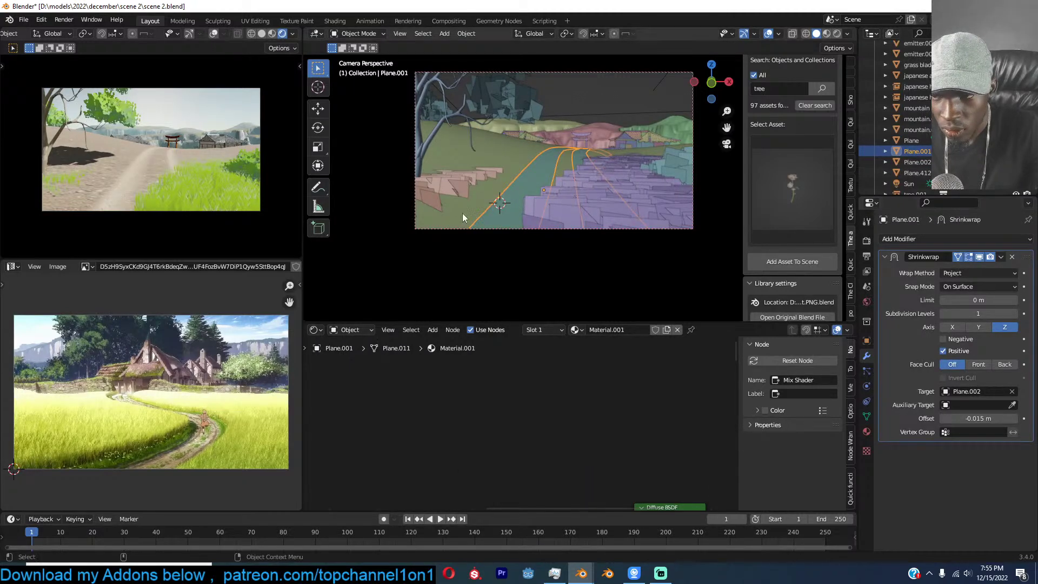
pyautogui.click(490, 151)
pyautogui.press('x')
pyautogui.click(490, 152)
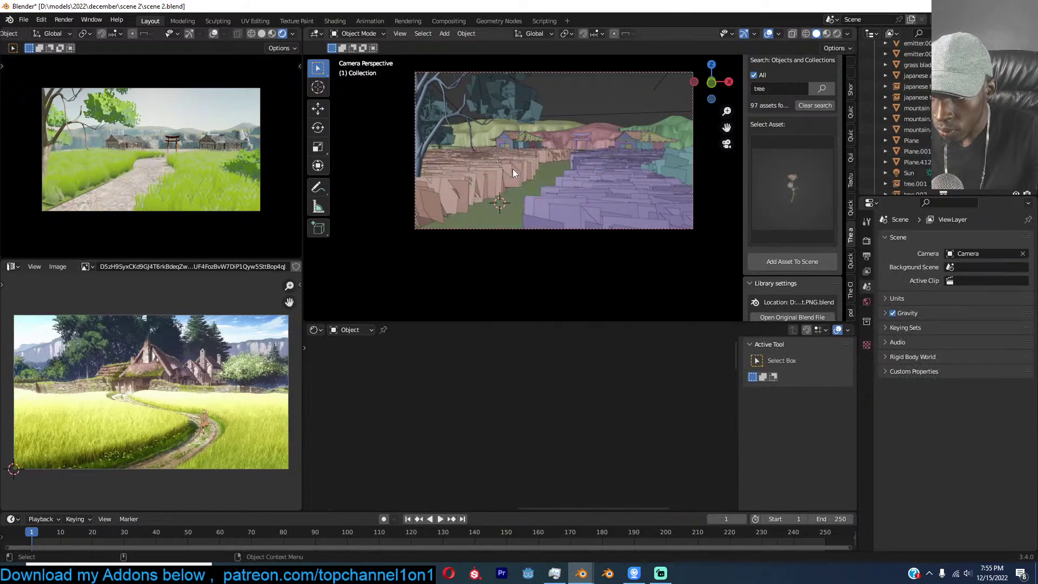
# Set the path strip's Shrinkwrap target to the ground object Plane.
pyautogui.moveTo(537, 192); pyautogui.dragTo(550, 165, button='middle')
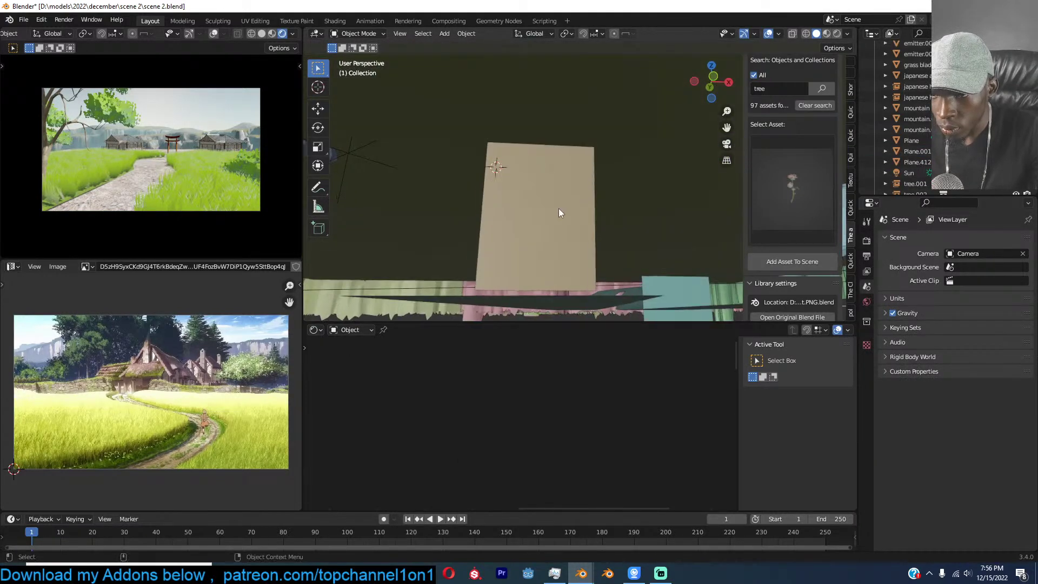
pyautogui.click(598, 308)
pyautogui.moveTo(598, 309); pyautogui.dragTo(645, 125, button='middle')
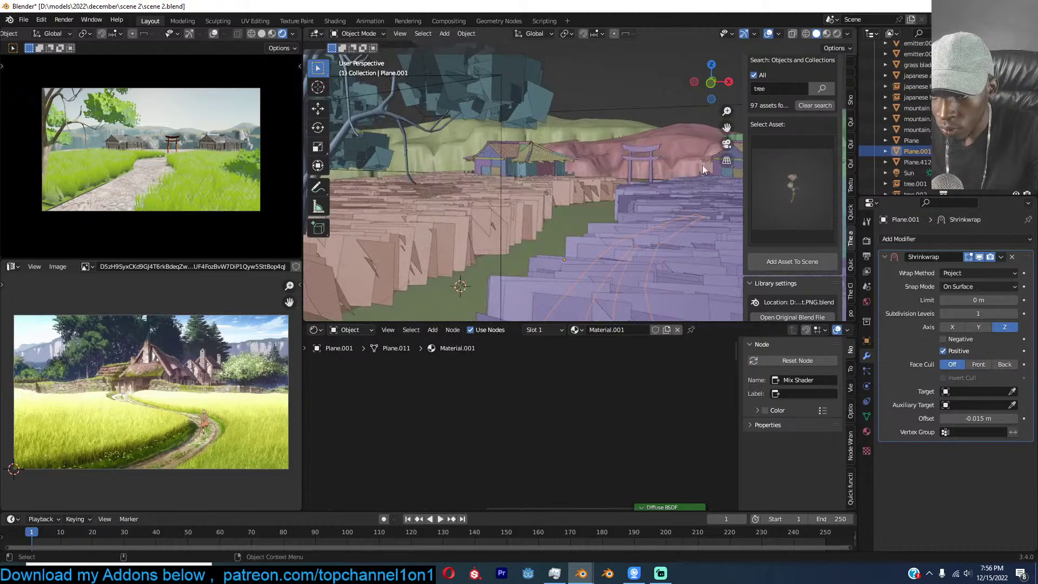
pyautogui.click(1013, 393)
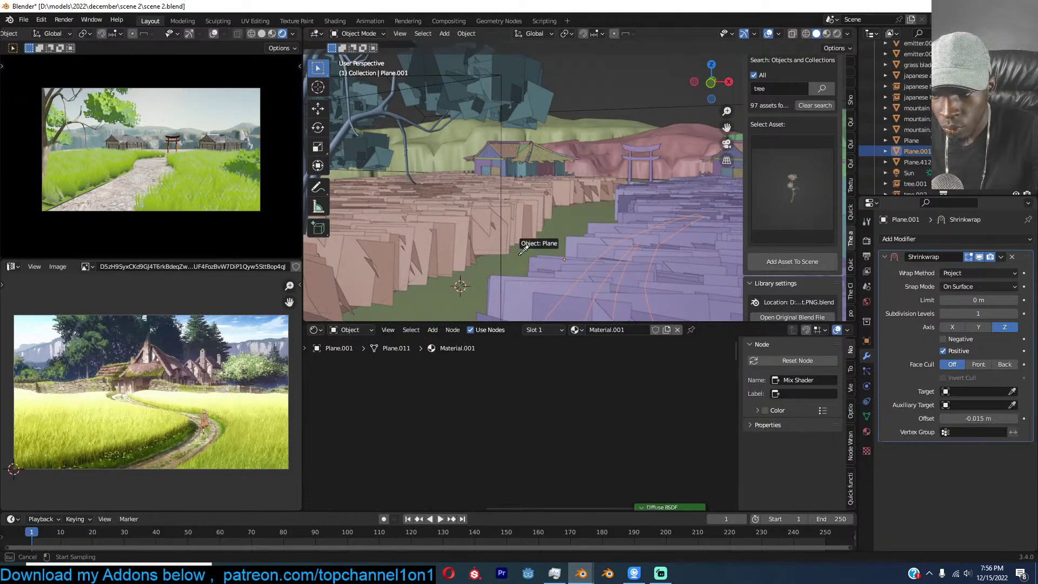
pyautogui.click(540, 250)
# Move the path strip into the gap between the two grass fields and scale it down to fit the path.
pyautogui.moveTo(593, 223); pyautogui.dragTo(644, 232, button='middle')
pyautogui.press('g')
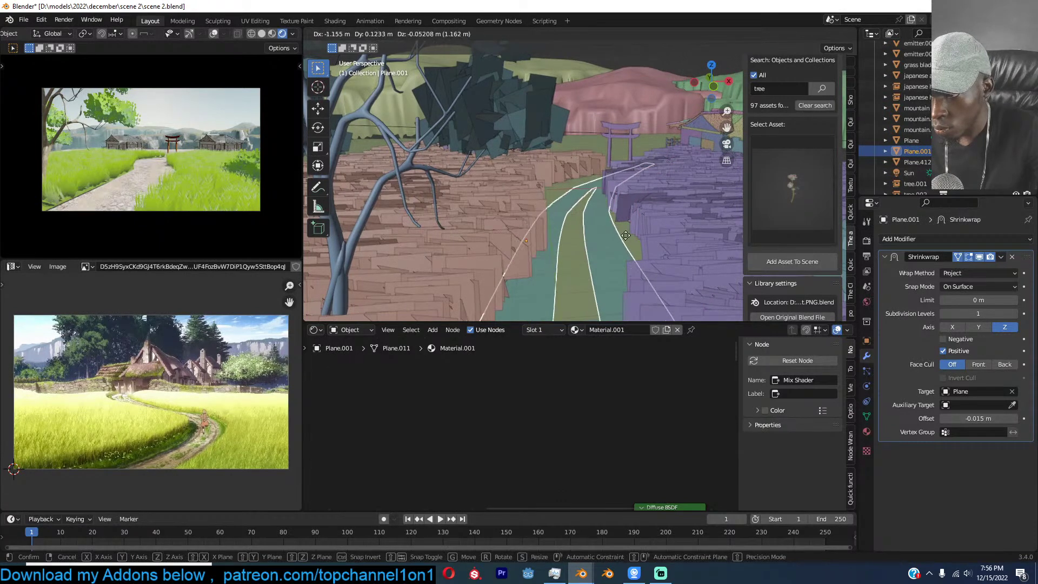
pyautogui.click(658, 233)
pyautogui.press('s')
pyautogui.click(622, 237)
pyautogui.press('g')
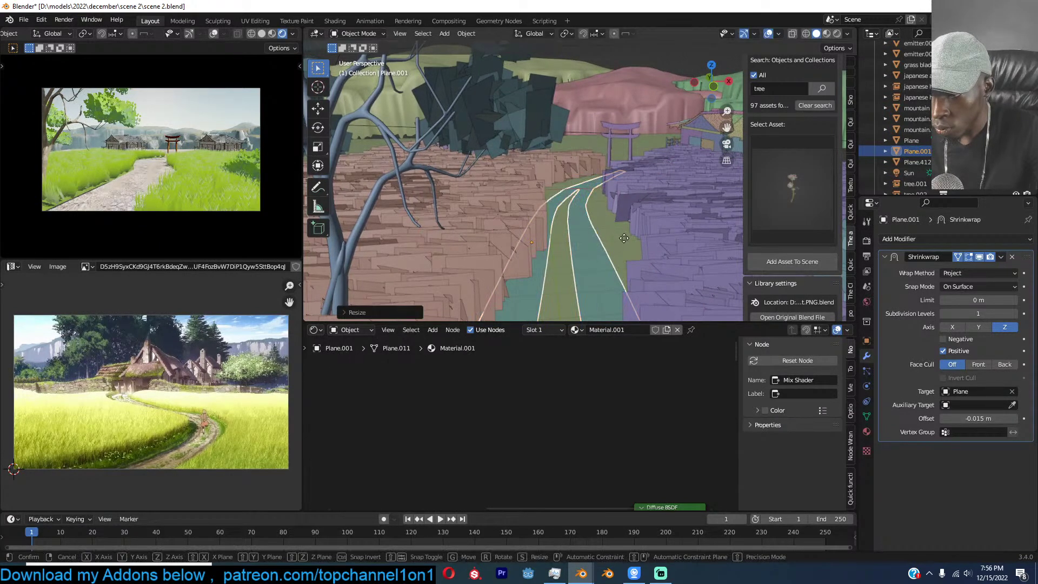
pyautogui.click(662, 235)
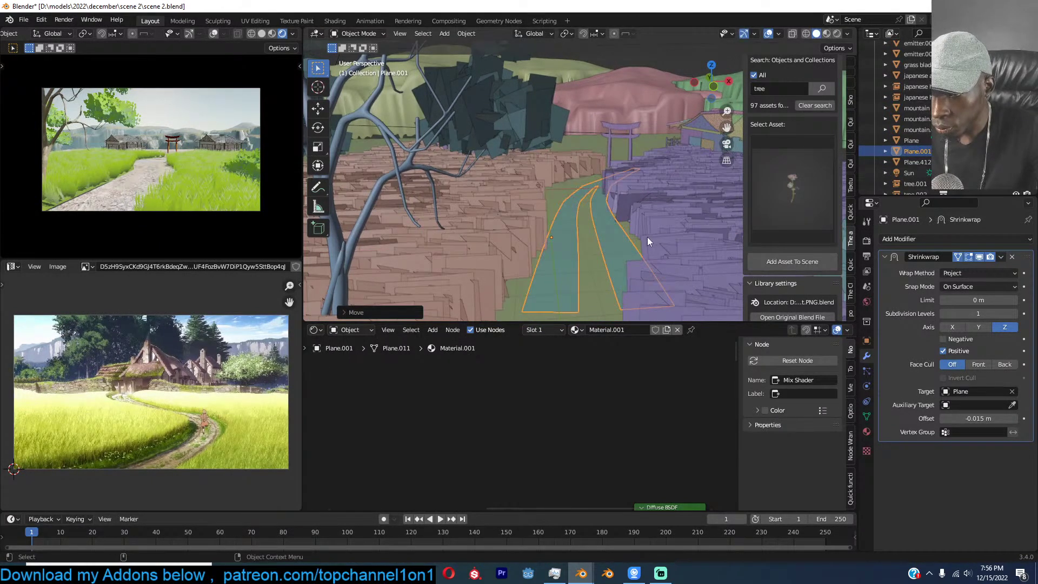
# Shift the path strip with Z locked by about -0.78 m in X and -3.34 m in Y.
pyautogui.press('g')
pyautogui.hotkey('shift', 'z')
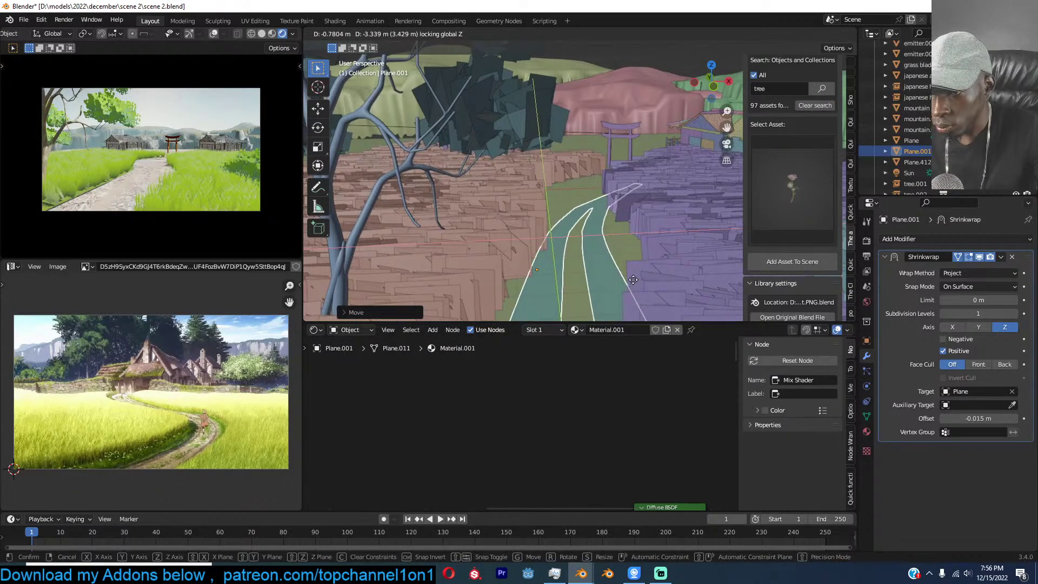
pyautogui.click(633, 280)
# Scale down the ground plane's UVs slightly in the UV layout.
pyautogui.click(583, 194)
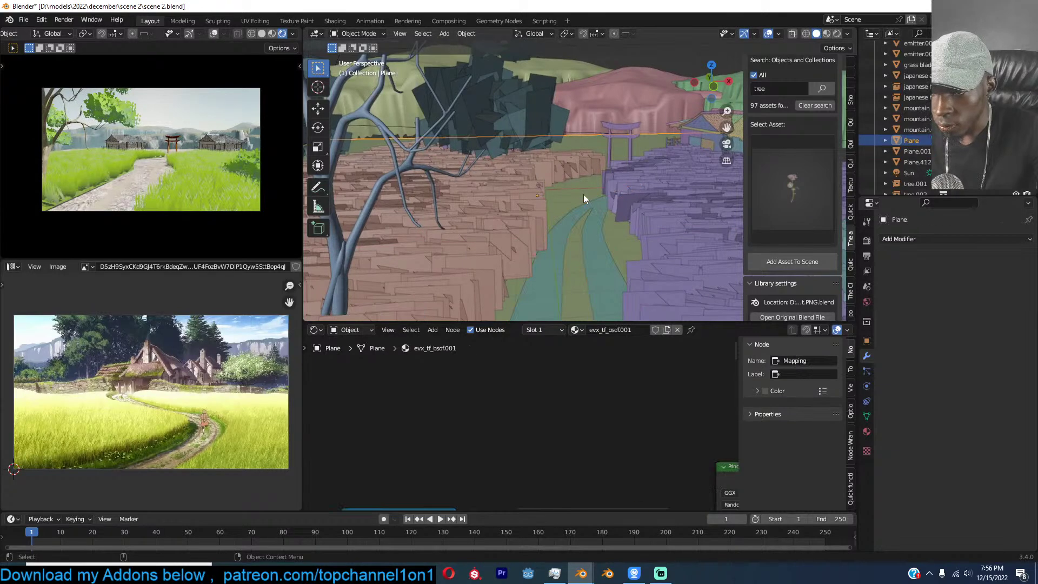
pyautogui.press('Tab')
pyautogui.press('s')
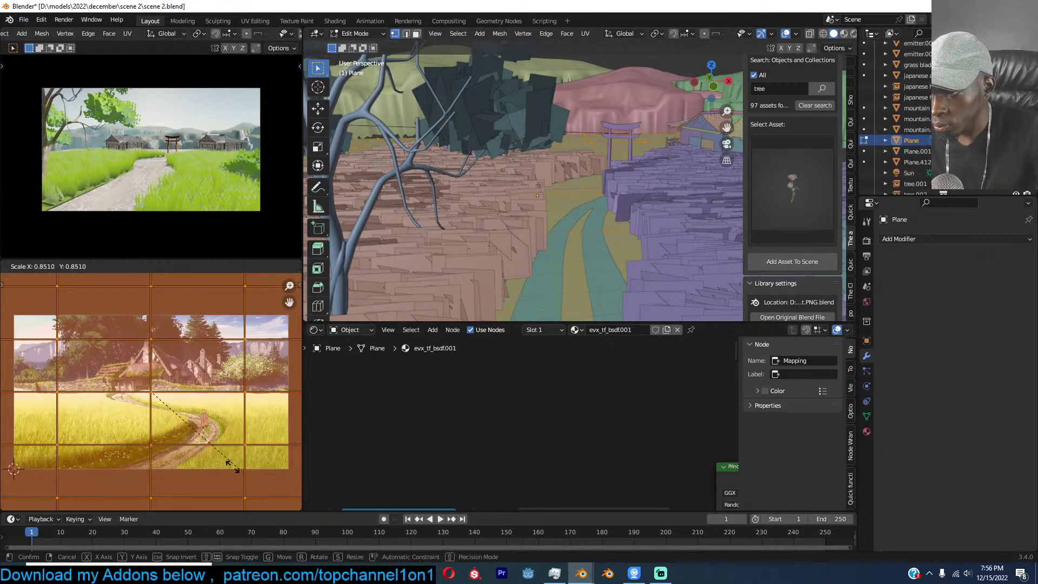
pyautogui.click(222, 455)
pyautogui.press('Tab')
# Insert an RGB Curves node before the ground material's Principled BSDF Base Color, save the file, and bend the curve downward to darken the ground.
pyautogui.scroll(-5, 655, 449)
pyautogui.moveTo(654, 446); pyautogui.dragTo(616, 392, button='middle')
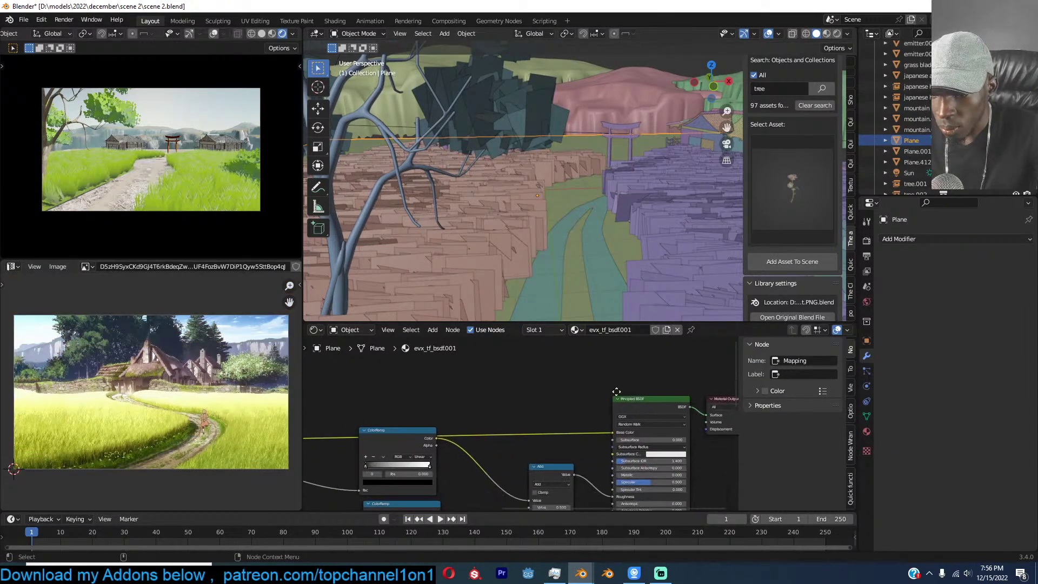
pyautogui.hotkey('shift', 'a')
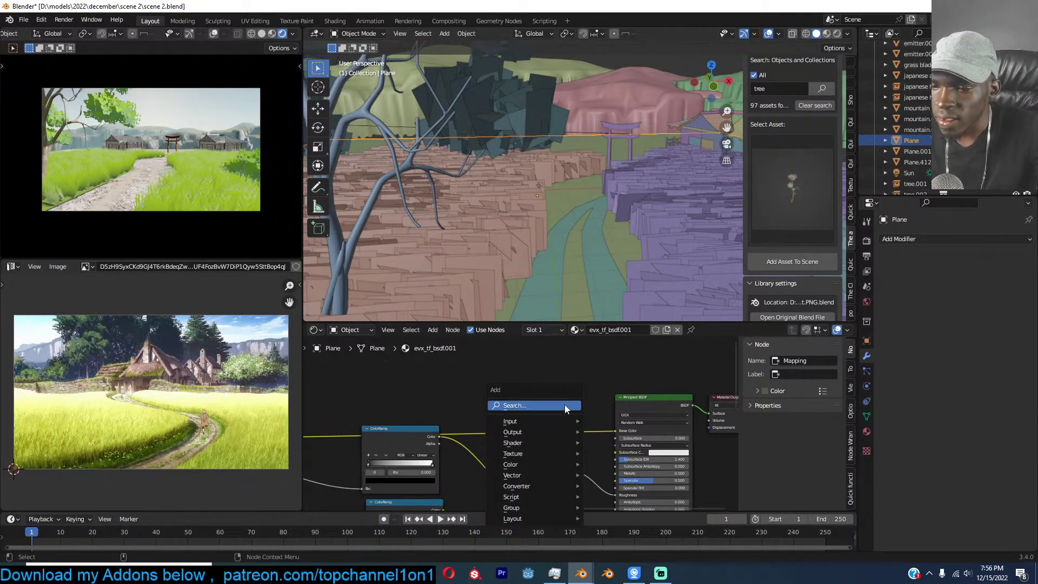
pyautogui.click(544, 404)
pyautogui.write('rgb')
pyautogui.press('Down')
pyautogui.press('Down')
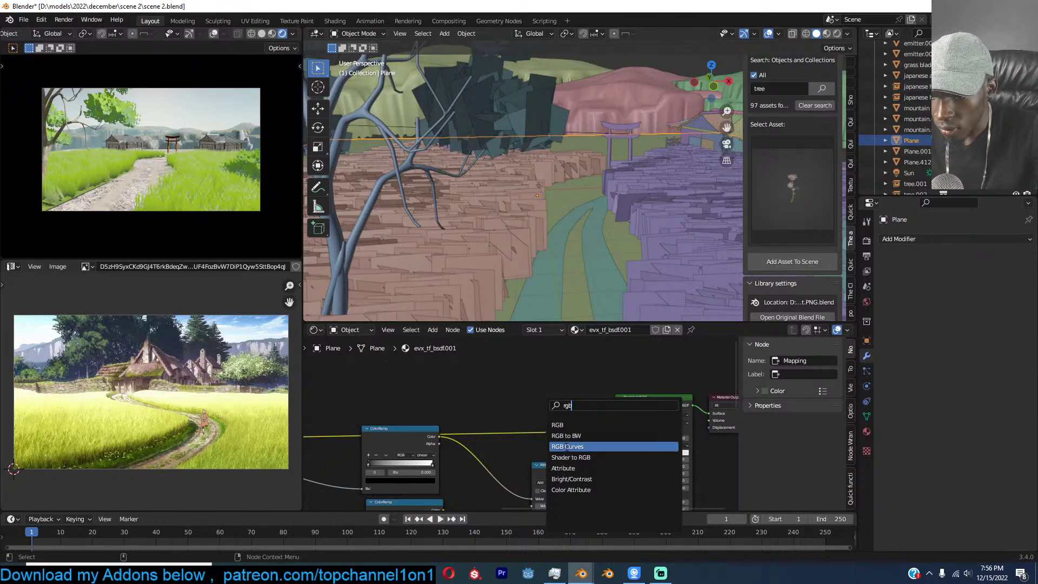
pyautogui.press('Return')
pyautogui.click(532, 420)
pyautogui.hotkey('ctrl', 's')
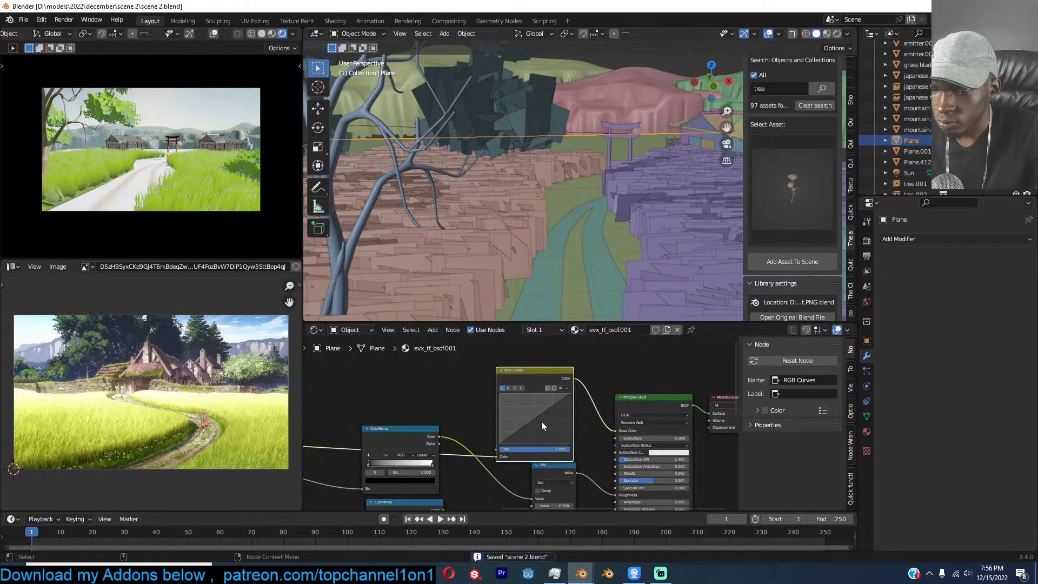
pyautogui.moveTo(539, 414); pyautogui.dragTo(556, 423)
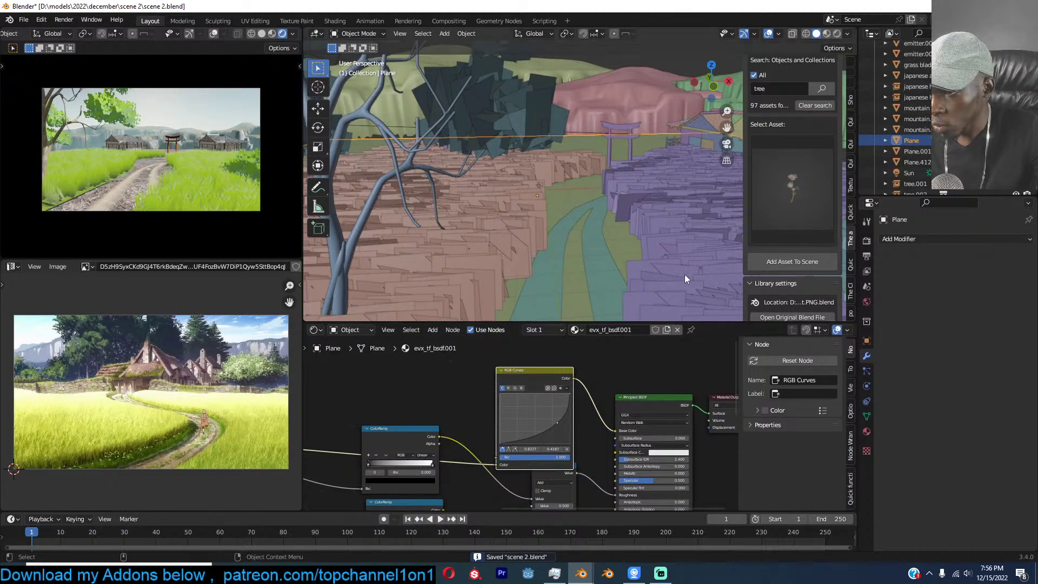
# Mirror the path strip along global X, then reposition it by rotation and move into the gap between the grass fields.
pyautogui.click(591, 238)
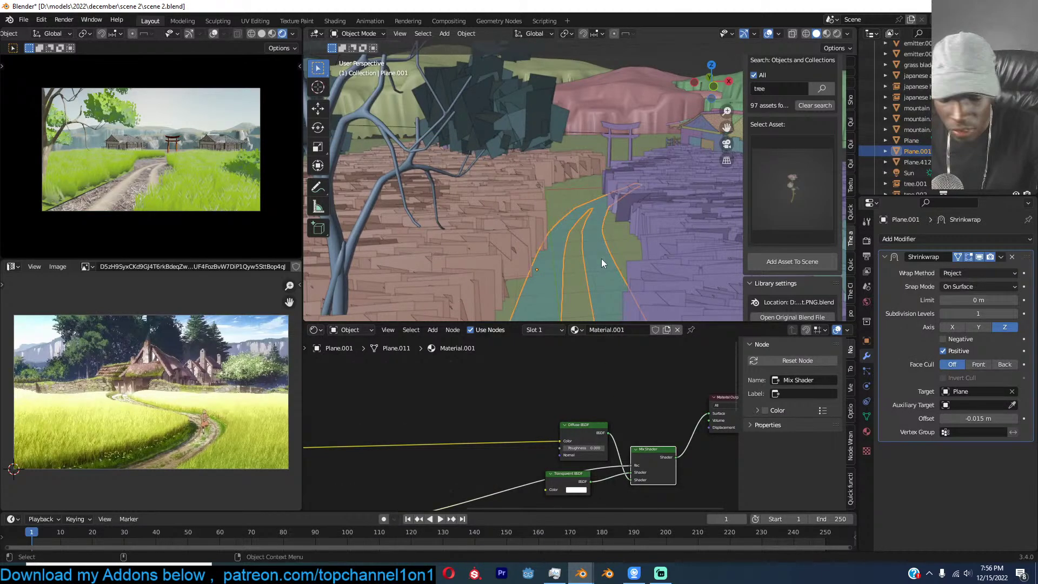
pyautogui.press('KP_7')
pyautogui.scroll(-1, 635, 199)
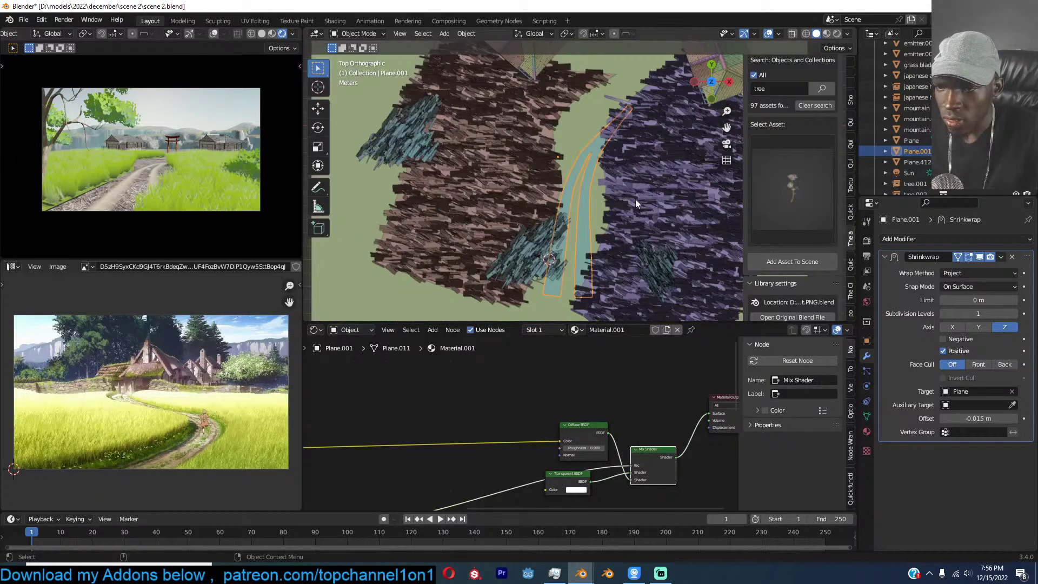
pyautogui.hotkey('ctrl', 'n')
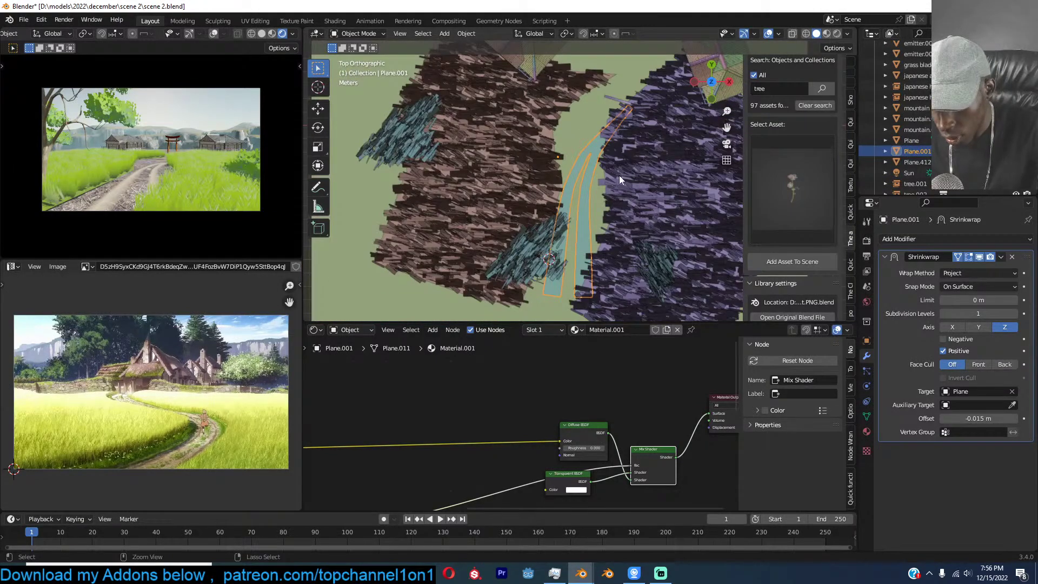
pyautogui.hotkey('ctrl', 'm')
pyautogui.press('x')
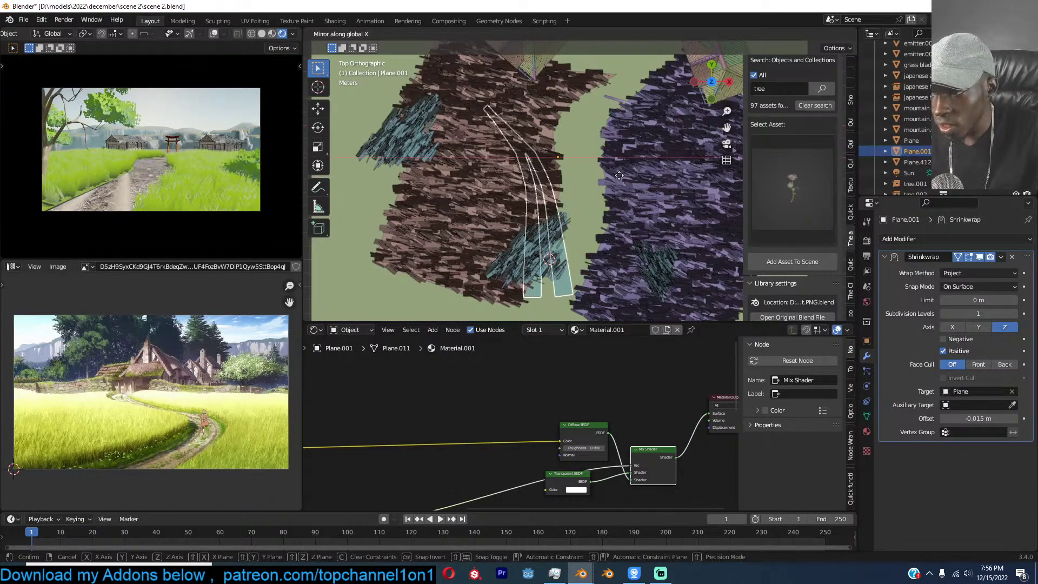
pyautogui.press('Return')
pyautogui.press('r')
pyautogui.press('Return')
pyautogui.press('g')
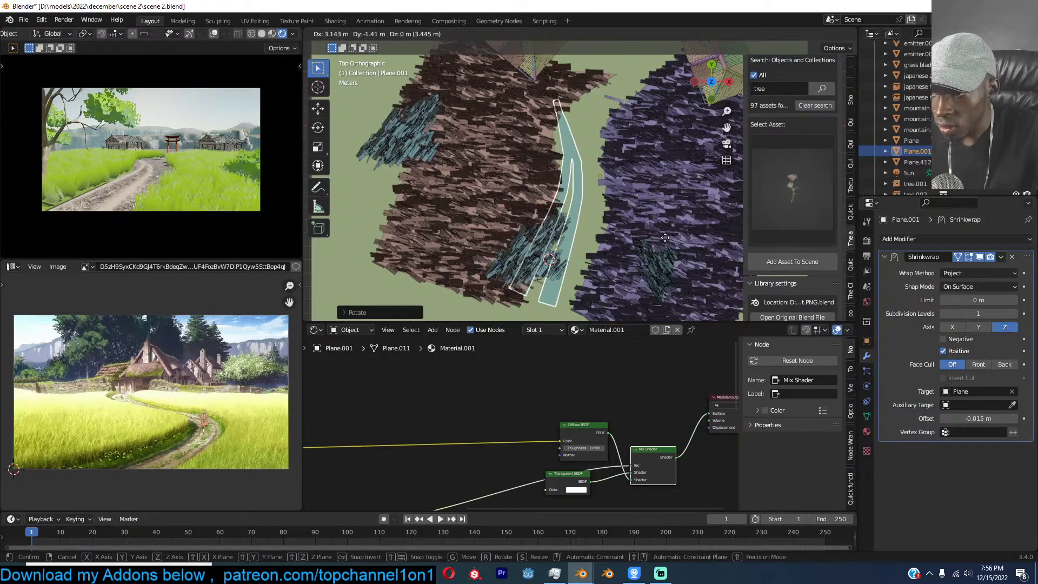
pyautogui.click(558, 199)
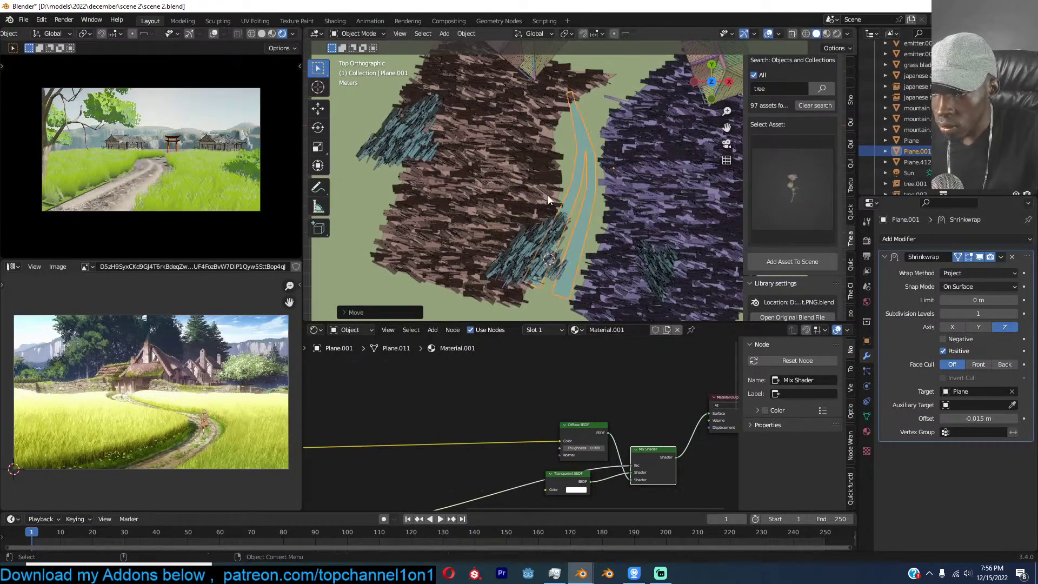
# Examine the left grass emitter's geometry node tree around the Rotate Instances node.
pyautogui.click(556, 258)
pyautogui.click(320, 334)
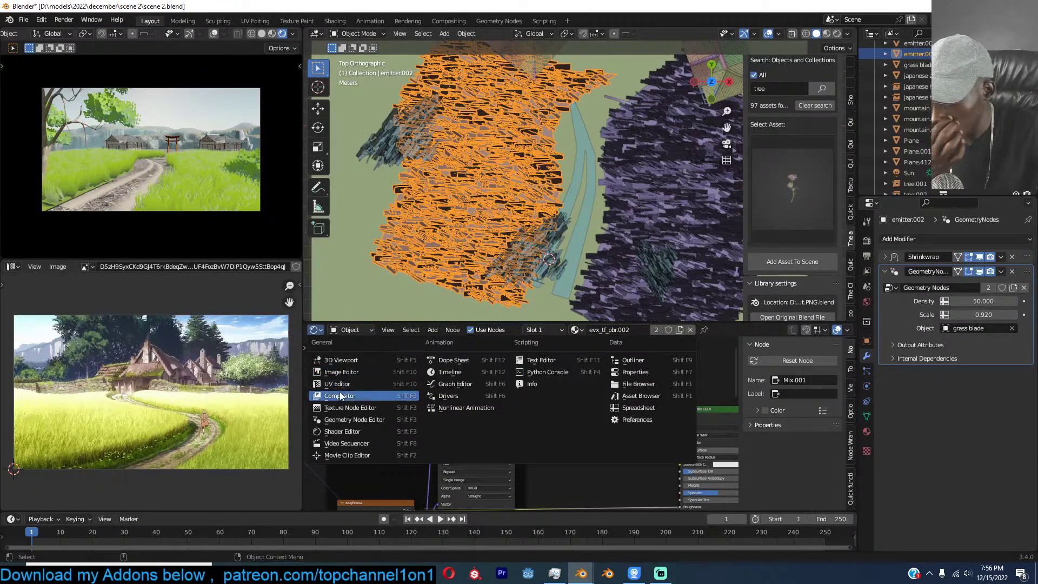
pyautogui.click(330, 425)
pyautogui.moveTo(654, 423); pyautogui.dragTo(504, 361, button='middle')
pyautogui.scroll(5, 672, 404)
pyautogui.moveTo(660, 404); pyautogui.dragTo(524, 425, button='middle')
pyautogui.moveTo(544, 423); pyautogui.dragTo(527, 407)
pyautogui.click(440, 378)
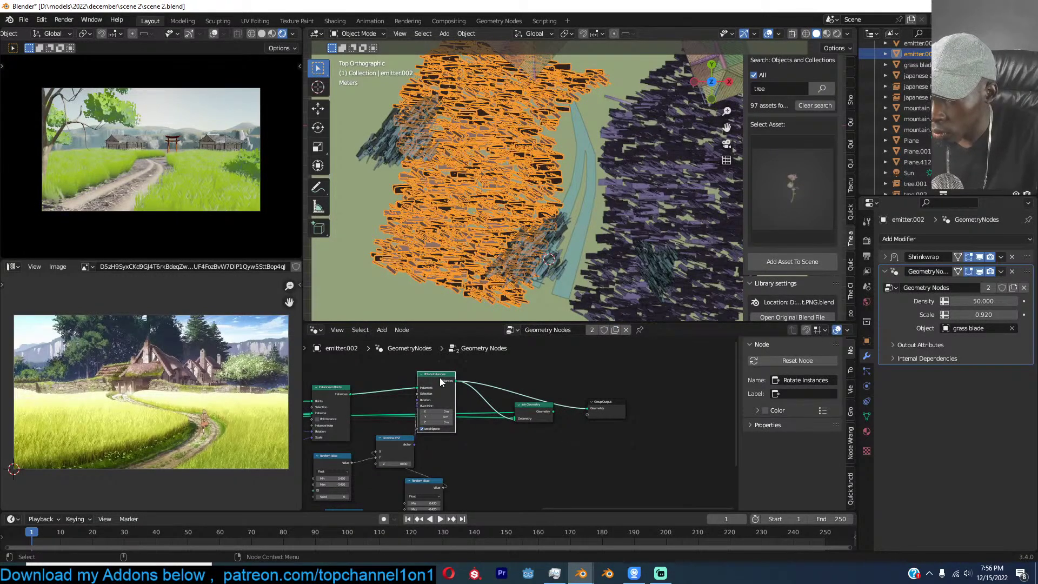
# Rotate the path strip slightly to align it with the gap between the grass fields.
pyautogui.click(595, 182)
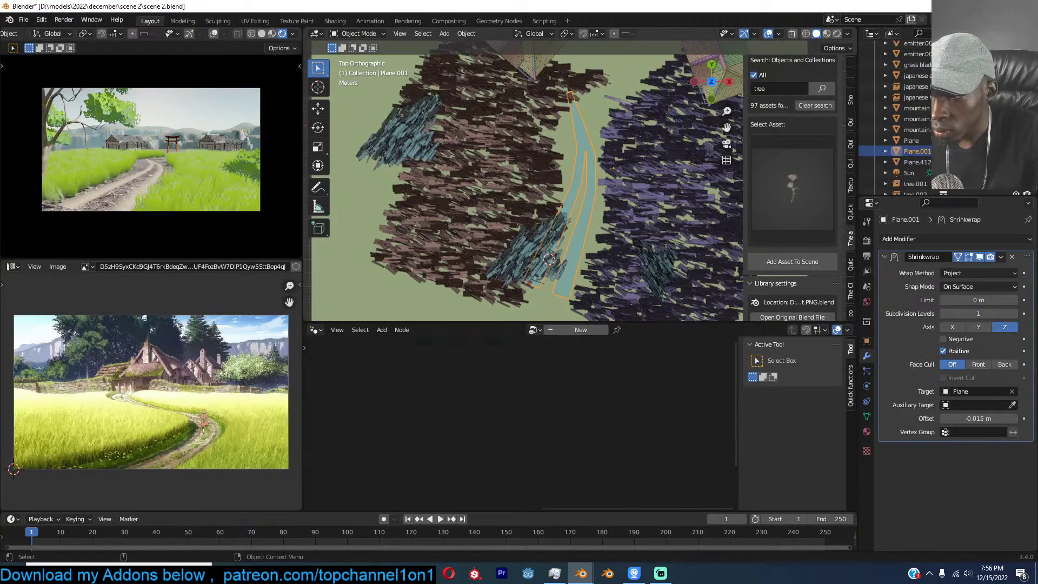
pyautogui.press('r')
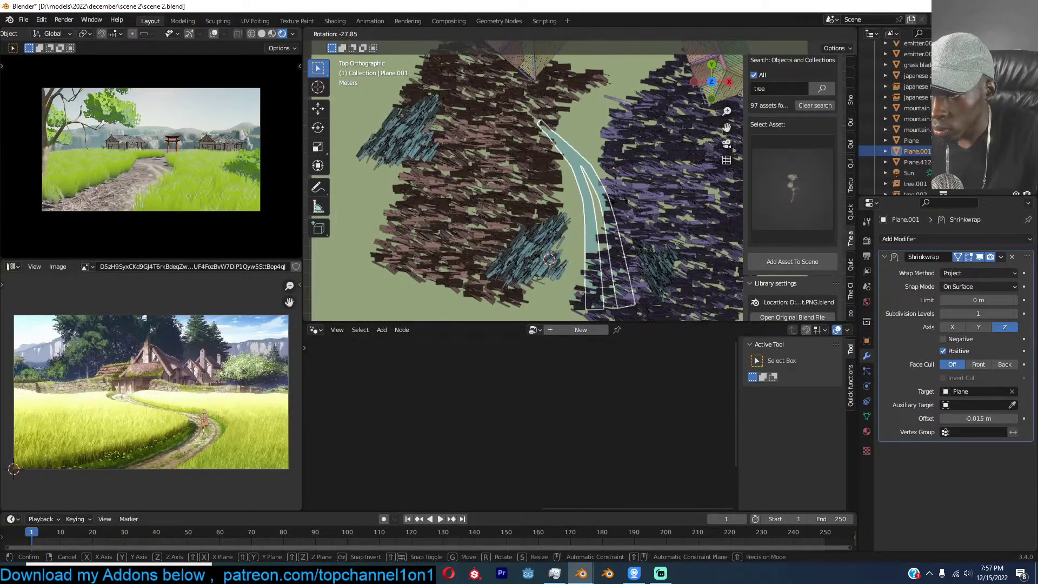
pyautogui.click(649, 194)
# Select the vertices at the path strip's far end in Edit Mode and enable proportional editing.
pyautogui.press('Tab')
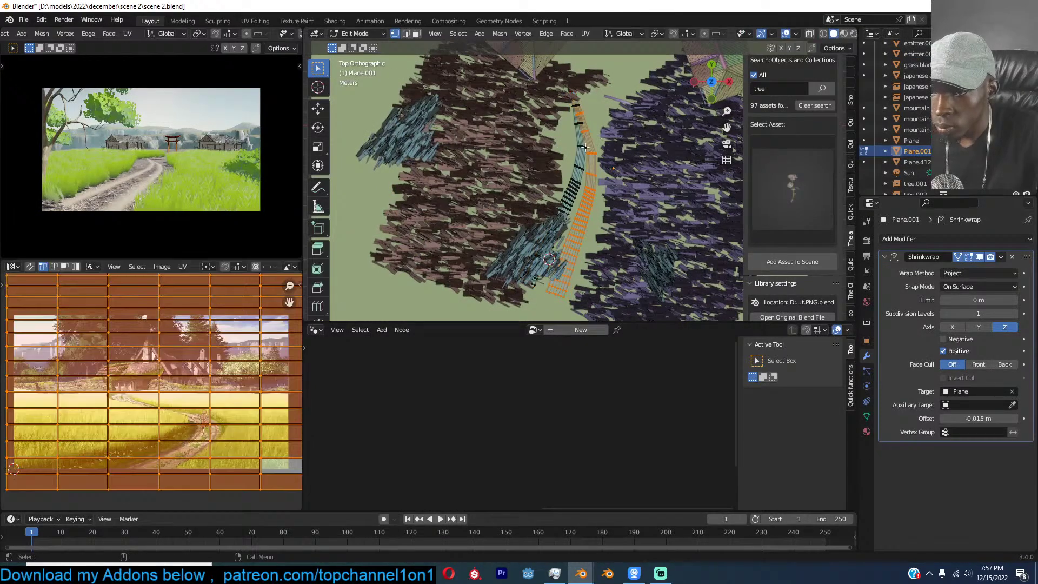
pyautogui.moveTo(559, 94); pyautogui.dragTo(590, 134)
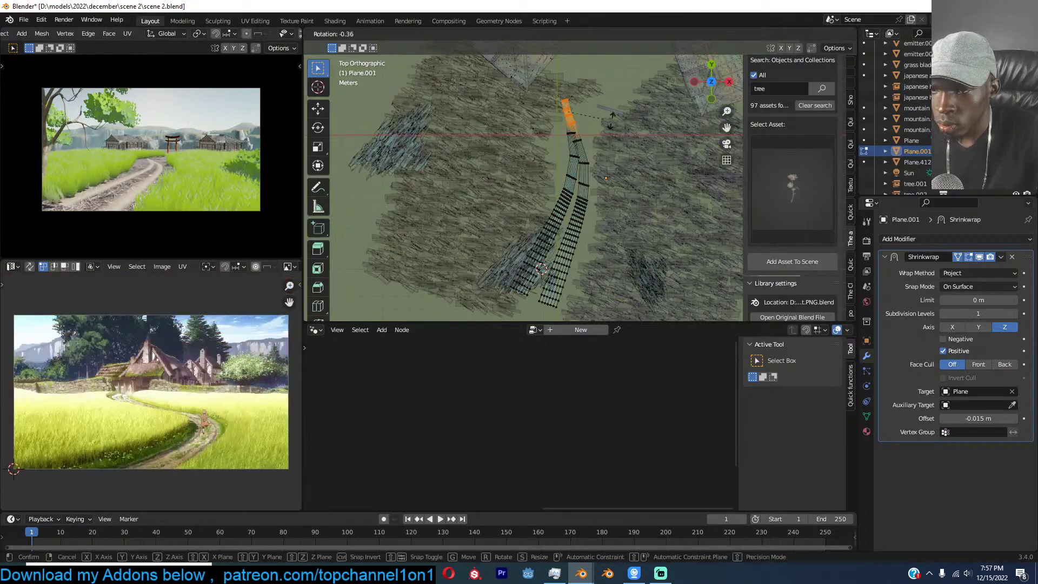
pyautogui.press('o')
pyautogui.press('g')
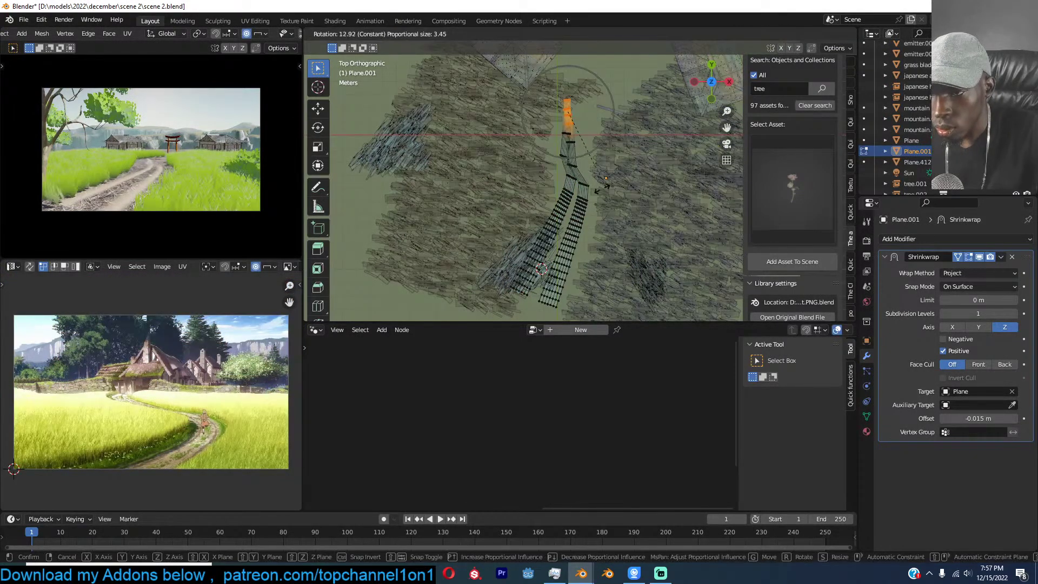
pyautogui.press('Escape')
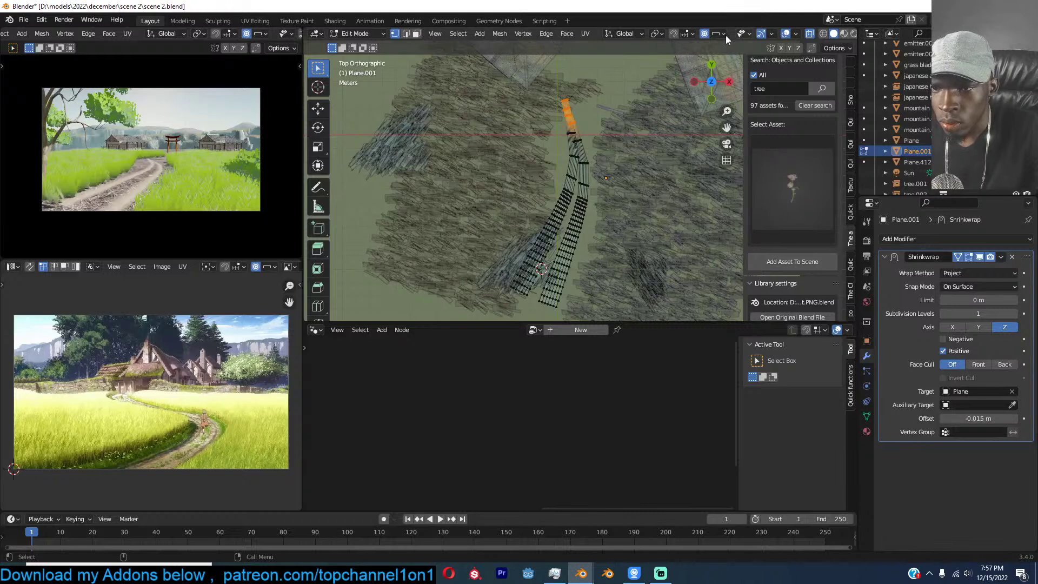
# Set the proportional falloff to Smooth and bend the path's far end into an S-curve toward the arch by rotating and moving it.
pyautogui.click(724, 34)
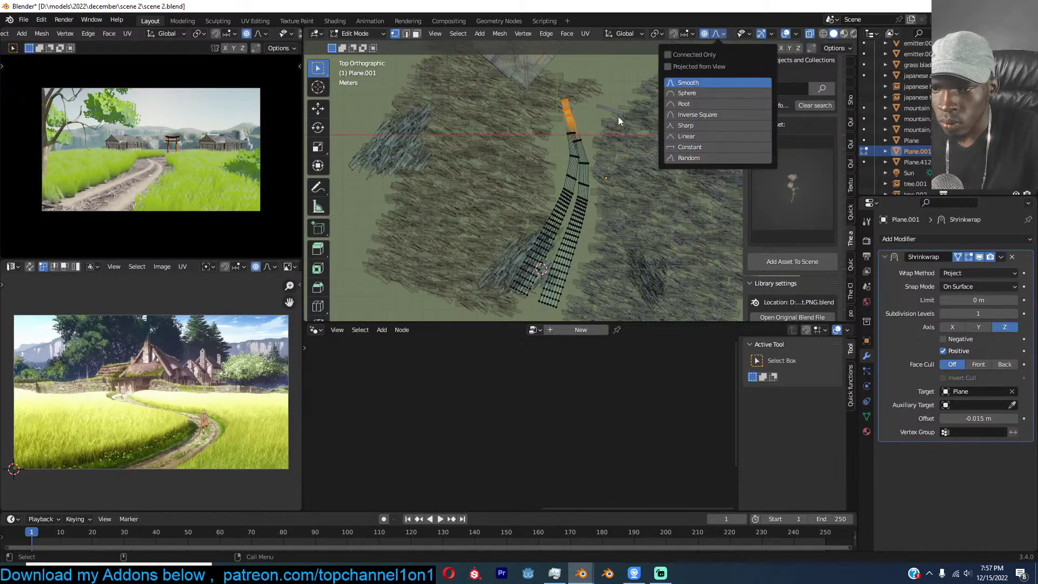
pyautogui.press('r')
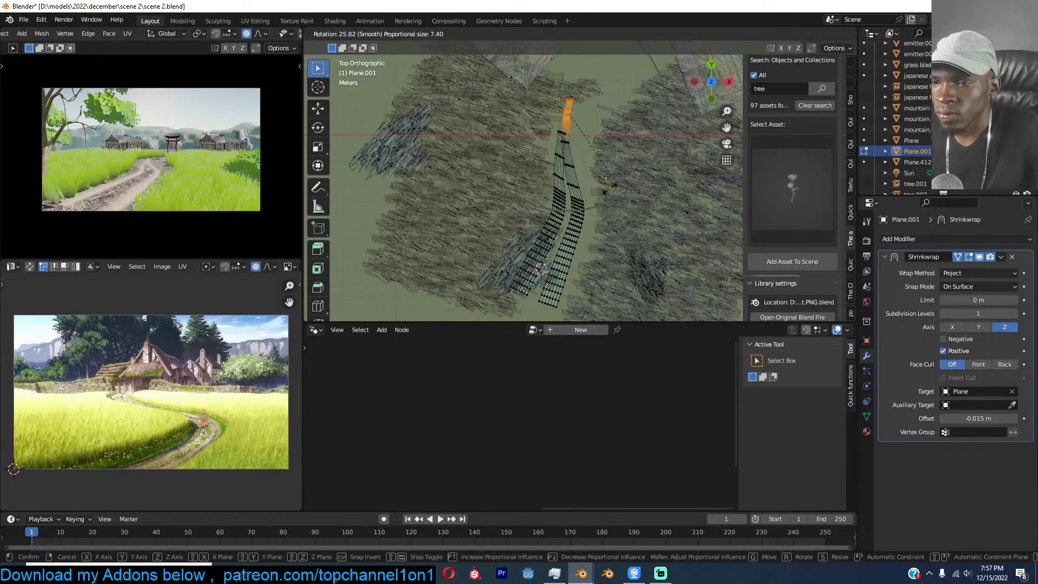
pyautogui.click(611, 187)
pyautogui.press('g')
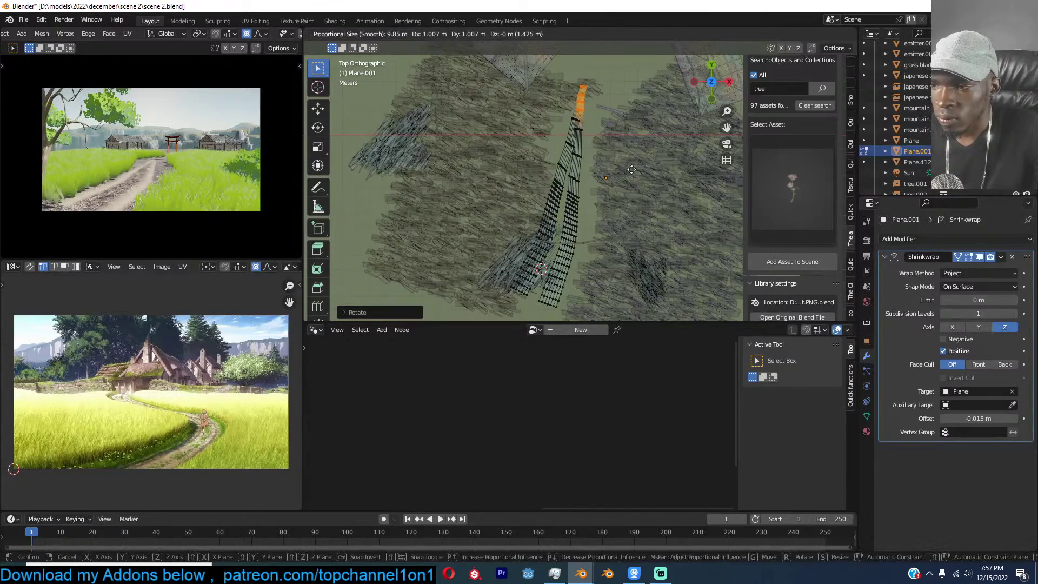
pyautogui.click(633, 169)
pyautogui.press('r')
pyautogui.click(612, 187)
pyautogui.press('g')
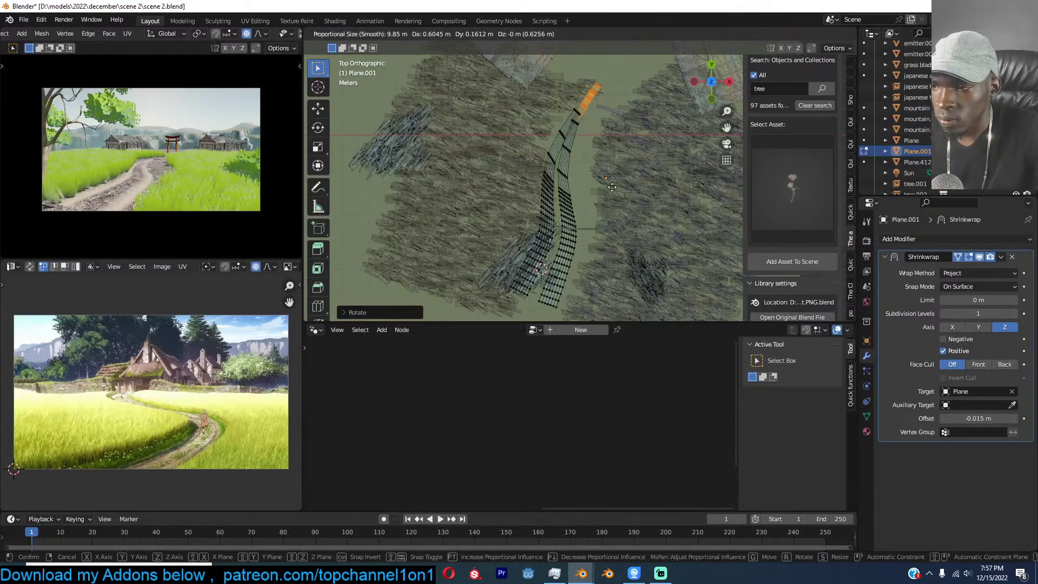
pyautogui.click(620, 185)
# Return to Object Mode, move the path strip about 0.77 m in X and -0.36 m in Y, and turn off X-ray shading.
pyautogui.press('Tab')
pyautogui.press('g')
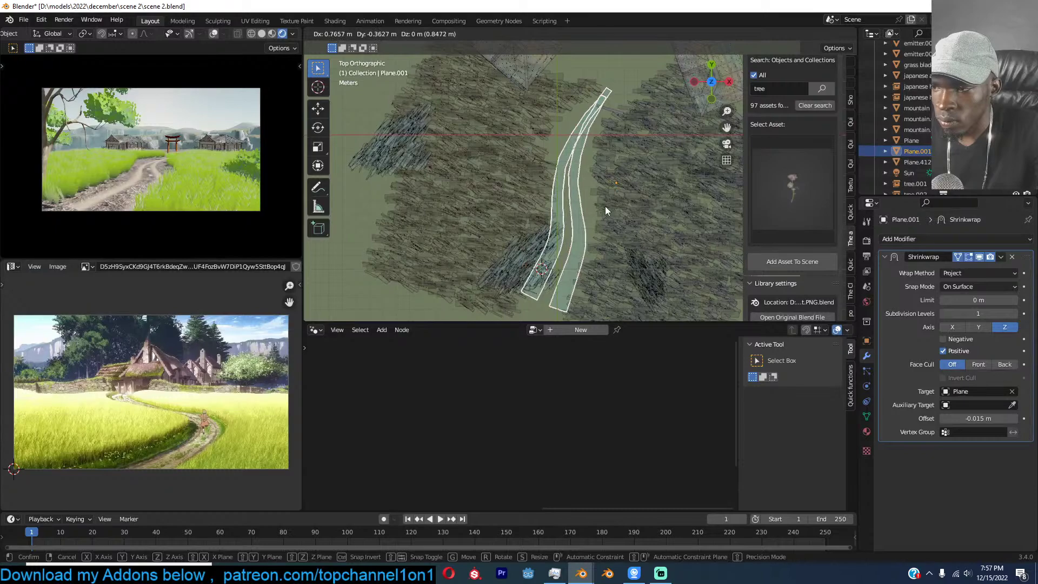
pyautogui.click(604, 207)
pyautogui.click(583, 185)
pyautogui.press('z')
pyautogui.click(686, 186)
pyautogui.moveTo(648, 178)
pyautogui.mouseDown(button='middle')
pyautogui.moveTo(631, 205)
pyautogui.moveTo(641, 183)
pyautogui.mouseUp(button='middle')
# Show the ground plane's material nodes in the Shader Editor and save the file.
pyautogui.click(340, 216)
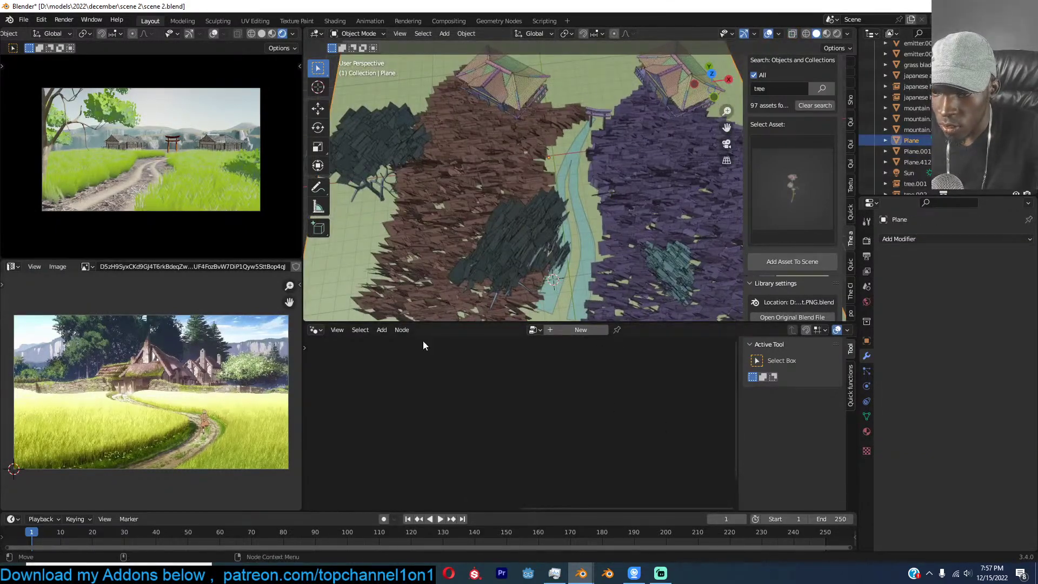
pyautogui.click(317, 330)
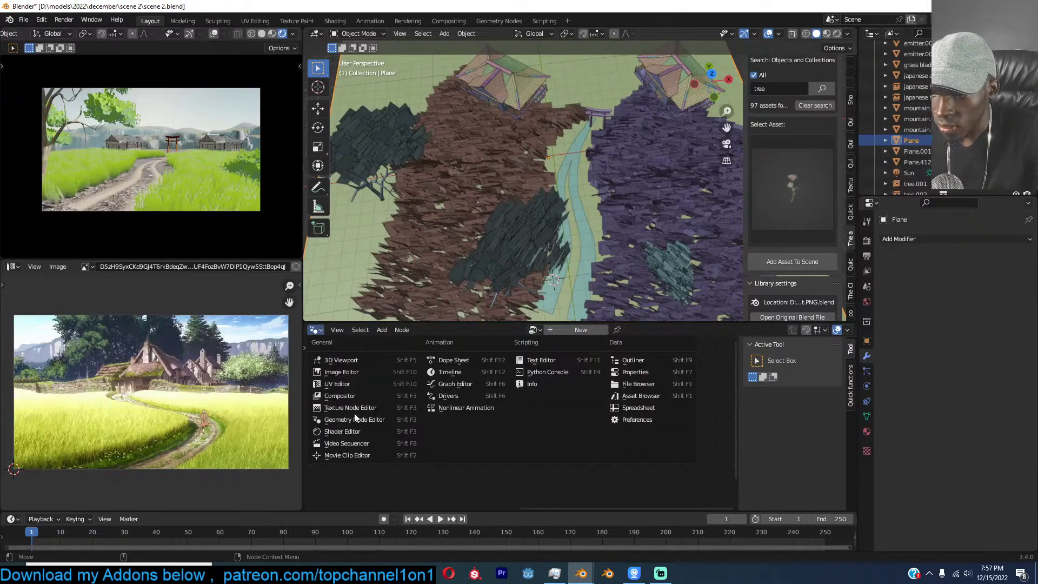
pyautogui.click(369, 432)
pyautogui.press('Home')
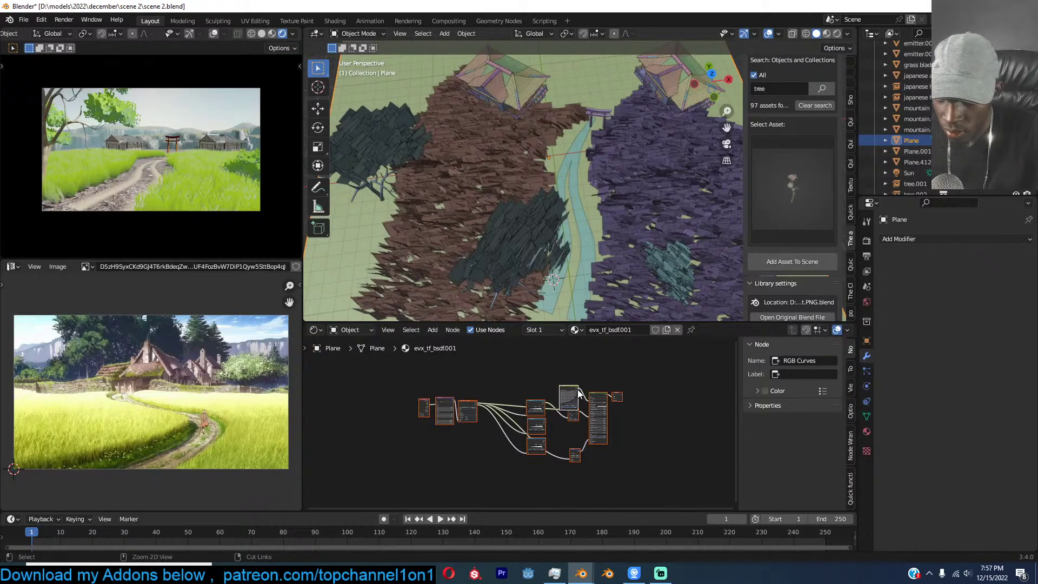
pyautogui.hotkey('ctrl', 's')
# Straighten the ground material's RGB Curves curve by moving its middle point to lighten the ground.
pyautogui.click(617, 365)
pyautogui.moveTo(614, 364); pyautogui.dragTo(611, 395, button='middle')
pyautogui.scroll(8, 578, 404)
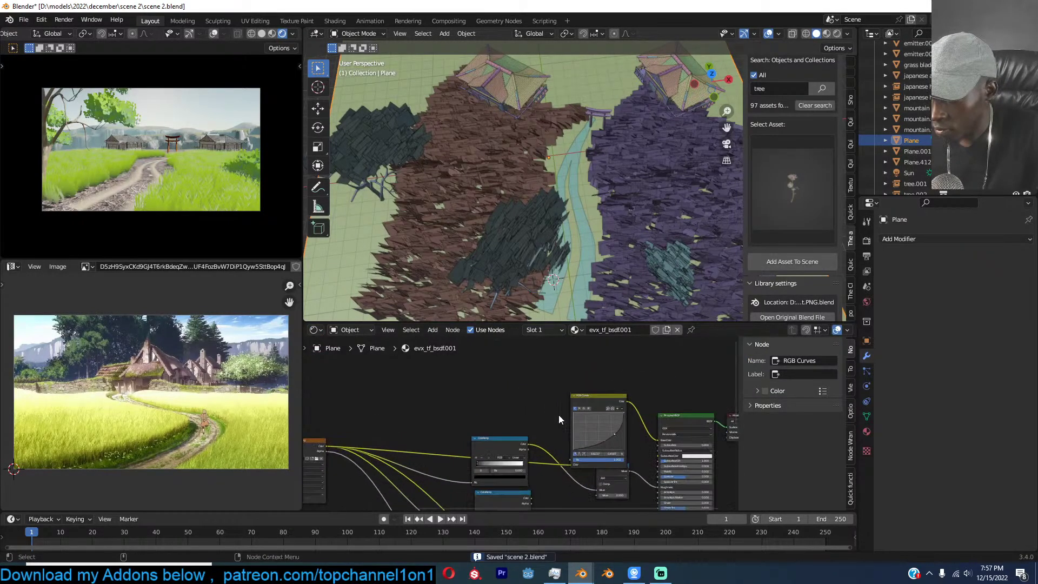
pyautogui.moveTo(611, 432); pyautogui.dragTo(606, 430)
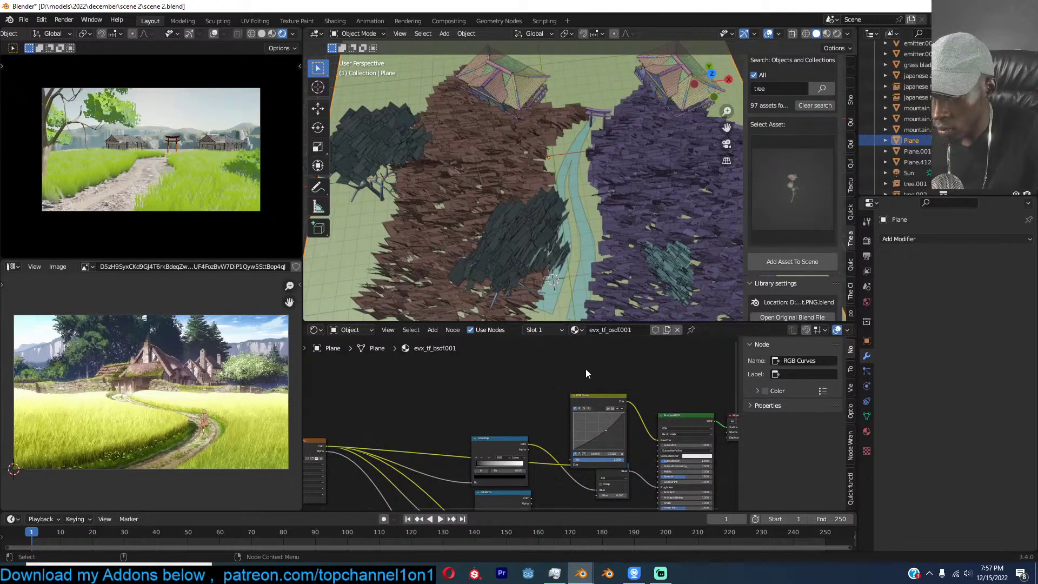
# Scale the ground plane's UVs up by about 1.38 and save the file.
pyautogui.press('Tab')
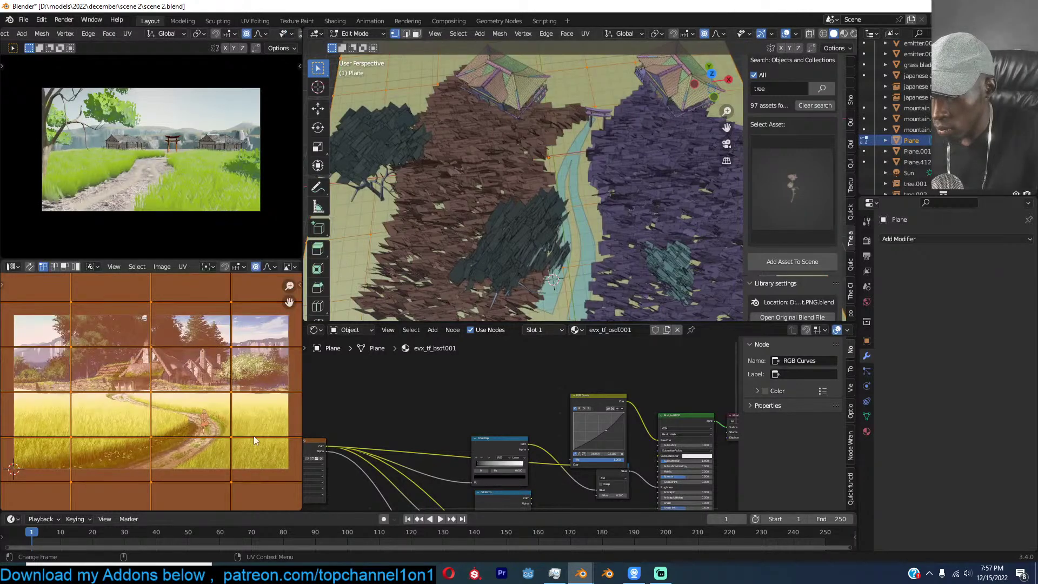
pyautogui.press('s')
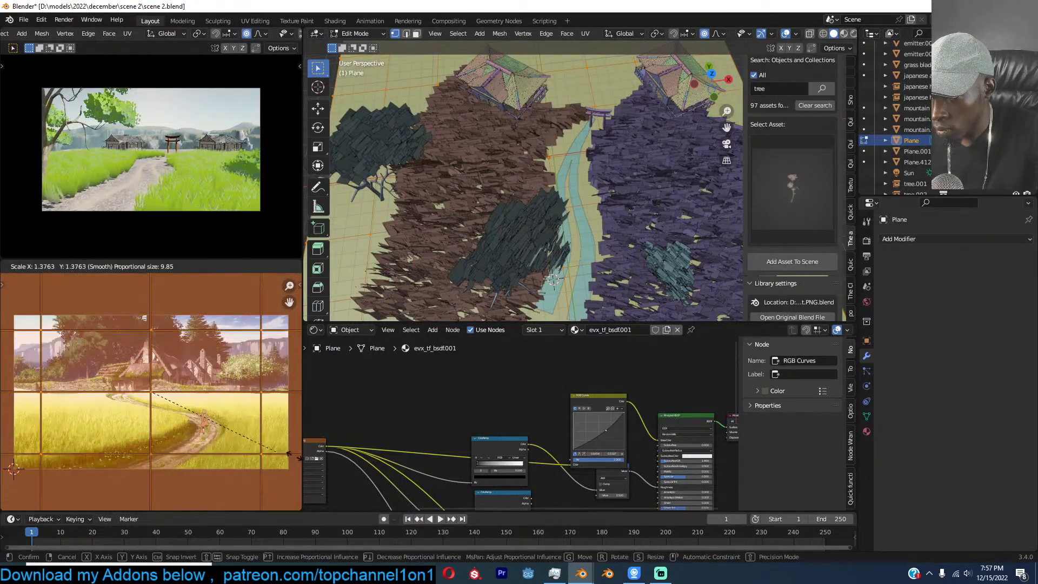
pyautogui.press('Return')
pyautogui.press('Tab')
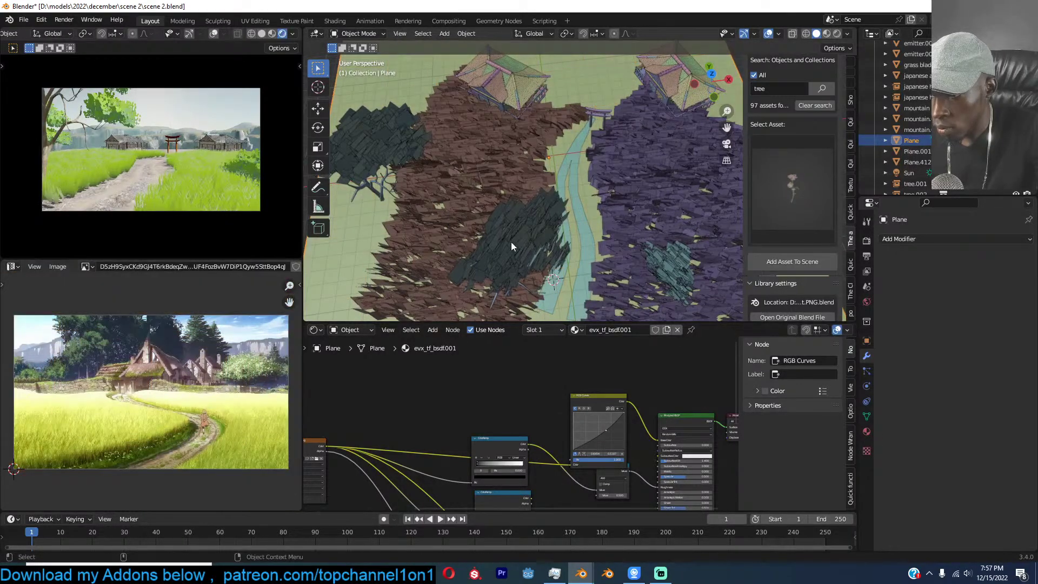
pyautogui.scroll(-3, 531, 261)
pyautogui.scroll(-1, 530, 261)
pyautogui.hotkey('ctrl', 's')
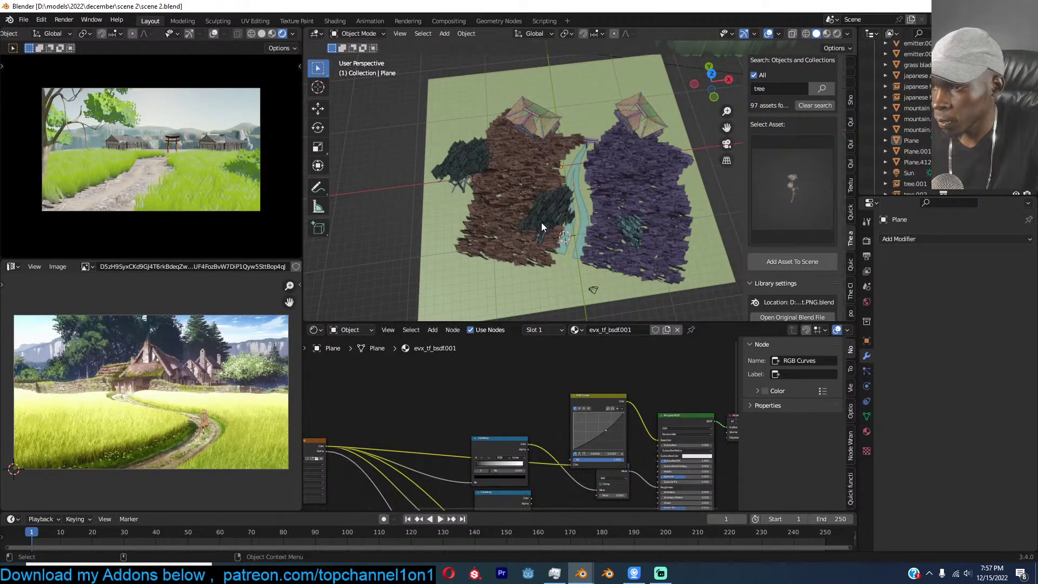
pyautogui.hotkey('ctrl', 's')
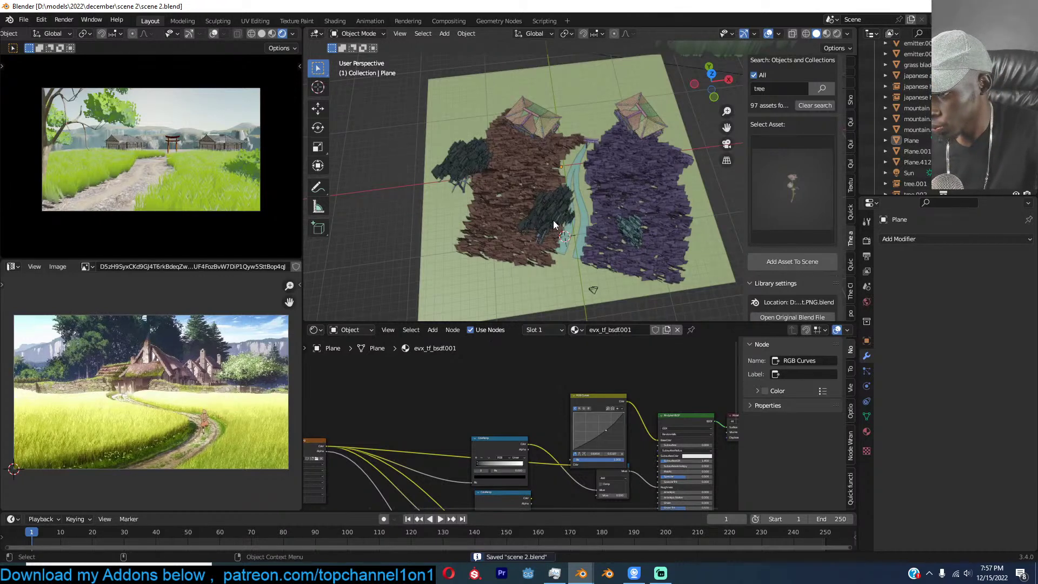
# Make a linked duplicate of the tree beside the left grass field and place it behind the left house at about X -3.05 m, Y 10.77 m.
pyautogui.scroll(-7, 553, 225)
pyautogui.keyDown('shift'); pyautogui.moveTo(590, 189); pyautogui.dragTo(588, 222, button='middle'); pyautogui.keyUp('shift')
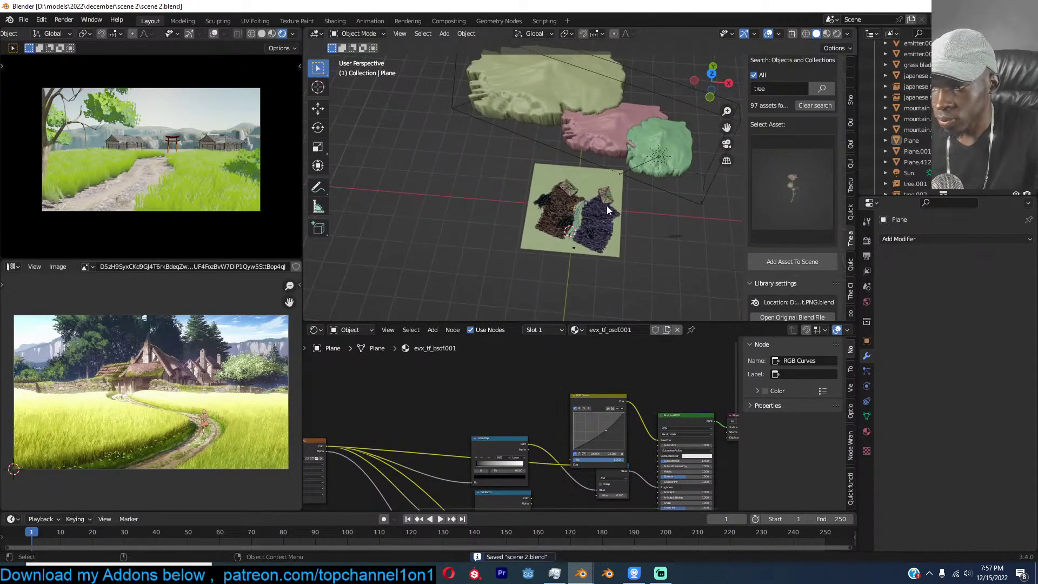
pyautogui.click(595, 224)
pyautogui.press('KP_7')
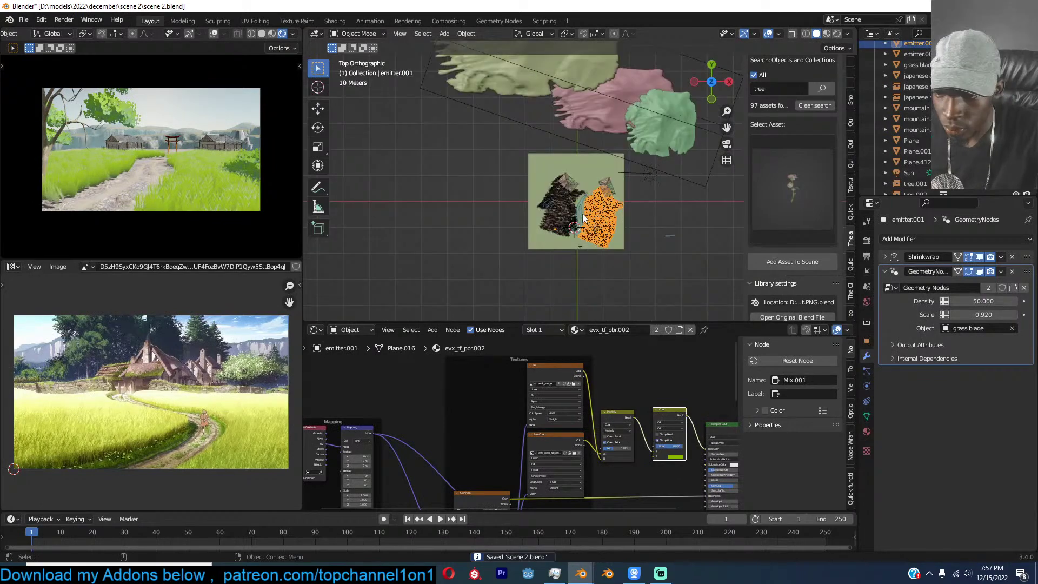
pyautogui.scroll(5, 582, 213)
pyautogui.scroll(1, 582, 213)
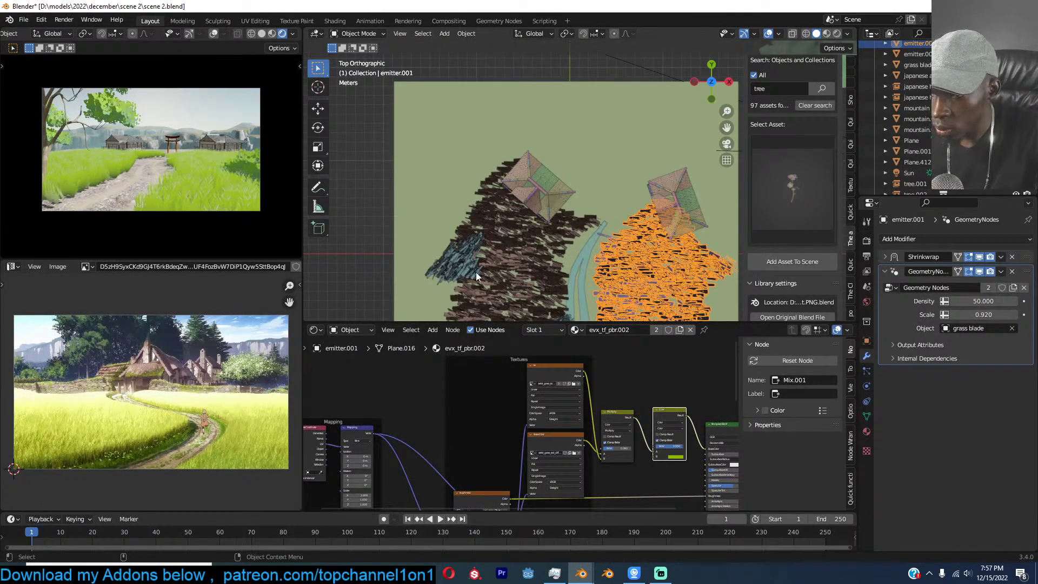
pyautogui.click(469, 271)
pyautogui.hotkey('alt', 'd')
pyautogui.click(591, 211)
pyautogui.press('g')
pyautogui.click(135, 144)
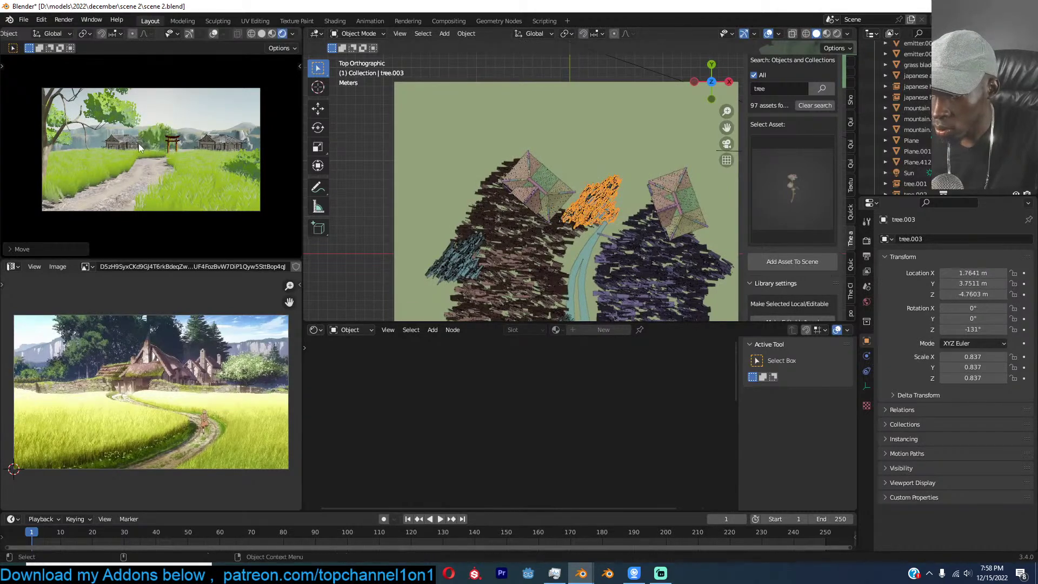
pyautogui.press('g')
pyautogui.click(547, 150)
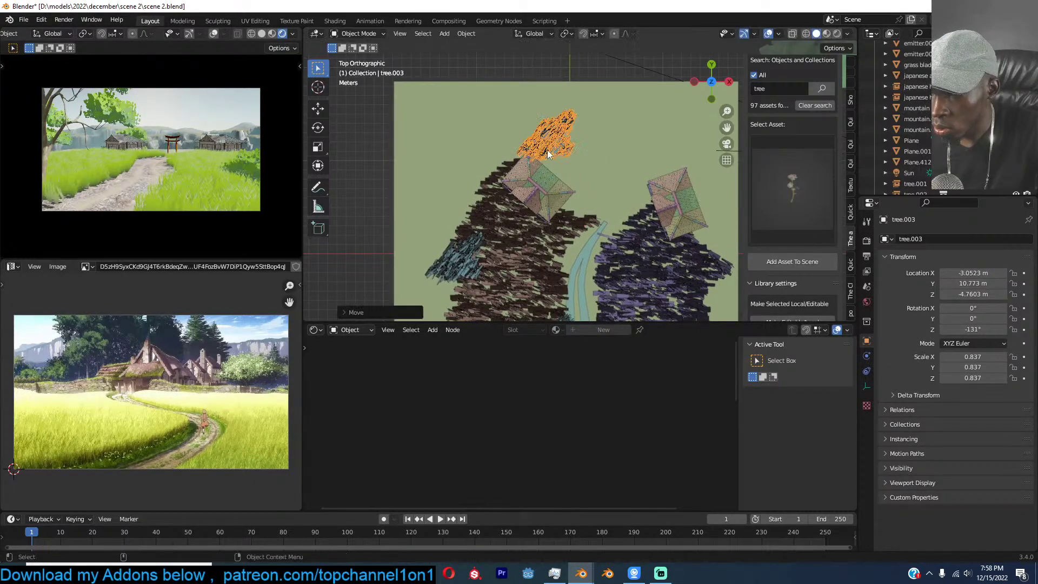
# Place another linked tree duplicate beside the left house at about X -11.41 m, Y 9.5 m, rotated to -172° around Z.
pyautogui.hotkey('alt', 'd')
pyautogui.press('r')
pyautogui.click(555, 153)
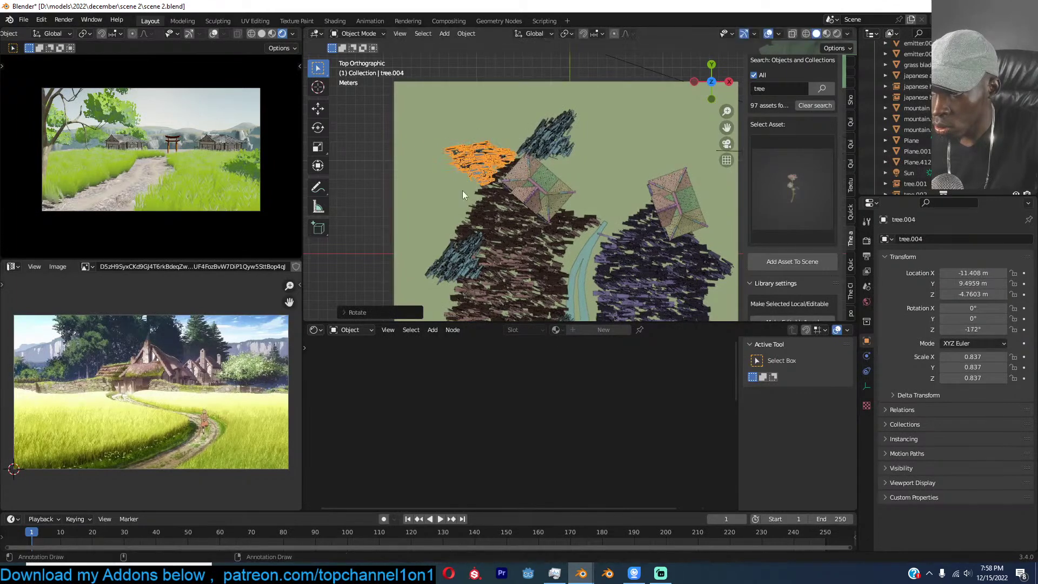
# Move the selected tree beside the left house to the spot directly behind it and scale it to about 0.732.
pyautogui.press('g')
pyautogui.click(133, 154)
pyautogui.press('s')
pyautogui.press('Escape')
# Place a linked duplicate of that tree behind the right house at about X 8.87 m, Y 8.11 m.
pyautogui.hotkey('alt', 'd')
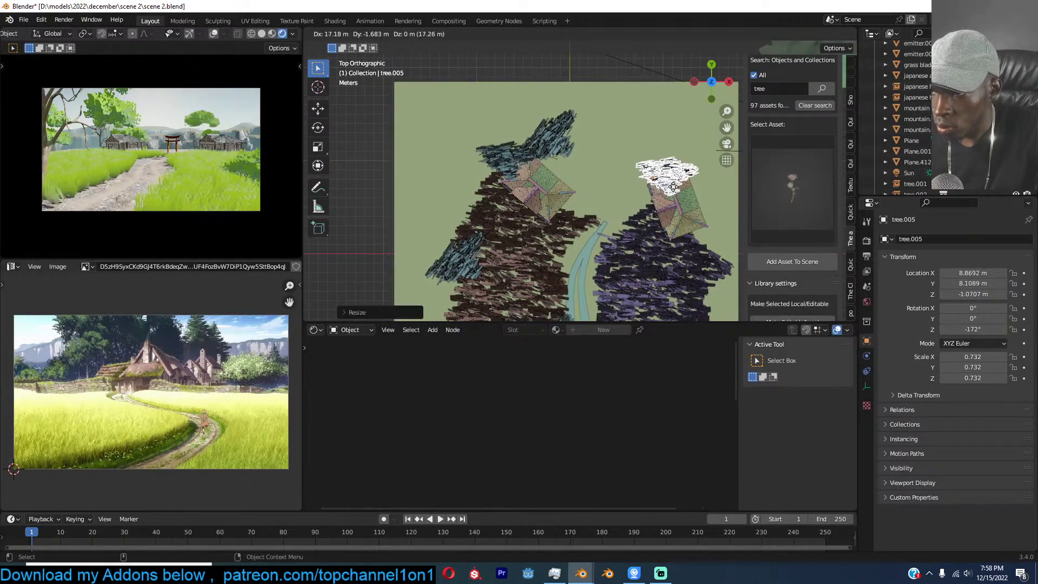
pyautogui.click(673, 187)
# Make a linked duplicate of the right house, place it behind the original at about X 7.73 m, Y 3.08 m, and rotate it to -107° around Z.
pyautogui.click(658, 215)
pyautogui.hotkey('alt', 'd')
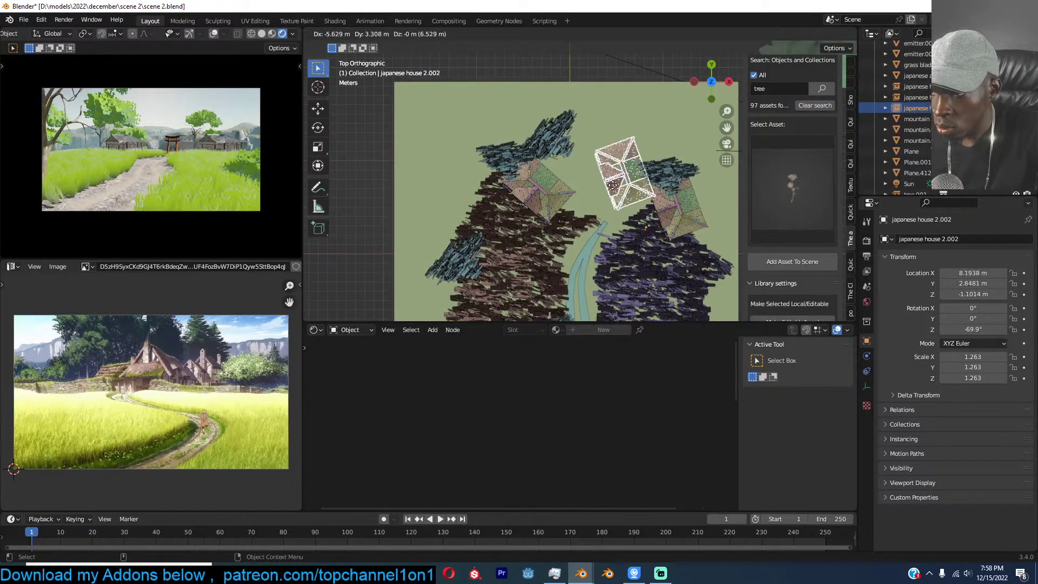
pyautogui.click(631, 196)
pyautogui.press('r')
pyautogui.click(801, 179)
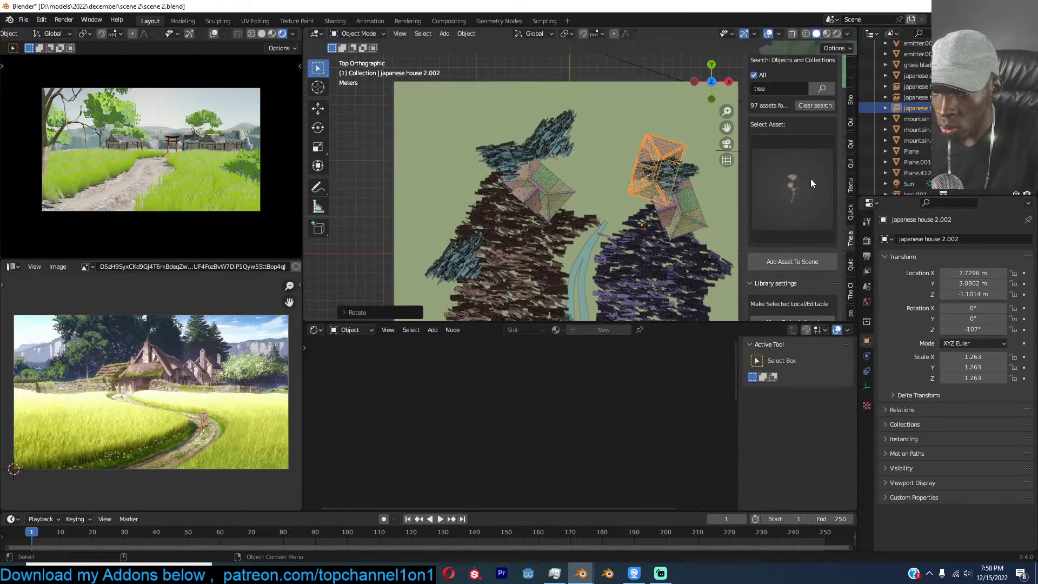
# Search the asset library for "anime", add the Japanese anime house between the existing houses, and save the file.
pyautogui.click(811, 178)
pyautogui.click(803, 89)
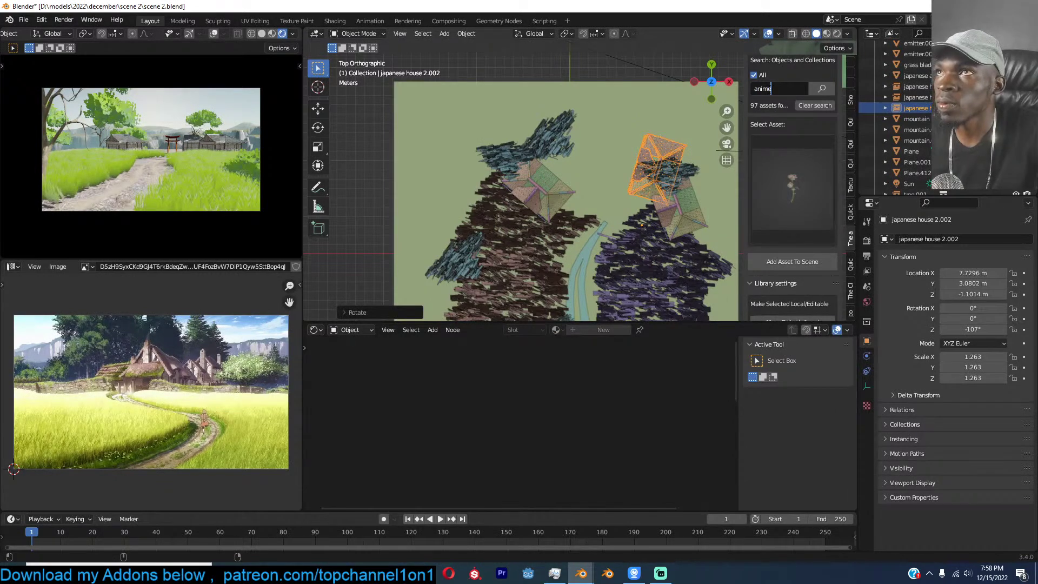
pyautogui.press('Return')
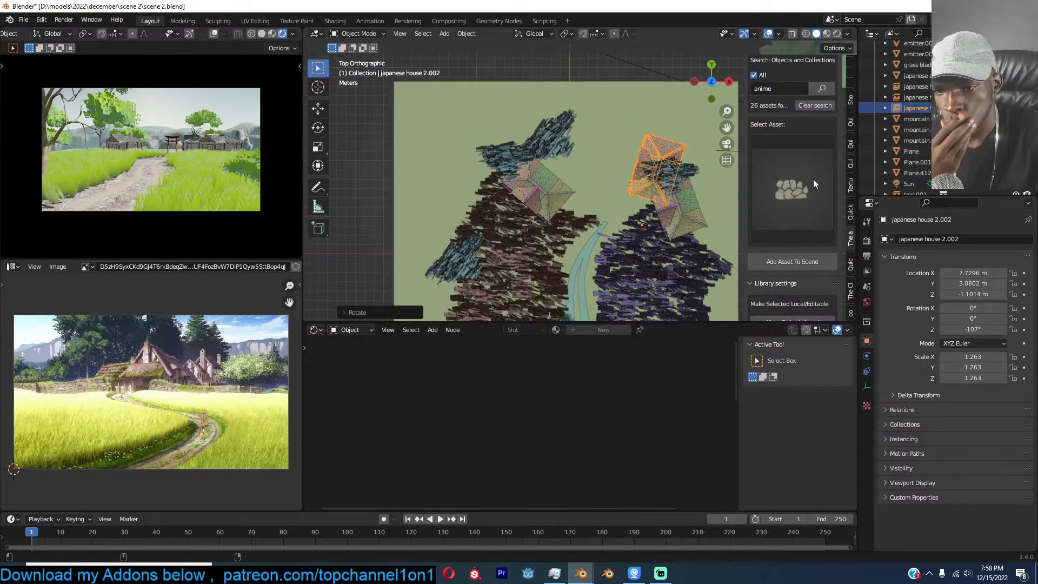
pyautogui.click(815, 183)
pyautogui.click(498, 276)
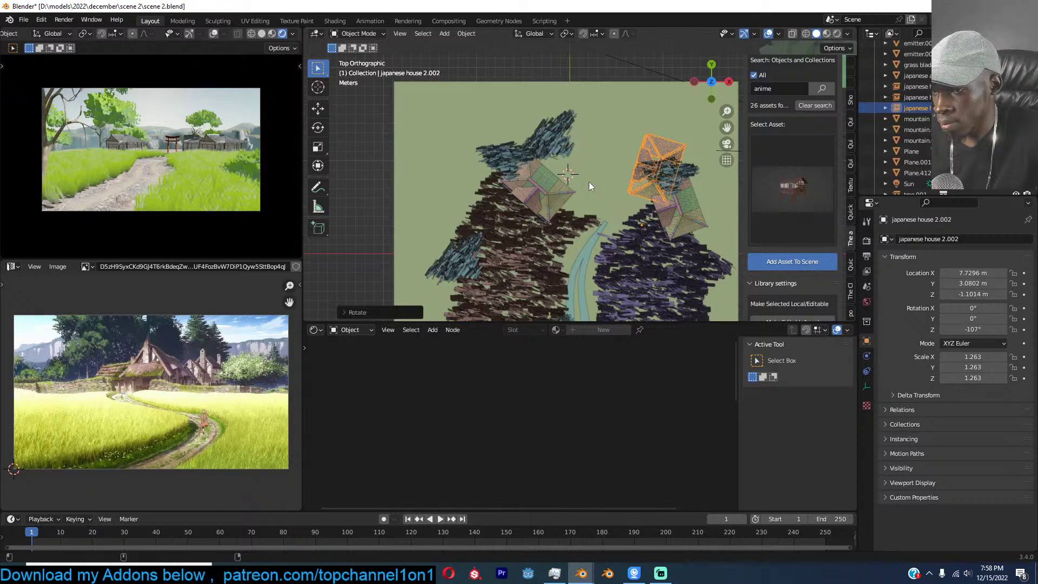
pyautogui.hotkey('ctrl', 's')
# Scale the newly added Japanese anime house down uniformly to about 0.8.
pyautogui.moveTo(583, 180); pyautogui.dragTo(594, 103, button='middle')
pyautogui.scroll(4, 652, 166)
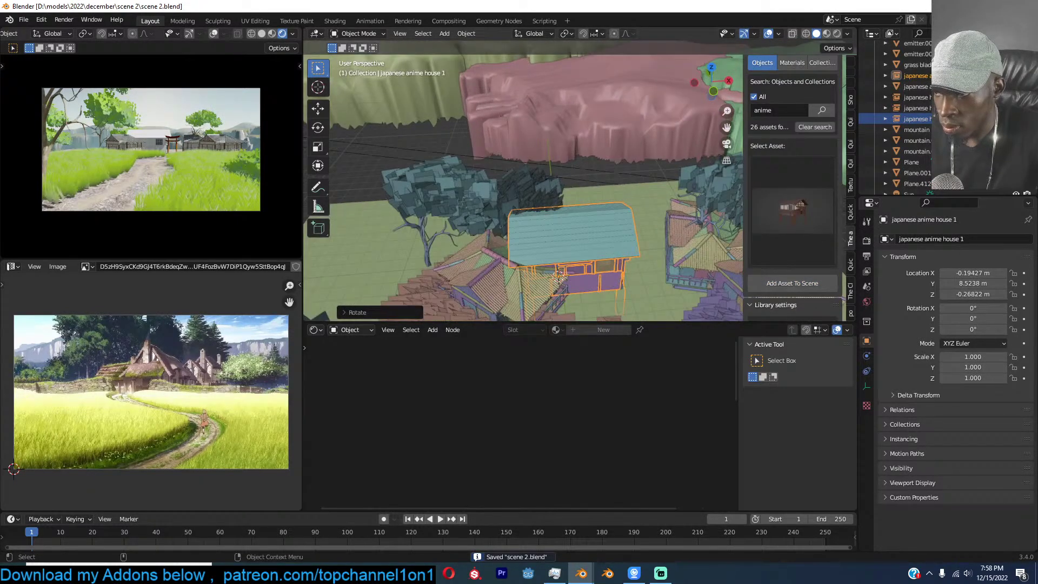
pyautogui.press('s')
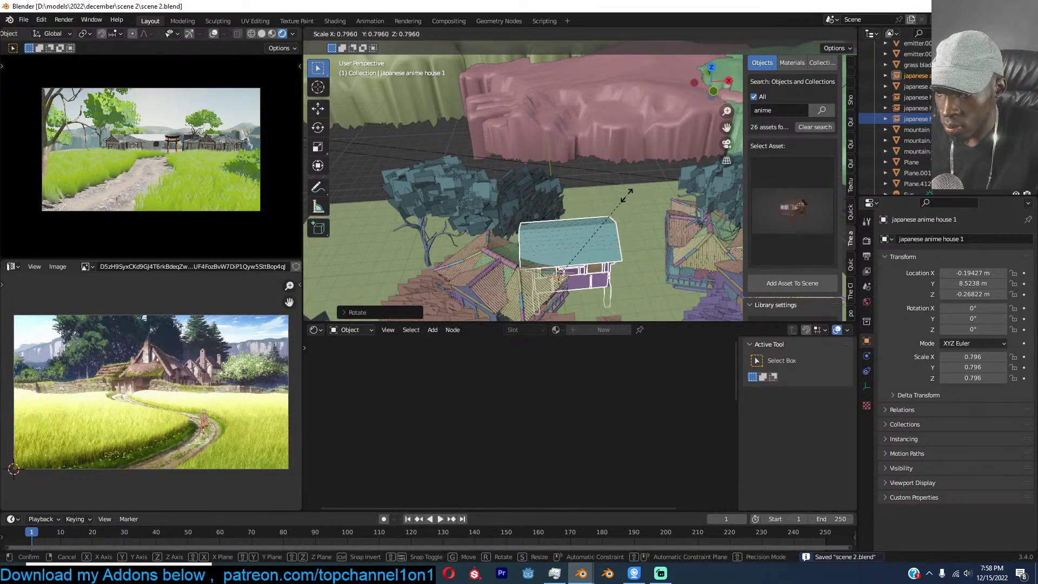
# Scale the small anime house between the trees down to 0.664.
pyautogui.click(610, 209)
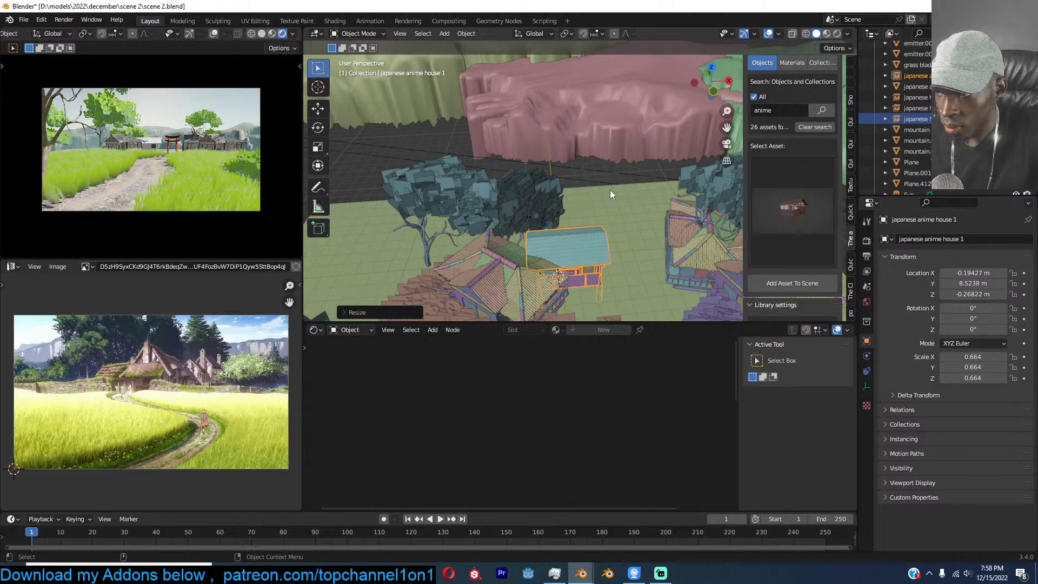
# Move the large rear mountain (mountain.002) vertically along the Z axis and save the scene file.
pyautogui.moveTo(610, 190); pyautogui.dragTo(530, 96, button='middle')
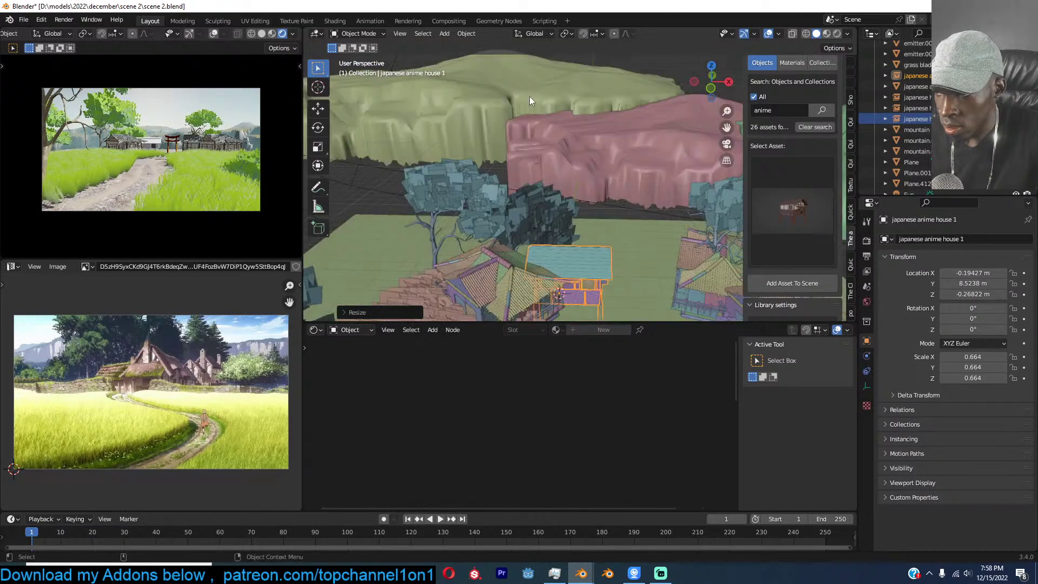
pyautogui.click(550, 153)
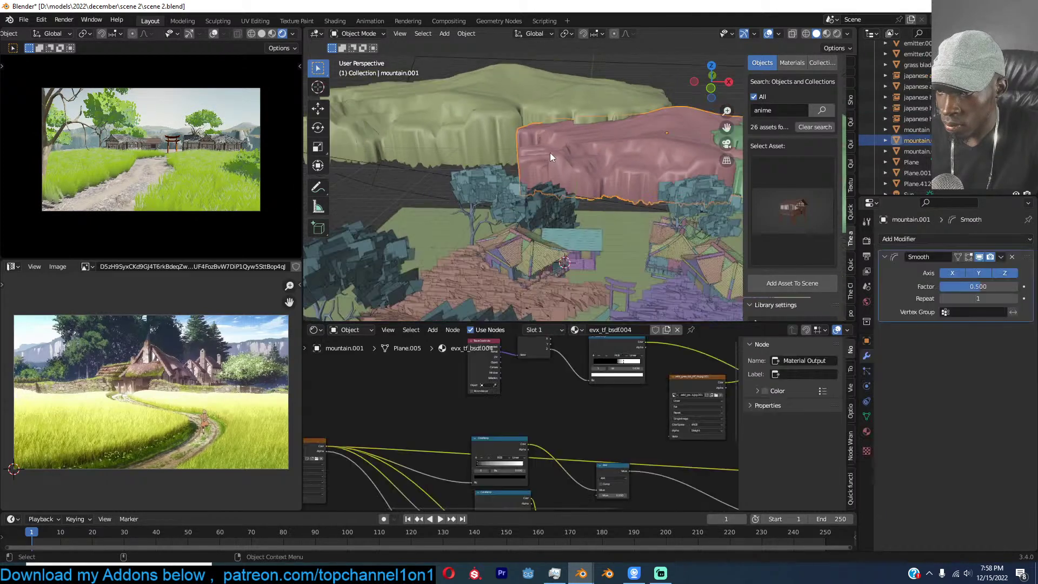
pyautogui.hotkey('shift', 'd')
pyautogui.press('z')
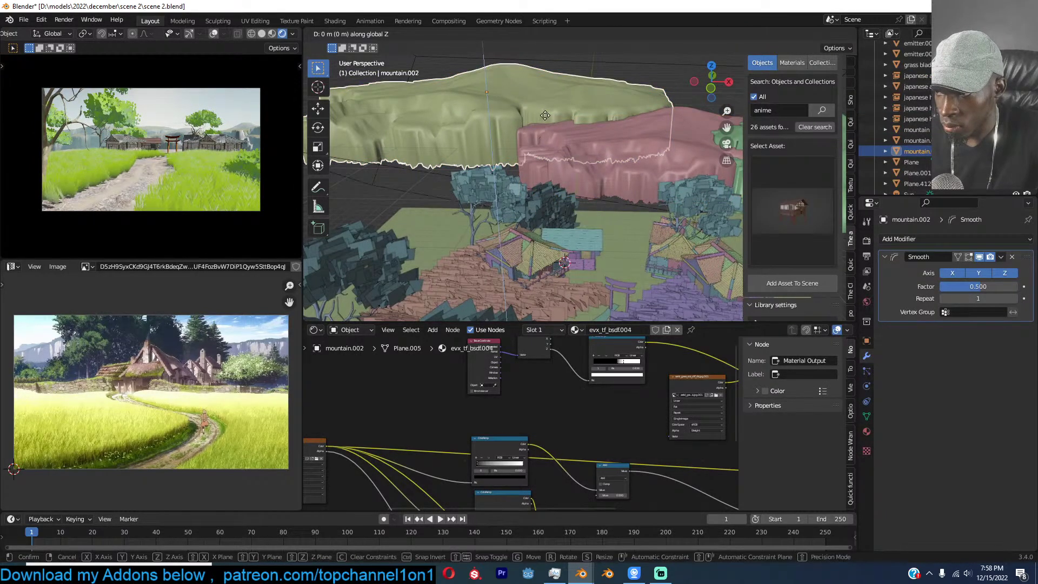
pyautogui.click(598, 157)
pyautogui.moveTo(598, 158); pyautogui.dragTo(596, 157, button='middle')
pyautogui.hotkey('ctrl', 's')
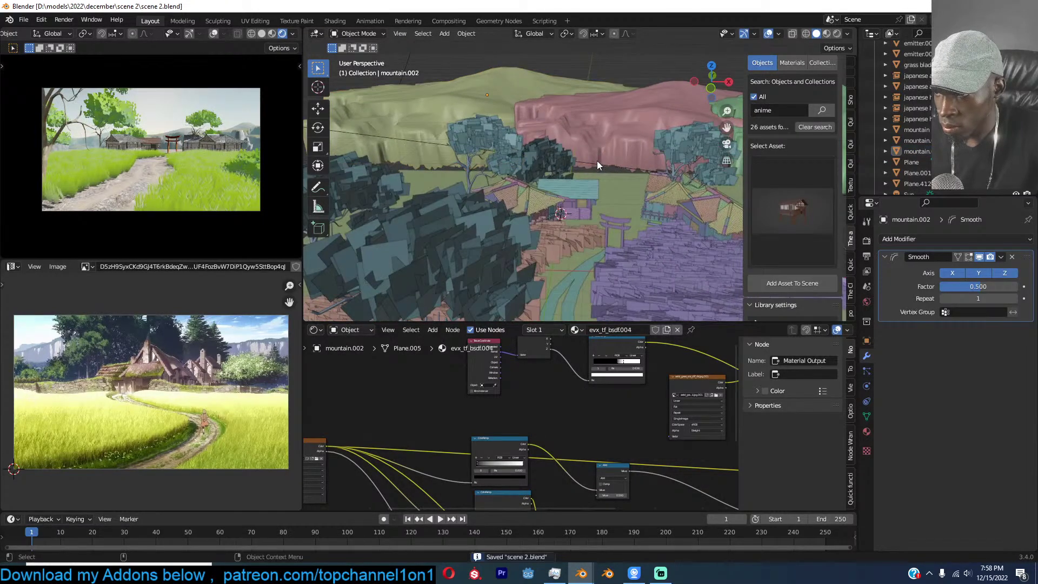
# Try to fit the small anime house behind the torii gate by moving, rescaling and rotating it.
pyautogui.click(579, 186)
pyautogui.press('g')
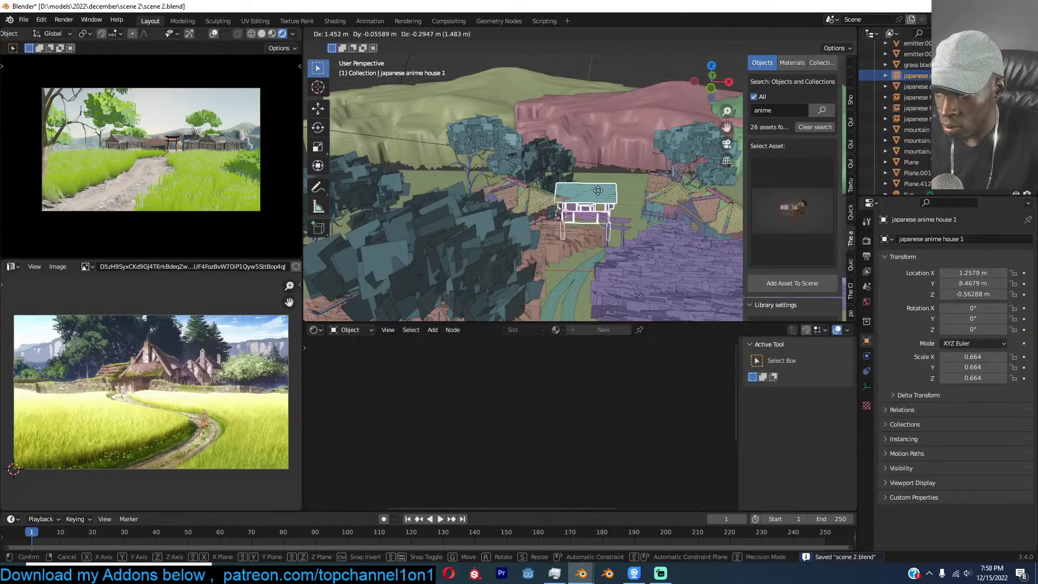
pyautogui.click(590, 191)
pyautogui.press('s')
pyautogui.click(610, 190)
pyautogui.press('r')
pyautogui.click(605, 216)
pyautogui.press('g')
pyautogui.click(604, 205)
# Delete the small anime house behind the torii gate.
pyautogui.press('x')
pyautogui.click(604, 204)
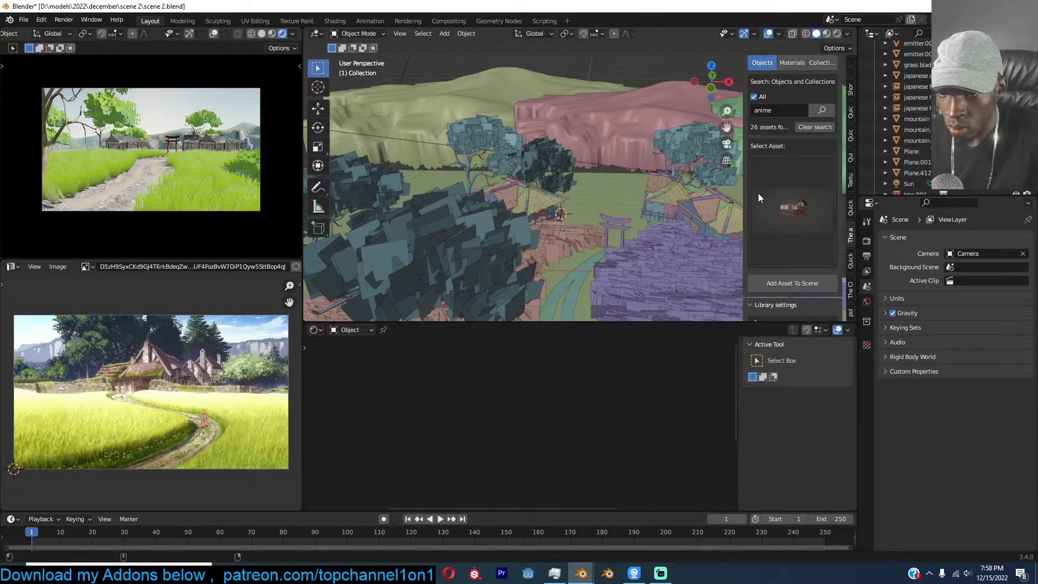
# Search the asset library for "house" and browse the thumbnails of the matching assets.
pyautogui.click(757, 193)
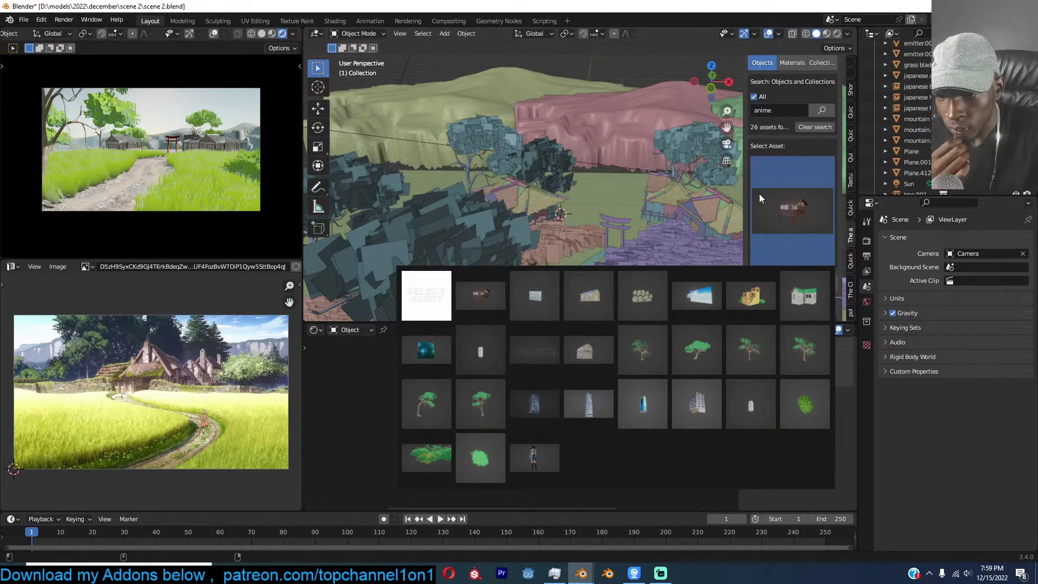
pyautogui.click(775, 108)
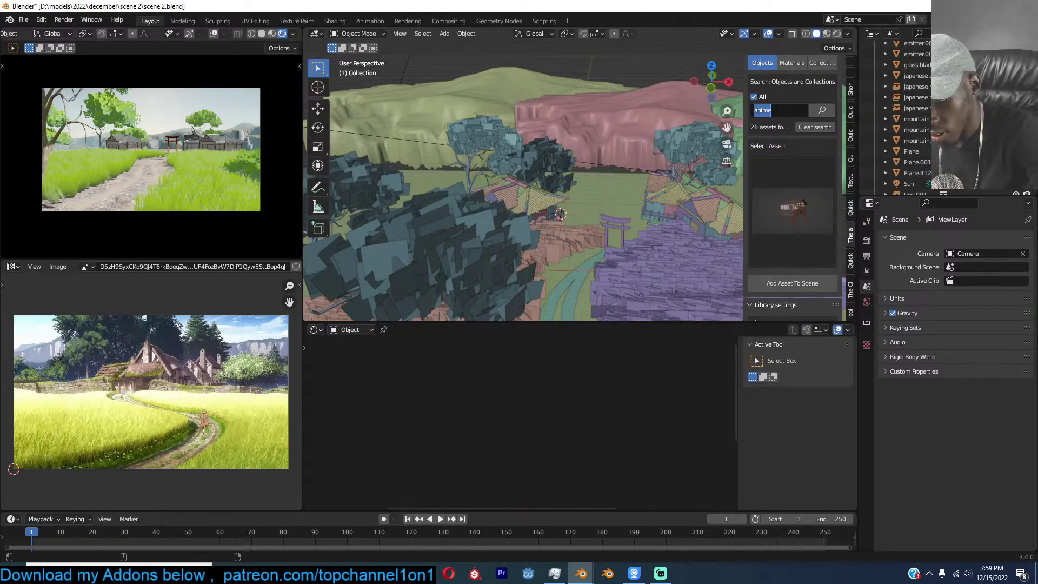
pyautogui.press('Return')
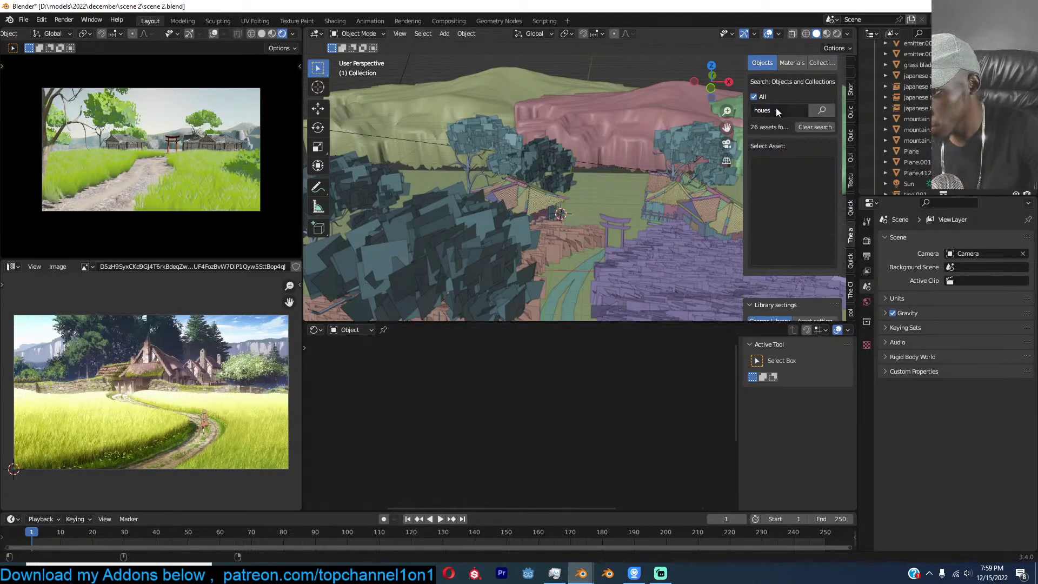
pyautogui.click(766, 193)
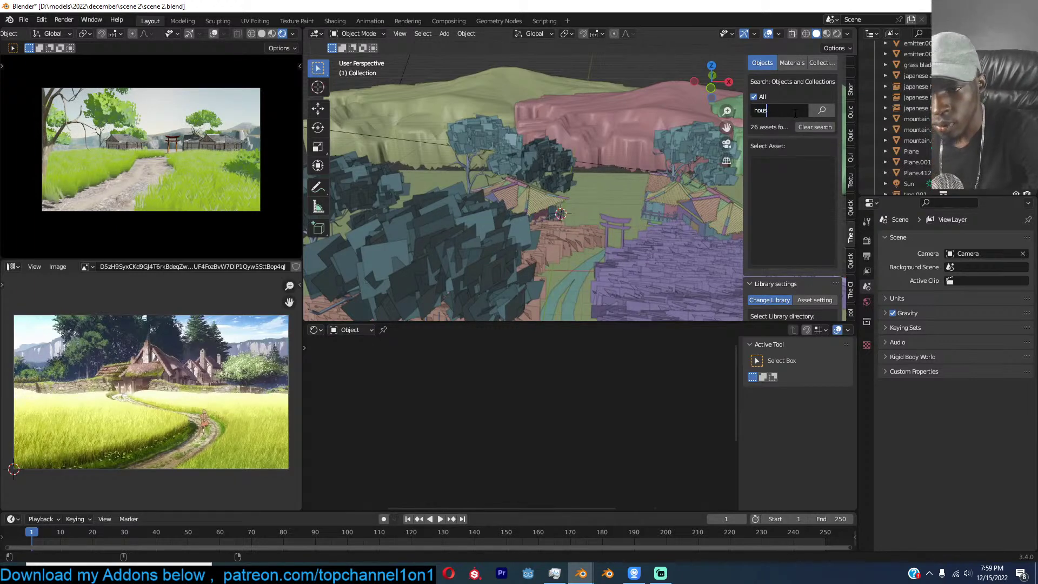
pyautogui.press('Return')
pyautogui.click(794, 182)
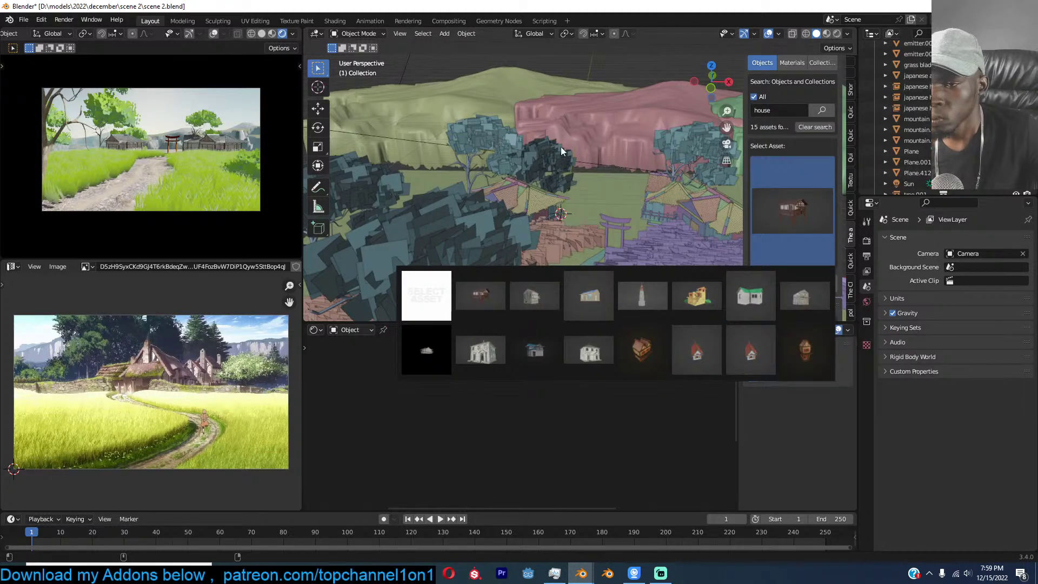
# Select all three background mountains and move them together behind the village.
pyautogui.click(459, 81)
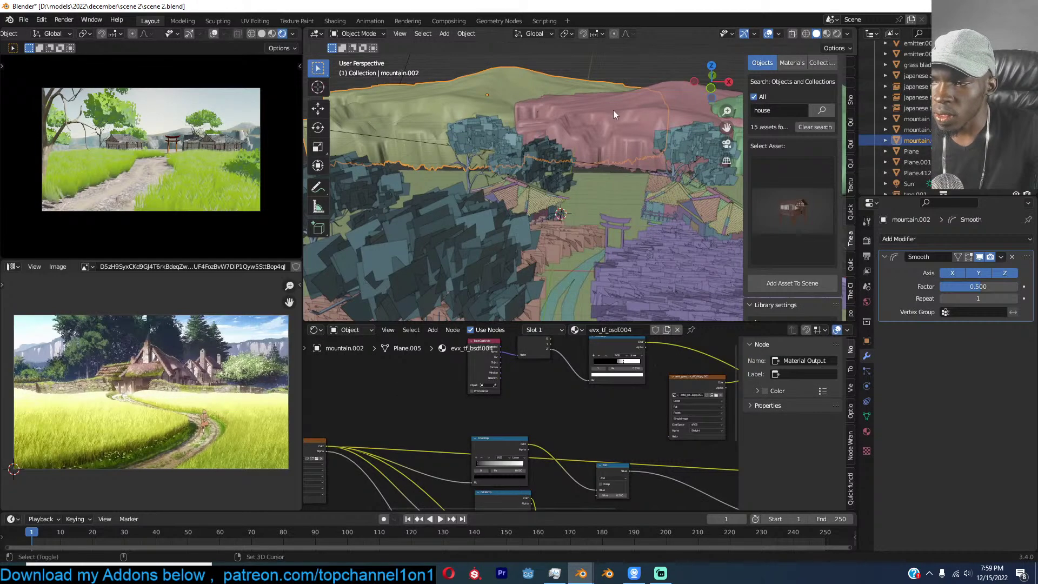
pyautogui.keyDown('shift'); pyautogui.click(612, 111); pyautogui.keyUp('shift')
pyautogui.scroll(-3, 606, 142)
pyautogui.keyDown('shift'); pyautogui.moveTo(607, 143); pyautogui.dragTo(485, 143, button='middle'); pyautogui.keyUp('shift')
pyautogui.keyDown('shift'); pyautogui.click(692, 148); pyautogui.keyUp('shift')
pyautogui.press('g')
pyautogui.click(683, 183)
# Stretch the three background mountains taller along the Z axis and adjust their height position along Z.
pyautogui.press('s')
pyautogui.press('z')
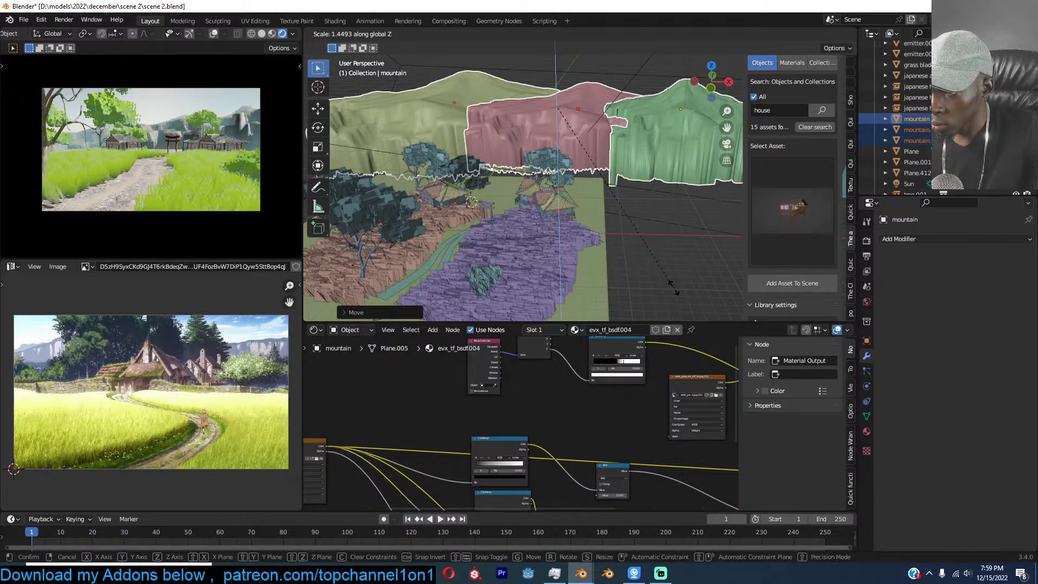
pyautogui.click(663, 252)
pyautogui.press('g')
pyautogui.press('z')
pyautogui.click(641, 207)
# Set the Principled Volume emission strength of the volume object to 0.310.
pyautogui.click(640, 206)
pyautogui.scroll(-4, 637, 206)
pyautogui.moveTo(637, 206); pyautogui.dragTo(615, 199, button='middle')
pyautogui.click(643, 199)
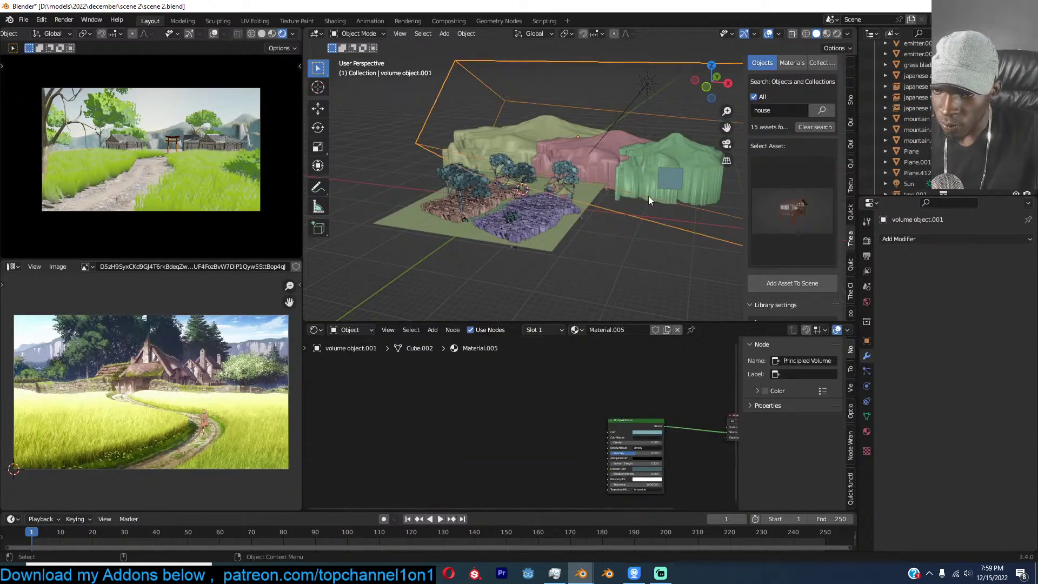
pyautogui.scroll(6, 621, 350)
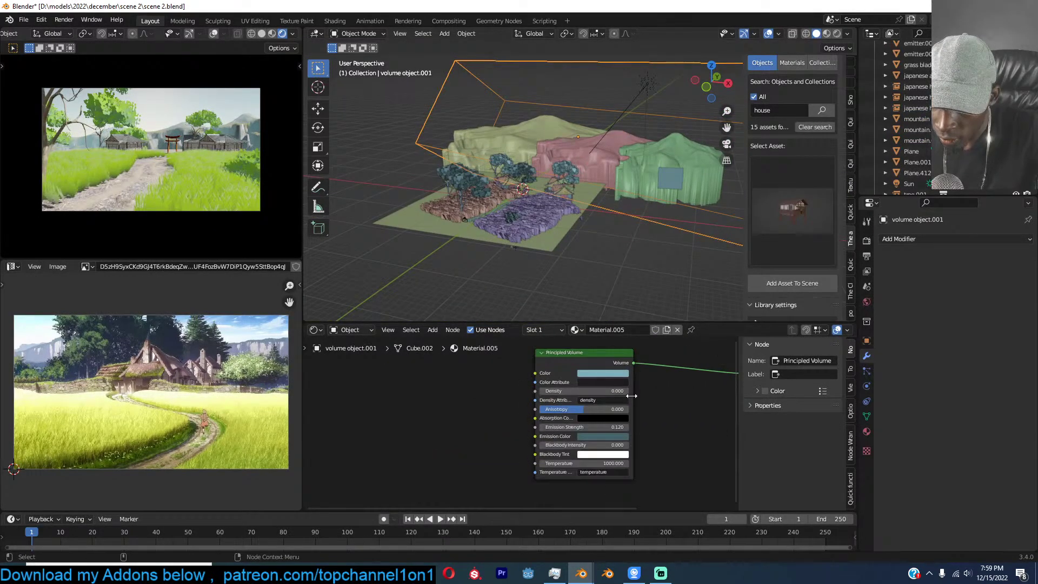
pyautogui.moveTo(625, 423); pyautogui.dragTo(640, 423)
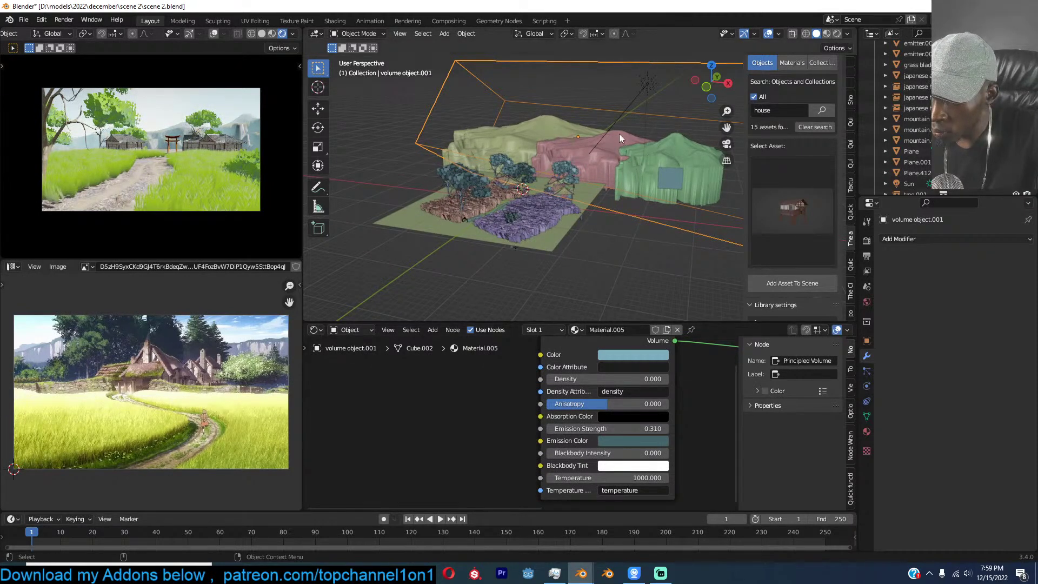
# Save the scene file.
pyautogui.scroll(3, 608, 154)
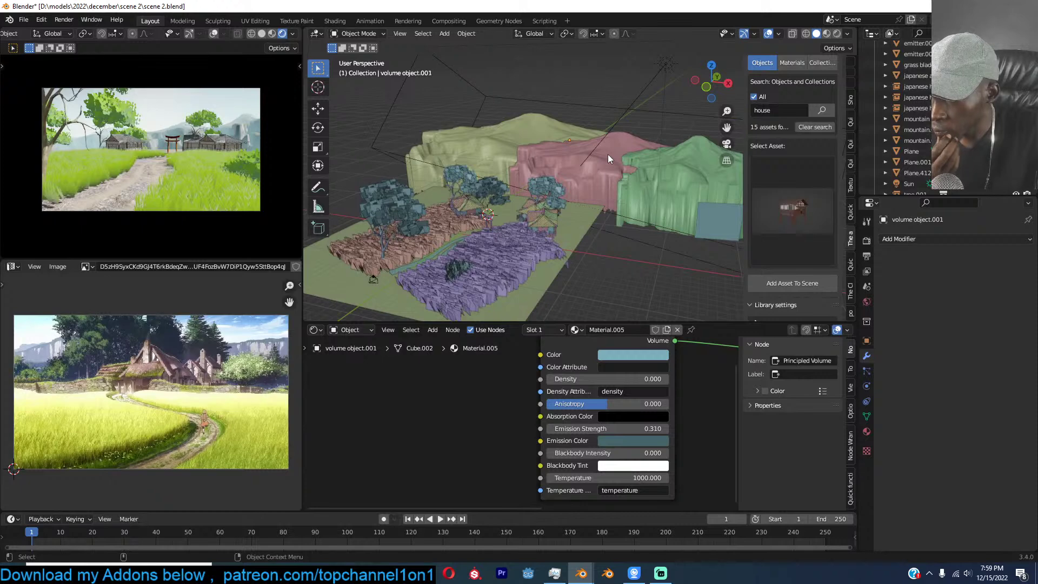
pyautogui.scroll(2, 607, 154)
pyautogui.hotkey('ctrl', 's')
# Duplicate the dark tree behind the left house, place the copy over the left grass field and scale it to 1.068.
pyautogui.scroll(2, 568, 173)
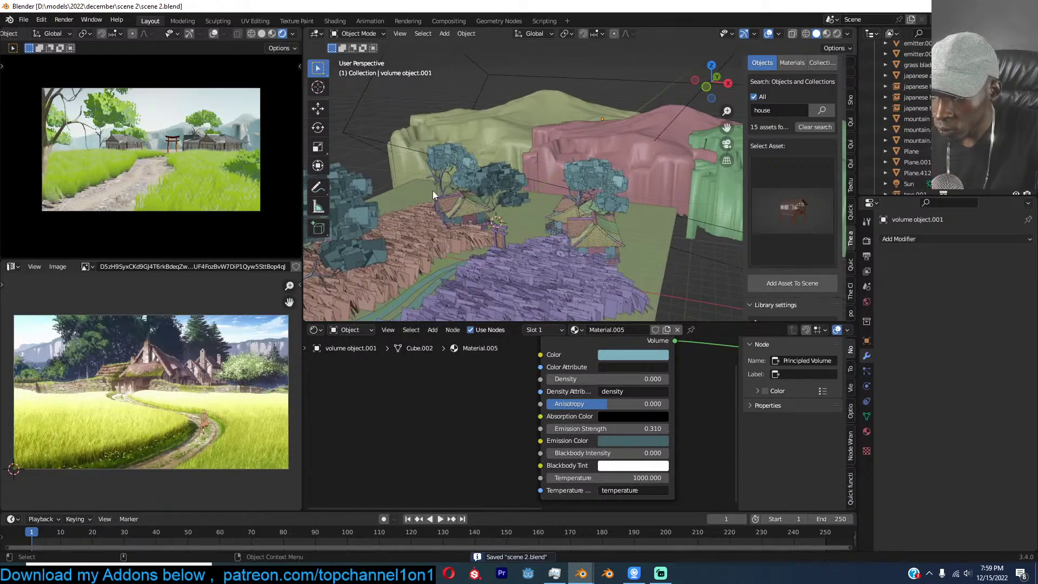
pyautogui.click(434, 191)
pyautogui.click(493, 180)
pyautogui.keyDown('shift'); pyautogui.moveTo(547, 173); pyautogui.dragTo(643, 162, button='middle'); pyautogui.keyUp('shift')
pyautogui.hotkey('shift', 'd')
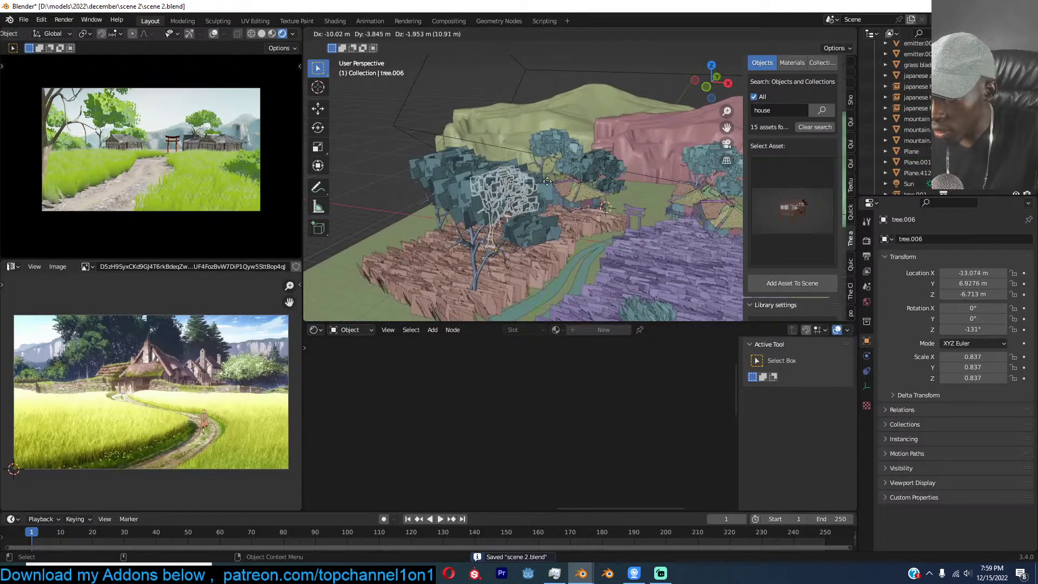
pyautogui.click(577, 180)
pyautogui.press('s')
pyautogui.click(606, 183)
# Move the copied tree beside the left house, at about X -12 m, Y 7.6 m, Z -9.1 m.
pyautogui.press('g')
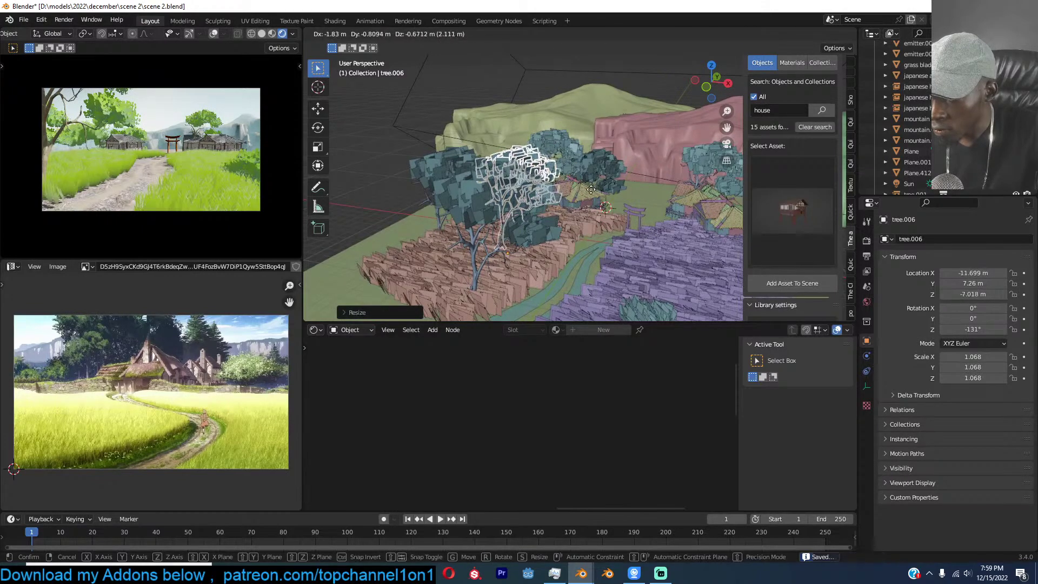
pyautogui.click(553, 193)
pyautogui.moveTo(550, 189); pyautogui.dragTo(578, 187, button='middle')
pyautogui.press('g')
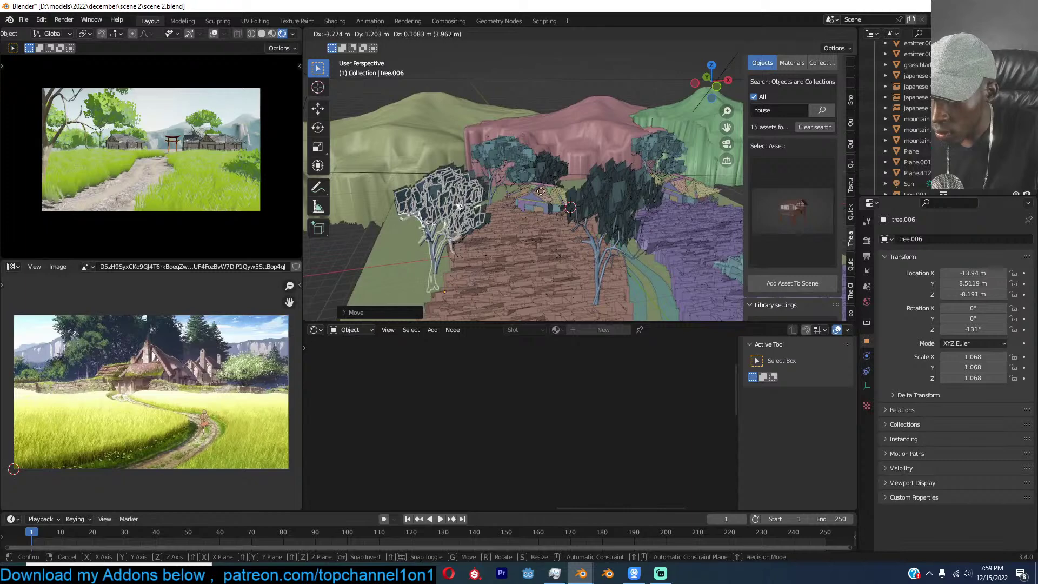
pyautogui.click(566, 196)
# From the top view, duplicate the tree beside the right-hand house, rotate it to -156° about Z, and add another copy there.
pyautogui.moveTo(542, 201); pyautogui.dragTo(502, 205, button='middle')
pyautogui.press('KP_7')
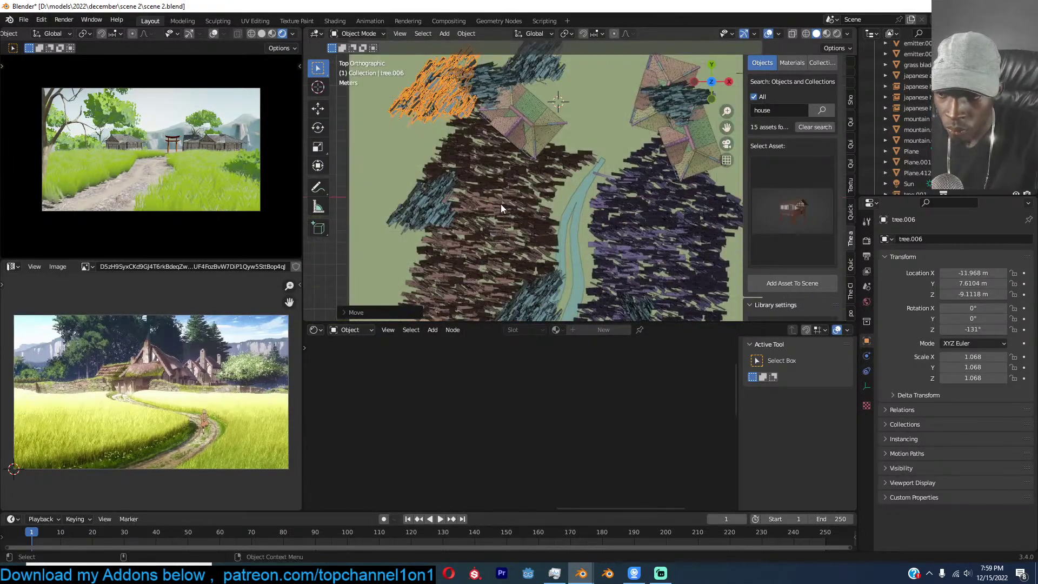
pyautogui.scroll(-5, 501, 203)
pyautogui.hotkey('shift', 'd')
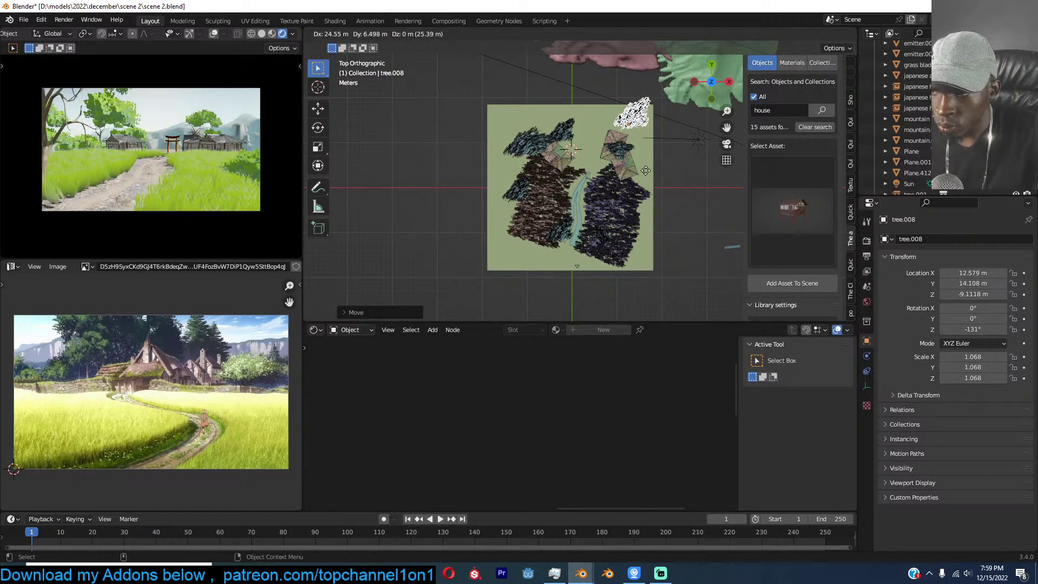
pyautogui.click(665, 213)
pyautogui.press('r')
pyautogui.click(661, 223)
pyautogui.hotkey('shift', 'd')
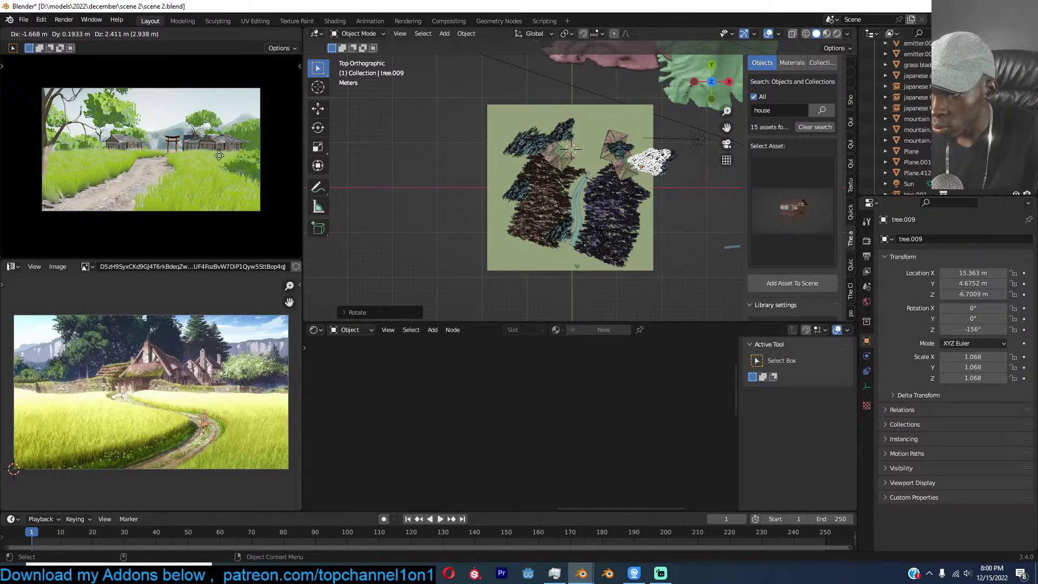
pyautogui.click(219, 155)
# Create a linked duplicate of the tree and place it beyond the ground plane, in front of the middle mountain.
pyautogui.scroll(3, 631, 165)
pyautogui.hotkey('alt', 'd')
pyautogui.click(562, 306)
pyautogui.scroll(-3, 641, 206)
pyautogui.press('g')
pyautogui.click(581, 130)
pyautogui.press('g')
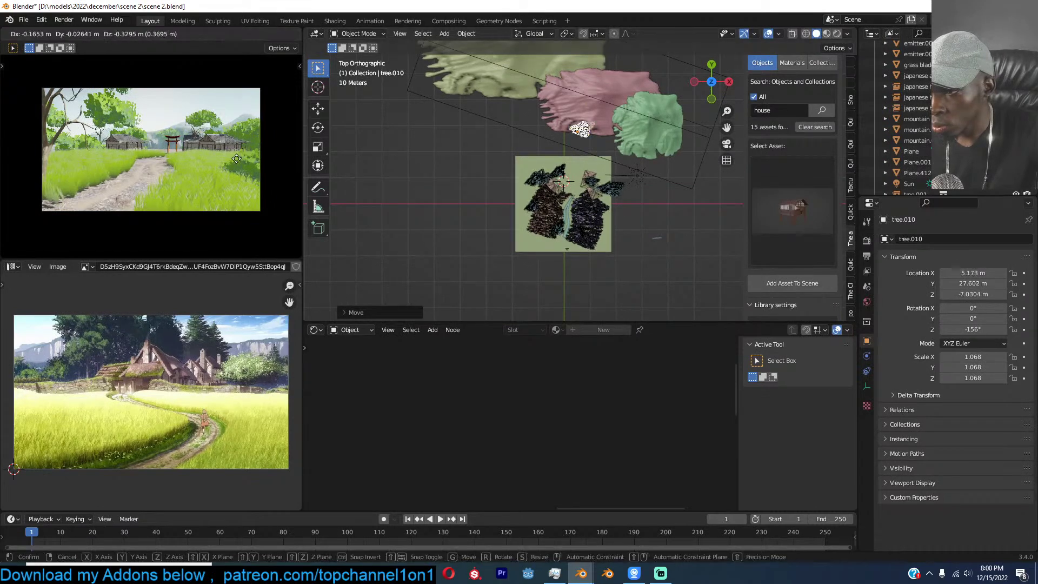
pyautogui.click(235, 158)
# Add two more linked tree copies, one at the middle mountain's foot scaled to 1.291 and one behind the right-hand house.
pyautogui.hotkey('alt', 'd')
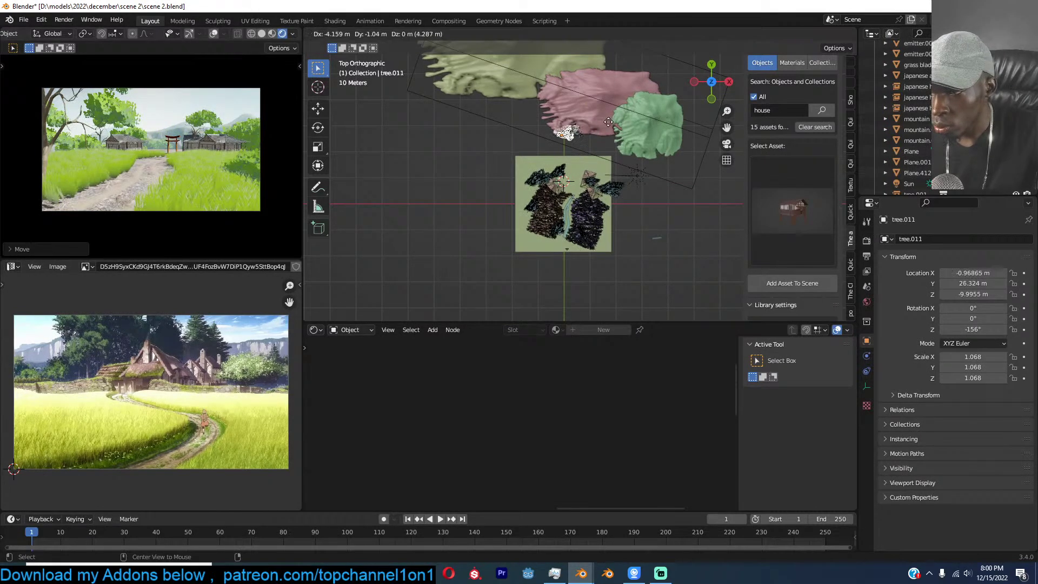
pyautogui.click(613, 130)
pyautogui.press('s')
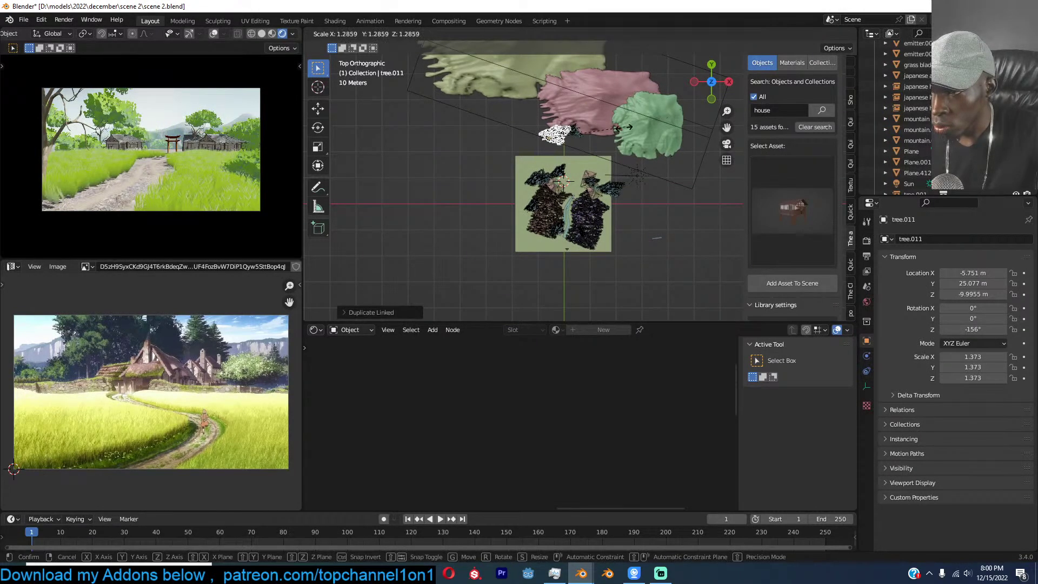
pyautogui.click(622, 131)
pyautogui.hotkey('alt', 'd')
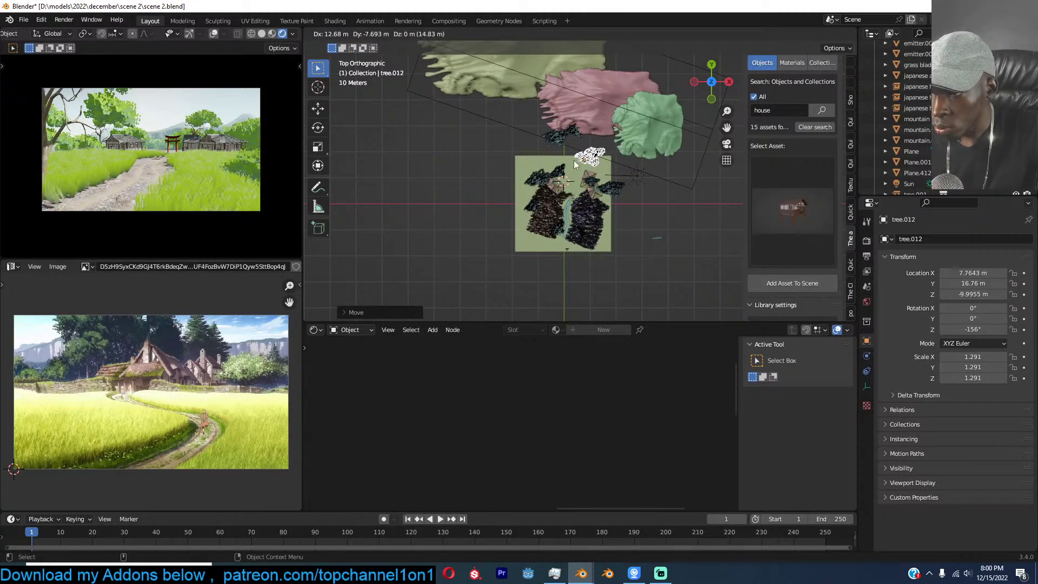
pyautogui.click(667, 169)
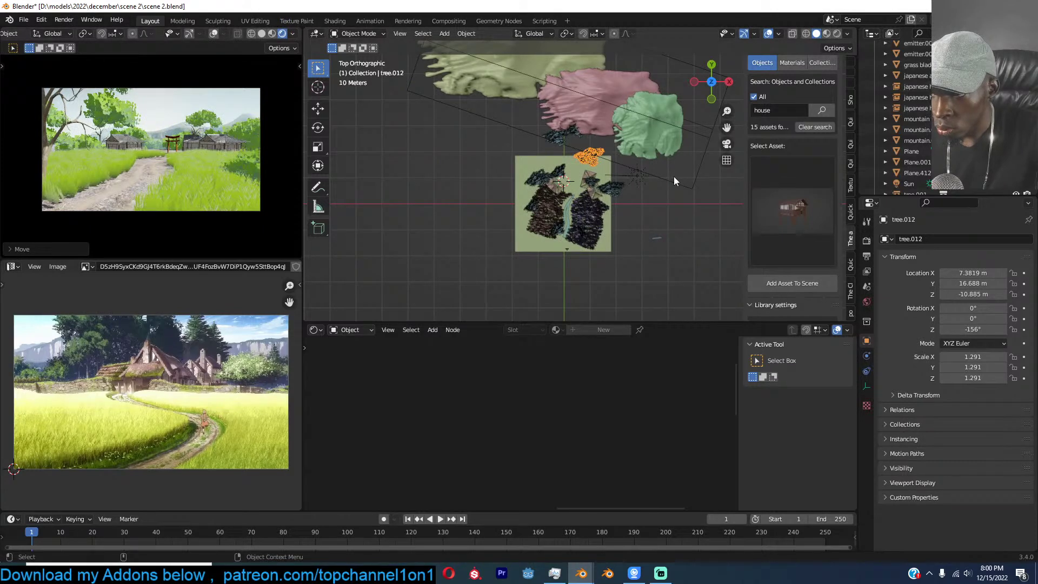
# Set the volume object's Principled Volume emission strength to 0.160 and save the scene file.
pyautogui.click(674, 176)
pyautogui.click(631, 440)
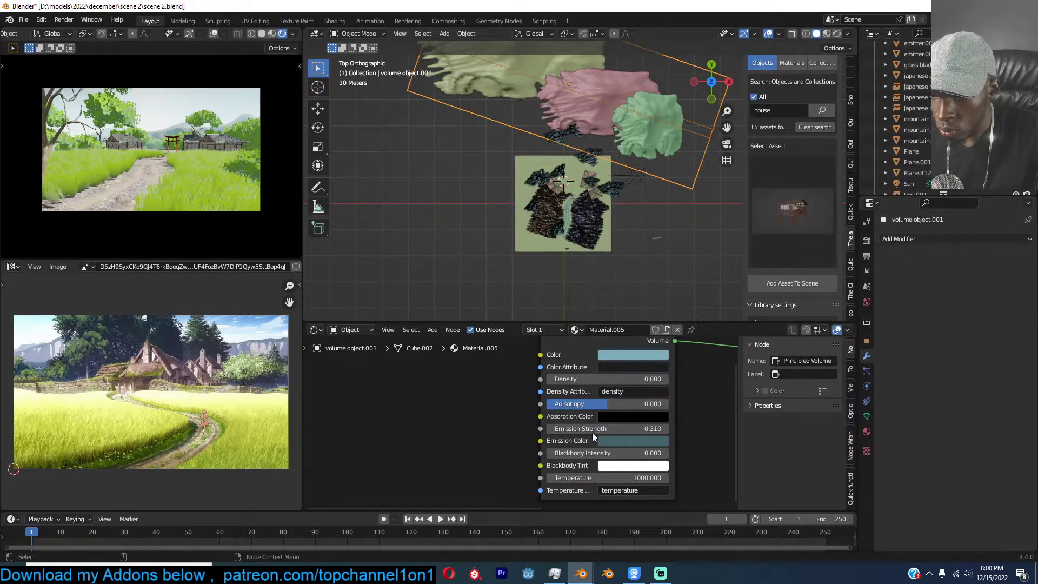
pyautogui.moveTo(607, 429)
pyautogui.mouseDown()
pyautogui.moveTo(638, 429)
pyautogui.moveTo(598, 429)
pyautogui.moveTo(624, 431)
pyautogui.mouseUp()
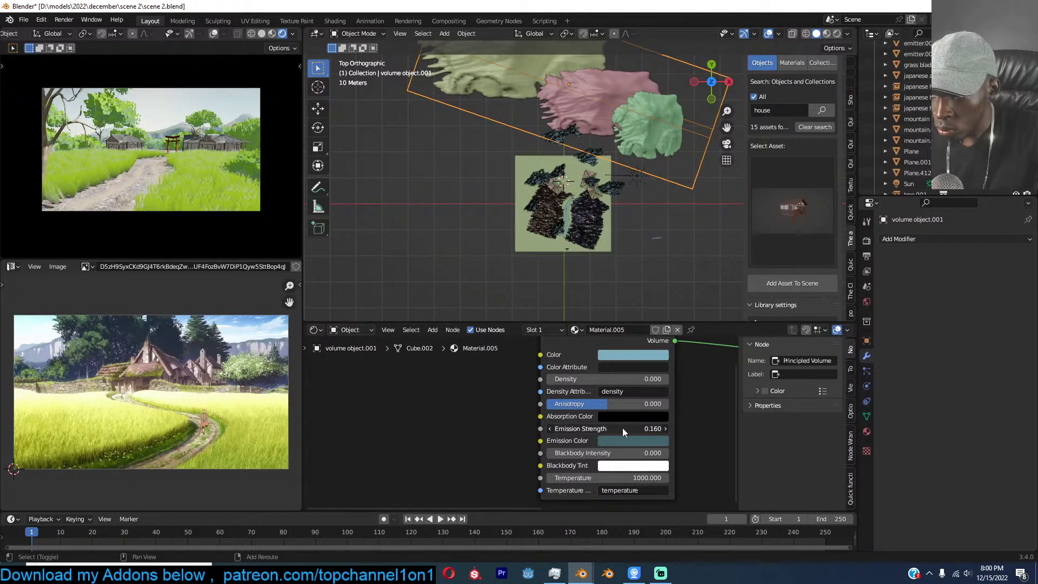
pyautogui.click(647, 197)
pyautogui.hotkey('ctrl', 's')
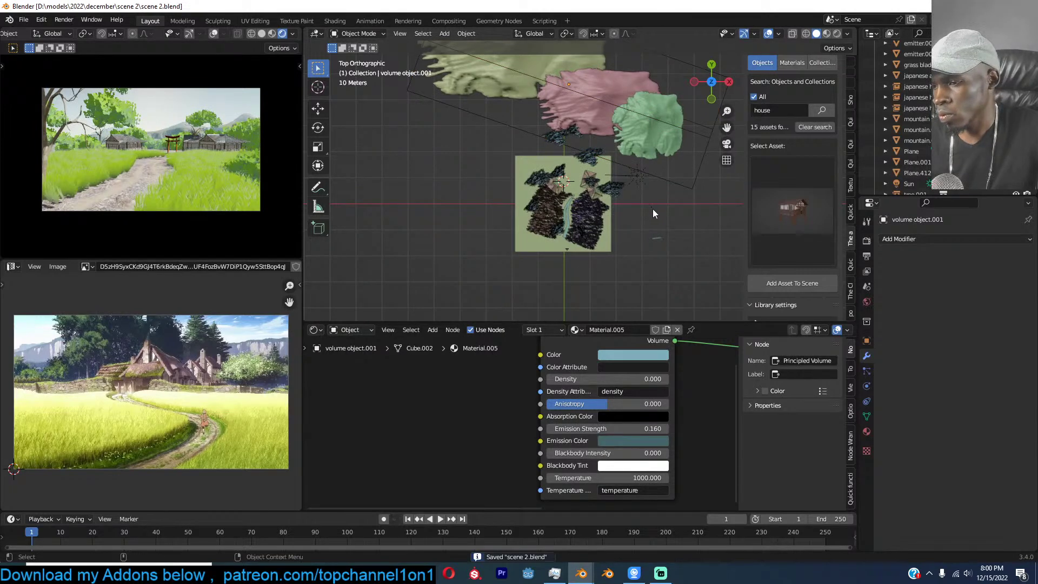
# From the front view, rotate the Sun light to about 72.4° in Y to lower its angle, and return to the camera view.
pyautogui.click(622, 179)
pyautogui.press('KP_1')
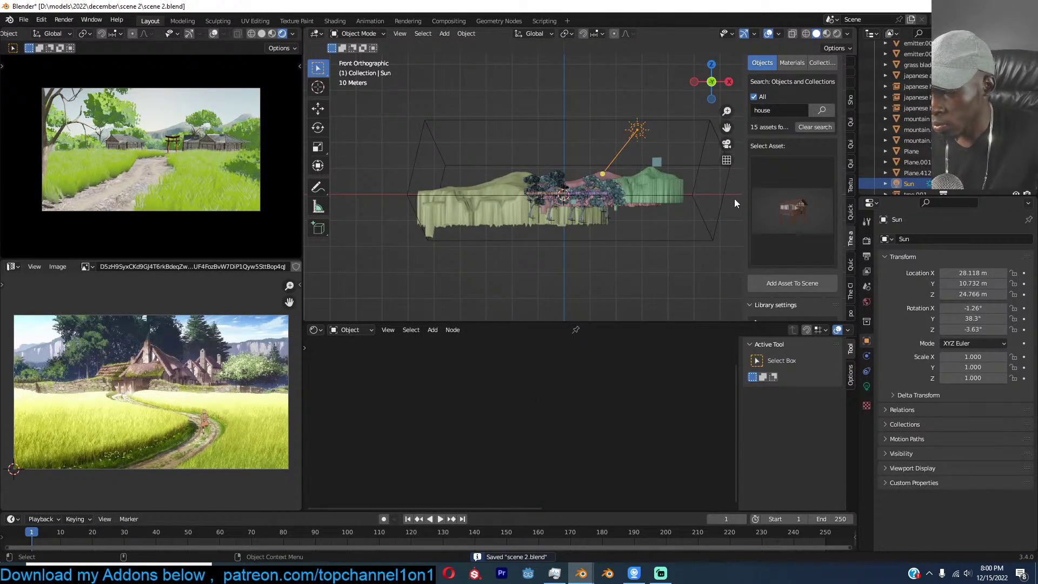
pyautogui.press('r')
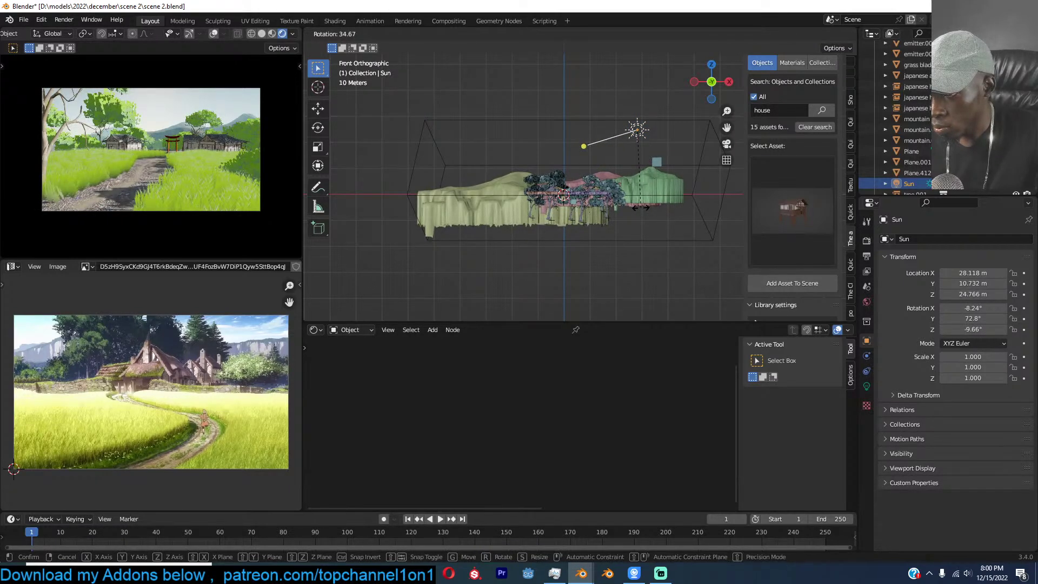
pyautogui.click(641, 207)
pyautogui.press('KP_0')
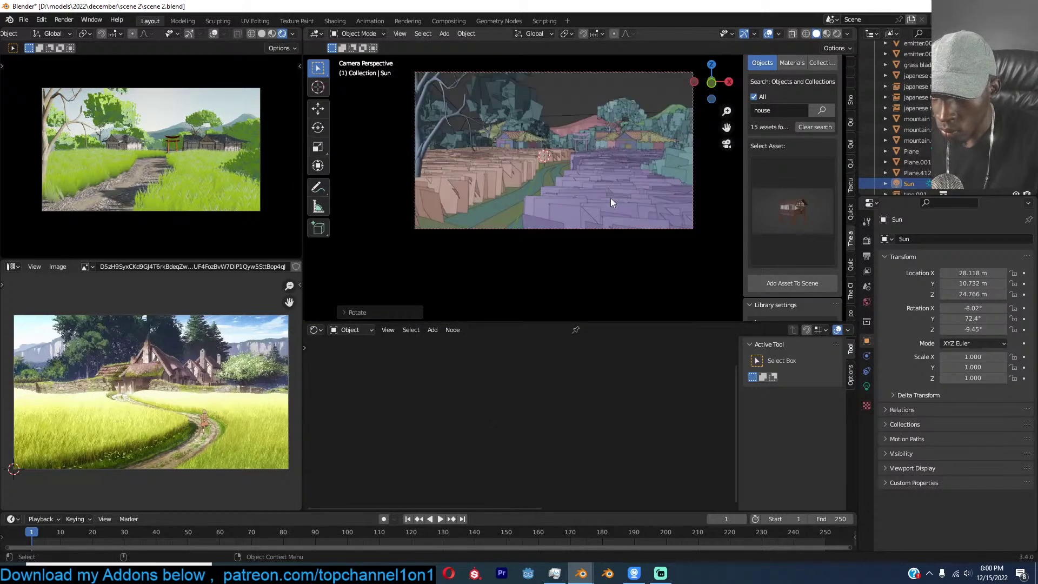
# Delete the Translucent BSDF node from the grass blade's evx_tf_alpha material.
pyautogui.scroll(3, 874, 104)
pyautogui.click(874, 101)
pyautogui.scroll(-10, 566, 420)
pyautogui.scroll(3, 562, 405)
pyautogui.moveTo(568, 404); pyautogui.dragTo(452, 458, button='middle')
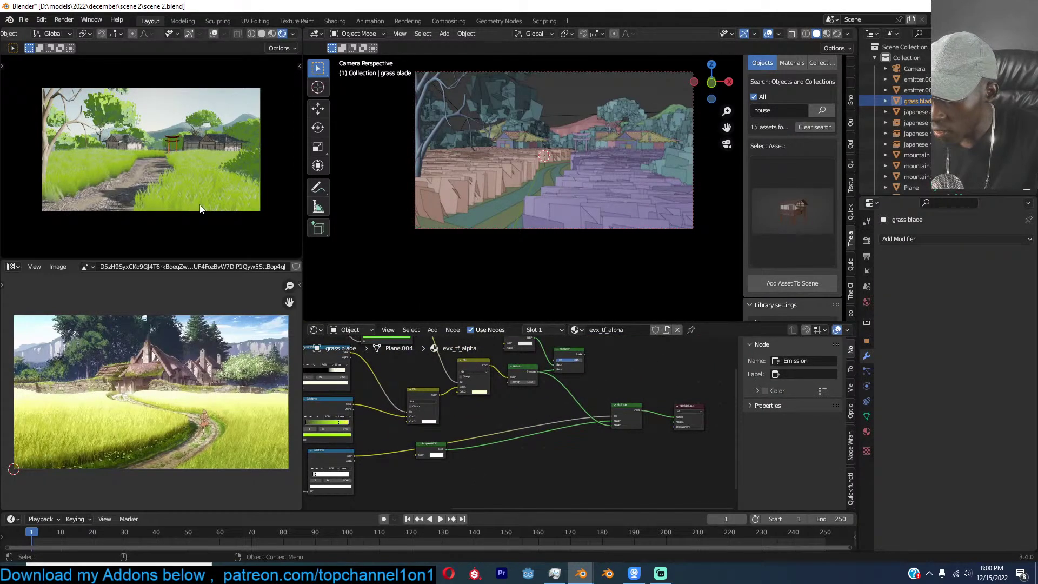
pyautogui.scroll(4, 581, 372)
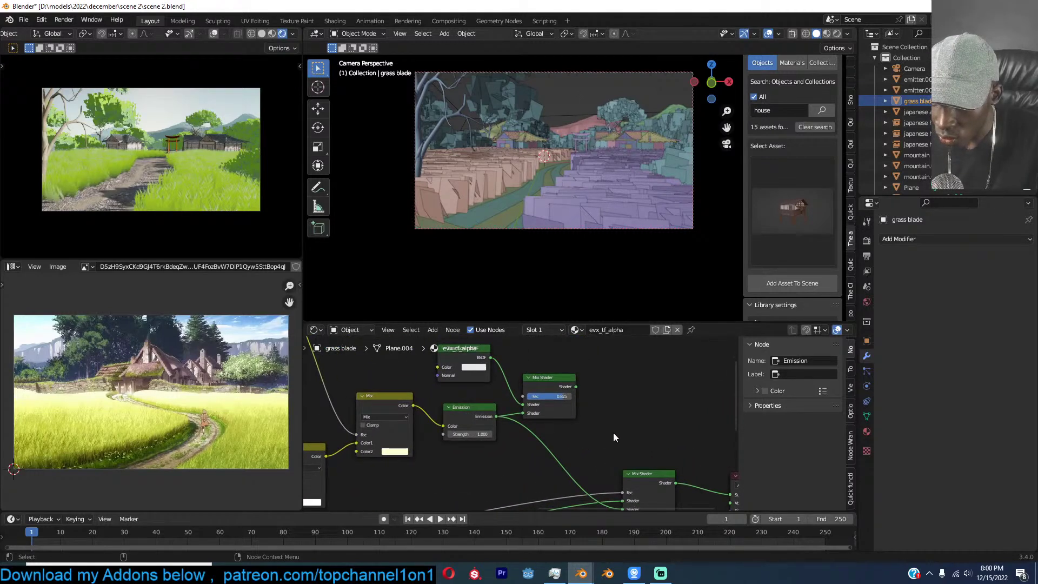
pyautogui.moveTo(613, 433); pyautogui.dragTo(621, 434, button='middle')
pyautogui.scroll(-4, 615, 436)
pyautogui.scroll(3, 615, 436)
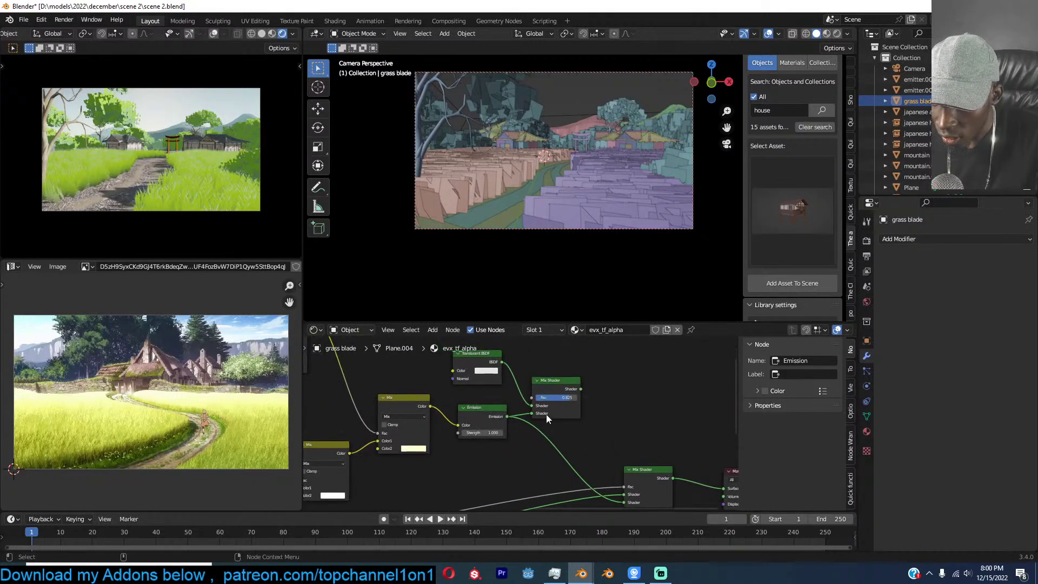
pyautogui.click(488, 364)
pyautogui.press('x')
# Add a Diffuse BSDF coloured by the Mix node, link it to the upper Mix Shader's first shader input, and save the file.
pyautogui.hotkey('shift', 'a')
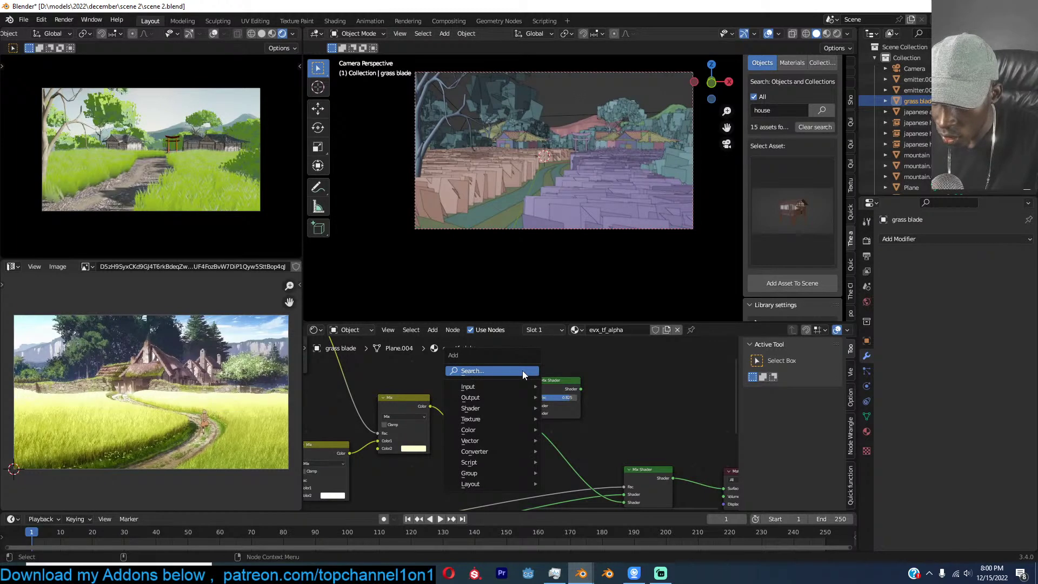
pyautogui.write('di')
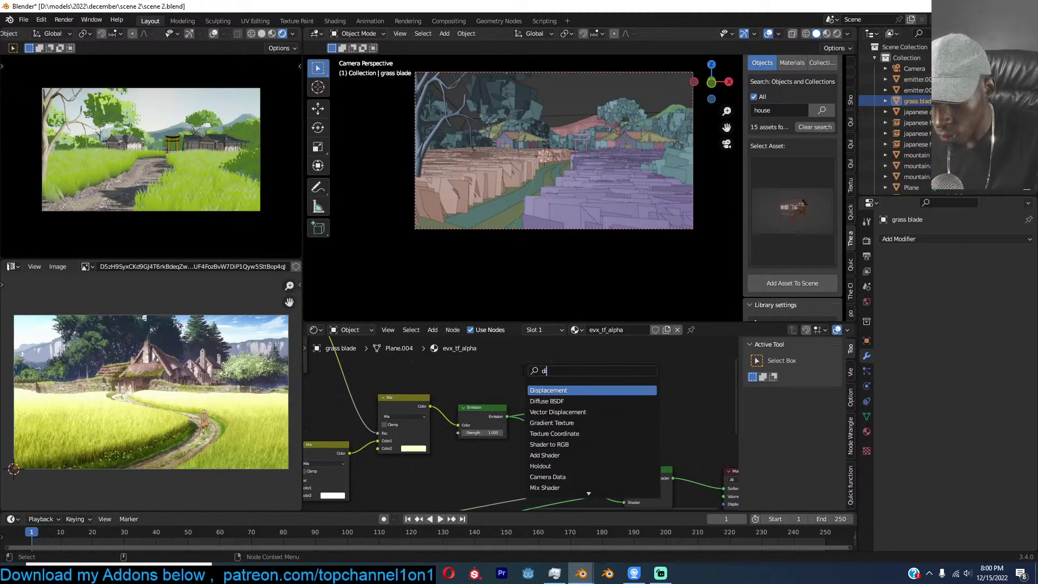
pyautogui.click(549, 401)
pyautogui.moveTo(430, 407); pyautogui.dragTo(533, 427)
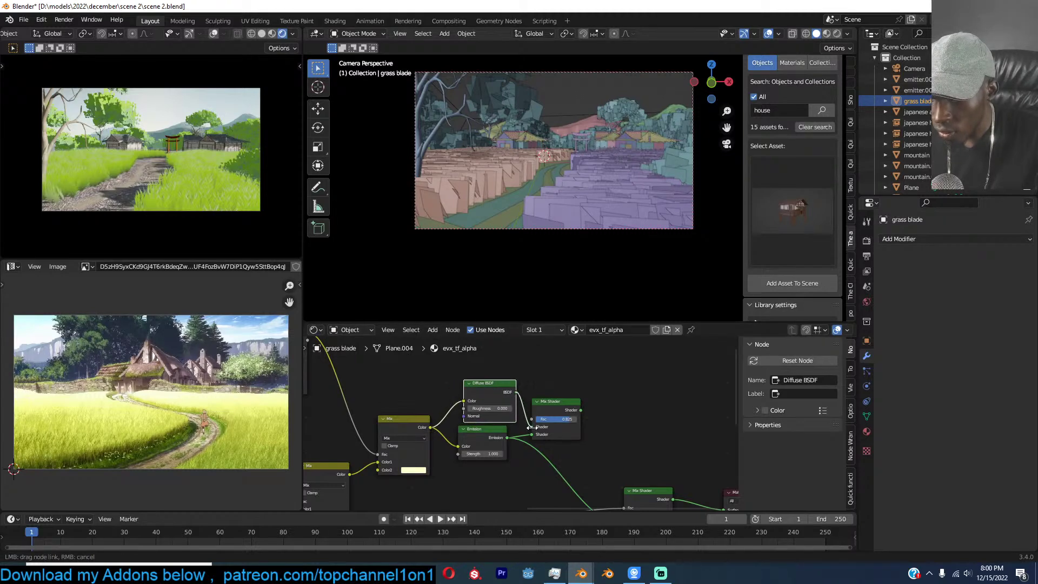
pyautogui.hotkey('ctrl', 's')
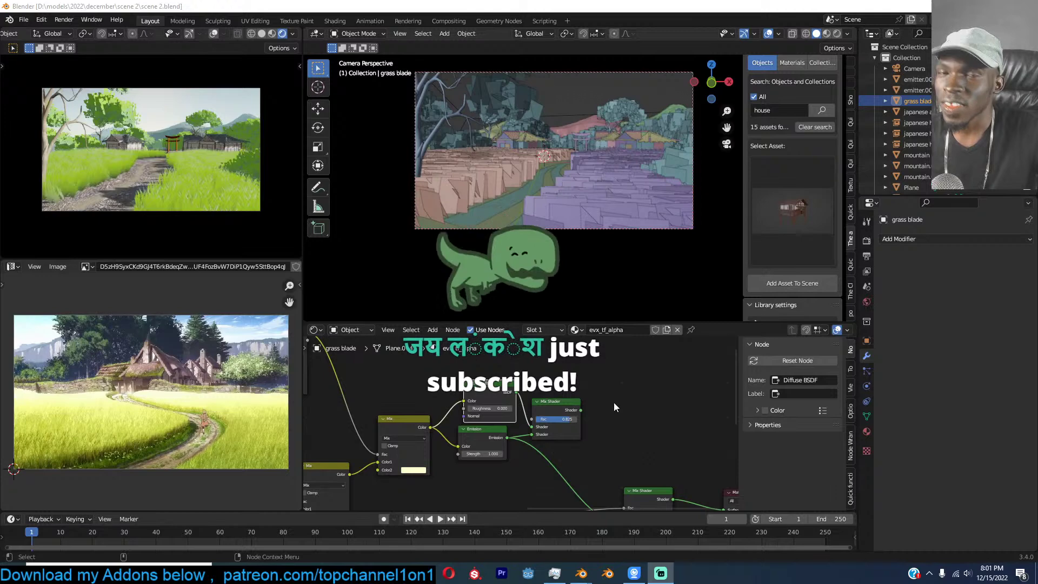
pyautogui.hotkey('ctrl', 's')
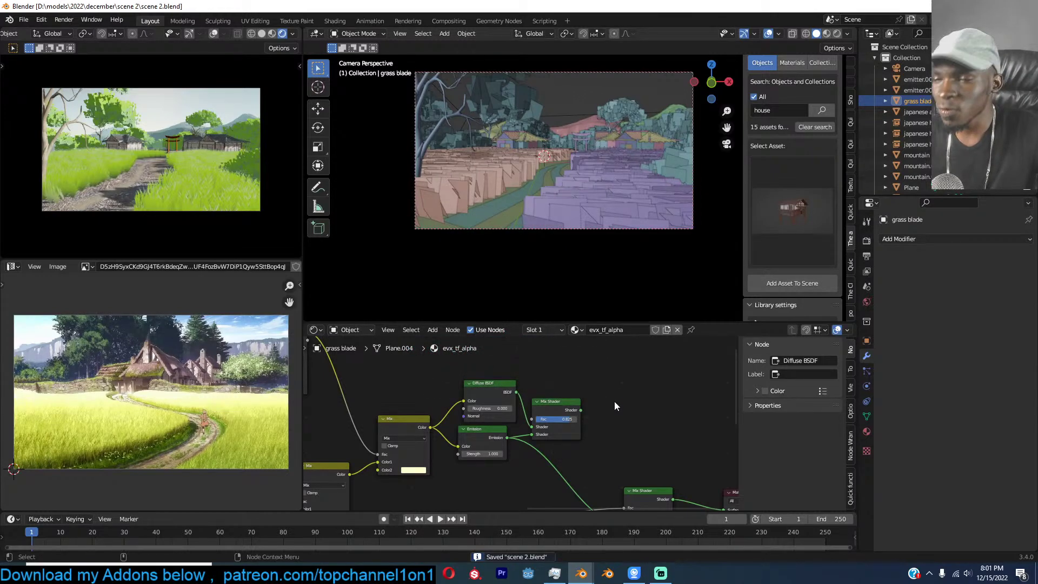
# Set the upper Mix Shader's factor to 0.325 and preview it by linking it to the Material Output.
pyautogui.scroll(3, 614, 401)
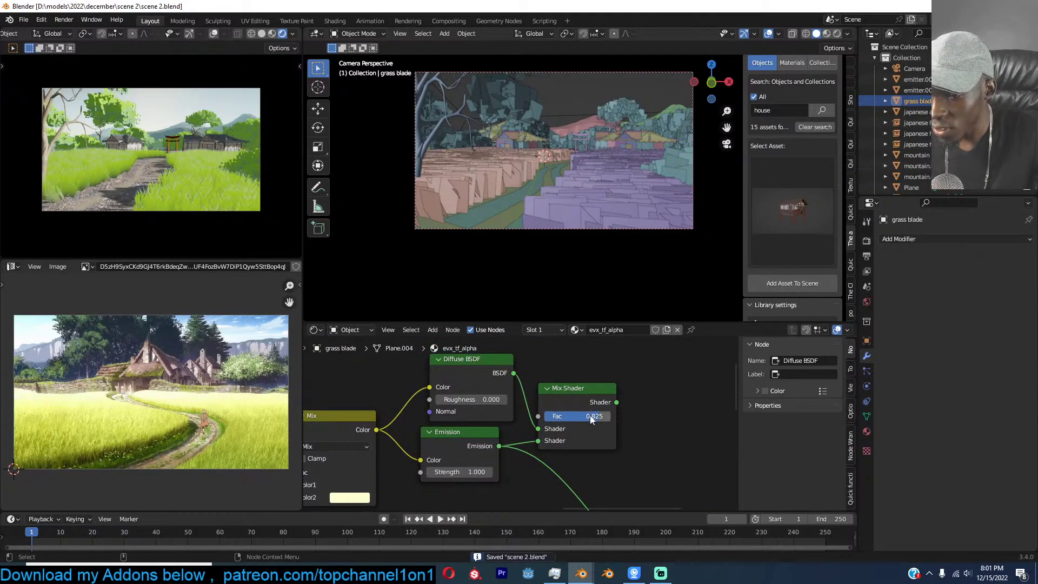
pyautogui.moveTo(589, 415)
pyautogui.mouseDown()
pyautogui.moveTo(561, 416)
pyautogui.moveTo(577, 416)
pyautogui.mouseUp()
pyautogui.keyDown('ctrl'); pyautogui.keyDown('shift'); pyautogui.click(582, 385); pyautogui.keyUp('shift'); pyautogui.keyUp('ctrl')
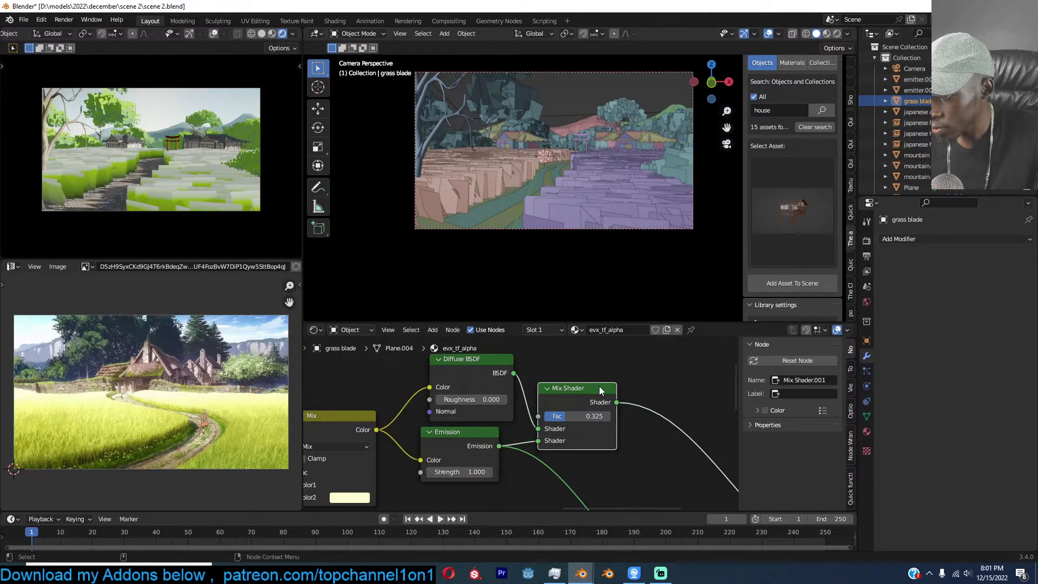
# Spread out the Mix Shader, Emission and Diffuse BSDF nodes in the grass material to leave space between them.
pyautogui.scroll(-2, 611, 410)
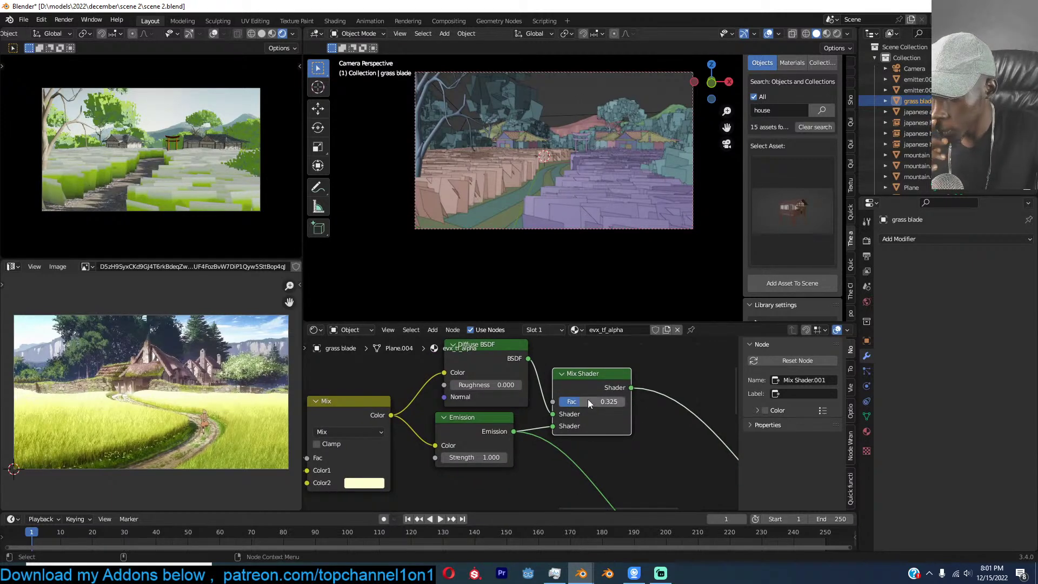
pyautogui.moveTo(572, 396); pyautogui.dragTo(638, 400)
pyautogui.moveTo(409, 432); pyautogui.dragTo(478, 416, button='middle')
pyautogui.moveTo(536, 404); pyautogui.dragTo(534, 420)
pyautogui.click(553, 350)
pyautogui.moveTo(554, 350); pyautogui.dragTo(555, 377, button='middle')
pyautogui.scroll(-4, 555, 376)
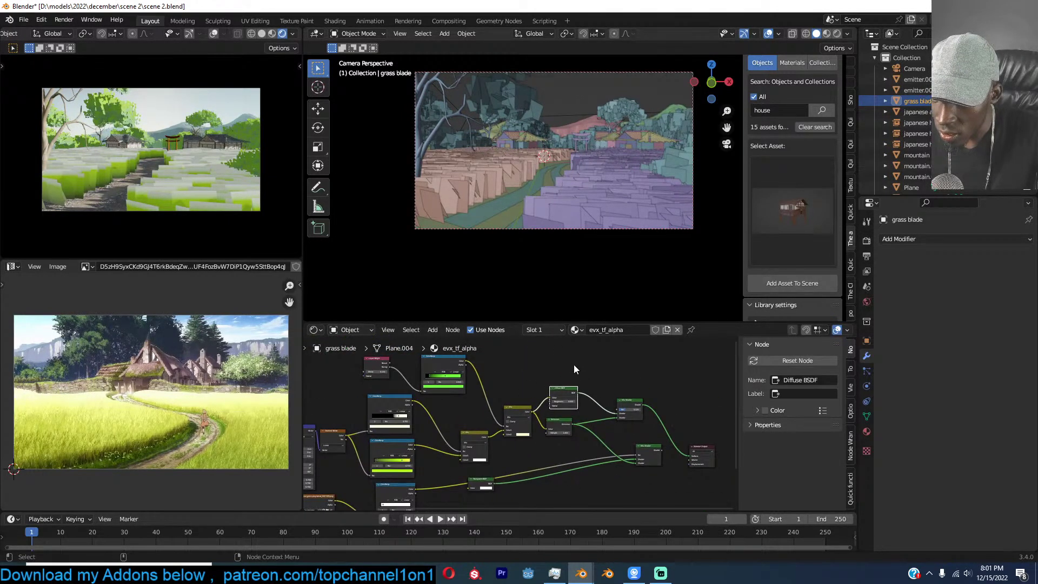
# Feed the diffuse-emission mix into the final Mix Shader's second shader input and reconnect that final shader to the Material Output.
pyautogui.scroll(3, 569, 362)
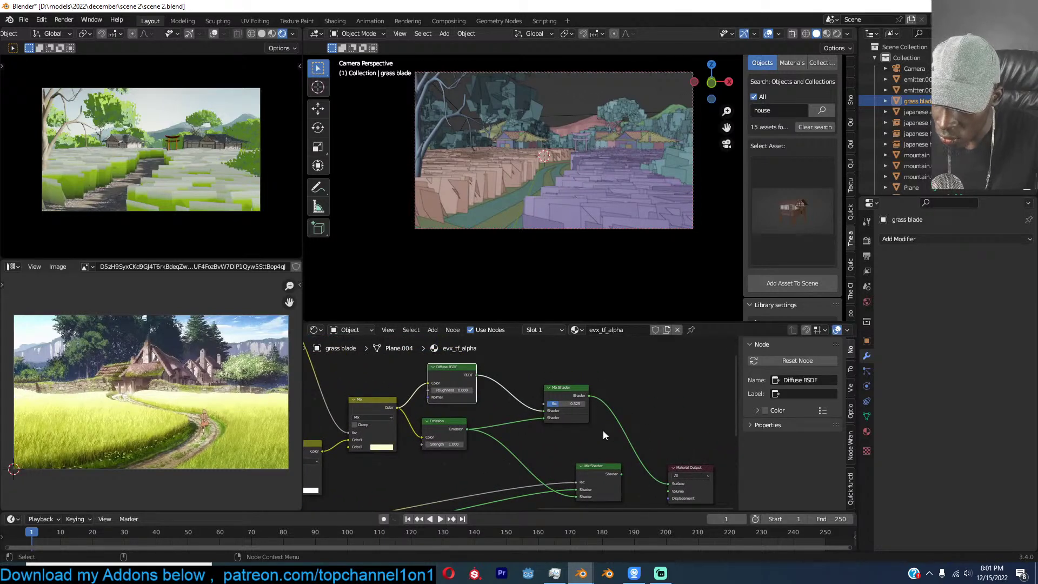
pyautogui.scroll(2, 602, 430)
pyautogui.moveTo(598, 419); pyautogui.dragTo(591, 405, button='middle')
pyautogui.moveTo(594, 377); pyautogui.dragTo(578, 456)
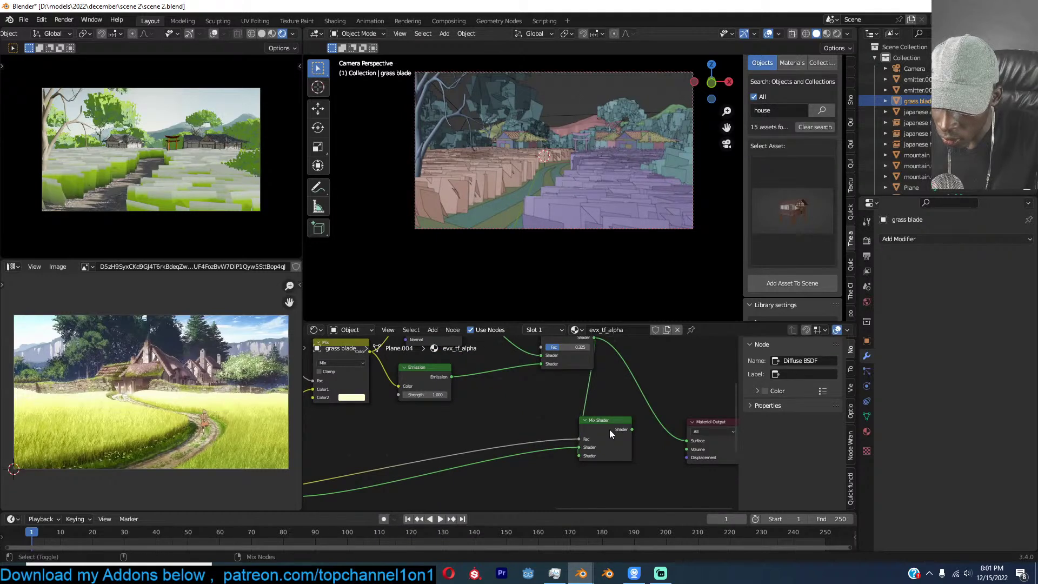
pyautogui.keyDown('ctrl'); pyautogui.keyDown('shift'); pyautogui.click(609, 430); pyautogui.keyUp('shift'); pyautogui.keyUp('ctrl')
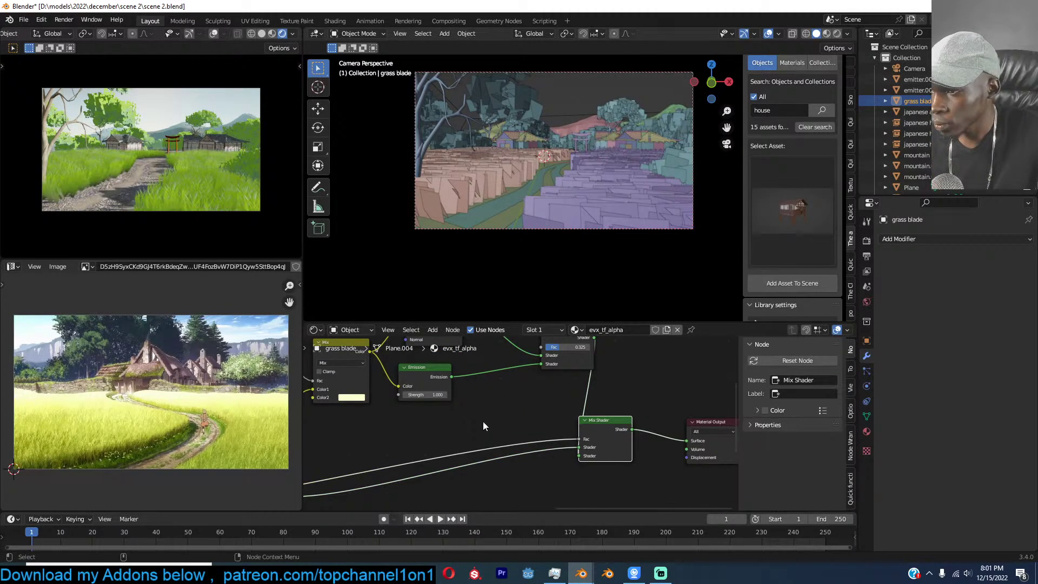
# Lower the diffuse-emission Mix Shader's factor to 0.175, deselect everything, and save the file.
pyautogui.moveTo(484, 421); pyautogui.dragTo(494, 433, button='middle')
pyautogui.scroll(3, 530, 415)
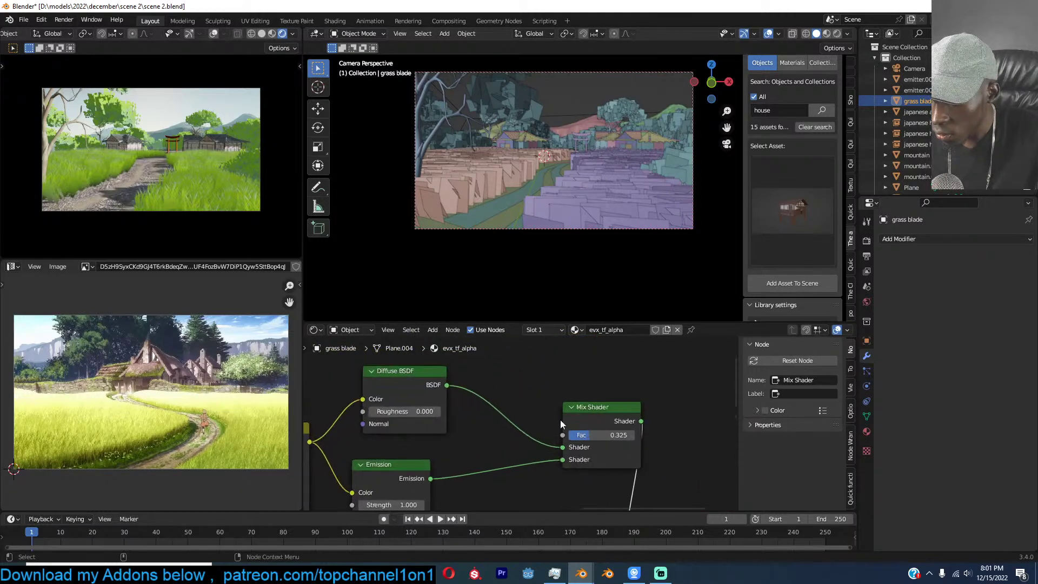
pyautogui.moveTo(581, 435)
pyautogui.mouseDown()
pyautogui.moveTo(569, 435)
pyautogui.moveTo(602, 439)
pyautogui.mouseUp()
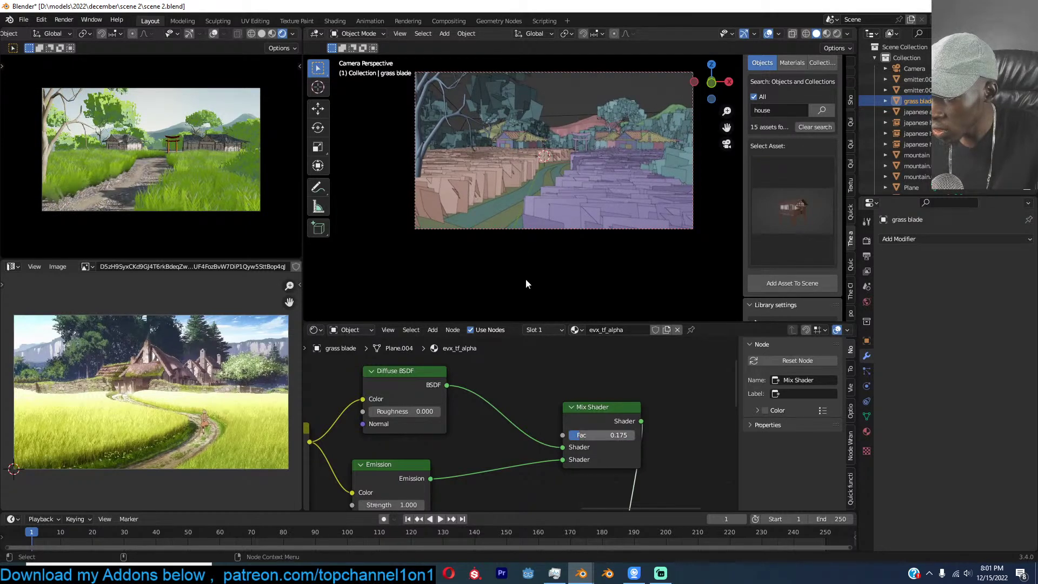
pyautogui.hotkey('alt', 'a')
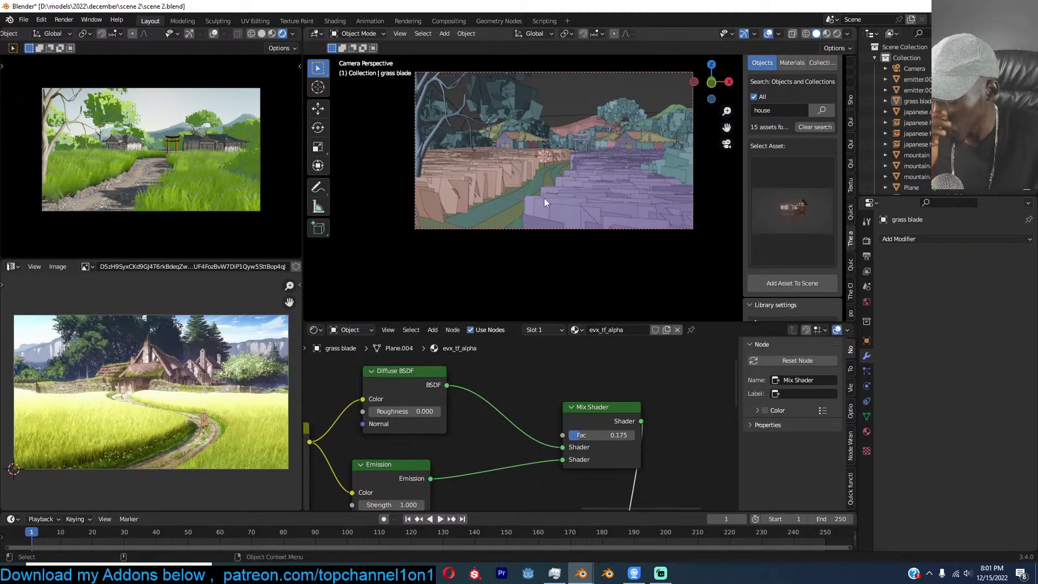
pyautogui.hotkey('ctrl', 's')
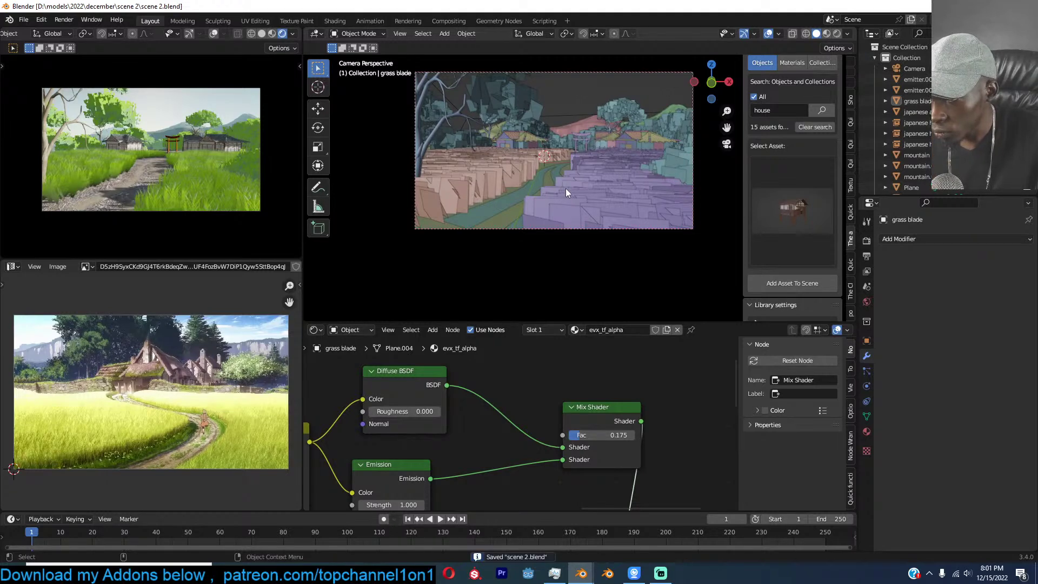
# Set emitter.001's grass scale to 0.494, and give emitter.002 a scale of 0.430 and a density of 100.
pyautogui.click(566, 189)
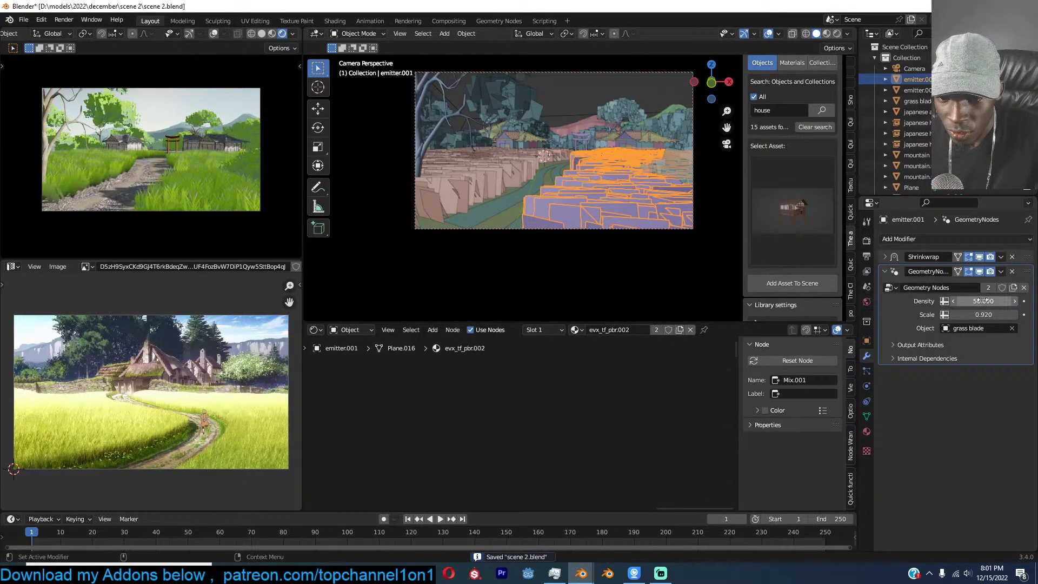
pyautogui.moveTo(986, 314); pyautogui.dragTo(964, 314)
pyautogui.click(530, 178)
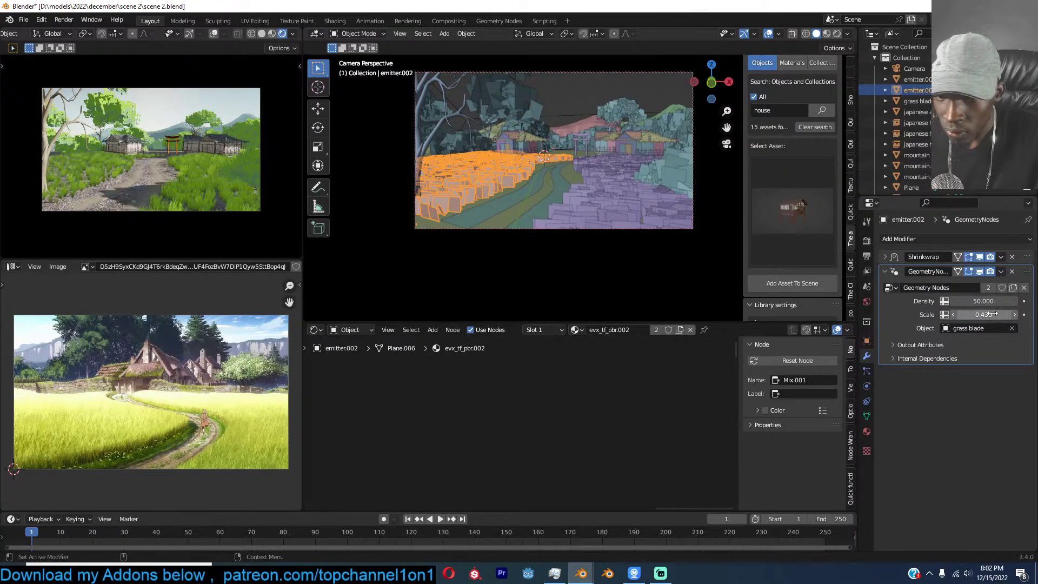
pyautogui.press('Return')
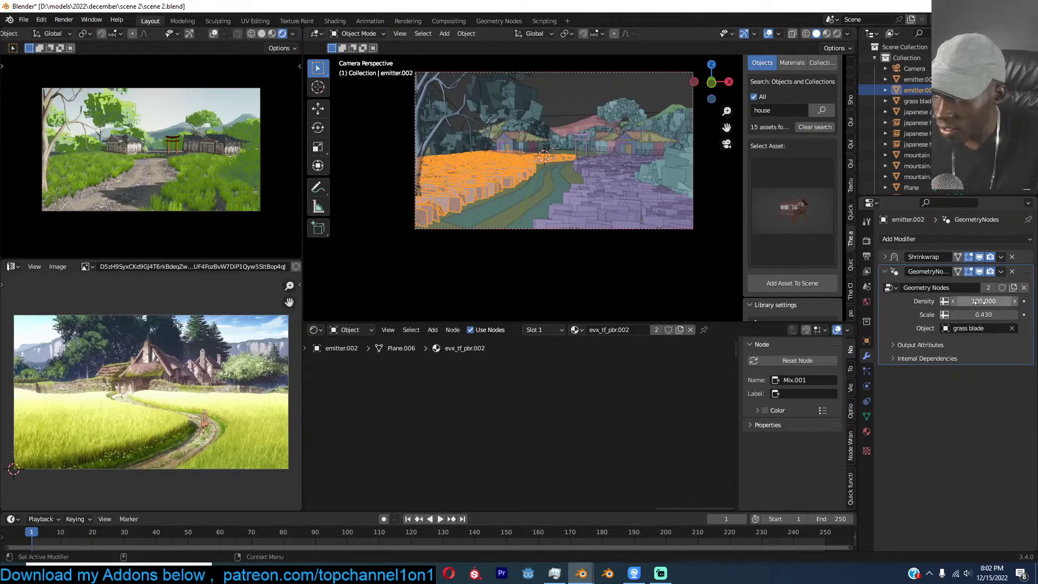
# Reduce emitter.001's grass scale to 0.304 and set its density to 100.
pyautogui.click(616, 194)
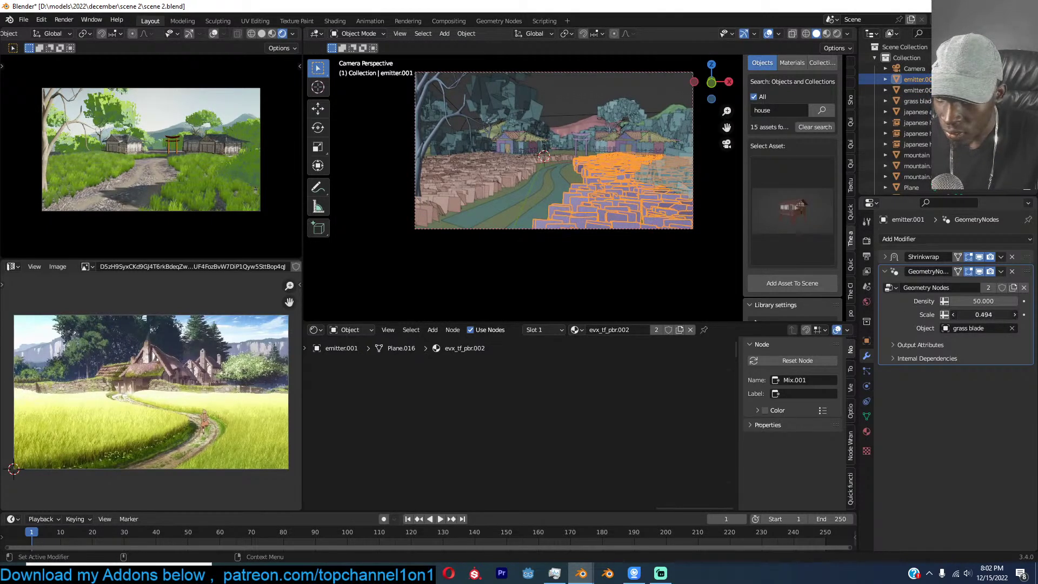
pyautogui.moveTo(981, 314); pyautogui.dragTo(962, 314)
pyautogui.click(993, 300)
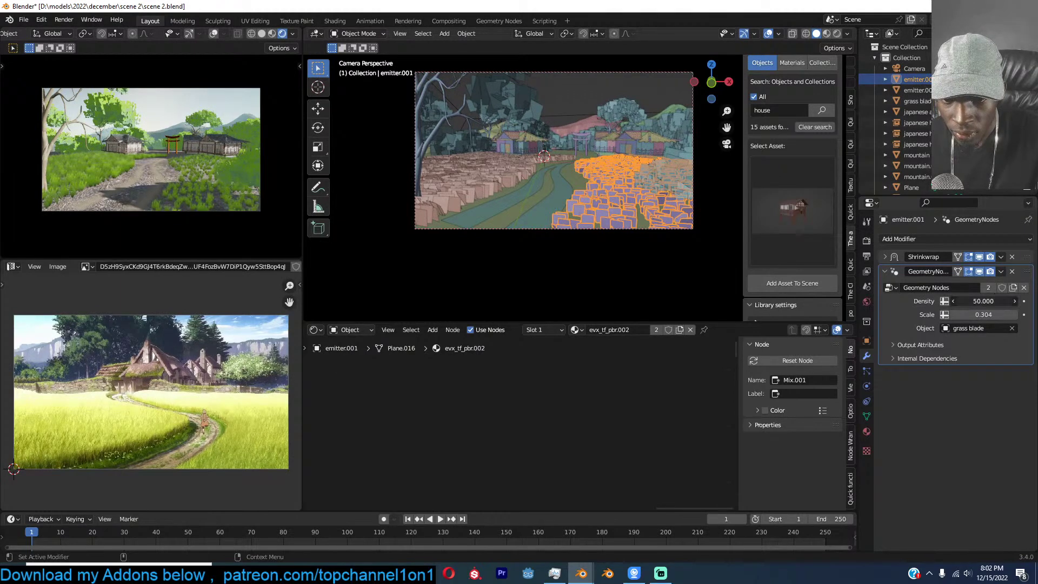
pyautogui.write('100')
pyautogui.press('Return')
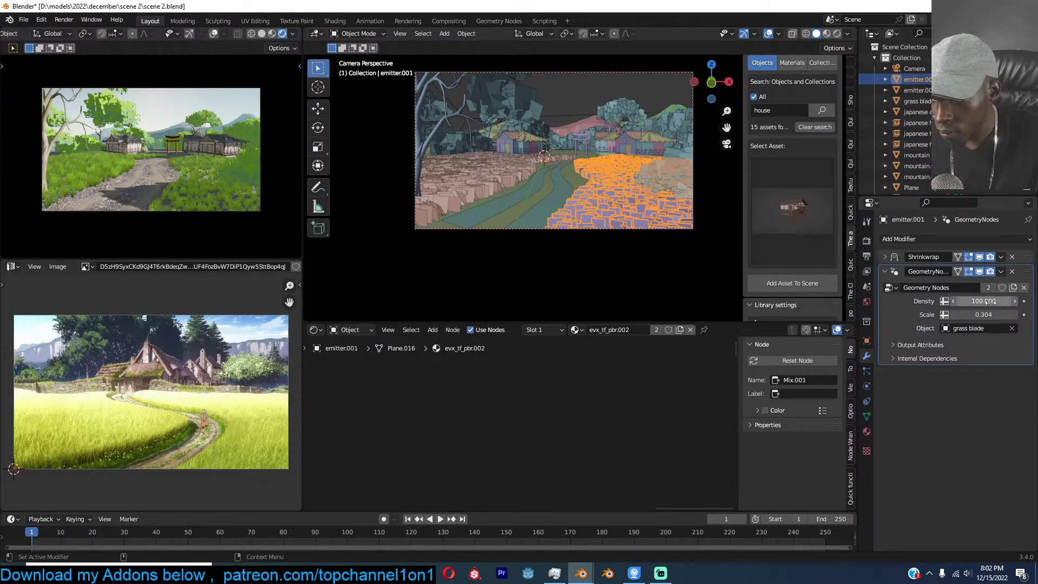
# Increase emitter.001's grass scale to 0.515 in its Geometry Nodes modifier.
pyautogui.moveTo(984, 314); pyautogui.dragTo(993, 314)
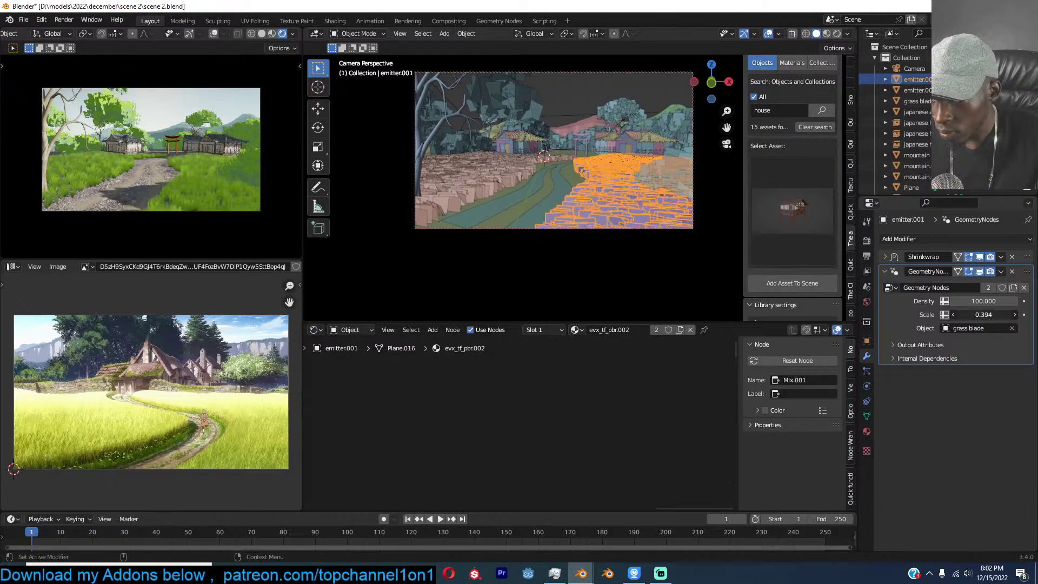
pyautogui.click(573, 231)
pyautogui.moveTo(289, 573)
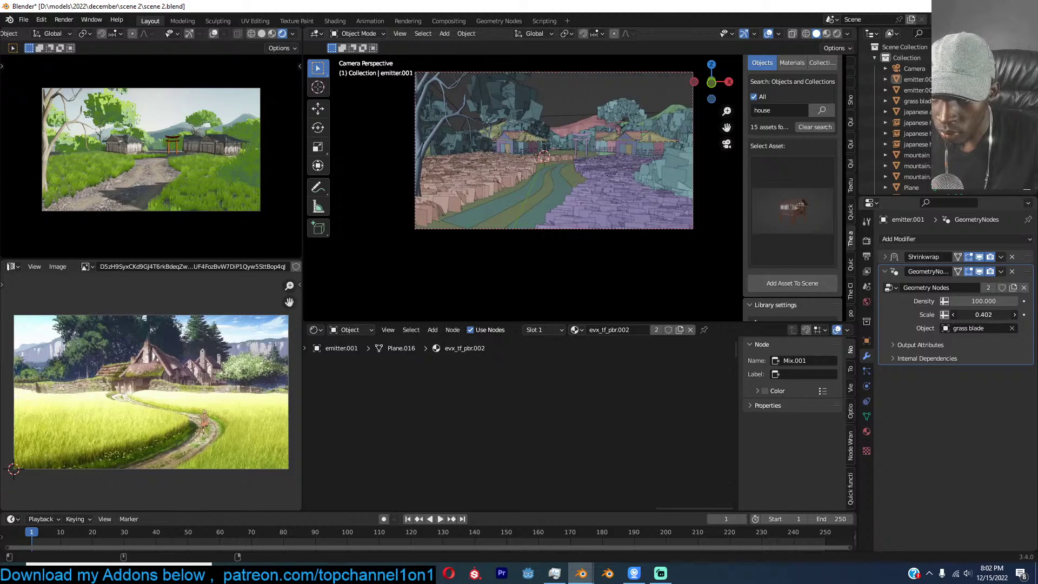
pyautogui.moveTo(983, 314)
pyautogui.mouseDown()
pyautogui.moveTo(996, 315)
pyautogui.moveTo(973, 316)
pyautogui.moveTo(1017, 315)
pyautogui.moveTo(1000, 315)
pyautogui.mouseUp()
# Set emitter.002's grass density to 80 and its scale to 0.590, and save the file.
pyautogui.click(516, 213)
pyautogui.click(515, 168)
pyautogui.click(996, 301)
pyautogui.write('80')
pyautogui.press('Return')
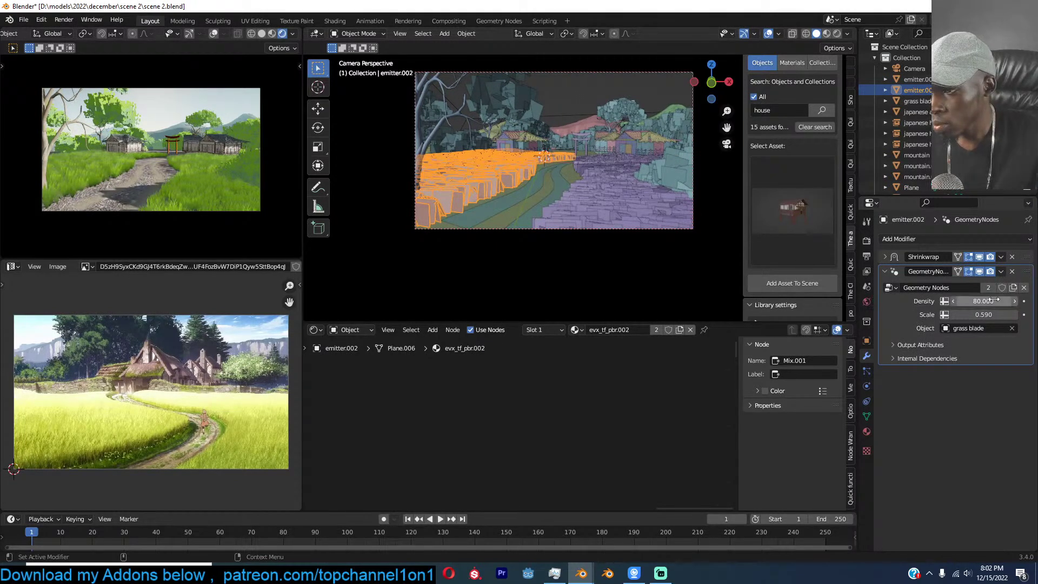
pyautogui.click(585, 203)
pyautogui.hotkey('ctrl', 's')
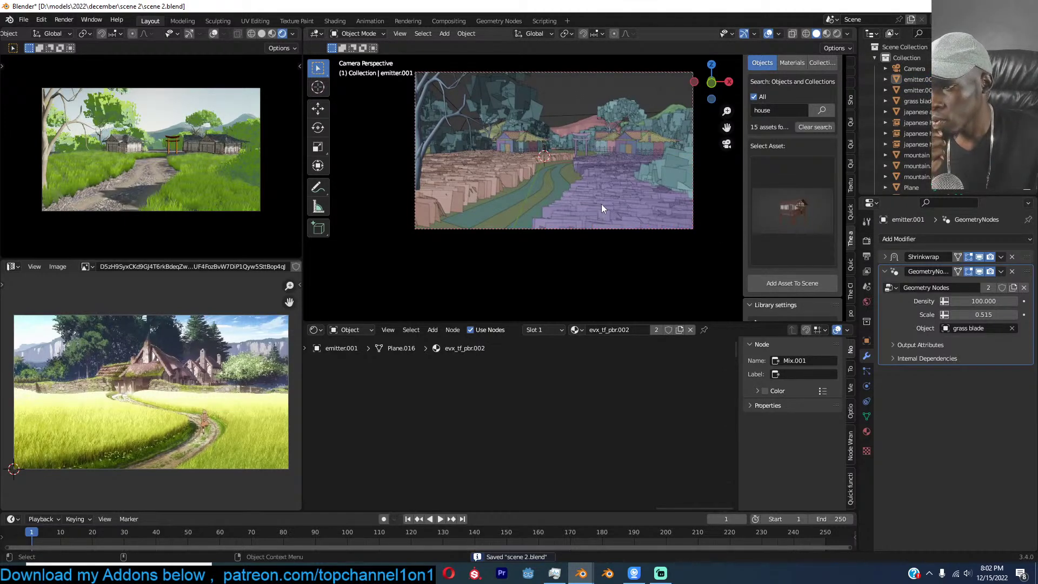
# Try to scale the large foreground tree, tree.001, in the camera view.
pyautogui.scroll(-2, 602, 206)
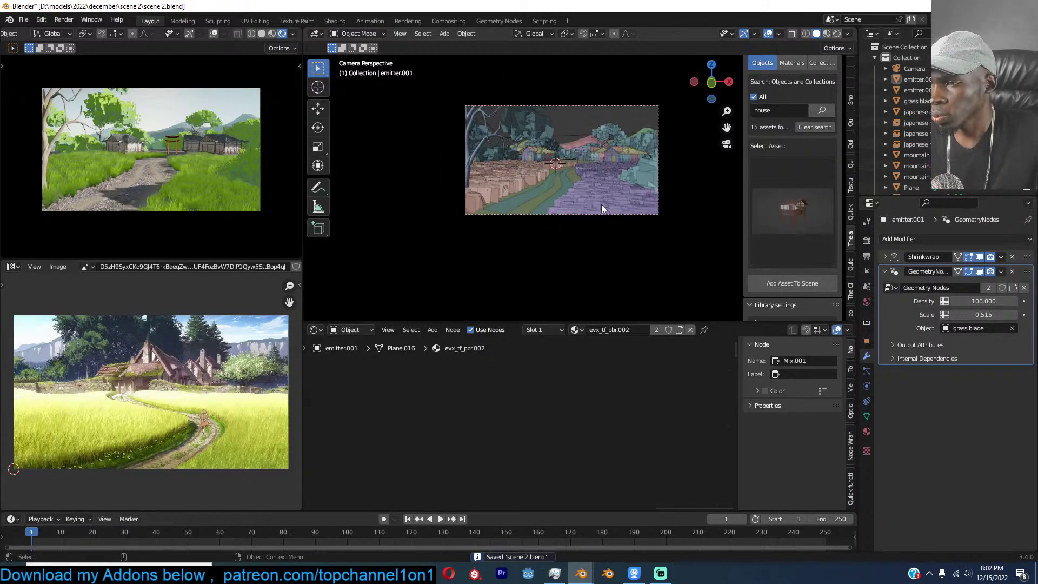
pyautogui.click(503, 142)
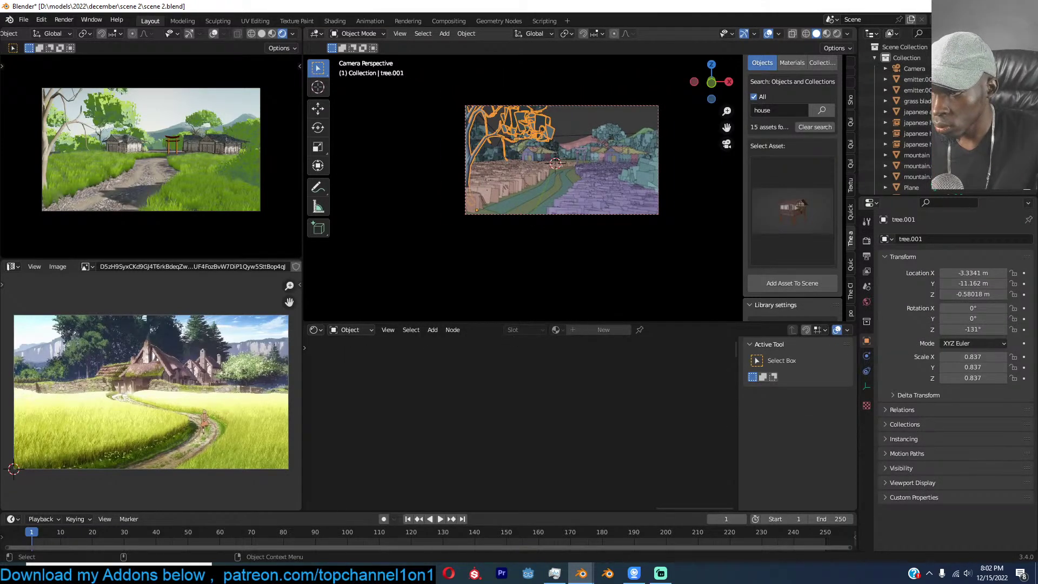
pyautogui.press('s')
pyautogui.click(524, 172)
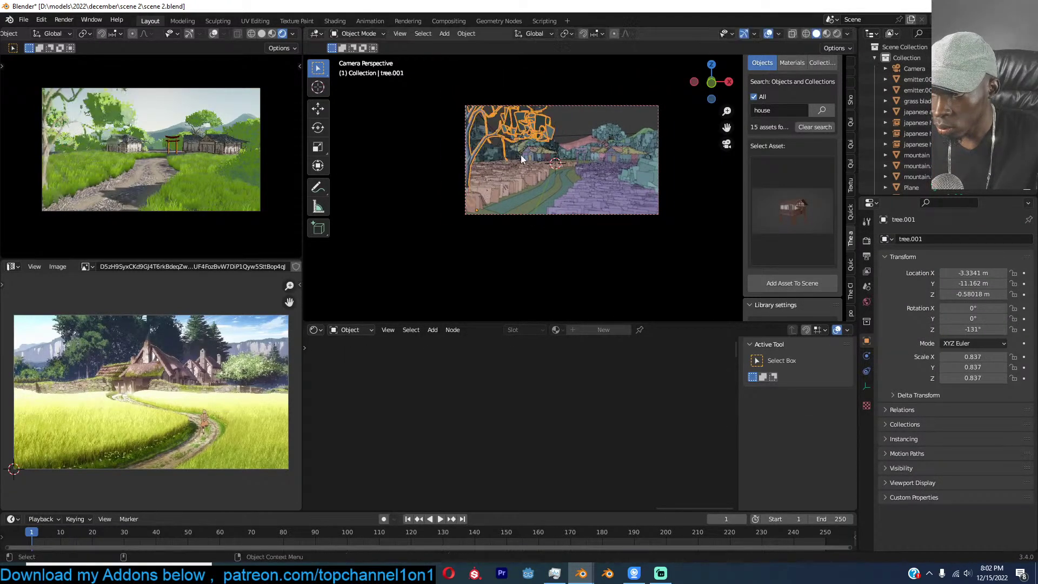
# Move tree.001 across the ground plane, farther from the camera, to about X -5.03 m, Y -6.67 m.
pyautogui.press('g')
pyautogui.hotkey('shift', 'z')
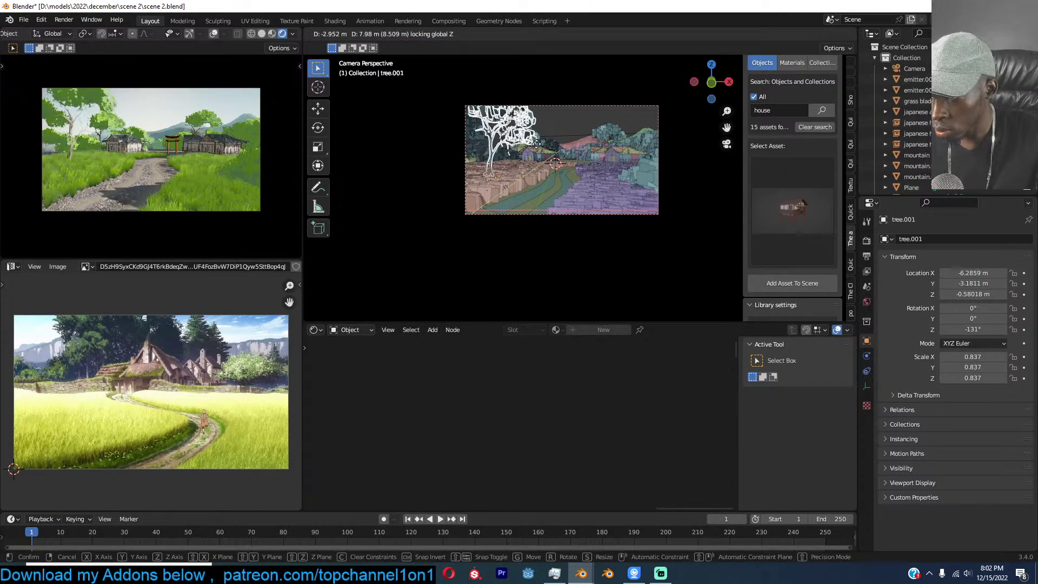
pyautogui.click(545, 154)
# Rotate tree.001 about Z to -175° and scale it to 0.800.
pyautogui.press('r')
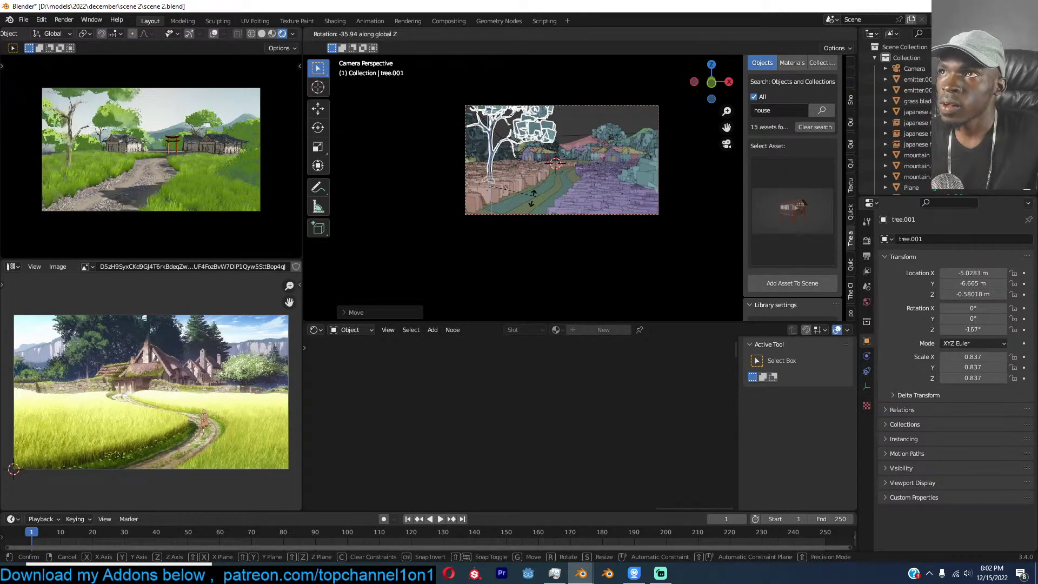
pyautogui.click(529, 205)
pyautogui.hotkey('ctrl', 's')
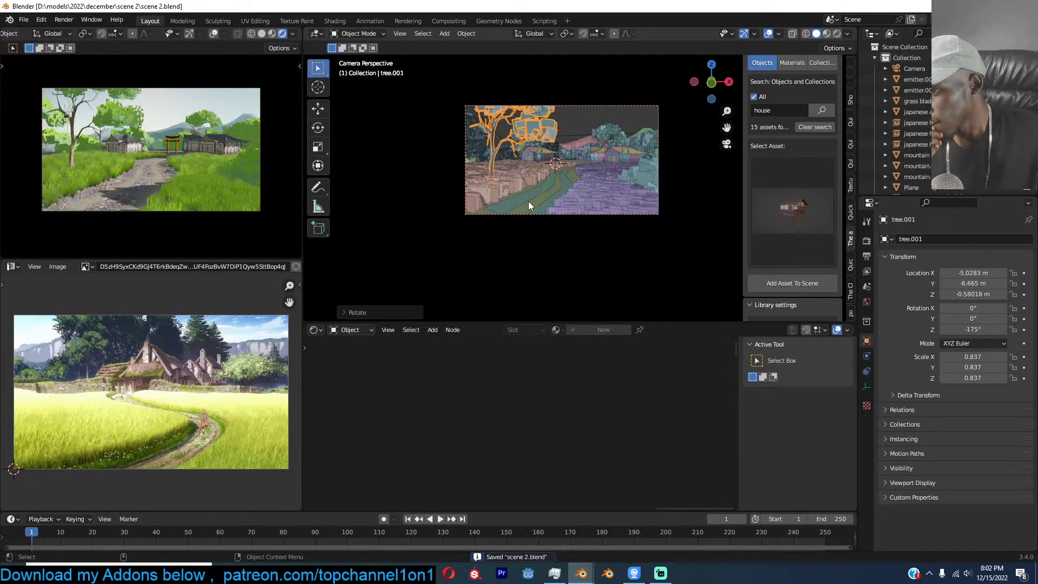
pyautogui.press('s')
pyautogui.click(595, 176)
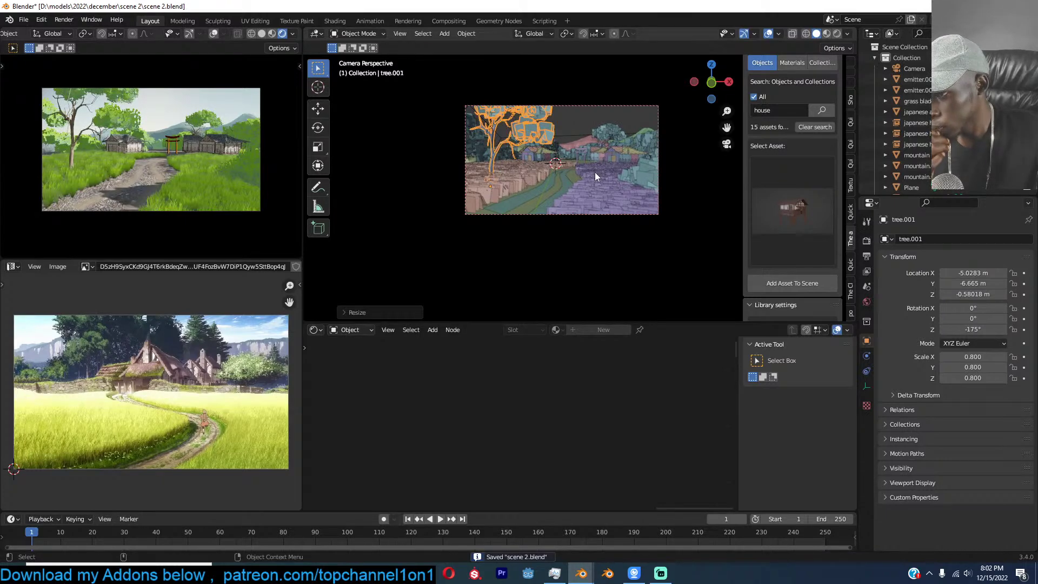
# Move the camera to about X 0.74 m, Y -17.97 m, Z 2.53 m to reframe the scene.
pyautogui.click(638, 105)
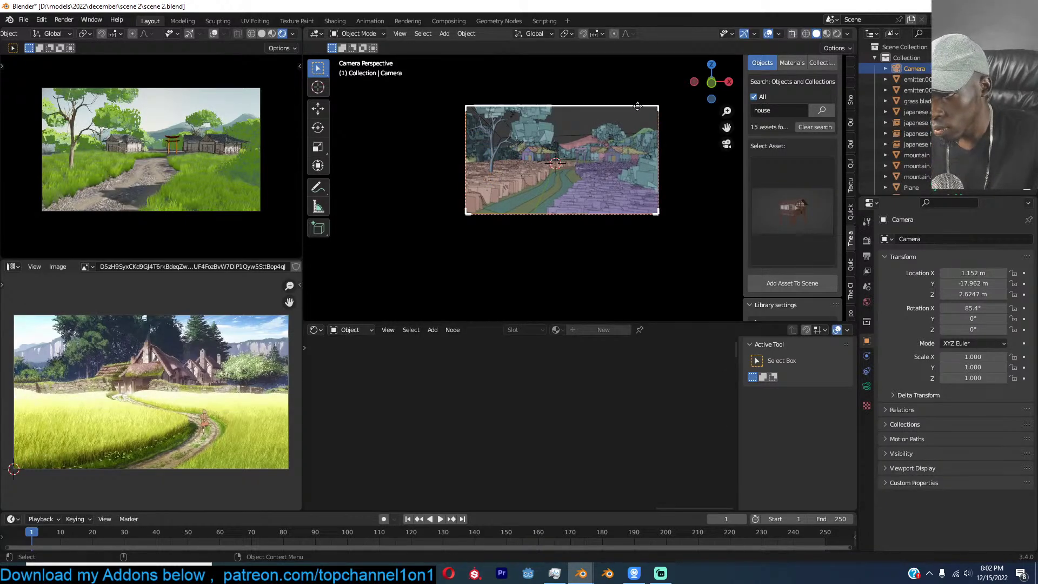
pyautogui.press('g')
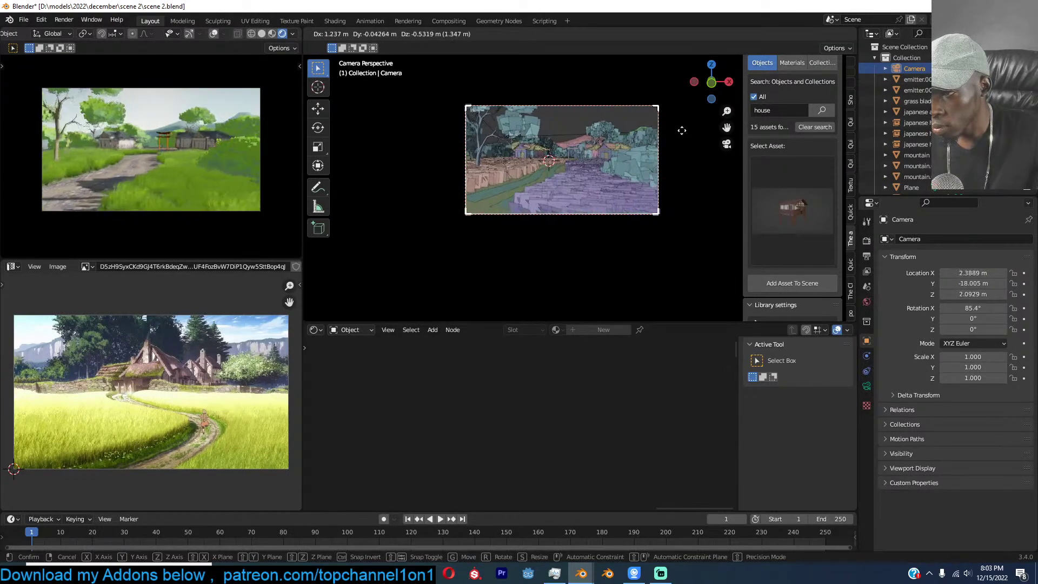
pyautogui.click(636, 135)
pyautogui.press('g')
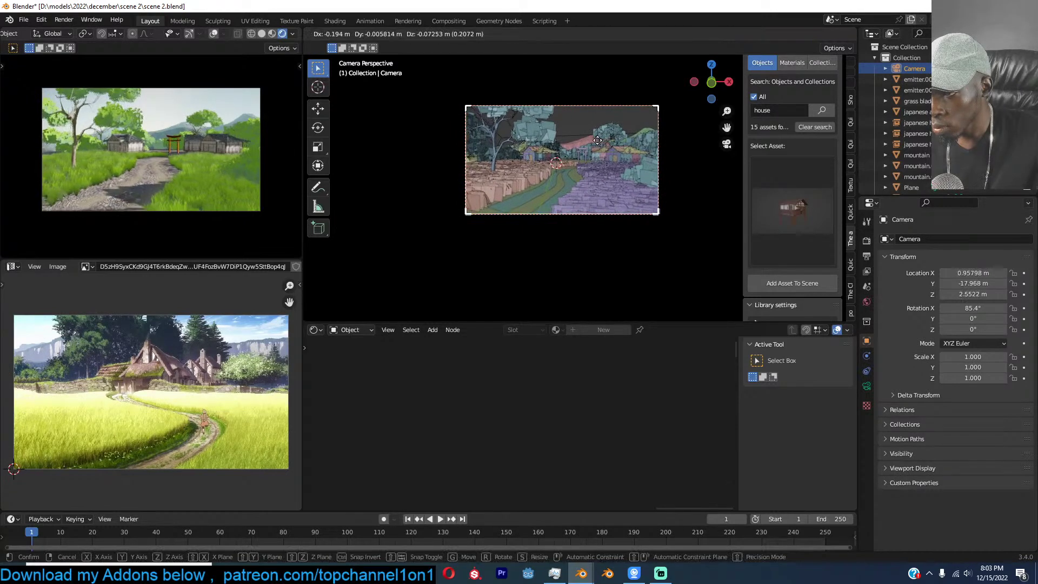
pyautogui.click(546, 150)
# Move the emitter.002 grass patch slightly closer to the path.
pyautogui.keyDown('shift'); pyautogui.moveTo(564, 159); pyautogui.dragTo(584, 150, button='middle'); pyautogui.keyUp('shift')
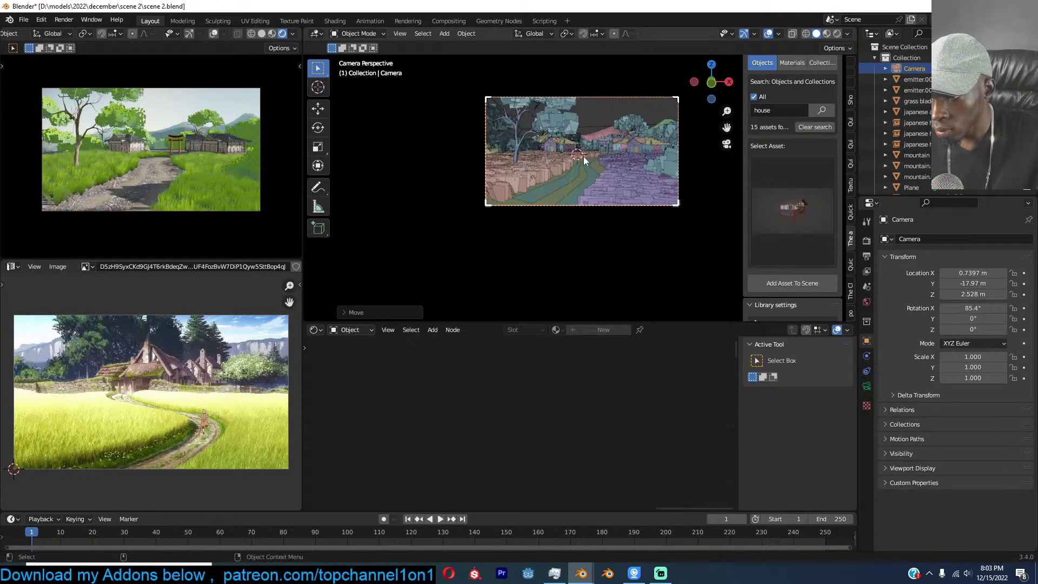
pyautogui.click(559, 177)
pyautogui.scroll(2, 560, 176)
pyautogui.press('g')
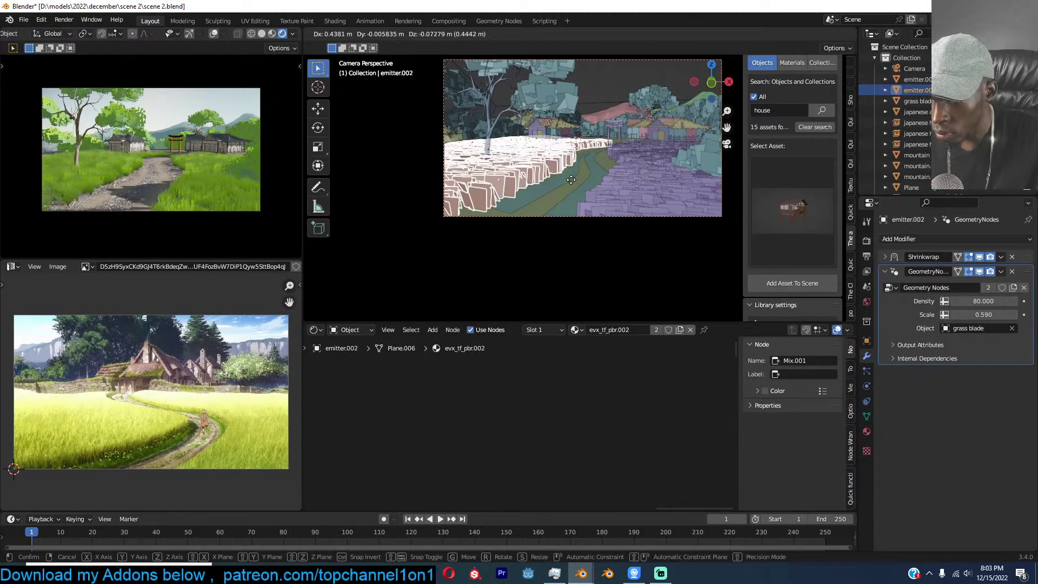
pyautogui.click(583, 184)
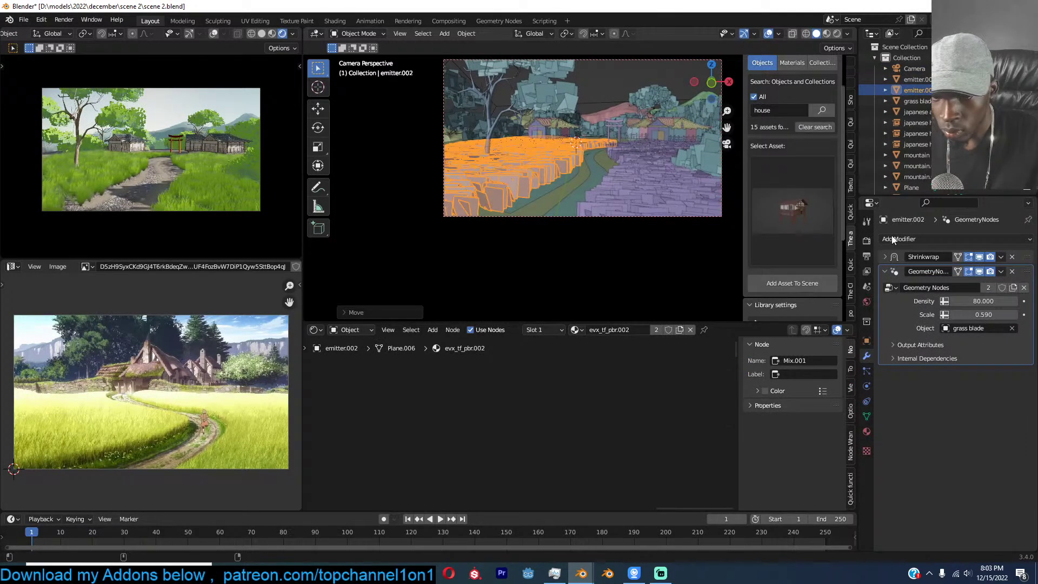
# Toggle Eevee's Bloom on and off to compare its effect on the render.
pyautogui.click(867, 241)
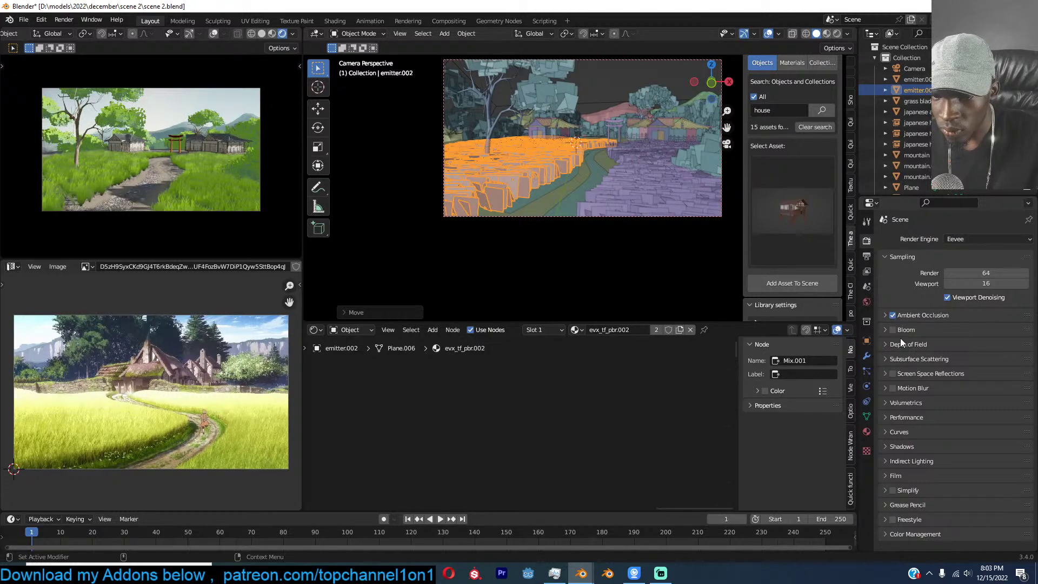
pyautogui.click(895, 332)
pyautogui.click(895, 333)
pyautogui.click(895, 333)
pyautogui.click(895, 333)
# Save the file and add the blue anime sky asset to the scene by searching the library for "sky".
pyautogui.hotkey('ctrl', 's')
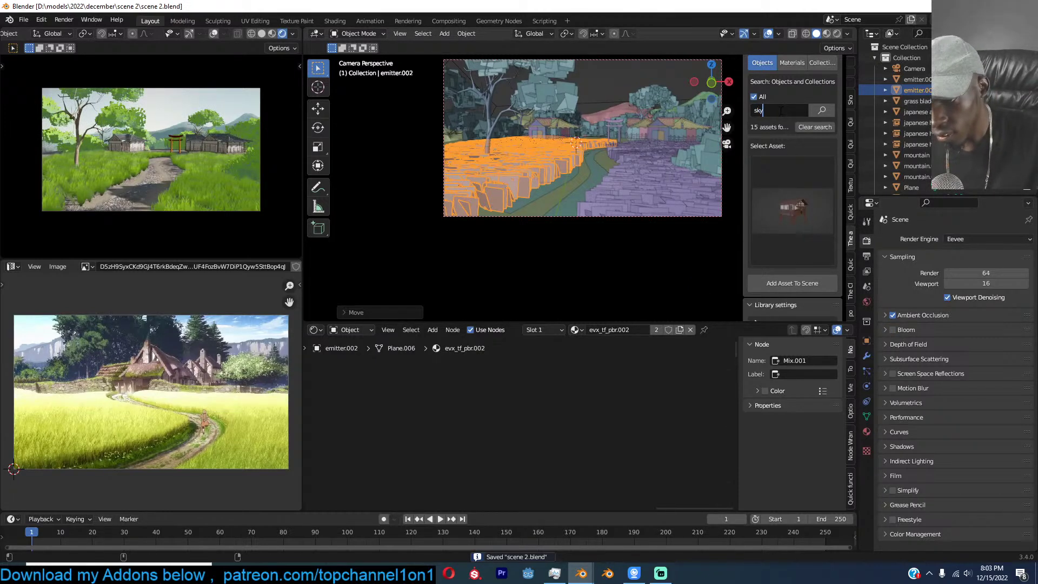
pyautogui.click(823, 110)
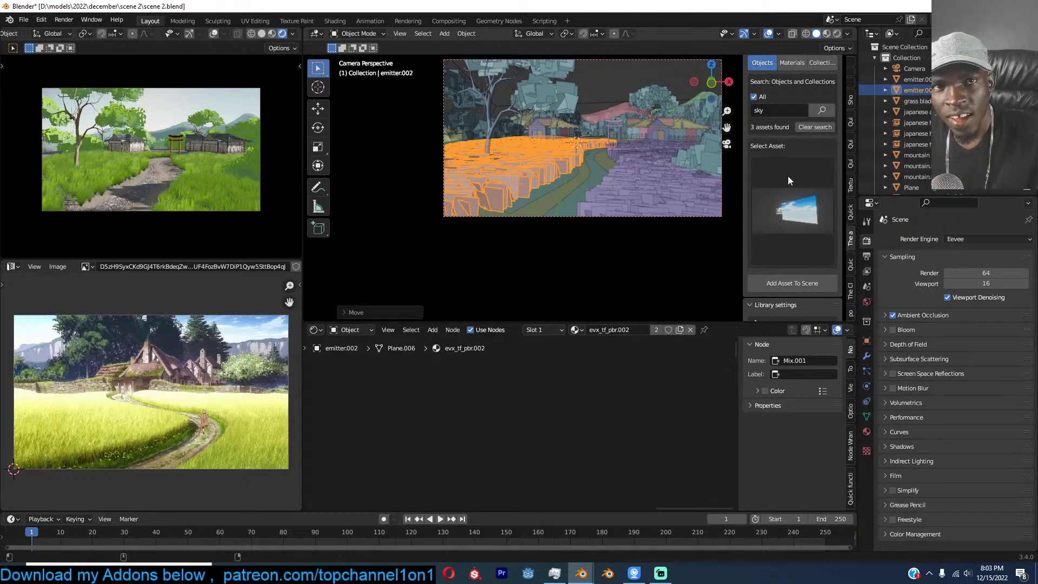
pyautogui.click(793, 190)
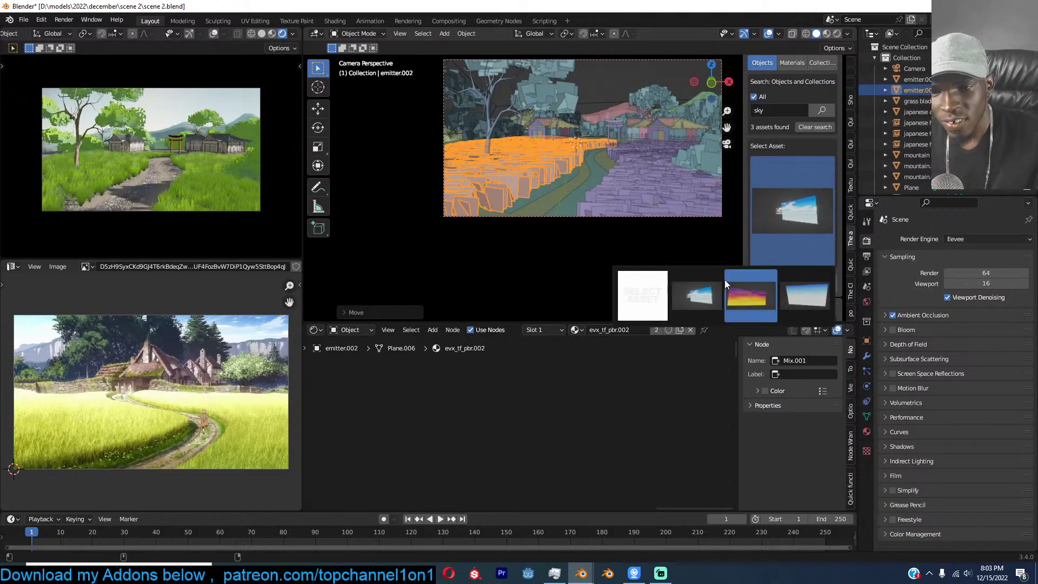
pyautogui.click(707, 292)
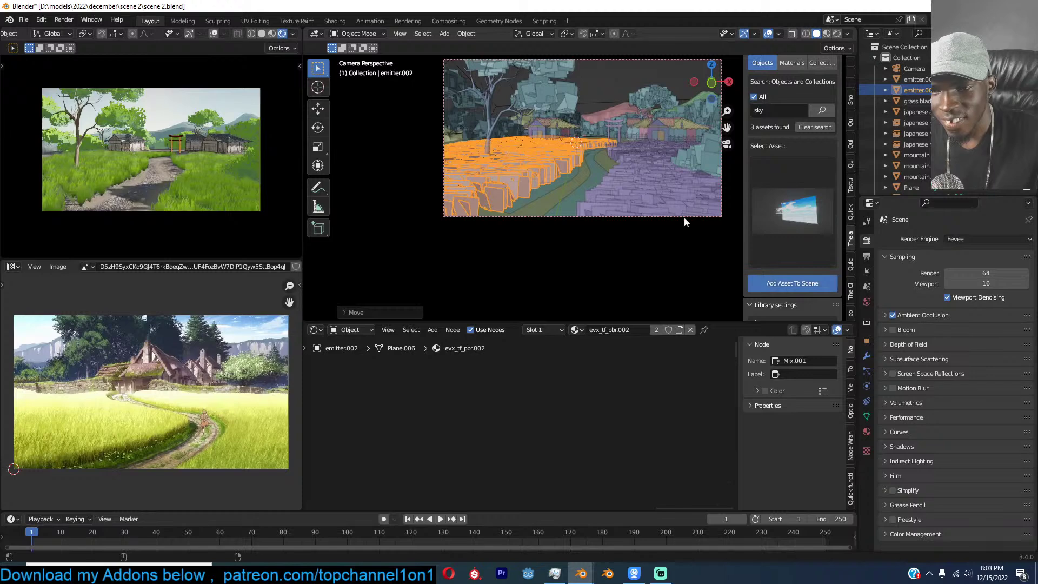
# Scale the anime sky backdrop to fit the background of the camera view.
pyautogui.scroll(-2, 628, 148)
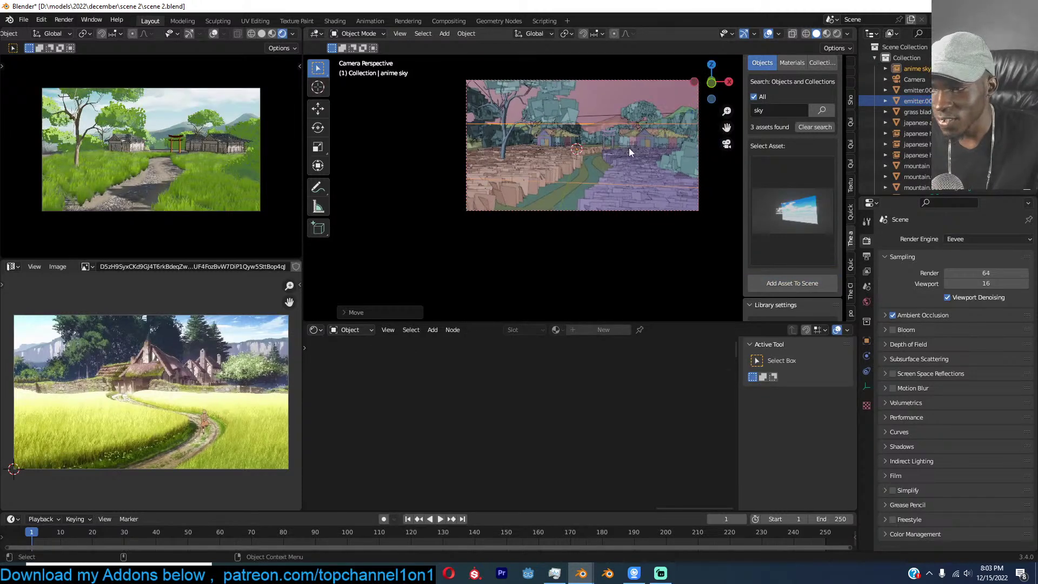
pyautogui.press('s')
pyautogui.click(629, 162)
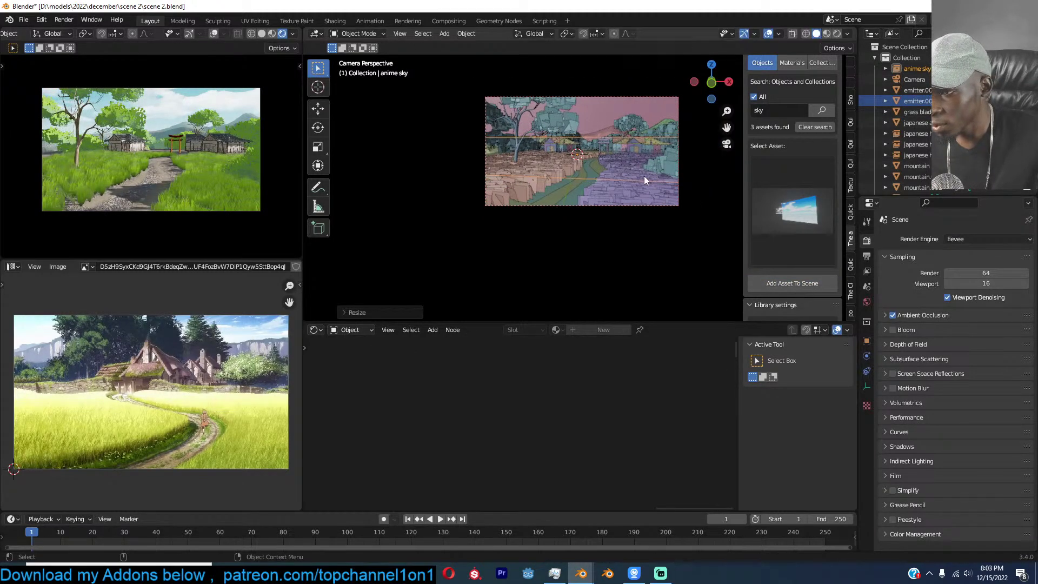
pyautogui.press('s')
pyautogui.click(610, 170)
# Move the anime sky along Y to behind the mountains and enlarge it to fill the camera background.
pyautogui.moveTo(641, 168); pyautogui.dragTo(530, 190, button='middle')
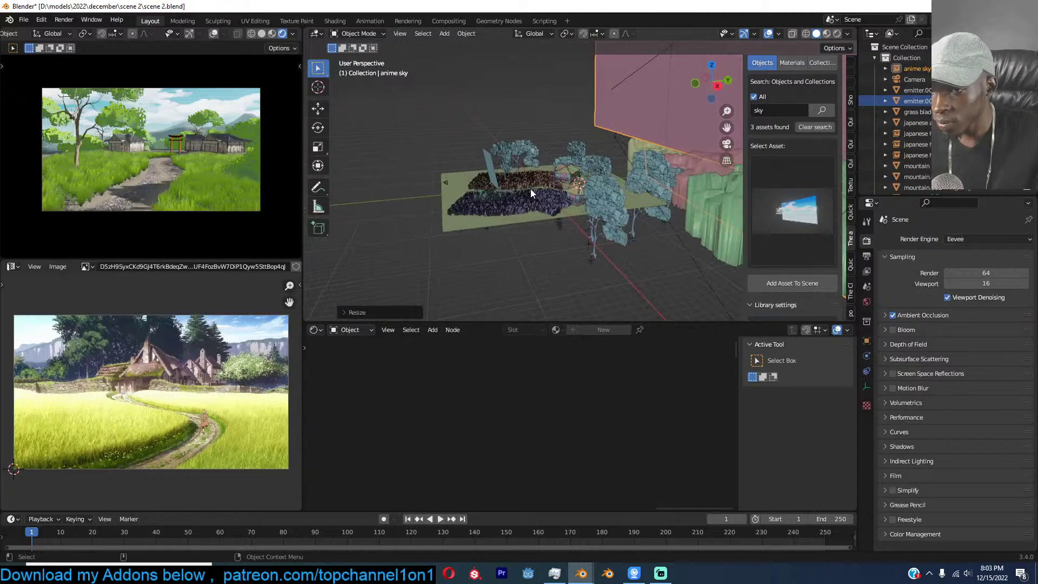
pyautogui.scroll(-7, 557, 183)
pyautogui.moveTo(588, 174); pyautogui.dragTo(550, 185, button='middle')
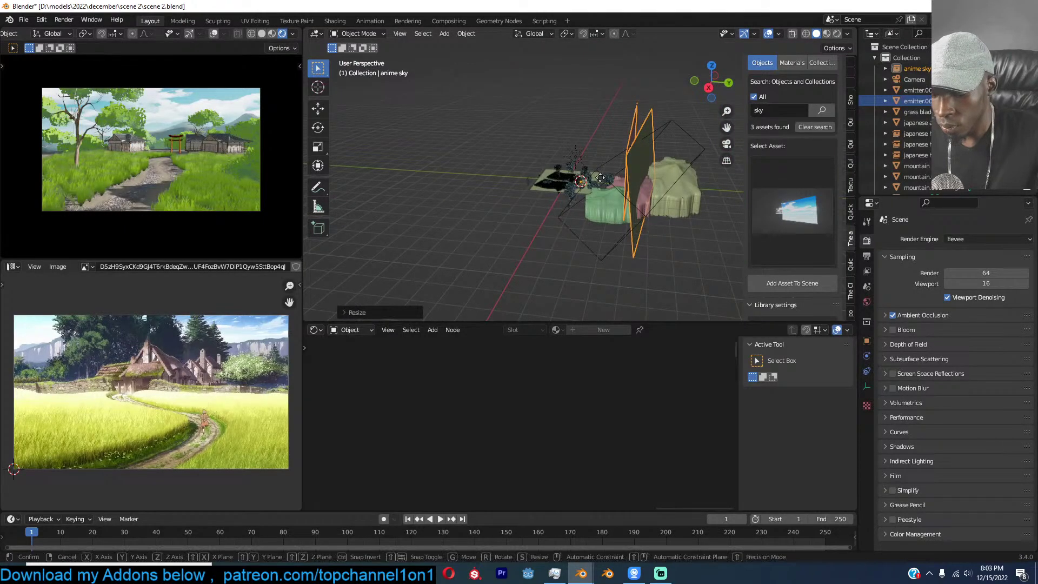
pyautogui.press('g')
pyautogui.press('y')
pyautogui.click(657, 178)
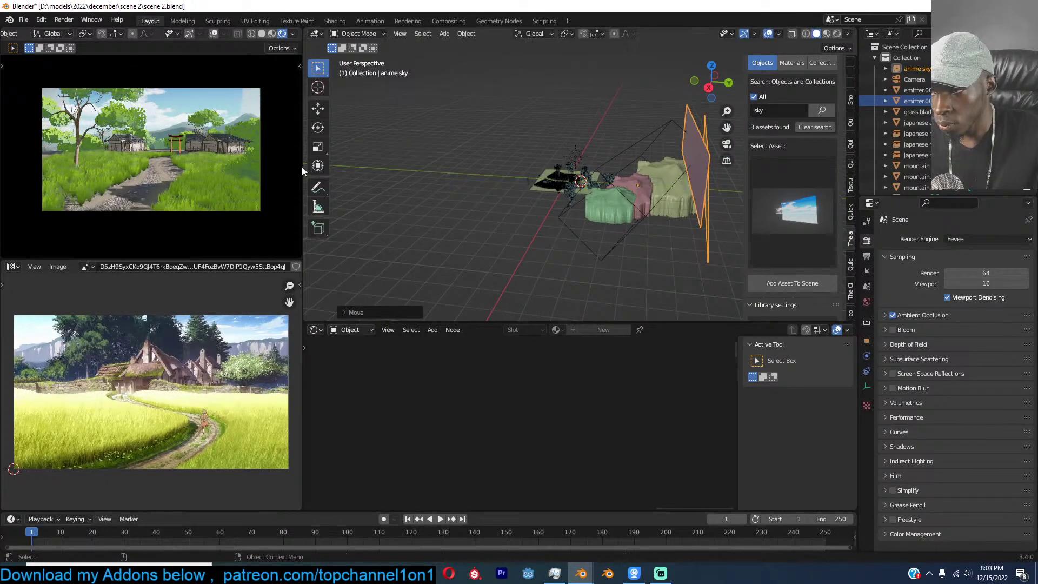
pyautogui.press('s')
pyautogui.click(284, 163)
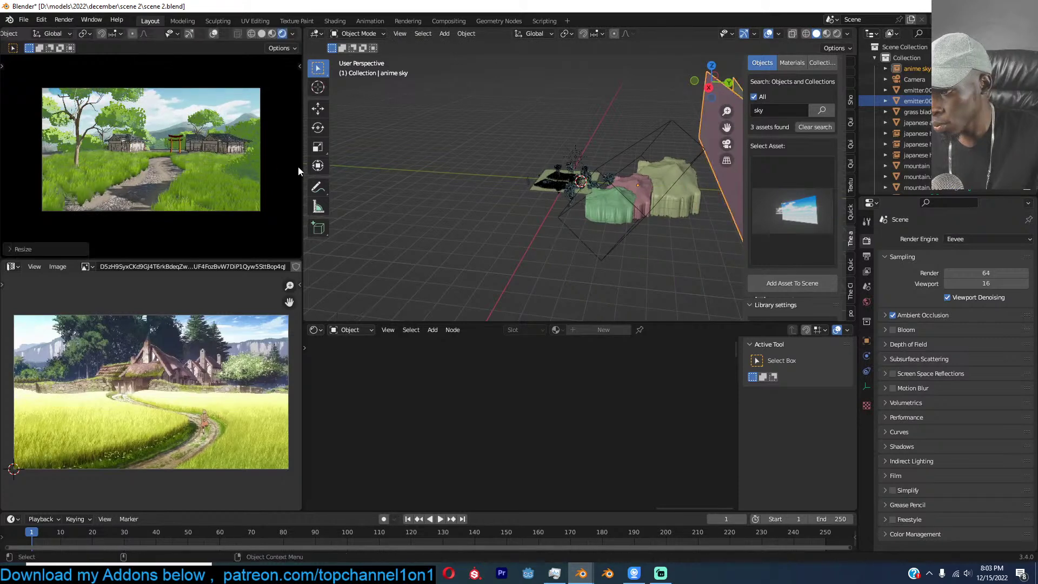
# Delete japanese house 2.001, the house beyond the grass between the foreground tree and the torii gate.
pyautogui.press('KP_0')
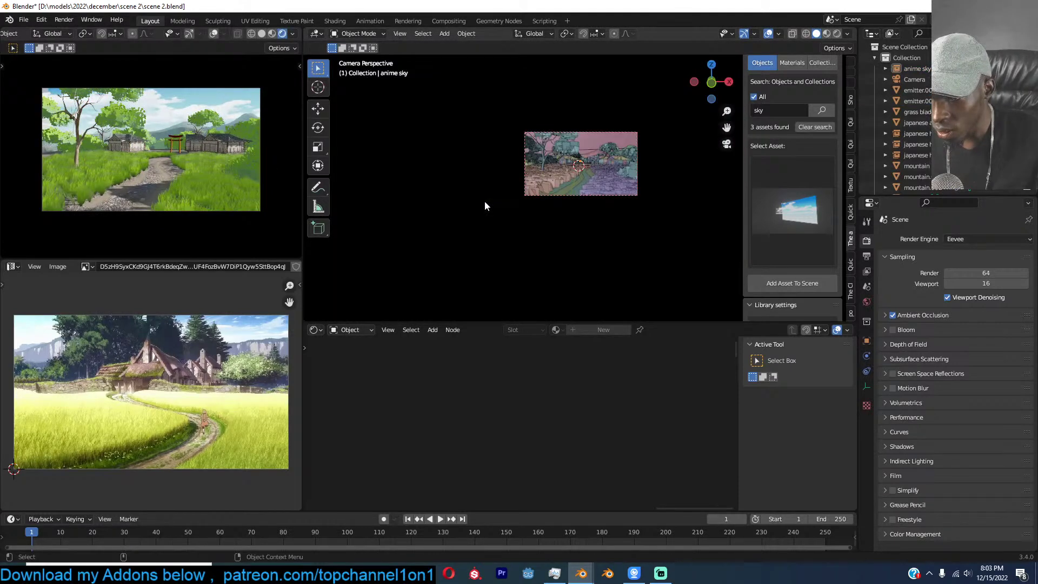
pyautogui.scroll(5, 593, 205)
pyautogui.click(486, 108)
pyautogui.press('x')
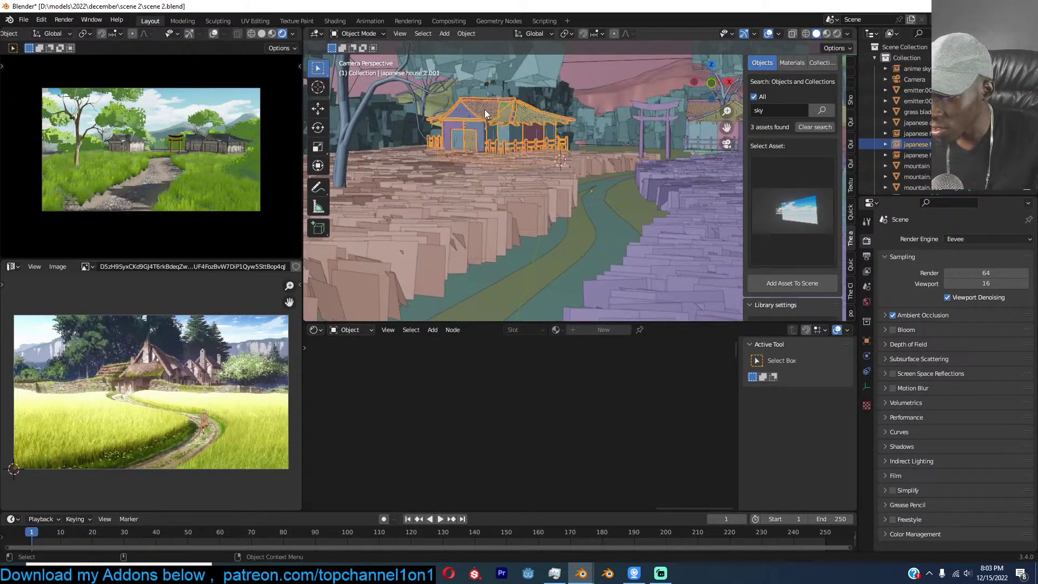
pyautogui.click(484, 109)
# Search the asset library for "house", add the blue-roofed white house to the scene and save the file.
pyautogui.click(785, 111)
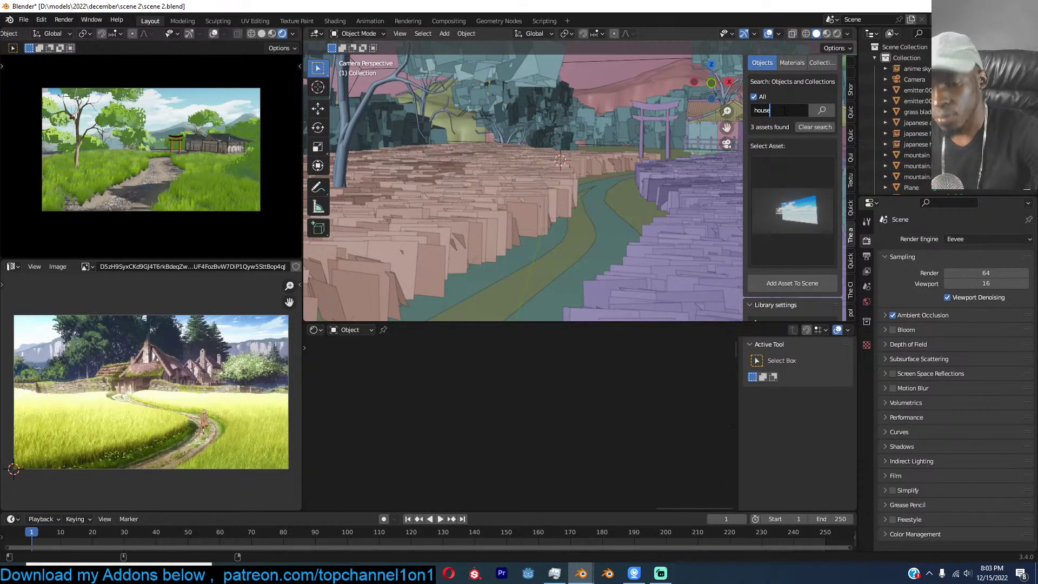
pyautogui.press('Return')
pyautogui.click(791, 181)
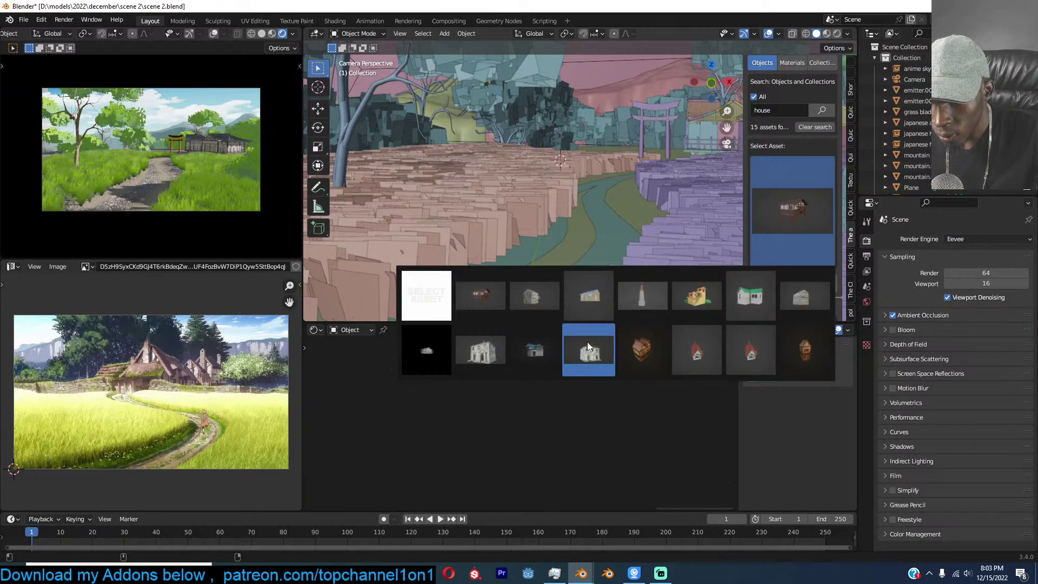
pyautogui.click(548, 349)
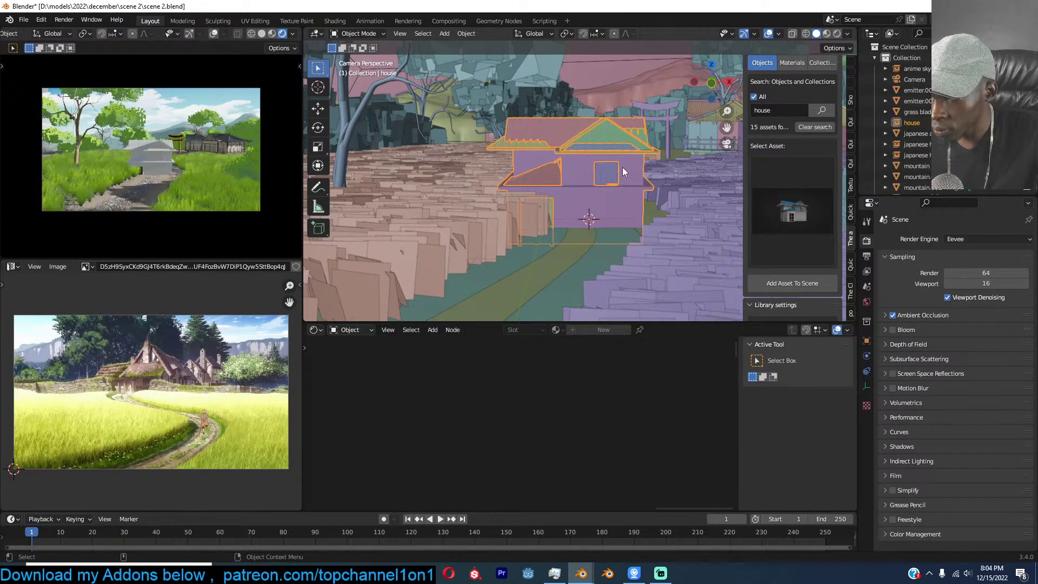
pyautogui.scroll(-2, 623, 171)
pyautogui.hotkey('ctrl', 's')
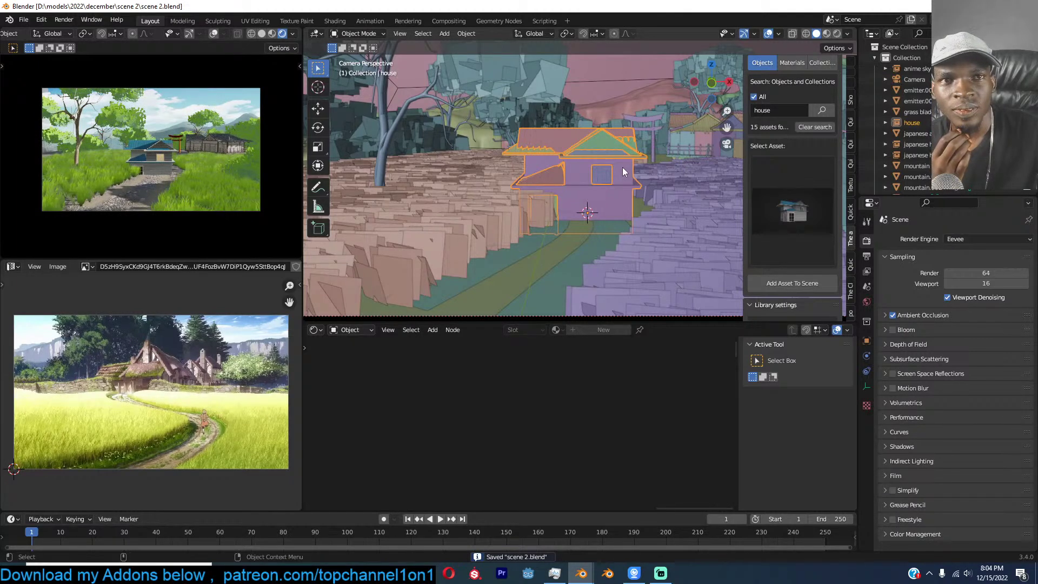
# Rotate the blue-roofed house 90° about Z.
pyautogui.moveTo(623, 172); pyautogui.dragTo(611, 183, button='middle')
pyautogui.write('rz90')
pyautogui.press('Return')
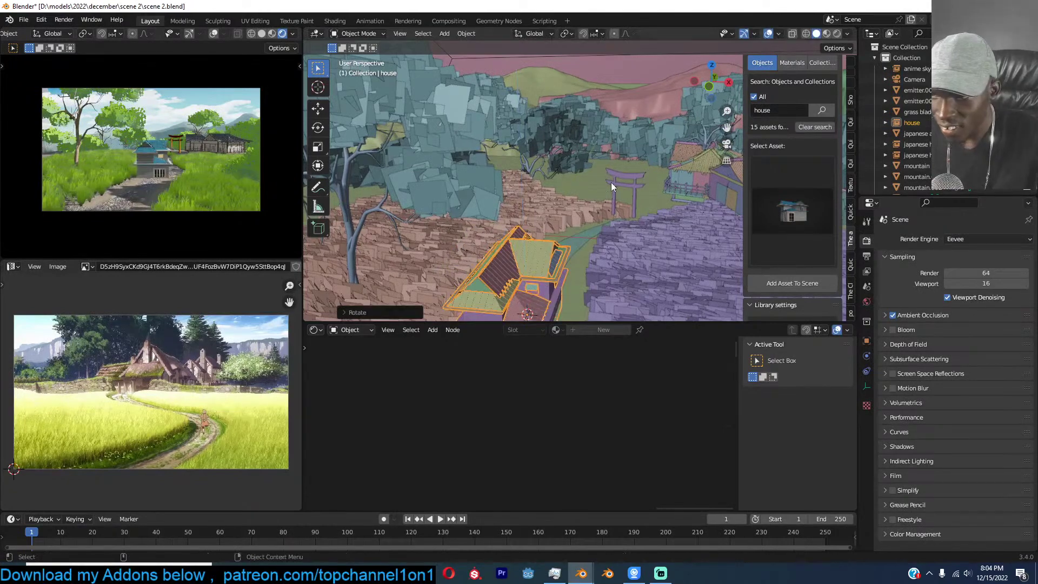
# Move the blue-roofed house across the ground to the far end of the path and rescale it.
pyautogui.press('g')
pyautogui.hotkey('shift', 'z')
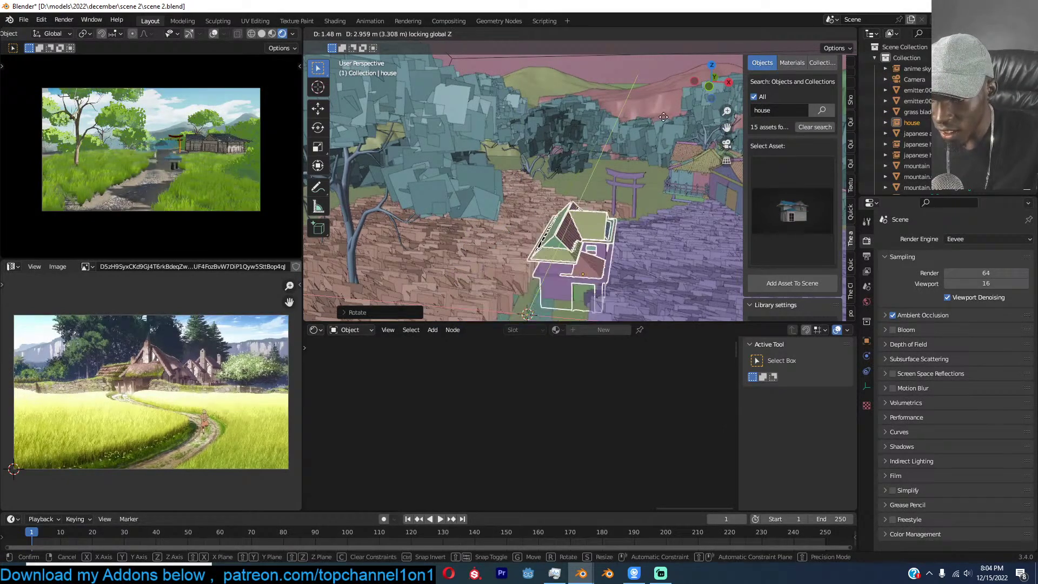
pyautogui.click(619, 95)
pyautogui.press('s')
pyautogui.click(656, 170)
# Rotate the blue-roofed house another 90° about Z and move it beside the torii gate.
pyautogui.write('rz90')
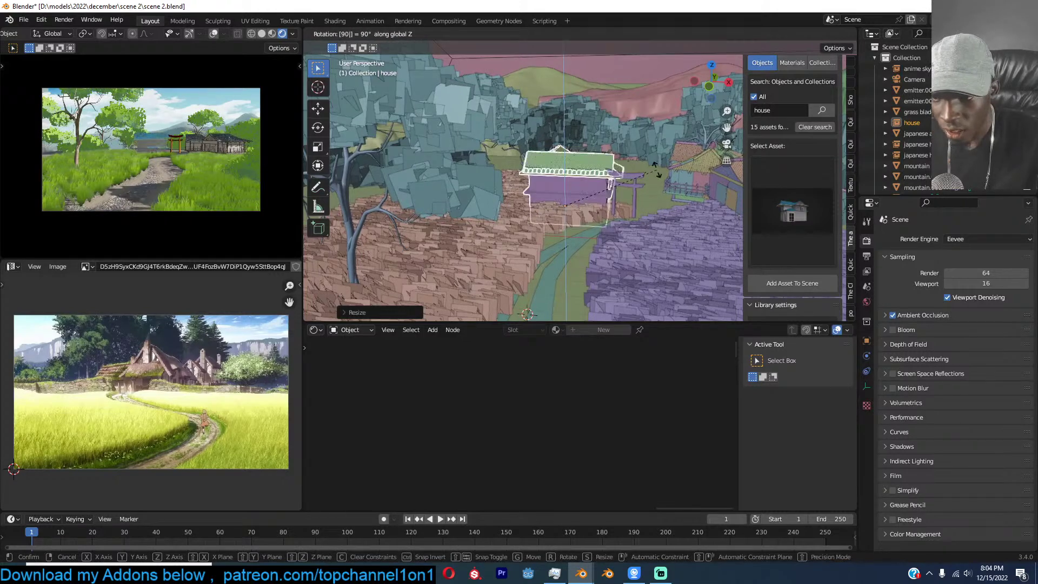
pyautogui.click(656, 170)
pyautogui.press('g')
pyautogui.click(652, 178)
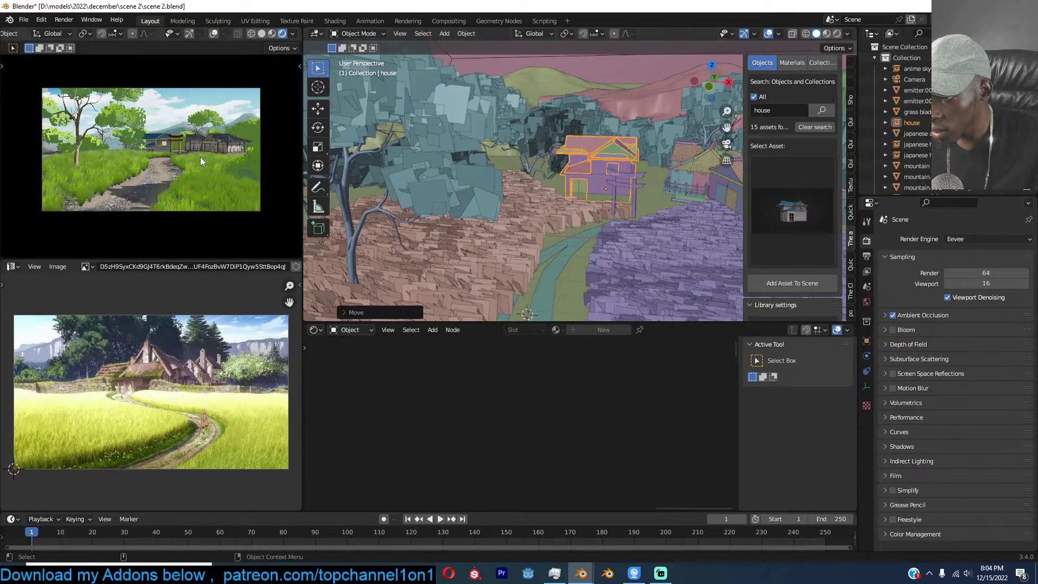
# Raise the blue-roofed house along Z and rotate it by about 81° about Z.
pyautogui.press('g')
pyautogui.press('z')
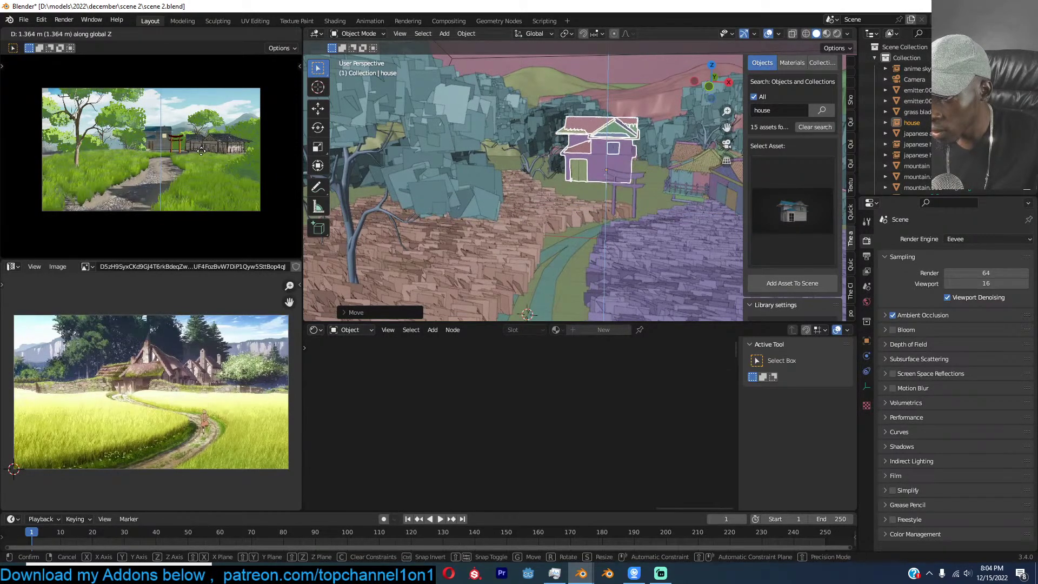
pyautogui.click(201, 152)
pyautogui.press('r')
pyautogui.press('z')
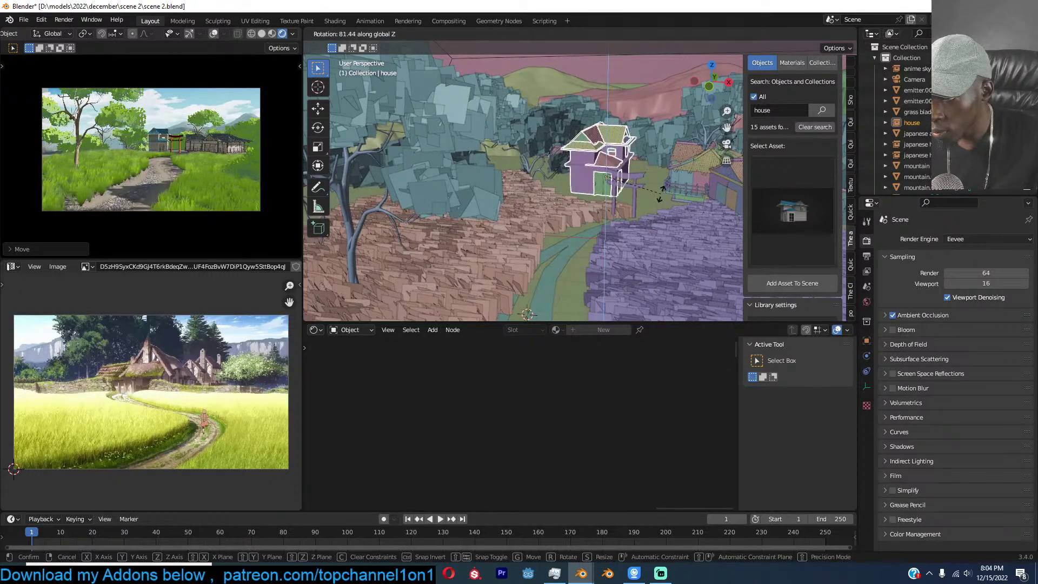
pyautogui.click(660, 194)
# Delete the blue-roofed house beside the torii gate.
pyautogui.press('x')
pyautogui.click(661, 195)
# Choose the brown wooden house asset, save the file and add the house at the far end of the path beside the torii gate.
pyautogui.click(776, 218)
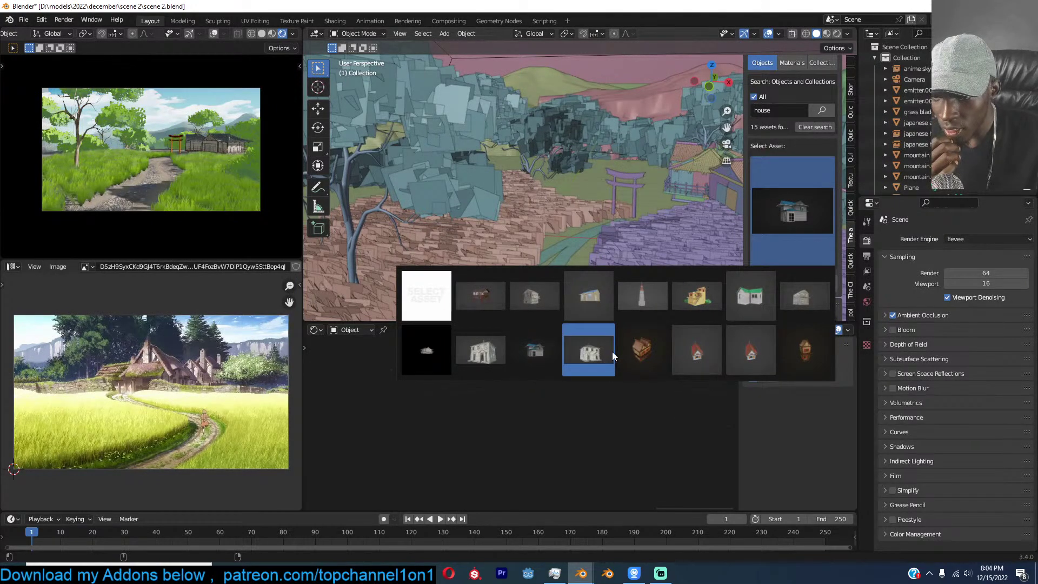
pyautogui.click(654, 355)
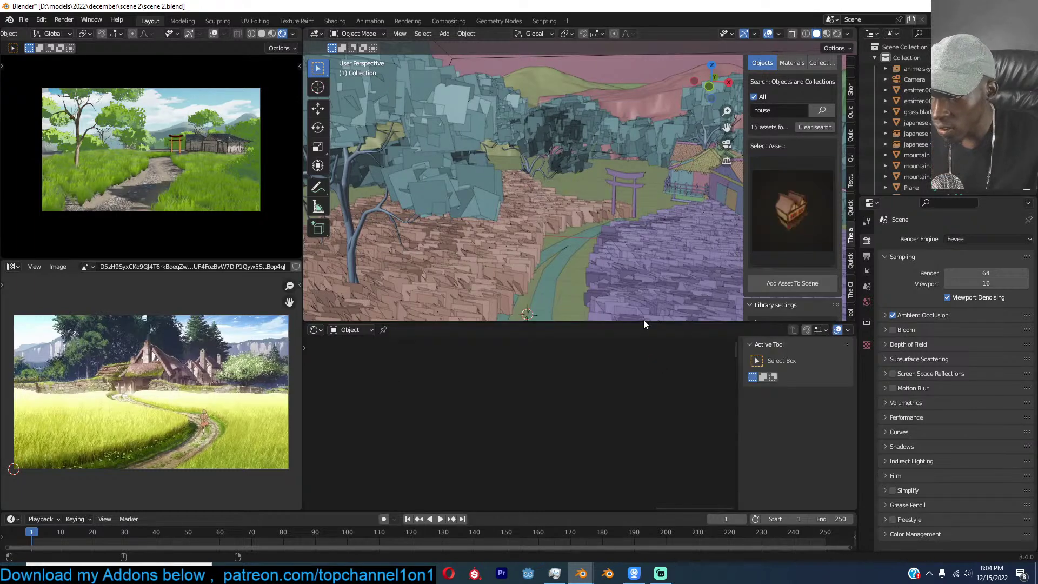
pyautogui.hotkey('ctrl', 's')
pyautogui.keyDown('shift'); pyautogui.rightClick(577, 195); pyautogui.keyUp('shift')
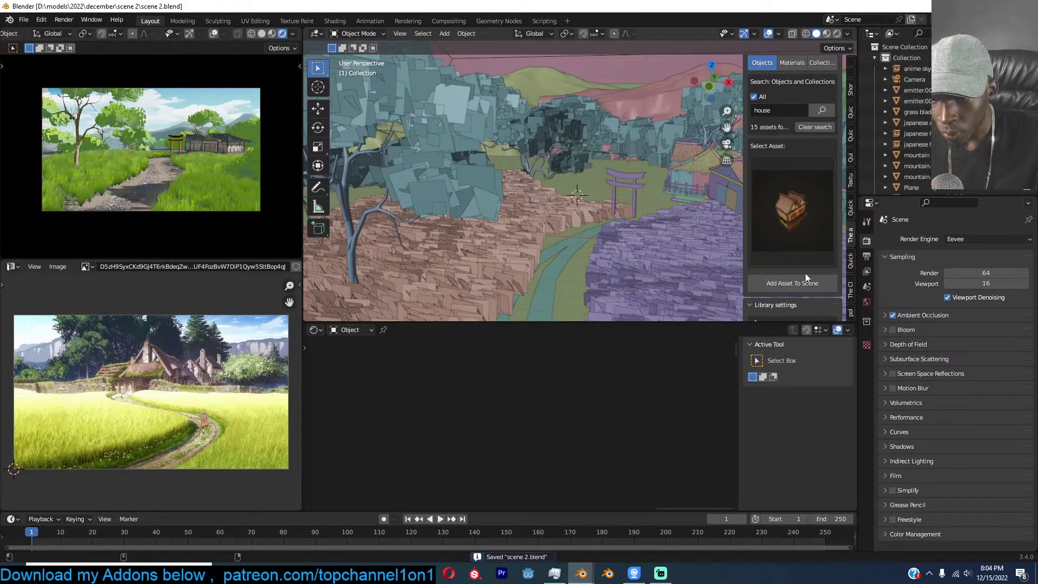
pyautogui.click(805, 280)
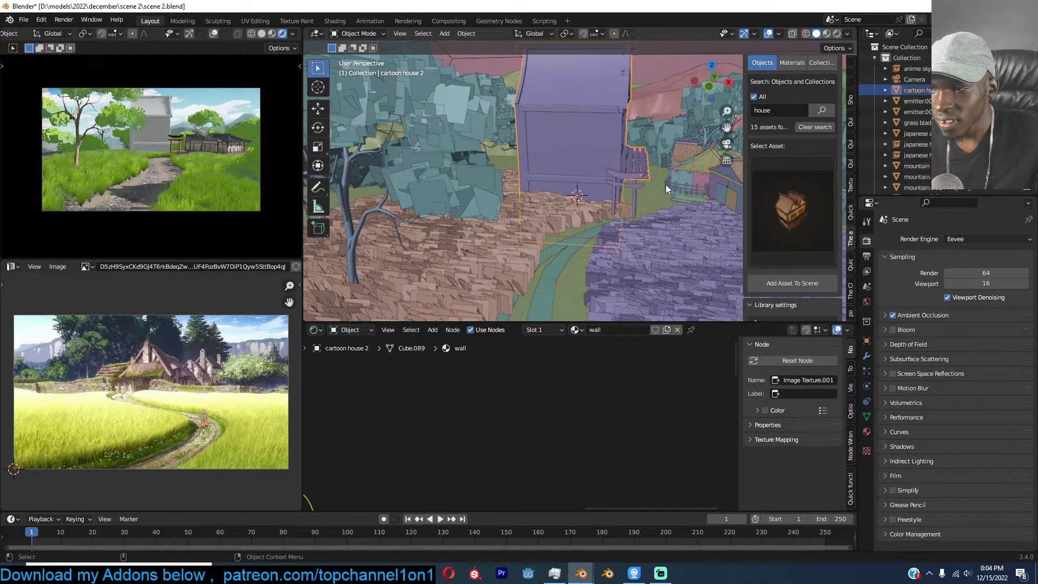
# Scale the brown wooden house down to fit behind the grass and rotate it -90° about Z.
pyautogui.press('s')
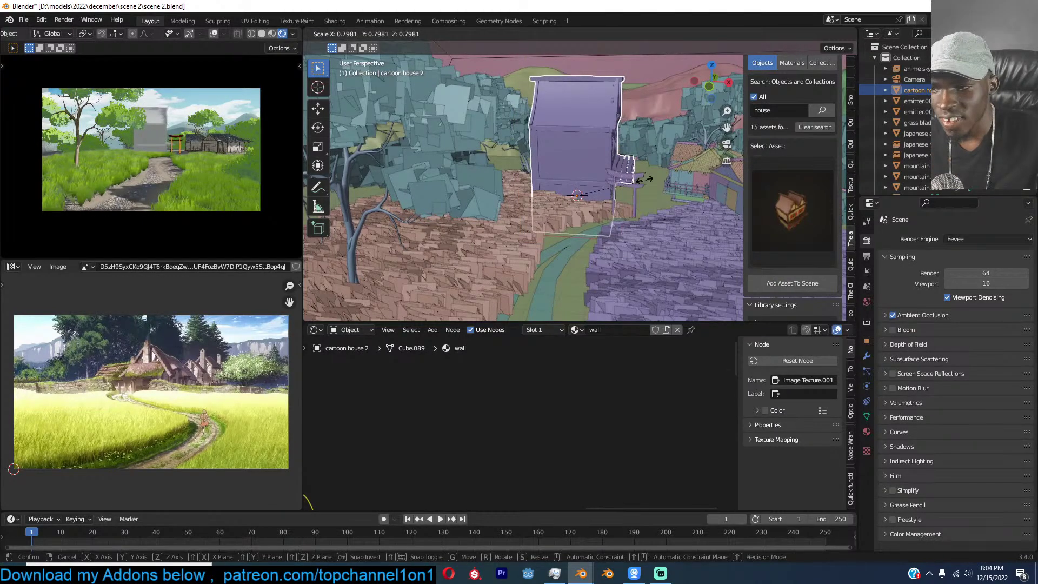
pyautogui.click(615, 177)
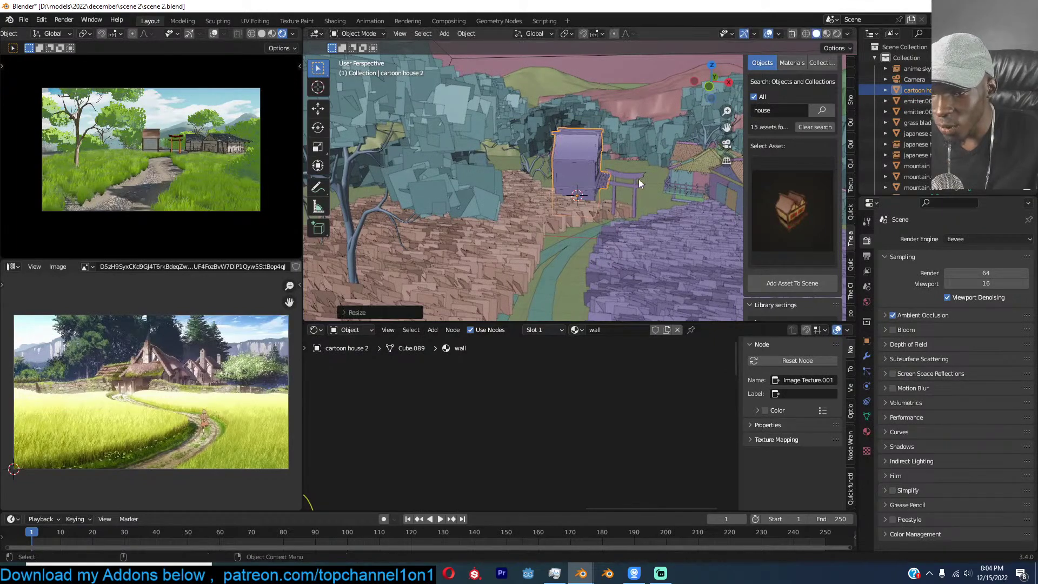
pyautogui.write('rz-90')
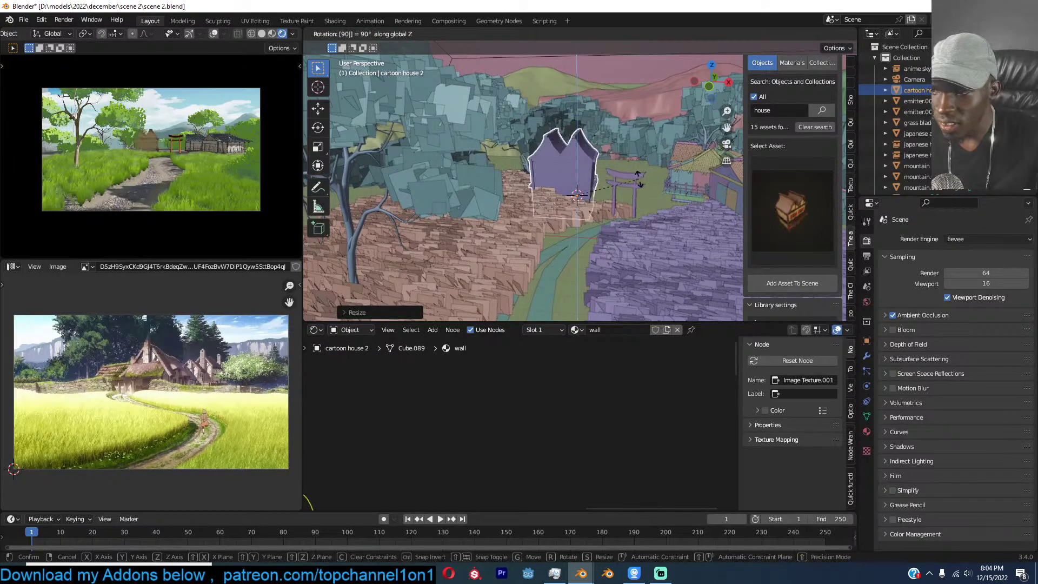
pyautogui.click(638, 181)
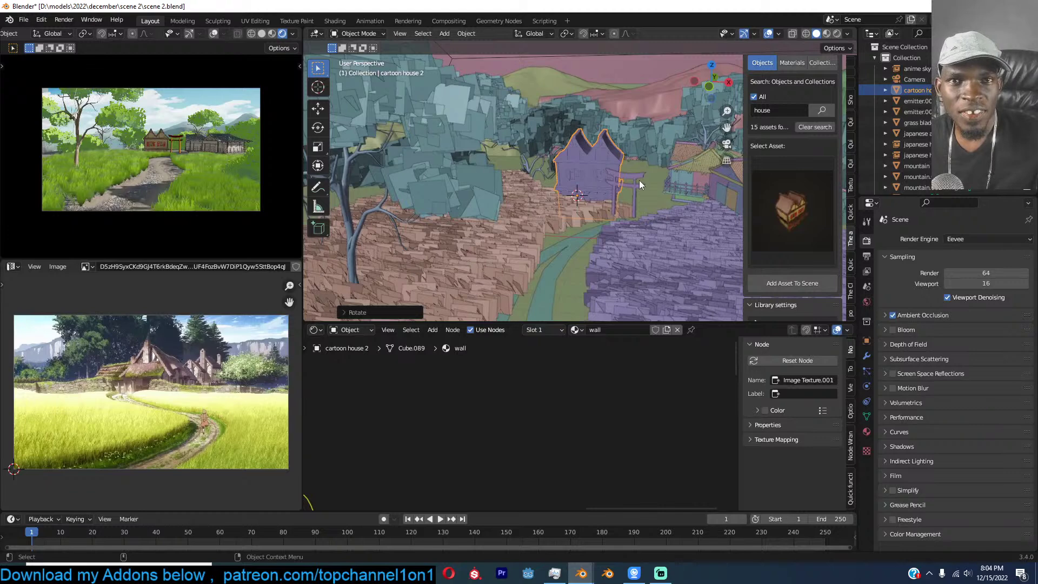
# Move the brown wooden house sideways so it stands clear of the torii gate.
pyautogui.scroll(5, 639, 180)
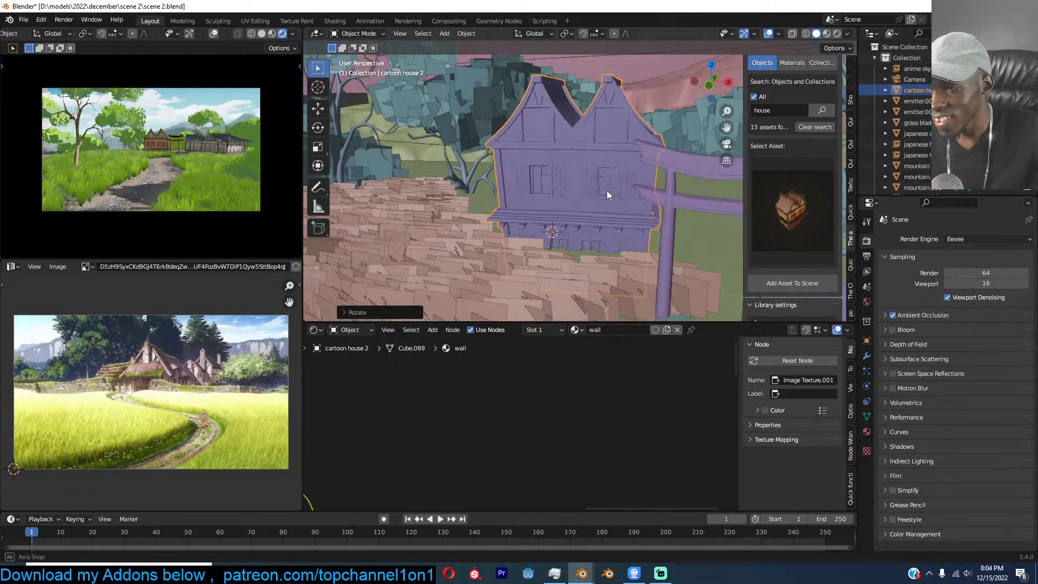
pyautogui.press('g')
pyautogui.press('Escape')
pyautogui.press('g')
pyautogui.click(588, 177)
# Raise the brown wooden house along Z and turn it about Z to an angled view.
pyautogui.press('g')
pyautogui.press('z')
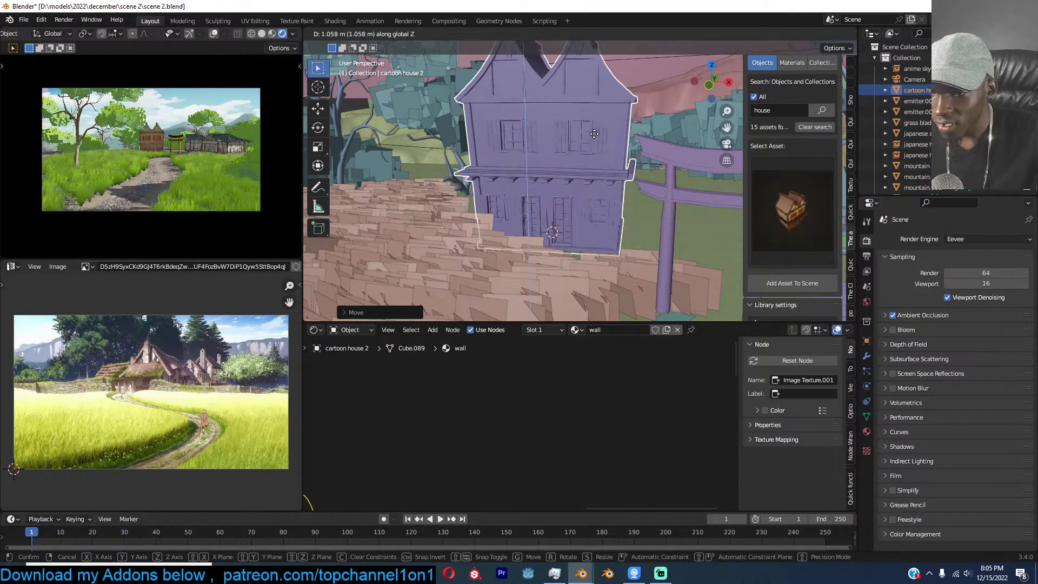
pyautogui.press('r')
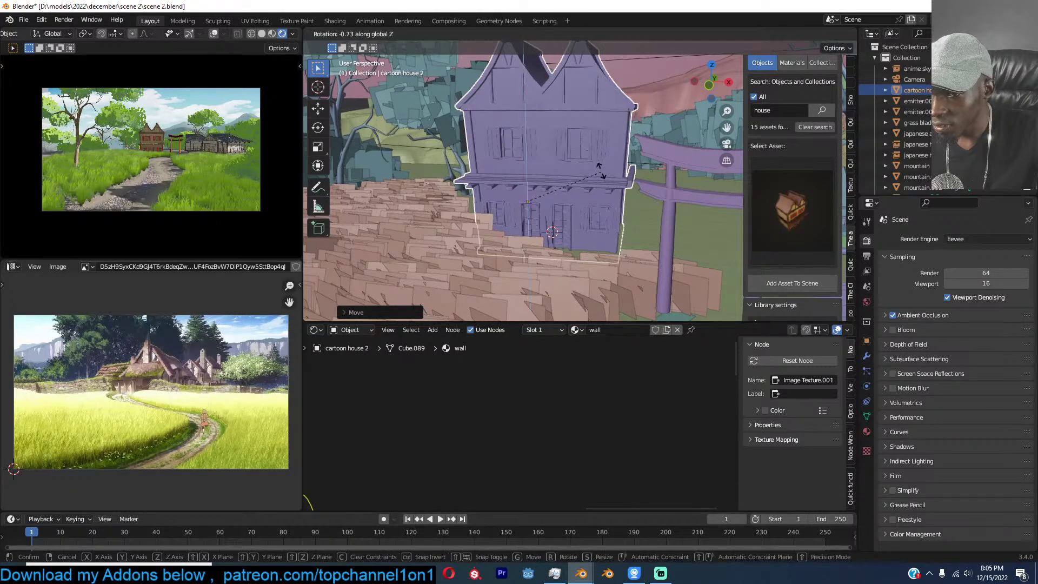
pyautogui.click(546, 136)
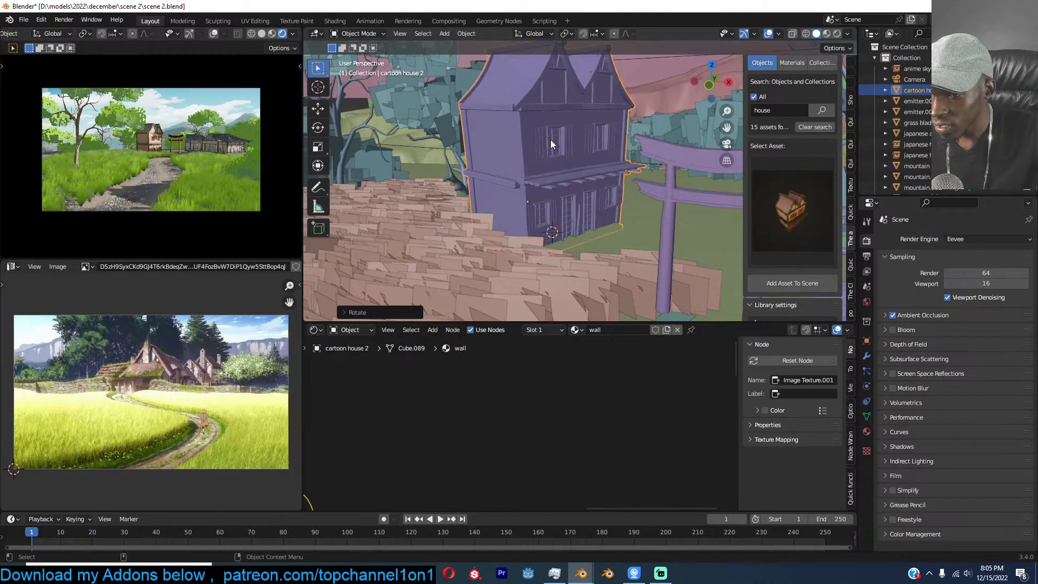
# Examine the shader nodes of the brown house's wall, wall_dark and light wood materials.
pyautogui.press('Home')
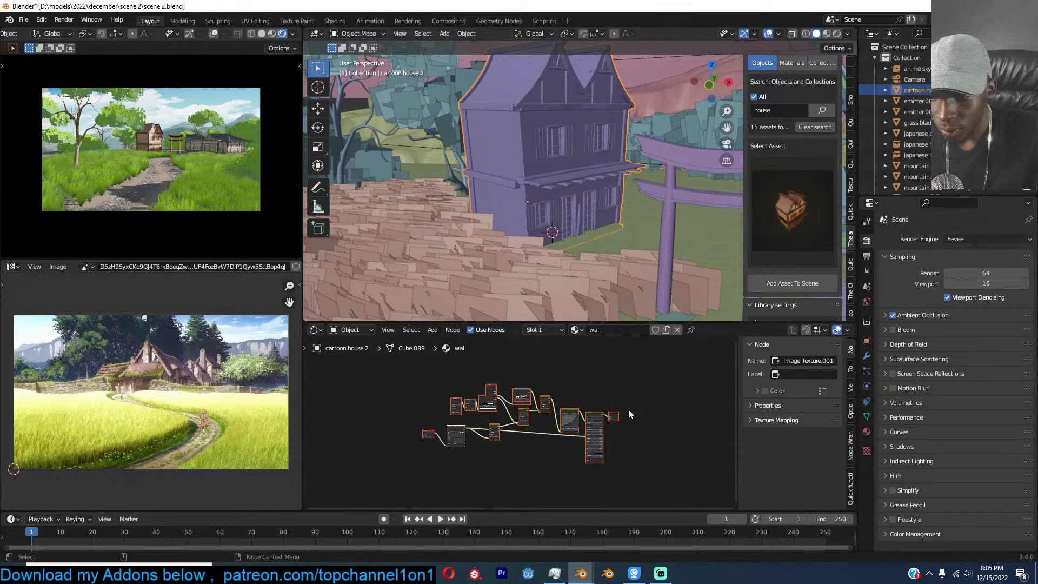
pyautogui.scroll(2, 629, 414)
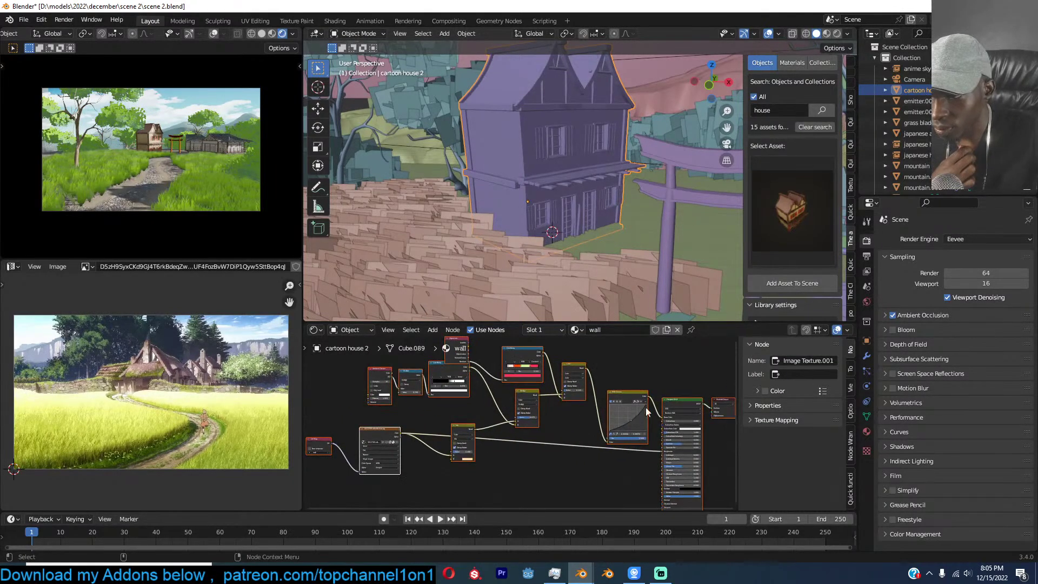
pyautogui.click(867, 432)
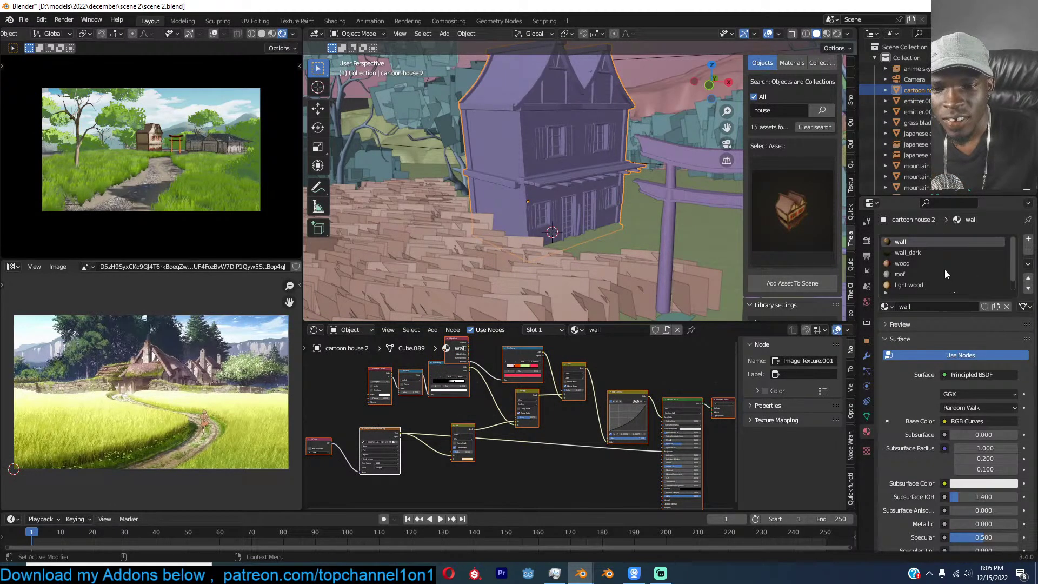
pyautogui.click(911, 253)
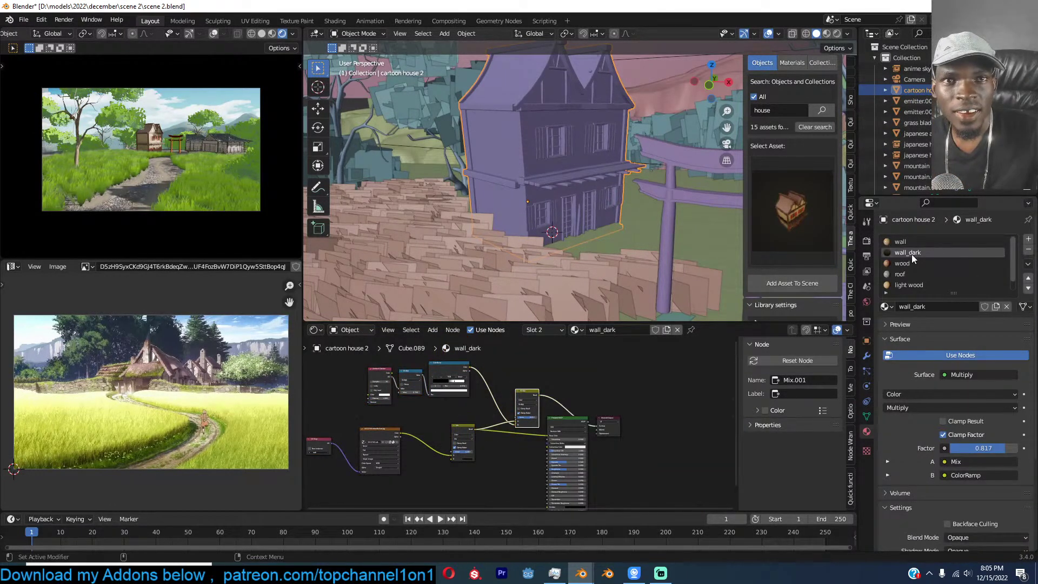
pyautogui.scroll(-1, 935, 261)
pyautogui.click(918, 275)
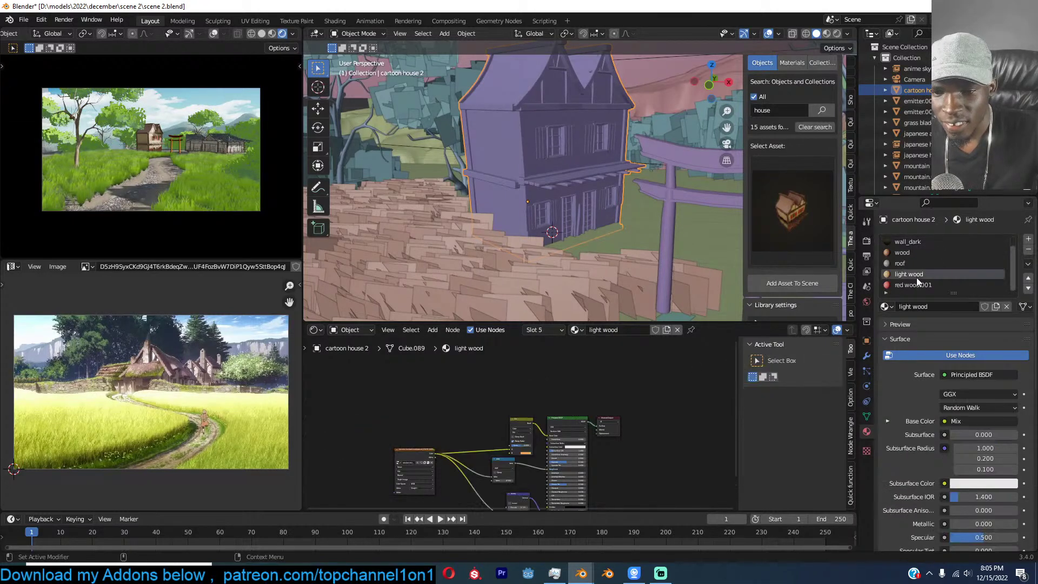
pyautogui.scroll(4, 669, 442)
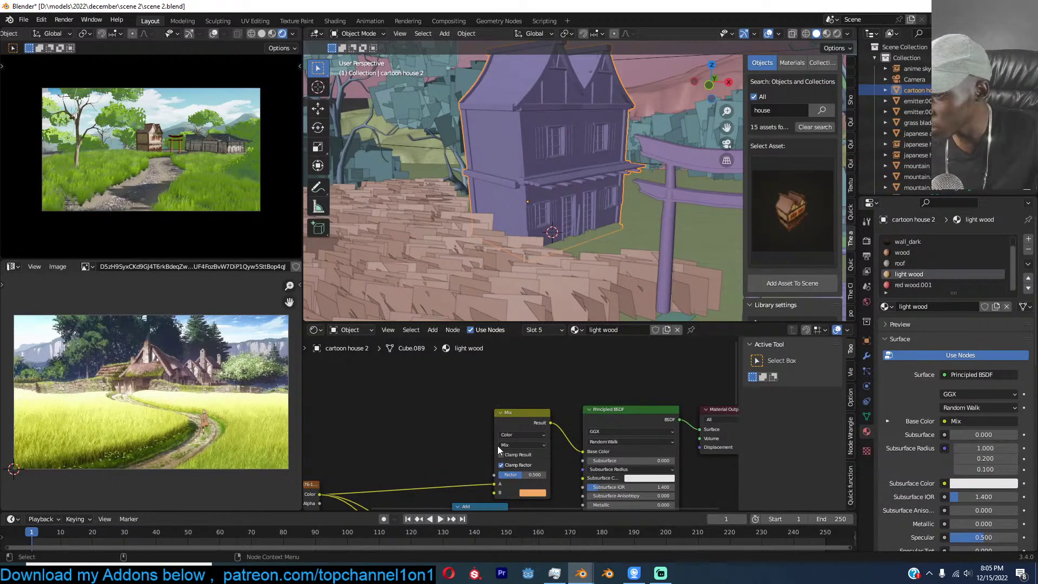
pyautogui.moveTo(497, 445); pyautogui.dragTo(498, 444, button='middle')
# Lower the brown wooden house along Z into the grass and rotate it about Z so its front faces the path.
pyautogui.press('g')
pyautogui.press('z')
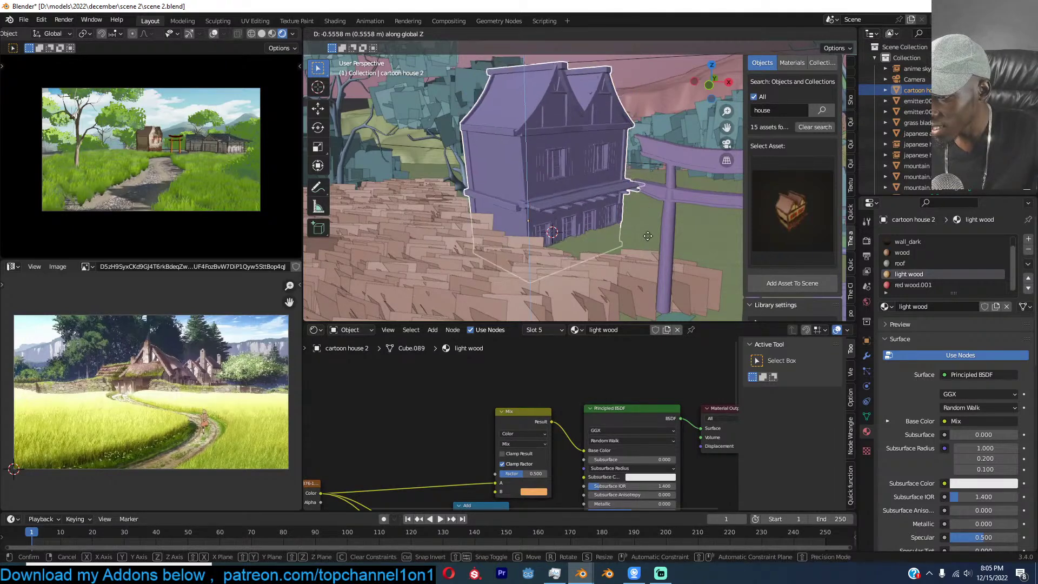
pyautogui.click(650, 248)
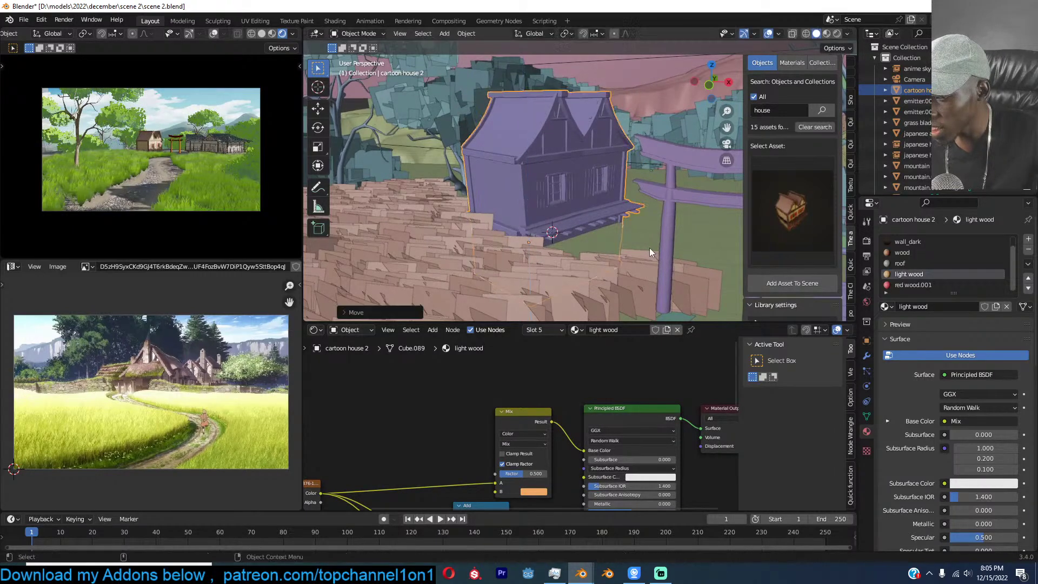
pyautogui.press('r')
pyautogui.press('z')
pyautogui.click(621, 271)
pyautogui.press('g')
pyautogui.press('z')
pyautogui.click(657, 323)
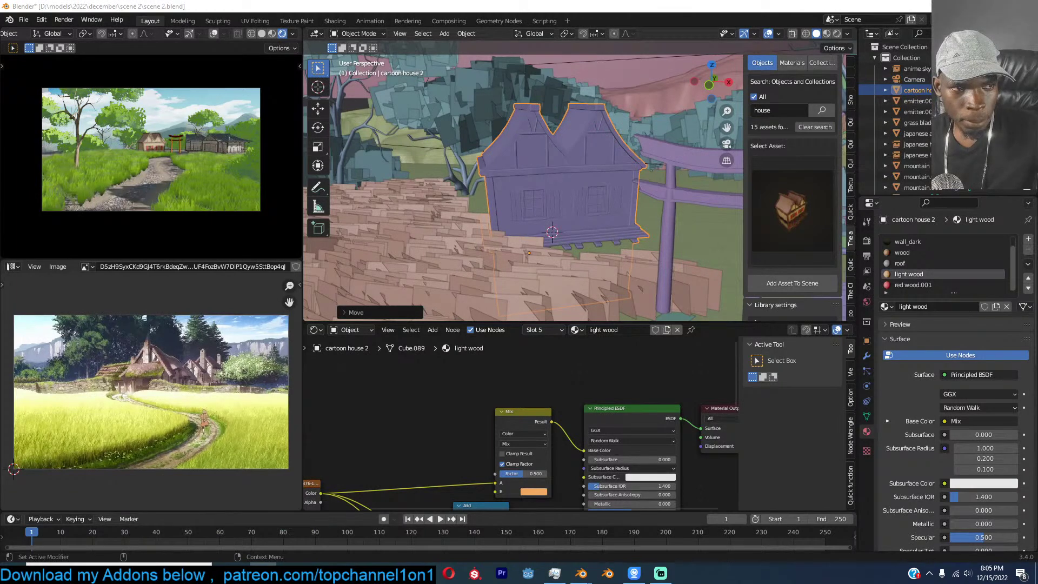
# Choose the red-roofed house asset and delete the two Japanese houses on the far side of the torii gate.
pyautogui.click(763, 206)
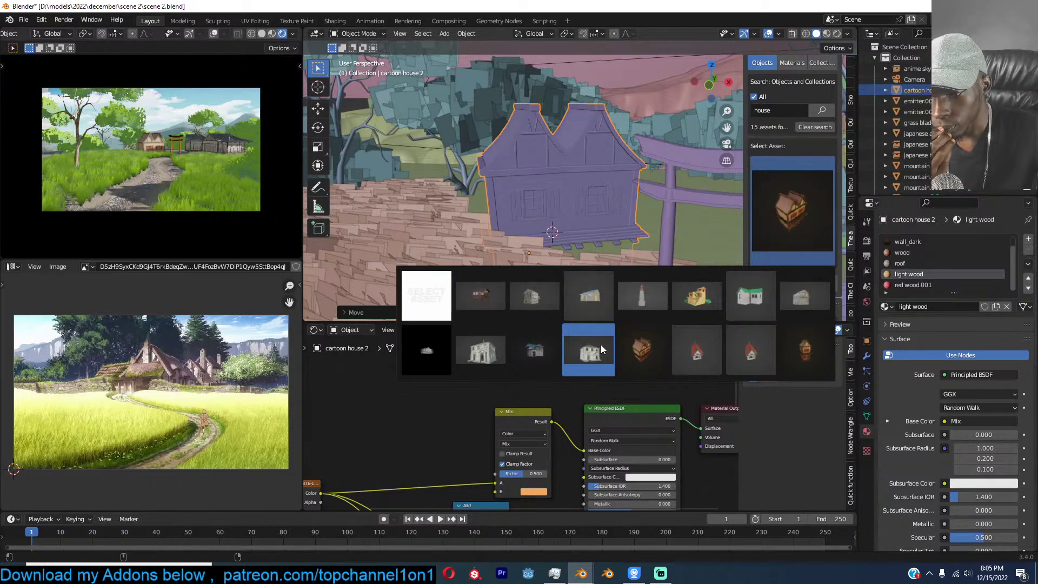
pyautogui.click(698, 353)
pyautogui.moveTo(657, 275); pyautogui.dragTo(548, 219, button='middle')
pyautogui.click(618, 199)
pyautogui.press('x')
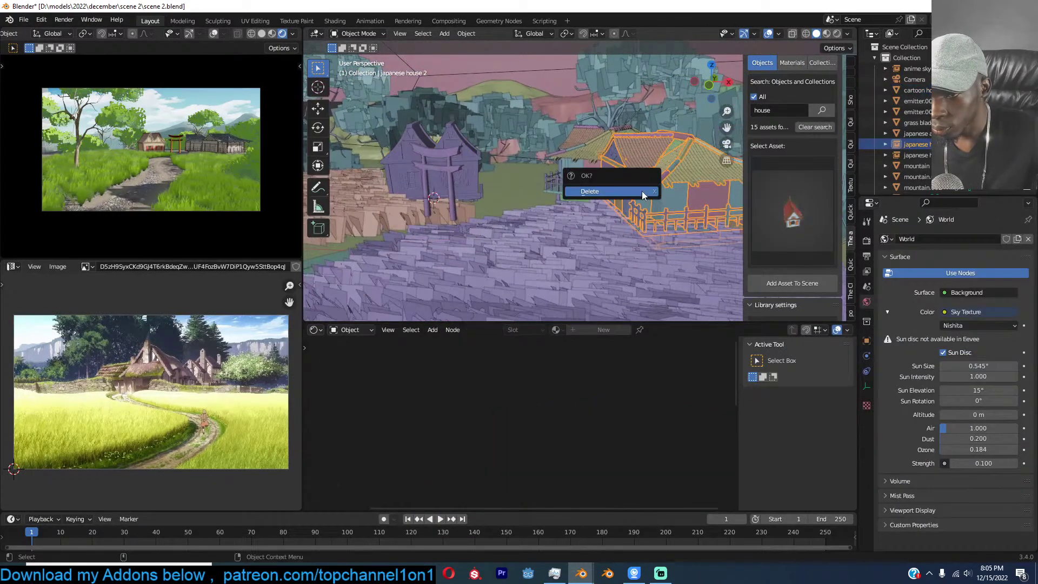
pyautogui.click(610, 191)
pyautogui.click(611, 174)
pyautogui.press('x')
pyautogui.click(612, 186)
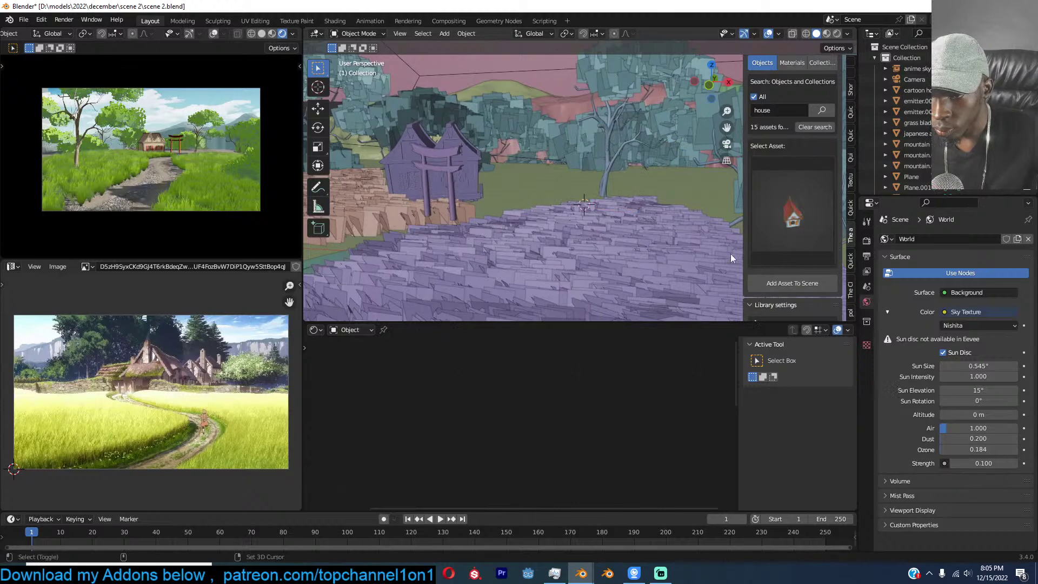
# Add the red-roofed house where the Japanese houses stood, scale it down slightly and lower it along Z into the grass.
pyautogui.click(799, 283)
pyautogui.press('s')
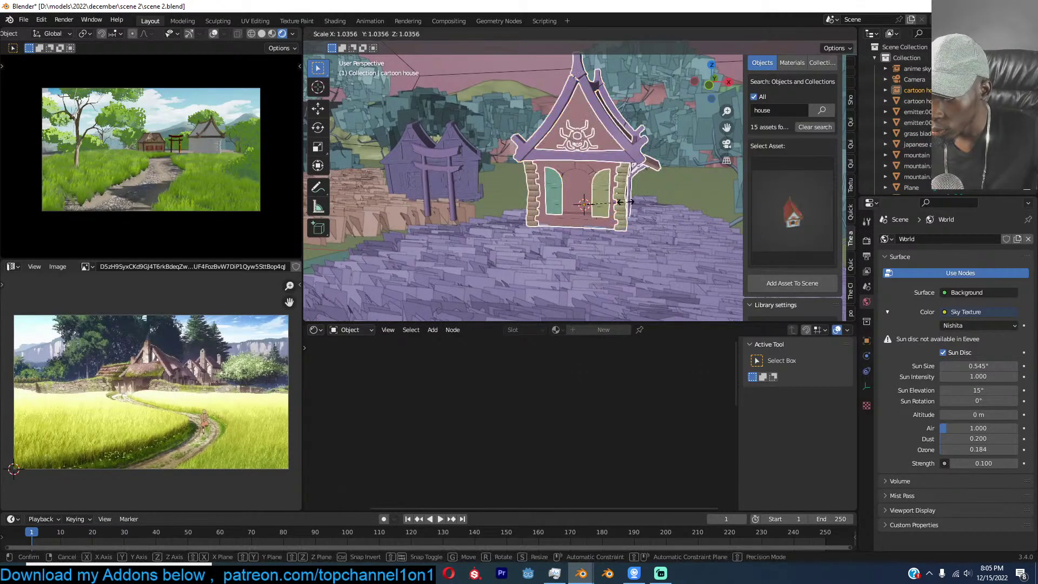
pyautogui.click(629, 205)
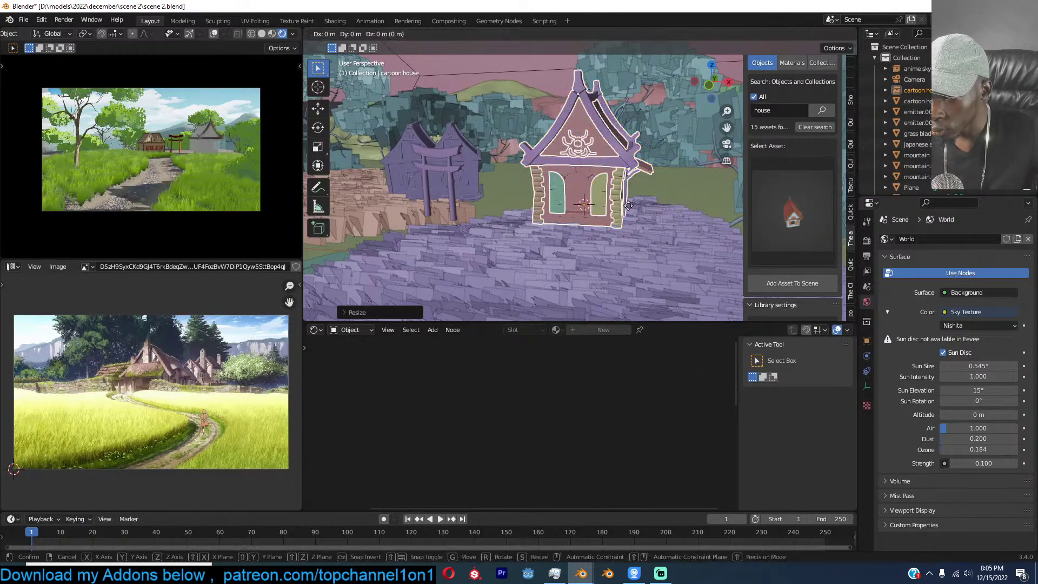
pyautogui.press('g')
pyautogui.press('z')
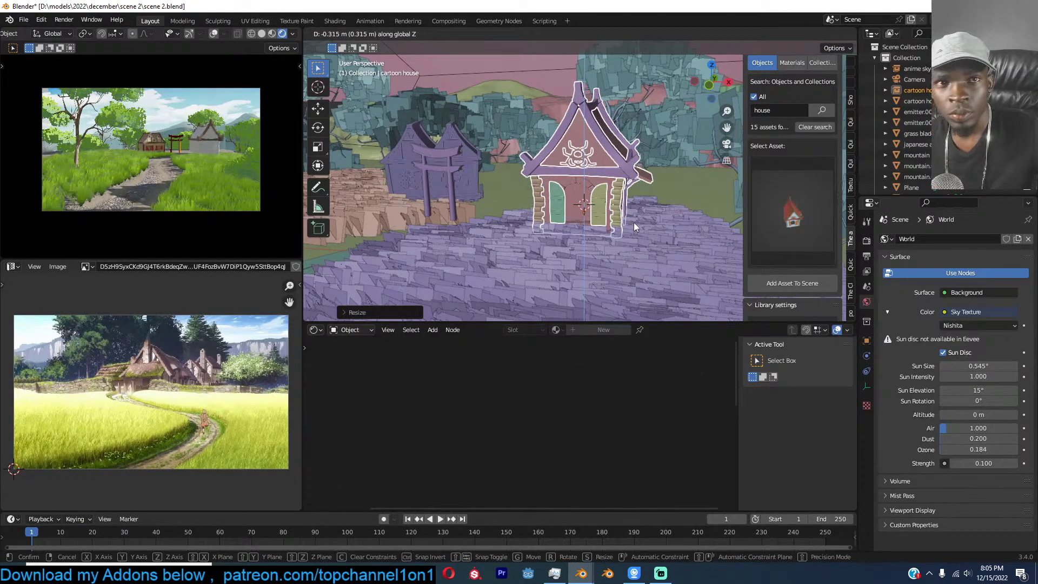
pyautogui.click(635, 226)
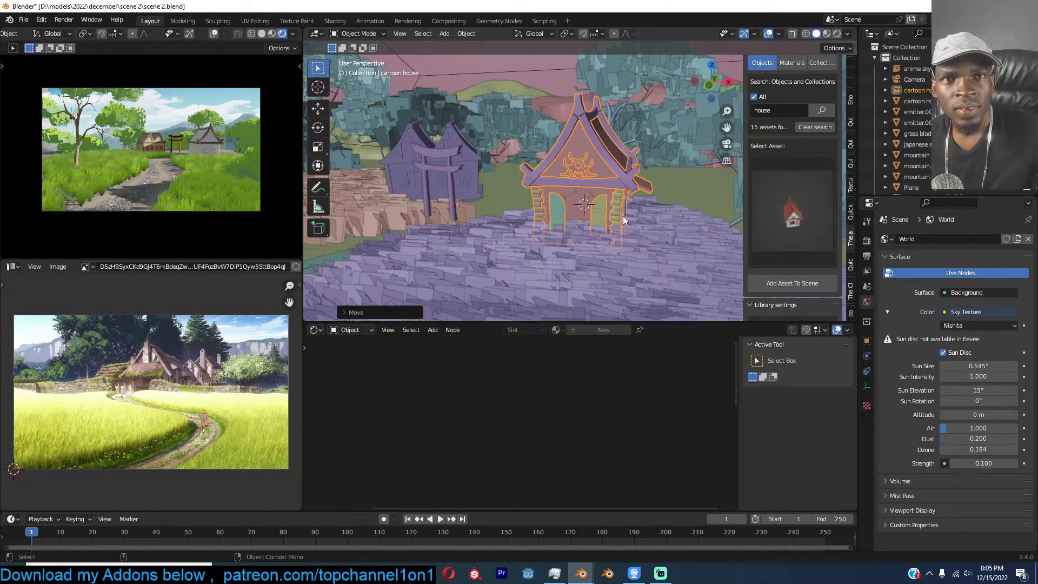
# Check the houses from the camera view and save the file with nothing selected.
pyautogui.scroll(-6, 623, 216)
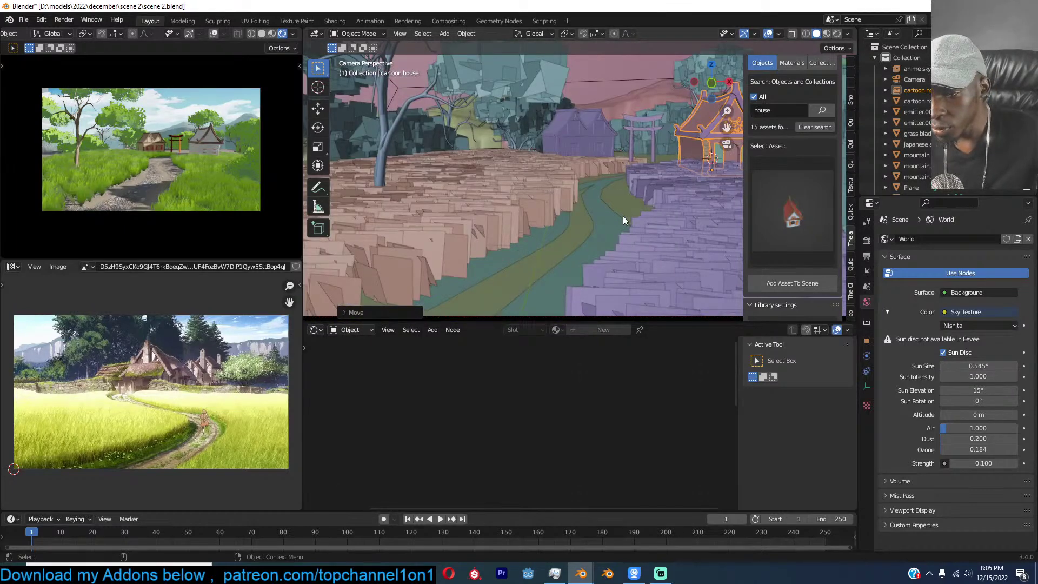
pyautogui.click(660, 180)
pyautogui.click(661, 180)
pyautogui.hotkey('ctrl', 's')
pyautogui.hotkey('alt', 'a')
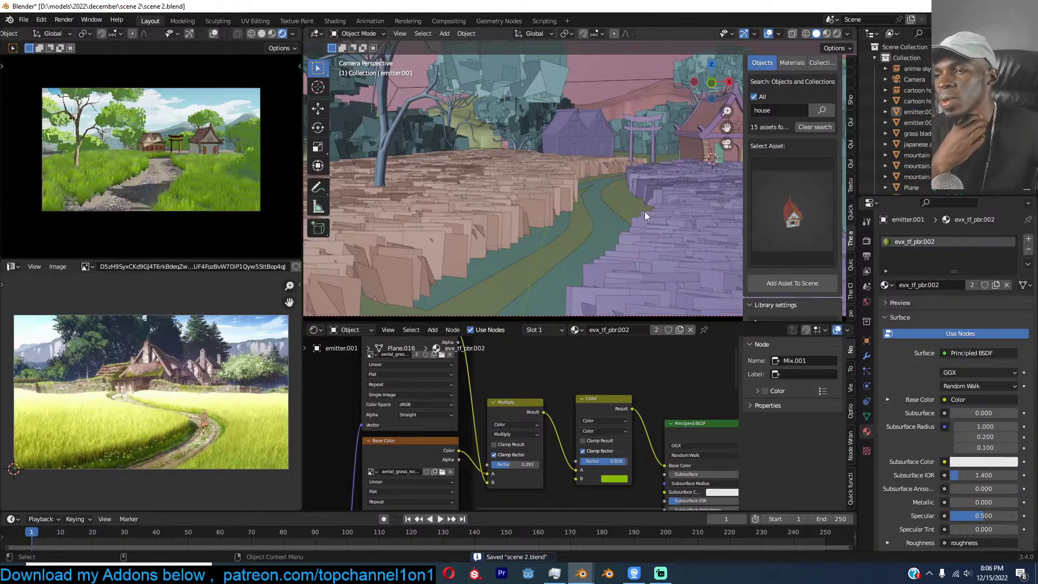
pyautogui.keyDown('shift'); pyautogui.moveTo(630, 185); pyautogui.dragTo(521, 221, button='middle'); pyautogui.keyUp('shift')
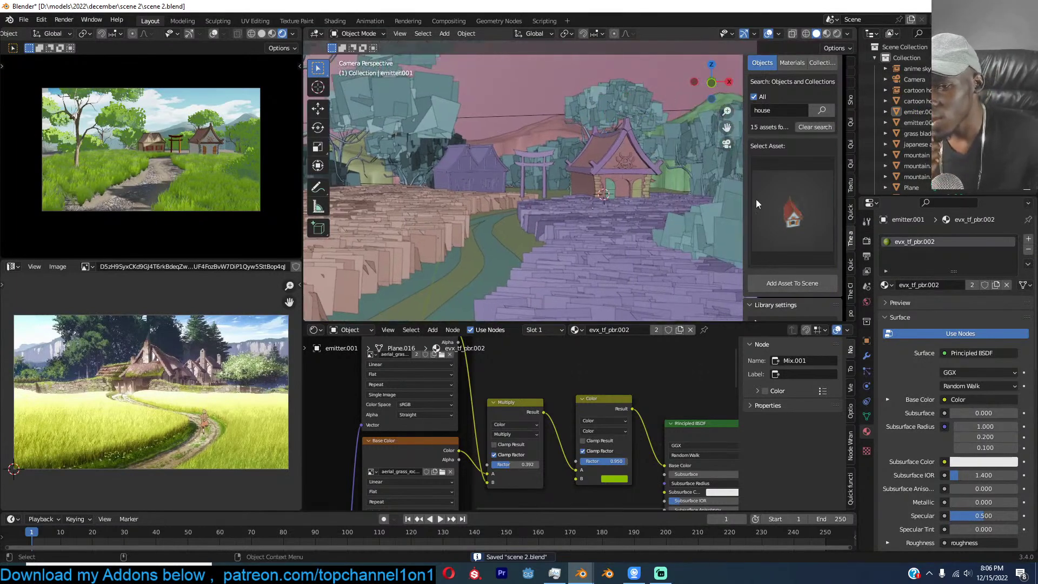
# Delete the red-roofed house beside the torii gate.
pyautogui.click(802, 199)
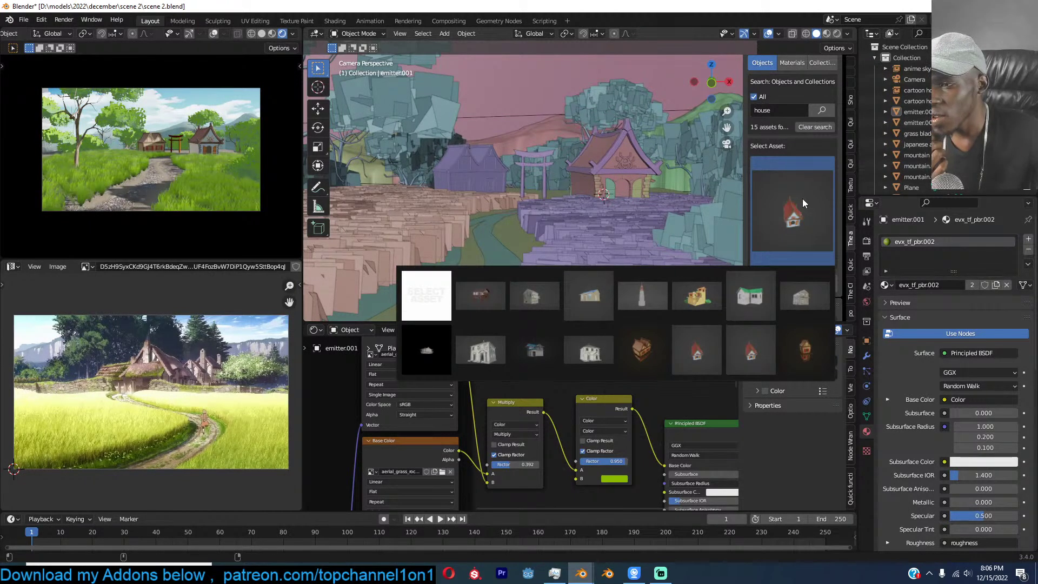
pyautogui.click(631, 171)
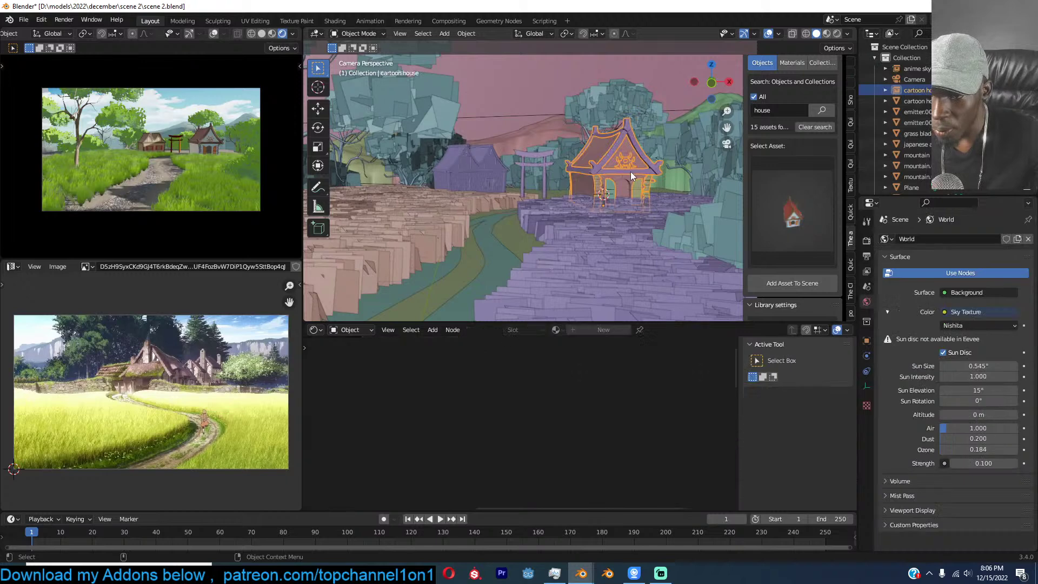
pyautogui.press('x')
pyautogui.click(631, 172)
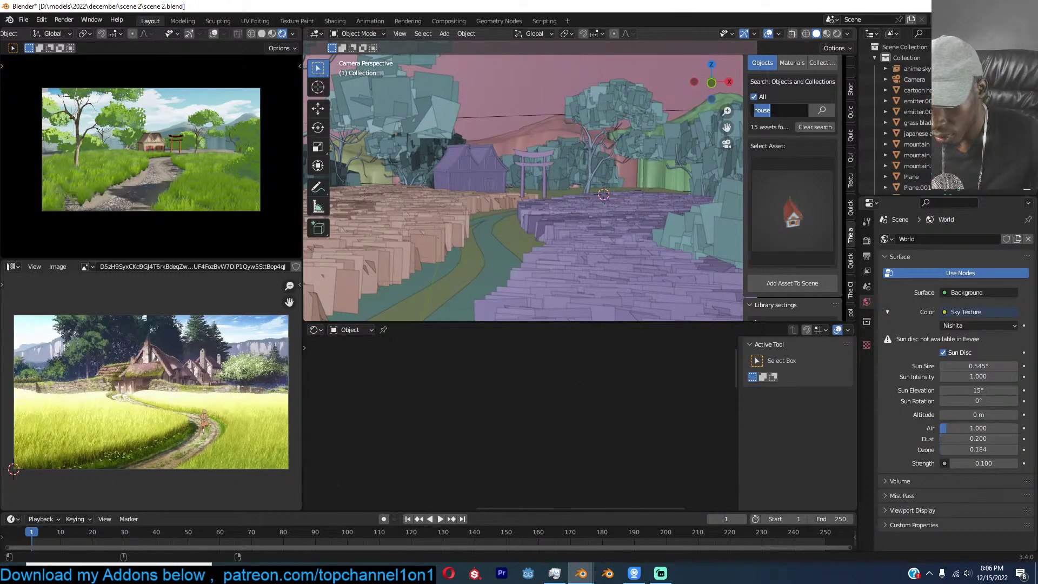
# Search the asset library for "rome".
pyautogui.press('BackSpace')
pyautogui.press('Return')
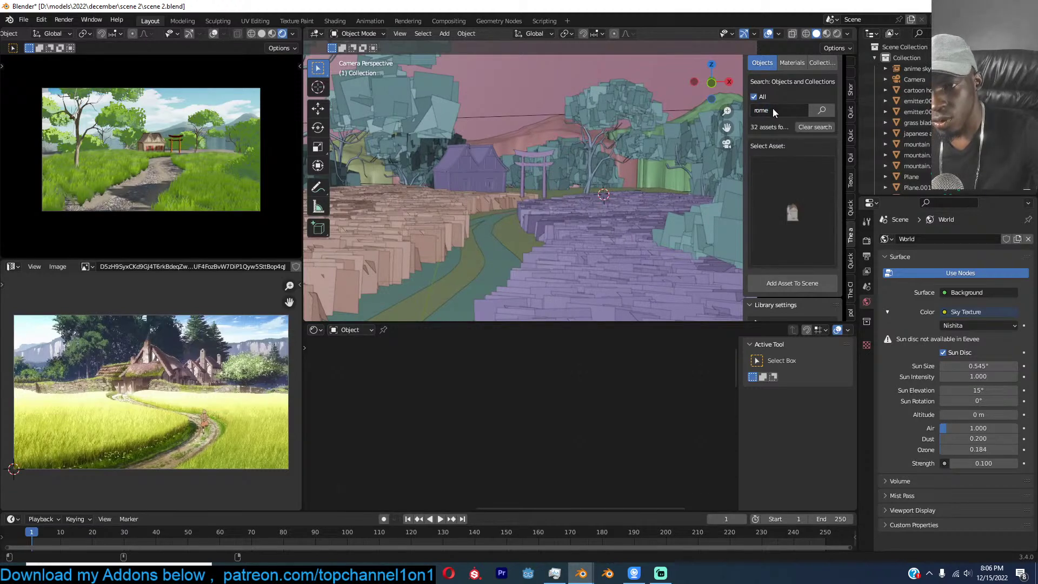
# Try the columned medieval Rome building beside the torii gate, scaled down, rotated about Z and shifted horizontally, and delete it.
pyautogui.click(813, 182)
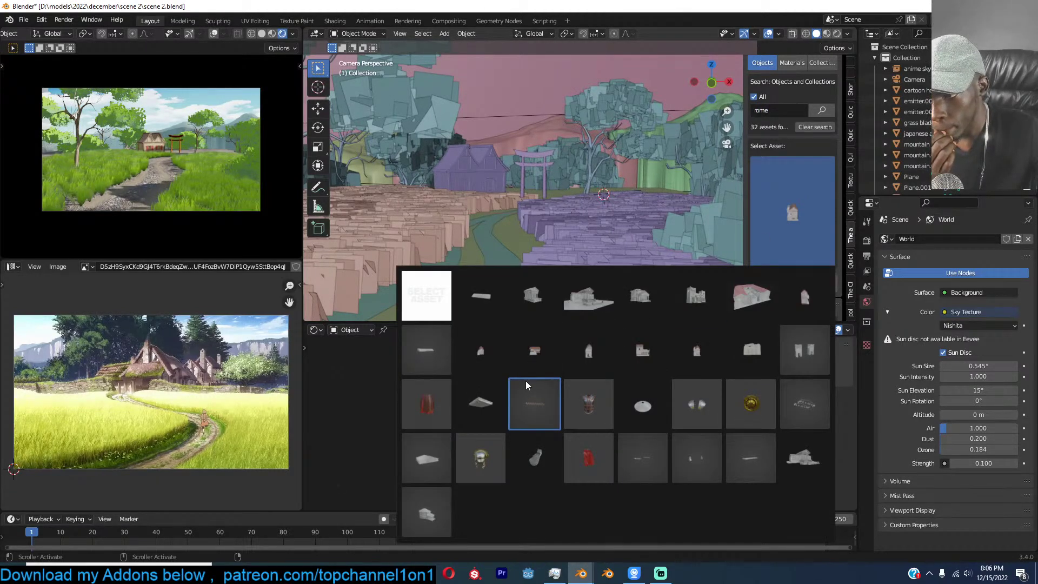
pyautogui.click(595, 305)
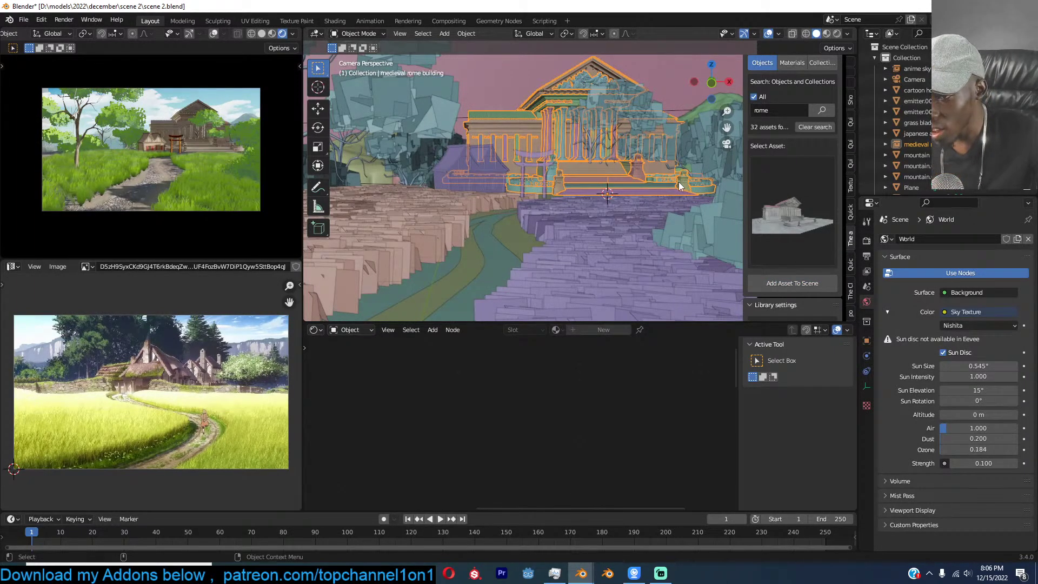
pyautogui.press('s')
pyautogui.click(664, 192)
pyautogui.press('r')
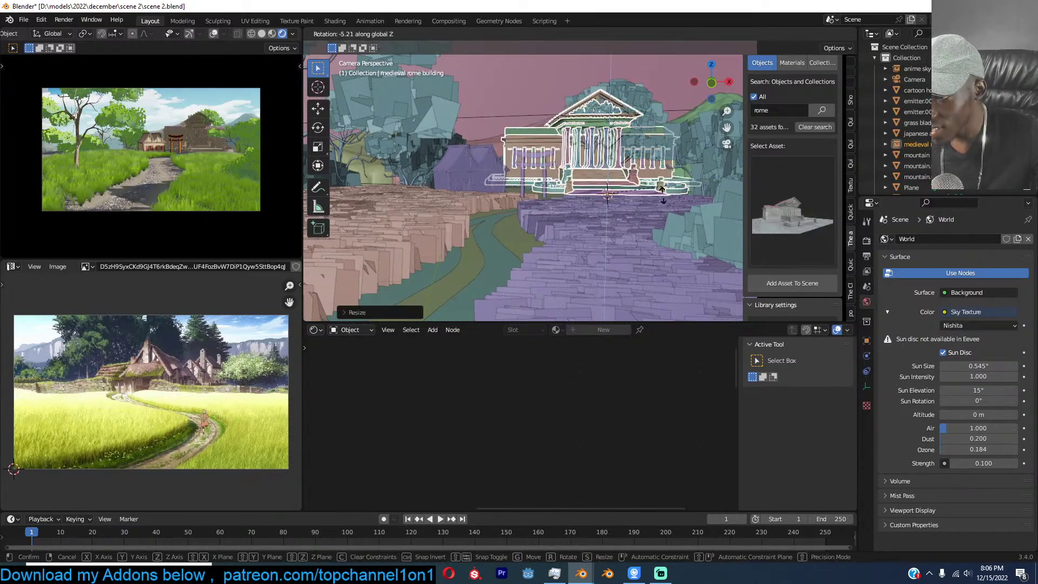
pyautogui.click(650, 208)
pyautogui.press('g')
pyautogui.hotkey('shift', 'z')
pyautogui.click(594, 204)
pyautogui.press('x')
pyautogui.click(588, 205)
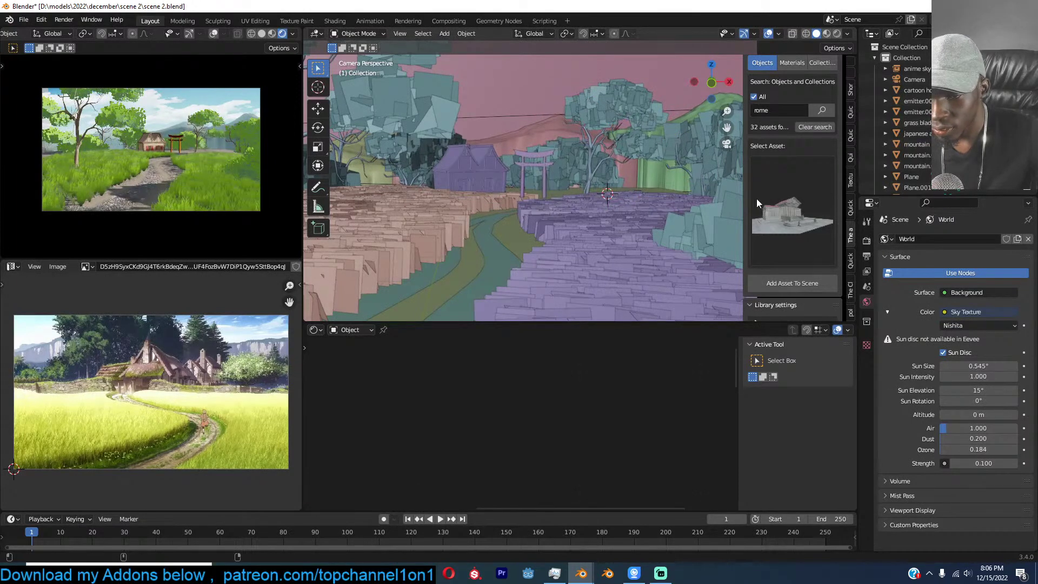
# Add the tile-roofed medieval Roman building from the library to the foreground and scale it down.
pyautogui.click(757, 202)
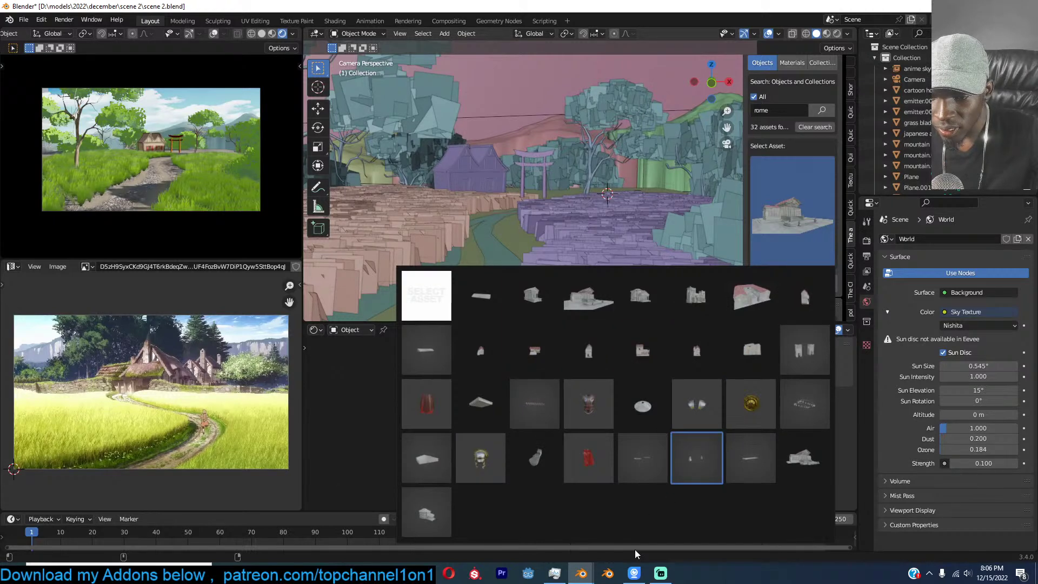
pyautogui.click(553, 361)
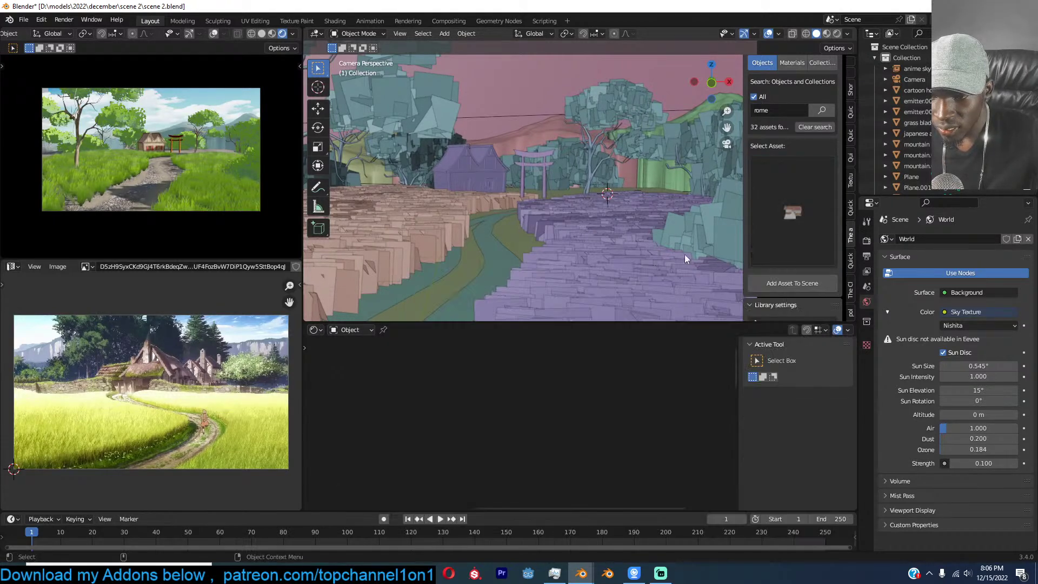
pyautogui.click(773, 280)
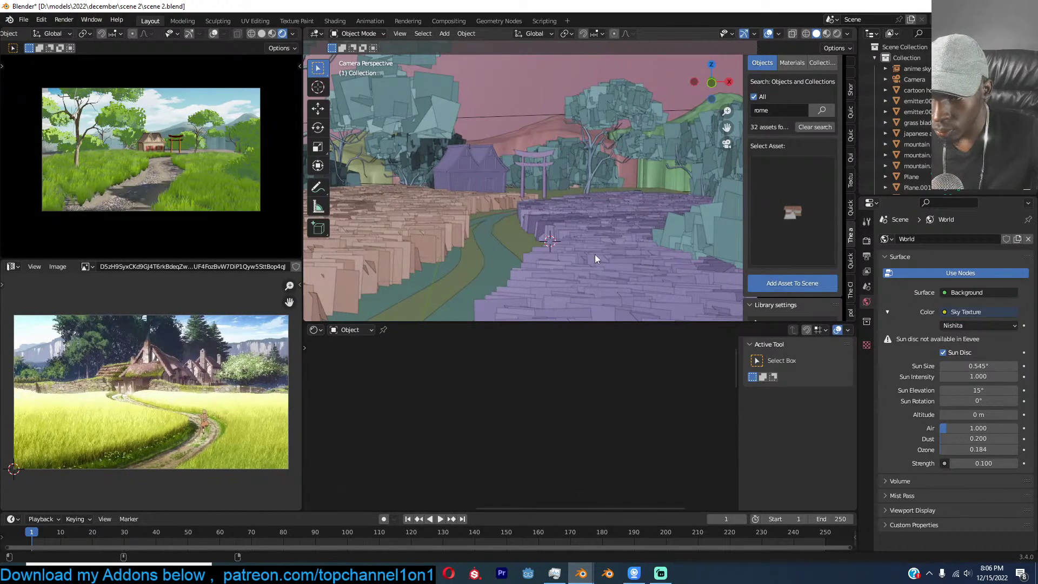
pyautogui.press('s')
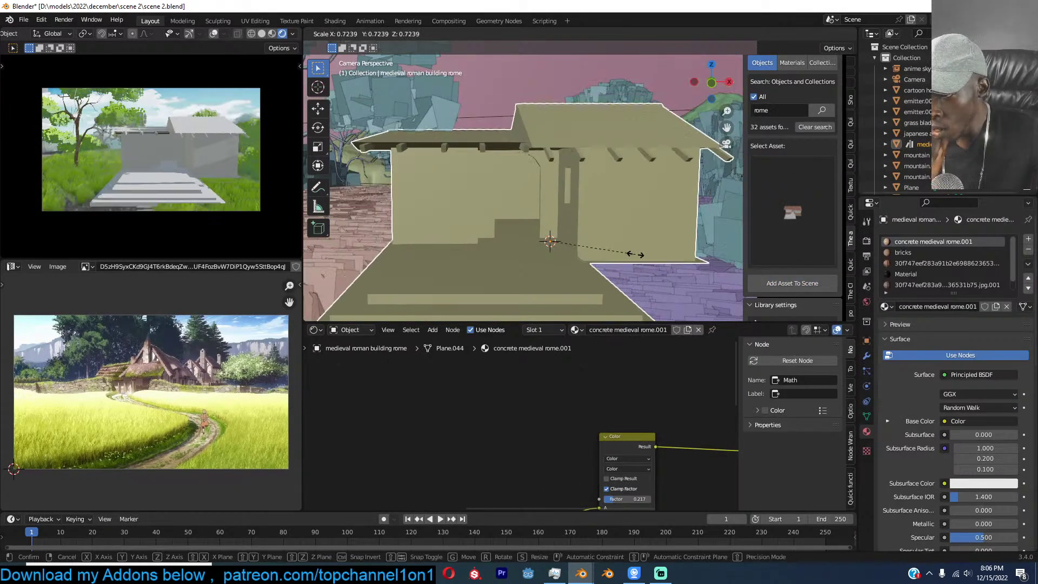
pyautogui.click(635, 255)
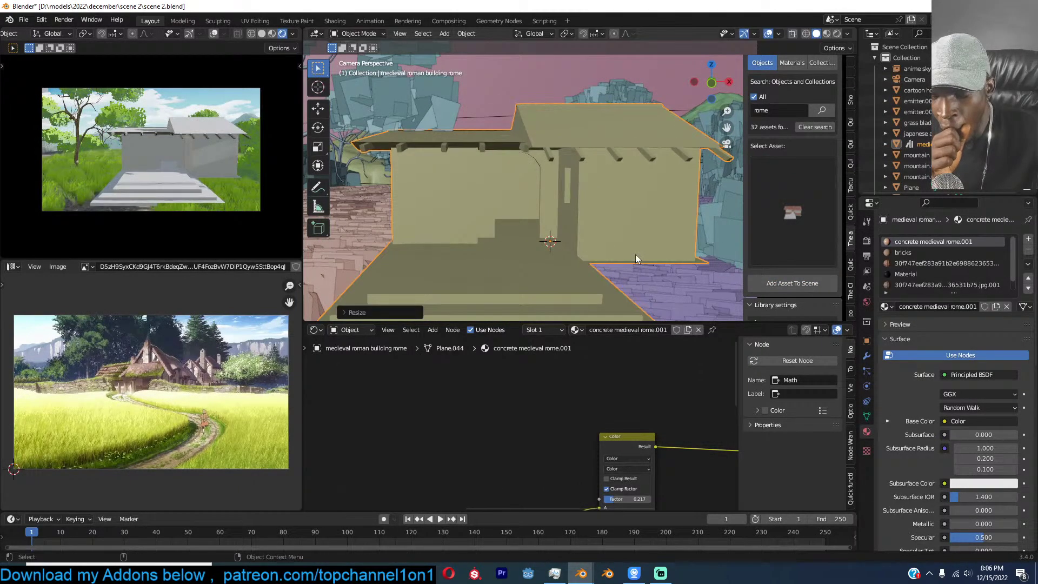
pyautogui.press('s')
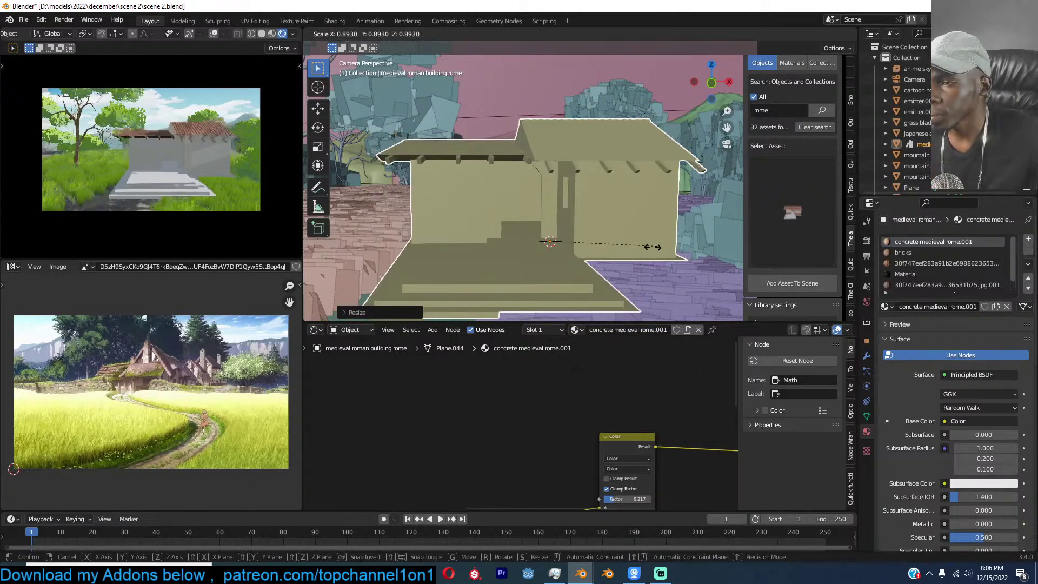
pyautogui.click(647, 254)
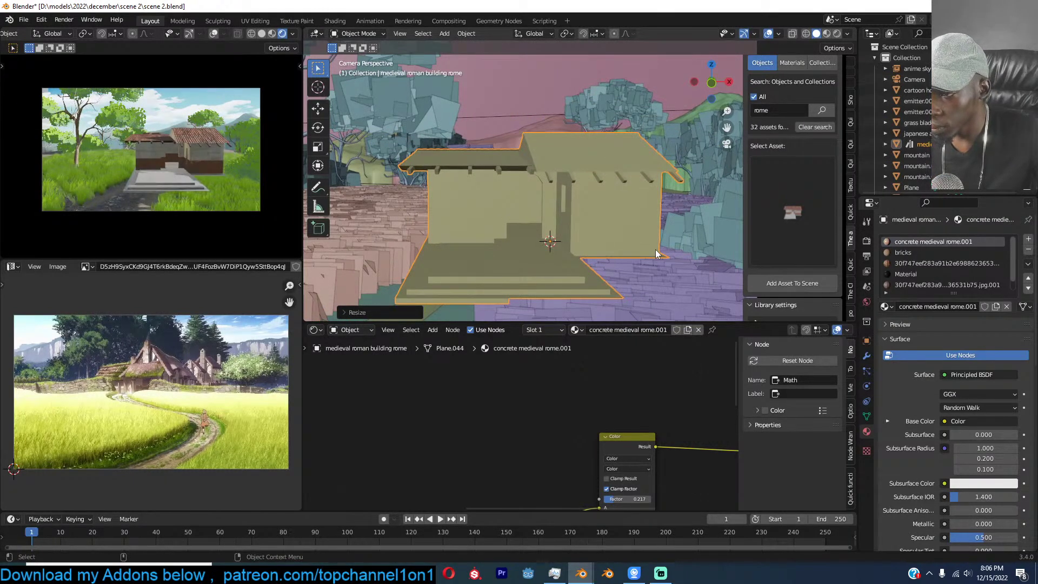
# From the top view, move the Roman building about 9 m along X and 10 m along Y, past the foreground grass.
pyautogui.press('KP_7')
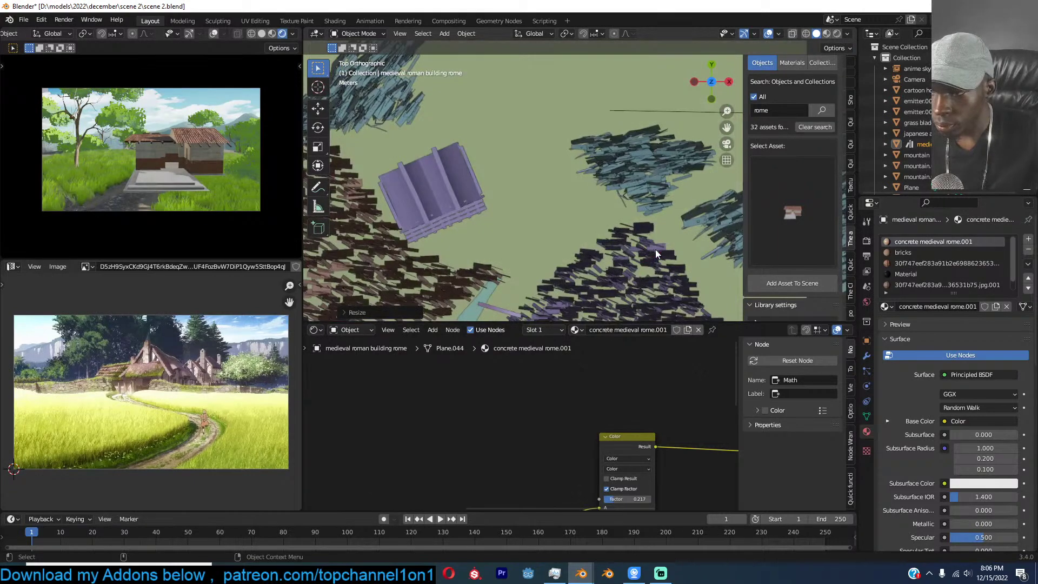
pyautogui.press('g')
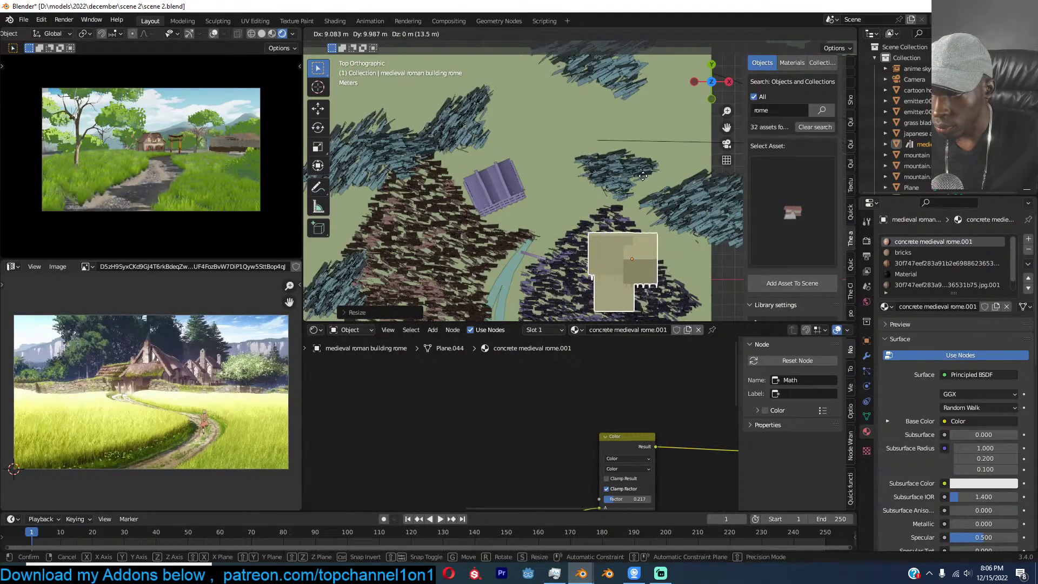
pyautogui.click(602, 187)
# Lower the Roman building about 0.4 m along Z into the grass and enlarge it slightly.
pyautogui.press('g')
pyautogui.press('z')
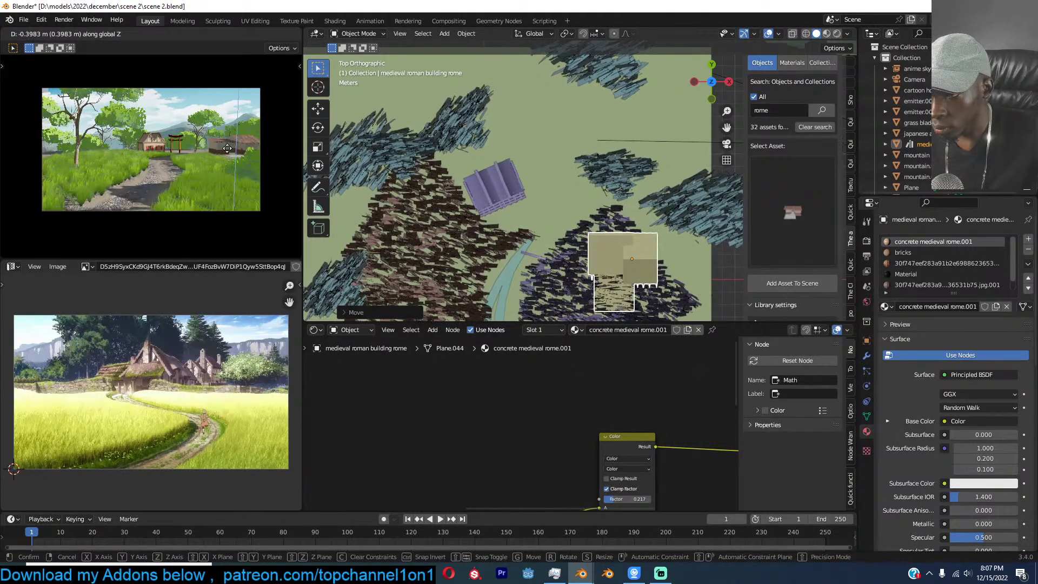
pyautogui.click(226, 149)
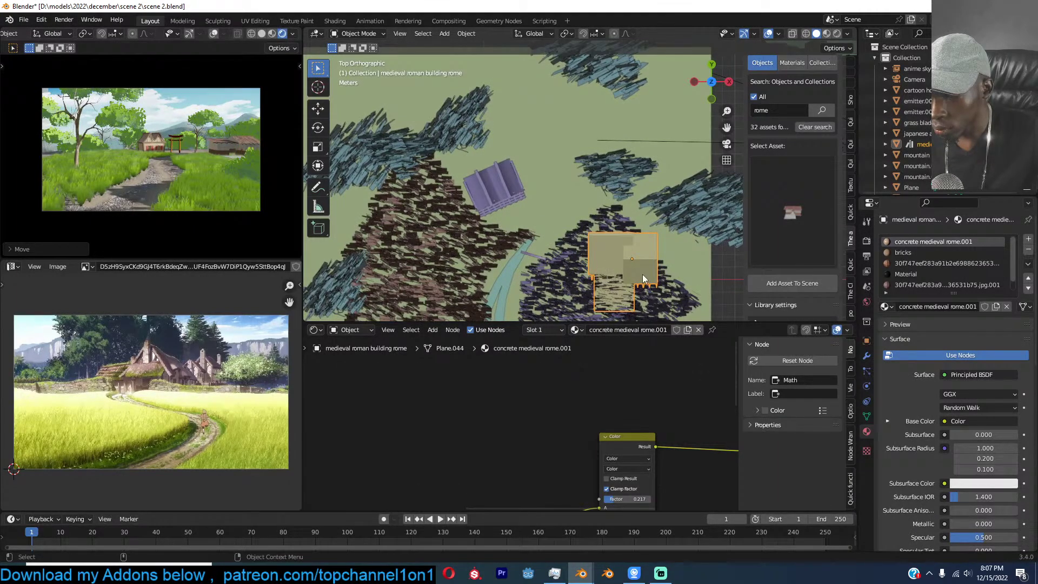
pyautogui.press('s')
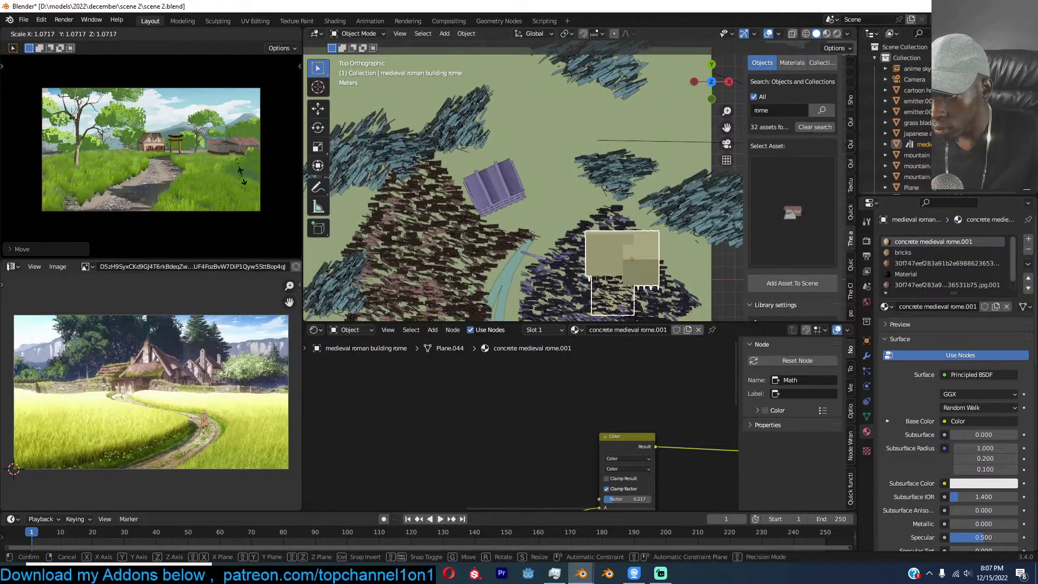
pyautogui.click(651, 261)
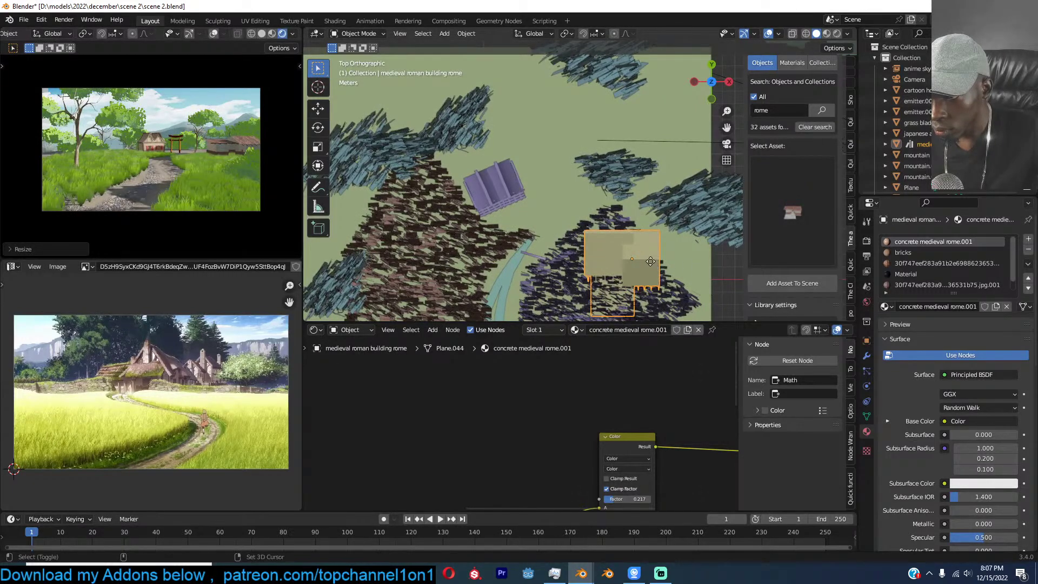
# Try a duplicate of the Roman building beside the cartoon house, rotated 180° and turned further, and delete it.
pyautogui.hotkey('shift', 'd')
pyautogui.write('r180')
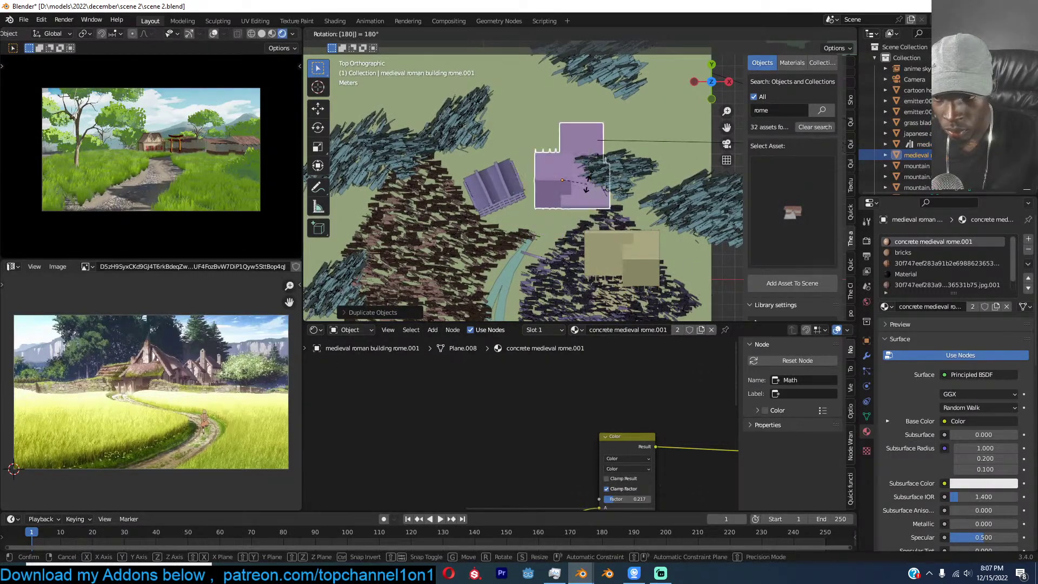
pyautogui.press('Return')
pyautogui.press('r')
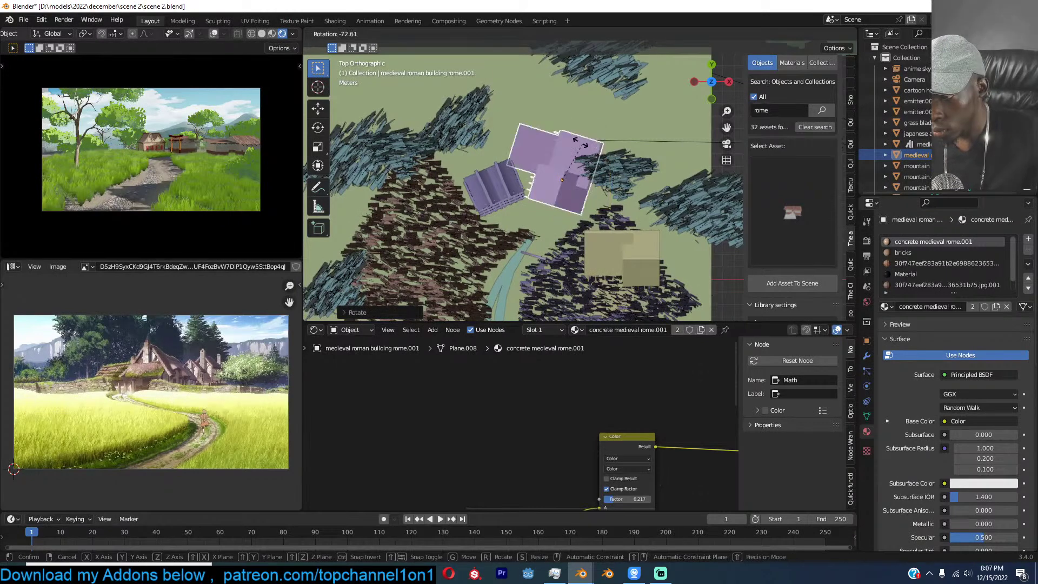
pyautogui.click(547, 180)
pyautogui.press('x')
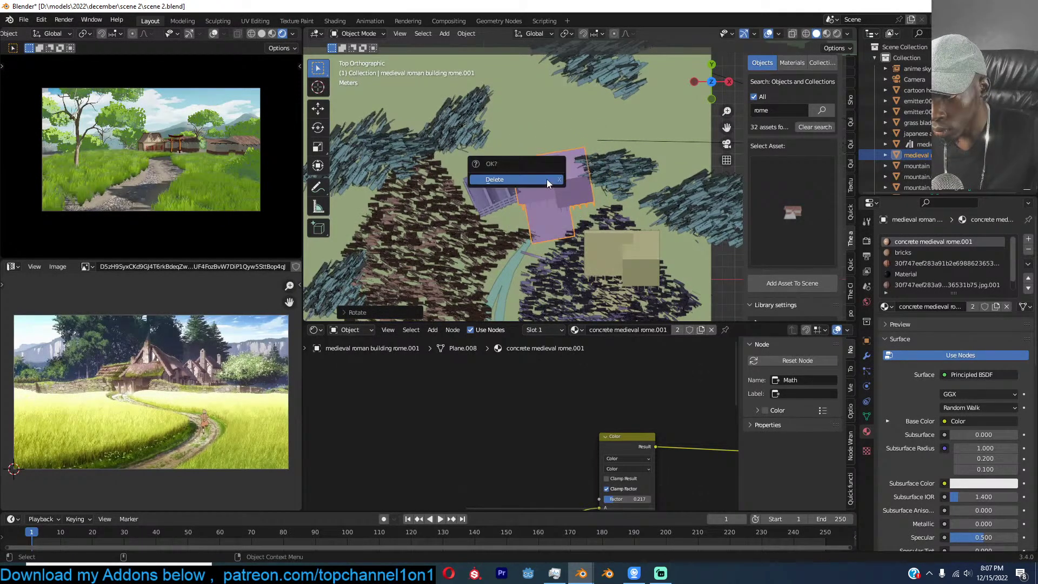
pyautogui.click(547, 179)
# Scale up the cartoon house beside the torii gate slightly.
pyautogui.click(492, 194)
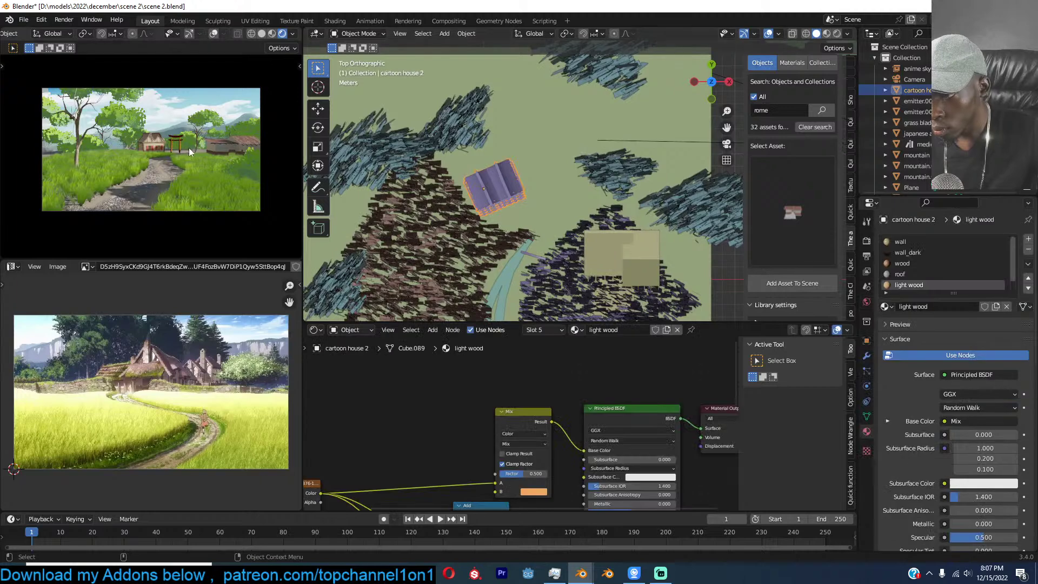
pyautogui.press('s')
pyautogui.click(273, 166)
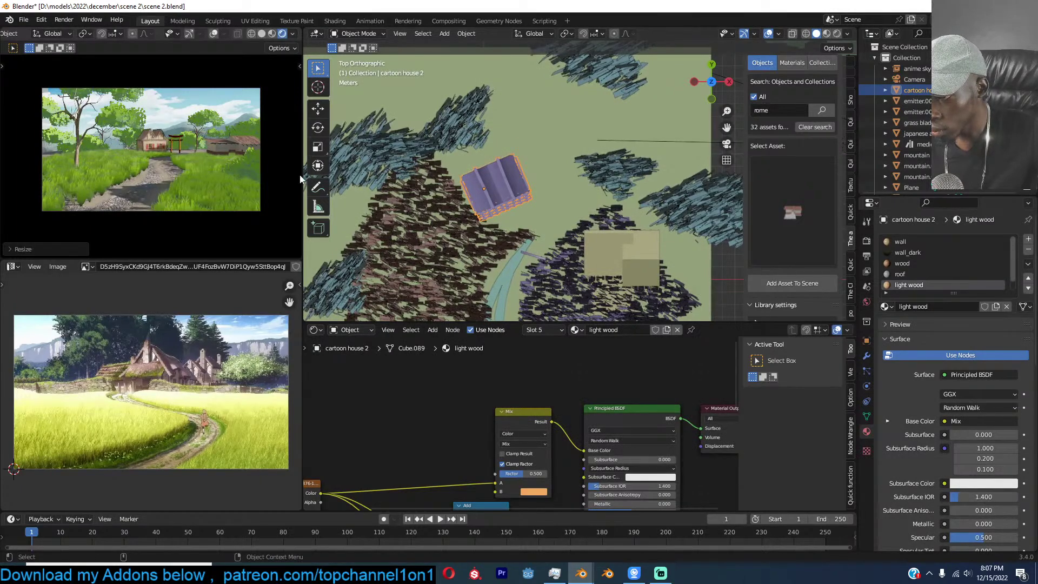
pyautogui.click(657, 103)
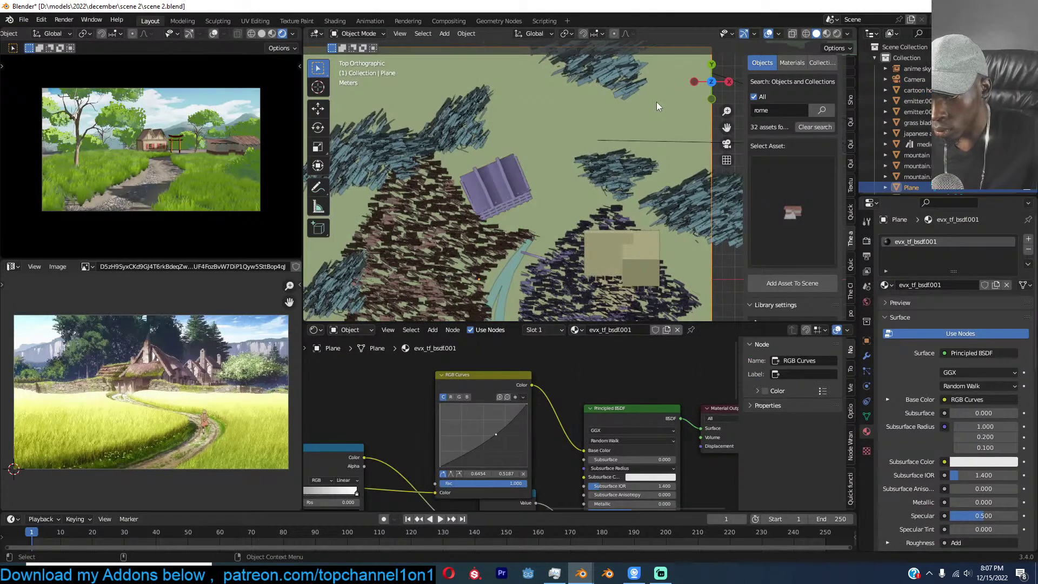
# From the camera view, lower the two trees near the torii gate along Z and save the file.
pyautogui.press('KP_0')
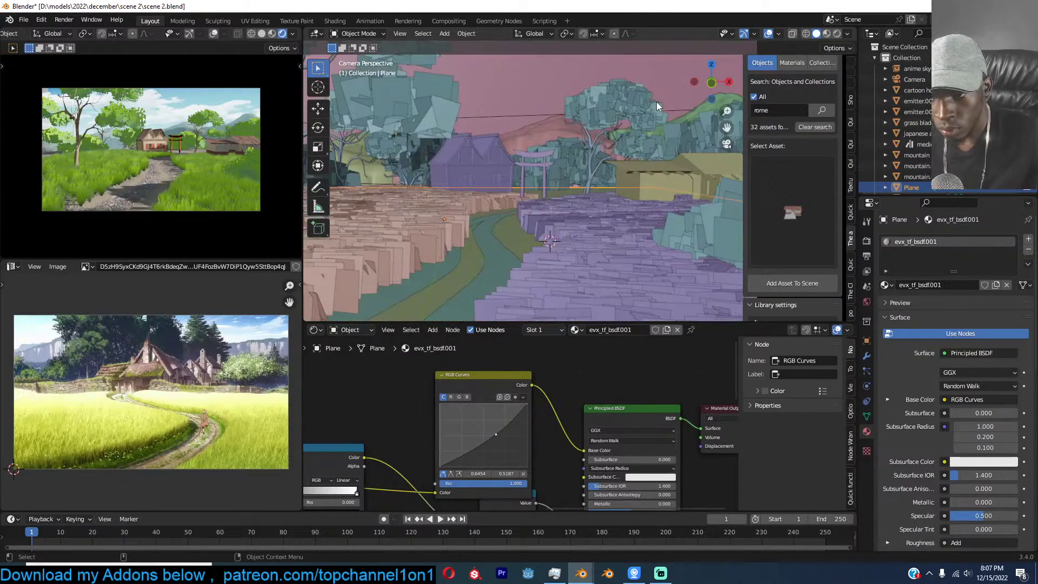
pyautogui.click(608, 133)
pyautogui.press('g')
pyautogui.press('z')
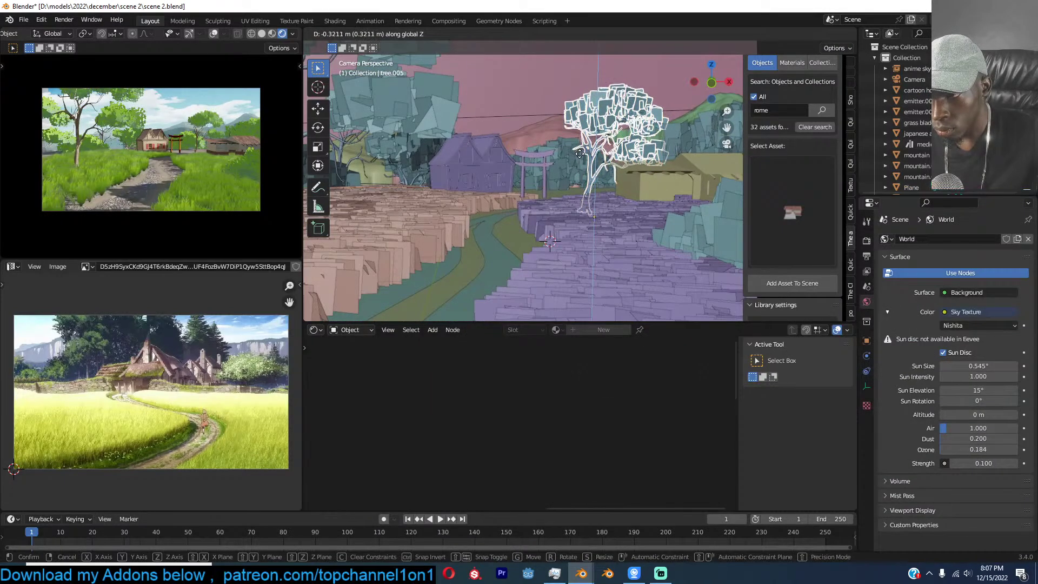
pyautogui.click(580, 155)
pyautogui.click(571, 166)
pyautogui.press('g')
pyautogui.press('z')
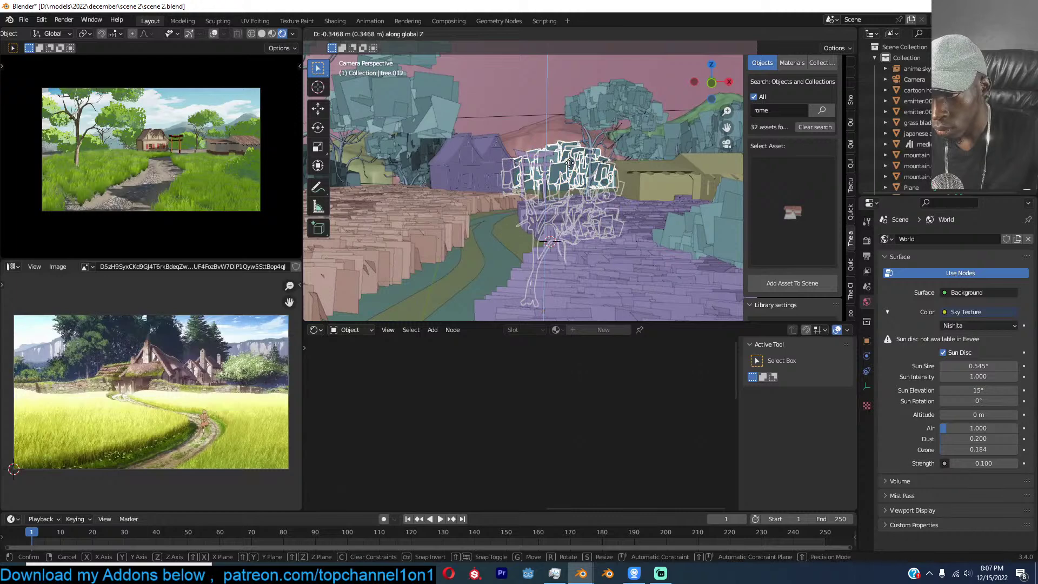
pyautogui.click(570, 167)
pyautogui.hotkey('ctrl', 's')
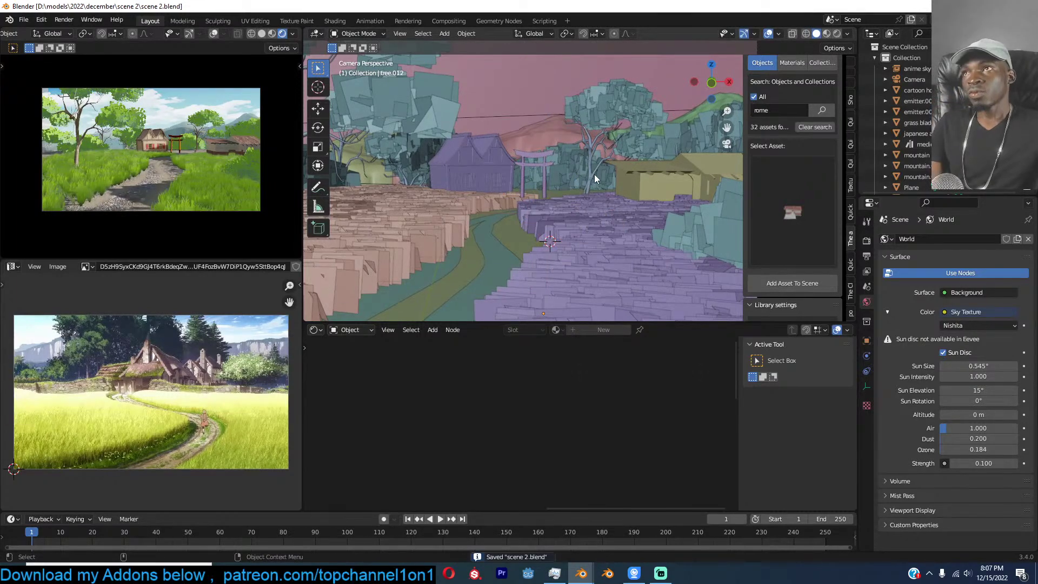
# Turn on auto keying and record the camera's starting location at frame 1.
pyautogui.scroll(-1, 595, 174)
pyautogui.scroll(-2, 595, 174)
pyautogui.click(611, 106)
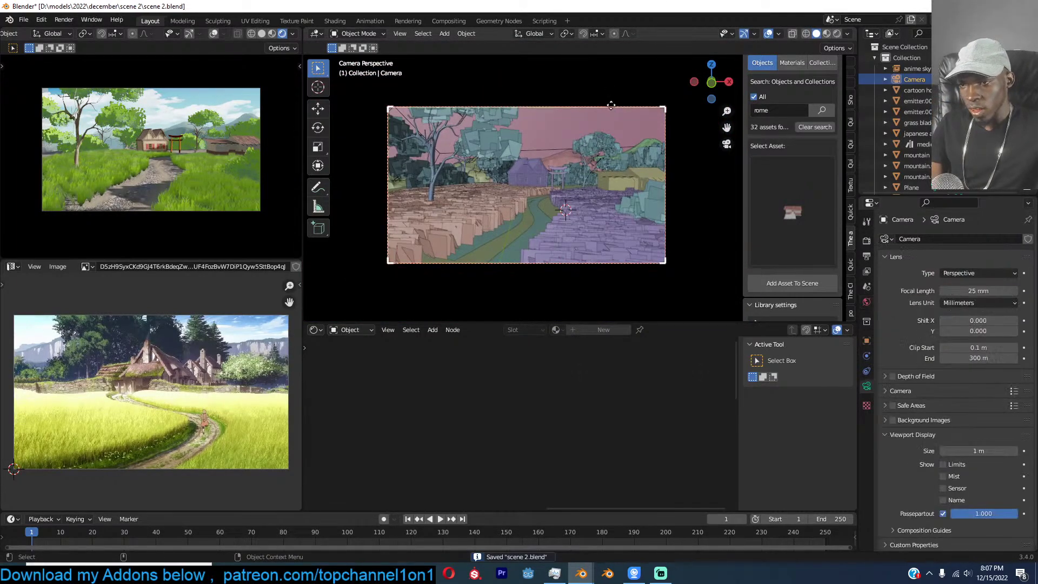
pyautogui.click(384, 519)
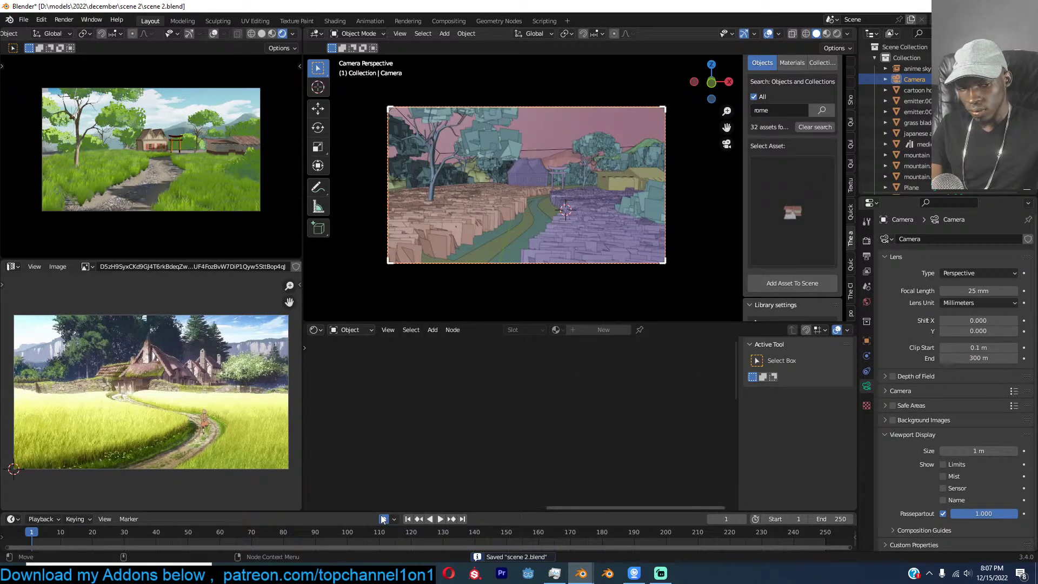
pyautogui.press('g')
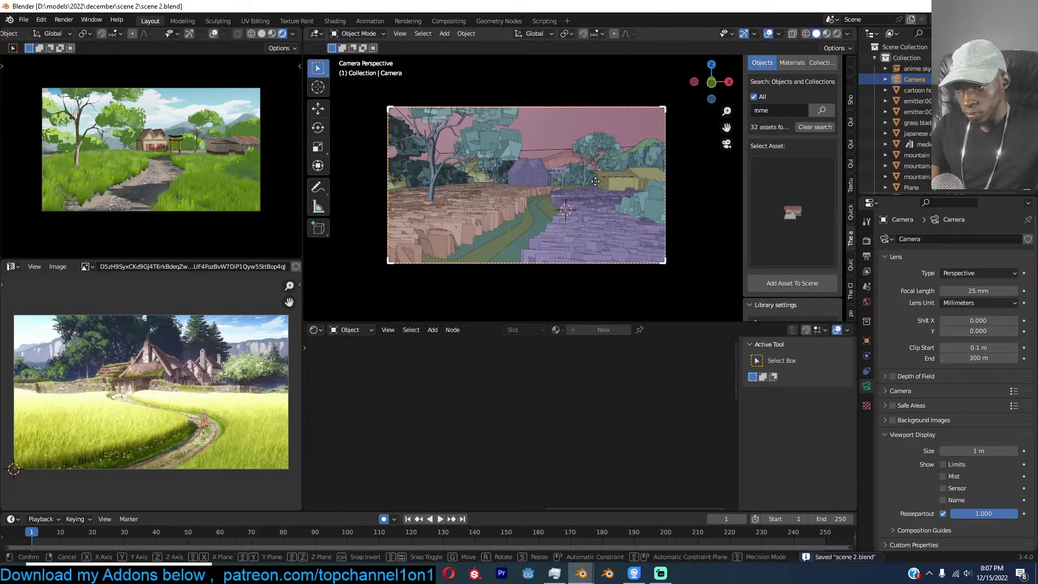
pyautogui.click(496, 246)
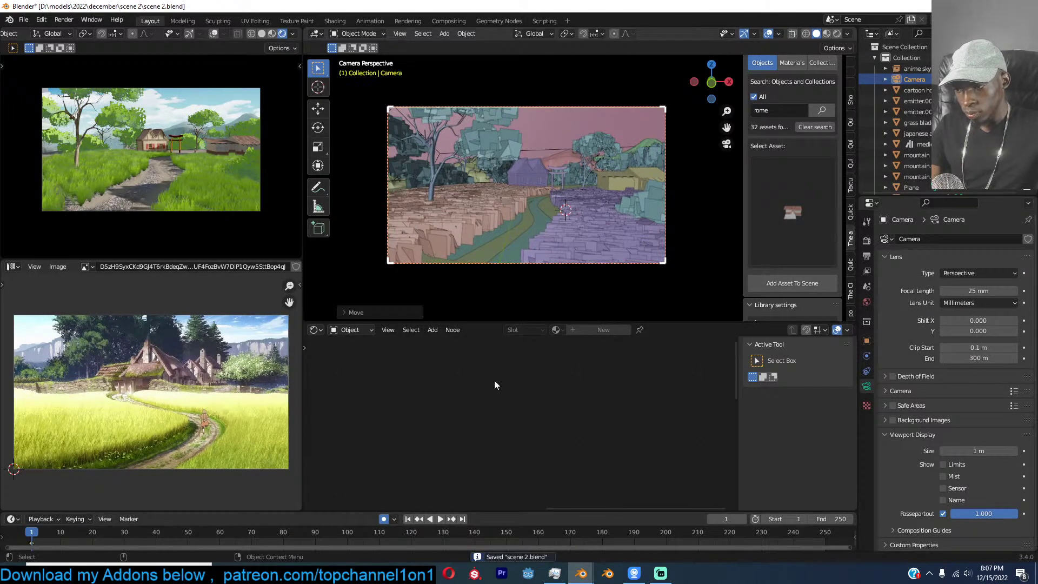
# Go to frame 100, set the animation's end frame to 100 and save the file.
pyautogui.click(346, 535)
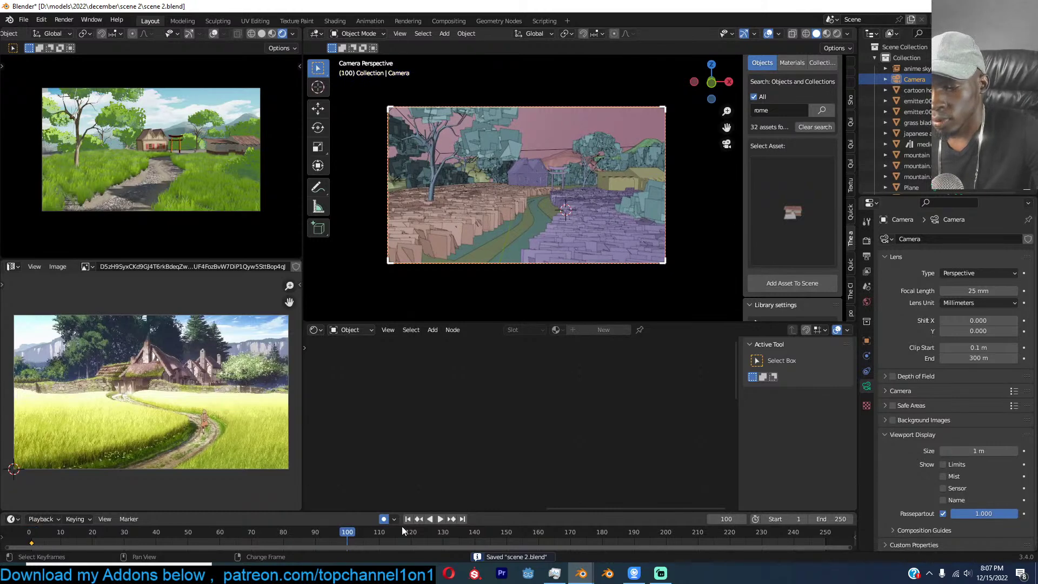
pyautogui.click(828, 519)
pyautogui.write('100')
pyautogui.press('Return')
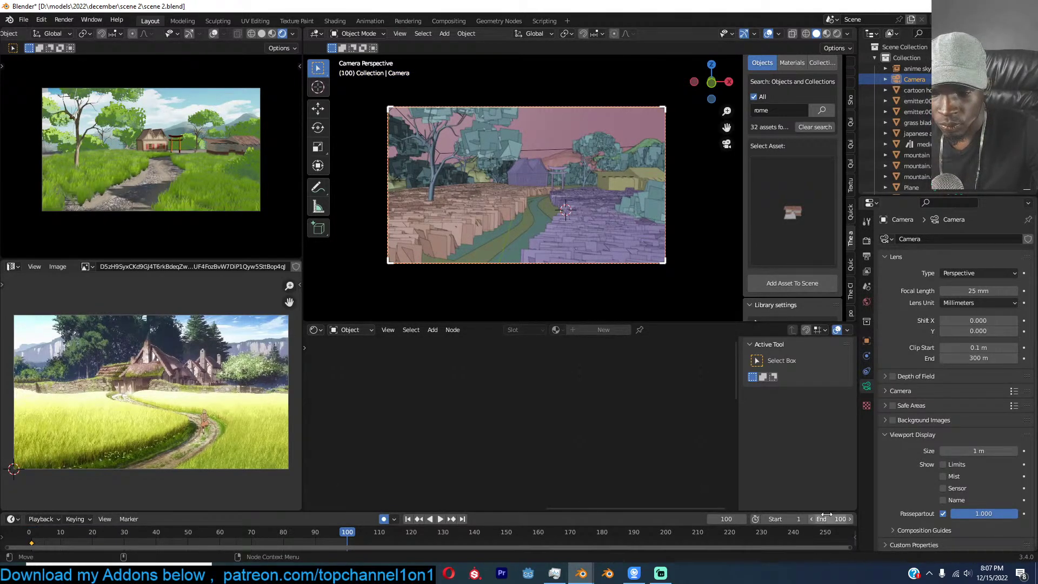
pyautogui.hotkey('ctrl', 's')
# Keyframe the camera at frame 100, move it forward along its local Z toward the house and torii gate, and return to the camera view.
pyautogui.press('i')
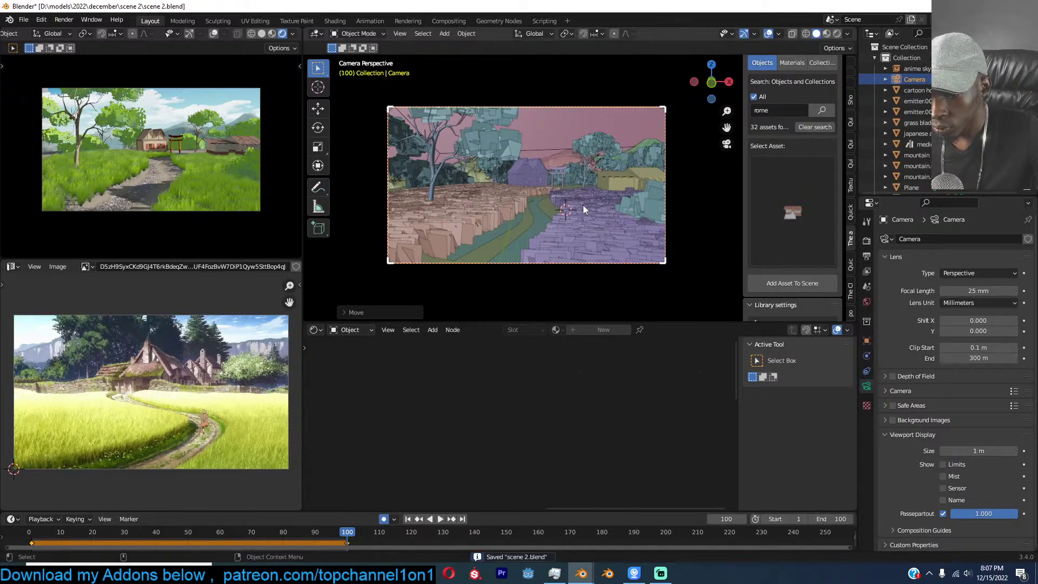
pyautogui.press('g')
pyautogui.press('z')
pyautogui.press('z')
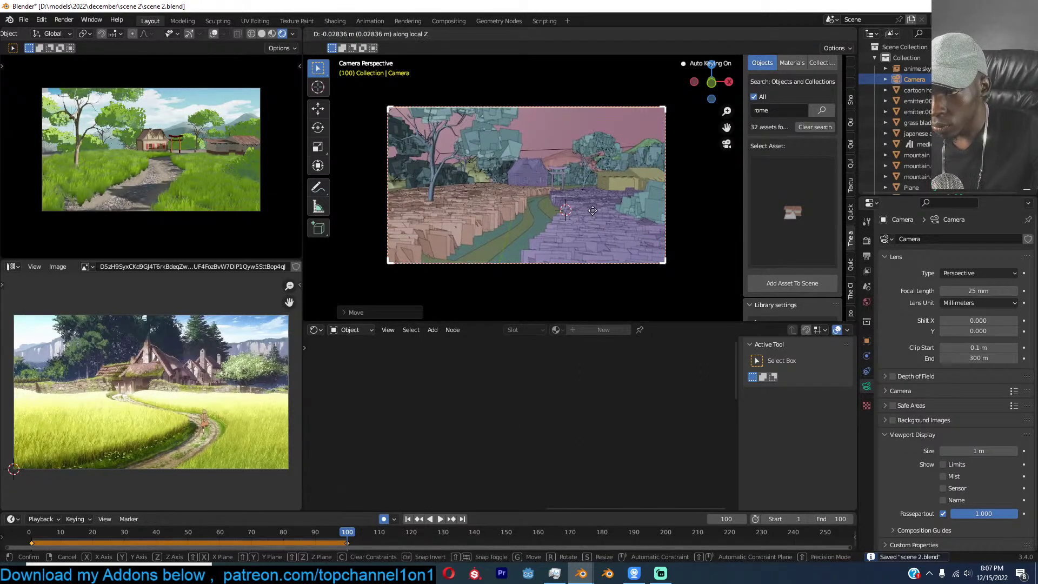
pyautogui.click(615, 175)
pyautogui.moveTo(154, 168); pyautogui.dragTo(168, 190, button='middle')
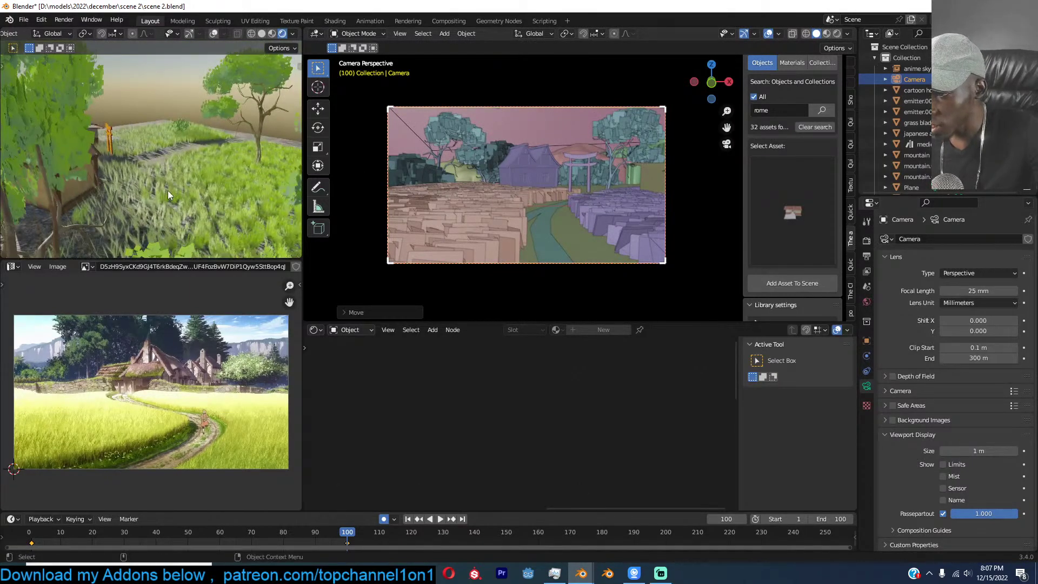
pyautogui.press('KP_0')
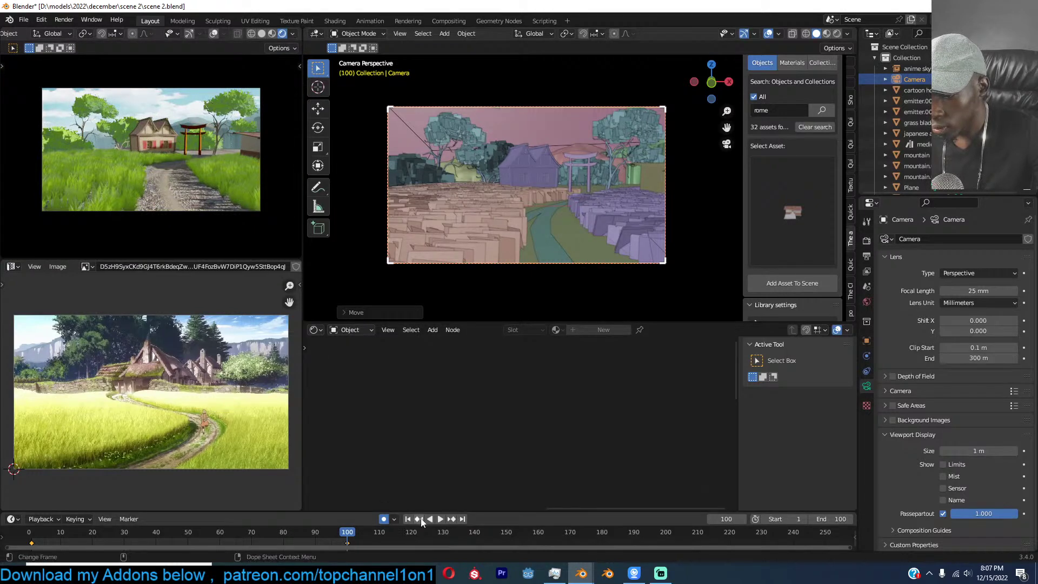
# Enlarge the timeline, set the camera keyframes' handle type to Vector and save the file.
pyautogui.moveTo(424, 508); pyautogui.dragTo(425, 488)
pyautogui.press('v')
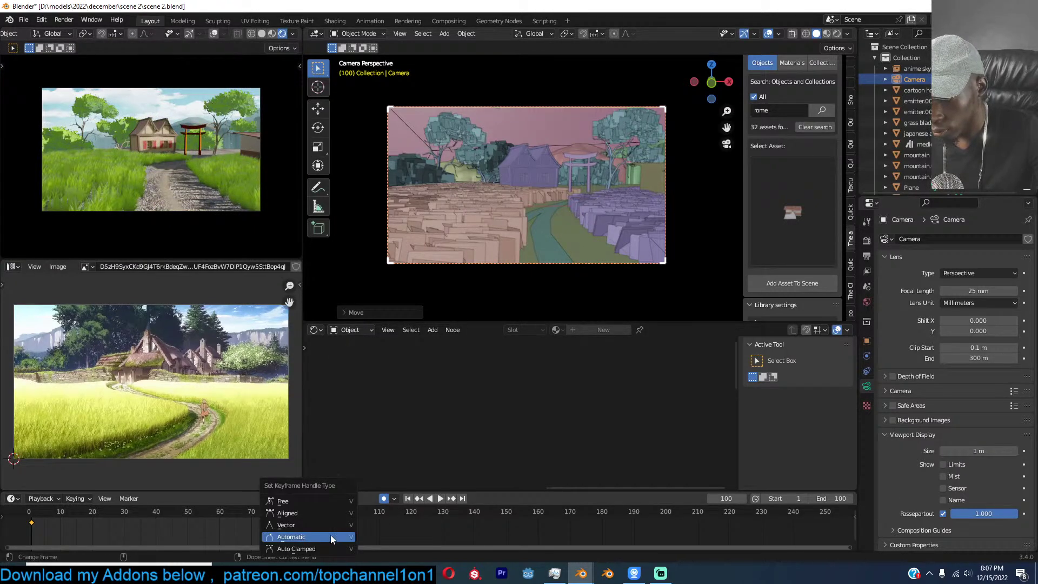
pyautogui.click(328, 526)
pyautogui.hotkey('ctrl', 's')
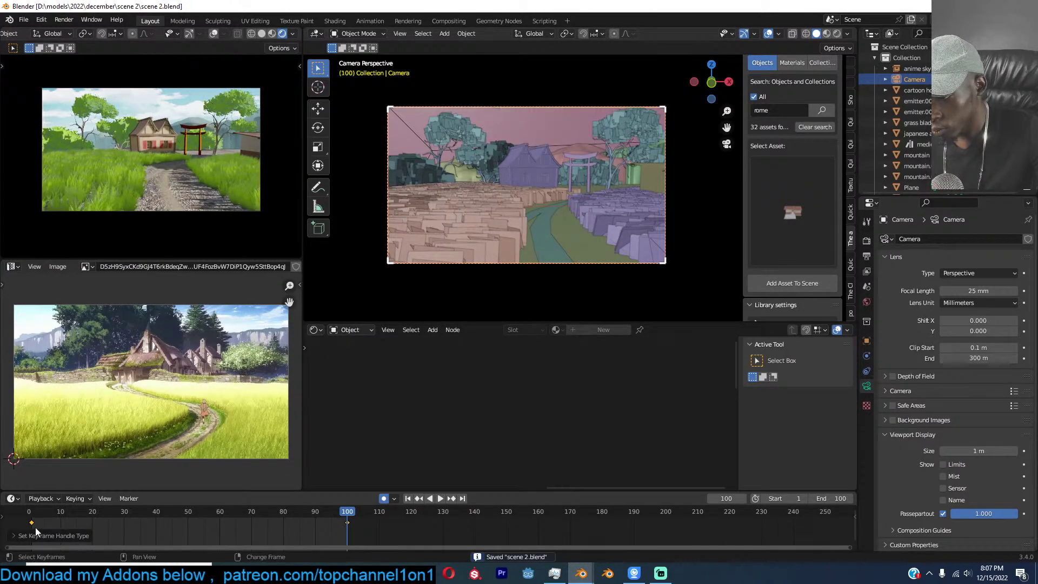
# Play the camera animation from the start to review the move, and save the file.
pyautogui.keyDown('shift'); pyautogui.rightClick(30, 526); pyautogui.keyUp('shift')
pyautogui.press('space')
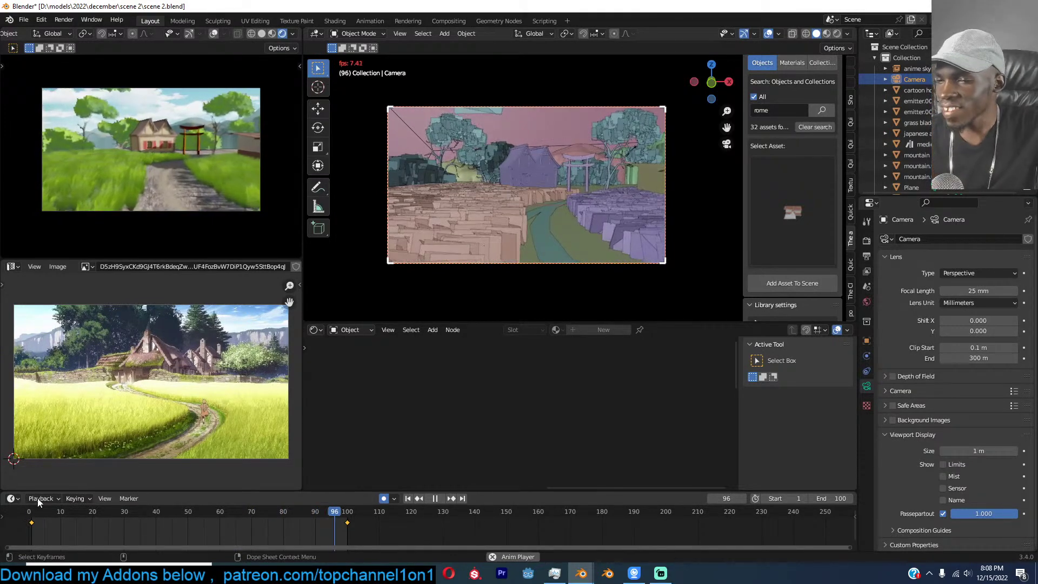
pyautogui.press('Escape')
pyautogui.hotkey('ctrl', 's')
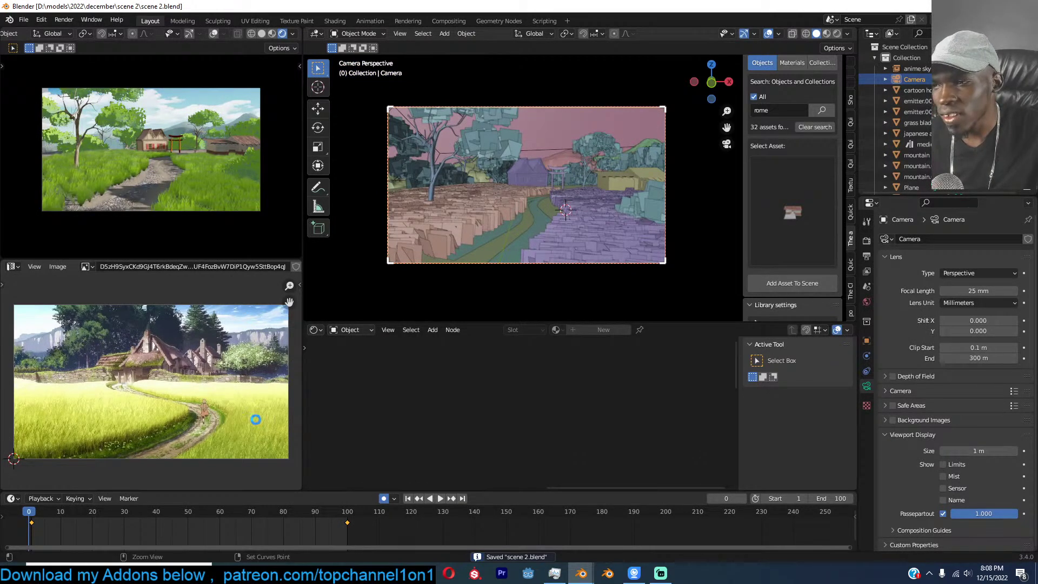
pyautogui.press('space')
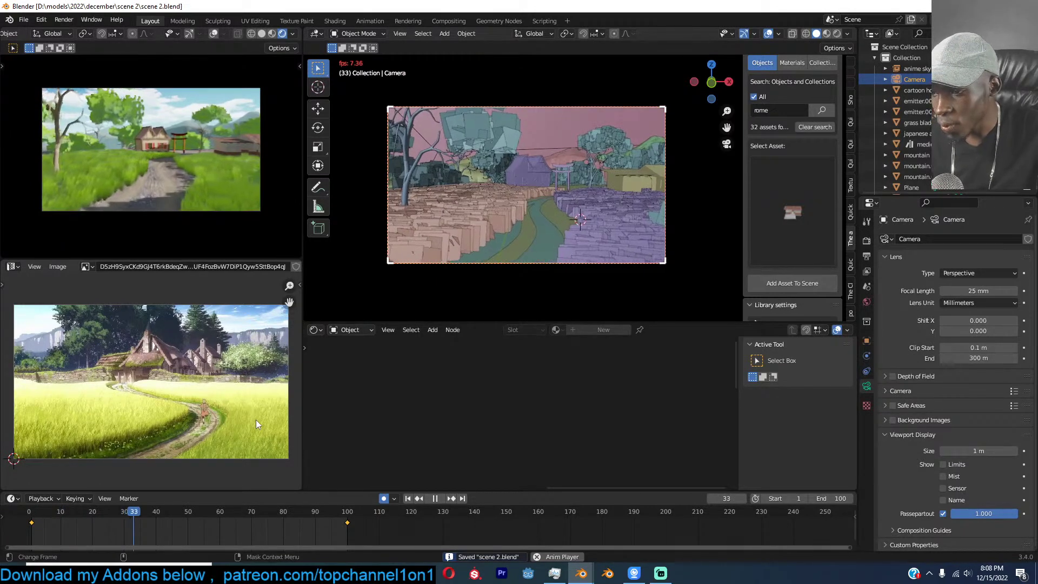
pyautogui.press('space')
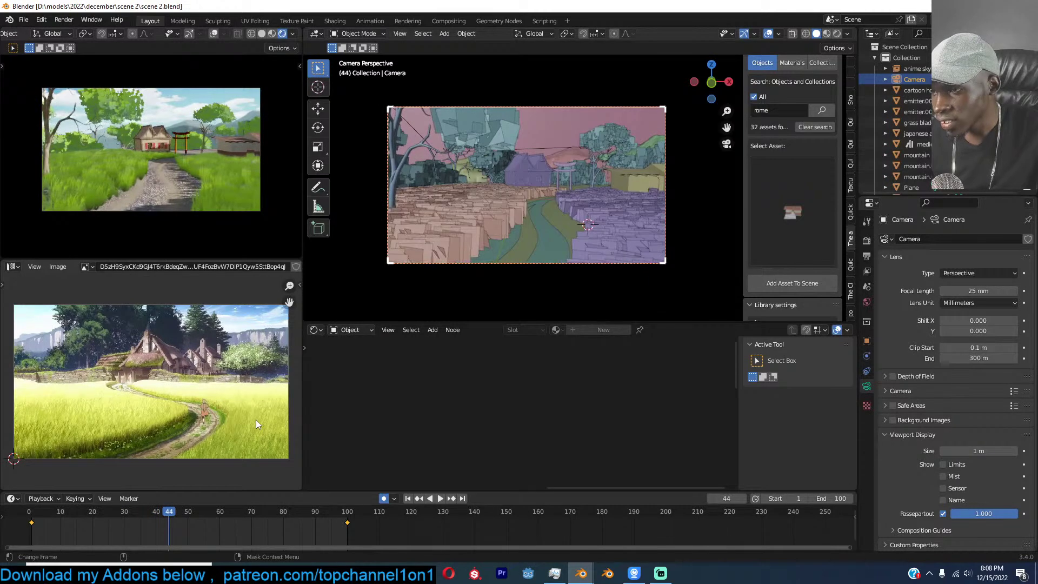
pyautogui.hotkey('ctrl', 's')
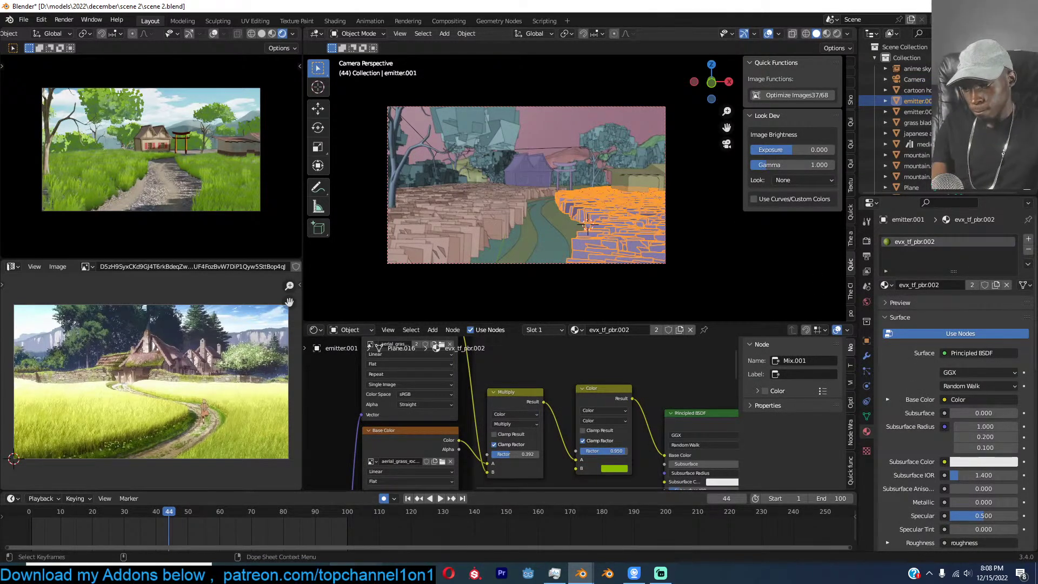
# Raise the Look Dev image gamma to 1.348.
pyautogui.click(291, 573)
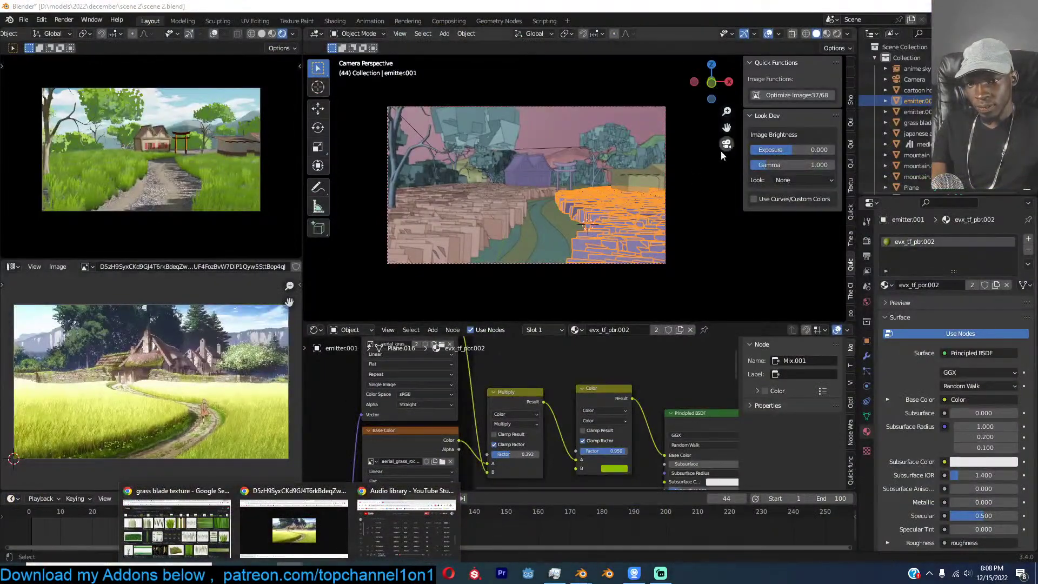
pyautogui.click(666, 173)
pyautogui.moveTo(782, 165); pyautogui.dragTo(793, 164)
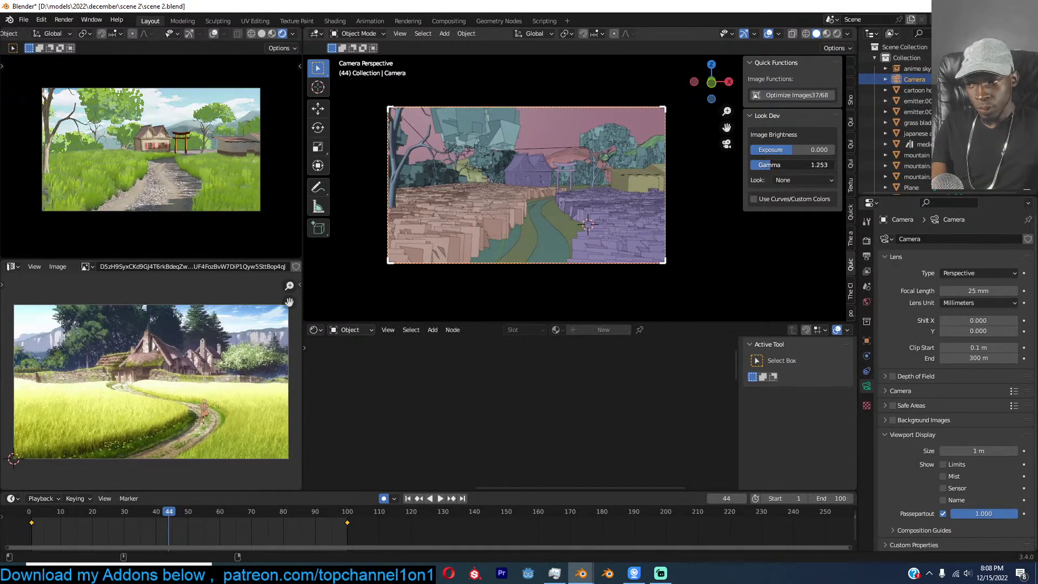
pyautogui.click(775, 165)
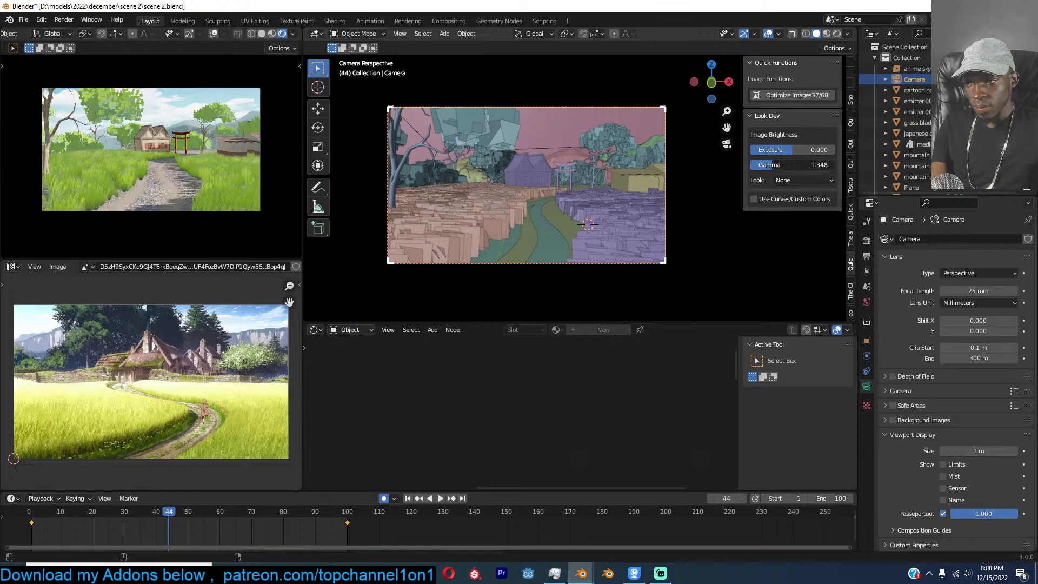
# Enable Bloom in the Eevee render settings.
pyautogui.click(868, 242)
pyautogui.click(869, 241)
pyautogui.click(898, 331)
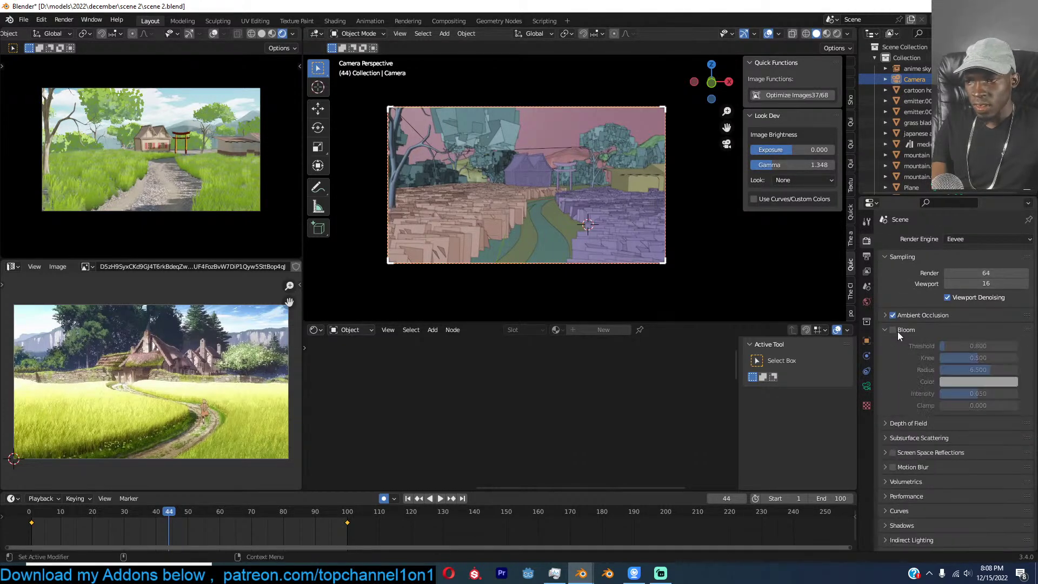
pyautogui.click(895, 331)
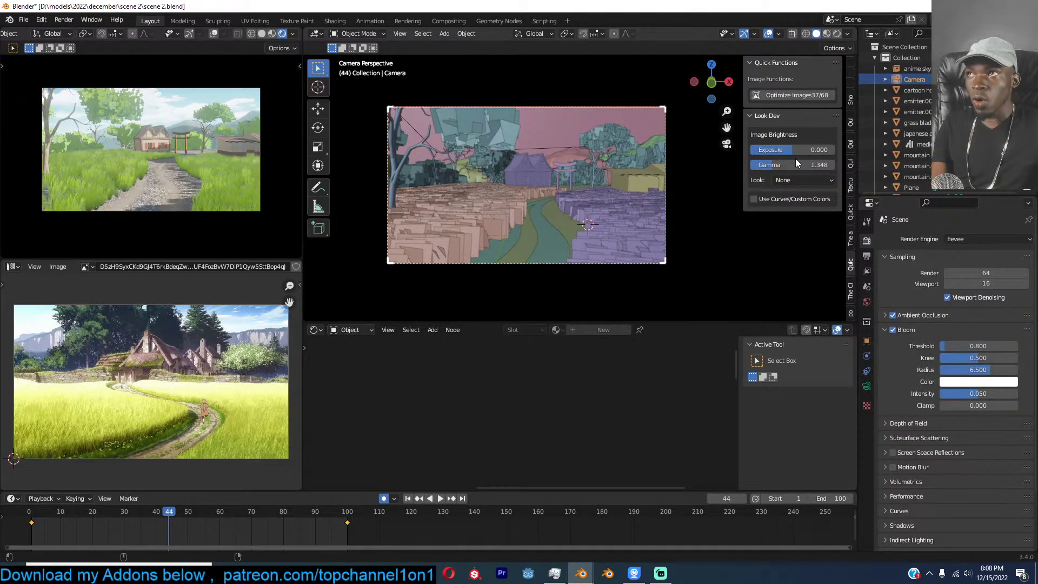
# Lower the Look Dev exposure to -0.759 and enable the use of curves and custom colors.
pyautogui.moveTo(774, 154); pyautogui.dragTo(754, 149)
pyautogui.click(763, 199)
pyautogui.scroll(-2, 774, 306)
pyautogui.scroll(-3, 775, 303)
# Try the warming and new_hollywood color presets on the scene and save the file.
pyautogui.click(813, 122)
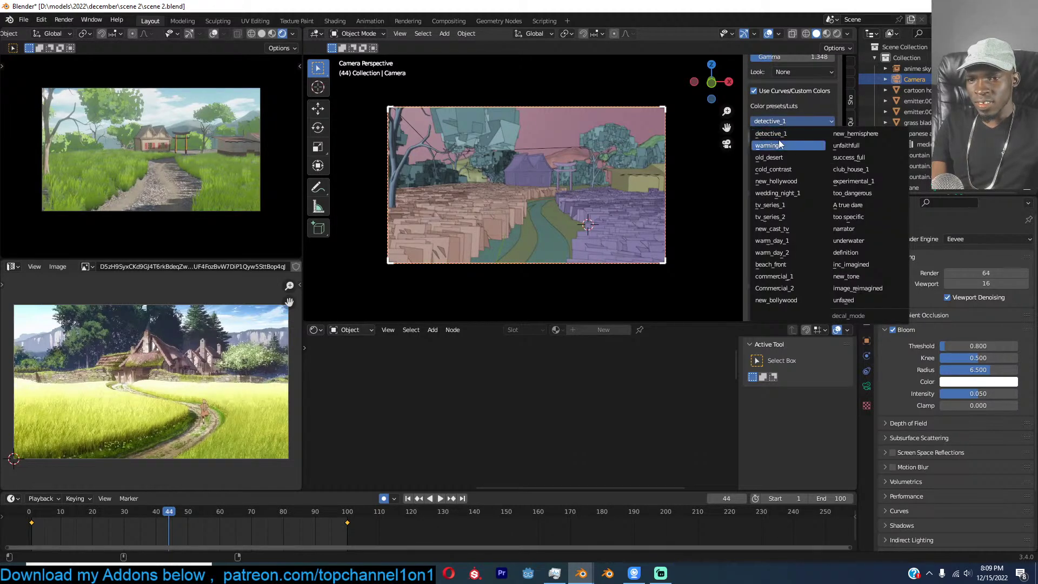
pyautogui.click(779, 145)
pyautogui.click(799, 121)
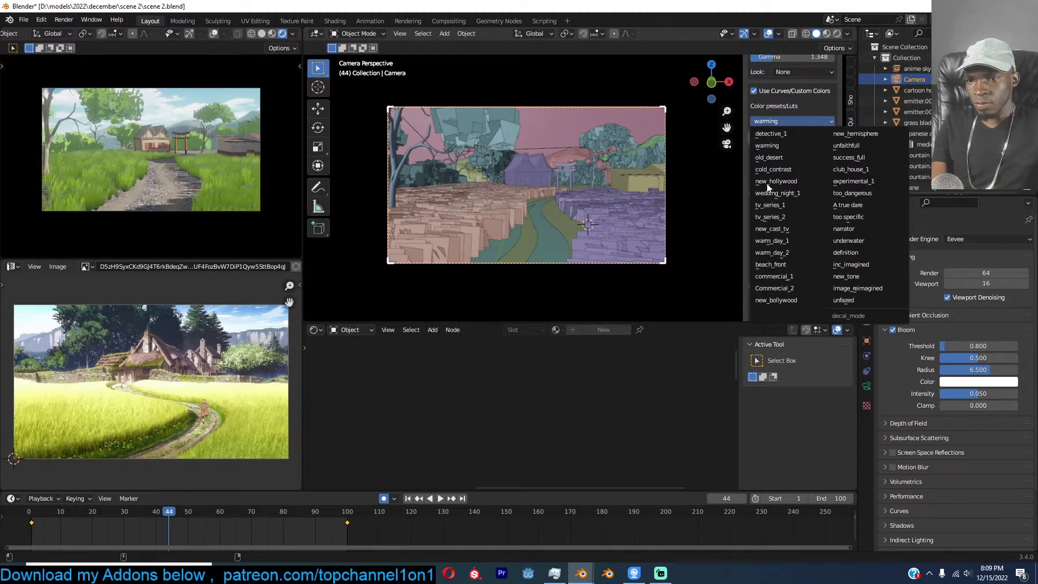
pyautogui.click(768, 183)
pyautogui.hotkey('ctrl', 's')
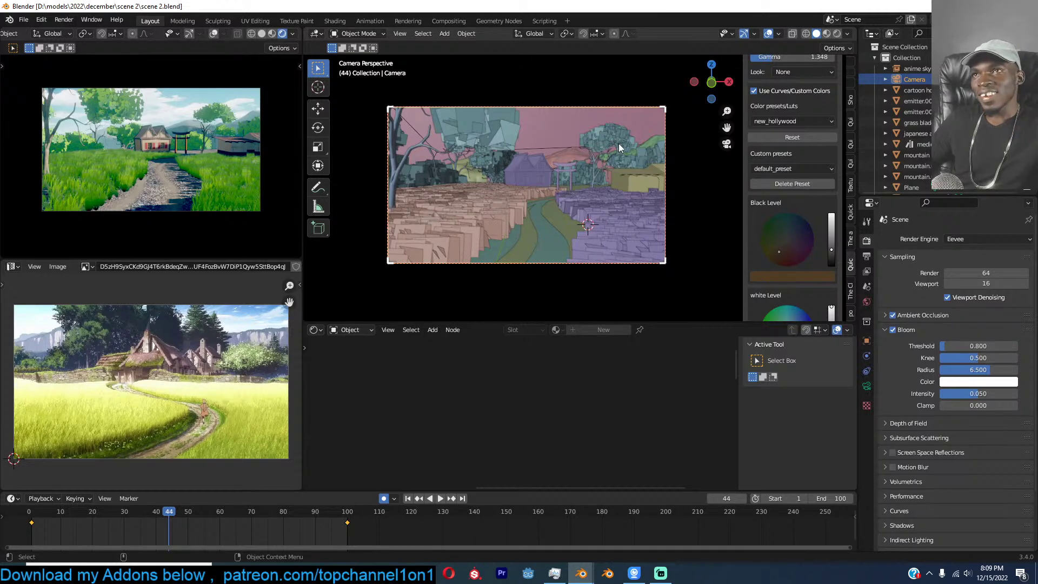
# Apply the unfazed color preset to the scene and save the file.
pyautogui.click(776, 122)
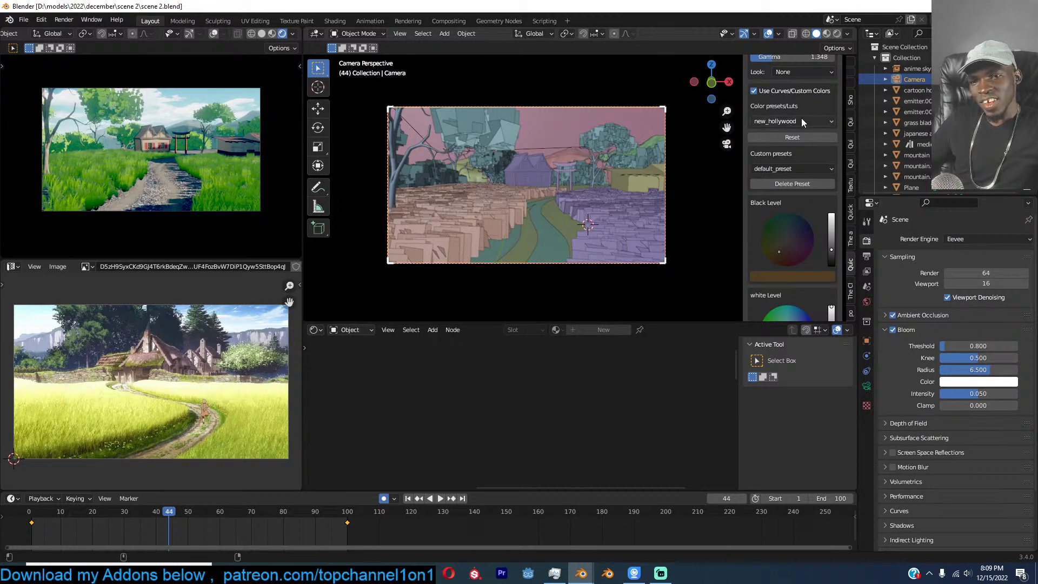
pyautogui.click(801, 121)
pyautogui.click(841, 303)
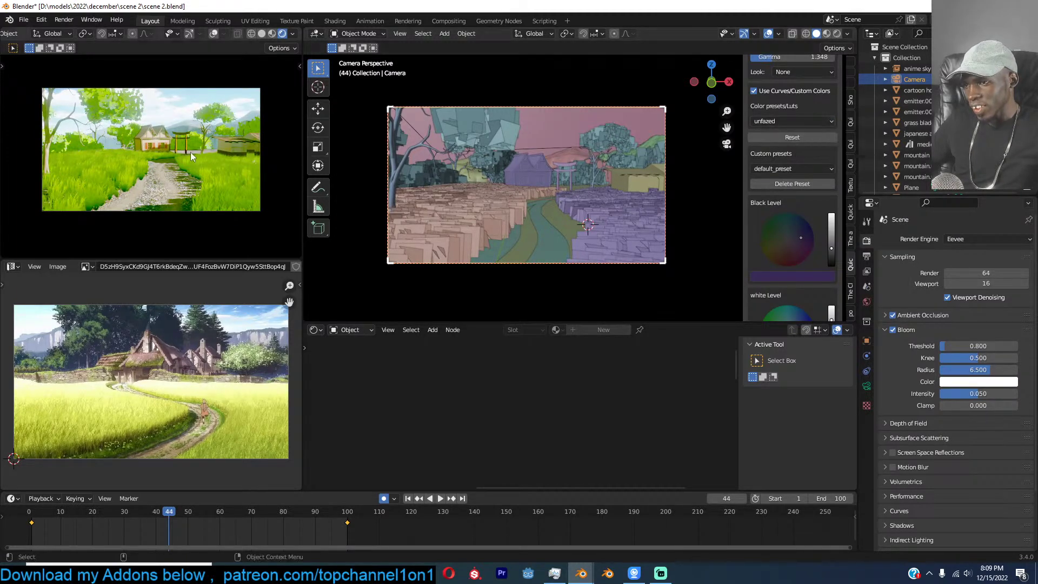
pyautogui.hotkey('ctrl', 's')
# Play the animation to review the color grading together with the Look Dev settings, and save the file.
pyautogui.press('space')
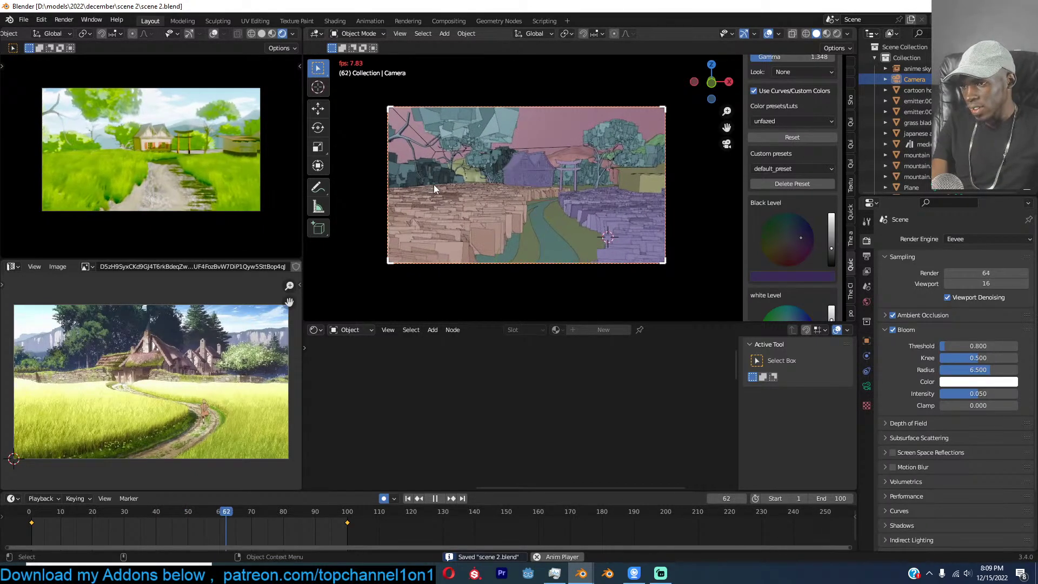
pyautogui.scroll(2, 790, 178)
pyautogui.scroll(3, 789, 181)
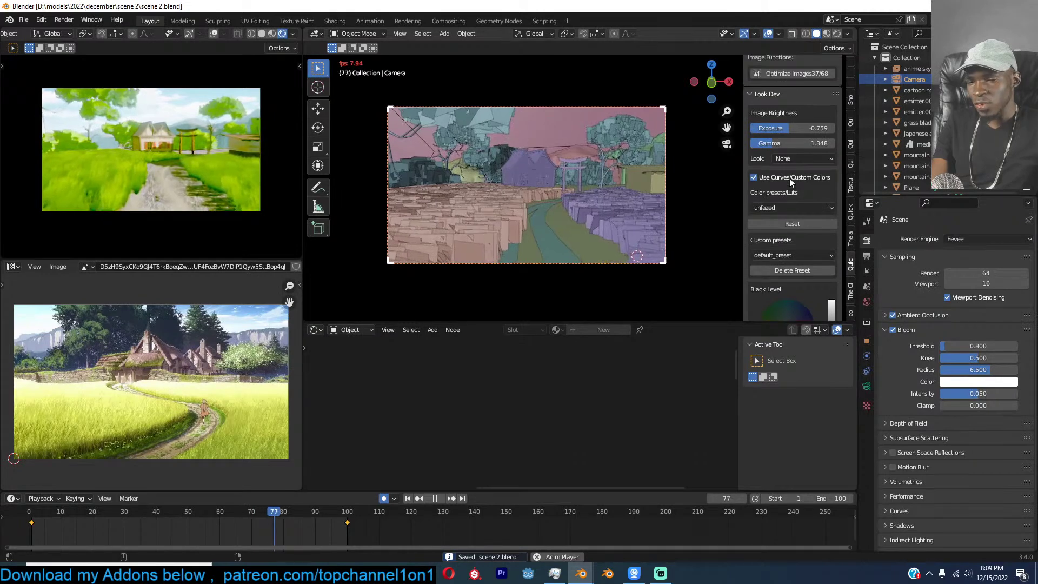
pyautogui.scroll(2, 790, 182)
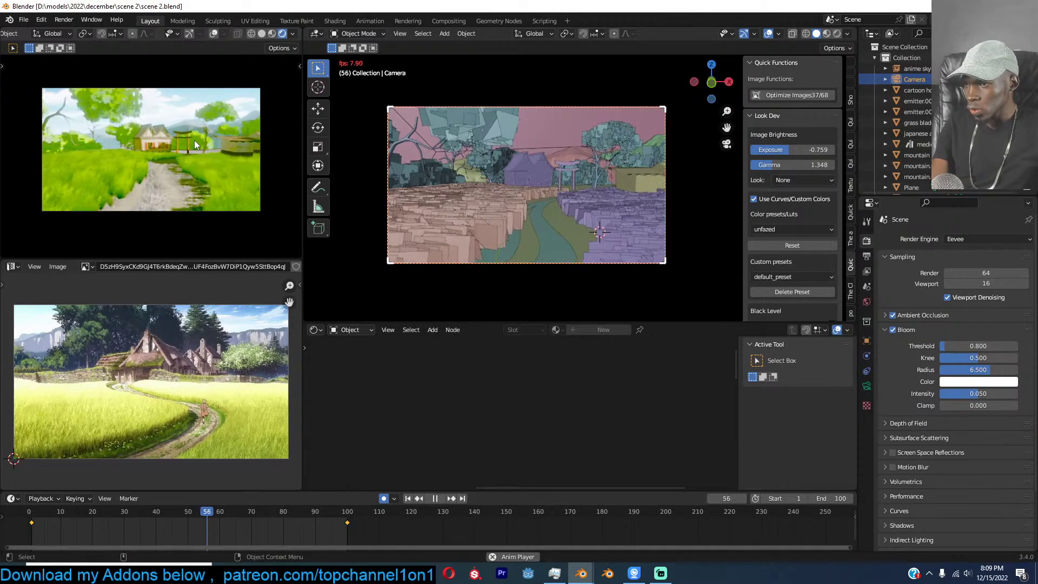
pyautogui.press('space')
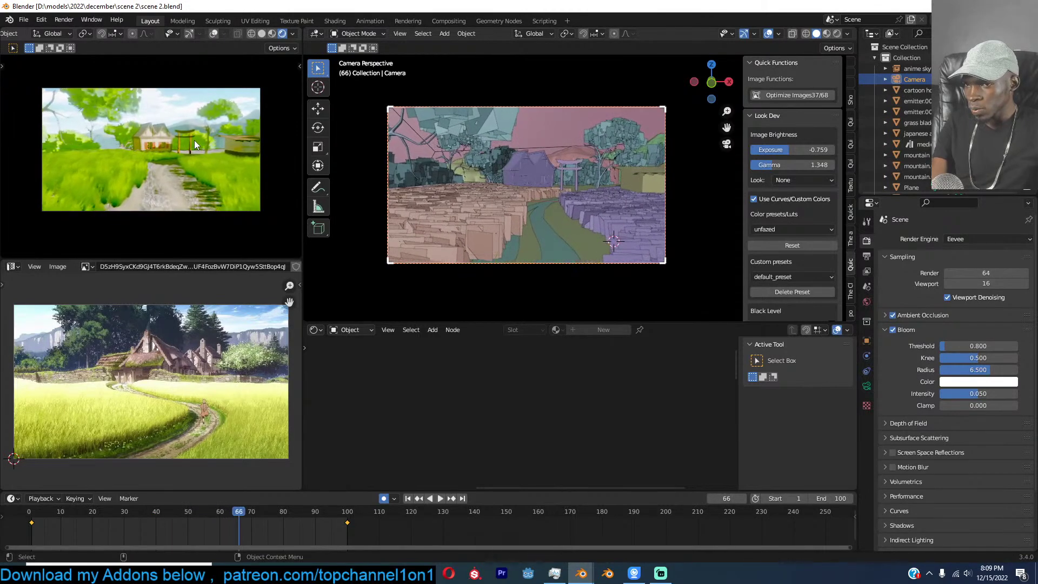
pyautogui.hotkey('ctrl', 's')
# Select the anime sky and record its starting keyframe at frame 0 without displacing it.
pyautogui.click(554, 133)
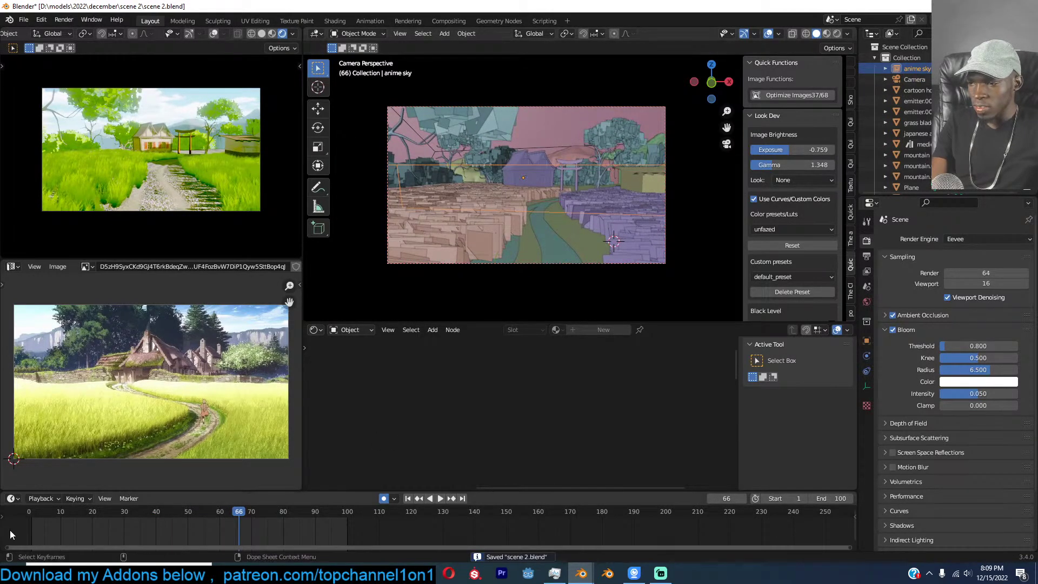
pyautogui.hotkey('shift', 'Left')
pyautogui.press('g')
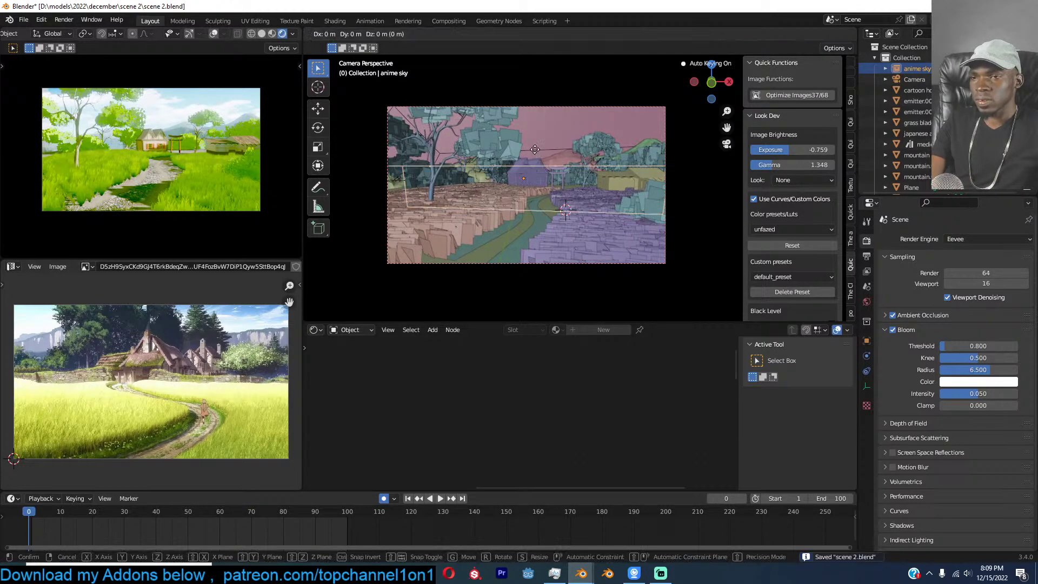
pyautogui.click(535, 149)
# At frame 108, scale the anime sky up by about 1.3 to record its end keyframe.
pyautogui.keyDown('shift'); pyautogui.moveTo(351, 538); pyautogui.dragTo(373, 511, button='right'); pyautogui.keyUp('shift')
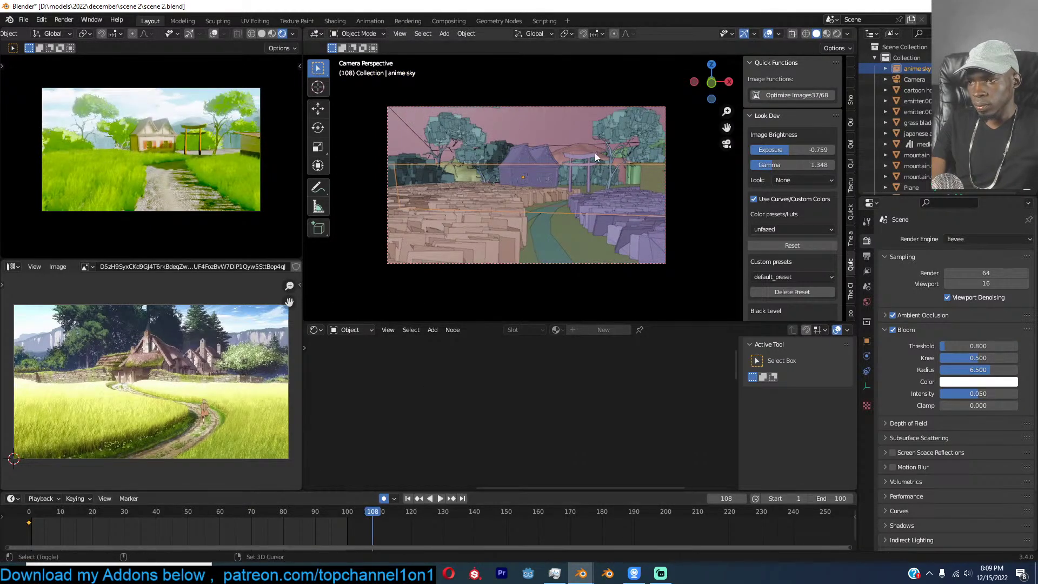
pyautogui.press('s')
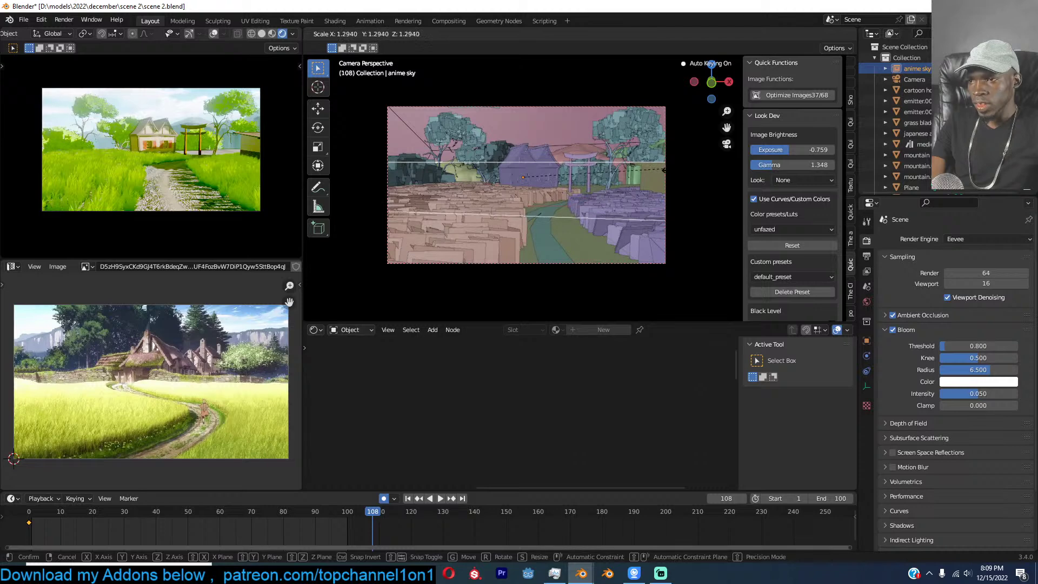
pyautogui.click(699, 186)
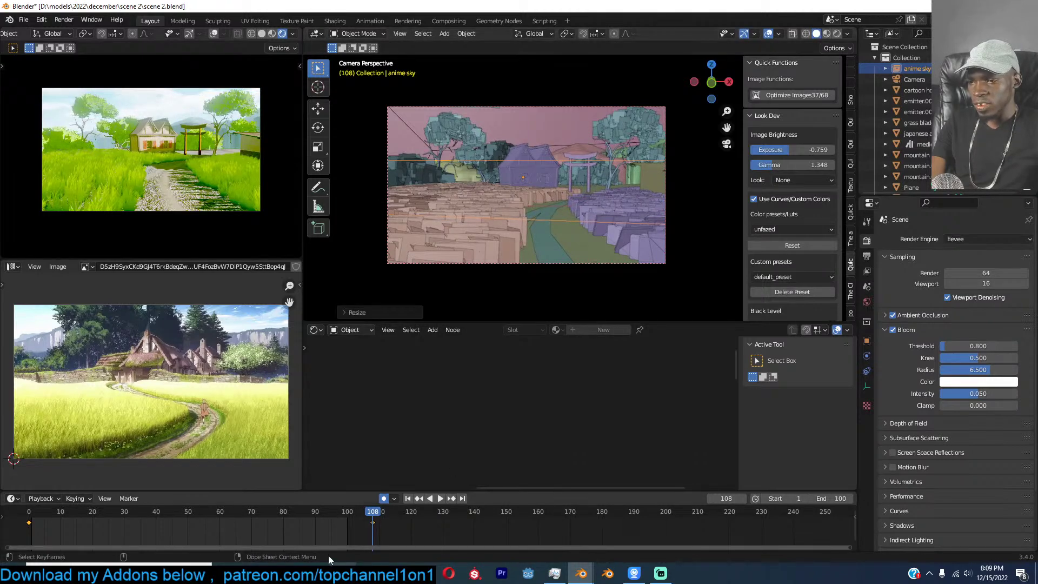
# Change the handle type of the anime sky's keyframes and save the file.
pyautogui.press('v')
pyautogui.click(320, 529)
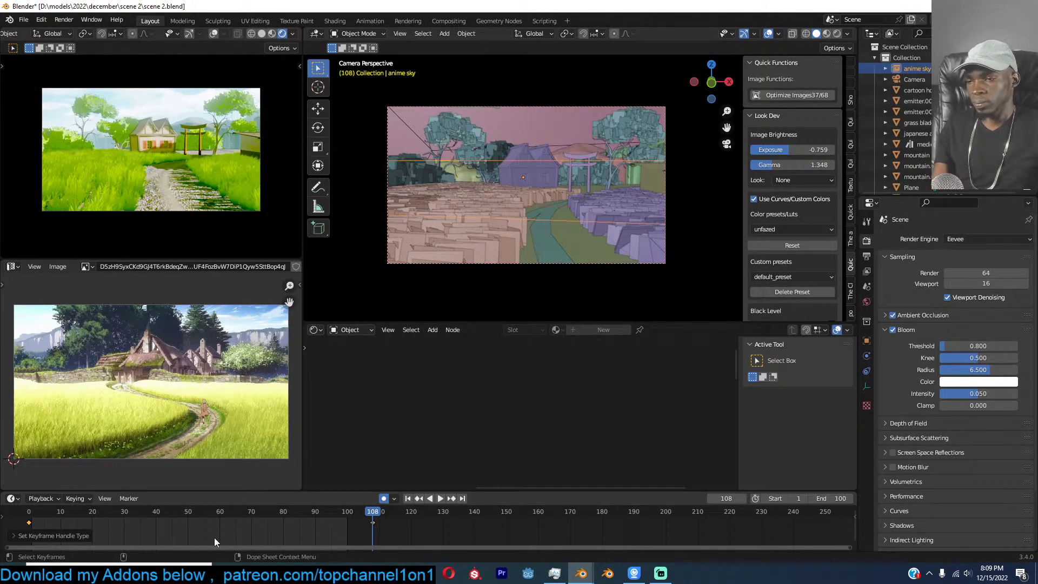
pyautogui.hotkey('ctrl', 's')
# Play the animation to check the scaling sky with the camera move, and save the file.
pyautogui.press('space')
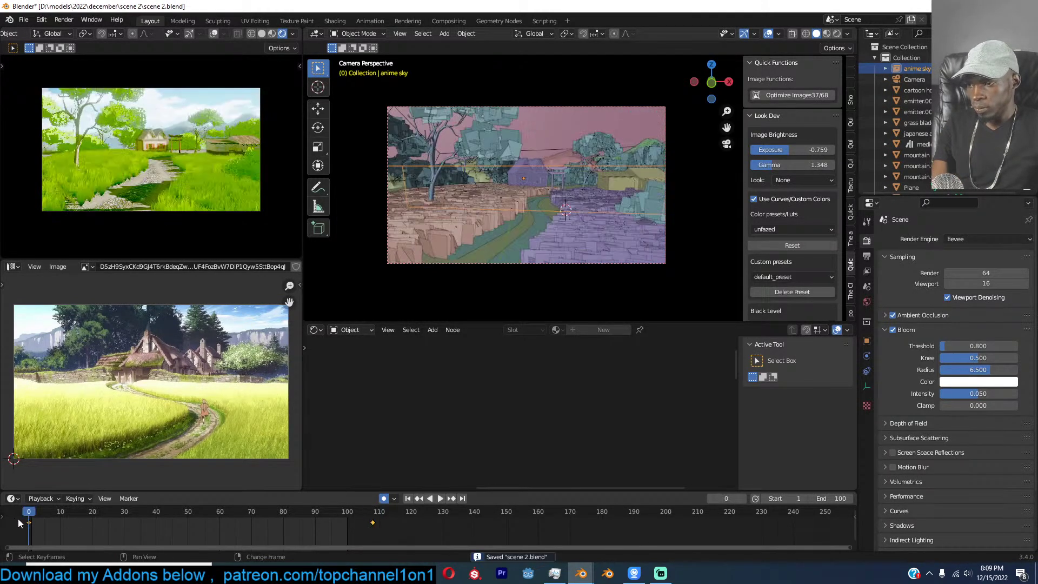
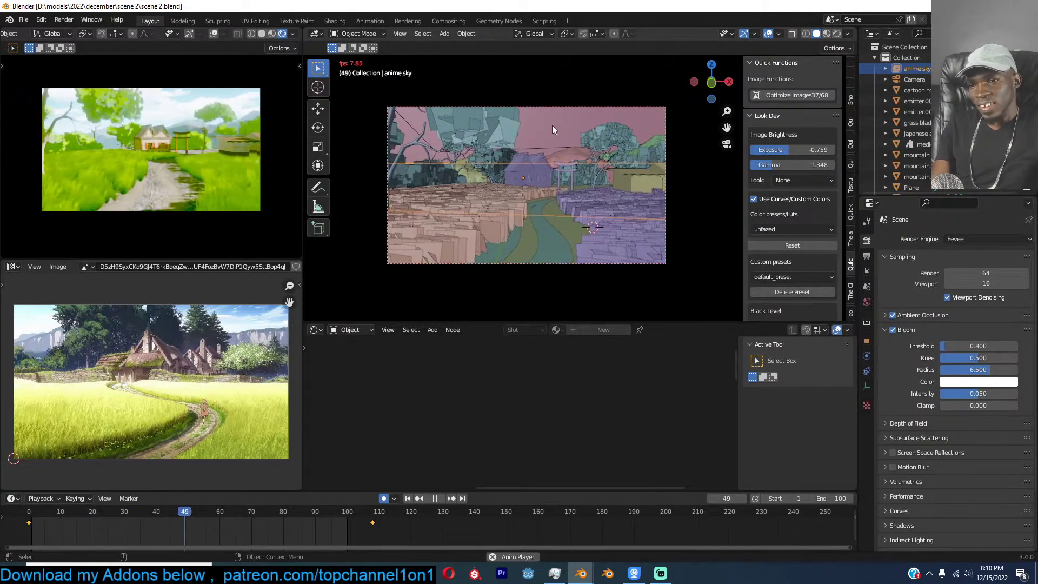
pyautogui.press('space')
pyautogui.hotkey('ctrl', 's')
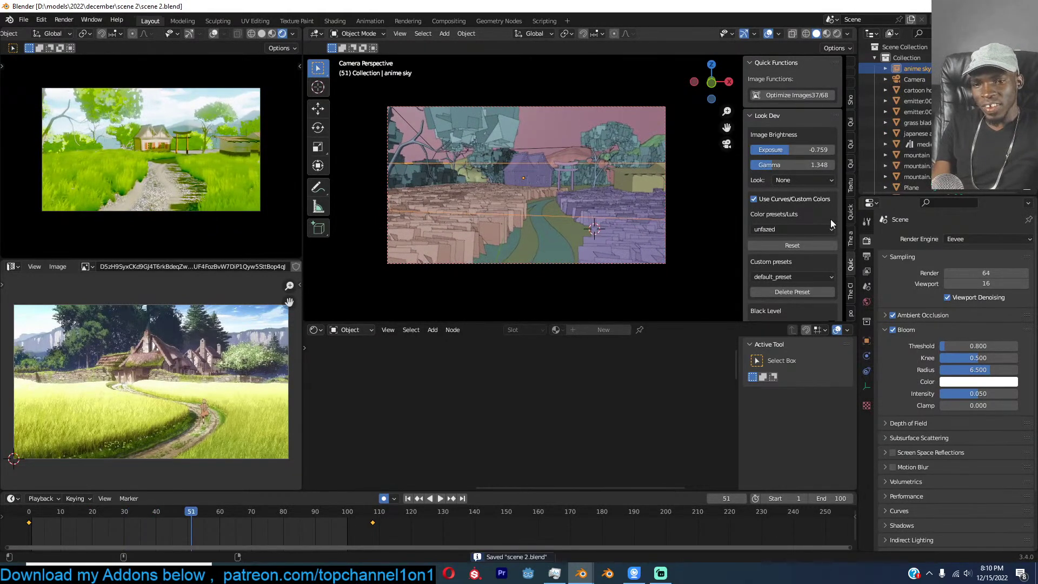
# Search the asset library for "bar" and browse the matching objects.
pyautogui.click(853, 238)
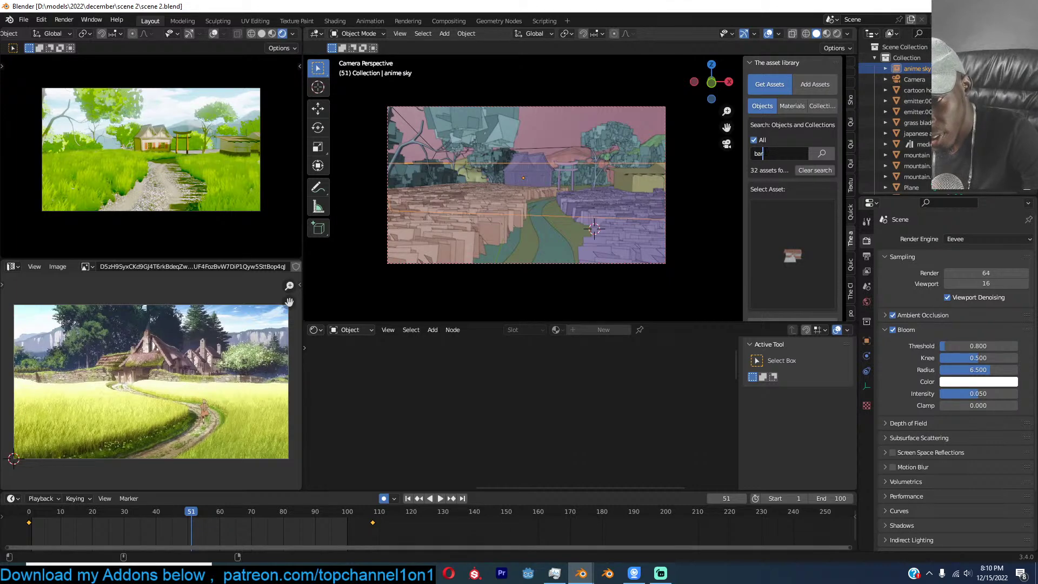
pyautogui.click(765, 155)
pyautogui.write('bar')
pyautogui.press('Return')
pyautogui.click(782, 261)
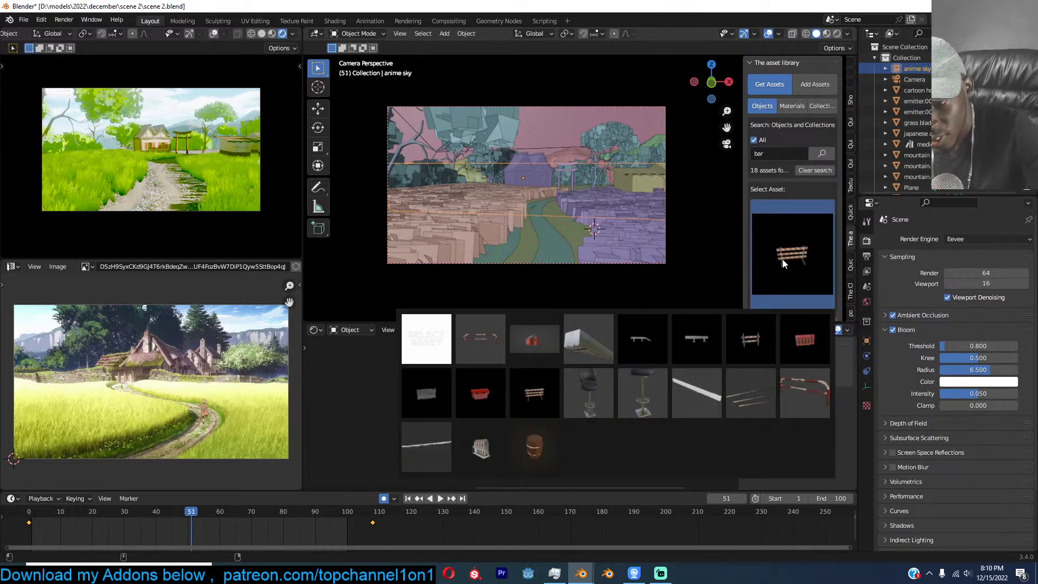
pyautogui.click(759, 141)
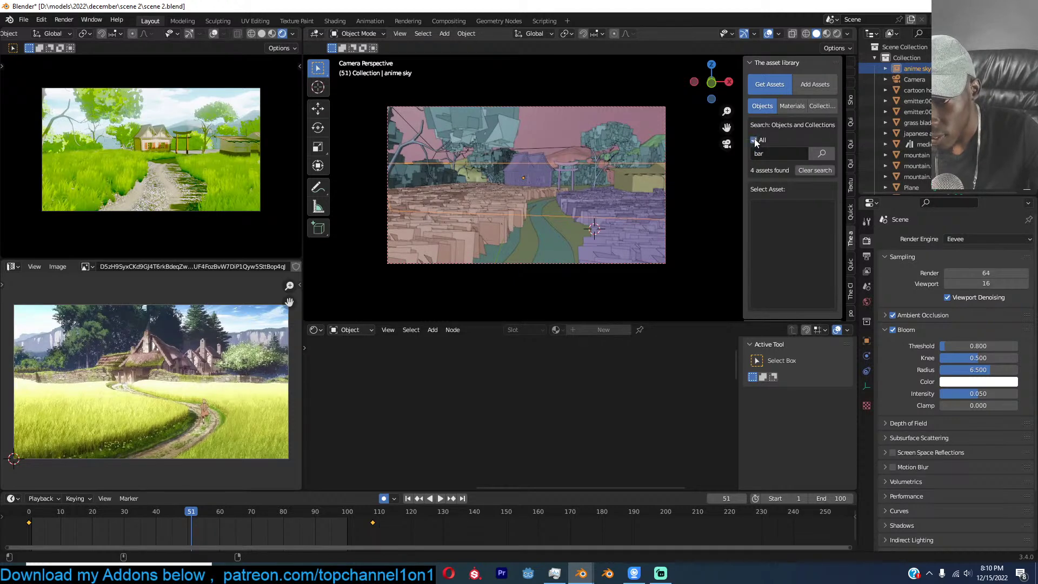
# Search the asset library for "fence".
pyautogui.write('fenc')
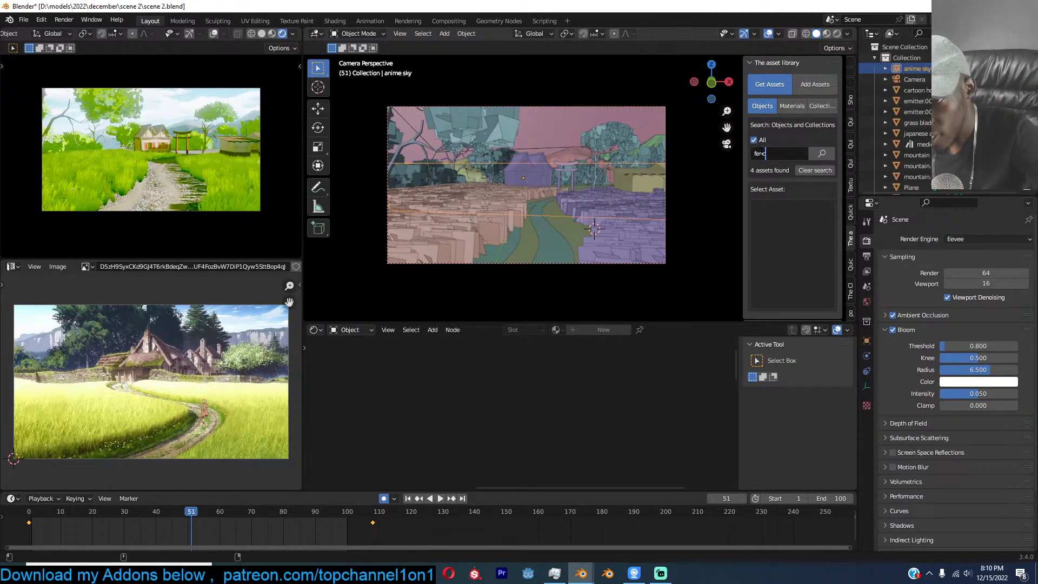
pyautogui.write('e')
pyautogui.press('Return')
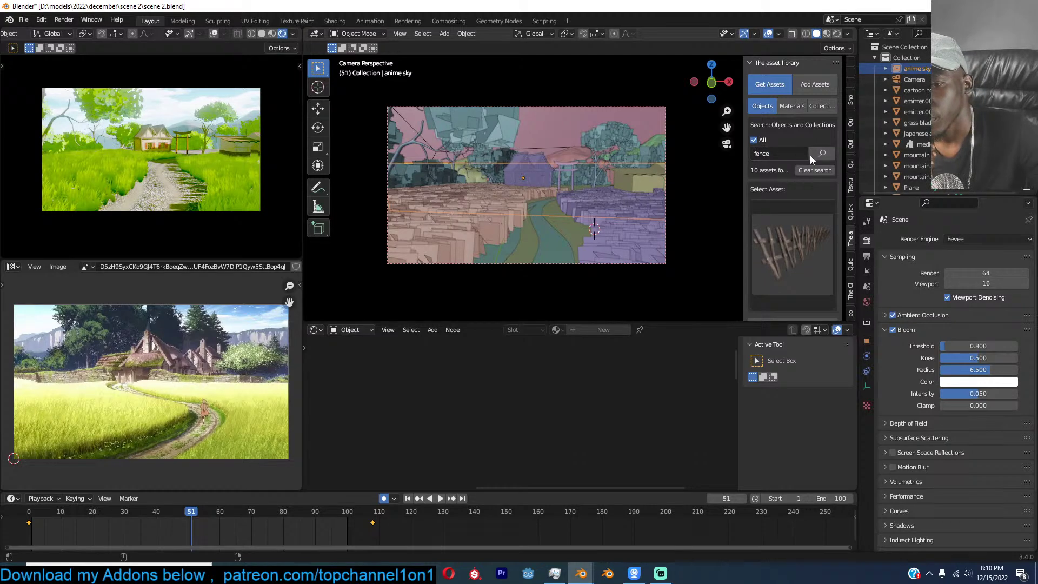
# Choose the small brown wooden fence asset and try to add it at the 3D cursor, placed in the grass beside the path.
pyautogui.click(830, 245)
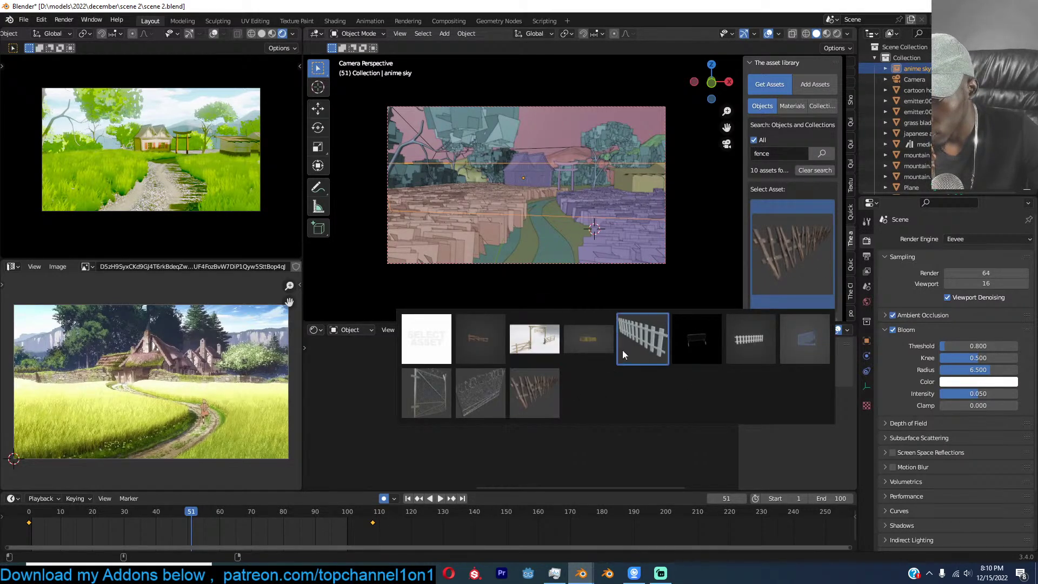
pyautogui.click(500, 343)
pyautogui.keyDown('shift'); pyautogui.rightClick(476, 245); pyautogui.keyUp('shift')
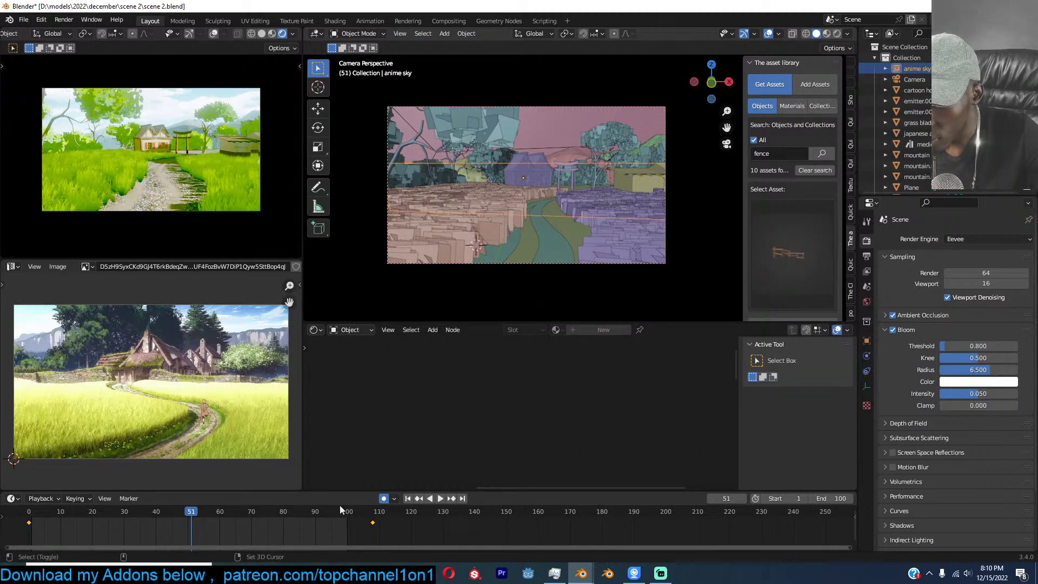
pyautogui.scroll(-2, 832, 279)
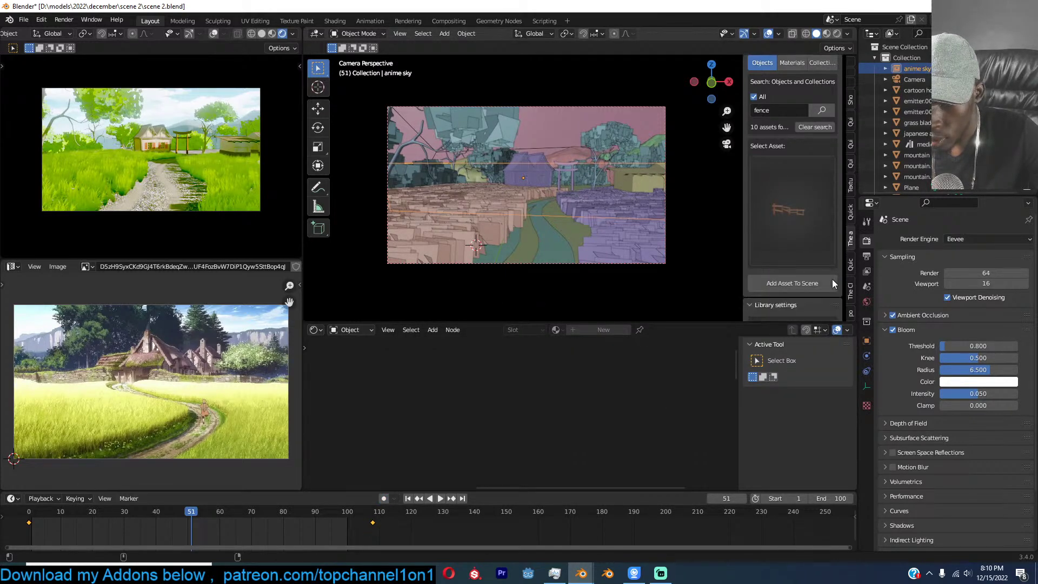
pyautogui.click(818, 280)
# Add the long metal fence asset at the 3D cursor and rotate it 90° around Z plus a slight freehand adjustment.
pyautogui.click(801, 210)
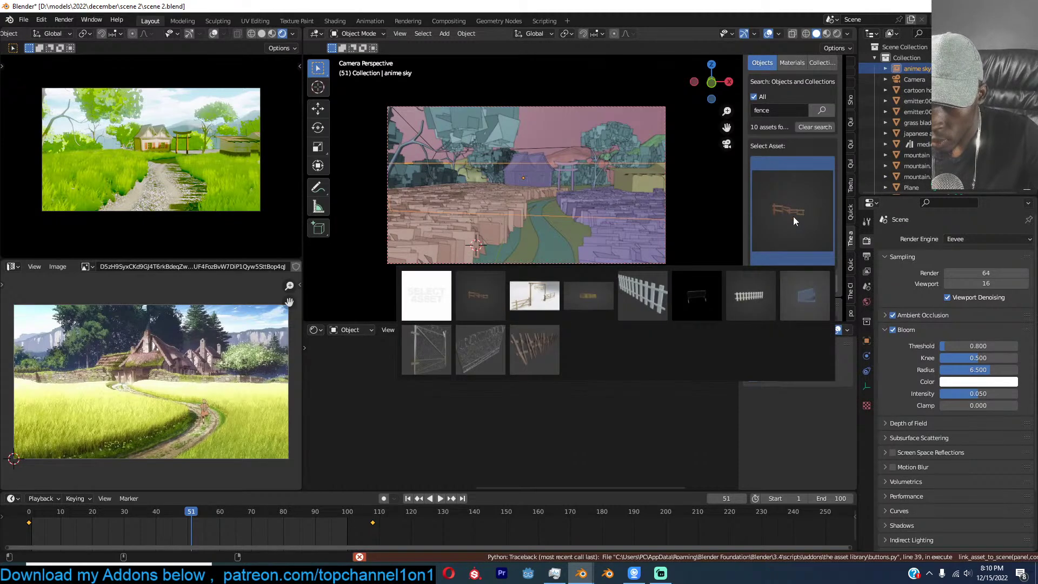
pyautogui.click(578, 303)
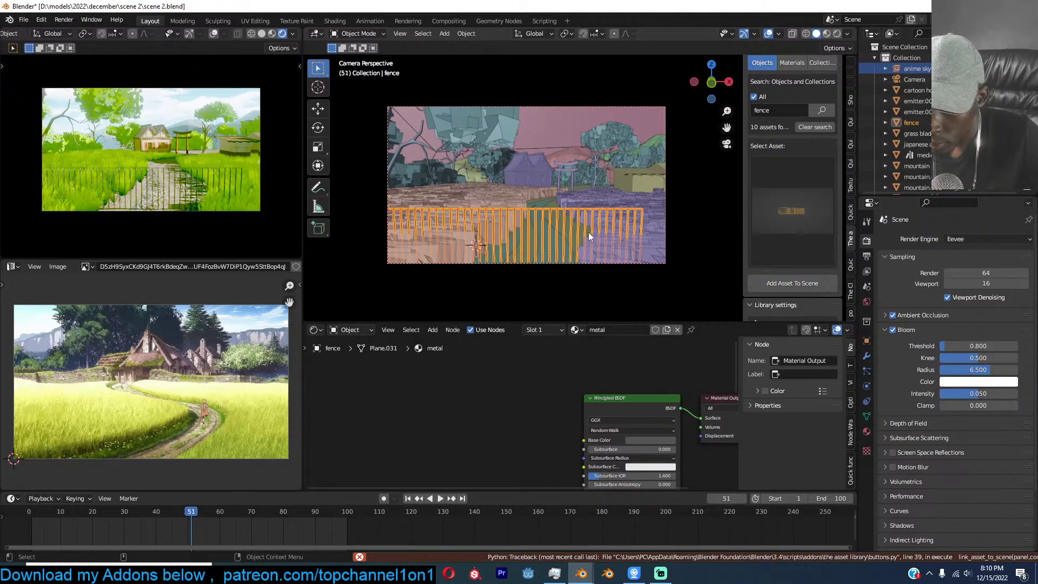
pyautogui.press('x')
pyautogui.press('r')
pyautogui.press('z')
pyautogui.press('9')
pyautogui.press('0')
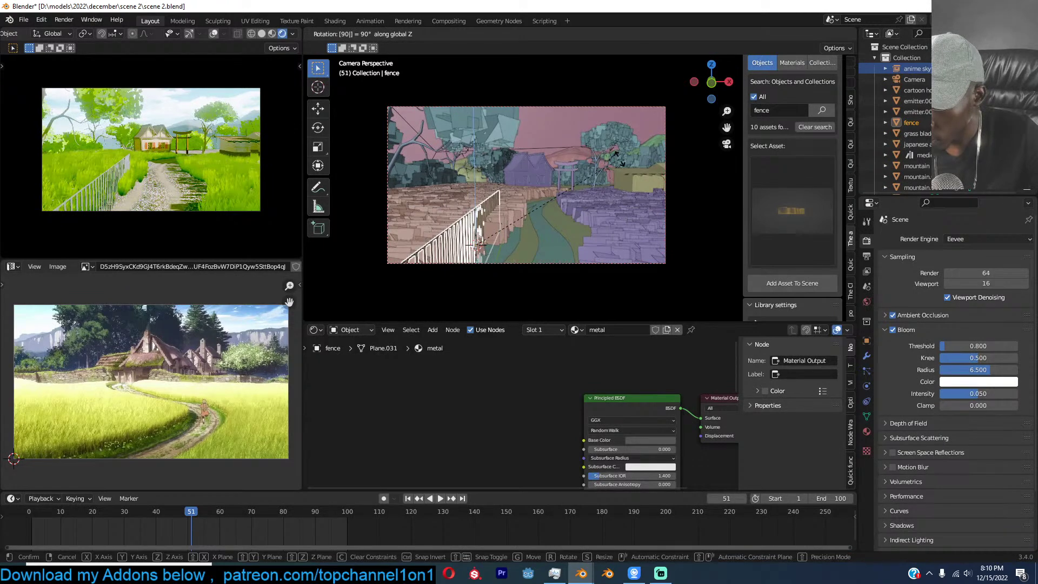
pyautogui.press('Return')
pyautogui.press('r')
pyautogui.press('z')
pyautogui.click(653, 224)
# Move the metal fence horizontally about 6.3 m into the grass field and raise it above the grass.
pyautogui.press('g')
pyautogui.hotkey('shift', 'z')
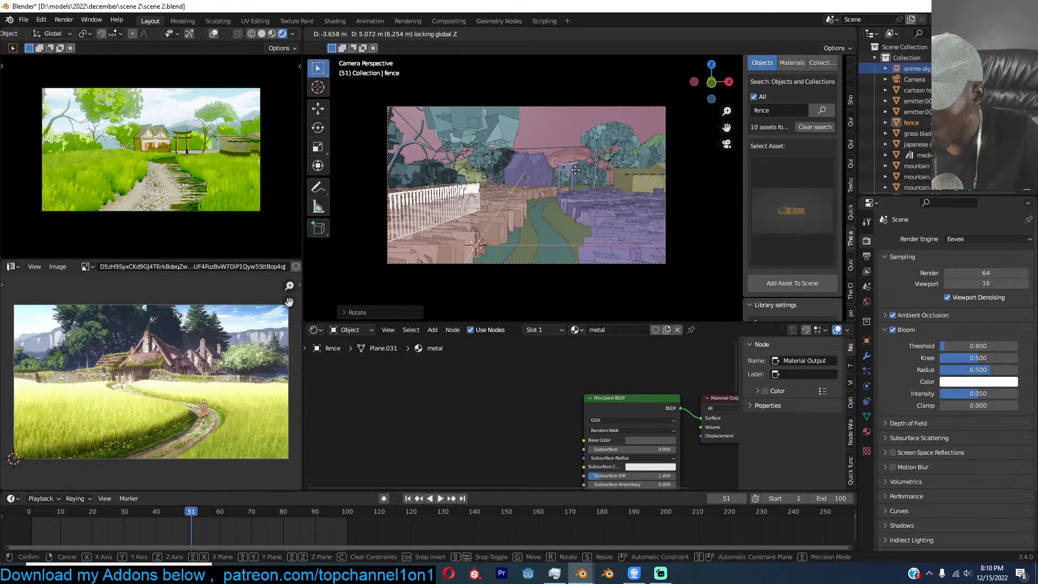
pyautogui.click(576, 170)
pyautogui.press('g')
pyautogui.press('z')
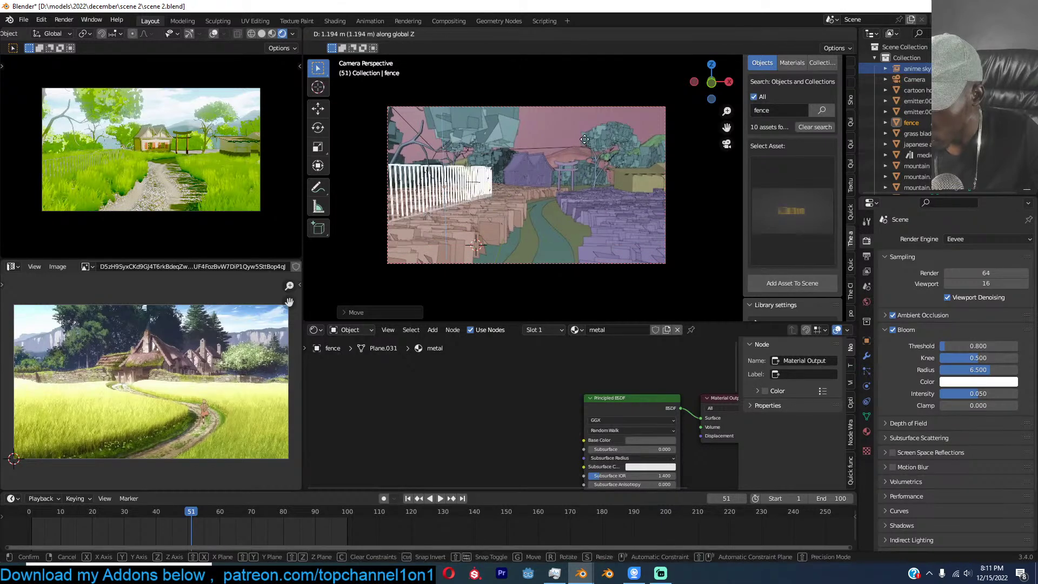
pyautogui.click(576, 163)
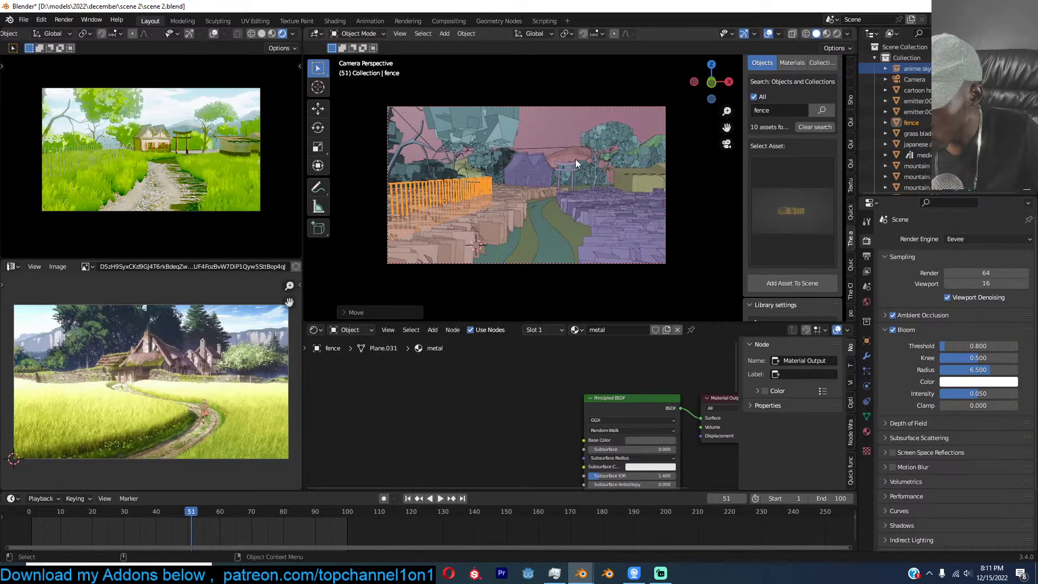
# Rotate the metal fence around Z and move it horizontally about 4.6 m so that it crosses the path near the camera.
pyautogui.press('r')
pyautogui.press('z')
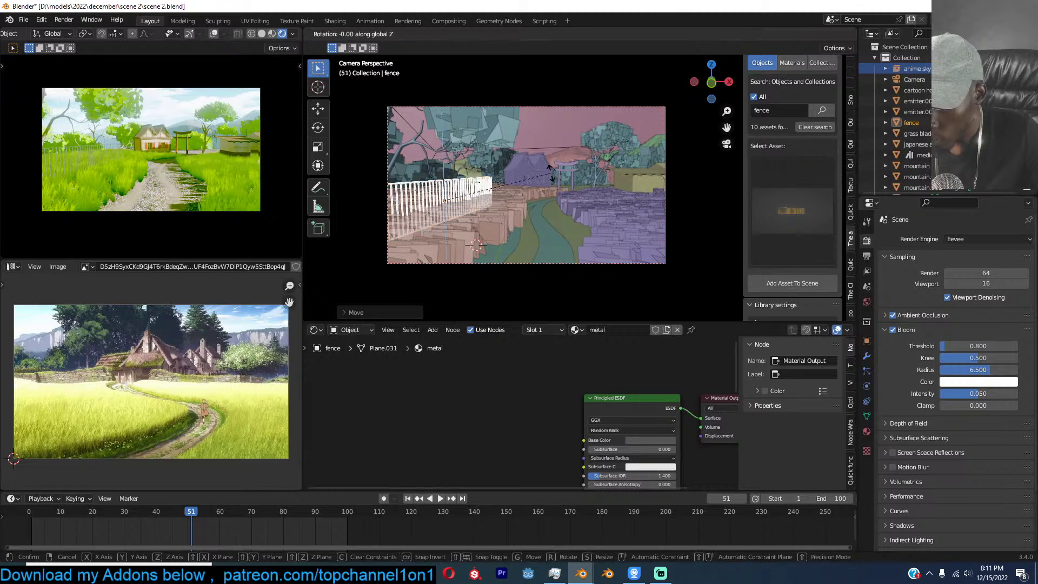
pyautogui.click(570, 191)
pyautogui.press('g')
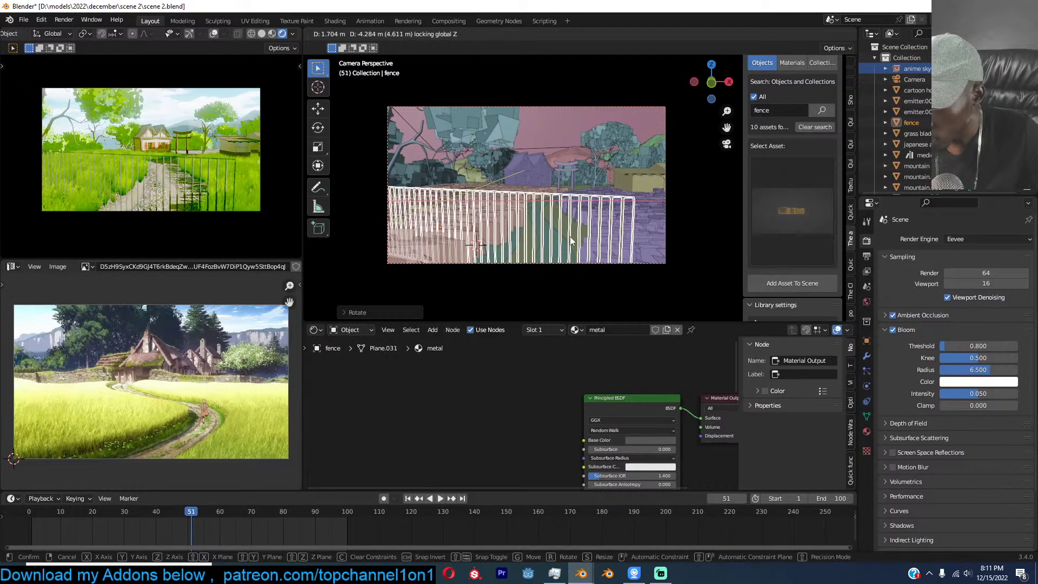
pyautogui.click(571, 236)
# Play the animation to check the metal fence, and delete the fence.
pyautogui.press('space')
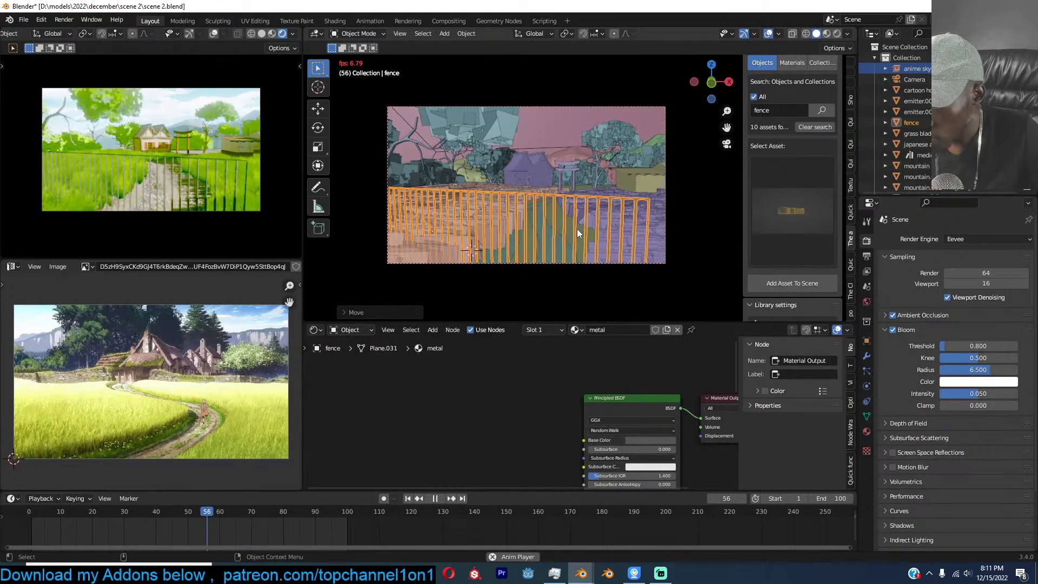
pyautogui.press('Escape')
pyautogui.press('x')
pyautogui.click(576, 229)
# Add the white wooden fence asset beside the path and rotate it around Z to follow the path's edge.
pyautogui.click(763, 222)
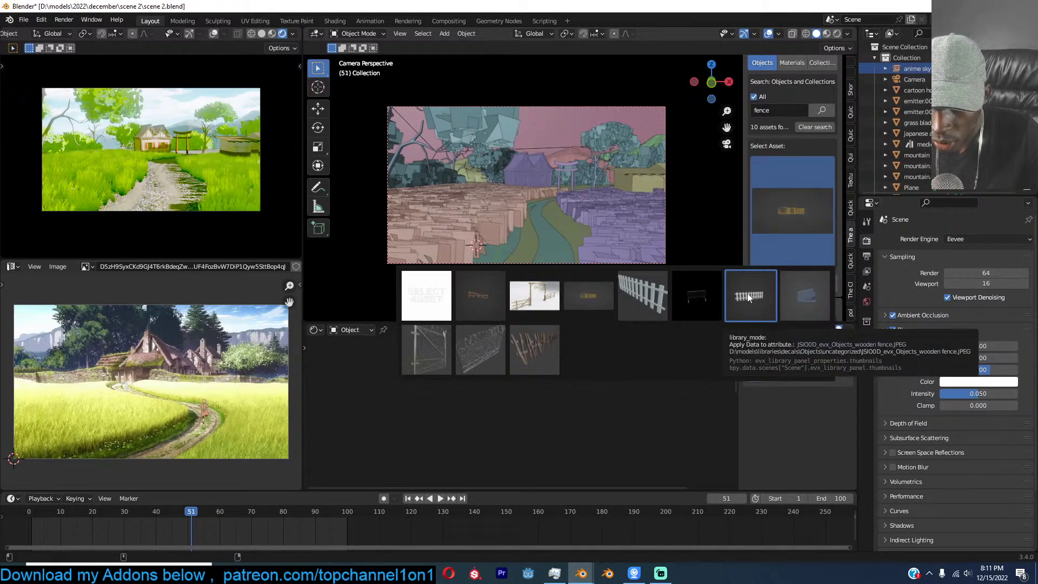
pyautogui.click(804, 296)
pyautogui.click(815, 228)
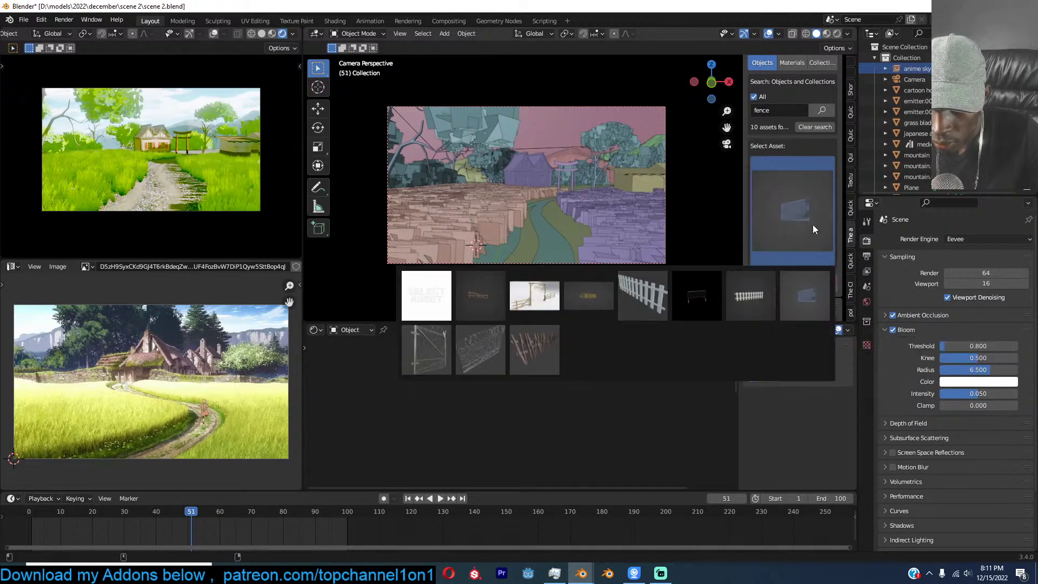
pyautogui.click(753, 305)
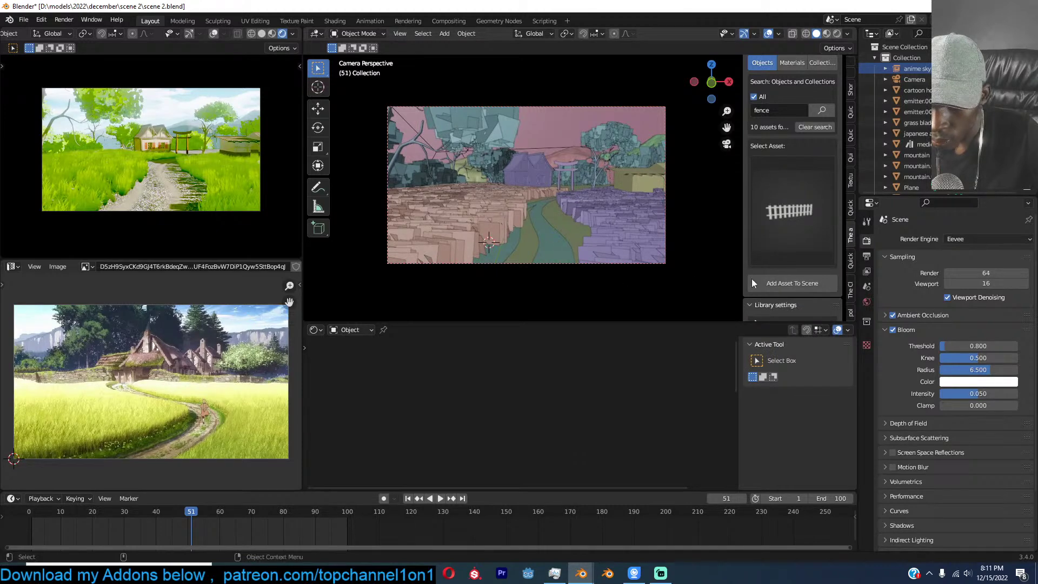
pyautogui.click(777, 287)
pyautogui.press('r')
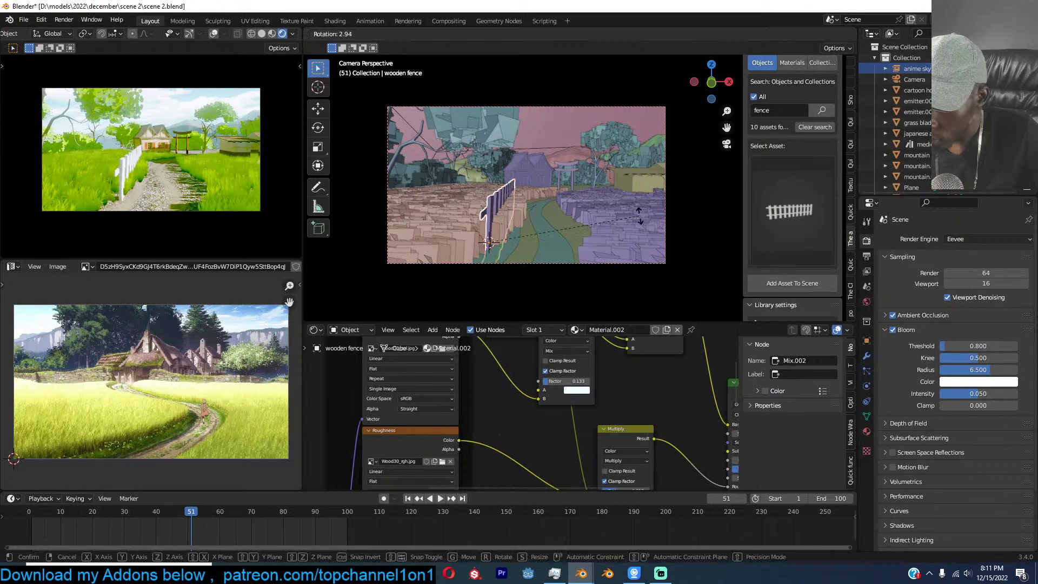
pyautogui.press('z')
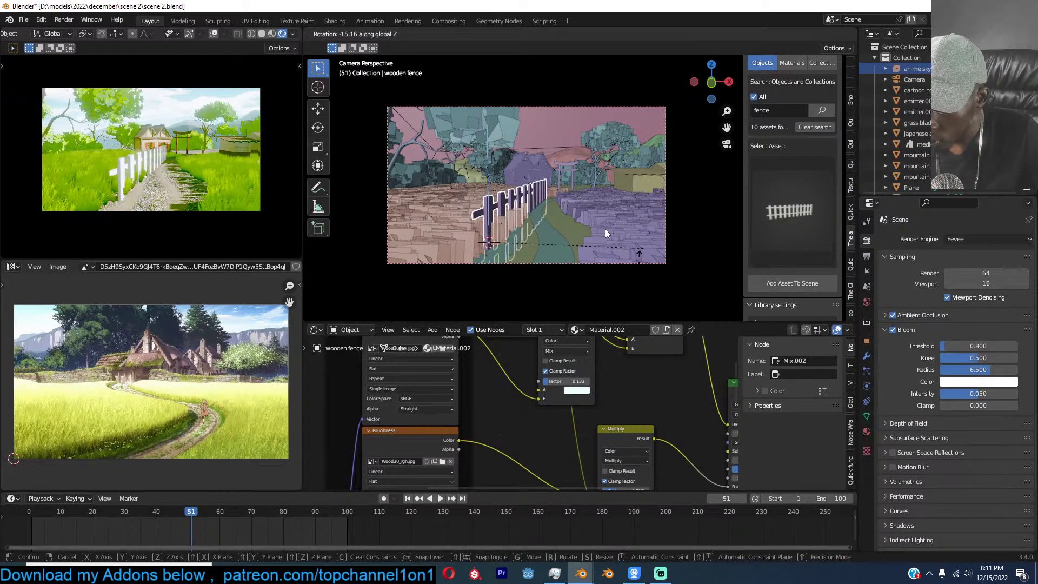
pyautogui.click(614, 219)
# Scale the wooden fence to about 0.47 and raise it about 0.5 m.
pyautogui.press('s')
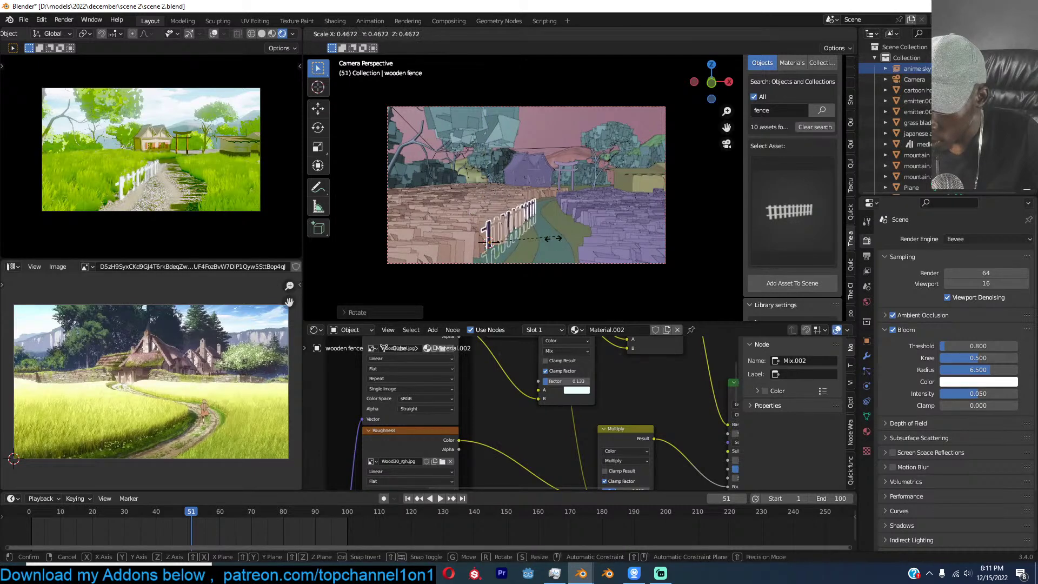
pyautogui.click(541, 243)
pyautogui.press('g')
pyautogui.press('z')
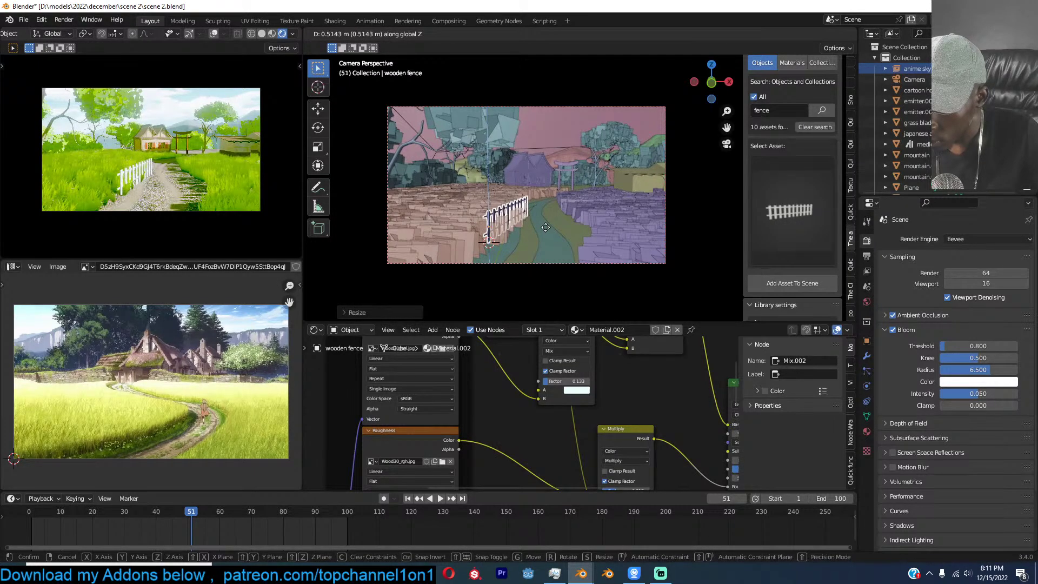
pyautogui.click(545, 227)
# Snap the wooden fence to the 3D cursor near the house and rotate it about -94° around Z.
pyautogui.hotkey('shift', 's')
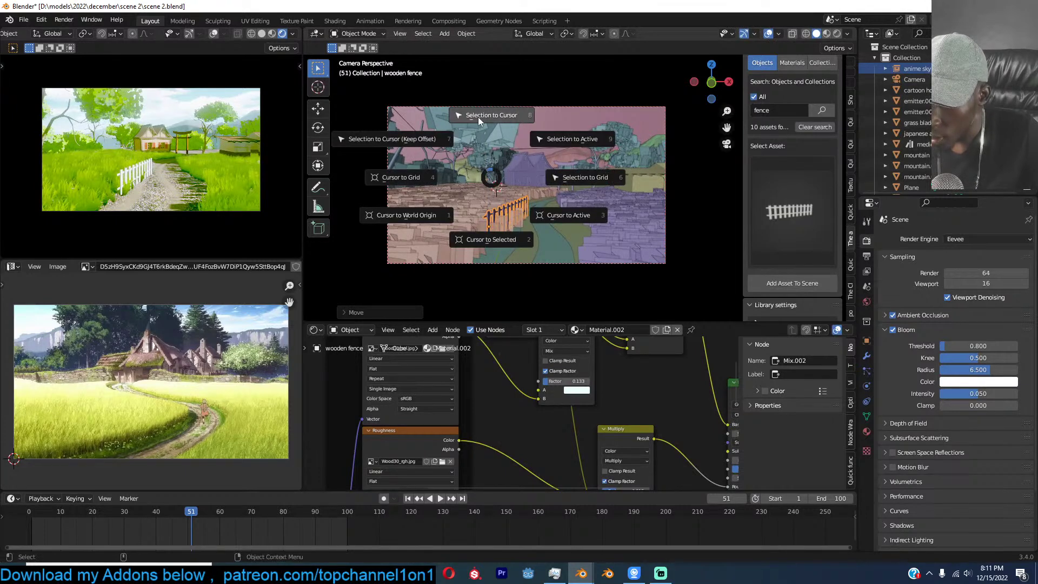
pyautogui.click(489, 115)
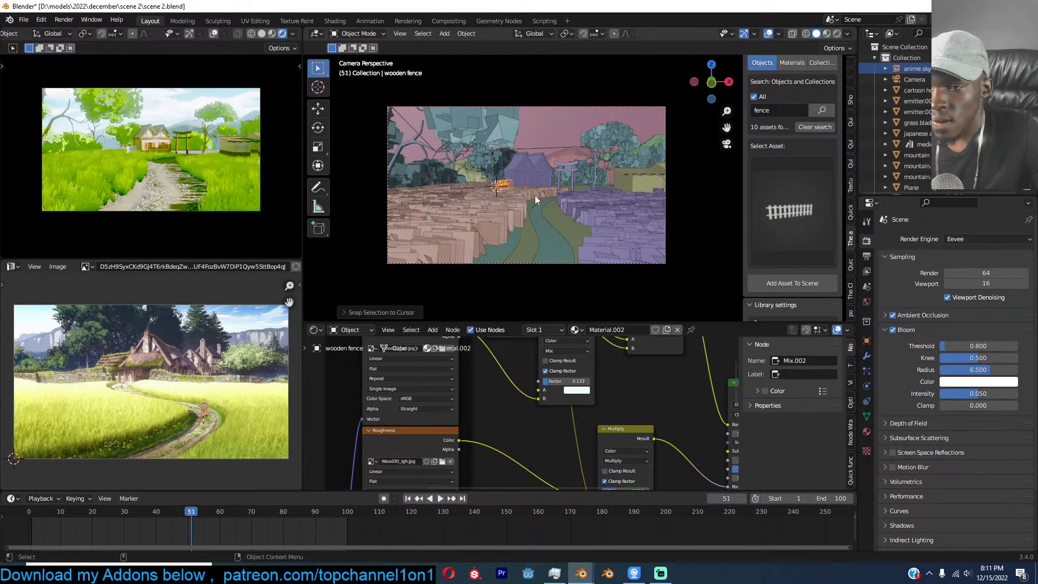
pyautogui.press('r')
pyautogui.press('z')
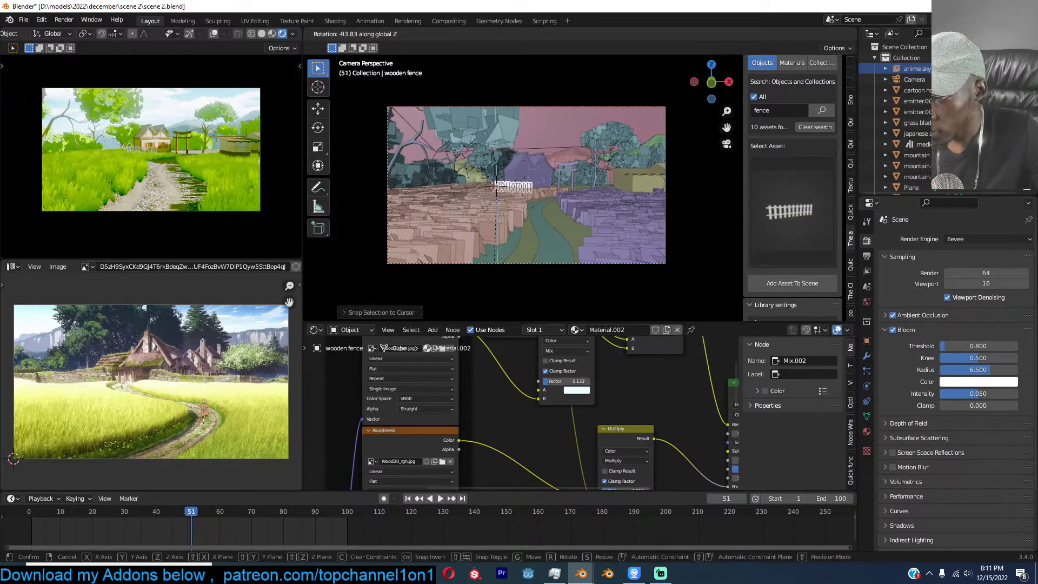
pyautogui.click(481, 267)
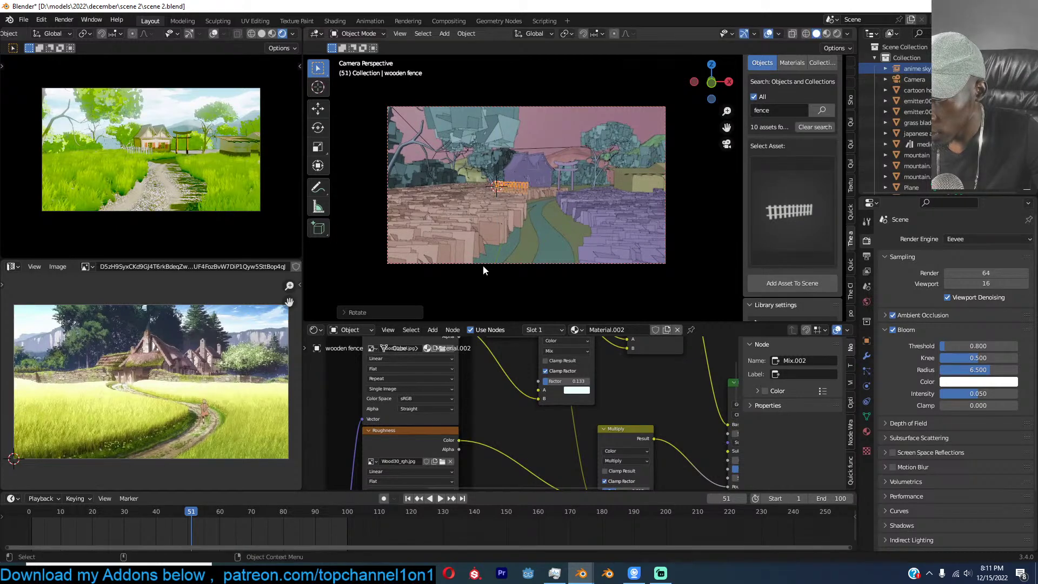
# Delete the wooden fence and add the mid west farm fence asset at the 3D cursor on the path.
pyautogui.press('x')
pyautogui.click(505, 253)
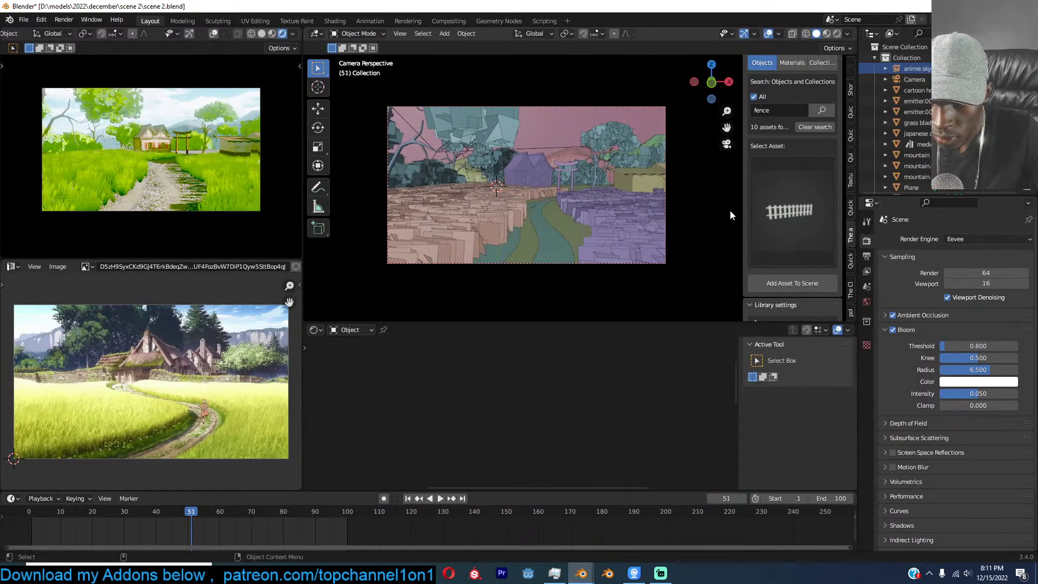
pyautogui.click(787, 206)
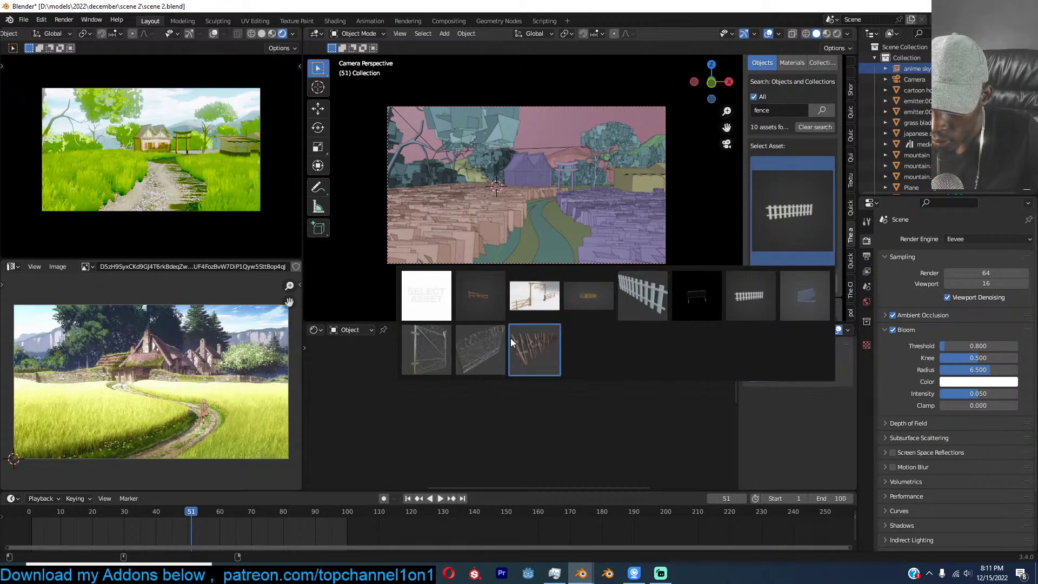
pyautogui.click(535, 297)
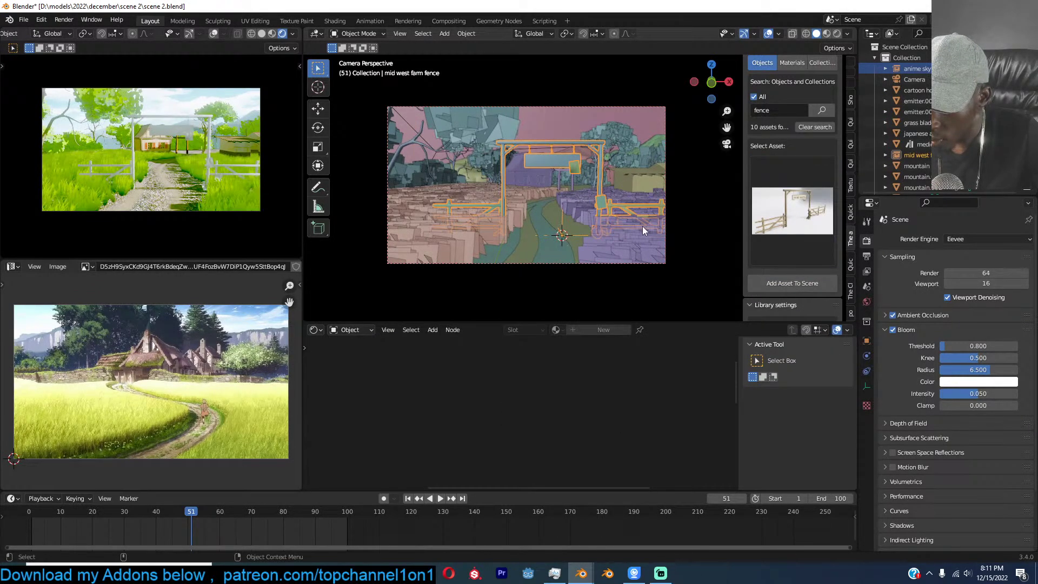
pyautogui.press('r')
pyautogui.press('z')
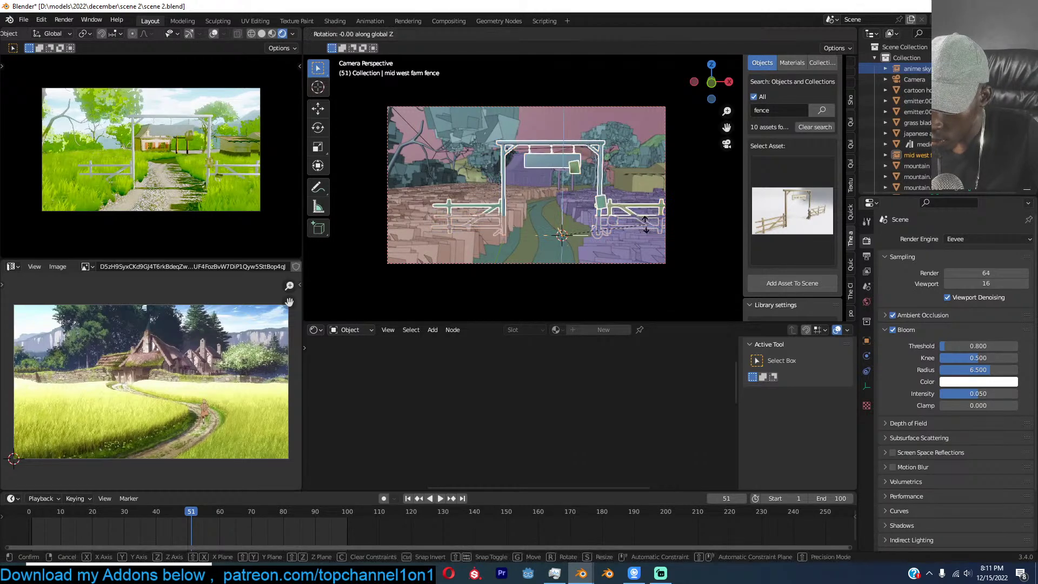
pyautogui.rightClick(626, 183)
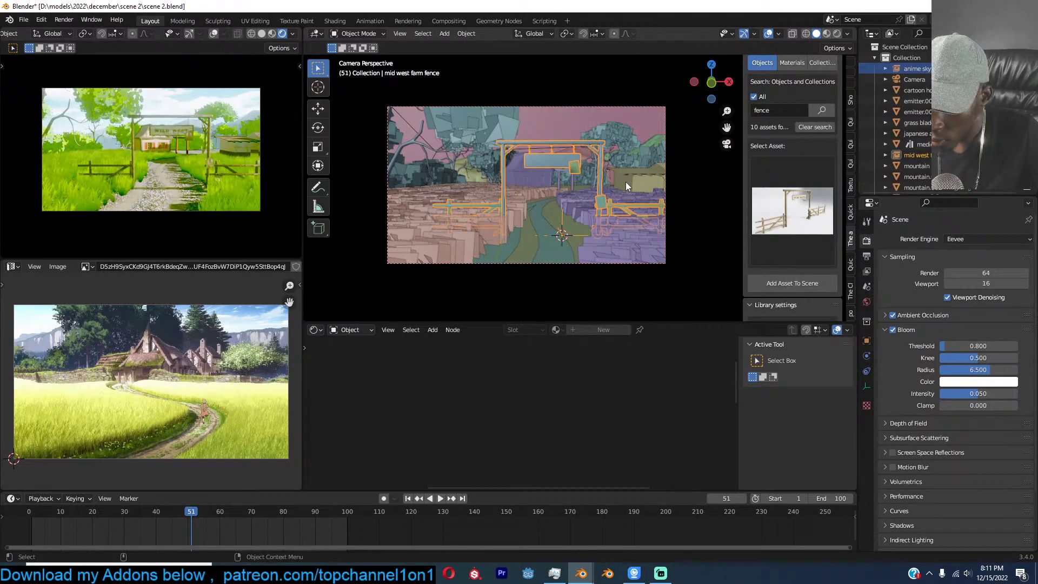
# Scale the mid west farm fence to about 1.31, move it about -1.35 m in X and -2 m in Y, and save.
pyautogui.press('s')
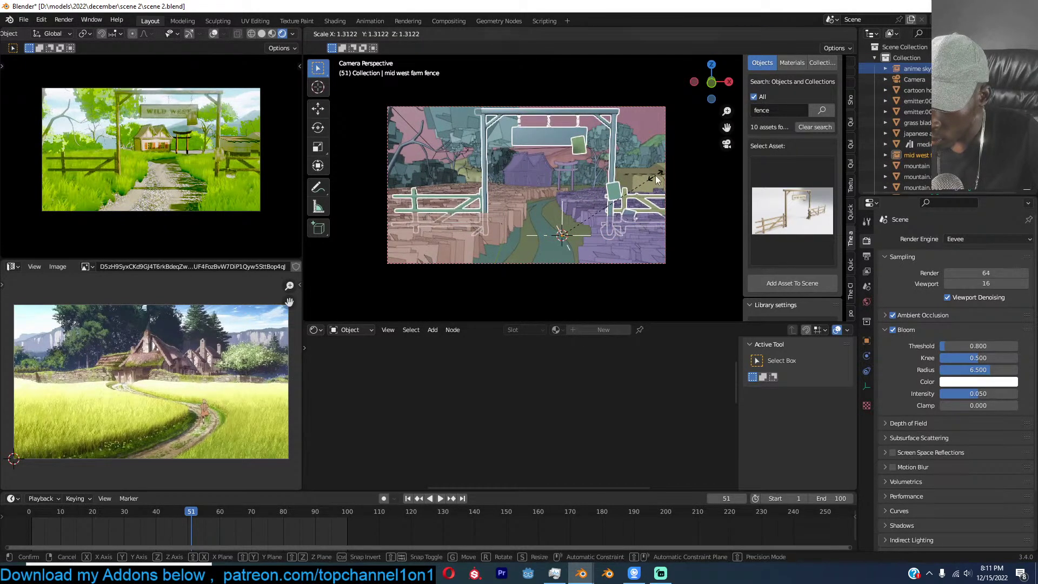
pyautogui.click(656, 180)
pyautogui.press('g')
pyautogui.hotkey('shift', 'z')
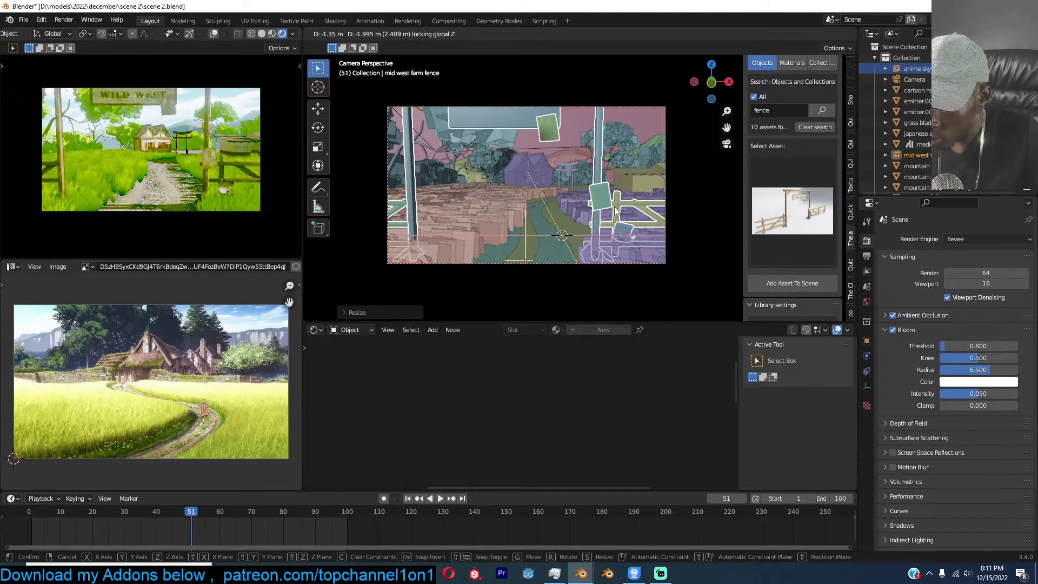
pyautogui.click(615, 211)
pyautogui.hotkey('ctrl', 's')
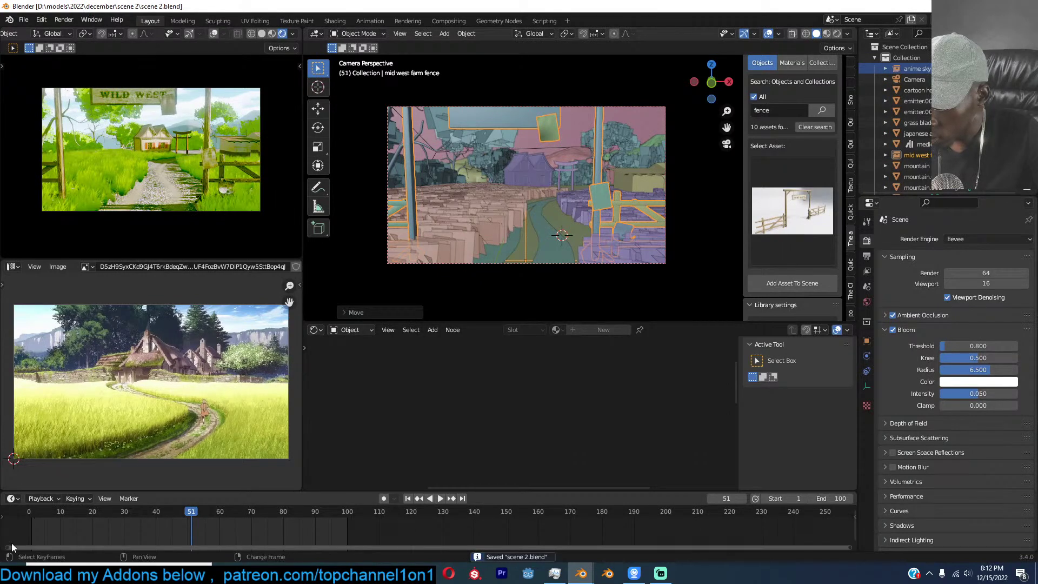
# Play the animation from the beginning to review the farm fence in the camera view, stop playback and save the file.
pyautogui.click(12, 543)
pyautogui.press('space')
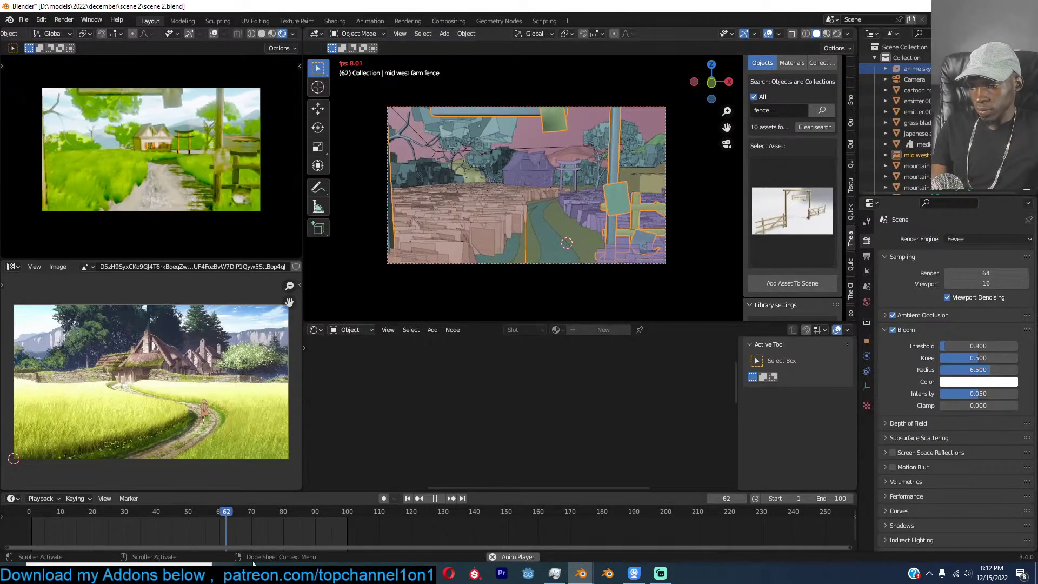
pyautogui.moveTo(290, 573)
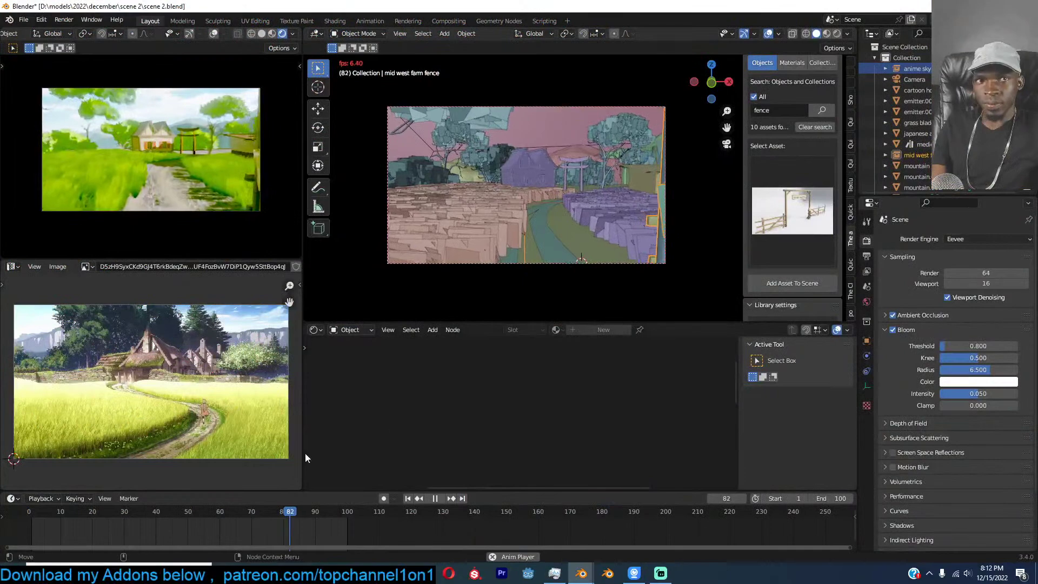
pyautogui.click(592, 195)
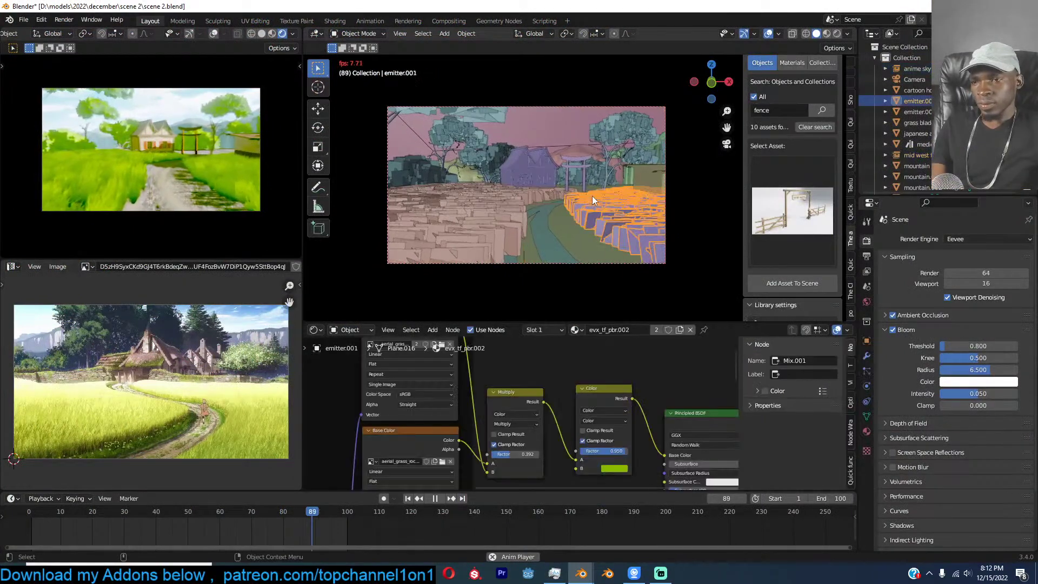
pyautogui.press('space')
pyautogui.hotkey('ctrl', 's')
# Switch to the browser and examine the Epic Preset Clothing Pack page on Blender Market, including its accessory, female and male preset images.
pyautogui.moveTo(289, 573)
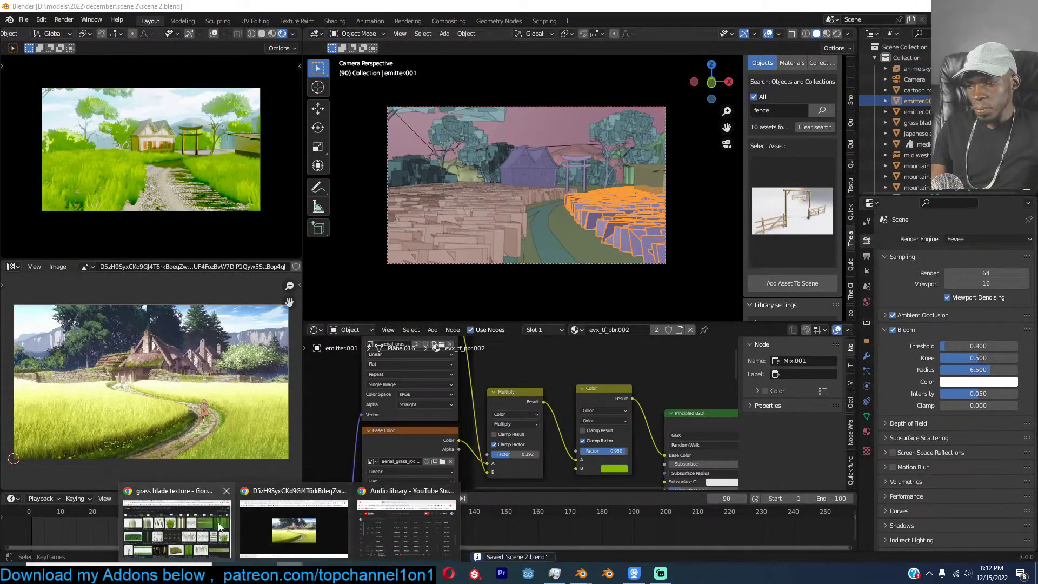
pyautogui.click(227, 524)
pyautogui.click(189, 9)
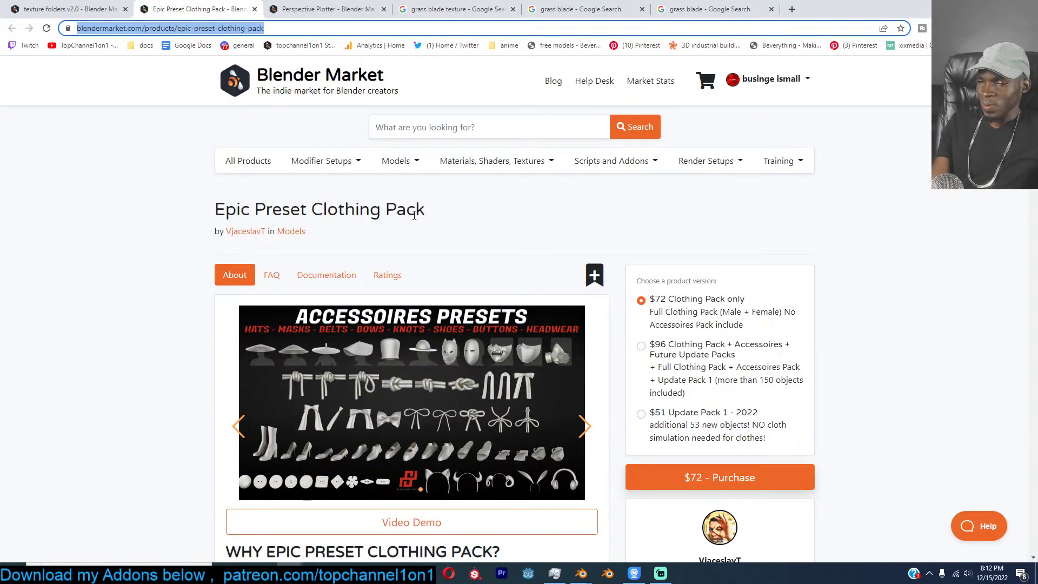
pyautogui.scroll(-4, 414, 215)
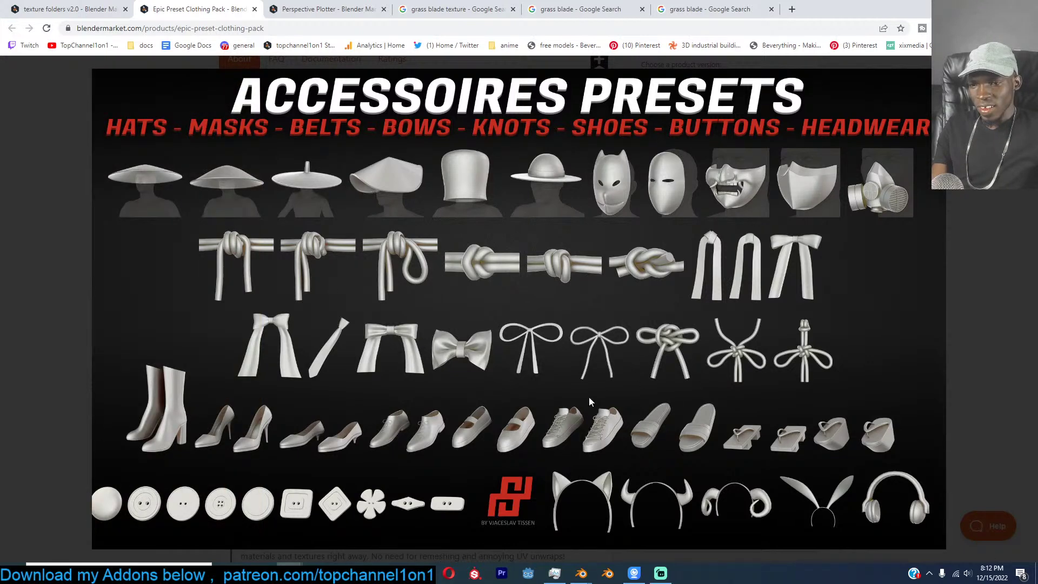
pyautogui.click(833, 347)
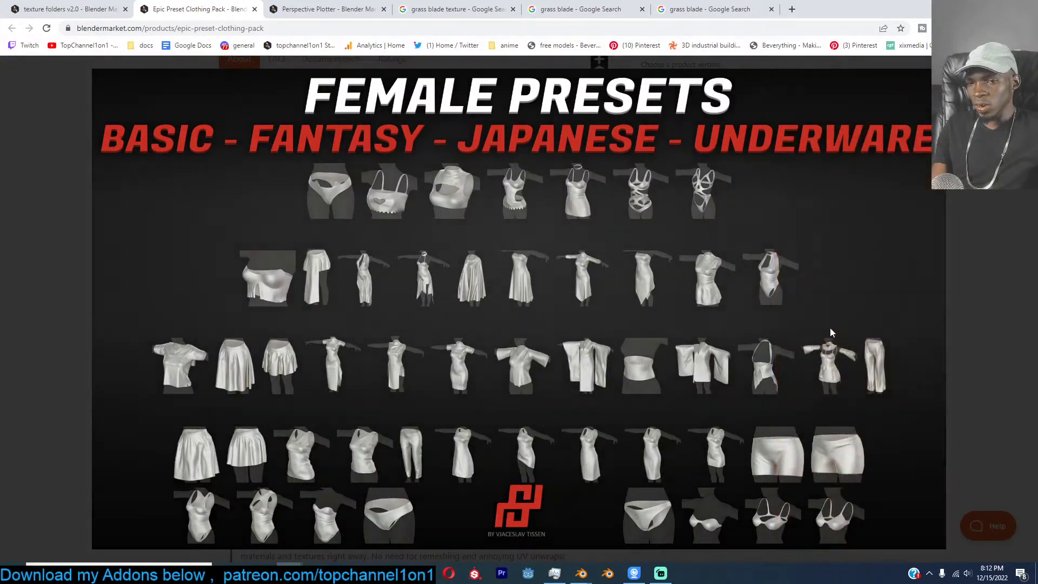
pyautogui.click(829, 327)
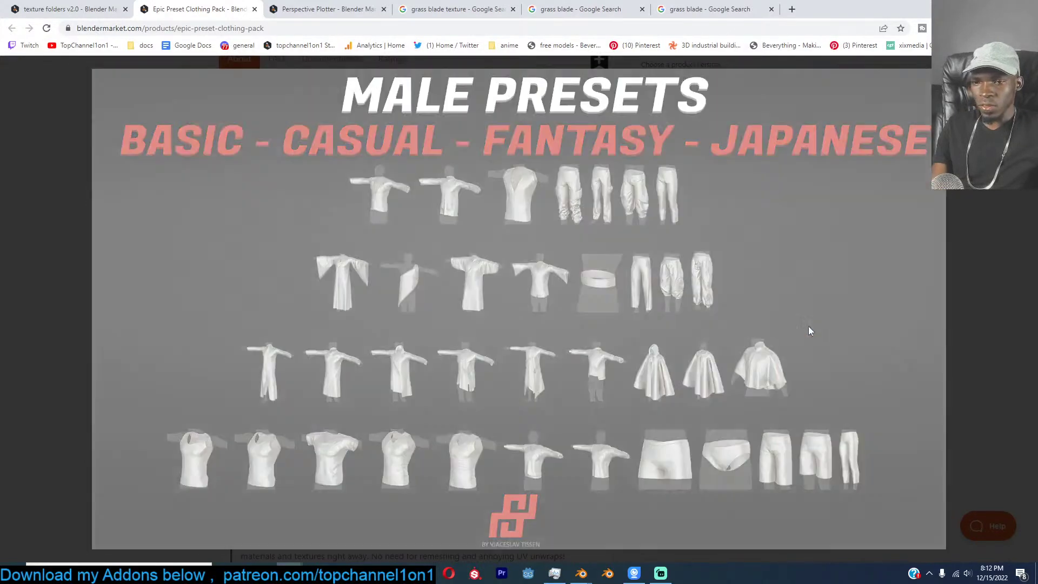
pyautogui.click(810, 330)
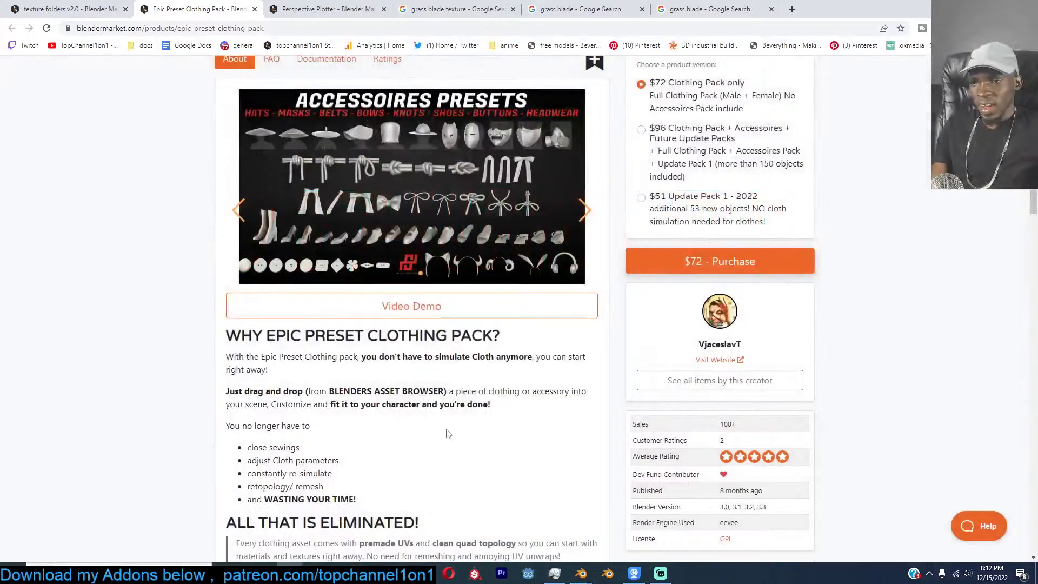
pyautogui.scroll(-13, 446, 433)
pyautogui.scroll(-5, 445, 433)
pyautogui.scroll(6, 421, 396)
pyautogui.scroll(-2, 380, 344)
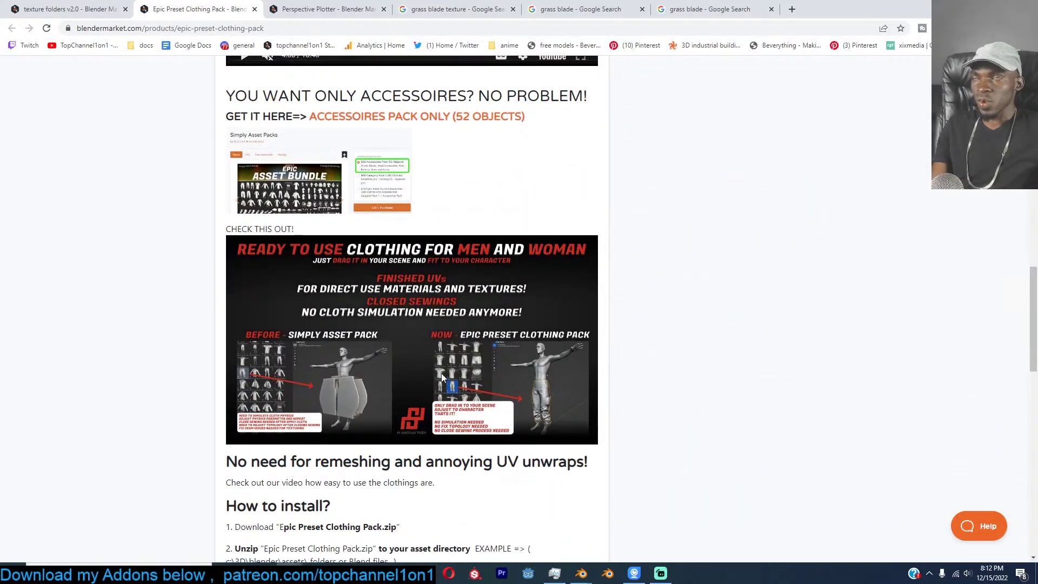
pyautogui.scroll(-18, 442, 376)
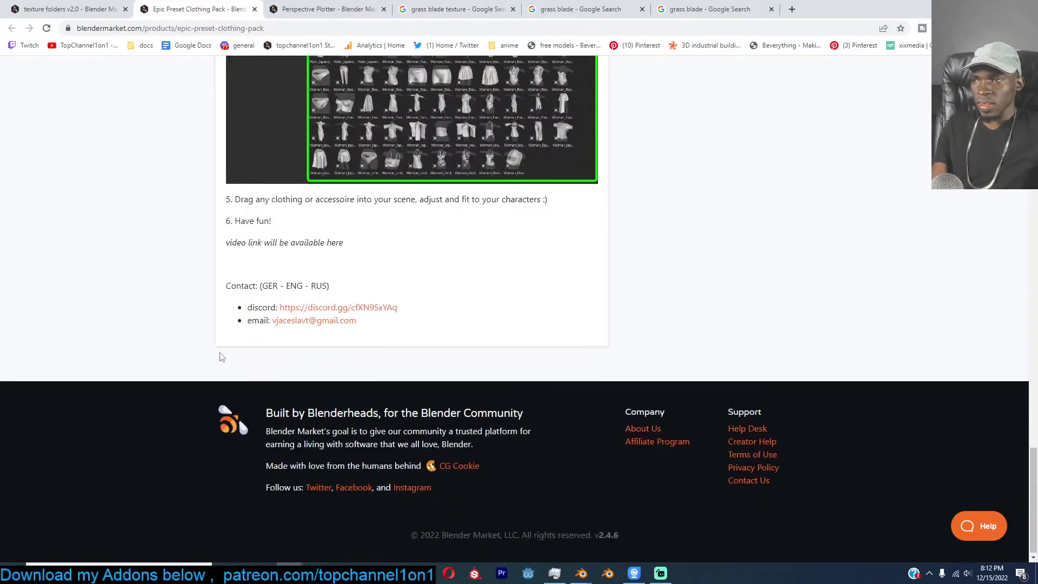
pyautogui.scroll(5, 194, 385)
# Examine the Perspective Plotter product page on Blender Market, including its demo image, description and feature list.
pyautogui.click(324, 9)
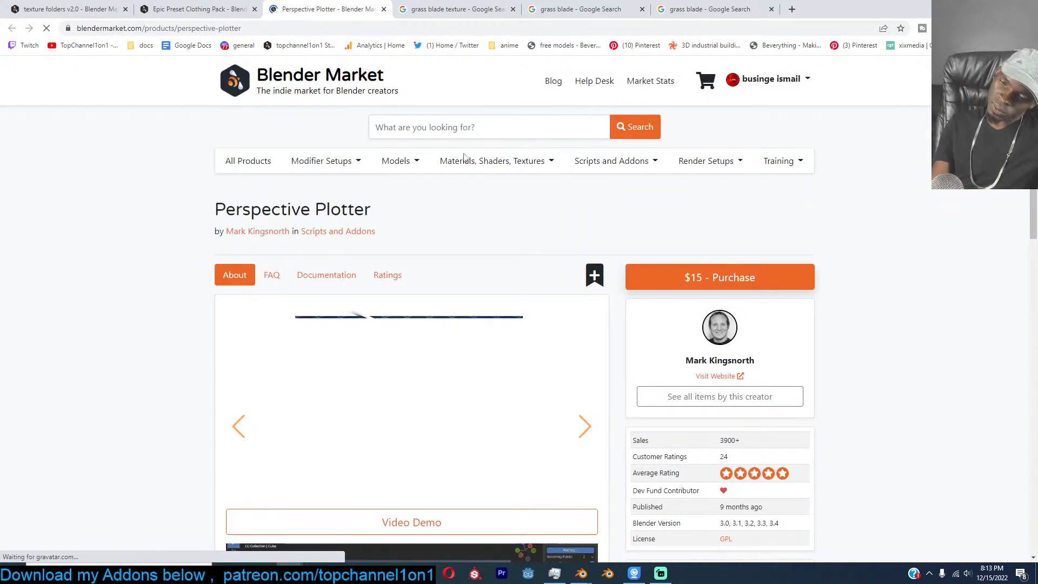
pyautogui.scroll(-1, 191, 389)
pyautogui.scroll(-1, 191, 389)
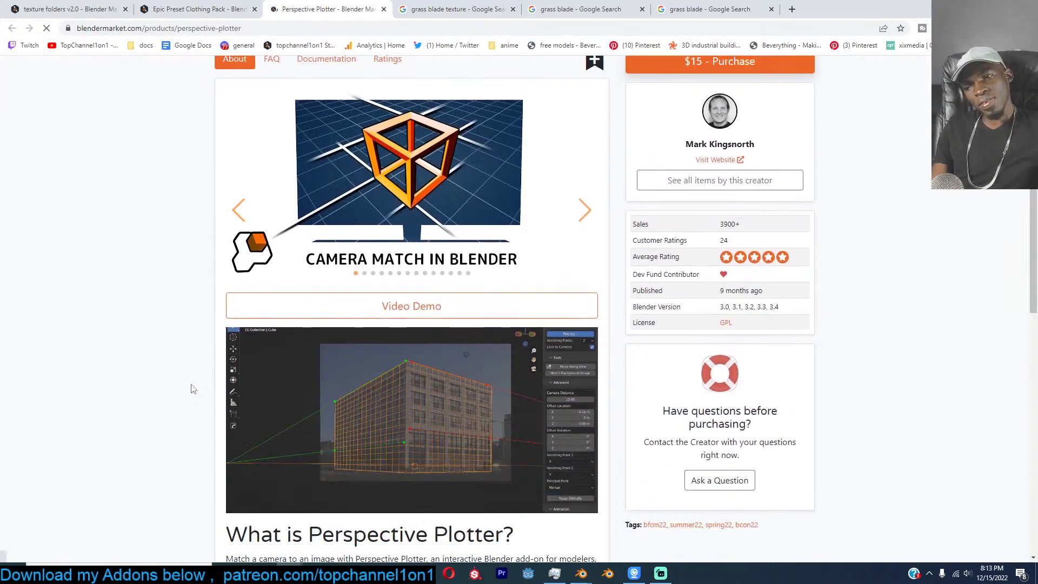
pyautogui.scroll(-6, 190, 388)
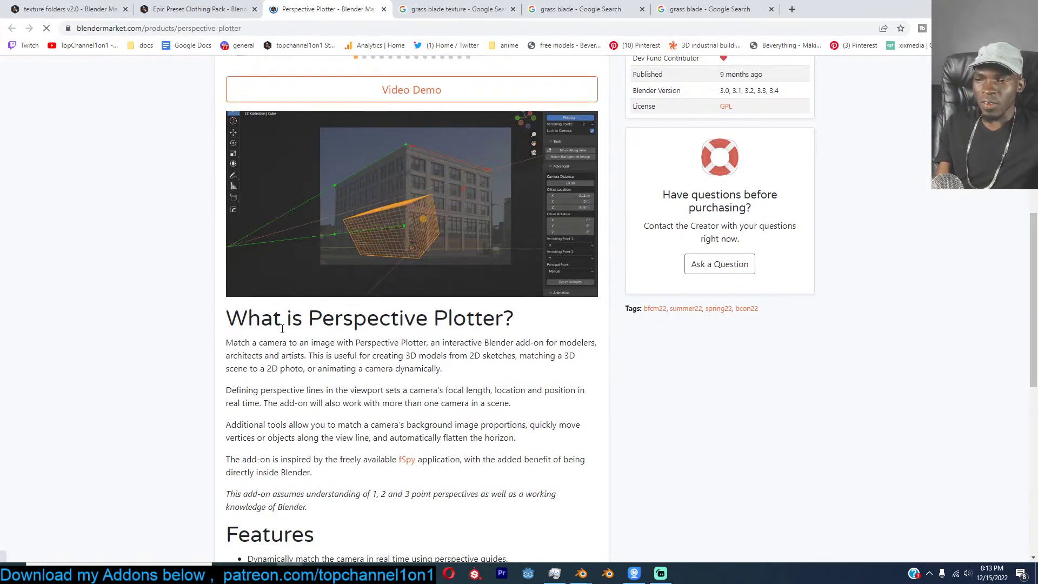
pyautogui.scroll(4, 308, 344)
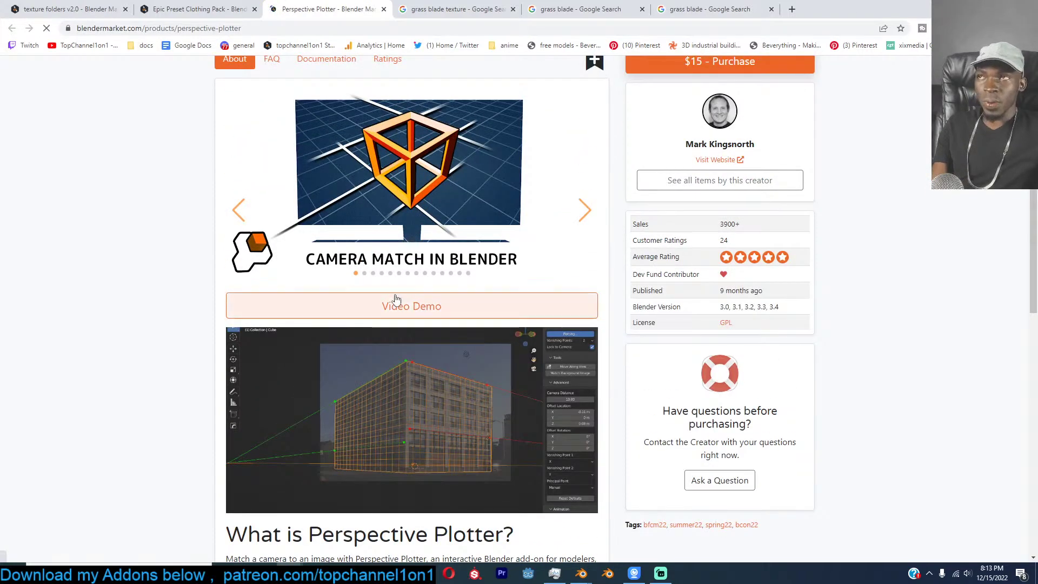
pyautogui.scroll(-2, 378, 365)
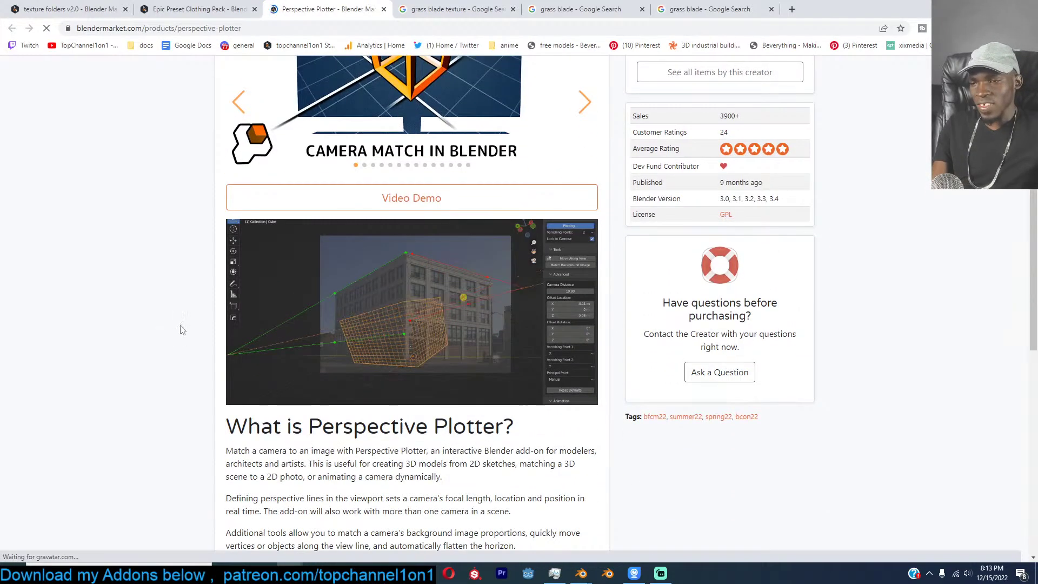
pyautogui.scroll(5, 286, 338)
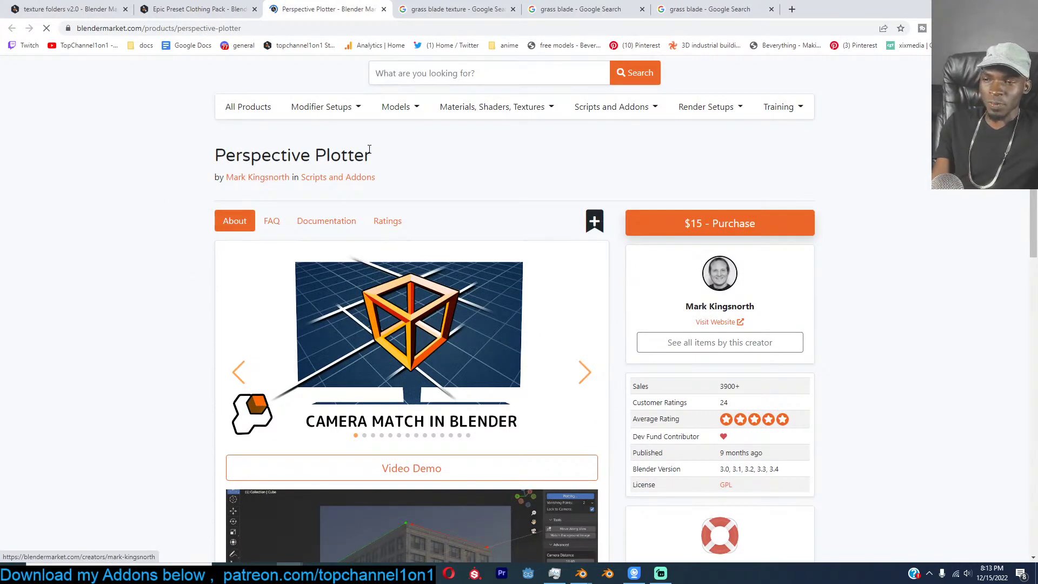
pyautogui.scroll(-2, 368, 153)
pyautogui.scroll(1, 462, 211)
pyautogui.scroll(-8, 355, 273)
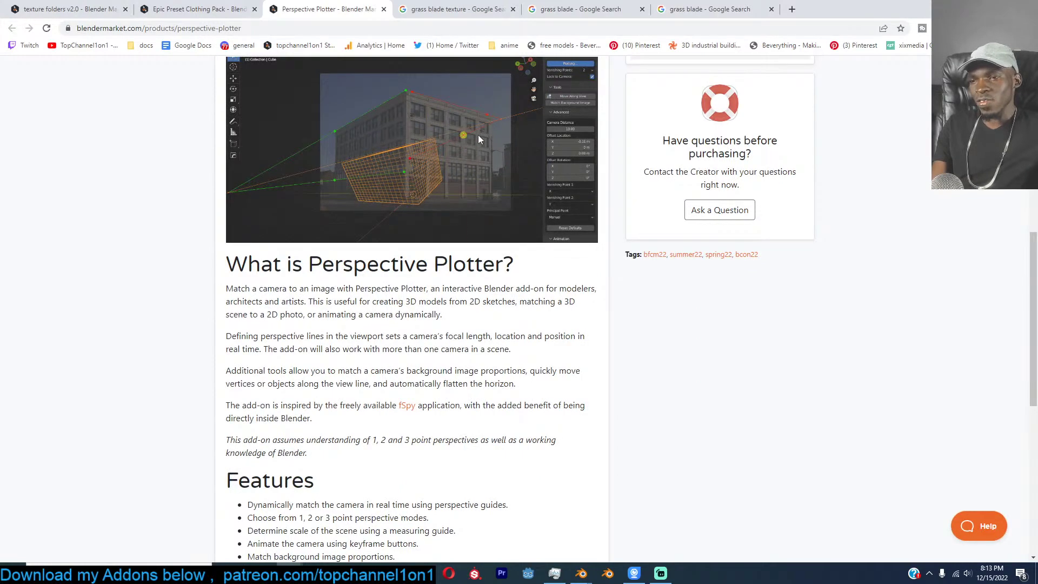
pyautogui.scroll(2, 348, 178)
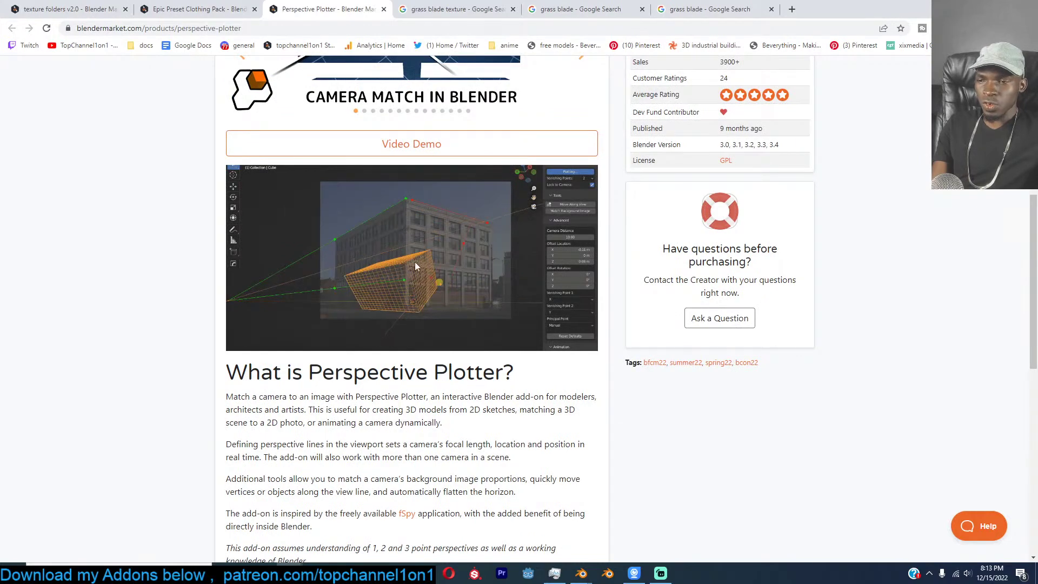
pyautogui.scroll(-9, 458, 326)
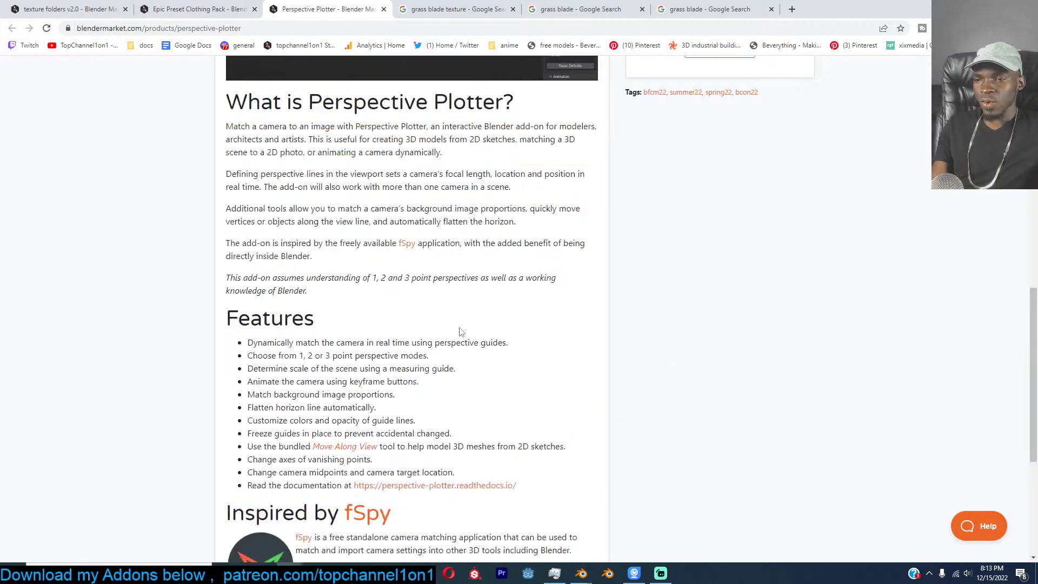
pyautogui.scroll(10, 375, 303)
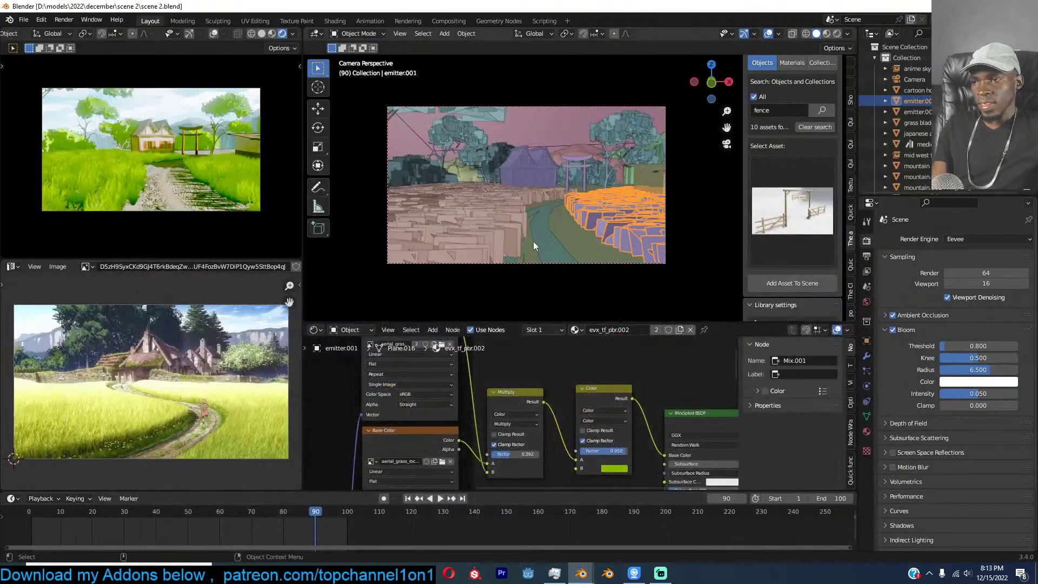
# Return to Blender, save scene 2.blend and switch to the Blender window containing scene anime1.blend.
pyautogui.click(533, 241)
pyautogui.hotkey('ctrl', 's')
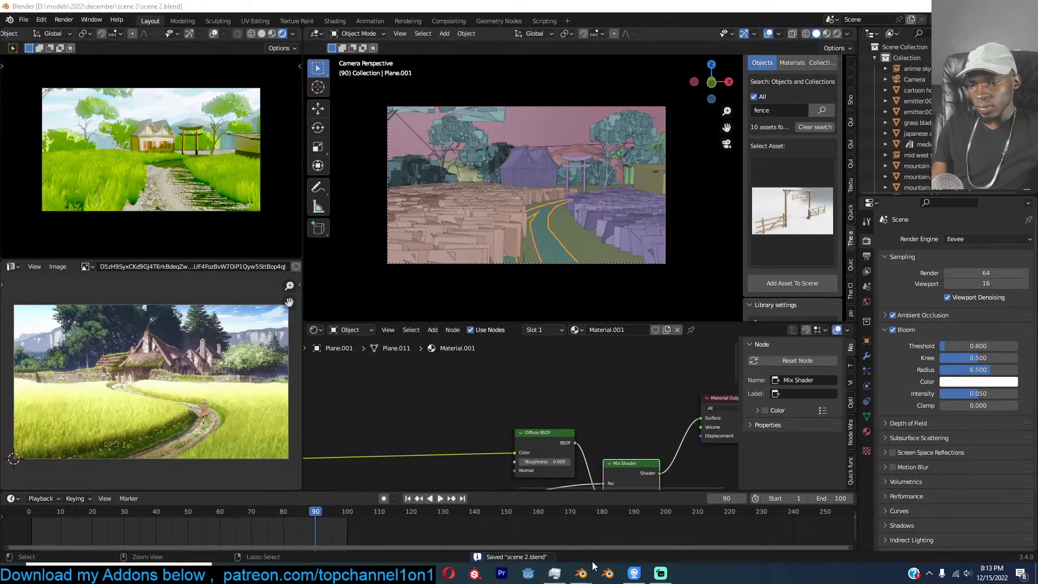
pyautogui.moveTo(587, 571)
pyautogui.click(479, 531)
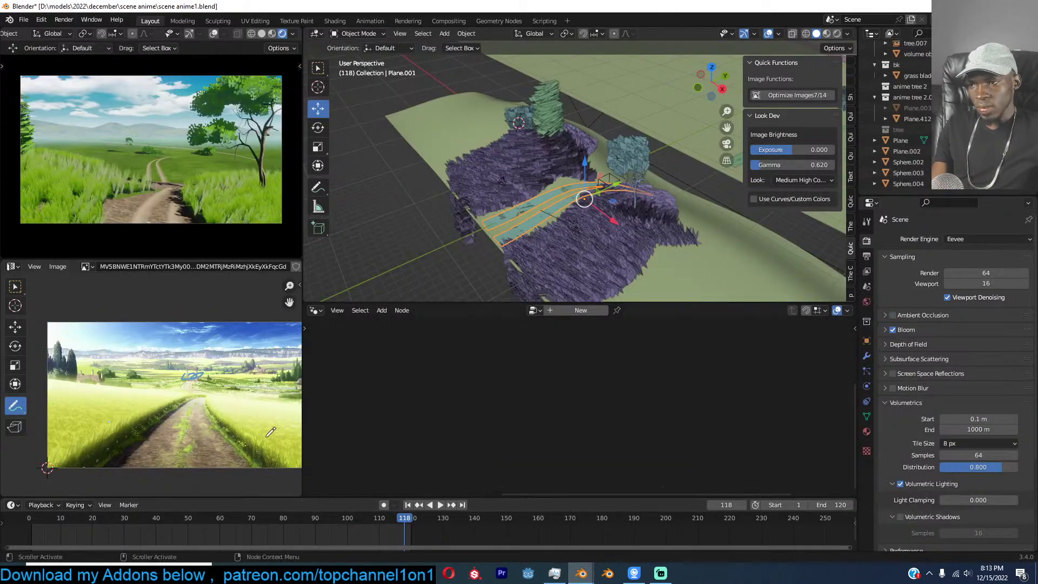
# Go to frame 0, enable Use Curves/Custom Colors for the look development, and save scene anime1.blend.
pyautogui.click(15, 539)
pyautogui.hotkey('ctrl', 's')
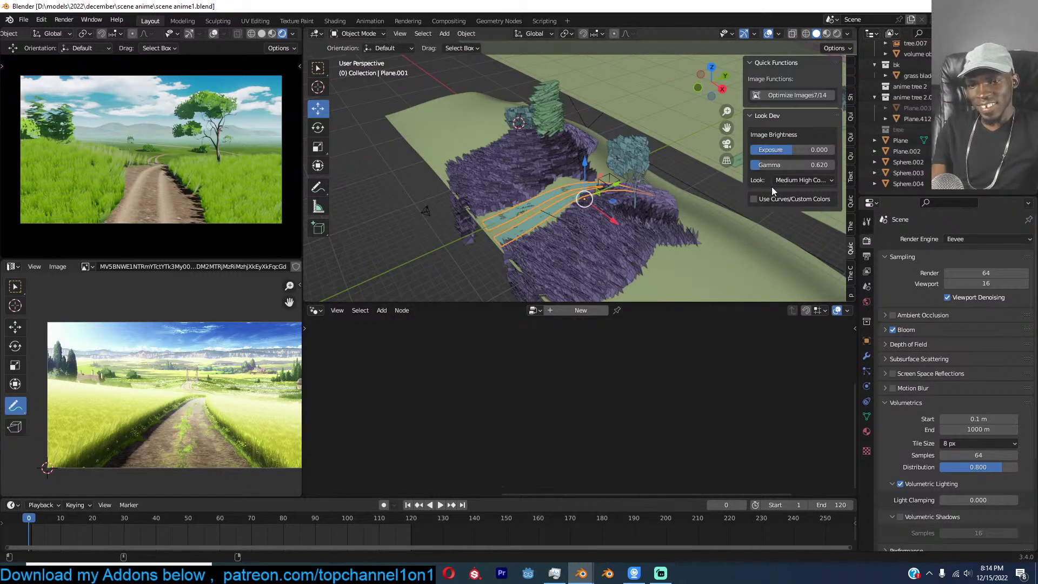
pyautogui.click(763, 195)
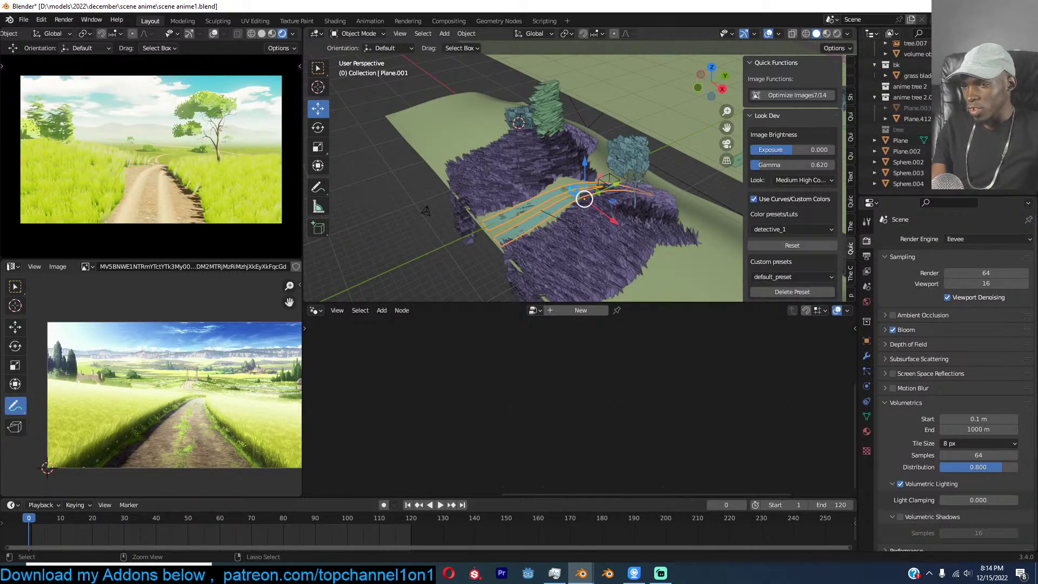
pyautogui.hotkey('ctrl', 's')
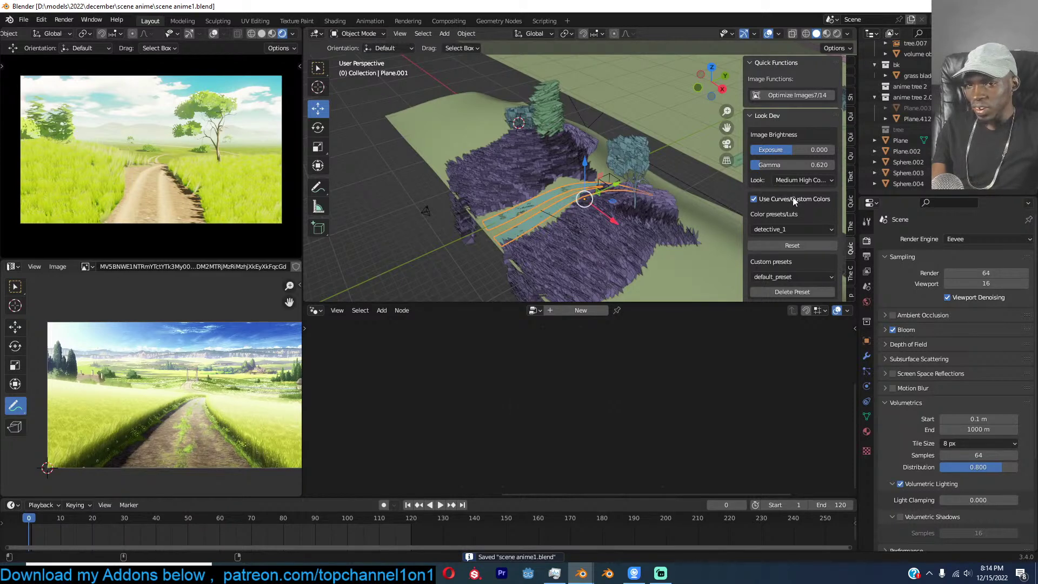
# Play the color-graded animation from frame 0, stop it at frame 28 and save the file.
pyautogui.press('space')
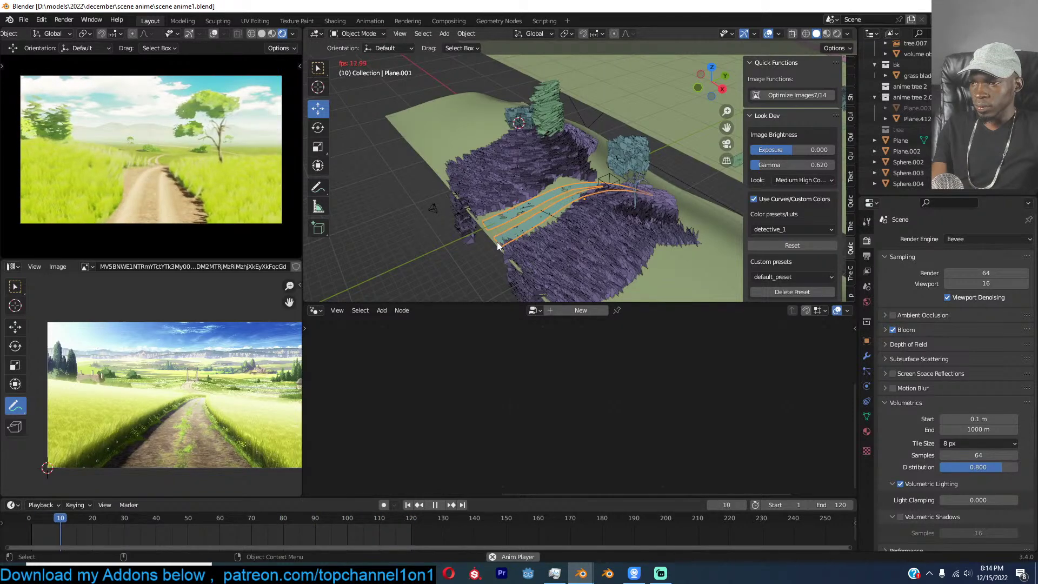
pyautogui.press('space')
pyautogui.hotkey('ctrl', 's')
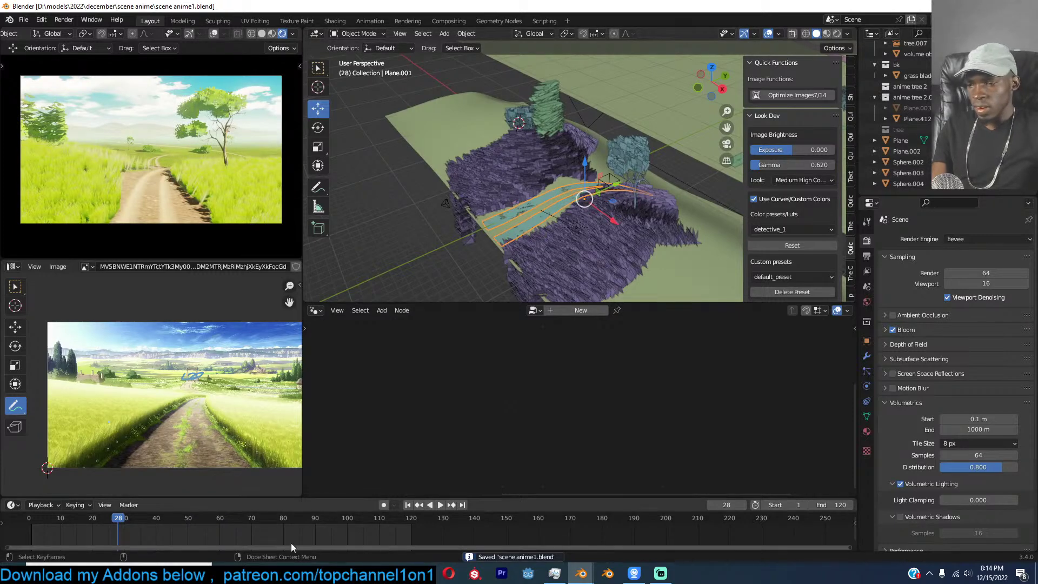
# Revisit the Perspective Plotter page in the browser and return to the scene anime1.blend window in Blender.
pyautogui.click(290, 573)
pyautogui.click(174, 531)
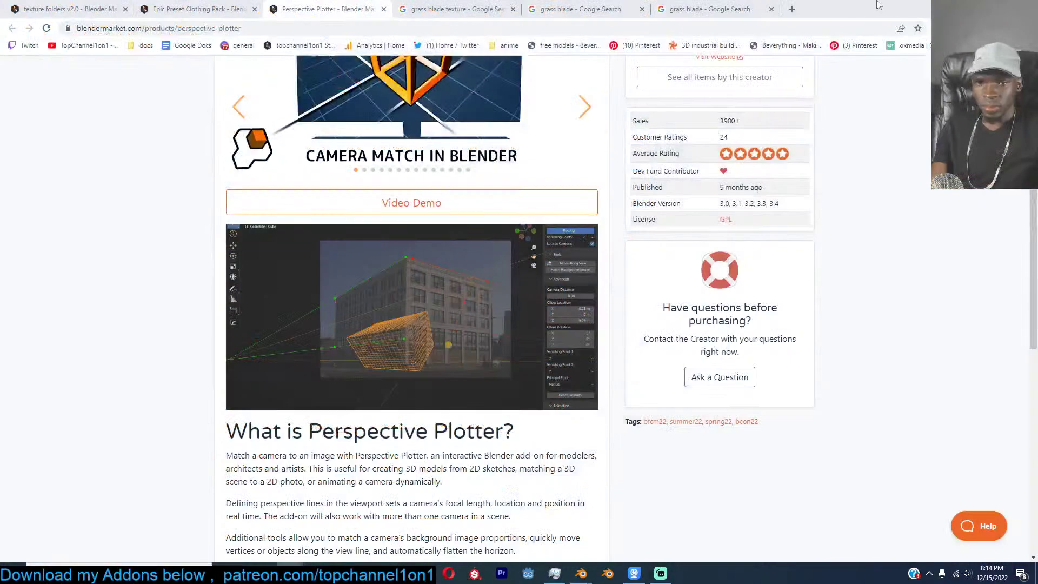
pyautogui.hotkey('alt', 'Tab')
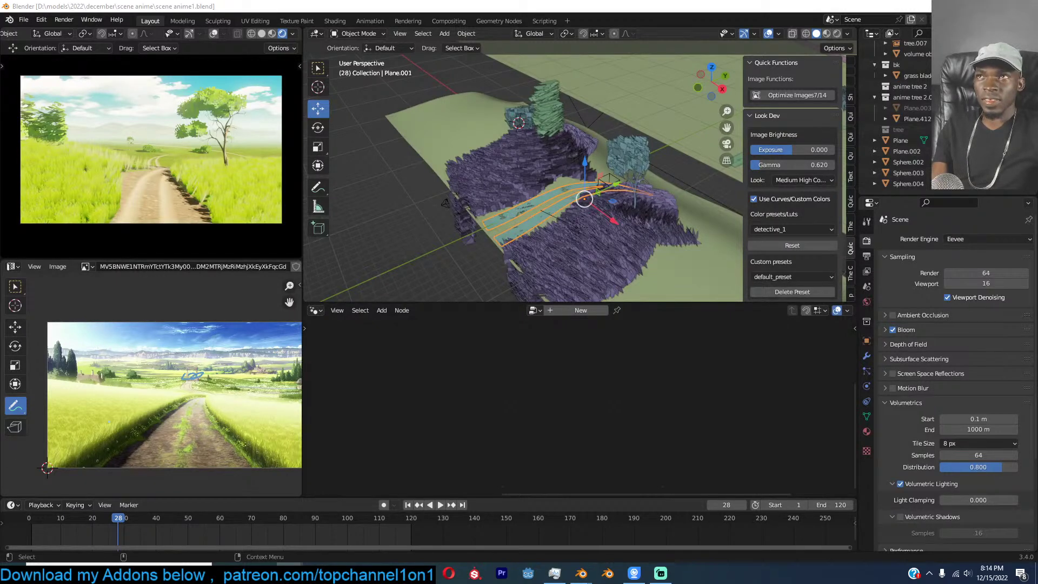
# Deselect the path and play the animation from frame 28.
pyautogui.click(430, 245)
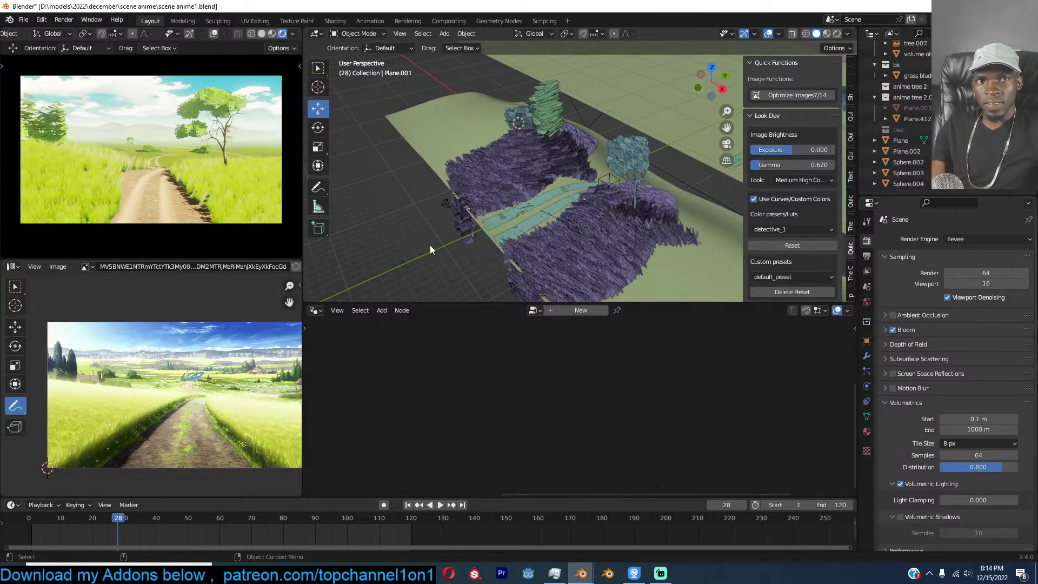
pyautogui.press('space')
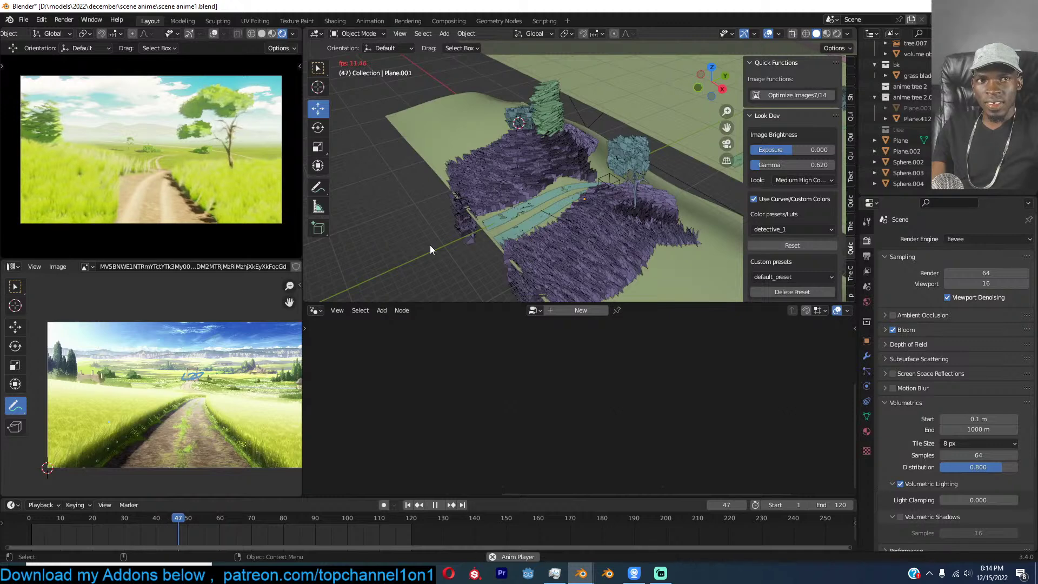
# Save the scene and try the detective_1, warming and old_desert color presets on the playing animation.
pyautogui.hotkey('ctrl', 's')
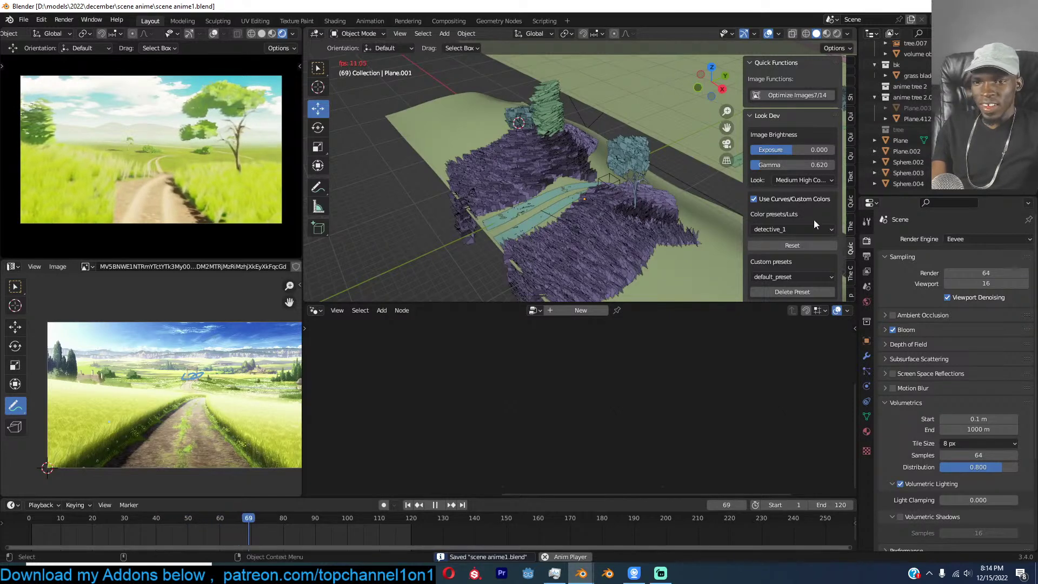
pyautogui.scroll(-3, 775, 244)
pyautogui.click(806, 164)
pyautogui.click(773, 178)
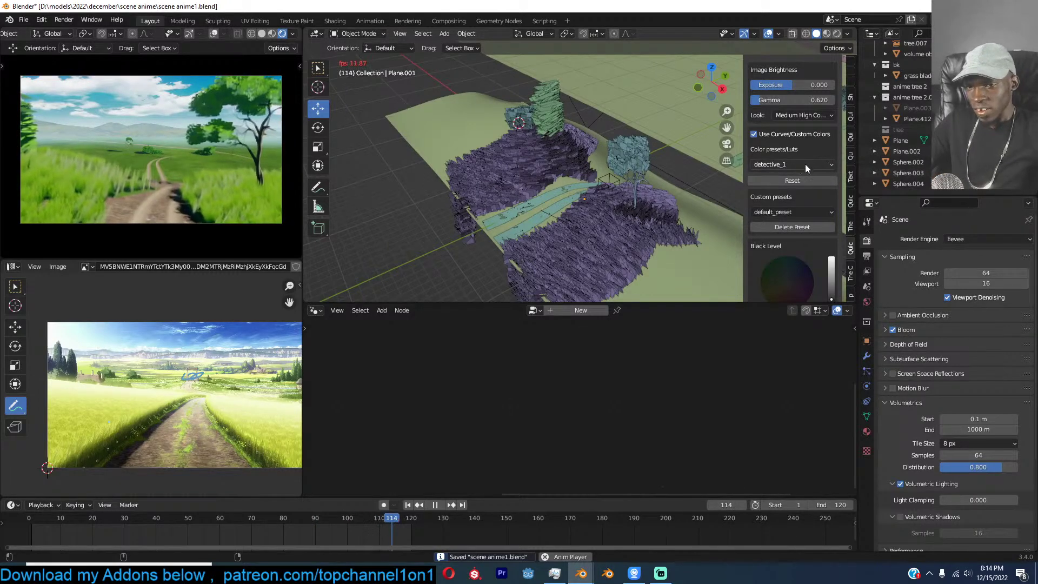
pyautogui.click(806, 164)
pyautogui.click(796, 189)
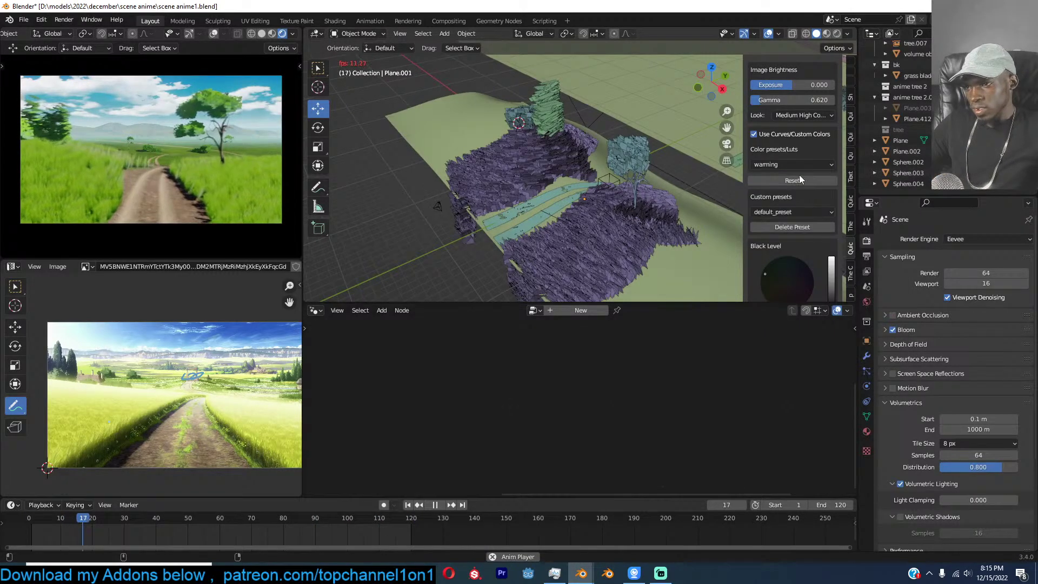
pyautogui.click(810, 163)
pyautogui.click(815, 199)
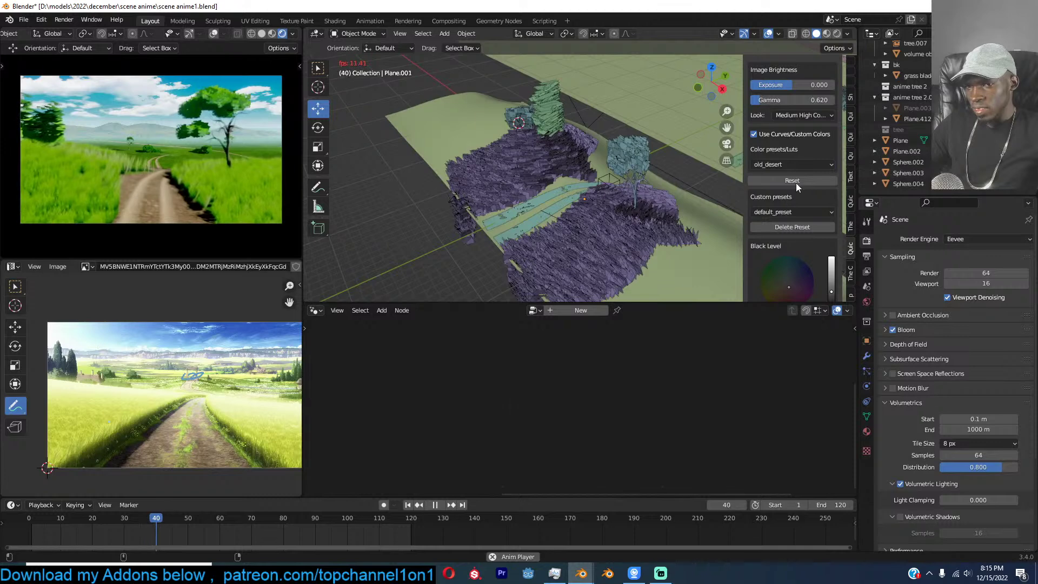
# Try the cold_contrast, new_hollywood, tv_series_1 and tv_series_2 color presets on the playing animation.
pyautogui.click(809, 164)
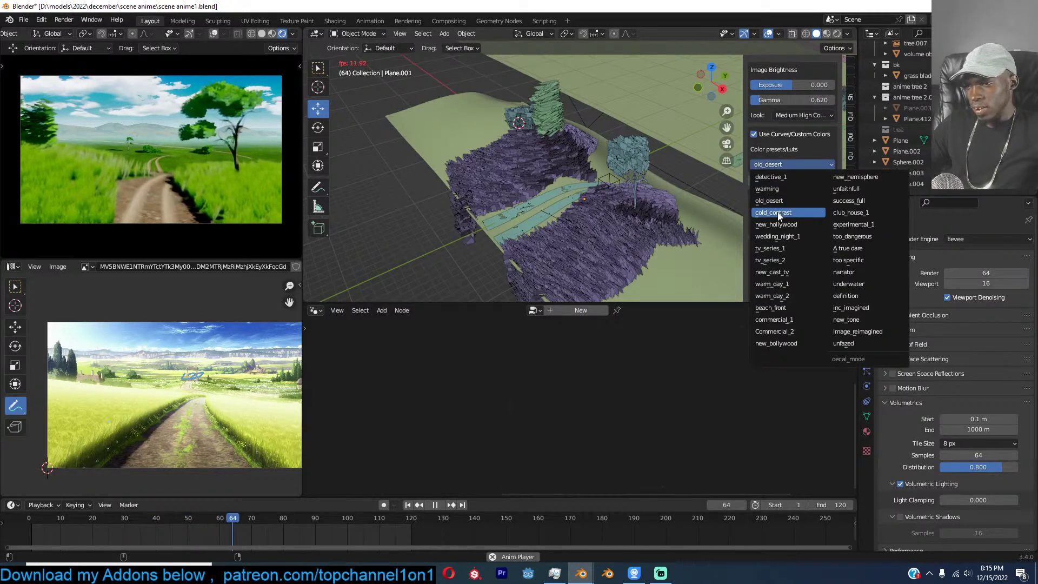
pyautogui.click(777, 213)
pyautogui.click(811, 162)
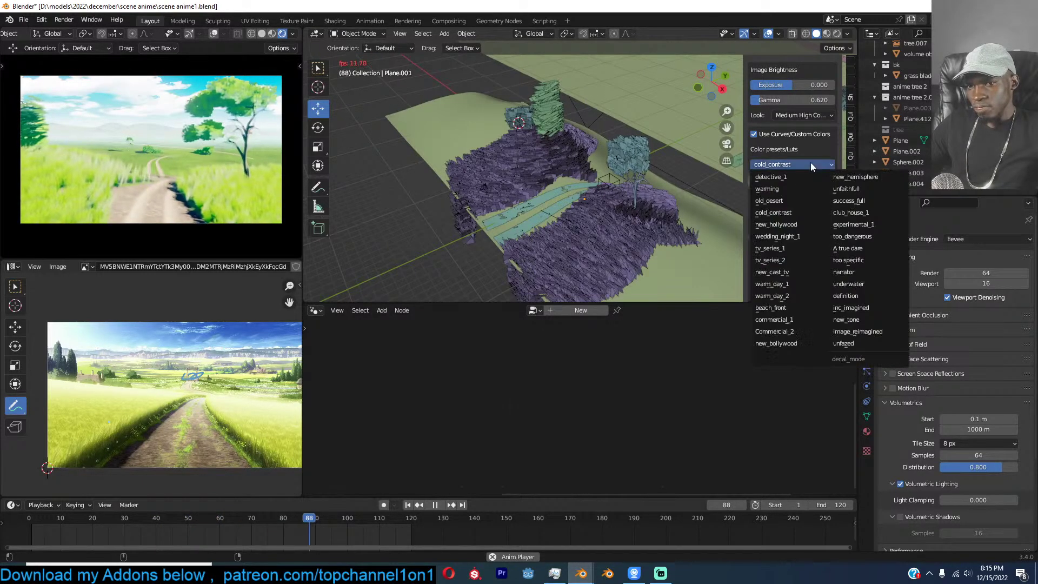
pyautogui.click(787, 223)
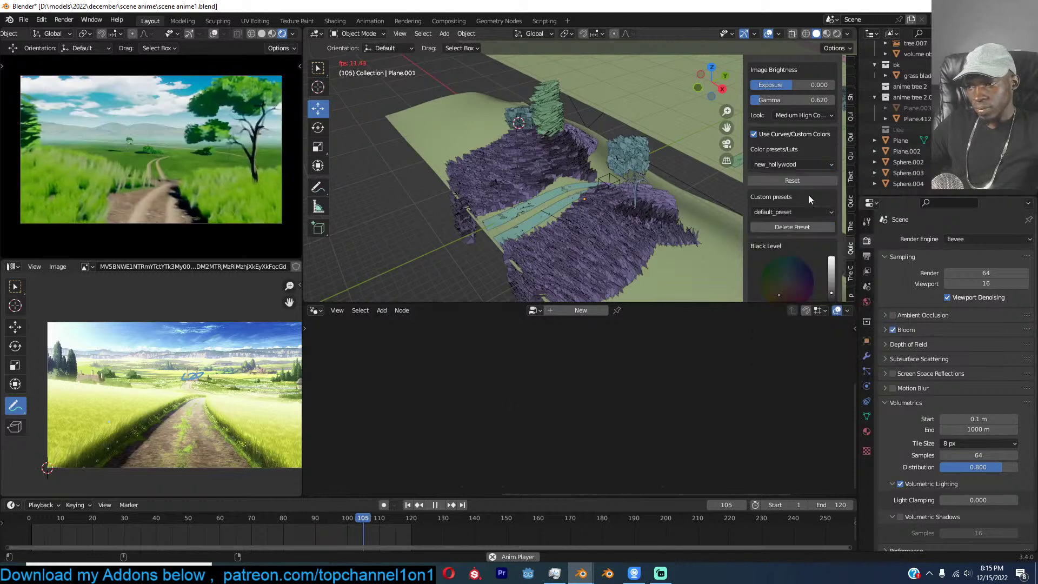
pyautogui.click(825, 163)
pyautogui.click(792, 247)
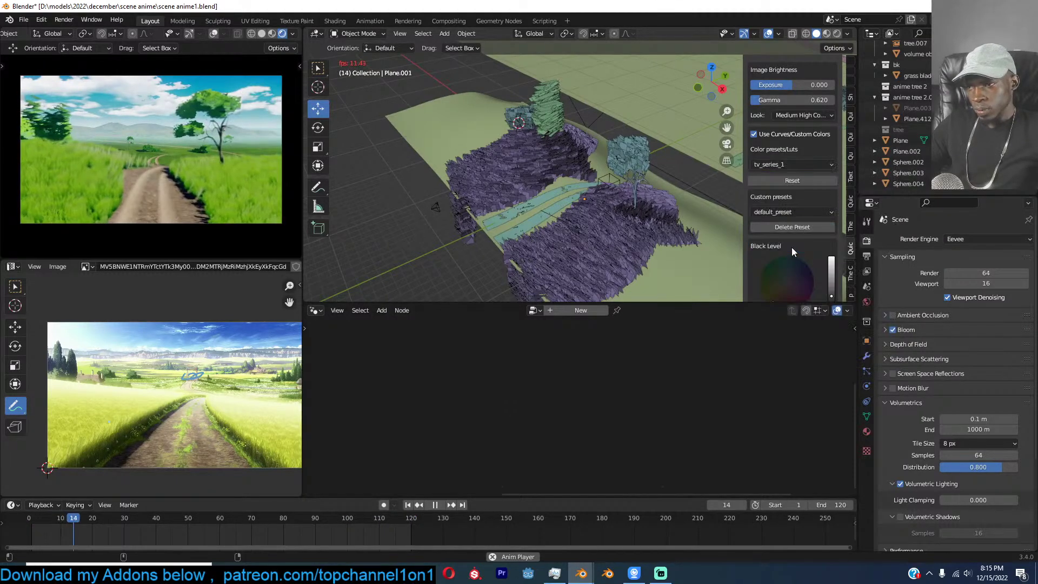
pyautogui.click(821, 162)
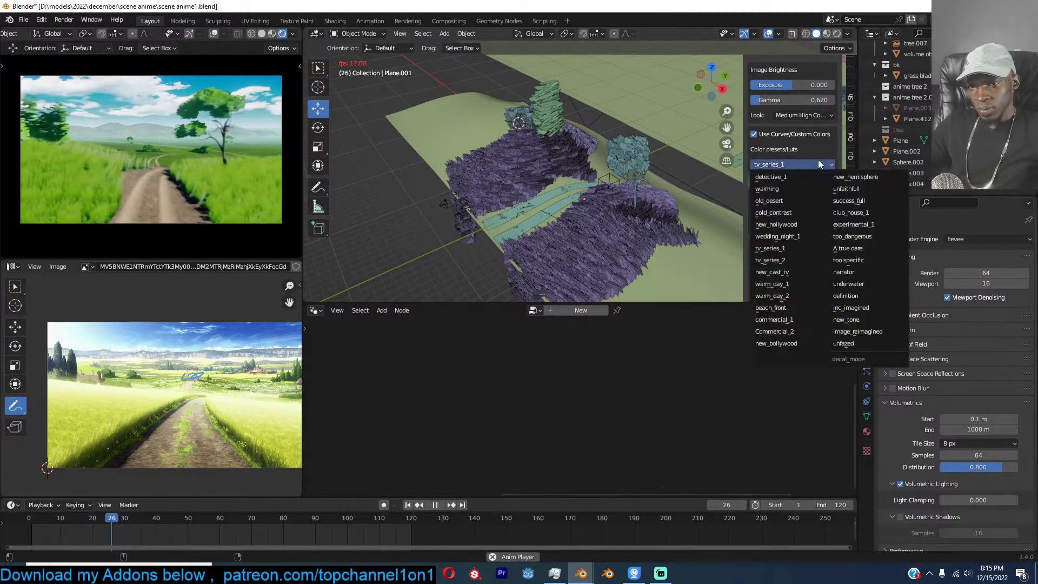
pyautogui.click(785, 263)
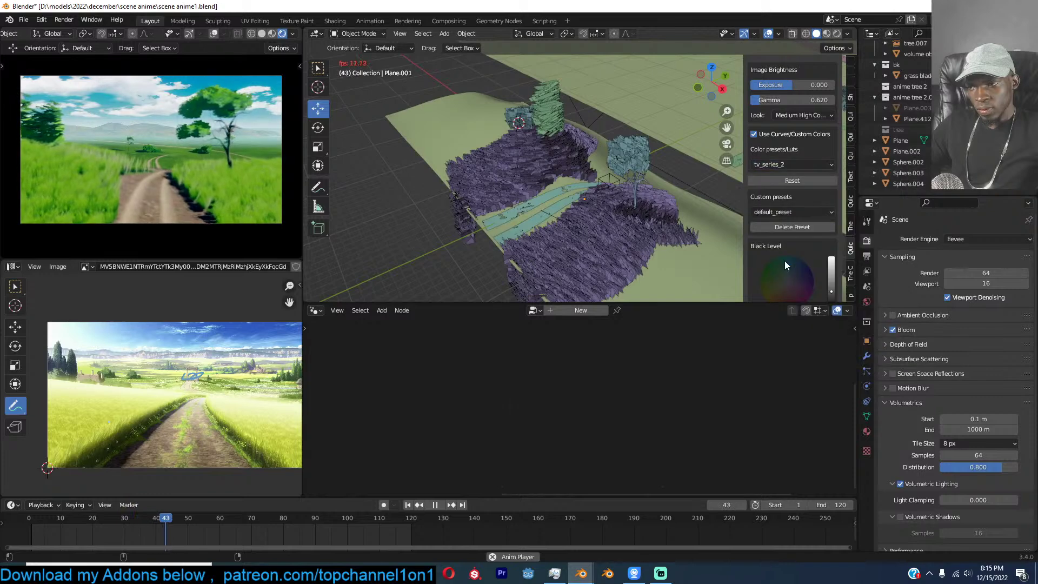
# Try the unfazed, image_reimagined and new_tone color presets on the playing animation.
pyautogui.click(796, 167)
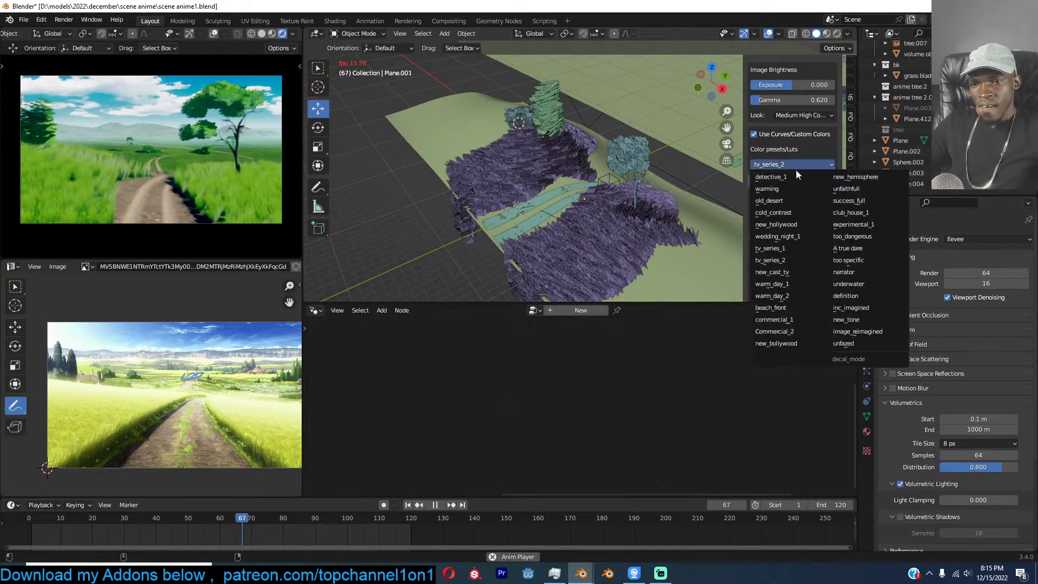
pyautogui.click(848, 344)
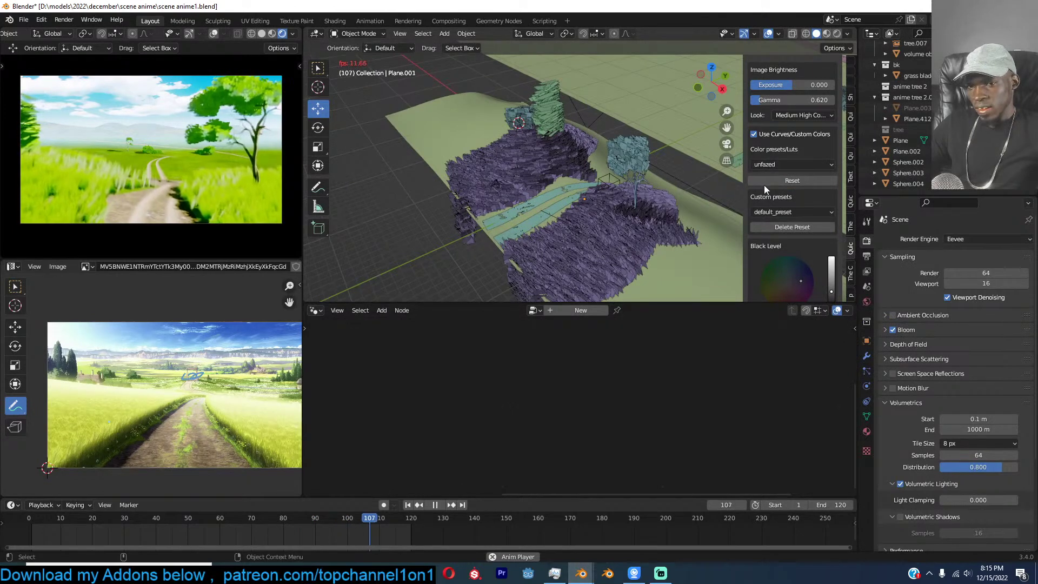
pyautogui.click(804, 160)
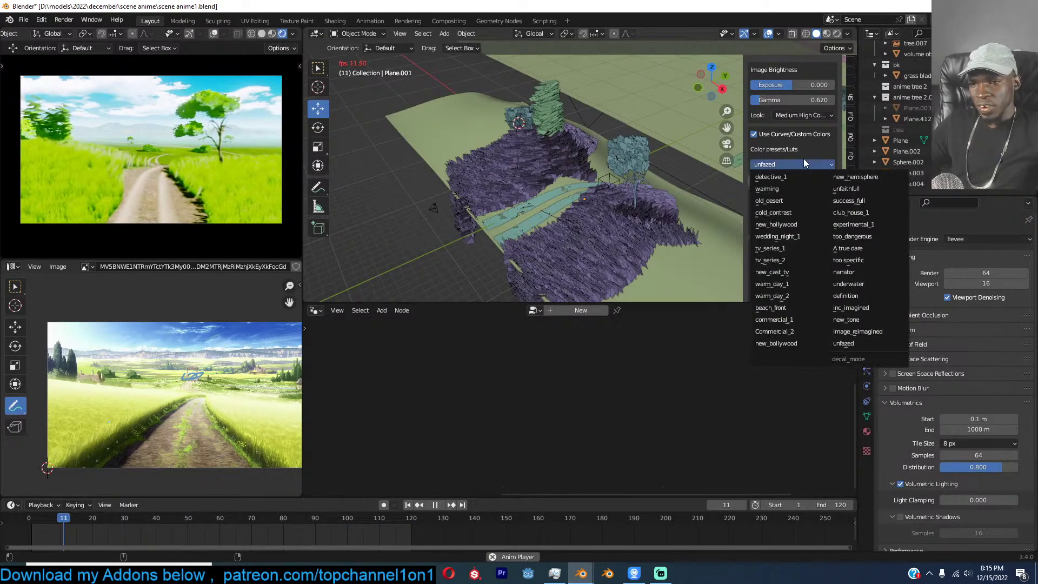
pyautogui.click(844, 330)
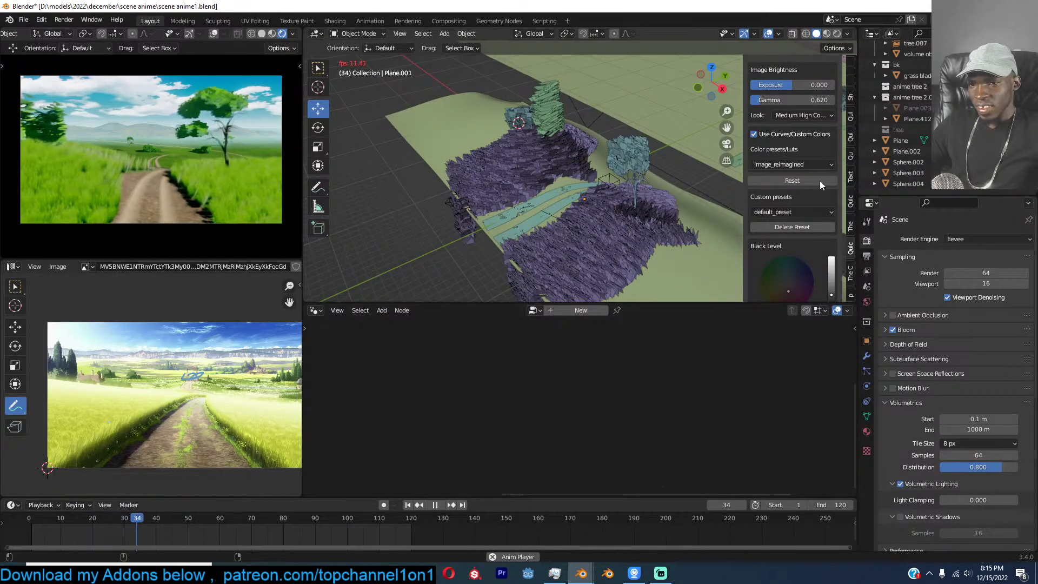
pyautogui.click(823, 164)
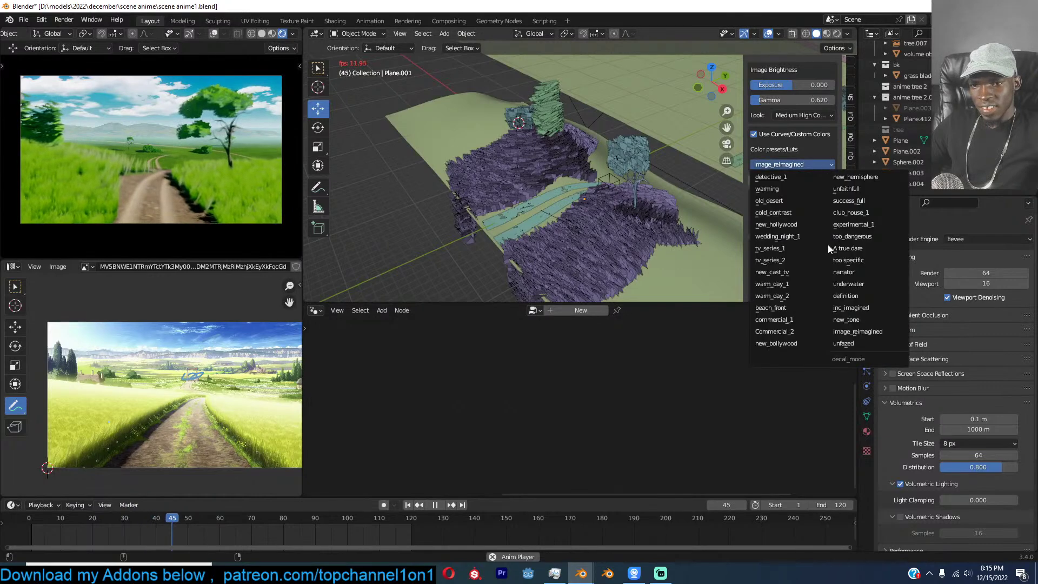
pyautogui.click(864, 322)
# Try the inc_imagined, definition and underwater color presets on the playing animation.
pyautogui.click(819, 164)
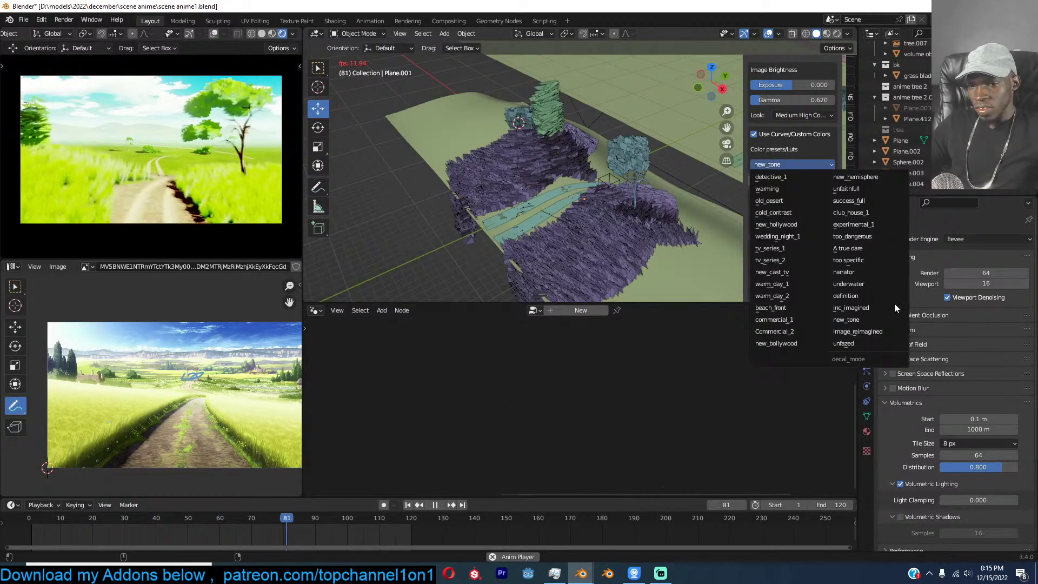
pyautogui.click(865, 307)
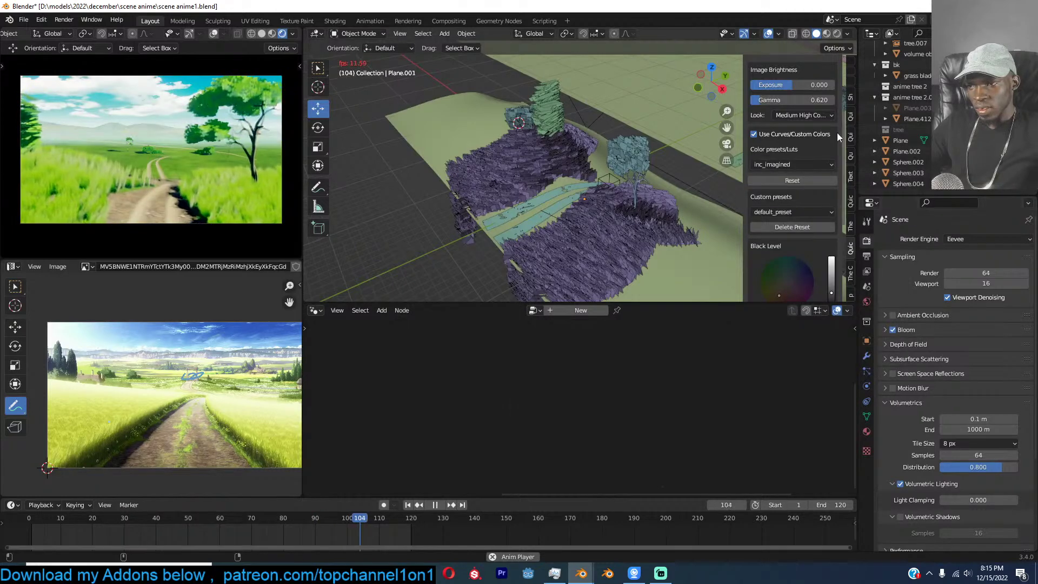
pyautogui.click(816, 164)
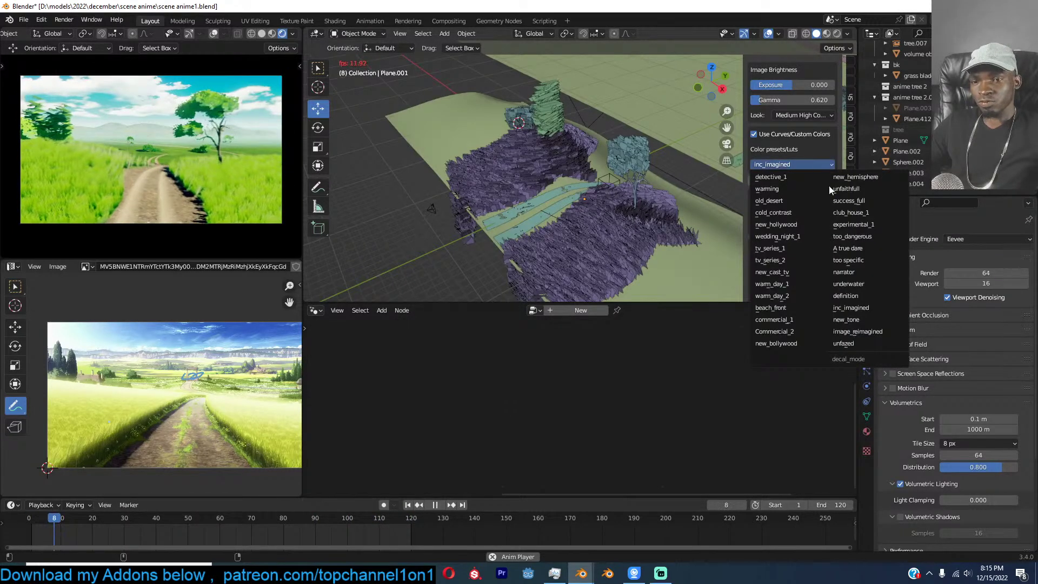
pyautogui.click(847, 303)
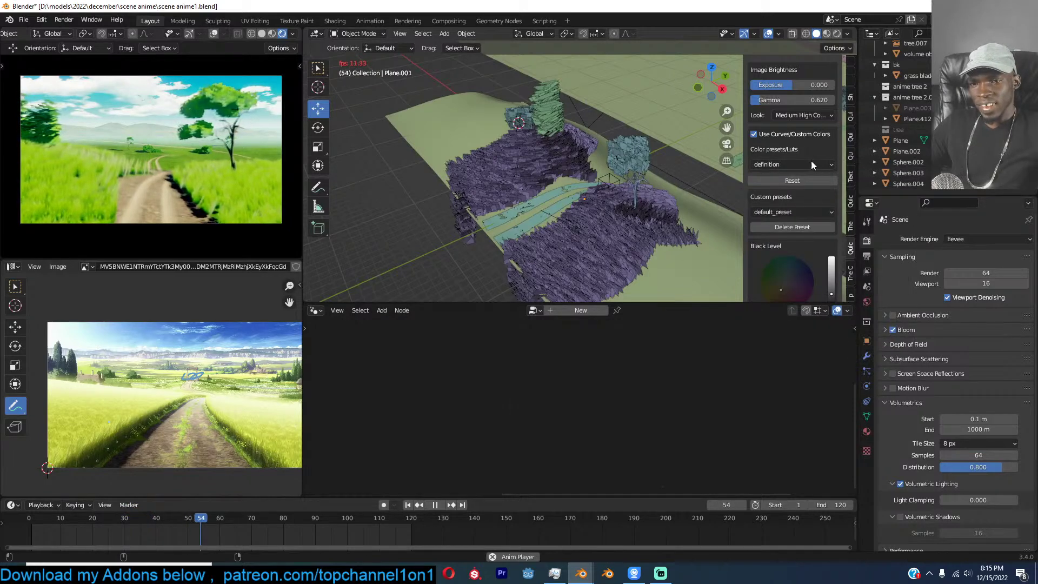
pyautogui.click(812, 162)
pyautogui.click(848, 284)
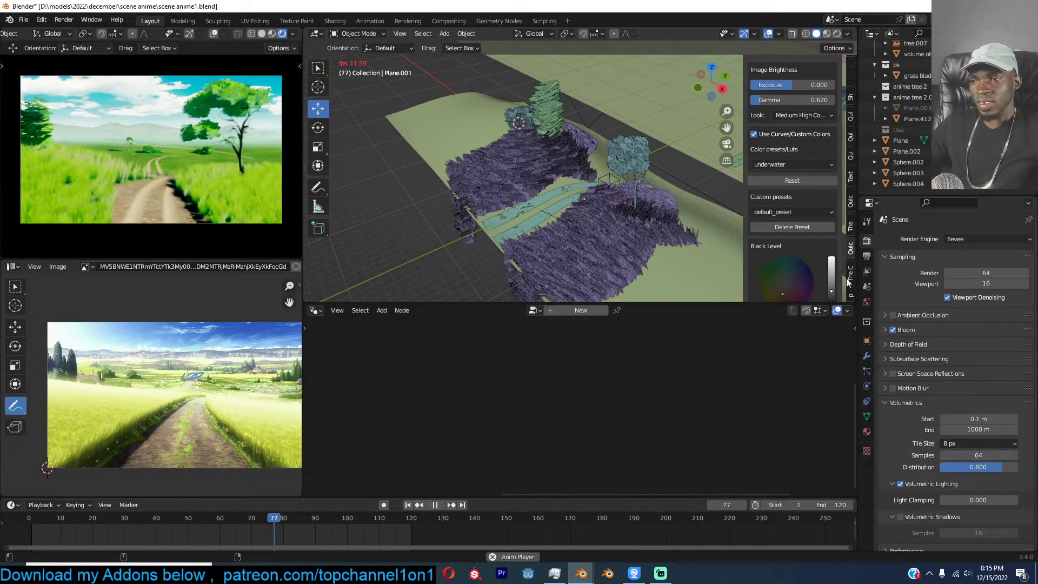
# Try the too specific, narrator and A true dare color presets on the playing animation.
pyautogui.click(801, 164)
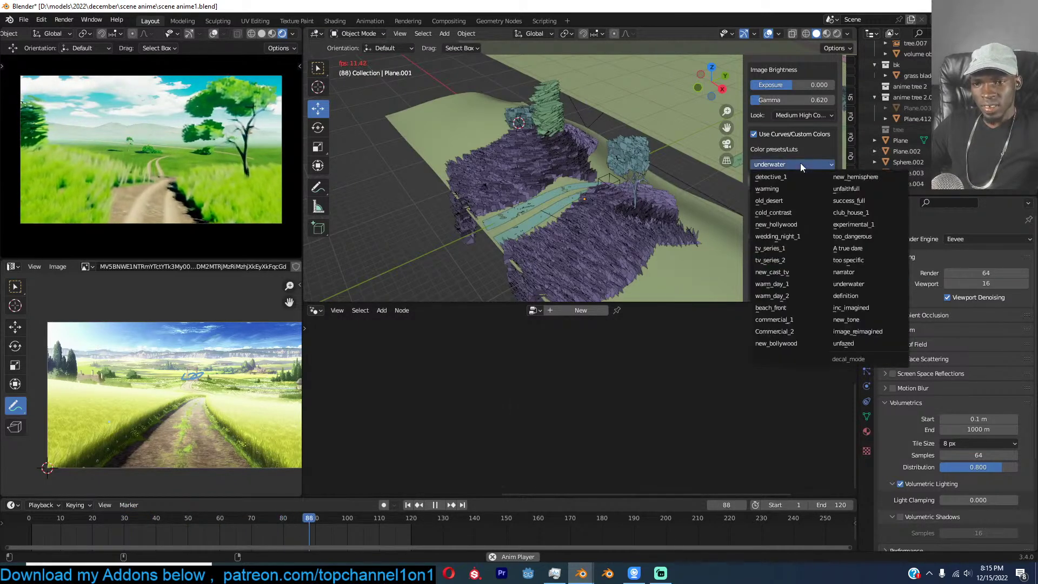
pyautogui.click(855, 261)
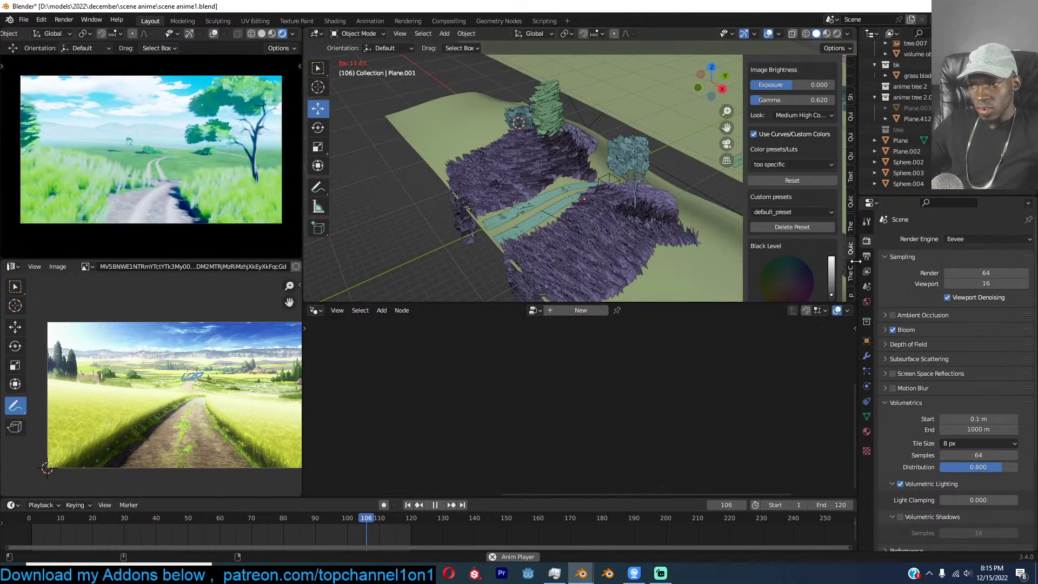
pyautogui.click(813, 163)
pyautogui.click(858, 277)
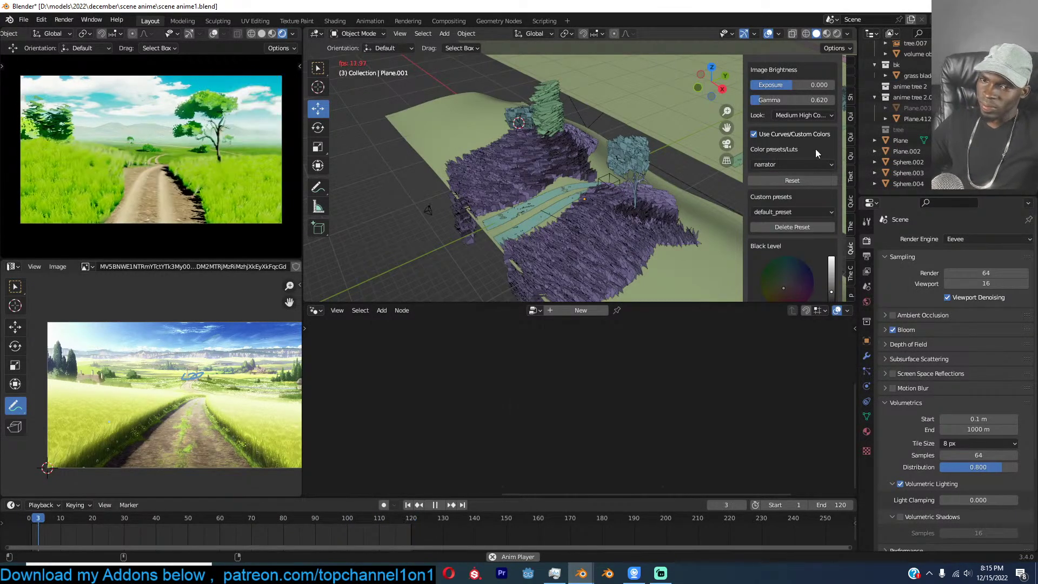
pyautogui.click(819, 164)
pyautogui.click(855, 248)
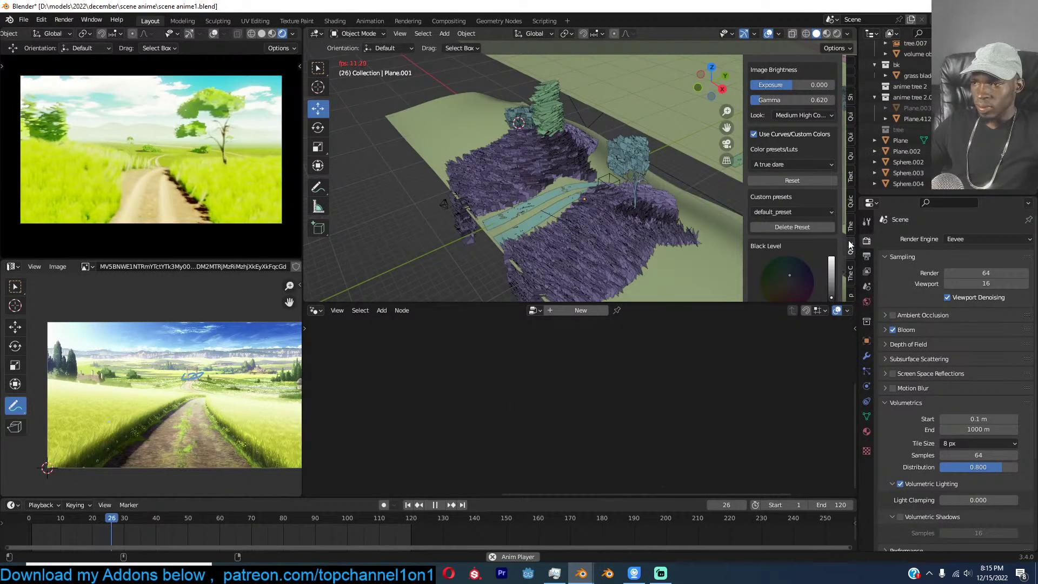
# Try the too_dangerous and experimental_1 color presets and settle on unfaithfull for the look development.
pyautogui.click(812, 166)
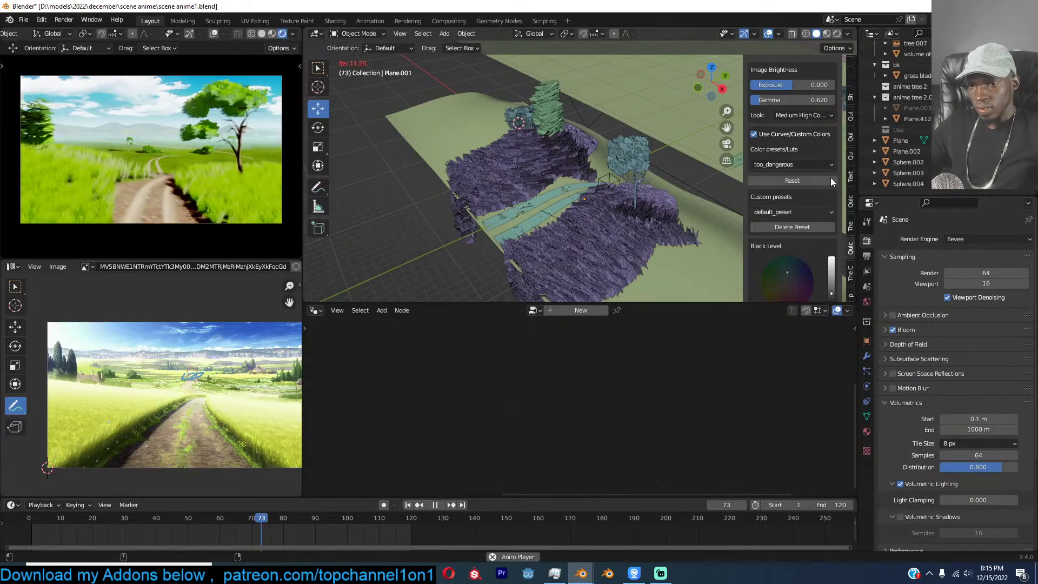
pyautogui.click(821, 162)
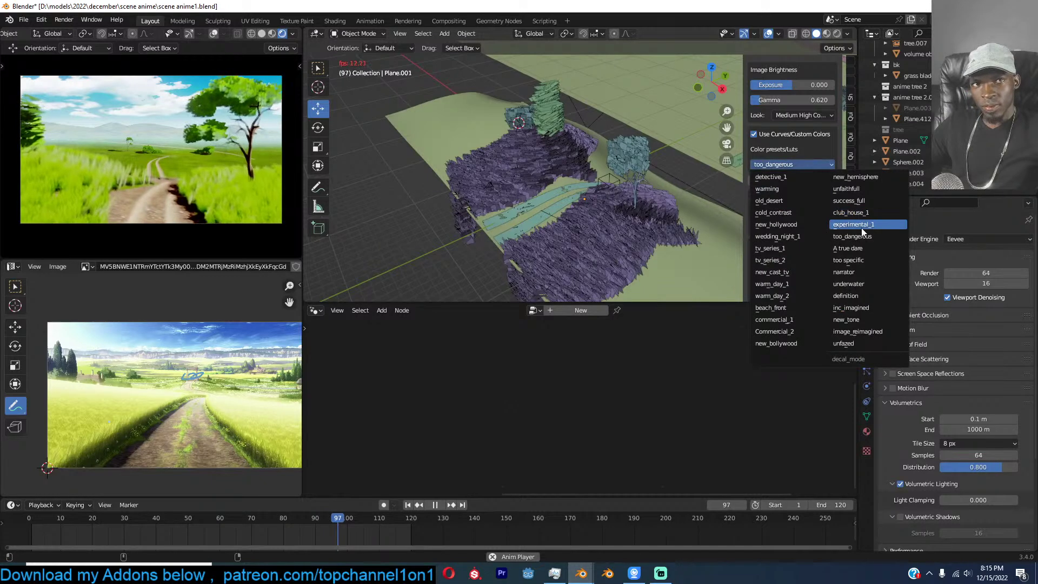
pyautogui.click(857, 225)
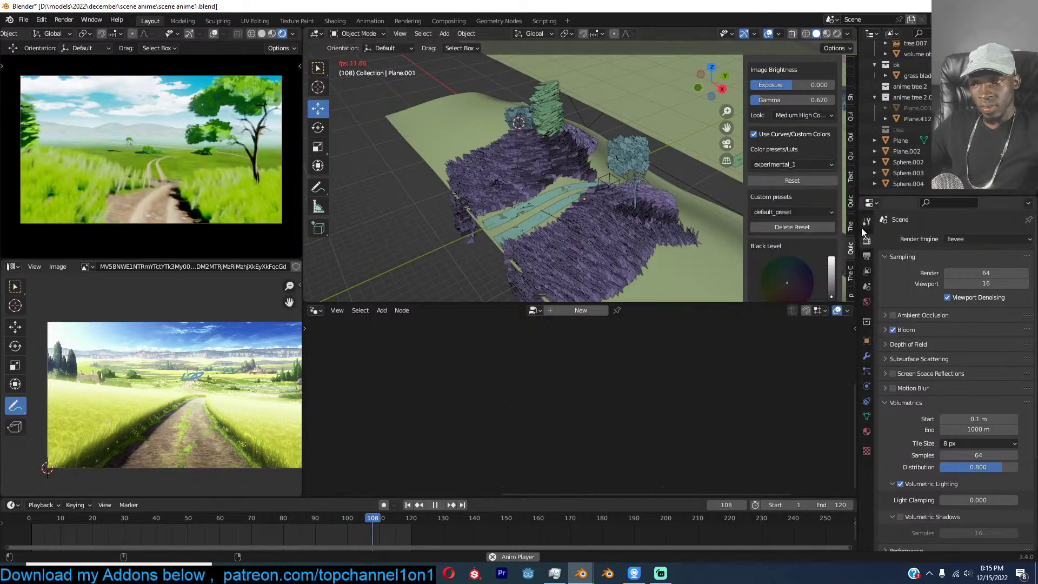
pyautogui.click(833, 163)
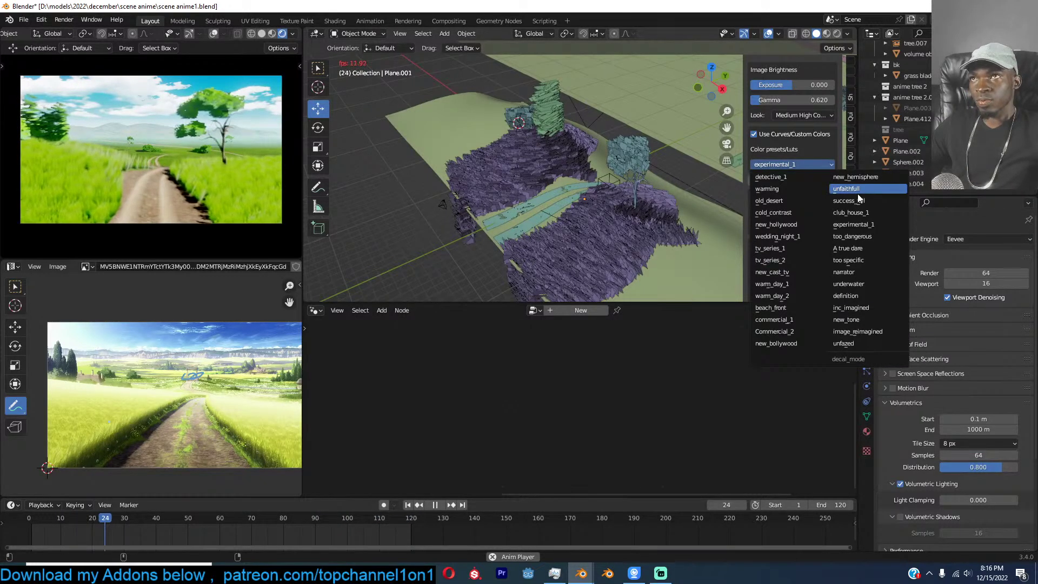
pyautogui.click(858, 192)
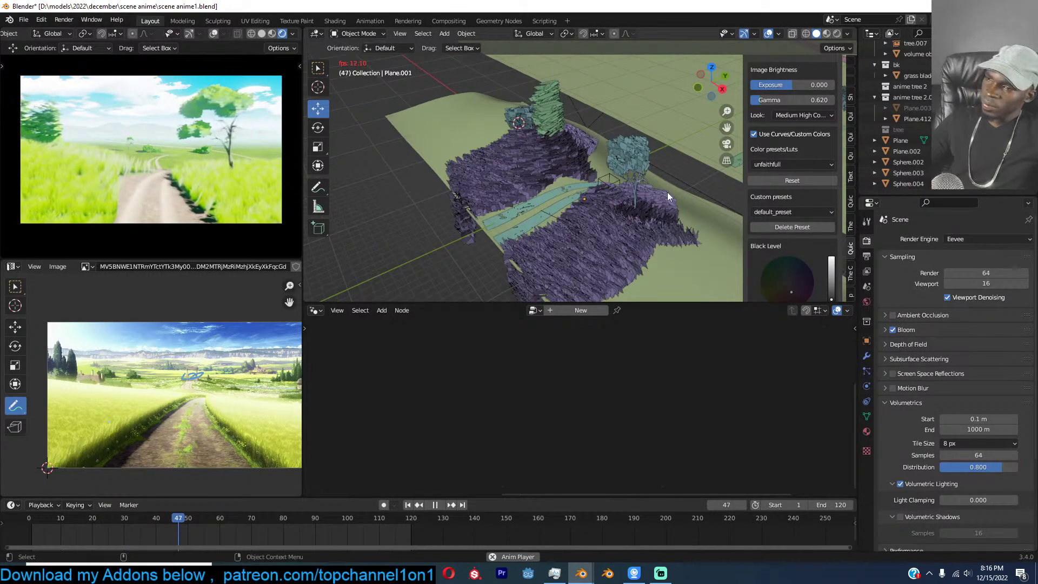
# Select the volume object, stop the animation at frame 83 and save the file.
pyautogui.click(696, 180)
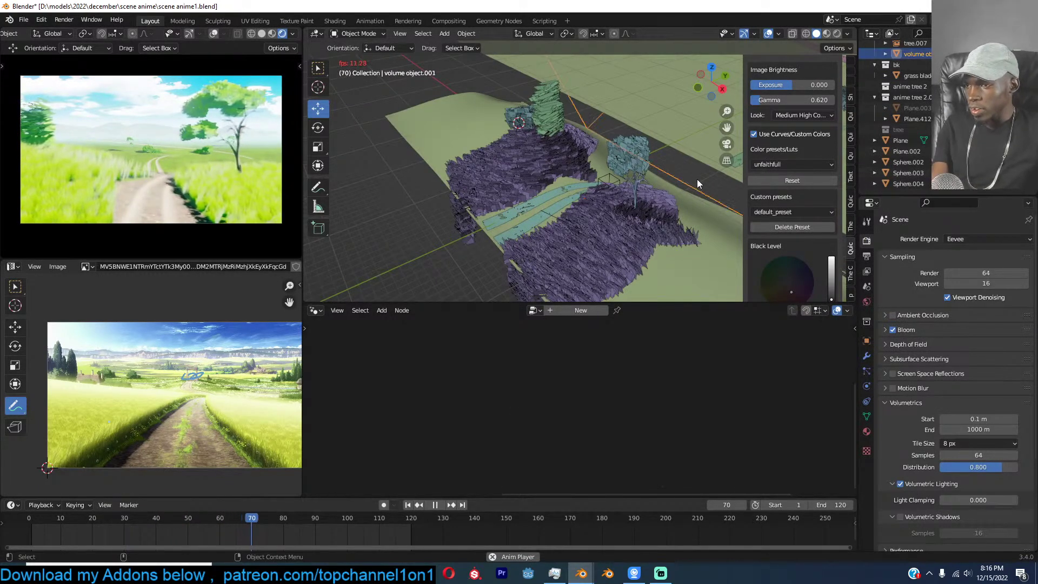
pyautogui.press('space')
pyautogui.hotkey('ctrl', 's')
# Inspect the rendered landscape from outside the camera and return to the camera view.
pyautogui.moveTo(186, 150); pyautogui.dragTo(210, 163, button='middle')
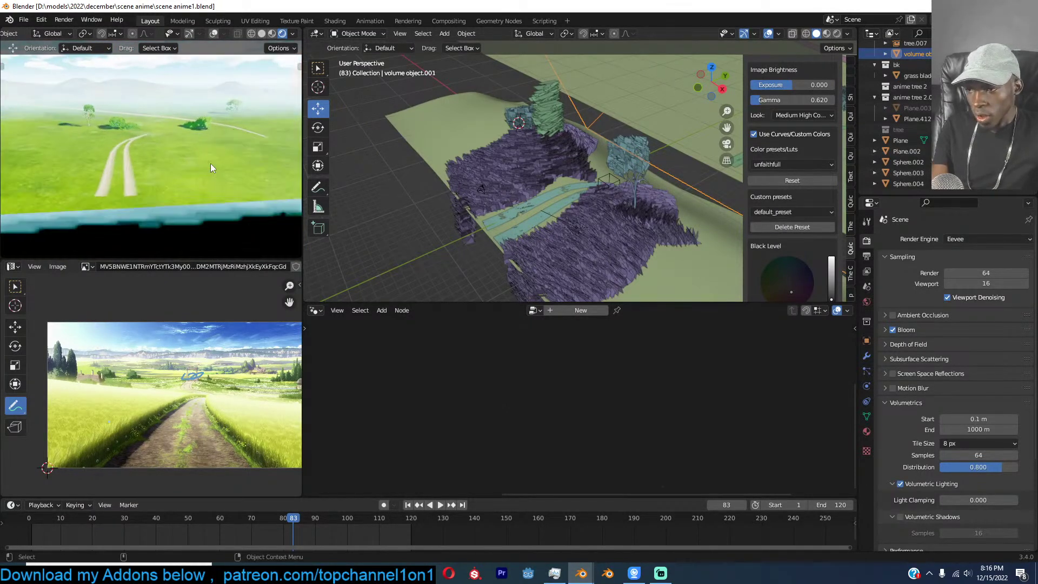
pyautogui.scroll(-2, 210, 163)
pyautogui.scroll(-2, 200, 182)
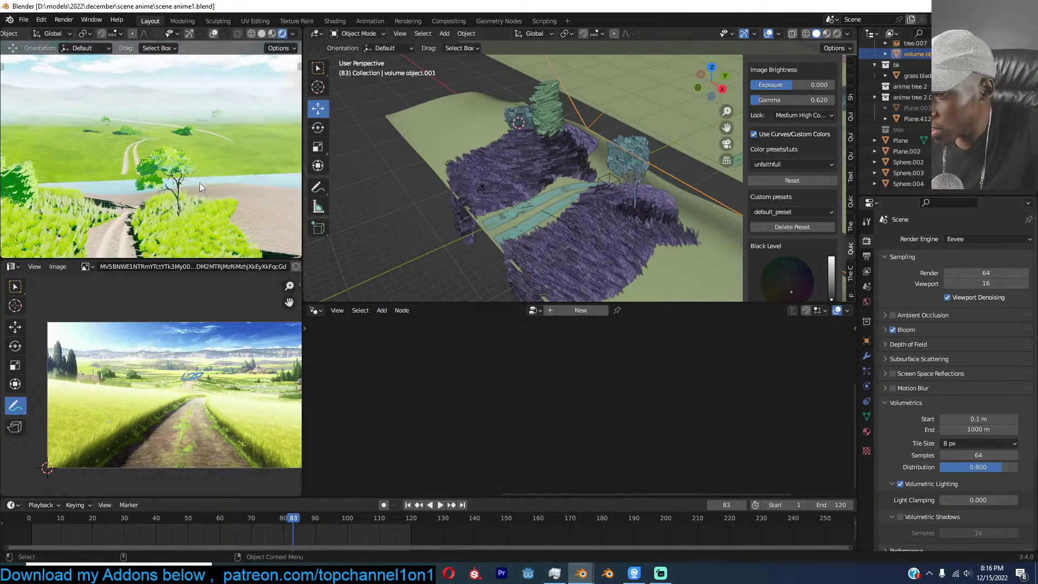
pyautogui.press('ctrl+alt+KP_0')
pyautogui.moveTo(132, 152); pyautogui.dragTo(76, 184, button='middle')
pyautogui.press('KP_0')
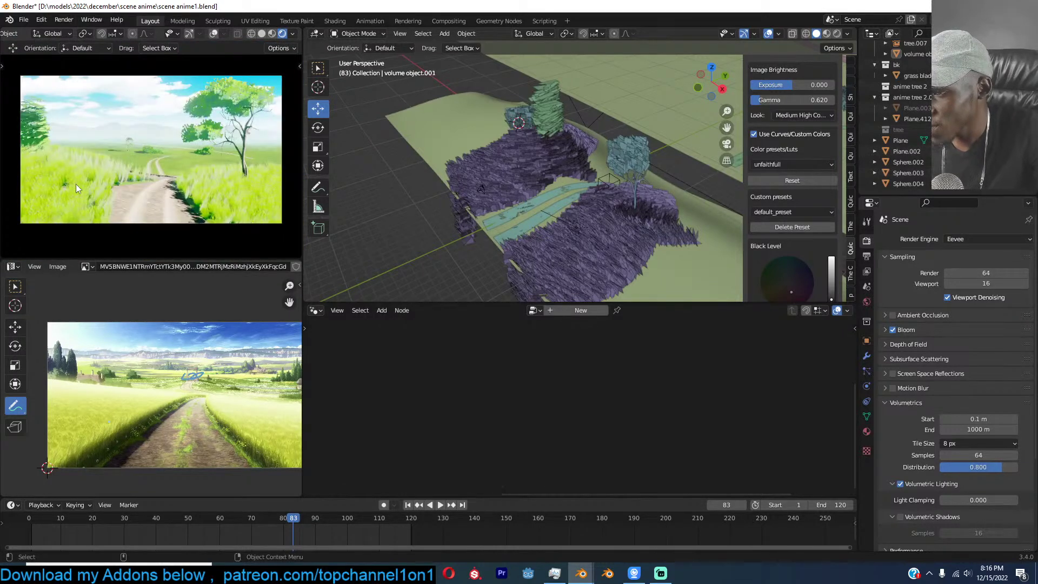
# Compare the rendered landscape with the reference image, save the file and switch to the window with scene 2.
pyautogui.scroll(3, 76, 184)
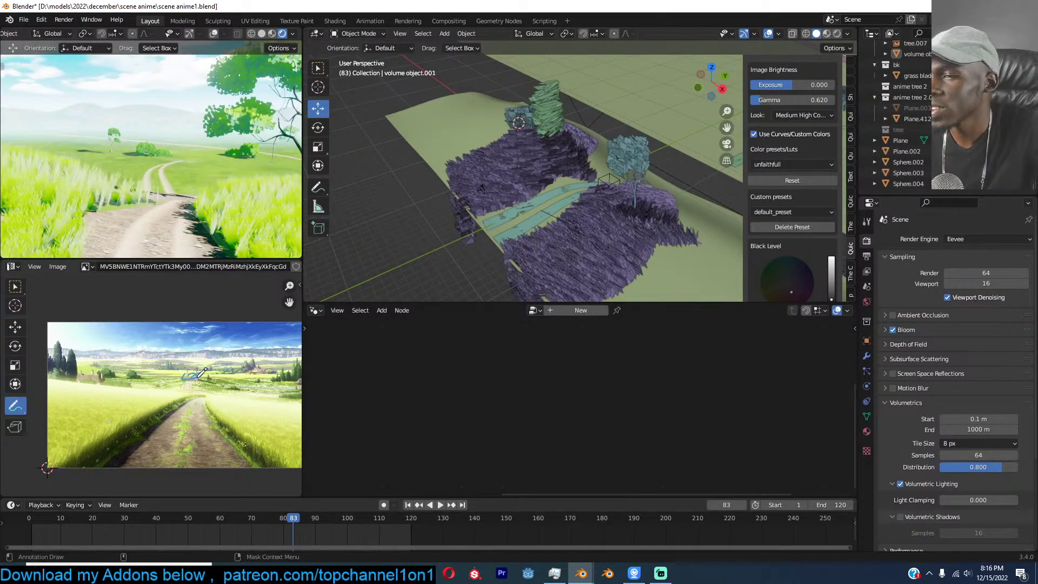
pyautogui.scroll(-3, 204, 409)
pyautogui.hotkey('ctrl', 's')
pyautogui.click(588, 579)
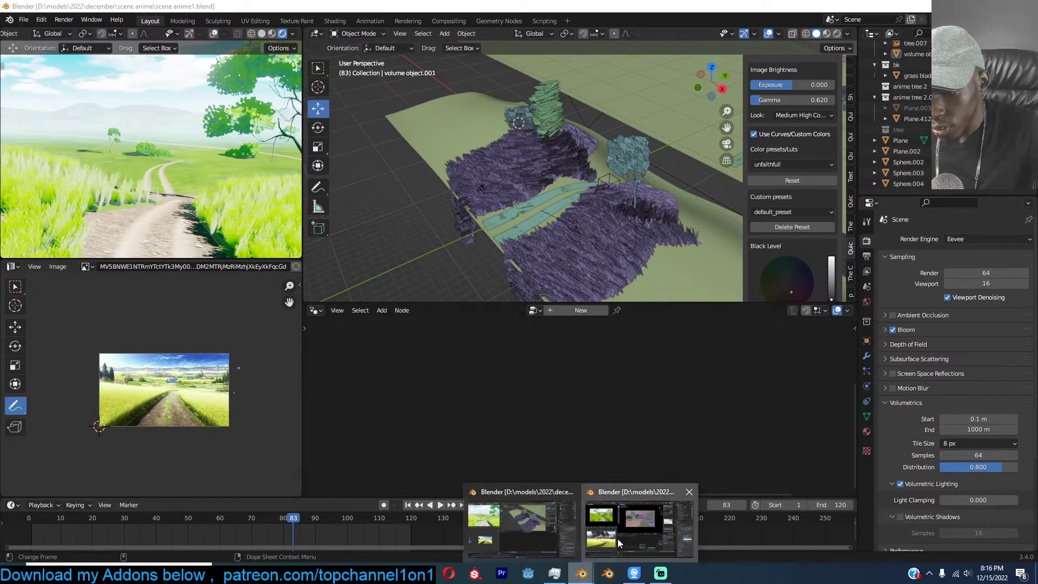
pyautogui.click(620, 543)
# Look around the rendered village scene and return to the camera view.
pyautogui.moveTo(113, 153); pyautogui.dragTo(151, 150, button='middle')
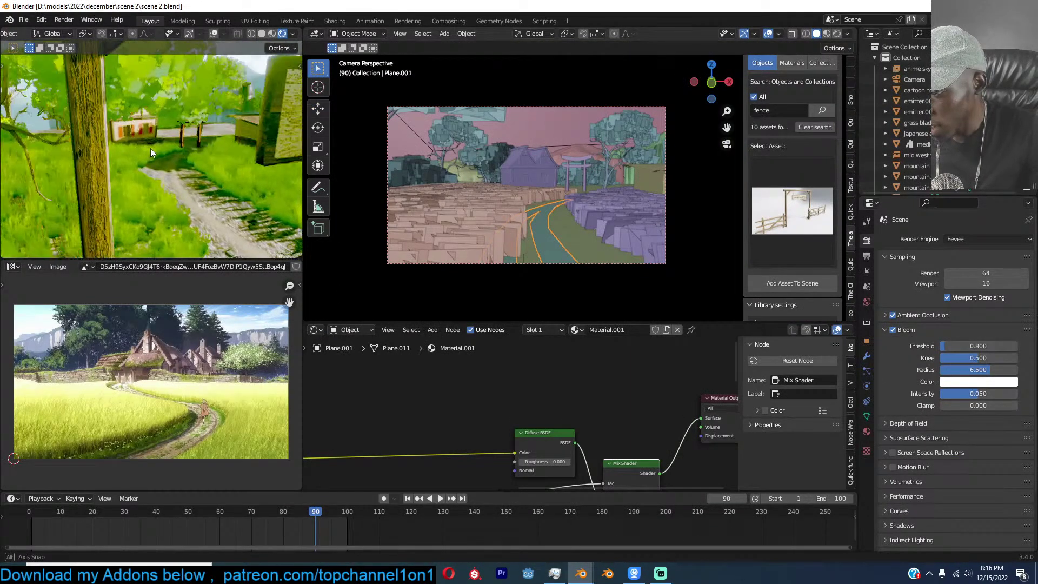
pyautogui.scroll(-3, 151, 149)
pyautogui.press('KP_0')
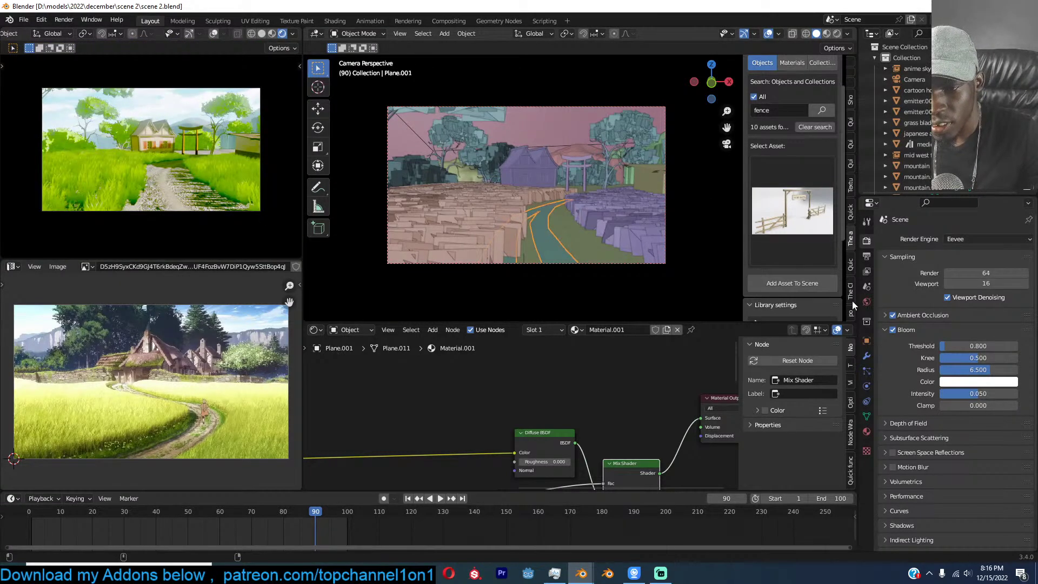
# Try the image_reimagined, underwater and new_cast_tv color presets in the village scene's look development settings.
pyautogui.click(852, 266)
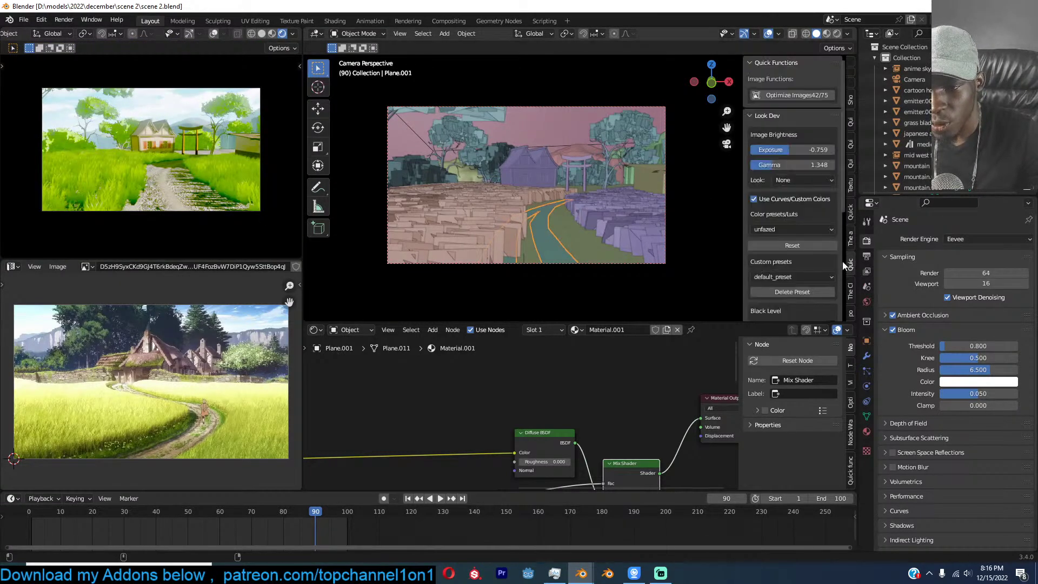
pyautogui.click(804, 226)
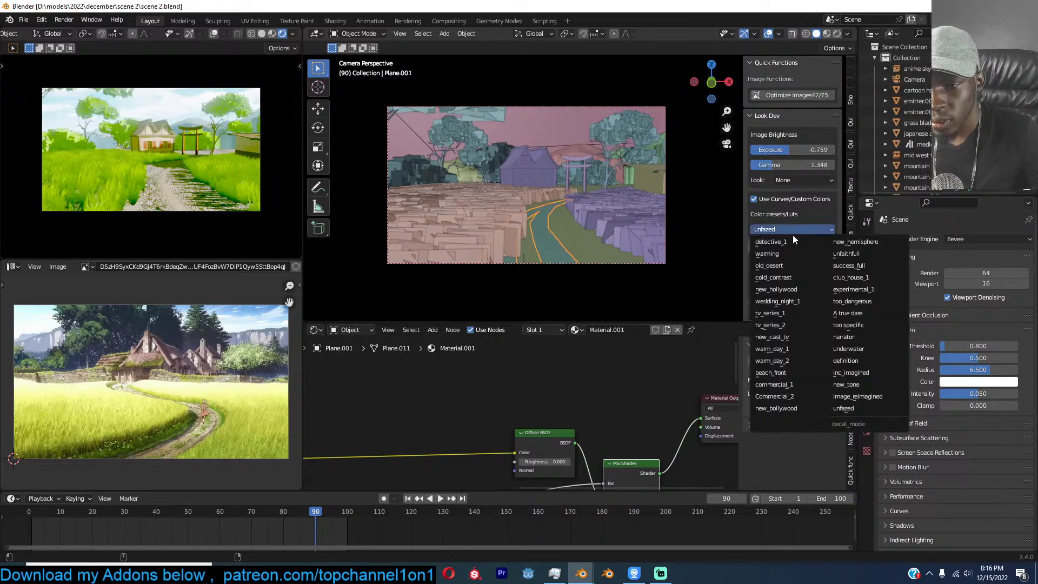
pyautogui.click(857, 397)
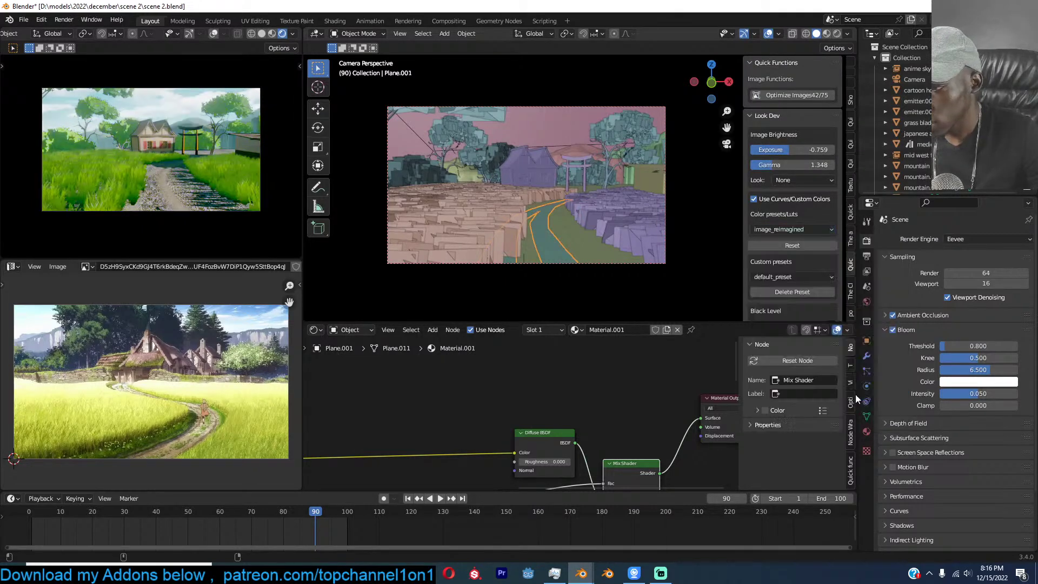
pyautogui.click(826, 228)
pyautogui.click(841, 349)
pyautogui.click(825, 229)
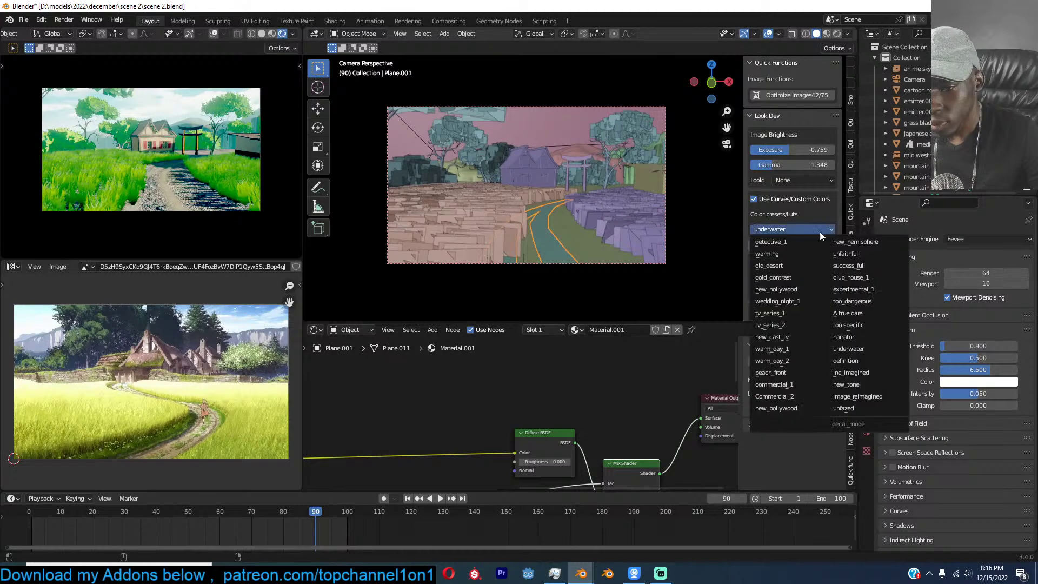
pyautogui.click(773, 335)
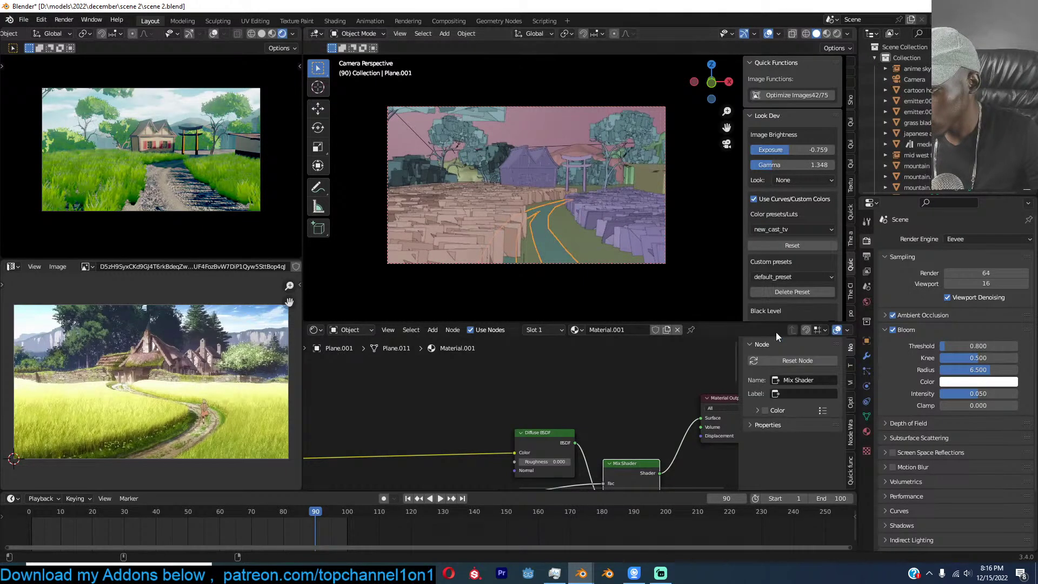
# Try the warning, new_cast_tv and commercial_1 color presets and return to the unfazed preset.
pyautogui.click(813, 229)
pyautogui.click(790, 252)
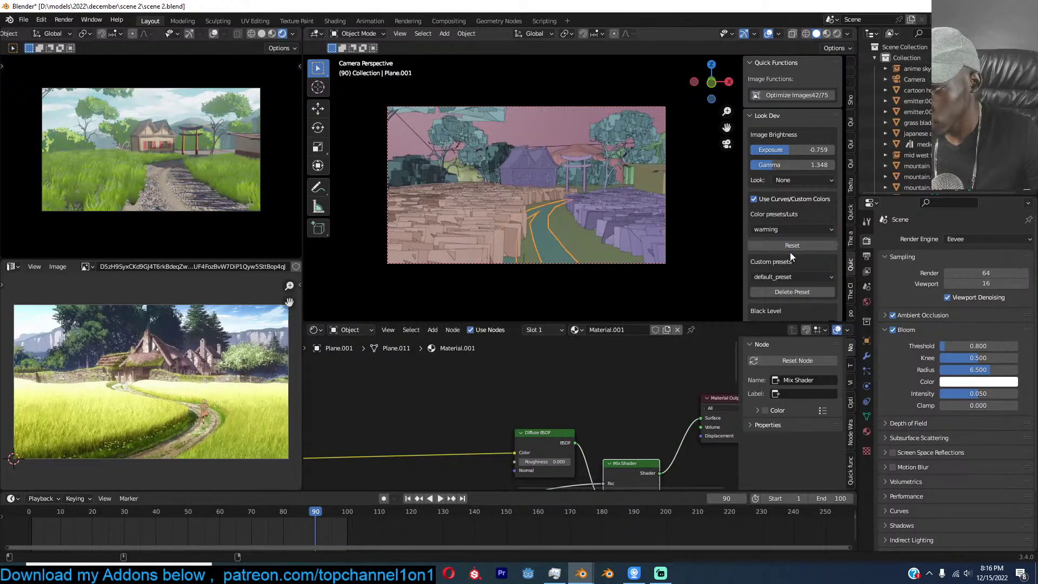
pyautogui.click(807, 228)
pyautogui.click(789, 338)
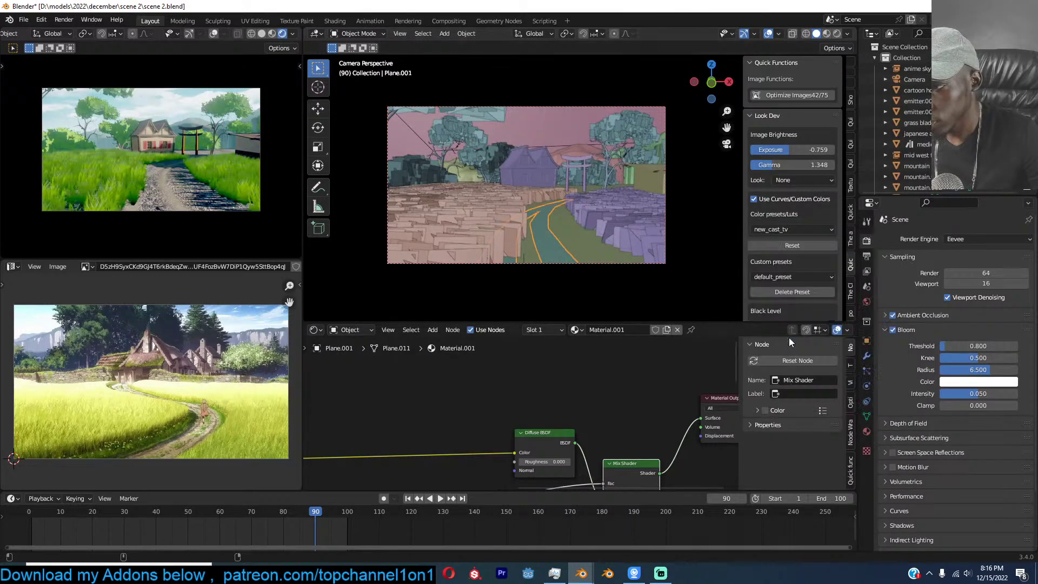
pyautogui.click(827, 228)
pyautogui.click(790, 383)
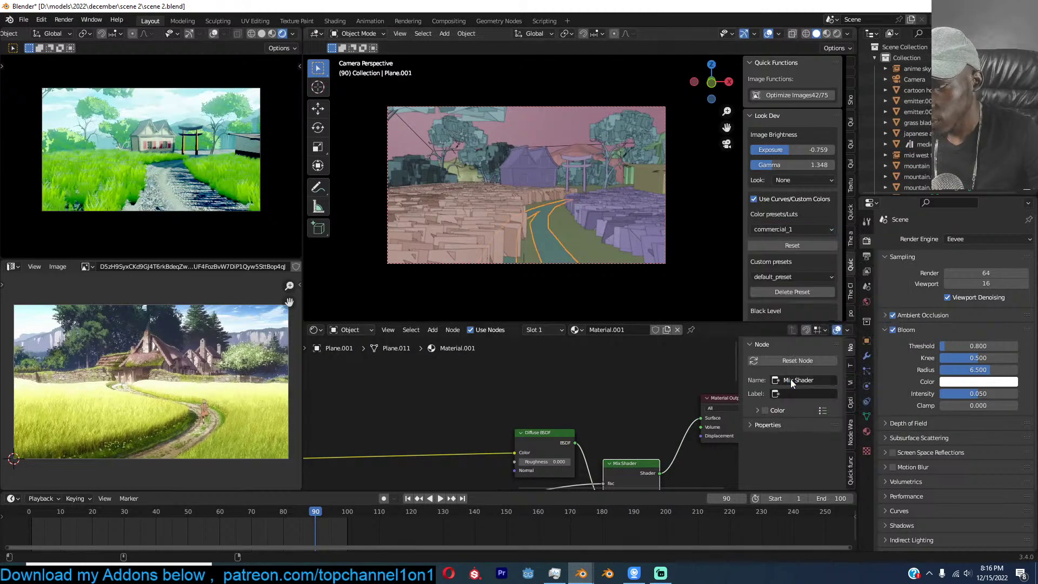
pyautogui.click(826, 228)
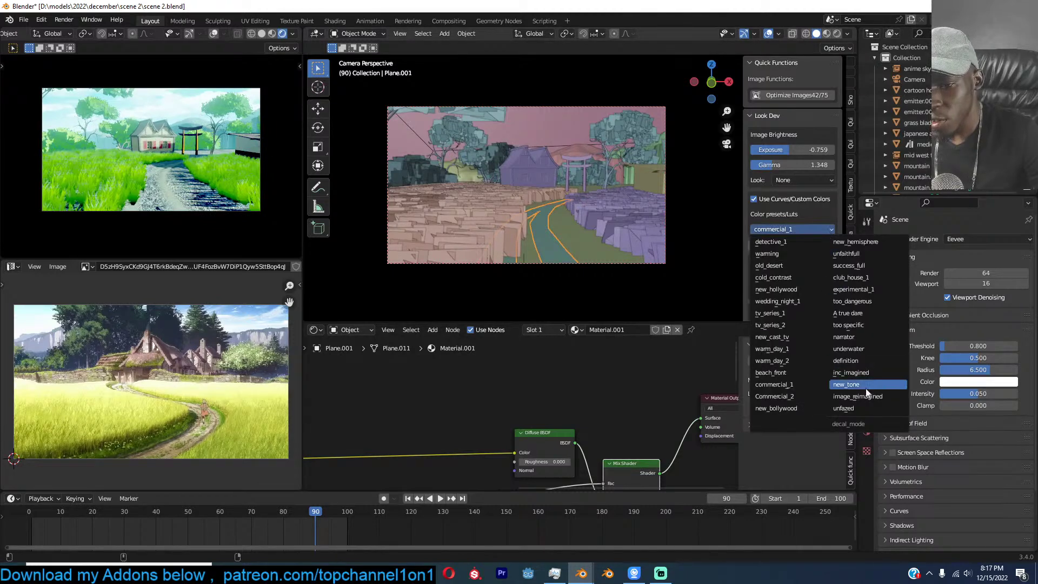
pyautogui.click(858, 411)
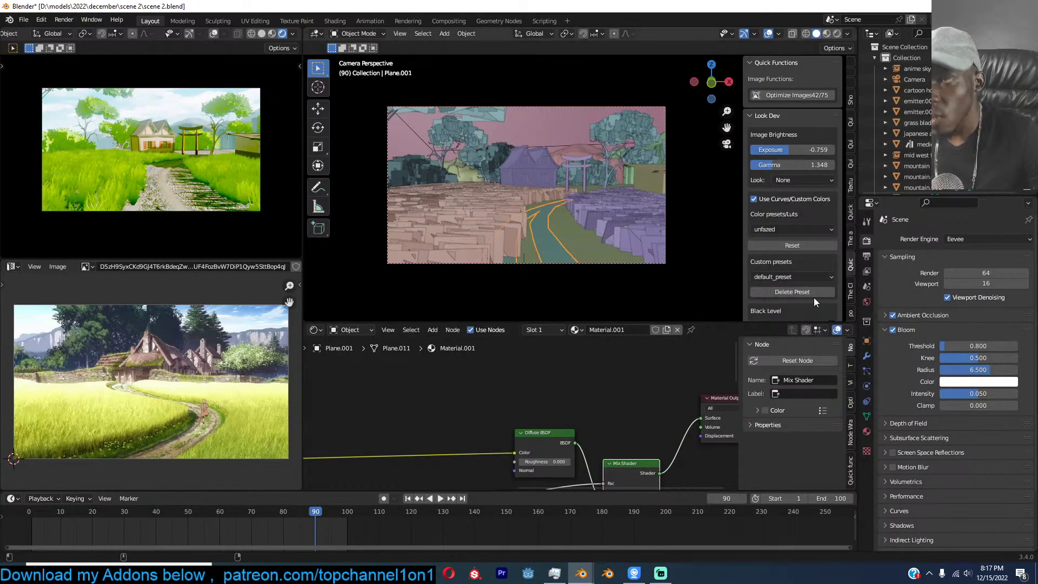
# Adjust the white level's brightness and play the animation from the start, stopping it at frame 7.
pyautogui.scroll(-7, 813, 297)
pyautogui.moveTo(832, 276)
pyautogui.mouseDown()
pyautogui.moveTo(832, 264)
pyautogui.moveTo(832, 285)
pyautogui.mouseUp()
pyautogui.press('space')
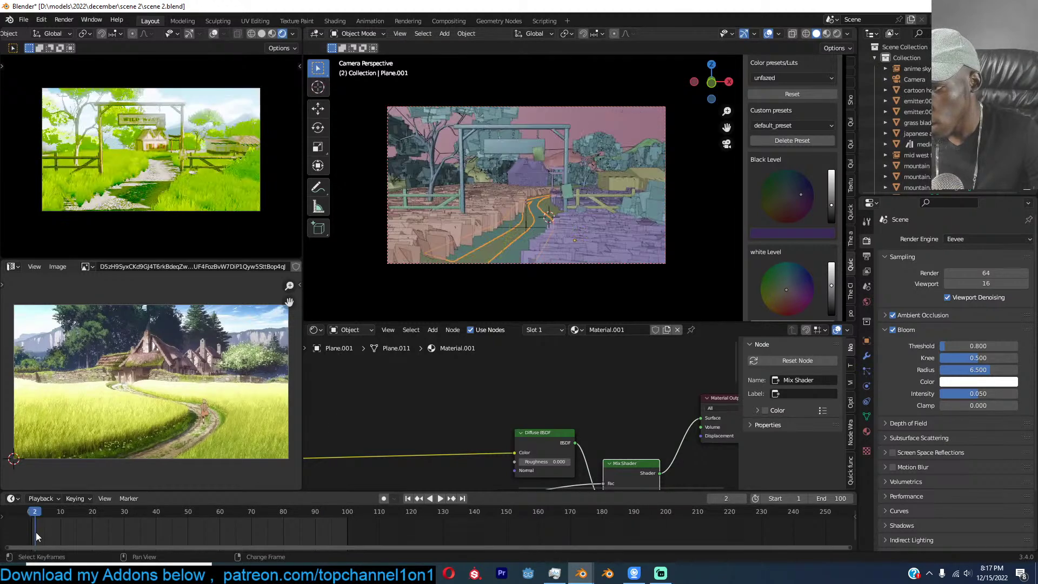
pyautogui.press('space')
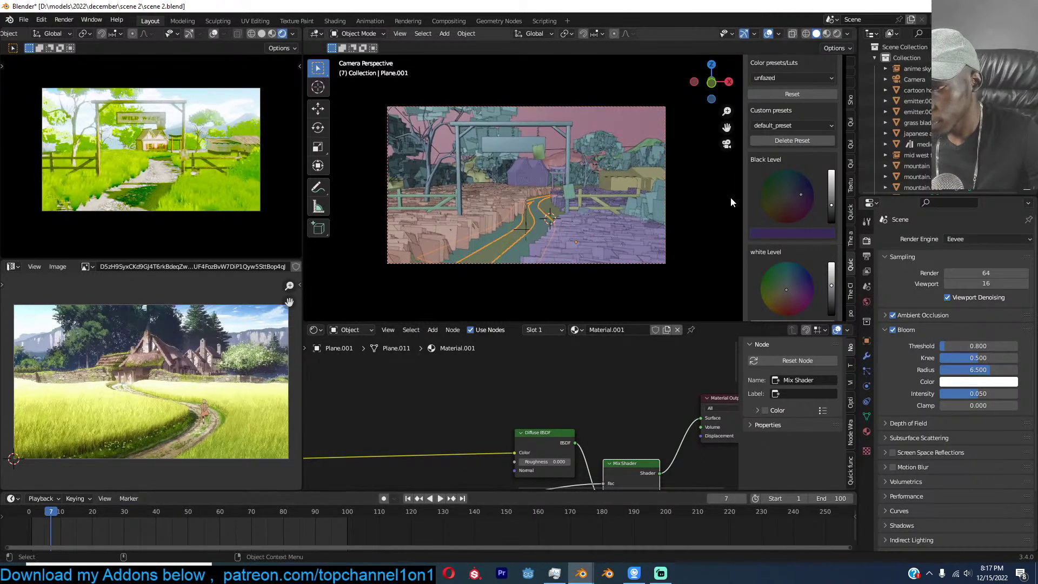
# Try different white level and black level tints, reset the color correction and reapply the unfazed preset.
pyautogui.click(780, 298)
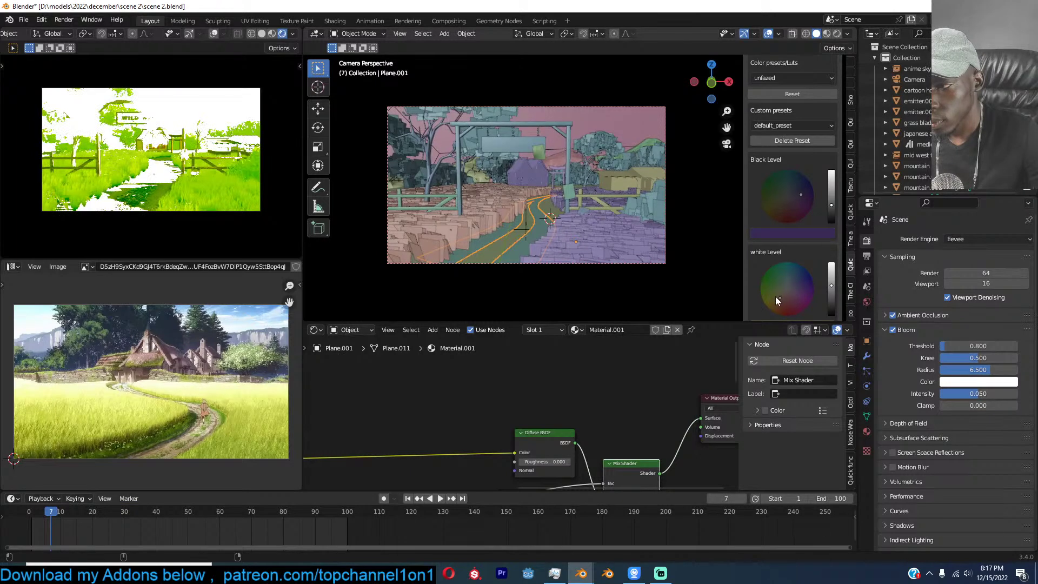
pyautogui.moveTo(781, 298)
pyautogui.mouseDown()
pyautogui.moveTo(802, 286)
pyautogui.moveTo(783, 292)
pyautogui.mouseUp()
pyautogui.moveTo(803, 186); pyautogui.dragTo(777, 209)
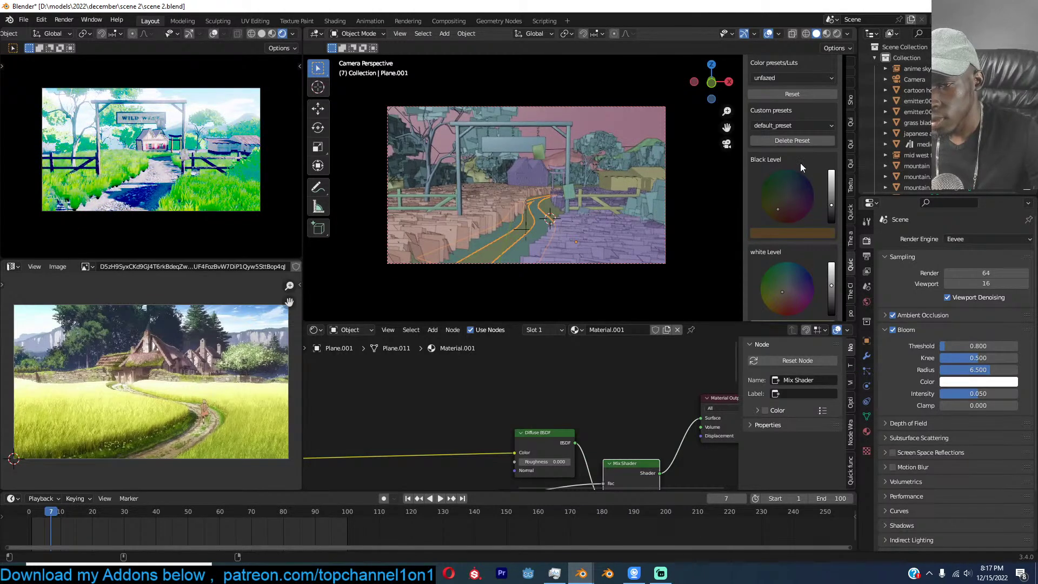
pyautogui.scroll(2, 801, 164)
pyautogui.click(818, 135)
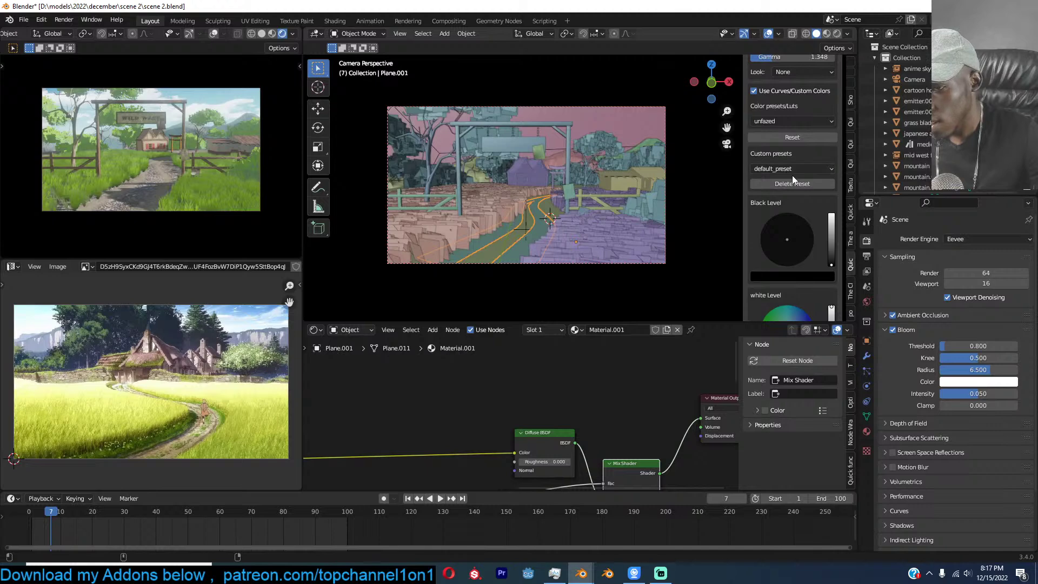
pyautogui.click(822, 120)
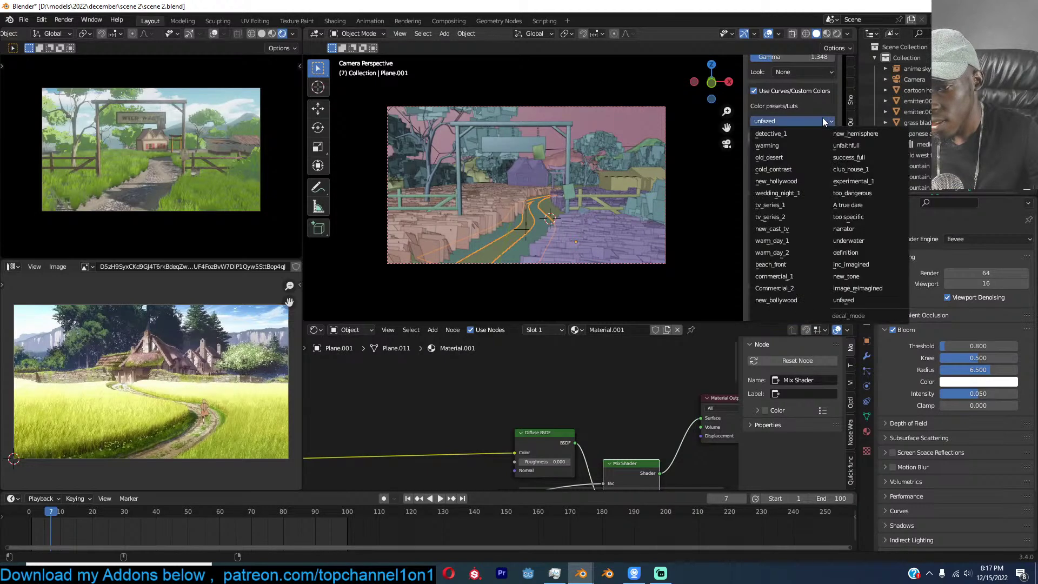
pyautogui.click(854, 298)
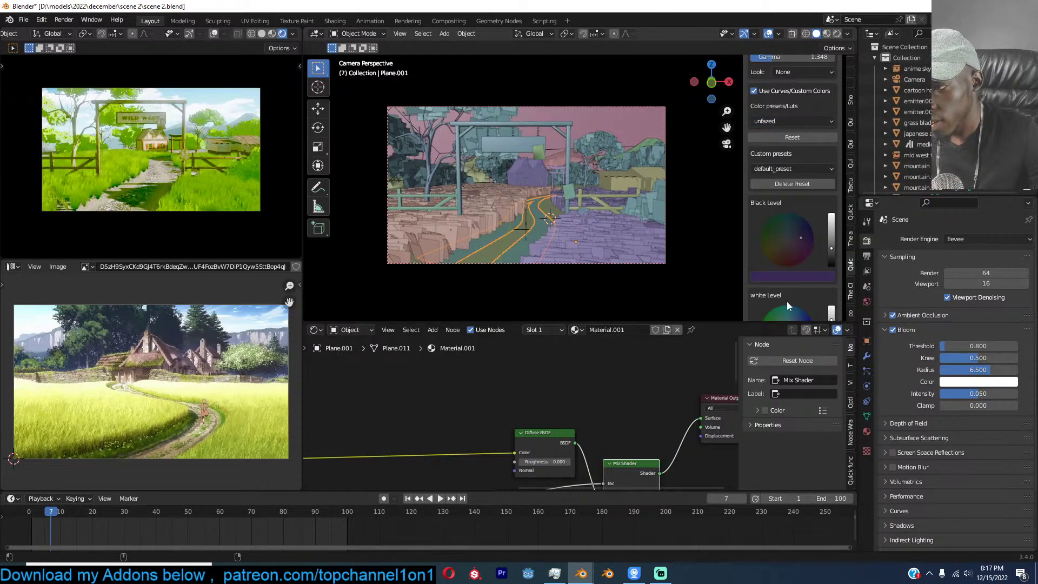
# Experiment with yellow, neutral and dark purple black levels and a blue-tinted white level.
pyautogui.scroll(-2, 813, 238)
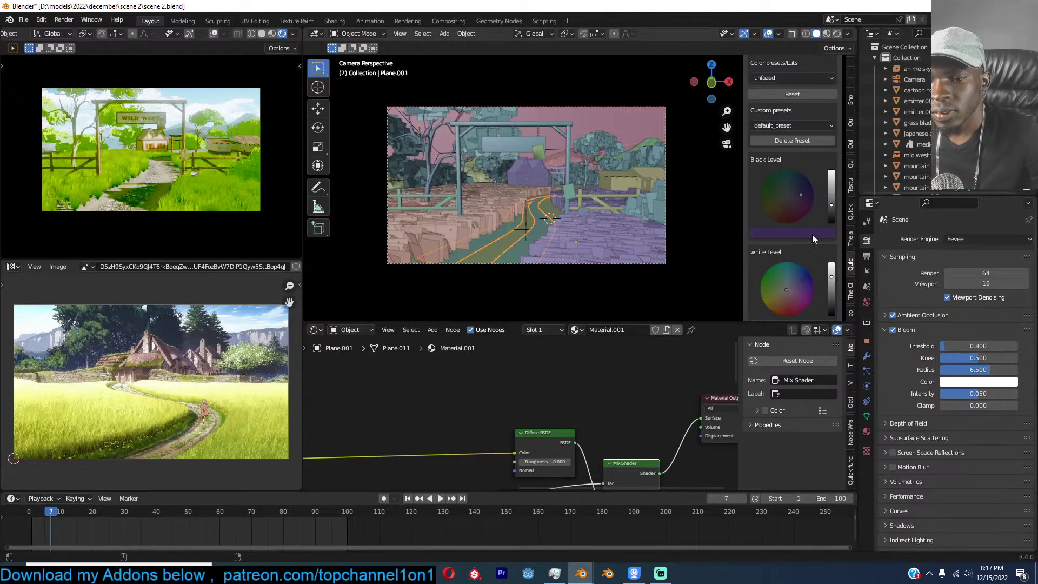
pyautogui.moveTo(798, 198); pyautogui.dragTo(763, 209)
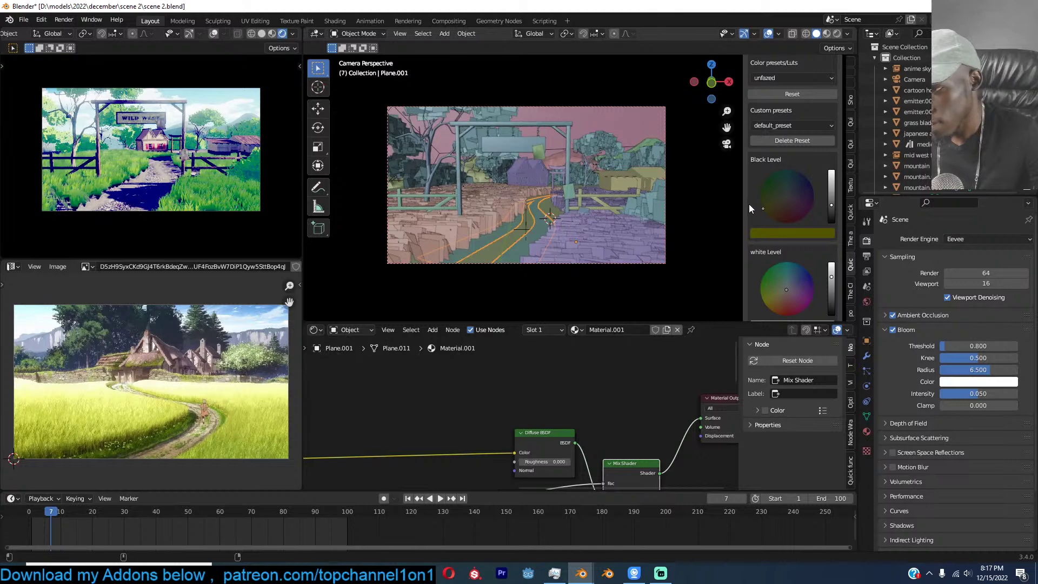
pyautogui.moveTo(763, 209); pyautogui.dragTo(785, 196)
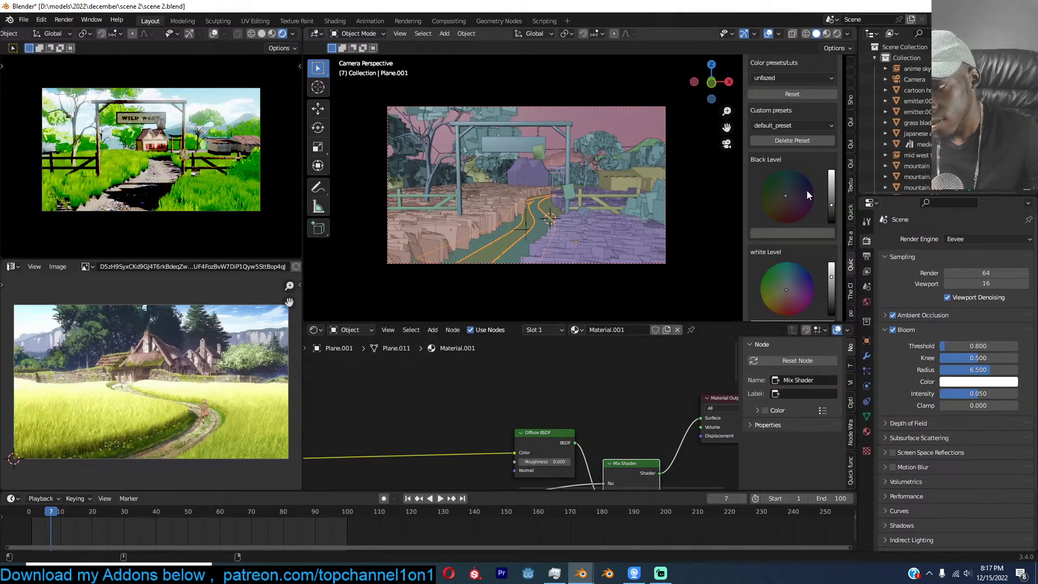
pyautogui.click(835, 183)
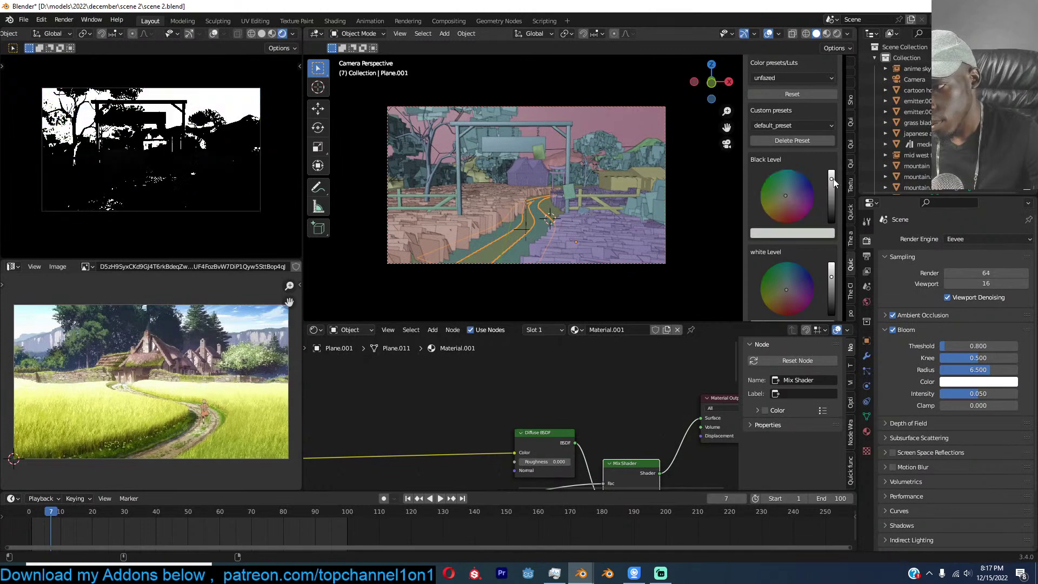
pyautogui.click(832, 220)
pyautogui.moveTo(808, 208); pyautogui.dragTo(811, 210)
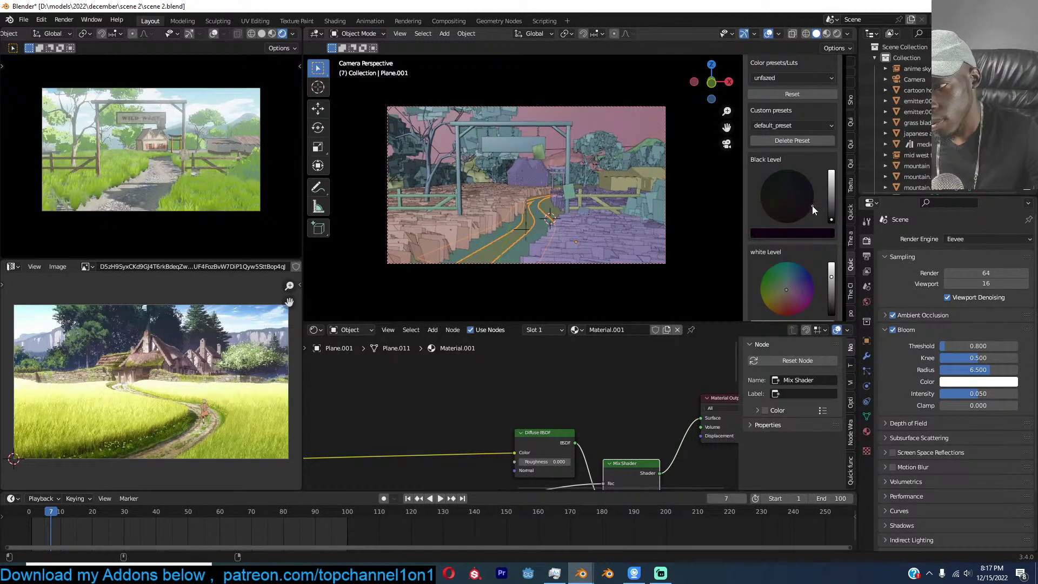
pyautogui.click(799, 273)
pyautogui.moveTo(799, 273)
pyautogui.mouseDown()
pyautogui.moveTo(804, 300)
pyautogui.moveTo(802, 277)
pyautogui.mouseUp()
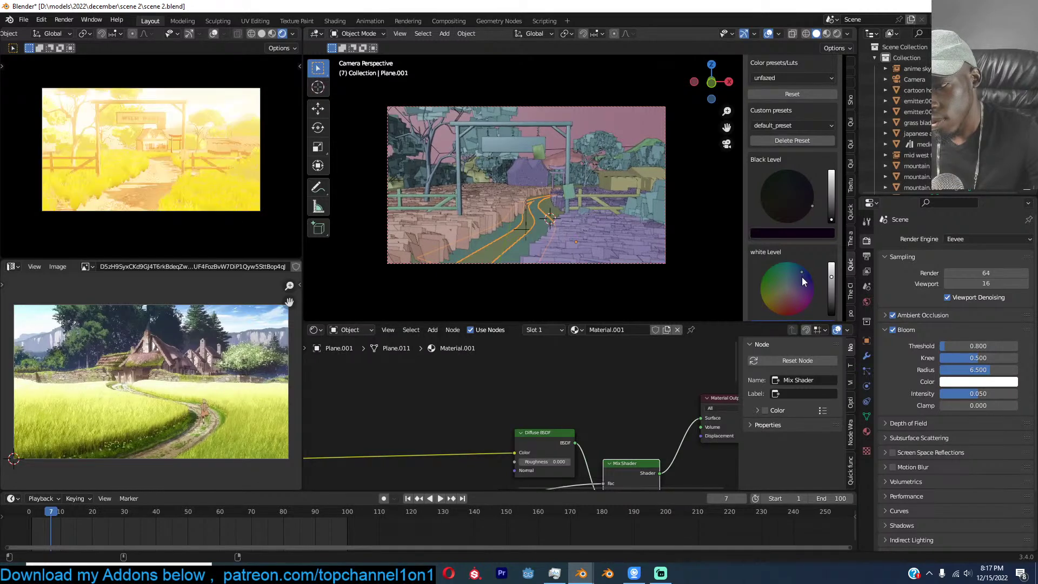
# Try the old_desert, tv_series_1 and A true dare color presets on the village scene.
pyautogui.scroll(2, 803, 190)
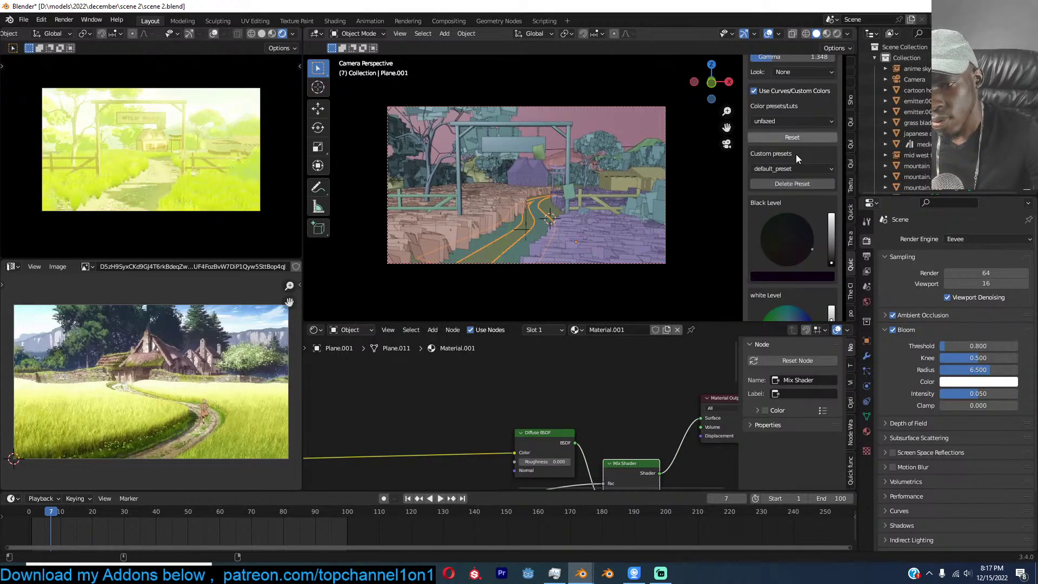
pyautogui.click(807, 123)
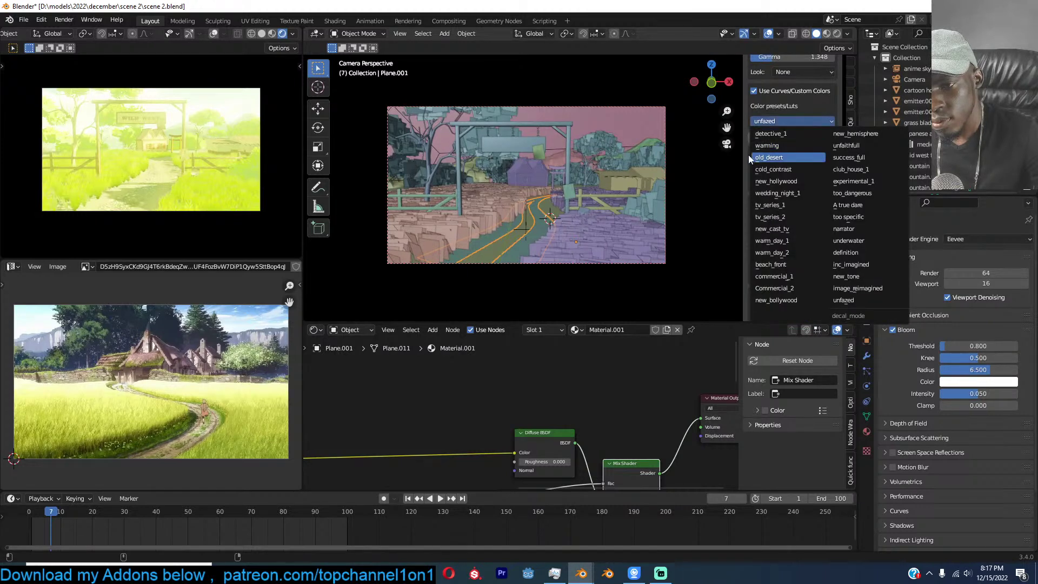
pyautogui.click(792, 156)
pyautogui.click(809, 121)
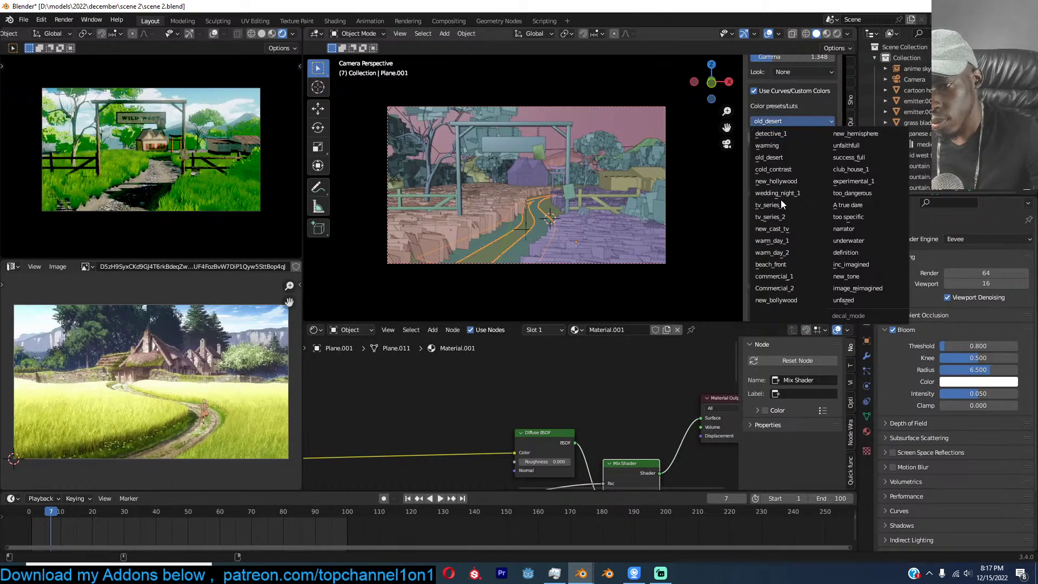
pyautogui.click(781, 200)
pyautogui.click(792, 122)
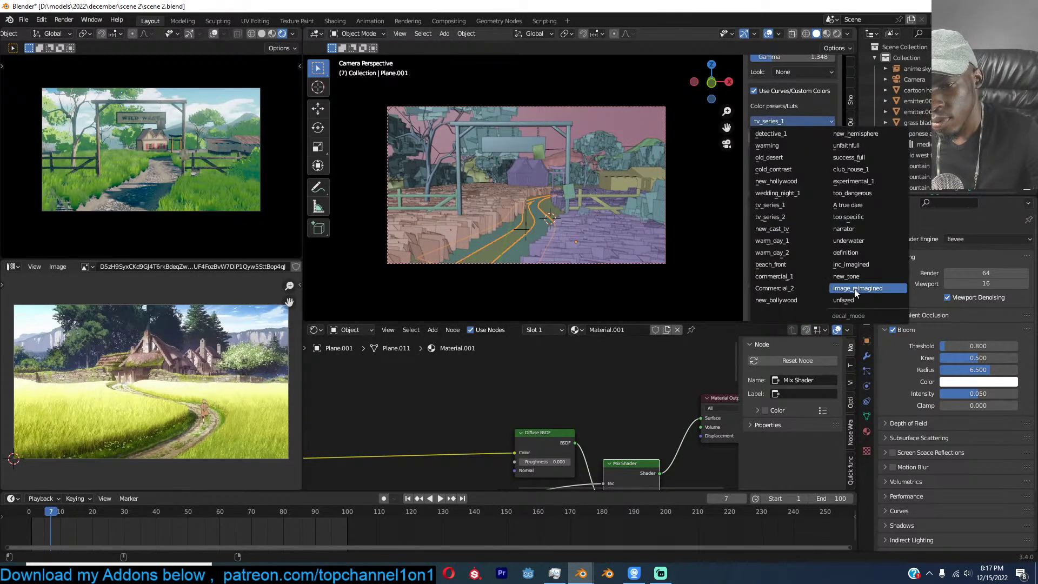
pyautogui.click(868, 205)
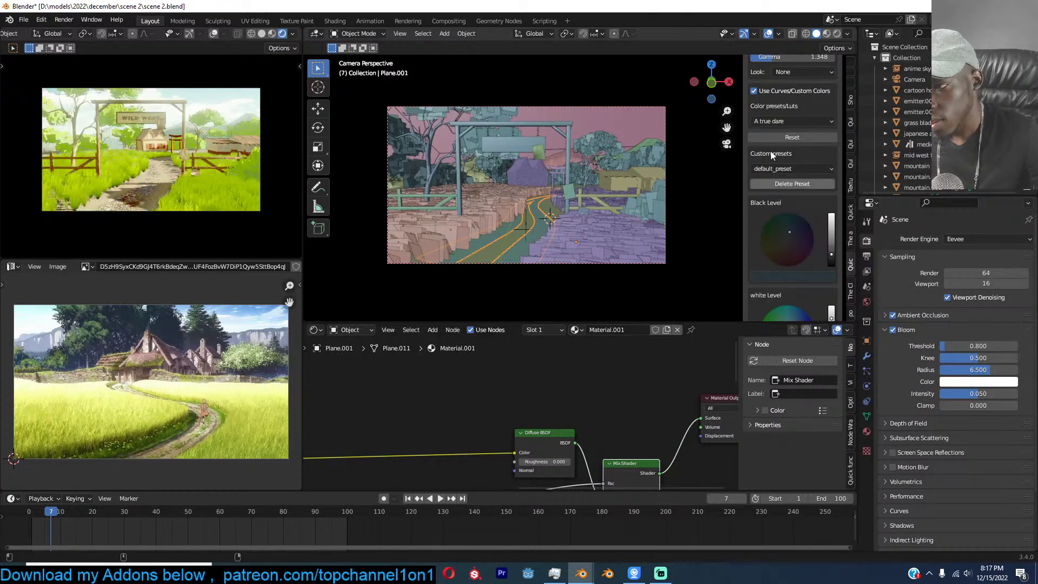
# Apply the unfazed color preset, select the emitter object at the path and save the file.
pyautogui.click(804, 120)
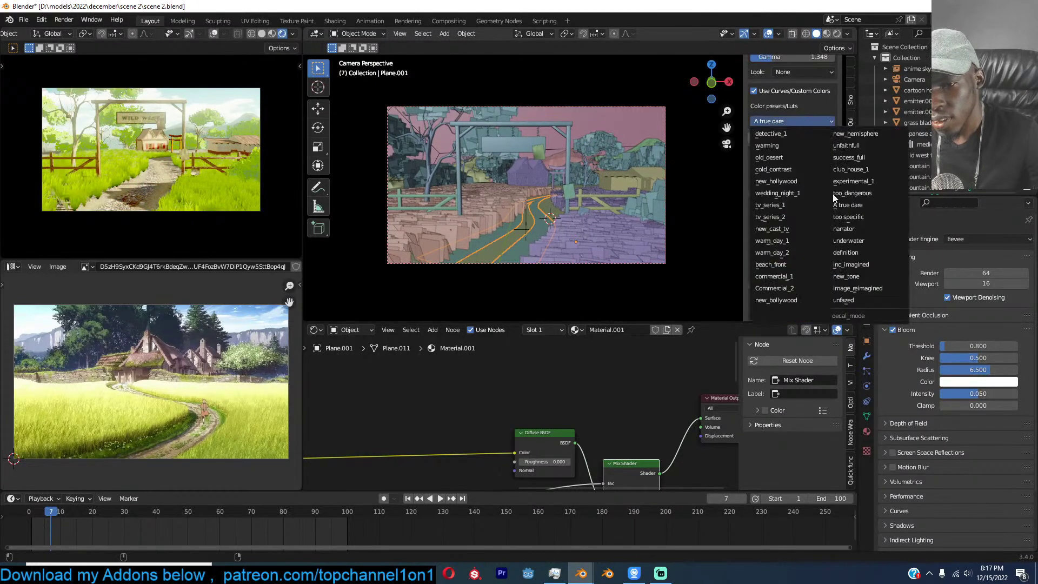
pyautogui.click(848, 301)
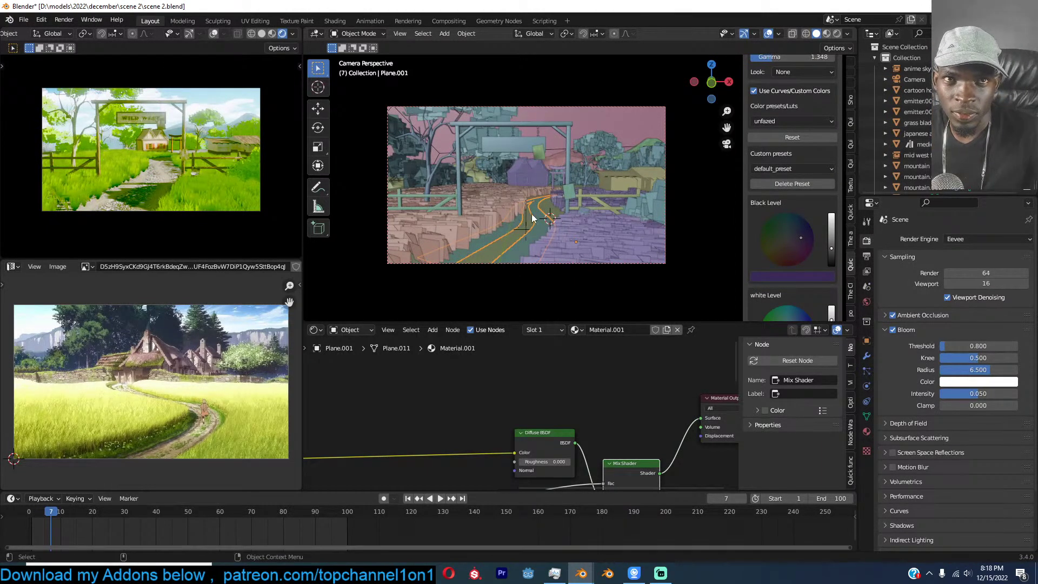
pyautogui.click(560, 224)
pyautogui.hotkey('ctrl', 's')
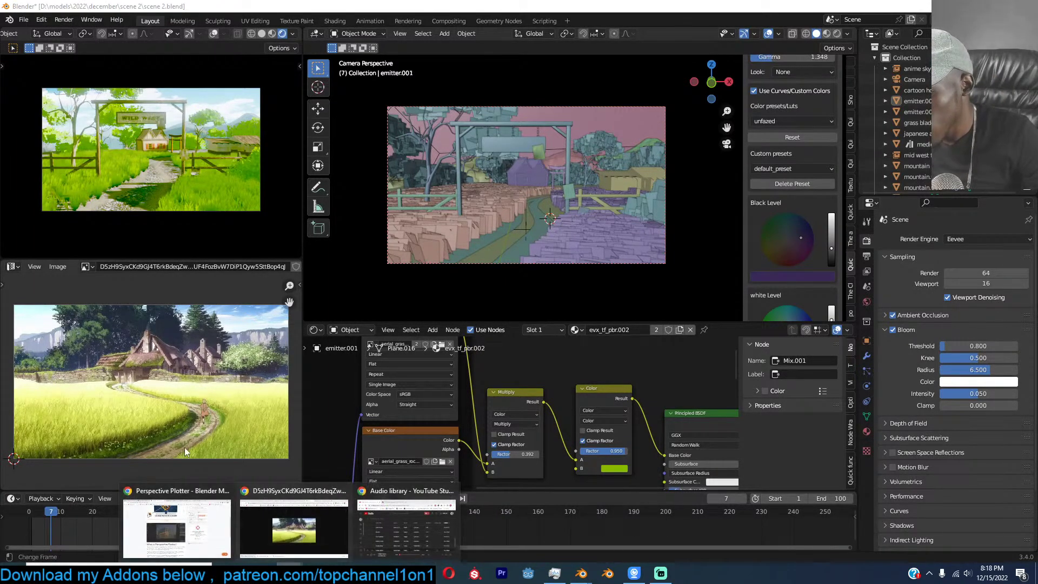
# Switch to Chrome, load blendereverything.com in place of the grass blade texture search and look over its home page.
pyautogui.click(176, 522)
pyautogui.click(456, 10)
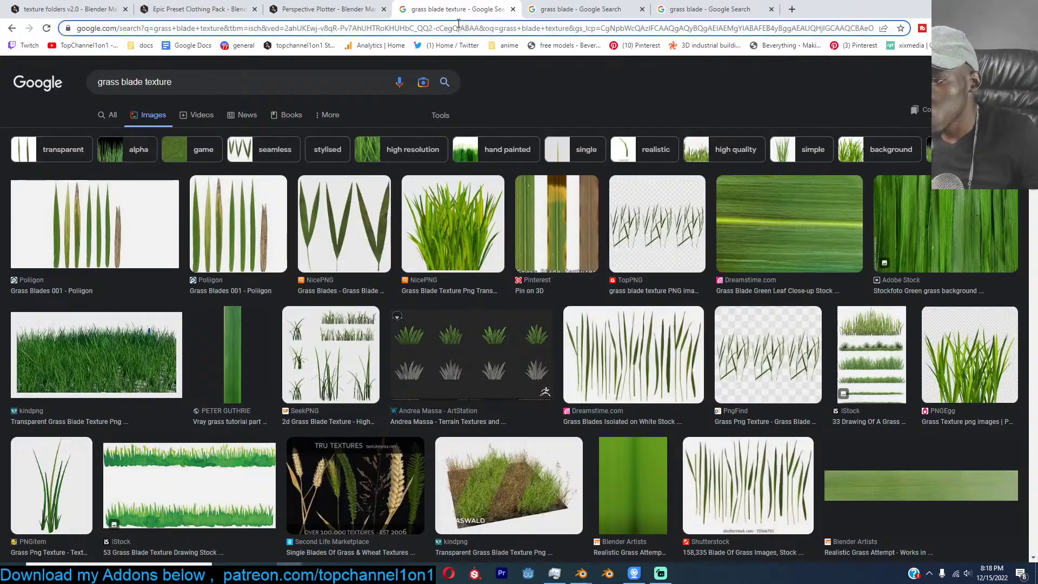
pyautogui.click(459, 28)
pyautogui.write('blendereverything.com')
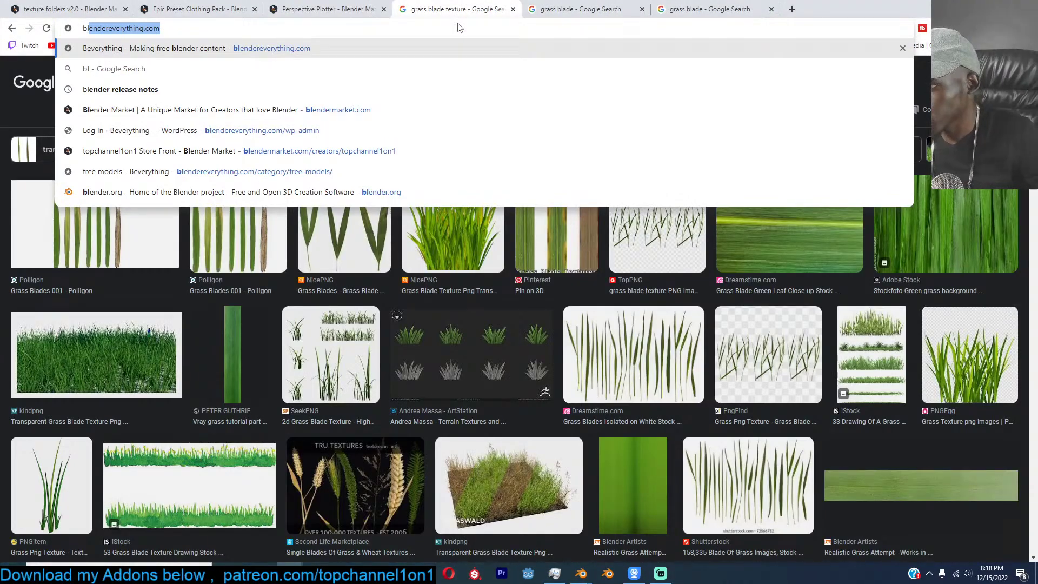
pyautogui.press('Return')
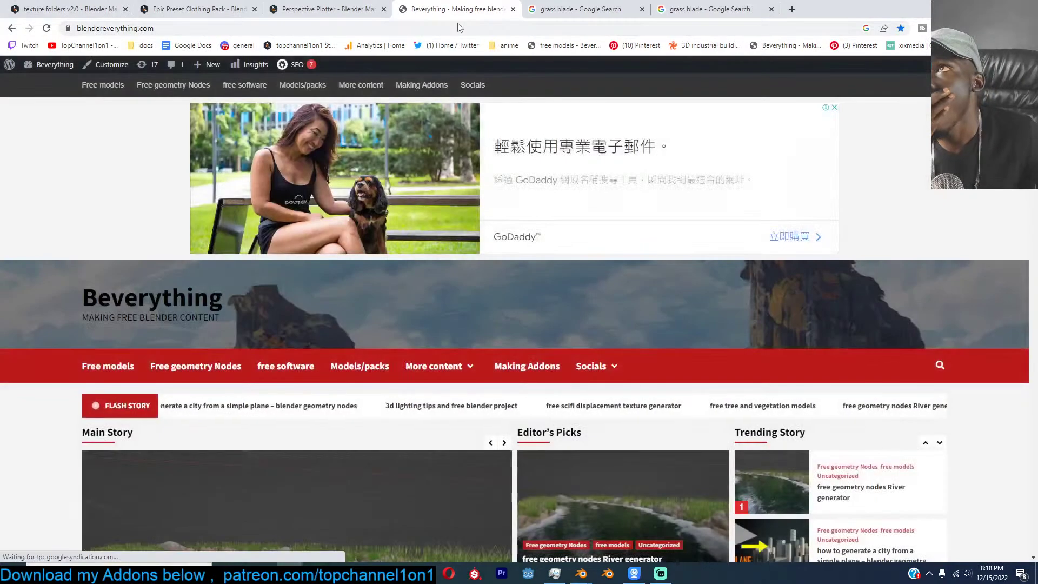
pyautogui.scroll(-5, 530, 215)
pyautogui.scroll(5, 539, 233)
pyautogui.scroll(-3, 324, 217)
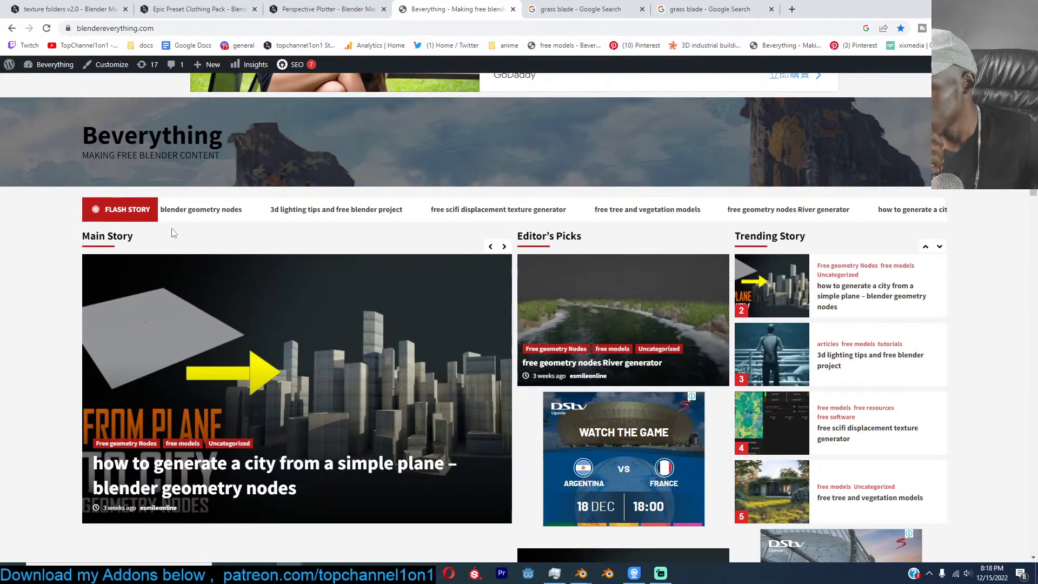
pyautogui.scroll(3, 173, 229)
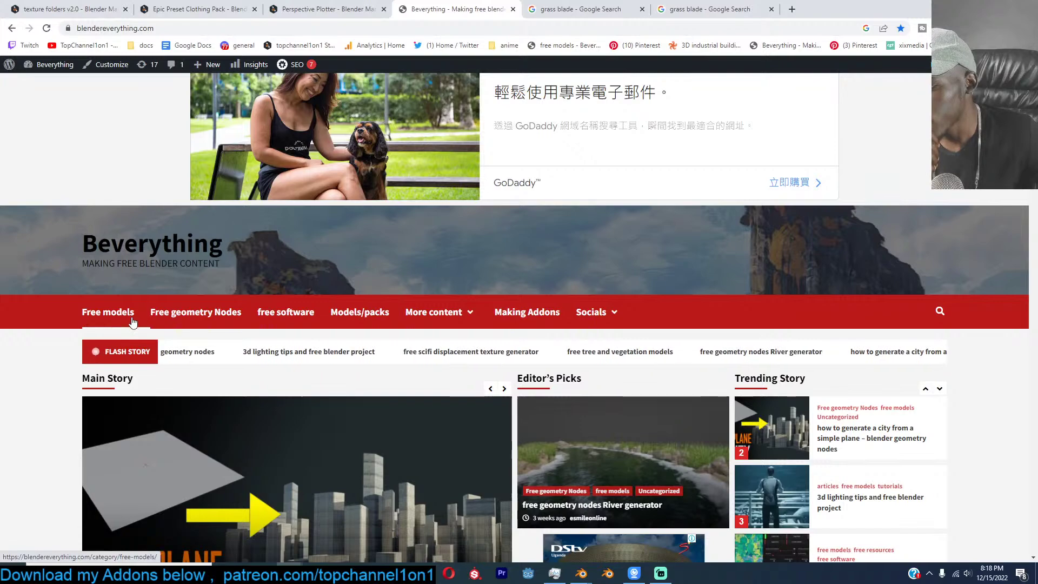
# Open the site's Free models category, dismiss the advert and look through the first page of posts.
pyautogui.click(206, 314)
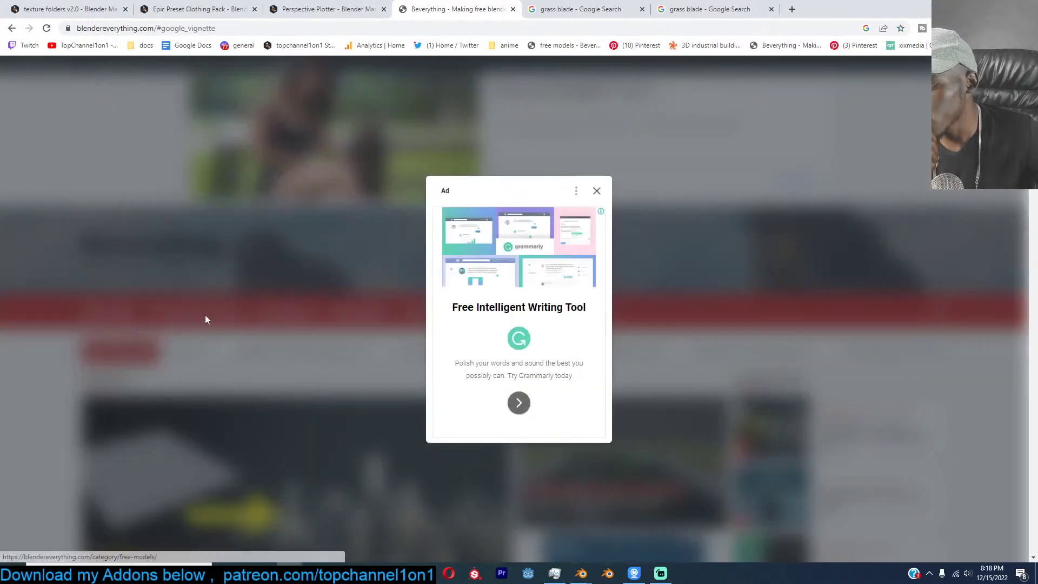
pyautogui.click(595, 192)
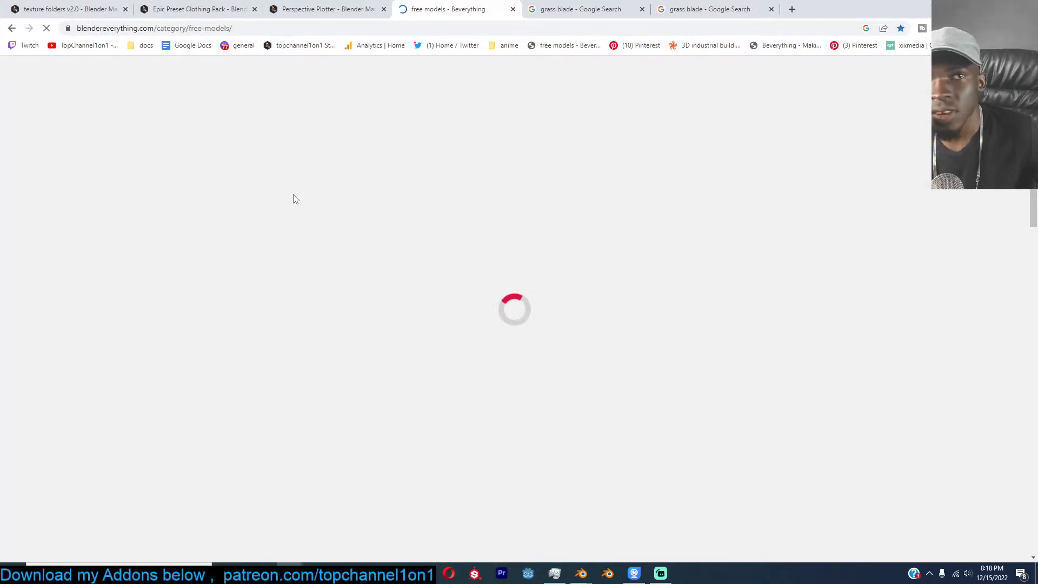
pyautogui.scroll(-15, 286, 201)
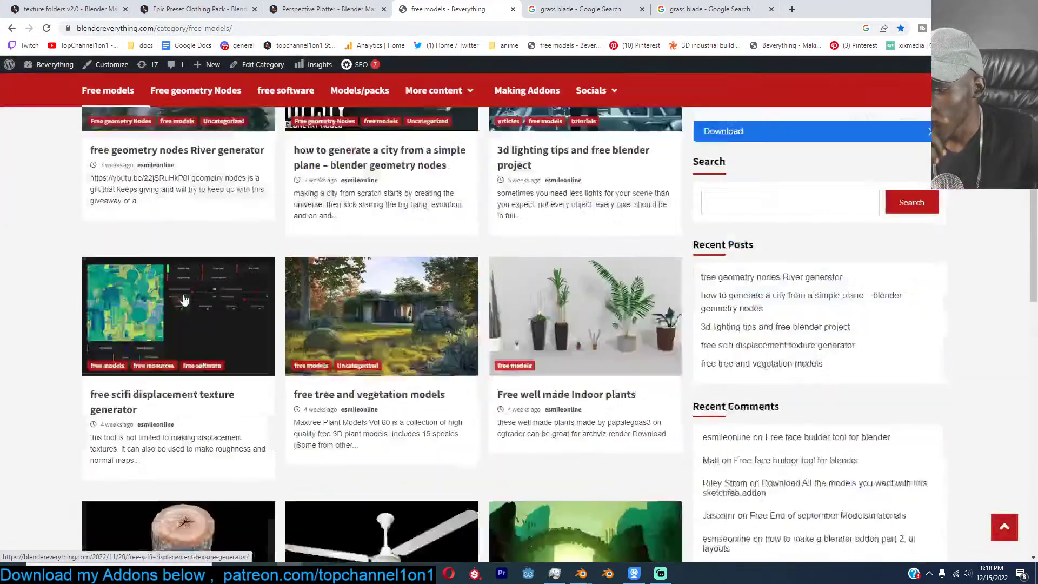
pyautogui.scroll(-2, 303, 299)
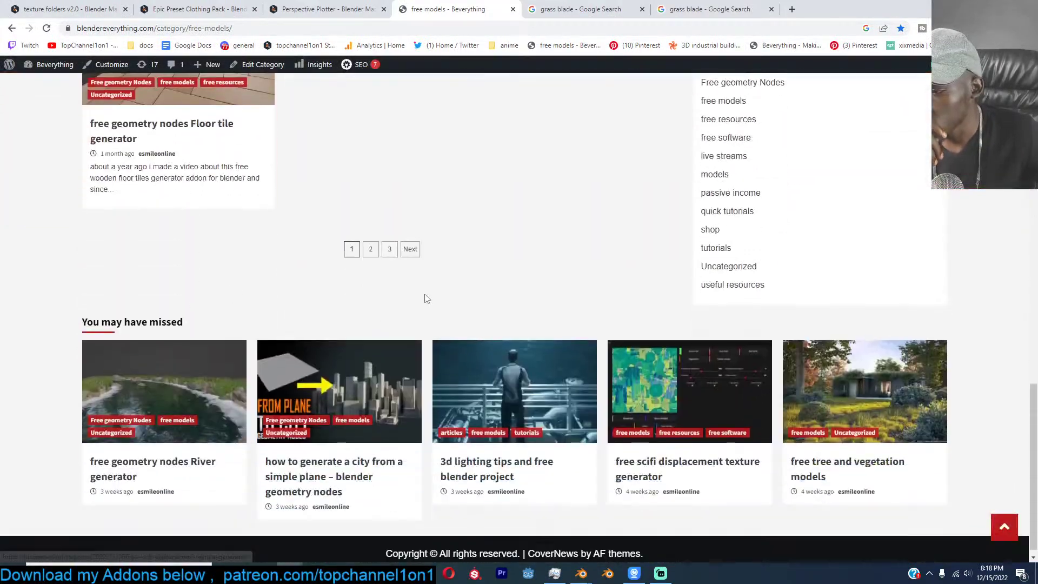
# Go to page 2 of the free models category and look through its posts.
pyautogui.click(371, 253)
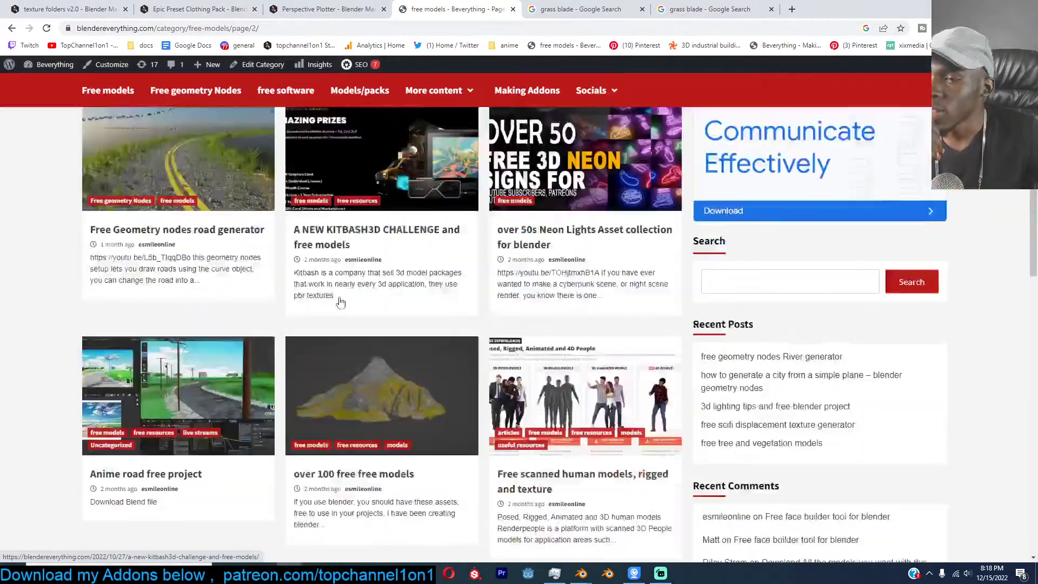
pyautogui.scroll(-5, 341, 301)
pyautogui.scroll(5, 341, 302)
pyautogui.scroll(-10, 341, 301)
pyautogui.scroll(7, 340, 301)
pyautogui.scroll(3, 340, 304)
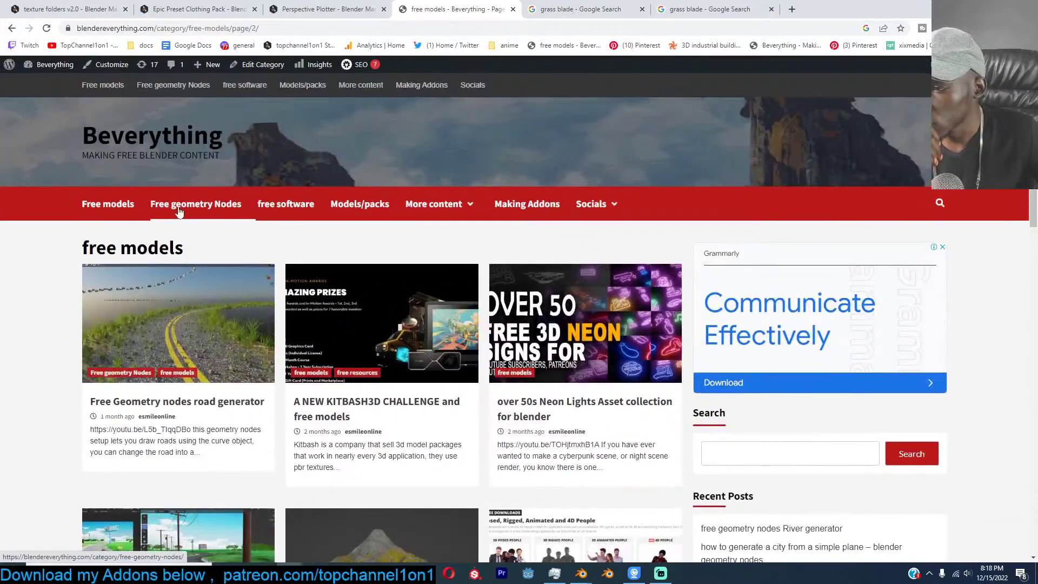